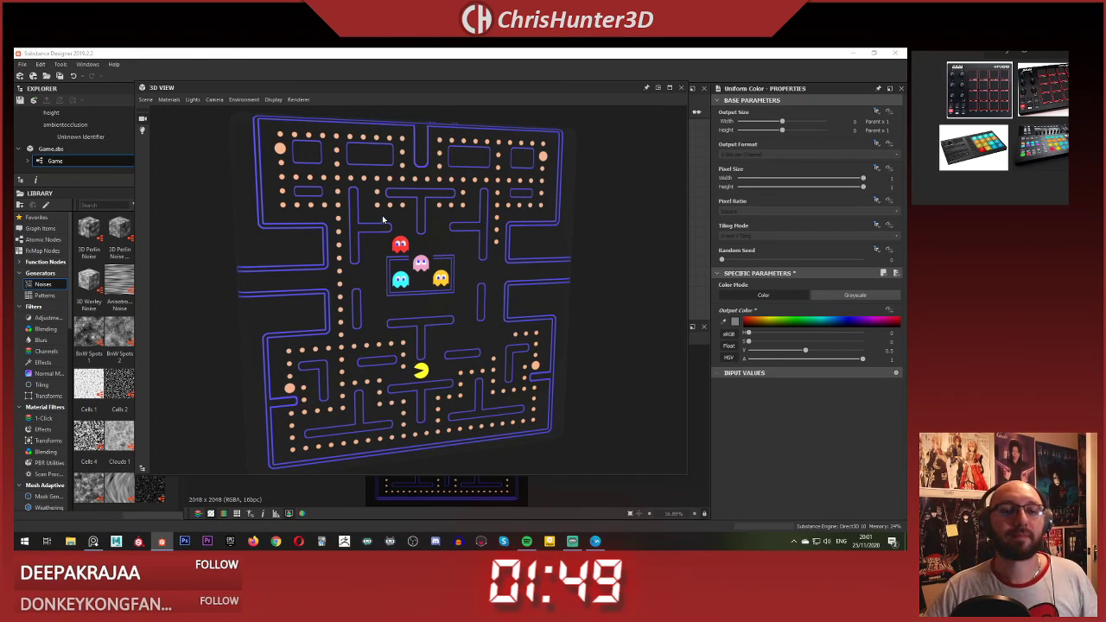
# Step: Look over the Pac-Man maze in the enlarged 3D view and dock that view back into the main layout
pyautogui.moveTo(409, 205); pyautogui.dragTo(405, 215)
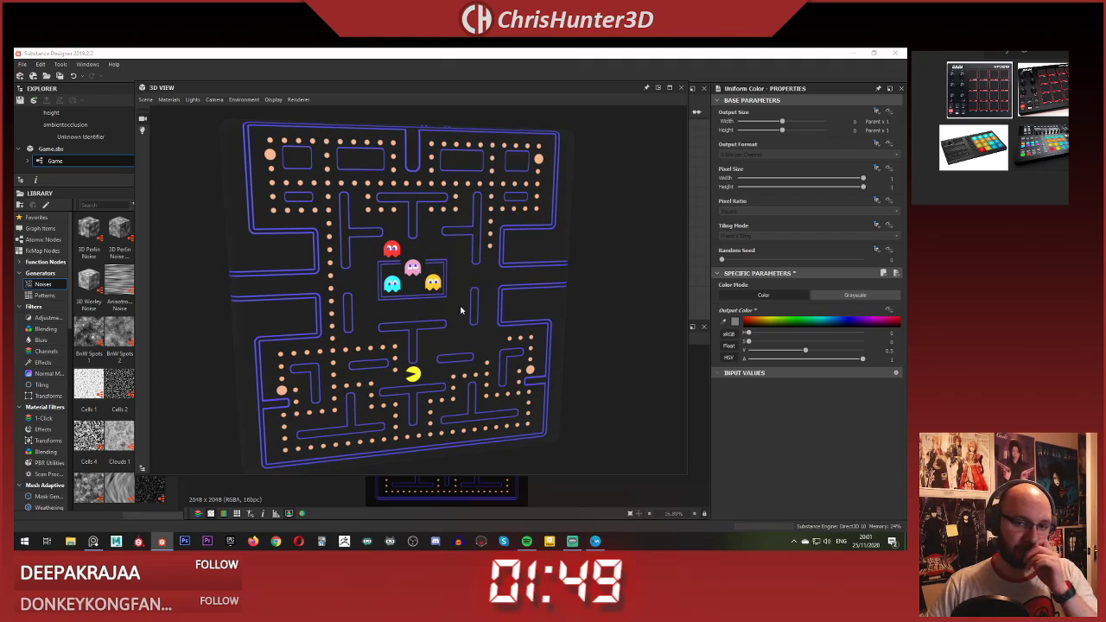
pyautogui.moveTo(394, 289)
pyautogui.mouseDown()
pyautogui.moveTo(350, 332)
pyautogui.moveTo(366, 342)
pyautogui.moveTo(401, 291)
pyautogui.moveTo(397, 281)
pyautogui.mouseUp()
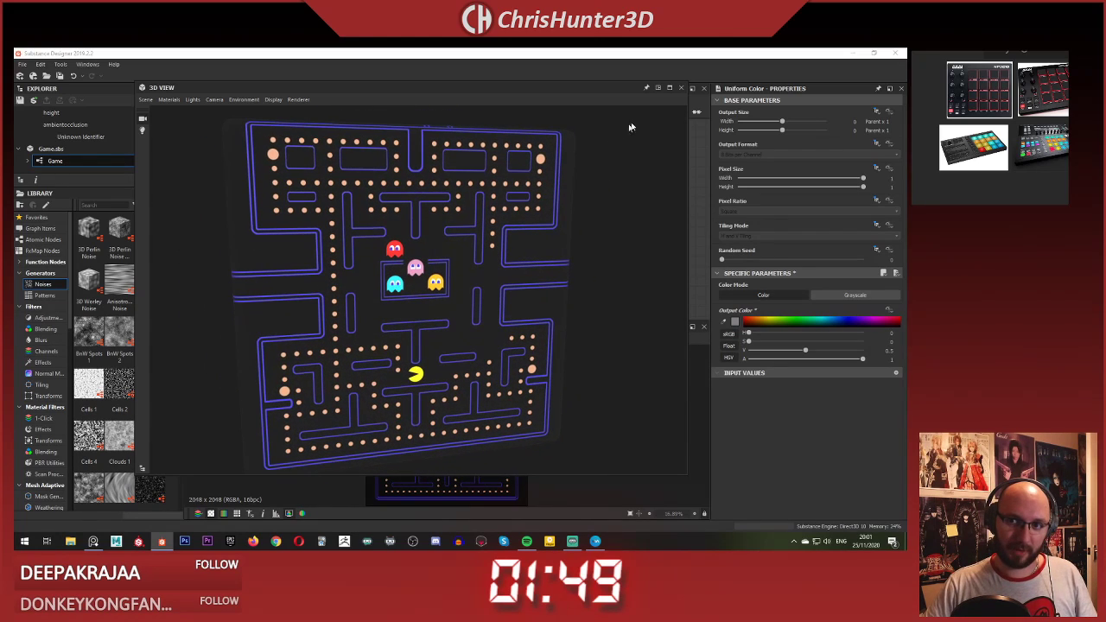
pyautogui.click(658, 88)
# Step: Examine the Game graph from its colour blends and outputs back to the nodes that build the inner maze walls
pyautogui.scroll(-5, 370, 212)
pyautogui.moveTo(310, 171); pyautogui.dragTo(481, 282, button='middle')
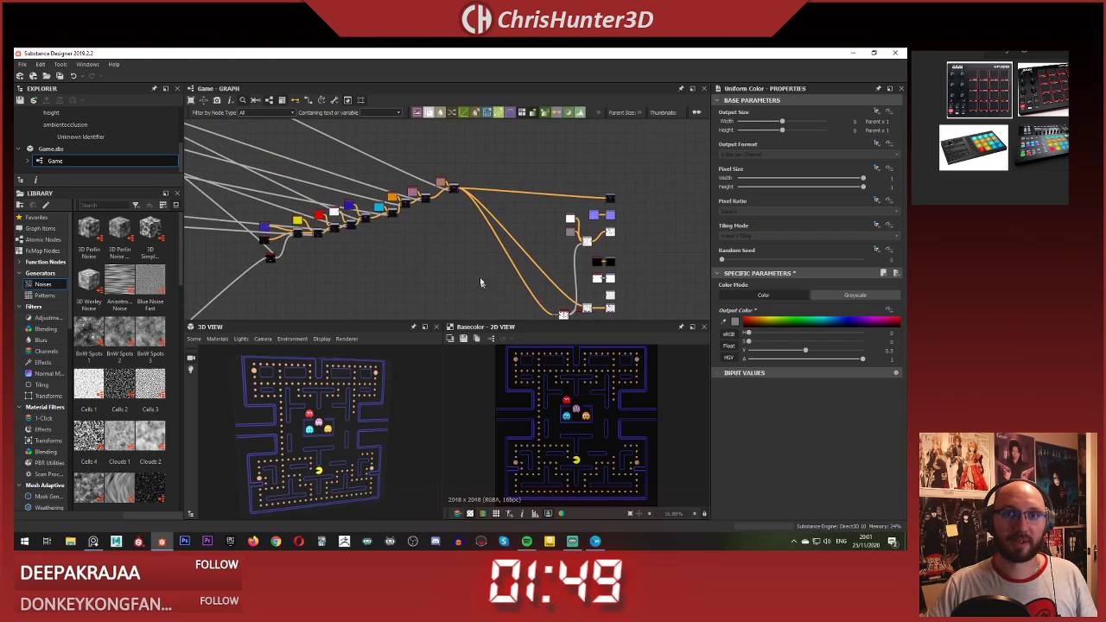
pyautogui.scroll(-3, 368, 191)
pyautogui.moveTo(368, 191); pyautogui.dragTo(605, 226, button='middle')
pyautogui.scroll(-5, 370, 211)
pyautogui.moveTo(330, 259); pyautogui.dragTo(476, 59, button='middle')
pyautogui.scroll(5, 447, 170)
pyautogui.scroll(3, 364, 259)
pyautogui.moveTo(363, 250); pyautogui.dragTo(484, 84, button='middle')
pyautogui.scroll(5, 490, 210)
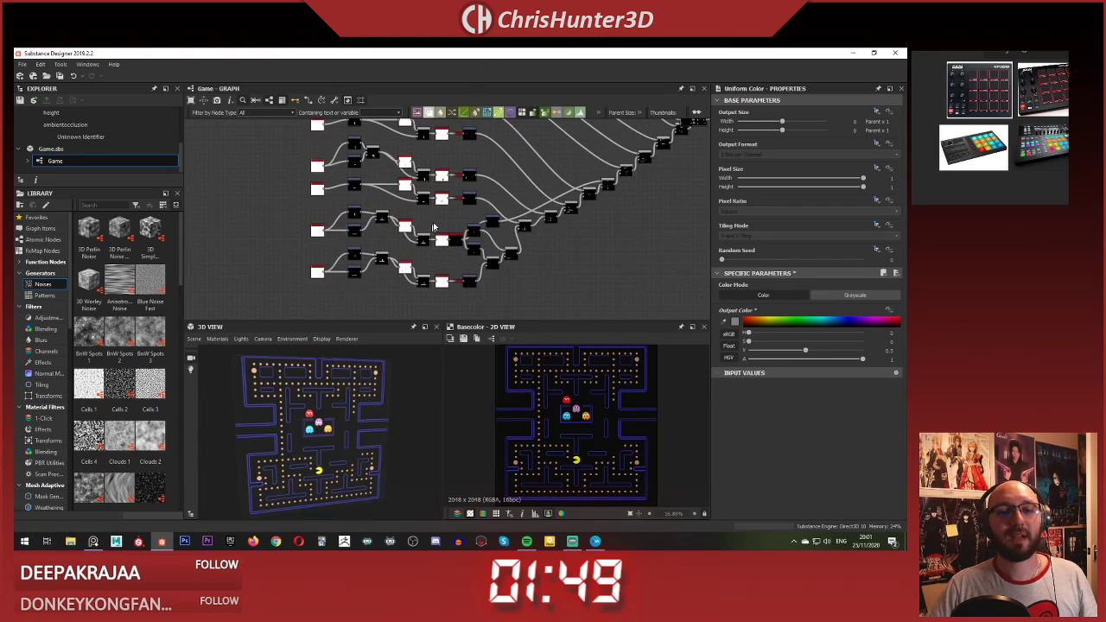
pyautogui.moveTo(490, 210); pyautogui.dragTo(501, 148, button='middle')
pyautogui.scroll(3, 512, 214)
pyautogui.moveTo(505, 214); pyautogui.dragTo(439, 195, button='middle')
pyautogui.scroll(2, 434, 195)
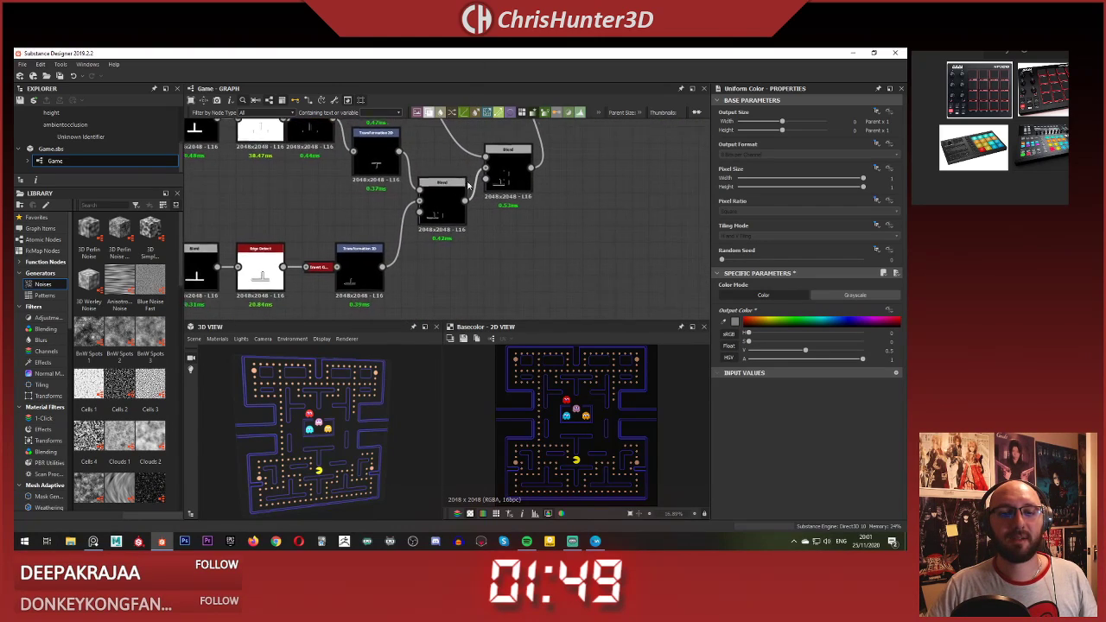
# Step: Preview the lower Blend nodes in the chain one after another to follow how the inner wall shapes are combined
pyautogui.scroll(3, 427, 195)
pyautogui.doubleClick(427, 200)
pyautogui.scroll(4, 560, 463)
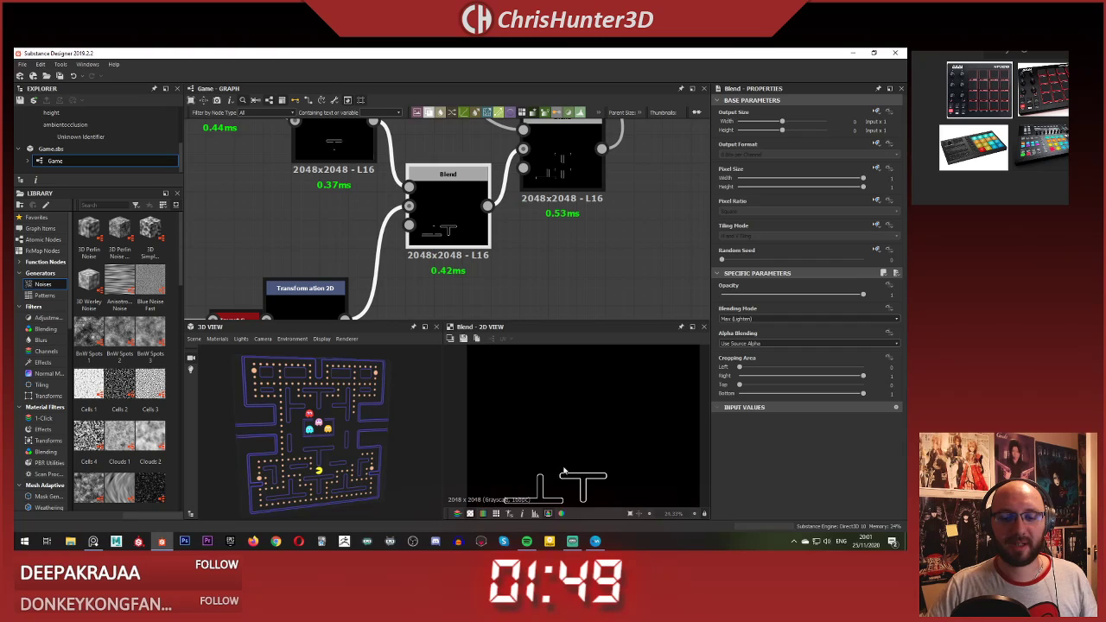
pyautogui.scroll(-5, 557, 461)
pyautogui.moveTo(568, 196); pyautogui.dragTo(424, 267, button='middle')
pyautogui.doubleClick(449, 217)
pyautogui.scroll(-3, 449, 216)
pyautogui.moveTo(470, 238); pyautogui.dragTo(391, 329, button='middle')
pyautogui.doubleClick(417, 199)
pyautogui.doubleClick(503, 178)
pyautogui.doubleClick(593, 135)
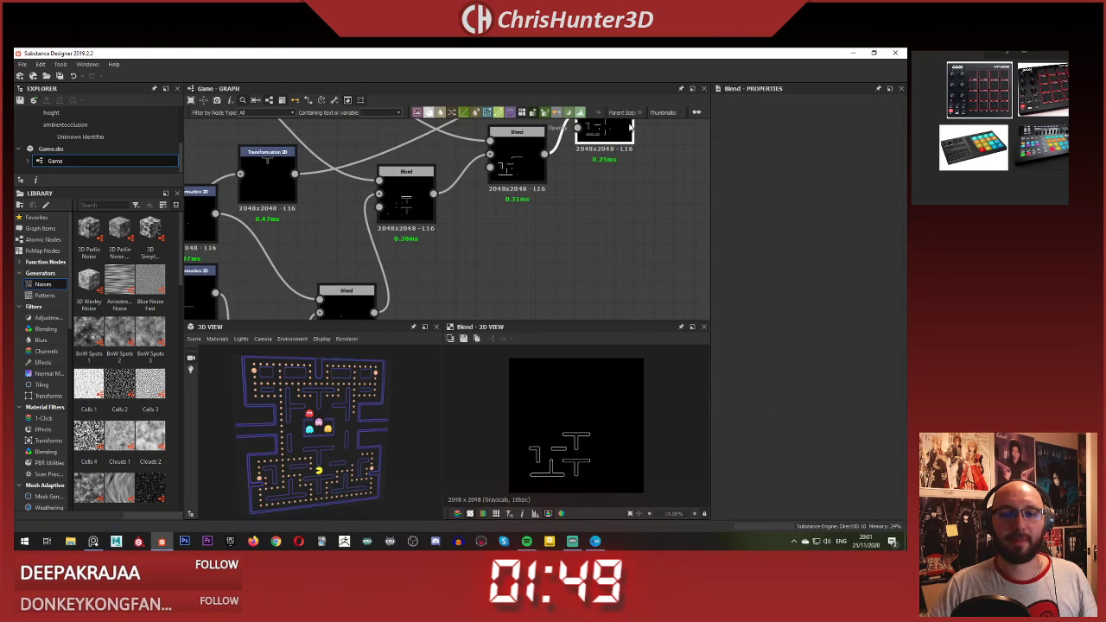
# Step: Preview the remaining Blend nodes of the inner wall chain up to its final Blend
pyautogui.scroll(-3, 587, 140)
pyautogui.moveTo(508, 197); pyautogui.dragTo(403, 269, button='middle')
pyautogui.doubleClick(497, 221)
pyautogui.moveTo(555, 187); pyautogui.dragTo(336, 303, button='middle')
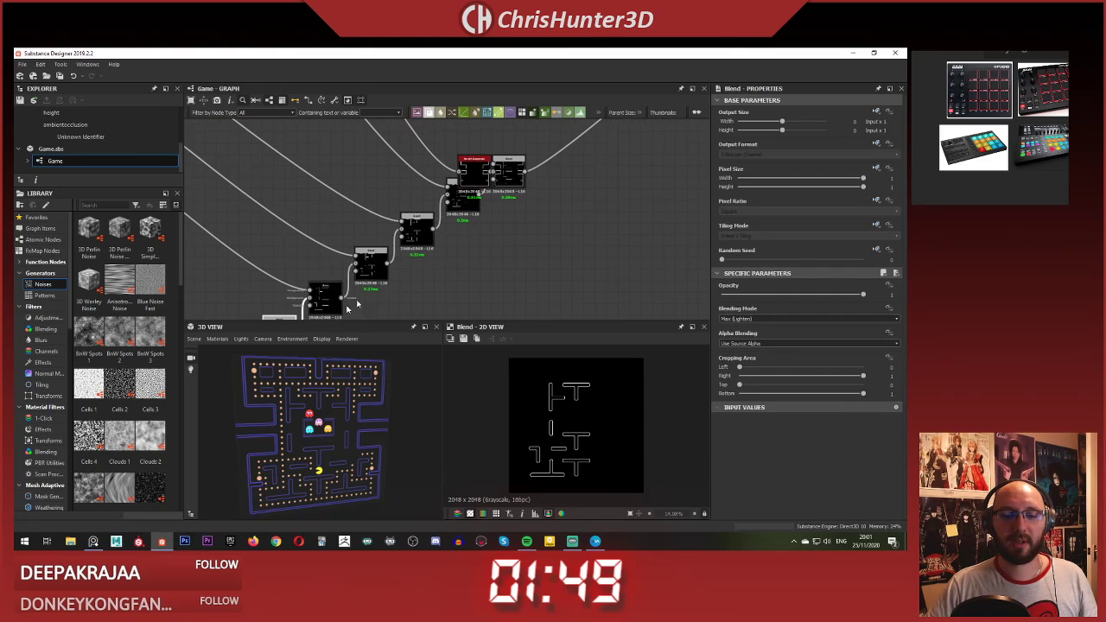
pyautogui.doubleClick(466, 206)
pyautogui.moveTo(500, 211); pyautogui.dragTo(429, 263, button='middle')
pyautogui.doubleClick(441, 228)
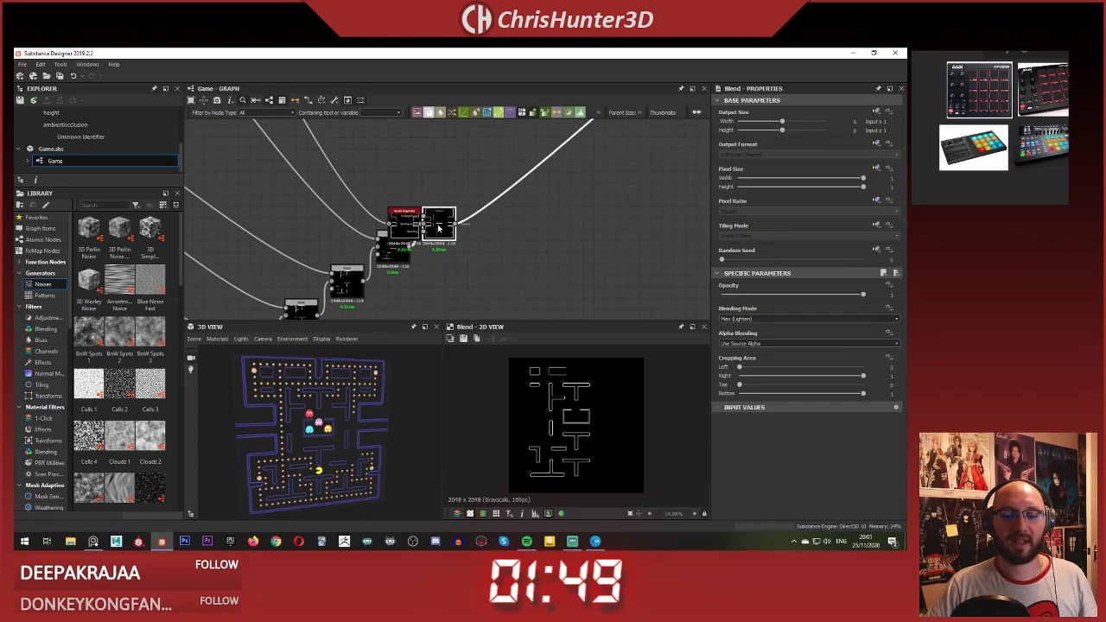
# Step: Examine the node groups further up the graph that construct the maze's outer walls
pyautogui.moveTo(550, 131); pyautogui.dragTo(467, 211, button='middle')
pyautogui.scroll(-5, 420, 195)
pyautogui.moveTo(268, 200); pyautogui.dragTo(508, 234, button='middle')
pyautogui.scroll(7, 508, 234)
pyautogui.moveTo(544, 203); pyautogui.dragTo(506, 295, button='middle')
pyautogui.scroll(-1, 505, 296)
pyautogui.moveTo(598, 183); pyautogui.dragTo(576, 205, button='middle')
pyautogui.scroll(1, 576, 205)
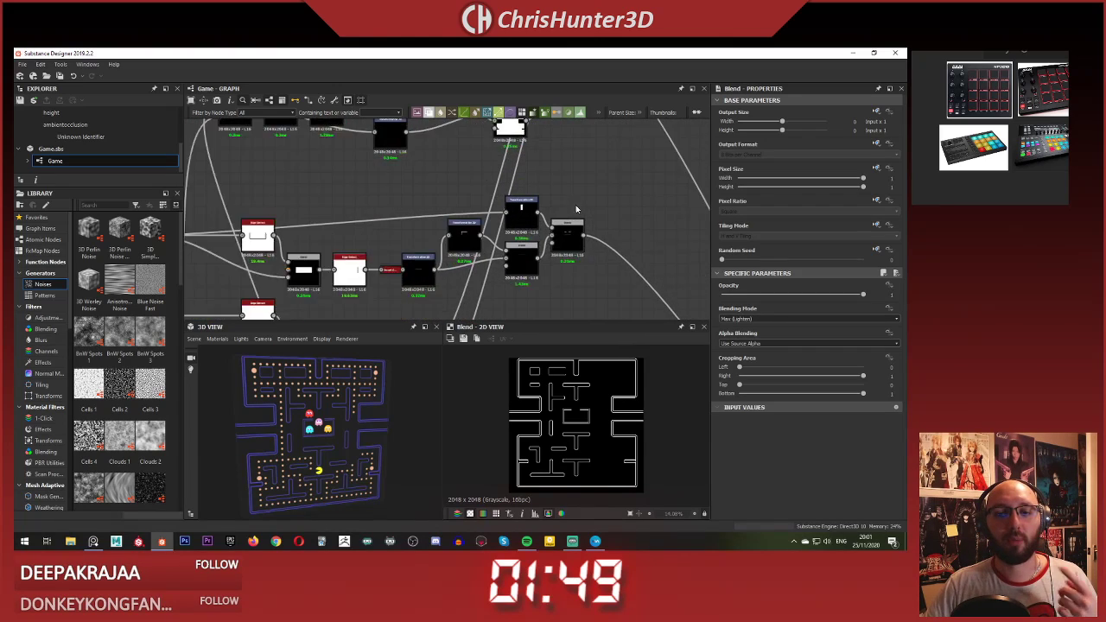
pyautogui.scroll(-1, 503, 204)
pyautogui.moveTo(503, 204); pyautogui.dragTo(490, 298, button='middle')
pyautogui.scroll(2, 518, 178)
pyautogui.scroll(-4, 553, 175)
pyautogui.moveTo(540, 179); pyautogui.dragTo(510, 275, button='middle')
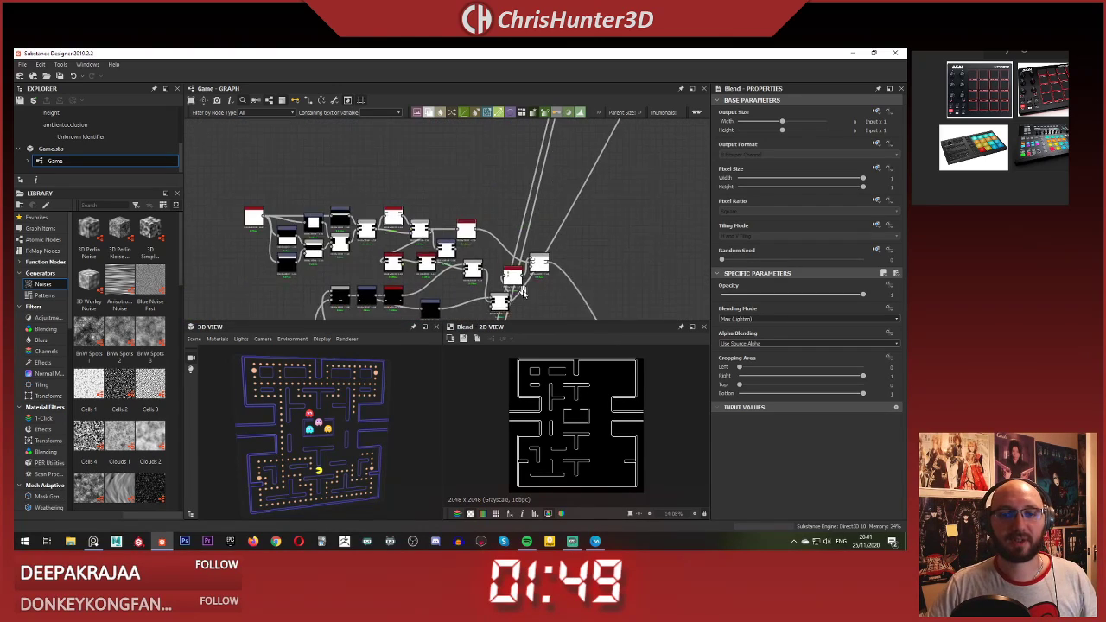
# Step: Inspect the Pac-Man and ghost node groups and preview the Transformation 2D node that places a ghost
pyautogui.scroll(-3, 434, 238)
pyautogui.moveTo(416, 263); pyautogui.dragTo(411, 303, button='middle')
pyautogui.scroll(6, 410, 303)
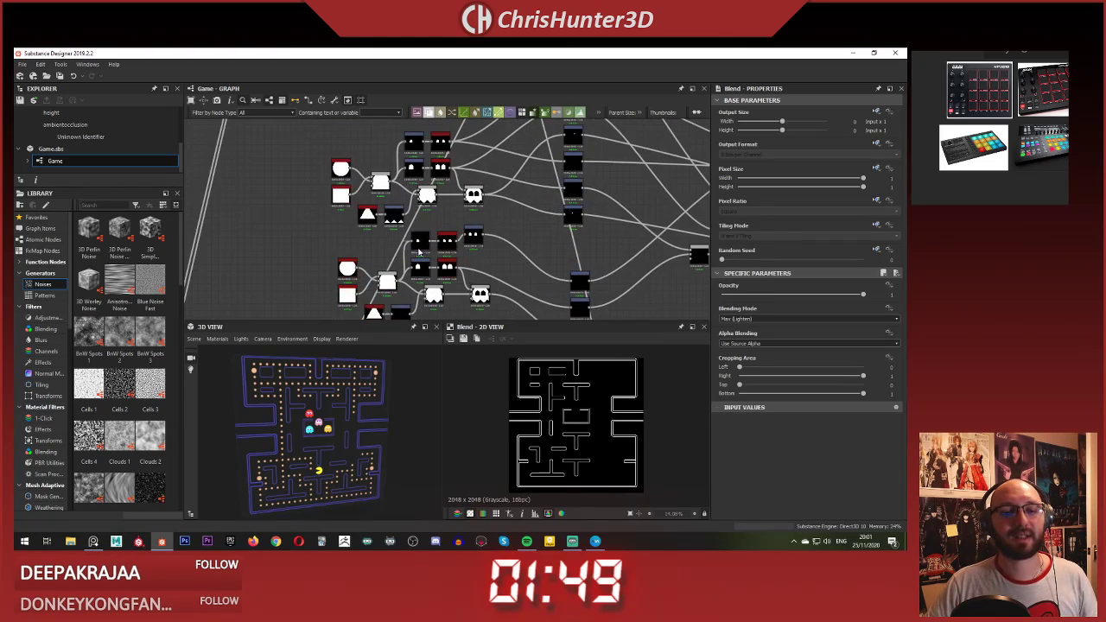
pyautogui.scroll(2, 488, 190)
pyautogui.moveTo(490, 193); pyautogui.dragTo(461, 174, button='middle')
pyautogui.scroll(1, 541, 244)
pyautogui.doubleClick(570, 249)
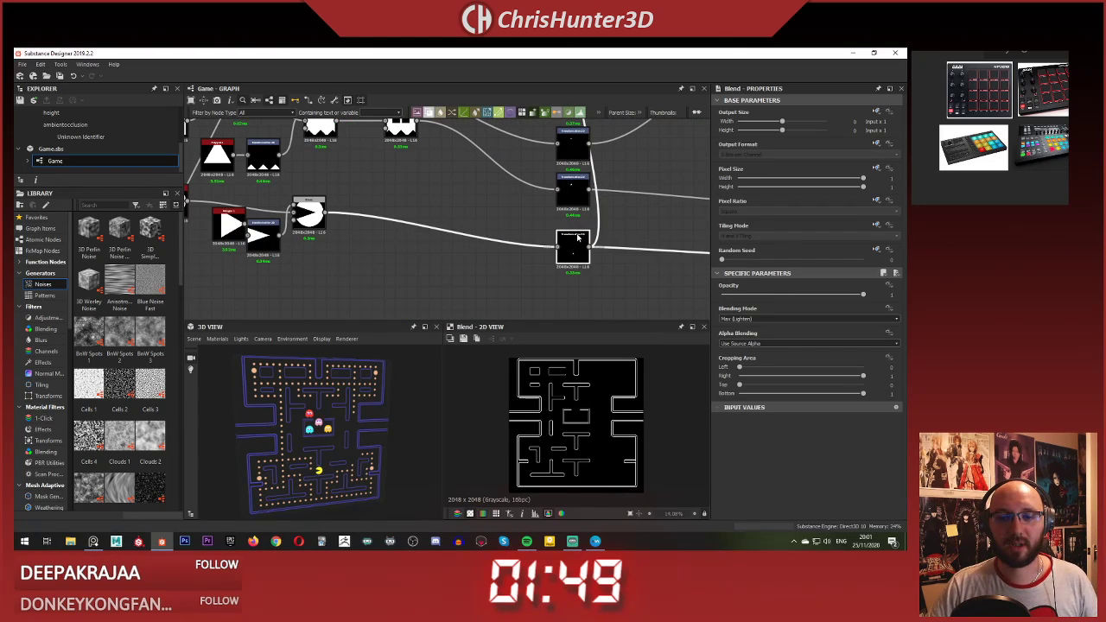
pyautogui.doubleClick(574, 187)
pyautogui.scroll(-5, 571, 186)
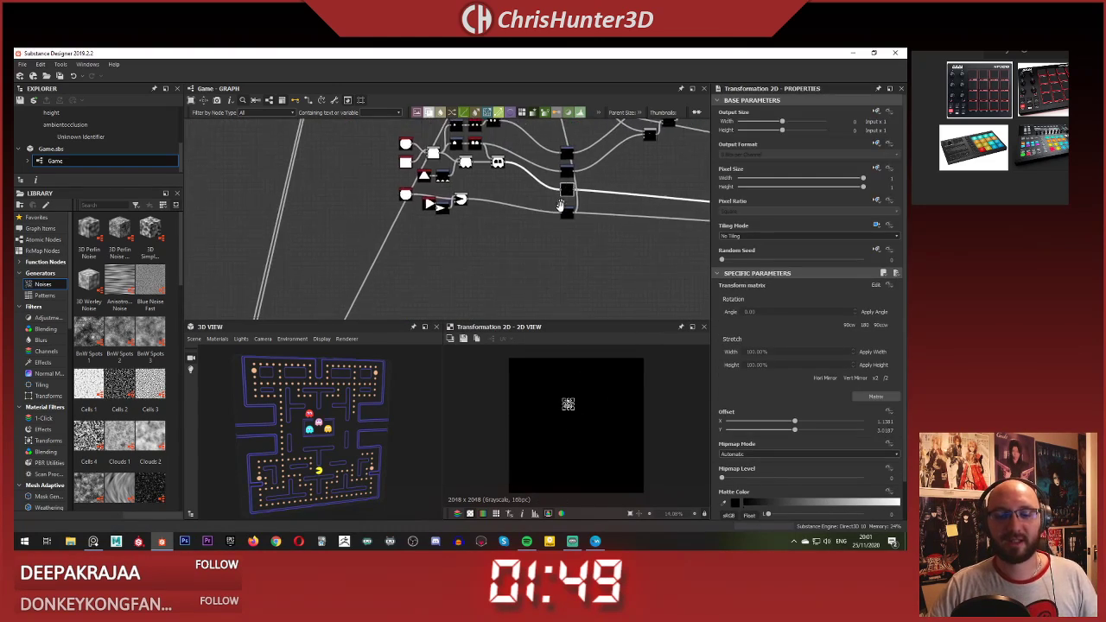
# Step: Examine the node groups for the ghosts and their eyes, and compare them with the ghosts in the 3D view
pyautogui.moveTo(457, 154); pyautogui.dragTo(452, 219, button='middle')
pyautogui.scroll(3, 452, 219)
pyautogui.scroll(2, 488, 227)
pyautogui.scroll(-2, 568, 213)
pyautogui.moveTo(570, 139); pyautogui.dragTo(533, 229, button='middle')
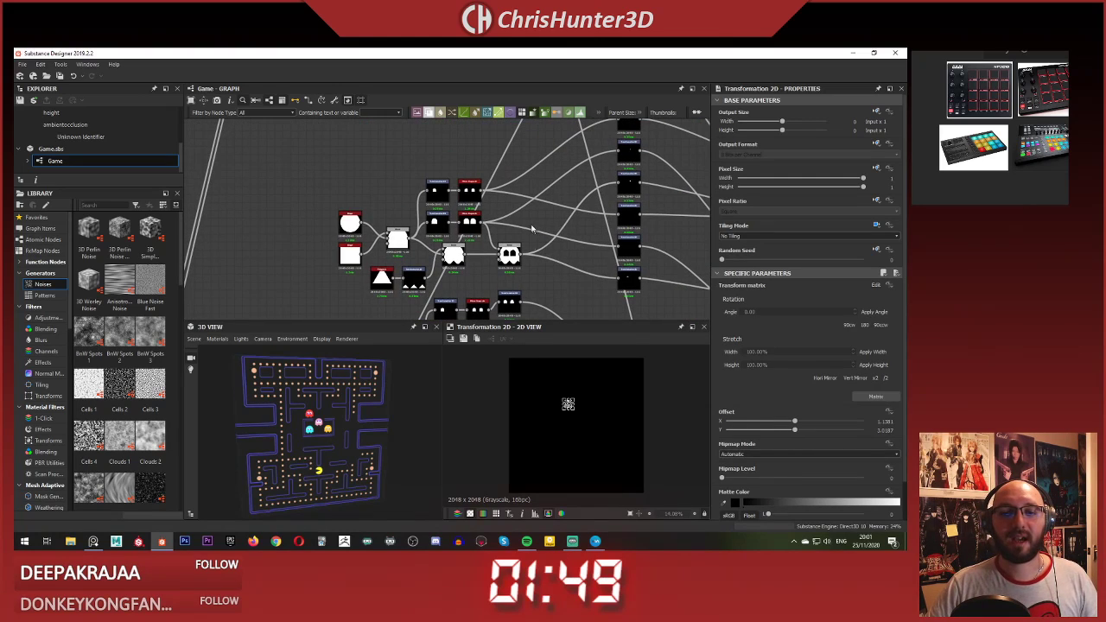
pyautogui.scroll(-5, 511, 213)
pyautogui.moveTo(517, 143); pyautogui.dragTo(500, 238, button='middle')
pyautogui.scroll(4, 500, 238)
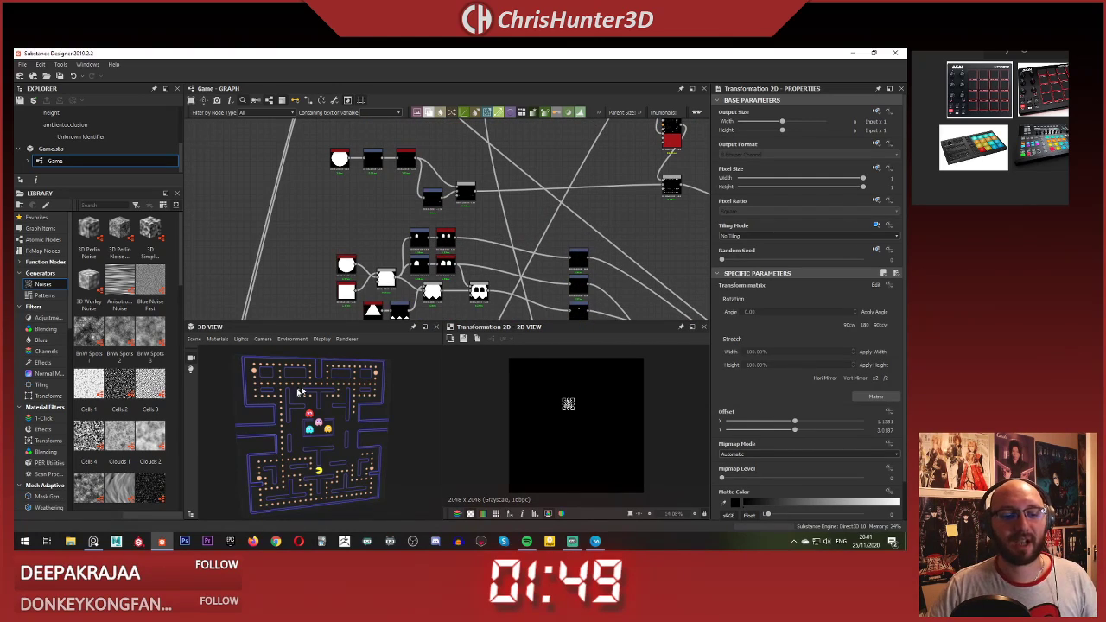
pyautogui.scroll(4, 298, 391)
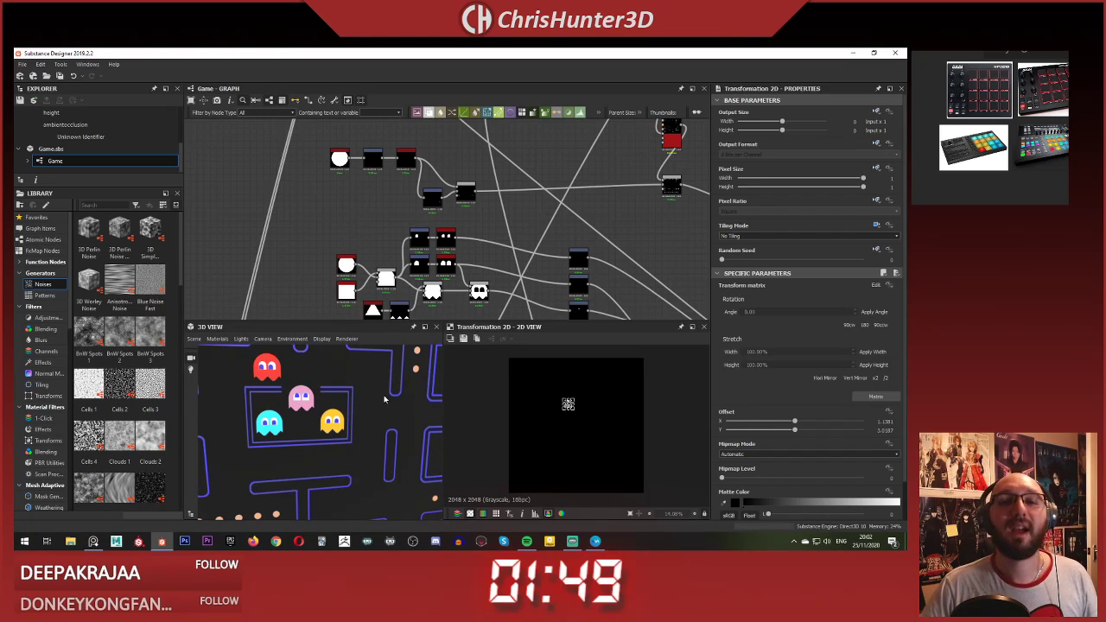
pyautogui.scroll(-3, 380, 398)
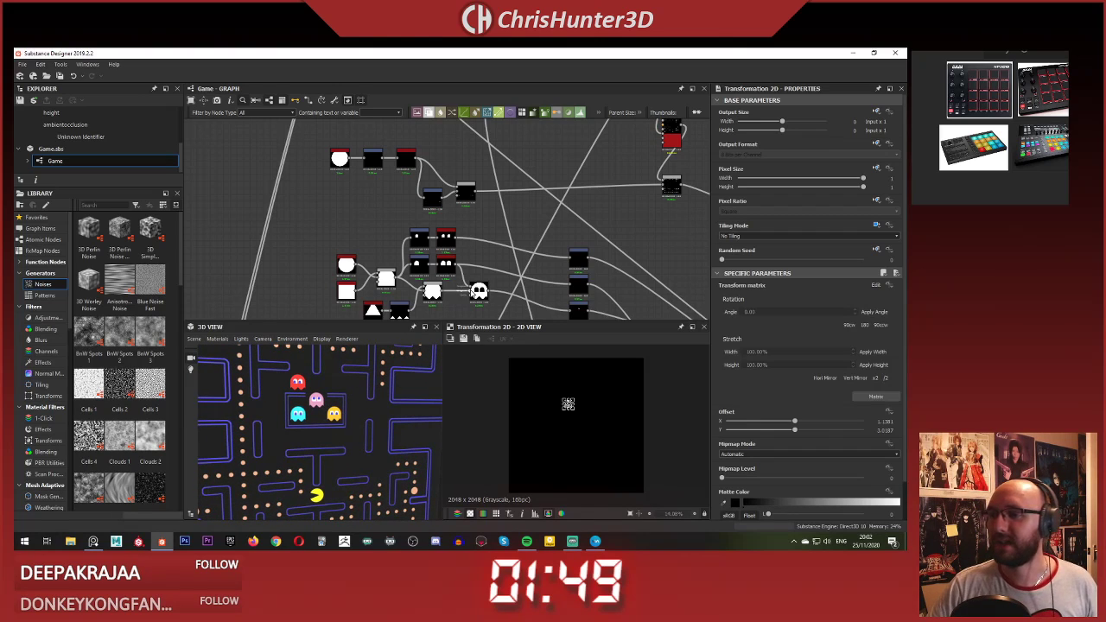
# Step: Review the chain of coloured Blend nodes that tints the maze and the finished maze in the 3D view
pyautogui.scroll(-8, 529, 238)
pyautogui.moveTo(529, 242); pyautogui.dragTo(456, 157, button='middle')
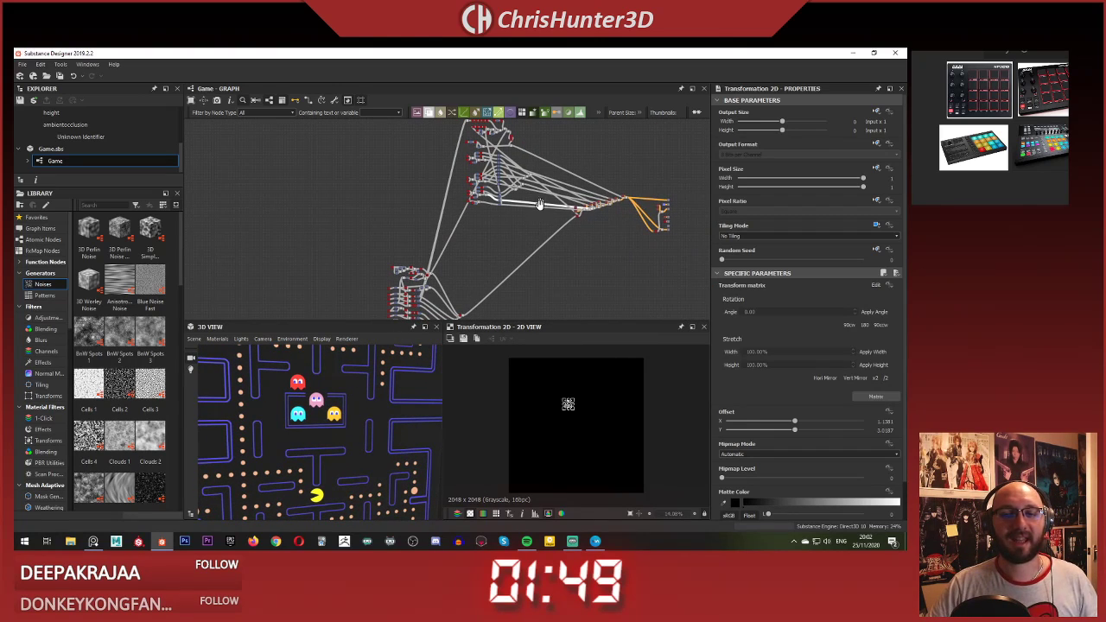
pyautogui.scroll(6, 539, 204)
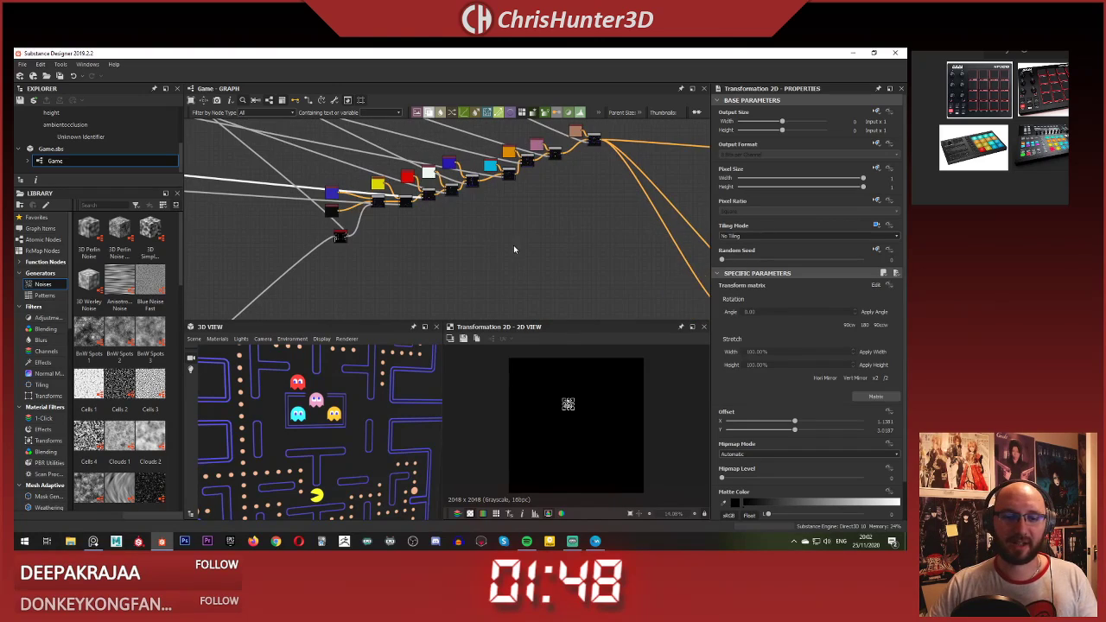
pyautogui.scroll(-5, 328, 396)
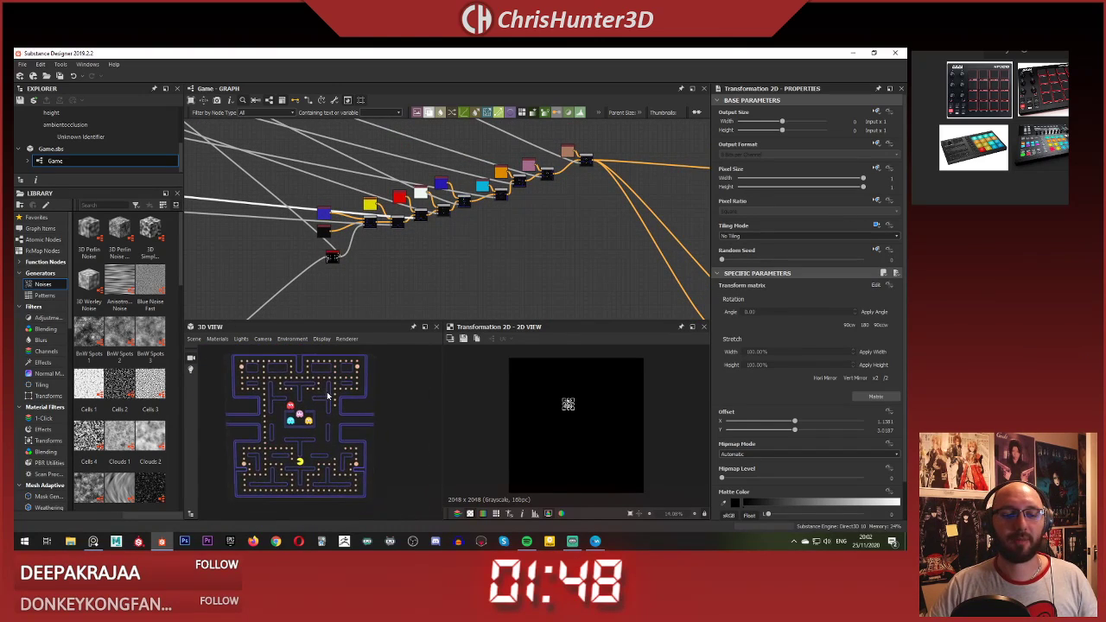
pyautogui.scroll(4, 328, 396)
pyautogui.moveTo(328, 396); pyautogui.dragTo(344, 401)
pyautogui.scroll(-5, 330, 396)
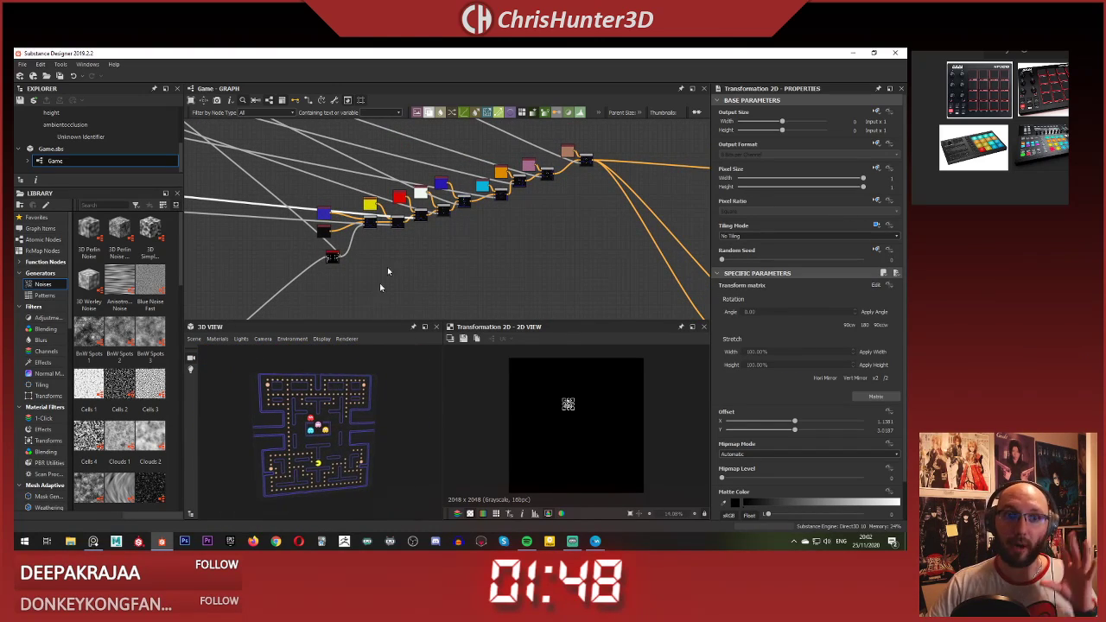
pyautogui.moveTo(436, 210); pyautogui.dragTo(454, 216, button='middle')
pyautogui.scroll(2, 121, 153)
pyautogui.scroll(-1, 113, 156)
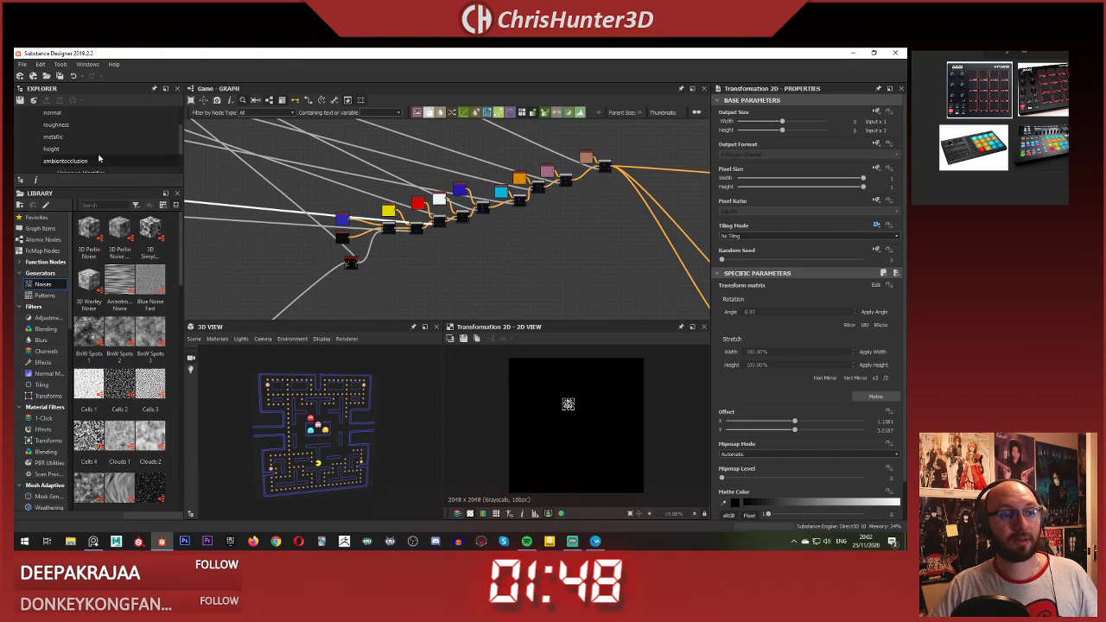
# Step: Close the Game.sbs package and select the Instrument.sbs package
pyautogui.scroll(-3, 100, 159)
pyautogui.rightClick(98, 152)
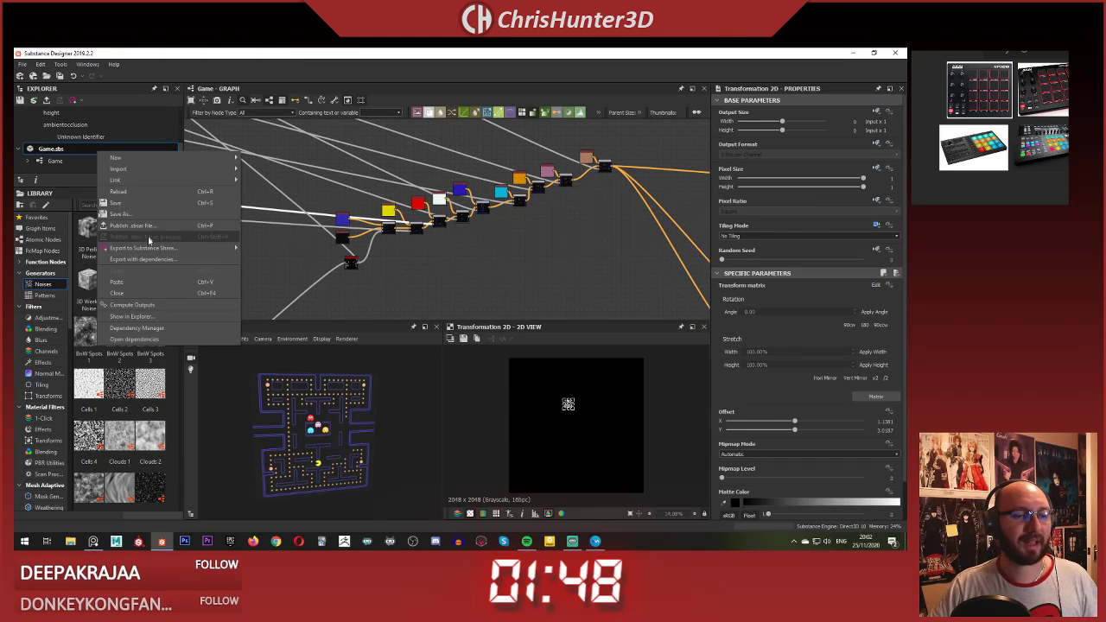
pyautogui.click(147, 297)
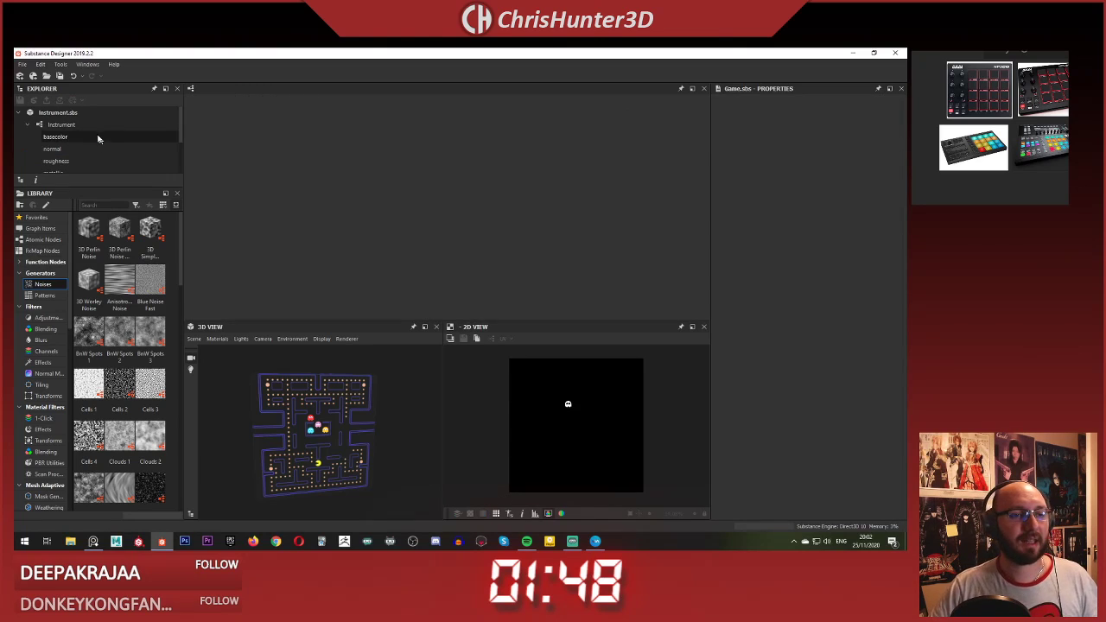
pyautogui.click(86, 113)
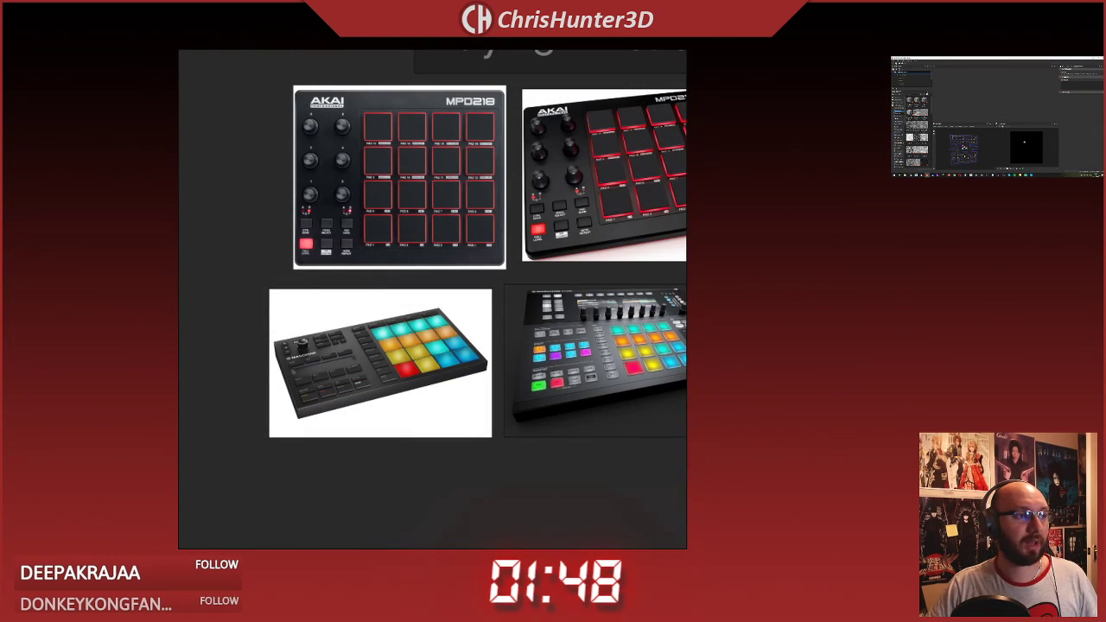
# Step: Look over the Day 25 - Instrument reference board with its drum pad controller photos
pyautogui.moveTo(370, 65); pyautogui.dragTo(253, 129, button='middle')
pyautogui.scroll(-2, 270, 119)
pyautogui.scroll(-2, 338, 100)
pyautogui.moveTo(573, 92); pyautogui.dragTo(556, 108, button='middle')
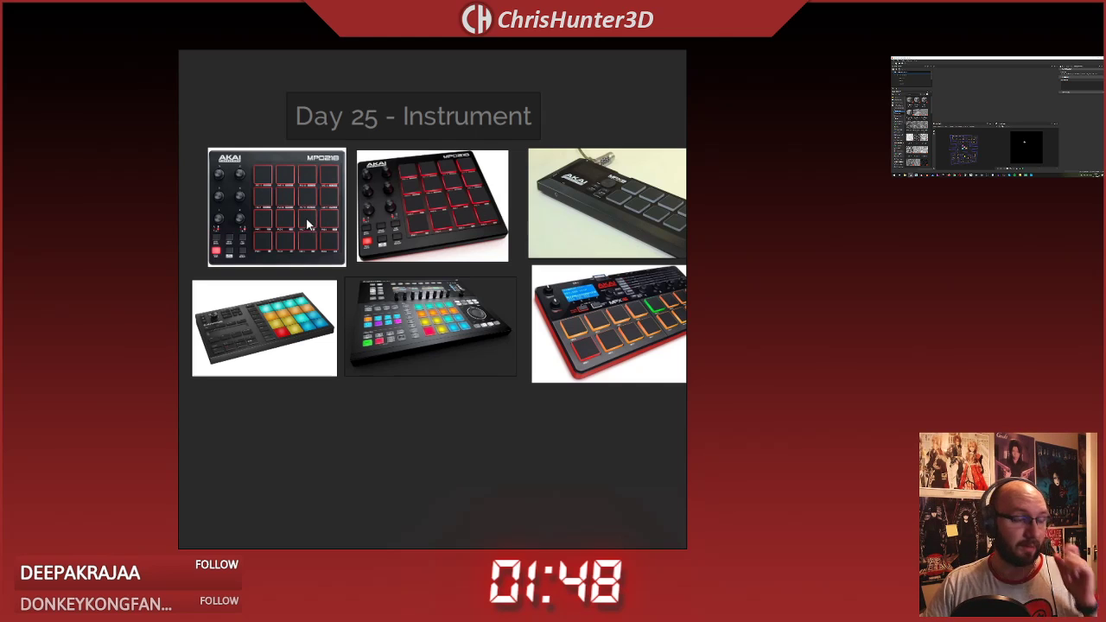
# Step: Examine the front-facing AKAI MPD218 reference photo up close, including its pads, knobs and buttons
pyautogui.scroll(3, 425, 237)
pyautogui.moveTo(191, 168); pyautogui.dragTo(542, 253, button='middle')
pyautogui.scroll(2, 542, 252)
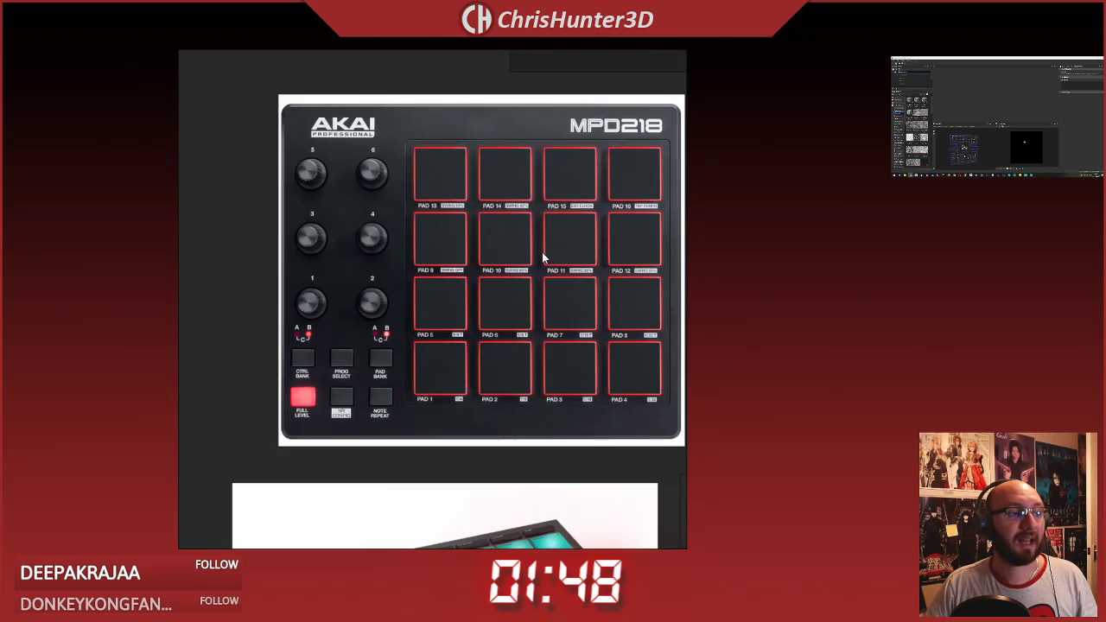
pyautogui.moveTo(479, 216); pyautogui.dragTo(457, 223, button='middle')
pyautogui.scroll(2, 439, 228)
pyautogui.scroll(-2, 469, 228)
pyautogui.scroll(2, 458, 223)
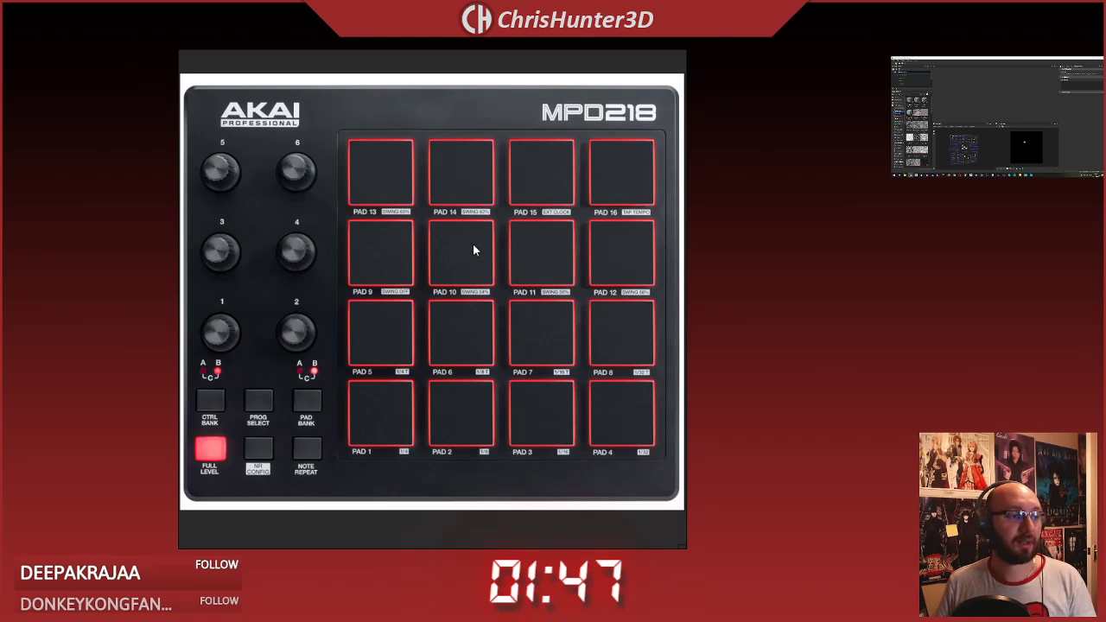
# Step: Examine the AKAI MPX16 reference photo for its casing and coloured pad edges
pyautogui.scroll(-6, 504, 214)
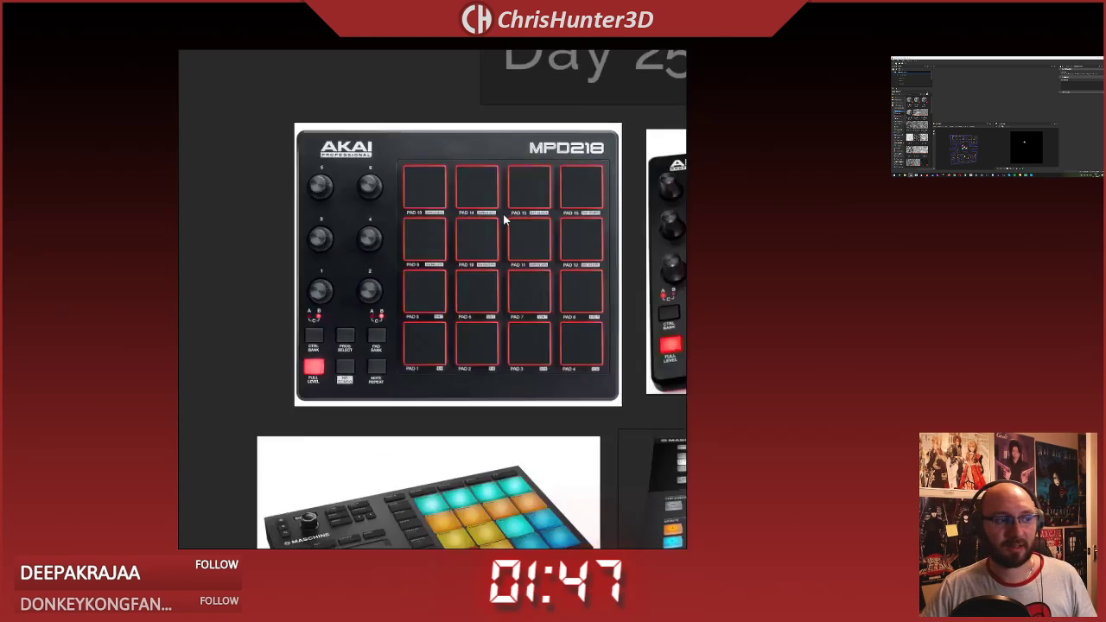
pyautogui.moveTo(496, 266); pyautogui.dragTo(224, 195, button='middle')
pyautogui.moveTo(494, 217); pyautogui.dragTo(382, 216, button='middle')
pyautogui.scroll(6, 439, 311)
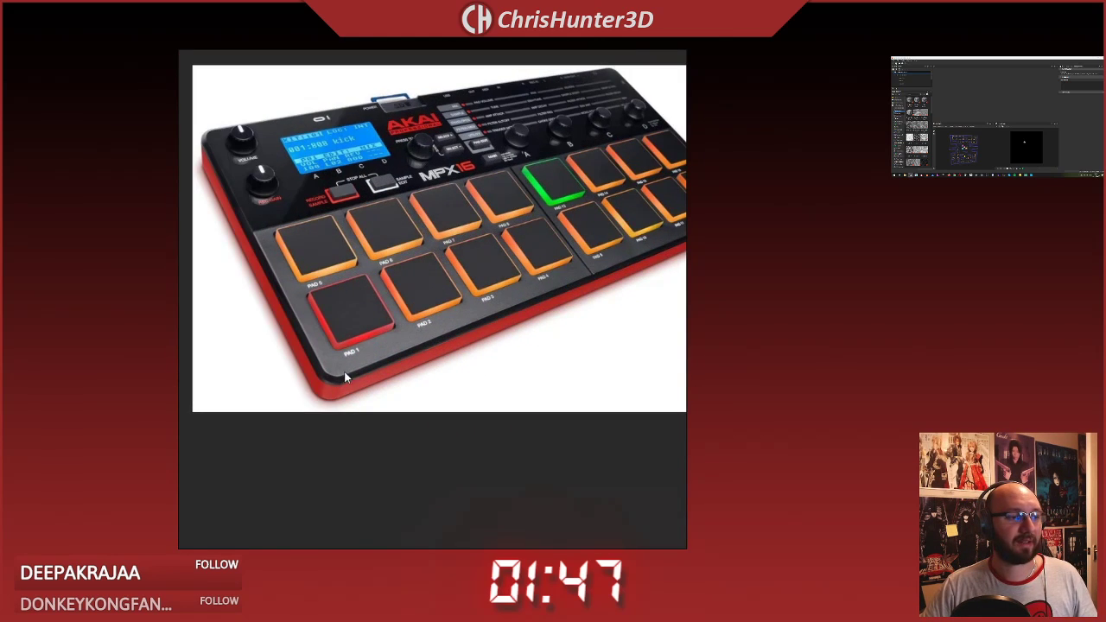
pyautogui.scroll(-6, 241, 263)
# Step: Return to the front-facing AKAI MPD218 photo on the reference board and fit it to the view
pyautogui.moveTo(243, 262); pyautogui.dragTo(522, 363, button='middle')
pyautogui.scroll(3, 533, 224)
pyautogui.moveTo(277, 236); pyautogui.dragTo(608, 255, button='middle')
pyautogui.scroll(4, 467, 266)
pyautogui.scroll(1, 499, 275)
pyautogui.scroll(-4, 421, 258)
pyautogui.scroll(3, 524, 222)
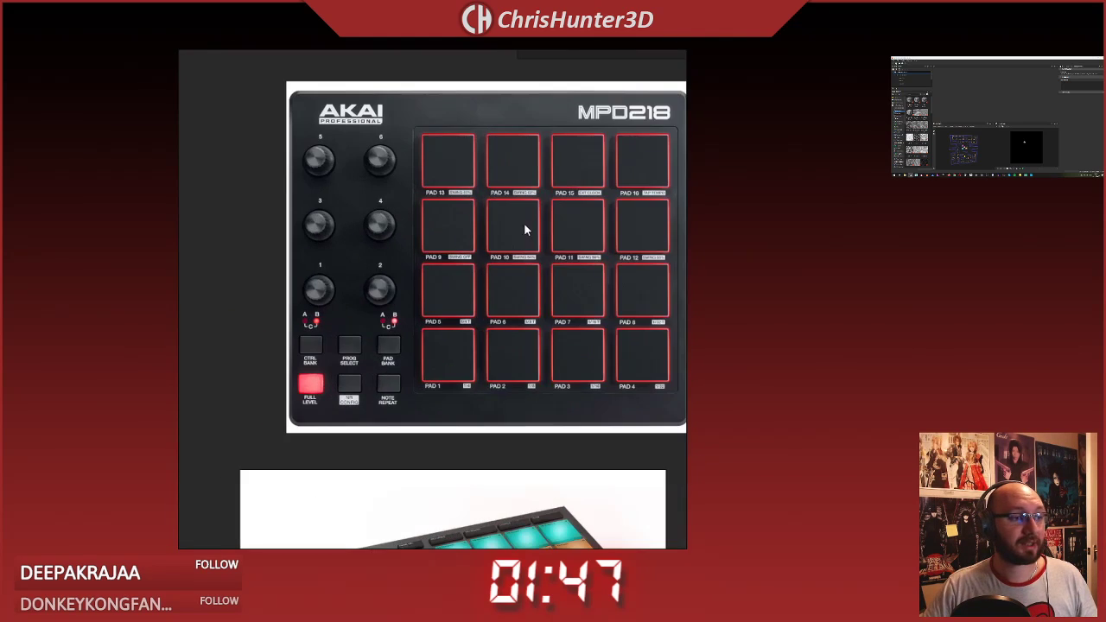
pyautogui.moveTo(510, 214); pyautogui.dragTo(434, 218, button='middle')
pyautogui.doubleClick(433, 219)
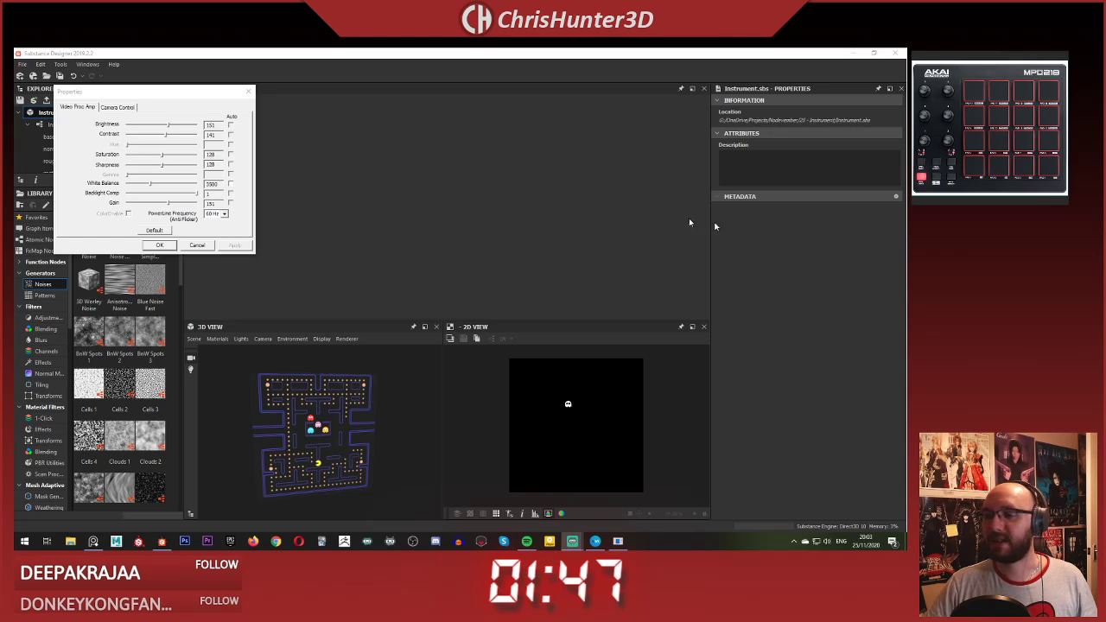
# Step: Toggle the webcam's Low Light Compensation setting and accept the camera properties
pyautogui.click(111, 106)
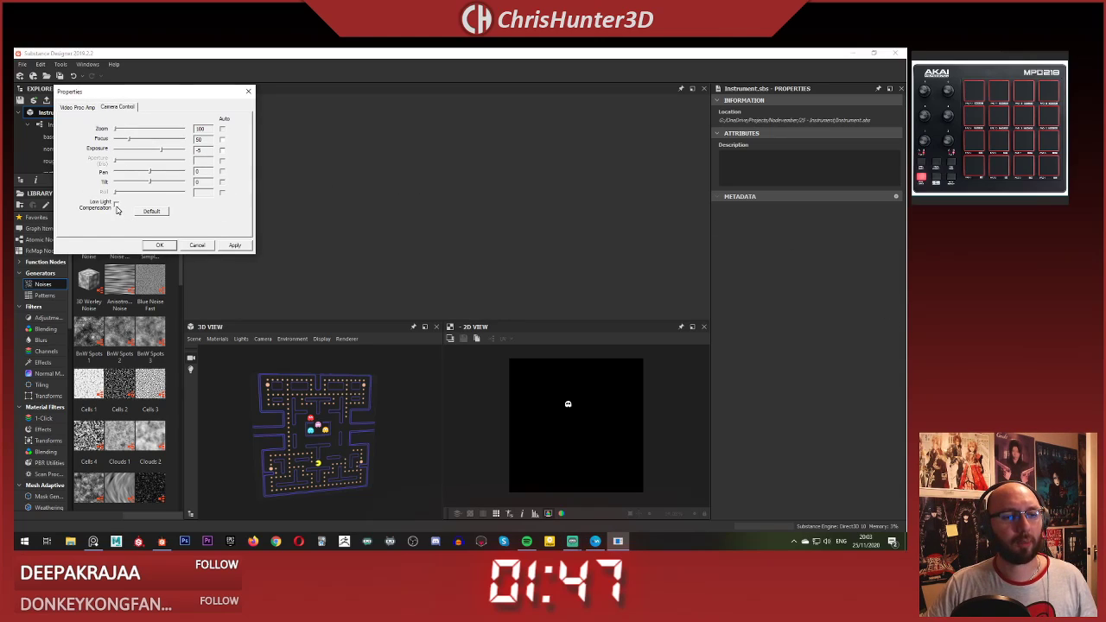
pyautogui.click(158, 246)
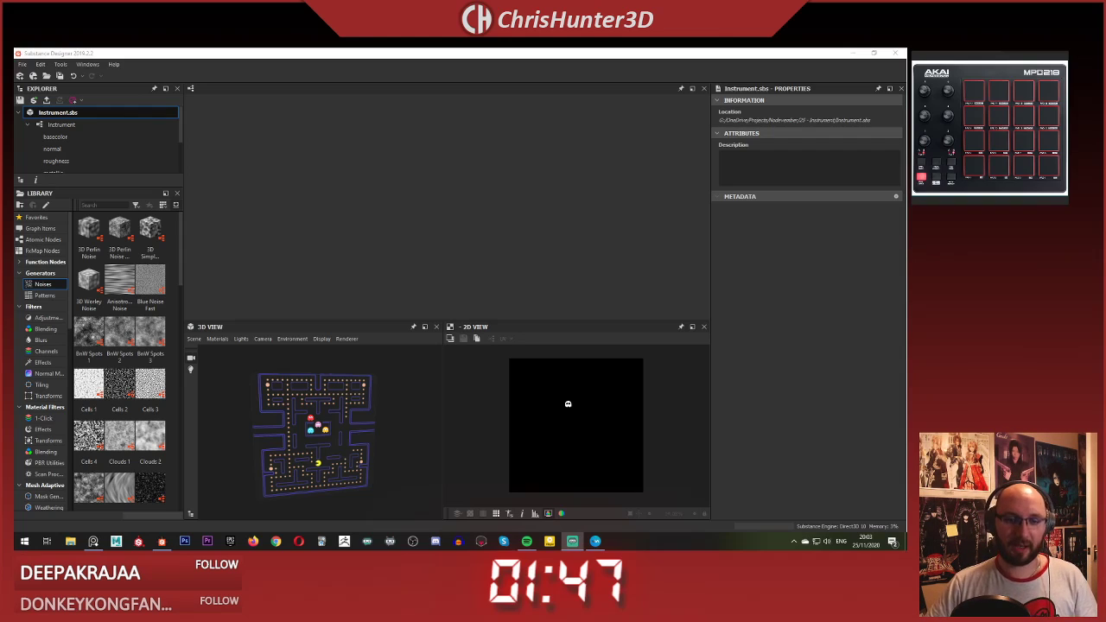
# Step: Open the Instrument graph from the package for editing
pyautogui.click(90, 124)
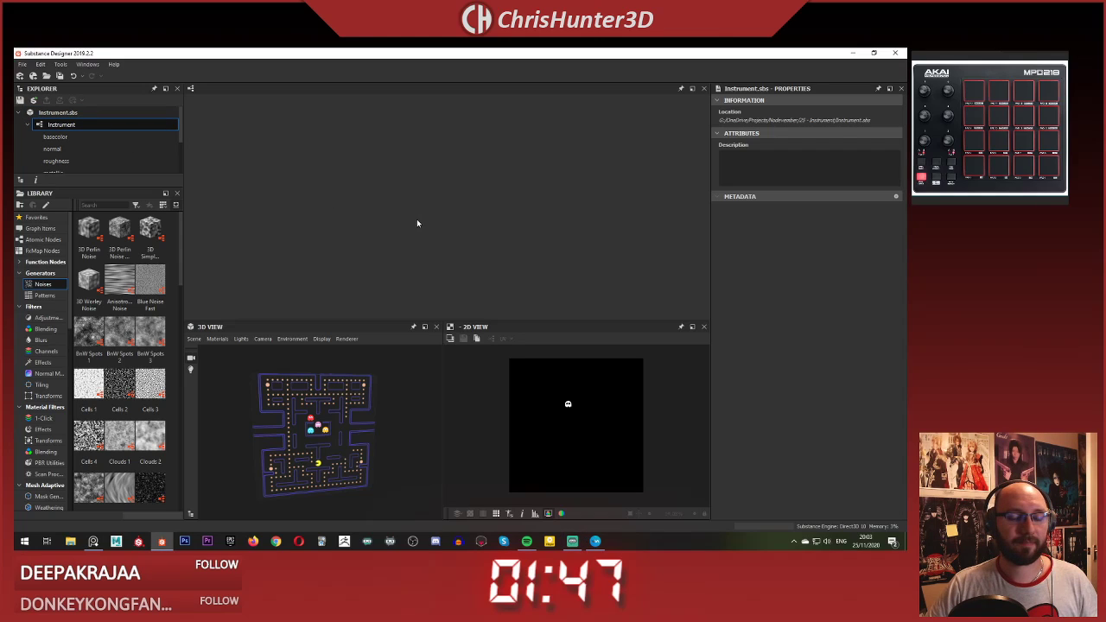
pyautogui.doubleClick(82, 125)
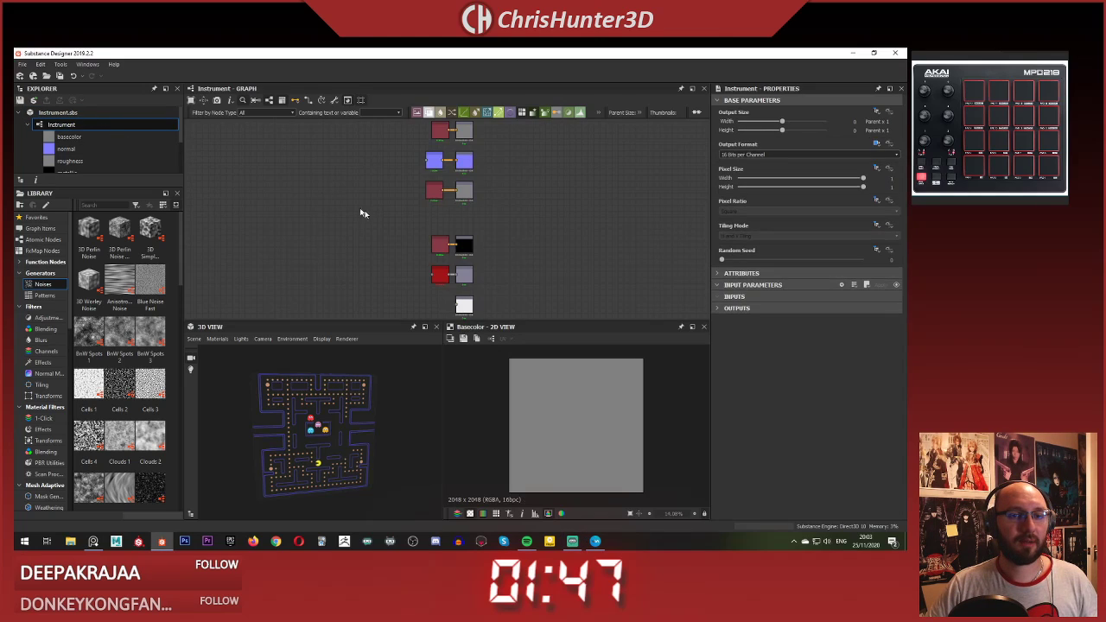
pyautogui.scroll(-5, 315, 180)
pyautogui.moveTo(352, 190); pyautogui.dragTo(503, 209, button='middle')
pyautogui.scroll(4, 424, 206)
pyautogui.moveTo(421, 198); pyautogui.dragTo(364, 183, button='middle')
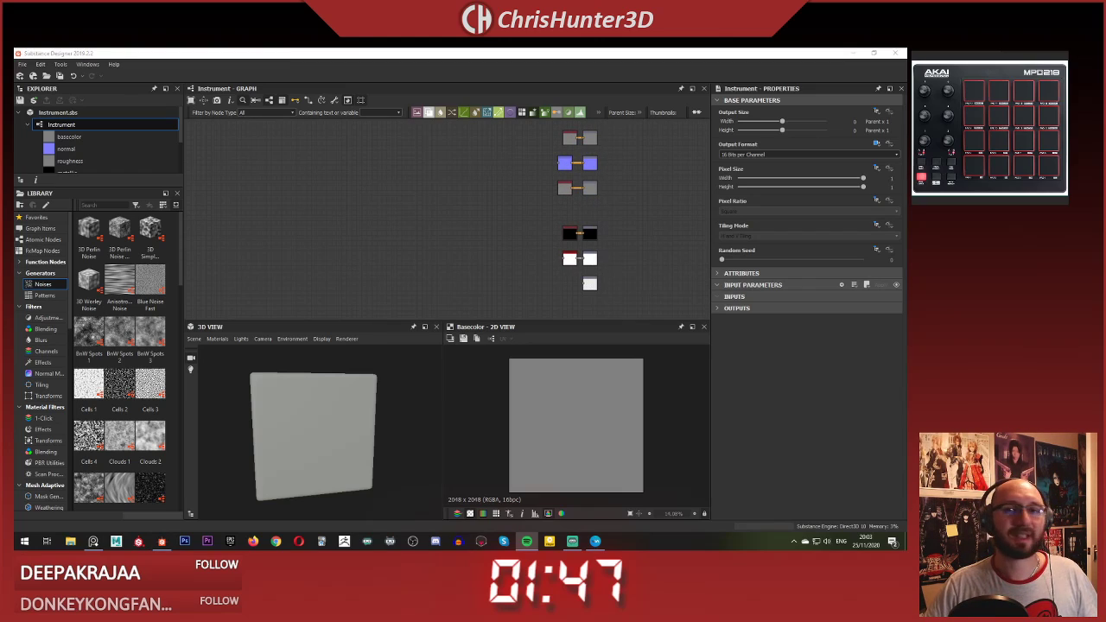
pyautogui.click(329, 256)
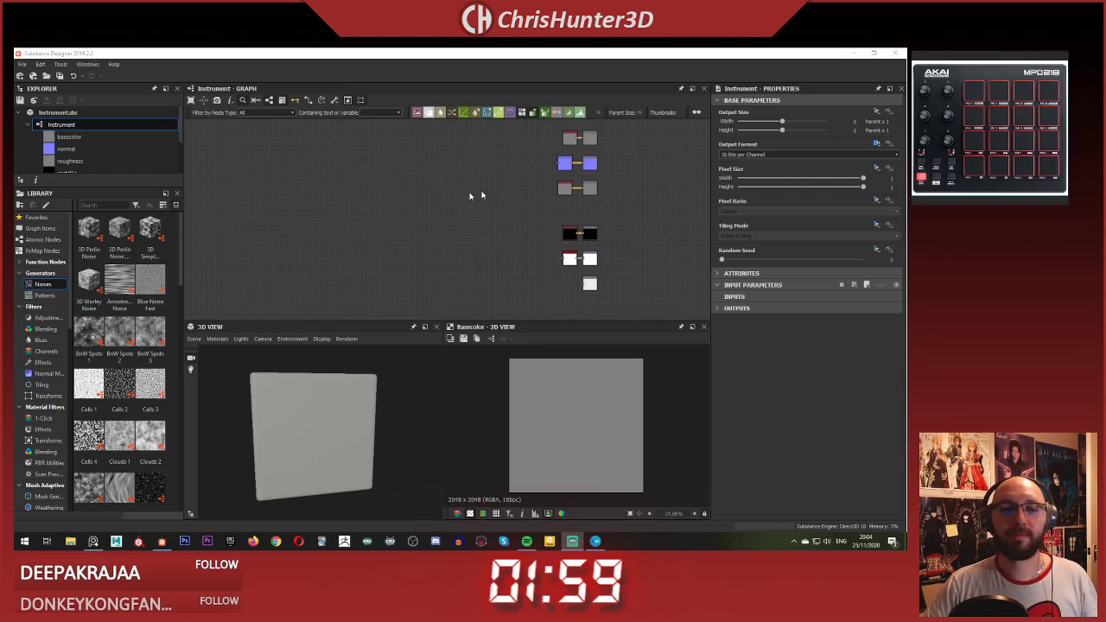
pyautogui.click(469, 194)
pyautogui.moveTo(374, 227); pyautogui.dragTo(384, 225, button='middle')
pyautogui.click(1040, 60)
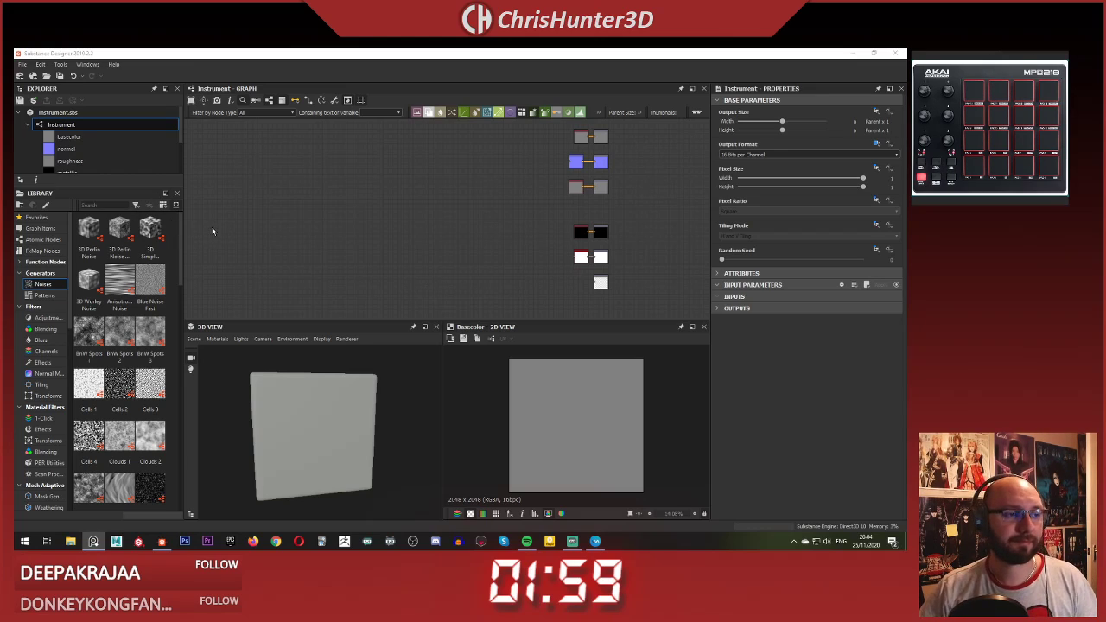
pyautogui.moveTo(372, 230); pyautogui.dragTo(328, 230, button='middle')
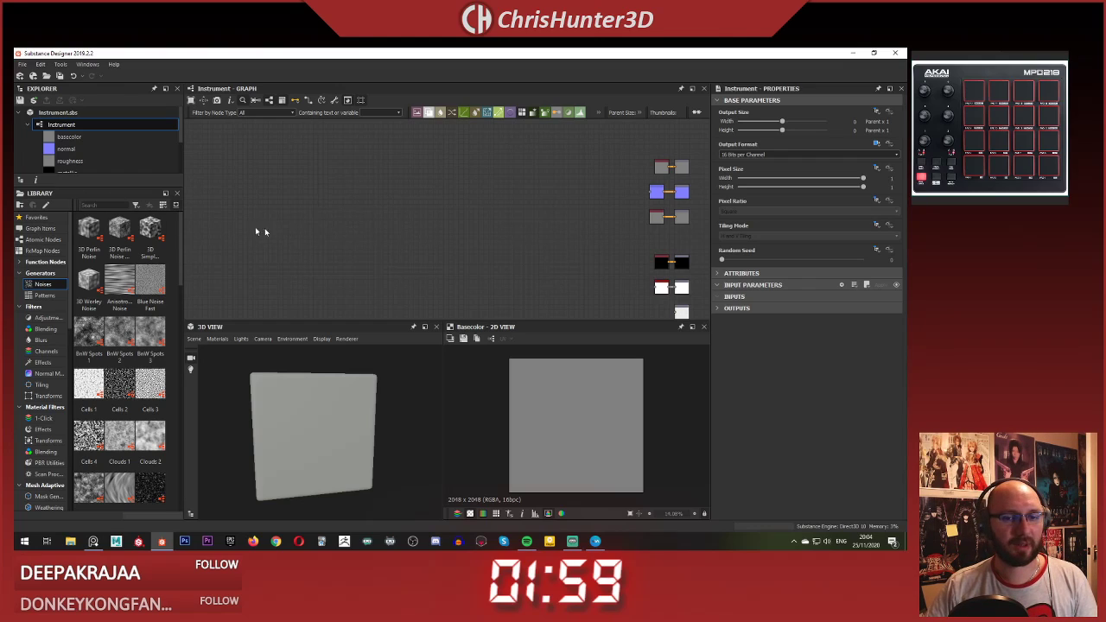
pyautogui.scroll(-5, 1047, 125)
pyautogui.moveTo(1049, 126); pyautogui.dragTo(961, 116, button='middle')
pyautogui.scroll(6, 977, 121)
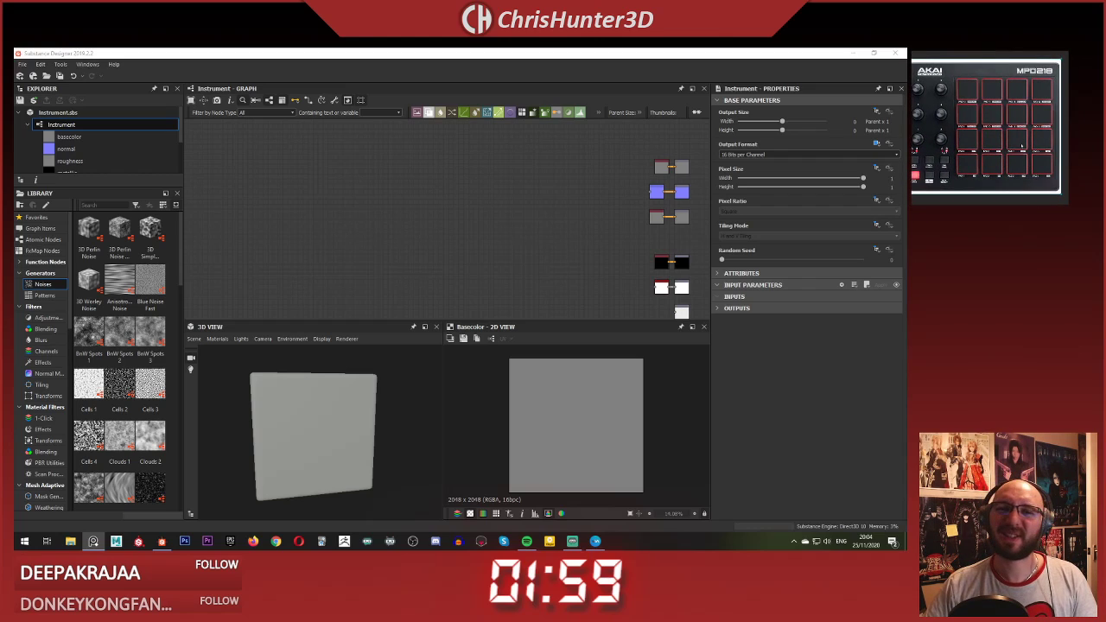
# Step: Add a Tile Sampler node in the empty graph area and set its X Amount and Y Amount to 4
pyautogui.moveTo(397, 179); pyautogui.dragTo(446, 155, button='middle')
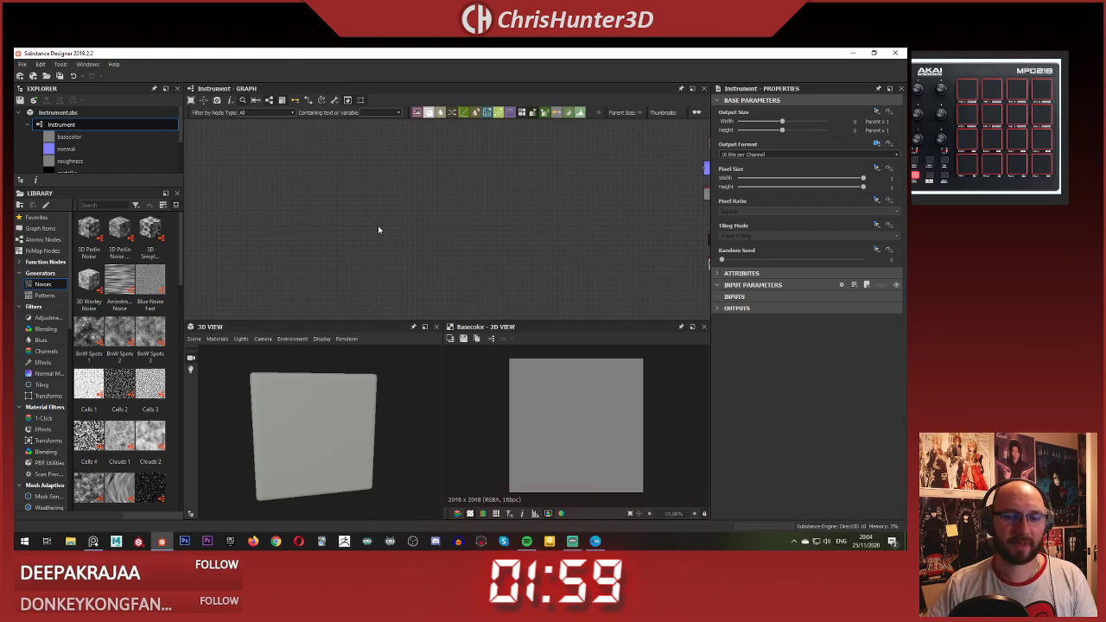
pyautogui.press('space')
pyautogui.write('tile')
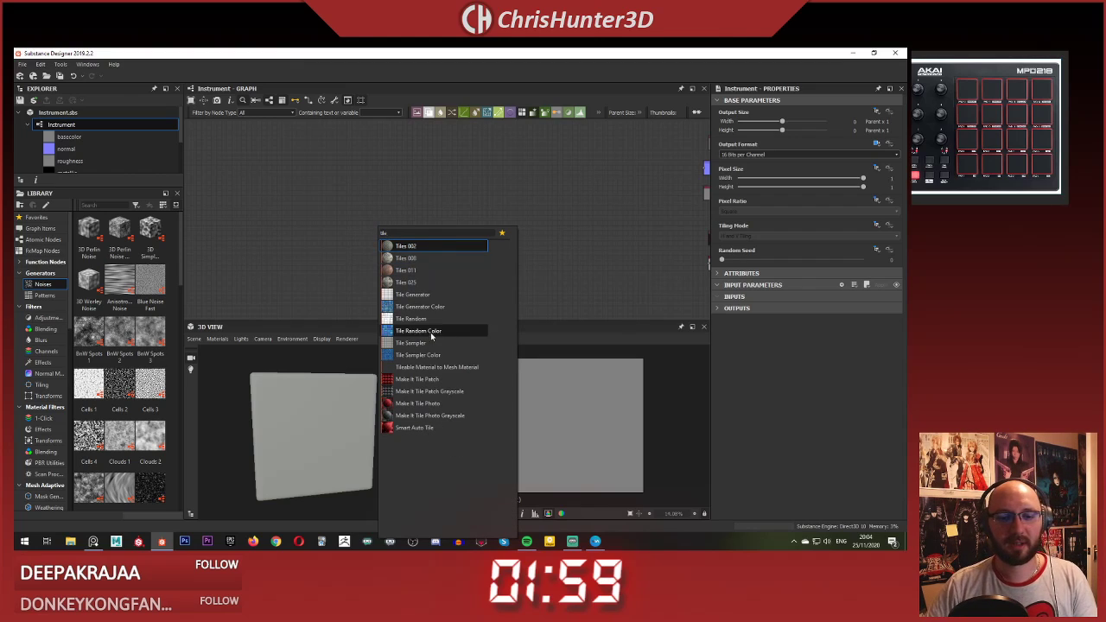
pyautogui.click(432, 345)
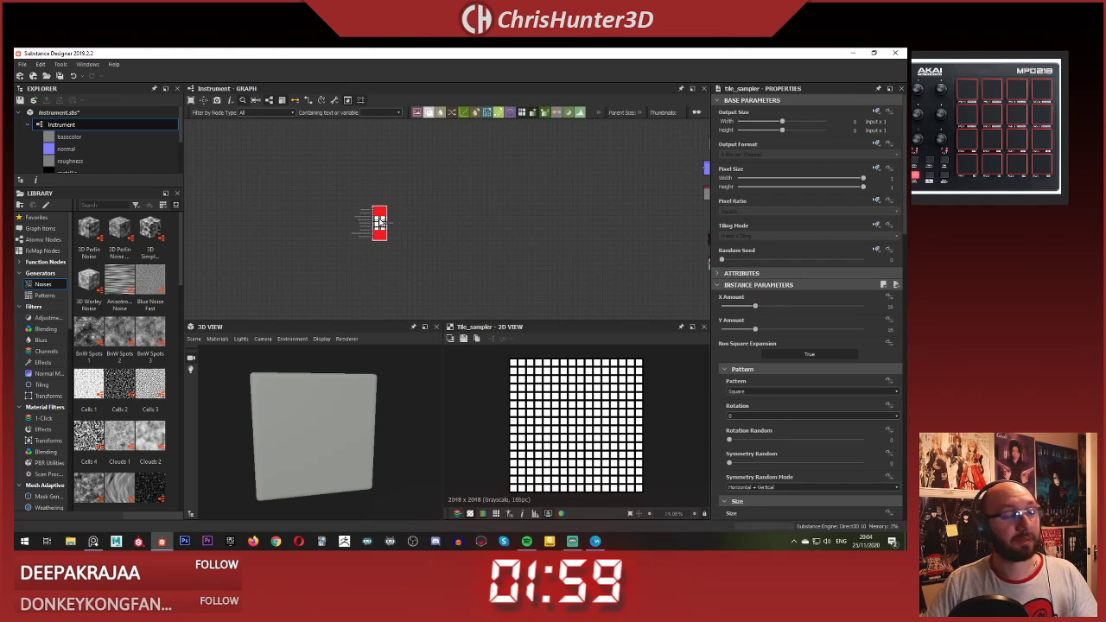
pyautogui.scroll(5, 382, 225)
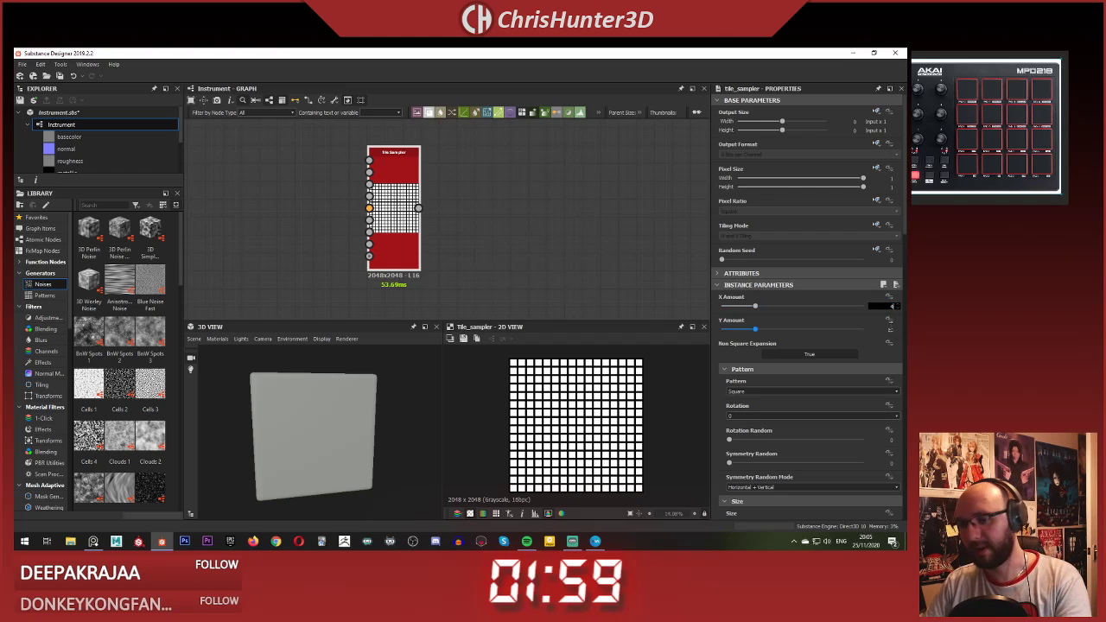
pyautogui.doubleClick(891, 329)
pyautogui.write('4')
pyautogui.press('Return')
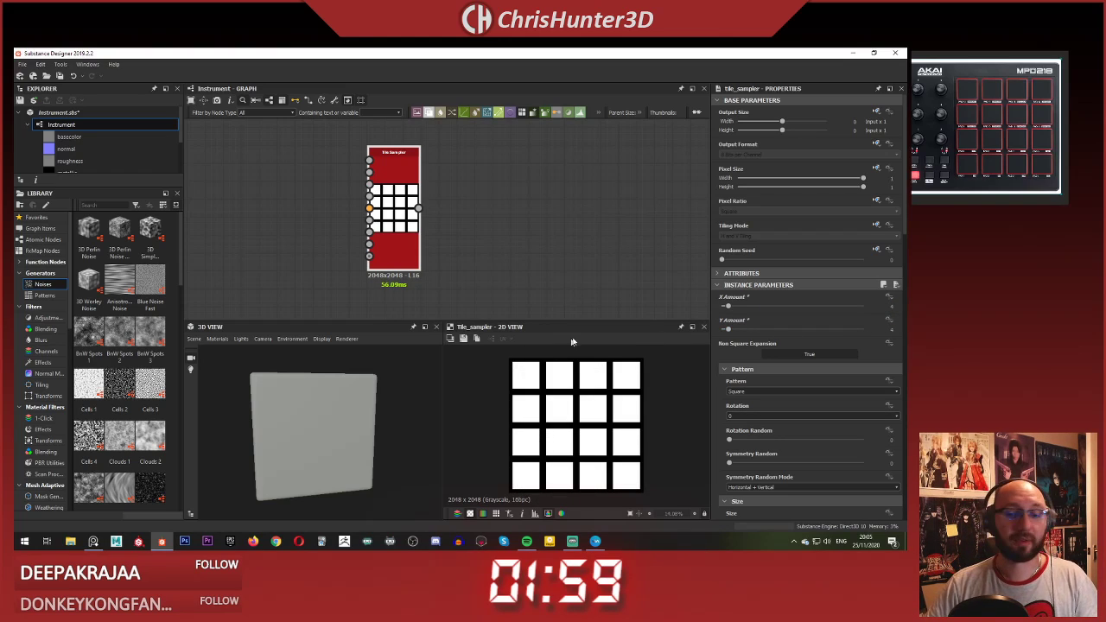
# Step: Add a Transformation 2D node fed by the Tile Sampler's output
pyautogui.moveTo(457, 184); pyautogui.dragTo(496, 132, button='middle')
pyautogui.moveTo(489, 196); pyautogui.dragTo(310, 209, button='middle')
pyautogui.press('space')
pyautogui.write('tra')
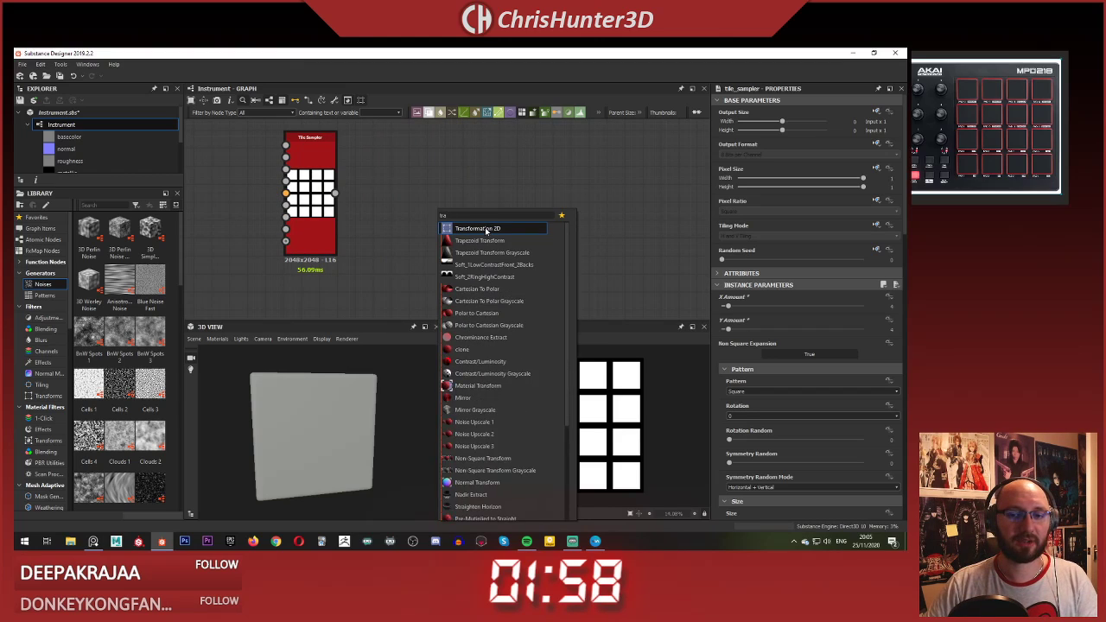
pyautogui.click(486, 229)
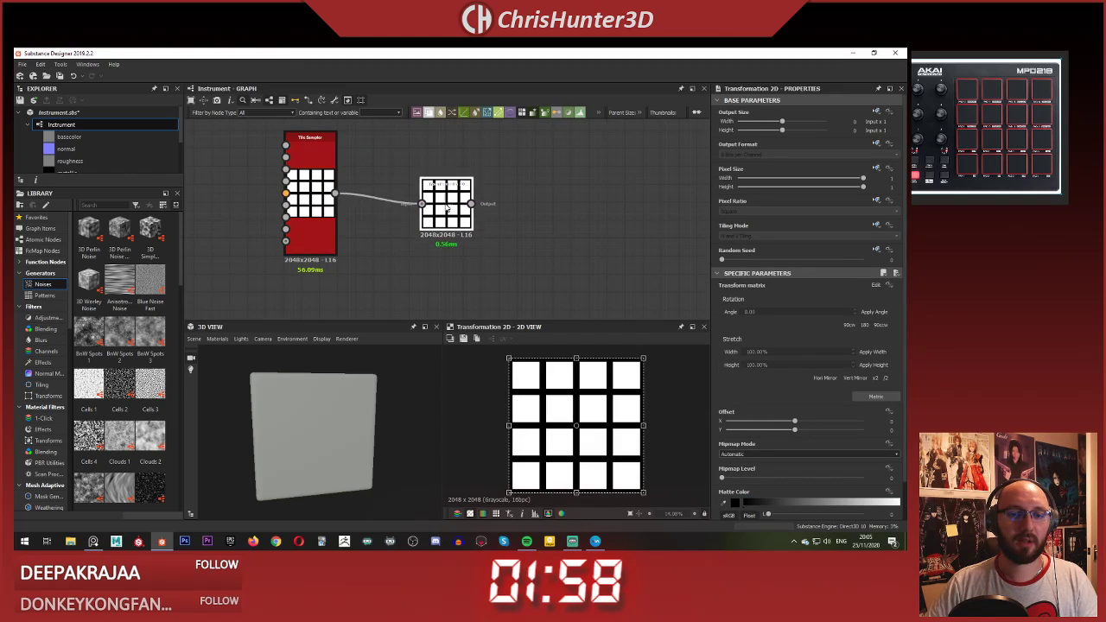
# Step: Add a Blend node and connect the Transformation 2D output to its Foreground input
pyautogui.press('space')
pyautogui.write('bl')
pyautogui.press('Return')
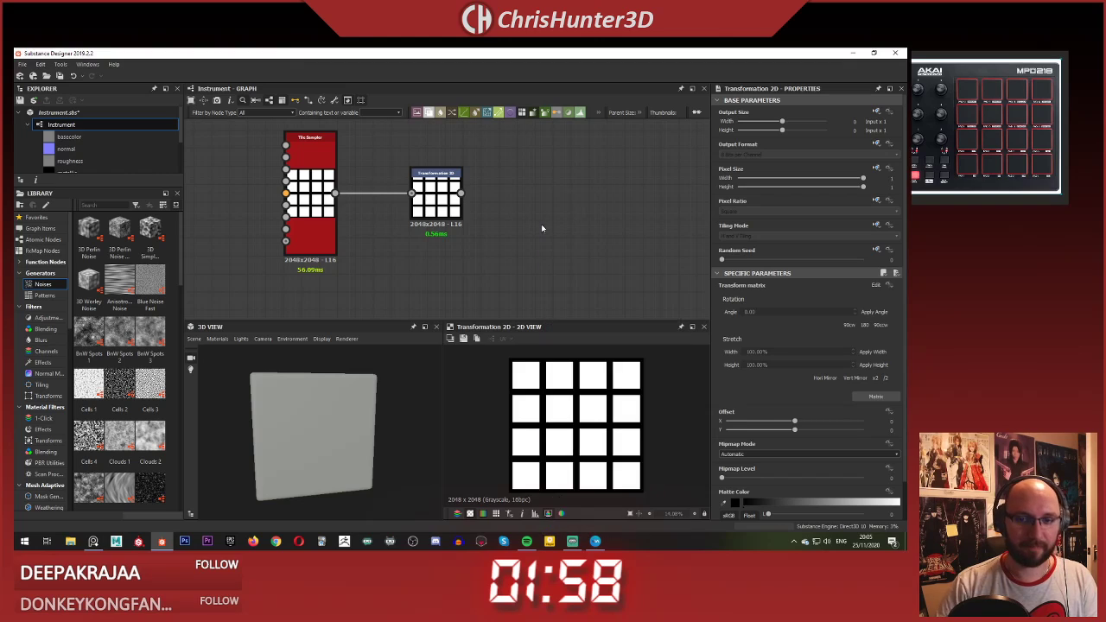
pyautogui.moveTo(533, 230); pyautogui.dragTo(551, 230)
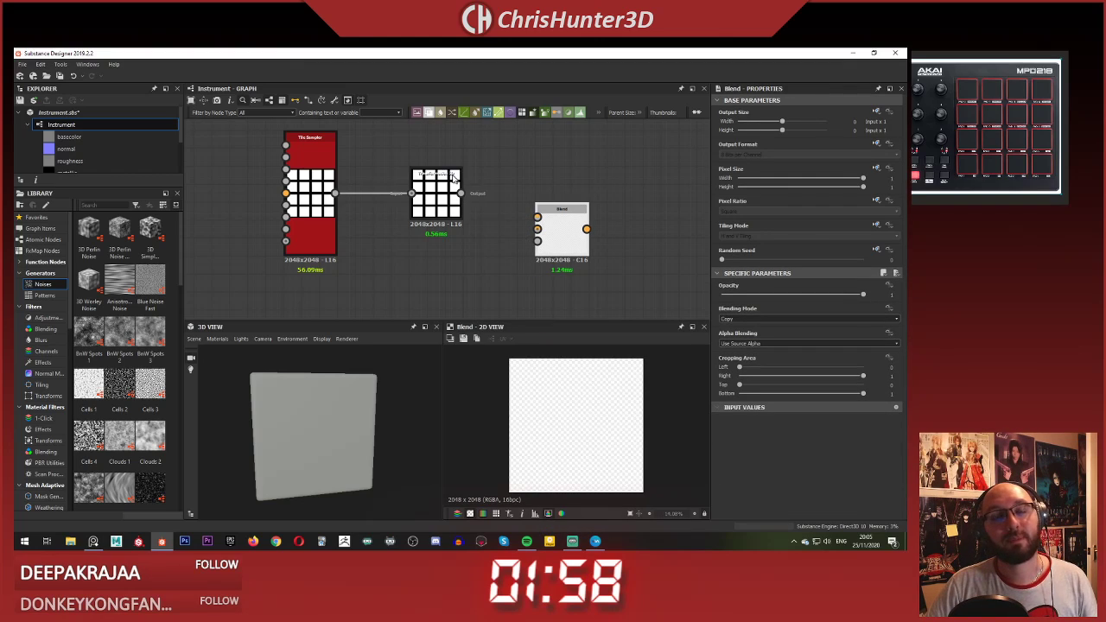
pyautogui.moveTo(533, 192); pyautogui.dragTo(540, 216)
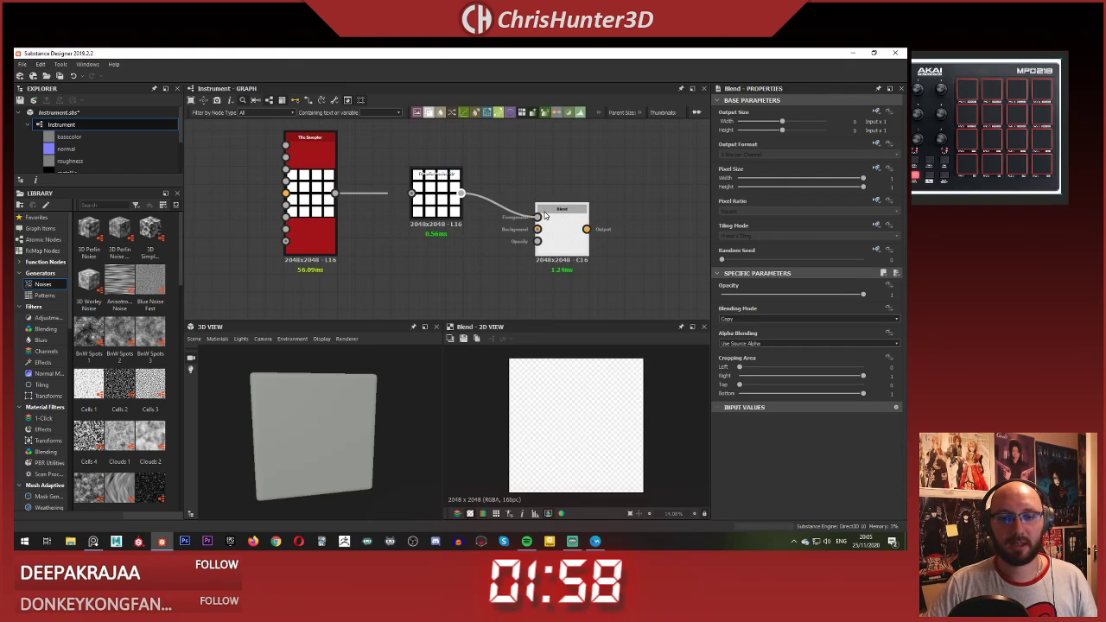
pyautogui.moveTo(444, 237); pyautogui.dragTo(518, 221, button='middle')
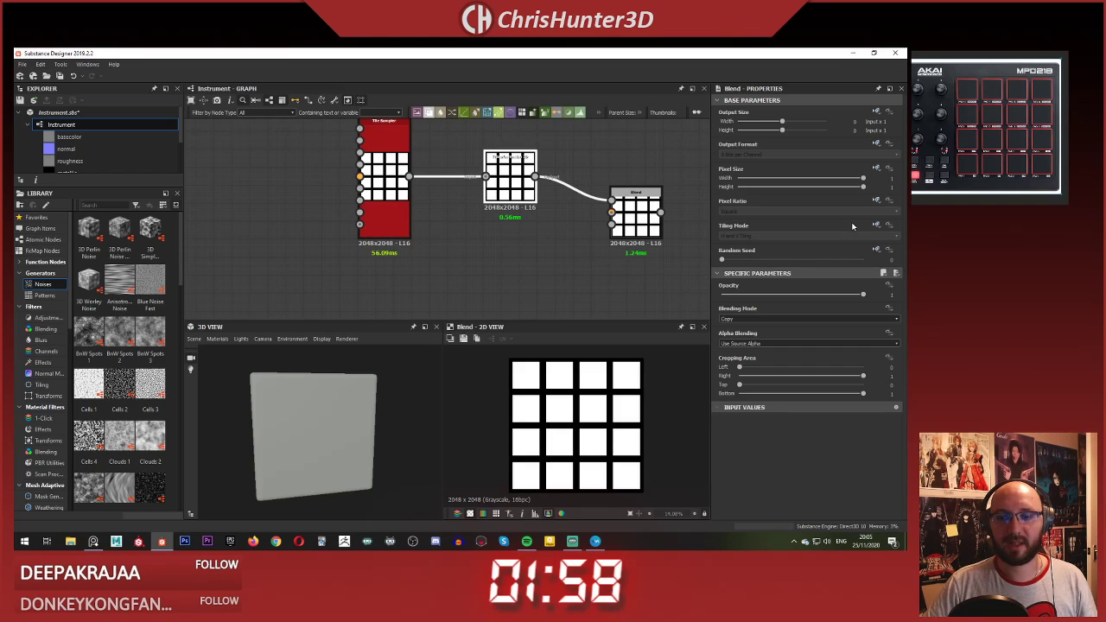
# Step: Set the Transformation 2D node's tiling mode to No Tiling and return to the Blend node
pyautogui.click(820, 236)
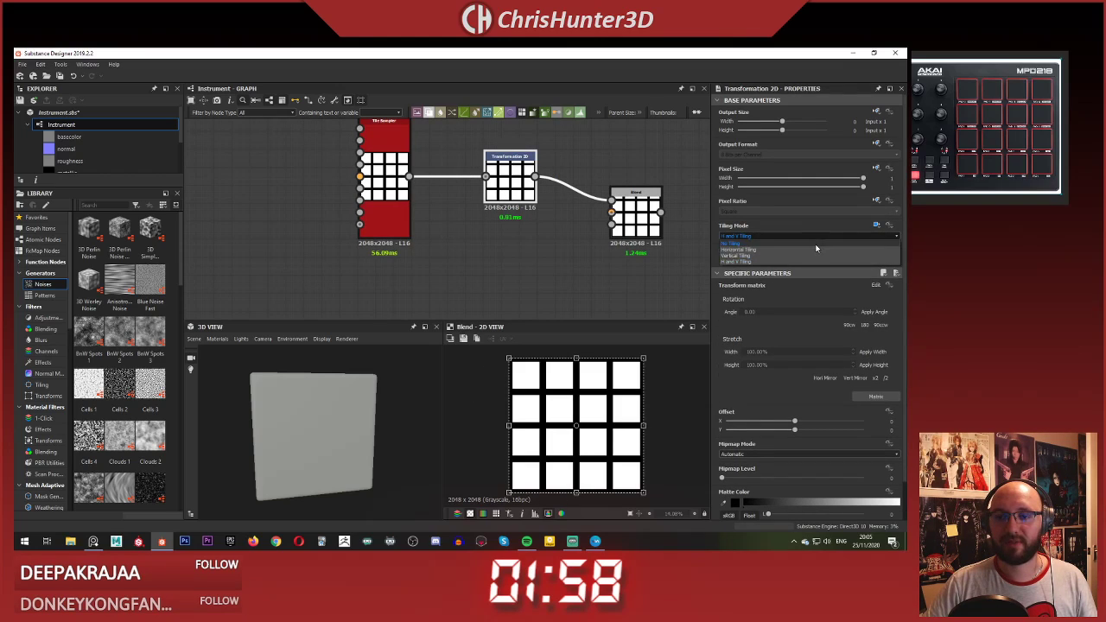
pyautogui.click(816, 244)
pyautogui.click(631, 225)
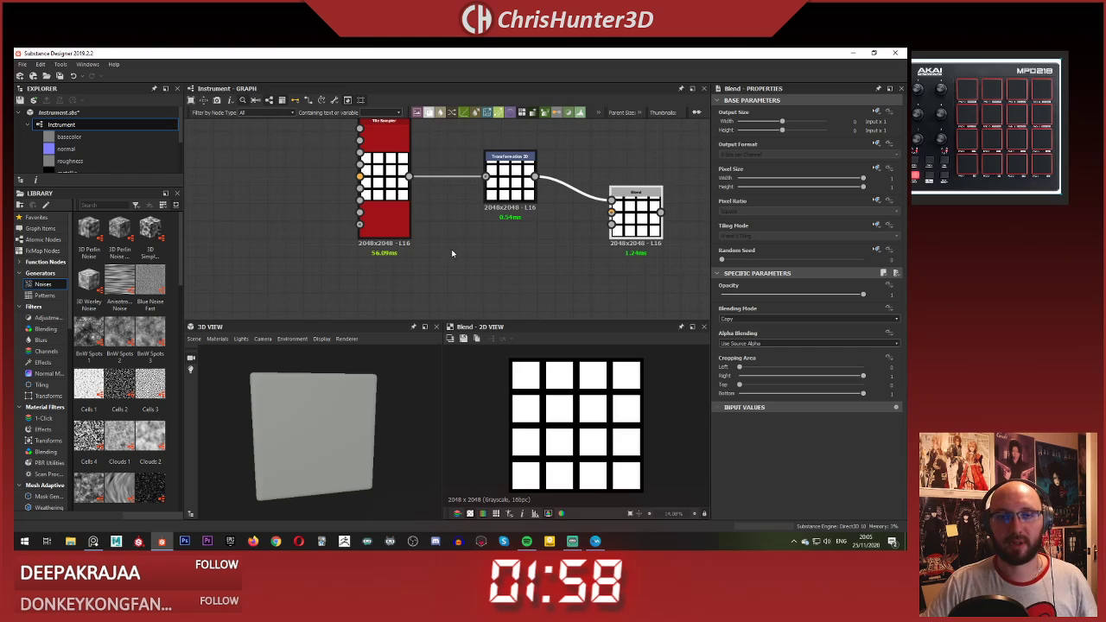
# Step: Move the Blend and Transformation 2D nodes further away from the Tile Sampler
pyautogui.moveTo(459, 244); pyautogui.dragTo(261, 219, button='middle')
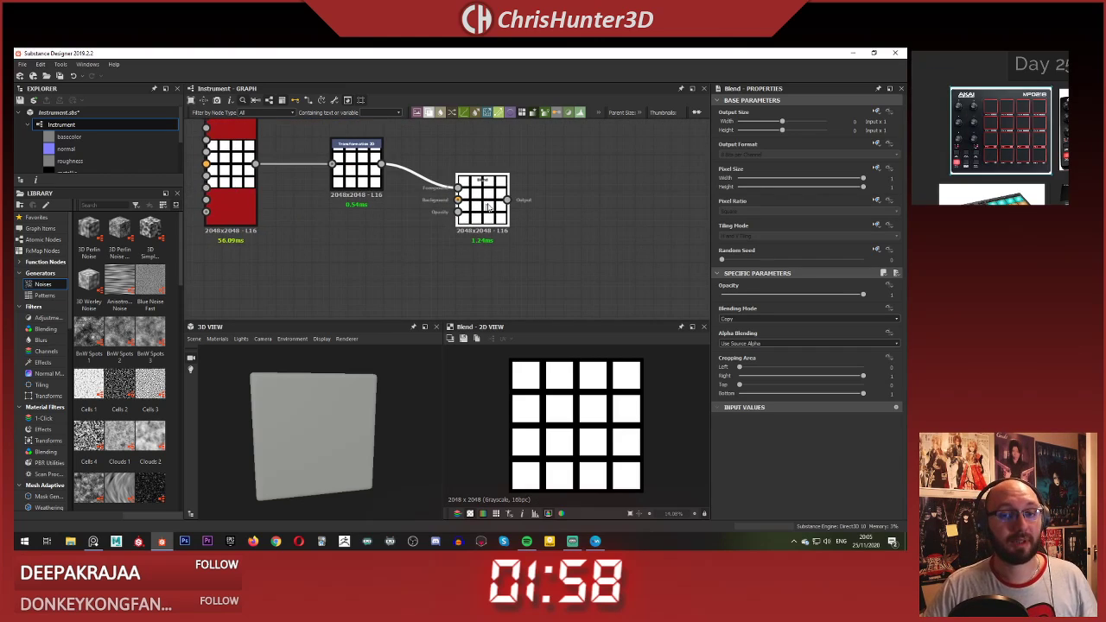
pyautogui.moveTo(507, 200); pyautogui.dragTo(567, 209)
pyautogui.click(527, 208)
pyautogui.moveTo(479, 200); pyautogui.dragTo(515, 200)
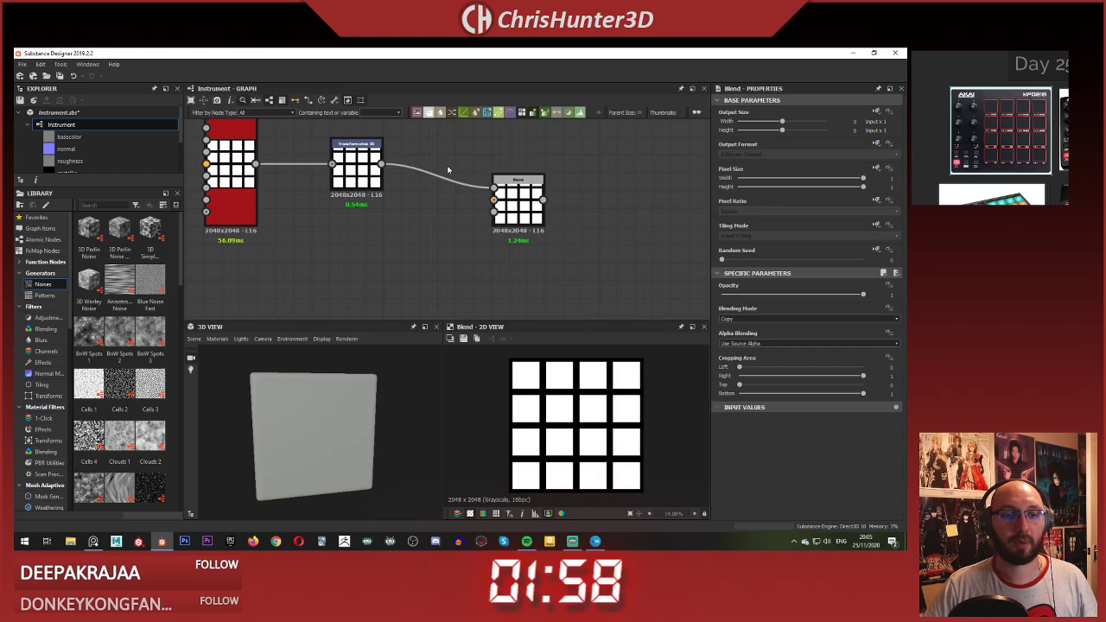
pyautogui.moveTo(363, 159); pyautogui.dragTo(435, 158)
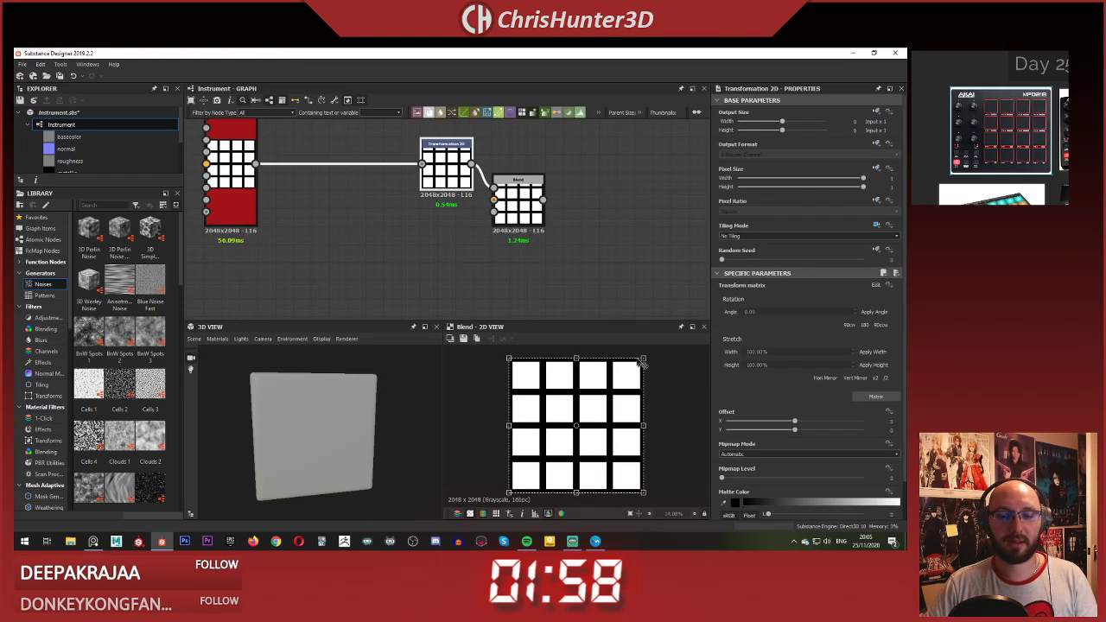
# Step: Scale the pad grid down to about half the canvas and shift it right to an X offset of about -0.34
pyautogui.moveTo(644, 357); pyautogui.dragTo(598, 394)
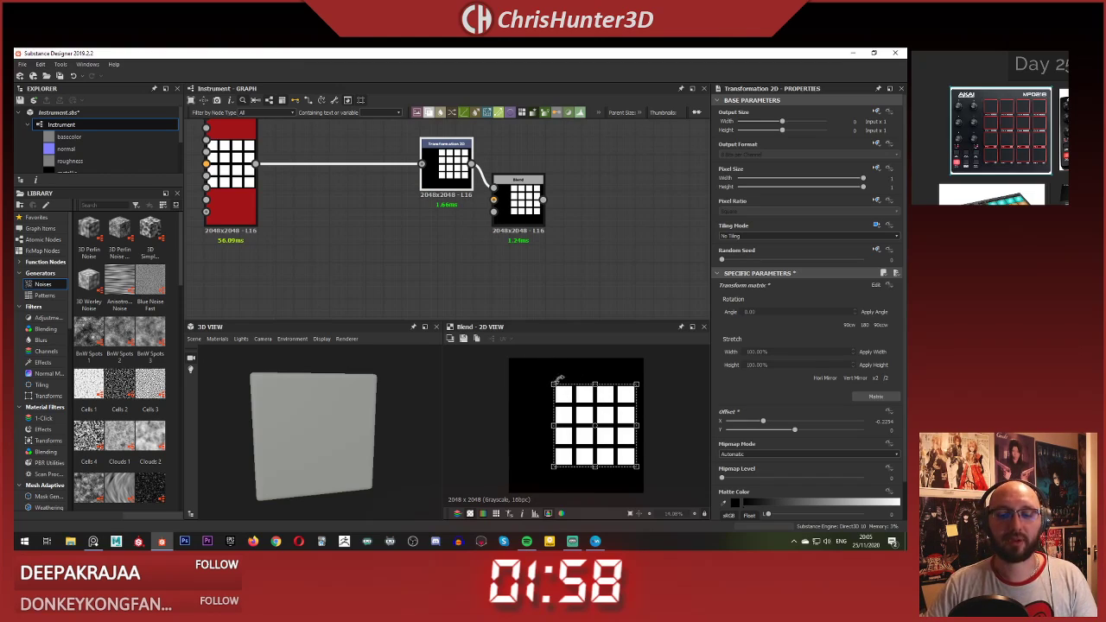
pyautogui.moveTo(552, 380); pyautogui.dragTo(573, 390)
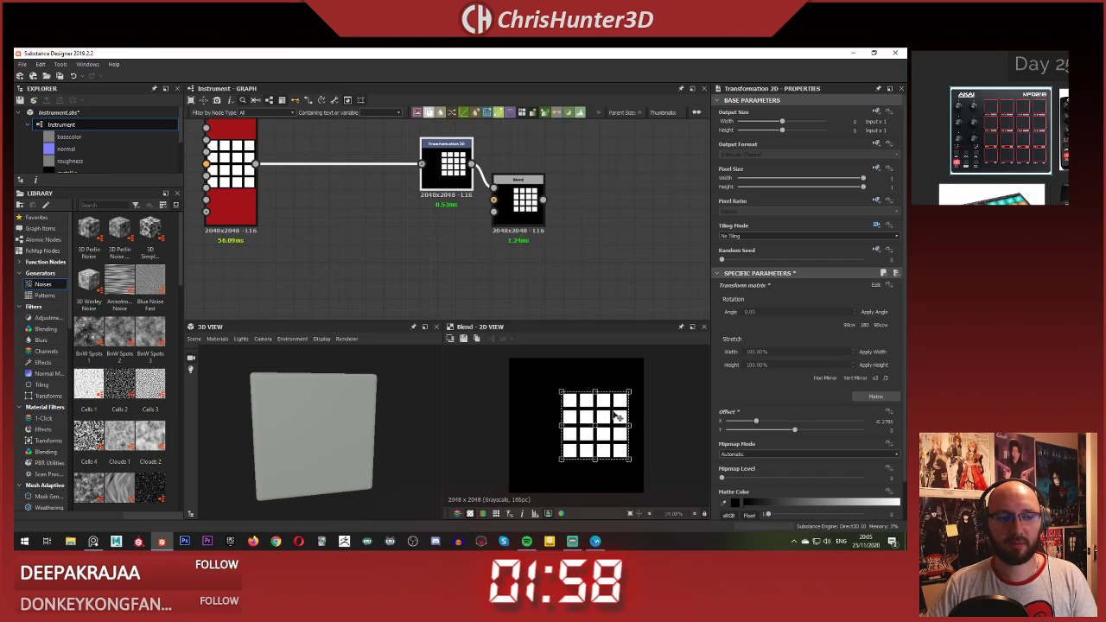
pyautogui.moveTo(616, 416); pyautogui.dragTo(621, 416)
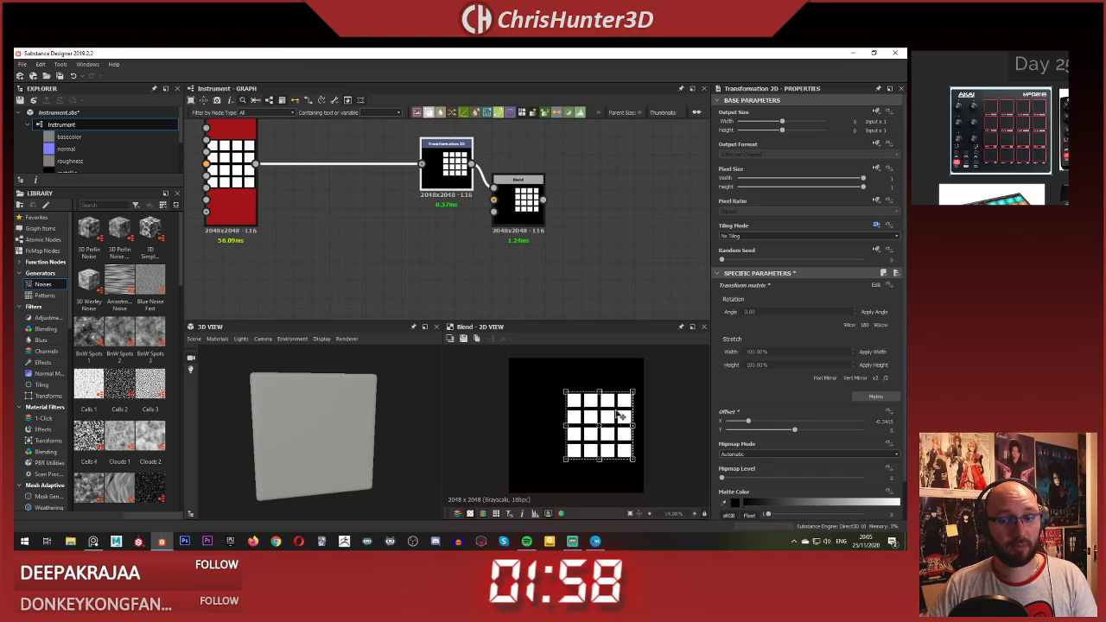
pyautogui.click(602, 272)
pyautogui.moveTo(582, 266); pyautogui.dragTo(517, 293, button='middle')
pyautogui.click(396, 200)
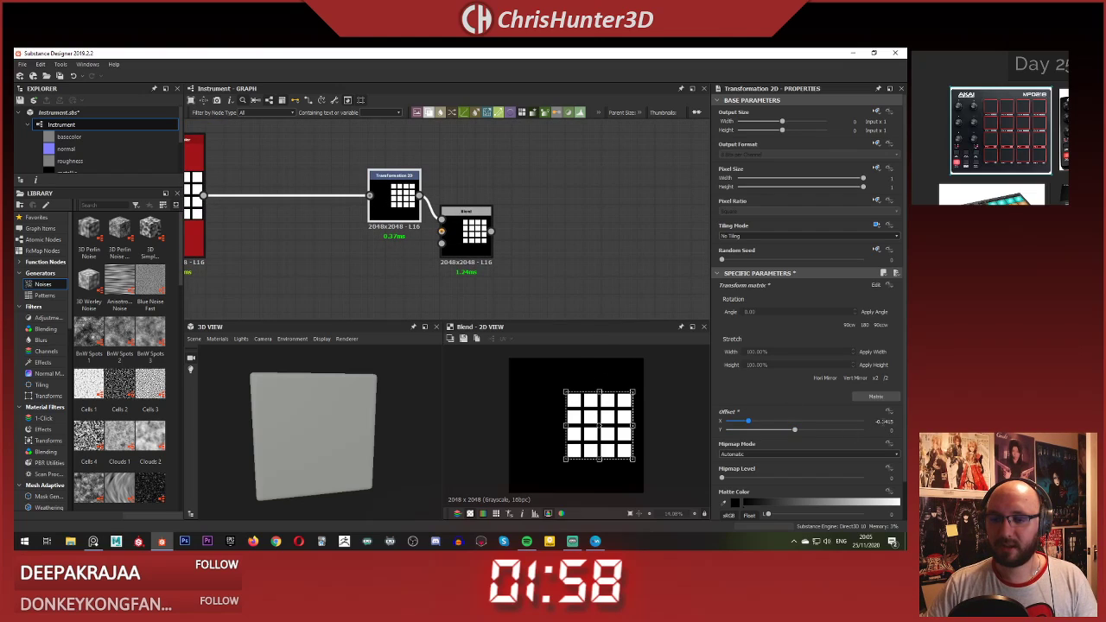
pyautogui.click(613, 230)
# Step: Connect the Blend node's output to the Height output node
pyautogui.scroll(-2, 543, 235)
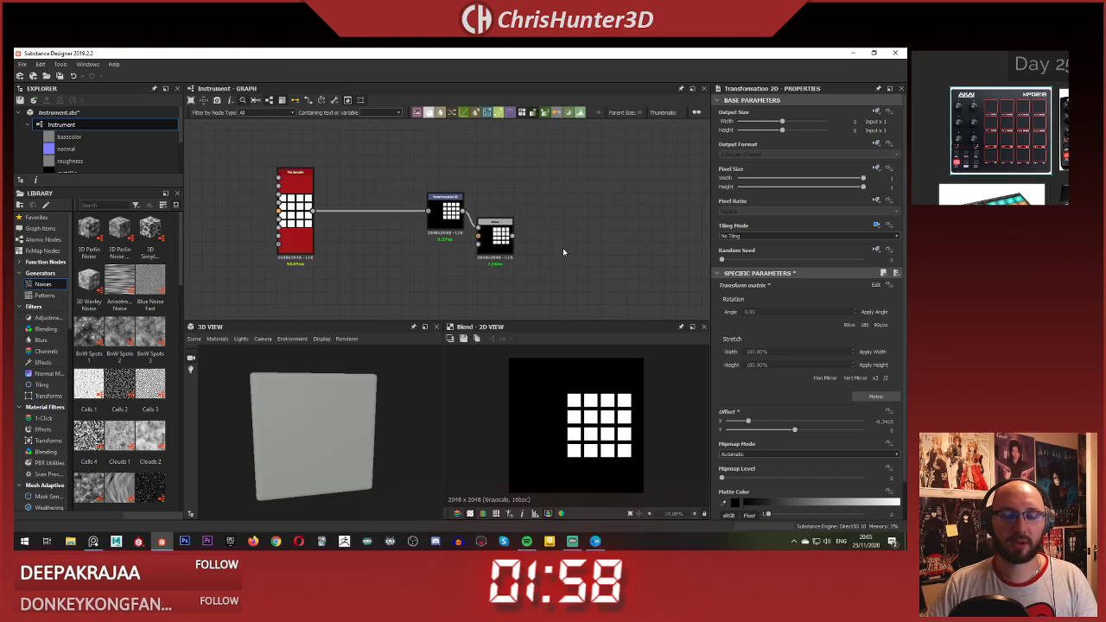
pyautogui.moveTo(546, 275); pyautogui.dragTo(424, 246, button='middle')
pyautogui.scroll(-2, 543, 233)
pyautogui.scroll(-1, 355, 440)
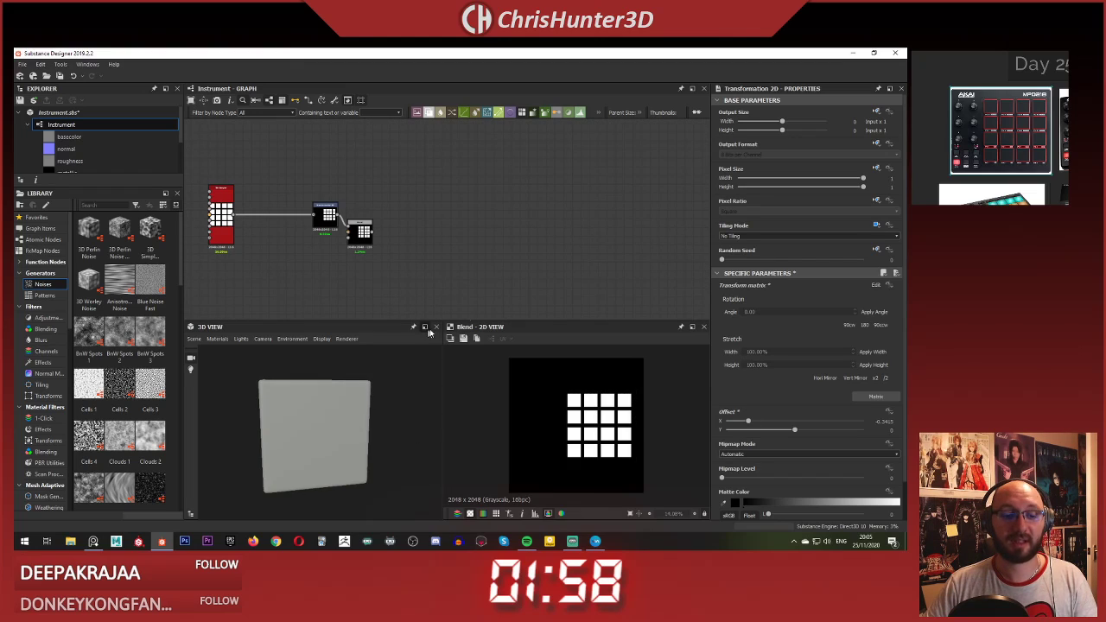
pyautogui.scroll(-1, 546, 221)
pyautogui.moveTo(521, 222); pyautogui.dragTo(483, 227, button='middle')
pyautogui.moveTo(295, 224); pyautogui.dragTo(257, 223, button='middle')
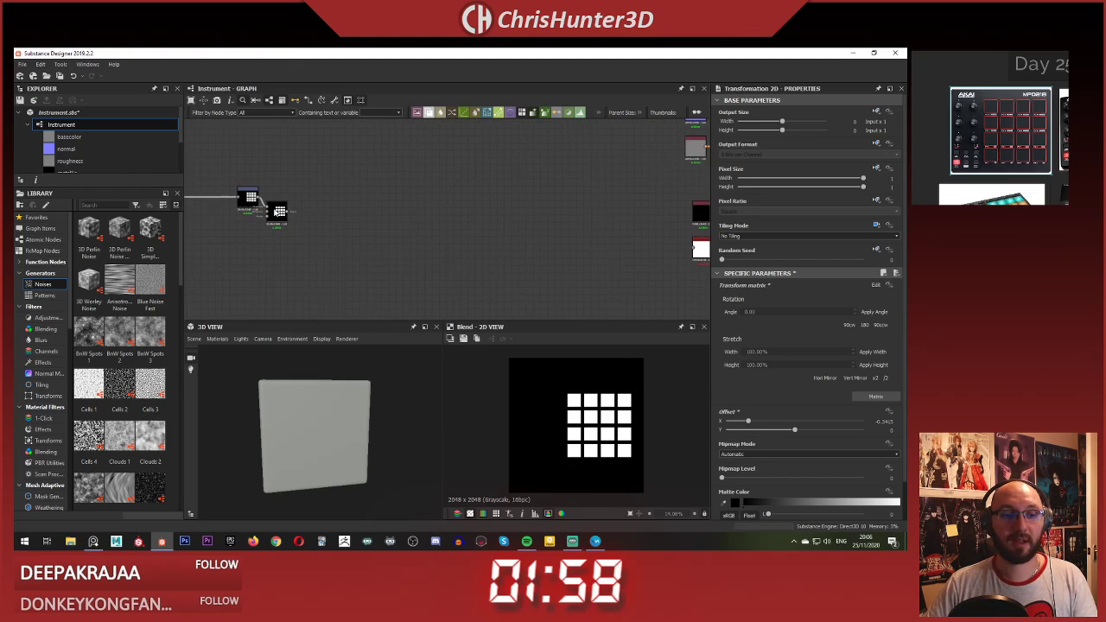
pyautogui.click(288, 212)
pyautogui.moveTo(515, 240); pyautogui.dragTo(229, 181, button='middle')
pyautogui.scroll(4, 440, 202)
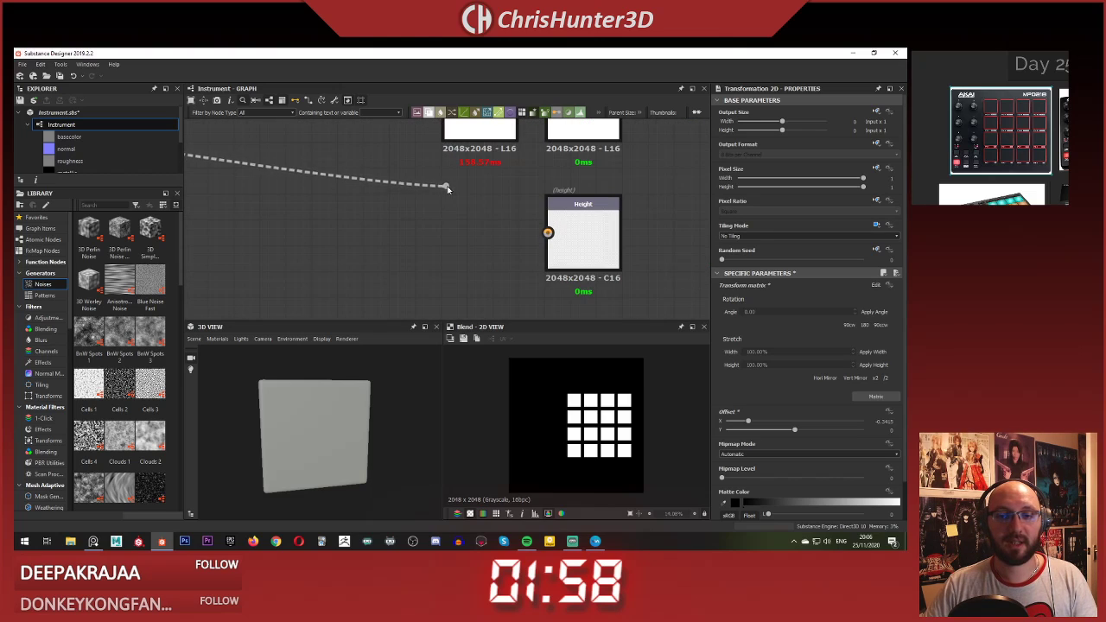
pyautogui.click(544, 231)
# Step: Connect the Blend node's output to the input of the Ambient Occlusion node as well
pyautogui.scroll(-6, 523, 229)
pyautogui.moveTo(524, 235); pyautogui.dragTo(671, 354, button='middle')
pyautogui.moveTo(580, 303); pyautogui.dragTo(402, 289, button='middle')
pyautogui.scroll(4, 432, 217)
pyautogui.click(445, 151)
# Step: Connect the Blend node's output to the Normal node's input
pyautogui.scroll(-4, 388, 213)
pyautogui.scroll(4, 400, 251)
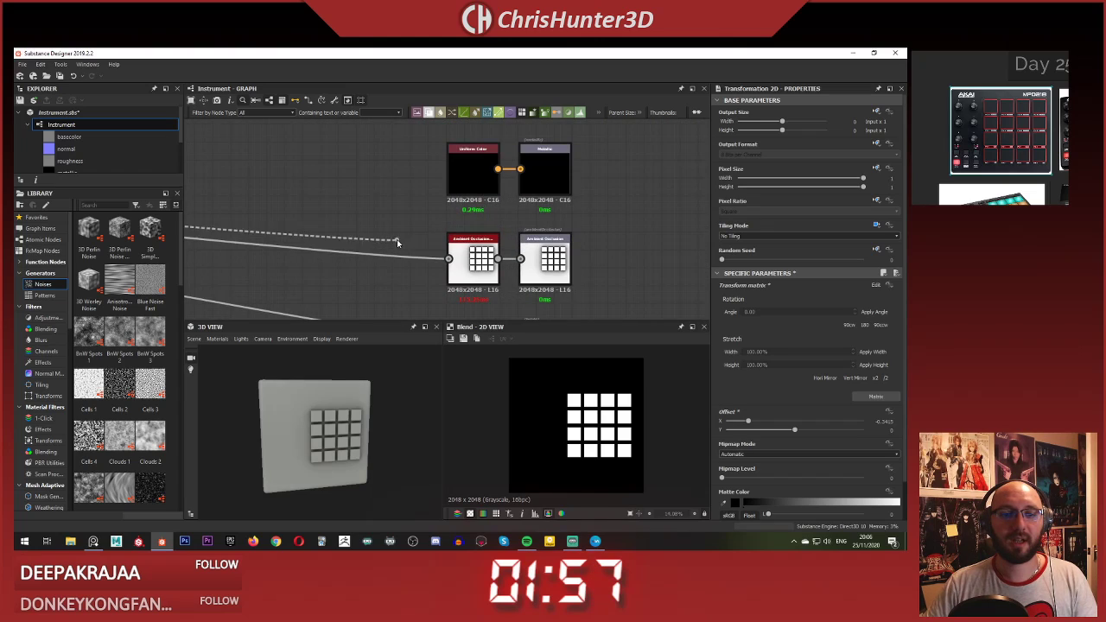
pyautogui.scroll(-4, 385, 183)
pyautogui.moveTo(385, 181); pyautogui.dragTo(400, 304, button='middle')
pyautogui.scroll(4, 409, 235)
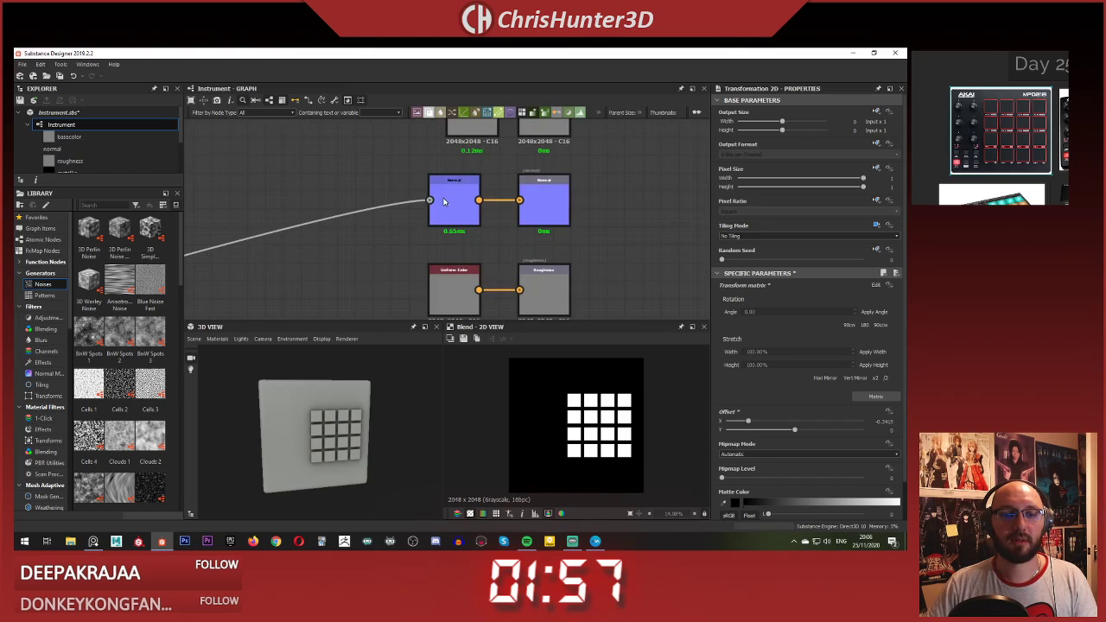
pyautogui.click(432, 201)
# Step: Set the height scale of the 3D view's default material to 5
pyautogui.scroll(3, 326, 436)
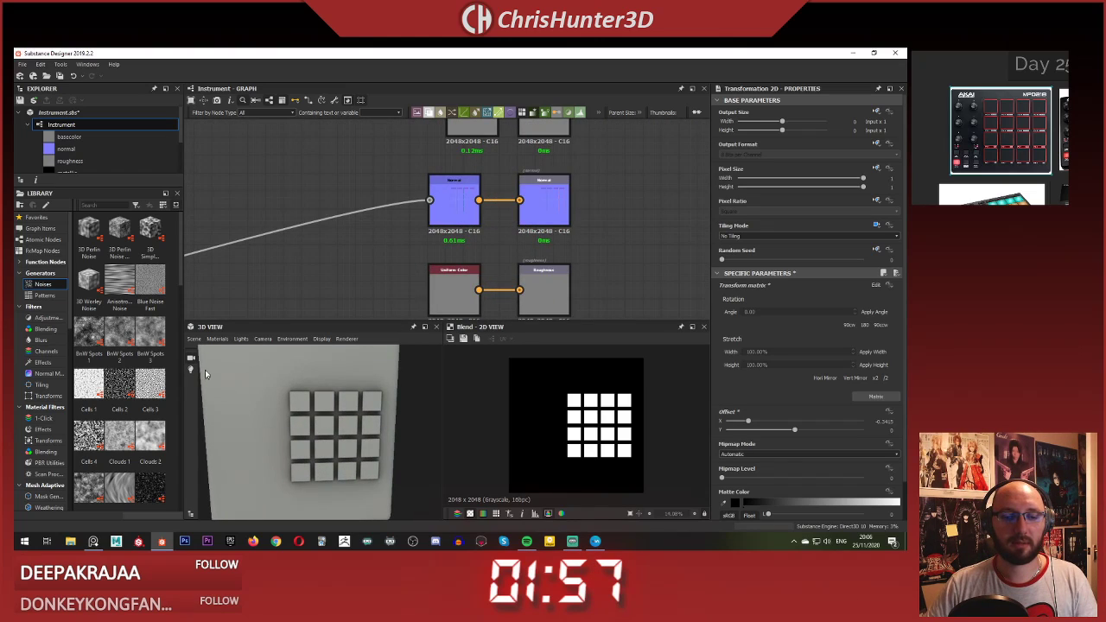
pyautogui.click(220, 340)
pyautogui.moveTo(228, 354)
pyautogui.click(283, 353)
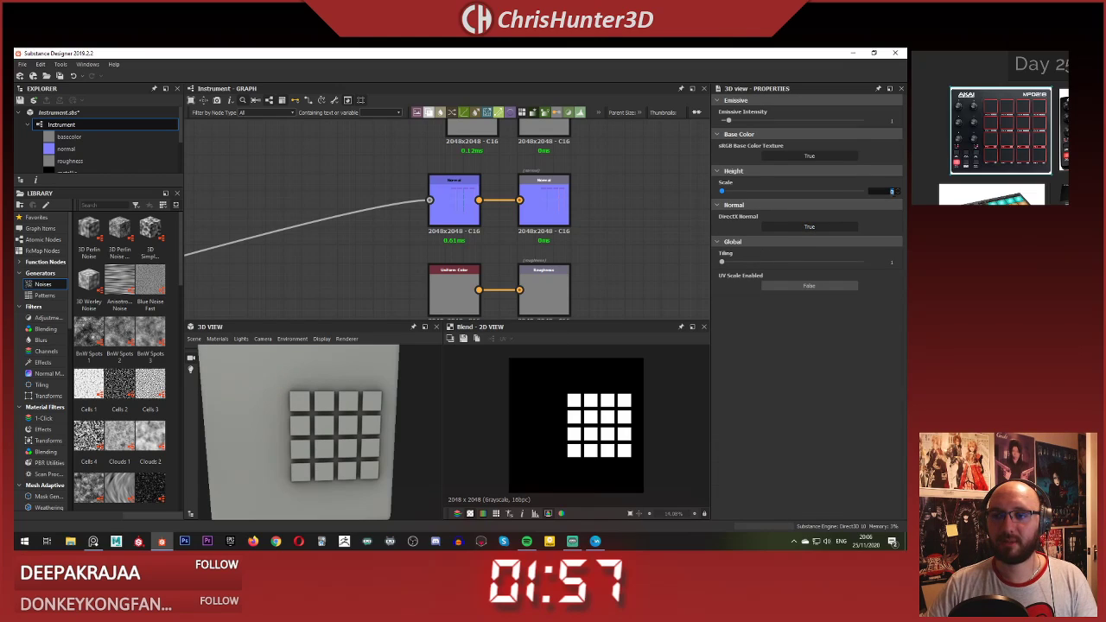
pyautogui.write('5')
pyautogui.press('Return')
pyautogui.moveTo(291, 399); pyautogui.dragTo(356, 408)
# Step: Switch the 3D view's default material to the tessellation variant of the physically_metallic_roughness shader
pyautogui.click(220, 340)
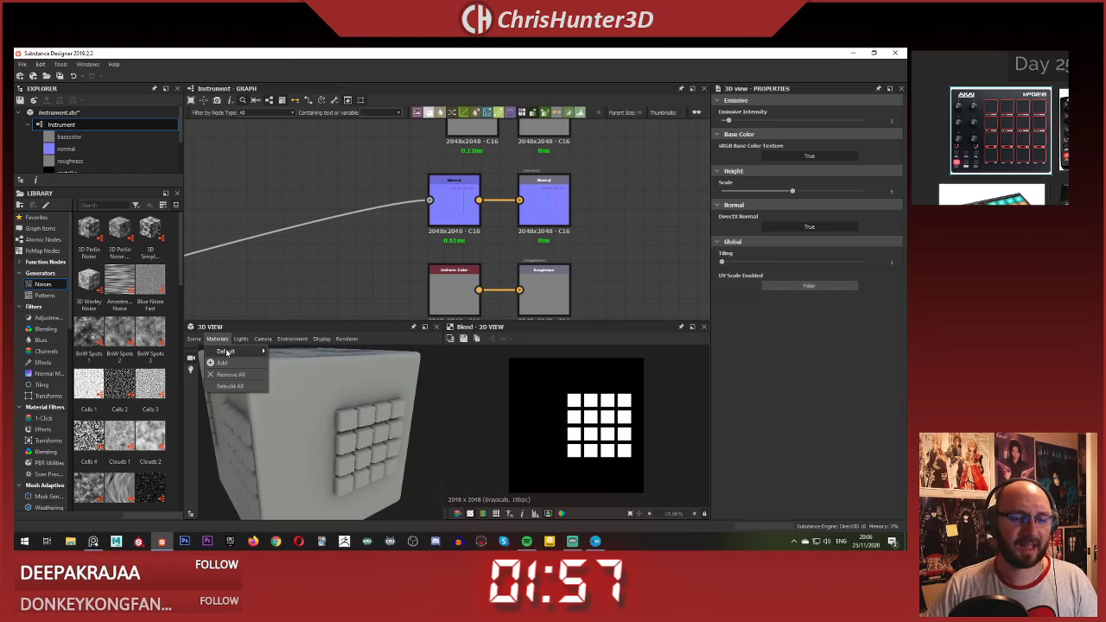
pyautogui.moveTo(227, 353)
pyautogui.moveTo(296, 365)
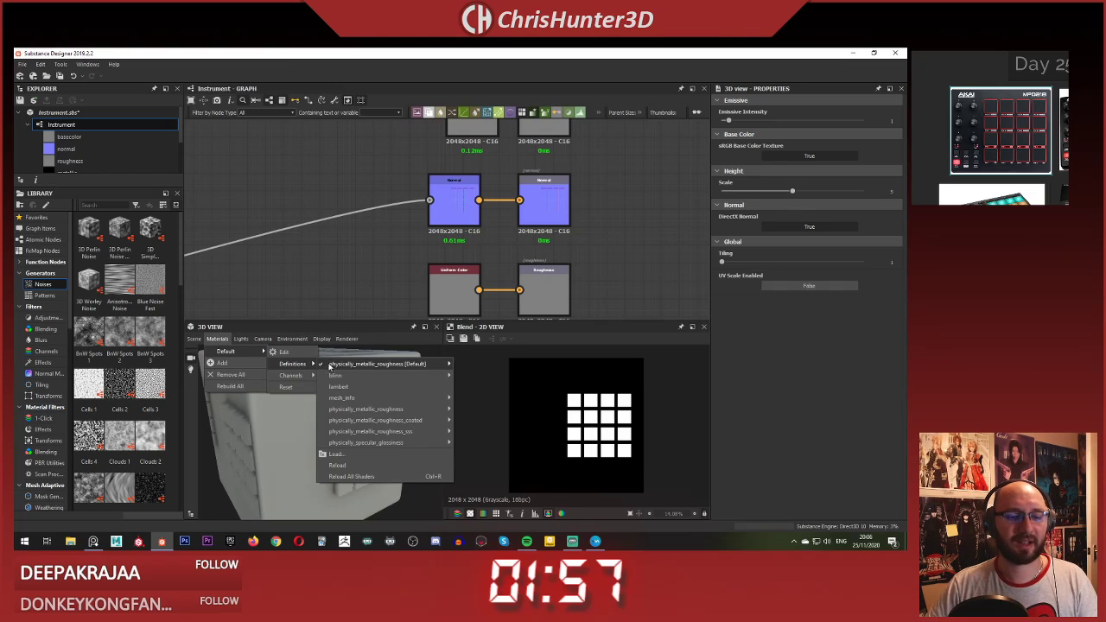
pyautogui.moveTo(388, 367)
pyautogui.click(499, 378)
pyautogui.scroll(-3, 343, 405)
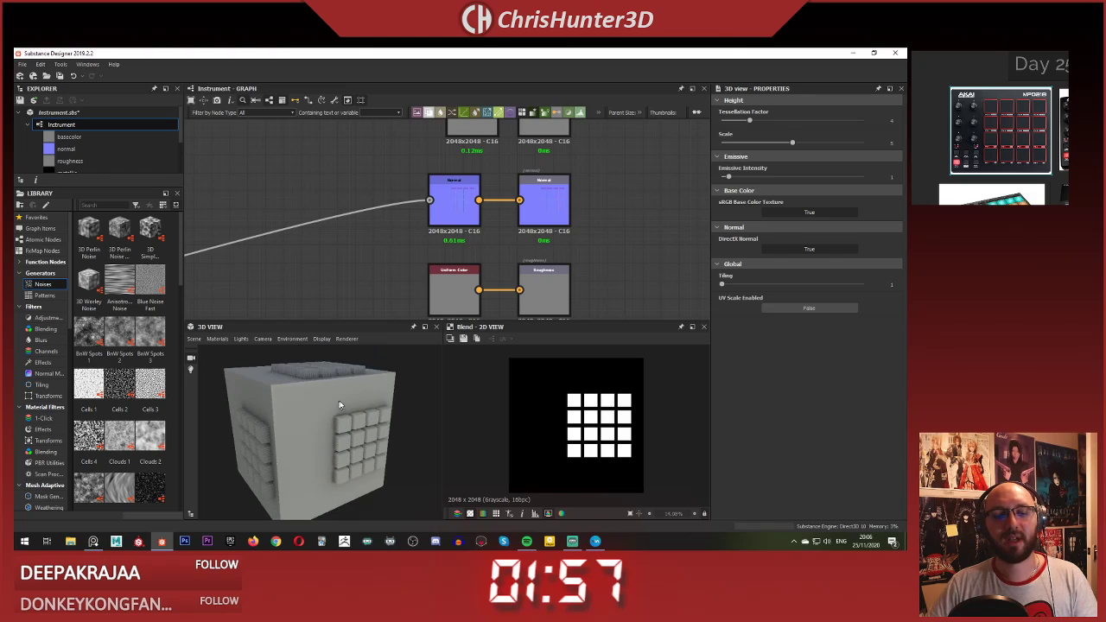
# Step: Raise the height scale of the tessellated 3D view material to 10
pyautogui.moveTo(340, 404)
pyautogui.mouseDown()
pyautogui.moveTo(321, 390)
pyautogui.moveTo(338, 406)
pyautogui.mouseUp()
pyautogui.scroll(5, 320, 400)
pyautogui.scroll(-5, 336, 401)
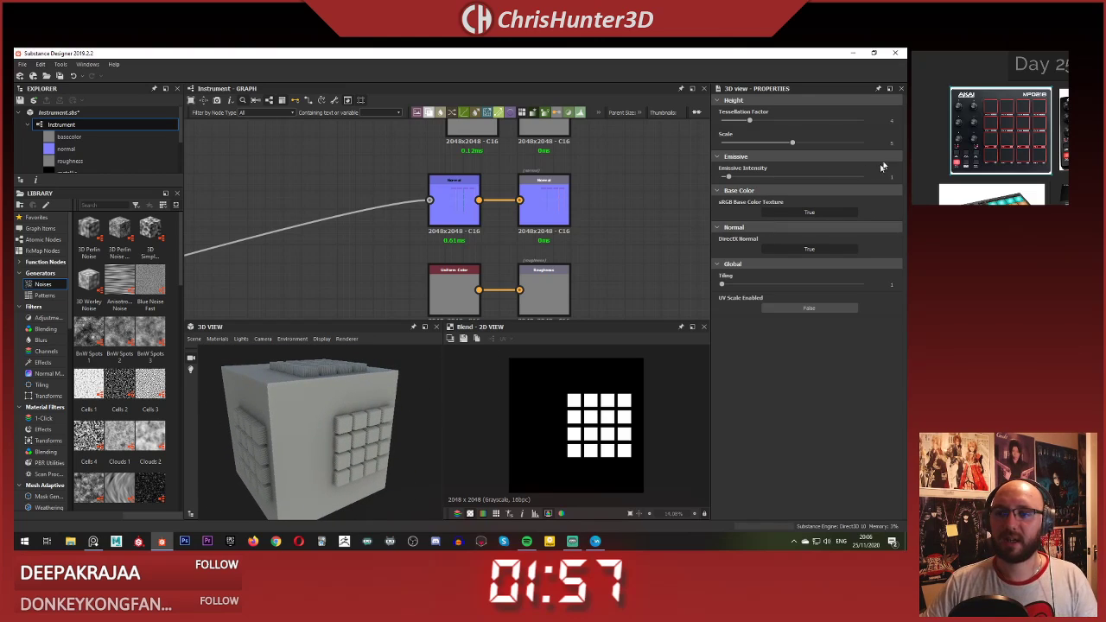
pyautogui.write('2')
pyautogui.press('Return')
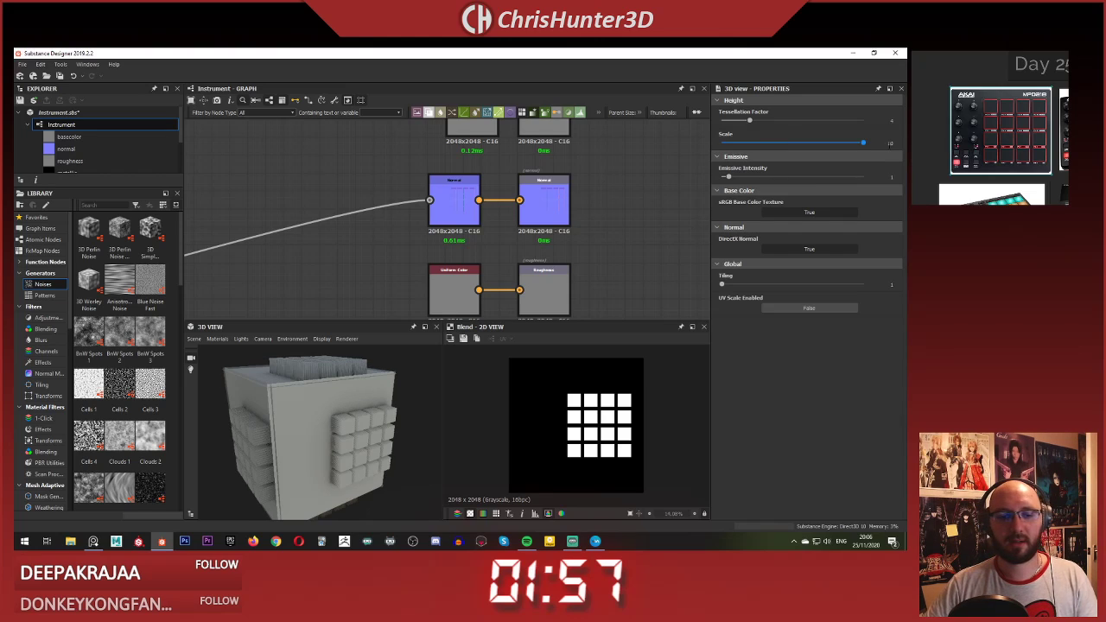
# Step: Check the raised pads up close and set the material's tessellation factor to 7
pyautogui.scroll(3, 315, 401)
pyautogui.moveTo(315, 401); pyautogui.dragTo(293, 376)
pyautogui.scroll(-3, 282, 381)
pyautogui.scroll(3, 359, 407)
pyautogui.moveTo(359, 407)
pyautogui.mouseDown()
pyautogui.moveTo(297, 425)
pyautogui.moveTo(366, 418)
pyautogui.mouseUp()
pyautogui.scroll(-3, 366, 418)
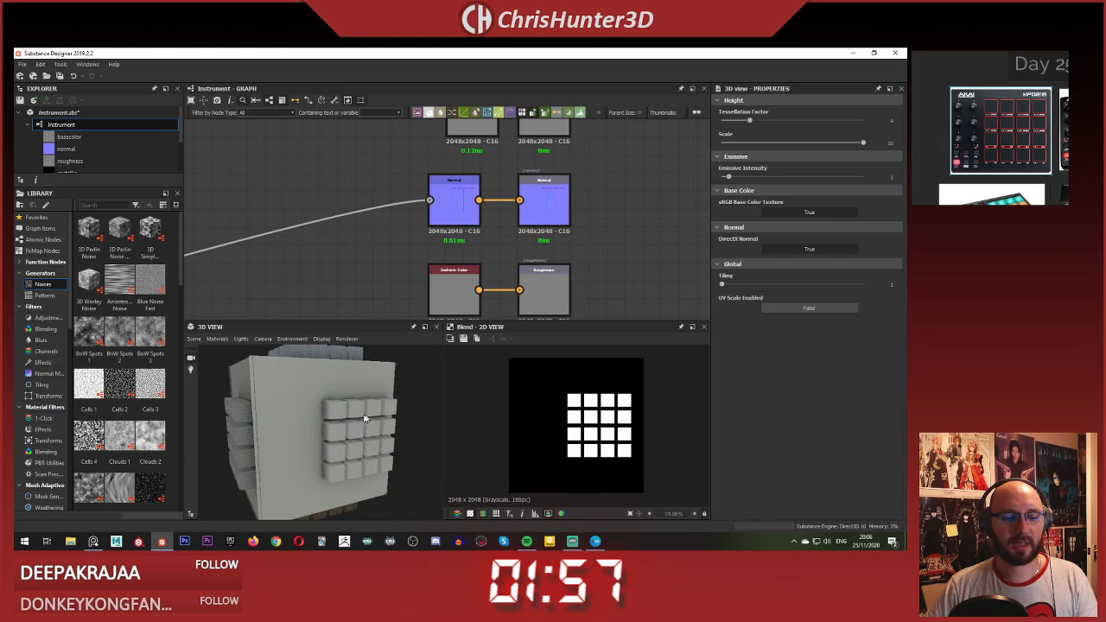
pyautogui.scroll(3, 365, 419)
pyautogui.click(892, 121)
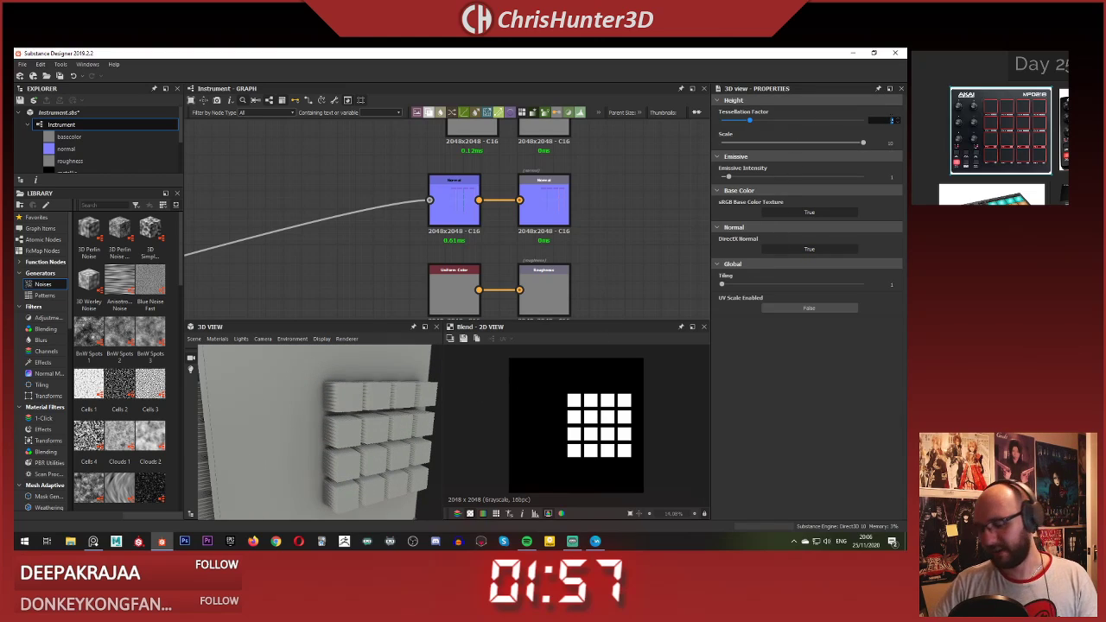
pyautogui.write('7')
pyautogui.press('Return')
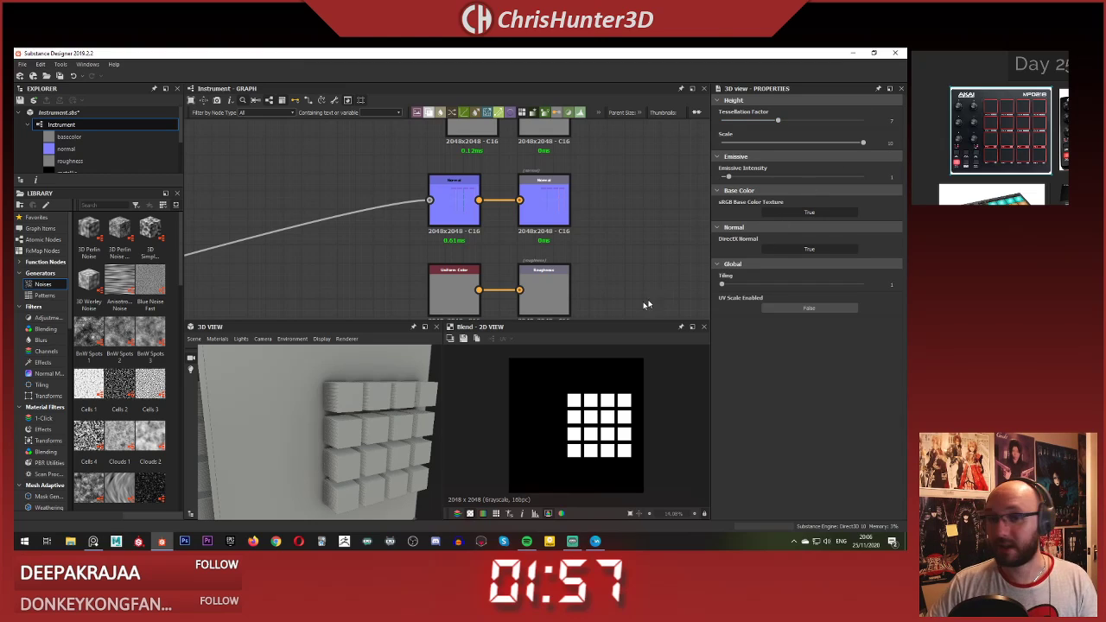
# Step: Examine the displaced pad grid on the cube from several angles and distances
pyautogui.moveTo(395, 408); pyautogui.dragTo(291, 389)
pyautogui.scroll(3, 373, 404)
pyautogui.scroll(-3, 396, 402)
pyautogui.scroll(3, 276, 431)
pyautogui.scroll(-2, 348, 405)
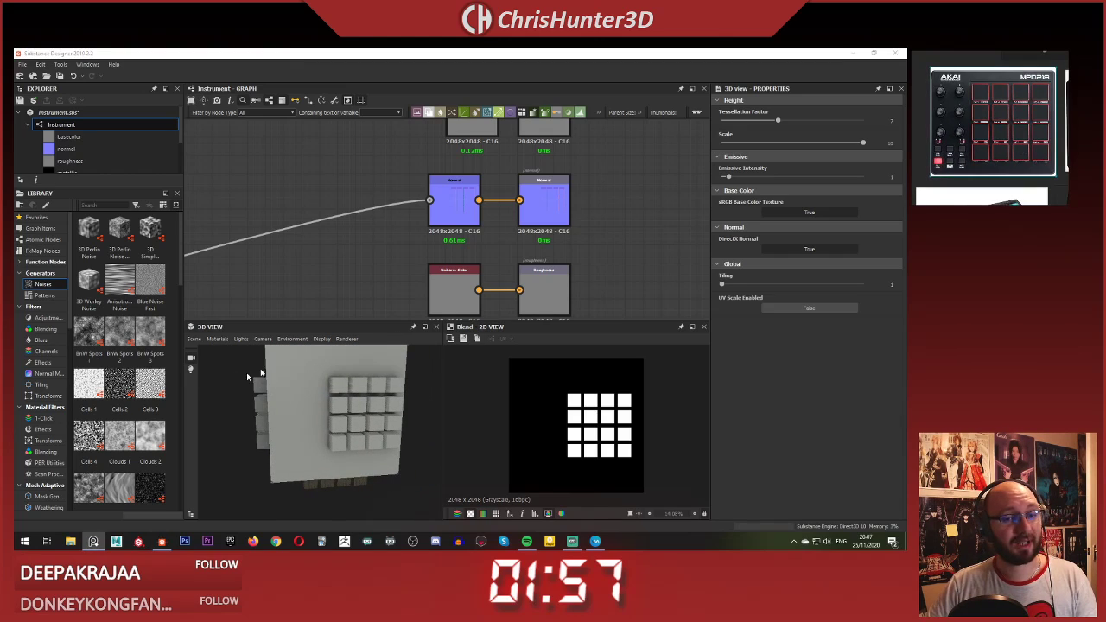
pyautogui.moveTo(266, 363); pyautogui.dragTo(258, 360)
pyautogui.scroll(-4, 343, 241)
# Step: Move the red pad grid generator node right beside the Transformation 2D node it feeds
pyautogui.moveTo(350, 249); pyautogui.dragTo(504, 283, button='middle')
pyautogui.scroll(-3, 363, 202)
pyautogui.moveTo(363, 201); pyautogui.dragTo(420, 210, button='middle')
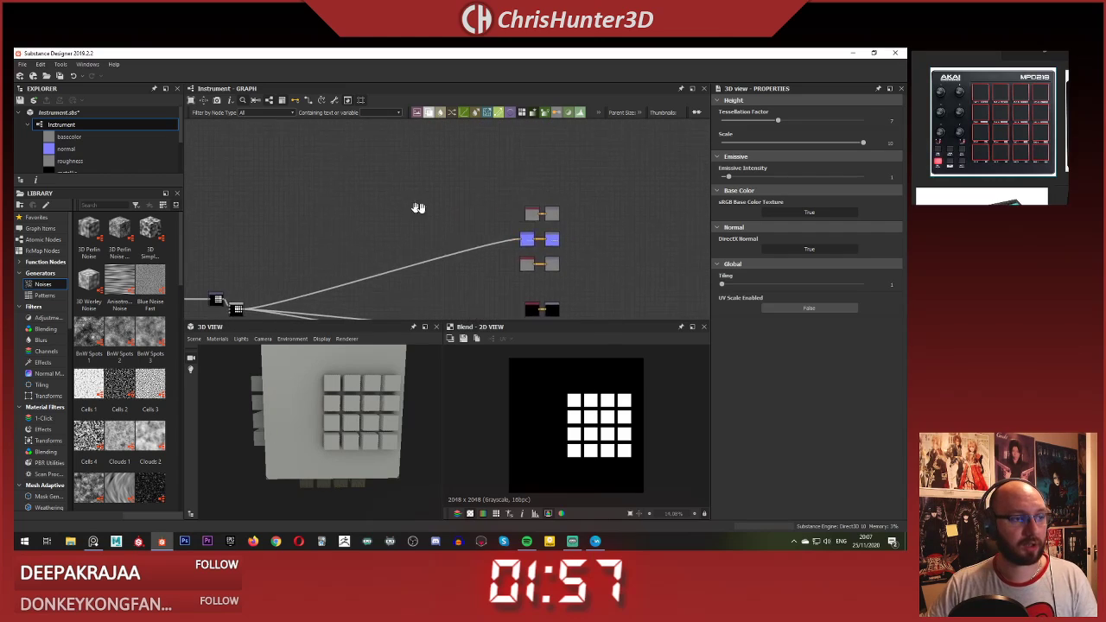
pyautogui.scroll(-2, 338, 174)
pyautogui.moveTo(338, 174); pyautogui.dragTo(465, 154, button='middle')
pyautogui.scroll(2, 358, 228)
pyautogui.moveTo(359, 227); pyautogui.dragTo(381, 189, button='middle')
pyautogui.scroll(4, 410, 217)
pyautogui.moveTo(464, 232); pyautogui.dragTo(423, 225, button='middle')
pyautogui.scroll(2, 380, 256)
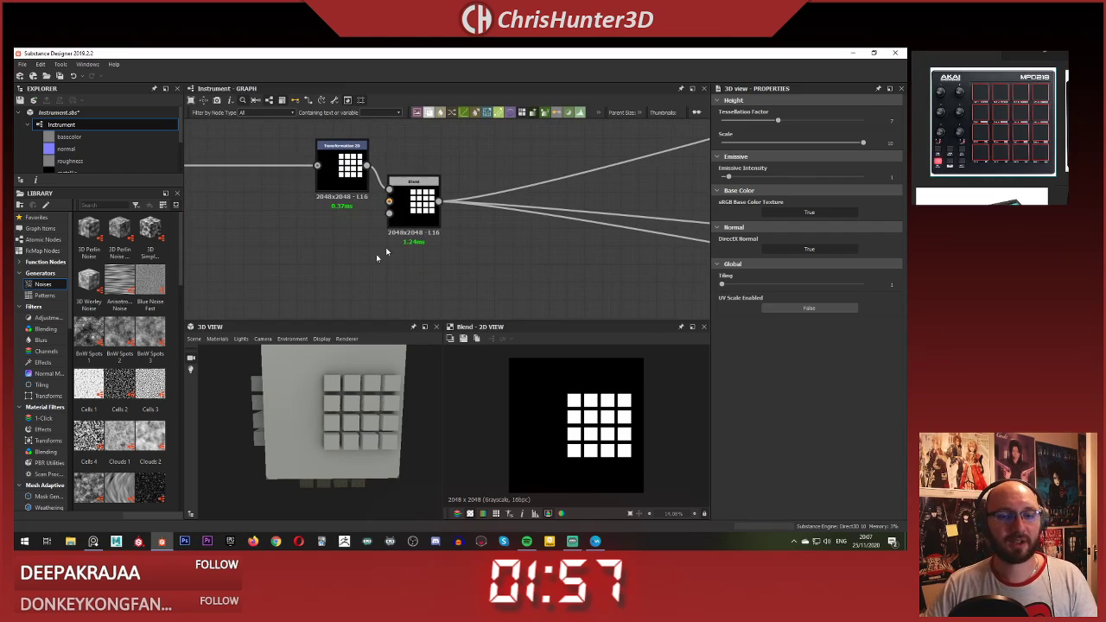
pyautogui.moveTo(321, 242); pyautogui.dragTo(456, 233, button='middle')
pyautogui.scroll(-1, 398, 247)
pyautogui.moveTo(393, 245); pyautogui.dragTo(508, 209, button='middle')
pyautogui.moveTo(382, 161); pyautogui.dragTo(541, 138)
pyautogui.click(558, 194)
pyautogui.scroll(-1, 558, 194)
pyautogui.moveTo(558, 195); pyautogui.dragTo(468, 216, button='middle')
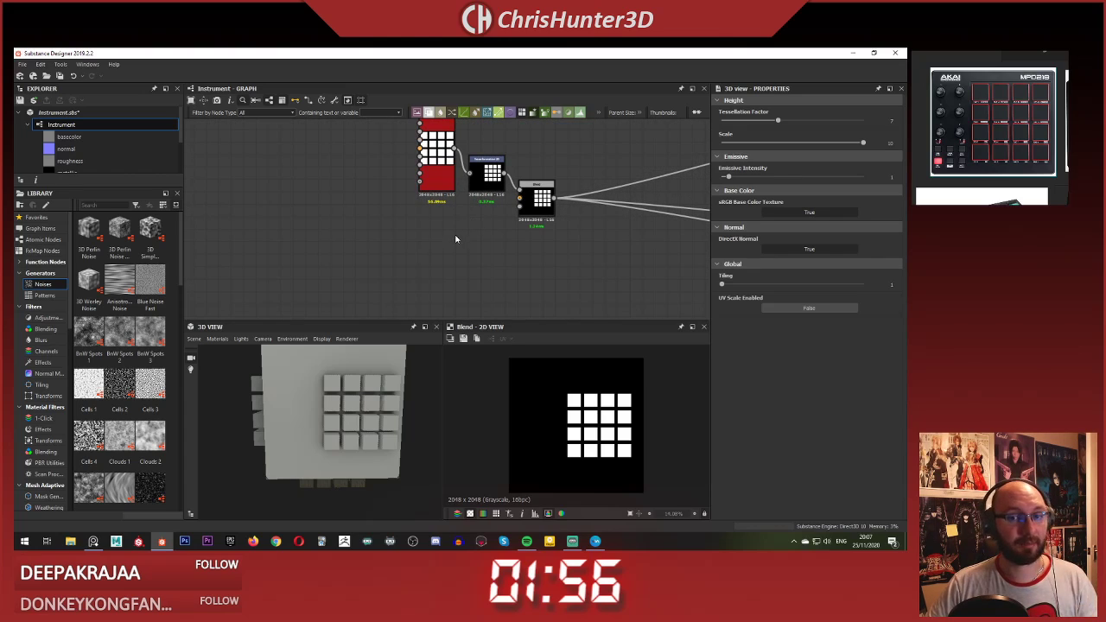
# Step: Add a Shape node and place it in the free space below the pad grid nodes
pyautogui.press('space')
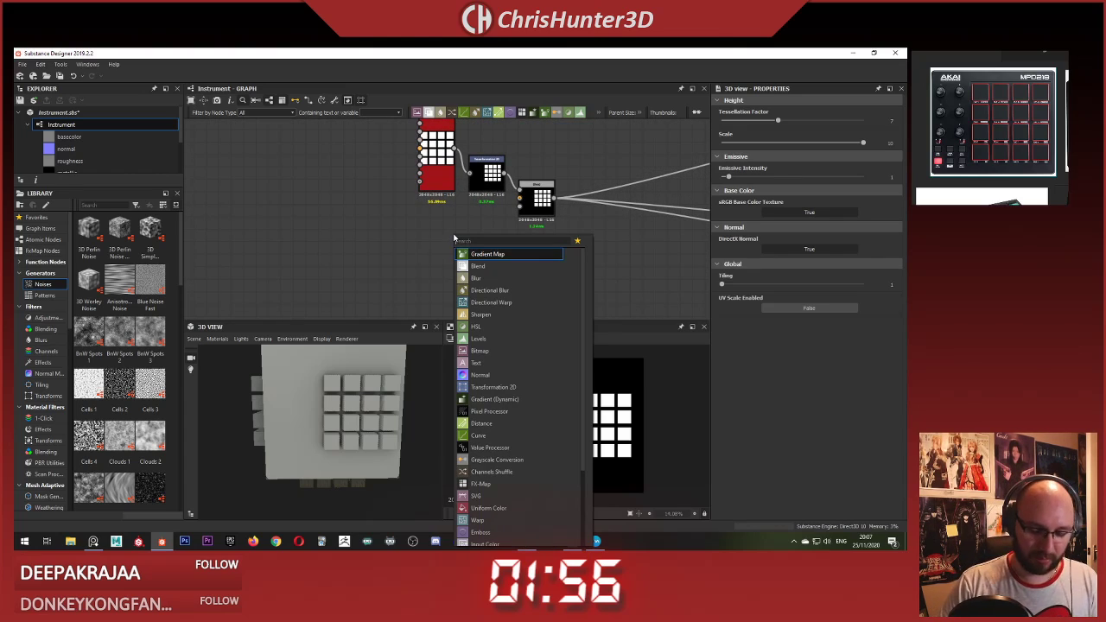
pyautogui.write('shape')
pyautogui.press('Return')
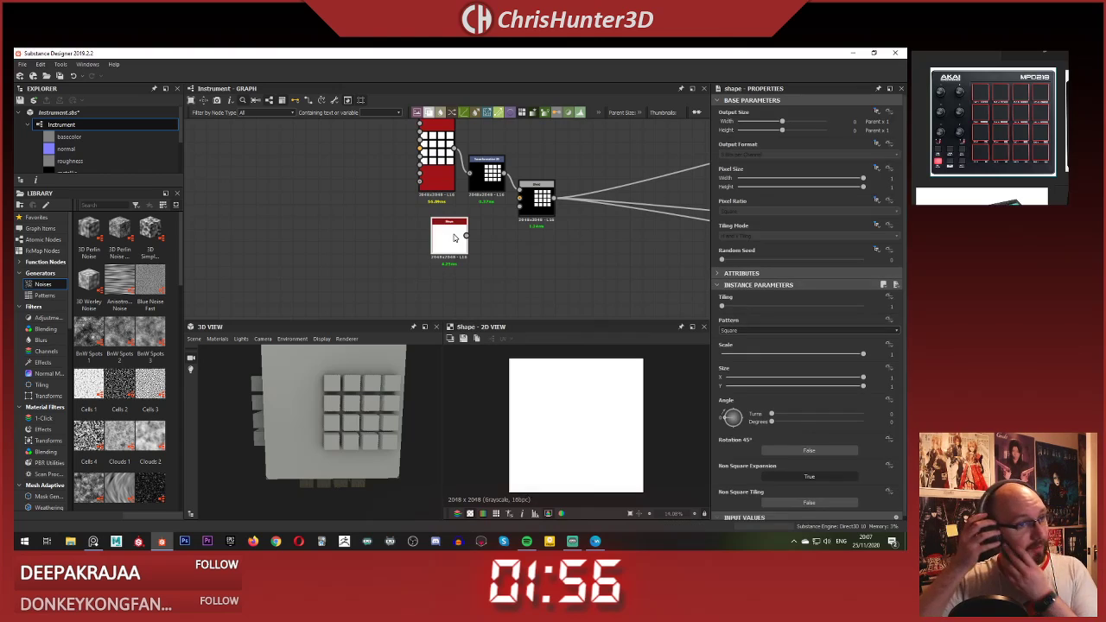
pyautogui.scroll(3, 447, 231)
pyautogui.moveTo(446, 231)
pyautogui.mouseDown(button='middle')
pyautogui.moveTo(470, 225)
pyautogui.moveTo(444, 211)
pyautogui.mouseUp(button='middle')
pyautogui.scroll(-1, 469, 224)
pyautogui.moveTo(444, 211); pyautogui.dragTo(321, 211)
pyautogui.moveTo(354, 225); pyautogui.dragTo(362, 227, button='middle')
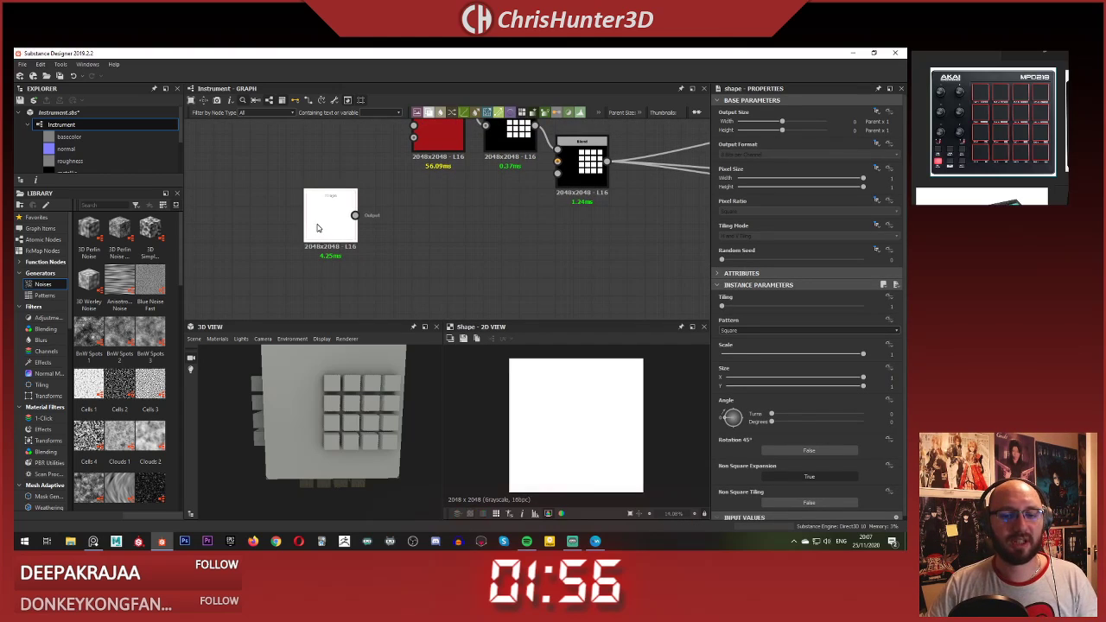
# Step: Set the Shape node's size to about 0.95 in X and 0.62 in Y
pyautogui.moveTo(833, 381); pyautogui.dragTo(857, 379)
pyautogui.press('space')
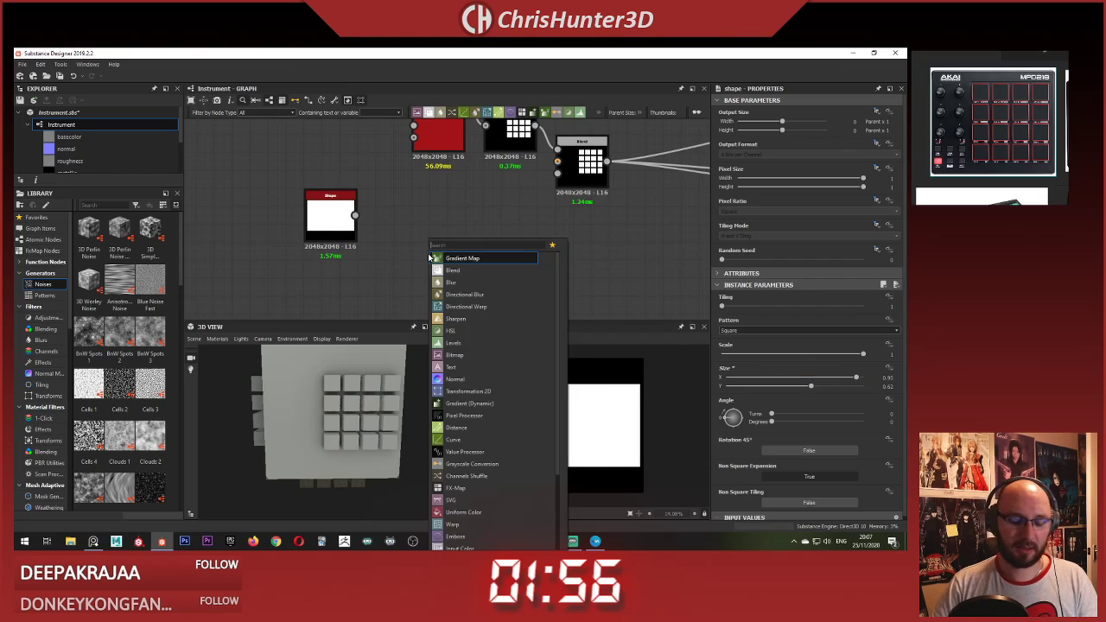
pyautogui.click(409, 227)
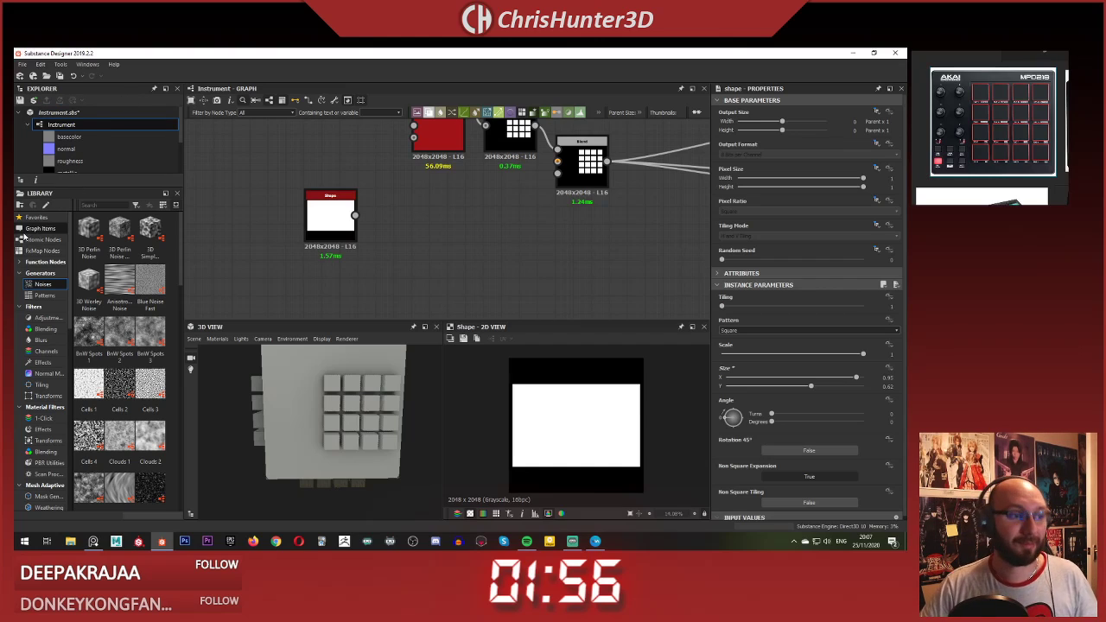
pyautogui.scroll(5, 381, 247)
pyautogui.scroll(-2, 465, 197)
pyautogui.moveTo(345, 214); pyautogui.dragTo(418, 223, button='middle')
pyautogui.click(395, 241)
pyautogui.scroll(-1, 575, 370)
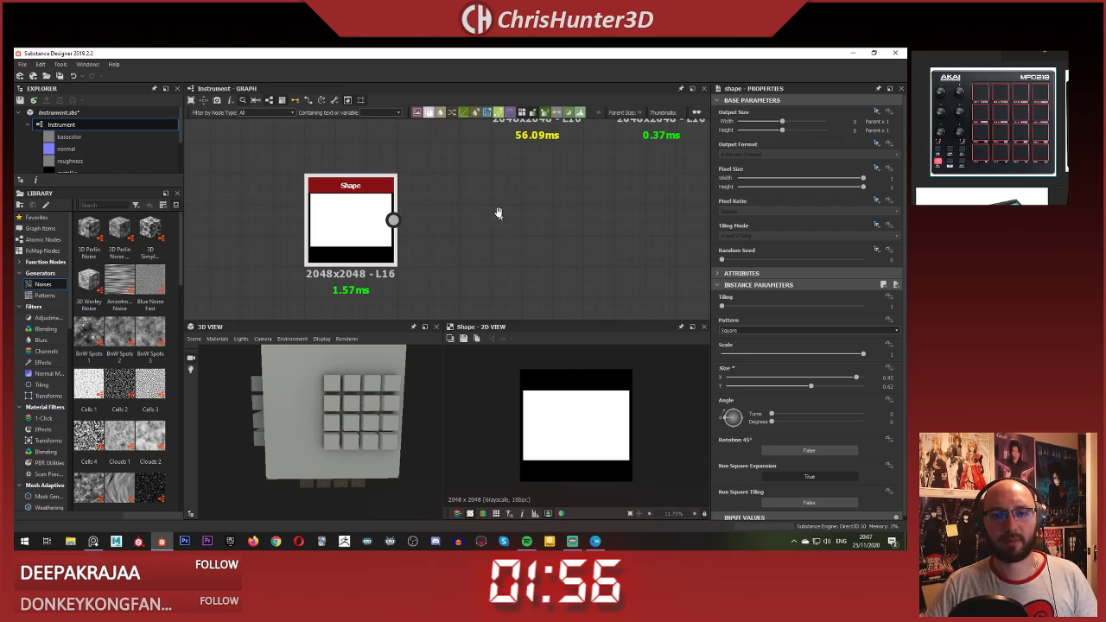
pyautogui.scroll(-3, 383, 212)
pyautogui.moveTo(484, 206); pyautogui.dragTo(440, 208, button='middle')
pyautogui.scroll(2, 440, 208)
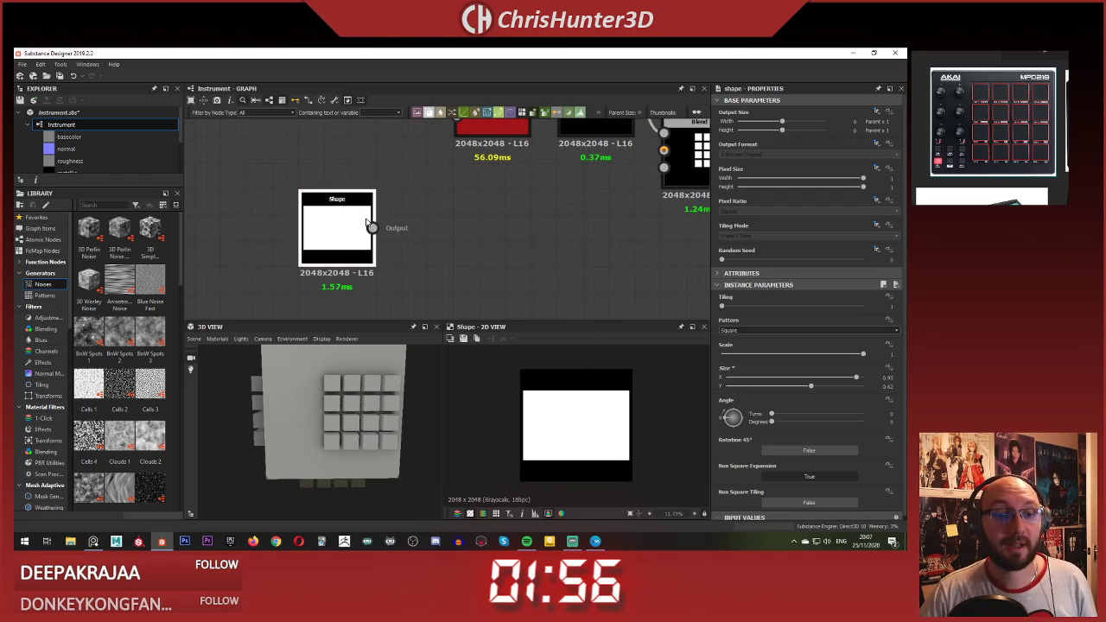
pyautogui.click(471, 230)
pyautogui.moveTo(436, 219)
pyautogui.mouseDown(button='middle')
pyautogui.moveTo(483, 208)
pyautogui.moveTo(430, 216)
pyautogui.mouseUp(button='middle')
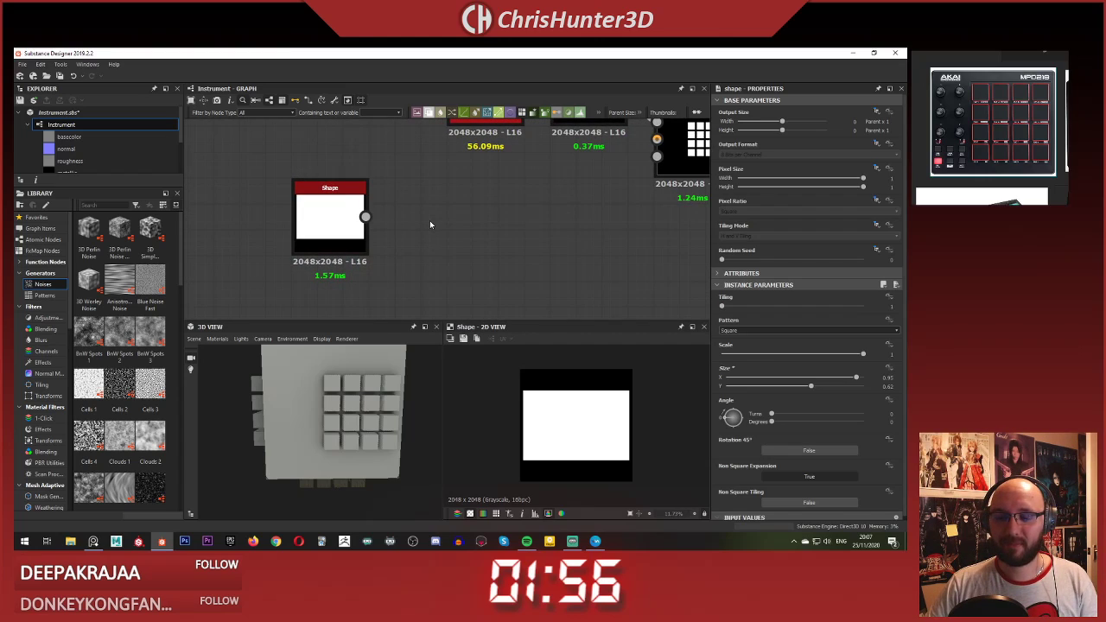
pyautogui.scroll(2, 372, 222)
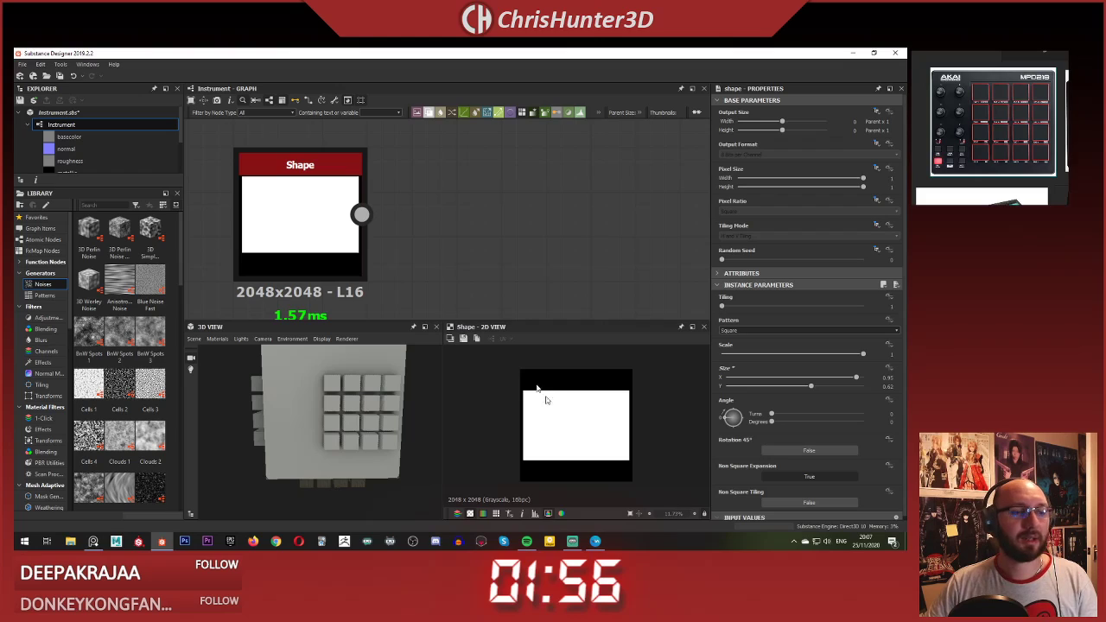
# Step: Set the Shape node's Y size to about 0.73 and attach an Edge Detect node to its output
pyautogui.click(308, 188)
pyautogui.moveTo(813, 387); pyautogui.dragTo(825, 388)
pyautogui.press('space')
pyautogui.write('edge')
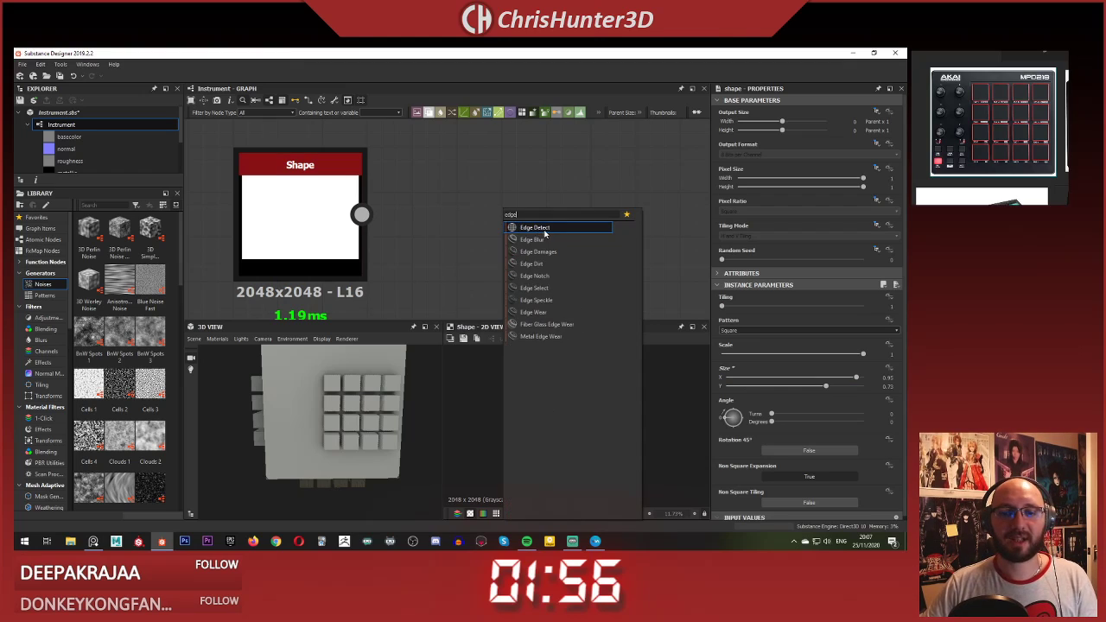
pyautogui.click(544, 229)
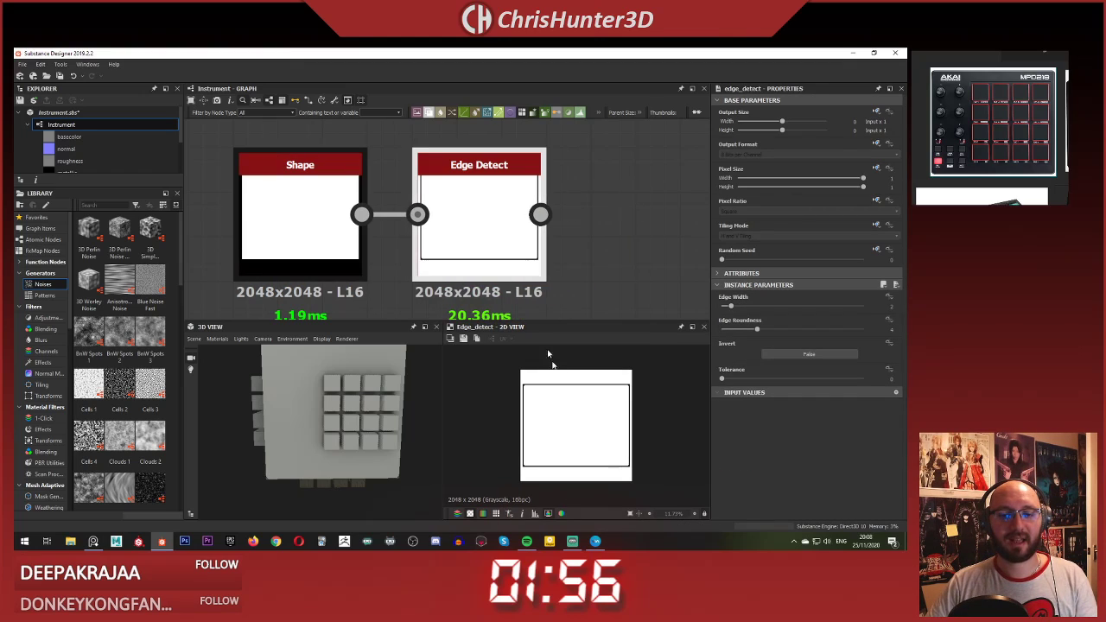
pyautogui.scroll(6, 514, 409)
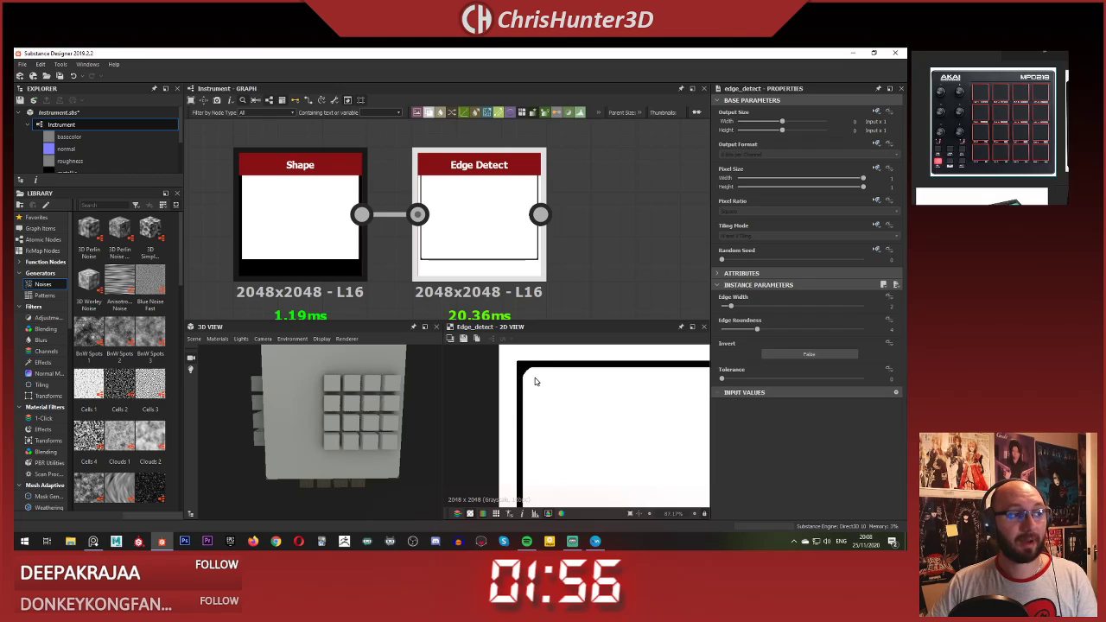
pyautogui.scroll(-3, 535, 381)
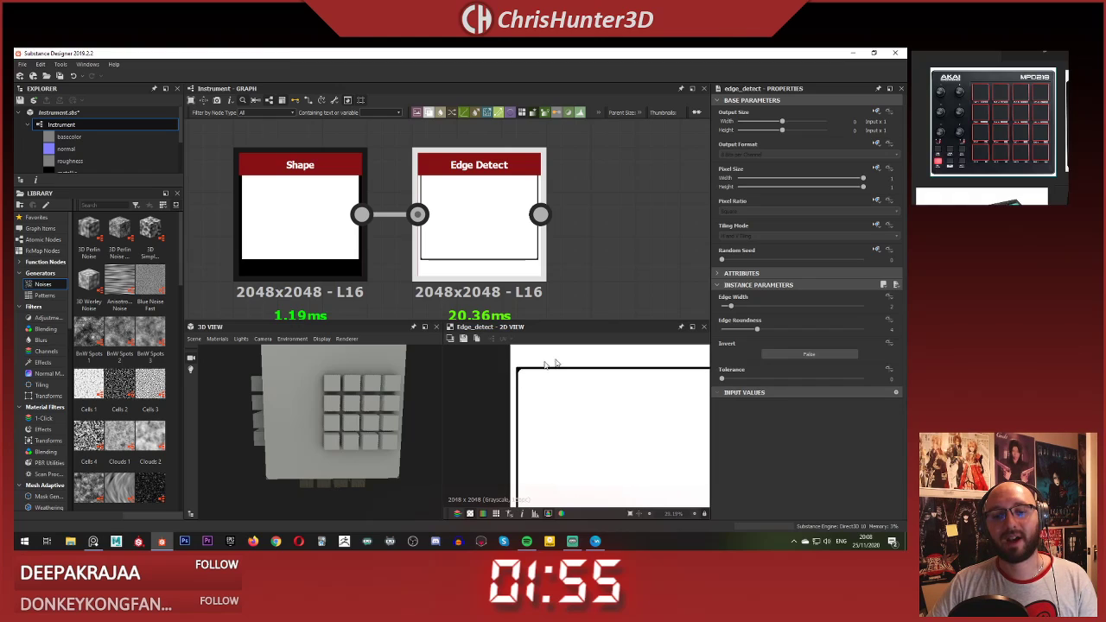
pyautogui.press('f')
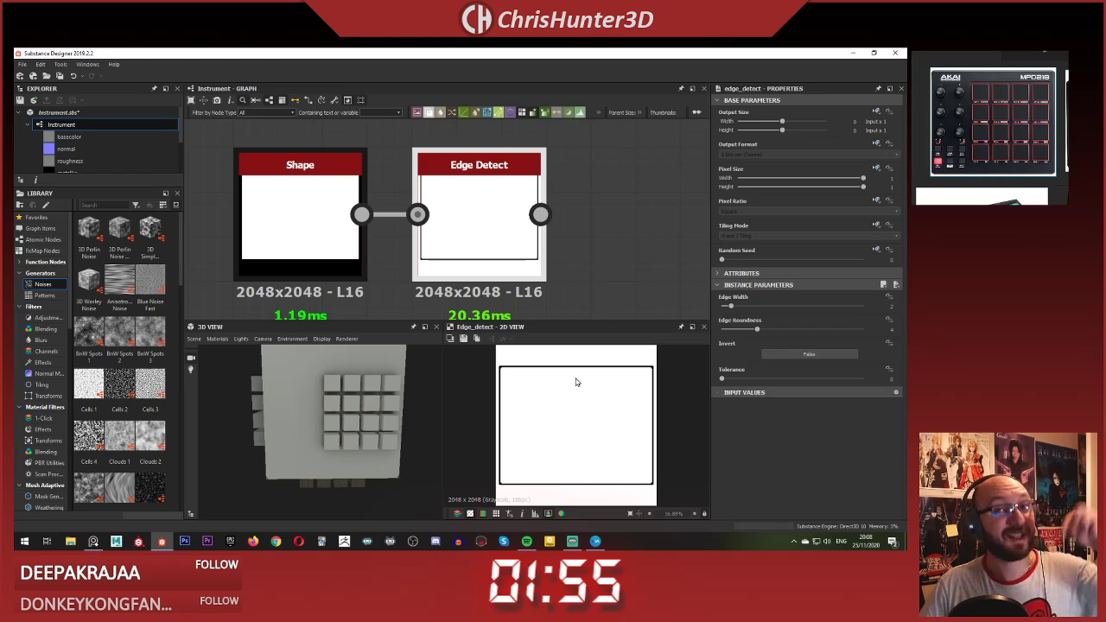
# Step: Add a Blend node with the Edge Detect output as background and the Shape output as foreground
pyautogui.scroll(-4, 550, 244)
pyautogui.moveTo(560, 251); pyautogui.dragTo(493, 233, button='middle')
pyautogui.press('space')
pyautogui.write('blend')
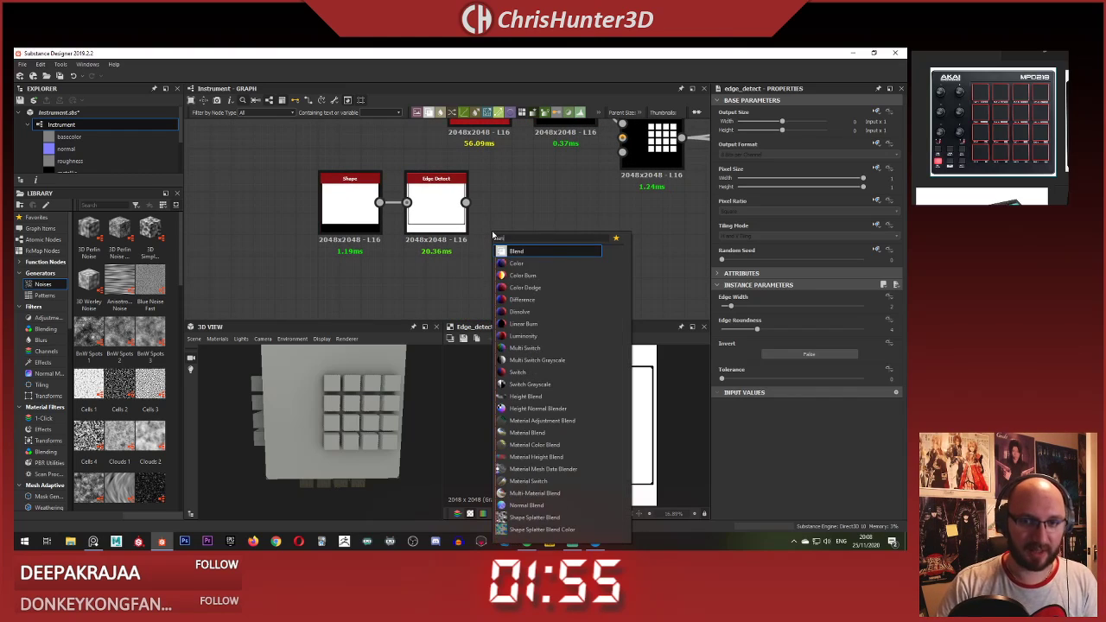
pyautogui.press('Return')
pyautogui.moveTo(494, 235); pyautogui.dragTo(556, 233)
pyautogui.moveTo(466, 201); pyautogui.dragTo(537, 224)
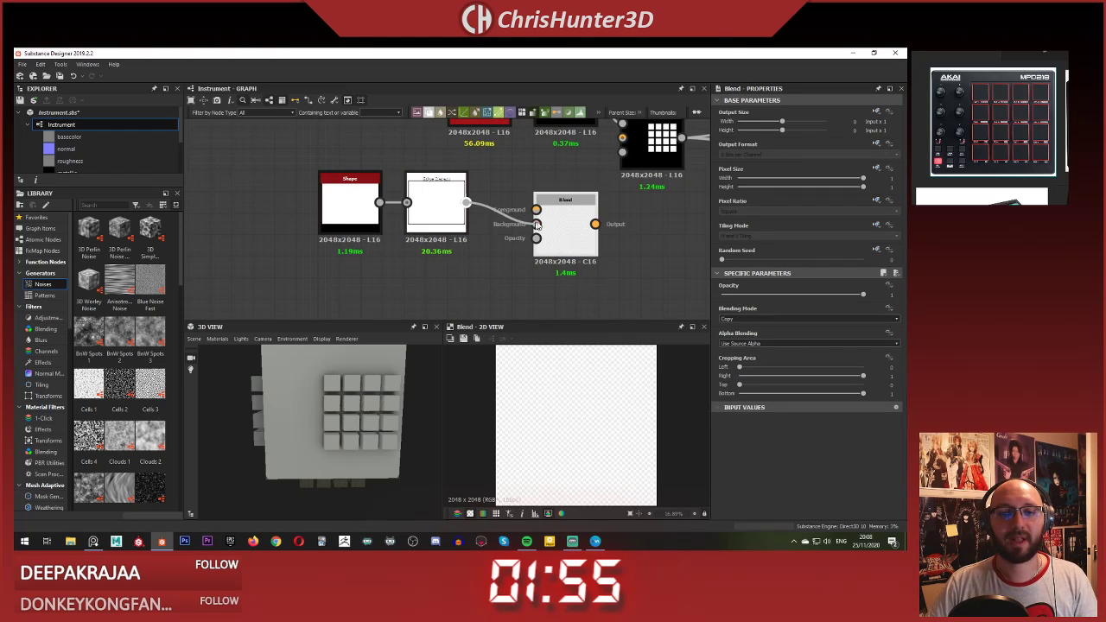
pyautogui.moveTo(381, 202); pyautogui.dragTo(537, 210)
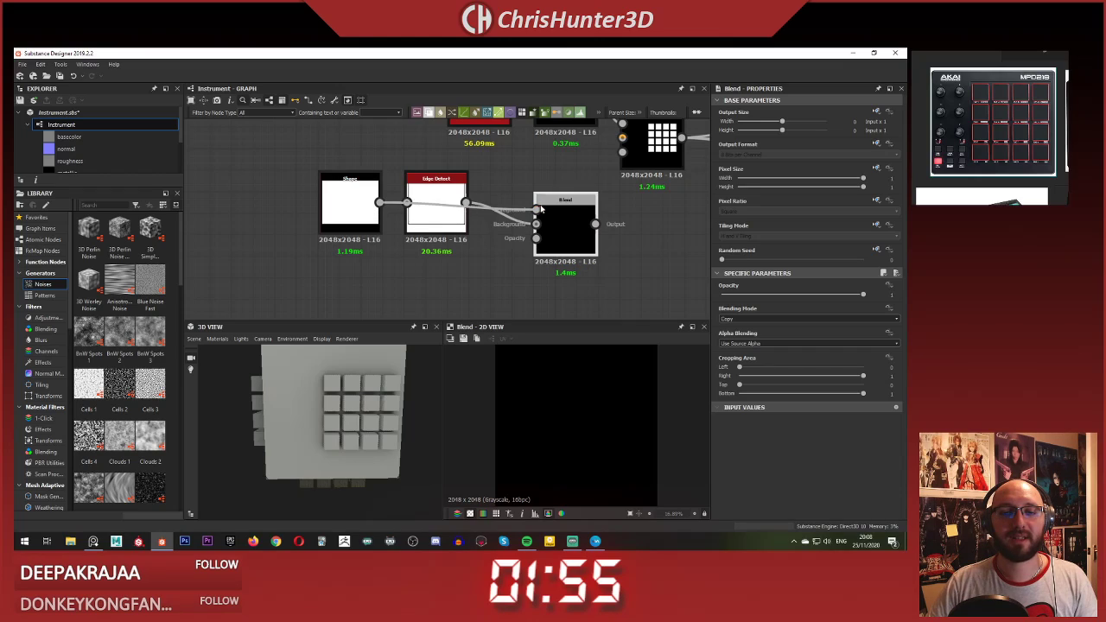
# Step: Set the blending mode of the new Blend node to Multiply
pyautogui.click(567, 227)
pyautogui.click(777, 324)
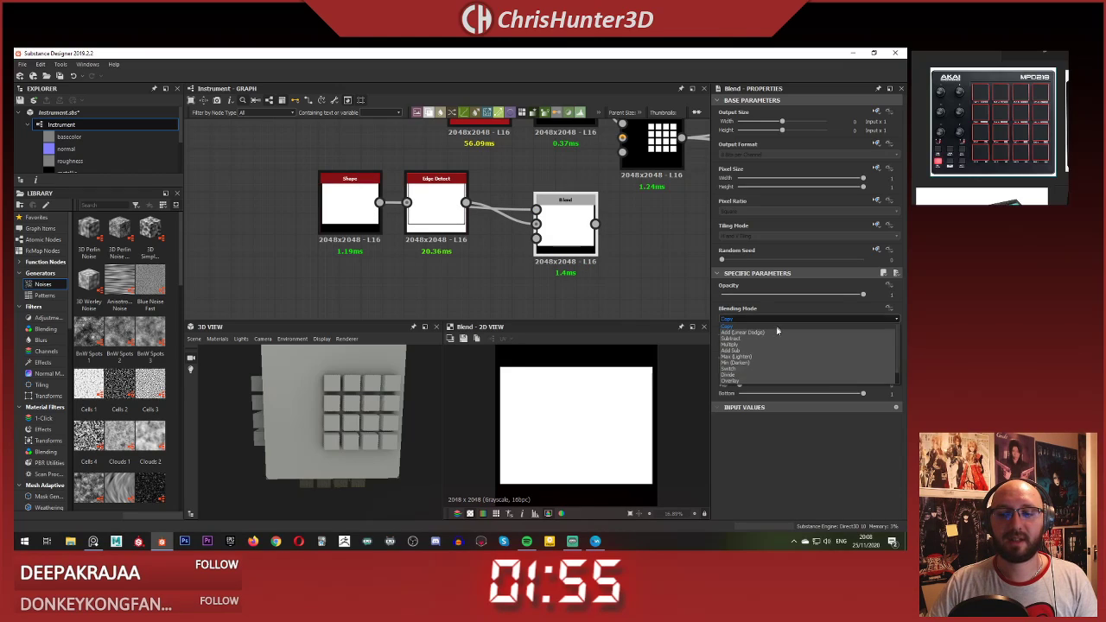
pyautogui.click(775, 338)
pyautogui.scroll(5, 635, 376)
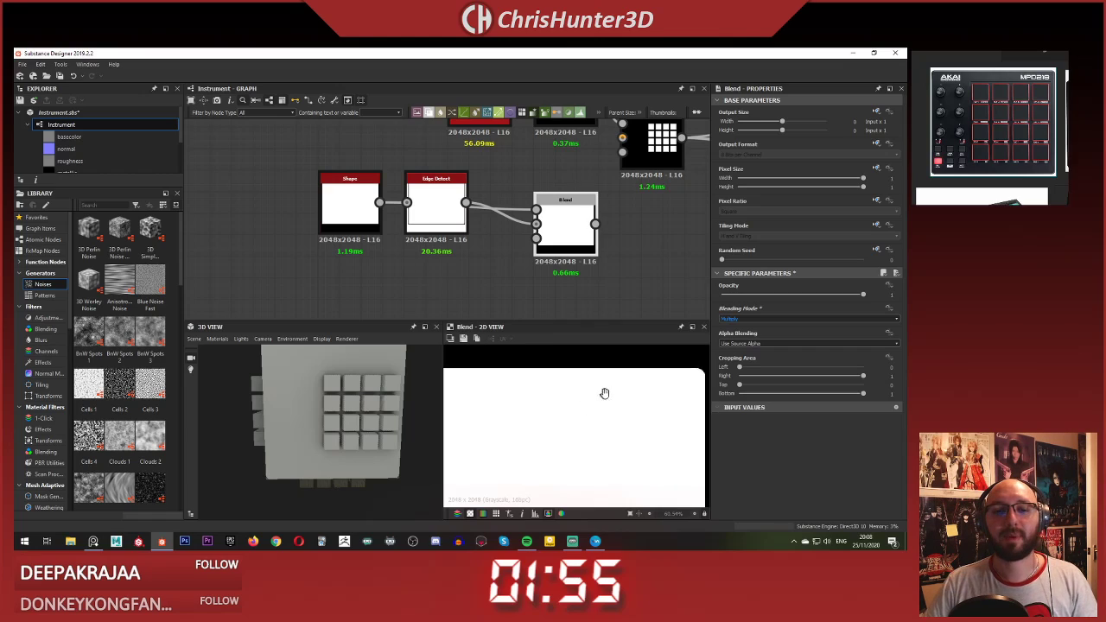
# Step: Compare the corners of the Edge Detect and Shape outputs up close in the 2D view
pyautogui.click(439, 198)
pyautogui.scroll(3, 576, 376)
pyautogui.moveTo(577, 376); pyautogui.dragTo(549, 415, button='middle')
pyautogui.click(346, 166)
pyautogui.click(353, 195)
pyautogui.click(352, 195)
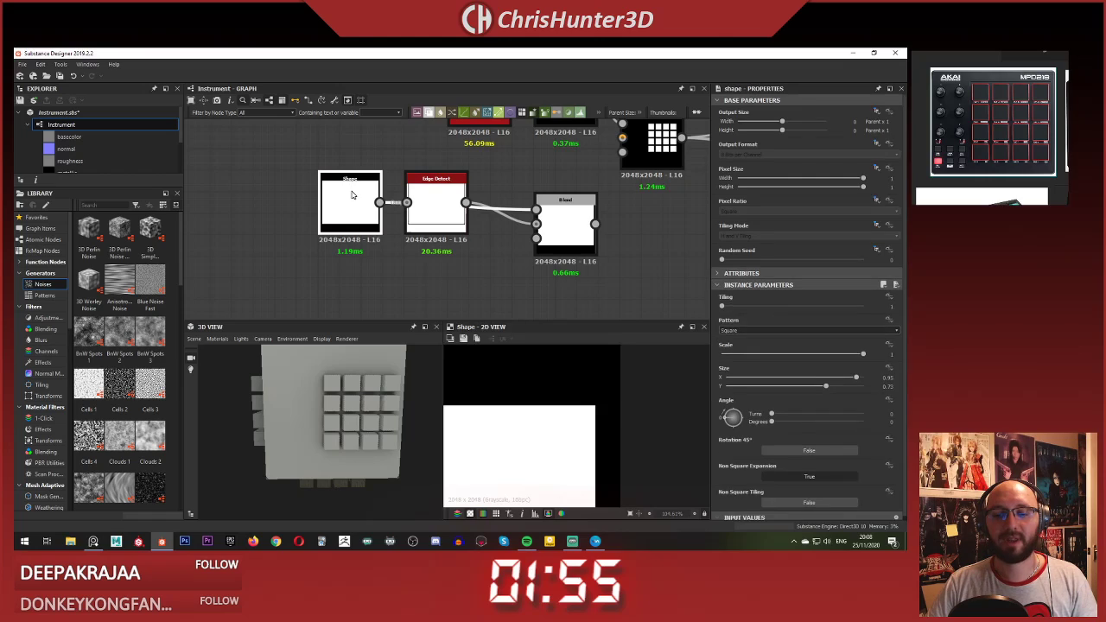
pyautogui.scroll(4, 596, 416)
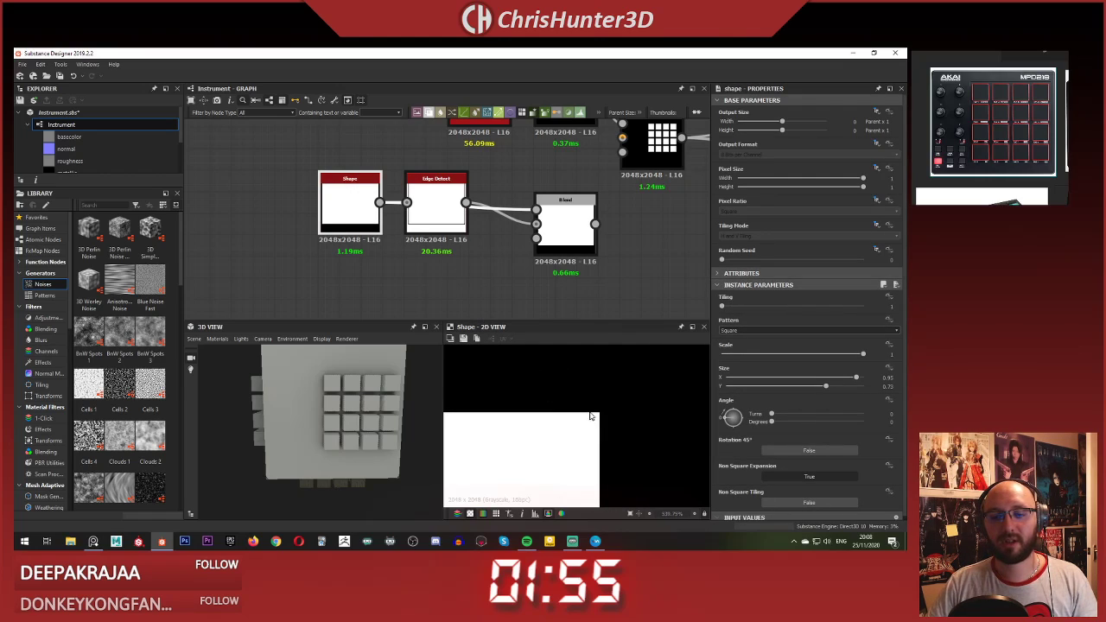
# Step: Show the Multiply Blend node's output in the 2D view and examine the whole body shape
pyautogui.click(437, 201)
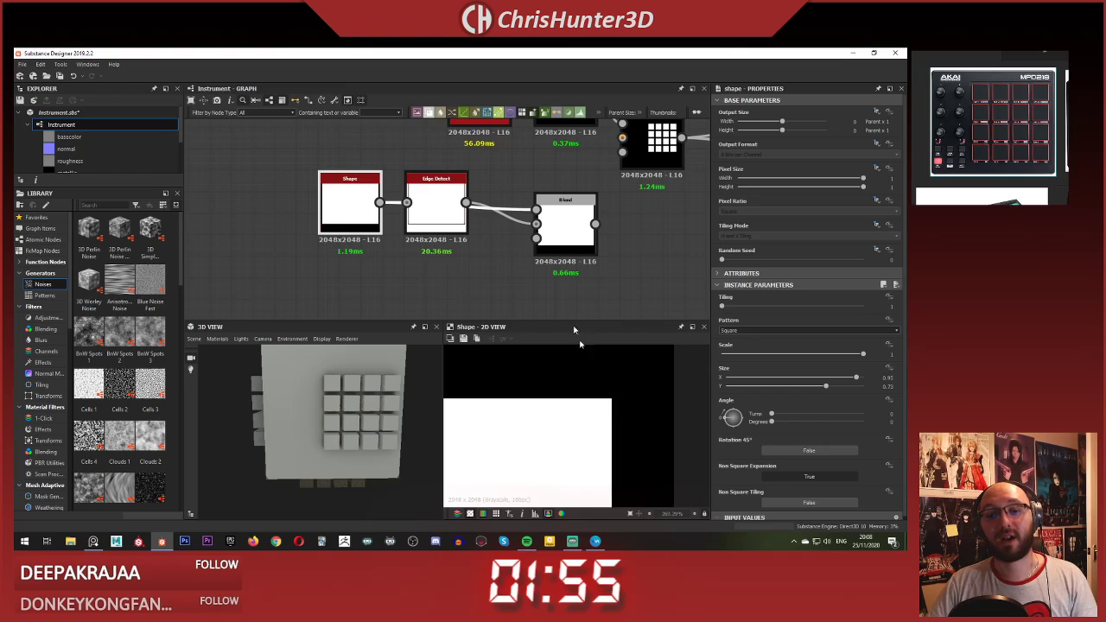
pyautogui.click(575, 229)
pyautogui.scroll(-10, 580, 405)
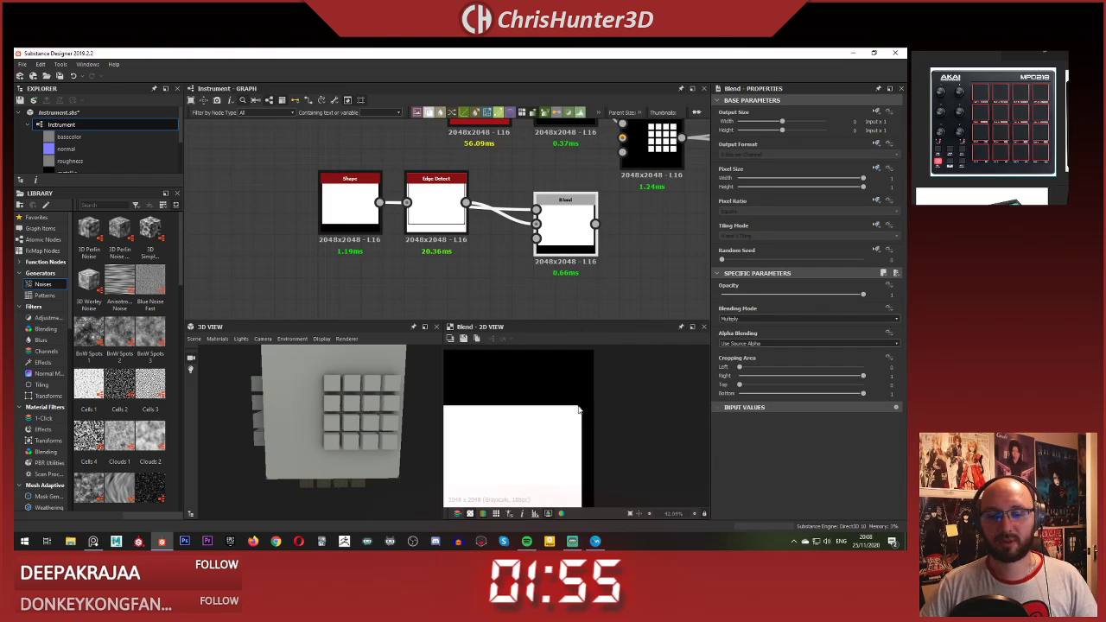
pyautogui.scroll(2, 580, 408)
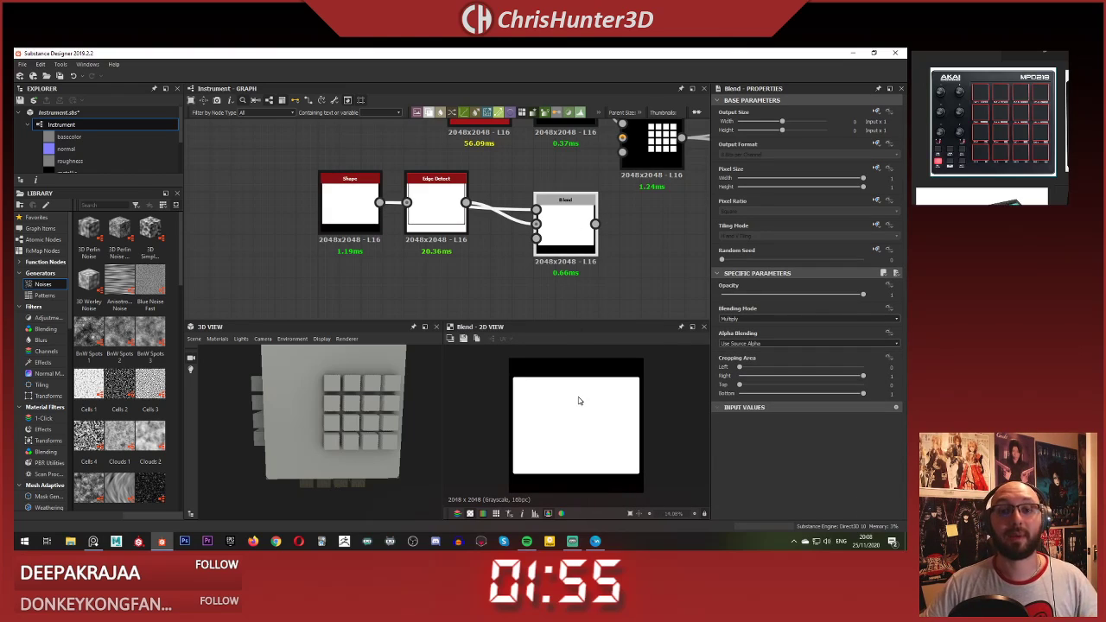
pyautogui.scroll(1, 603, 263)
# Step: Rearrange the body nodes so Edge Detect sits below and between the Shape and Blend nodes
pyautogui.moveTo(559, 238); pyautogui.dragTo(508, 186)
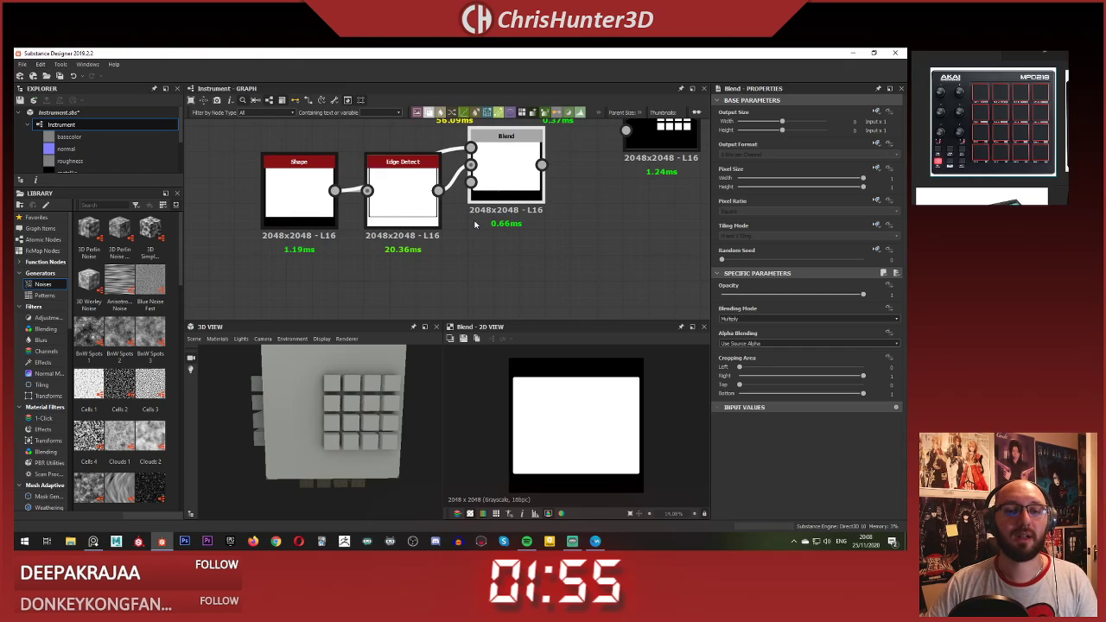
pyautogui.scroll(-2, 478, 225)
pyautogui.moveTo(477, 225); pyautogui.dragTo(484, 258, button='middle')
pyautogui.scroll(1, 483, 257)
pyautogui.moveTo(509, 227); pyautogui.dragTo(508, 241)
pyautogui.moveTo(440, 247); pyautogui.dragTo(449, 289)
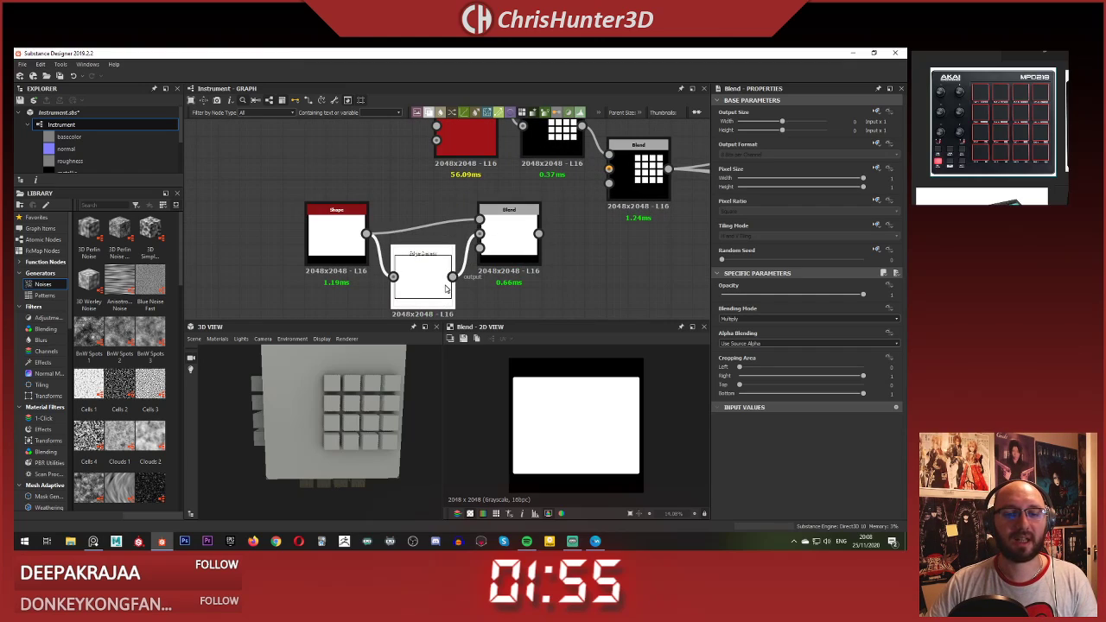
pyautogui.moveTo(329, 238)
pyautogui.mouseDown()
pyautogui.moveTo(329, 224)
pyautogui.moveTo(328, 238)
pyautogui.mouseUp()
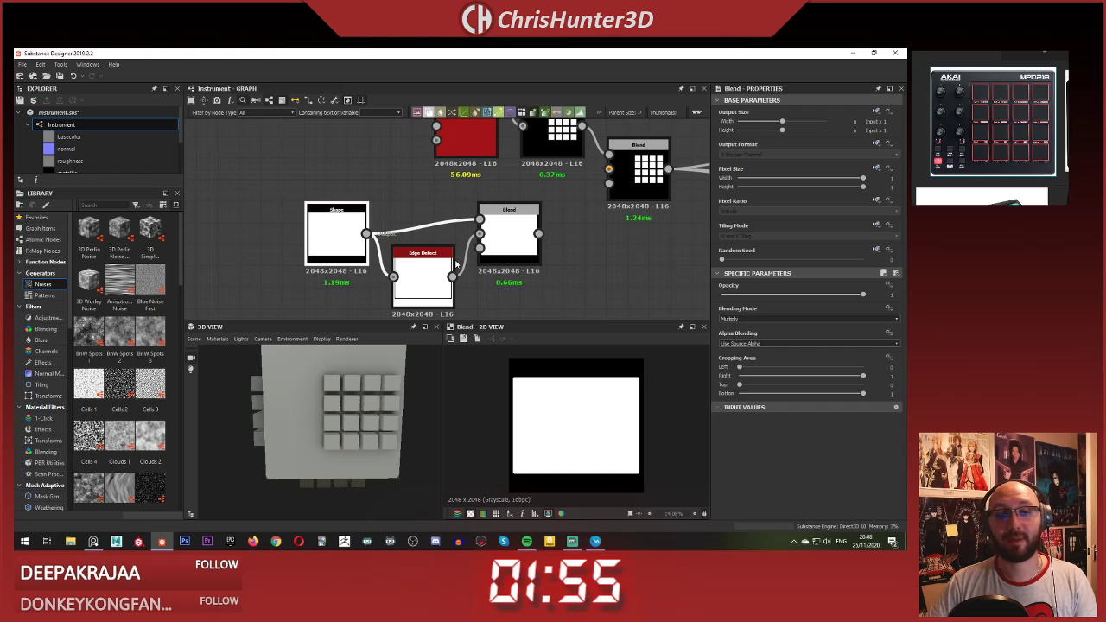
# Step: Examine the rounded corner of the body shape's Blend output up close in the 2D view
pyautogui.scroll(-3, 536, 259)
pyautogui.moveTo(553, 258); pyautogui.dragTo(519, 237, button='middle')
pyautogui.scroll(2, 518, 237)
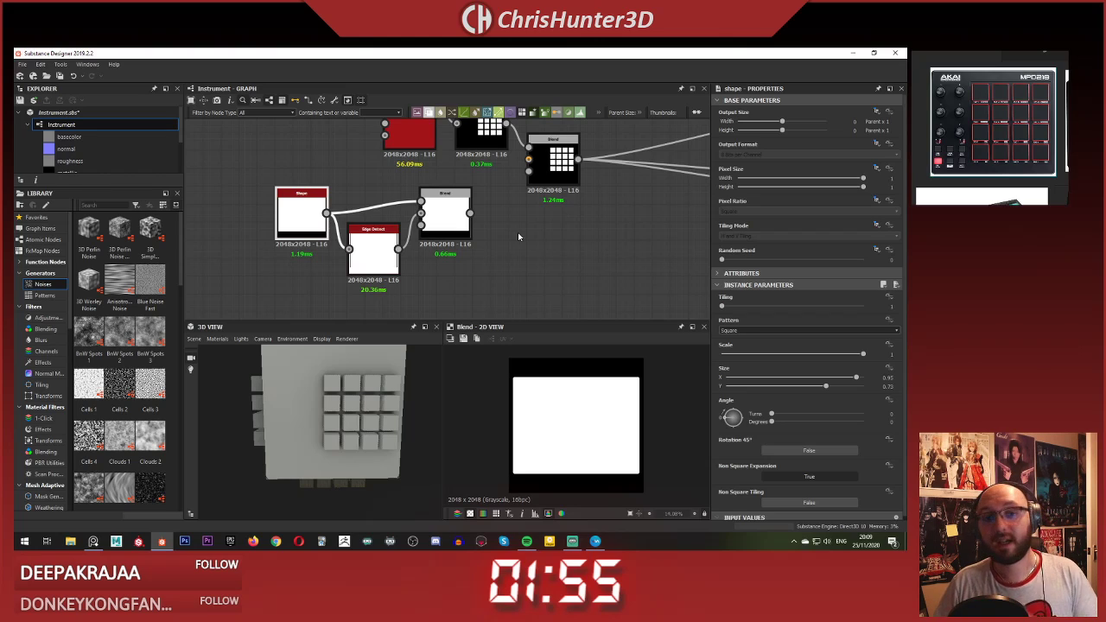
pyautogui.scroll(1, 524, 220)
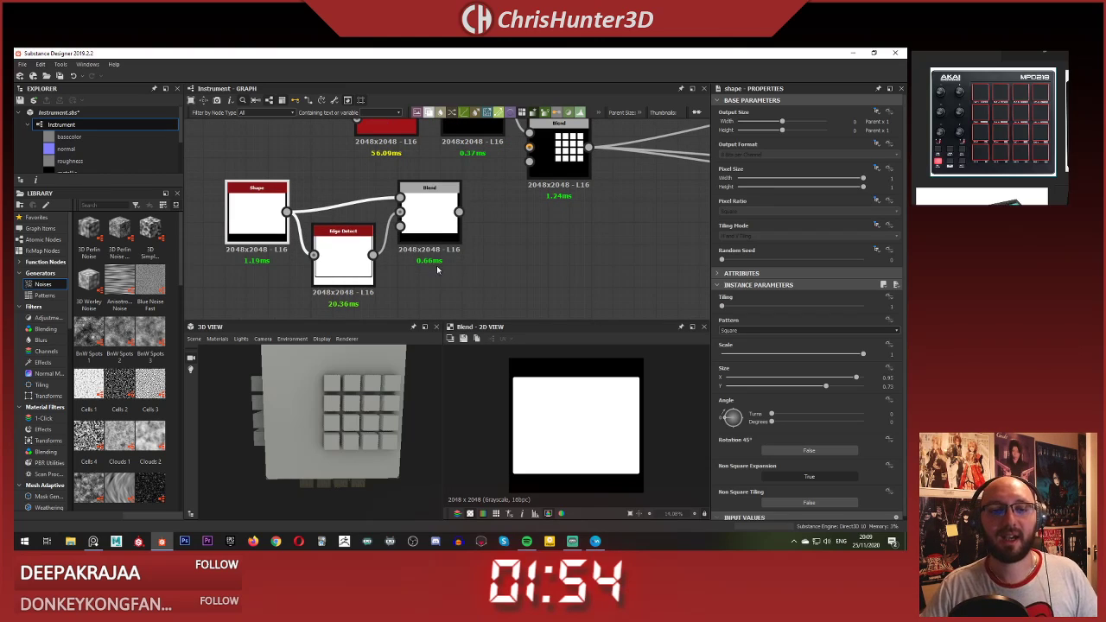
pyautogui.scroll(1, 437, 270)
pyautogui.scroll(-2, 446, 231)
pyautogui.moveTo(449, 232); pyautogui.dragTo(499, 249, button='middle')
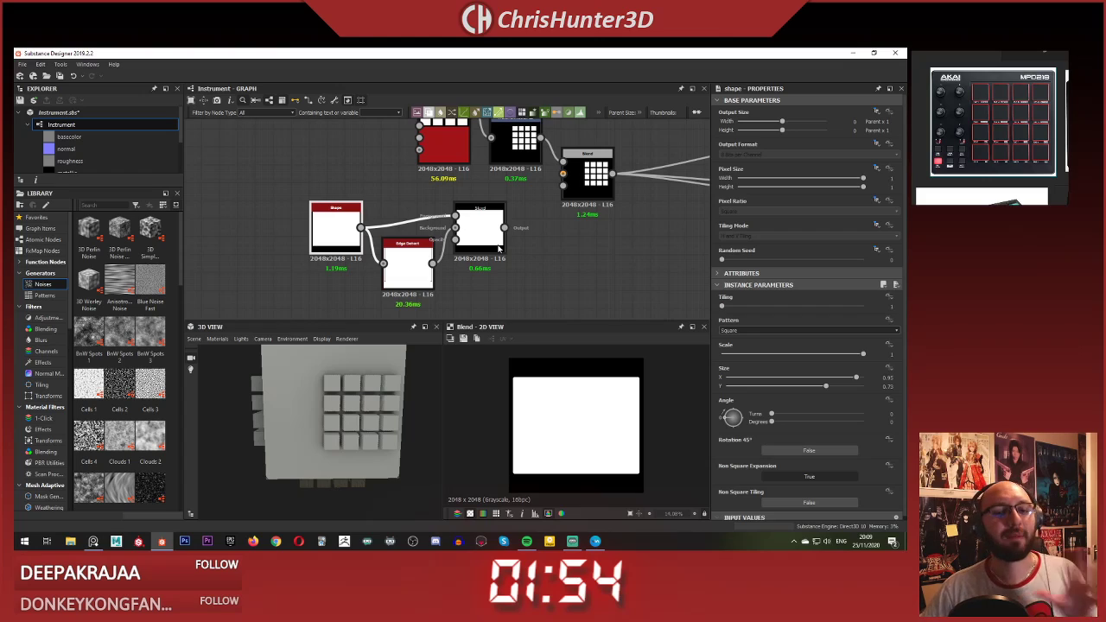
pyautogui.scroll(3, 340, 249)
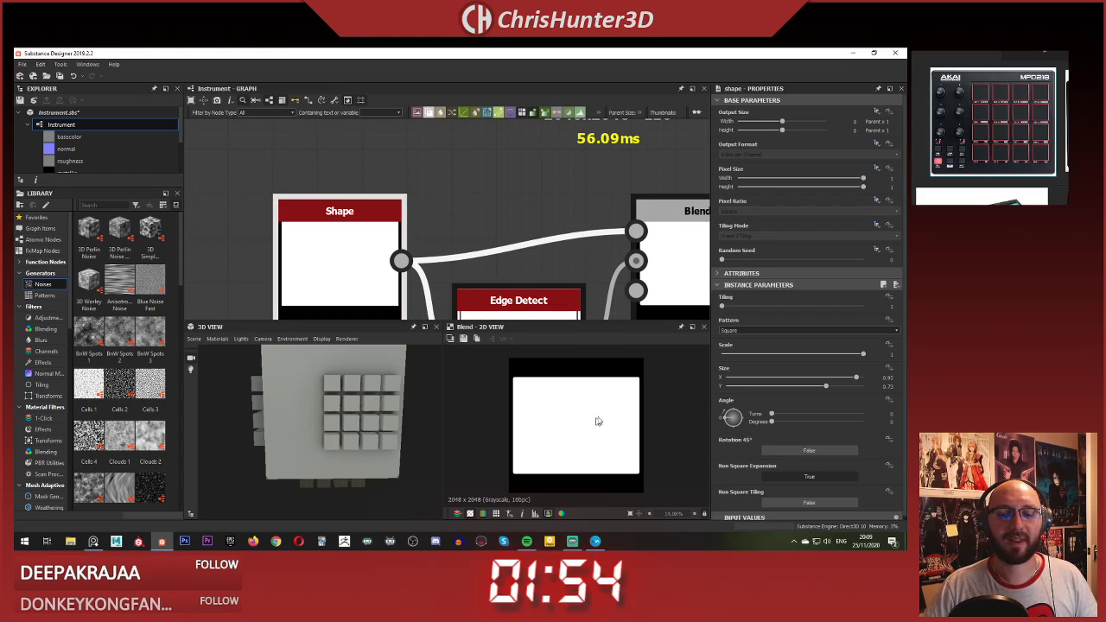
pyautogui.scroll(10, 598, 421)
pyautogui.moveTo(662, 400); pyautogui.dragTo(545, 454, button='middle')
pyautogui.moveTo(648, 382); pyautogui.dragTo(641, 407, button='middle')
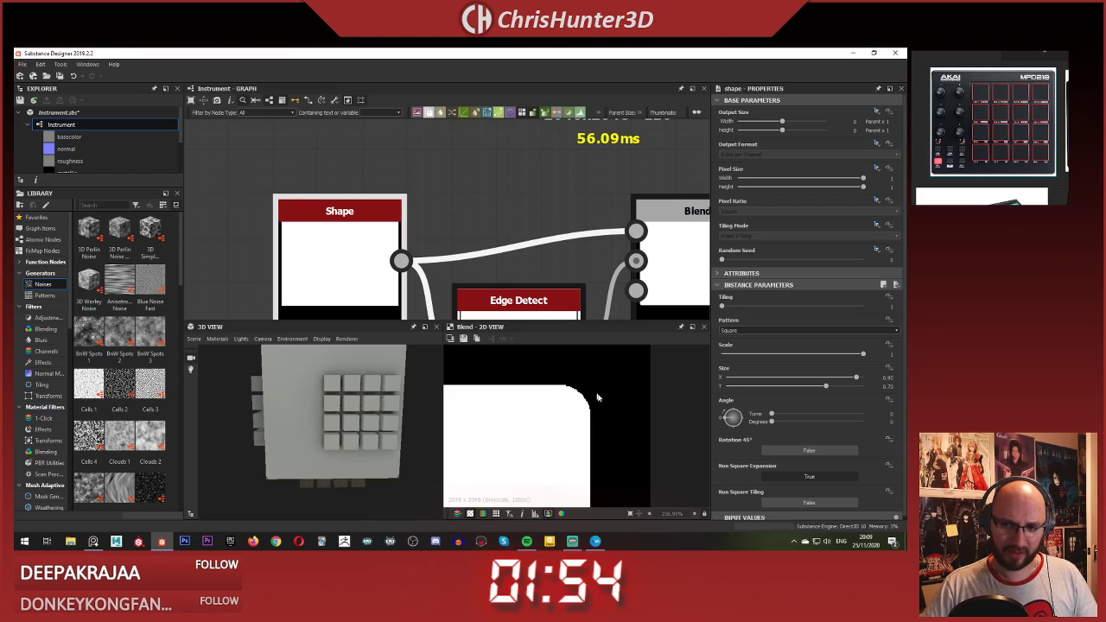
# Step: Try lowering the Edge Detect node's Edge Roundness to about 2.4, and undo the change
pyautogui.click(520, 306)
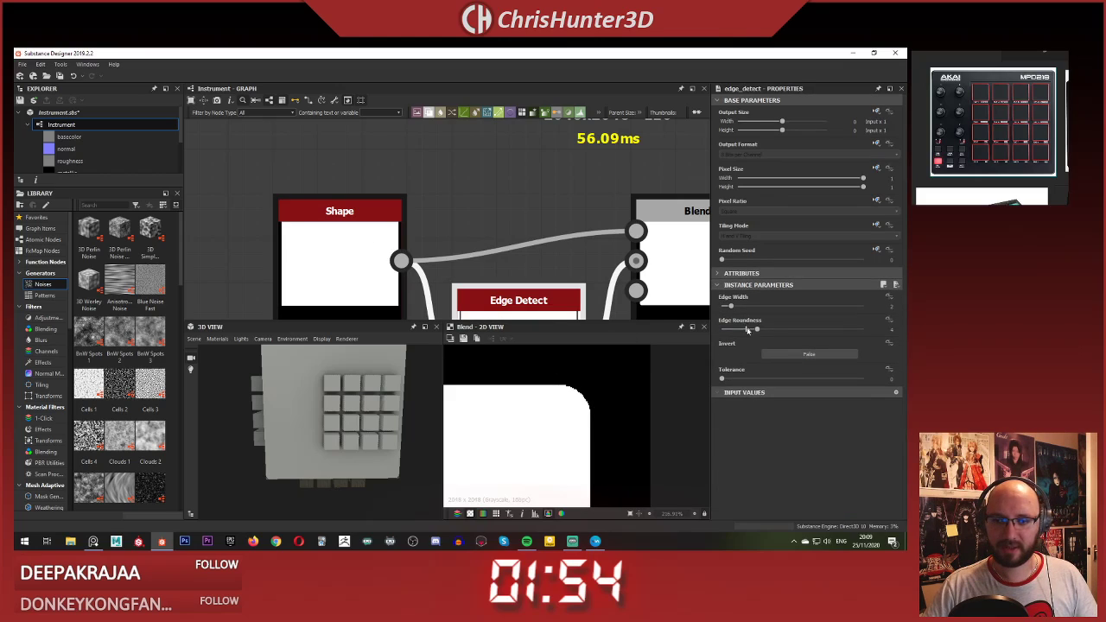
pyautogui.moveTo(758, 330)
pyautogui.mouseDown()
pyautogui.moveTo(798, 330)
pyautogui.moveTo(742, 325)
pyautogui.mouseUp()
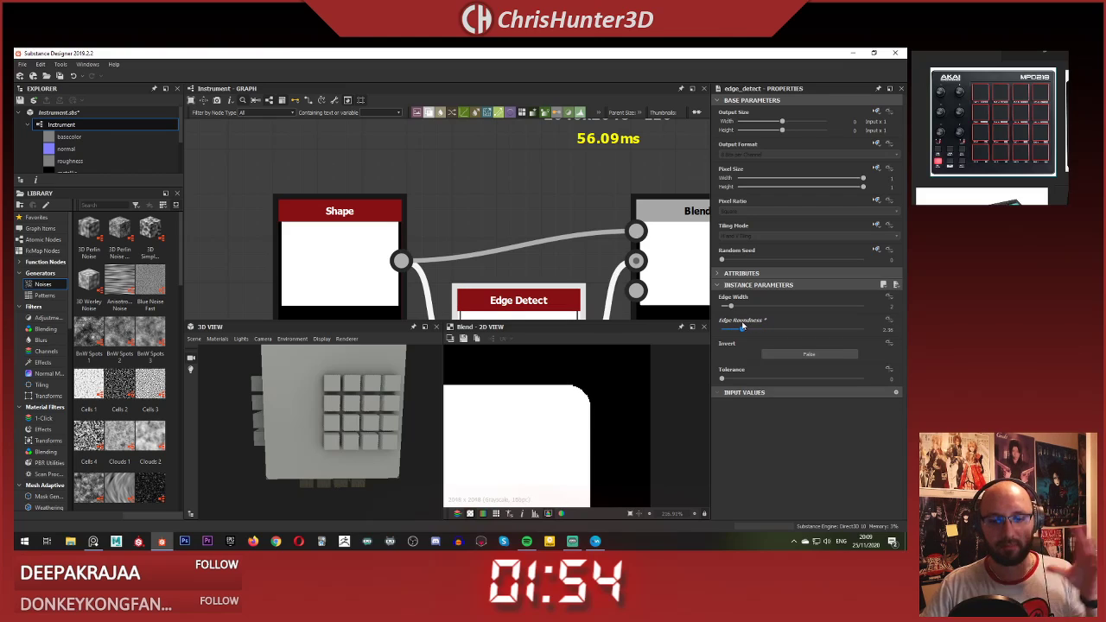
pyautogui.hotkey('ctrl', 'z')
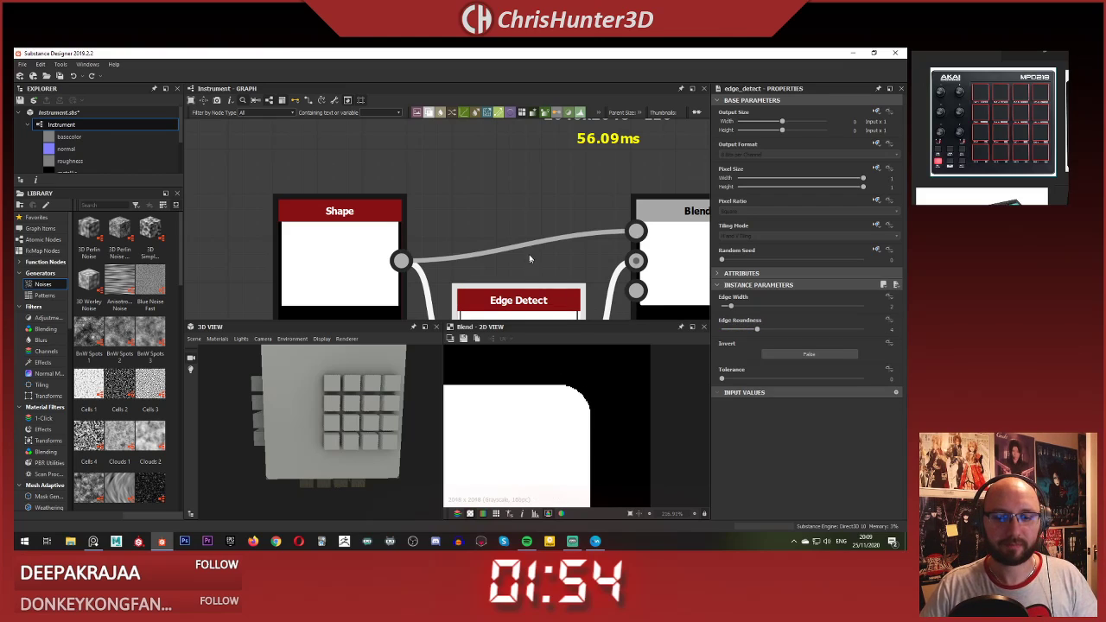
# Step: Move the pad grid's Blend node slightly farther from its Transformation 2D node in the graph
pyautogui.click(530, 248)
pyautogui.scroll(-9, 549, 411)
pyautogui.scroll(-4, 477, 259)
pyautogui.scroll(-1, 480, 230)
pyautogui.moveTo(481, 231); pyautogui.dragTo(401, 182, button='middle')
pyautogui.scroll(-6, 516, 421)
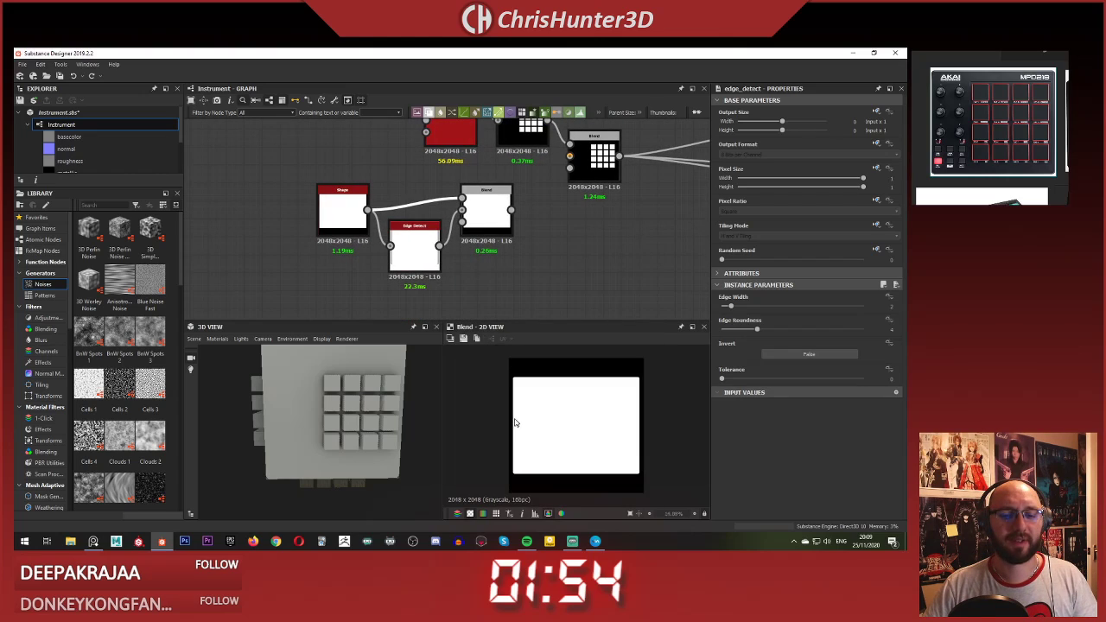
pyautogui.scroll(1, 536, 411)
pyautogui.scroll(-1, 562, 187)
pyautogui.moveTo(561, 187); pyautogui.dragTo(517, 236, button='middle')
pyautogui.scroll(3, 516, 236)
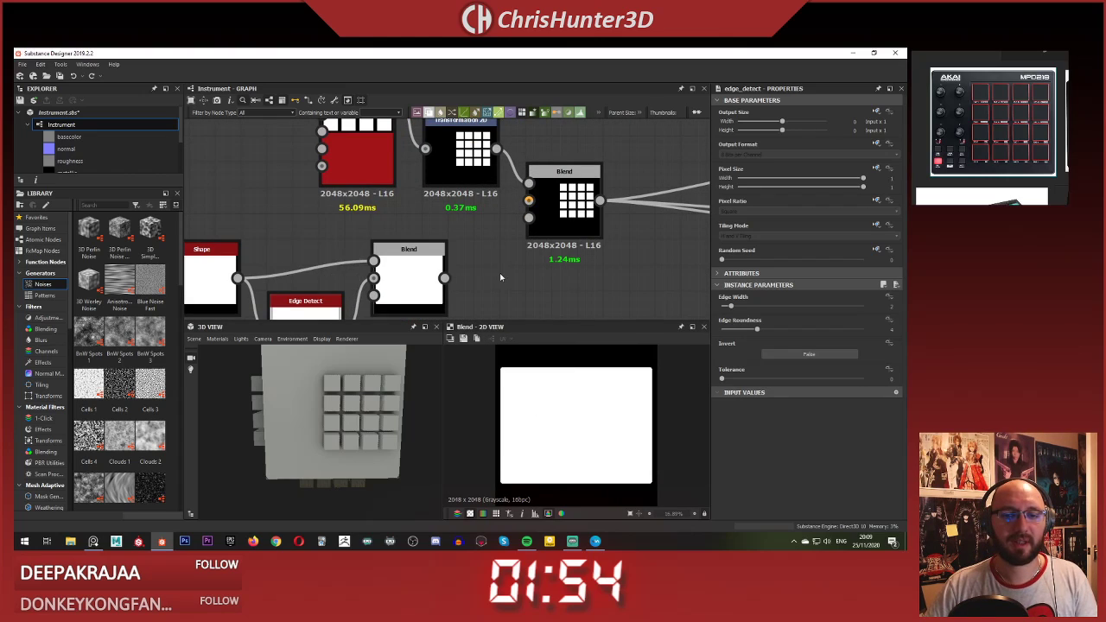
pyautogui.scroll(-2, 483, 237)
pyautogui.moveTo(483, 238); pyautogui.dragTo(503, 223)
pyautogui.scroll(-3, 501, 224)
pyautogui.moveTo(501, 224); pyautogui.dragTo(459, 225, button='middle')
pyautogui.scroll(5, 472, 224)
pyautogui.scroll(-4, 483, 217)
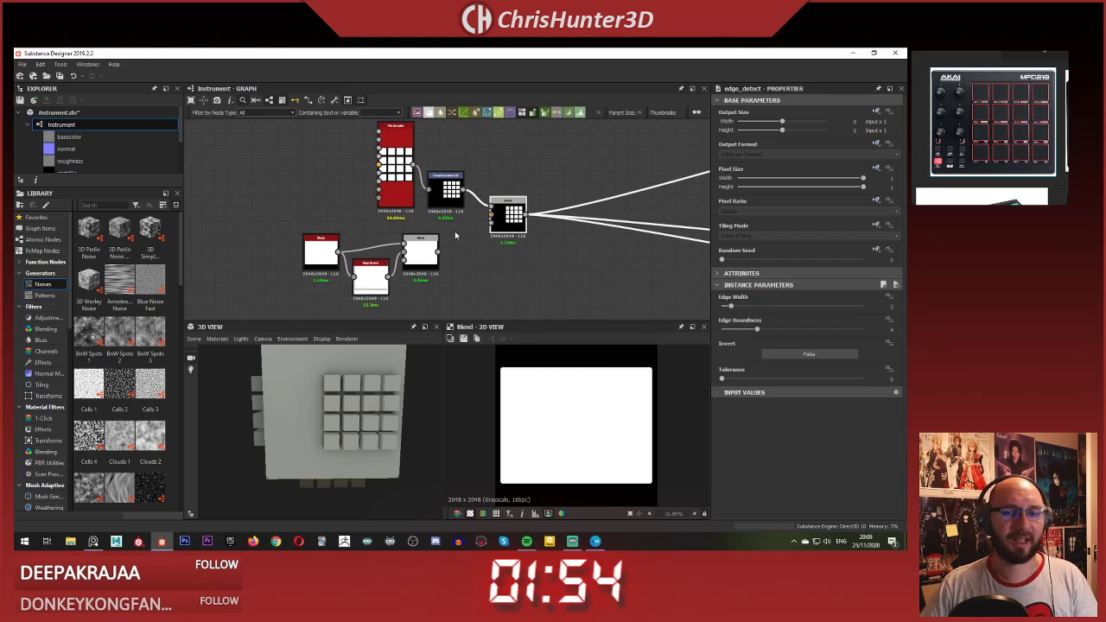
# Step: Shift the pad grid's Transformation 2D and Blend nodes farther right to open space beside the body shape nodes
pyautogui.scroll(1, 457, 225)
pyautogui.moveTo(445, 195); pyautogui.dragTo(459, 193)
pyautogui.moveTo(483, 239); pyautogui.dragTo(531, 223, button='middle')
pyautogui.click(531, 222)
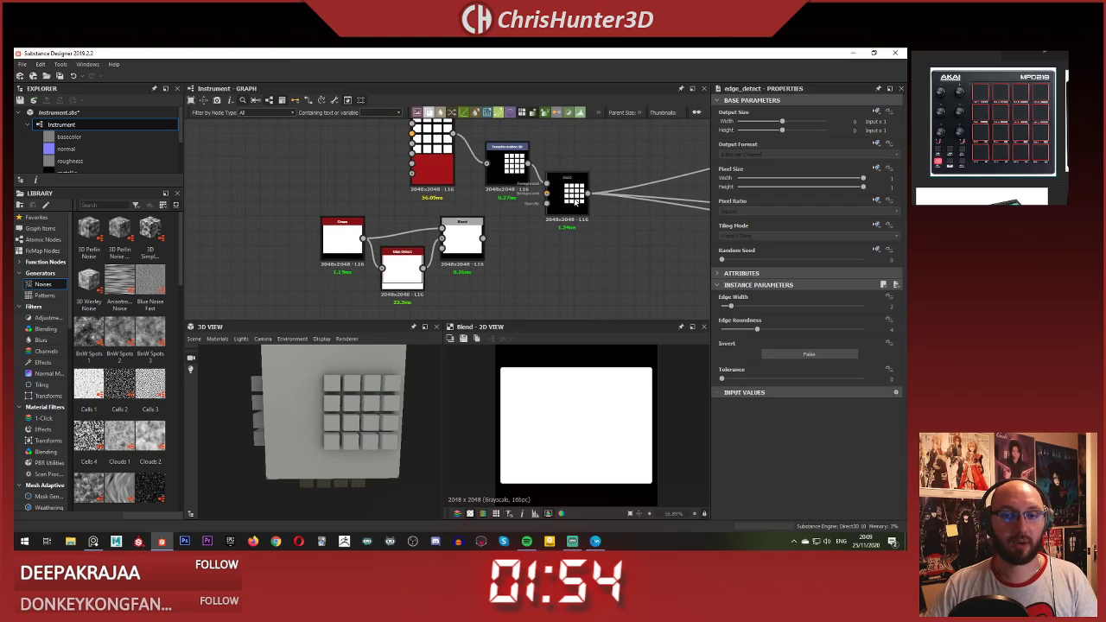
pyautogui.moveTo(577, 204); pyautogui.dragTo(637, 204)
# Step: Add a Levels node after the body shape's Blend and lower its output white level until the body is dark grey
pyautogui.moveTo(528, 237)
pyautogui.mouseDown(button='middle')
pyautogui.moveTo(514, 254)
pyautogui.moveTo(501, 251)
pyautogui.moveTo(507, 221)
pyautogui.moveTo(519, 249)
pyautogui.mouseUp(button='middle')
pyautogui.scroll(1, 501, 252)
pyautogui.scroll(1, 503, 234)
pyautogui.press('space')
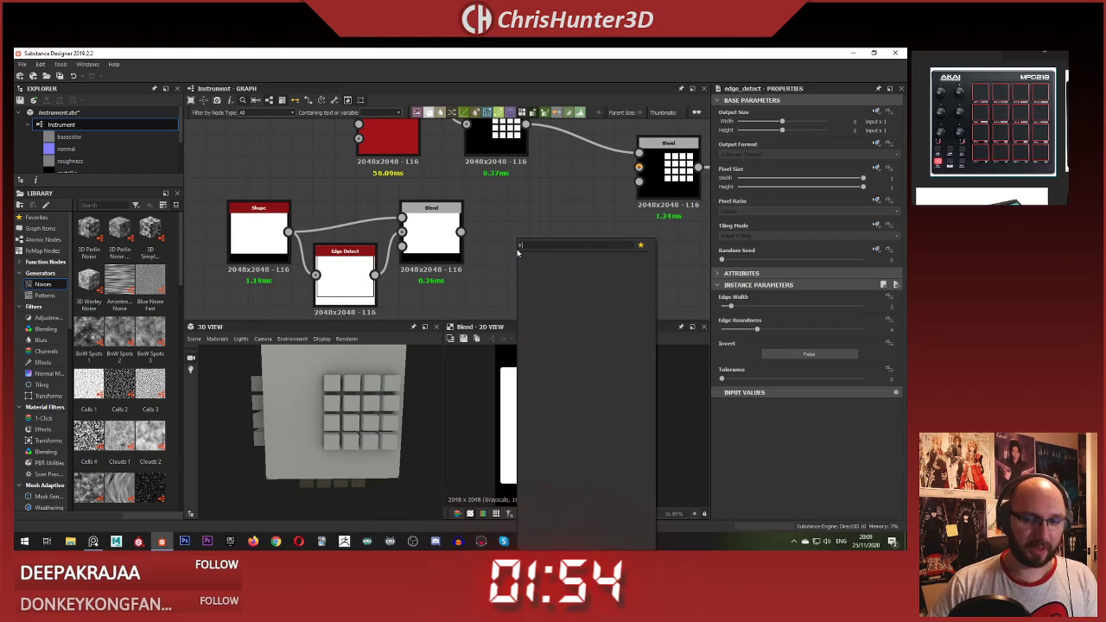
pyautogui.write('leve')
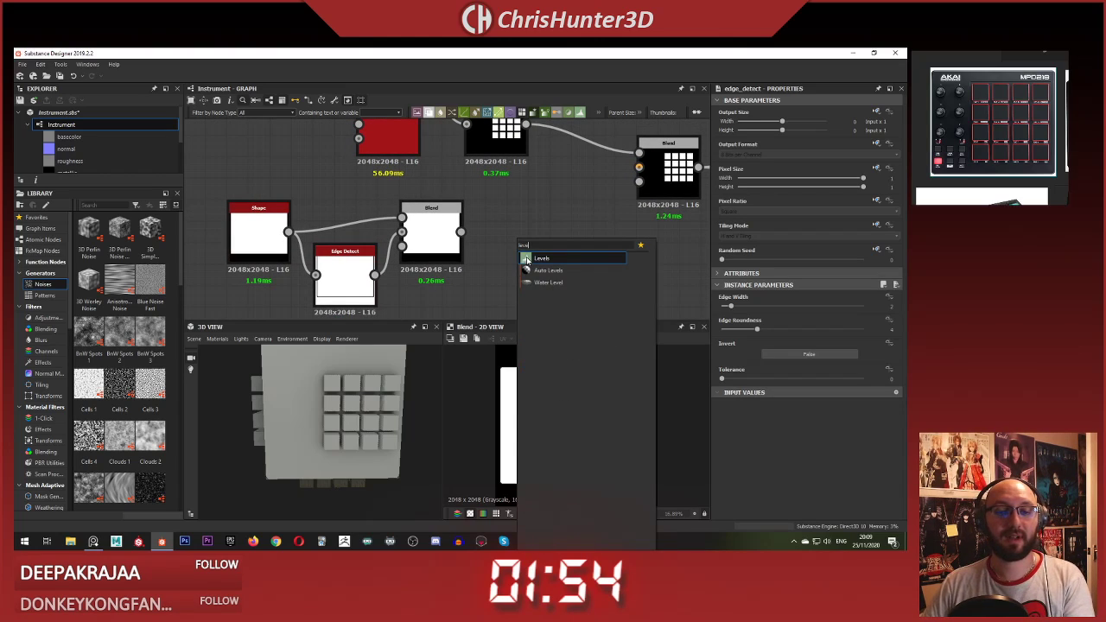
pyautogui.click(527, 258)
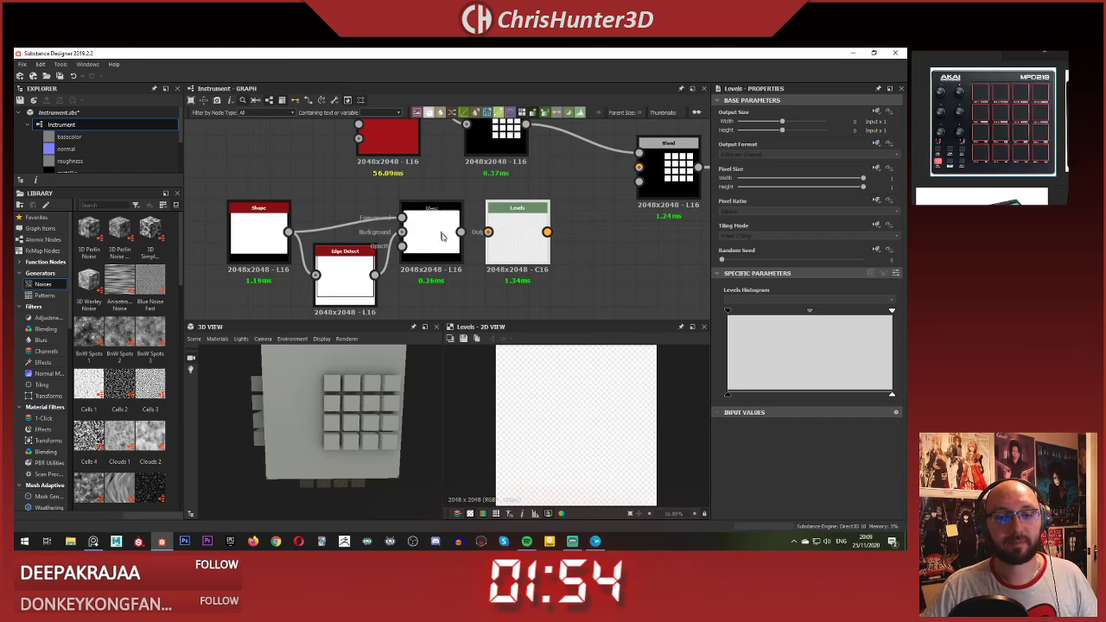
pyautogui.moveTo(461, 231); pyautogui.dragTo(488, 231)
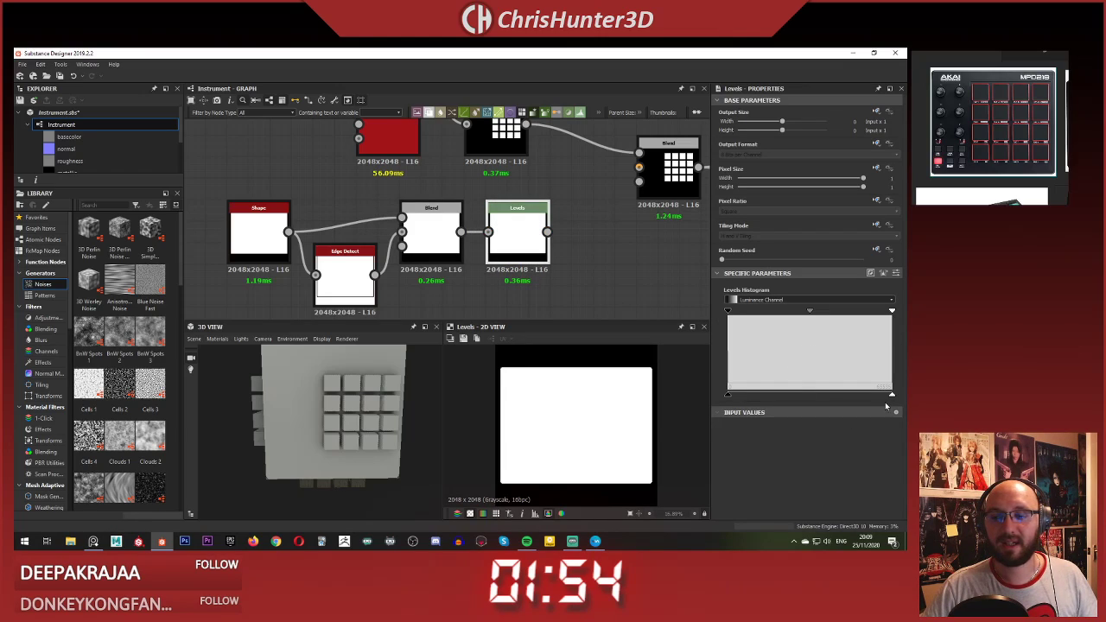
pyautogui.moveTo(893, 396); pyautogui.dragTo(753, 397)
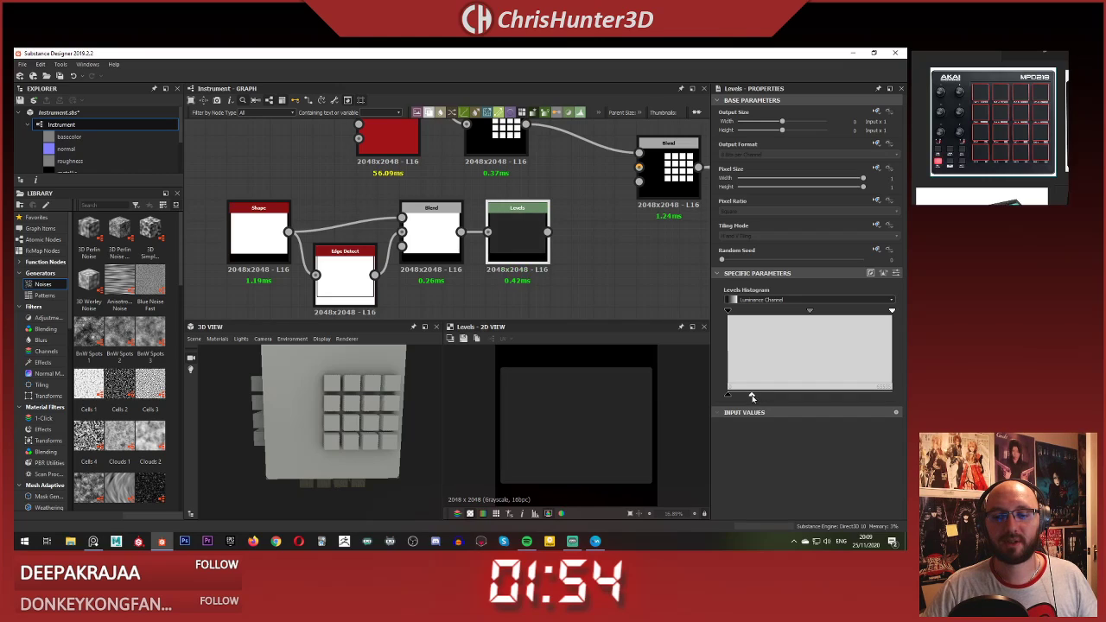
# Step: Connect the Levels output to the background of the pad grid's Blend node and set its blending mode to Max (Lighten)
pyautogui.moveTo(574, 195); pyautogui.dragTo(450, 208, button='middle')
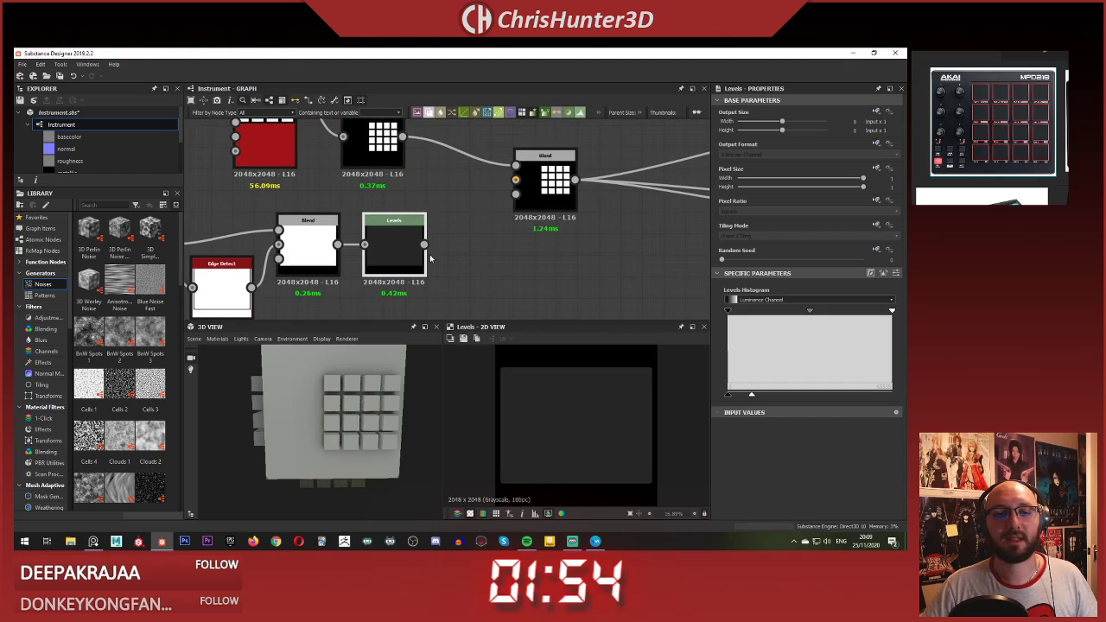
pyautogui.moveTo(424, 245); pyautogui.dragTo(547, 187)
pyautogui.doubleClick(547, 187)
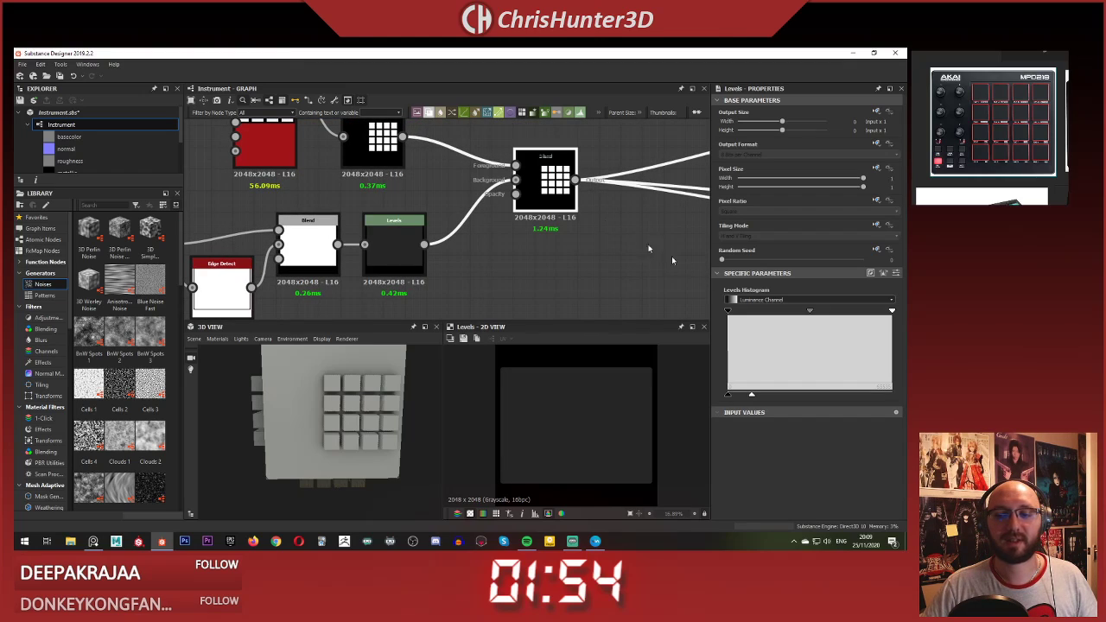
pyautogui.click(817, 319)
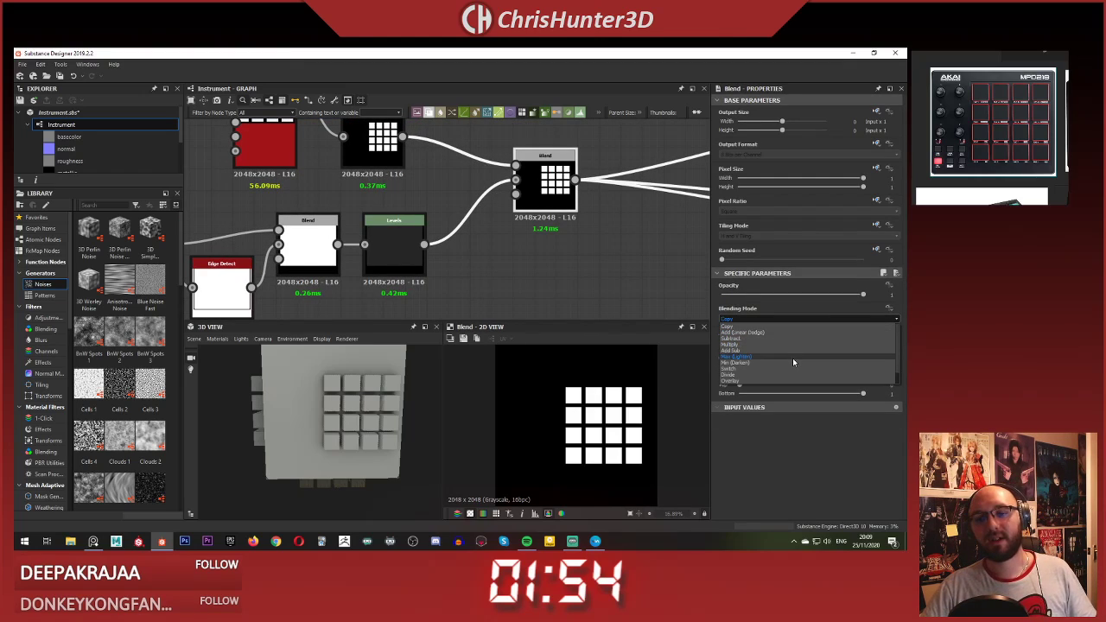
pyautogui.click(793, 357)
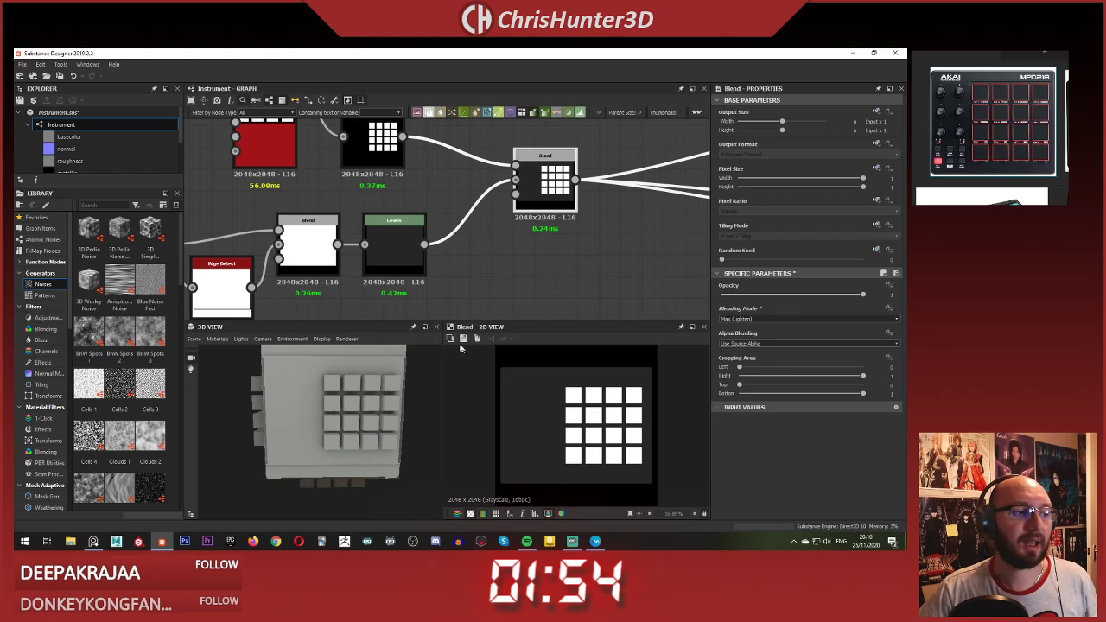
pyautogui.scroll(5, 433, 241)
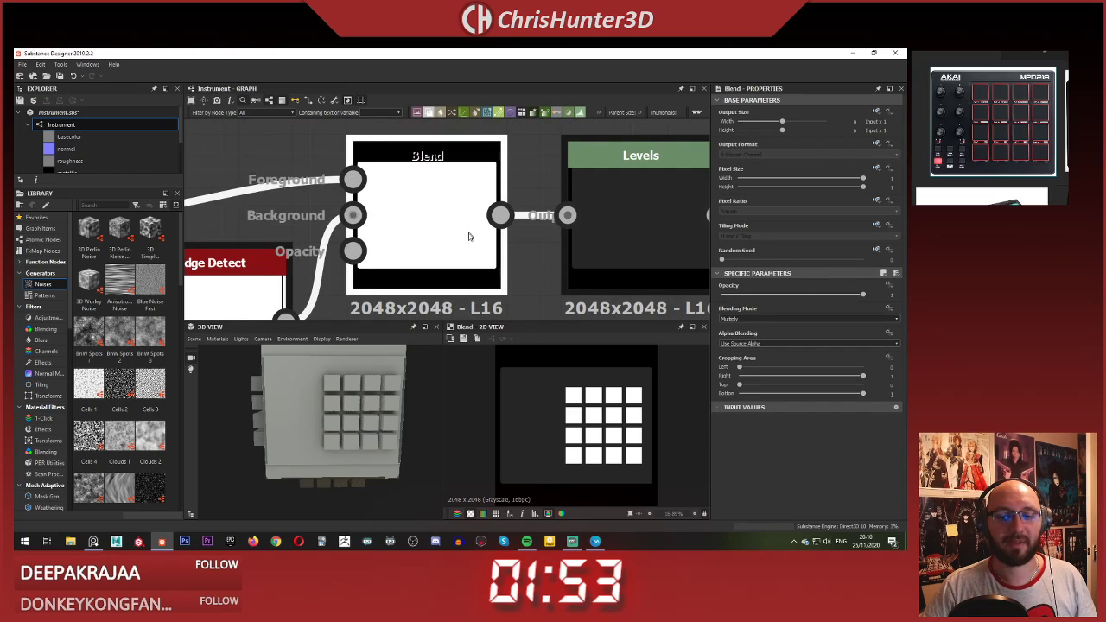
pyautogui.scroll(-2, 469, 237)
pyautogui.moveTo(471, 247); pyautogui.dragTo(419, 253, button='middle')
pyautogui.scroll(-1, 546, 228)
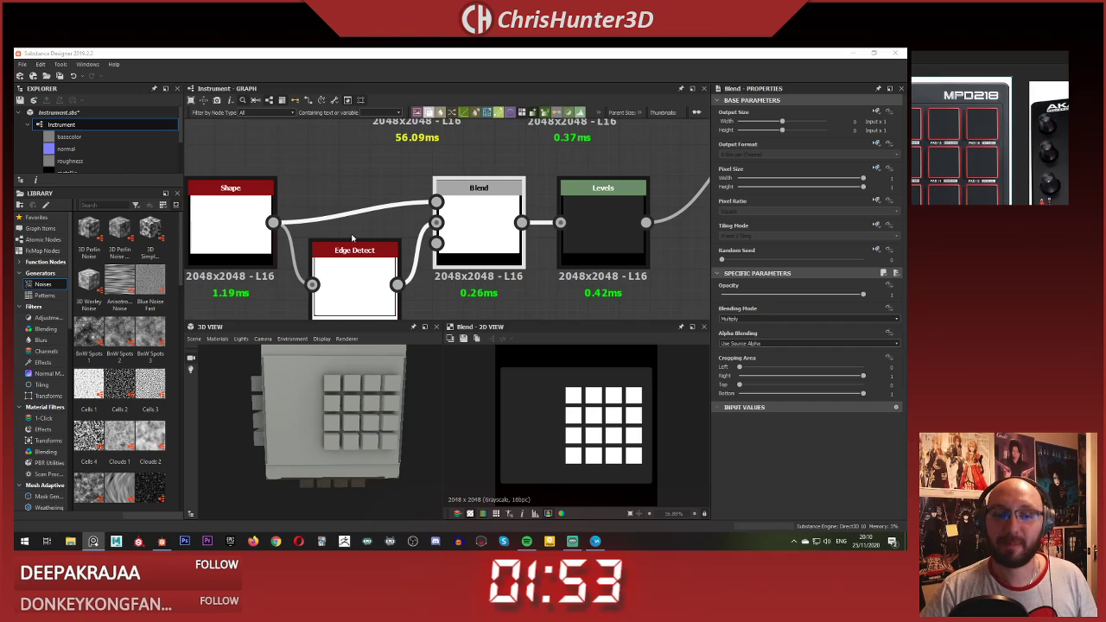
pyautogui.moveTo(363, 194); pyautogui.dragTo(332, 186, button='middle')
pyautogui.scroll(-1, 410, 185)
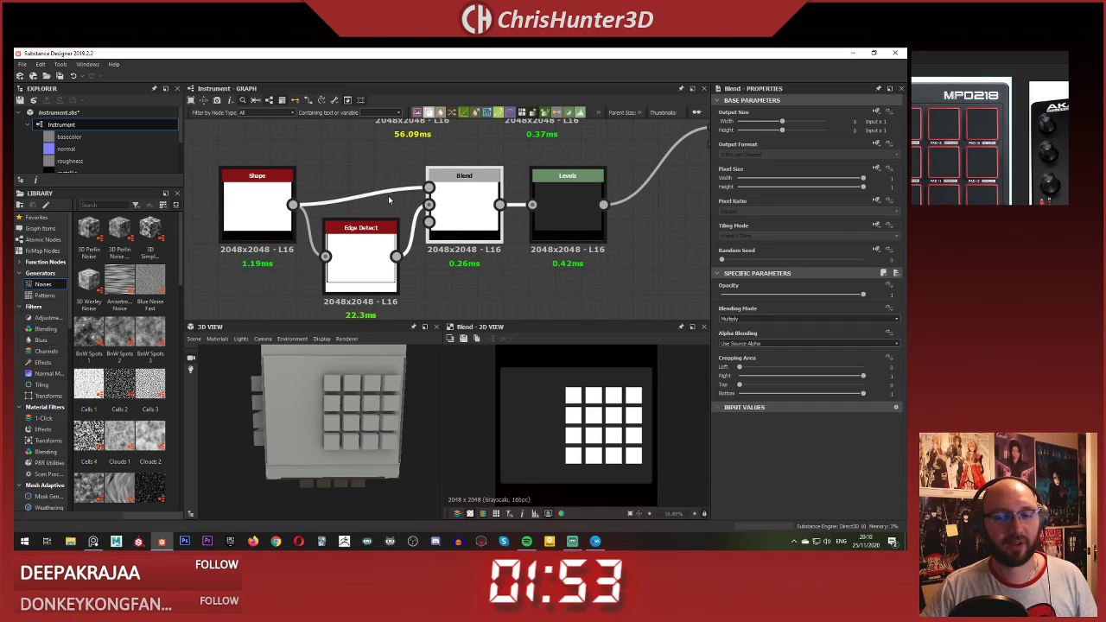
pyautogui.moveTo(501, 249); pyautogui.dragTo(550, 220, button='middle')
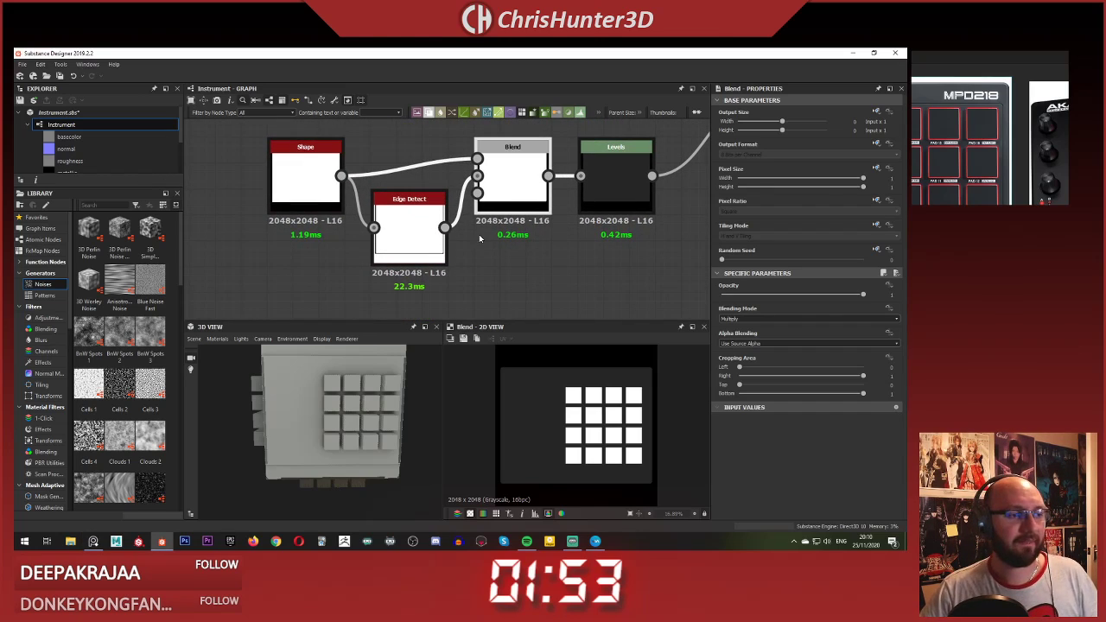
pyautogui.scroll(-1, 411, 234)
pyautogui.moveTo(410, 234); pyautogui.dragTo(455, 225, button='middle')
pyautogui.scroll(1, 455, 227)
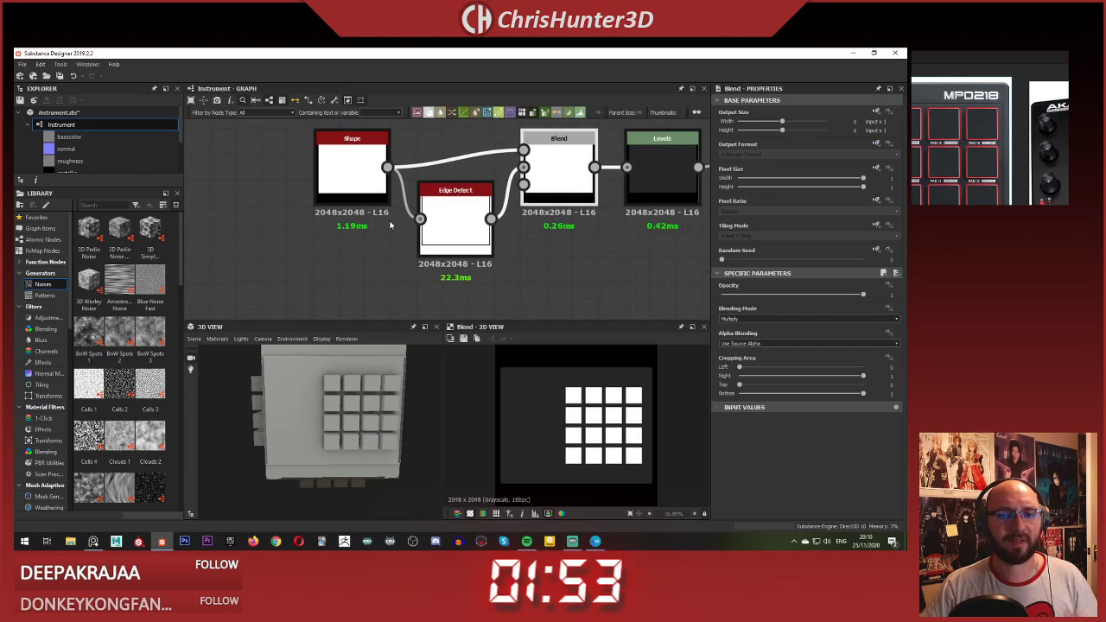
pyautogui.scroll(-2, 510, 248)
pyautogui.moveTo(510, 248); pyautogui.dragTo(521, 277, button='middle')
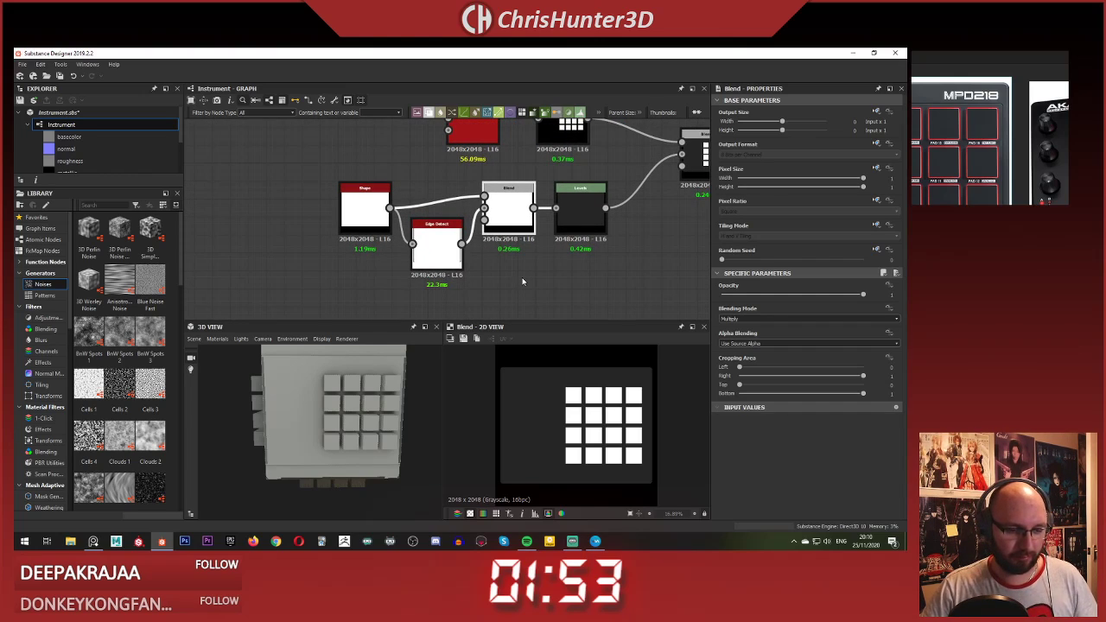
pyautogui.moveTo(538, 281); pyautogui.dragTo(617, 233, button='middle')
pyautogui.scroll(3, 553, 226)
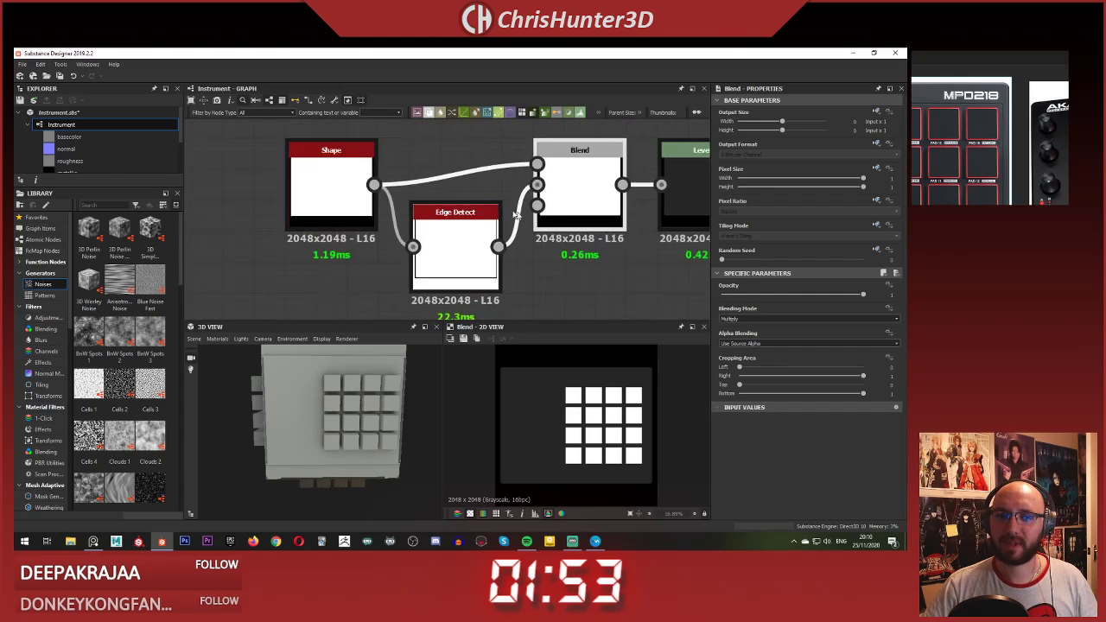
# Step: Move the Shape, Edge Detect and body Blend nodes left together to open a gap before the Levels node
pyautogui.scroll(-2, 509, 210)
pyautogui.click(387, 193)
pyautogui.keyDown('ctrl'); pyautogui.click(470, 232); pyautogui.keyUp('ctrl')
pyautogui.keyDown('ctrl'); pyautogui.click(548, 211); pyautogui.keyUp('ctrl')
pyautogui.moveTo(549, 209); pyautogui.dragTo(424, 207)
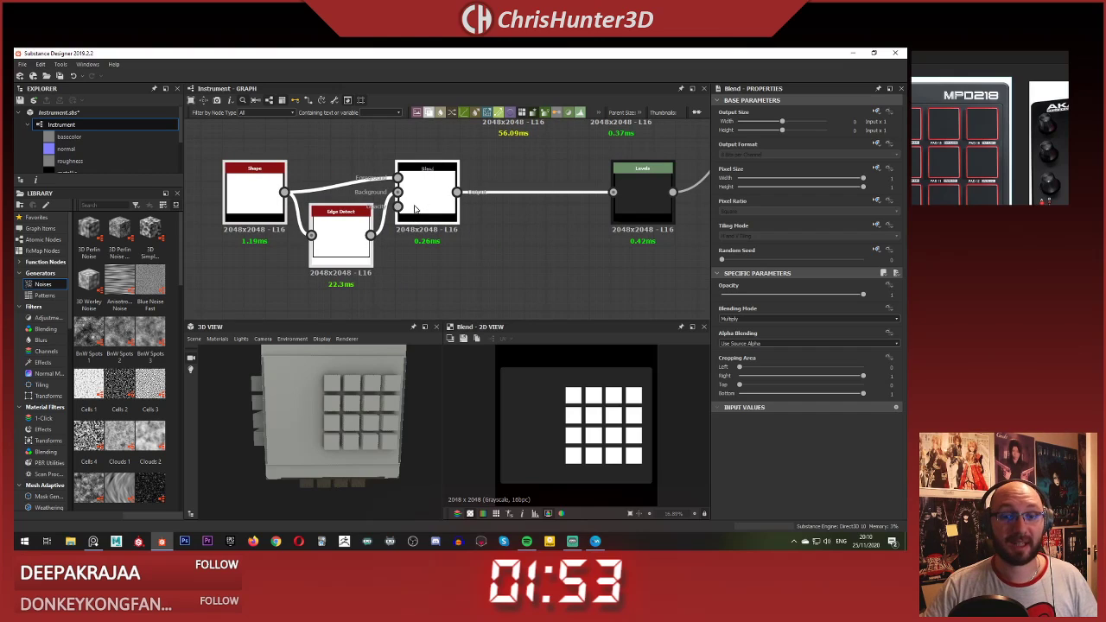
pyautogui.click(519, 206)
pyautogui.press('space')
pyautogui.write('v')
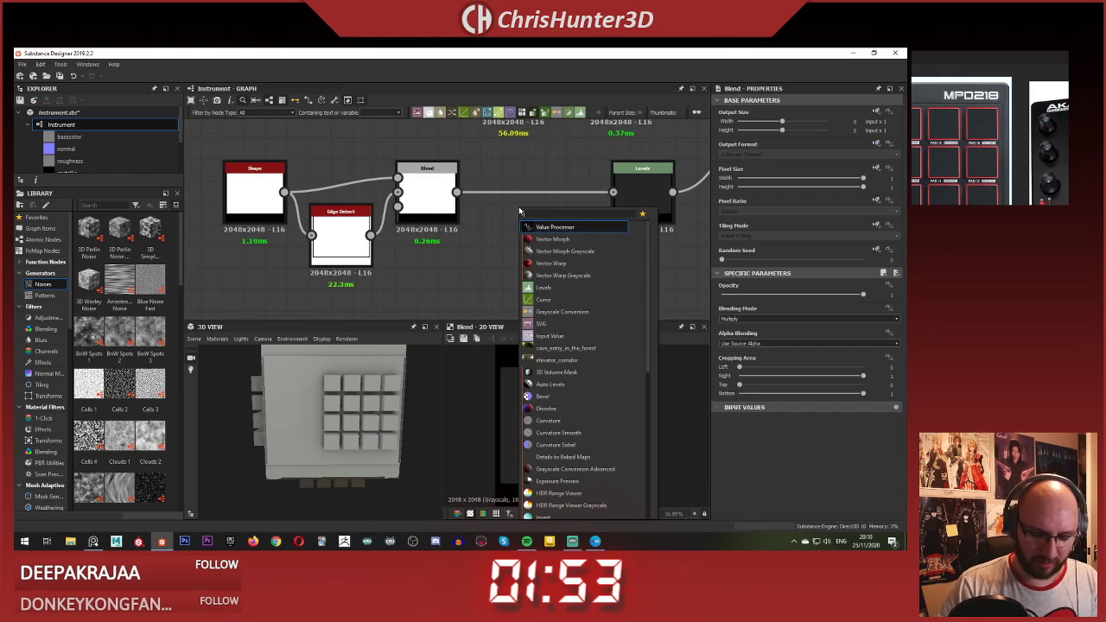
pyautogui.press('BackSpace')
pyautogui.write('e')
pyautogui.write('lev')
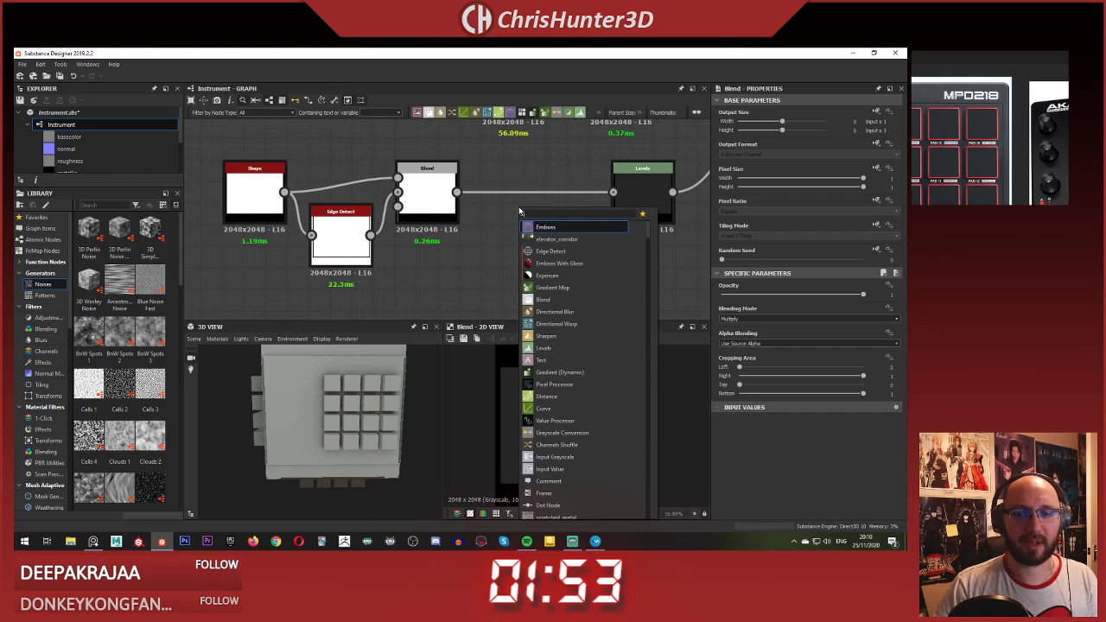
pyautogui.press('Return')
pyautogui.press('Delete')
# Step: Add a Bevel node fed by the body shape's Blend and place it below the link to the Levels node
pyautogui.press('space')
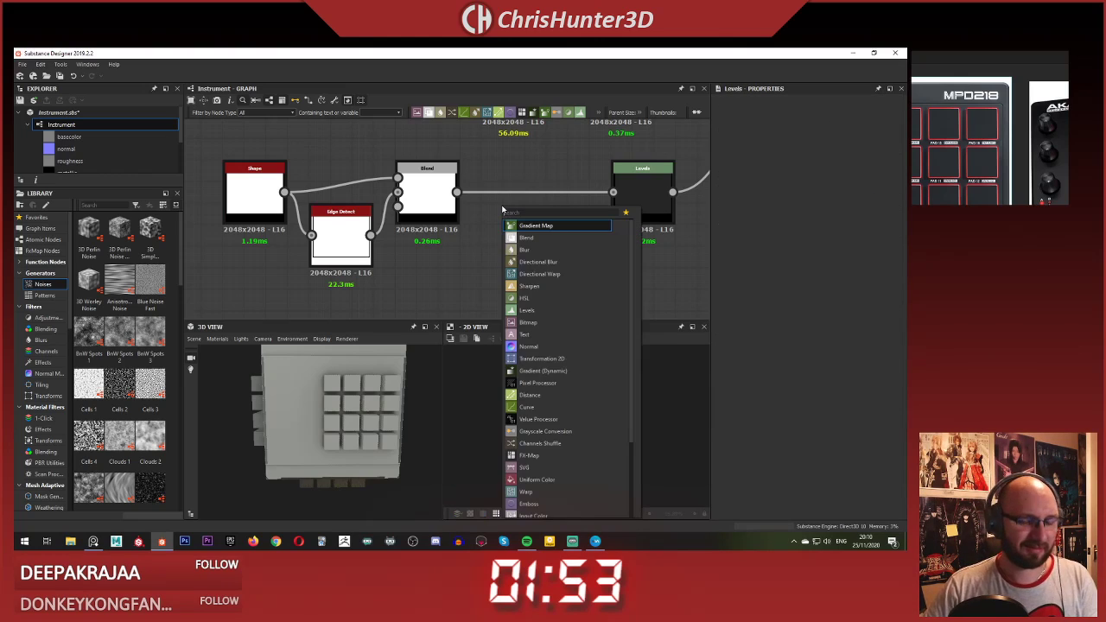
pyautogui.write('bev')
pyautogui.press('Return')
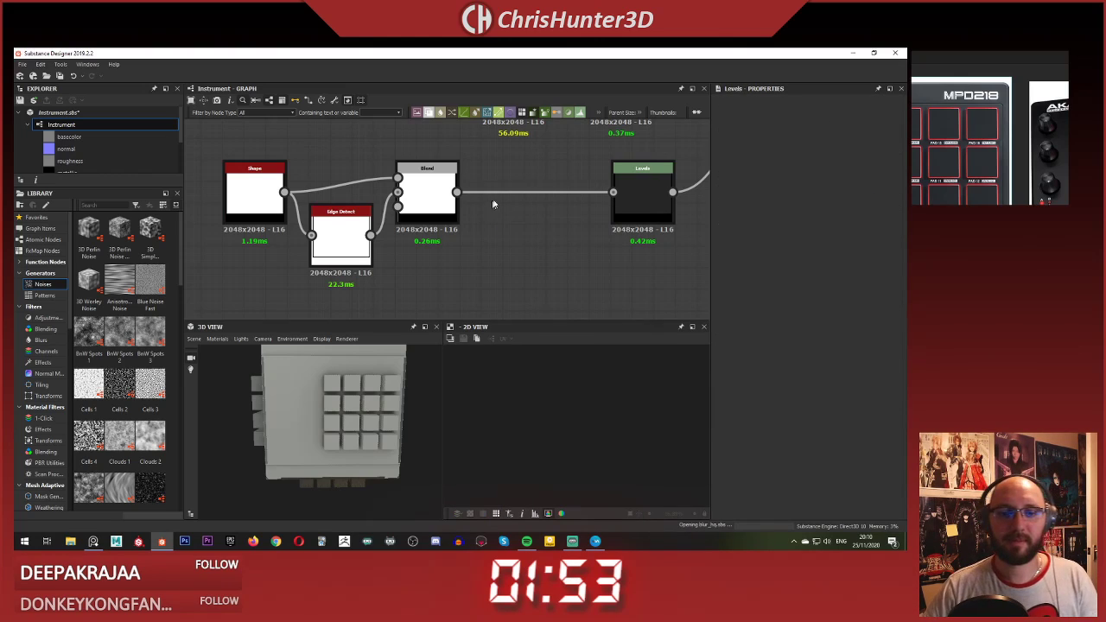
pyautogui.doubleClick(495, 226)
pyautogui.moveTo(494, 225); pyautogui.dragTo(519, 253)
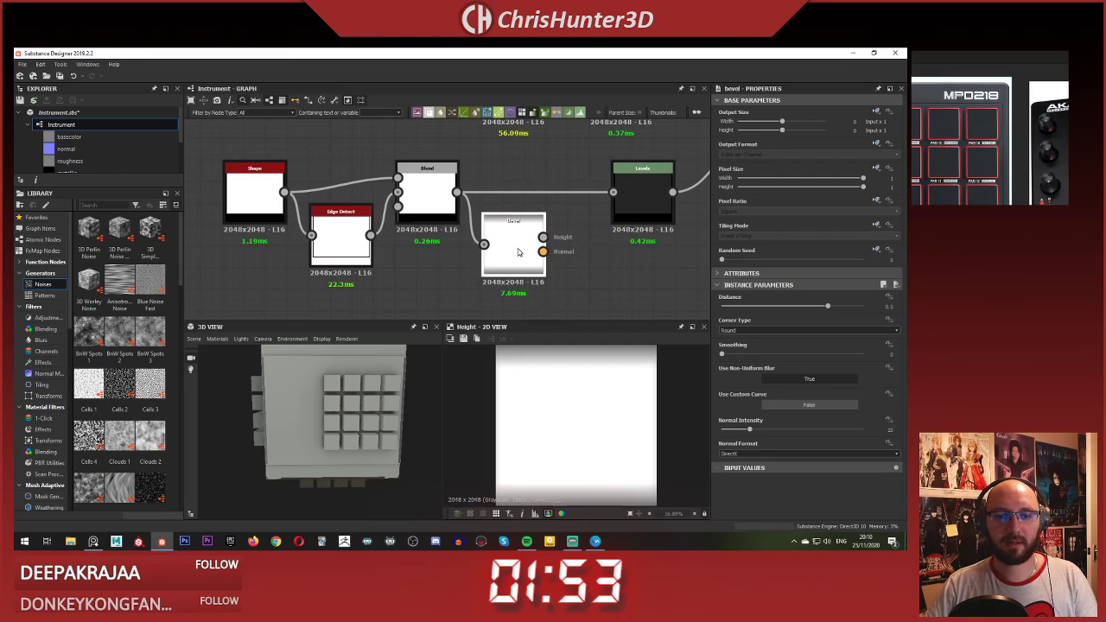
# Step: Set the Bevel node's distance to about 0.02 and its smoothing to about 0.16
pyautogui.moveTo(813, 305); pyautogui.dragTo(796, 306)
pyautogui.scroll(5, 649, 383)
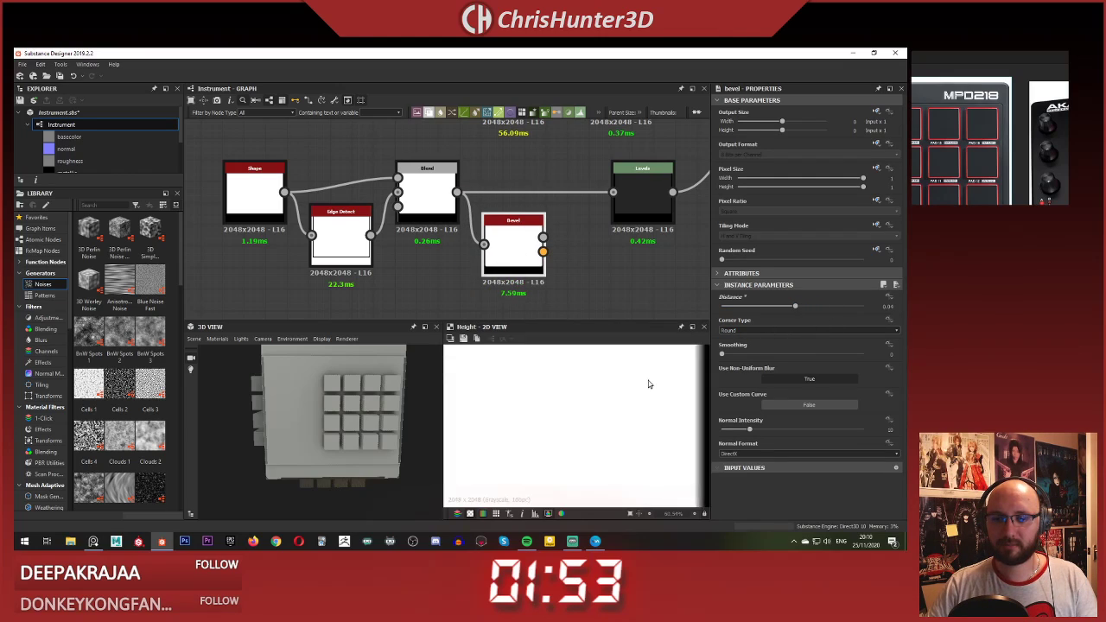
pyautogui.moveTo(649, 383); pyautogui.dragTo(543, 433, button='middle')
pyautogui.scroll(2, 543, 433)
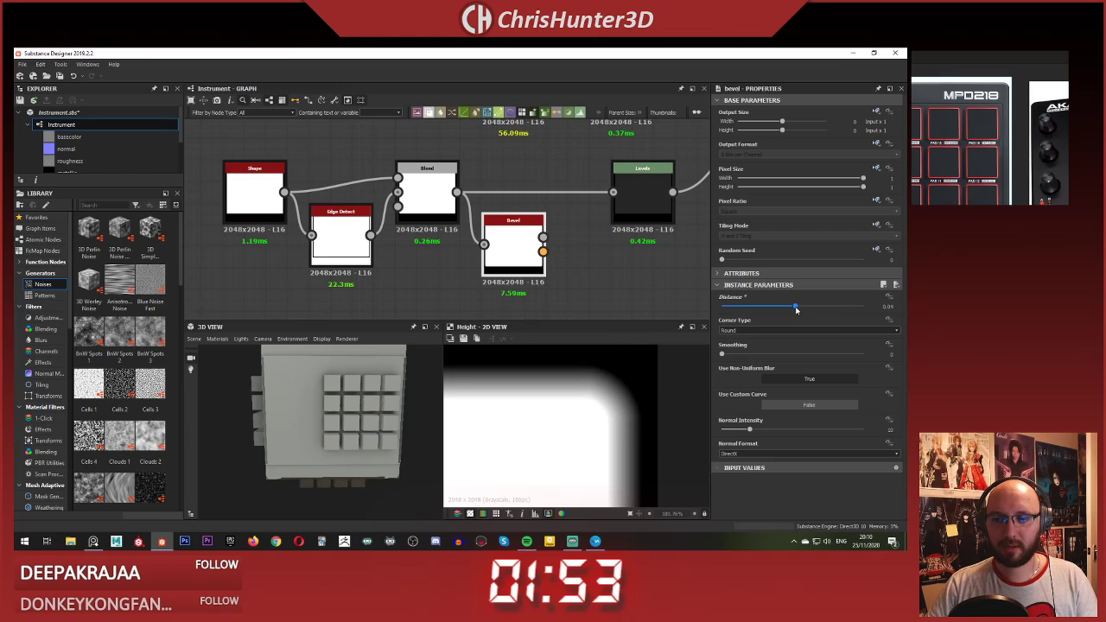
pyautogui.moveTo(796, 307); pyautogui.dragTo(794, 308)
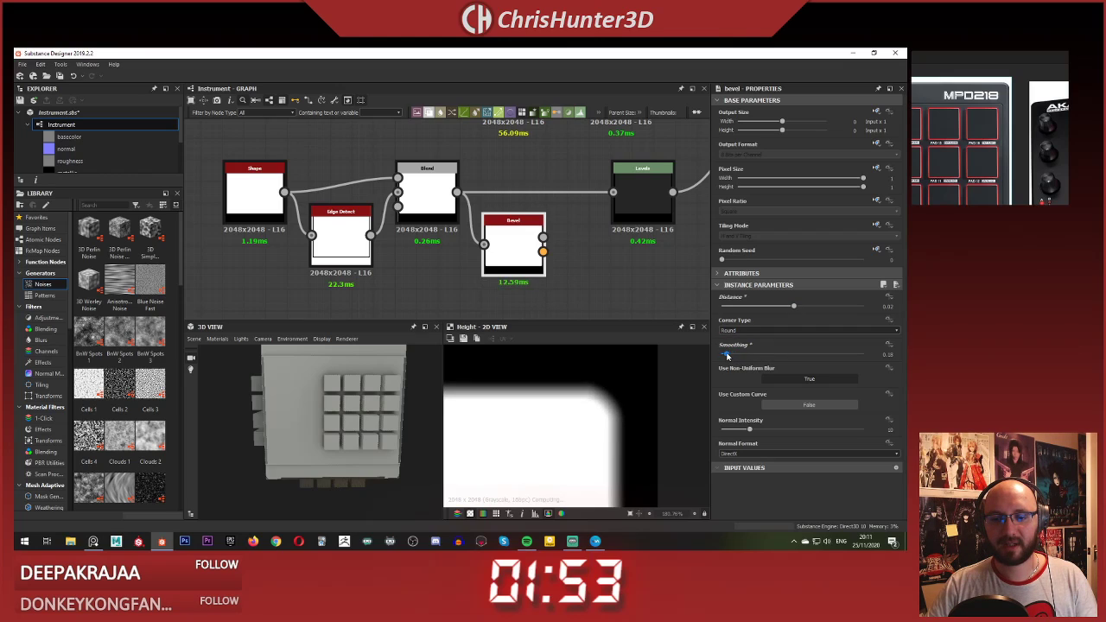
# Step: Connect the Bevel's Height output to the Levels node and preview the Levels result in the 2D and 3D views
pyautogui.moveTo(570, 268); pyautogui.dragTo(476, 281, button='middle')
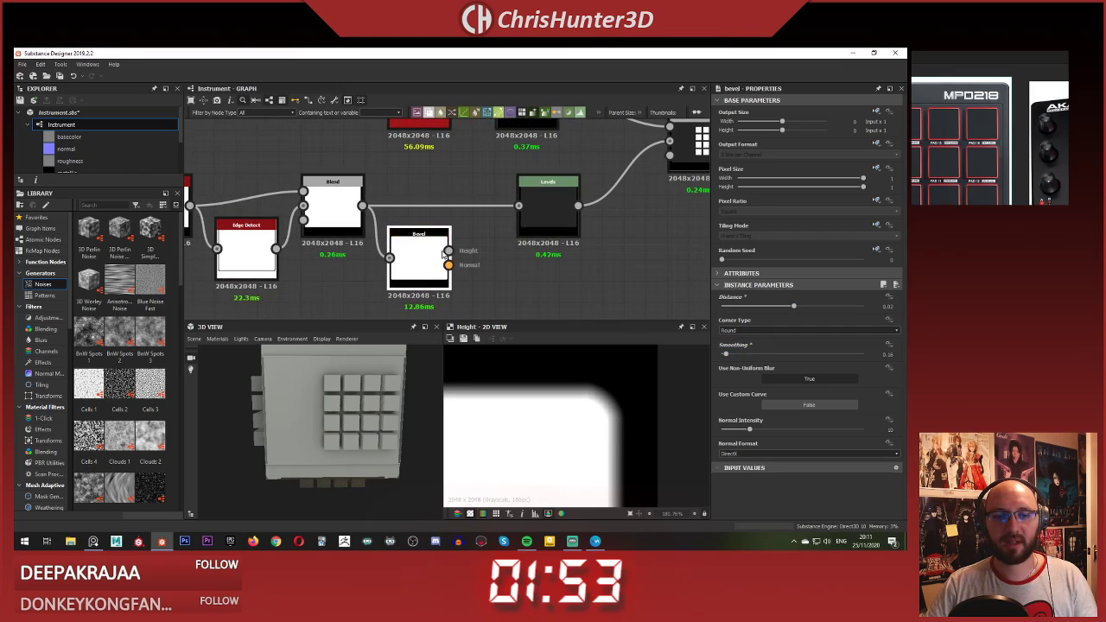
pyautogui.moveTo(527, 209); pyautogui.dragTo(529, 209)
pyautogui.doubleClick(549, 206)
pyautogui.scroll(4, 368, 377)
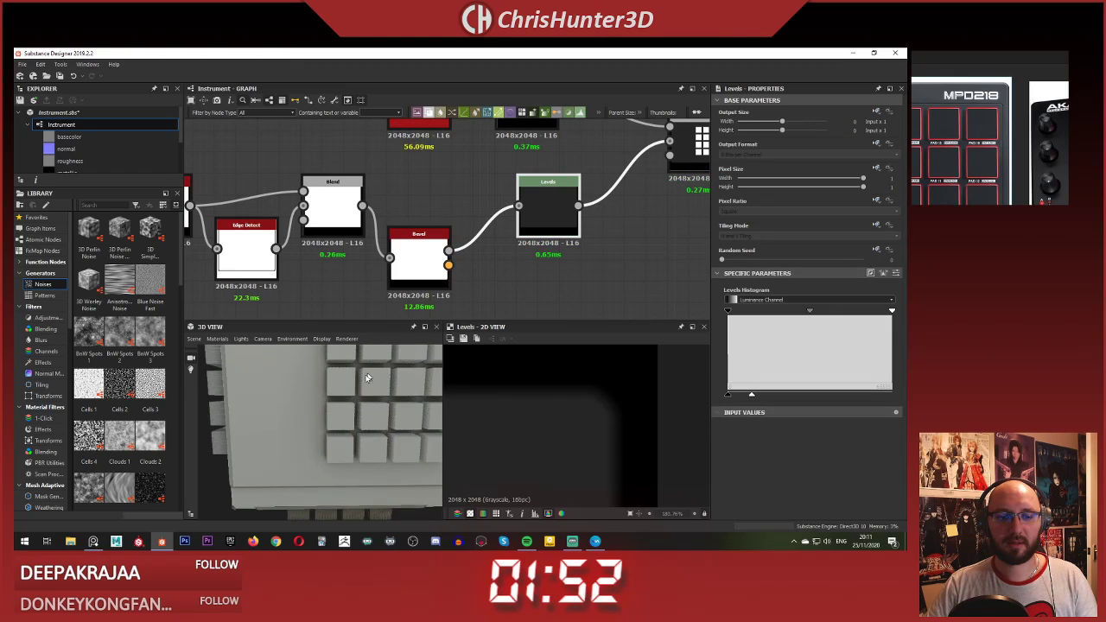
pyautogui.moveTo(363, 385); pyautogui.dragTo(294, 408)
pyautogui.scroll(3, 292, 443)
pyautogui.scroll(-4, 296, 442)
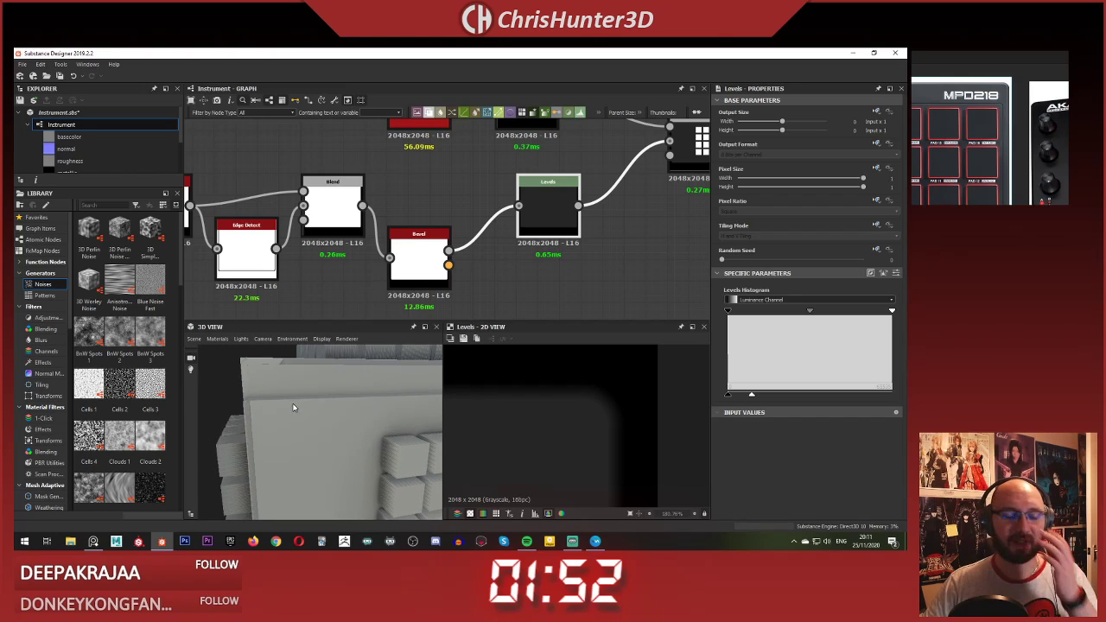
pyautogui.click(314, 287)
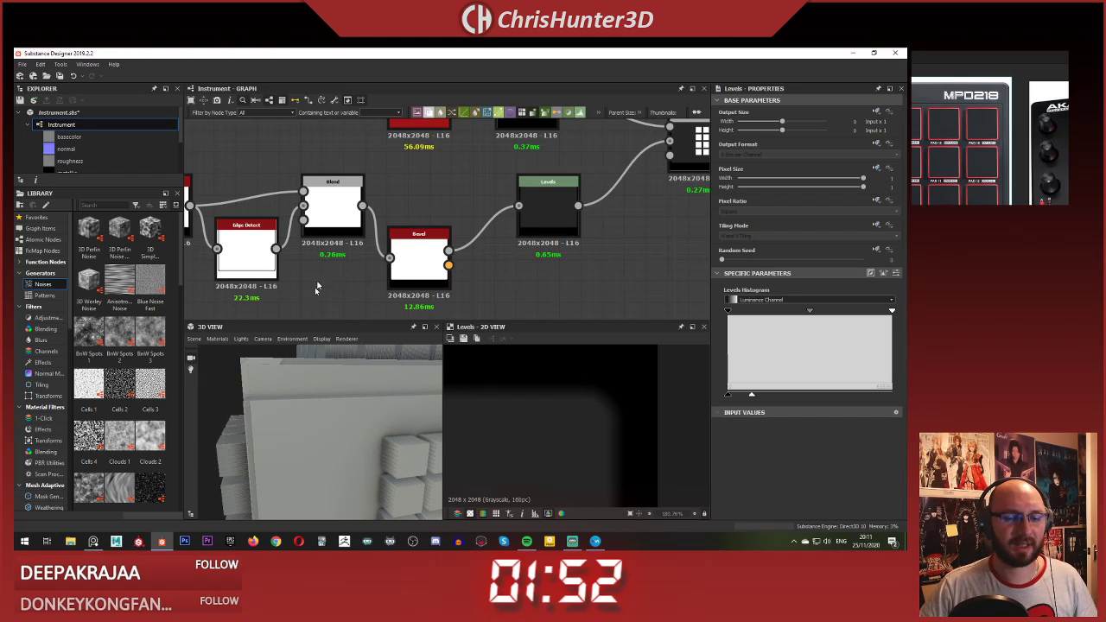
# Step: Edit the 3D view's default material, lower its height scale to about 4.07 and check the body's corner in 3D
pyautogui.moveTo(277, 404)
pyautogui.mouseDown()
pyautogui.moveTo(281, 385)
pyautogui.moveTo(278, 394)
pyautogui.mouseUp()
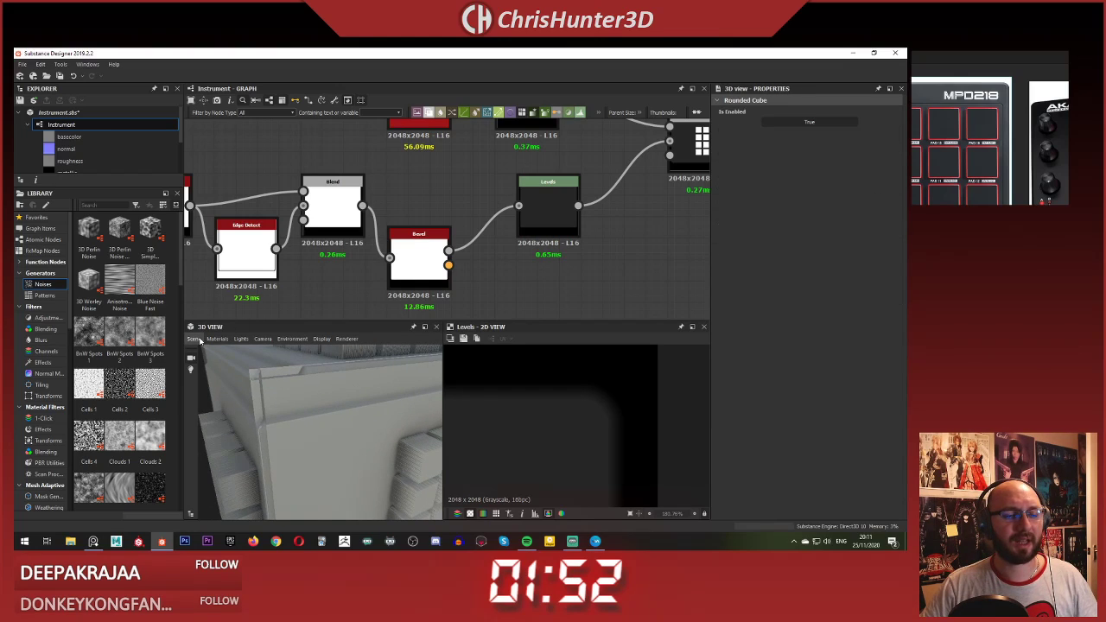
pyautogui.click(217, 340)
pyautogui.moveTo(224, 354)
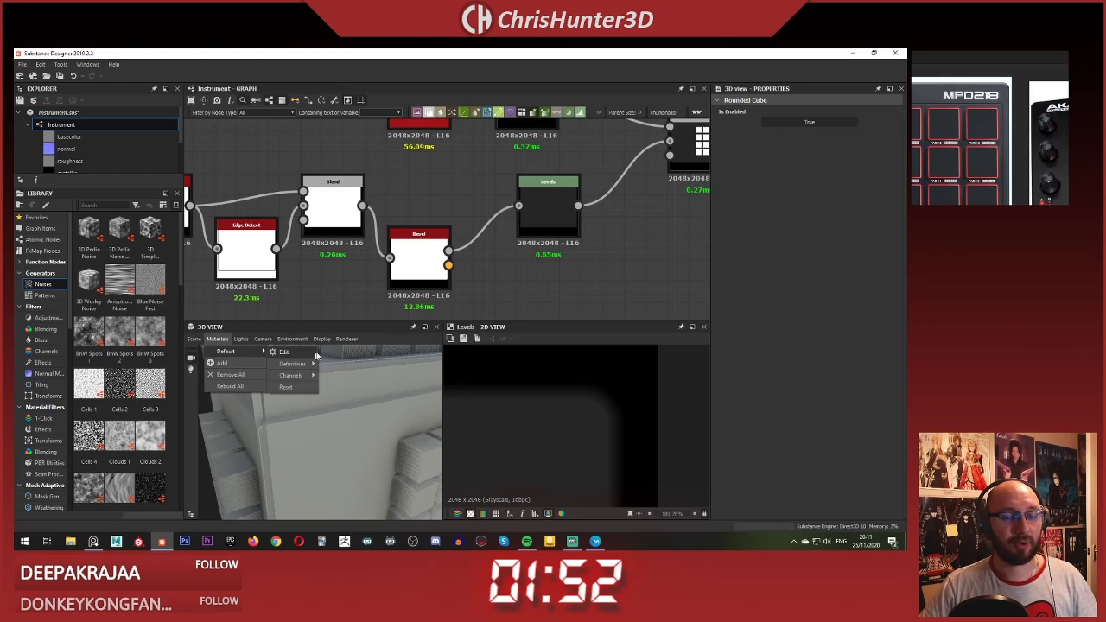
pyautogui.click(314, 354)
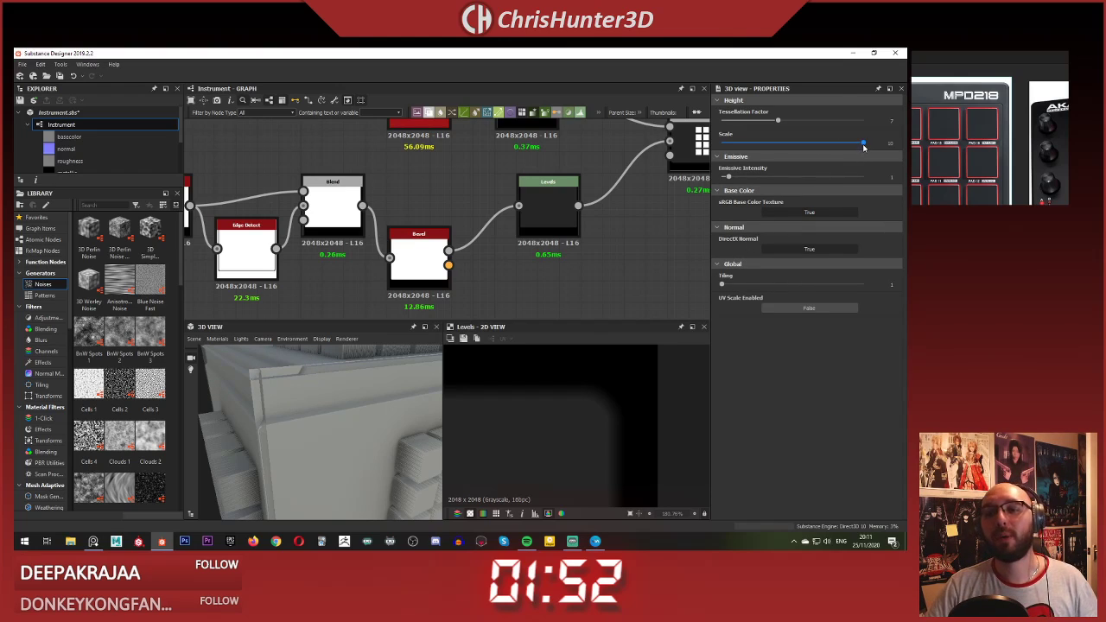
pyautogui.moveTo(863, 144); pyautogui.dragTo(782, 159)
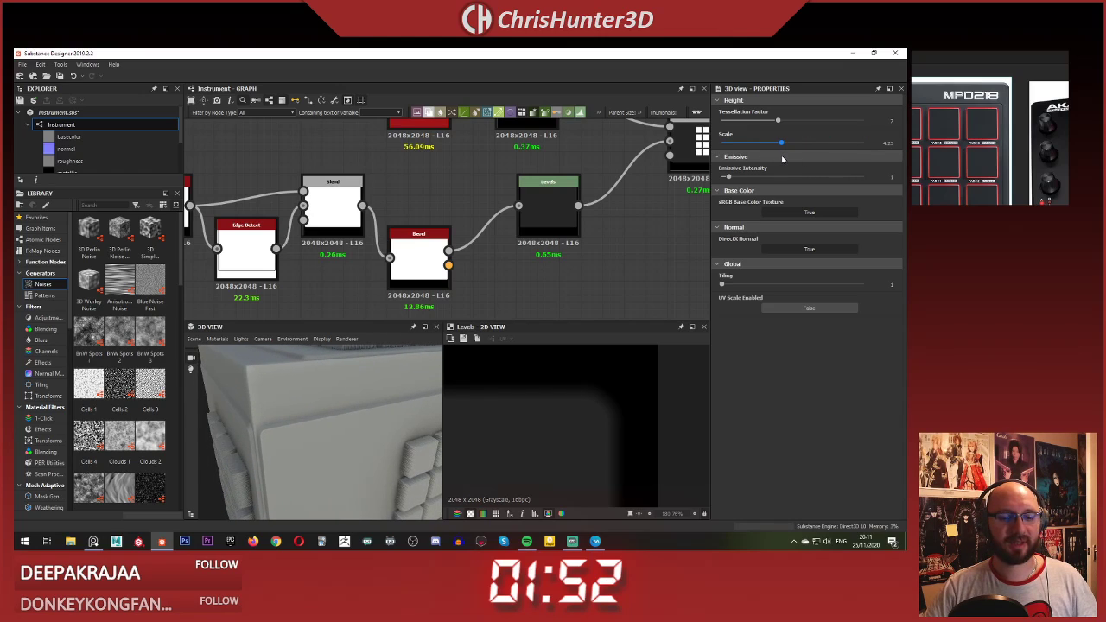
pyautogui.scroll(-3, 350, 440)
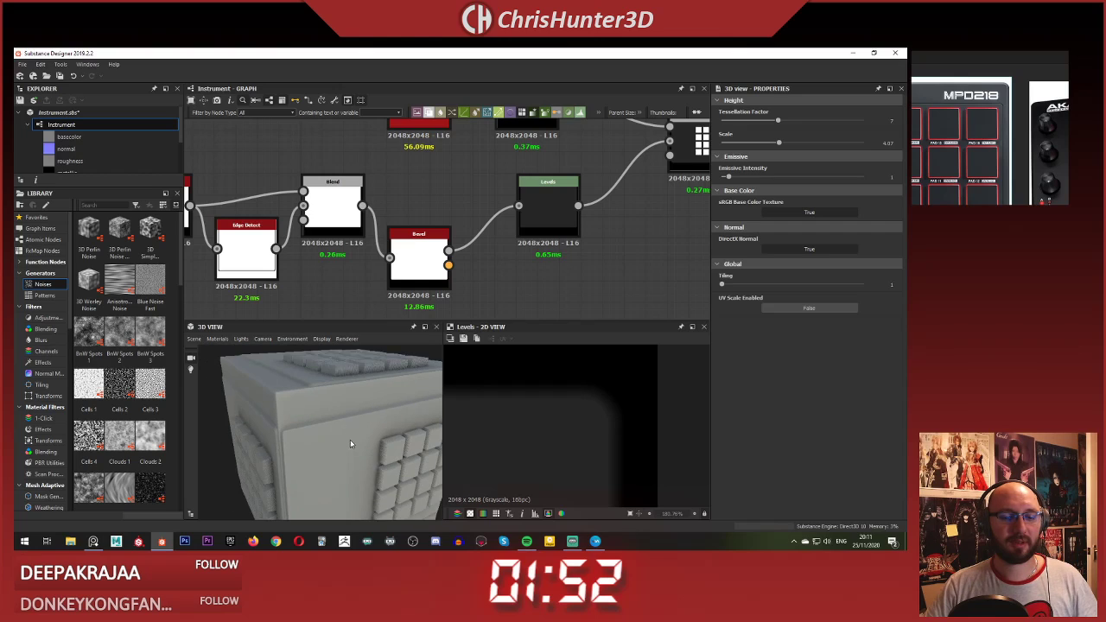
pyautogui.moveTo(350, 440); pyautogui.dragTo(321, 398)
pyautogui.scroll(5, 297, 420)
pyautogui.scroll(3, 313, 408)
pyautogui.scroll(-4, 320, 398)
pyautogui.scroll(-1, 471, 235)
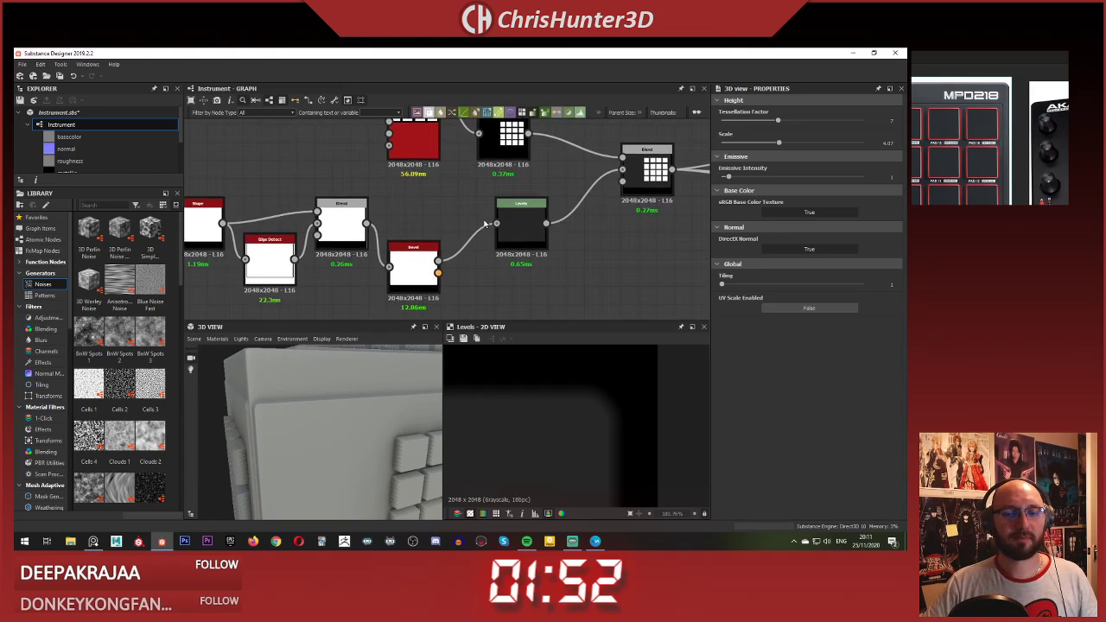
# Step: Examine the Bevel node's height output and the softened edge of the device body in the 3D preview
pyautogui.scroll(3, 469, 236)
pyautogui.scroll(-3, 423, 221)
pyautogui.moveTo(415, 235); pyautogui.dragTo(497, 197, button='middle')
pyautogui.scroll(6, 505, 199)
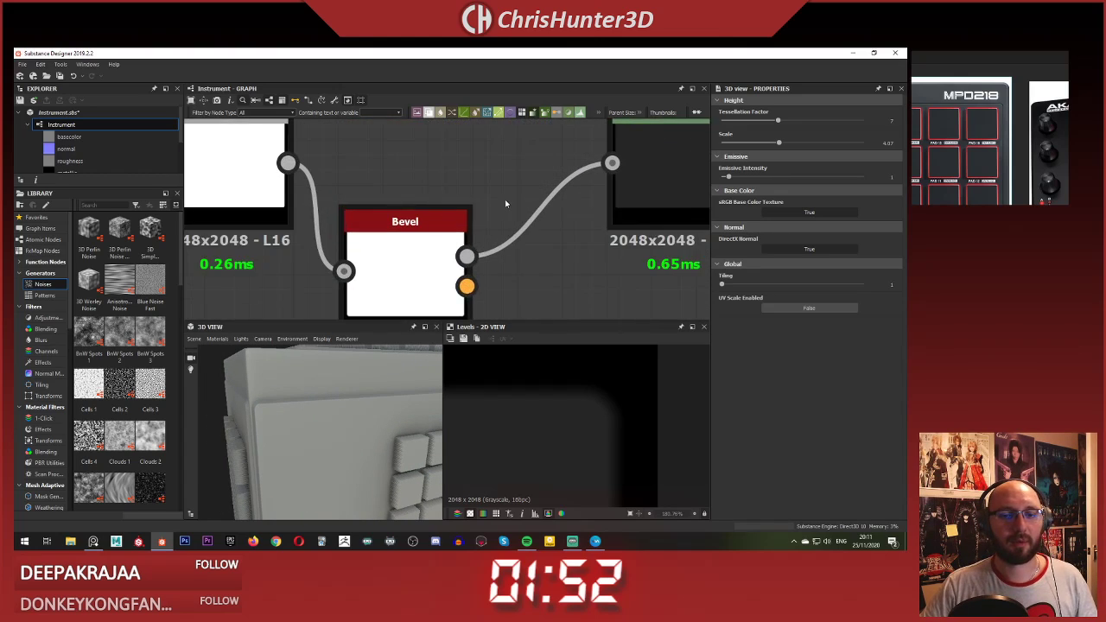
pyautogui.click(406, 233)
pyautogui.scroll(1, 600, 403)
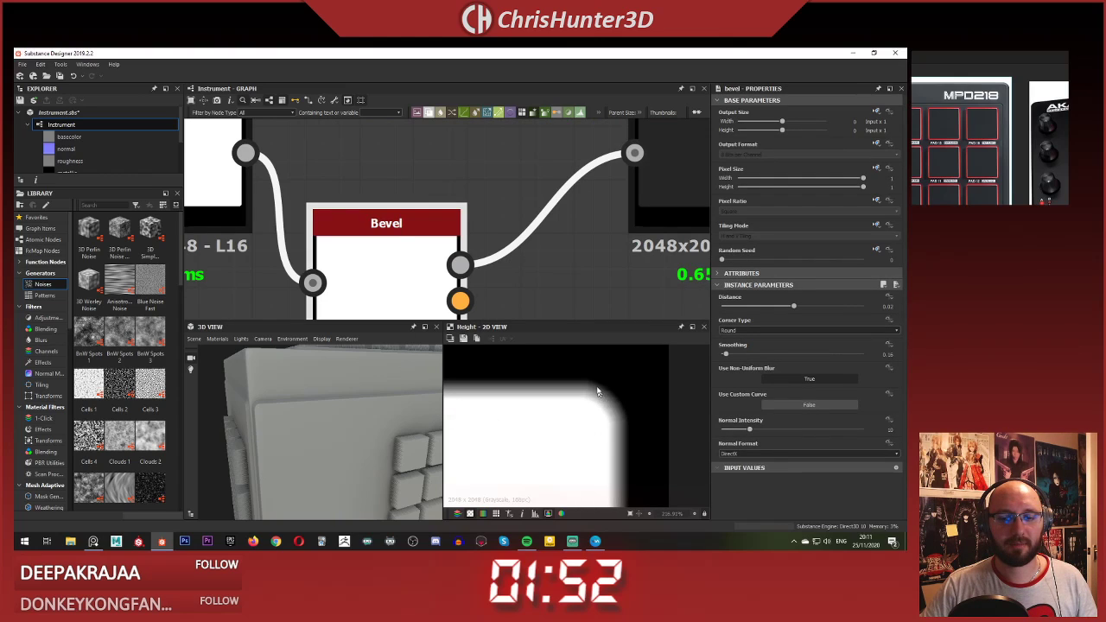
pyautogui.scroll(-3, 406, 219)
pyautogui.moveTo(405, 222); pyautogui.dragTo(449, 188, button='middle')
pyautogui.scroll(1, 449, 190)
pyautogui.scroll(-2, 448, 192)
pyautogui.moveTo(516, 233); pyautogui.dragTo(454, 169, button='middle')
pyautogui.scroll(1, 471, 190)
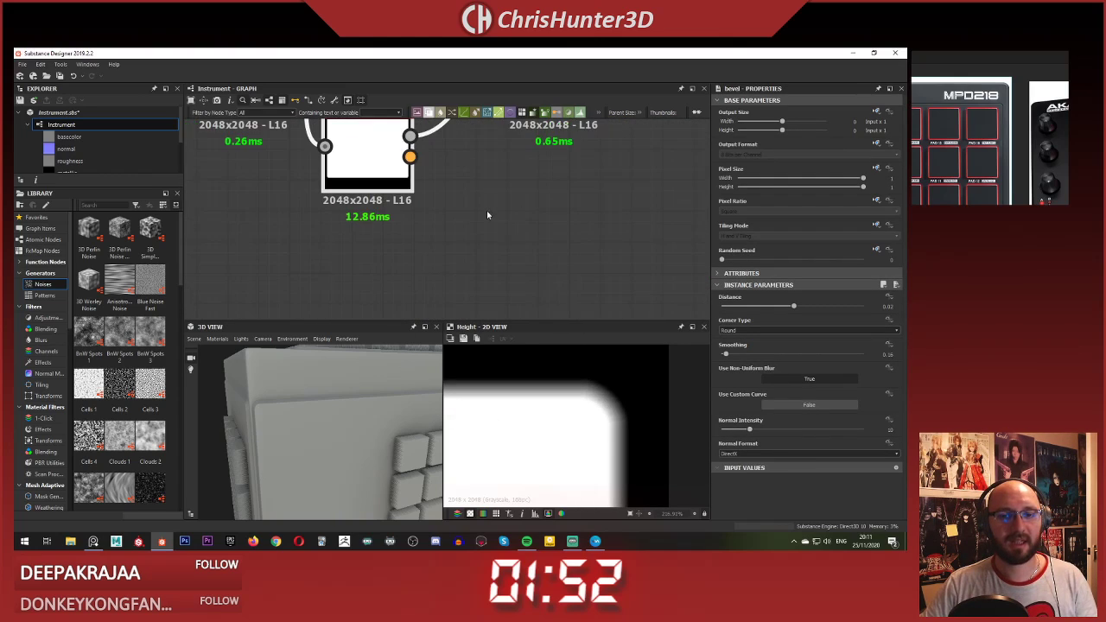
pyautogui.scroll(-2, 501, 210)
pyautogui.moveTo(519, 200); pyautogui.dragTo(486, 267, button='middle')
pyautogui.click(493, 212)
pyautogui.moveTo(459, 226); pyautogui.dragTo(527, 212, button='middle')
pyautogui.scroll(3, 338, 381)
pyautogui.moveTo(338, 380)
pyautogui.mouseDown()
pyautogui.moveTo(356, 386)
pyautogui.moveTo(325, 378)
pyautogui.mouseUp()
pyautogui.scroll(-2, 499, 249)
pyautogui.scroll(1, 502, 245)
pyautogui.moveTo(513, 246); pyautogui.dragTo(464, 245, button='middle')
# Step: Add a Gradient Map node below the Levels node and feed it from the Bevel's Height output
pyautogui.press('space')
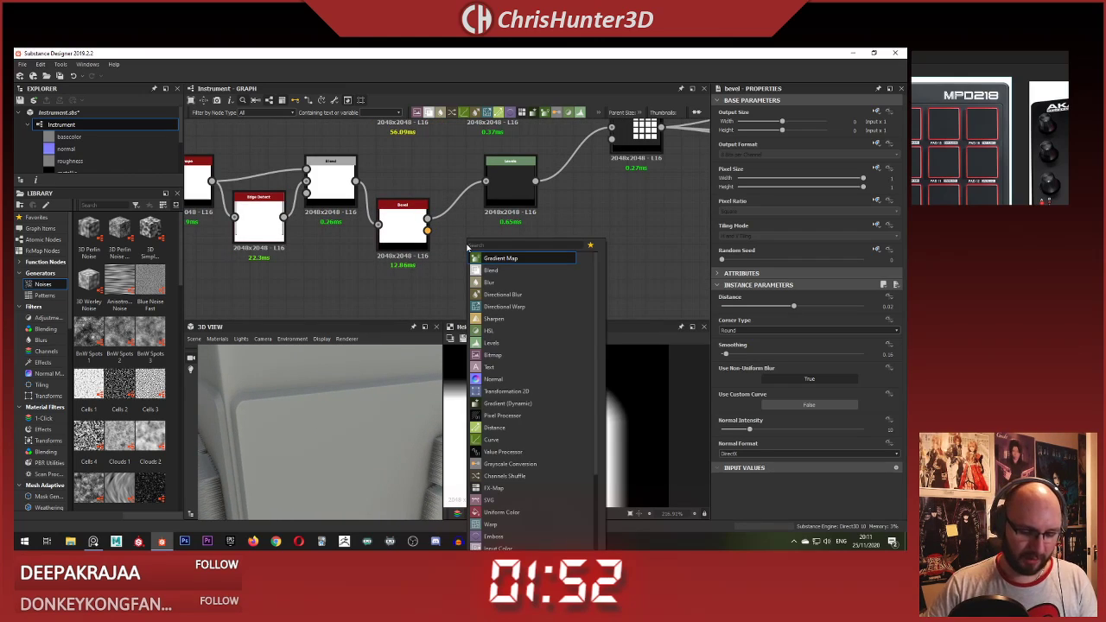
pyautogui.write('grad')
pyautogui.press('Return')
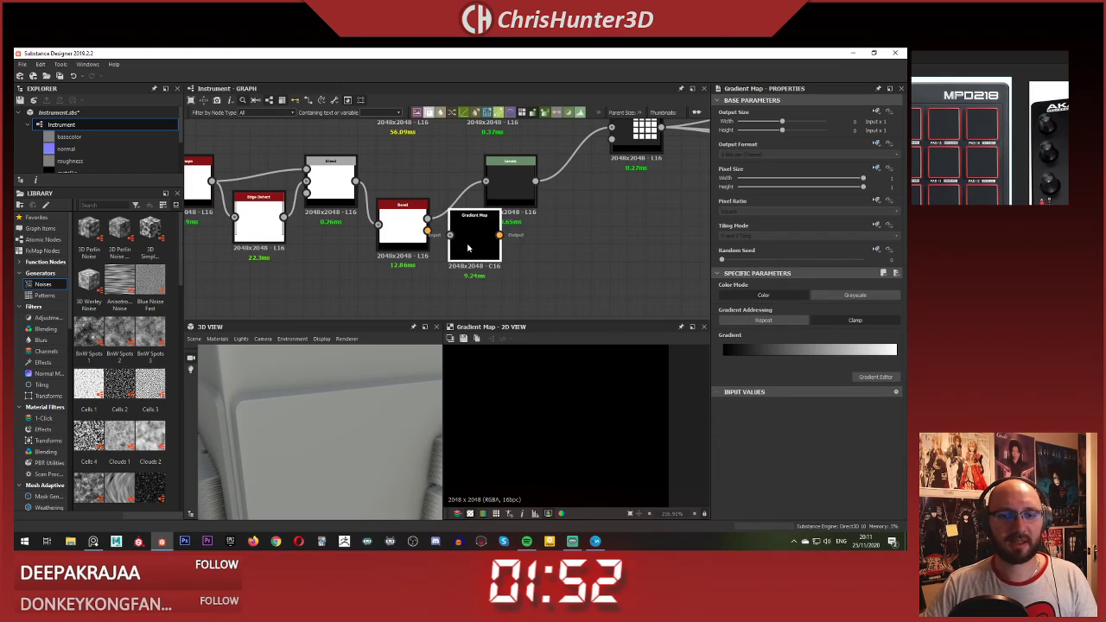
pyautogui.moveTo(469, 247); pyautogui.dragTo(486, 254)
pyautogui.moveTo(426, 217); pyautogui.dragTo(467, 243)
pyautogui.scroll(2, 605, 432)
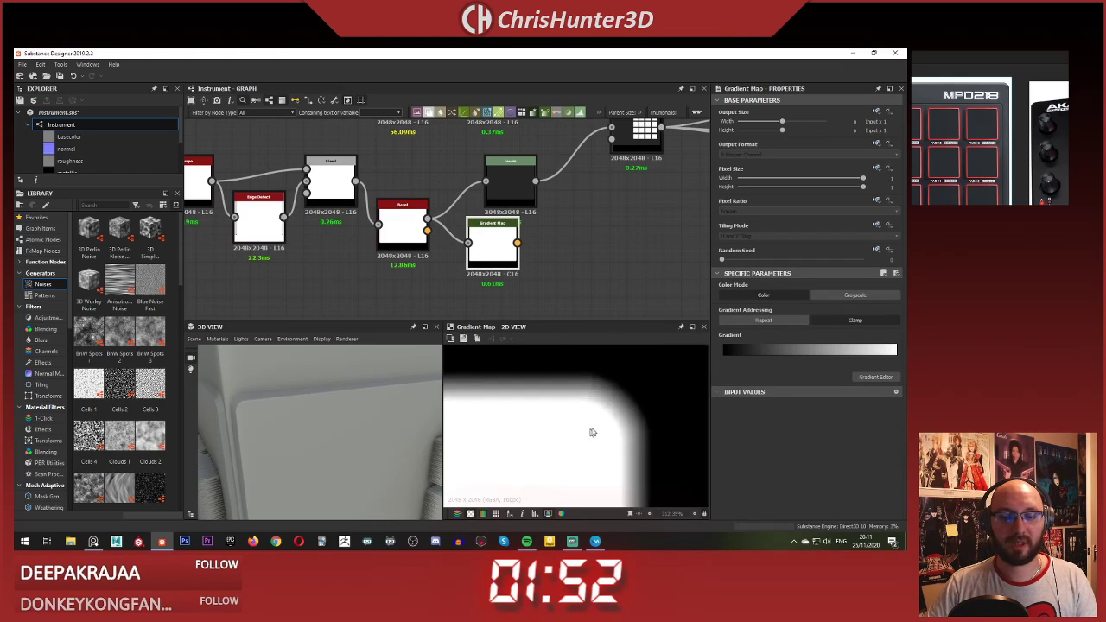
# Step: Add a grey key to the Gradient Map at position 0.201 and move the black start key to about 0.059
pyautogui.click(777, 350)
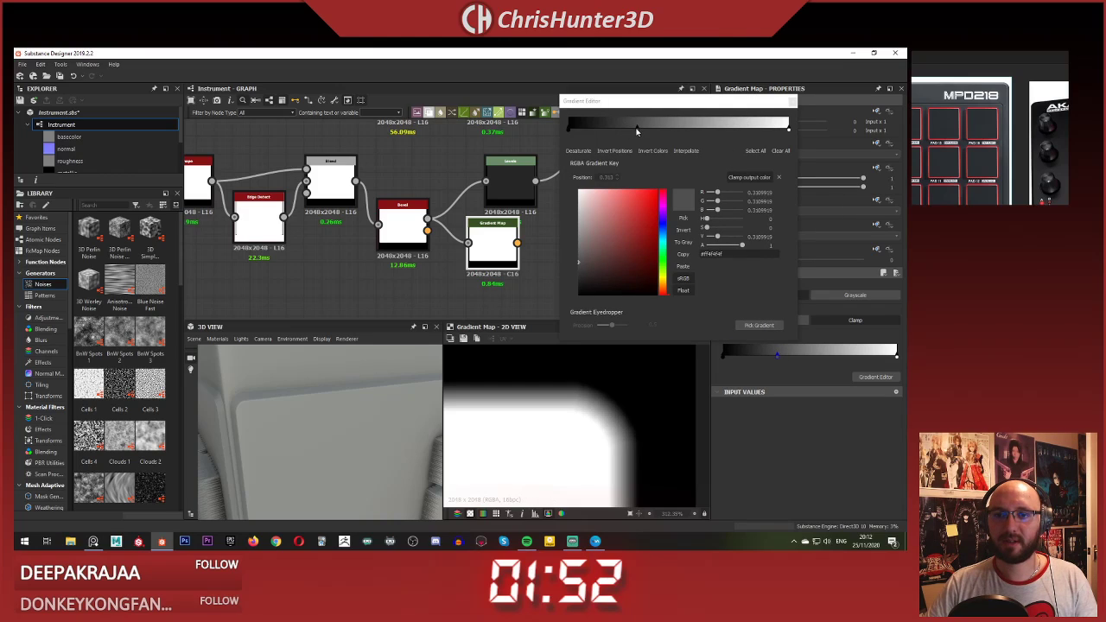
pyautogui.moveTo(637, 131); pyautogui.dragTo(608, 134)
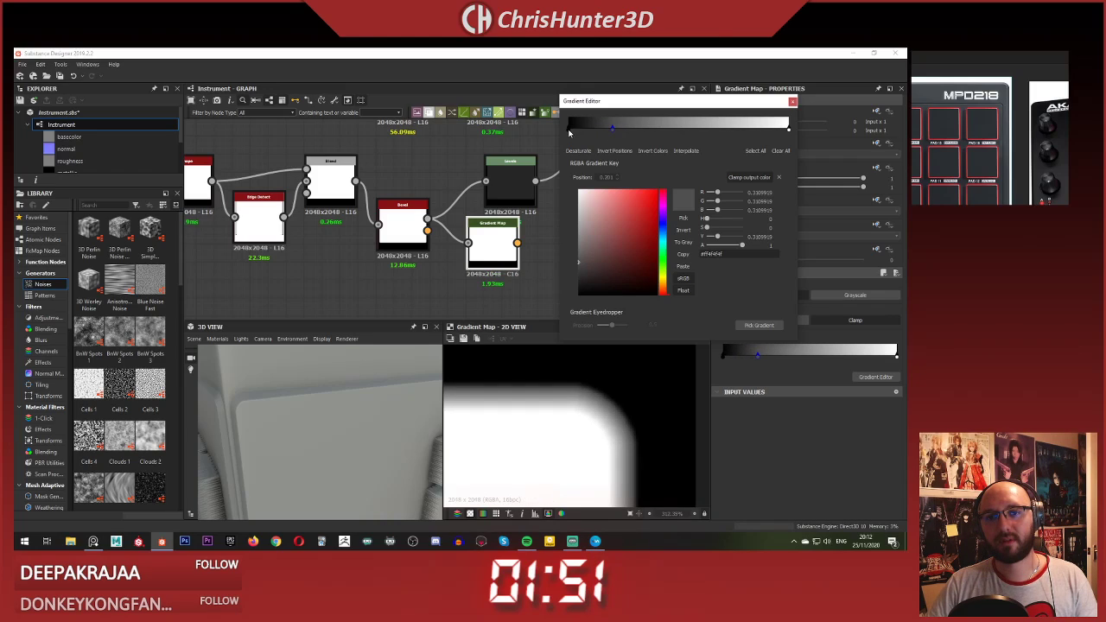
pyautogui.moveTo(569, 131)
pyautogui.mouseDown()
pyautogui.moveTo(595, 131)
pyautogui.moveTo(582, 131)
pyautogui.mouseUp()
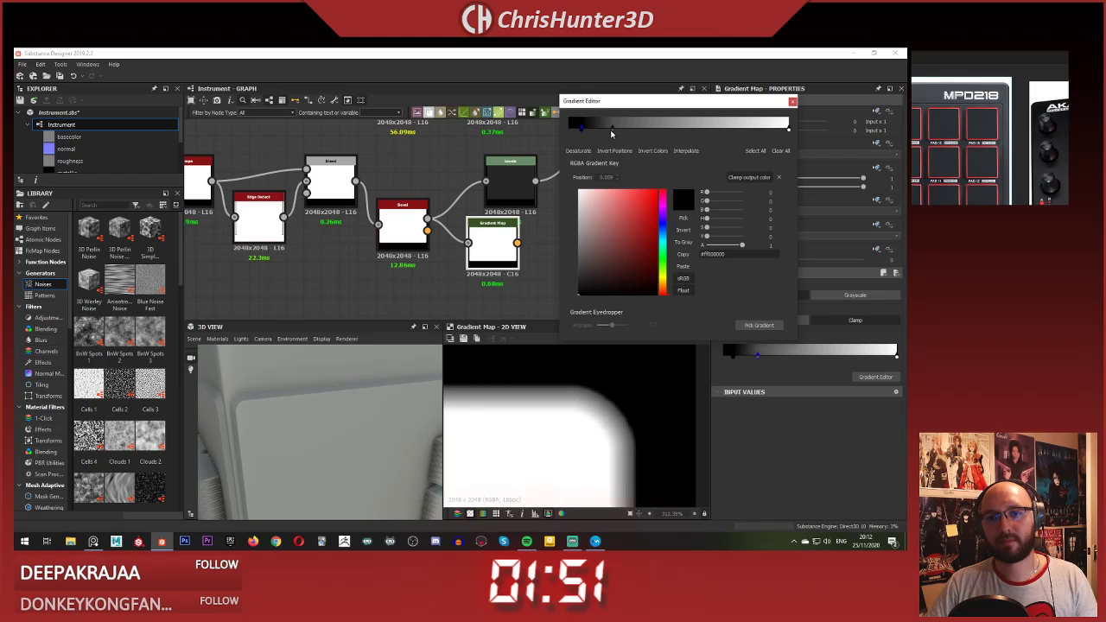
# Step: Raise the grey gradient key's brightness to 0.36, adjust its position to about 0.214 and close the gradient editor
pyautogui.click(612, 131)
pyautogui.moveTo(717, 236); pyautogui.dragTo(721, 237)
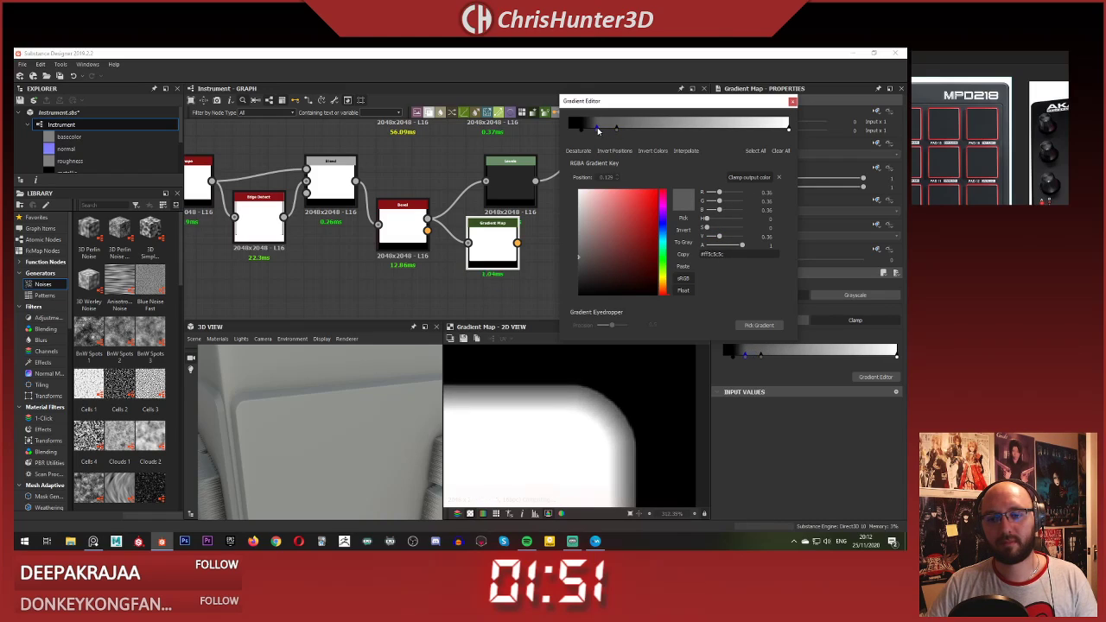
pyautogui.moveTo(611, 129); pyautogui.dragTo(620, 131)
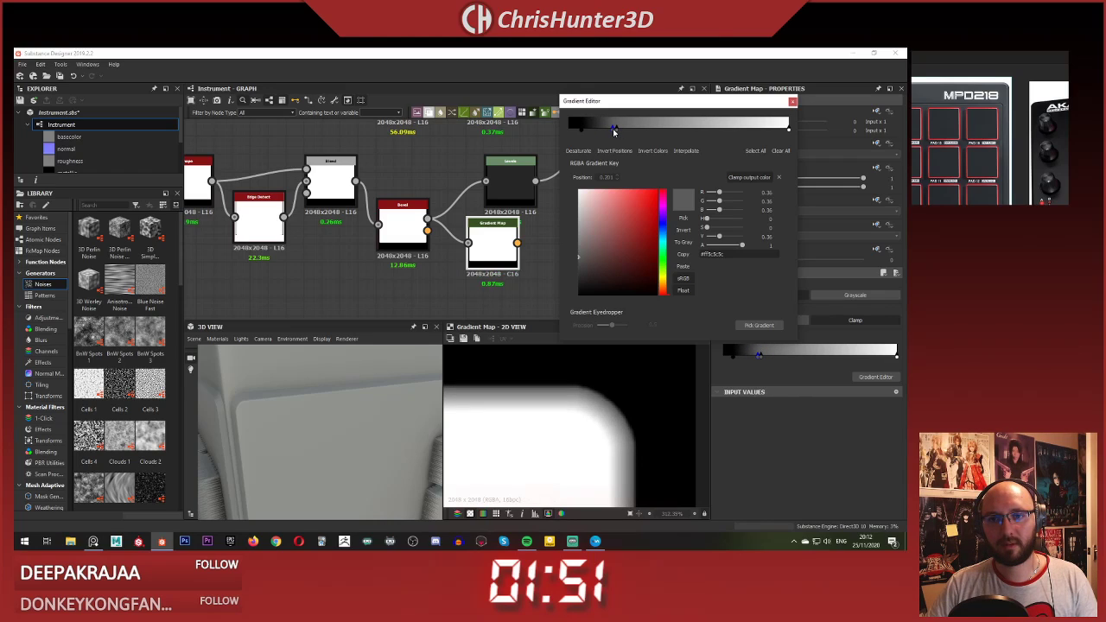
pyautogui.moveTo(614, 133)
pyautogui.mouseDown()
pyautogui.moveTo(588, 131)
pyautogui.moveTo(599, 130)
pyautogui.mouseUp()
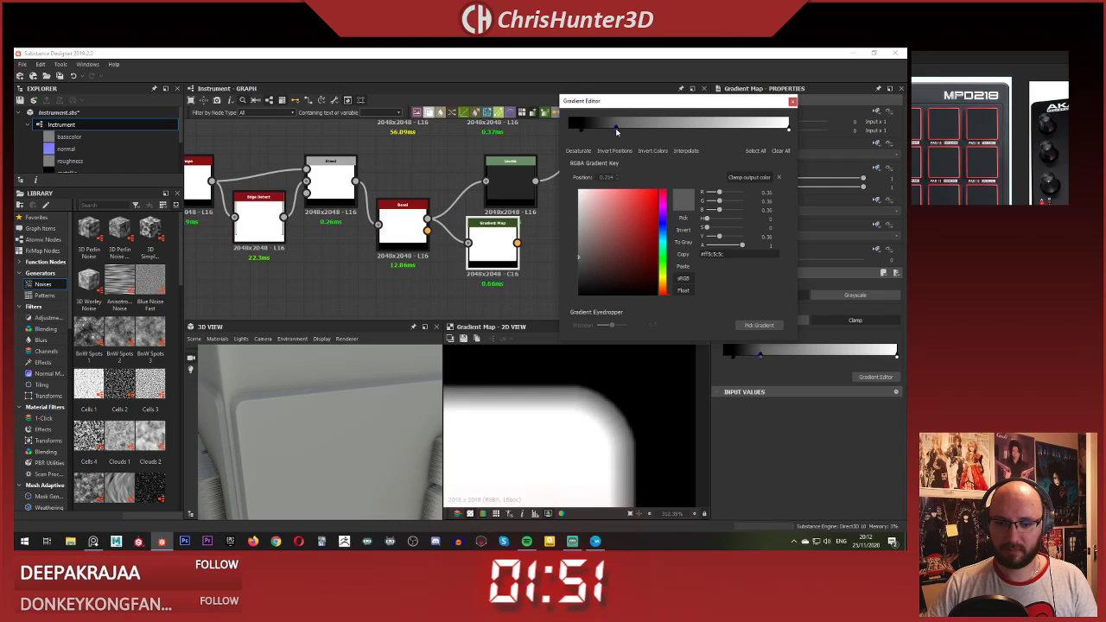
pyautogui.click(793, 102)
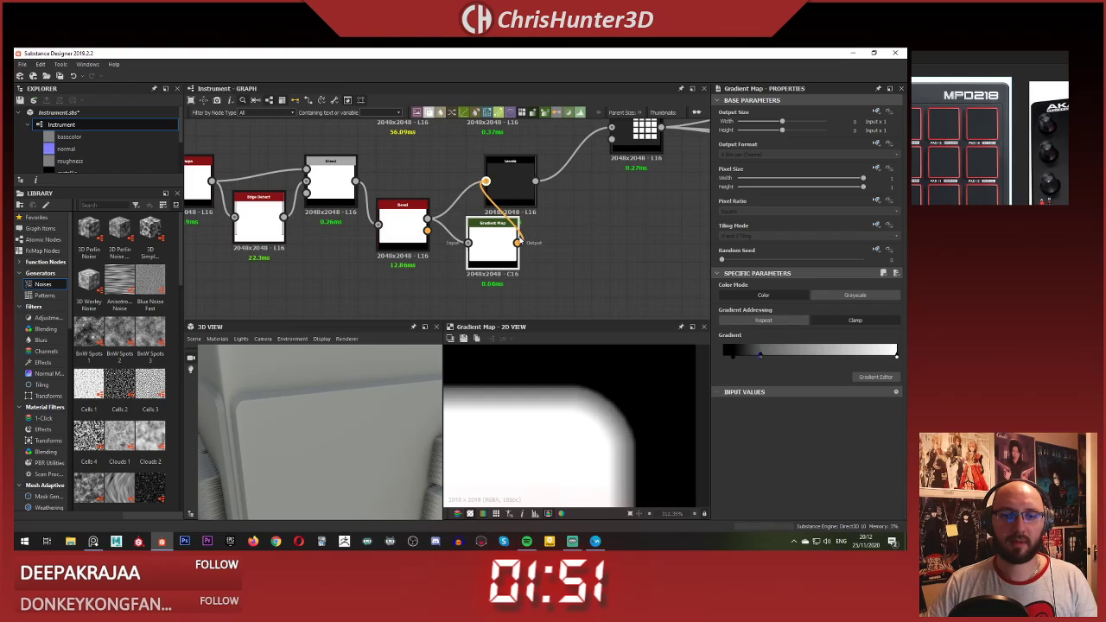
# Step: Connect the Gradient Map's output to the Levels node's input and preview the Levels result in the 2D view
pyautogui.moveTo(522, 245); pyautogui.dragTo(518, 243)
pyautogui.scroll(-3, 278, 410)
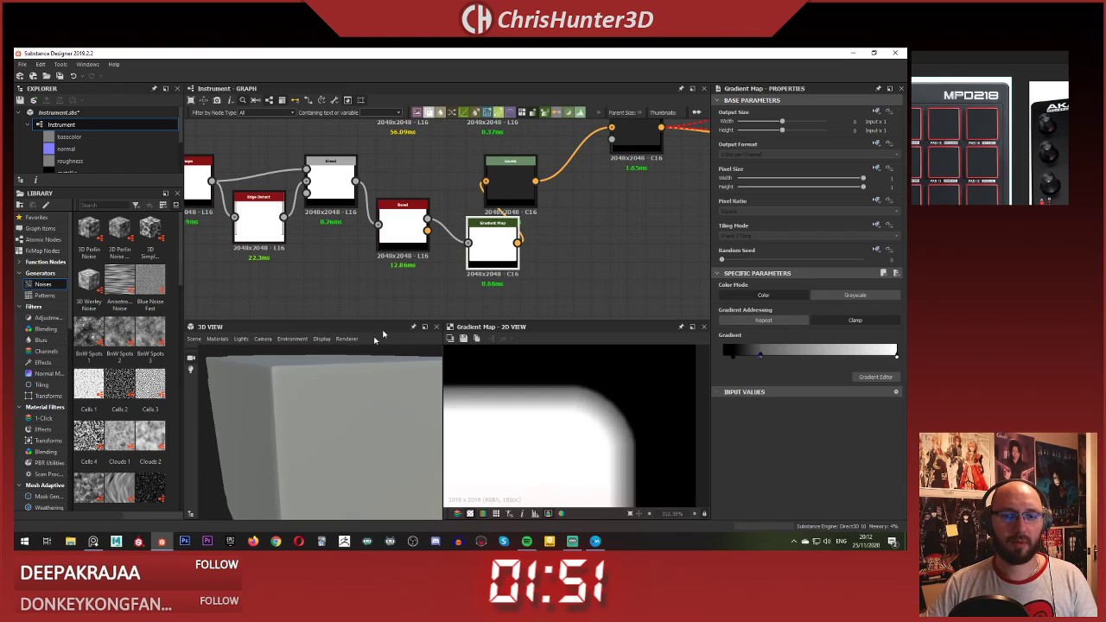
pyautogui.moveTo(572, 185); pyautogui.dragTo(516, 244, button='middle')
pyautogui.scroll(-4, 516, 245)
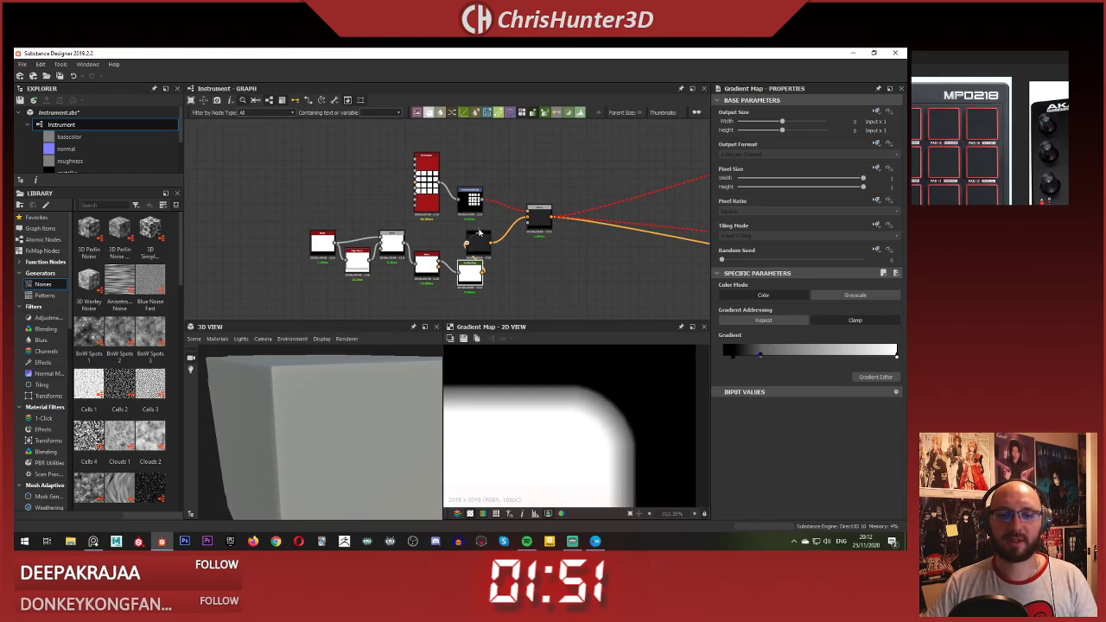
pyautogui.click(480, 246)
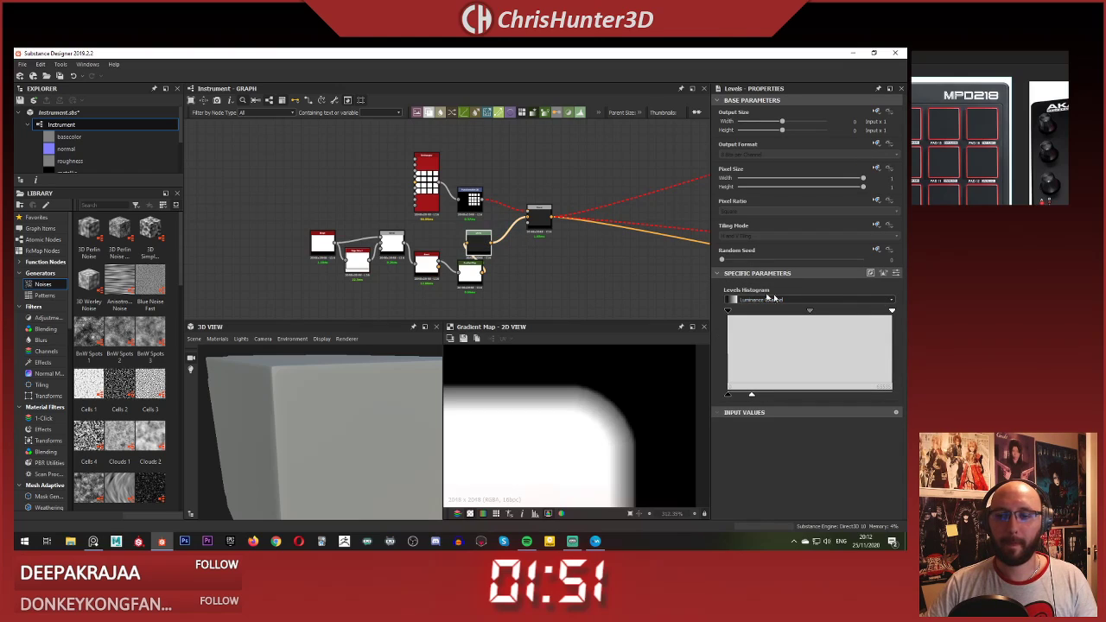
pyautogui.scroll(4, 475, 249)
pyautogui.doubleClick(487, 235)
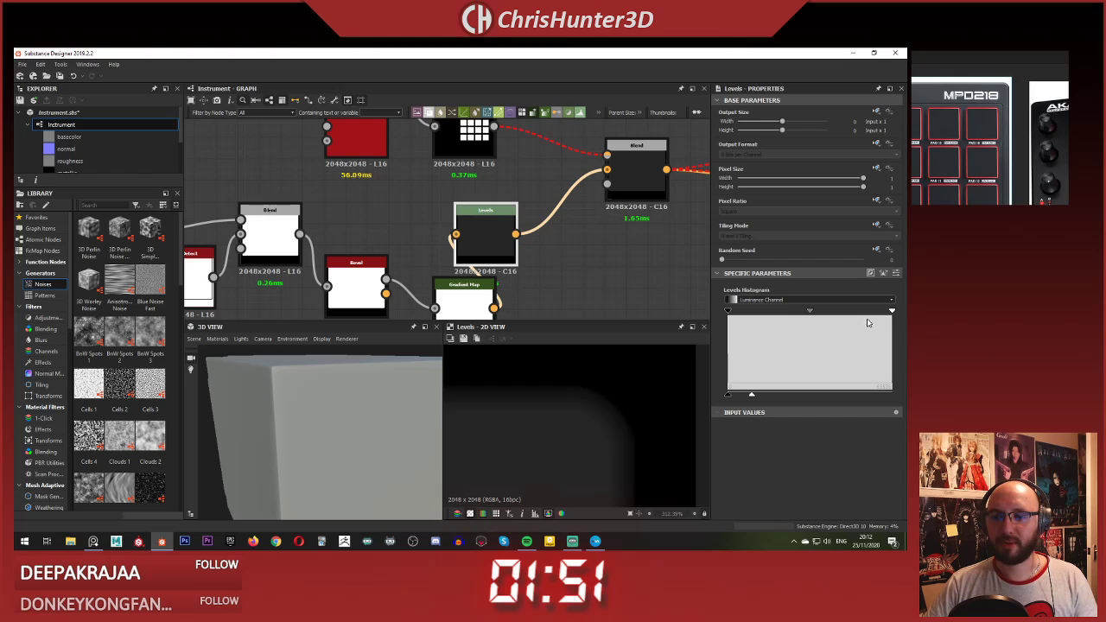
# Step: Move the Levels node up close to the pad Blend and switch the Gradient Map's colour mode to Grayscale
pyautogui.scroll(-2, 560, 204)
pyautogui.scroll(1, 513, 216)
pyautogui.moveTo(517, 221); pyautogui.dragTo(574, 207)
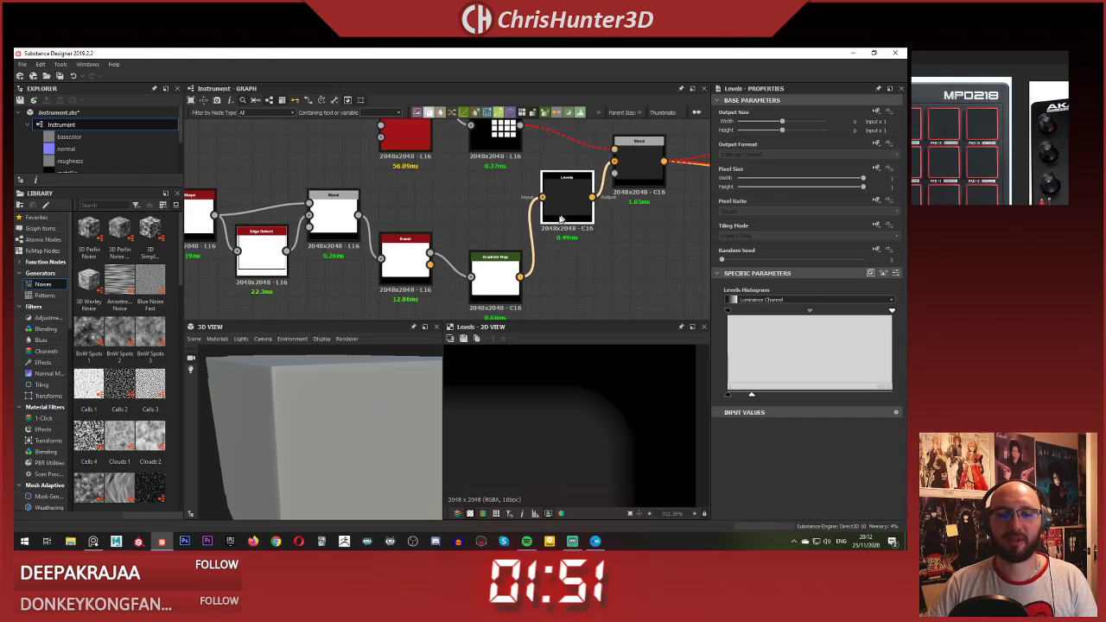
pyautogui.click(482, 285)
pyautogui.click(482, 285)
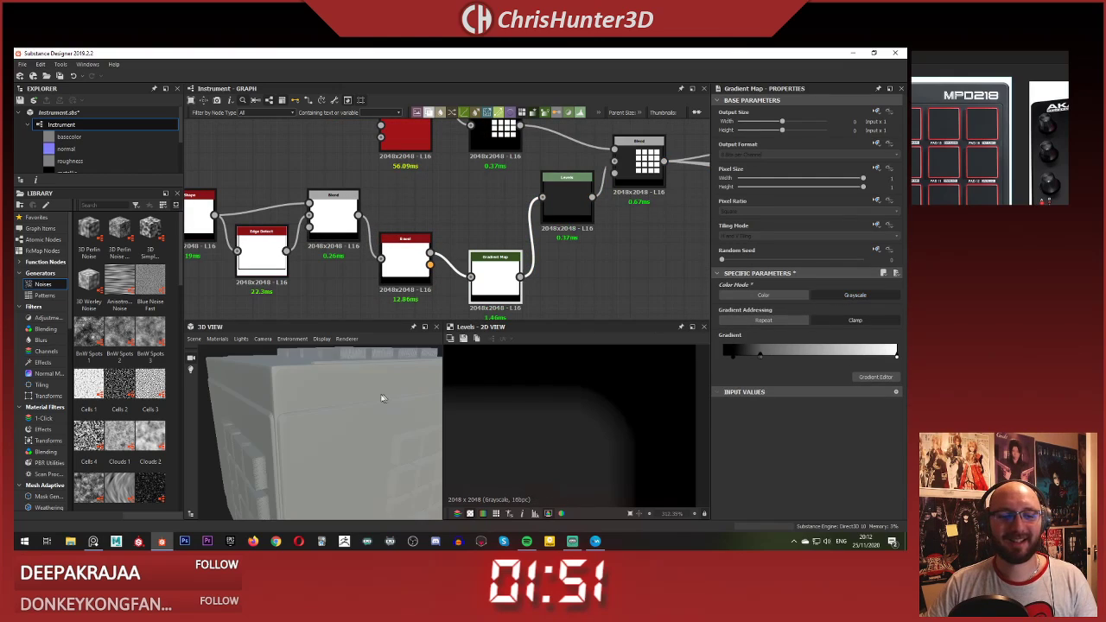
# Step: Examine the stepped body edges and the pad grid on the displaced cube in the 3D view
pyautogui.moveTo(334, 406); pyautogui.dragTo(361, 403)
pyautogui.scroll(4, 358, 410)
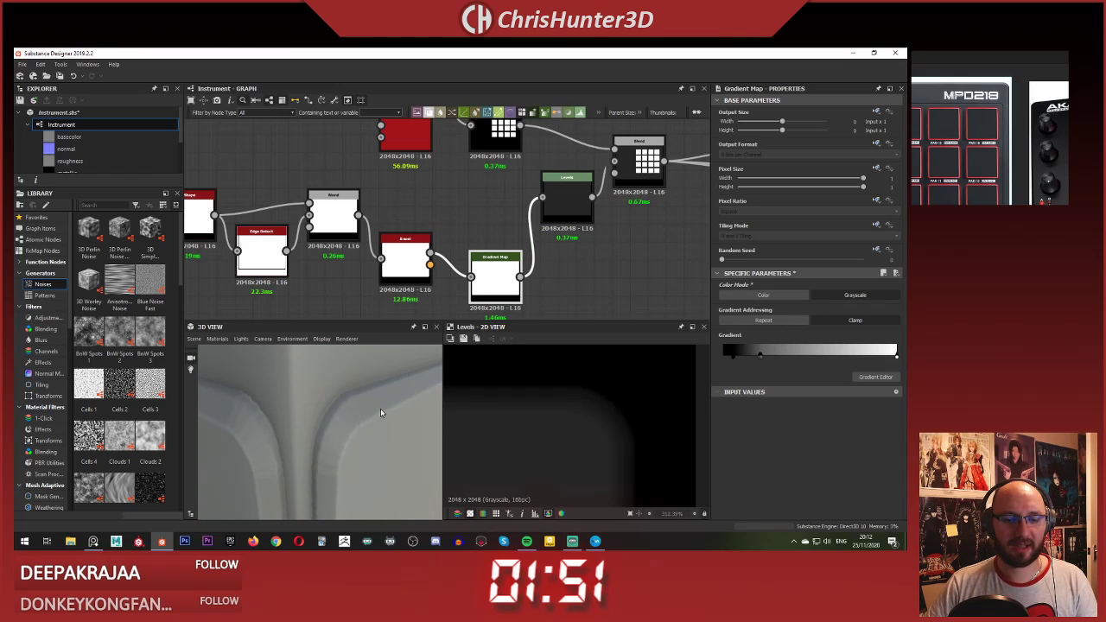
pyautogui.scroll(-6, 346, 387)
pyautogui.moveTo(346, 385); pyautogui.dragTo(338, 416)
pyautogui.scroll(-3, 361, 398)
pyautogui.scroll(3, 338, 416)
# Step: Align the Gradient Map node level with the Bevel node's Height output
pyautogui.moveTo(553, 256); pyautogui.dragTo(557, 247, button='middle')
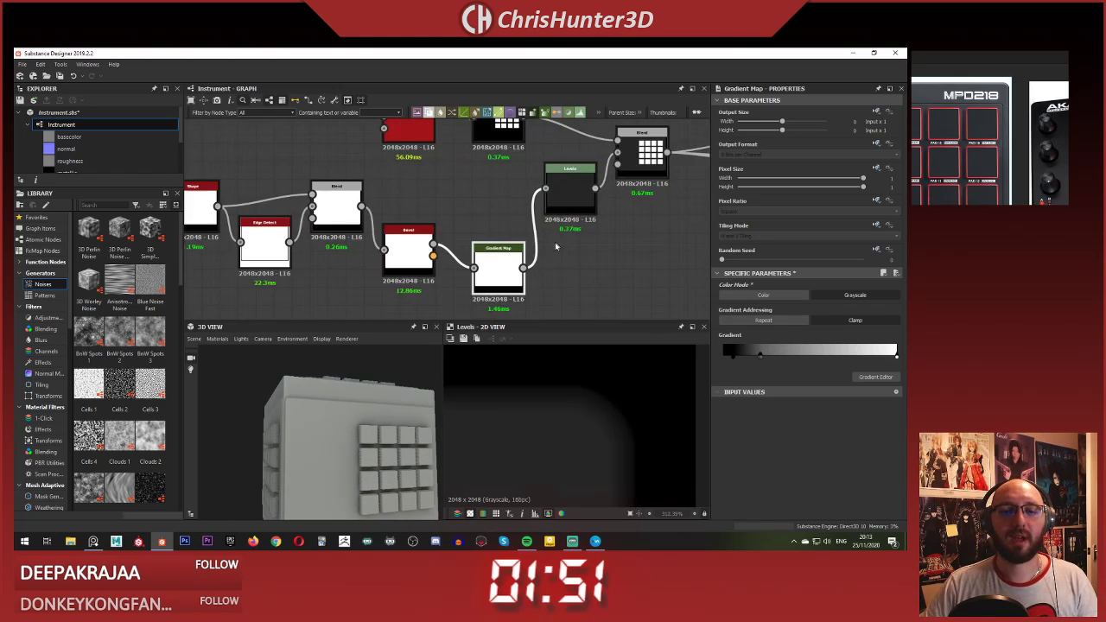
pyautogui.scroll(1, 522, 284)
pyautogui.moveTo(502, 256); pyautogui.dragTo(503, 227)
pyautogui.moveTo(520, 211); pyautogui.dragTo(475, 239, button='middle')
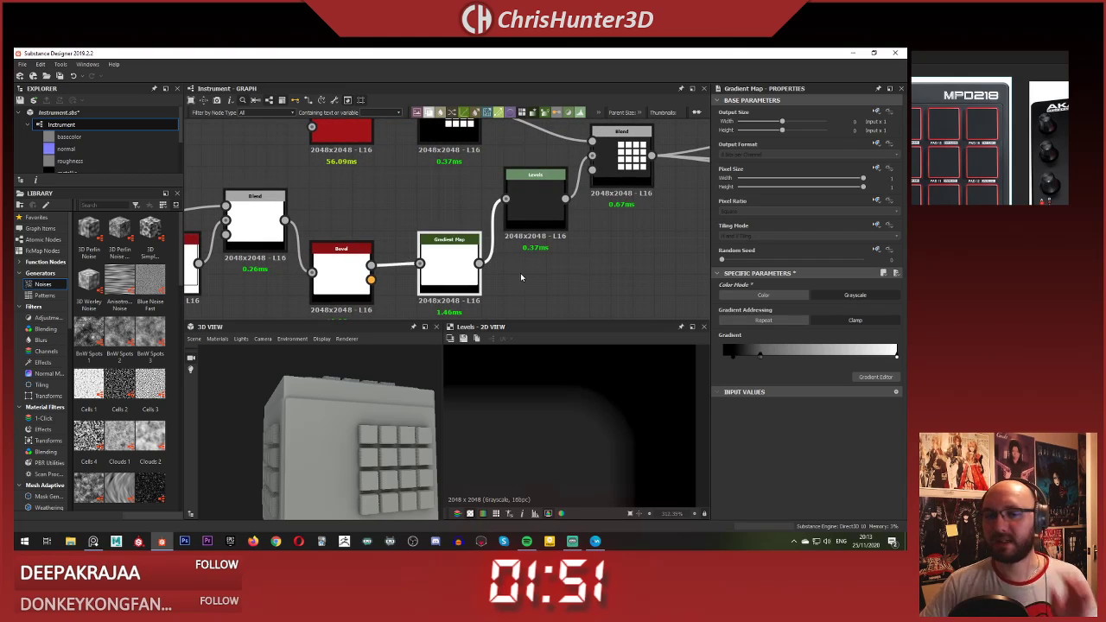
# Step: Examine the pad grid in the 3D view alongside the node chain that produces it
pyautogui.scroll(-3, 509, 260)
pyautogui.moveTo(355, 490); pyautogui.dragTo(303, 472)
pyautogui.moveTo(303, 472); pyautogui.dragTo(330, 489, button='right')
pyautogui.moveTo(330, 489); pyautogui.dragTo(259, 462, button='middle')
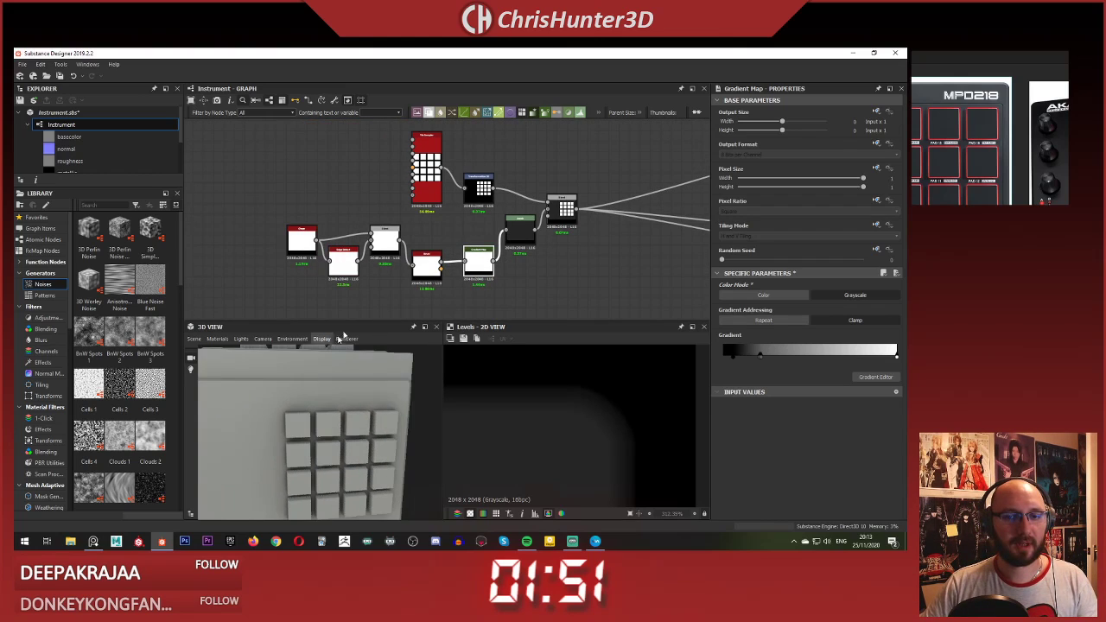
pyautogui.scroll(5, 520, 255)
pyautogui.moveTo(462, 125); pyautogui.dragTo(421, 248, button='middle')
pyautogui.click(495, 216)
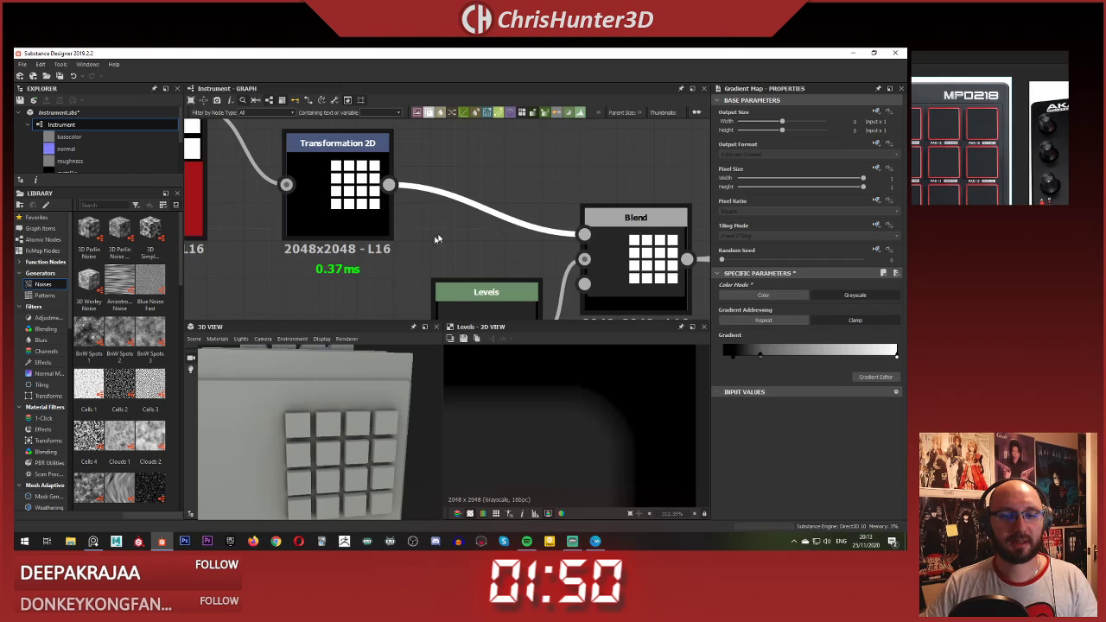
pyautogui.scroll(-3, 406, 277)
pyautogui.moveTo(338, 413); pyautogui.dragTo(313, 402)
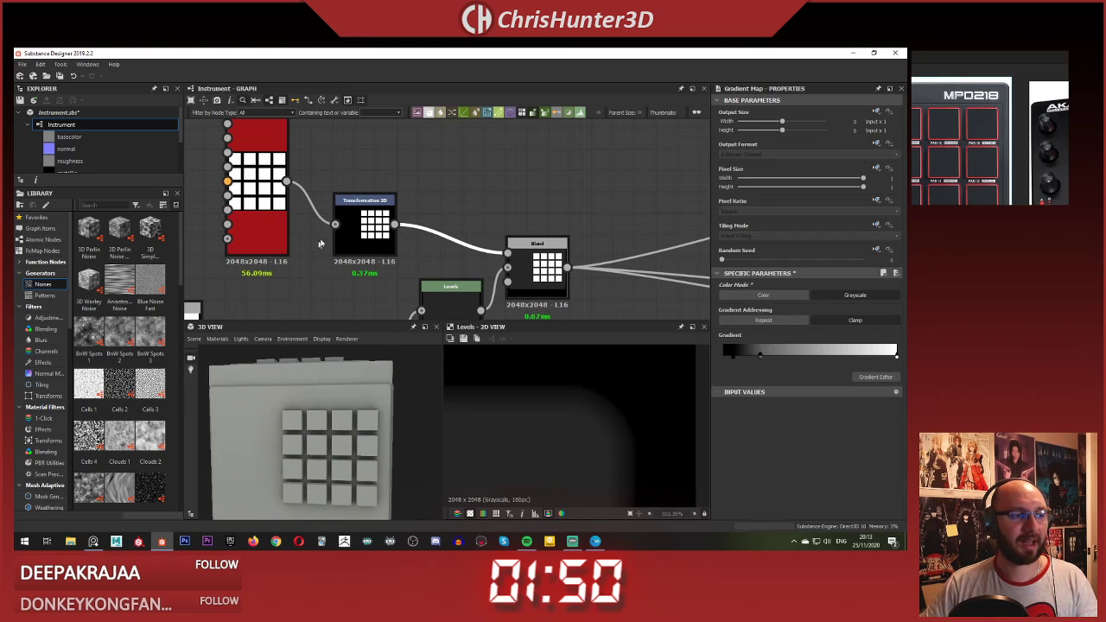
pyautogui.scroll(-4, 334, 217)
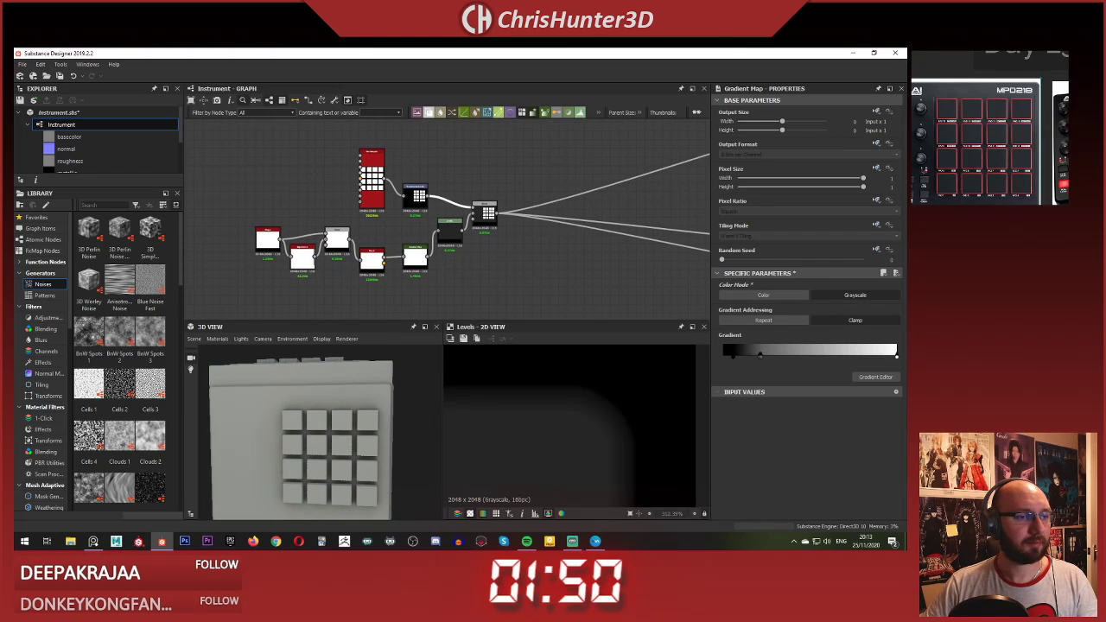
pyautogui.scroll(5, 403, 206)
pyautogui.moveTo(403, 206); pyautogui.dragTo(321, 244, button='middle')
# Step: Move the tiled pad generator and its Transformation 2D upward and shift the final Blend away to make room for new nodes
pyautogui.scroll(-3, 322, 245)
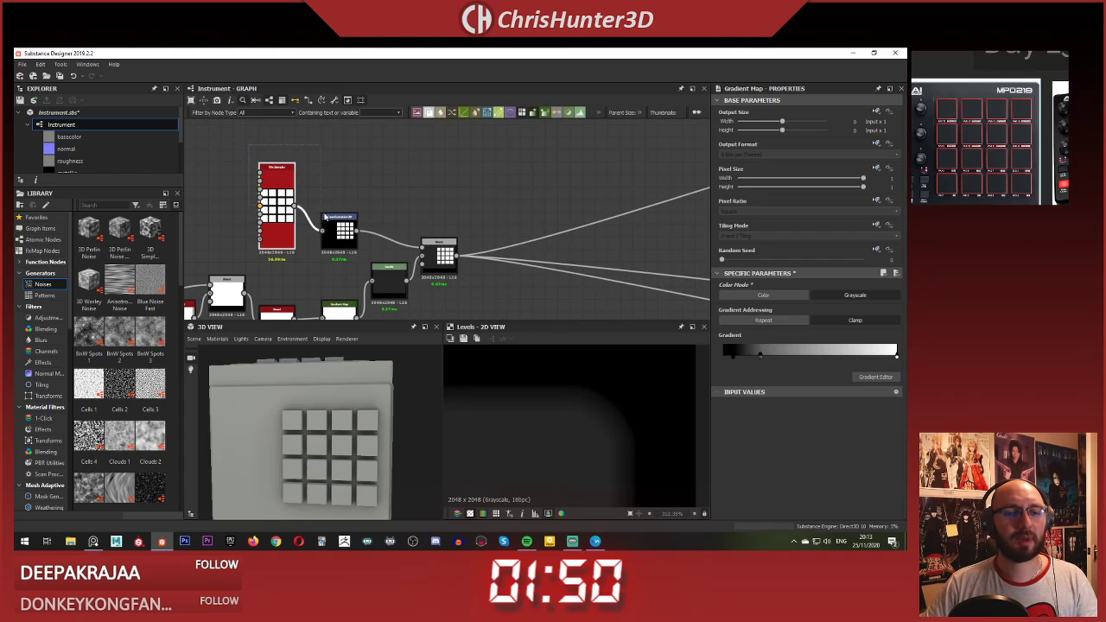
pyautogui.moveTo(325, 216); pyautogui.dragTo(313, 142)
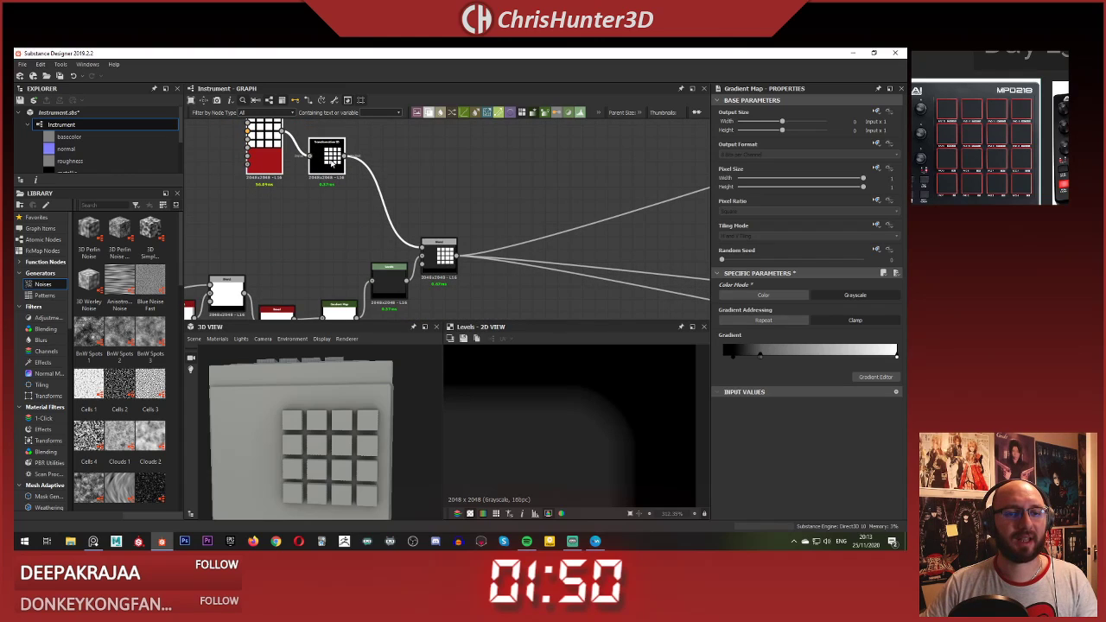
pyautogui.click(341, 205)
pyautogui.scroll(1, 342, 217)
pyautogui.moveTo(342, 217)
pyautogui.mouseDown(button='middle')
pyautogui.moveTo(346, 247)
pyautogui.moveTo(337, 210)
pyautogui.mouseUp(button='middle')
pyautogui.scroll(-1, 336, 210)
pyautogui.scroll(2, 443, 235)
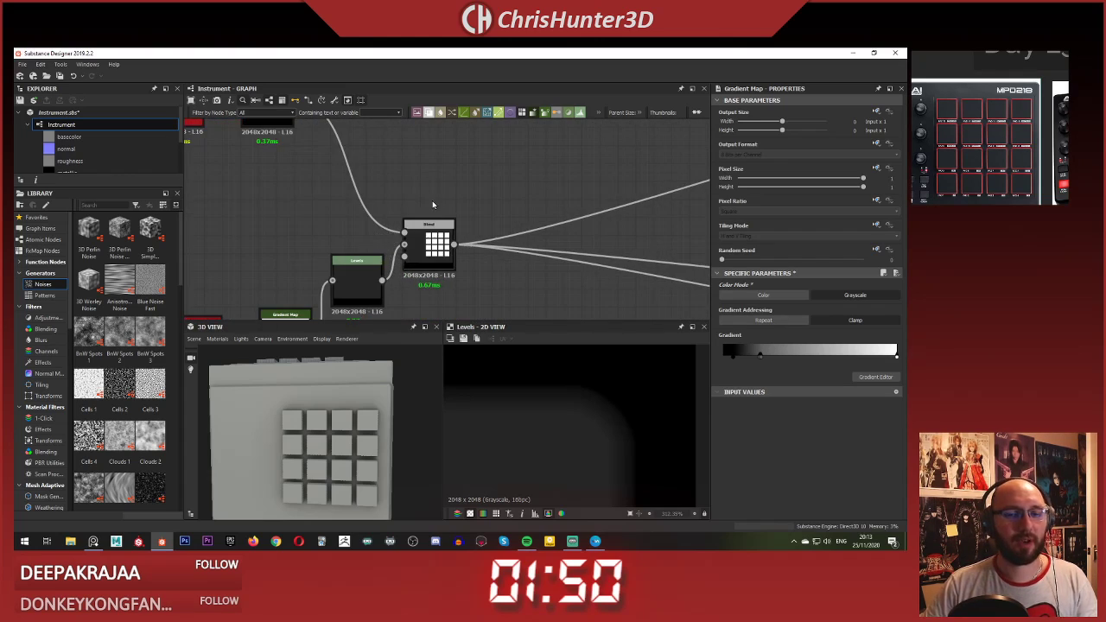
pyautogui.scroll(-3, 433, 205)
pyautogui.scroll(2, 459, 226)
pyautogui.moveTo(434, 267); pyautogui.dragTo(527, 267)
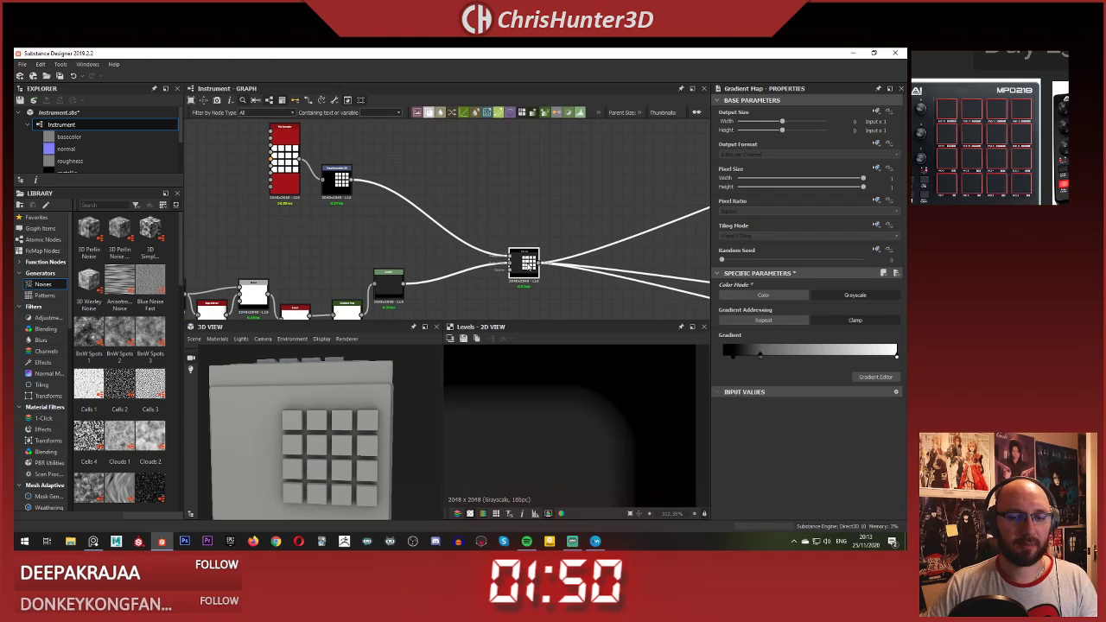
# Step: Add a Blend node above the Levels node and feed its background from the Levels output
pyautogui.scroll(2, 369, 247)
pyautogui.moveTo(384, 244); pyautogui.dragTo(409, 241, button='middle')
pyautogui.click(410, 242)
pyautogui.press('space')
pyautogui.write('bl')
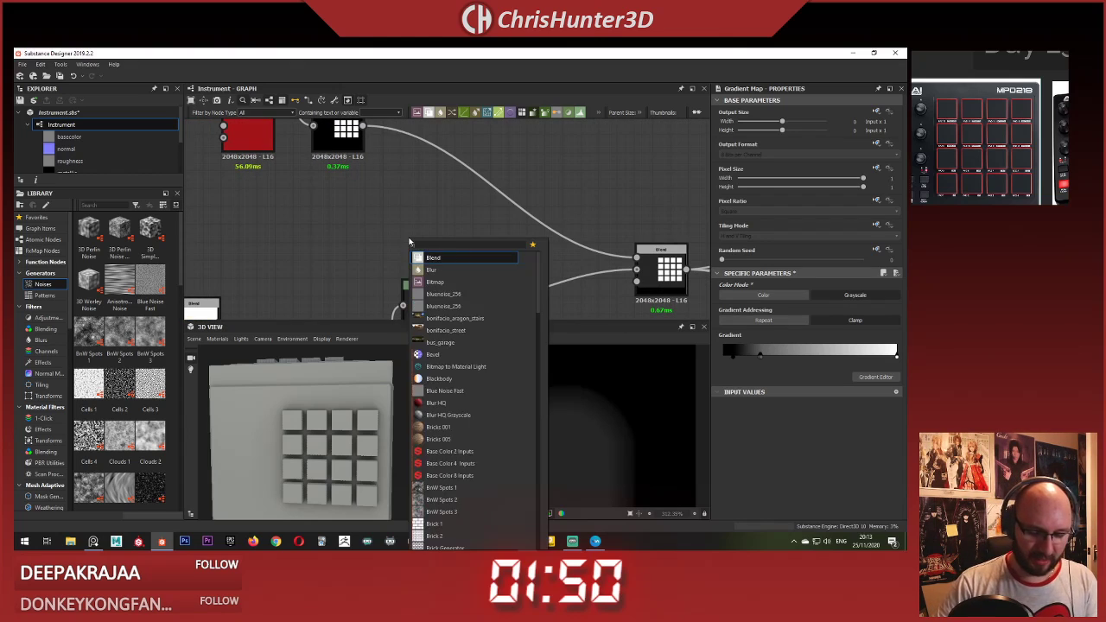
pyautogui.press('Return')
pyautogui.moveTo(423, 240); pyautogui.dragTo(476, 246)
# Step: Add a Shape node beside the new Blend and reduce its square's scale slightly so a thin black border surrounds it
pyautogui.click(388, 231)
pyautogui.press('space')
pyautogui.write('sha')
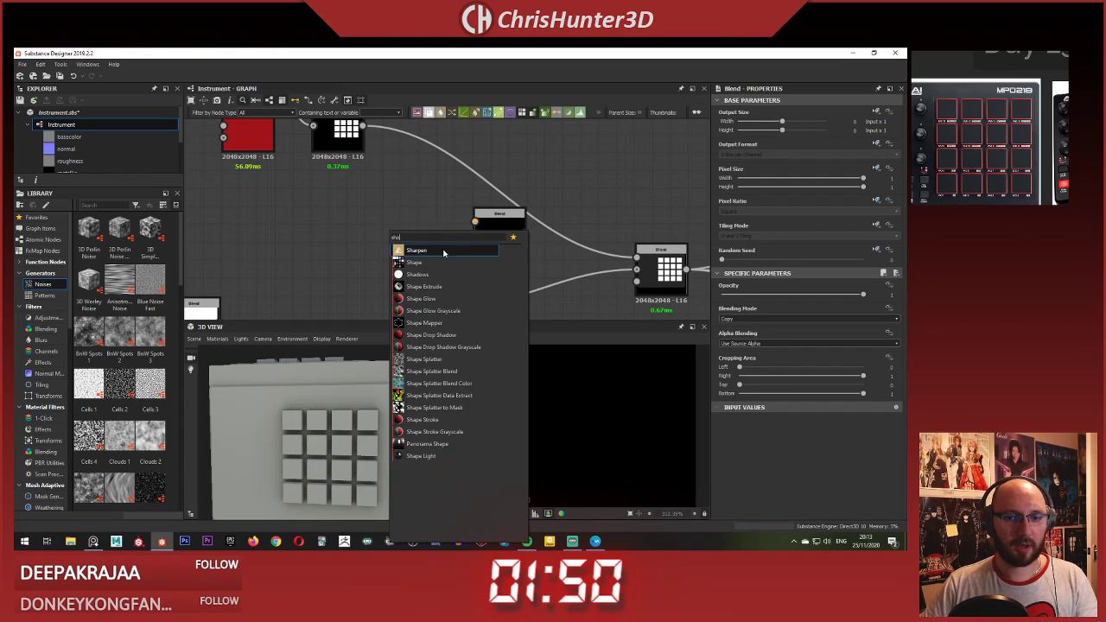
pyautogui.click(429, 262)
pyautogui.moveTo(394, 235); pyautogui.dragTo(357, 234)
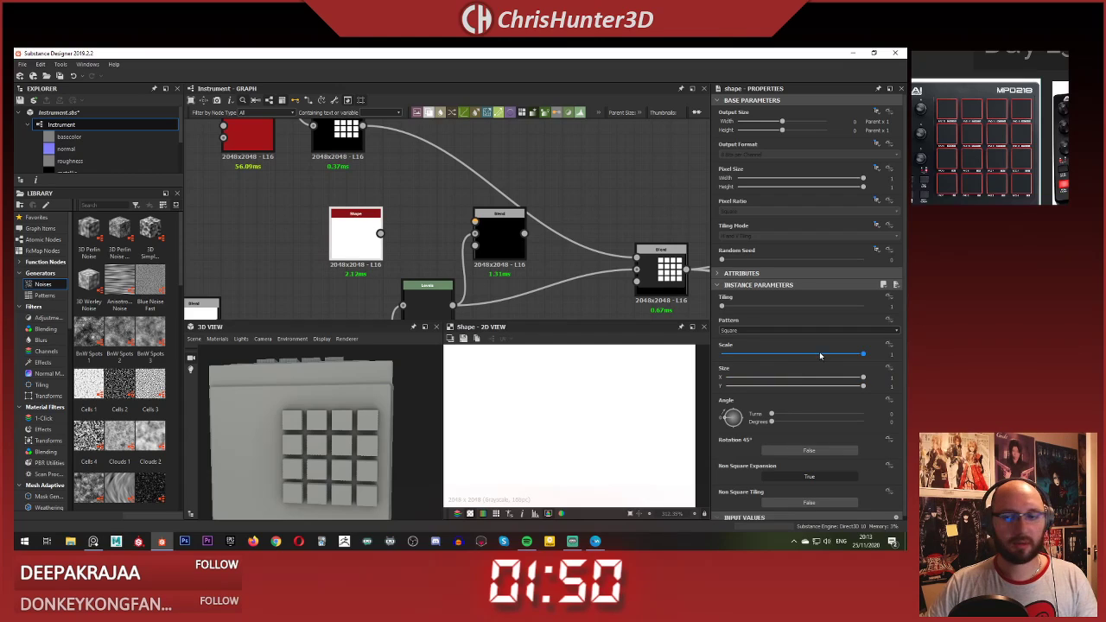
pyautogui.moveTo(846, 357)
pyautogui.mouseDown()
pyautogui.moveTo(812, 356)
pyautogui.moveTo(865, 362)
pyautogui.moveTo(850, 364)
pyautogui.mouseUp()
pyautogui.scroll(-15, 530, 424)
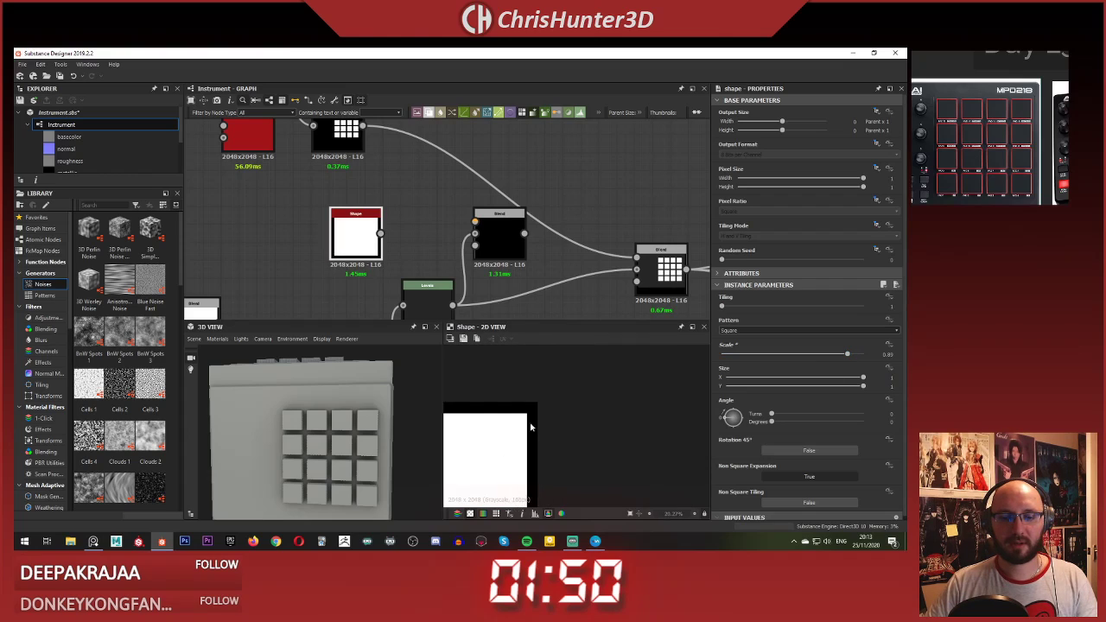
pyautogui.press('f')
# Step: Add a Transformation 2D node fed by the new Shape and connect it to the new Blend's foreground, spacing the nodes apart
pyautogui.scroll(1, 420, 216)
pyautogui.moveTo(415, 209); pyautogui.dragTo(393, 204, button='middle')
pyautogui.click(394, 205)
pyautogui.press('space')
pyautogui.write('tra')
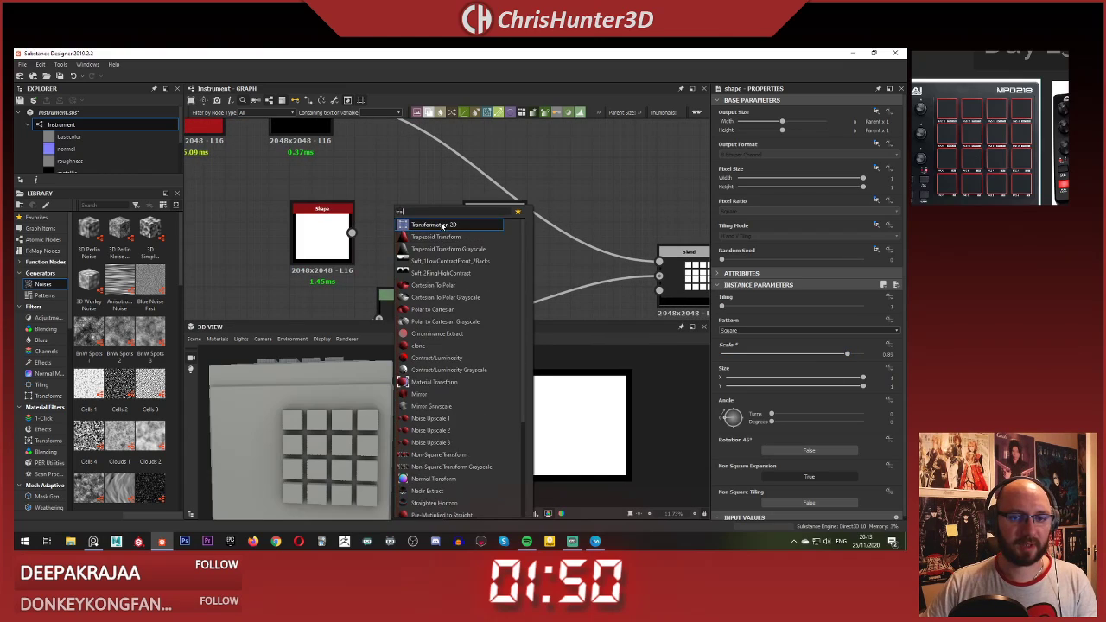
pyautogui.click(434, 237)
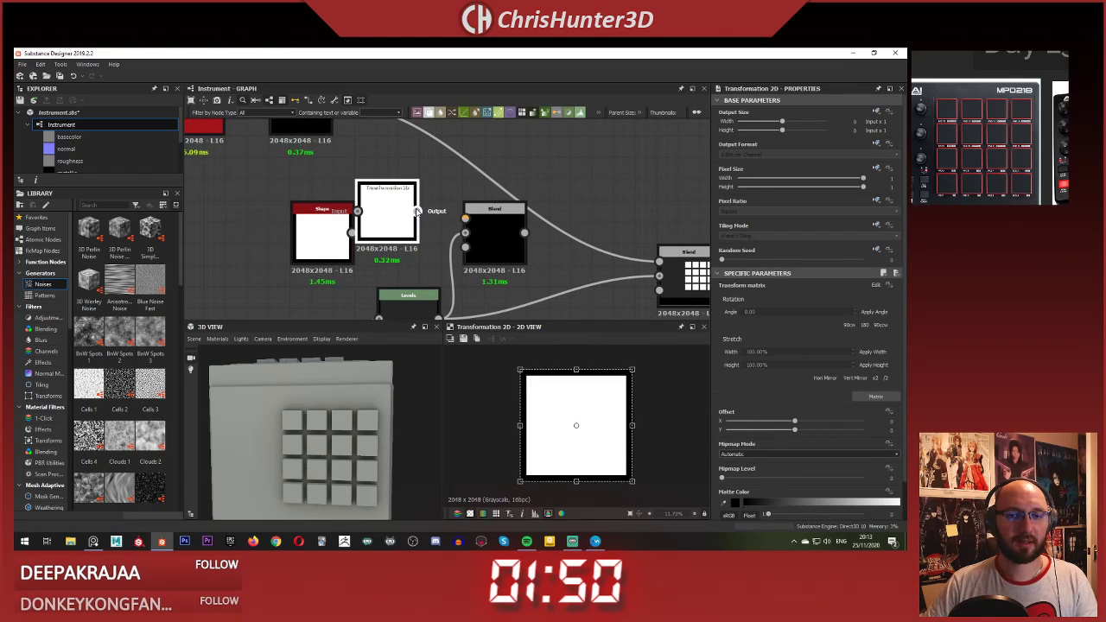
pyautogui.moveTo(416, 212); pyautogui.dragTo(269, 220)
pyautogui.click(387, 210)
pyautogui.scroll(5, 341, 239)
pyautogui.scroll(-4, 471, 231)
pyautogui.click(342, 200)
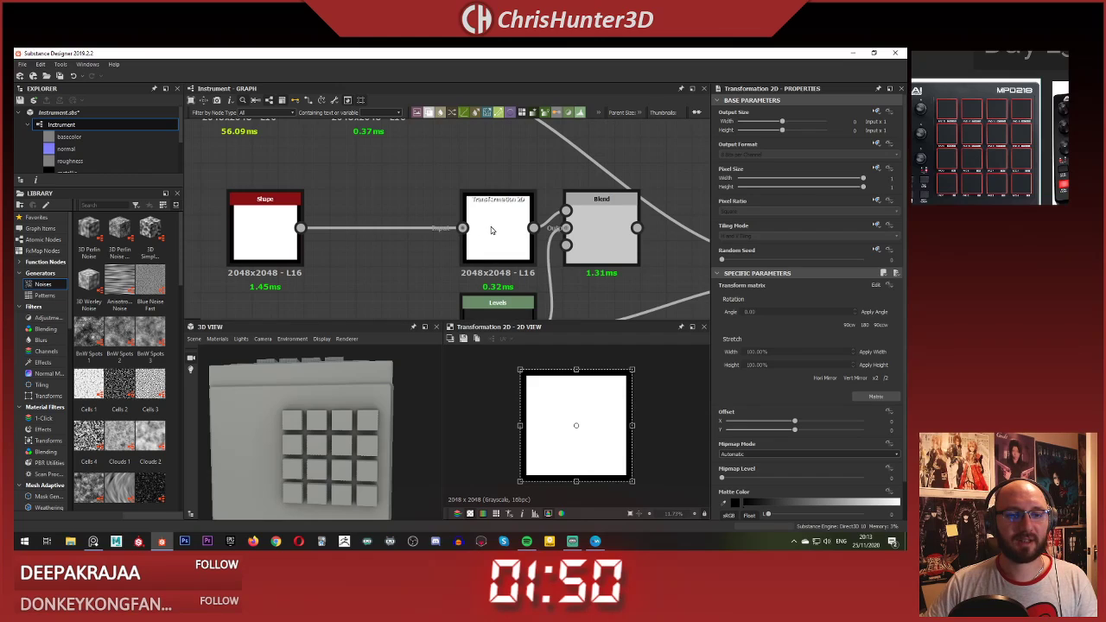
pyautogui.moveTo(491, 229)
pyautogui.mouseDown()
pyautogui.moveTo(365, 228)
pyautogui.moveTo(506, 228)
pyautogui.moveTo(497, 228)
pyautogui.mouseUp()
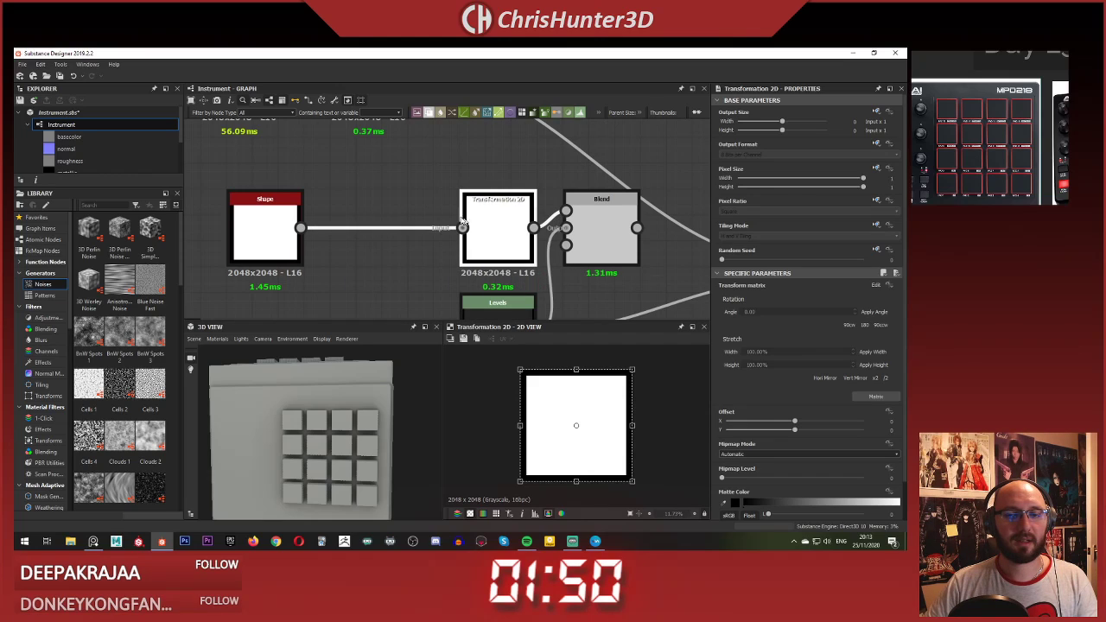
# Step: Insert an Edge Detect node between the Shape and the Transformation 2D and check its rounded corners in the 2D view
pyautogui.click(373, 202)
pyautogui.press('space')
pyautogui.write('edge')
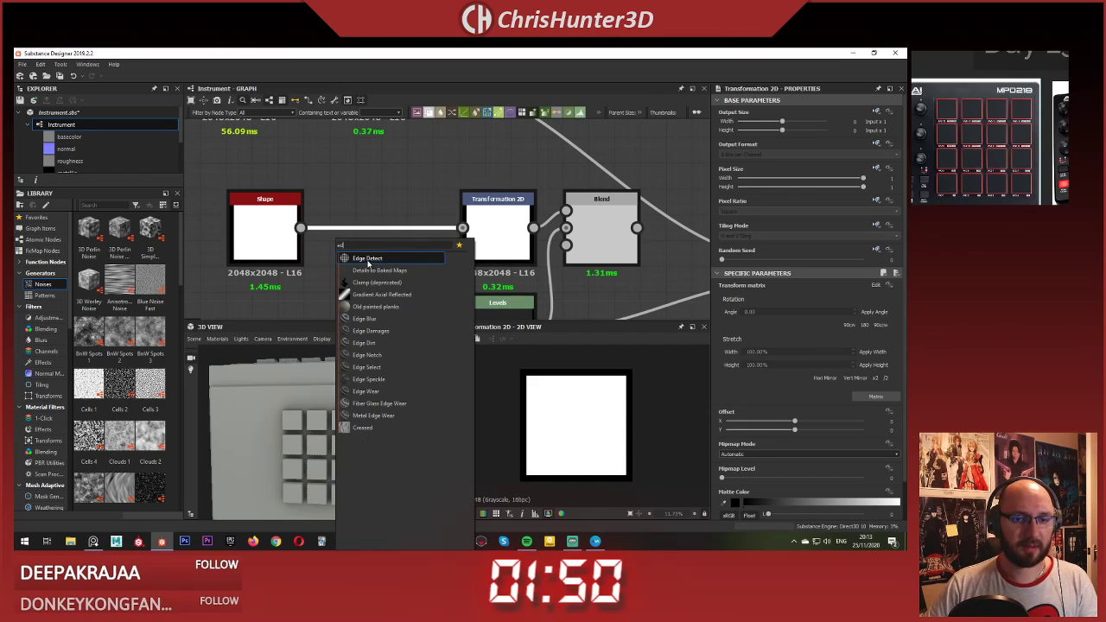
pyautogui.click(372, 259)
pyautogui.scroll(7, 609, 387)
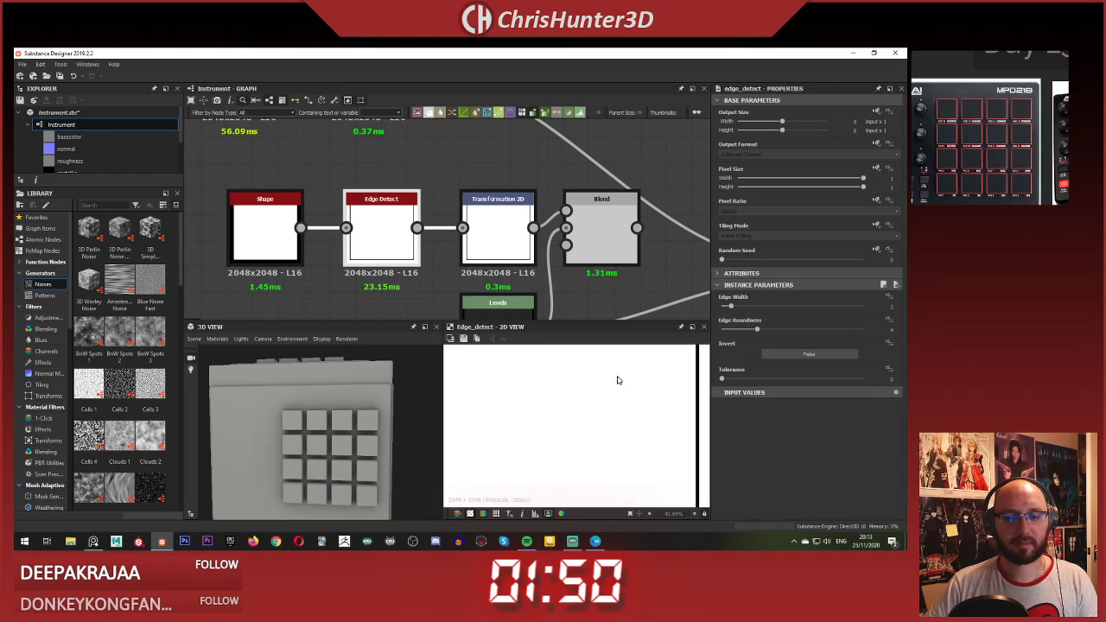
pyautogui.moveTo(620, 380); pyautogui.dragTo(585, 442, button='middle')
pyautogui.scroll(-3, 309, 250)
pyautogui.scroll(3, 307, 242)
pyautogui.moveTo(303, 235); pyautogui.dragTo(436, 229, button='middle')
pyautogui.scroll(1, 436, 227)
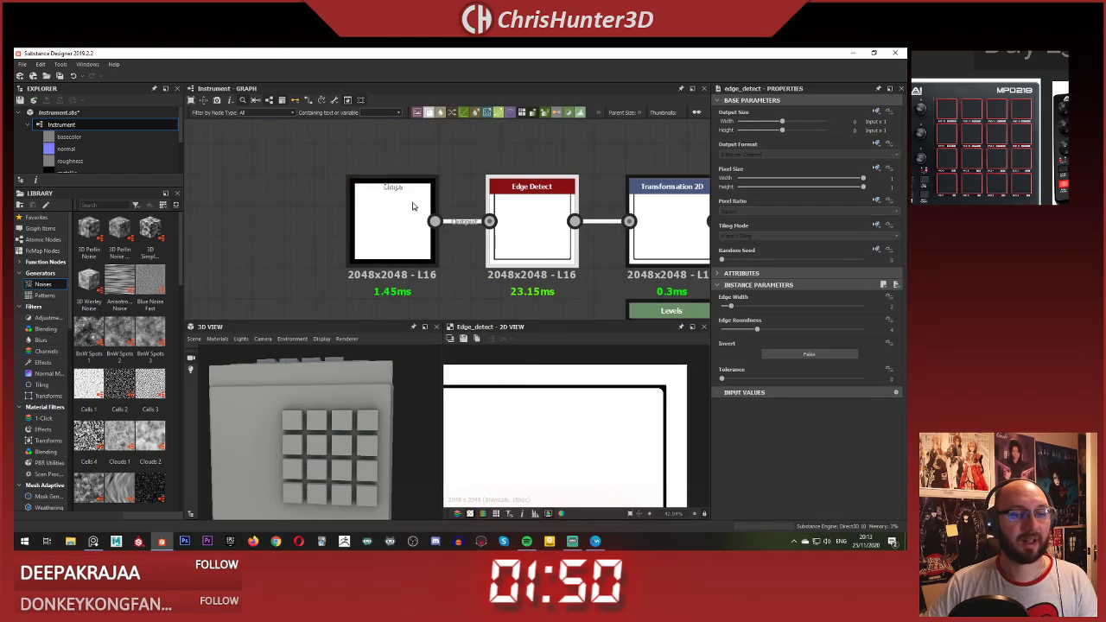
# Step: Move the Shape and Edge Detect nodes together away from the Transformation 2D to leave a gap
pyautogui.moveTo(369, 196); pyautogui.dragTo(400, 191)
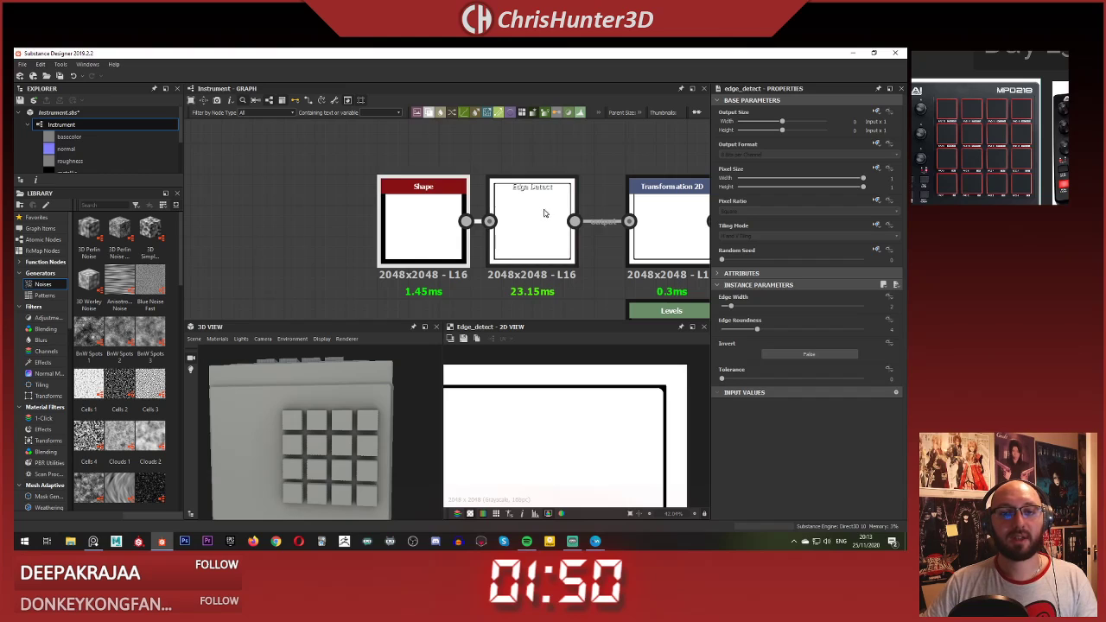
pyautogui.moveTo(544, 211); pyautogui.dragTo(562, 211)
pyautogui.moveTo(435, 171); pyautogui.dragTo(552, 217)
pyautogui.moveTo(552, 217); pyautogui.dragTo(366, 218)
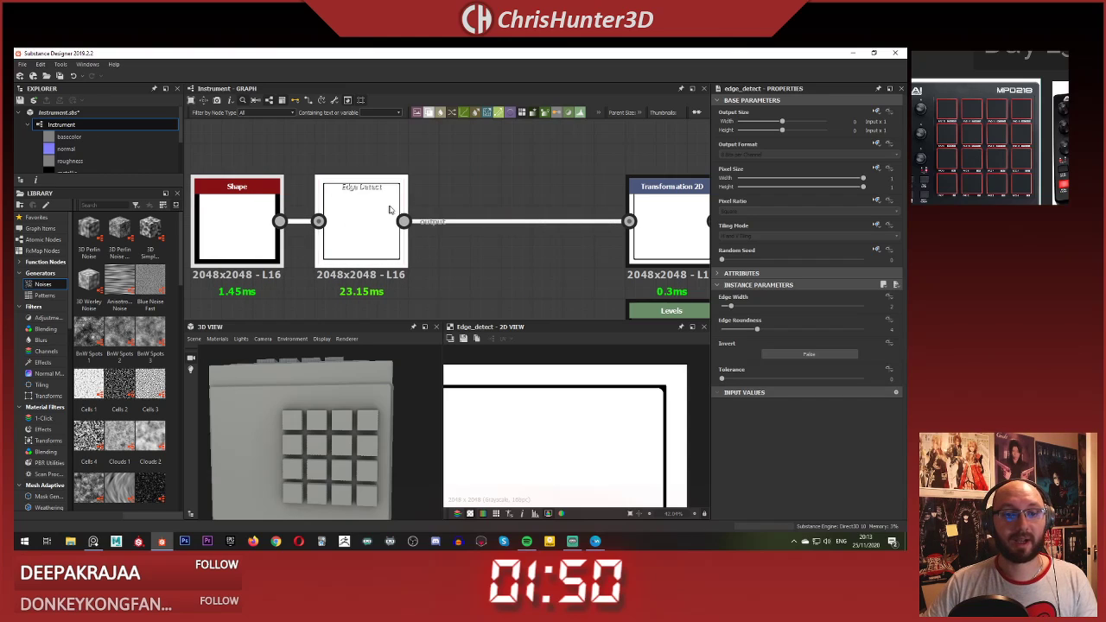
# Step: Add a Blend node in the gap with the Edge Detect as background and the Shape as foreground
pyautogui.click(486, 195)
pyautogui.press('space')
pyautogui.write('bl')
pyautogui.press('Return')
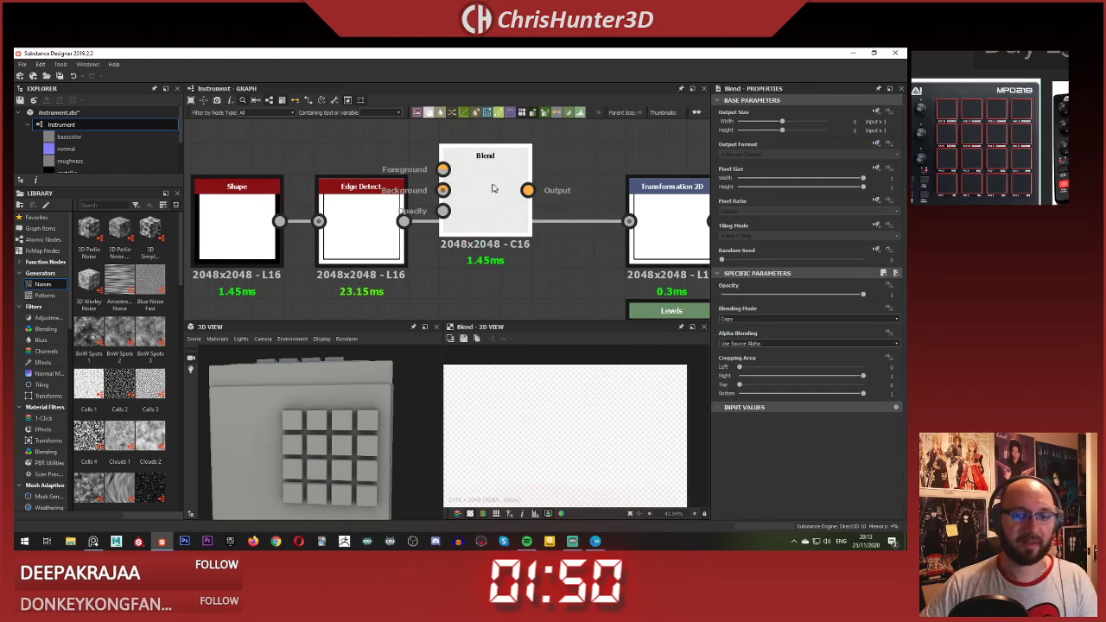
pyautogui.moveTo(494, 188); pyautogui.dragTo(525, 190)
pyautogui.moveTo(404, 221); pyautogui.dragTo(474, 190)
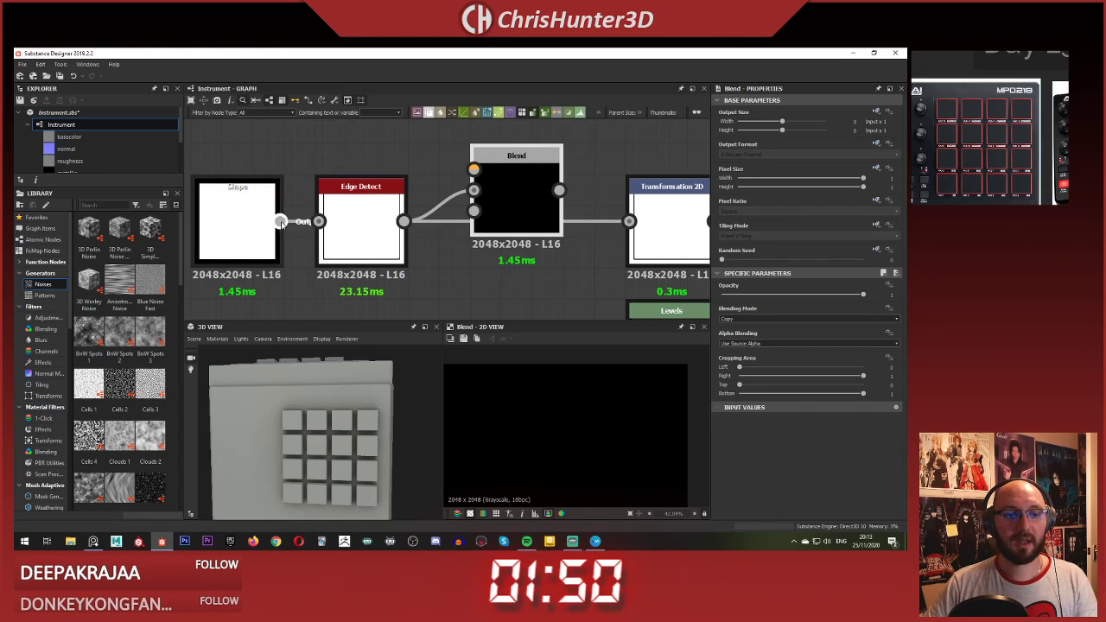
pyautogui.moveTo(280, 221); pyautogui.dragTo(489, 174)
# Step: Set the Shape and Edge Detect Blend to Multiply and connect its output to the Transformation 2D
pyautogui.click(808, 319)
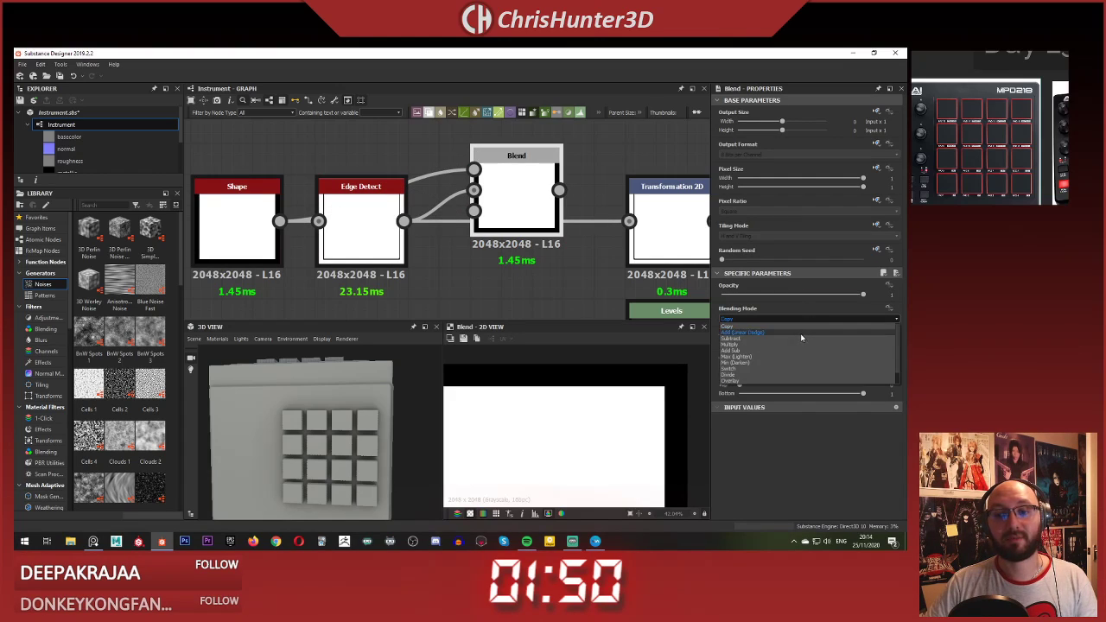
pyautogui.click(796, 345)
pyautogui.click(524, 273)
pyautogui.moveTo(560, 271); pyautogui.dragTo(472, 268, button='middle')
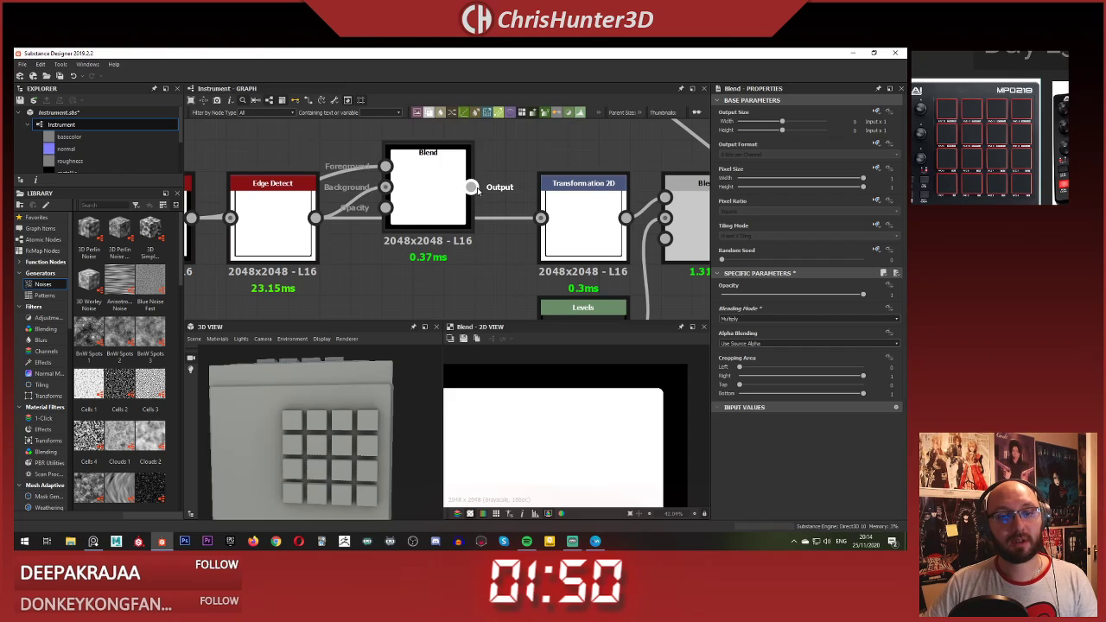
pyautogui.moveTo(471, 188); pyautogui.dragTo(465, 222)
# Step: Tidy the new chain by lowering the Edge Detect node and raising the Shape node slightly
pyautogui.moveTo(329, 197); pyautogui.dragTo(424, 201, button='middle')
pyautogui.scroll(-4, 424, 200)
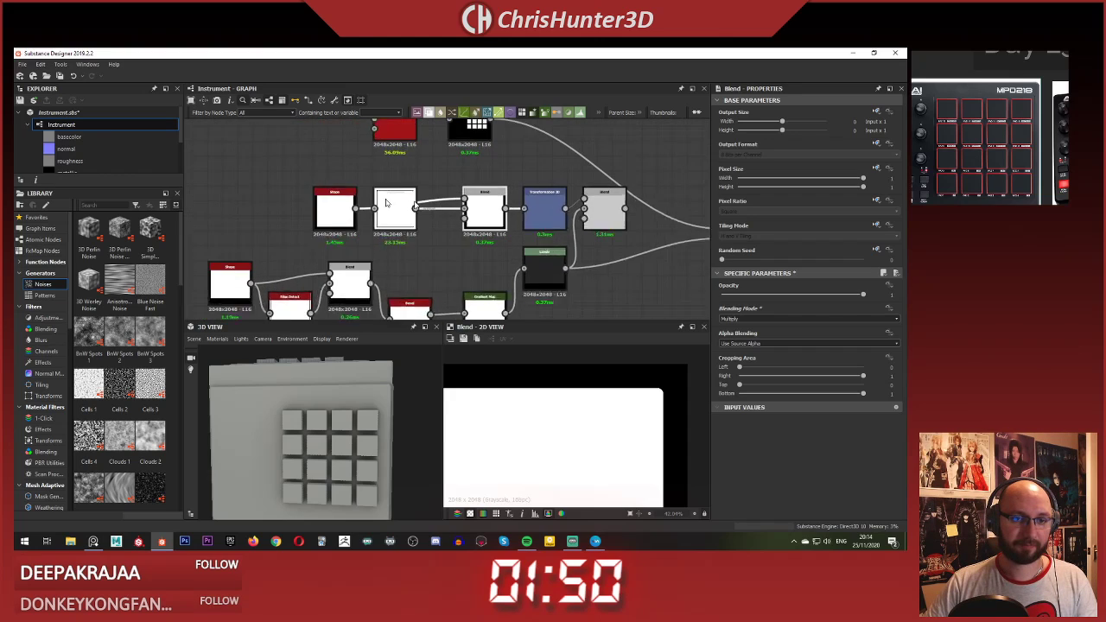
pyautogui.scroll(1, 411, 203)
pyautogui.moveTo(441, 186); pyautogui.dragTo(439, 231)
pyautogui.click(439, 167)
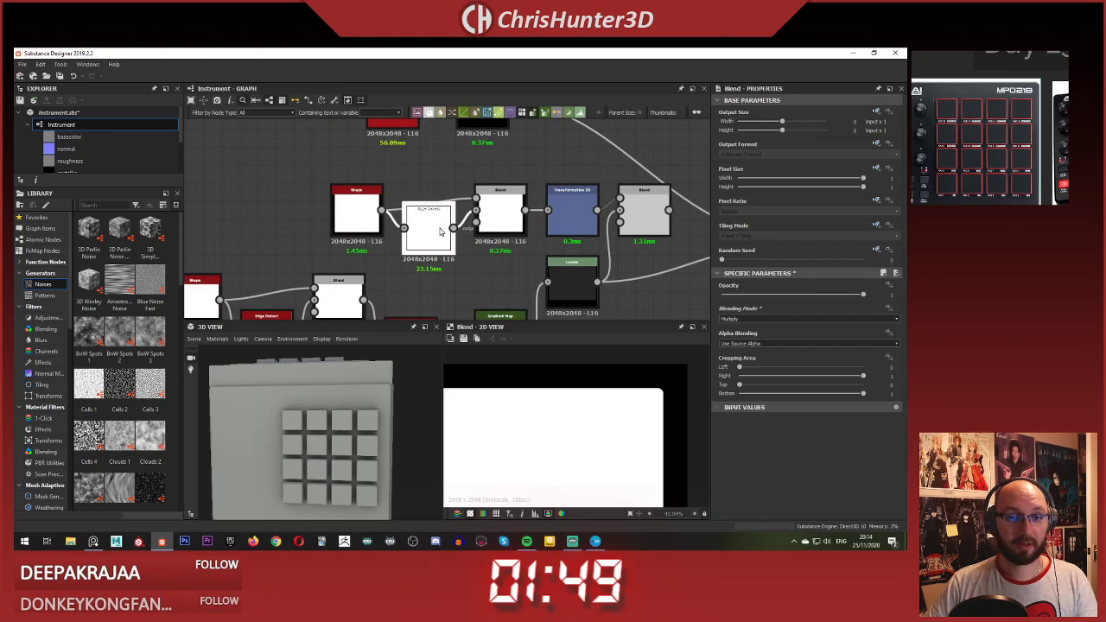
pyautogui.moveTo(349, 208); pyautogui.dragTo(350, 189)
pyautogui.click(419, 164)
pyautogui.scroll(-3, 418, 165)
pyautogui.moveTo(419, 164); pyautogui.dragTo(329, 180, button='middle')
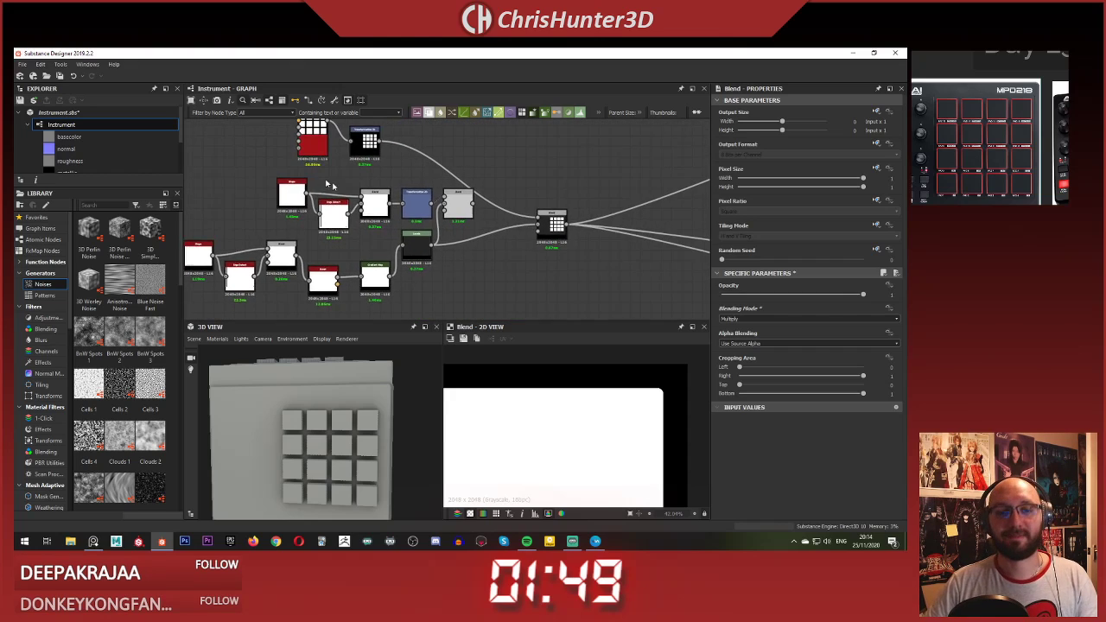
# Step: Set the Blend combining the Transformation 2D and Levels outputs to Max (Lighten), then select the Transformation 2D node
pyautogui.scroll(3, 439, 195)
pyautogui.doubleClick(432, 230)
pyautogui.moveTo(506, 208); pyautogui.dragTo(457, 183, button='middle')
pyautogui.press('f')
pyautogui.scroll(2, 458, 182)
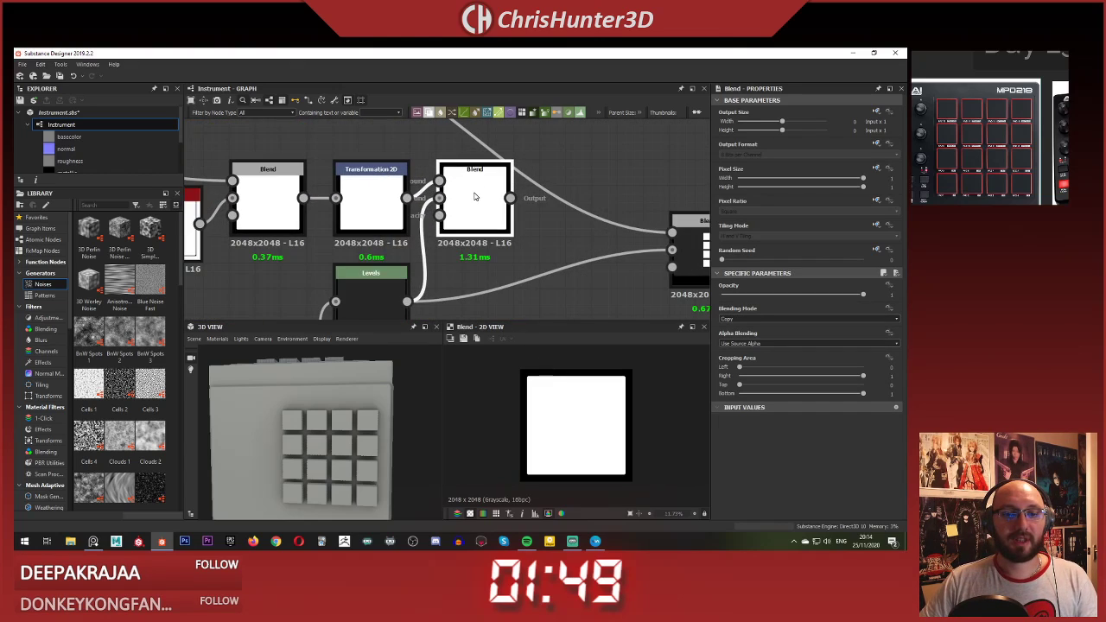
pyautogui.click(804, 319)
pyautogui.click(795, 350)
pyautogui.click(356, 208)
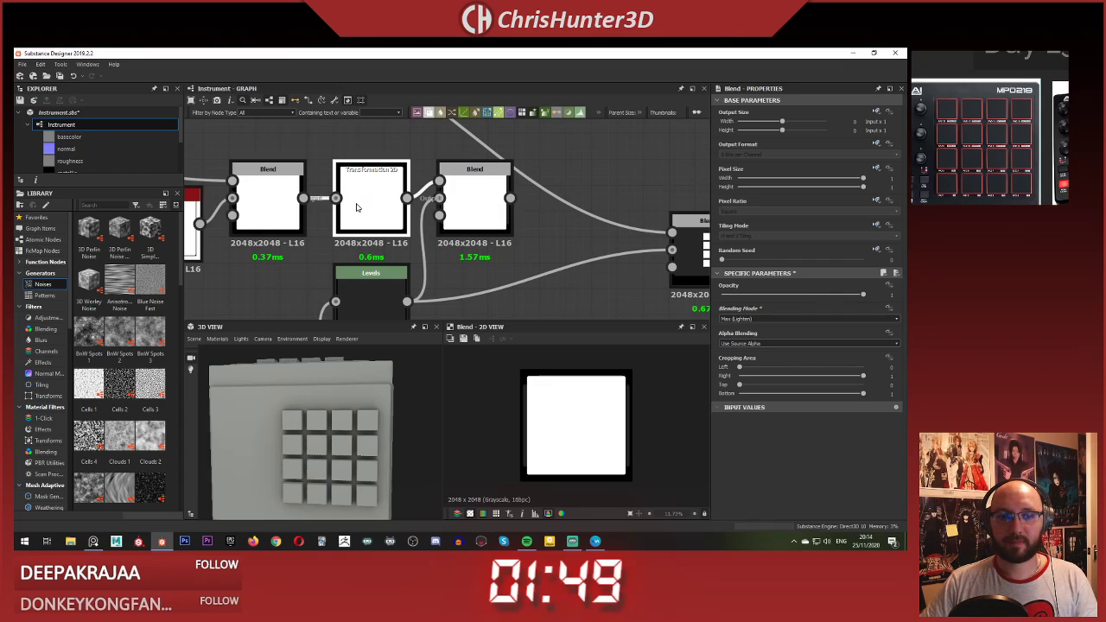
# Step: Set the Transformation 2D node's Tiling Mode to an absolute value of No Tiling
pyautogui.click(879, 227)
pyautogui.click(855, 260)
pyautogui.click(819, 238)
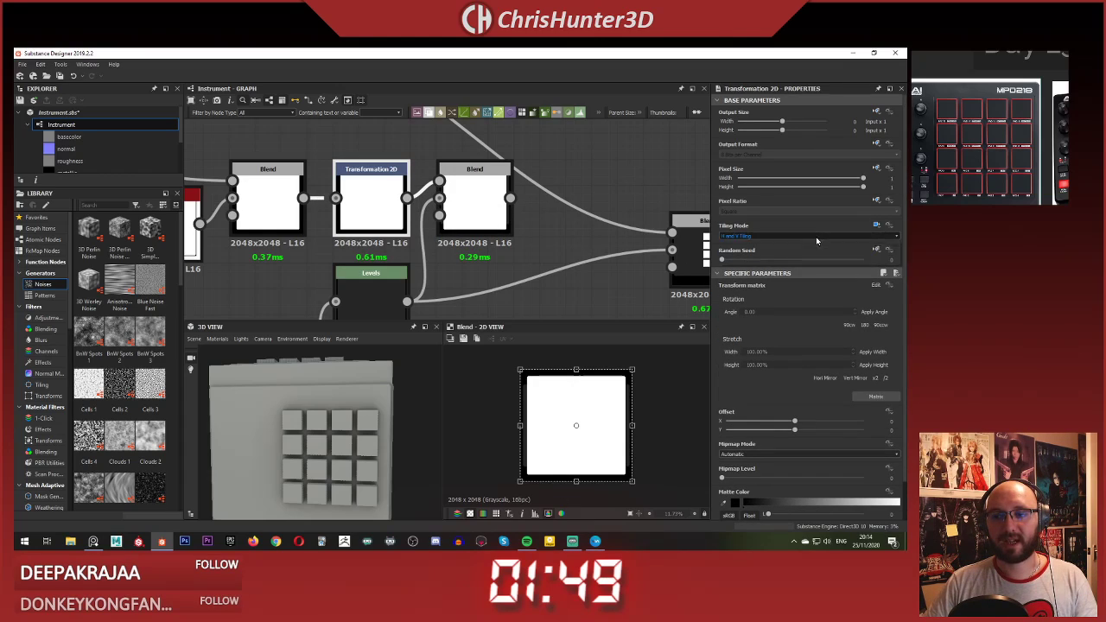
pyautogui.click(803, 244)
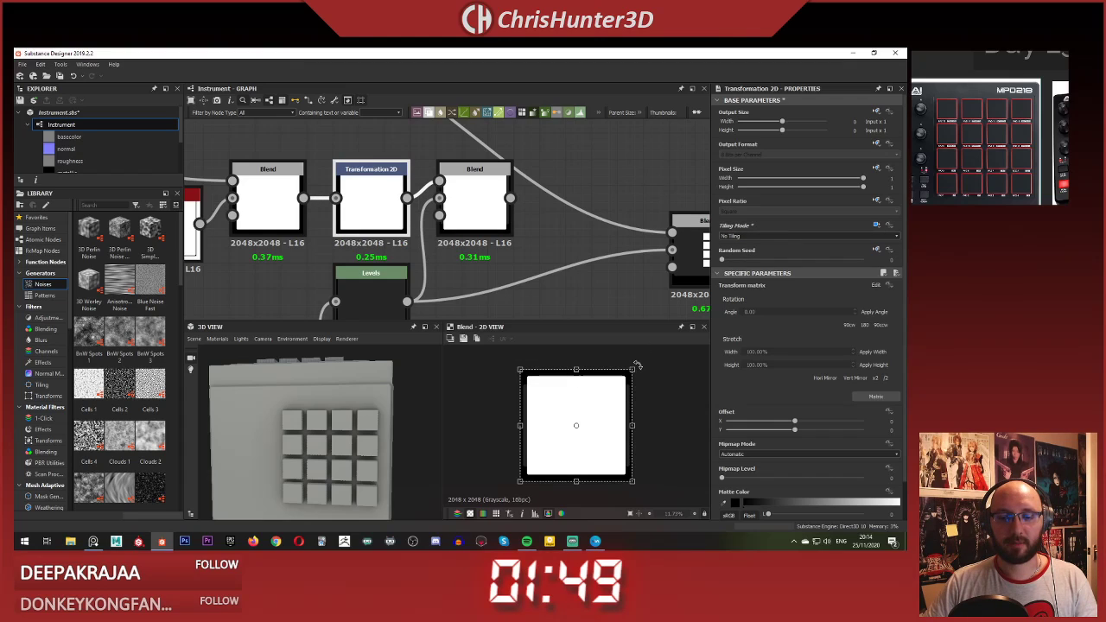
# Step: Scale the Transformation 2D shape down uniformly about its centre so it sits well inside the body outline
pyautogui.moveTo(634, 368)
pyautogui.mouseDown()
pyautogui.moveTo(599, 404)
pyautogui.moveTo(631, 372)
pyautogui.mouseUp()
pyautogui.moveTo(527, 231); pyautogui.dragTo(443, 218, button='middle')
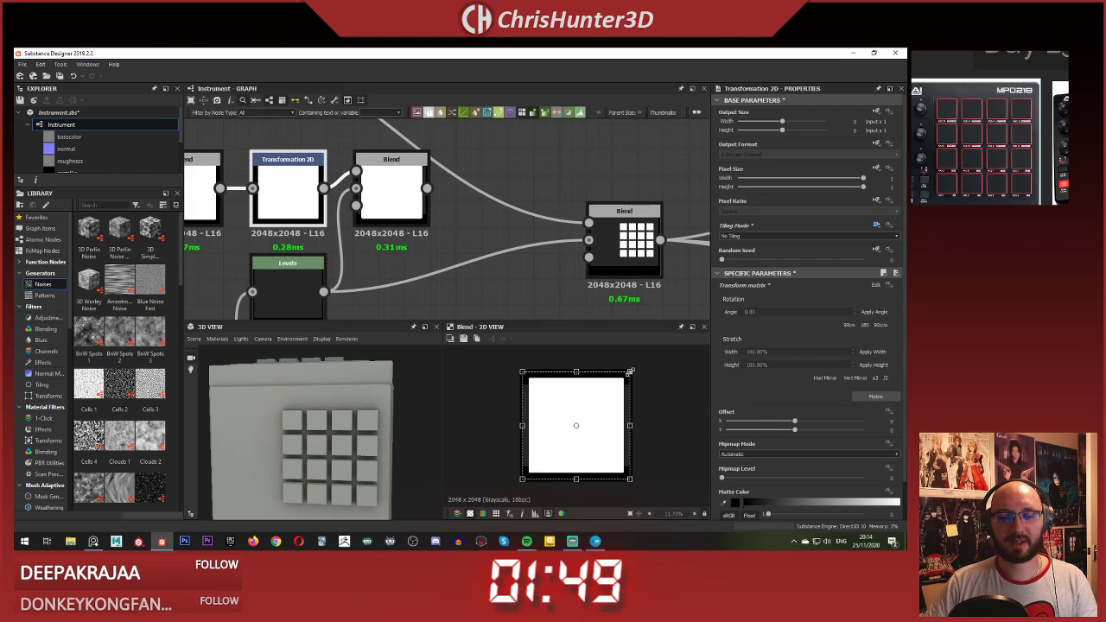
pyautogui.moveTo(630, 373); pyautogui.dragTo(615, 387)
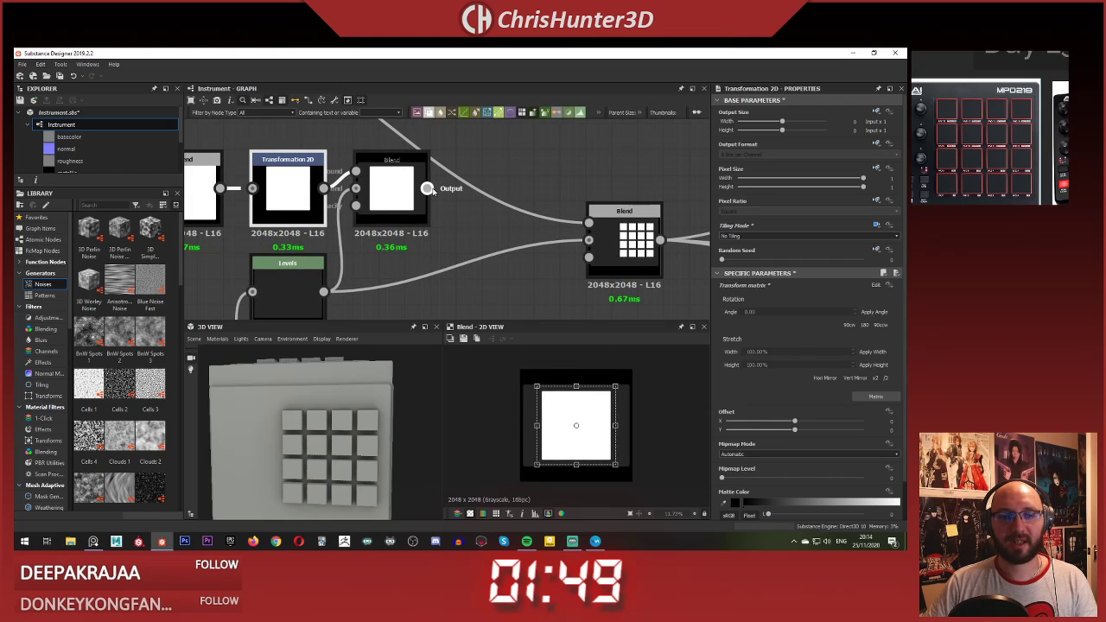
# Step: Try to darken the Max (Lighten) Blend's output with an added Levels node, then remove the node
pyautogui.click(463, 216)
pyautogui.scroll(2, 462, 215)
pyautogui.press('space')
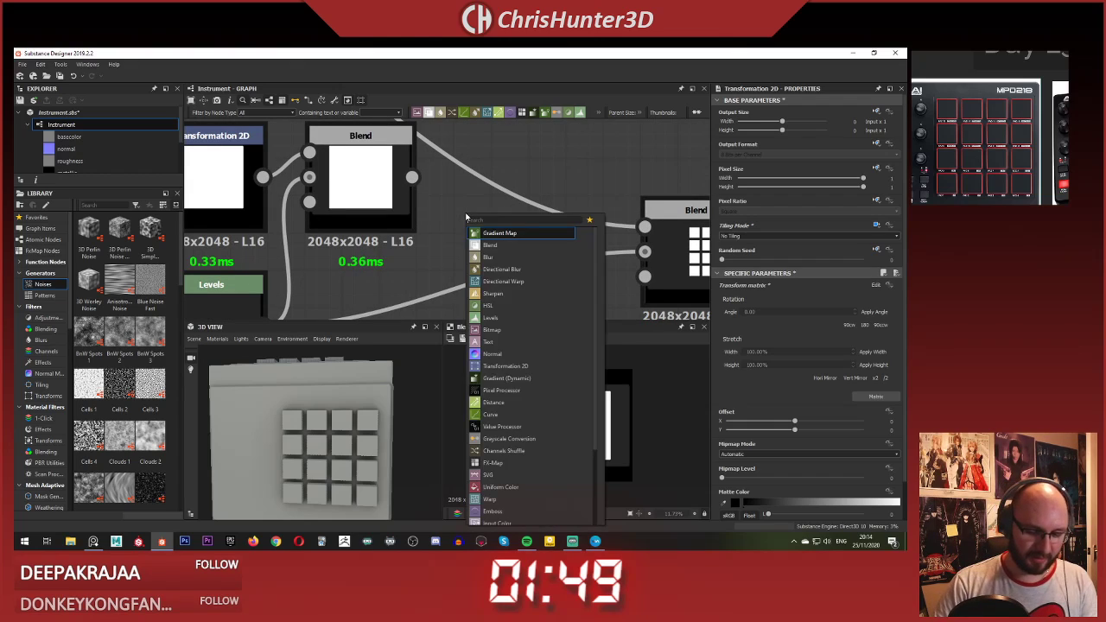
pyautogui.press('Return')
pyautogui.moveTo(412, 177); pyautogui.dragTo(421, 214)
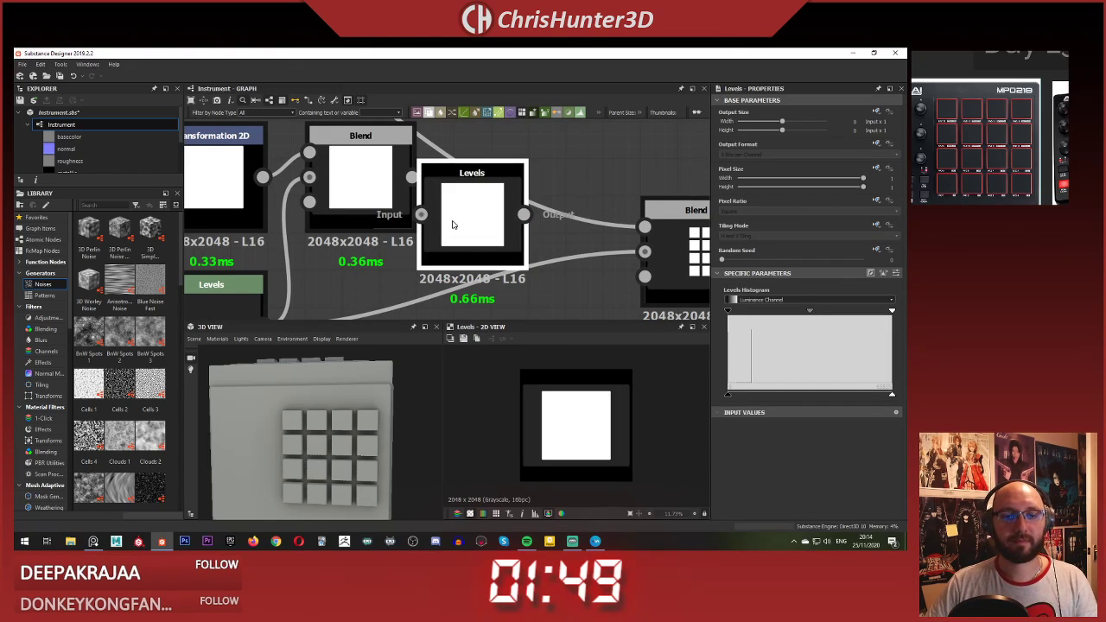
pyautogui.moveTo(890, 396); pyautogui.dragTo(784, 395)
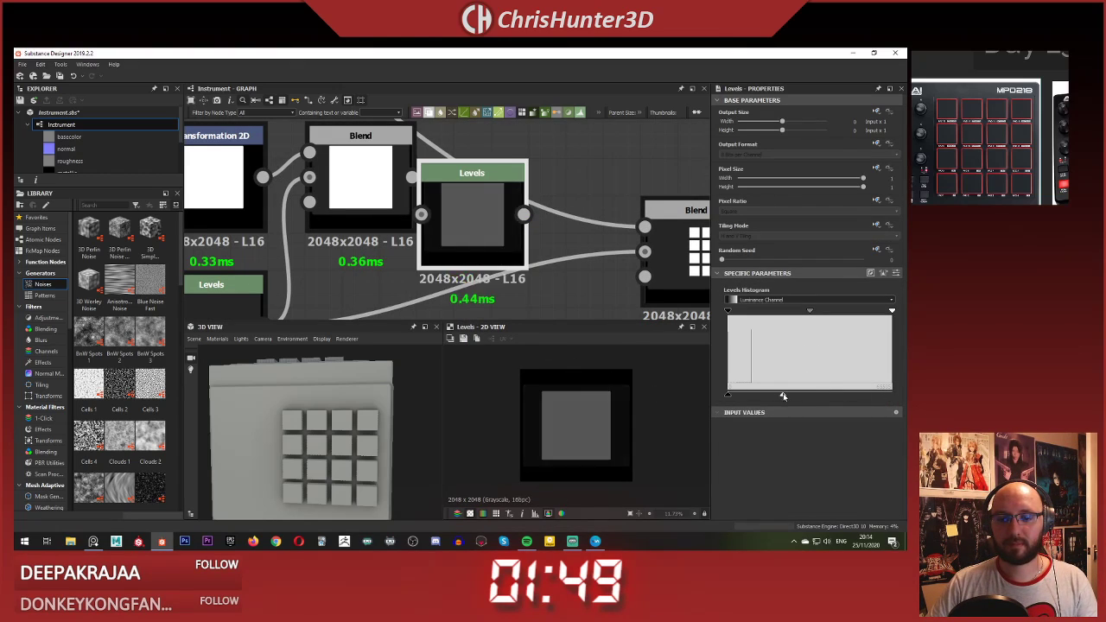
pyautogui.hotkey('ctrl', 'z')
pyautogui.moveTo(457, 240); pyautogui.dragTo(524, 246, button='middle')
pyautogui.scroll(-2, 574, 251)
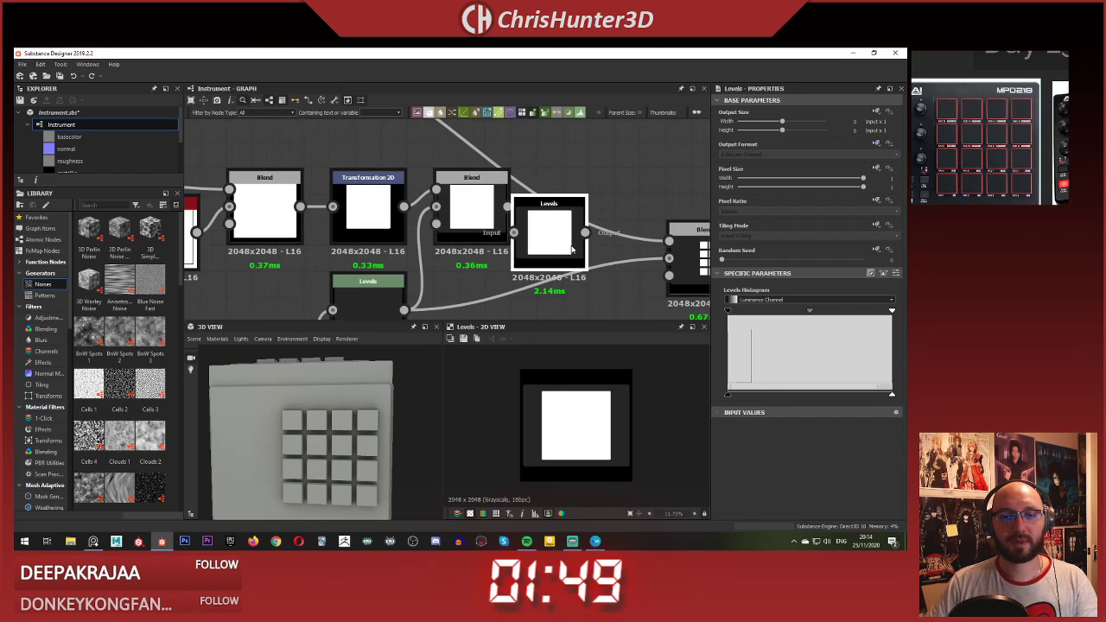
pyautogui.press('Delete')
# Step: Insert a copy of the body's Levels node between the Transformation 2D and the Blend, with a slightly brighter output white
pyautogui.moveTo(469, 224); pyautogui.dragTo(521, 251)
pyautogui.click(454, 216)
pyautogui.press('space')
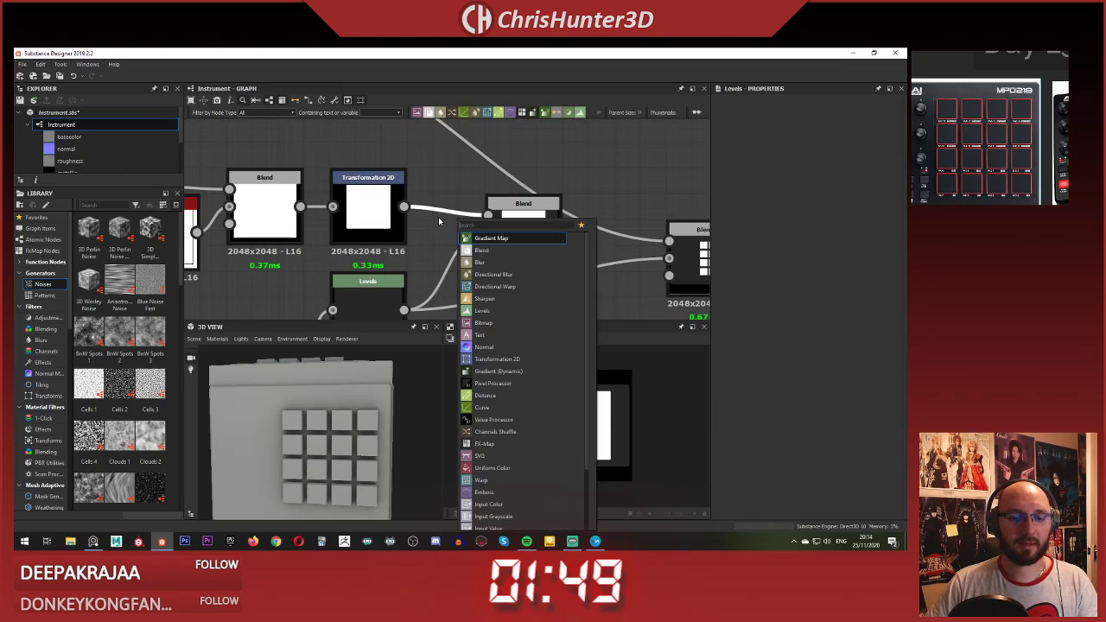
pyautogui.click(368, 154)
pyautogui.scroll(-3, 361, 158)
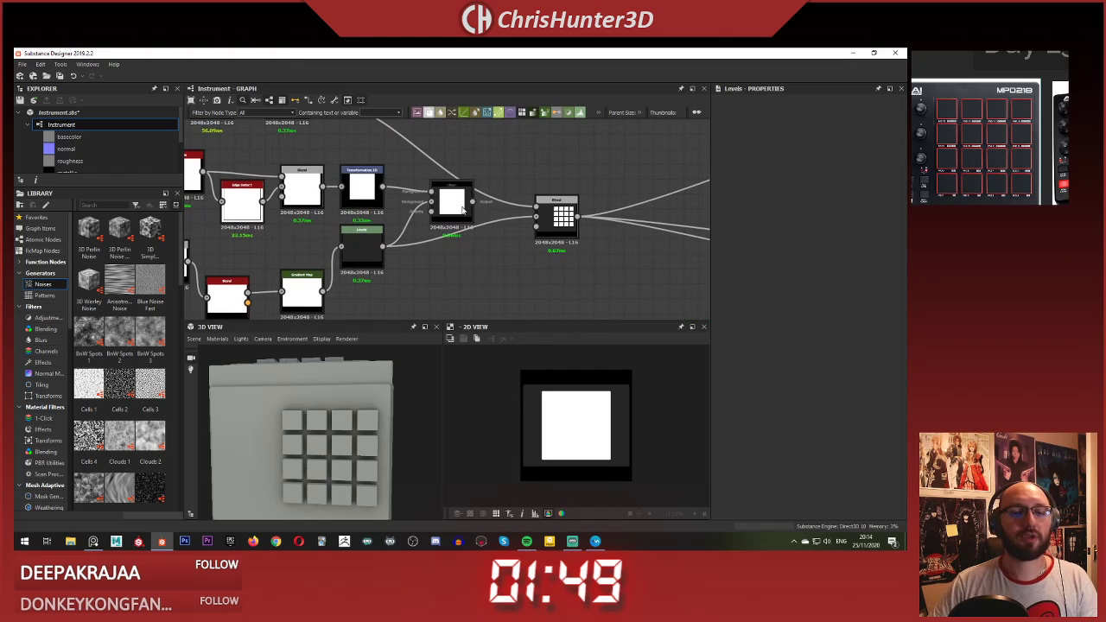
pyautogui.hotkey('ctrl', 'v')
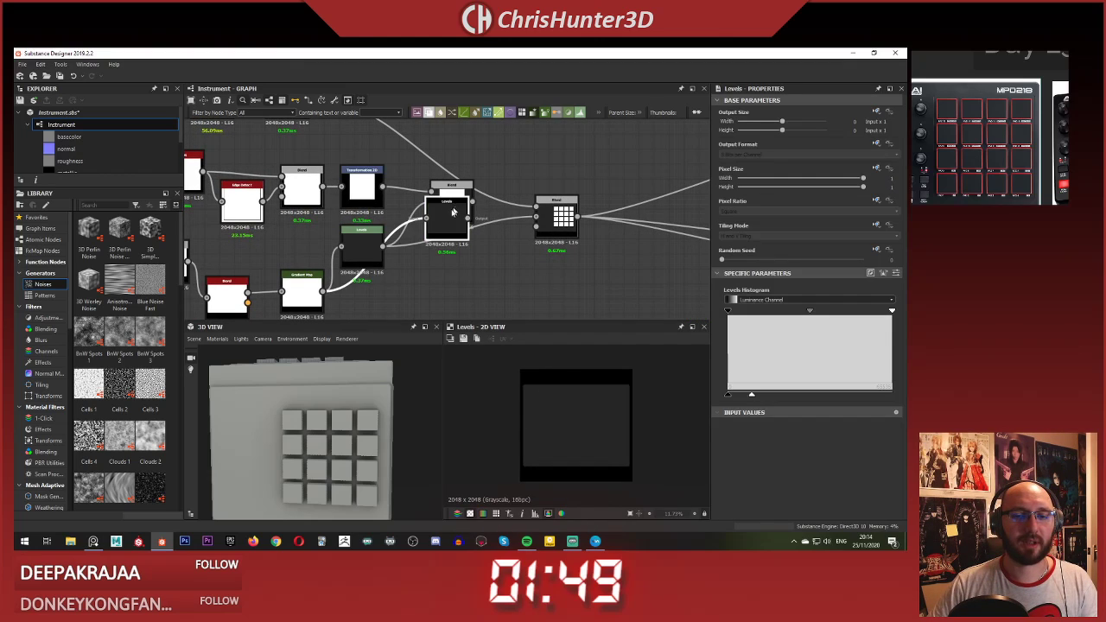
pyautogui.moveTo(453, 208); pyautogui.dragTo(415, 160)
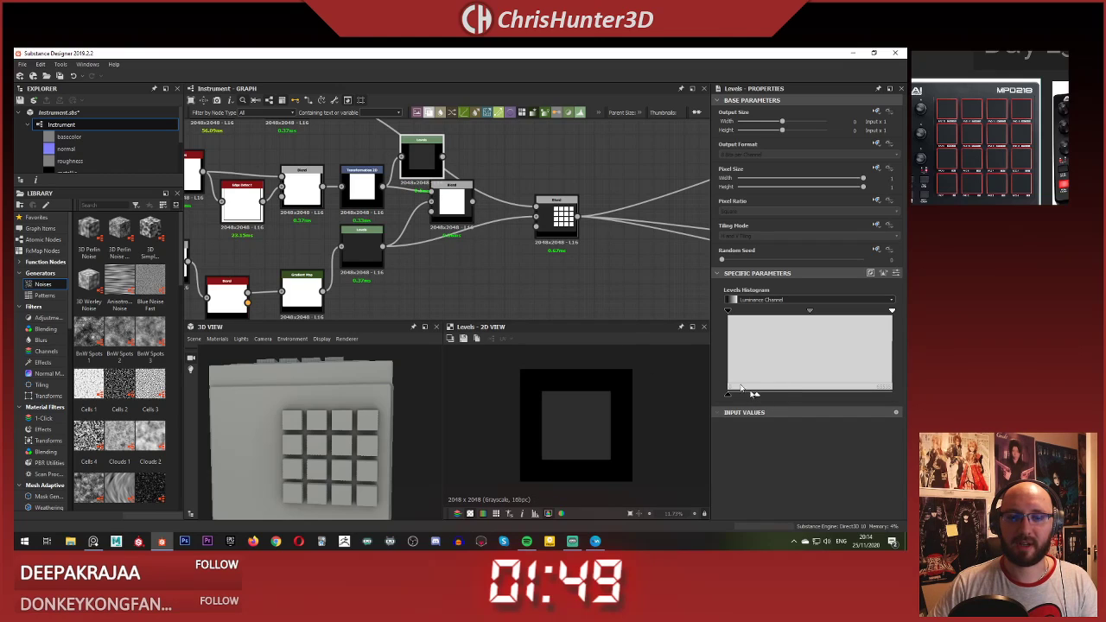
pyautogui.moveTo(440, 201); pyautogui.dragTo(441, 195)
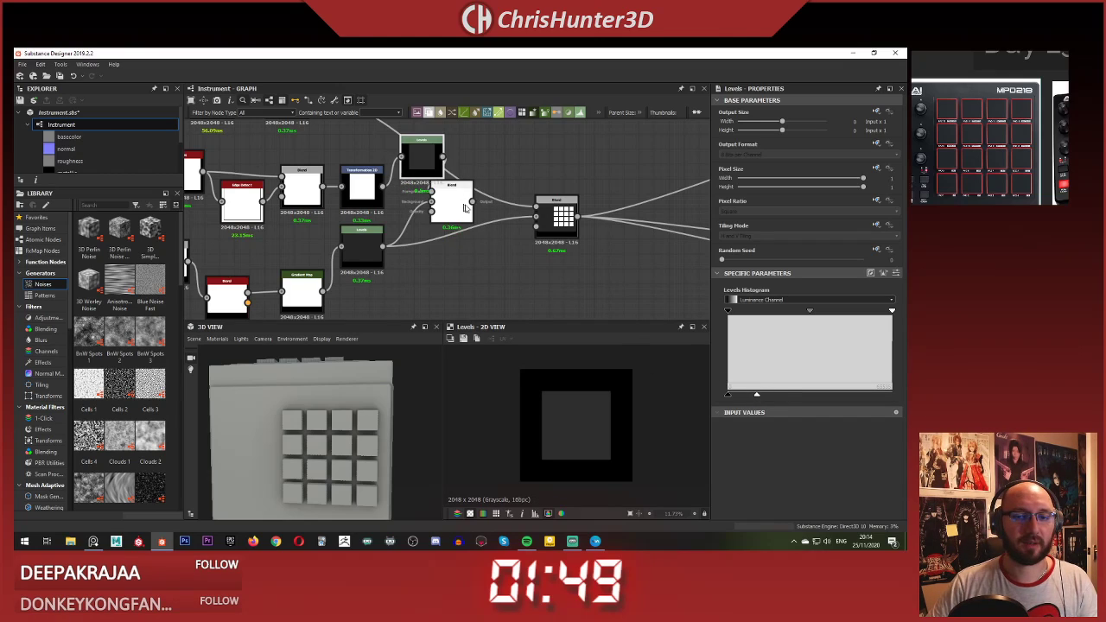
# Step: Connect the new Blend to the background of the pad-grid Blend, and line up the Blend and copied Levels with their chains
pyautogui.click(465, 207)
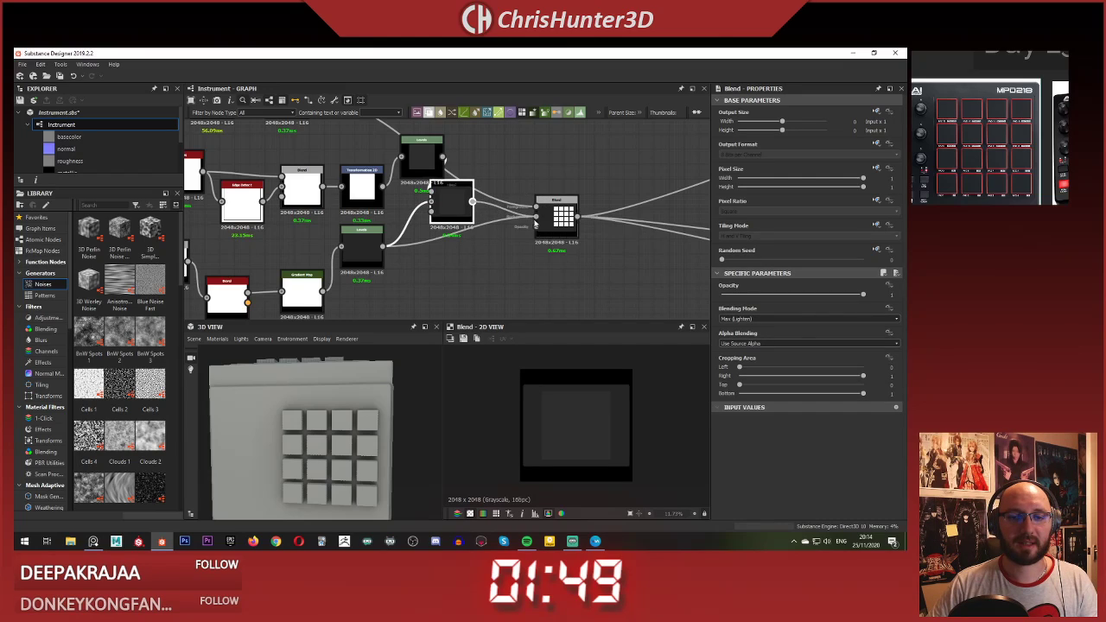
pyautogui.moveTo(536, 220); pyautogui.dragTo(536, 221)
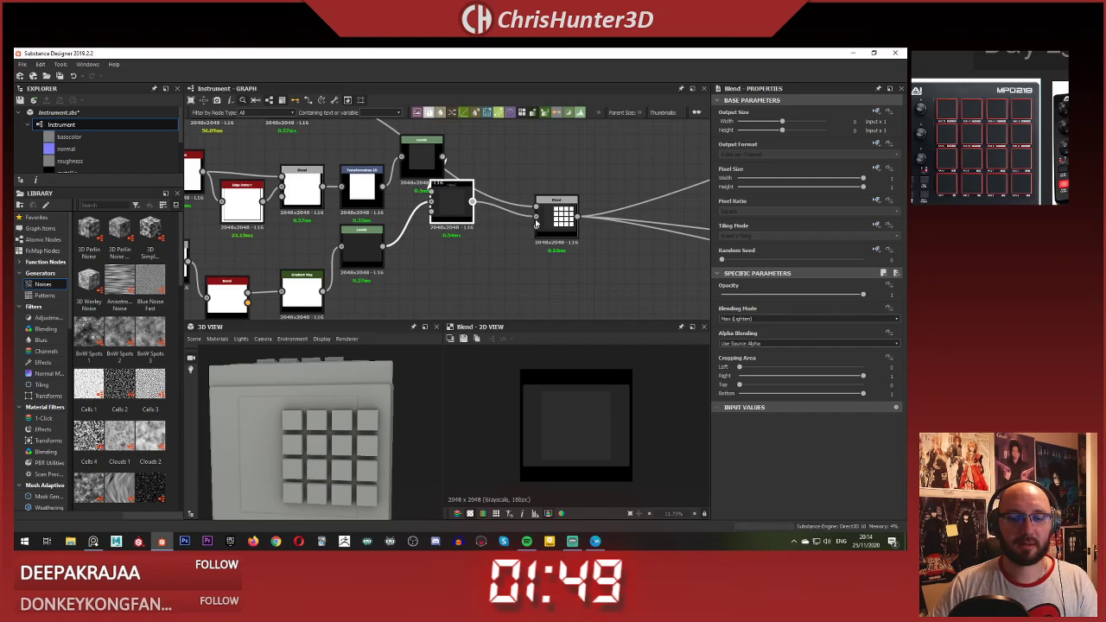
pyautogui.doubleClick(558, 217)
pyautogui.scroll(3, 582, 438)
pyautogui.moveTo(581, 439); pyautogui.dragTo(570, 438, button='middle')
pyautogui.scroll(1, 572, 439)
pyautogui.scroll(-1, 572, 442)
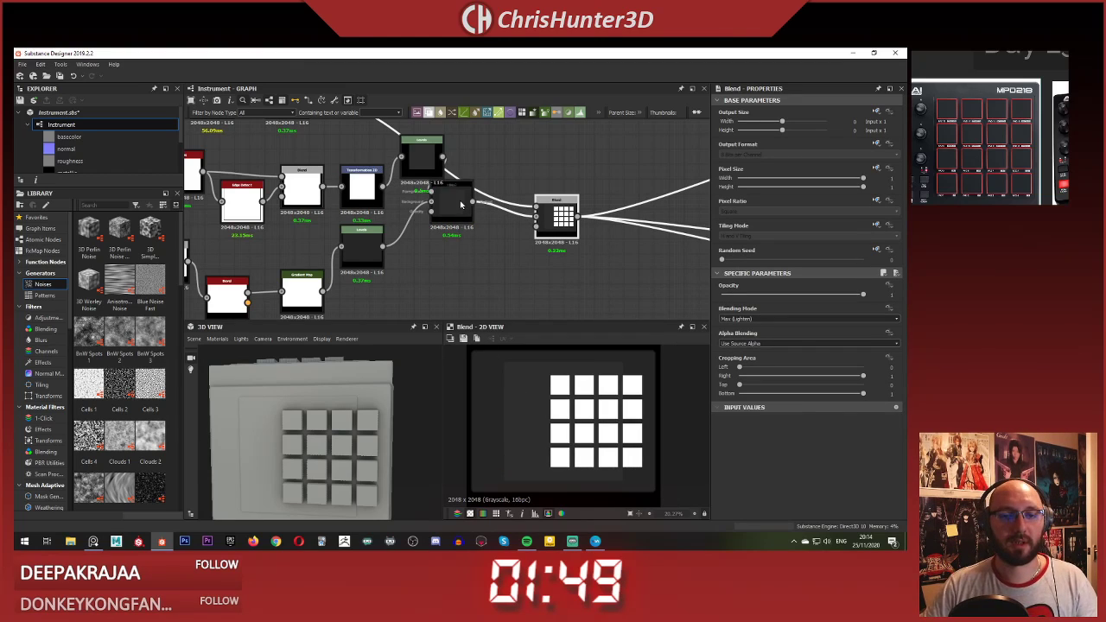
pyautogui.moveTo(462, 197); pyautogui.dragTo(507, 245)
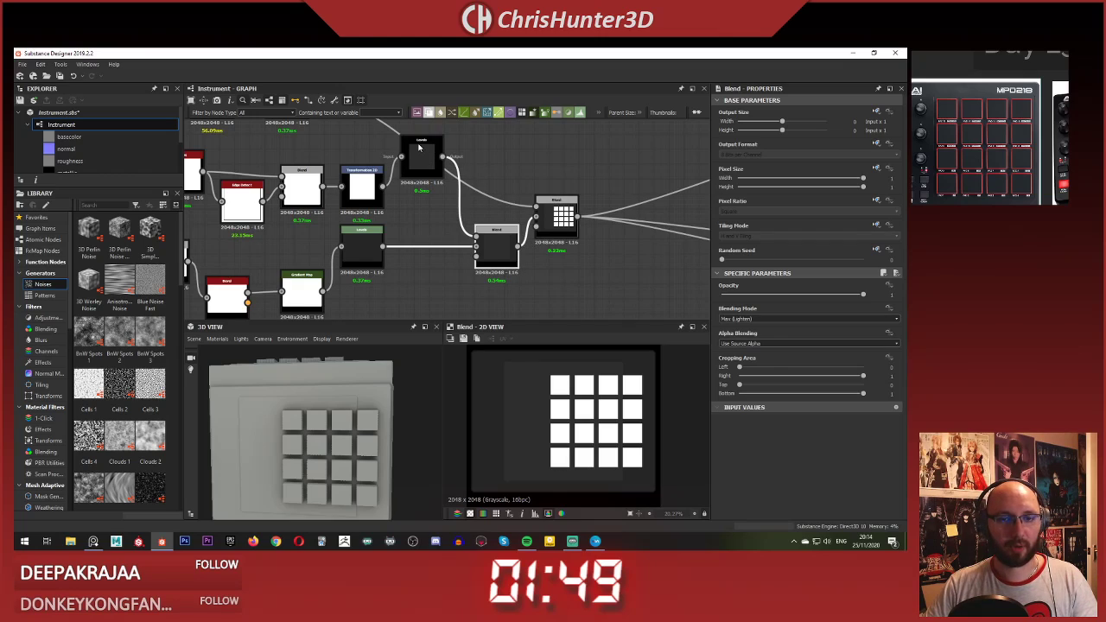
pyautogui.moveTo(419, 149); pyautogui.dragTo(424, 190)
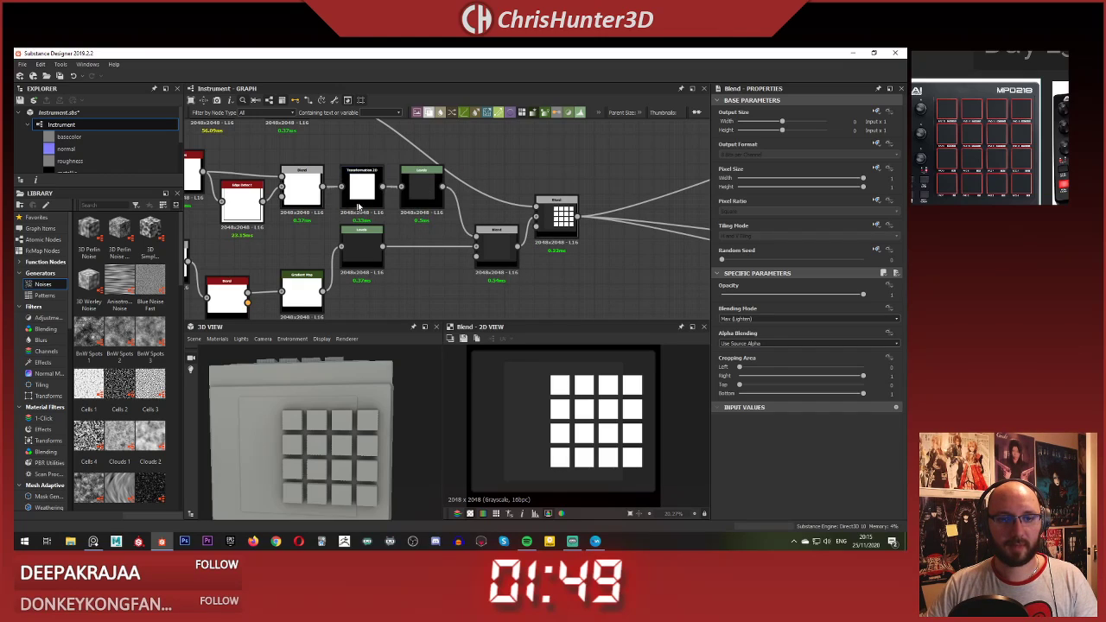
# Step: Shift the Transformation 2D shape sideways beneath the 4x4 pads and shrink it to slightly larger than the grid
pyautogui.keyDown('shift'); pyautogui.moveTo(555, 382); pyautogui.dragTo(585, 382); pyautogui.keyUp('shift')
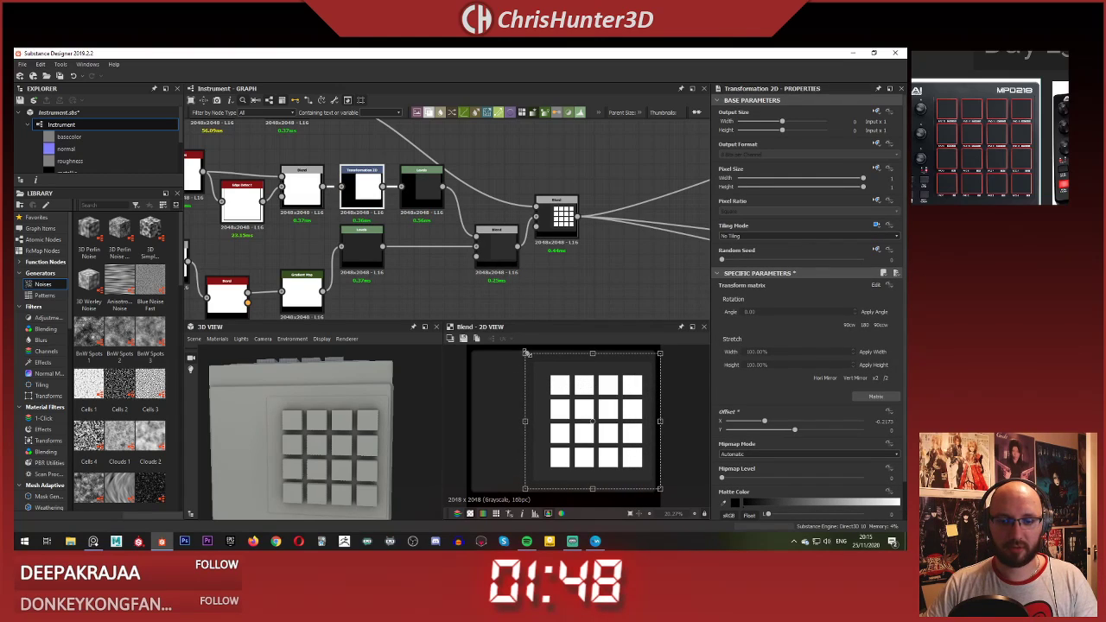
pyautogui.keyDown('shift'); pyautogui.moveTo(526, 353); pyautogui.dragTo(536, 364); pyautogui.keyUp('shift')
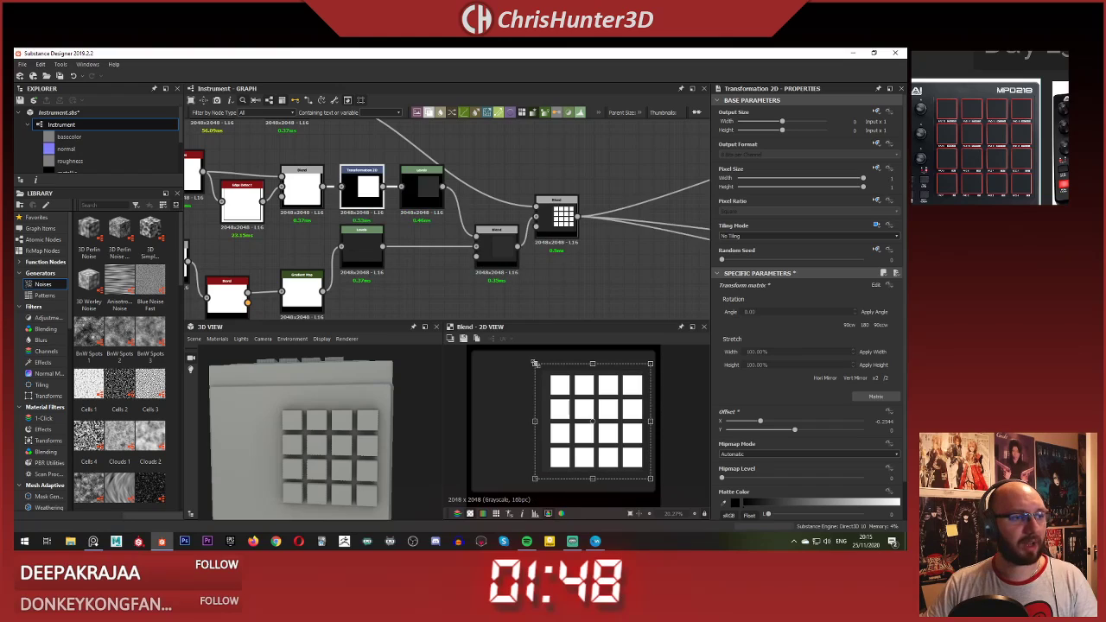
pyautogui.scroll(5, 551, 381)
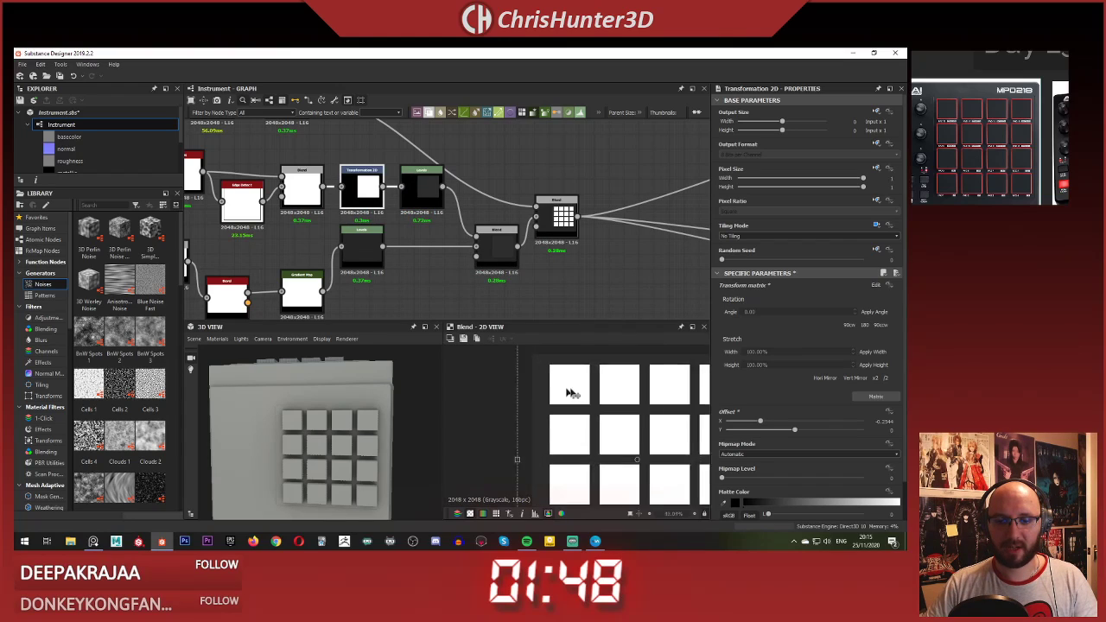
pyautogui.moveTo(628, 391); pyautogui.dragTo(590, 395, button='middle')
pyautogui.moveTo(584, 398); pyautogui.dragTo(587, 398)
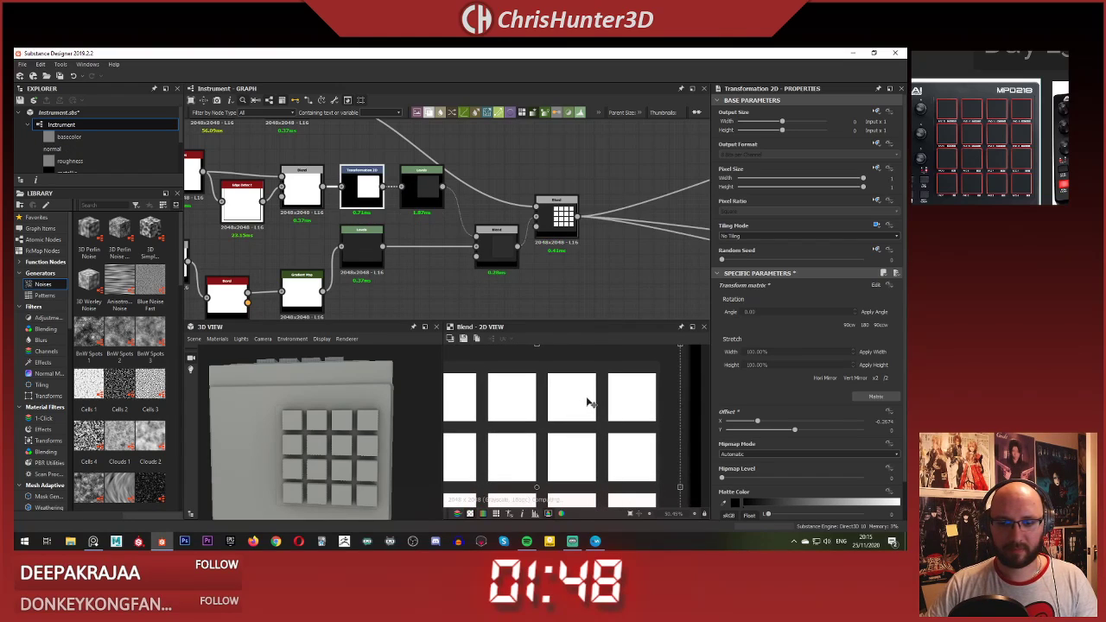
# Step: Nudge the shape sideways to an X offset of about -0.2839 to even the border around the pads
pyautogui.scroll(-2, 553, 409)
pyautogui.moveTo(557, 398)
pyautogui.mouseDown(button='middle')
pyautogui.moveTo(571, 386)
pyautogui.moveTo(625, 384)
pyautogui.moveTo(554, 387)
pyautogui.mouseUp(button='middle')
pyautogui.moveTo(538, 390); pyautogui.dragTo(544, 395)
pyautogui.scroll(2, 543, 401)
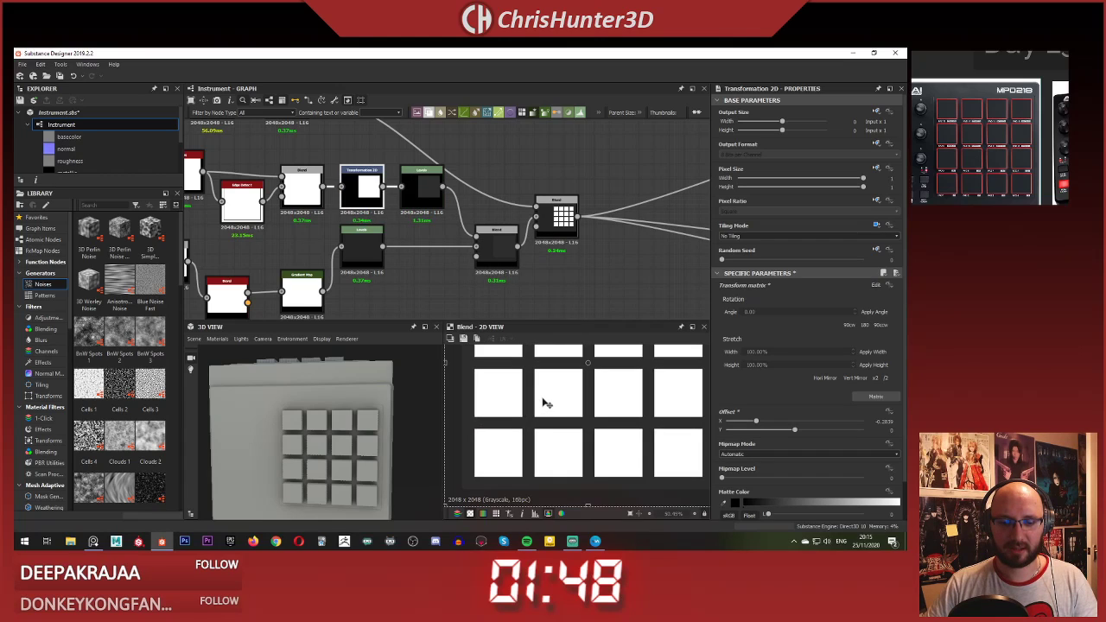
pyautogui.scroll(-2, 560, 458)
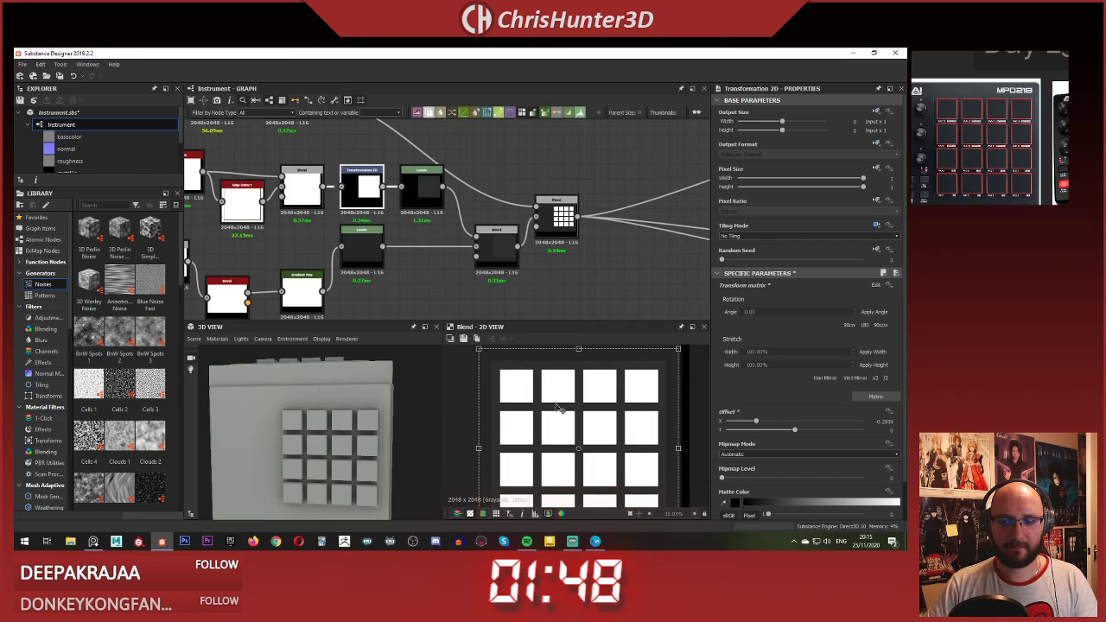
pyautogui.moveTo(557, 407); pyautogui.dragTo(552, 324, button='middle')
pyautogui.moveTo(553, 376); pyautogui.dragTo(555, 400, button='middle')
pyautogui.press('f')
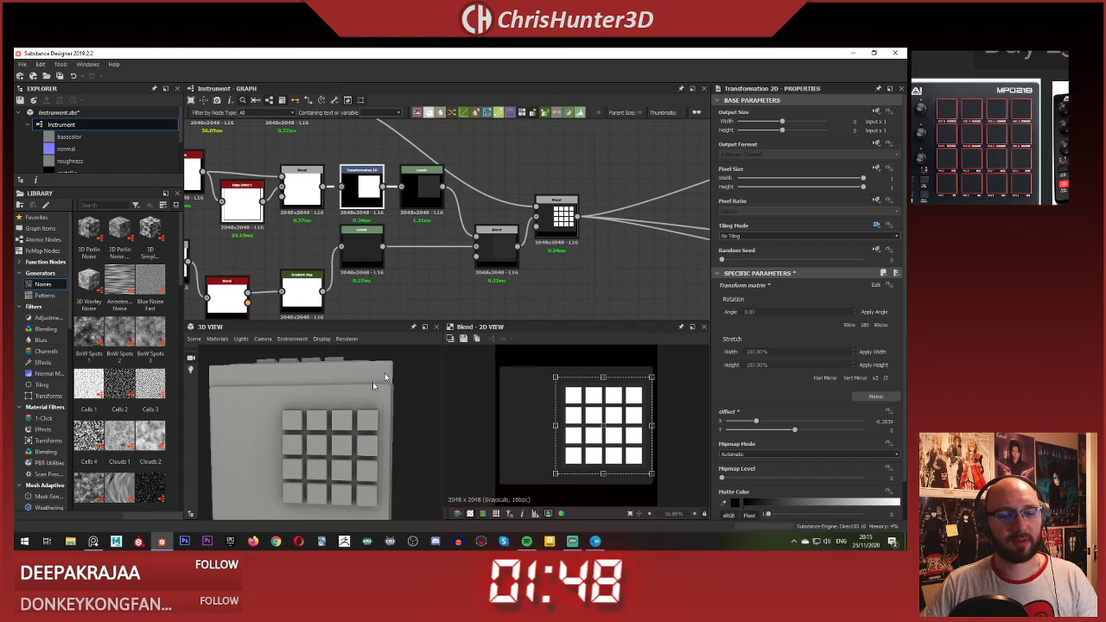
# Step: Add a Levels node in the empty graph space beyond the pads' Transformation 2D
pyautogui.scroll(4, 372, 398)
pyautogui.moveTo(365, 415); pyautogui.dragTo(327, 416)
pyautogui.moveTo(345, 377); pyautogui.dragTo(290, 388)
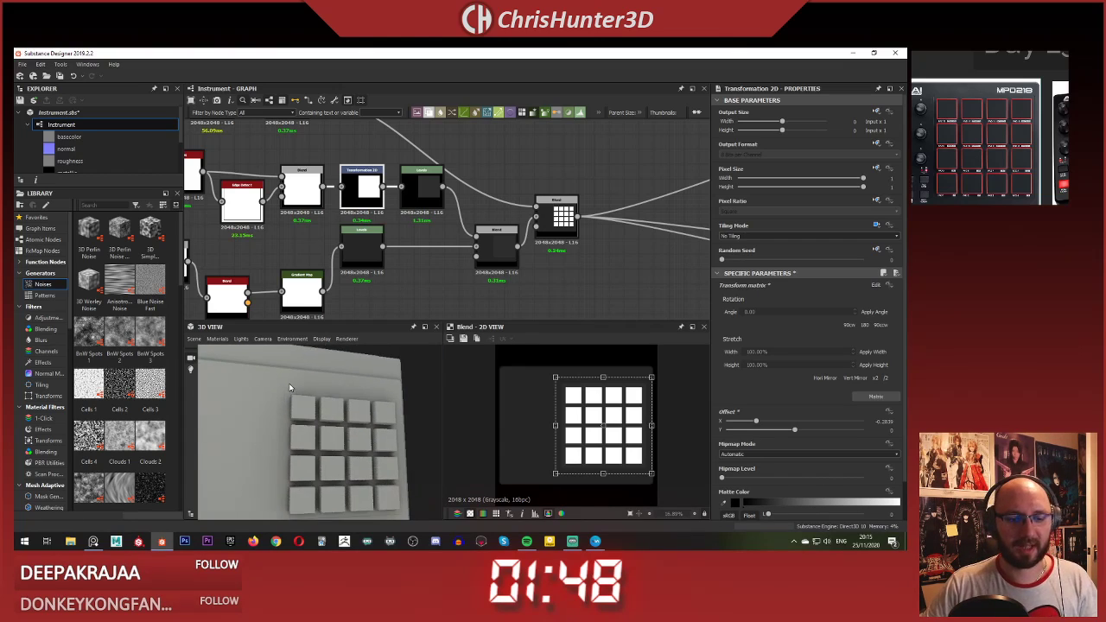
pyautogui.scroll(4, 457, 212)
pyautogui.scroll(-4, 430, 258)
pyautogui.moveTo(454, 180); pyautogui.dragTo(459, 250, button='middle')
pyautogui.click(514, 230)
pyautogui.press('space')
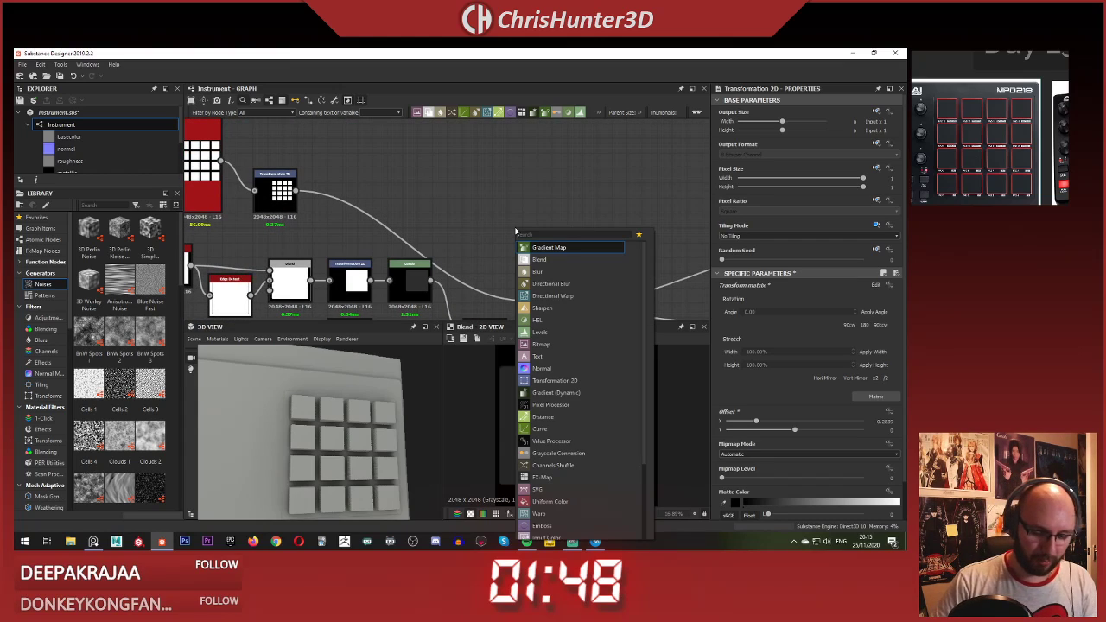
pyautogui.write('level')
pyautogui.press('Return')
pyautogui.scroll(1, 486, 216)
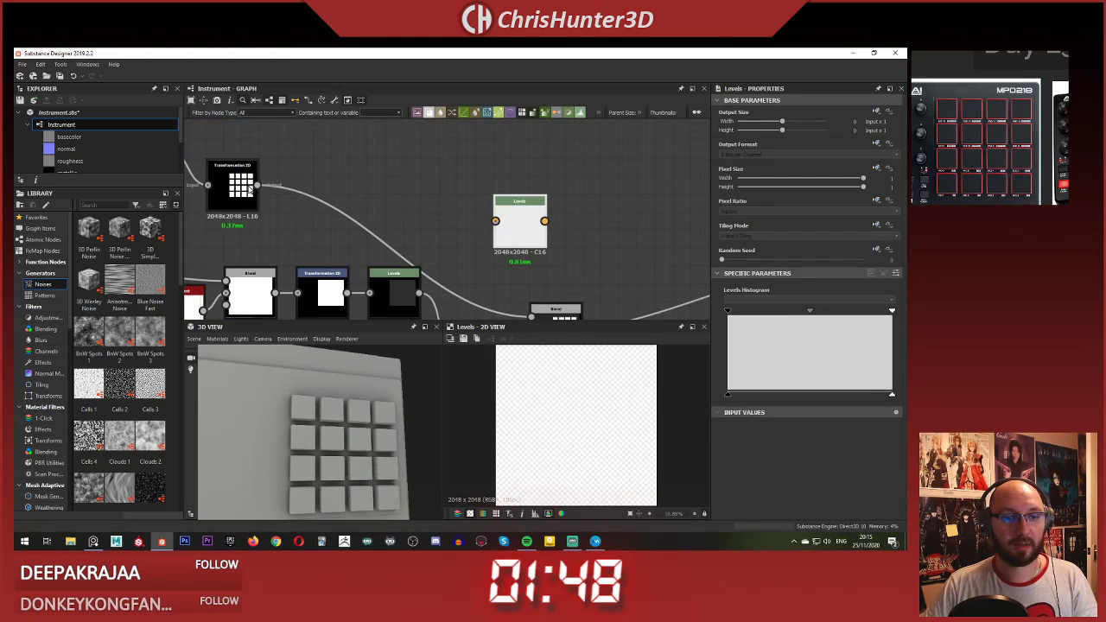
# Step: Route the pads' Transformation 2D through the new Levels into the final Blend, and reduce its output white to mid-grey
pyautogui.click(250, 187)
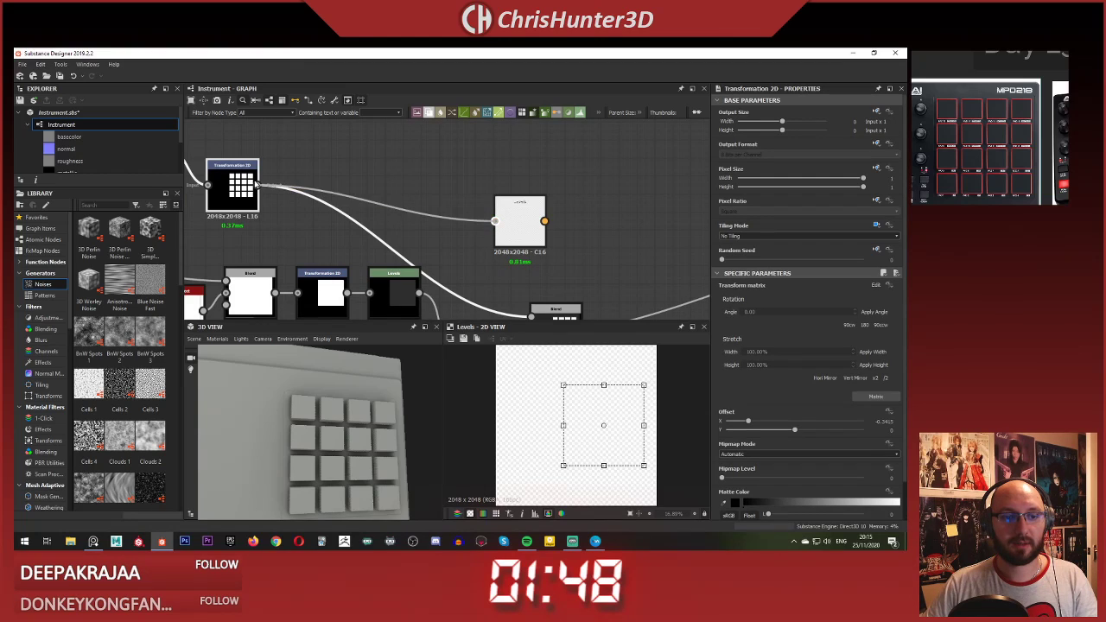
pyautogui.moveTo(256, 184); pyautogui.dragTo(453, 210)
pyautogui.moveTo(469, 228); pyautogui.dragTo(486, 197, button='middle')
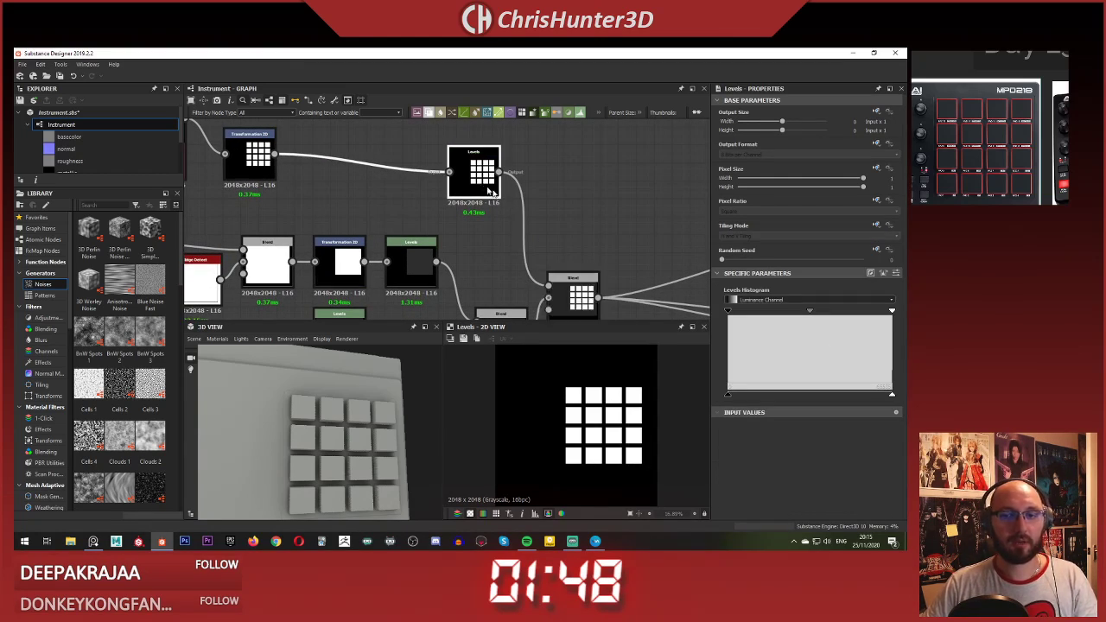
pyautogui.moveTo(892, 396); pyautogui.dragTo(798, 397)
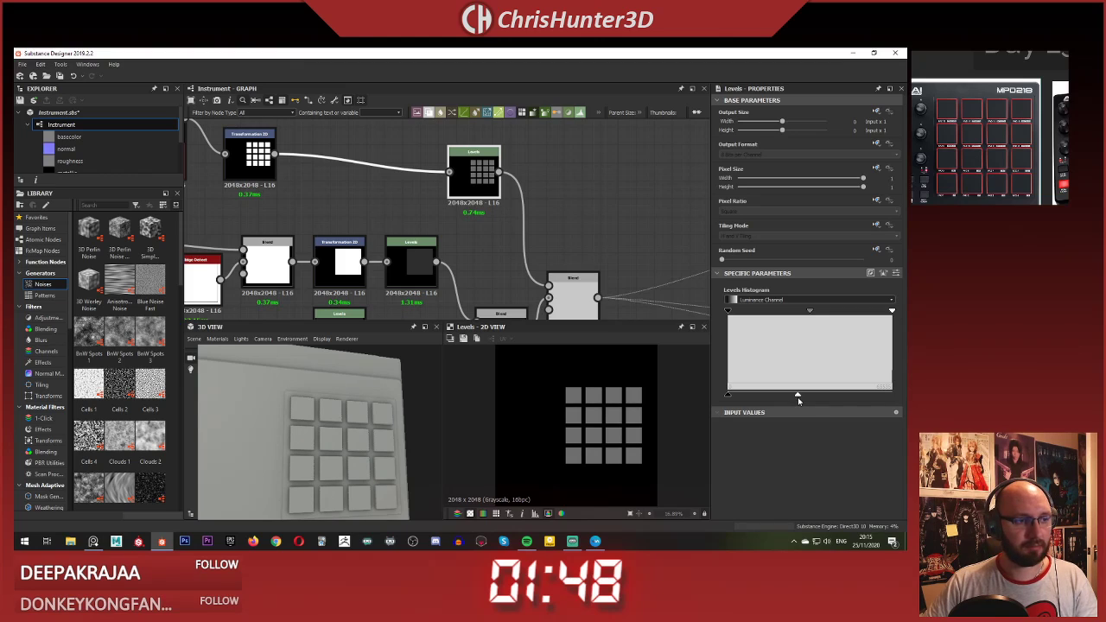
# Step: Compare the shape and height of the pads in the 3D view with close-ups of the MPD218 reference photos
pyautogui.scroll(3, 309, 424)
pyautogui.moveTo(308, 424); pyautogui.dragTo(341, 406)
pyautogui.scroll(3, 351, 442)
pyautogui.scroll(-3, 297, 433)
pyautogui.scroll(-2, 340, 406)
pyautogui.scroll(2, 341, 407)
pyautogui.scroll(-5, 324, 204)
pyautogui.moveTo(324, 204); pyautogui.dragTo(460, 206, button='middle')
pyautogui.scroll(5, 461, 211)
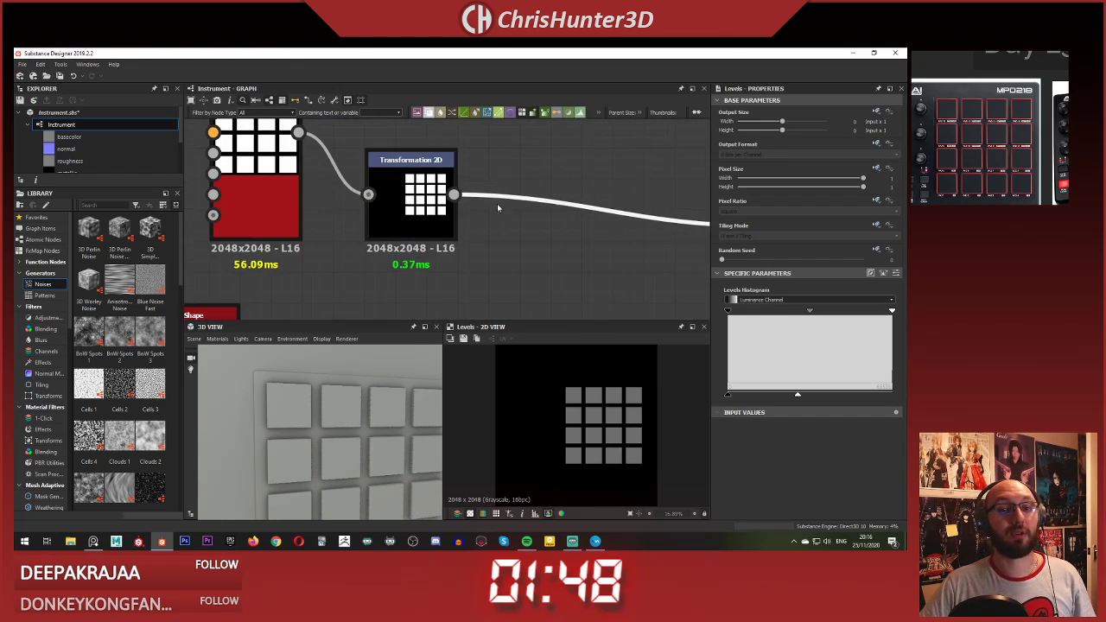
pyautogui.scroll(3, 329, 430)
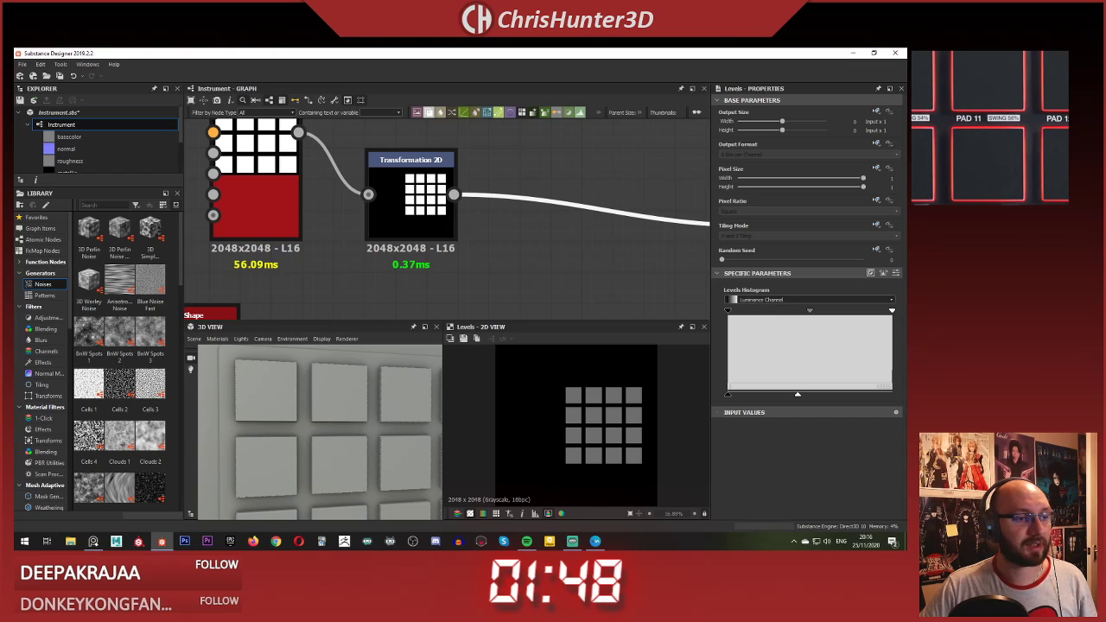
pyautogui.scroll(-8, 962, 134)
pyautogui.click(962, 133)
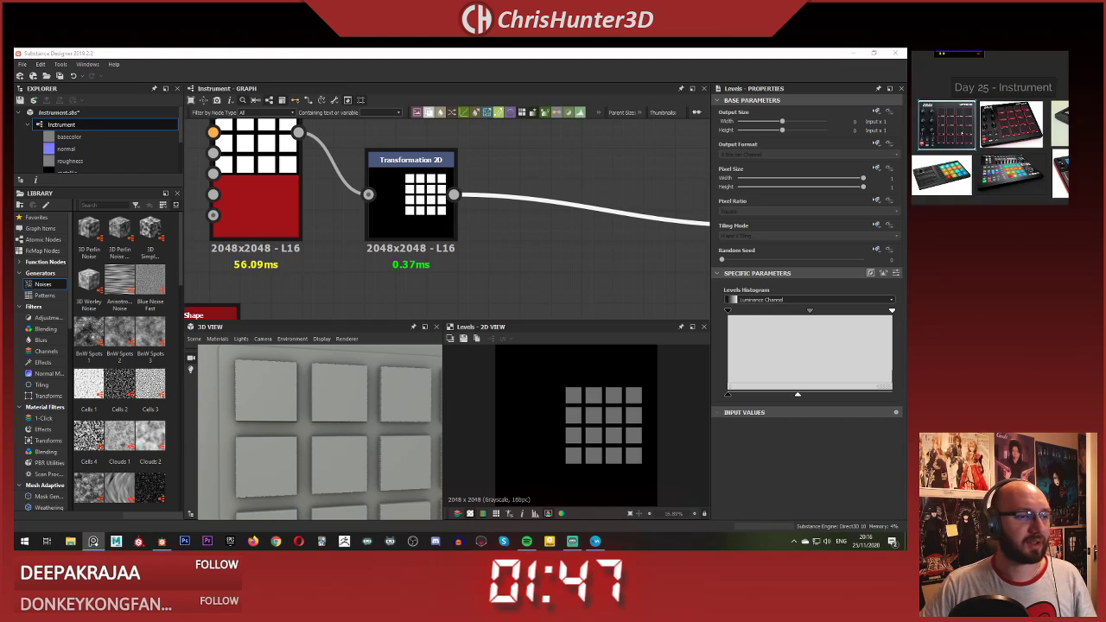
pyautogui.scroll(6, 1013, 125)
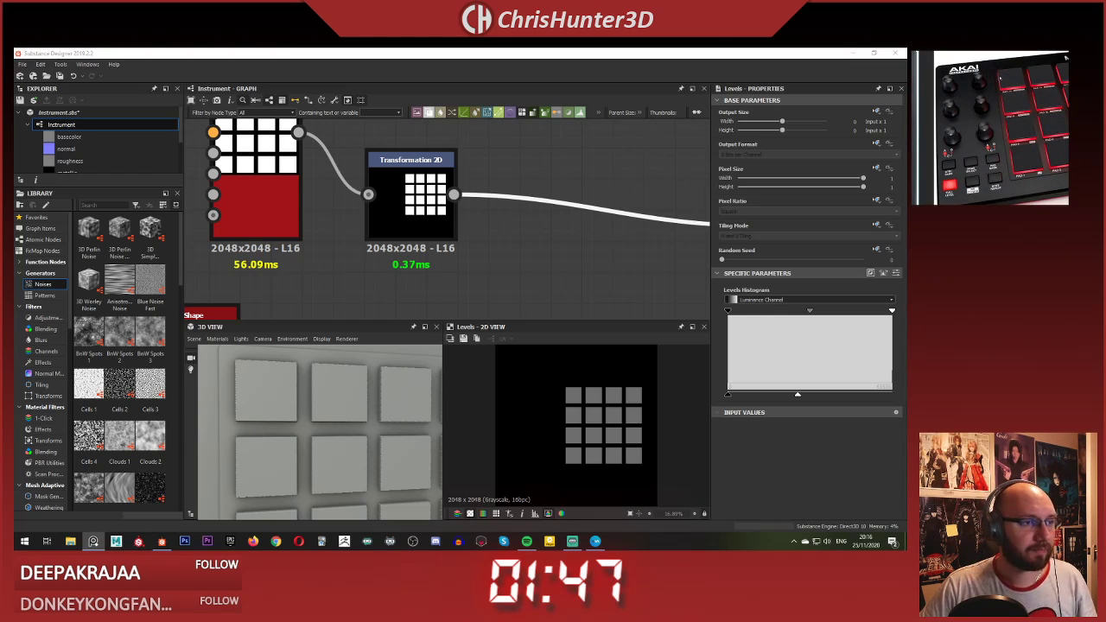
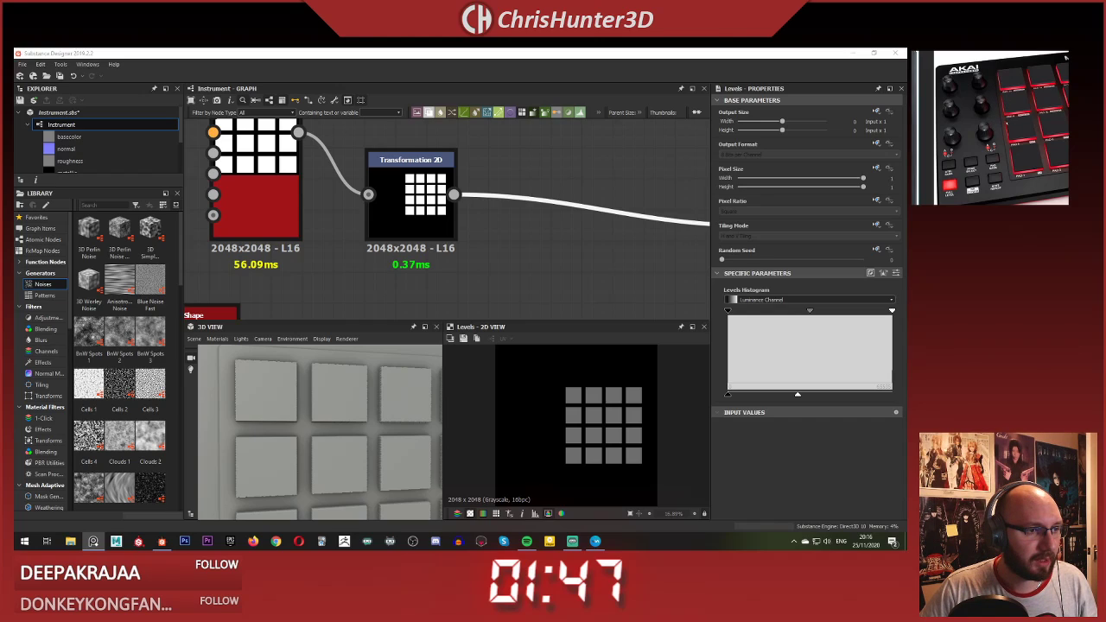
# Step: Move the pads' Transformation 2D node closer to the Tile Sampler, level with its output
pyautogui.scroll(-6, 1009, 129)
pyautogui.moveTo(975, 130); pyautogui.dragTo(1001, 136, button='middle')
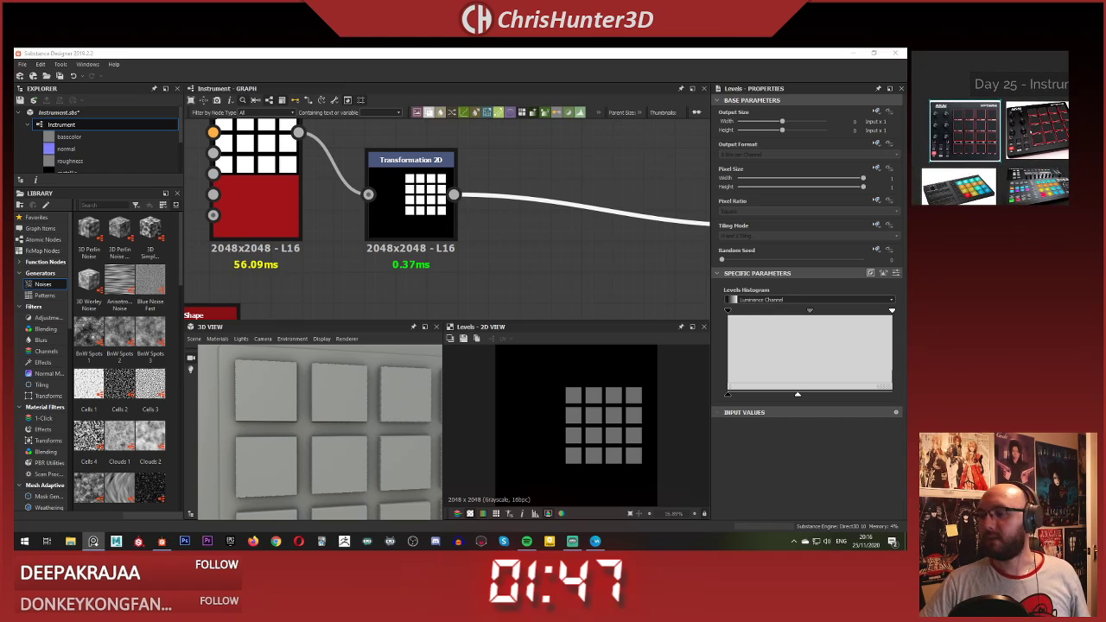
pyautogui.scroll(-2, 483, 237)
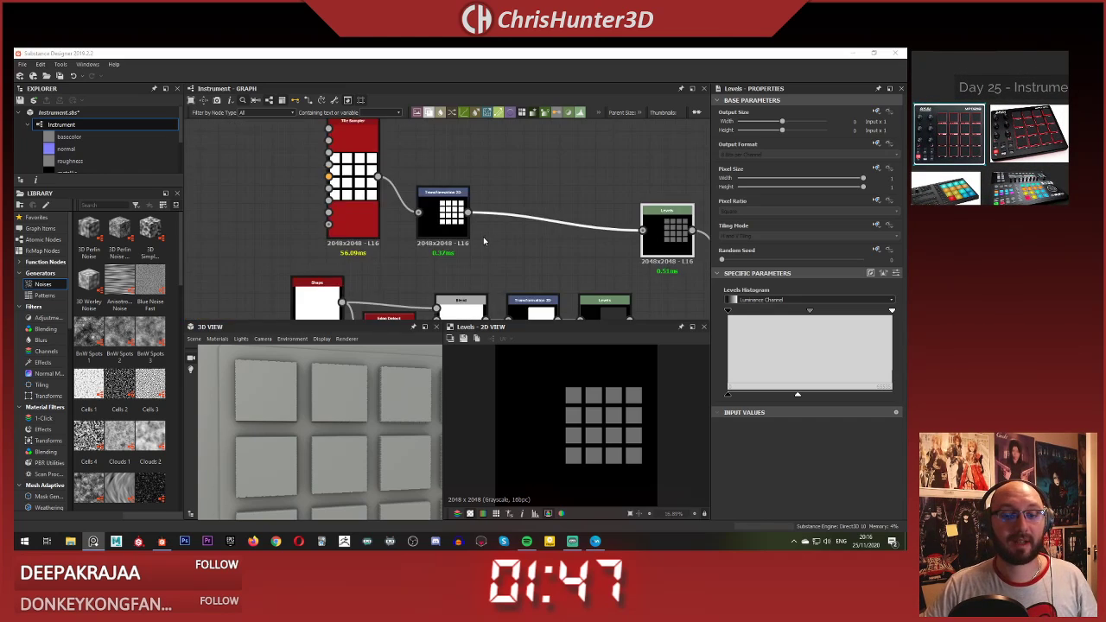
pyautogui.scroll(5, 483, 238)
pyautogui.moveTo(485, 277); pyautogui.dragTo(485, 312, button='middle')
pyautogui.scroll(-1, 484, 312)
pyautogui.click(512, 199)
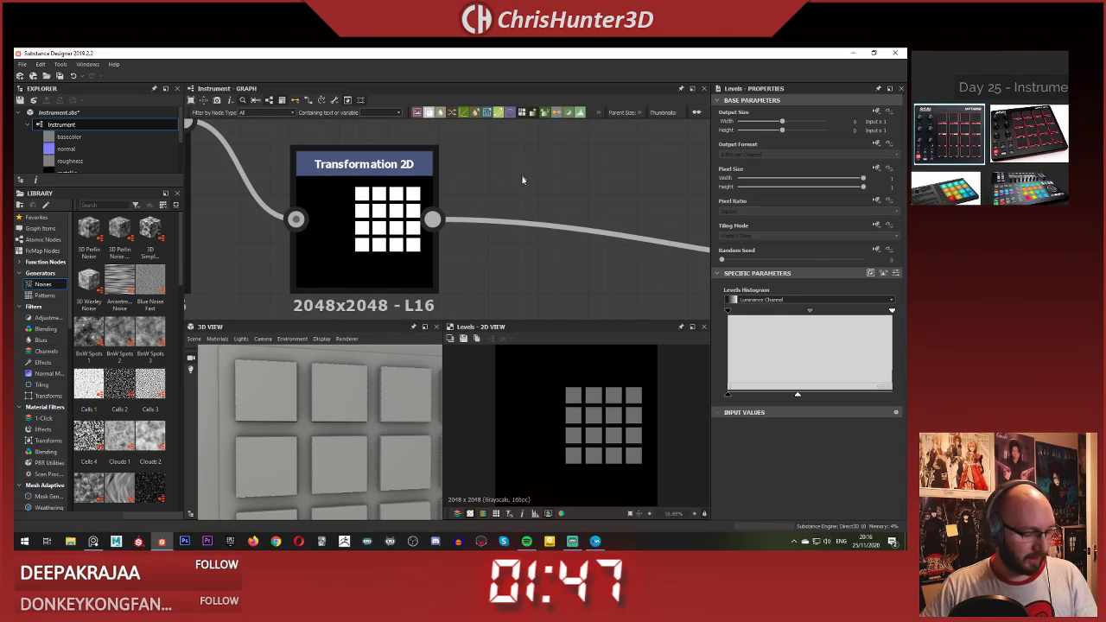
pyautogui.scroll(-3, 519, 177)
pyautogui.moveTo(427, 170); pyautogui.dragTo(403, 146)
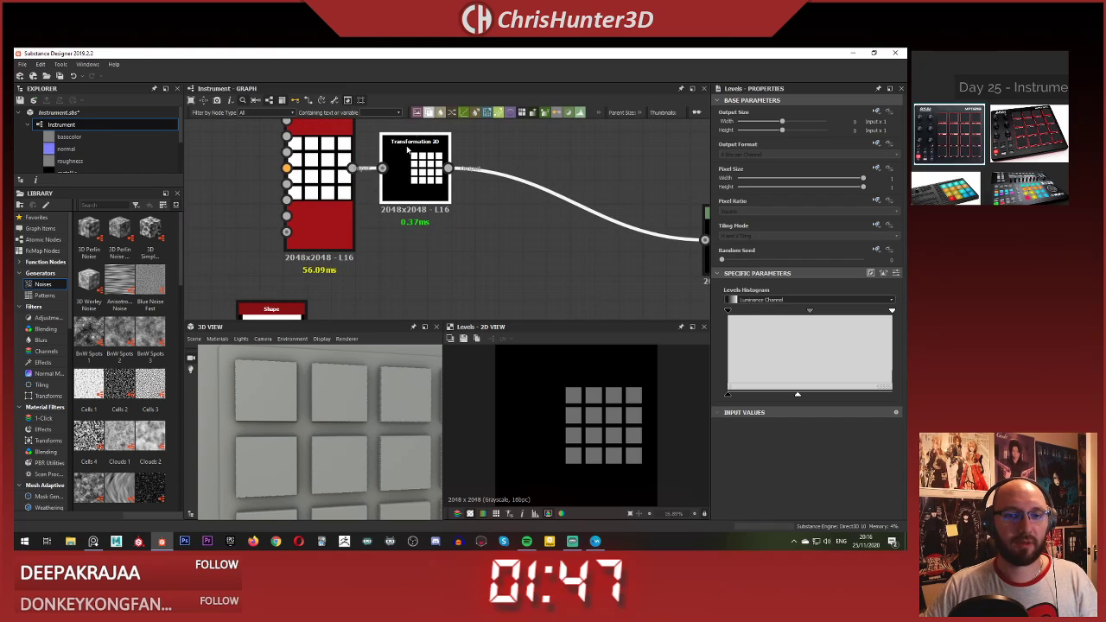
# Step: Add an Edge Detect node fed by the pads' Transformation 2D and reduce its Edge Roundness to 1
pyautogui.press('space')
pyautogui.write('edge')
pyautogui.click(554, 188)
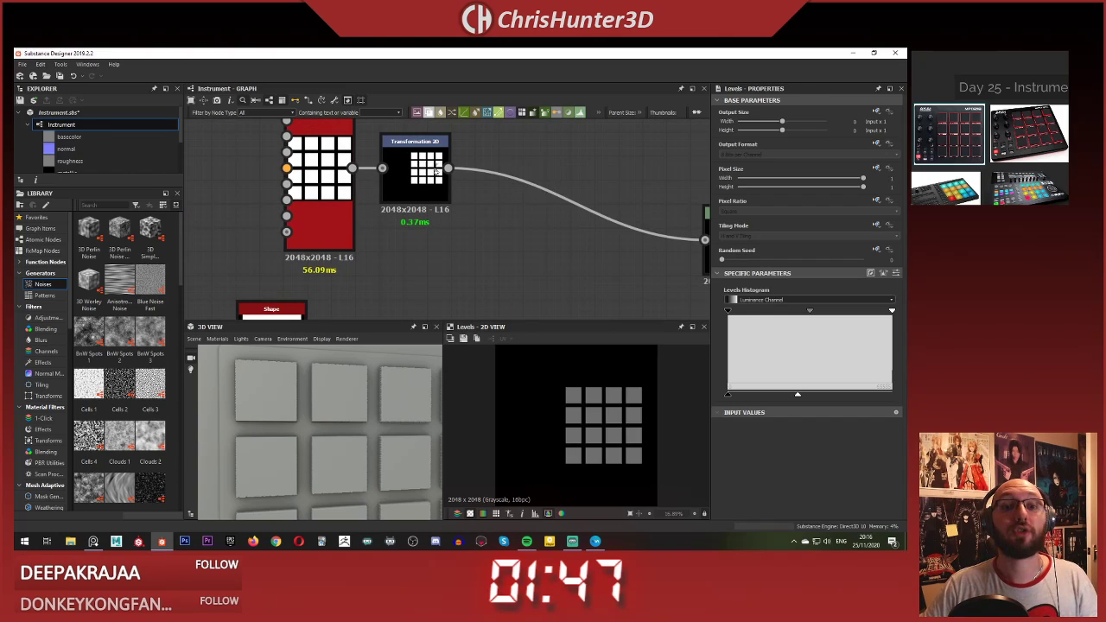
pyautogui.scroll(1, 530, 142)
pyautogui.scroll(3, 530, 142)
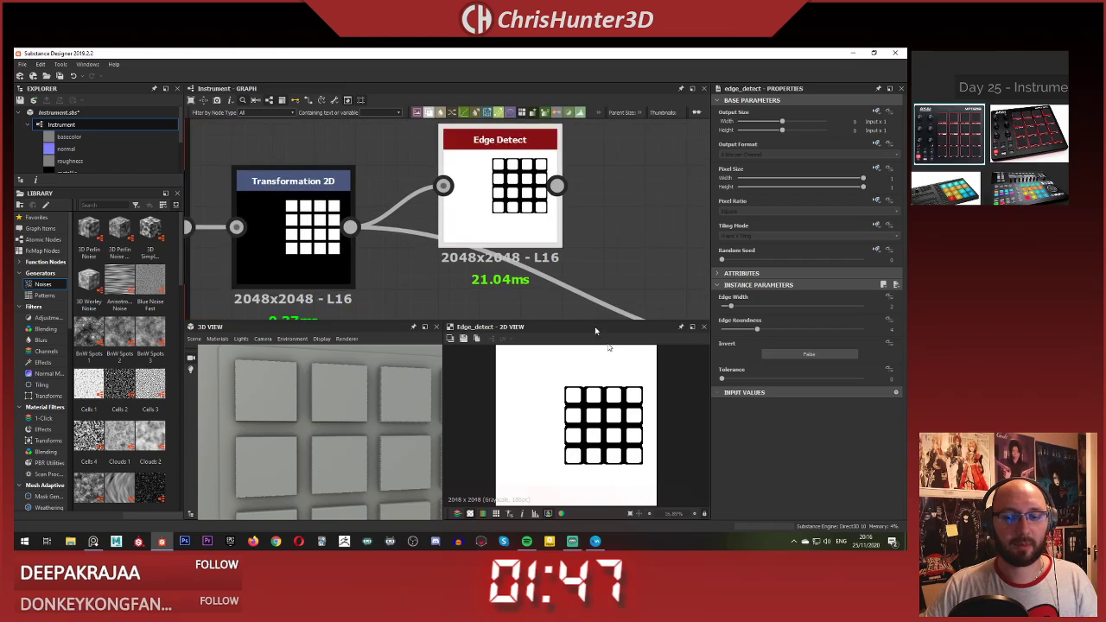
pyautogui.scroll(4, 617, 375)
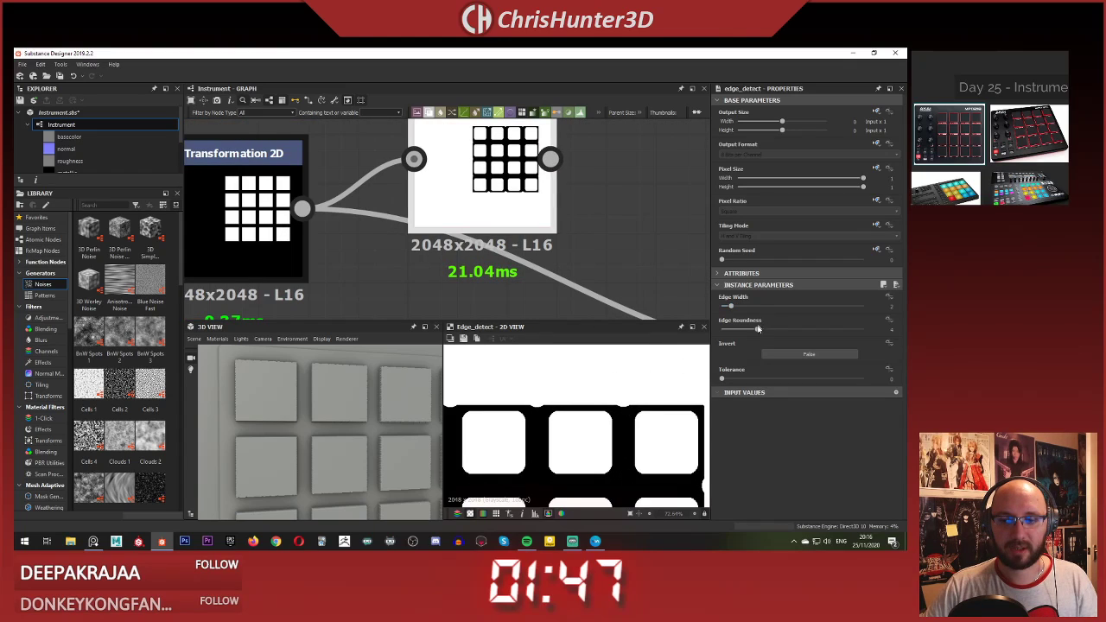
pyautogui.moveTo(758, 329); pyautogui.dragTo(737, 331)
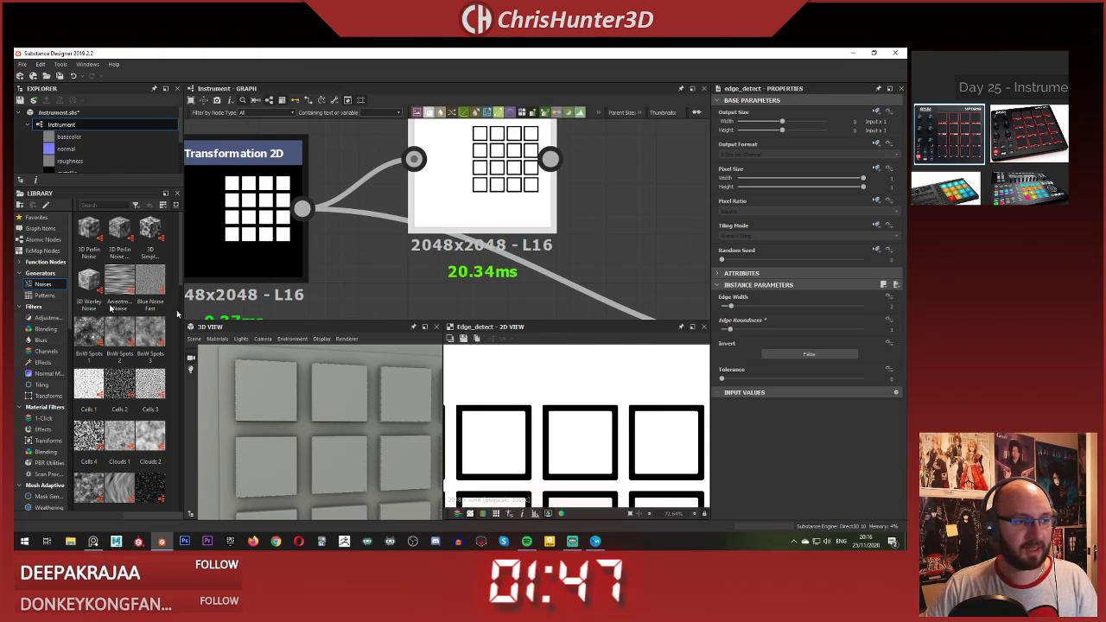
# Step: Check the pad outlines in the reference, and combine Transformation 2D and Edge Detect in a new Blend node set to Multiply
pyautogui.scroll(5, 990, 140)
pyautogui.moveTo(973, 142); pyautogui.dragTo(1040, 145, button='middle')
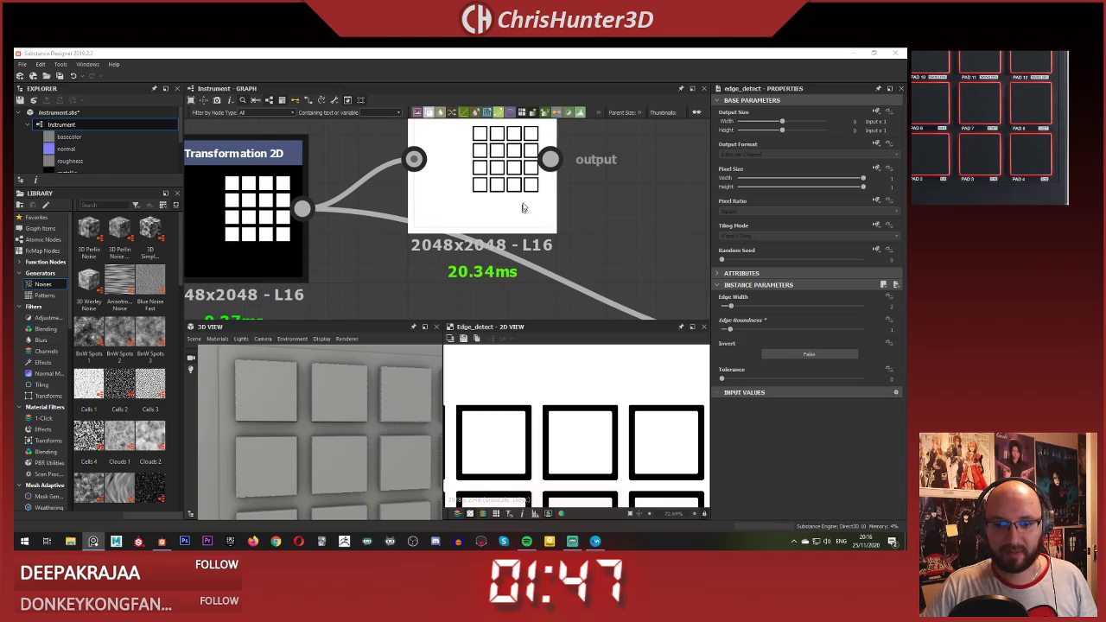
pyautogui.scroll(-1, 521, 208)
pyautogui.moveTo(521, 207); pyautogui.dragTo(487, 202, button='middle')
pyautogui.scroll(-3, 521, 272)
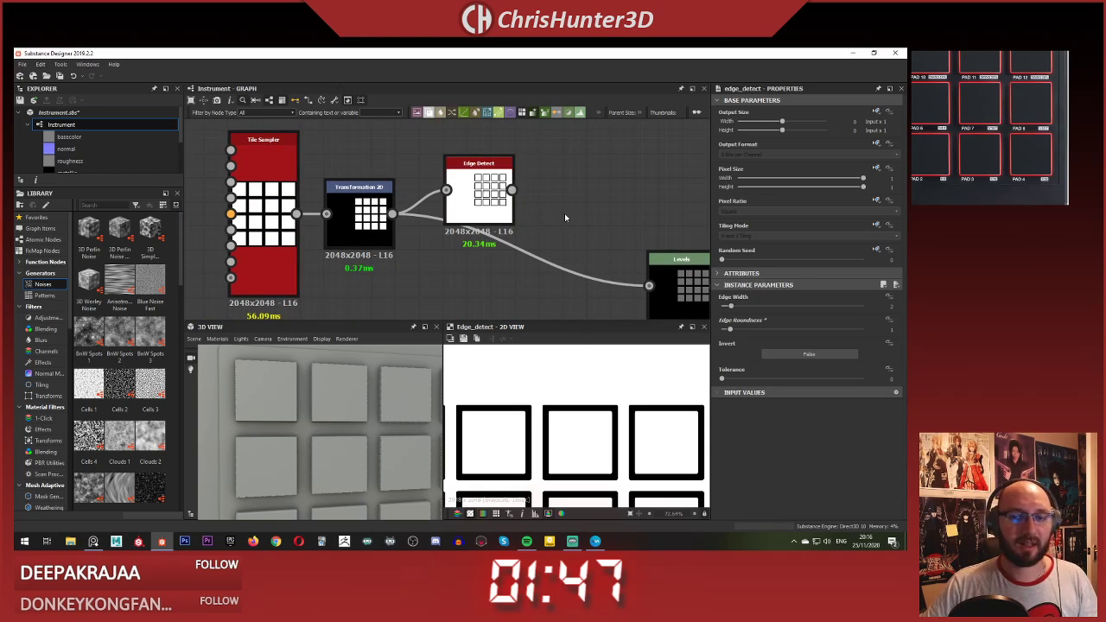
pyautogui.press('space')
pyautogui.write('blend')
pyautogui.press('Return')
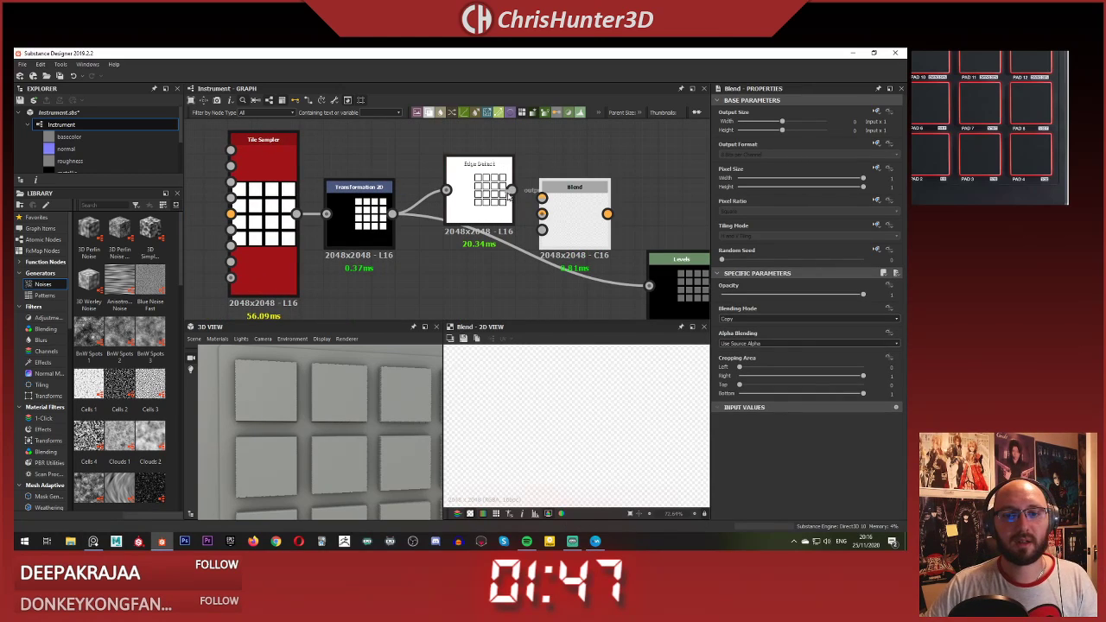
pyautogui.moveTo(541, 212); pyautogui.dragTo(542, 213)
pyautogui.moveTo(392, 214); pyautogui.dragTo(542, 211)
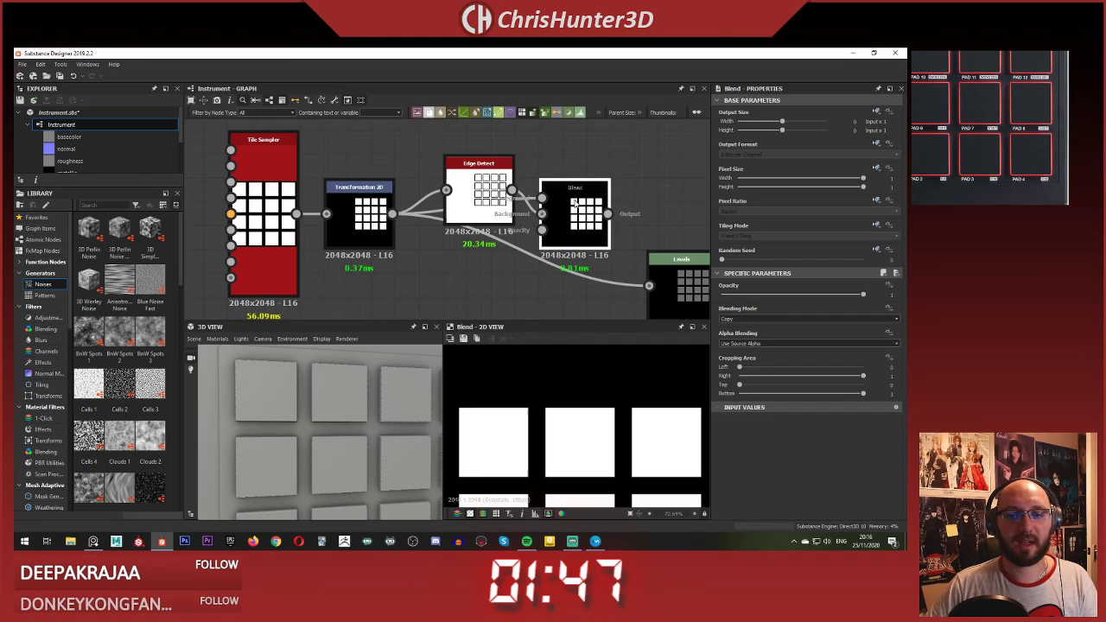
pyautogui.click(775, 322)
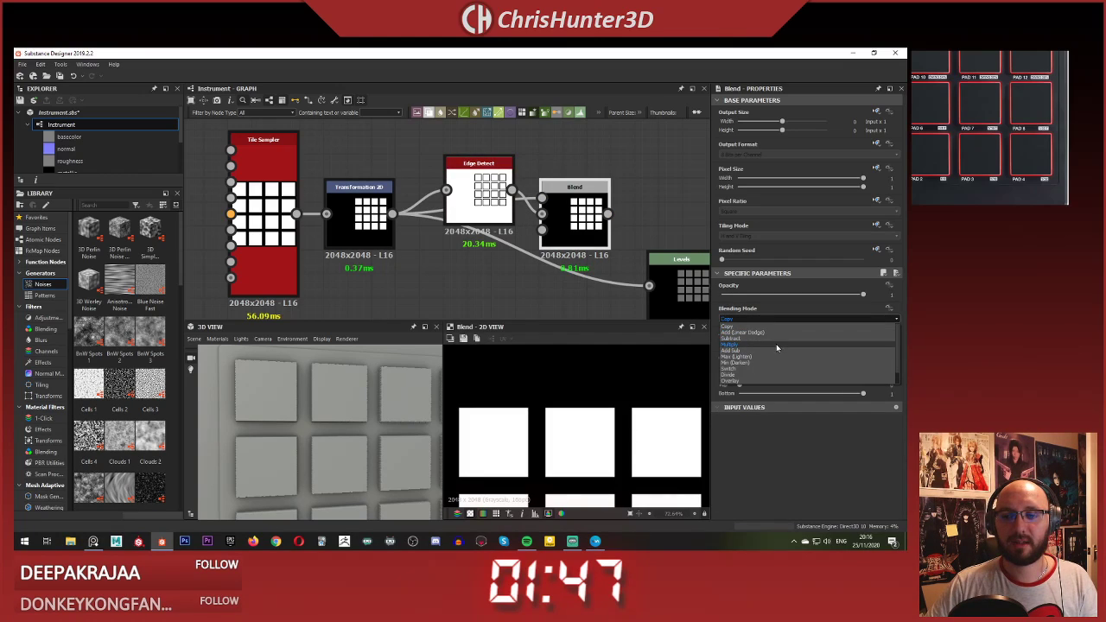
pyautogui.click(778, 345)
# Step: Feed the pads' Levels from the new Blend instead of Transformation 2D, and inspect the pads in the 3D view
pyautogui.moveTo(527, 275); pyautogui.dragTo(410, 271, button='middle')
pyautogui.click(432, 258)
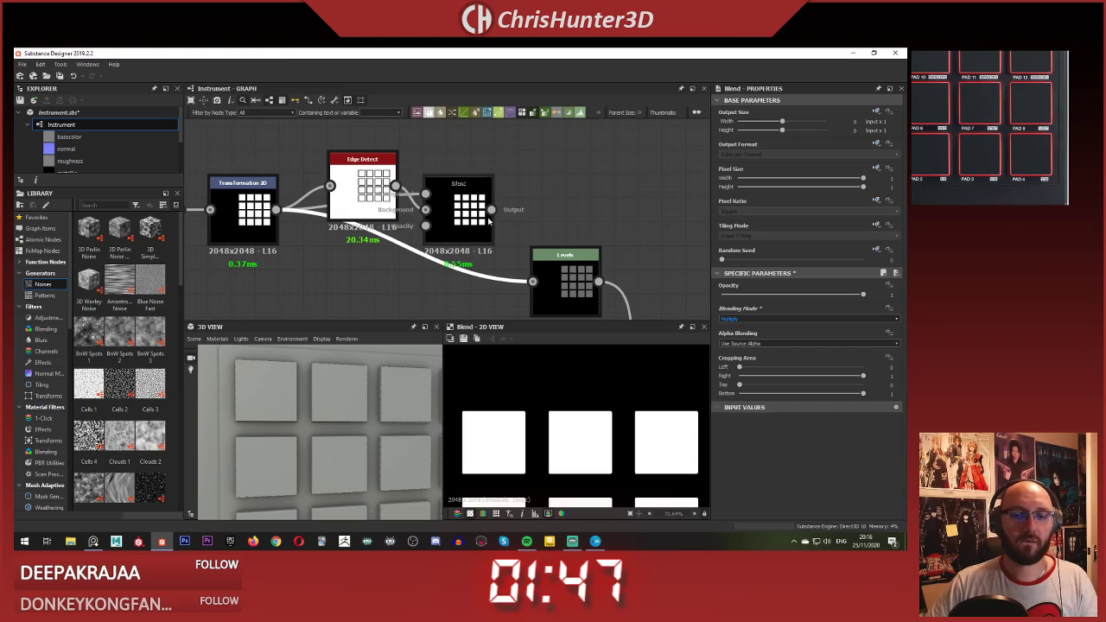
pyautogui.moveTo(545, 276); pyautogui.dragTo(541, 279)
pyautogui.moveTo(351, 387)
pyautogui.mouseDown()
pyautogui.moveTo(318, 408)
pyautogui.moveTo(371, 394)
pyautogui.moveTo(336, 393)
pyautogui.mouseUp()
pyautogui.scroll(5, 335, 391)
pyautogui.scroll(-4, 335, 390)
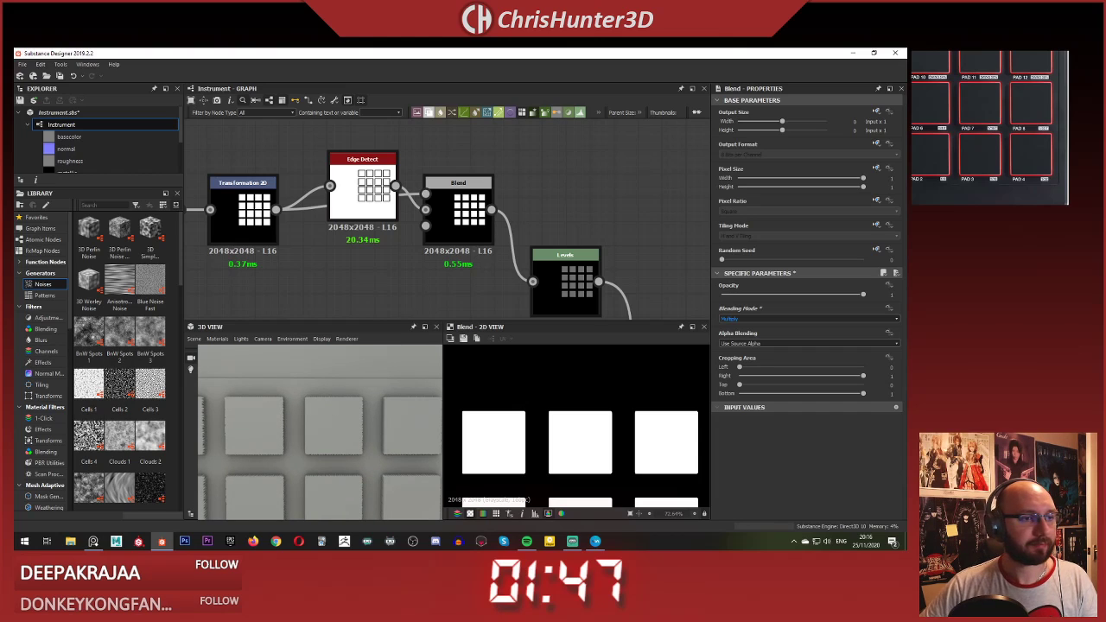
# Step: Move the Edge Detect node below the connection between Transformation 2D and the Blend
pyautogui.scroll(-4, 401, 235)
pyautogui.moveTo(401, 235); pyautogui.dragTo(453, 210, button='middle')
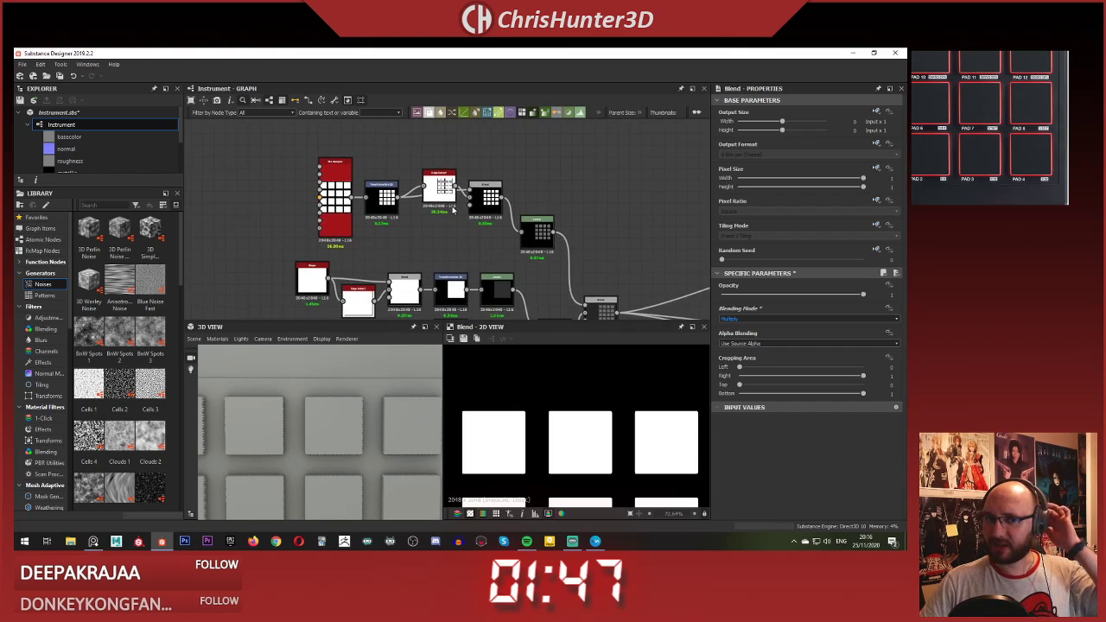
pyautogui.scroll(3, 450, 209)
pyautogui.moveTo(424, 179); pyautogui.dragTo(422, 239)
pyautogui.scroll(-1, 415, 199)
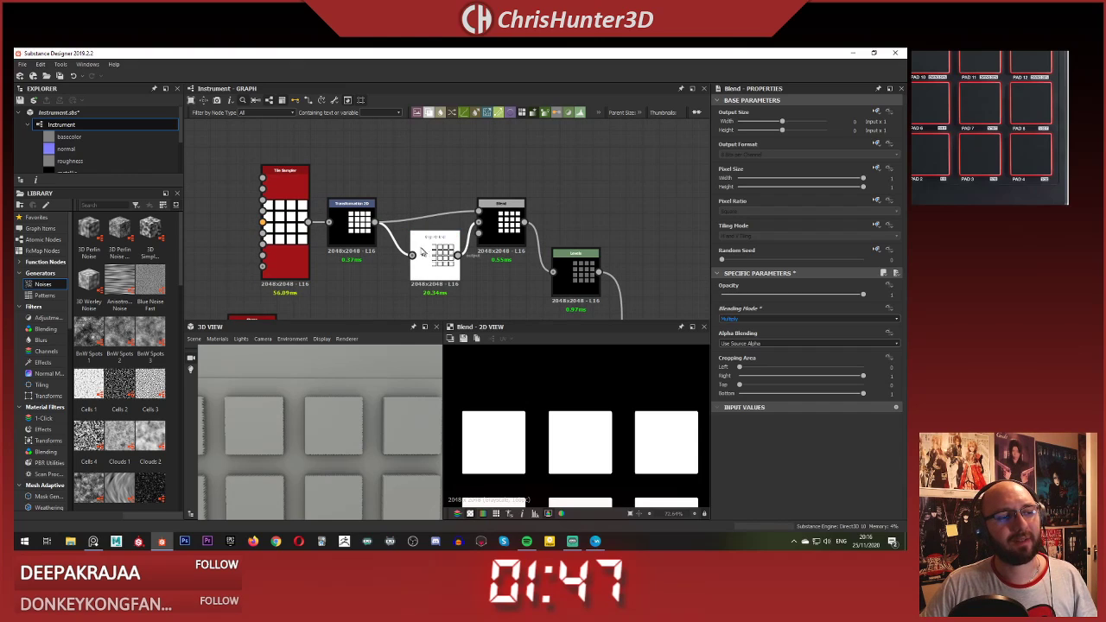
# Step: Try a Bevel node fed by the pads' Transformation 2D, placed above the pad chain
pyautogui.moveTo(421, 249); pyautogui.dragTo(414, 225, button='middle')
pyautogui.scroll(1, 410, 220)
pyautogui.scroll(1, 393, 174)
pyautogui.moveTo(382, 159)
pyautogui.mouseDown(button='middle')
pyautogui.moveTo(419, 201)
pyautogui.moveTo(396, 164)
pyautogui.mouseUp(button='middle')
pyautogui.scroll(2, 418, 202)
pyautogui.scroll(-1, 404, 190)
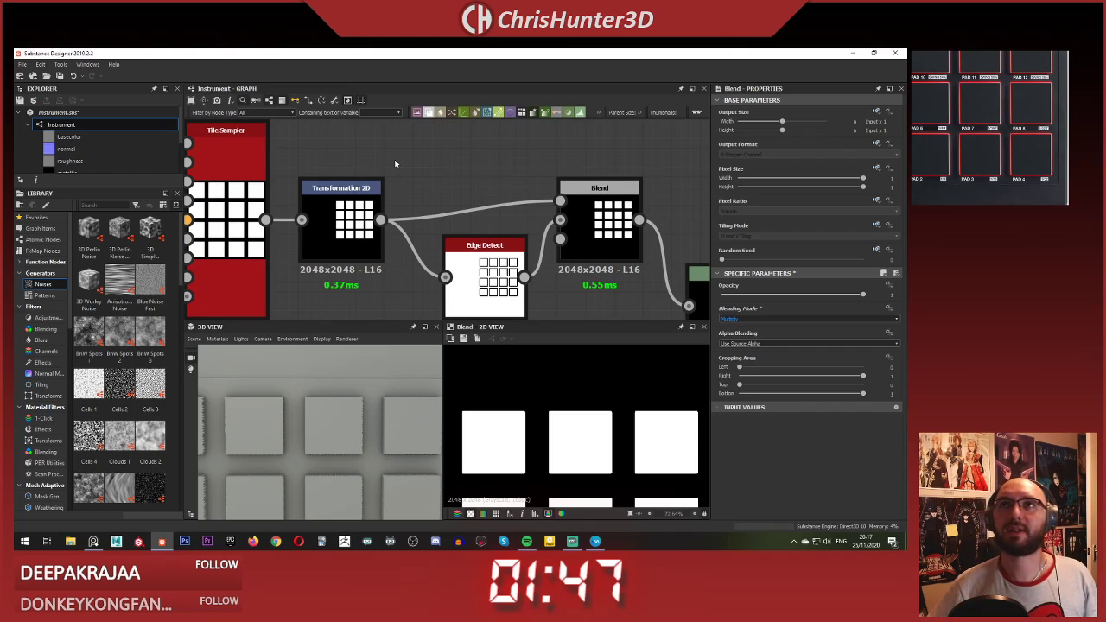
pyautogui.scroll(1, 408, 174)
pyautogui.moveTo(410, 174); pyautogui.dragTo(393, 188, button='middle')
pyautogui.press('space')
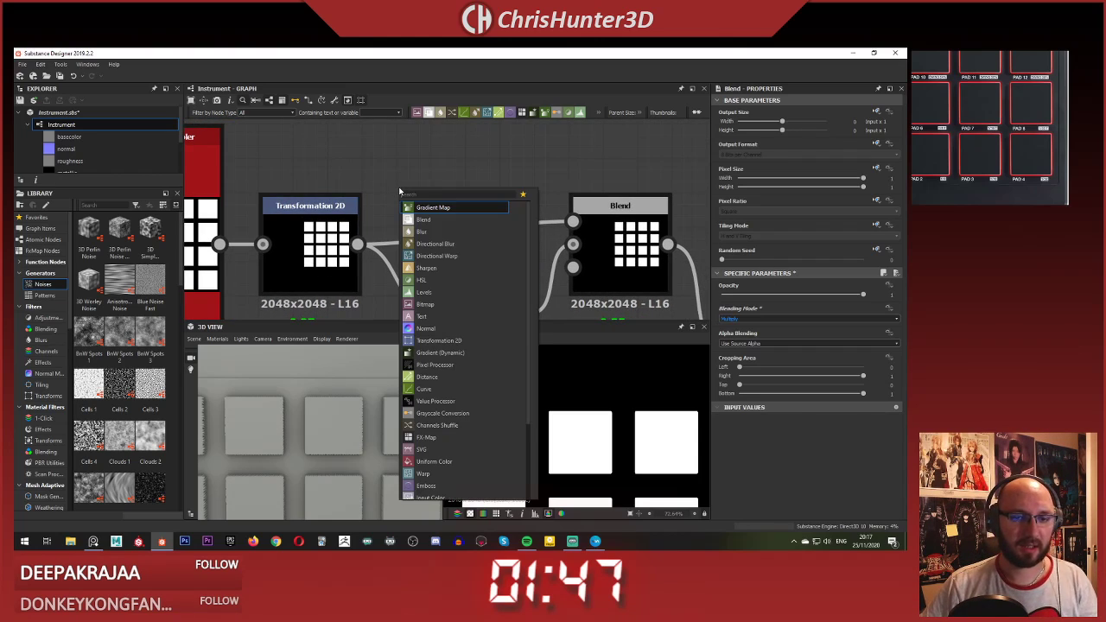
pyautogui.write('bevel')
pyautogui.press('Return')
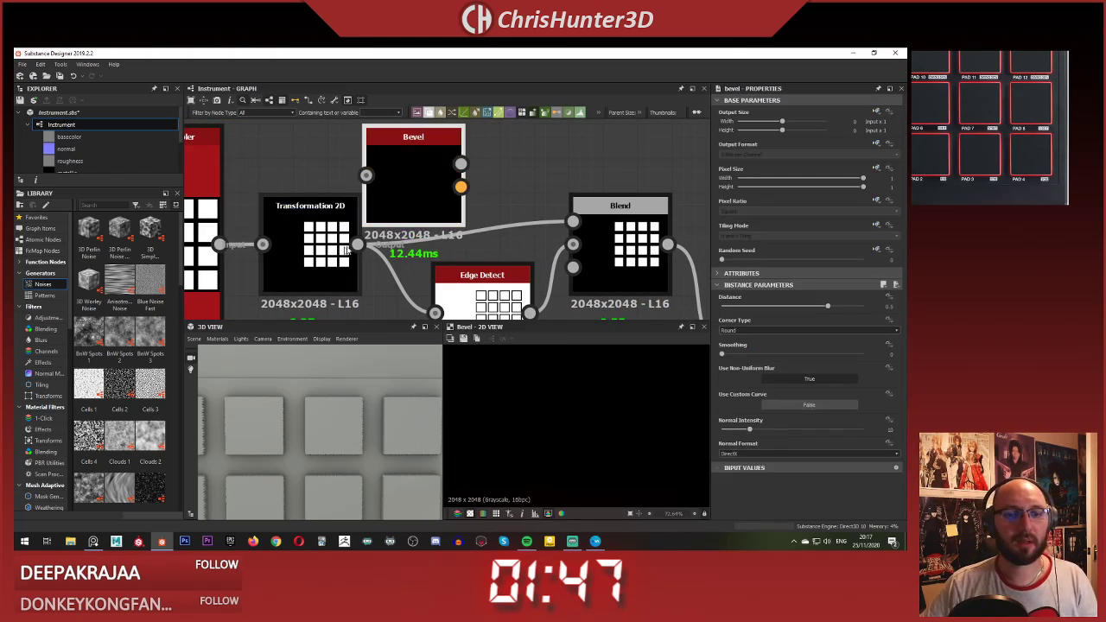
pyautogui.moveTo(387, 177); pyautogui.dragTo(387, 179)
pyautogui.moveTo(426, 185); pyautogui.dragTo(414, 210, button='middle')
pyautogui.moveTo(413, 213); pyautogui.dragTo(442, 149)
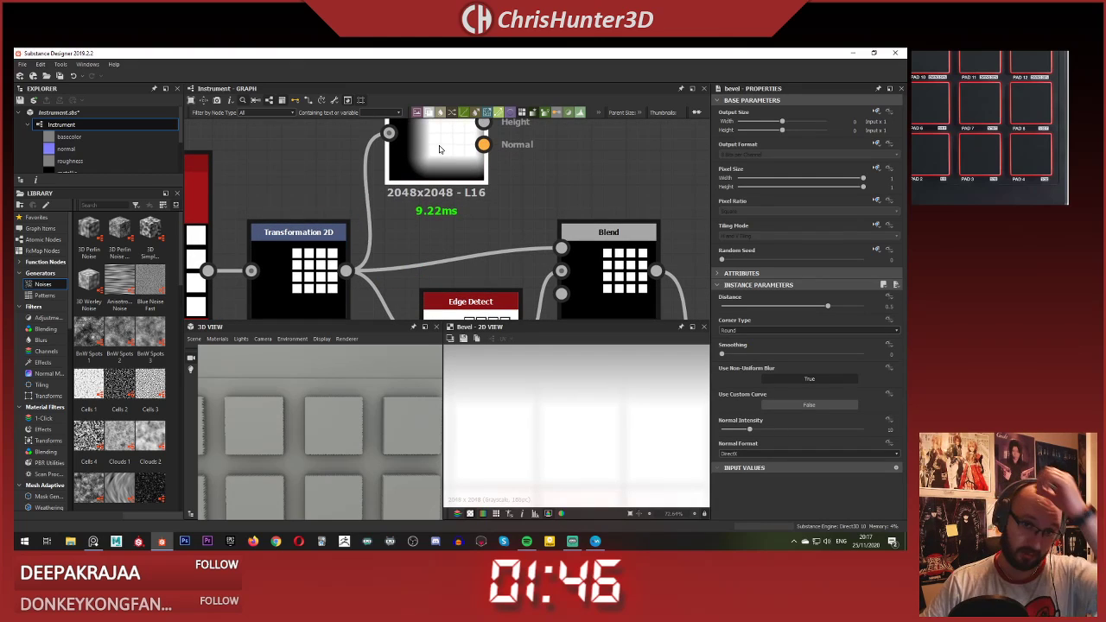
# Step: Review the Edge Detect output and settings, and delete the Bevel node
pyautogui.scroll(-2, 433, 168)
pyautogui.moveTo(432, 170); pyautogui.dragTo(539, 204, button='middle')
pyautogui.scroll(1, 520, 302)
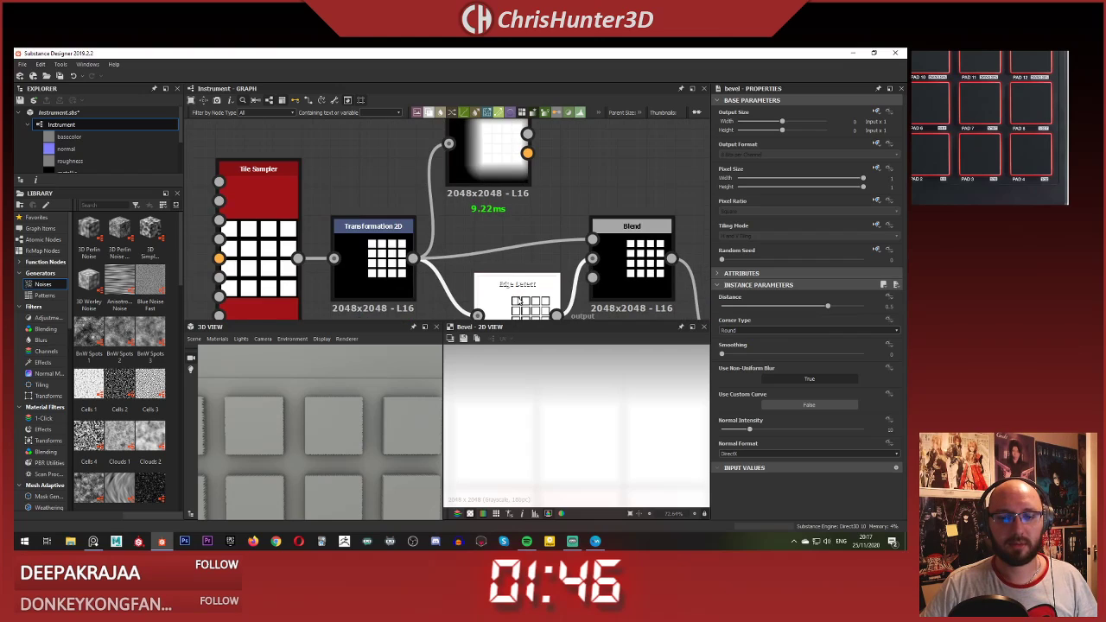
pyautogui.doubleClick(518, 301)
pyautogui.moveTo(505, 290); pyautogui.dragTo(497, 260, button='middle')
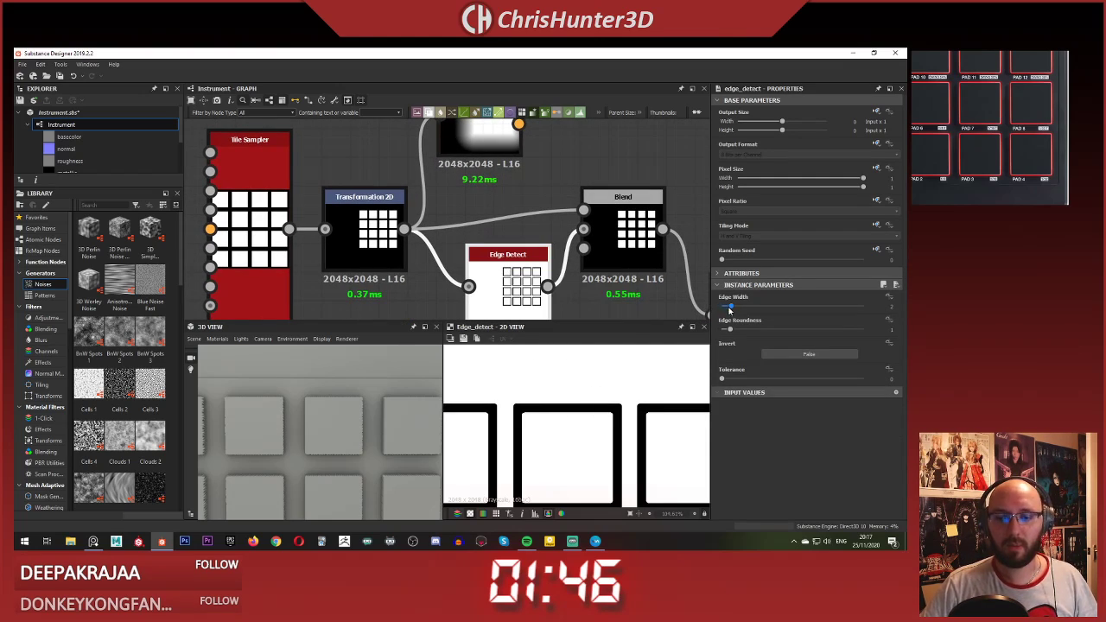
pyautogui.scroll(-2, 490, 222)
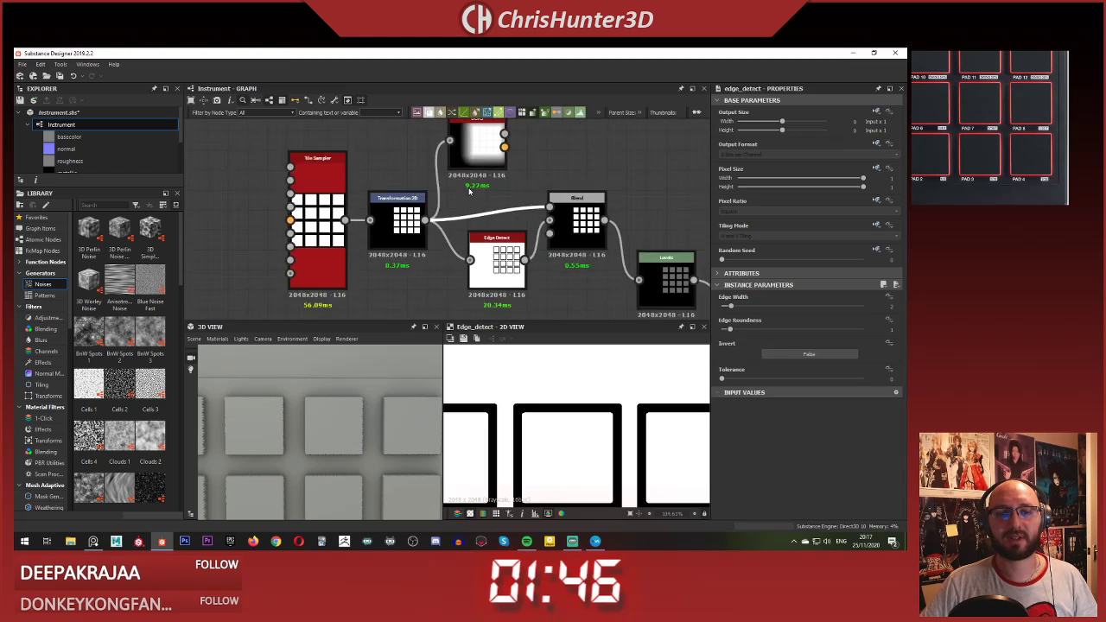
pyautogui.press('Delete')
# Step: Duplicate the Edge Detect node, place the copy above the pad chain, and set its Edge Width to about 3.41
pyautogui.click(503, 275)
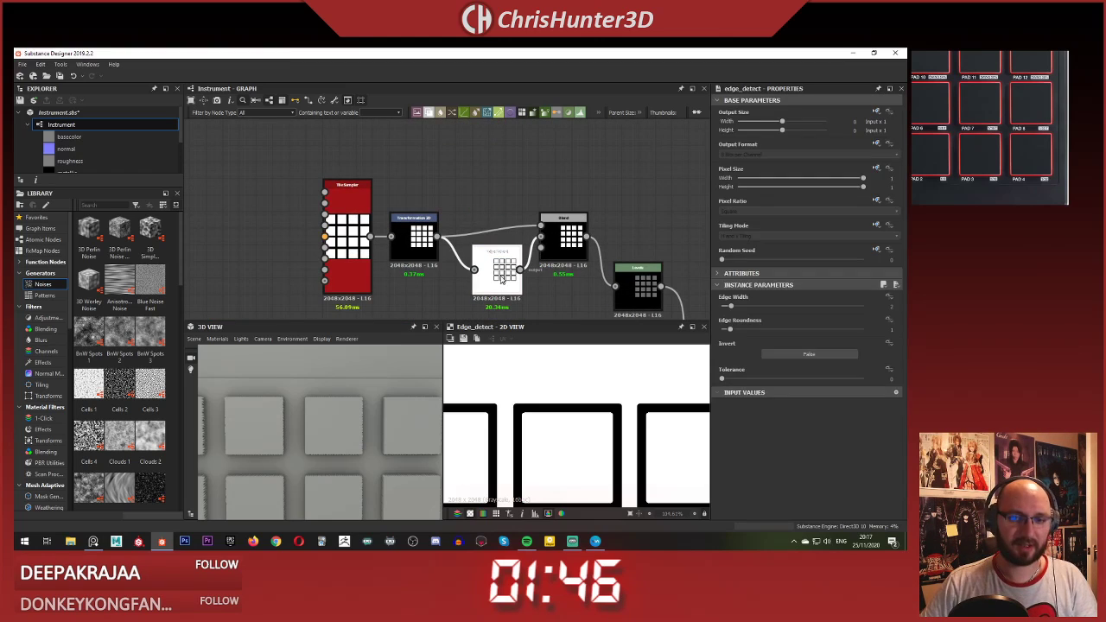
pyautogui.hotkey('ctrl', 'd')
pyautogui.moveTo(444, 234); pyautogui.dragTo(496, 203)
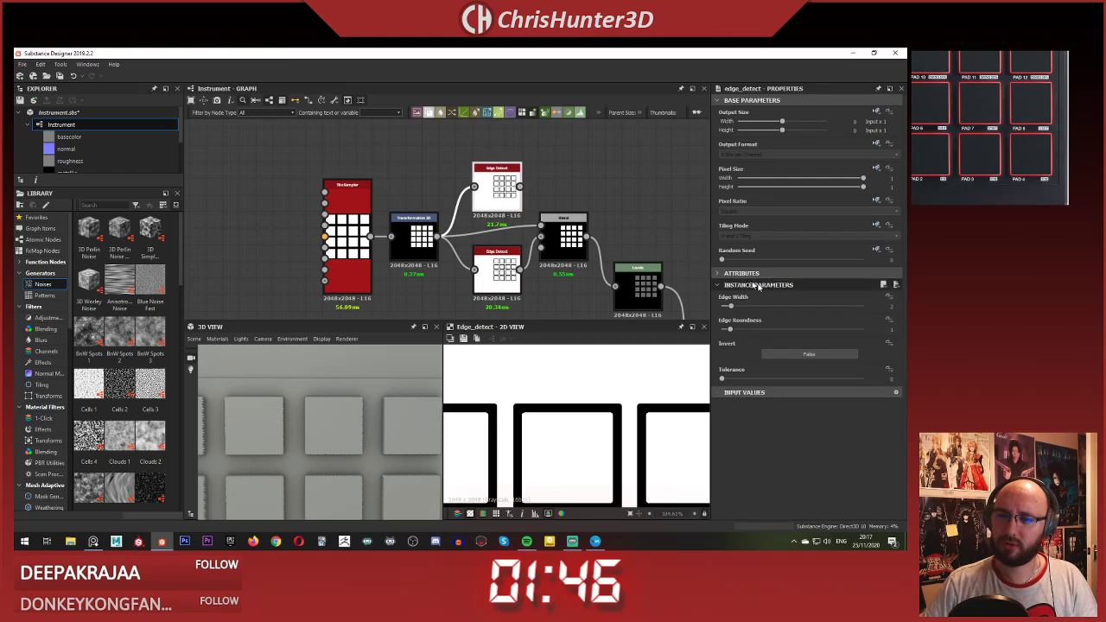
pyautogui.moveTo(732, 307); pyautogui.dragTo(745, 308)
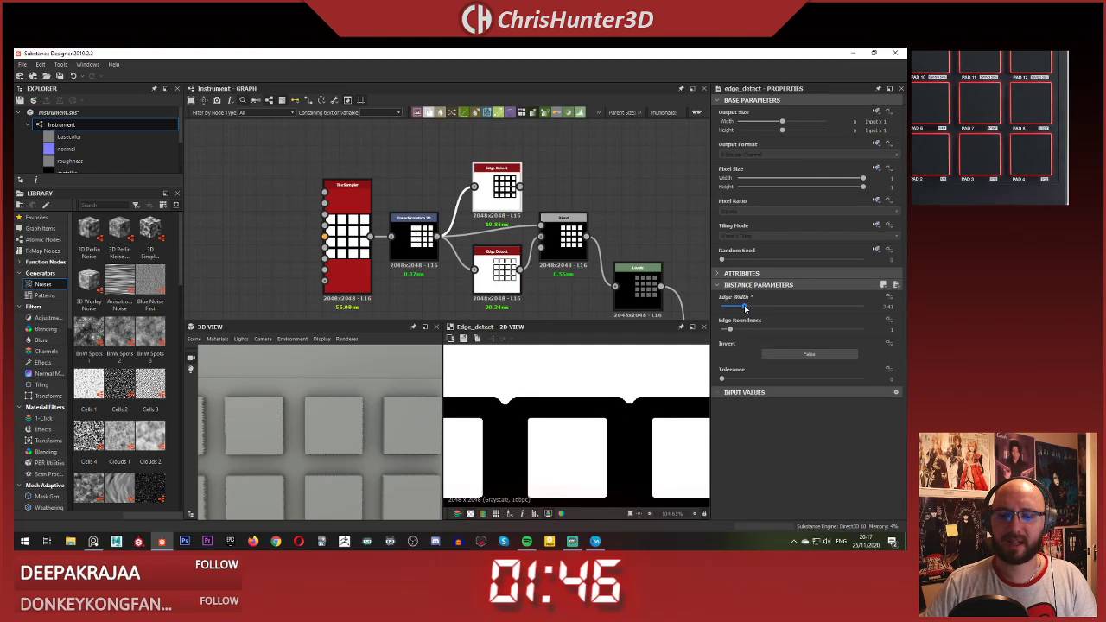
pyautogui.moveTo(467, 212); pyautogui.dragTo(459, 219, button='middle')
pyautogui.moveTo(473, 196); pyautogui.dragTo(472, 178)
# Step: Add a second Blend combining the wider Edge Detect with the pads' Transformation 2D, and set it to Multiply
pyautogui.click(541, 205)
pyautogui.scroll(3, 540, 205)
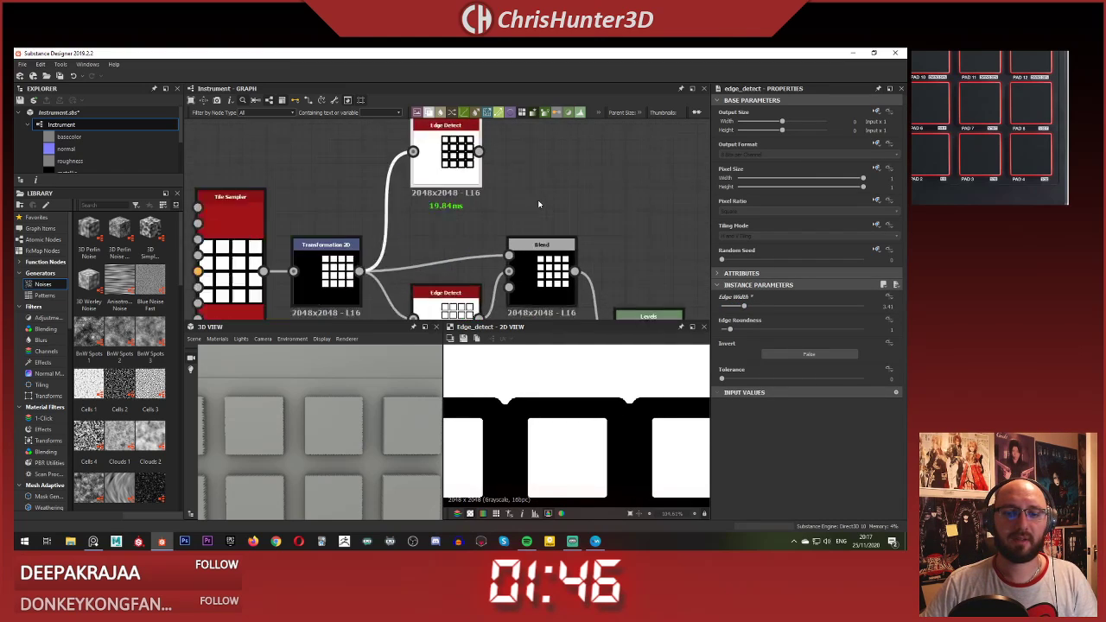
pyautogui.press('space')
pyautogui.write('blend')
pyautogui.press('Return')
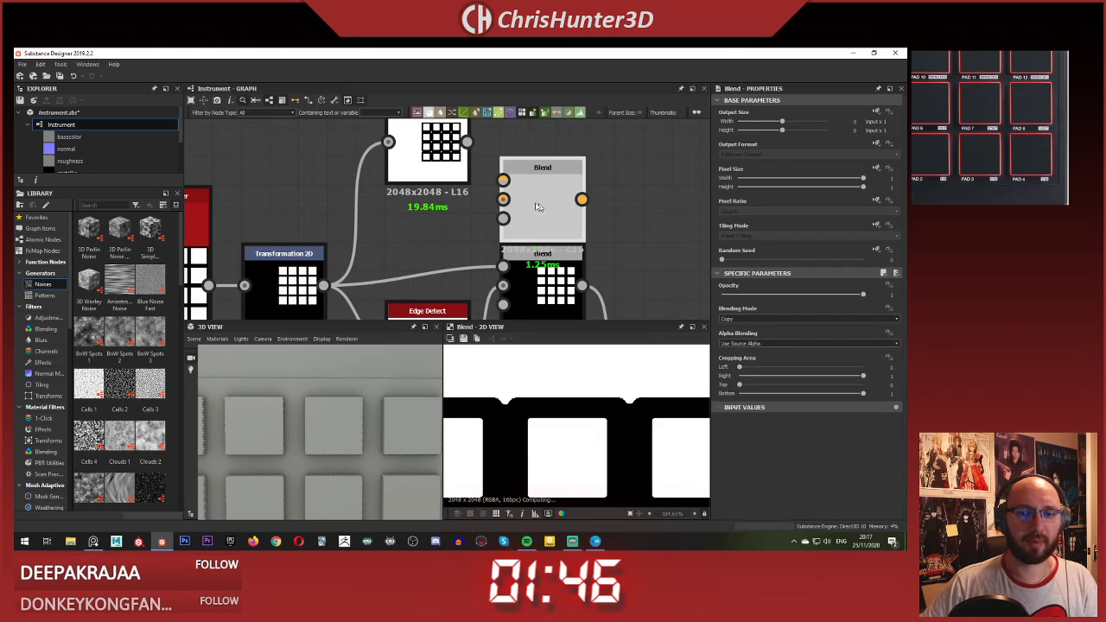
pyautogui.moveTo(532, 211); pyautogui.dragTo(535, 172)
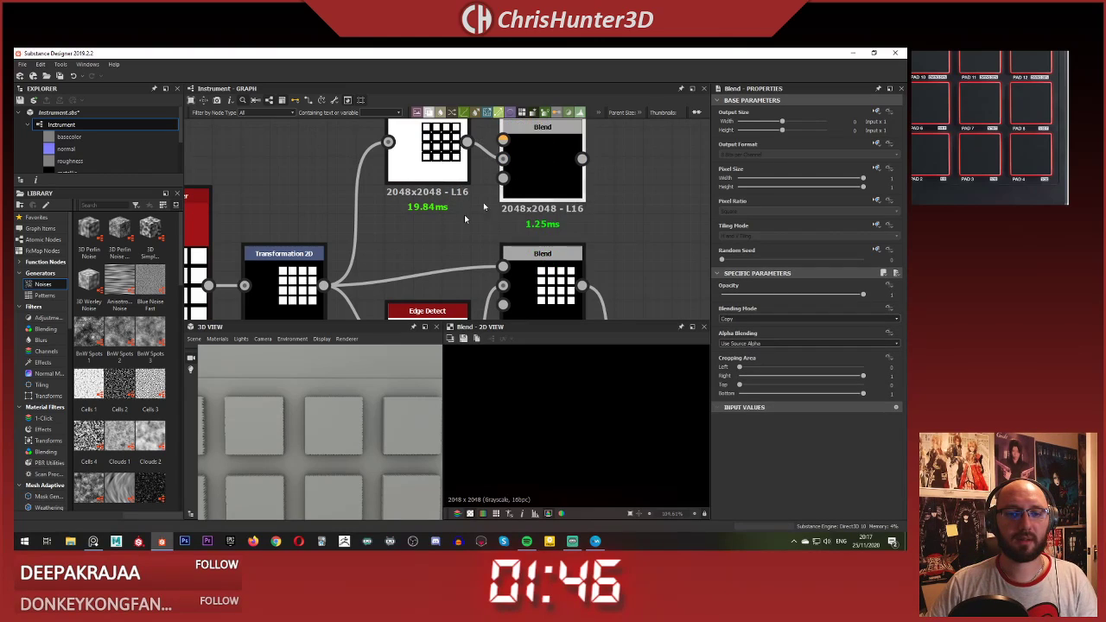
pyautogui.click(743, 319)
pyautogui.click(750, 345)
pyautogui.moveTo(563, 266); pyautogui.dragTo(529, 262, button='middle')
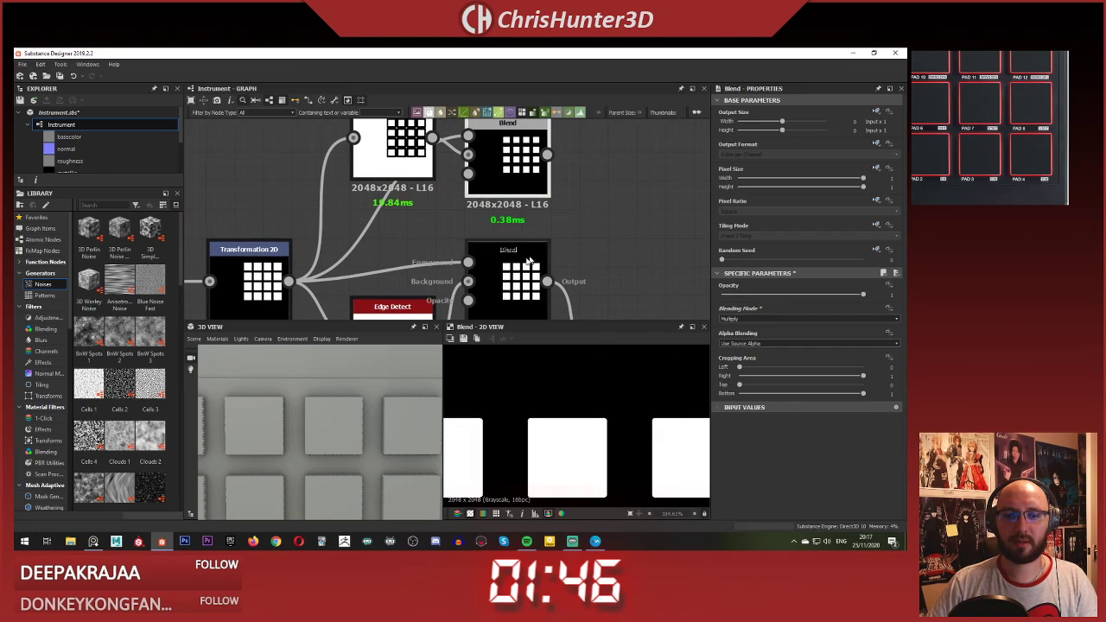
# Step: Compare the two pad Blends and join their outputs in a third Blend node
pyautogui.doubleClick(528, 263)
pyautogui.click(511, 176)
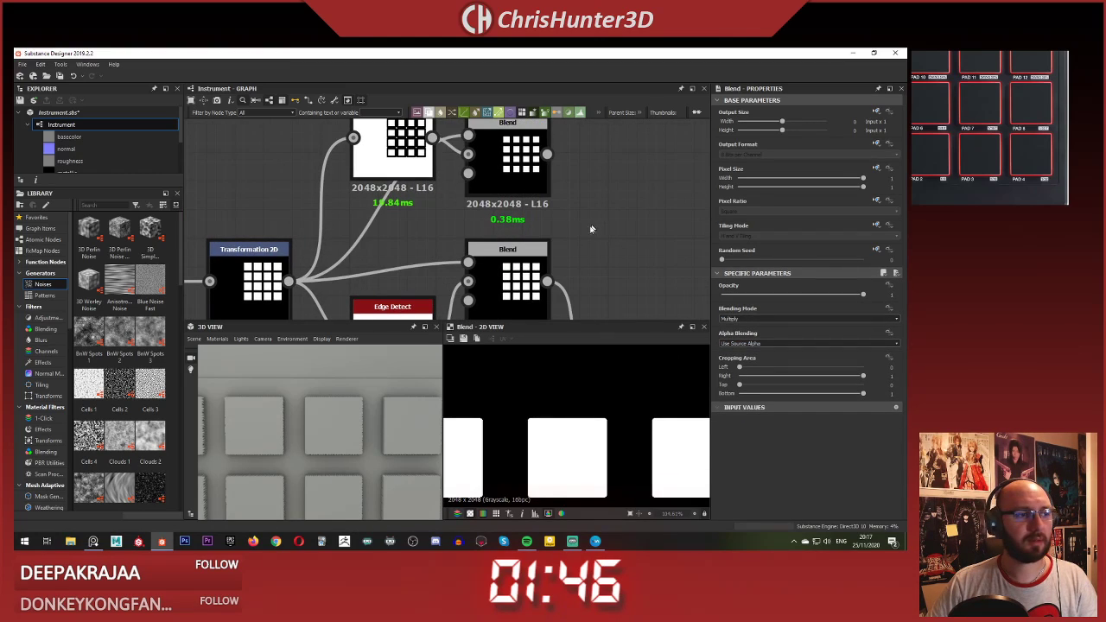
pyautogui.scroll(-2, 608, 234)
pyautogui.press('space')
pyautogui.write('ble')
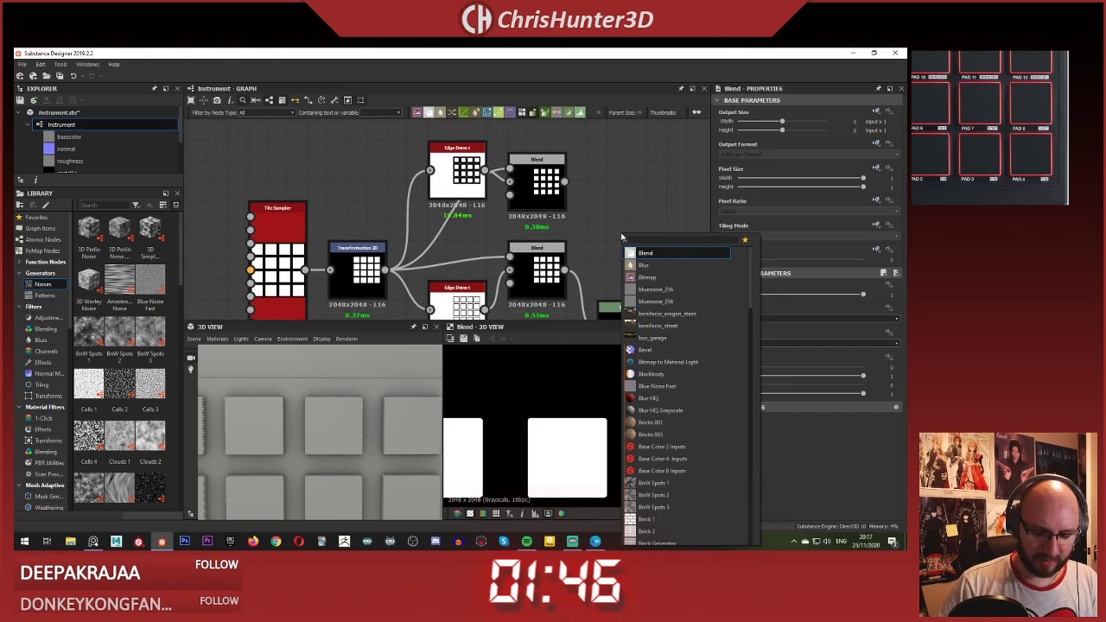
pyautogui.press('Return')
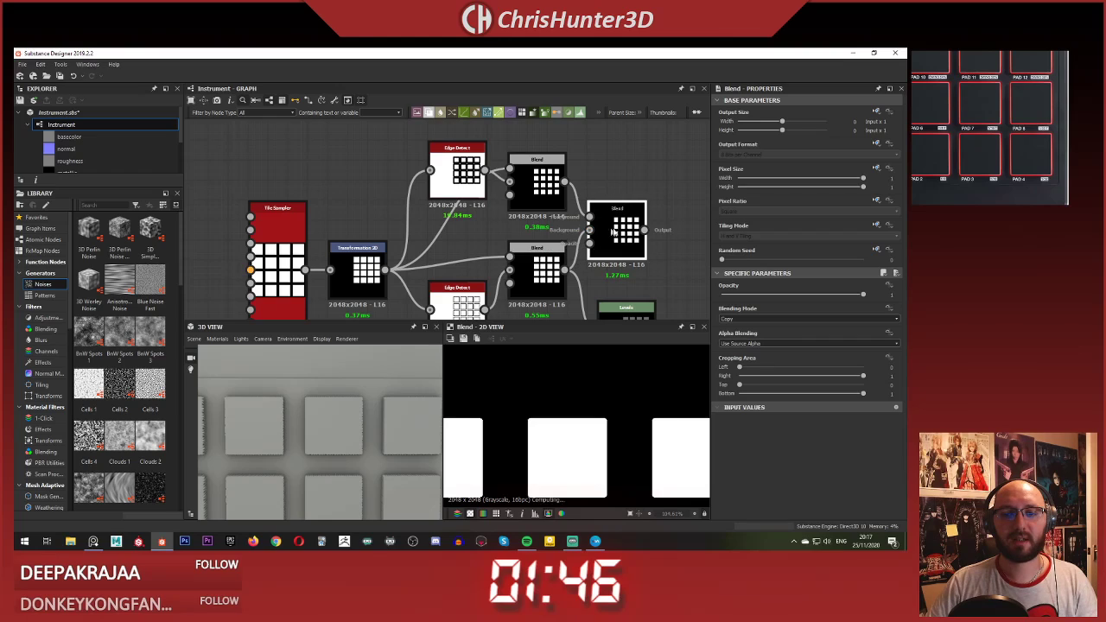
# Step: Set the Blend that joins the two pad Blends to Subtract mode with an opacity of about 0.07
pyautogui.click(815, 320)
pyautogui.click(810, 338)
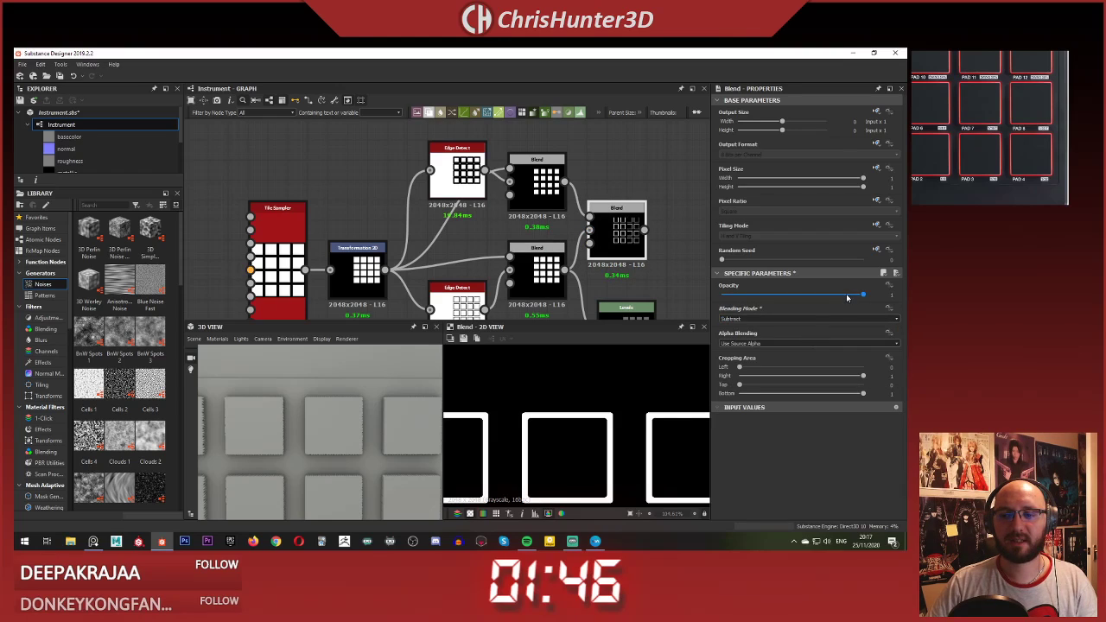
pyautogui.moveTo(854, 296); pyautogui.dragTo(733, 312)
# Step: Feed the combining Blend's output into the Levels node and inspect the pads' inset borders in 3D
pyautogui.moveTo(537, 273); pyautogui.dragTo(444, 200, button='middle')
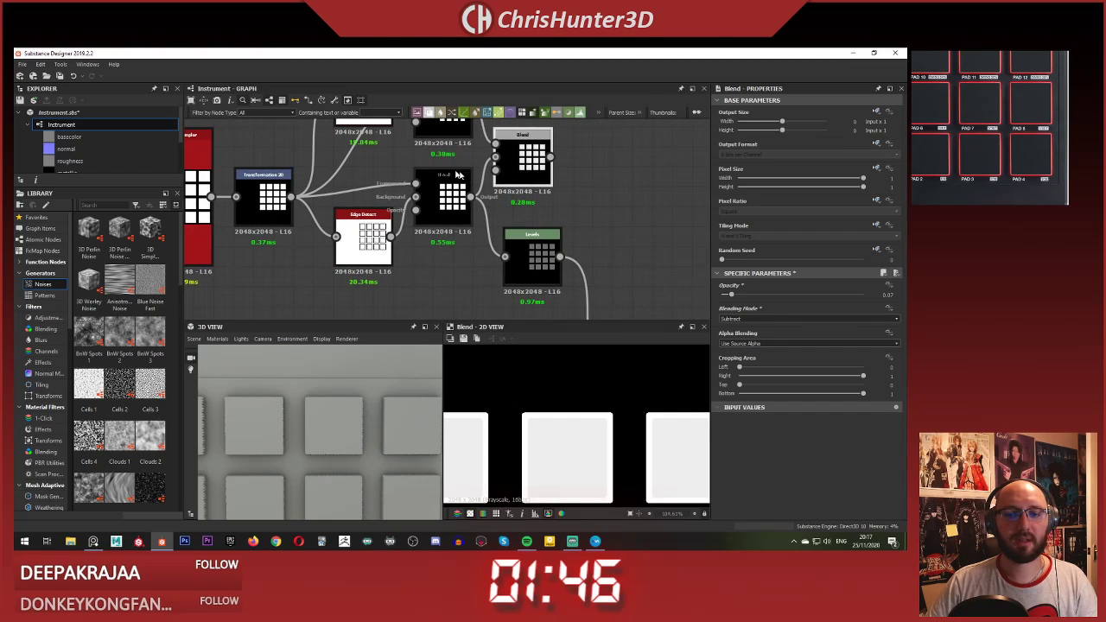
pyautogui.scroll(3, 383, 401)
pyautogui.moveTo(383, 400); pyautogui.dragTo(356, 418)
pyautogui.scroll(-4, 364, 416)
pyautogui.scroll(3, 365, 413)
pyautogui.scroll(2, 395, 229)
pyautogui.moveTo(398, 226); pyautogui.dragTo(398, 244, button='middle')
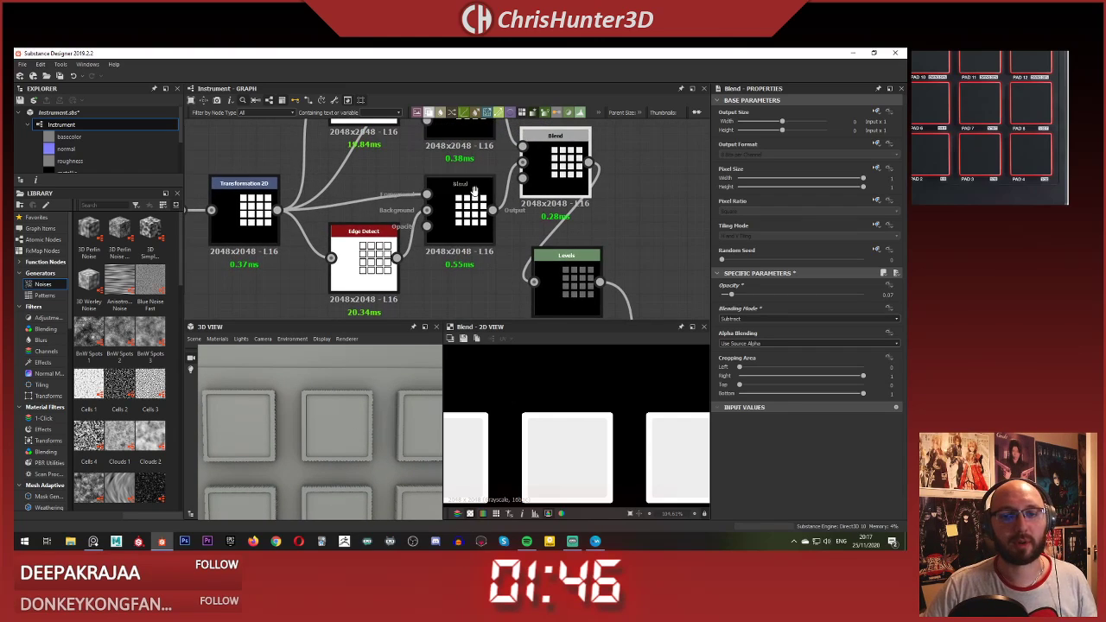
pyautogui.moveTo(471, 209); pyautogui.dragTo(462, 261, button='middle')
pyautogui.scroll(-2, 462, 261)
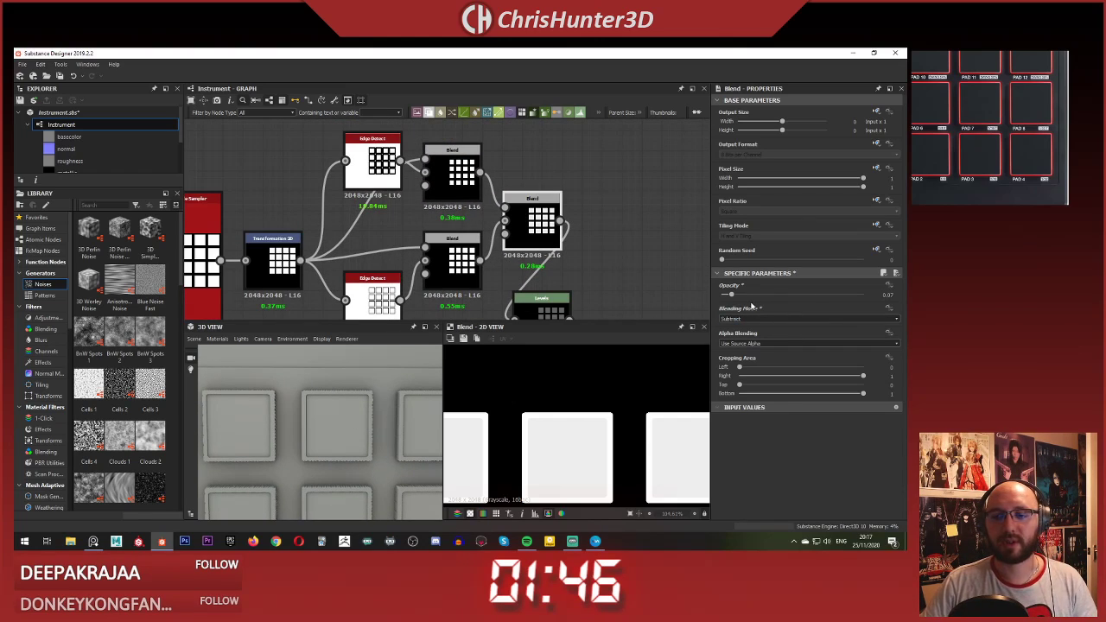
# Step: Lower the combining Blend's opacity to 0.01 and check the pad edges in 3D
pyautogui.moveTo(726, 297); pyautogui.dragTo(722, 302)
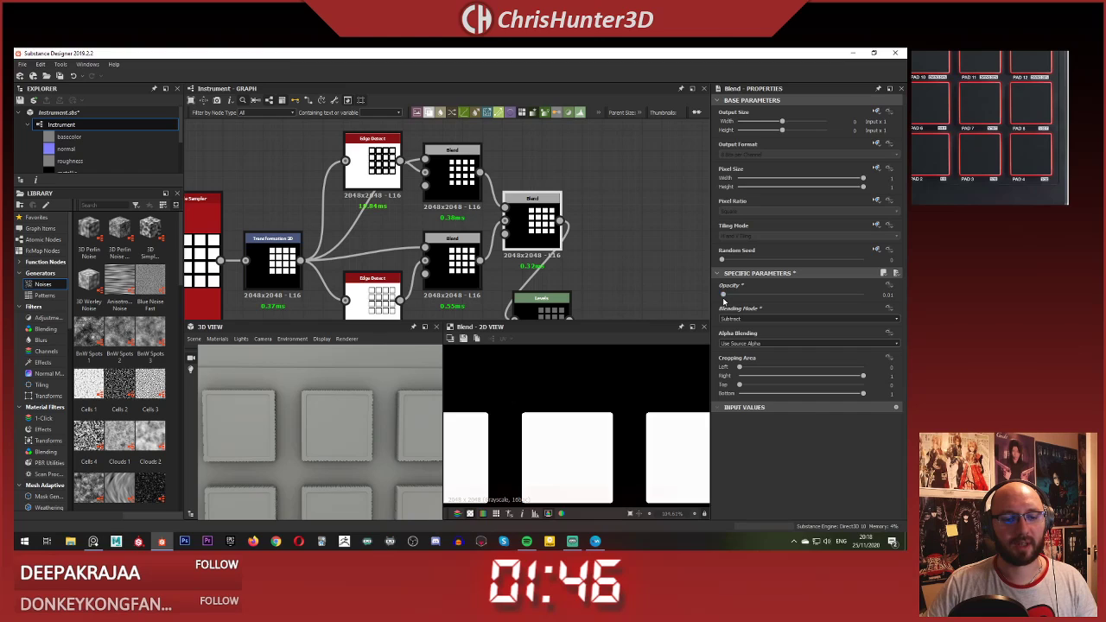
pyautogui.scroll(-2, 289, 401)
pyautogui.moveTo(291, 403); pyautogui.dragTo(327, 428)
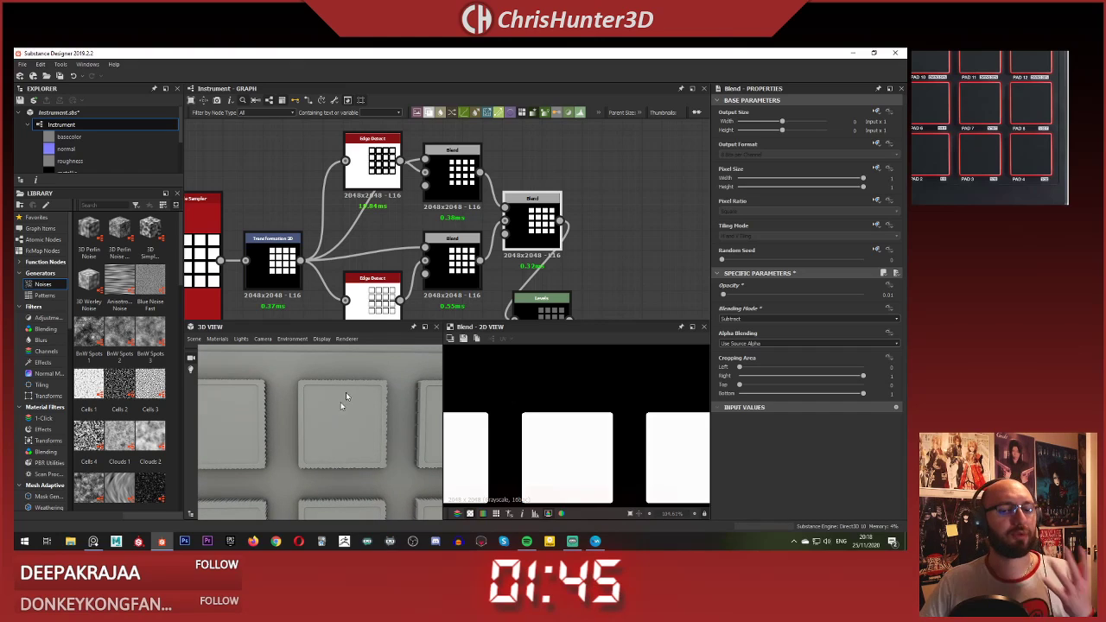
pyautogui.scroll(3, 495, 211)
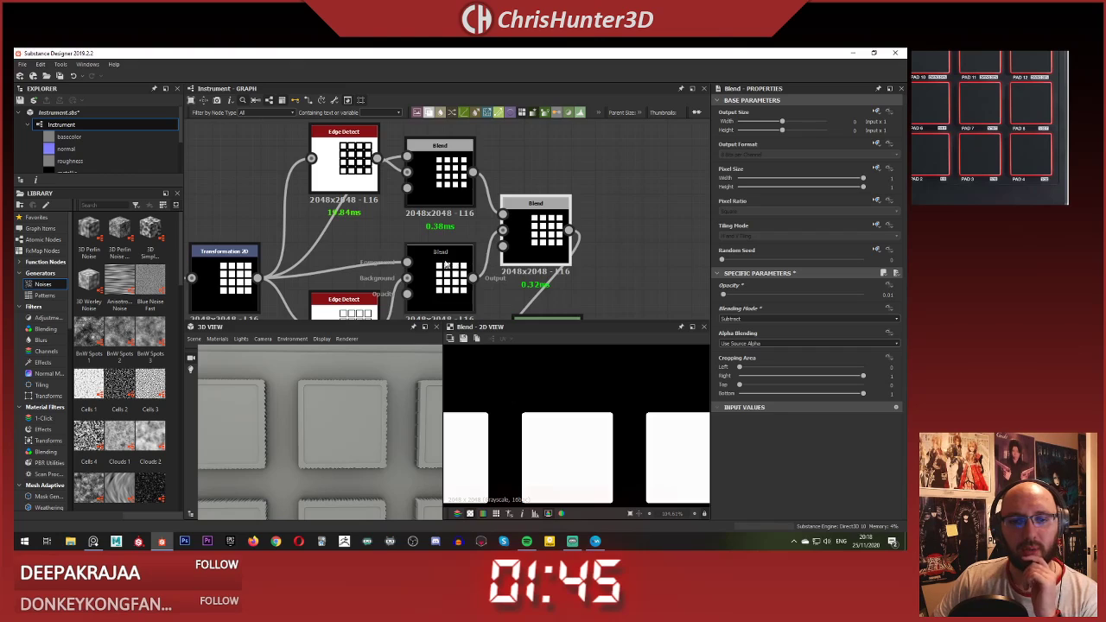
# Step: Rearrange the pad chain to leave a wide gap between the two pad Blends and the combining Blend
pyautogui.scroll(-4, 450, 233)
pyautogui.moveTo(437, 231); pyautogui.dragTo(481, 218)
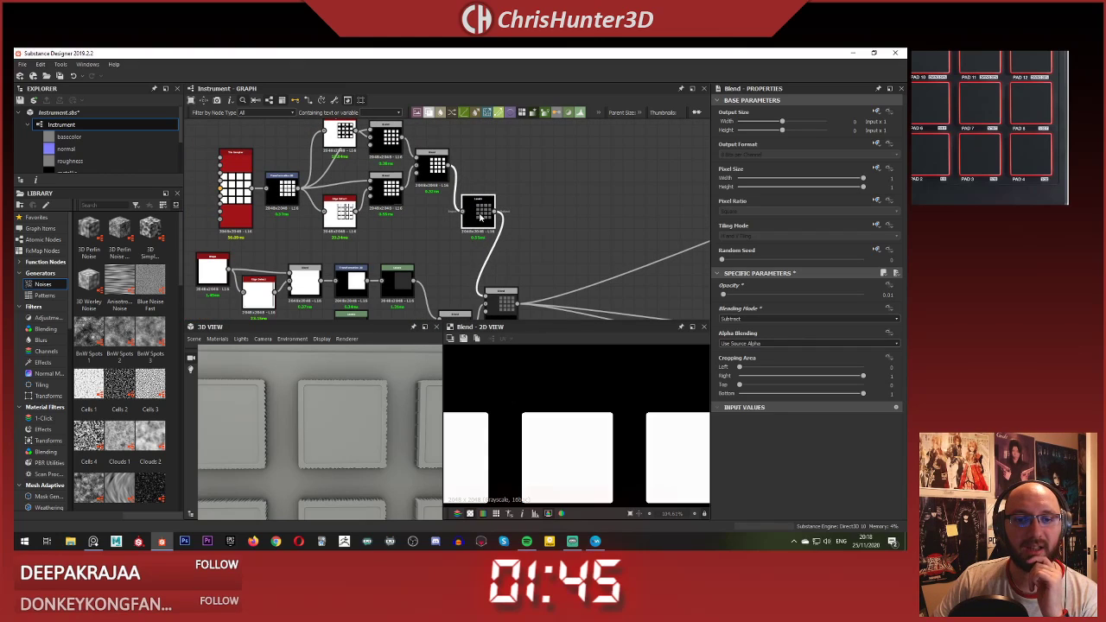
pyautogui.click(439, 214)
pyautogui.scroll(3, 418, 196)
pyautogui.moveTo(418, 195); pyautogui.dragTo(505, 252, button='middle')
pyautogui.scroll(-4, 515, 171)
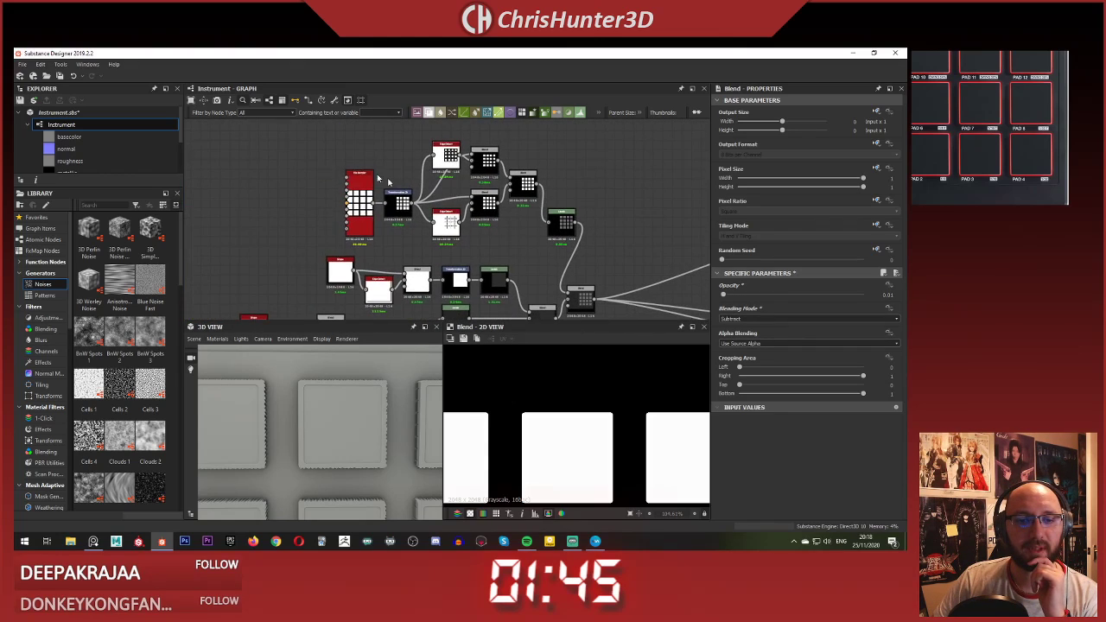
pyautogui.moveTo(482, 205); pyautogui.dragTo(405, 198)
pyautogui.click(463, 210)
pyautogui.scroll(4, 465, 211)
pyautogui.moveTo(466, 210); pyautogui.dragTo(467, 249, button='middle')
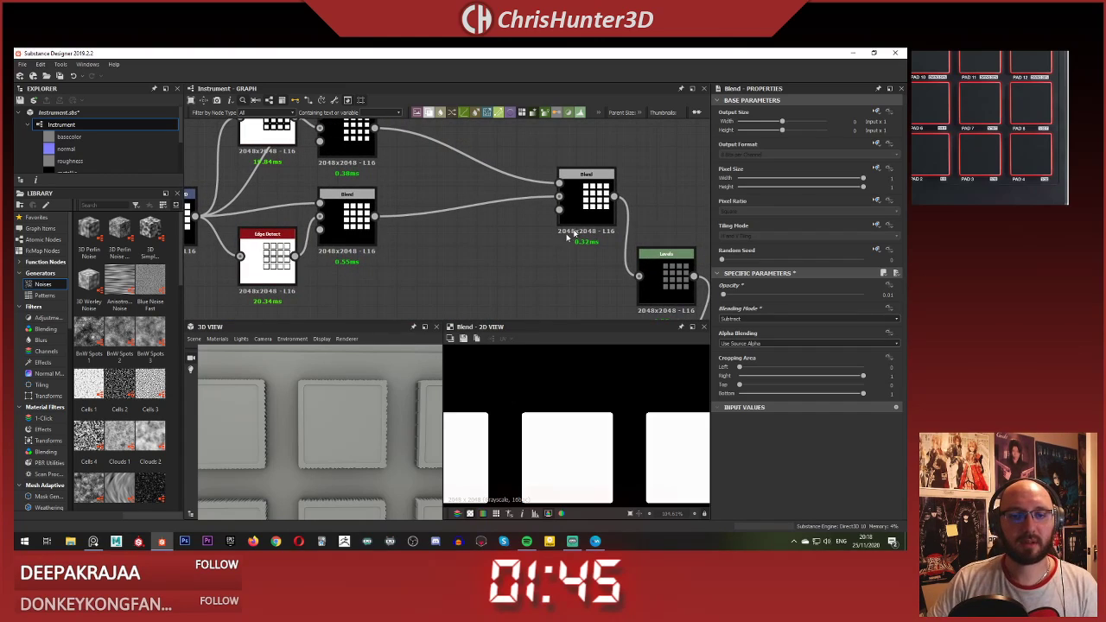
# Step: Set the combining Blend's opacity to 1 and its blending mode to Max (Lighten)
pyautogui.click(599, 203)
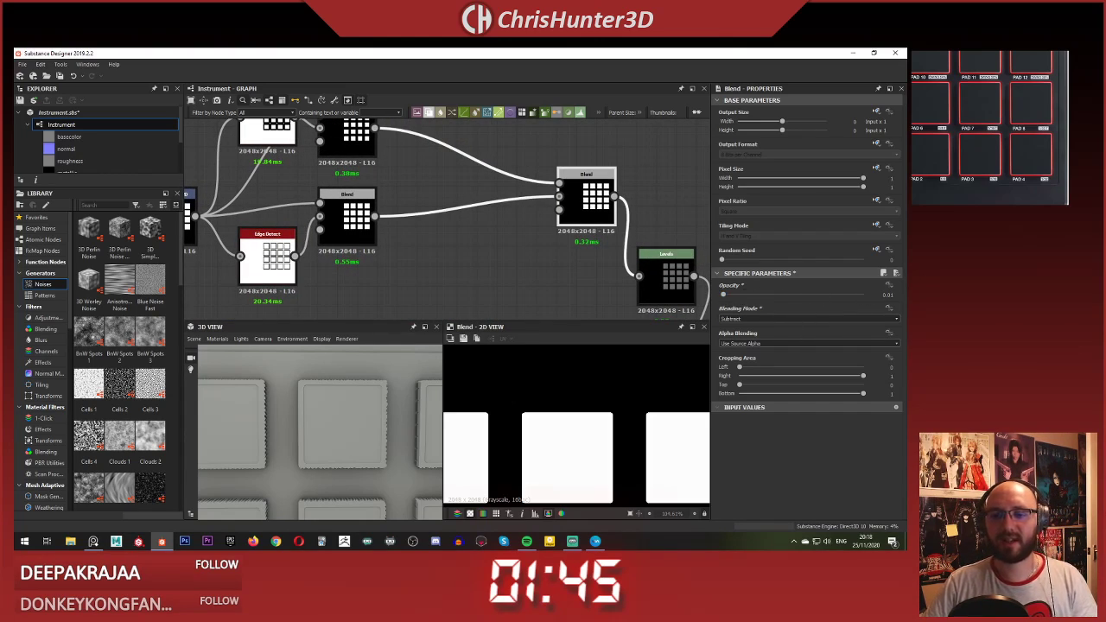
pyautogui.moveTo(884, 298); pyautogui.dragTo(895, 298)
pyautogui.click(804, 319)
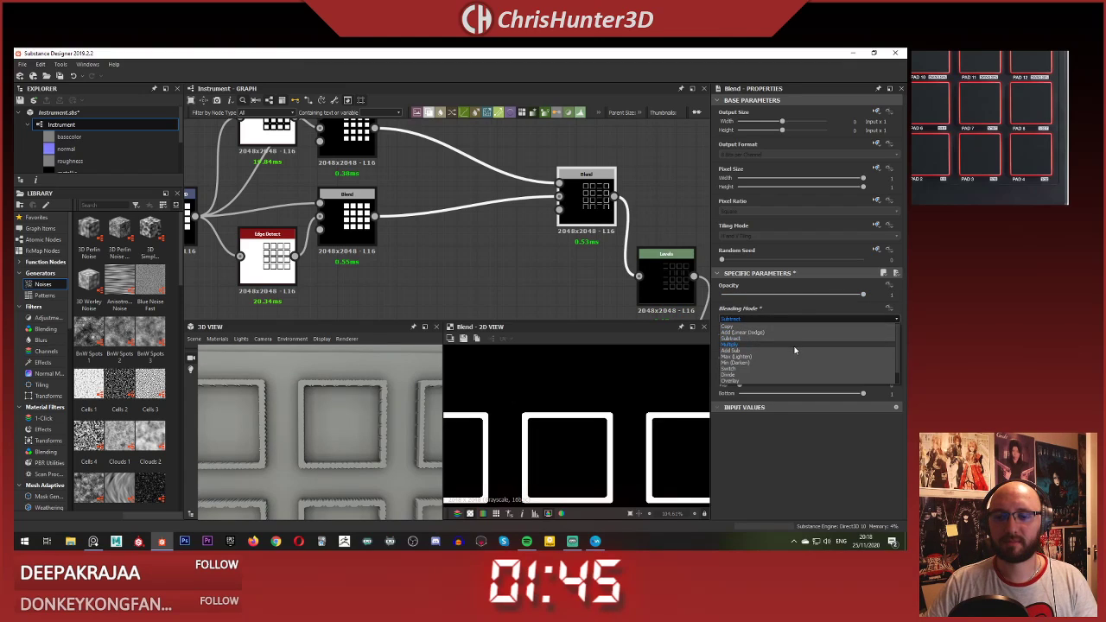
pyautogui.click(794, 356)
# Step: Insert a Levels node between the lower pad Blend and the combining Blend's background, with its output white slightly lowered
pyautogui.click(475, 259)
pyautogui.moveTo(476, 259); pyautogui.dragTo(477, 276, button='middle')
pyautogui.press('space')
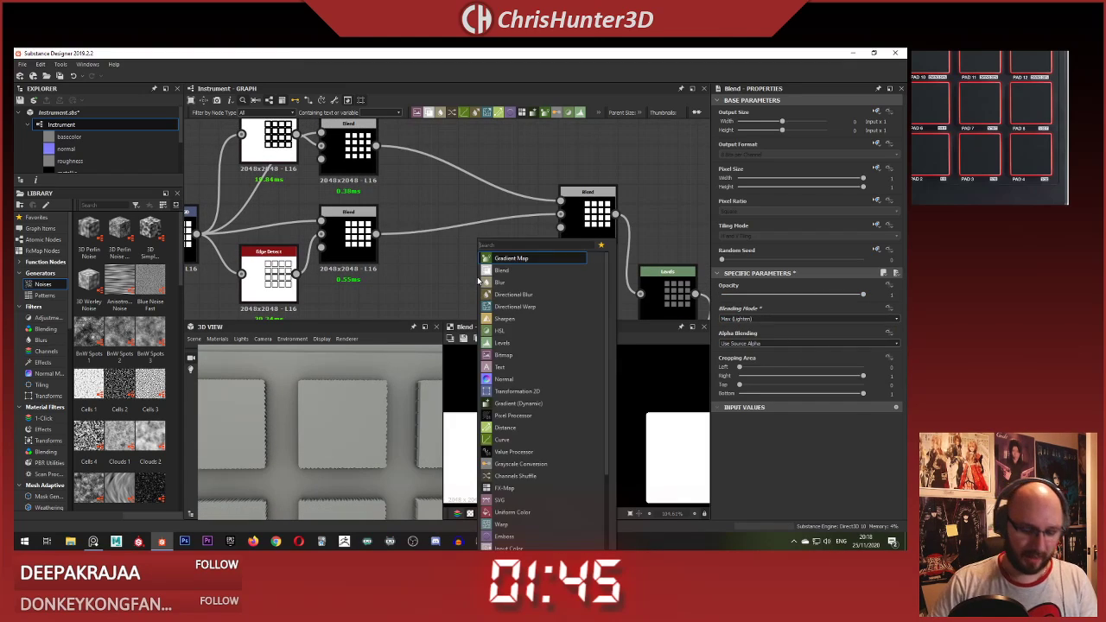
pyautogui.write('le')
pyautogui.press('Return')
pyautogui.moveTo(375, 234); pyautogui.dragTo(442, 274)
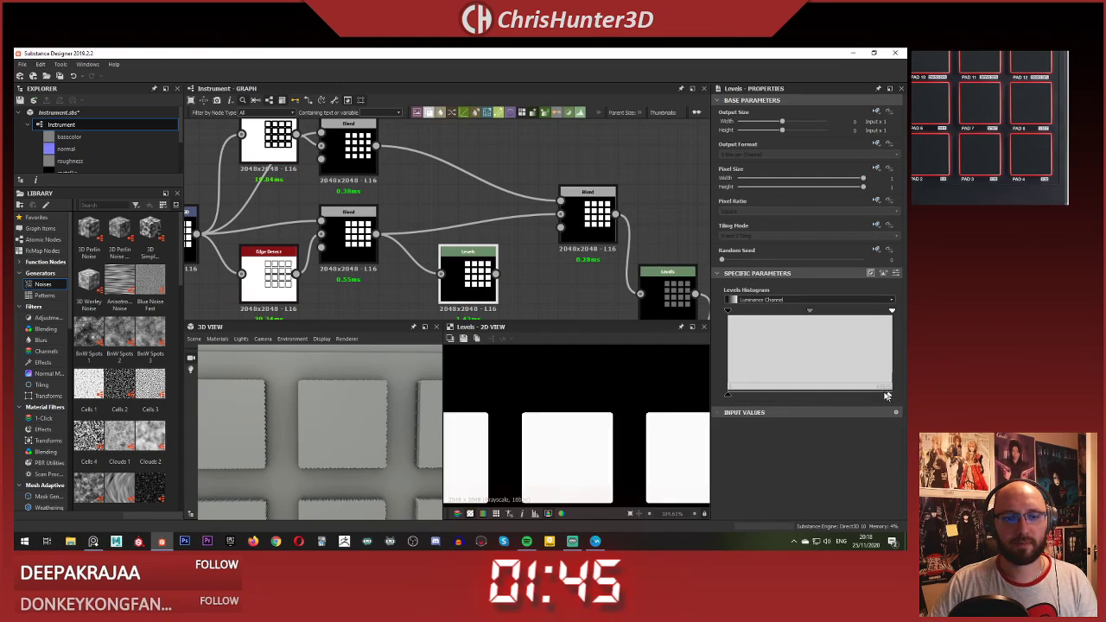
pyautogui.moveTo(567, 218); pyautogui.dragTo(567, 206)
pyautogui.hotkey('ctrl', 'z')
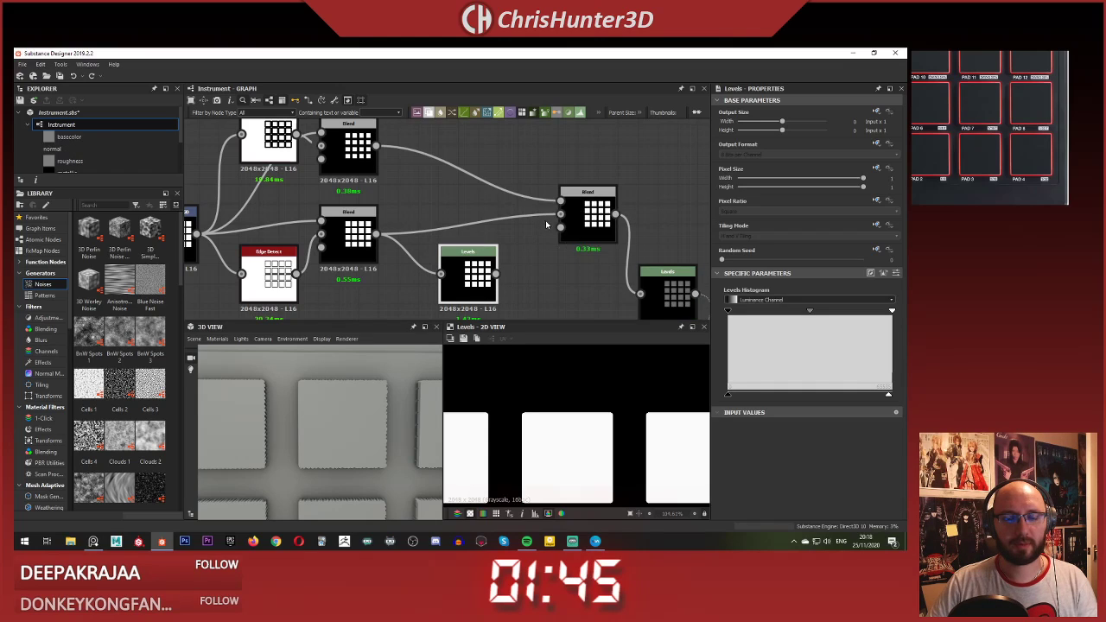
pyautogui.moveTo(507, 269); pyautogui.dragTo(496, 274)
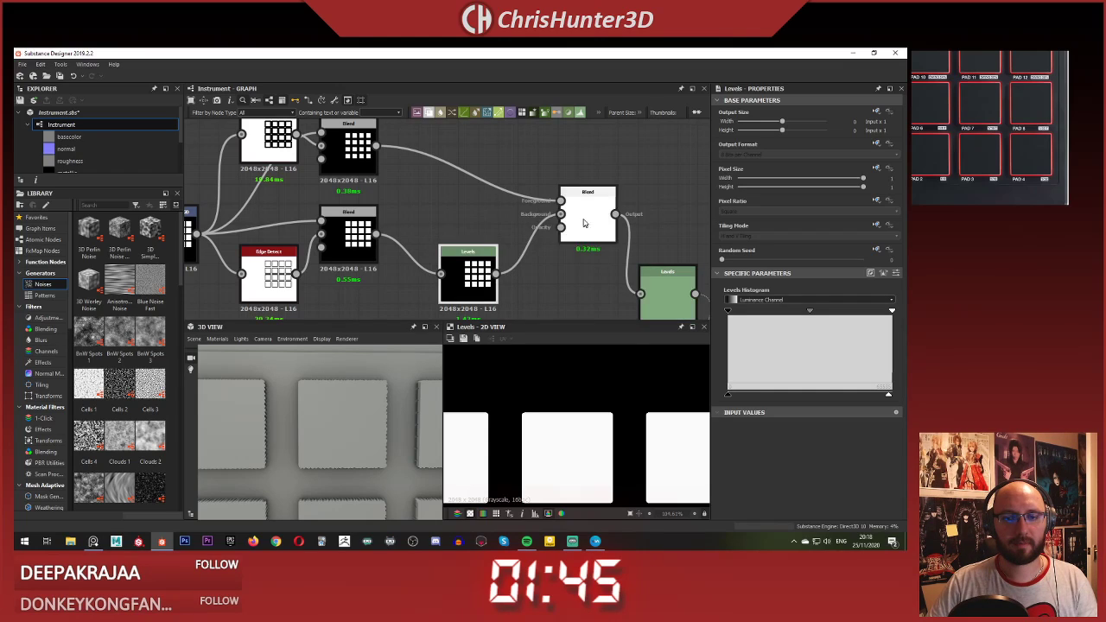
# Step: Check the combined pads in 3D and reduce the upper Edge Detect's Edge Width to about 2.97
pyautogui.doubleClick(586, 223)
pyautogui.moveTo(340, 415); pyautogui.dragTo(326, 399, button='right')
pyautogui.moveTo(326, 399); pyautogui.dragTo(343, 424)
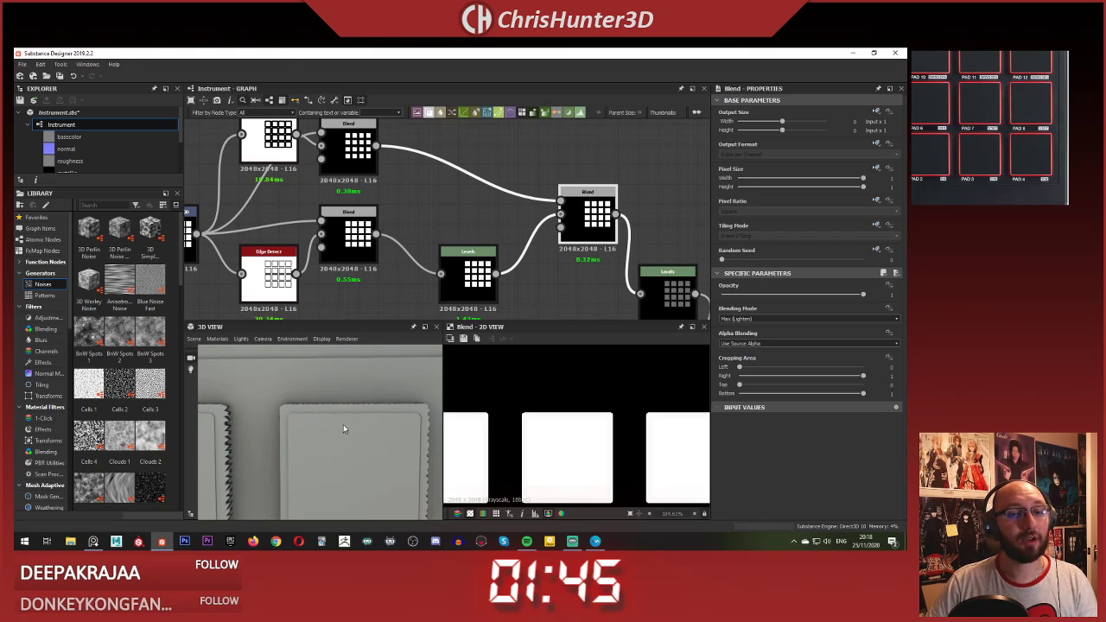
pyautogui.scroll(-4, 326, 171)
pyautogui.scroll(5, 244, 169)
pyautogui.click(403, 179)
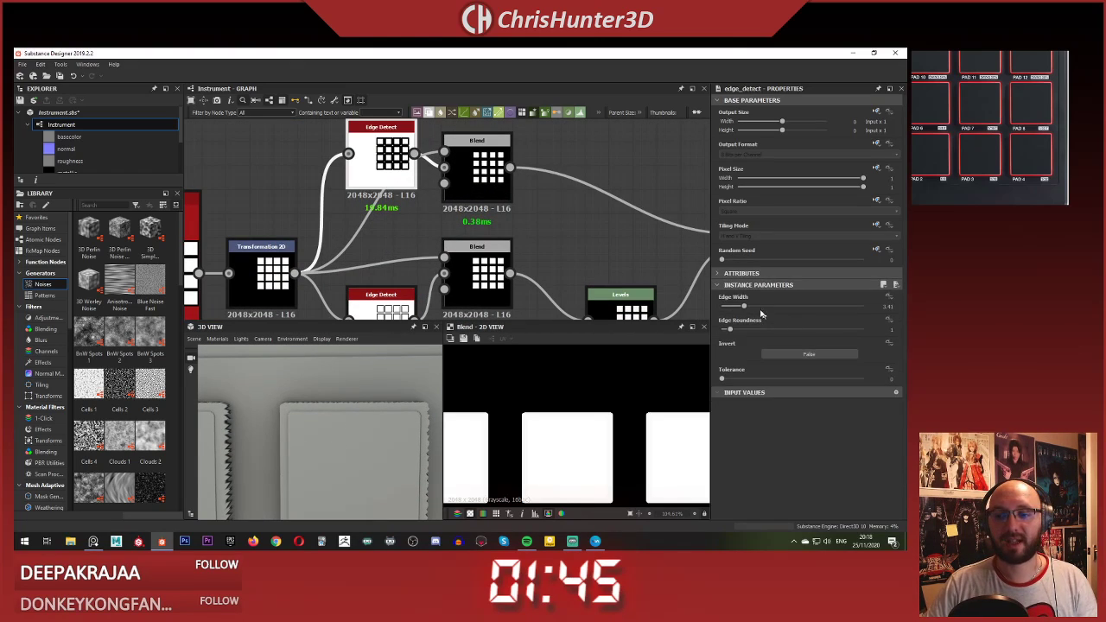
pyautogui.moveTo(744, 308); pyautogui.dragTo(740, 308)
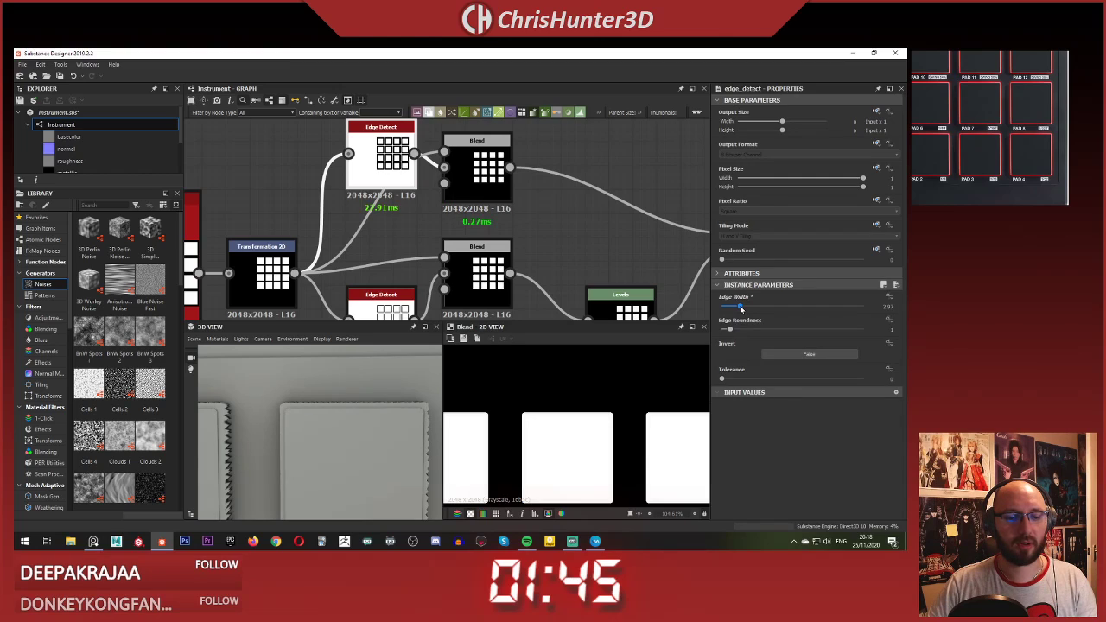
# Step: Raise the output white of the Levels node after the lower pad Blend slightly to make the pad inset shallower
pyautogui.scroll(-4, 343, 383)
pyautogui.moveTo(343, 383); pyautogui.dragTo(386, 427)
pyautogui.scroll(4, 384, 427)
pyautogui.moveTo(531, 220); pyautogui.dragTo(446, 133, button='middle')
pyautogui.click(541, 228)
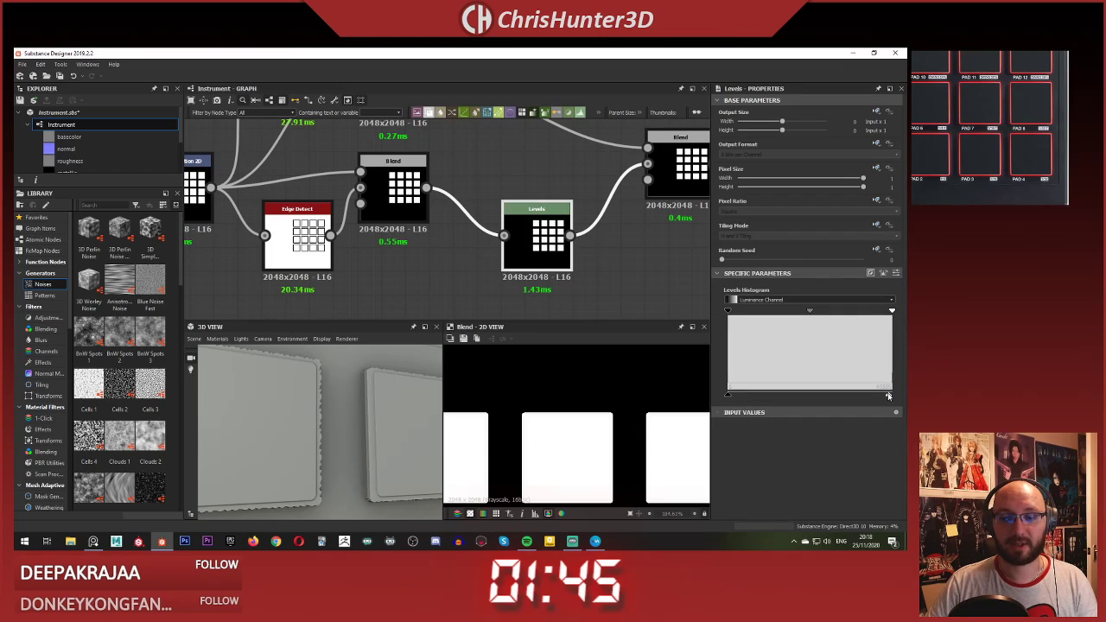
pyautogui.moveTo(888, 396); pyautogui.dragTo(892, 396)
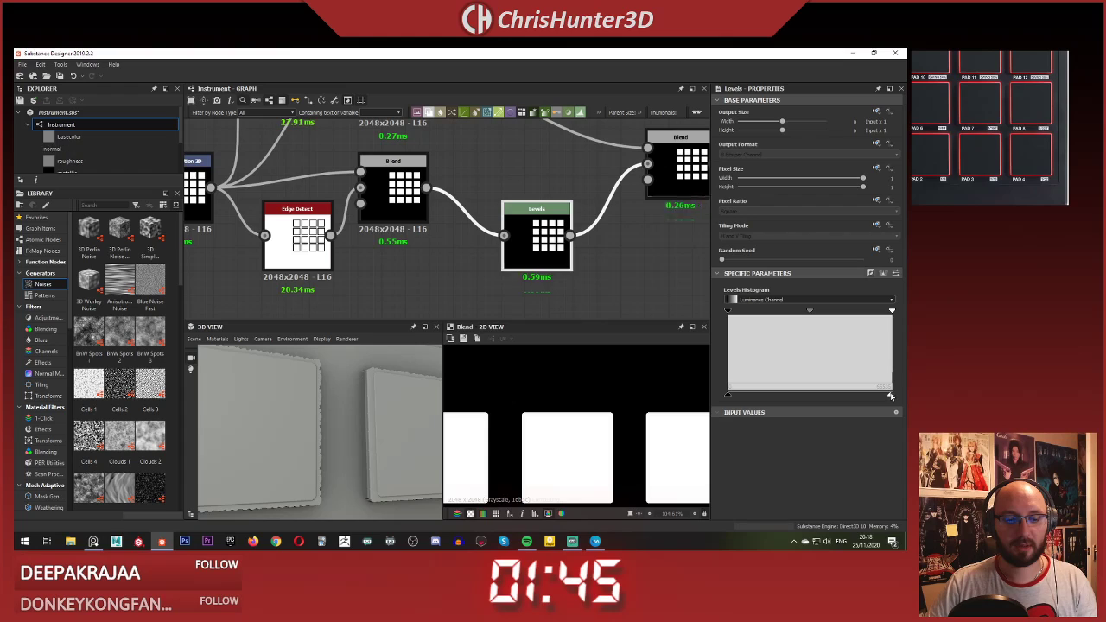
# Step: Examine the pads' edges and inset depth in the 3D view, from close up and from a distance
pyautogui.scroll(-3, 409, 413)
pyautogui.moveTo(409, 415); pyautogui.dragTo(375, 428)
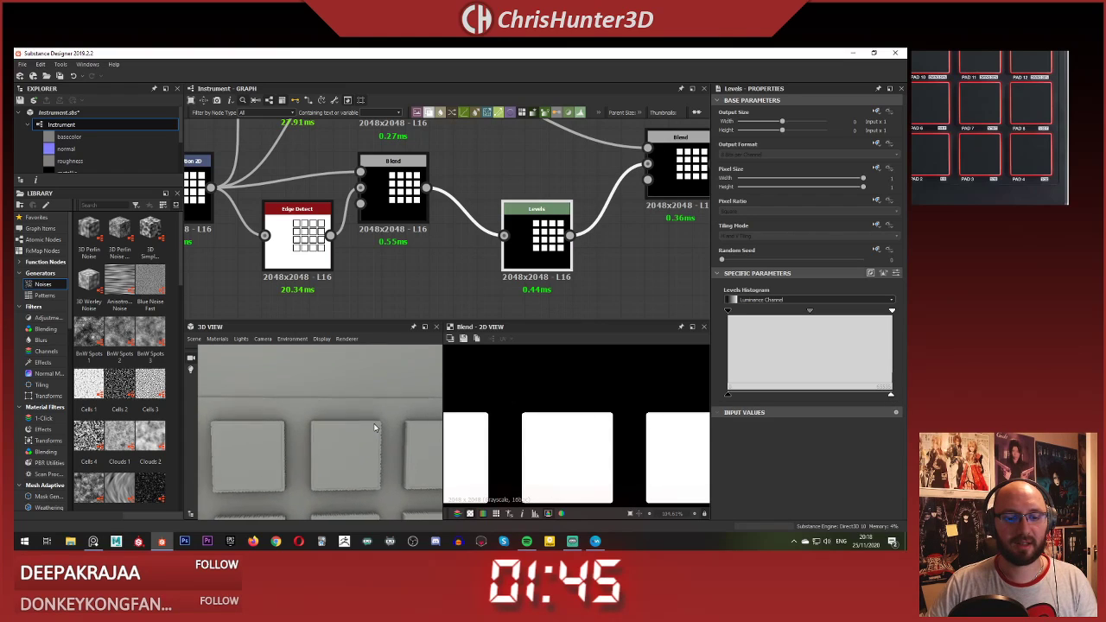
pyautogui.scroll(4, 372, 428)
pyautogui.moveTo(372, 430); pyautogui.dragTo(366, 424, button='middle')
pyautogui.scroll(-3, 367, 414)
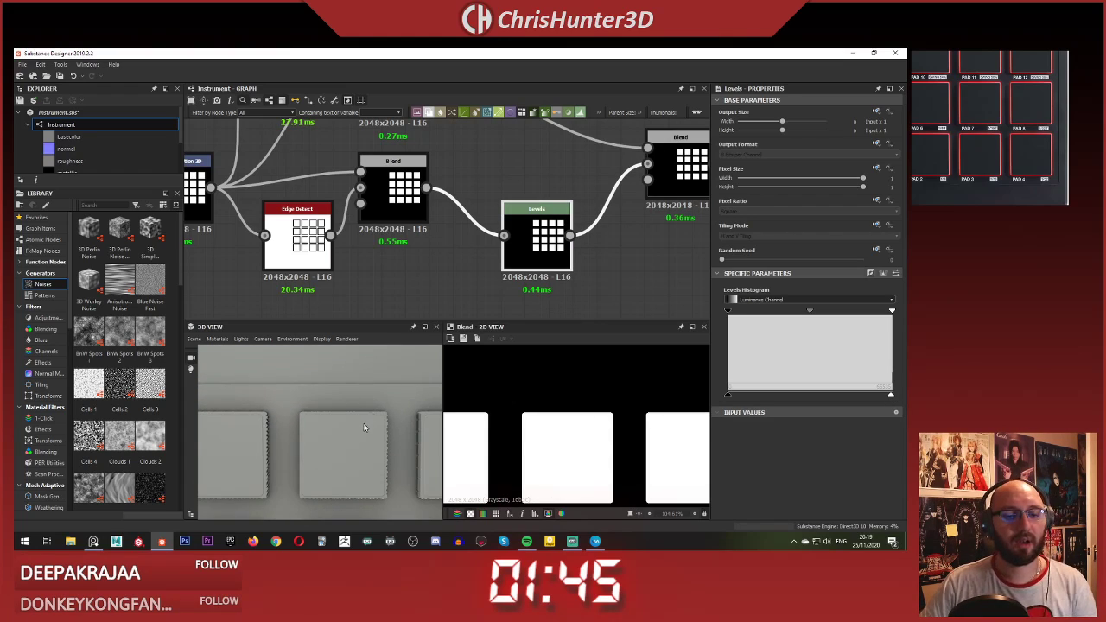
pyautogui.moveTo(364, 427); pyautogui.dragTo(324, 427)
pyautogui.scroll(-3, 361, 429)
pyautogui.scroll(4, 344, 427)
pyautogui.scroll(-5, 323, 427)
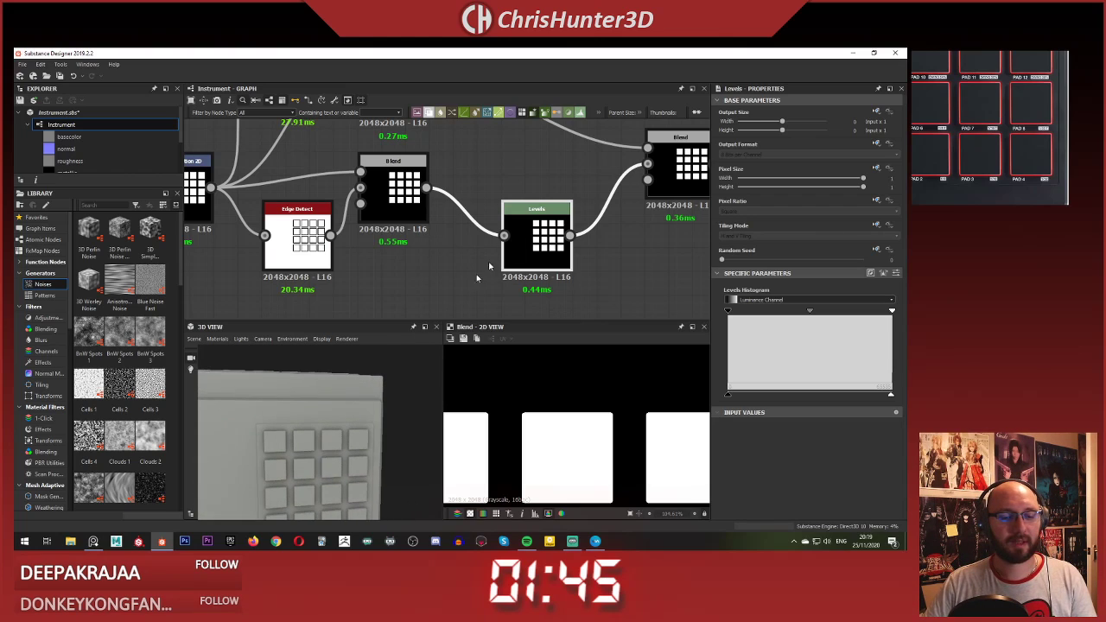
# Step: Set the Ambient Occlusion filter node's Height Depth to about 0.04 and Radius to about 0.01
pyautogui.scroll(-5, 491, 264)
pyautogui.moveTo(622, 280); pyautogui.dragTo(458, 220, button='middle')
pyautogui.moveTo(618, 183); pyautogui.dragTo(380, 240, button='middle')
pyautogui.scroll(2, 398, 181)
pyautogui.moveTo(400, 174); pyautogui.dragTo(416, 122, button='middle')
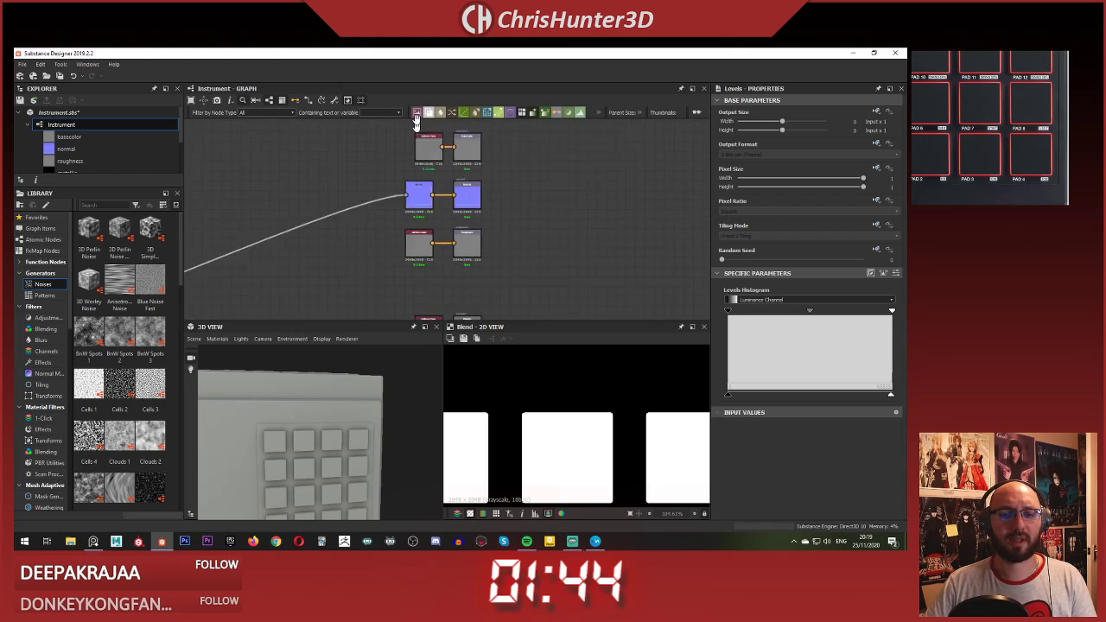
pyautogui.scroll(5, 420, 126)
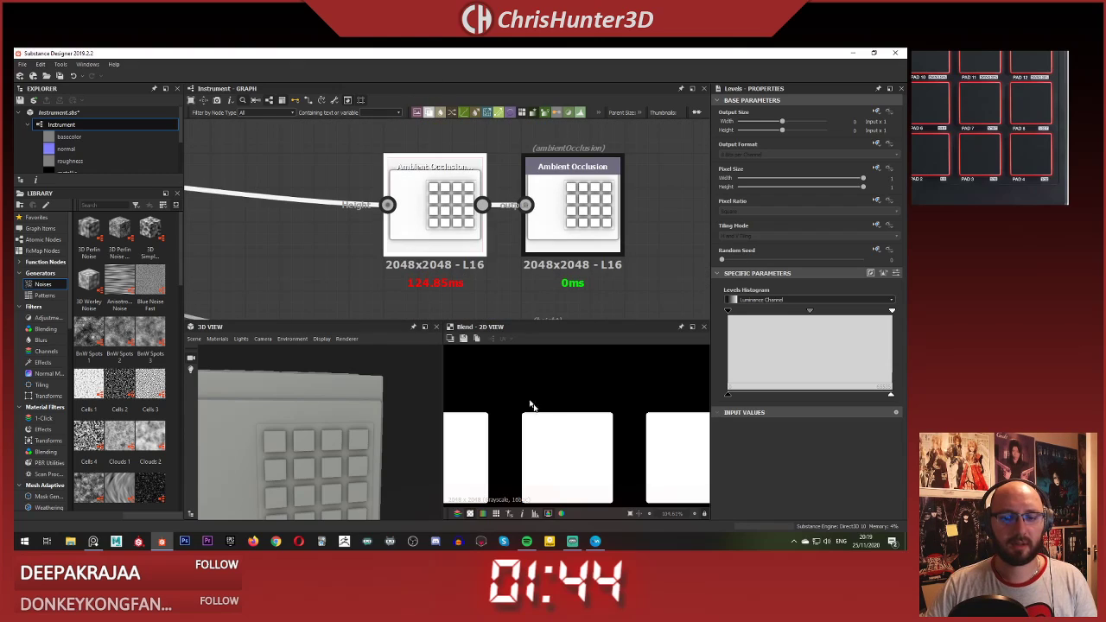
pyautogui.scroll(-7, 583, 425)
pyautogui.scroll(-1, 690, 425)
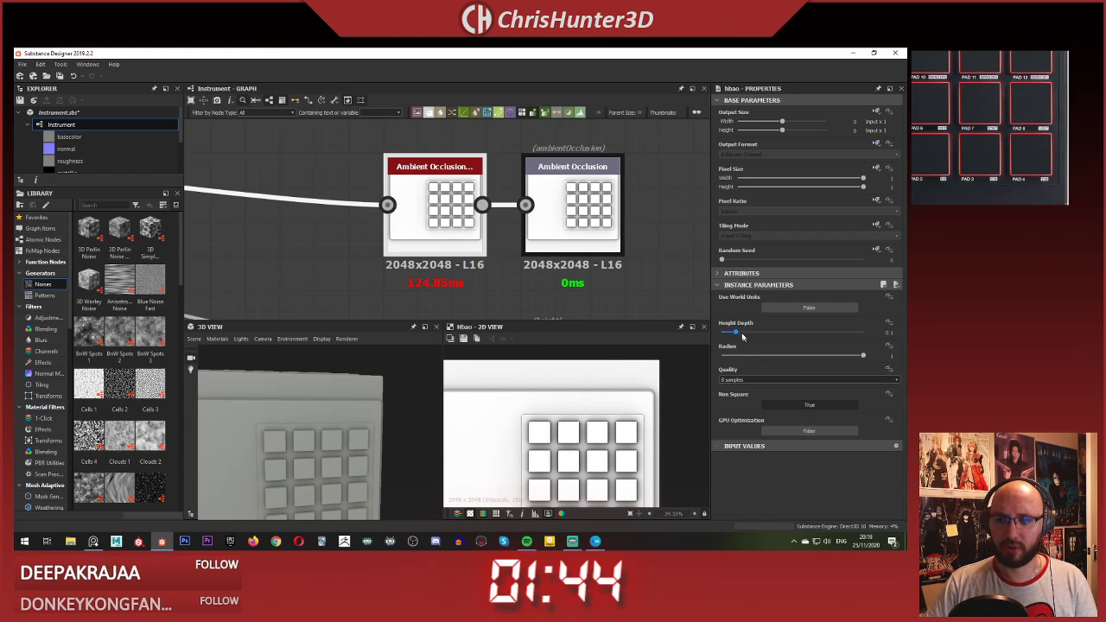
pyautogui.moveTo(732, 335); pyautogui.dragTo(724, 356)
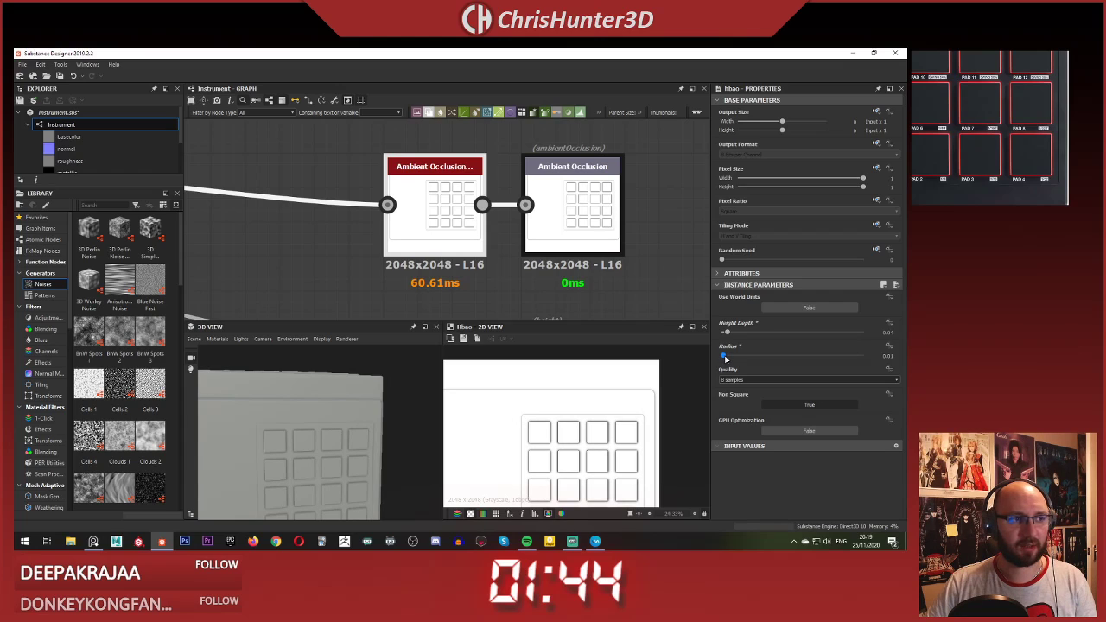
# Step: Check the Ambient Occlusion output and set its filter node's Height Depth to about 0.06 and Radius to about 0.02
pyautogui.doubleClick(555, 217)
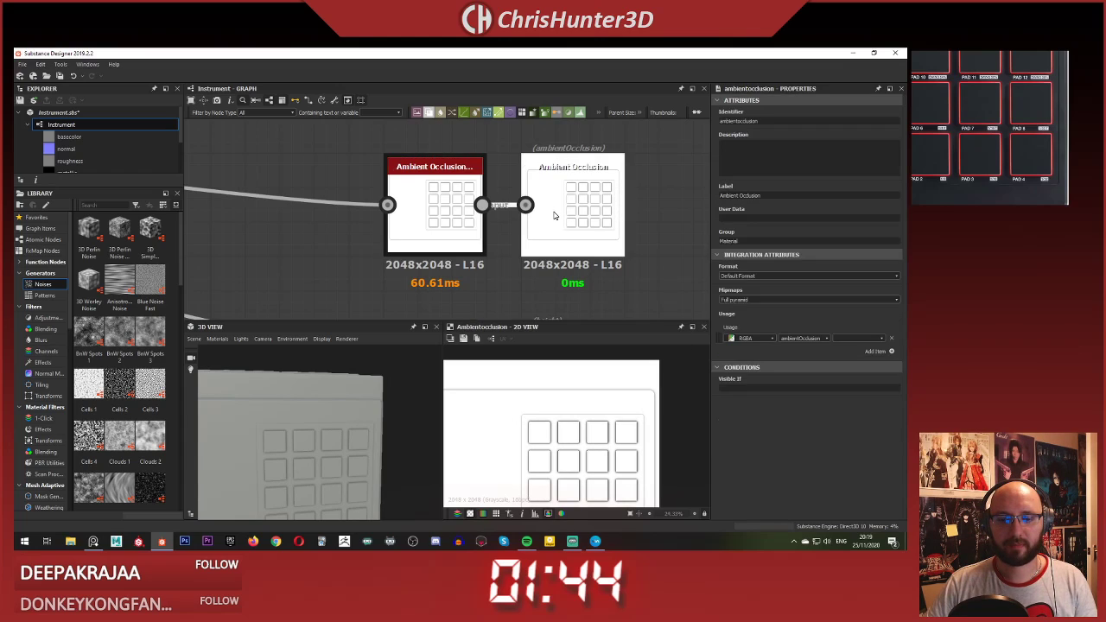
pyautogui.press('f')
pyautogui.scroll(2, 567, 427)
pyautogui.scroll(4, 279, 416)
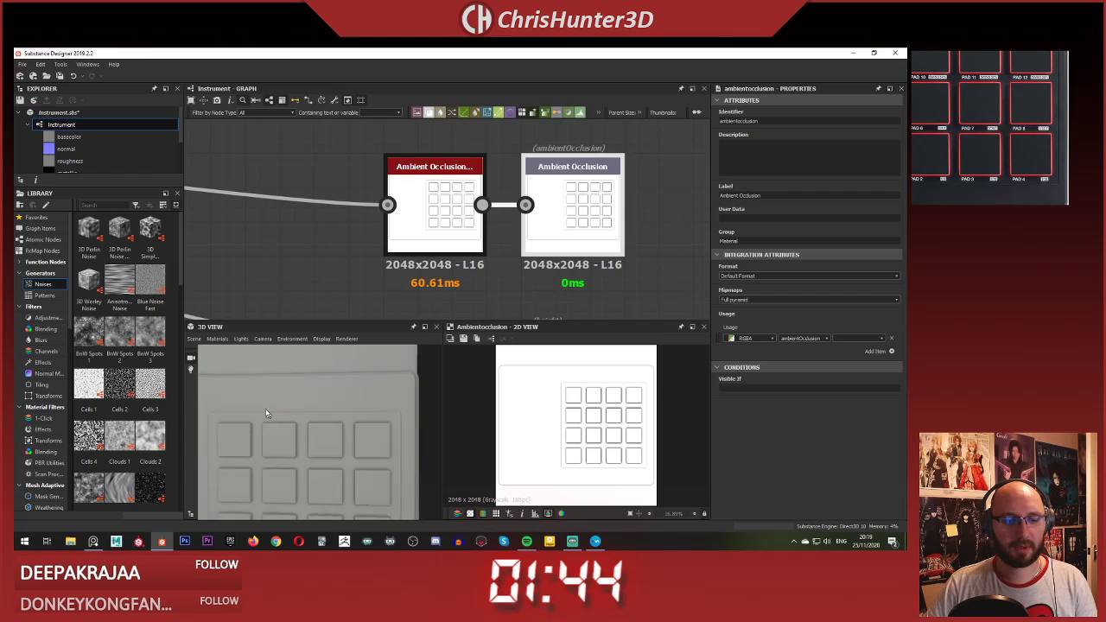
pyautogui.moveTo(279, 416); pyautogui.dragTo(355, 420)
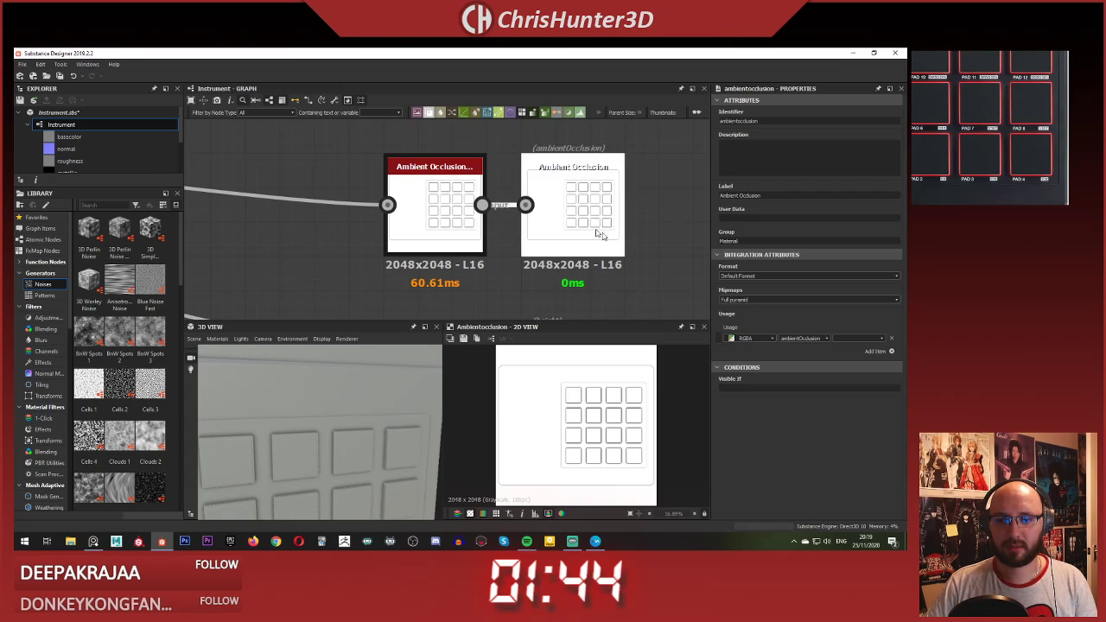
pyautogui.click(588, 222)
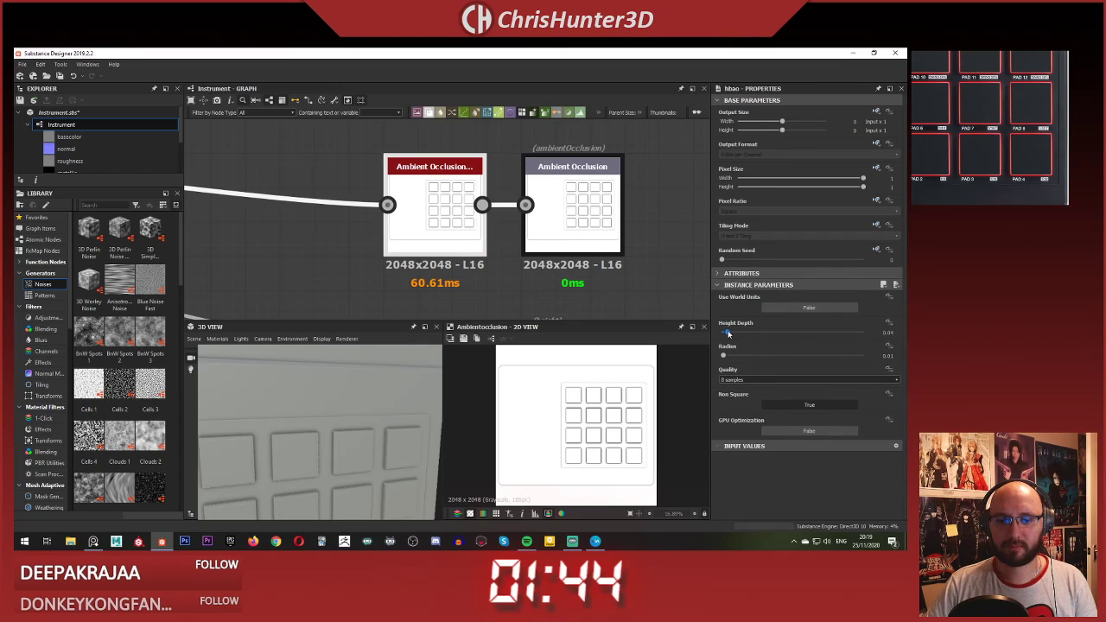
pyautogui.moveTo(729, 334); pyautogui.dragTo(726, 356)
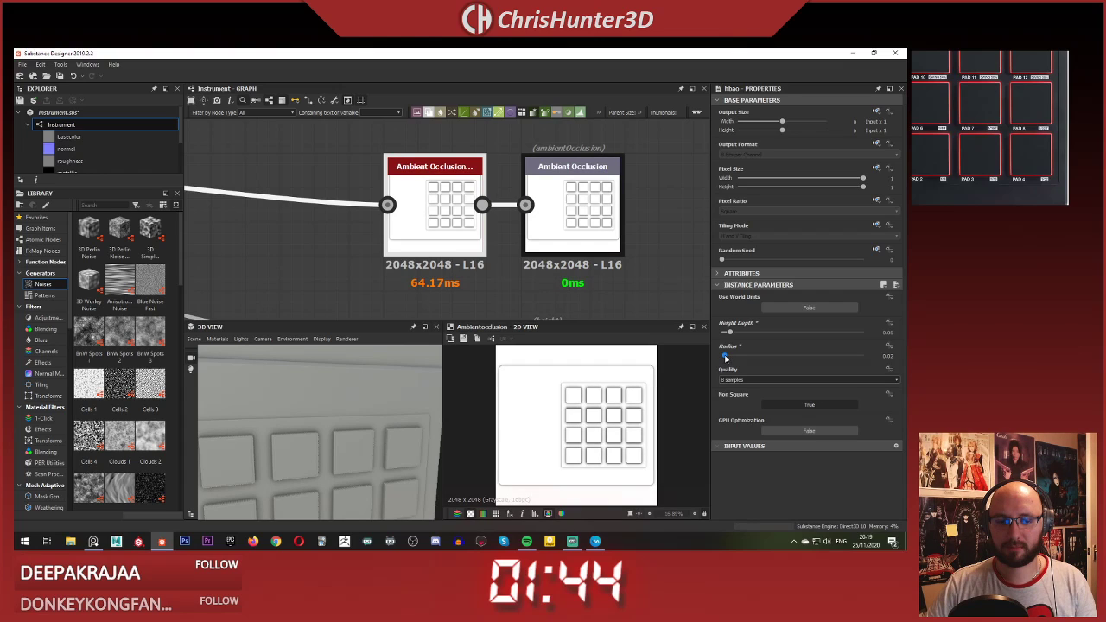
# Step: Examine the ambient occlusion shading around the pads in the 3D view from several distances
pyautogui.scroll(-3, 315, 437)
pyautogui.moveTo(315, 437); pyautogui.dragTo(324, 386)
pyautogui.moveTo(366, 212); pyautogui.dragTo(417, 206, button='middle')
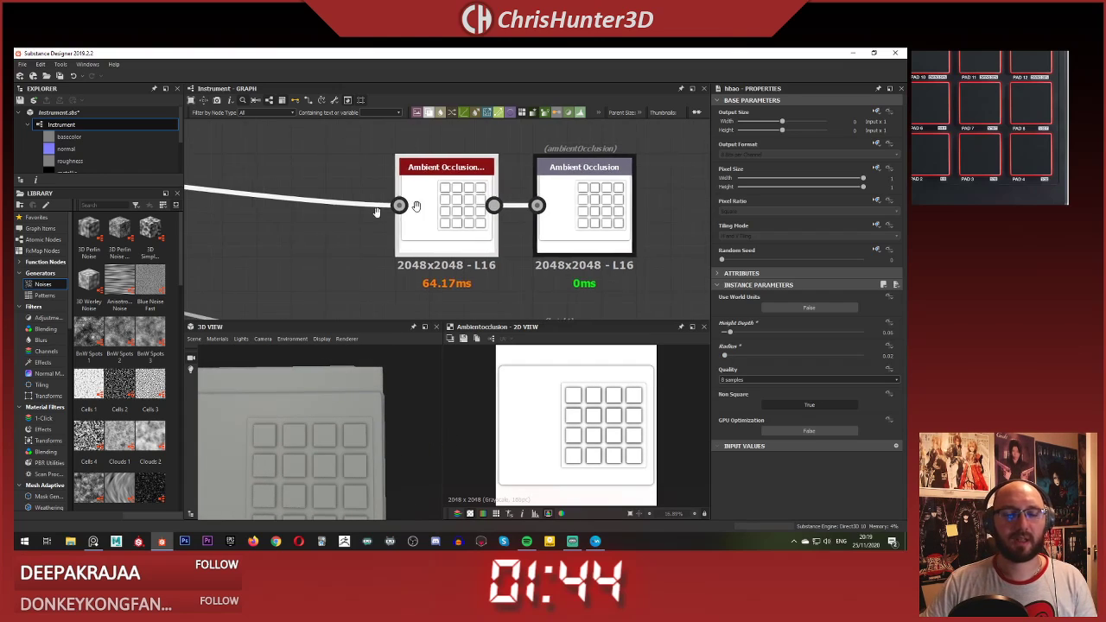
pyautogui.scroll(-5, 407, 212)
pyautogui.moveTo(385, 249); pyautogui.dragTo(526, 205, button='middle')
pyautogui.moveTo(290, 444); pyautogui.dragTo(318, 442)
pyautogui.scroll(2, 319, 449)
pyautogui.scroll(6, 318, 442)
pyautogui.scroll(-4, 320, 446)
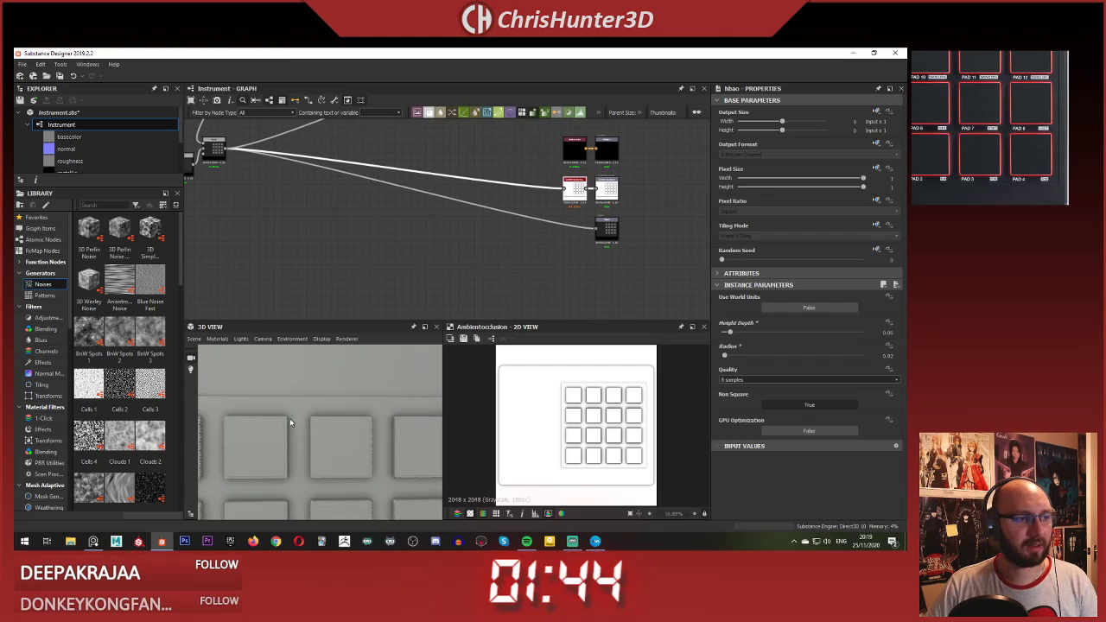
# Step: Compare the whole pad surface in the 3D view with the AKAI MPD218 reference image
pyautogui.scroll(-7, 337, 419)
pyautogui.moveTo(332, 418)
pyautogui.mouseDown()
pyautogui.moveTo(325, 398)
pyautogui.moveTo(318, 410)
pyautogui.mouseUp()
pyautogui.scroll(-2, 312, 406)
pyautogui.scroll(-6, 1003, 129)
pyautogui.scroll(5, 1010, 134)
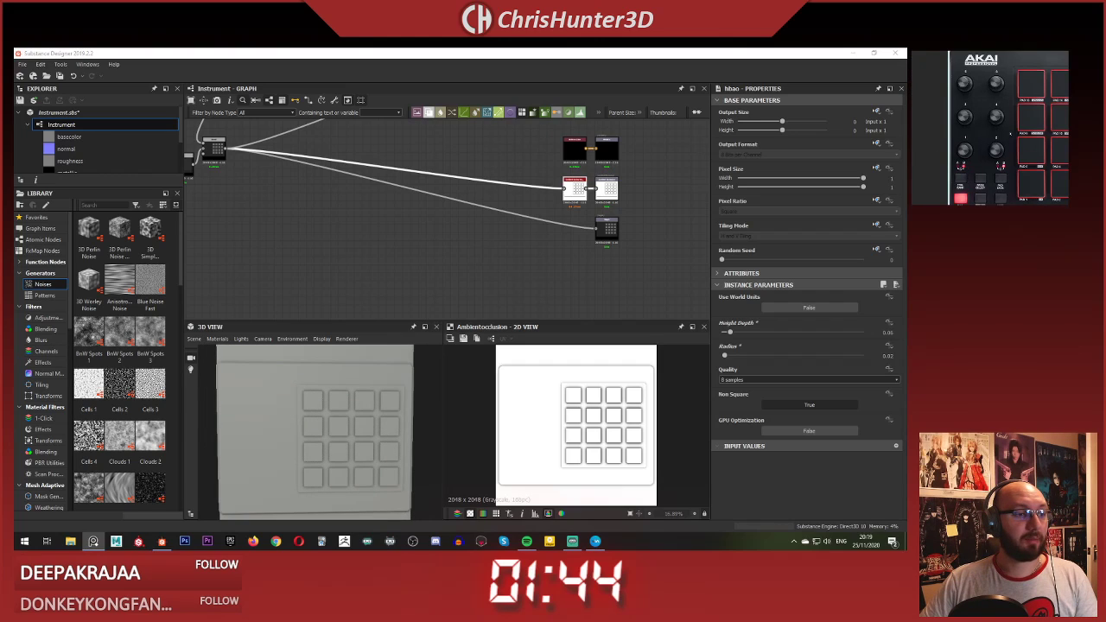
pyautogui.scroll(-1, 391, 374)
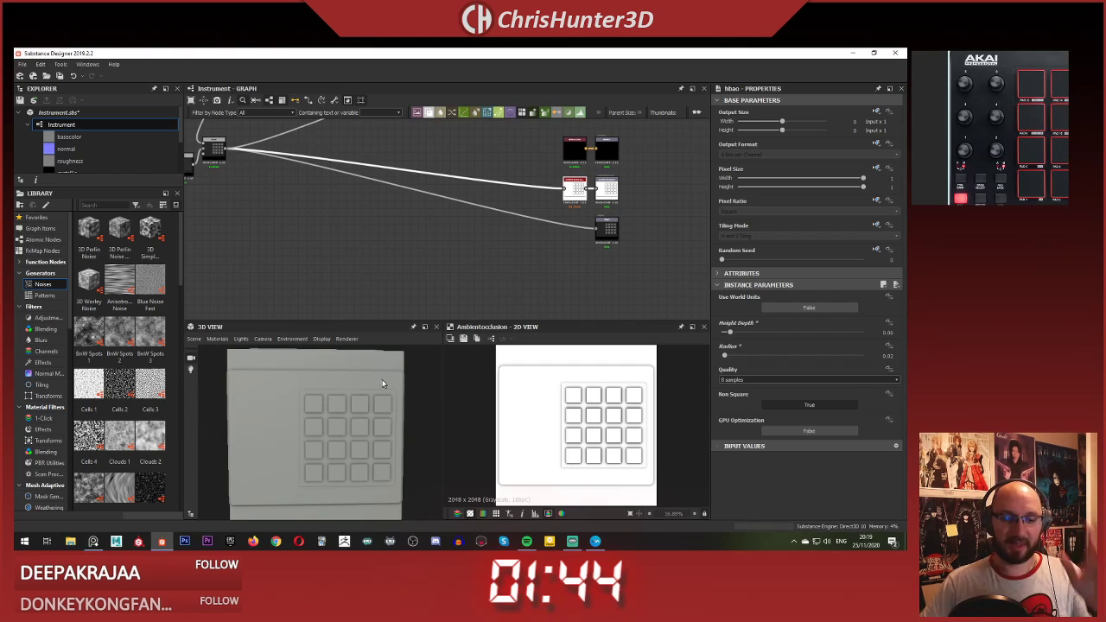
pyautogui.moveTo(382, 379); pyautogui.dragTo(380, 378)
pyautogui.scroll(-5, 1005, 105)
pyautogui.scroll(3, 1005, 105)
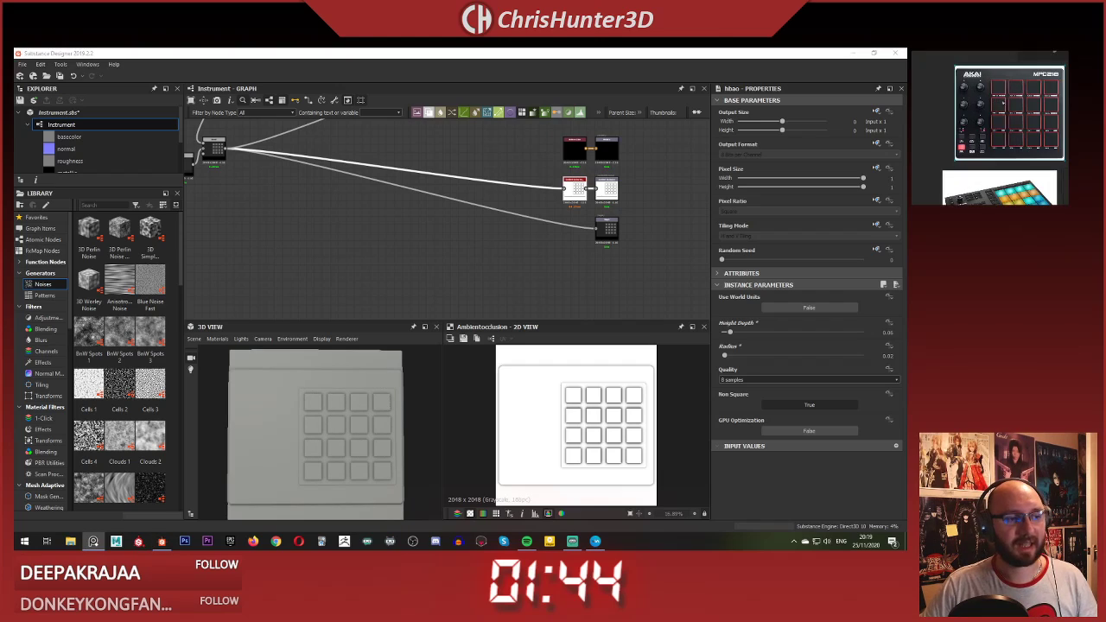
pyautogui.moveTo(1007, 105); pyautogui.dragTo(999, 103, button='middle')
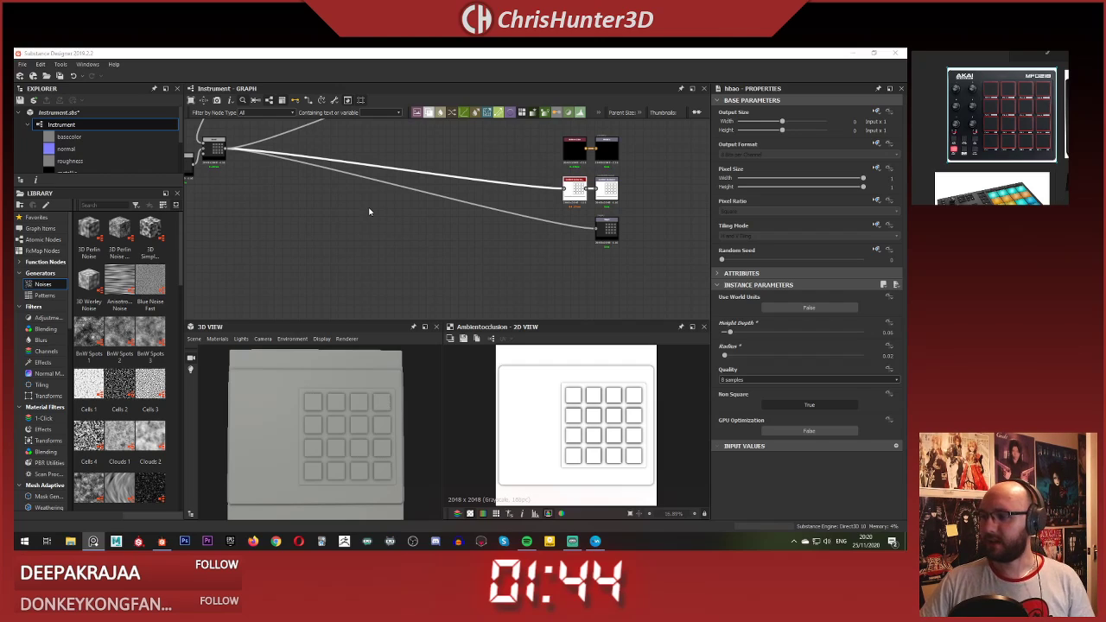
# Step: Tidy the pad branch by aligning its Levels node beside the lower Blend and grouping the upper Edge Detect with its Blend
pyautogui.scroll(-3, 378, 207)
pyautogui.moveTo(260, 187); pyautogui.dragTo(376, 215, button='middle')
pyautogui.scroll(3, 423, 215)
pyautogui.scroll(1, 480, 255)
pyautogui.moveTo(489, 240); pyautogui.dragTo(410, 249, button='middle')
pyautogui.scroll(3, 409, 191)
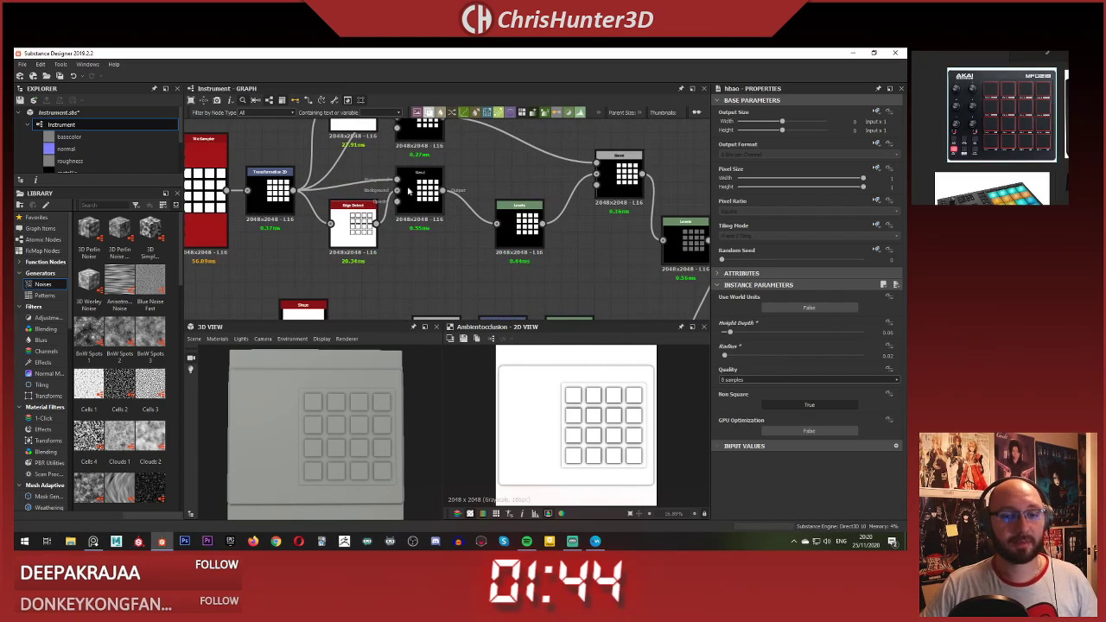
pyautogui.moveTo(419, 197)
pyautogui.mouseDown()
pyautogui.moveTo(414, 207)
pyautogui.moveTo(411, 194)
pyautogui.mouseUp()
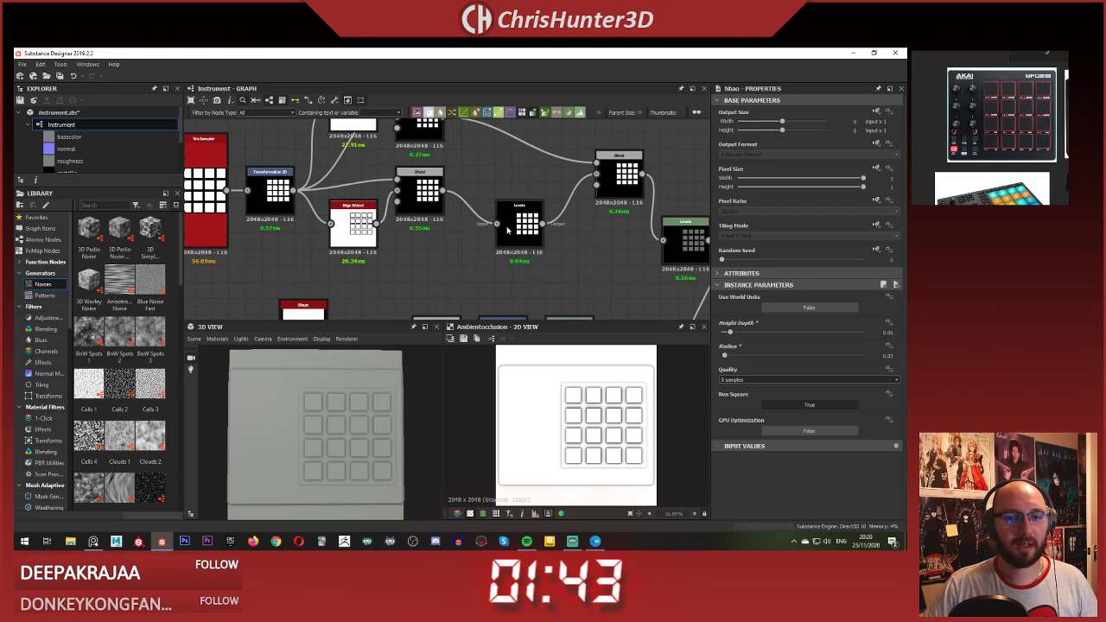
pyautogui.moveTo(507, 230); pyautogui.dragTo(474, 197)
pyautogui.moveTo(474, 198); pyautogui.dragTo(461, 269, button='middle')
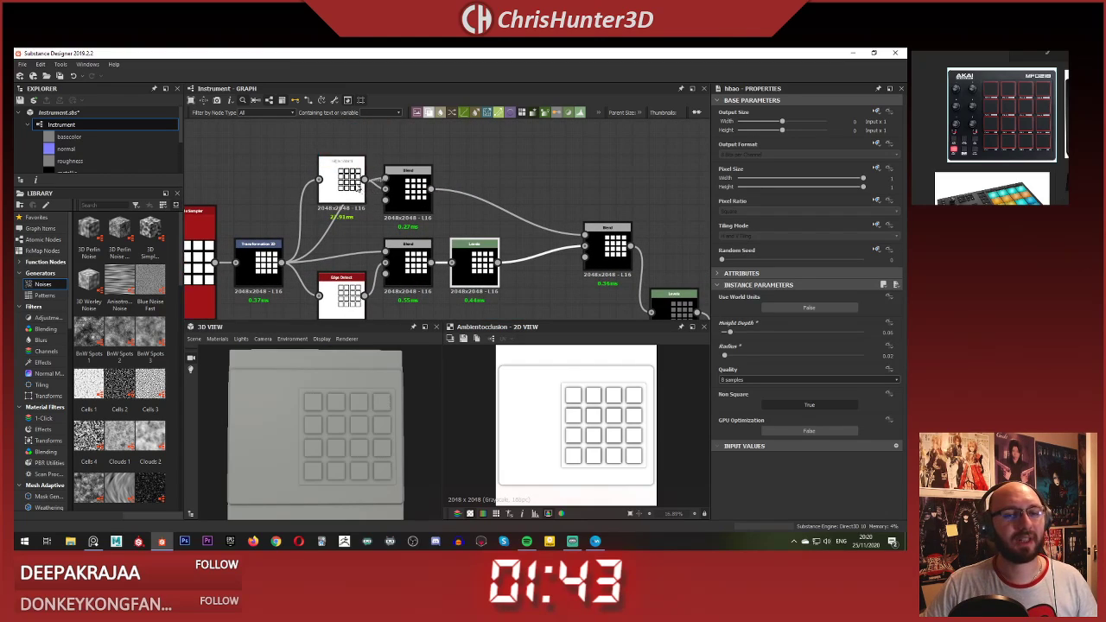
pyautogui.moveTo(357, 186); pyautogui.dragTo(405, 194)
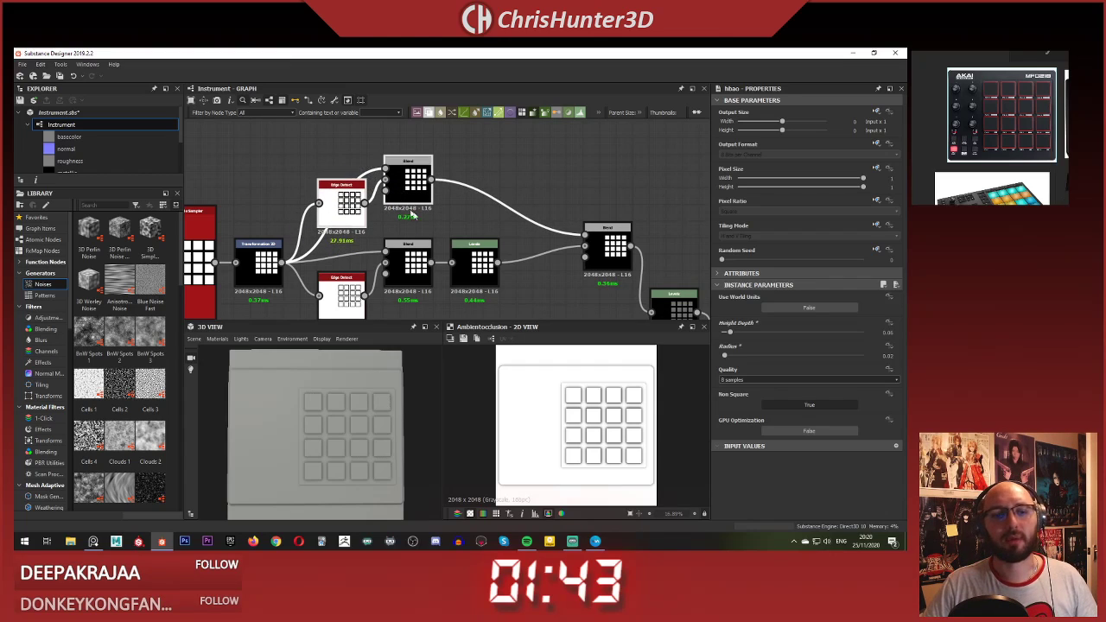
# Step: Move the pad branch's combining Blend and its following Levels node close to the preceding nodes
pyautogui.moveTo(413, 216); pyautogui.dragTo(295, 213, button='middle')
pyautogui.click(490, 249)
pyautogui.moveTo(489, 249); pyautogui.dragTo(423, 232)
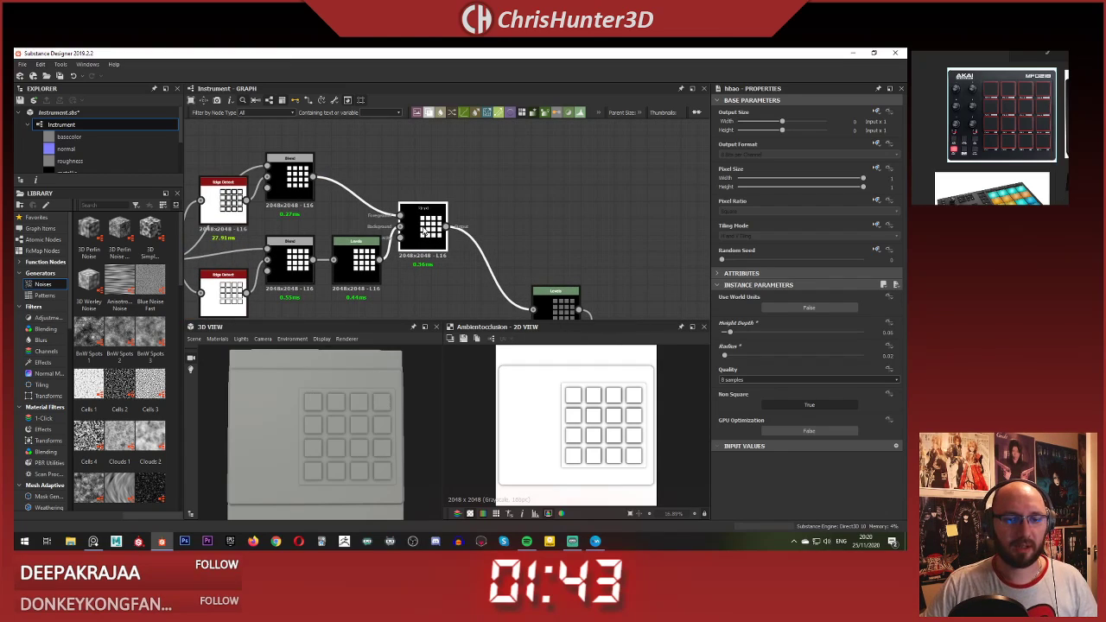
pyautogui.scroll(-1, 226, 216)
pyautogui.moveTo(226, 216); pyautogui.dragTo(345, 181, button='middle')
pyautogui.moveTo(599, 252); pyautogui.dragTo(461, 216, button='middle')
pyautogui.moveTo(496, 232); pyautogui.dragTo(441, 162)
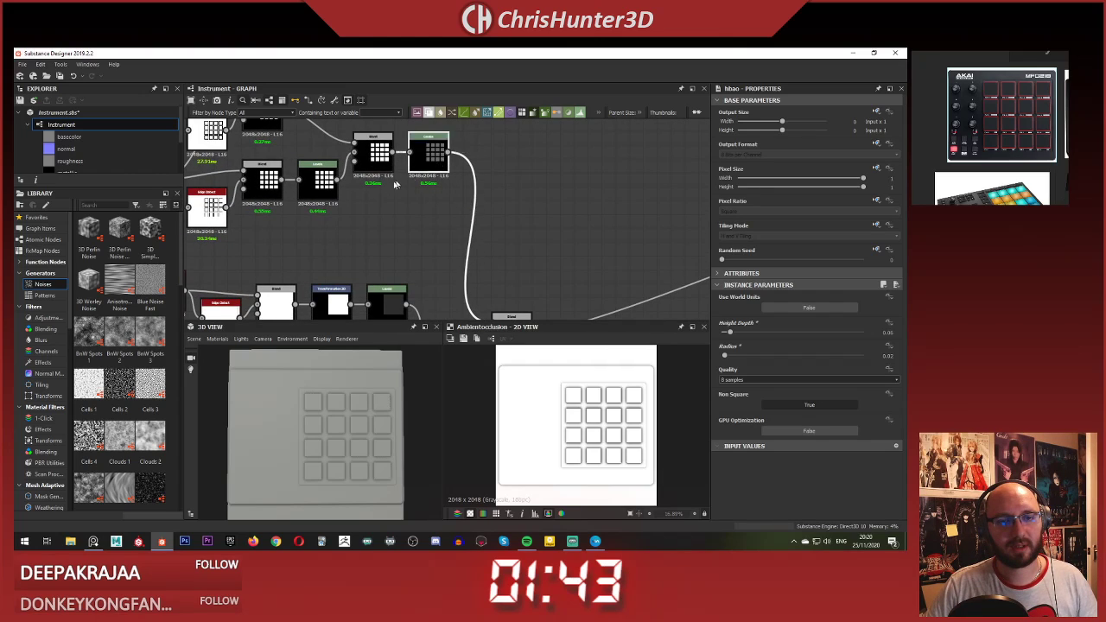
# Step: Arrange the bottom Shape branch's nodes in a compact chain leading into its Blend
pyautogui.scroll(-3, 371, 220)
pyautogui.moveTo(372, 220); pyautogui.dragTo(509, 244, button='middle')
pyautogui.scroll(2, 465, 221)
pyautogui.scroll(-1, 455, 227)
pyautogui.scroll(2, 380, 208)
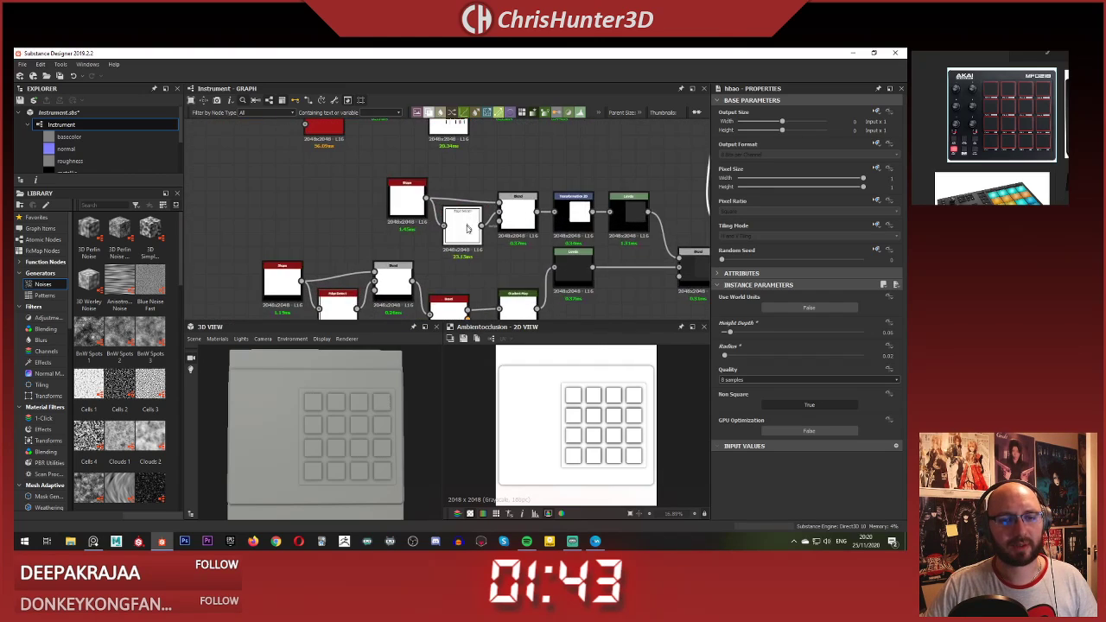
pyautogui.moveTo(570, 281); pyautogui.dragTo(507, 212, button='middle')
pyautogui.moveTo(517, 215); pyautogui.dragTo(518, 256)
pyautogui.scroll(-1, 401, 273)
pyautogui.moveTo(401, 273); pyautogui.dragTo(443, 267, button='middle')
pyautogui.moveTo(385, 225); pyautogui.dragTo(353, 241)
pyautogui.click(282, 220)
pyautogui.moveTo(282, 220); pyautogui.dragTo(595, 251)
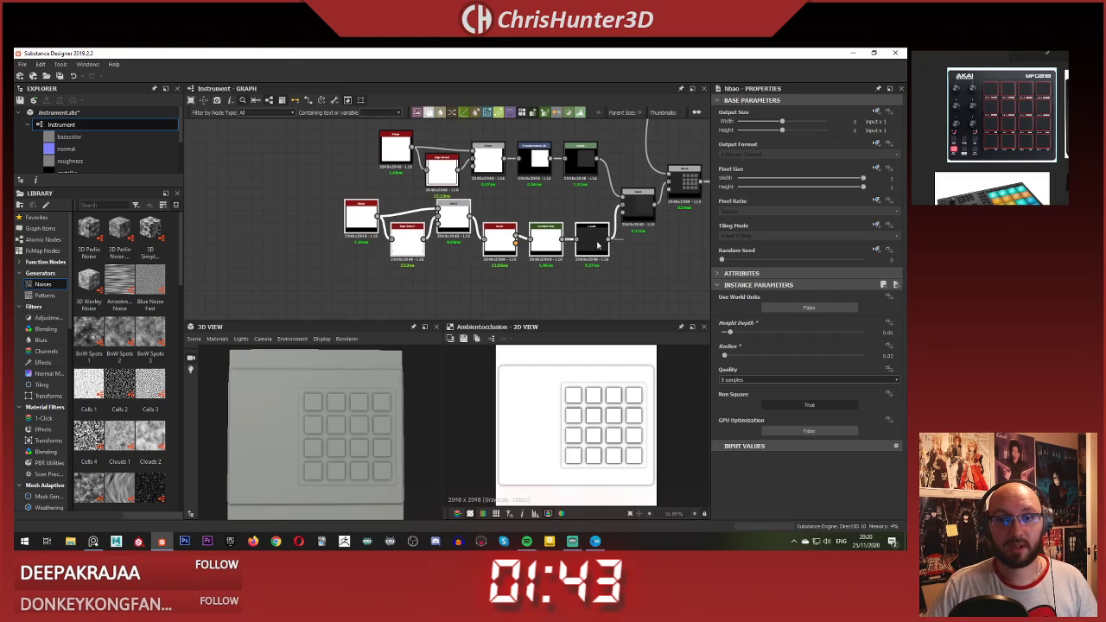
# Step: Move the inset Shape branch down beside the bottom branch and save the package
pyautogui.moveTo(395, 139); pyautogui.dragTo(350, 185, button='middle')
pyautogui.moveTo(320, 176); pyautogui.dragTo(561, 211)
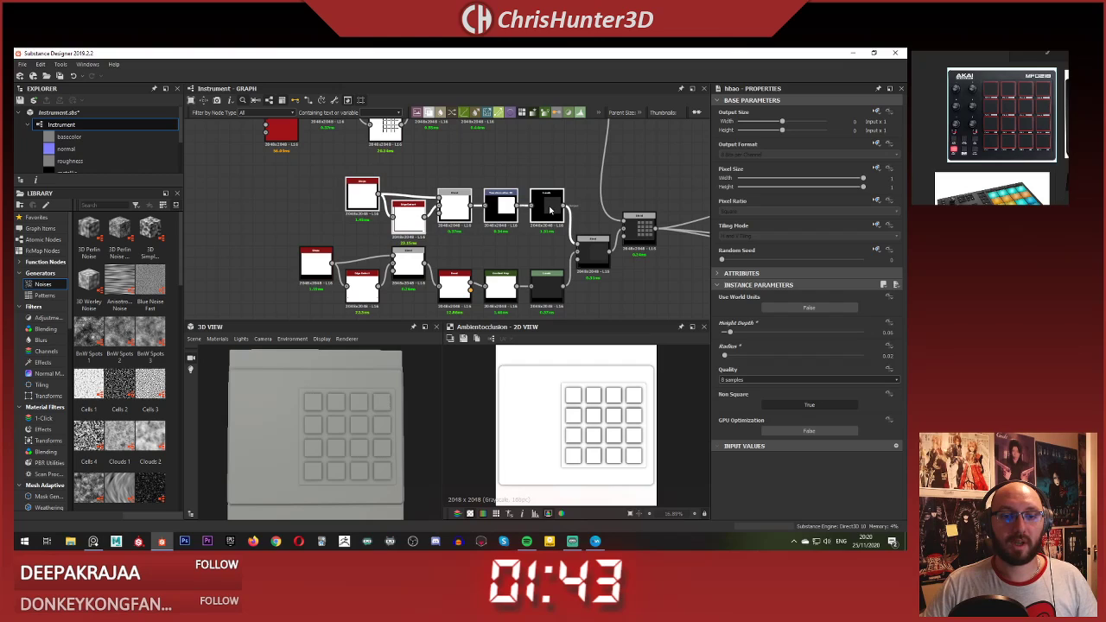
pyautogui.click(570, 179)
pyautogui.scroll(-4, 566, 181)
pyautogui.moveTo(594, 146); pyautogui.dragTo(533, 189, button='middle')
pyautogui.rightClick(534, 188)
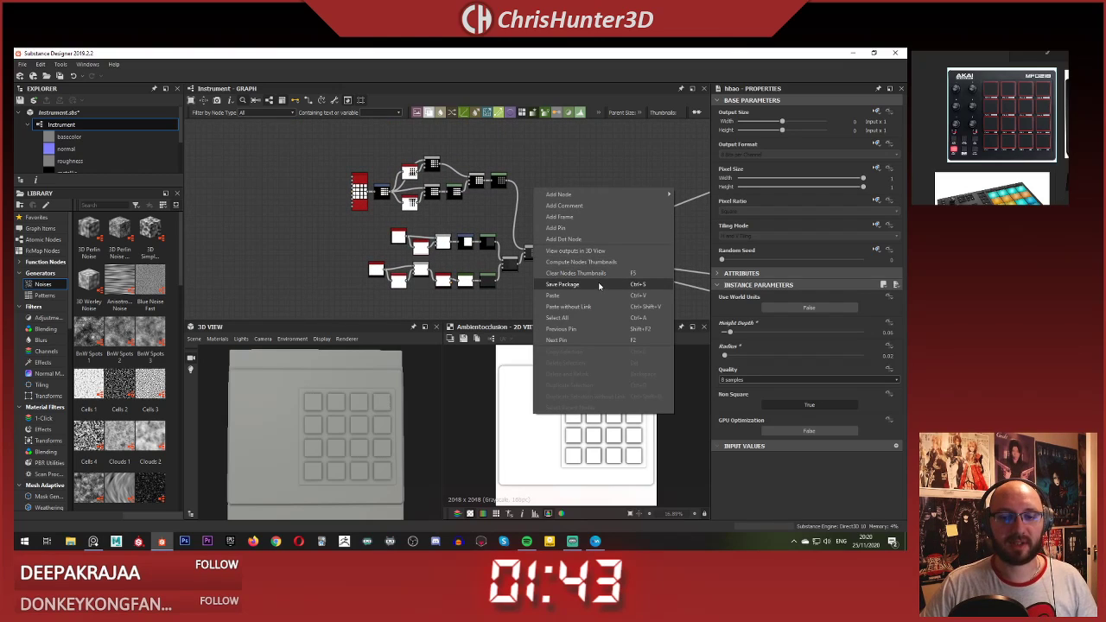
pyautogui.click(600, 285)
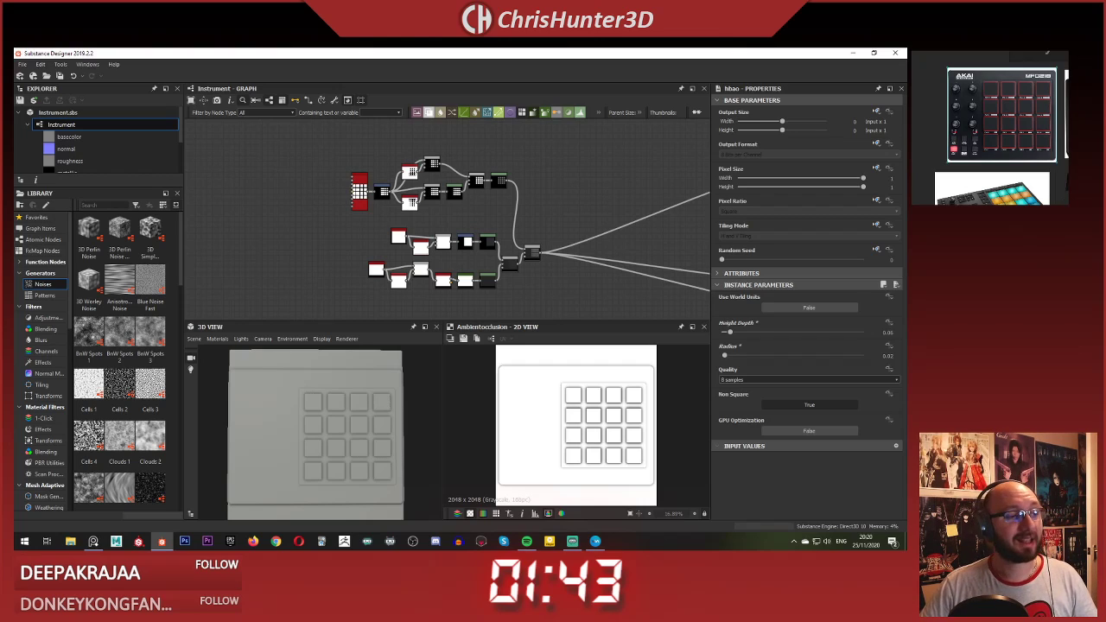
# Step: Examine the knobs in the AKAI reference image and review the tidied node branches in the graph
pyautogui.scroll(5, 958, 105)
pyautogui.scroll(-2, 977, 108)
pyautogui.moveTo(995, 117); pyautogui.dragTo(995, 99, button='middle')
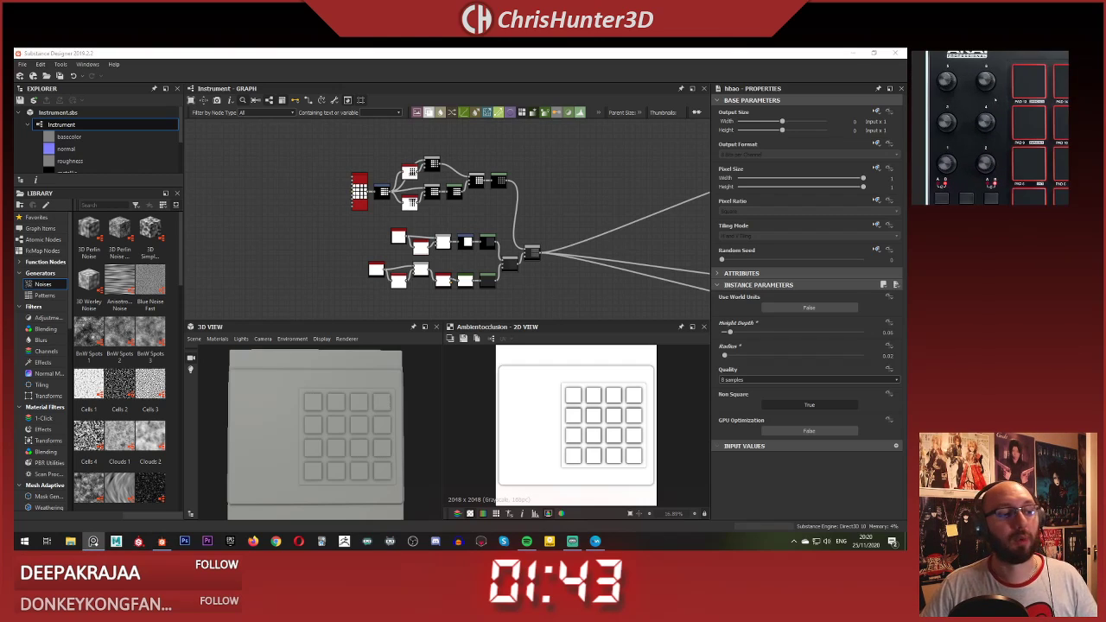
pyautogui.scroll(-2, 493, 201)
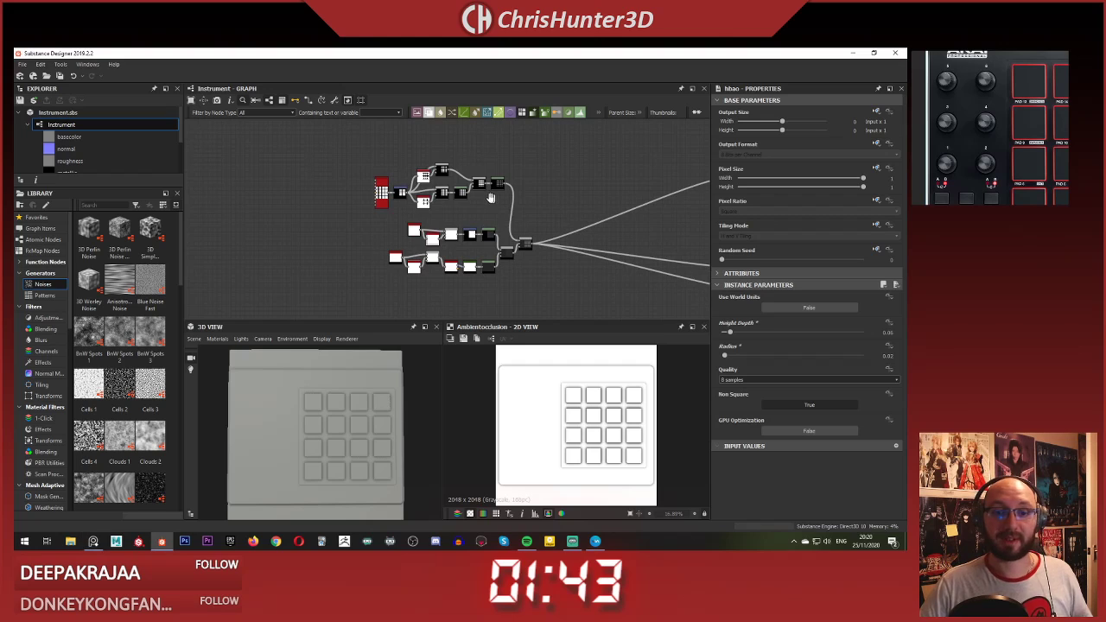
pyautogui.moveTo(546, 205); pyautogui.dragTo(472, 213, button='middle')
pyautogui.scroll(-1, 473, 213)
pyautogui.scroll(2, 473, 213)
pyautogui.scroll(2, 437, 200)
pyautogui.moveTo(437, 200); pyautogui.dragTo(444, 235, button='middle')
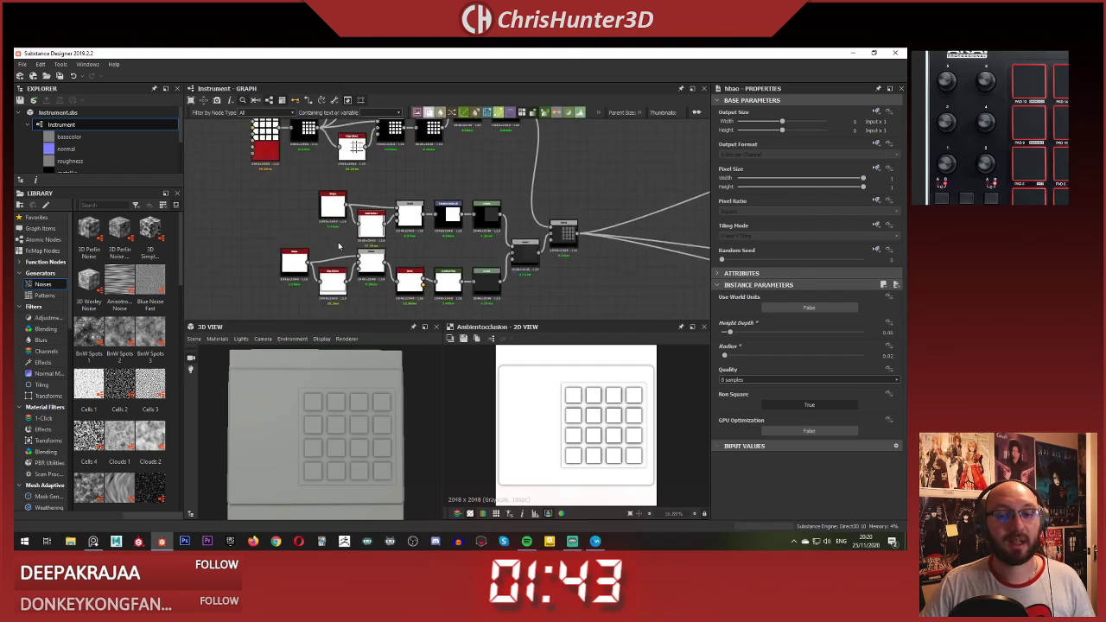
pyautogui.scroll(-2, 467, 195)
pyautogui.moveTo(481, 184); pyautogui.dragTo(364, 223, button='middle')
pyautogui.scroll(1, 391, 221)
pyautogui.scroll(-3, 426, 206)
pyautogui.scroll(4, 291, 176)
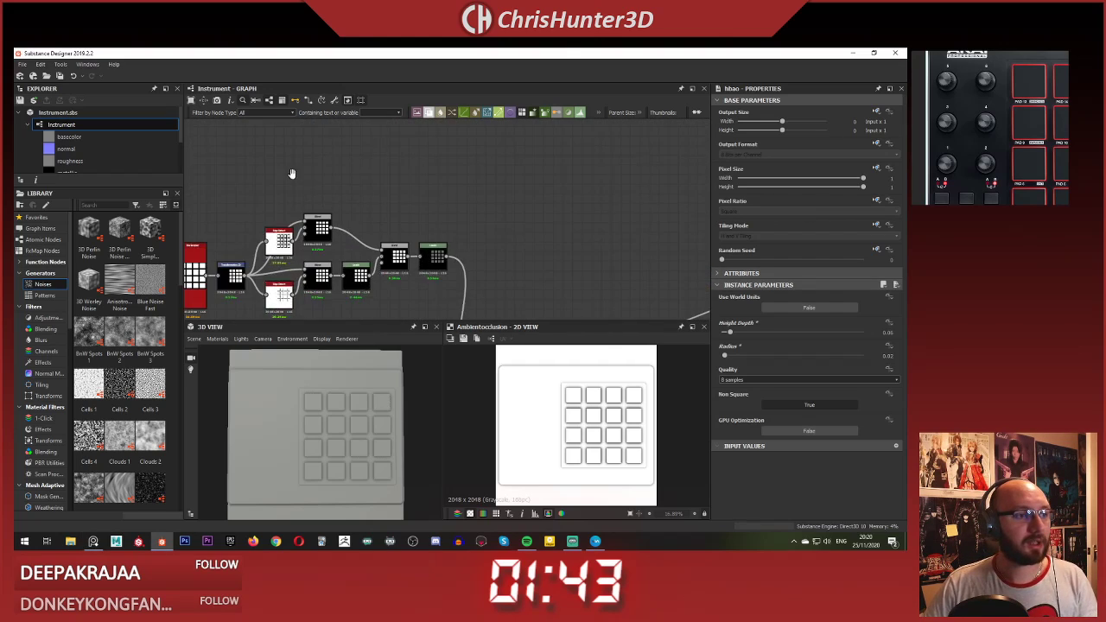
# Step: Add a Shape node in the empty area above the pad branch
pyautogui.scroll(3, 320, 165)
pyautogui.moveTo(291, 175); pyautogui.dragTo(358, 185, button='middle')
pyautogui.scroll(-1, 321, 165)
pyautogui.press('space')
pyautogui.write('shape')
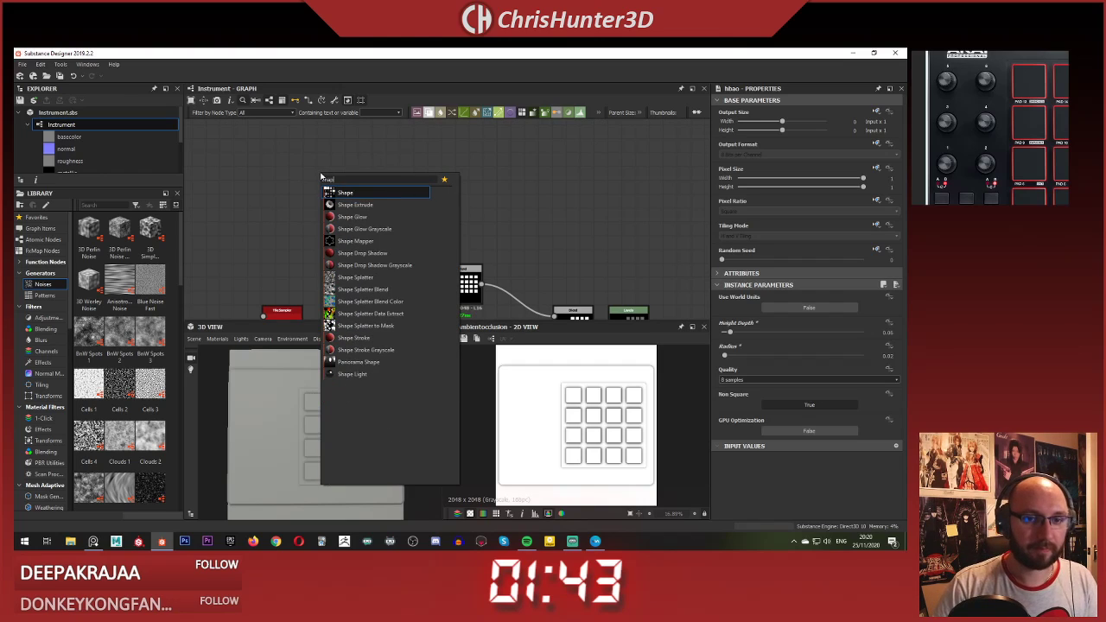
pyautogui.press('Return')
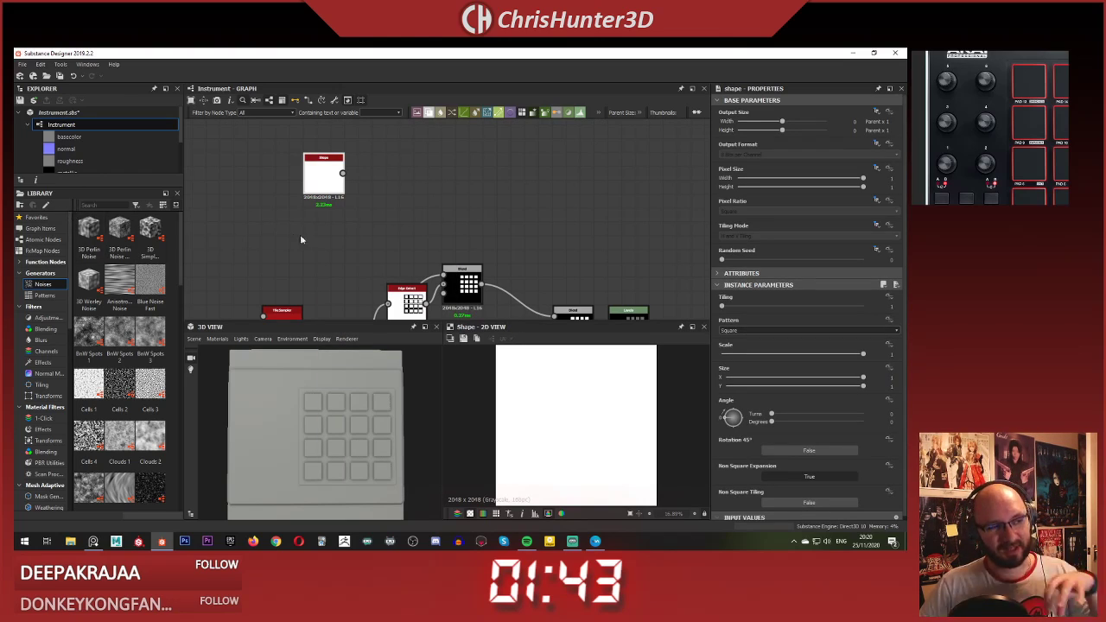
pyautogui.scroll(3, 355, 199)
pyautogui.moveTo(328, 173); pyautogui.dragTo(382, 219, button='middle')
pyautogui.scroll(1, 322, 200)
pyautogui.moveTo(378, 209); pyautogui.dragTo(385, 162)
pyautogui.scroll(-4, 385, 162)
pyautogui.moveTo(385, 164); pyautogui.dragTo(420, 156, button='middle')
pyautogui.scroll(2, 377, 192)
pyautogui.scroll(1, 374, 194)
pyautogui.scroll(-1, 434, 207)
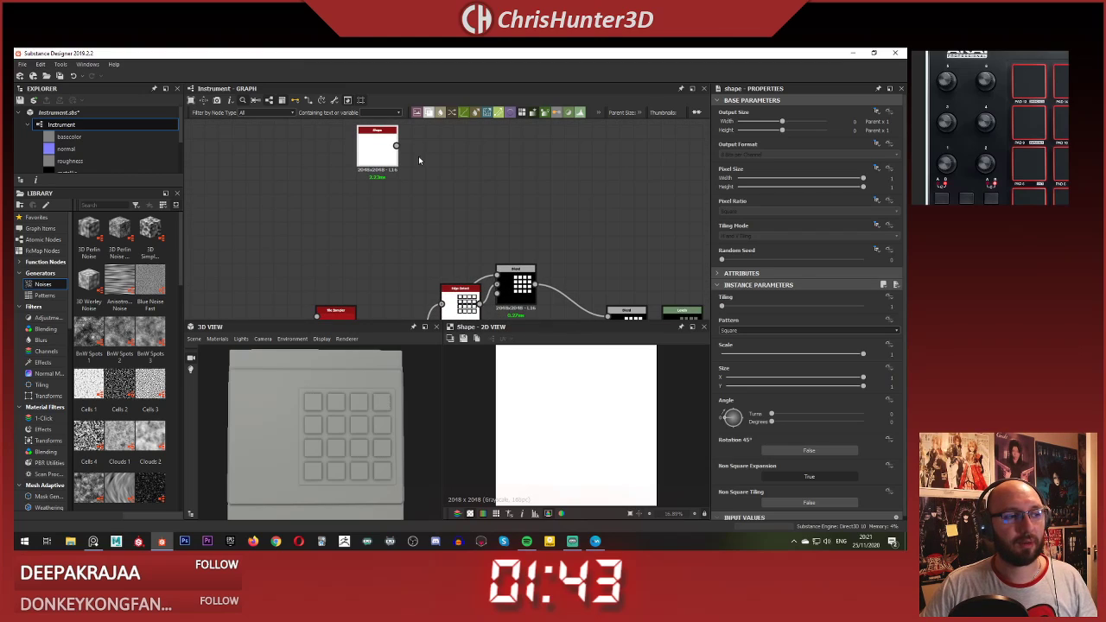
# Step: Check the knob layout in the reference image and add a Tile Sampler node beside the new Shape node
pyautogui.scroll(-6, 1000, 115)
pyautogui.moveTo(1015, 116); pyautogui.dragTo(1000, 95, button='middle')
pyautogui.scroll(6, 1001, 114)
pyautogui.scroll(-3, 272, 178)
pyautogui.moveTo(377, 166); pyautogui.dragTo(316, 163, button='middle')
pyautogui.scroll(5, 324, 218)
pyautogui.scroll(-2, 421, 183)
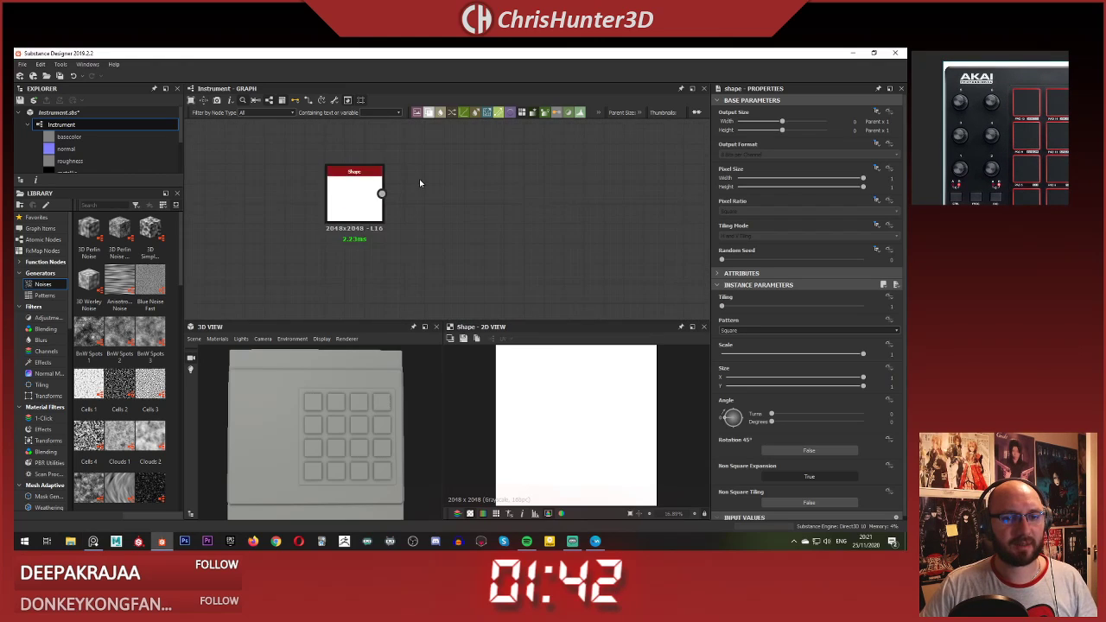
pyautogui.moveTo(421, 182); pyautogui.dragTo(375, 202, button='middle')
pyautogui.press('space')
pyautogui.write('til')
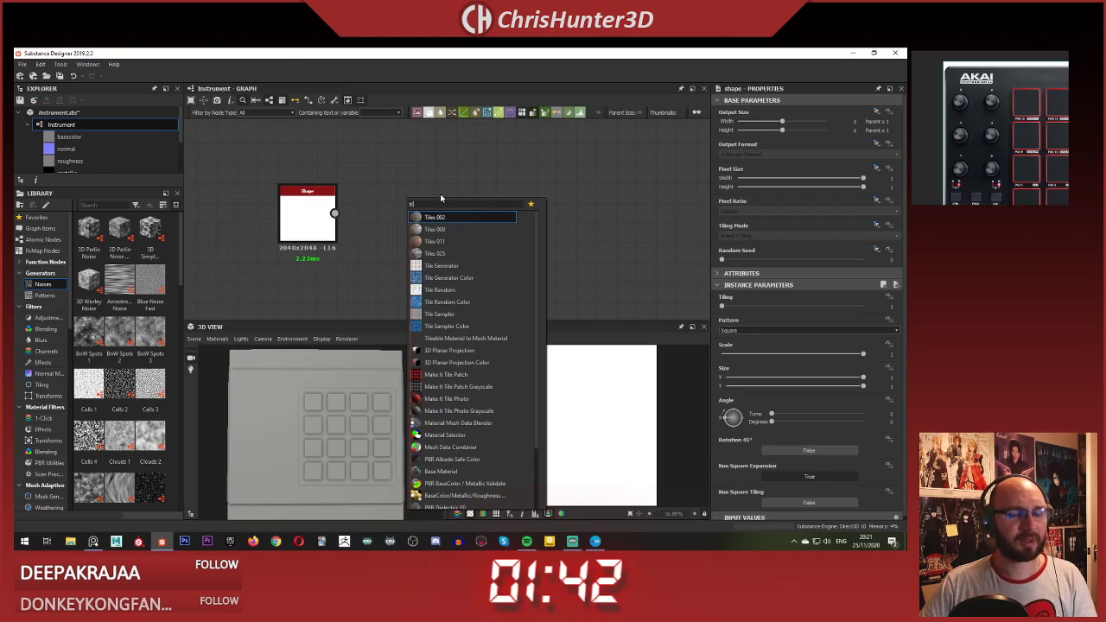
pyautogui.click(474, 314)
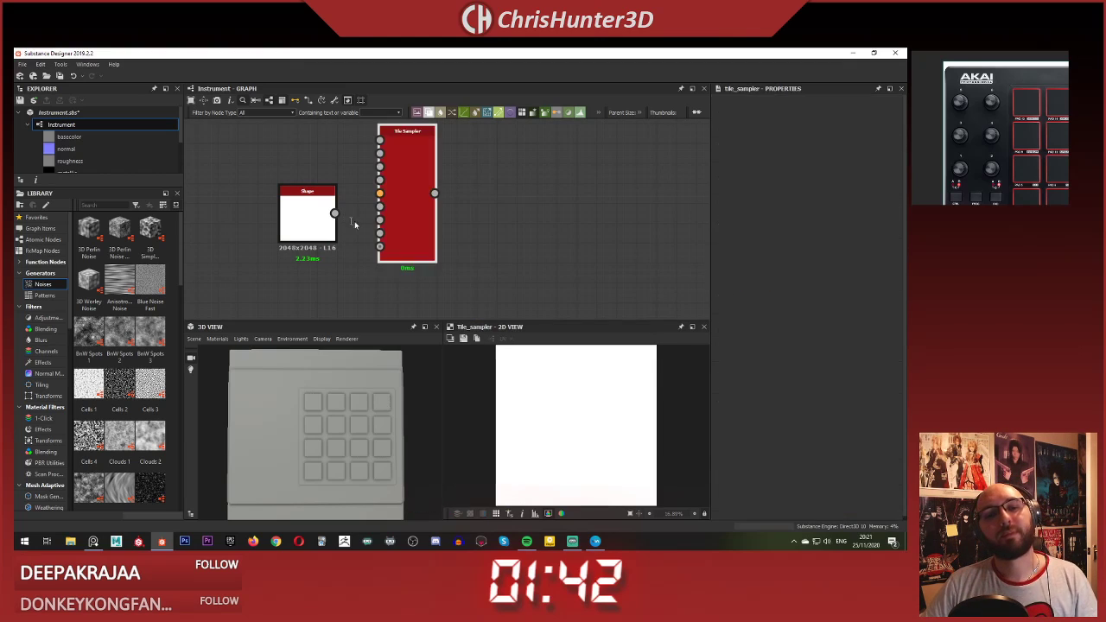
# Step: Set the new Tile Sampler's Pattern to Disc and both its X Amount and Y Amount to 3
pyautogui.click(764, 391)
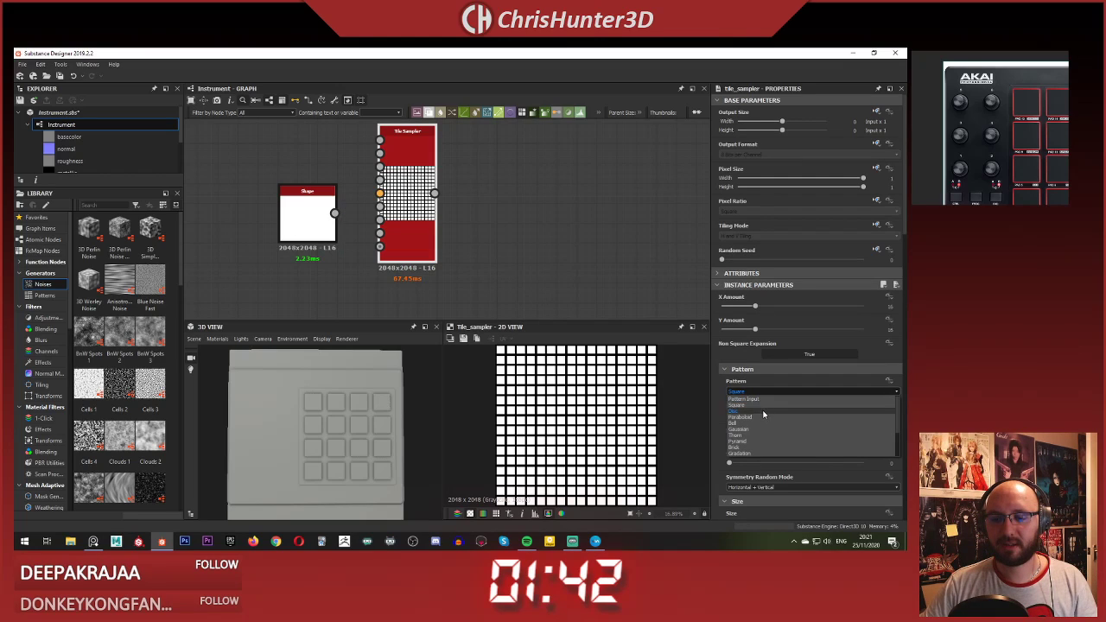
pyautogui.click(762, 411)
pyautogui.scroll(-1, 591, 400)
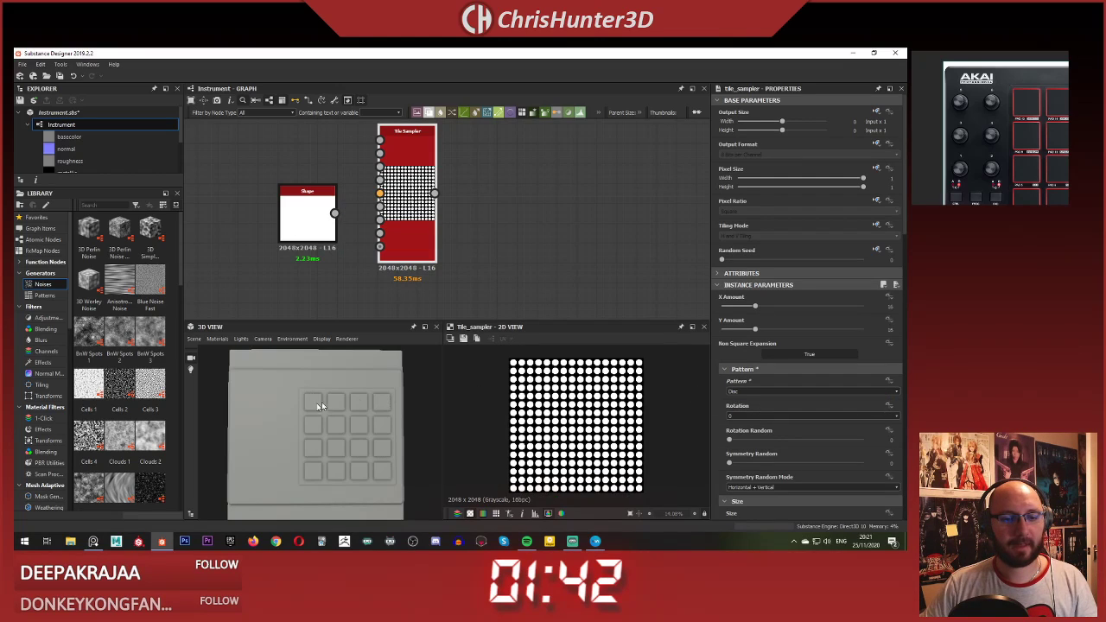
pyautogui.moveTo(318, 404); pyautogui.dragTo(290, 415)
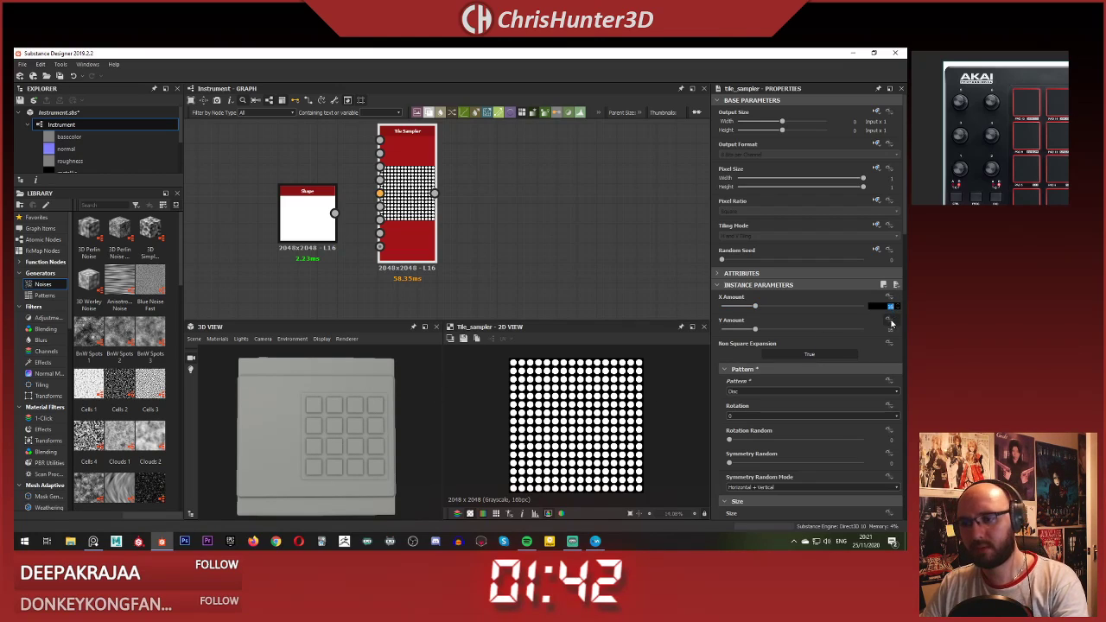
pyautogui.press('Tab')
pyautogui.write('3')
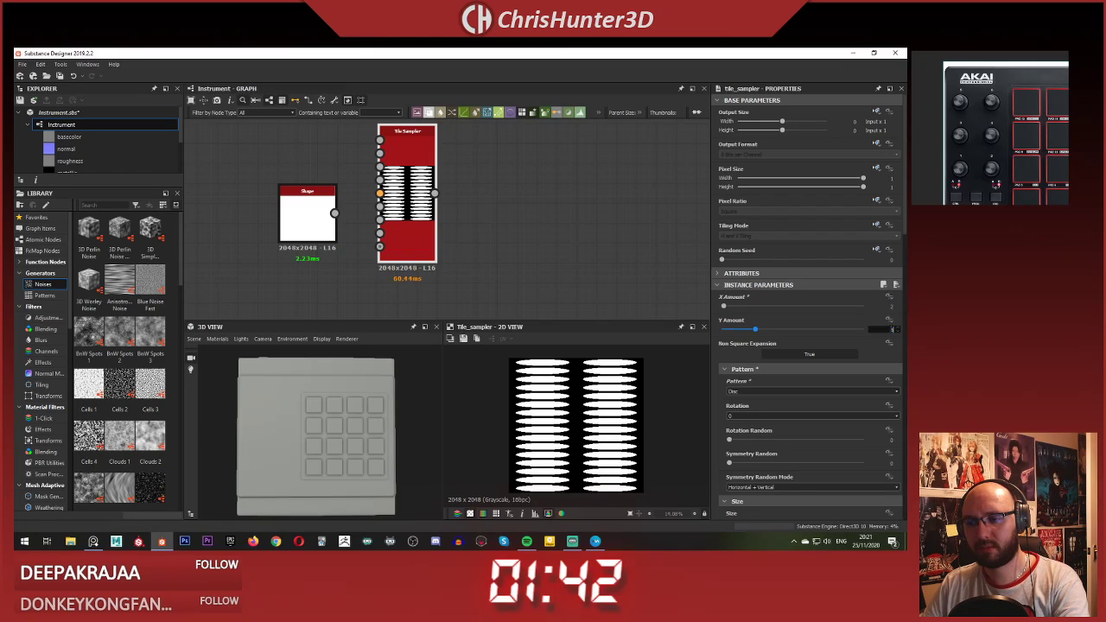
pyautogui.press('Return')
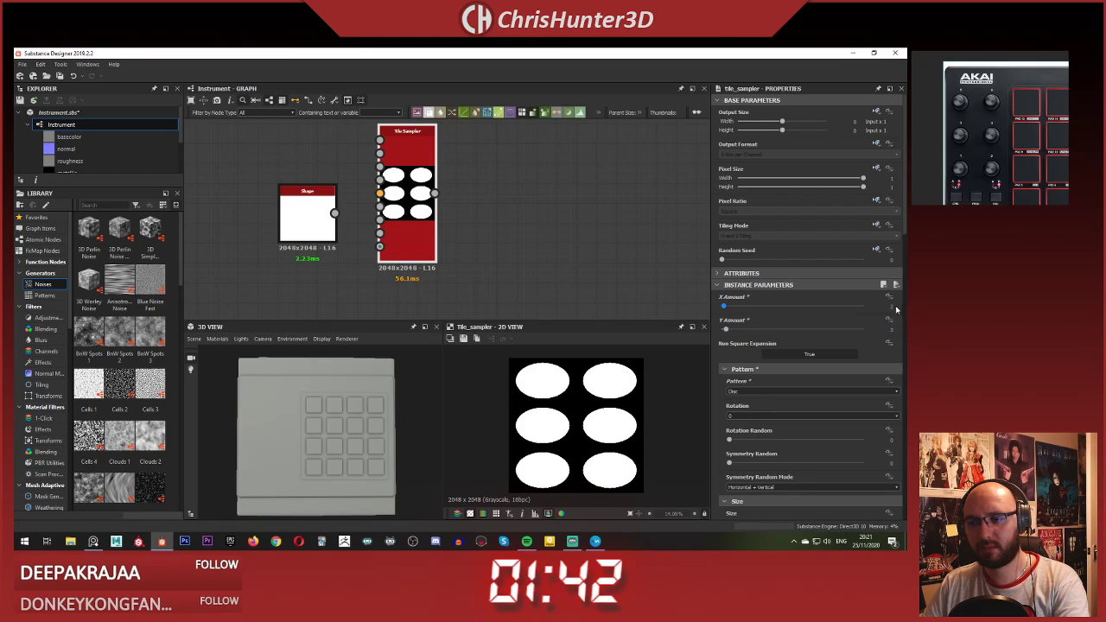
pyautogui.write('3')
pyautogui.press('Return')
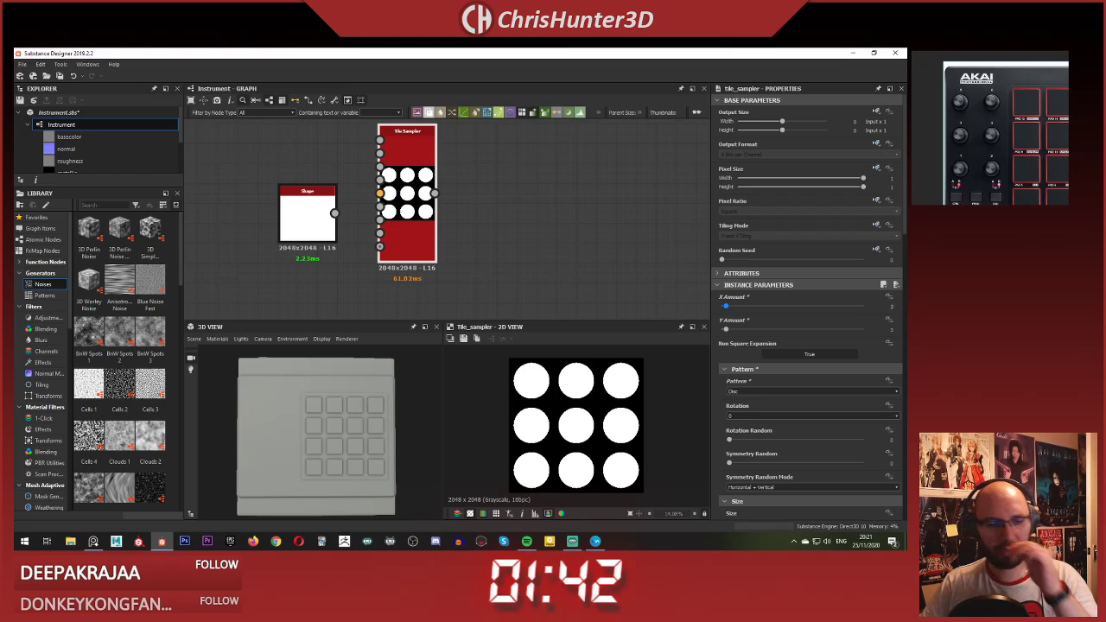
# Step: Set the Tile Sampler's Scale to about 0.42 and its X Amount to 6
pyautogui.scroll(-5, 806, 417)
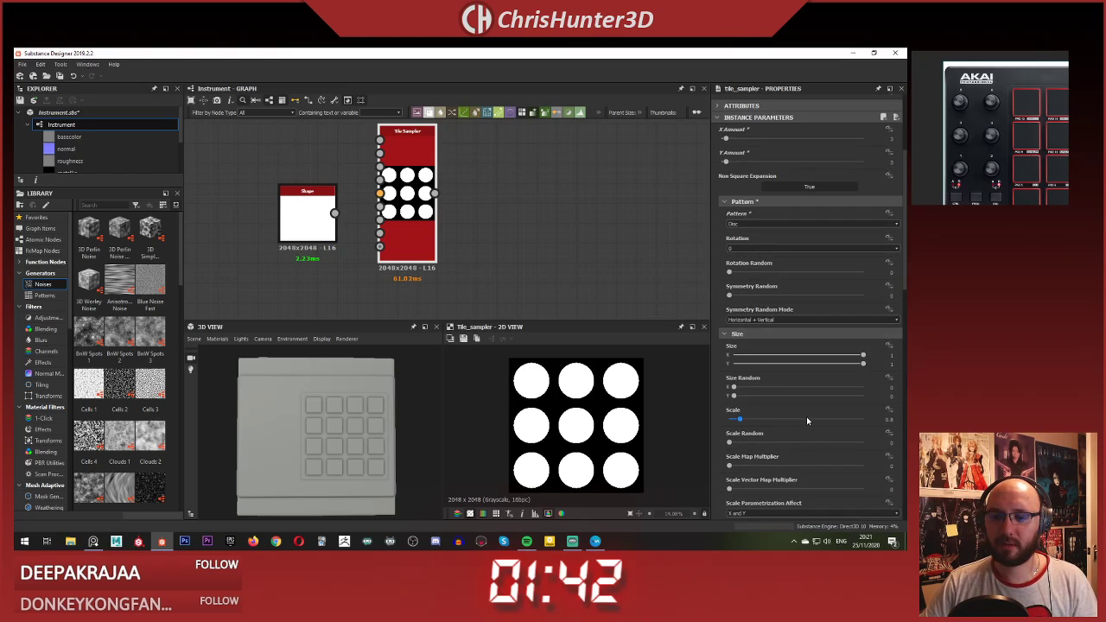
pyautogui.moveTo(739, 338); pyautogui.dragTo(736, 337)
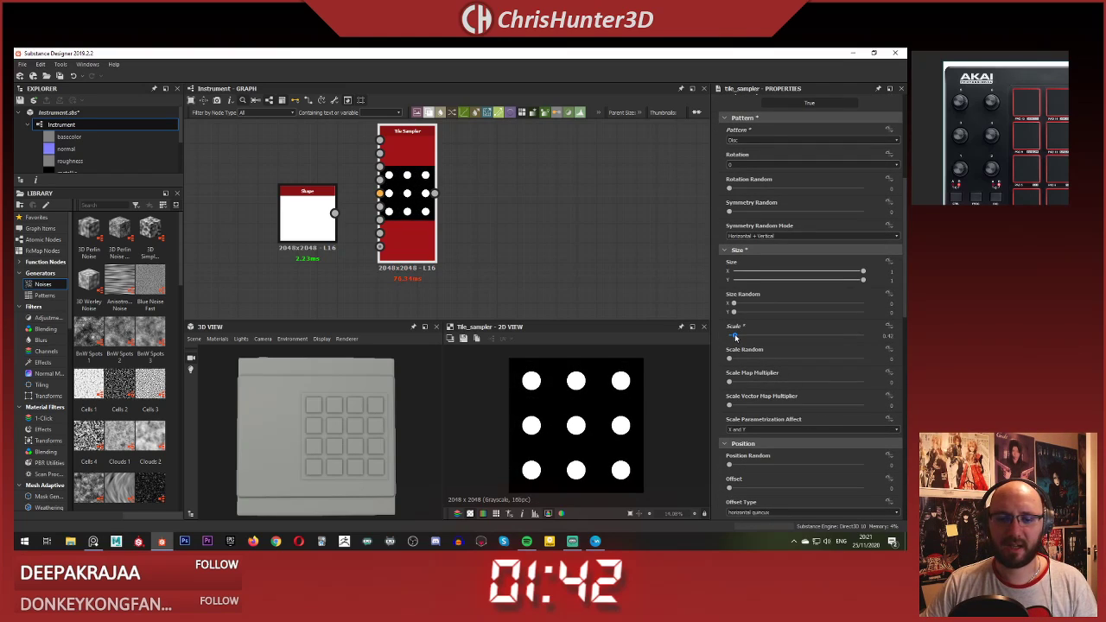
pyautogui.scroll(3, 828, 319)
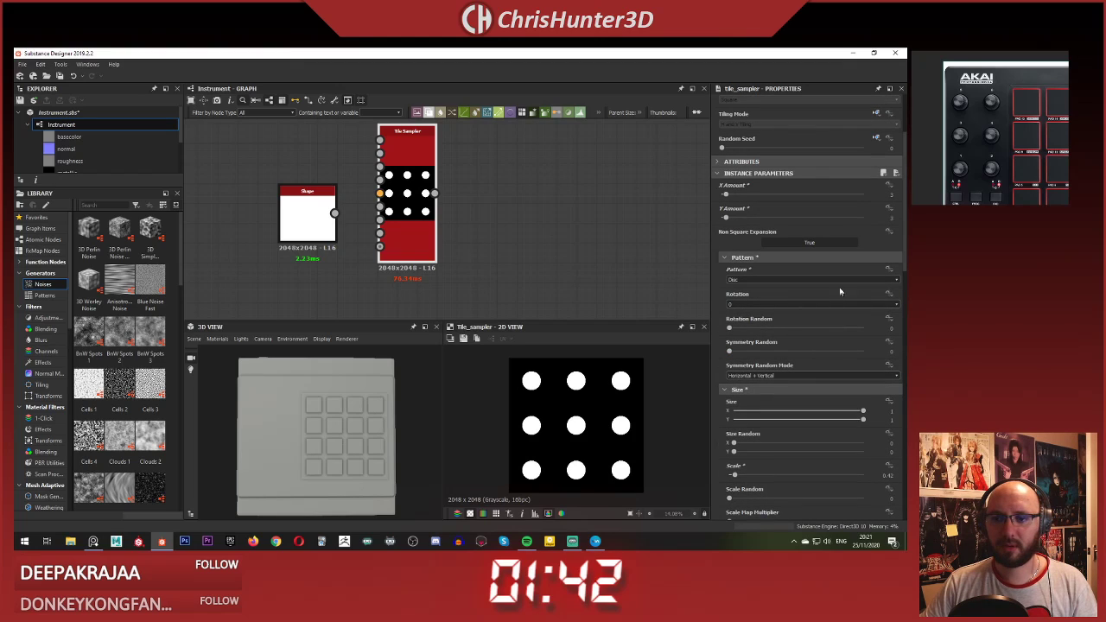
pyautogui.press('Return')
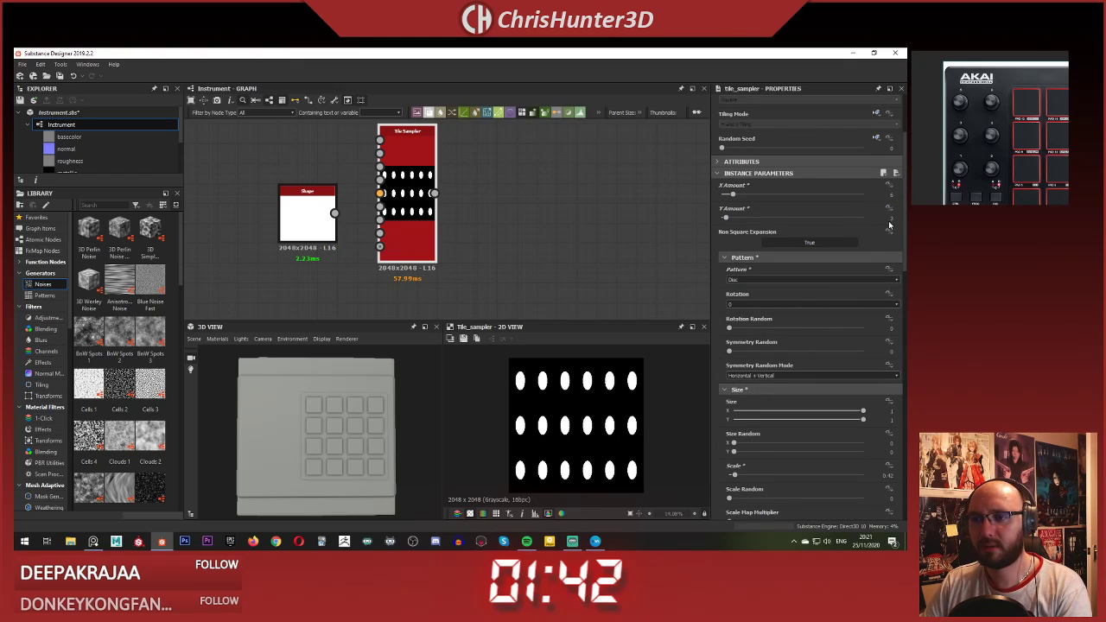
# Step: Set the Tile Sampler's Y Amount to 6 and reposition the Shape node beside it
pyautogui.press('Return')
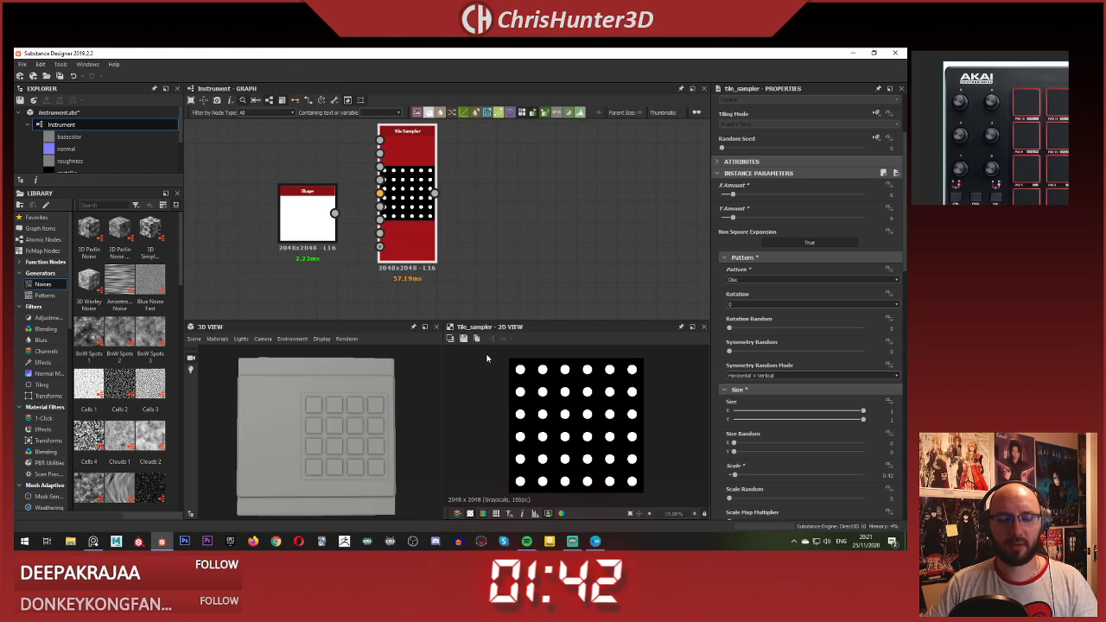
pyautogui.moveTo(441, 199); pyautogui.dragTo(487, 179, button='middle')
pyautogui.scroll(-4, 487, 179)
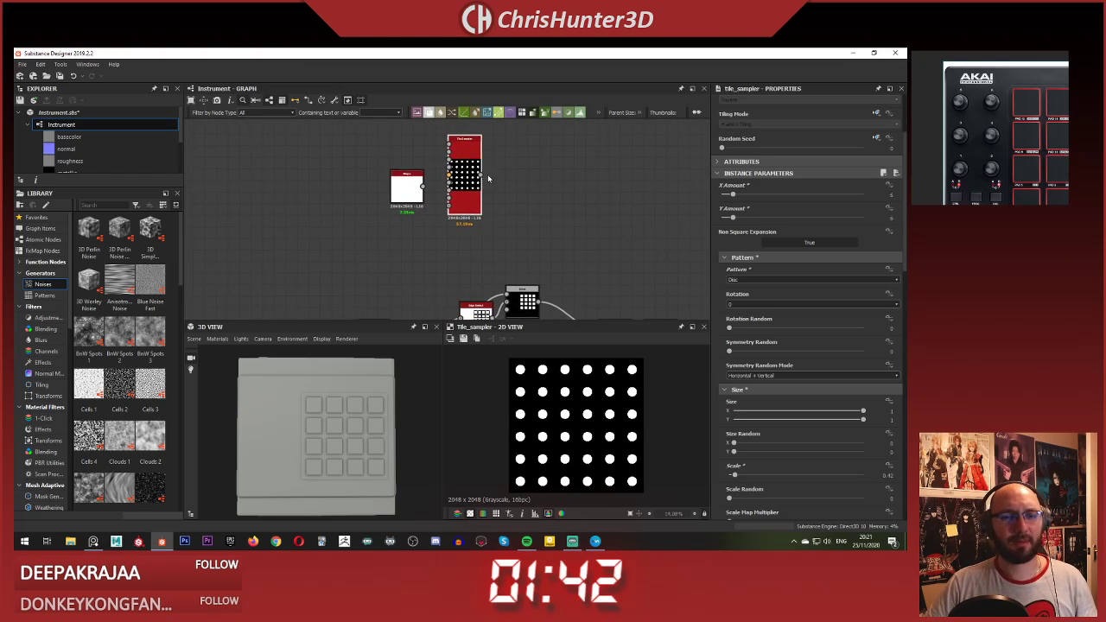
pyautogui.scroll(2, 455, 193)
pyautogui.moveTo(399, 186); pyautogui.dragTo(380, 161)
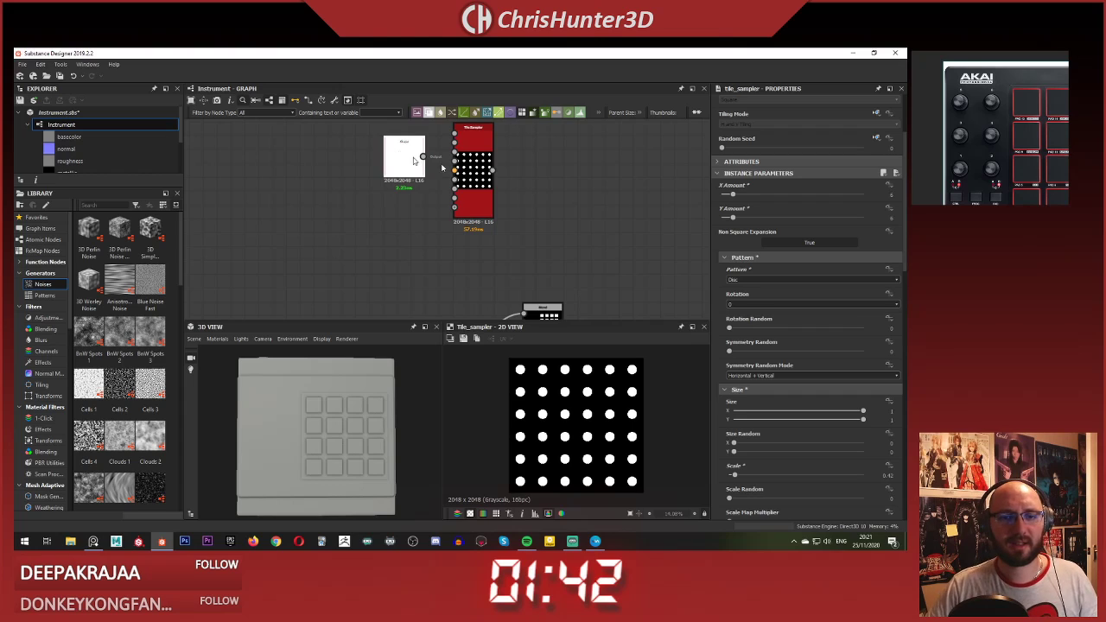
# Step: Add a Blend node after the Tile Sampler and connect the disc pattern to its background input
pyautogui.scroll(3, 466, 225)
pyautogui.moveTo(471, 234); pyautogui.dragTo(445, 175, button='middle')
pyautogui.scroll(-4, 460, 175)
pyautogui.scroll(2, 485, 157)
pyautogui.scroll(-3, 482, 177)
pyautogui.scroll(4, 484, 172)
pyautogui.scroll(-3, 445, 175)
pyautogui.scroll(2, 448, 175)
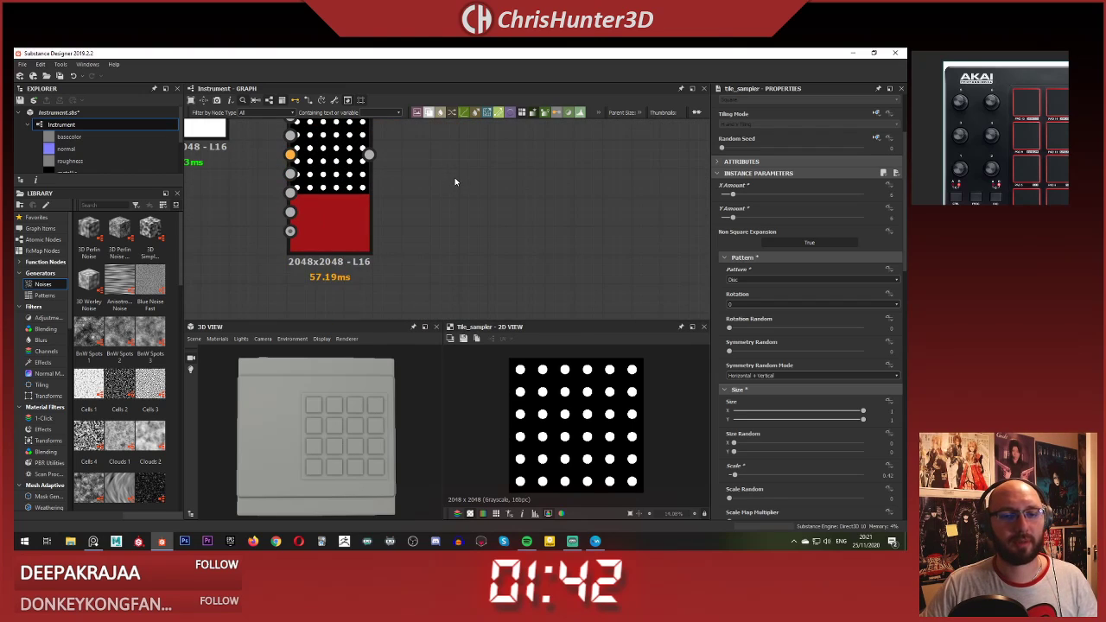
pyautogui.press('space')
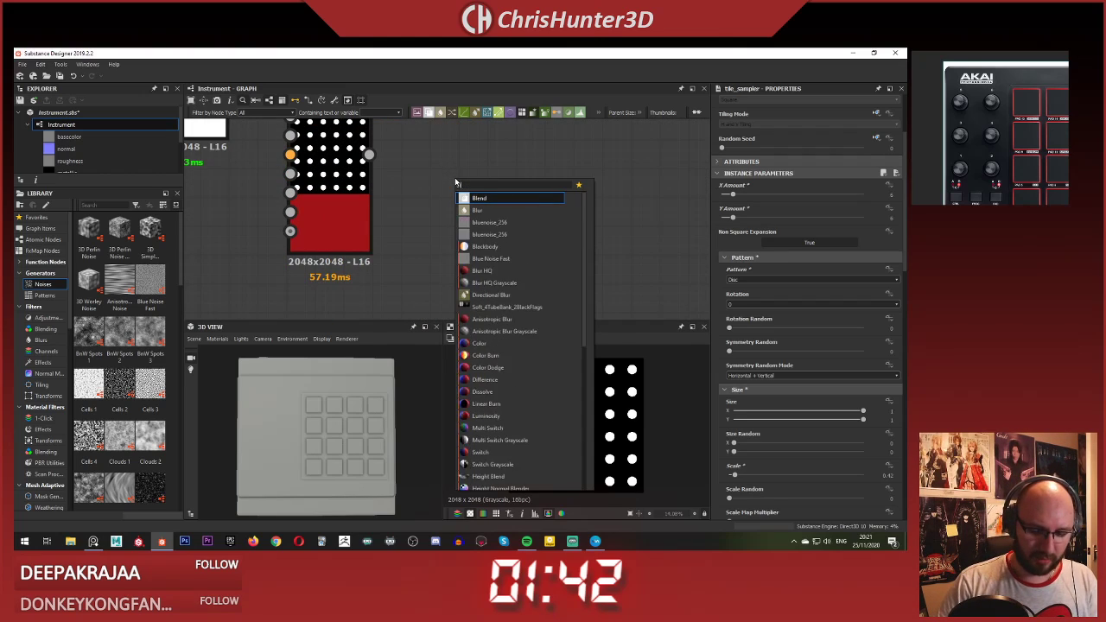
pyautogui.press('Return')
pyautogui.scroll(-1, 417, 153)
pyautogui.moveTo(417, 155); pyautogui.dragTo(392, 186, button='middle')
pyautogui.moveTo(415, 197); pyautogui.dragTo(465, 197)
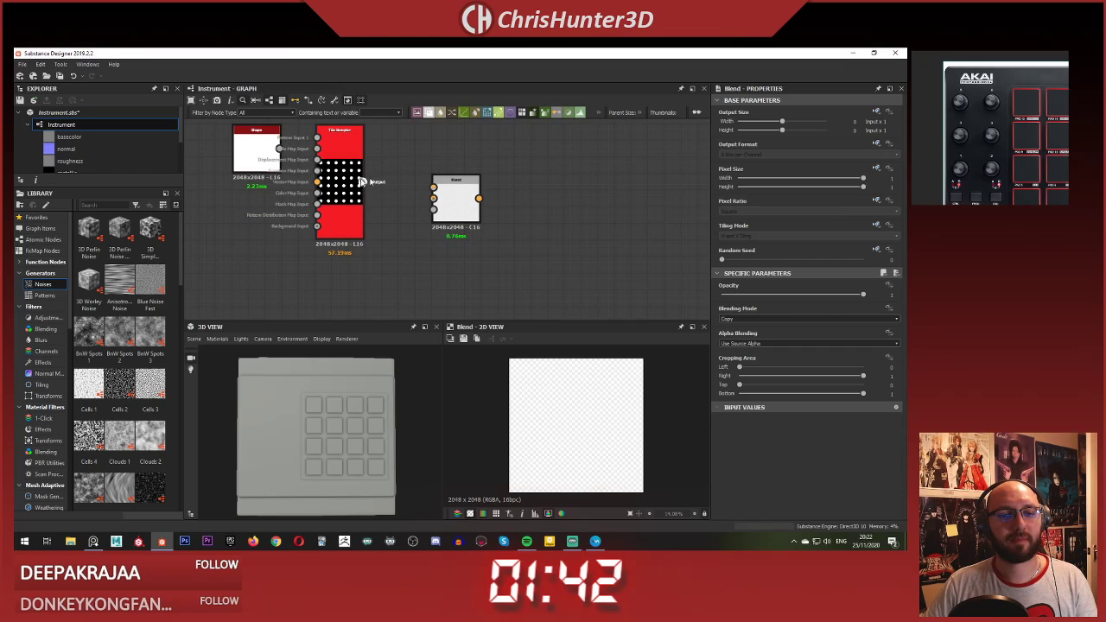
pyautogui.moveTo(363, 182); pyautogui.dragTo(439, 199)
# Step: Rearrange the Shape node below the Tile Sampler and connect it to the Blend's foreground input
pyautogui.moveTo(266, 154); pyautogui.dragTo(399, 261)
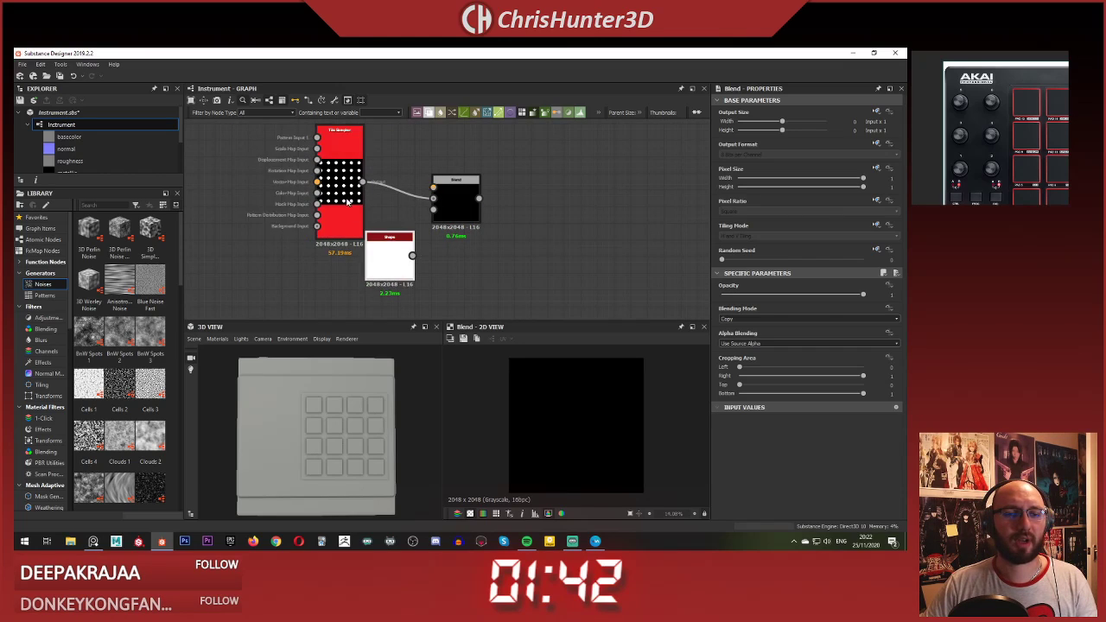
pyautogui.moveTo(348, 202); pyautogui.dragTo(272, 202)
pyautogui.moveTo(380, 255); pyautogui.dragTo(313, 248)
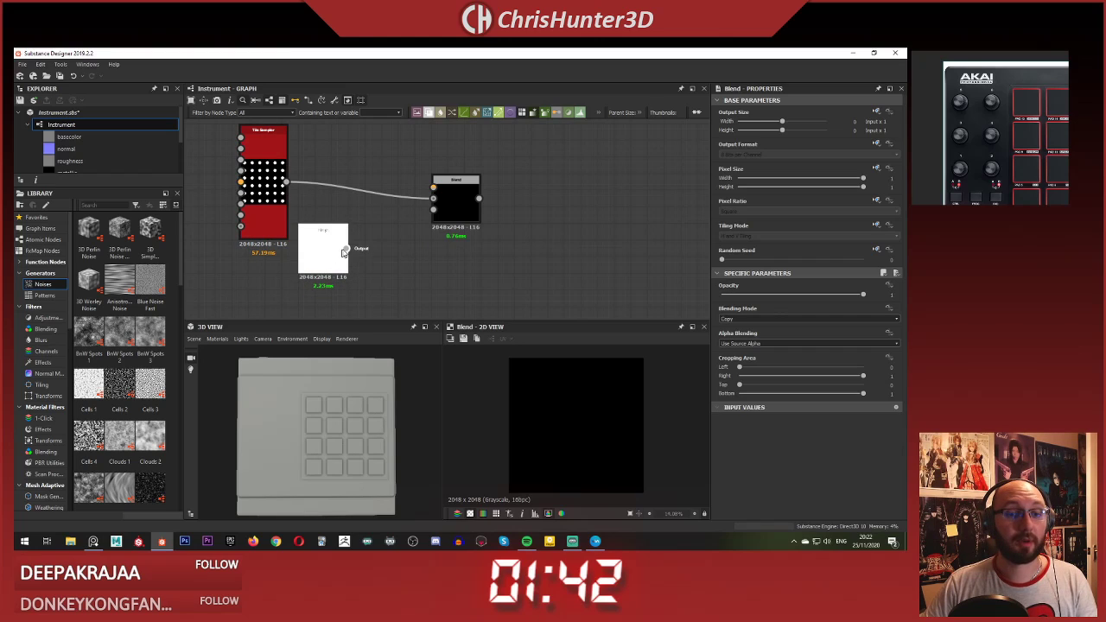
pyautogui.moveTo(447, 190); pyautogui.dragTo(441, 188)
pyautogui.click(394, 216)
# Step: Insert a Transformation 2D node between the Shape and the Blend, and preview the Blend in 2D
pyautogui.press('space')
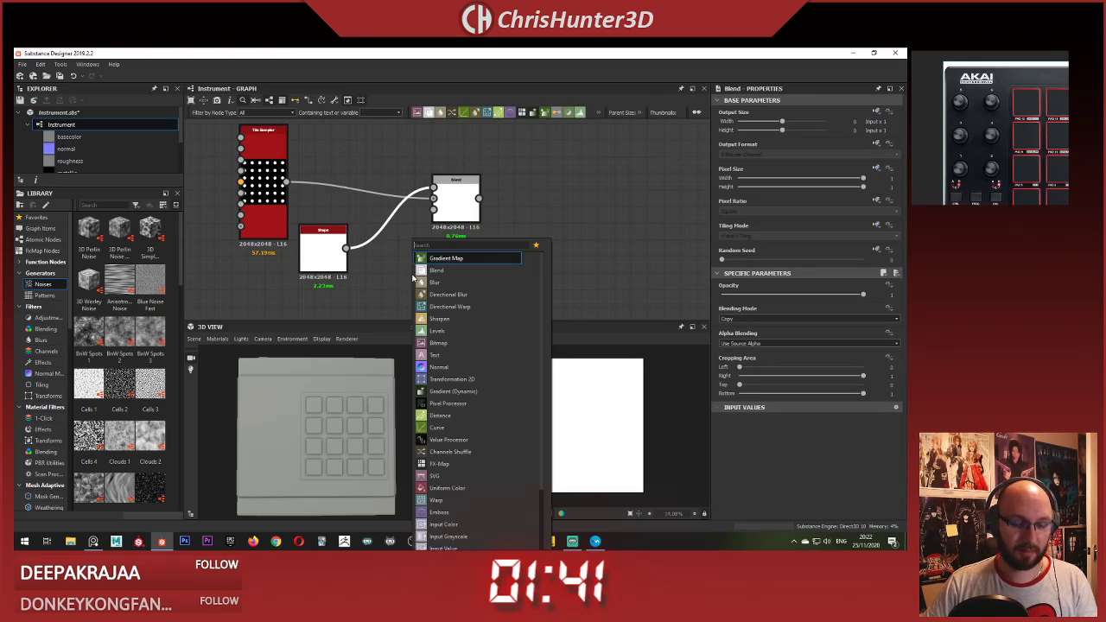
pyautogui.write('tra')
pyautogui.click(469, 257)
pyautogui.moveTo(387, 237); pyautogui.dragTo(386, 265)
pyautogui.doubleClick(461, 210)
pyautogui.moveTo(455, 212); pyautogui.dragTo(448, 238, button='middle')
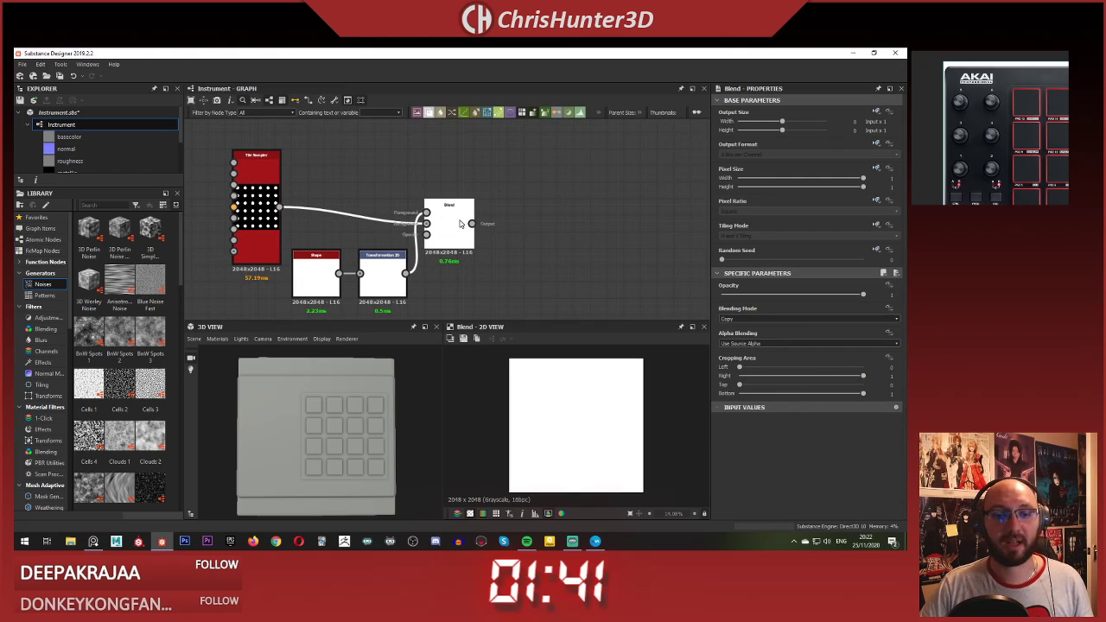
pyautogui.moveTo(455, 223); pyautogui.dragTo(492, 211, button='middle')
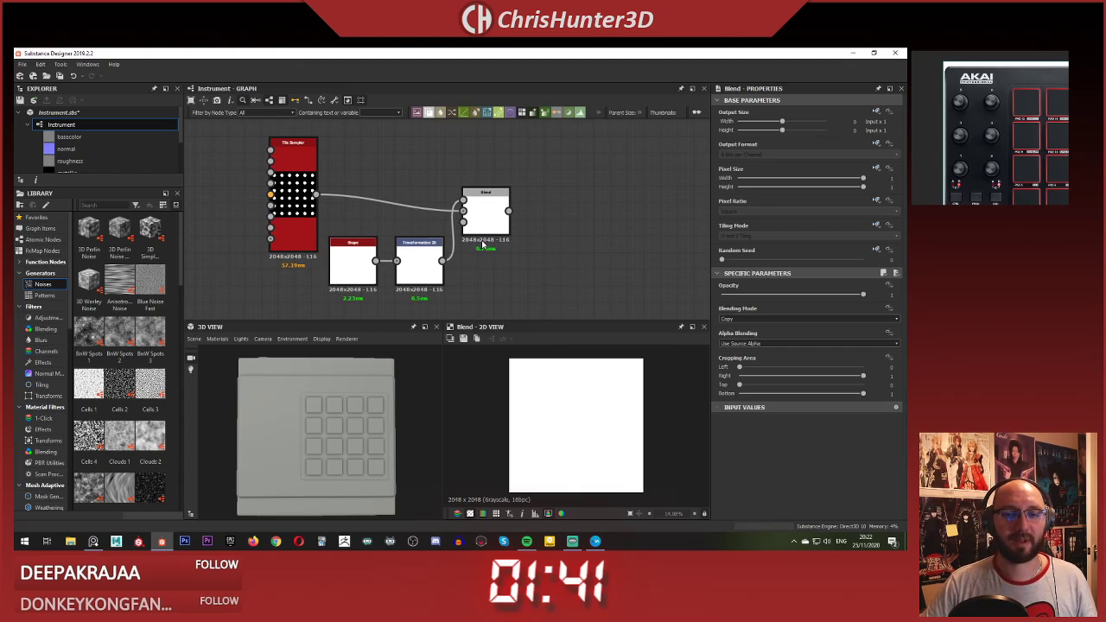
# Step: Set the Blend's mode to Subtract and the Transformation 2D's Tiling Mode to an absolute No Tiling
pyautogui.click(799, 319)
pyautogui.click(796, 338)
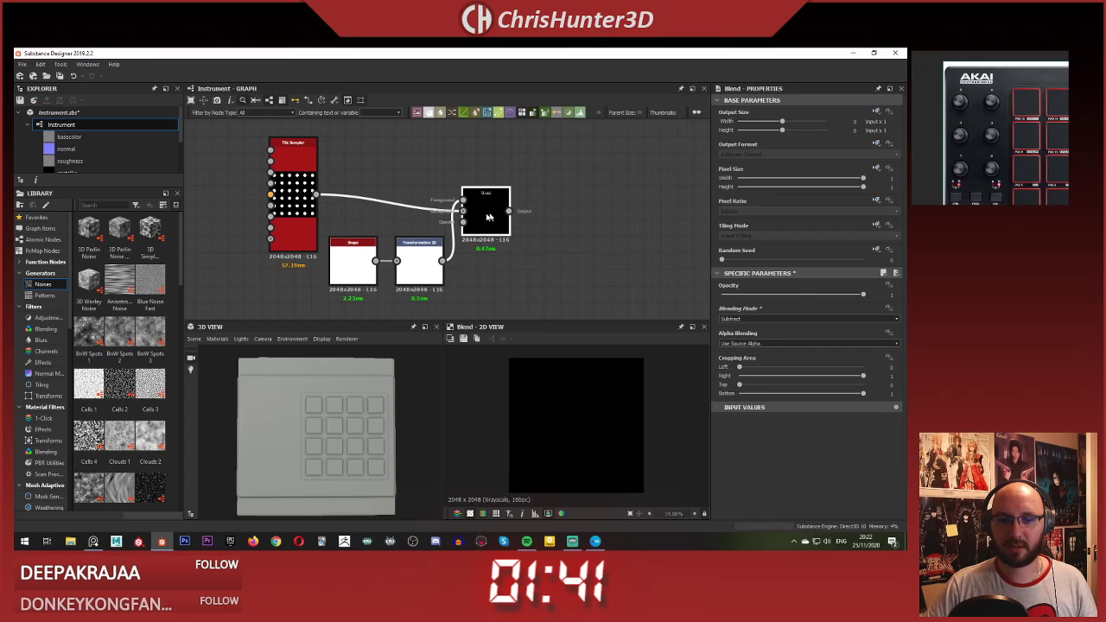
pyautogui.click(437, 267)
pyautogui.click(876, 225)
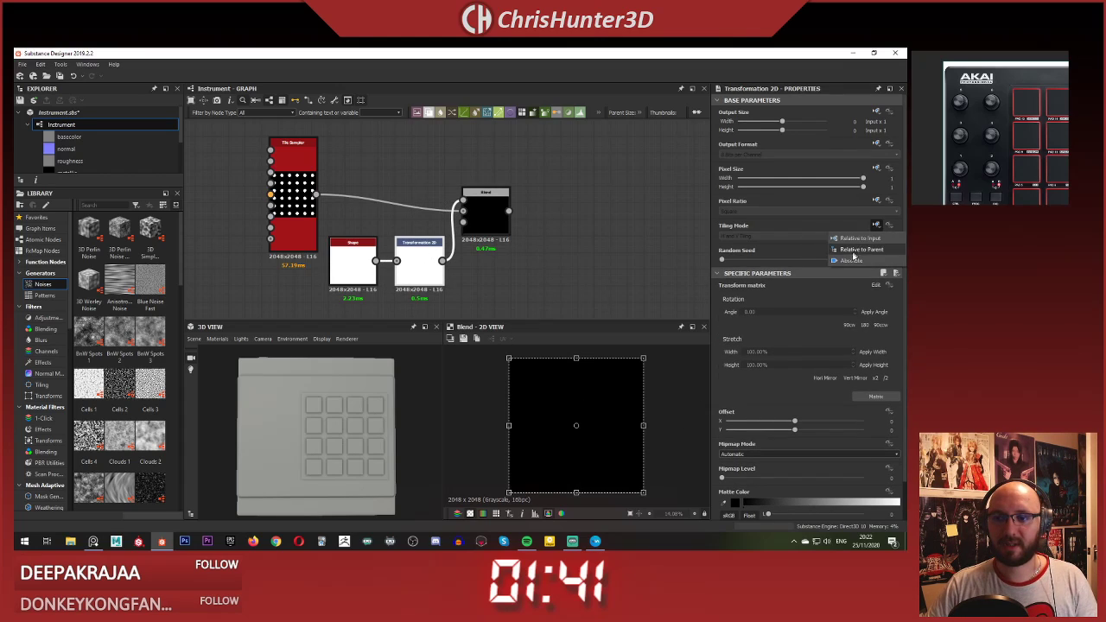
pyautogui.click(853, 260)
pyautogui.click(828, 237)
pyautogui.click(821, 245)
pyautogui.click(491, 212)
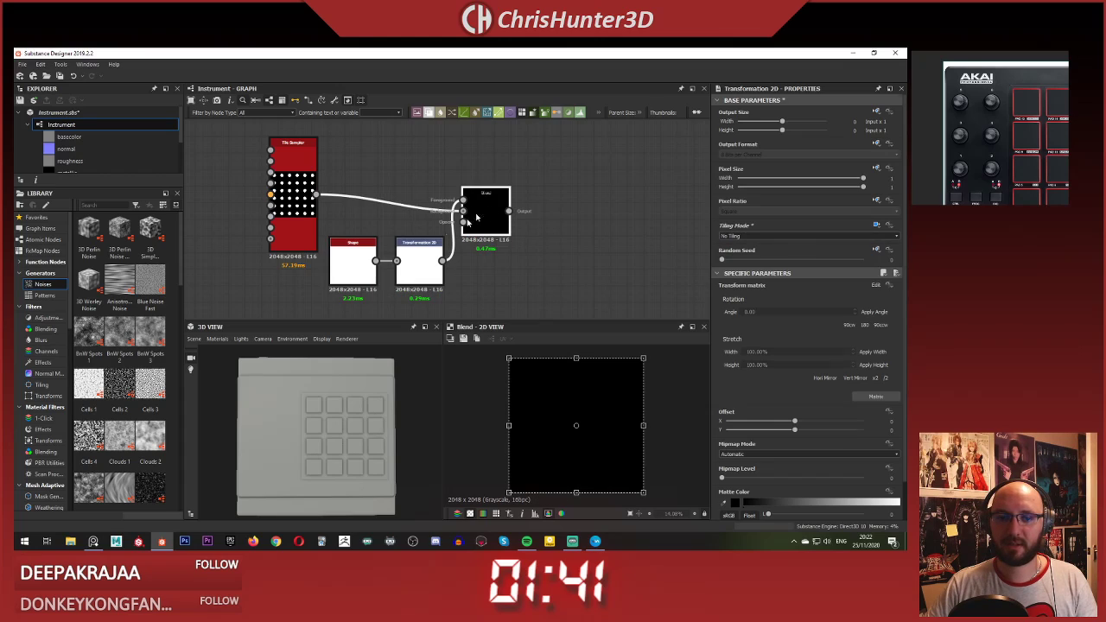
# Step: Shrink the square mask around its centre in the Transformation 2D node and set the Blend's mode to Multiply
pyautogui.click(421, 267)
pyautogui.keyDown('ctrl'); pyautogui.keyDown('shift'); pyautogui.moveTo(642, 357); pyautogui.dragTo(577, 399); pyautogui.keyUp('shift'); pyautogui.keyUp('ctrl')
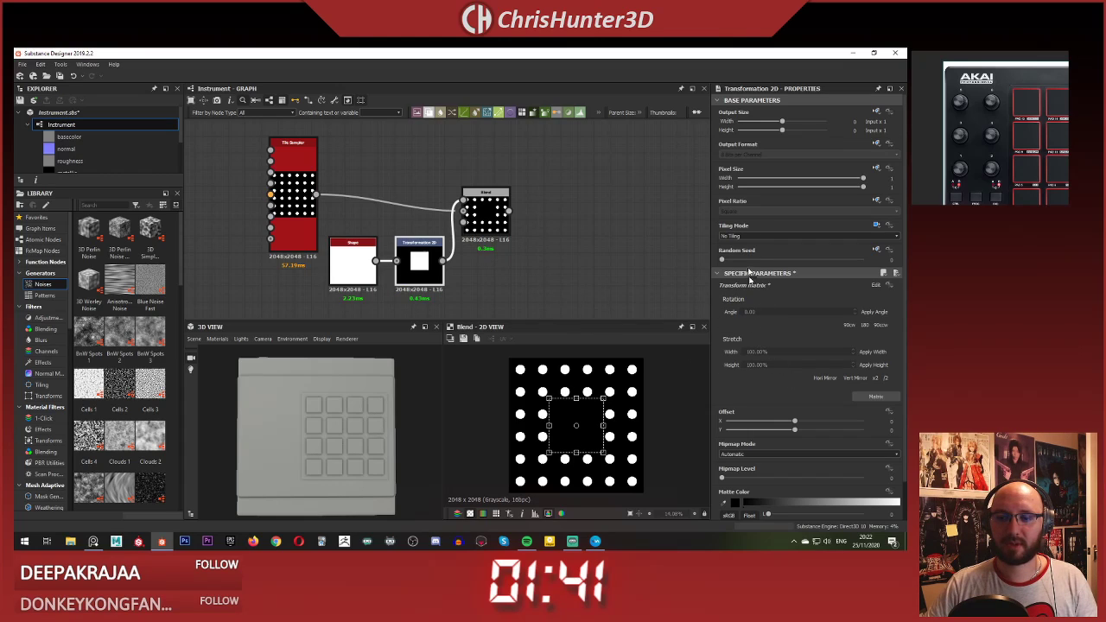
pyautogui.click(486, 214)
pyautogui.click(745, 319)
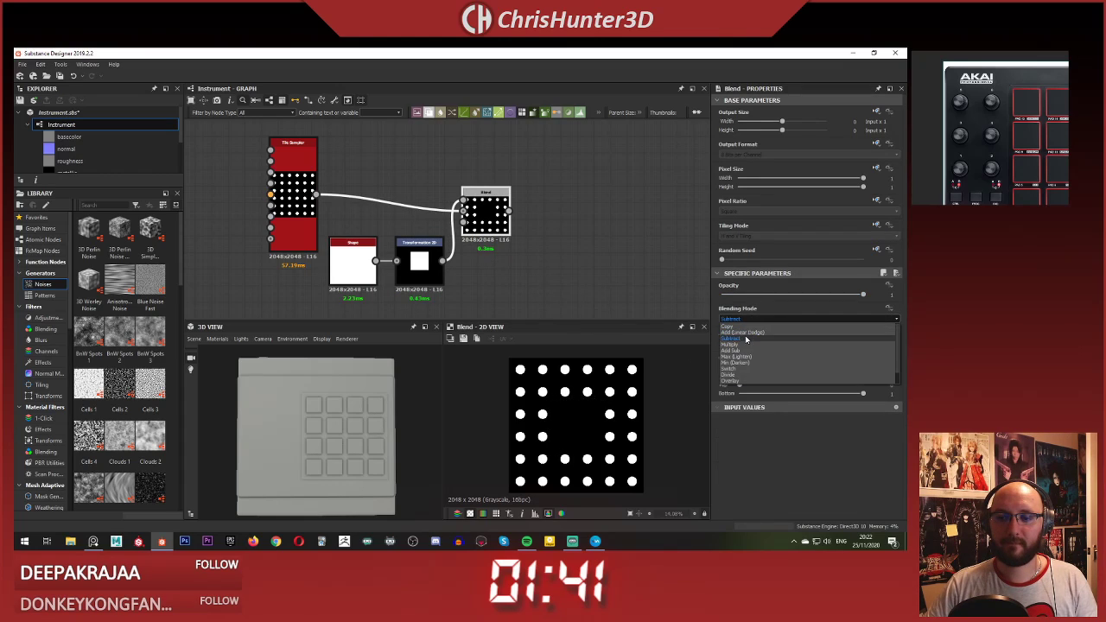
pyautogui.click(746, 344)
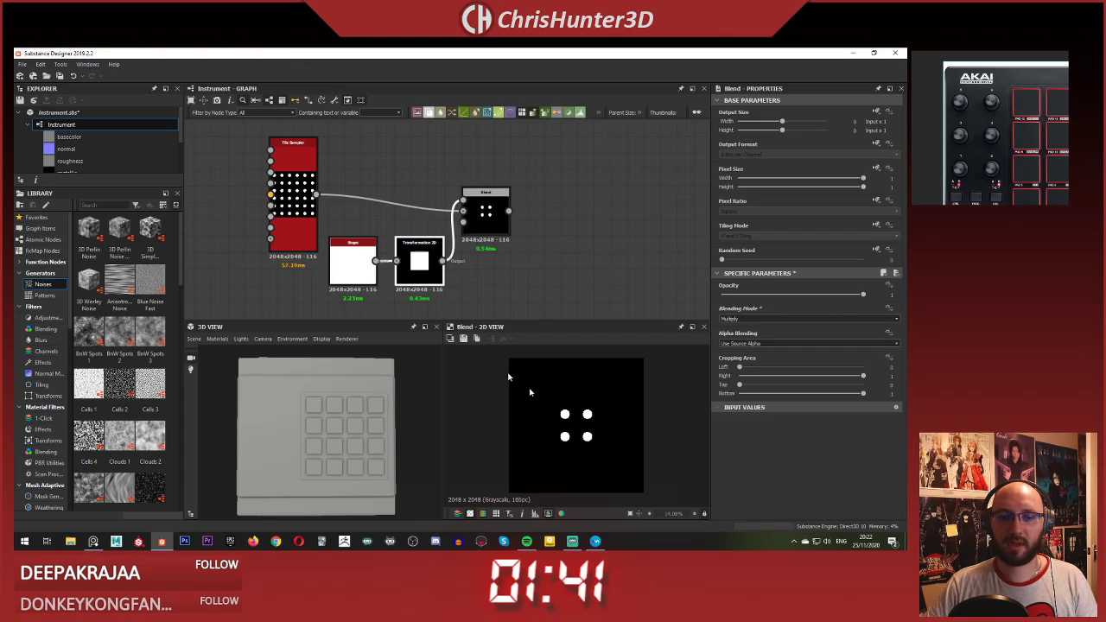
# Step: Move and resize the square mask over the pattern's upper-left corner to isolate two columns of three discs
pyautogui.moveTo(587, 418); pyautogui.dragTo(531, 422)
pyautogui.hotkey('ctrl', 'z')
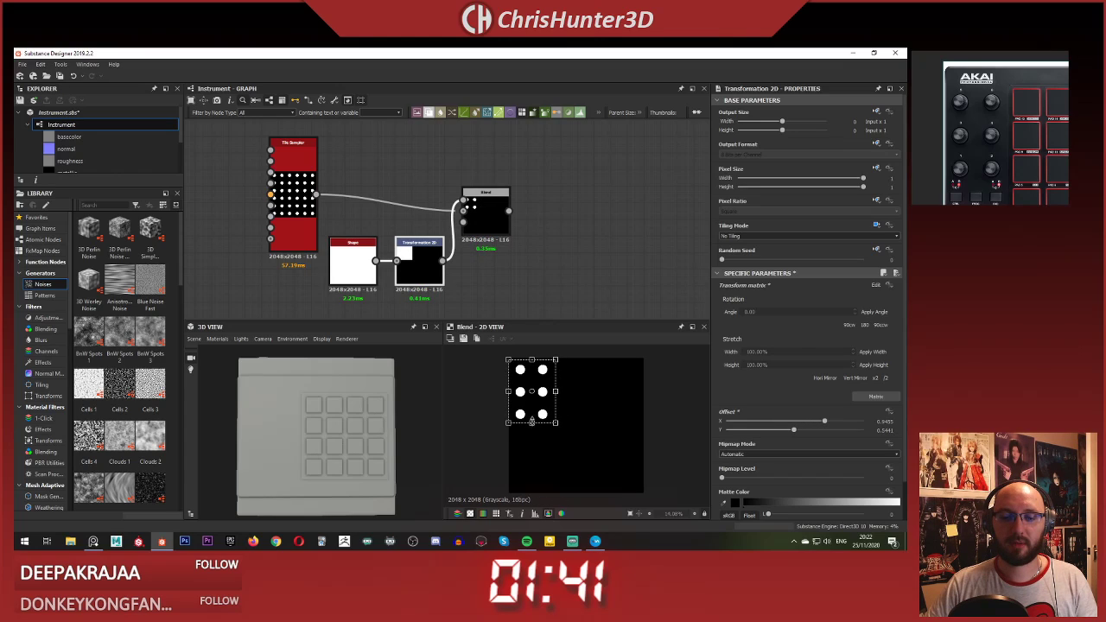
pyautogui.click(566, 296)
pyautogui.scroll(4, 543, 414)
pyautogui.scroll(-2, 543, 414)
pyautogui.moveTo(542, 403); pyautogui.dragTo(550, 446, button='middle')
pyautogui.press('f')
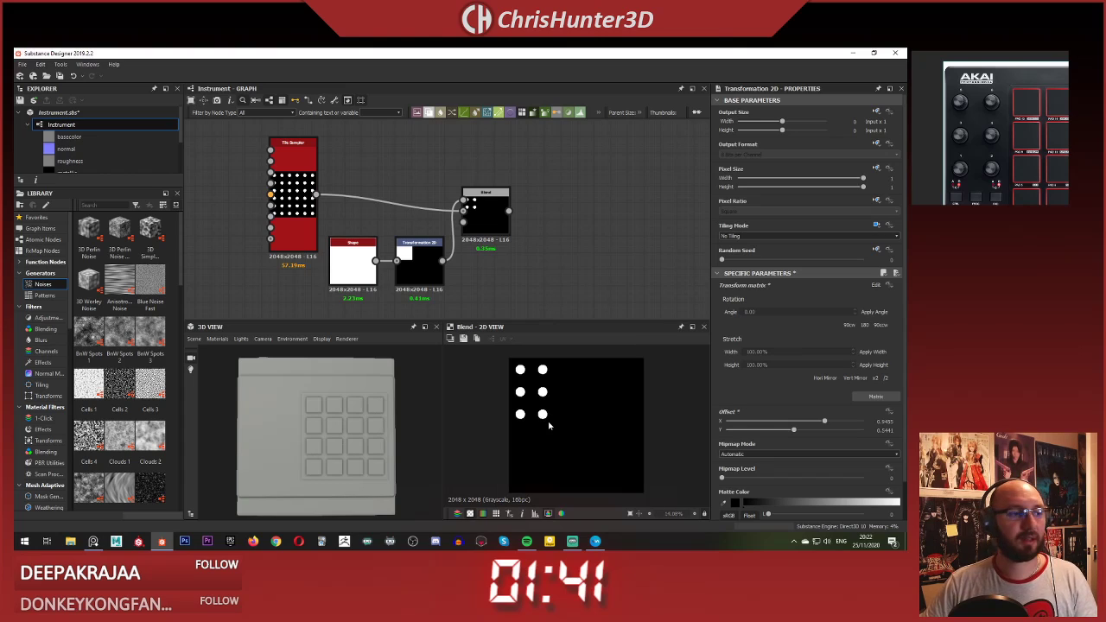
# Step: Add a second Transformation 2D node and feed it the masked disc Blend
pyautogui.scroll(-3, 510, 232)
pyautogui.moveTo(524, 281); pyautogui.dragTo(521, 257, button='middle')
pyautogui.scroll(3, 522, 256)
pyautogui.press('space')
pyautogui.write('tra')
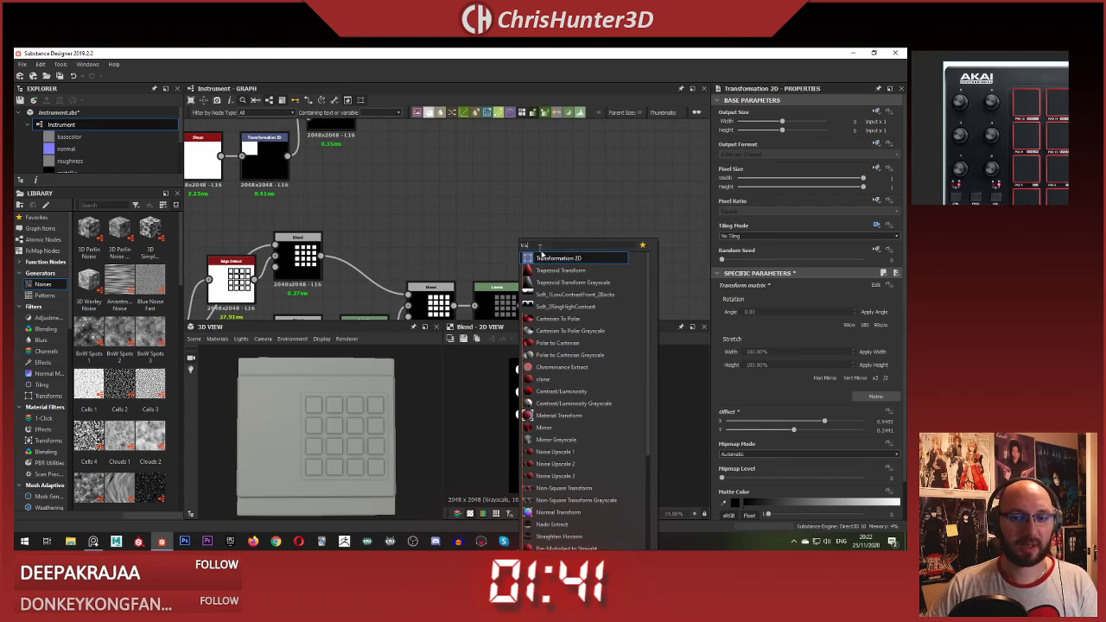
pyautogui.click(426, 195)
pyautogui.moveTo(435, 212); pyautogui.dragTo(475, 270, button='middle')
pyautogui.moveTo(392, 164); pyautogui.dragTo(546, 302)
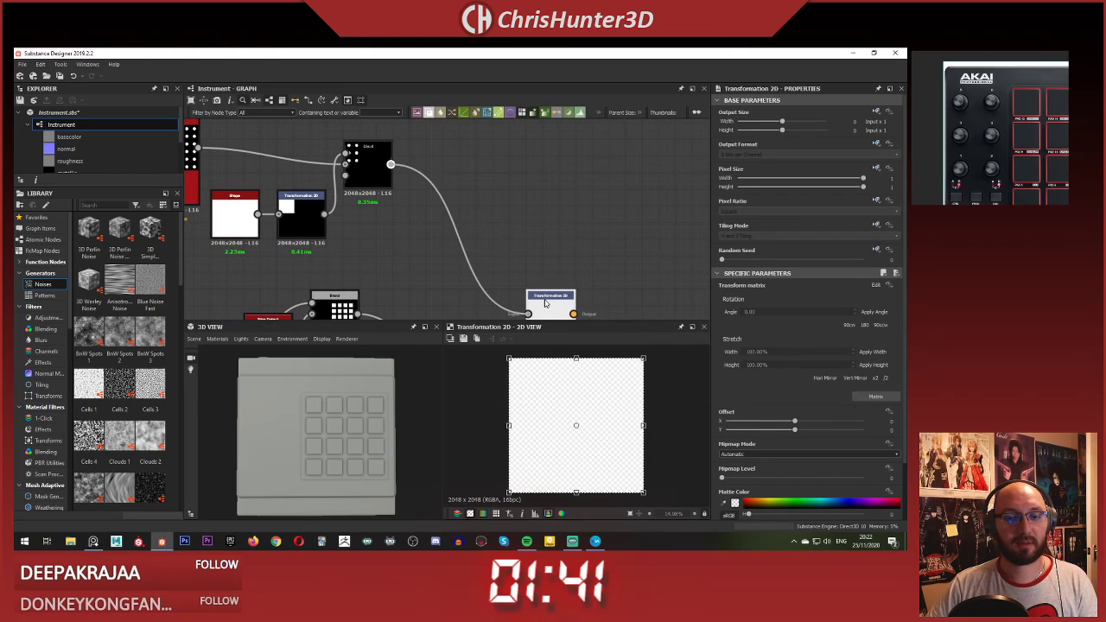
# Step: Add a Blend node after the combined pad Blend, with the pads as background and the transformed discs as foreground
pyautogui.moveTo(545, 305); pyautogui.dragTo(512, 230, button='middle')
pyautogui.scroll(-1, 510, 216)
pyautogui.scroll(-3, 560, 395)
pyautogui.moveTo(434, 240); pyautogui.dragTo(616, 337, button='middle')
pyautogui.scroll(4, 561, 256)
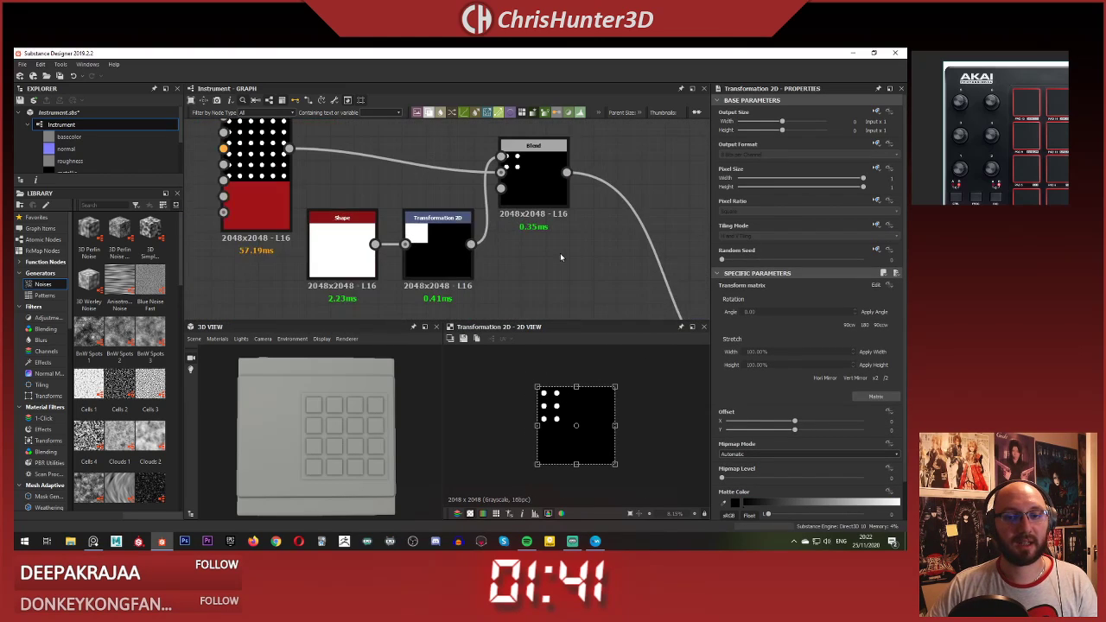
pyautogui.scroll(-4, 561, 256)
pyautogui.moveTo(593, 297); pyautogui.dragTo(512, 188, button='middle')
pyautogui.moveTo(616, 299); pyautogui.dragTo(547, 213, button='middle')
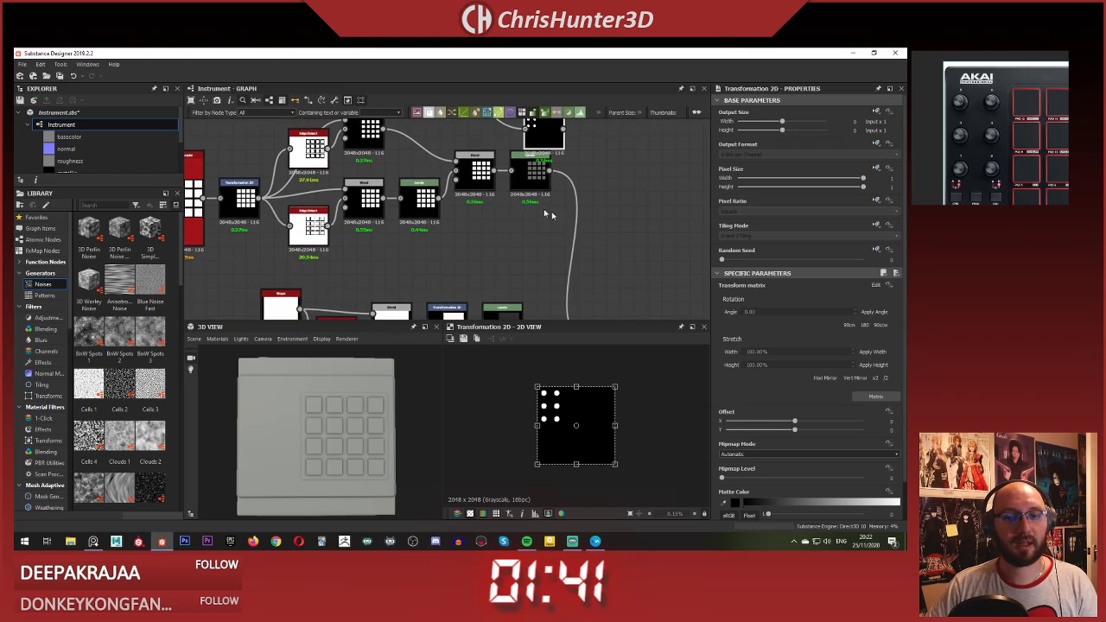
pyautogui.scroll(-1, 559, 172)
pyautogui.moveTo(587, 249); pyautogui.dragTo(535, 230, button='middle')
pyautogui.scroll(-2, 560, 172)
pyautogui.scroll(1, 535, 230)
pyautogui.moveTo(576, 275); pyautogui.dragTo(540, 218, button='middle')
pyautogui.click(588, 239)
pyautogui.press('space')
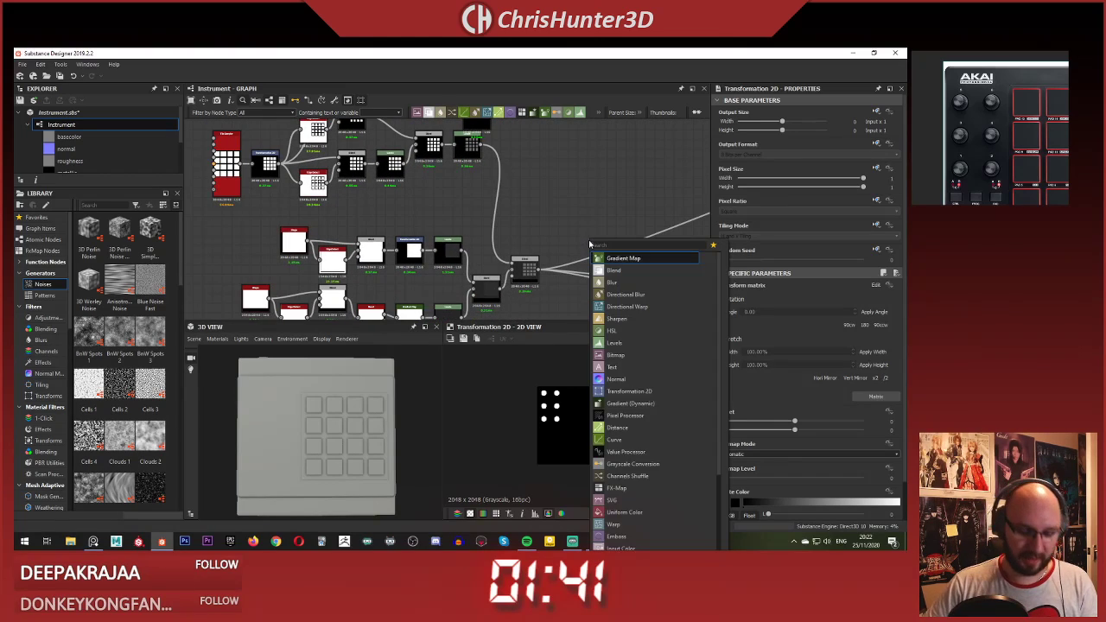
pyautogui.write('ble')
pyautogui.press('Return')
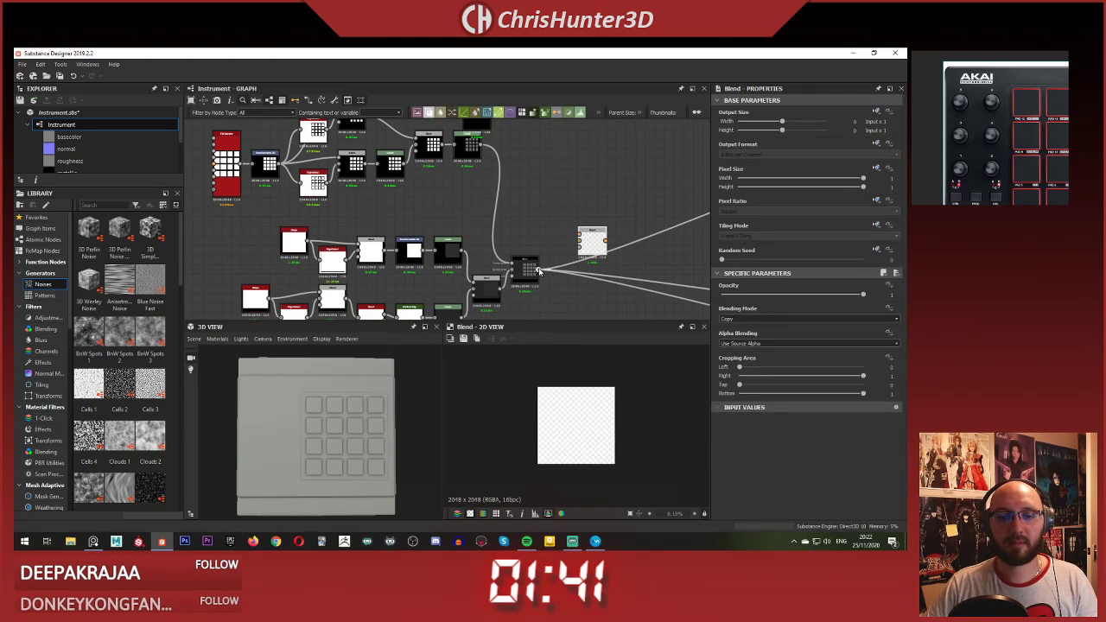
pyautogui.moveTo(580, 244); pyautogui.dragTo(579, 242)
pyautogui.moveTo(511, 193); pyautogui.dragTo(520, 238, button='middle')
pyautogui.moveTo(500, 160); pyautogui.dragTo(592, 279)
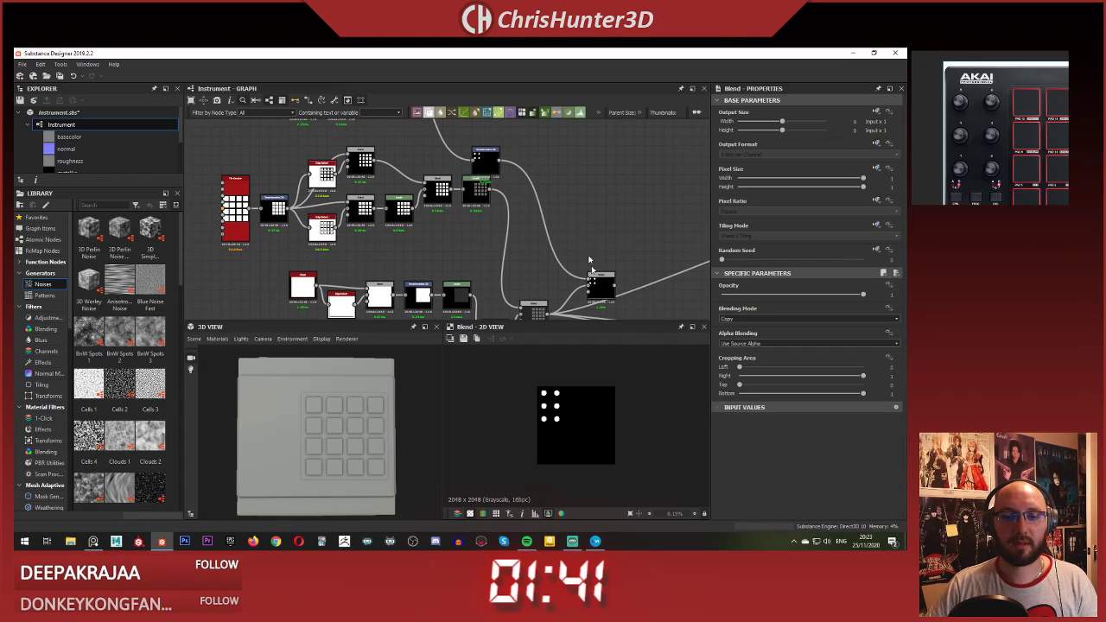
# Step: Set the new Blend to Subtract and transfer the pad Blend's downstream connections to its output
pyautogui.click(782, 318)
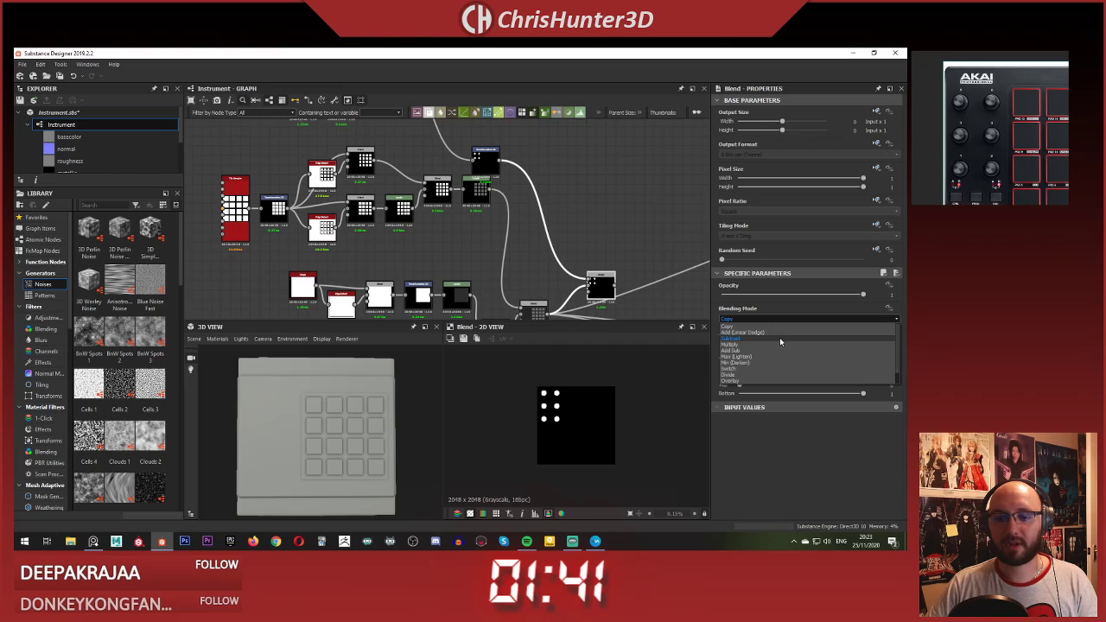
pyautogui.click(780, 337)
pyautogui.scroll(2, 527, 310)
pyautogui.moveTo(602, 306); pyautogui.dragTo(482, 247, button='middle')
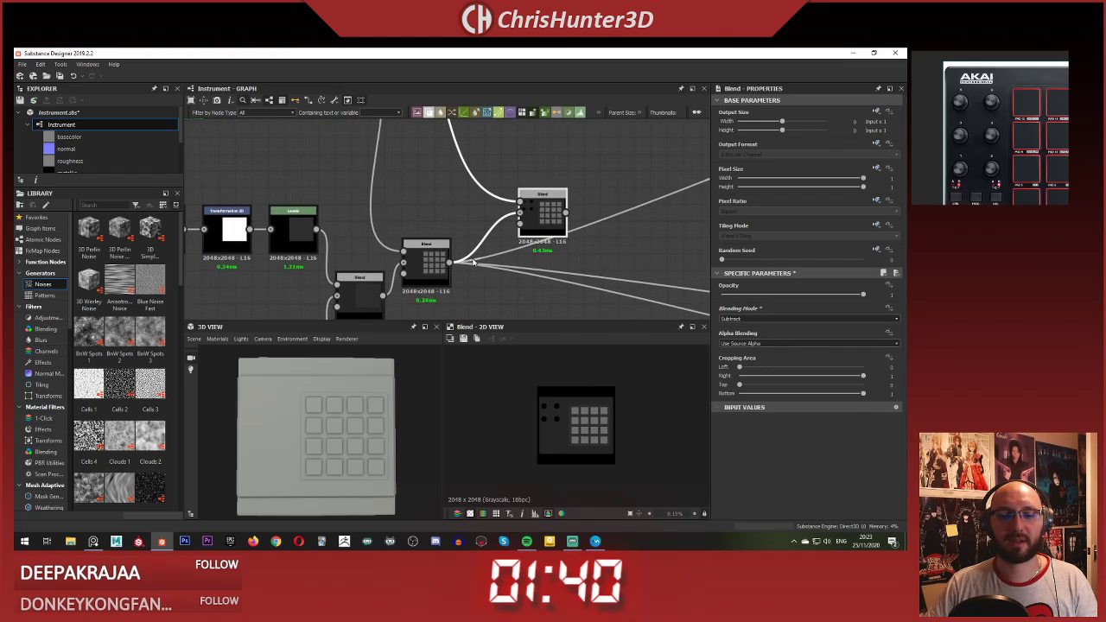
pyautogui.keyDown('shift'); pyautogui.moveTo(451, 263); pyautogui.dragTo(560, 220); pyautogui.keyUp('shift')
# Step: Shift the knob discs down beside the pads in the second Transformation 2D node, to a Y offset of about -0.2
pyautogui.scroll(-2, 462, 171)
pyautogui.moveTo(463, 171); pyautogui.dragTo(493, 160, button='middle')
pyautogui.scroll(2, 528, 222)
pyautogui.click(540, 208)
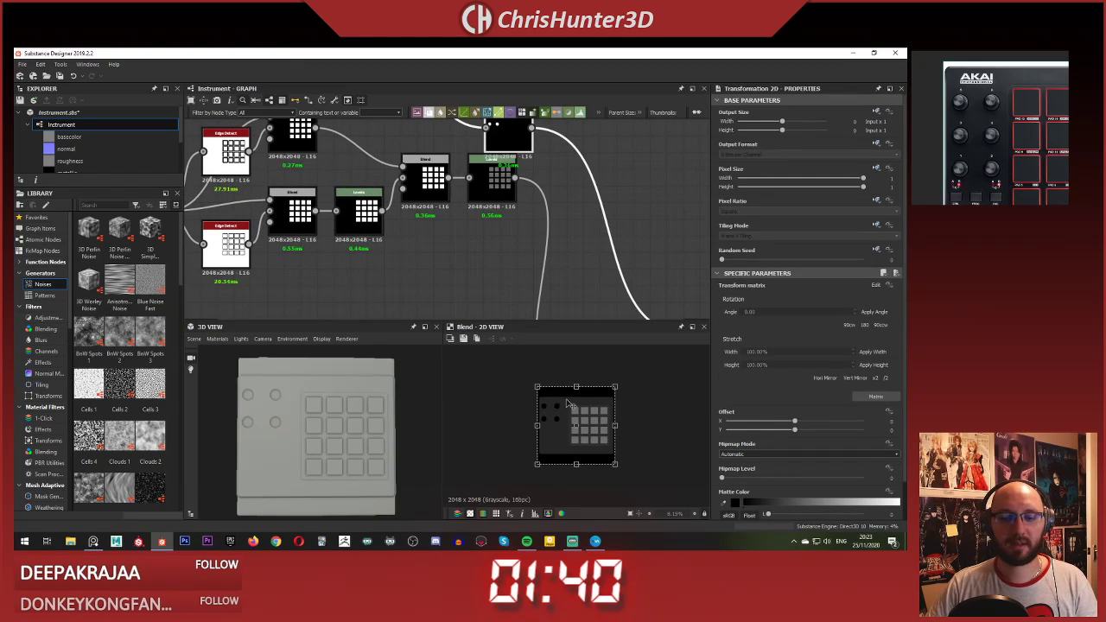
pyautogui.moveTo(568, 403); pyautogui.dragTo(561, 417)
pyautogui.scroll(-4, 1020, 159)
pyautogui.scroll(4, 1021, 158)
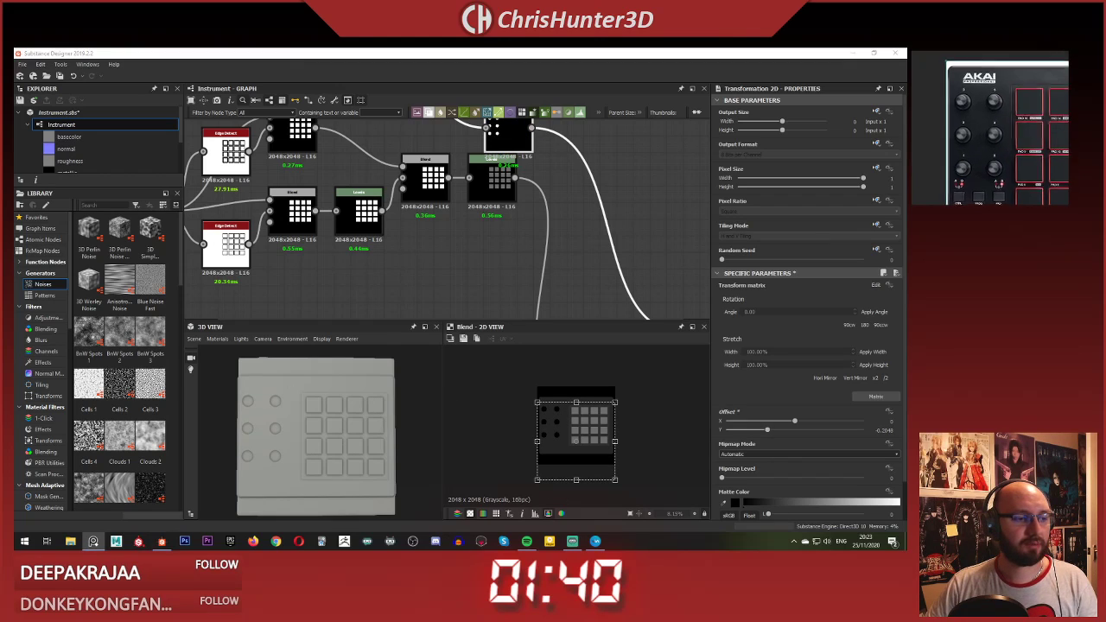
# Step: Check the knobs in the reference image and set the disc Tile Sampler's X Amount and Y Amount to 8
pyautogui.click(1020, 158)
pyautogui.scroll(5, 560, 402)
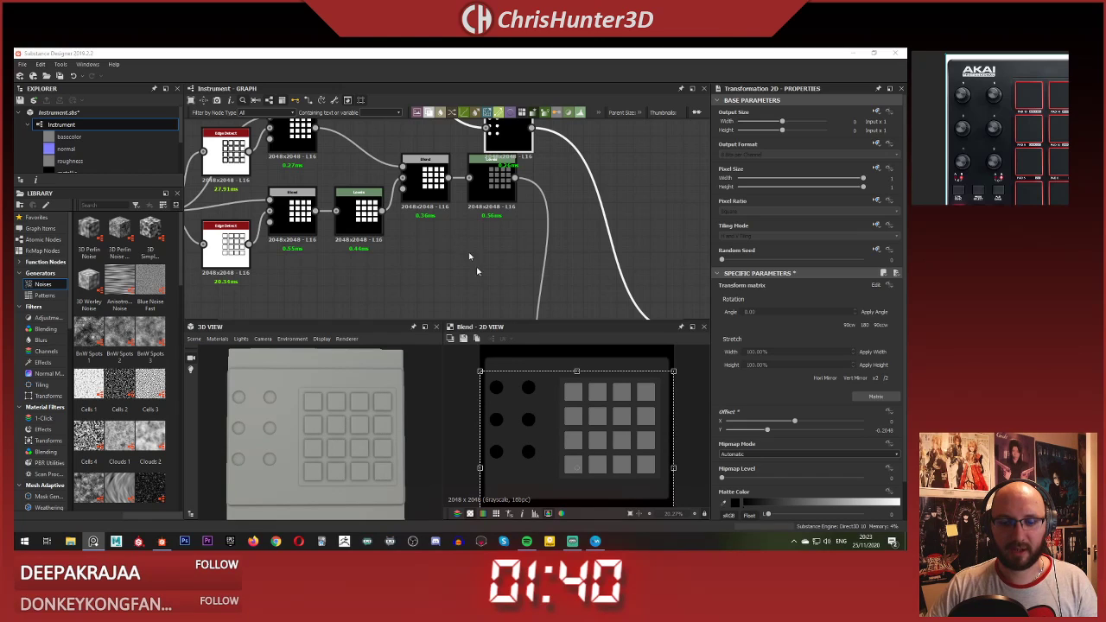
pyautogui.scroll(-4, 469, 257)
pyautogui.moveTo(194, 149); pyautogui.dragTo(497, 227, button='middle')
pyautogui.moveTo(571, 185); pyautogui.dragTo(432, 203, button='middle')
pyautogui.scroll(4, 456, 220)
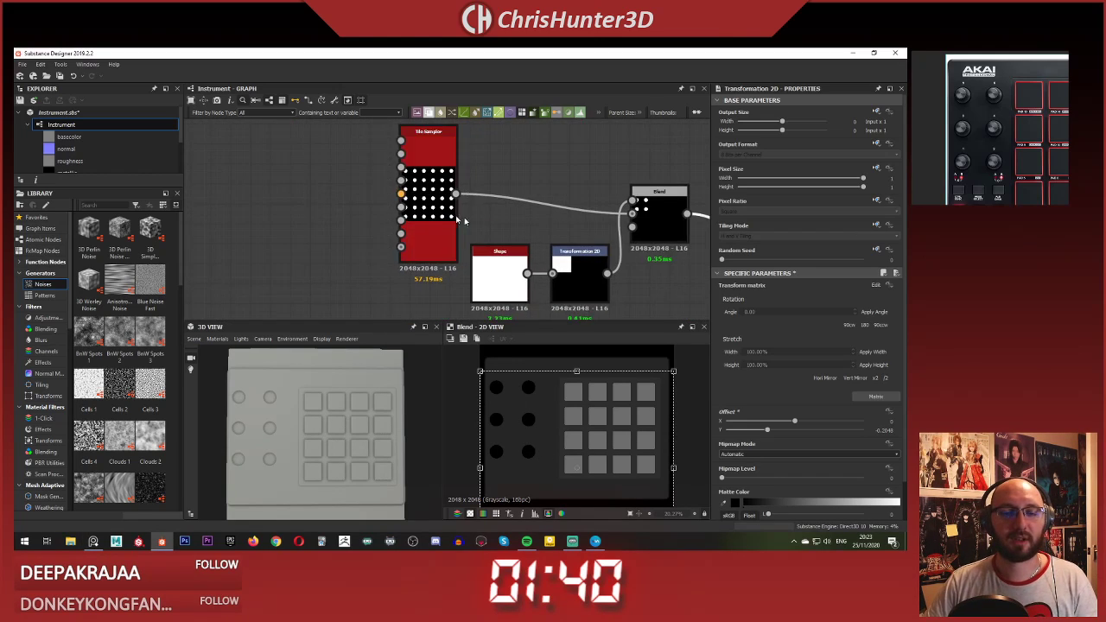
pyautogui.scroll(1, 464, 221)
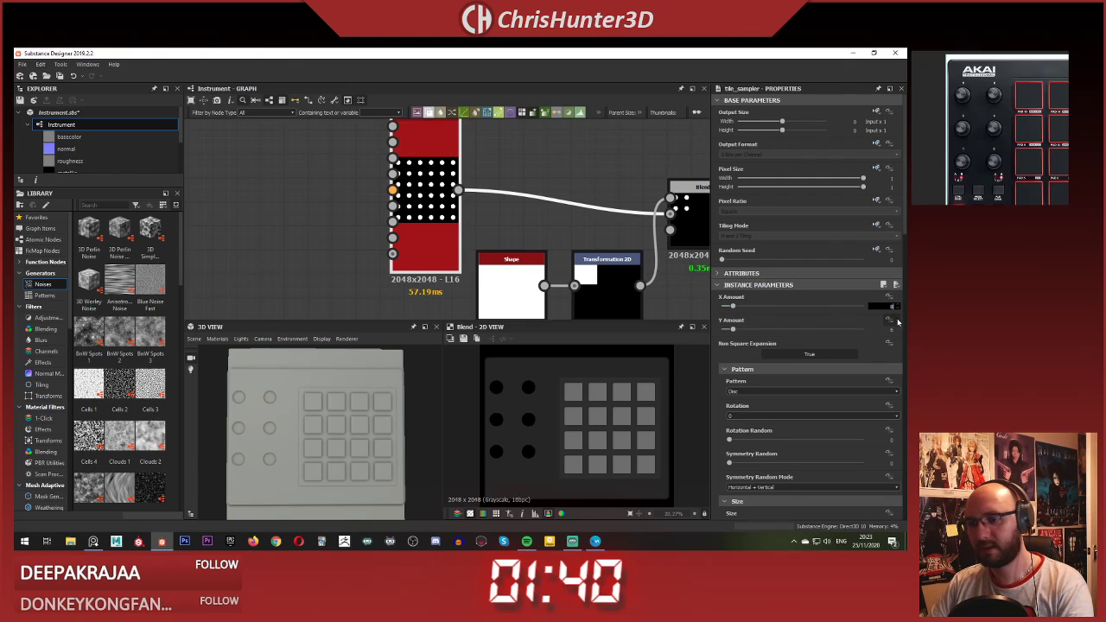
pyautogui.click(888, 329)
pyautogui.write('8')
pyautogui.press('Return')
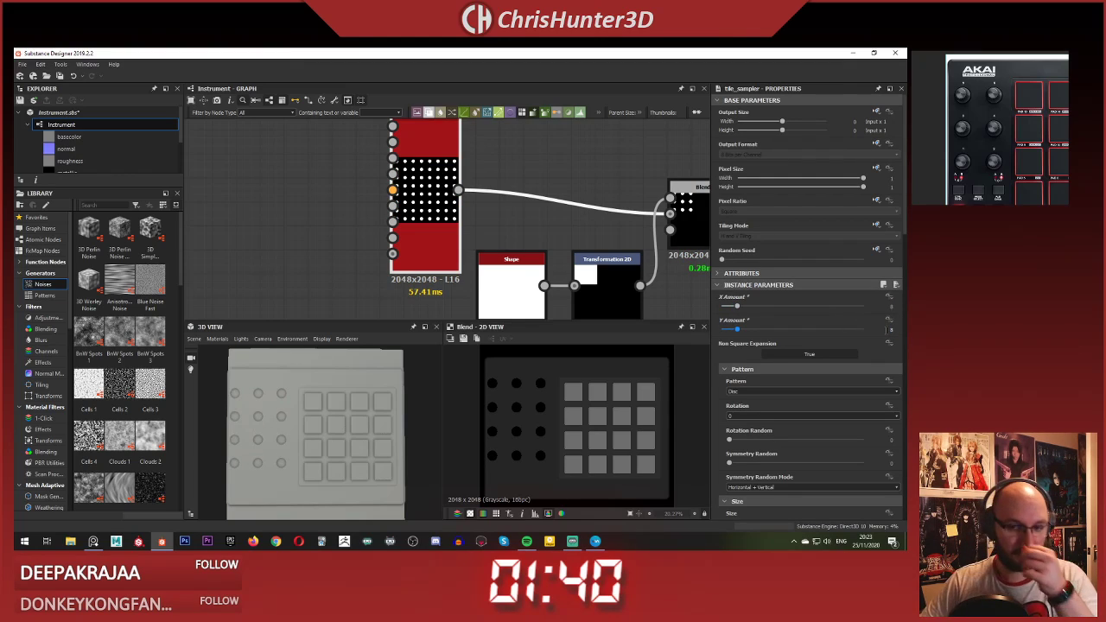
pyautogui.moveTo(579, 241); pyautogui.dragTo(483, 189, button='middle')
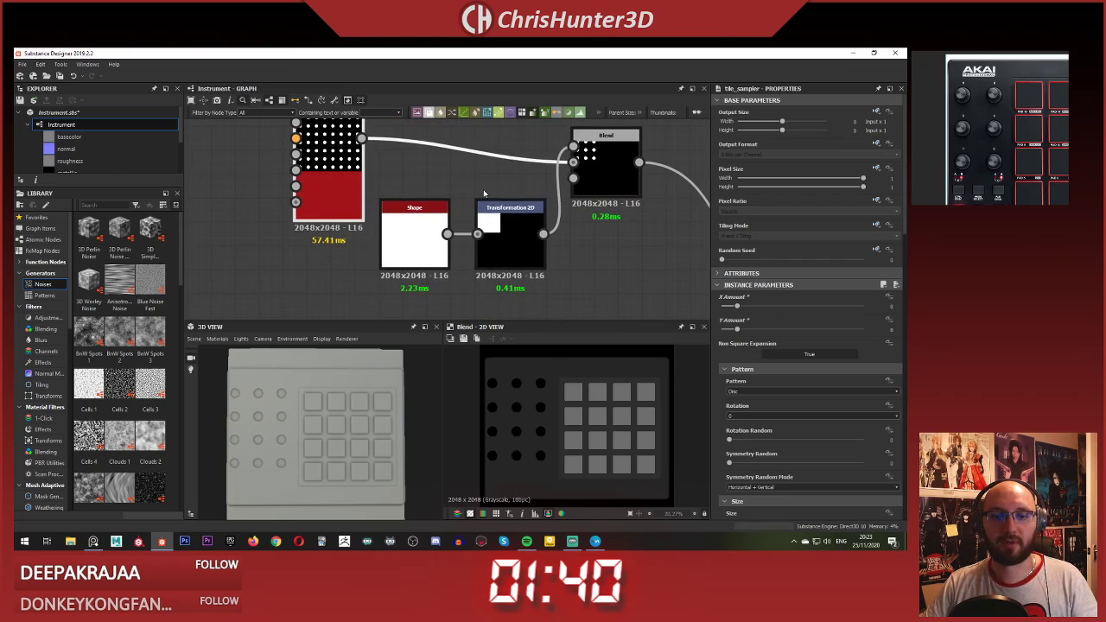
# Step: Shrink the square mask in the Shape's Transformation 2D so only two columns by three rows of discs remain, with offsets about X 1.31, Y 0.79
pyautogui.click(521, 247)
pyautogui.moveTo(610, 163); pyautogui.dragTo(557, 174, button='middle')
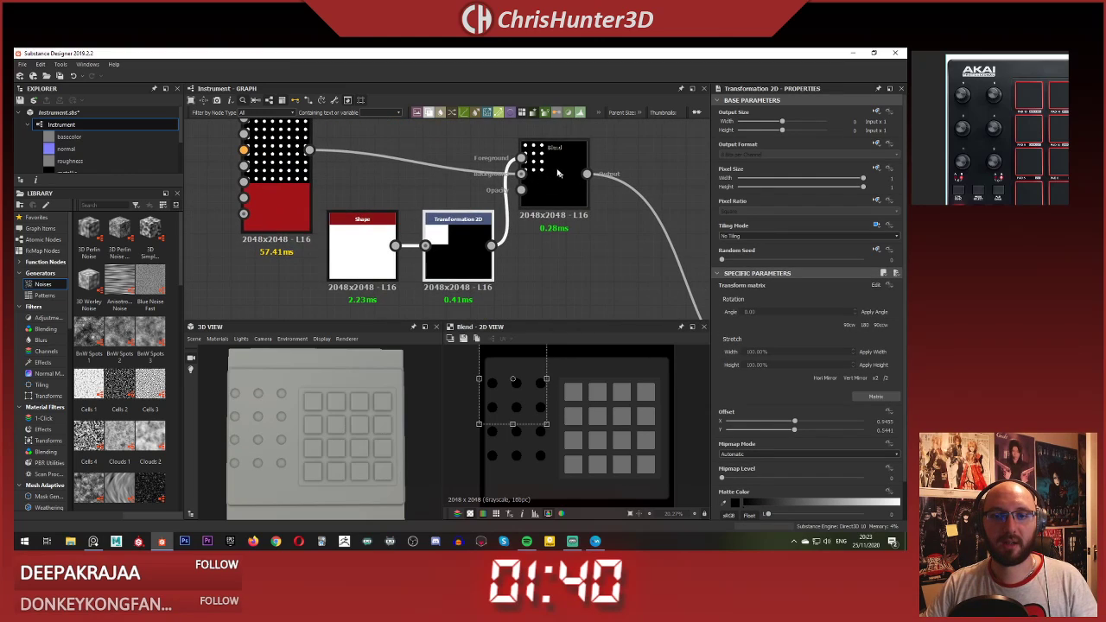
pyautogui.click(558, 174)
pyautogui.click(451, 237)
pyautogui.click(449, 236)
pyautogui.scroll(-1, 522, 378)
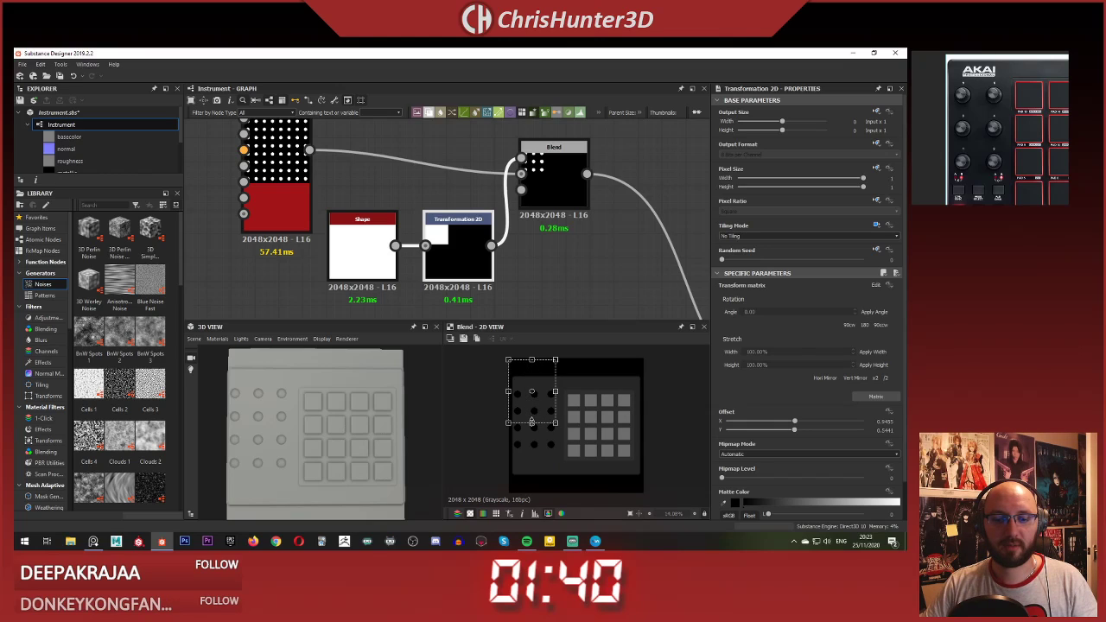
pyautogui.moveTo(531, 422); pyautogui.dragTo(535, 410)
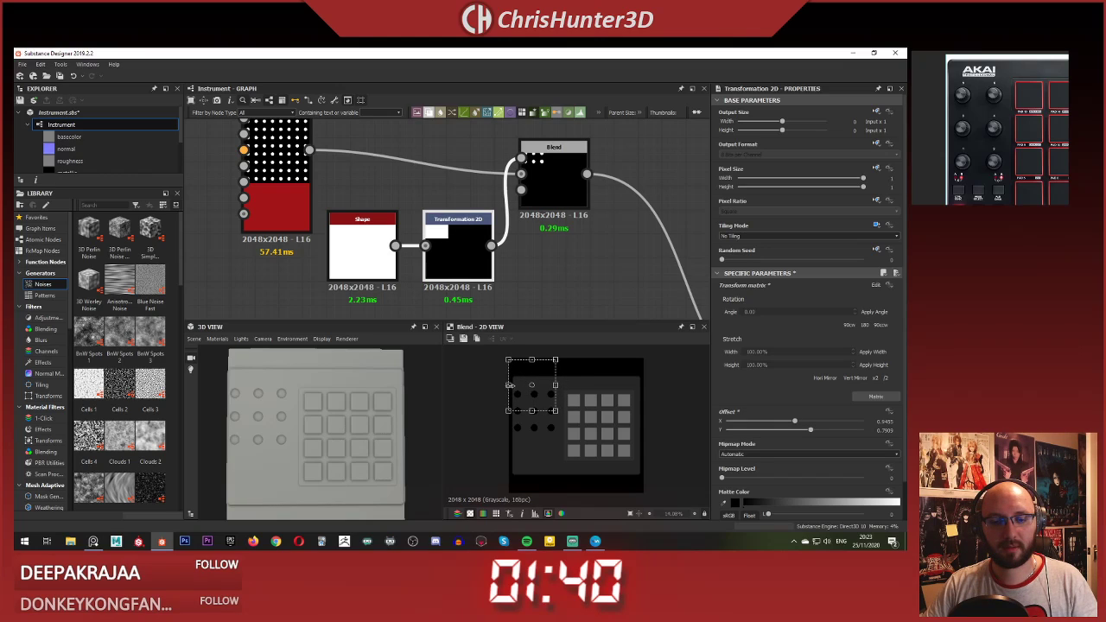
pyautogui.moveTo(509, 384); pyautogui.dragTo(525, 386)
pyautogui.click(596, 254)
# Step: Enlarge the six knob discs uniformly in the second Transformation 2D and move them down beside the pads, to a Y offset of about -0.26
pyautogui.scroll(-5, 596, 254)
pyautogui.moveTo(595, 254); pyautogui.dragTo(377, 155, button='middle')
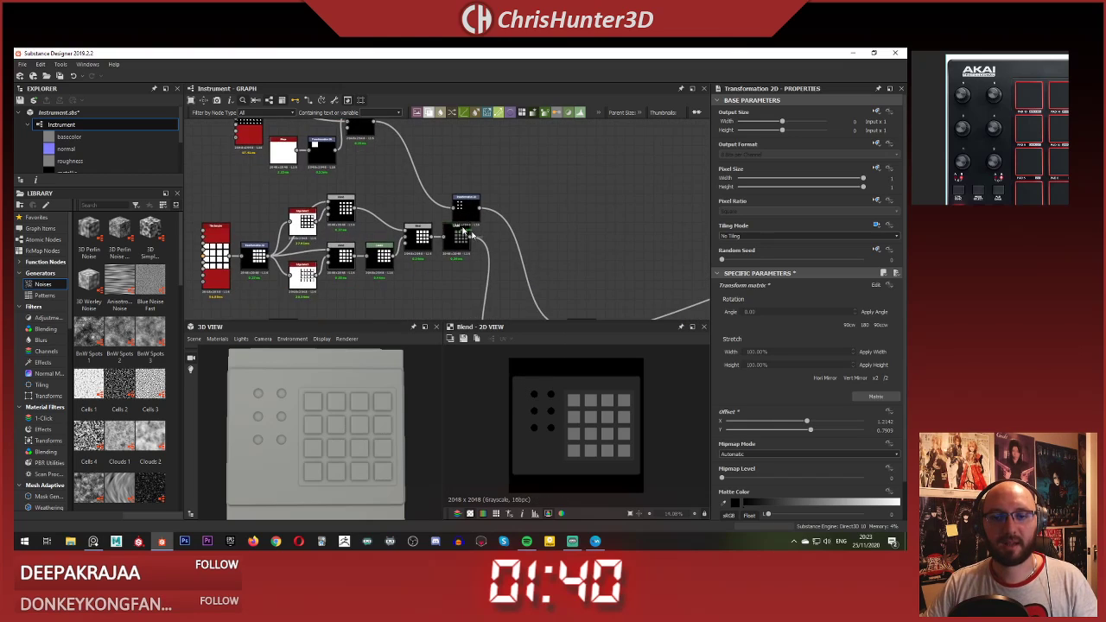
pyautogui.scroll(5, 482, 236)
pyautogui.click(444, 167)
pyautogui.scroll(3, 545, 421)
pyautogui.scroll(-2, 516, 389)
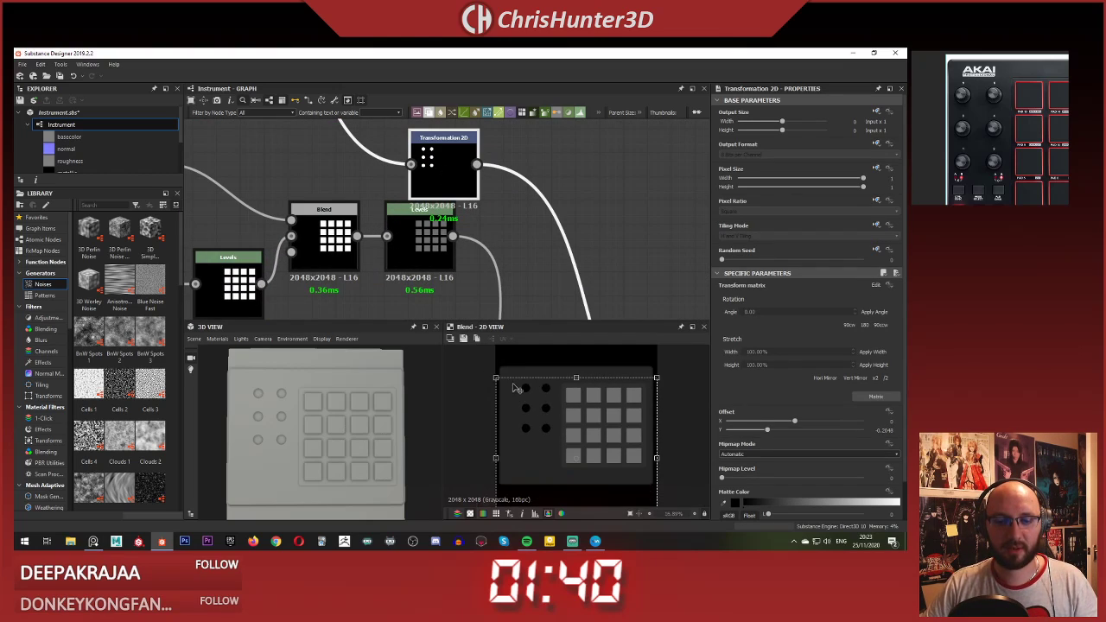
pyautogui.moveTo(495, 378); pyautogui.dragTo(481, 364)
pyautogui.moveTo(536, 399); pyautogui.dragTo(536, 417)
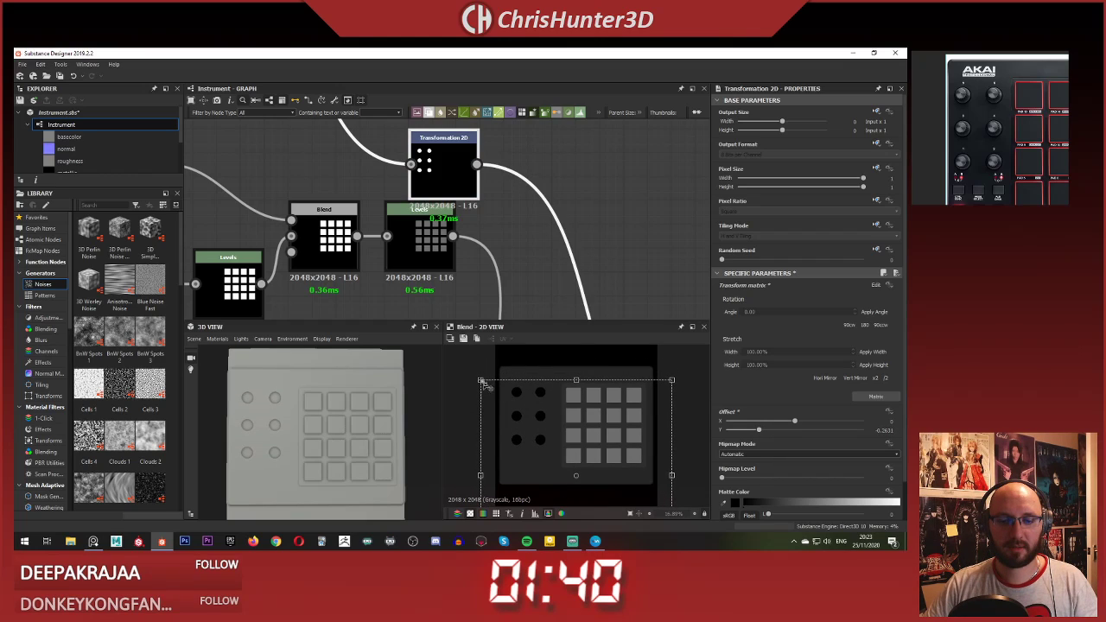
# Step: Scale the knob discs down slightly and fine-tune their vertical placement beside the pads, to a Y offset of about -0.24
pyautogui.moveTo(481, 381); pyautogui.dragTo(485, 386)
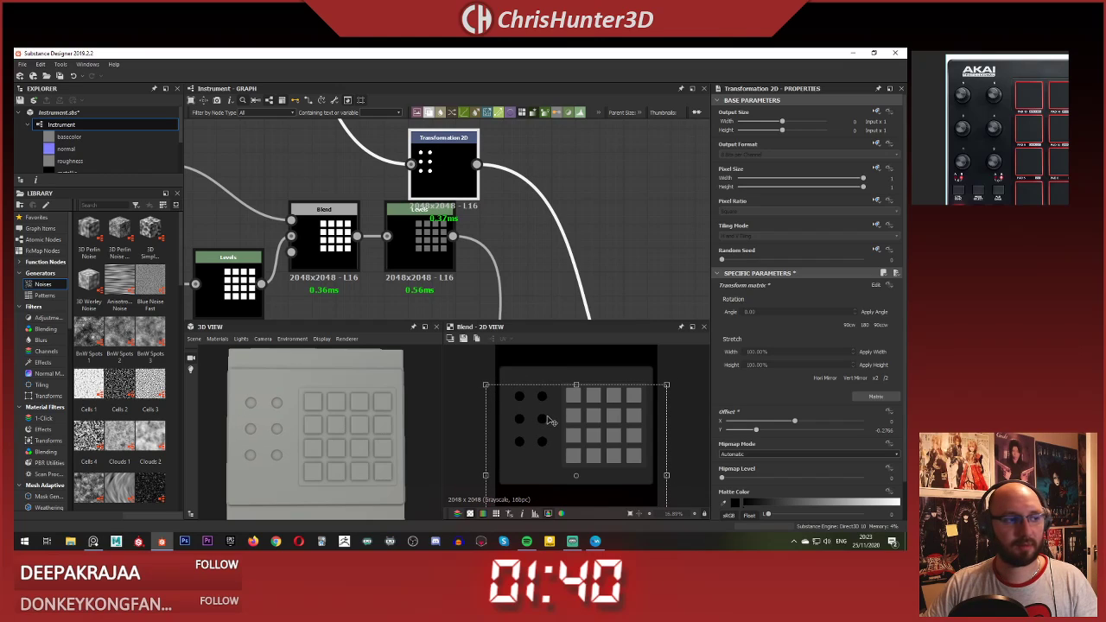
pyautogui.moveTo(548, 420); pyautogui.dragTo(551, 417)
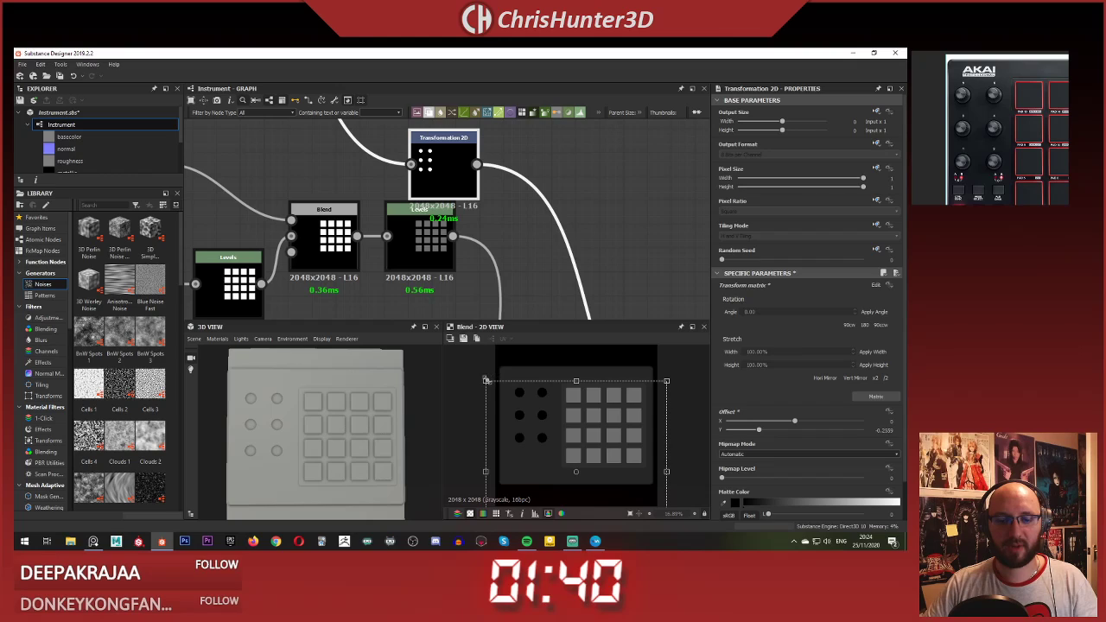
pyautogui.moveTo(487, 380); pyautogui.dragTo(491, 385)
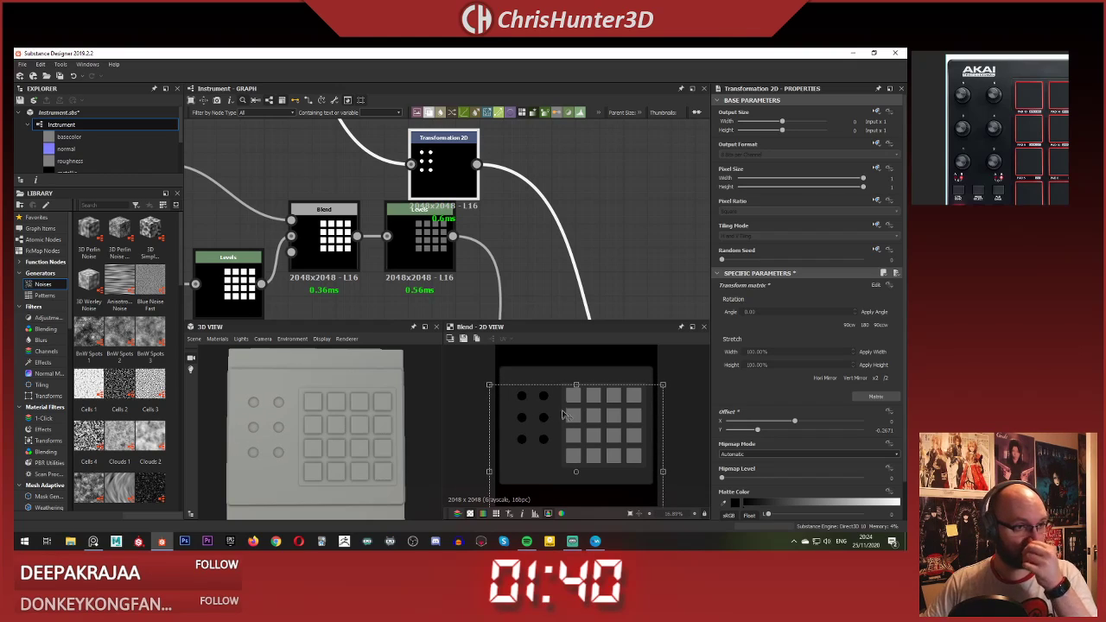
pyautogui.scroll(3, 608, 426)
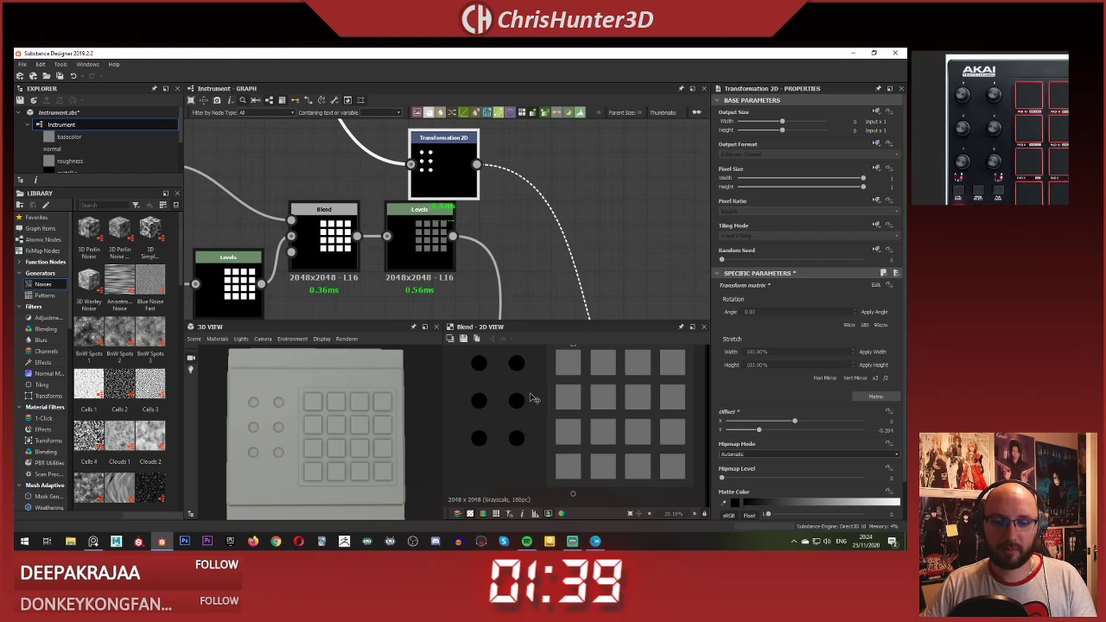
pyautogui.scroll(-1, 536, 399)
pyautogui.scroll(-1, 536, 400)
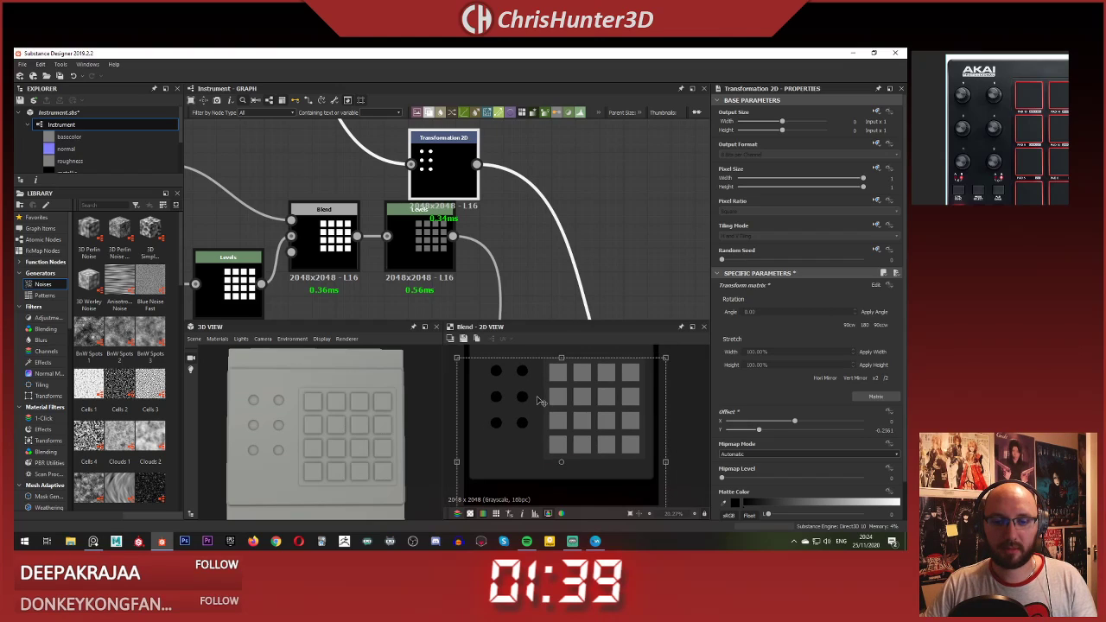
pyautogui.click(553, 253)
# Step: Examine the six knob recesses up close and review the disc Tile Sampler's settings and its connection to the masking Blend
pyautogui.scroll(-1, 457, 256)
pyautogui.moveTo(457, 256); pyautogui.dragTo(518, 261, button='middle')
pyautogui.scroll(3, 520, 408)
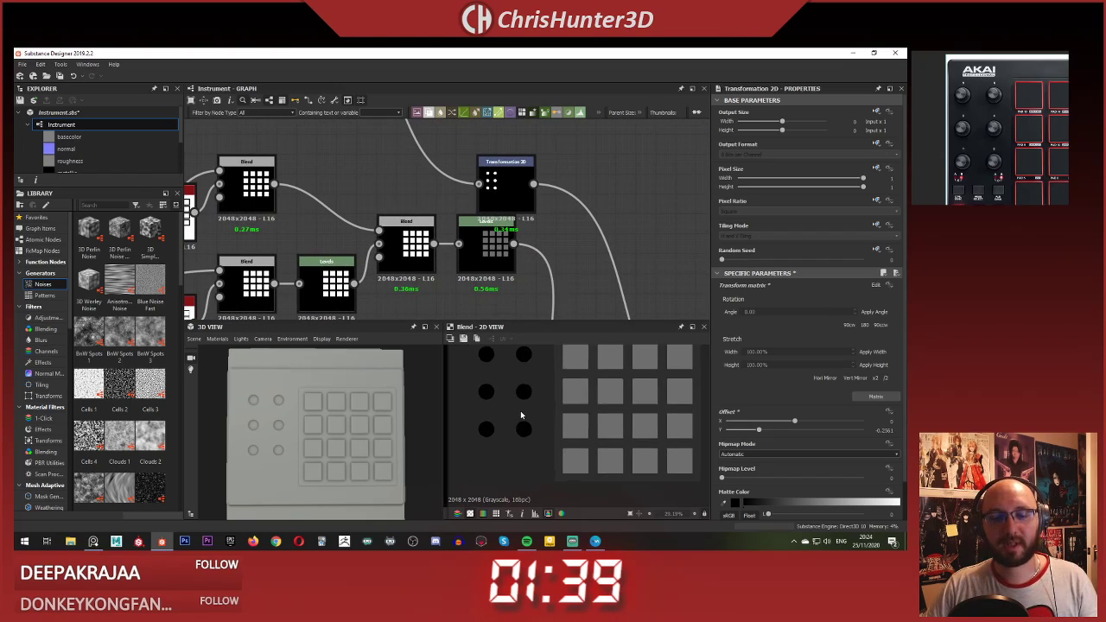
pyautogui.moveTo(520, 413); pyautogui.dragTo(522, 429, button='middle')
pyautogui.scroll(-4, 424, 194)
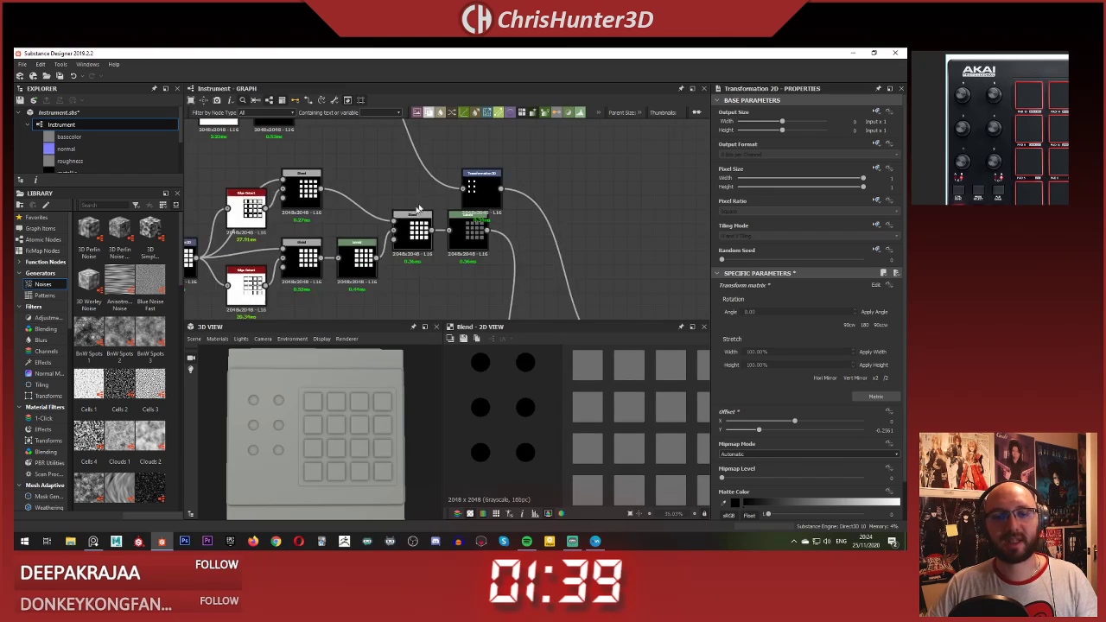
pyautogui.moveTo(310, 130); pyautogui.dragTo(454, 254, button='middle')
pyautogui.scroll(5, 494, 255)
pyautogui.scroll(-5, 563, 239)
pyautogui.scroll(5, 482, 225)
pyautogui.scroll(-1, 522, 212)
pyautogui.click(475, 190)
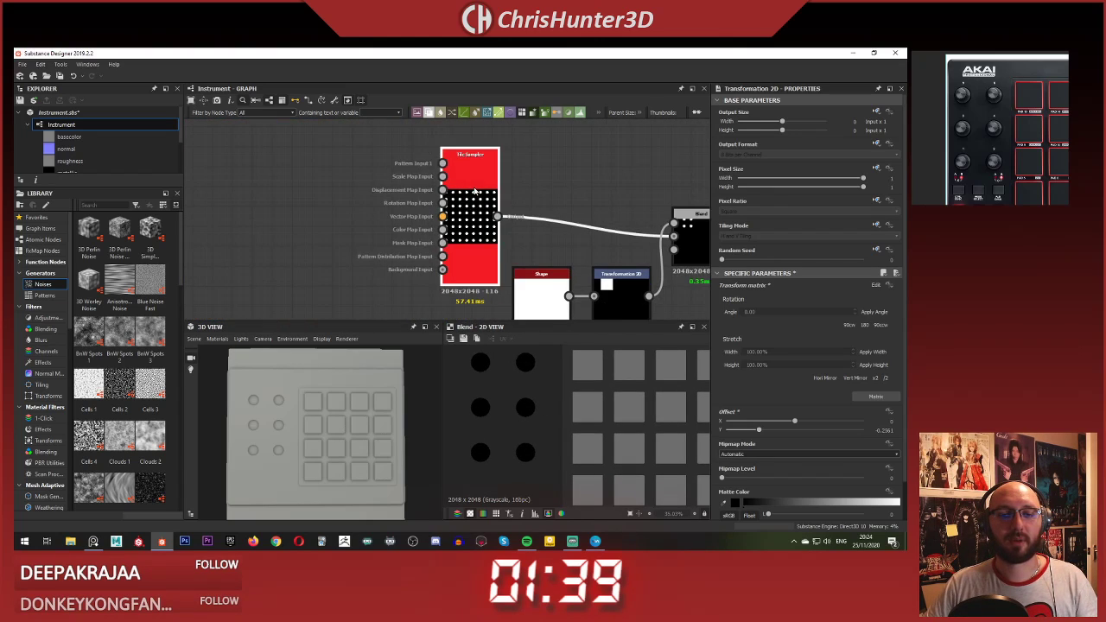
pyautogui.moveTo(682, 247); pyautogui.dragTo(348, 217, button='middle')
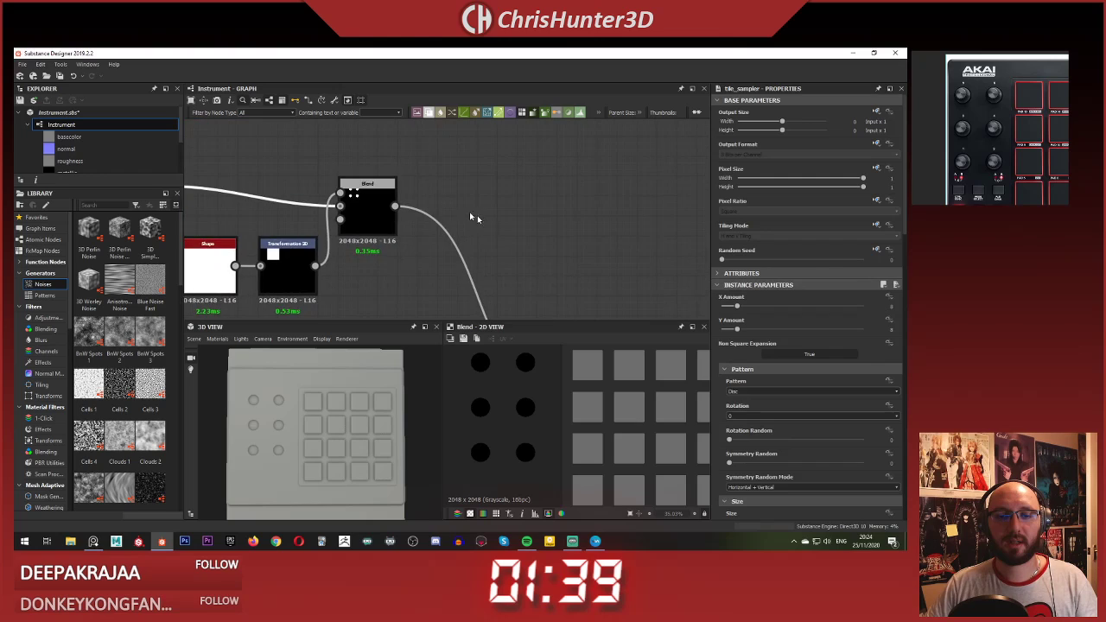
pyautogui.scroll(-4, 605, 230)
pyautogui.scroll(4, 521, 234)
pyautogui.moveTo(398, 153); pyautogui.dragTo(487, 223, button='middle')
pyautogui.scroll(1, 488, 224)
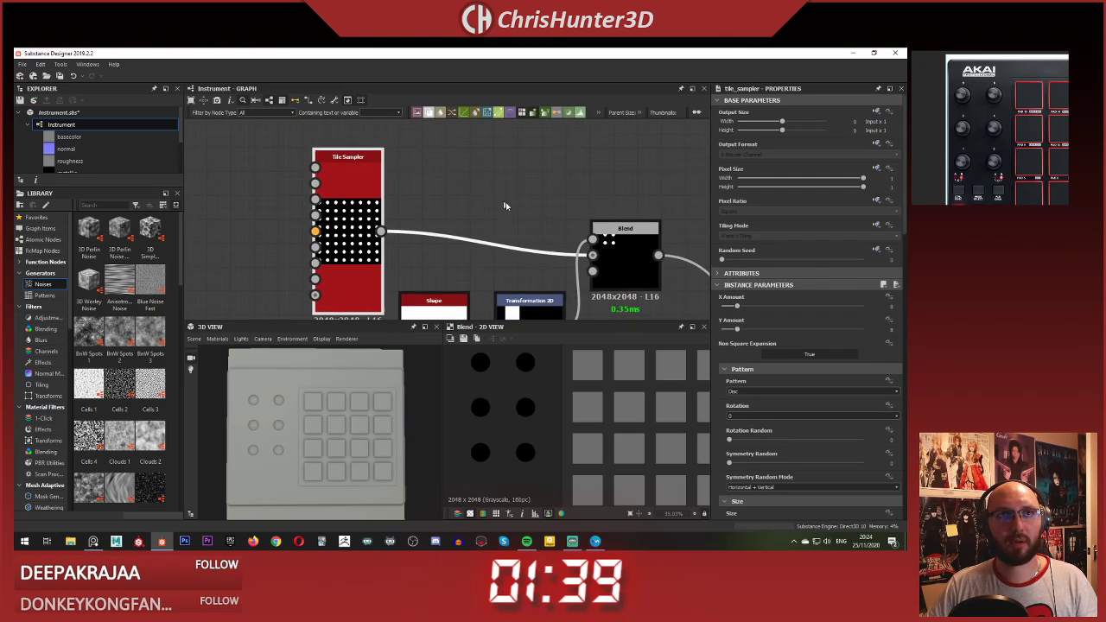
# Step: Set the X Amount and Y Amount of the Tile Sampler that generates the circles to 10
pyautogui.doubleClick(890, 330)
pyautogui.write('10')
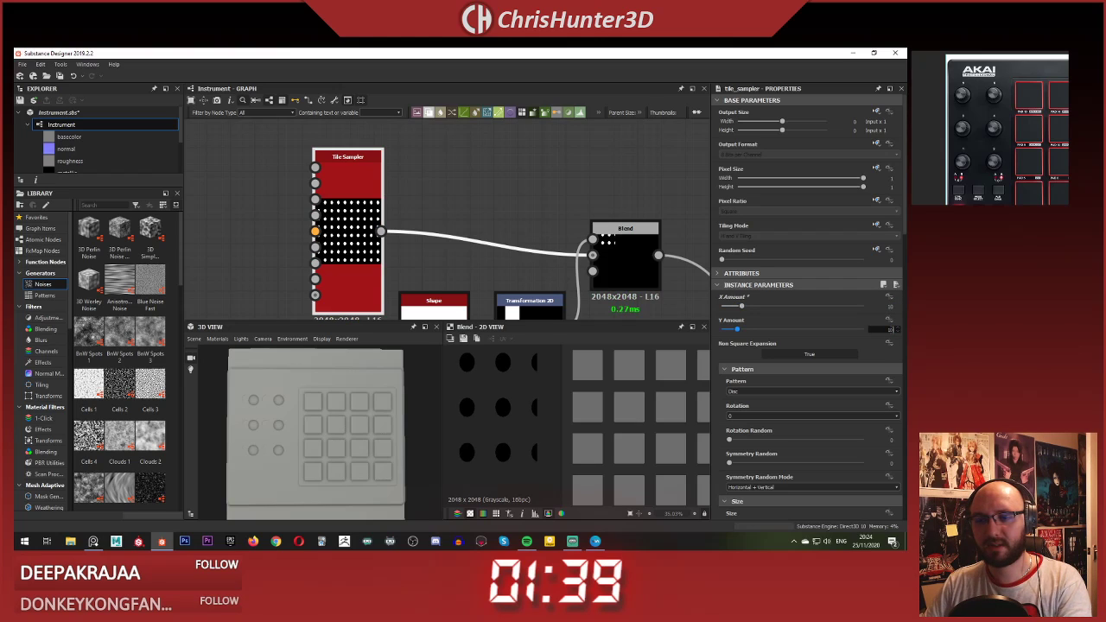
pyautogui.press('Return')
# Step: Move the circle pattern lower on the panel using the Transformation 2D node that follows its mask Blend
pyautogui.moveTo(540, 388)
pyautogui.mouseDown(button='middle')
pyautogui.moveTo(532, 380)
pyautogui.moveTo(520, 398)
pyautogui.mouseUp(button='middle')
pyautogui.scroll(-1, 520, 398)
pyautogui.scroll(-1, 623, 249)
pyautogui.moveTo(622, 249); pyautogui.dragTo(528, 147, button='middle')
pyautogui.scroll(-2, 529, 150)
pyautogui.moveTo(674, 273); pyautogui.dragTo(557, 183, button='middle')
pyautogui.scroll(4, 557, 182)
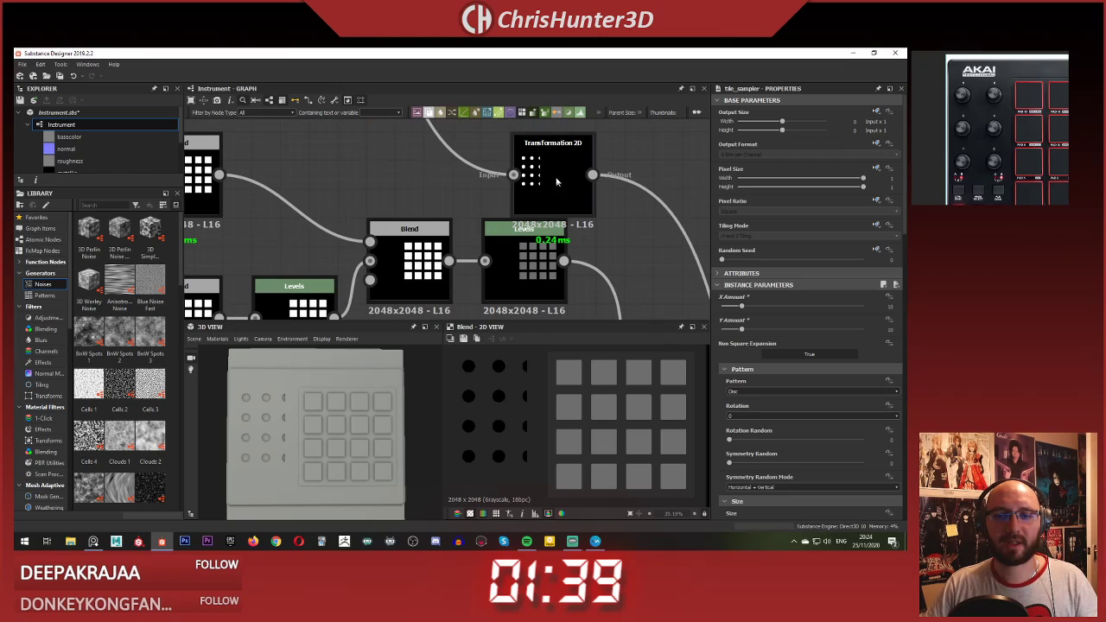
pyautogui.click(557, 182)
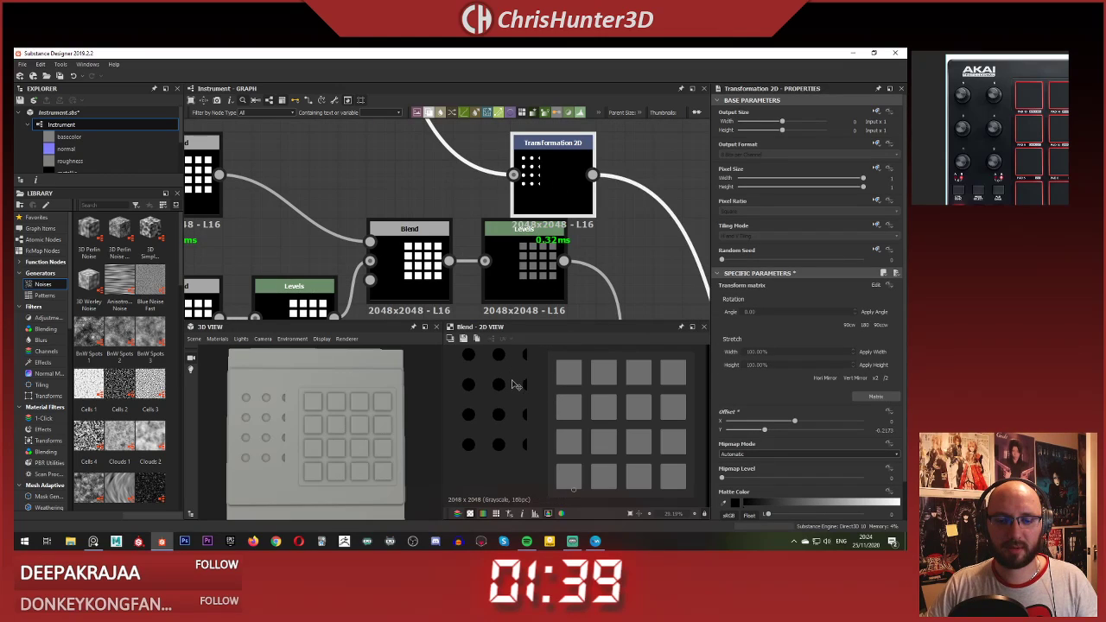
pyautogui.moveTo(513, 385); pyautogui.dragTo(510, 405)
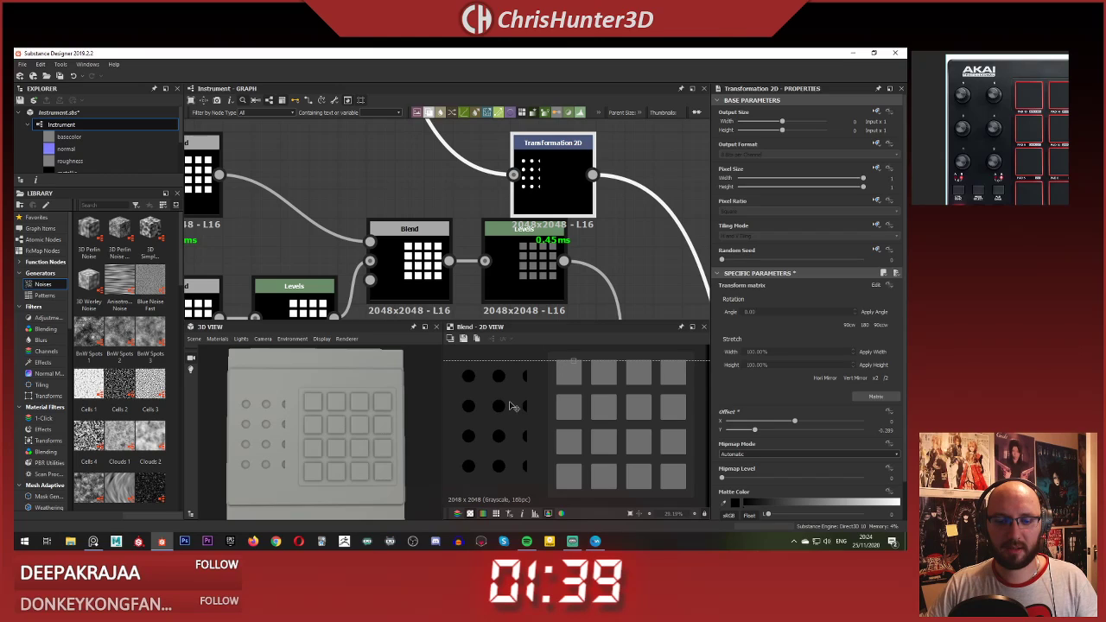
# Step: Enlarge the circle pattern slightly with the Transformation 2D node and shift it down until its top row lines up with the top pads
pyautogui.scroll(-2, 513, 399)
pyautogui.moveTo(505, 397); pyautogui.dragTo(494, 385)
pyautogui.scroll(2, 546, 408)
pyautogui.scroll(1, 547, 407)
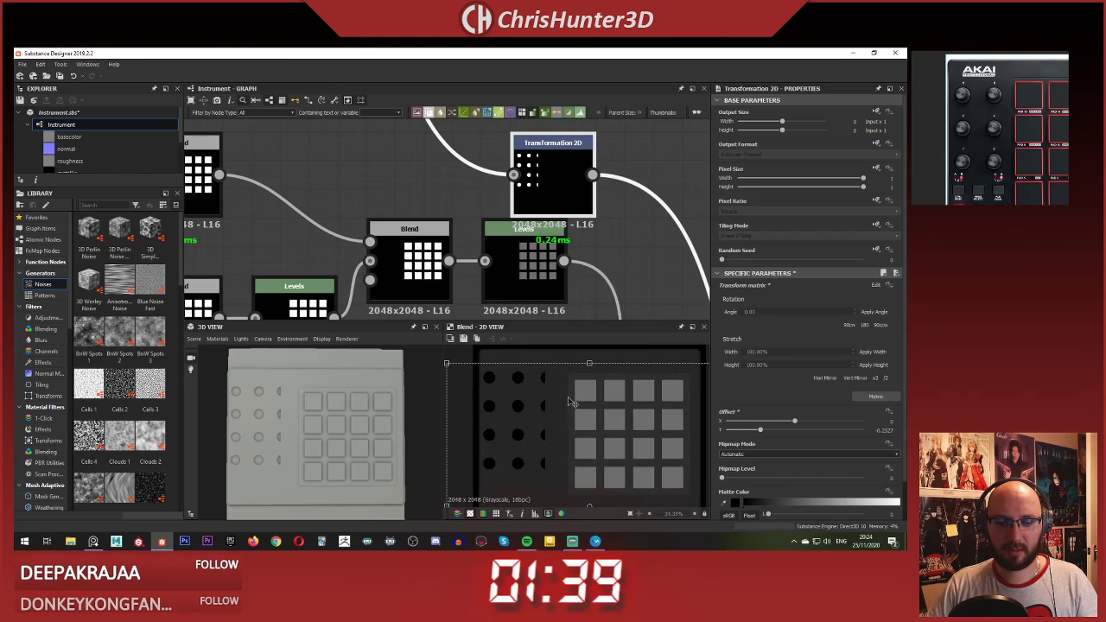
pyautogui.moveTo(568, 398); pyautogui.dragTo(568, 416)
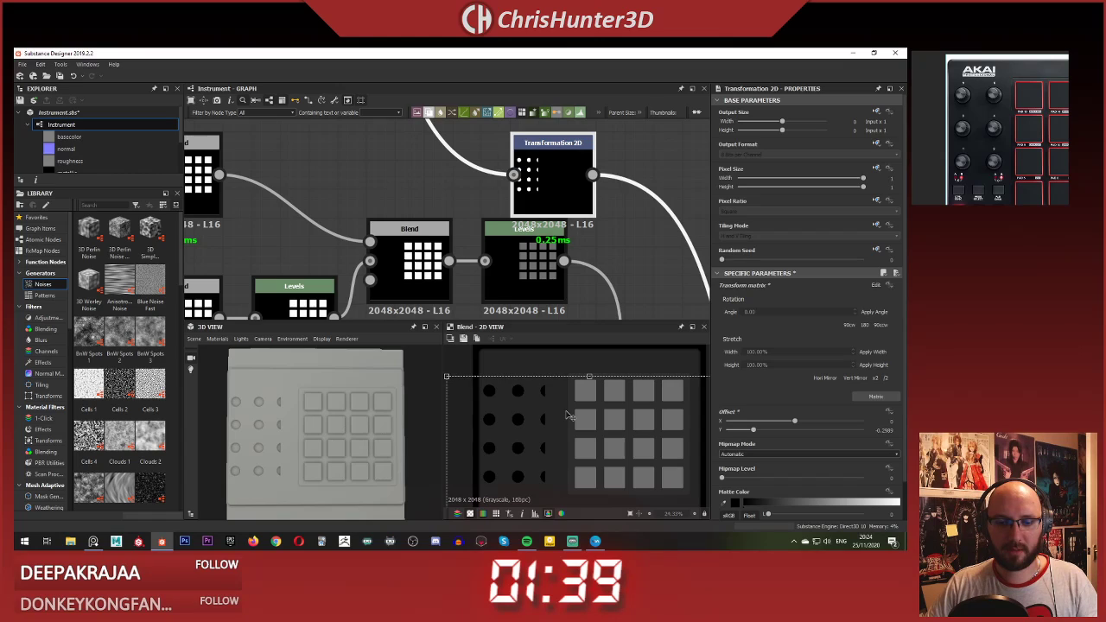
pyautogui.moveTo(567, 415); pyautogui.dragTo(568, 413)
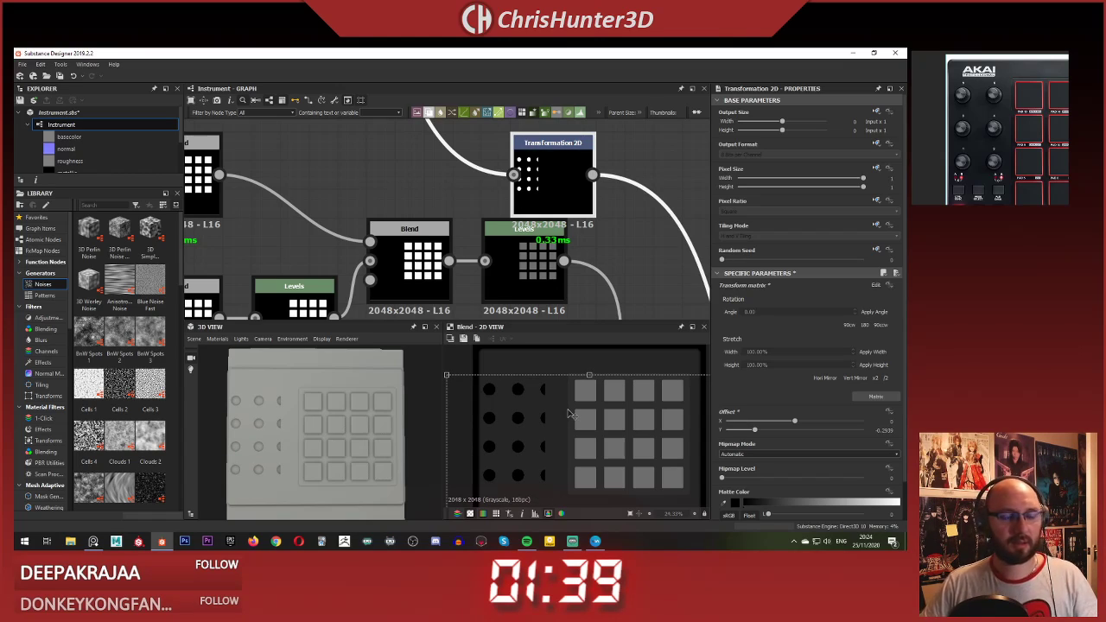
pyautogui.scroll(-2, 544, 389)
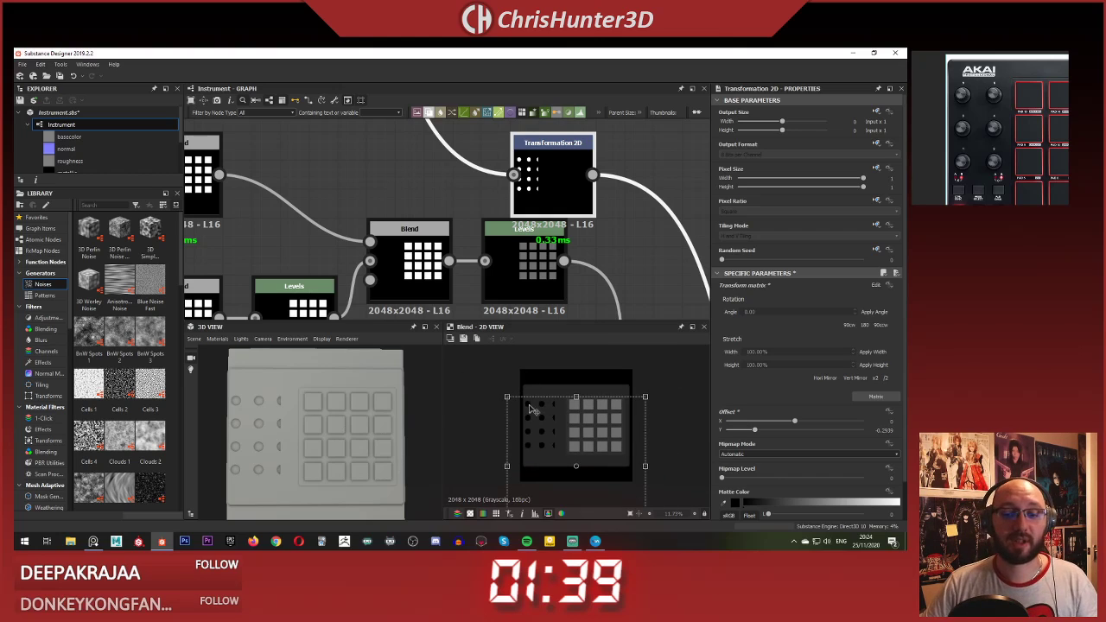
# Step: Resize and reposition the white mask in the Shape's Transformation 2D so it isolates two columns and three rows of circles
pyautogui.scroll(-1, 383, 205)
pyautogui.moveTo(383, 206); pyautogui.dragTo(595, 213, button='middle')
pyautogui.scroll(-1, 439, 184)
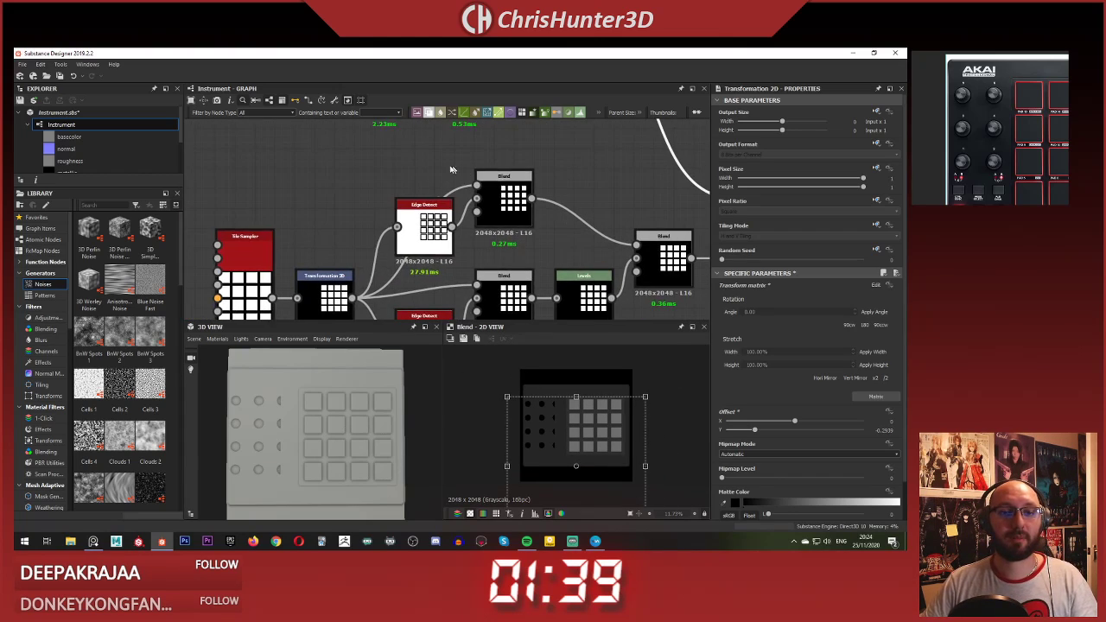
pyautogui.moveTo(452, 164); pyautogui.dragTo(497, 298, button='middle')
pyautogui.scroll(4, 511, 202)
pyautogui.moveTo(510, 202); pyautogui.dragTo(461, 235, button='middle')
pyautogui.click(461, 234)
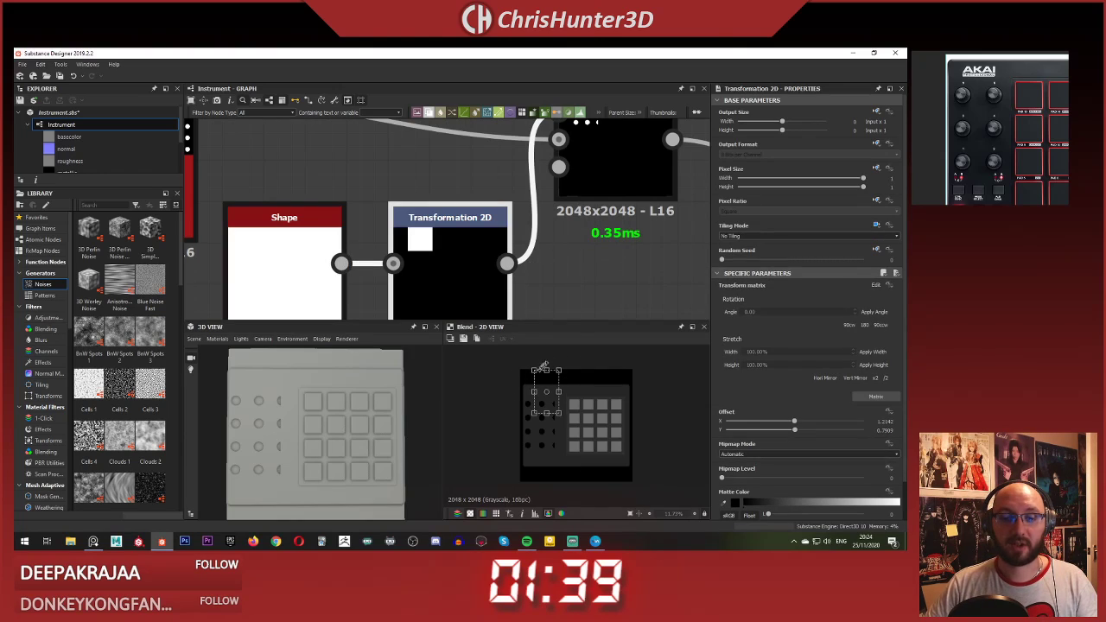
pyautogui.moveTo(632, 195); pyautogui.dragTo(575, 290, button='middle')
pyautogui.click(531, 222)
pyautogui.moveTo(389, 230); pyautogui.dragTo(389, 134, button='middle')
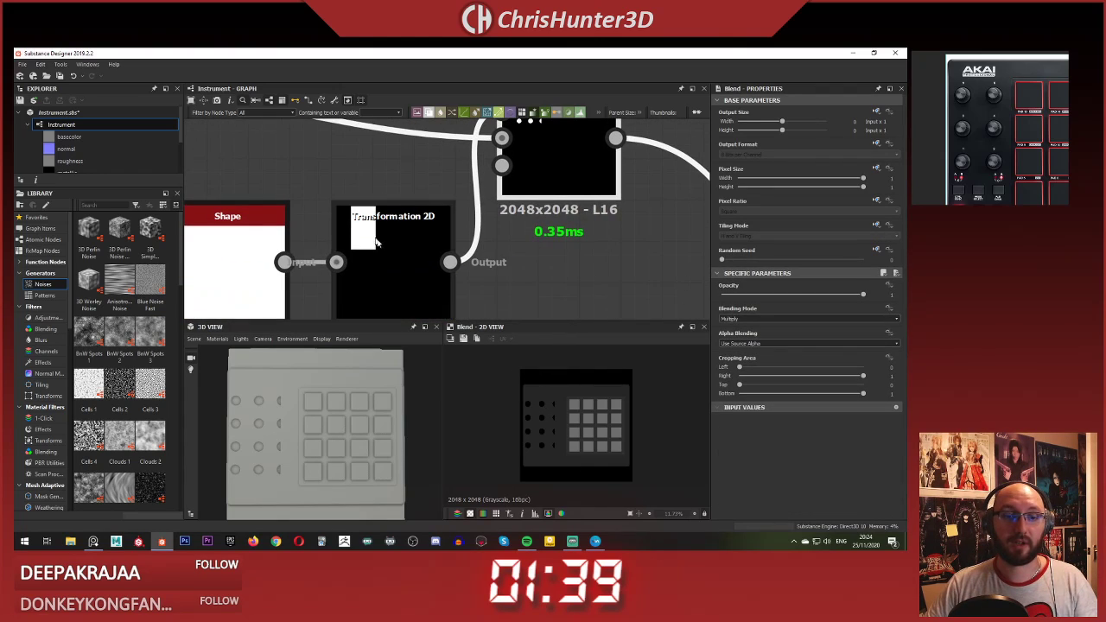
pyautogui.click(379, 242)
pyautogui.scroll(-2, 548, 185)
pyautogui.moveTo(548, 185); pyautogui.dragTo(528, 240, button='middle')
pyautogui.scroll(3, 528, 241)
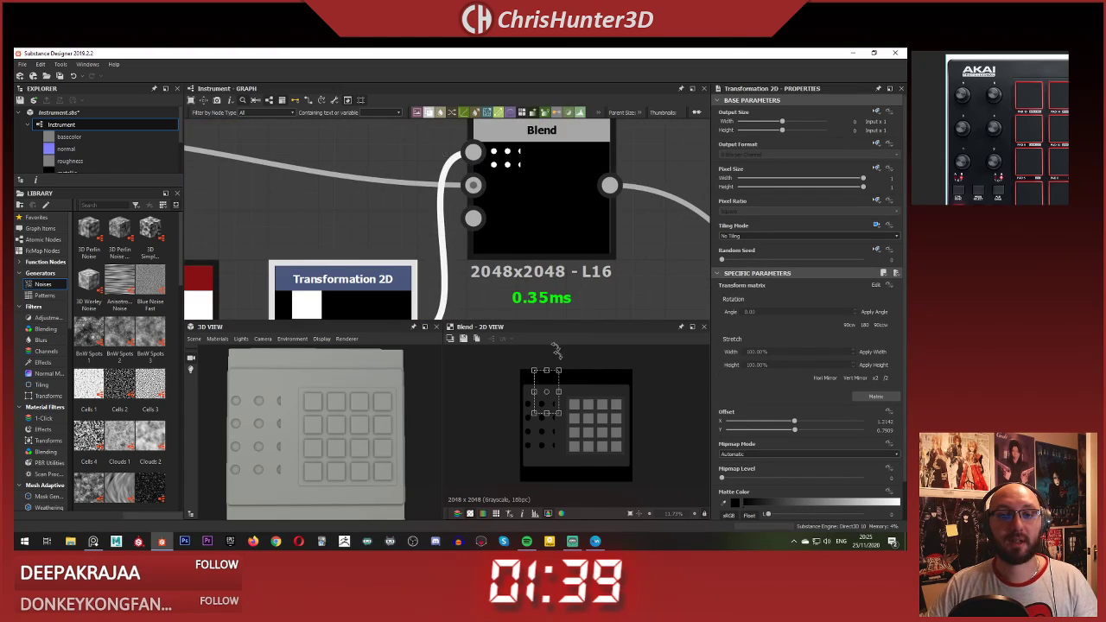
pyautogui.moveTo(561, 391)
pyautogui.mouseDown()
pyautogui.moveTo(535, 392)
pyautogui.moveTo(553, 404)
pyautogui.mouseUp()
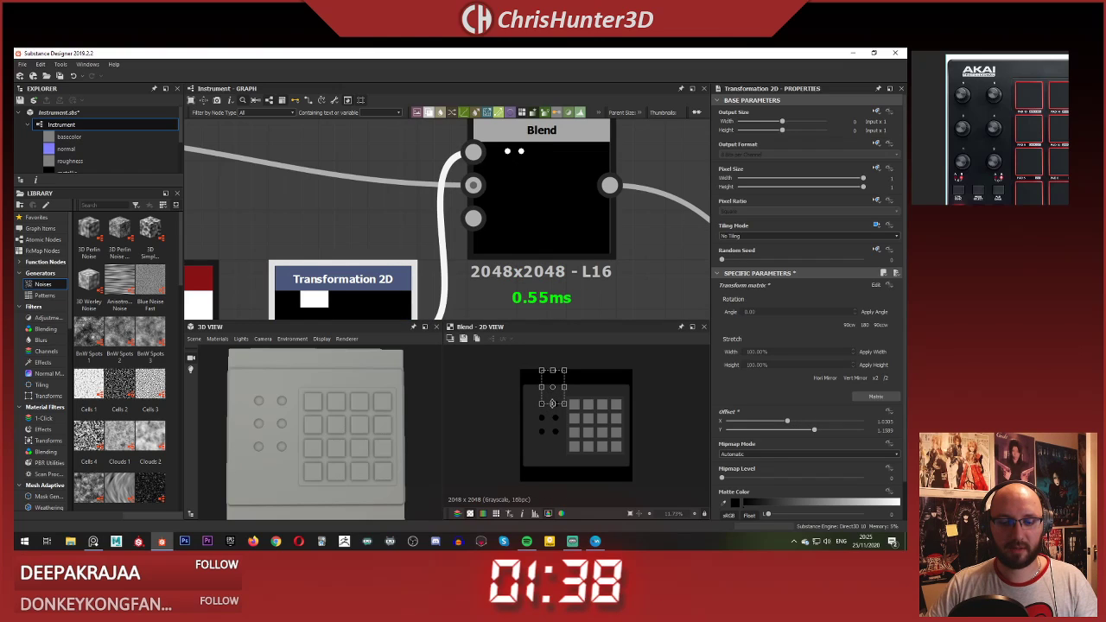
# Step: Set the Scale of the circle Tile Sampler to 0.6
pyautogui.click(507, 302)
pyautogui.scroll(-4, 506, 303)
pyautogui.moveTo(327, 269); pyautogui.dragTo(372, 227, button='middle')
pyautogui.click(338, 176)
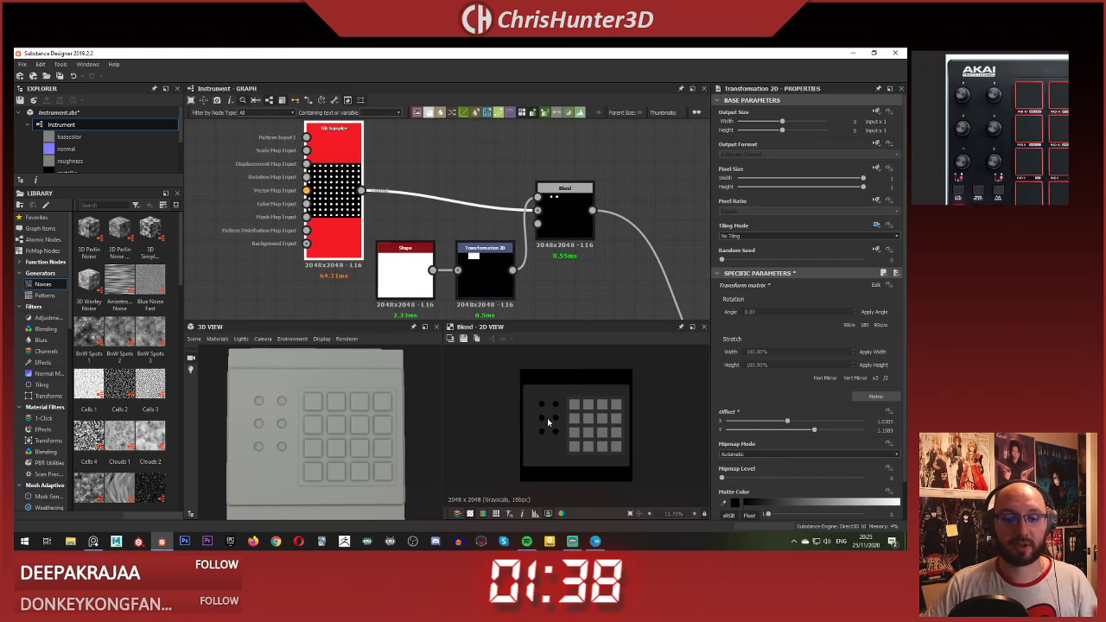
pyautogui.scroll(5, 551, 432)
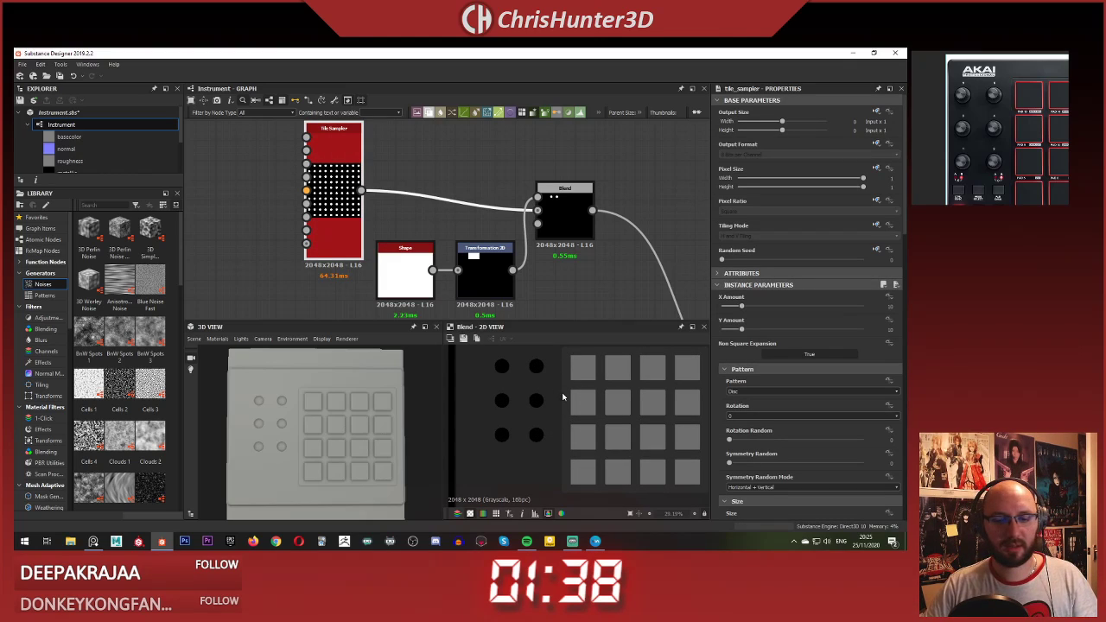
pyautogui.scroll(-2, 562, 396)
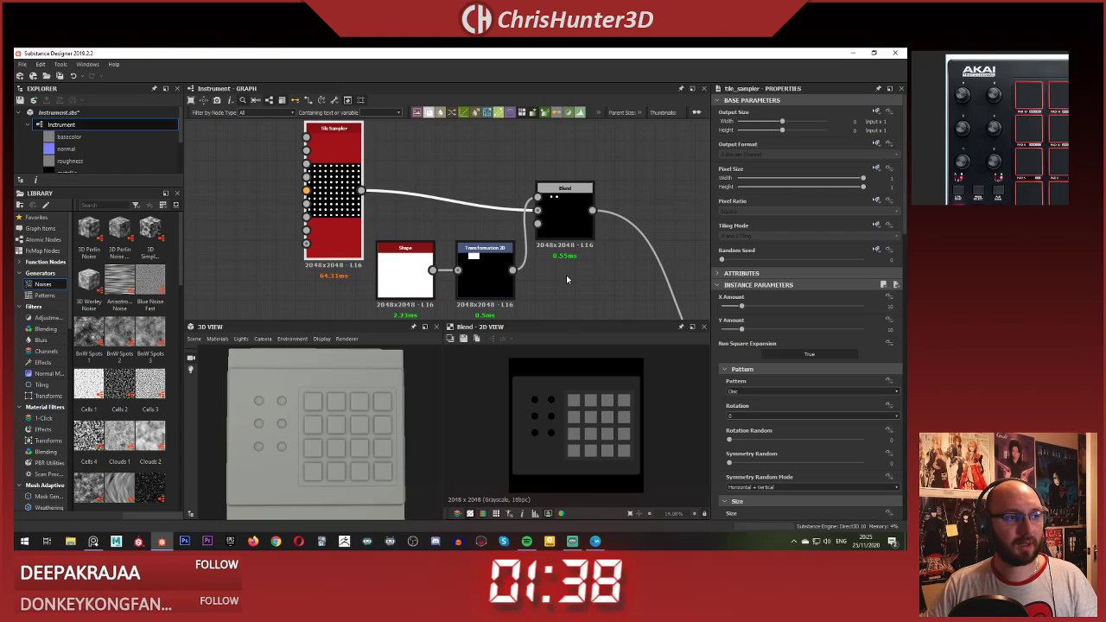
pyautogui.scroll(2, 567, 275)
pyautogui.scroll(2, 578, 395)
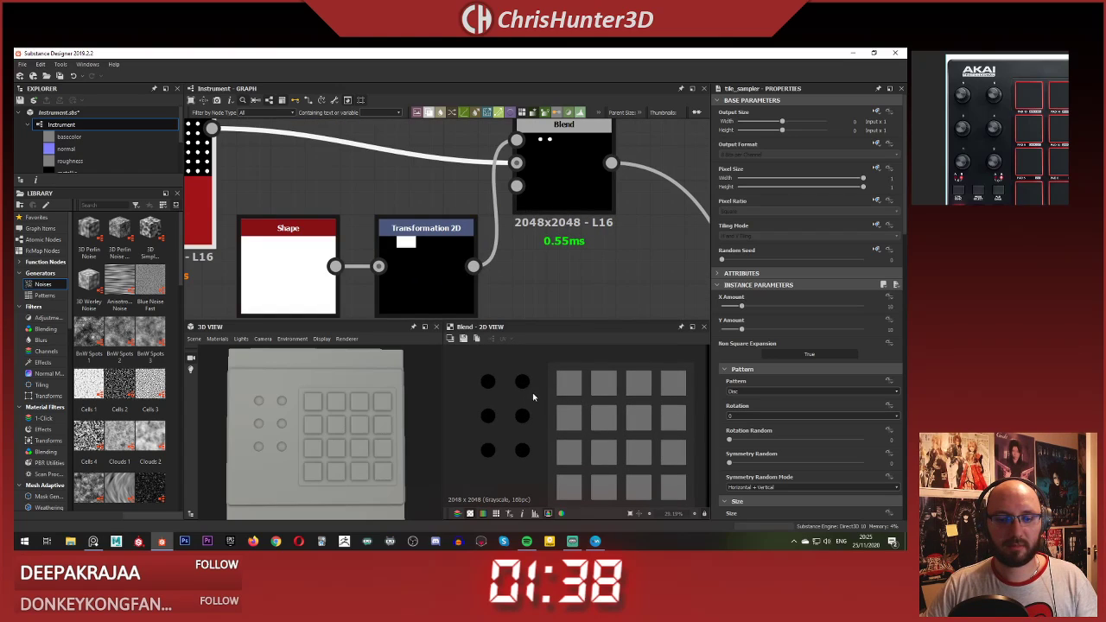
pyautogui.moveTo(478, 229); pyautogui.dragTo(664, 248, button='middle')
pyautogui.scroll(-3, 773, 381)
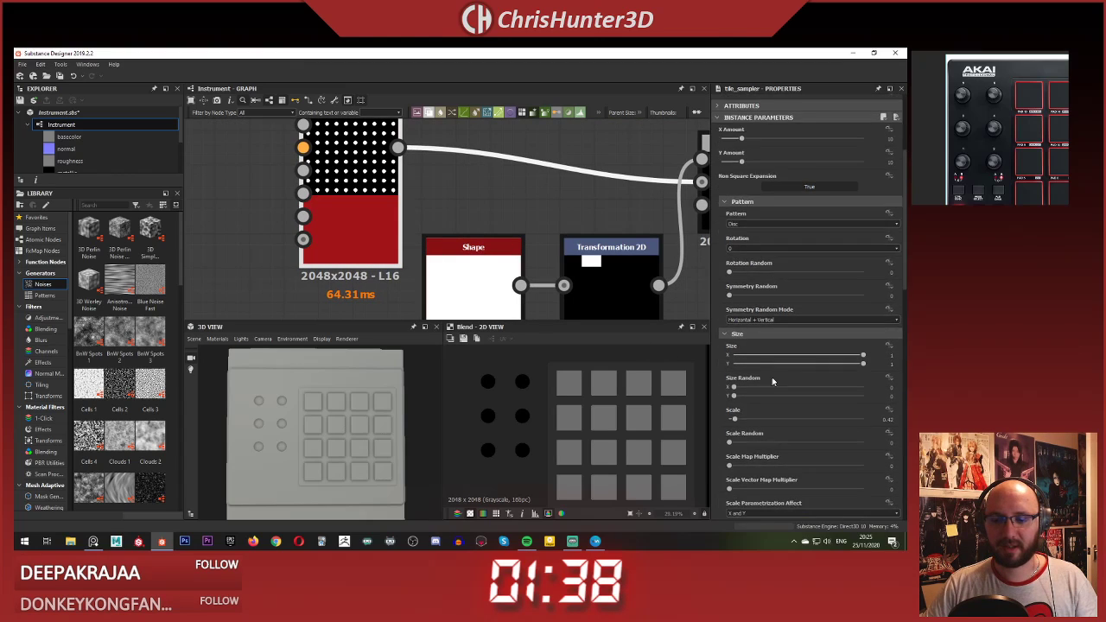
pyautogui.scroll(-2, 773, 381)
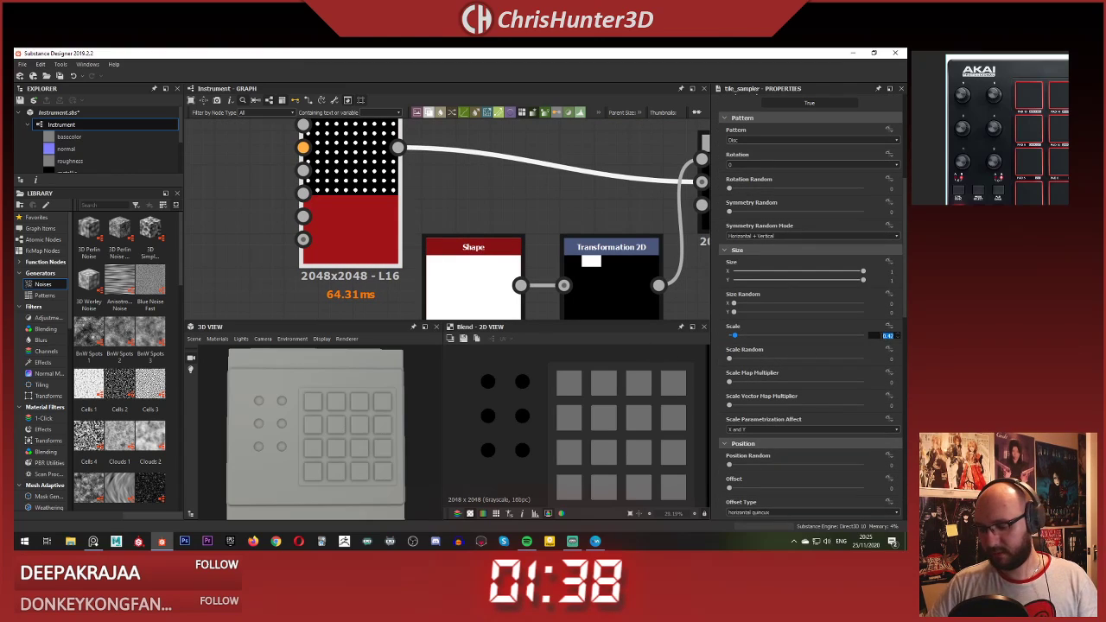
pyautogui.write('0.6')
pyautogui.press('Return')
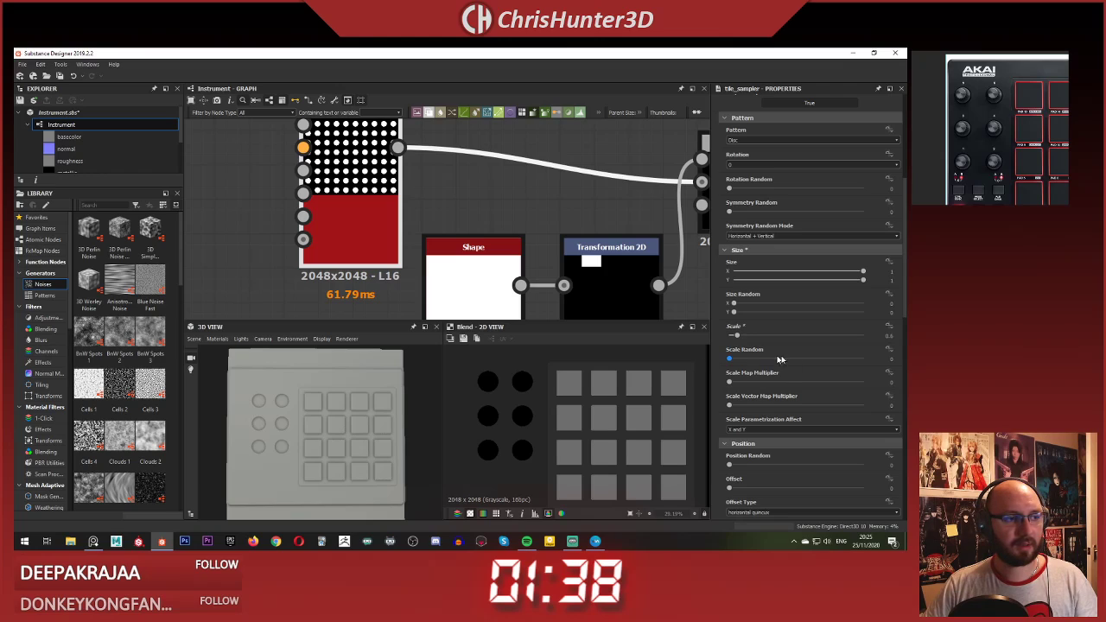
# Step: Reduce the circle Tile Sampler's Scale to 0.5, then fine-tune it to 0.45
pyautogui.doubleClick(890, 337)
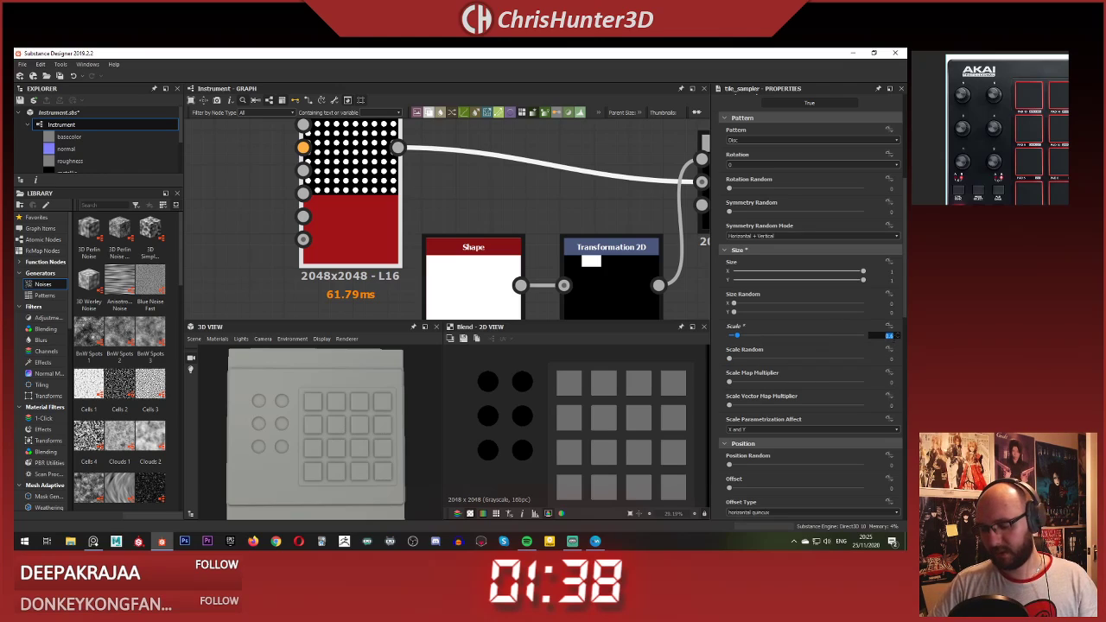
pyautogui.write('0.5')
pyautogui.press('Return')
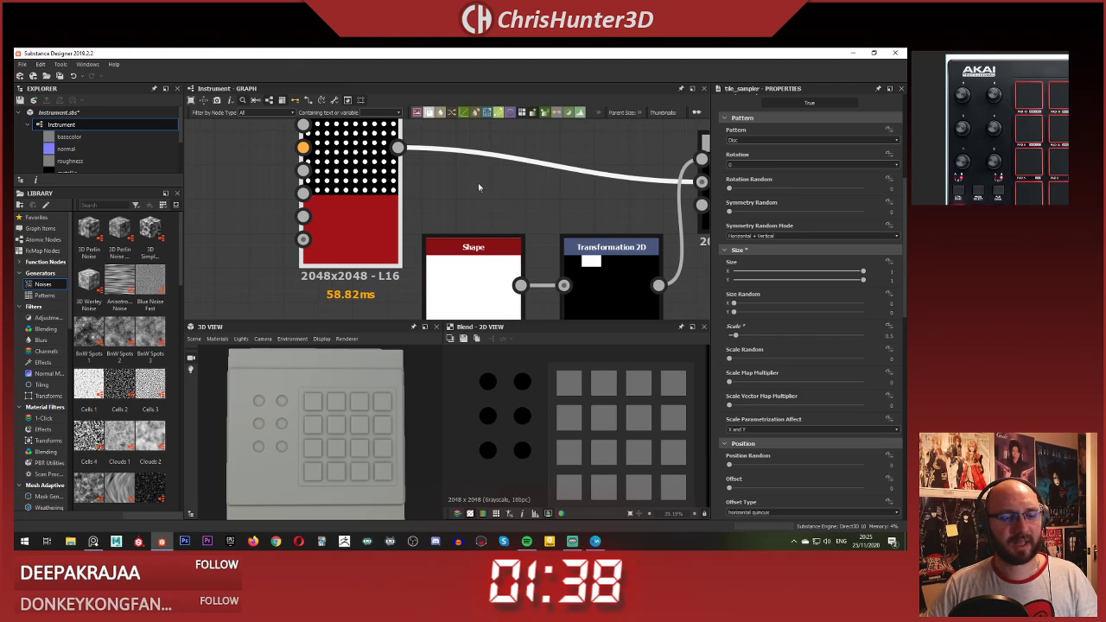
pyautogui.scroll(-3, 478, 182)
pyautogui.scroll(2, 458, 165)
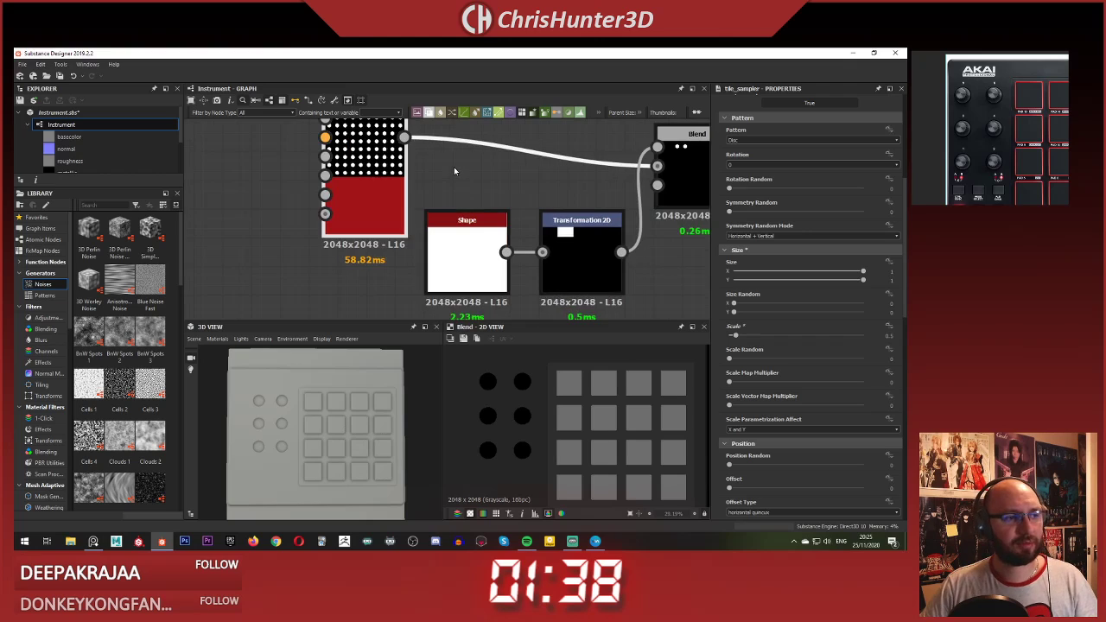
pyautogui.scroll(-1, 474, 178)
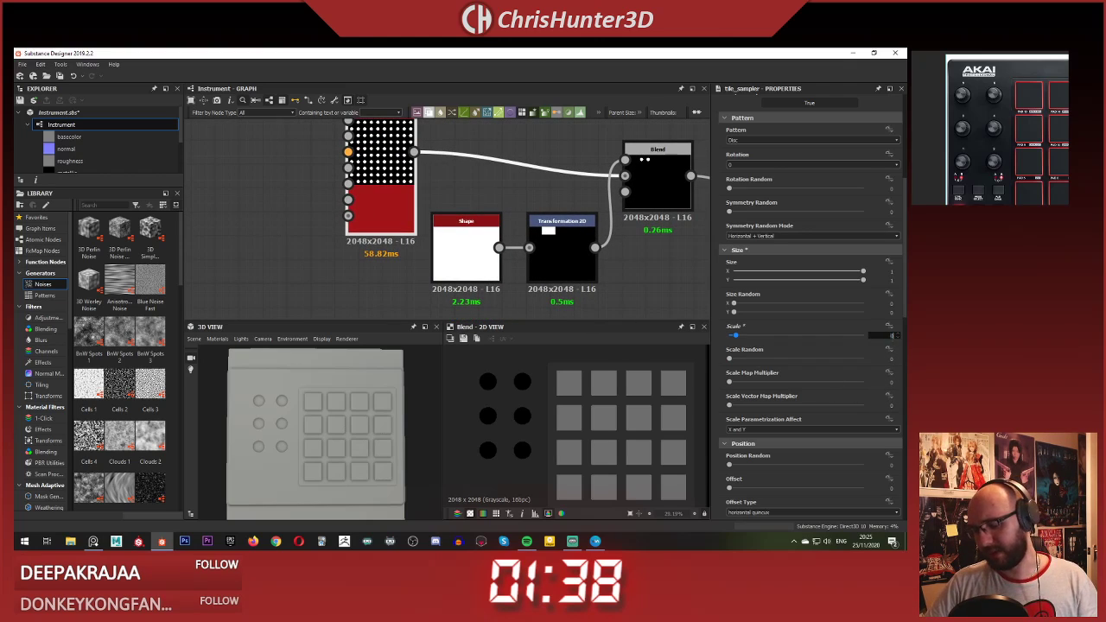
pyautogui.press('Return')
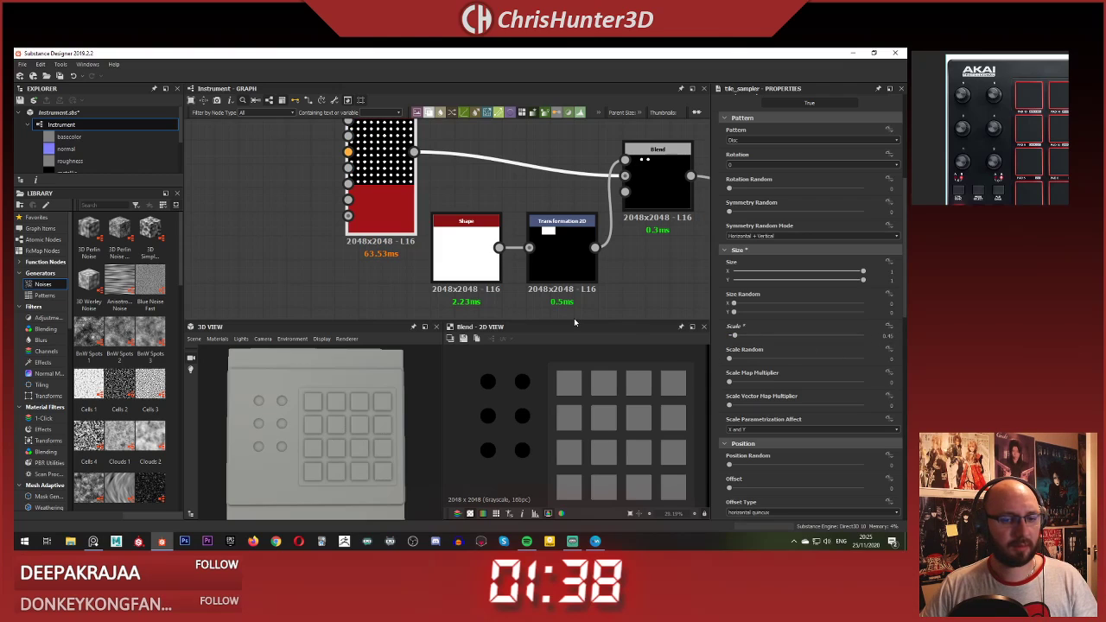
# Step: Examine the node graph and the 2D preview, and compare the knob layout with the AKAI controller reference image
pyautogui.scroll(-2, 423, 216)
pyautogui.moveTo(428, 195); pyautogui.dragTo(357, 181, button='middle')
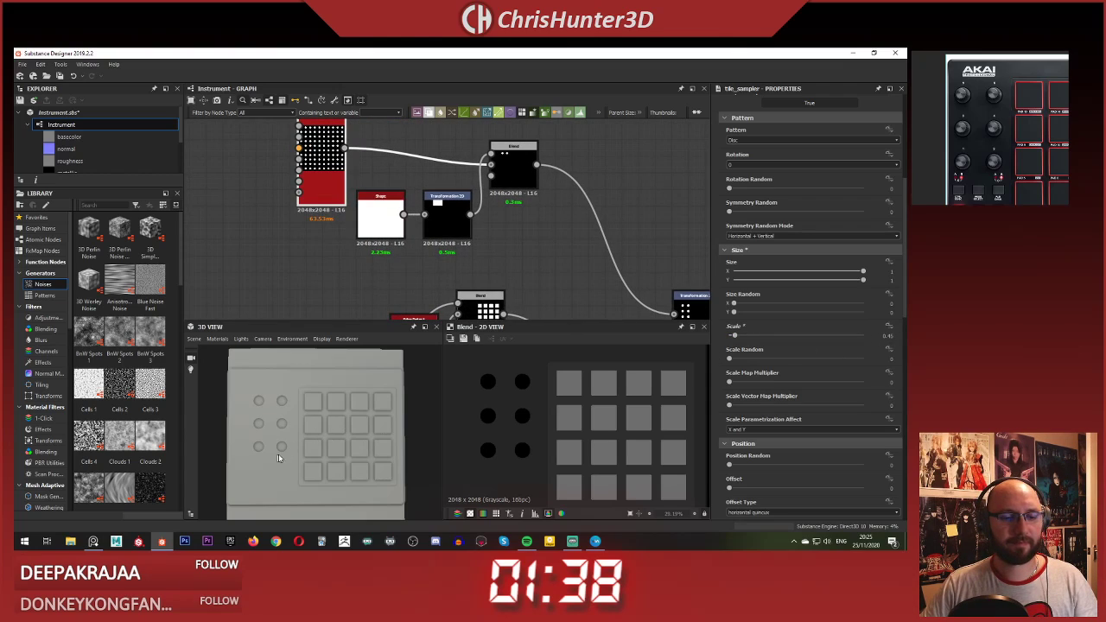
pyautogui.scroll(-3, 494, 242)
pyautogui.moveTo(494, 243); pyautogui.dragTo(430, 183, button='middle')
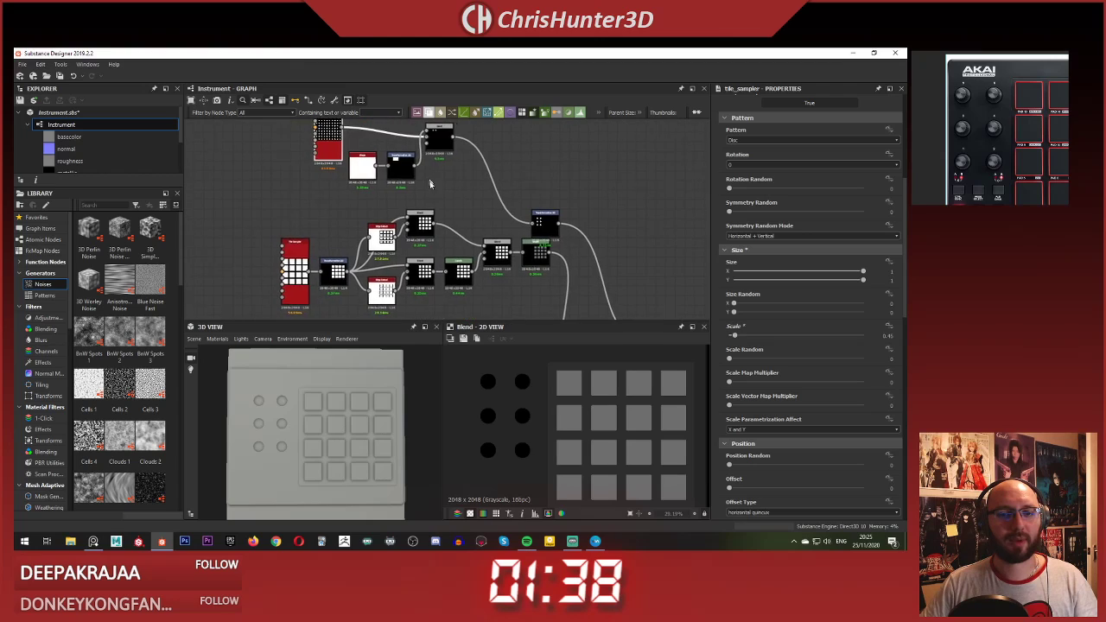
pyautogui.press('f')
pyautogui.moveTo(363, 199); pyautogui.dragTo(433, 190, button='middle')
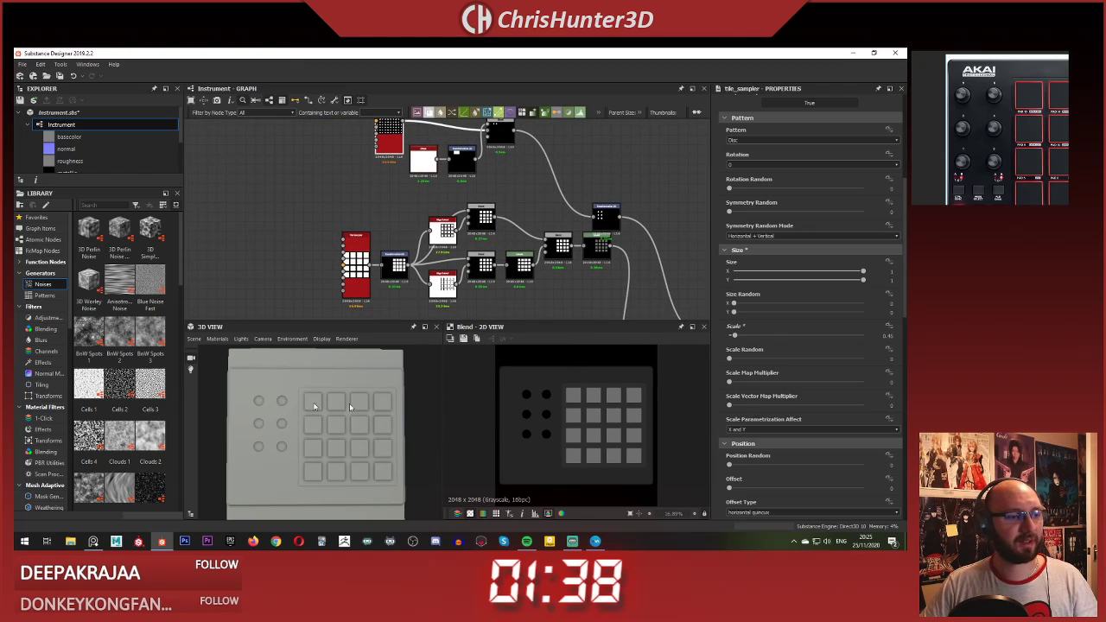
pyautogui.click(1000, 158)
pyautogui.scroll(3, 1000, 159)
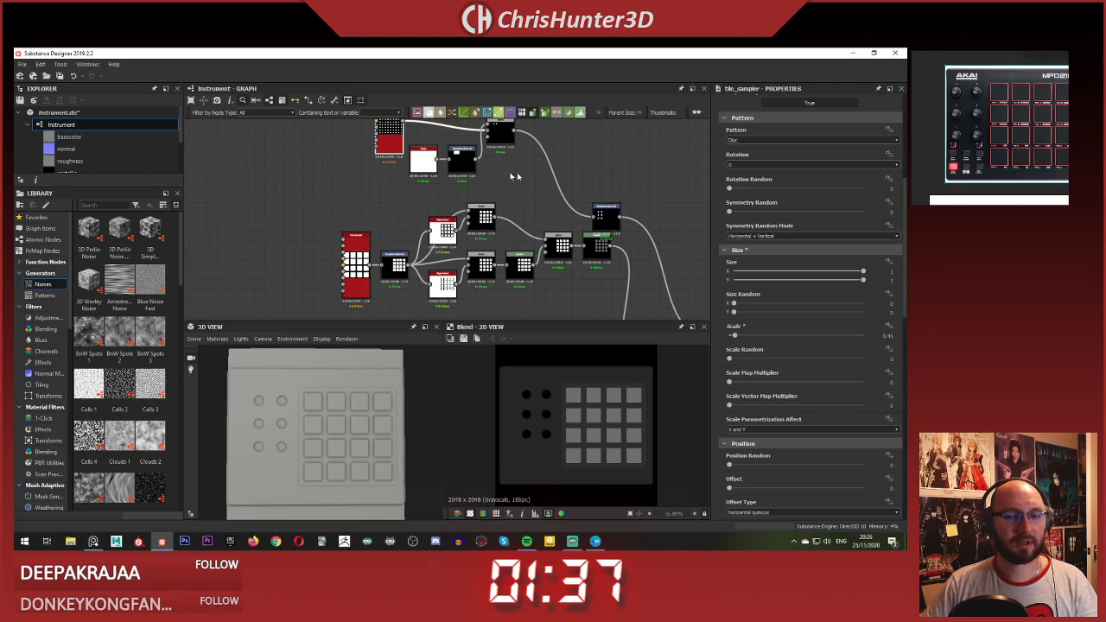
pyautogui.scroll(-1, 517, 172)
pyautogui.moveTo(328, 197); pyautogui.dragTo(398, 272, button='middle')
pyautogui.scroll(-2, 397, 272)
pyautogui.moveTo(386, 235); pyautogui.dragTo(373, 204, button='middle')
pyautogui.scroll(3, 1006, 134)
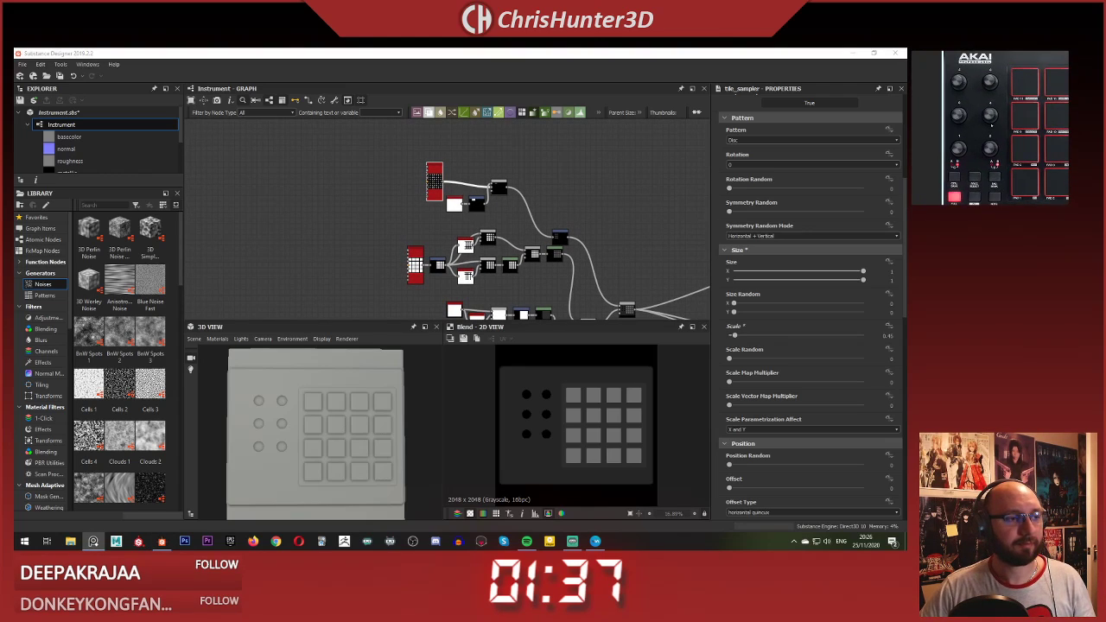
# Step: Inspect the circles and square pads up close and at an angle in the 3D view
pyautogui.scroll(2, 389, 388)
pyautogui.scroll(2, 489, 410)
pyautogui.scroll(2, 289, 406)
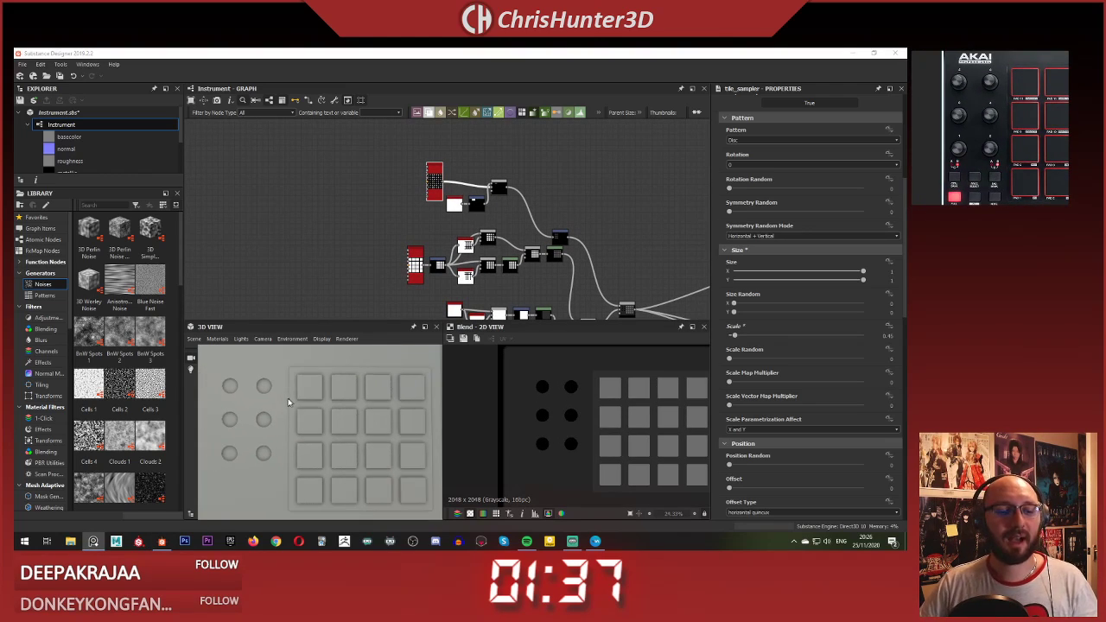
pyautogui.click(290, 406)
pyautogui.moveTo(291, 407); pyautogui.dragTo(322, 397)
pyautogui.scroll(-2, 289, 398)
pyautogui.scroll(2, 339, 423)
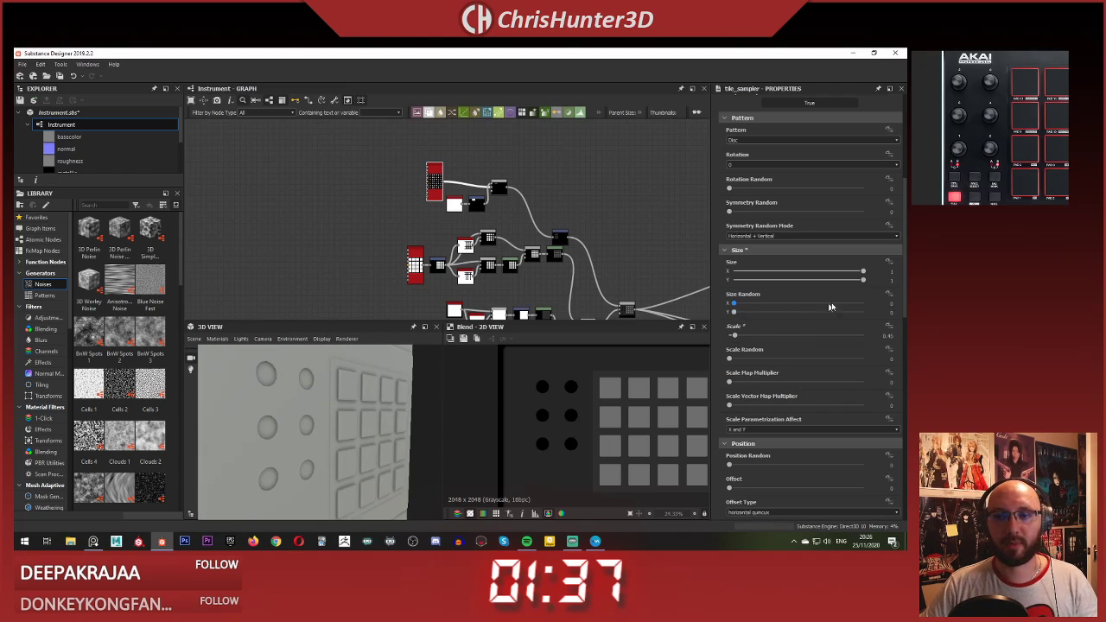
# Step: Place the circle pattern's Transformation 2D node directly beside the Blend node that feeds it
pyautogui.scroll(5, 522, 212)
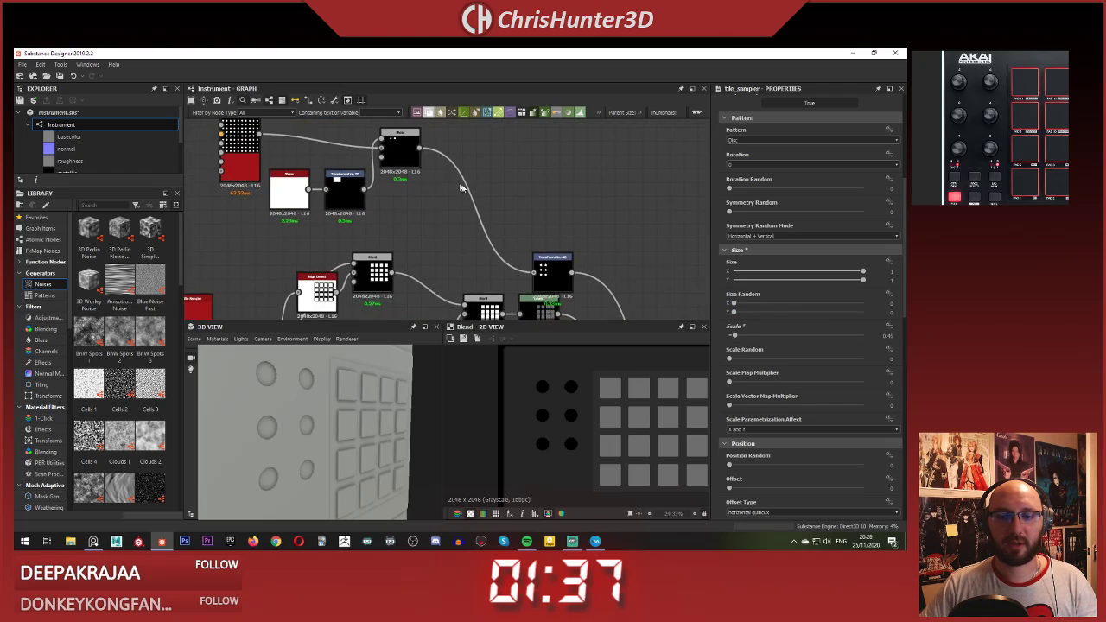
pyautogui.moveTo(524, 214); pyautogui.dragTo(589, 303, button='middle')
pyautogui.moveTo(567, 275); pyautogui.dragTo(475, 150)
pyautogui.scroll(-4, 478, 156)
pyautogui.moveTo(534, 263); pyautogui.dragTo(464, 199, button='middle')
# Step: Insert a Levels node after the circle pattern's Transformation 2D and place it directly beside that node
pyautogui.scroll(6, 464, 197)
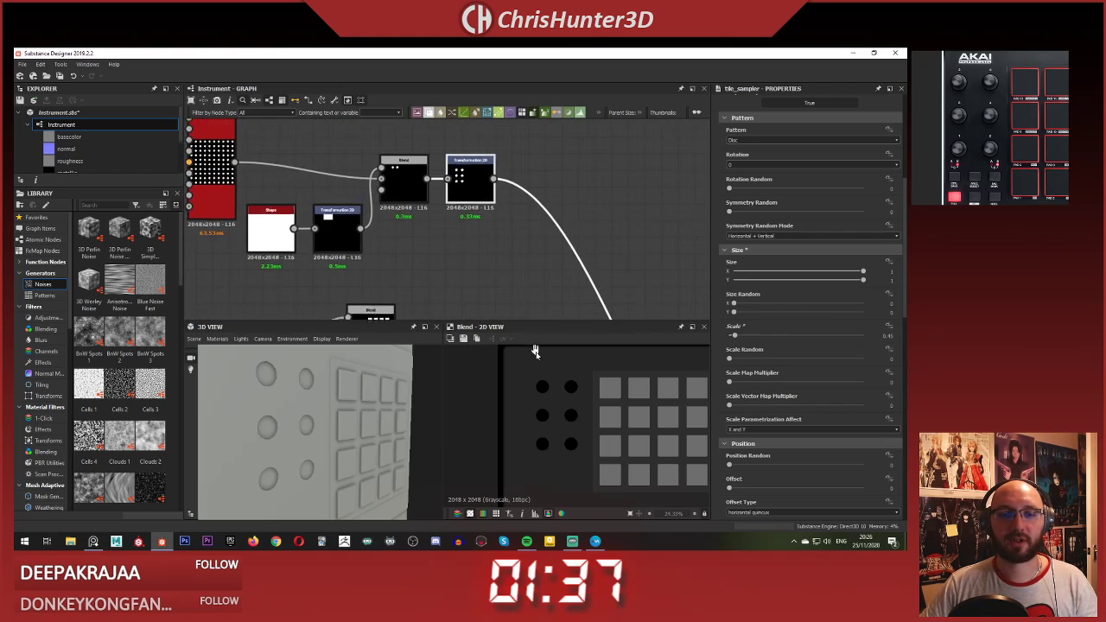
pyautogui.press('space')
pyautogui.write('level')
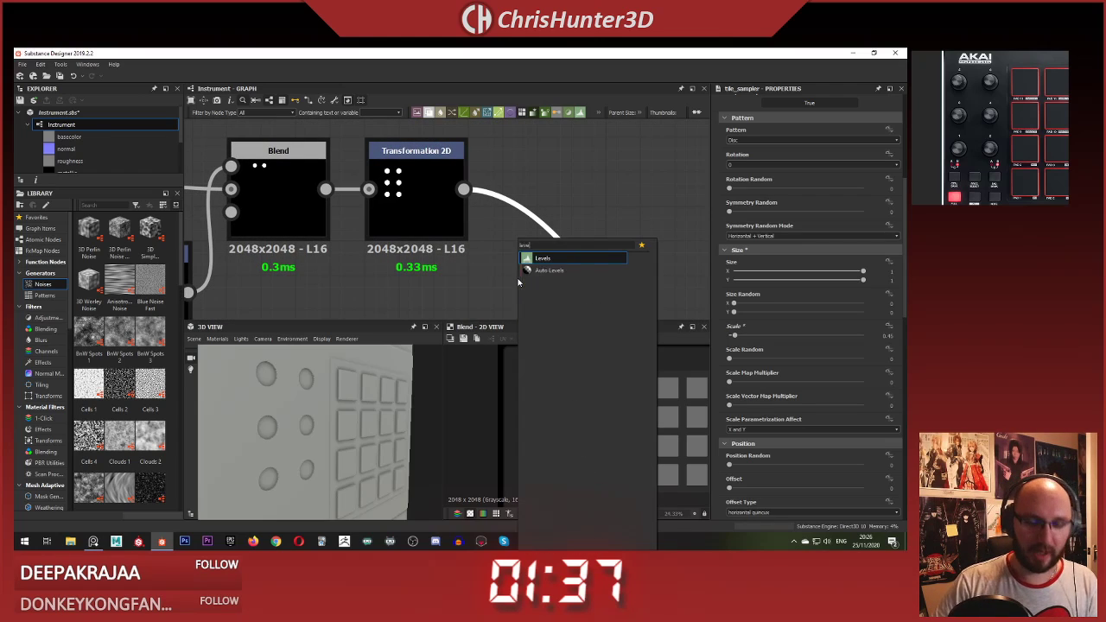
pyautogui.press('Return')
pyautogui.scroll(-4, 482, 209)
pyautogui.moveTo(532, 313); pyautogui.dragTo(510, 160, button='middle')
pyautogui.scroll(-2, 527, 220)
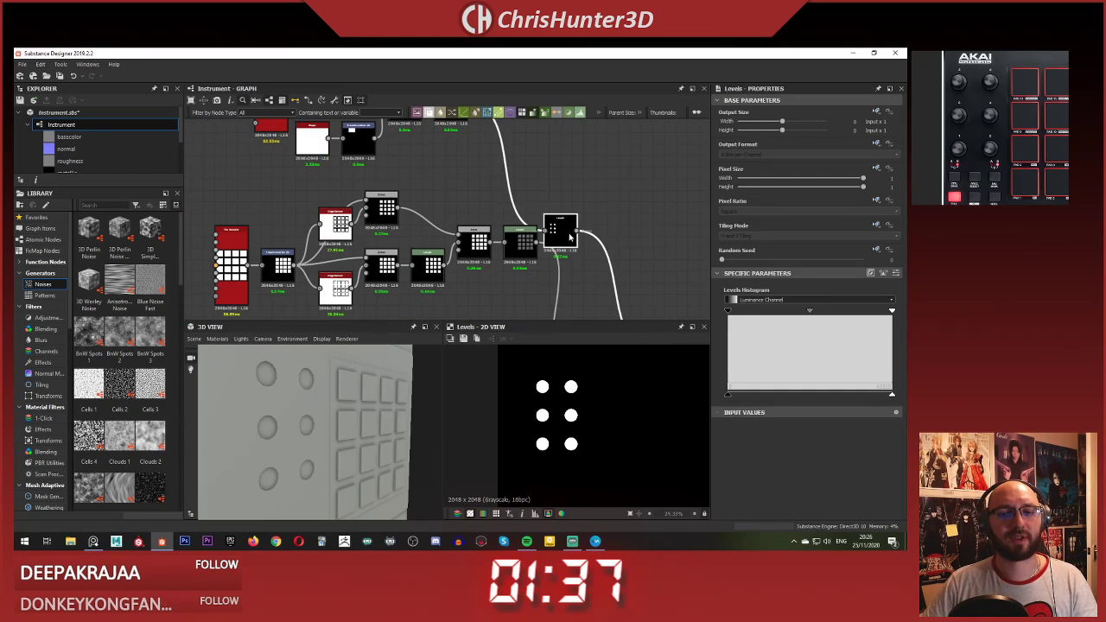
pyautogui.moveTo(569, 239); pyautogui.dragTo(536, 135)
pyautogui.moveTo(534, 137); pyautogui.dragTo(570, 257, button='middle')
pyautogui.scroll(5, 570, 257)
pyautogui.moveTo(569, 256); pyautogui.dragTo(483, 199)
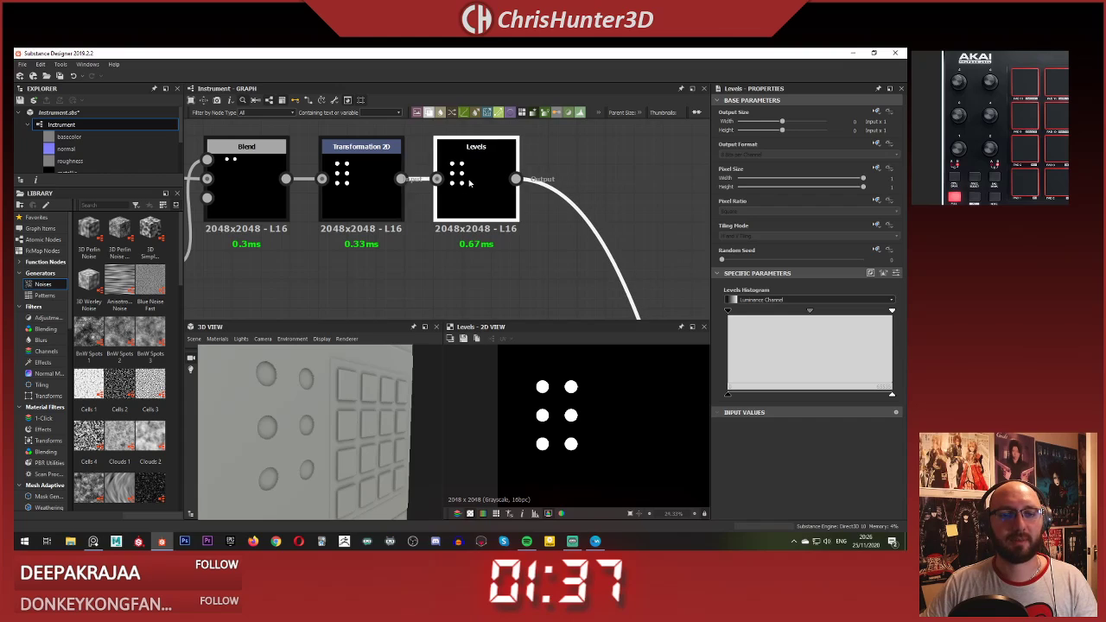
# Step: Try lowering the white output level on the circle pattern's Levels node, and undo it
pyautogui.moveTo(728, 396); pyautogui.dragTo(686, 402)
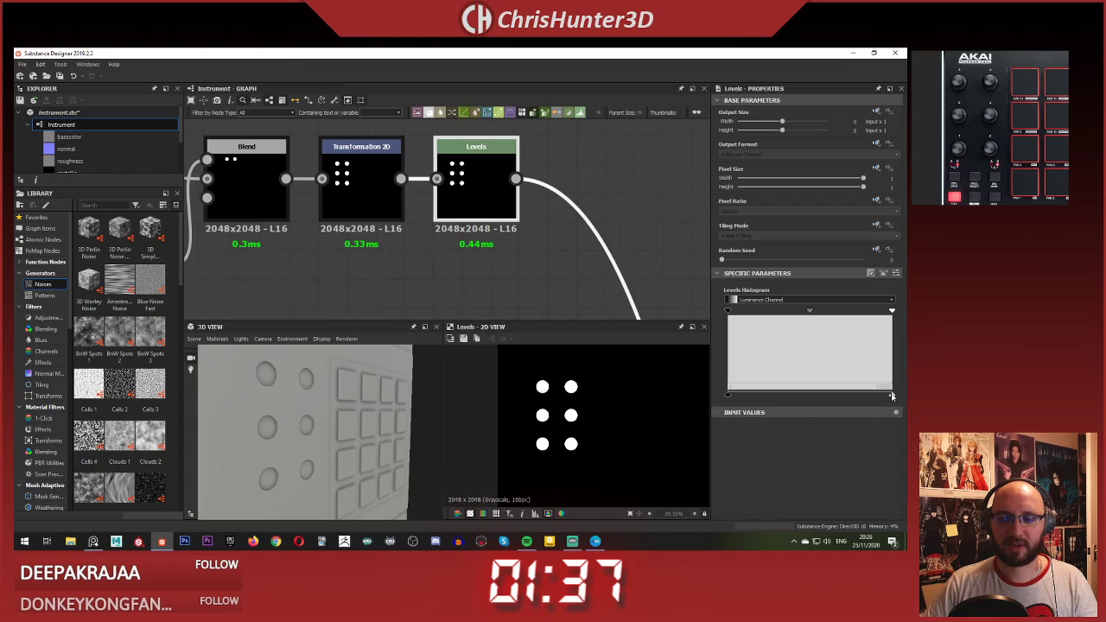
pyautogui.moveTo(891, 395); pyautogui.dragTo(867, 396)
pyautogui.hotkey('ctrl', 'z')
# Step: Set the Opacity of the Subtract Blend that cuts the circles into the pad surface to 0.44
pyautogui.scroll(-5, 570, 249)
pyautogui.moveTo(570, 249); pyautogui.dragTo(519, 205, button='middle')
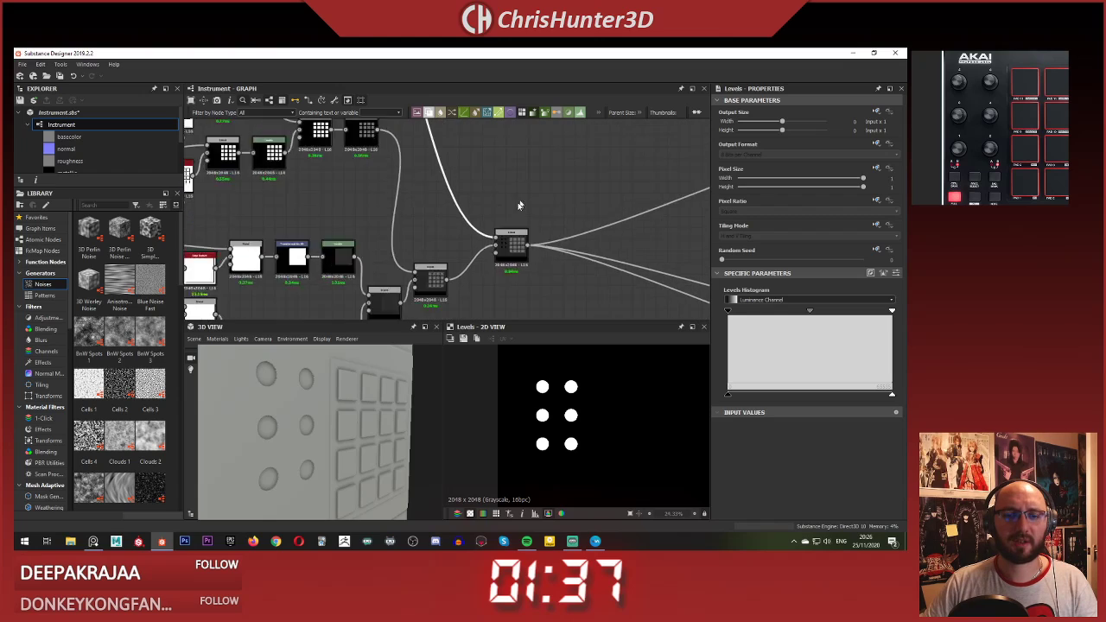
pyautogui.scroll(4, 515, 222)
pyautogui.doubleClick(519, 268)
pyautogui.moveTo(865, 300); pyautogui.dragTo(785, 301)
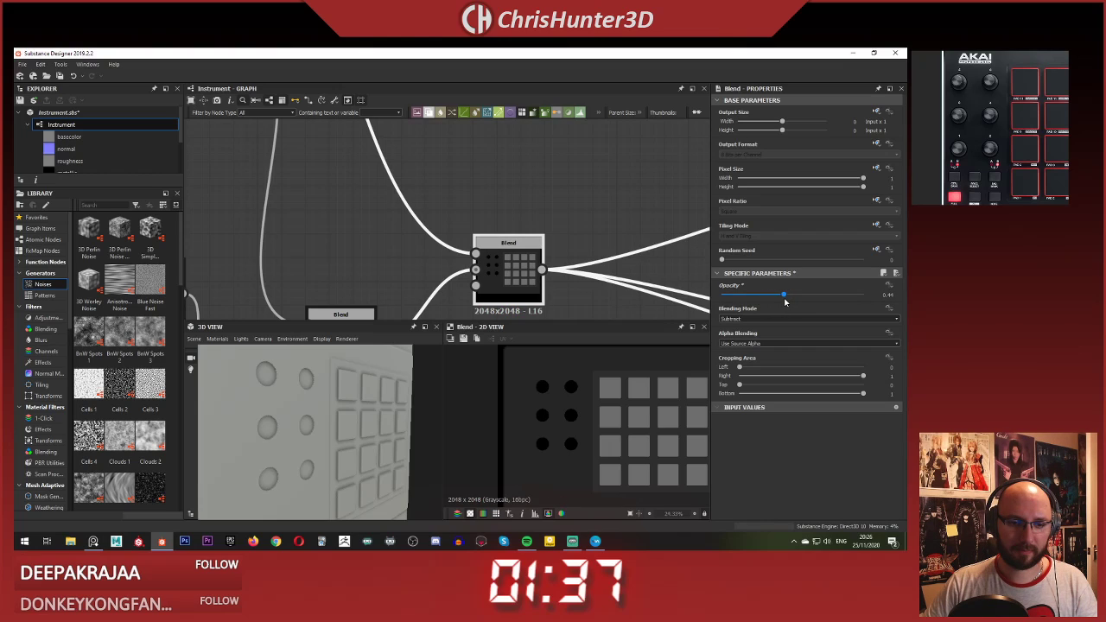
# Step: Examine the circle and pad branches of the node graph against the buttons below the knobs in the AKAI reference image
pyautogui.scroll(-6, 407, 218)
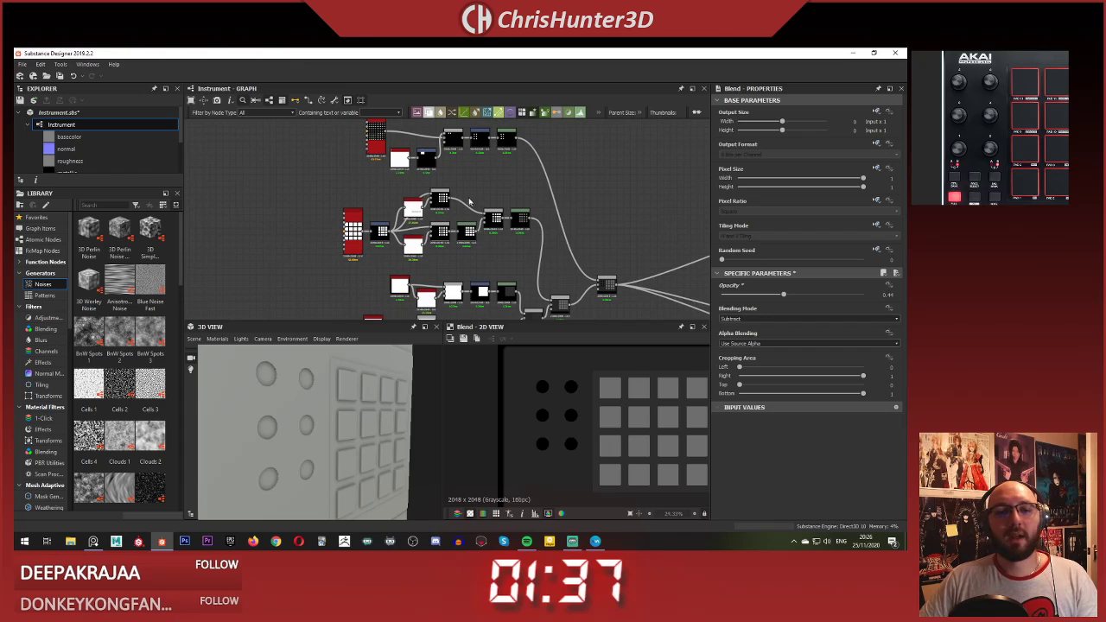
pyautogui.moveTo(478, 208); pyautogui.dragTo(451, 225, button='middle')
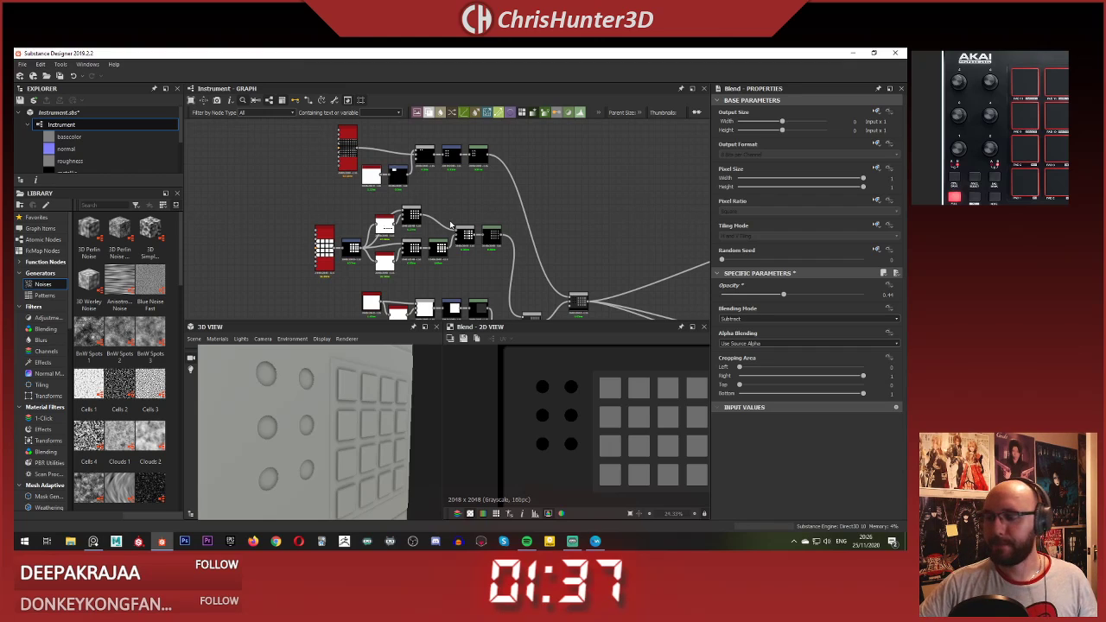
pyautogui.moveTo(451, 206); pyautogui.dragTo(478, 208, button='middle')
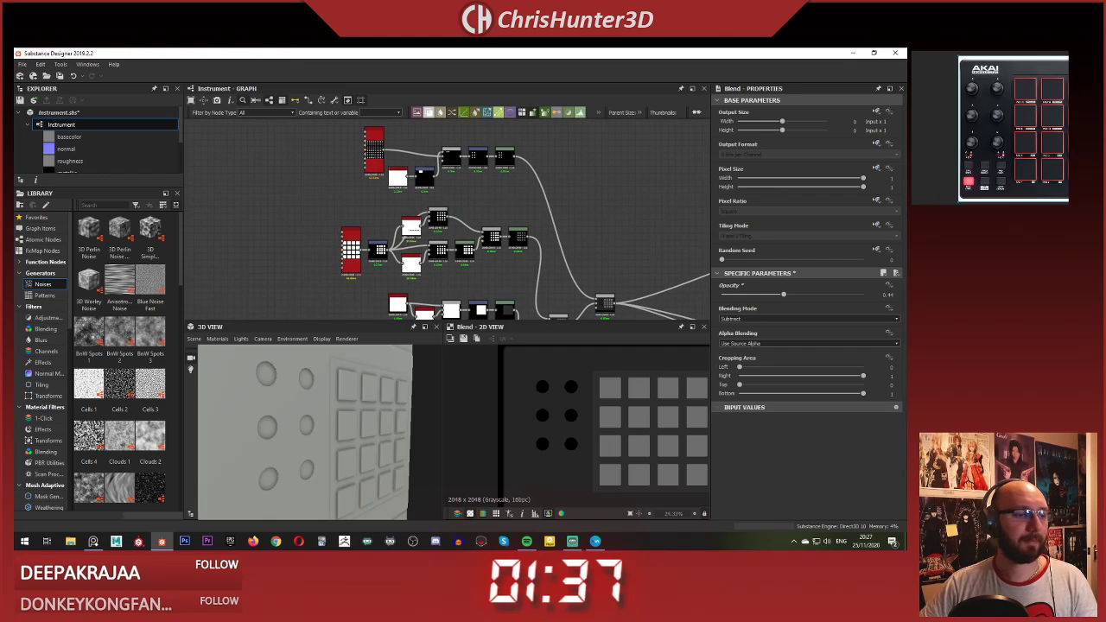
pyautogui.scroll(-1, 450, 182)
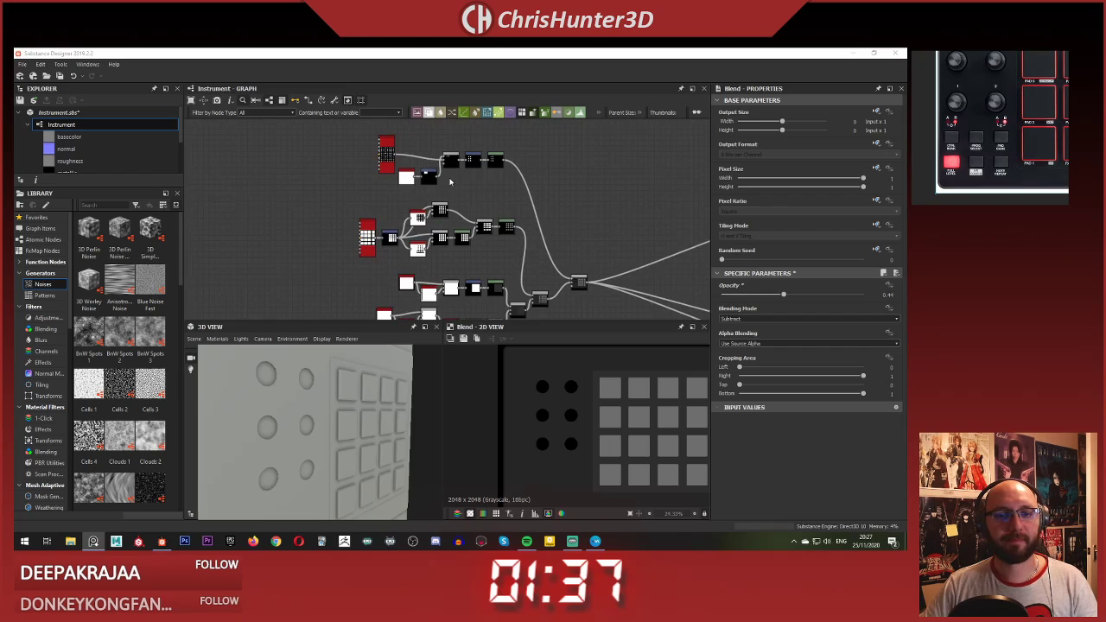
pyautogui.click(449, 182)
pyautogui.scroll(1, 450, 182)
pyautogui.scroll(2, 403, 217)
pyautogui.moveTo(397, 121); pyautogui.dragTo(404, 86, button='middle')
pyautogui.scroll(-2, 415, 128)
pyautogui.scroll(4, 415, 141)
pyautogui.moveTo(413, 143); pyautogui.dragTo(410, 158, button='middle')
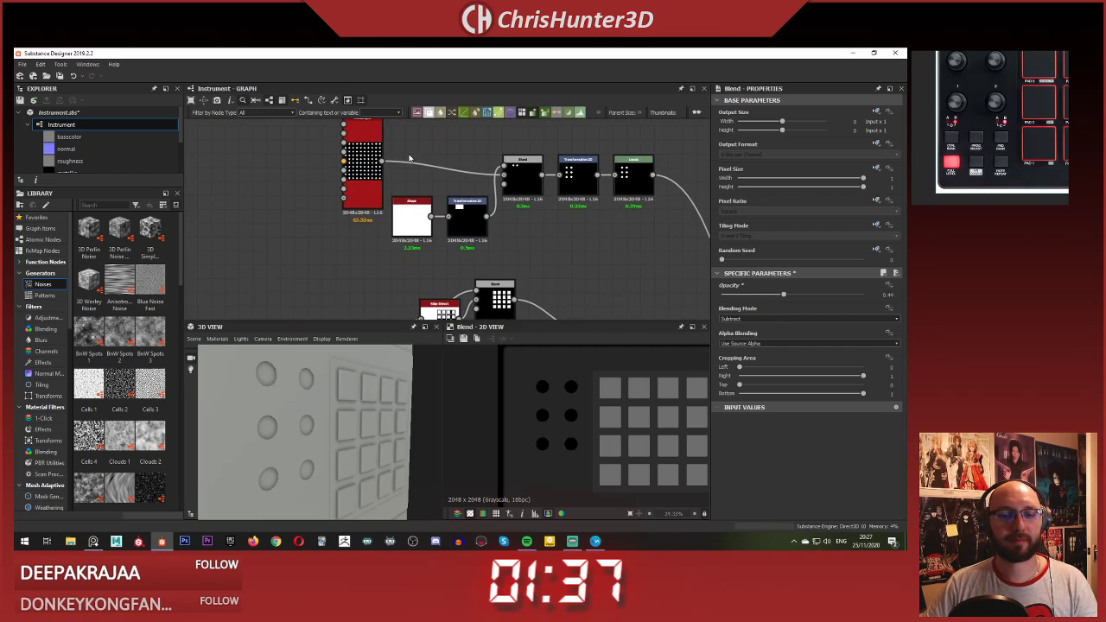
pyautogui.scroll(-1, 416, 189)
pyautogui.moveTo(455, 202); pyautogui.dragTo(455, 275, button='middle')
pyautogui.scroll(1, 447, 184)
pyautogui.scroll(-5, 413, 178)
pyautogui.moveTo(413, 175); pyautogui.dragTo(410, 229, button='middle')
pyautogui.scroll(5, 412, 140)
pyautogui.scroll(-2, 386, 193)
pyautogui.scroll(2, 414, 180)
pyautogui.scroll(-2, 412, 179)
pyautogui.press('space')
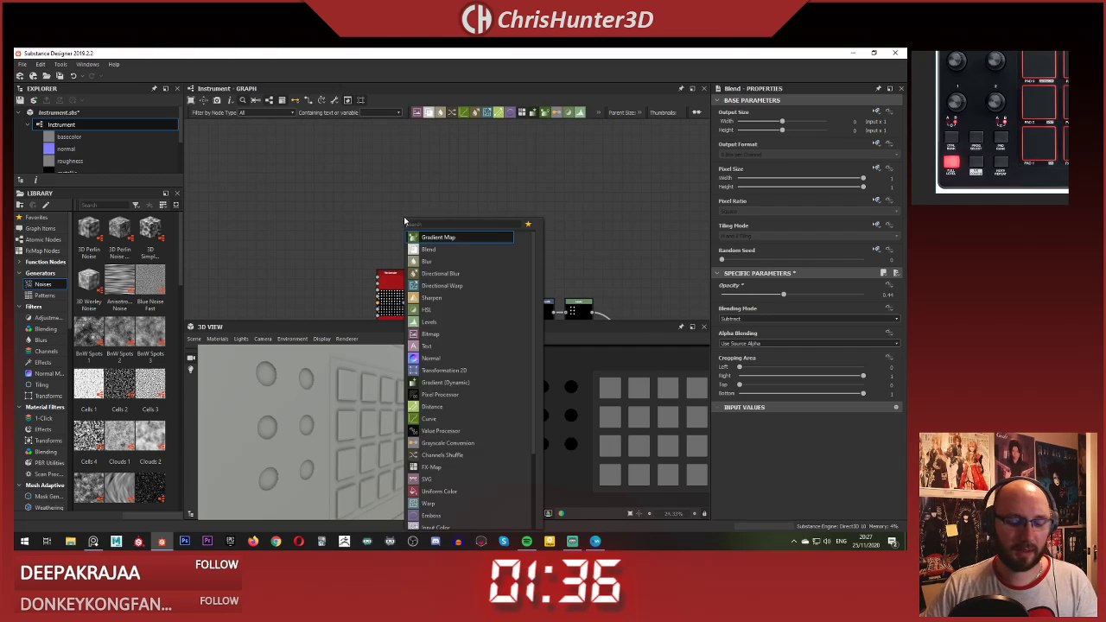
pyautogui.write('tile')
pyautogui.press('Return')
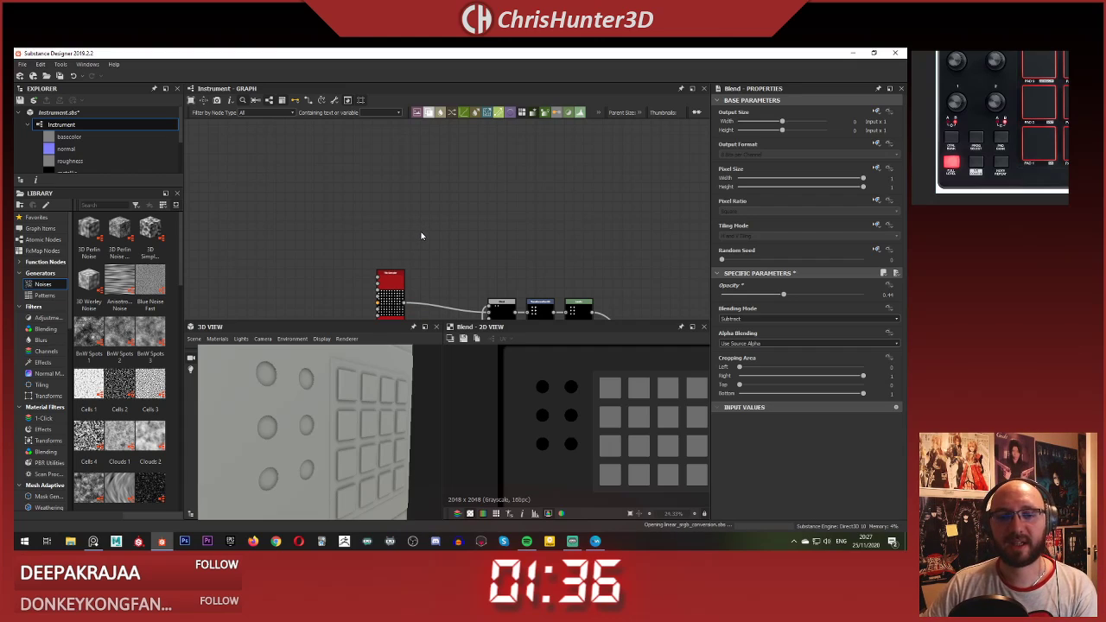
pyautogui.doubleClick(403, 227)
pyautogui.press('Delete')
# Step: Add a new Tile Sampler node and line it up above the circle pattern's Tile Sampler
pyautogui.press('space')
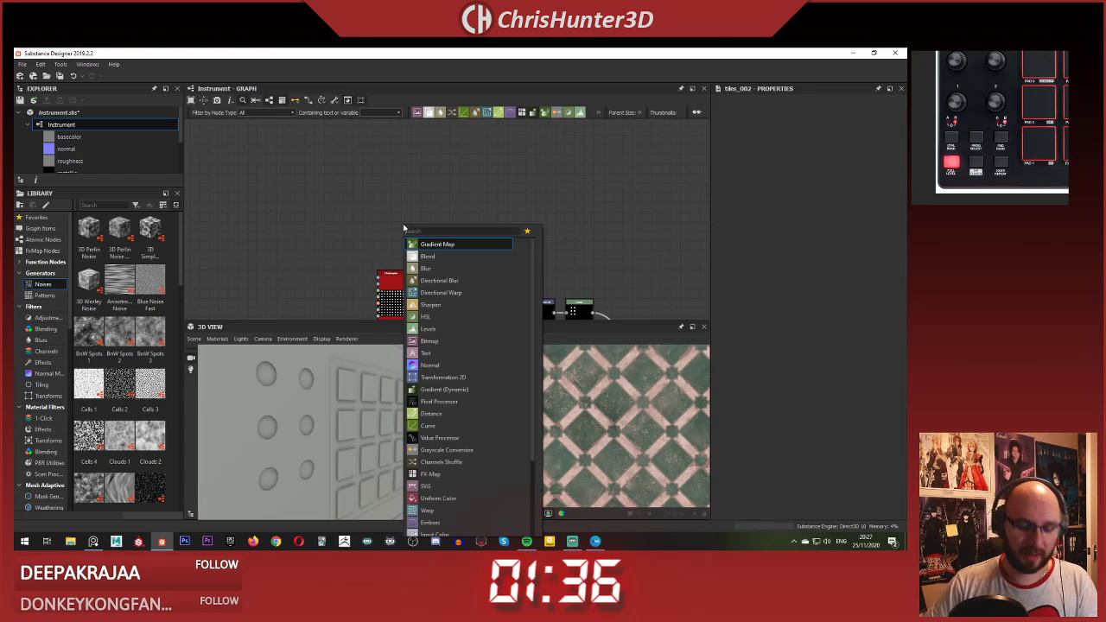
pyautogui.write('til')
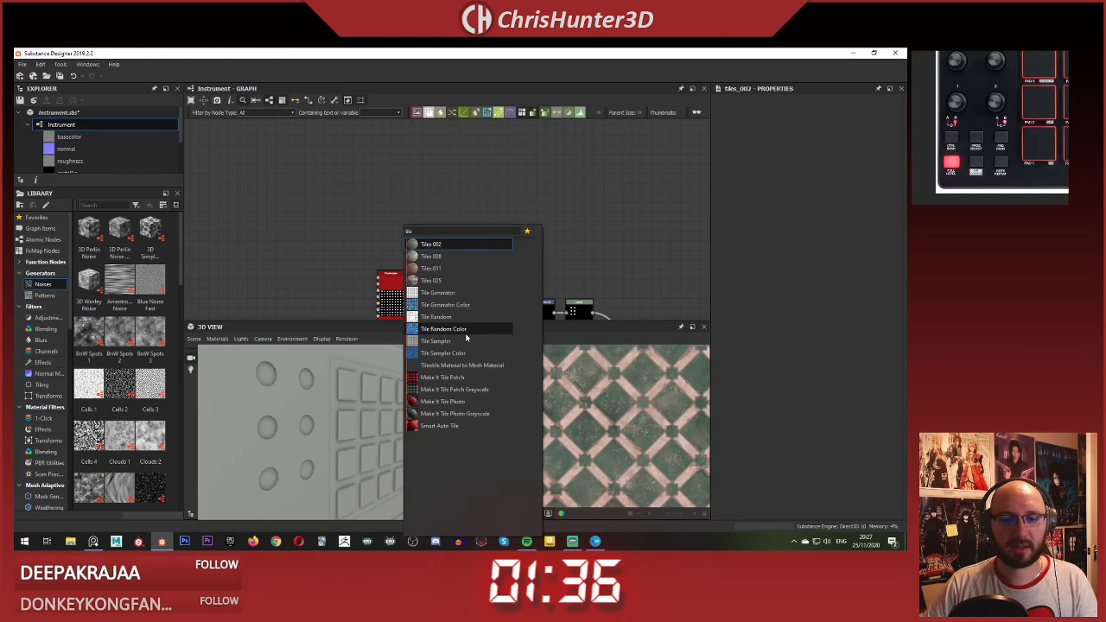
pyautogui.click(465, 342)
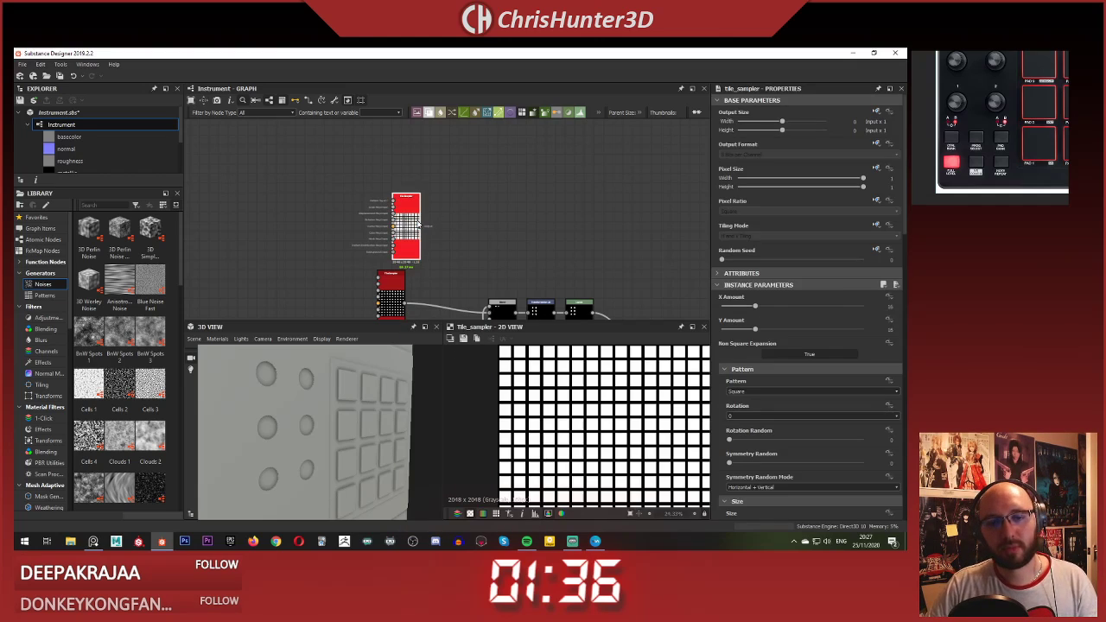
pyautogui.moveTo(413, 230); pyautogui.dragTo(392, 223)
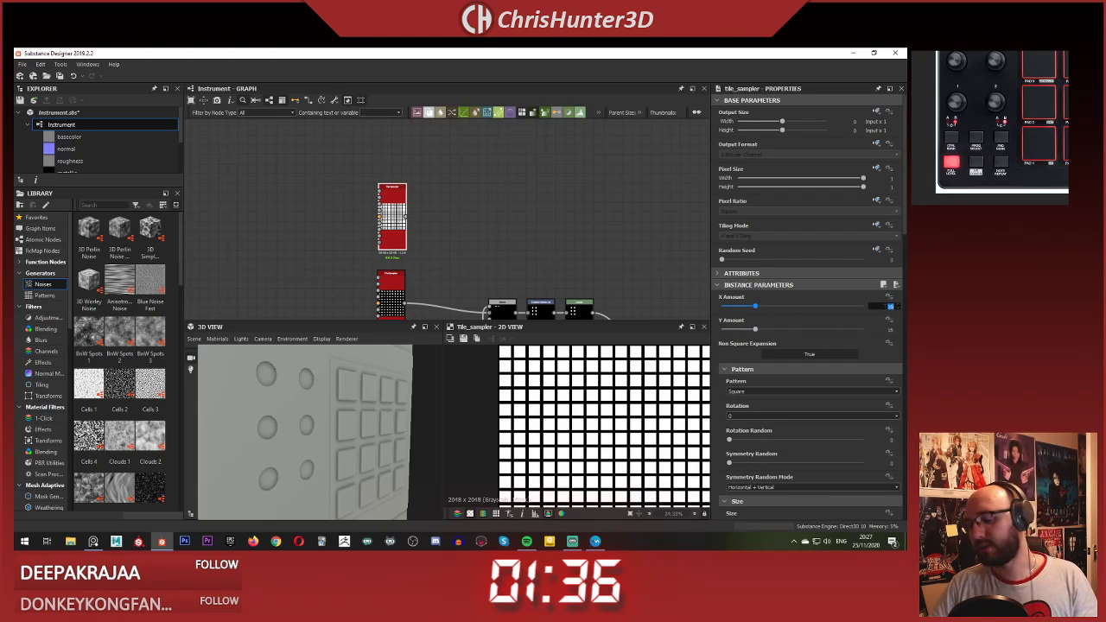
# Step: Set the new Tile Sampler's X Amount to 3 and Y Amount to 4
pyautogui.doubleClick(891, 330)
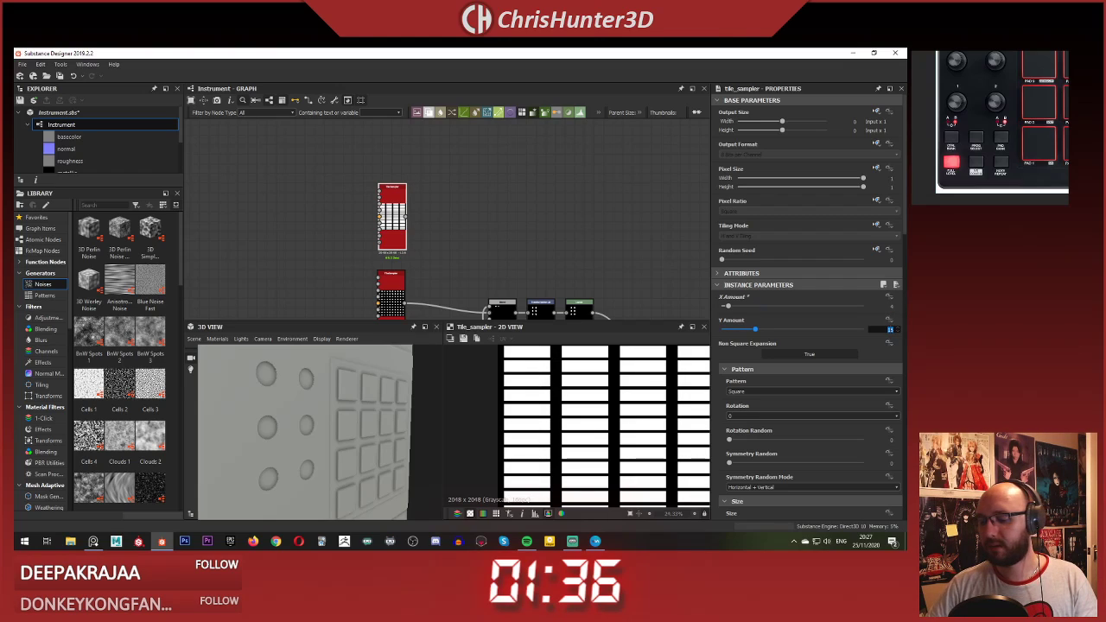
pyautogui.write('3')
pyautogui.press('Return')
pyautogui.scroll(-5, 539, 433)
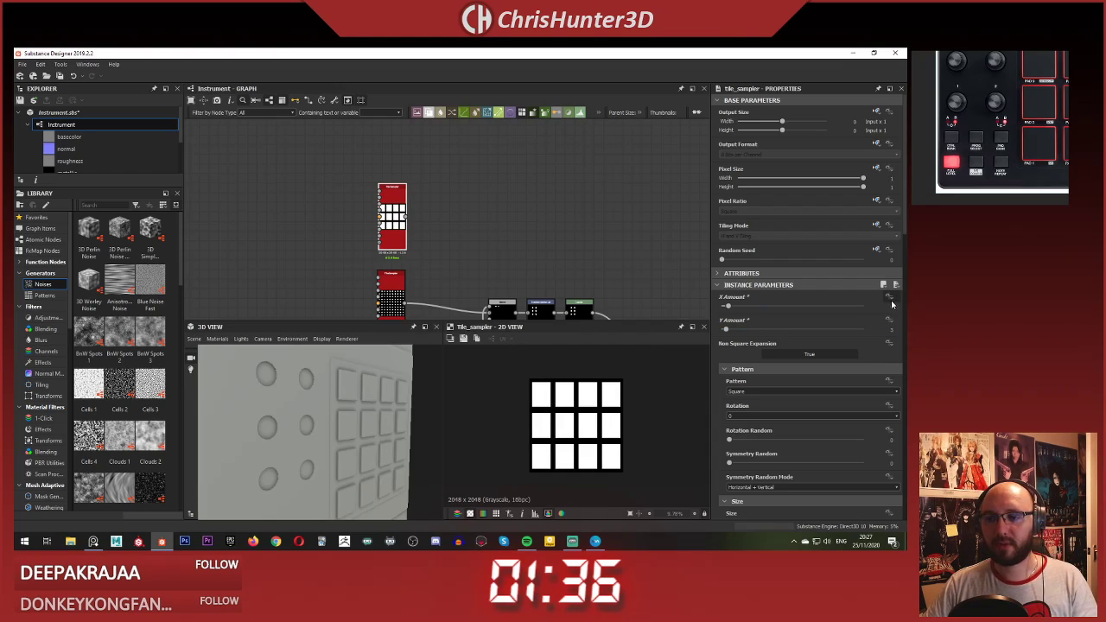
pyautogui.click(893, 333)
pyautogui.write('4')
pyautogui.press('Return')
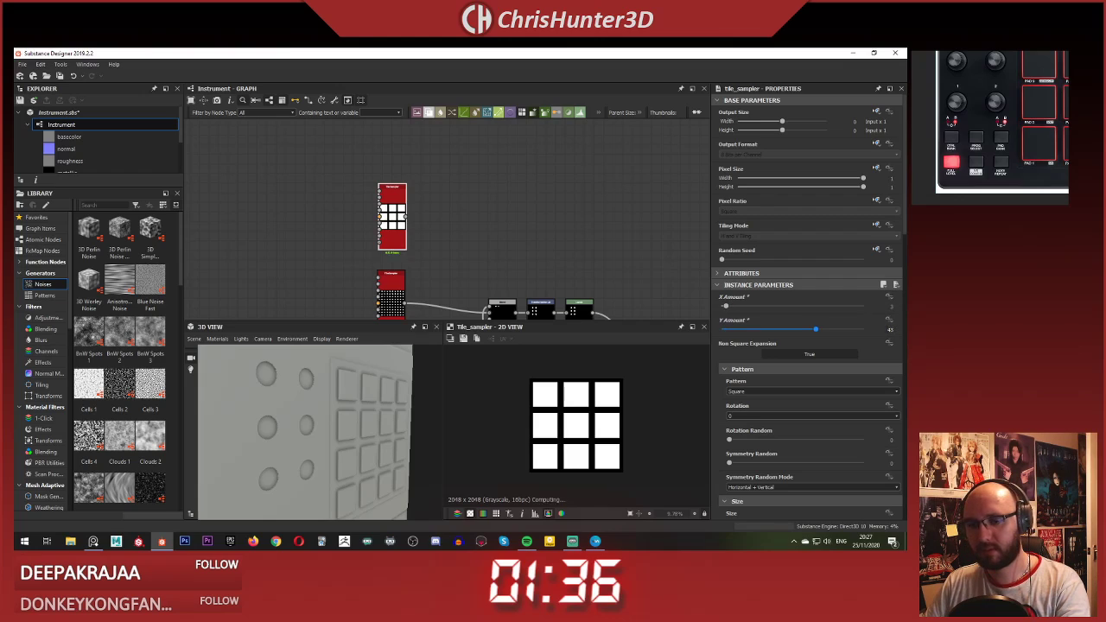
pyautogui.write('4')
pyautogui.press('Return')
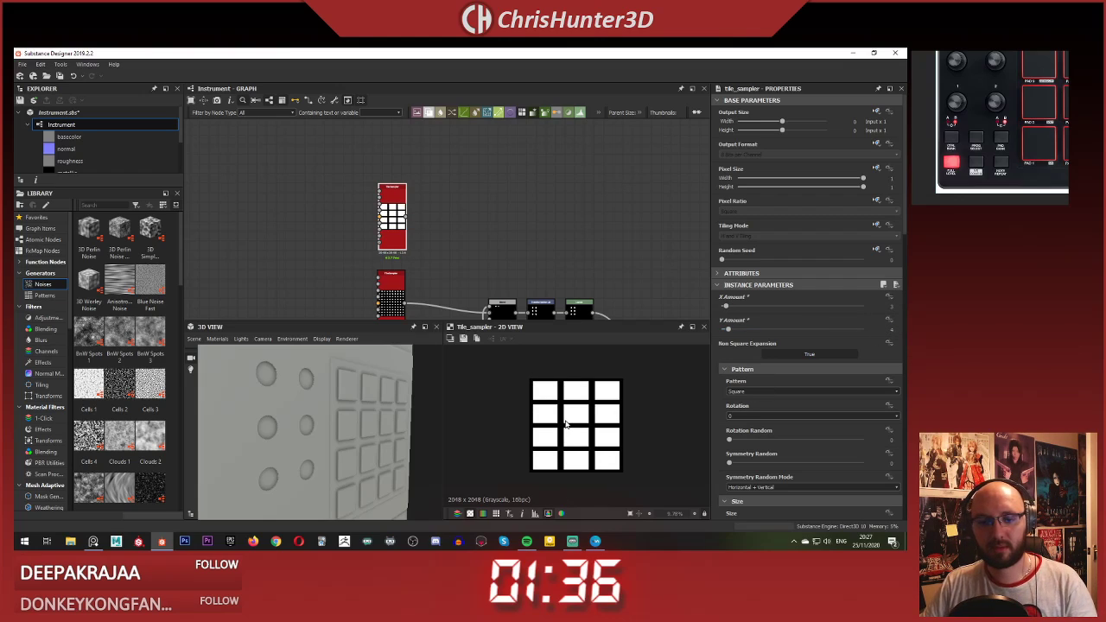
pyautogui.scroll(4, 567, 423)
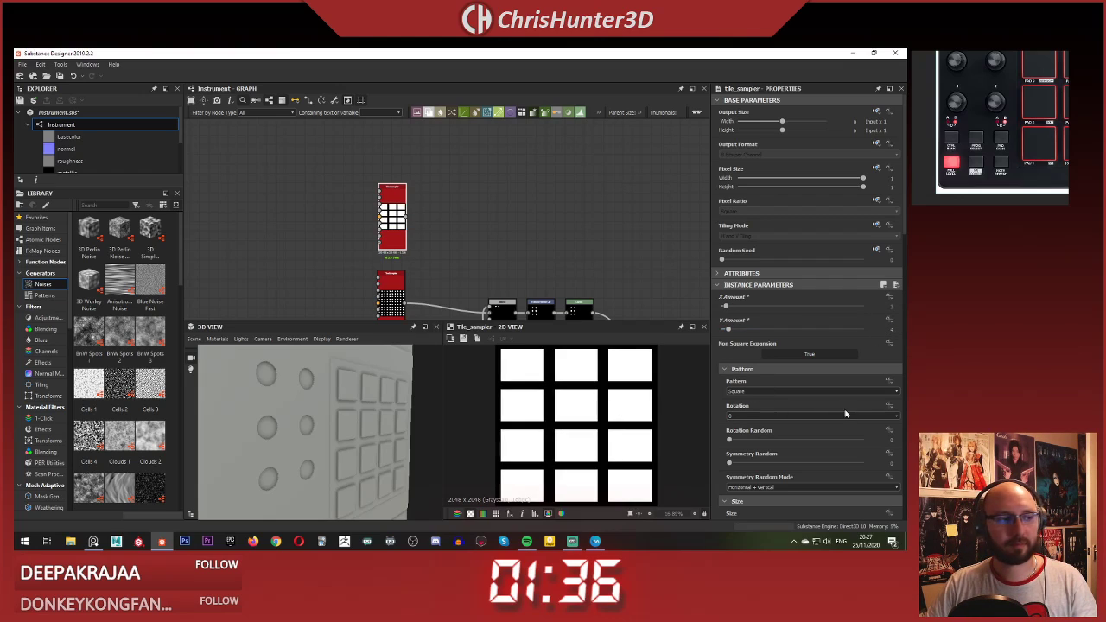
# Step: Reduce the new Tile Sampler's Scale to widen the gaps between rectangles, and set its Y Size to 0.96
pyautogui.scroll(-3, 889, 410)
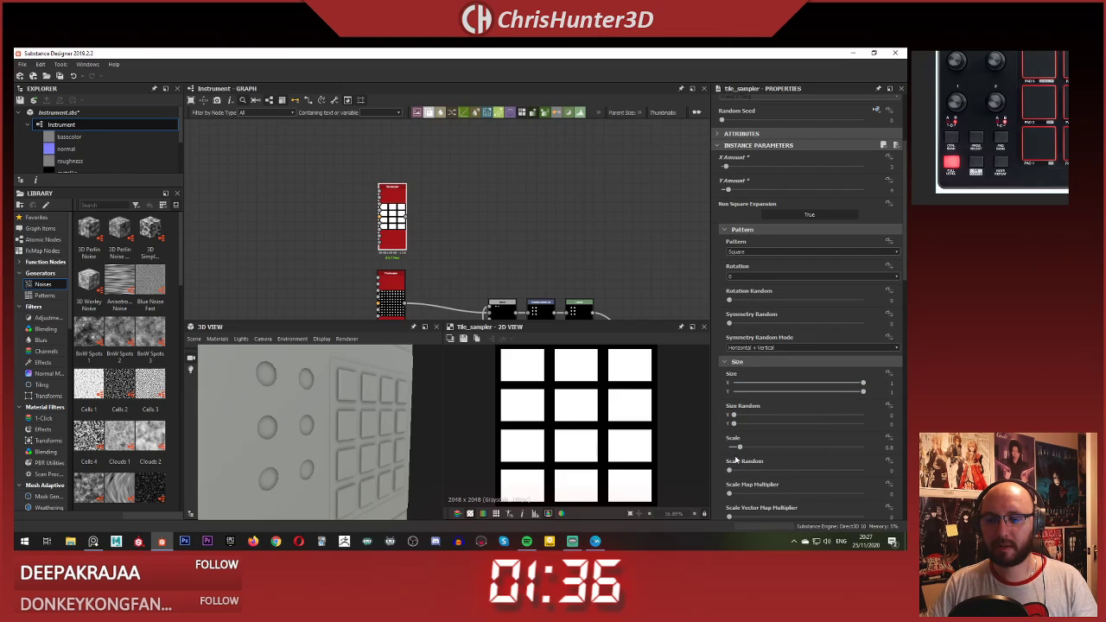
pyautogui.moveTo(739, 450); pyautogui.dragTo(736, 451)
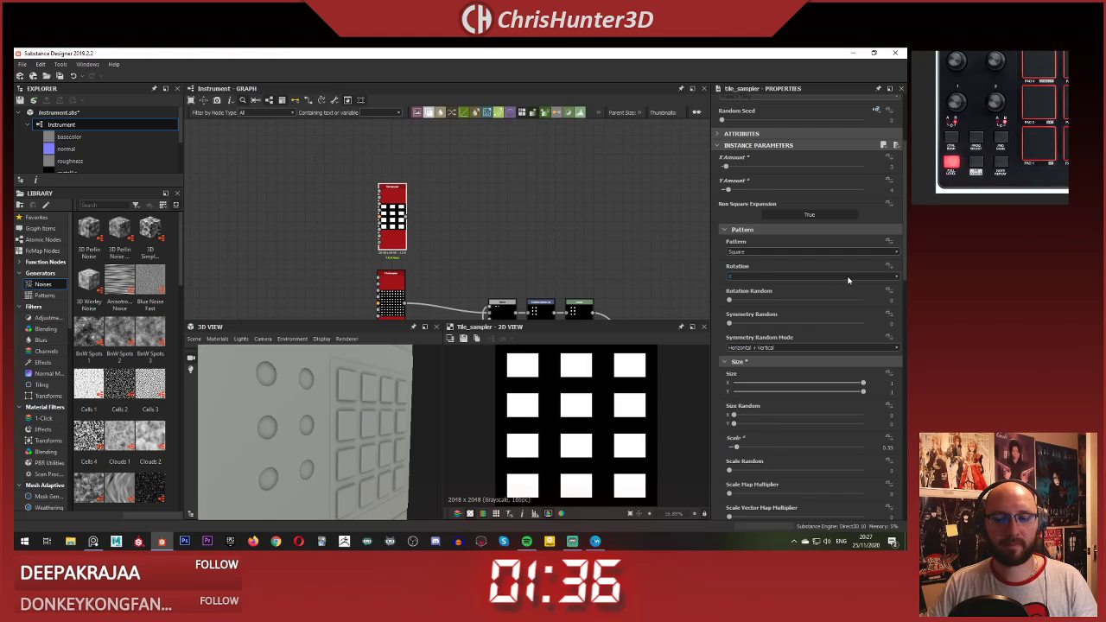
pyautogui.scroll(1, 848, 280)
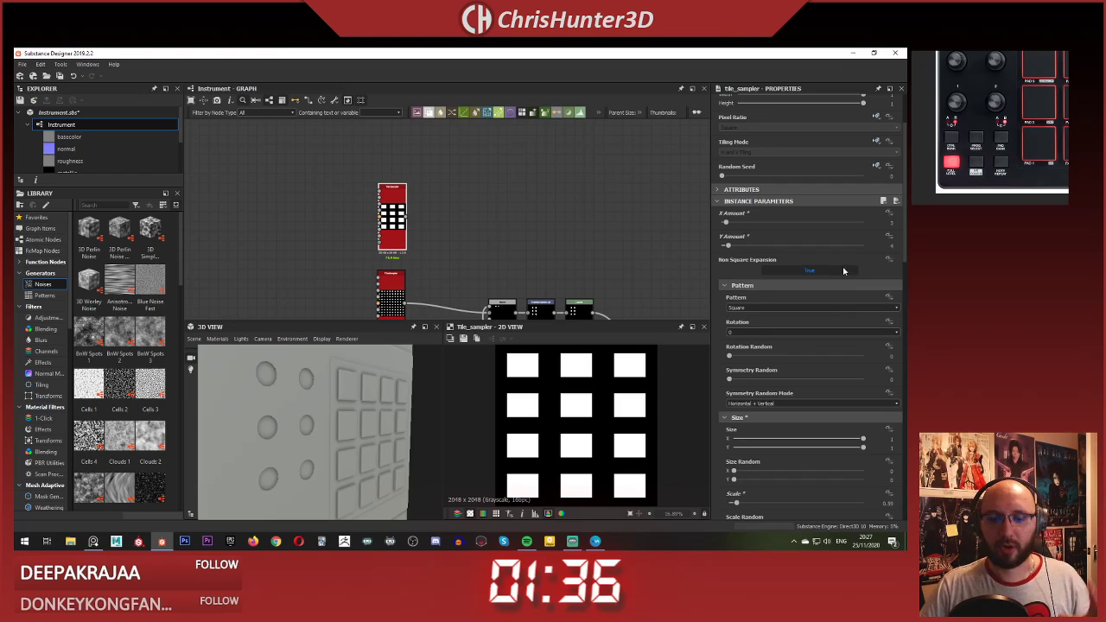
pyautogui.scroll(-1, 840, 281)
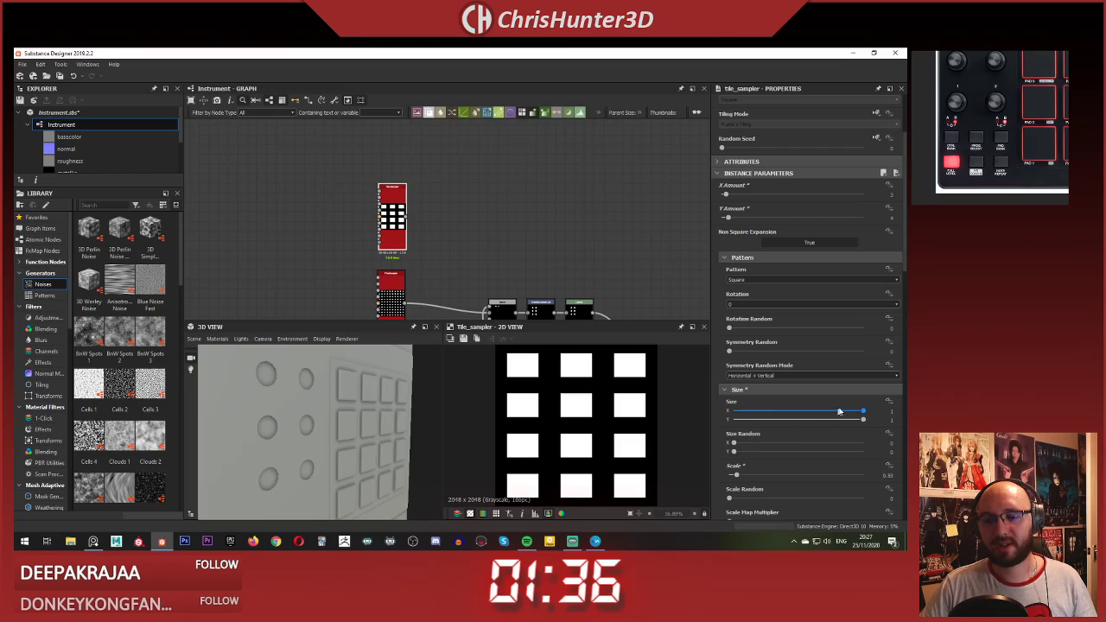
pyautogui.moveTo(865, 422)
pyautogui.mouseDown()
pyautogui.moveTo(826, 423)
pyautogui.moveTo(848, 424)
pyautogui.mouseUp()
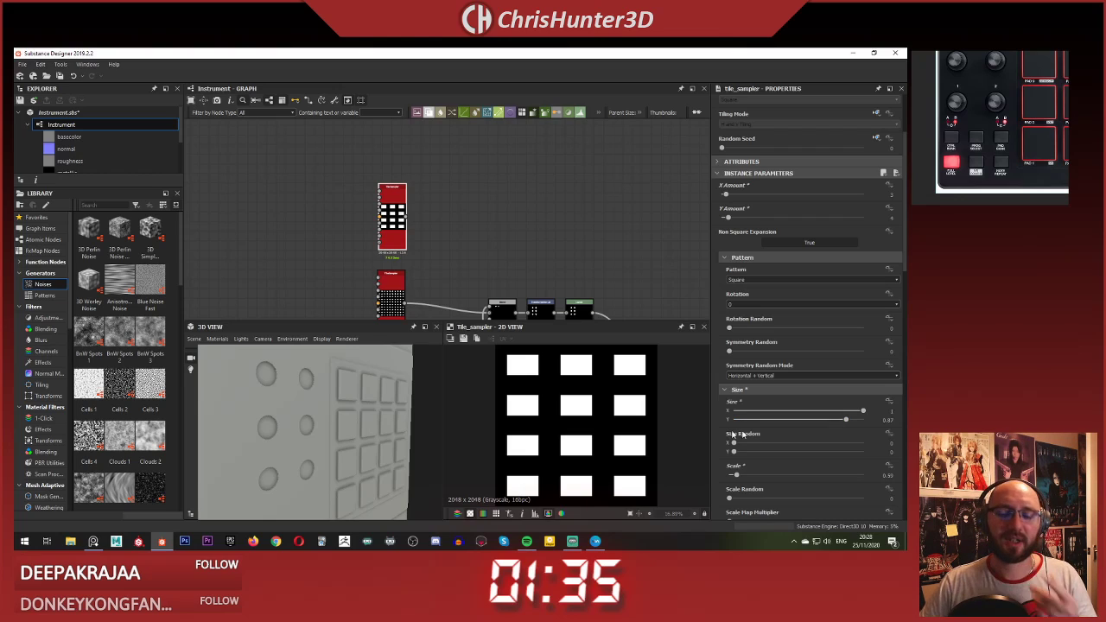
pyautogui.moveTo(426, 192); pyautogui.dragTo(517, 159, button='middle')
pyautogui.scroll(4, 519, 174)
pyautogui.moveTo(643, 244); pyautogui.dragTo(587, 201, button='middle')
pyautogui.moveTo(845, 420); pyautogui.dragTo(858, 422)
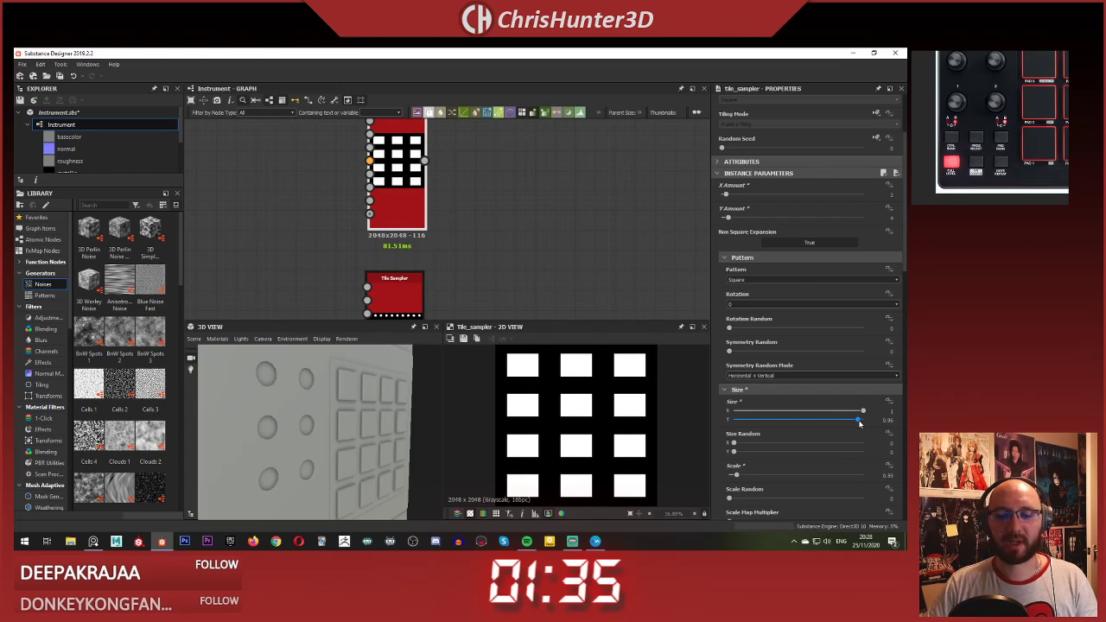
# Step: Feed the rectangle pattern into a new Blend node's foreground and raise the Top crop to about 0.72, keeping only the bottom row
pyautogui.moveTo(505, 202); pyautogui.dragTo(471, 220, button='middle')
pyautogui.press('space')
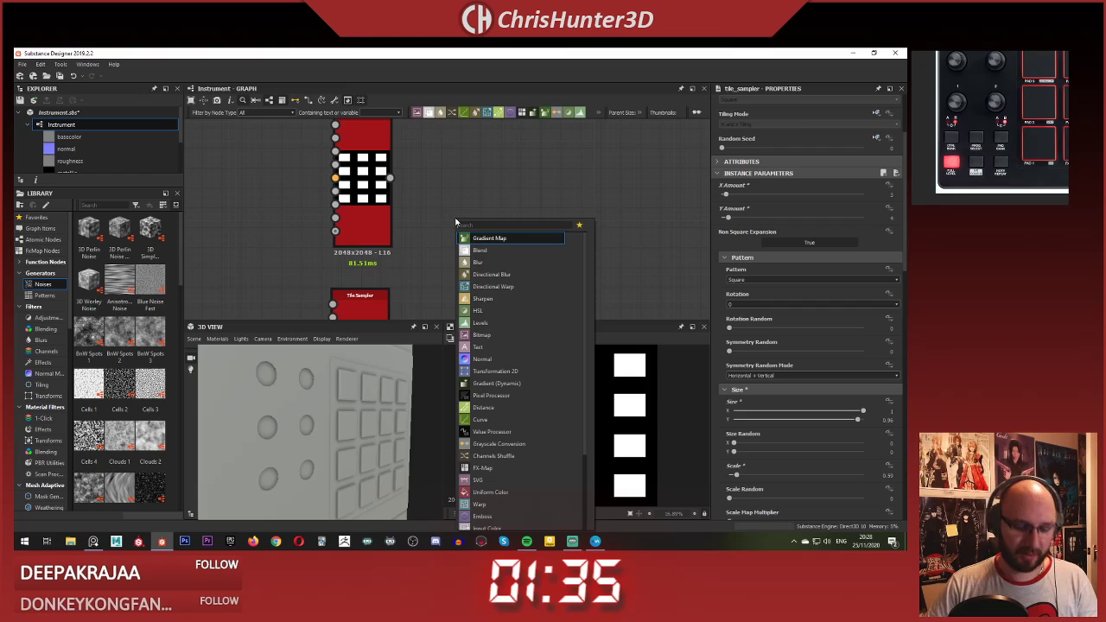
pyautogui.write('blend')
pyautogui.press('Return')
pyautogui.moveTo(469, 212); pyautogui.dragTo(569, 170)
pyautogui.moveTo(391, 178); pyautogui.dragTo(446, 171)
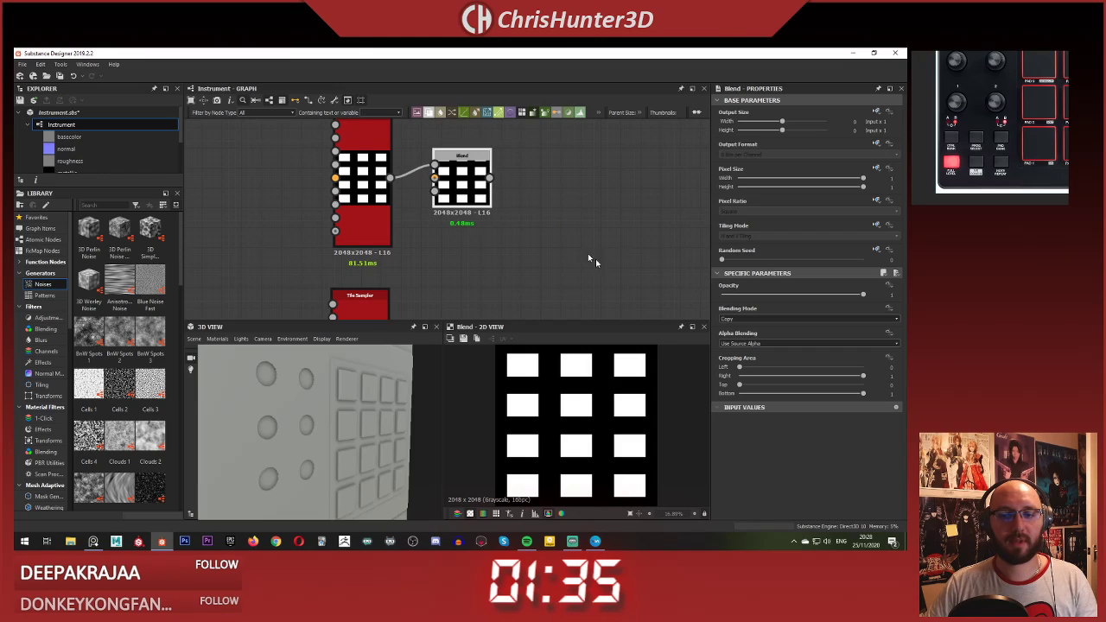
pyautogui.moveTo(739, 386); pyautogui.dragTo(830, 397)
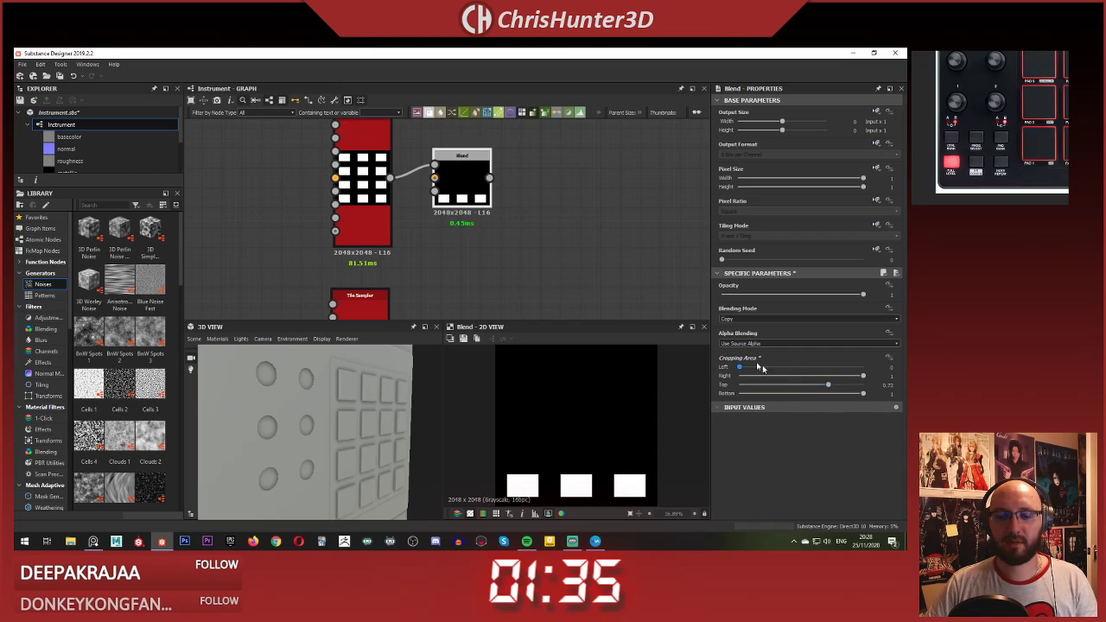
# Step: Add a Transformation 2D node fed by the cropped rectangle Blend, leaving a wide gap between the two nodes
pyautogui.scroll(-5, 495, 235)
pyautogui.scroll(3, 526, 251)
pyautogui.moveTo(527, 252); pyautogui.dragTo(432, 205, button='middle')
pyautogui.press('space')
pyautogui.write('tra')
pyautogui.press('Return')
pyautogui.moveTo(360, 164); pyautogui.dragTo(505, 167)
pyautogui.moveTo(505, 167); pyautogui.dragTo(524, 168, button='middle')
pyautogui.click(416, 190)
pyautogui.scroll(2, 415, 190)
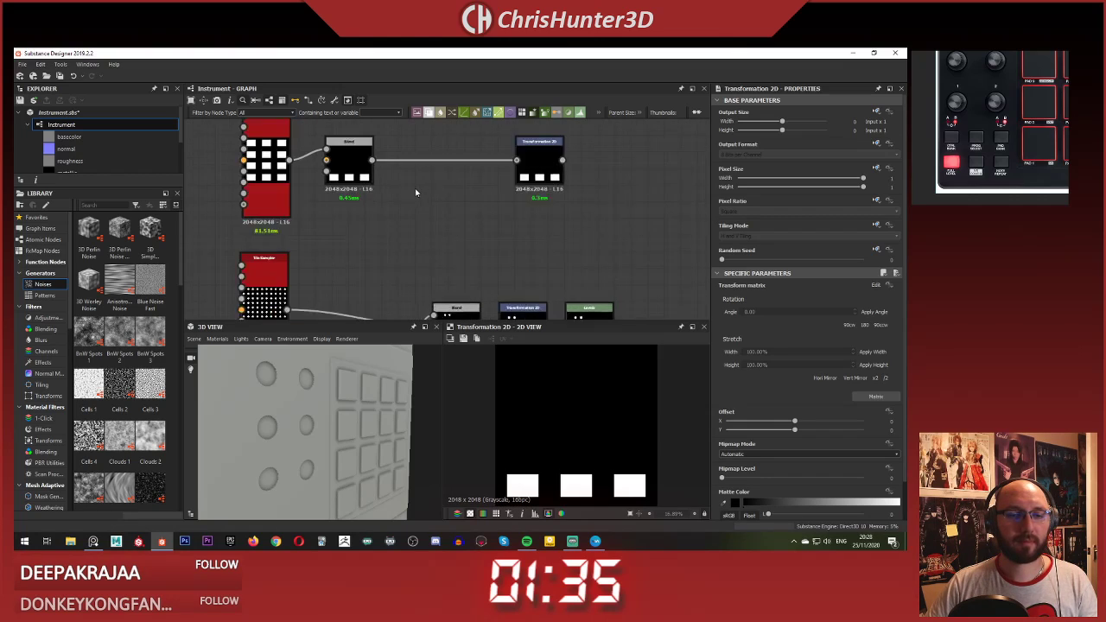
# Step: Add a Mirror Grayscale node fed by the cropped rectangle Blend
pyautogui.moveTo(415, 191); pyautogui.dragTo(414, 242, button='middle')
pyautogui.press('space')
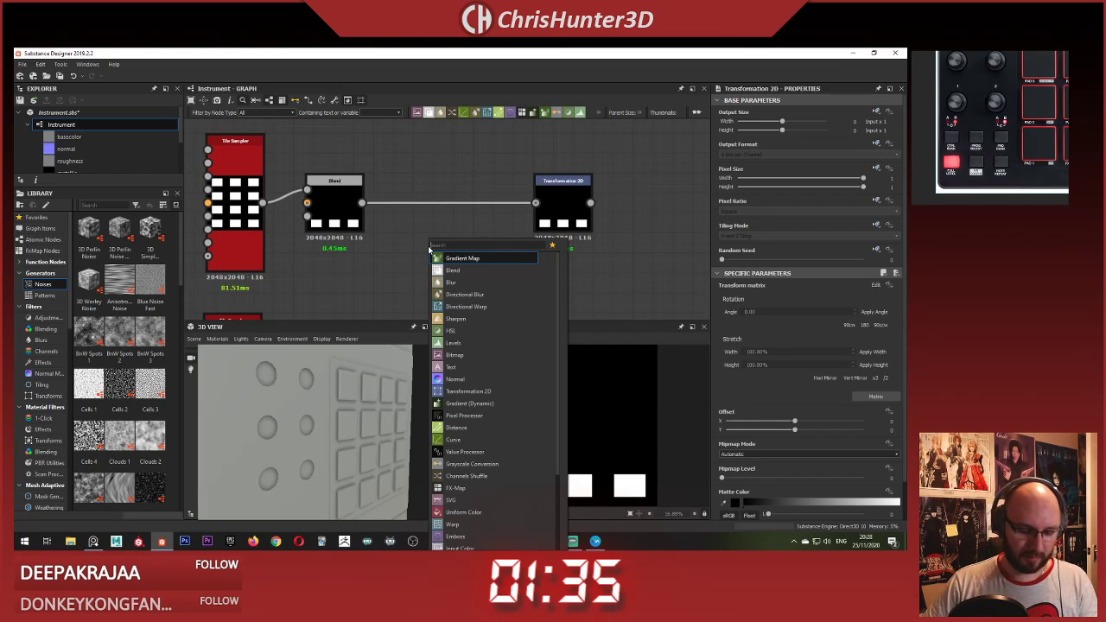
pyautogui.write('mirr')
pyautogui.click(450, 271)
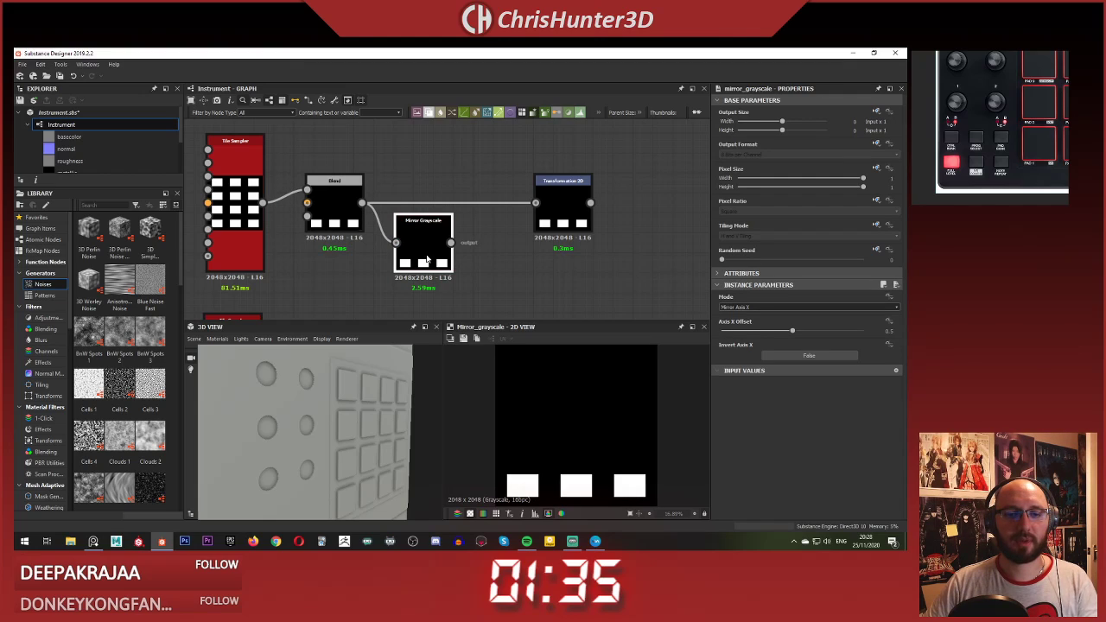
# Step: Delete the Mirror Grayscale node and move the Transformation 2D node close to the cropped rectangle Blend
pyautogui.press('Delete')
pyautogui.press('space')
pyautogui.moveTo(558, 212); pyautogui.dragTo(424, 180)
# Step: Add a Blend node combining the Transformation 2D output with the cropped rectangle Blend, using Max (Lighten) mode
pyautogui.click(511, 201)
pyautogui.press('space')
pyautogui.write('bl')
pyautogui.press('Return')
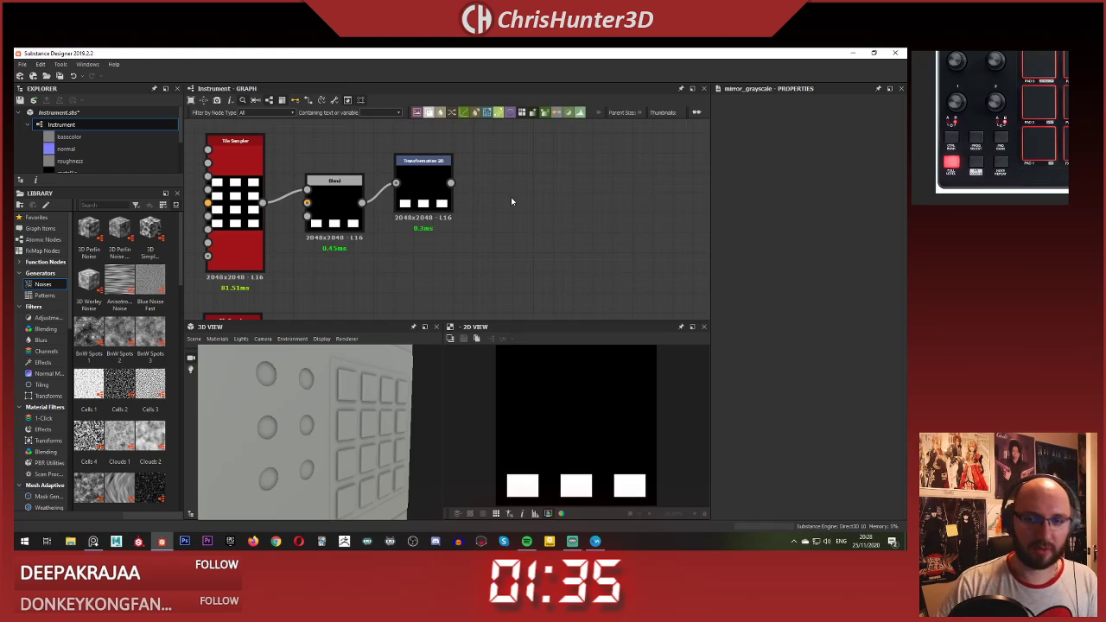
pyautogui.moveTo(449, 185); pyautogui.dragTo(475, 189)
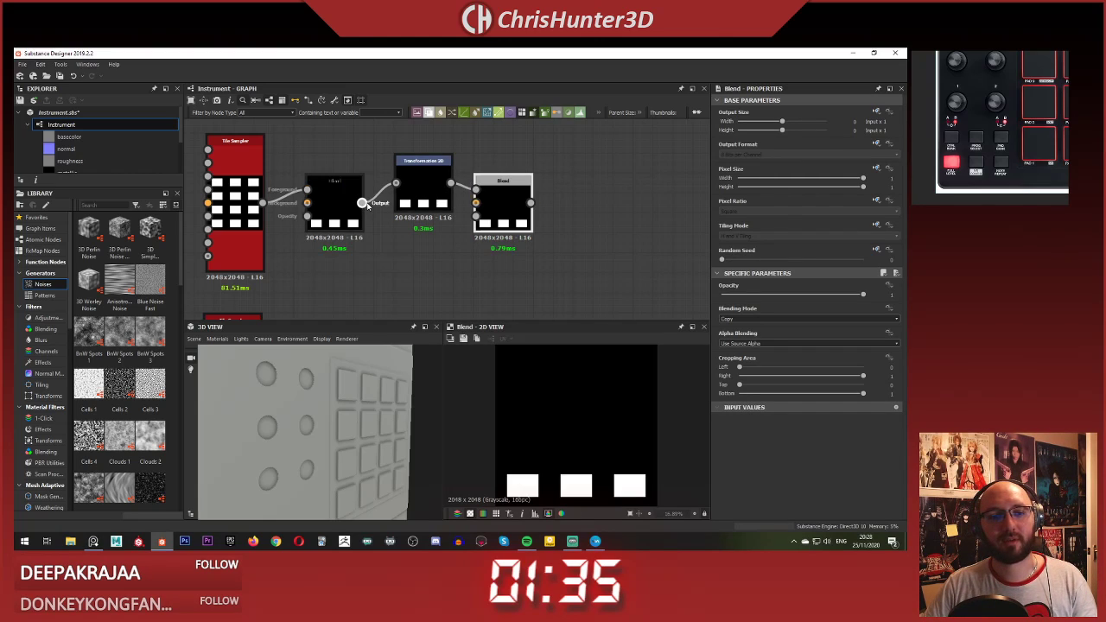
pyautogui.click(808, 319)
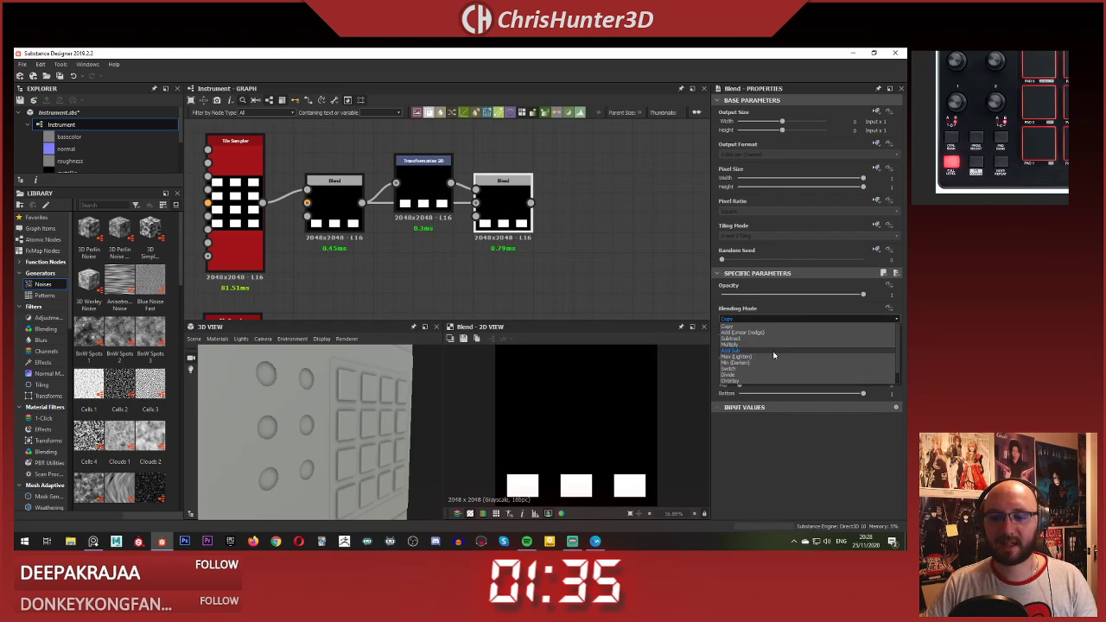
pyautogui.click(773, 353)
# Step: Shift the Transformation 2D rectangle row upward to a Y offset of about 0.32, forming a second row
pyautogui.click(425, 192)
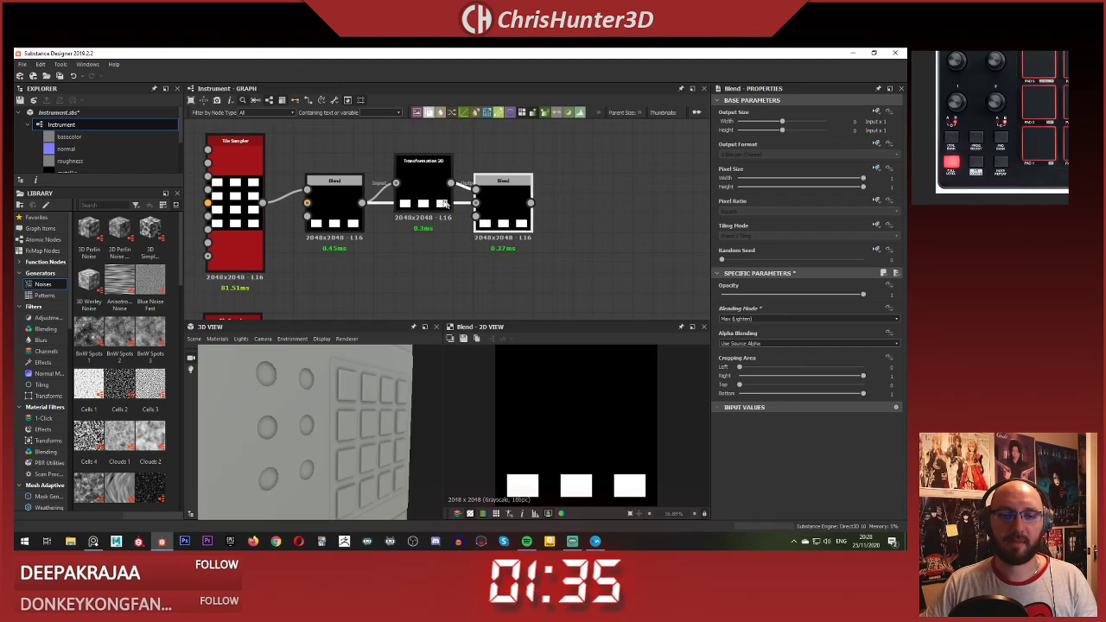
pyautogui.moveTo(599, 414); pyautogui.dragTo(605, 360)
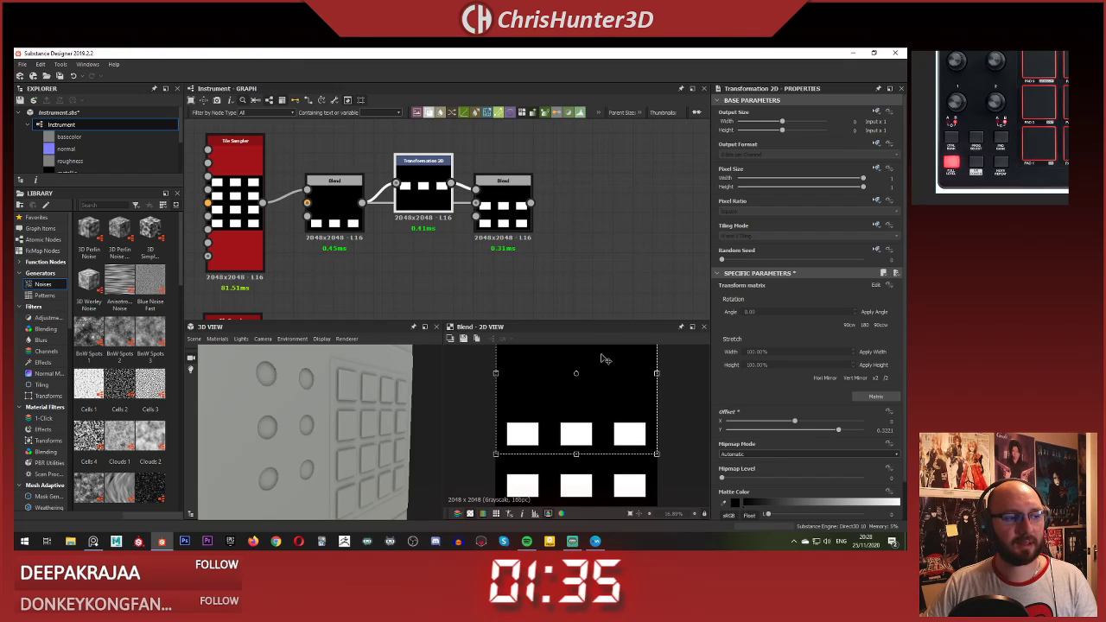
pyautogui.click(588, 246)
# Step: Add another Transformation 2D node fed by the Blend that combines the two rectangle rows
pyautogui.scroll(-5, 476, 403)
pyautogui.scroll(-4, 342, 398)
pyautogui.moveTo(318, 396); pyautogui.dragTo(286, 413)
pyautogui.scroll(-4, 467, 270)
pyautogui.moveTo(519, 269); pyautogui.dragTo(465, 178, button='middle')
pyautogui.scroll(5, 447, 245)
pyautogui.scroll(-1, 415, 237)
pyautogui.scroll(-2, 465, 177)
pyautogui.moveTo(508, 205); pyautogui.dragTo(459, 241, button='middle')
pyautogui.press('space')
pyautogui.write('tra')
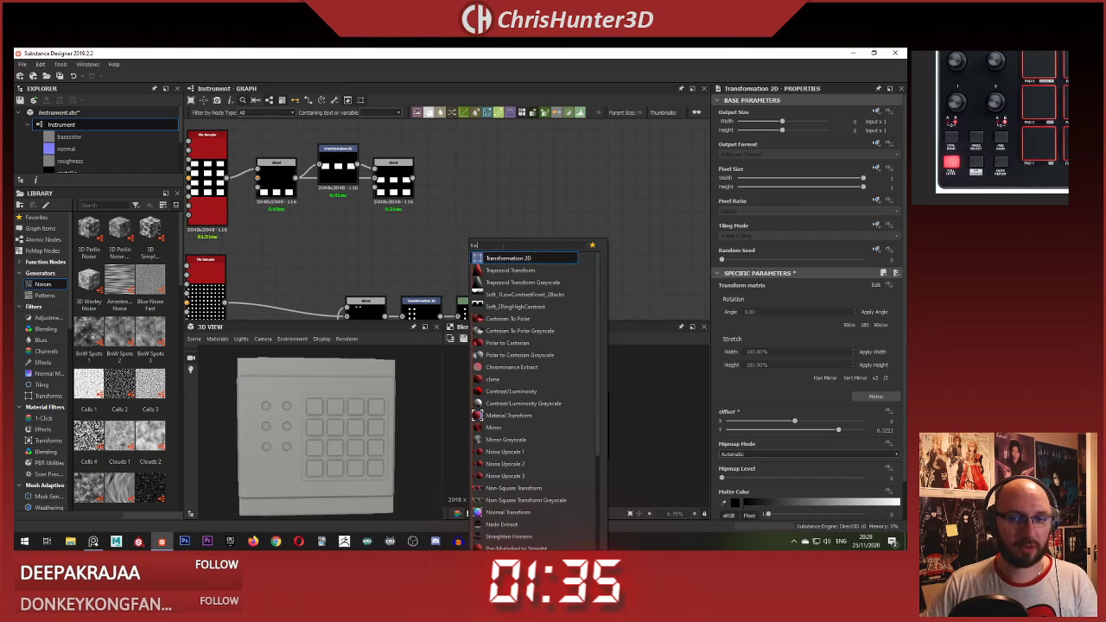
pyautogui.click(510, 261)
pyautogui.moveTo(413, 178); pyautogui.dragTo(452, 188)
pyautogui.click(469, 225)
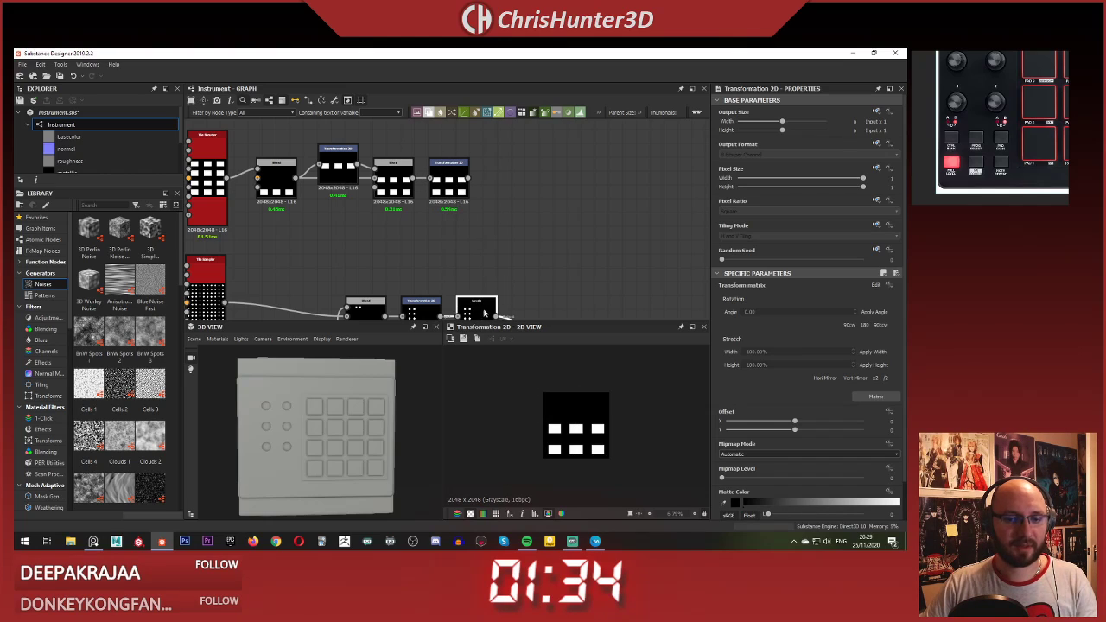
# Step: Duplicate the knob circles' Levels node and attach the copy after the new rectangle Transformation 2D
pyautogui.hotkey('ctrl', 'c')
pyautogui.hotkey('ctrl', 'v')
pyautogui.doubleClick(441, 234)
pyautogui.moveTo(442, 234); pyautogui.dragTo(486, 178)
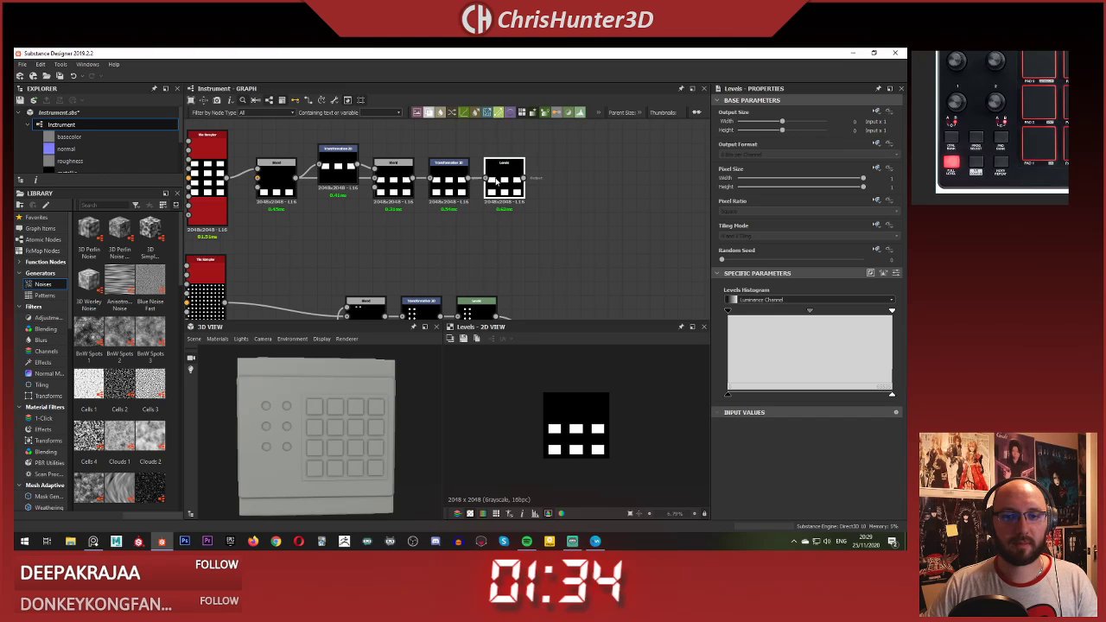
# Step: Add a Blend node beside the final circles-and-pads Blend and connect that Blend's output to its background
pyautogui.scroll(-4, 513, 197)
pyautogui.moveTo(522, 219); pyautogui.dragTo(472, 181, button='middle')
pyautogui.scroll(4, 519, 234)
pyautogui.press('space')
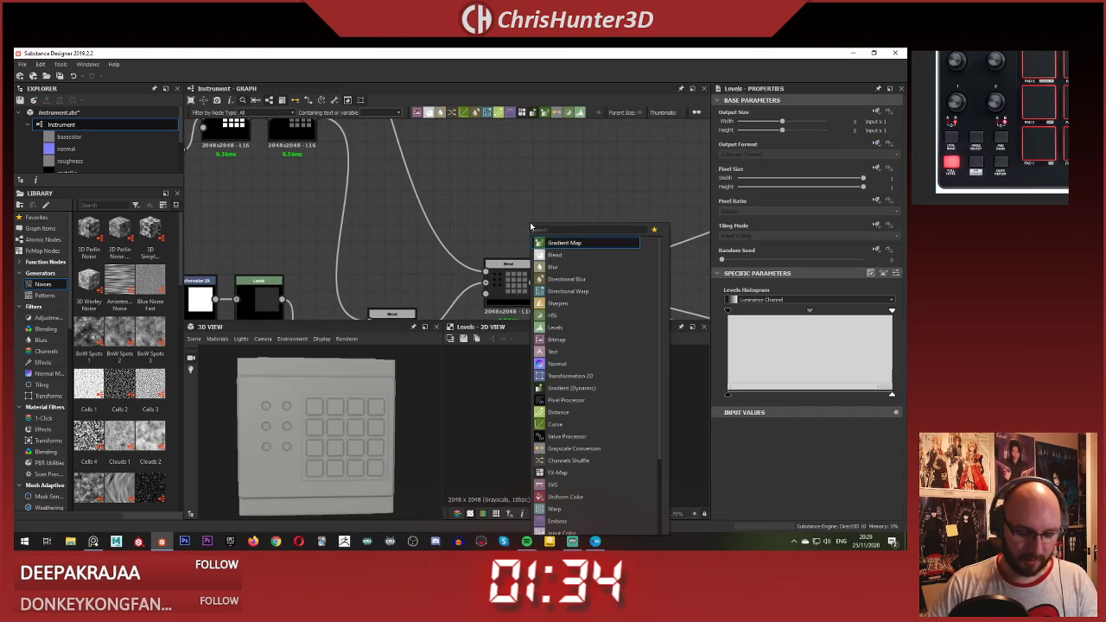
pyautogui.write('blend')
pyautogui.press('Return')
pyautogui.moveTo(532, 282); pyautogui.dragTo(584, 236)
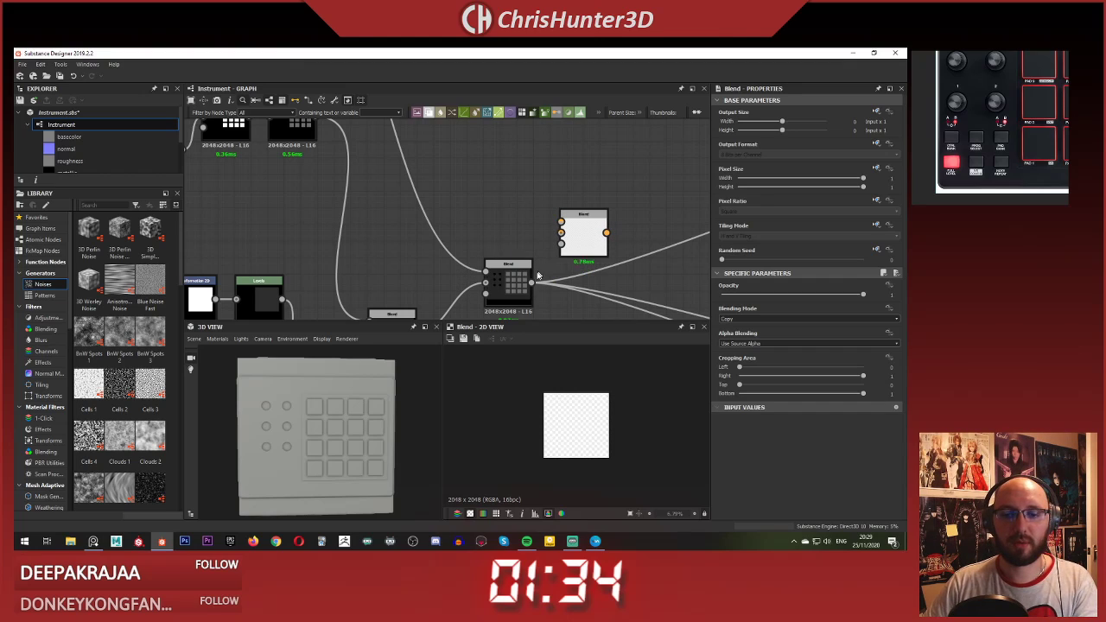
pyautogui.moveTo(532, 283); pyautogui.dragTo(562, 233)
# Step: Connect the rectangle Levels output to the new Blend's foreground and reroute the downstream connections to the new Blend's output
pyautogui.scroll(-4, 452, 198)
pyautogui.moveTo(450, 198); pyautogui.dragTo(536, 354, button='middle')
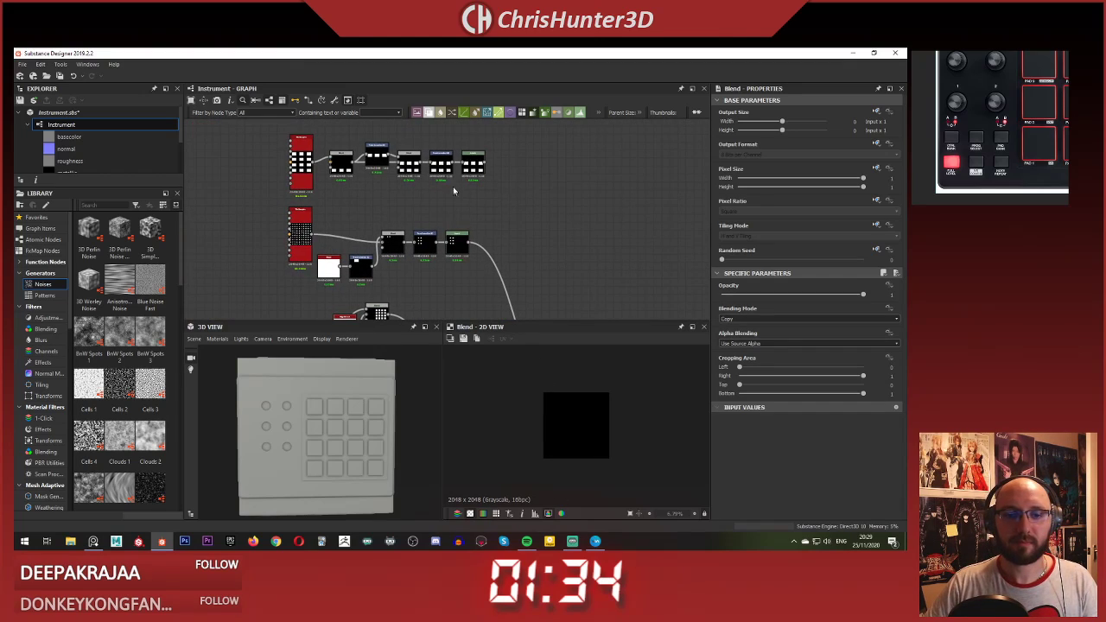
pyautogui.click(486, 162)
pyautogui.moveTo(529, 197); pyautogui.dragTo(457, 81, button='middle')
pyautogui.scroll(3, 546, 239)
pyautogui.moveTo(546, 238); pyautogui.dragTo(464, 181, button='middle')
pyautogui.click(428, 175)
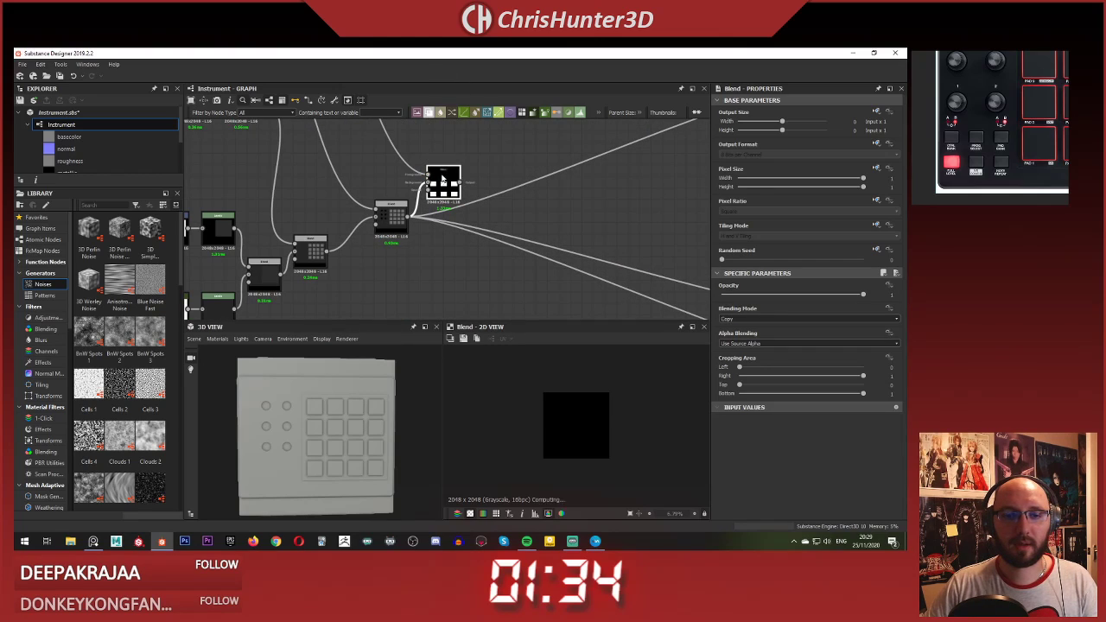
pyautogui.keyDown('shift'); pyautogui.moveTo(411, 217); pyautogui.dragTo(459, 184); pyautogui.keyUp('shift')
# Step: Set the new Blend's blending mode to Max (Lighten)
pyautogui.moveTo(460, 144); pyautogui.dragTo(603, 258, button='middle')
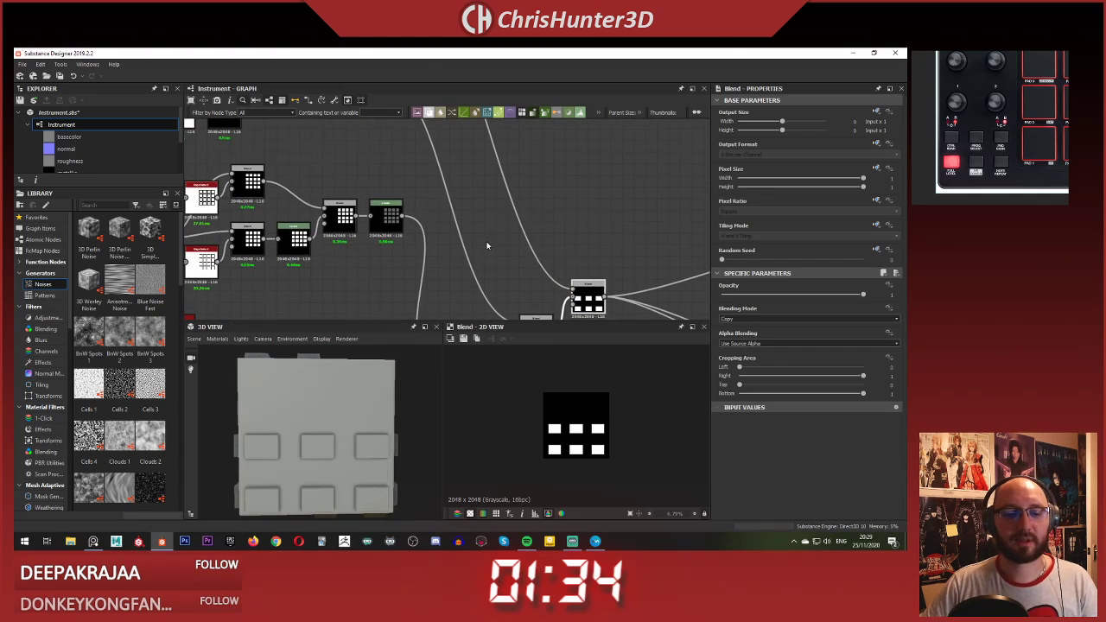
pyautogui.scroll(-1, 507, 203)
pyautogui.scroll(1, 578, 285)
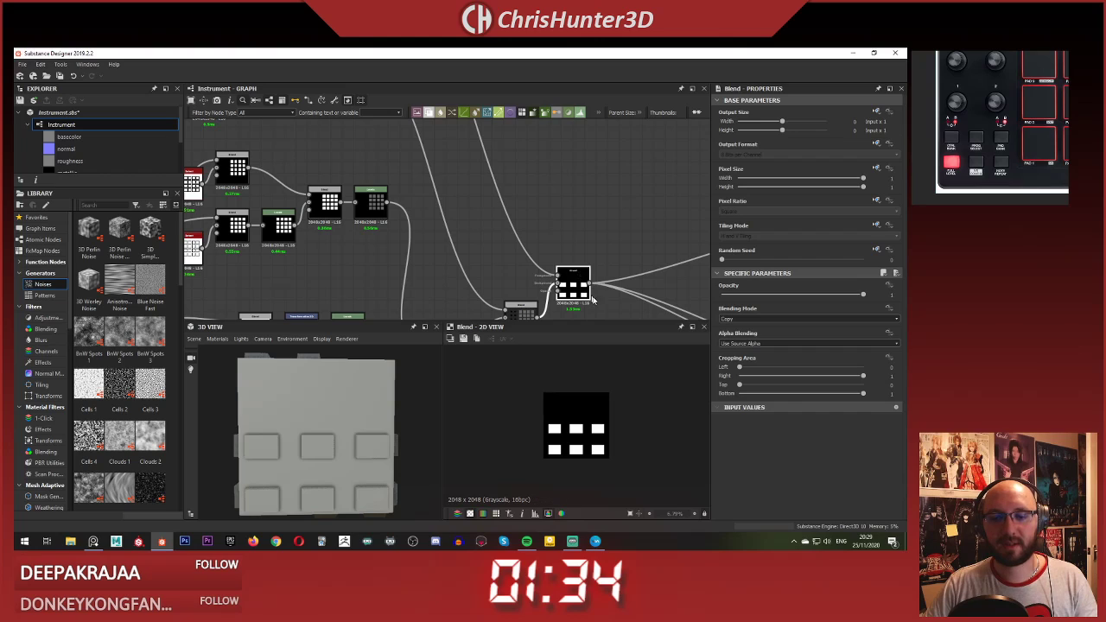
pyautogui.click(780, 320)
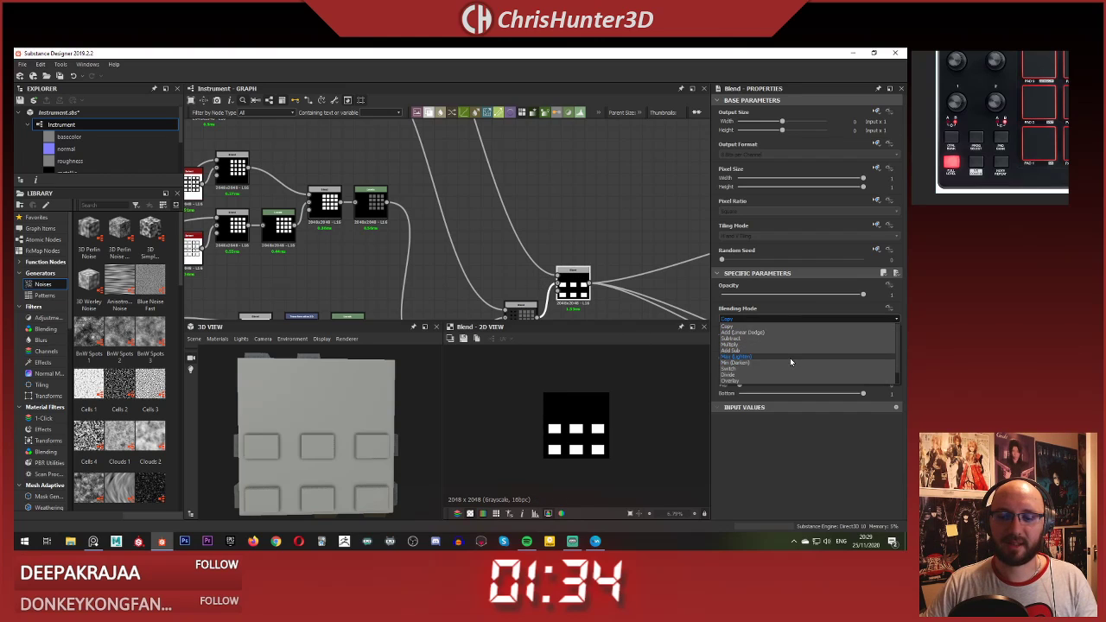
pyautogui.click(790, 358)
# Step: Set the Tiling Mode of the Transformation 2D before the rectangle Levels to absolute with No Tiling
pyautogui.scroll(-2, 476, 216)
pyautogui.moveTo(397, 154); pyautogui.dragTo(454, 267, button='middle')
pyautogui.scroll(1, 543, 229)
pyautogui.scroll(1, 453, 267)
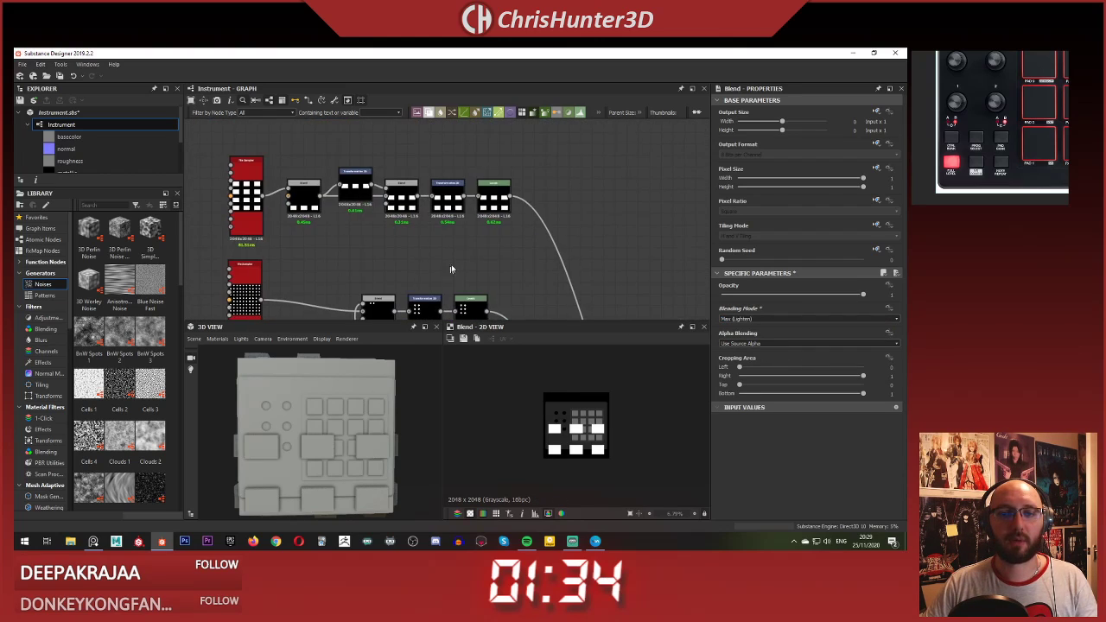
pyautogui.moveTo(476, 168); pyautogui.dragTo(487, 230, button='middle')
pyautogui.scroll(1, 487, 230)
pyautogui.scroll(1, 486, 230)
pyautogui.moveTo(439, 282); pyautogui.dragTo(471, 163, button='middle')
pyautogui.scroll(3, 467, 161)
pyautogui.click(471, 198)
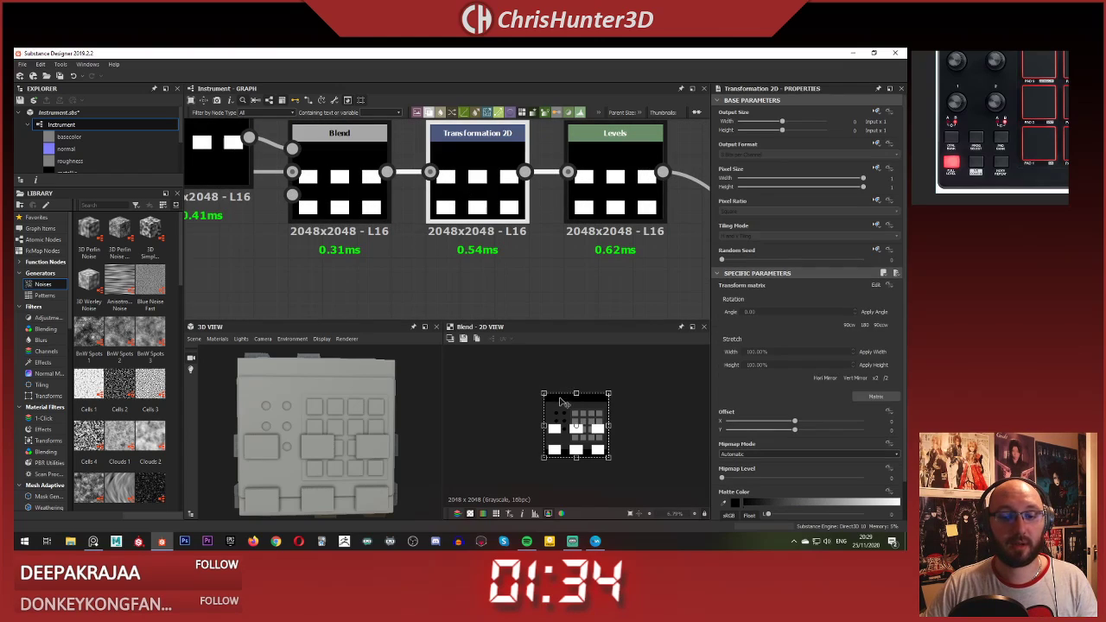
pyautogui.click(878, 226)
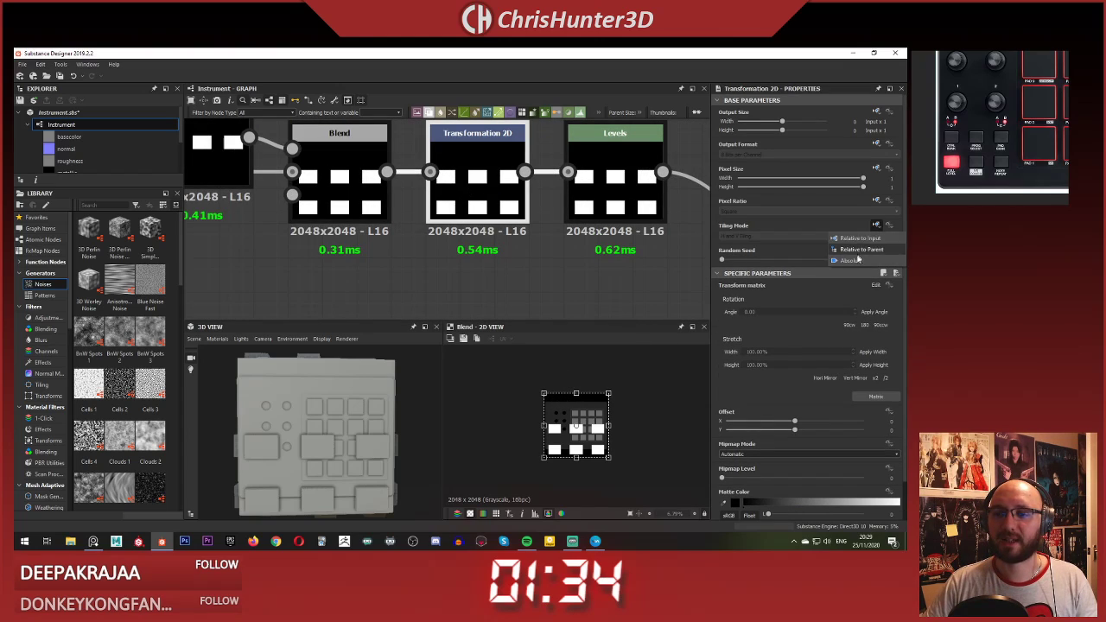
pyautogui.click(857, 260)
pyautogui.click(821, 237)
pyautogui.click(817, 244)
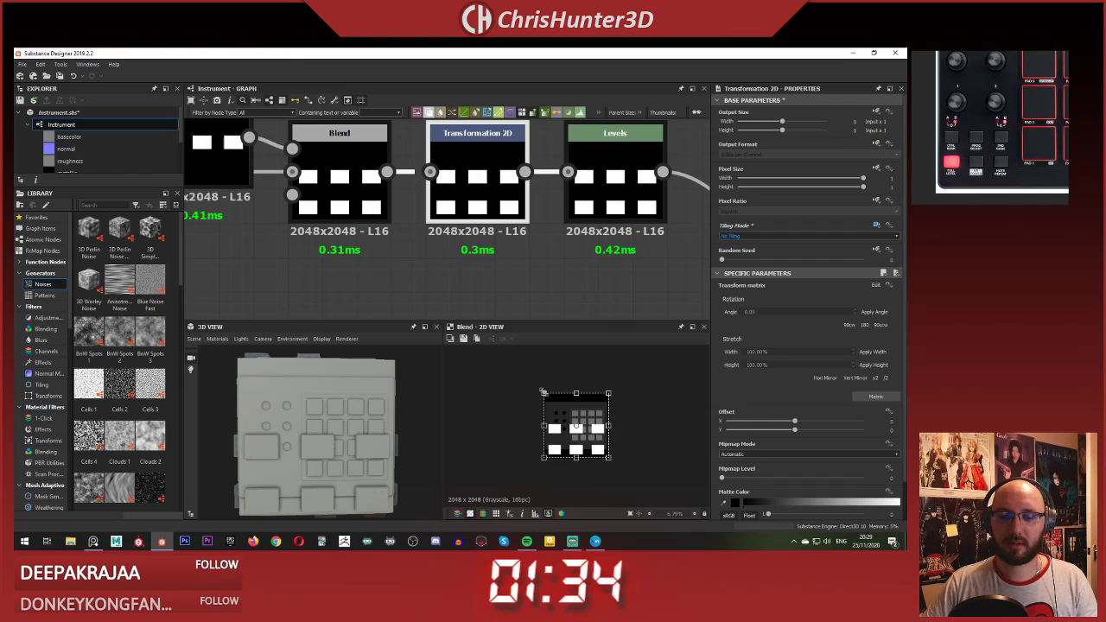
# Step: Shrink the six-rectangle grid and place it below the knob circles, beside the square pads
pyautogui.moveTo(543, 392); pyautogui.dragTo(565, 415)
pyautogui.scroll(7, 574, 429)
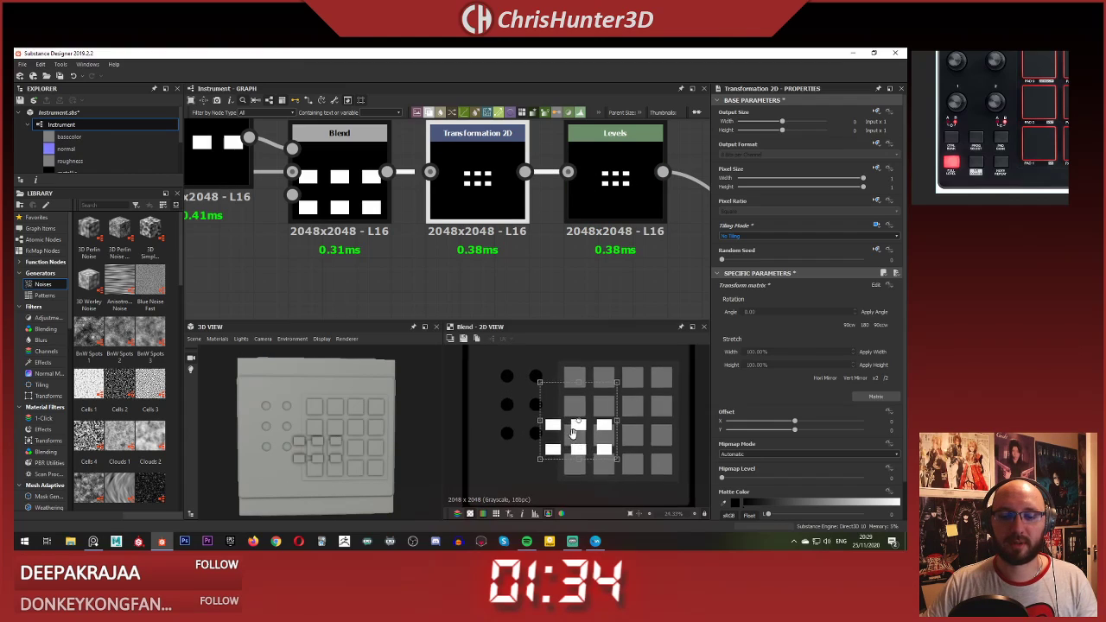
pyautogui.moveTo(572, 433); pyautogui.dragTo(638, 375, button='middle')
pyautogui.moveTo(646, 381); pyautogui.dragTo(584, 406)
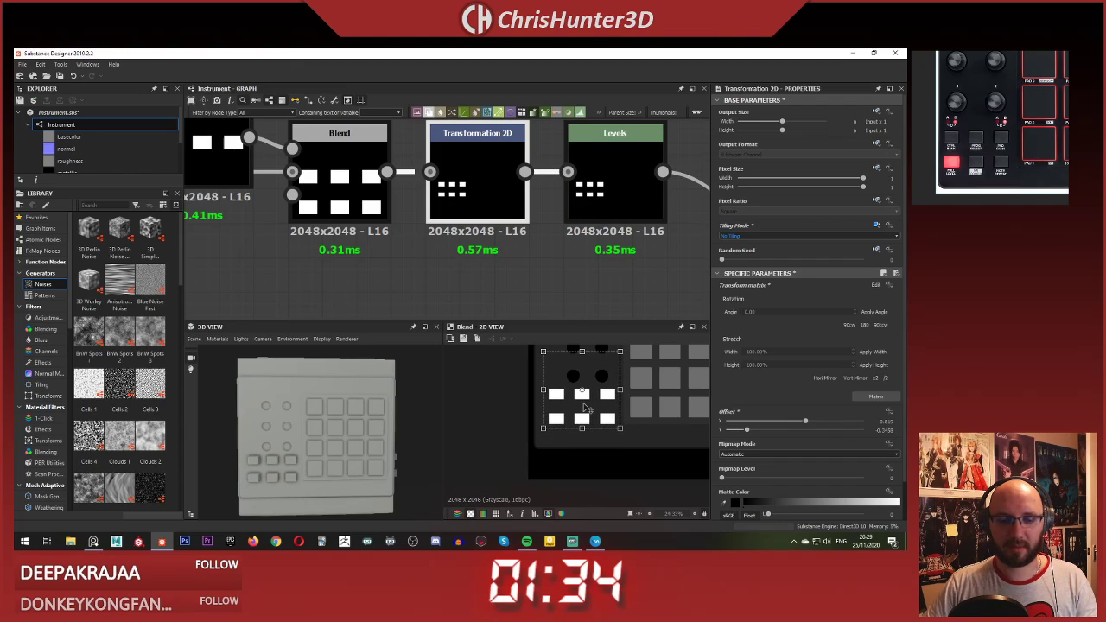
# Step: Compare the rectangle grid with the reference buttons and nudge it slightly toward the square pads
pyautogui.scroll(3, 1010, 130)
pyautogui.moveTo(1000, 167); pyautogui.dragTo(999, 154, button='middle')
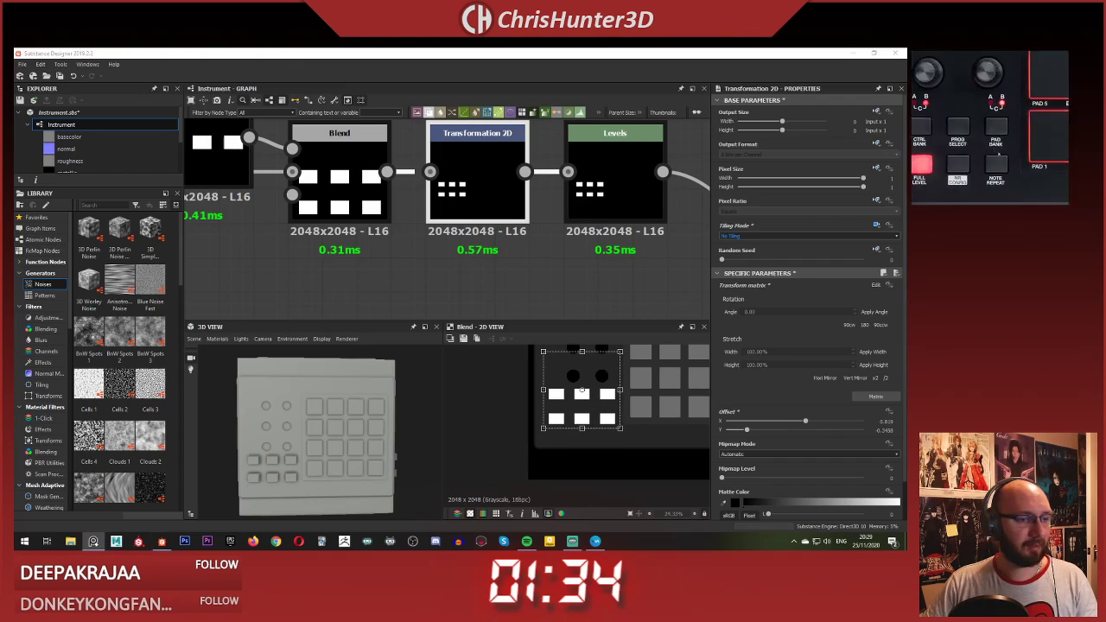
pyautogui.scroll(5, 531, 403)
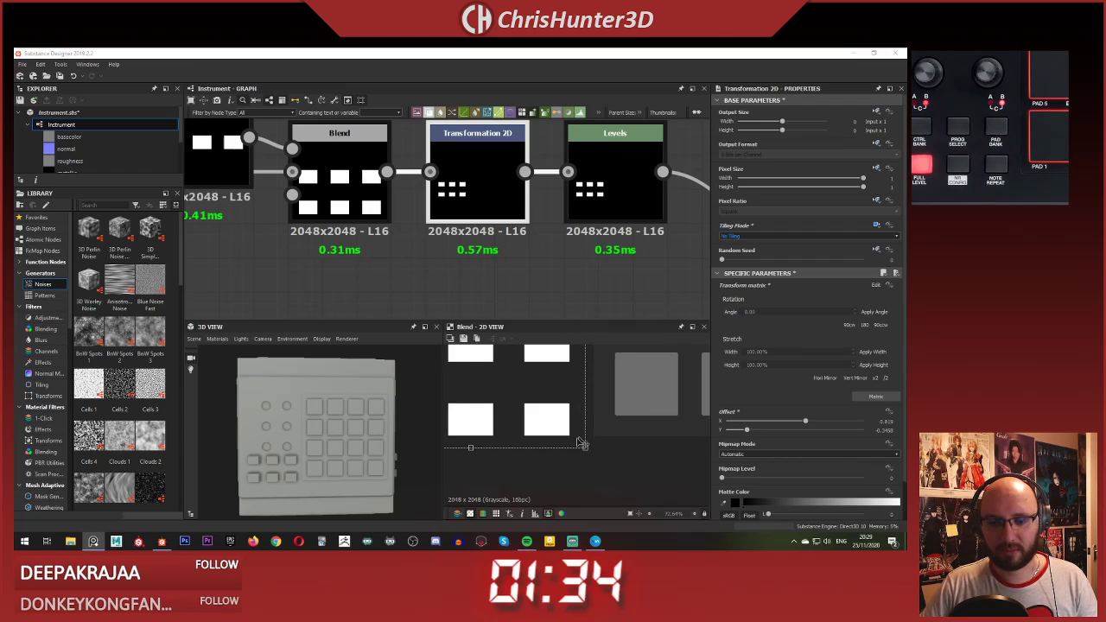
pyautogui.scroll(-5, 540, 432)
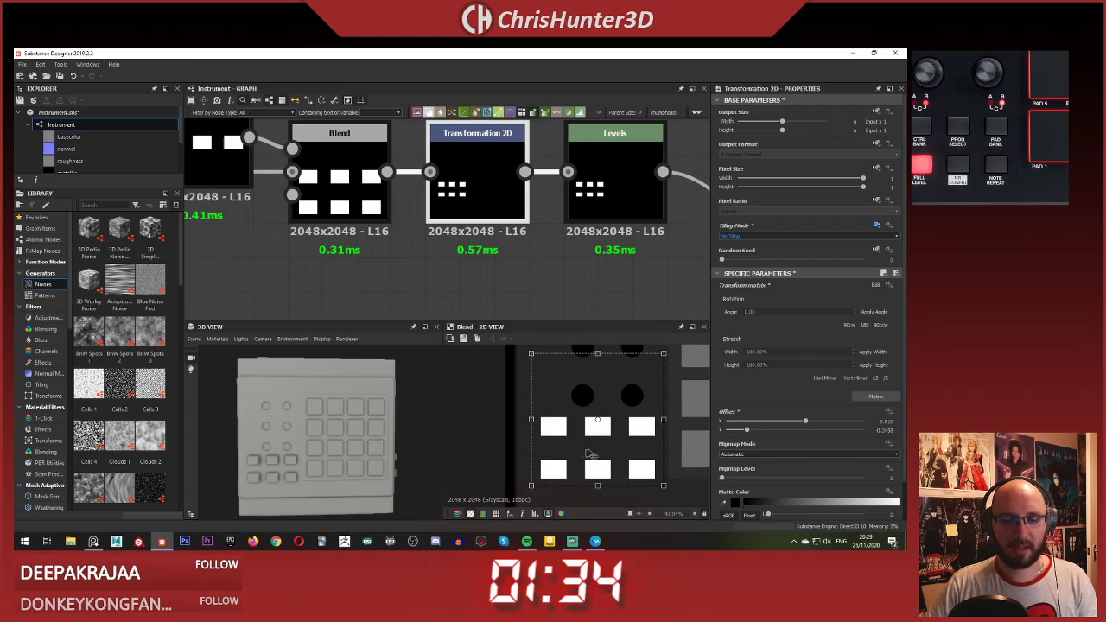
pyautogui.moveTo(581, 423); pyautogui.dragTo(575, 421, button='middle')
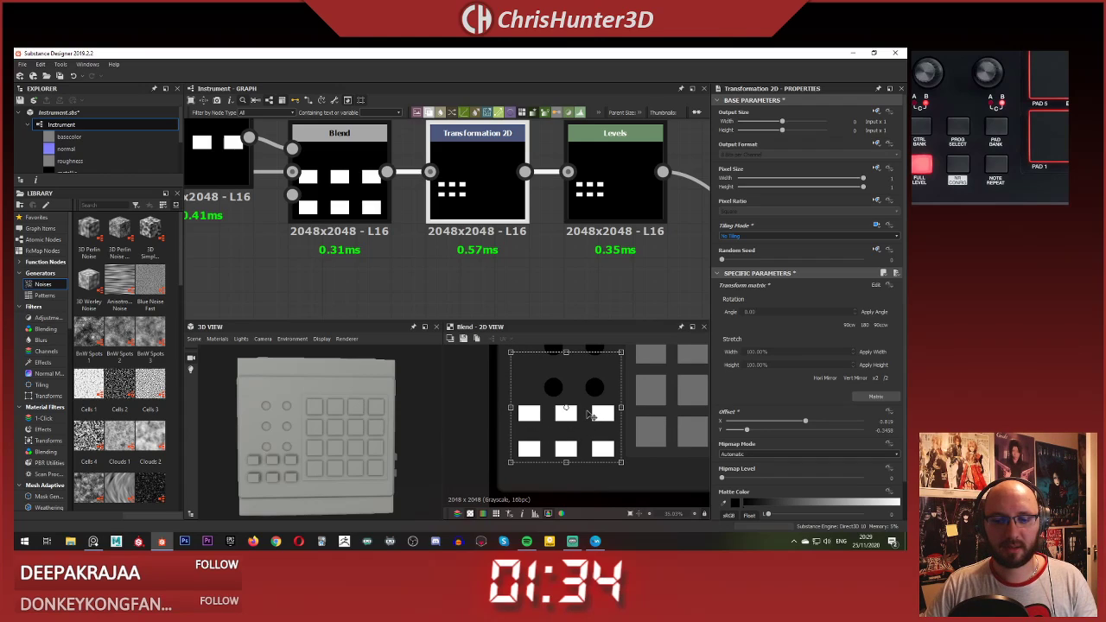
pyautogui.scroll(-2, 564, 433)
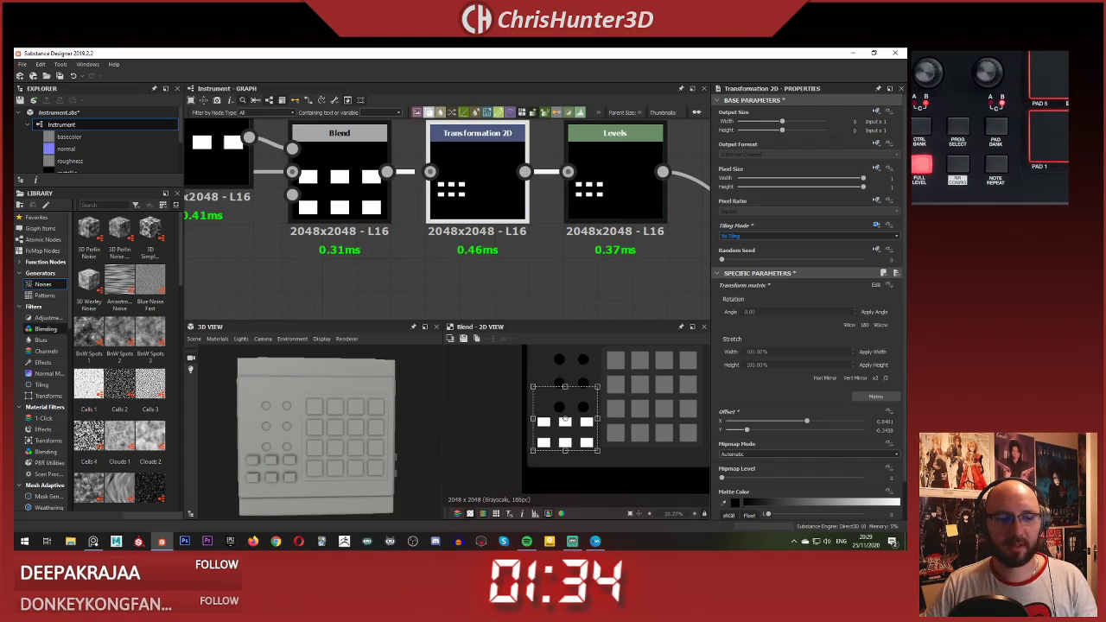
# Step: Compare the size and spacing of the rectangles, circles and pads with the reference controller photo
pyautogui.scroll(-3, 1026, 157)
pyautogui.click(1026, 158)
pyautogui.scroll(1, 1026, 157)
pyautogui.scroll(6, 588, 426)
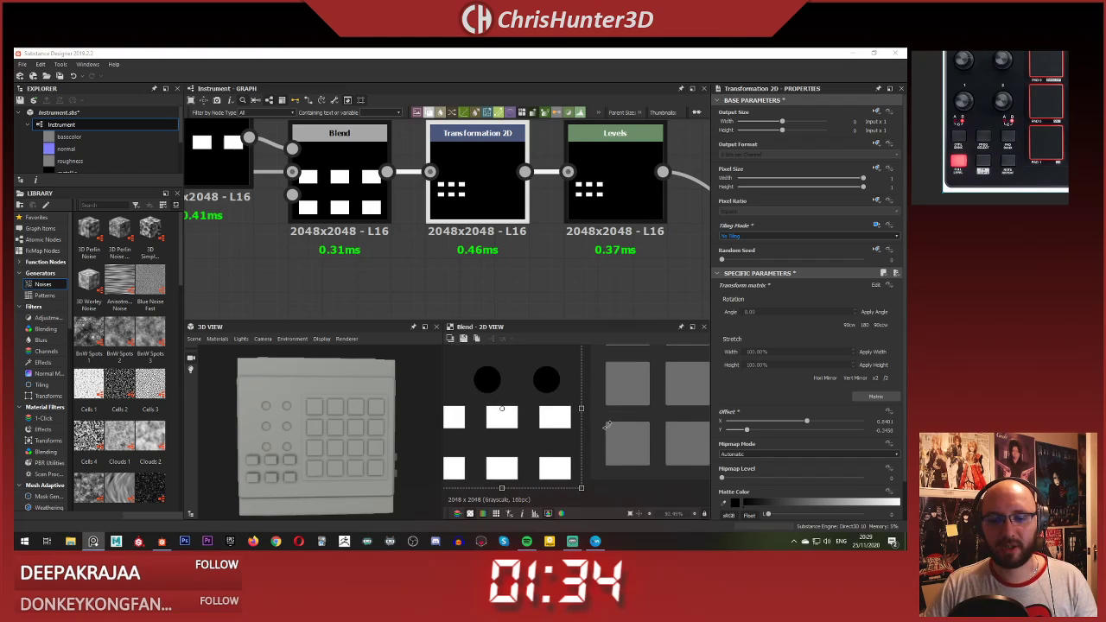
pyautogui.click(546, 254)
pyautogui.scroll(-5, 563, 425)
pyautogui.scroll(-1, 513, 290)
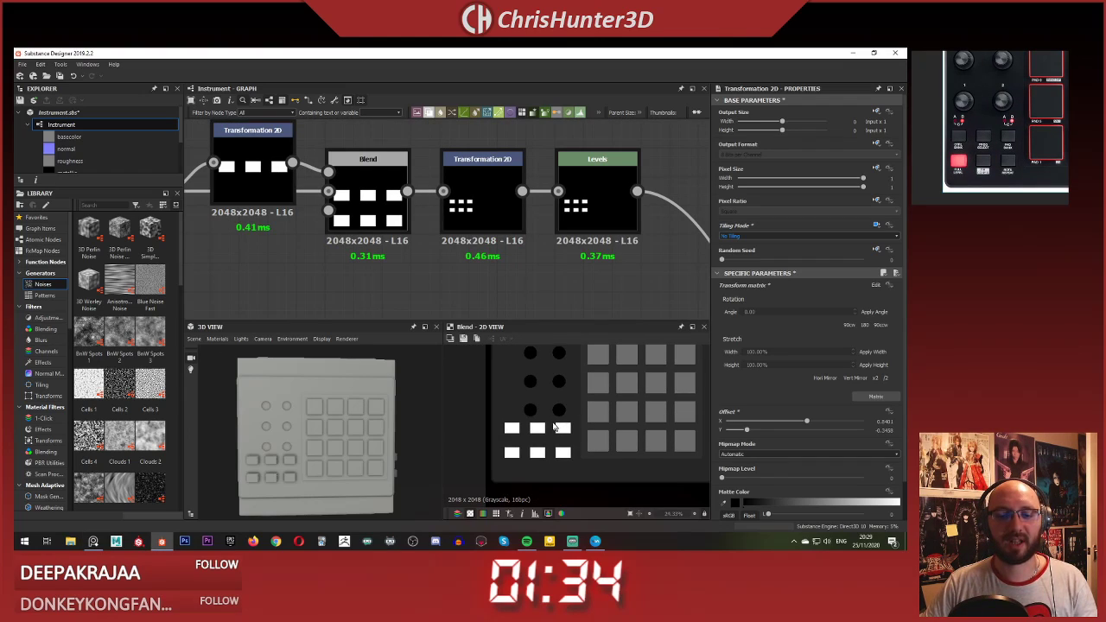
pyautogui.scroll(-1, 553, 424)
pyautogui.moveTo(543, 412)
pyautogui.mouseDown(button='middle')
pyautogui.moveTo(555, 437)
pyautogui.moveTo(548, 420)
pyautogui.mouseUp(button='middle')
pyautogui.scroll(2, 550, 421)
pyautogui.scroll(-2, 550, 416)
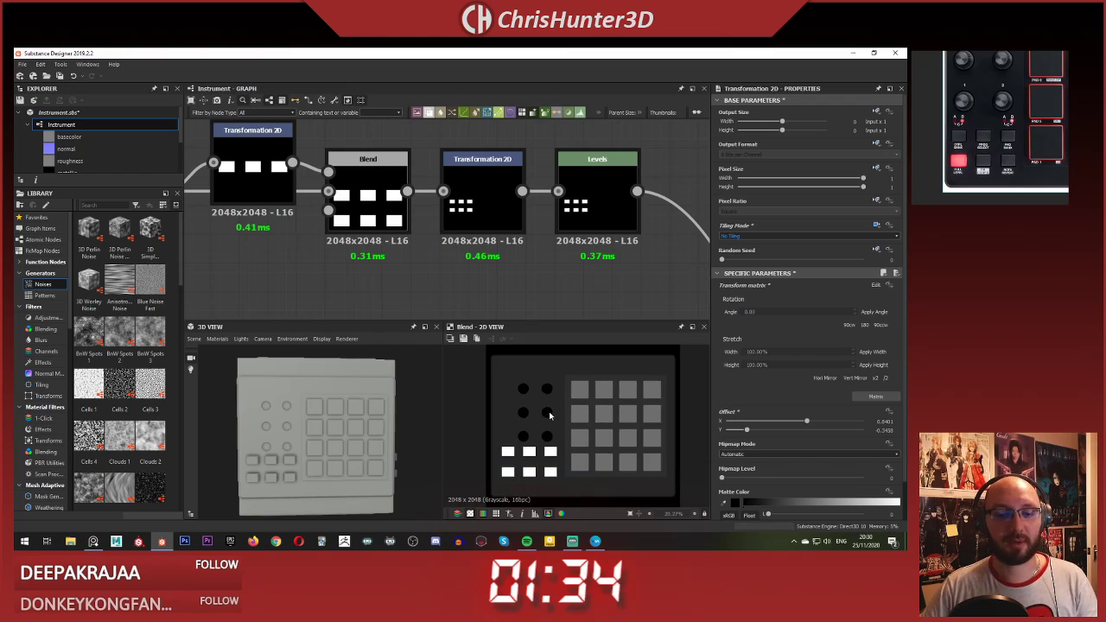
pyautogui.scroll(-5, 969, 137)
pyautogui.click(969, 137)
pyautogui.scroll(2, 969, 137)
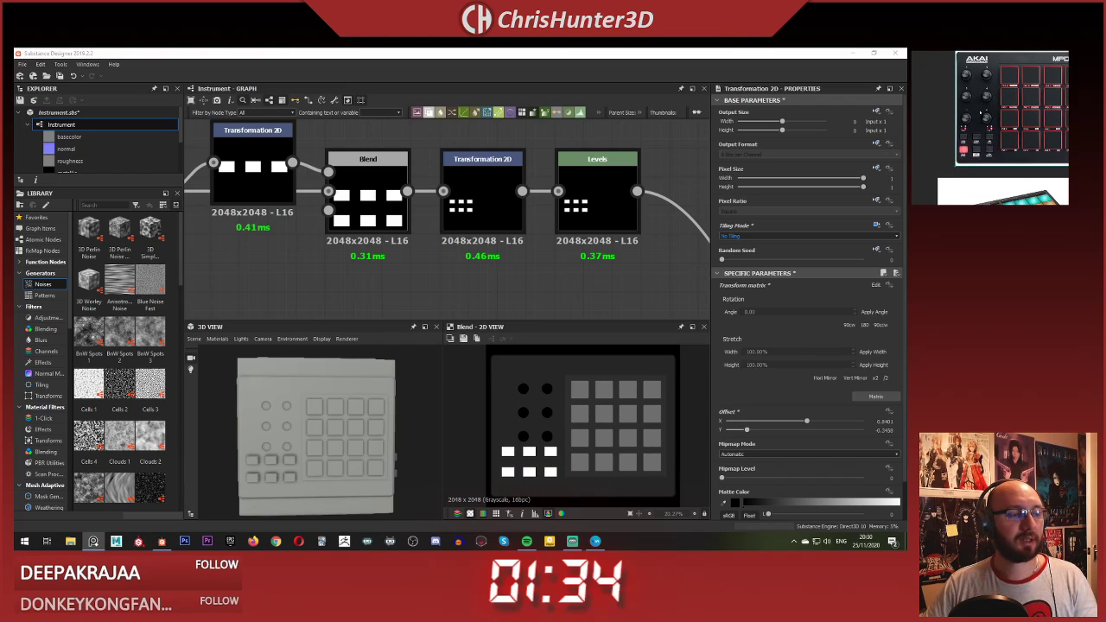
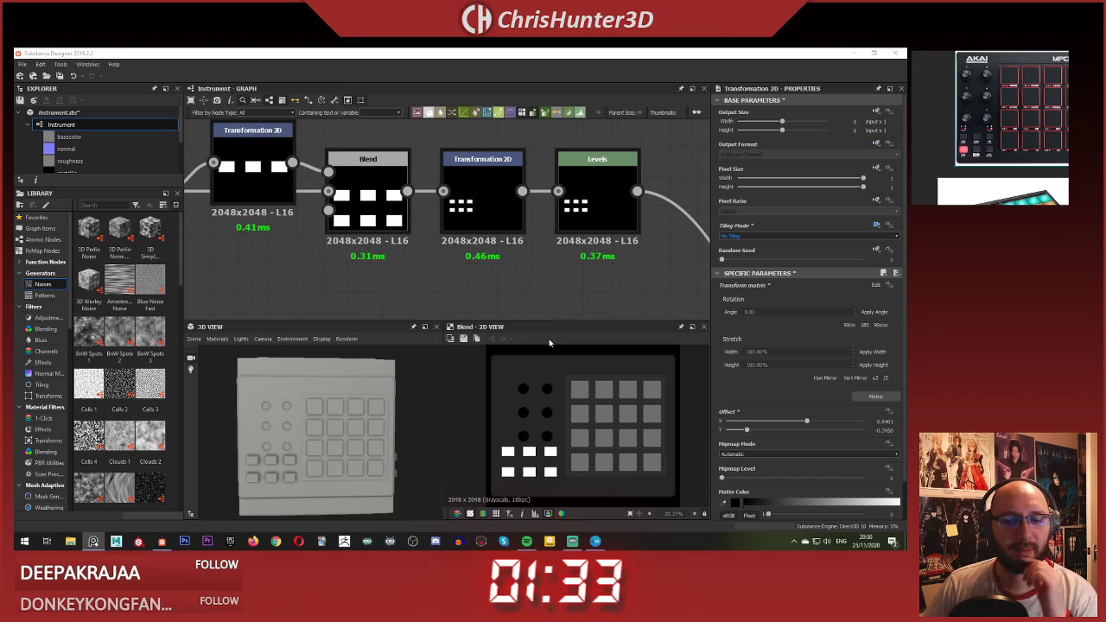
# Step: Examine the node chains behind the small rectangles and the knob circles, back to the circles' Tile Sampler
pyautogui.moveTo(488, 239)
pyautogui.mouseDown(button='middle')
pyautogui.moveTo(493, 212)
pyautogui.moveTo(499, 240)
pyautogui.mouseUp(button='middle')
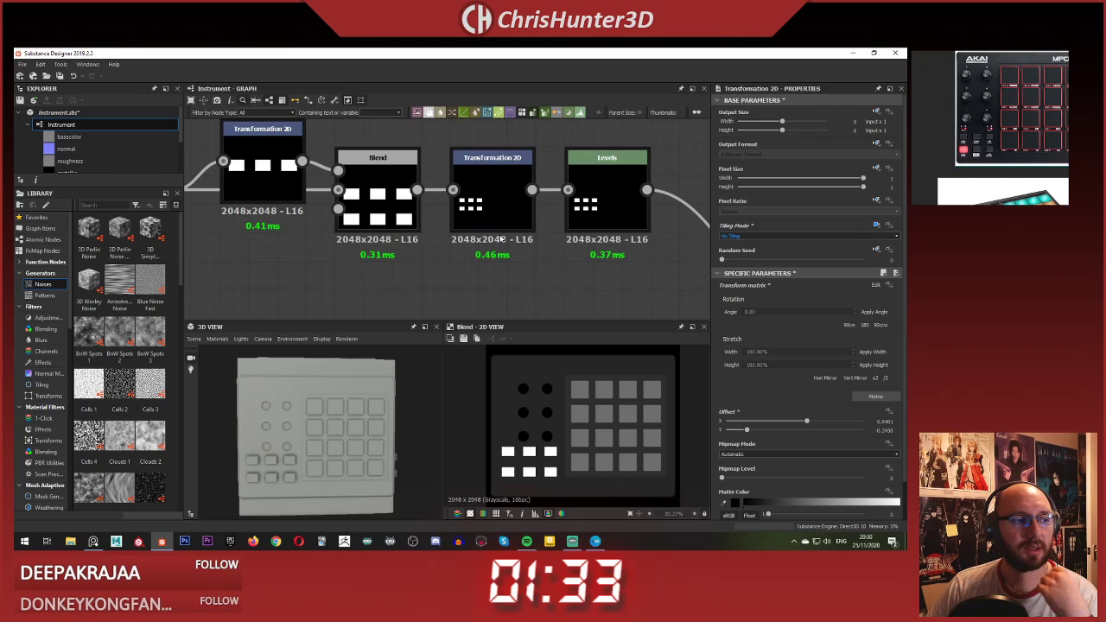
pyautogui.scroll(1, 500, 240)
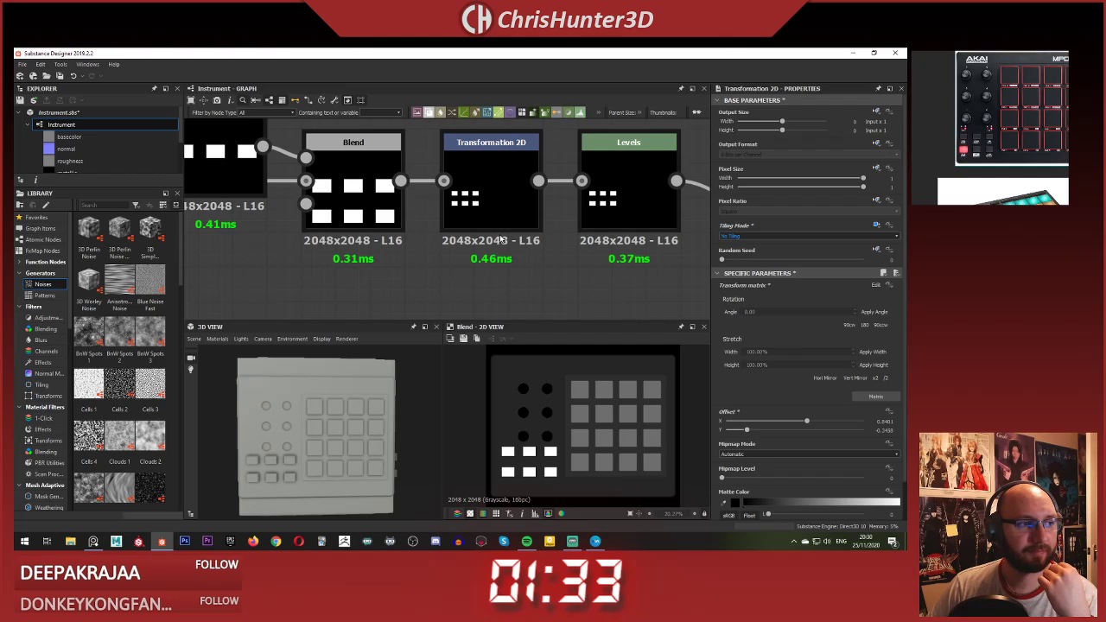
pyautogui.scroll(1, 501, 240)
pyautogui.scroll(-4, 361, 236)
pyautogui.moveTo(360, 237); pyautogui.dragTo(610, 304, button='middle')
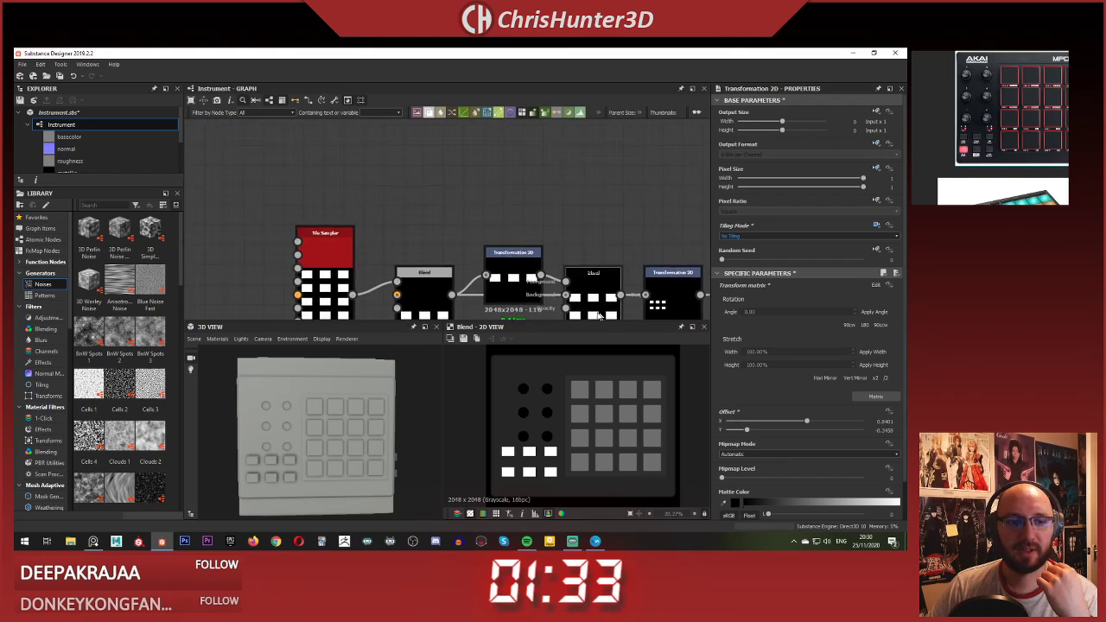
pyautogui.scroll(-2, 322, 185)
pyautogui.moveTo(321, 185); pyautogui.dragTo(490, 155, button='middle')
pyautogui.scroll(-3, 458, 199)
pyautogui.moveTo(458, 199); pyautogui.dragTo(462, 161, button='middle')
pyautogui.scroll(4, 502, 221)
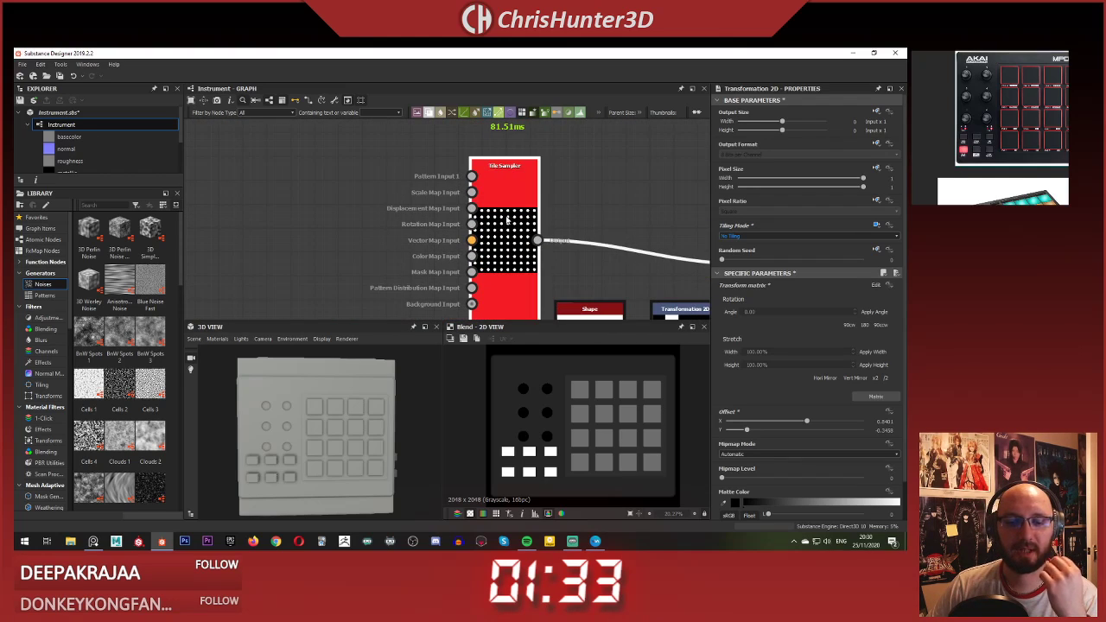
pyautogui.moveTo(596, 172); pyautogui.dragTo(563, 154, button='middle')
pyautogui.scroll(1, 563, 155)
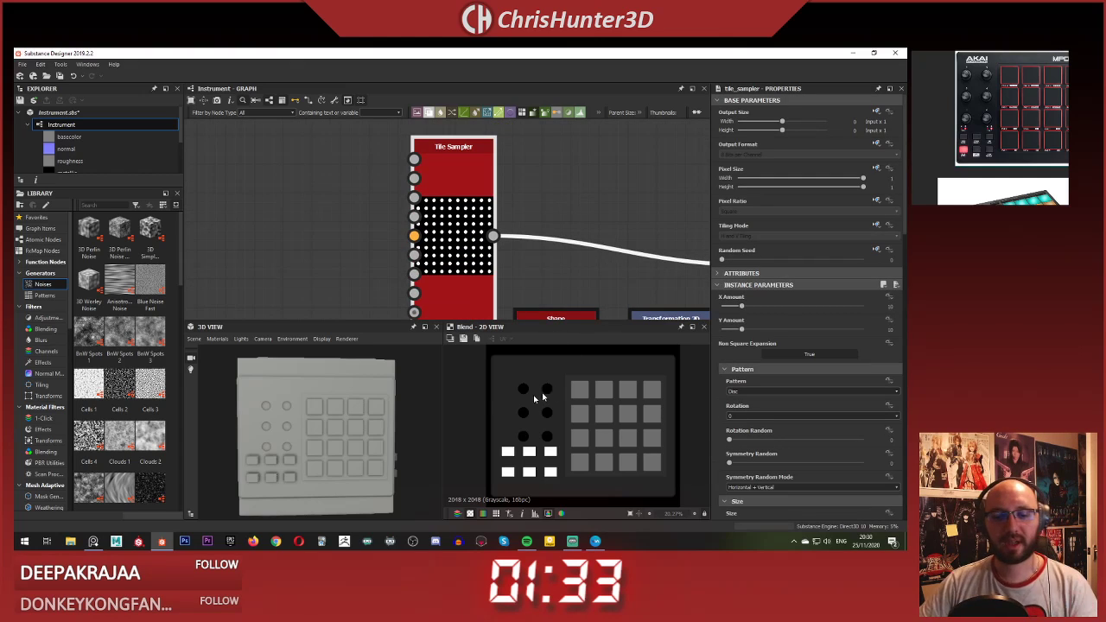
# Step: Lower the output white level of the rectangle Levels to darken the six buttons and reduce their height on the model
pyautogui.moveTo(297, 435); pyautogui.dragTo(318, 424)
pyautogui.scroll(-3, 527, 245)
pyautogui.moveTo(526, 245); pyautogui.dragTo(303, 249, button='middle')
pyautogui.scroll(5, 536, 243)
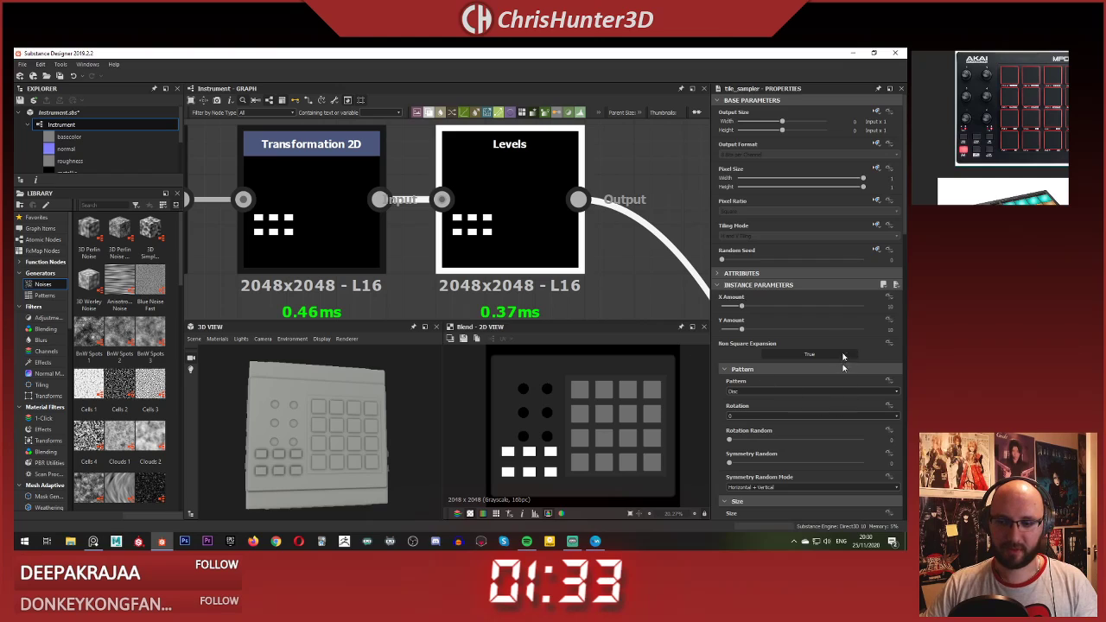
pyautogui.moveTo(892, 395); pyautogui.dragTo(761, 393)
pyautogui.scroll(4, 292, 453)
pyautogui.moveTo(292, 454); pyautogui.dragTo(268, 457)
pyautogui.moveTo(269, 458); pyautogui.dragTo(288, 434, button='middle')
pyautogui.scroll(3, 288, 434)
pyautogui.scroll(3, 288, 434)
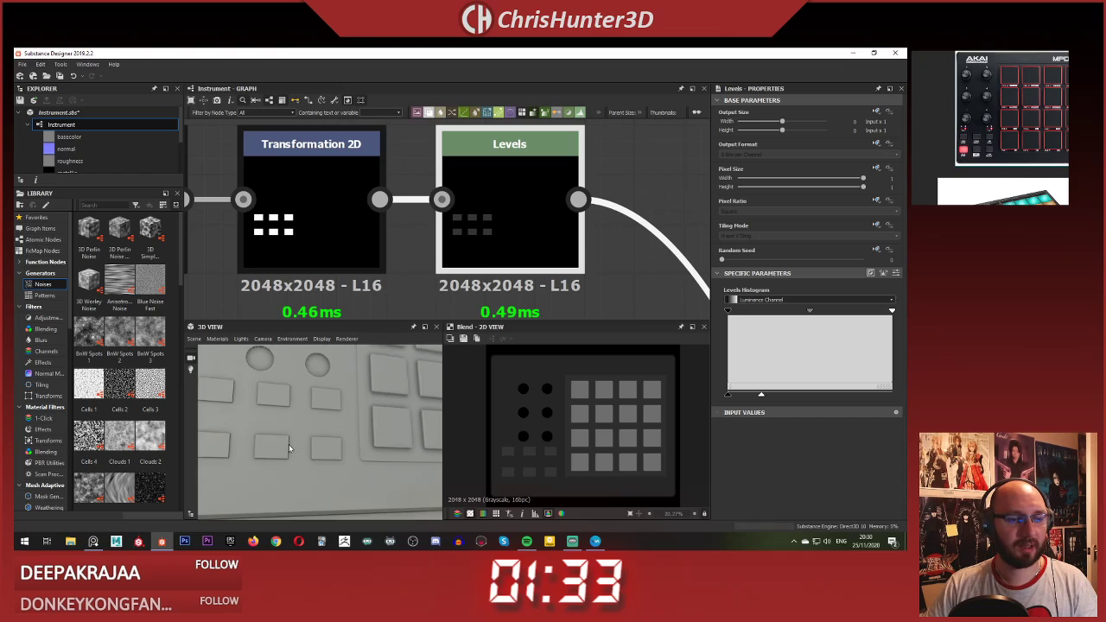
# Step: Raise the output white level of the rectangle Levels slightly and check the button height on the 3D model
pyautogui.moveTo(288, 435); pyautogui.dragTo(320, 414)
pyautogui.moveTo(763, 395); pyautogui.dragTo(771, 396)
pyautogui.scroll(-4, 298, 401)
pyautogui.moveTo(298, 400); pyautogui.dragTo(328, 420)
pyautogui.scroll(-1, 365, 195)
pyautogui.scroll(-2, 367, 197)
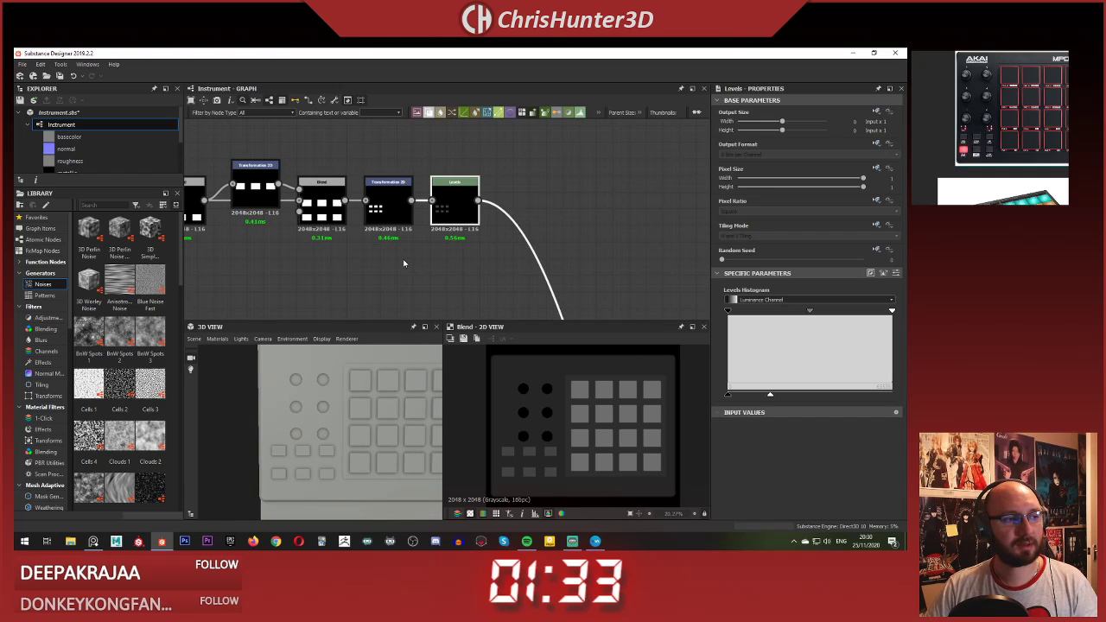
# Step: Set the Scale of the knob circles' Tile Sampler to 0.66
pyautogui.scroll(-4, 313, 236)
pyautogui.moveTo(301, 234); pyautogui.dragTo(434, 155, button='middle')
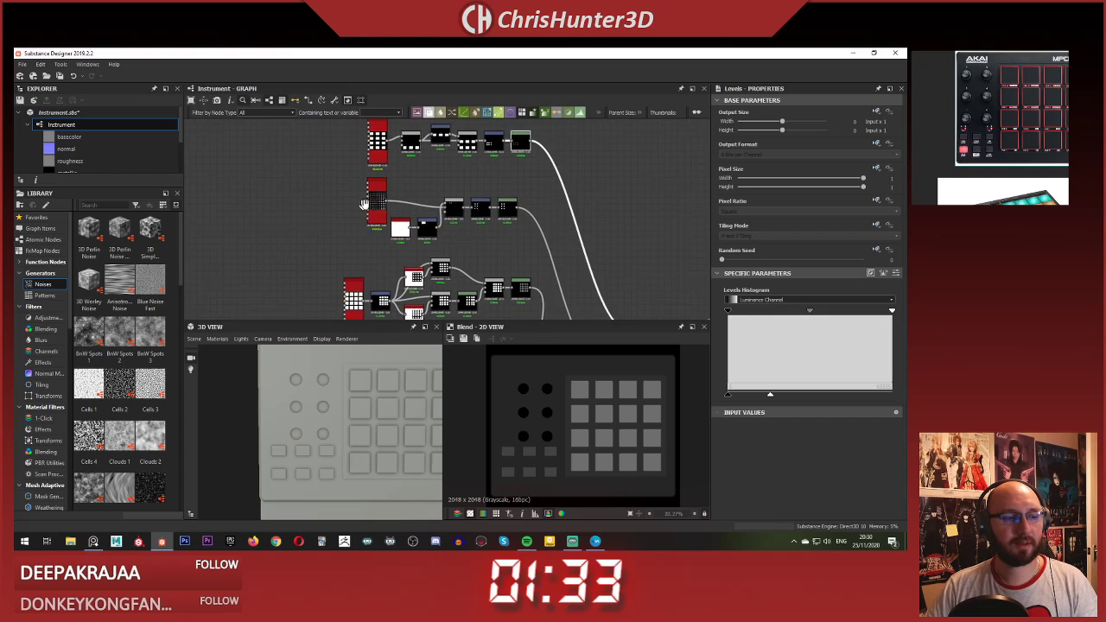
pyautogui.moveTo(360, 210); pyautogui.dragTo(424, 176, button='middle')
pyautogui.scroll(-3, 409, 216)
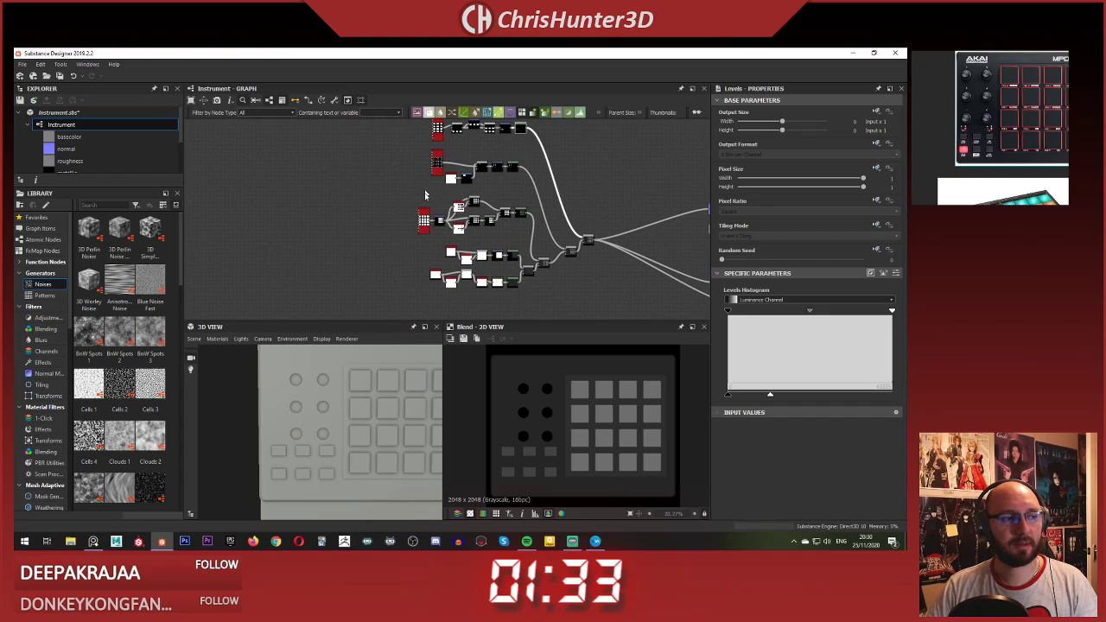
pyautogui.scroll(8, 424, 198)
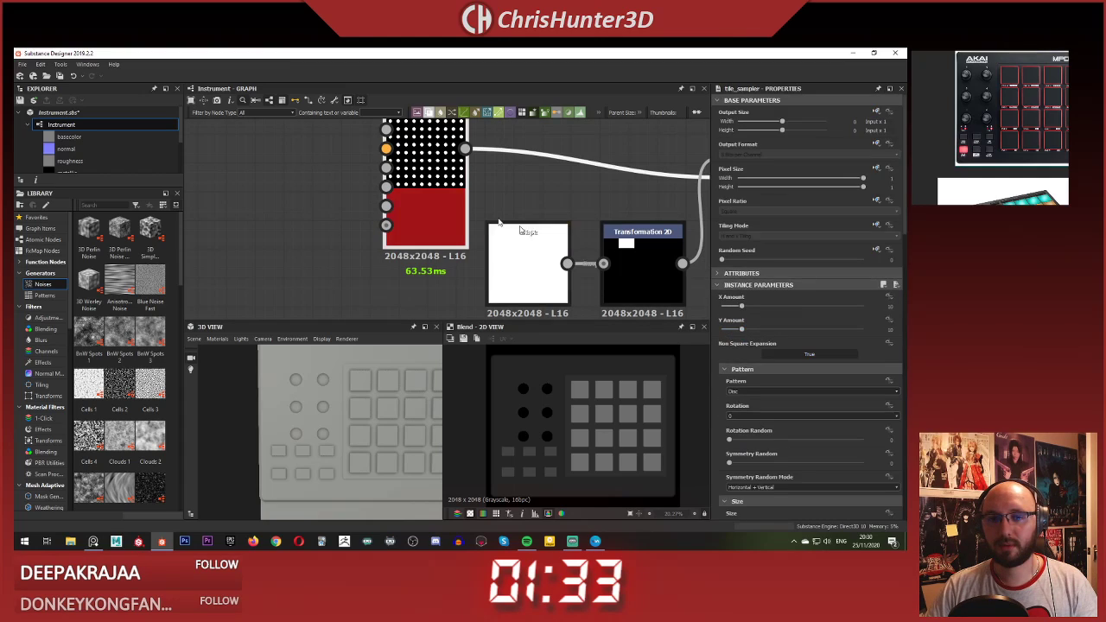
pyautogui.scroll(-8, 805, 347)
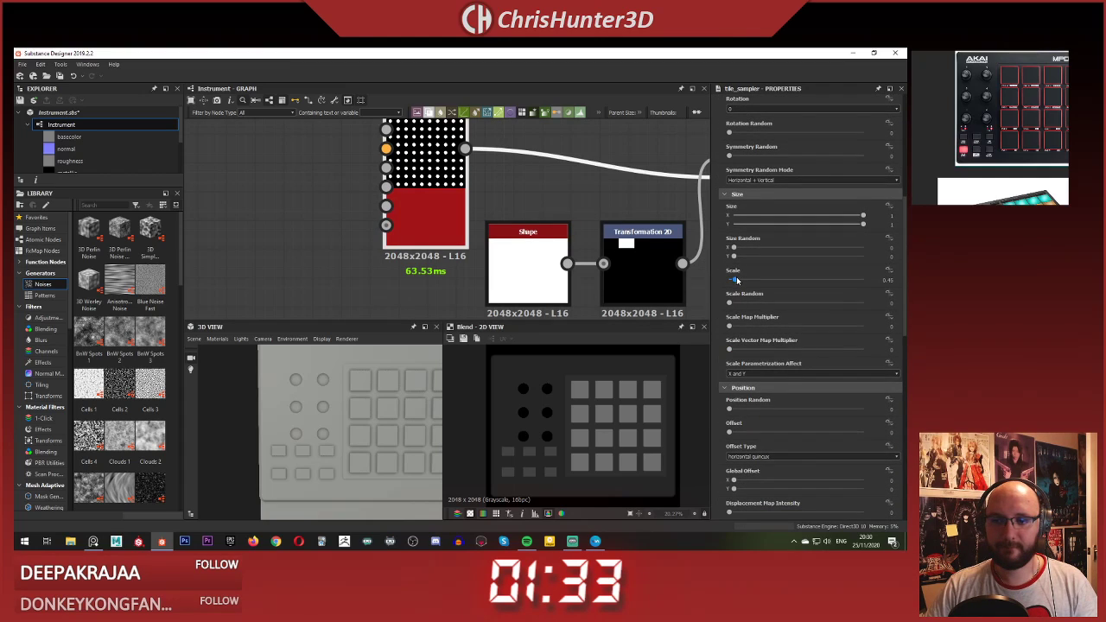
pyautogui.moveTo(737, 280); pyautogui.dragTo(739, 280)
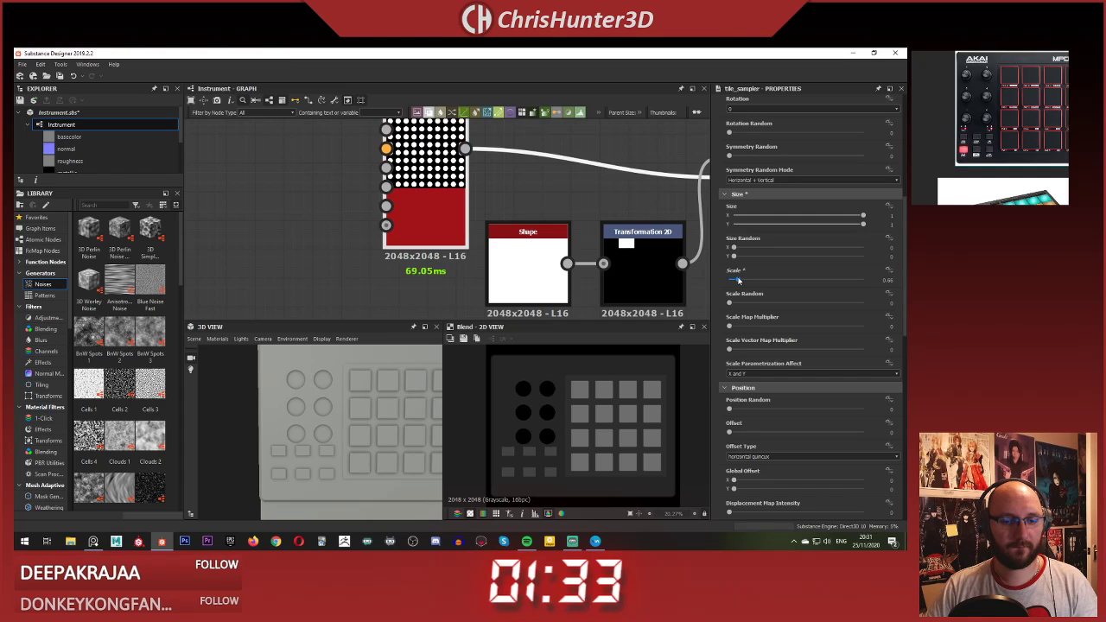
# Step: Delete the Tile Sampler that generates the knob circles
pyautogui.scroll(-6, 443, 175)
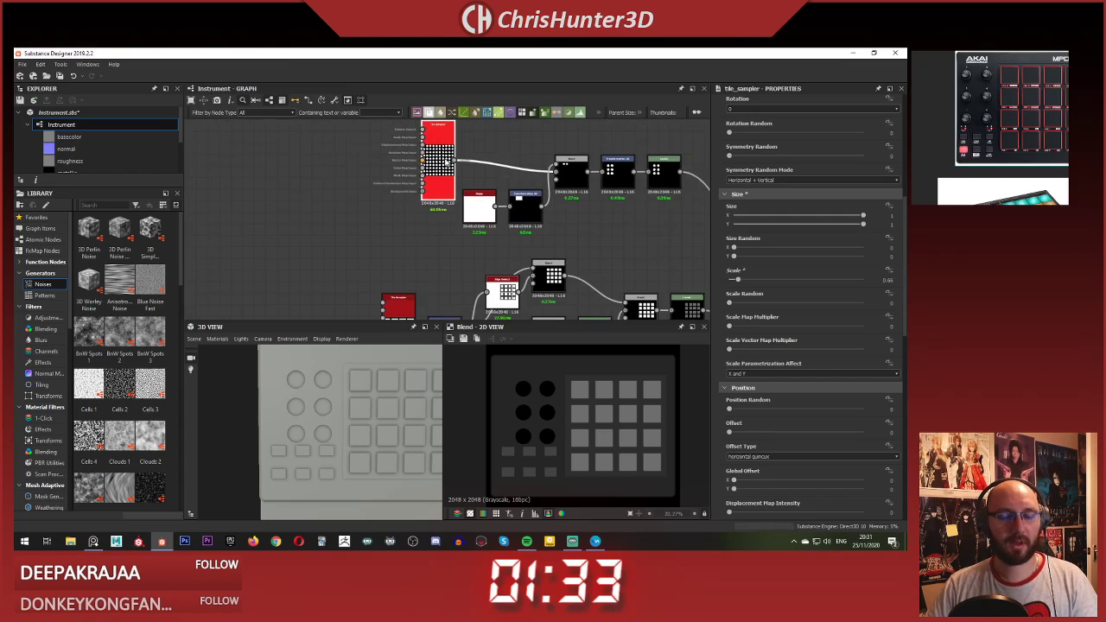
pyautogui.moveTo(440, 177); pyautogui.dragTo(299, 187, button='middle')
pyautogui.scroll(-1, 274, 195)
pyautogui.scroll(6, 293, 183)
pyautogui.scroll(-4, 306, 204)
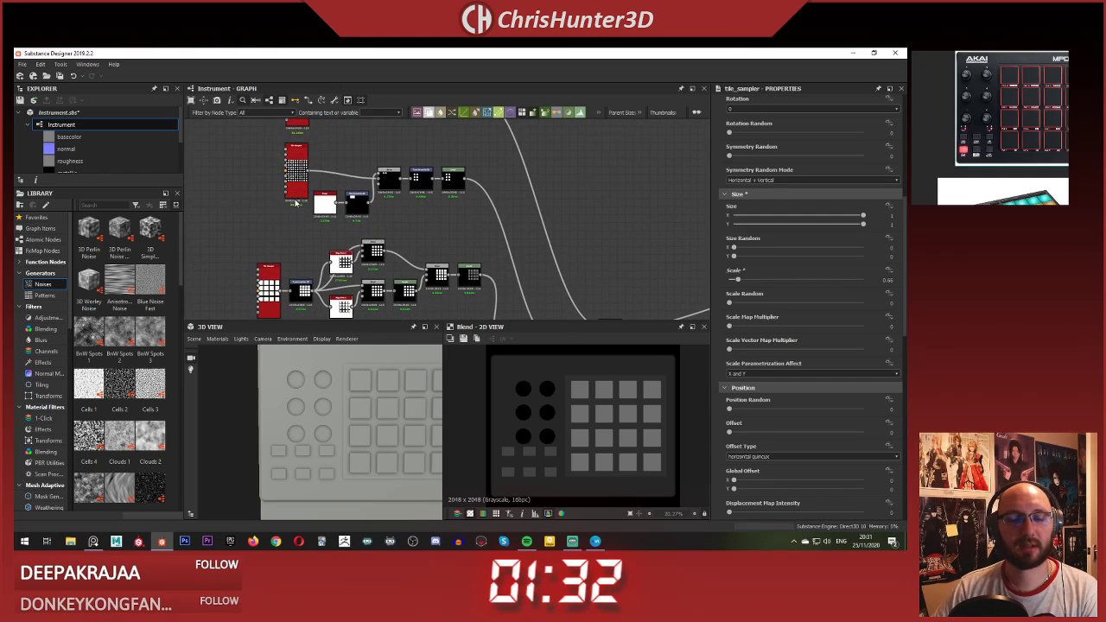
pyautogui.scroll(3, 294, 207)
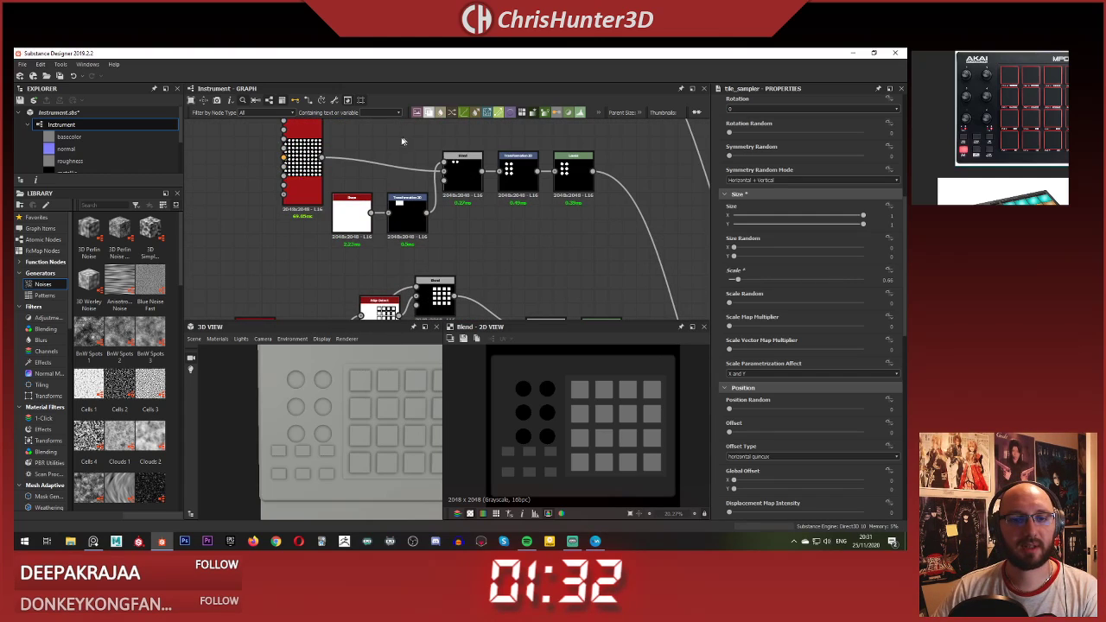
pyautogui.scroll(-1, 402, 140)
pyautogui.moveTo(402, 140); pyautogui.dragTo(482, 188, button='middle')
pyautogui.moveTo(337, 188); pyautogui.dragTo(479, 224)
pyautogui.press('Delete')
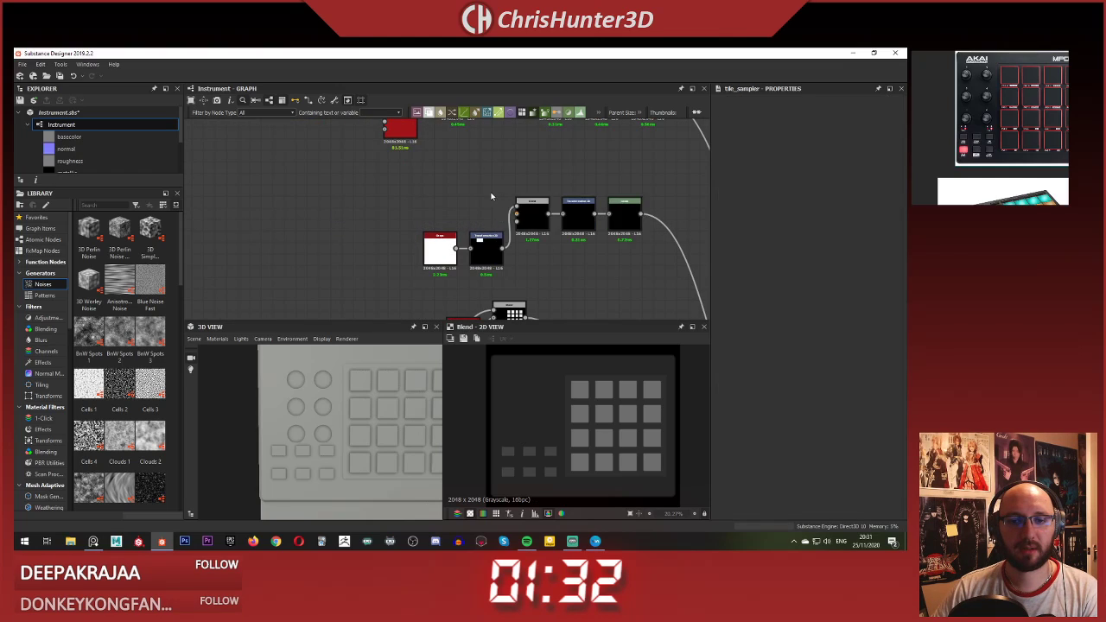
# Step: Set the Blending Mode of the knob circles' Blend to Max (Lighten)
pyautogui.scroll(3, 492, 194)
pyautogui.click(575, 229)
pyautogui.moveTo(497, 233); pyautogui.dragTo(447, 211, button='middle')
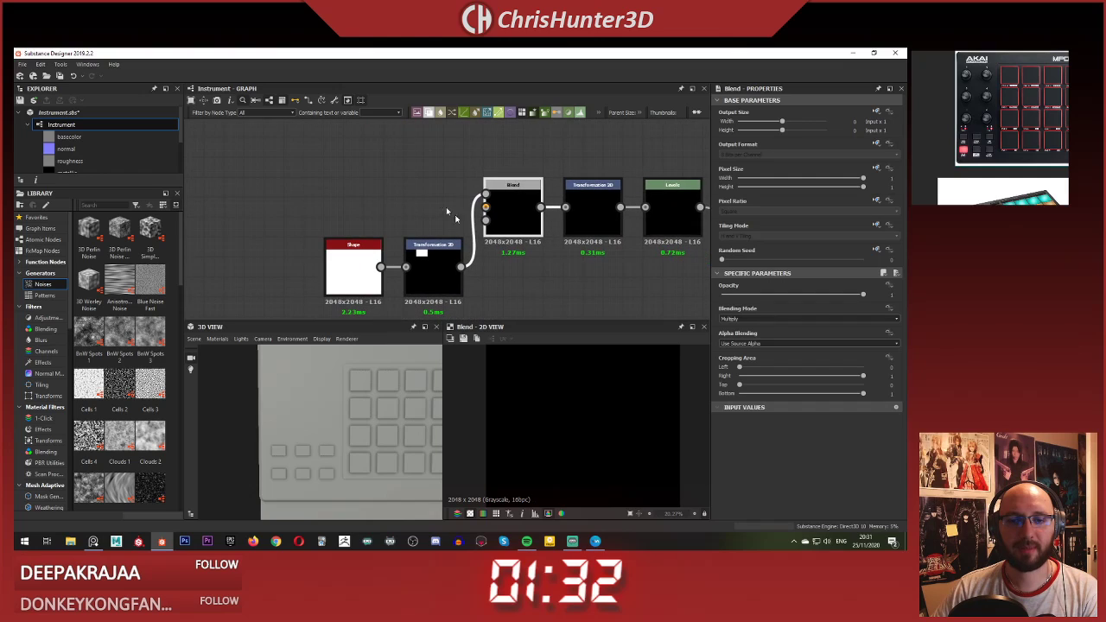
pyautogui.click(763, 319)
pyautogui.click(764, 356)
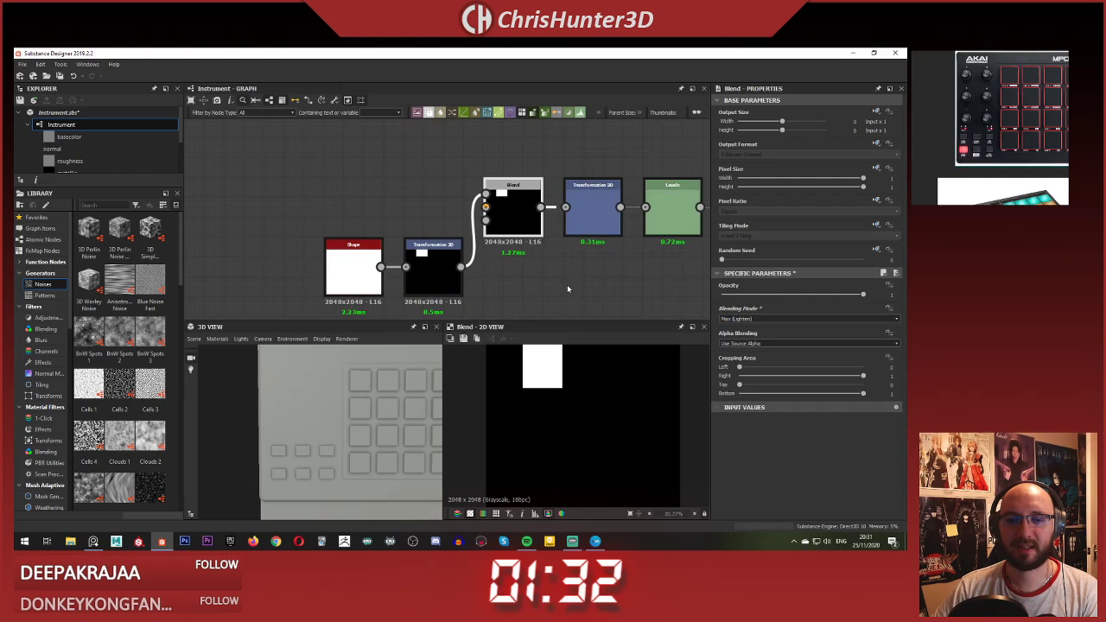
# Step: Duplicate the square Shape in the knob chain, place the copy above it and set its Pattern to Disc
pyautogui.click(371, 272)
pyautogui.hotkey('ctrl', 'd')
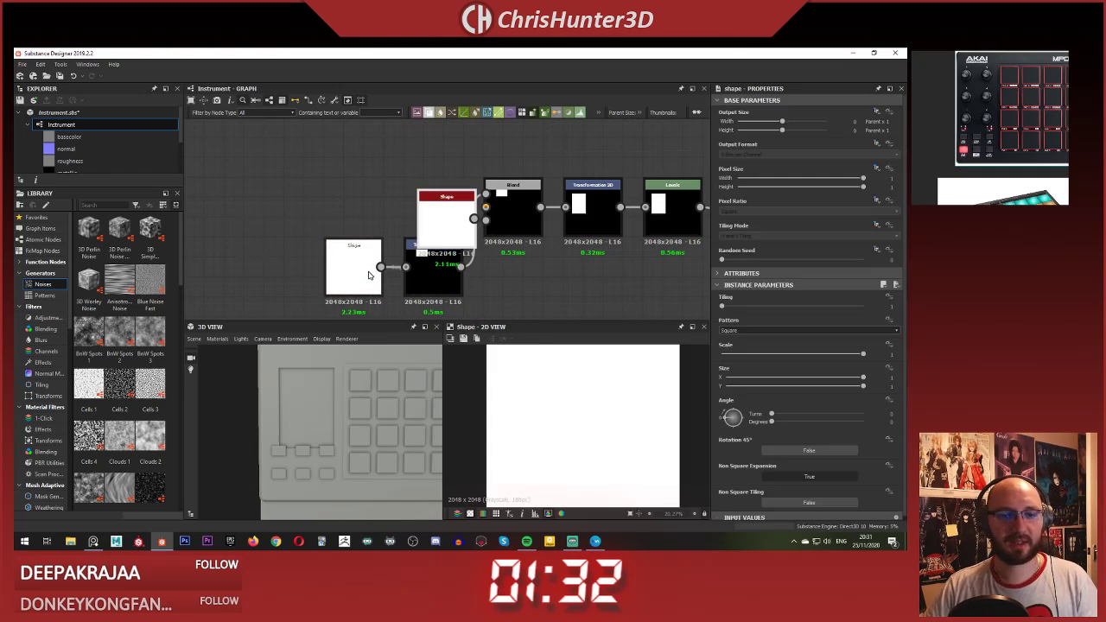
pyautogui.moveTo(448, 229); pyautogui.dragTo(357, 201)
pyautogui.click(354, 201)
pyautogui.click(766, 330)
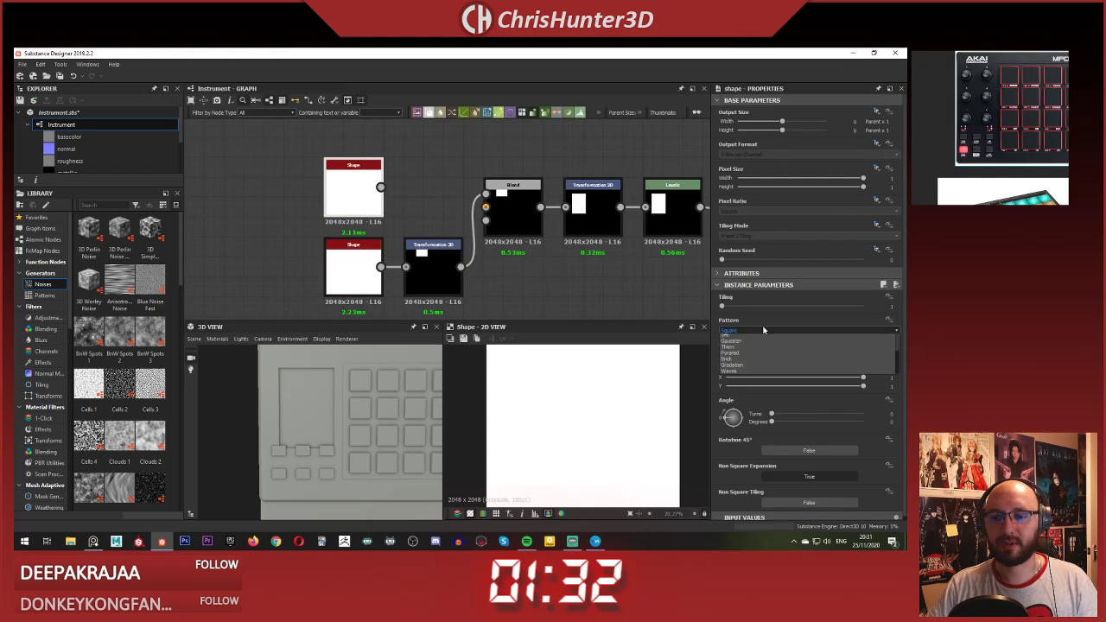
pyautogui.click(766, 346)
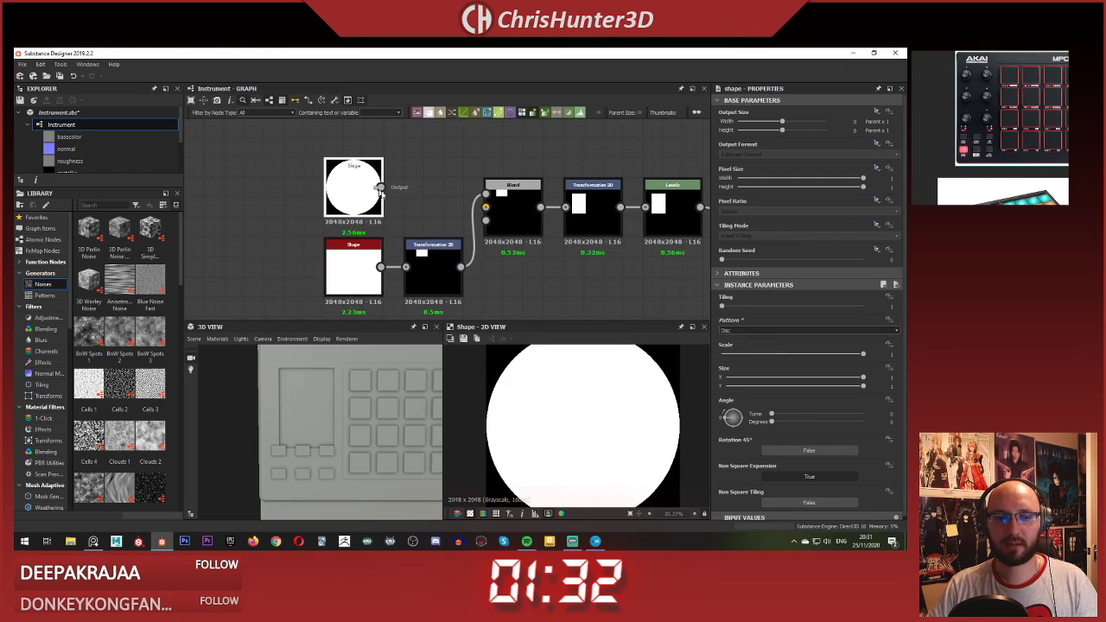
# Step: Connect the disc Shape to the Transformation 2D, delete the square Shape and move the disc Shape into its place
pyautogui.moveTo(382, 188); pyautogui.dragTo(405, 267)
pyautogui.click(360, 273)
pyautogui.press('Delete')
pyautogui.moveTo(349, 193); pyautogui.dragTo(353, 271)
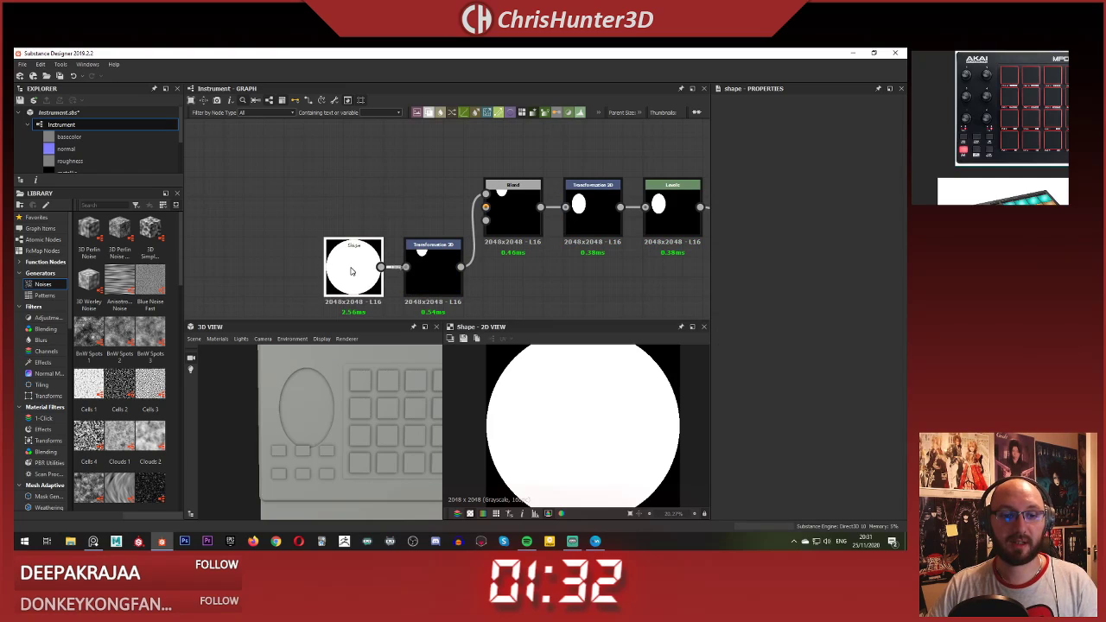
# Step: Replace the Transformation 2D after the disc Shape with a fresh Transformation 2D node
pyautogui.click(424, 270)
pyautogui.click(446, 270)
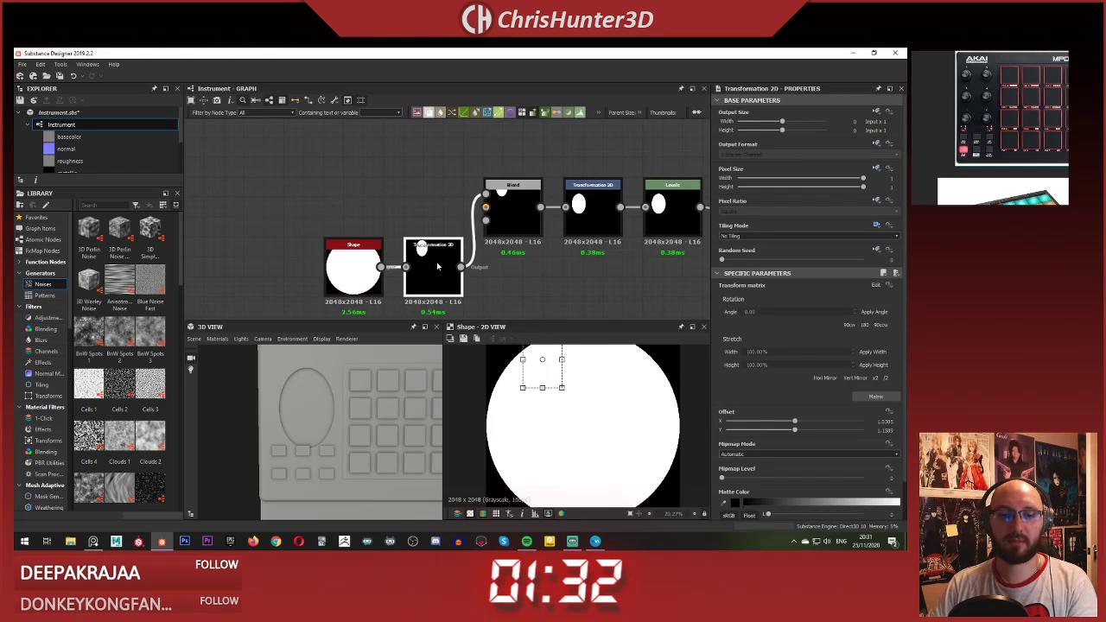
pyautogui.press('BackSpace')
pyautogui.press('space')
pyautogui.write('tr')
pyautogui.click(504, 258)
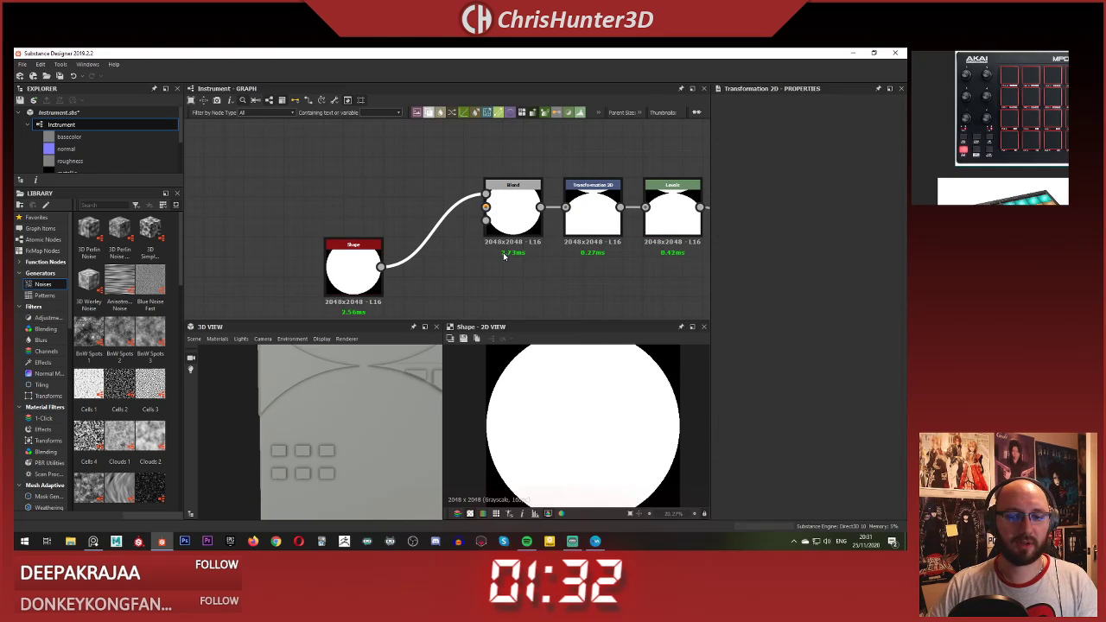
pyautogui.hotkey('ctrl', 'z')
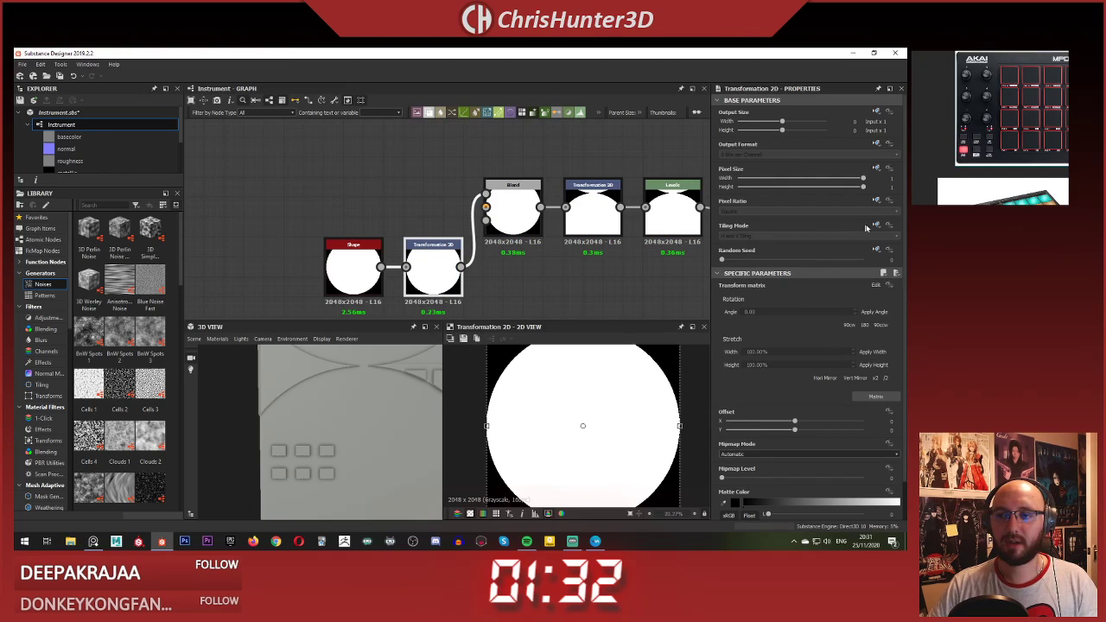
# Step: Set the new Transformation 2D's Tiling Mode to absolute with H and V Tiling and shrink its tile so the disc repeats
pyautogui.click(877, 226)
pyautogui.click(858, 260)
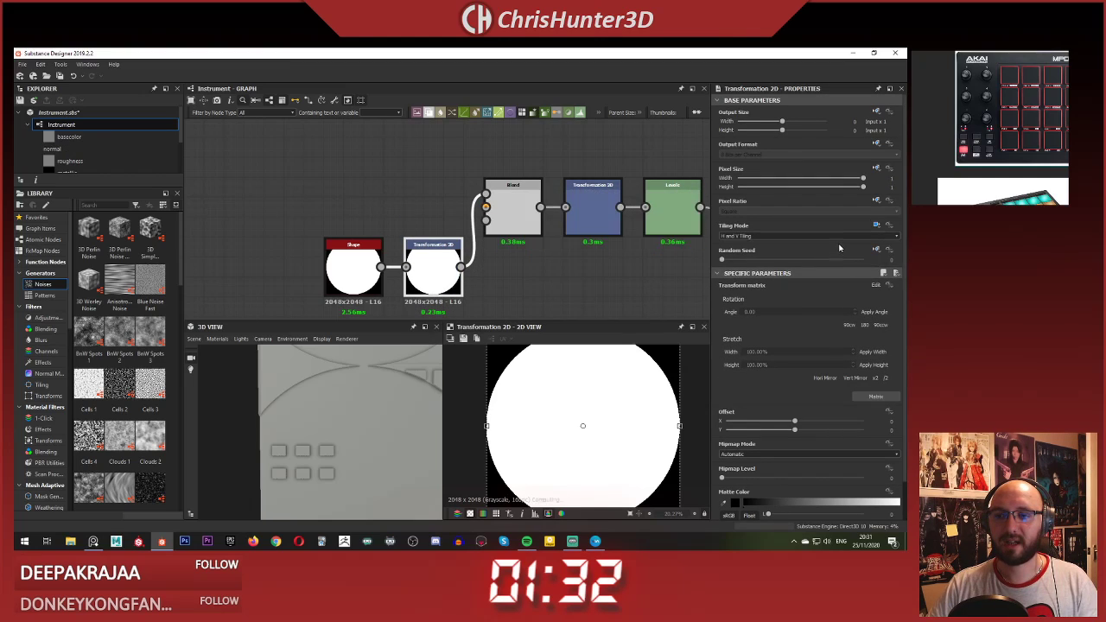
pyautogui.doubleClick(424, 263)
pyautogui.moveTo(519, 370); pyautogui.dragTo(561, 394)
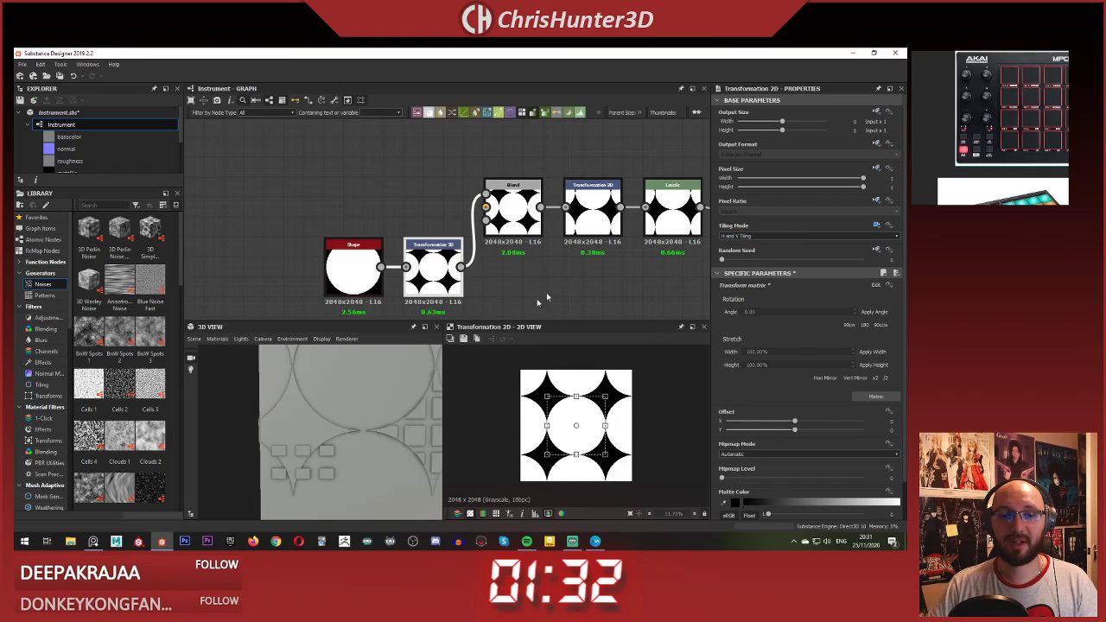
# Step: Reduce the disc Shape's Scale to about 0.48 and shrink the Transformation 2D tile into a three-by-three grid of discs
pyautogui.click(329, 261)
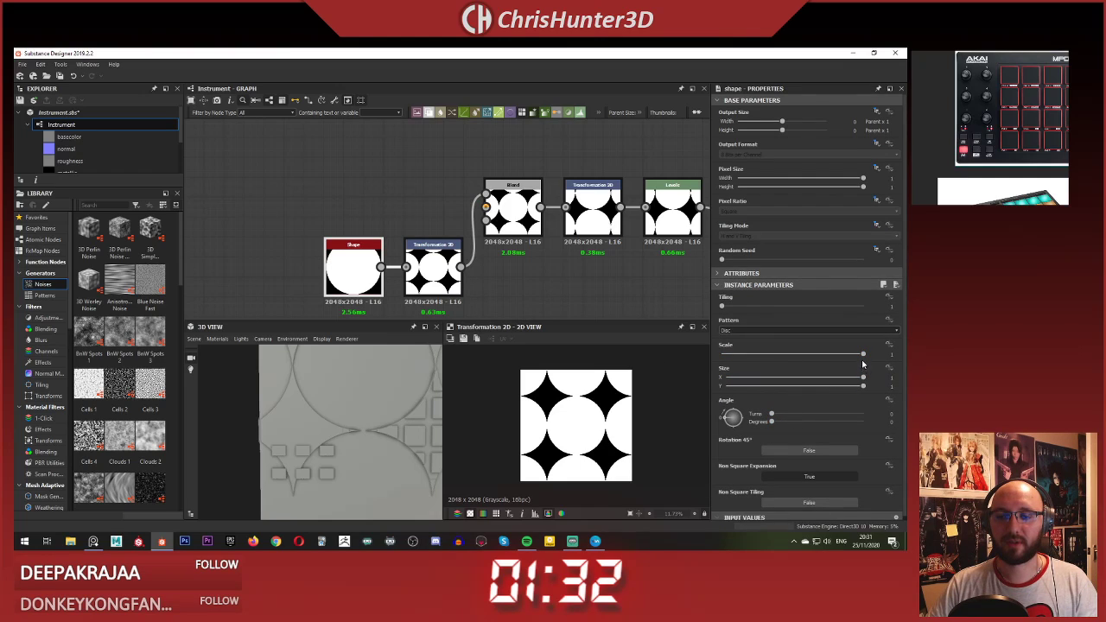
pyautogui.moveTo(863, 355); pyautogui.dragTo(790, 356)
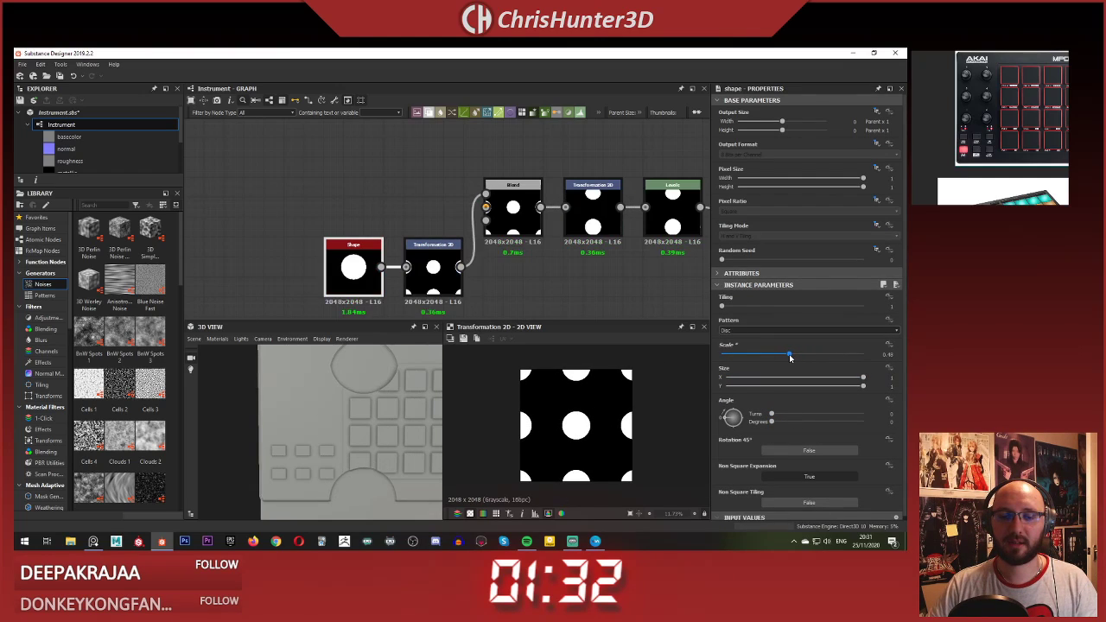
pyautogui.click(453, 280)
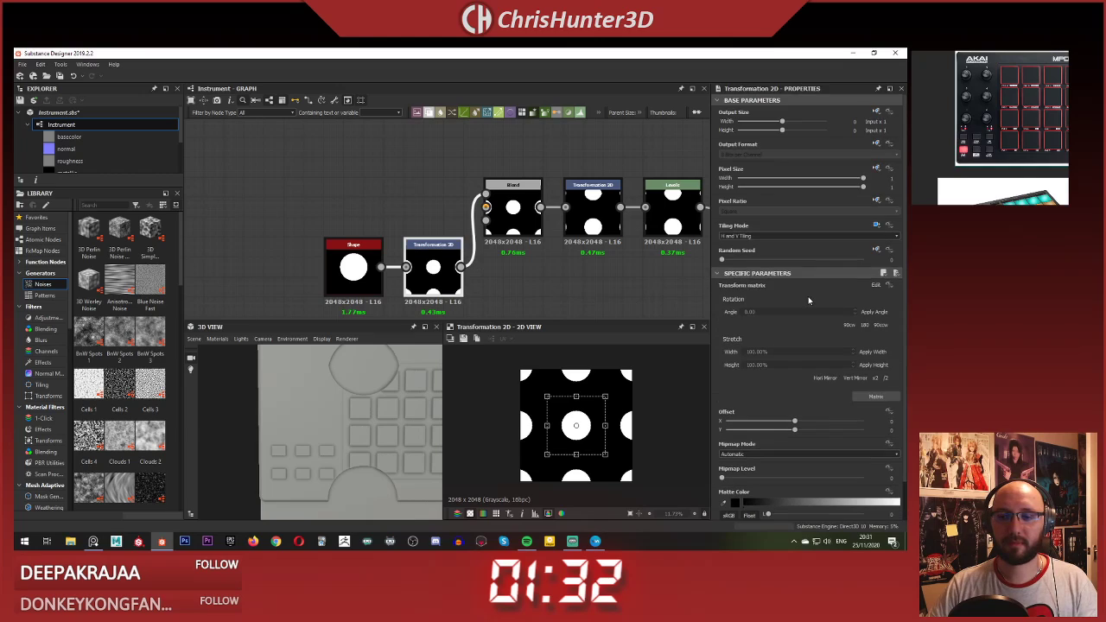
pyautogui.moveTo(604, 397); pyautogui.dragTo(588, 404)
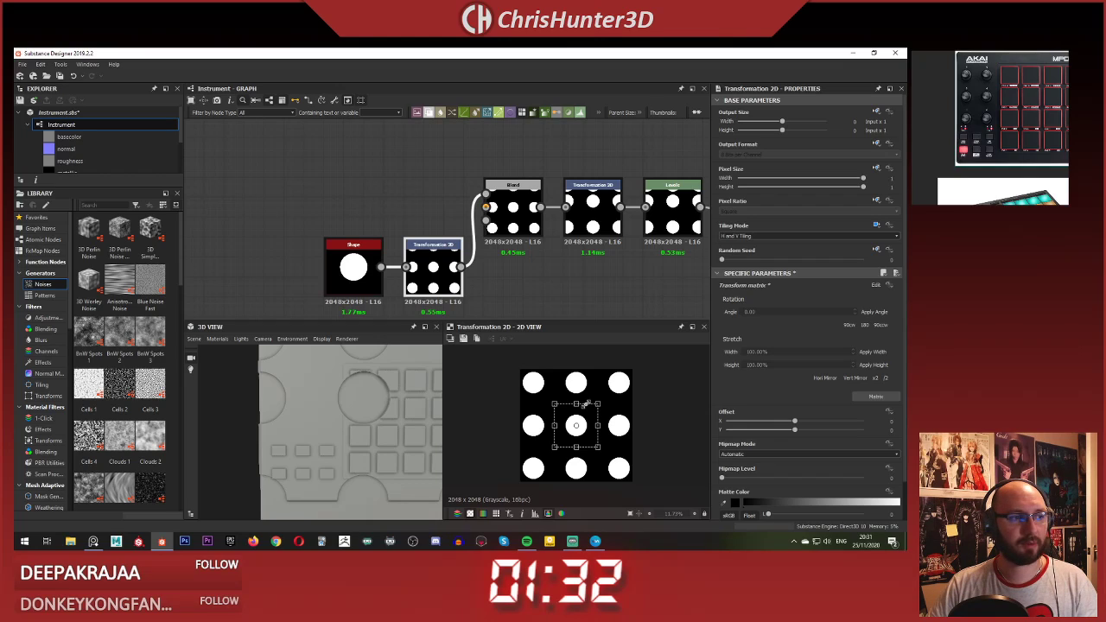
# Step: Set the disc Shape's Scale to 0.45 and check the circles on the 3D model
pyautogui.click(364, 263)
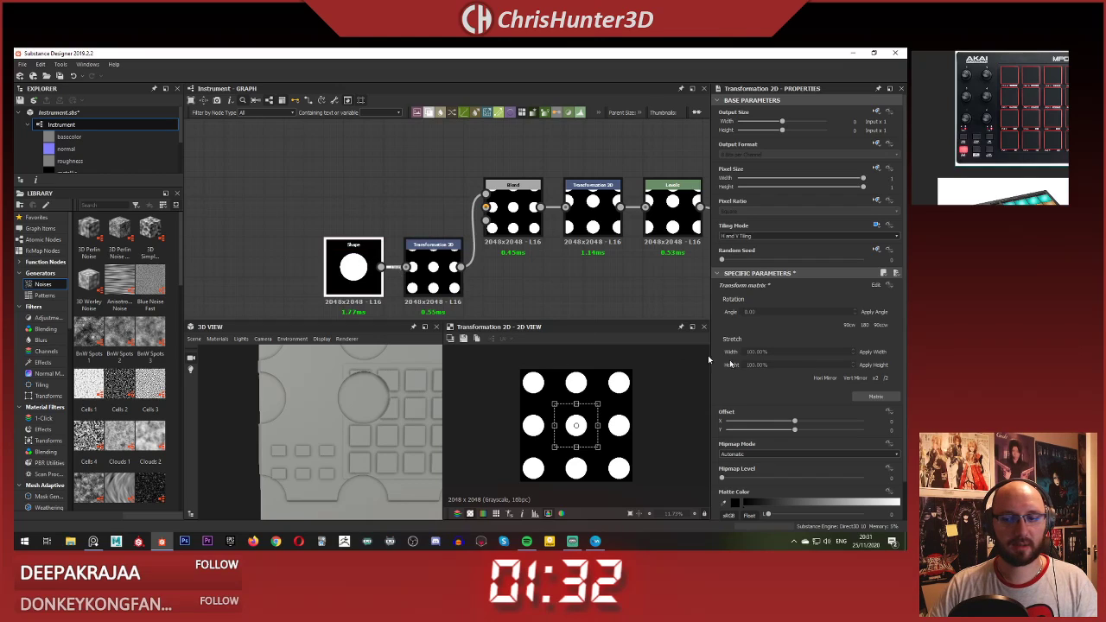
pyautogui.moveTo(789, 353); pyautogui.dragTo(786, 354)
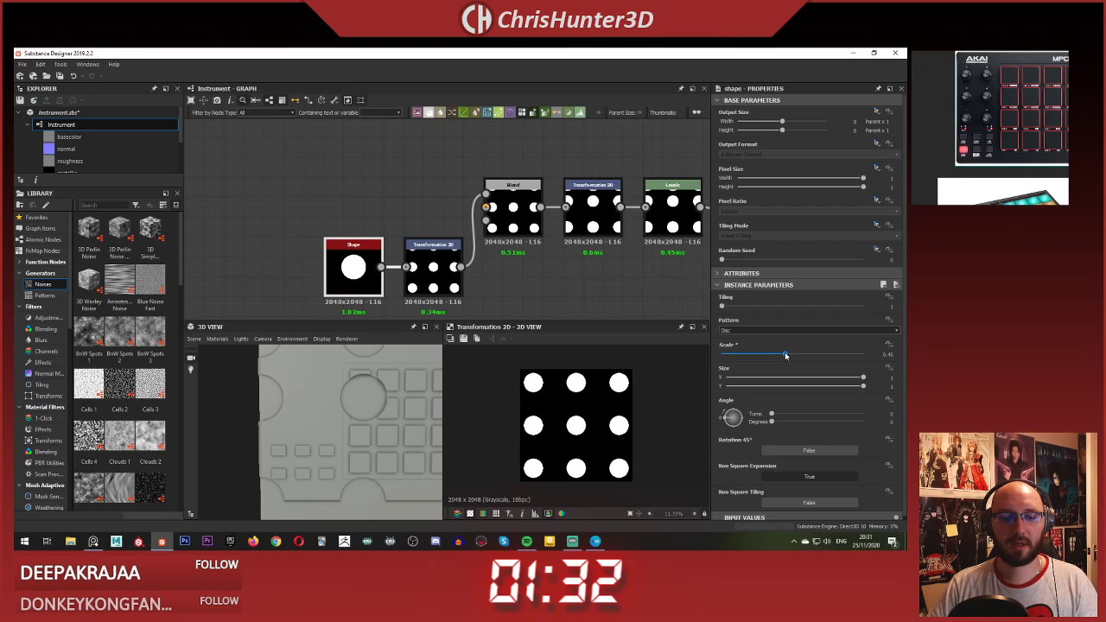
pyautogui.scroll(-3, 370, 408)
pyautogui.moveTo(352, 385); pyautogui.dragTo(351, 393)
pyautogui.scroll(1, 351, 394)
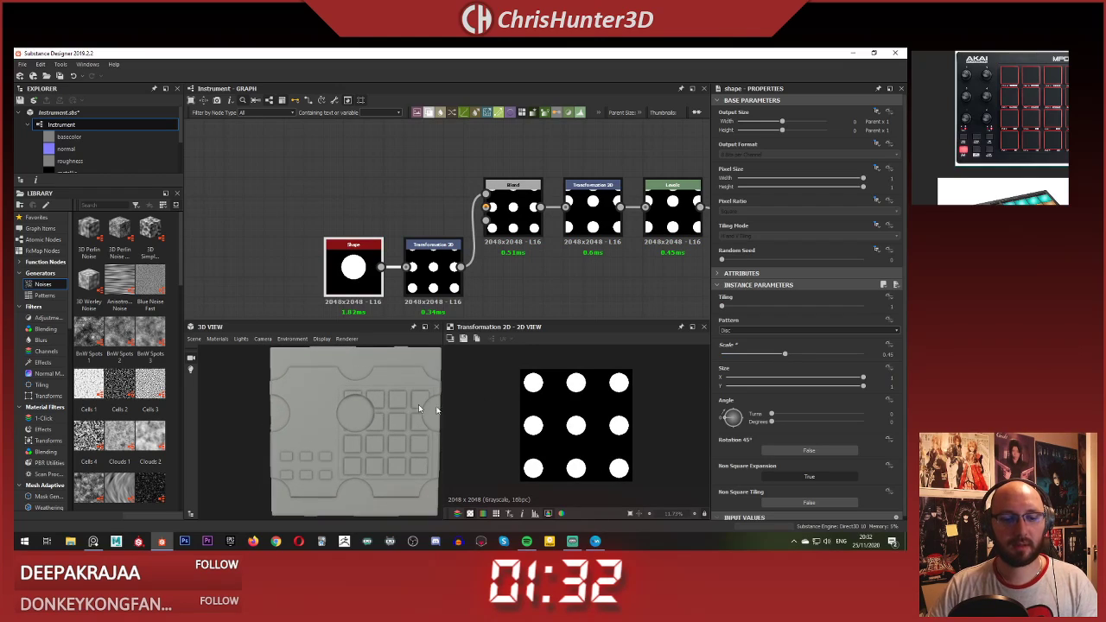
# Step: Shift the Blend and its circle nodes back from the Levels and delete the Transformation 2D between Blend and Levels
pyautogui.scroll(2, 581, 405)
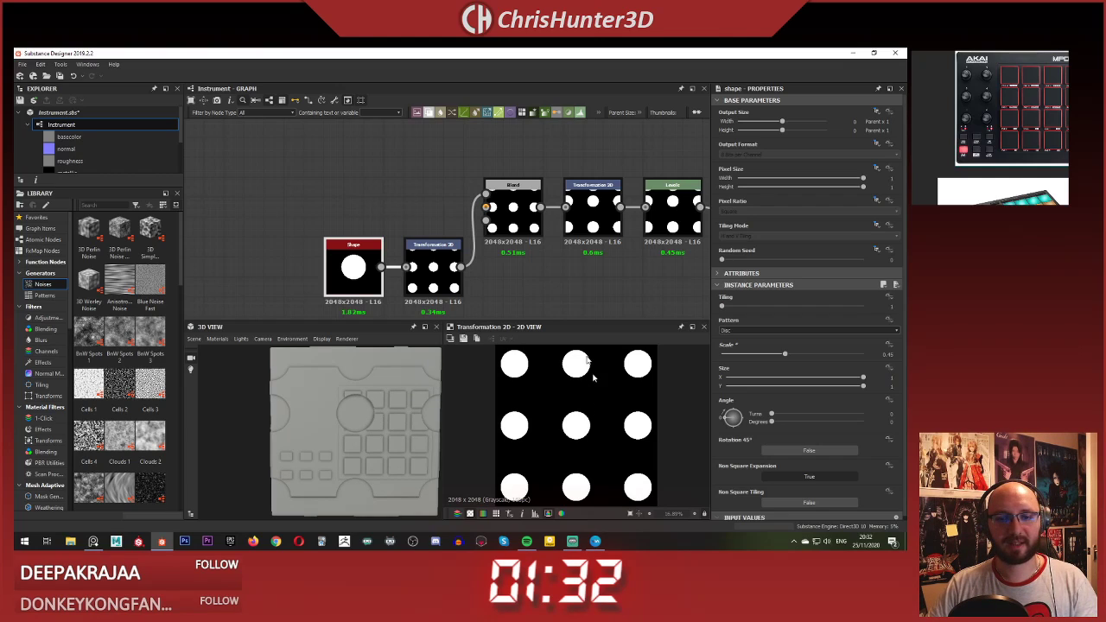
pyautogui.moveTo(517, 263); pyautogui.dragTo(554, 246, button='middle')
pyautogui.scroll(-1, 565, 411)
pyautogui.moveTo(494, 203); pyautogui.dragTo(395, 205, button='middle')
pyautogui.scroll(-1, 396, 205)
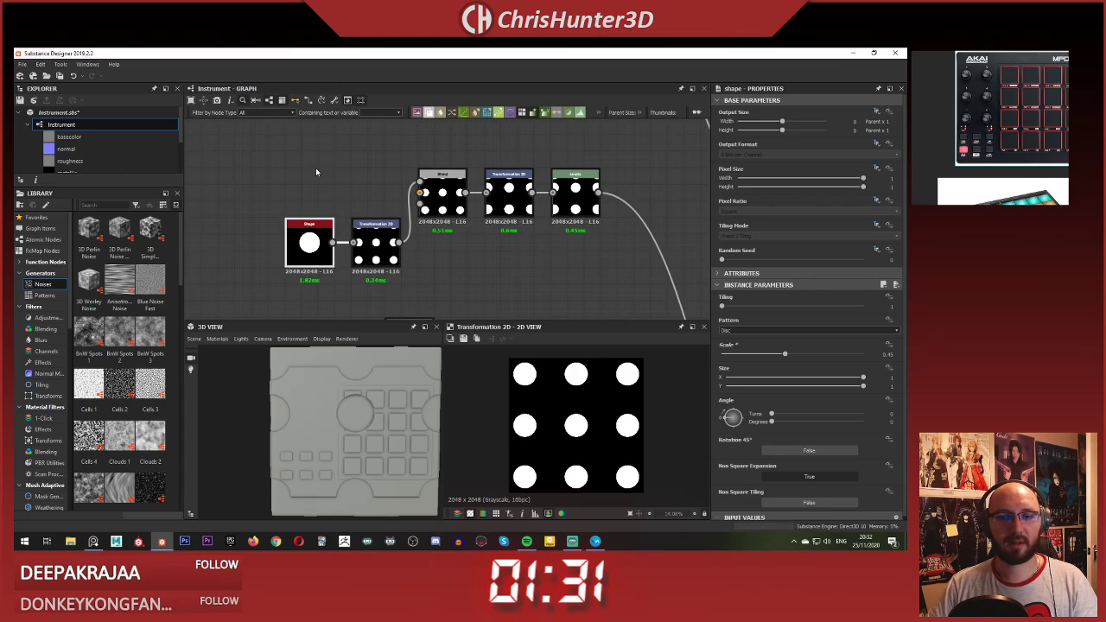
pyautogui.moveTo(316, 168); pyautogui.dragTo(386, 207)
pyautogui.click(404, 225)
pyautogui.click(514, 196)
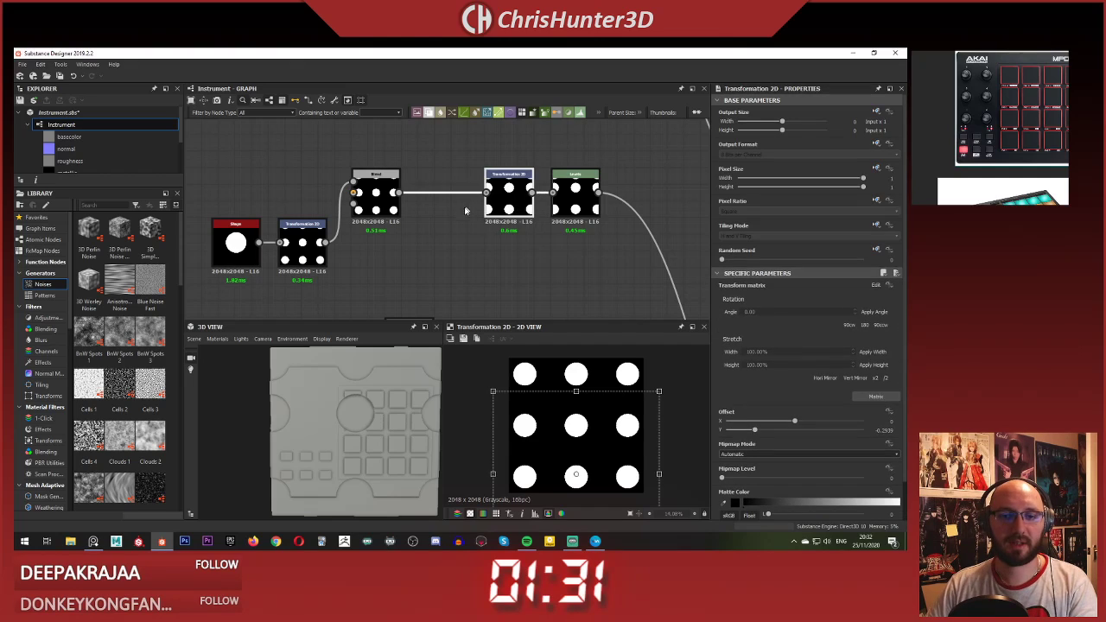
pyautogui.press('BackSpace')
# Step: Add a second Blend node below the chain and feed it the output of the circle grid's Blend
pyautogui.moveTo(436, 229); pyautogui.dragTo(498, 262, button='middle')
pyautogui.scroll(3, 523, 224)
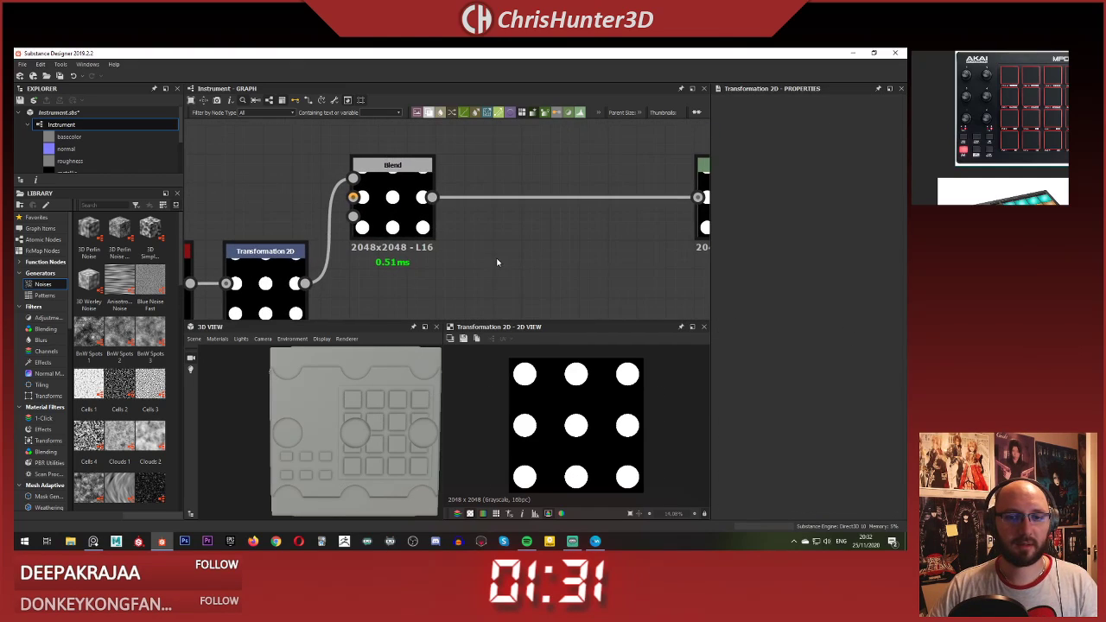
pyautogui.press('space')
pyautogui.write('ble')
pyautogui.press('Return')
pyautogui.moveTo(505, 259); pyautogui.dragTo(535, 256)
pyautogui.moveTo(432, 197); pyautogui.dragTo(512, 252)
pyautogui.scroll(-3, 513, 247)
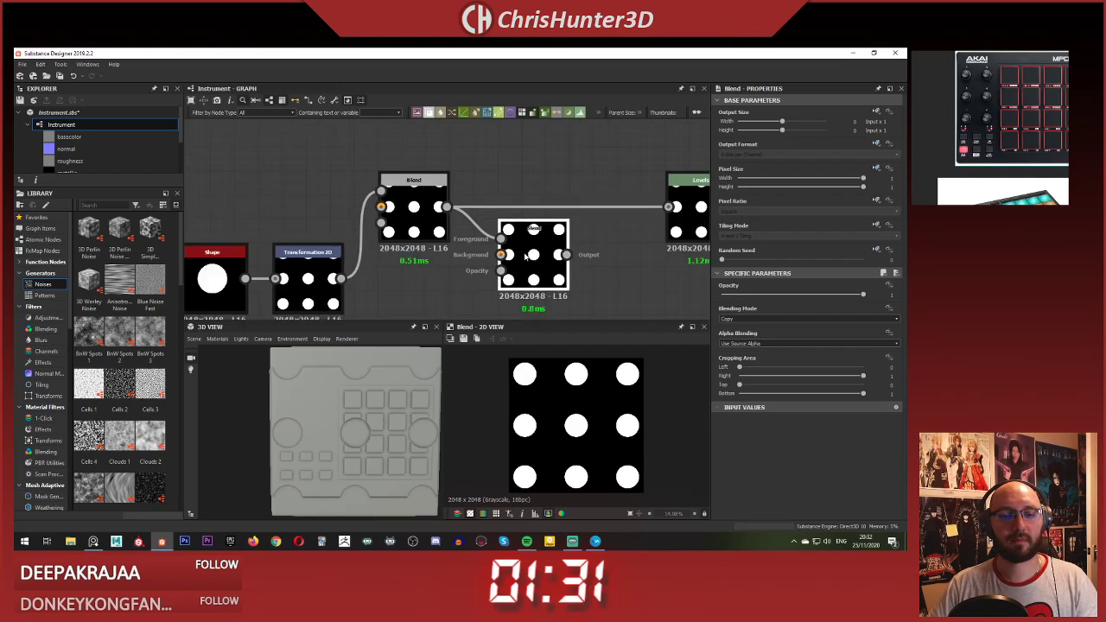
pyautogui.moveTo(533, 254); pyautogui.dragTo(573, 274)
# Step: Add a square Shape node and connect it to the new Blend's foreground, with the circle grid as background
pyautogui.click(491, 269)
pyautogui.press('space')
pyautogui.write('sha')
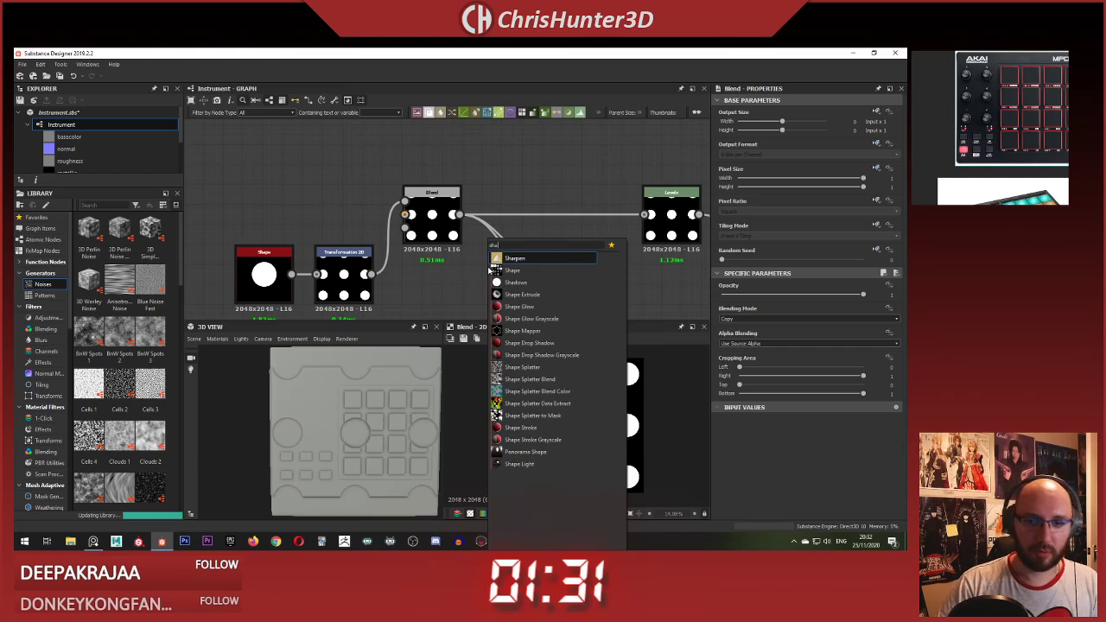
pyautogui.press('Down')
pyautogui.press('Return')
pyautogui.moveTo(487, 267); pyautogui.dragTo(475, 223, button='middle')
pyautogui.moveTo(475, 225); pyautogui.dragTo(414, 251)
pyautogui.moveTo(533, 216); pyautogui.dragTo(447, 251)
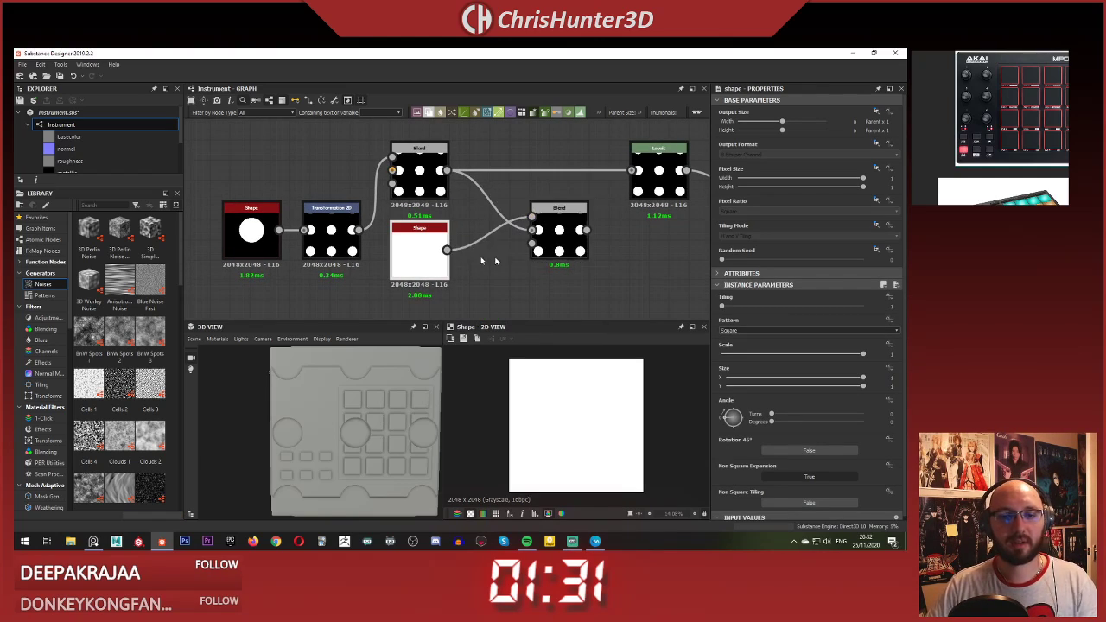
# Step: Set the new Blend's Blending Mode to Subtract and display that Blend in the 2D view
pyautogui.doubleClick(559, 249)
pyautogui.click(441, 250)
pyautogui.click(577, 229)
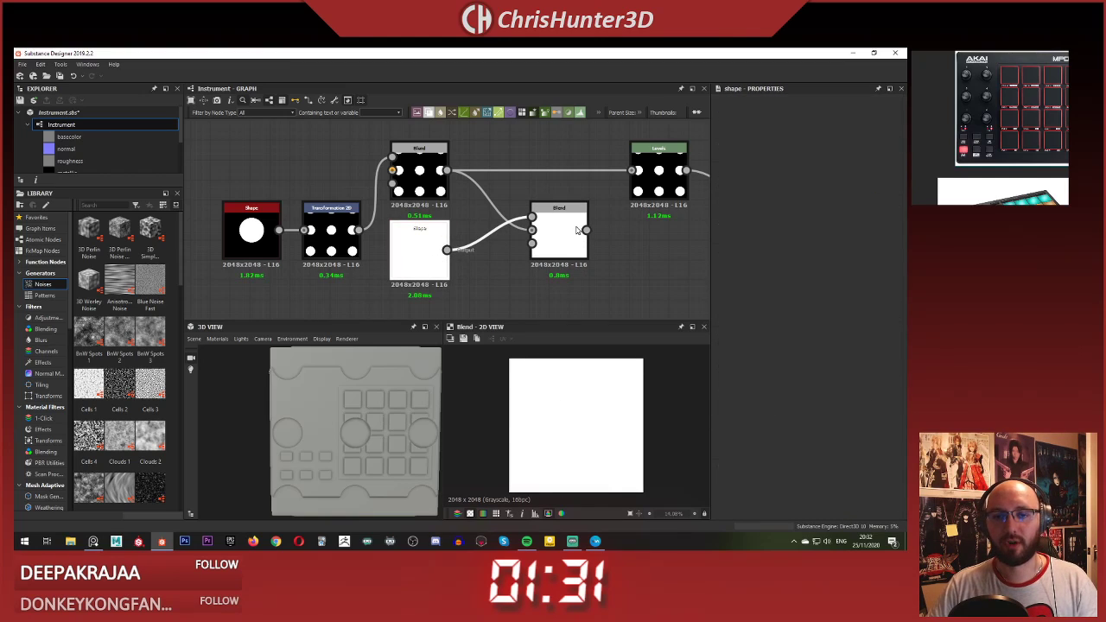
pyautogui.click(749, 319)
pyautogui.click(752, 342)
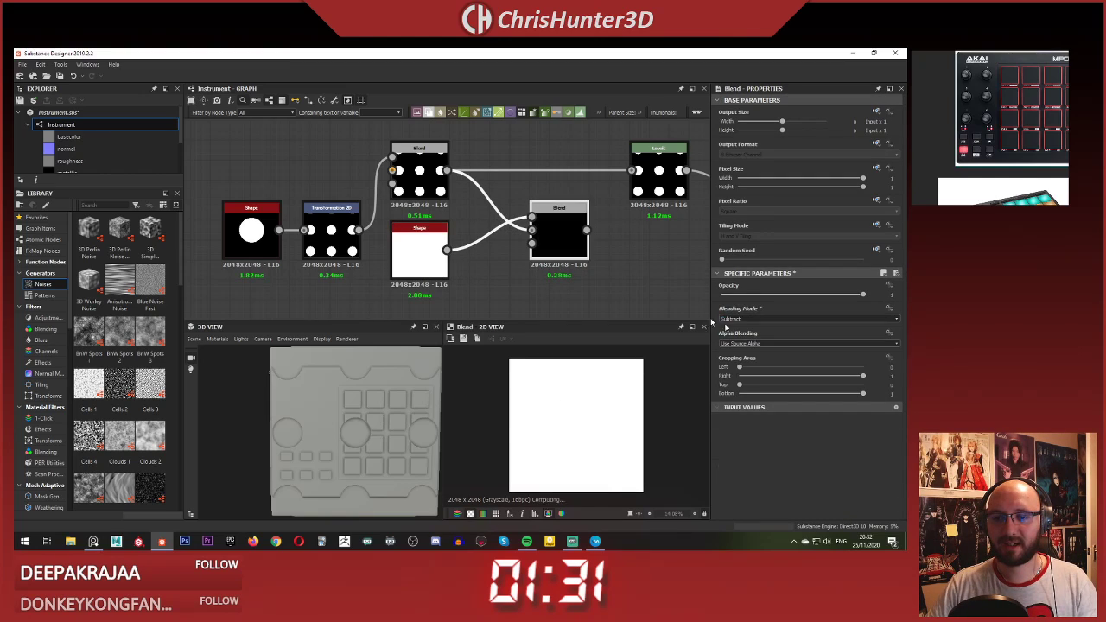
# Step: Insert a Transformation 2D node between the square Shape and the Subtract Blend, moving the Blend over to make room
pyautogui.click(432, 248)
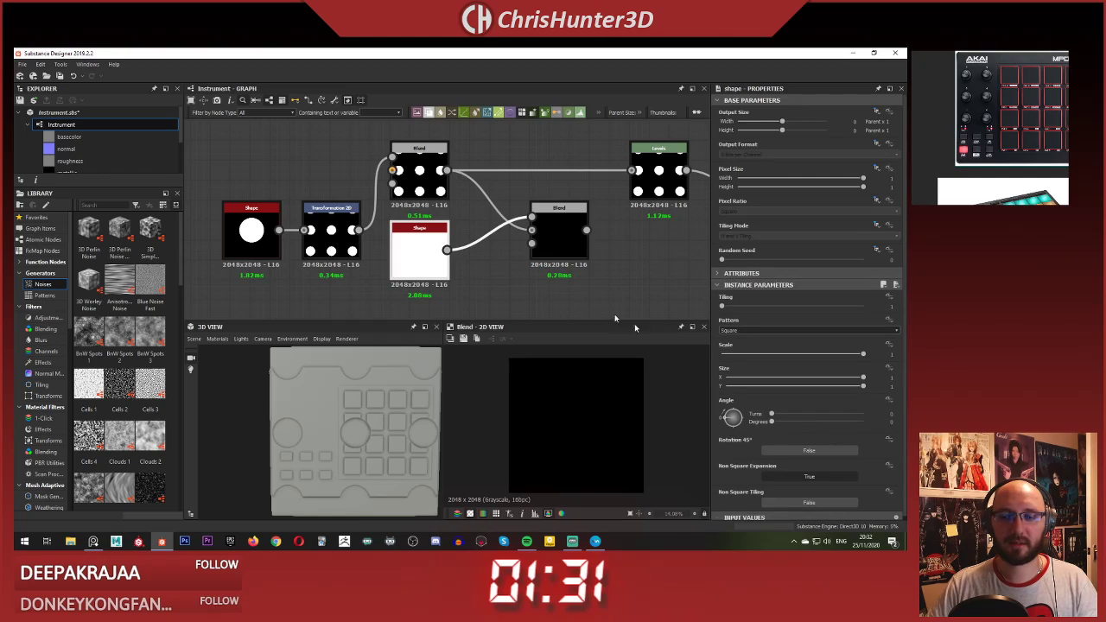
pyautogui.press('space')
pyautogui.write('tra')
pyautogui.click(529, 261)
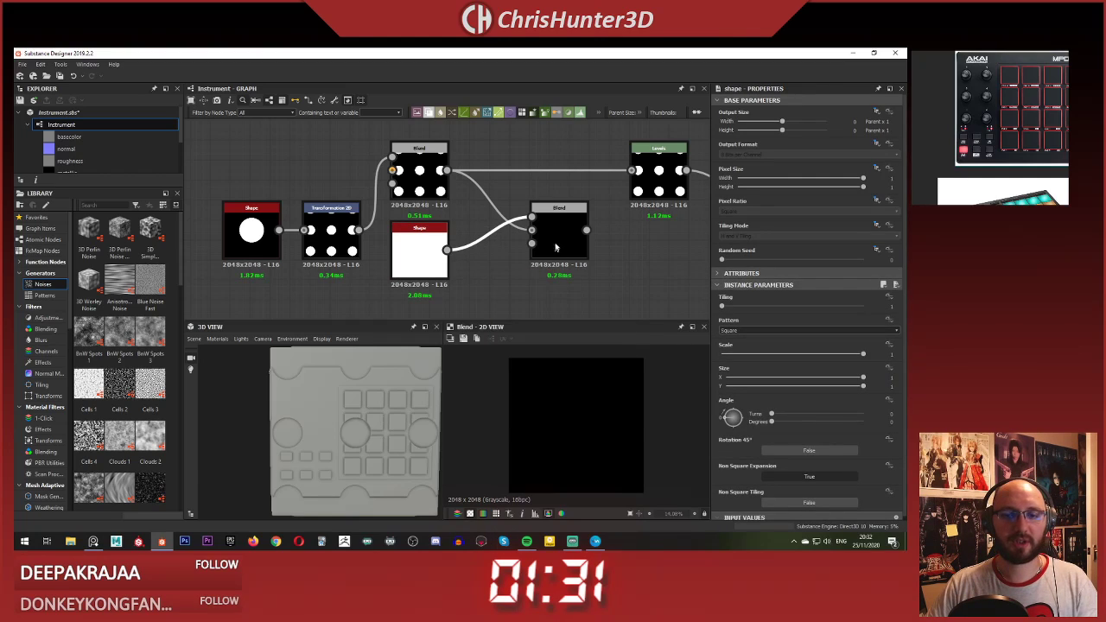
pyautogui.moveTo(555, 245); pyautogui.dragTo(579, 240)
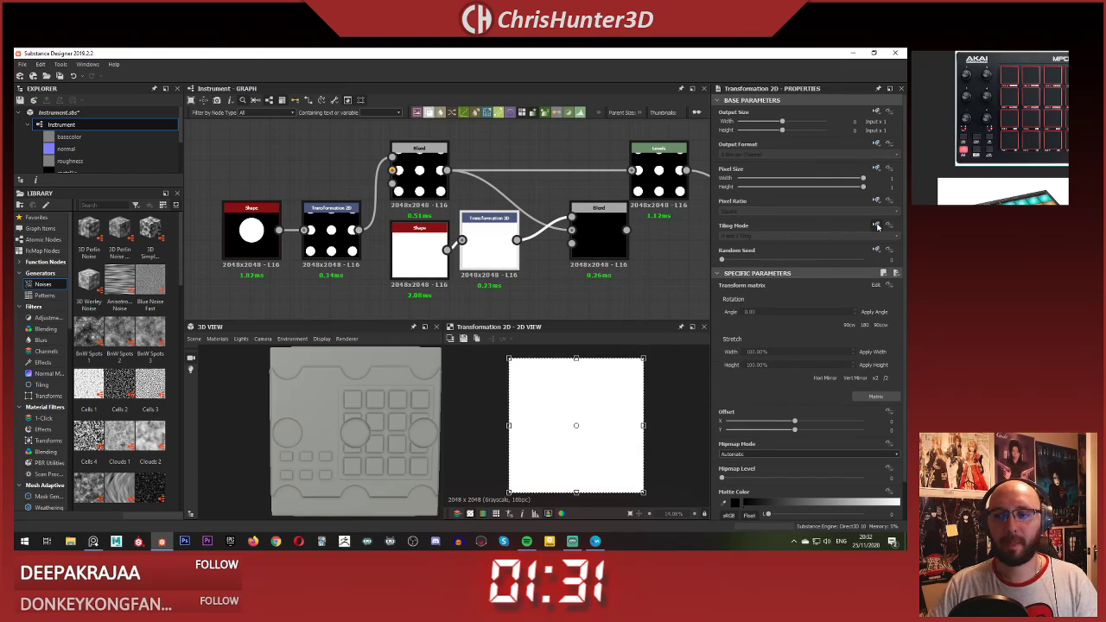
# Step: Set the square's Transformation 2D Tiling Mode to absolute with No Tiling
pyautogui.click(876, 224)
pyautogui.click(865, 259)
pyautogui.click(812, 238)
pyautogui.click(812, 243)
# Step: With the Subtract Blend displayed, narrow the square's transform to a strip covering only the first column of circles
pyautogui.doubleClick(594, 241)
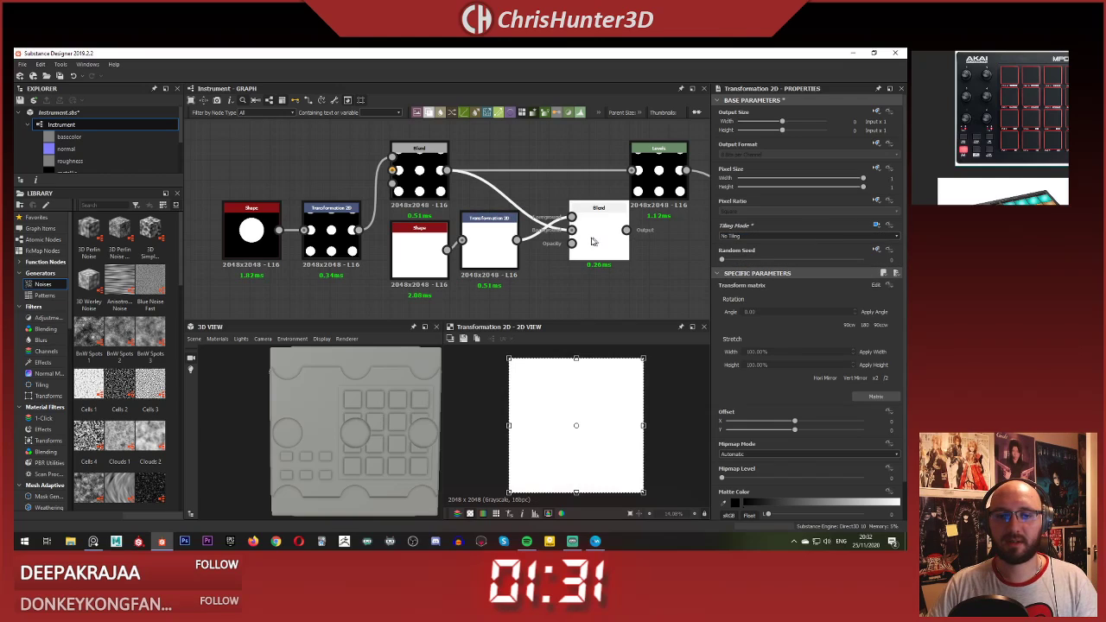
pyautogui.click(499, 256)
pyautogui.click(500, 259)
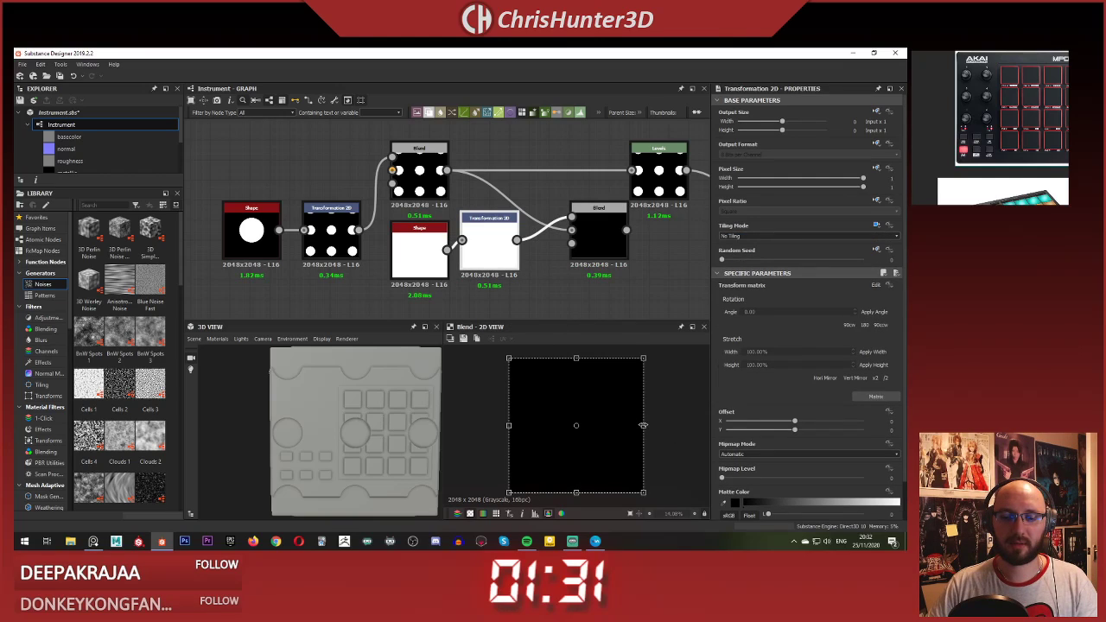
pyautogui.moveTo(643, 425); pyautogui.dragTo(547, 424)
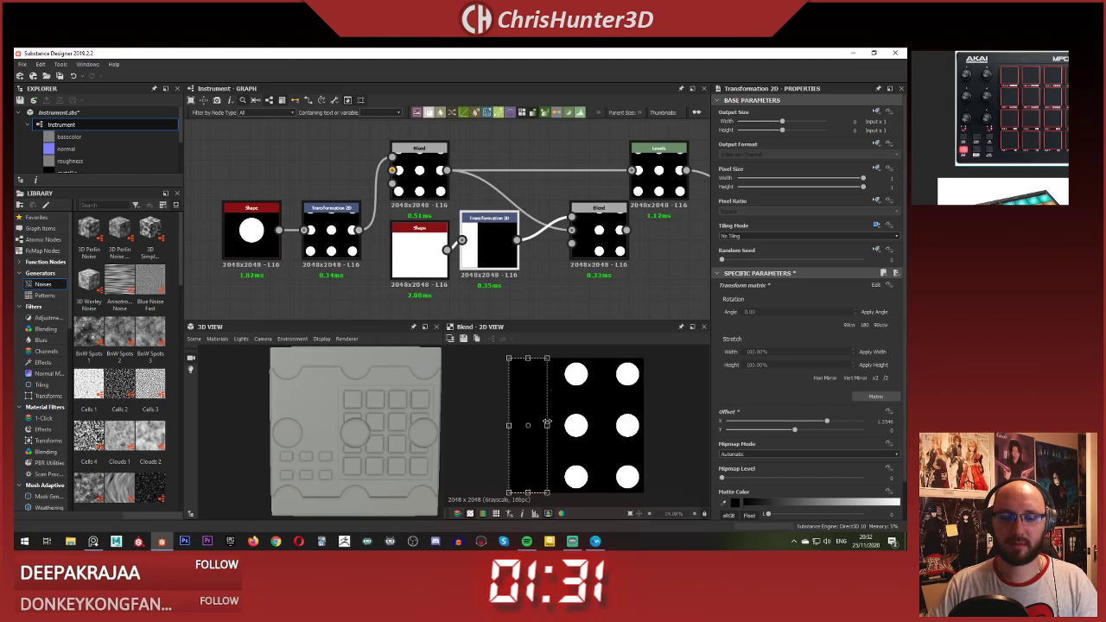
# Step: Tuck the Subtract Blend closer to its inputs and shift the circle node group further away from the Levels node
pyautogui.click(592, 246)
pyautogui.moveTo(591, 246); pyautogui.dragTo(538, 255, button='middle')
pyautogui.moveTo(537, 255); pyautogui.dragTo(499, 235)
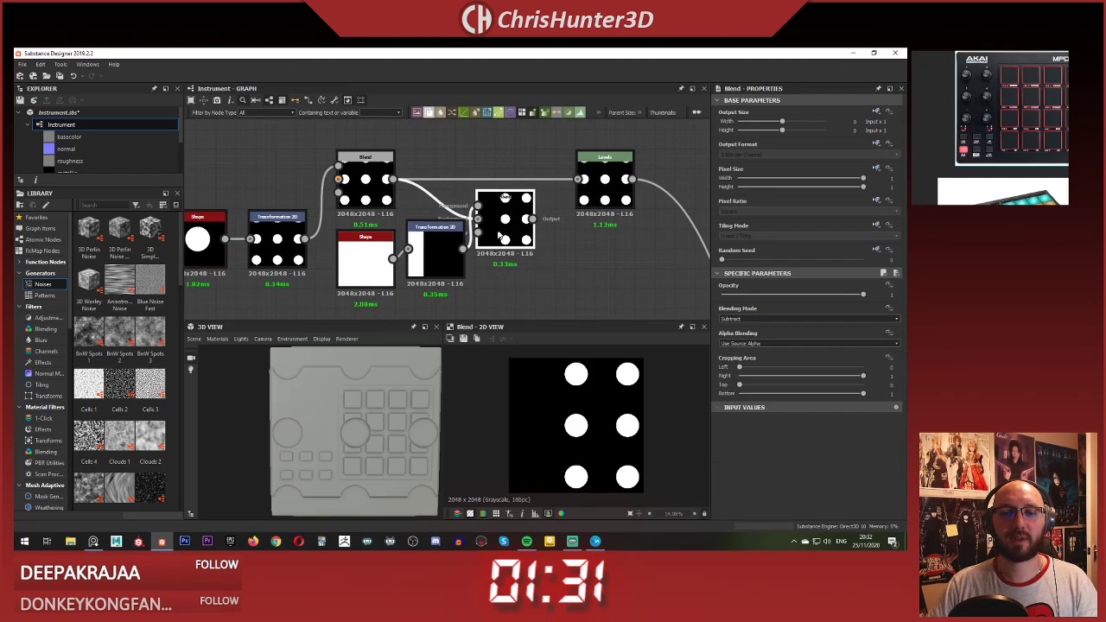
pyautogui.scroll(-2, 451, 248)
pyautogui.moveTo(452, 249); pyautogui.dragTo(541, 227, button='middle')
pyautogui.moveTo(327, 167); pyautogui.dragTo(446, 222)
pyautogui.click(505, 212)
pyautogui.scroll(1, 505, 212)
pyautogui.moveTo(505, 213); pyautogui.dragTo(485, 228, button='middle')
pyautogui.scroll(-1, 554, 212)
pyautogui.scroll(1, 533, 206)
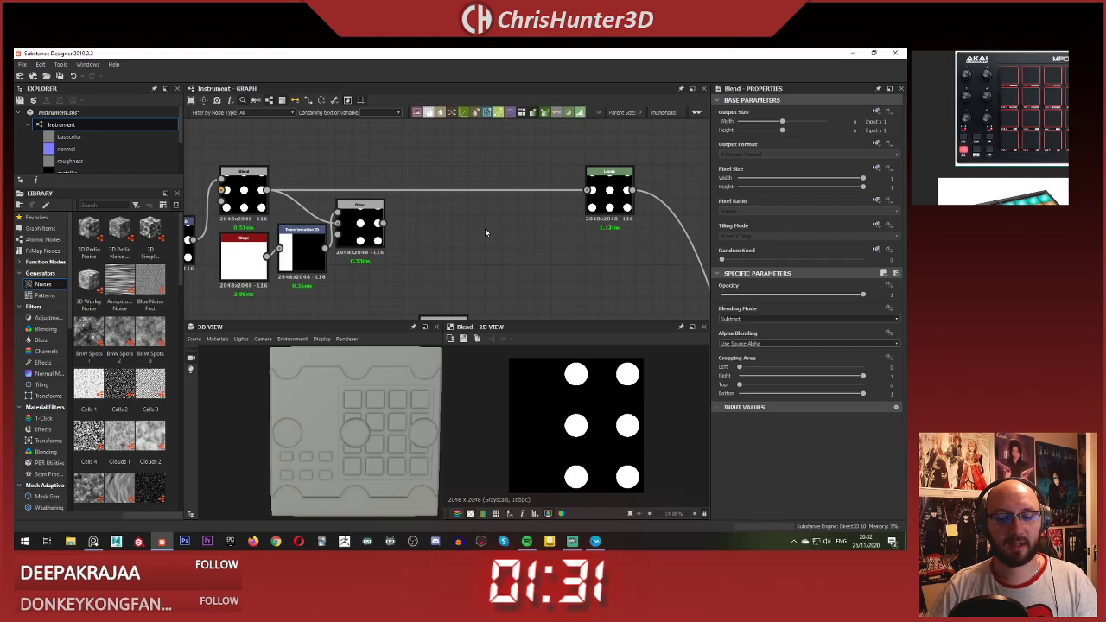
pyautogui.scroll(1, 391, 232)
pyautogui.scroll(1, 422, 231)
pyautogui.moveTo(422, 232); pyautogui.dragTo(508, 223, button='middle')
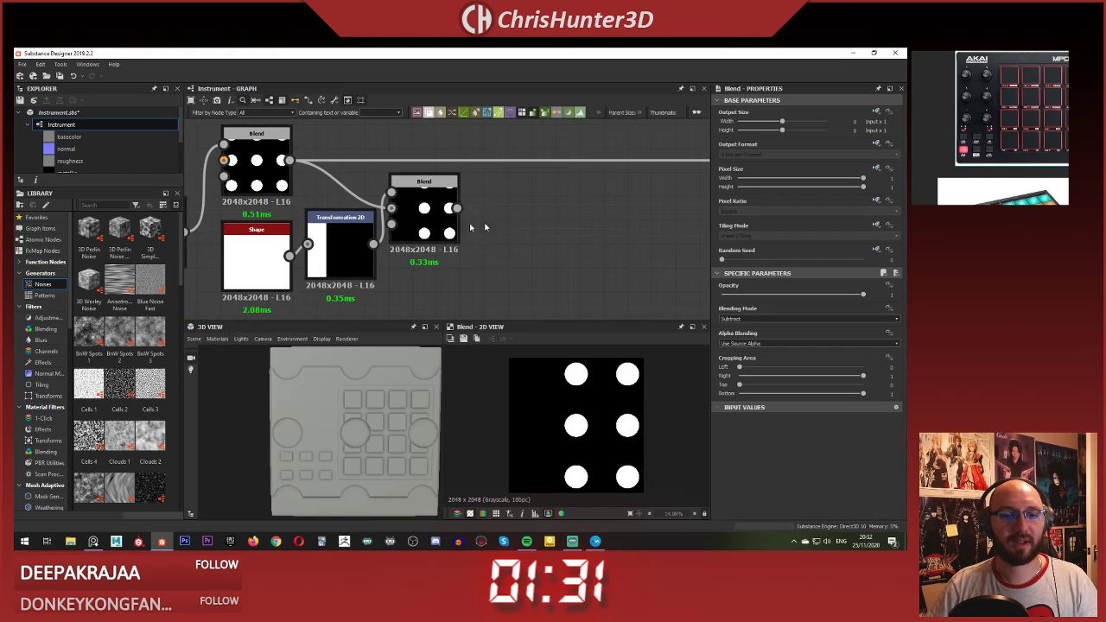
# Step: Widen the square's transform to mask out the first two columns, leaving one column of three circles
pyautogui.click(362, 239)
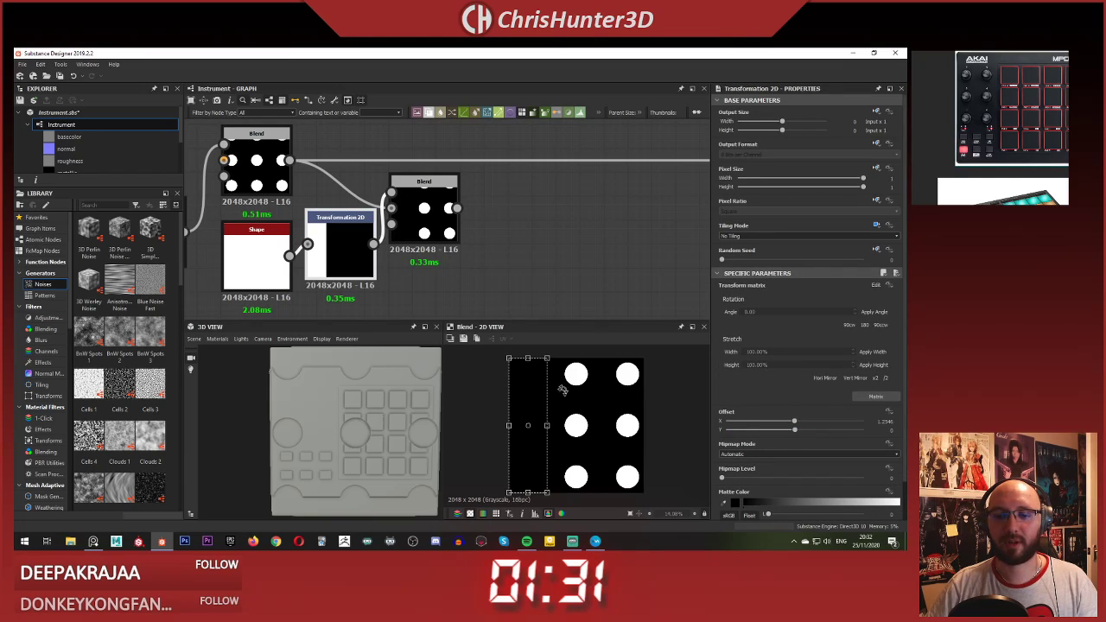
pyautogui.moveTo(553, 427); pyautogui.dragTo(611, 427)
pyautogui.click(550, 234)
# Step: Insert a new Transformation 2D after the Subtract Blend and connect it to the Levels input in place of the circle grid
pyautogui.moveTo(551, 230); pyautogui.dragTo(498, 230, button='middle')
pyautogui.scroll(-1, 498, 230)
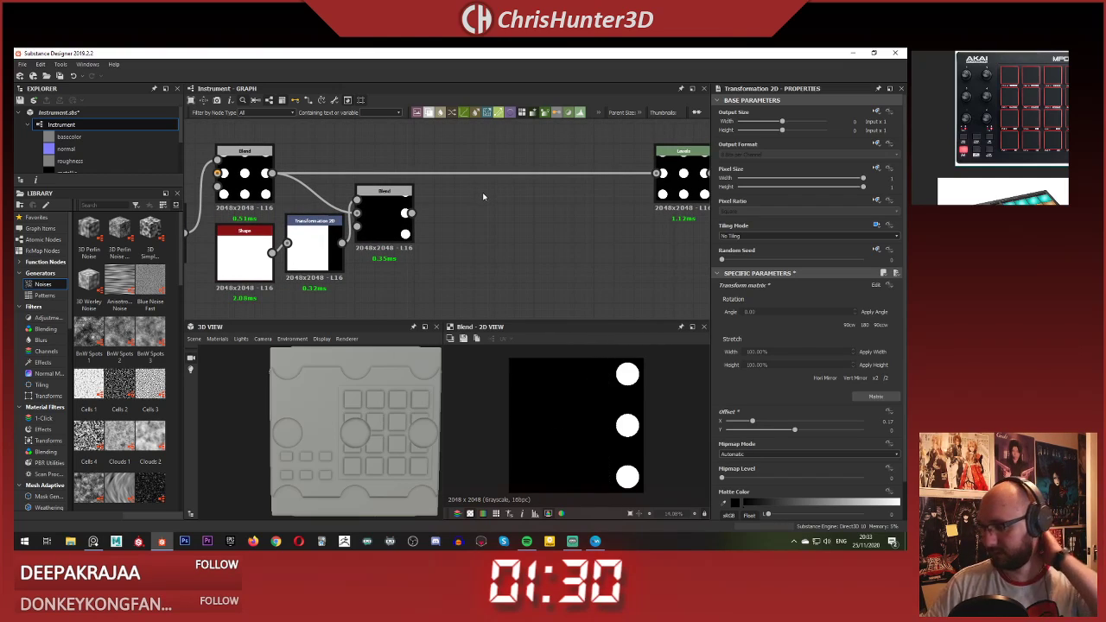
pyautogui.scroll(1, 485, 205)
pyautogui.scroll(-4, 486, 216)
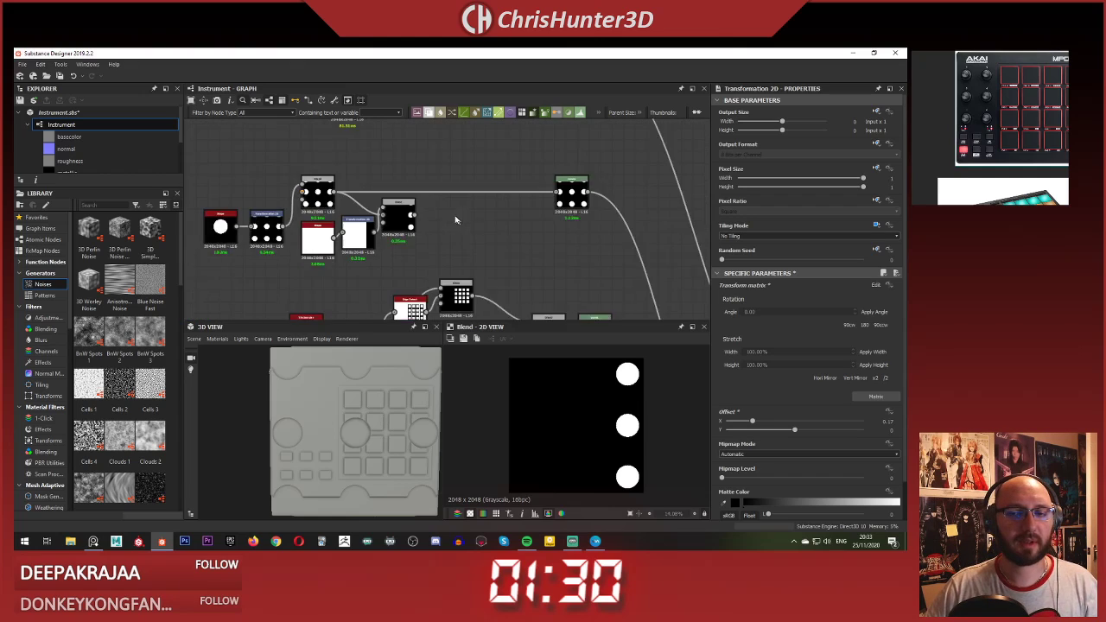
pyautogui.scroll(2, 513, 223)
pyautogui.scroll(1, 519, 221)
pyautogui.press('space')
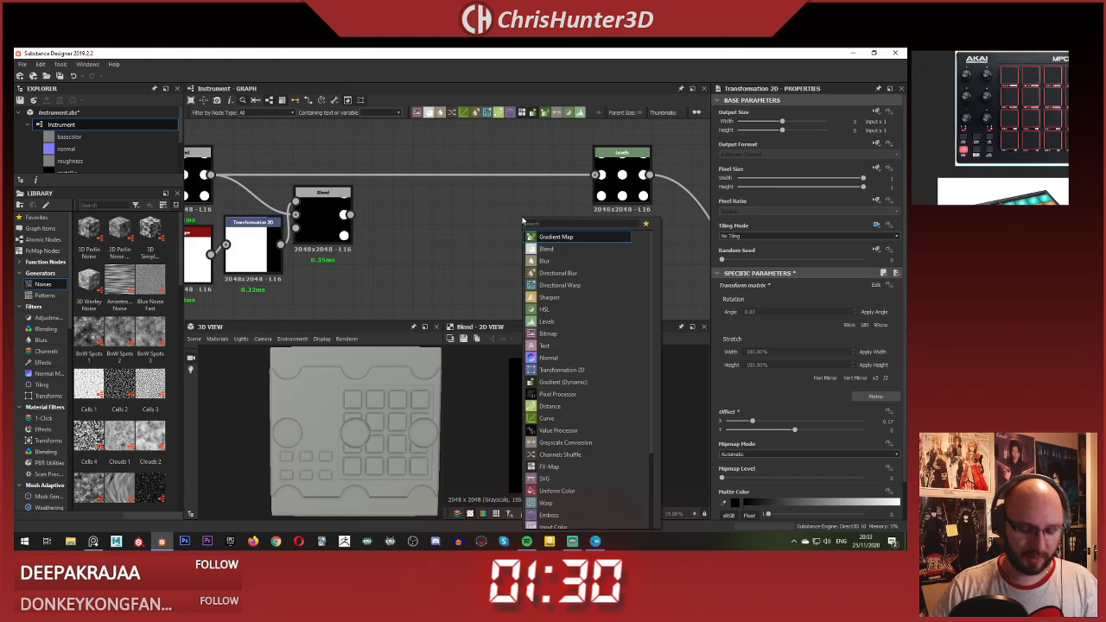
pyautogui.write('tra')
pyautogui.press('Return')
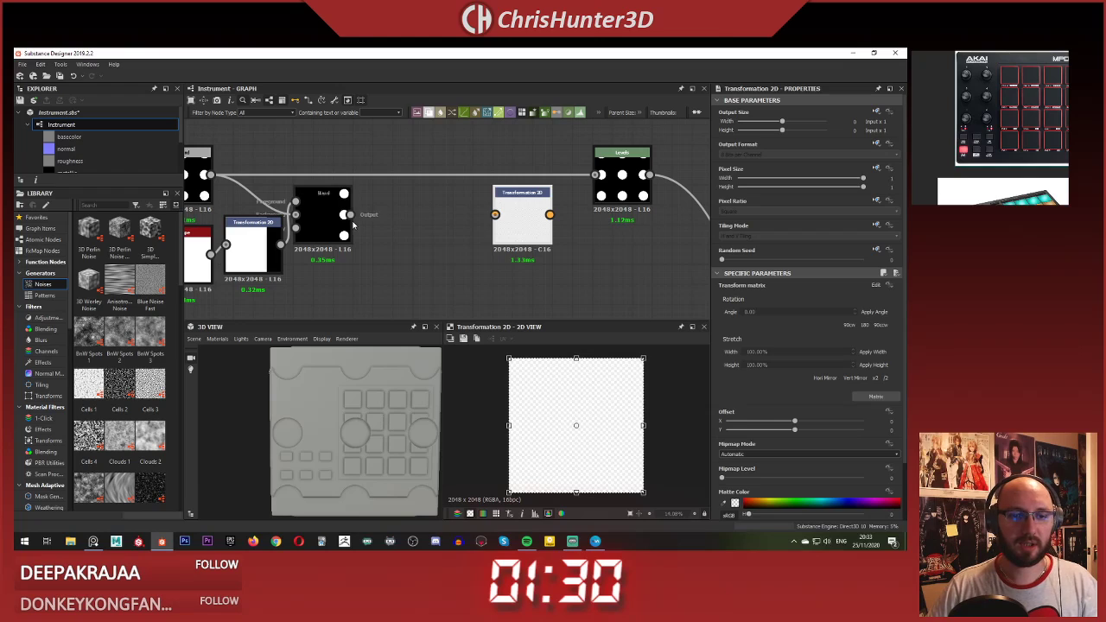
pyautogui.moveTo(514, 224); pyautogui.dragTo(538, 225)
pyautogui.moveTo(541, 225); pyautogui.dragTo(461, 226)
pyautogui.moveTo(550, 195); pyautogui.dragTo(595, 175)
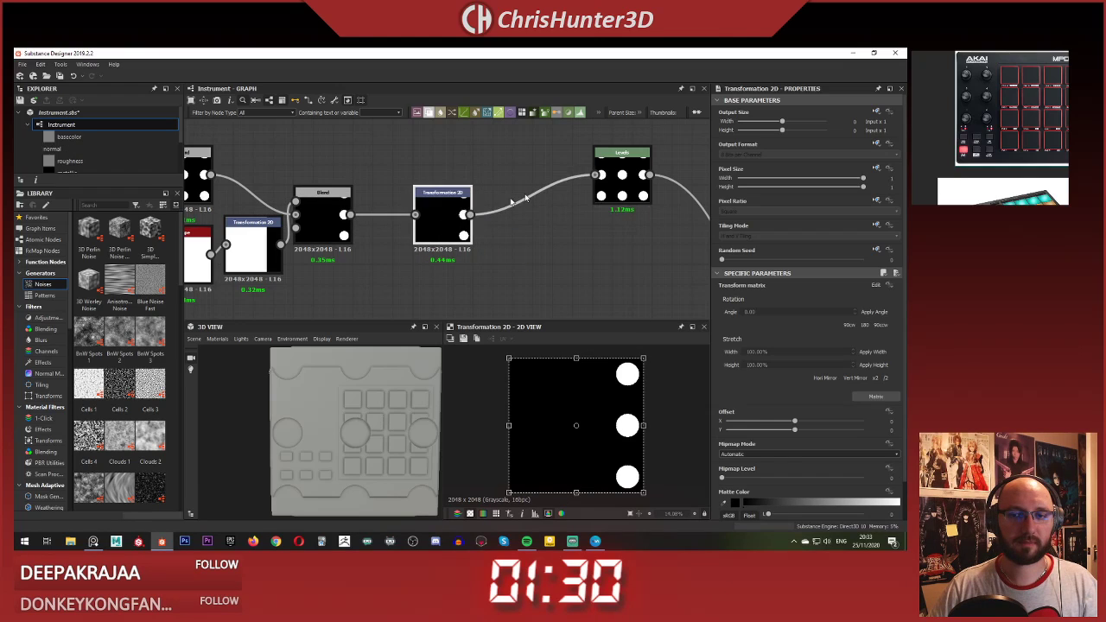
pyautogui.moveTo(456, 216); pyautogui.dragTo(416, 216)
pyautogui.click(626, 178)
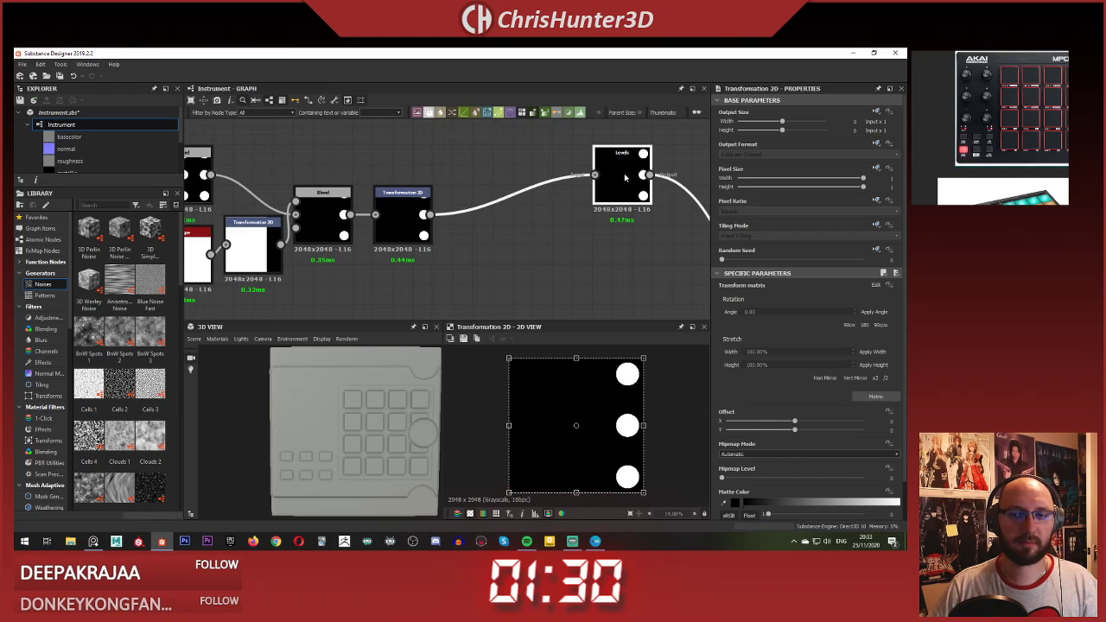
# Step: Shrink the circle column with the new Transformation 2D and set its Tiling Mode to absolute with No Tiling
pyautogui.click(404, 205)
pyautogui.scroll(-2, 535, 372)
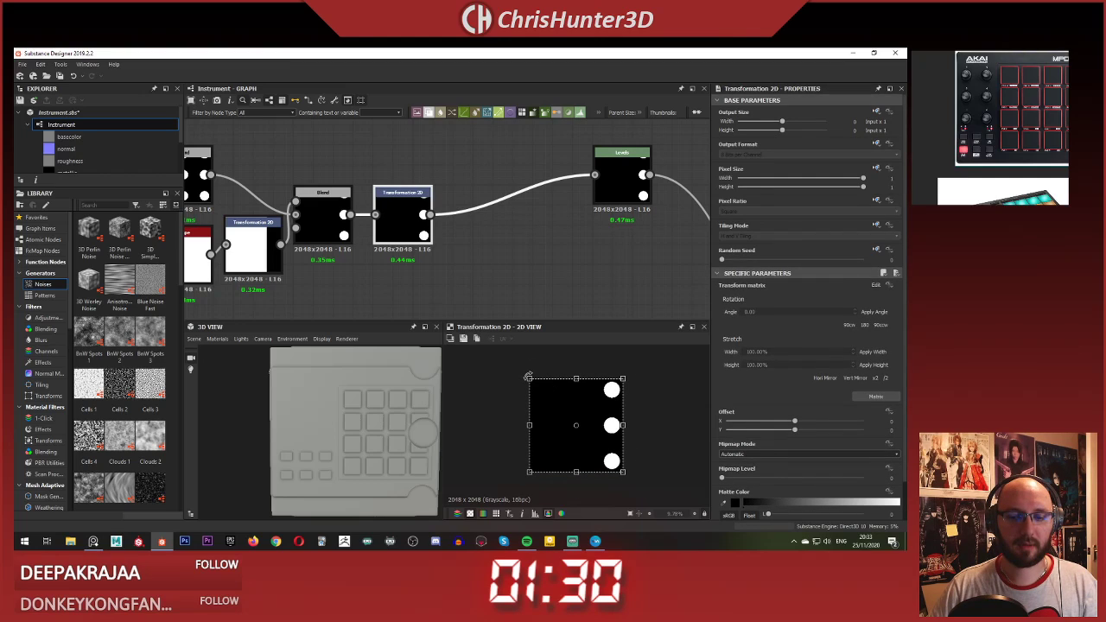
pyautogui.moveTo(528, 378); pyautogui.dragTo(559, 411)
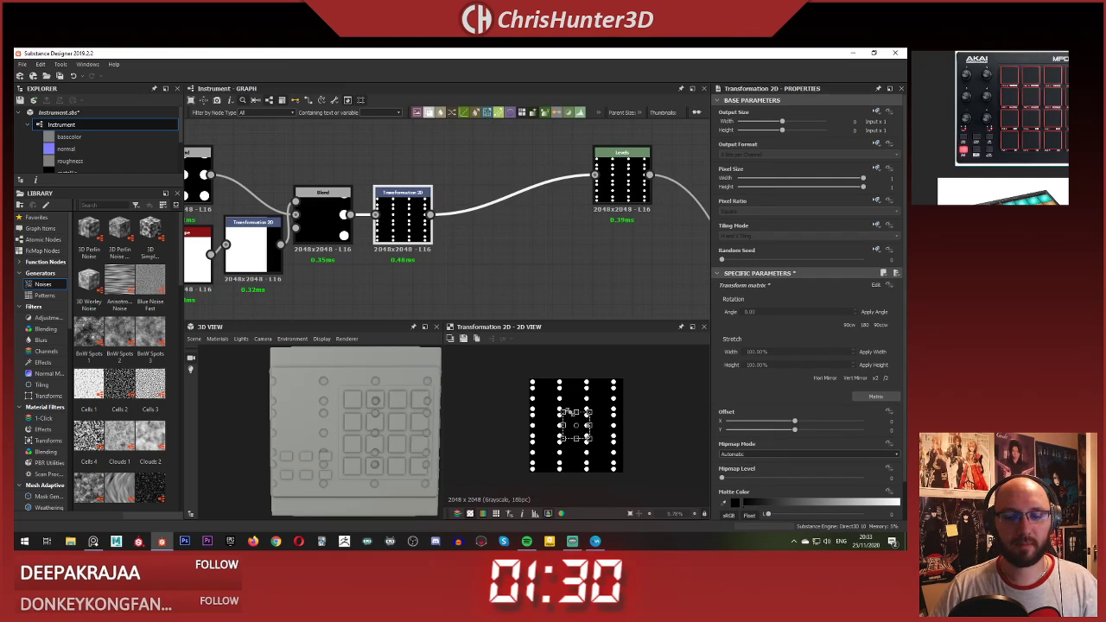
pyautogui.click(878, 235)
pyautogui.click(864, 226)
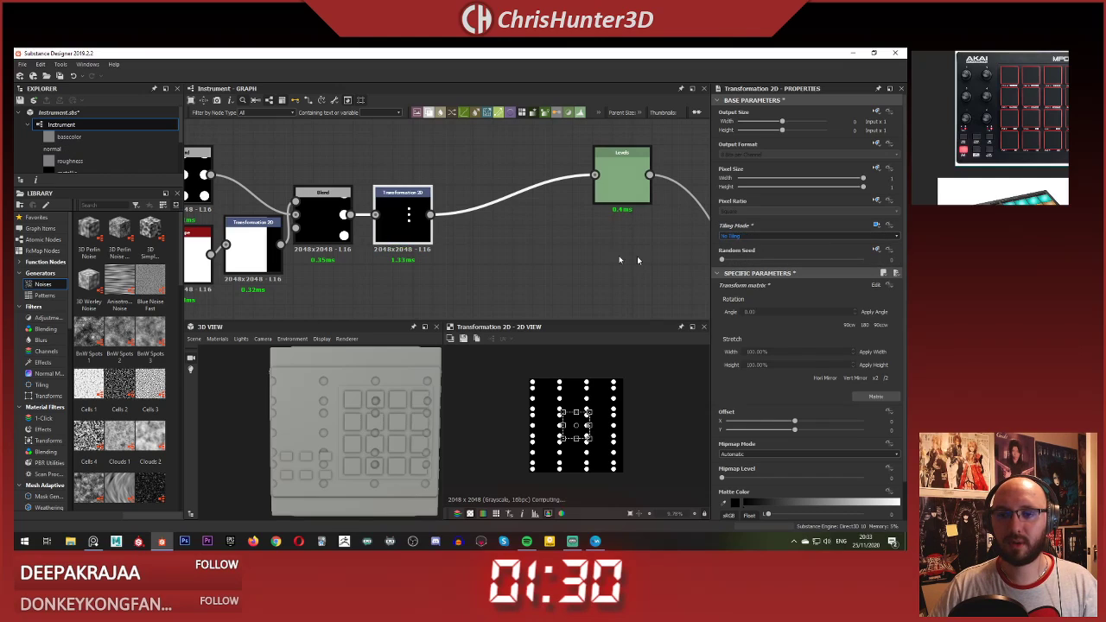
# Step: With the Levels displayed, move the three-circle column sideways off the pads and above the small buttons
pyautogui.doubleClick(630, 191)
pyautogui.click(408, 228)
pyautogui.scroll(1, 370, 410)
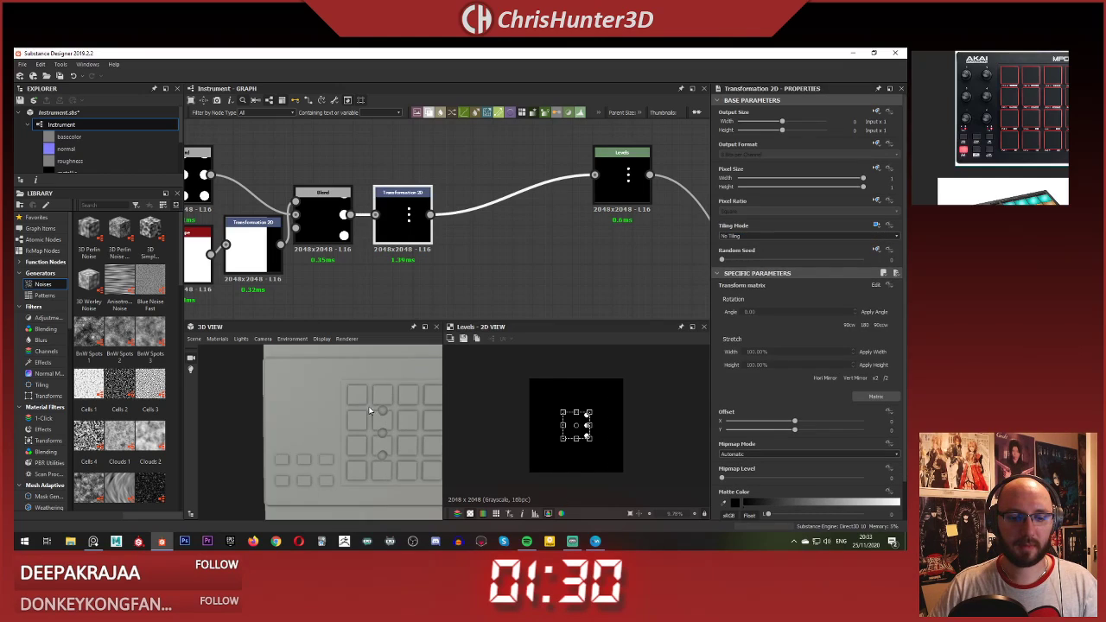
pyautogui.moveTo(370, 411); pyautogui.dragTo(264, 384, button='middle')
pyautogui.scroll(2, 400, 390)
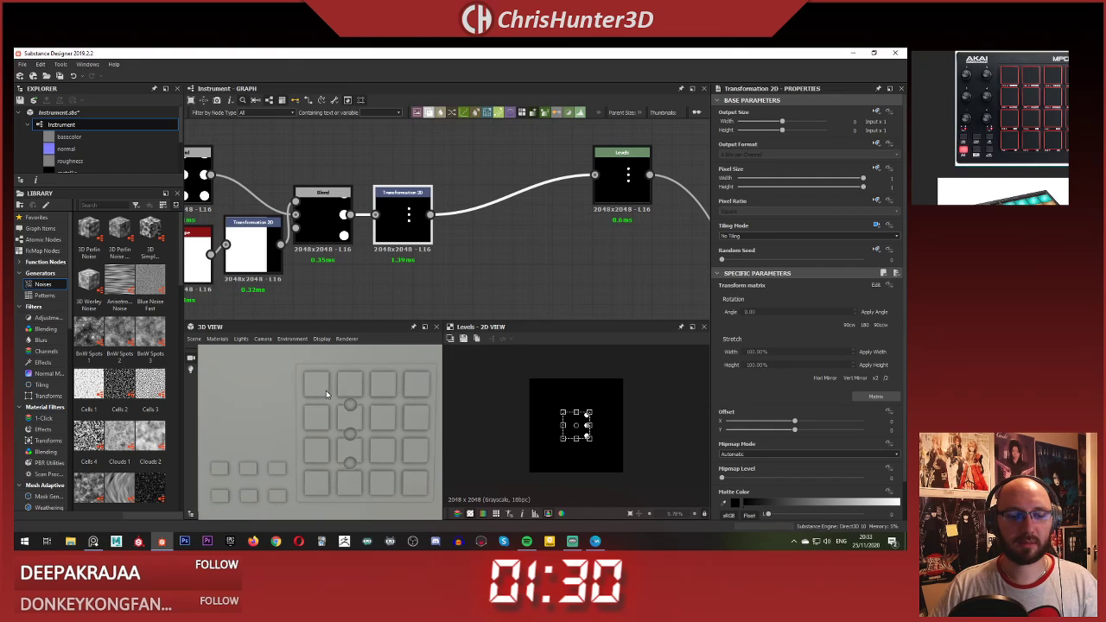
pyautogui.scroll(-1, 326, 393)
pyautogui.scroll(5, 579, 425)
pyautogui.keyDown('shift'); pyautogui.moveTo(581, 412); pyautogui.dragTo(511, 417); pyautogui.keyUp('shift')
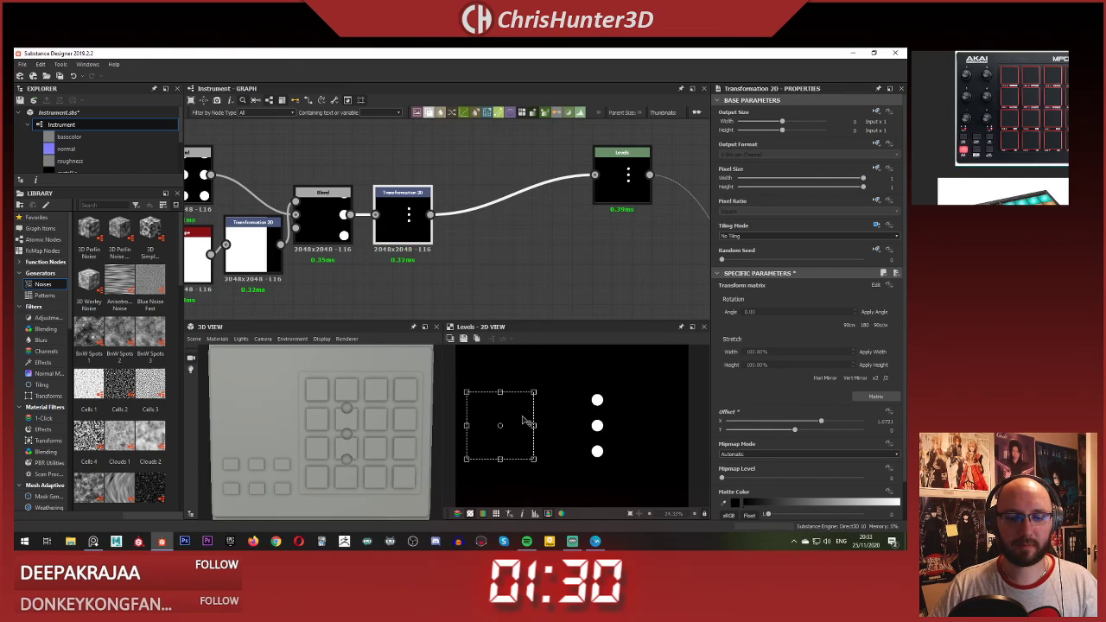
# Step: Display the Max (Lighten) Blend that combines circles, pads and small buttons in the 2D view
pyautogui.scroll(-7, 562, 406)
pyautogui.scroll(-3, 597, 269)
pyautogui.moveTo(597, 269); pyautogui.dragTo(534, 227, button='middle')
pyautogui.scroll(3, 614, 266)
pyautogui.scroll(1, 533, 226)
pyautogui.doubleClick(533, 227)
# Step: Nudge the circle column's Transformation 2D slightly toward the pads, using the combined Blend as the position reference
pyautogui.scroll(-2, 365, 250)
pyautogui.moveTo(364, 247); pyautogui.dragTo(585, 339, button='middle')
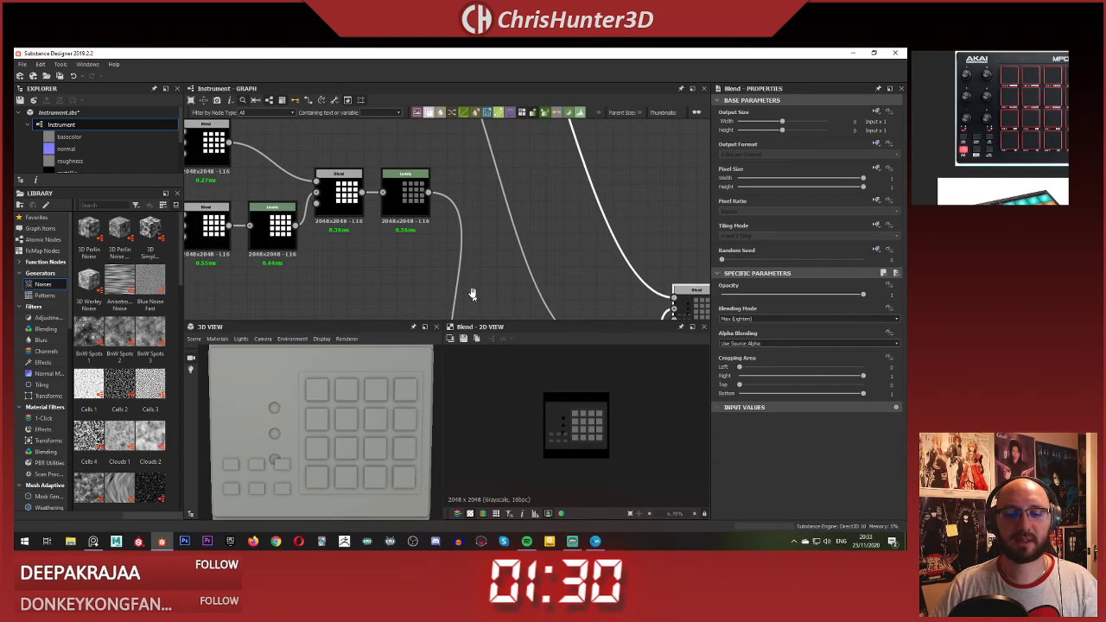
pyautogui.moveTo(398, 250); pyautogui.dragTo(446, 279, button='middle')
pyautogui.scroll(-2, 446, 279)
pyautogui.moveTo(481, 180); pyautogui.dragTo(496, 247, button='middle')
pyautogui.moveTo(406, 184); pyautogui.dragTo(482, 224, button='middle')
pyautogui.scroll(5, 482, 225)
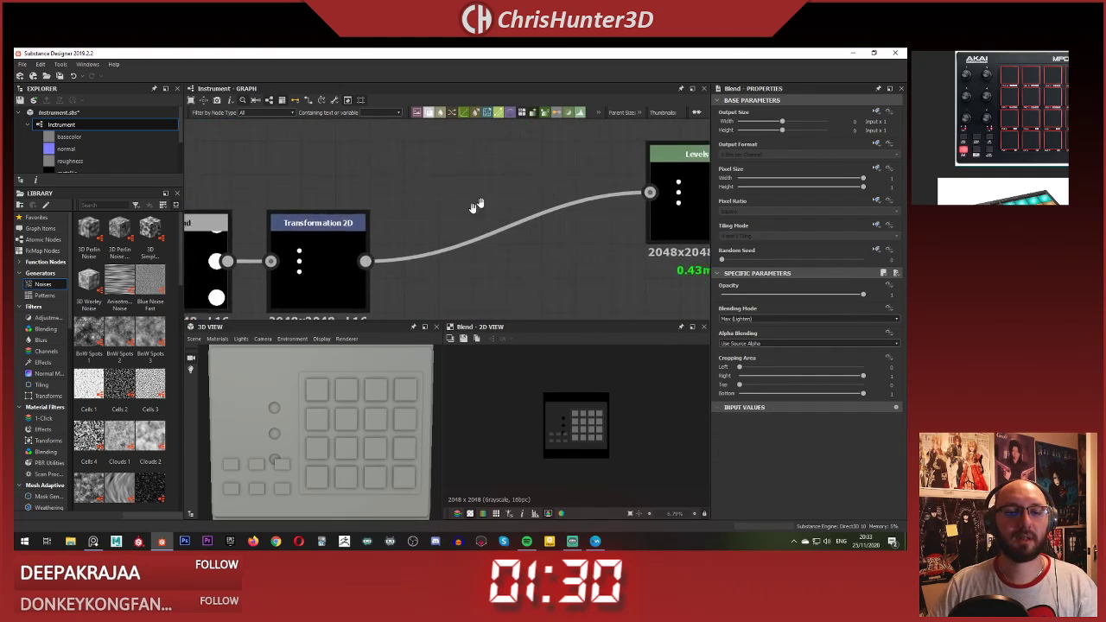
pyautogui.click(371, 197)
pyautogui.scroll(5, 553, 433)
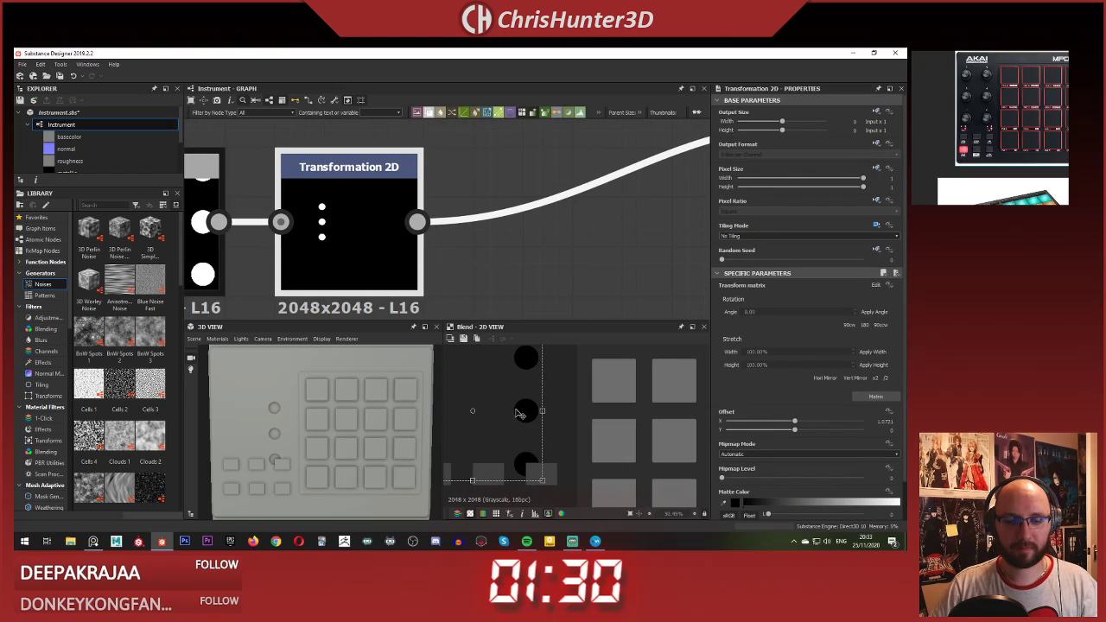
pyautogui.moveTo(516, 410); pyautogui.dragTo(519, 411)
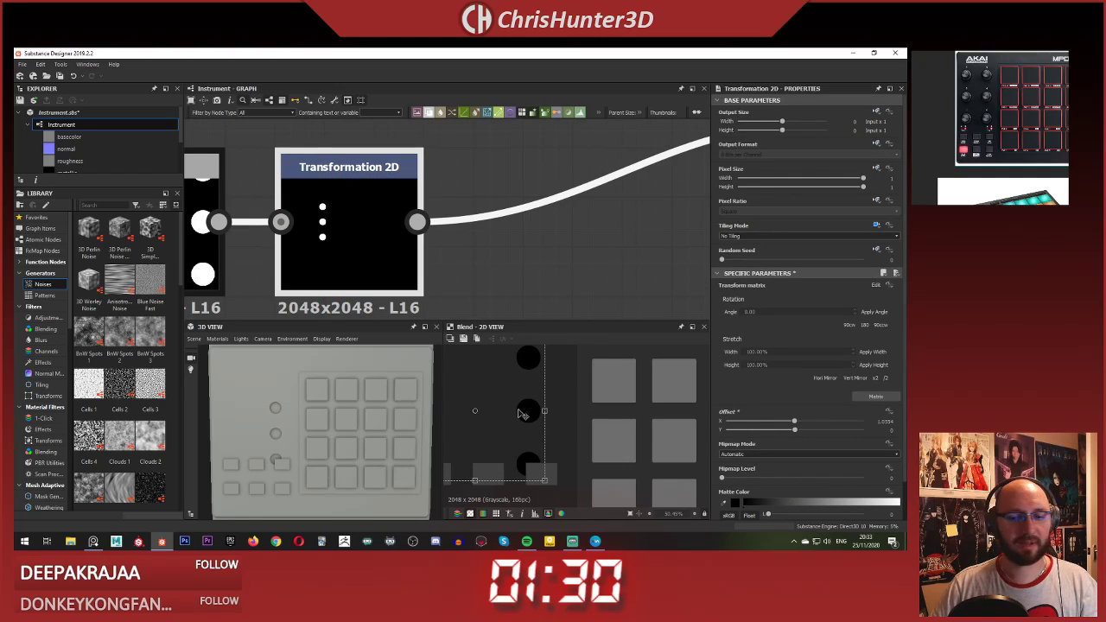
# Step: Move the circle column up clear of the small buttons, enlarge it slightly, and nudge it sideways to align with the button column
pyautogui.scroll(-1, 521, 417)
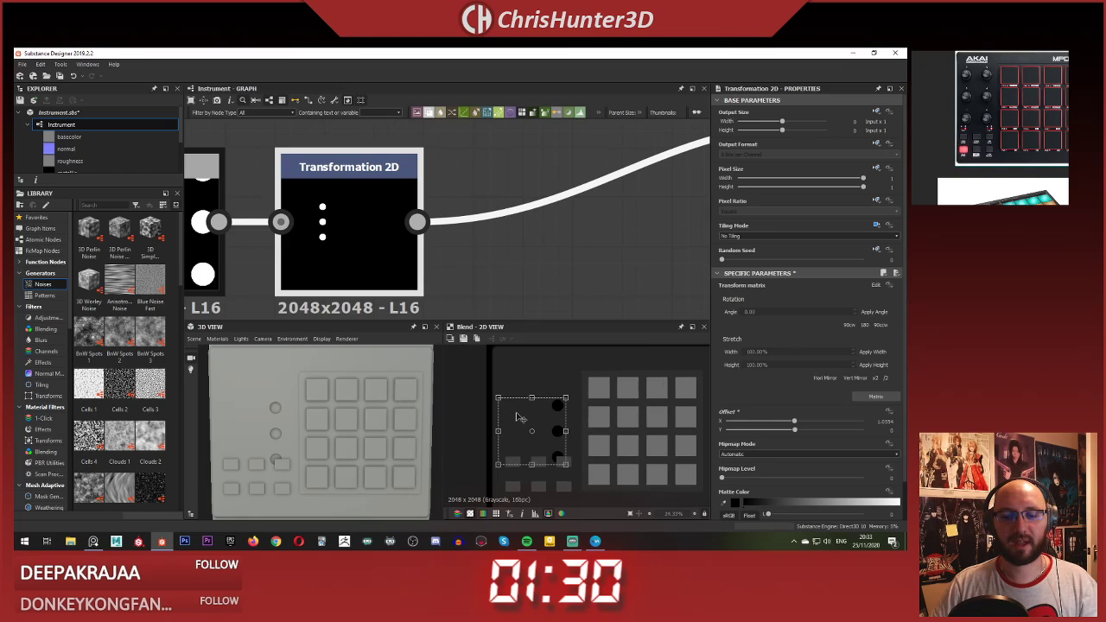
pyautogui.moveTo(542, 416); pyautogui.dragTo(541, 399)
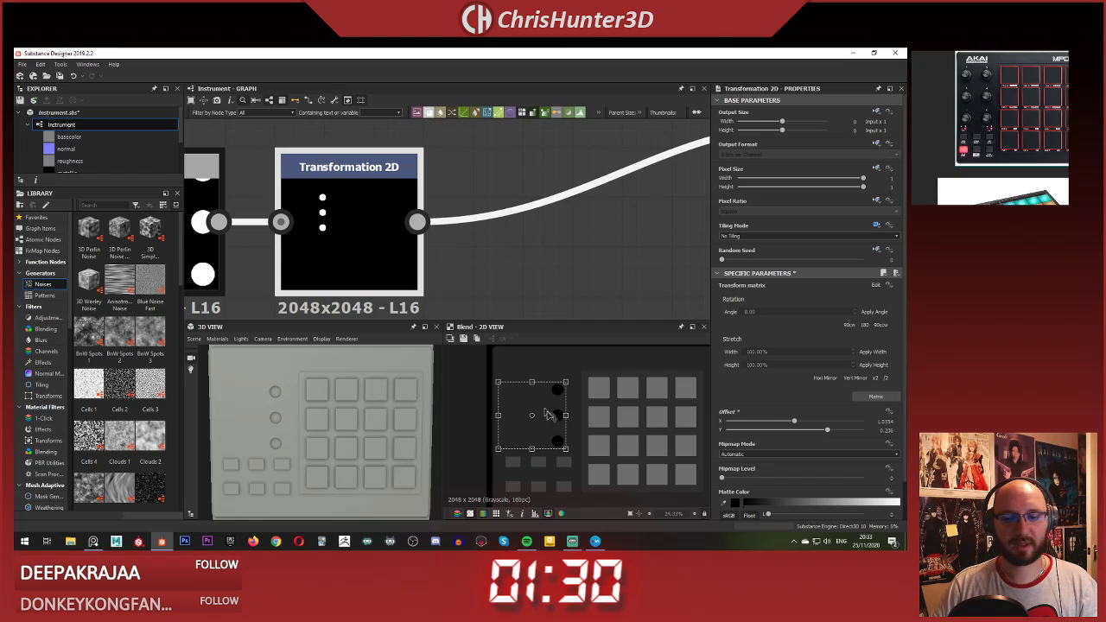
pyautogui.moveTo(562, 448); pyautogui.dragTo(568, 451)
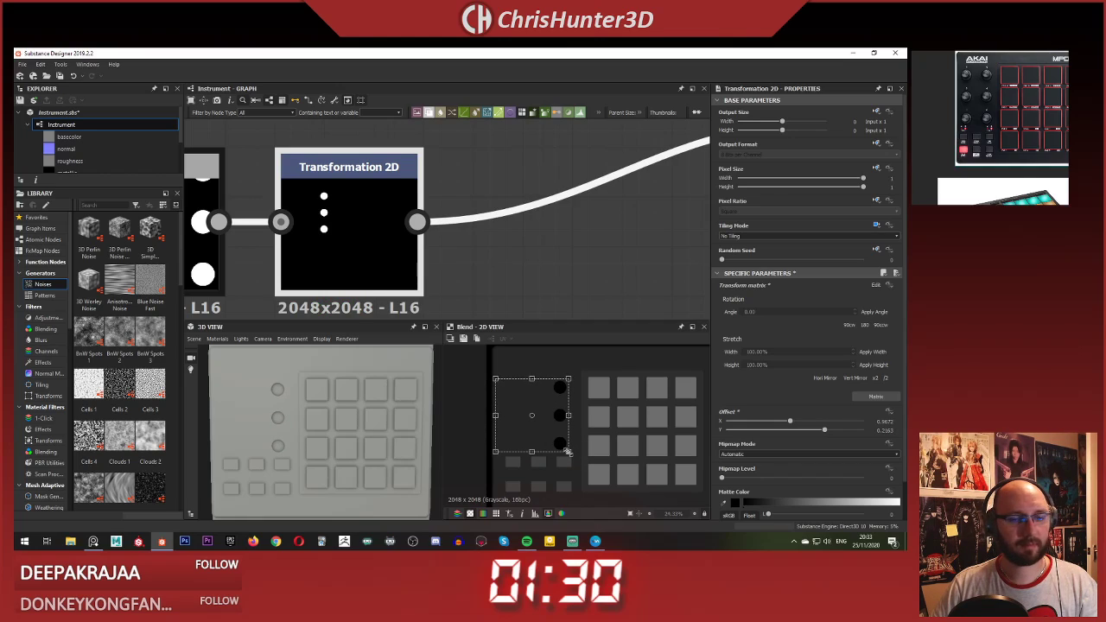
pyautogui.moveTo(556, 437); pyautogui.dragTo(554, 437)
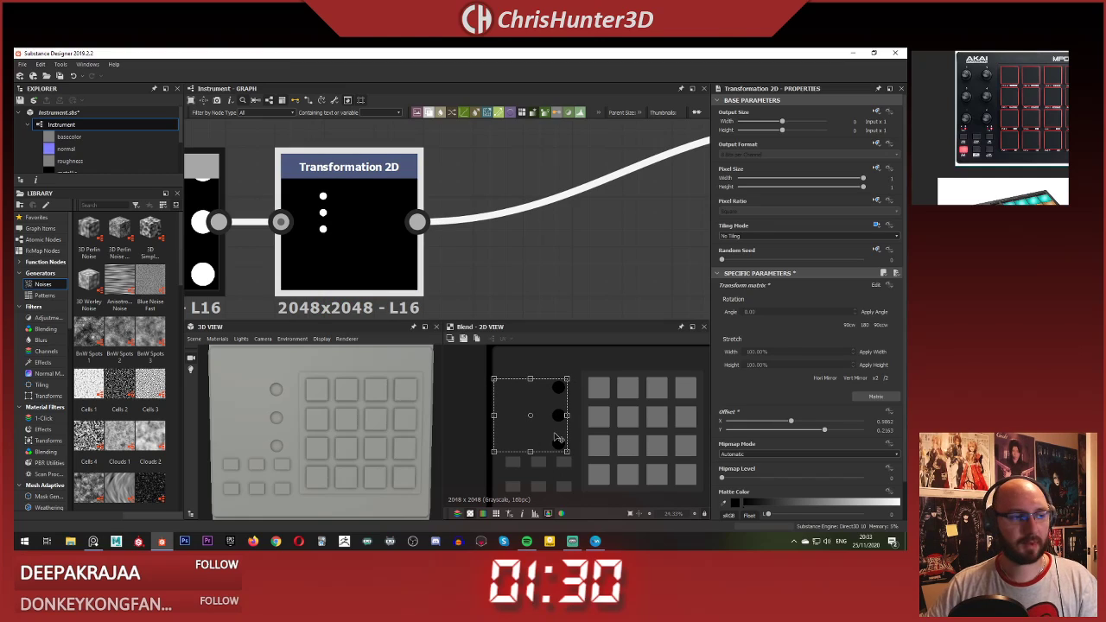
pyautogui.scroll(3, 620, 434)
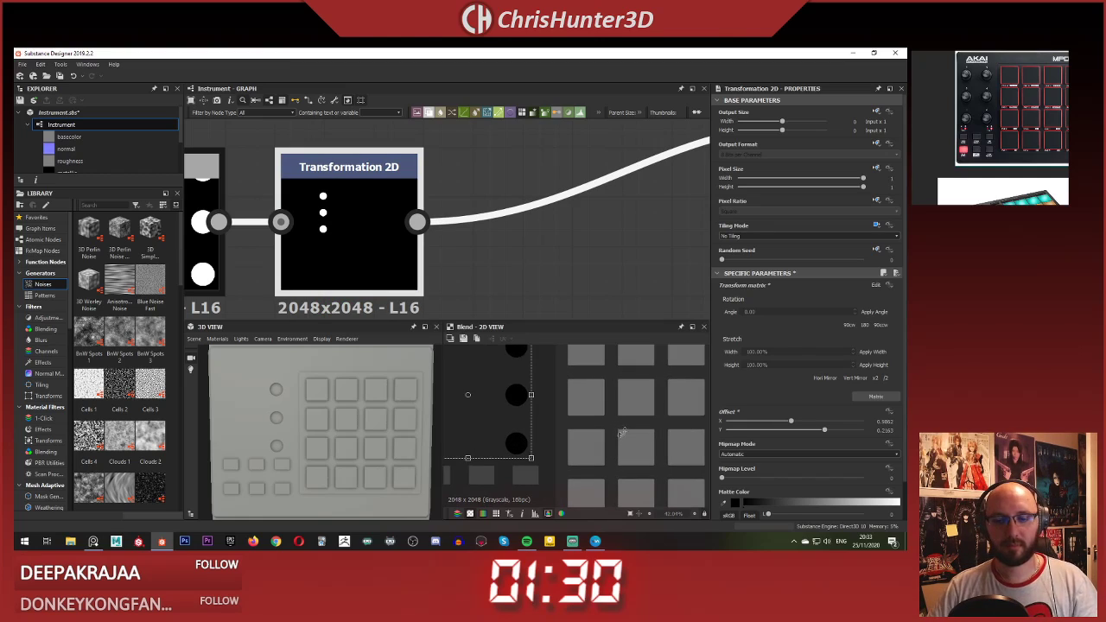
pyautogui.scroll(-1, 594, 395)
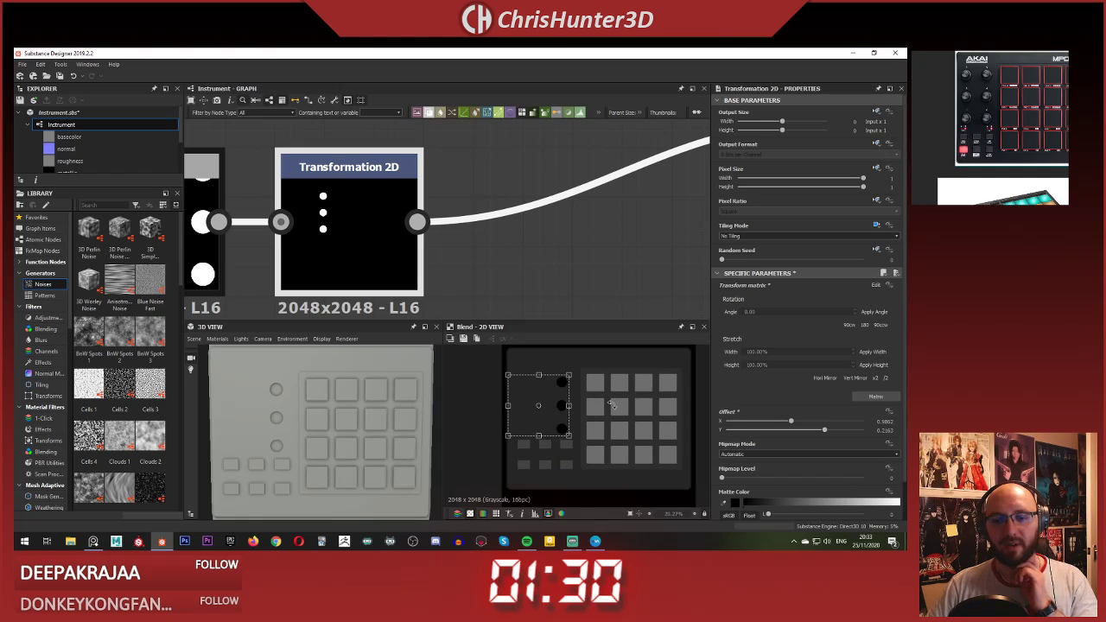
pyautogui.scroll(4, 604, 394)
pyautogui.scroll(-5, 600, 397)
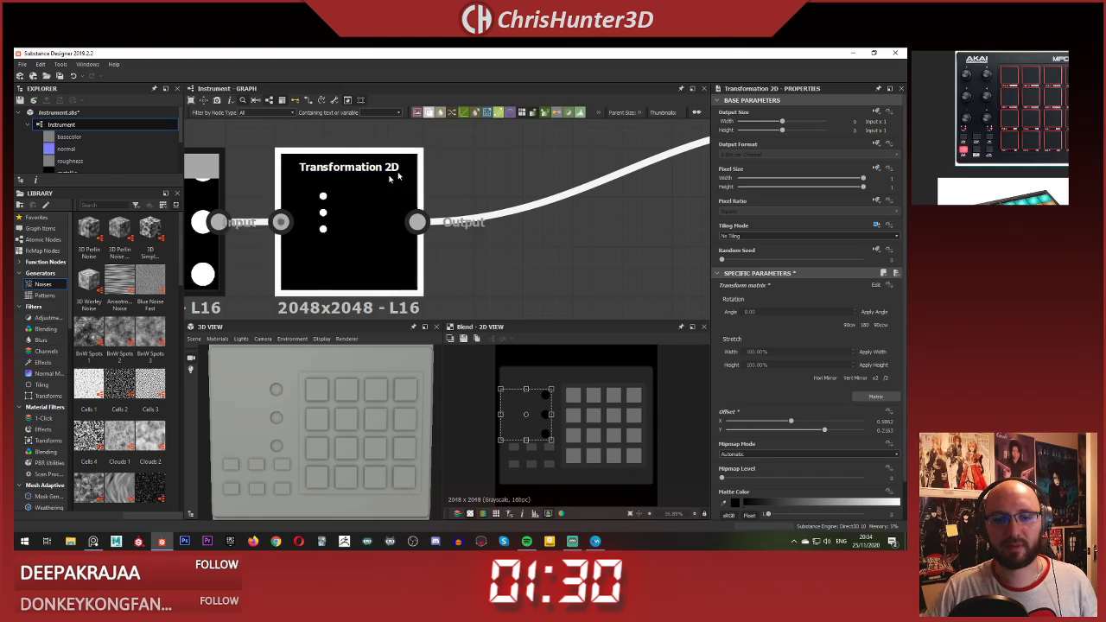
# Step: Increase the Scale of the Tile Sampler generating the 4×4 pads slightly, so the gaps between pads become narrower
pyautogui.scroll(-4, 395, 175)
pyautogui.moveTo(208, 216); pyautogui.dragTo(514, 227, button='middle')
pyautogui.scroll(-3, 233, 169)
pyautogui.moveTo(233, 169); pyautogui.dragTo(378, 266, button='middle')
pyautogui.scroll(-4, 544, 220)
pyautogui.scroll(5, 384, 276)
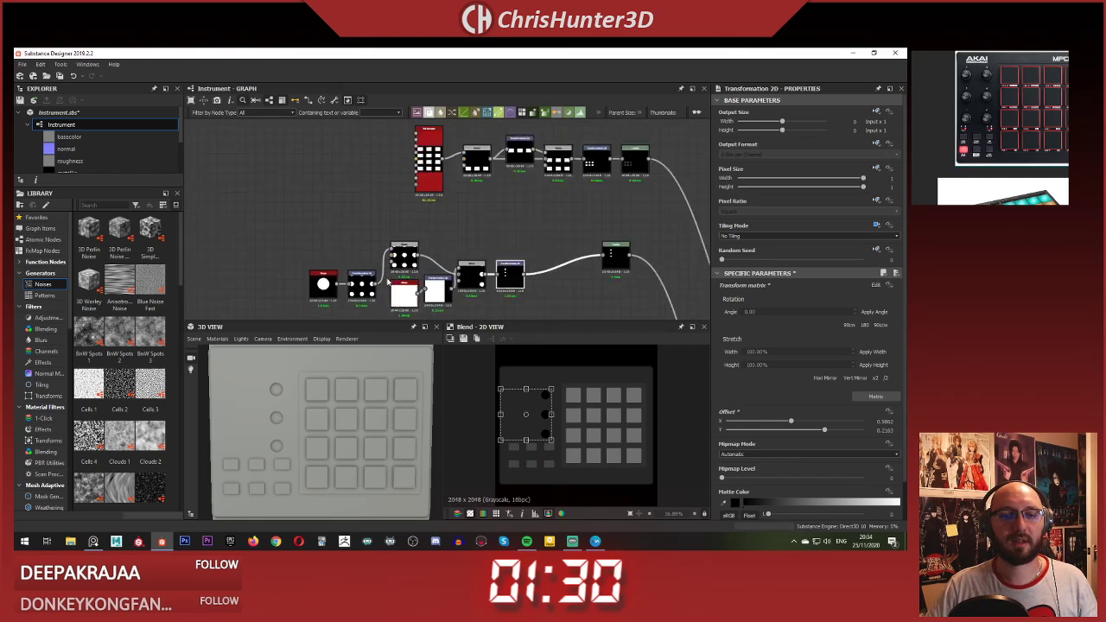
pyautogui.moveTo(393, 309); pyautogui.dragTo(438, 223, button='middle')
pyautogui.scroll(-2, 437, 223)
pyautogui.moveTo(433, 315); pyautogui.dragTo(467, 197, button='middle')
pyautogui.moveTo(450, 208); pyautogui.dragTo(400, 235, button='middle')
pyautogui.click(400, 216)
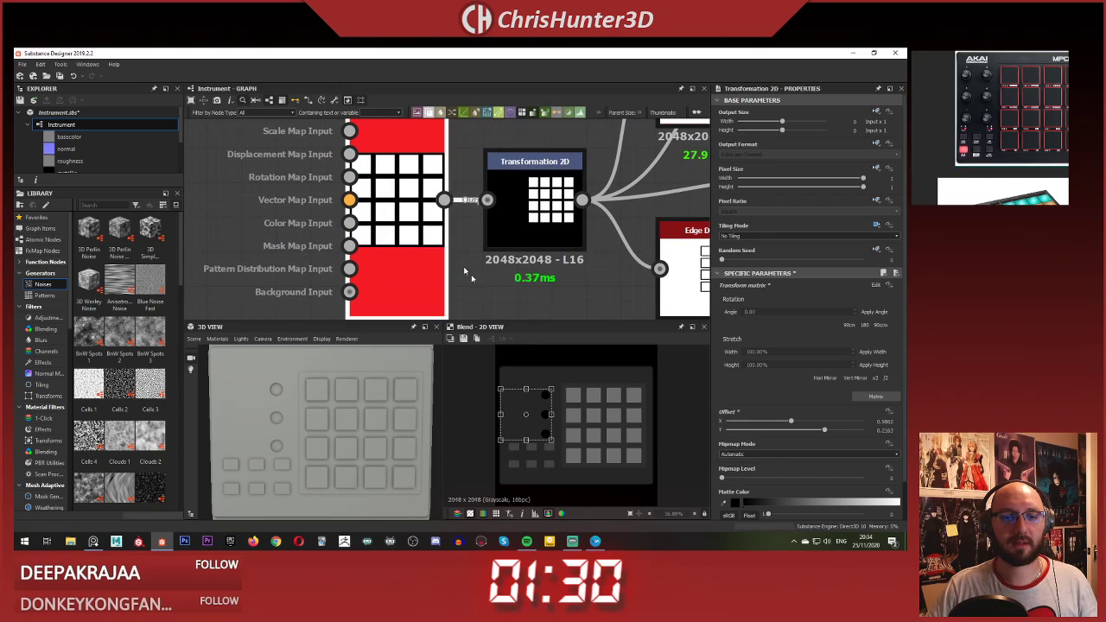
pyautogui.moveTo(647, 236); pyautogui.dragTo(420, 314, button='middle')
pyautogui.scroll(-2, 485, 232)
pyautogui.scroll(2, 492, 218)
pyautogui.moveTo(457, 126); pyautogui.dragTo(454, 215, button='middle')
pyautogui.moveTo(457, 257); pyautogui.dragTo(563, 193, button='middle')
pyautogui.scroll(-1, 520, 173)
pyautogui.scroll(5, 392, 391)
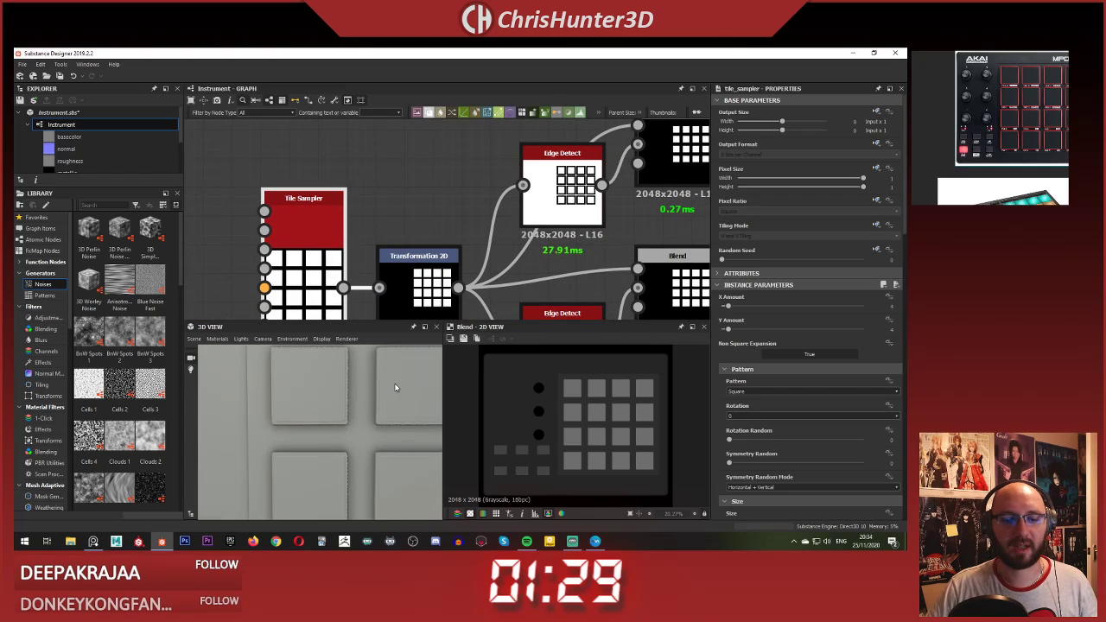
pyautogui.moveTo(395, 386); pyautogui.dragTo(333, 392, button='middle')
pyautogui.scroll(-2, 360, 406)
pyautogui.scroll(5, 333, 436)
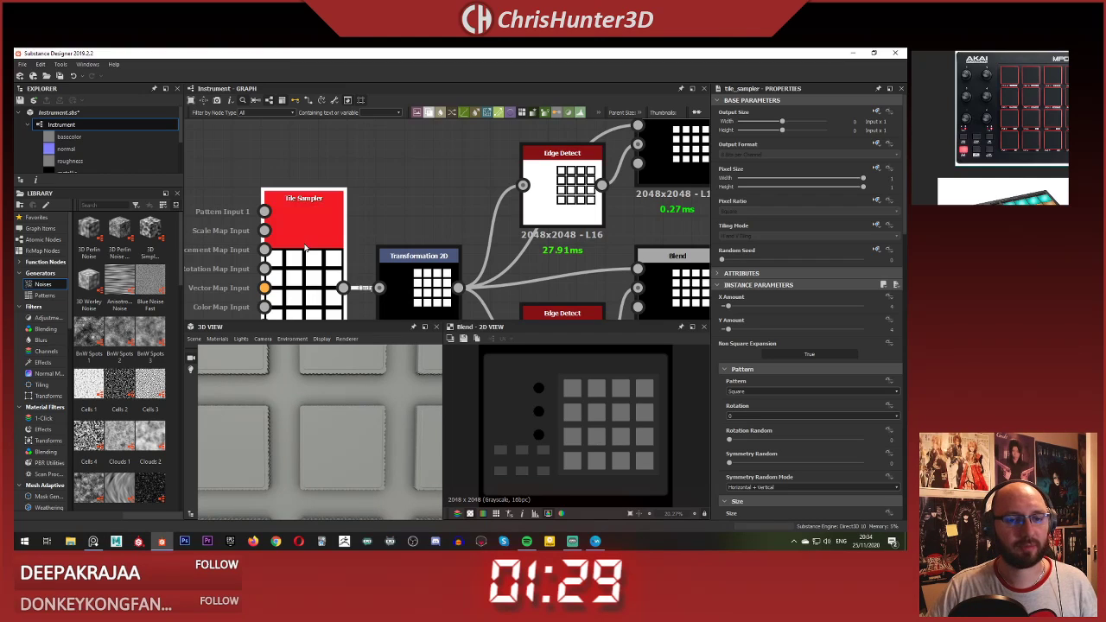
pyautogui.scroll(-5, 791, 376)
pyautogui.scroll(-1, 794, 386)
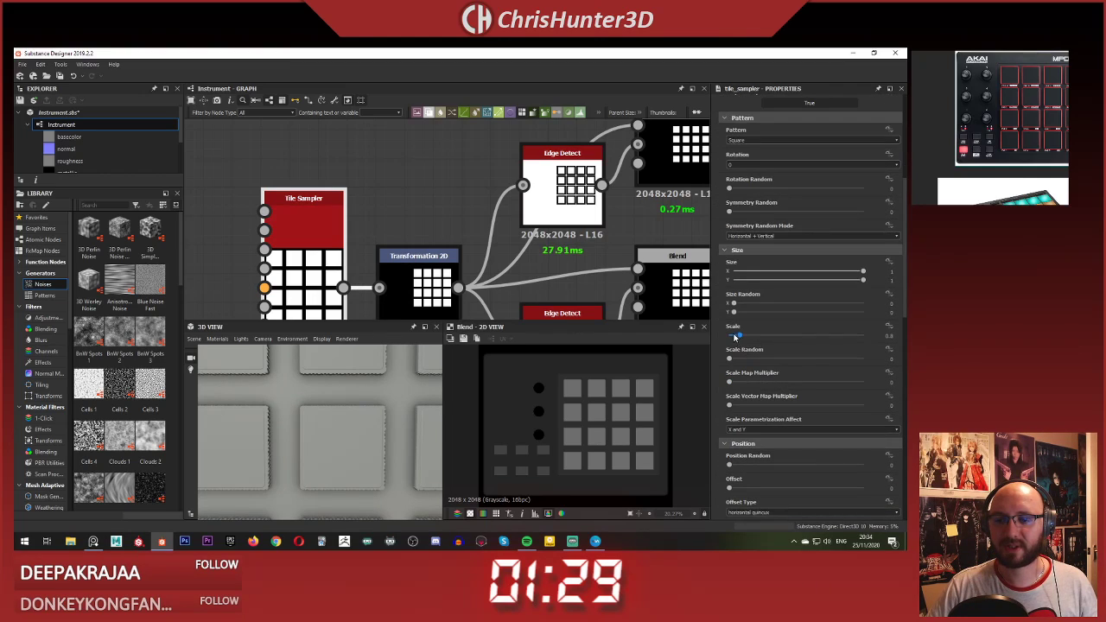
pyautogui.moveTo(740, 336); pyautogui.dragTo(742, 335)
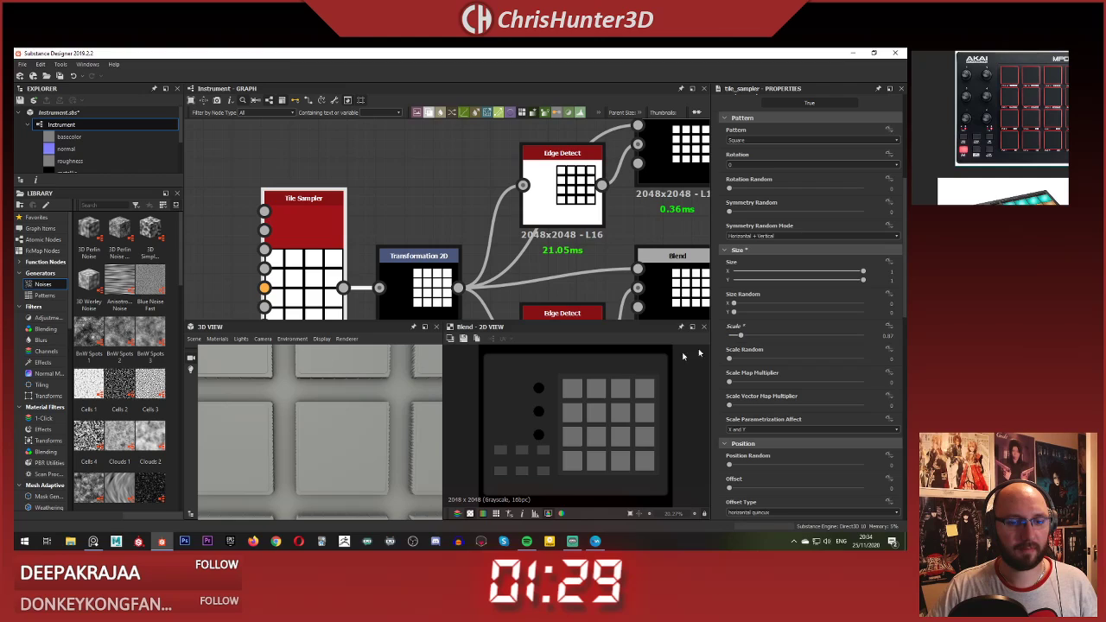
# Step: Inspect the enlarged pads, their edges and the gaps between them in the 3D view, both close up and against the whole controller
pyautogui.scroll(-5, 298, 405)
pyautogui.moveTo(304, 407); pyautogui.dragTo(318, 405)
pyautogui.scroll(5, 327, 404)
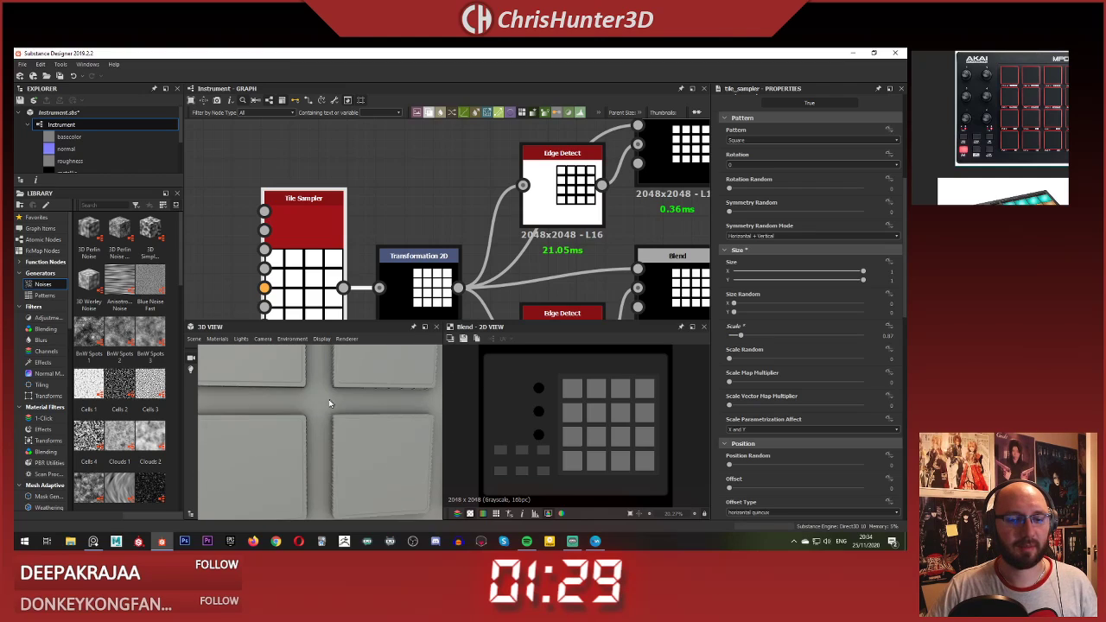
pyautogui.scroll(3, 329, 403)
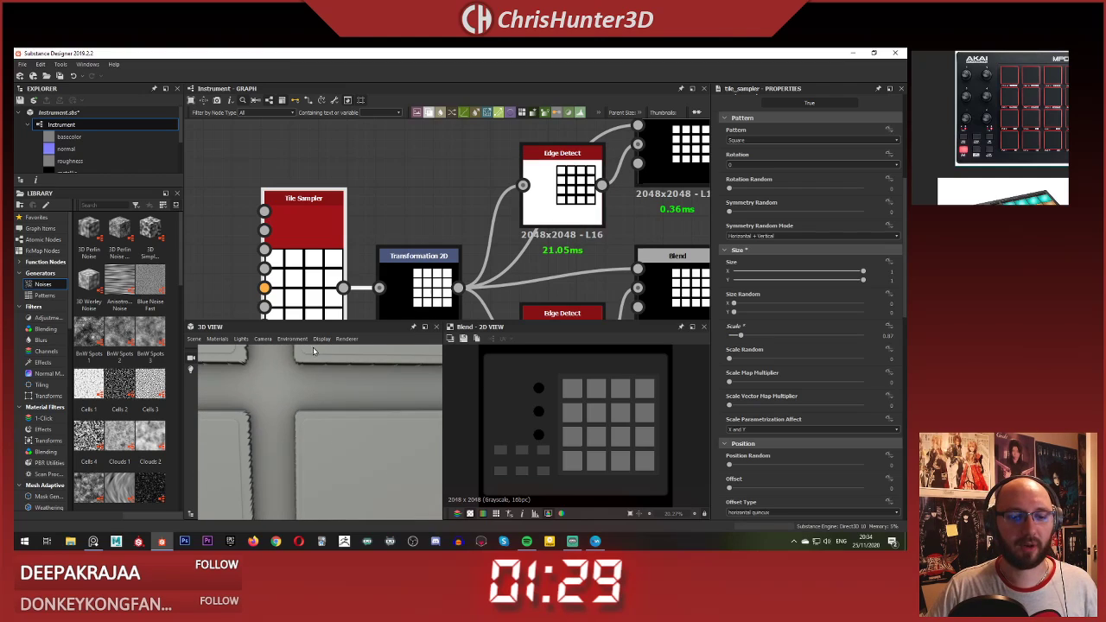
pyautogui.scroll(-6, 308, 423)
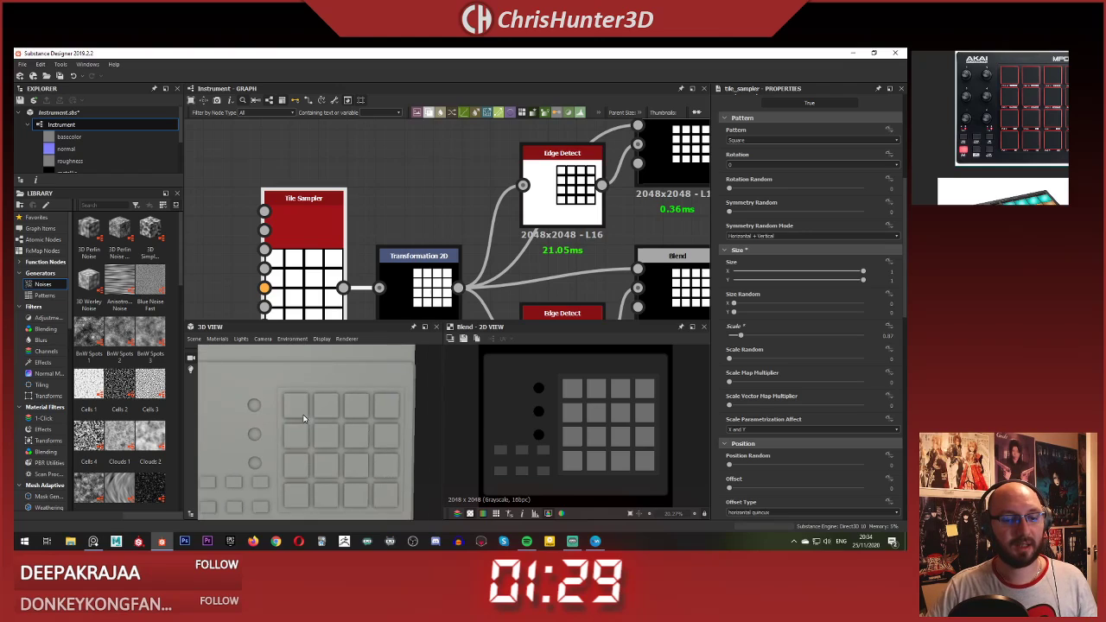
pyautogui.moveTo(303, 418); pyautogui.dragTo(355, 425, button='middle')
pyautogui.scroll(2, 321, 410)
pyautogui.scroll(-2, 340, 401)
pyautogui.scroll(1, 357, 434)
pyautogui.scroll(-2, 365, 421)
pyautogui.click(388, 177)
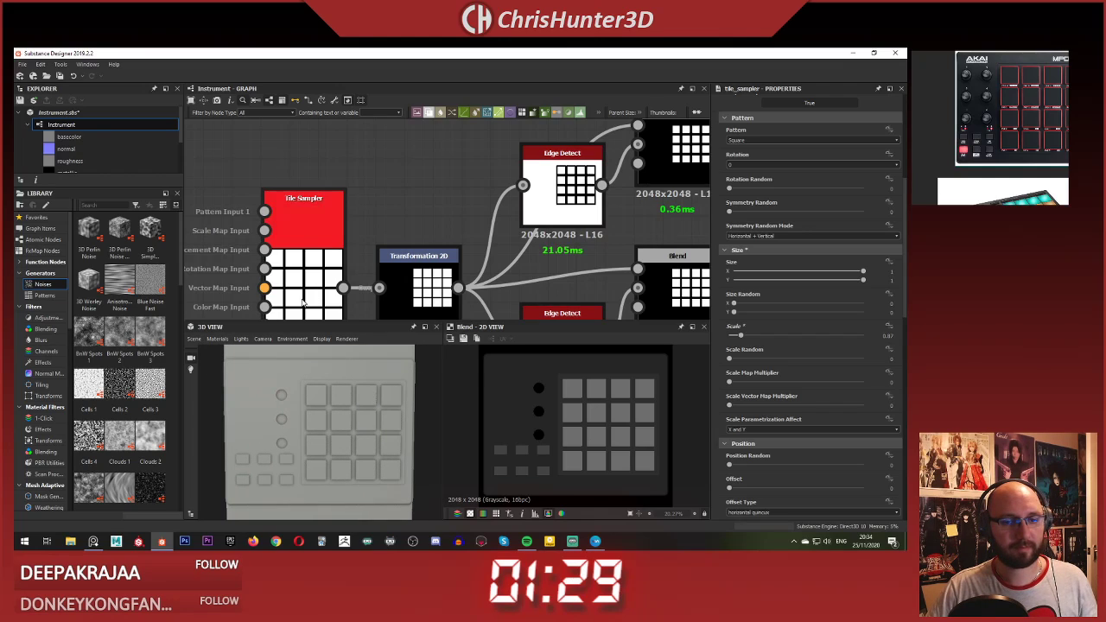
pyautogui.scroll(1, 329, 404)
pyautogui.scroll(3, 325, 402)
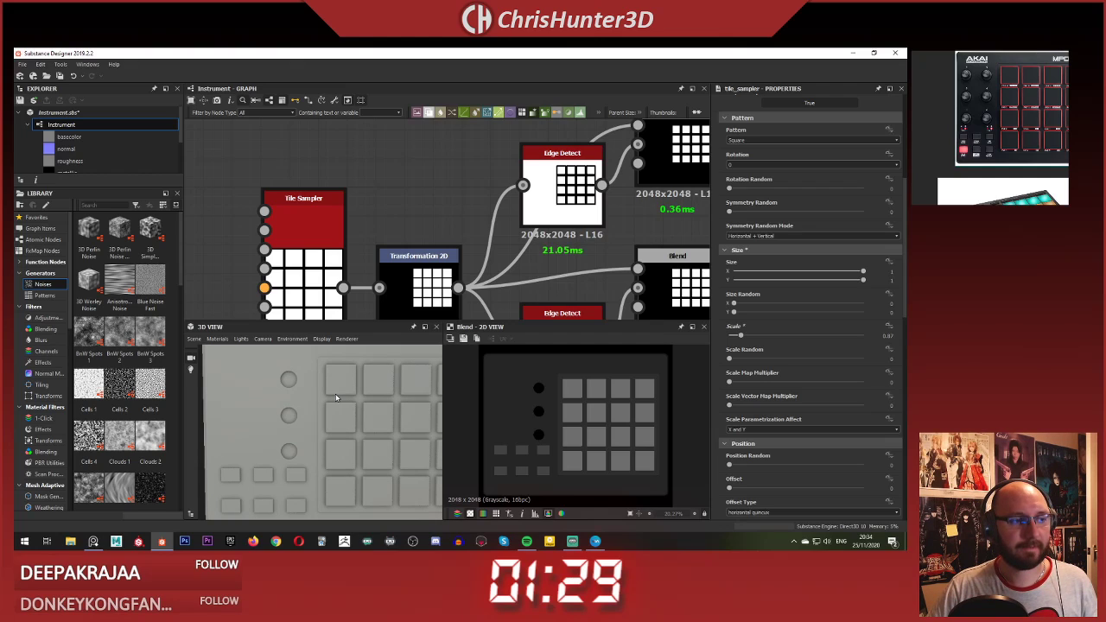
pyautogui.moveTo(336, 397); pyautogui.dragTo(345, 378, button='middle')
# Step: Find and select the Transformation 2D that positions the small buttons, just before their Levels node
pyautogui.scroll(-4, 401, 217)
pyautogui.moveTo(574, 307); pyautogui.dragTo(353, 121, button='middle')
pyautogui.scroll(4, 509, 203)
pyautogui.moveTo(509, 203); pyautogui.dragTo(365, 303, button='middle')
pyautogui.scroll(-3, 501, 177)
pyautogui.moveTo(377, 125); pyautogui.dragTo(496, 278, button='middle')
pyautogui.scroll(1, 408, 179)
pyautogui.scroll(-2, 489, 188)
pyautogui.moveTo(498, 185); pyautogui.dragTo(529, 302, button='middle')
pyautogui.scroll(2, 524, 258)
pyautogui.scroll(-2, 510, 221)
pyautogui.moveTo(518, 130); pyautogui.dragTo(516, 230, button='middle')
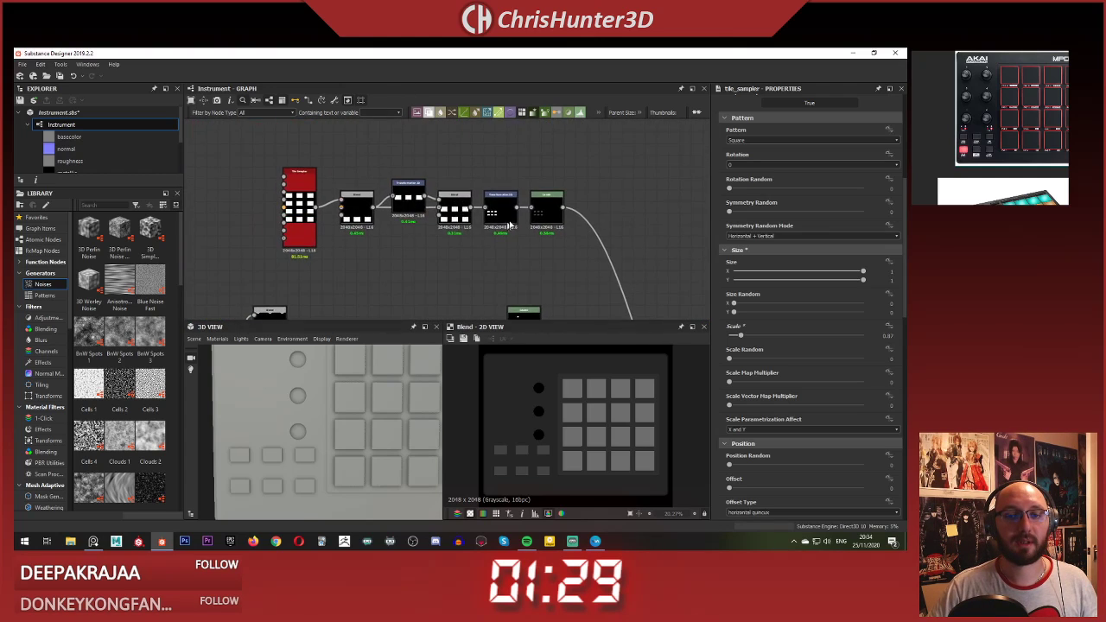
pyautogui.scroll(4, 516, 228)
pyautogui.click(597, 177)
pyautogui.click(509, 206)
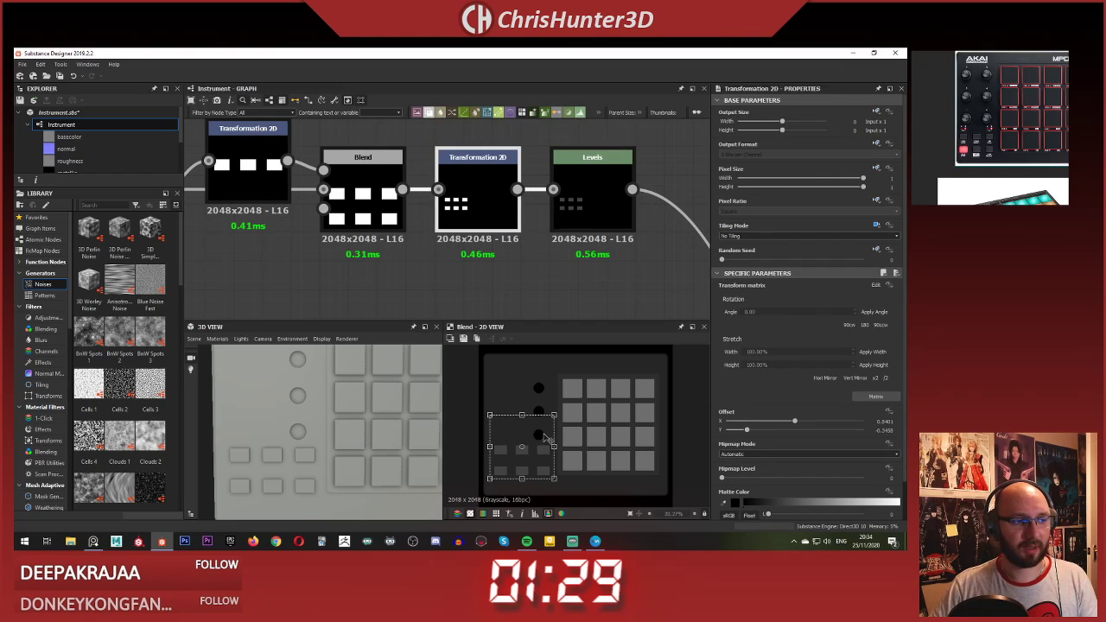
# Step: Examine the small buttons' proportions and spacing relative to the circles and pads in the combined Blend's 2D view
pyautogui.scroll(6, 540, 488)
pyautogui.scroll(-1, 576, 441)
pyautogui.scroll(-2, 622, 443)
pyautogui.moveTo(581, 434); pyautogui.dragTo(543, 435, button='middle')
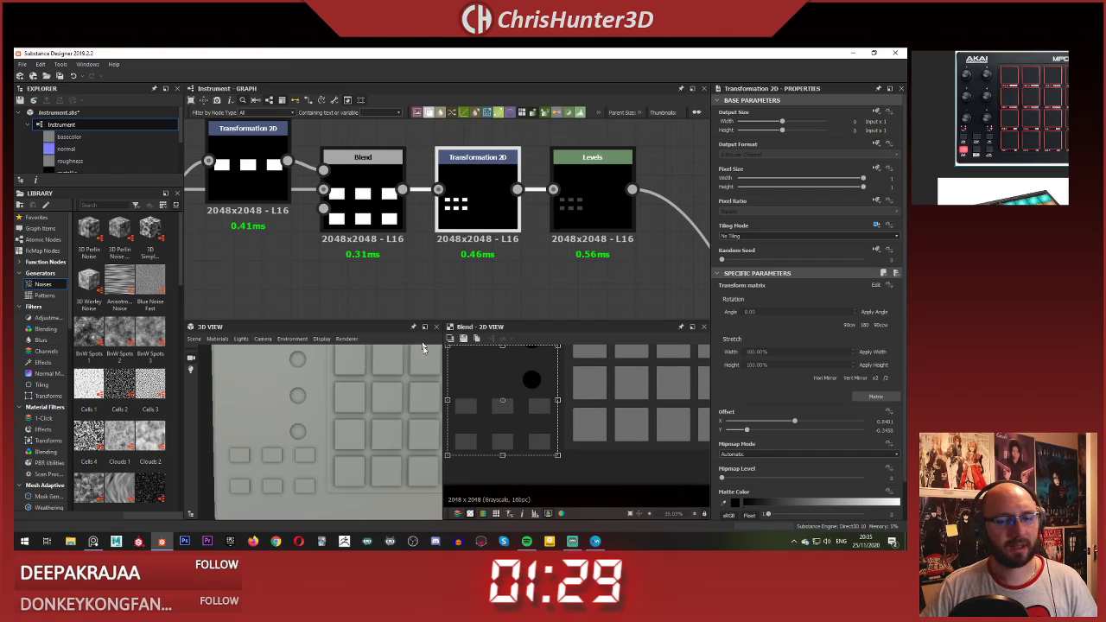
pyautogui.moveTo(417, 245); pyautogui.dragTo(467, 226, button='middle')
pyautogui.scroll(-3, 542, 387)
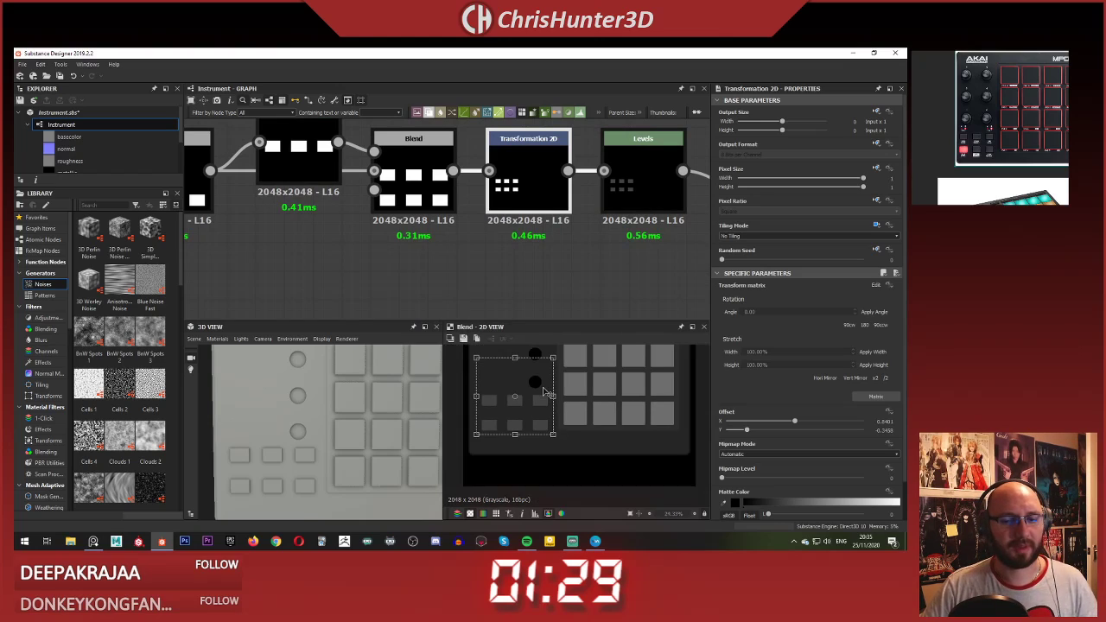
pyautogui.scroll(2, 543, 387)
pyautogui.moveTo(516, 369); pyautogui.dragTo(521, 377, button='middle')
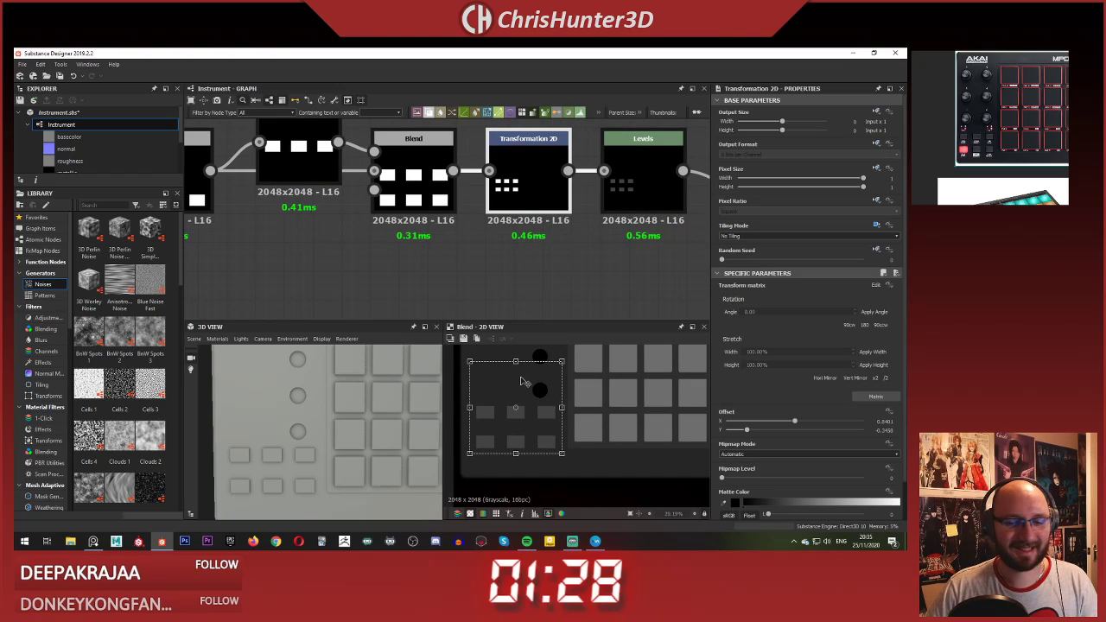
pyautogui.scroll(2, 519, 415)
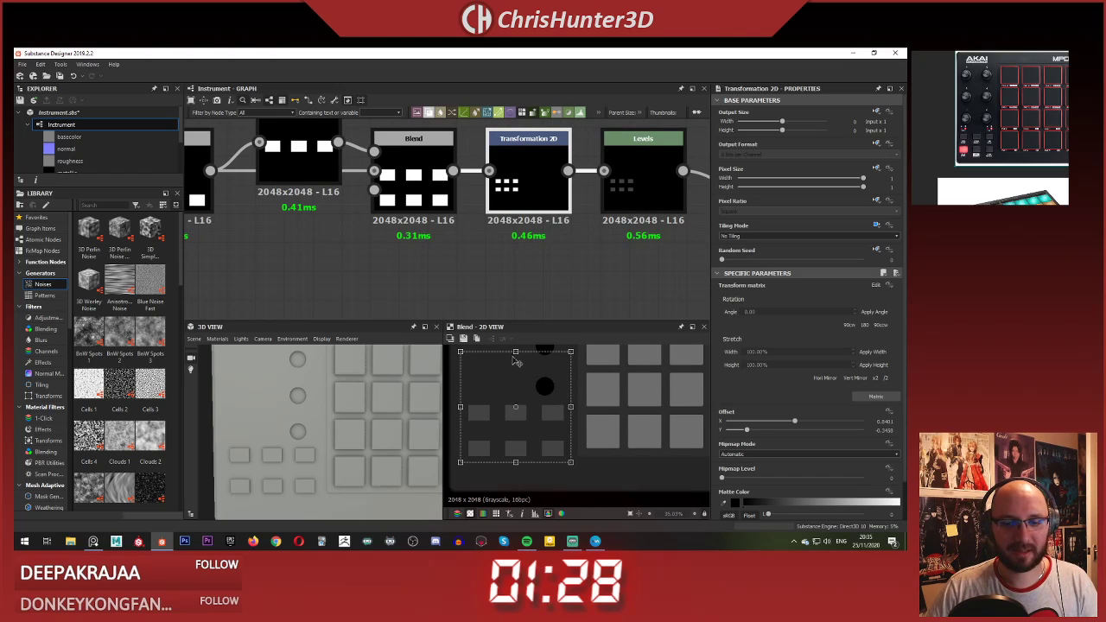
# Step: Try a Y Amount of 6 on the small buttons' Tile Sampler and settle on 5
pyautogui.moveTo(319, 169); pyautogui.dragTo(511, 222, button='middle')
pyautogui.click(514, 197)
pyautogui.scroll(-1, 511, 221)
pyautogui.click(374, 239)
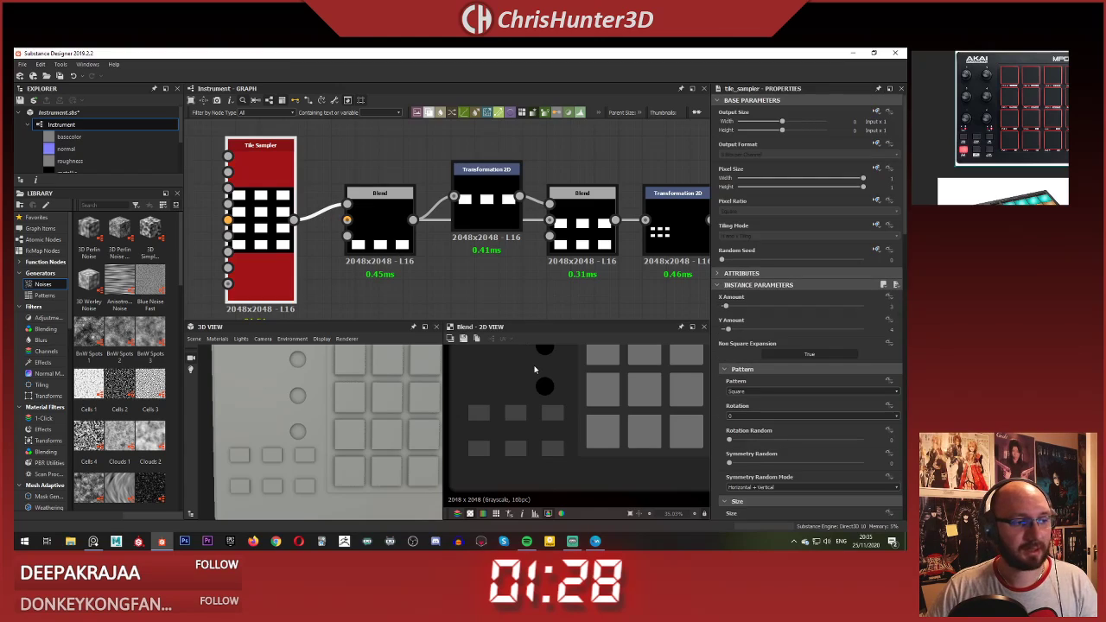
pyautogui.scroll(-3, 744, 326)
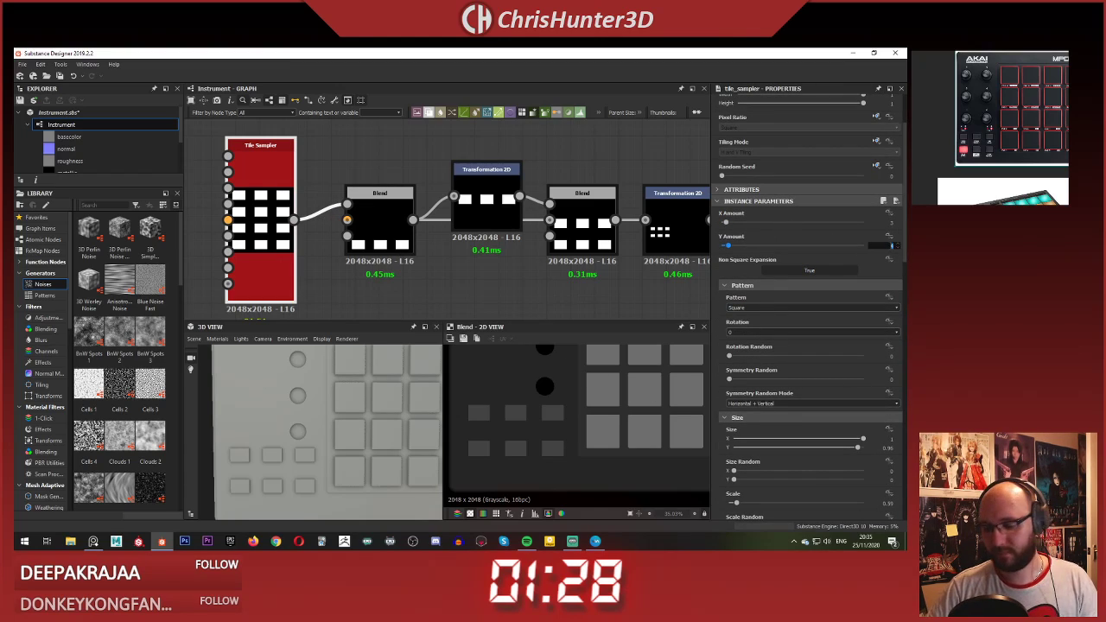
pyautogui.write('6')
pyautogui.press('Return')
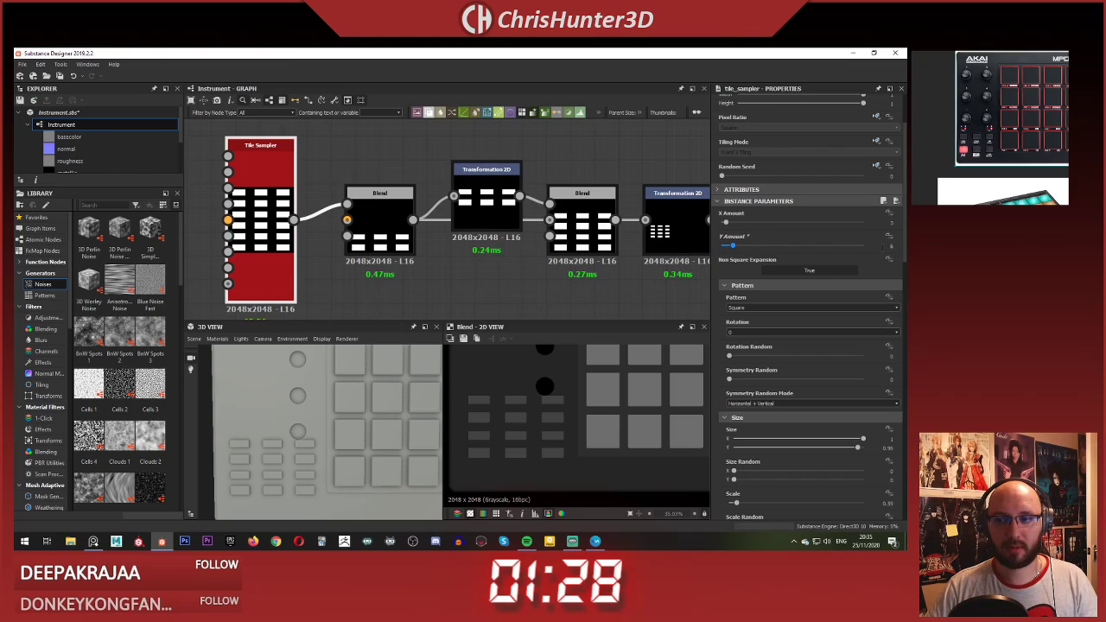
pyautogui.write('5')
pyautogui.press('Return')
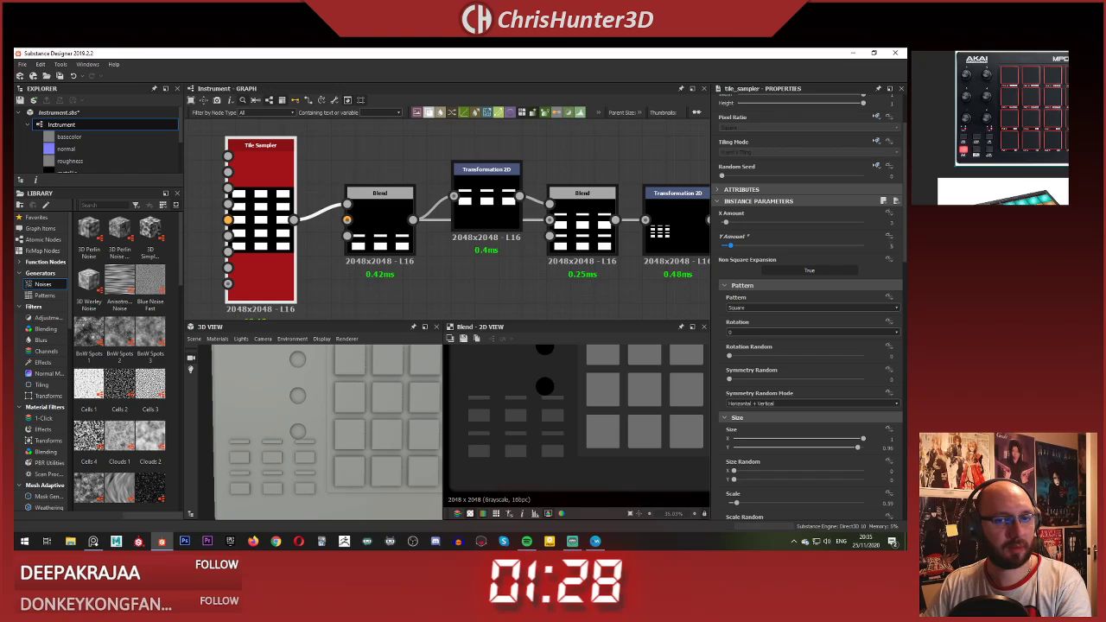
# Step: Set the Cropping Area Top of the small buttons' first Blend to 0.78 so it isolates a single row of buttons
pyautogui.click(484, 203)
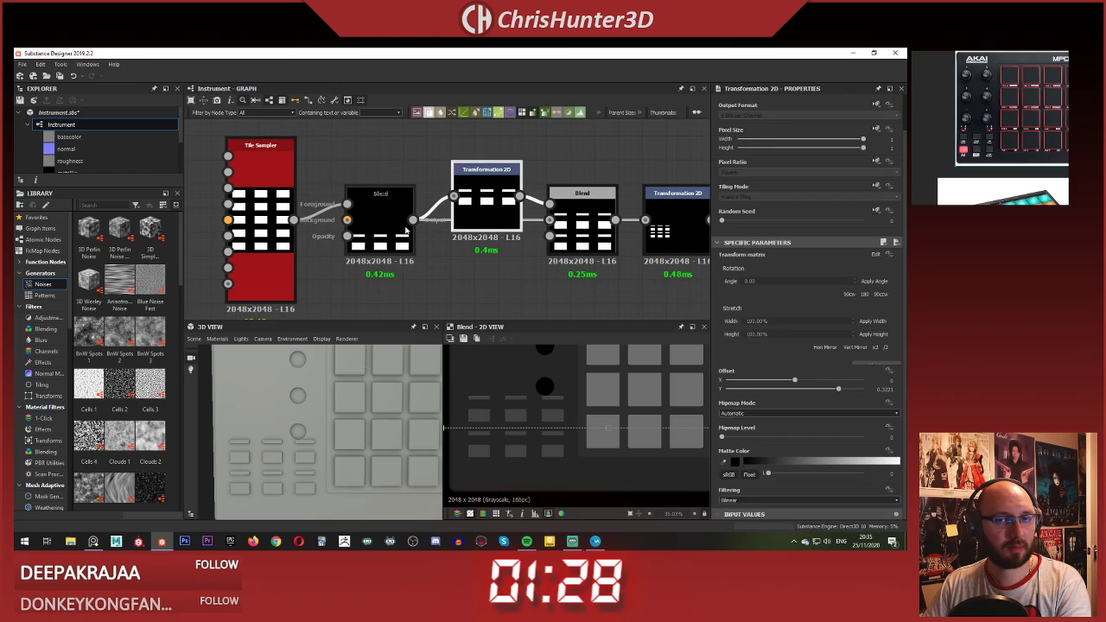
pyautogui.click(380, 212)
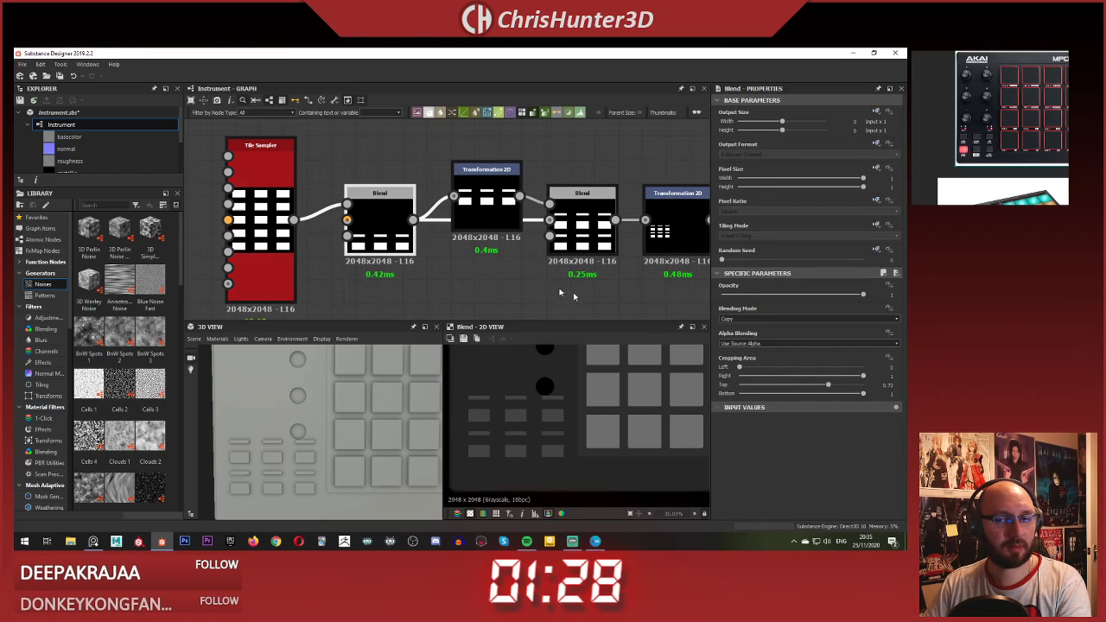
pyautogui.moveTo(829, 385)
pyautogui.mouseDown()
pyautogui.moveTo(818, 386)
pyautogui.moveTo(837, 389)
pyautogui.mouseUp()
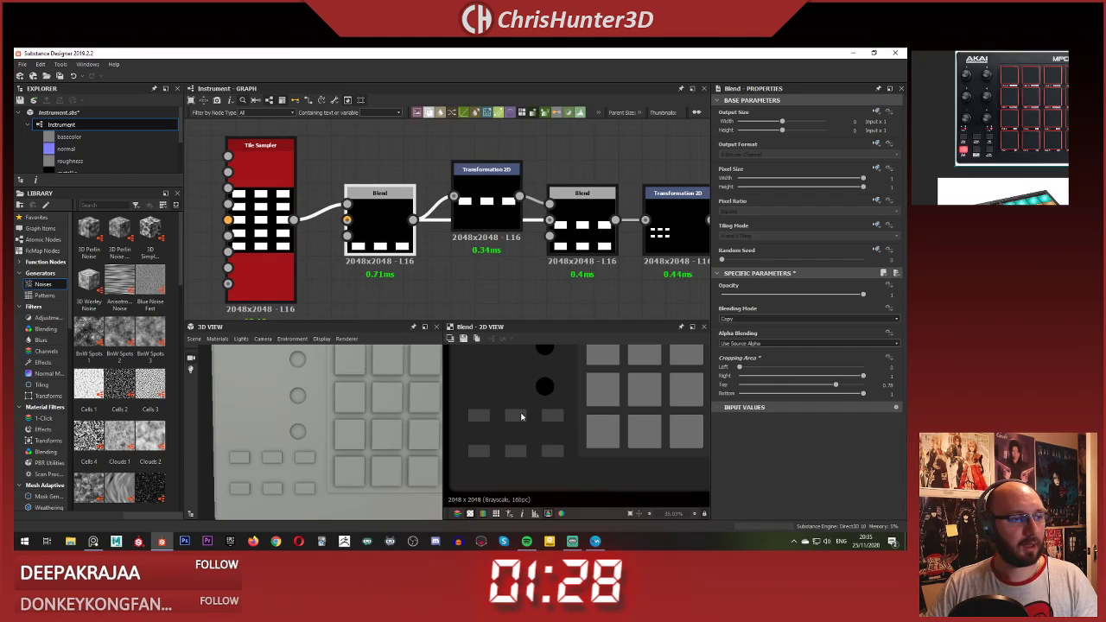
# Step: Try a Size Y of 1.5 on the small buttons' Tile Sampler and settle on 1.2
pyautogui.moveTo(444, 291); pyautogui.dragTo(440, 313, button='middle')
pyautogui.click(484, 224)
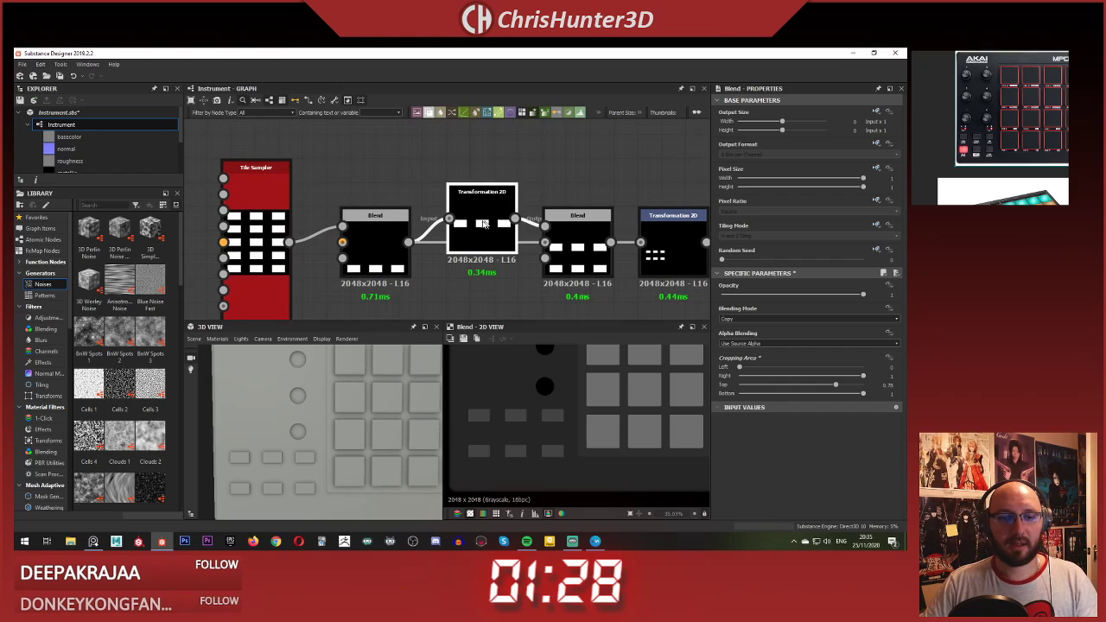
pyautogui.click(377, 243)
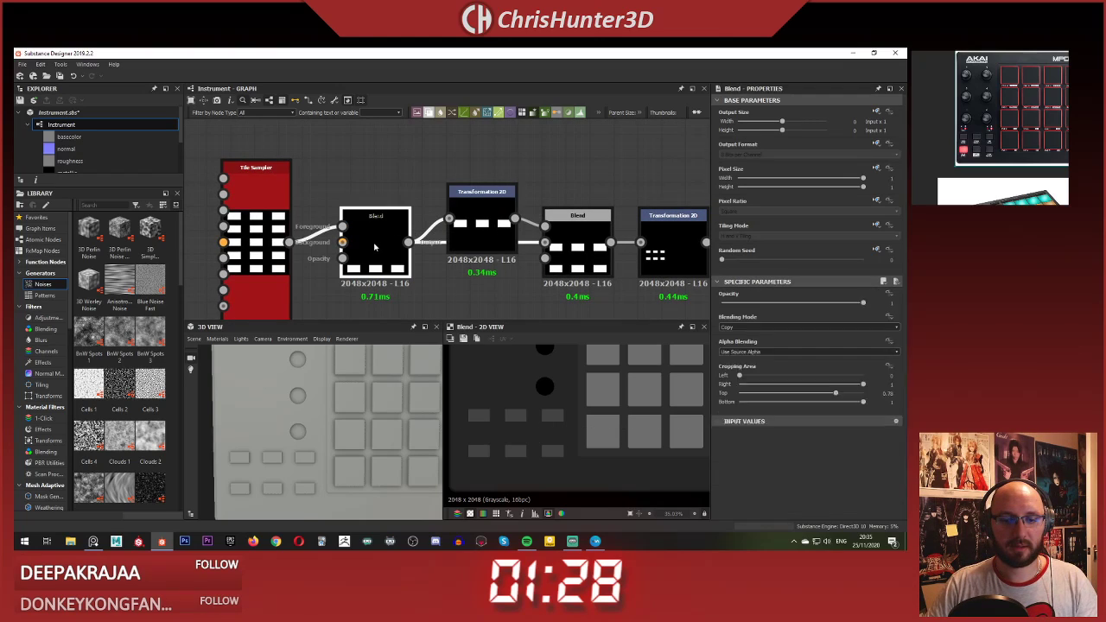
pyautogui.click(261, 255)
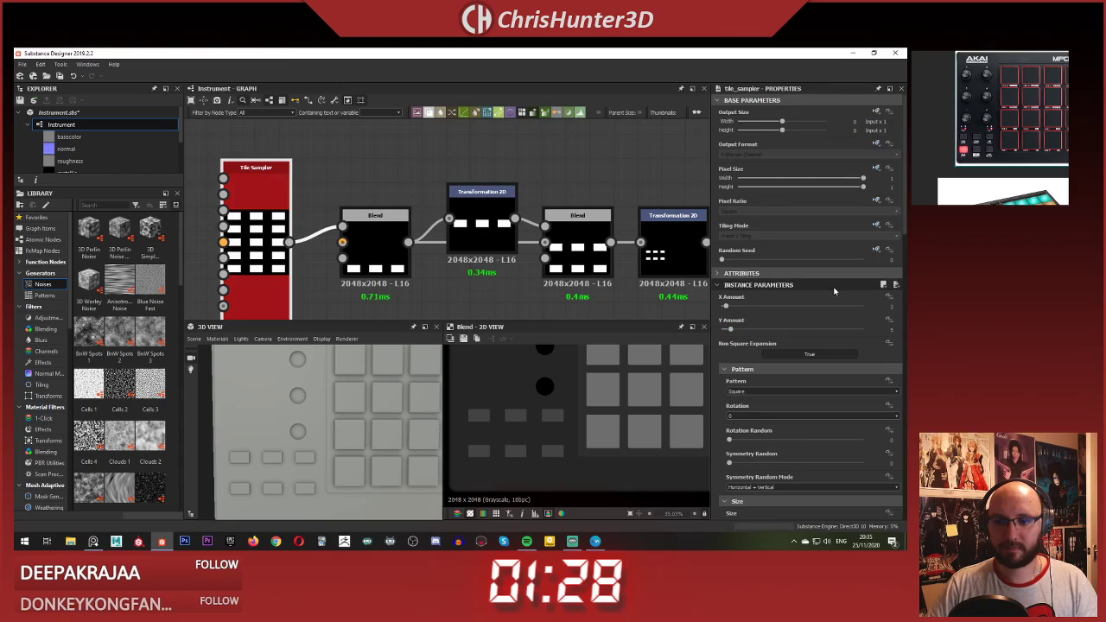
pyautogui.scroll(-5, 782, 348)
pyautogui.moveTo(858, 280); pyautogui.dragTo(863, 281)
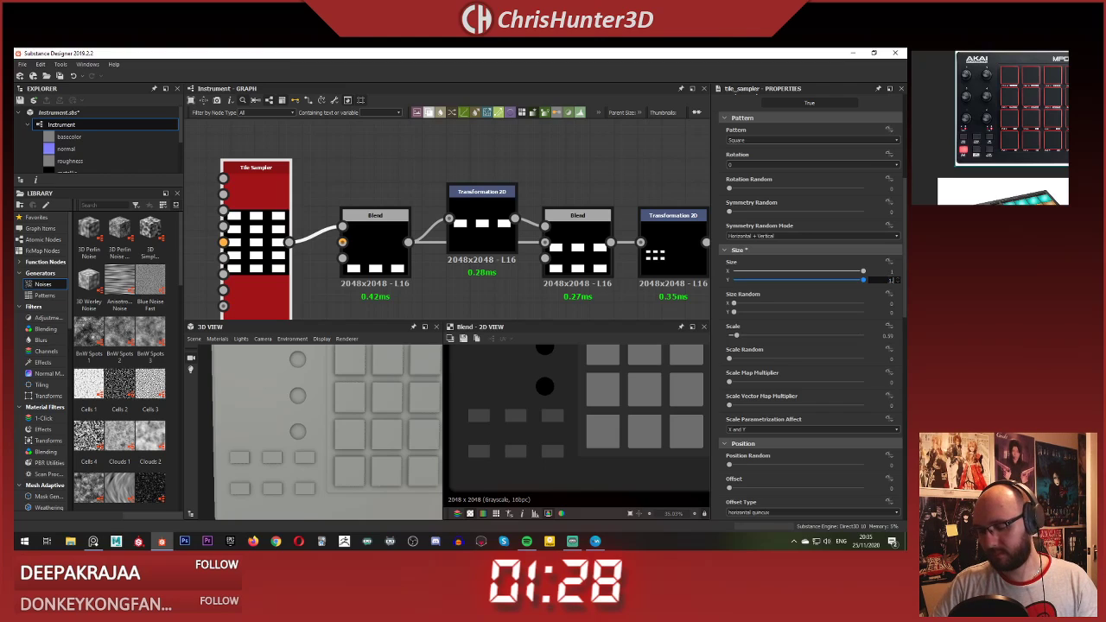
pyautogui.write('.5')
pyautogui.press('Return')
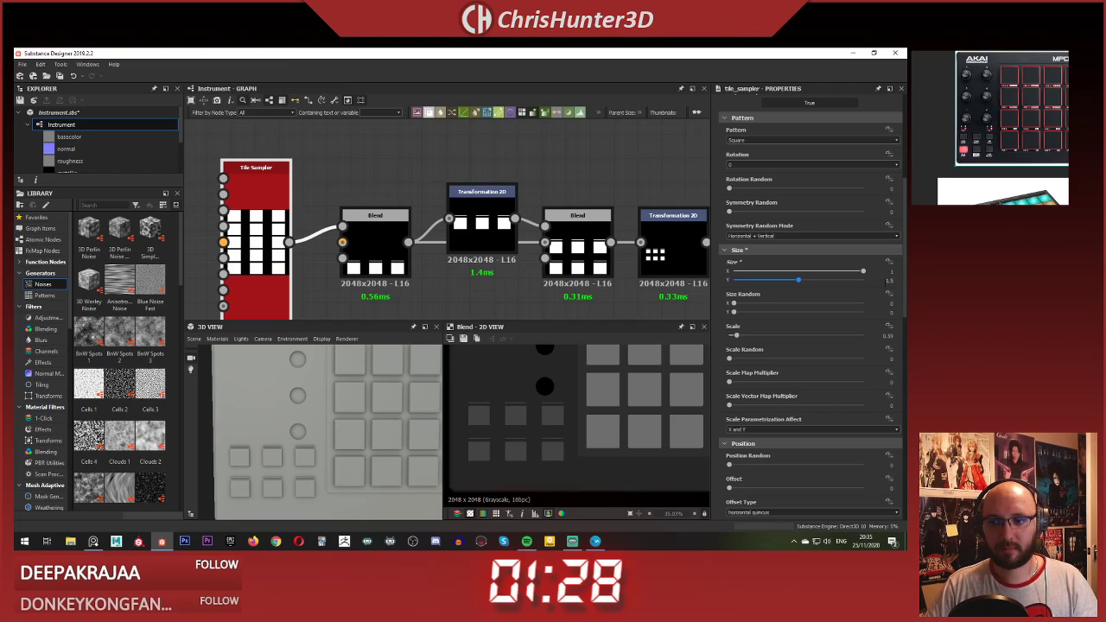
pyautogui.write('.2')
pyautogui.press('Return')
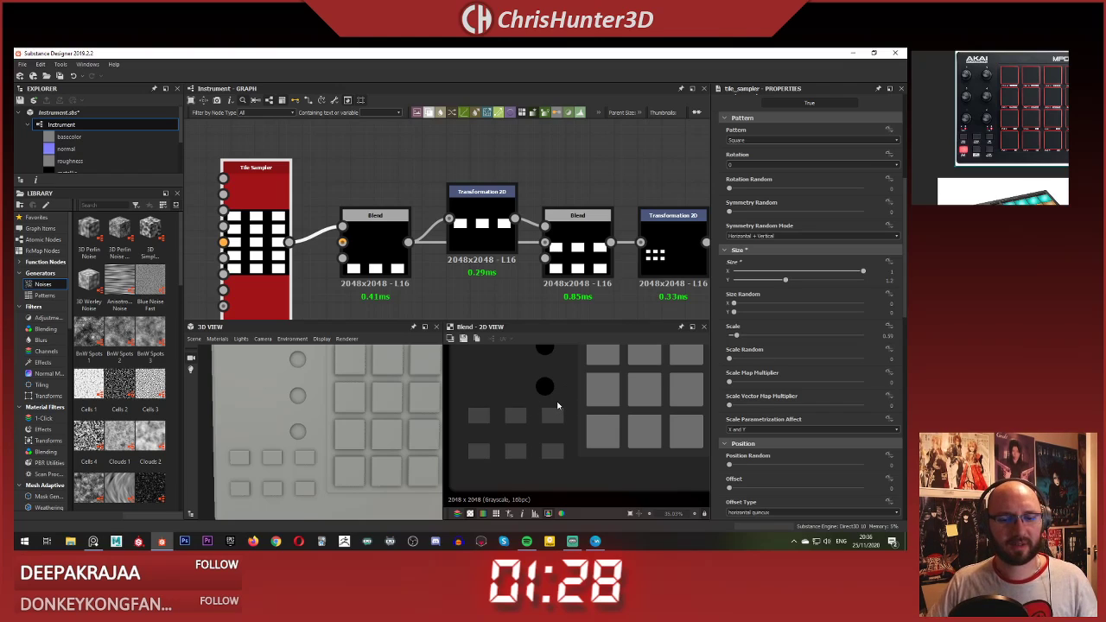
# Step: Move the duplicated button row closer to the original row and reduce the buttons' Tile Sampler Scale to 0.42
pyautogui.click(471, 238)
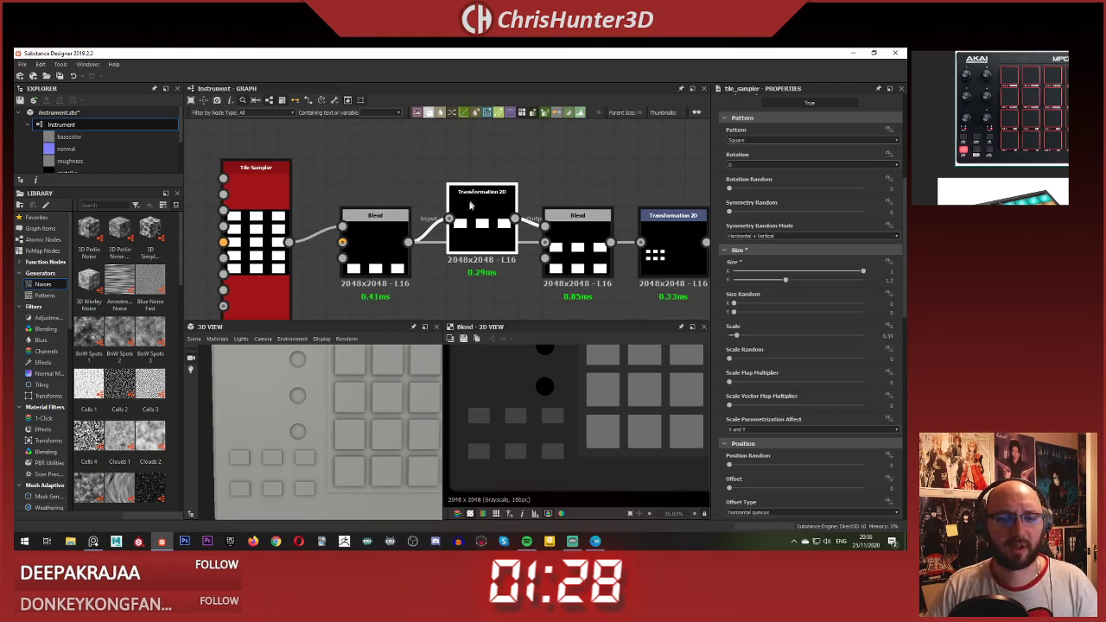
pyautogui.moveTo(557, 377); pyautogui.dragTo(562, 412)
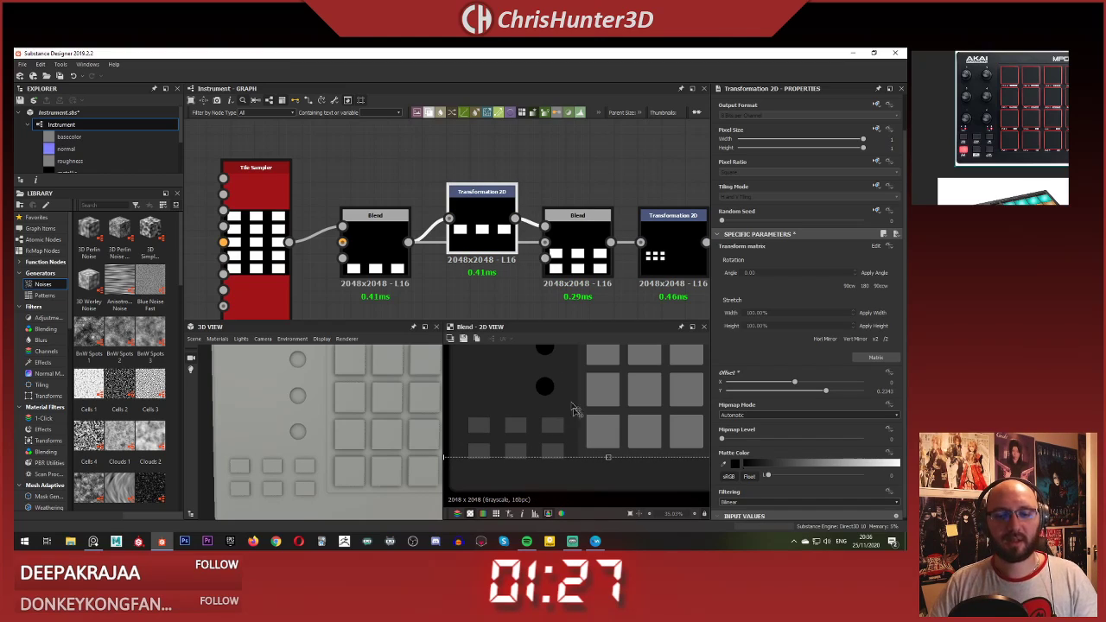
pyautogui.click(277, 260)
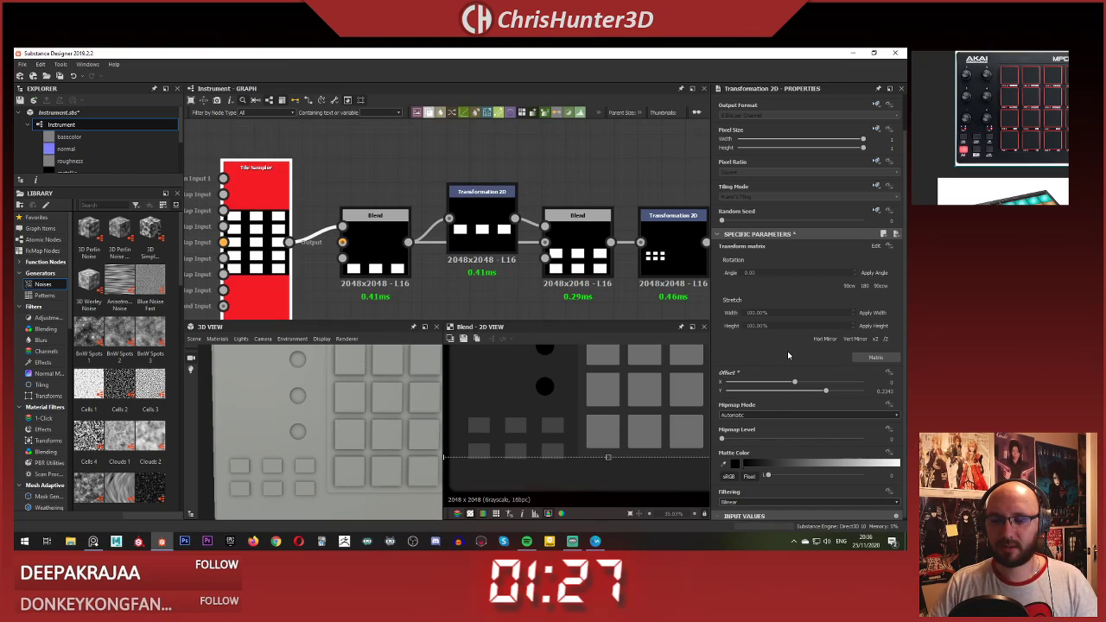
pyautogui.scroll(-5, 789, 354)
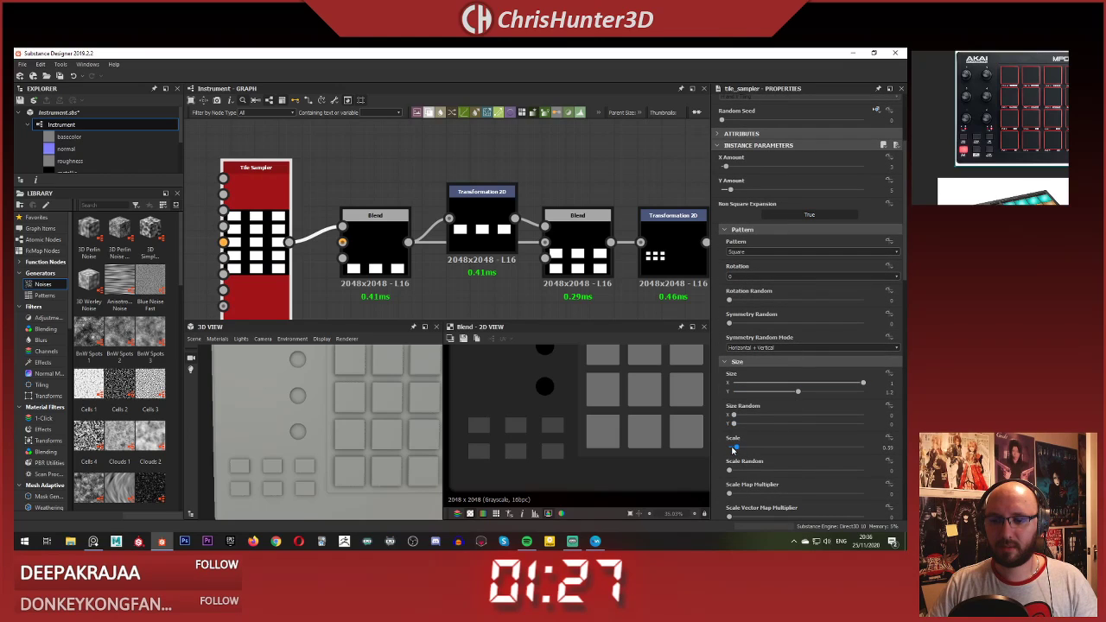
pyautogui.moveTo(737, 448); pyautogui.dragTo(736, 450)
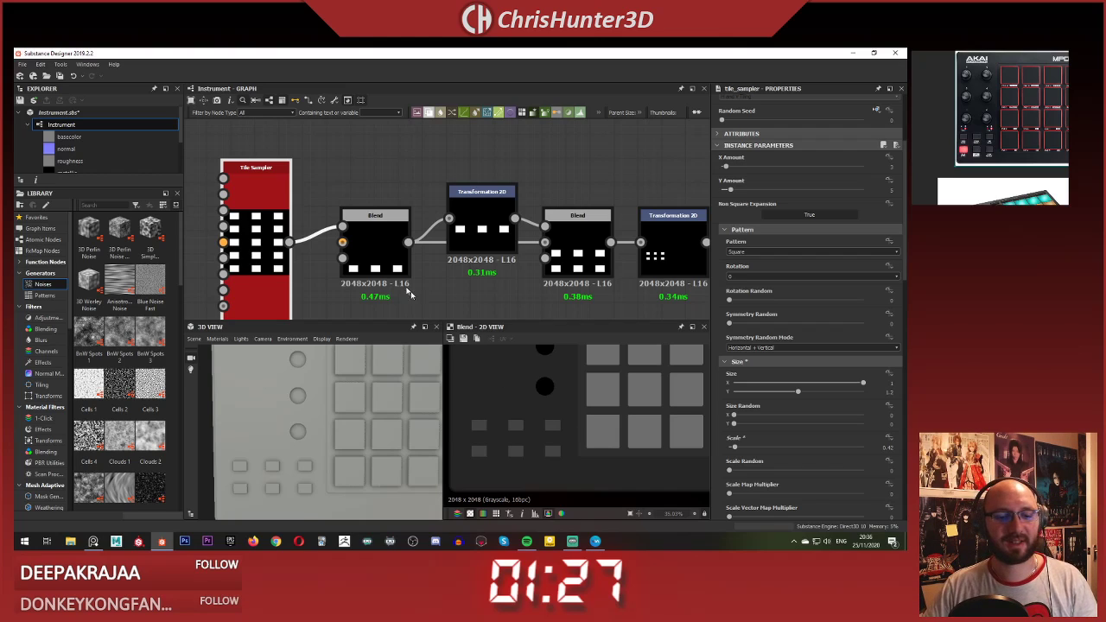
# Step: Move the small buttons' Tile Sampler, first Blend and row Transformation 2D away from the Blend that combines the two rows
pyautogui.moveTo(303, 232); pyautogui.dragTo(464, 200, button='middle')
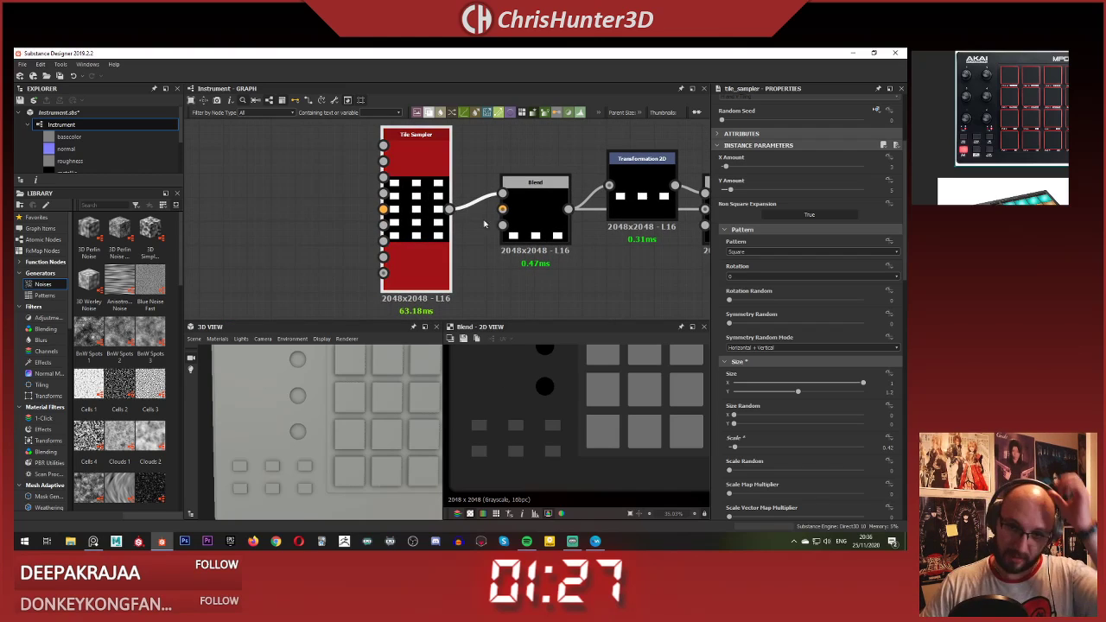
pyautogui.scroll(-4, 482, 225)
pyautogui.scroll(3, 446, 229)
pyautogui.moveTo(563, 230); pyautogui.dragTo(481, 246, button='middle')
pyautogui.scroll(-1, 483, 238)
pyautogui.scroll(1, 485, 255)
pyautogui.click(367, 214)
pyautogui.scroll(-2, 425, 245)
pyautogui.moveTo(335, 151); pyautogui.dragTo(522, 263)
pyautogui.moveTo(383, 212); pyautogui.dragTo(278, 211)
pyautogui.click(399, 240)
pyautogui.scroll(2, 405, 241)
pyautogui.moveTo(406, 240); pyautogui.dragTo(465, 250, button='middle')
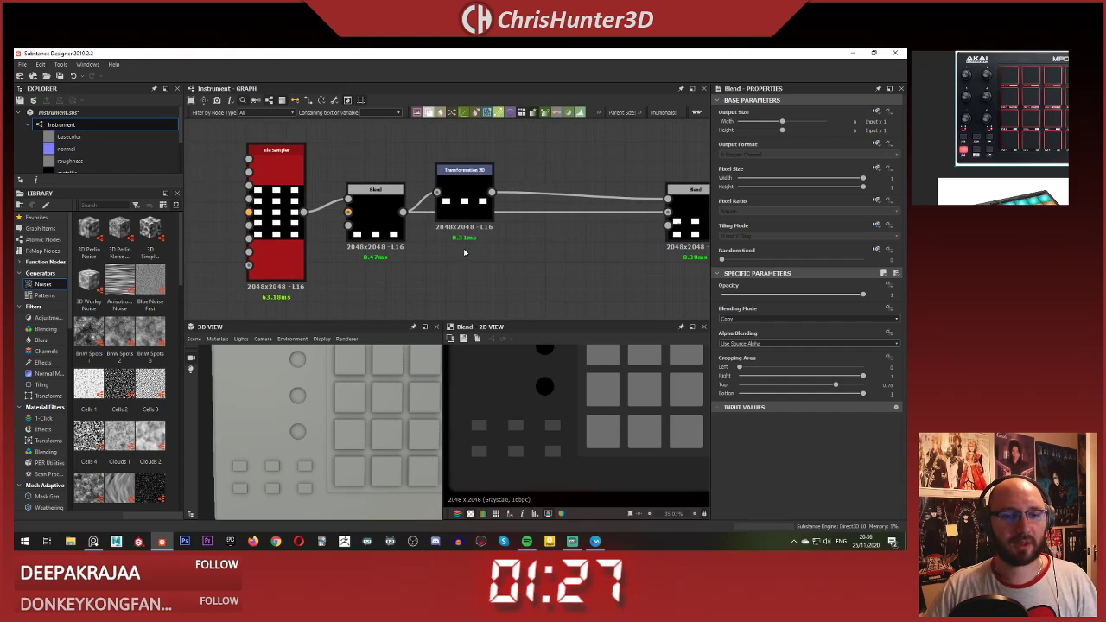
# Step: Add a Blend node in the gap between the row Transformation 2D and the Blend that combines the two rows
pyautogui.doubleClick(482, 199)
pyautogui.moveTo(541, 242); pyautogui.dragTo(437, 232, button='middle')
pyautogui.click(455, 234)
pyautogui.press('space')
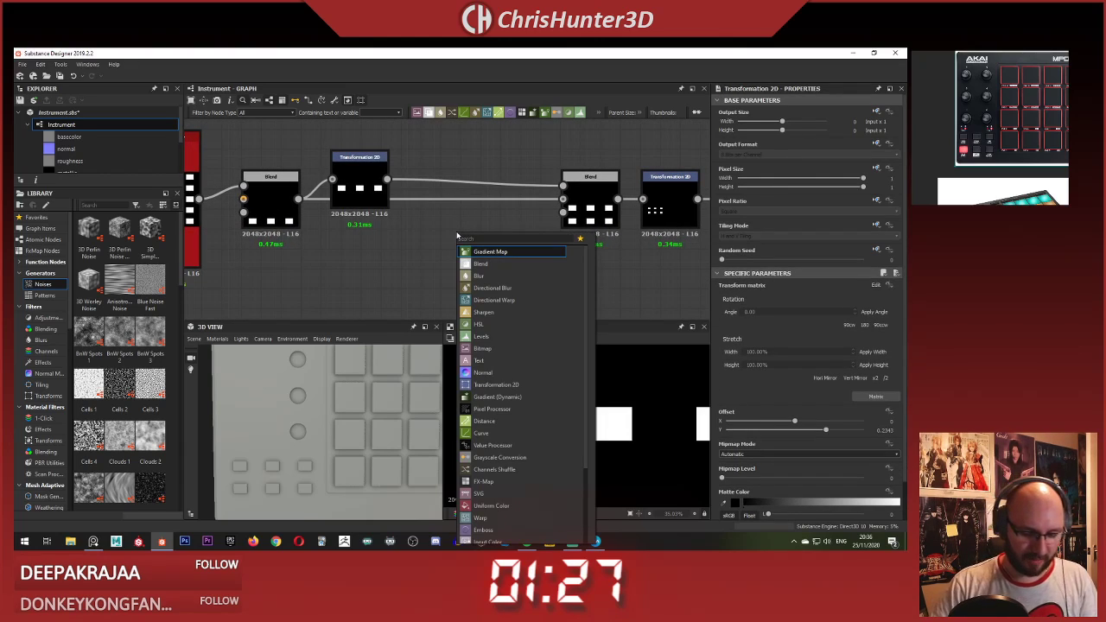
pyautogui.write('blend')
pyautogui.click(473, 213)
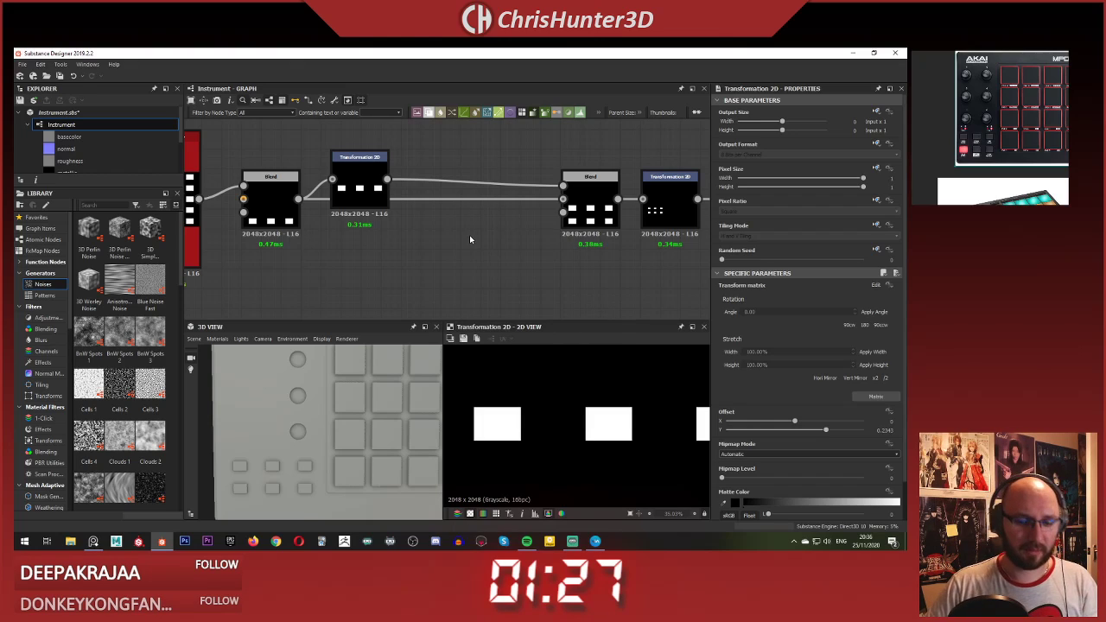
pyautogui.press('space')
pyautogui.write('blend')
pyautogui.press('Return')
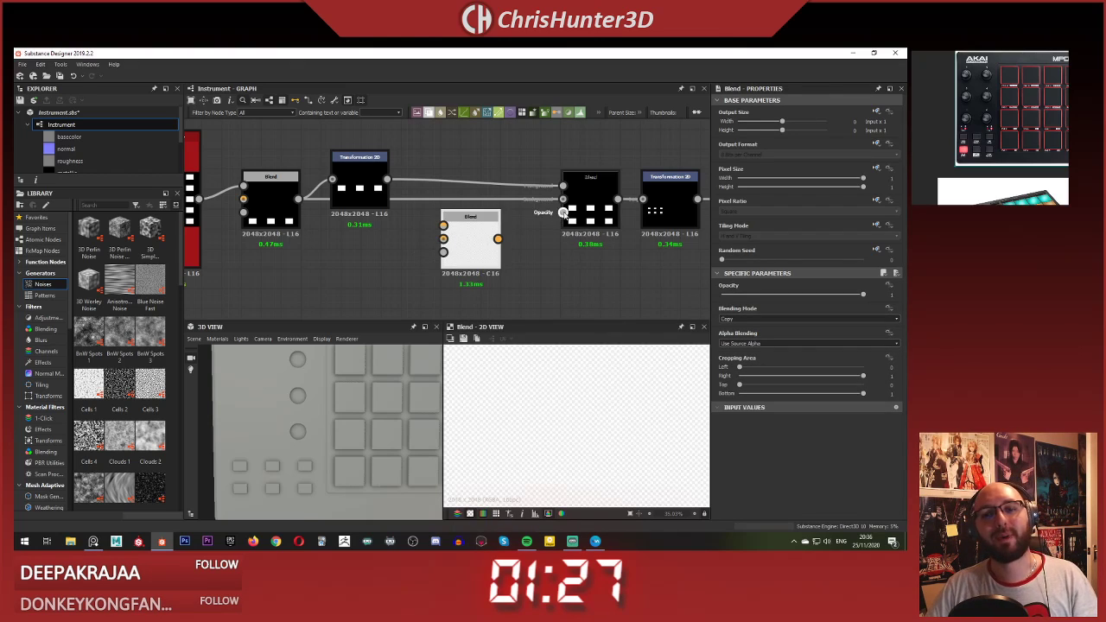
# Step: Move the row-combining Blend beside its Transformation 2D and connect its output to the new Blend
pyautogui.moveTo(597, 200); pyautogui.dragTo(458, 200)
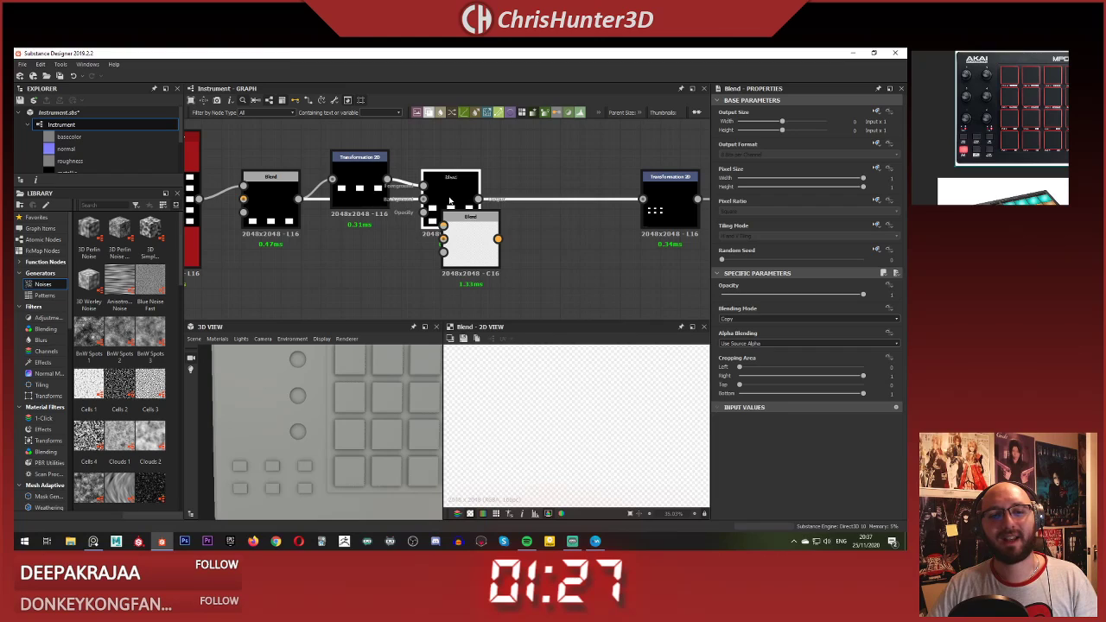
pyautogui.moveTo(481, 247); pyautogui.dragTo(541, 248)
pyautogui.moveTo(478, 200); pyautogui.dragTo(506, 226)
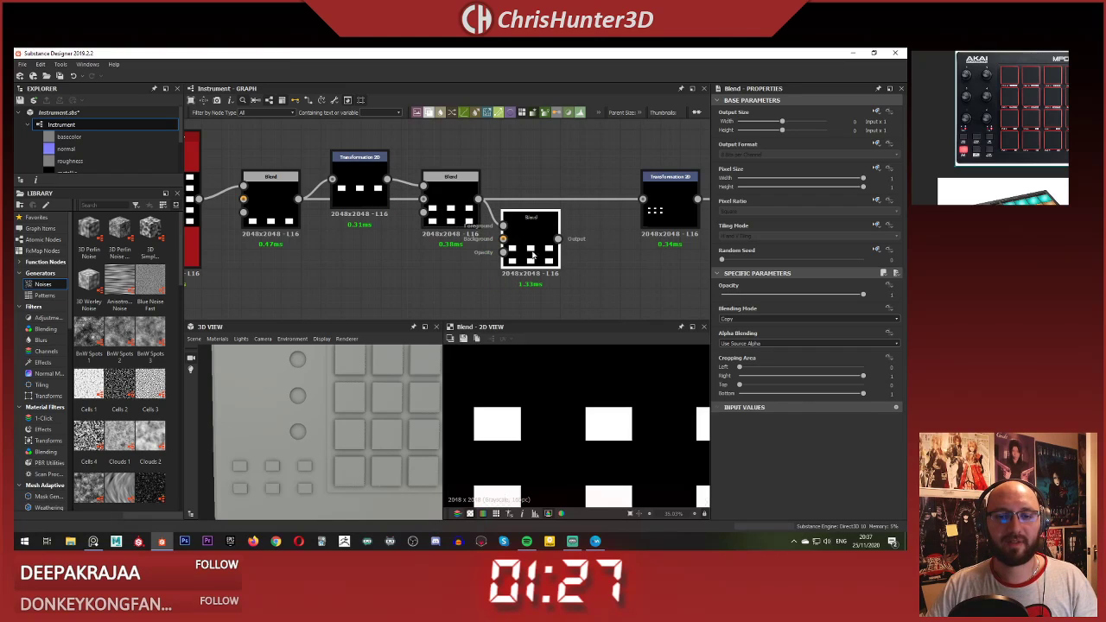
pyautogui.moveTo(539, 261); pyautogui.dragTo(559, 261)
# Step: Add a Shape feeding a Transformation 2D, wired as the new Blend's foreground with the button rows as its background
pyautogui.moveTo(453, 260); pyautogui.dragTo(436, 269, button='middle')
pyautogui.scroll(-1, 439, 270)
pyautogui.press('space')
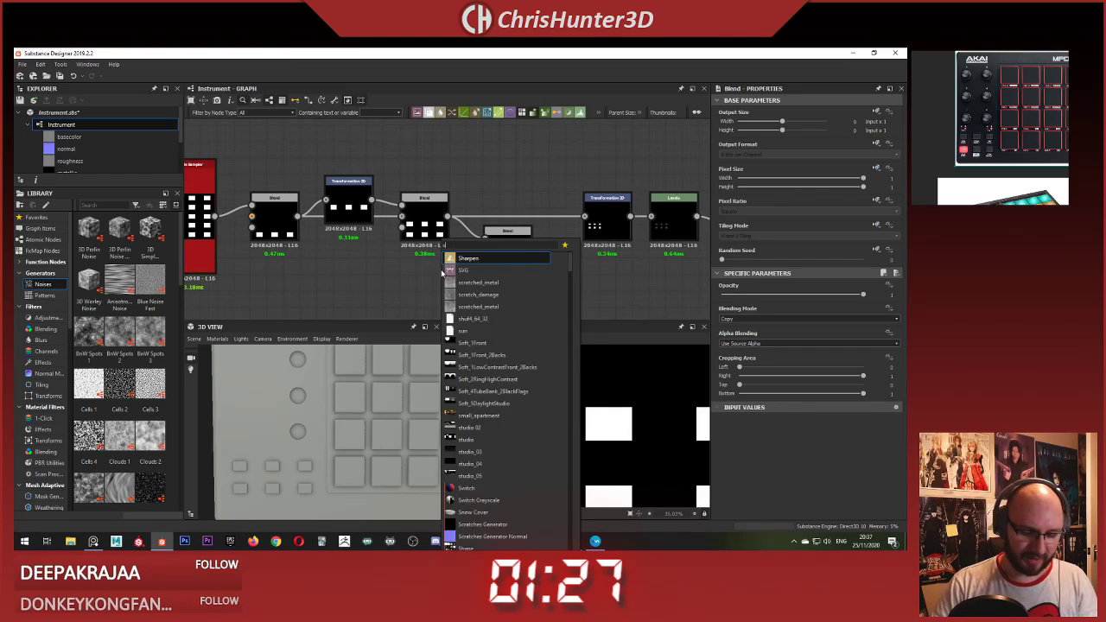
pyautogui.write('shapo')
pyautogui.press('BackSpace')
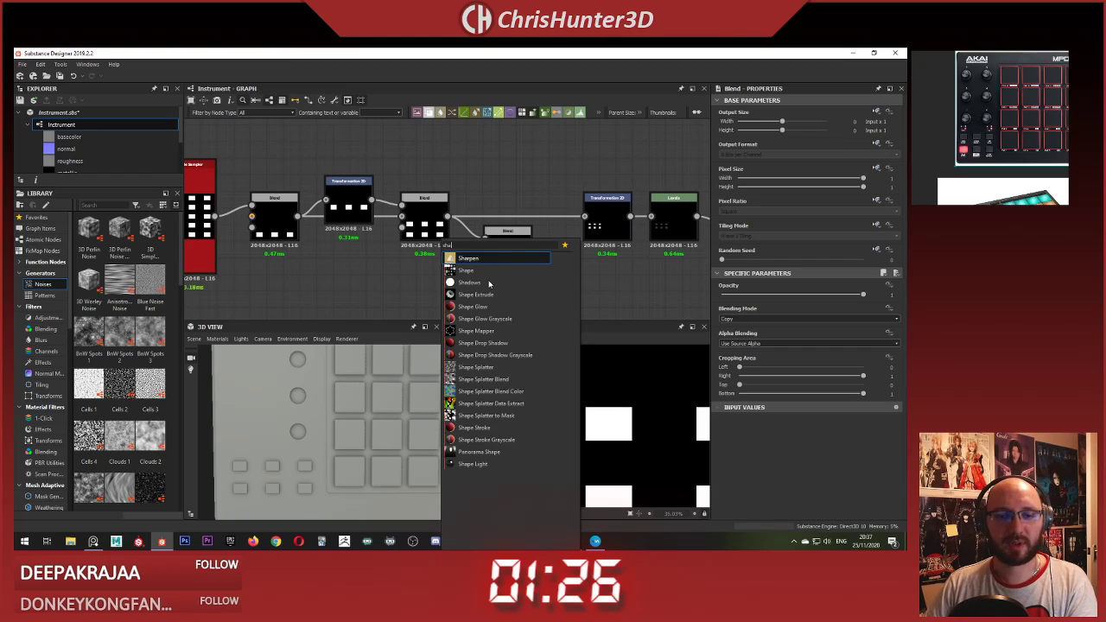
pyautogui.click(489, 272)
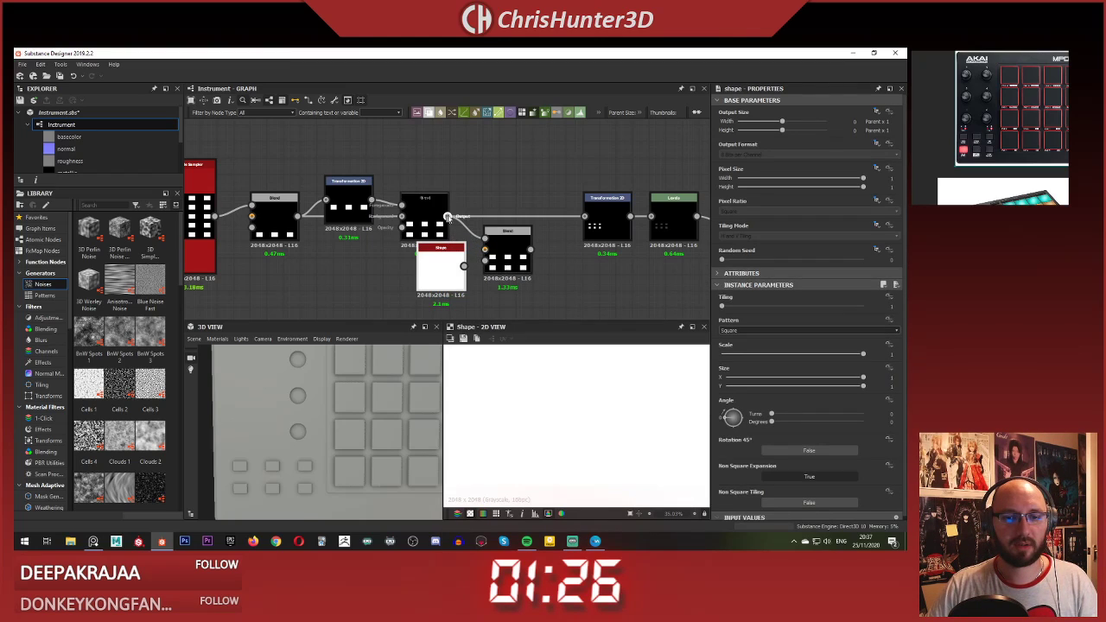
pyautogui.moveTo(448, 216); pyautogui.dragTo(486, 239)
pyautogui.press('space')
pyautogui.write('tr')
pyautogui.press('Return')
pyautogui.doubleClick(508, 250)
# Step: Override the inherited Tiling Mode of the shape's Transformation 2D with No Tiling
pyautogui.click(448, 282)
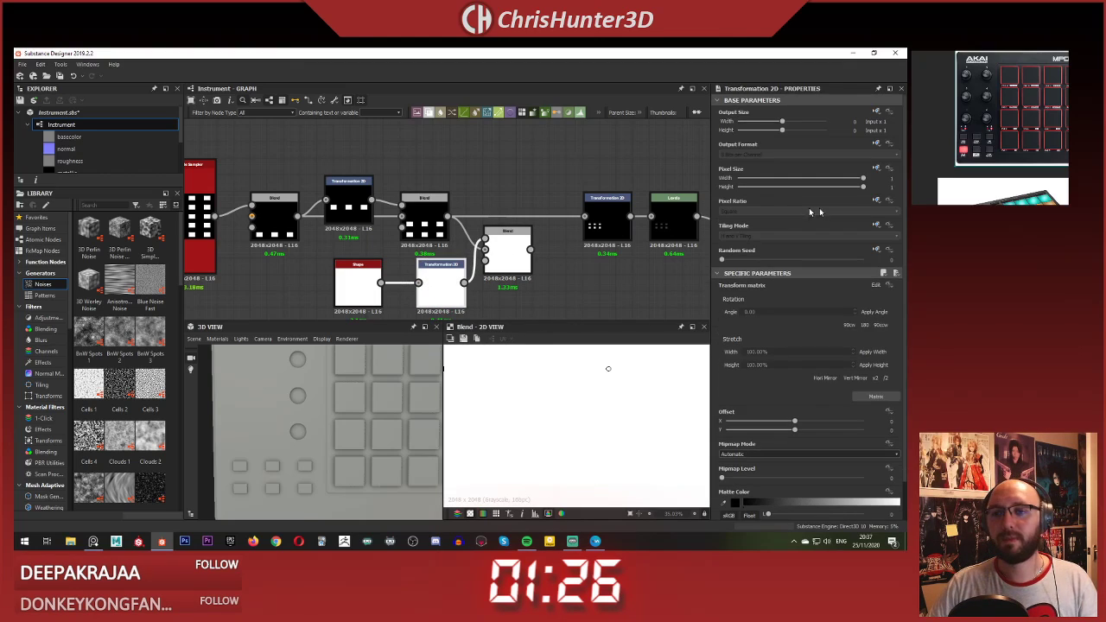
pyautogui.click(877, 202)
pyautogui.click(805, 230)
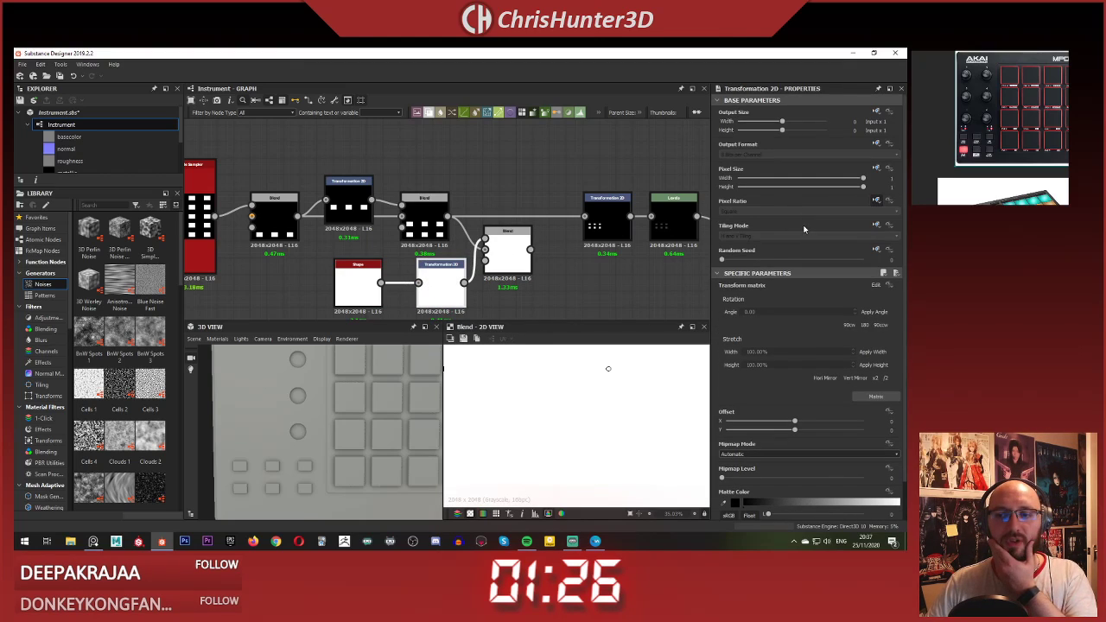
pyautogui.click(877, 226)
pyautogui.click(857, 261)
pyautogui.click(808, 237)
pyautogui.click(806, 243)
pyautogui.click(611, 295)
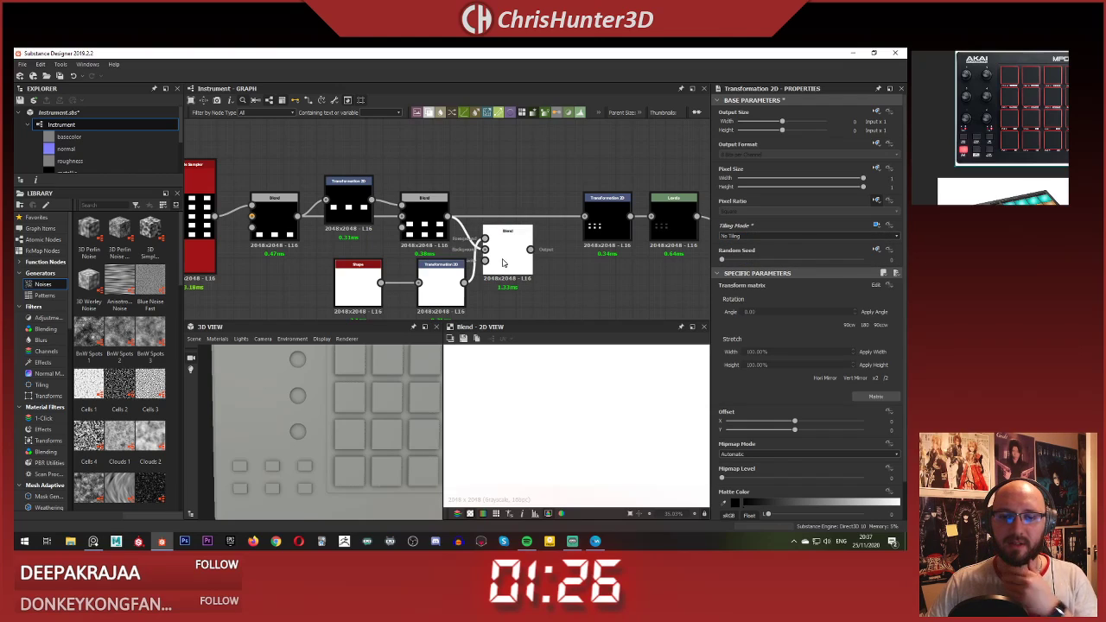
# Step: Set the new Blend to Subtract and narrow the white shape so that it masks all but the last column of buttons
pyautogui.click(503, 263)
pyautogui.click(764, 319)
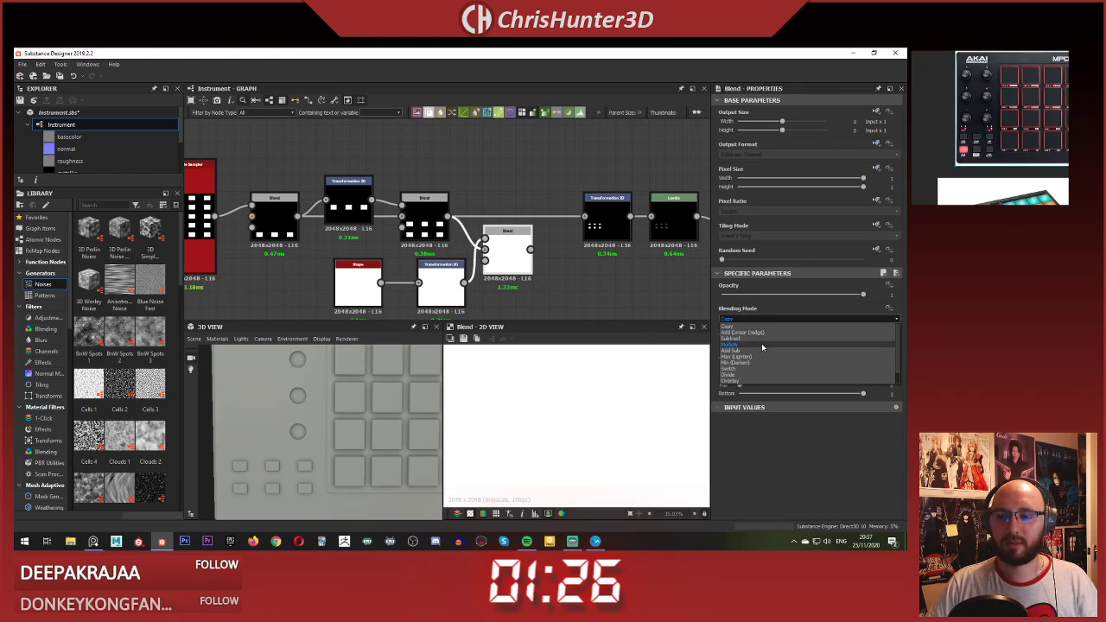
pyautogui.click(761, 338)
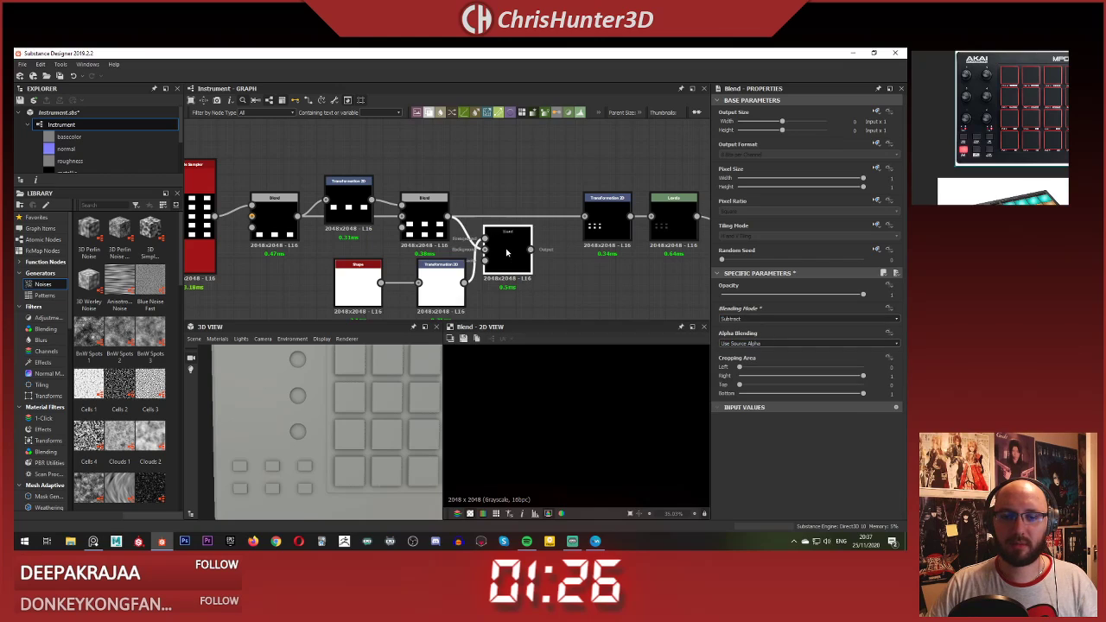
pyautogui.click(438, 287)
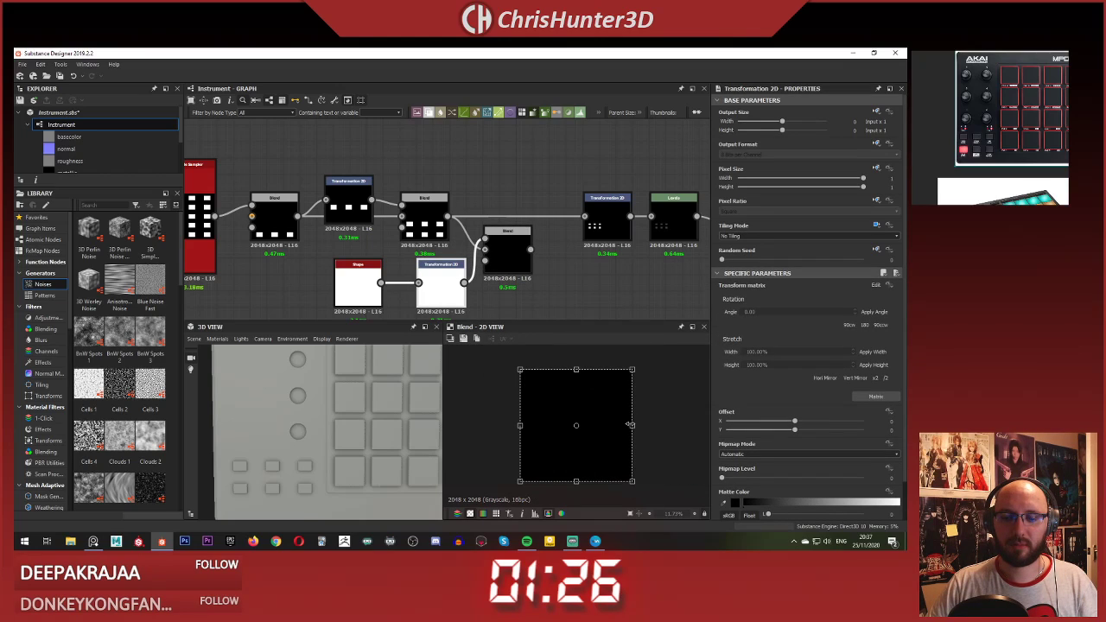
pyautogui.moveTo(630, 424); pyautogui.dragTo(597, 421)
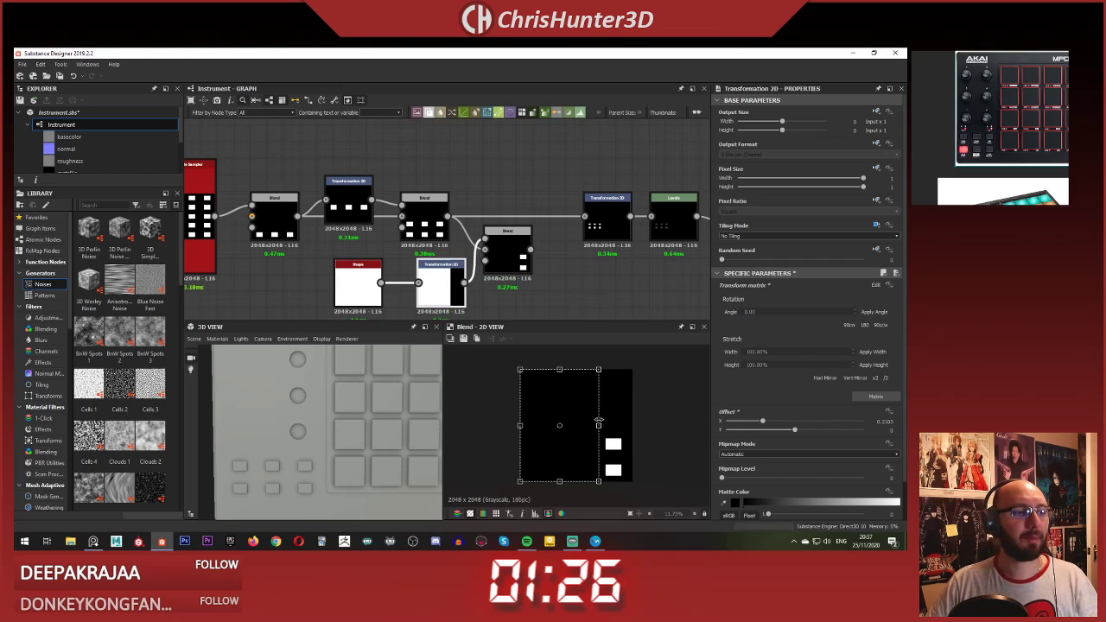
# Step: Move the small buttons' node chain, including the masking nodes, farther from the positioning Transformation 2D to make room
pyautogui.scroll(-2, 549, 268)
pyautogui.moveTo(566, 243); pyautogui.dragTo(600, 210, button='middle')
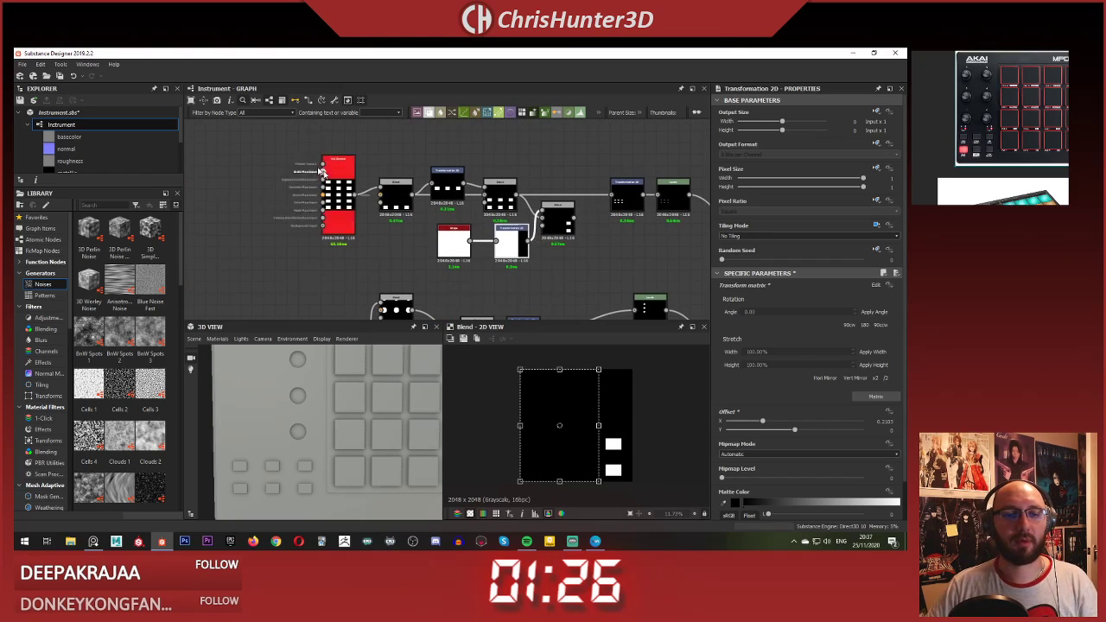
pyautogui.moveTo(287, 146); pyautogui.dragTo(378, 230)
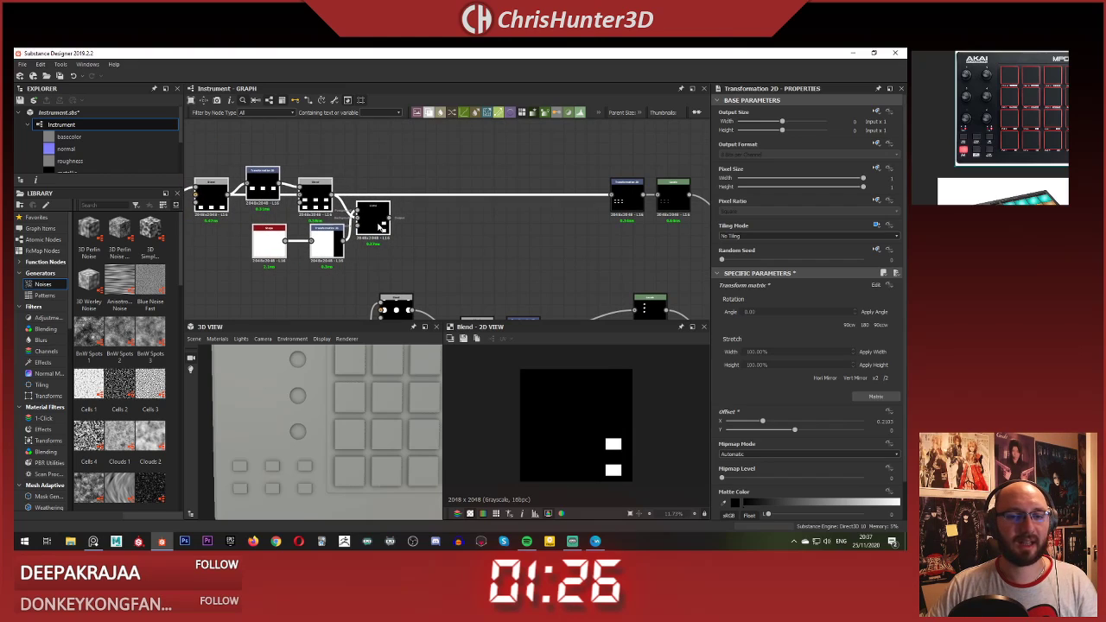
pyautogui.scroll(-4, 427, 228)
pyautogui.moveTo(424, 237); pyautogui.dragTo(568, 235, button='middle')
pyautogui.scroll(3, 569, 235)
pyautogui.scroll(3, 650, 210)
pyautogui.moveTo(650, 210); pyautogui.dragTo(478, 231, button='middle')
# Step: Add another Blend after the Subtract Blend and connect the isolated button column to its background
pyautogui.click(478, 231)
pyautogui.press('space')
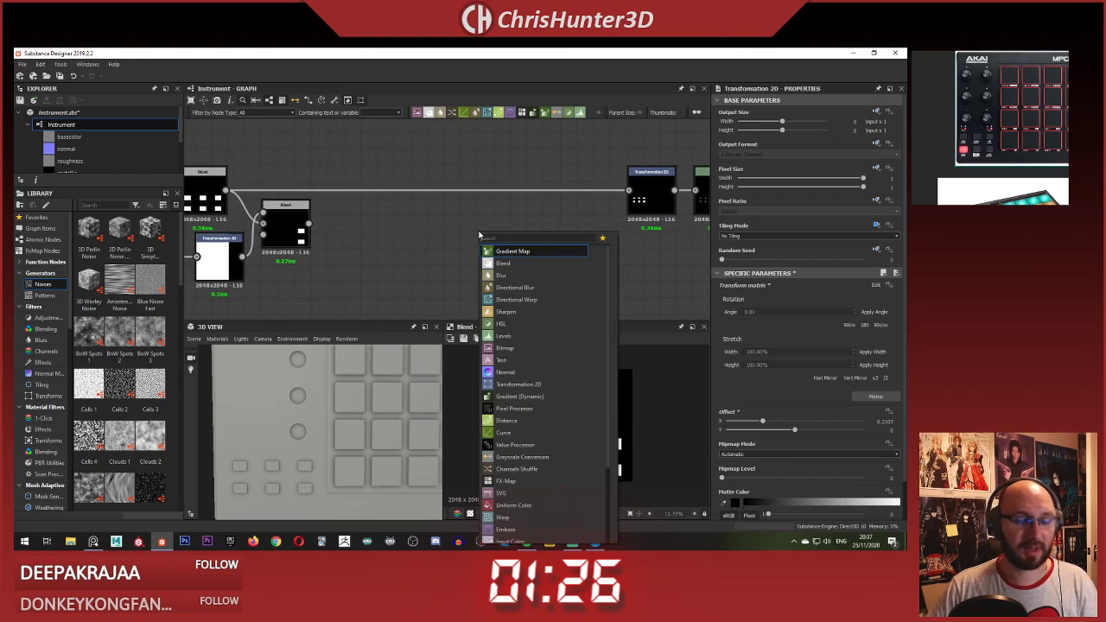
pyautogui.write('bl')
pyautogui.press('Return')
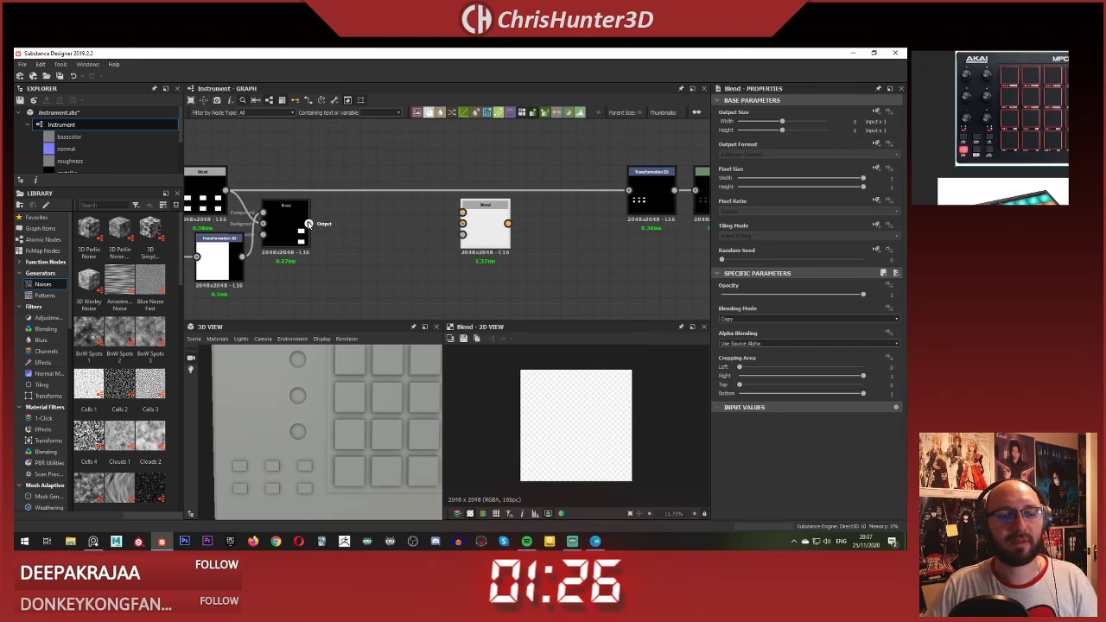
pyautogui.moveTo(465, 226); pyautogui.dragTo(464, 225)
pyautogui.moveTo(373, 208); pyautogui.dragTo(369, 248, button='middle')
pyautogui.moveTo(482, 278); pyautogui.dragTo(399, 278)
# Step: Add a Transformation 2D fed by the isolated button column and place it ahead of the new Blend
pyautogui.moveTo(326, 199); pyautogui.dragTo(439, 191, button='middle')
pyautogui.press('space')
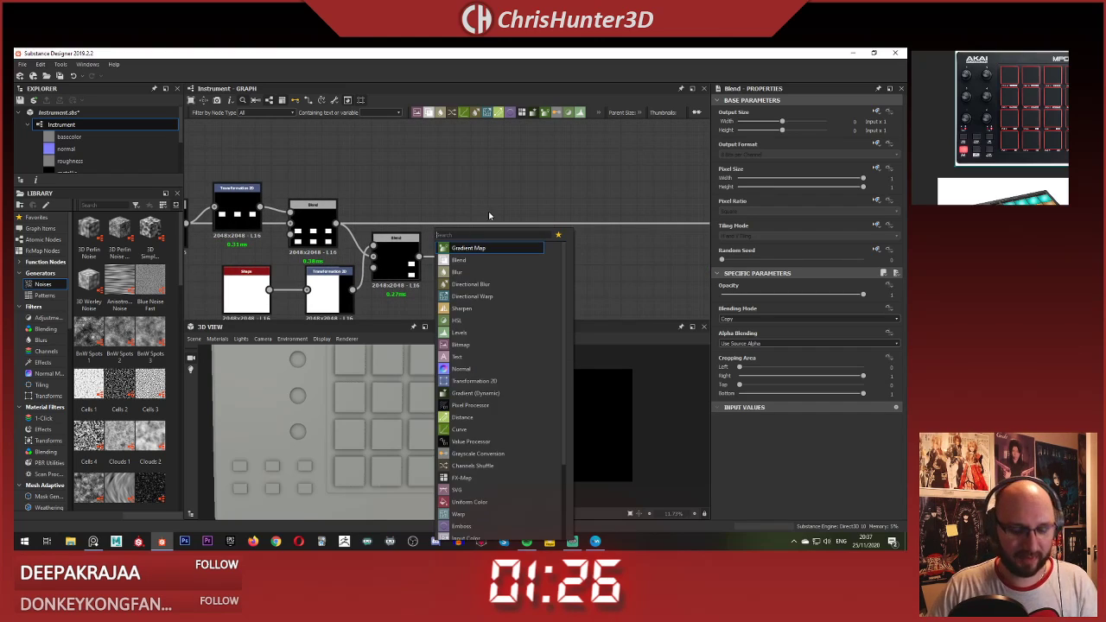
pyautogui.write('tra')
pyautogui.click(475, 251)
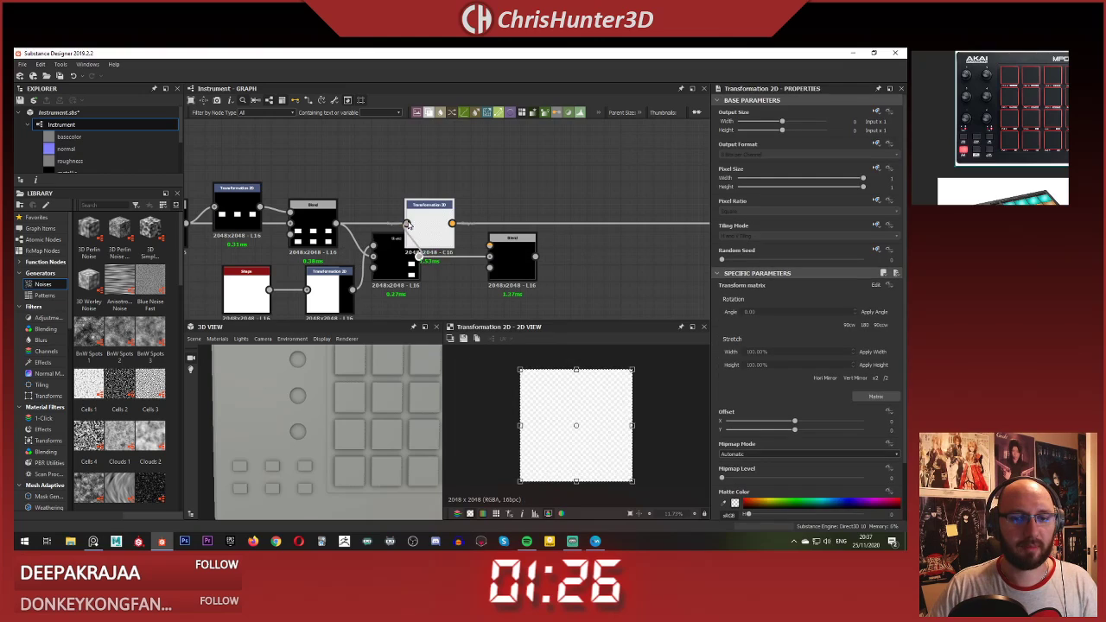
pyautogui.moveTo(424, 235); pyautogui.dragTo(526, 242)
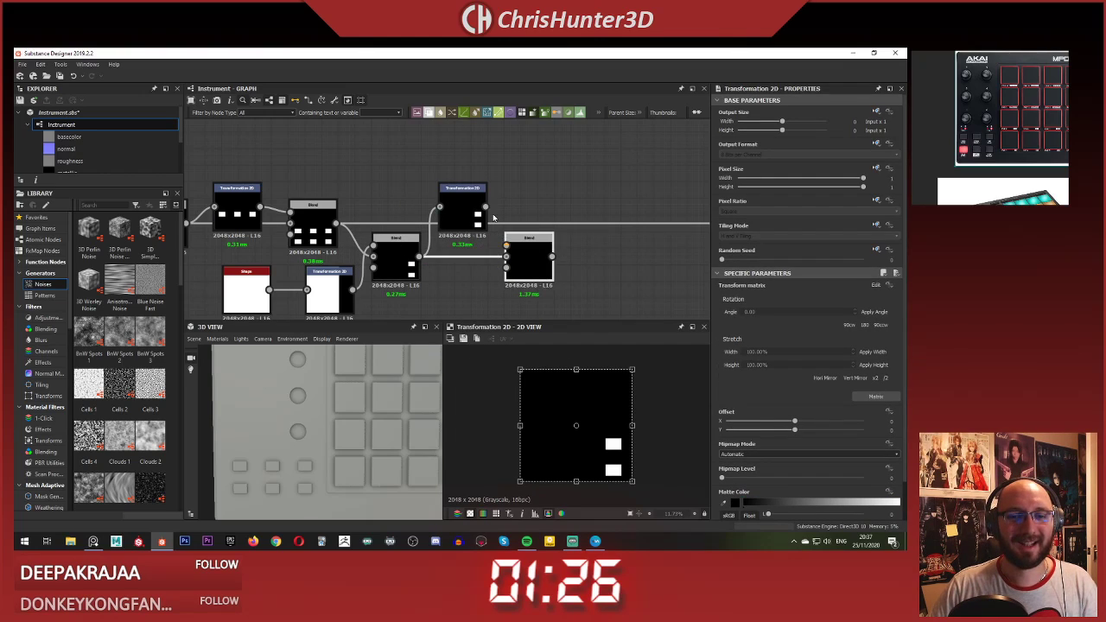
# Step: Connect the column's Transformation 2D to the Blend's foreground and set its blending mode to Max (Lighten)
pyautogui.moveTo(486, 207); pyautogui.dragTo(497, 218)
pyautogui.click(520, 248)
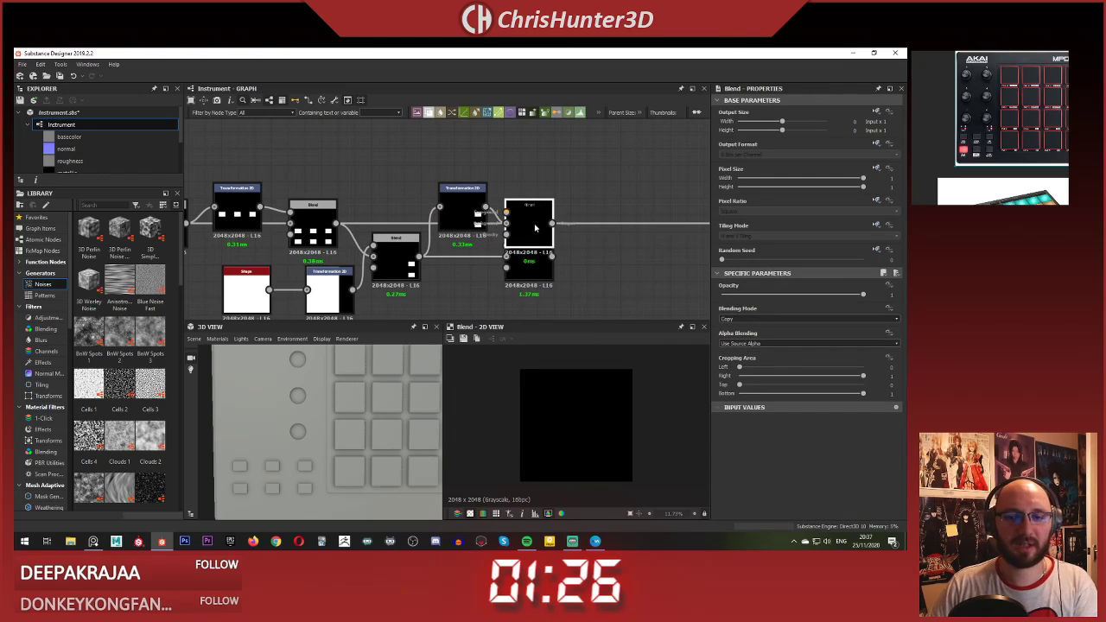
pyautogui.press('Delete')
pyautogui.moveTo(486, 209); pyautogui.dragTo(507, 246)
pyautogui.doubleClick(531, 261)
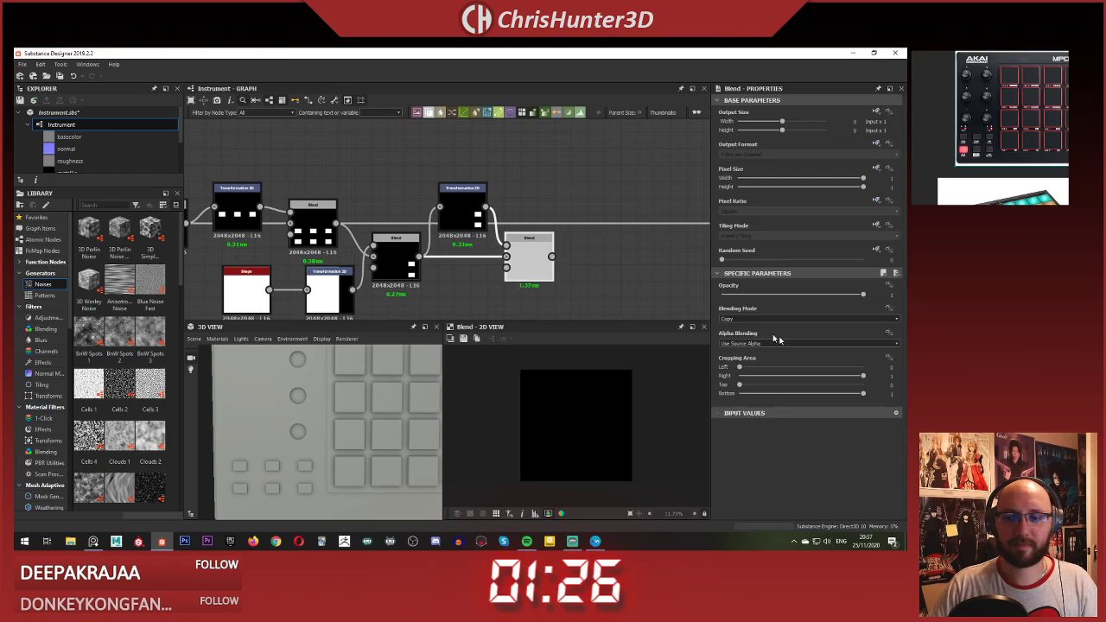
pyautogui.click(797, 321)
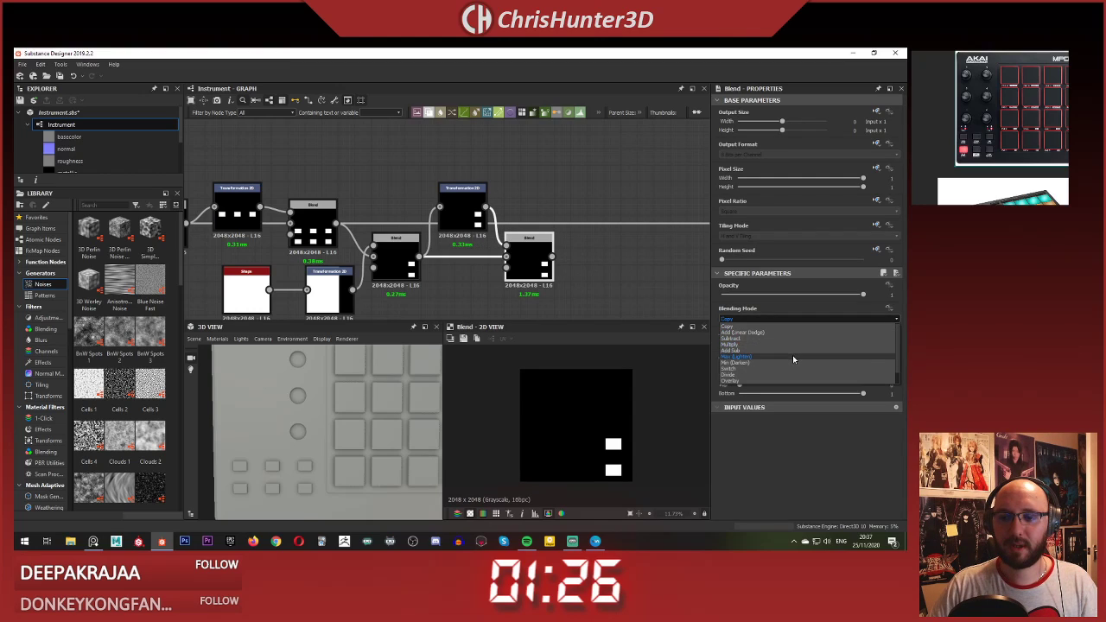
pyautogui.click(792, 356)
# Step: Offset the copied button column sideways by about 0.27 in X to form a second column
pyautogui.click(464, 218)
pyautogui.moveTo(577, 388); pyautogui.dragTo(549, 390)
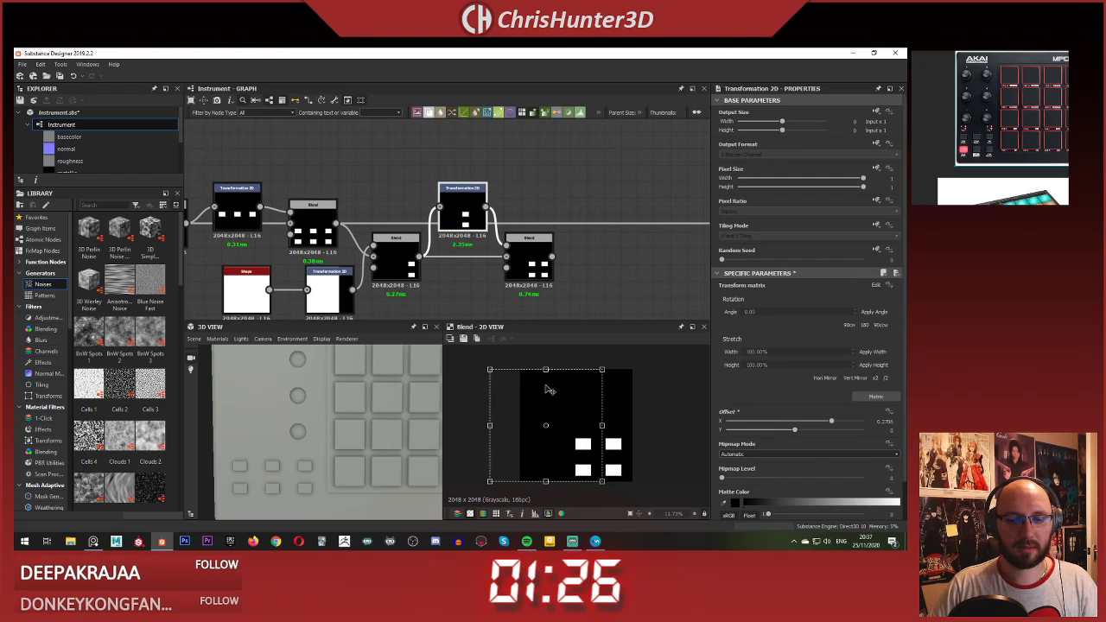
pyautogui.click(578, 244)
# Step: Duplicate the Transformation 2D and Blend pair and feed the two-column result into the copied Blend's background
pyautogui.scroll(1, 578, 243)
pyautogui.moveTo(578, 243); pyautogui.dragTo(516, 248, button='middle')
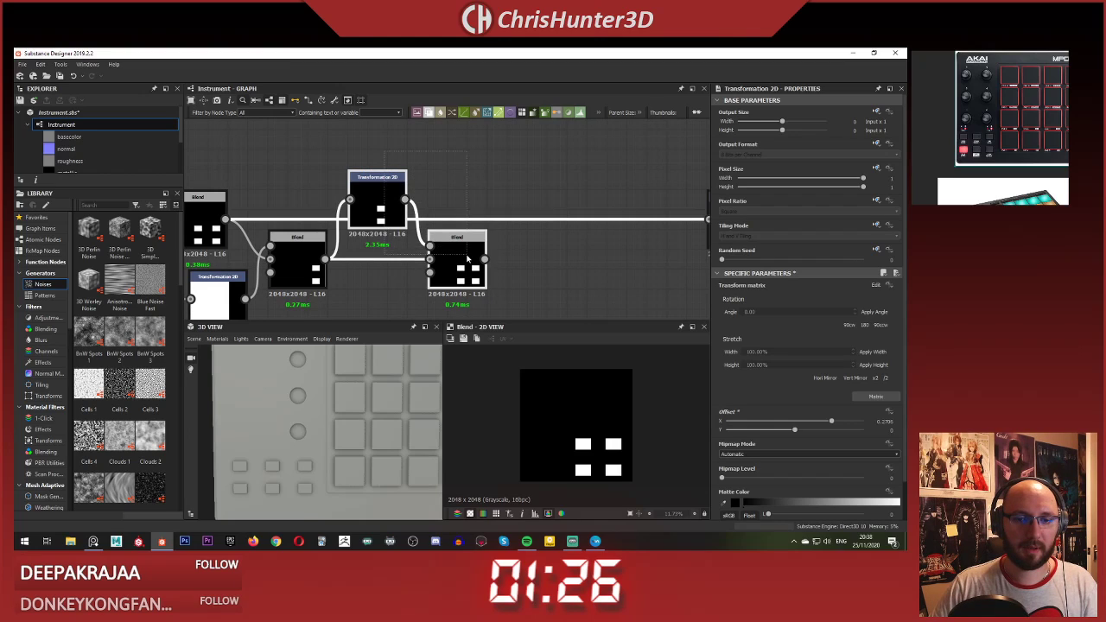
pyautogui.hotkey('ctrl', 'd')
pyautogui.moveTo(487, 249); pyautogui.dragTo(552, 241)
pyautogui.click(501, 194)
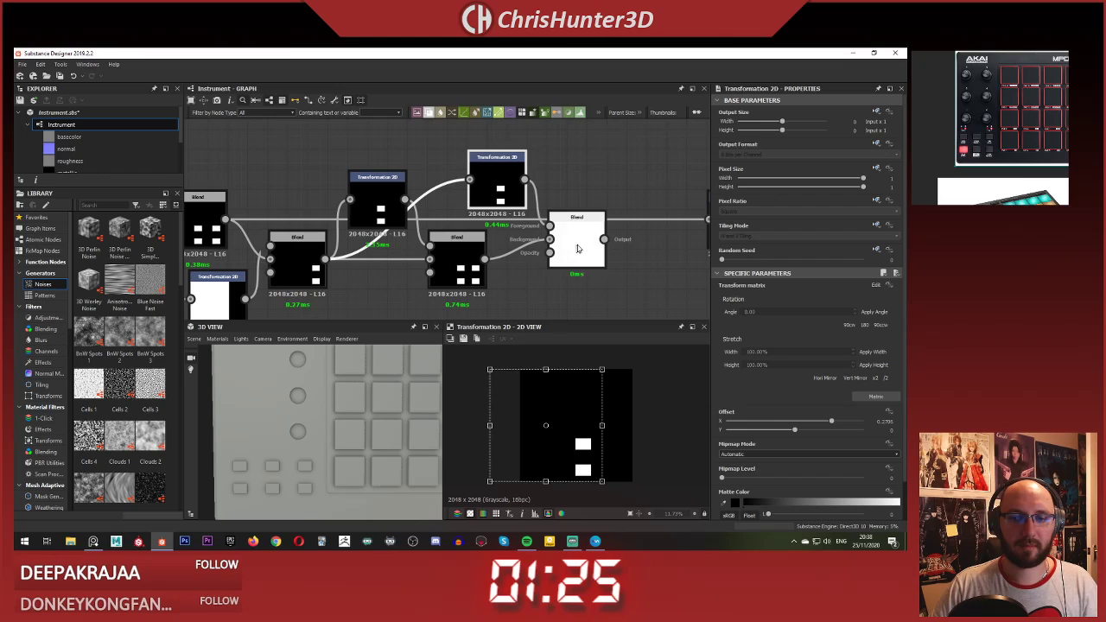
# Step: Shift the duplicated Transformation 2D's column further sideways to form an evenly spaced third column of buttons
pyautogui.doubleClick(578, 248)
pyautogui.click(494, 188)
pyautogui.moveTo(575, 390); pyautogui.dragTo(545, 394)
pyautogui.click(566, 307)
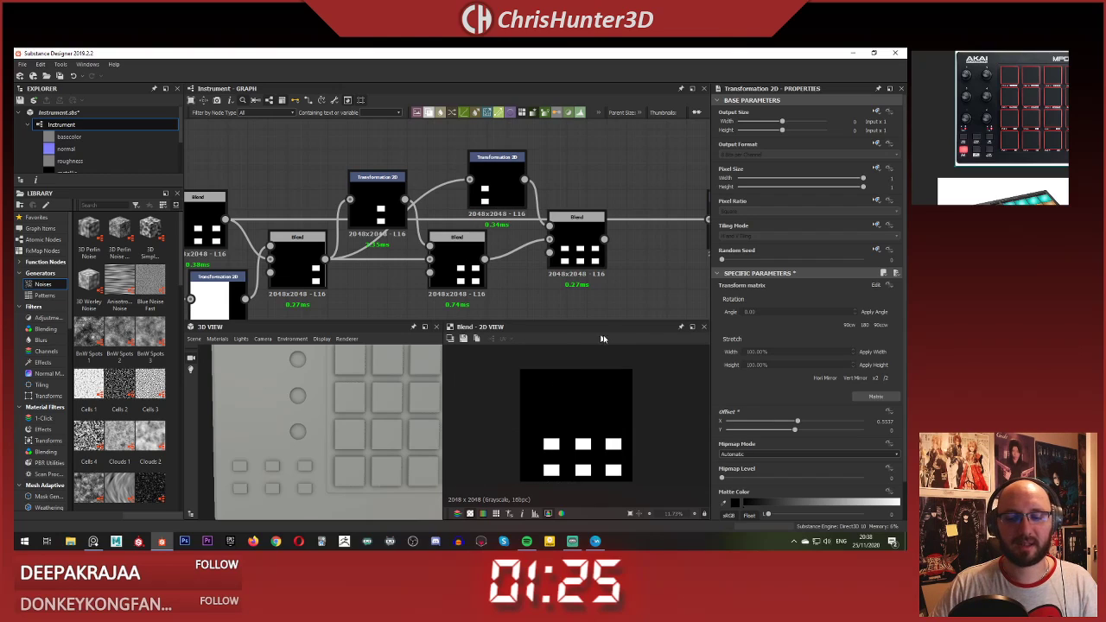
# Step: Connect the final three-column Blend to the small buttons' positioning Transformation 2D and check the spacing on the model
pyautogui.moveTo(620, 271); pyautogui.dragTo(524, 257, button='middle')
pyautogui.scroll(-3, 517, 255)
pyautogui.scroll(2, 482, 212)
pyautogui.moveTo(524, 251); pyautogui.dragTo(608, 233)
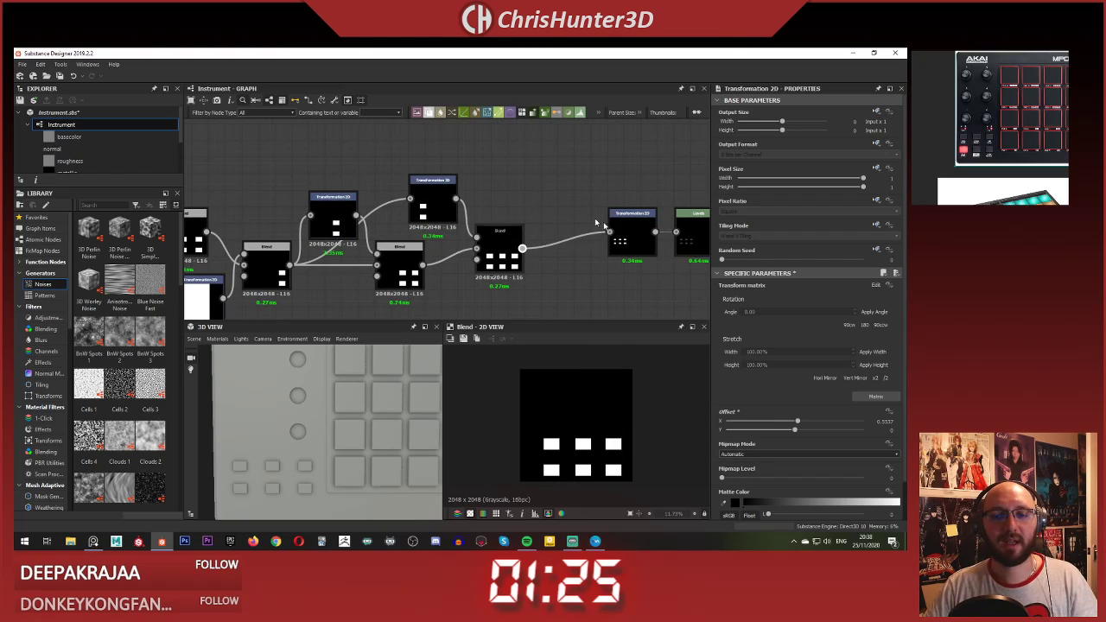
pyautogui.scroll(-1, 517, 299)
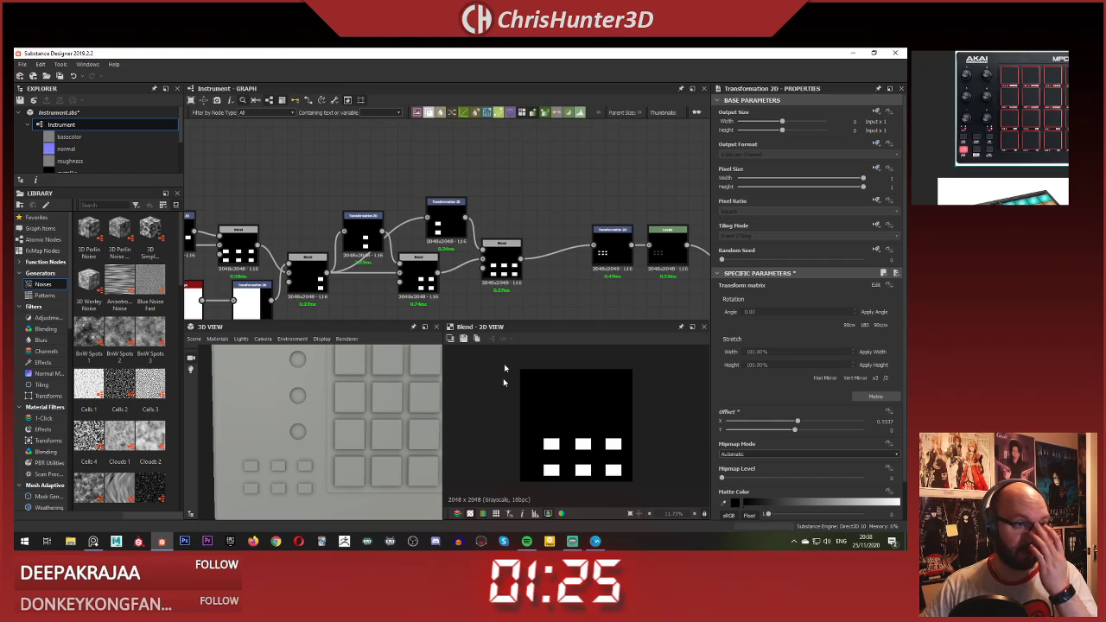
pyautogui.scroll(-3, 271, 458)
pyautogui.scroll(2, 334, 425)
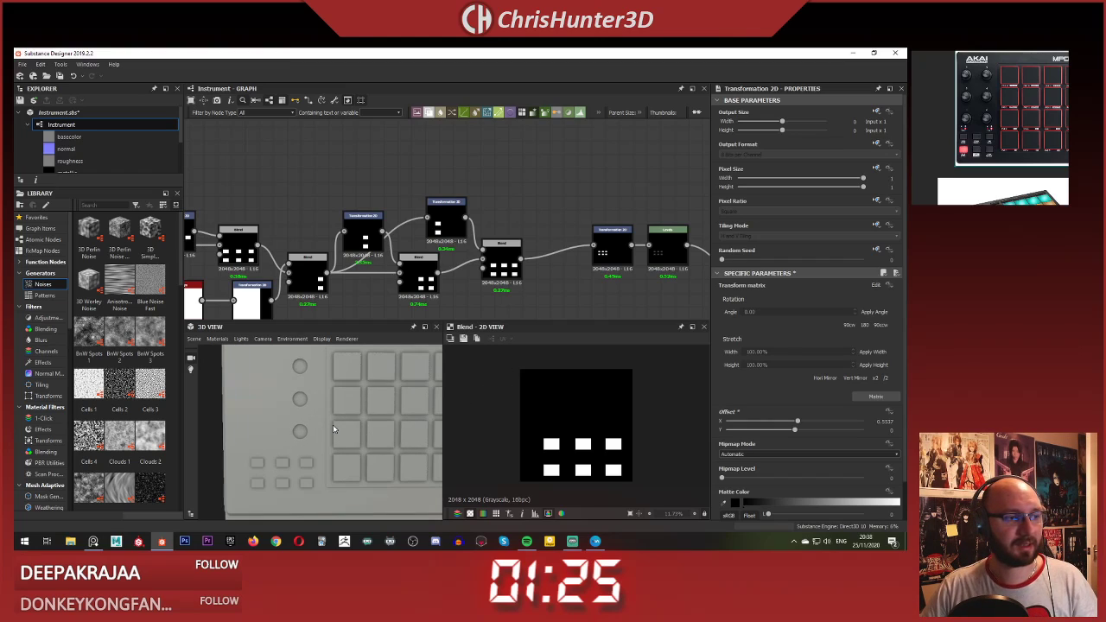
pyautogui.scroll(1, 285, 458)
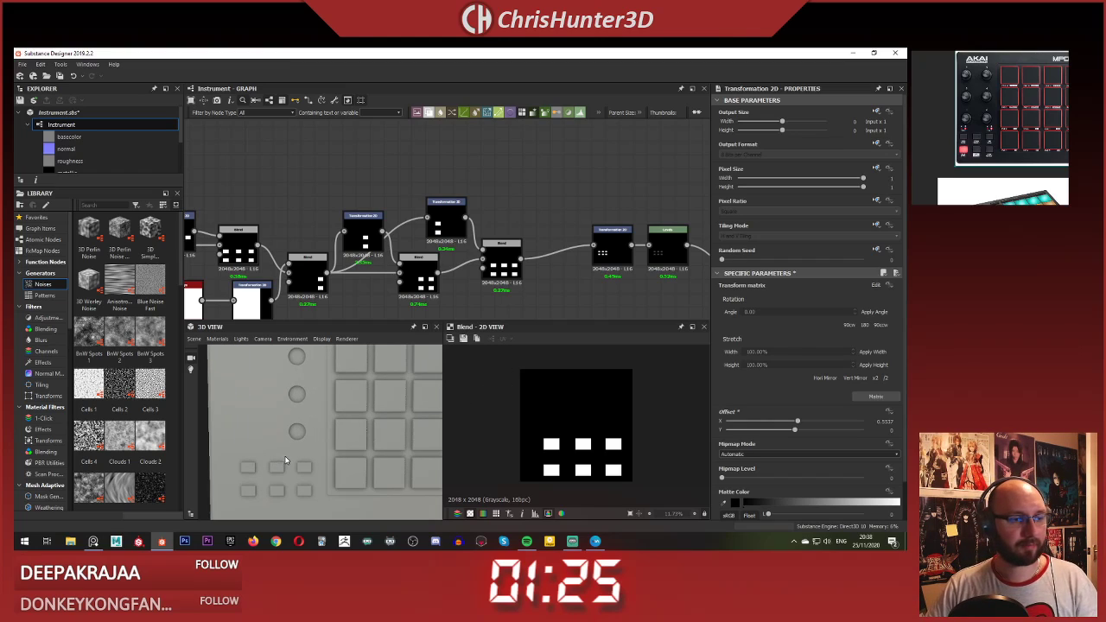
# Step: Set the Tile Sampler's Y size to 1.3 to make the small buttons taller
pyautogui.moveTo(204, 266); pyautogui.dragTo(593, 234, button='middle')
pyautogui.scroll(3, 593, 234)
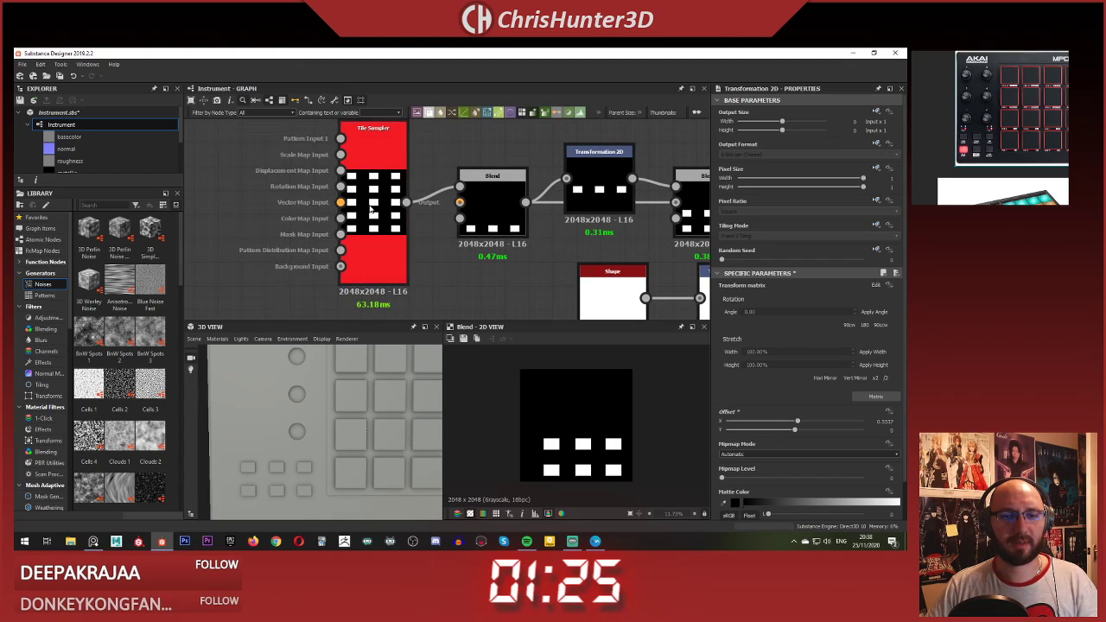
pyautogui.click(387, 216)
pyautogui.scroll(-10, 800, 346)
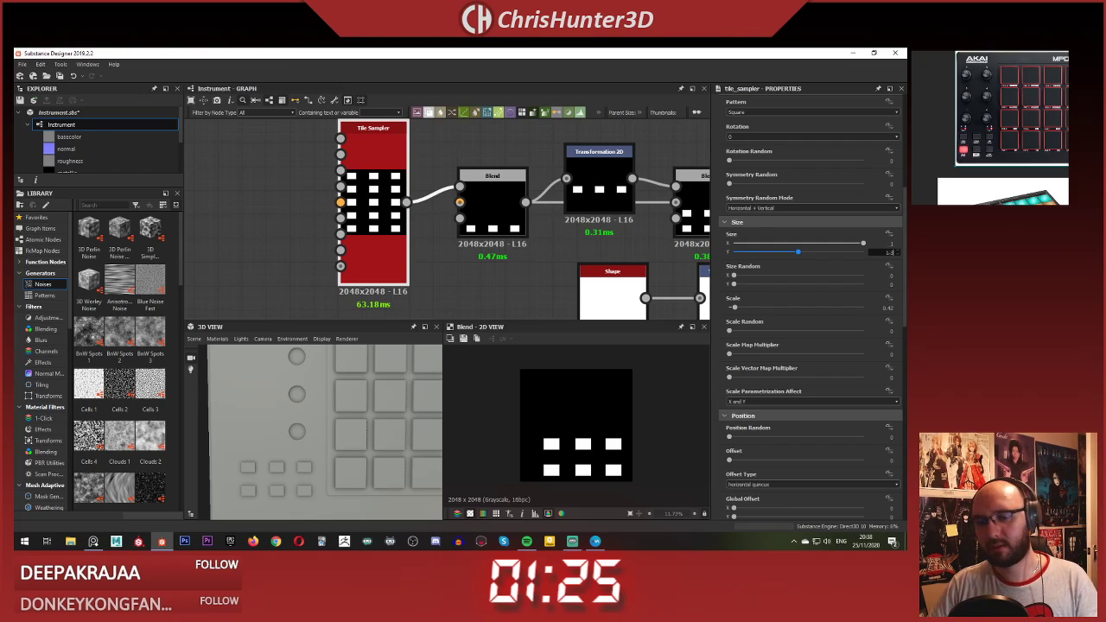
pyautogui.press('Return')
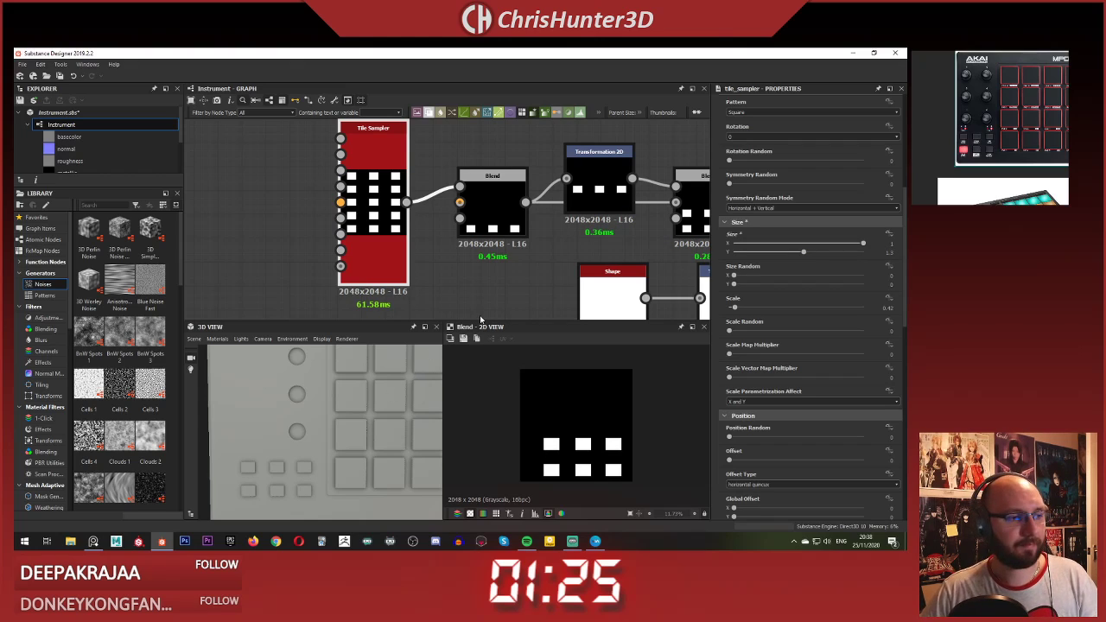
# Step: Tidy the column-copy Transformation 2D and Blend nodes into a compact, aligned chain
pyautogui.scroll(-4, 506, 222)
pyautogui.moveTo(553, 232); pyautogui.dragTo(390, 233, button='middle')
pyautogui.scroll(-1, 390, 233)
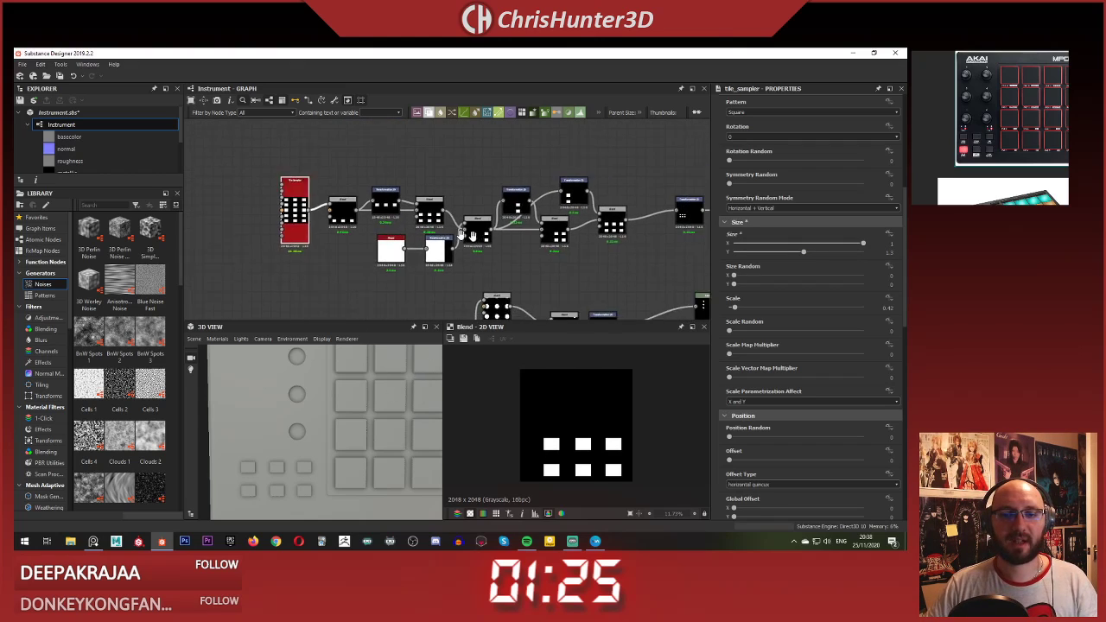
pyautogui.scroll(3, 523, 223)
pyautogui.moveTo(523, 223); pyautogui.dragTo(444, 183, button='middle')
pyautogui.moveTo(439, 175); pyautogui.dragTo(439, 191)
pyautogui.moveTo(491, 171); pyautogui.dragTo(409, 214, button='middle')
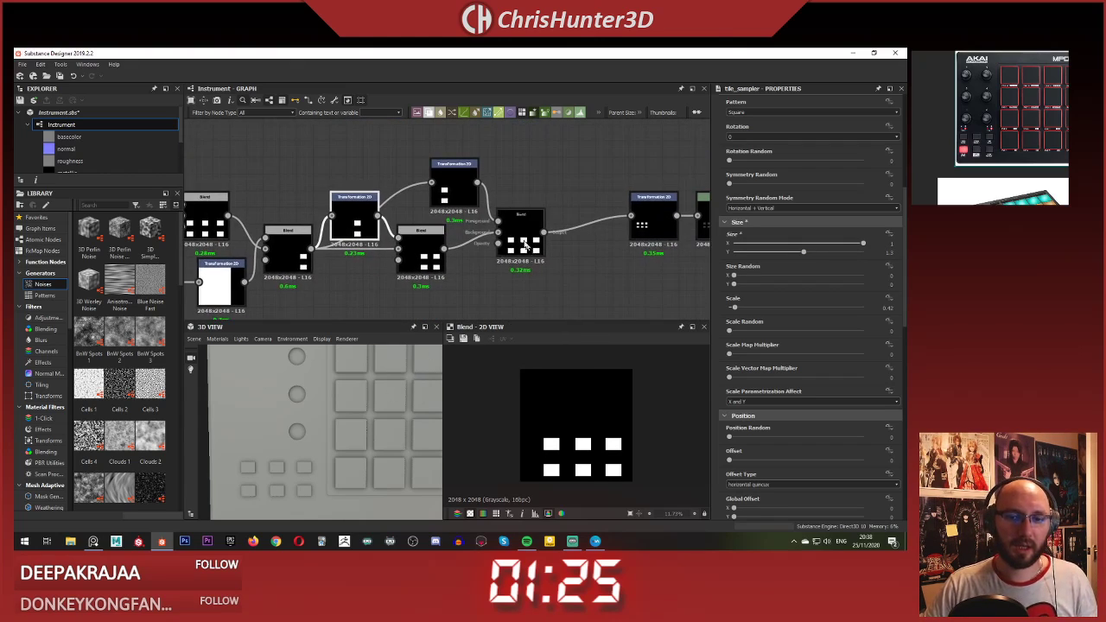
pyautogui.moveTo(523, 241); pyautogui.dragTo(523, 258)
pyautogui.moveTo(459, 198); pyautogui.dragTo(493, 212)
pyautogui.moveTo(519, 250); pyautogui.dragTo(554, 251)
pyautogui.click(577, 208)
# Step: Move the positioning Transformation 2D and Levels nodes directly beside the small buttons' final Blend
pyautogui.scroll(-3, 578, 208)
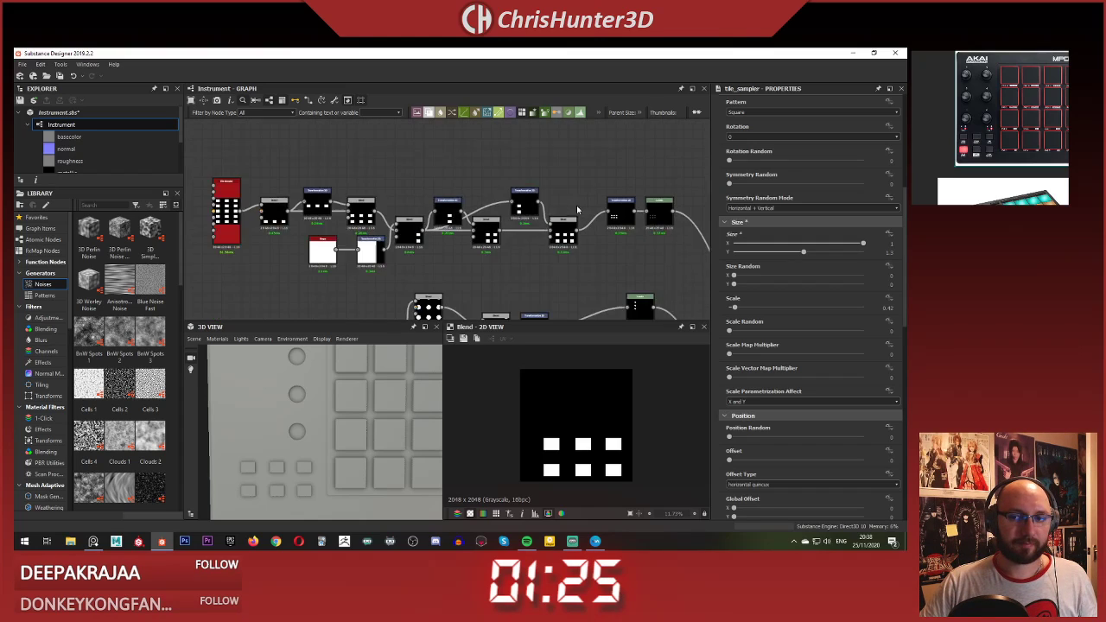
pyautogui.moveTo(581, 209); pyautogui.dragTo(438, 202, button='middle')
pyautogui.moveTo(482, 176); pyautogui.dragTo(509, 228)
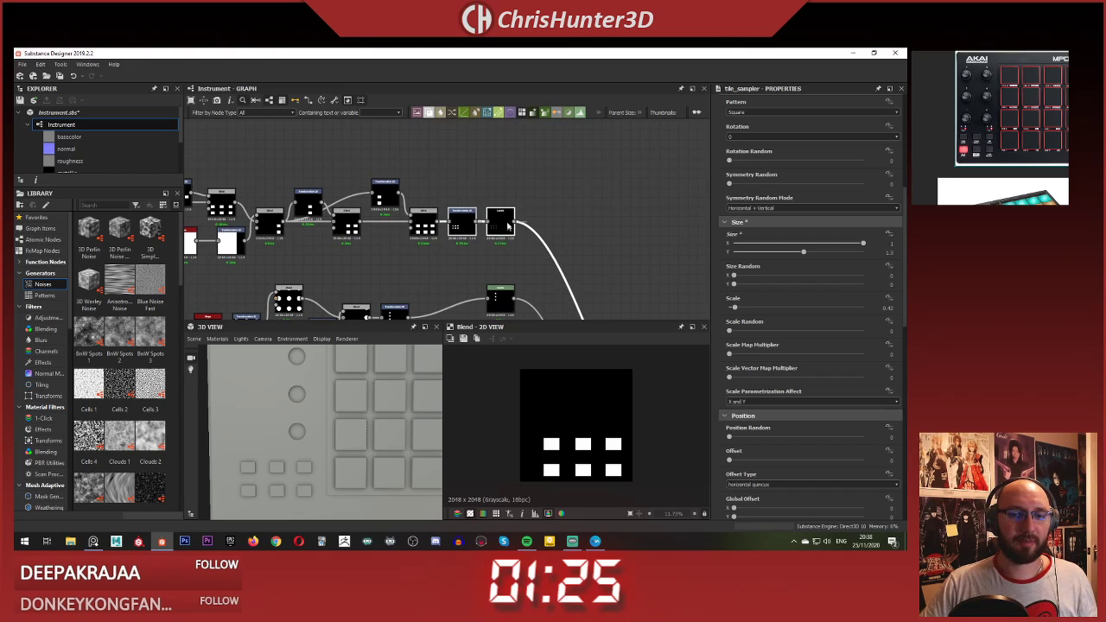
pyautogui.click(538, 176)
# Step: Try to nudge the knob column using the Transformation 2D that positions it
pyautogui.scroll(-1, 510, 208)
pyautogui.moveTo(429, 299); pyautogui.dragTo(562, 223, button='middle')
pyautogui.scroll(2, 562, 223)
pyautogui.scroll(2, 561, 223)
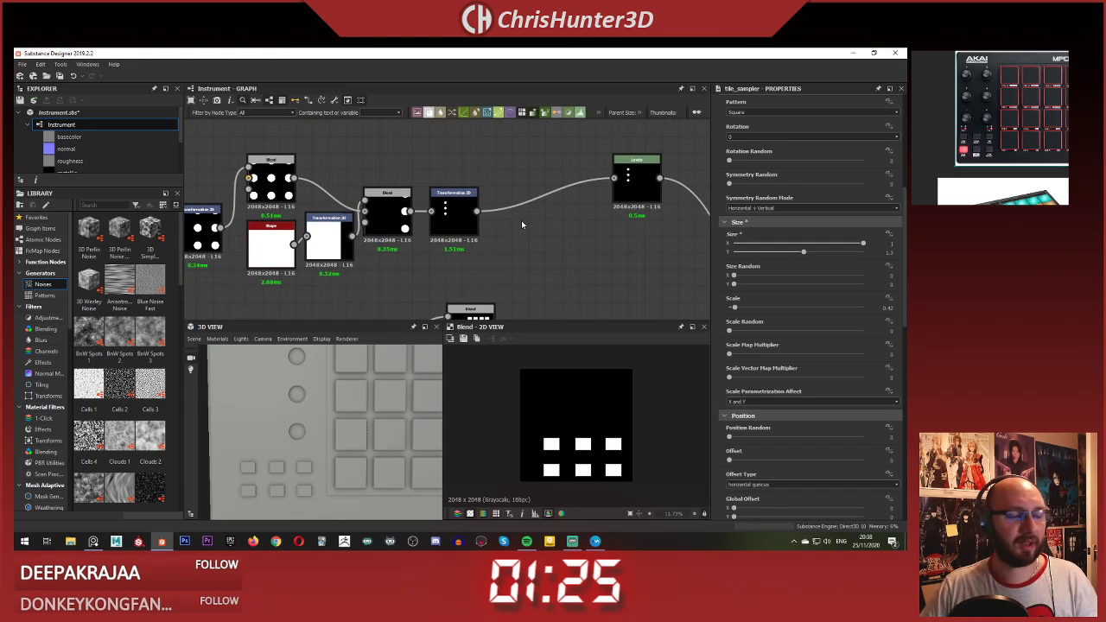
pyautogui.scroll(1, 323, 408)
pyautogui.scroll(1, 322, 408)
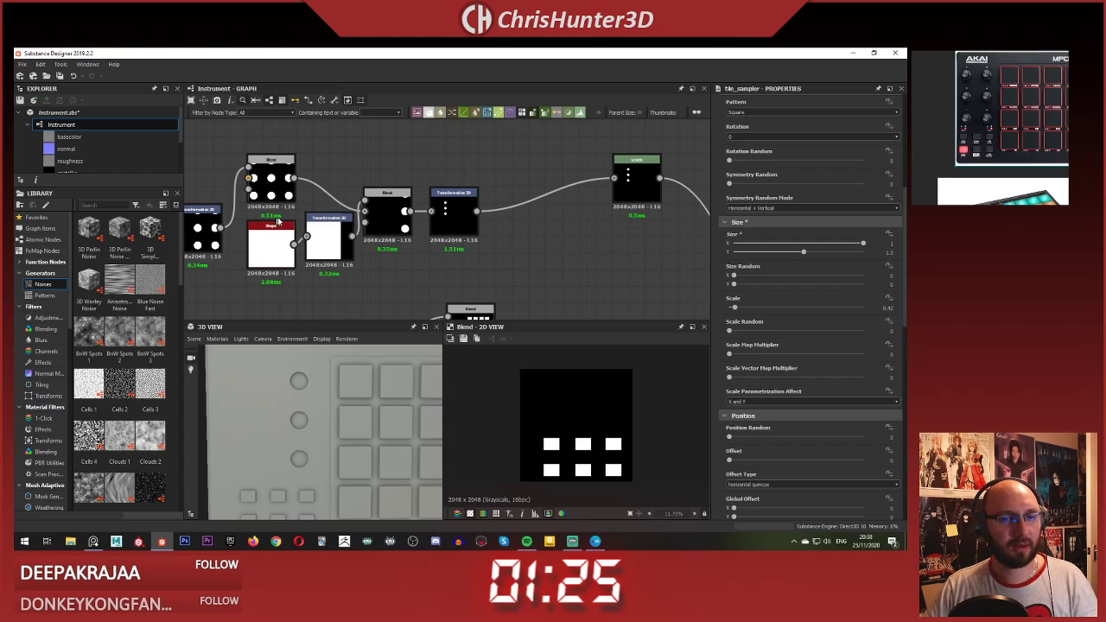
pyautogui.moveTo(278, 221); pyautogui.dragTo(453, 219, button='middle')
pyautogui.scroll(-1, 453, 218)
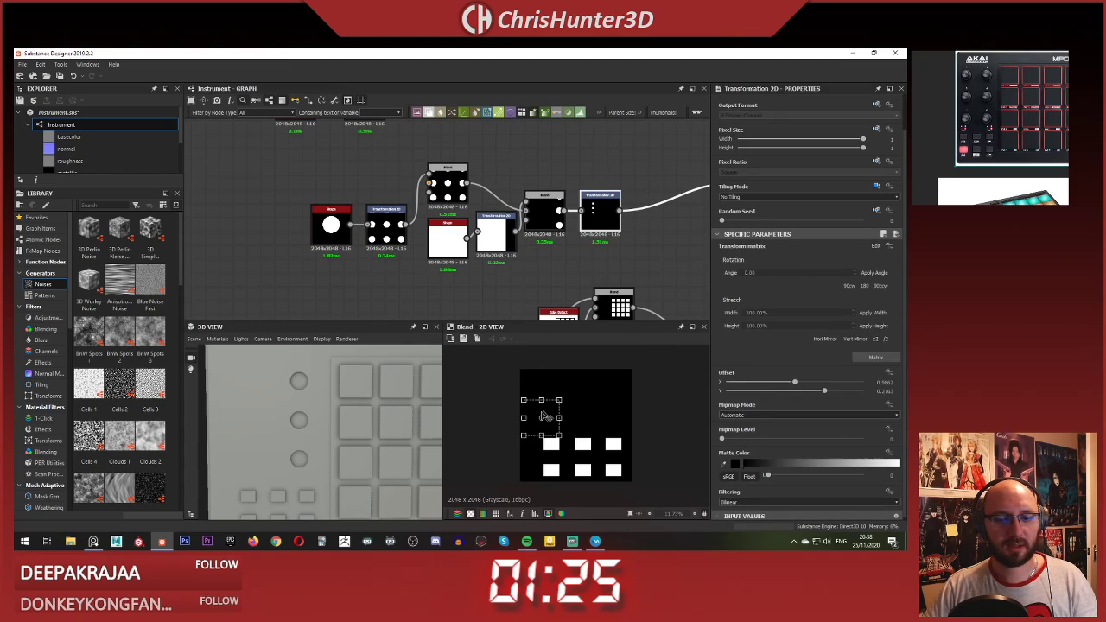
pyautogui.moveTo(550, 412); pyautogui.dragTo(550, 412)
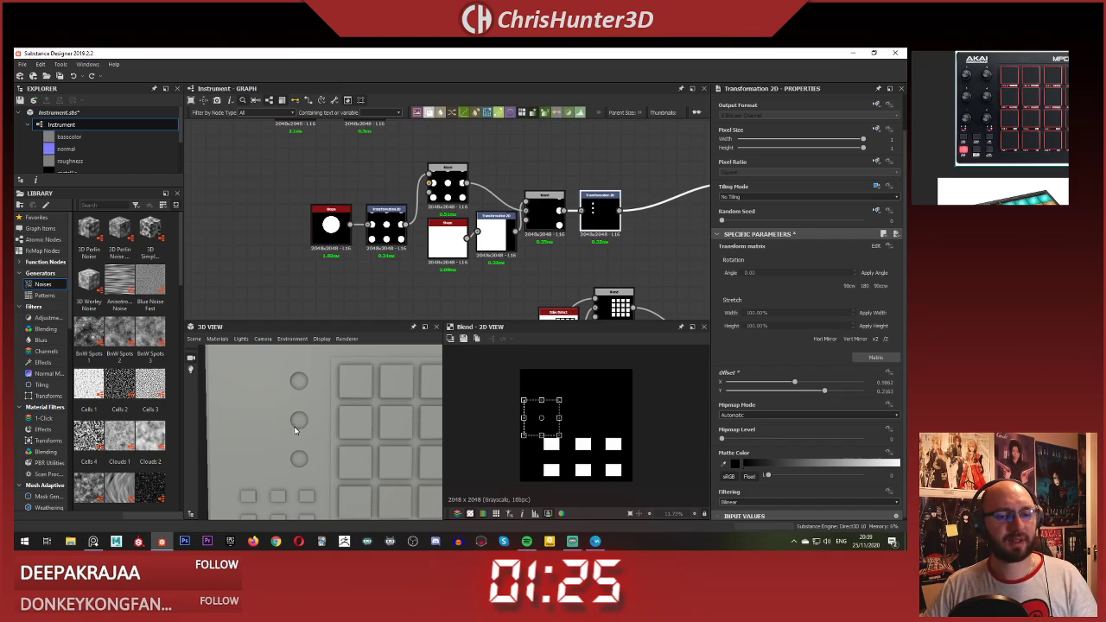
# Step: Examine the knobs' size and placement relative to the pads in the 3D view
pyautogui.scroll(-3, 295, 430)
pyautogui.moveTo(303, 425); pyautogui.dragTo(363, 413, button='middle')
pyautogui.moveTo(362, 263); pyautogui.dragTo(363, 295, button='middle')
pyautogui.scroll(3, 371, 264)
pyautogui.scroll(-2, 388, 424)
pyautogui.moveTo(388, 422); pyautogui.dragTo(381, 421, button='middle')
pyautogui.scroll(5, 380, 420)
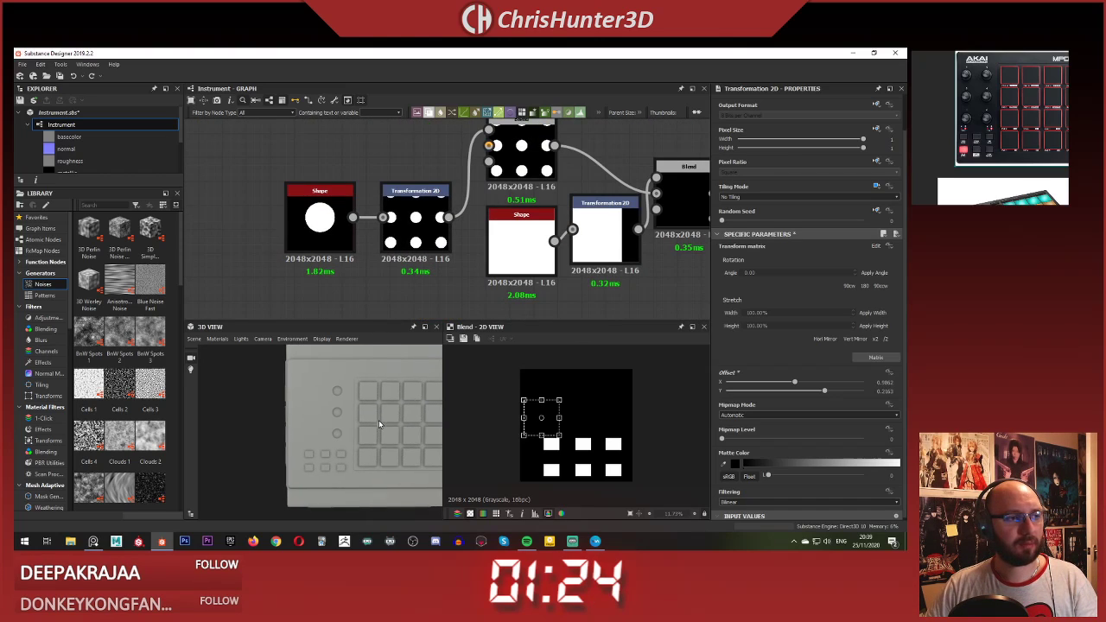
pyautogui.scroll(-2, 337, 419)
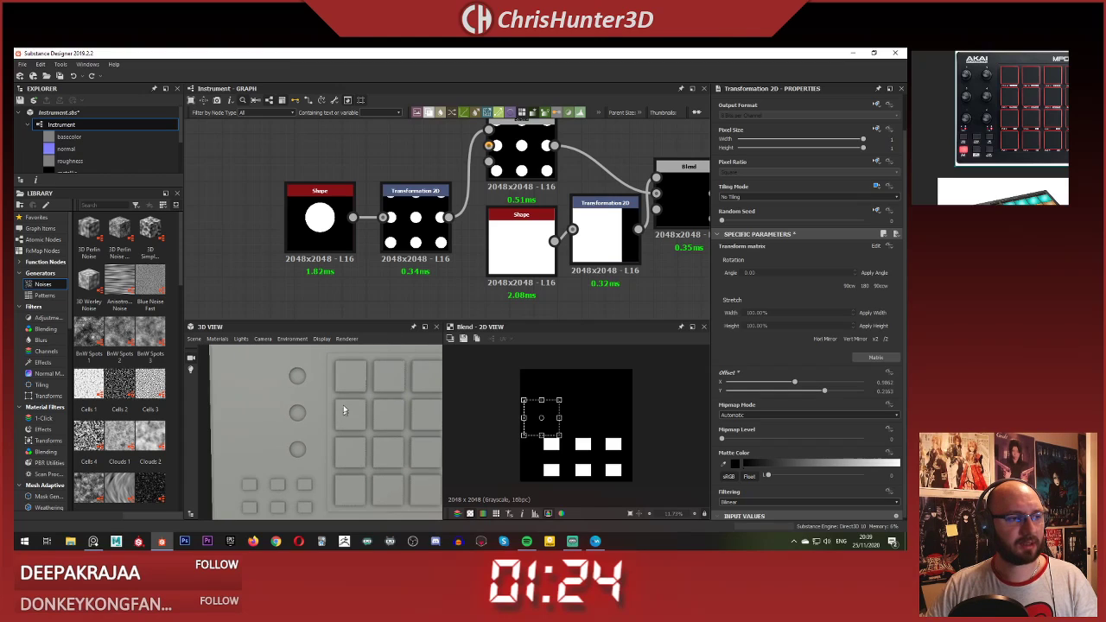
# Step: Set the scale of the knobs' disc Shape to 0.48
pyautogui.click(328, 233)
pyautogui.scroll(-1, 644, 230)
pyautogui.moveTo(644, 231); pyautogui.dragTo(552, 250, button='middle')
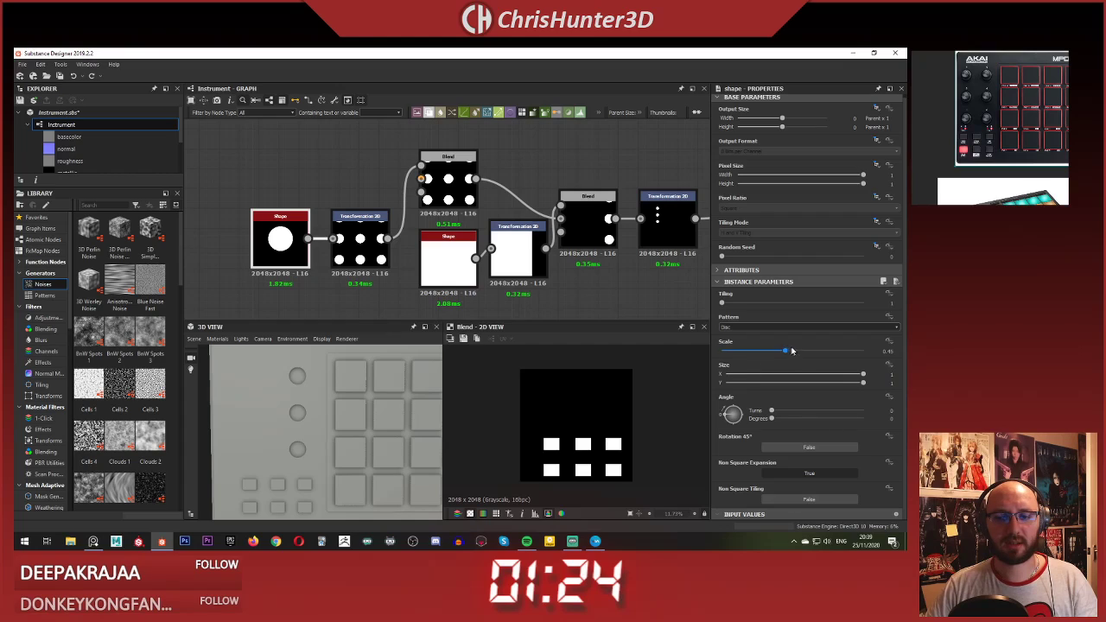
pyautogui.moveTo(786, 351); pyautogui.dragTo(790, 353)
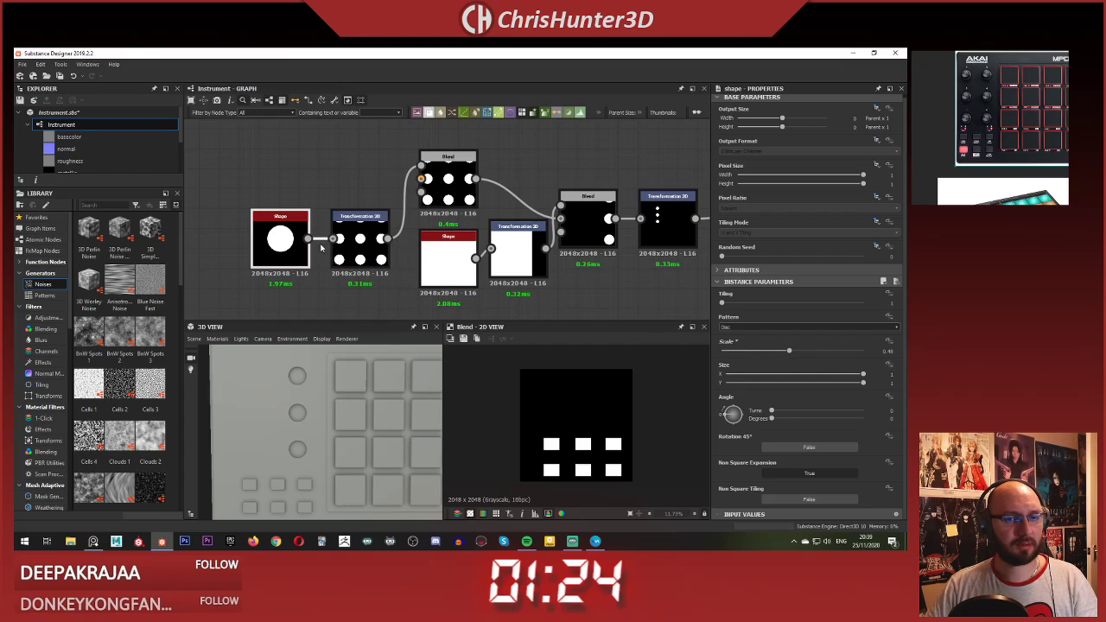
# Step: Shift the knob column slightly toward the pads with its positioning Transformation 2D
pyautogui.click(370, 243)
pyautogui.moveTo(671, 230); pyautogui.dragTo(445, 221, button='middle')
pyautogui.click(446, 221)
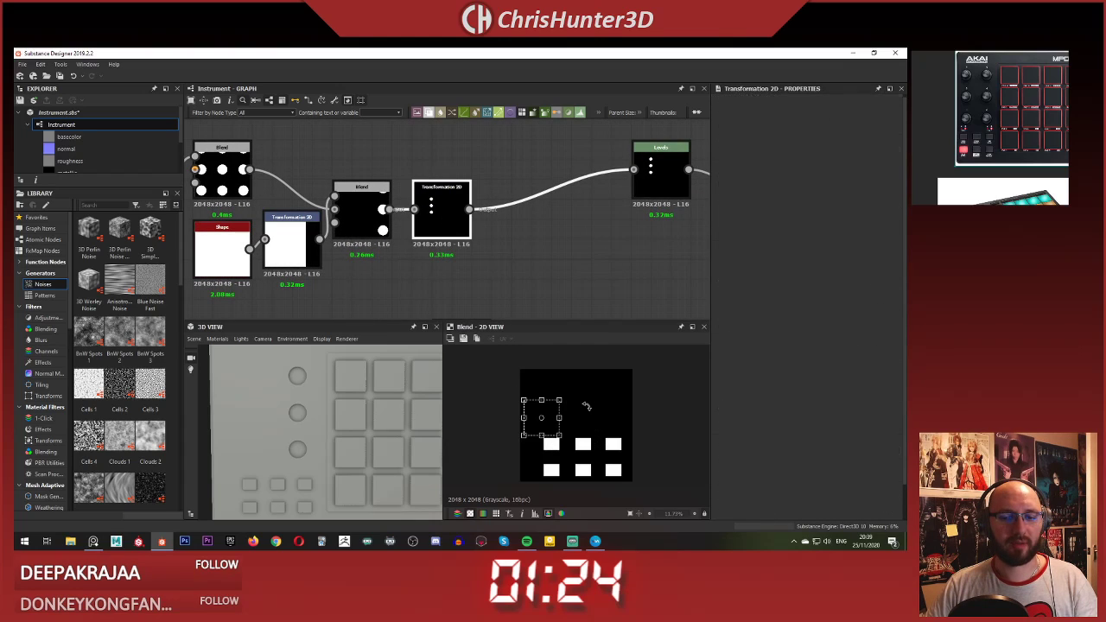
pyautogui.moveTo(551, 412); pyautogui.dragTo(554, 413)
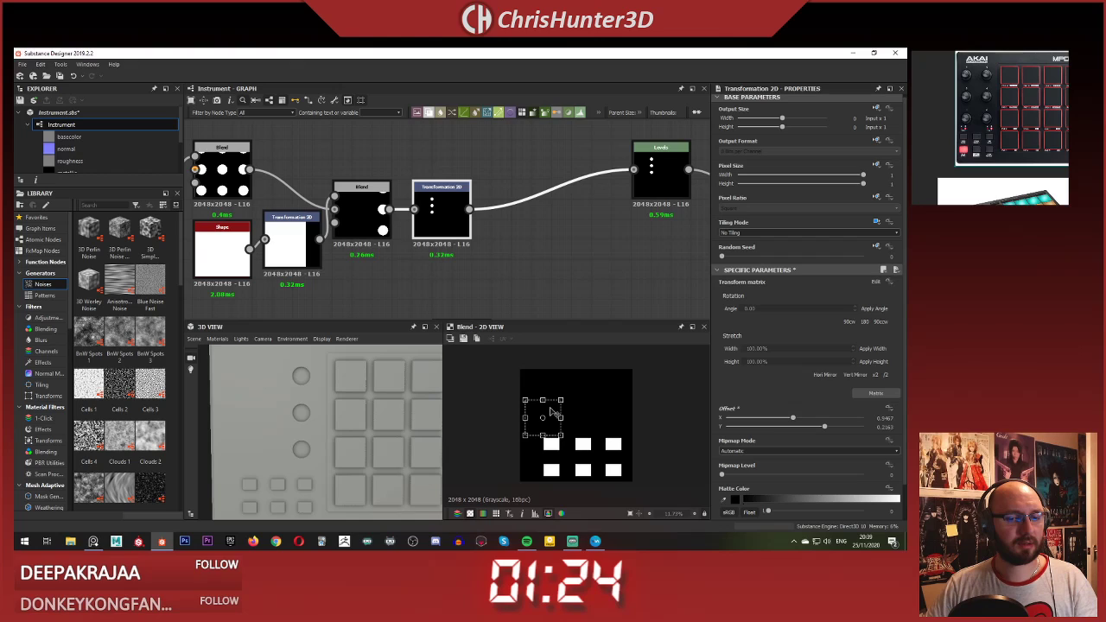
pyautogui.scroll(-2, 299, 414)
pyautogui.moveTo(488, 273); pyautogui.dragTo(486, 254, button='middle')
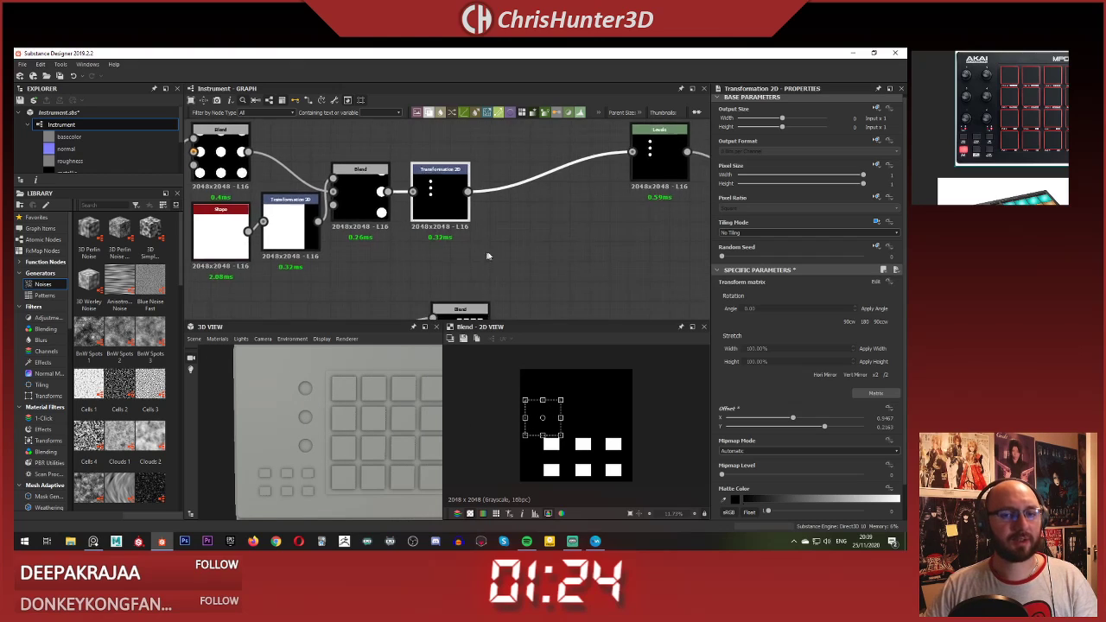
# Step: Add a Transformation 2D fed by the positioned knob column
pyautogui.scroll(-1, 486, 254)
pyautogui.moveTo(564, 241); pyautogui.dragTo(487, 282, button='middle')
pyautogui.click(486, 282)
pyautogui.press('space')
pyautogui.write('tra')
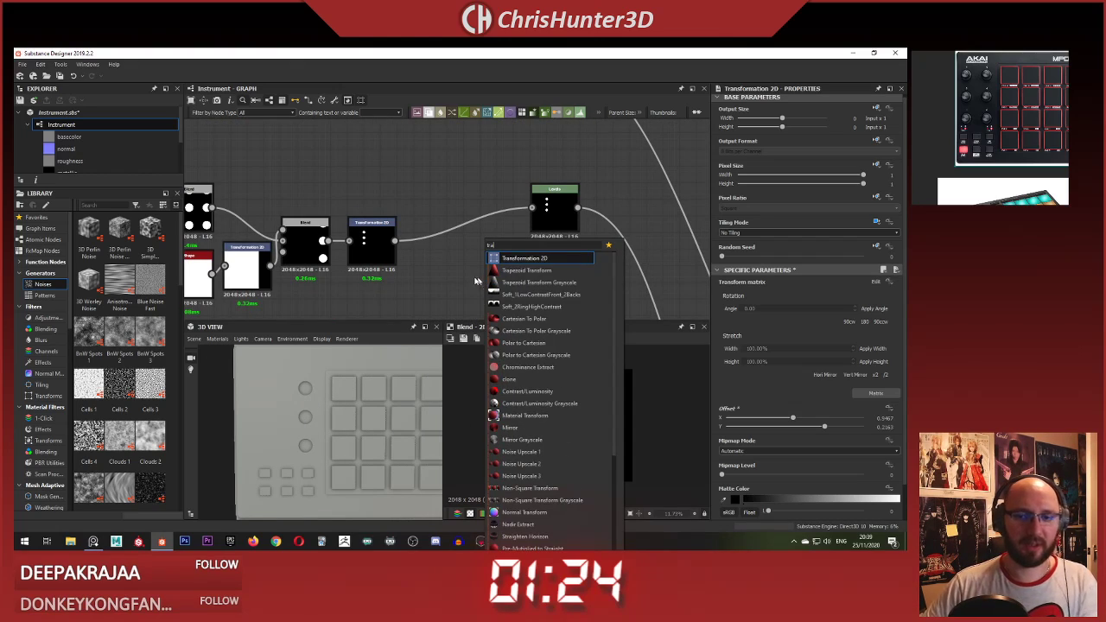
pyautogui.press('Return')
pyautogui.moveTo(395, 241); pyautogui.dragTo(440, 188)
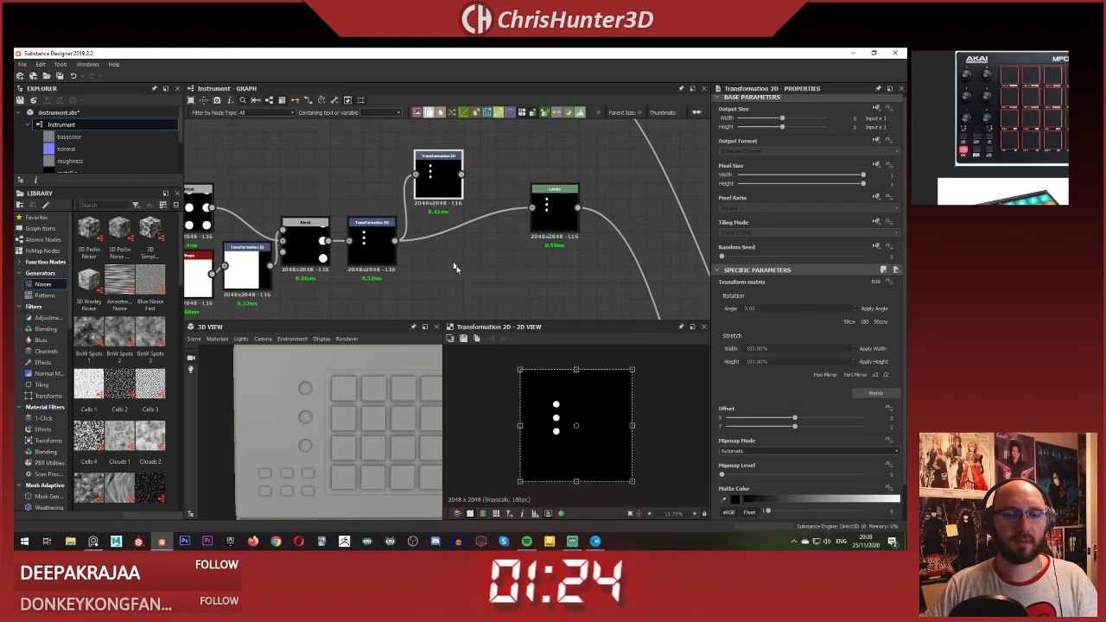
# Step: Add a Blend with the new Transformation 2D as foreground and the original knob column as background
pyautogui.click(462, 271)
pyautogui.press('space')
pyautogui.write('bl')
pyautogui.press('Return')
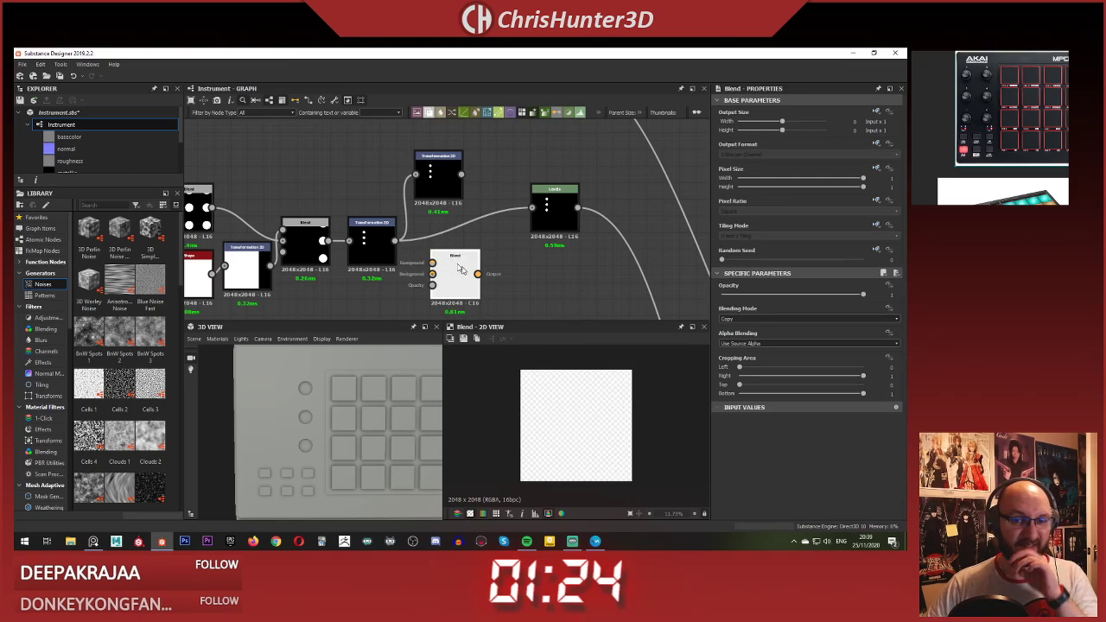
pyautogui.moveTo(468, 271)
pyautogui.mouseDown()
pyautogui.moveTo(511, 264)
pyautogui.moveTo(484, 254)
pyautogui.mouseUp()
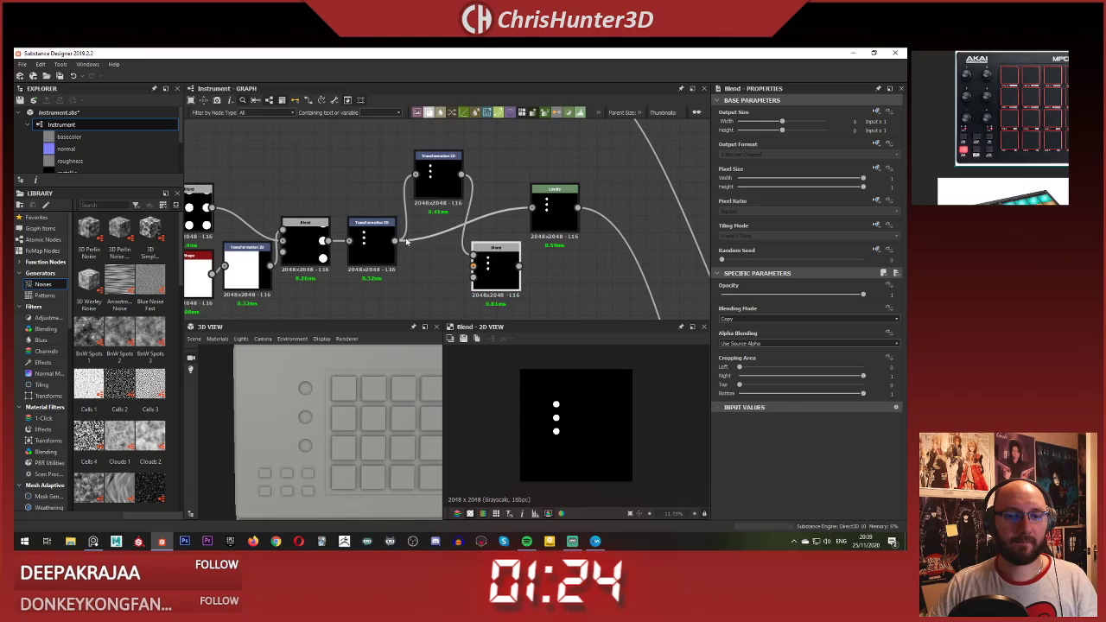
pyautogui.moveTo(396, 242); pyautogui.dragTo(494, 270)
# Step: Connect the knob Blend to the Levels node and arrange the Transformation 2D, Blend and Levels in line
pyautogui.moveTo(547, 202); pyautogui.dragTo(547, 204)
pyautogui.moveTo(553, 214); pyautogui.dragTo(602, 215)
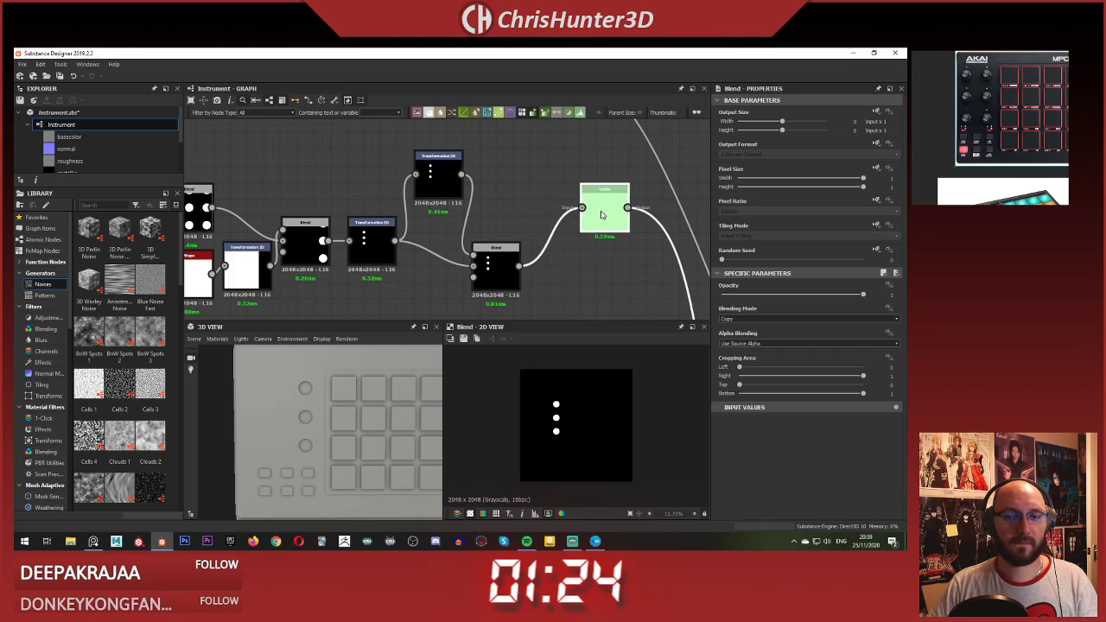
pyautogui.moveTo(508, 266); pyautogui.dragTo(550, 241)
pyautogui.moveTo(433, 174); pyautogui.dragTo(449, 204)
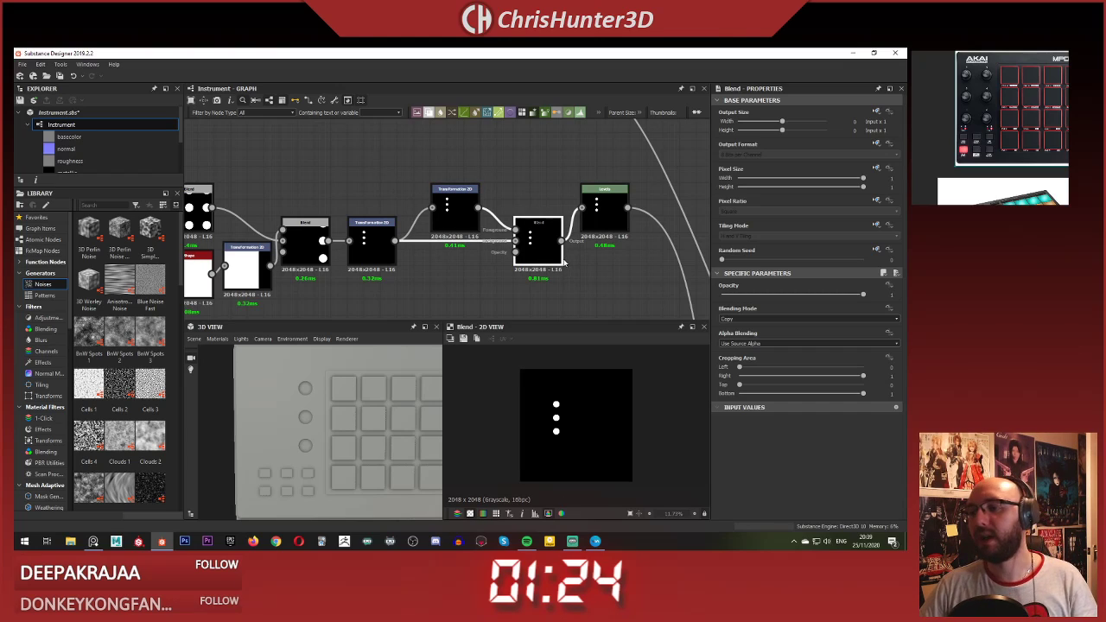
pyautogui.click(447, 211)
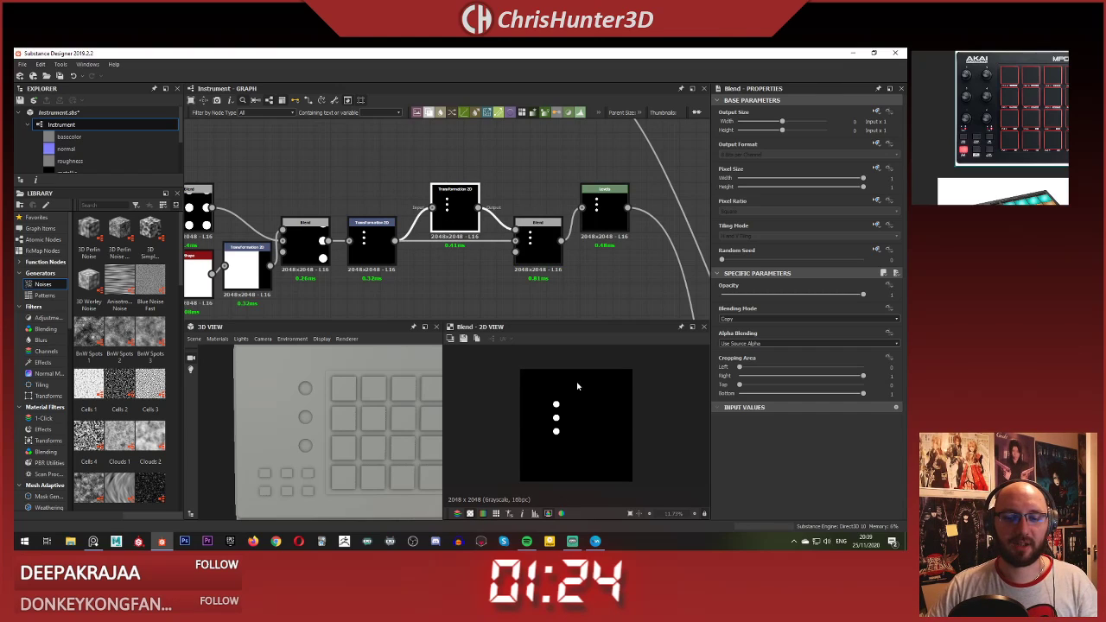
pyautogui.moveTo(610, 404); pyautogui.dragTo(590, 404)
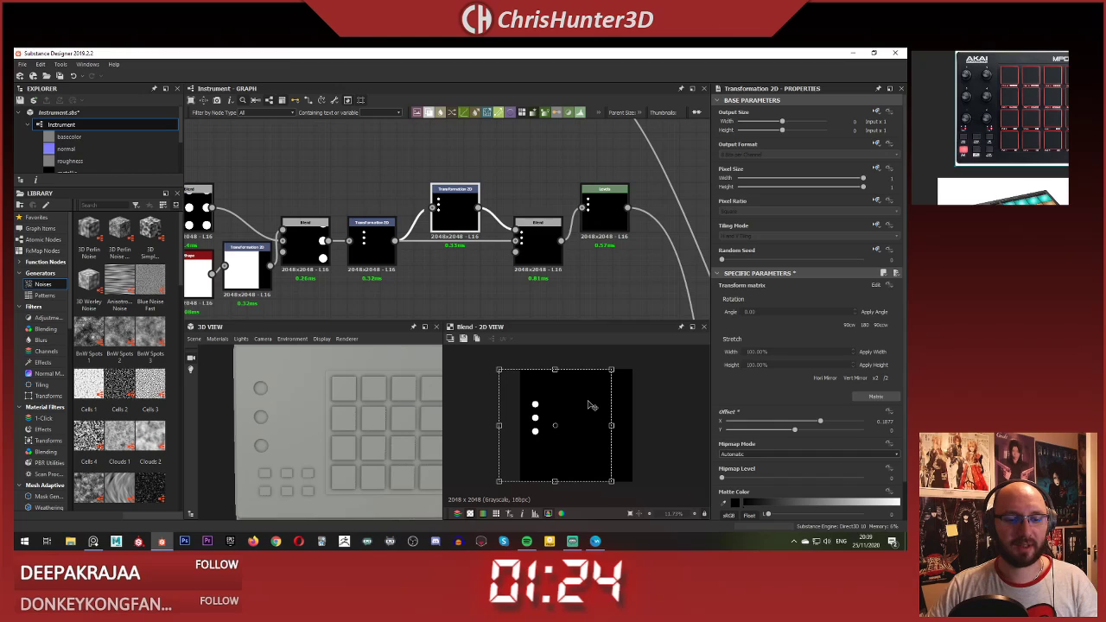
pyautogui.hotkey('ctrl', 'z')
pyautogui.hotkey('ctrl', 'z')
# Step: Set the blending mode of the Blend combining the two knob columns to Max (Lighten)
pyautogui.click(602, 214)
pyautogui.click(545, 242)
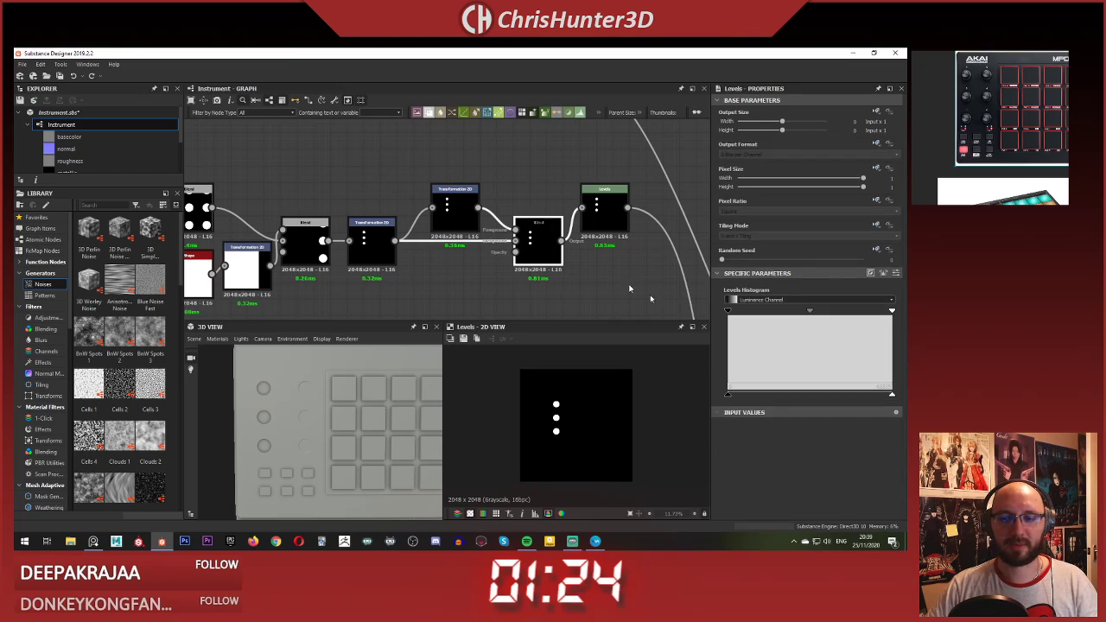
pyautogui.click(807, 319)
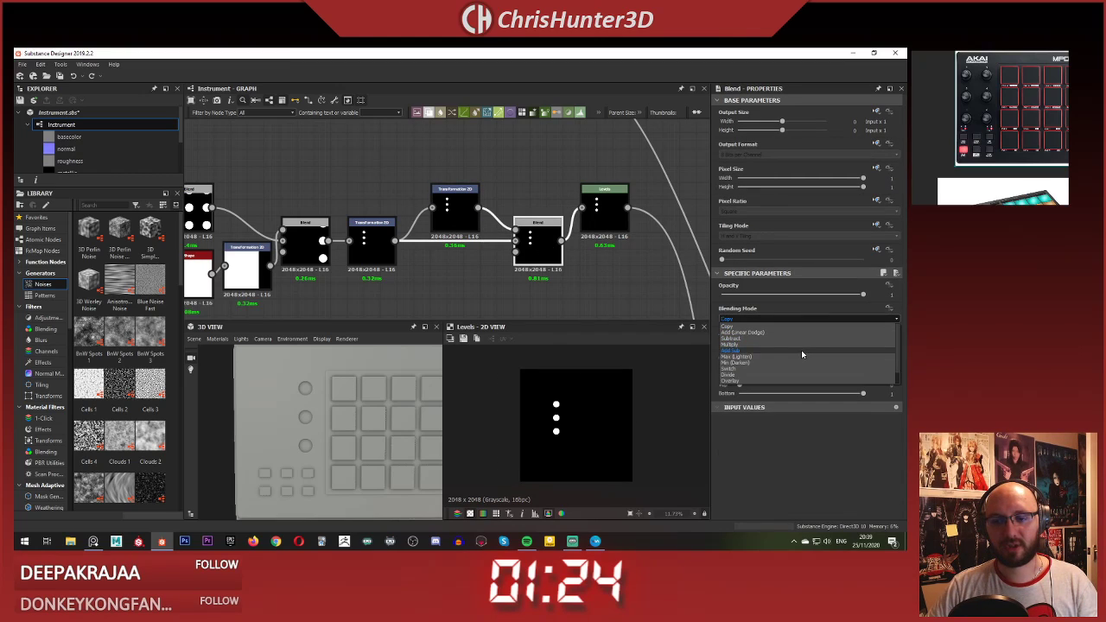
pyautogui.click(801, 356)
# Step: Preview the Levels output and offset the duplicated knob column away from the pads to form a second column
pyautogui.click(600, 214)
pyautogui.click(451, 212)
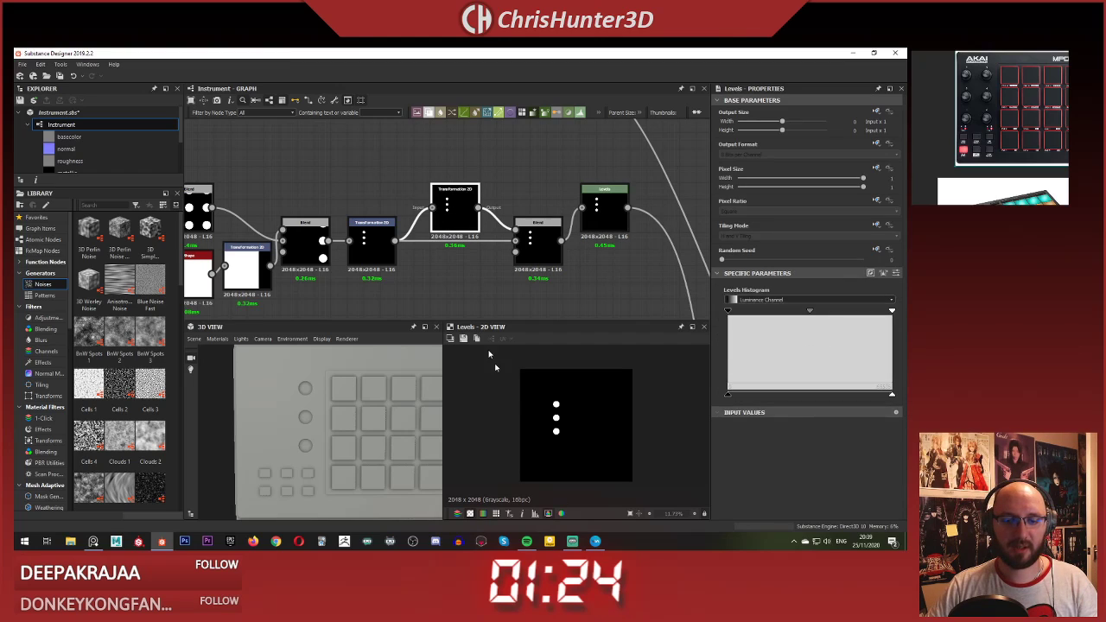
pyautogui.moveTo(602, 400); pyautogui.dragTo(586, 403)
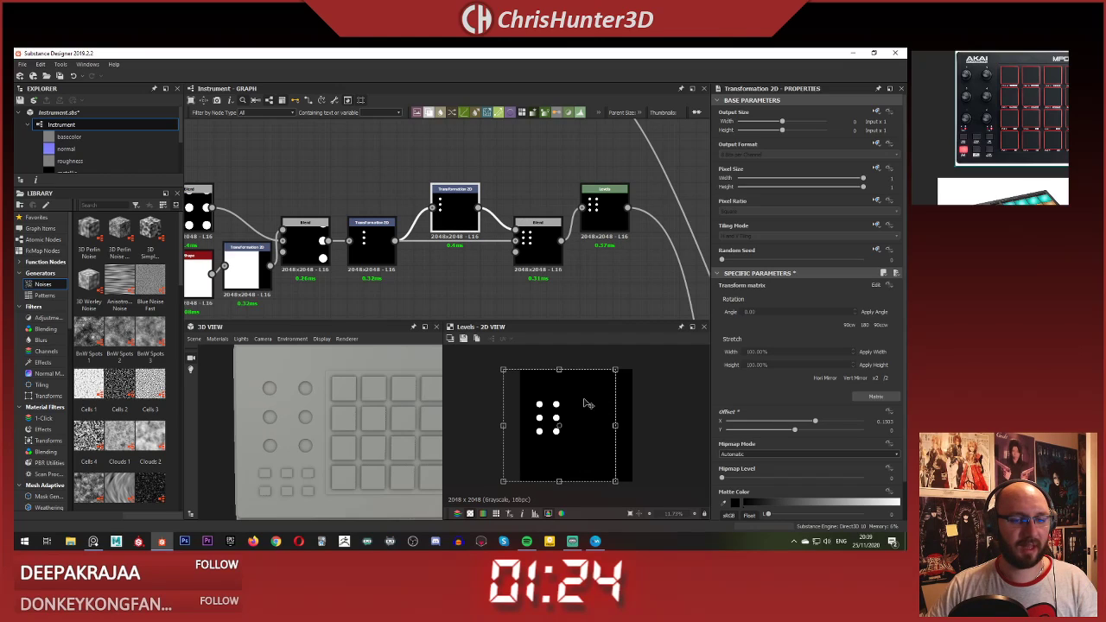
pyautogui.click(487, 264)
# Step: Examine the two knob columns, small buttons and pads in the 3D view against the AKAI reference
pyautogui.scroll(-3, 307, 434)
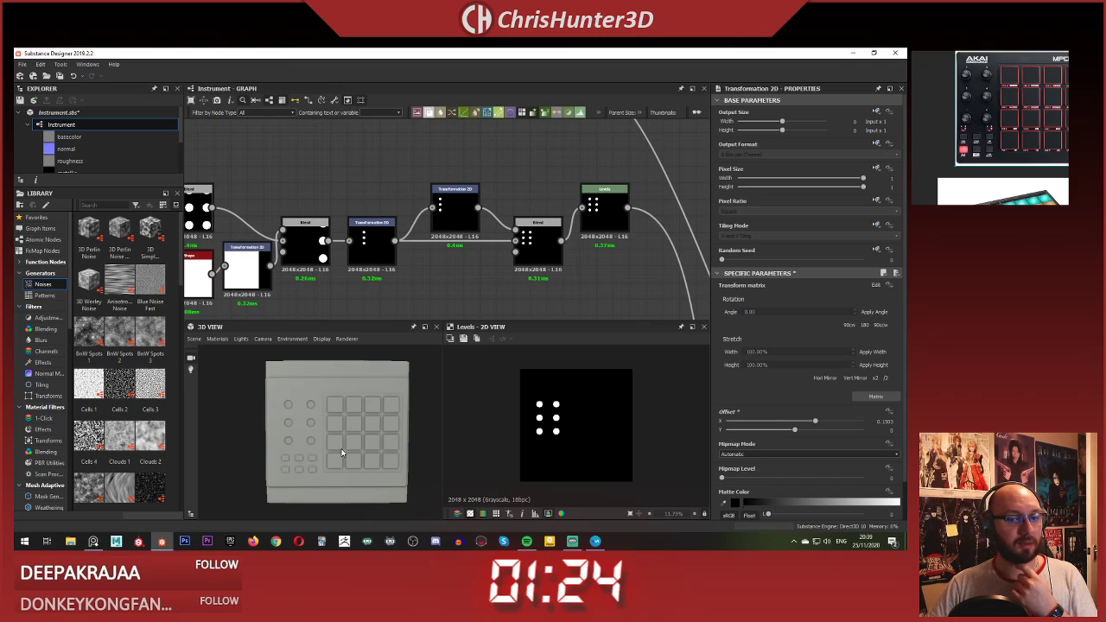
pyautogui.scroll(2, 342, 451)
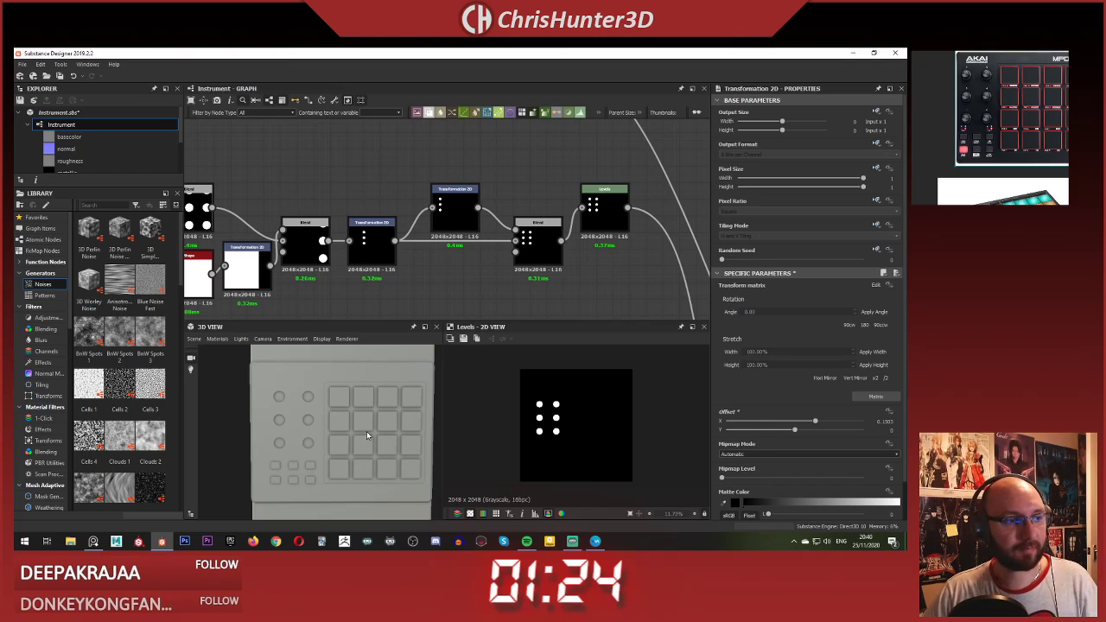
pyautogui.scroll(2, 313, 447)
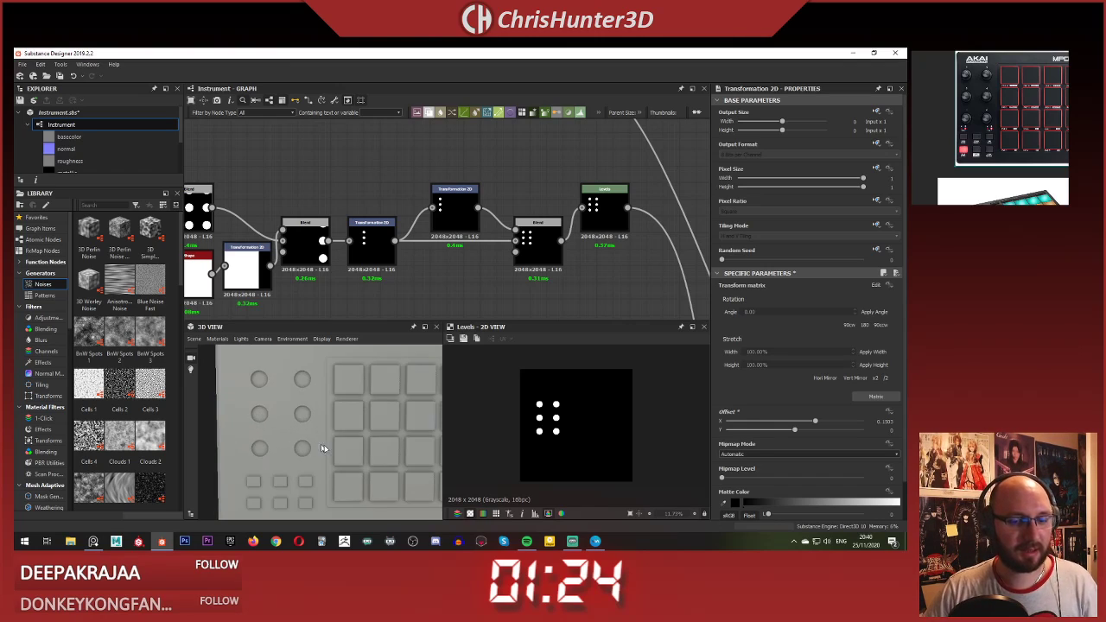
pyautogui.scroll(-3, 328, 447)
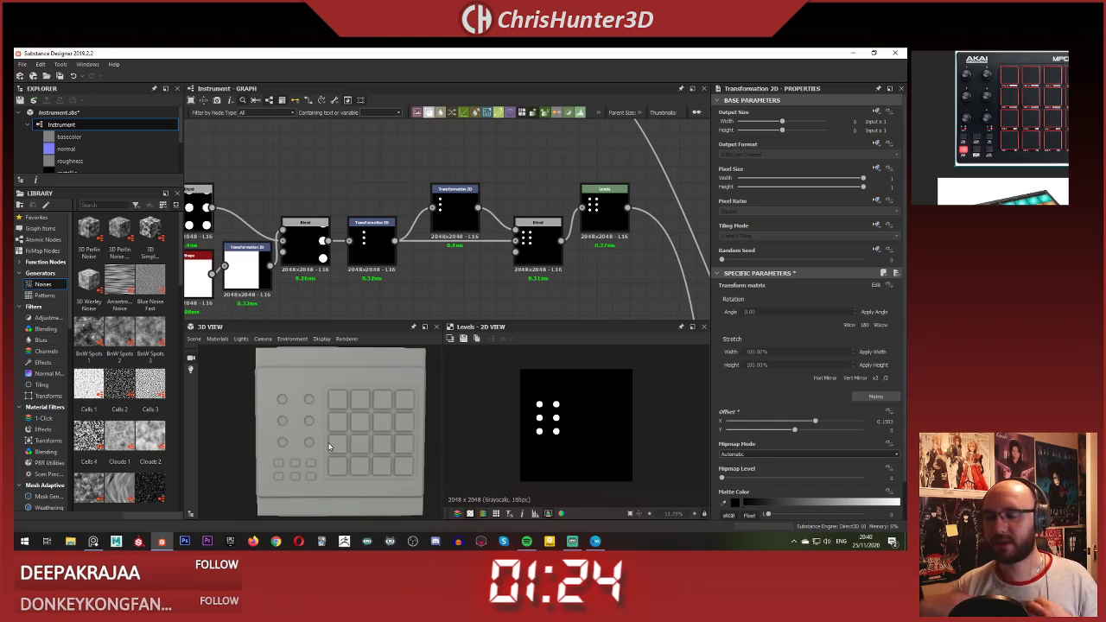
pyautogui.scroll(5, 339, 430)
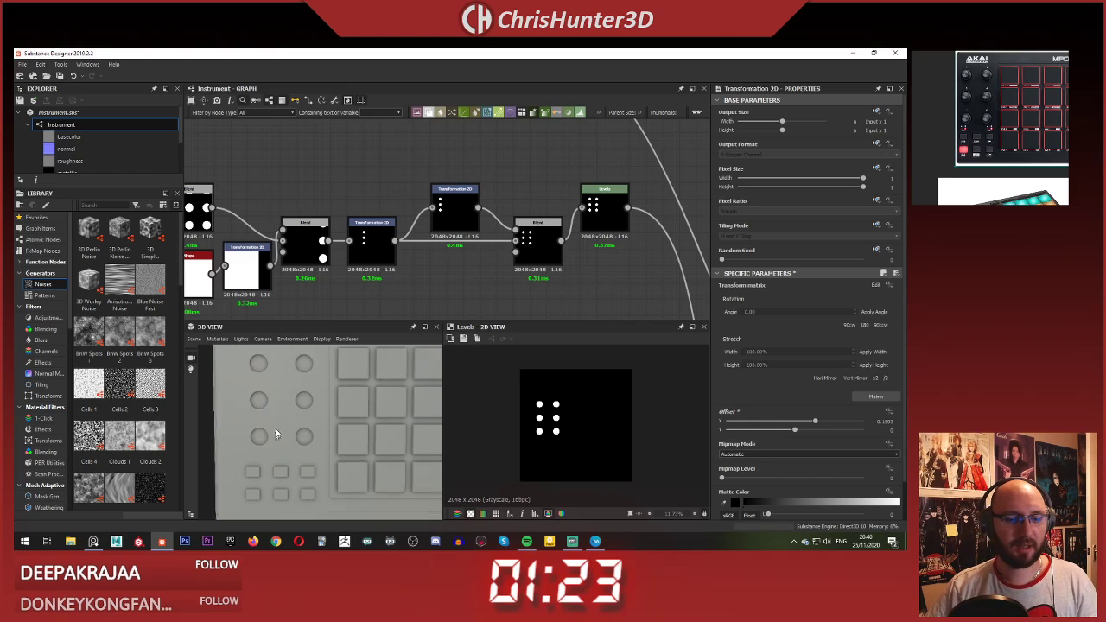
pyautogui.moveTo(946, 114); pyautogui.dragTo(950, 115, button='middle')
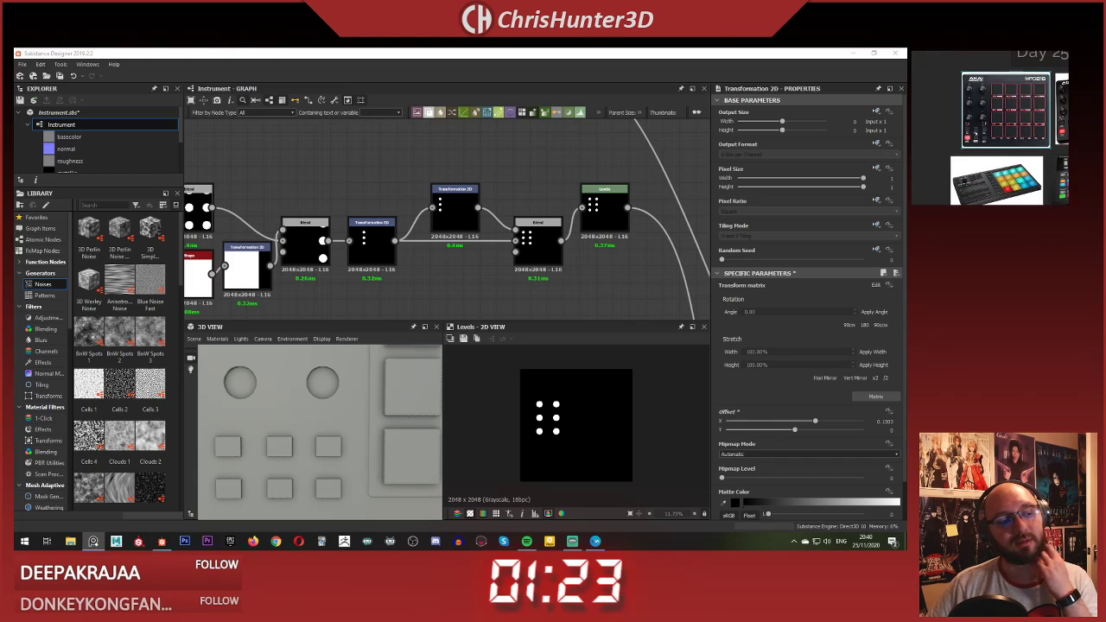
pyautogui.scroll(-5, 335, 408)
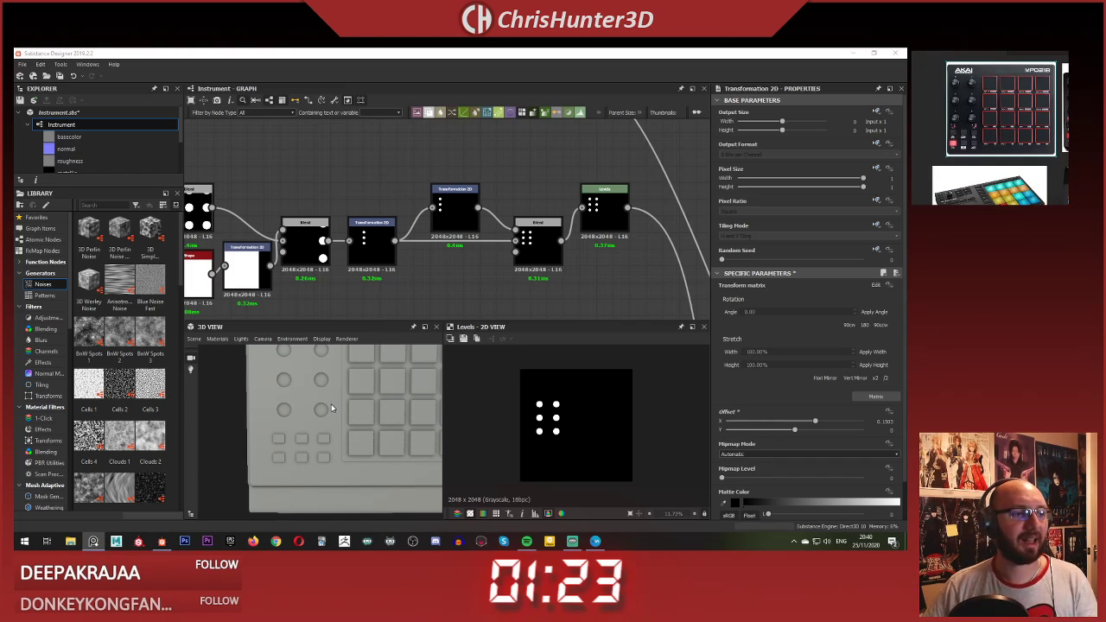
pyautogui.scroll(-2, 298, 401)
pyautogui.scroll(3, 292, 351)
pyautogui.moveTo(276, 355); pyautogui.dragTo(266, 386, button='middle')
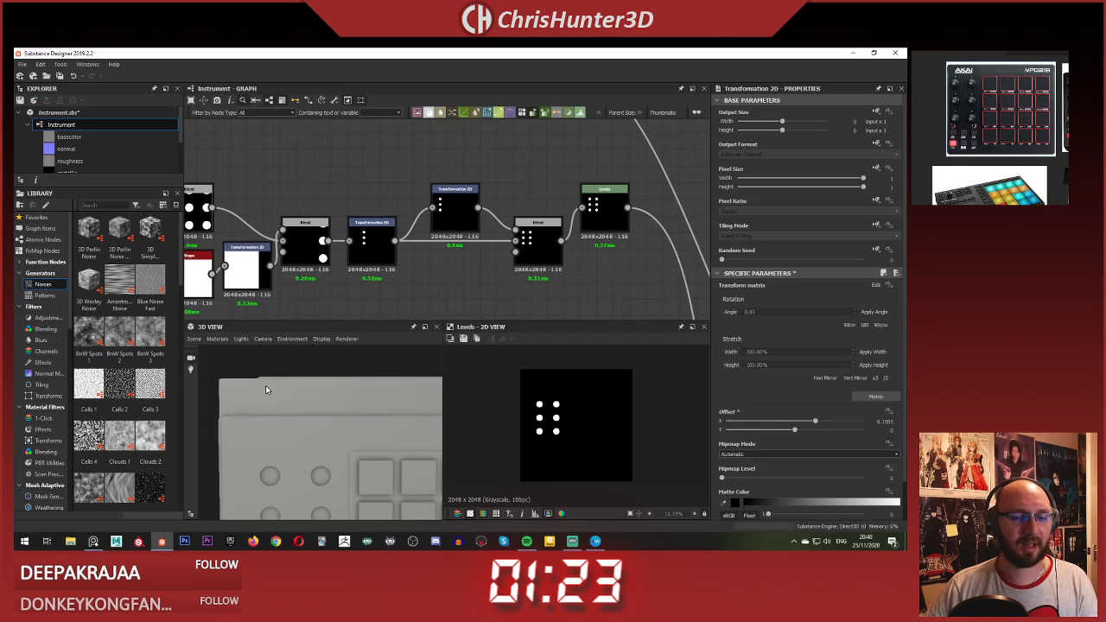
pyautogui.scroll(-4, 277, 488)
# Step: Look over the button, knob and pad node chains across the graph
pyautogui.scroll(-4, 462, 218)
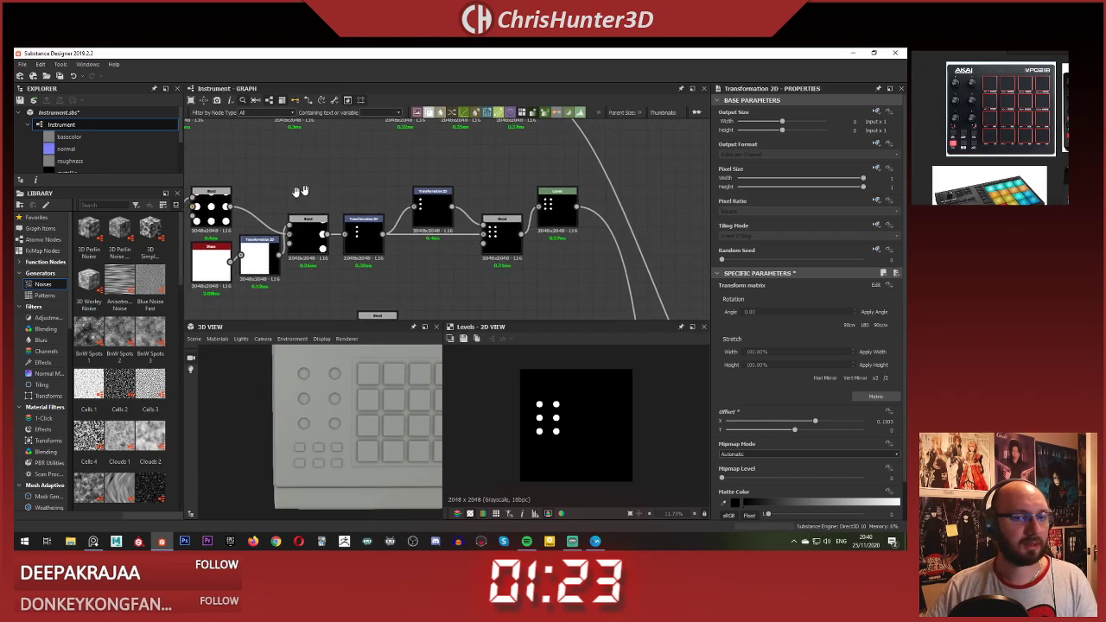
pyautogui.scroll(-6, 392, 221)
pyautogui.moveTo(463, 218); pyautogui.dragTo(405, 195, button='middle')
pyautogui.scroll(5, 398, 197)
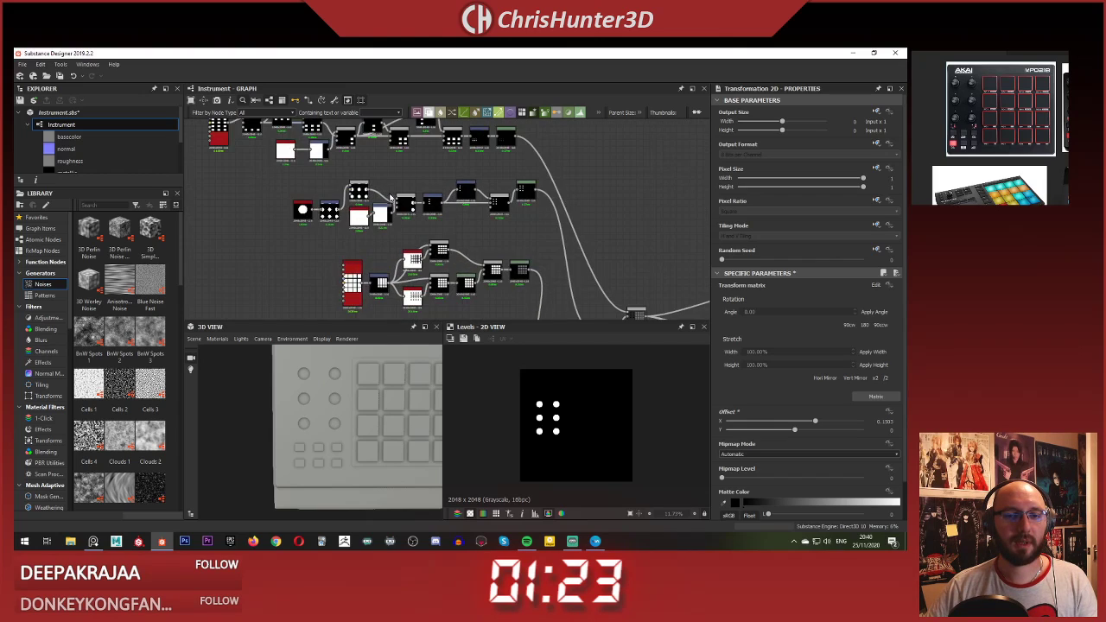
pyautogui.scroll(-5, 321, 216)
pyautogui.moveTo(321, 216); pyautogui.dragTo(343, 220, button='middle')
pyautogui.scroll(5, 366, 197)
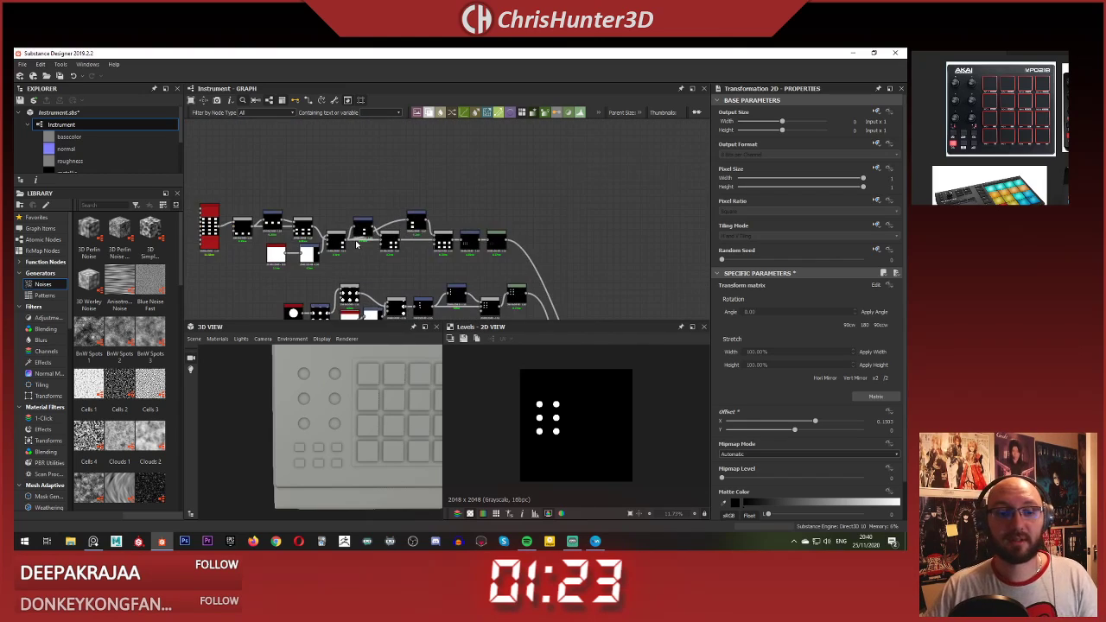
pyautogui.scroll(-5, 388, 174)
pyautogui.moveTo(388, 174); pyautogui.dragTo(408, 152, button='middle')
pyautogui.moveTo(283, 161); pyautogui.dragTo(510, 310)
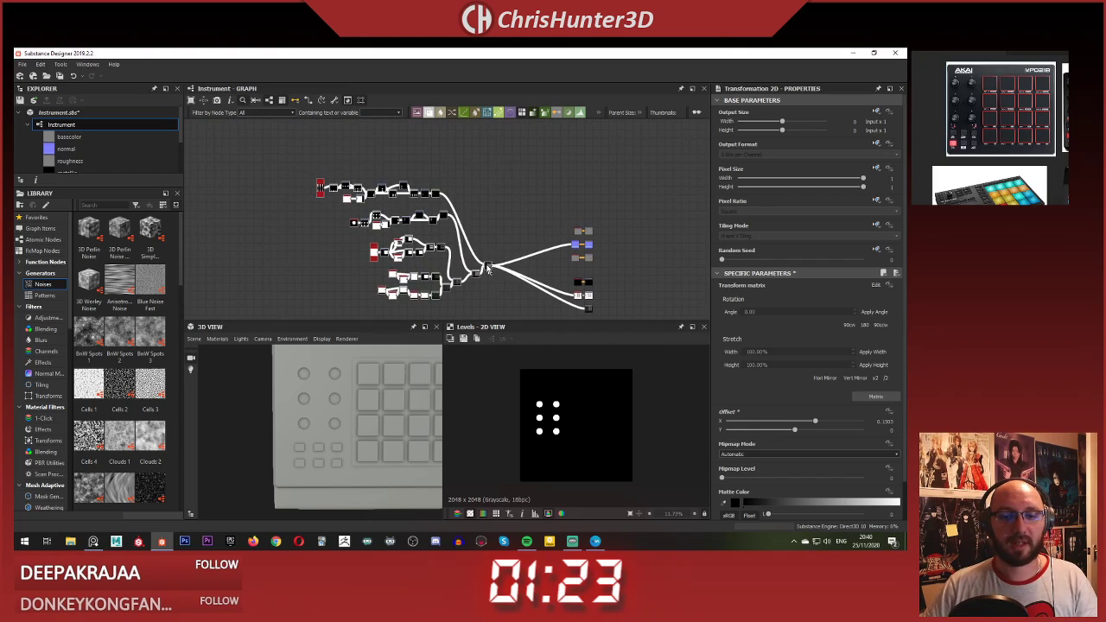
pyautogui.scroll(2, 432, 259)
pyautogui.scroll(3, 376, 258)
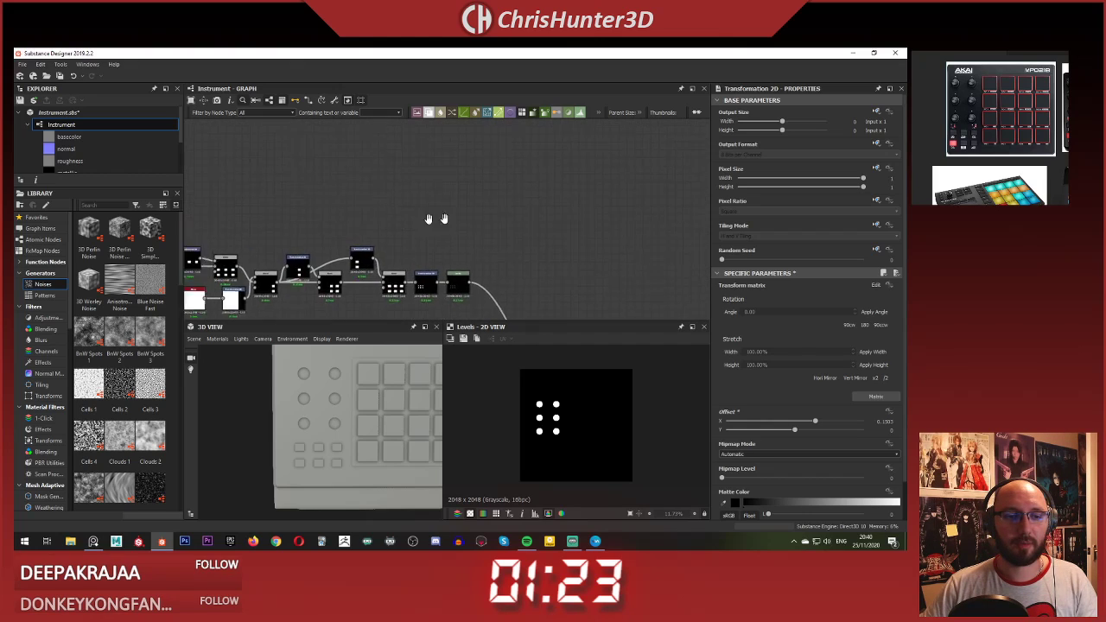
# Step: Add a new Blend node in the empty graph area above the small-button chain
pyautogui.press('space')
pyautogui.write('blend')
pyautogui.press('Return')
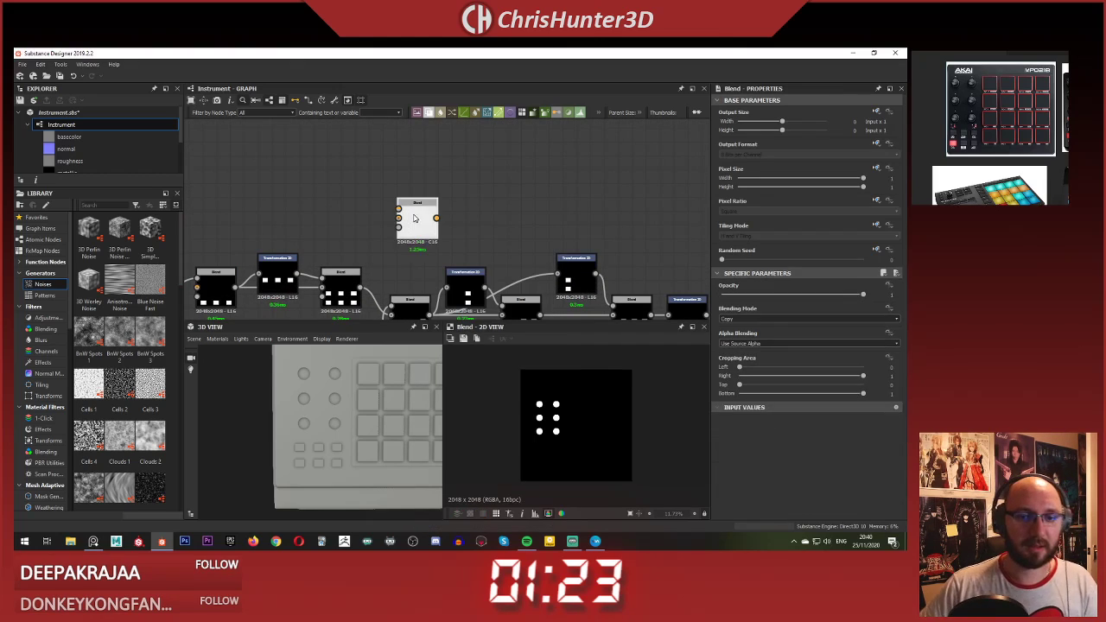
pyautogui.scroll(-4, 414, 218)
pyautogui.moveTo(429, 208); pyautogui.dragTo(375, 179, button='middle')
pyautogui.scroll(2, 375, 179)
pyautogui.moveTo(360, 189); pyautogui.dragTo(424, 170)
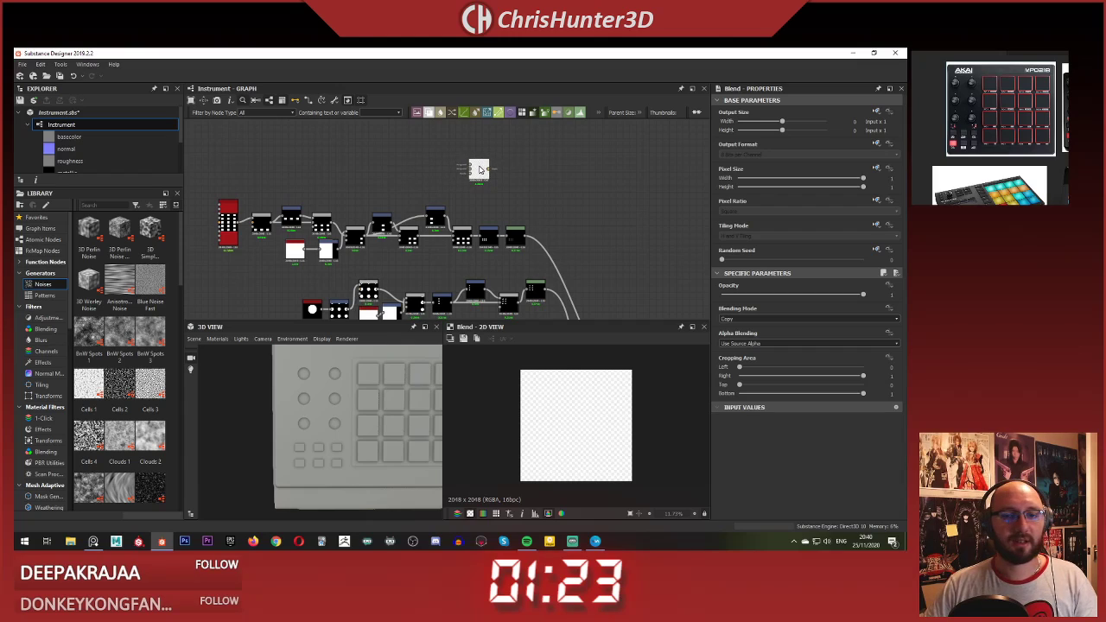
# Step: Add a Shape node with the Paraboloid pattern and connect it to the new Blend's foreground
pyautogui.scroll(4, 480, 169)
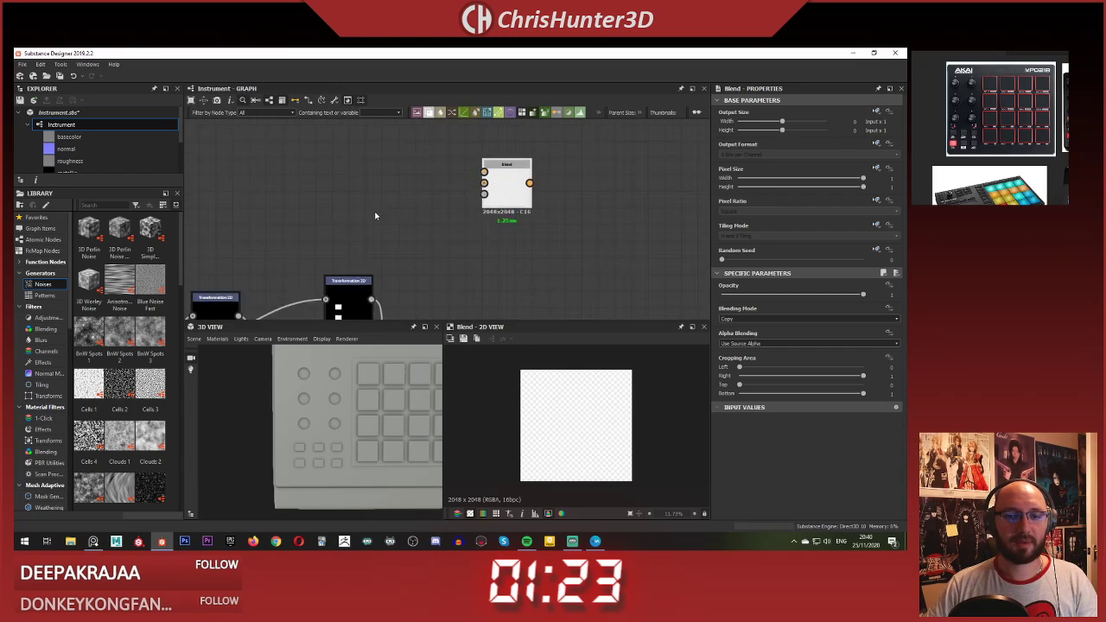
pyautogui.scroll(1, 375, 216)
pyautogui.press('space')
pyautogui.write('sha')
pyautogui.press('Down')
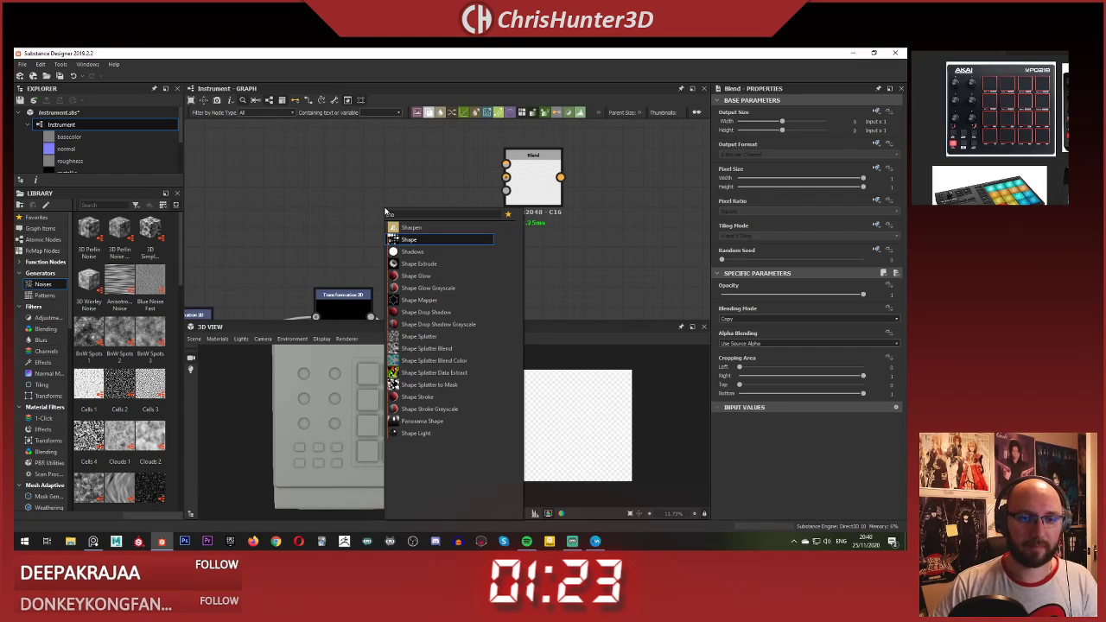
pyautogui.press('Return')
pyautogui.scroll(3, 324, 215)
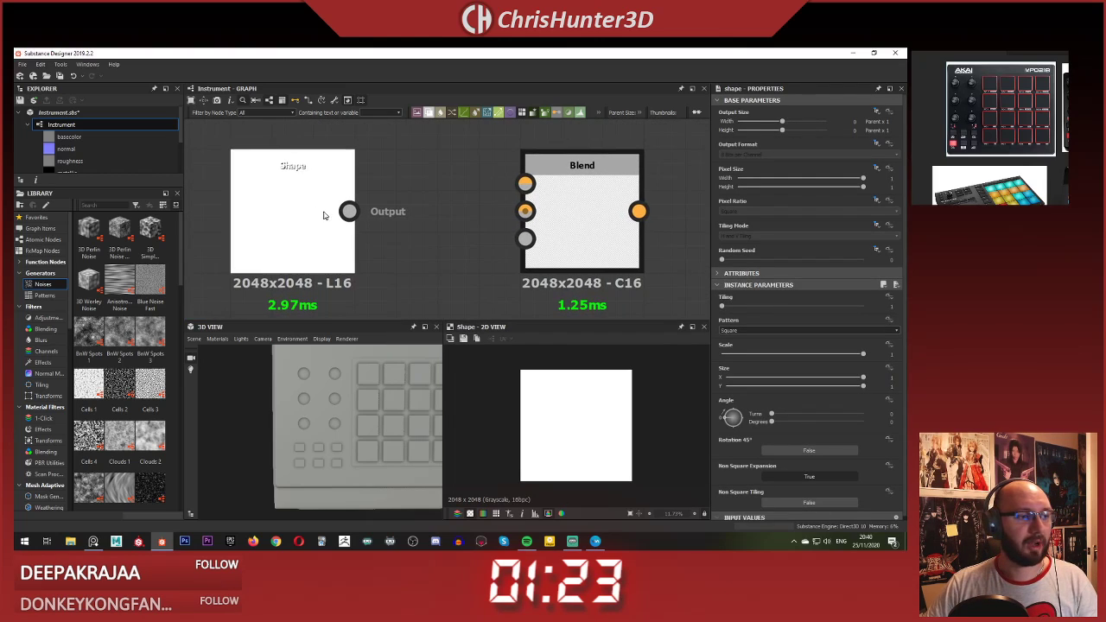
pyautogui.click(768, 329)
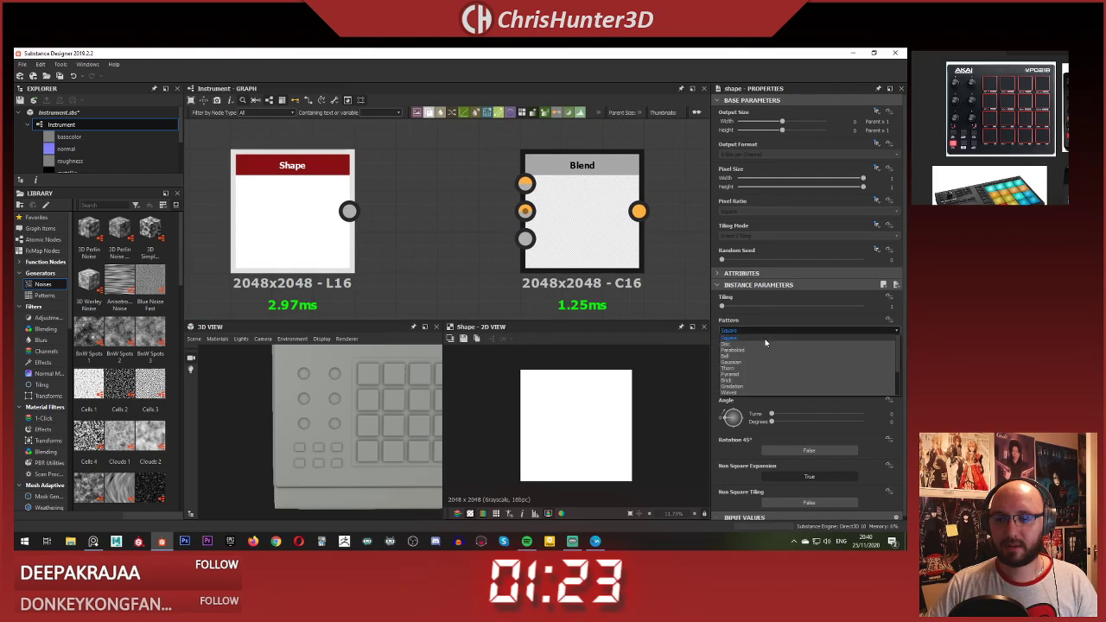
pyautogui.click(762, 348)
pyautogui.moveTo(350, 210); pyautogui.dragTo(526, 184)
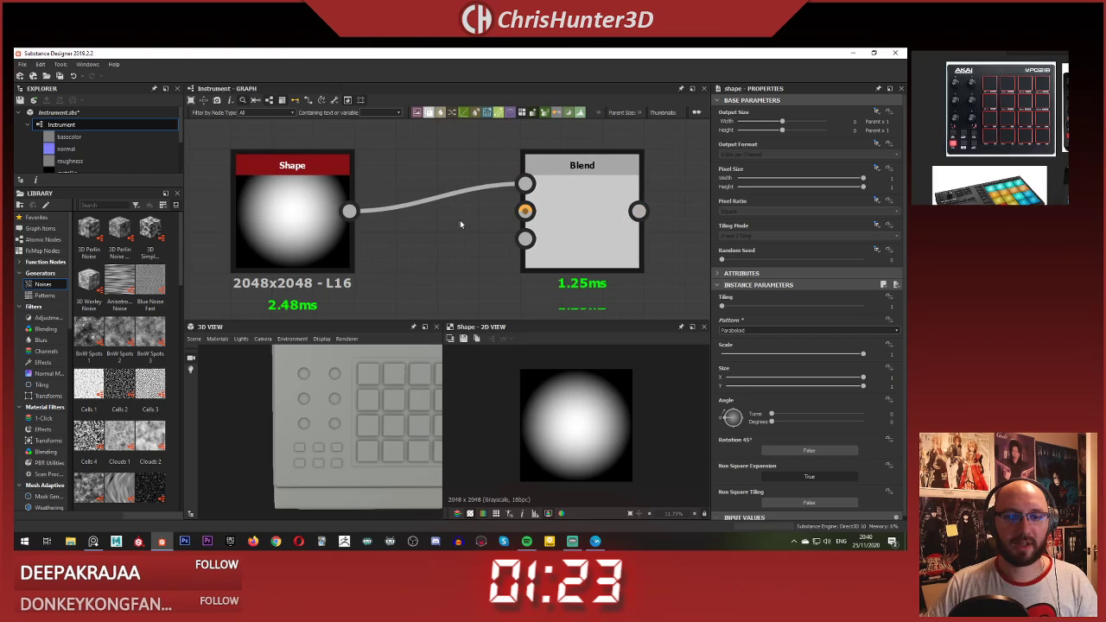
# Step: Insert a Transformation 2D between the Shape and the Blend, and space the three nodes apart
pyautogui.moveTo(432, 163); pyautogui.dragTo(489, 164, button='middle')
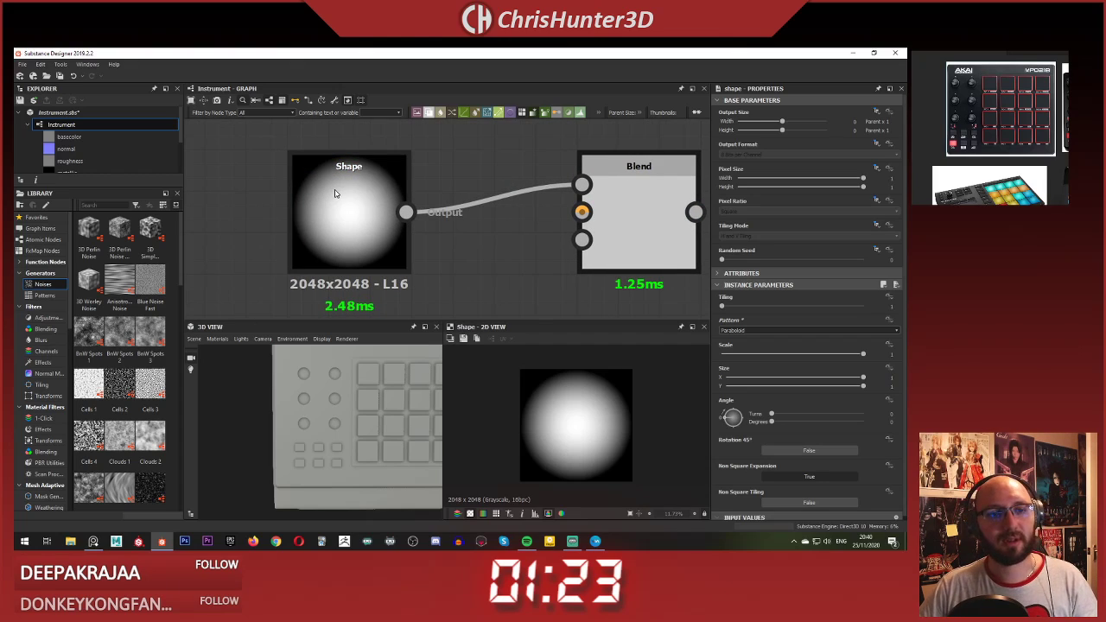
pyautogui.click(486, 201)
pyautogui.press('space')
pyautogui.write('tr')
pyautogui.click(536, 259)
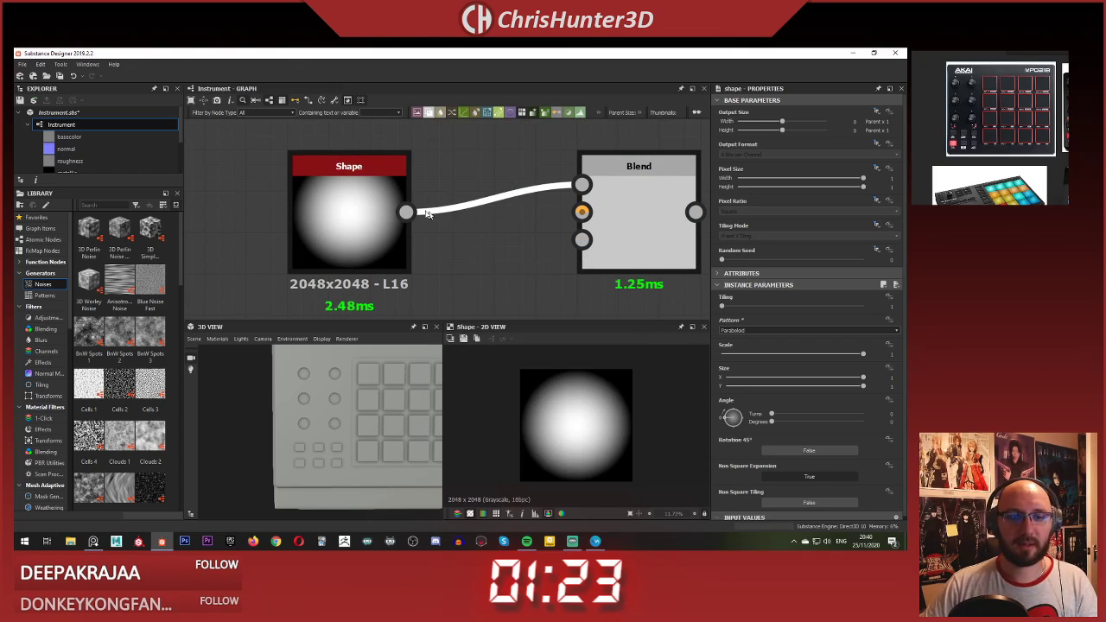
pyautogui.moveTo(344, 222); pyautogui.dragTo(281, 225)
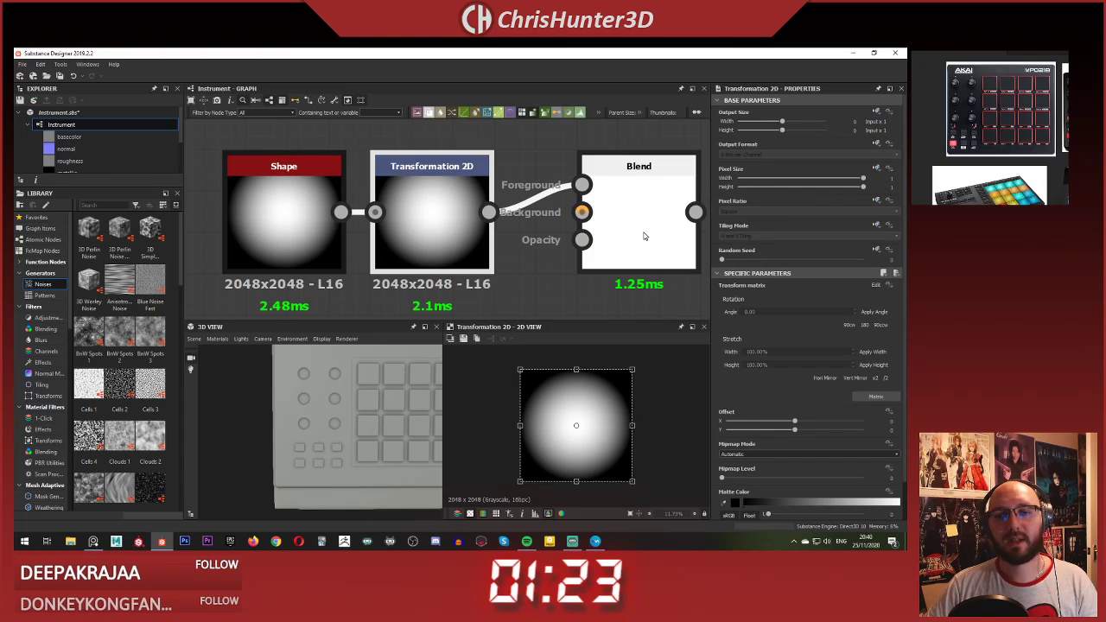
pyautogui.scroll(-1, 636, 234)
pyautogui.moveTo(630, 235)
pyautogui.mouseDown(button='middle')
pyautogui.moveTo(614, 225)
pyautogui.moveTo(619, 237)
pyautogui.mouseUp(button='middle')
pyautogui.scroll(-1, 613, 225)
pyautogui.moveTo(405, 172); pyautogui.dragTo(470, 188)
pyautogui.click(530, 163)
pyautogui.moveTo(562, 161); pyautogui.dragTo(493, 159, button='middle')
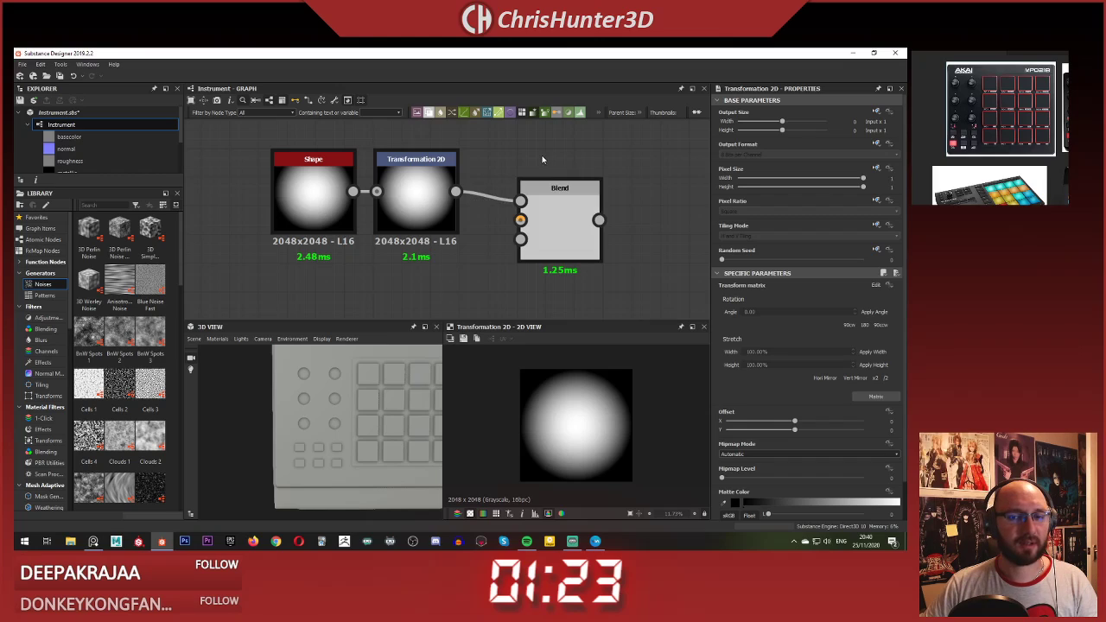
# Step: Override the Transformation 2D's tiling mode and set it to No Tiling
pyautogui.click(408, 201)
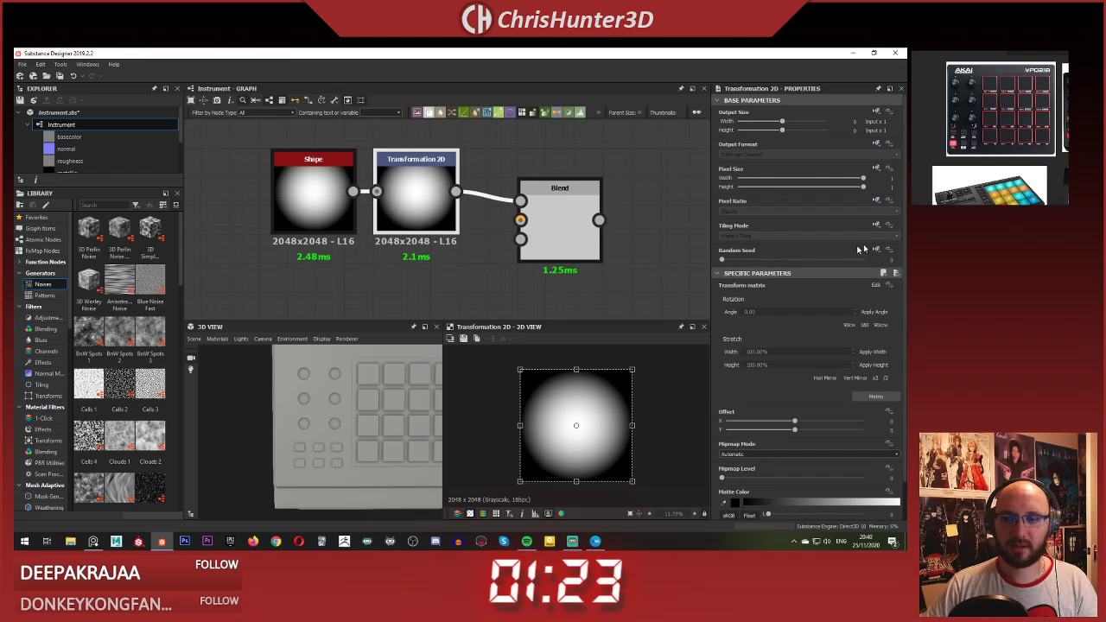
pyautogui.click(876, 225)
pyautogui.click(824, 239)
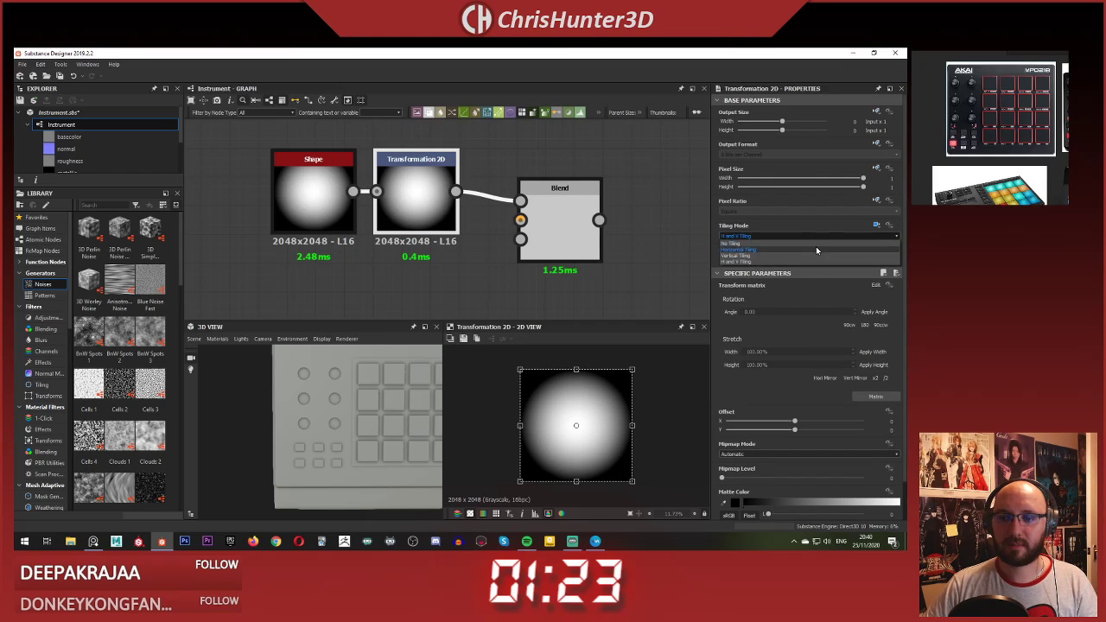
pyautogui.click(816, 245)
pyautogui.click(527, 175)
# Step: Preview the Blend output and scale the paraboloid down uniformly to a small centred dot with the Transformation 2D
pyautogui.doubleClick(567, 208)
pyautogui.click(402, 186)
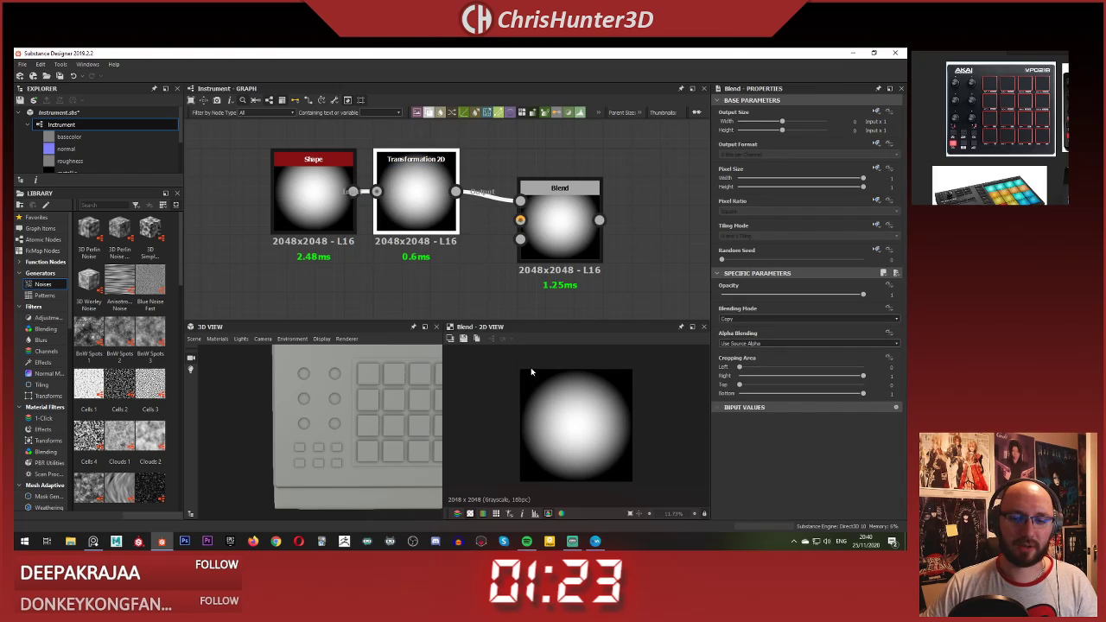
pyautogui.keyDown('shift'); pyautogui.moveTo(553, 393); pyautogui.dragTo(568, 417); pyautogui.keyUp('shift')
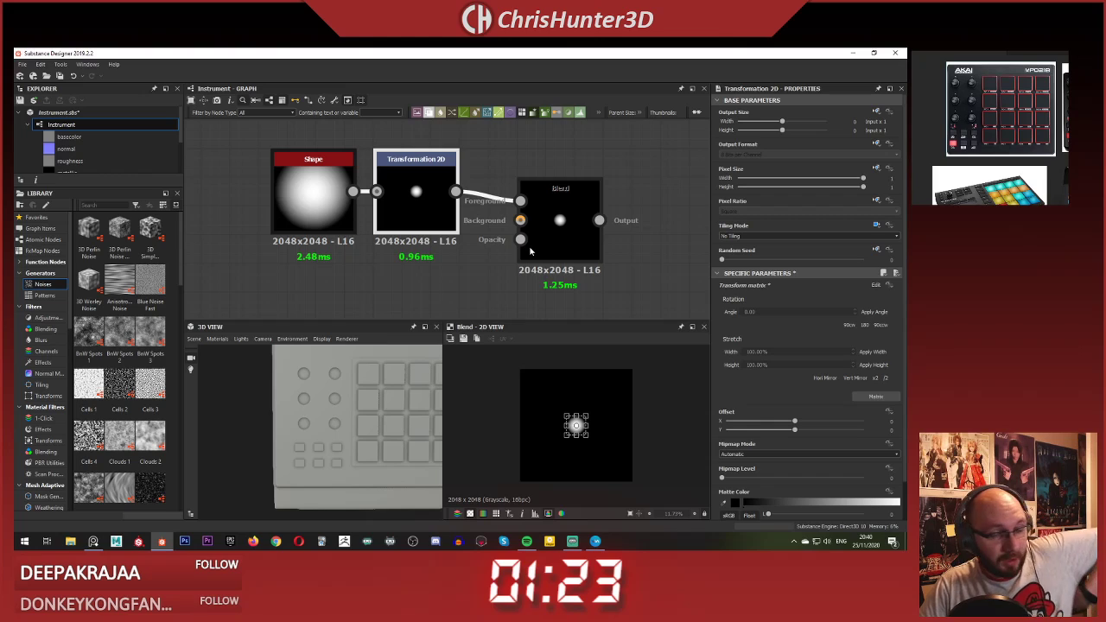
# Step: Move the Shape and its Transformation 2D node together further away from the Blend to make room between them
pyautogui.scroll(1, 493, 214)
pyautogui.scroll(1, 479, 221)
pyautogui.moveTo(474, 223); pyautogui.dragTo(467, 242, button='middle')
pyautogui.scroll(-1, 445, 259)
pyautogui.moveTo(386, 298); pyautogui.dragTo(417, 279, button='middle')
pyautogui.scroll(3, 418, 273)
pyautogui.moveTo(435, 206); pyautogui.dragTo(408, 222, button='middle')
pyautogui.scroll(-3, 443, 234)
pyautogui.scroll(-2, 415, 225)
pyautogui.scroll(1, 429, 269)
pyautogui.keyDown('ctrl'); pyautogui.click(314, 199); pyautogui.keyUp('ctrl')
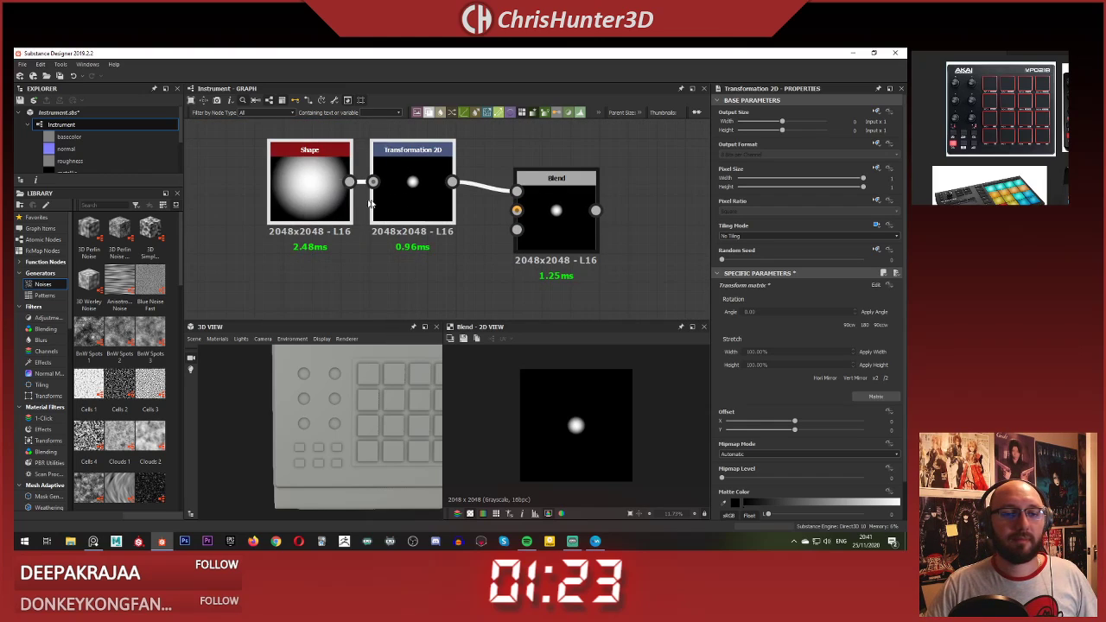
pyautogui.moveTo(425, 205); pyautogui.dragTo(310, 206)
pyautogui.click(368, 229)
# Step: Add a second Transformation 2D fed by the first one and connect it to the Blend's background
pyautogui.scroll(2, 382, 228)
pyautogui.moveTo(382, 228); pyautogui.dragTo(433, 233, button='middle')
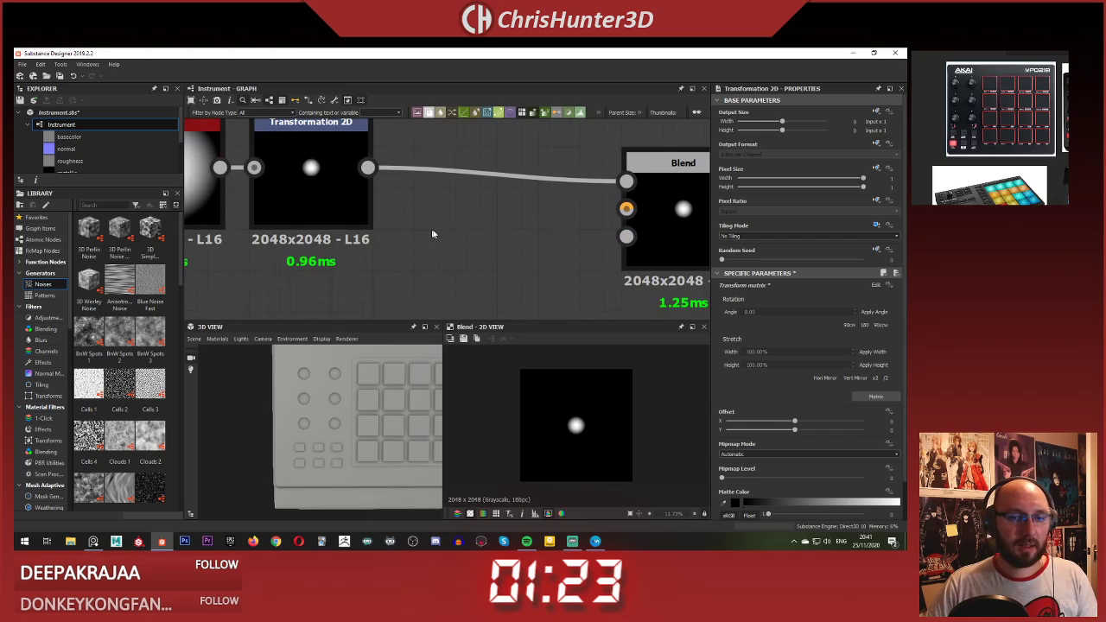
pyautogui.press('space')
pyautogui.write('tra')
pyautogui.click(511, 252)
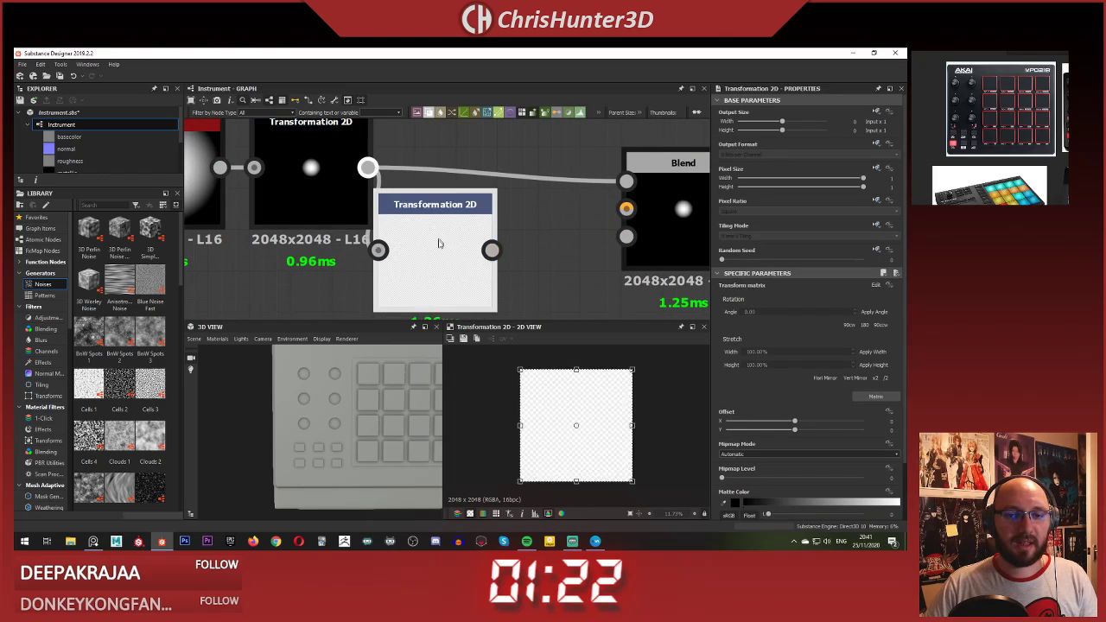
pyautogui.moveTo(439, 243); pyautogui.dragTo(481, 245)
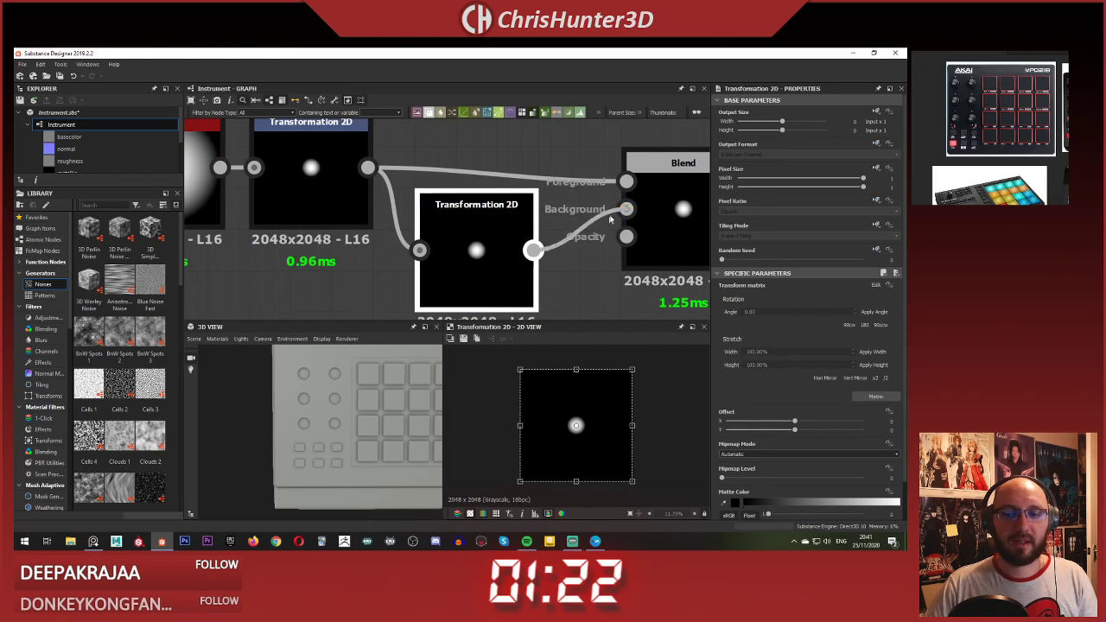
# Step: Set the Blend to Max (Lighten) and offset the second dot horizontally to the left of the centred dot
pyautogui.doubleClick(667, 217)
pyautogui.click(776, 319)
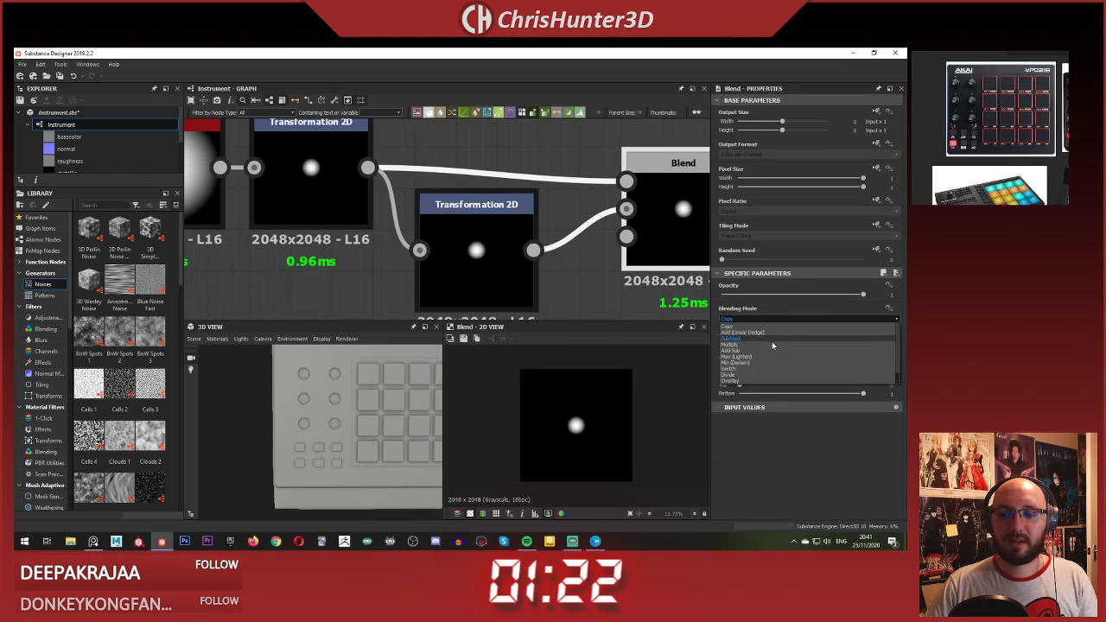
pyautogui.click(774, 359)
pyautogui.click(556, 279)
pyautogui.click(654, 234)
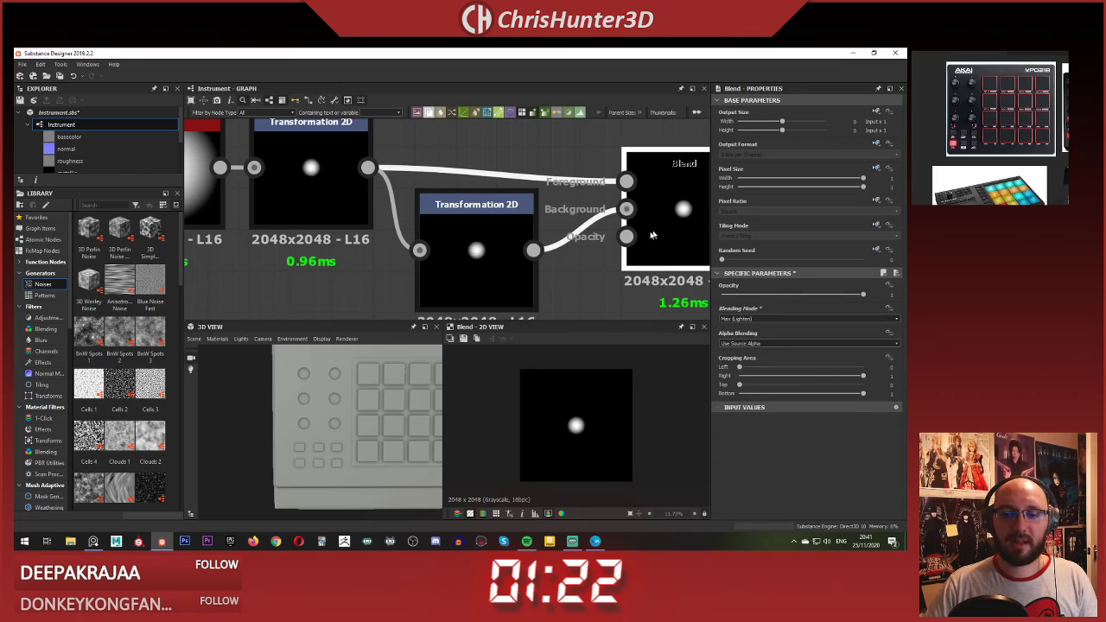
pyautogui.click(475, 241)
pyautogui.moveTo(605, 415); pyautogui.dragTo(566, 417)
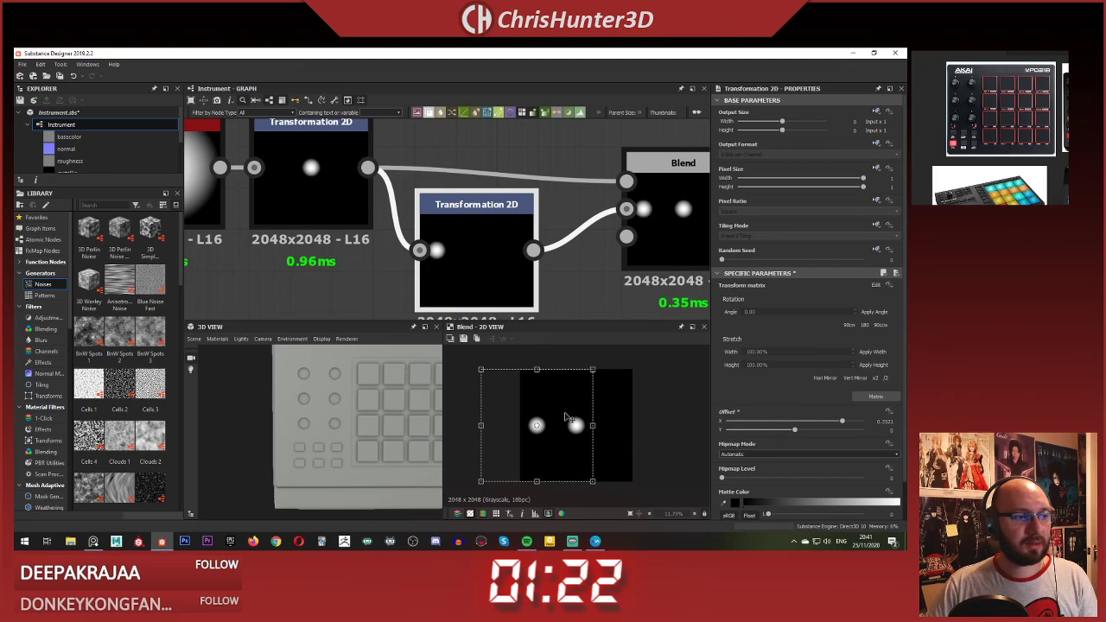
# Step: Add a Blend node beside the last Blend of the controller height chain and connect that chain to its background
pyautogui.scroll(-8, 494, 268)
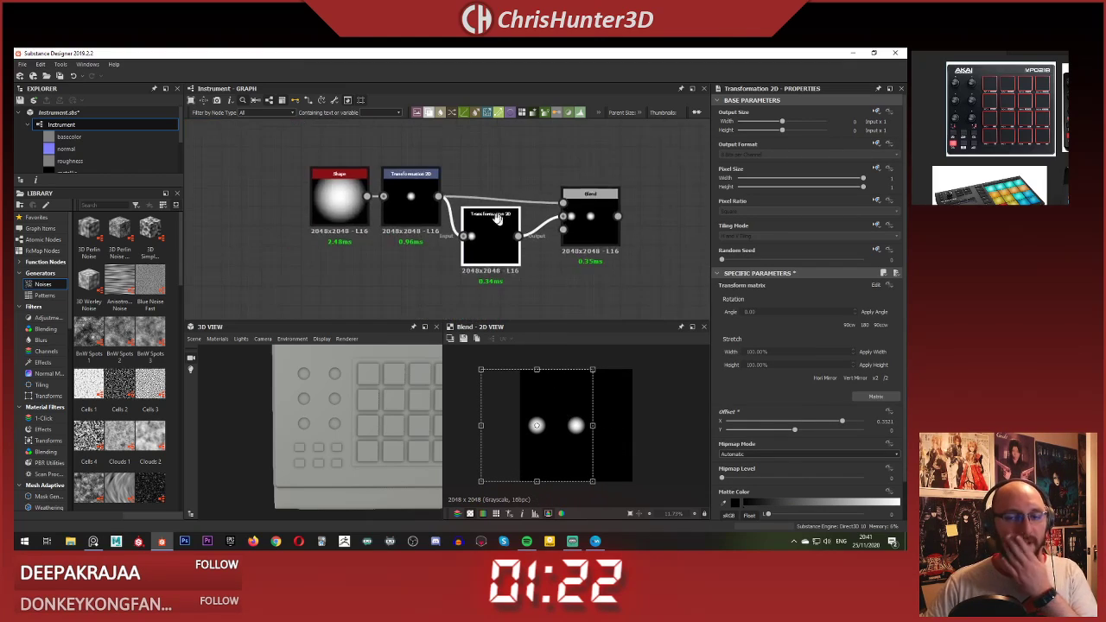
pyautogui.moveTo(496, 178); pyautogui.dragTo(511, 141, button='middle')
pyautogui.moveTo(516, 250); pyautogui.dragTo(506, 143, button='middle')
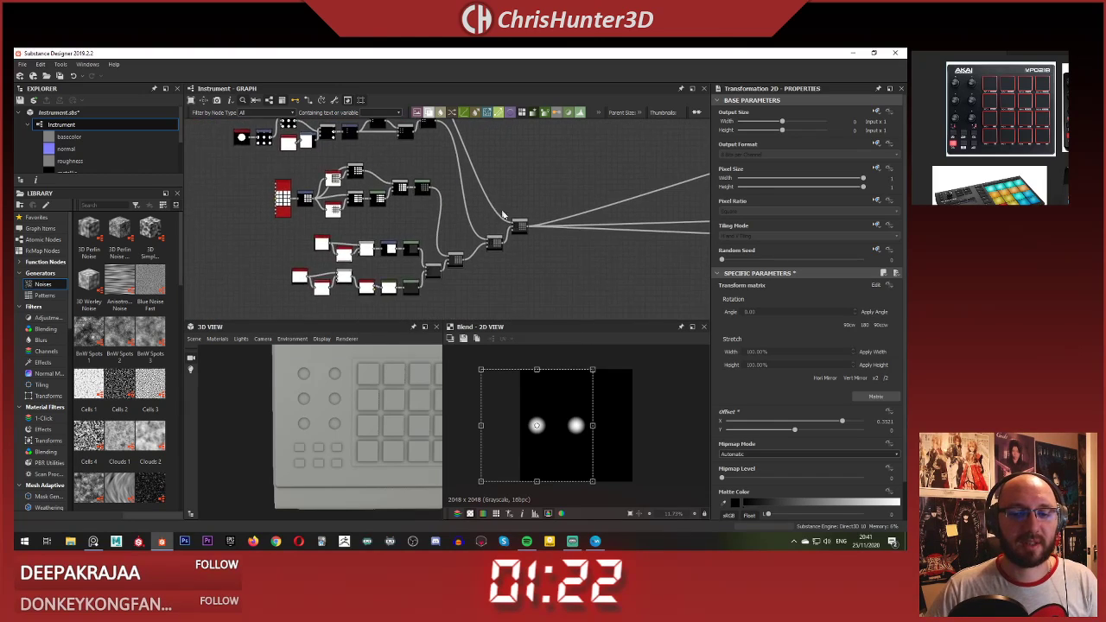
pyautogui.scroll(3, 544, 213)
pyautogui.press('space')
pyautogui.write('blend')
pyautogui.press('Return')
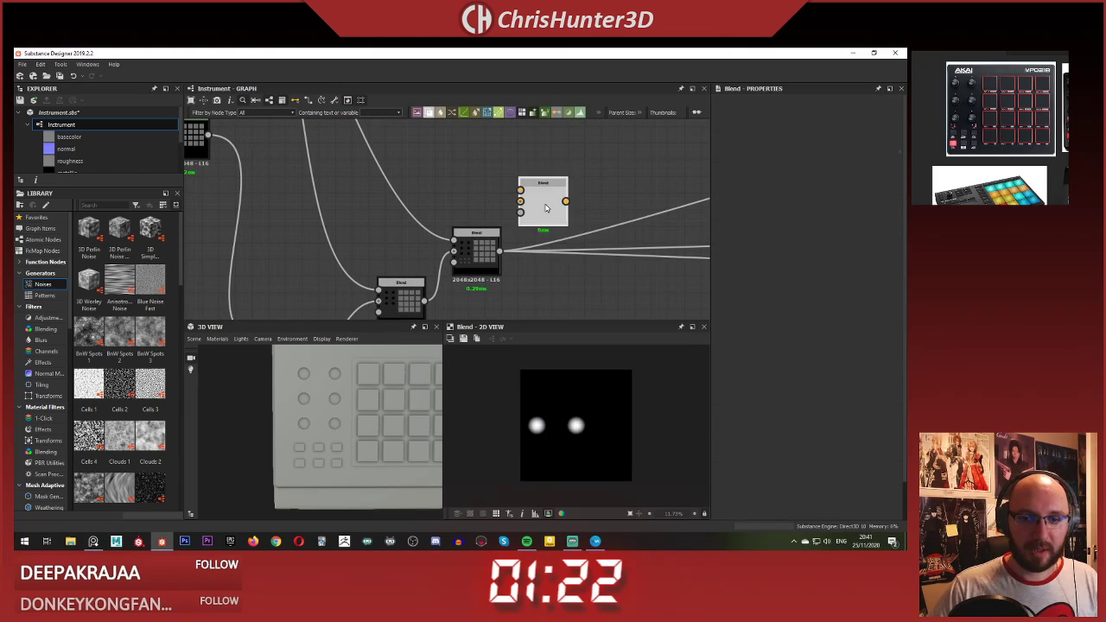
pyautogui.scroll(5, 517, 213)
pyautogui.scroll(-3, 461, 320)
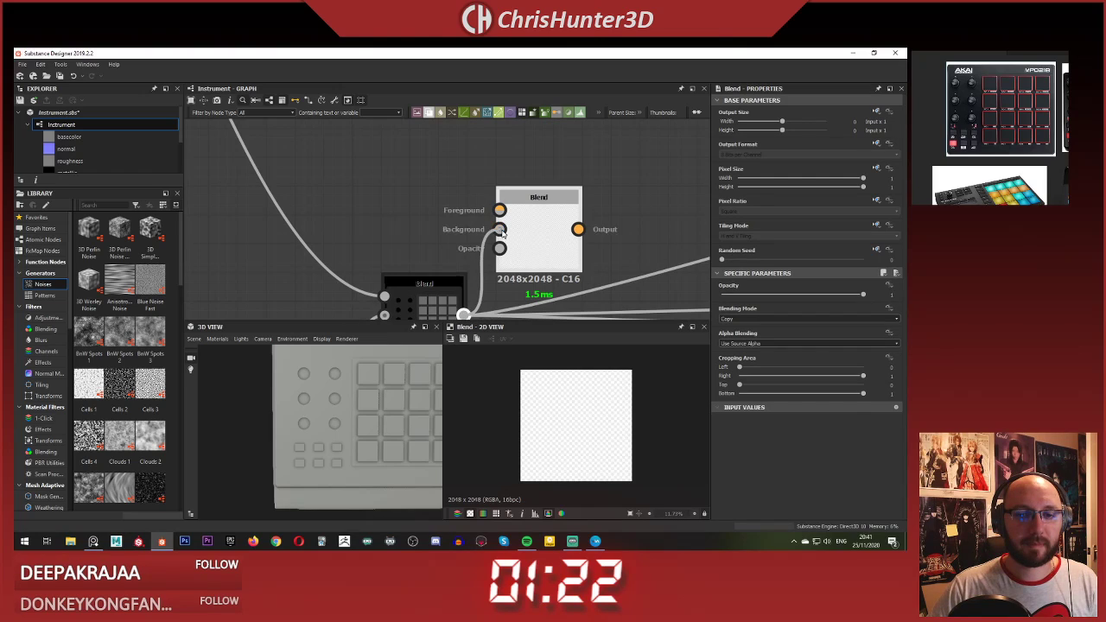
pyautogui.moveTo(501, 232); pyautogui.dragTo(501, 230)
# Step: Connect the output of the two-dot Blend to the new Blend's foreground
pyautogui.scroll(-5, 371, 207)
pyautogui.moveTo(367, 207); pyautogui.dragTo(440, 294, button='middle')
pyautogui.moveTo(375, 153); pyautogui.dragTo(454, 262, button='middle')
pyautogui.moveTo(427, 163); pyautogui.dragTo(457, 292, button='middle')
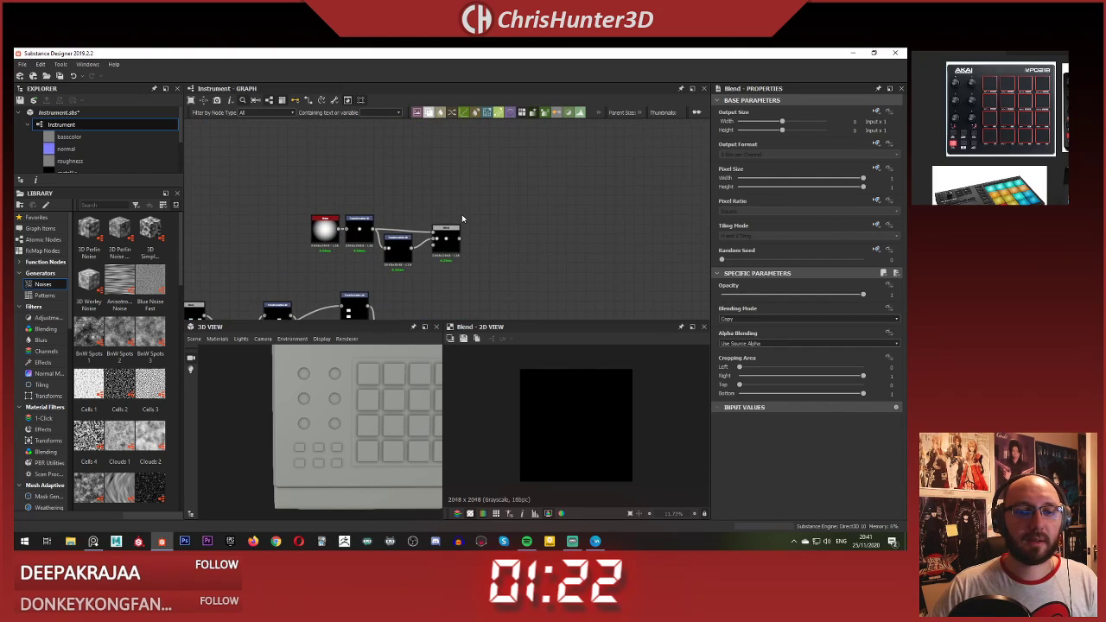
pyautogui.moveTo(560, 313); pyautogui.dragTo(535, 245, button='middle')
pyautogui.moveTo(612, 310); pyautogui.dragTo(519, 230, button='middle')
pyautogui.scroll(4, 461, 250)
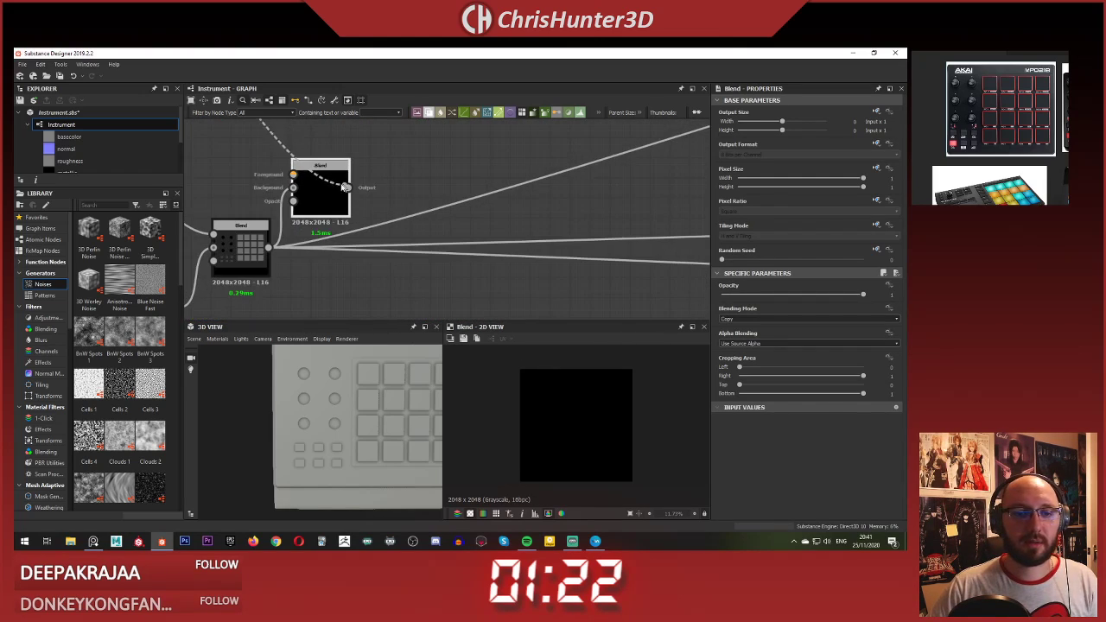
pyautogui.click(294, 169)
# Step: Set the new Blend to Max (Lighten) and move the previous Blend's outgoing connections to its output, checking the 3D result
pyautogui.scroll(-1, 294, 162)
pyautogui.moveTo(301, 145); pyautogui.dragTo(471, 180, button='middle')
pyautogui.scroll(2, 470, 179)
pyautogui.click(494, 211)
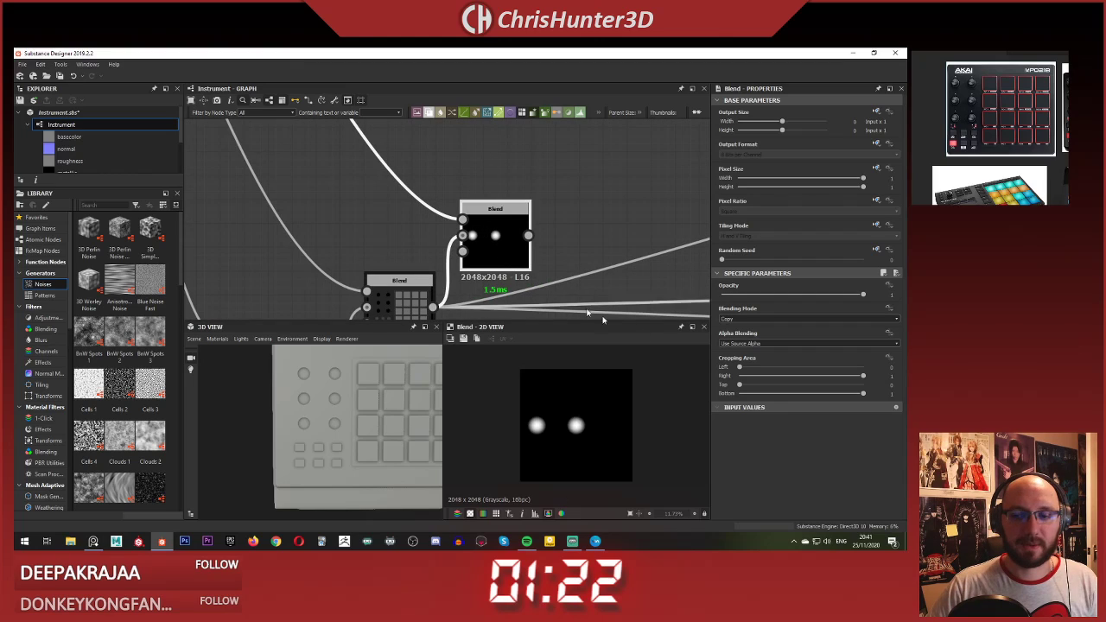
pyautogui.click(802, 319)
pyautogui.click(789, 357)
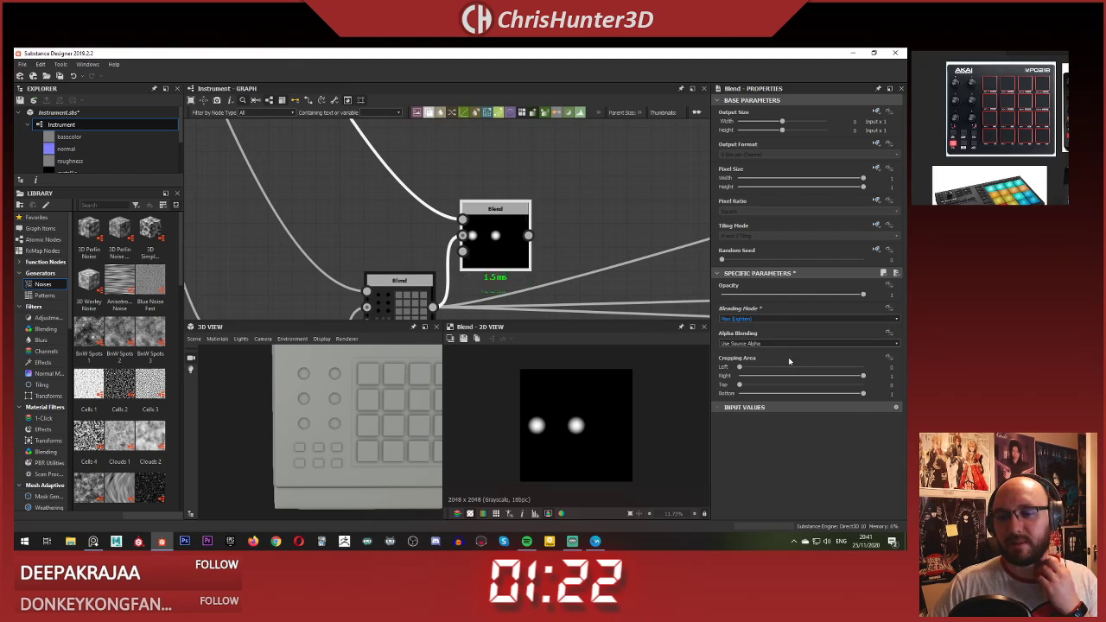
pyautogui.keyDown('shift'); pyautogui.moveTo(432, 308); pyautogui.dragTo(528, 236); pyautogui.keyUp('shift')
pyautogui.click(496, 218)
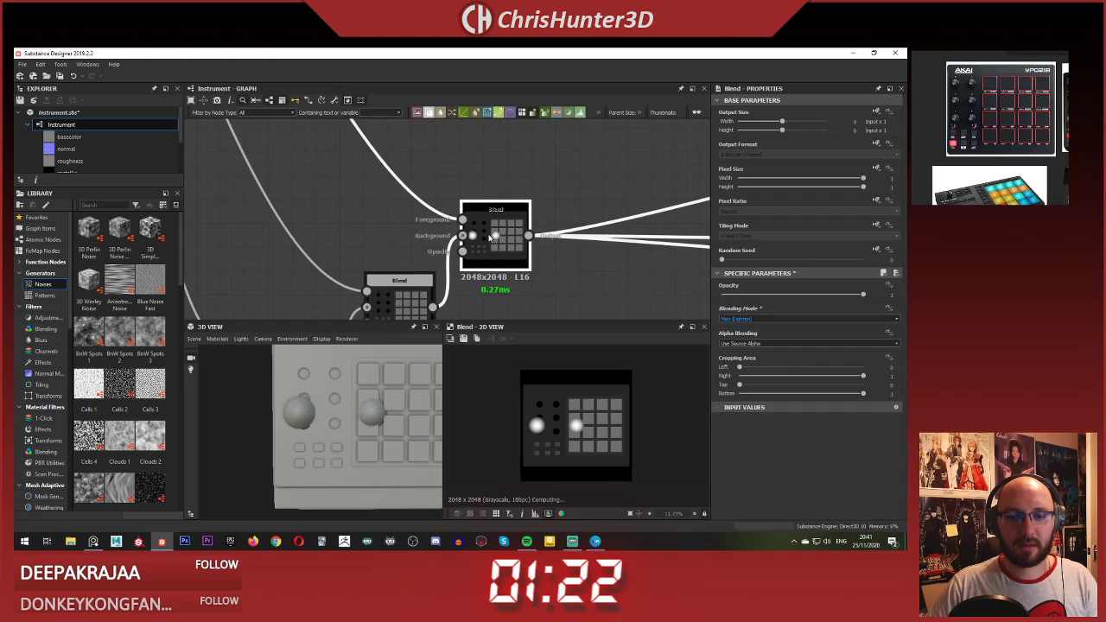
pyautogui.moveTo(359, 407); pyautogui.dragTo(359, 399)
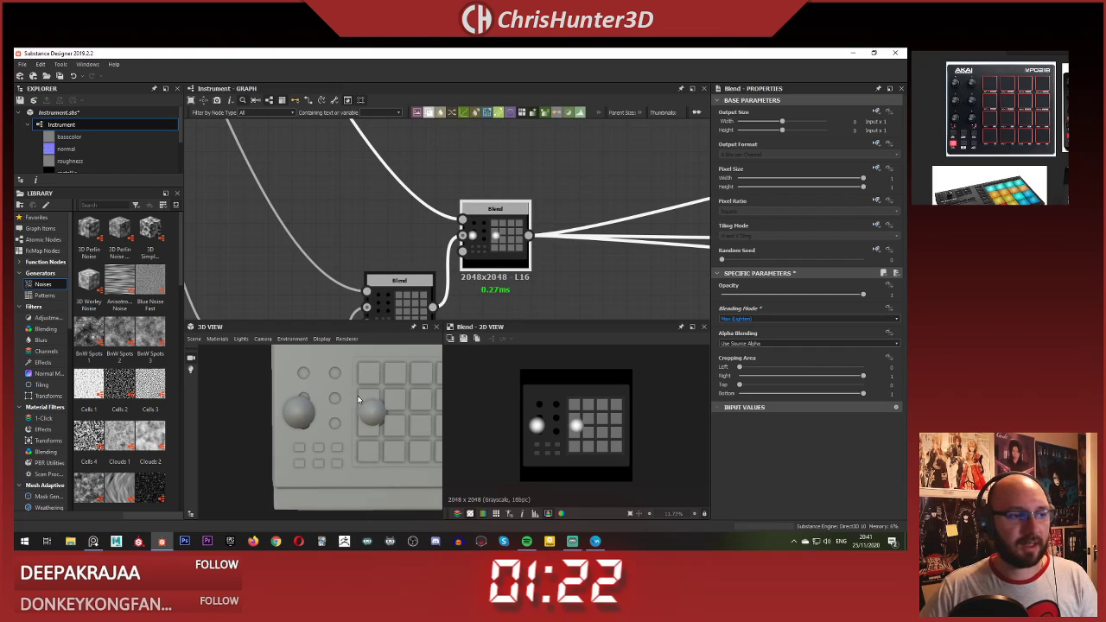
pyautogui.scroll(-3, 342, 398)
pyautogui.scroll(-4, 329, 193)
# Step: Insert a Transformation 2D between the two-dot Blend and the final combining Blend
pyautogui.moveTo(422, 269); pyautogui.dragTo(585, 363, button='middle')
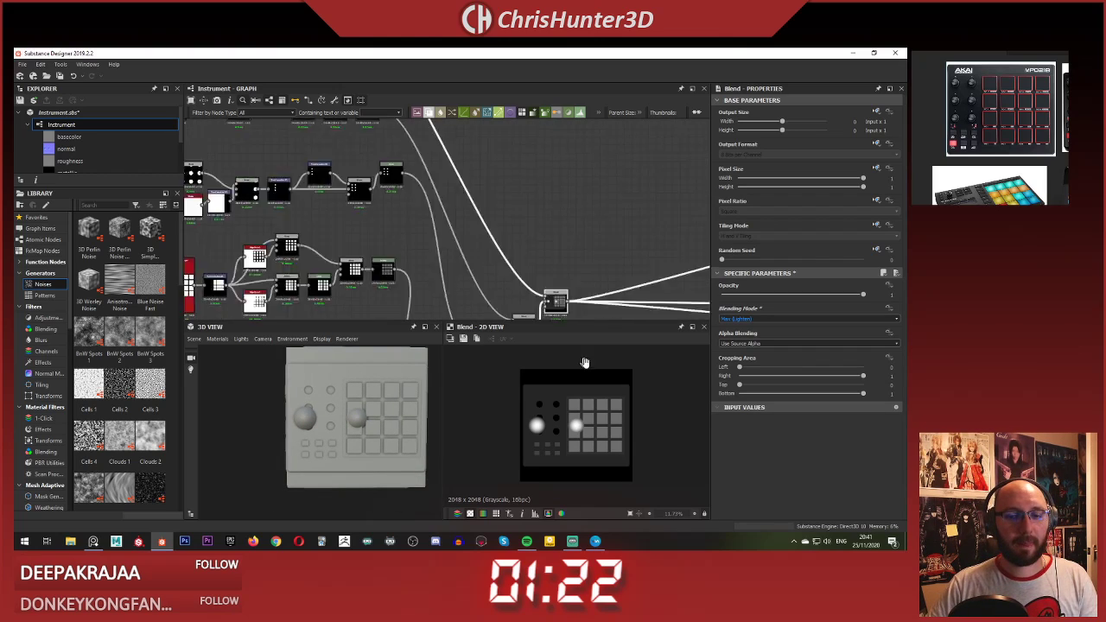
pyautogui.scroll(-3, 411, 223)
pyautogui.moveTo(410, 225); pyautogui.dragTo(444, 344, button='middle')
pyautogui.scroll(6, 423, 252)
pyautogui.moveTo(526, 298); pyautogui.dragTo(524, 190, button='middle')
pyautogui.press('space')
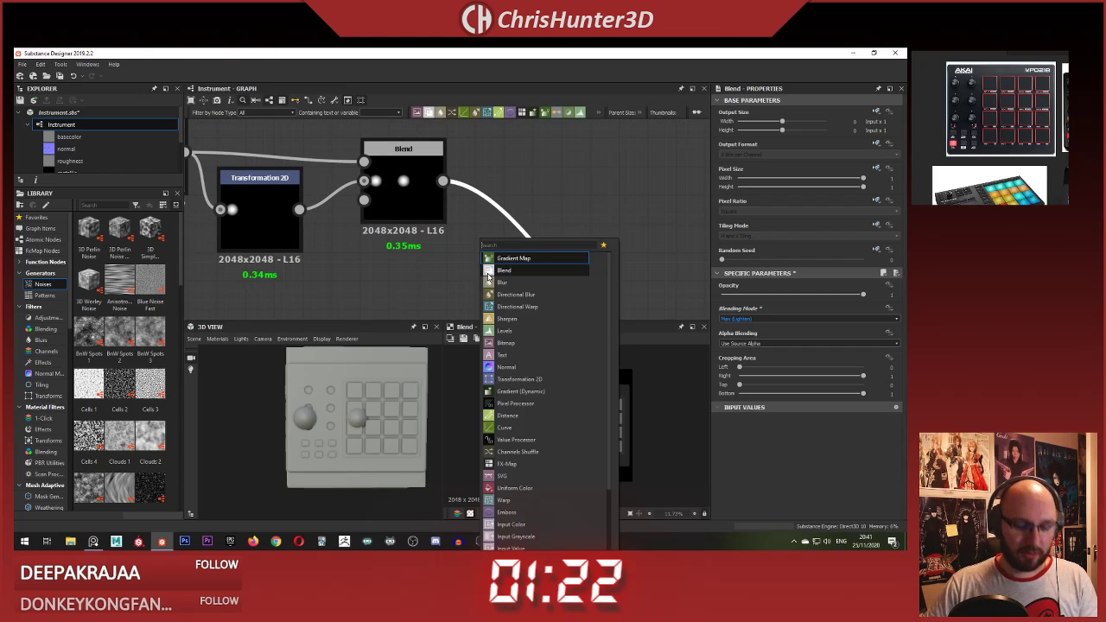
pyautogui.write('tra')
pyautogui.press('Return')
pyautogui.moveTo(444, 182); pyautogui.dragTo(506, 233)
pyautogui.click(533, 176)
# Step: Scale the dot pair down uniformly about the centre to roughly a quarter size with the new Transformation 2D
pyautogui.scroll(-4, 533, 175)
pyautogui.moveTo(539, 234); pyautogui.dragTo(537, 188, button='middle')
pyautogui.scroll(-1, 529, 162)
pyautogui.moveTo(596, 281); pyautogui.dragTo(525, 147)
pyautogui.scroll(1, 539, 381)
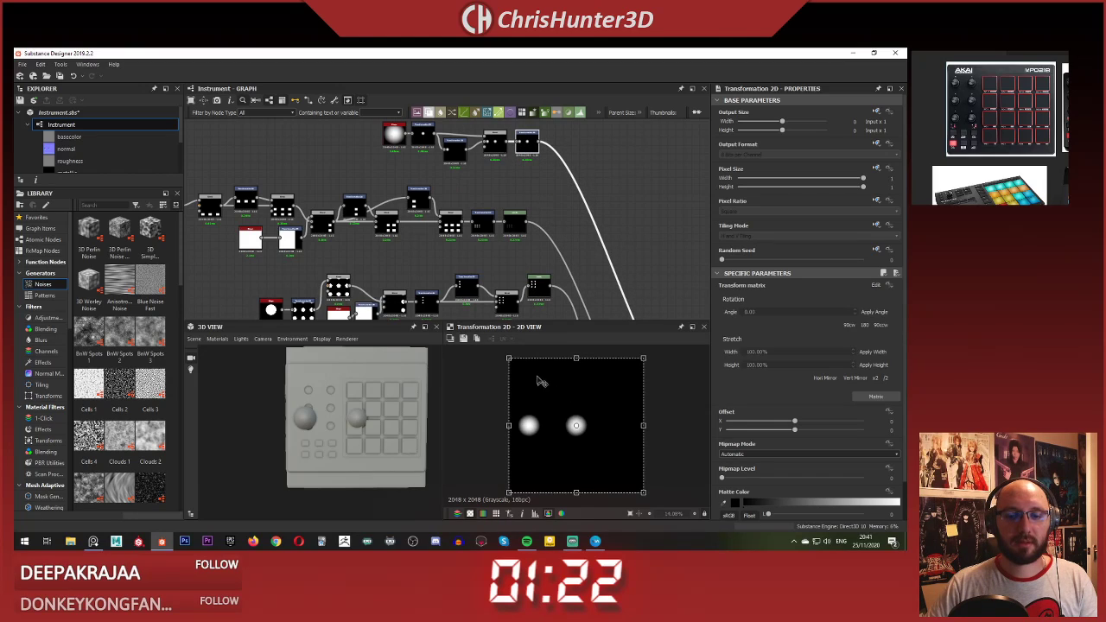
pyautogui.moveTo(509, 360); pyautogui.dragTo(558, 408)
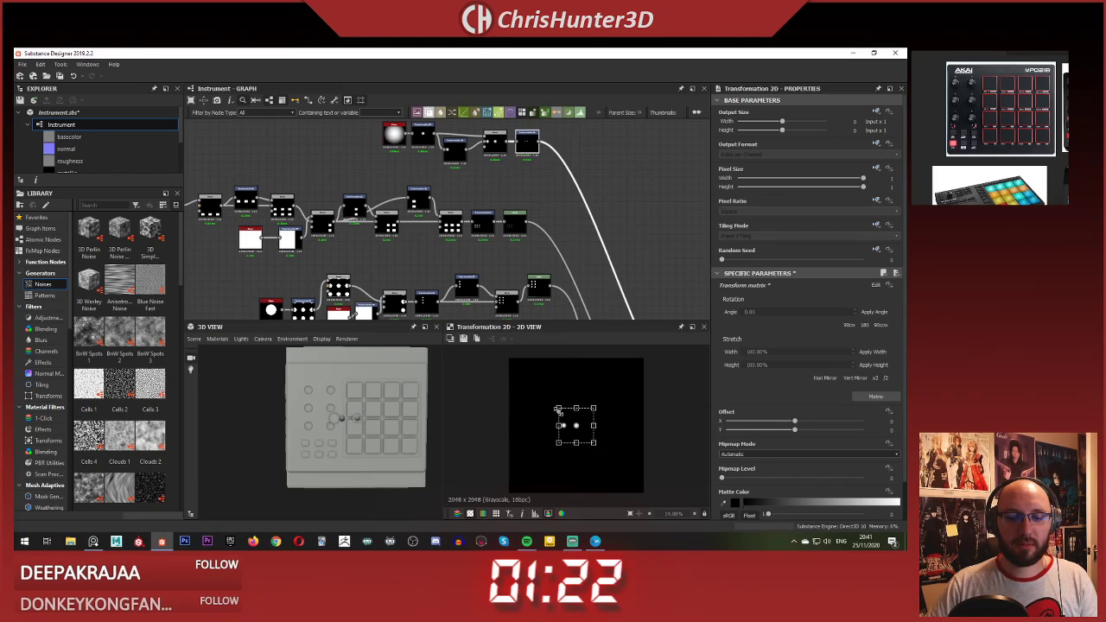
# Step: Preview the final combining Blend in the 2D view to compare the dots with the controller layout
pyautogui.scroll(-5, 608, 249)
pyautogui.moveTo(609, 249); pyautogui.dragTo(439, 128, button='middle')
pyautogui.scroll(2, 521, 213)
pyautogui.moveTo(521, 213); pyautogui.dragTo(634, 279, button='middle')
pyautogui.scroll(2, 479, 218)
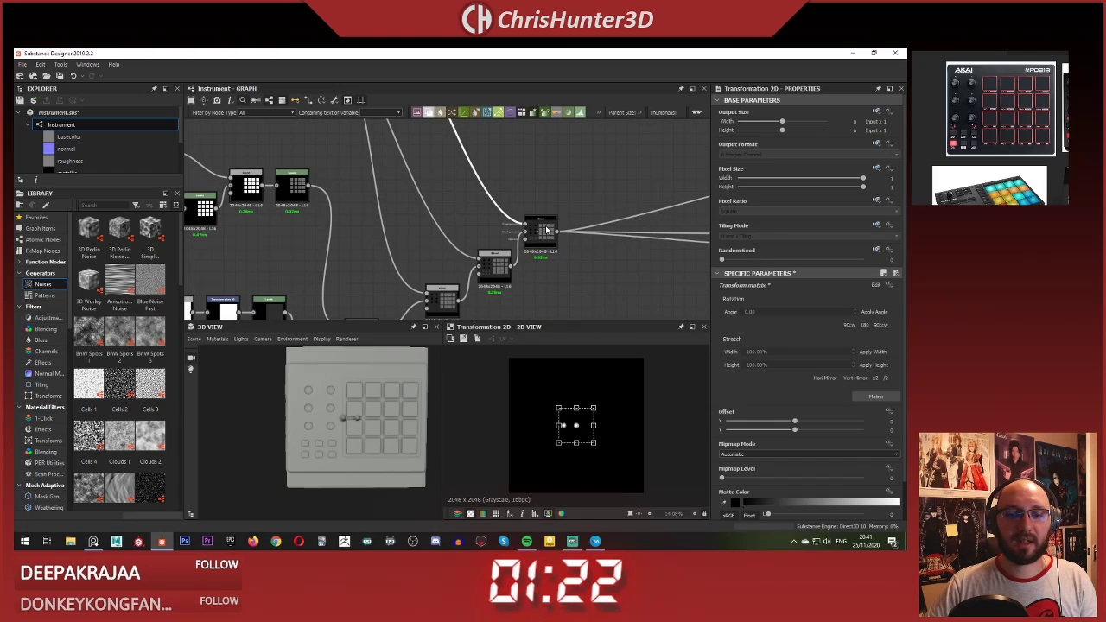
pyautogui.doubleClick(547, 231)
pyautogui.scroll(-3, 413, 170)
pyautogui.moveTo(410, 167); pyautogui.dragTo(510, 281, button='middle')
pyautogui.scroll(3, 505, 272)
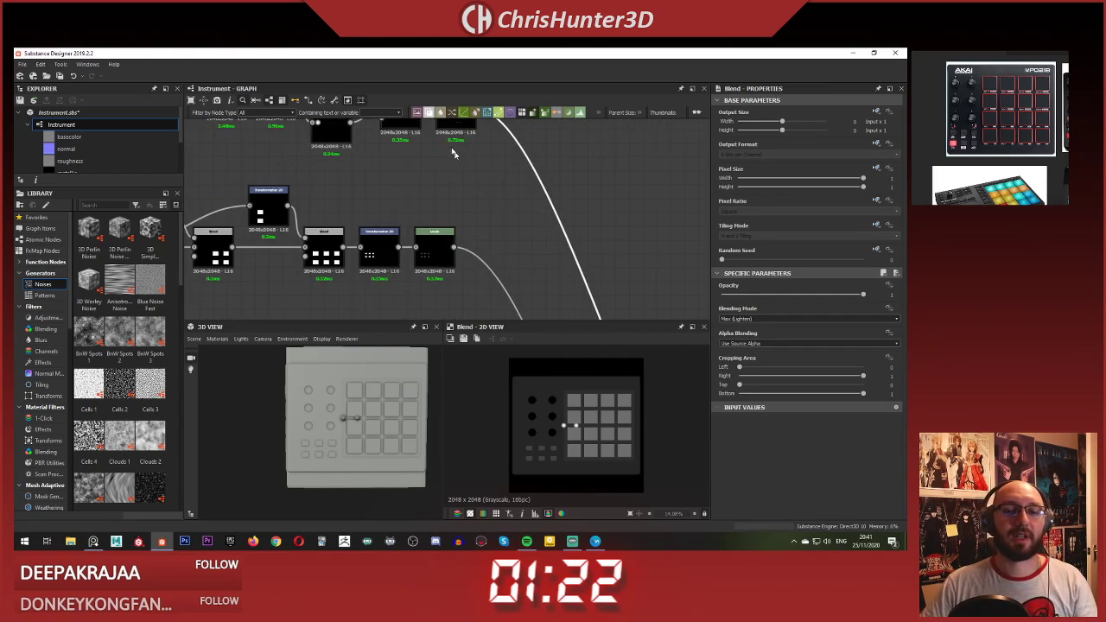
pyautogui.scroll(2, 464, 208)
pyautogui.moveTo(455, 153)
pyautogui.mouseDown(button='middle')
pyautogui.moveTo(476, 234)
pyautogui.moveTo(499, 233)
pyautogui.moveTo(470, 165)
pyautogui.mouseUp(button='middle')
pyautogui.scroll(6, 500, 234)
pyautogui.scroll(-1, 499, 229)
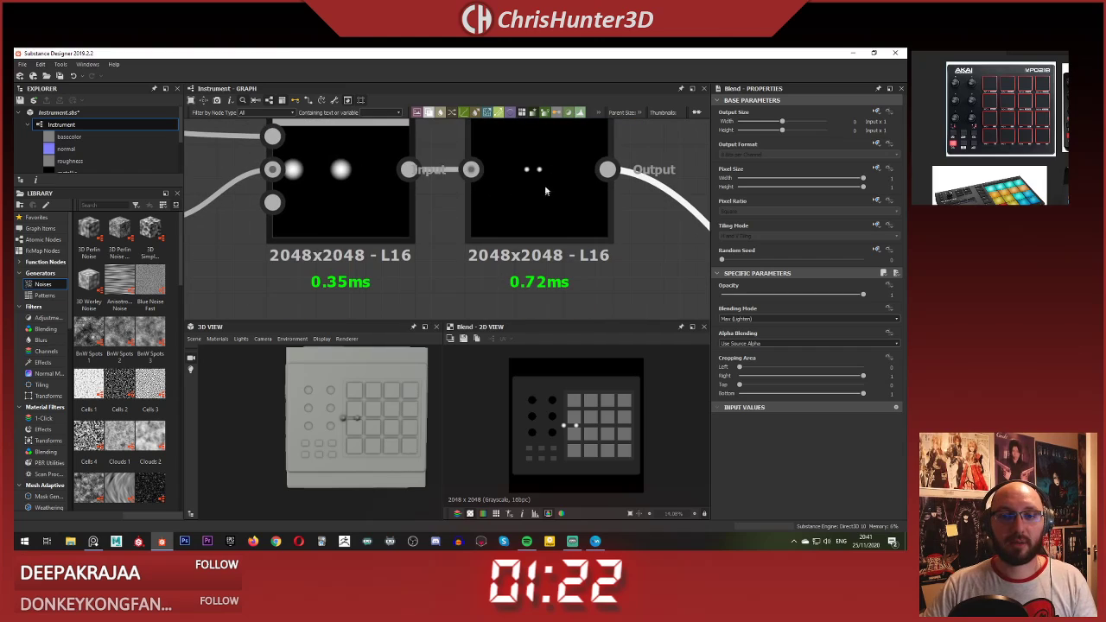
# Step: Shrink the dot pair further with its Transformation 2D and place it just above the upper-right small button
pyautogui.click(546, 191)
pyautogui.scroll(5, 571, 423)
pyautogui.moveTo(570, 424); pyautogui.dragTo(579, 402, button='middle')
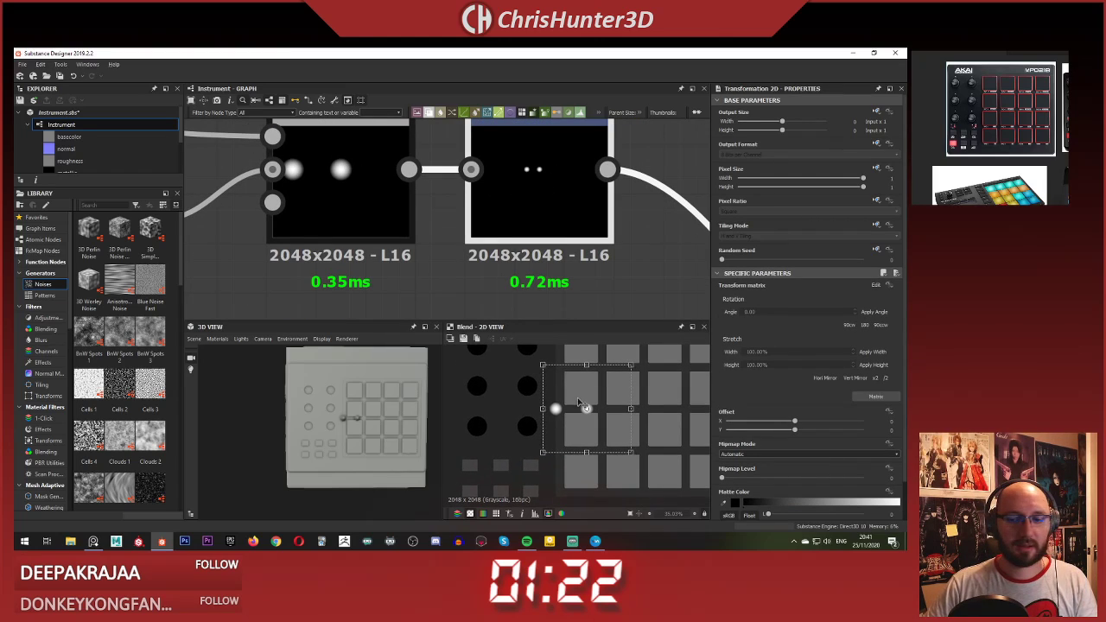
pyautogui.moveTo(542, 364); pyautogui.dragTo(544, 449)
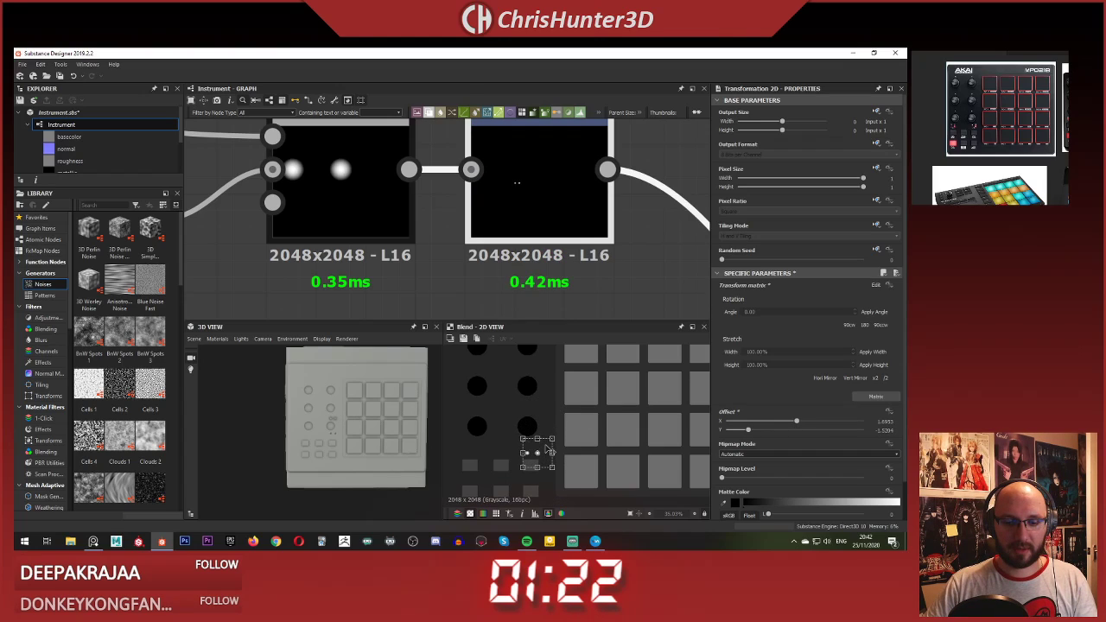
pyautogui.scroll(7, 544, 450)
pyautogui.moveTo(544, 451); pyautogui.dragTo(581, 405, button='middle')
pyautogui.moveTo(587, 403); pyautogui.dragTo(568, 386)
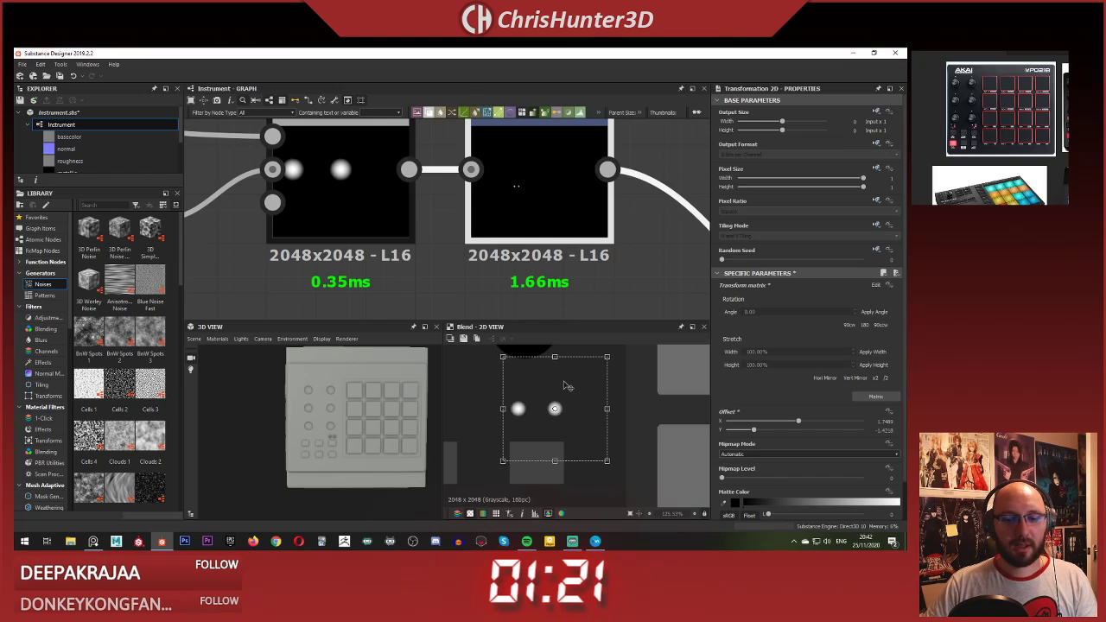
# Step: Add another Transformation 2D fed by the positioned dot pair and place it beside the existing one
pyautogui.scroll(-3, 510, 397)
pyautogui.scroll(-4, 457, 282)
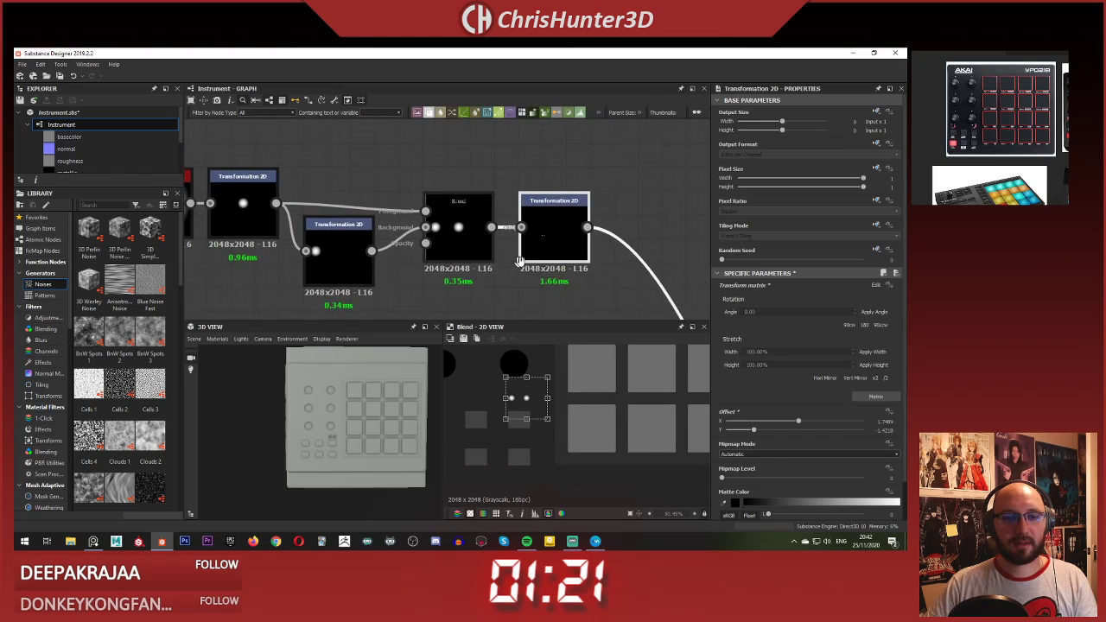
pyautogui.moveTo(438, 210); pyautogui.dragTo(424, 152, button='middle')
pyautogui.scroll(-1, 459, 217)
pyautogui.scroll(1, 512, 219)
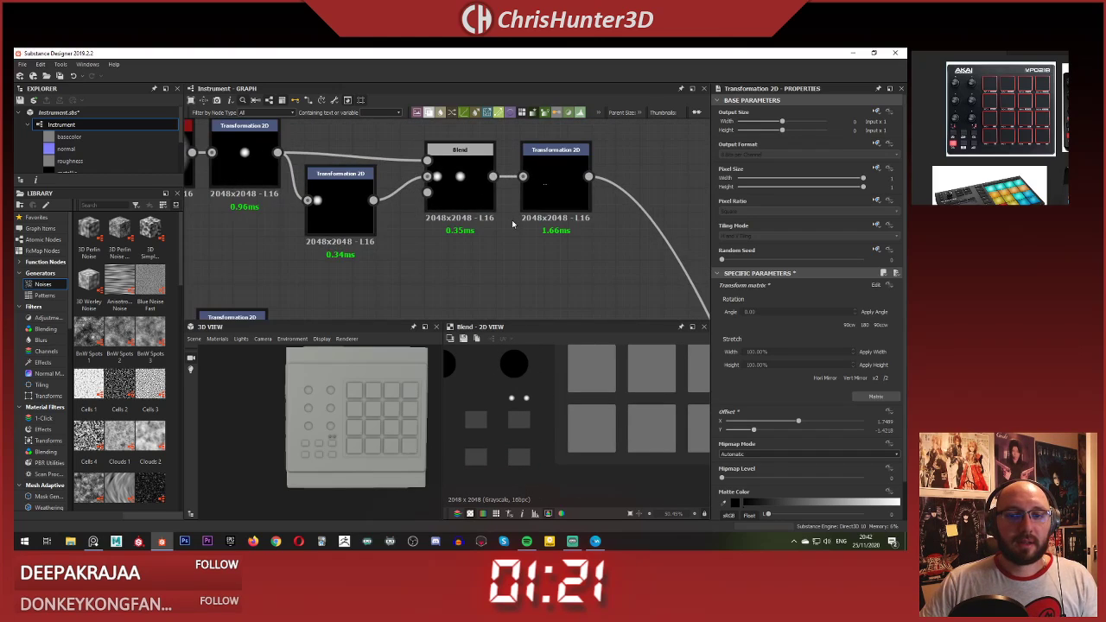
pyautogui.moveTo(512, 221); pyautogui.dragTo(529, 239, button='middle')
pyautogui.press('space')
pyautogui.write('tra')
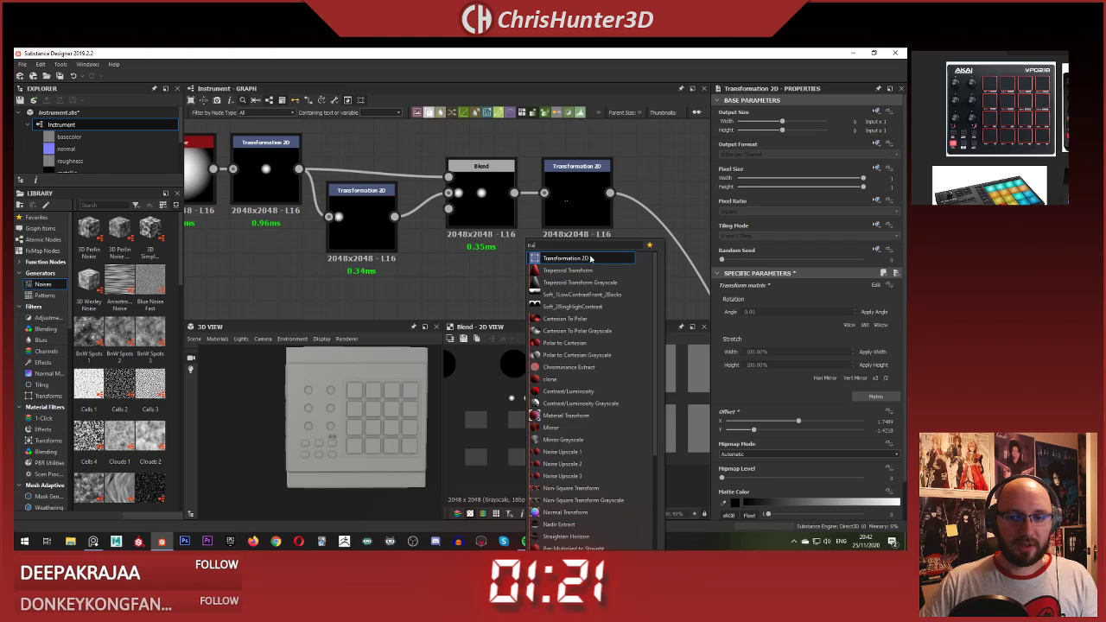
pyautogui.click(592, 258)
pyautogui.scroll(-5, 583, 258)
pyautogui.scroll(4, 575, 258)
pyautogui.moveTo(575, 257); pyautogui.dragTo(466, 234, button='middle')
pyautogui.moveTo(445, 227); pyautogui.dragTo(508, 178)
pyautogui.click(501, 176)
# Step: Add a Blend set to Max (Lighten), combining the original dot pair as foreground with the new Transformation 2D as background
pyautogui.moveTo(514, 244); pyautogui.dragTo(443, 234, button='middle')
pyautogui.click(543, 192)
pyautogui.press('space')
pyautogui.write('blend')
pyautogui.press('Return')
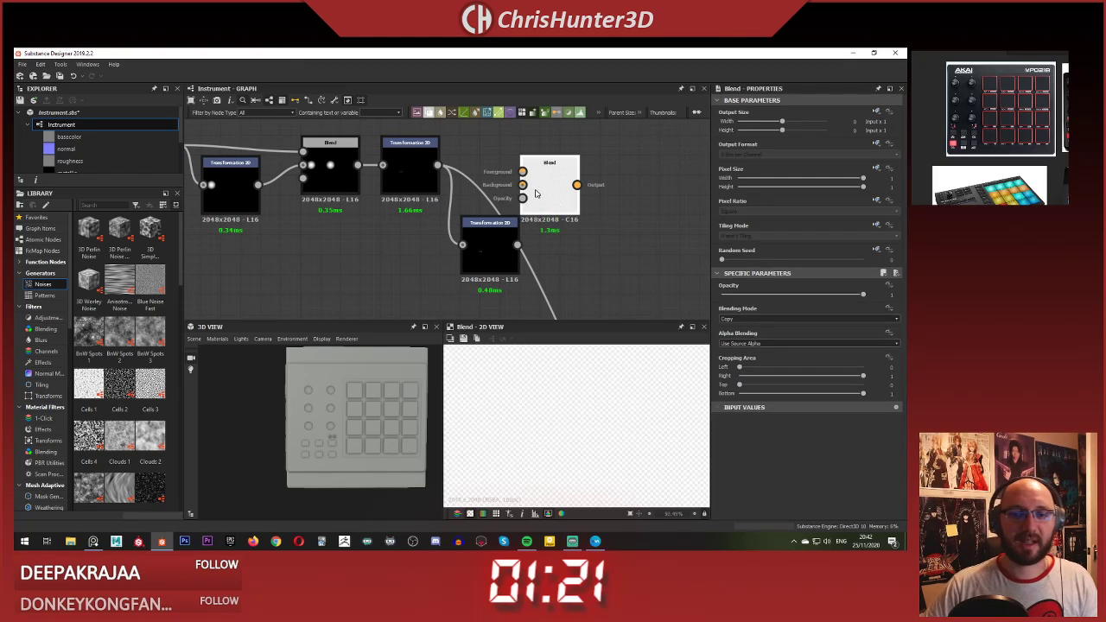
pyautogui.moveTo(438, 166); pyautogui.dragTo(522, 172)
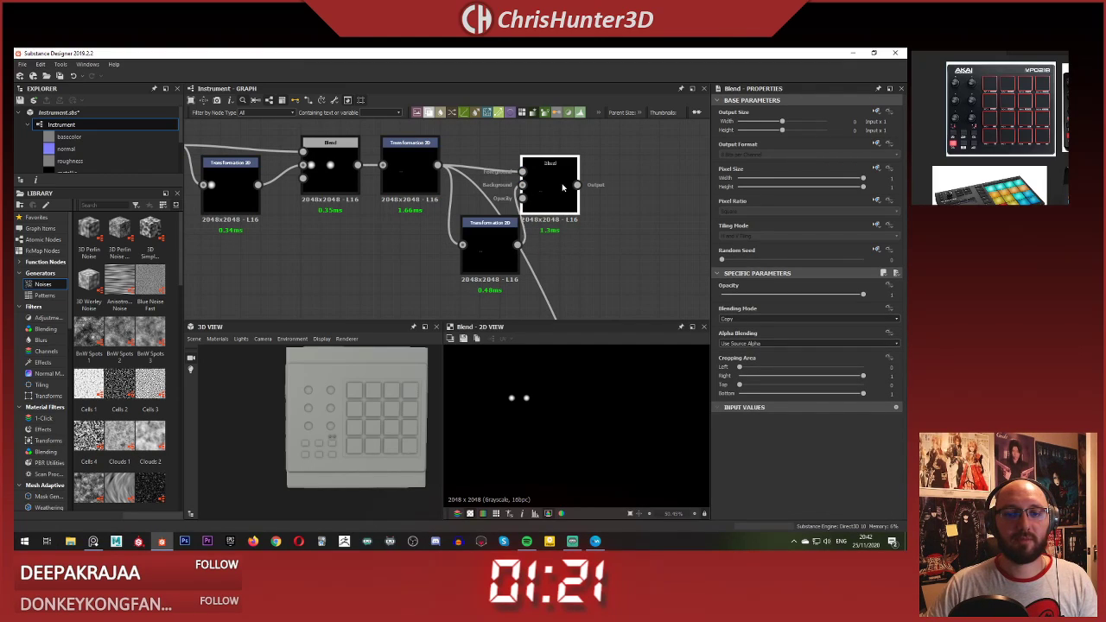
pyautogui.click(767, 320)
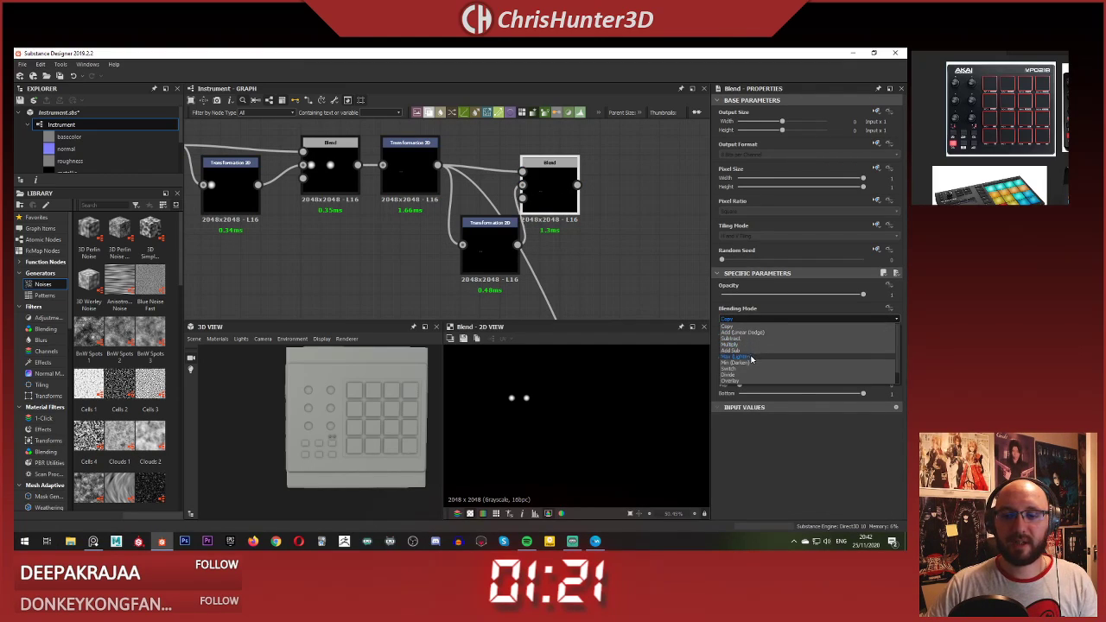
pyautogui.click(750, 357)
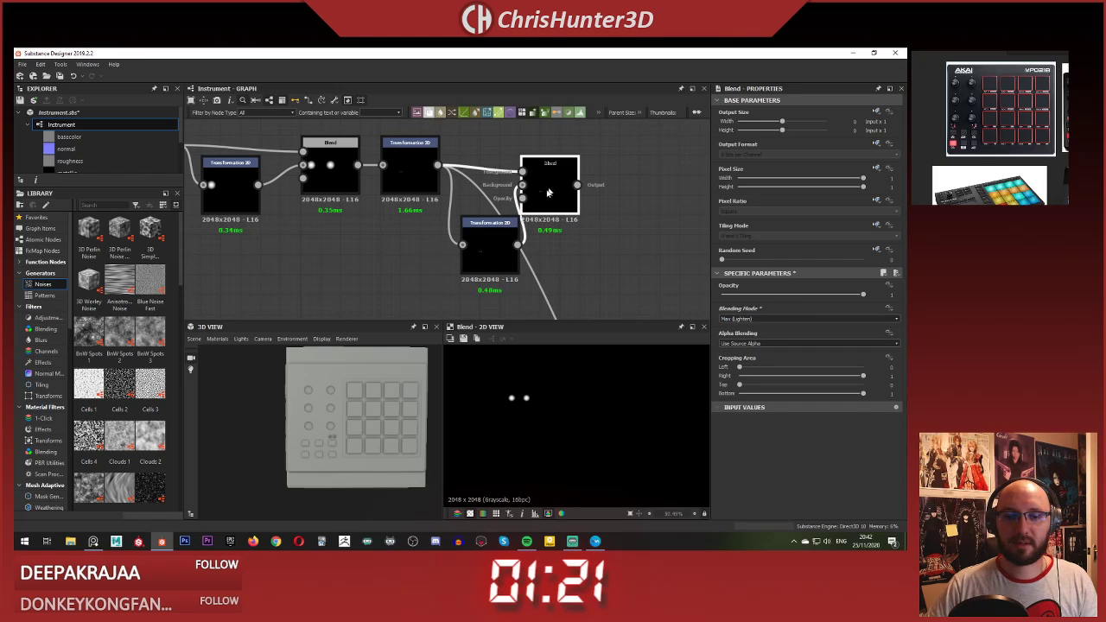
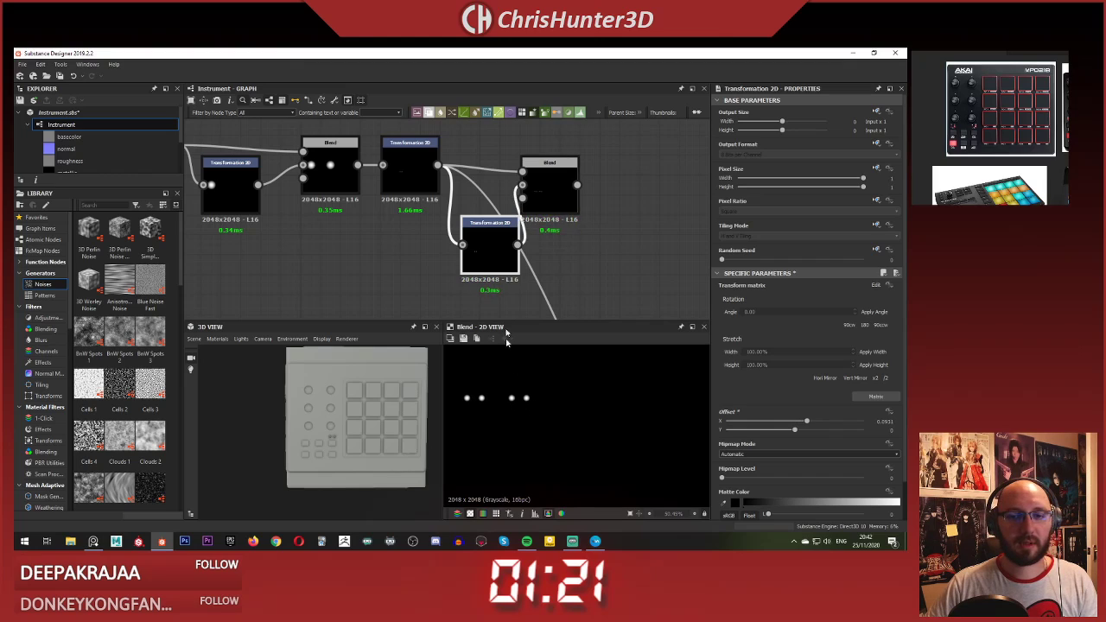
# Step: Move the copied dot pair with its Transformation 2D to just above the upper-left small button, at an X offset of about 0.18
pyautogui.scroll(-4, 566, 184)
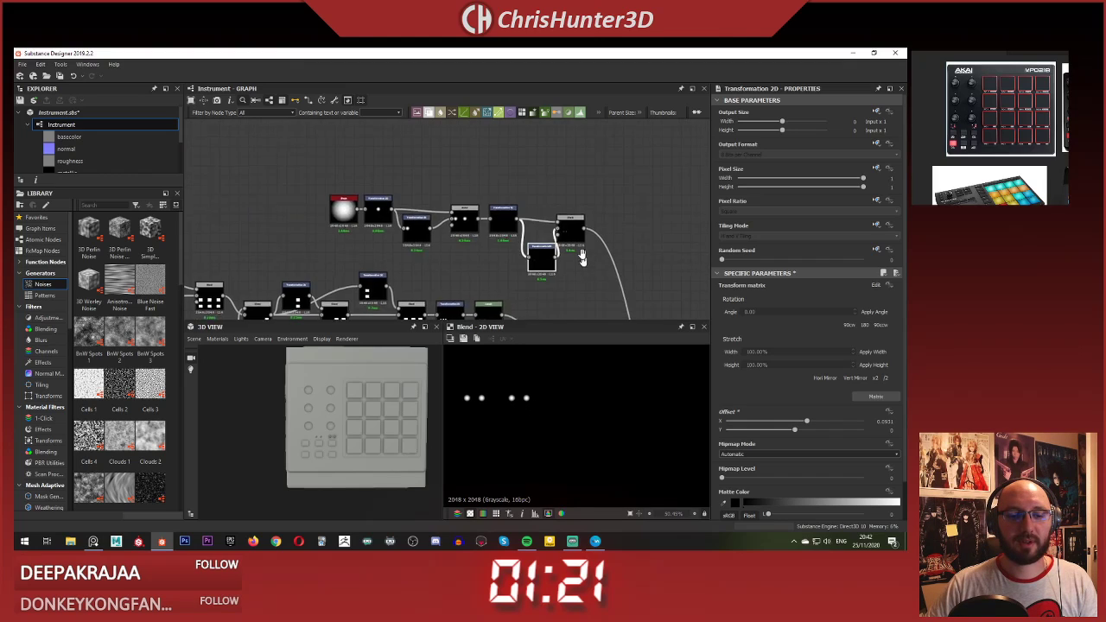
pyautogui.scroll(5, 316, 426)
pyautogui.scroll(3, 450, 178)
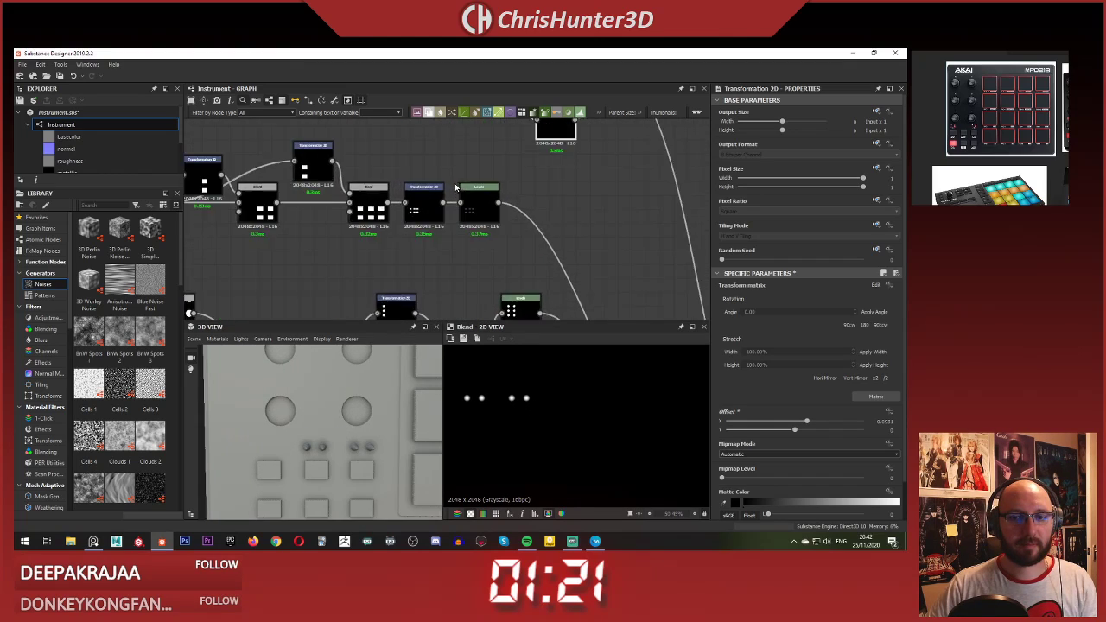
pyautogui.moveTo(537, 171); pyautogui.dragTo(536, 235, button='middle')
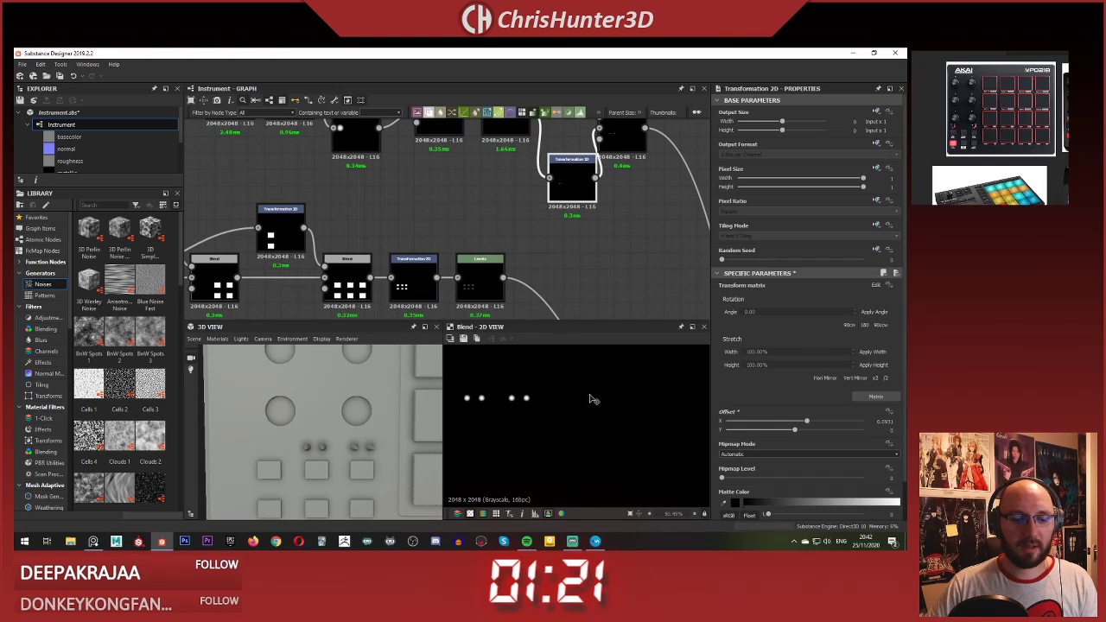
pyautogui.moveTo(592, 399); pyautogui.dragTo(552, 402)
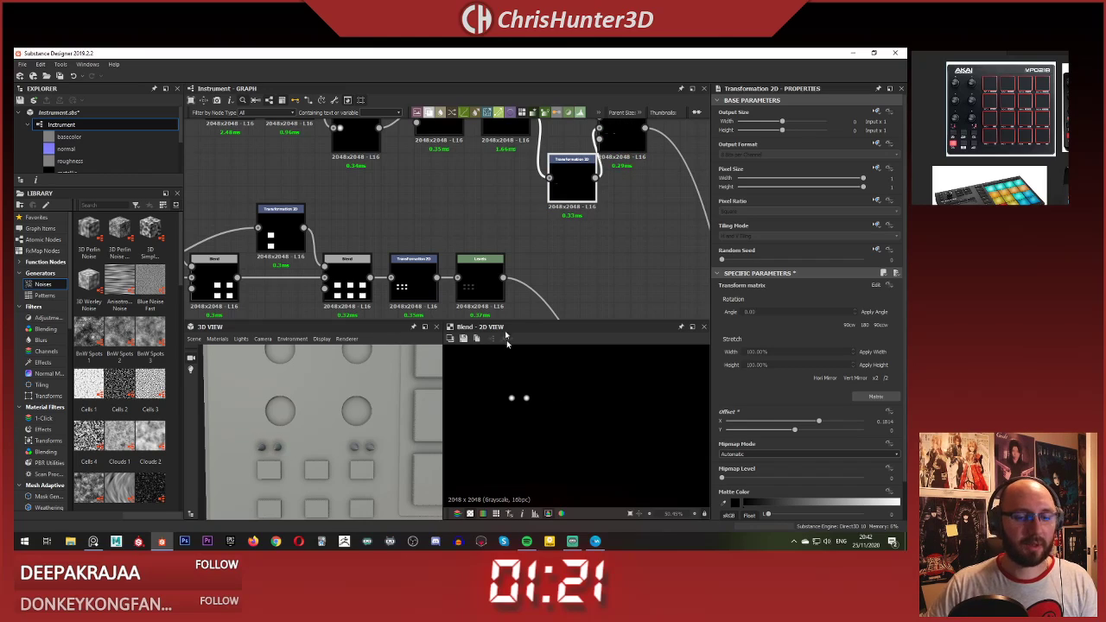
pyautogui.moveTo(333, 420); pyautogui.dragTo(347, 351, button='right')
pyautogui.moveTo(321, 401); pyautogui.dragTo(313, 432, button='right')
pyautogui.moveTo(319, 407); pyautogui.dragTo(299, 428, button='middle')
pyautogui.moveTo(299, 429); pyautogui.dragTo(320, 405, button='right')
pyautogui.moveTo(319, 406); pyautogui.dragTo(319, 404)
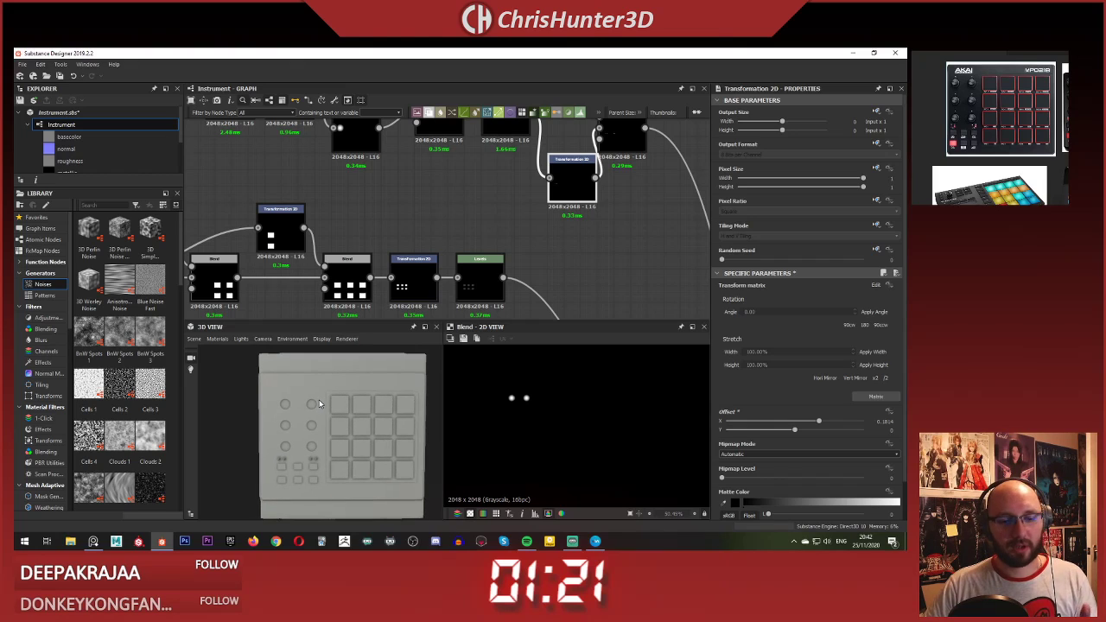
# Step: Examine the square Shape node and its Edge Detect branch that form the base of the controller body
pyautogui.scroll(-5, 406, 227)
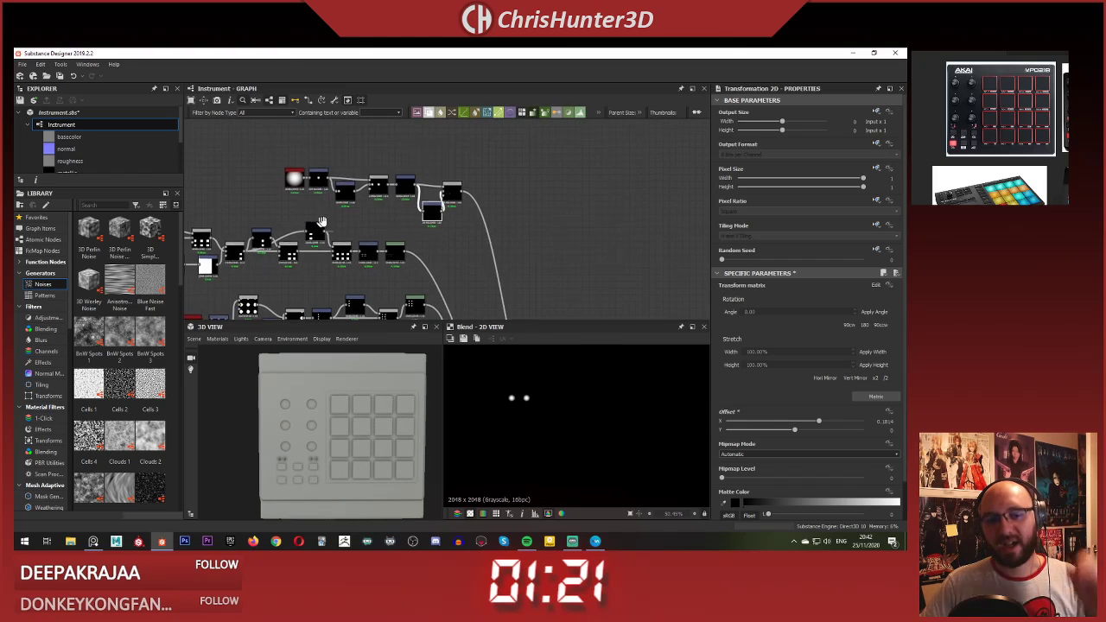
pyautogui.moveTo(406, 228); pyautogui.dragTo(562, 177, button='middle')
pyautogui.scroll(-3, 525, 249)
pyautogui.moveTo(525, 249); pyautogui.dragTo(501, 172, button='middle')
pyautogui.scroll(9, 485, 249)
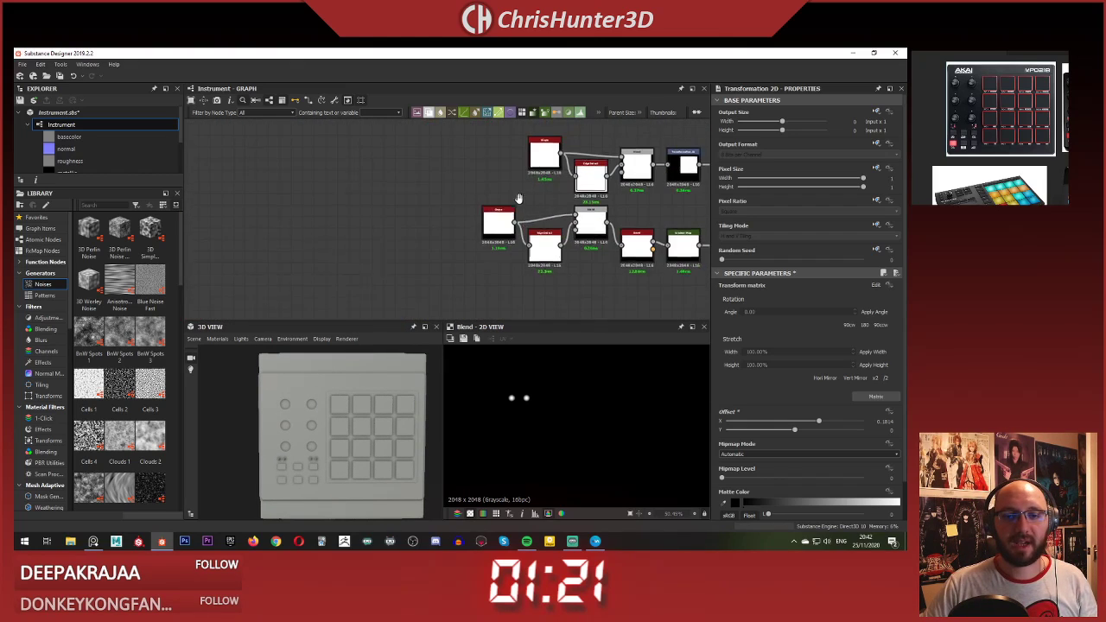
pyautogui.scroll(4, 485, 252)
pyautogui.click(509, 241)
pyautogui.scroll(-1, 525, 232)
pyautogui.moveTo(521, 230); pyautogui.dragTo(439, 228, button='middle')
pyautogui.scroll(-4, 459, 202)
pyautogui.scroll(1, 464, 217)
pyautogui.scroll(3, 426, 210)
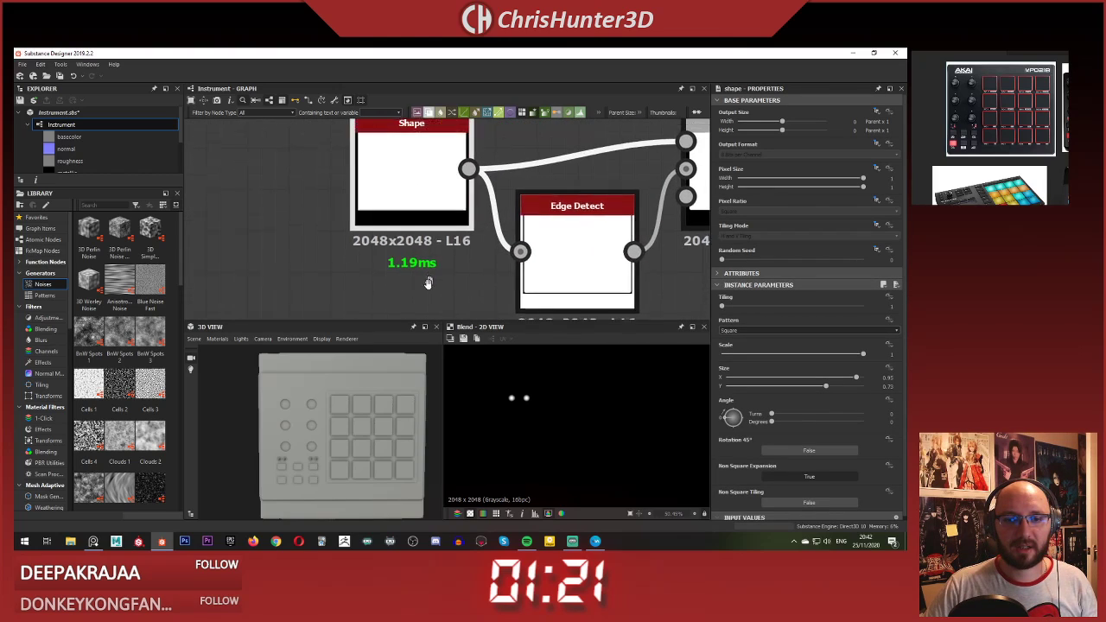
pyautogui.moveTo(427, 239); pyautogui.dragTo(416, 238, button='middle')
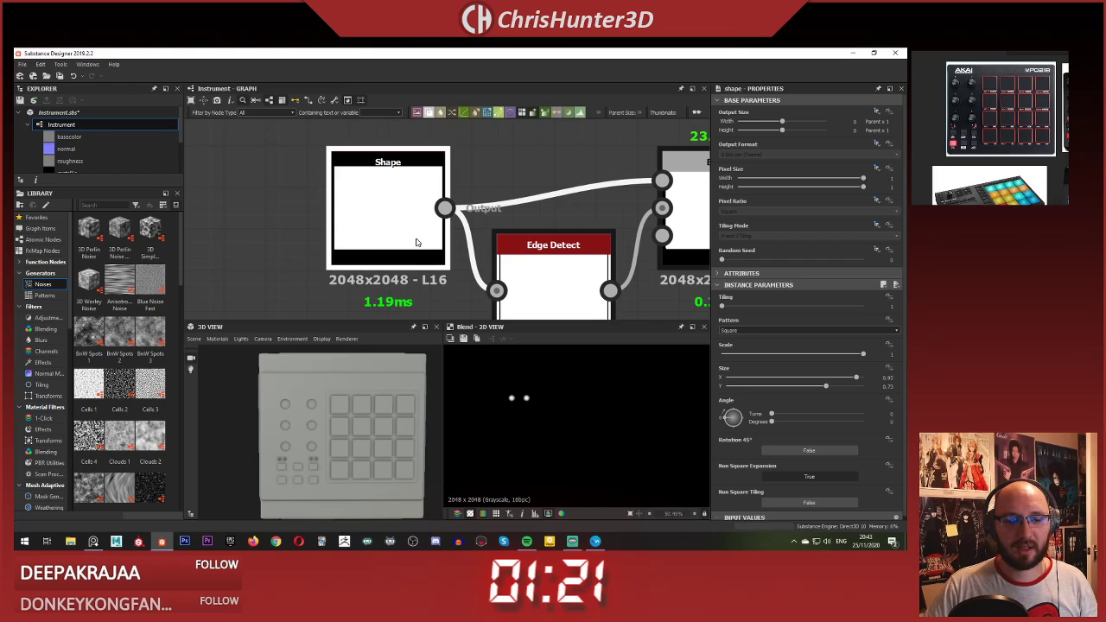
pyautogui.scroll(-3, 441, 205)
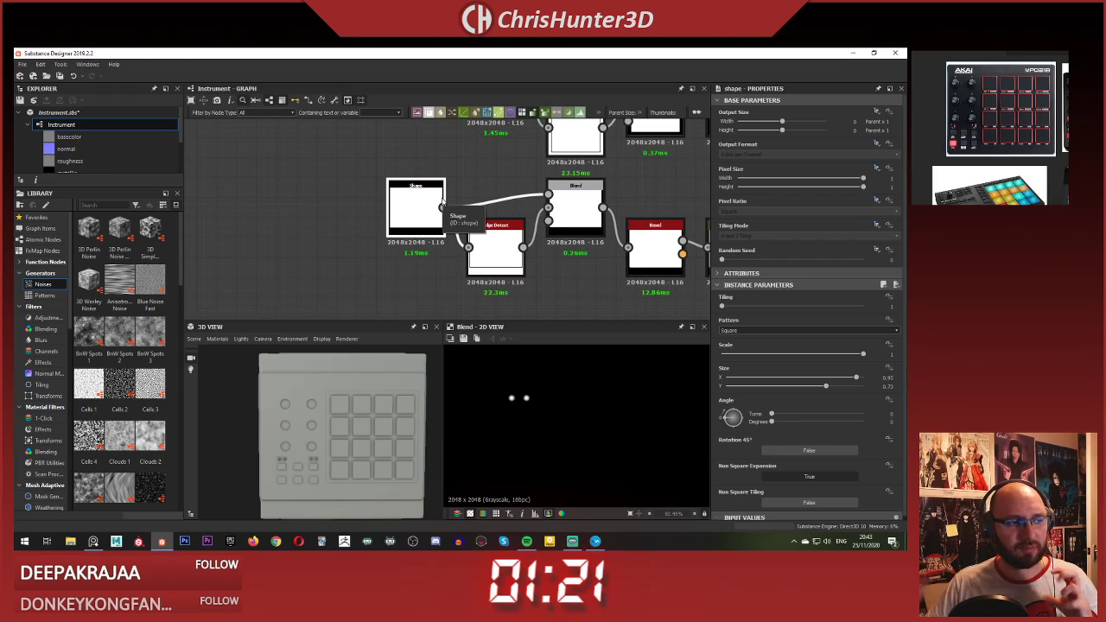
# Step: Insert a Levels node on the output of the Blend that combines the two dot pairs
pyautogui.scroll(-6, 529, 188)
pyautogui.moveTo(547, 184); pyautogui.dragTo(348, 215, button='middle')
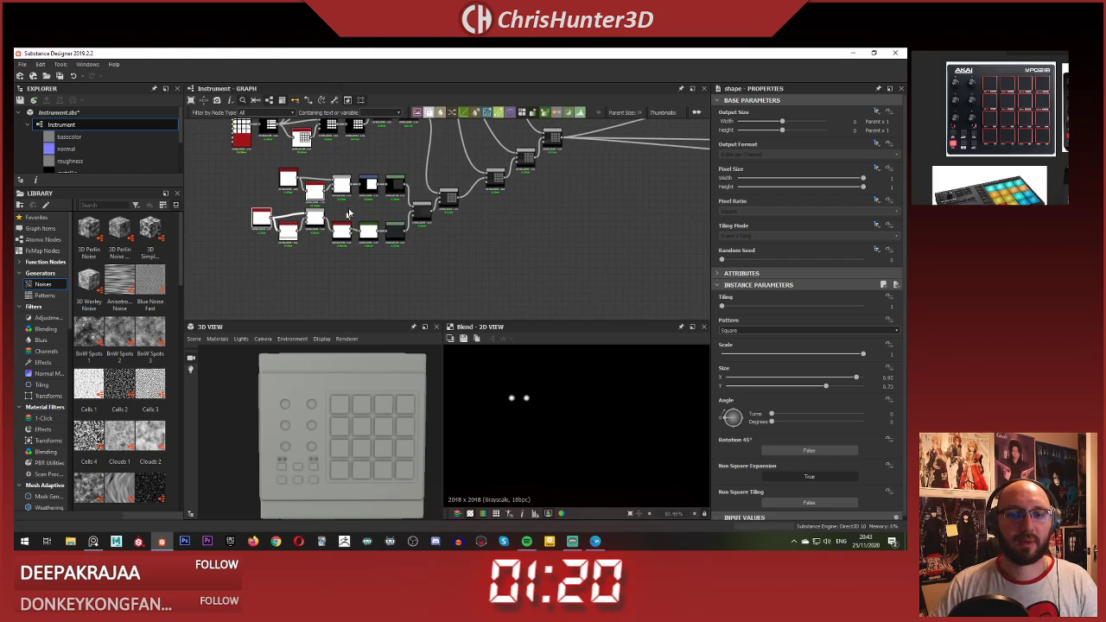
pyautogui.moveTo(419, 143); pyautogui.dragTo(472, 225, button='middle')
pyautogui.moveTo(487, 269); pyautogui.dragTo(484, 166, button='middle')
pyautogui.scroll(5, 484, 165)
pyautogui.moveTo(522, 268); pyautogui.dragTo(485, 161, button='middle')
pyautogui.scroll(4, 486, 162)
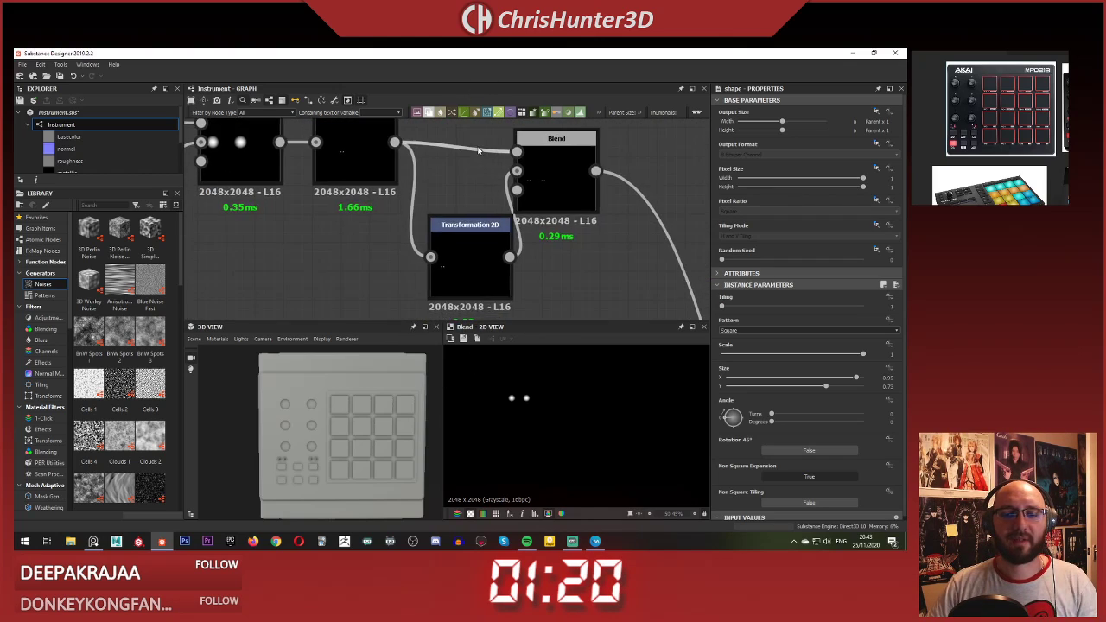
pyautogui.scroll(4, 545, 242)
pyautogui.moveTo(544, 242); pyautogui.dragTo(560, 242, button='middle')
pyautogui.scroll(-3, 570, 238)
pyautogui.moveTo(631, 232); pyautogui.dragTo(535, 235, button='middle')
pyautogui.press('space')
pyautogui.write('leve')
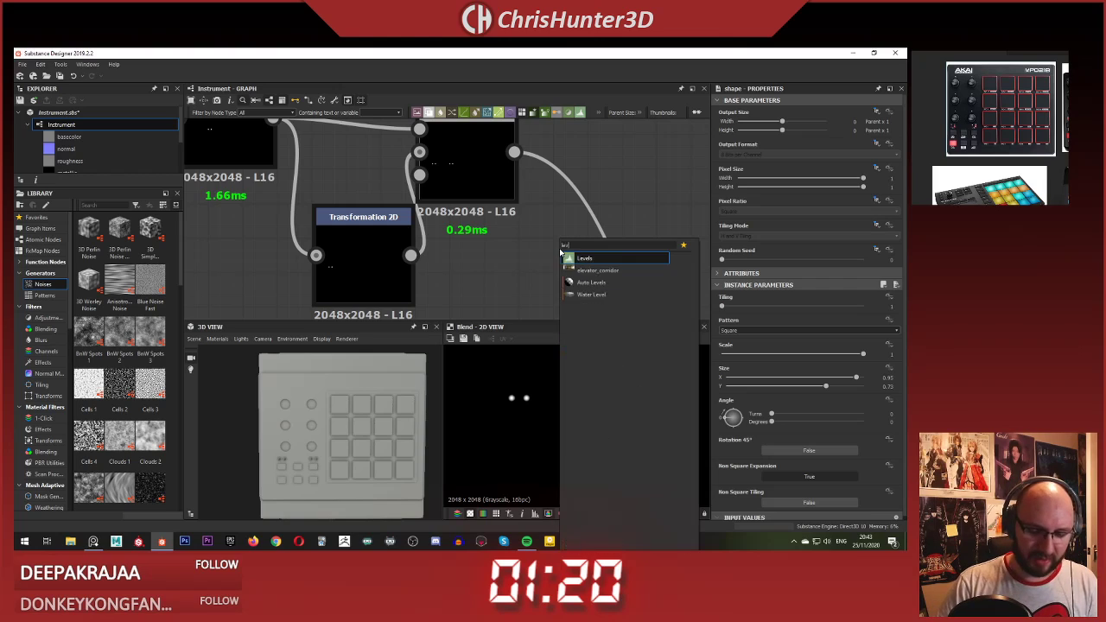
pyautogui.press('Return')
pyautogui.moveTo(516, 153); pyautogui.dragTo(617, 256)
# Step: Lower the output white of the dots' Levels to about one fifth of the range to reduce the dots' height
pyautogui.scroll(4, 308, 437)
pyautogui.moveTo(314, 432); pyautogui.dragTo(366, 431)
pyautogui.moveTo(367, 467); pyautogui.dragTo(349, 421, button='middle')
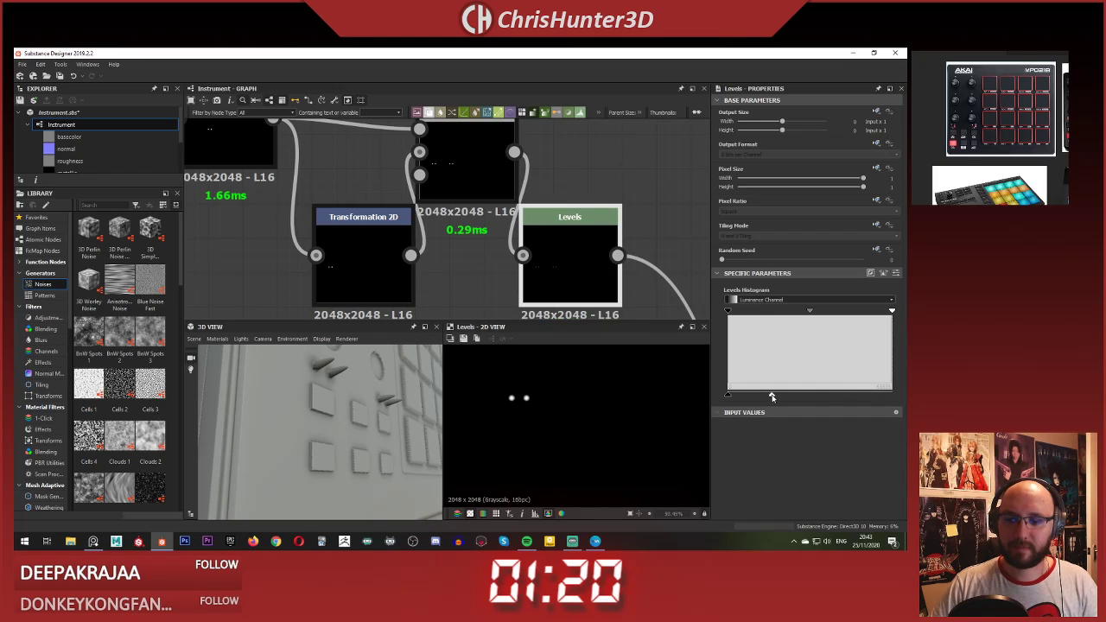
pyautogui.moveTo(772, 397)
pyautogui.mouseDown()
pyautogui.moveTo(753, 398)
pyautogui.moveTo(764, 403)
pyautogui.mouseUp()
pyautogui.scroll(3, 343, 397)
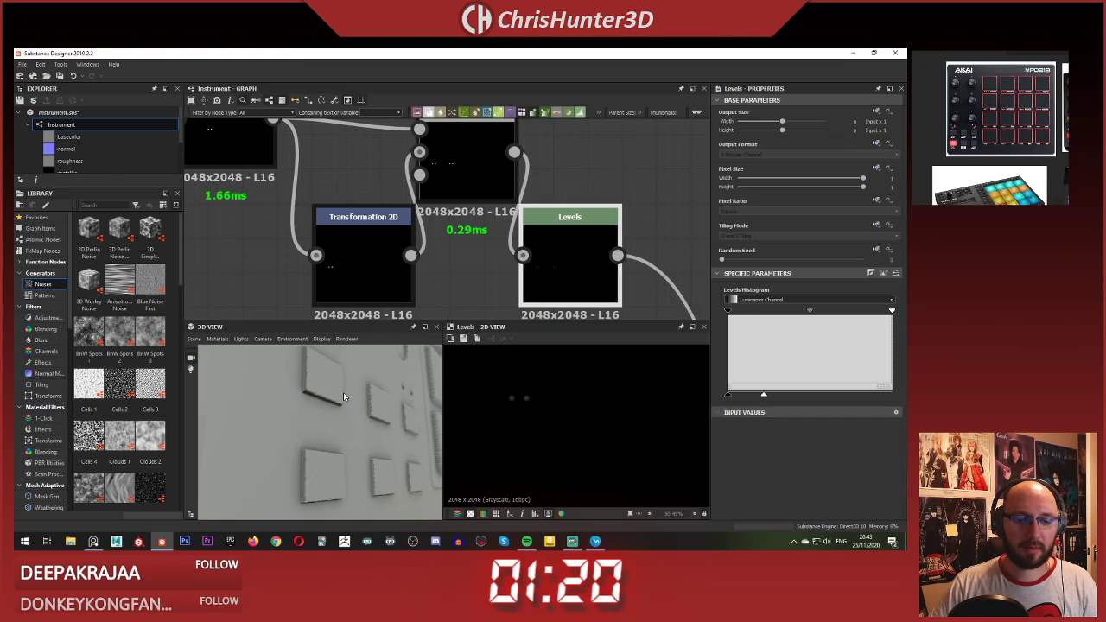
pyautogui.moveTo(343, 396)
pyautogui.mouseDown()
pyautogui.moveTo(346, 409)
pyautogui.moveTo(292, 395)
pyautogui.moveTo(326, 408)
pyautogui.mouseUp()
pyautogui.scroll(-3, 337, 406)
pyautogui.scroll(3, 323, 410)
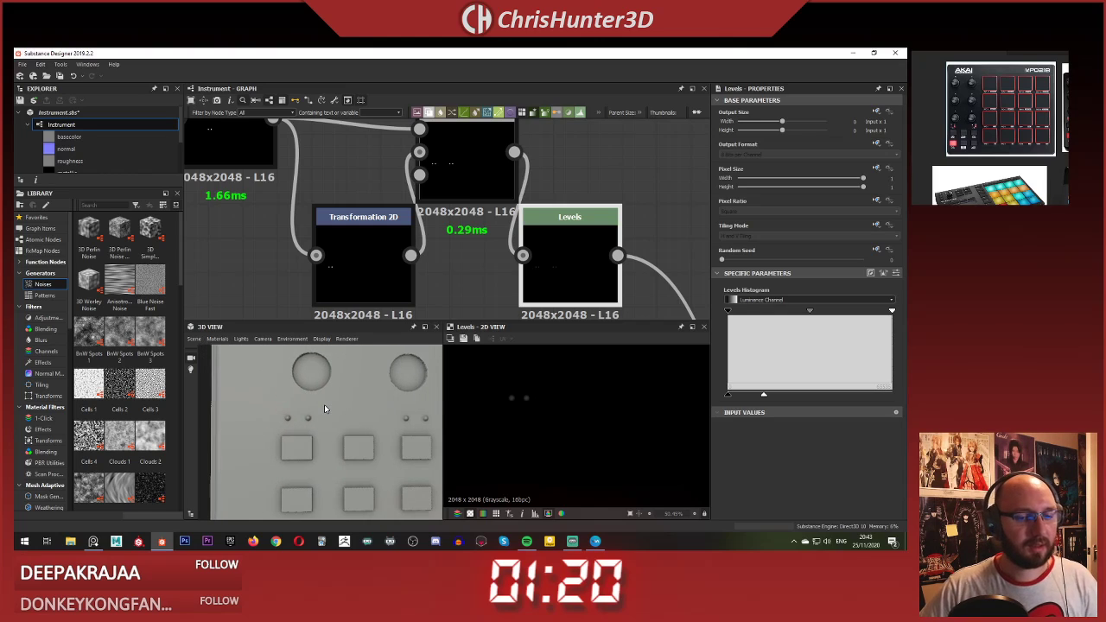
pyautogui.scroll(-2, 320, 409)
pyautogui.scroll(2, 321, 409)
pyautogui.scroll(-1, 322, 411)
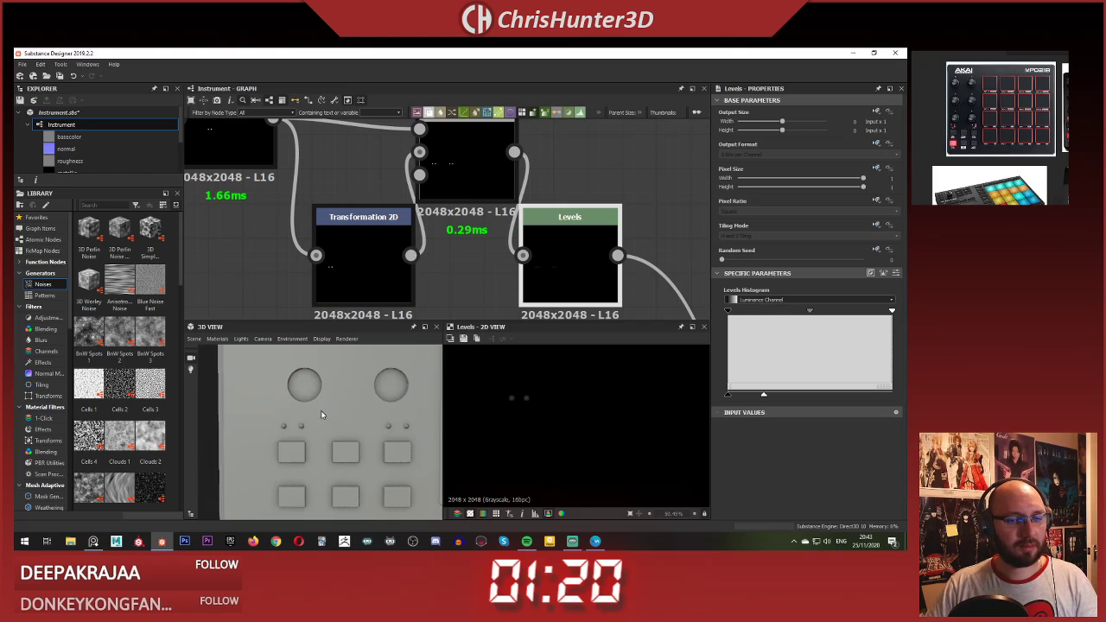
# Step: Nudge both dot pairs slightly up with the first Transformation 2D, to a Y offset of about -1.36
pyautogui.moveTo(322, 415); pyautogui.dragTo(329, 421, button='middle')
pyautogui.scroll(-5, 358, 269)
pyautogui.moveTo(398, 257); pyautogui.dragTo(522, 208, button='middle')
pyautogui.scroll(3, 449, 254)
pyautogui.click(405, 167)
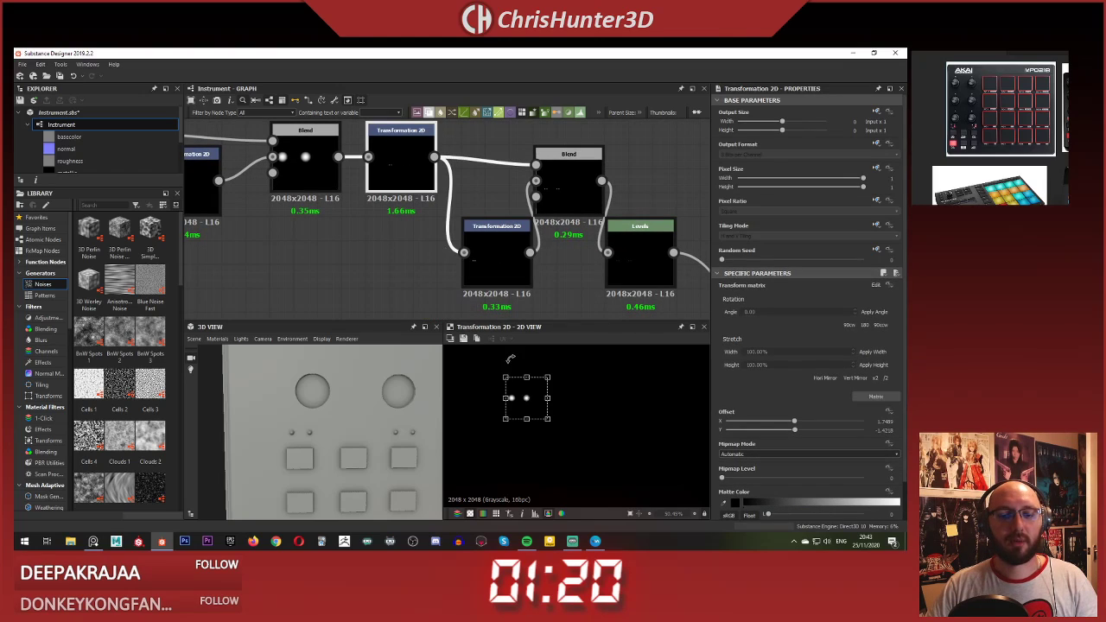
pyautogui.moveTo(518, 388); pyautogui.dragTo(536, 391)
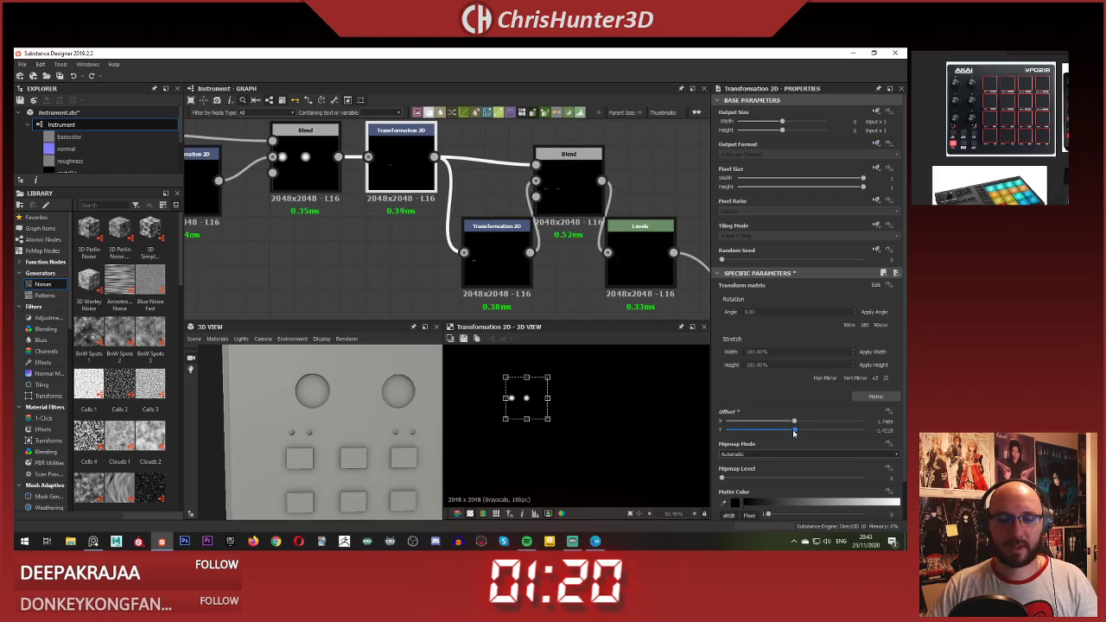
pyautogui.moveTo(536, 399); pyautogui.dragTo(536, 398)
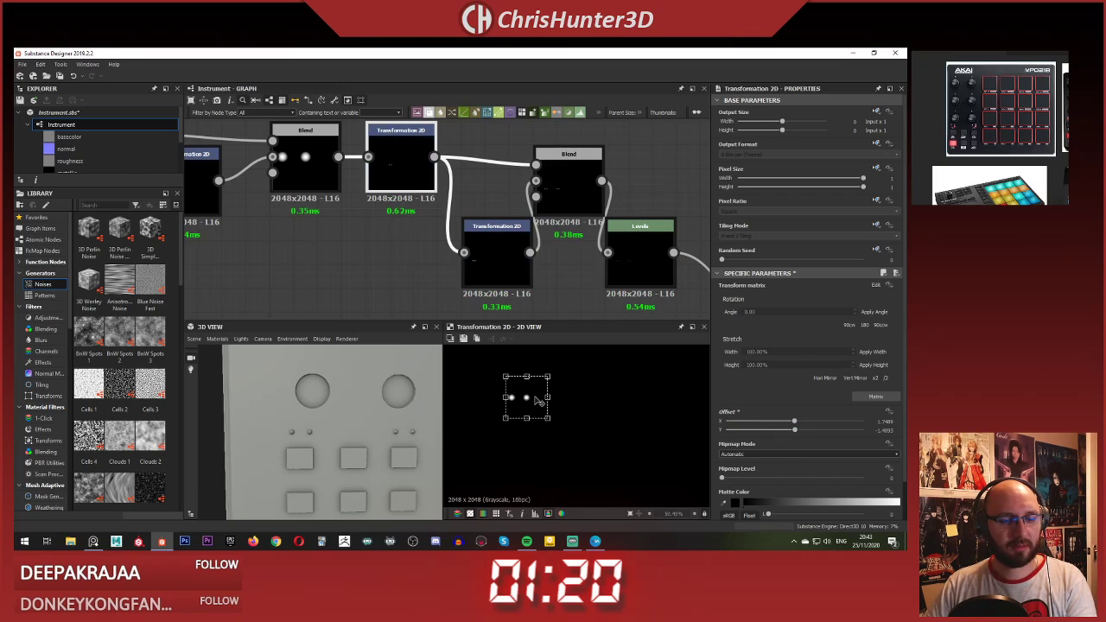
pyautogui.moveTo(537, 398); pyautogui.dragTo(537, 396)
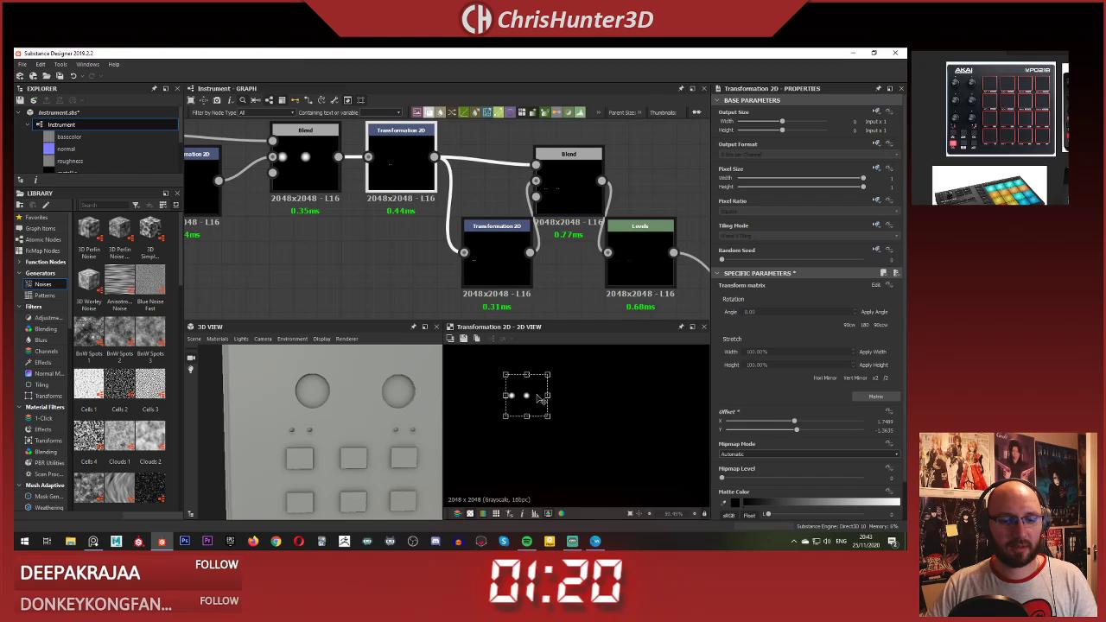
# Step: View the whole controller in the 3D view and save the Instrument package
pyautogui.click(356, 231)
pyautogui.scroll(-8, 363, 250)
pyautogui.scroll(-6, 350, 392)
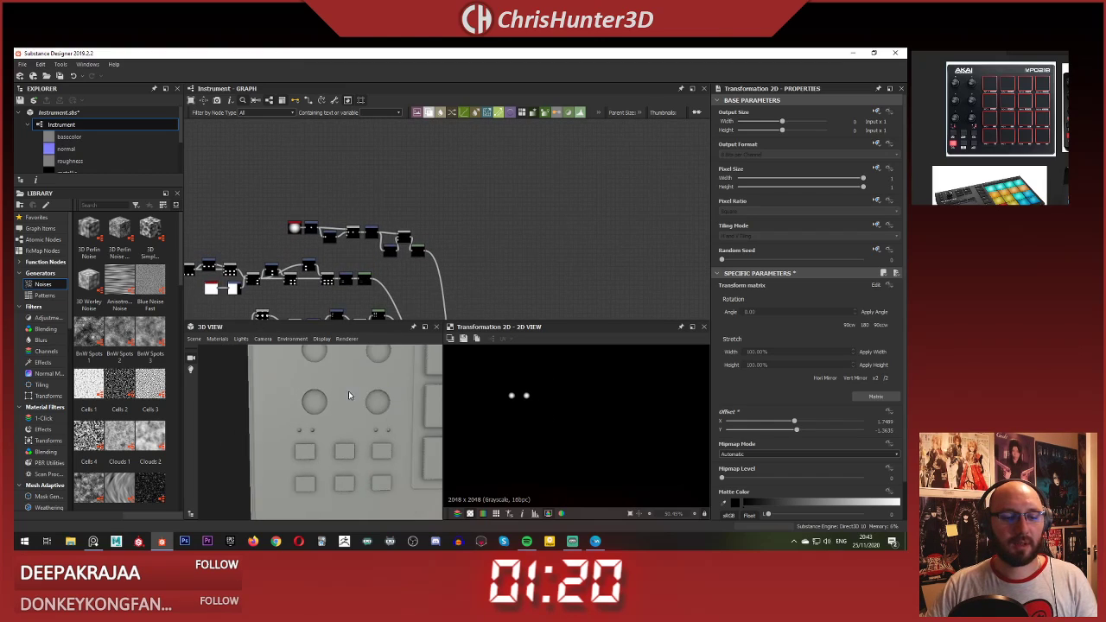
pyautogui.scroll(-4, 350, 392)
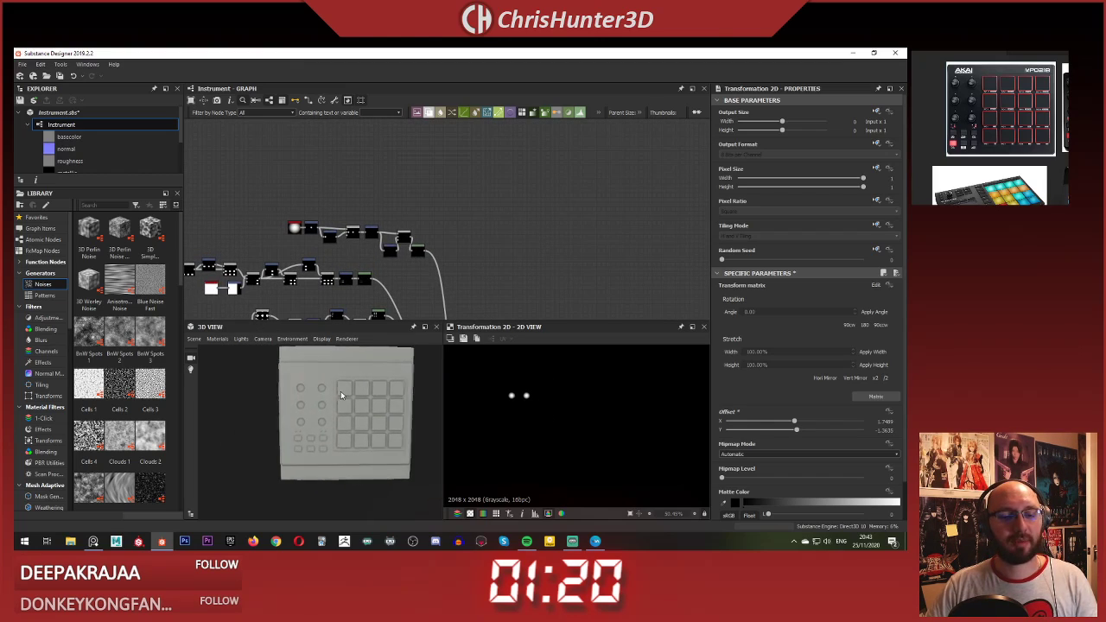
pyautogui.rightClick(468, 212)
pyautogui.click(533, 311)
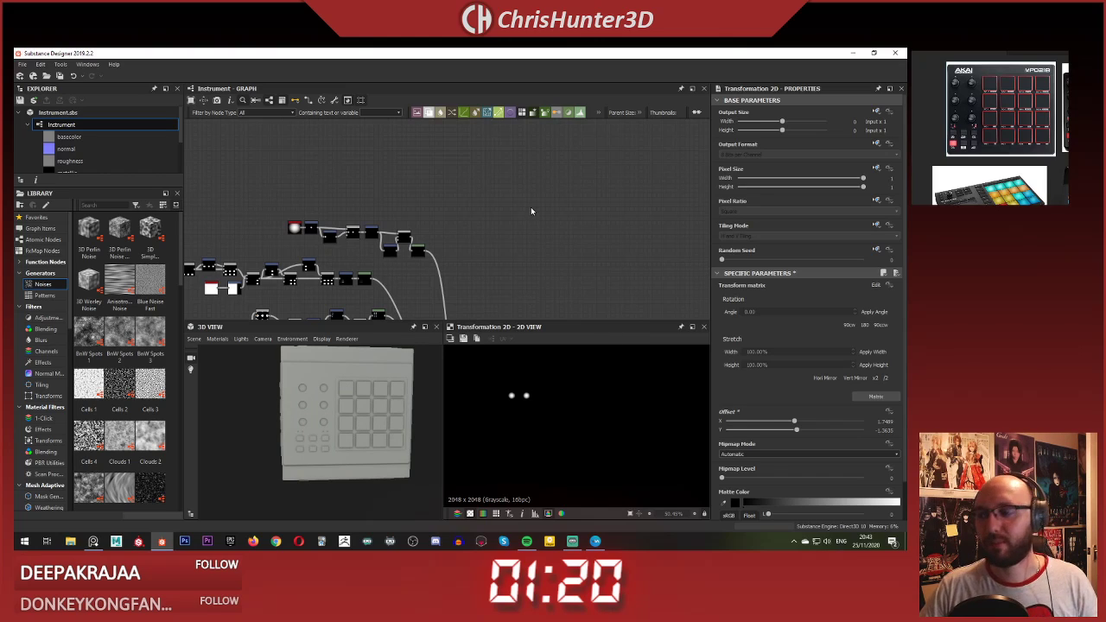
# Step: Compare the knobs, dots and pads in the 3D view with the AKAI reference image
pyautogui.scroll(2, 492, 201)
pyautogui.scroll(-3, 492, 202)
pyautogui.moveTo(437, 199); pyautogui.dragTo(447, 198, button='middle')
pyautogui.scroll(5, 964, 97)
pyautogui.scroll(-4, 994, 113)
pyautogui.scroll(1, 1014, 123)
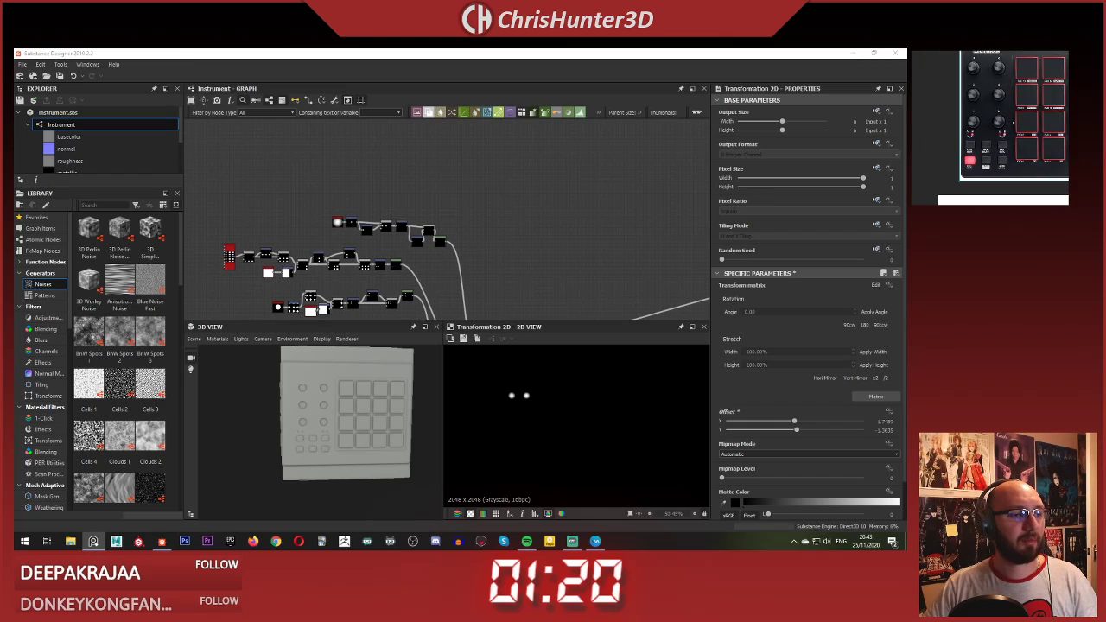
pyautogui.scroll(-2, 996, 120)
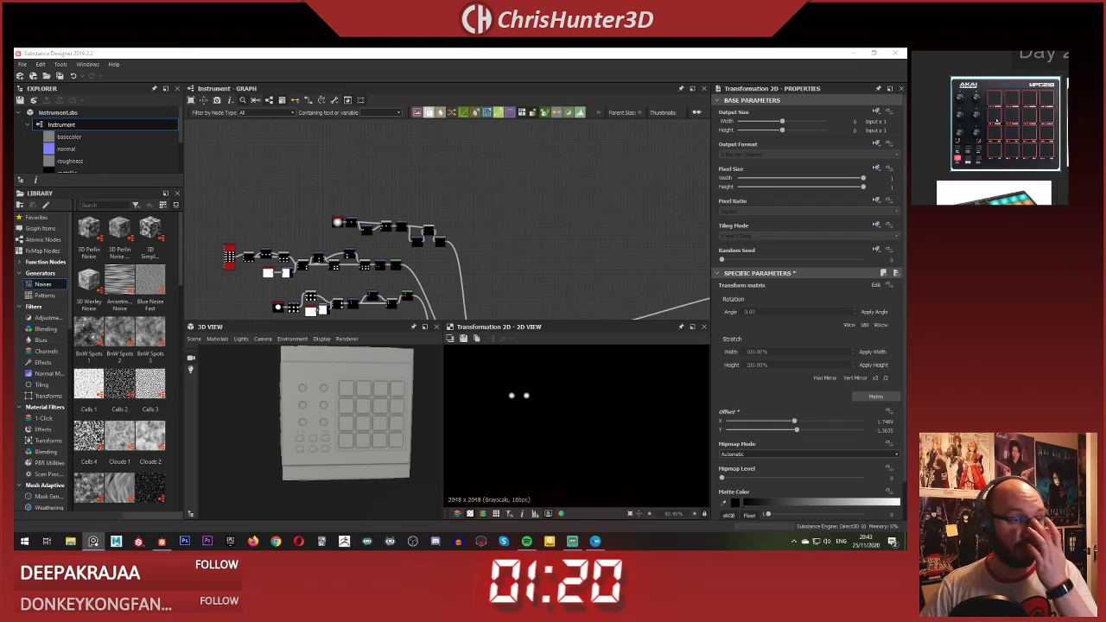
pyautogui.scroll(4, 379, 423)
pyautogui.moveTo(379, 424); pyautogui.dragTo(358, 425)
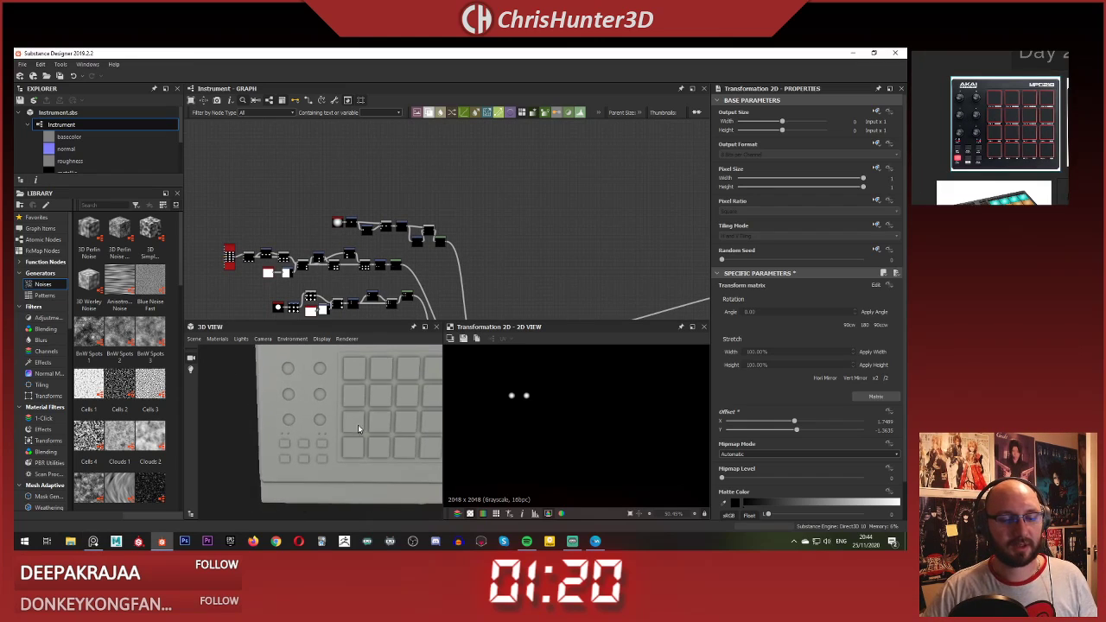
pyautogui.scroll(1, 273, 379)
pyautogui.scroll(2, 274, 378)
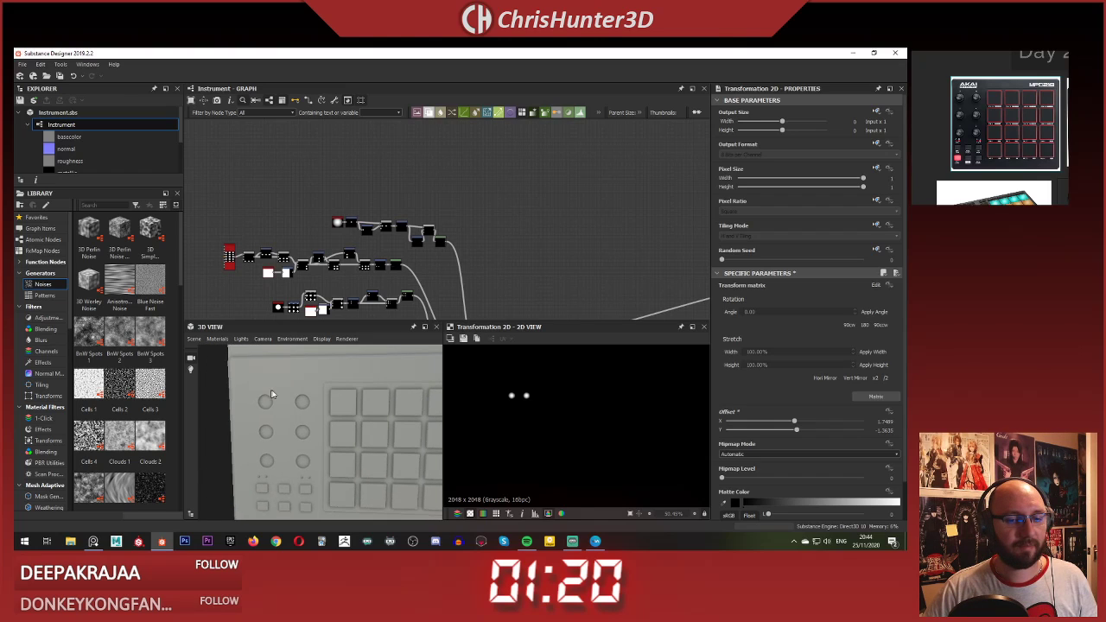
pyautogui.scroll(3, 299, 398)
pyautogui.scroll(-5, 296, 377)
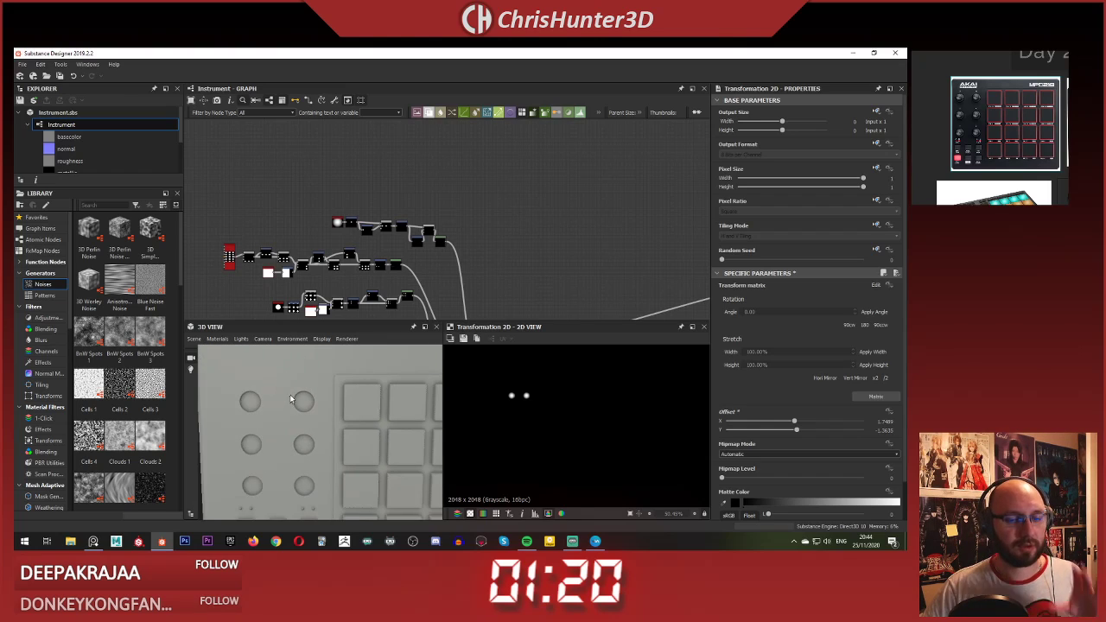
pyautogui.moveTo(292, 401); pyautogui.dragTo(295, 393, button='middle')
# Step: Move the indicator-dot and small-button node chains higher in the graph to make room above the round-knob chain
pyautogui.scroll(-5, 376, 233)
pyautogui.scroll(8, 404, 183)
pyautogui.moveTo(376, 233); pyautogui.dragTo(428, 175, button='middle')
pyautogui.scroll(-6, 428, 174)
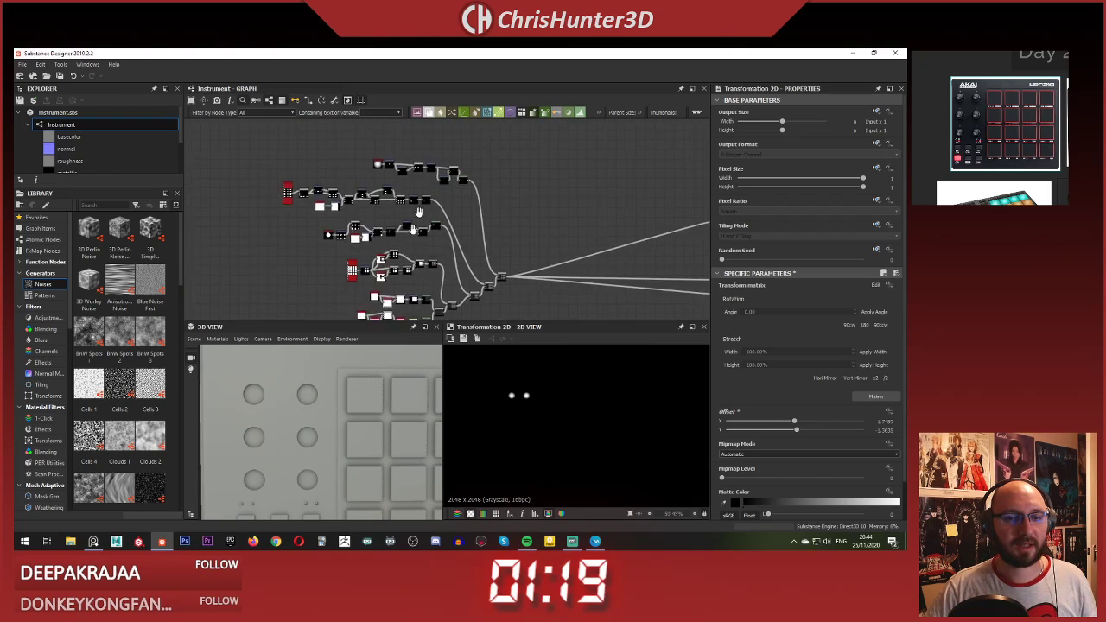
pyautogui.scroll(3, 423, 177)
pyautogui.moveTo(325, 266); pyautogui.dragTo(420, 181, button='middle')
pyautogui.scroll(3, 459, 245)
pyautogui.scroll(-5, 490, 247)
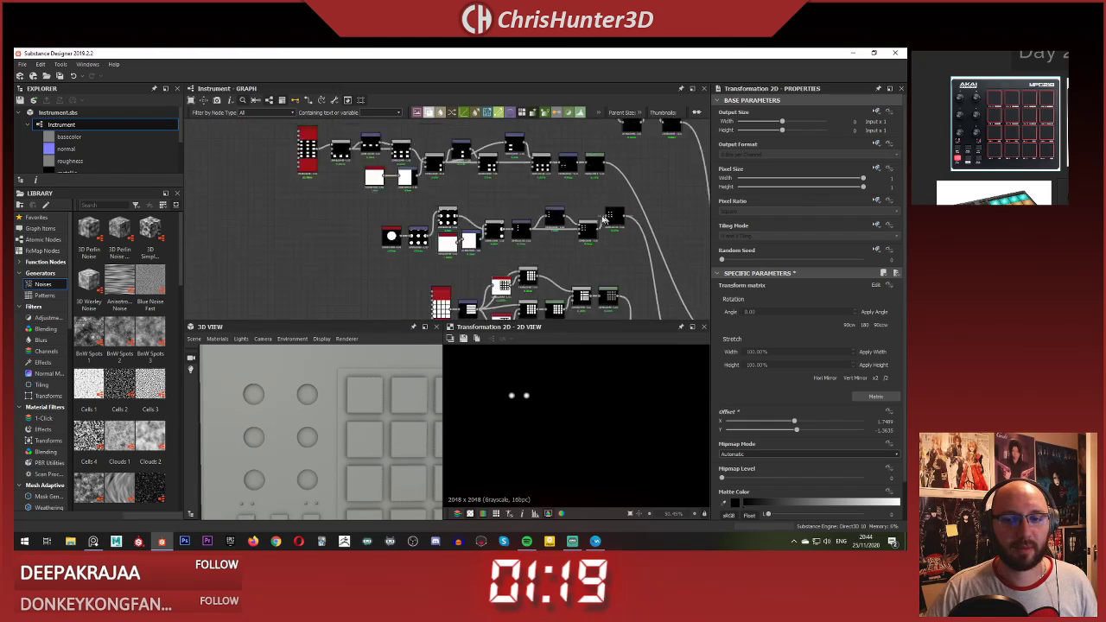
pyautogui.scroll(2, 495, 251)
pyautogui.moveTo(496, 254); pyautogui.dragTo(499, 173)
pyautogui.scroll(-3, 473, 192)
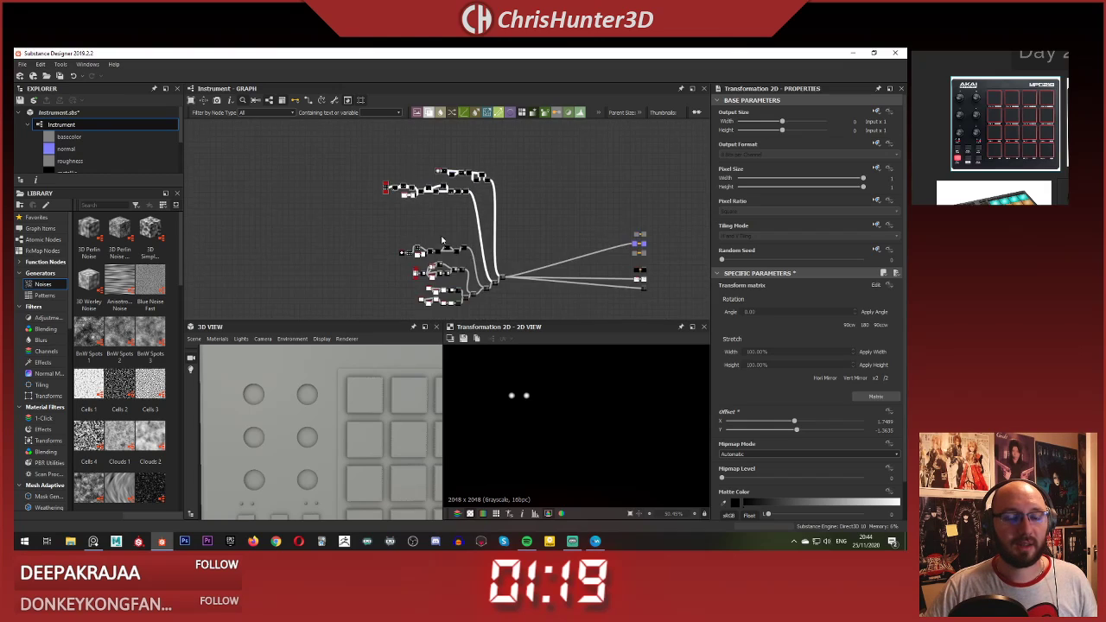
pyautogui.moveTo(417, 242)
pyautogui.mouseDown(button='middle')
pyautogui.moveTo(438, 184)
pyautogui.moveTo(444, 229)
pyautogui.mouseUp(button='middle')
pyautogui.moveTo(375, 134)
pyautogui.mouseDown()
pyautogui.moveTo(533, 286)
pyautogui.moveTo(530, 318)
pyautogui.mouseUp()
pyautogui.moveTo(528, 267); pyautogui.dragTo(517, 320)
# Step: Examine the knobs close up in the AKAI reference image alongside the round-knob node chain in the graph
pyautogui.scroll(5, 443, 275)
pyautogui.moveTo(484, 260); pyautogui.dragTo(455, 165, button='middle')
pyautogui.scroll(4, 475, 191)
pyautogui.scroll(-1, 495, 200)
pyautogui.scroll(5, 480, 180)
pyautogui.scroll(-1, 483, 178)
pyautogui.press('space')
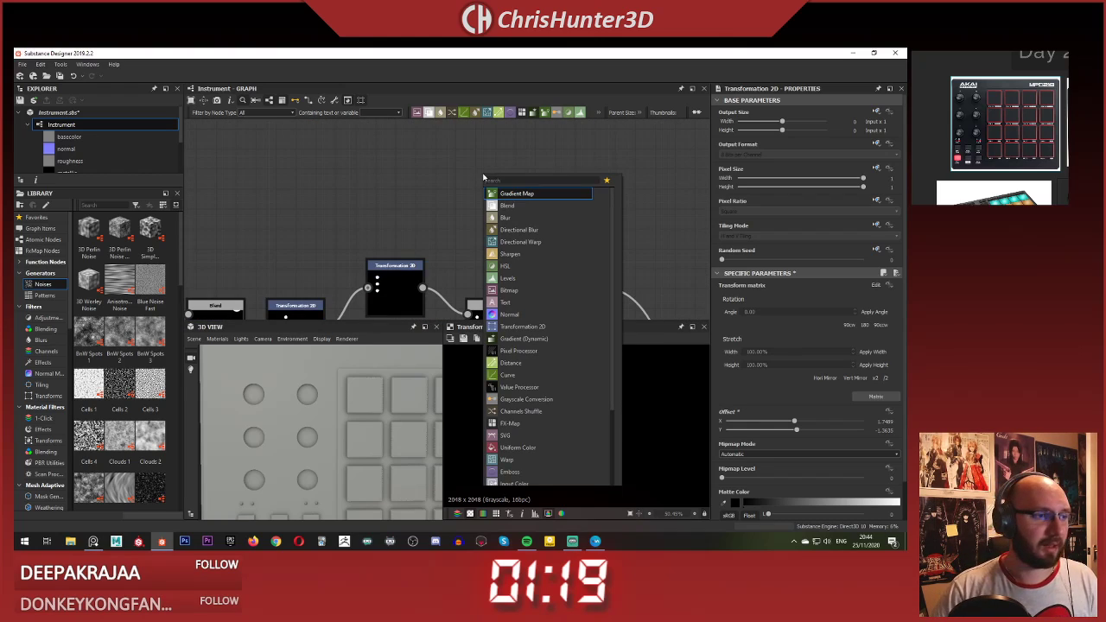
pyautogui.scroll(5, 1011, 113)
pyautogui.moveTo(942, 97); pyautogui.dragTo(1012, 107, button='middle')
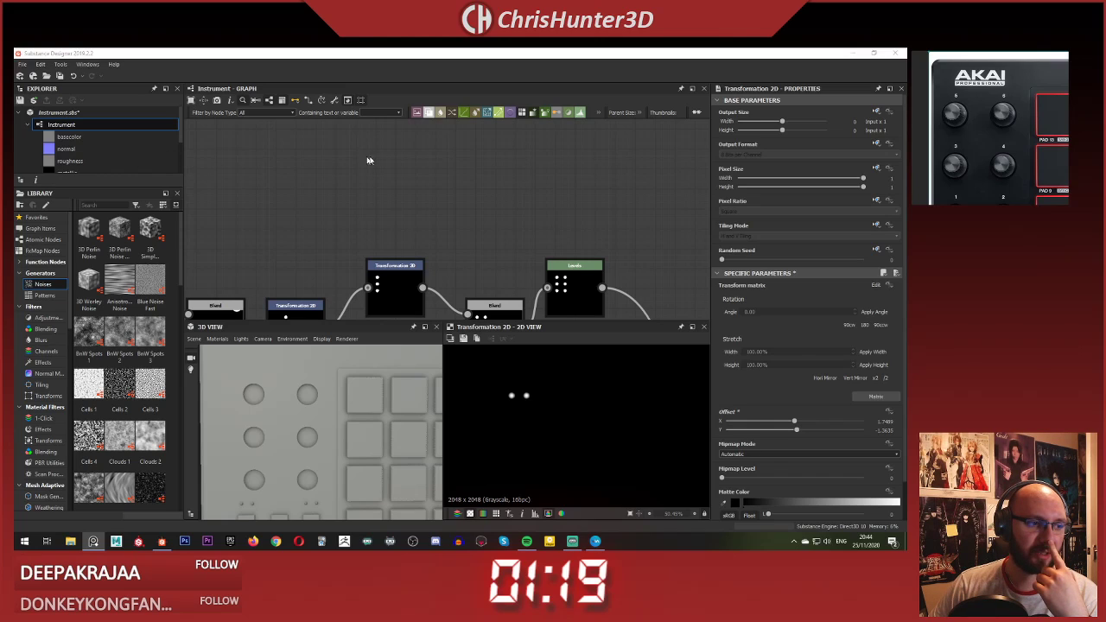
pyautogui.scroll(-5, 492, 227)
pyautogui.moveTo(410, 228); pyautogui.dragTo(423, 185, button='middle')
pyautogui.scroll(3, 439, 187)
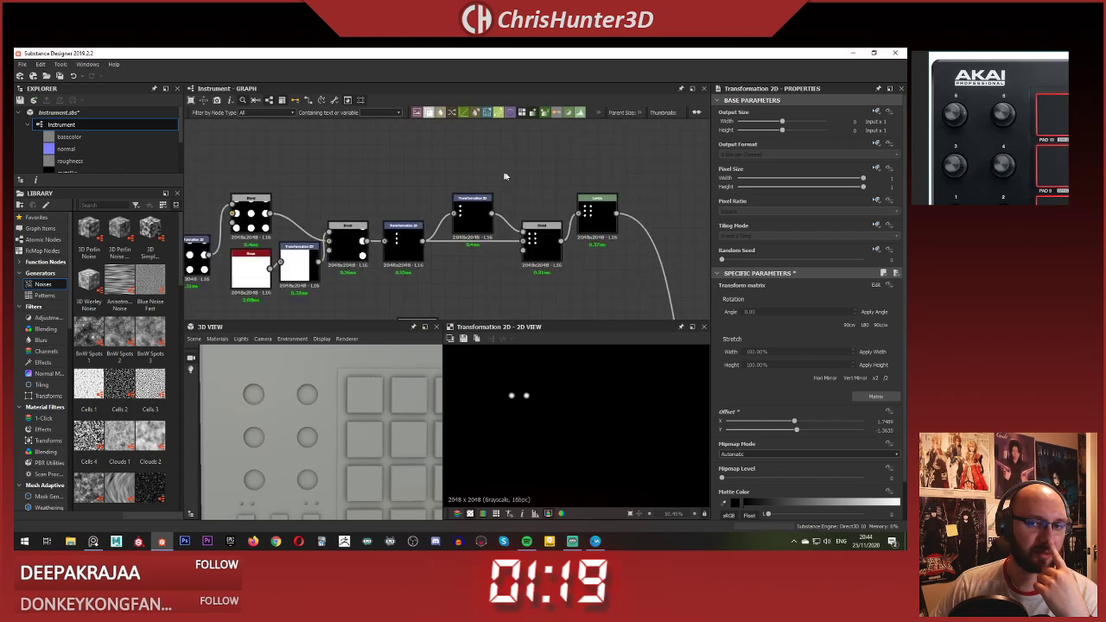
# Step: Preview the Levels node at the end of the round-knob chain in the 2D view
pyautogui.scroll(2, 506, 176)
pyautogui.doubleClick(657, 207)
pyautogui.scroll(1, 500, 398)
pyautogui.scroll(-5, 501, 395)
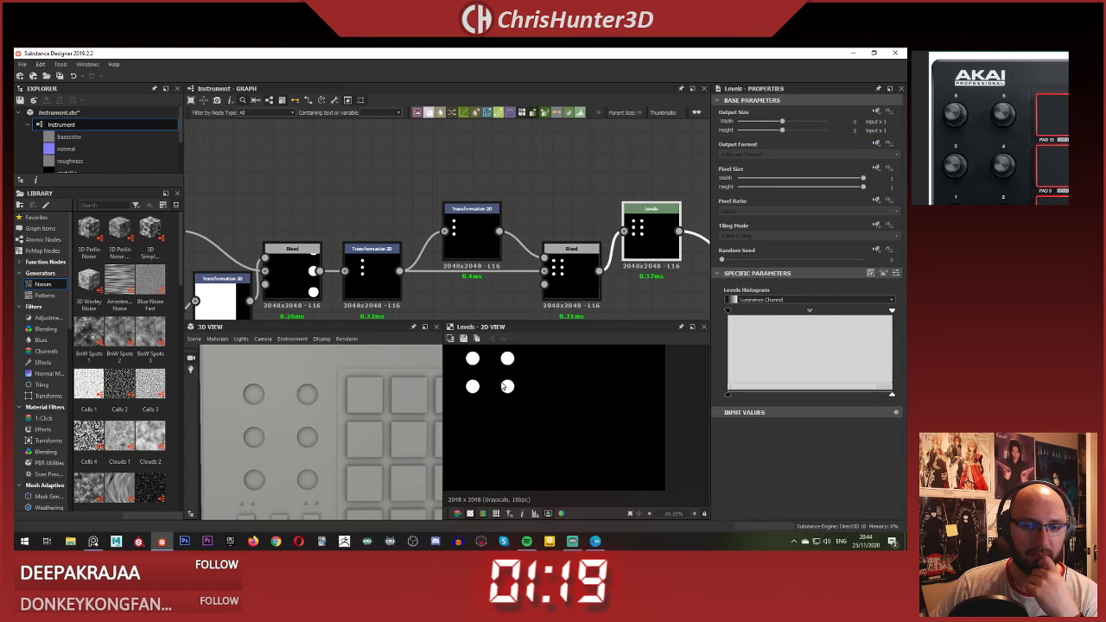
# Step: Duplicate the whole round-knob node chain, from Shape to Levels, and place the copy directly above the original
pyautogui.scroll(-3, 503, 386)
pyautogui.scroll(-3, 337, 161)
pyautogui.moveTo(270, 171); pyautogui.dragTo(329, 158, button='middle')
pyautogui.scroll(1, 459, 175)
pyautogui.scroll(-2, 460, 176)
pyautogui.moveTo(236, 154); pyautogui.dragTo(568, 233)
pyautogui.scroll(-2, 491, 202)
pyautogui.moveTo(490, 203); pyautogui.dragTo(493, 273, button='middle')
pyautogui.hotkey('ctrl', 'c')
pyautogui.hotkey('ctrl', 'v')
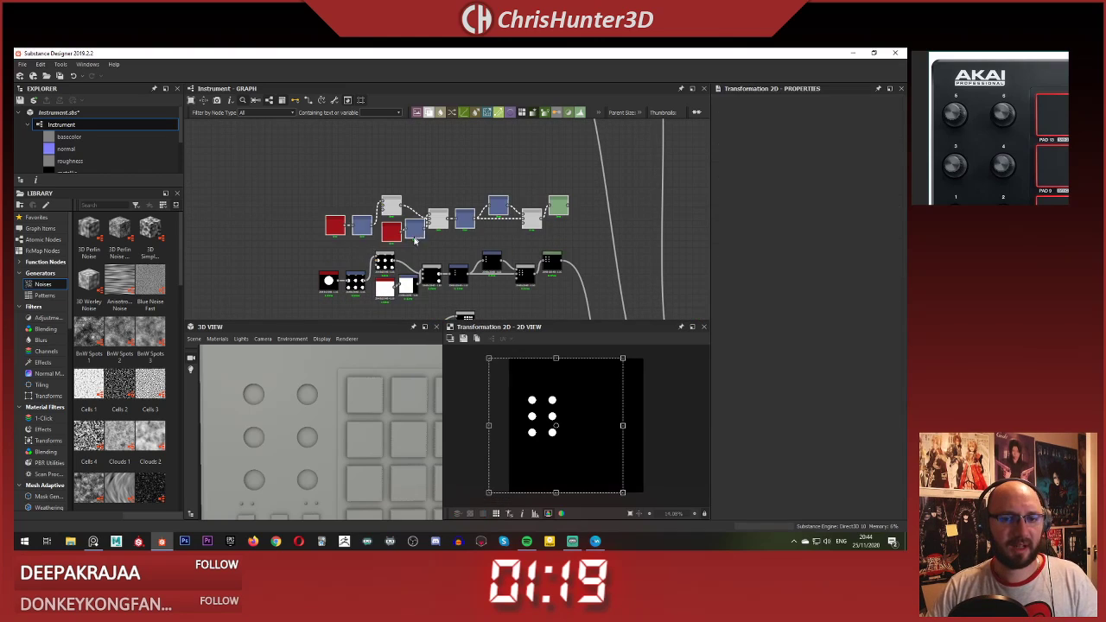
pyautogui.moveTo(471, 226); pyautogui.dragTo(461, 217)
# Step: Look through the Pattern options of the first Shape node in the copied round-knob chain
pyautogui.moveTo(268, 180); pyautogui.dragTo(345, 148, button='middle')
pyautogui.scroll(4, 345, 149)
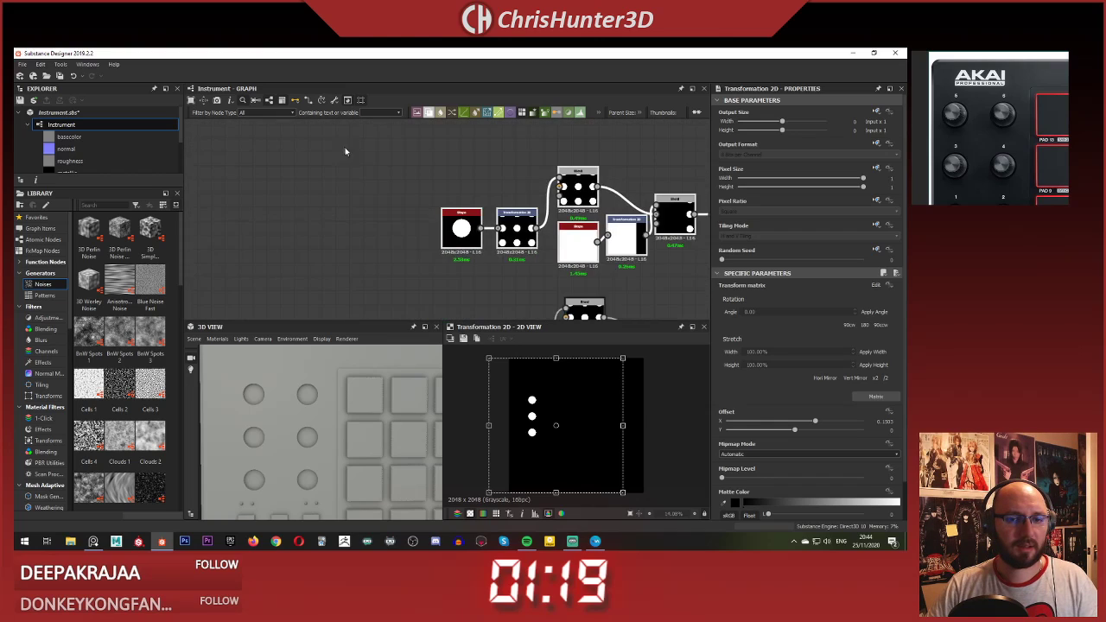
pyautogui.scroll(2, 420, 208)
pyautogui.press('space')
pyautogui.click(468, 175)
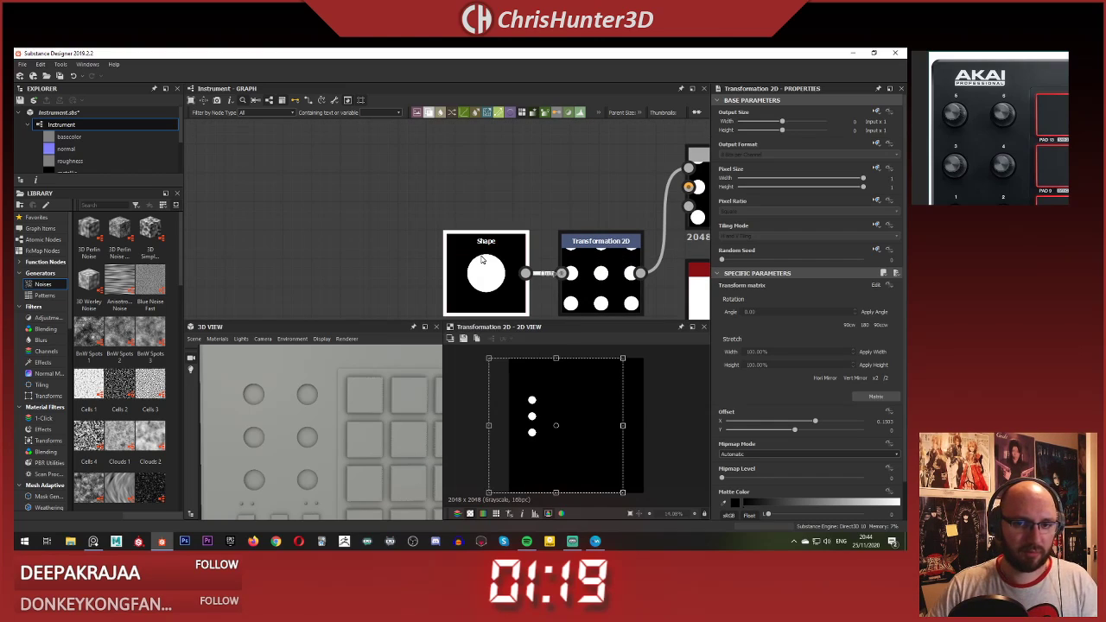
pyautogui.click(486, 262)
pyautogui.click(758, 331)
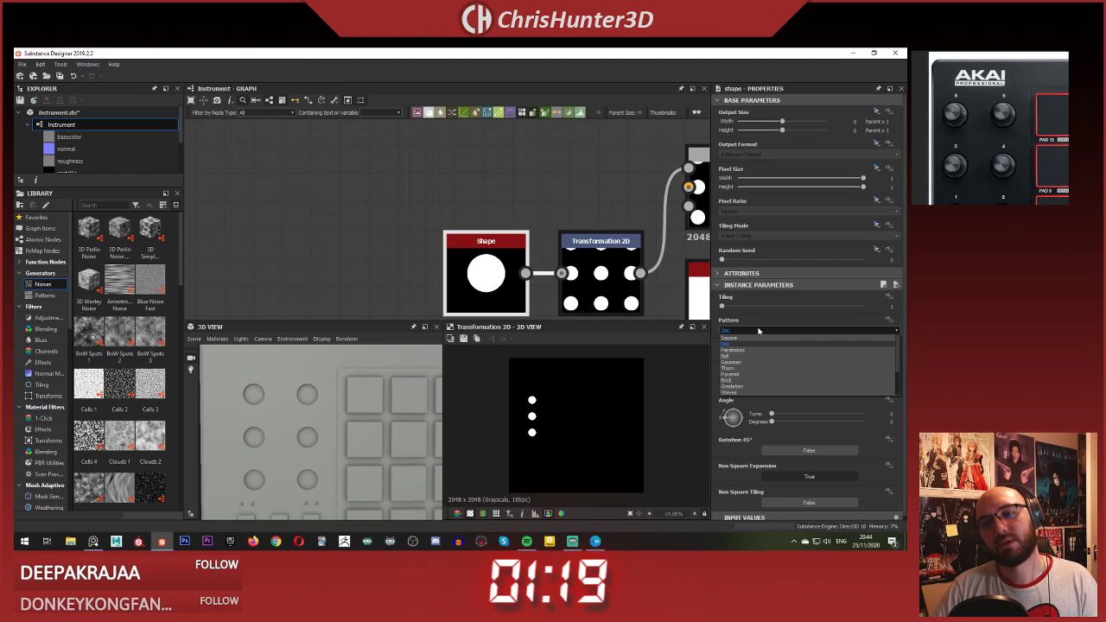
pyautogui.scroll(-2, 780, 372)
pyautogui.scroll(2, 780, 370)
pyautogui.click(488, 193)
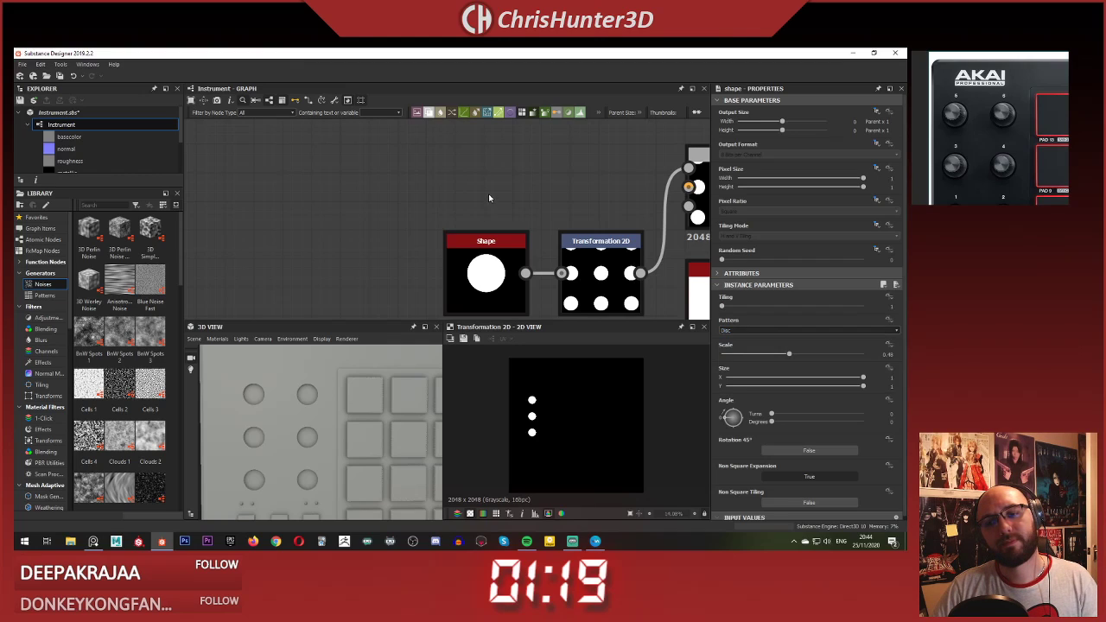
pyautogui.moveTo(489, 193); pyautogui.dragTo(457, 209, button='middle')
pyautogui.click(448, 294)
pyautogui.hotkey('ctrl', 'c')
pyautogui.hotkey('ctrl', 'v')
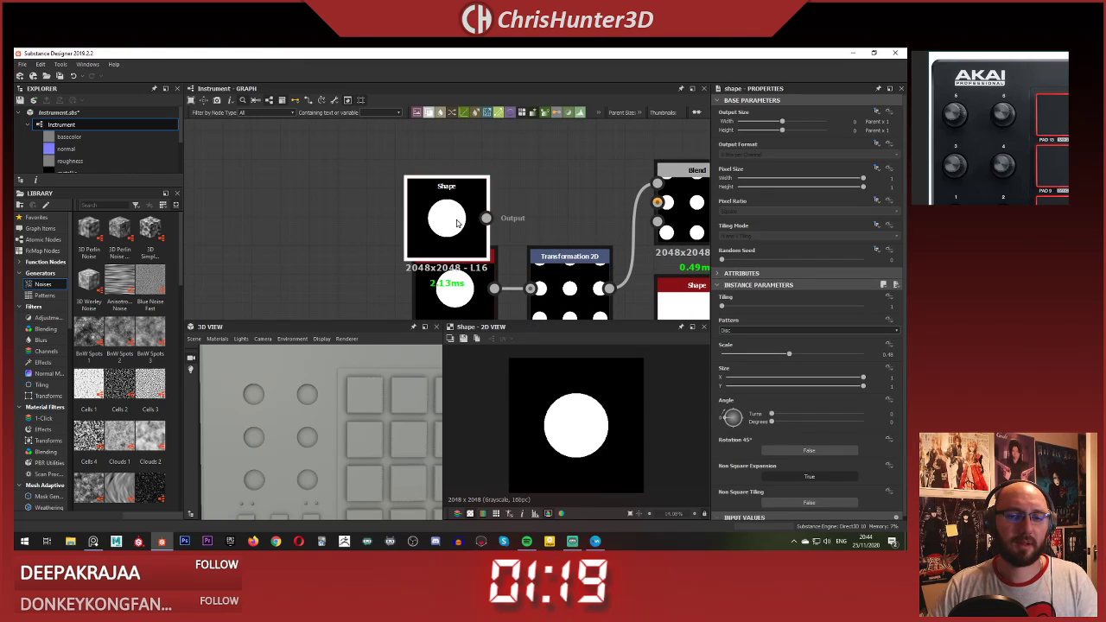
pyautogui.press('Delete')
# Step: Try a Star node above the copied Shape node and delete it
pyautogui.press('space')
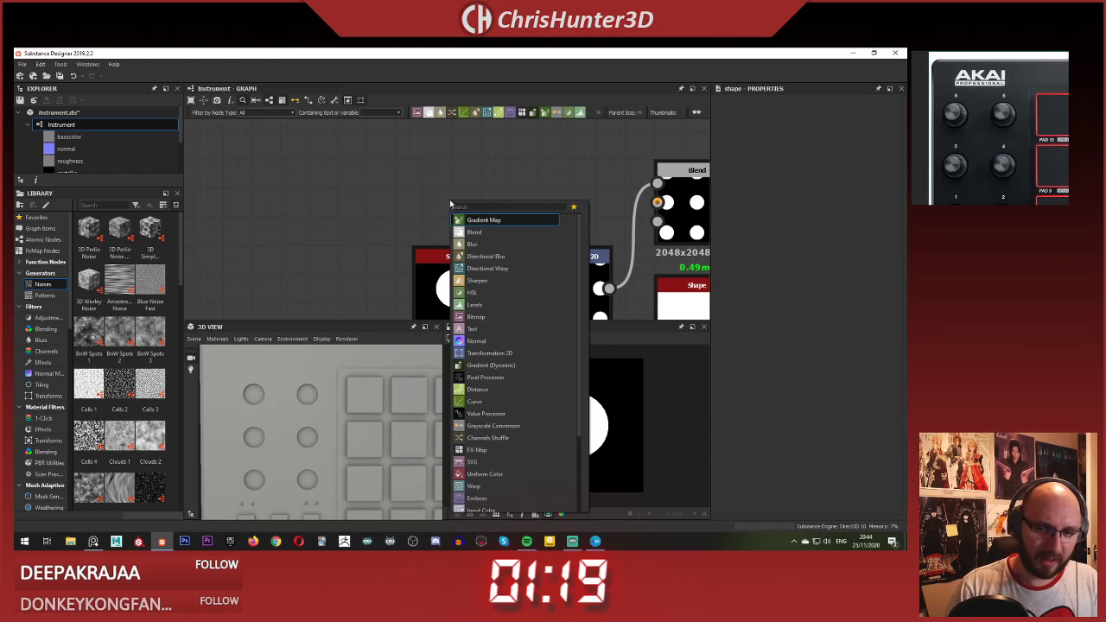
pyautogui.write('star')
pyautogui.click(478, 223)
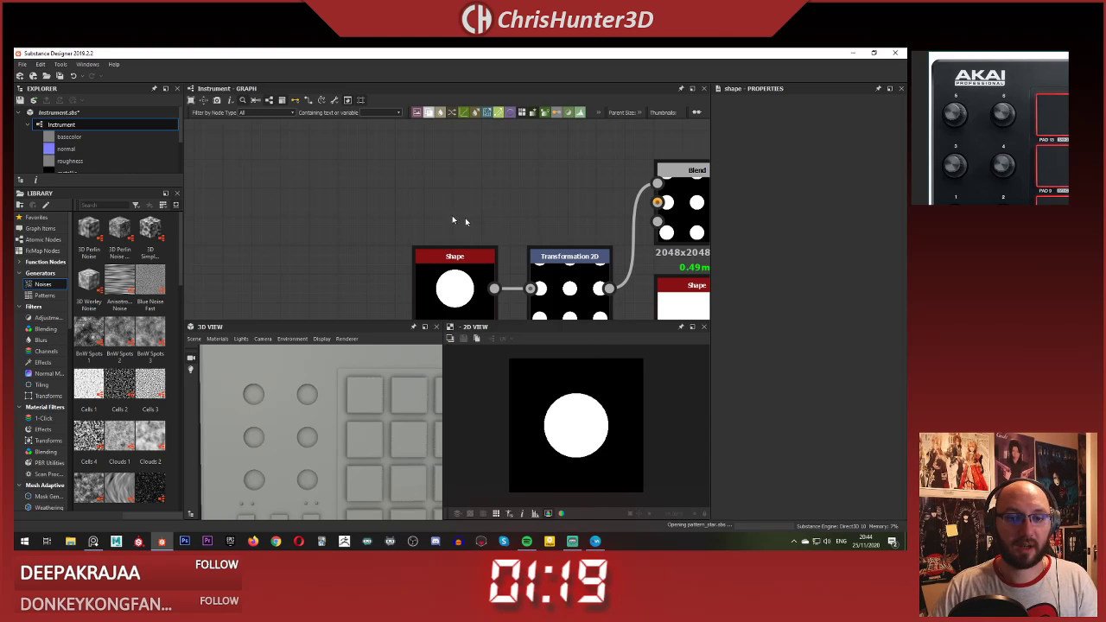
pyautogui.moveTo(448, 208); pyautogui.dragTo(463, 179)
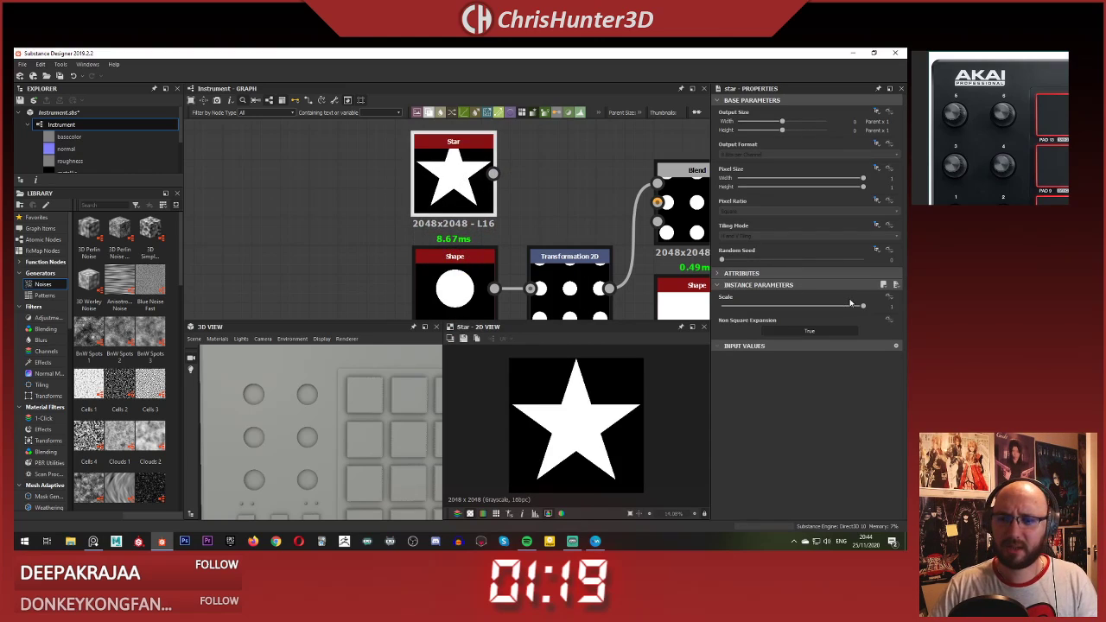
pyautogui.press('Delete')
# Step: Add a Starburst node above the copied Shape node and align the two nodes
pyautogui.press('space')
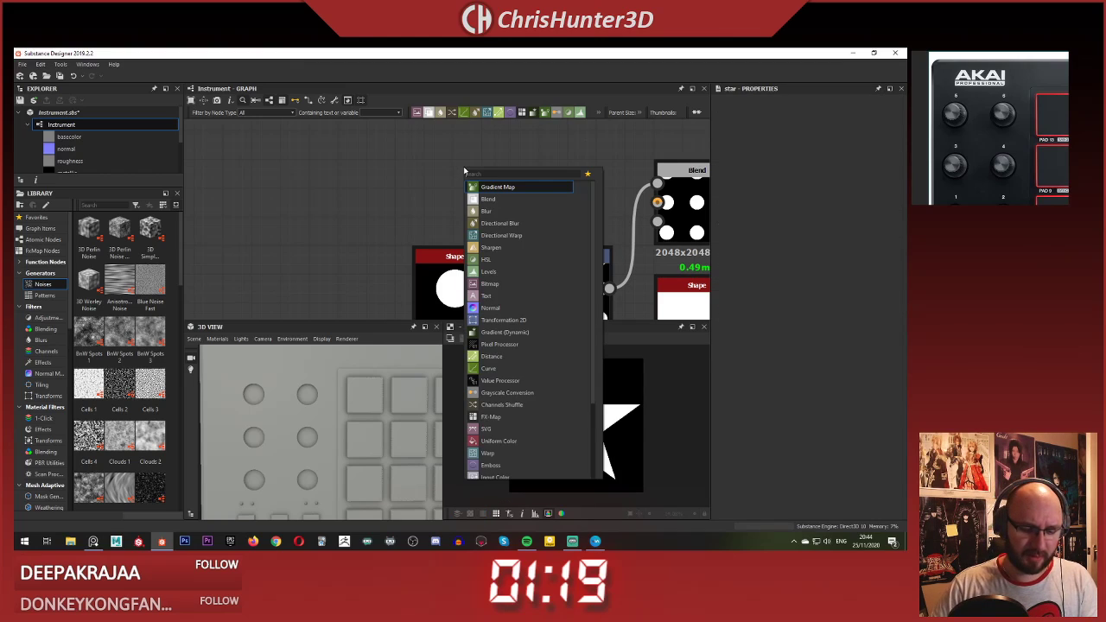
pyautogui.write('star')
pyautogui.click(511, 202)
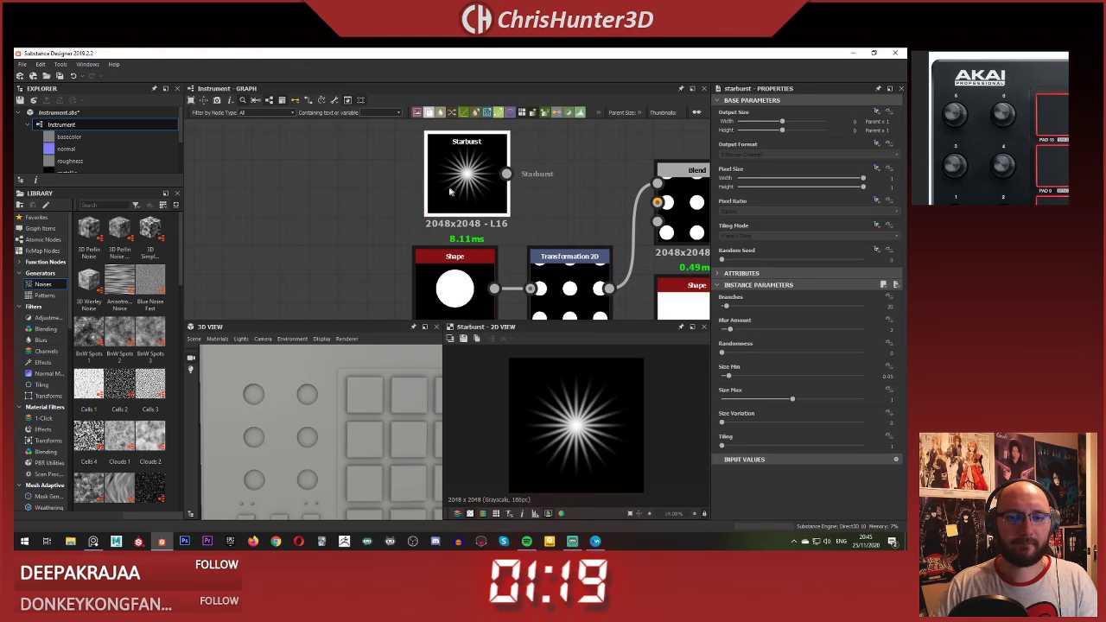
pyautogui.moveTo(451, 190)
pyautogui.mouseDown()
pyautogui.moveTo(421, 191)
pyautogui.moveTo(449, 190)
pyautogui.mouseUp()
pyautogui.moveTo(455, 283); pyautogui.dragTo(467, 282)
pyautogui.click(471, 184)
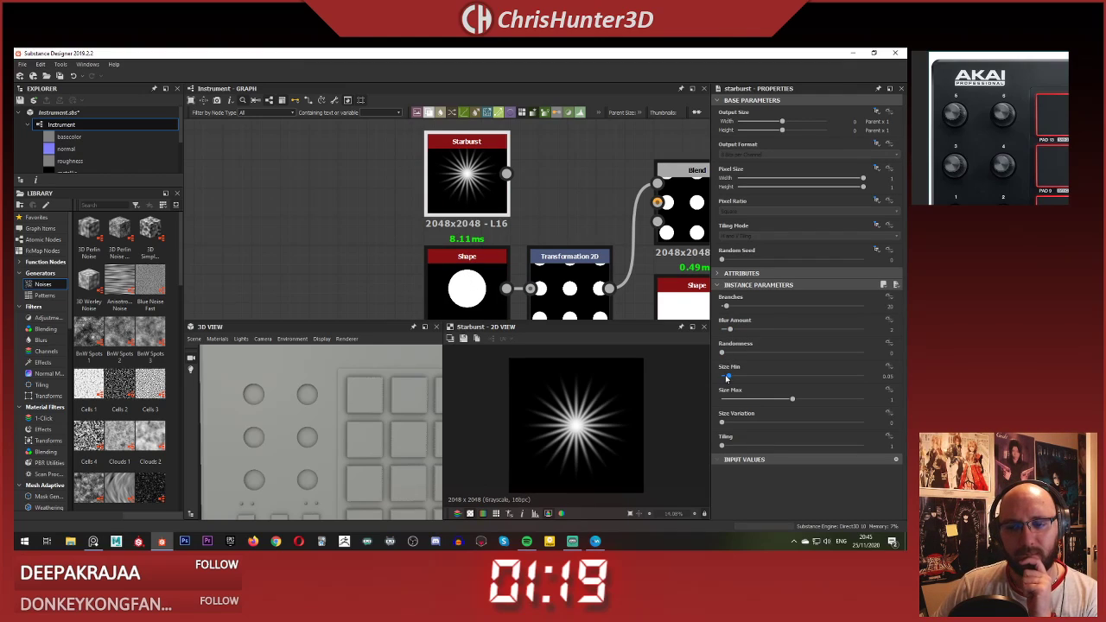
# Step: Try the Starburst with fewer branches, Blur Amount 0, Size Min 0.32 and Size Max 1.03, and delete the node
pyautogui.moveTo(727, 378); pyautogui.dragTo(795, 400)
pyautogui.moveTo(731, 331)
pyautogui.mouseDown()
pyautogui.moveTo(703, 342)
pyautogui.moveTo(726, 315)
pyautogui.mouseUp()
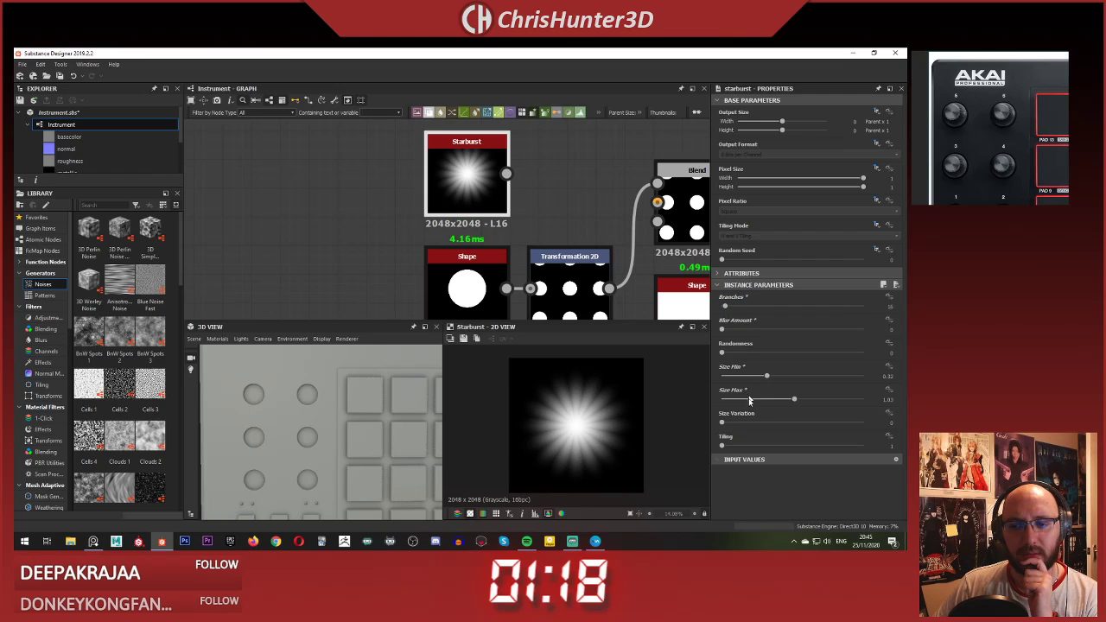
pyautogui.moveTo(732, 427); pyautogui.dragTo(704, 423)
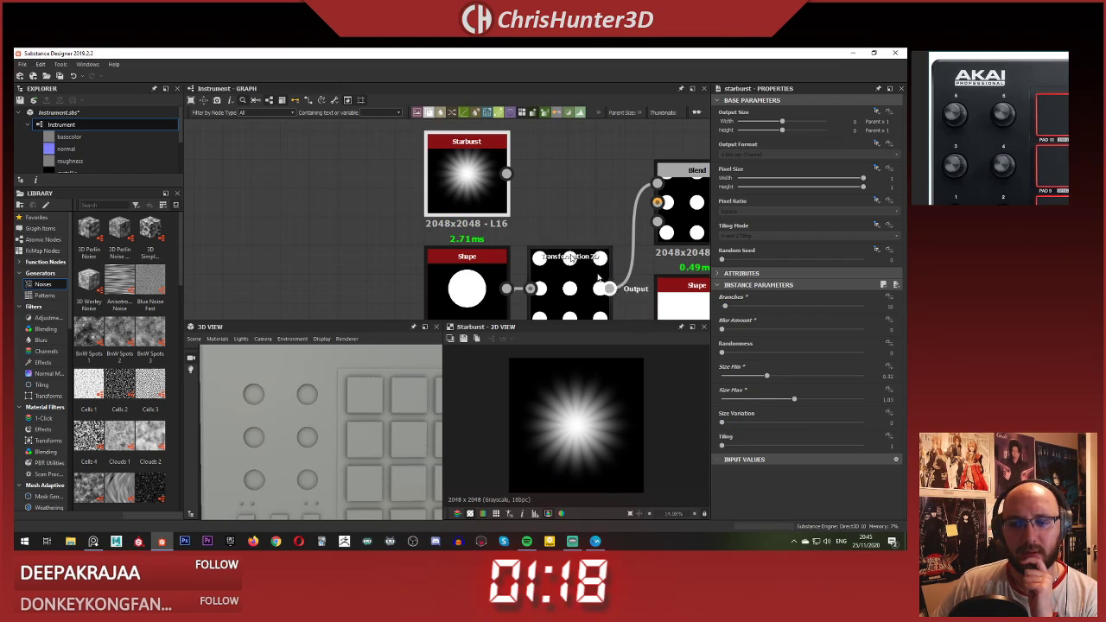
pyautogui.moveTo(518, 187); pyautogui.dragTo(516, 188, button='middle')
pyautogui.press('Delete')
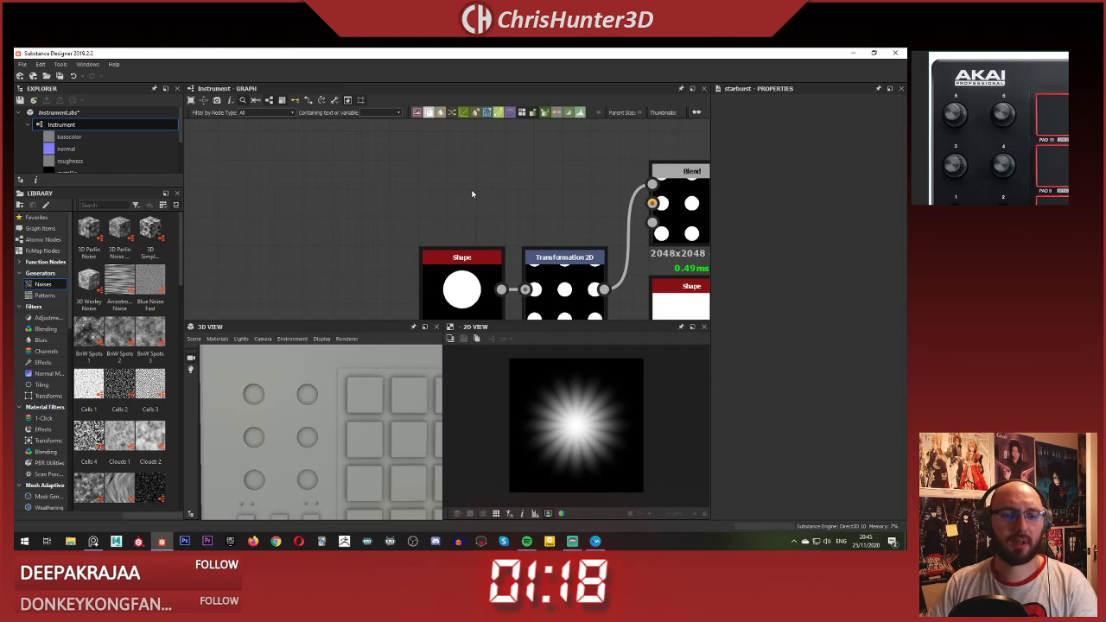
# Step: Add a Splatter Circular node and position it directly above the copied Shape node
pyautogui.press('space')
pyautogui.write('cir')
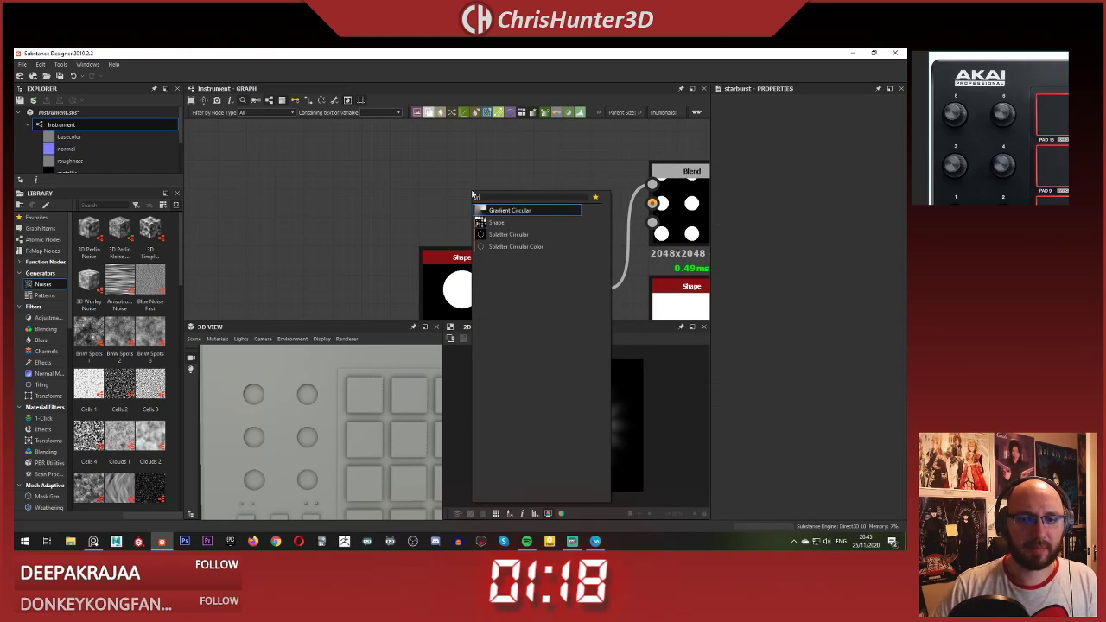
pyautogui.click(523, 234)
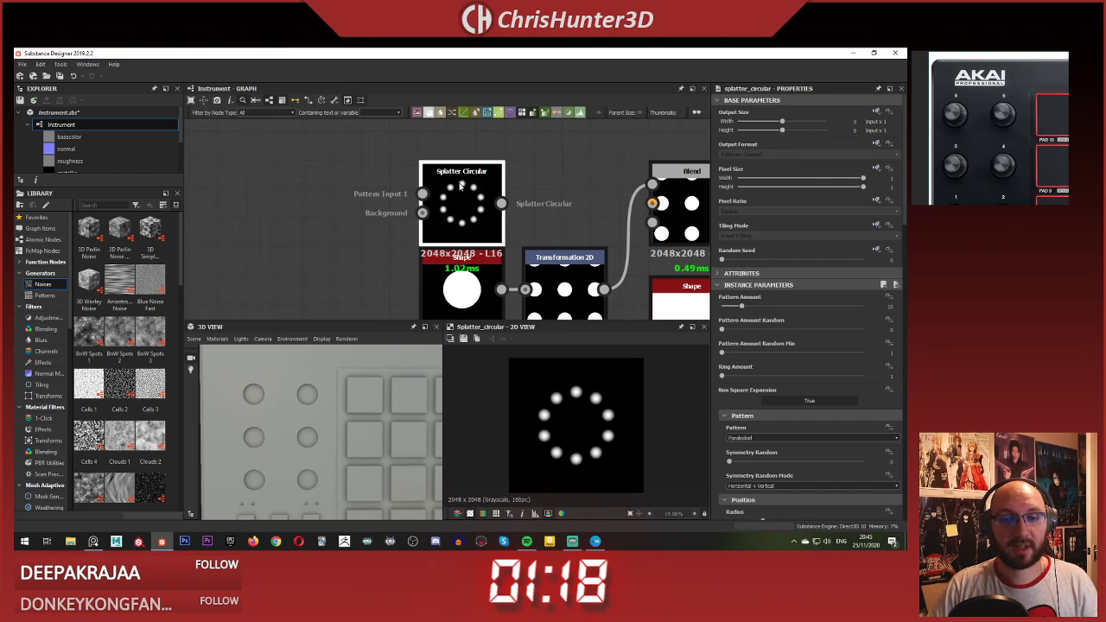
pyautogui.moveTo(461, 184); pyautogui.dragTo(467, 160)
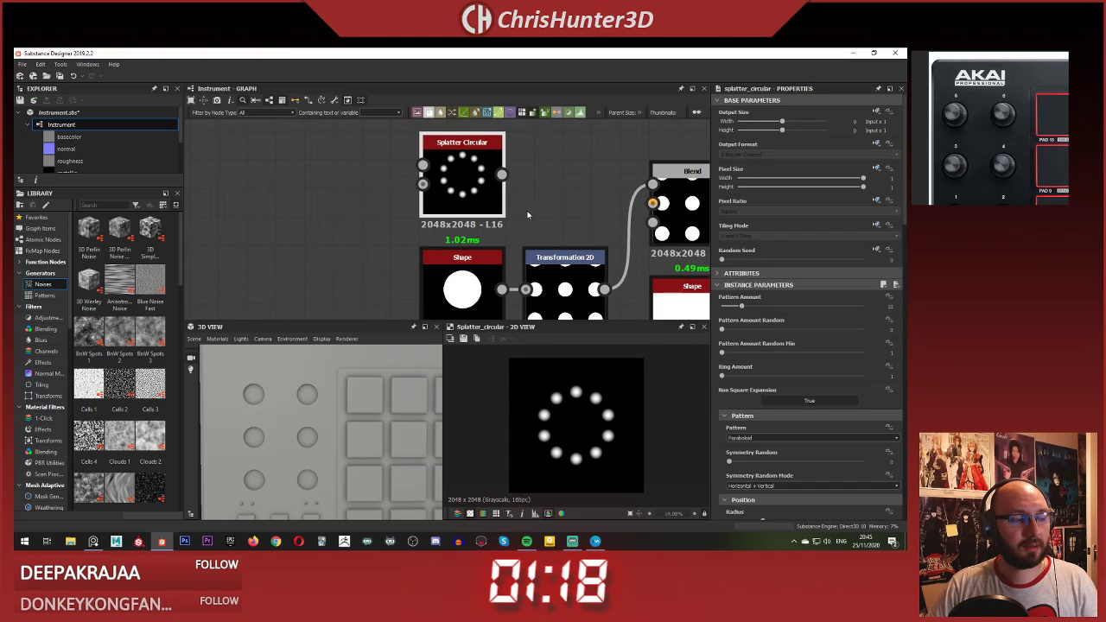
pyautogui.moveTo(530, 206); pyautogui.dragTo(533, 220, button='middle')
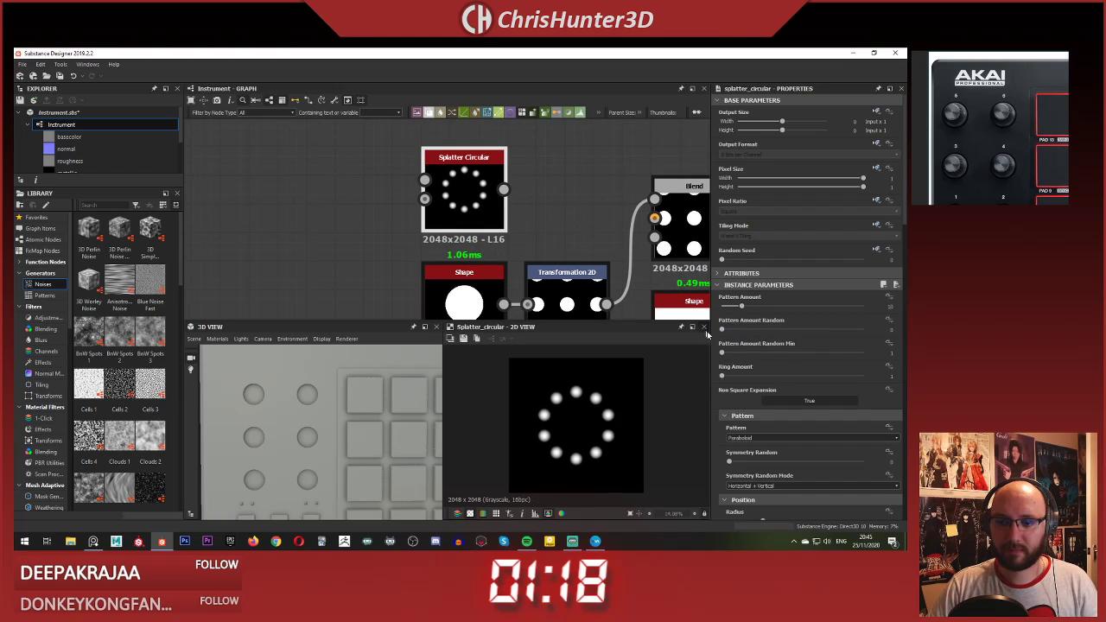
# Step: Try the Square and Disc patterns on the Splatter Circular node
pyautogui.scroll(-3, 746, 376)
pyautogui.scroll(-1, 746, 376)
pyautogui.click(769, 270)
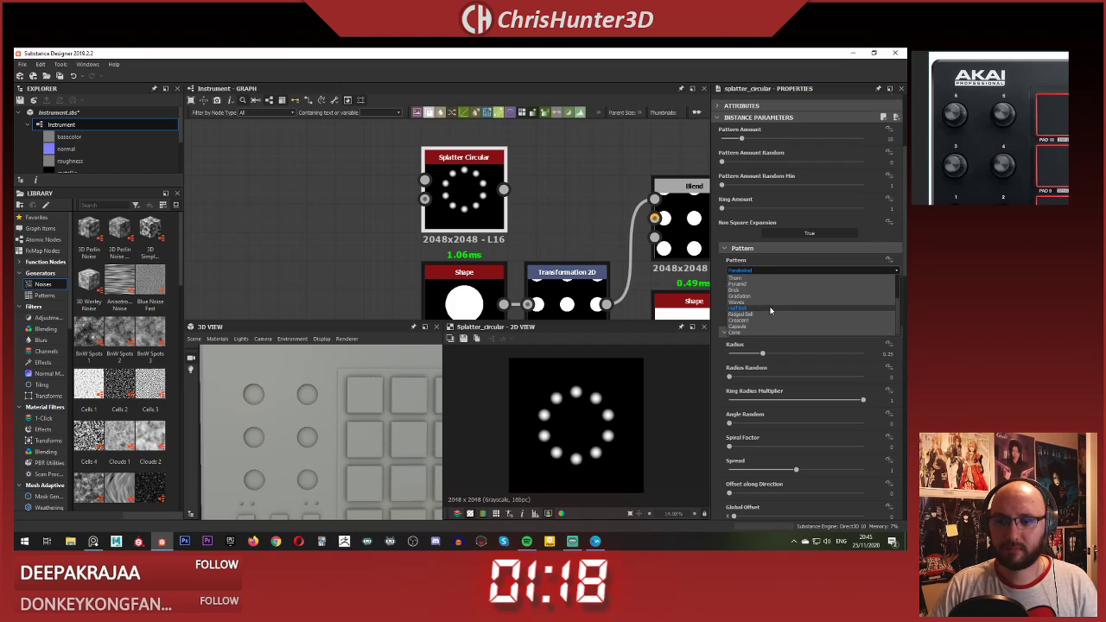
pyautogui.scroll(2, 771, 310)
pyautogui.click(773, 285)
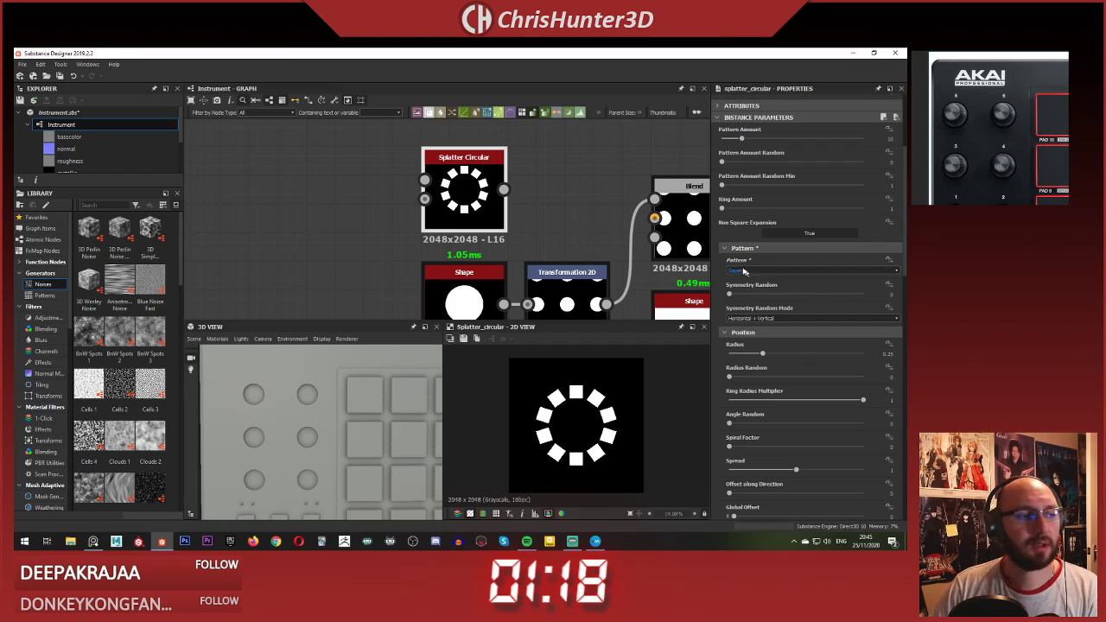
pyautogui.scroll(-1, 744, 272)
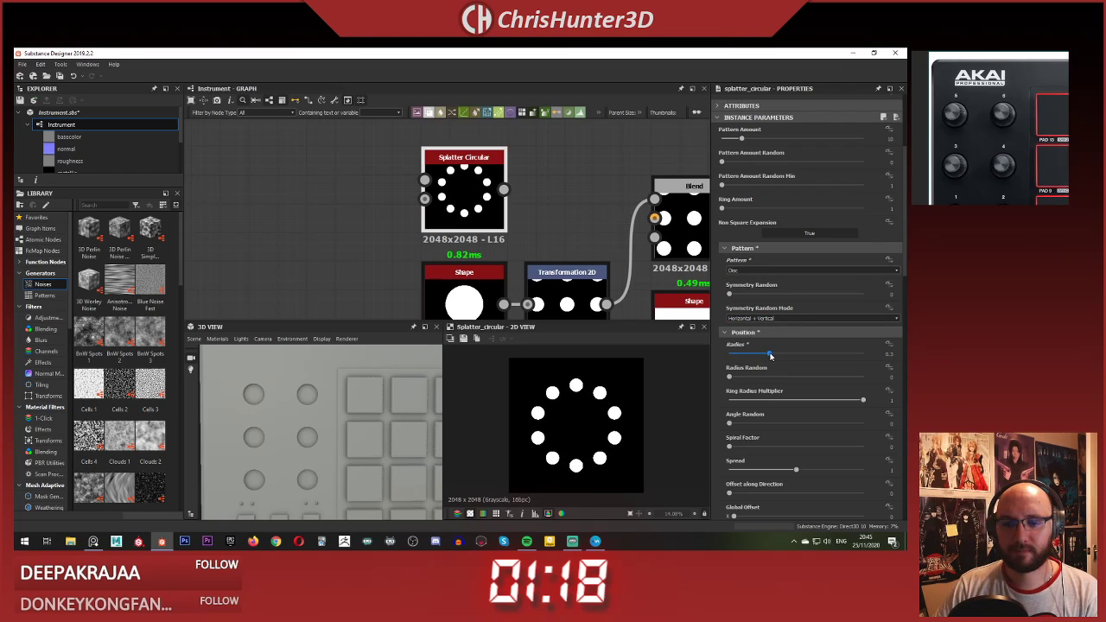
# Step: Reduce the Splatter Circular radius to 0.12 and set its Pattern to Square
pyautogui.moveTo(764, 355); pyautogui.dragTo(744, 357)
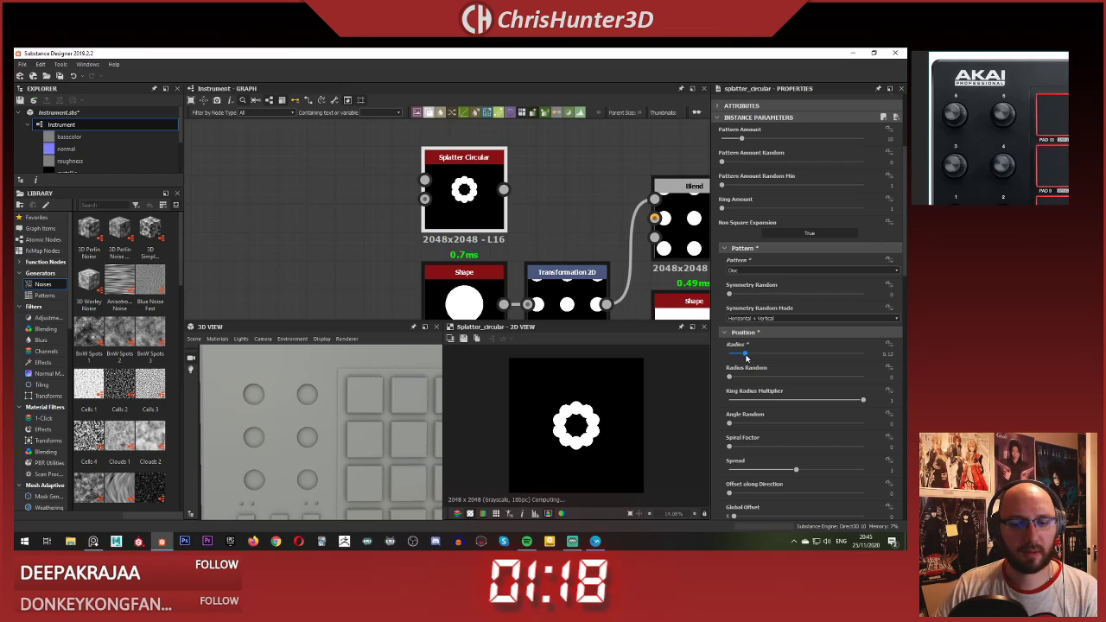
pyautogui.click(752, 271)
pyautogui.click(750, 286)
pyautogui.scroll(3, 564, 400)
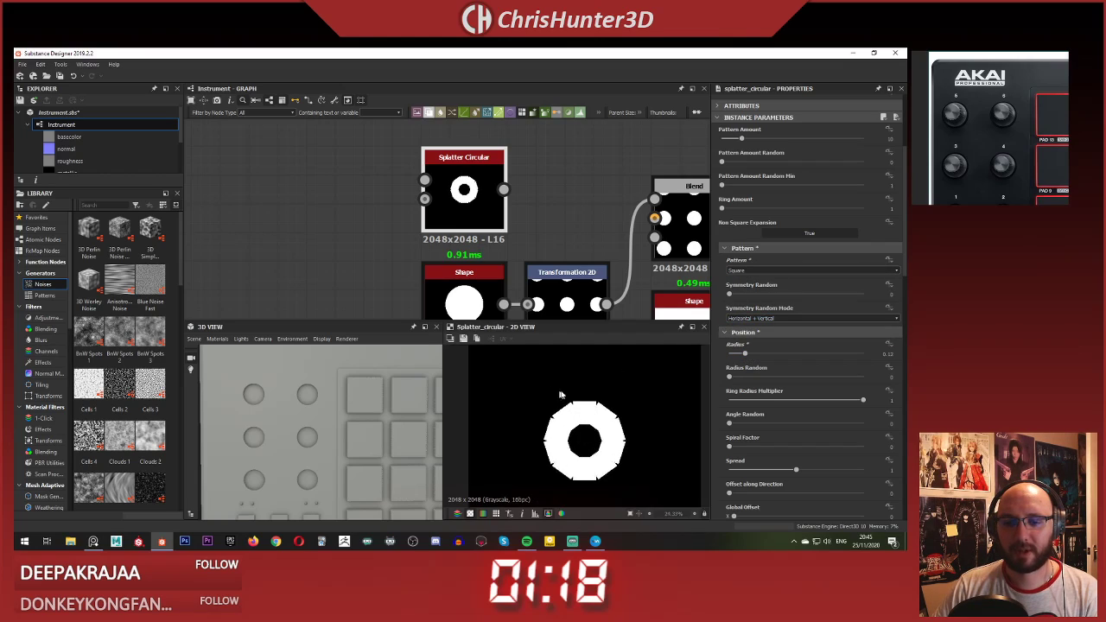
pyautogui.scroll(1, 566, 387)
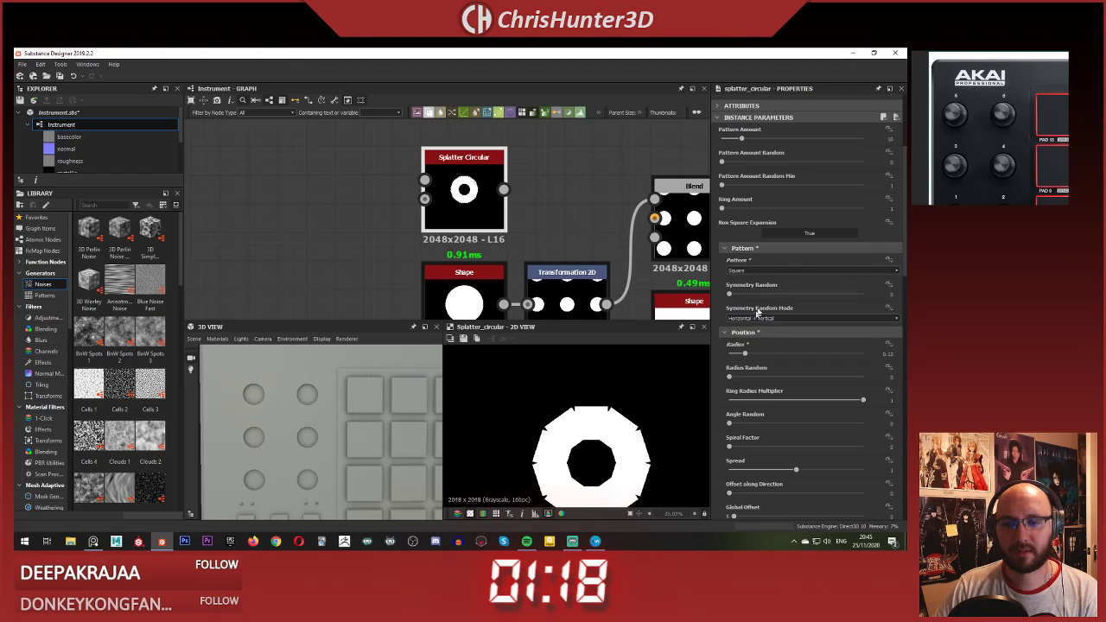
pyautogui.scroll(-5, 492, 184)
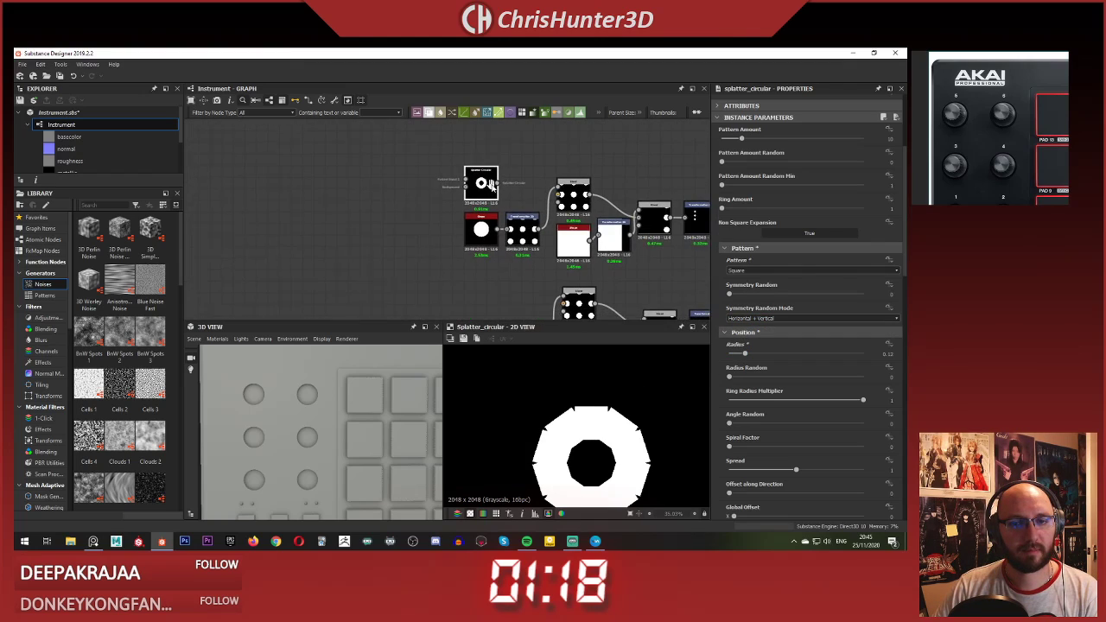
pyautogui.scroll(1, 552, 310)
pyautogui.scroll(2, 616, 443)
pyautogui.scroll(-4, 617, 444)
pyautogui.scroll(-1, 516, 192)
pyautogui.moveTo(517, 189); pyautogui.dragTo(487, 227, button='middle')
pyautogui.click(476, 157)
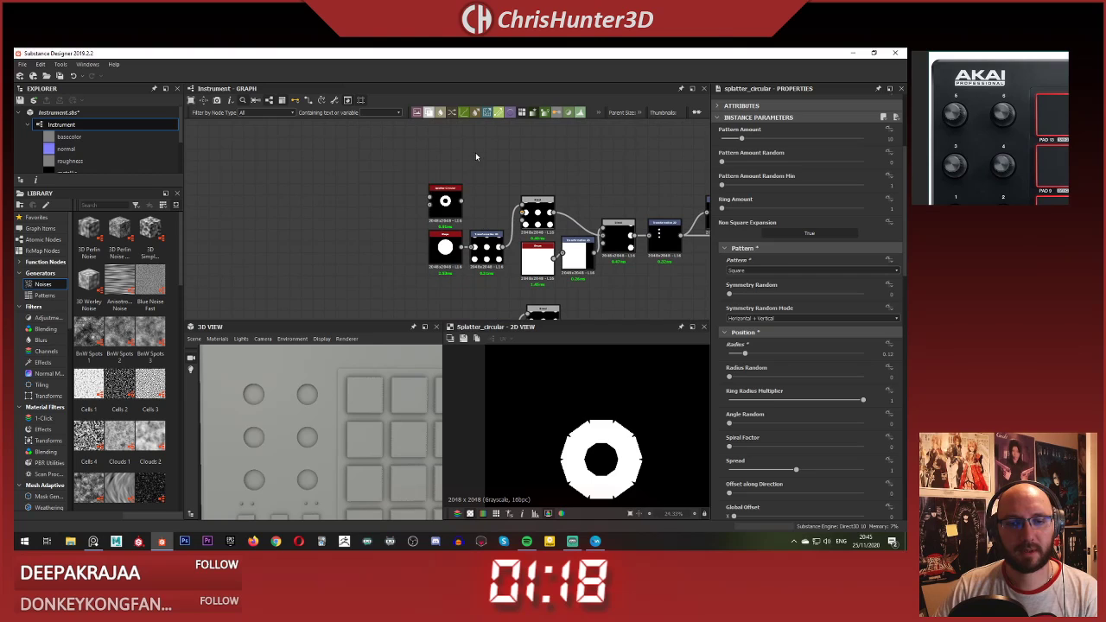
# Step: Delete the upper node chain beneath Splatter Circular, from its Shape node through to its Levels node
pyautogui.click(453, 215)
pyautogui.scroll(4, 454, 216)
pyautogui.scroll(-4, 479, 219)
pyautogui.moveTo(480, 219); pyautogui.dragTo(357, 197, button='middle')
pyautogui.scroll(-2, 413, 184)
pyautogui.scroll(1, 367, 205)
pyautogui.moveTo(305, 213); pyautogui.dragTo(631, 222)
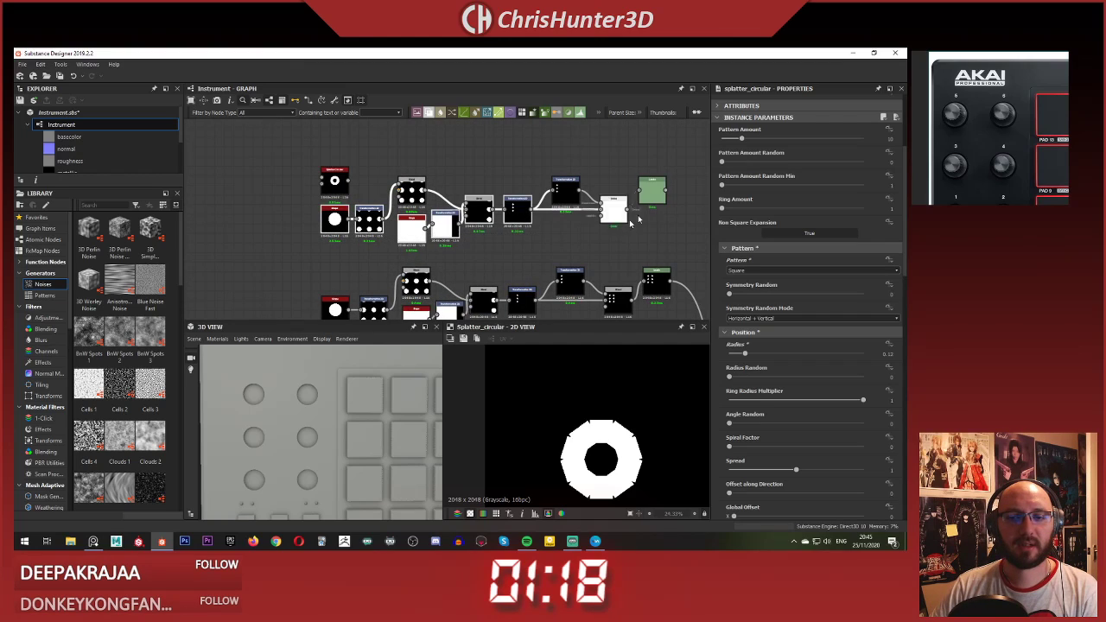
pyautogui.moveTo(669, 171); pyautogui.dragTo(366, 232)
pyautogui.press('Delete')
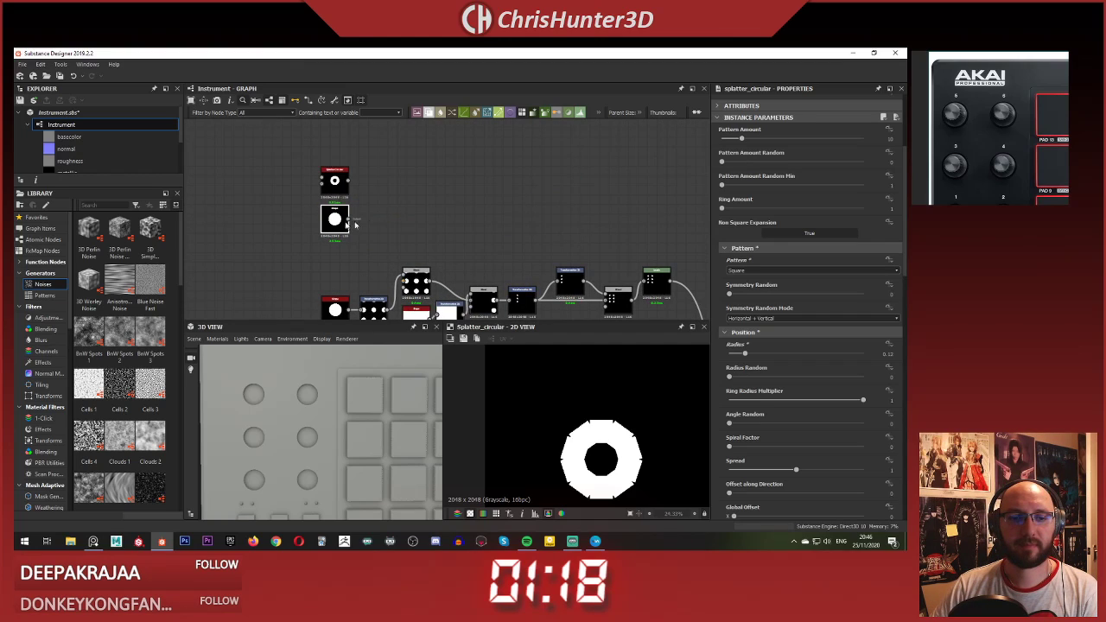
pyautogui.press('Delete')
pyautogui.moveTo(506, 222); pyautogui.dragTo(448, 211, button='middle')
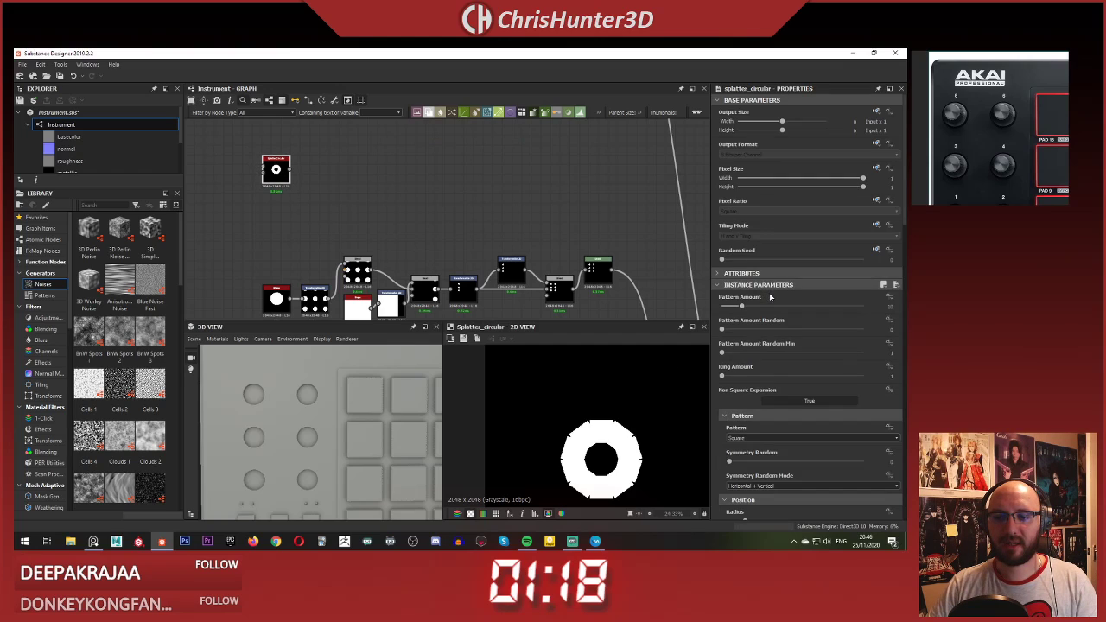
# Step: Set the Splatter Circular pattern to Paraboloid and its radius to 0.19
pyautogui.scroll(-5, 771, 298)
pyautogui.click(764, 299)
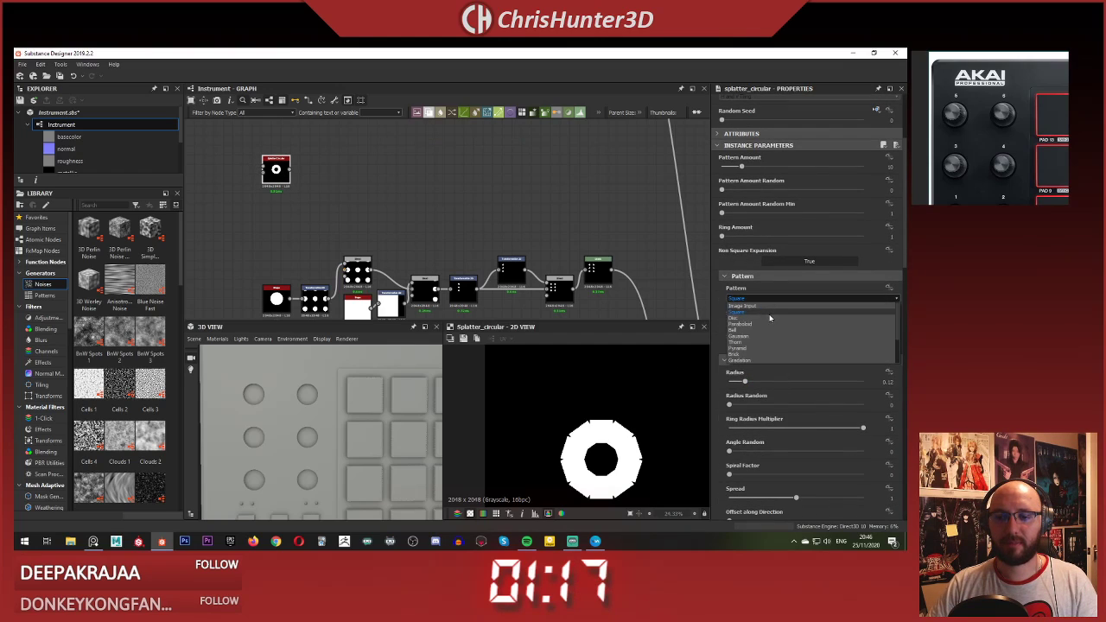
pyautogui.click(770, 324)
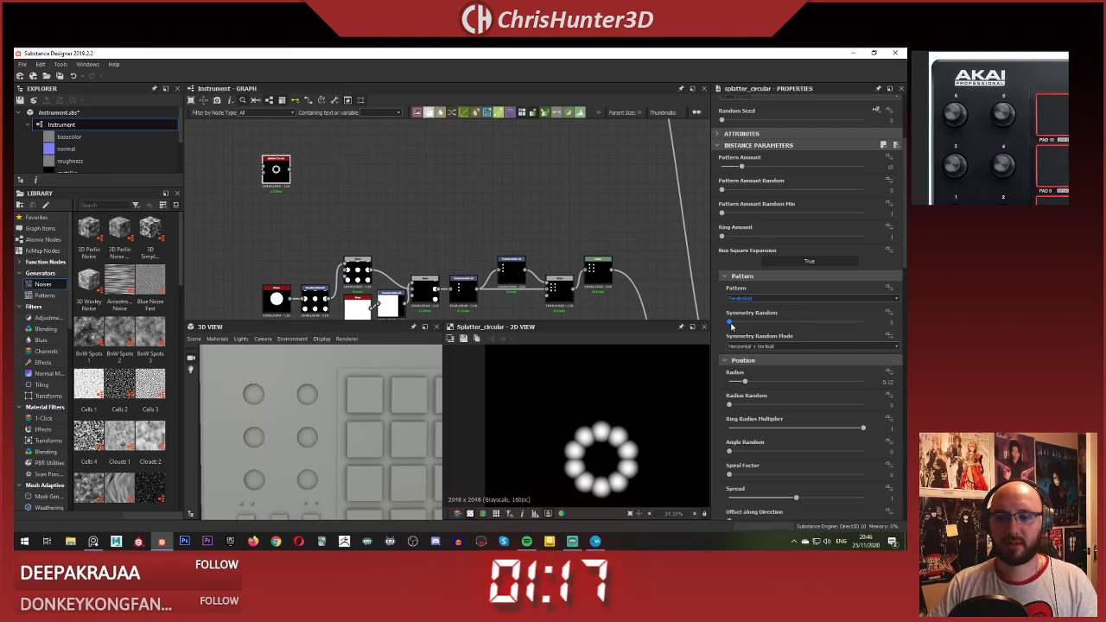
pyautogui.moveTo(746, 385); pyautogui.dragTo(755, 389)
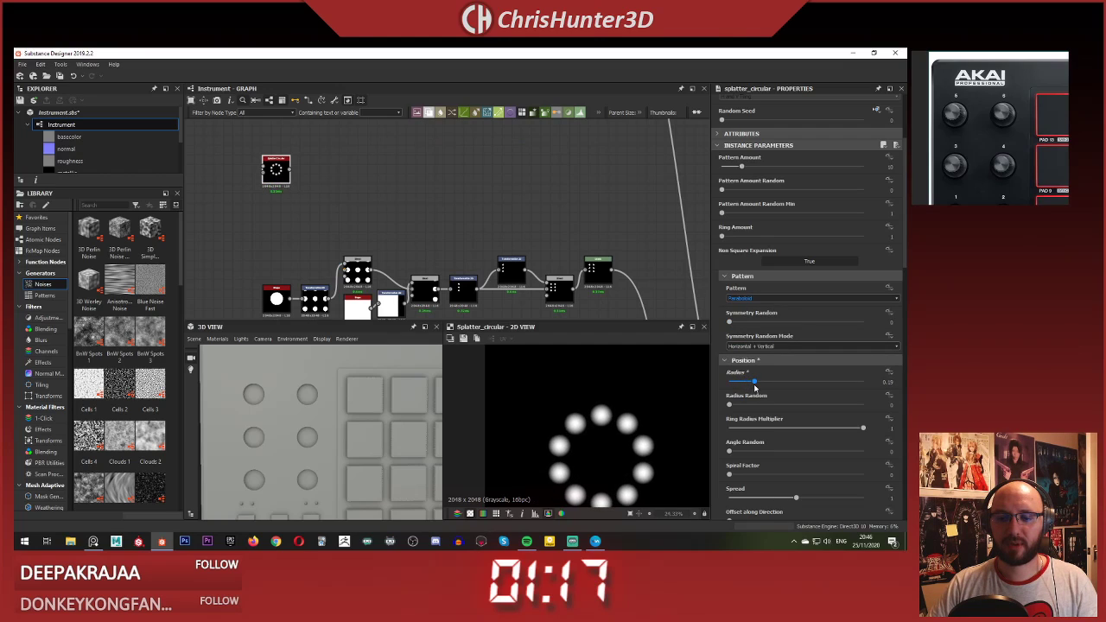
# Step: Preview the disc Shape node for comparison, and set the Splatter Circular radius to 0.24
pyautogui.moveTo(370, 226); pyautogui.dragTo(466, 216, button='middle')
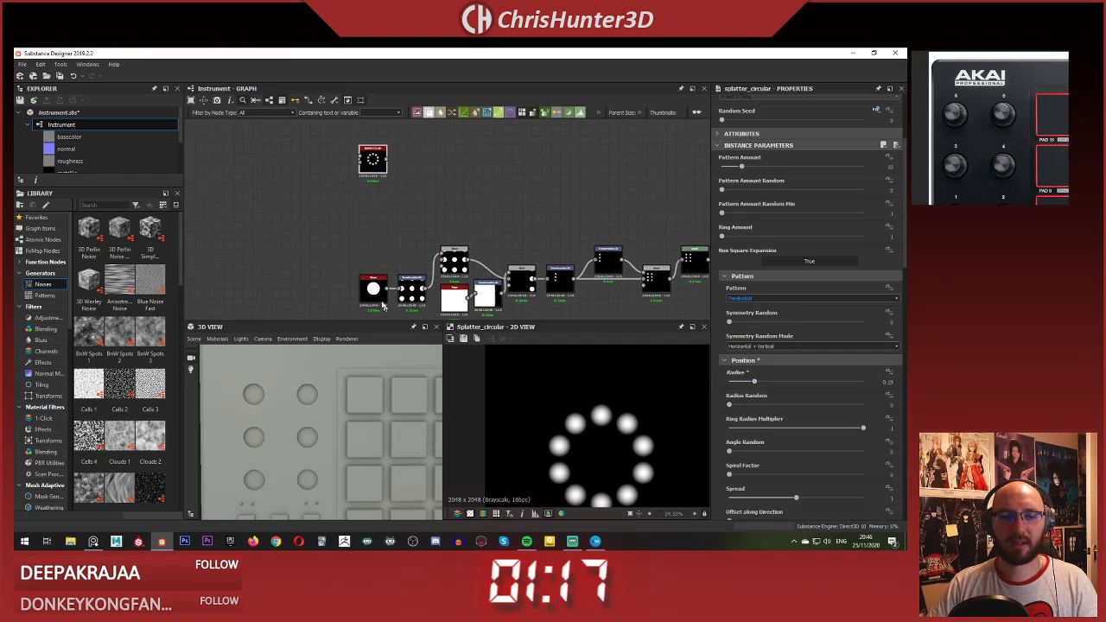
pyautogui.doubleClick(381, 298)
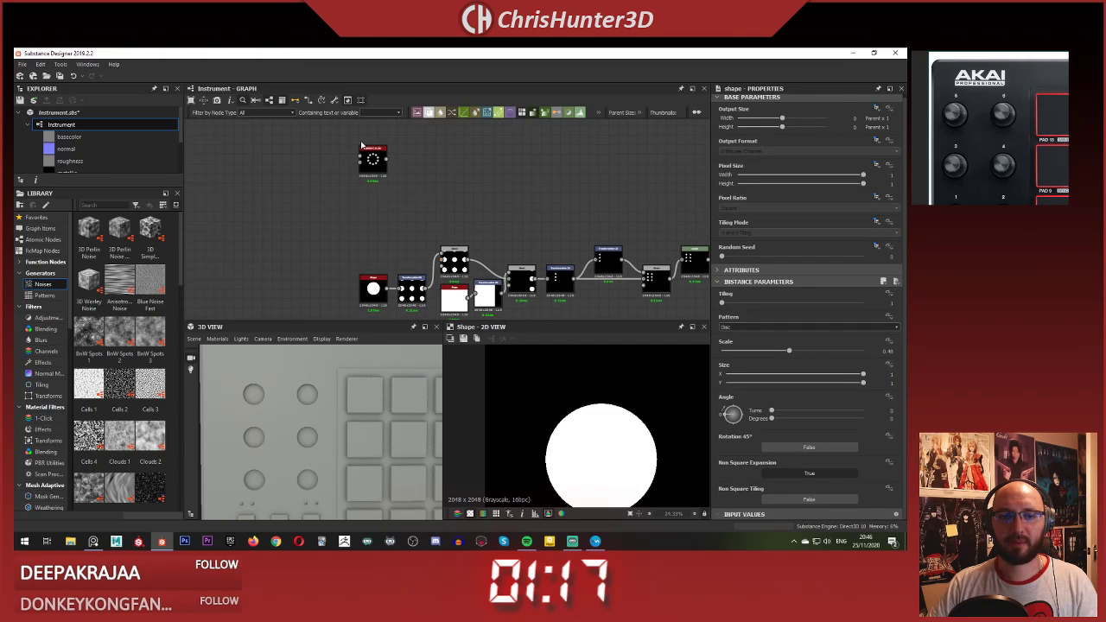
pyautogui.click(603, 268)
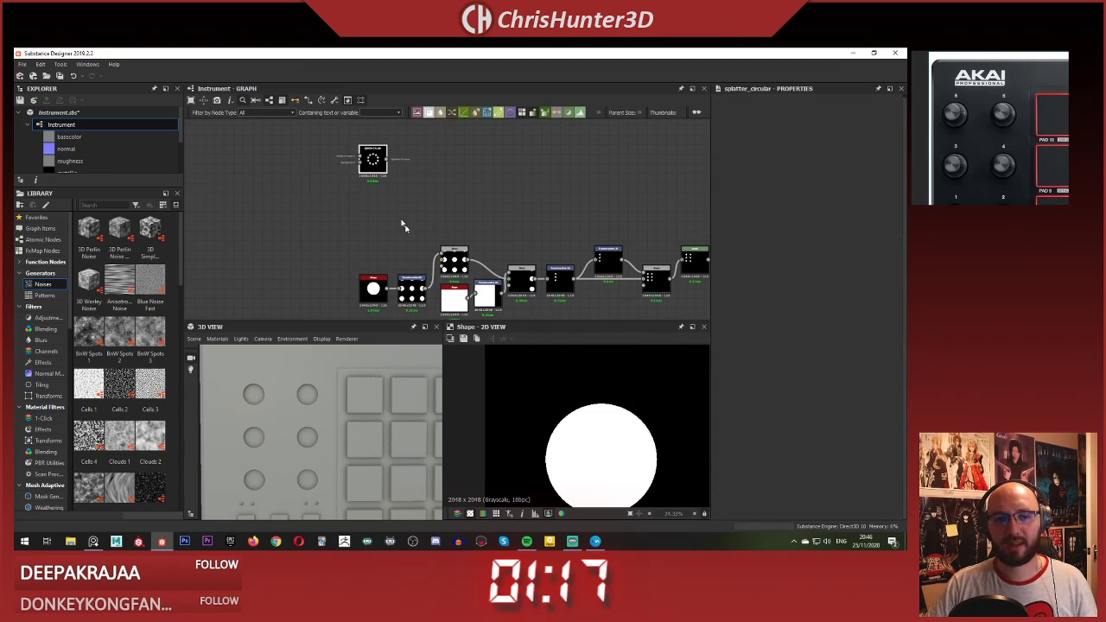
pyautogui.scroll(-1, 787, 444)
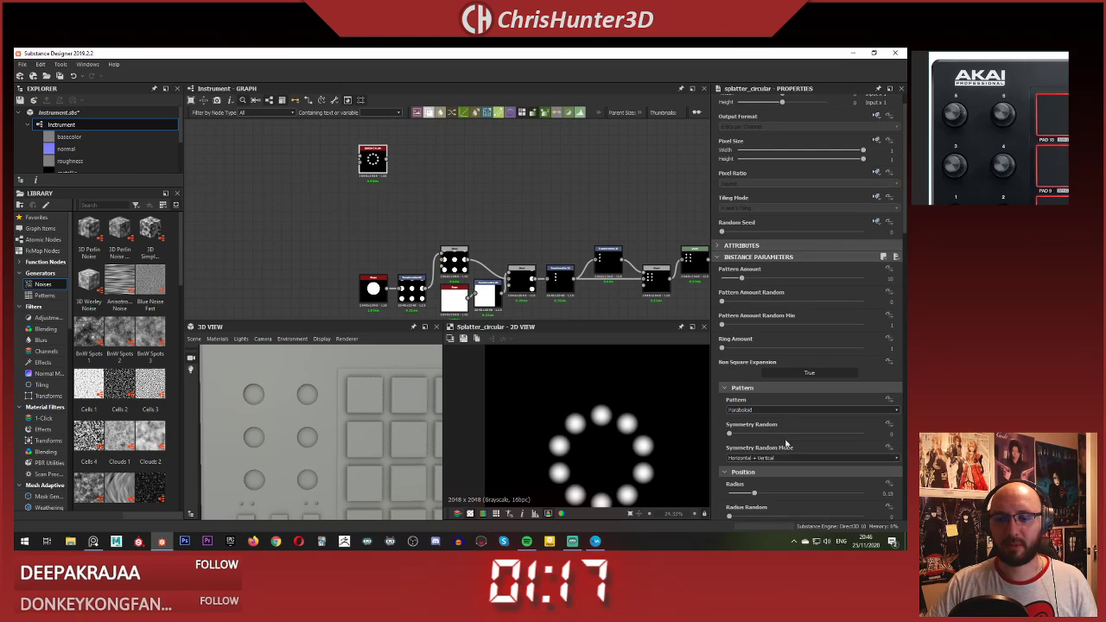
pyautogui.scroll(-1, 760, 416)
pyautogui.scroll(-2, 757, 371)
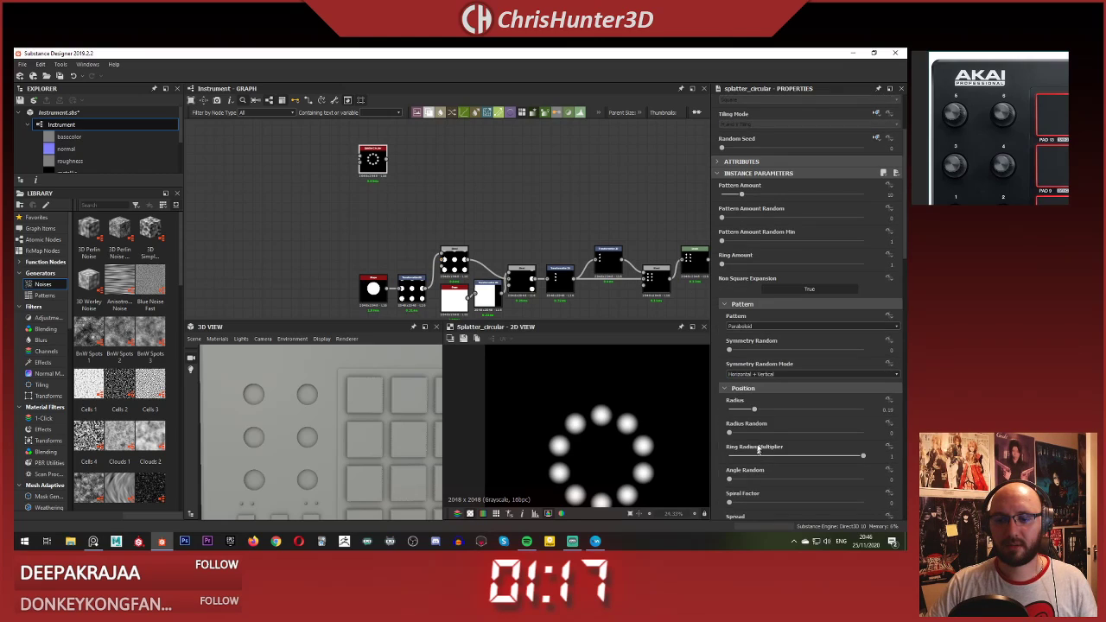
pyautogui.moveTo(755, 413); pyautogui.dragTo(761, 412)
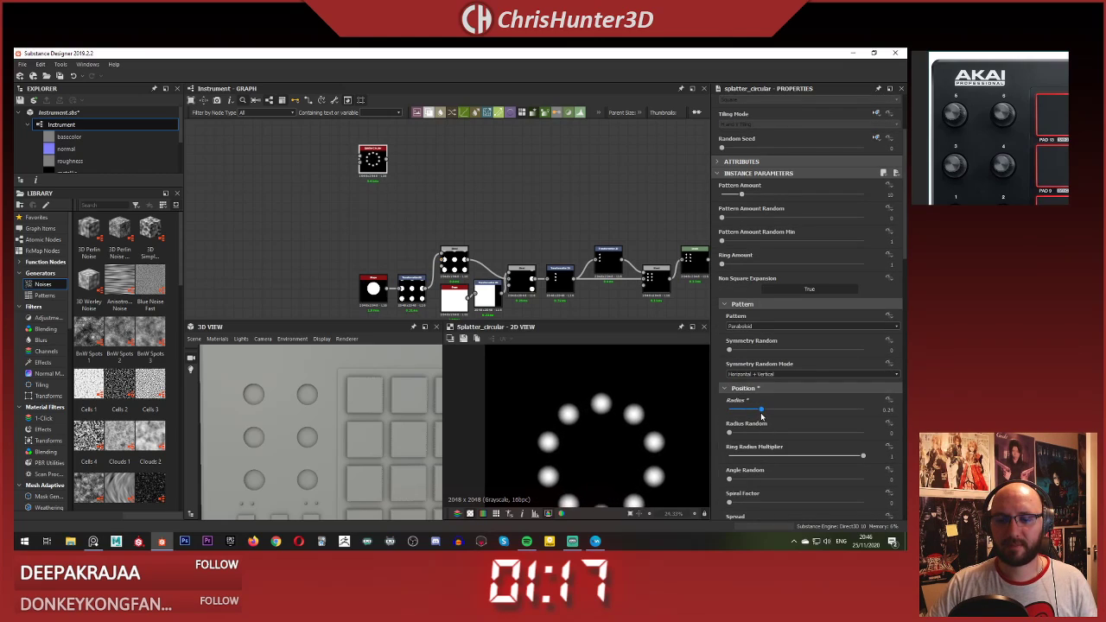
# Step: Add a Blend node to the graph near the Splatter Circular node
pyautogui.scroll(-4, 438, 212)
pyautogui.moveTo(444, 211); pyautogui.dragTo(416, 204, button='middle')
pyautogui.scroll(4, 416, 204)
pyautogui.click(420, 198)
pyautogui.press('space')
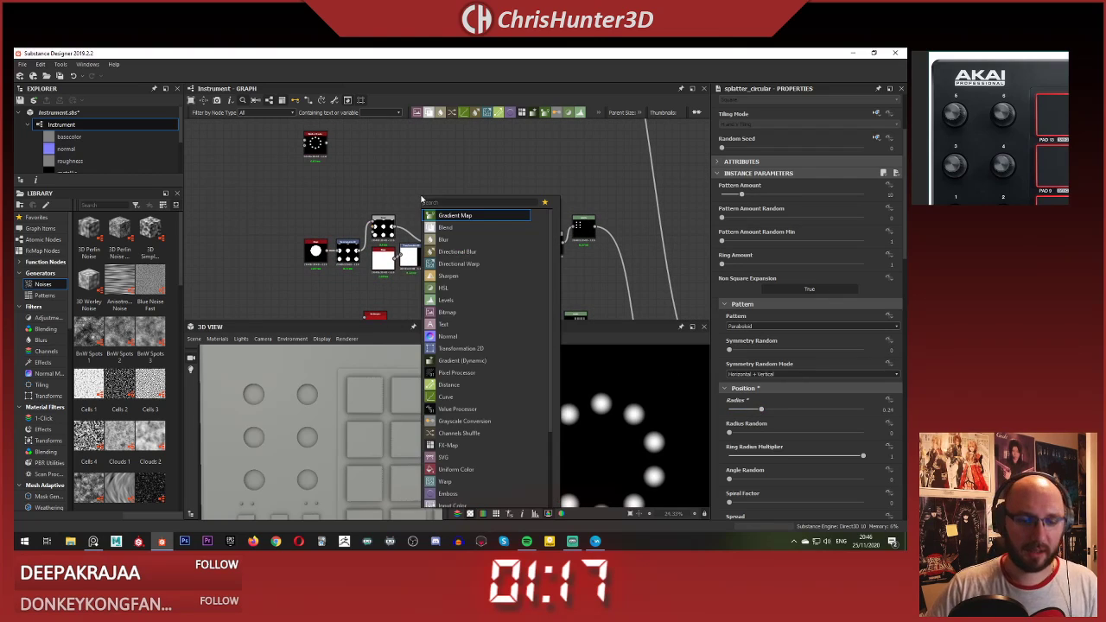
pyautogui.write('bl')
pyautogui.press('Return')
pyautogui.moveTo(369, 144); pyautogui.dragTo(406, 180, button='middle')
pyautogui.scroll(1, 406, 180)
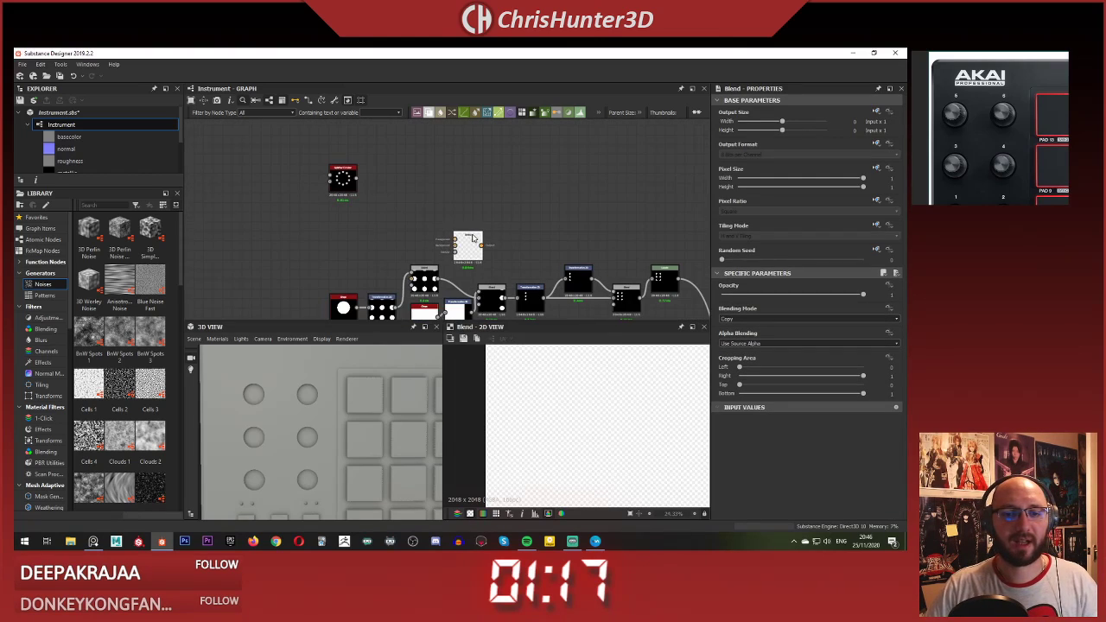
# Step: Place the Blend beside Splatter Circular and connect both it and the disc Shape, using Subtract mode to cut the dots from the disc
pyautogui.moveTo(473, 240); pyautogui.dragTo(445, 184)
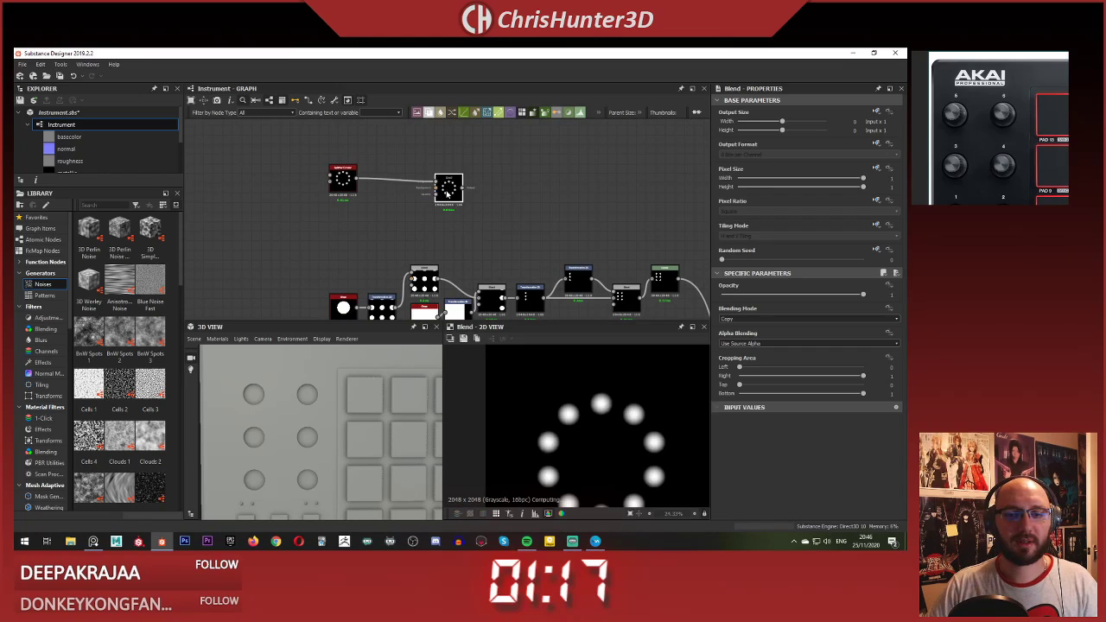
pyautogui.click(777, 317)
pyautogui.click(776, 339)
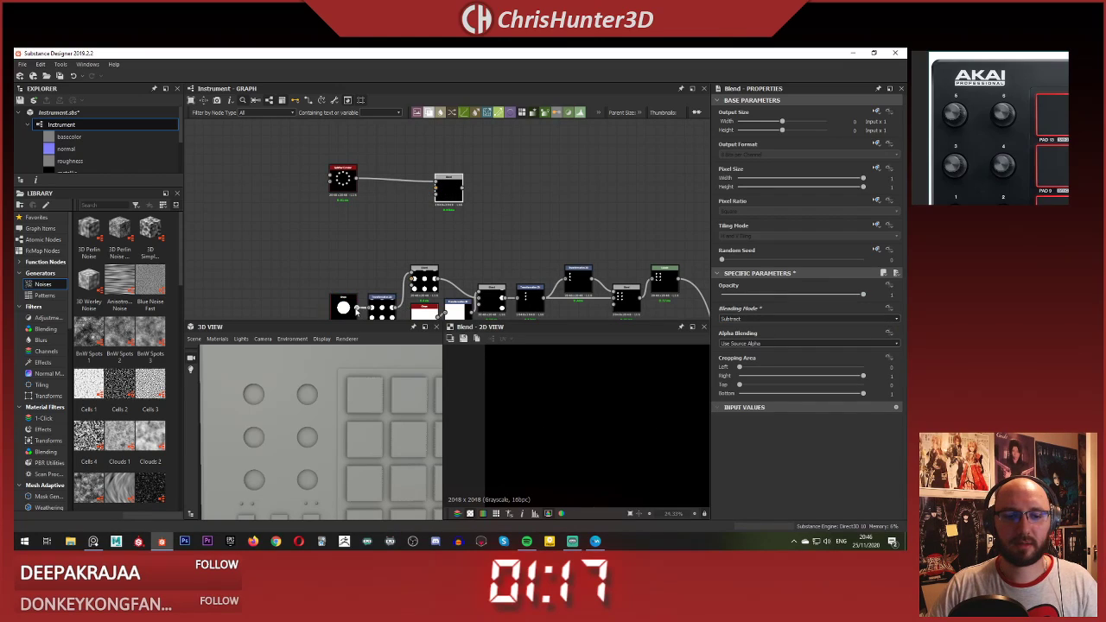
pyautogui.moveTo(434, 206); pyautogui.dragTo(436, 196)
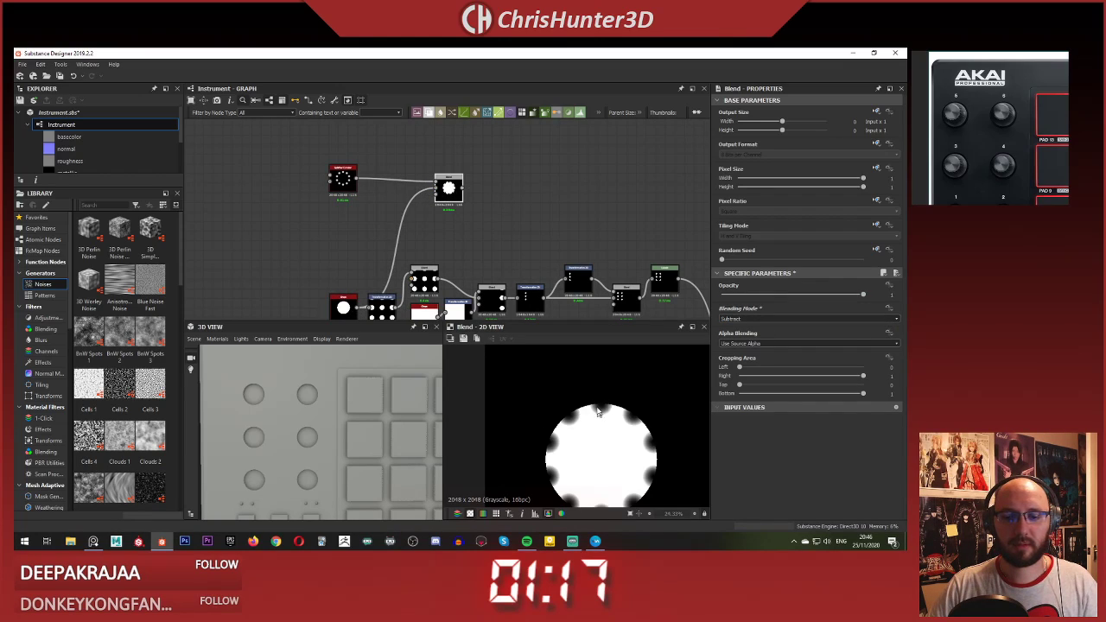
# Step: Set the Splatter Circular radius to 0.26 to make the notches in the disc's edge shallower
pyautogui.click(338, 172)
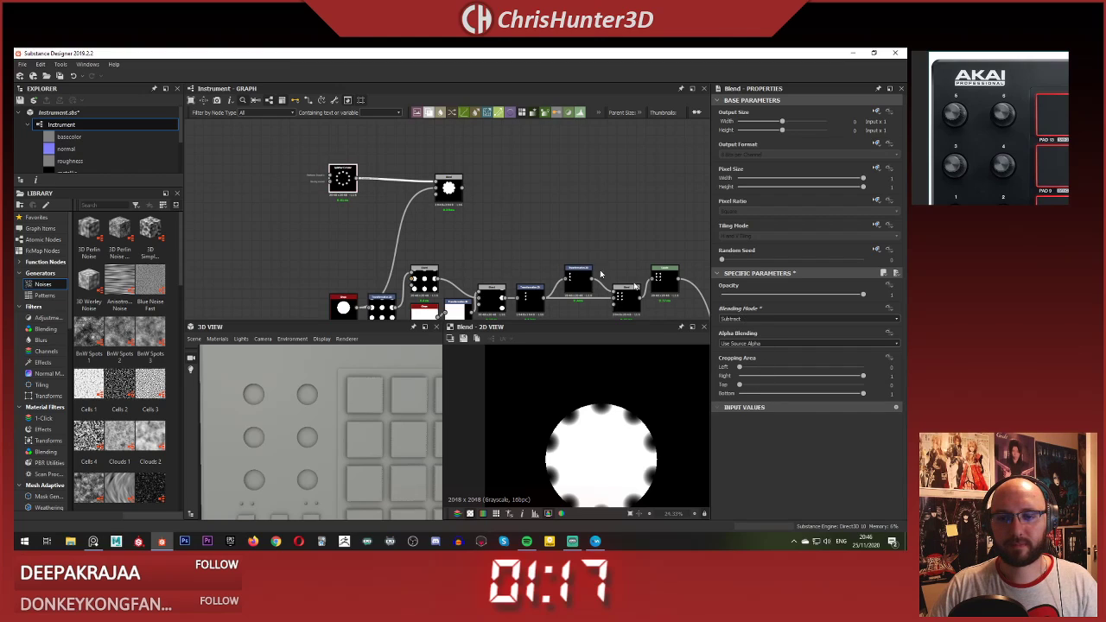
pyautogui.scroll(-5, 753, 288)
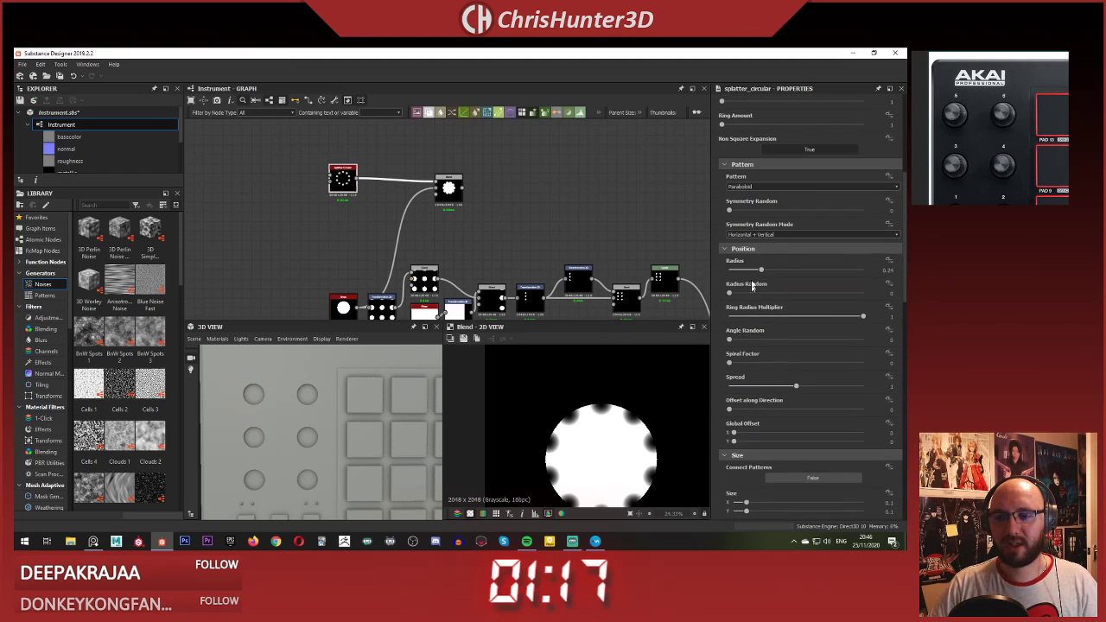
pyautogui.moveTo(765, 272); pyautogui.dragTo(765, 271)
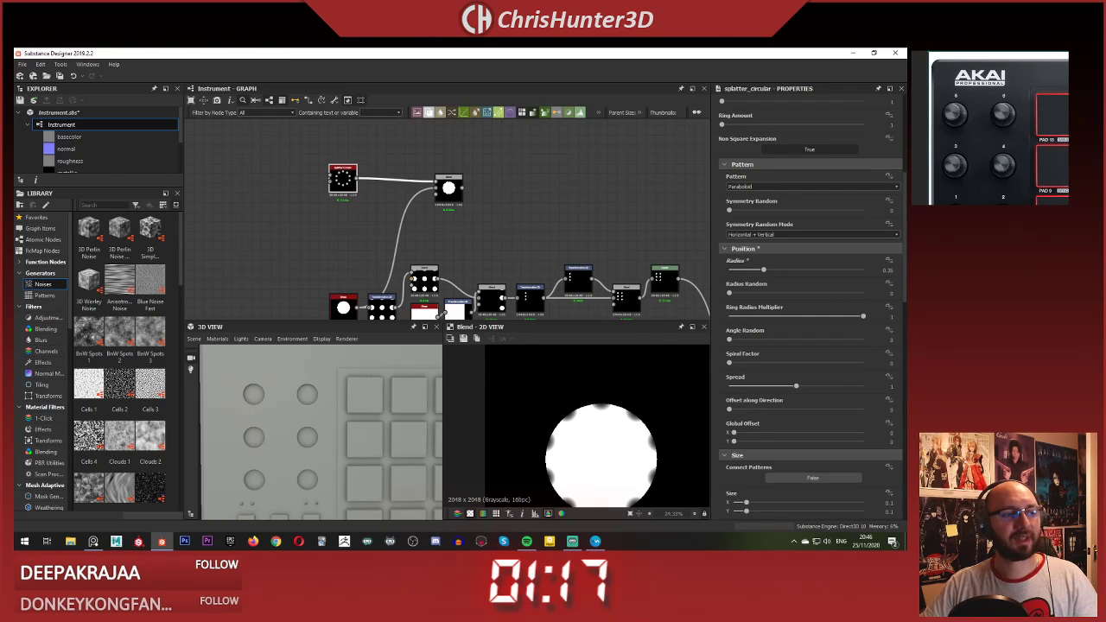
# Step: Move the Subtract Blend node closer to the Splatter Circular node
pyautogui.scroll(-3, 455, 217)
pyautogui.moveTo(444, 199); pyautogui.dragTo(422, 167, button='middle')
pyautogui.scroll(-2, 518, 348)
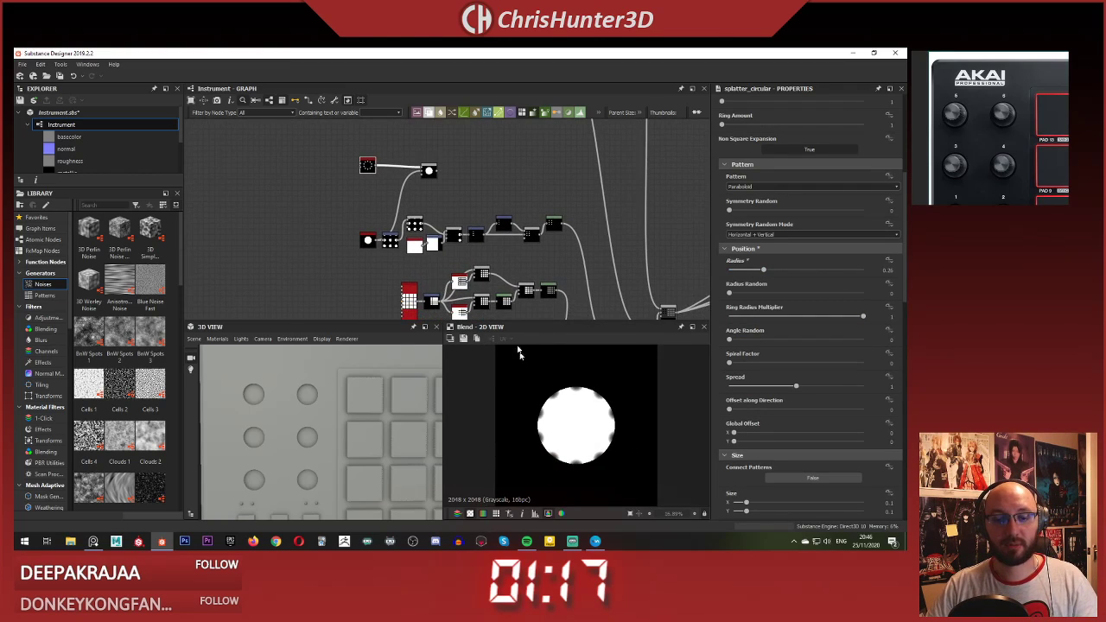
pyautogui.scroll(5, 457, 165)
pyautogui.scroll(-2, 439, 170)
pyautogui.click(427, 187)
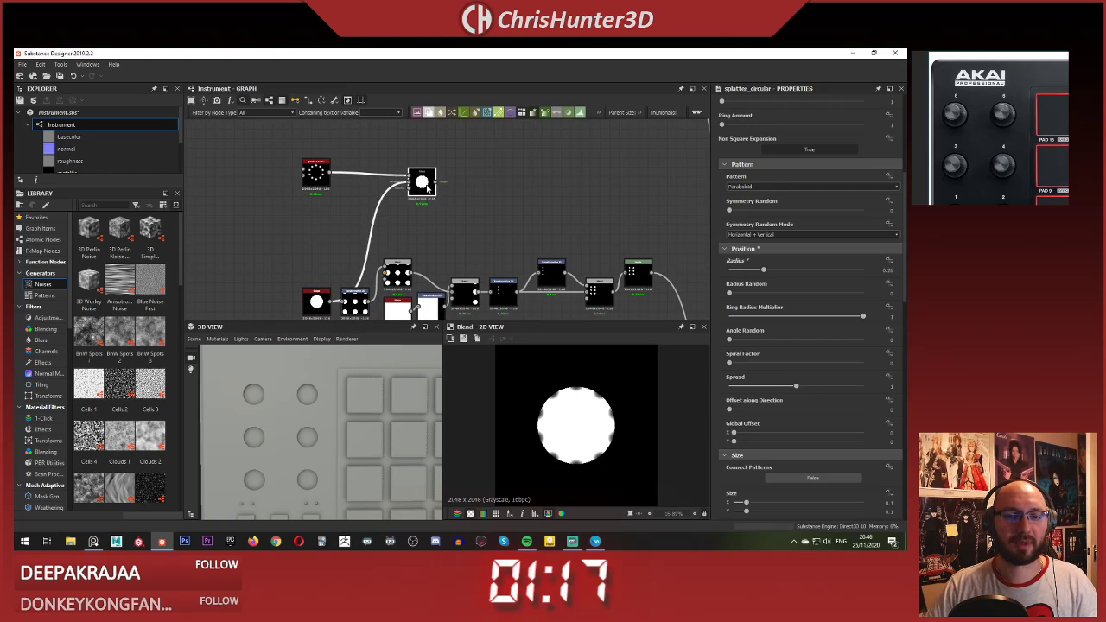
pyautogui.moveTo(427, 188); pyautogui.dragTo(370, 187)
# Step: Preview the Levels node at the end of the knob chain and examine its circles up close
pyautogui.moveTo(506, 184); pyautogui.dragTo(409, 145, button='middle')
pyautogui.scroll(2, 537, 182)
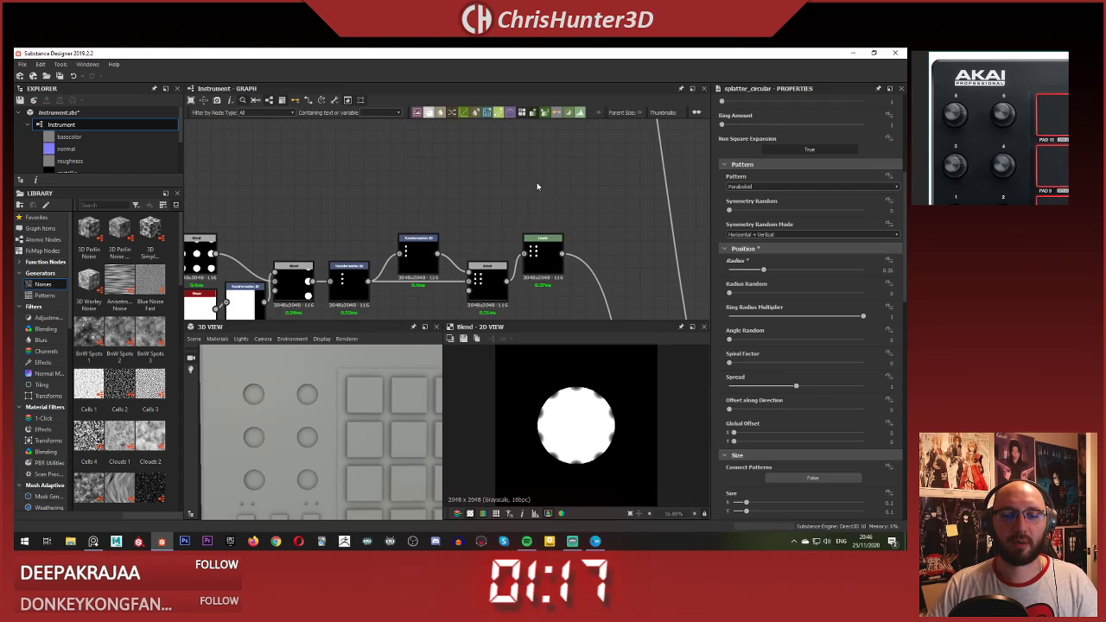
pyautogui.doubleClick(540, 243)
pyautogui.scroll(5, 576, 428)
pyautogui.moveTo(536, 370); pyautogui.dragTo(587, 426, button='middle')
# Step: Add a Bevel node, feed it from the knob chain's Levels output, and place it above that node
pyautogui.click(592, 221)
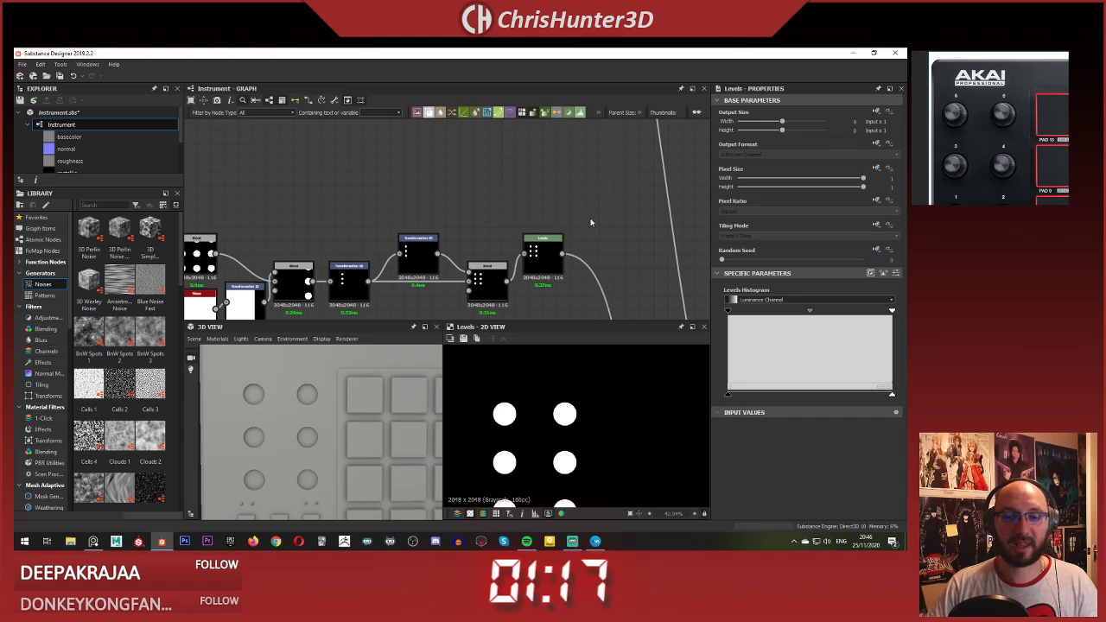
pyautogui.press('space')
pyautogui.write('bev')
pyautogui.press('Return')
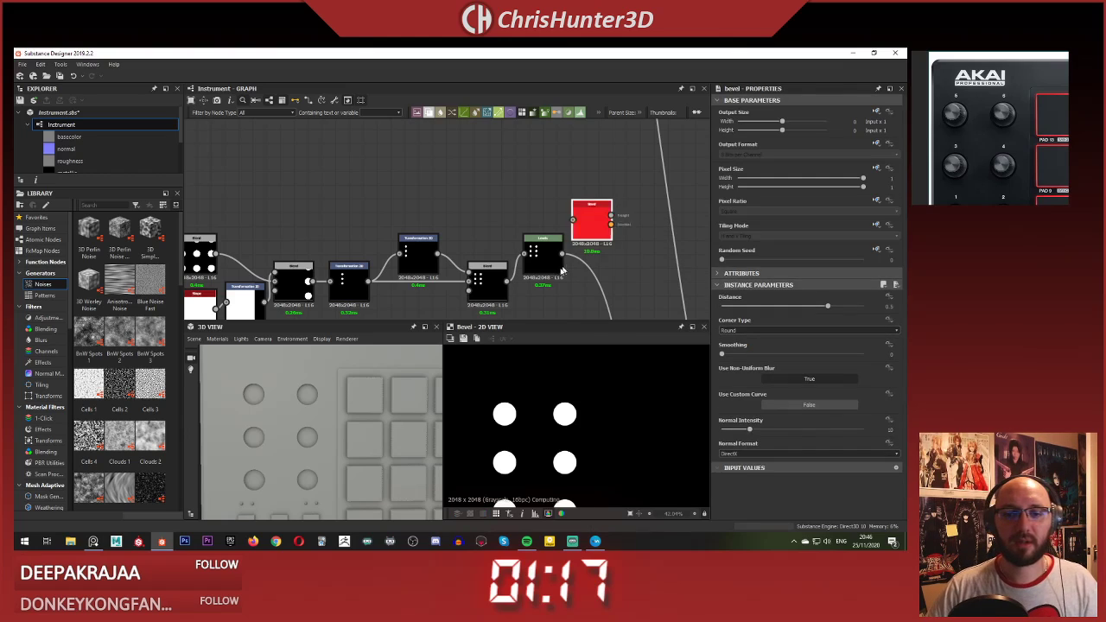
pyautogui.click(563, 252)
pyautogui.click(574, 223)
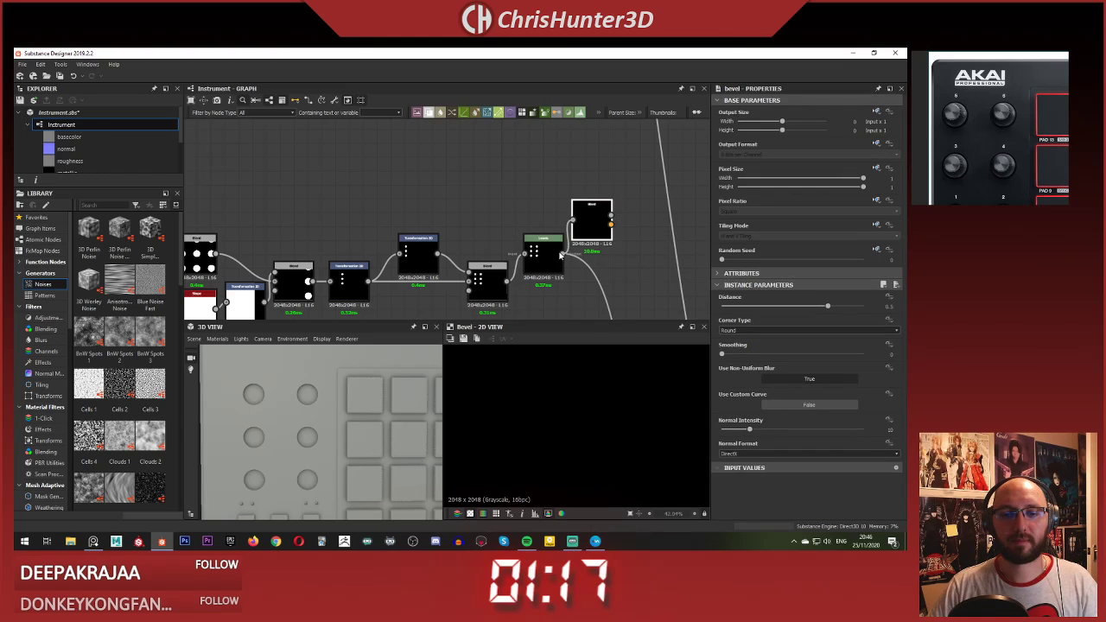
pyautogui.moveTo(592, 232); pyautogui.dragTo(592, 176)
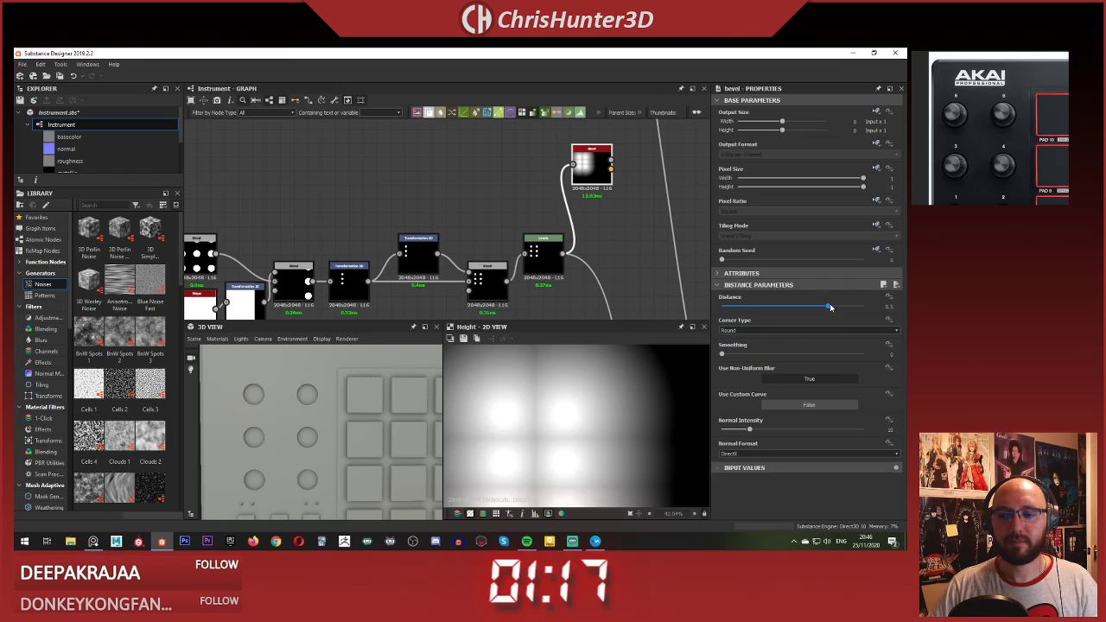
# Step: Set the Bevel distance to -0.02 to soften the edges of the knob circles
pyautogui.moveTo(830, 307); pyautogui.dragTo(792, 308)
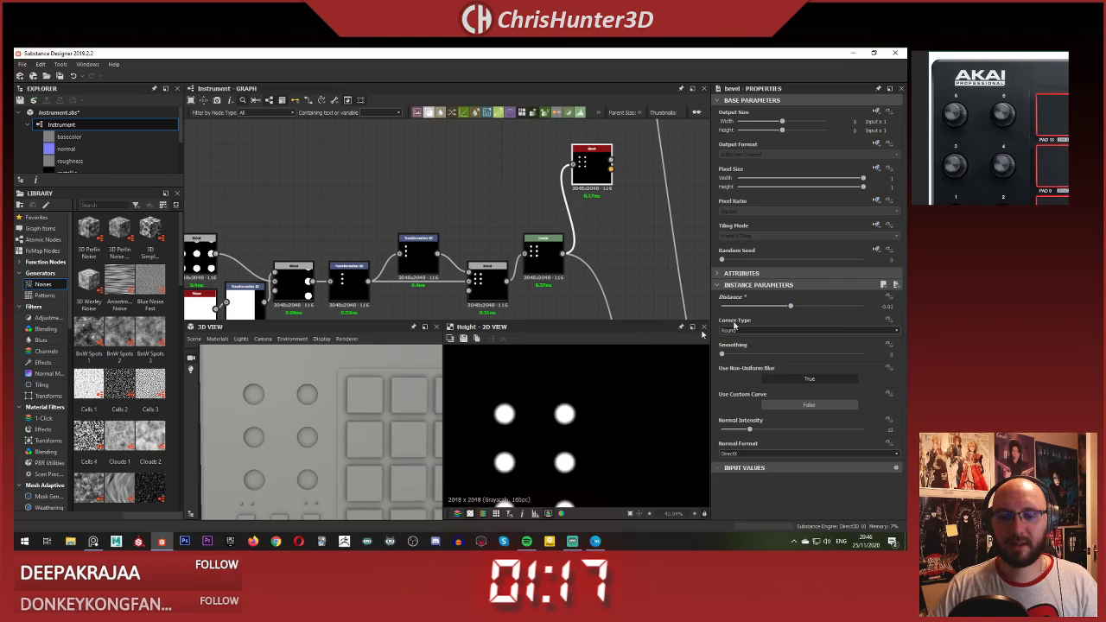
pyautogui.scroll(5, 665, 401)
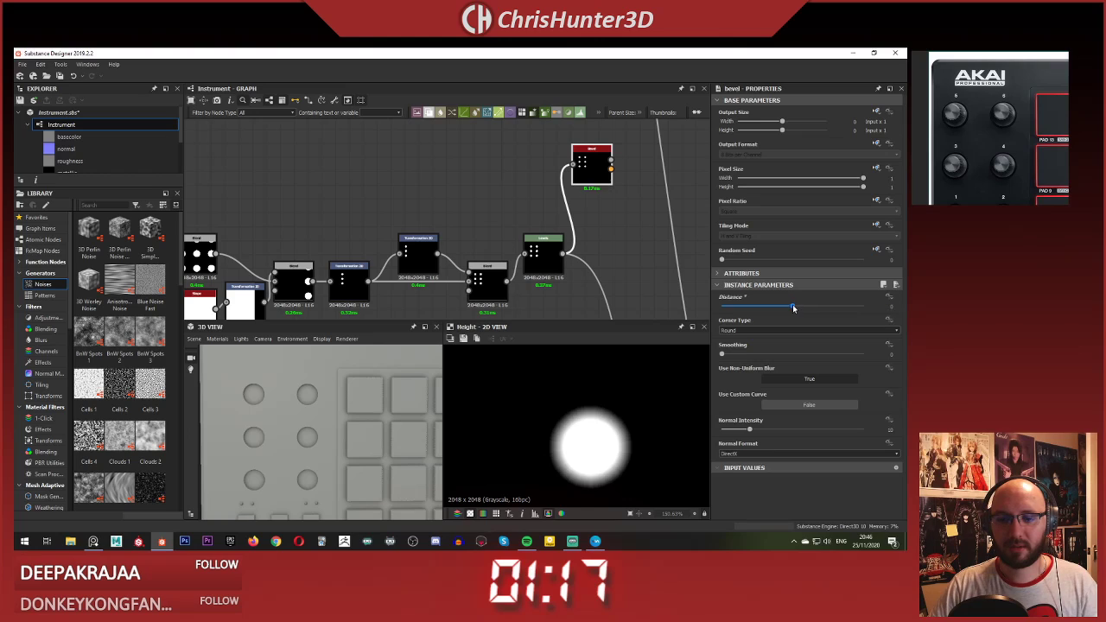
pyautogui.moveTo(793, 308); pyautogui.dragTo(792, 308)
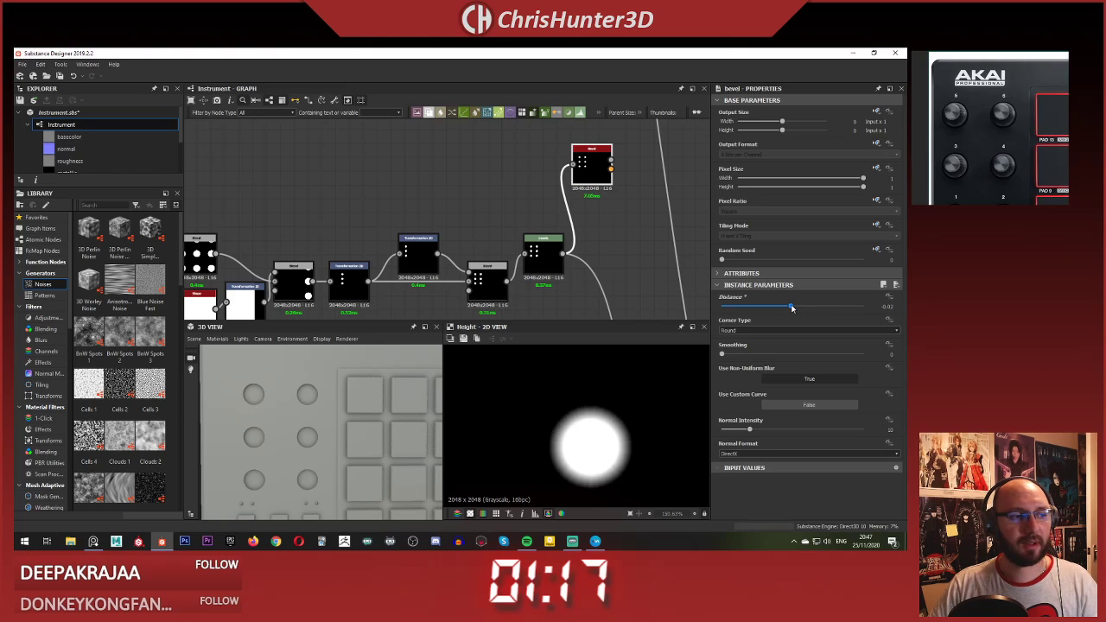
# Step: Add a Curve node after the Bevel node and feed it from the Bevel's height output
pyautogui.scroll(-4, 536, 222)
pyautogui.scroll(5, 532, 226)
pyautogui.click(540, 241)
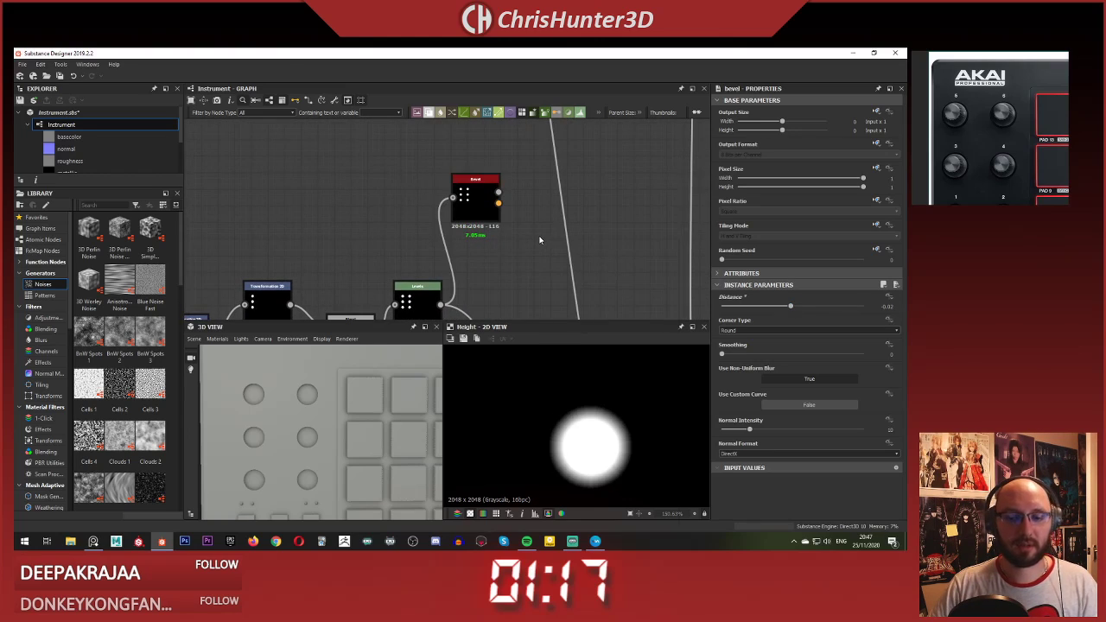
pyautogui.press('space')
pyautogui.write('curve')
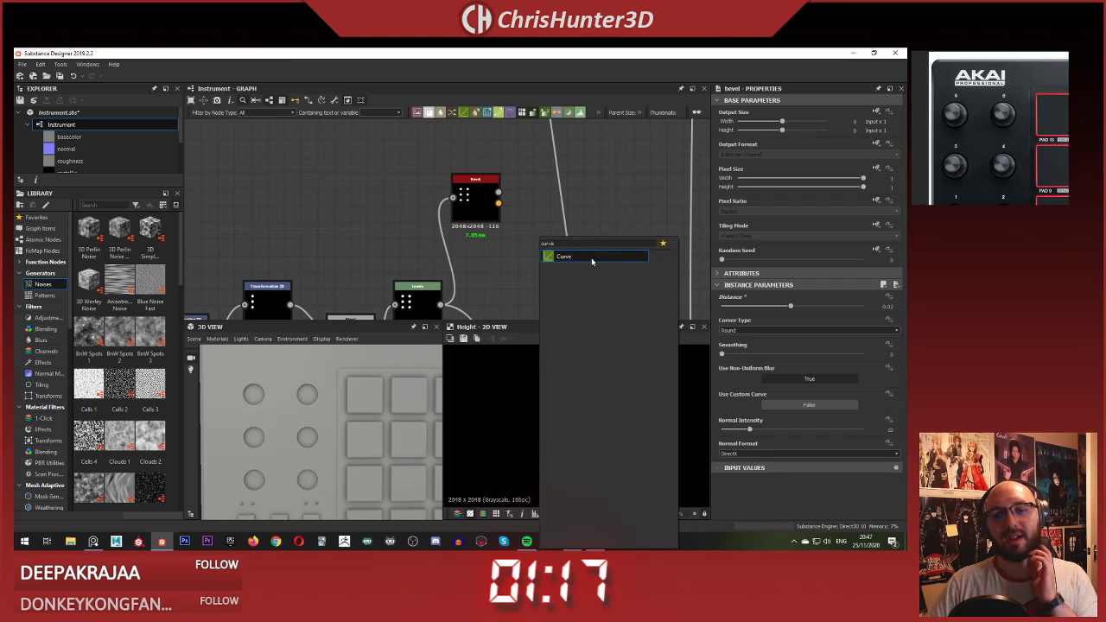
pyautogui.click(591, 259)
pyautogui.moveTo(499, 193); pyautogui.dragTo(544, 210)
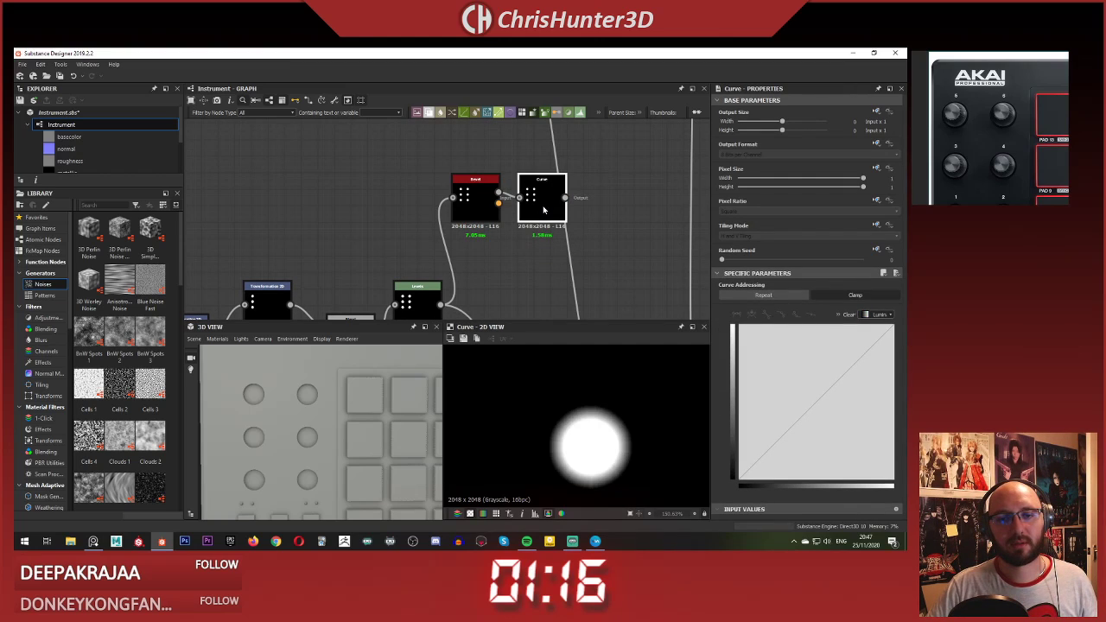
# Step: Shape the Curve node's profile with a point near its low end, giving the knob circles a stepped outer rim
pyautogui.scroll(-2, 645, 438)
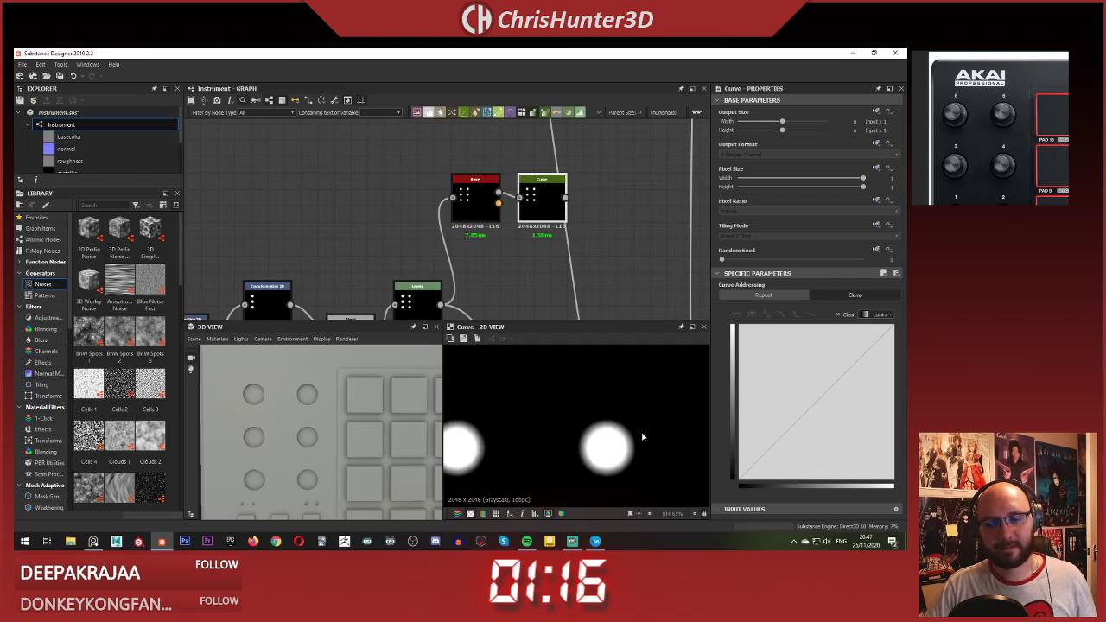
pyautogui.scroll(1, 666, 428)
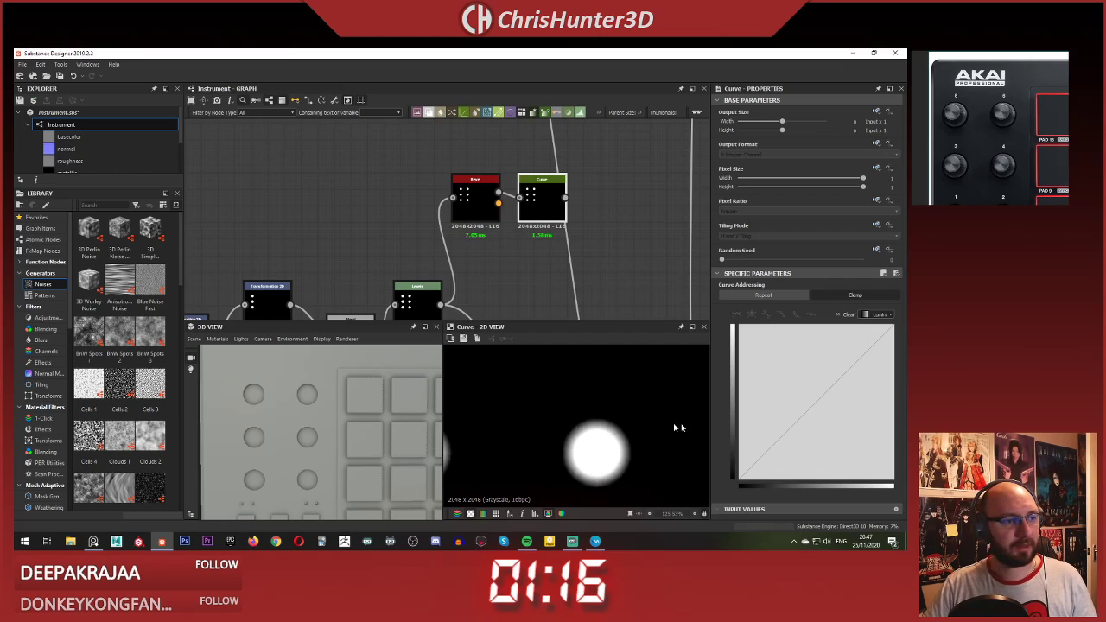
pyautogui.doubleClick(775, 446)
pyautogui.moveTo(775, 447)
pyautogui.mouseDown()
pyautogui.moveTo(736, 461)
pyautogui.moveTo(774, 453)
pyautogui.mouseUp()
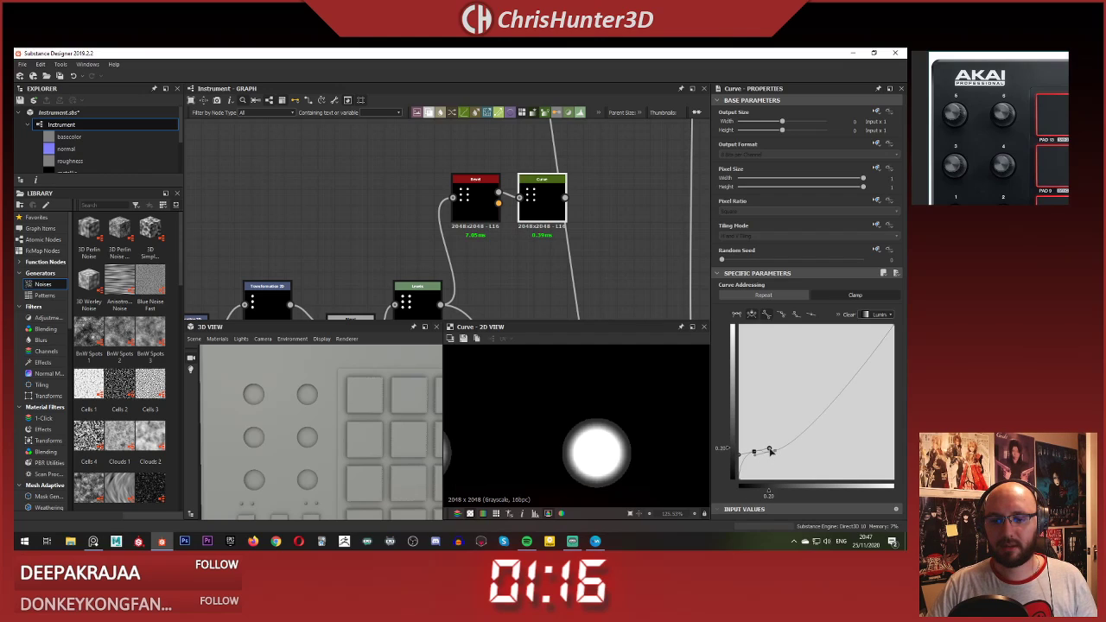
# Step: Shift the Bevel and Curve nodes together to sit beside the knob chain's Levels node
pyautogui.scroll(-3, 533, 203)
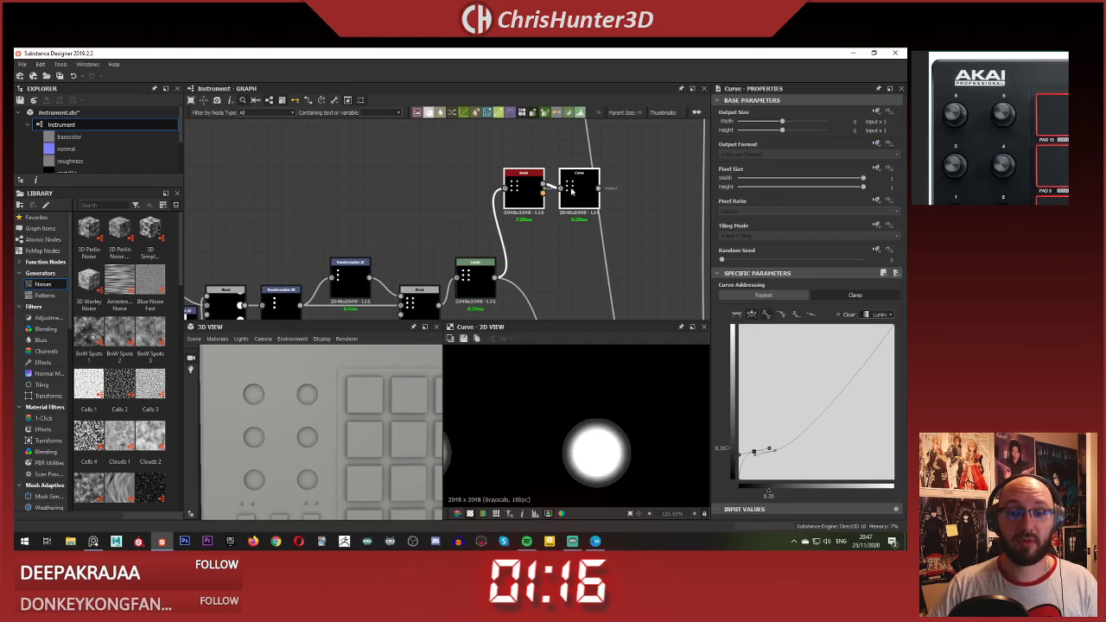
pyautogui.moveTo(571, 192)
pyautogui.mouseDown()
pyautogui.moveTo(557, 196)
pyautogui.moveTo(585, 202)
pyautogui.mouseUp()
pyautogui.scroll(-4, 586, 202)
pyautogui.moveTo(585, 200); pyautogui.dragTo(522, 190, button='middle')
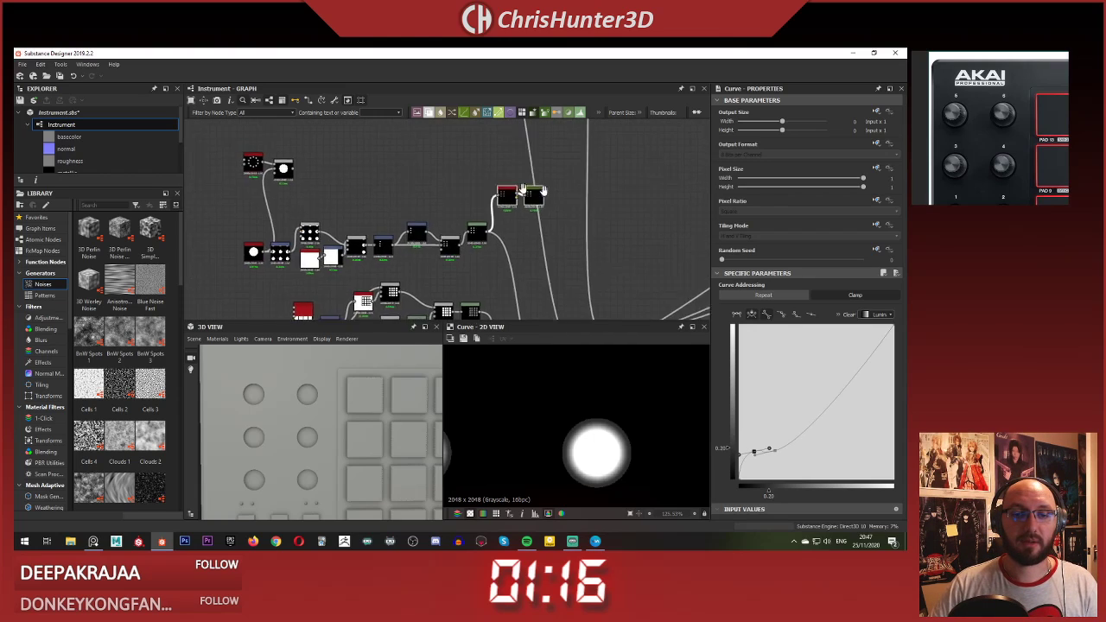
# Step: Duplicate the knob chain through its Levels node, placing the copy above the original with the notched-circle Blend feeding its first Transformation 2D
pyautogui.scroll(3, 523, 189)
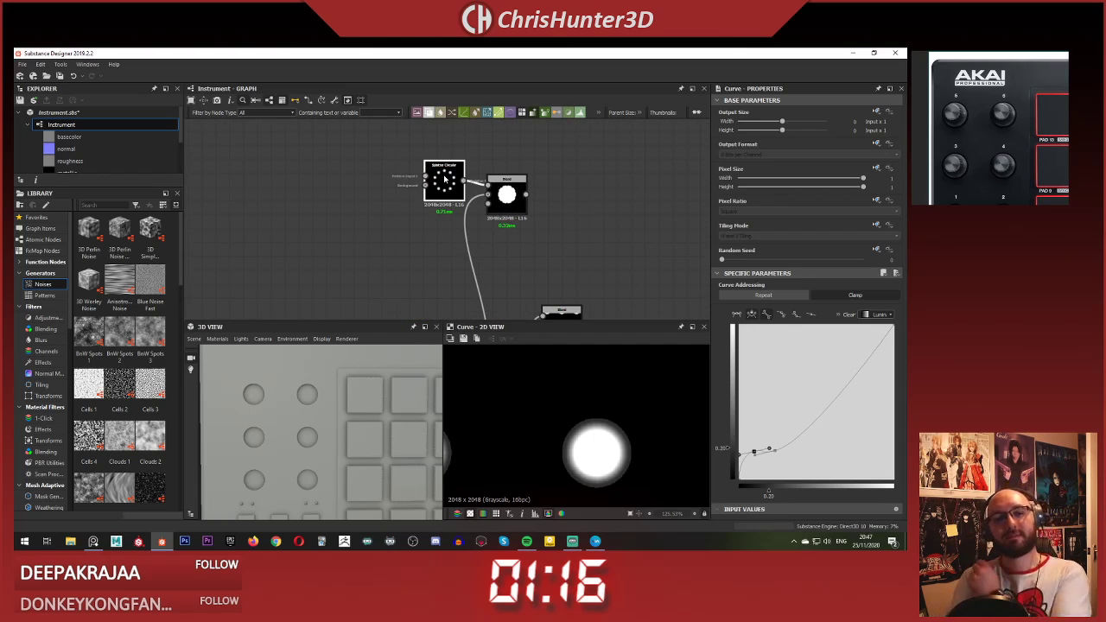
pyautogui.click(444, 179)
pyautogui.scroll(-5, 501, 192)
pyautogui.moveTo(507, 190); pyautogui.dragTo(406, 200, button='middle')
pyautogui.scroll(4, 425, 208)
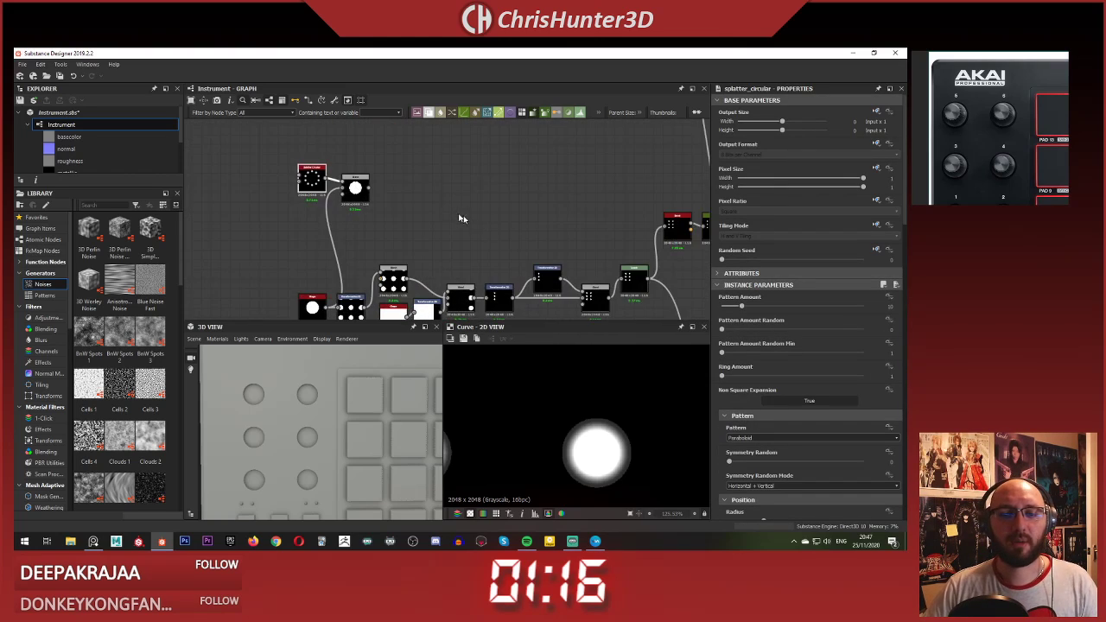
pyautogui.scroll(-3, 459, 211)
pyautogui.scroll(1, 422, 198)
pyautogui.click(320, 153)
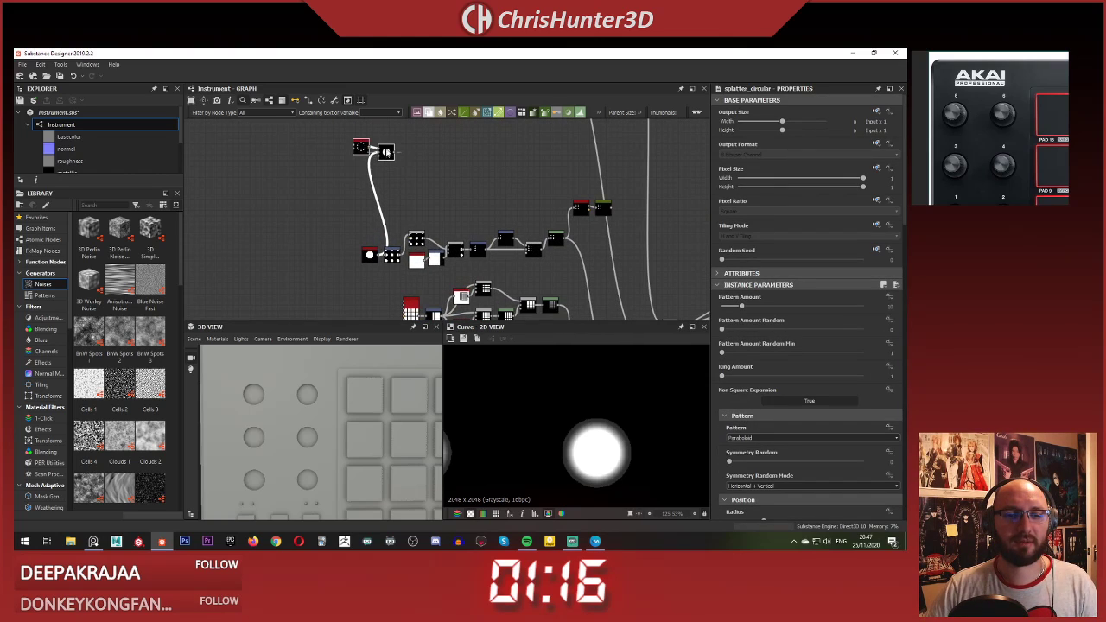
pyautogui.moveTo(423, 182); pyautogui.dragTo(388, 185, button='middle')
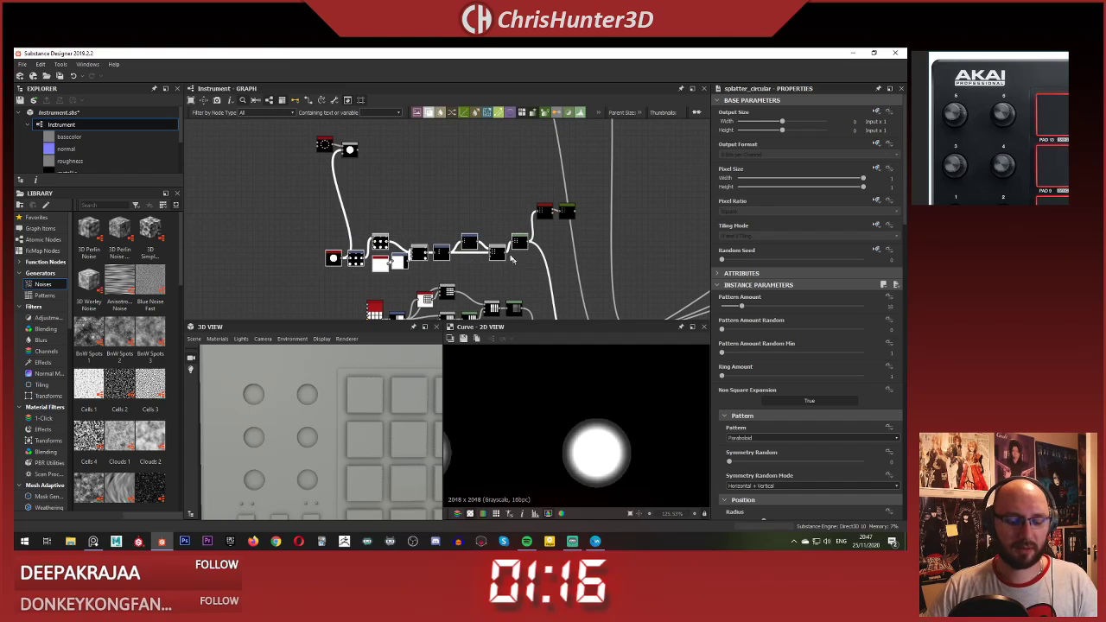
pyautogui.hotkey('ctrl', 'v')
pyautogui.moveTo(491, 208); pyautogui.dragTo(458, 183)
pyautogui.scroll(3, 381, 194)
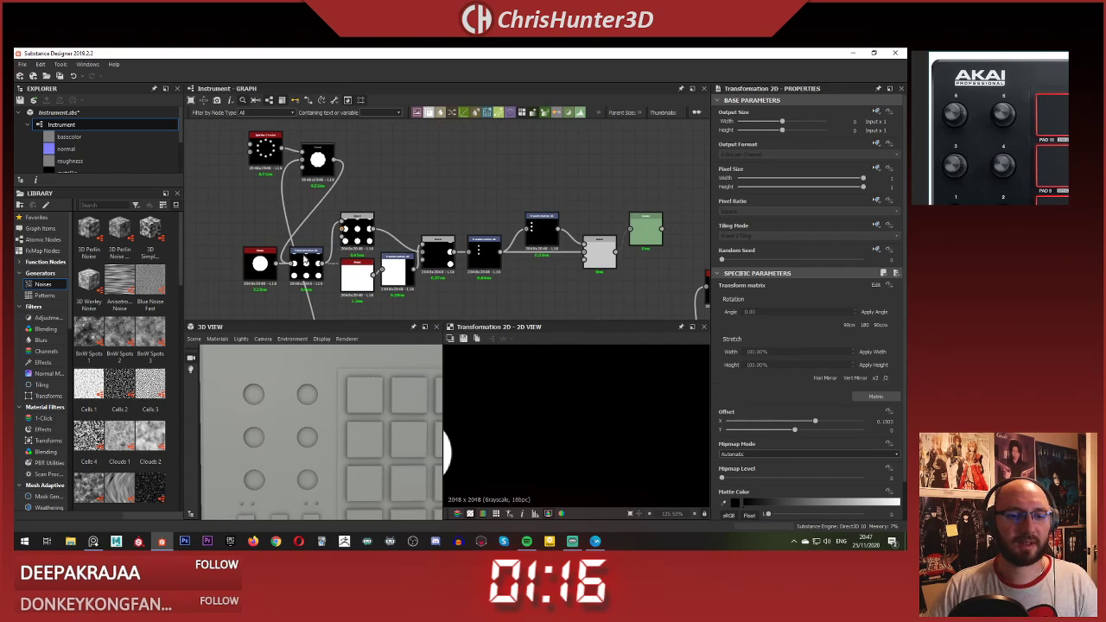
# Step: Preview the duplicated chain's Levels node and examine the notched circles
pyautogui.scroll(1, 570, 237)
pyautogui.moveTo(571, 237); pyautogui.dragTo(389, 230, button='middle')
pyautogui.doubleClick(485, 216)
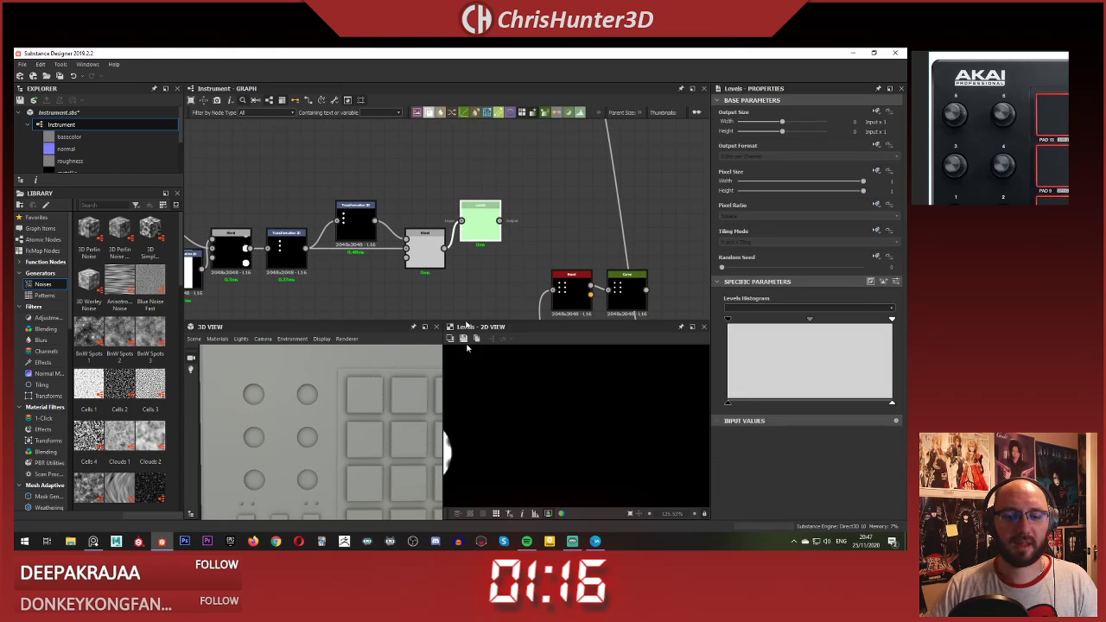
pyautogui.scroll(-5, 500, 453)
pyautogui.scroll(4, 502, 451)
pyautogui.scroll(-5, 549, 467)
pyautogui.moveTo(544, 504); pyautogui.dragTo(557, 463, button='middle')
pyautogui.scroll(1, 585, 434)
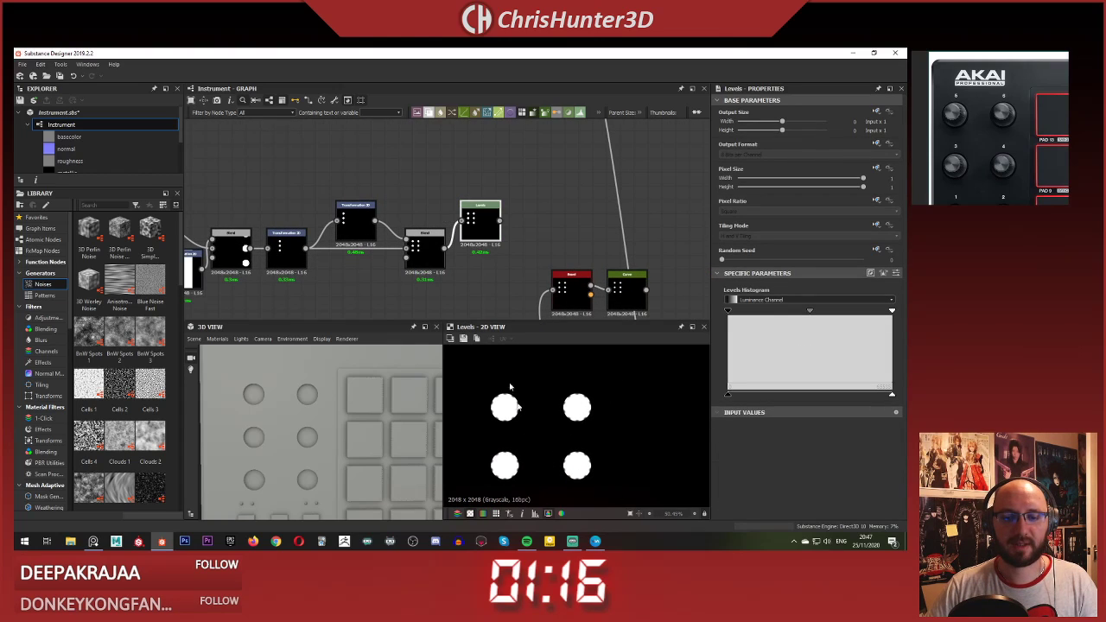
# Step: Move the Bevel and Curve nodes back to make room after them in the graph
pyautogui.scroll(-1, 501, 222)
pyautogui.moveTo(501, 221); pyautogui.dragTo(516, 188, button='middle')
pyautogui.scroll(3, 539, 231)
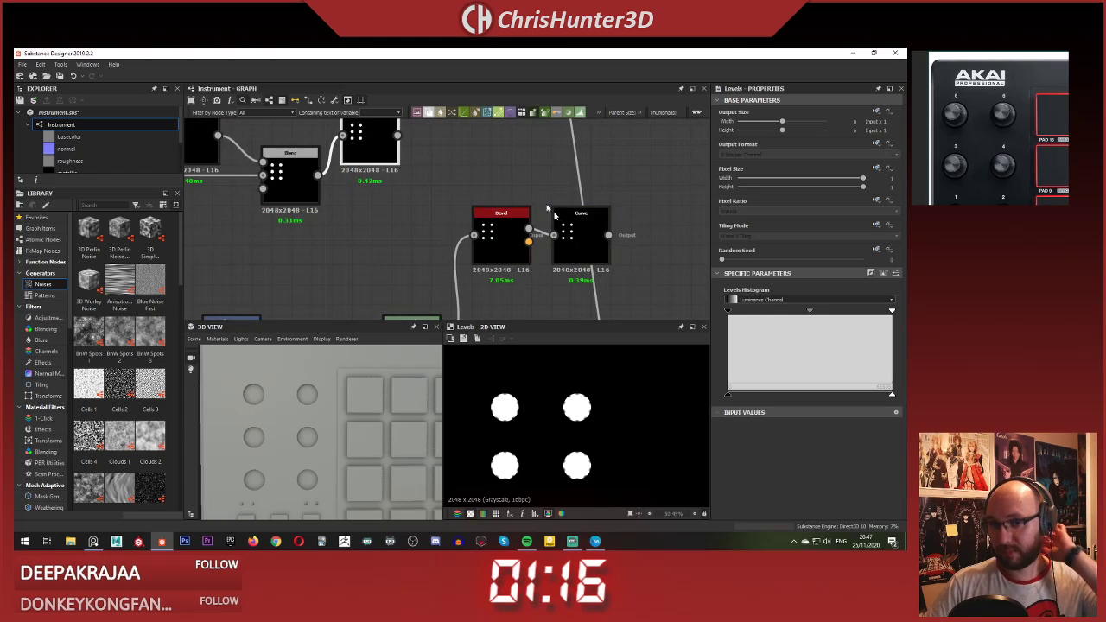
pyautogui.moveTo(572, 246); pyautogui.dragTo(576, 247)
pyautogui.moveTo(576, 247); pyautogui.dragTo(496, 246)
# Step: Add a Blend node after the Curve node and connect the Curve output to its background
pyautogui.click(543, 202)
pyautogui.press('space')
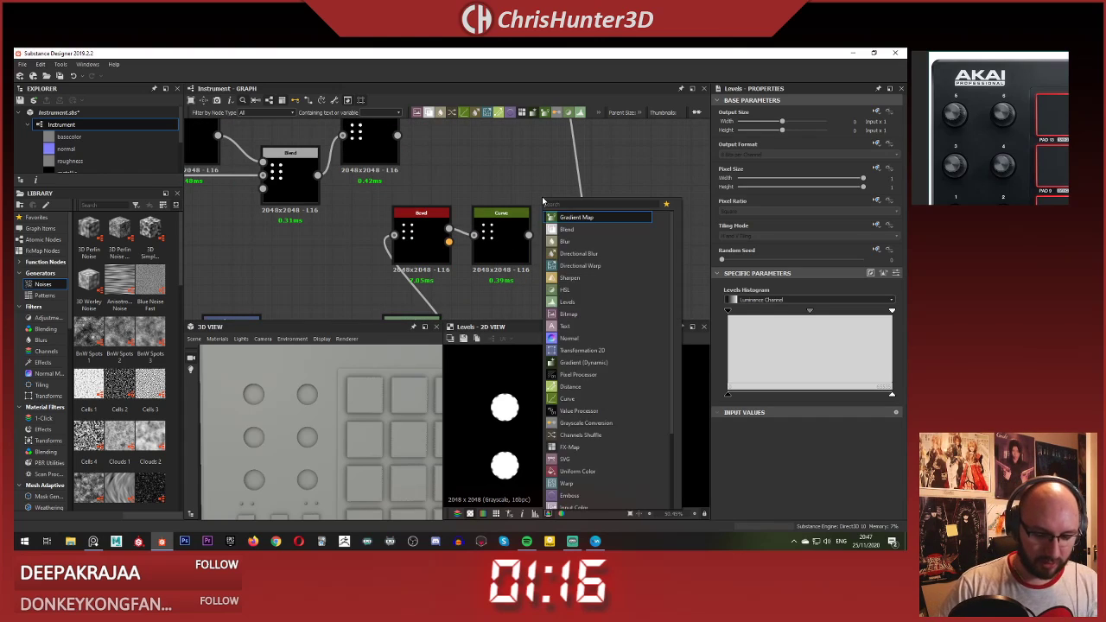
pyautogui.press('Return')
pyautogui.moveTo(565, 207); pyautogui.dragTo(634, 206)
pyautogui.click(529, 236)
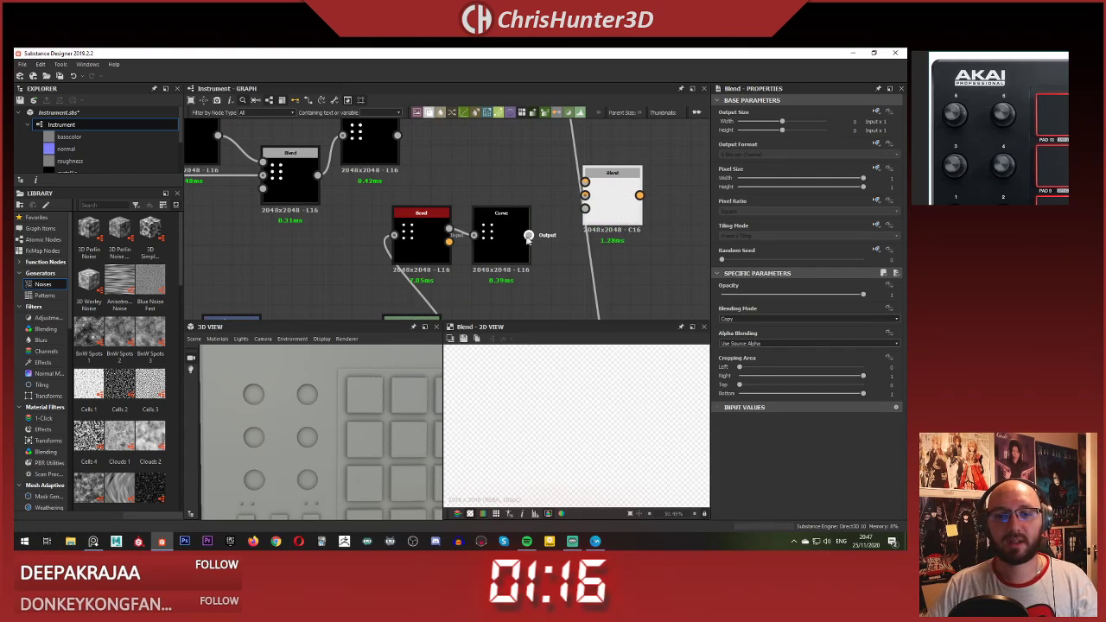
pyautogui.click(586, 197)
# Step: Connect the duplicated chain's Levels output to the new Blend node's foreground
pyautogui.moveTo(500, 161); pyautogui.dragTo(474, 201, button='middle')
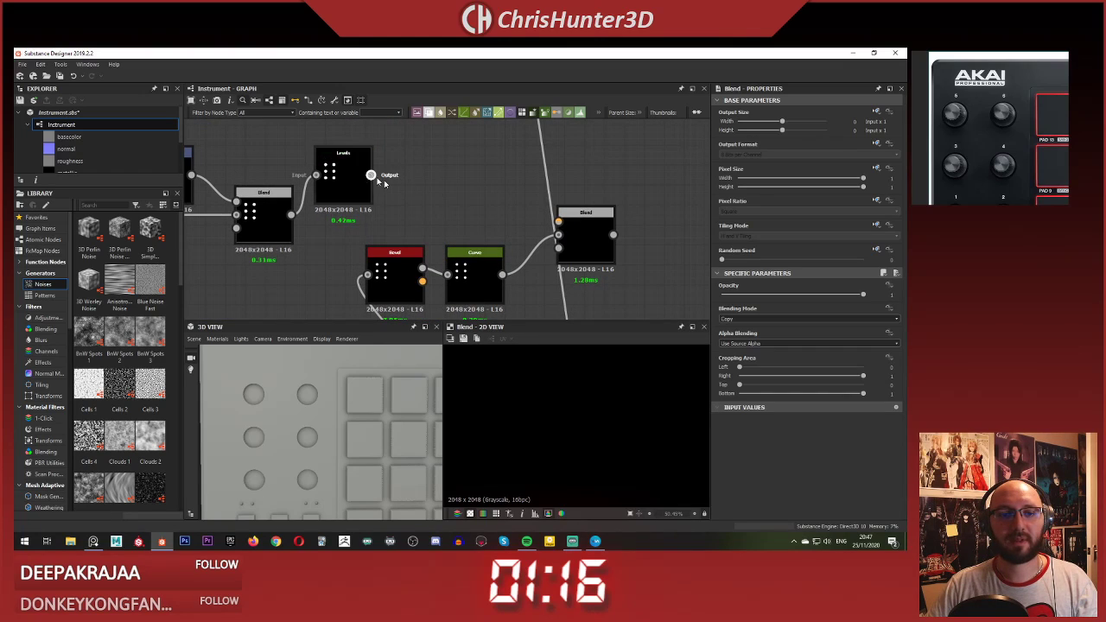
pyautogui.click(588, 224)
pyautogui.moveTo(364, 175); pyautogui.dragTo(371, 175)
pyautogui.click(475, 182)
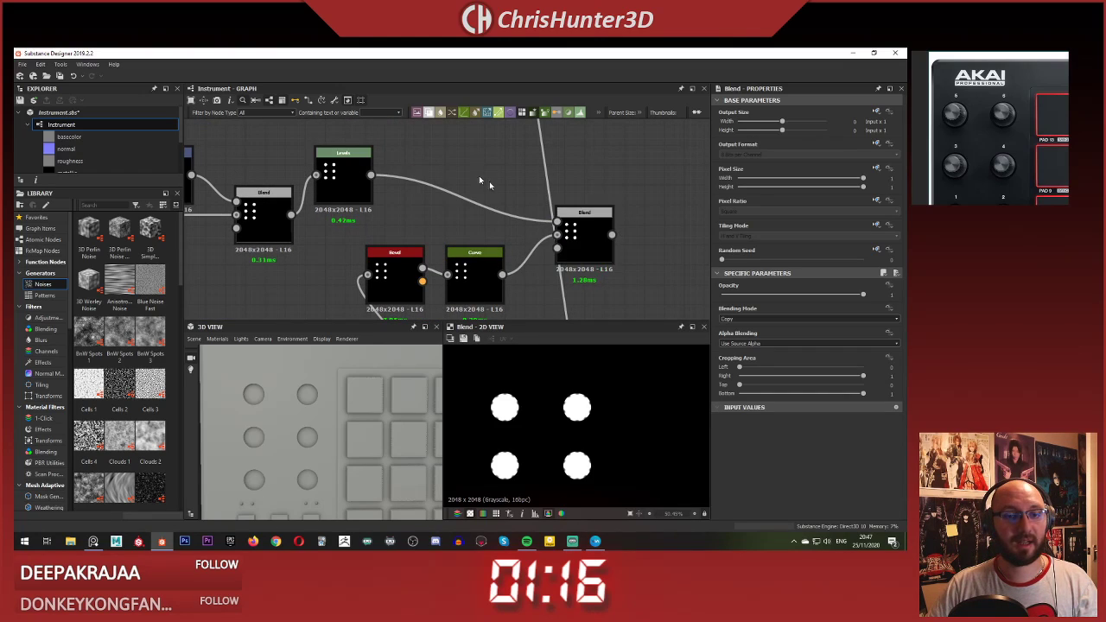
pyautogui.moveTo(409, 229); pyautogui.dragTo(519, 239, button='middle')
pyautogui.scroll(-1, 539, 239)
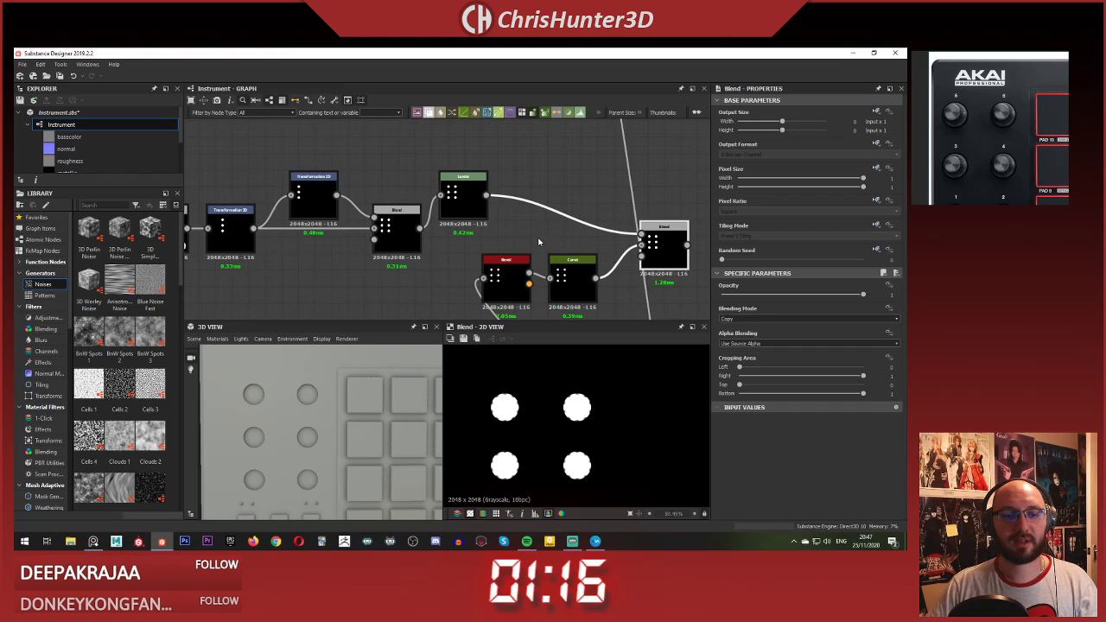
# Step: Delete the duplicated chain's Levels node, leaving its preceding Blend to feed the new Blend directly
pyautogui.doubleClick(471, 209)
pyautogui.scroll(-5, 559, 281)
pyautogui.scroll(6, 560, 205)
pyautogui.moveTo(559, 290)
pyautogui.mouseDown(button='middle')
pyautogui.moveTo(560, 206)
pyautogui.moveTo(557, 285)
pyautogui.mouseUp(button='middle')
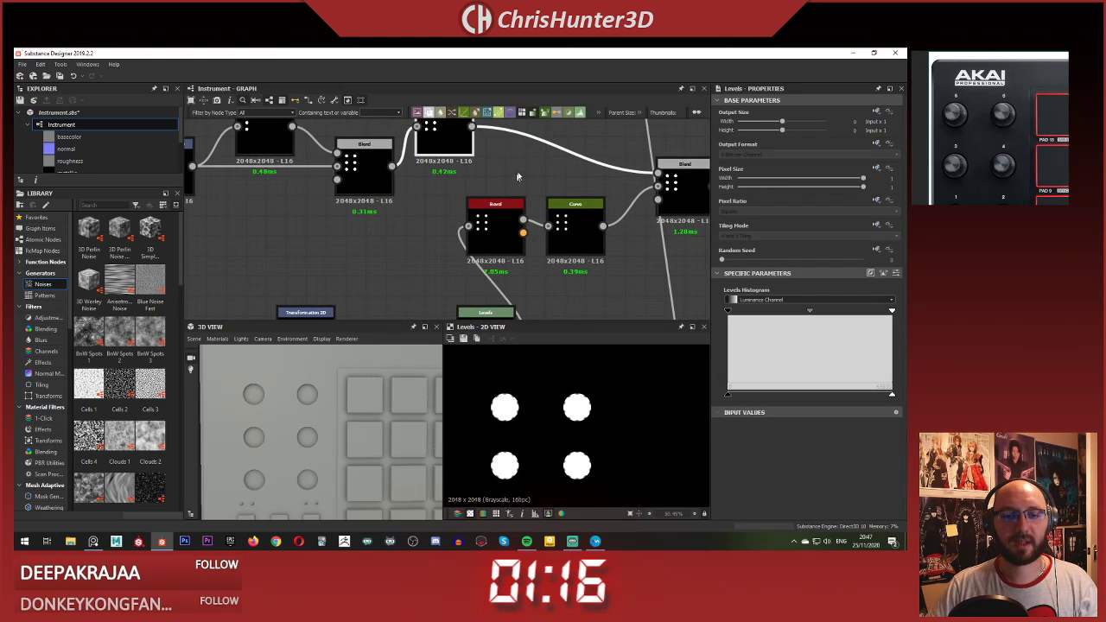
pyautogui.click(517, 174)
pyautogui.moveTo(517, 174); pyautogui.dragTo(505, 219, button='middle')
pyautogui.click(431, 177)
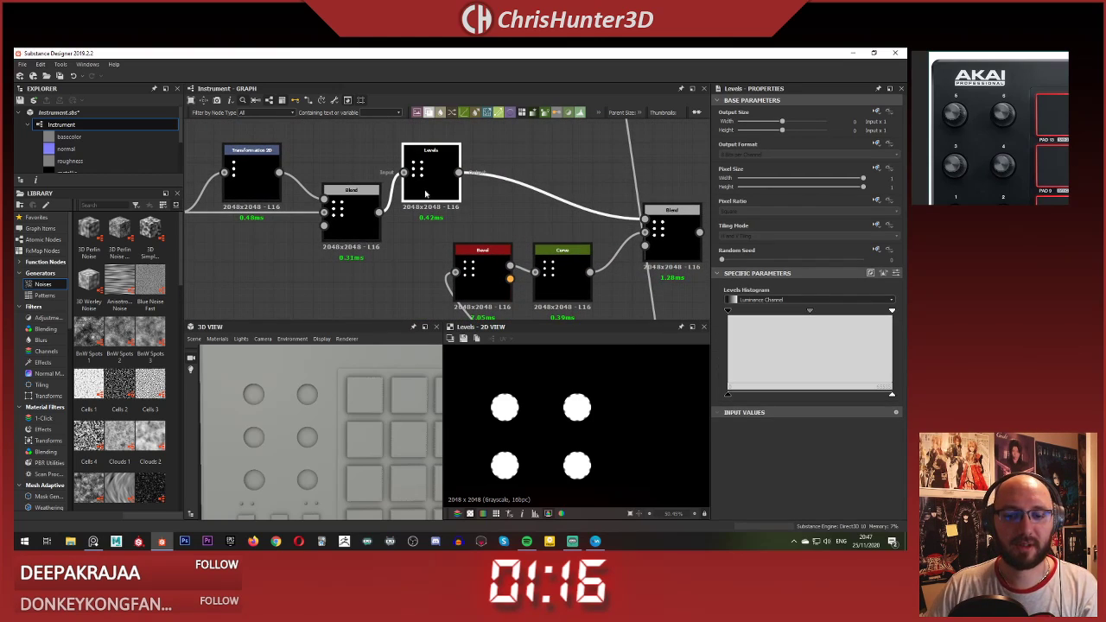
pyautogui.click(349, 207)
pyautogui.click(427, 178)
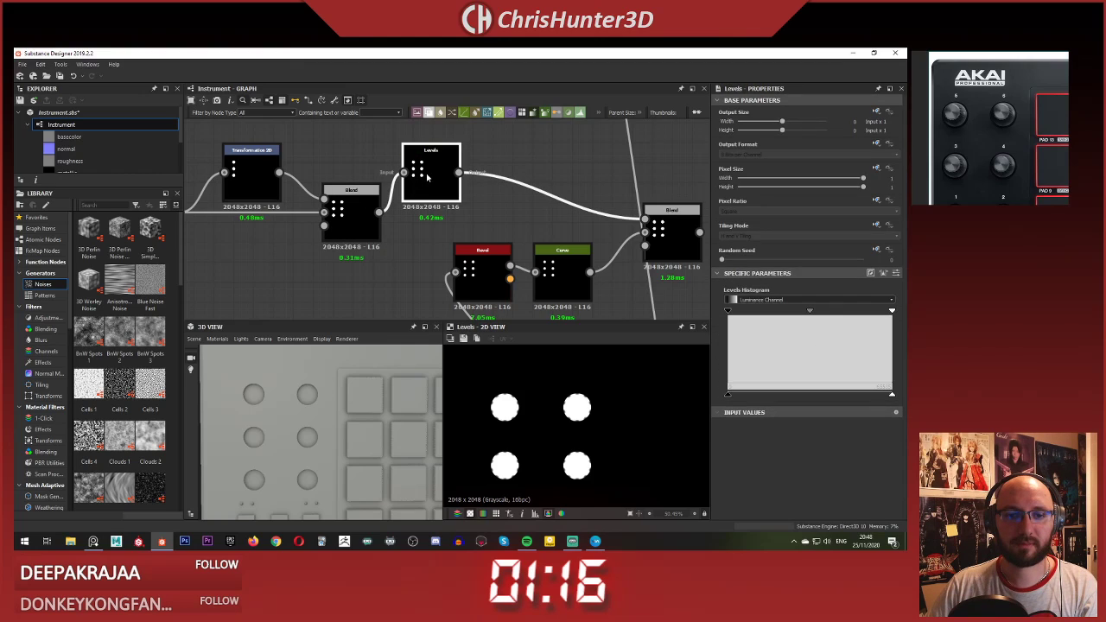
pyautogui.press('Delete')
# Step: Set the new Blend node's blending mode to Min (Darken) and check one knob up close
pyautogui.moveTo(677, 318); pyautogui.dragTo(631, 302, button='middle')
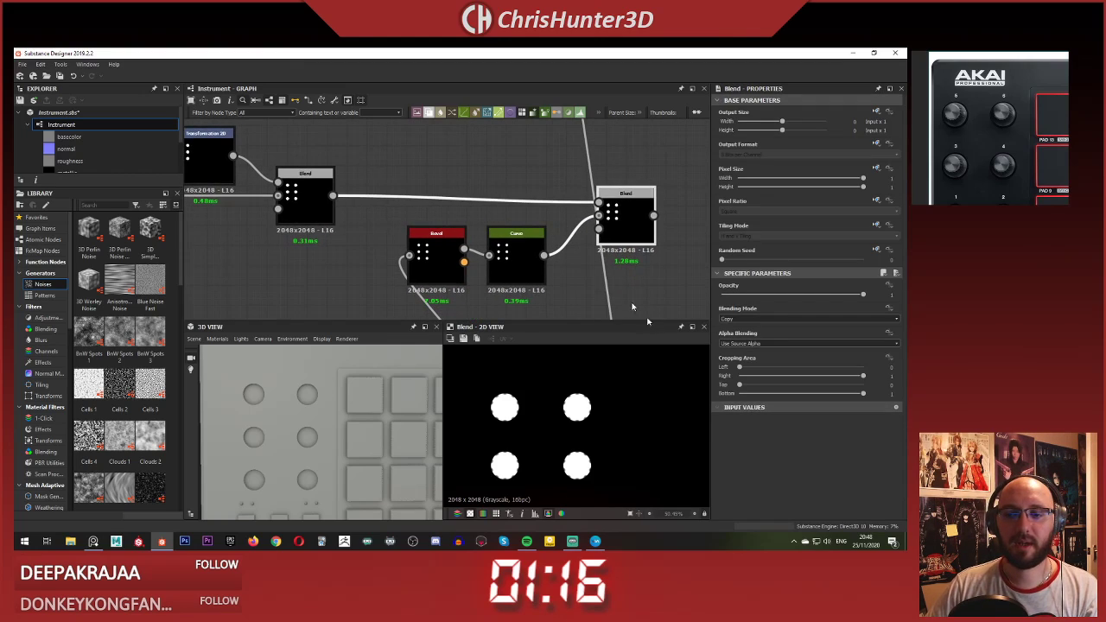
pyautogui.click(791, 320)
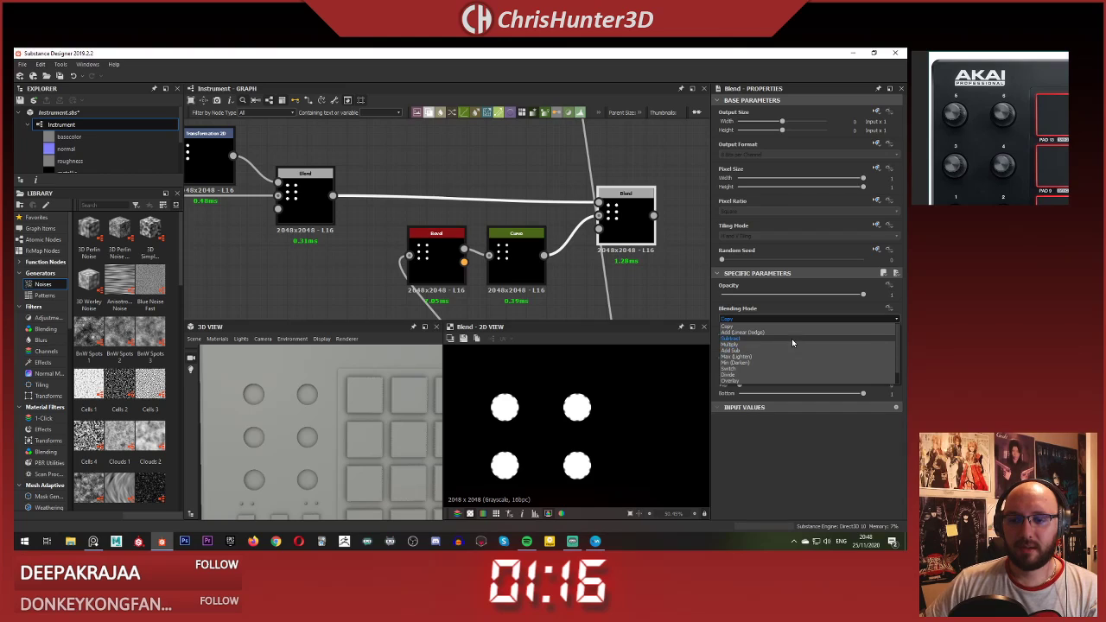
pyautogui.click(789, 362)
pyautogui.scroll(5, 590, 457)
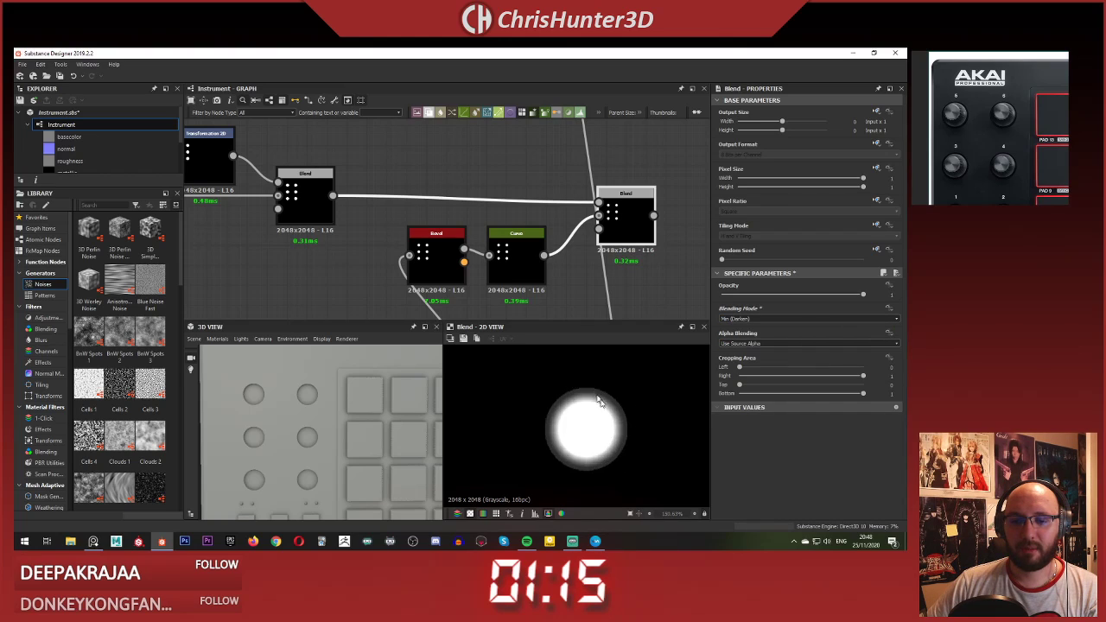
# Step: Trace the notched knob chain back to its source and examine the Splatter Circular and the Blend it feeds
pyautogui.moveTo(434, 203); pyautogui.dragTo(514, 223, button='middle')
pyautogui.scroll(-1, 515, 223)
pyautogui.scroll(1, 401, 242)
pyautogui.moveTo(401, 242); pyautogui.dragTo(490, 236, button='middle')
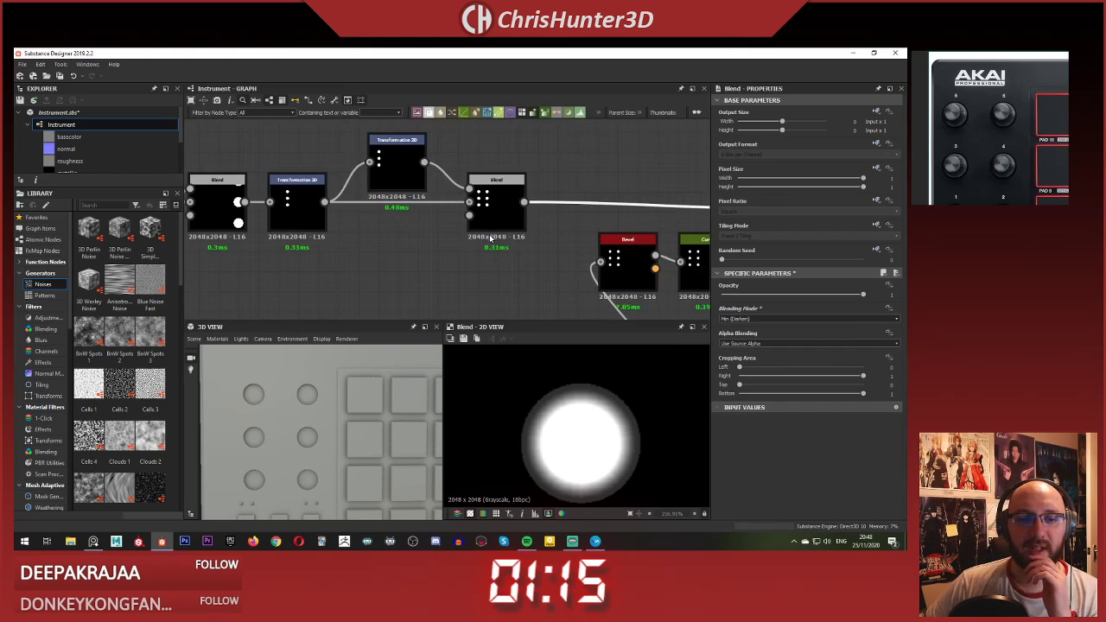
pyautogui.scroll(-1, 276, 229)
pyautogui.moveTo(277, 228); pyautogui.dragTo(491, 227, button='middle')
pyautogui.scroll(-1, 229, 232)
pyautogui.moveTo(230, 231)
pyautogui.mouseDown(button='middle')
pyautogui.moveTo(431, 215)
pyautogui.moveTo(402, 251)
pyautogui.mouseUp(button='middle')
pyautogui.scroll(3, 431, 215)
pyautogui.scroll(-4, 431, 178)
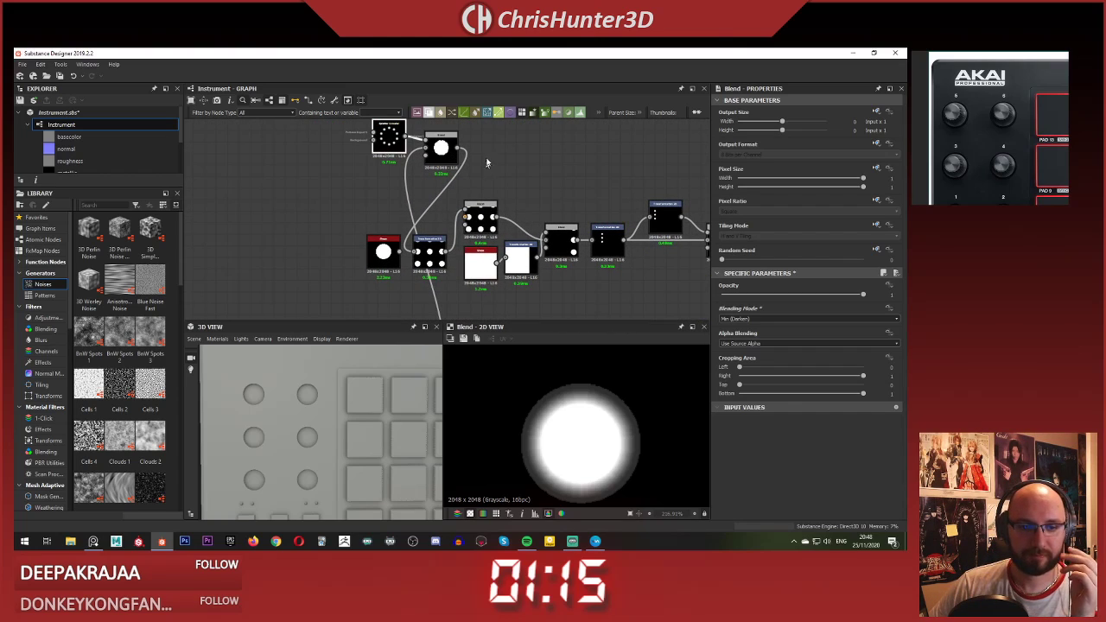
pyautogui.scroll(-1, 501, 210)
pyautogui.moveTo(500, 300); pyautogui.dragTo(456, 233, button='middle')
pyautogui.scroll(-3, 530, 184)
pyautogui.scroll(2, 431, 224)
pyautogui.scroll(2, 375, 204)
pyautogui.moveTo(375, 204); pyautogui.dragTo(410, 293, button='middle')
pyautogui.scroll(3, 397, 198)
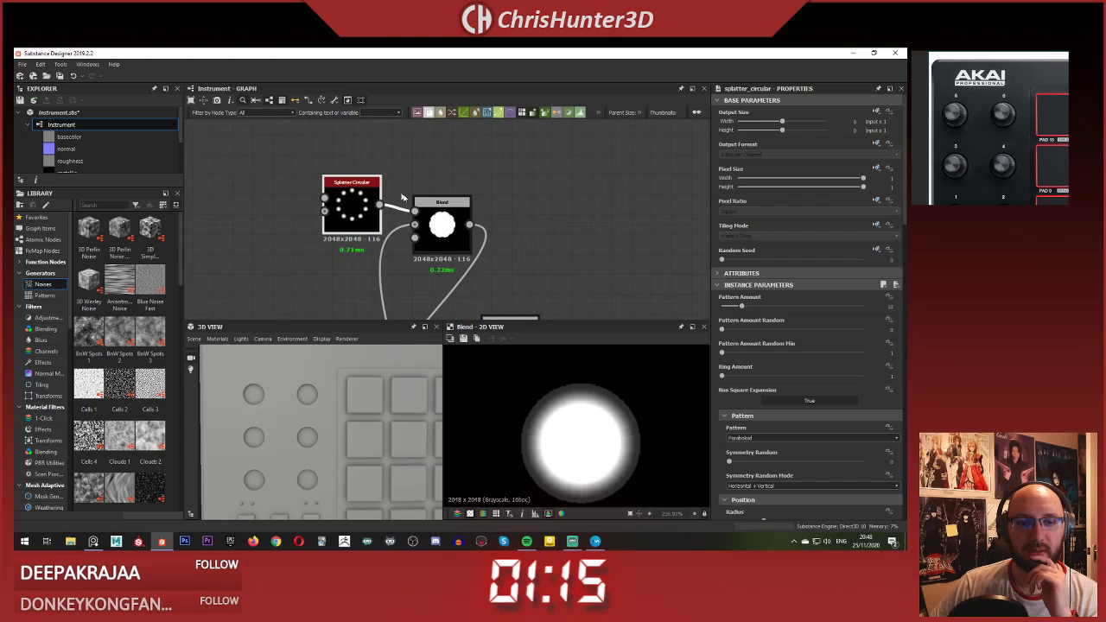
pyautogui.scroll(3, 439, 236)
pyautogui.scroll(-2, 445, 220)
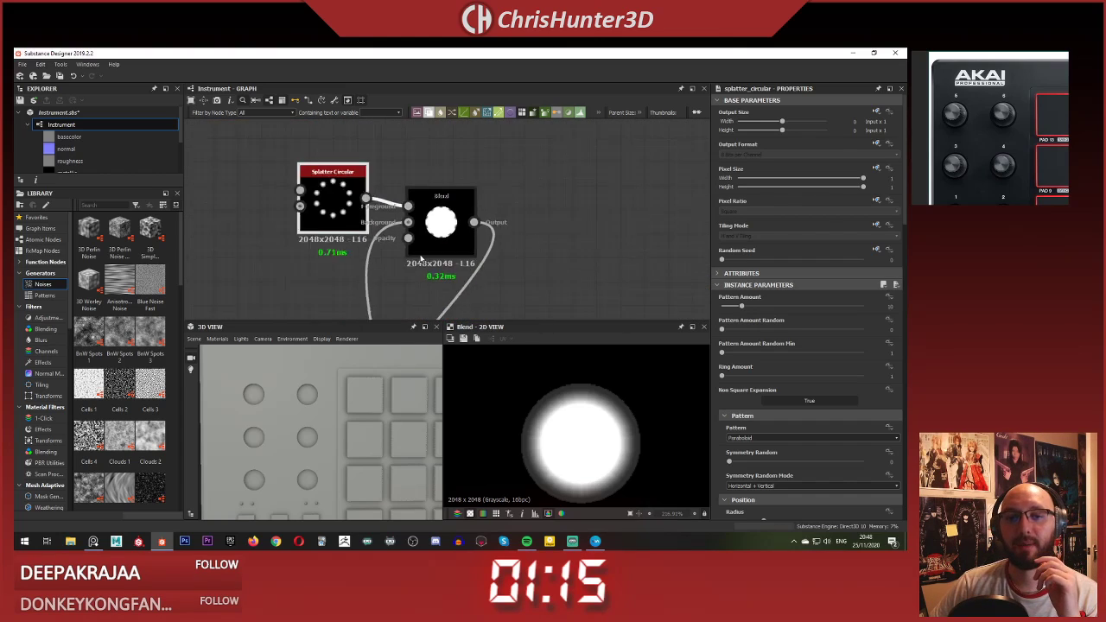
pyautogui.scroll(-1, 439, 242)
pyautogui.moveTo(439, 246); pyautogui.dragTo(507, 126, button='middle')
pyautogui.moveTo(462, 164); pyautogui.dragTo(430, 269, button='middle')
pyautogui.scroll(1, 456, 201)
pyautogui.scroll(3, 458, 197)
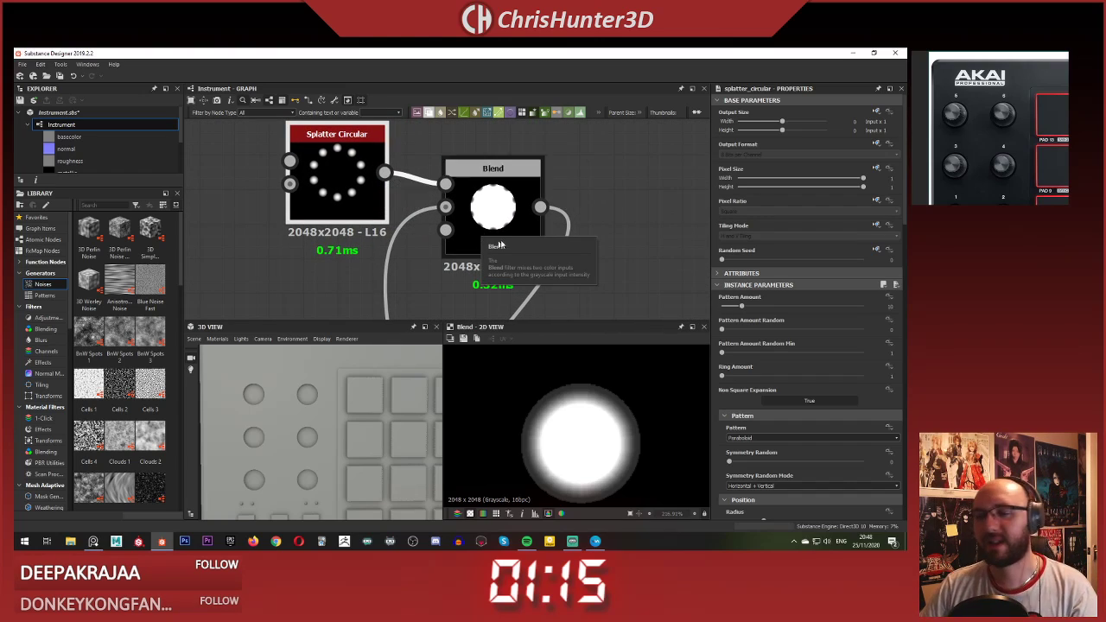
# Step: Reduce the Splatter Circular radius to about 0.19 to pull the notches inward on the knobs
pyautogui.scroll(-10, 795, 389)
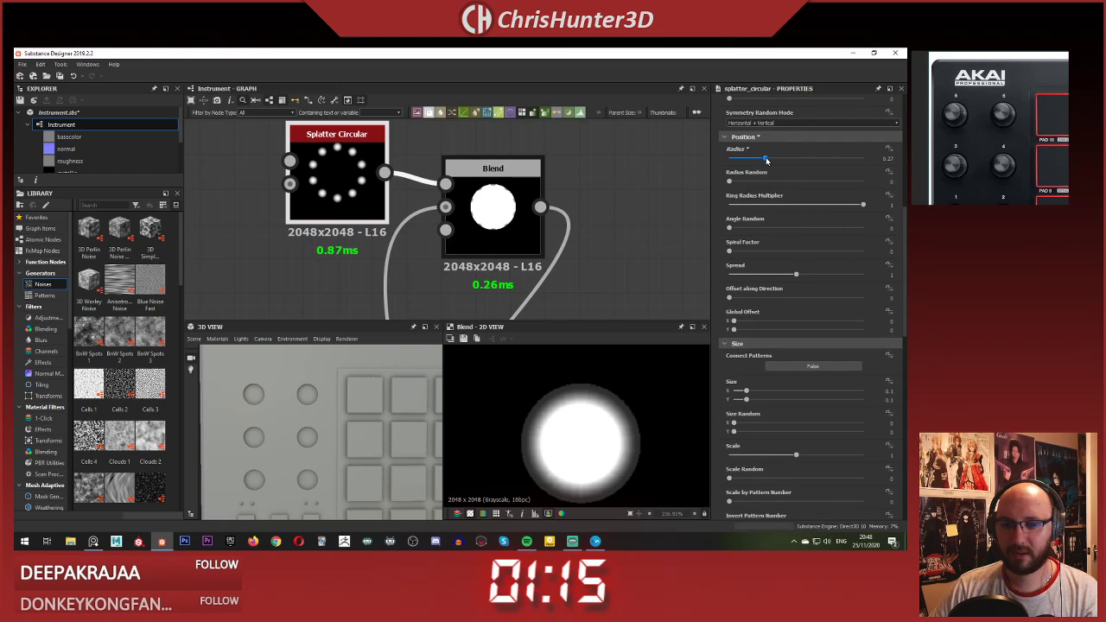
pyautogui.moveTo(766, 160); pyautogui.dragTo(757, 156)
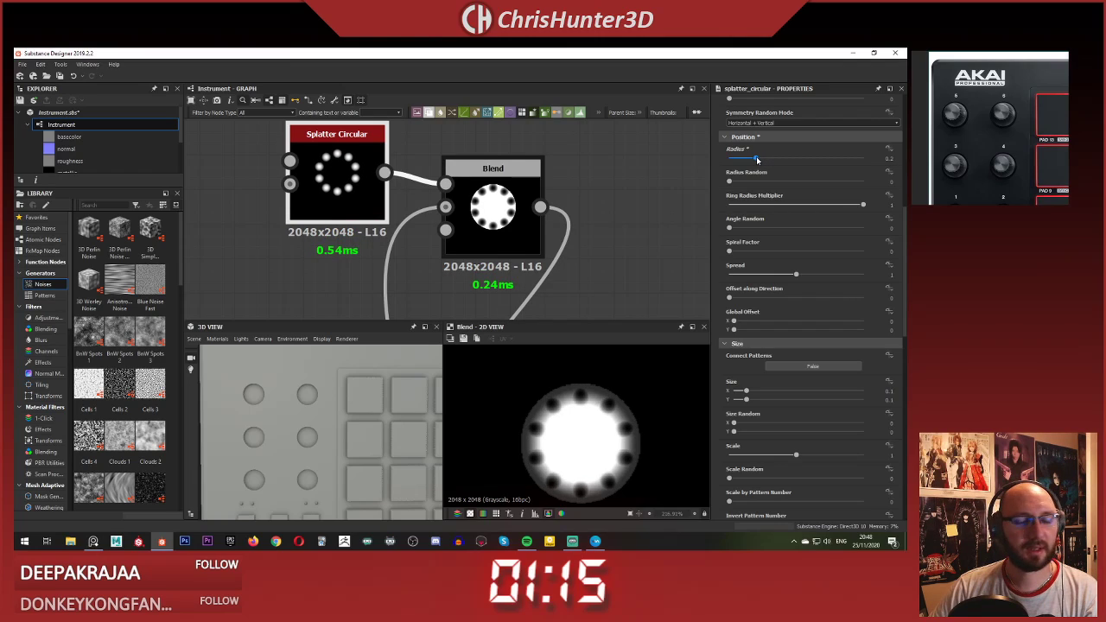
pyautogui.moveTo(755, 156); pyautogui.dragTo(755, 157)
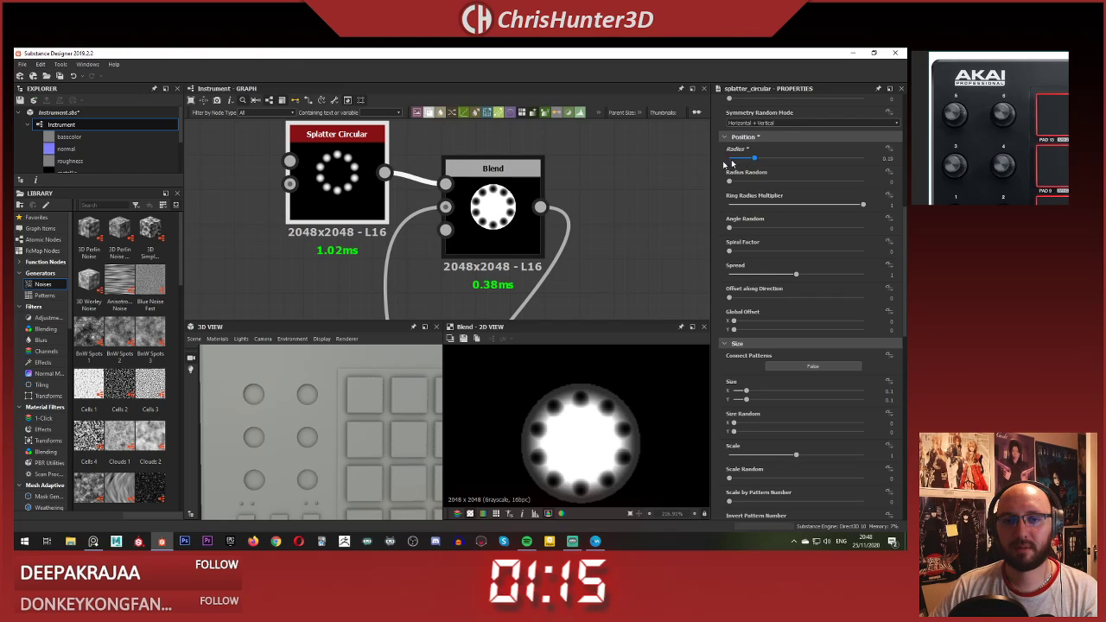
# Step: Stretch the Splatter Circular notches by setting their Y size to about 0.13
pyautogui.scroll(-4, 534, 198)
pyautogui.moveTo(533, 200); pyautogui.dragTo(524, 187, button='middle')
pyautogui.scroll(3, 517, 193)
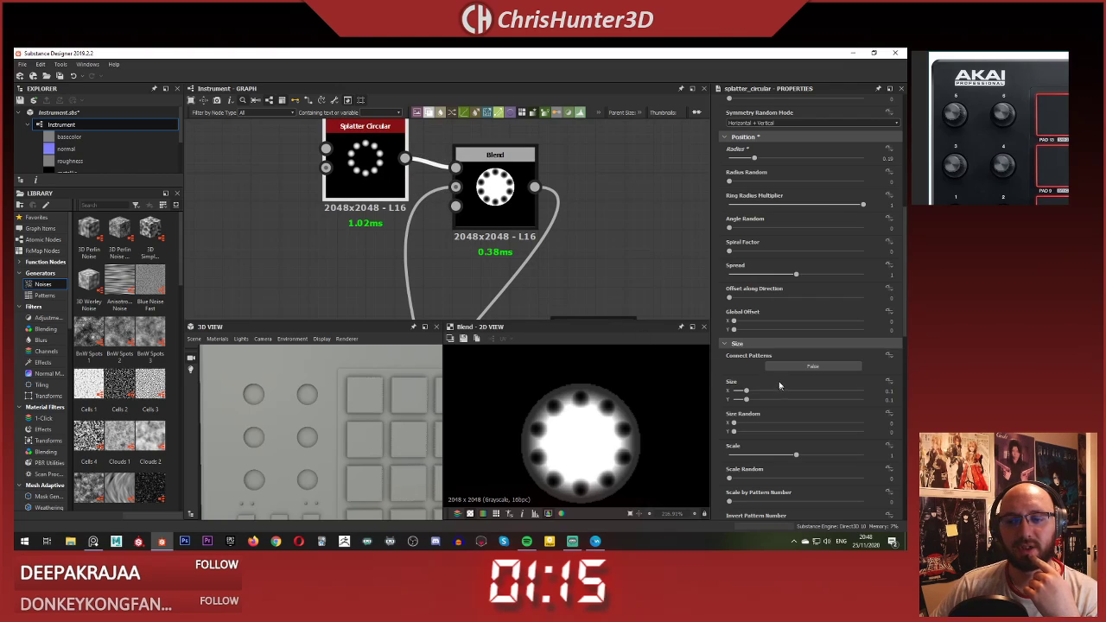
pyautogui.scroll(-3, 766, 368)
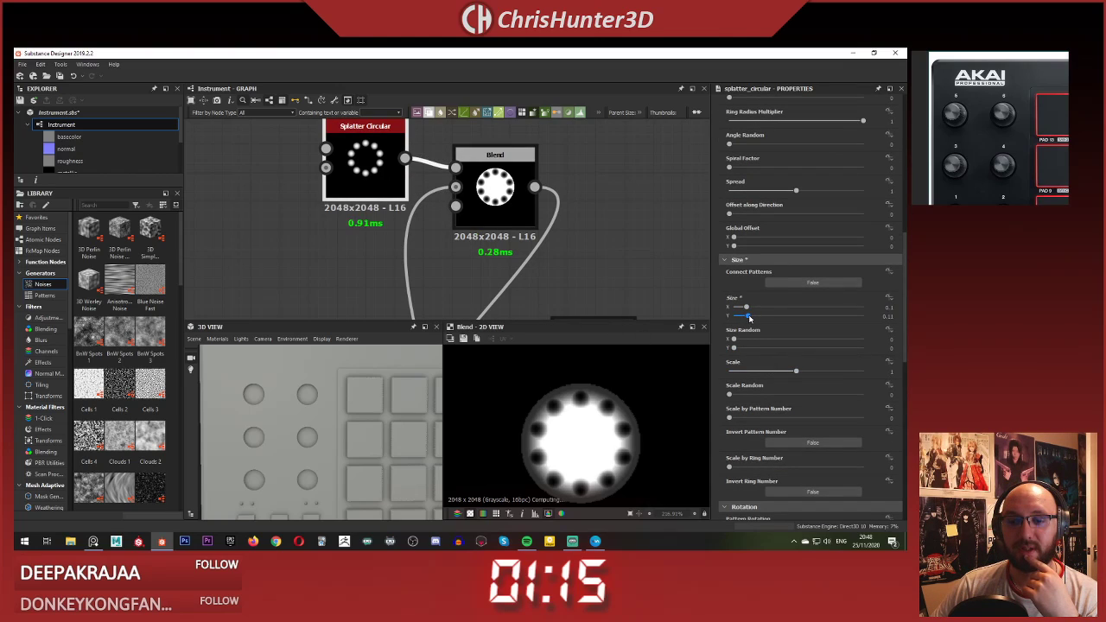
pyautogui.moveTo(750, 318); pyautogui.dragTo(752, 318)
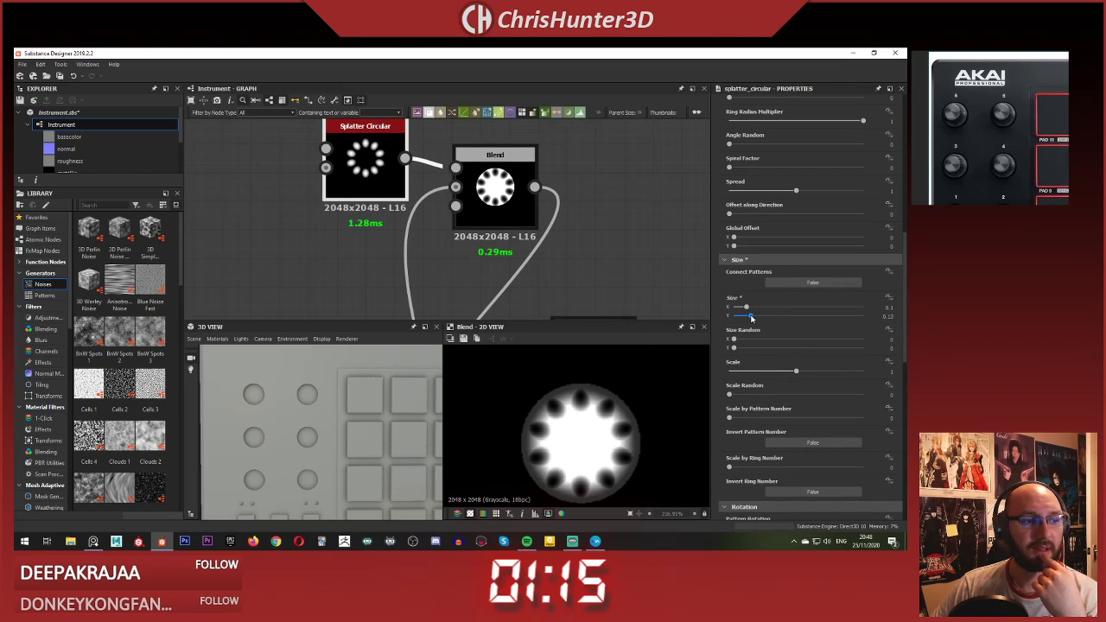
# Step: Set the Splatter Circular radius to about 0.21 to move the elongated notches outward
pyautogui.click(510, 207)
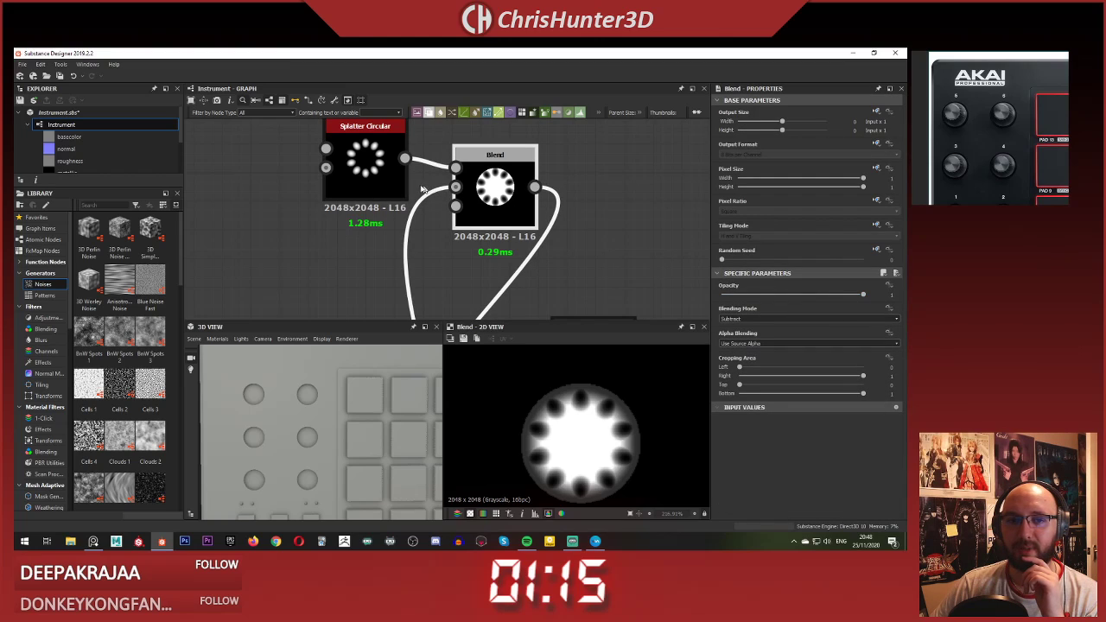
pyautogui.click(395, 182)
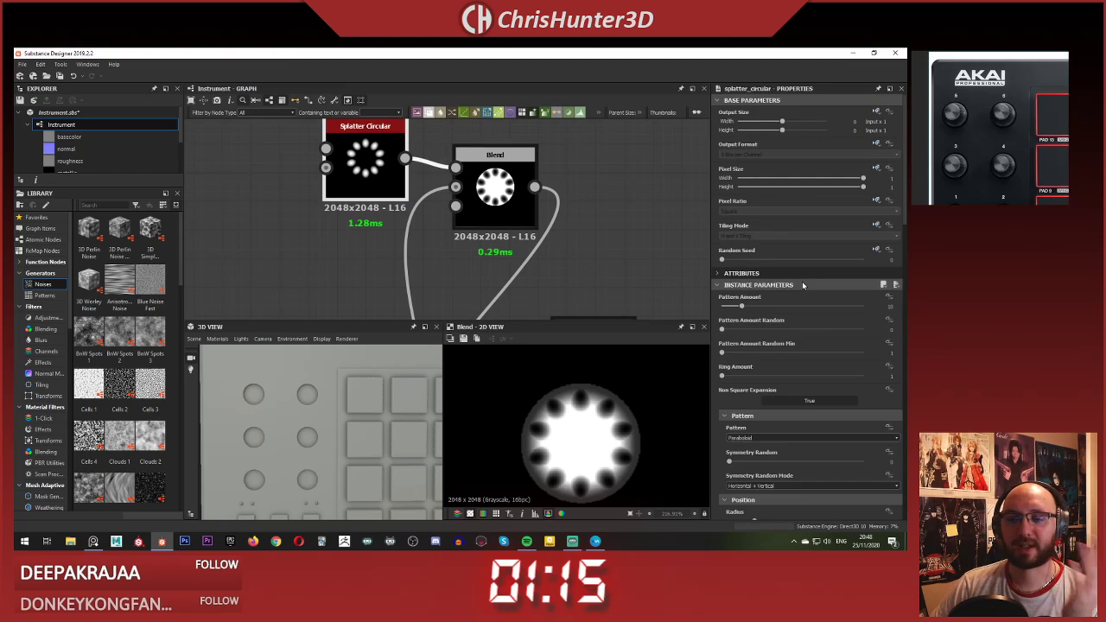
pyautogui.scroll(-11, 805, 287)
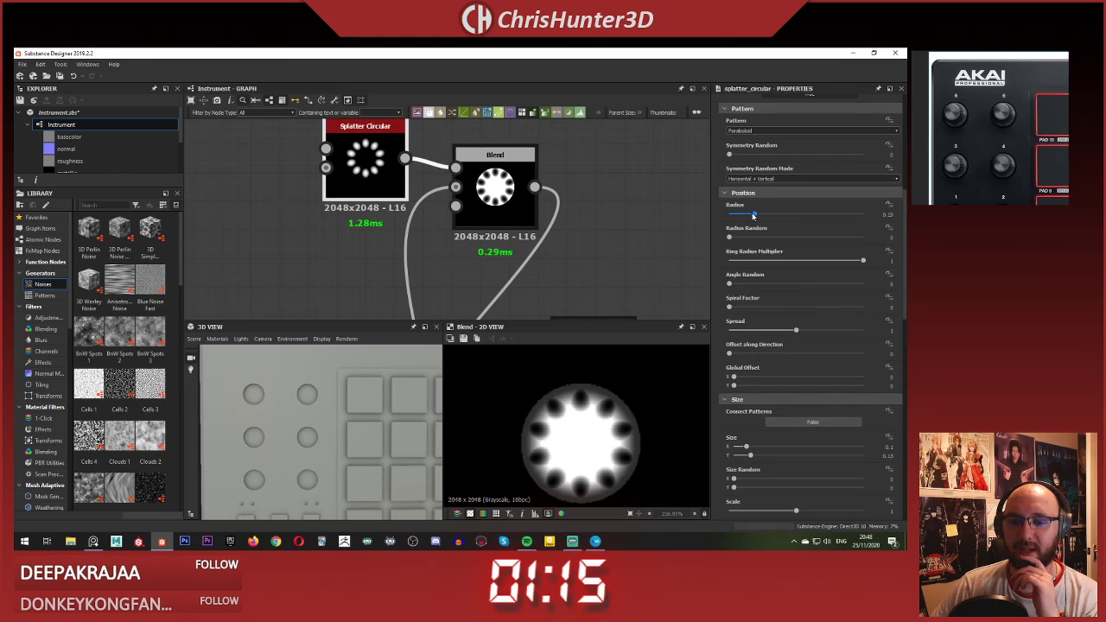
pyautogui.moveTo(753, 215); pyautogui.dragTo(759, 217)
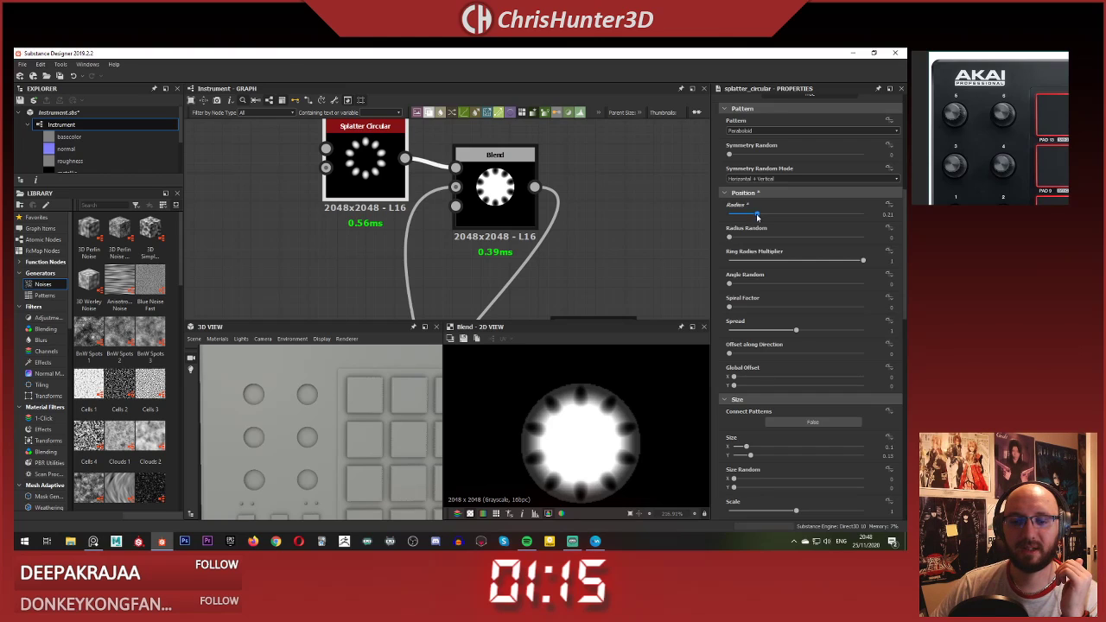
# Step: Duplicate the Max (Lighten) Blend near the end of the height chain and place the copy beyond the original
pyautogui.scroll(-5, 558, 212)
pyautogui.moveTo(570, 197); pyautogui.dragTo(264, 177, button='middle')
pyautogui.scroll(1, 553, 192)
pyautogui.scroll(4, 482, 215)
pyautogui.click(395, 185)
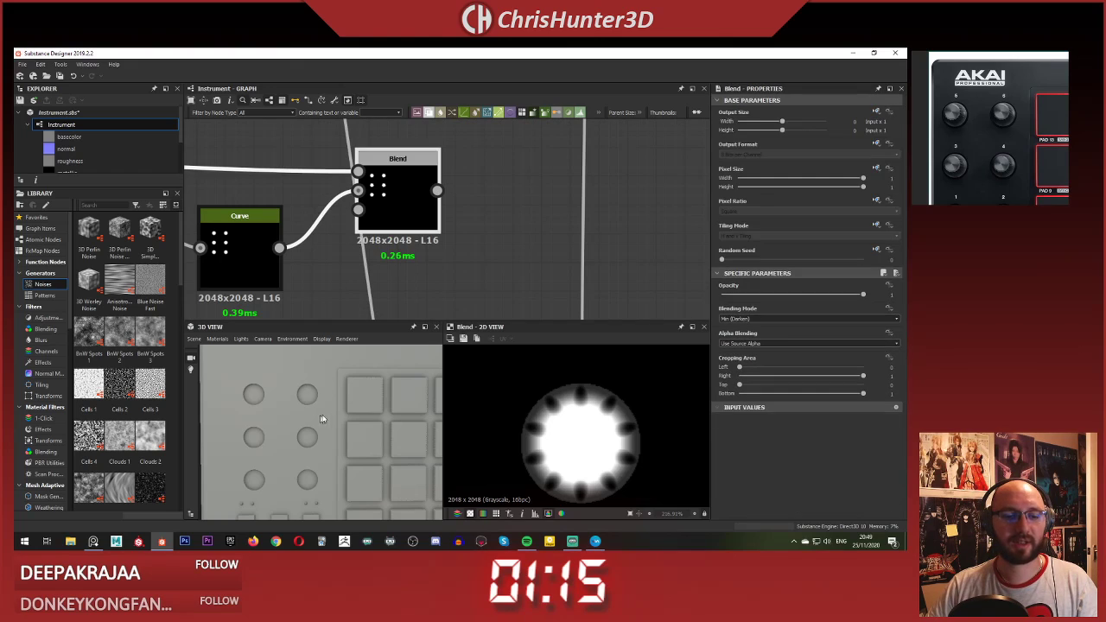
pyautogui.scroll(-5, 459, 241)
pyautogui.moveTo(458, 242); pyautogui.dragTo(523, 179, button='middle')
pyautogui.scroll(-4, 481, 193)
pyautogui.moveTo(455, 213); pyautogui.dragTo(550, 229, button='middle')
pyautogui.scroll(5, 487, 227)
pyautogui.scroll(-3, 488, 227)
pyautogui.scroll(-3, 570, 230)
pyautogui.moveTo(577, 268); pyautogui.dragTo(514, 273, button='middle')
pyautogui.scroll(4, 527, 245)
pyautogui.scroll(3, 514, 275)
pyautogui.click(493, 300)
pyautogui.hotkey('ctrl', 'c')
pyautogui.hotkey('ctrl', 'v')
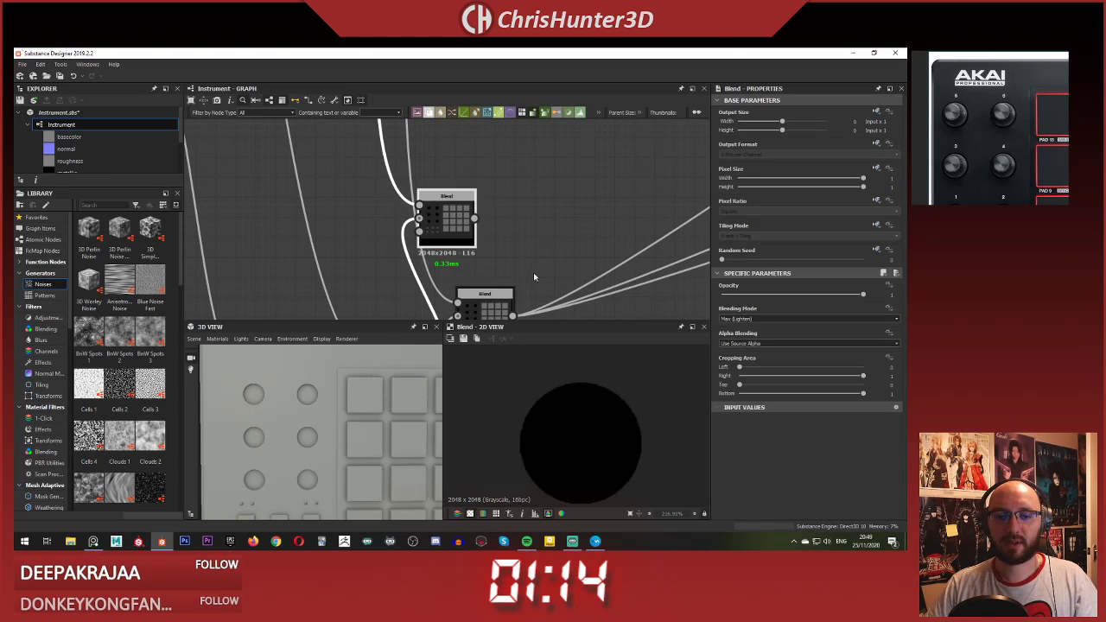
pyautogui.moveTo(455, 225); pyautogui.dragTo(613, 261)
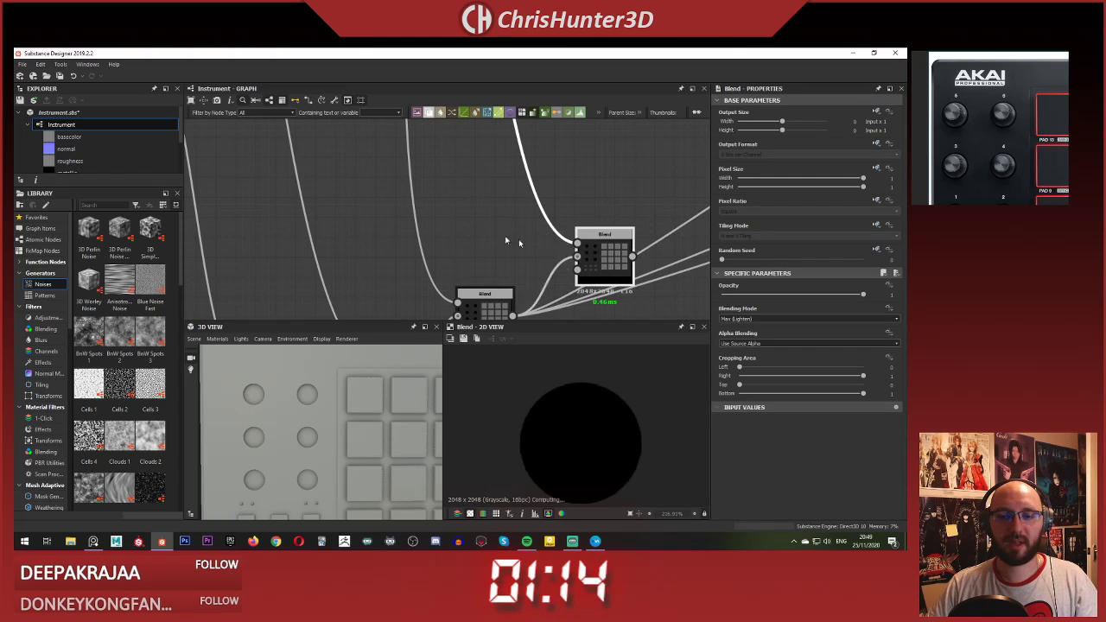
# Step: Trace the duplicated Blend's foreground link back to its Levels node and locate the notched knobs' final Blend
pyautogui.scroll(-4, 519, 243)
pyautogui.moveTo(484, 164); pyautogui.dragTo(574, 294, button='middle')
pyautogui.moveTo(550, 126); pyautogui.dragTo(503, 290, button='middle')
pyautogui.moveTo(498, 143); pyautogui.dragTo(482, 257, button='middle')
pyautogui.scroll(4, 506, 259)
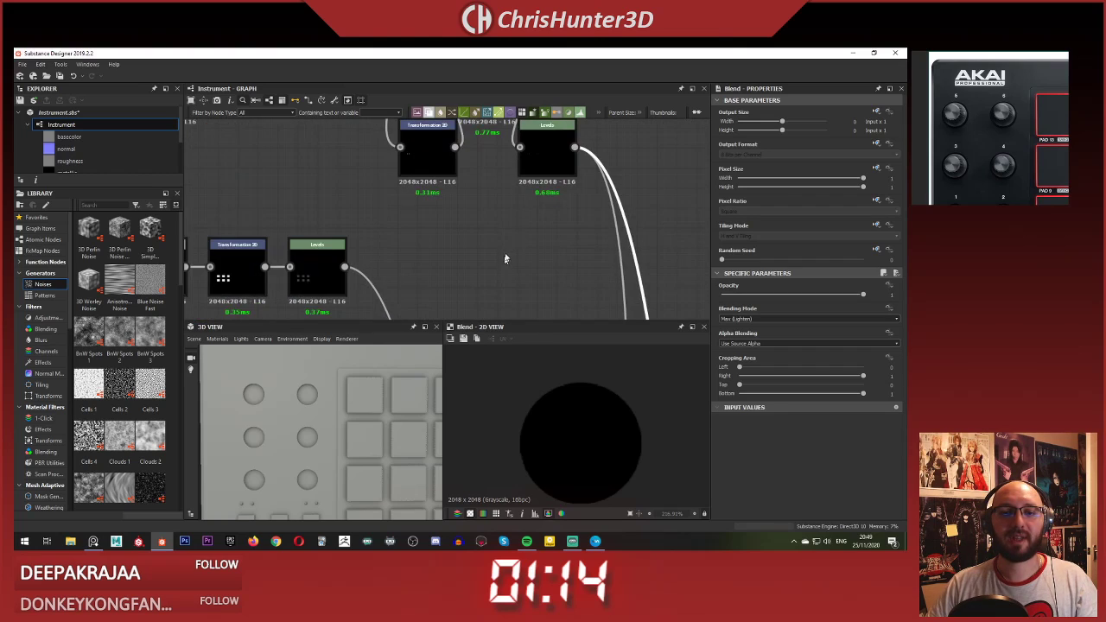
pyautogui.moveTo(525, 195); pyautogui.dragTo(519, 245, button='middle')
pyautogui.doubleClick(546, 191)
pyautogui.moveTo(476, 174); pyautogui.dragTo(468, 199, button='middle')
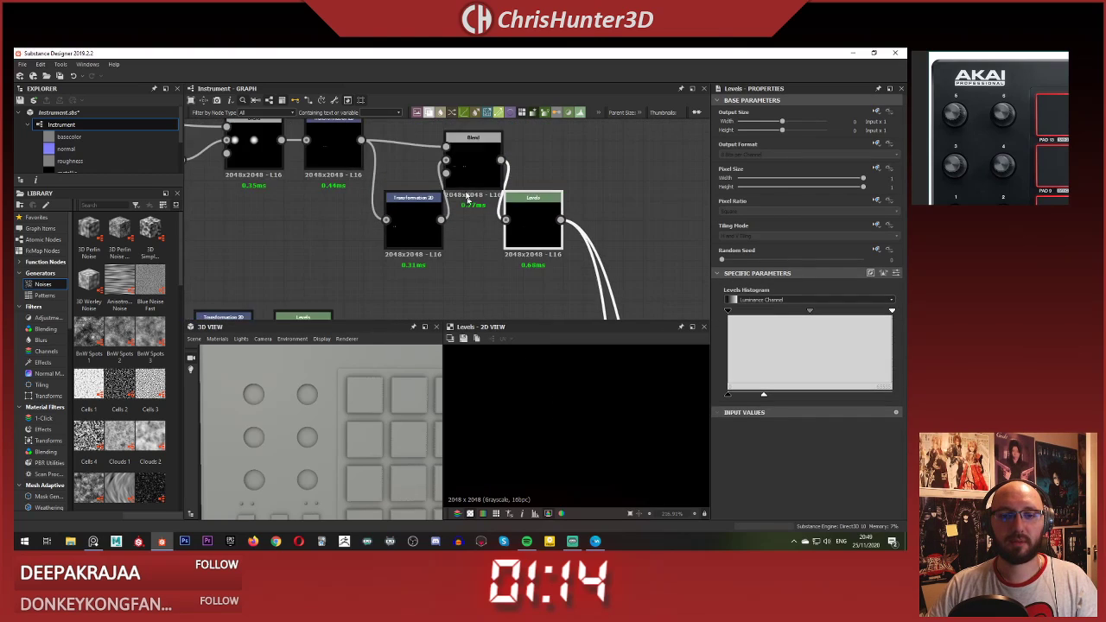
pyautogui.scroll(-4, 467, 197)
pyautogui.moveTo(455, 125); pyautogui.dragTo(489, 130, button='middle')
pyautogui.scroll(3, 512, 185)
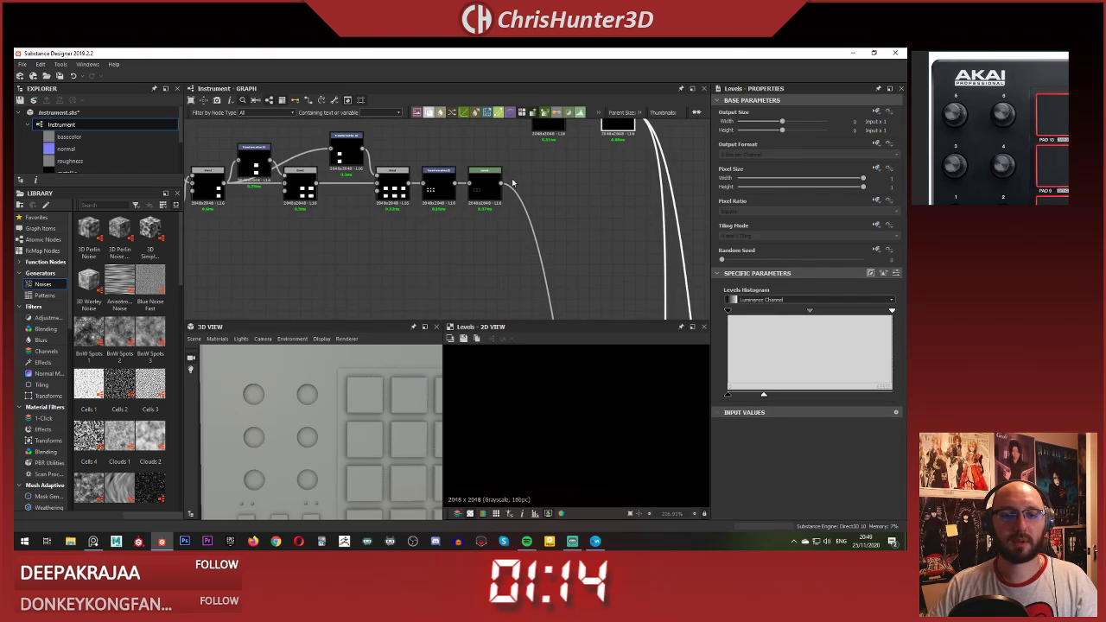
pyautogui.scroll(3, 513, 183)
pyautogui.scroll(-5, 490, 200)
pyautogui.moveTo(495, 249); pyautogui.dragTo(520, 140, button='middle')
pyautogui.moveTo(577, 254); pyautogui.dragTo(534, 183, button='middle')
pyautogui.scroll(2, 535, 182)
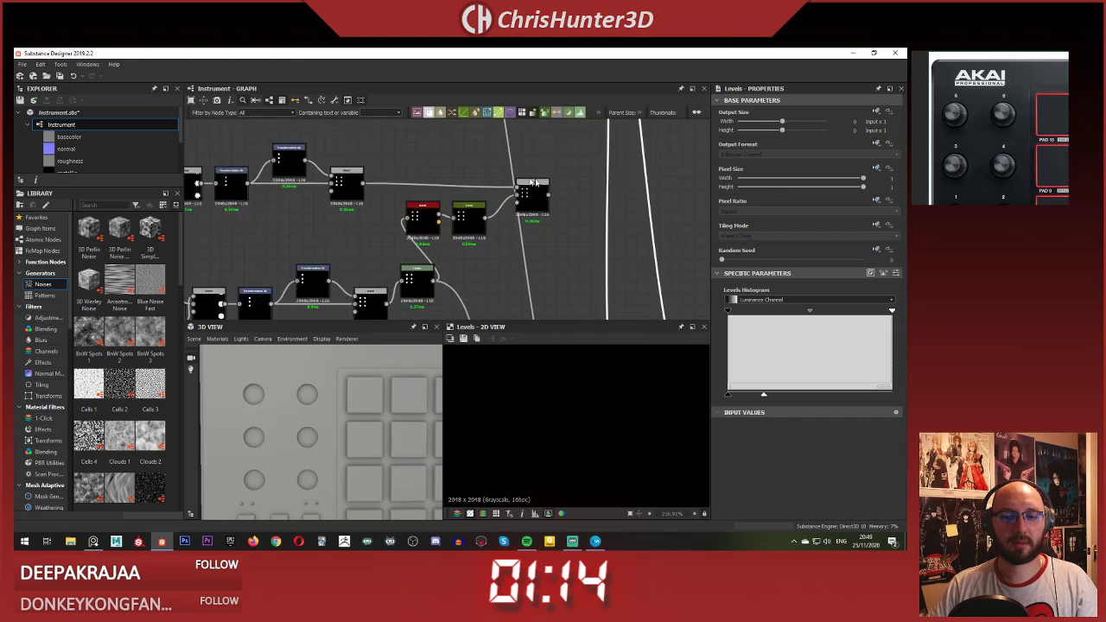
pyautogui.scroll(3, 552, 187)
pyautogui.scroll(-5, 589, 197)
pyautogui.moveTo(587, 235); pyautogui.dragTo(482, 190, button='middle')
pyautogui.scroll(4, 550, 182)
# Step: Space out the last Blend nodes of the height chain and place the duplicate ahead of the final two
pyautogui.moveTo(575, 196); pyautogui.dragTo(561, 151)
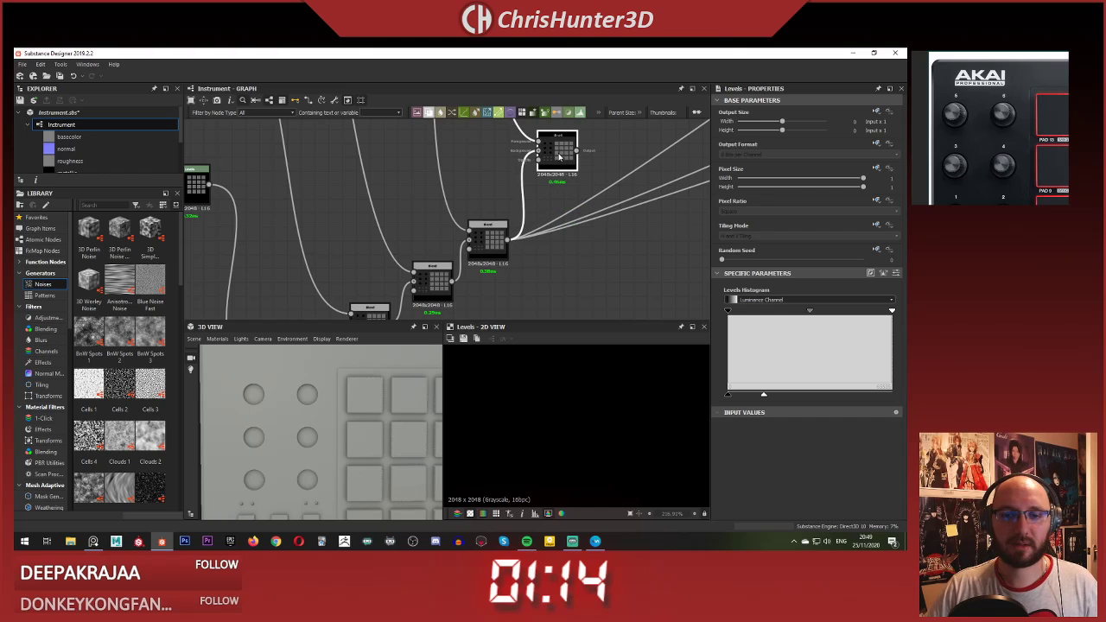
pyautogui.moveTo(495, 238); pyautogui.dragTo(566, 233)
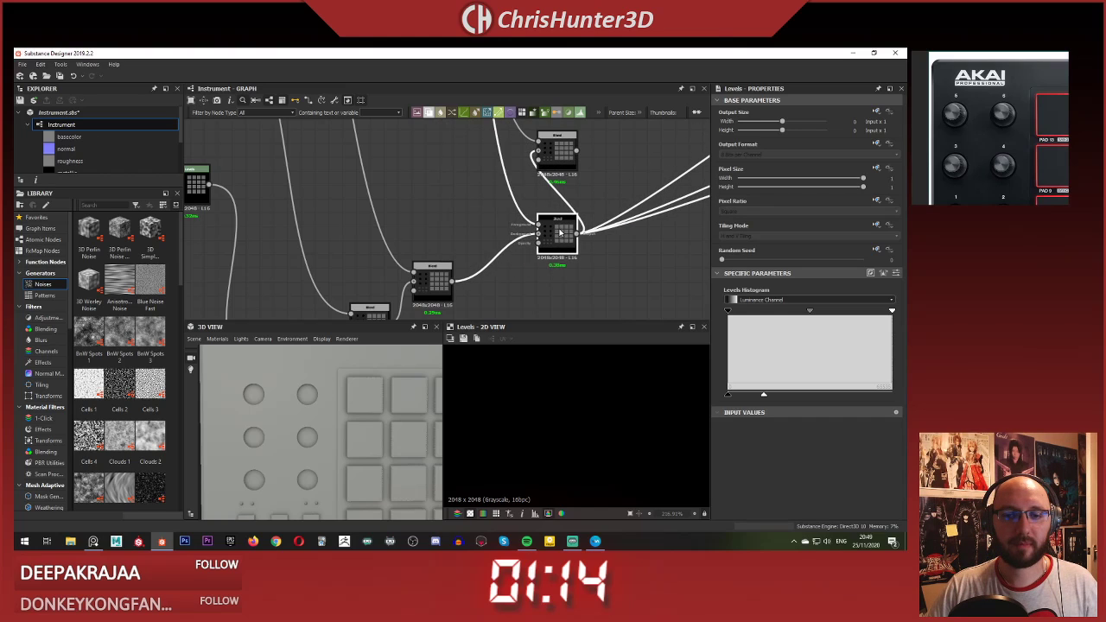
pyautogui.scroll(-4, 412, 231)
pyautogui.moveTo(420, 242); pyautogui.dragTo(512, 363, button='middle')
pyautogui.scroll(5, 503, 242)
pyautogui.scroll(-5, 437, 245)
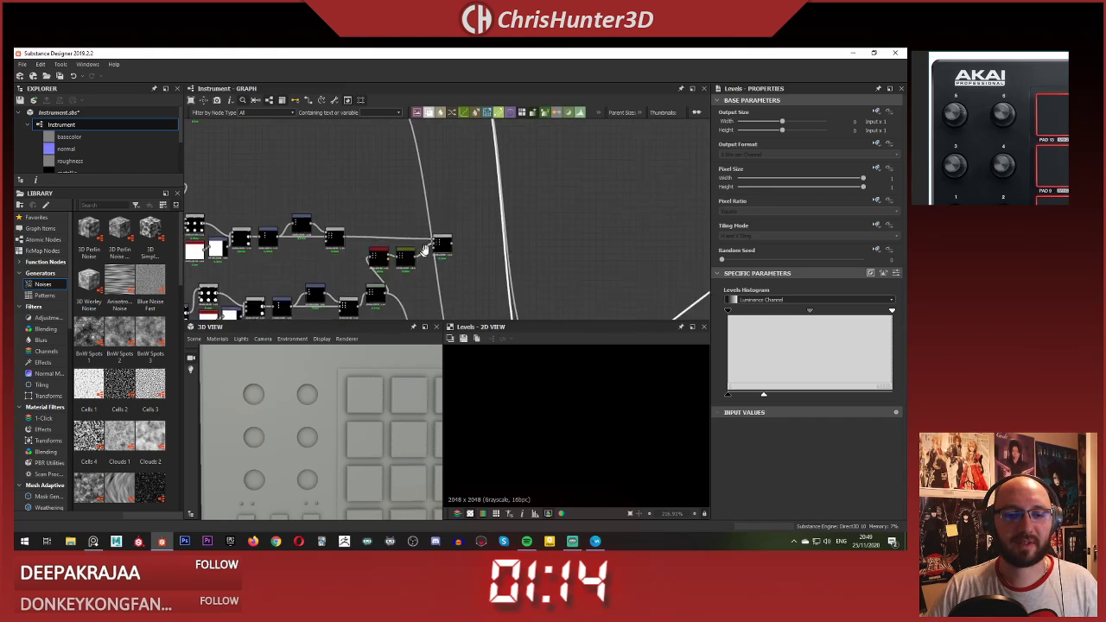
pyautogui.moveTo(441, 248); pyautogui.dragTo(529, 204, button='middle')
pyautogui.moveTo(529, 259); pyautogui.dragTo(537, 209, button='middle')
pyautogui.scroll(1, 558, 295)
pyautogui.moveTo(558, 294); pyautogui.dragTo(504, 203, button='middle')
pyautogui.moveTo(565, 240); pyautogui.dragTo(511, 264, button='middle')
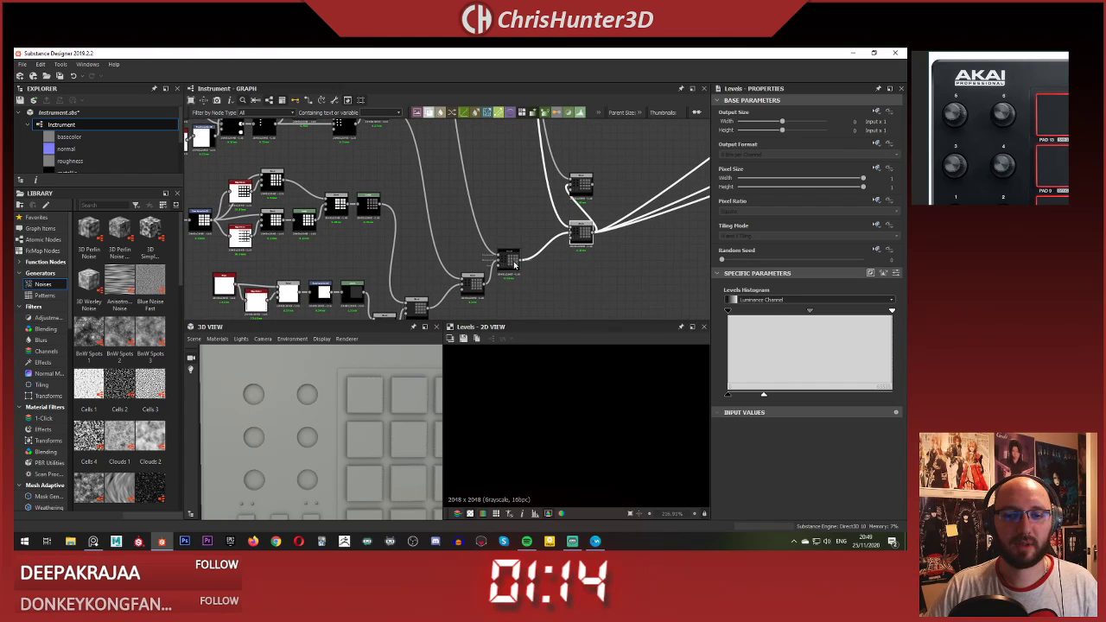
pyautogui.moveTo(511, 262); pyautogui.dragTo(551, 259)
pyautogui.moveTo(572, 191); pyautogui.dragTo(502, 253)
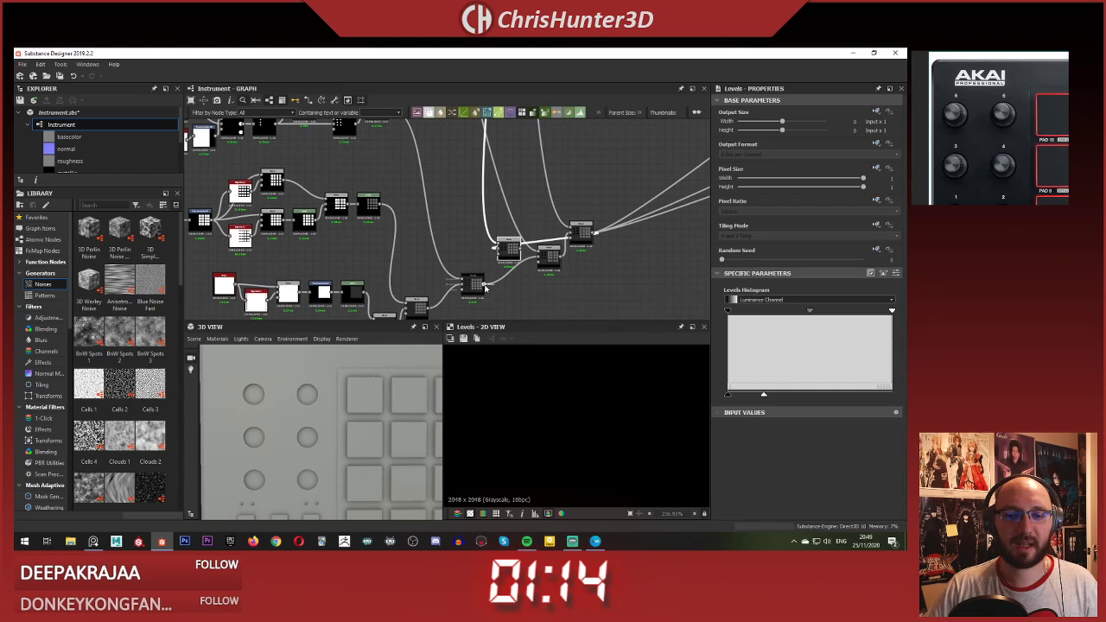
# Step: Feed the preceding height Blend into the duplicated Blend's background and preview the duplicate
pyautogui.click(499, 250)
pyautogui.doubleClick(507, 254)
pyautogui.scroll(-3, 442, 201)
pyautogui.moveTo(445, 177); pyautogui.dragTo(504, 197, button='middle')
pyautogui.scroll(-7, 565, 395)
pyautogui.scroll(-3, 566, 394)
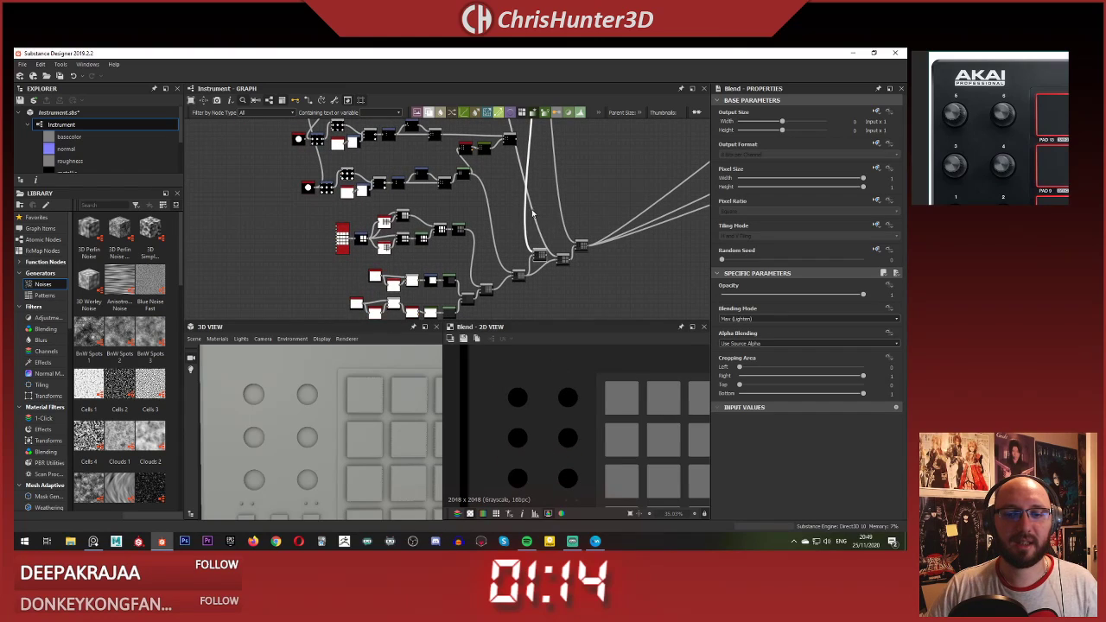
# Step: Connect the notched knobs' final Blend to the duplicated Blend's foreground and check the knobs in the 2D preview
pyautogui.scroll(3, 525, 254)
pyautogui.scroll(-5, 487, 207)
pyautogui.moveTo(488, 208); pyautogui.dragTo(529, 272, button='middle')
pyautogui.moveTo(540, 138)
pyautogui.mouseDown(button='middle')
pyautogui.moveTo(540, 256)
pyautogui.moveTo(533, 138)
pyautogui.mouseUp(button='middle')
pyautogui.scroll(5, 552, 242)
pyautogui.scroll(-5, 551, 240)
pyautogui.moveTo(548, 275)
pyautogui.mouseDown(button='middle')
pyautogui.moveTo(539, 137)
pyautogui.moveTo(549, 294)
pyautogui.mouseUp(button='middle')
pyautogui.scroll(3, 525, 167)
pyautogui.scroll(3, 537, 177)
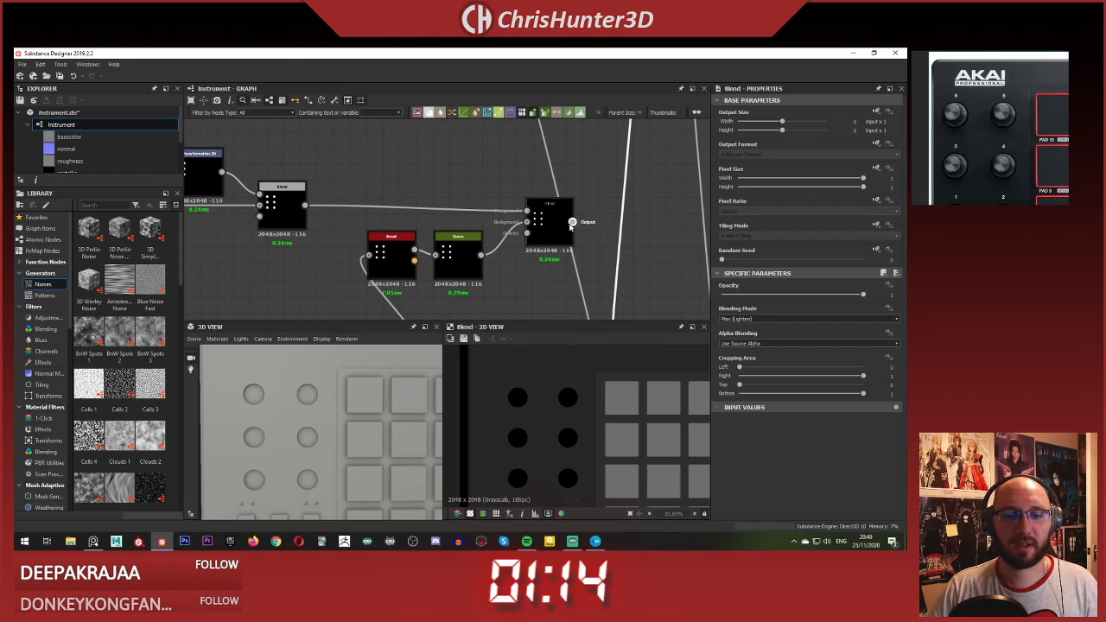
pyautogui.scroll(-5, 572, 222)
pyautogui.scroll(5, 567, 195)
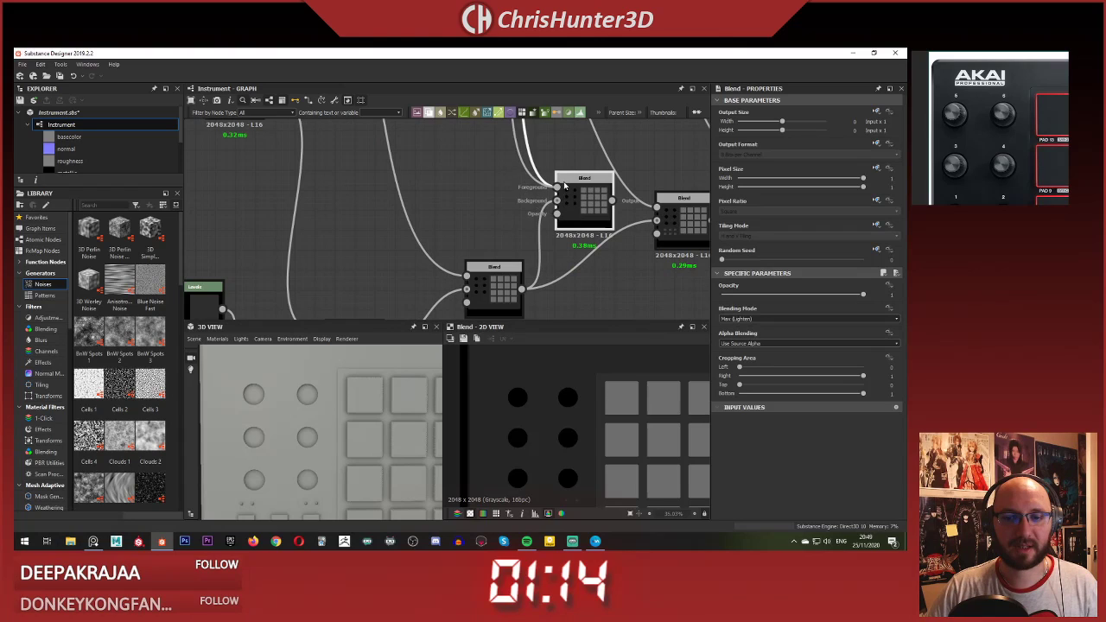
pyautogui.scroll(4, 540, 406)
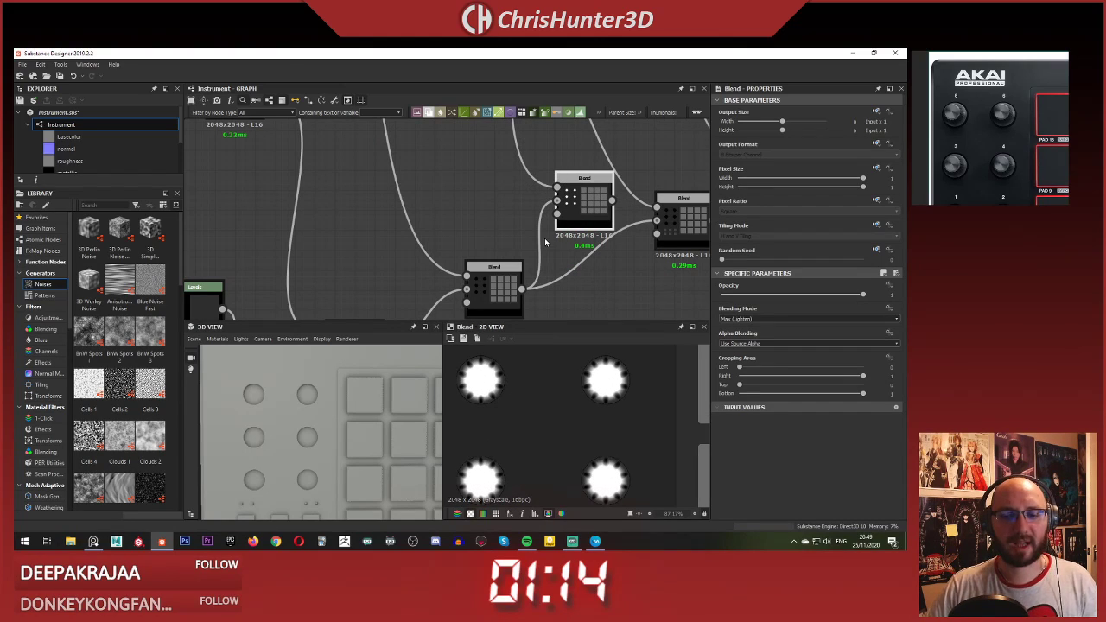
# Step: Link the duplicated Blend's output to the next height Blend's background and inspect the knobs on the 3D model
pyautogui.scroll(-5, 546, 243)
pyautogui.scroll(5, 558, 205)
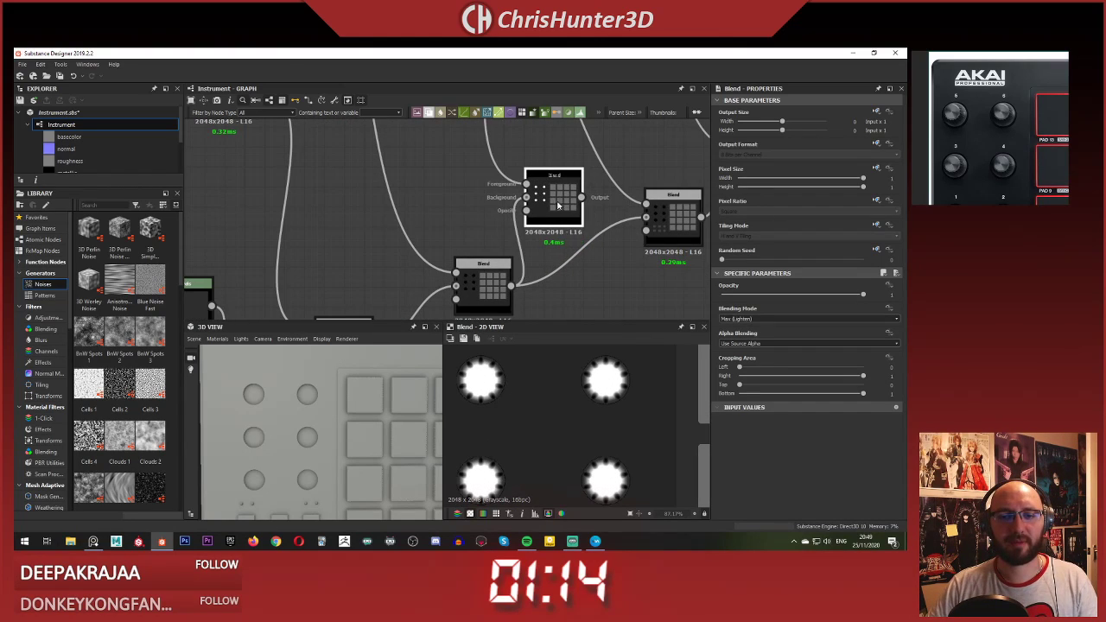
pyautogui.scroll(-5, 558, 205)
pyautogui.scroll(5, 525, 288)
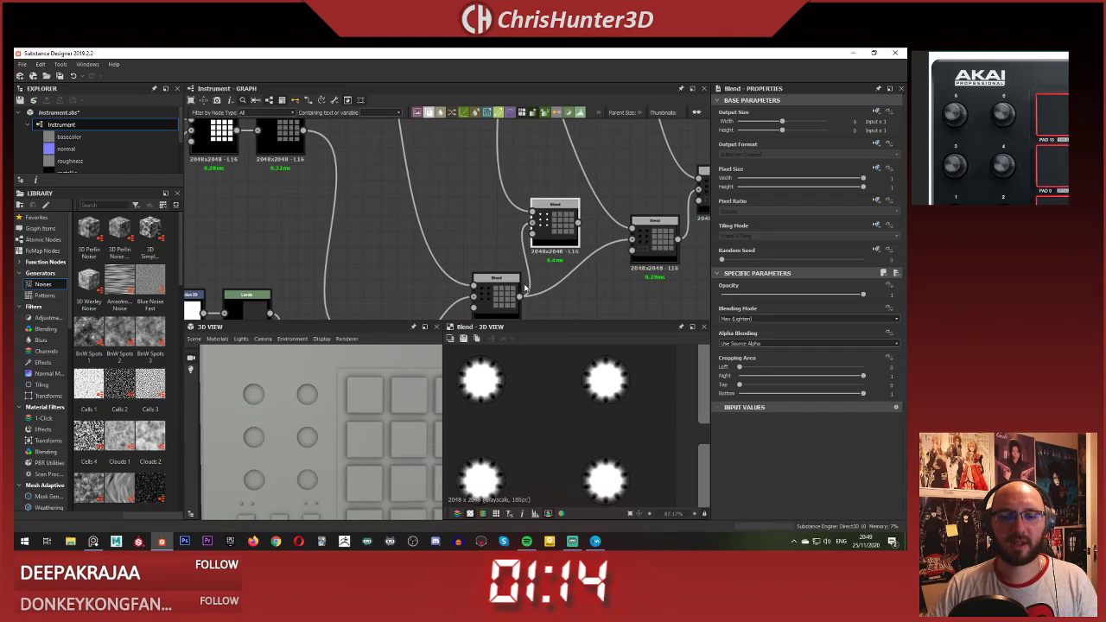
pyautogui.moveTo(279, 418); pyautogui.dragTo(325, 417, button='right')
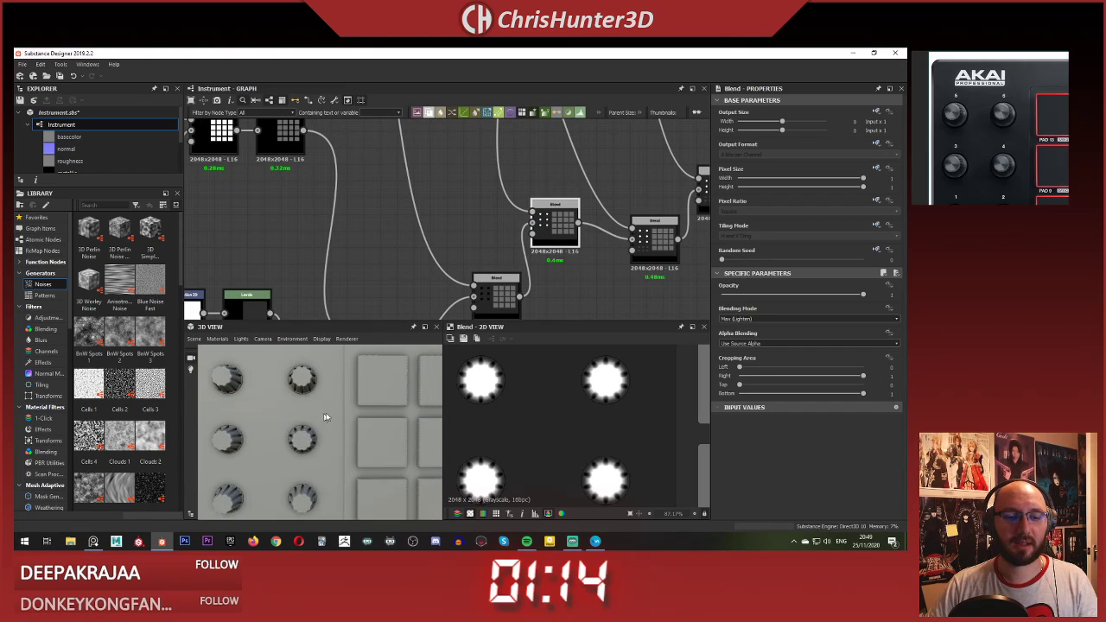
pyautogui.moveTo(325, 417)
pyautogui.mouseDown()
pyautogui.moveTo(378, 407)
pyautogui.moveTo(332, 391)
pyautogui.moveTo(315, 358)
pyautogui.moveTo(328, 452)
pyautogui.moveTo(280, 454)
pyautogui.moveTo(313, 455)
pyautogui.moveTo(430, 402)
pyautogui.moveTo(372, 438)
pyautogui.moveTo(339, 418)
pyautogui.mouseUp()
pyautogui.scroll(-3, 326, 379)
pyautogui.scroll(4, 340, 454)
# Step: Save the Instrument package
pyautogui.scroll(-5, 424, 173)
pyautogui.moveTo(424, 168); pyautogui.dragTo(474, 318, button='middle')
pyautogui.scroll(-4, 455, 198)
pyautogui.moveTo(454, 198); pyautogui.dragTo(471, 322, button='middle')
pyautogui.rightClick(528, 171)
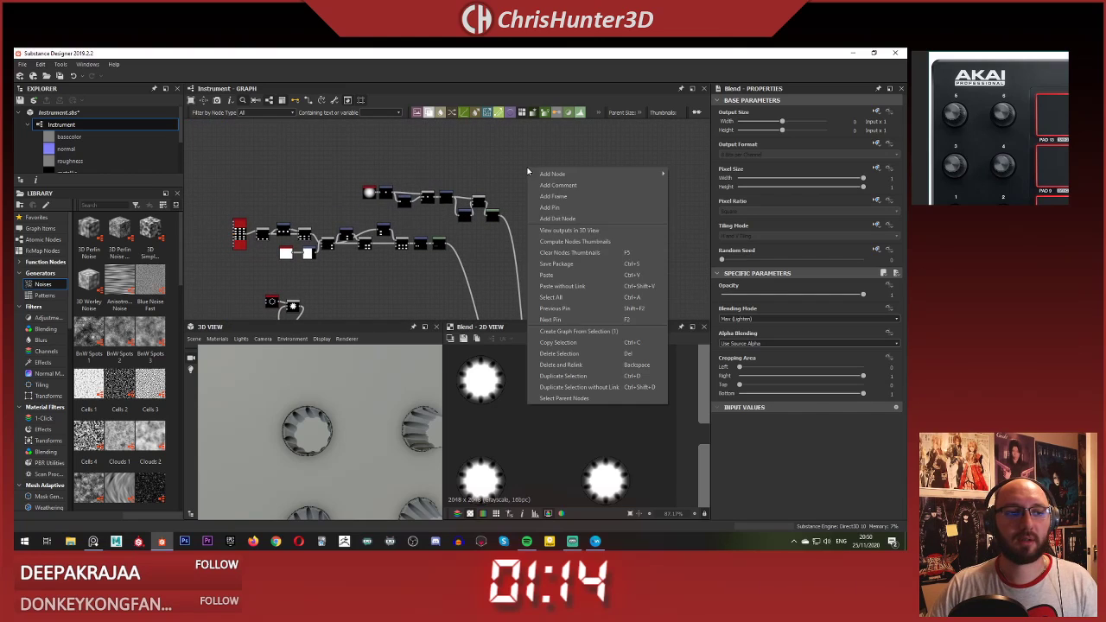
pyautogui.click(573, 267)
# Step: Preview the Levels node above, then the knobs' final Min (Darken) Blend and the Curve feeding it
pyautogui.scroll(4, 468, 250)
pyautogui.doubleClick(470, 265)
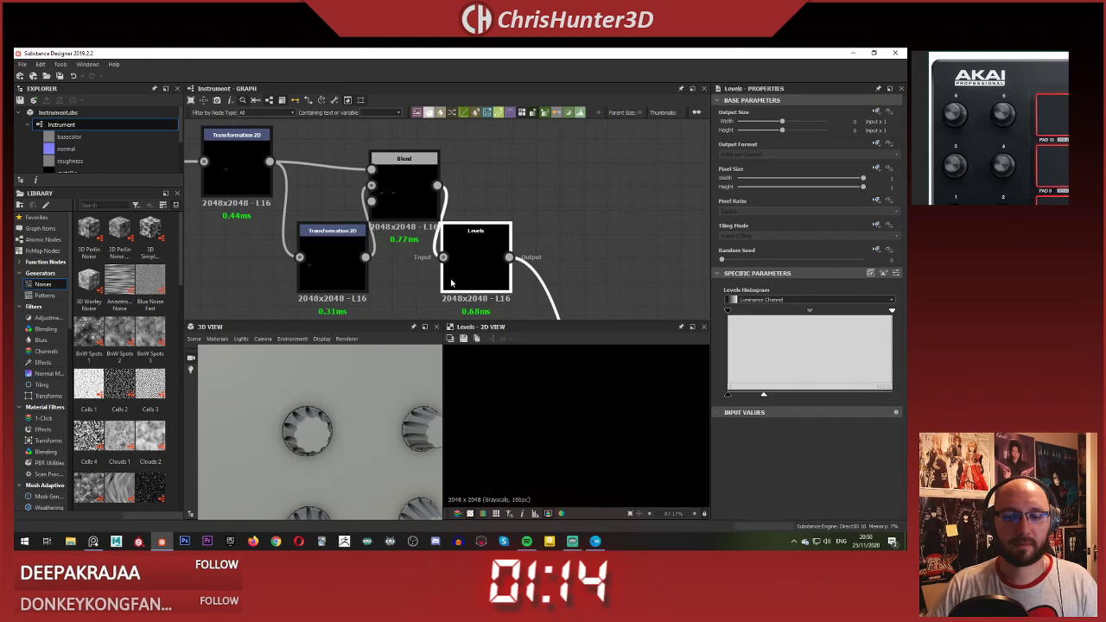
pyautogui.scroll(-5, 470, 264)
pyautogui.moveTo(470, 263); pyautogui.dragTo(489, 211, button='middle')
pyautogui.scroll(-3, 516, 142)
pyautogui.scroll(5, 515, 142)
pyautogui.doubleClick(548, 182)
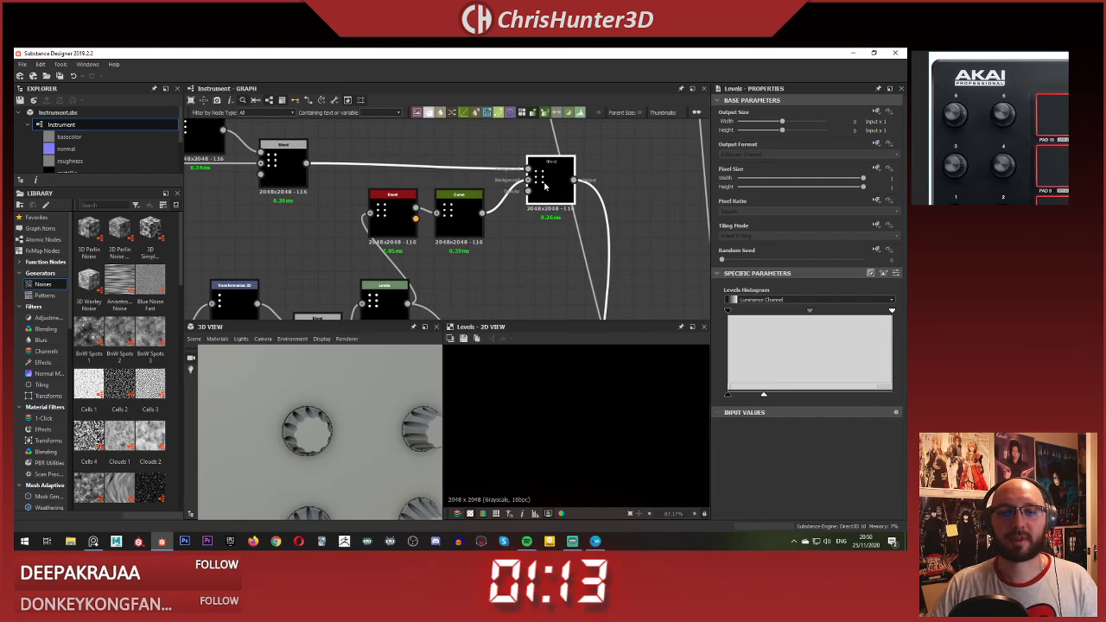
pyautogui.moveTo(548, 183); pyautogui.dragTo(523, 183)
pyautogui.scroll(3, 475, 210)
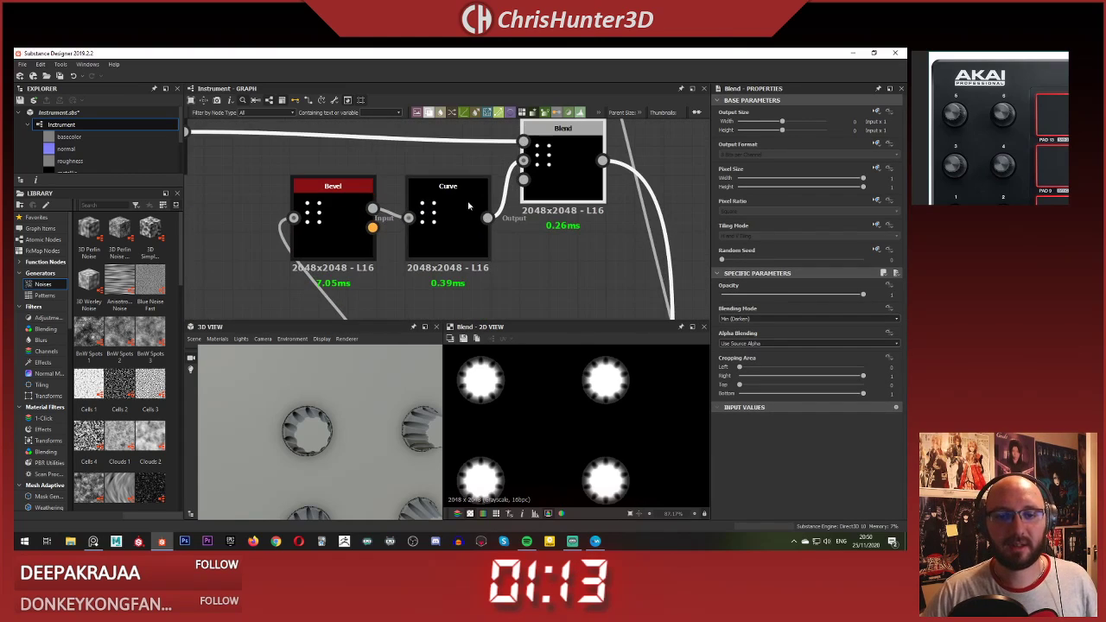
# Step: Add points near the upper end of the knobs' Curve, place one at about 0.90, 0.96, and check a knob up close
pyautogui.click(467, 212)
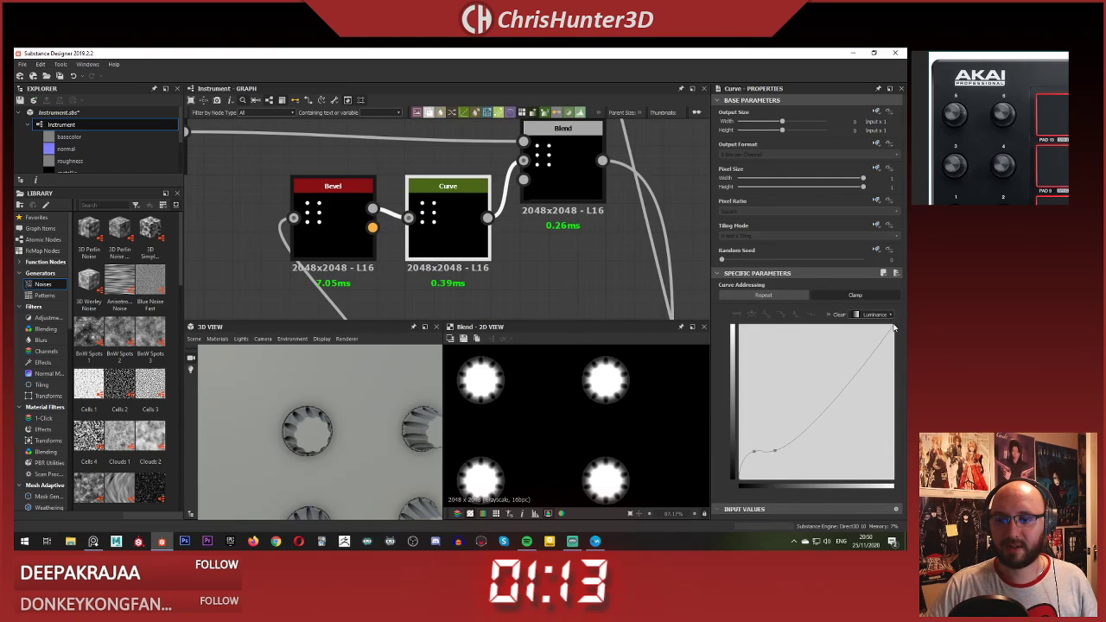
pyautogui.moveTo(895, 328); pyautogui.dragTo(895, 336)
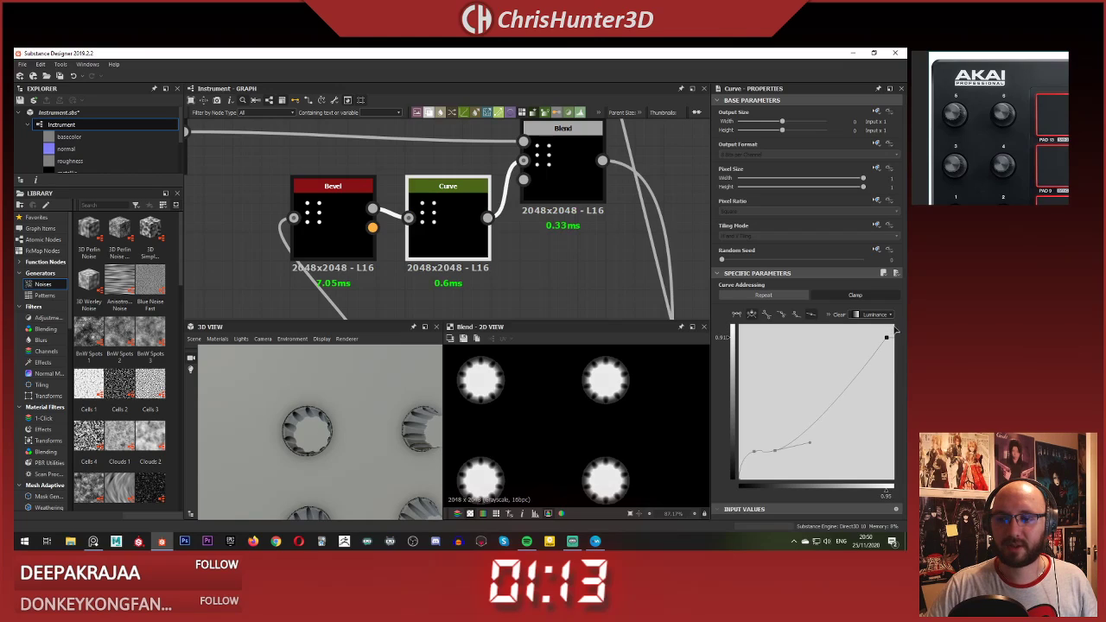
pyautogui.doubleClick(892, 326)
pyautogui.click(794, 317)
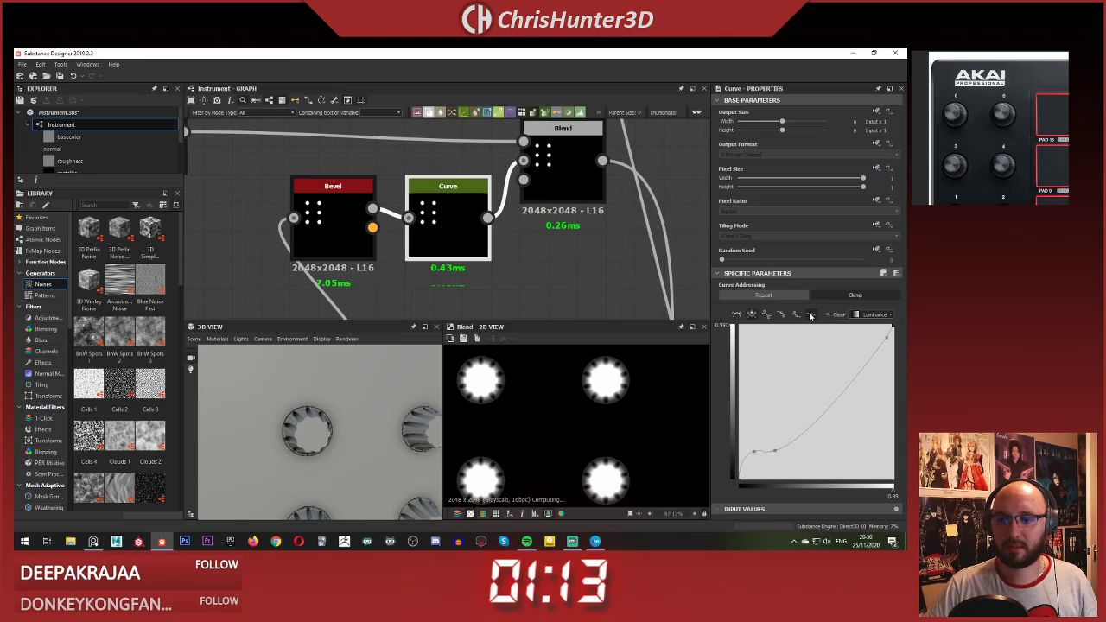
pyautogui.moveTo(887, 338); pyautogui.dragTo(880, 330)
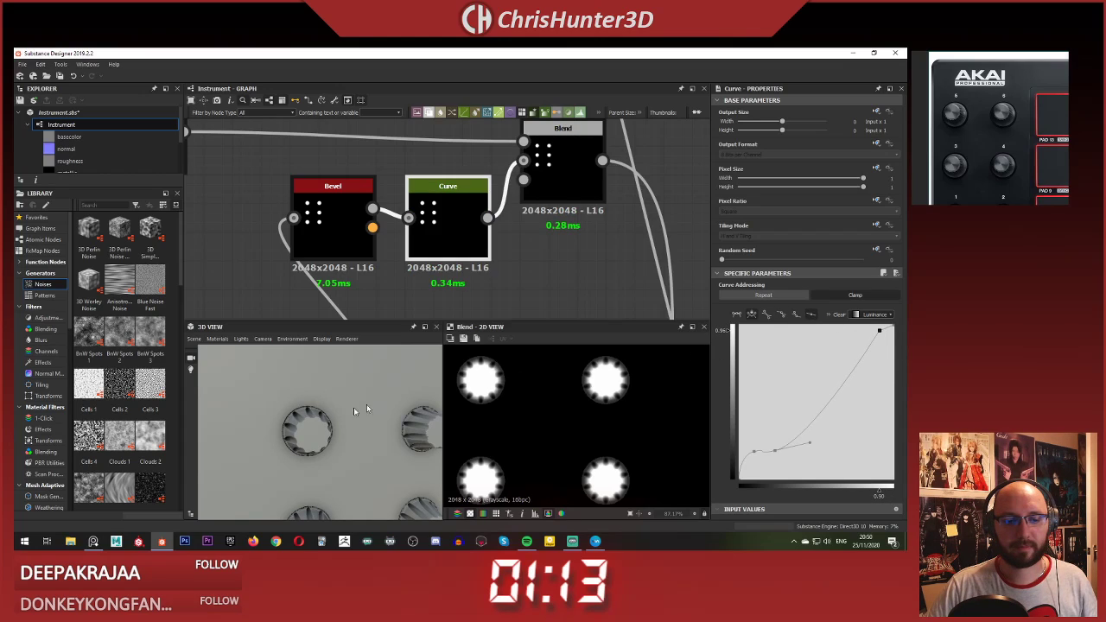
pyautogui.scroll(5, 327, 421)
pyautogui.moveTo(326, 422)
pyautogui.mouseDown()
pyautogui.moveTo(350, 415)
pyautogui.moveTo(330, 410)
pyautogui.mouseUp()
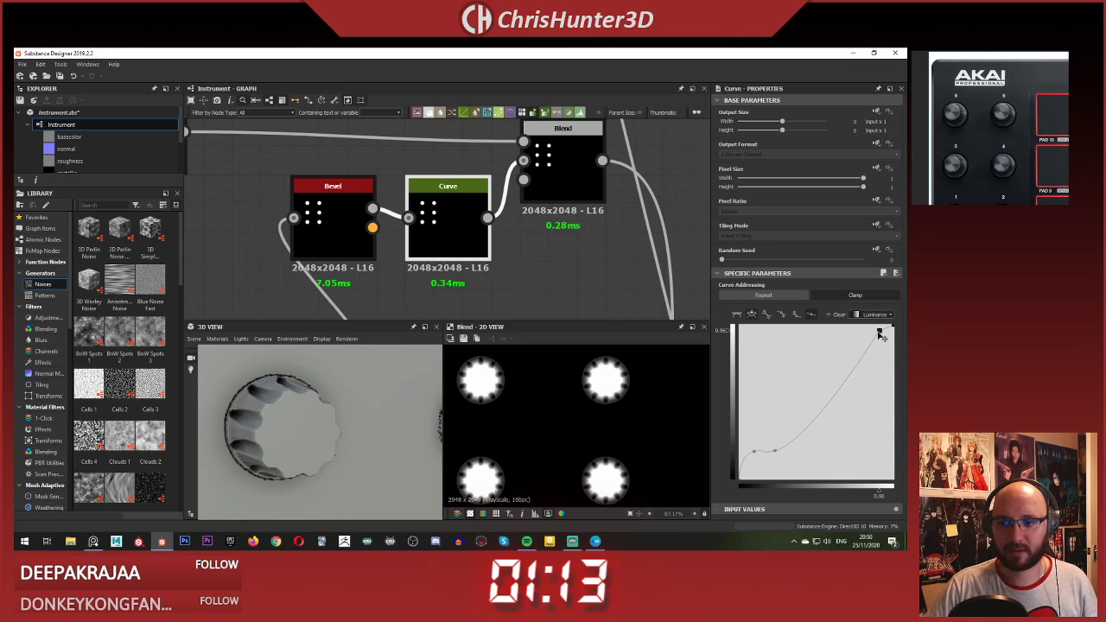
# Step: Lower the upper end of the knobs' Curve and move its upper point to about 0.79, 0.90
pyautogui.moveTo(878, 332); pyautogui.dragTo(880, 334)
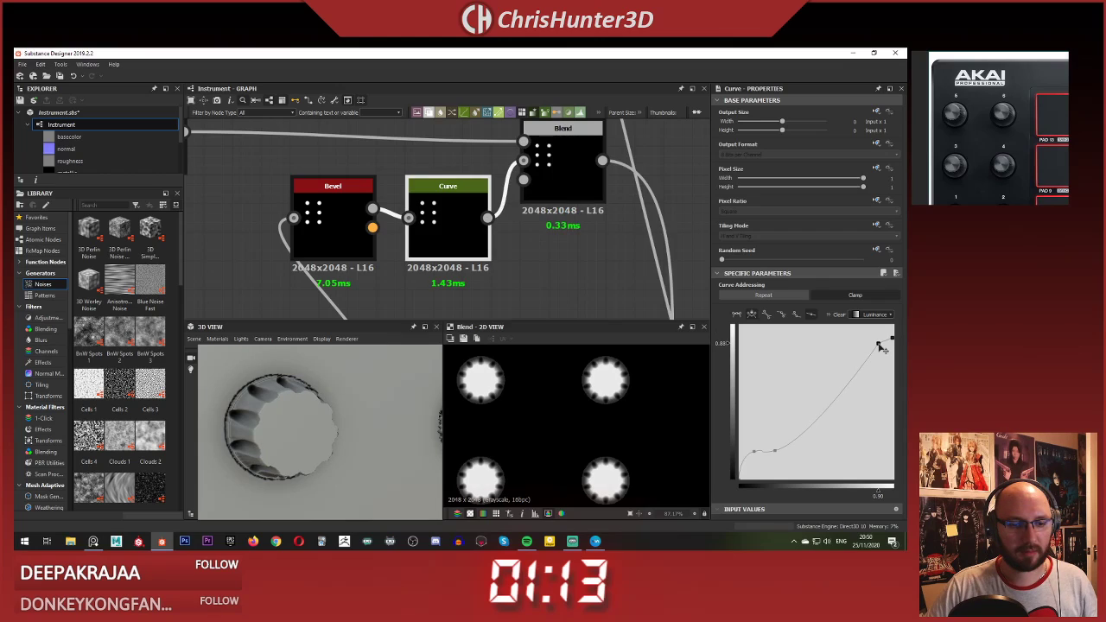
pyautogui.moveTo(879, 344)
pyautogui.mouseDown()
pyautogui.moveTo(875, 330)
pyautogui.moveTo(864, 345)
pyautogui.mouseUp()
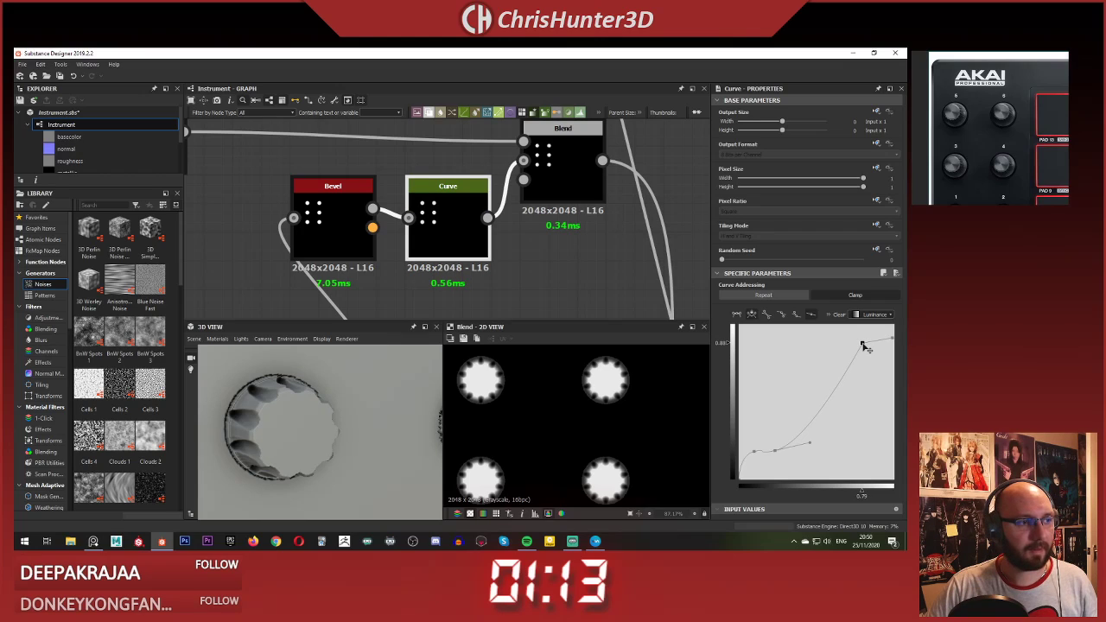
pyautogui.moveTo(863, 346)
pyautogui.mouseDown()
pyautogui.moveTo(898, 326)
pyautogui.moveTo(864, 342)
pyautogui.mouseUp()
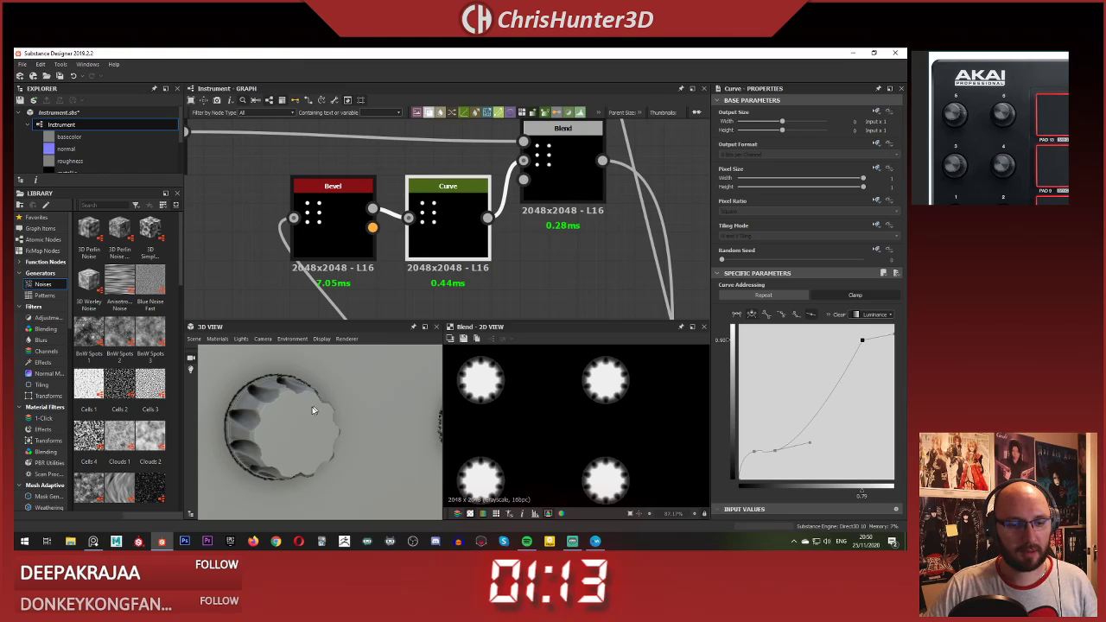
# Step: Examine the knobs' notched rims from different distances on the 3D model
pyautogui.scroll(-3, 289, 408)
pyautogui.moveTo(312, 411); pyautogui.dragTo(276, 404)
pyautogui.scroll(2, 364, 428)
pyautogui.moveTo(362, 428); pyautogui.dragTo(320, 427)
pyautogui.scroll(-3, 339, 411)
pyautogui.scroll(3, 329, 421)
pyautogui.scroll(-2, 326, 422)
pyautogui.scroll(2, 320, 426)
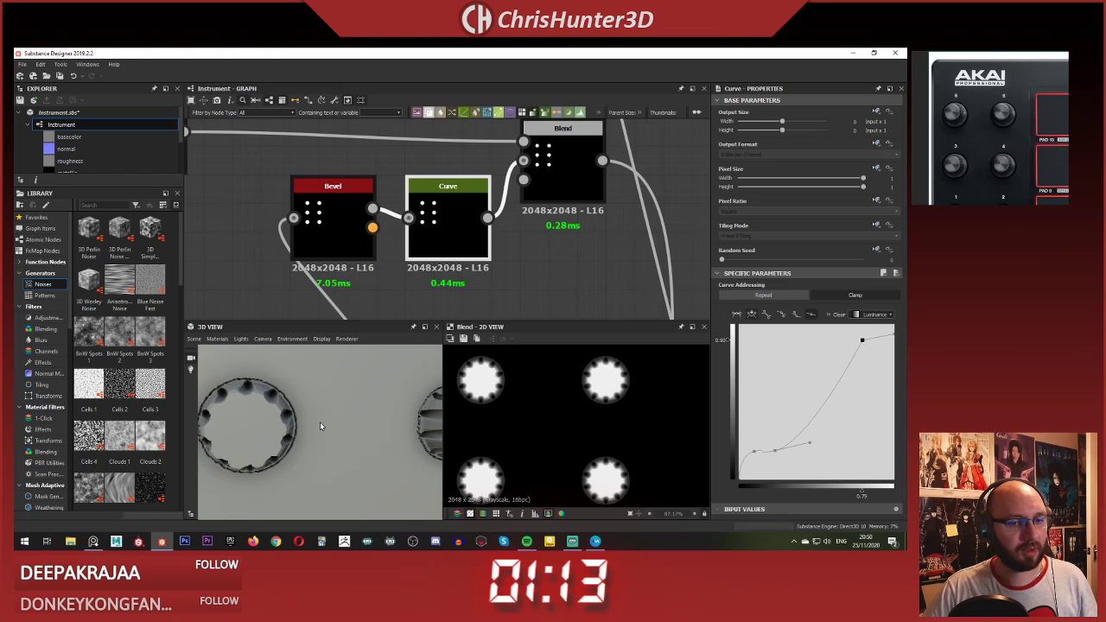
# Step: Delete the unused disc Shape node beside the upper knob row
pyautogui.scroll(-6, 376, 250)
pyautogui.moveTo(374, 257); pyautogui.dragTo(525, 219, button='middle')
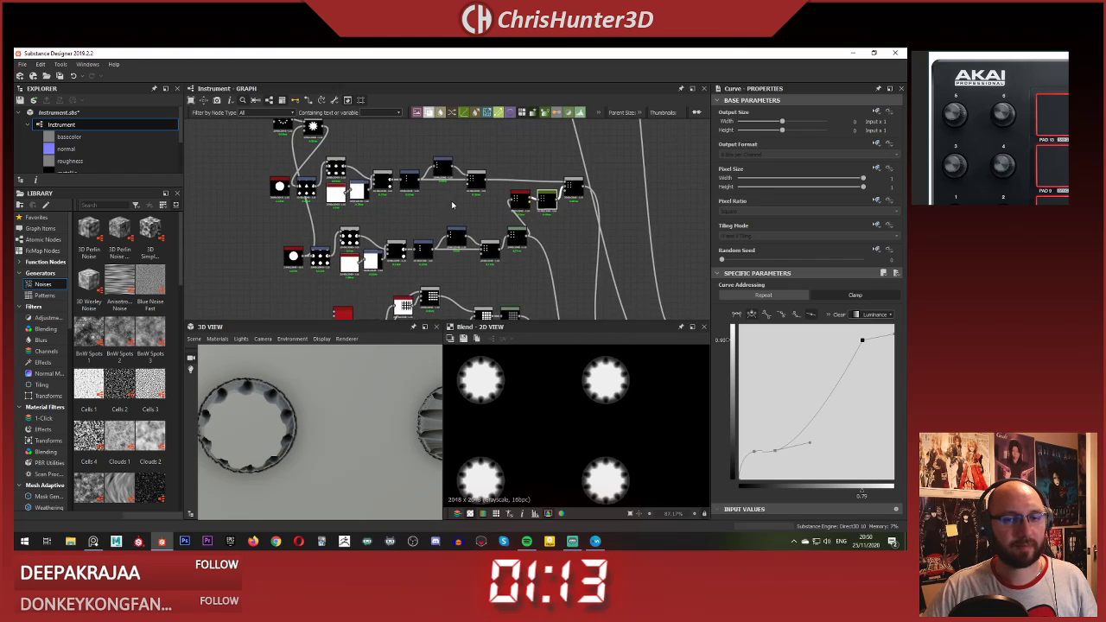
pyautogui.moveTo(343, 206); pyautogui.dragTo(457, 272, button='middle')
pyautogui.scroll(3, 426, 271)
pyautogui.scroll(-4, 397, 247)
pyautogui.scroll(3, 395, 246)
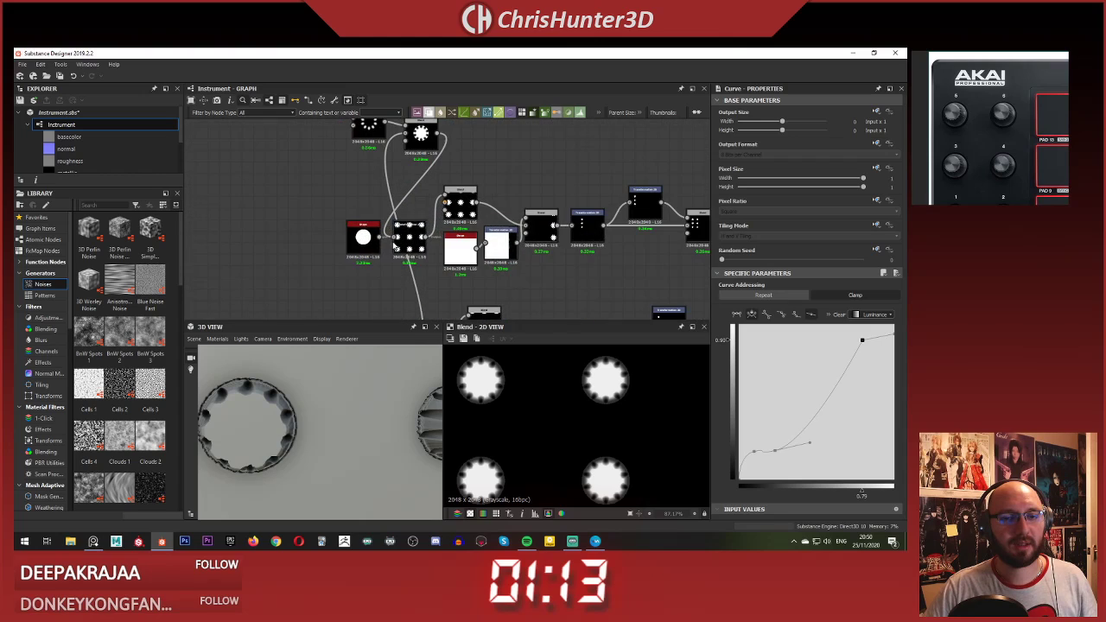
pyautogui.scroll(-3, 413, 246)
pyautogui.scroll(2, 404, 221)
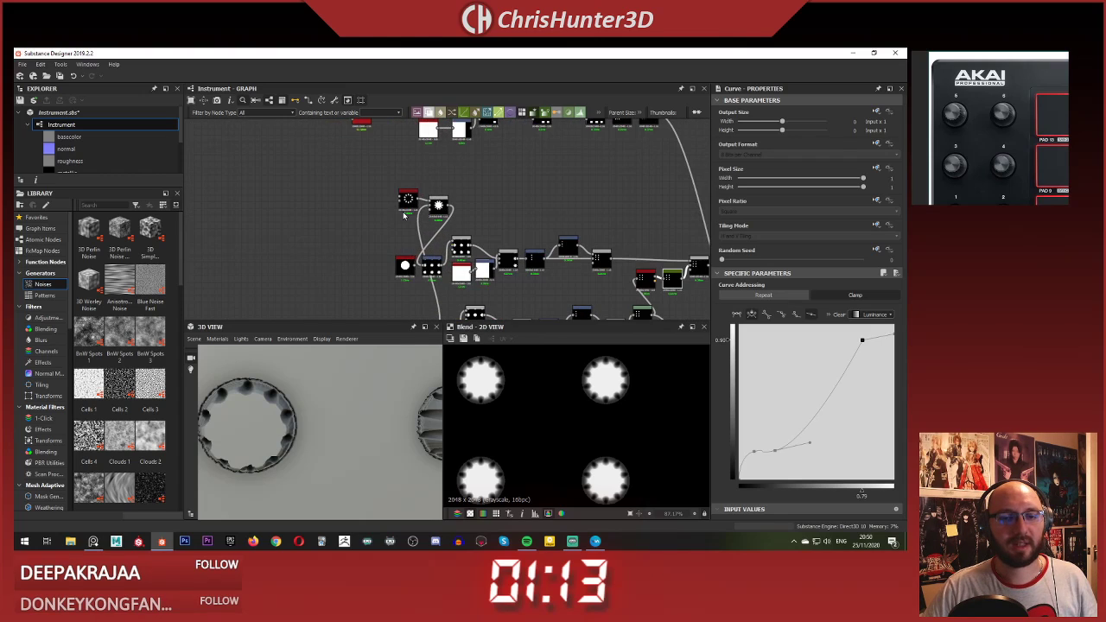
pyautogui.moveTo(354, 273); pyautogui.dragTo(335, 227, button='middle')
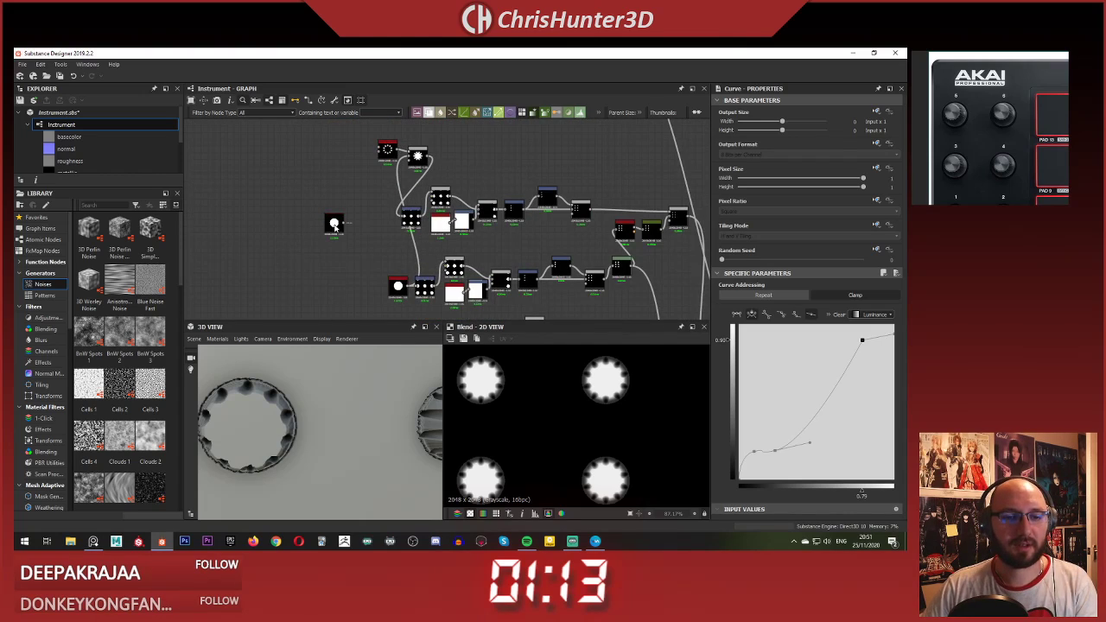
pyautogui.press('Delete')
# Step: Move the circular splatter node and its Blend in line with the upper knob row, ahead of its first Transformation 2D
pyautogui.scroll(-3, 400, 242)
pyautogui.scroll(4, 408, 238)
pyautogui.moveTo(421, 239); pyautogui.dragTo(416, 260, button='middle')
pyautogui.scroll(-2, 415, 260)
pyautogui.moveTo(293, 196); pyautogui.dragTo(269, 245)
pyautogui.scroll(5, 294, 240)
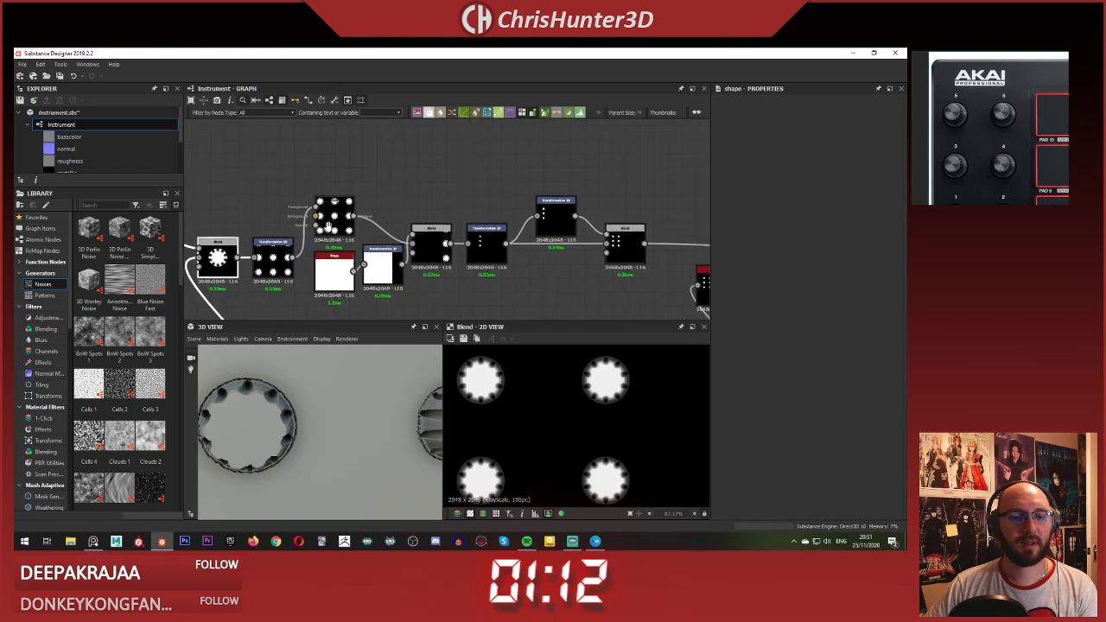
# Step: Review the two knob rows and preview the Bevel and Curve nodes that shape the knobs
pyautogui.scroll(-5, 277, 232)
pyautogui.moveTo(286, 297); pyautogui.dragTo(307, 250, button='middle')
pyautogui.scroll(3, 299, 256)
pyautogui.scroll(-3, 305, 250)
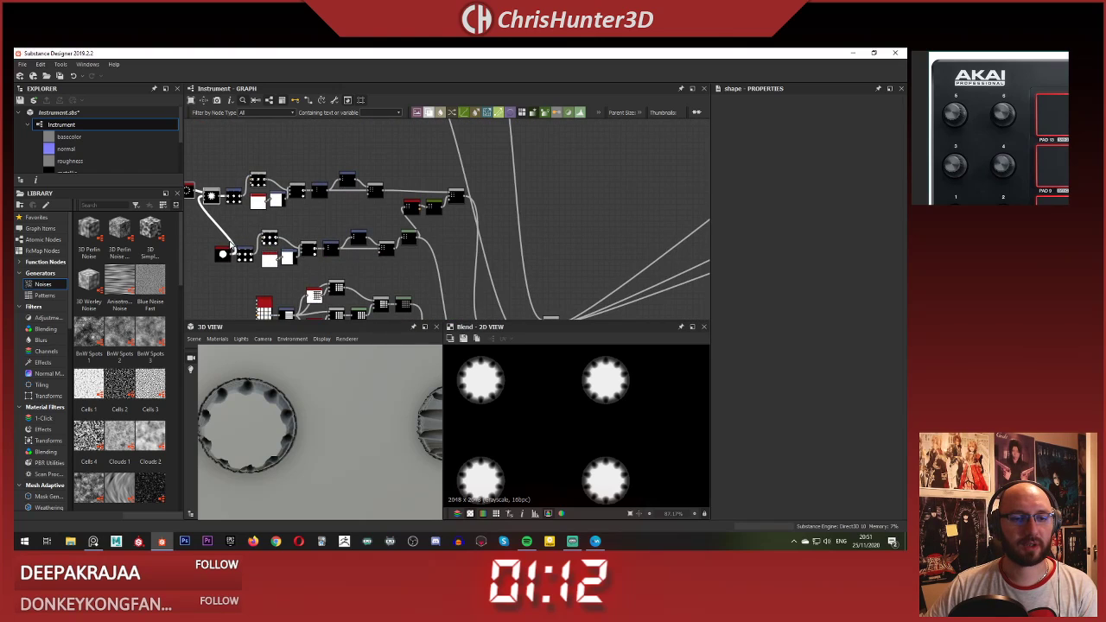
pyautogui.scroll(4, 407, 194)
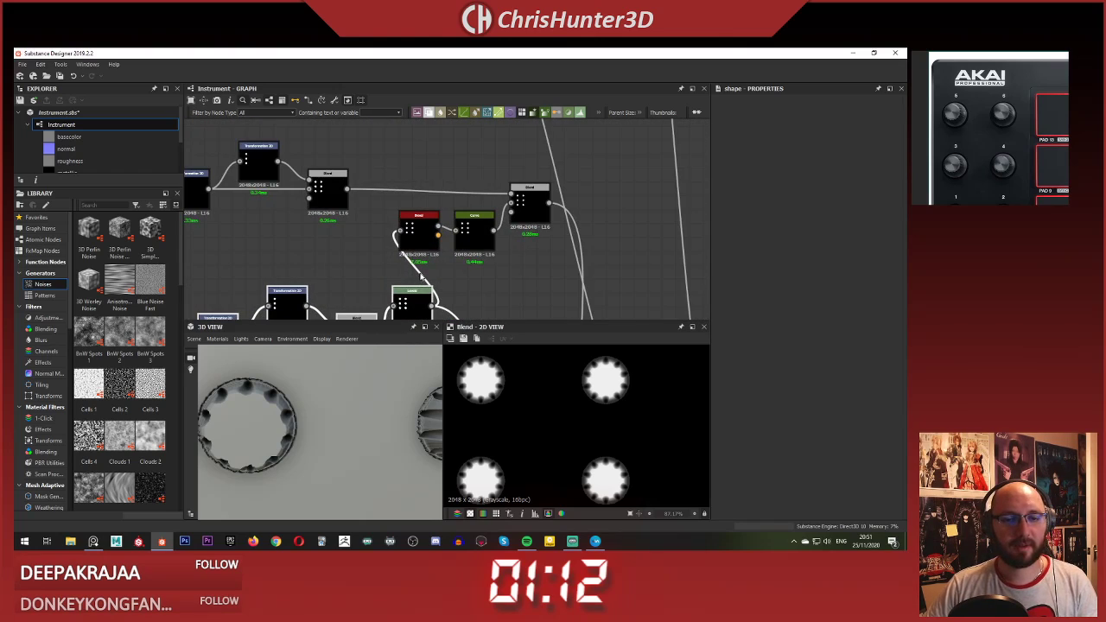
pyautogui.scroll(-1, 422, 273)
pyautogui.scroll(4, 415, 251)
pyautogui.doubleClick(417, 208)
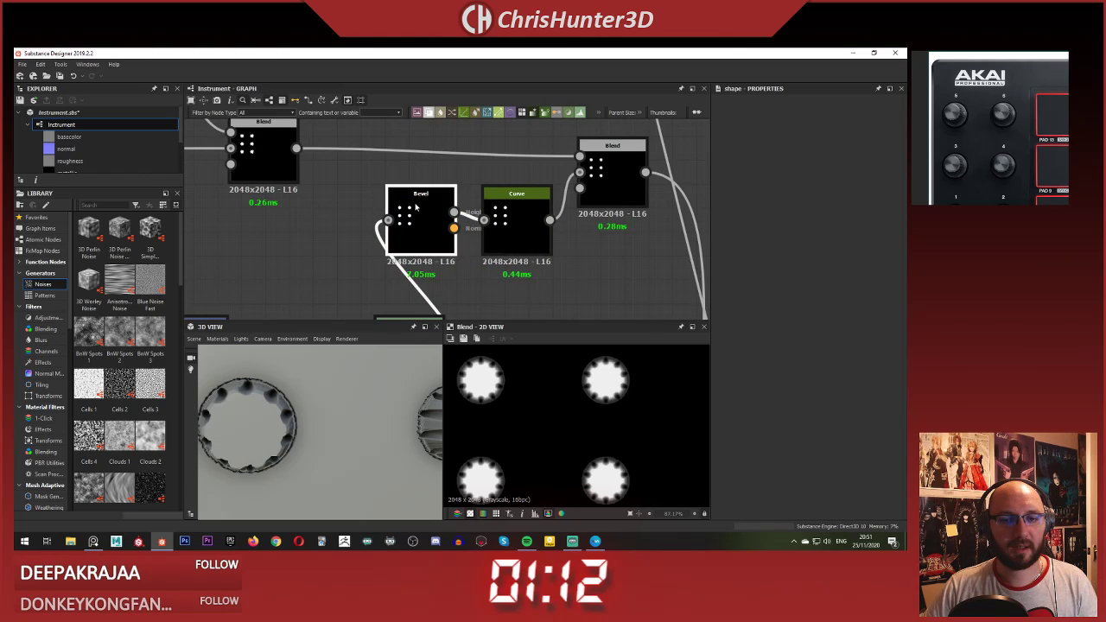
pyautogui.doubleClick(516, 220)
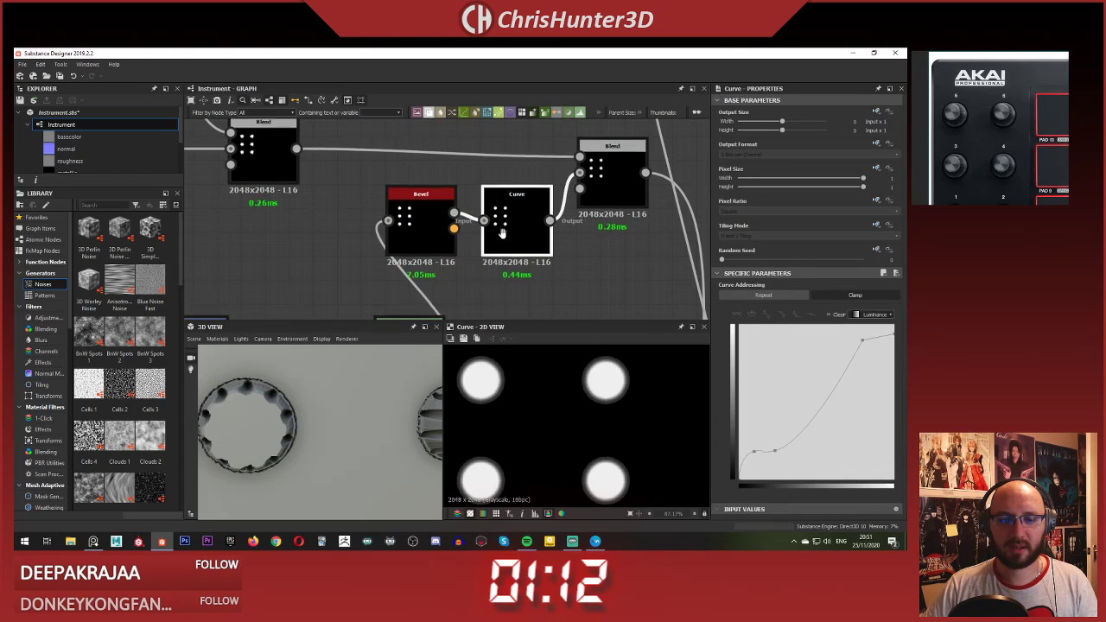
pyautogui.scroll(-3, 420, 227)
pyautogui.click(420, 227)
pyautogui.scroll(-2, 450, 233)
pyautogui.moveTo(535, 269); pyautogui.dragTo(473, 260, button='middle')
pyautogui.scroll(5, 474, 259)
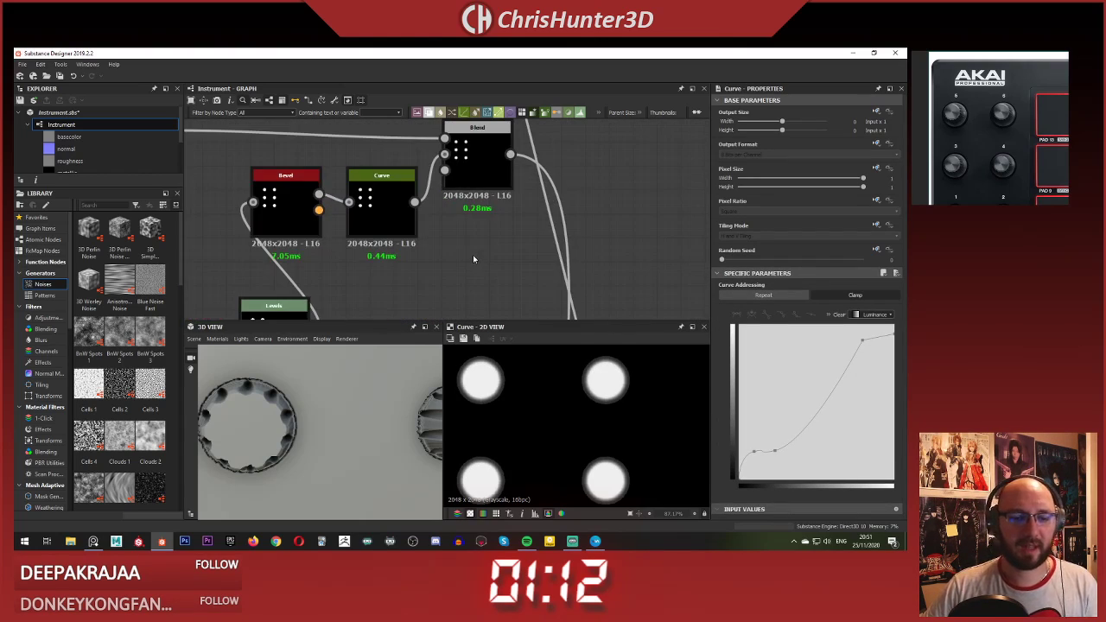
# Step: Add a Blend node after the knobs' final Min (Darken) Blend and feed that Blend into its background
pyautogui.press('b')
pyautogui.scroll(-3, 472, 255)
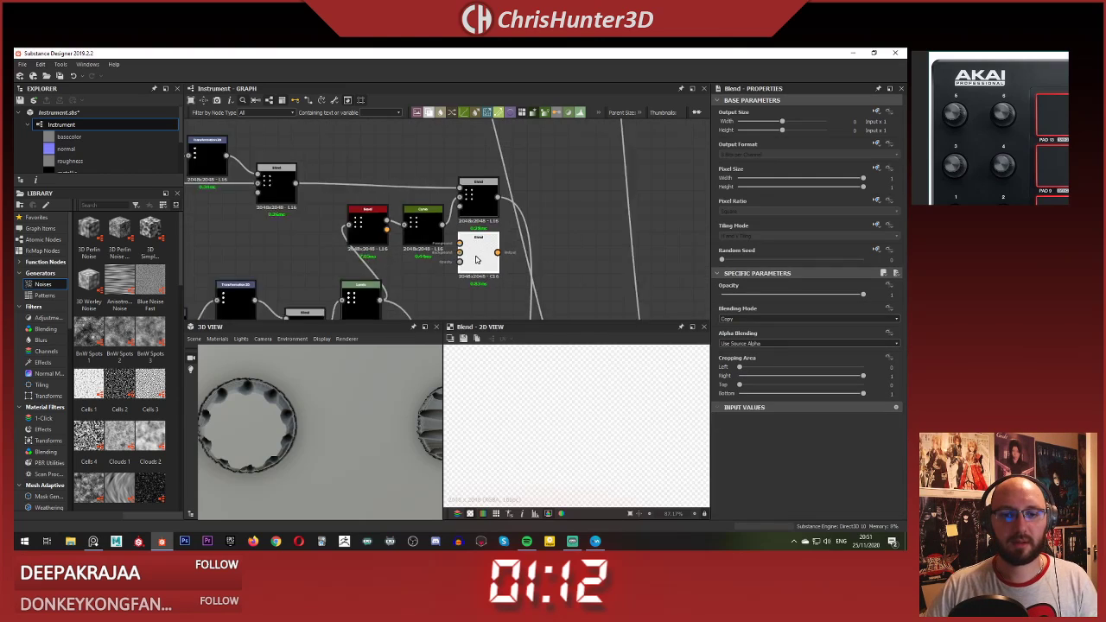
pyautogui.moveTo(473, 255); pyautogui.dragTo(453, 260, button='middle')
# Step: Duplicate the knobs' Bevel above the chain without its Curve and set the copy's Distance to -0.01
pyautogui.moveTo(464, 260); pyautogui.dragTo(354, 236)
pyautogui.hotkey('ctrl', 'v')
pyautogui.moveTo(393, 147); pyautogui.dragTo(382, 203, button='middle')
pyautogui.moveTo(458, 270); pyautogui.dragTo(398, 184)
pyautogui.click(384, 156)
pyautogui.press('Delete')
pyautogui.doubleClick(349, 192)
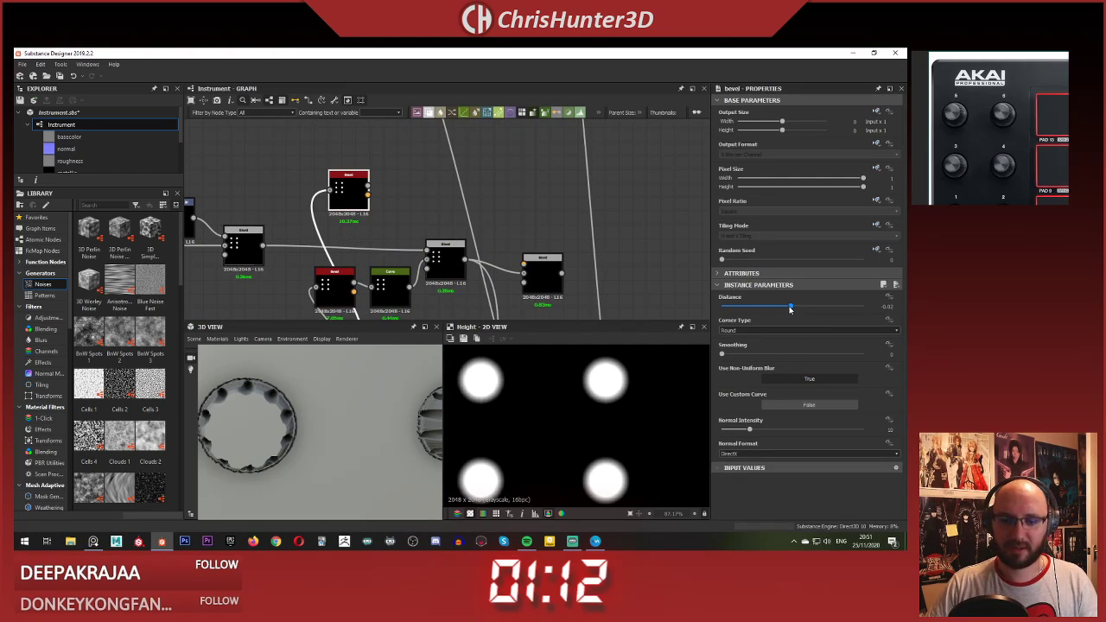
pyautogui.moveTo(788, 308); pyautogui.dragTo(792, 312)
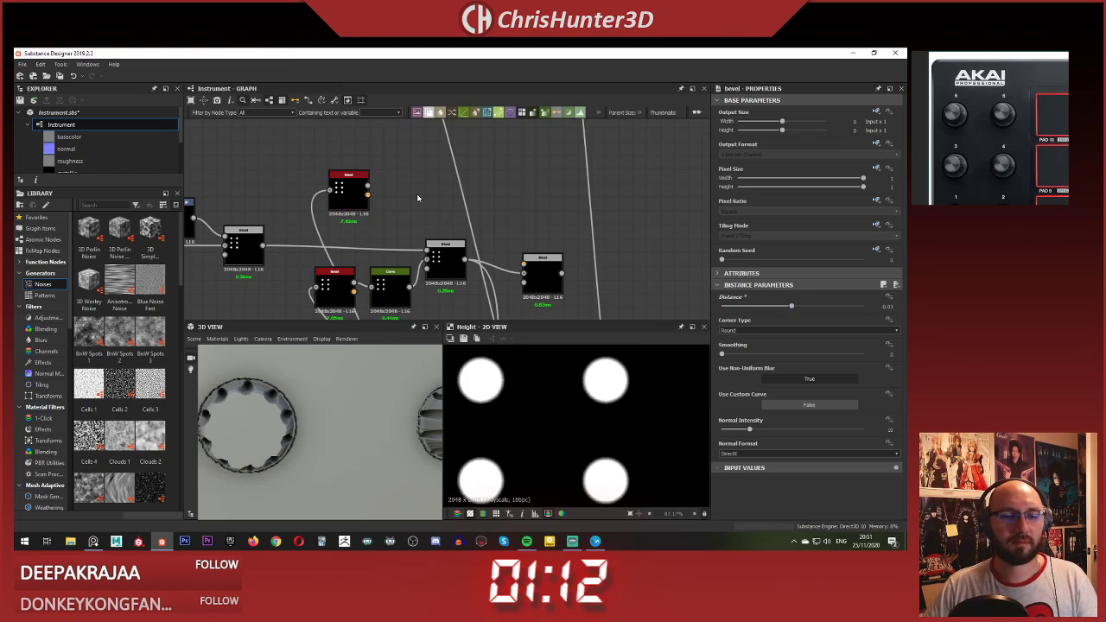
# Step: Add a Levels node to the duplicated Bevel's height output
pyautogui.press('space')
pyautogui.write('lev')
pyautogui.press('Return')
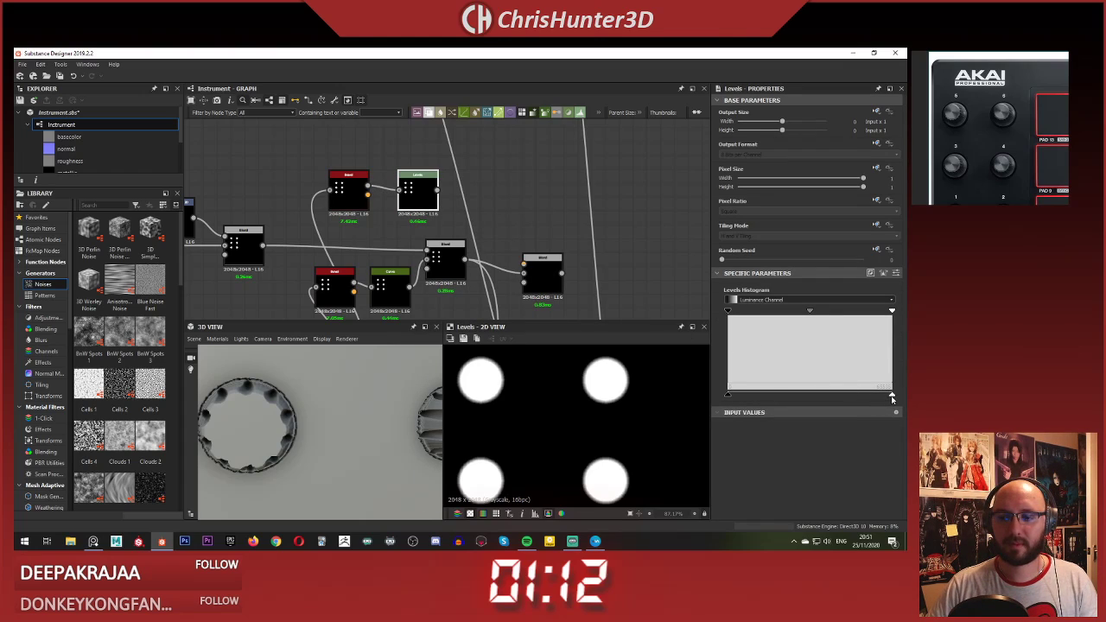
pyautogui.moveTo(893, 397)
pyautogui.mouseDown()
pyautogui.moveTo(838, 398)
pyautogui.moveTo(893, 395)
pyautogui.mouseUp()
# Step: Compare the knobs' final Blend with the downstream Max (Lighten) height Blend in the 2D preview
pyautogui.moveTo(526, 224); pyautogui.dragTo(516, 211, button='middle')
pyautogui.scroll(3, 435, 256)
pyautogui.doubleClick(437, 255)
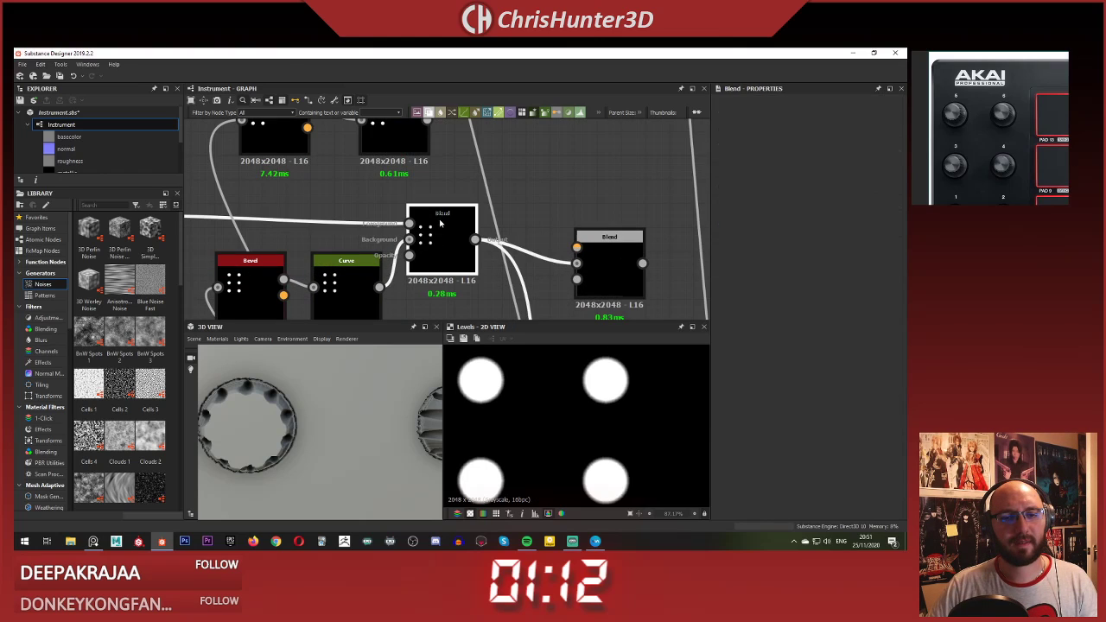
pyautogui.scroll(-5, 439, 255)
pyautogui.moveTo(506, 254); pyautogui.dragTo(515, 148, button='middle')
pyautogui.scroll(-3, 475, 222)
pyautogui.moveTo(474, 222)
pyautogui.mouseDown(button='middle')
pyautogui.moveTo(482, 147)
pyautogui.moveTo(476, 240)
pyautogui.mouseUp(button='middle')
pyautogui.scroll(5, 452, 203)
pyautogui.scroll(1, 452, 203)
pyautogui.moveTo(453, 201); pyautogui.dragTo(430, 166, button='middle')
pyautogui.scroll(2, 463, 232)
pyautogui.scroll(-5, 475, 220)
pyautogui.scroll(-3, 477, 234)
pyautogui.scroll(5, 502, 275)
pyautogui.doubleClick(551, 248)
pyautogui.scroll(-3, 493, 208)
pyautogui.scroll(5, 430, 167)
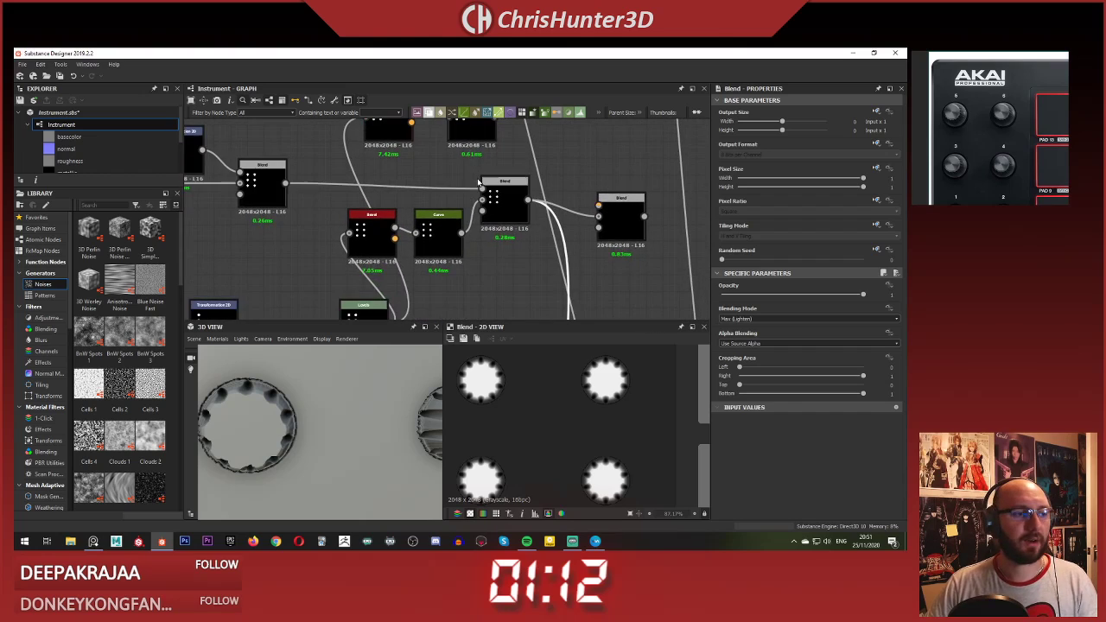
pyautogui.scroll(-2, 485, 186)
pyautogui.scroll(2, 493, 208)
pyautogui.doubleClick(519, 192)
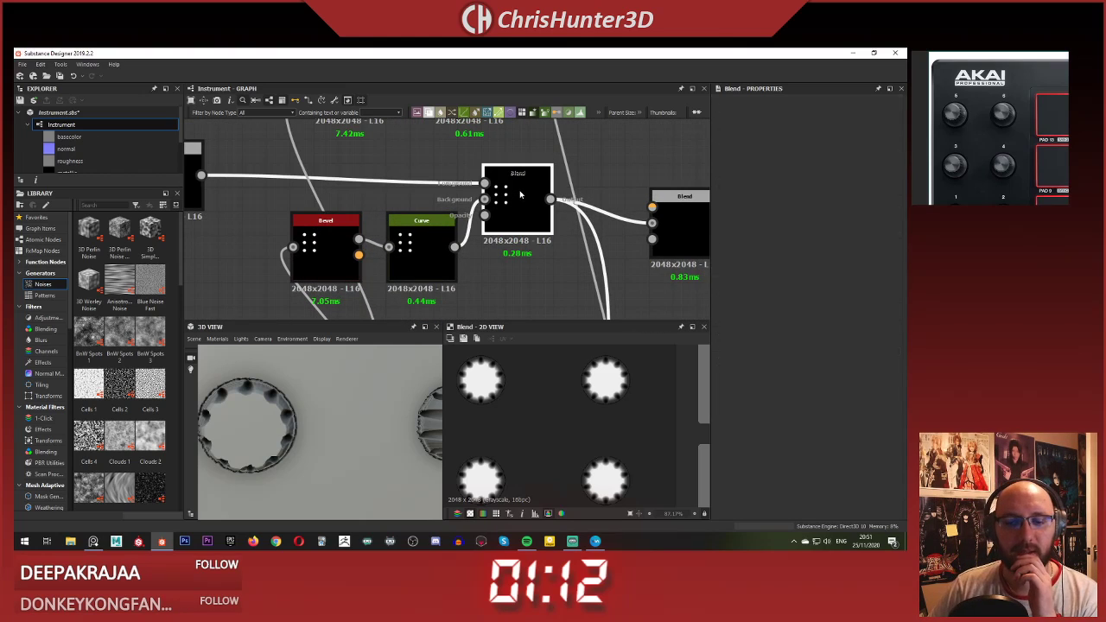
pyautogui.moveTo(519, 191); pyautogui.dragTo(471, 226, button='middle')
pyautogui.scroll(-3, 502, 238)
# Step: Feed the new Levels into the new Blend's foreground and set its blending mode to Multiply
pyautogui.doubleClick(473, 168)
pyautogui.scroll(1, 471, 226)
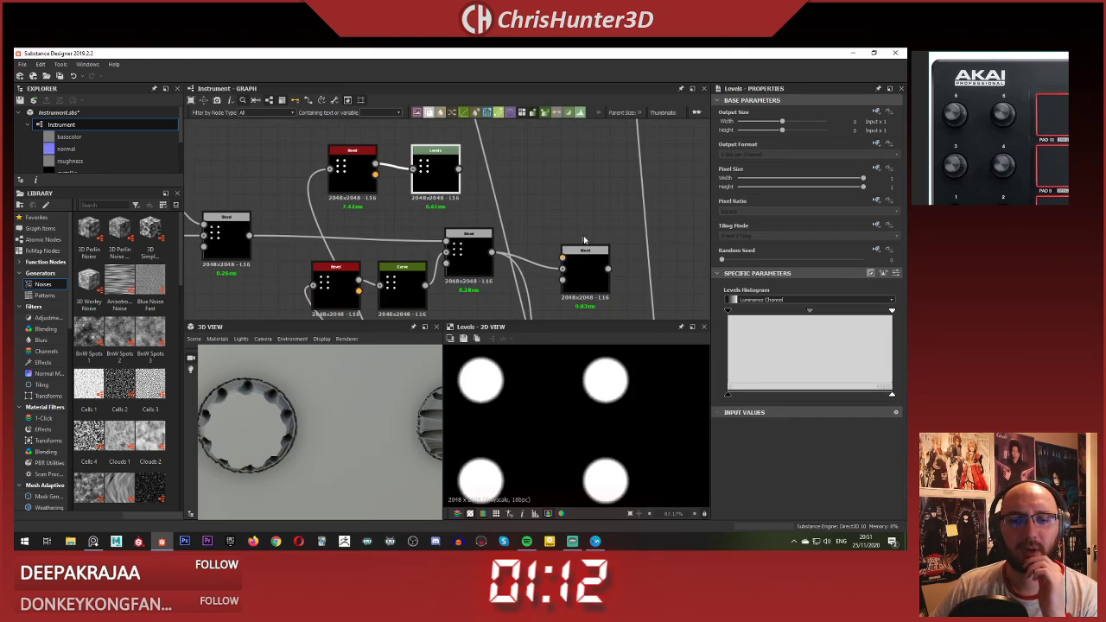
pyautogui.click(577, 273)
pyautogui.click(578, 273)
pyautogui.doubleClick(583, 264)
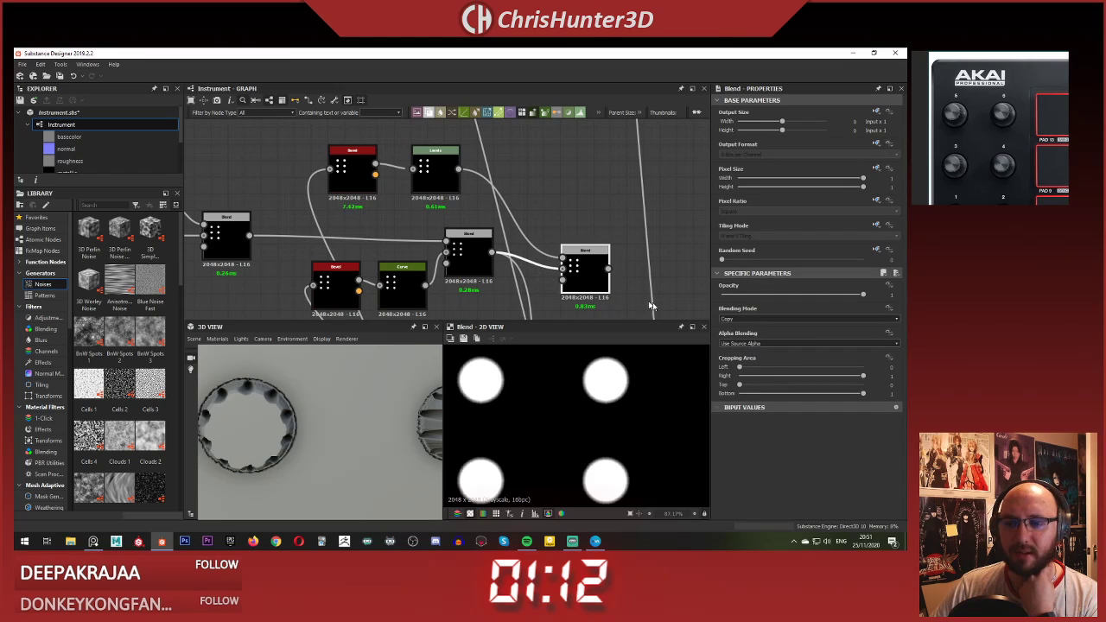
pyautogui.click(777, 319)
pyautogui.click(780, 346)
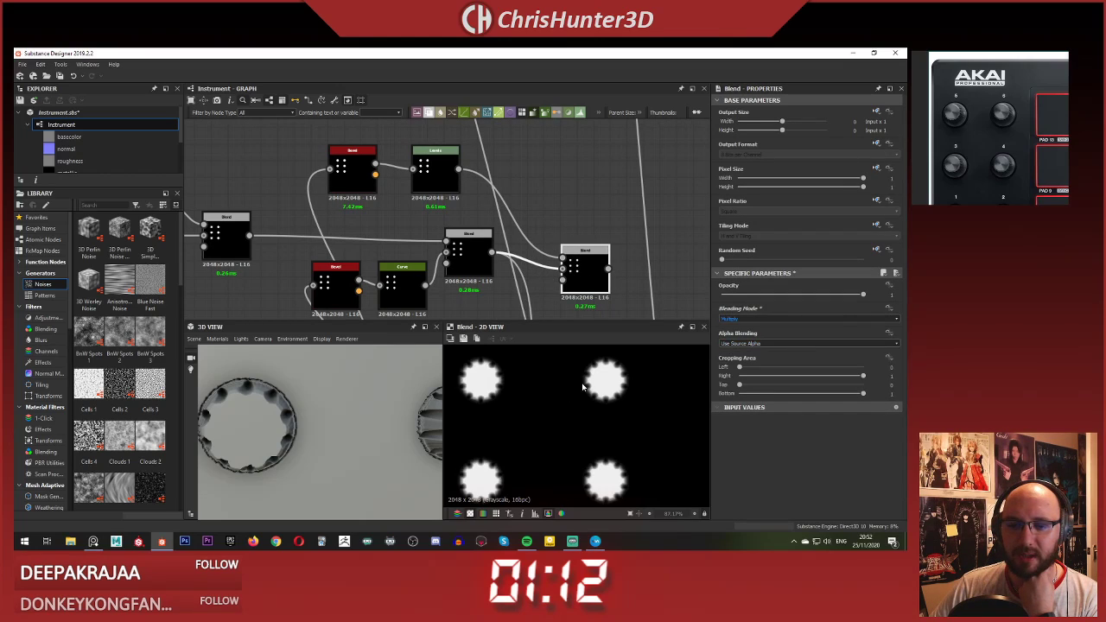
# Step: Check a knob's edge up close in the 2D preview and set the duplicated Bevel's Distance to -0.02
pyautogui.scroll(2, 609, 365)
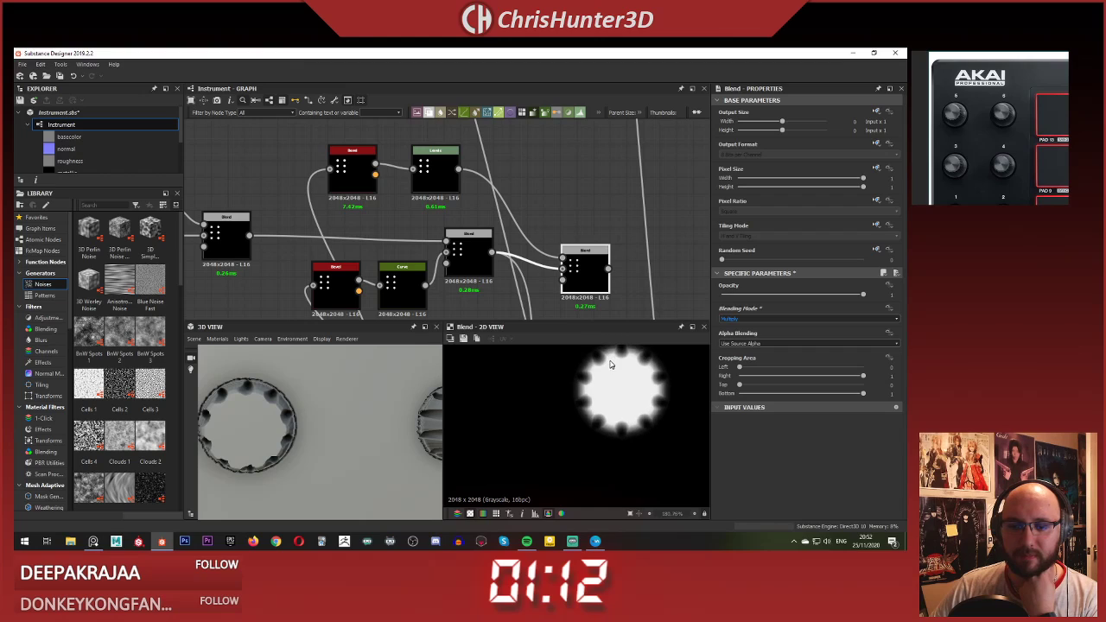
pyautogui.scroll(1, 590, 309)
pyautogui.moveTo(449, 168); pyautogui.dragTo(496, 210, button='middle')
pyautogui.click(351, 191)
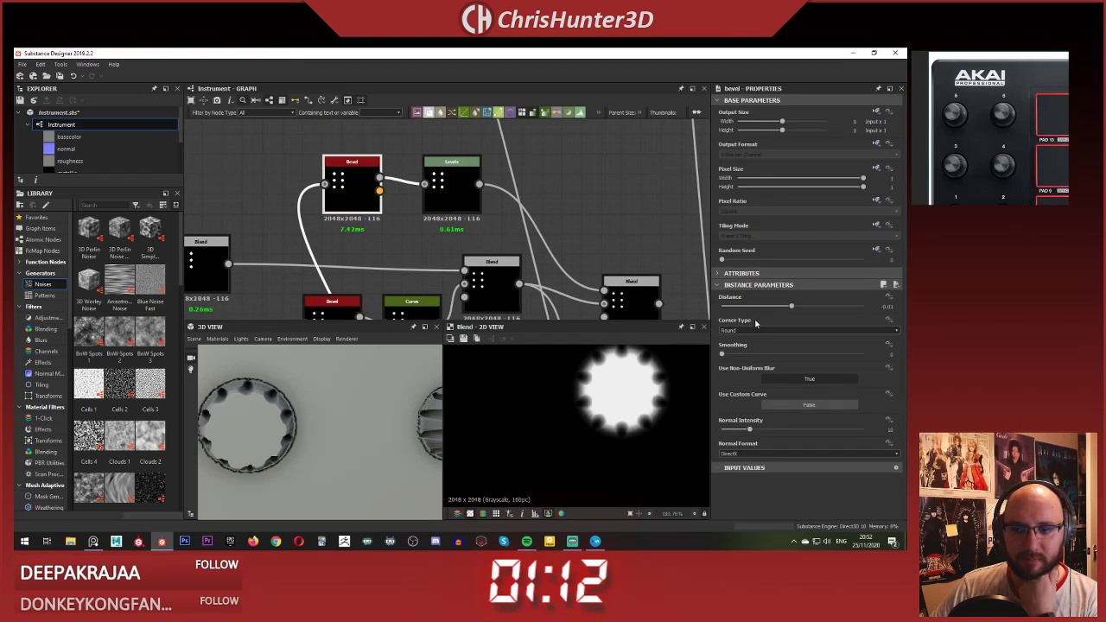
pyautogui.moveTo(789, 307); pyautogui.dragTo(792, 308)
# Step: Duplicate the lower knob row, from its disc Shape through its Levels, and place the copy above the upper knob row
pyautogui.scroll(-4, 524, 198)
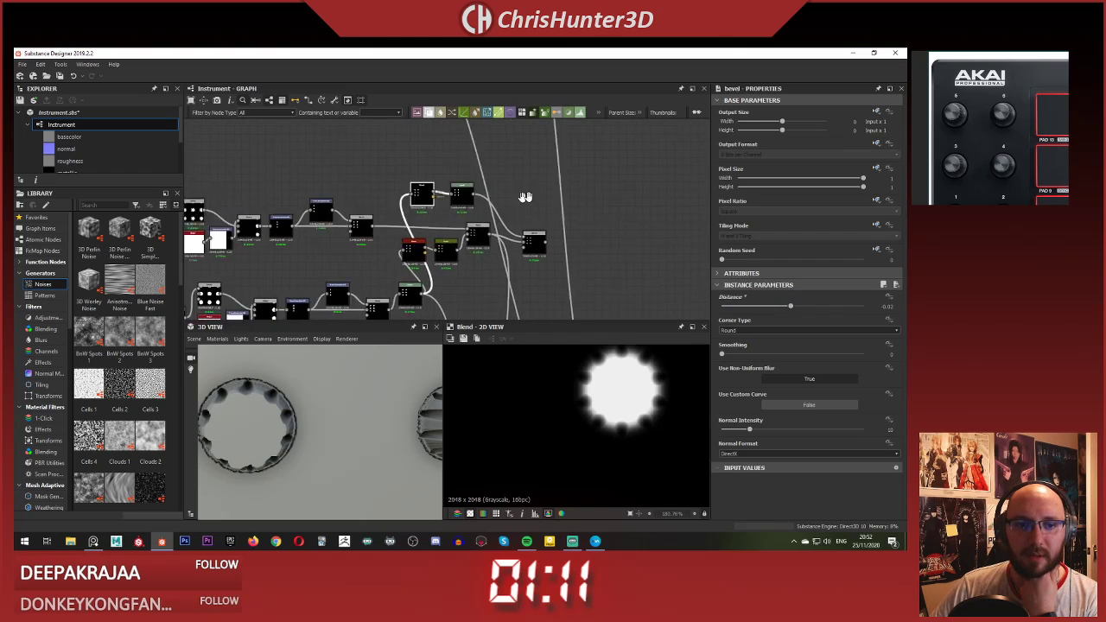
pyautogui.moveTo(397, 249); pyautogui.dragTo(544, 194, button='middle')
pyautogui.moveTo(525, 232); pyautogui.dragTo(491, 249, button='middle')
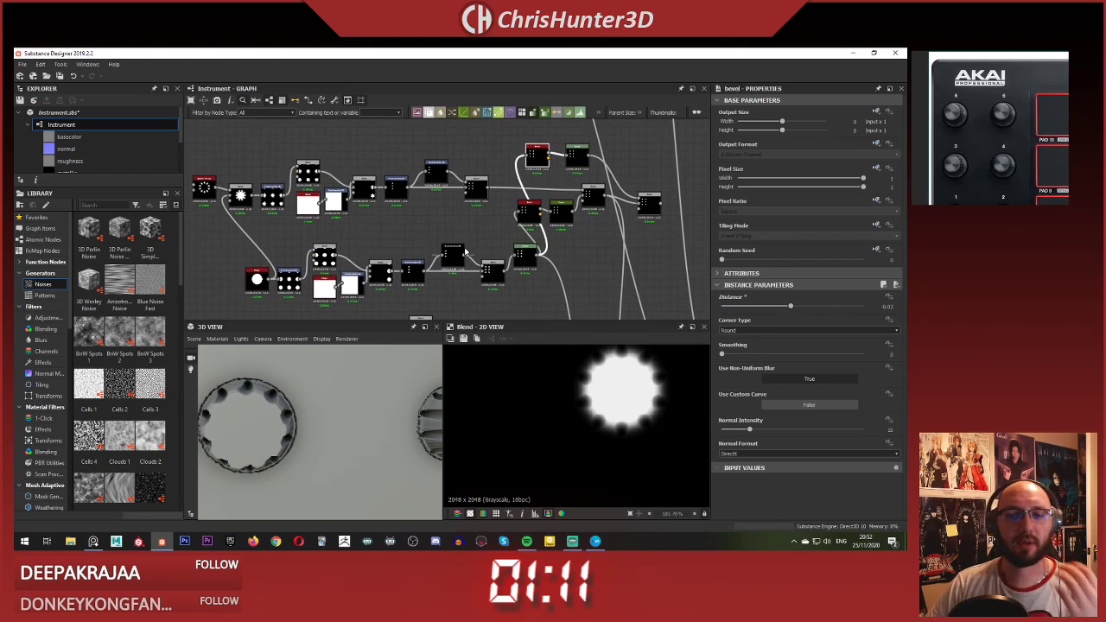
pyautogui.moveTo(227, 247); pyautogui.dragTo(455, 294)
pyautogui.scroll(-4, 445, 230)
pyautogui.moveTo(415, 228); pyautogui.dragTo(420, 282, button='middle')
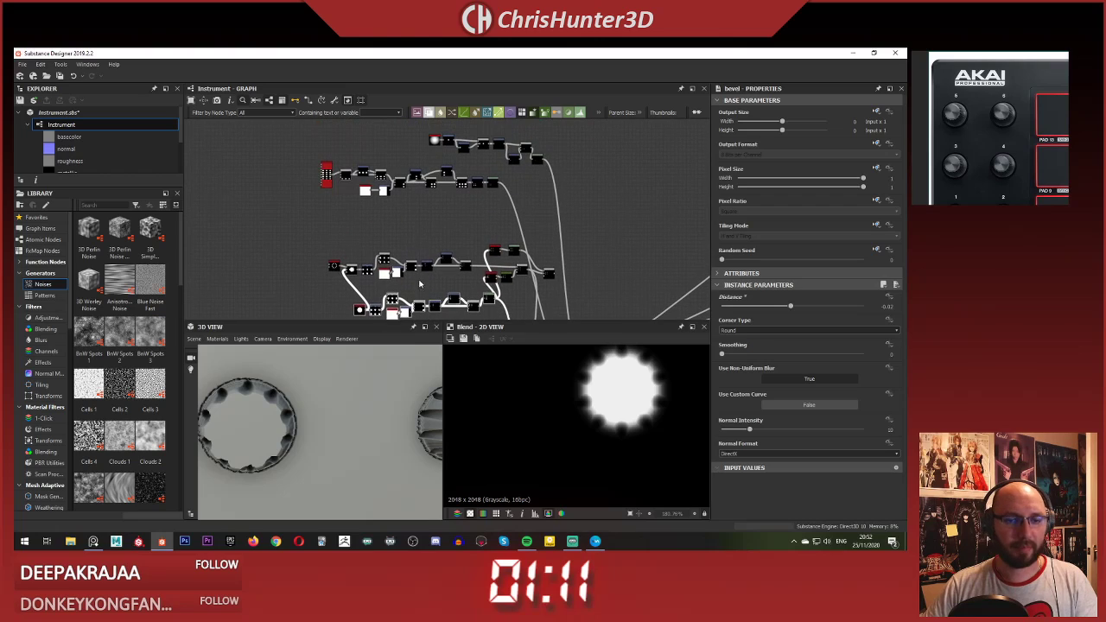
pyautogui.hotkey('ctrl', 'v')
pyautogui.moveTo(412, 232); pyautogui.dragTo(371, 247)
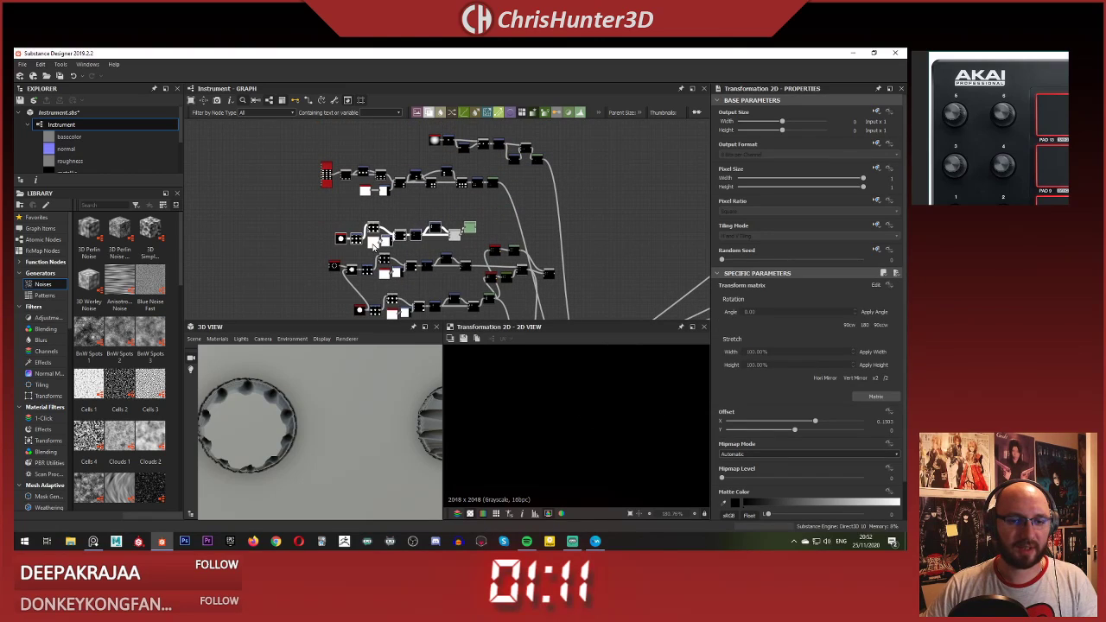
# Step: Link the copied row's Levels into the duplicated Bevel and preview the Levels node following that Bevel
pyautogui.scroll(3, 370, 246)
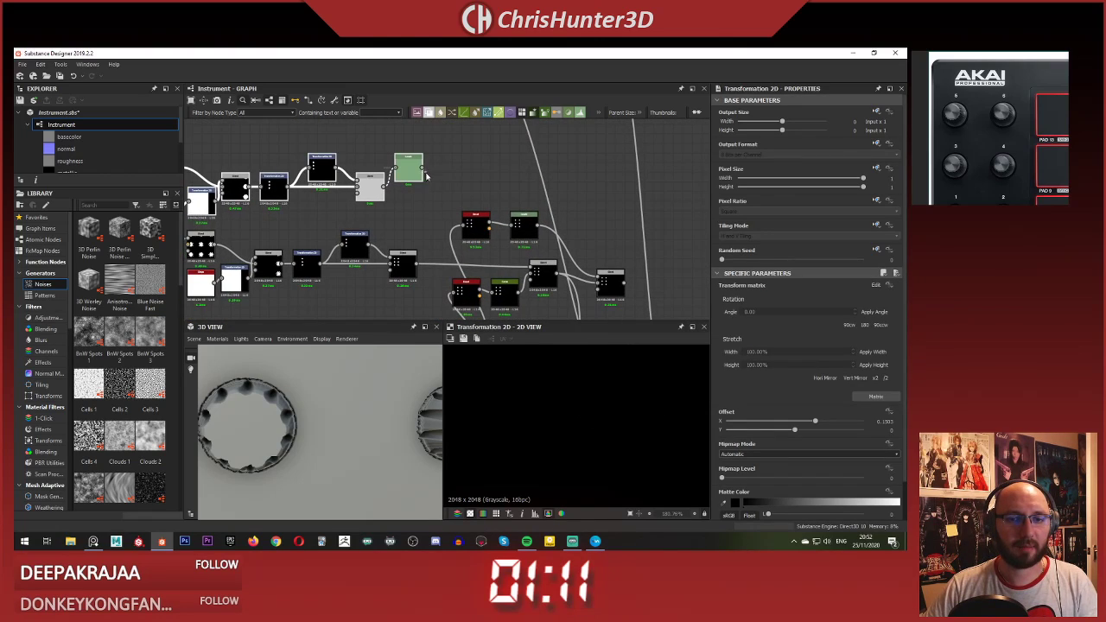
pyautogui.moveTo(478, 226); pyautogui.dragTo(476, 225)
pyautogui.moveTo(476, 190); pyautogui.dragTo(519, 223, button='middle')
pyautogui.click(512, 208)
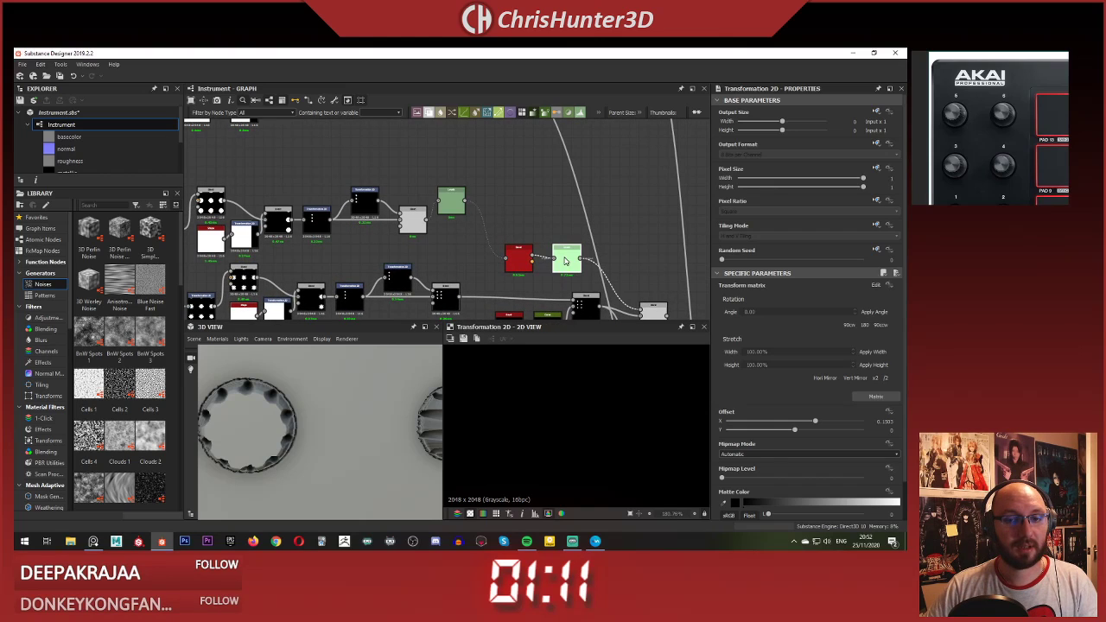
pyautogui.doubleClick(565, 261)
pyautogui.moveTo(447, 268); pyautogui.dragTo(451, 251, button='middle')
pyautogui.scroll(4, 449, 224)
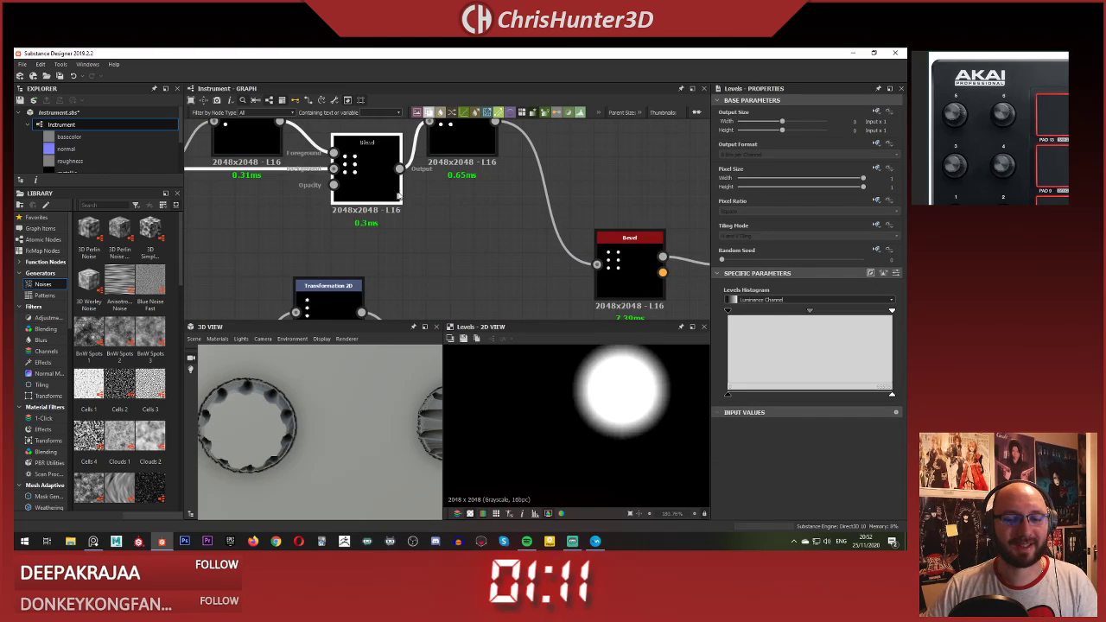
# Step: Connect the copied row's final Blend directly to the duplicated Bevel and delete the copied Levels between them
pyautogui.doubleClick(398, 196)
pyautogui.moveTo(445, 198); pyautogui.dragTo(437, 237, button='middle')
pyautogui.scroll(-2, 437, 237)
pyautogui.doubleClick(446, 197)
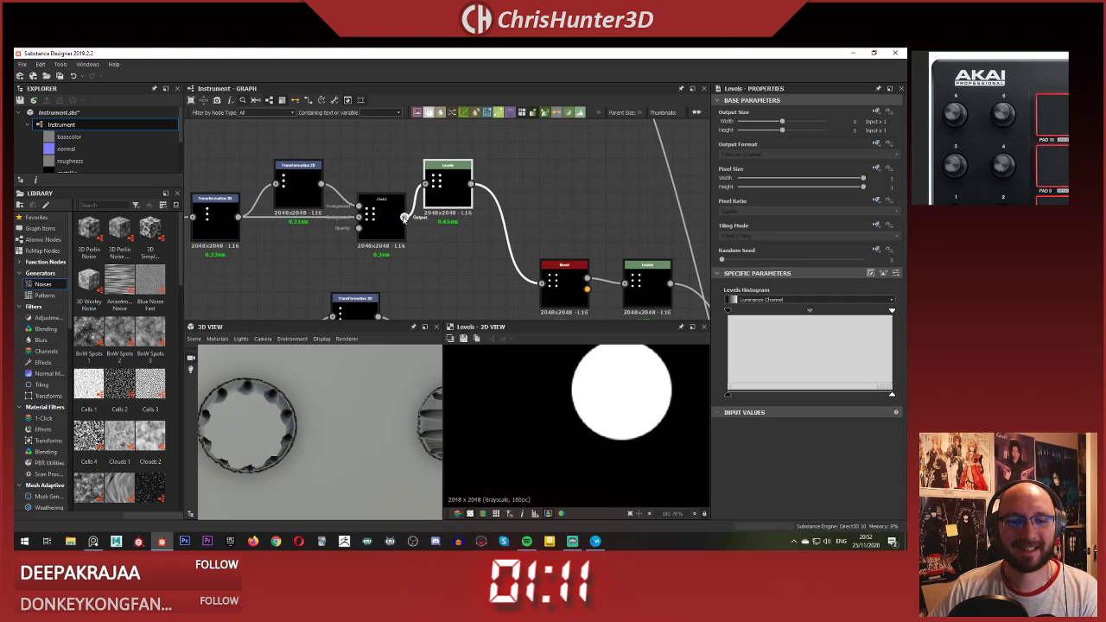
pyautogui.moveTo(547, 284); pyautogui.dragTo(545, 283)
pyautogui.click(451, 190)
pyautogui.press('Delete')
pyautogui.moveTo(420, 222); pyautogui.dragTo(585, 210, button='middle')
pyautogui.scroll(-3, 586, 210)
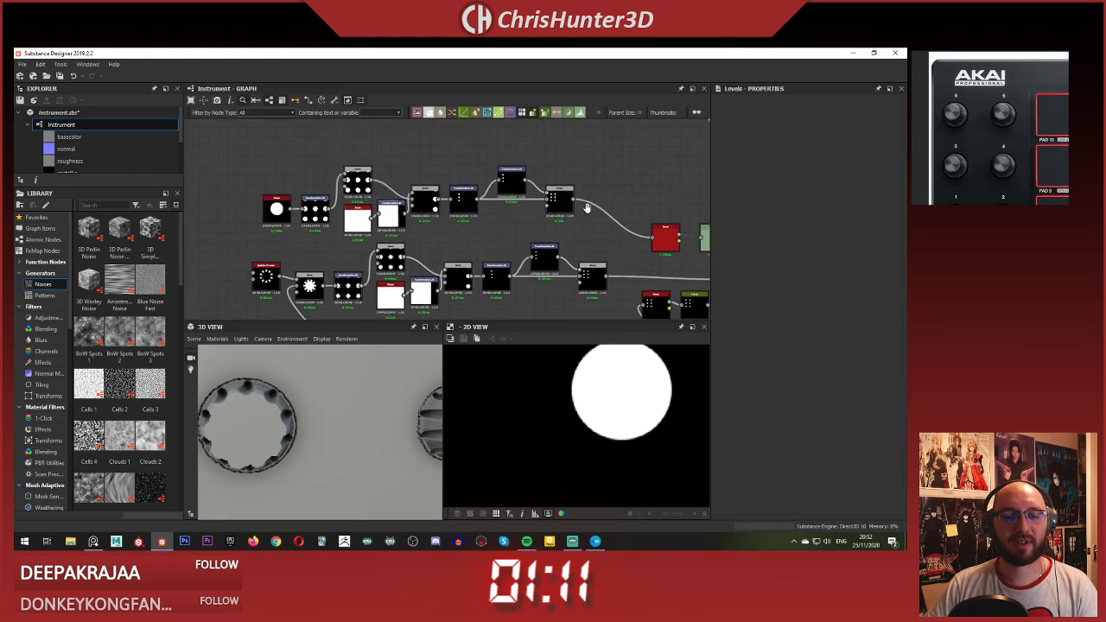
# Step: Inspect the copied row's disc Shape and preview the final Blend that multiplies it with the notched knobs
pyautogui.scroll(5, 356, 199)
pyautogui.moveTo(356, 199); pyautogui.dragTo(551, 198, button='middle')
pyautogui.click(347, 220)
pyautogui.scroll(-1, 589, 258)
pyautogui.moveTo(590, 258); pyautogui.dragTo(323, 195, button='middle')
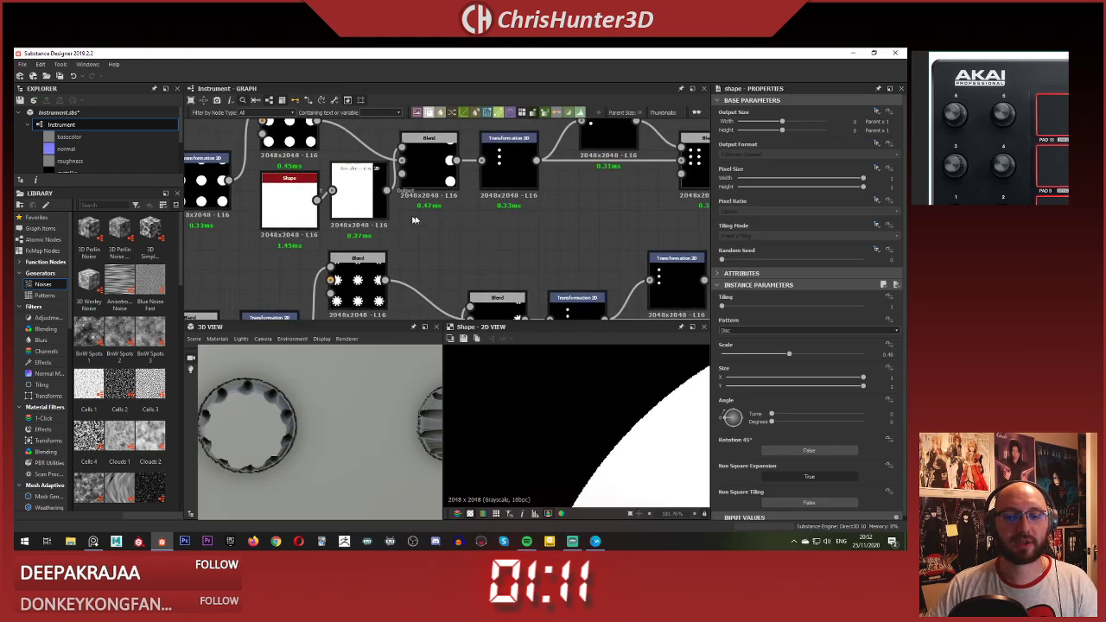
pyautogui.moveTo(666, 164); pyautogui.dragTo(487, 234, button='middle')
pyautogui.scroll(-2, 487, 234)
pyautogui.scroll(3, 572, 238)
pyautogui.scroll(-2, 621, 237)
pyautogui.moveTo(620, 236); pyautogui.dragTo(499, 216, button='middle')
pyautogui.doubleClick(545, 254)
pyautogui.scroll(-2, 397, 195)
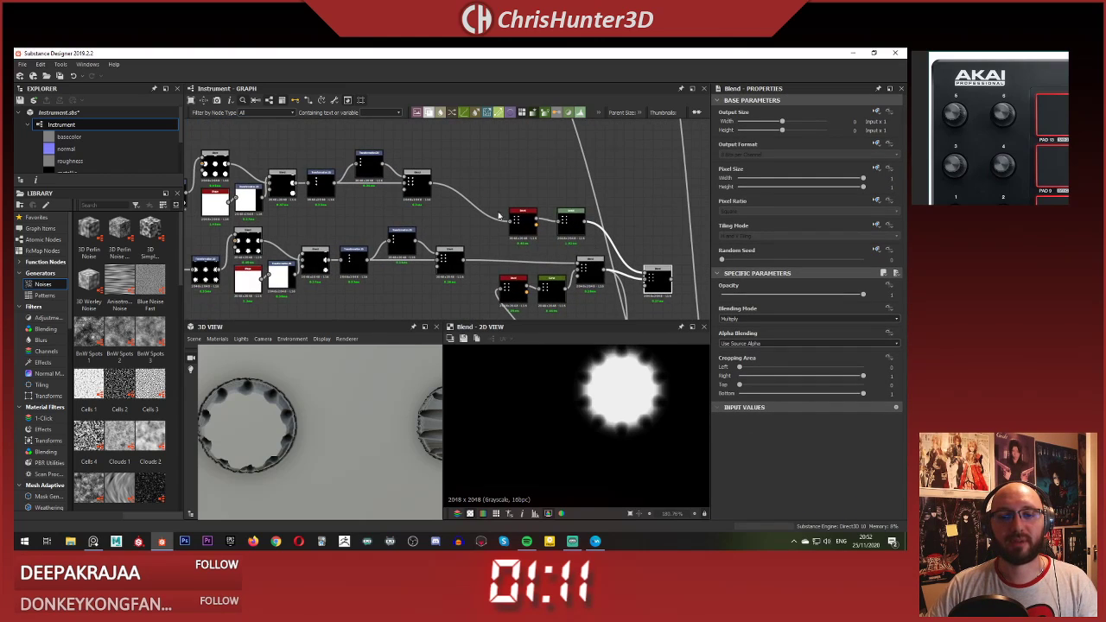
# Step: Set the duplicated Bevel's Distance to -0.01 and preview the Levels node that follows it
pyautogui.doubleClick(570, 226)
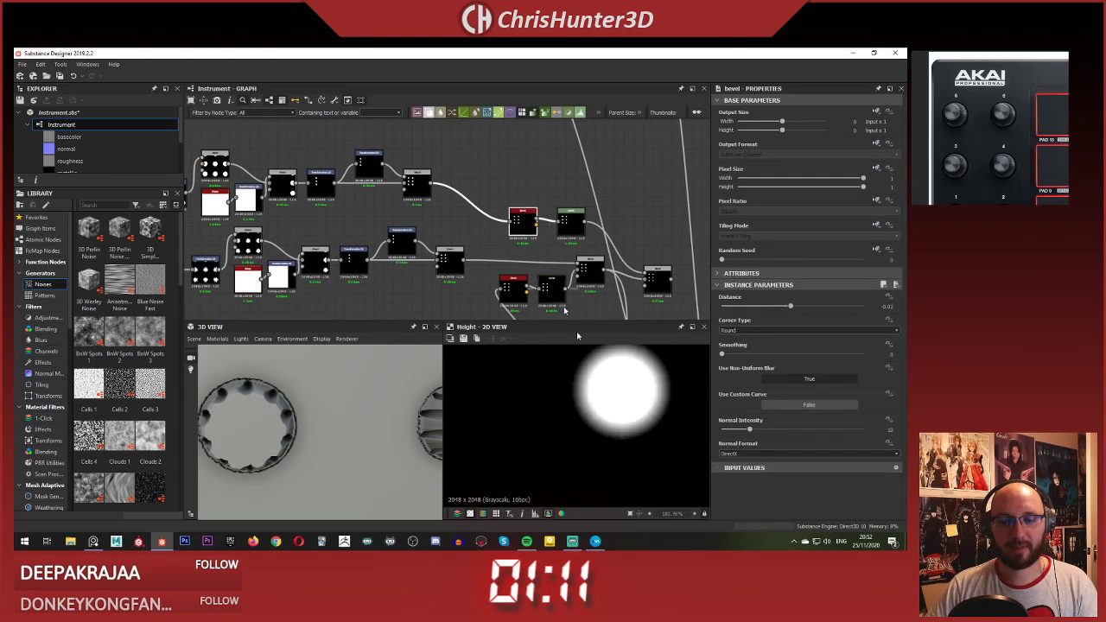
pyautogui.moveTo(625, 377); pyautogui.dragTo(616, 389, button='middle')
pyautogui.moveTo(790, 308); pyautogui.dragTo(793, 307)
pyautogui.doubleClick(581, 224)
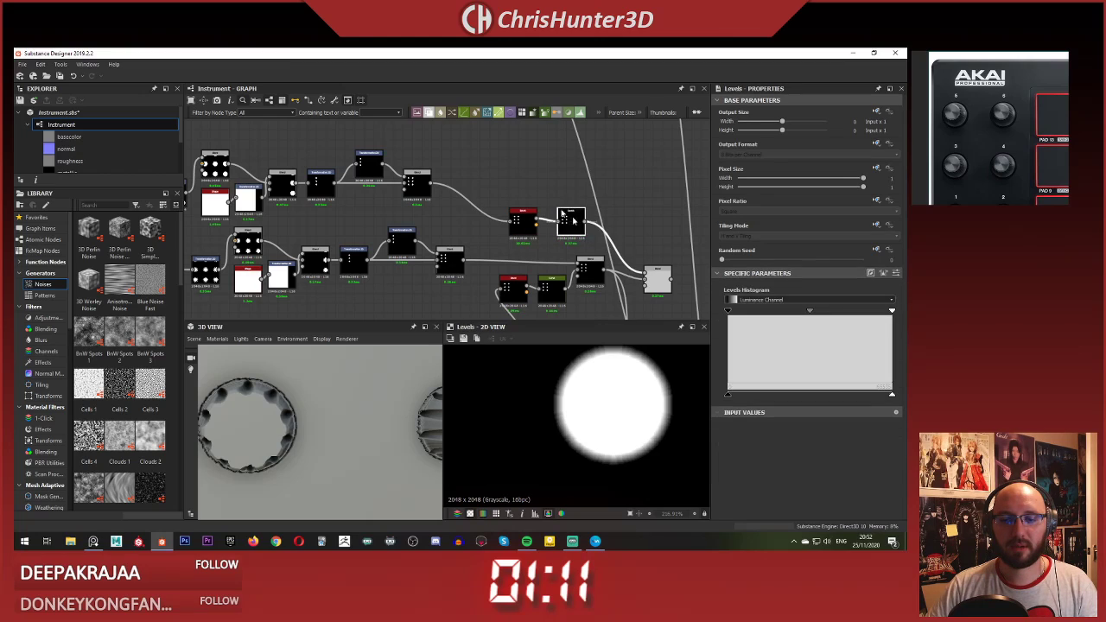
# Step: Delete the Levels node after the duplicated Bevel, move the Bevel closer to the final knob Blend, and preview that Blend
pyautogui.moveTo(542, 201); pyautogui.dragTo(498, 185, button='middle')
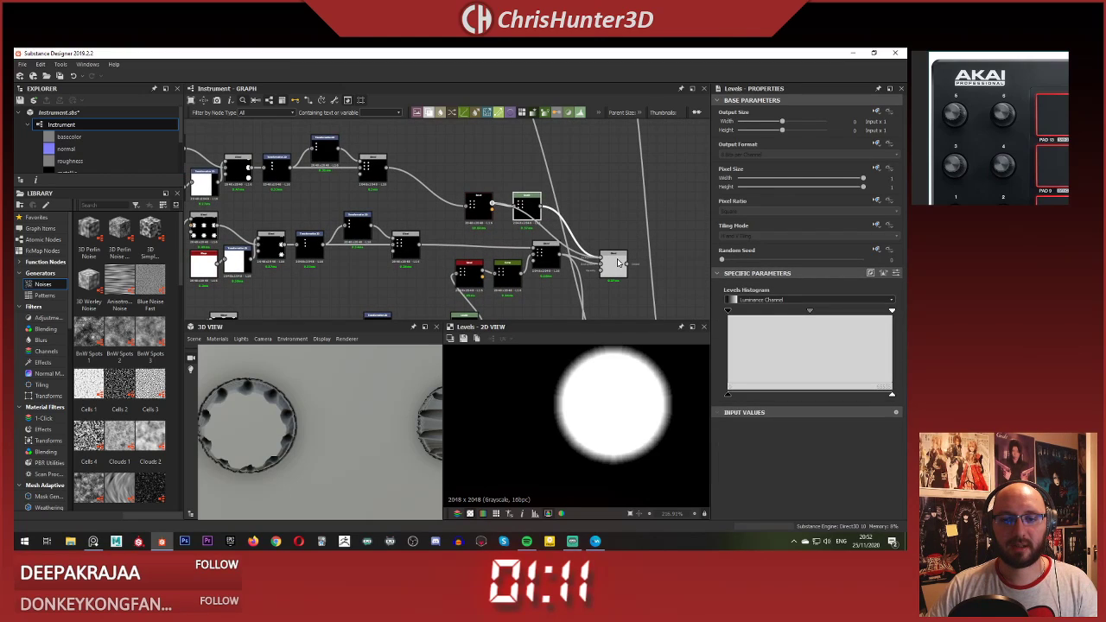
pyautogui.click(532, 214)
pyautogui.press('BackSpace')
pyautogui.moveTo(473, 209); pyautogui.dragTo(541, 218)
pyautogui.doubleClick(624, 269)
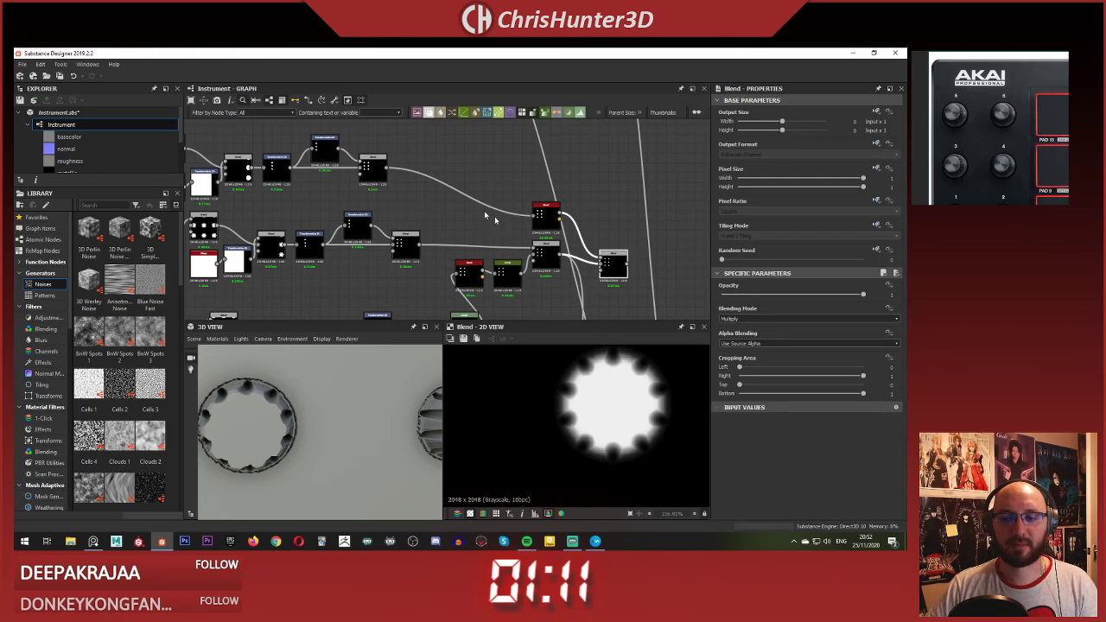
# Step: Set the Scale of the copied row's disc Shape to 0.3 and return to the final knob Blend
pyautogui.scroll(-4, 495, 216)
pyautogui.moveTo(277, 194); pyautogui.dragTo(498, 235, button='middle')
pyautogui.scroll(5, 498, 235)
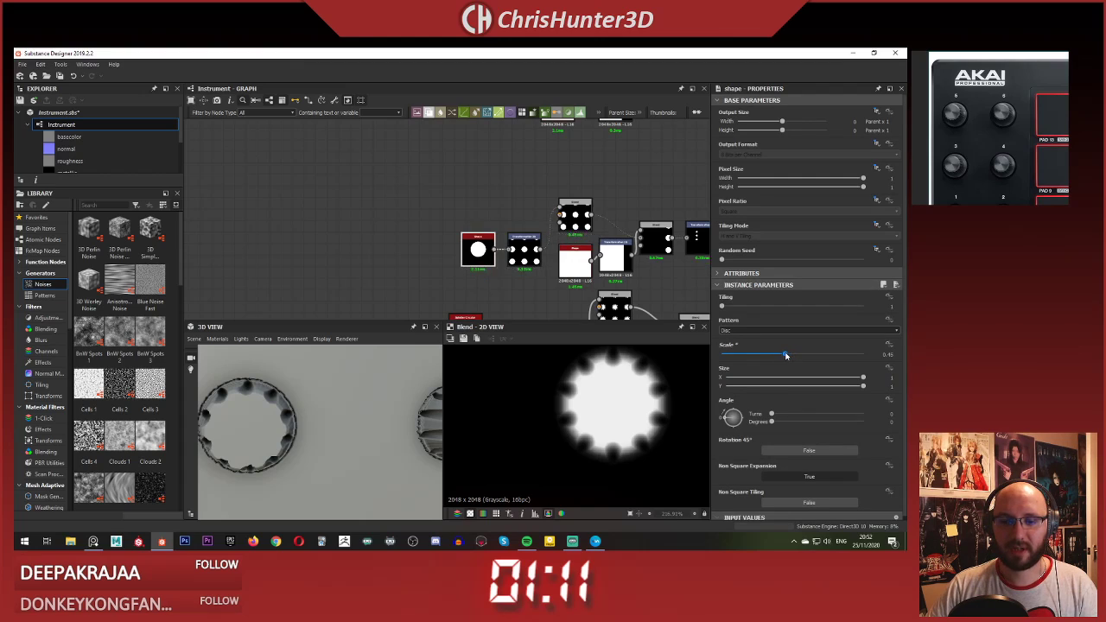
pyautogui.moveTo(786, 355); pyautogui.dragTo(764, 355)
pyautogui.scroll(-4, 445, 205)
pyautogui.moveTo(445, 206); pyautogui.dragTo(294, 216, button='middle')
pyautogui.scroll(4, 484, 242)
pyautogui.scroll(-3, 401, 225)
pyautogui.moveTo(489, 244); pyautogui.dragTo(458, 186, button='middle')
pyautogui.scroll(4, 548, 265)
pyautogui.scroll(-5, 527, 235)
pyautogui.scroll(7, 574, 242)
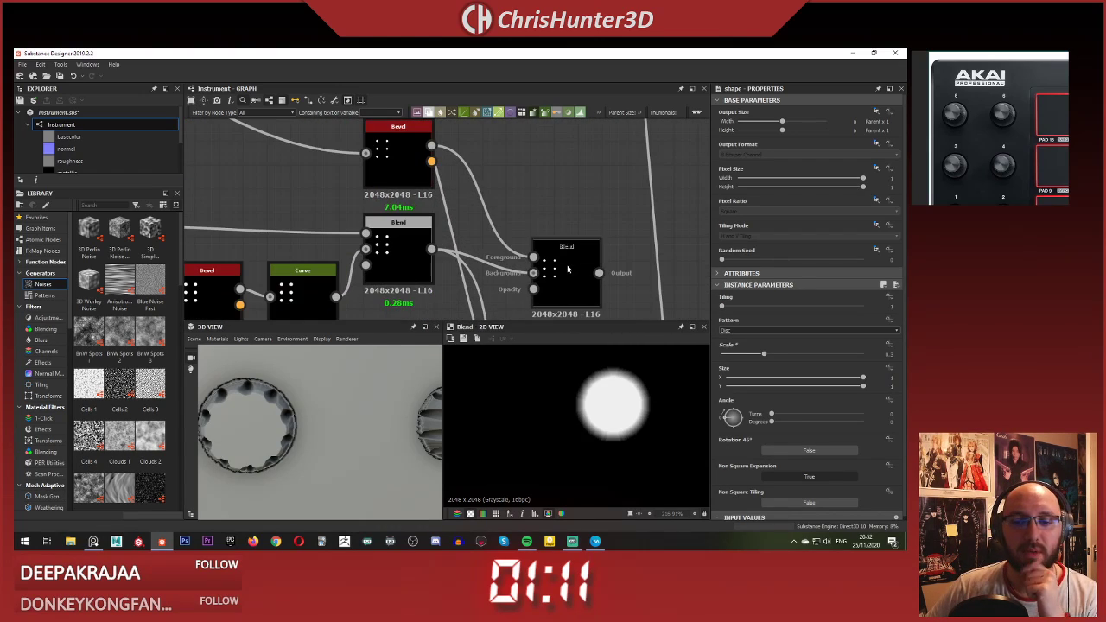
# Step: Try the Min (Darken) blending mode on the final knob Blend and switch it back to Multiply
pyautogui.click(568, 268)
pyautogui.moveTo(562, 269); pyautogui.dragTo(556, 226, button='middle')
pyautogui.click(751, 319)
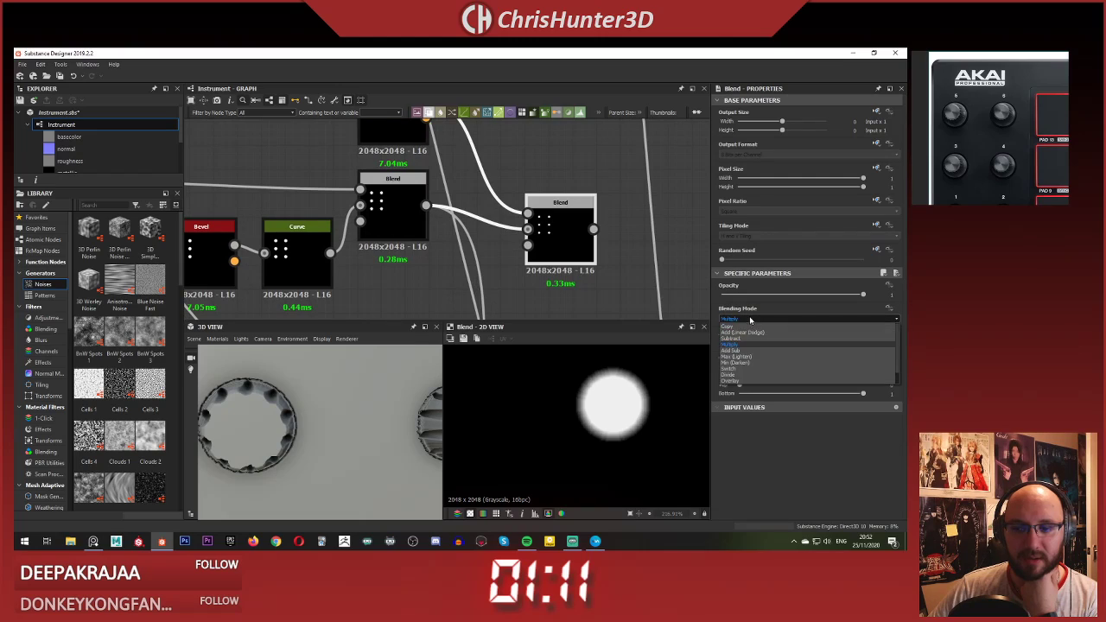
pyautogui.click(767, 363)
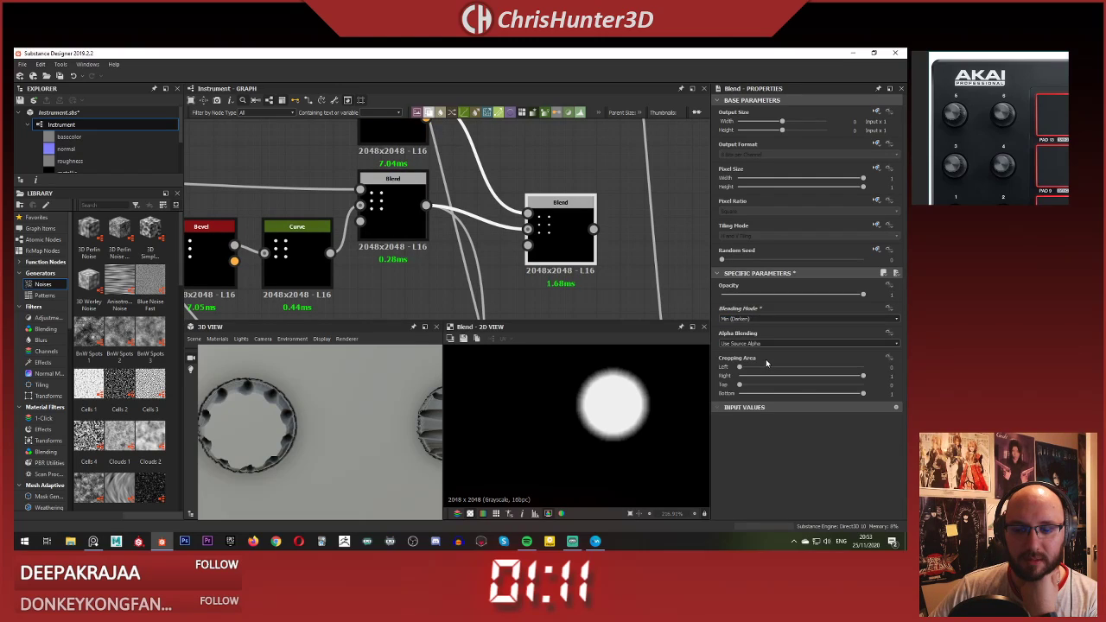
pyautogui.click(764, 319)
pyautogui.click(764, 345)
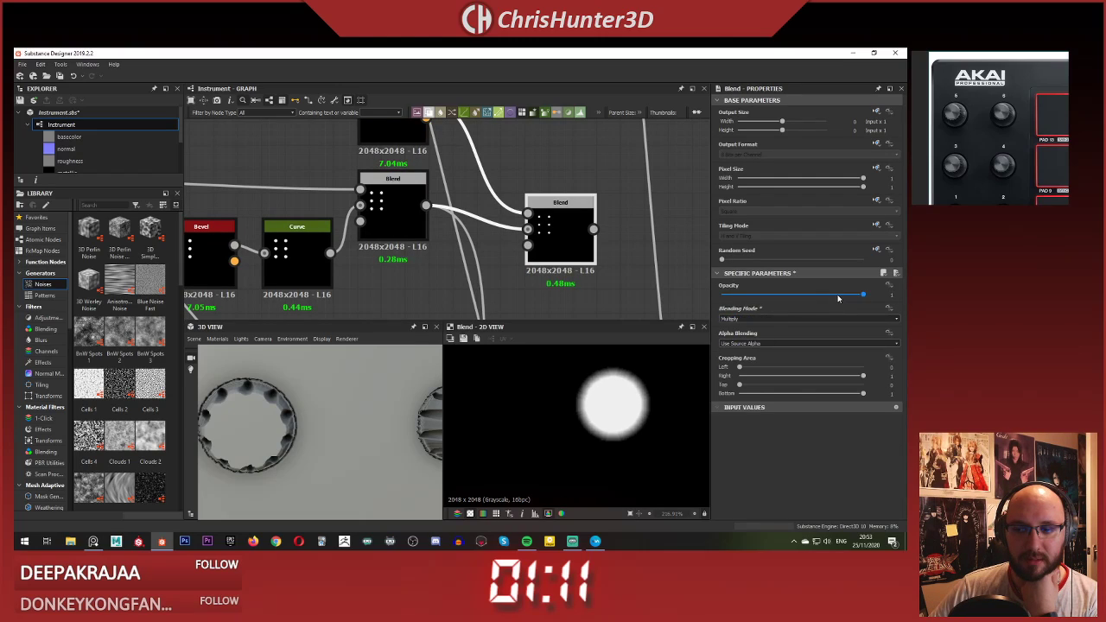
# Step: Set the final knob Blend's Opacity to 0.15 and view a knob at an angle in the 3D preview
pyautogui.moveTo(841, 297); pyautogui.dragTo(742, 297)
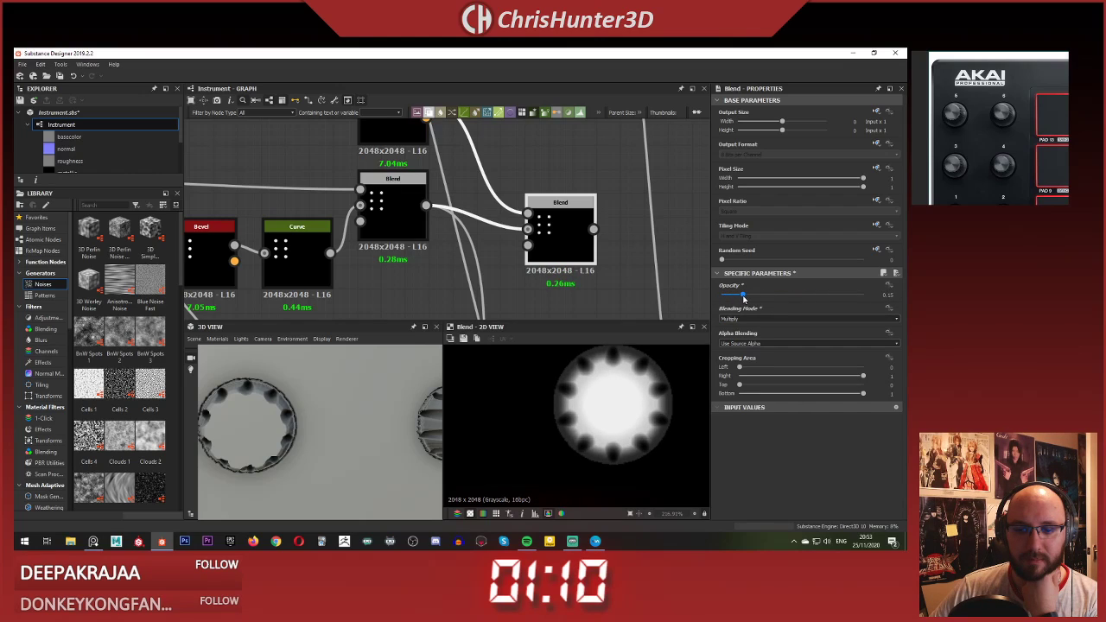
pyautogui.scroll(-4, 424, 201)
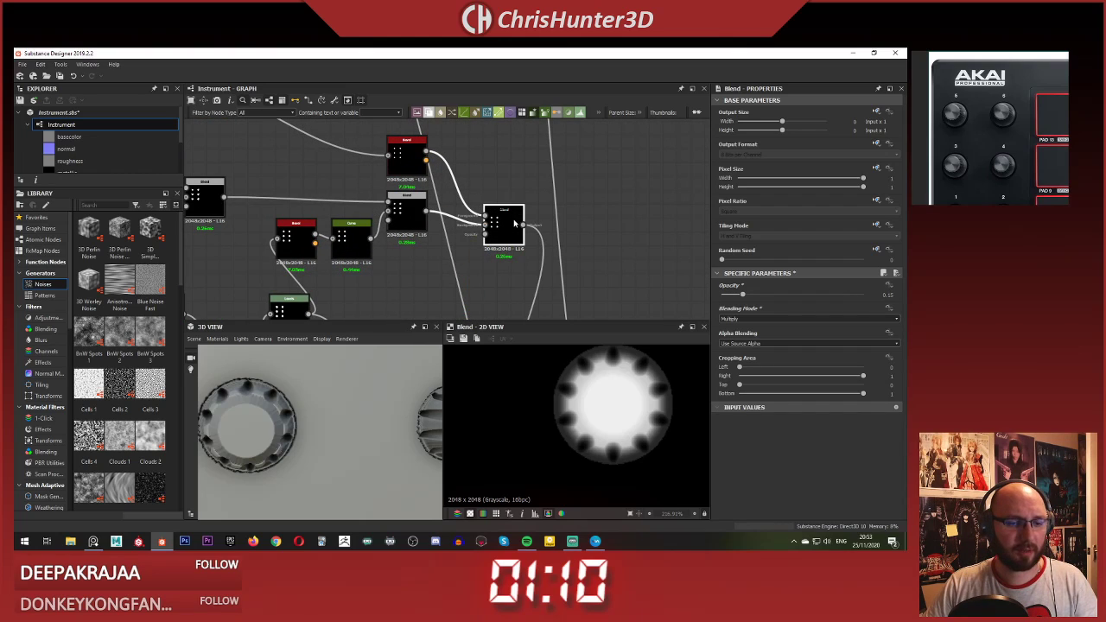
pyautogui.scroll(-3, 288, 387)
pyautogui.moveTo(289, 388)
pyautogui.mouseDown()
pyautogui.moveTo(297, 370)
pyautogui.moveTo(322, 373)
pyautogui.moveTo(298, 381)
pyautogui.mouseUp()
pyautogui.scroll(-1, 386, 217)
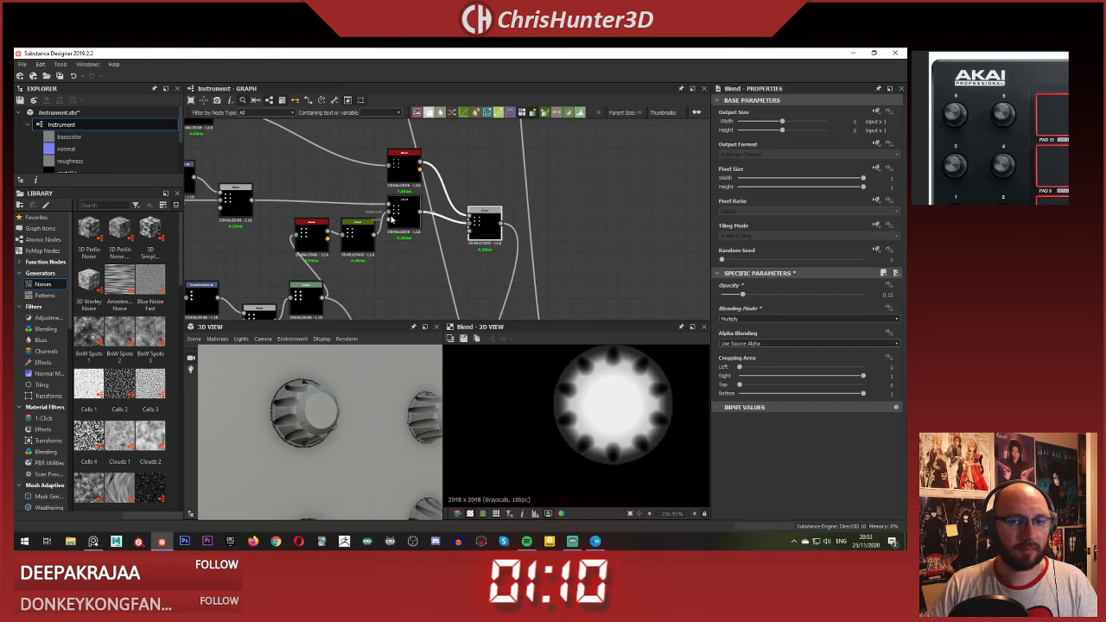
# Step: Insert a Levels node before the duplicated Bevel, try lowering its output white point, and restore it to full white
pyautogui.moveTo(390, 220); pyautogui.dragTo(450, 249, button='middle')
pyautogui.scroll(2, 449, 249)
pyautogui.scroll(-2, 446, 243)
pyautogui.moveTo(380, 187); pyautogui.dragTo(488, 272, button='middle')
pyautogui.scroll(2, 488, 272)
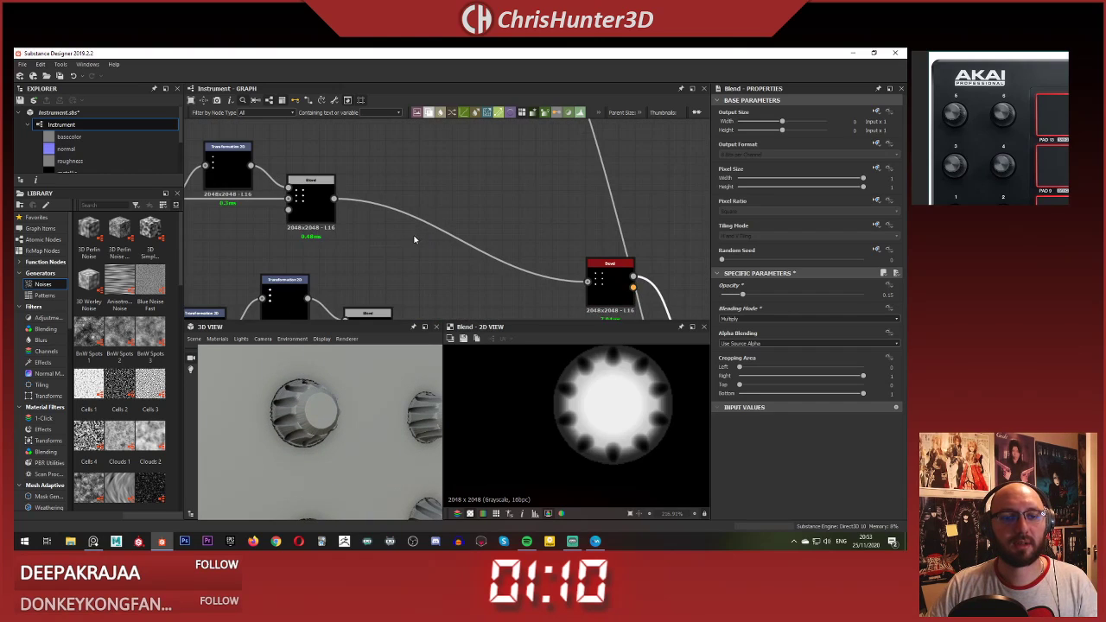
pyautogui.click(421, 221)
pyautogui.press('space')
pyautogui.write('lev')
pyautogui.press('Return')
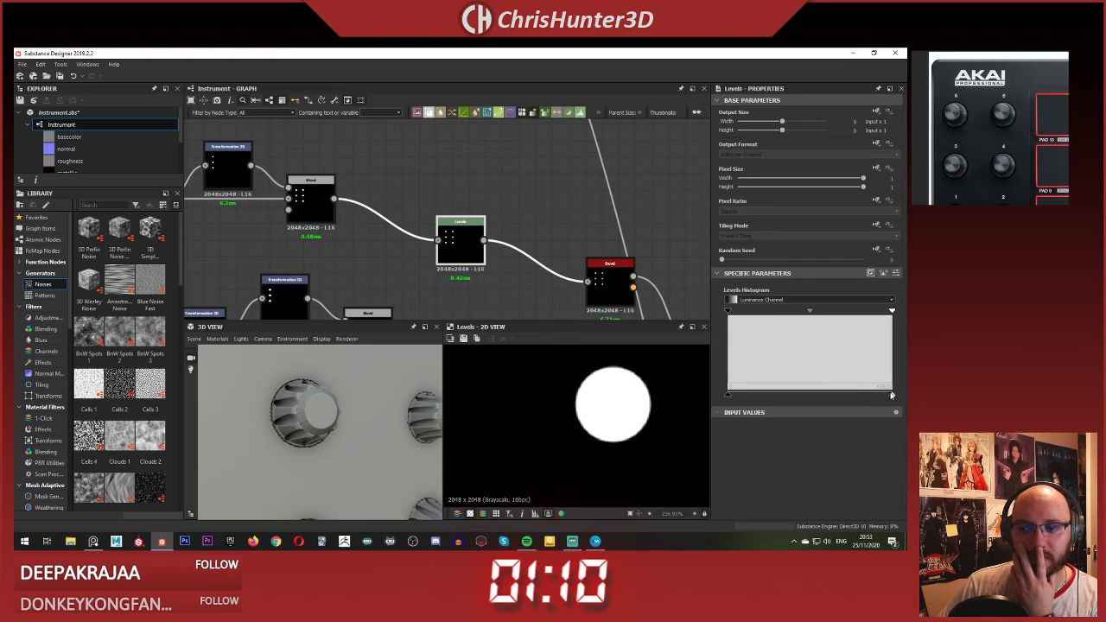
pyautogui.moveTo(892, 395); pyautogui.dragTo(807, 397)
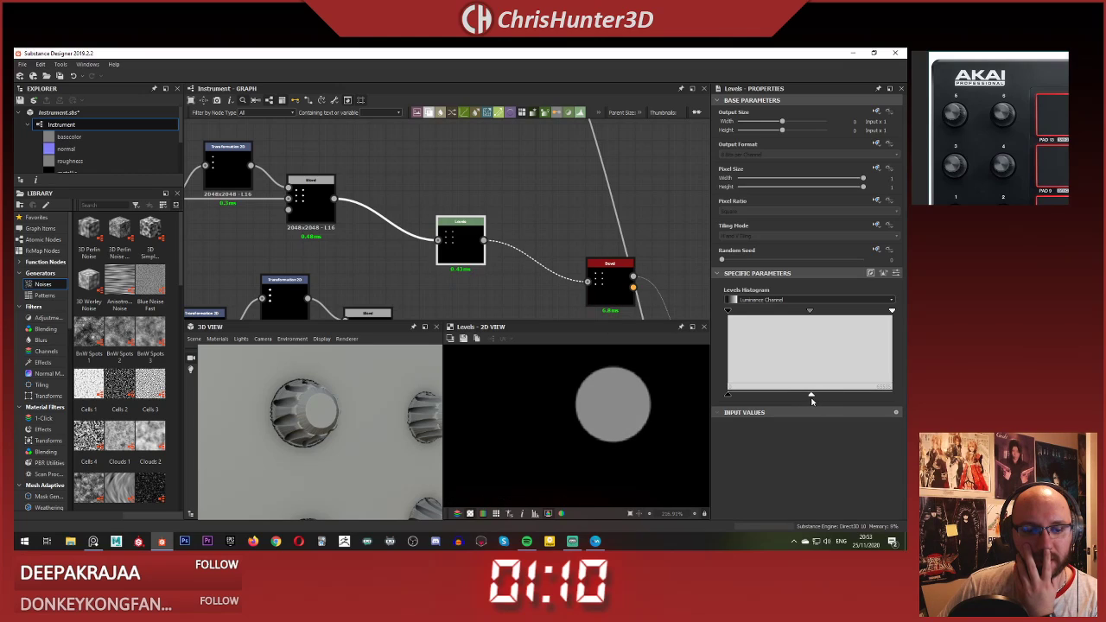
pyautogui.moveTo(811, 400); pyautogui.dragTo(898, 406)
pyautogui.click(484, 208)
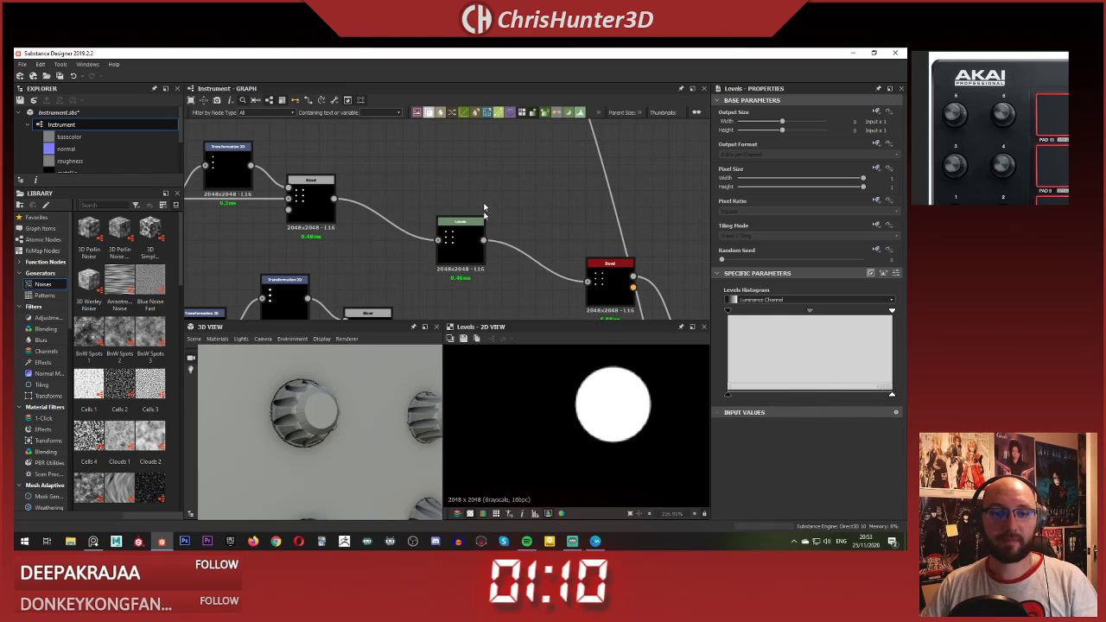
# Step: Reduce the Opacity of the Blend that multiplies the disc row into the notched knobs
pyautogui.click(463, 236)
pyautogui.scroll(-3, 568, 225)
pyautogui.moveTo(644, 298); pyautogui.dragTo(484, 184, button='middle')
pyautogui.scroll(2, 490, 234)
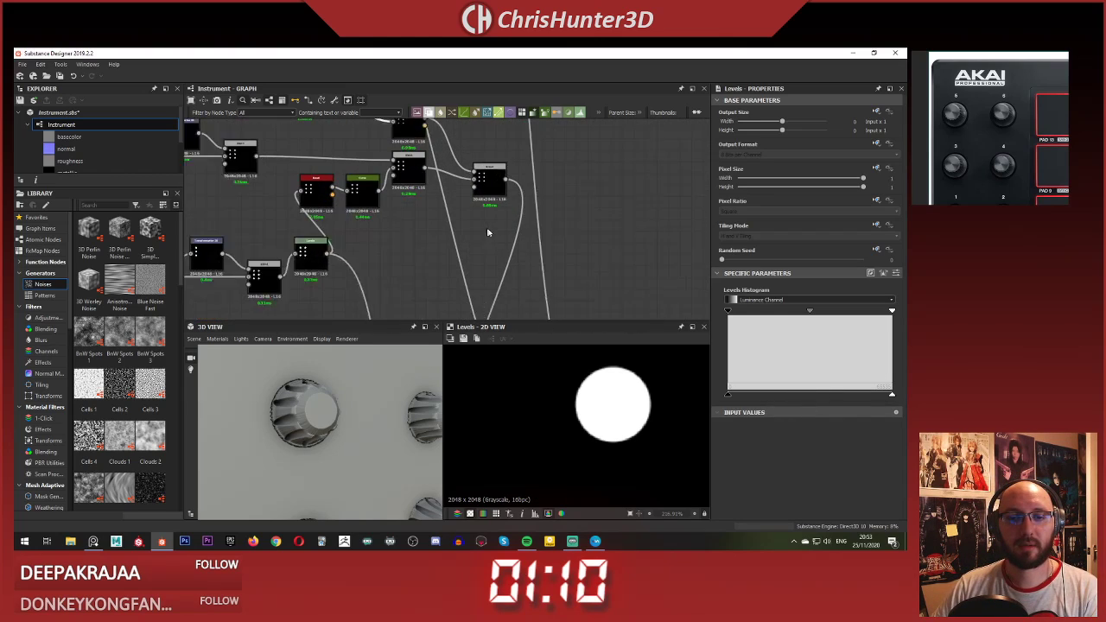
pyautogui.click(491, 176)
pyautogui.moveTo(728, 297); pyautogui.dragTo(725, 299)
# Step: Delete the Levels node between the copied row's last Blend and the duplicated Bevel
pyautogui.scroll(-2, 369, 230)
pyautogui.scroll(4, 431, 212)
pyautogui.moveTo(348, 166); pyautogui.dragTo(455, 215, button='middle')
pyautogui.scroll(1, 452, 244)
pyautogui.click(424, 198)
pyautogui.press('BackSpace')
# Step: Preview the duplicated Bevel, try a Distance of -0.05, and set the Distance to -0.005
pyautogui.scroll(-2, 476, 250)
pyautogui.scroll(-3, 461, 227)
pyautogui.moveTo(367, 182); pyautogui.dragTo(489, 256, button='middle')
pyautogui.scroll(3, 489, 256)
pyautogui.moveTo(597, 290); pyautogui.dragTo(406, 227, button='middle')
pyautogui.scroll(3, 502, 246)
pyautogui.doubleClick(548, 215)
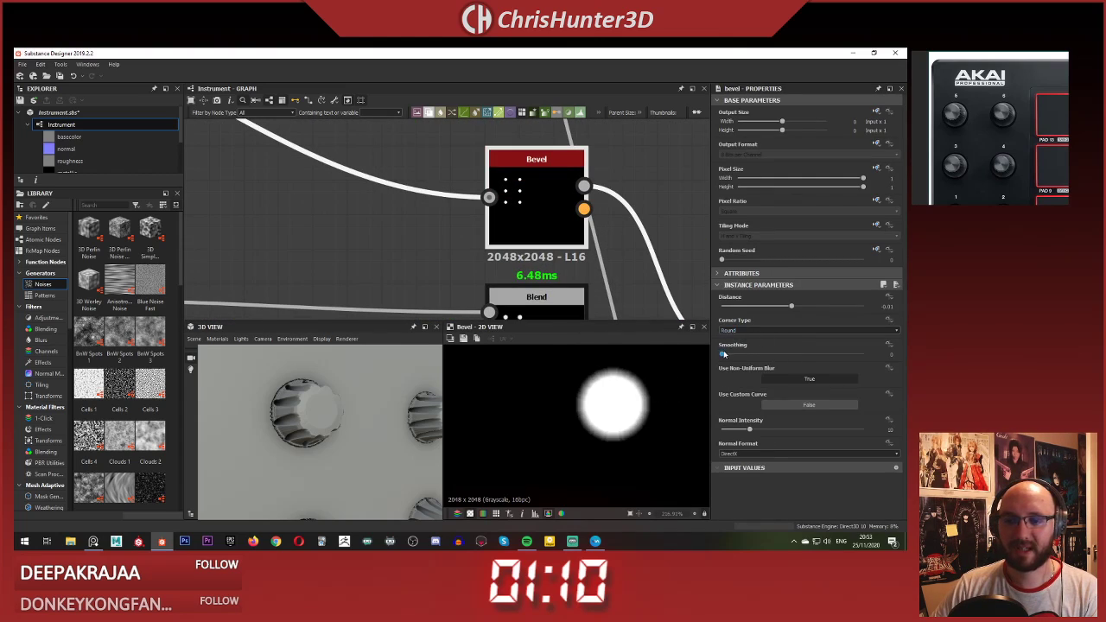
pyautogui.click(793, 305)
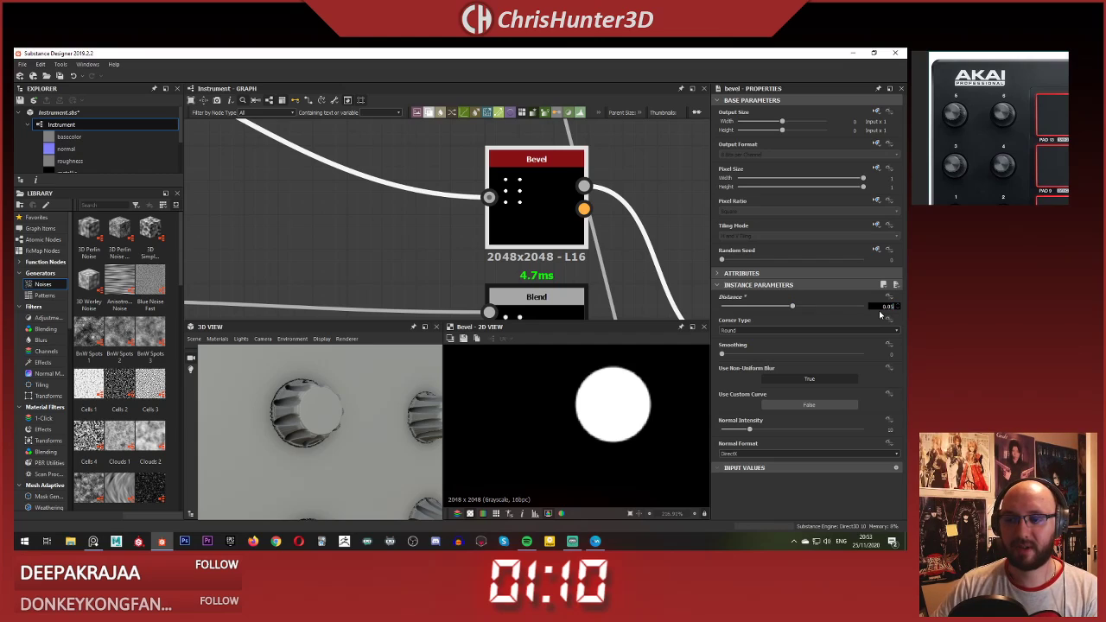
pyautogui.click(879, 310)
pyautogui.write('-0.05')
pyautogui.press('Return')
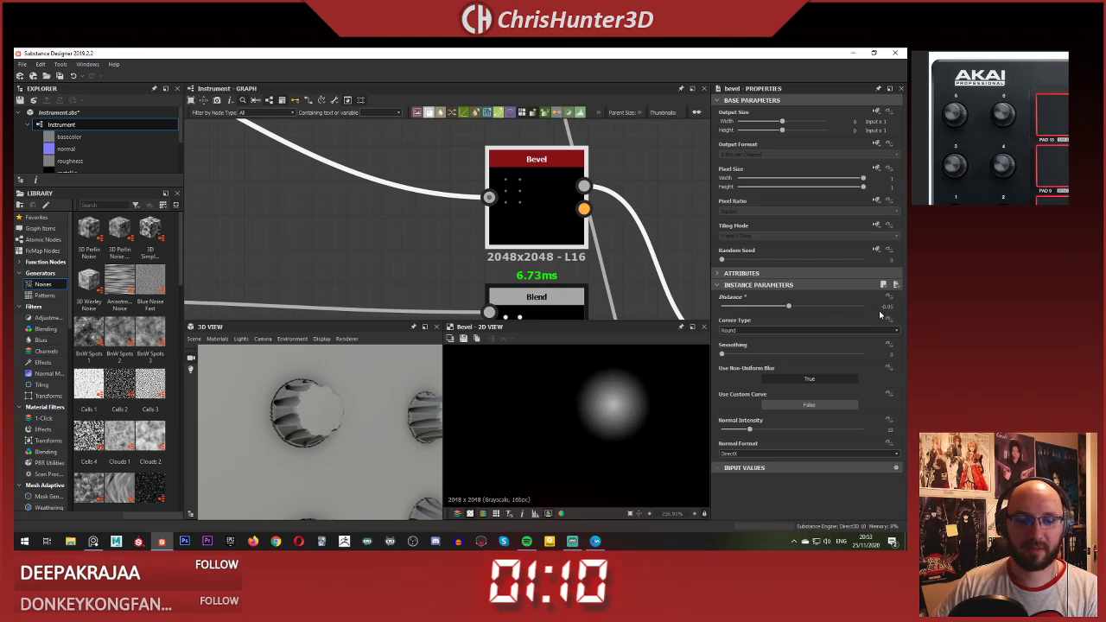
pyautogui.click(898, 310)
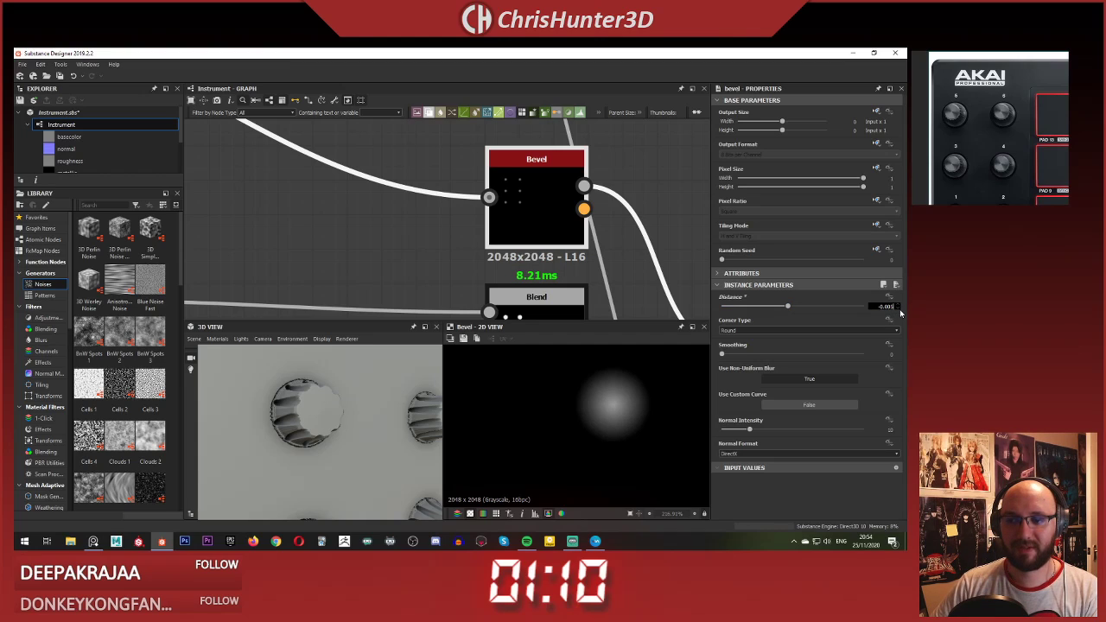
pyautogui.press('Return')
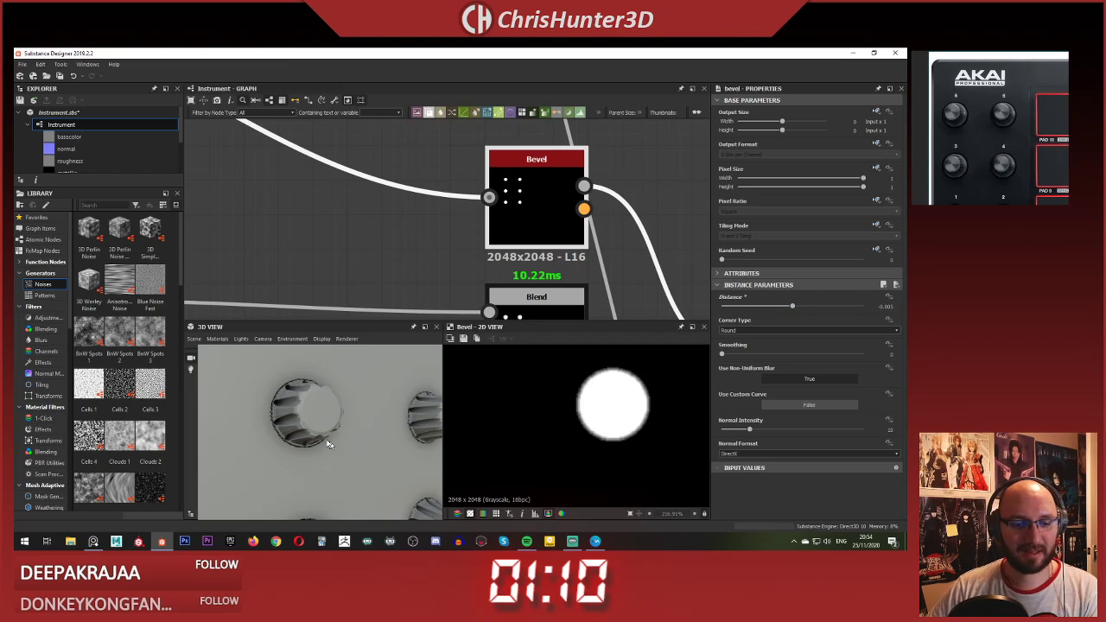
# Step: Check the knob top in the 3D preview and set the duplicated Bevel's Smoothing to 0.07
pyautogui.moveTo(327, 440)
pyautogui.mouseDown()
pyautogui.moveTo(308, 440)
pyautogui.moveTo(316, 428)
pyautogui.mouseUp()
pyautogui.moveTo(318, 428); pyautogui.dragTo(329, 432)
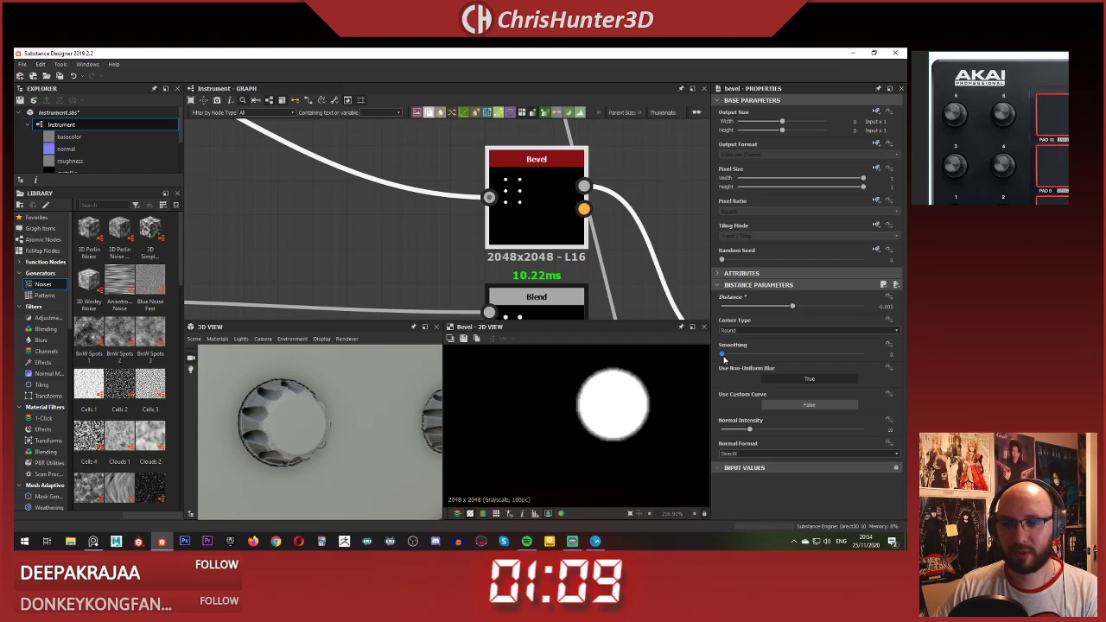
pyautogui.moveTo(729, 360); pyautogui.dragTo(726, 362)
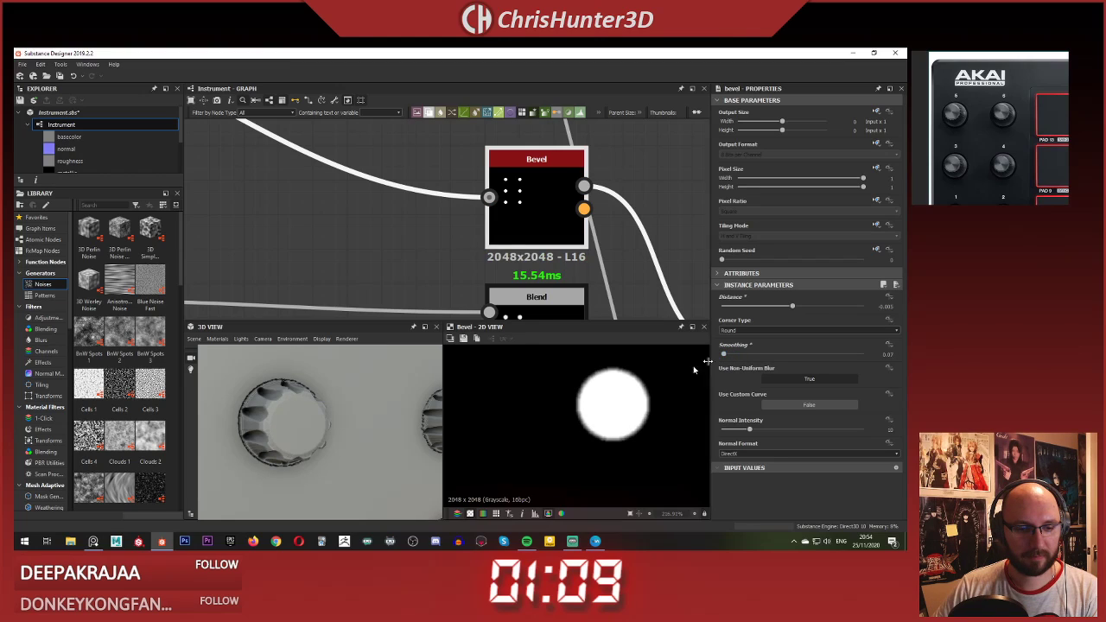
# Step: Examine the refined knobs up close and within the whole controller in the 3D preview
pyautogui.scroll(-5, 318, 386)
pyautogui.moveTo(317, 388); pyautogui.dragTo(343, 446)
pyautogui.scroll(3, 335, 455)
pyautogui.scroll(-3, 334, 447)
pyautogui.scroll(-4, 334, 447)
pyautogui.scroll(3, 346, 421)
pyautogui.scroll(5, 343, 446)
pyautogui.scroll(-7, 348, 421)
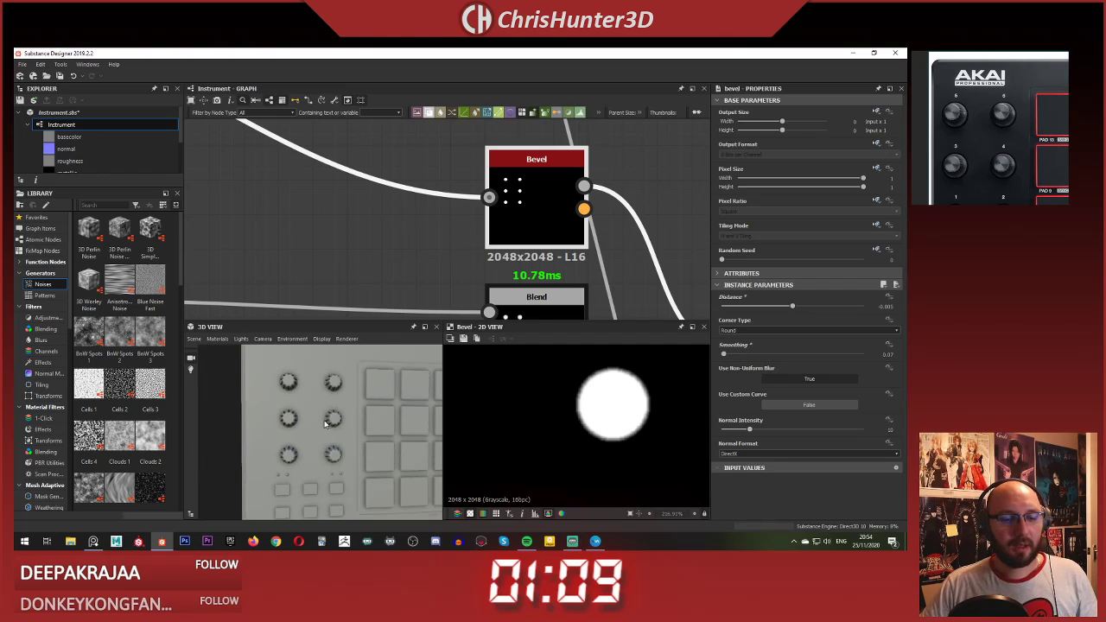
pyautogui.scroll(-4, 326, 425)
pyautogui.moveTo(323, 423); pyautogui.dragTo(295, 418, button='middle')
# Step: Save the Instrument package
pyautogui.rightClick(331, 231)
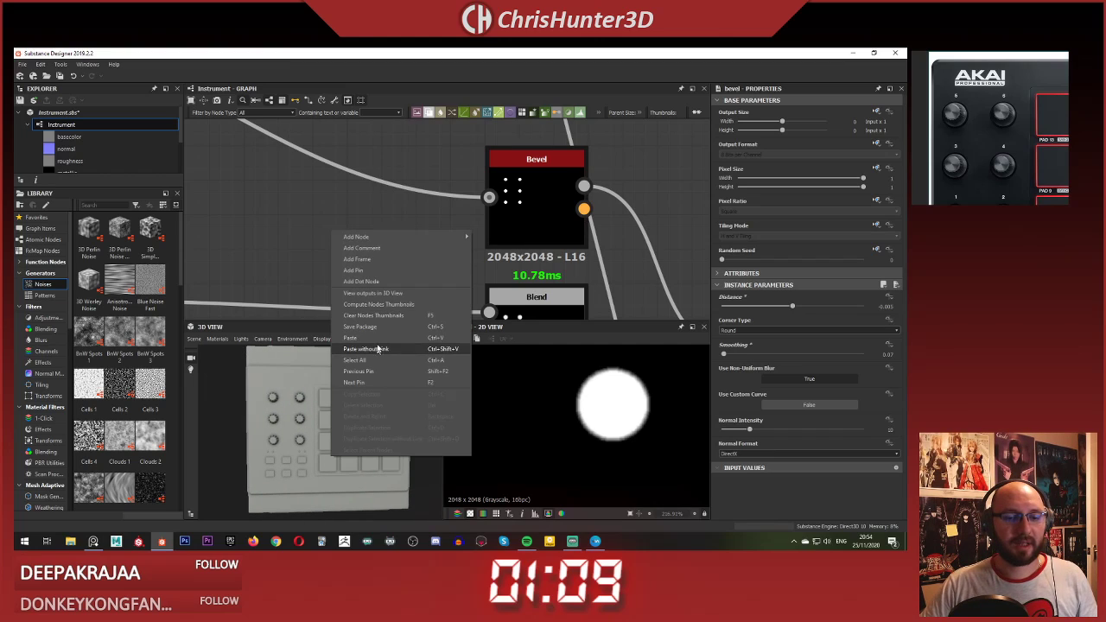
pyautogui.click(383, 328)
pyautogui.scroll(-2, 336, 415)
pyautogui.scroll(5, 334, 420)
pyautogui.scroll(-4, 323, 419)
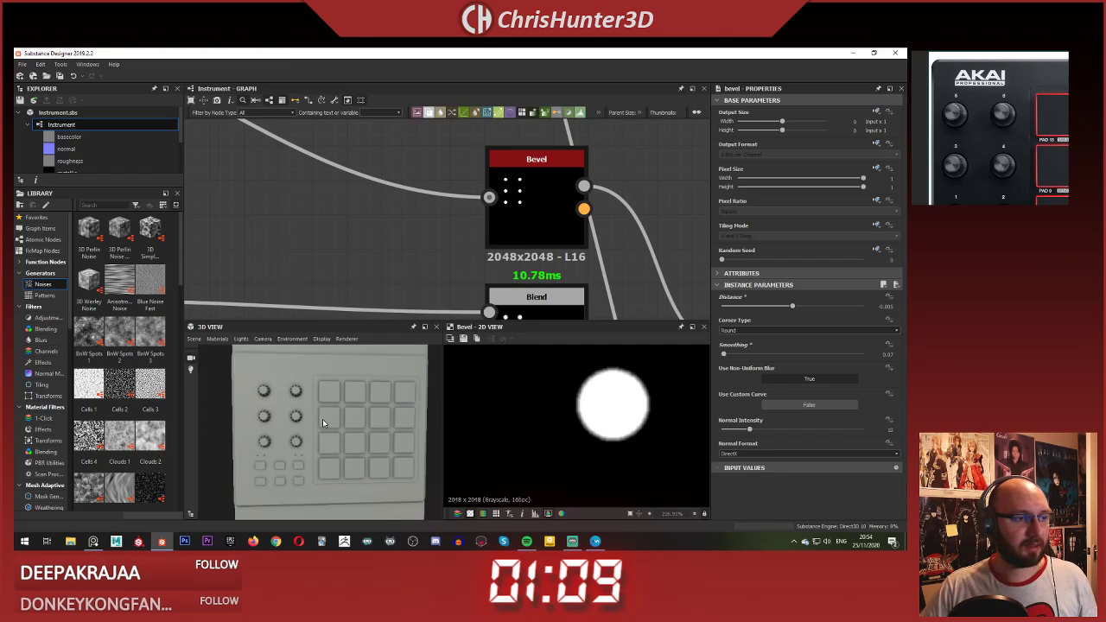
# Step: Examine the controller's knobs and pads in the 3D preview from several angles and distances
pyautogui.moveTo(212, 442); pyautogui.dragTo(291, 417, button='right')
pyautogui.moveTo(292, 417); pyautogui.dragTo(258, 418)
pyautogui.moveTo(259, 418); pyautogui.dragTo(298, 405, button='right')
pyautogui.moveTo(298, 405); pyautogui.dragTo(312, 383)
pyautogui.scroll(-2, 317, 372)
pyautogui.scroll(-7, 407, 198)
pyautogui.moveTo(396, 266); pyautogui.dragTo(446, 254, button='middle')
pyautogui.scroll(-4, 287, 380)
pyautogui.scroll(-4, 286, 380)
pyautogui.moveTo(290, 386); pyautogui.dragTo(300, 417)
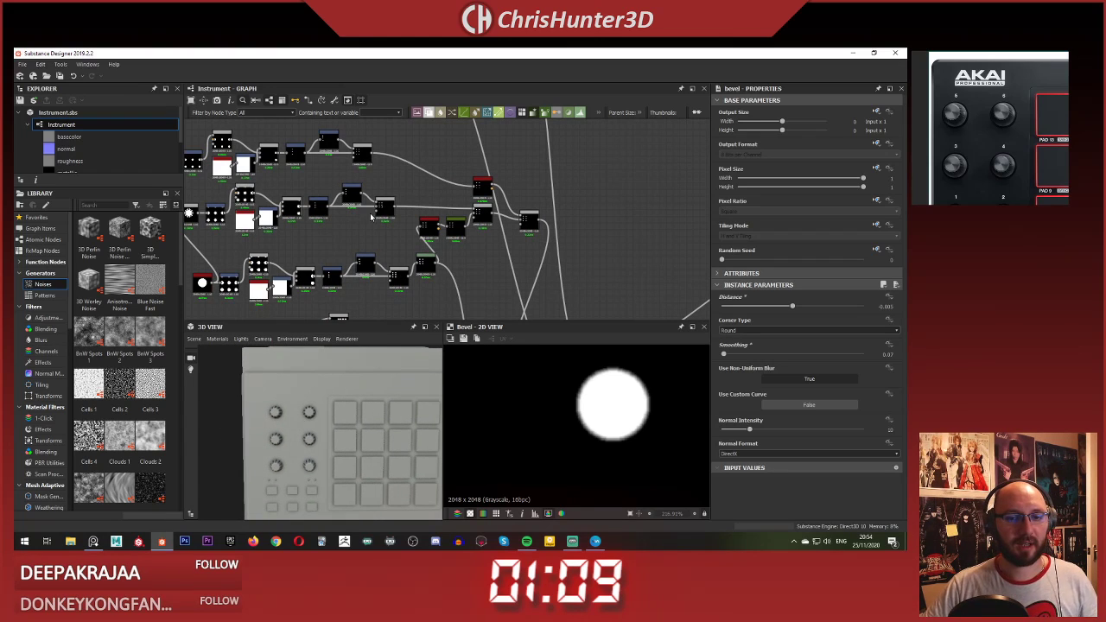
# Step: Look over the knob rows, the other shape rows and the Blend chain throughout the graph
pyautogui.scroll(5, 371, 214)
pyautogui.moveTo(376, 178); pyautogui.dragTo(363, 121, button='middle')
pyautogui.scroll(-3, 367, 165)
pyautogui.moveTo(380, 217); pyautogui.dragTo(387, 164, button='middle')
pyautogui.scroll(-2, 432, 208)
pyautogui.moveTo(461, 221); pyautogui.dragTo(465, 178, button='middle')
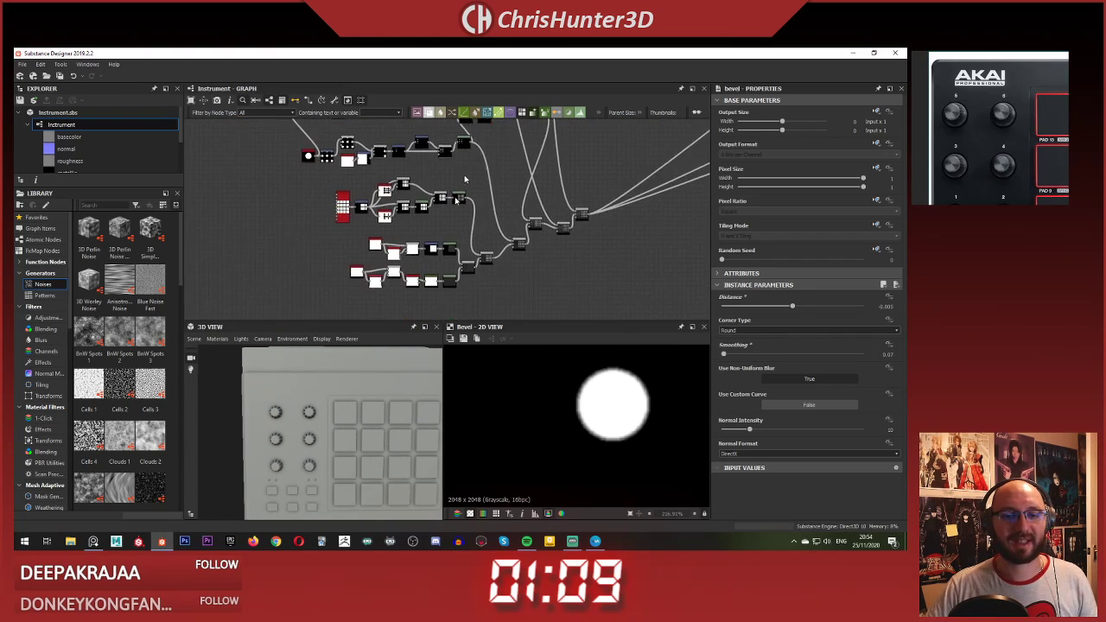
pyautogui.scroll(5, 458, 186)
pyautogui.moveTo(432, 246); pyautogui.dragTo(445, 223, button='middle')
pyautogui.scroll(4, 447, 184)
pyautogui.scroll(-6, 450, 183)
pyautogui.scroll(4, 445, 223)
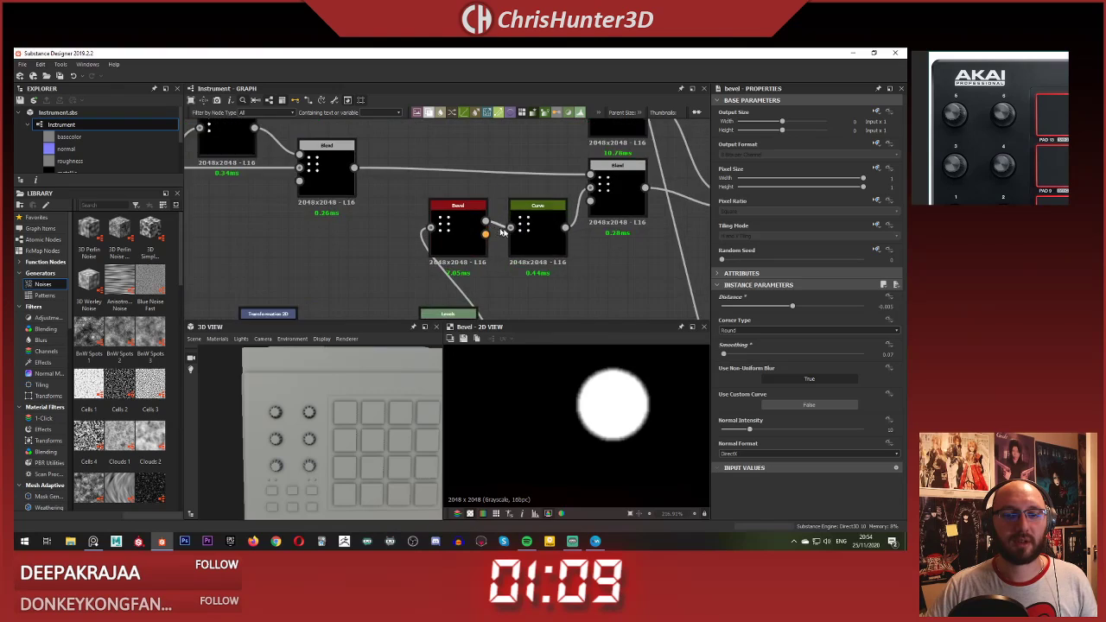
pyautogui.moveTo(519, 232); pyautogui.dragTo(471, 217, button='middle')
pyautogui.scroll(1, 471, 218)
pyautogui.scroll(-4, 403, 263)
pyautogui.scroll(2, 437, 197)
pyautogui.moveTo(404, 263); pyautogui.dragTo(555, 225, button='middle')
pyautogui.scroll(-2, 441, 200)
pyautogui.scroll(-1, 380, 212)
pyautogui.scroll(-1, 513, 192)
pyautogui.scroll(-2, 475, 225)
pyautogui.moveTo(441, 205); pyautogui.dragTo(504, 201, button='middle')
pyautogui.moveTo(453, 228); pyautogui.dragTo(381, 259, button='middle')
# Step: Move the node rows above the knob rows further up the graph to make room
pyautogui.moveTo(514, 210); pyautogui.dragTo(596, 238)
pyautogui.scroll(-3, 470, 179)
pyautogui.moveTo(462, 179); pyautogui.dragTo(412, 275, button='middle')
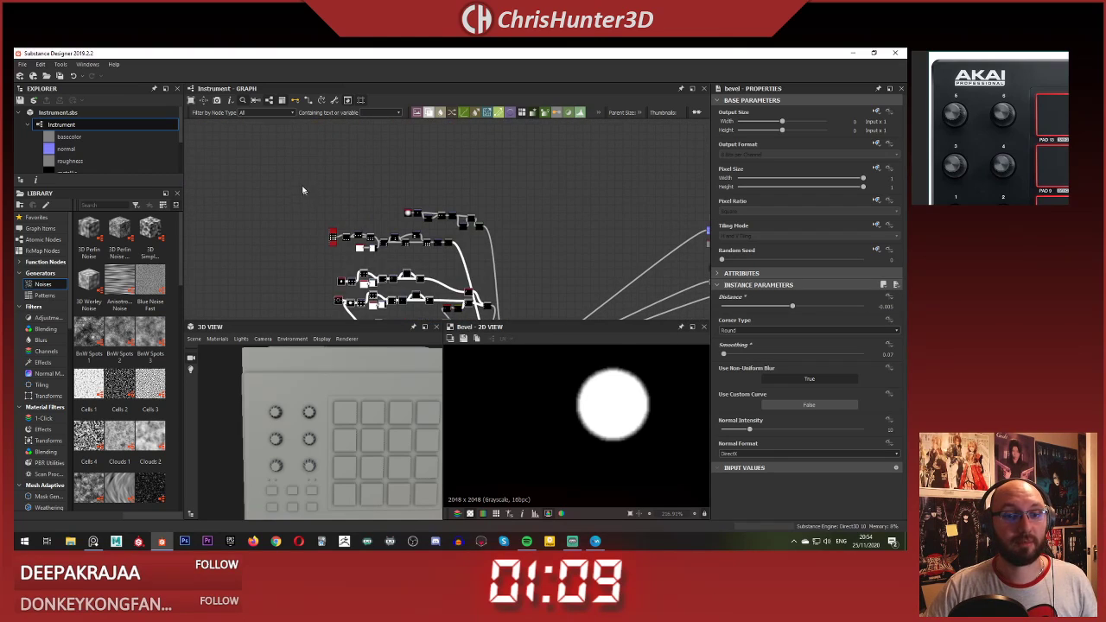
pyautogui.moveTo(447, 243); pyautogui.dragTo(434, 210)
# Step: Select the two upper knob rows with their Bevel, Curve and Blend nodes and move them up, away from the lower disc row
pyautogui.moveTo(373, 275); pyautogui.dragTo(325, 157, button='middle')
pyautogui.scroll(3, 337, 194)
pyautogui.moveTo(265, 133); pyautogui.dragTo(618, 214)
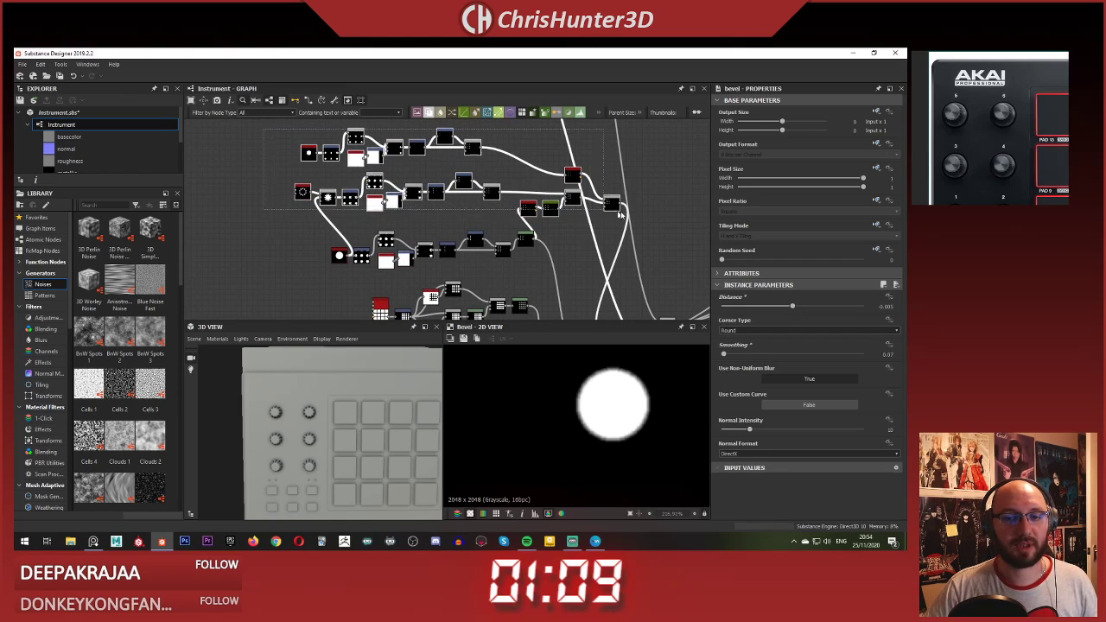
pyautogui.moveTo(528, 207); pyautogui.dragTo(534, 179)
pyautogui.click(420, 209)
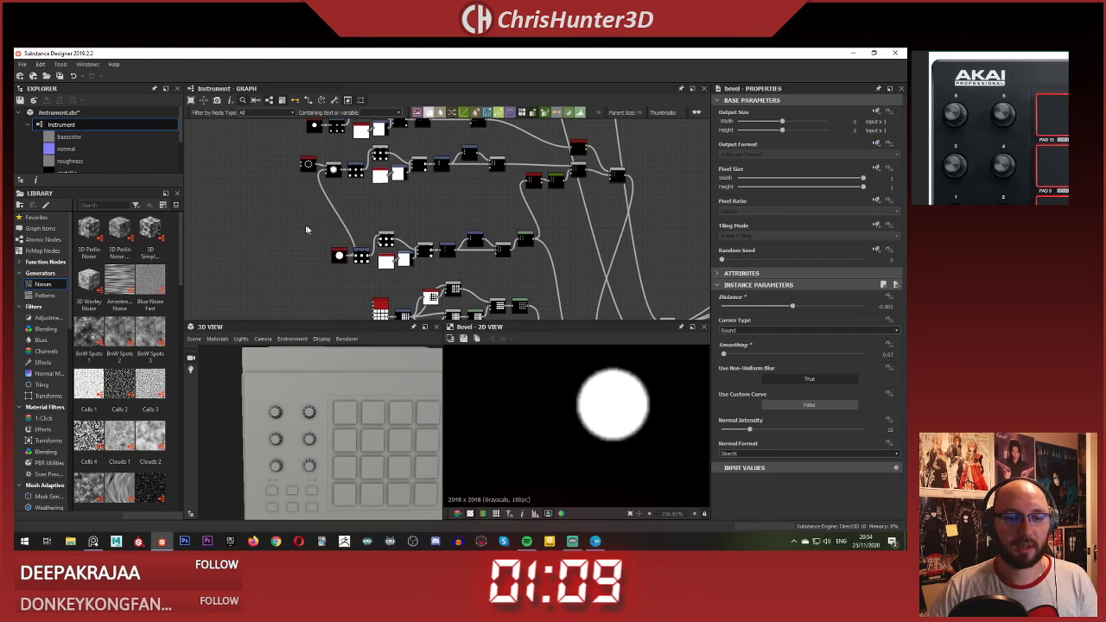
# Step: Paste a copy of the lower disc row, move the original row up to the knob rows and place the copy below it
pyautogui.hotkey('ctrl', 'v')
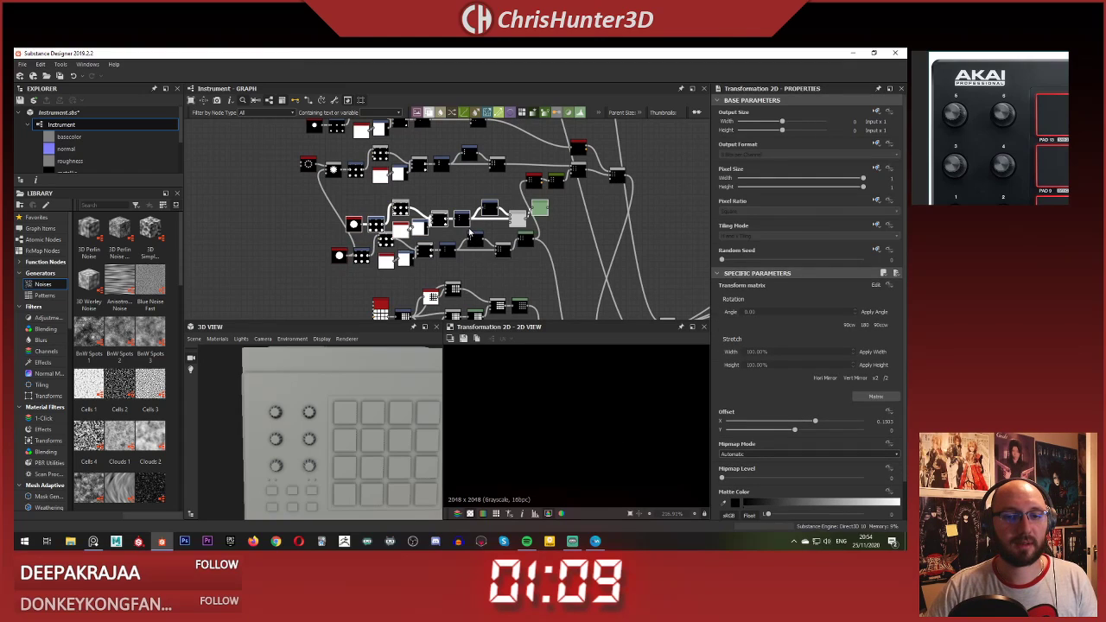
pyautogui.moveTo(462, 221); pyautogui.dragTo(224, 216)
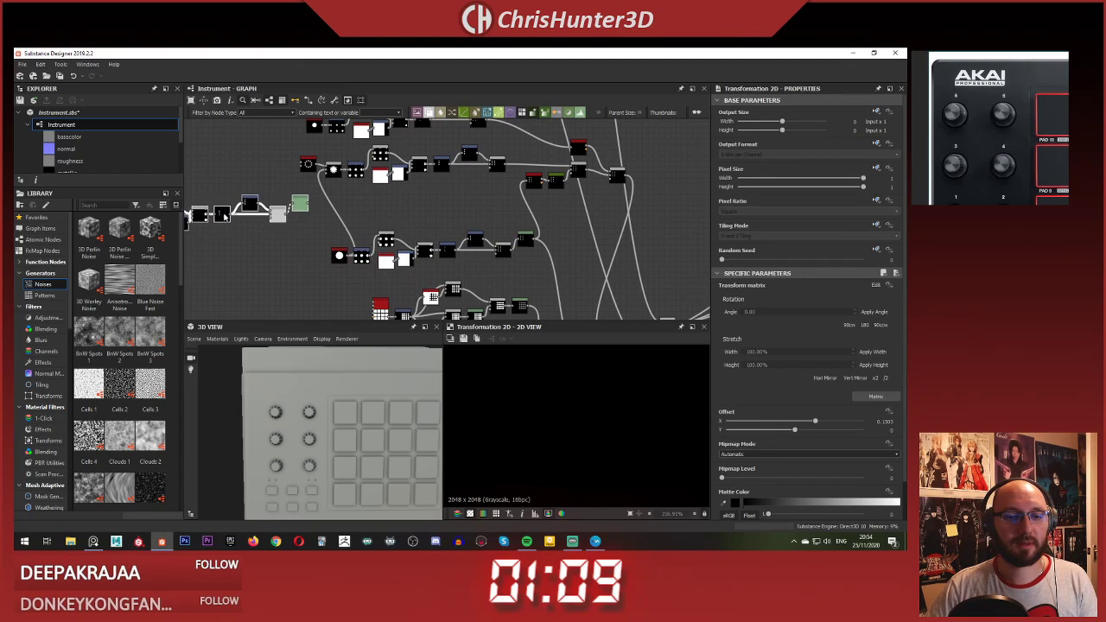
pyautogui.moveTo(529, 245); pyautogui.dragTo(502, 198)
pyautogui.scroll(-2, 468, 216)
pyautogui.moveTo(479, 217); pyautogui.dragTo(524, 212, button='middle')
pyautogui.scroll(1, 351, 220)
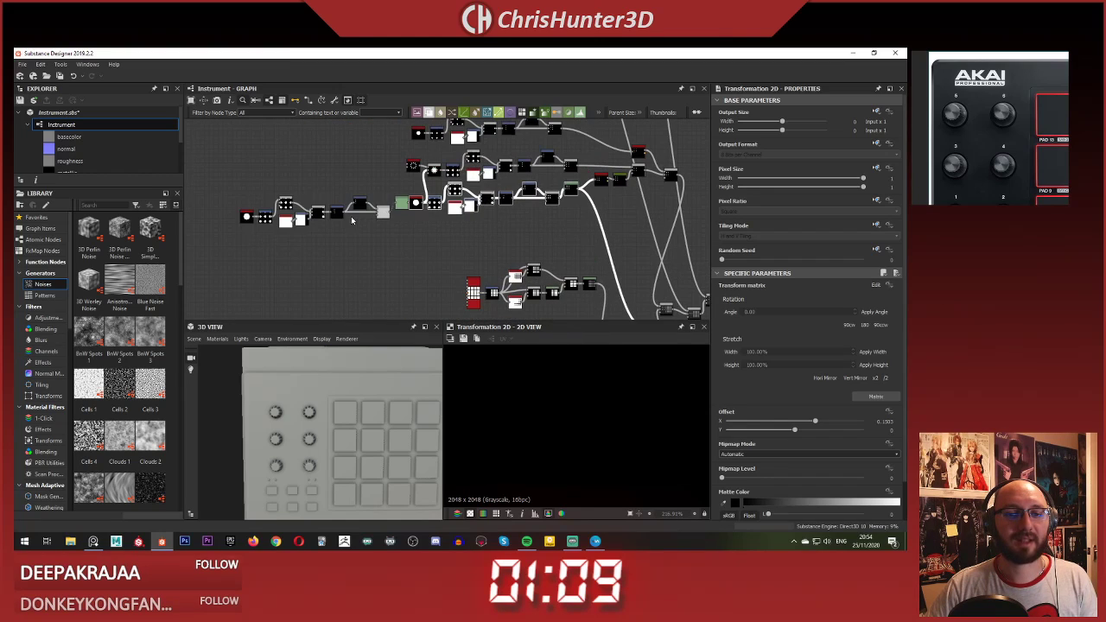
pyautogui.moveTo(401, 205); pyautogui.dragTo(568, 228)
pyautogui.scroll(3, 573, 230)
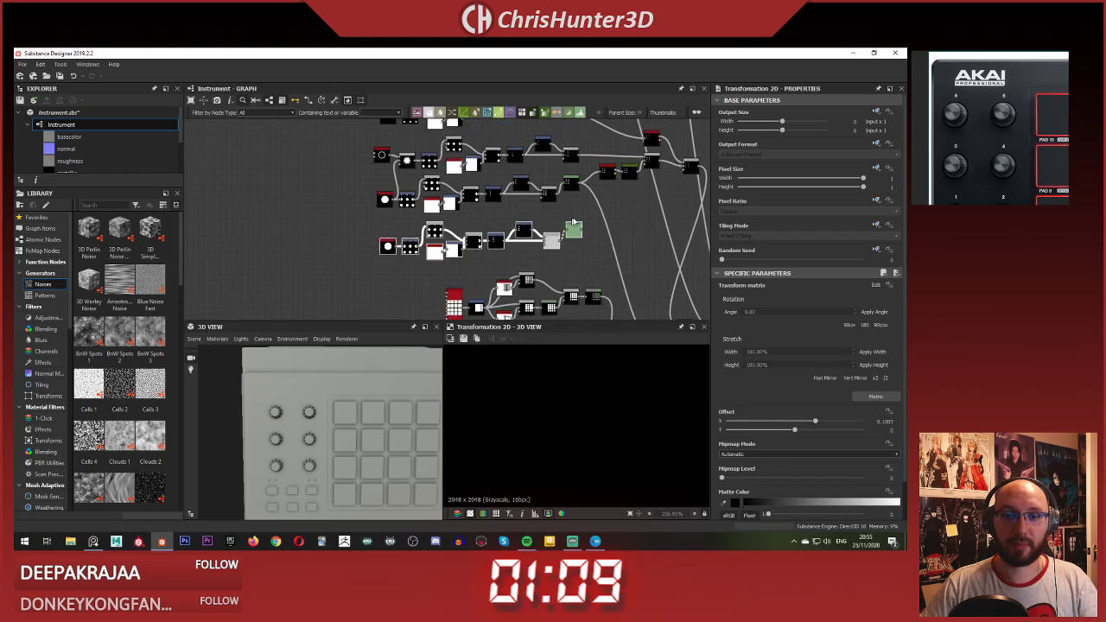
# Step: Show the Subtract Blend that combines the disc row with the pads in the 2D view
pyautogui.scroll(-4, 570, 223)
pyautogui.scroll(5, 571, 222)
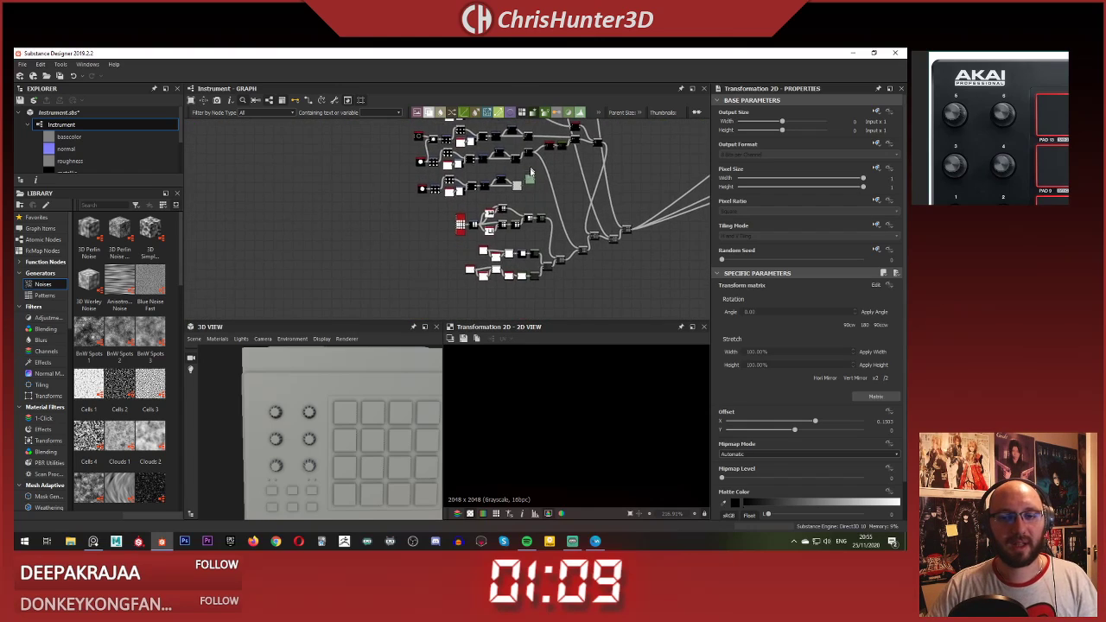
pyautogui.scroll(-2, 547, 176)
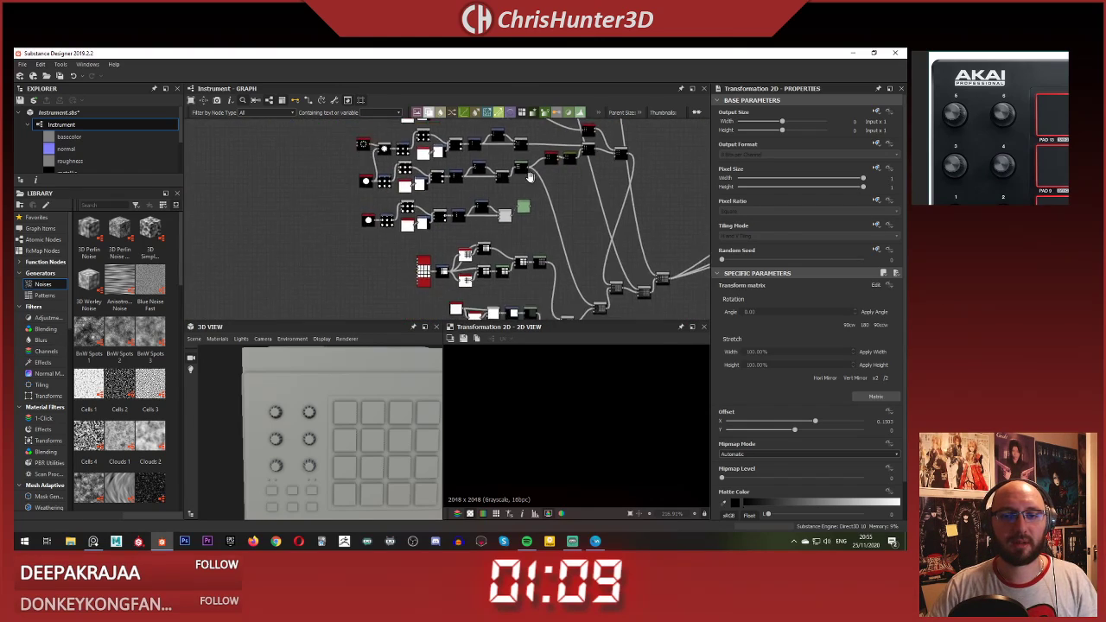
pyautogui.scroll(4, 568, 266)
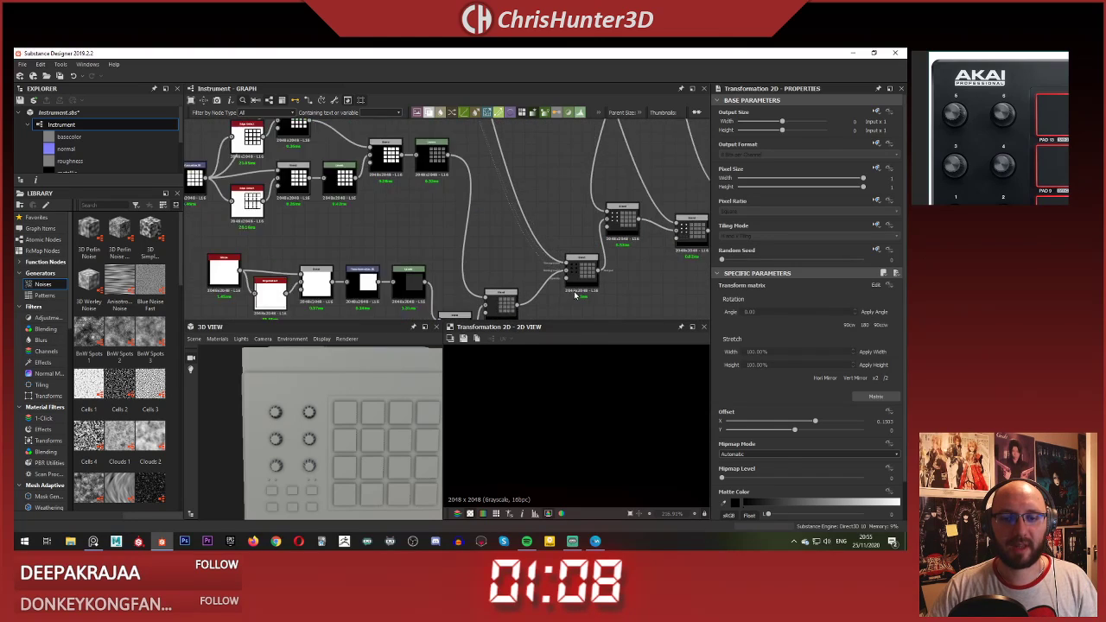
pyautogui.doubleClick(584, 269)
pyautogui.scroll(-4, 515, 201)
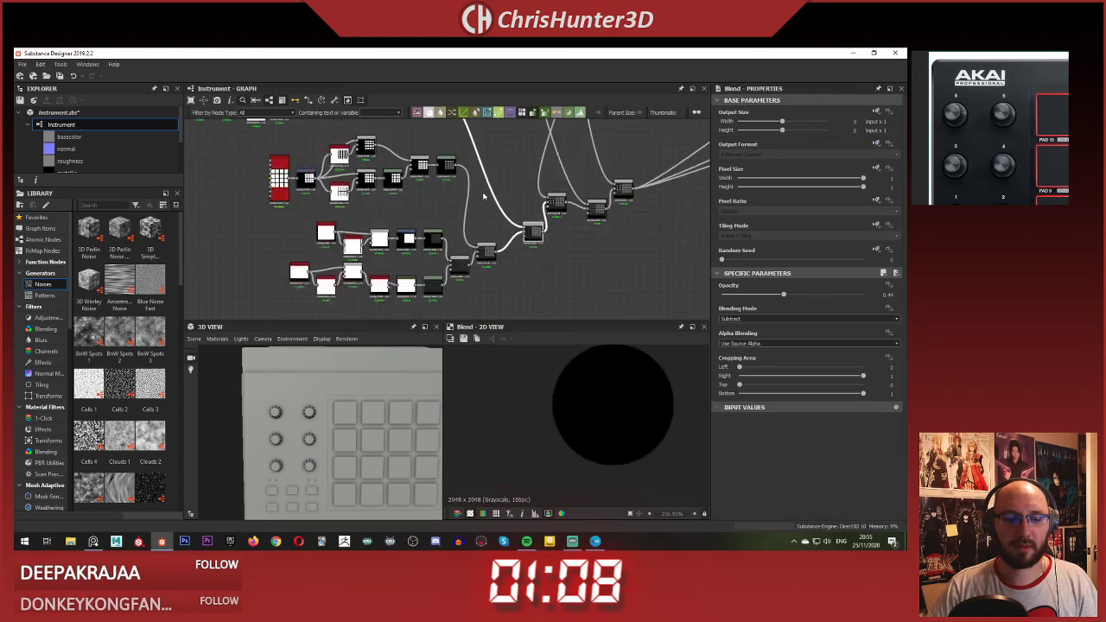
# Step: Set the Scale of the Disc Shape that feeds the original lower disc row to 0.54
pyautogui.moveTo(512, 197); pyautogui.dragTo(596, 290, button='middle')
pyautogui.scroll(2, 484, 399)
pyautogui.scroll(4, 278, 387)
pyautogui.scroll(3, 277, 387)
pyautogui.scroll(4, 446, 234)
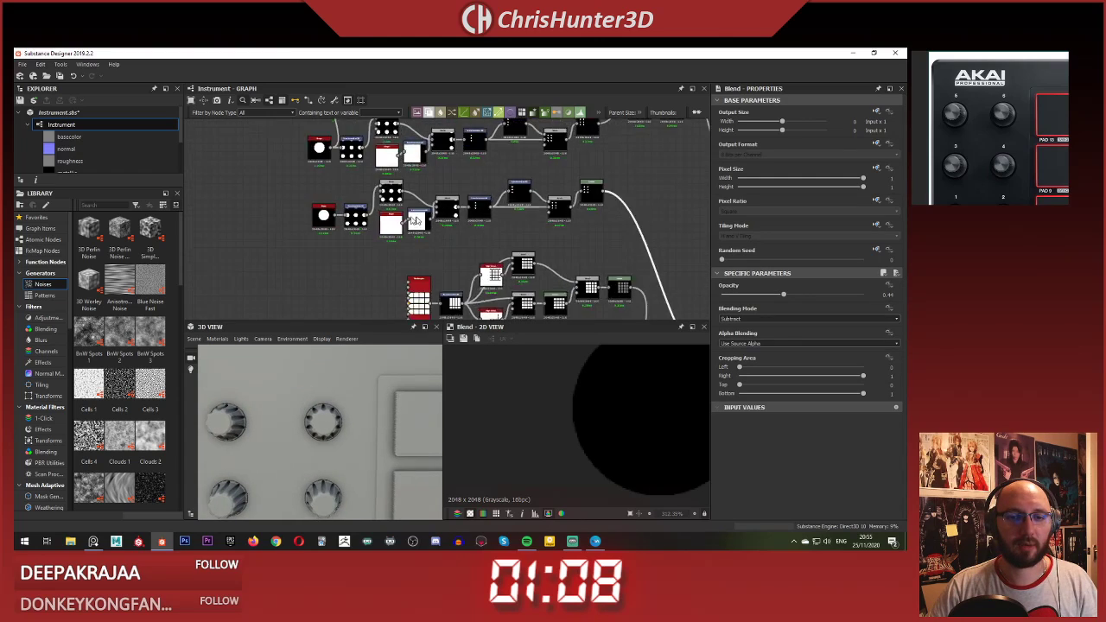
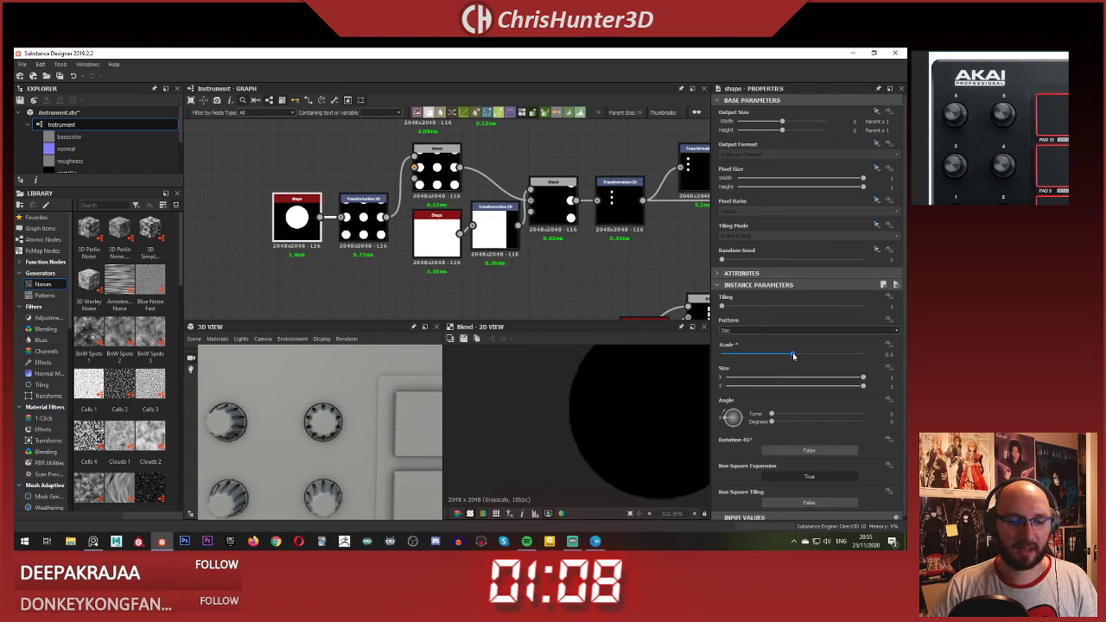
pyautogui.moveTo(793, 355); pyautogui.dragTo(795, 356)
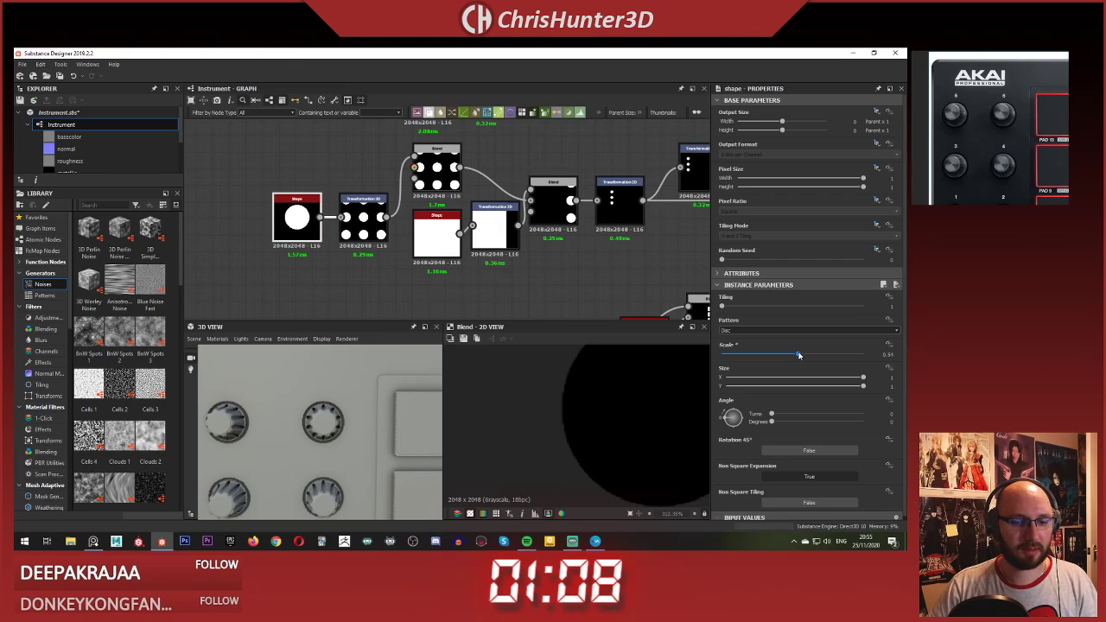
# Step: Check the knobs in the 3D preview from an angle and save the package
pyautogui.scroll(-4, 279, 432)
pyautogui.moveTo(279, 432); pyautogui.dragTo(286, 388)
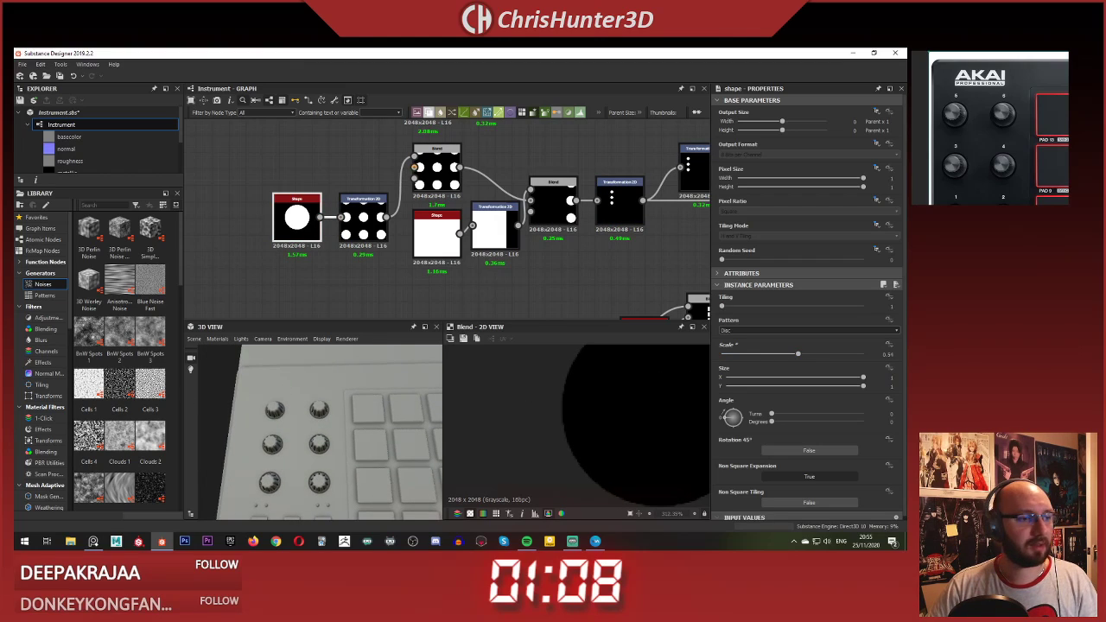
pyautogui.moveTo(364, 413); pyautogui.dragTo(349, 438)
pyautogui.rightClick(553, 259)
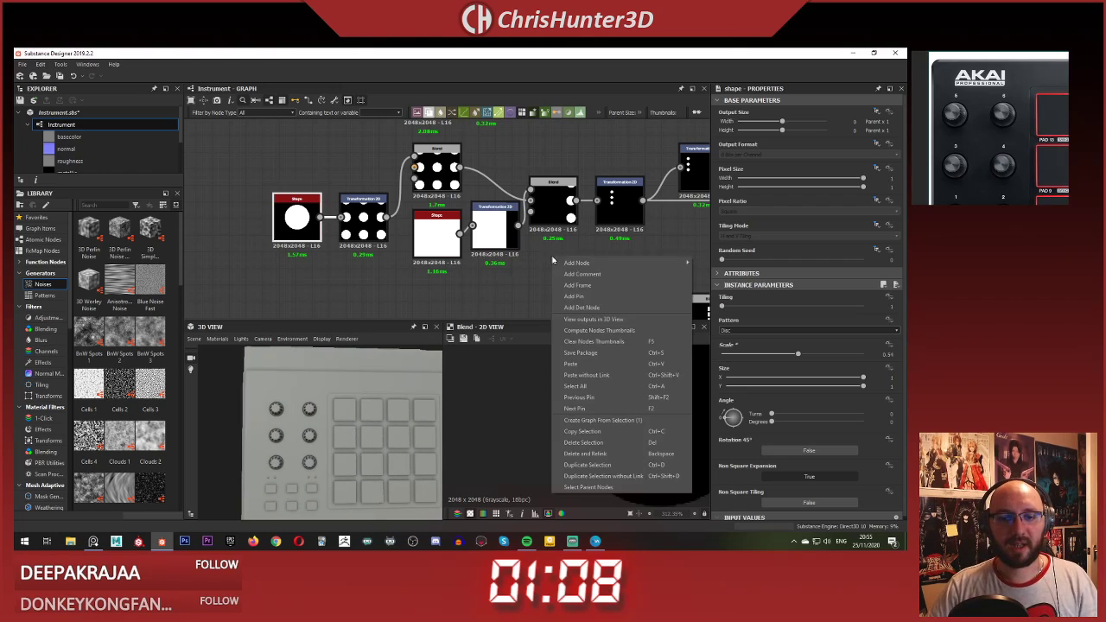
pyautogui.click(614, 245)
pyautogui.scroll(-1, 615, 245)
pyautogui.moveTo(615, 245); pyautogui.dragTo(449, 249, button='middle')
pyautogui.scroll(2, 508, 190)
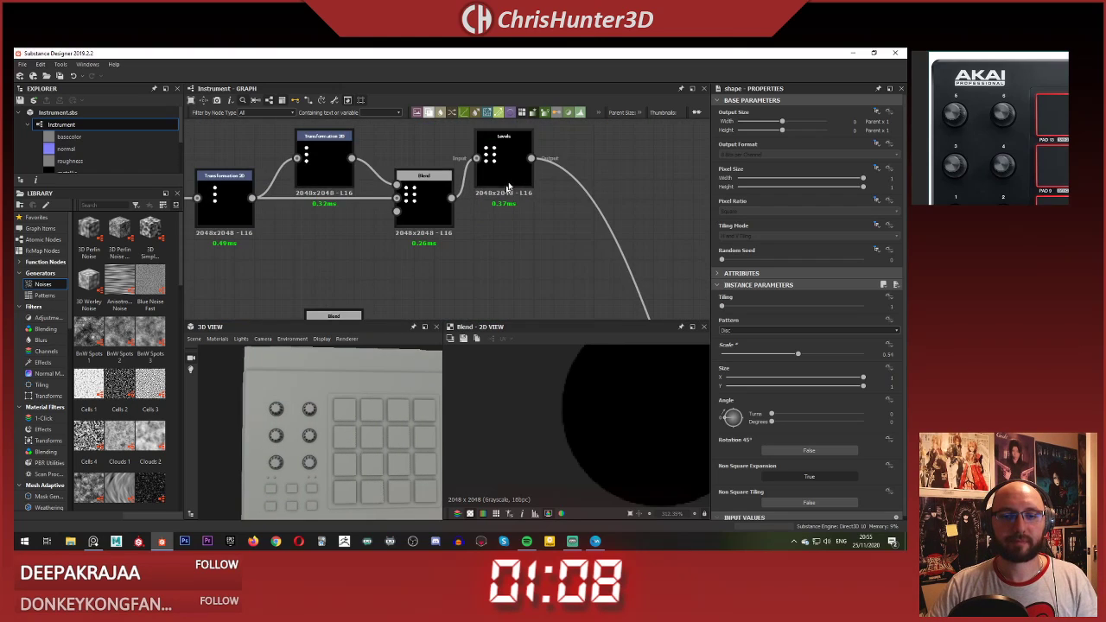
# Step: Lower the Opacity of the Subtract Blend that cuts the disc row into the body to 0.06
pyautogui.scroll(-4, 517, 188)
pyautogui.moveTo(499, 168); pyautogui.dragTo(461, 97, button='middle')
pyautogui.moveTo(534, 225); pyautogui.dragTo(549, 165, button='middle')
pyautogui.scroll(-2, 441, 201)
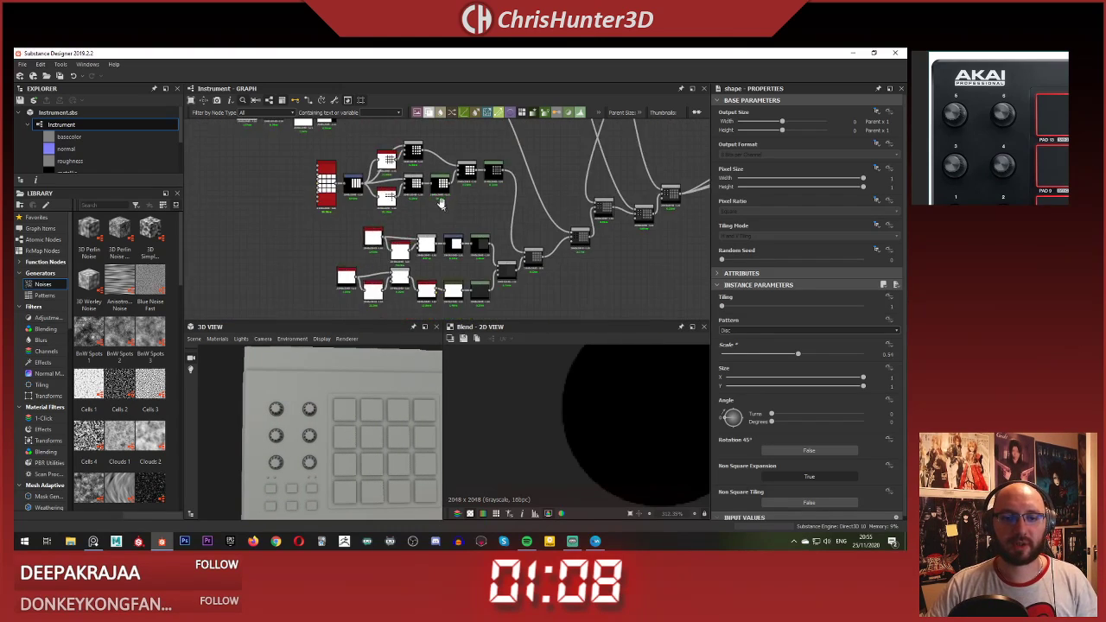
pyautogui.scroll(-2, 481, 164)
pyautogui.moveTo(480, 152); pyautogui.dragTo(550, 218, button='middle')
pyautogui.scroll(6, 549, 219)
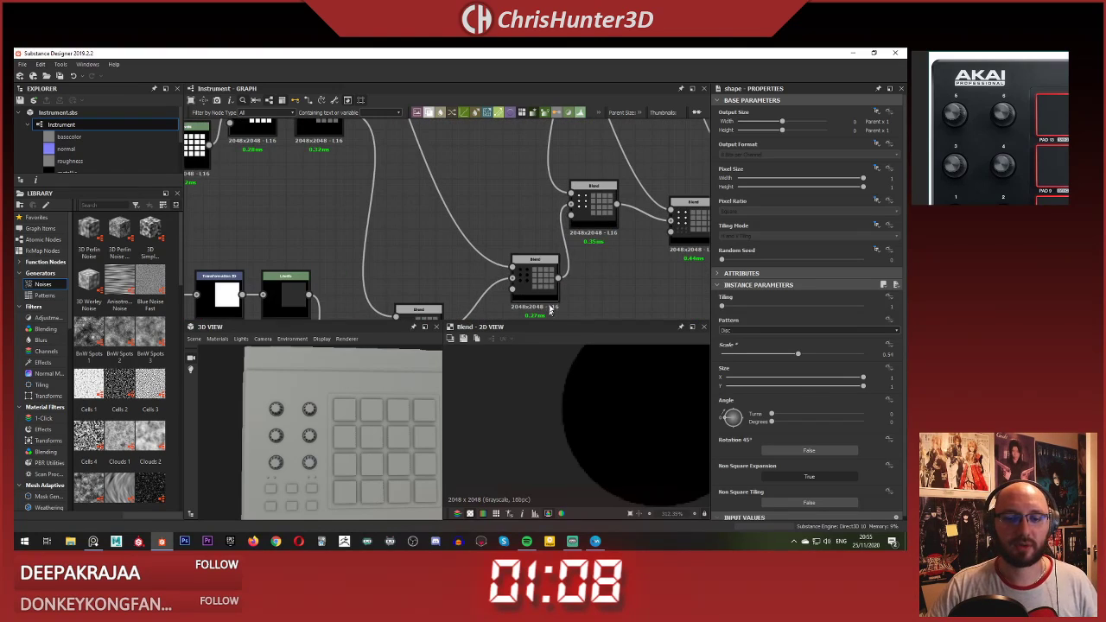
pyautogui.click(551, 293)
pyautogui.scroll(6, 407, 429)
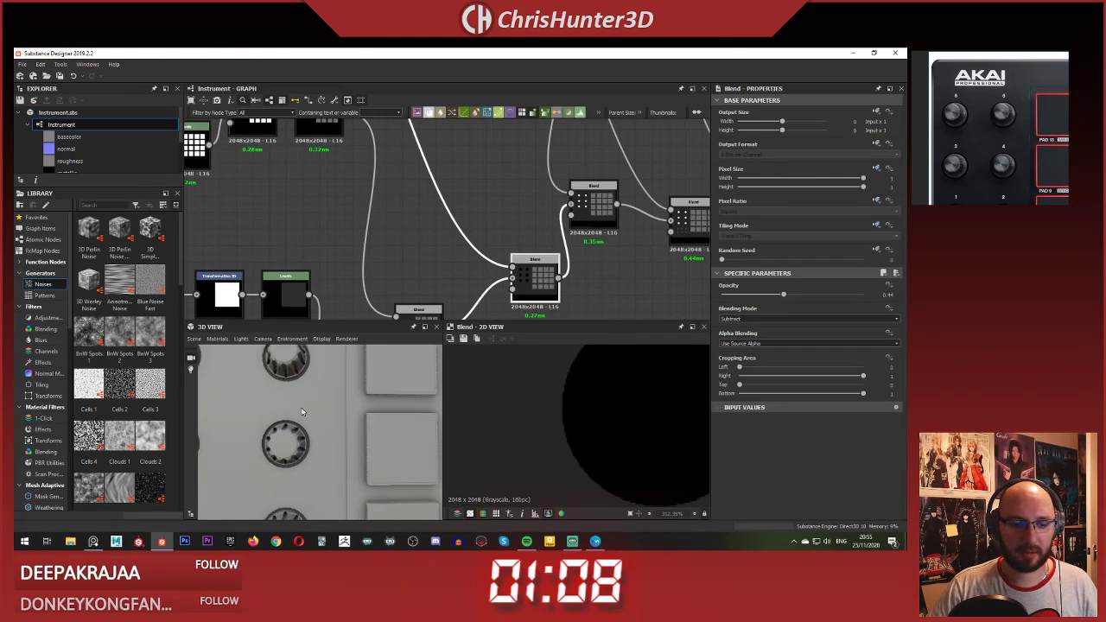
pyautogui.scroll(3, 331, 401)
pyautogui.moveTo(334, 402); pyautogui.dragTo(339, 403, button='middle')
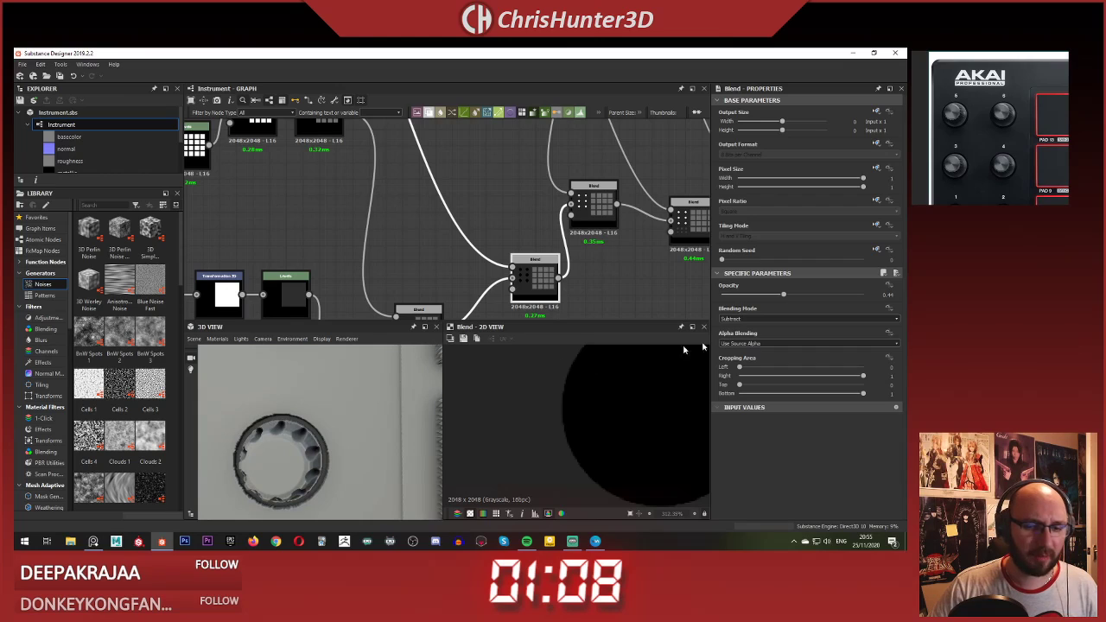
pyautogui.click(764, 295)
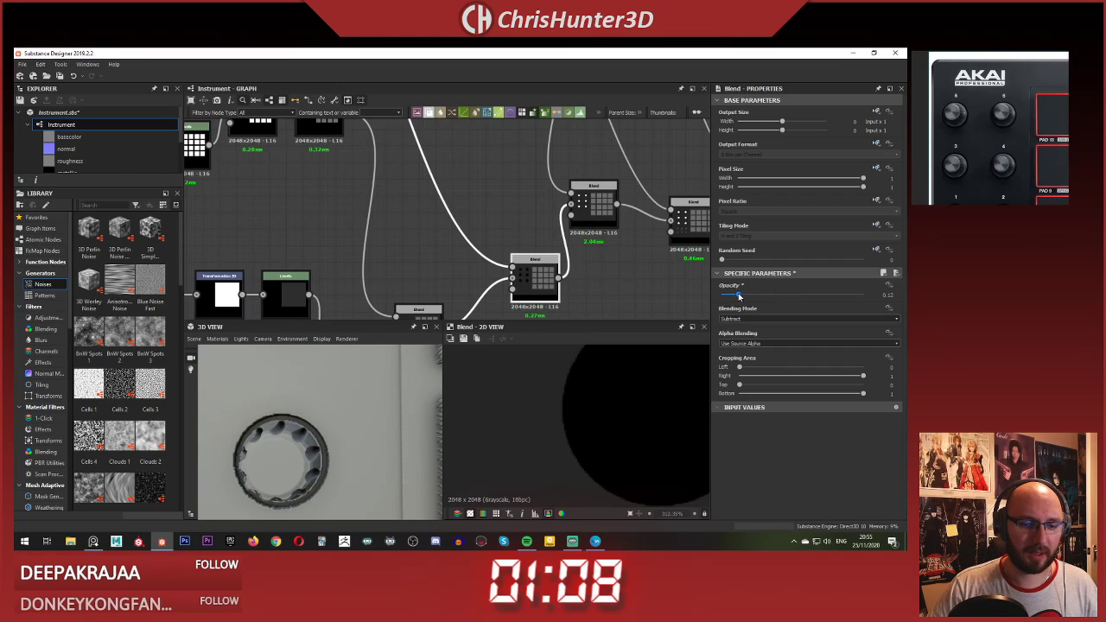
pyautogui.moveTo(726, 297); pyautogui.dragTo(731, 296)
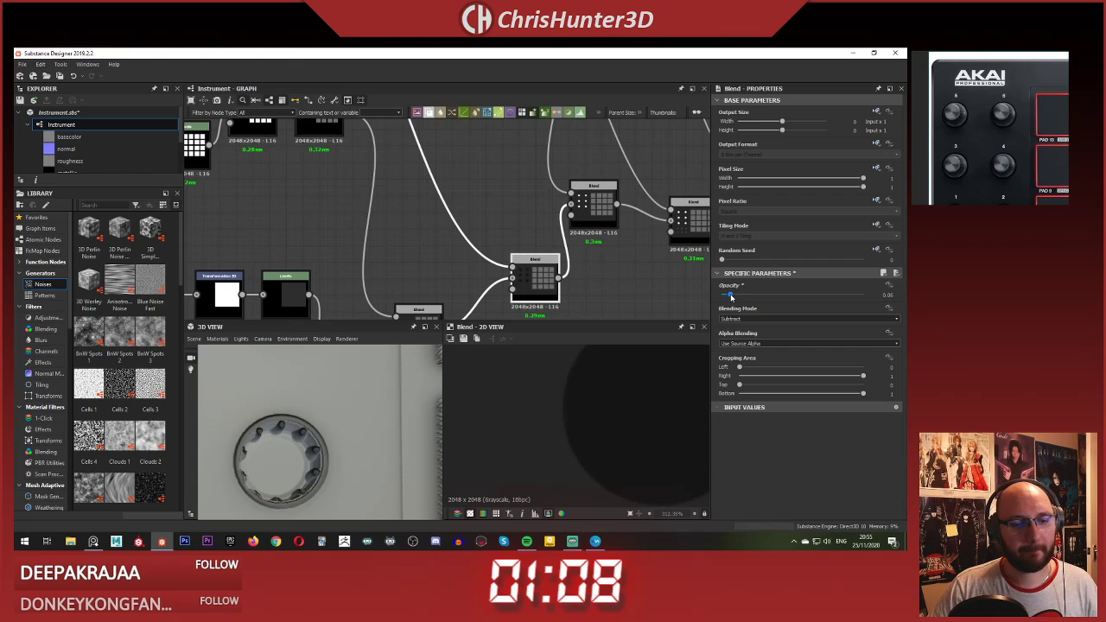
# Step: Examine the knobs and their surrounding recesses in the 3D preview from several distances
pyautogui.scroll(-5, 239, 451)
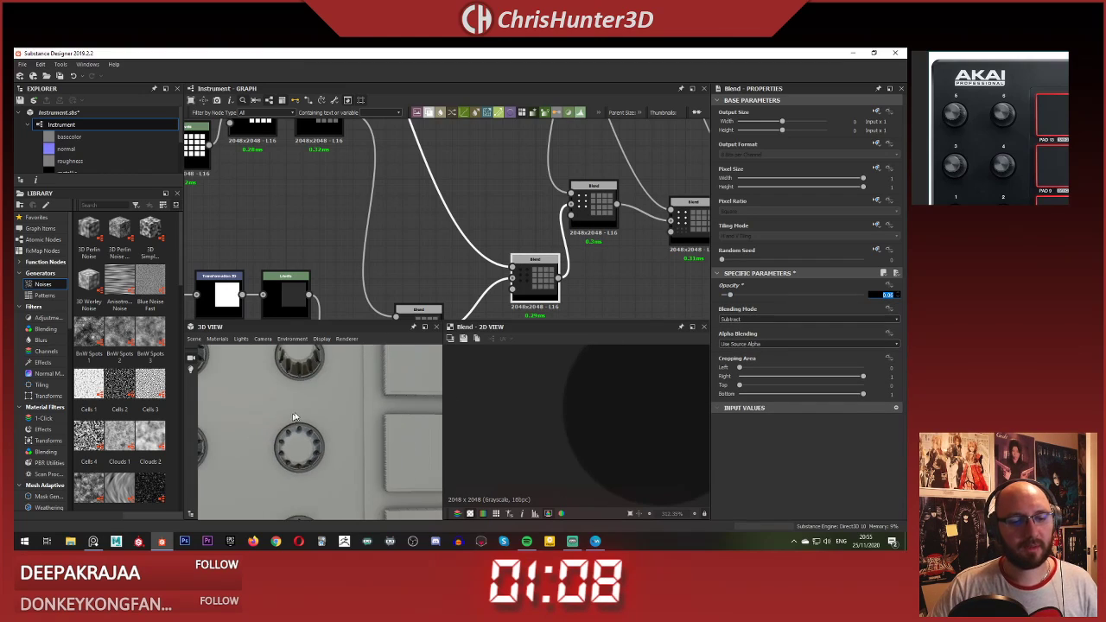
pyautogui.moveTo(241, 454); pyautogui.dragTo(318, 415)
pyautogui.scroll(4, 374, 352)
pyautogui.scroll(-5, 375, 353)
pyautogui.scroll(3, 374, 352)
pyautogui.scroll(-2, 314, 414)
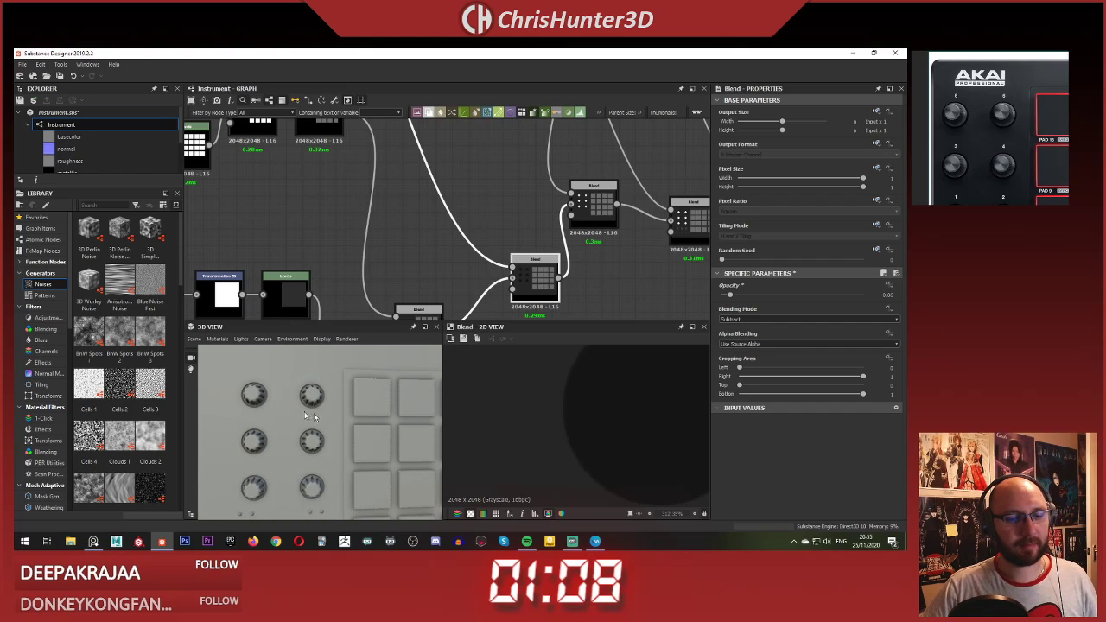
pyautogui.scroll(5, 302, 414)
pyautogui.scroll(2, 304, 415)
pyautogui.scroll(-6, 304, 415)
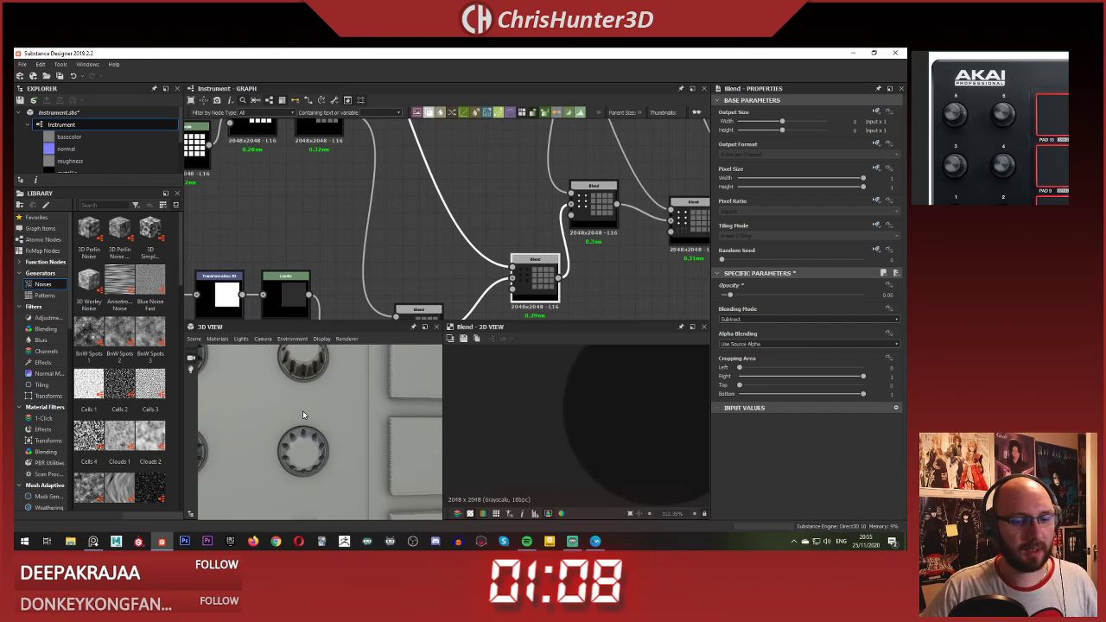
# Step: Set the Pattern Amount of the knobs' Splatter Circular node to 16
pyautogui.scroll(-7, 329, 210)
pyautogui.moveTo(345, 177); pyautogui.dragTo(451, 228, button='middle')
pyautogui.scroll(-3, 446, 223)
pyautogui.moveTo(406, 175); pyautogui.dragTo(392, 238, button='middle')
pyautogui.scroll(5, 390, 236)
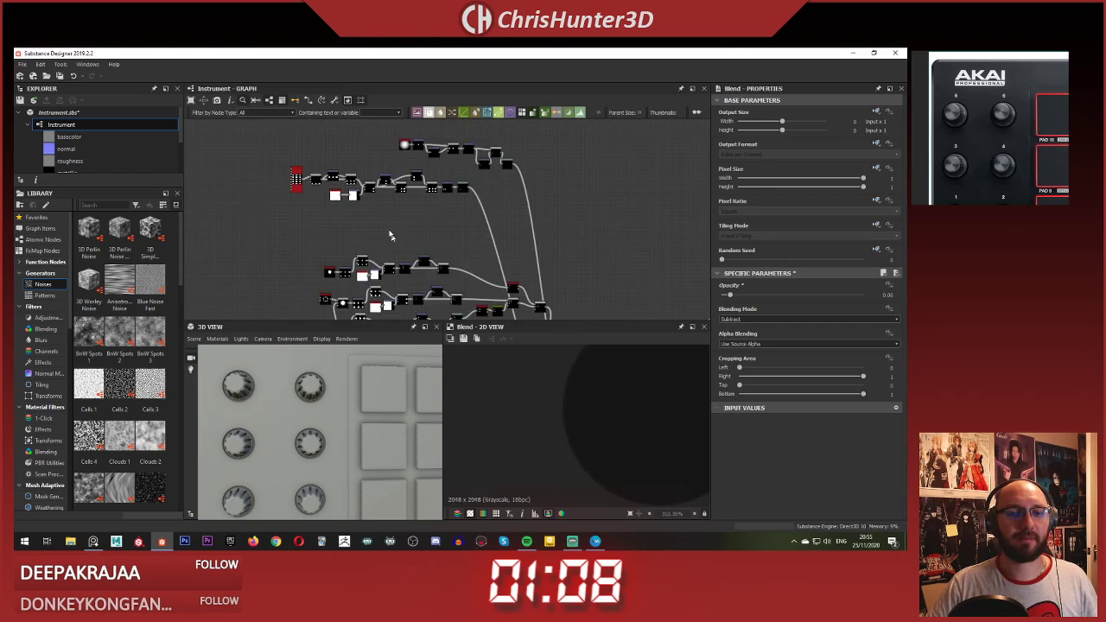
pyautogui.scroll(5, 390, 237)
pyautogui.moveTo(372, 190); pyautogui.dragTo(481, 165, button='middle')
pyautogui.scroll(-3, 504, 289)
pyautogui.scroll(6, 442, 268)
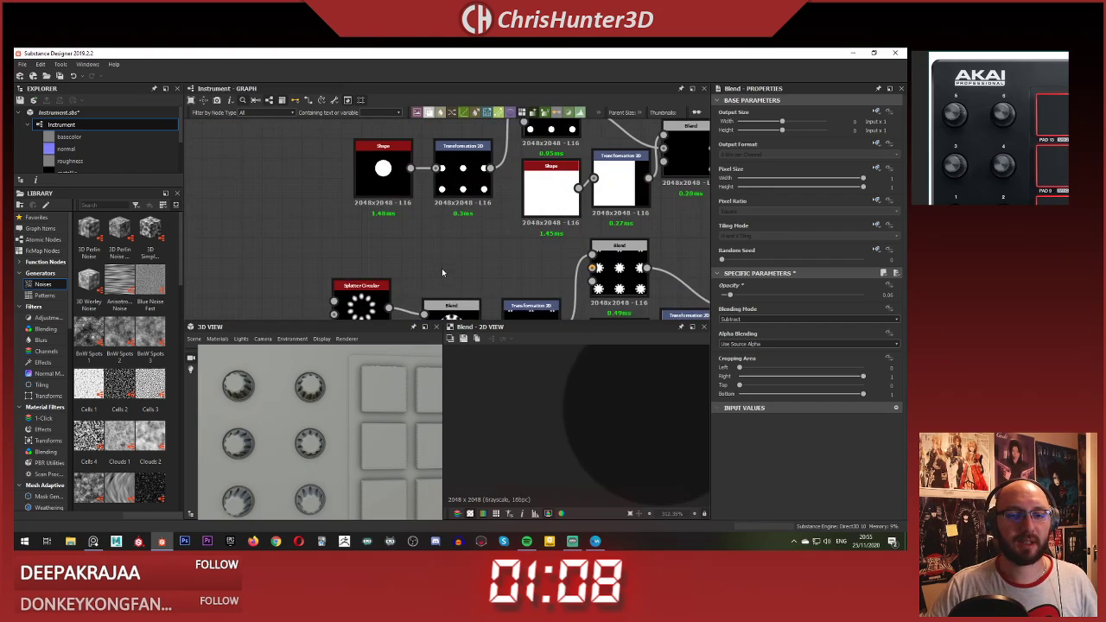
pyautogui.moveTo(442, 268); pyautogui.dragTo(458, 168, button='middle')
pyautogui.scroll(2, 363, 223)
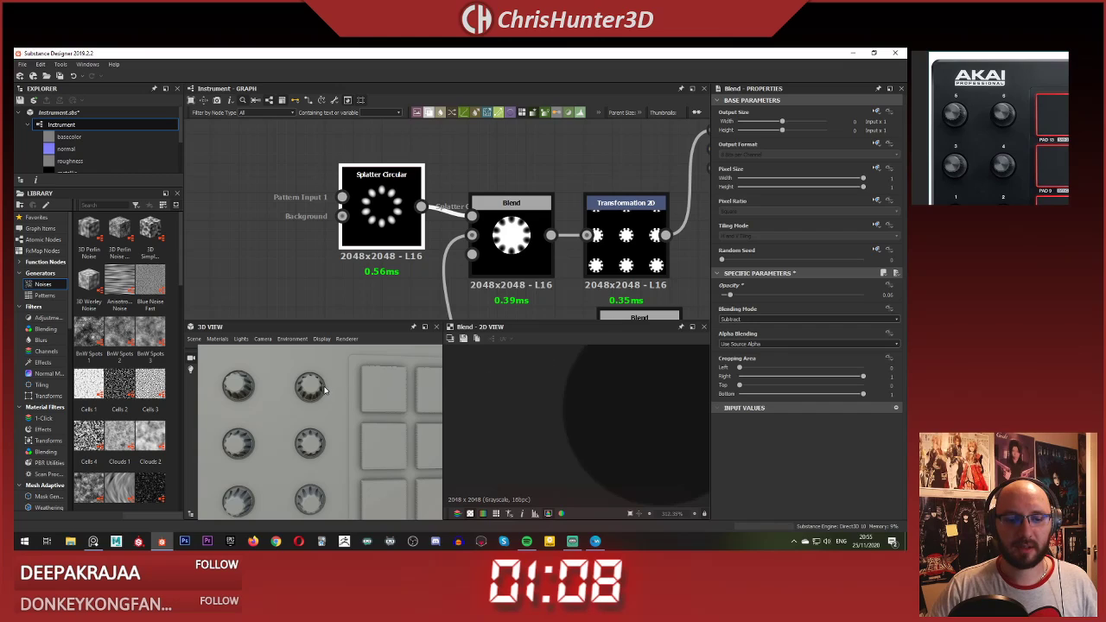
pyautogui.scroll(4, 329, 383)
pyautogui.moveTo(329, 381); pyautogui.dragTo(331, 419, button='middle')
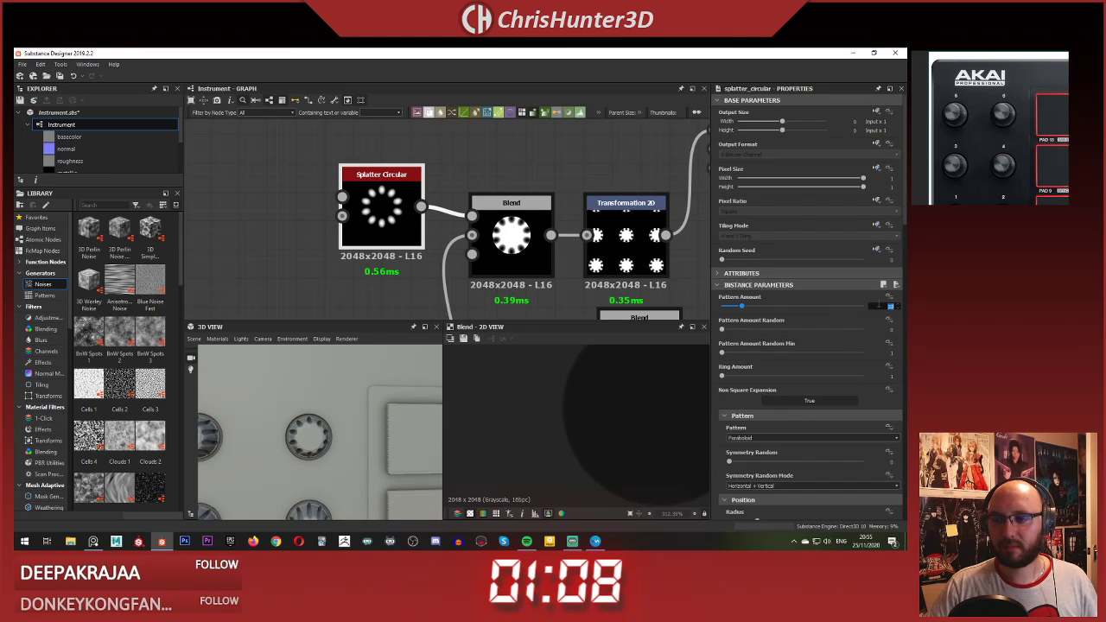
pyautogui.write('16')
pyautogui.press('Return')
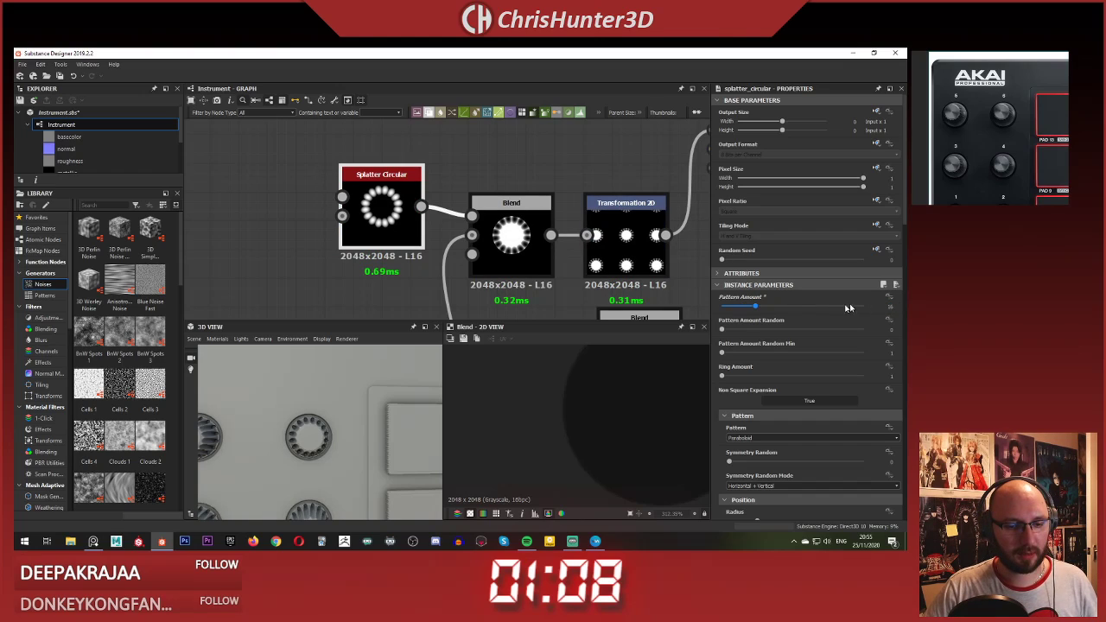
# Step: Reduce the Scale of the Splatter Circular pattern to 0.75
pyautogui.scroll(3, 328, 404)
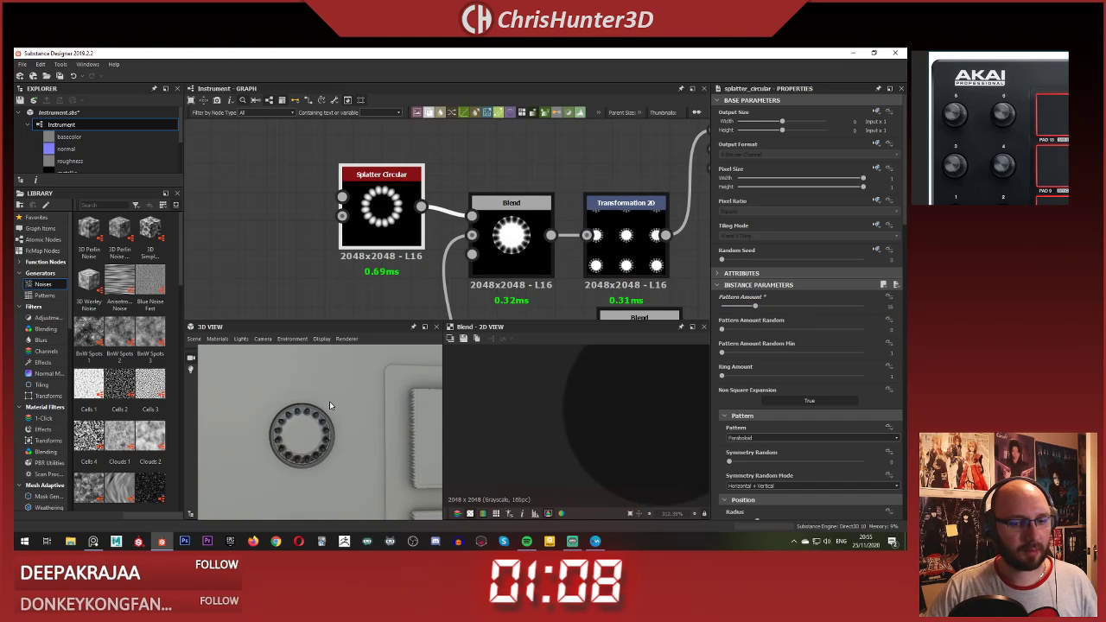
pyautogui.scroll(-3, 820, 386)
pyautogui.scroll(-1, 770, 386)
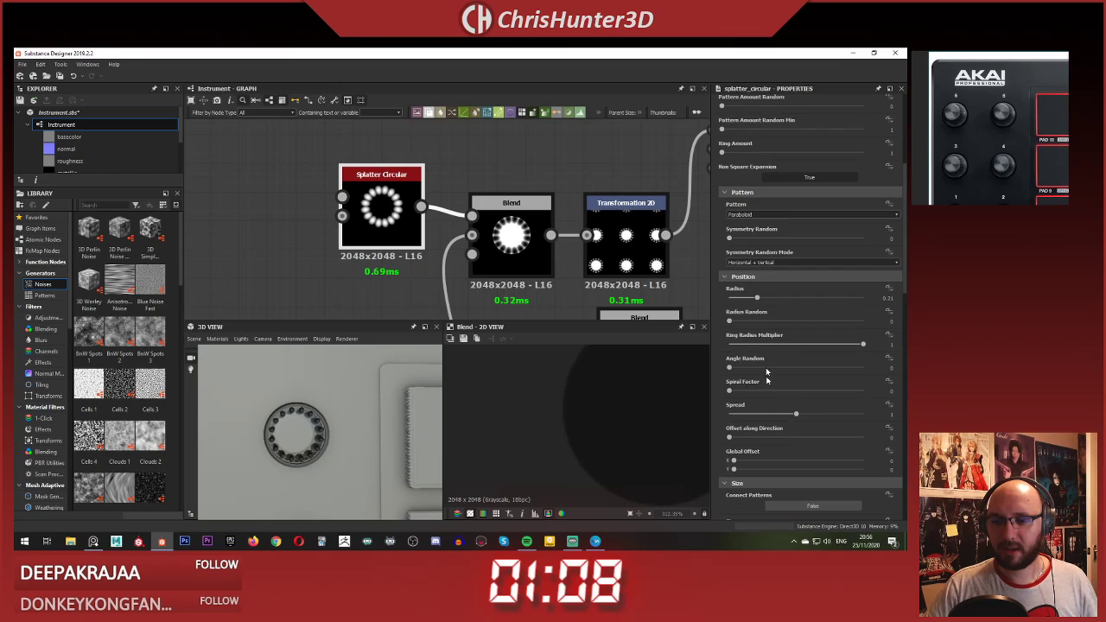
pyautogui.scroll(-3, 765, 342)
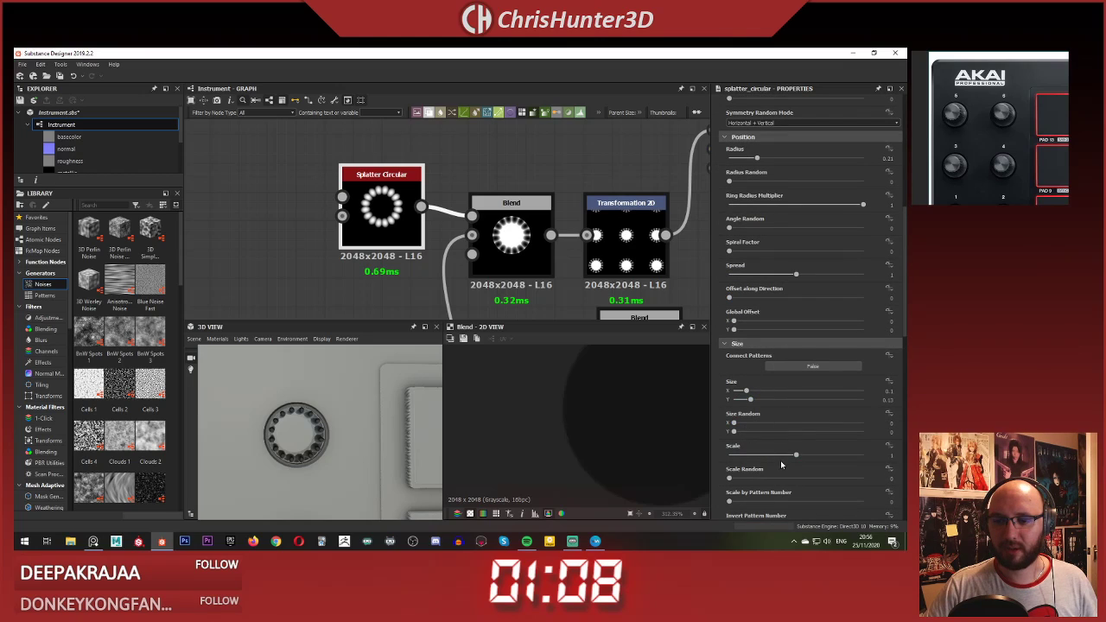
pyautogui.moveTo(794, 457); pyautogui.dragTo(777, 459)
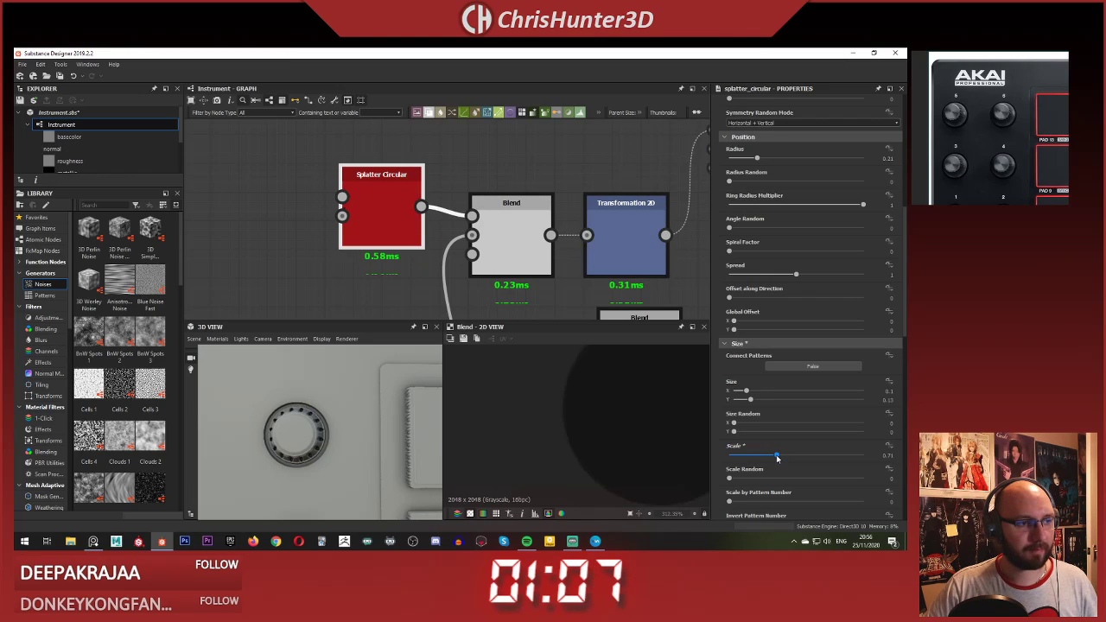
pyautogui.moveTo(778, 459); pyautogui.dragTo(780, 459)
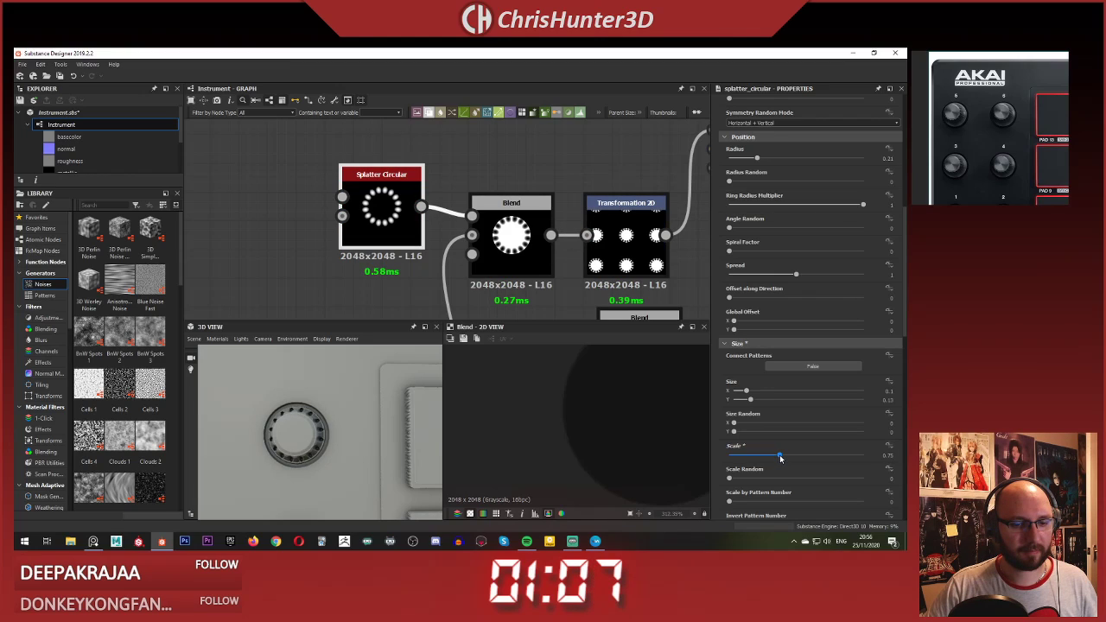
# Step: Inspect the grooves around the knobs in the 3D preview and the knob rows in the graph
pyautogui.scroll(4, 329, 420)
pyautogui.moveTo(331, 418); pyautogui.dragTo(298, 406)
pyautogui.scroll(-3, 353, 403)
pyautogui.scroll(-3, 336, 410)
pyautogui.scroll(-2, 302, 404)
pyautogui.scroll(-4, 476, 226)
pyautogui.moveTo(465, 197); pyautogui.dragTo(460, 226, button='middle')
pyautogui.scroll(4, 456, 226)
pyautogui.scroll(3, 519, 298)
# Step: Move the Splatter Circular node and its Blend away from the Transformation 2D node to free space between them
pyautogui.moveTo(520, 299); pyautogui.dragTo(604, 237, button='middle')
pyautogui.scroll(1, 511, 237)
pyautogui.scroll(-5, 511, 236)
pyautogui.scroll(2, 550, 212)
pyautogui.scroll(-4, 546, 220)
pyautogui.moveTo(612, 243); pyautogui.dragTo(500, 240)
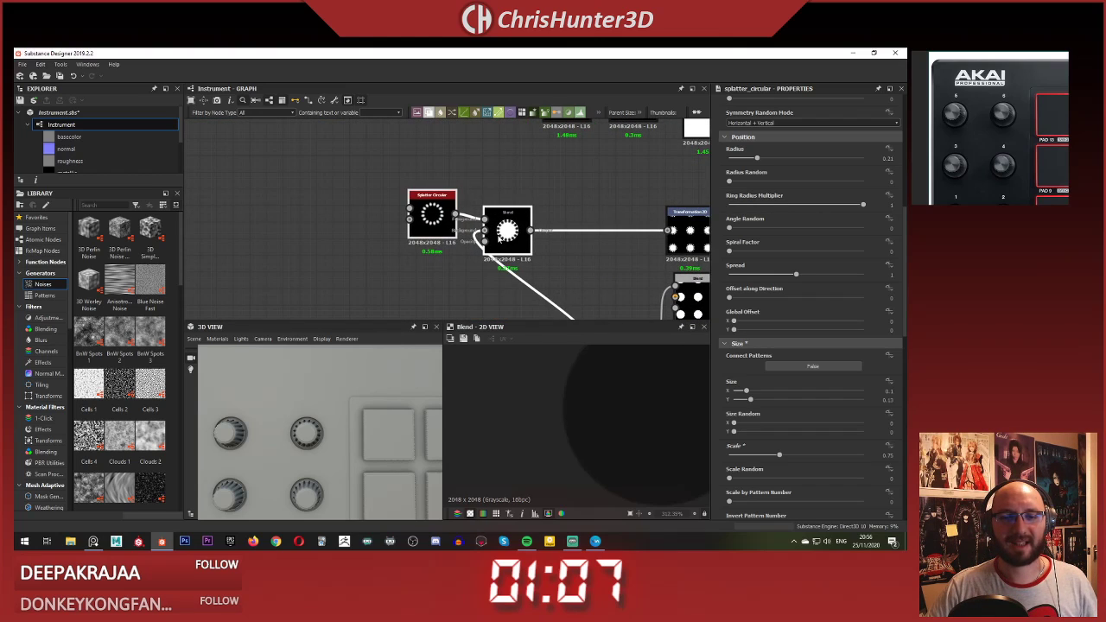
pyautogui.moveTo(602, 204); pyautogui.dragTo(540, 126, button='middle')
pyautogui.scroll(-2, 613, 214)
pyautogui.scroll(3, 511, 165)
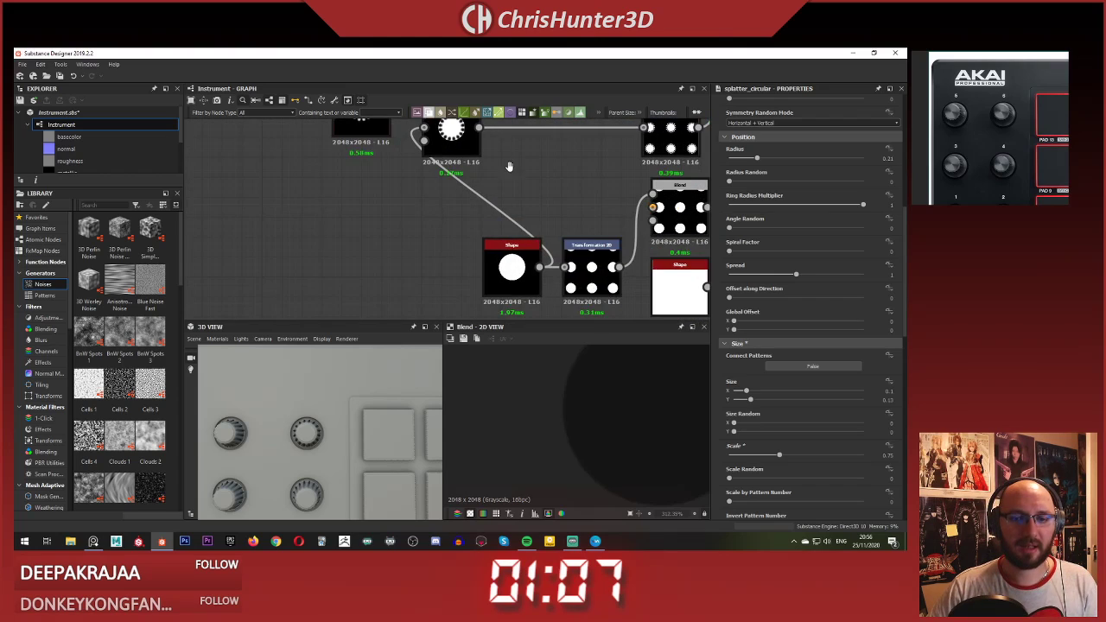
# Step: Move the disc's Shape node away from its Transformation 2D and add a Blend node fed by the grooved disc
pyautogui.scroll(-1, 519, 203)
pyautogui.moveTo(518, 203); pyautogui.dragTo(539, 232, button='middle')
pyautogui.moveTo(527, 298); pyautogui.dragTo(427, 298)
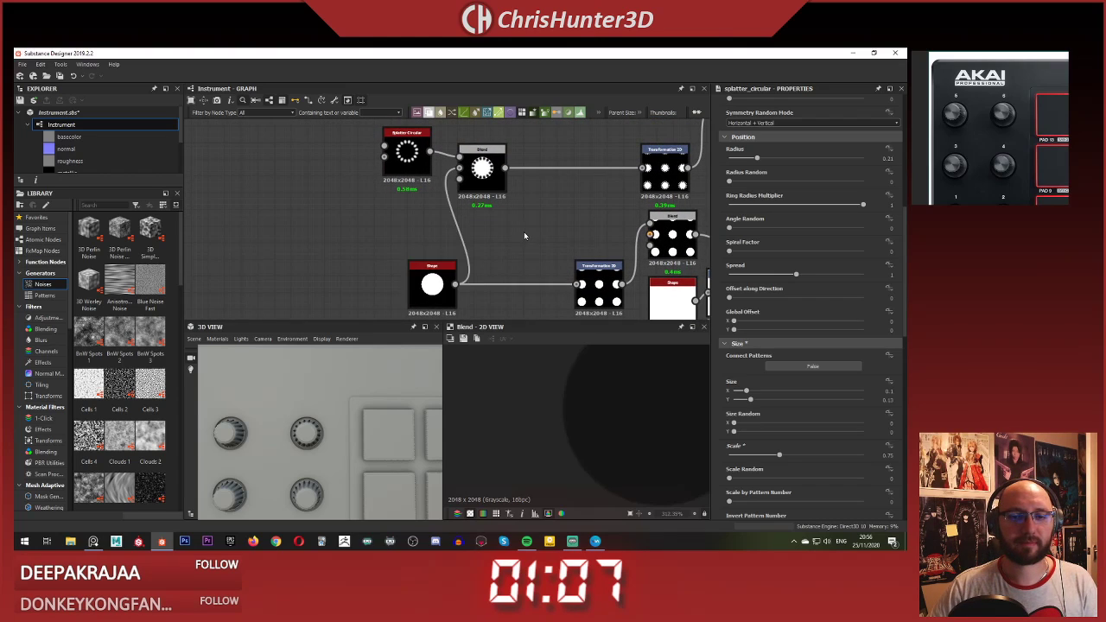
pyautogui.press('space')
pyautogui.write('blend')
pyautogui.press('Return')
pyautogui.moveTo(524, 235); pyautogui.dragTo(588, 210)
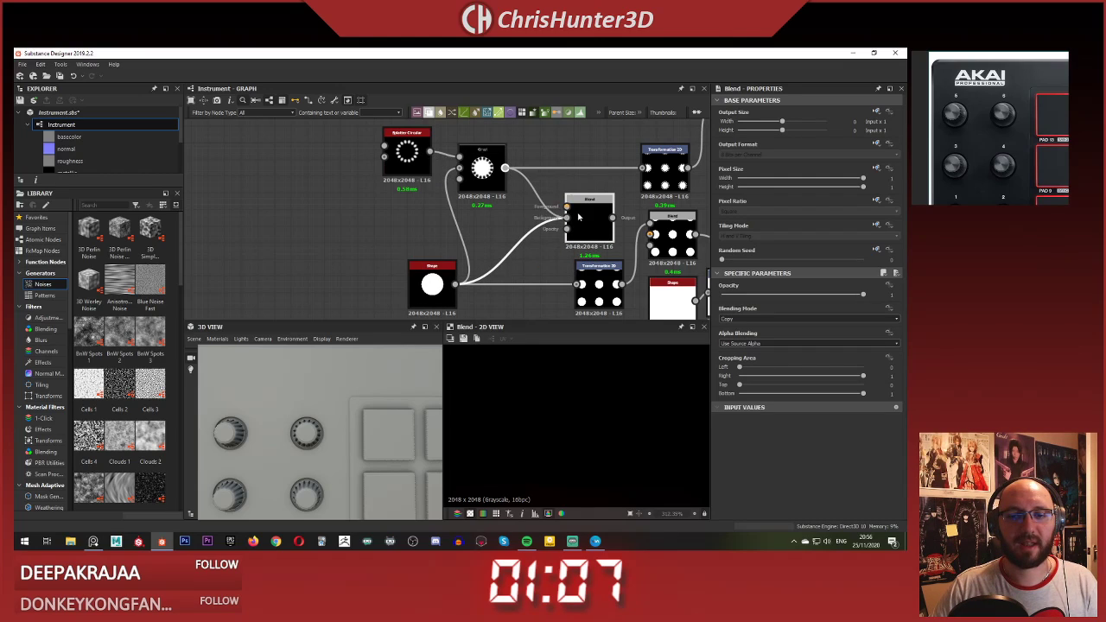
# Step: Add a Non Uniform Blur Grayscale node and feed the disc Shape into both its grayscale and blur map inputs
pyautogui.press('space')
pyautogui.write('non')
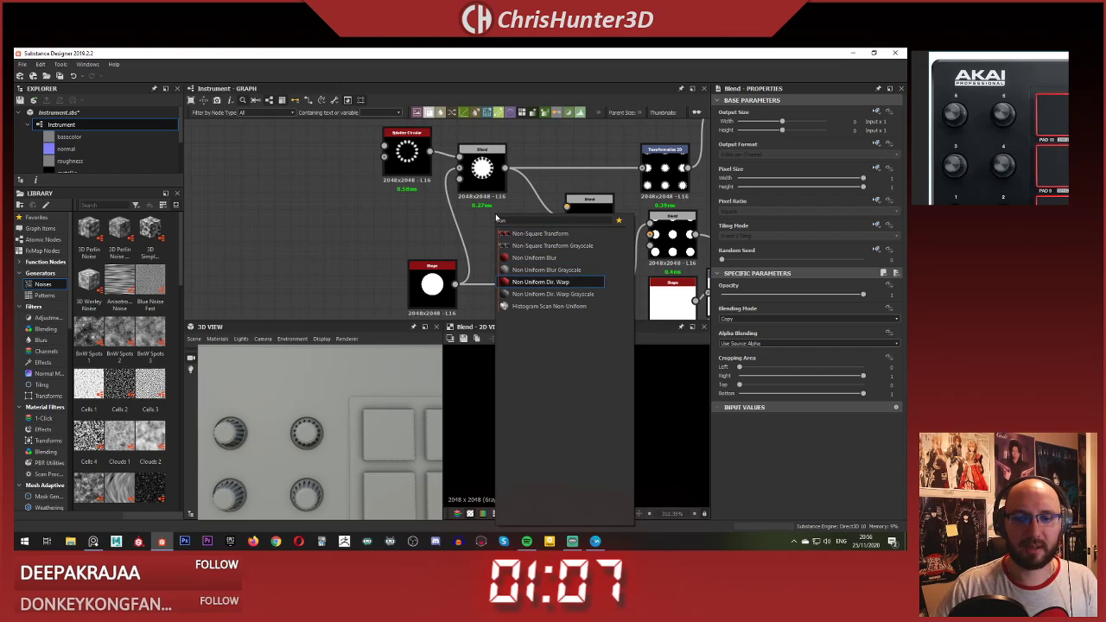
pyautogui.press('Return')
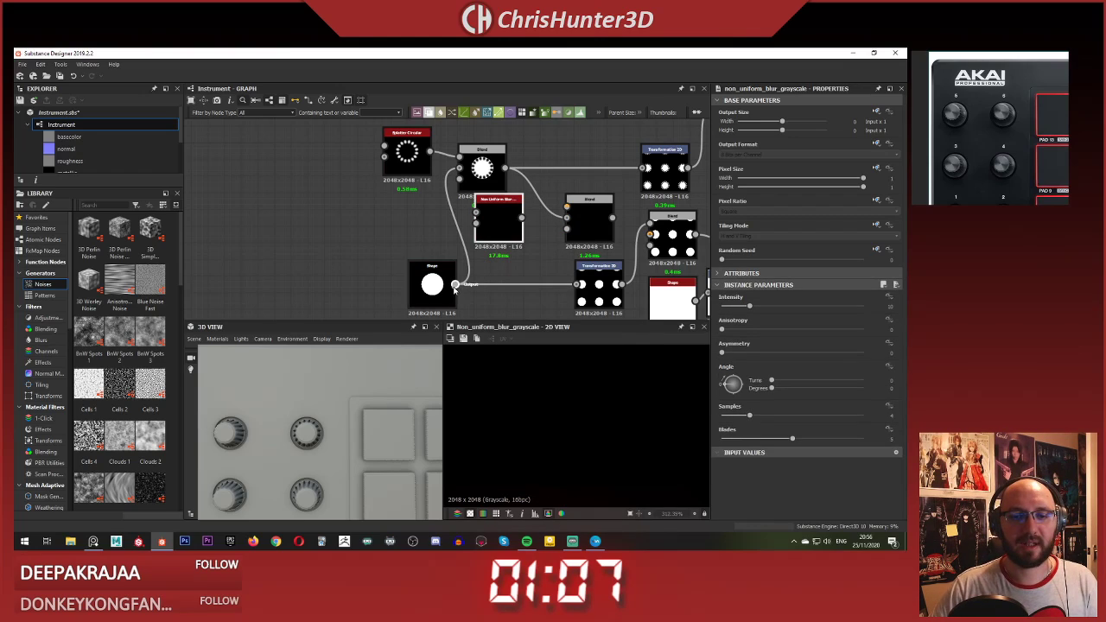
pyautogui.scroll(-3, 639, 408)
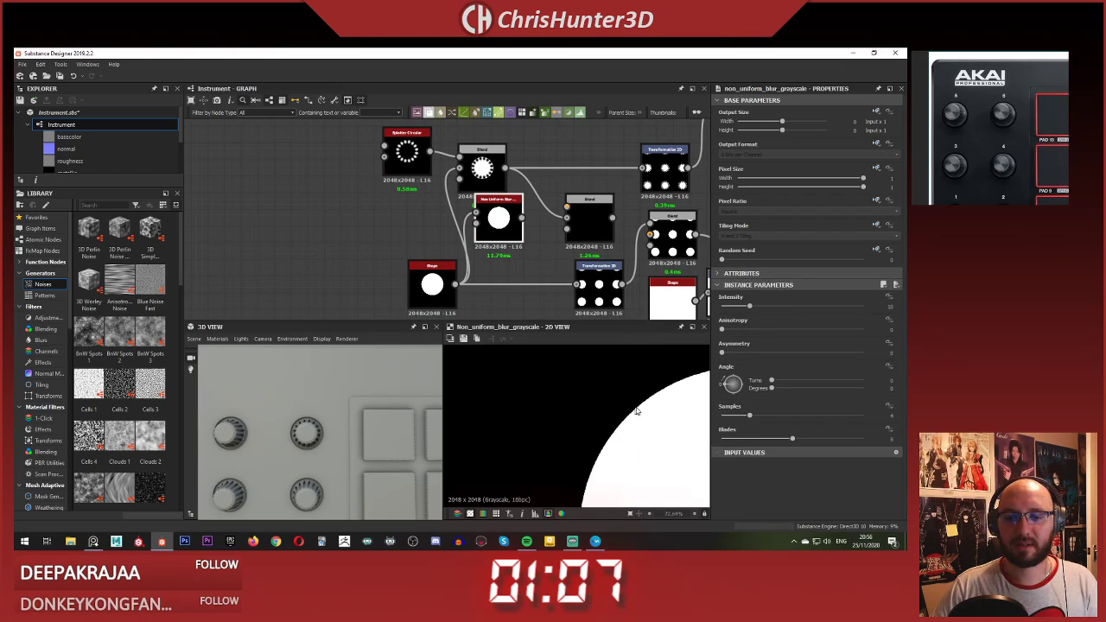
pyautogui.scroll(-3, 512, 278)
pyautogui.press('f')
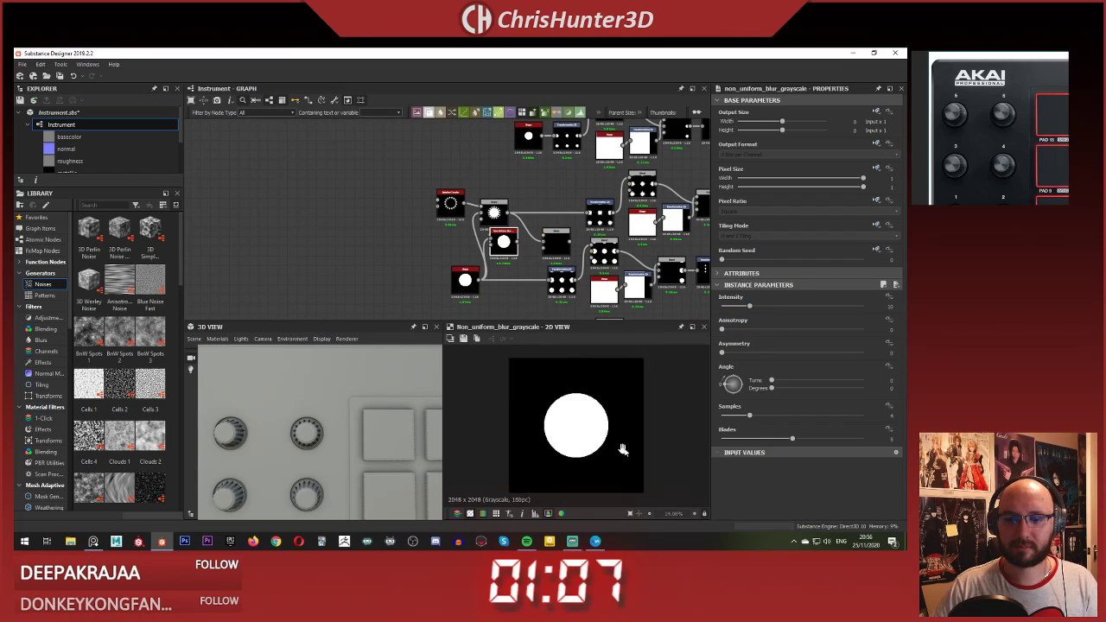
pyautogui.scroll(4, 624, 432)
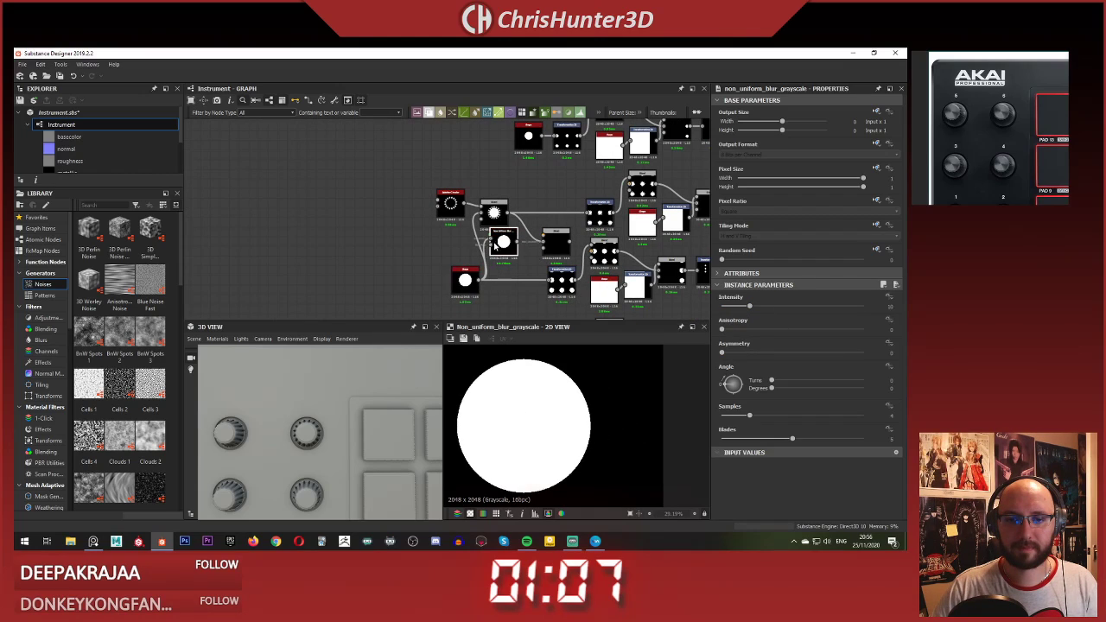
pyautogui.moveTo(476, 275); pyautogui.dragTo(491, 245)
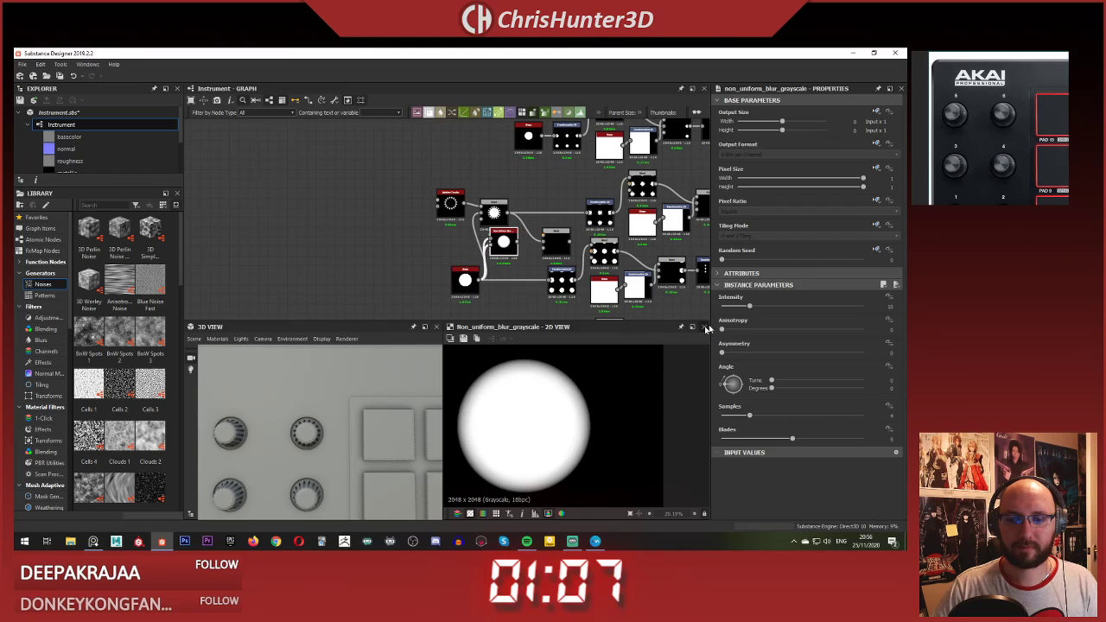
# Step: Set the Non Uniform Blur's Intensity to about 16.33, Samples to 16 and Blades to the maximum
pyautogui.moveTo(772, 309)
pyautogui.mouseDown()
pyautogui.moveTo(781, 309)
pyautogui.moveTo(769, 308)
pyautogui.mouseUp()
pyautogui.moveTo(751, 416); pyautogui.dragTo(867, 417)
pyautogui.moveTo(793, 439); pyautogui.dragTo(895, 438)
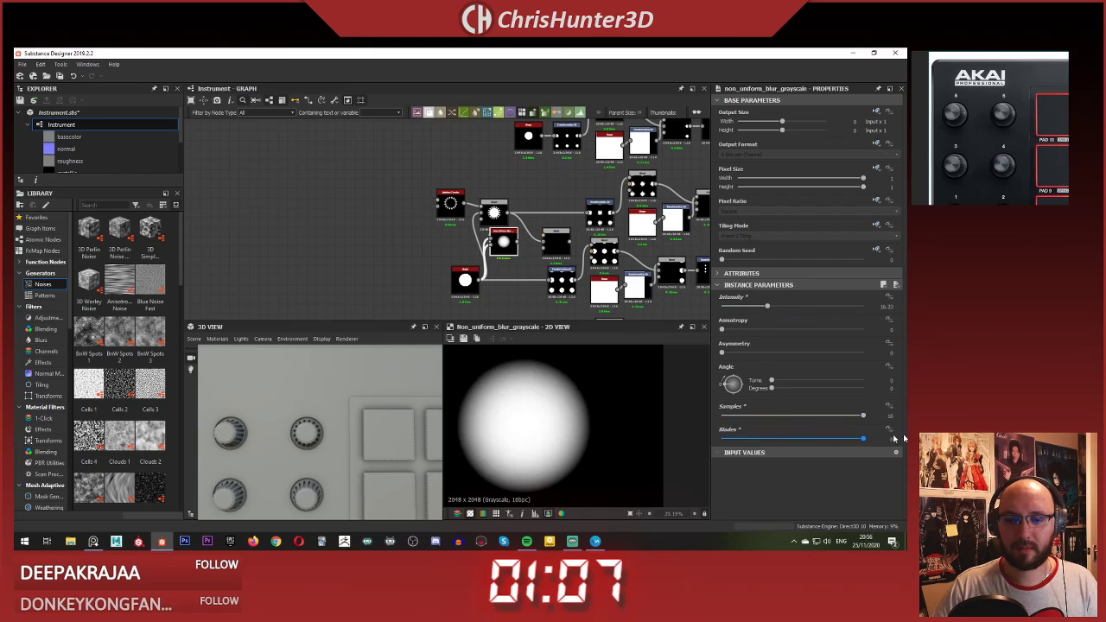
# Step: Connect the blurred disc to the foreground of the new Blend node
pyautogui.scroll(6, 528, 254)
pyautogui.doubleClick(598, 207)
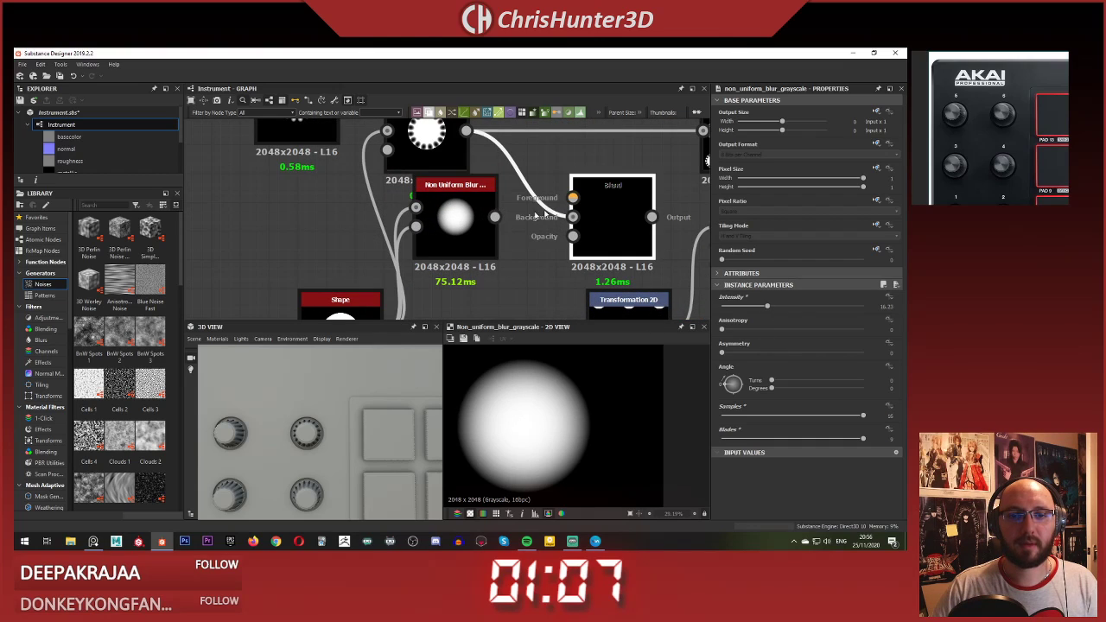
pyautogui.moveTo(495, 217); pyautogui.dragTo(628, 217)
# Step: Try the Multiply, Add Sub and Add (Linear Dodge) blending modes on the new Blend node
pyautogui.click(782, 319)
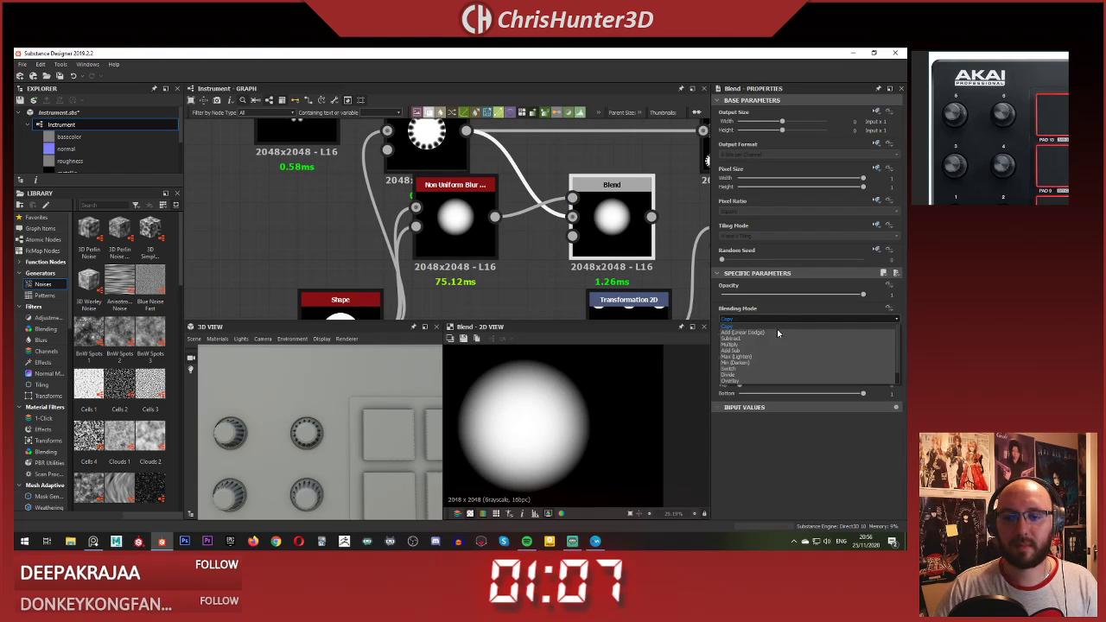
pyautogui.click(776, 346)
pyautogui.scroll(-2, 556, 281)
pyautogui.scroll(2, 547, 257)
pyautogui.click(547, 257)
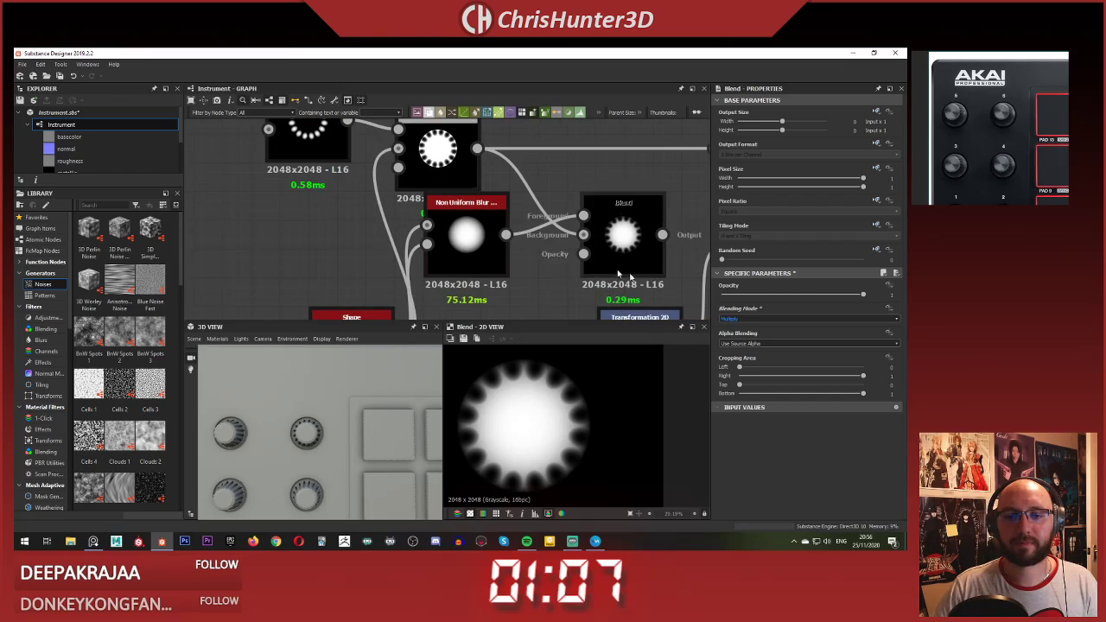
pyautogui.click(777, 319)
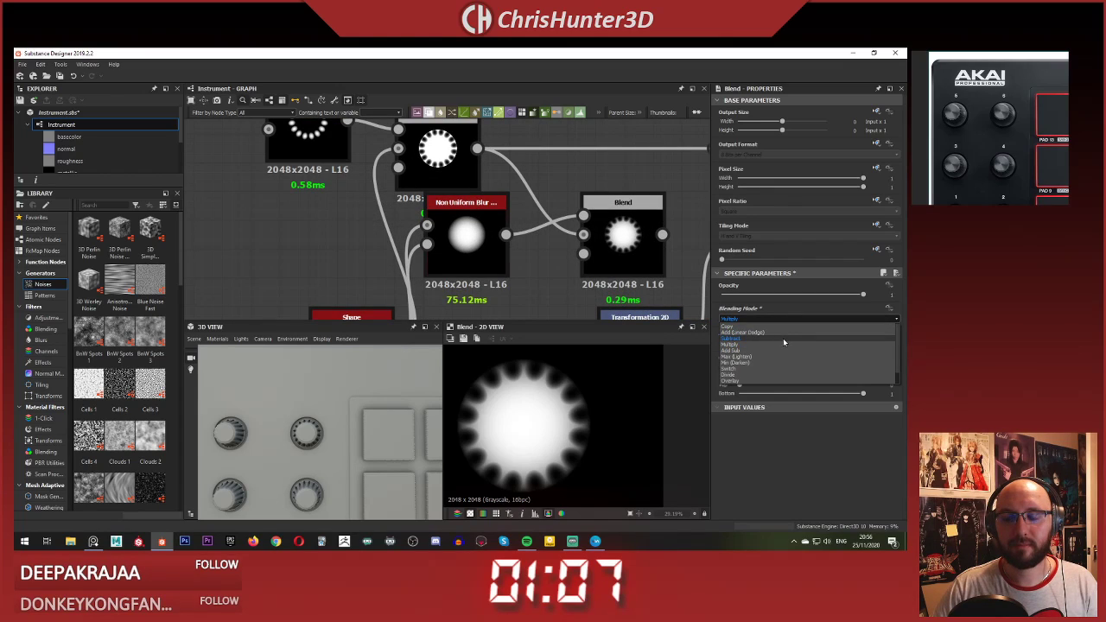
pyautogui.click(784, 349)
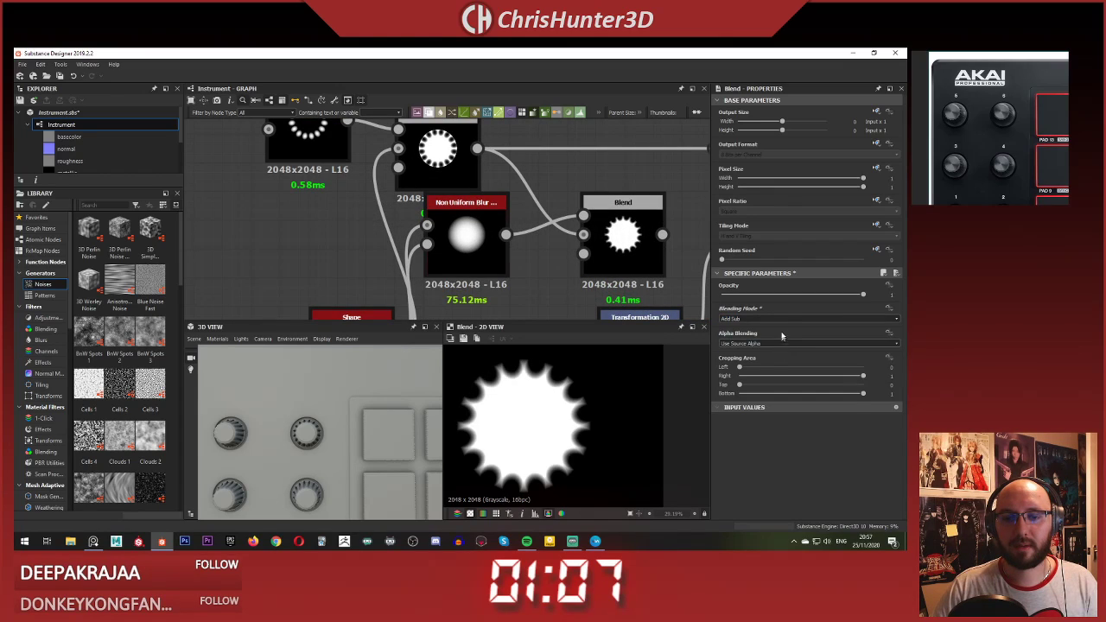
pyautogui.click(795, 318)
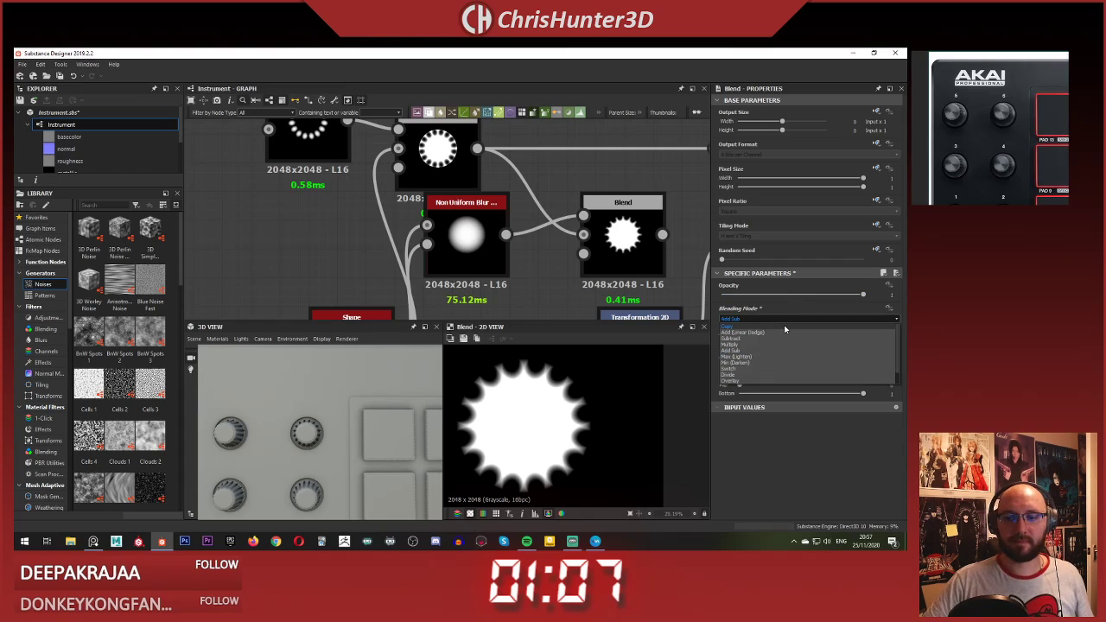
pyautogui.click(782, 330)
# Step: Move the disc Shape and Non Uniform Blur nodes back to free space in front of the new Blend
pyautogui.moveTo(536, 264); pyautogui.dragTo(580, 273, button='middle')
pyautogui.moveTo(517, 250); pyautogui.dragTo(488, 282)
pyautogui.scroll(-3, 488, 280)
pyautogui.moveTo(488, 280); pyautogui.dragTo(517, 212, button='middle')
pyautogui.moveTo(472, 267); pyautogui.dragTo(407, 267)
pyautogui.moveTo(507, 208); pyautogui.dragTo(474, 223)
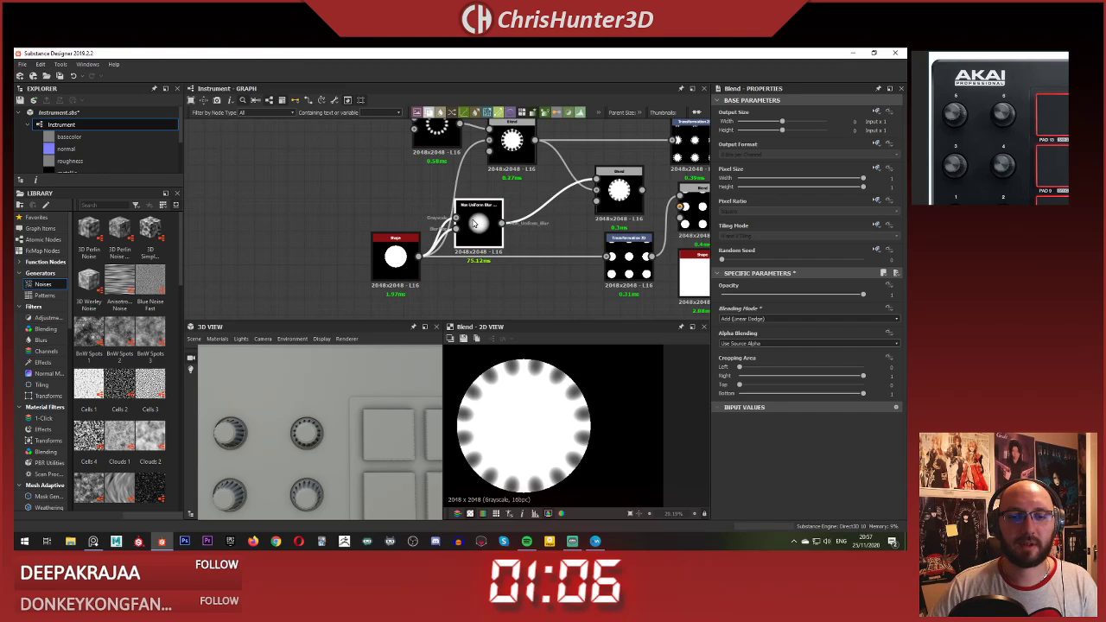
# Step: Insert an Invert Grayscale node between the Non Uniform Blur and the new Blend
pyautogui.click(540, 209)
pyautogui.press('space')
pyautogui.write('inv')
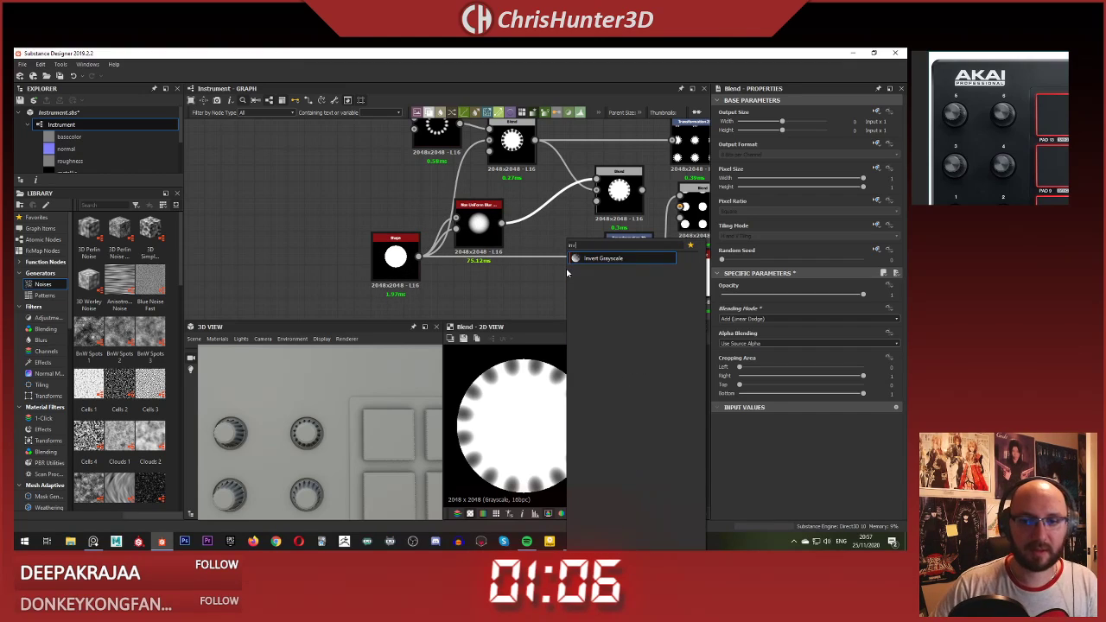
pyautogui.press('Return')
pyautogui.moveTo(555, 211); pyautogui.dragTo(552, 228)
# Step: Set the new Blend to Max (Lighten) and mask its opacity with the disc Shape
pyautogui.doubleClick(616, 200)
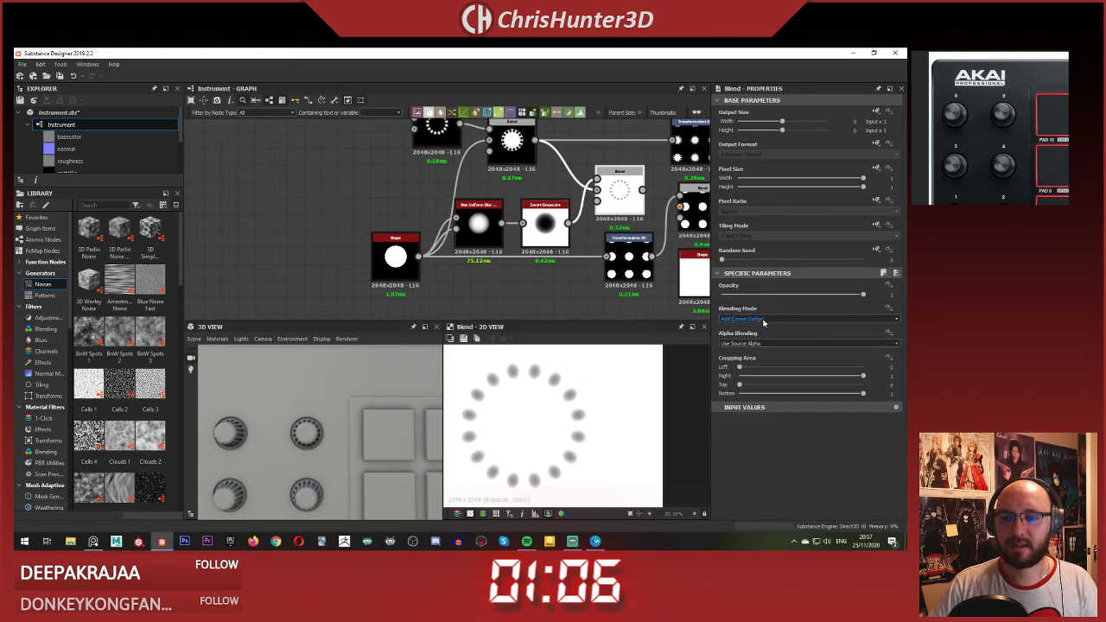
pyautogui.click(764, 320)
pyautogui.click(768, 356)
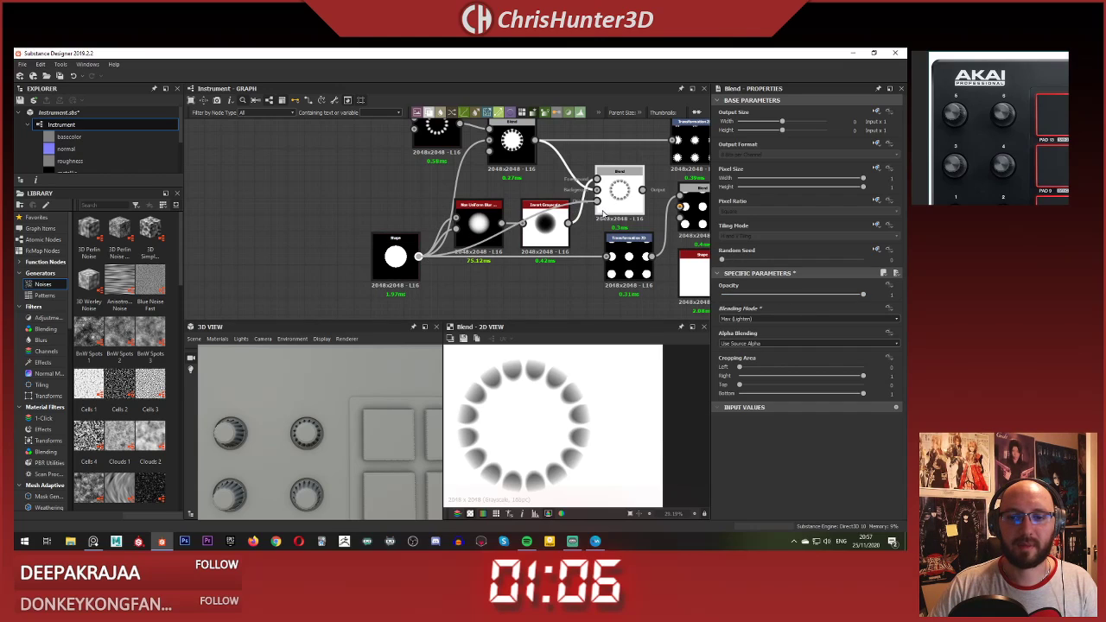
pyautogui.click(558, 223)
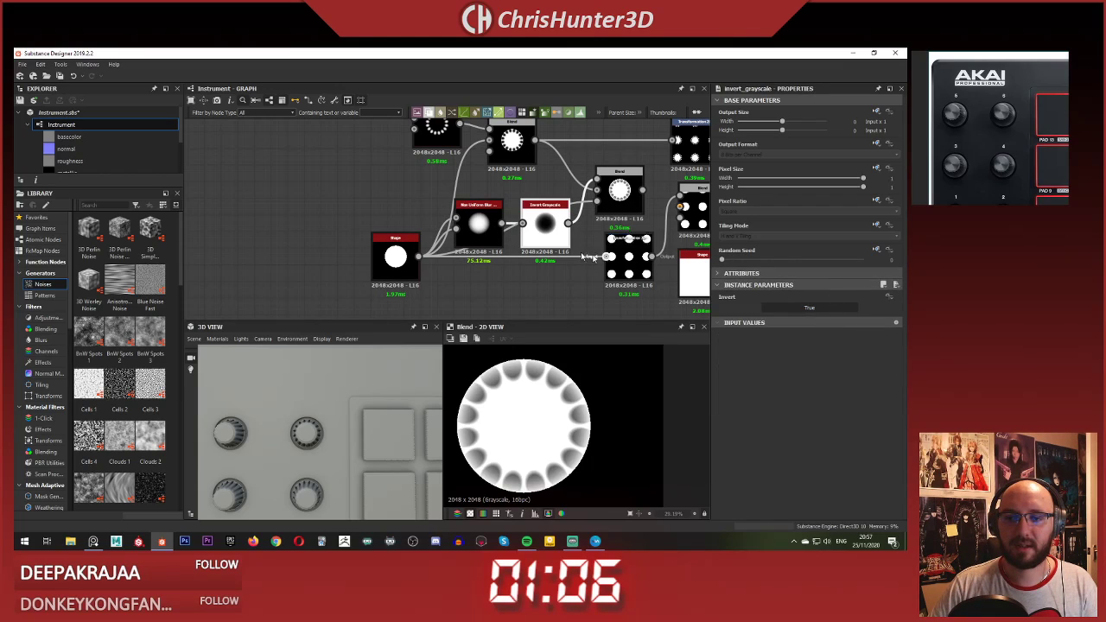
# Step: Set the Intensity of the Non Uniform Blur node to about 7.54
pyautogui.click(638, 189)
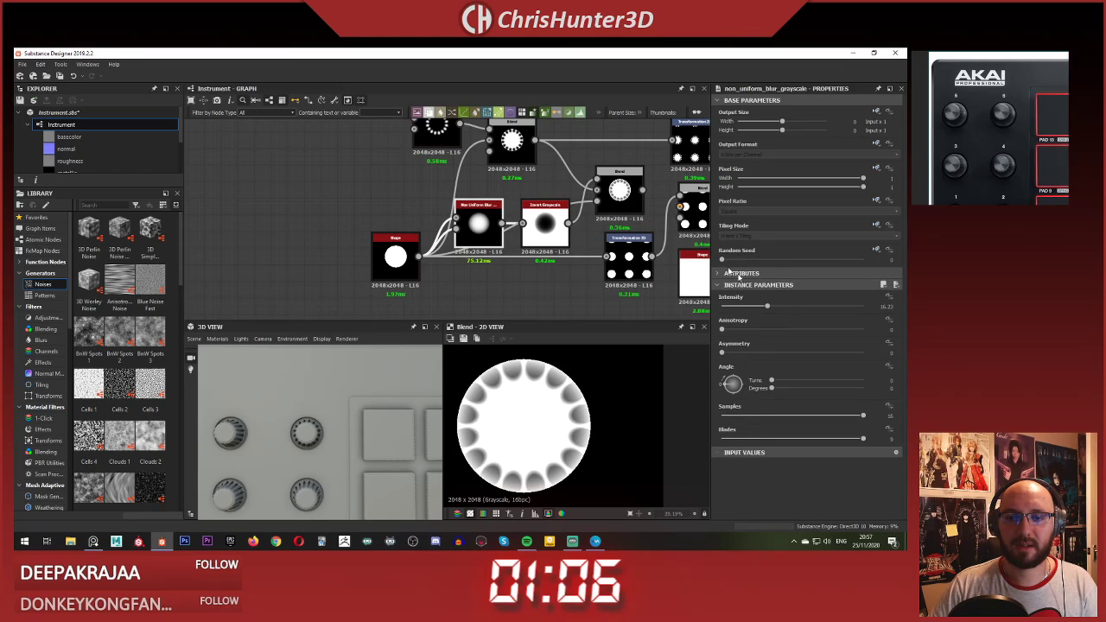
pyautogui.click(622, 198)
pyautogui.click(478, 223)
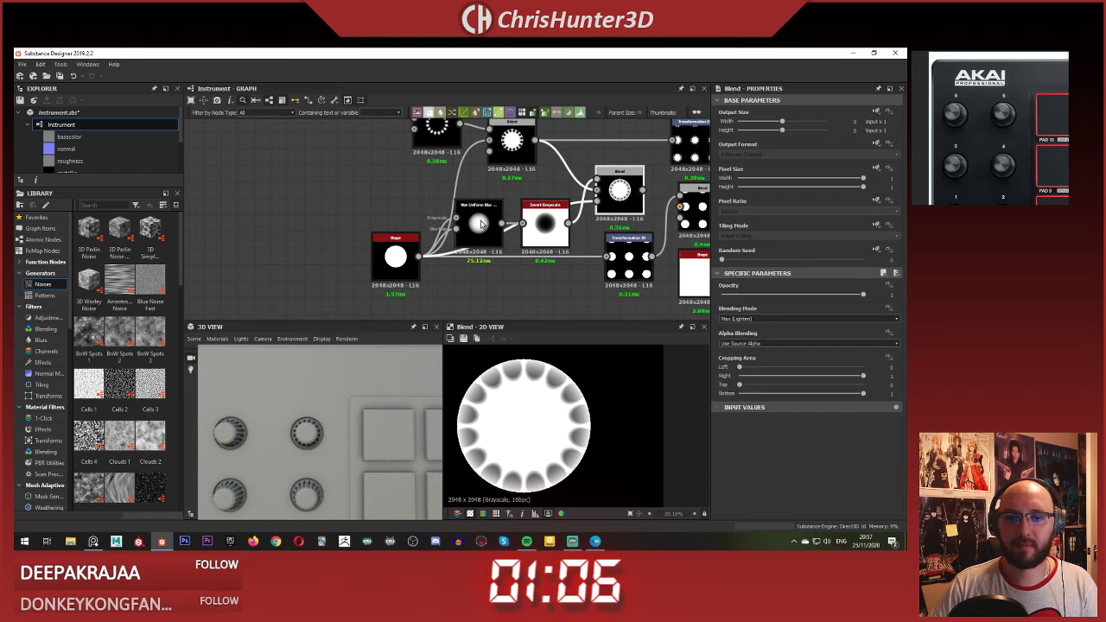
pyautogui.moveTo(754, 309)
pyautogui.mouseDown()
pyautogui.moveTo(707, 322)
pyautogui.moveTo(744, 324)
pyautogui.mouseUp()
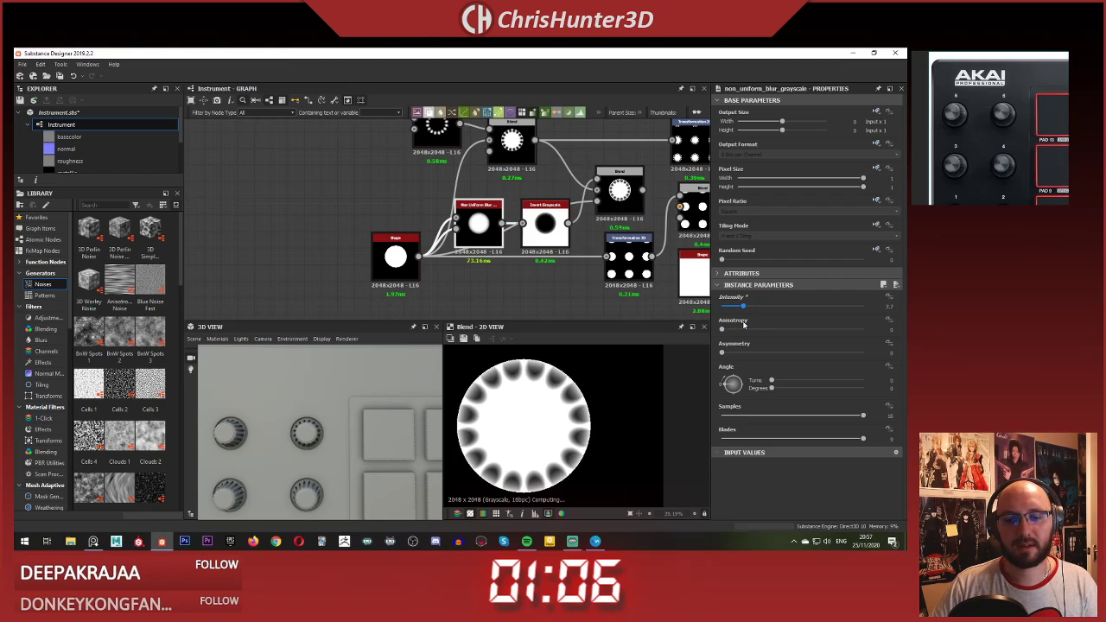
# Step: Connect the gradient-grooved Blend to the Transformation 2D node that tiles the grooved knobs
pyautogui.scroll(-3, 570, 169)
pyautogui.moveTo(602, 182); pyautogui.dragTo(507, 228, button='middle')
pyautogui.scroll(2, 505, 229)
pyautogui.moveTo(534, 205); pyautogui.dragTo(544, 186)
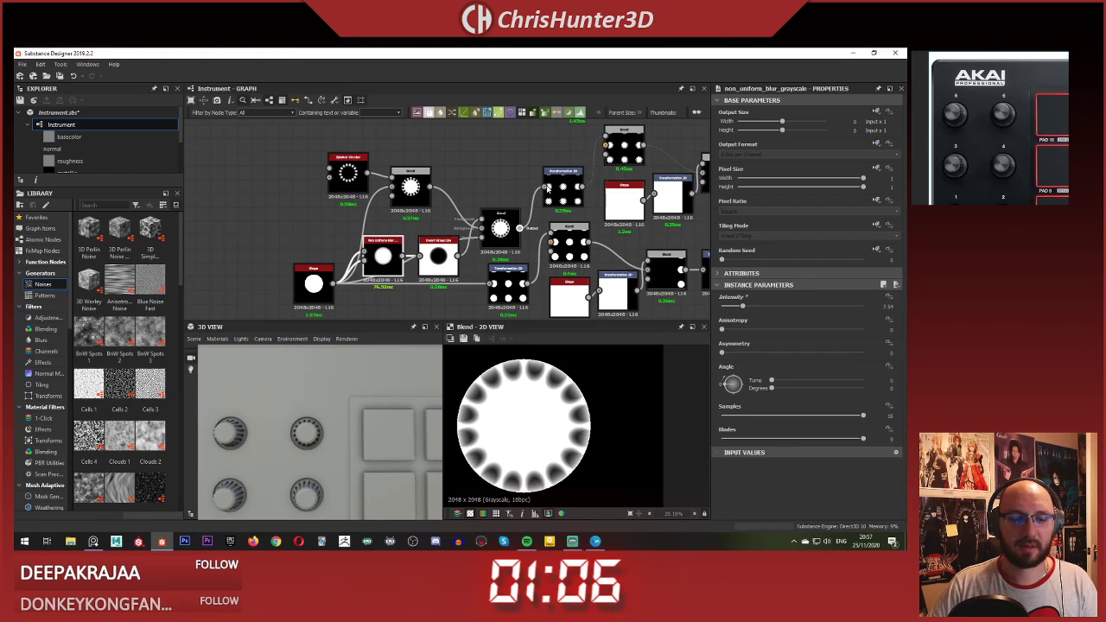
# Step: Check the softened knob grooves in the 3D preview and save the package
pyautogui.scroll(4, 322, 430)
pyautogui.moveTo(323, 429)
pyautogui.mouseDown()
pyautogui.moveTo(363, 428)
pyautogui.moveTo(370, 403)
pyautogui.moveTo(353, 392)
pyautogui.moveTo(302, 444)
pyautogui.moveTo(337, 420)
pyautogui.mouseUp()
pyautogui.scroll(-10, 327, 428)
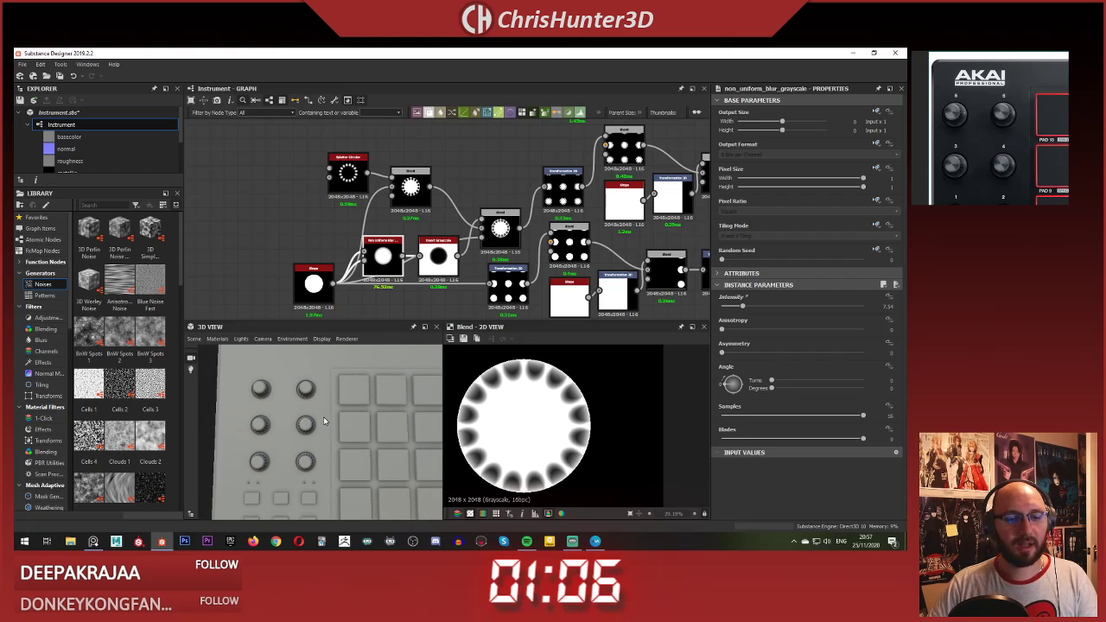
pyautogui.rightClick(257, 225)
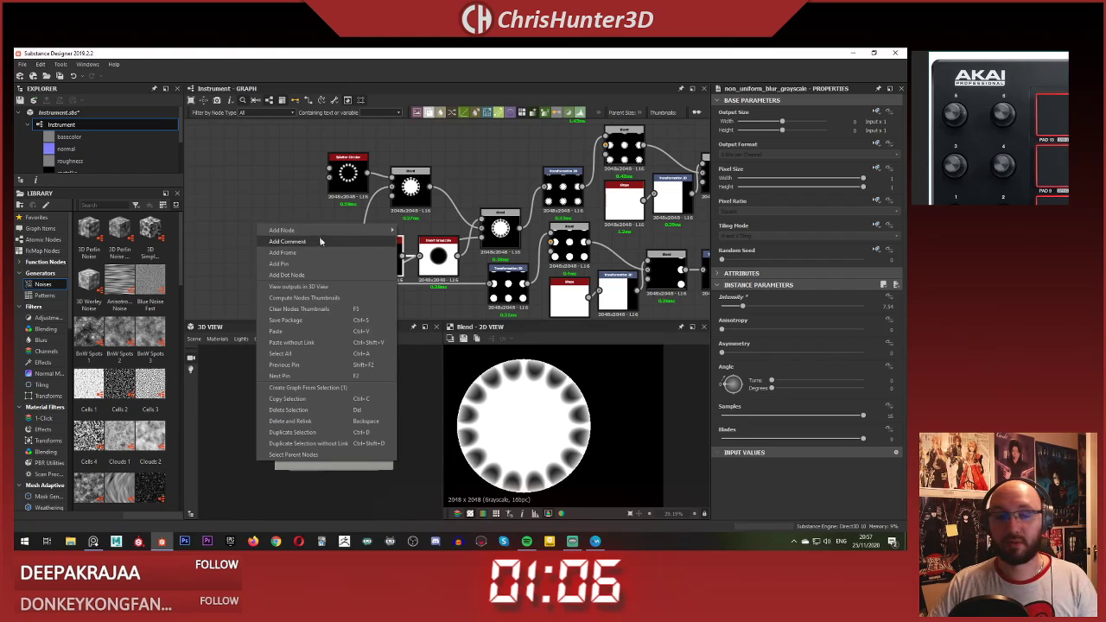
pyautogui.click(308, 322)
# Step: Move the two uppermost node chains in the graph closer to the knob chains
pyautogui.scroll(-6, 405, 239)
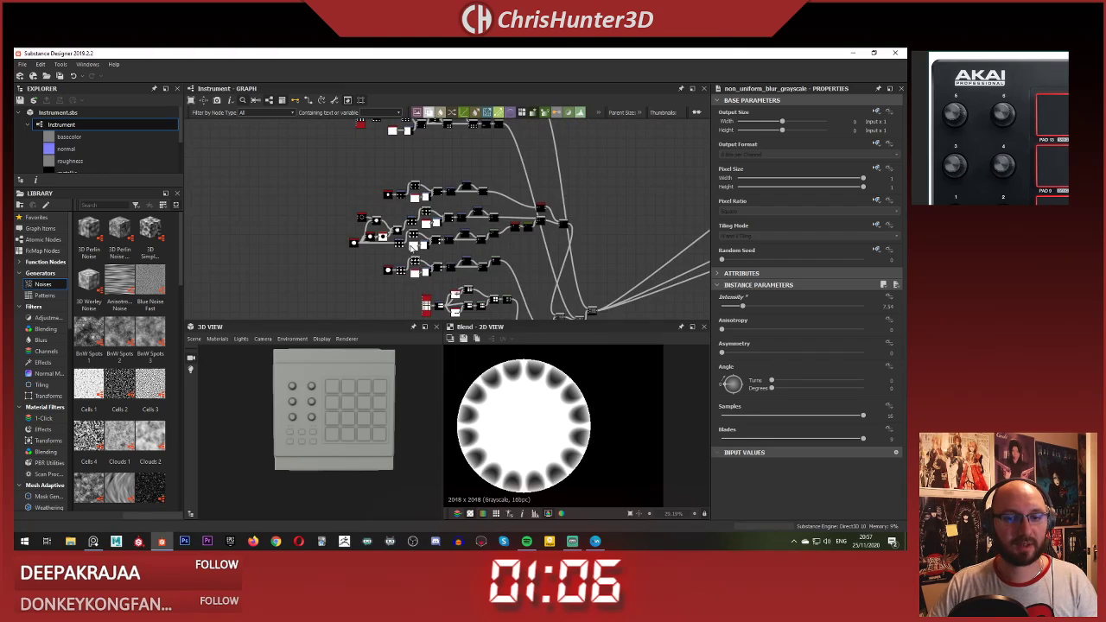
pyautogui.scroll(6, 403, 238)
pyautogui.scroll(8, 337, 417)
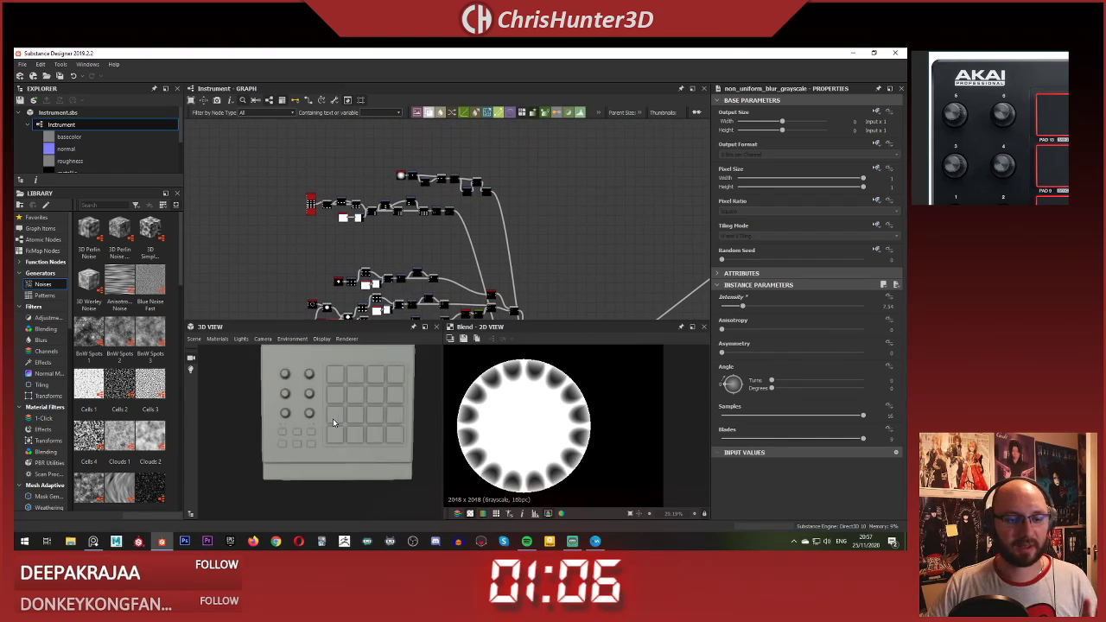
pyautogui.scroll(-5, 348, 401)
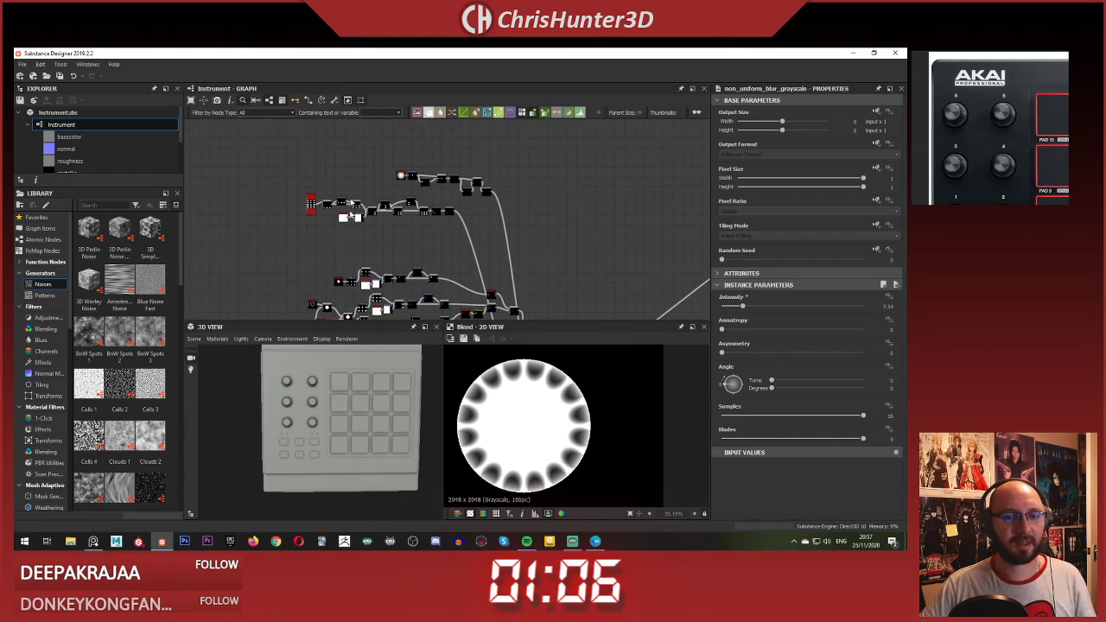
pyautogui.moveTo(284, 143); pyautogui.dragTo(516, 232)
pyautogui.moveTo(486, 191); pyautogui.dragTo(474, 227)
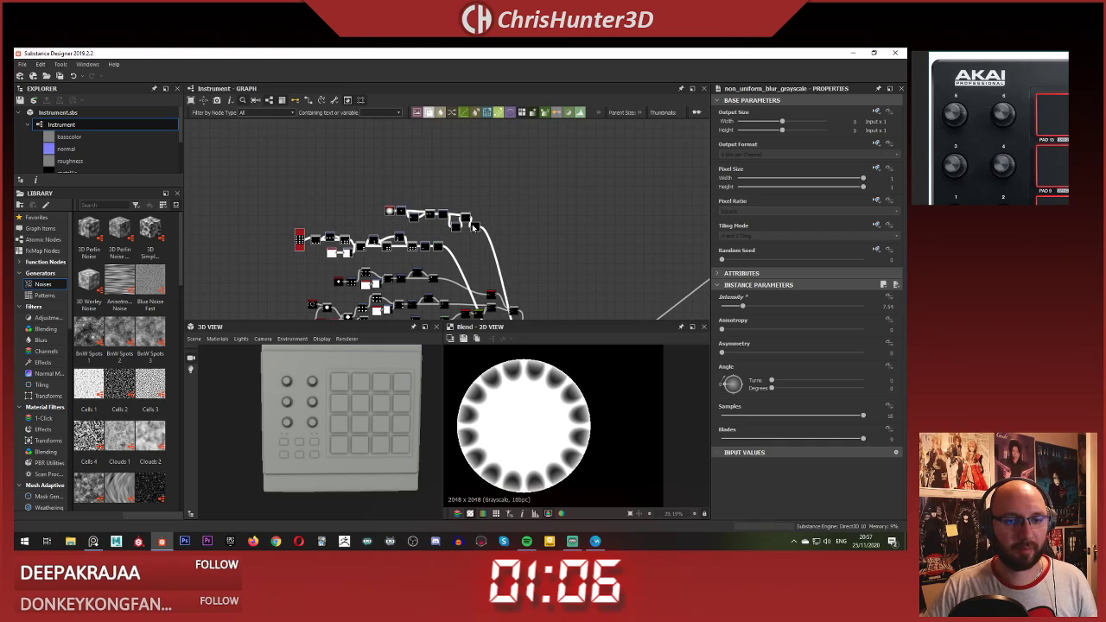
pyautogui.scroll(-5, 472, 232)
# Step: Examine the knobs, buttons and pads in the AKAI reference image for details still missing from the model
pyautogui.click(1012, 111)
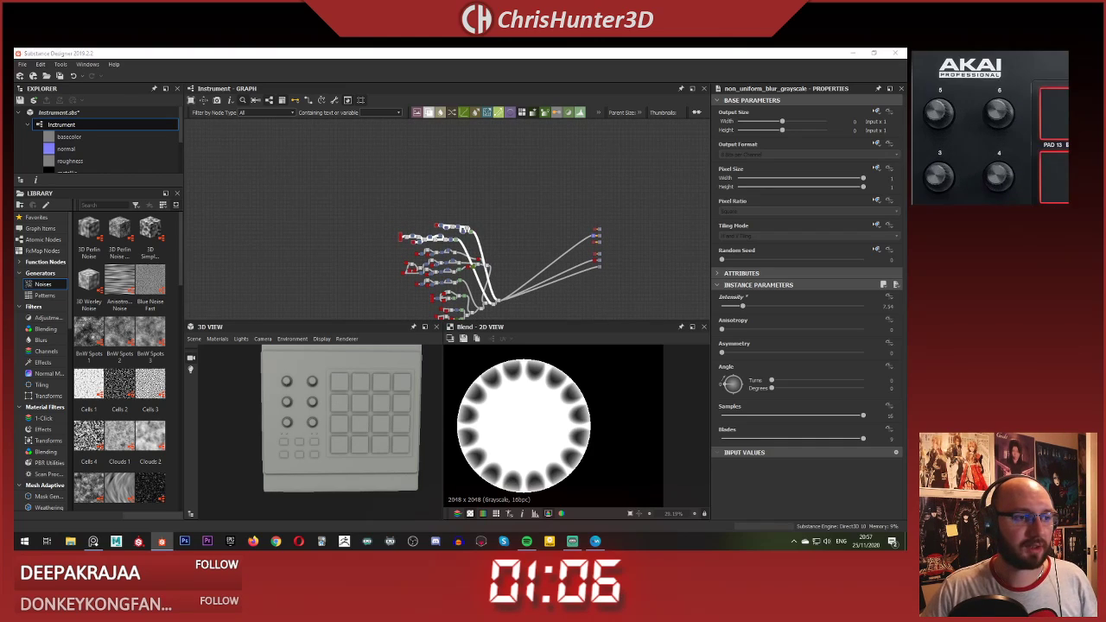
pyautogui.scroll(-6, 1012, 111)
pyautogui.scroll(3, 1012, 111)
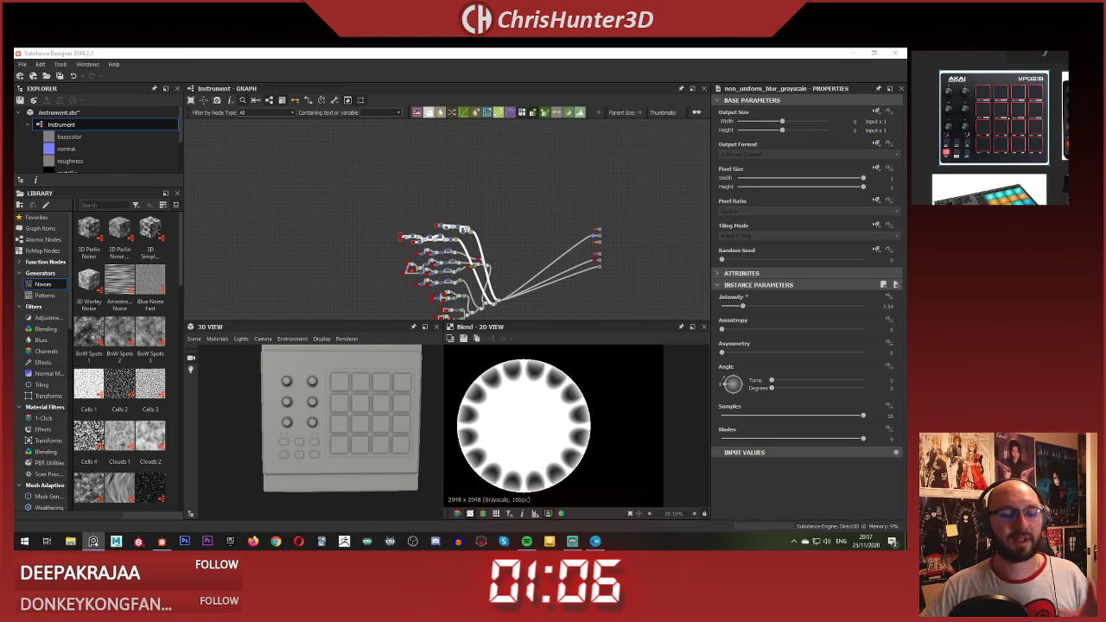
pyautogui.scroll(3, 981, 131)
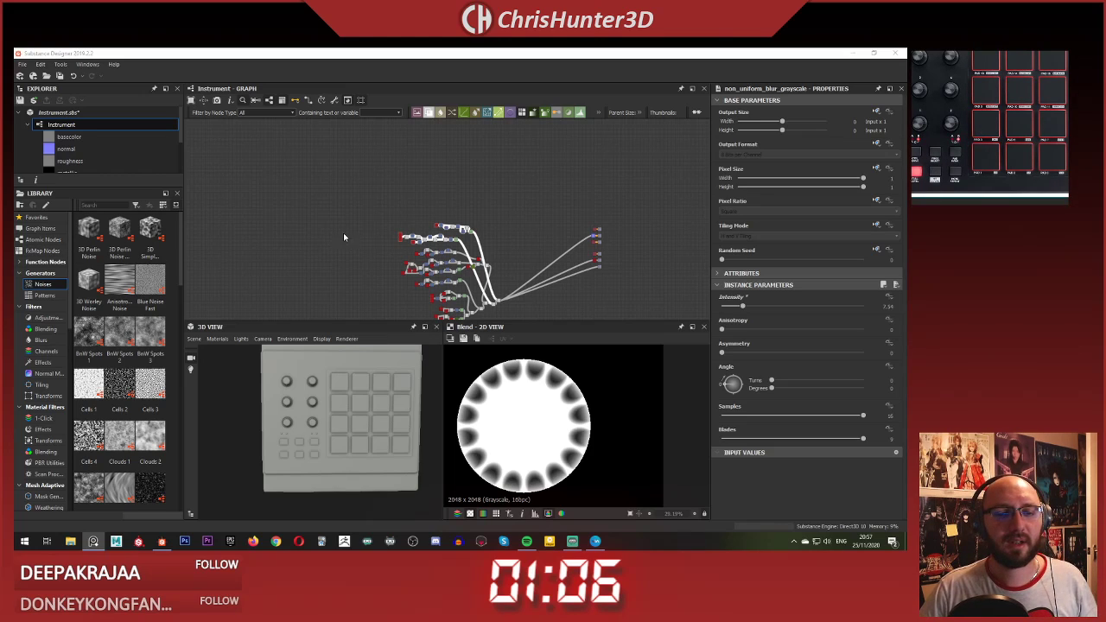
pyautogui.scroll(-3, 344, 237)
pyautogui.moveTo(378, 226); pyautogui.dragTo(397, 255, button='middle')
pyautogui.scroll(6, 402, 206)
pyautogui.scroll(-2, 397, 252)
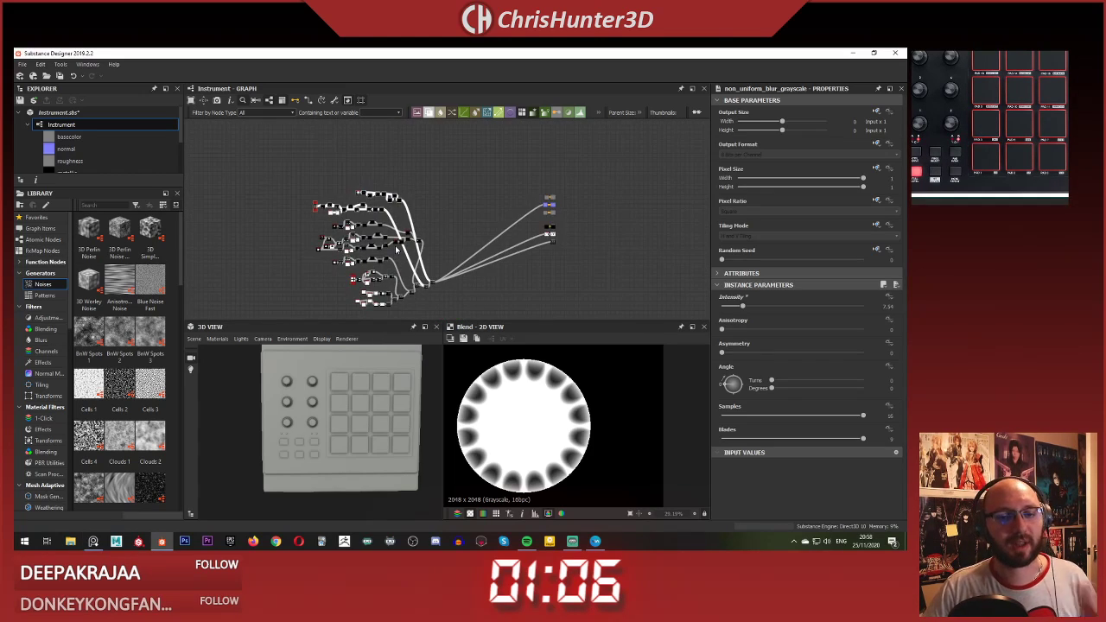
pyautogui.scroll(1, 396, 249)
pyautogui.scroll(-1, 397, 244)
pyautogui.scroll(-5, 1029, 108)
pyautogui.moveTo(1032, 106); pyautogui.dragTo(1036, 115, button='middle')
pyautogui.scroll(1, 1036, 115)
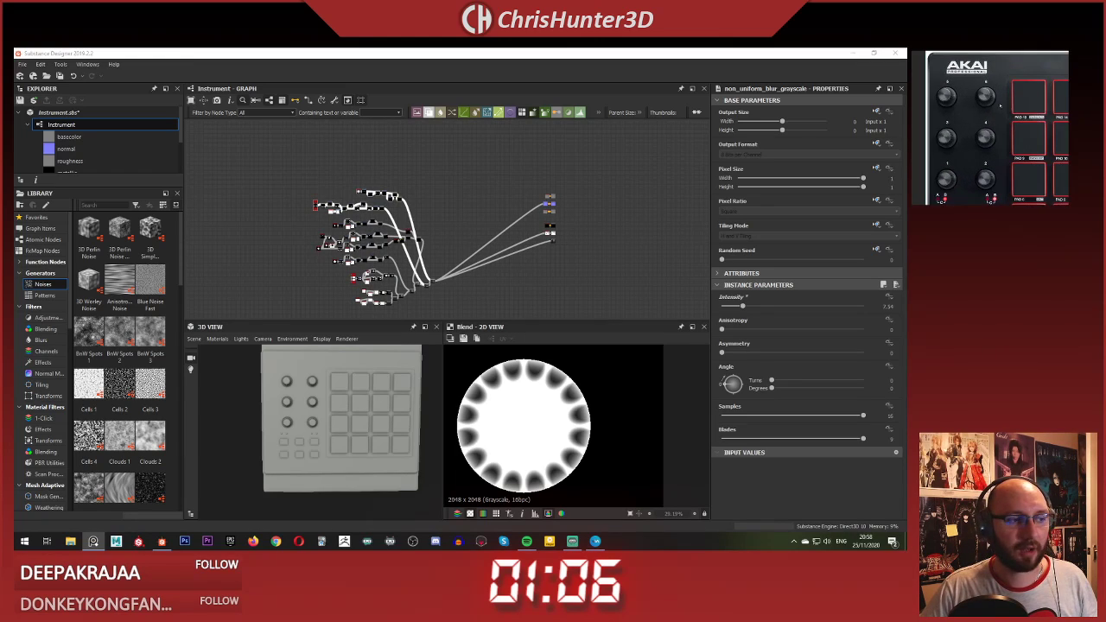
# Step: Move all the node chains farther away from the output nodes in the graph
pyautogui.scroll(-2, 1005, 109)
pyautogui.moveTo(1004, 109); pyautogui.dragTo(1010, 88, button='middle')
pyautogui.scroll(1, 342, 420)
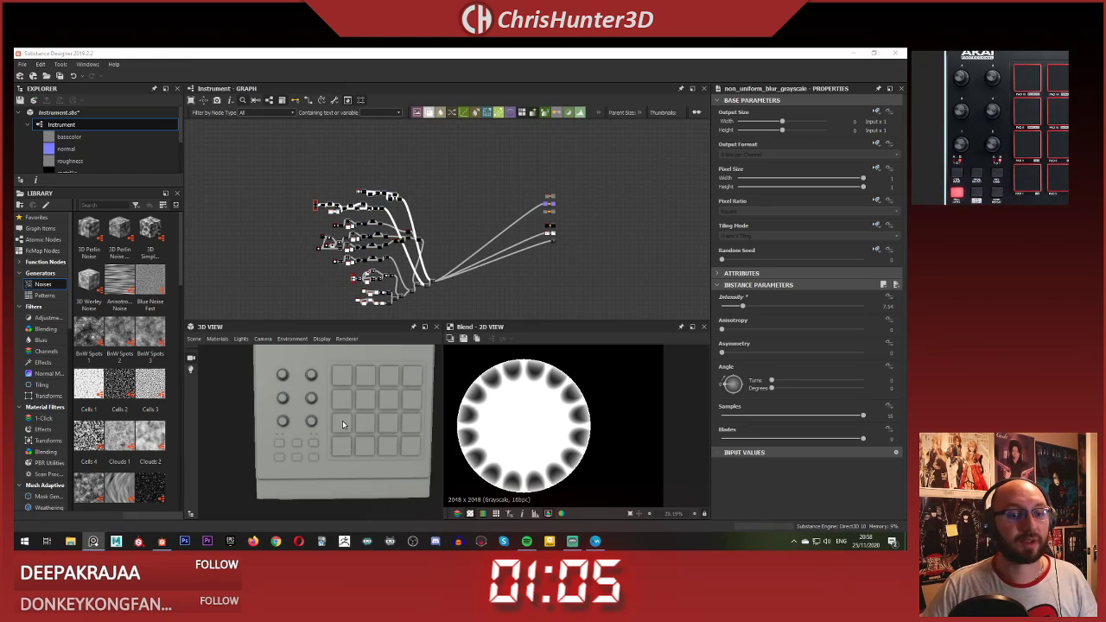
pyautogui.scroll(-2, 368, 218)
pyautogui.moveTo(321, 192); pyautogui.dragTo(344, 173, button='middle')
pyautogui.scroll(2, 285, 161)
pyautogui.moveTo(348, 160); pyautogui.dragTo(528, 341)
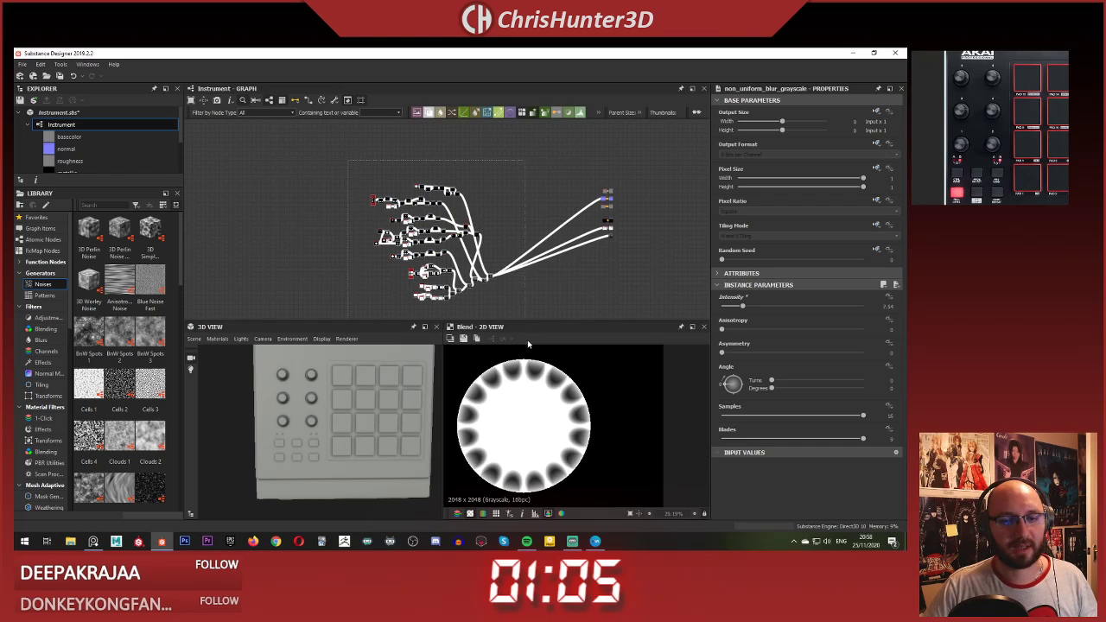
pyautogui.moveTo(493, 277); pyautogui.dragTo(344, 297)
pyautogui.click(398, 207)
# Step: Examine the AKAI Professional logo above the knobs in the reference image
pyautogui.scroll(2, 399, 208)
pyautogui.moveTo(398, 208); pyautogui.dragTo(387, 228, button='middle')
pyautogui.scroll(-2, 415, 230)
pyautogui.scroll(2, 457, 166)
pyautogui.scroll(-2, 386, 226)
pyautogui.scroll(-3, 994, 95)
pyautogui.moveTo(994, 86); pyautogui.dragTo(996, 106, button='middle')
pyautogui.scroll(5, 997, 106)
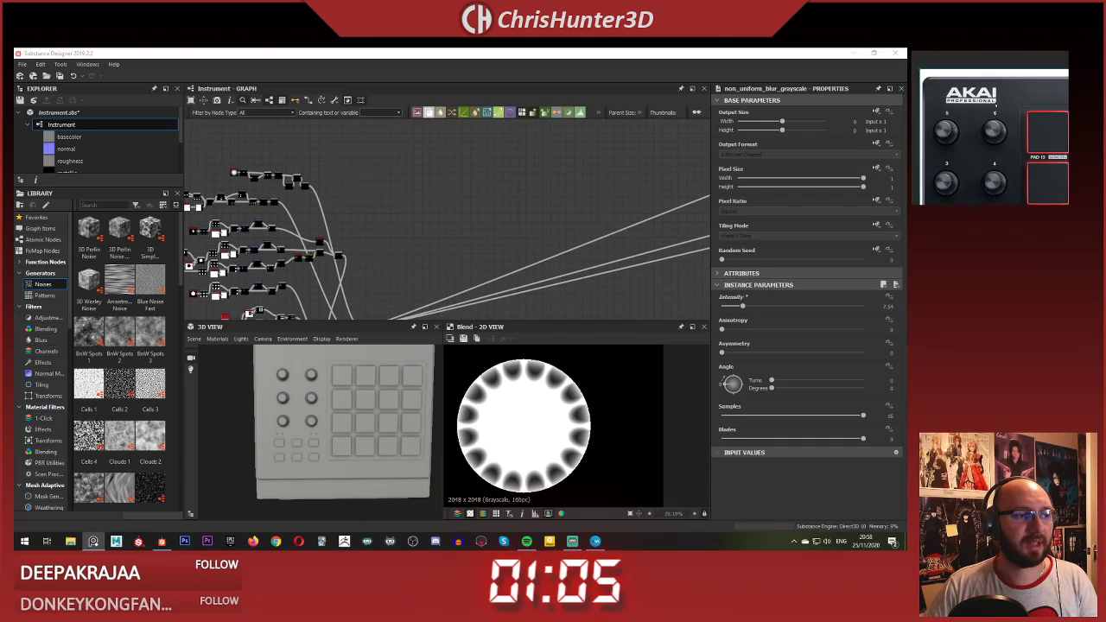
# Step: Add a Text node above the existing node chains that reads "AKAI" in bold Arial
pyautogui.scroll(2, 443, 154)
pyautogui.moveTo(352, 168); pyautogui.dragTo(415, 203, button='middle')
pyautogui.scroll(1, 440, 183)
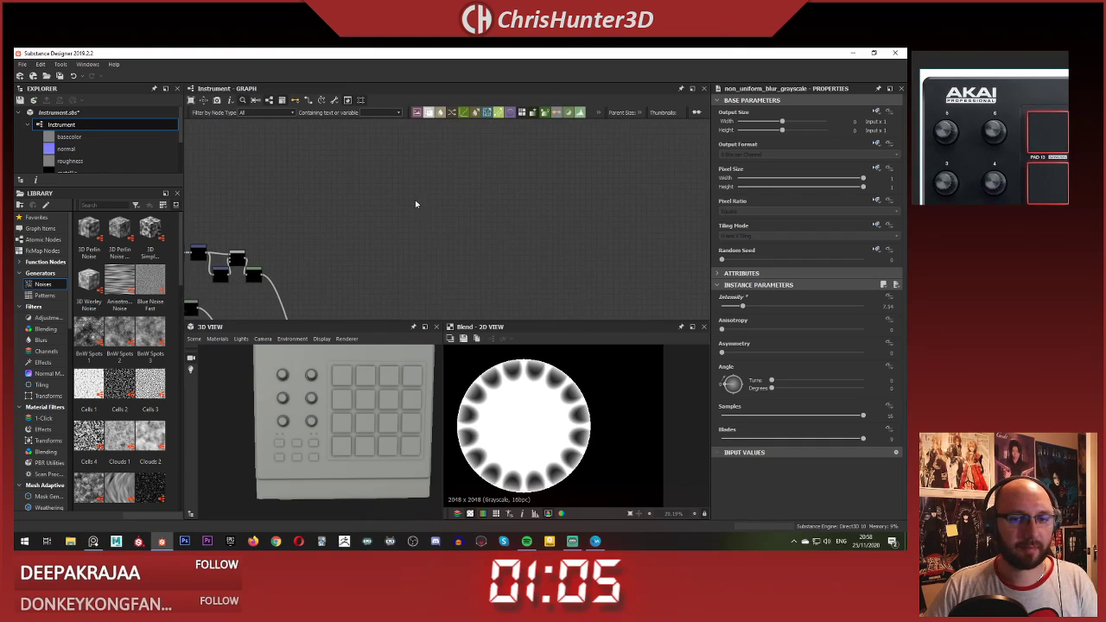
pyautogui.press('space')
pyautogui.write('text')
pyautogui.click(447, 219)
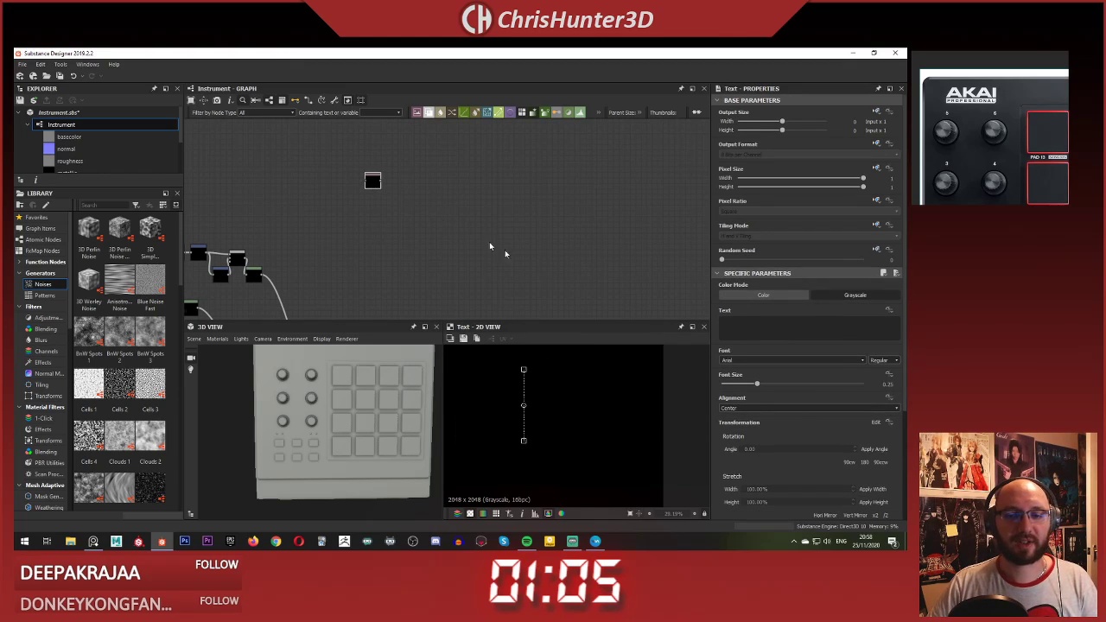
pyautogui.write('AKAI')
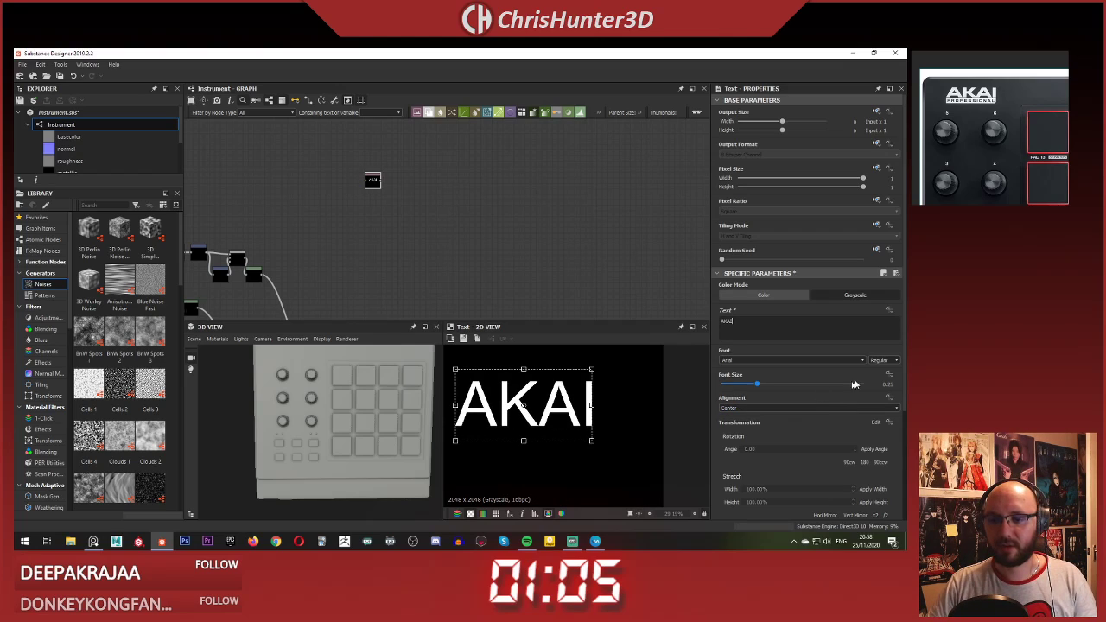
pyautogui.click(886, 380)
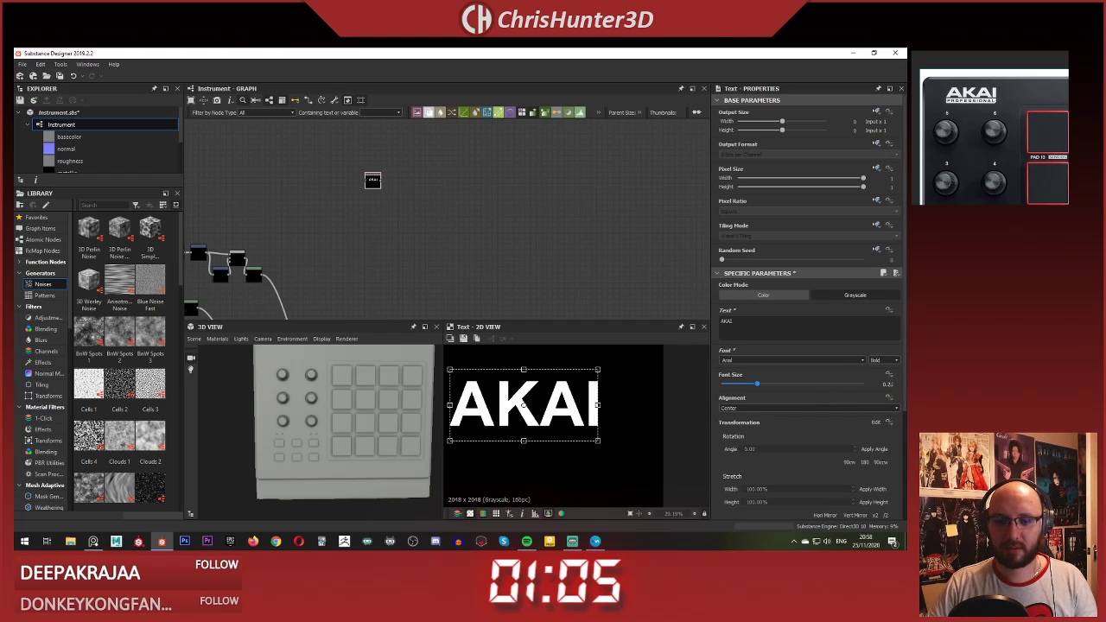
# Step: Duplicate the AKAI Text node, place the copy below it and change its text to "PROFESSIONAL"
pyautogui.scroll(-3, 534, 270)
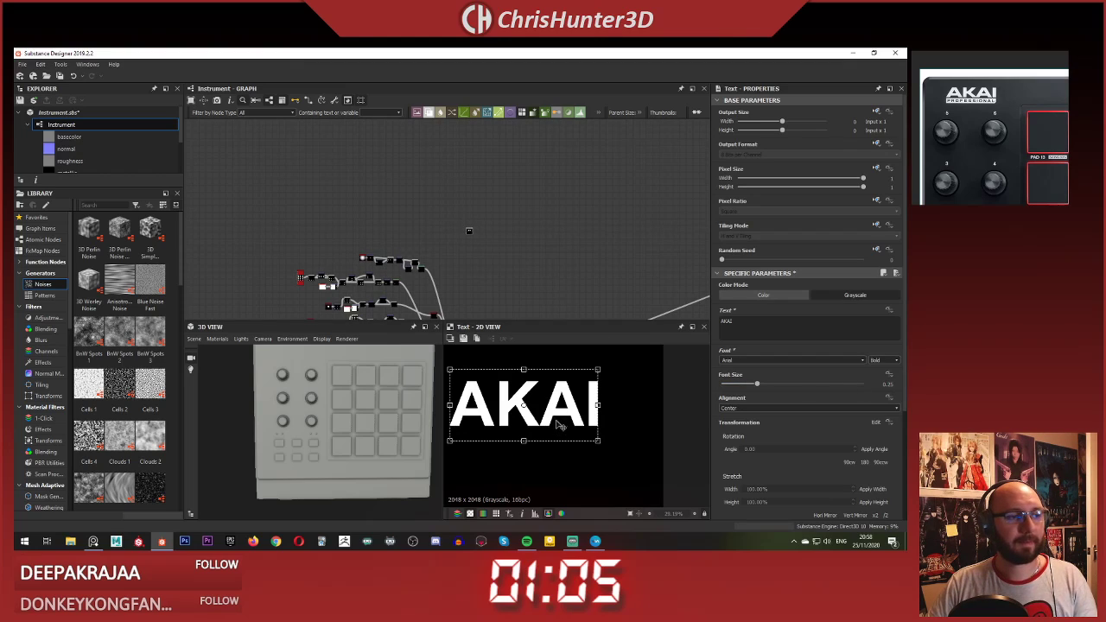
pyautogui.press('f')
pyautogui.click(577, 249)
pyautogui.scroll(2, 653, 426)
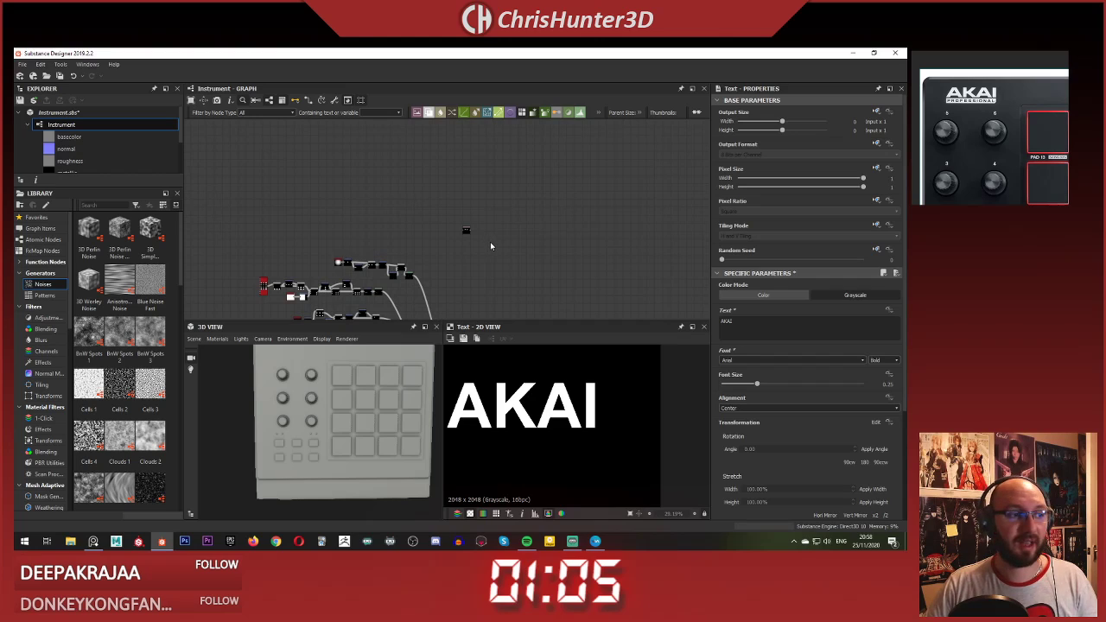
pyautogui.press('f')
pyautogui.scroll(-5, 493, 227)
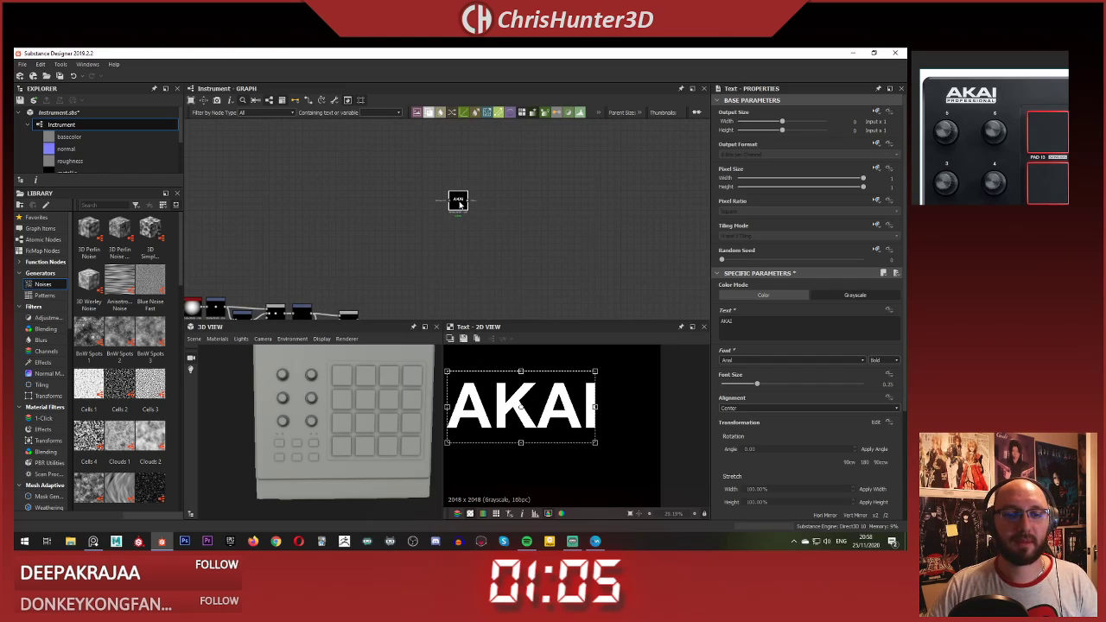
pyautogui.scroll(2, 460, 205)
pyautogui.keyDown('ctrl'); pyautogui.click(459, 206); pyautogui.keyUp('ctrl')
pyautogui.click(462, 215)
pyautogui.hotkey('ctrl', 'd')
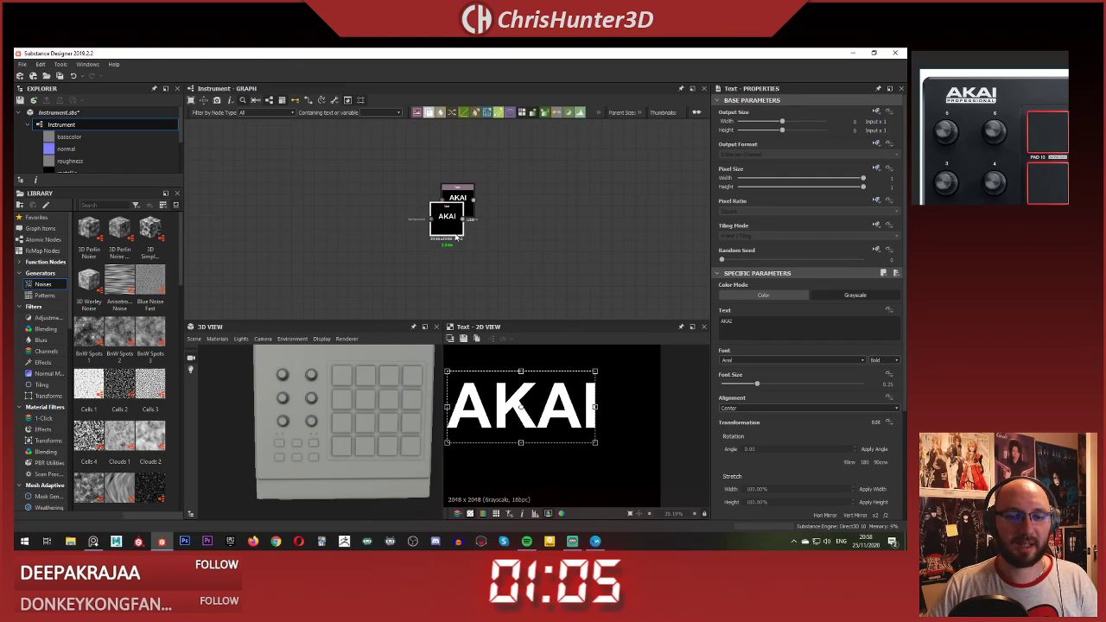
pyautogui.moveTo(436, 218); pyautogui.dragTo(447, 247)
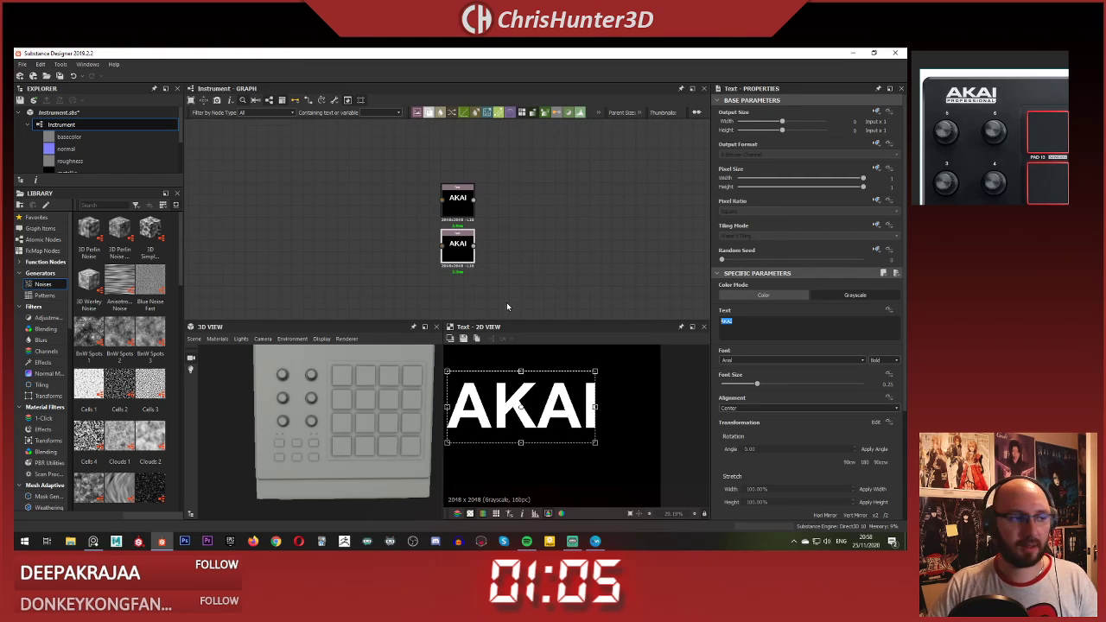
pyautogui.write('PROFESSIONAL')
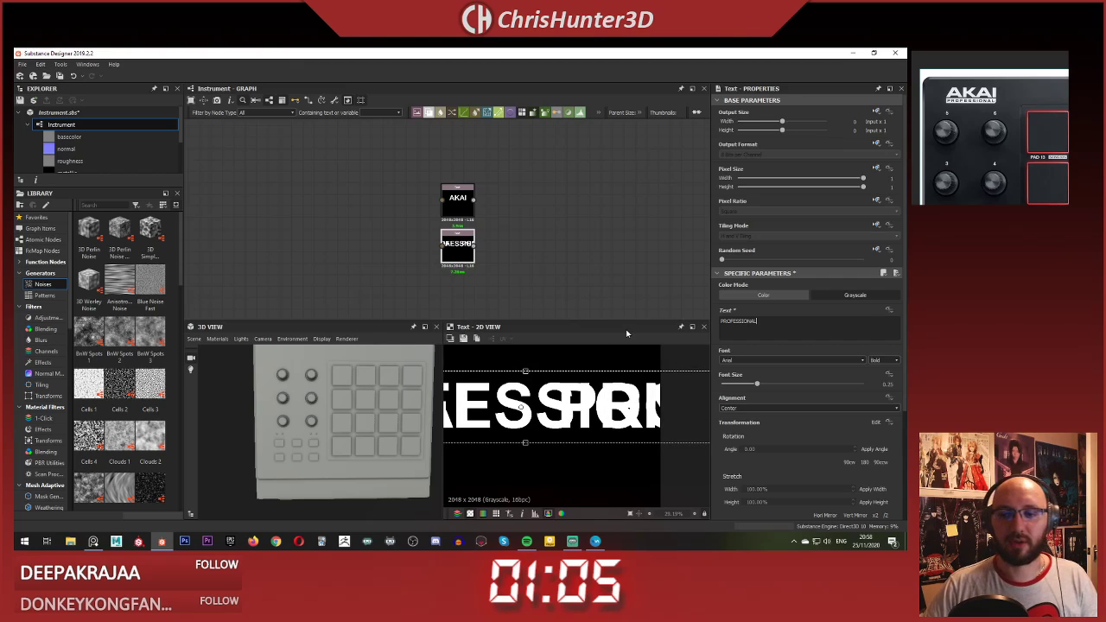
# Step: Reduce the PROFESSIONAL text's font size to about 0.14 so the whole word fits
pyautogui.moveTo(757, 384); pyautogui.dragTo(739, 388)
pyautogui.scroll(-3, 615, 406)
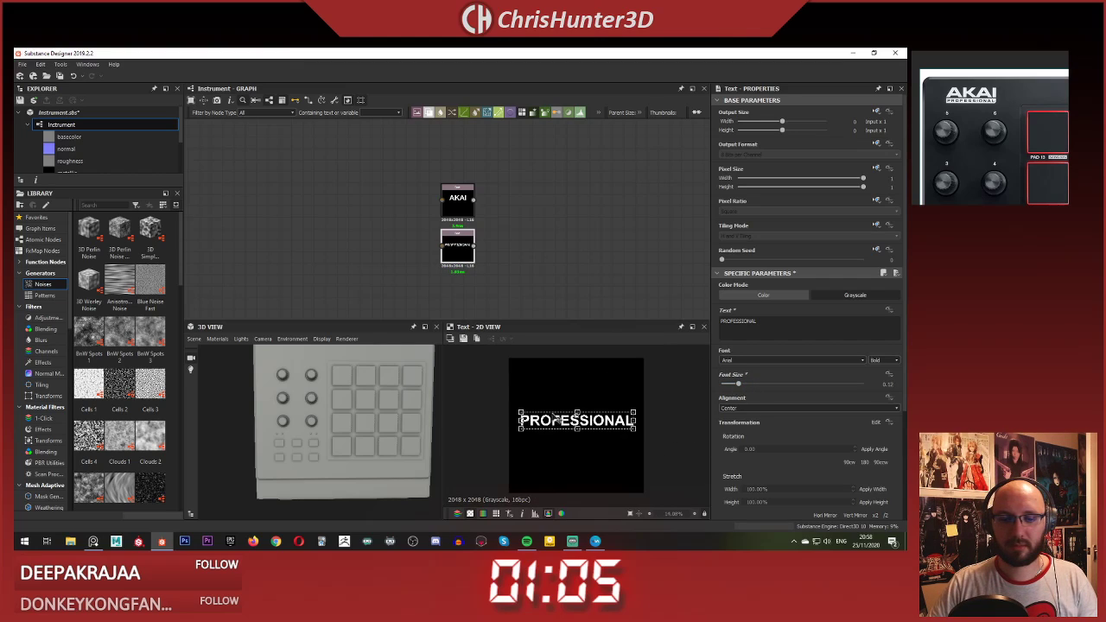
pyautogui.scroll(3, 555, 419)
pyautogui.scroll(-1, 618, 402)
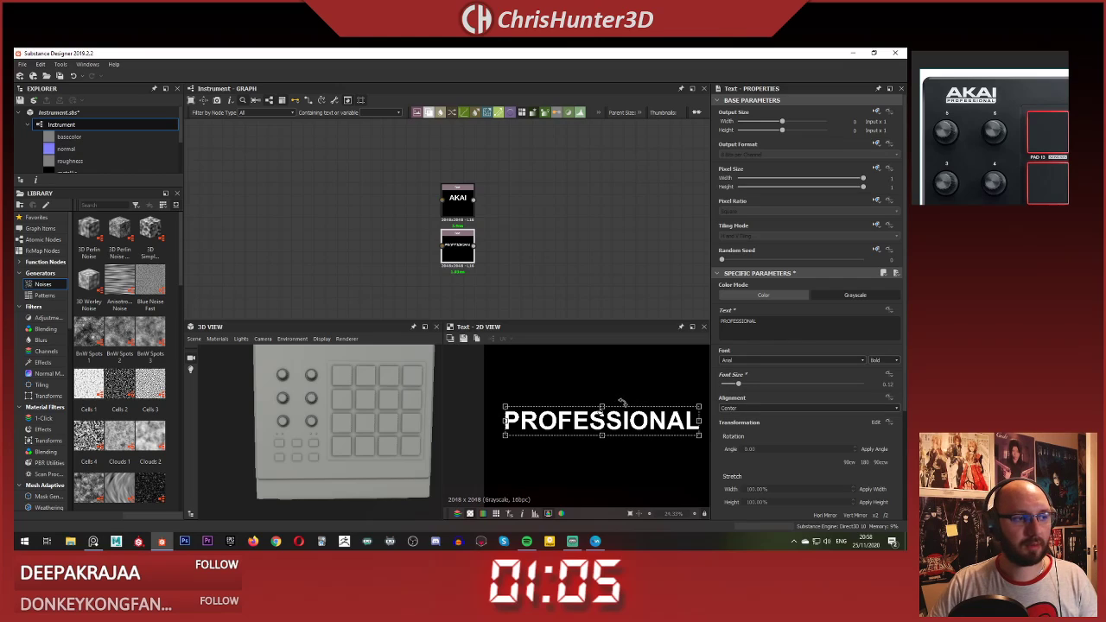
pyautogui.scroll(-1, 728, 411)
pyautogui.moveTo(740, 356); pyautogui.dragTo(742, 356)
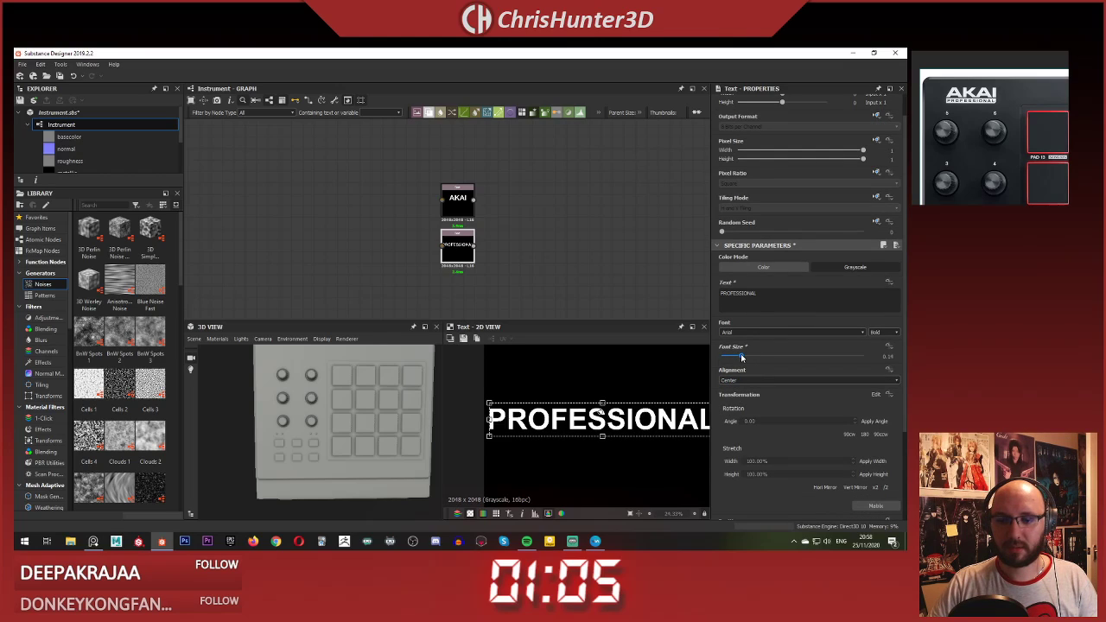
pyautogui.scroll(-1, 609, 384)
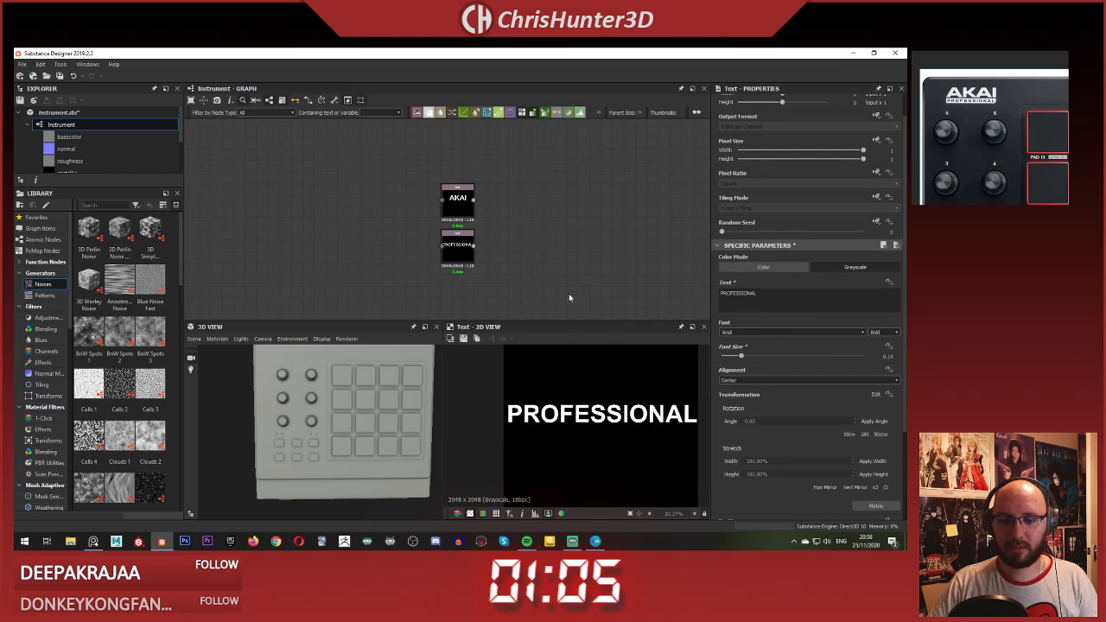
# Step: Combine the AKAI text as foreground and the PROFESSIONAL text as background in a new Blend node set to Max (Lighten)
pyautogui.scroll(3, 519, 255)
pyautogui.scroll(-2, 484, 223)
pyautogui.scroll(3, 488, 218)
pyautogui.press('space')
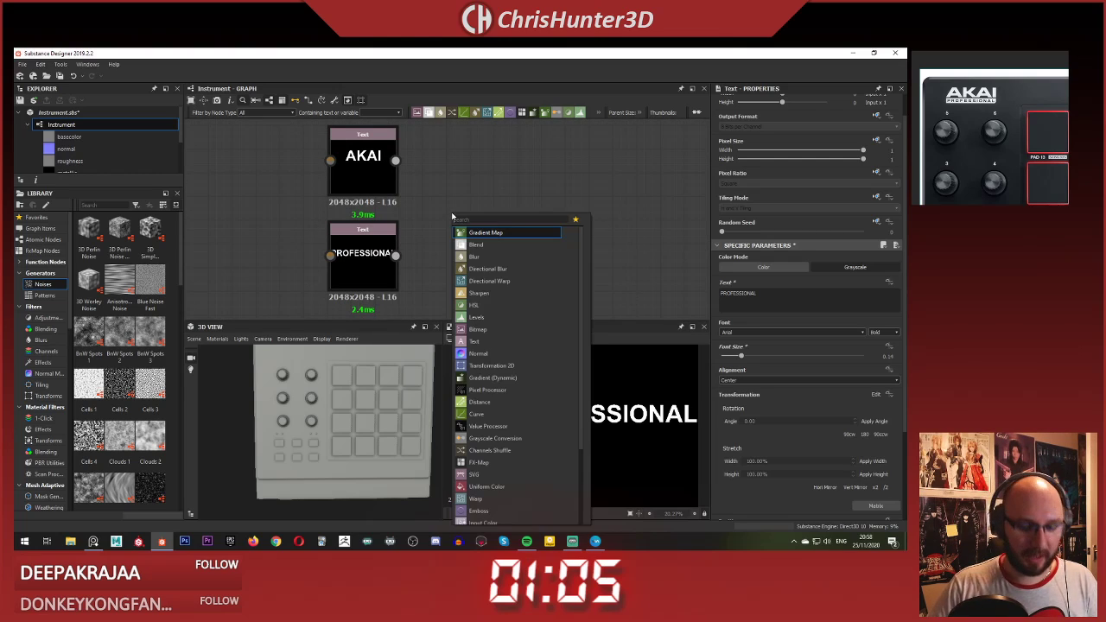
pyautogui.write('blend')
pyautogui.press('Return')
pyautogui.moveTo(480, 217); pyautogui.dragTo(576, 217)
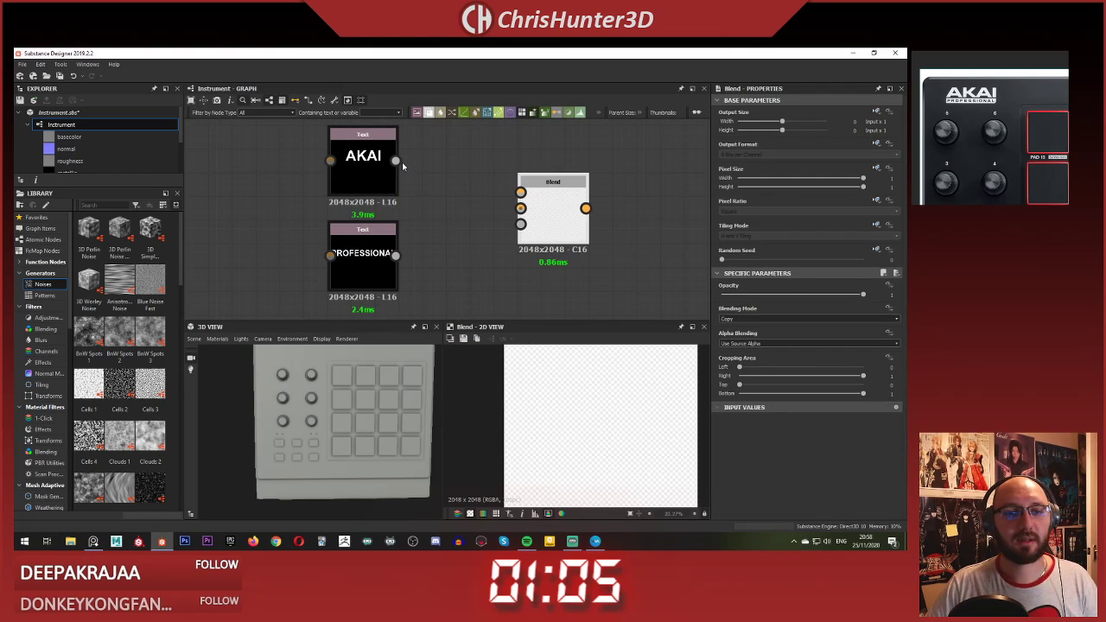
pyautogui.moveTo(396, 161); pyautogui.dragTo(520, 192)
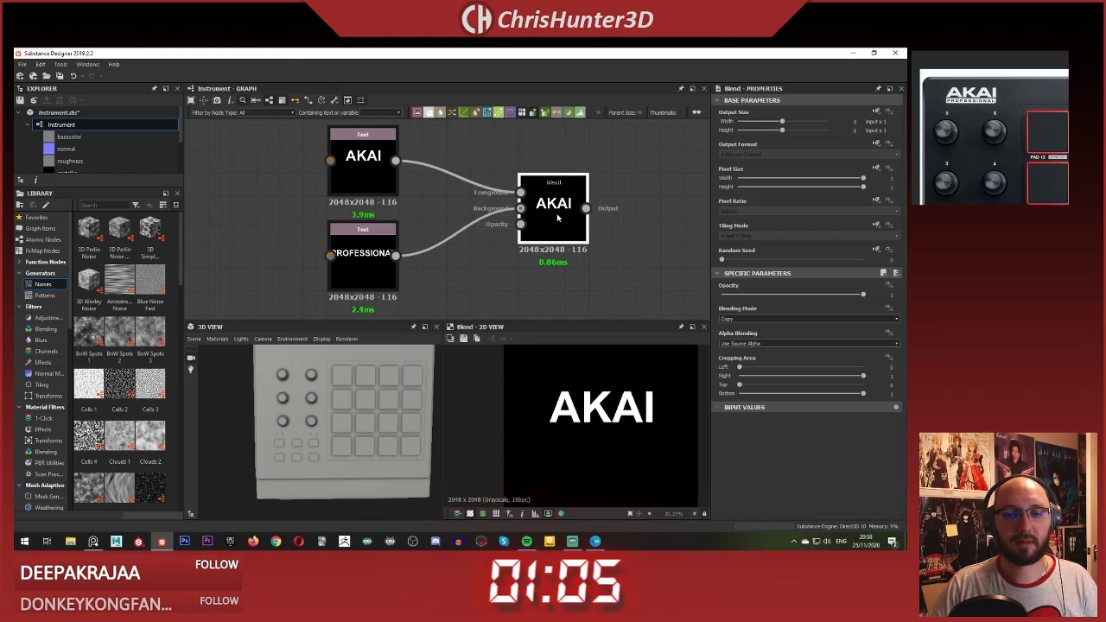
pyautogui.click(765, 319)
pyautogui.click(736, 356)
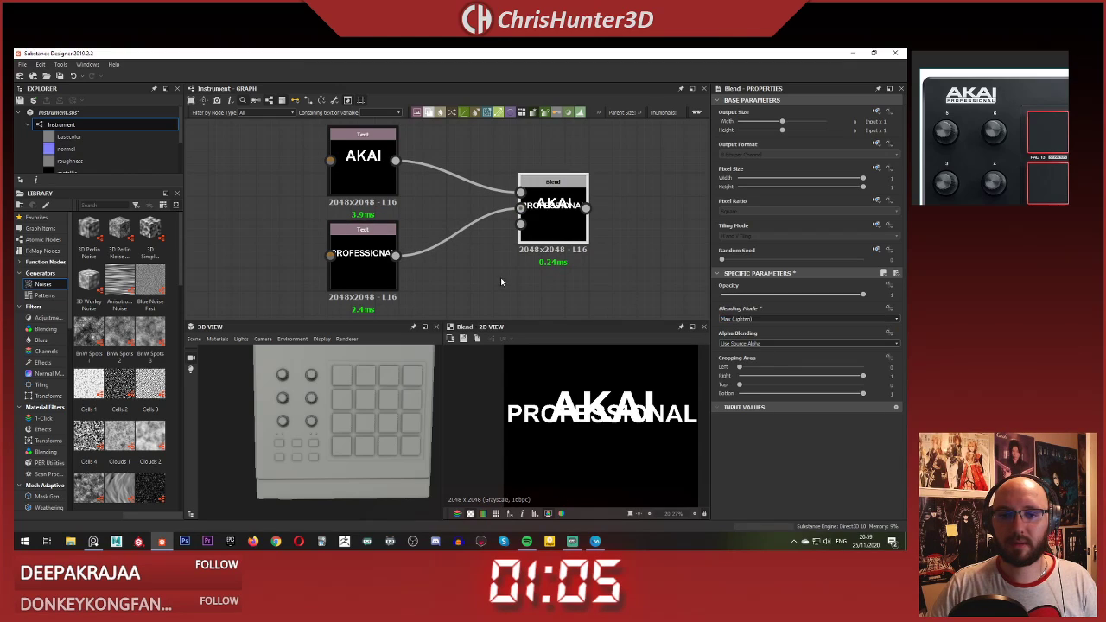
# Step: Insert a Transformation 2D node between the PROFESSIONAL Text node and the Blend node
pyautogui.moveTo(442, 187); pyautogui.dragTo(442, 188, button='middle')
pyautogui.moveTo(363, 264); pyautogui.dragTo(339, 265)
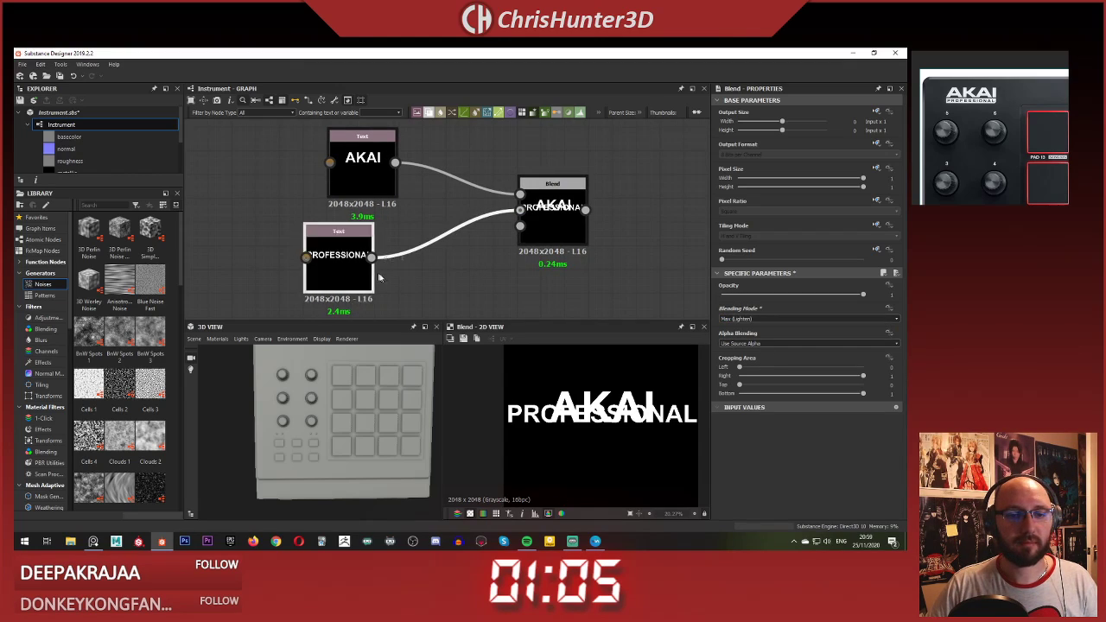
pyautogui.press('space')
pyautogui.write('tr')
pyautogui.click(513, 256)
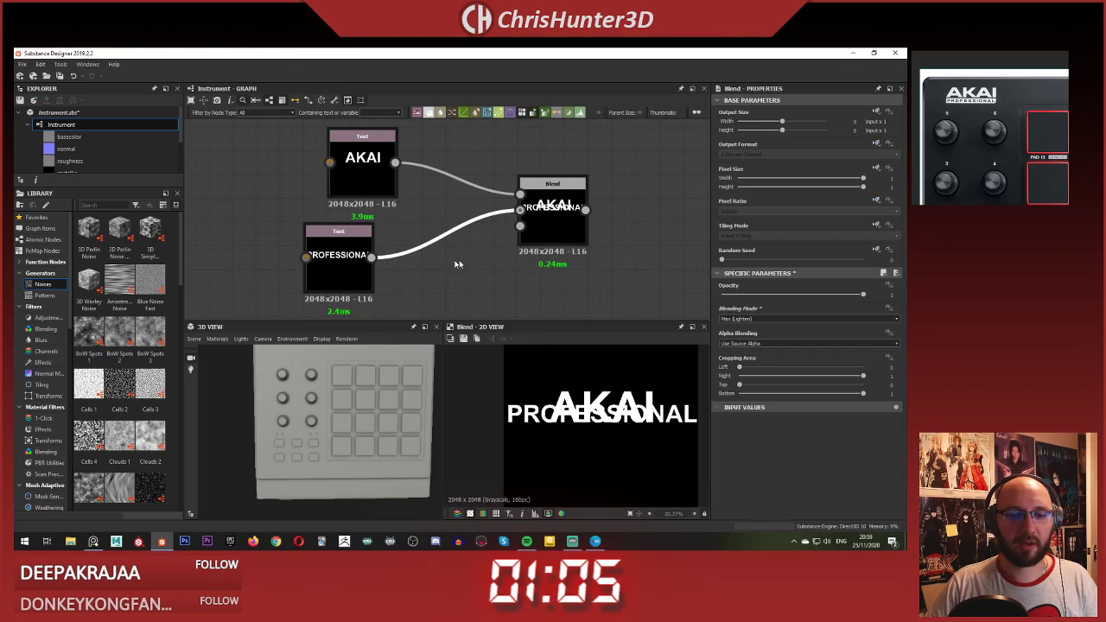
pyautogui.scroll(-2, 569, 435)
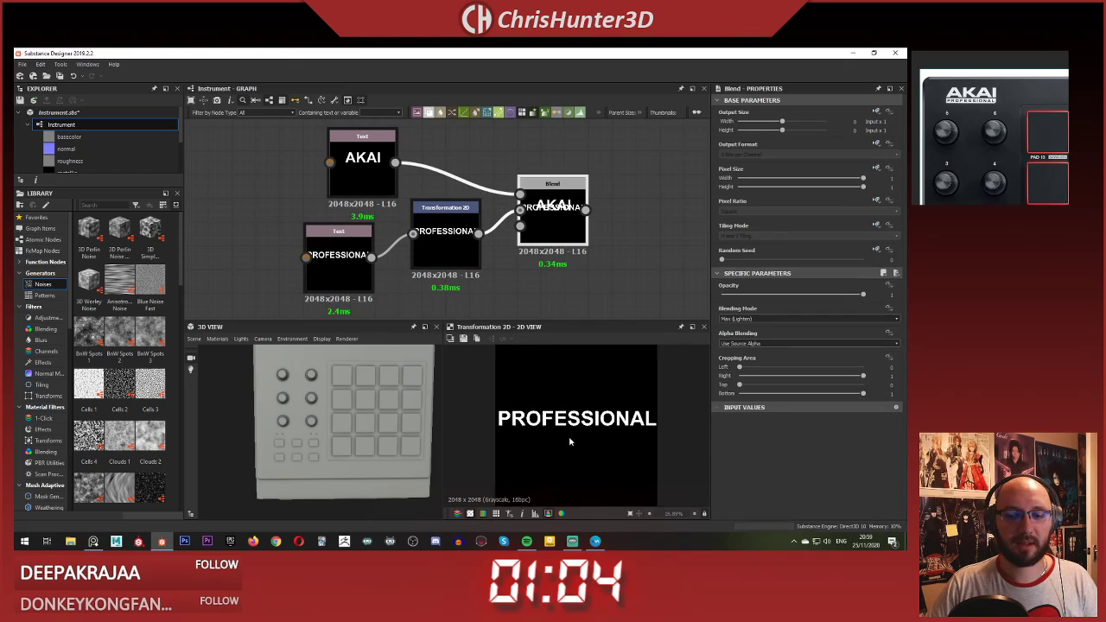
# Step: Scale PROFESSIONAL down to about the width of AKAI and set the Transformation 2D's Tiling Mode to absolute, No Tiling
pyautogui.doubleClick(551, 229)
pyautogui.click(468, 235)
pyautogui.click(468, 235)
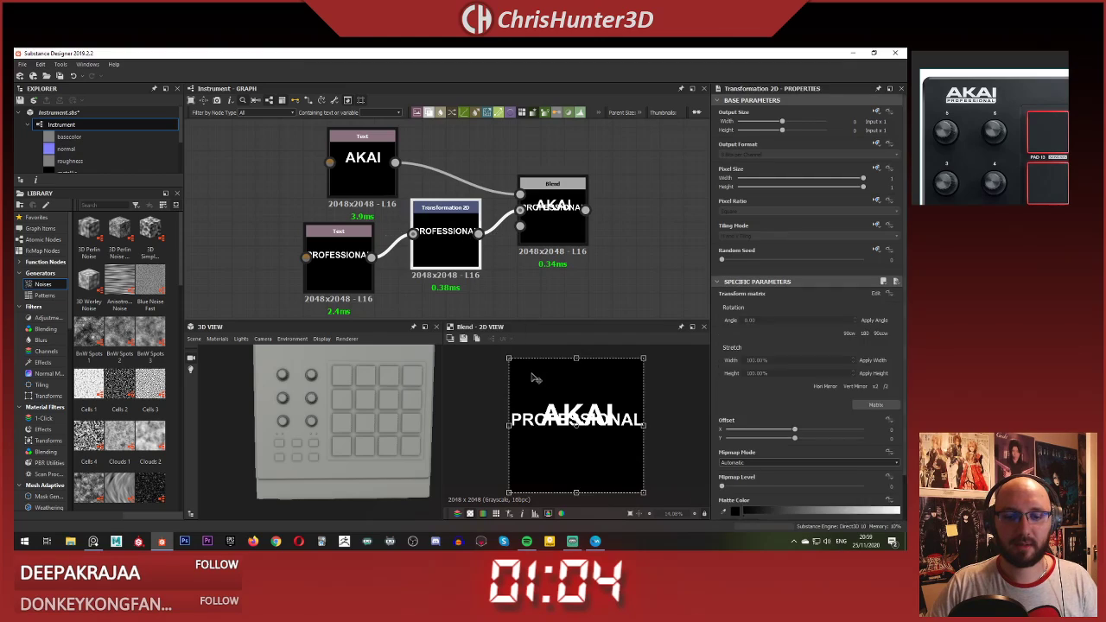
pyautogui.moveTo(509, 360); pyautogui.dragTo(548, 389)
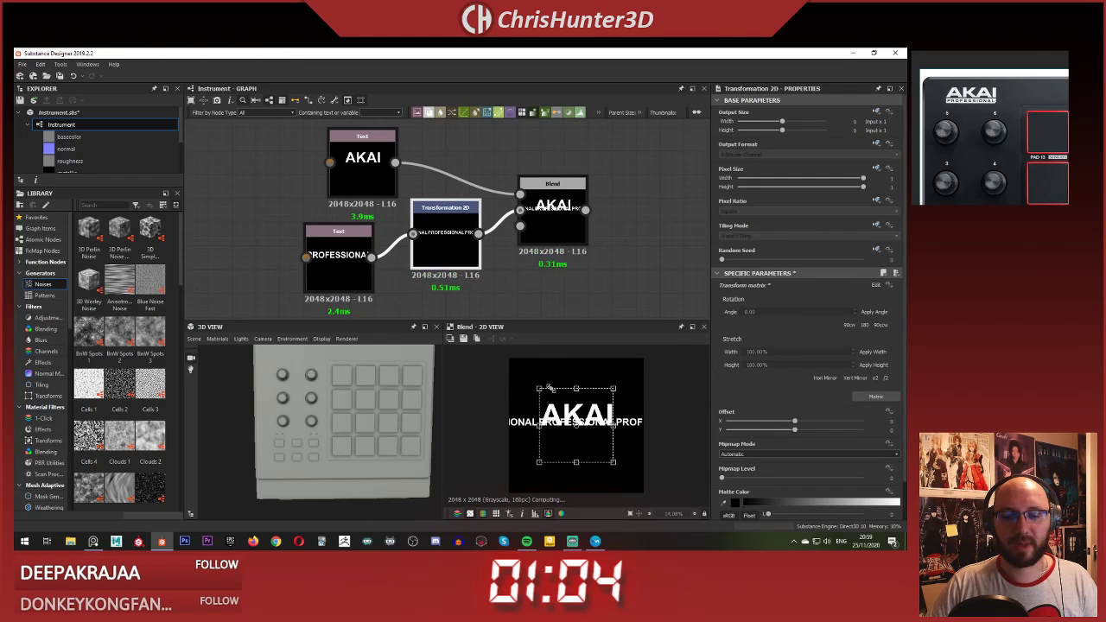
pyautogui.click(877, 225)
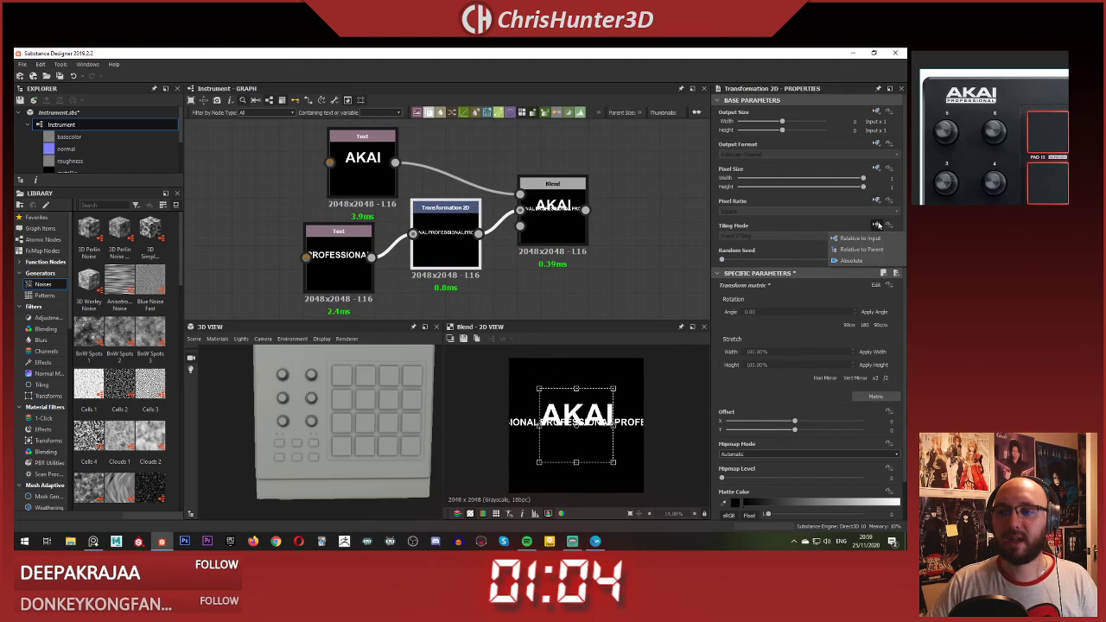
pyautogui.click(851, 261)
pyautogui.click(814, 236)
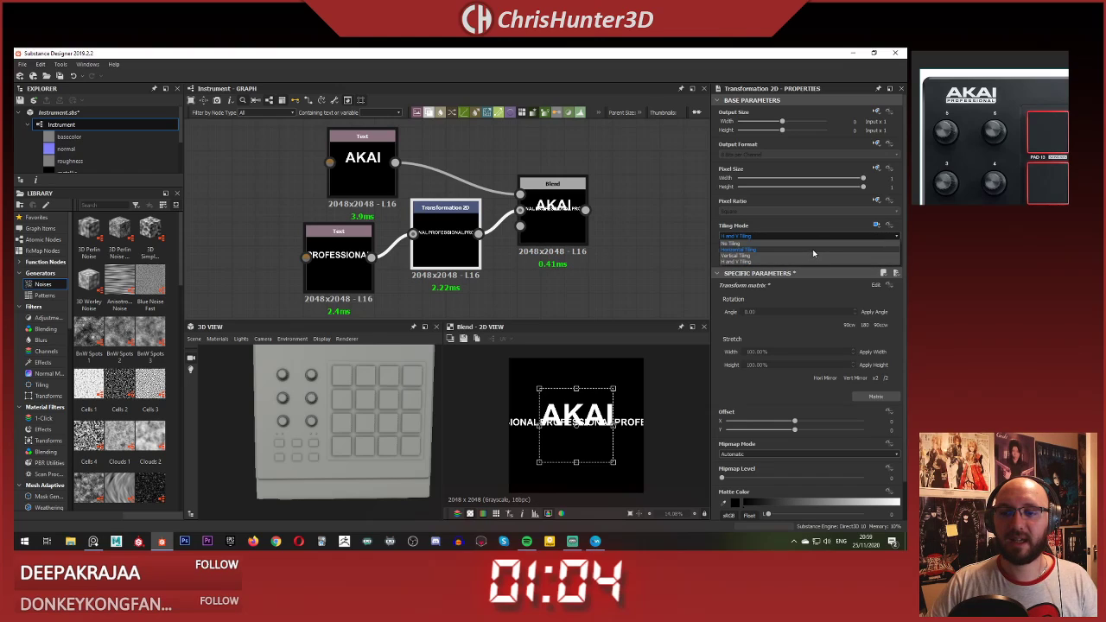
pyautogui.click(809, 243)
# Step: Shift the PROFESSIONAL text directly beneath AKAI and fine-tune its scale to match the AKAI width
pyautogui.scroll(3, 428, 239)
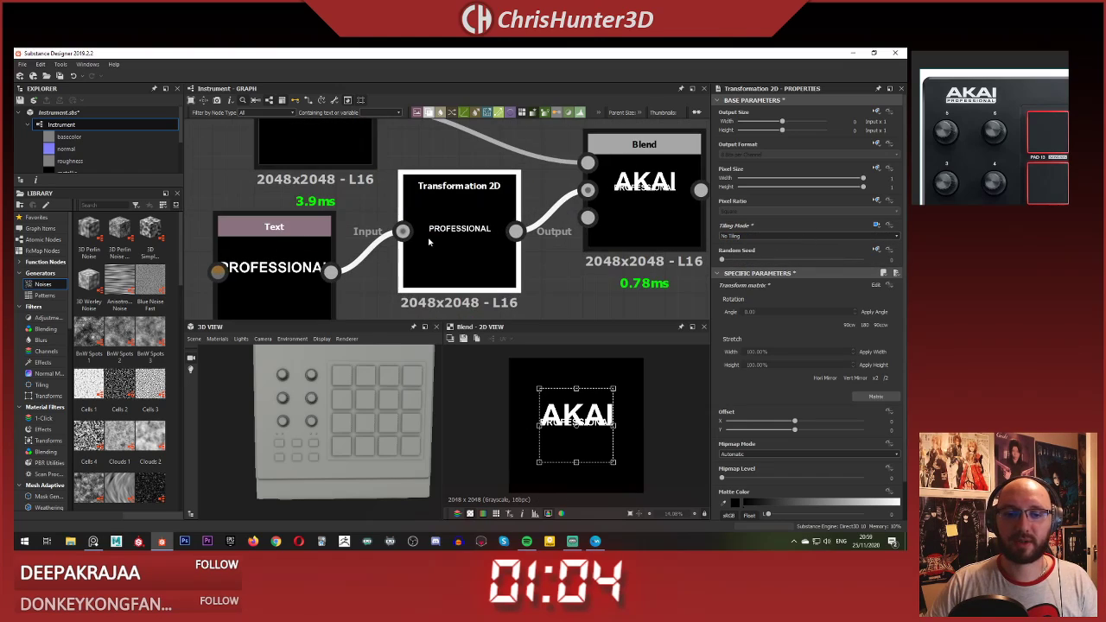
pyautogui.scroll(5, 568, 450)
pyautogui.scroll(-1, 575, 387)
pyautogui.moveTo(577, 372); pyautogui.dragTo(577, 390)
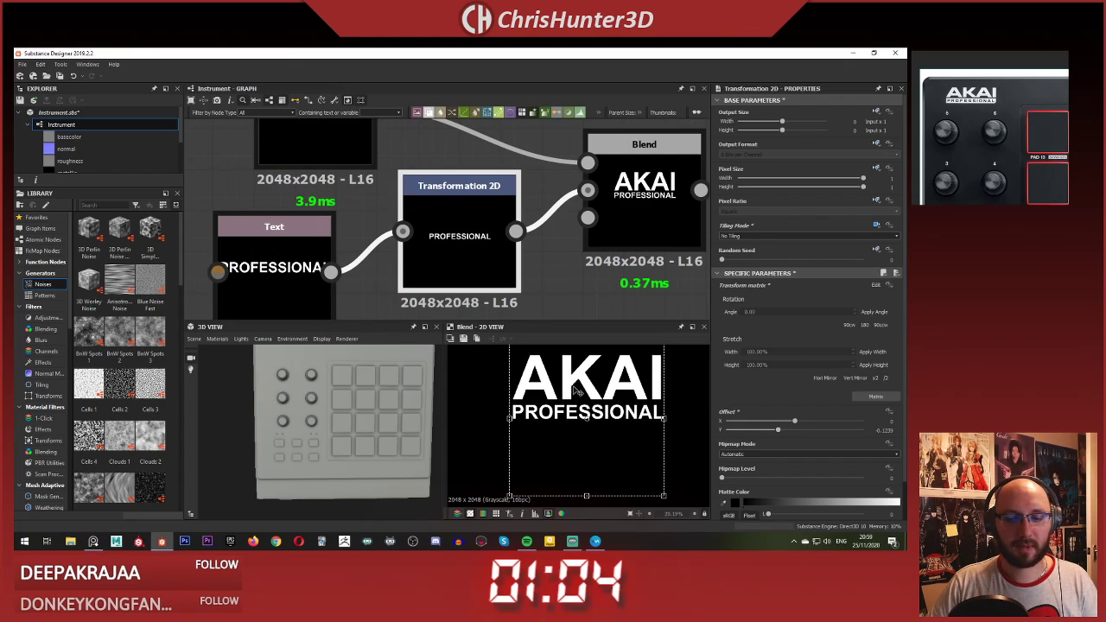
pyautogui.moveTo(578, 390); pyautogui.dragTo(577, 393)
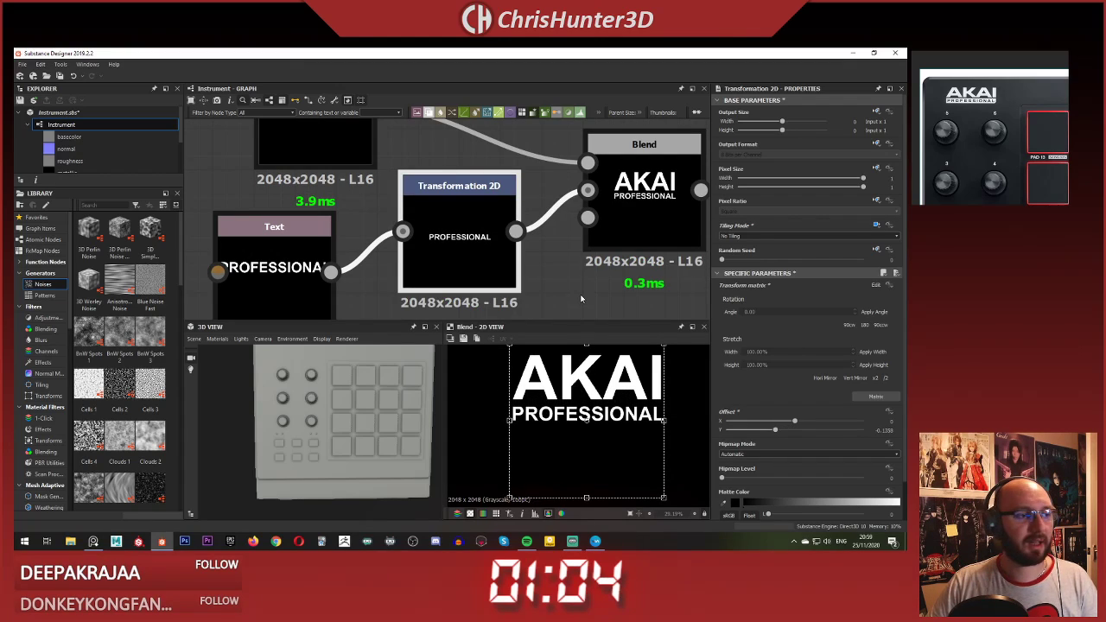
pyautogui.scroll(-3, 639, 392)
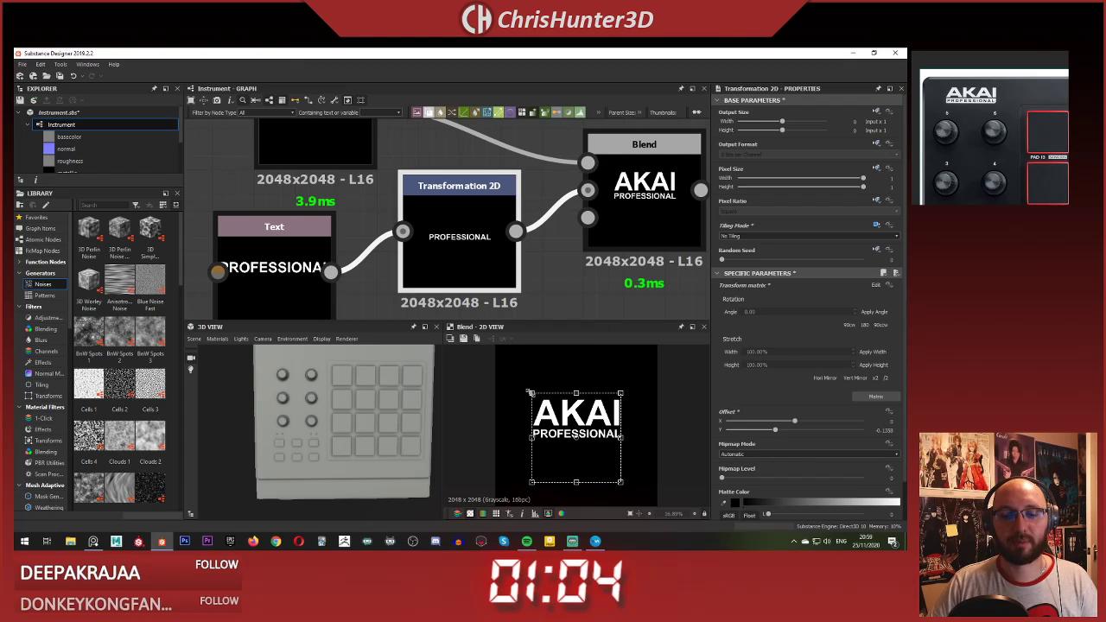
pyautogui.moveTo(530, 390); pyautogui.dragTo(533, 394)
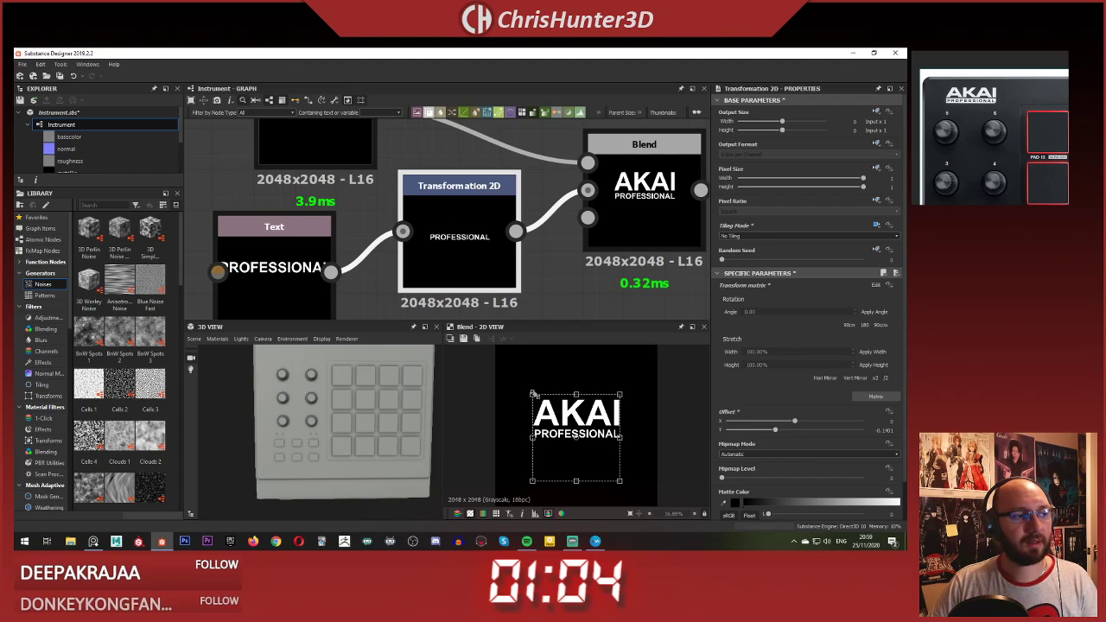
# Step: Add a Shape node below the logo text nodes
pyautogui.click(549, 275)
pyautogui.scroll(-3, 549, 273)
pyautogui.moveTo(499, 243); pyautogui.dragTo(495, 195, button='middle')
pyautogui.scroll(-4, 492, 199)
pyautogui.press('space')
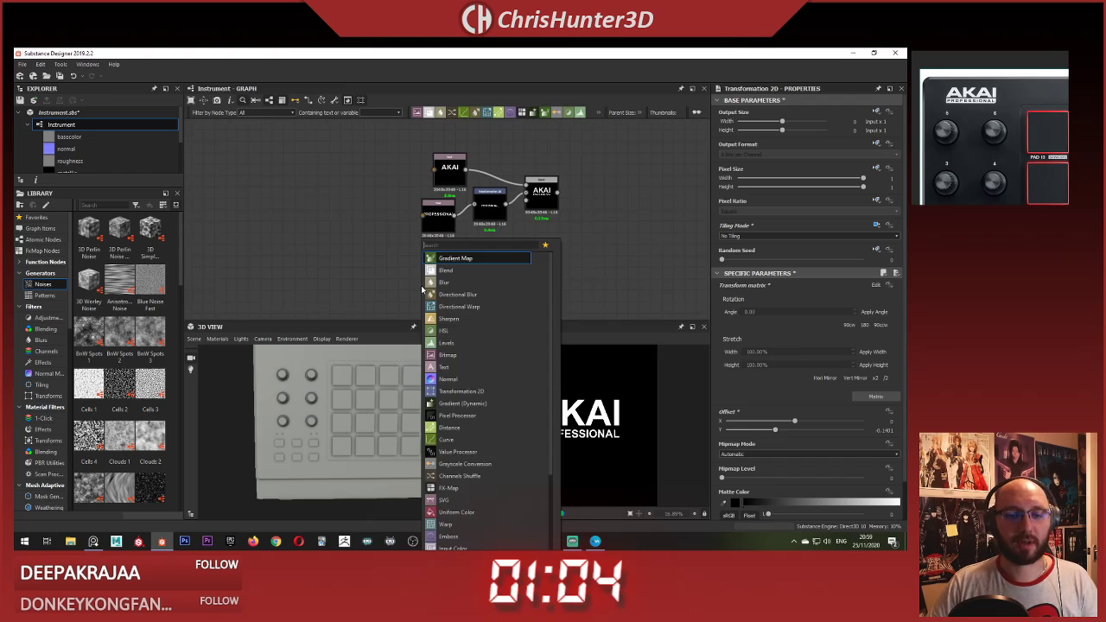
pyautogui.write('shape')
pyautogui.press('Return')
pyautogui.scroll(3, 421, 286)
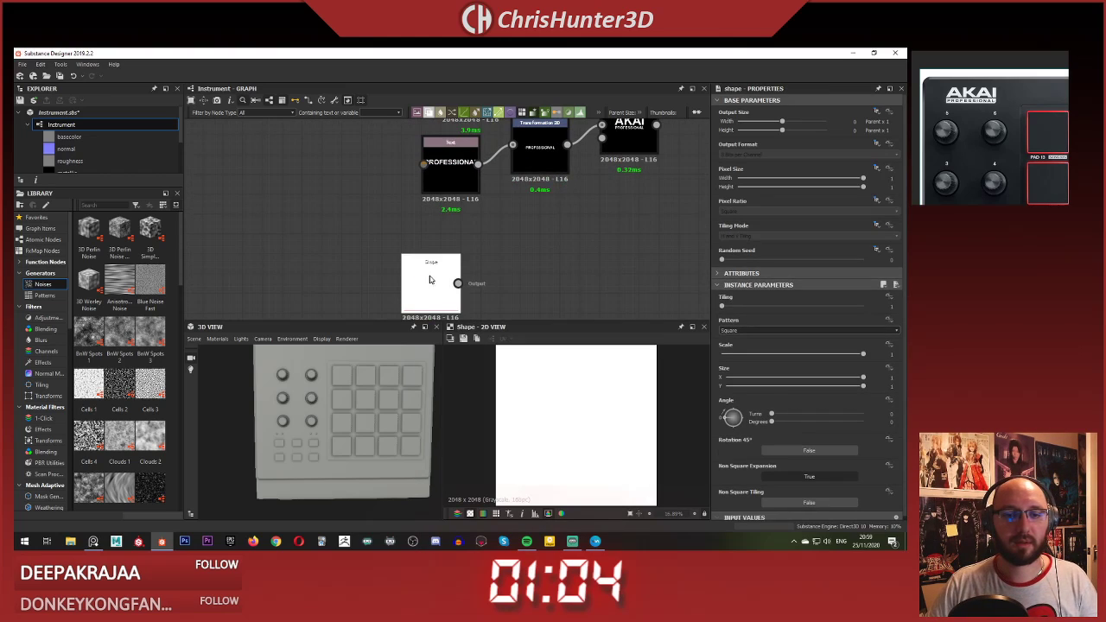
# Step: Duplicate the PROFESSIONAL Transformation 2D node, place the copy beside the Shape node and connect the Shape output to it
pyautogui.moveTo(430, 277); pyautogui.dragTo(446, 233)
pyautogui.click(539, 236)
pyautogui.press('space')
pyautogui.click(585, 232)
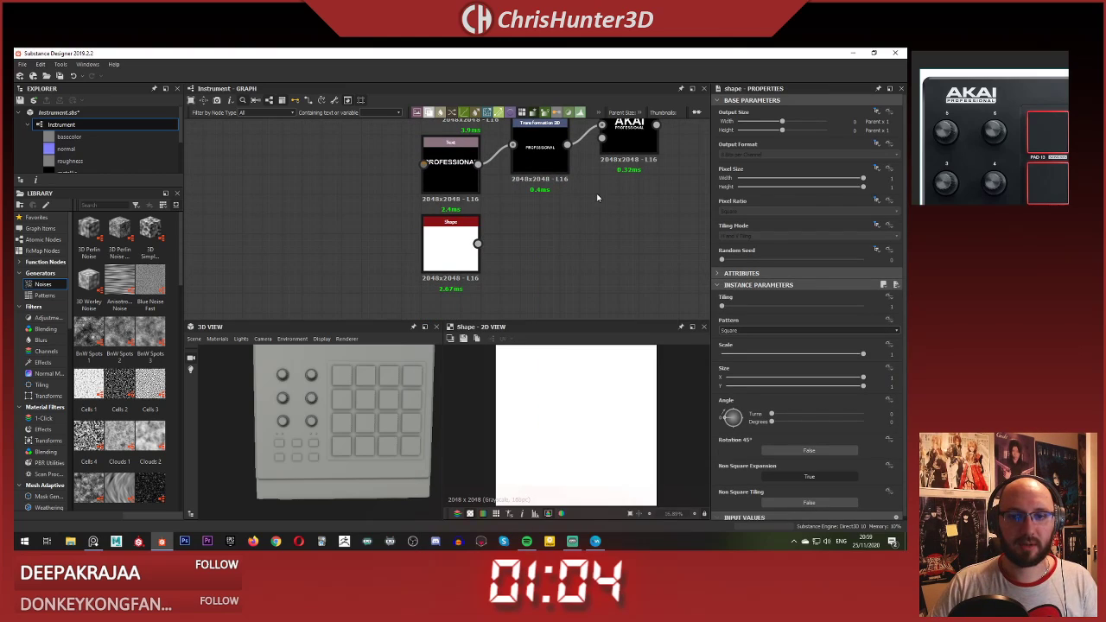
pyautogui.click(554, 158)
pyautogui.hotkey('ctrl', 'c')
pyautogui.hotkey('ctrl', 'v')
pyautogui.moveTo(448, 223); pyautogui.dragTo(560, 258)
pyautogui.moveTo(478, 243); pyautogui.dragTo(531, 256)
pyautogui.moveTo(572, 258)
pyautogui.mouseDown()
pyautogui.moveTo(544, 245)
pyautogui.moveTo(563, 246)
pyautogui.mouseUp()
# Step: Align the Shape's Transformation 2D node and squash the white square vertically into a horizontal bar
pyautogui.scroll(-3, 562, 246)
pyautogui.moveTo(562, 246); pyautogui.dragTo(566, 285, button='middle')
pyautogui.scroll(2, 567, 285)
pyautogui.moveTo(553, 278); pyautogui.dragTo(535, 277)
pyautogui.moveTo(536, 277); pyautogui.dragTo(540, 239, button='middle')
pyautogui.scroll(3, 547, 278)
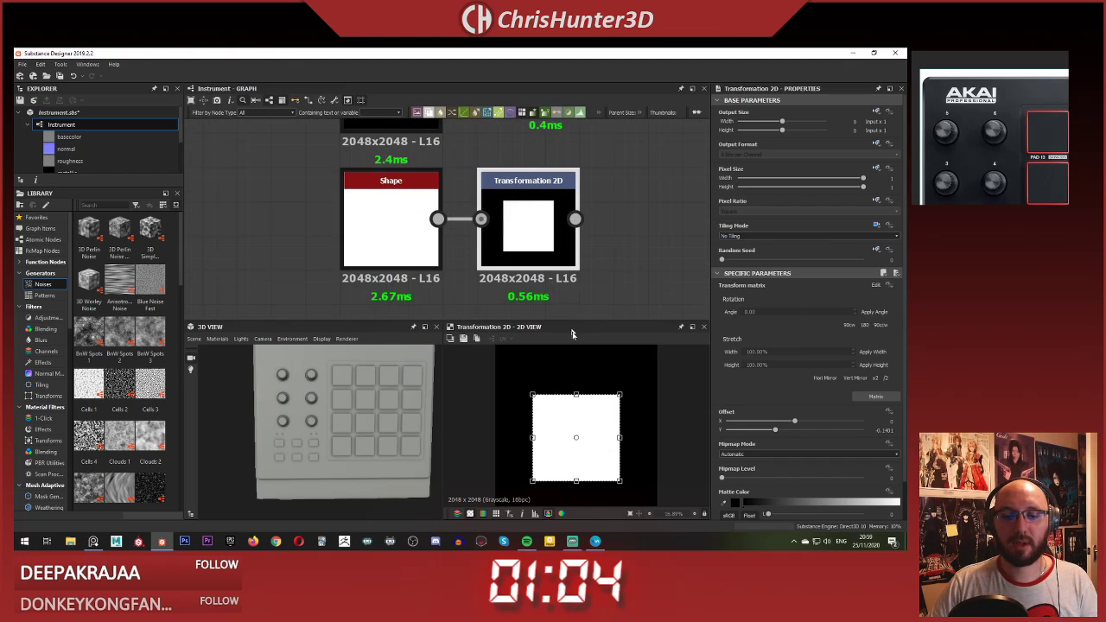
pyautogui.moveTo(576, 394); pyautogui.dragTo(577, 428)
# Step: Add a second Blend node, feeding the bar into its foreground and the combined logo text into its background
pyautogui.scroll(-3, 554, 216)
pyautogui.moveTo(553, 216); pyautogui.dragTo(492, 269, button='middle')
pyautogui.scroll(1, 493, 269)
pyautogui.click(580, 261)
pyautogui.press('space')
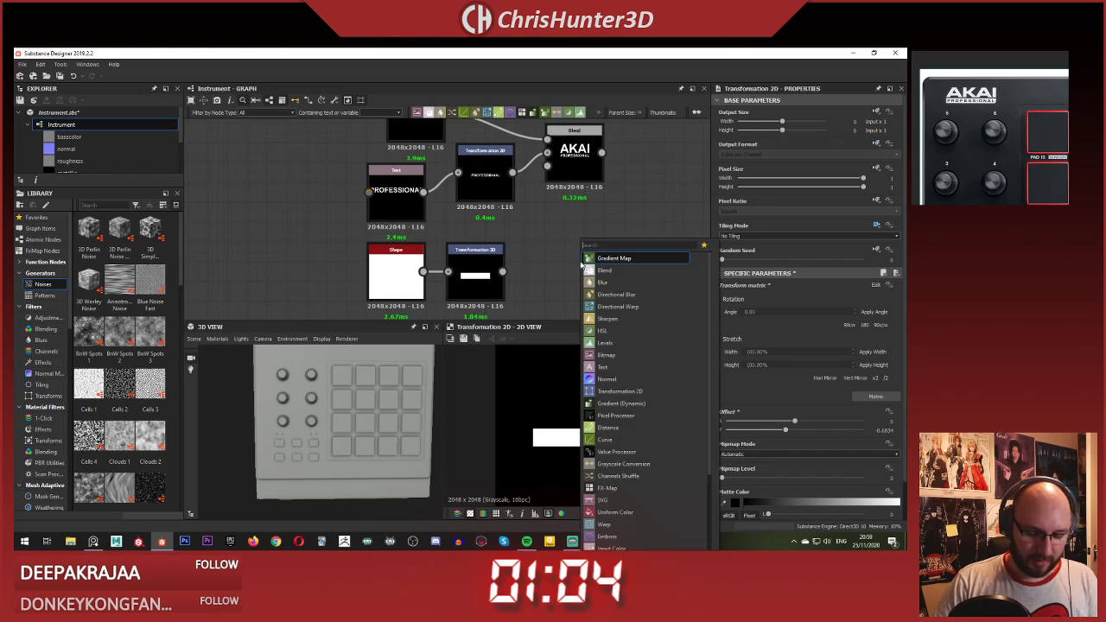
pyautogui.write('bl')
pyautogui.press('Return')
pyautogui.moveTo(577, 250); pyautogui.dragTo(667, 250)
pyautogui.click(603, 151)
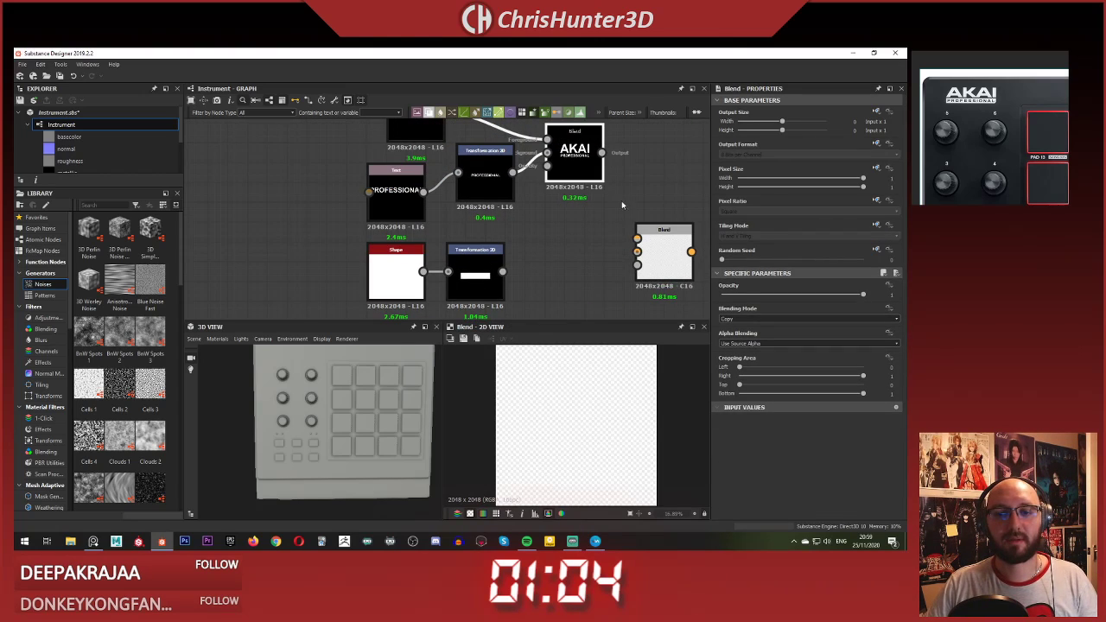
pyautogui.moveTo(602, 155); pyautogui.dragTo(660, 242)
# Step: Set the new Blend node's Blending Mode to Subtract
pyautogui.click(668, 257)
pyautogui.click(780, 320)
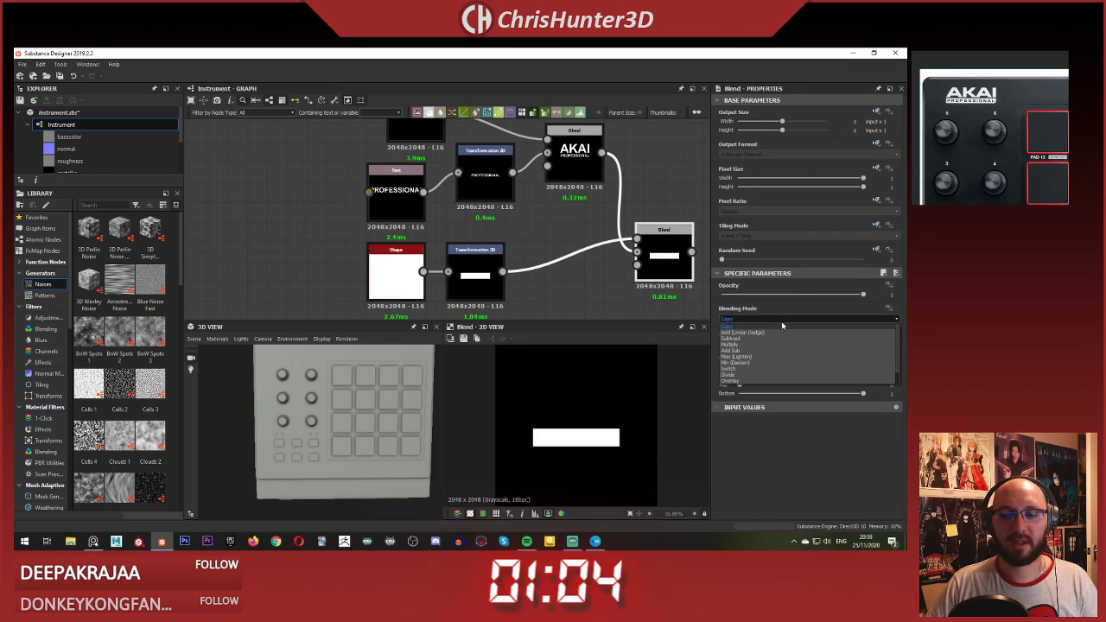
pyautogui.click(785, 343)
# Step: Rewire the bar into the AKAI Blend's background and the PROFESSIONAL transformation into the Subtract Blend's foreground
pyautogui.doubleClick(583, 168)
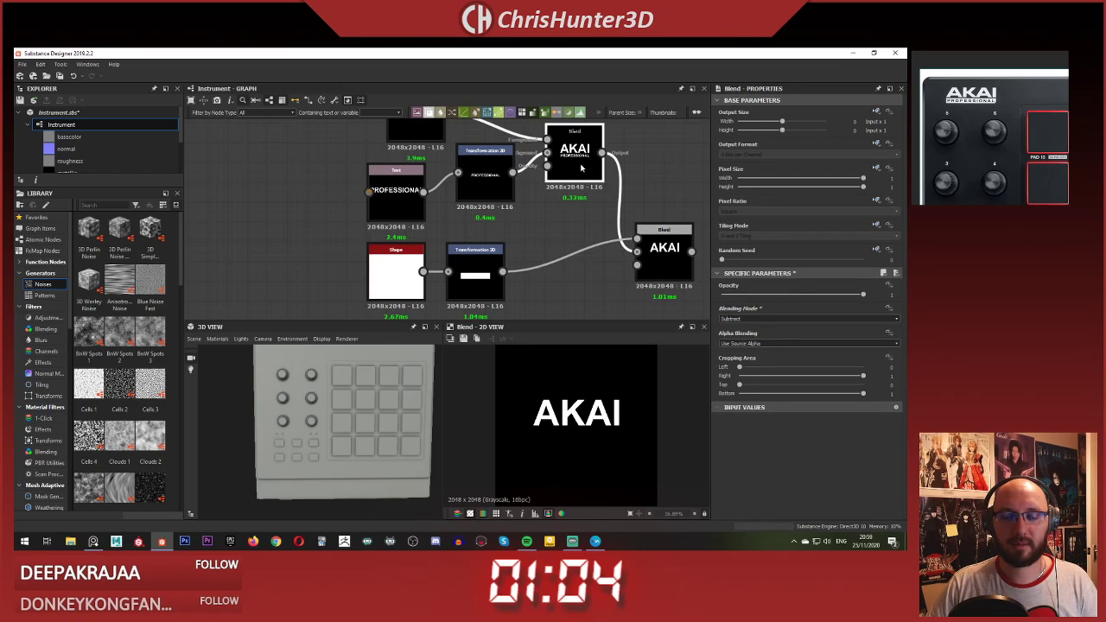
pyautogui.click(598, 233)
pyautogui.moveTo(584, 199); pyautogui.dragTo(543, 218, button='middle')
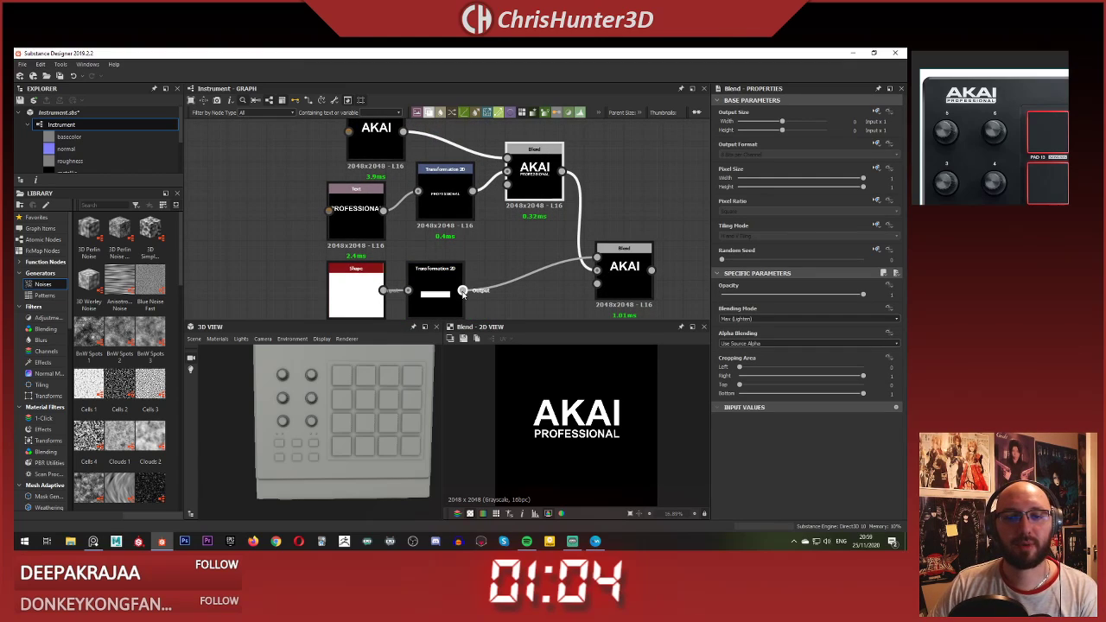
pyautogui.moveTo(507, 184); pyautogui.dragTo(600, 258)
pyautogui.doubleClick(618, 267)
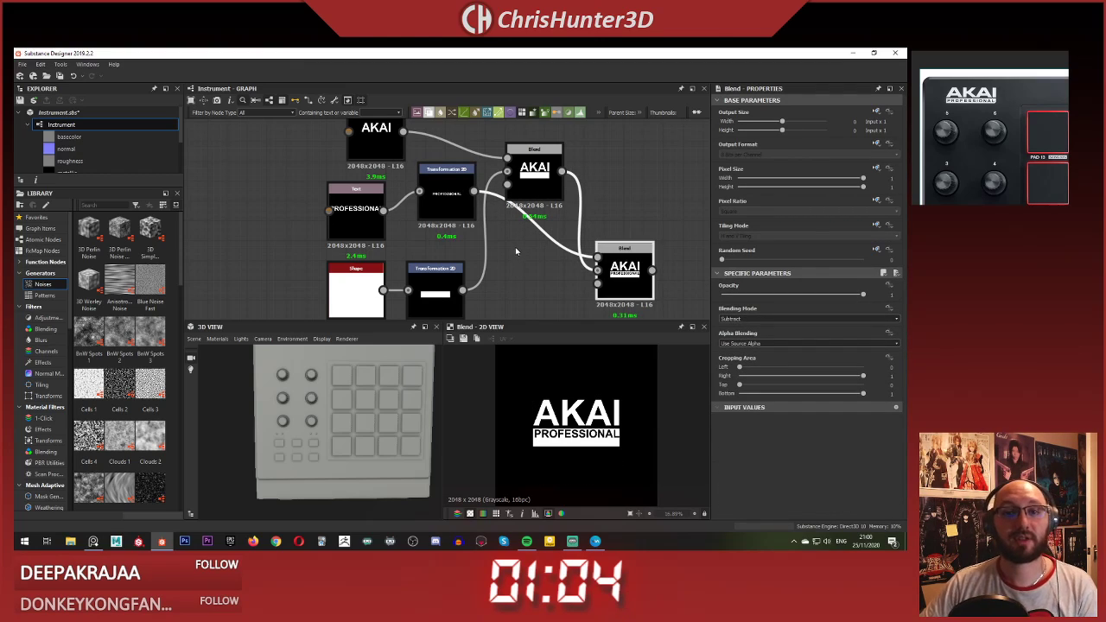
# Step: Reduce the white bar's height and move it to frame the PROFESSIONAL lettering beneath AKAI
pyautogui.scroll(2, 504, 246)
pyautogui.scroll(-1, 502, 245)
pyautogui.moveTo(495, 242); pyautogui.dragTo(483, 252, button='middle')
pyautogui.click(424, 189)
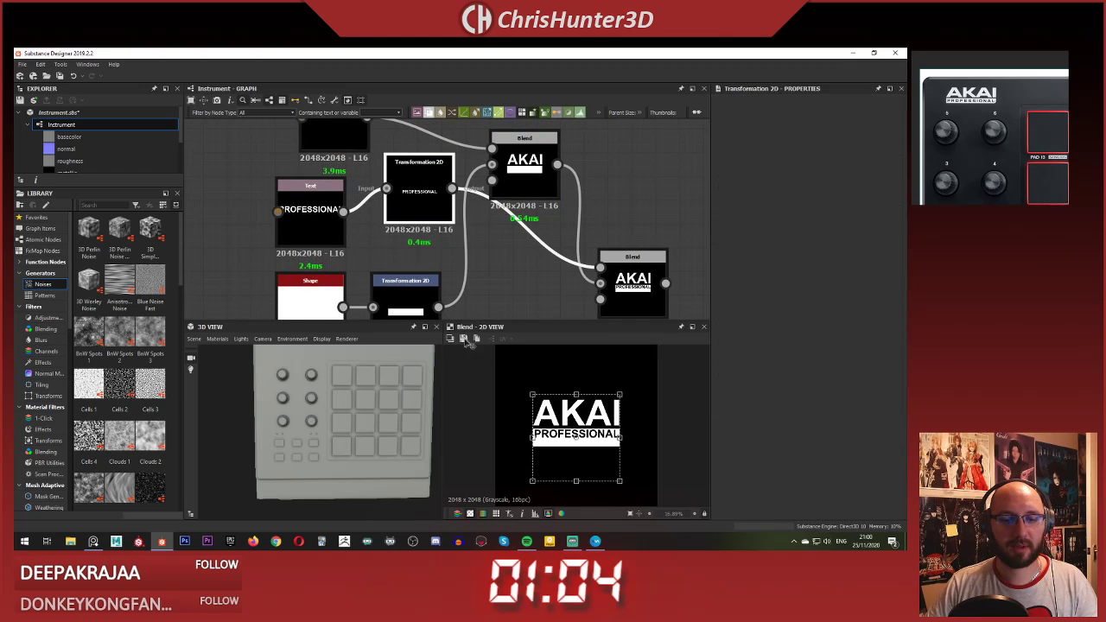
pyautogui.click(414, 296)
pyautogui.scroll(5, 572, 435)
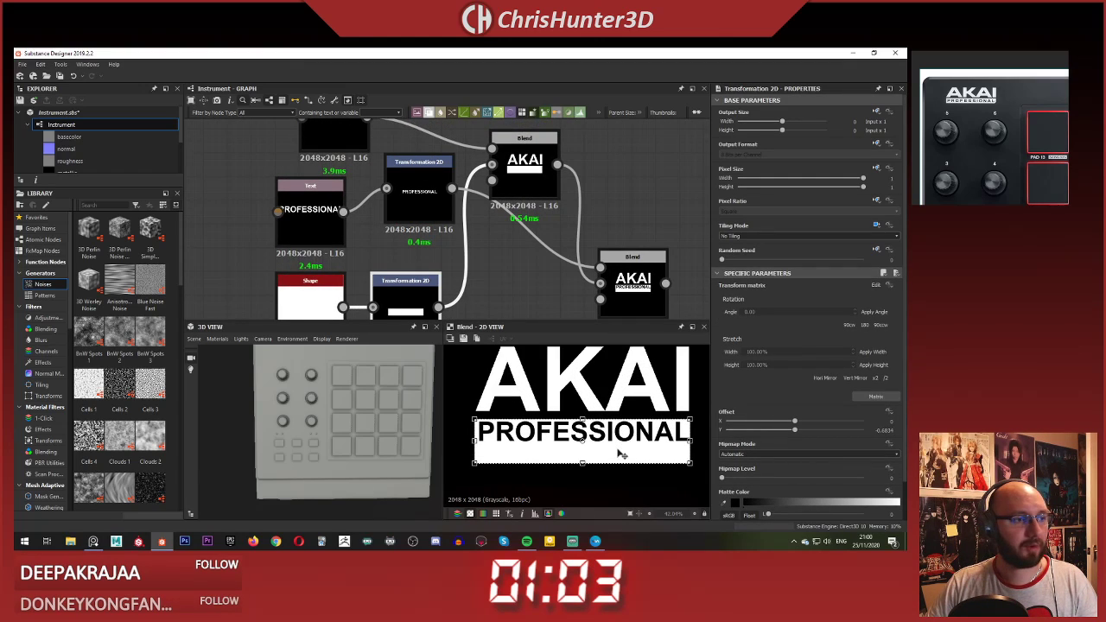
pyautogui.moveTo(622, 454); pyautogui.dragTo(585, 447)
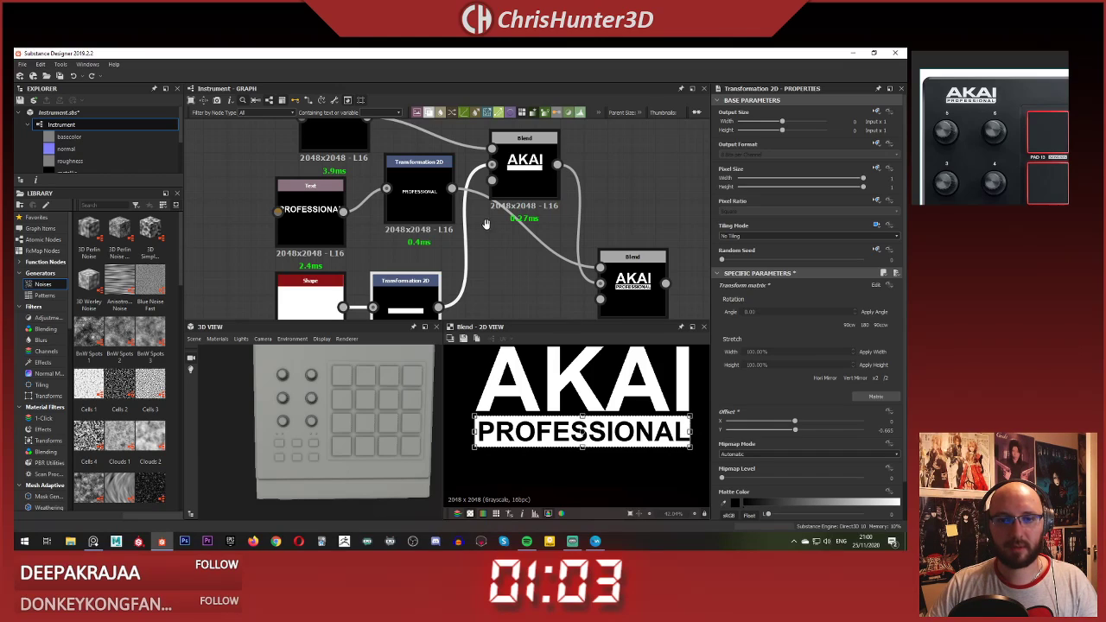
# Step: Narrow the PROFESSIONAL text slightly from its right side so it sits inside the bar
pyautogui.moveTo(487, 224); pyautogui.dragTo(493, 236, button='middle')
pyautogui.click(427, 199)
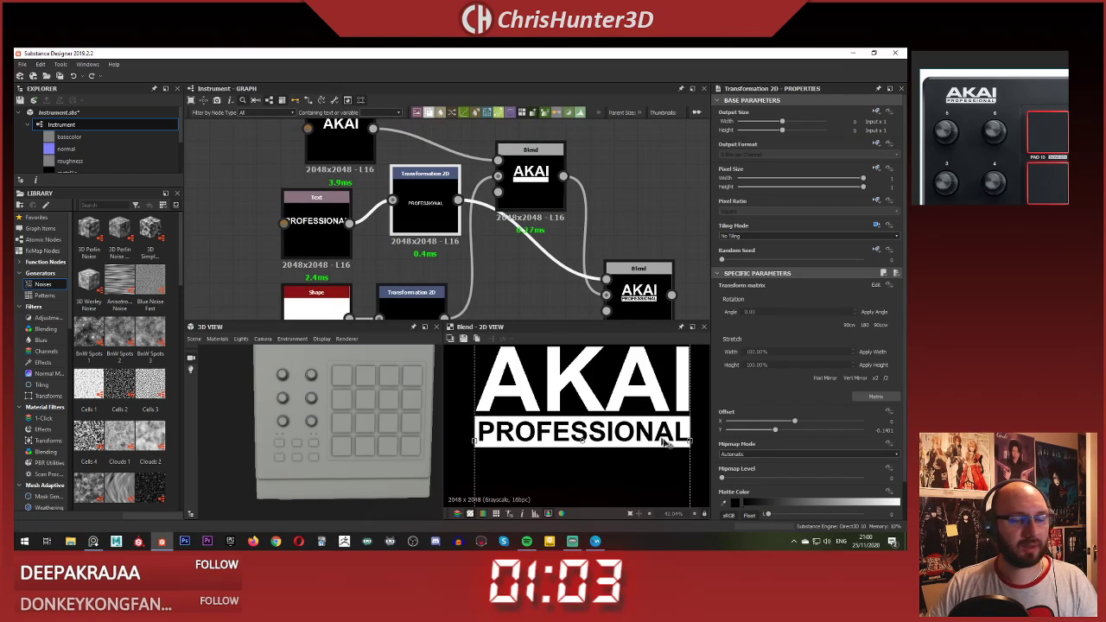
pyautogui.moveTo(689, 442); pyautogui.dragTo(688, 442)
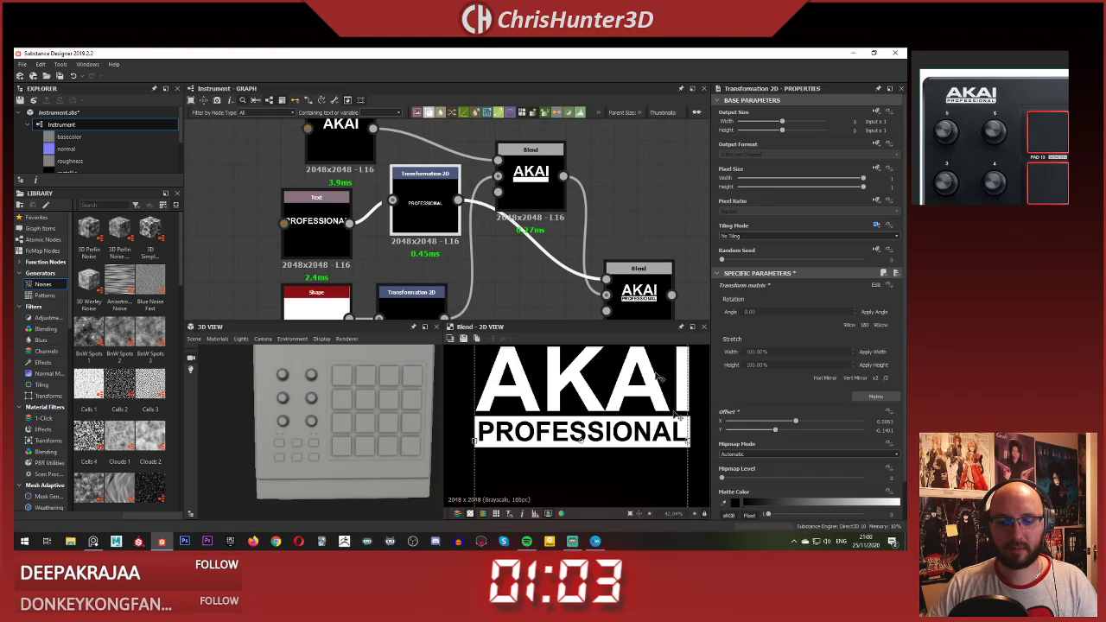
pyautogui.click(621, 219)
# Step: Examine the combined logo at different sizes and review the layout of its nodes
pyautogui.scroll(-1, 571, 302)
pyautogui.scroll(-4, 600, 385)
pyautogui.scroll(-5, 577, 442)
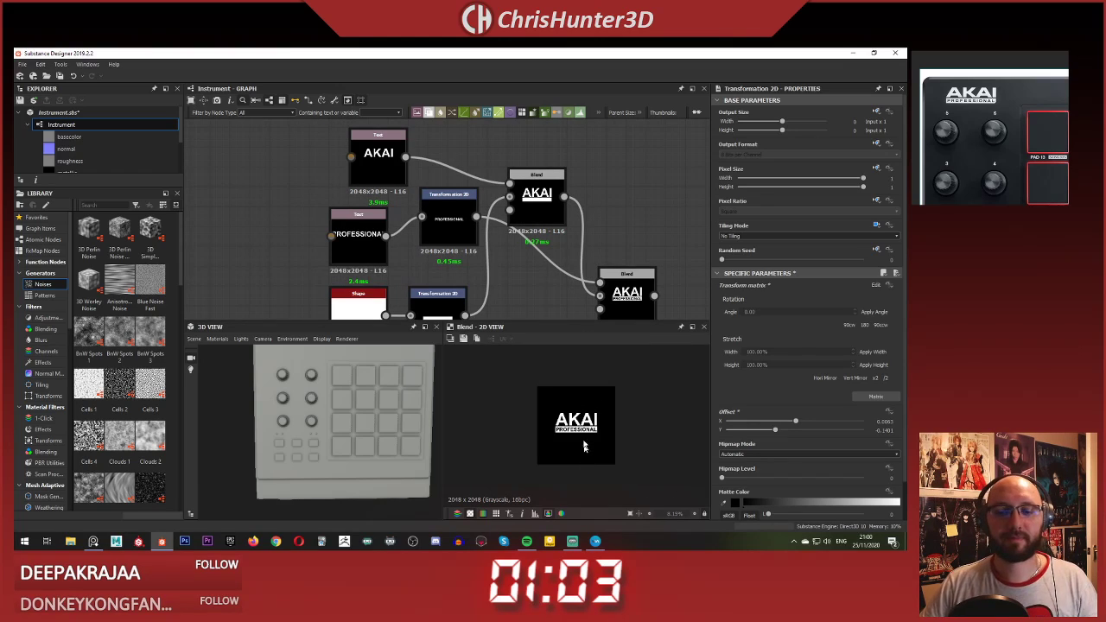
pyautogui.scroll(5, 584, 423)
pyautogui.scroll(-4, 503, 281)
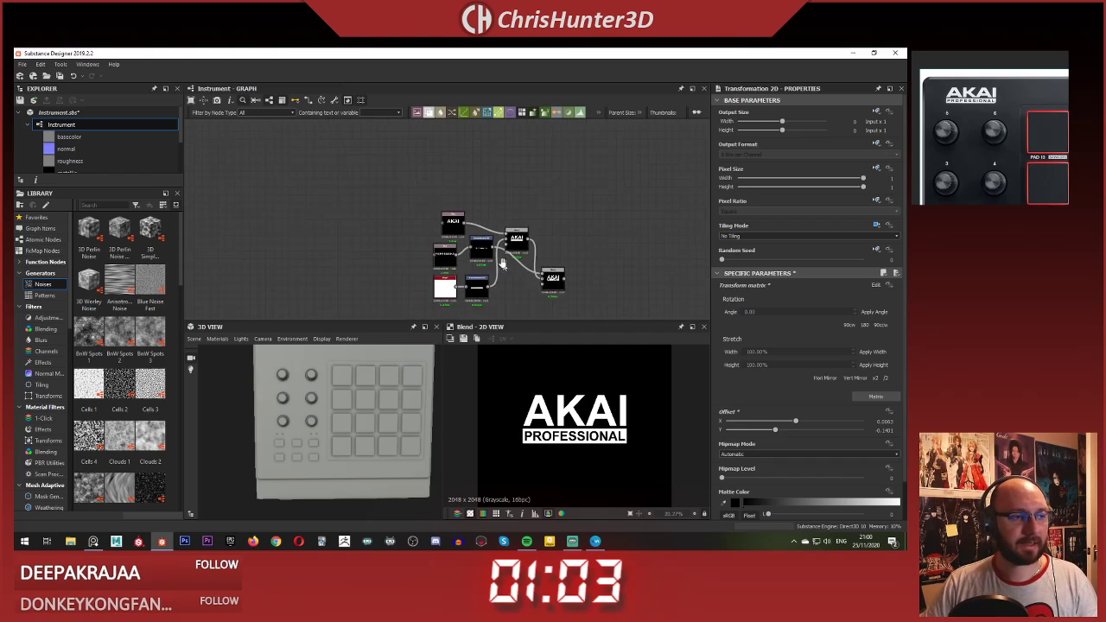
pyautogui.scroll(5, 553, 302)
pyautogui.moveTo(557, 306); pyautogui.dragTo(692, 282, button='middle')
pyautogui.scroll(-1, 719, 284)
pyautogui.moveTo(509, 235); pyautogui.dragTo(538, 270, button='middle')
pyautogui.scroll(1, 538, 270)
pyautogui.scroll(-1, 608, 275)
pyautogui.moveTo(607, 275); pyautogui.dragTo(526, 271, button='middle')
pyautogui.scroll(2, 600, 241)
pyautogui.scroll(-1, 570, 238)
pyautogui.scroll(-3, 469, 260)
pyautogui.scroll(3, 454, 247)
pyautogui.scroll(-3, 522, 224)
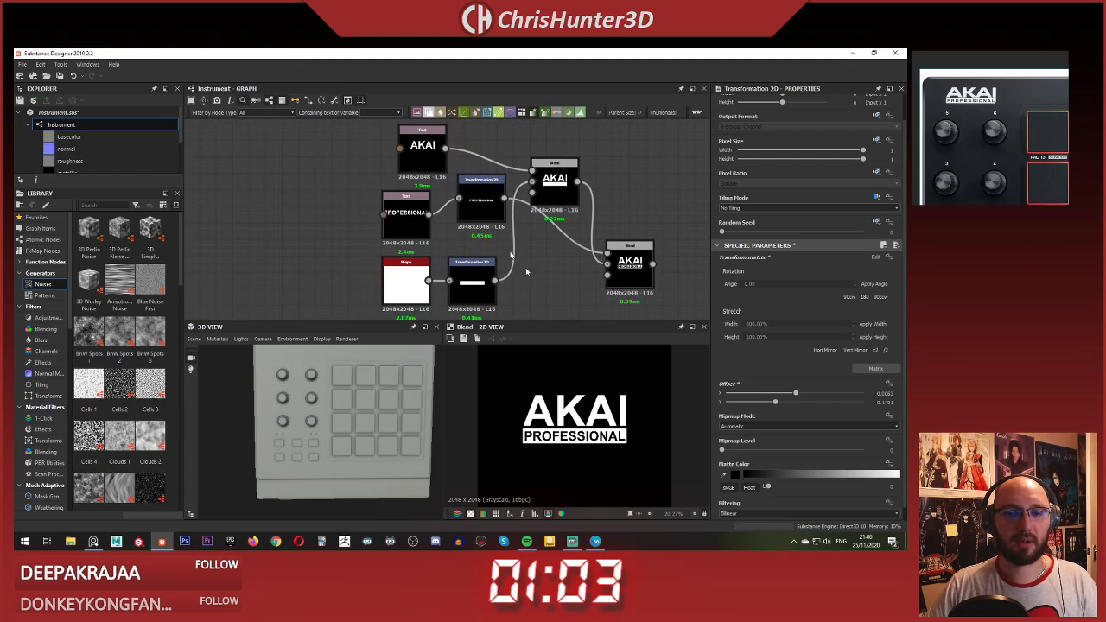
# Step: Shrink the PROFESSIONAL text slightly from its upper-left corner to leave a margin within the bar
pyautogui.click(479, 204)
pyautogui.moveTo(522, 389); pyautogui.dragTo(524, 391)
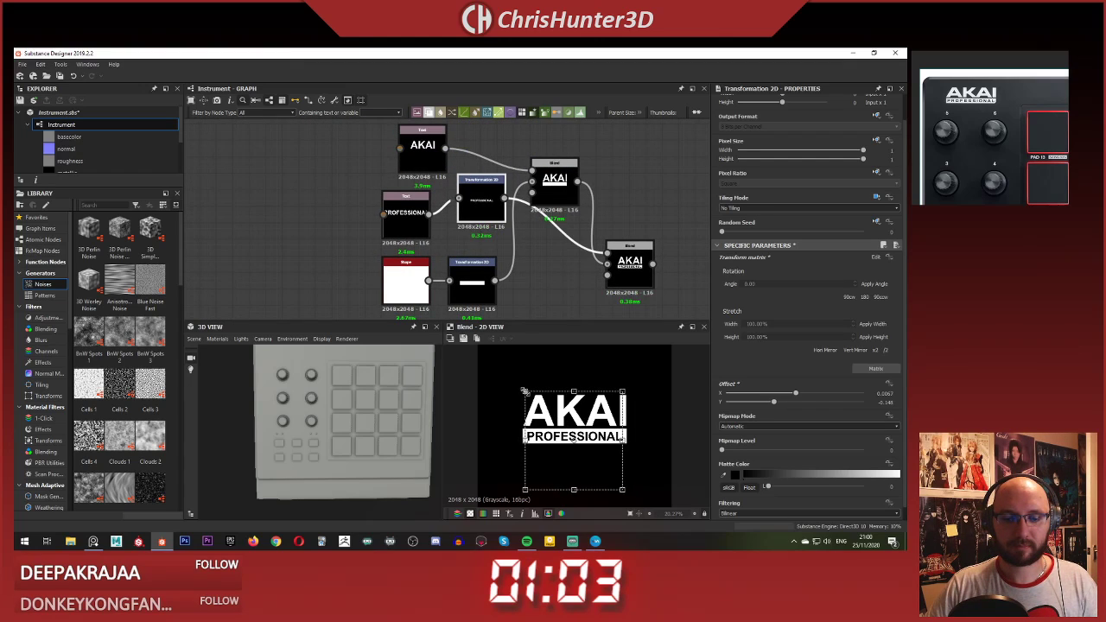
pyautogui.click(560, 294)
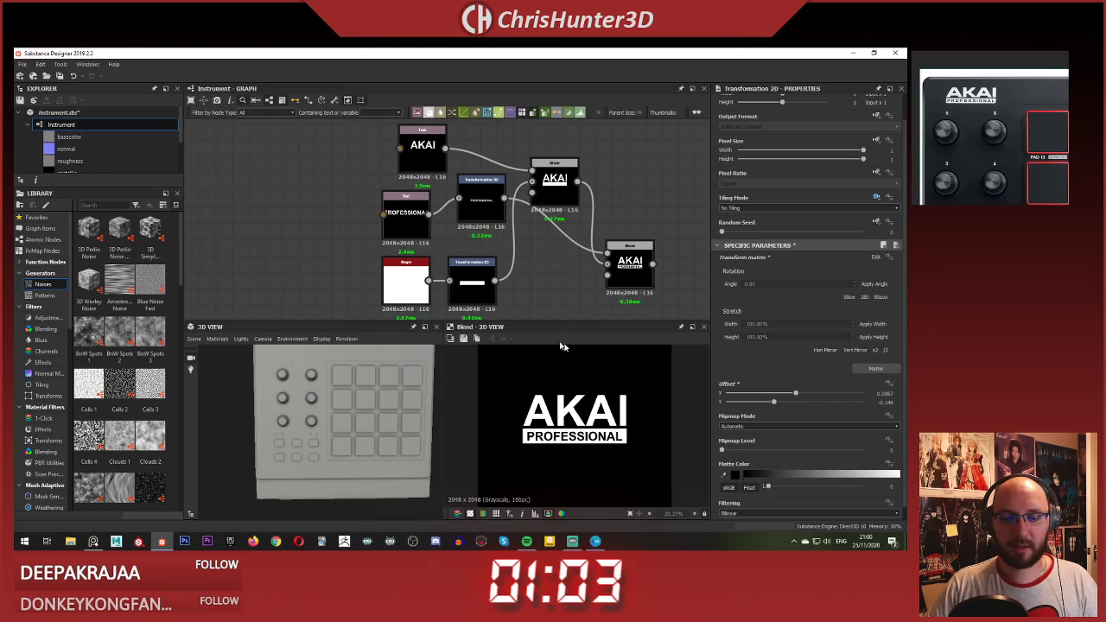
# Step: Add another Blend node and place it below the Subtract Blend, near the bar's Transformation 2D node
pyautogui.moveTo(531, 303); pyautogui.dragTo(558, 250, button='middle')
pyautogui.scroll(2, 551, 230)
pyautogui.press('space')
pyautogui.write('b;enmd')
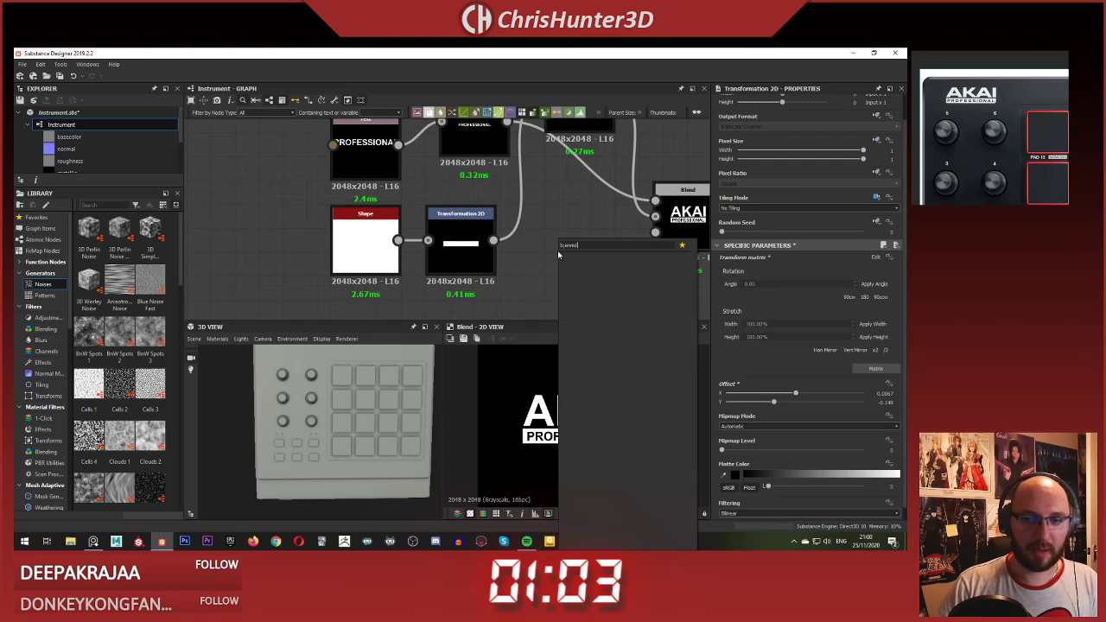
pyautogui.press('BackSpace')
pyautogui.press('BackSpace')
pyautogui.press('BackSpace')
pyautogui.press('BackSpace')
pyautogui.press('BackSpace')
pyautogui.press('BackSpace')
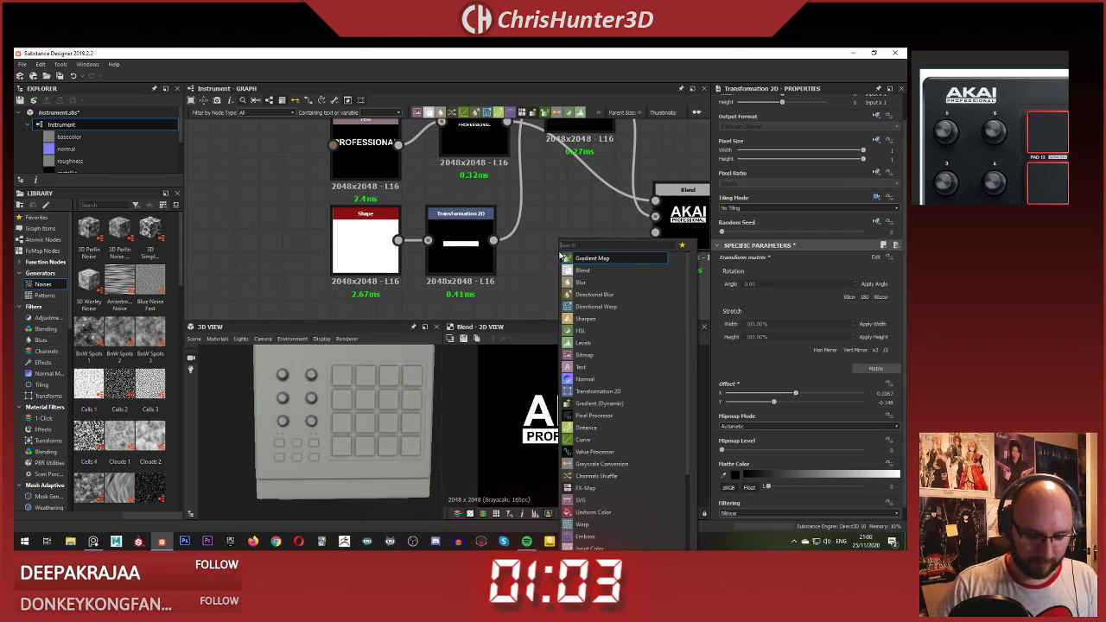
pyautogui.write('blend')
pyautogui.press('Return')
pyautogui.moveTo(560, 255); pyautogui.dragTo(506, 235, button='middle')
pyautogui.moveTo(514, 224); pyautogui.dragTo(559, 269)
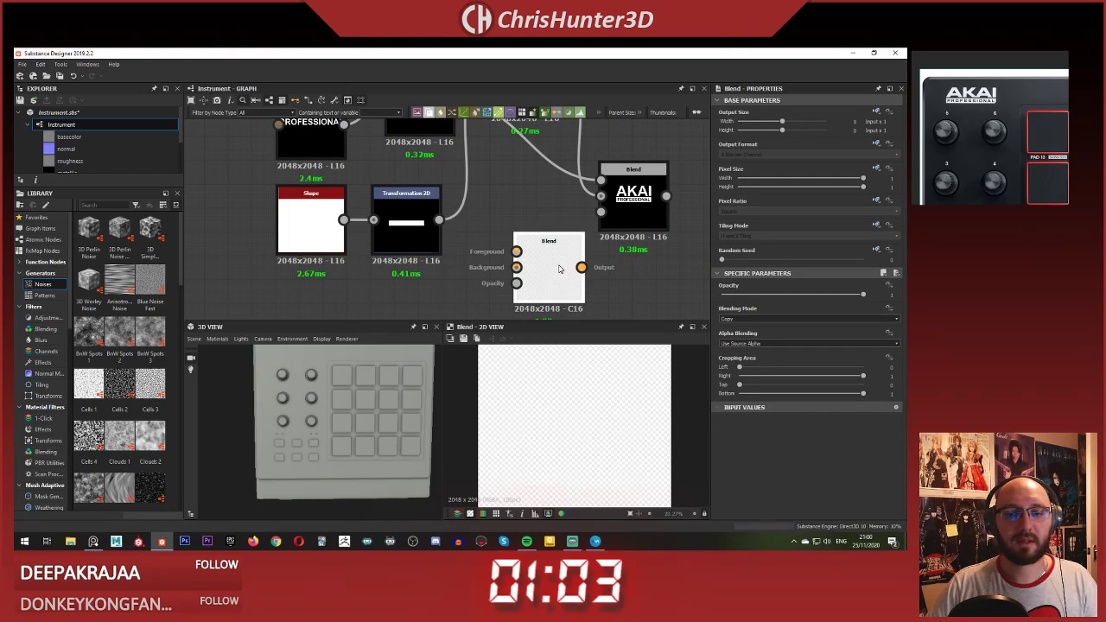
# Step: Duplicate the bar's Transformation 2D node, then connect the original to the new Blend's background and the copy to its foreground
pyautogui.moveTo(482, 292); pyautogui.dragTo(514, 250, button='middle')
pyautogui.click(513, 250)
pyautogui.press('space')
pyautogui.click(439, 244)
pyautogui.click(449, 192)
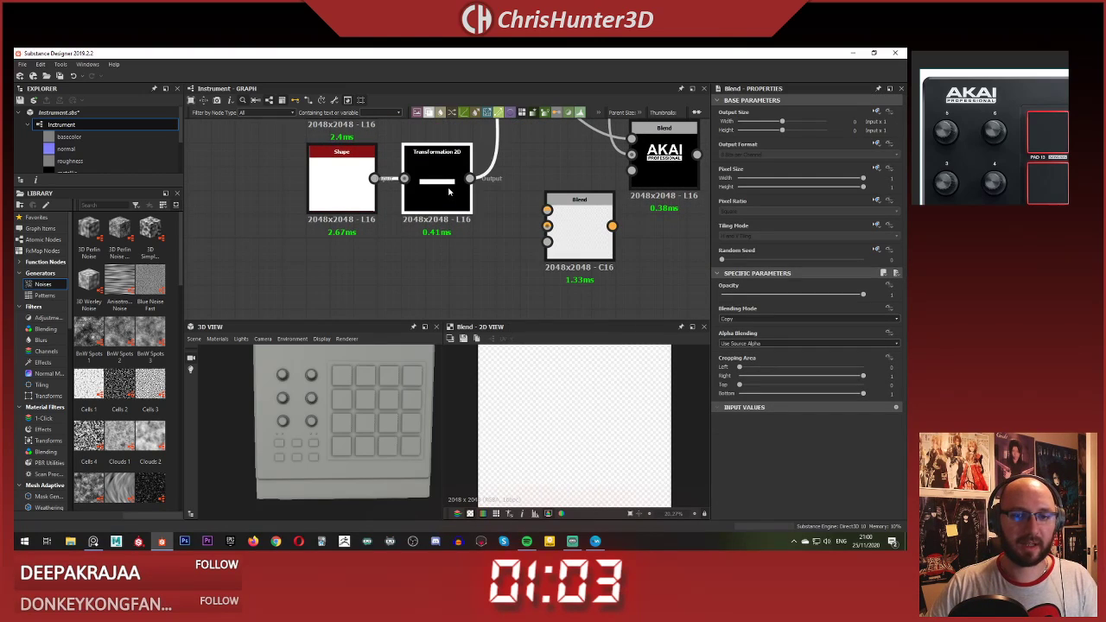
pyautogui.click(448, 192)
pyautogui.moveTo(438, 211); pyautogui.dragTo(452, 279)
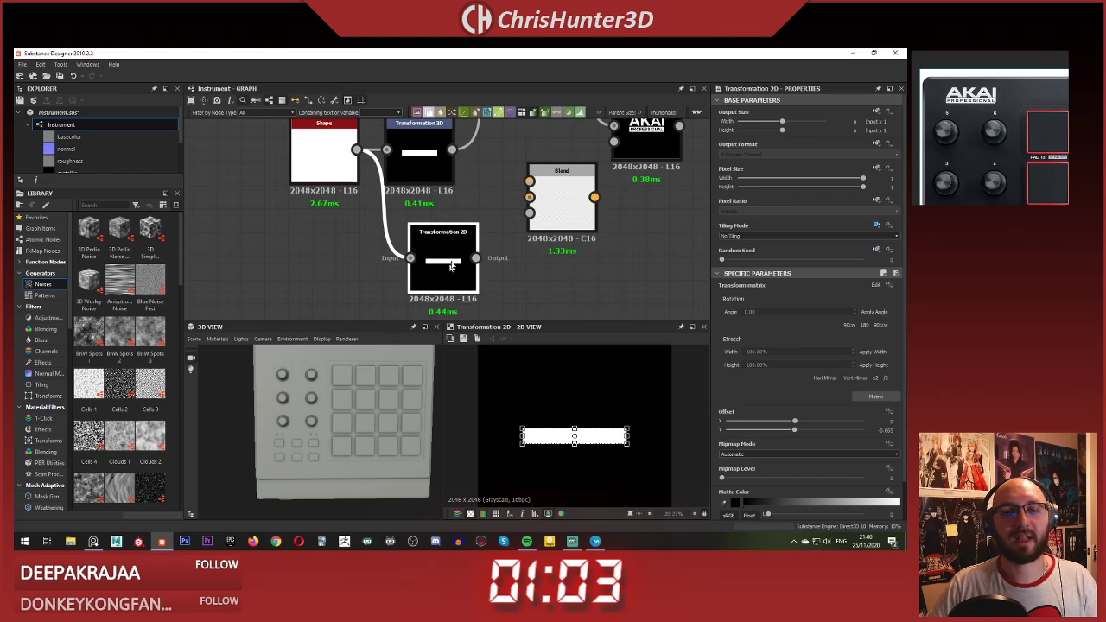
pyautogui.moveTo(532, 199); pyautogui.dragTo(531, 198)
pyautogui.moveTo(476, 258); pyautogui.dragTo(531, 183)
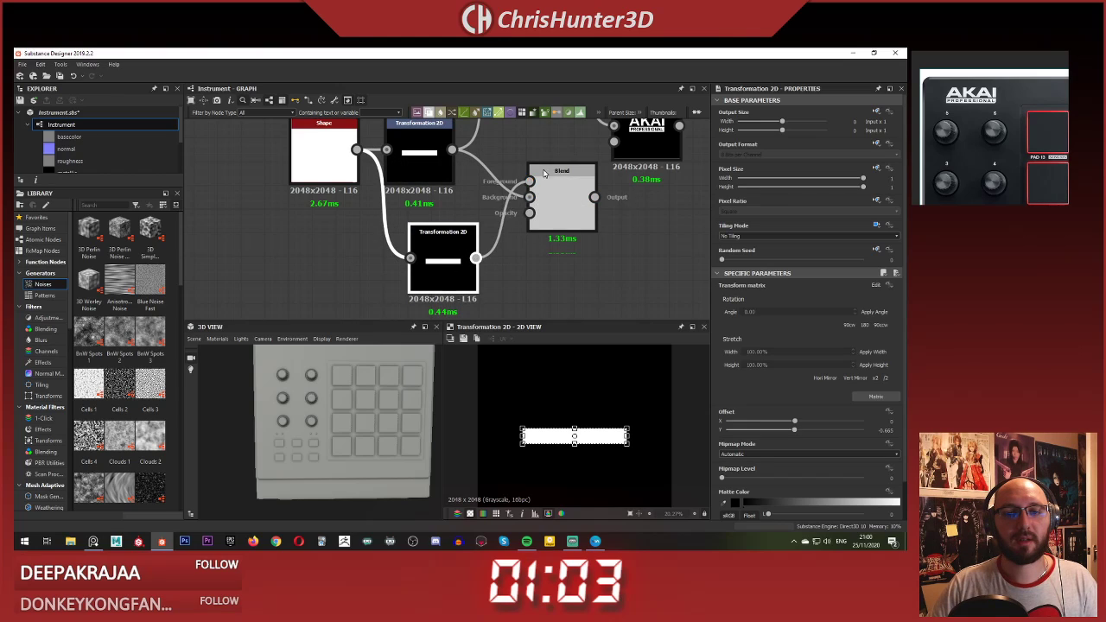
# Step: Set this Blend's mode to Subtract and rotate the duplicate bar diagonally across the original bar's lower-right corner
pyautogui.doubleClick(567, 207)
pyautogui.click(764, 319)
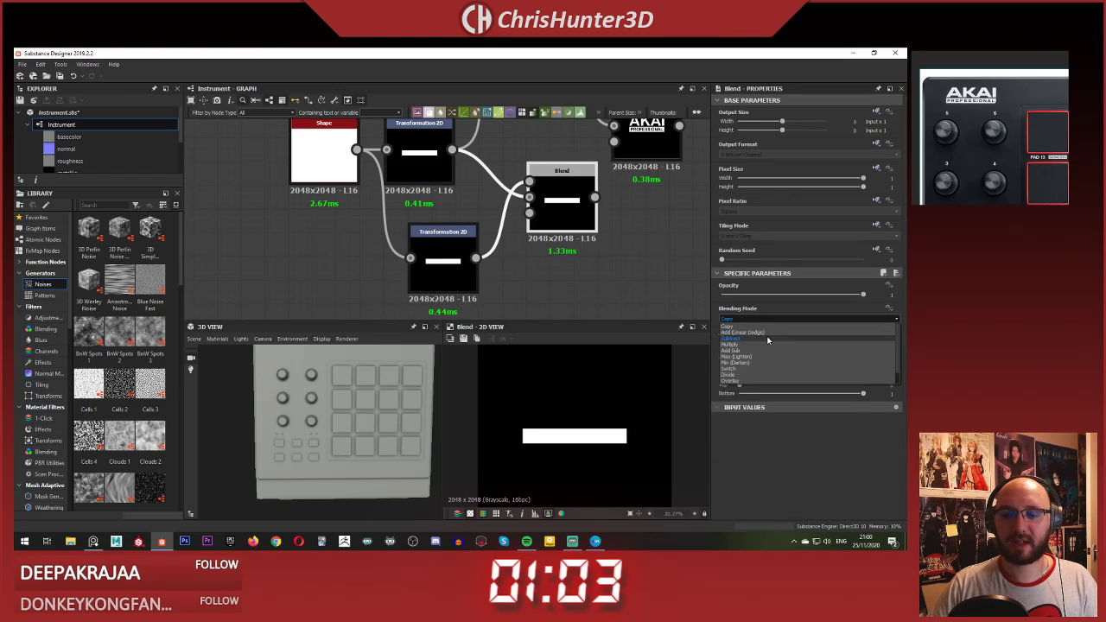
pyautogui.click(754, 332)
pyautogui.moveTo(528, 368); pyautogui.dragTo(520, 431)
pyautogui.moveTo(597, 432); pyautogui.dragTo(640, 450)
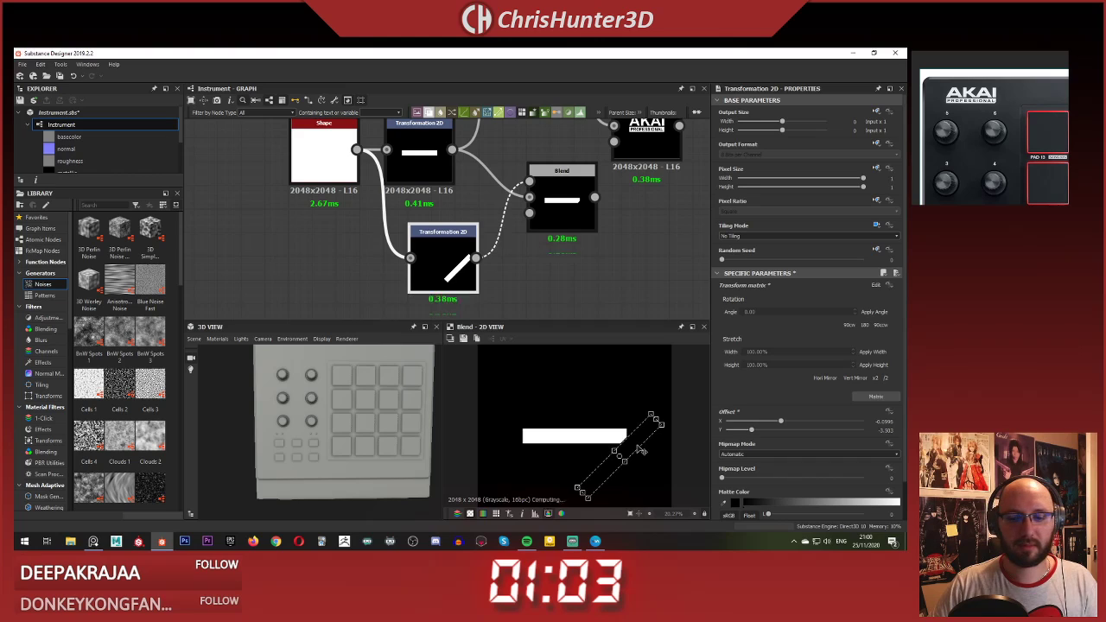
# Step: Feed the corner-cut bar into the AKAI Blend's background and preview the final logo
pyautogui.click(593, 199)
pyautogui.moveTo(593, 200); pyautogui.dragTo(560, 297, button='middle')
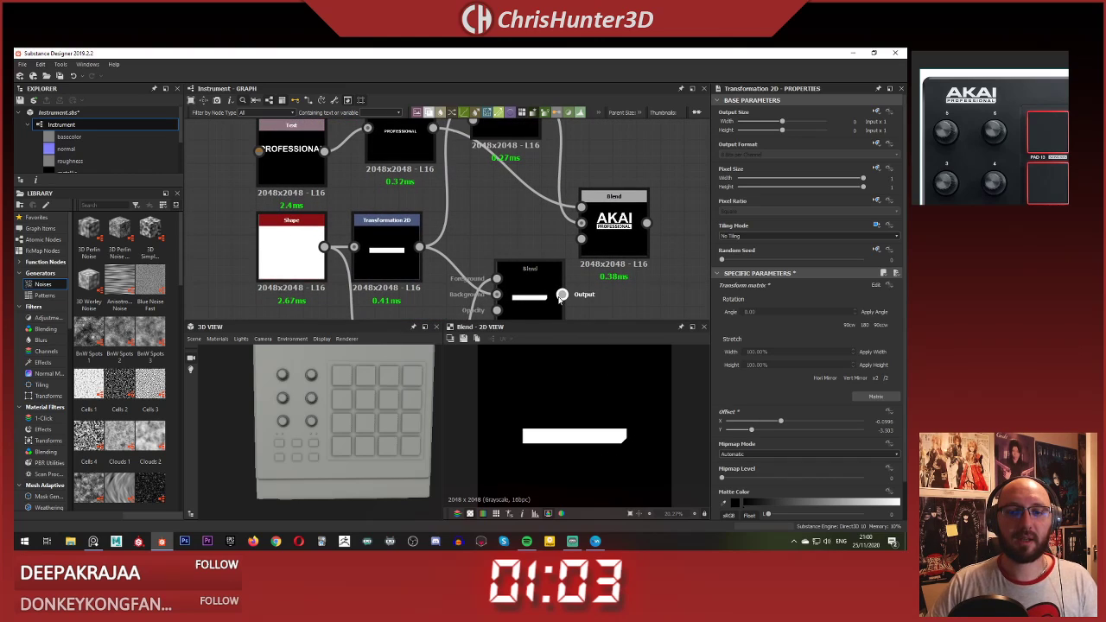
pyautogui.moveTo(477, 177); pyautogui.dragTo(482, 262, button='middle')
pyautogui.click(479, 191)
pyautogui.doubleClick(508, 187)
pyautogui.scroll(4, 626, 451)
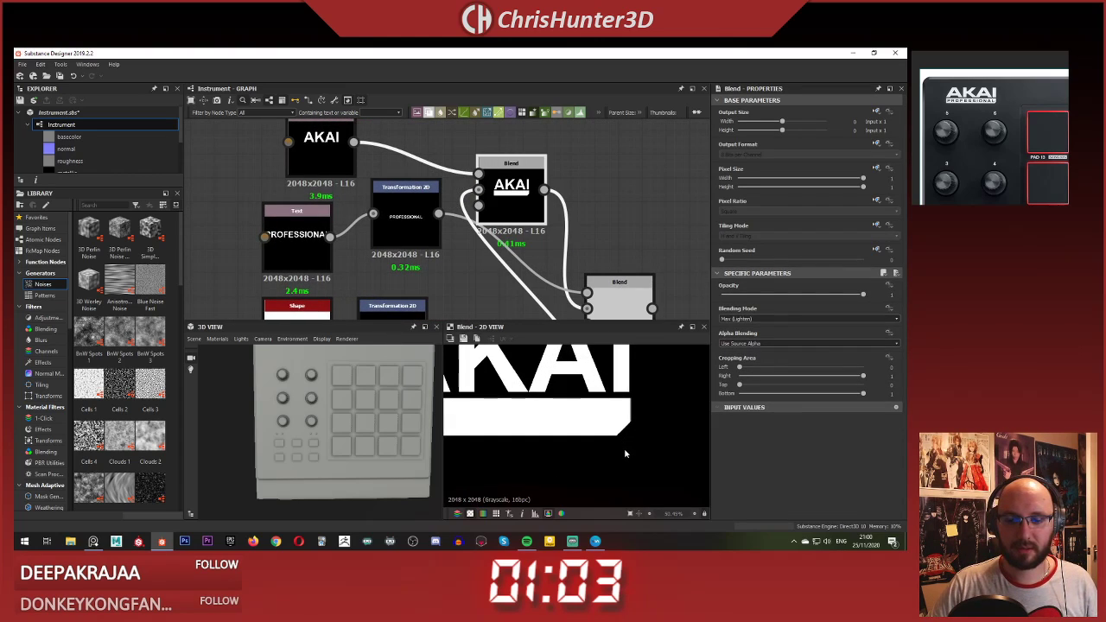
pyautogui.doubleClick(614, 299)
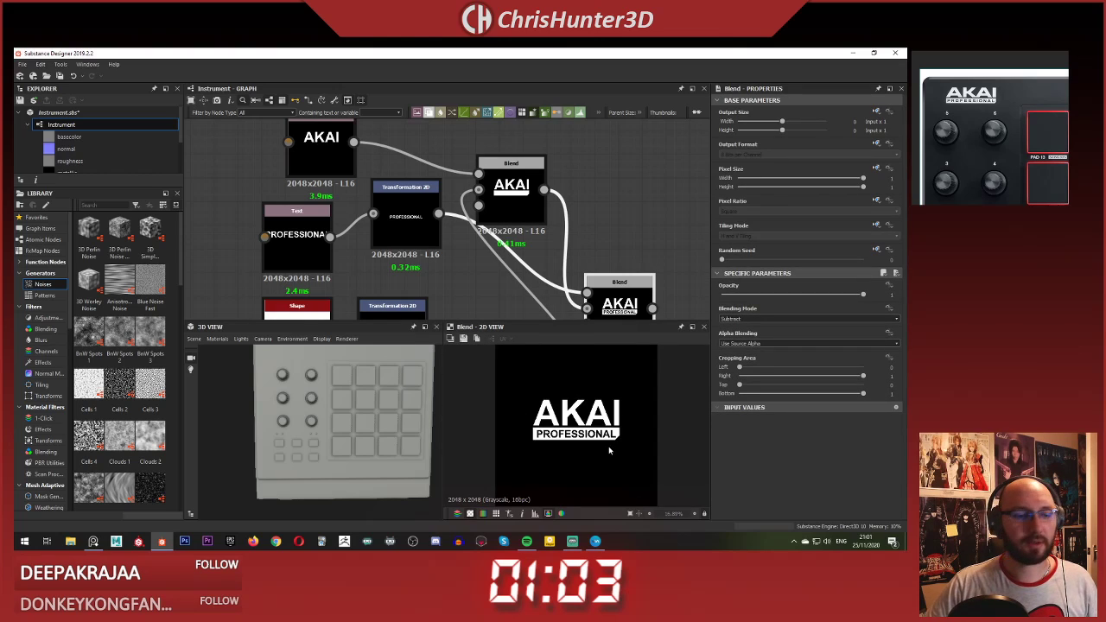
pyautogui.scroll(-5, 616, 234)
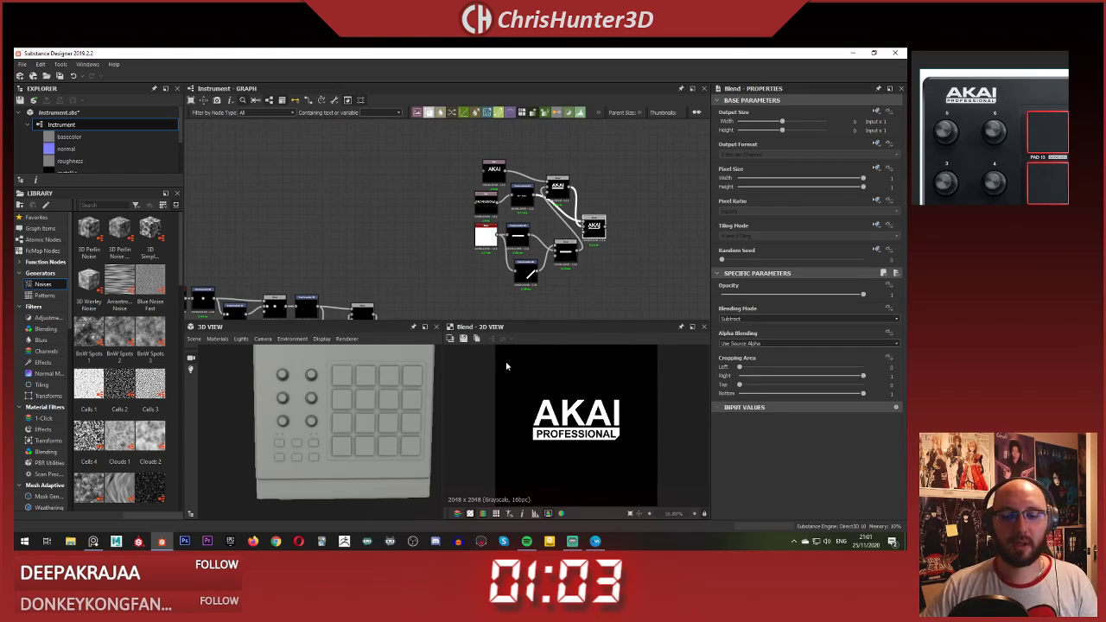
pyautogui.scroll(-1, 534, 376)
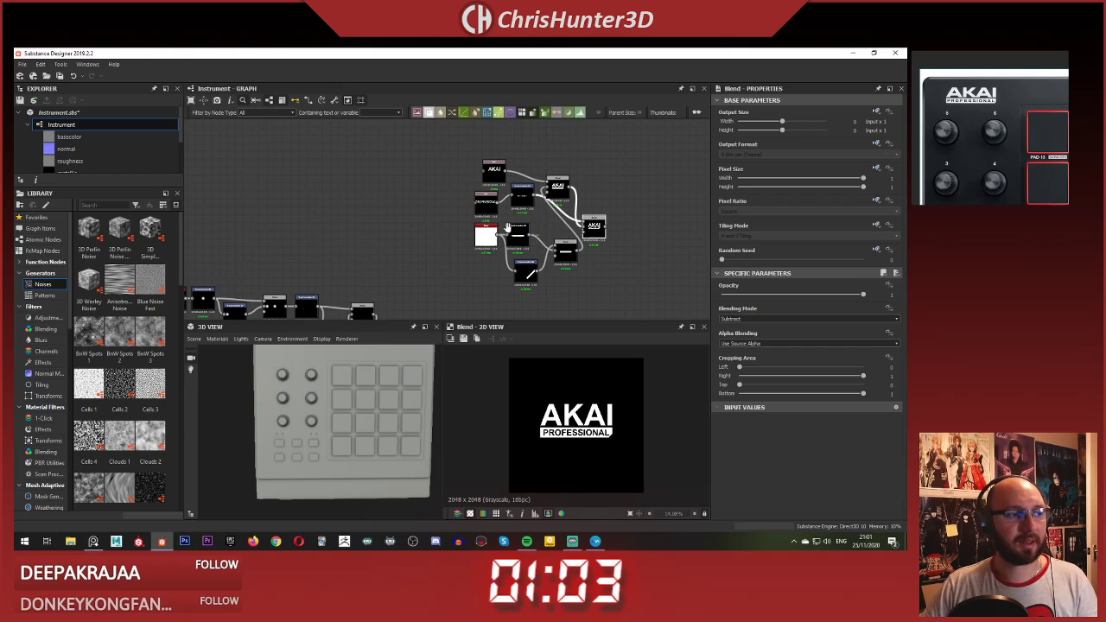
# Step: Insert a Transformation 2D node between the AKAI Text node and its Blend, and squash the AKAI lettering vertically
pyautogui.moveTo(507, 227); pyautogui.dragTo(399, 288, button='middle')
pyautogui.scroll(4, 469, 234)
pyautogui.scroll(-3, 420, 269)
pyautogui.scroll(5, 474, 239)
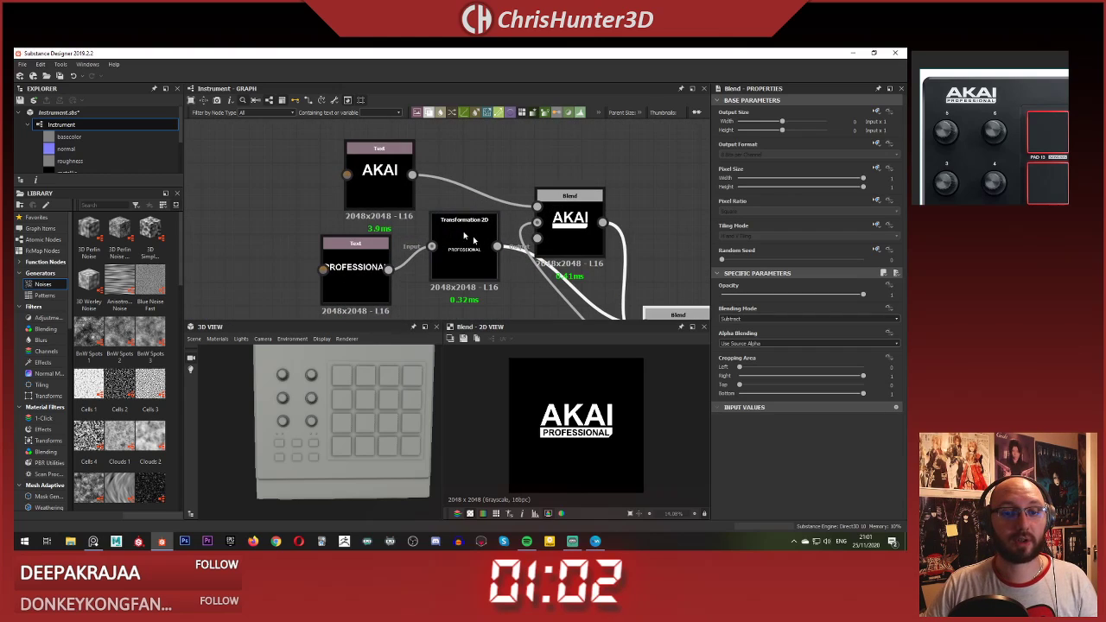
pyautogui.moveTo(442, 187); pyautogui.dragTo(435, 229, button='middle')
pyautogui.click(470, 233)
pyautogui.press('space')
pyautogui.write('tr')
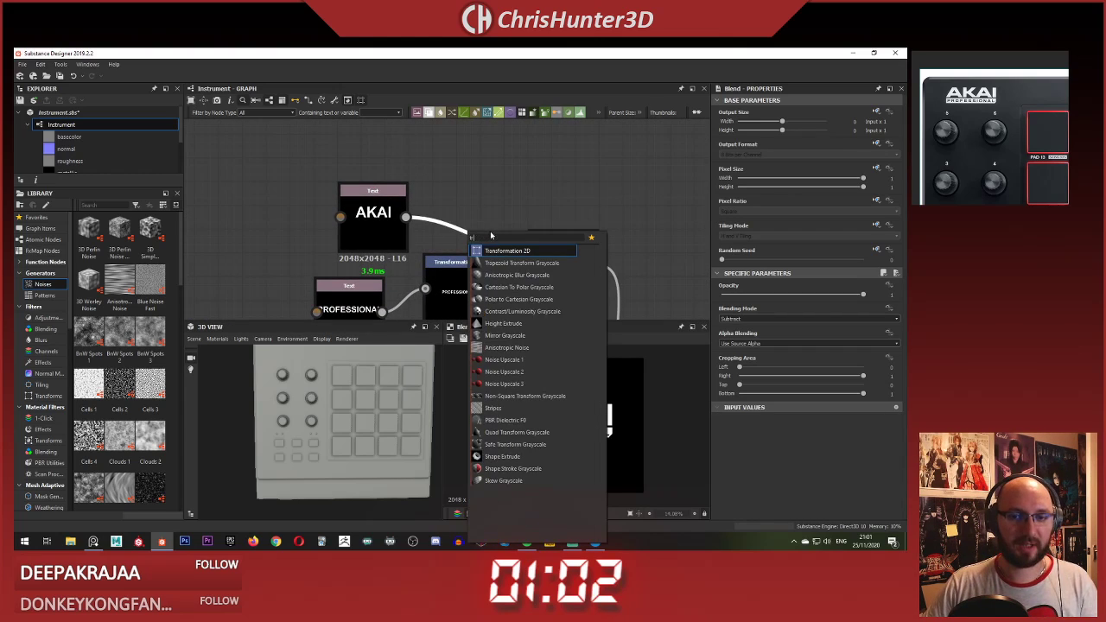
pyautogui.click(499, 249)
pyautogui.moveTo(387, 218); pyautogui.dragTo(375, 218)
pyautogui.moveTo(483, 248); pyautogui.dragTo(474, 222)
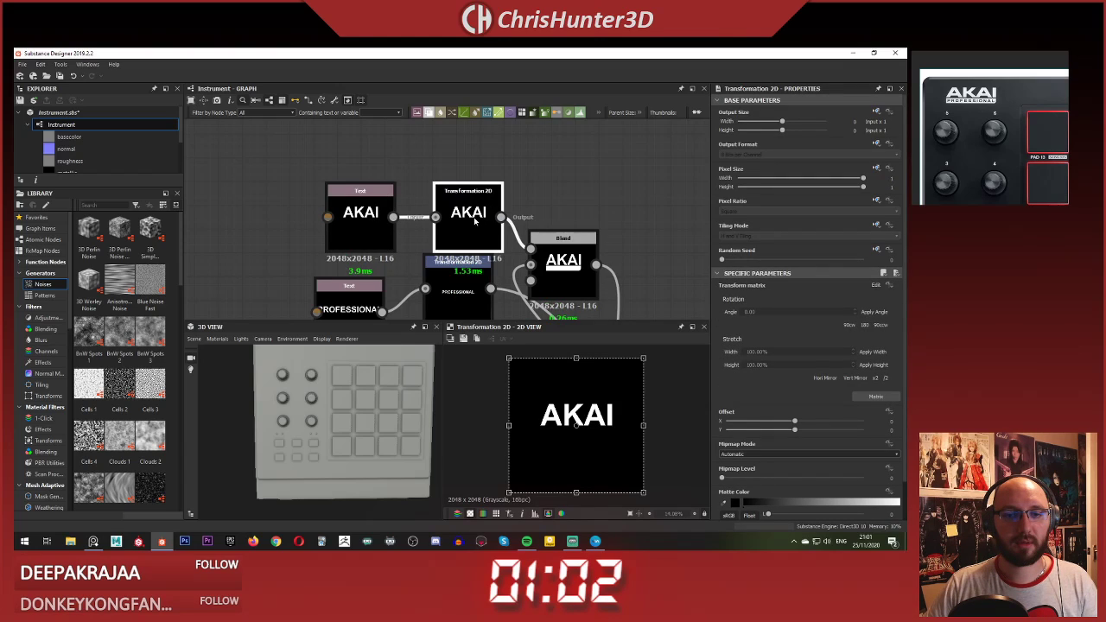
pyautogui.moveTo(576, 357); pyautogui.dragTo(575, 378)
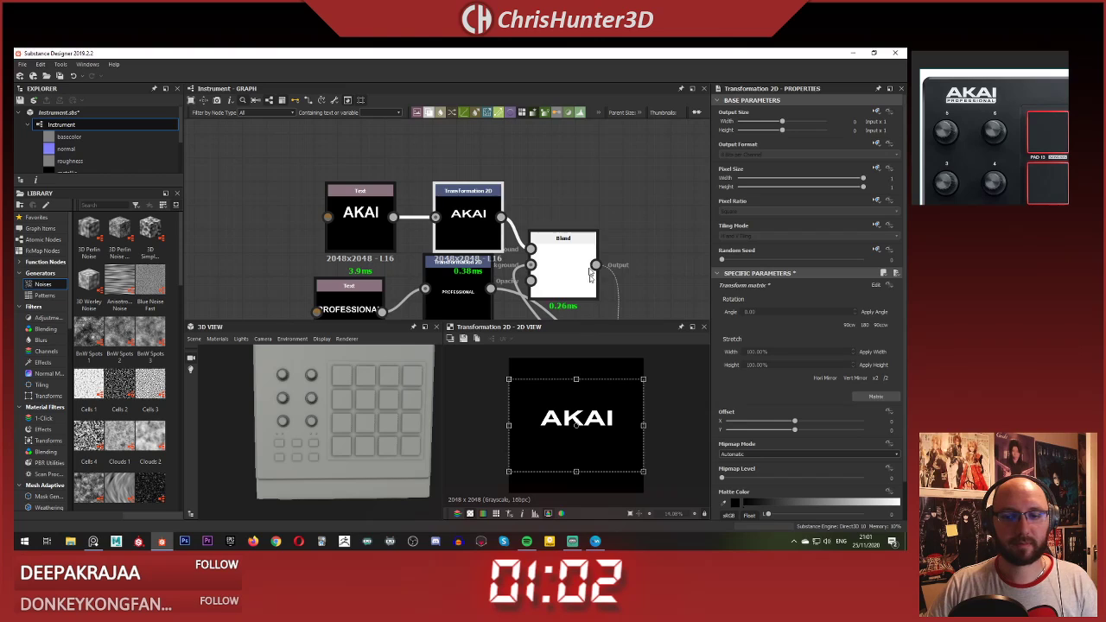
# Step: Preview the combined AKAI-and-bar Blend and the final Subtract Blend, and examine the completed logo and its node network
pyautogui.doubleClick(573, 244)
pyautogui.scroll(2, 584, 408)
pyautogui.moveTo(620, 230); pyautogui.dragTo(598, 45, button='middle')
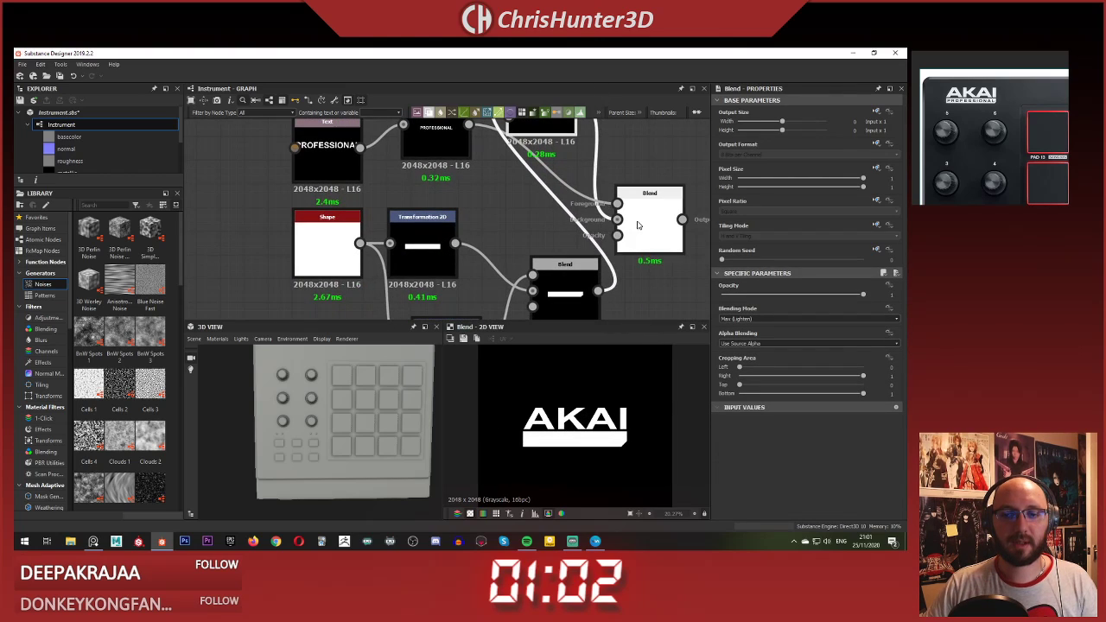
pyautogui.doubleClick(638, 225)
pyautogui.scroll(-3, 535, 253)
pyautogui.moveTo(535, 254); pyautogui.dragTo(561, 244, button='middle')
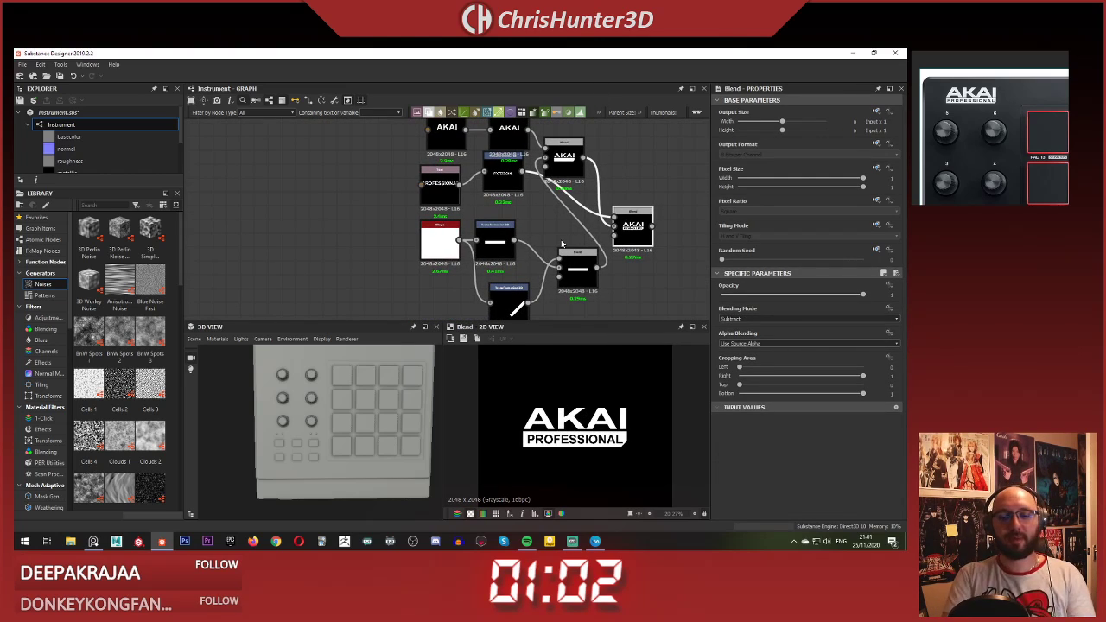
pyautogui.scroll(-5, 557, 203)
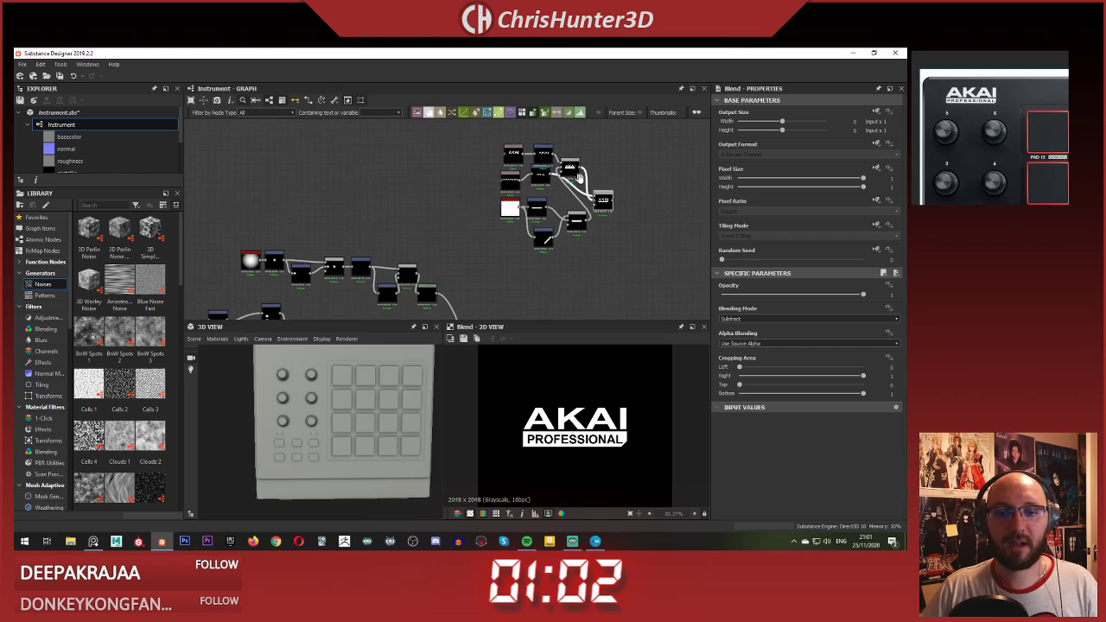
pyautogui.scroll(6, 563, 220)
pyautogui.moveTo(562, 220); pyautogui.dragTo(610, 294, button='middle')
pyautogui.scroll(-2, 557, 250)
pyautogui.moveTo(610, 211); pyautogui.dragTo(553, 175, button='middle')
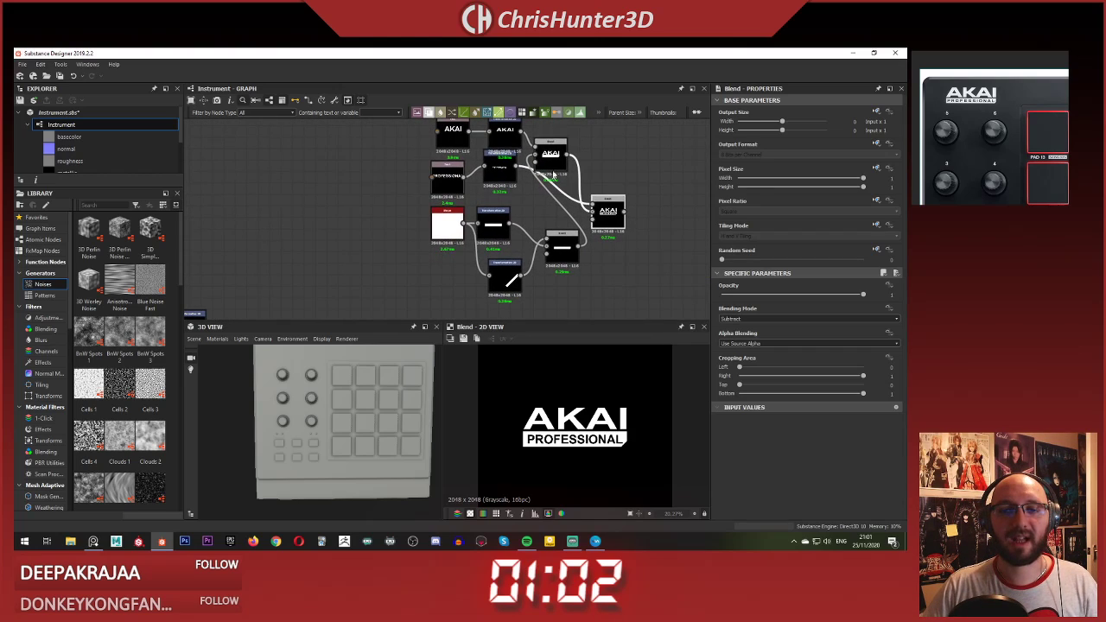
# Step: Rearrange the logo's Blend, rotated-bar, straight-bar and Shape nodes into a compact chain, and save the package
pyautogui.moveTo(617, 223); pyautogui.dragTo(662, 225)
pyautogui.click(553, 164)
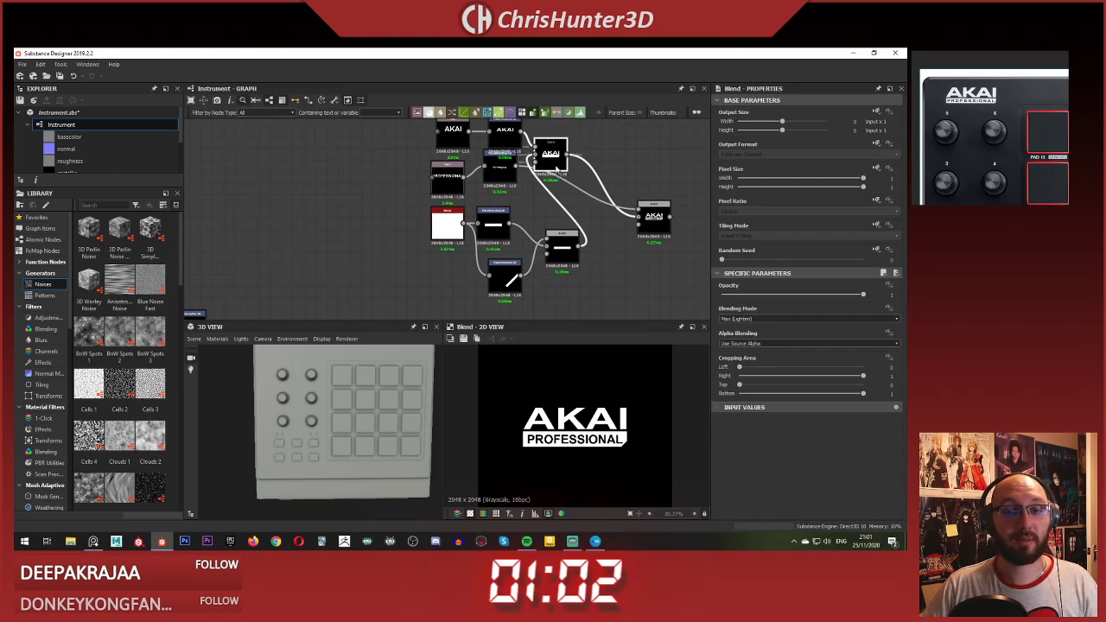
pyautogui.moveTo(560, 168); pyautogui.dragTo(619, 248)
pyautogui.click(562, 249)
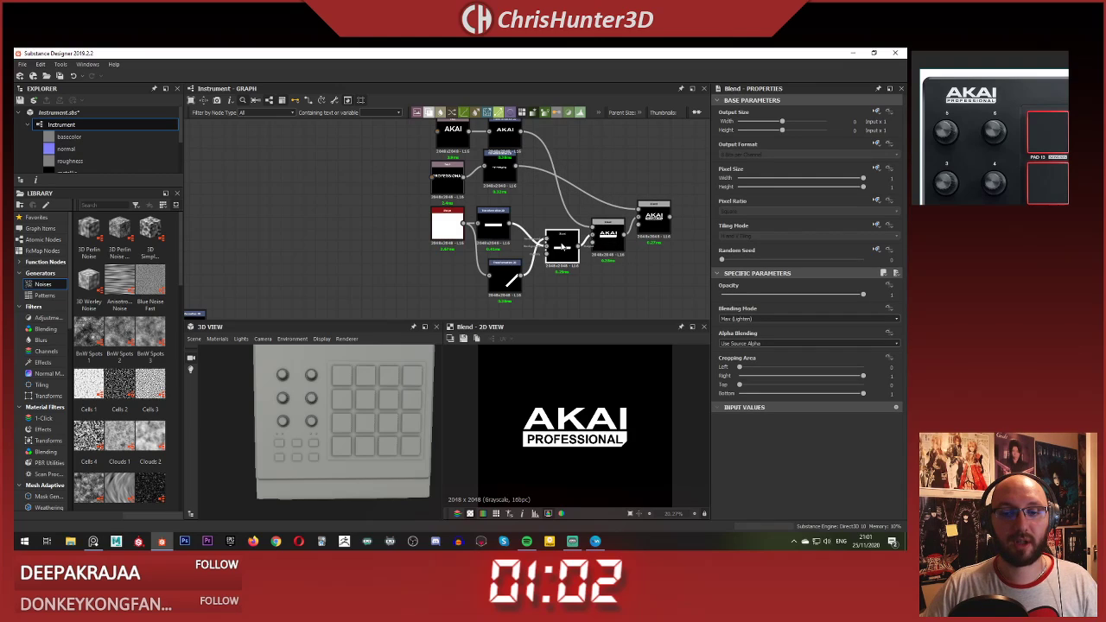
pyautogui.moveTo(498, 281); pyautogui.dragTo(509, 227)
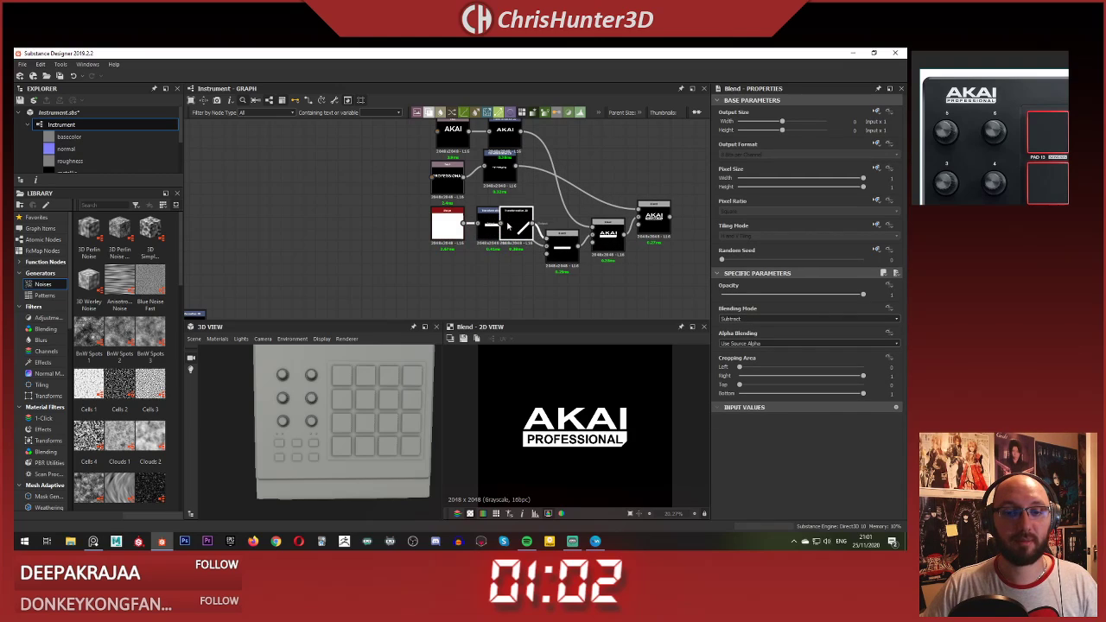
pyautogui.moveTo(444, 218); pyautogui.dragTo(421, 251)
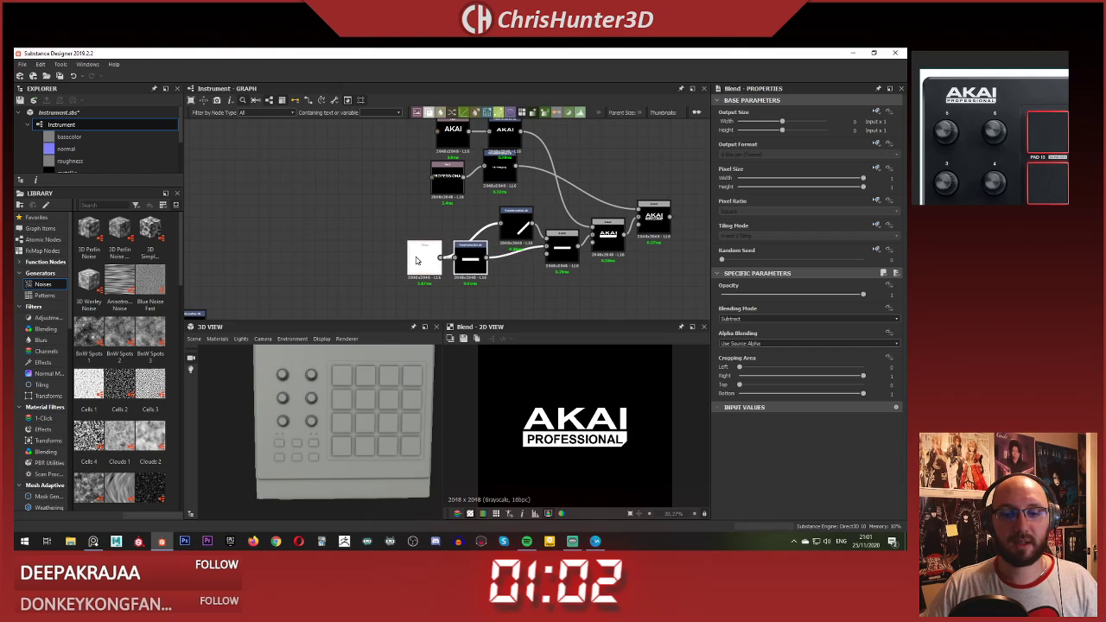
pyautogui.click(434, 221)
pyautogui.scroll(-2, 435, 220)
pyautogui.rightClick(397, 174)
pyautogui.click(396, 205)
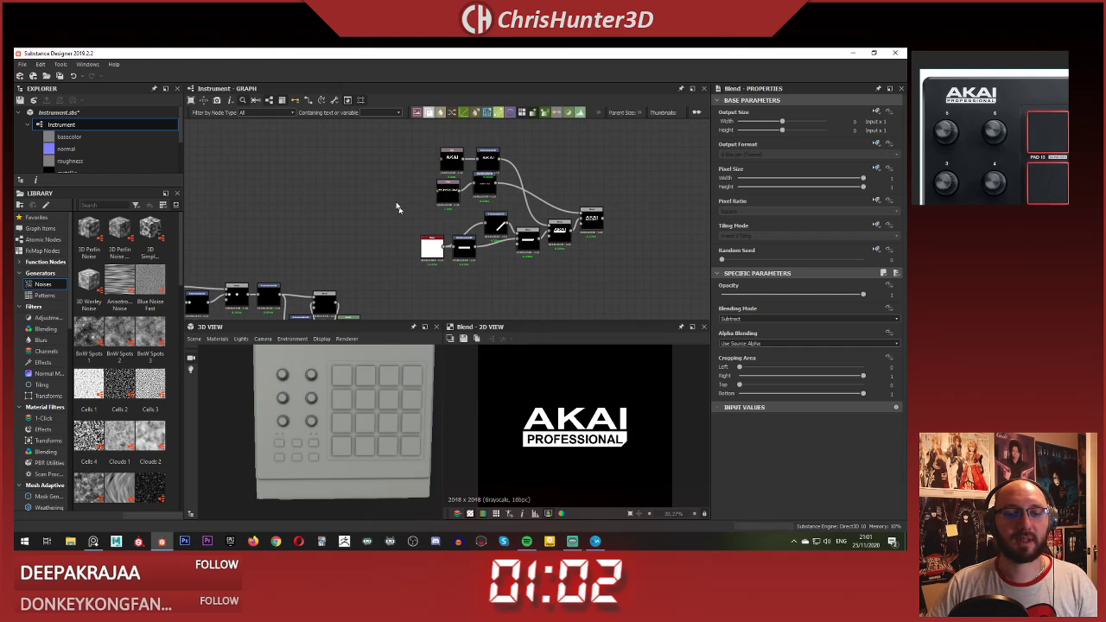
pyautogui.hotkey('ctrl', 's')
# Step: Add a new Blend node in the open graph area between the height network and the output nodes
pyautogui.scroll(-6, 399, 207)
pyautogui.moveTo(406, 208); pyautogui.dragTo(465, 179, button='middle')
pyautogui.moveTo(518, 287); pyautogui.dragTo(462, 147, button='middle')
pyautogui.scroll(6, 515, 223)
pyautogui.scroll(-7, 522, 260)
pyautogui.scroll(3, 494, 237)
pyautogui.press('space')
pyautogui.write('sh')
pyautogui.press('Return')
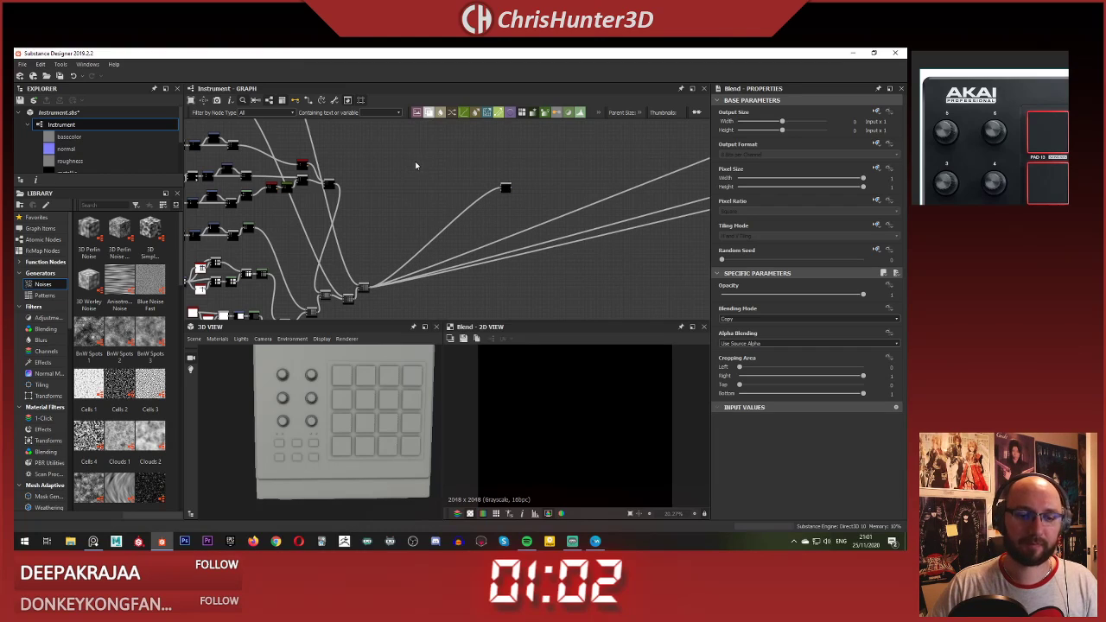
# Step: Delete the unwanted link running from the height network into the new Blend node
pyautogui.scroll(-3, 414, 161)
pyautogui.moveTo(417, 180); pyautogui.dragTo(494, 271, button='middle')
pyautogui.scroll(2, 447, 210)
pyautogui.press('Delete')
pyautogui.scroll(-2, 488, 218)
pyautogui.scroll(4, 489, 218)
pyautogui.scroll(1, 496, 237)
pyautogui.scroll(-4, 501, 234)
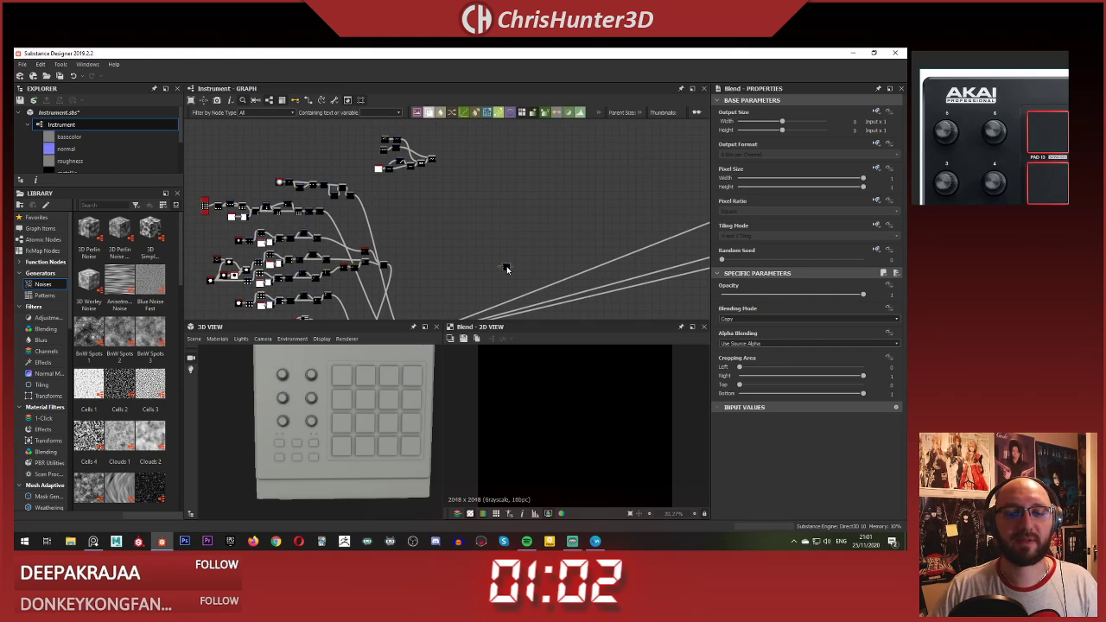
# Step: Move the new Blend node up into the clear space between the logo network and the output nodes
pyautogui.moveTo(507, 268); pyautogui.dragTo(536, 179)
pyautogui.scroll(-3, 536, 178)
pyautogui.scroll(3, 493, 227)
pyautogui.moveTo(535, 176); pyautogui.dragTo(491, 207, button='middle')
pyautogui.scroll(-3, 508, 209)
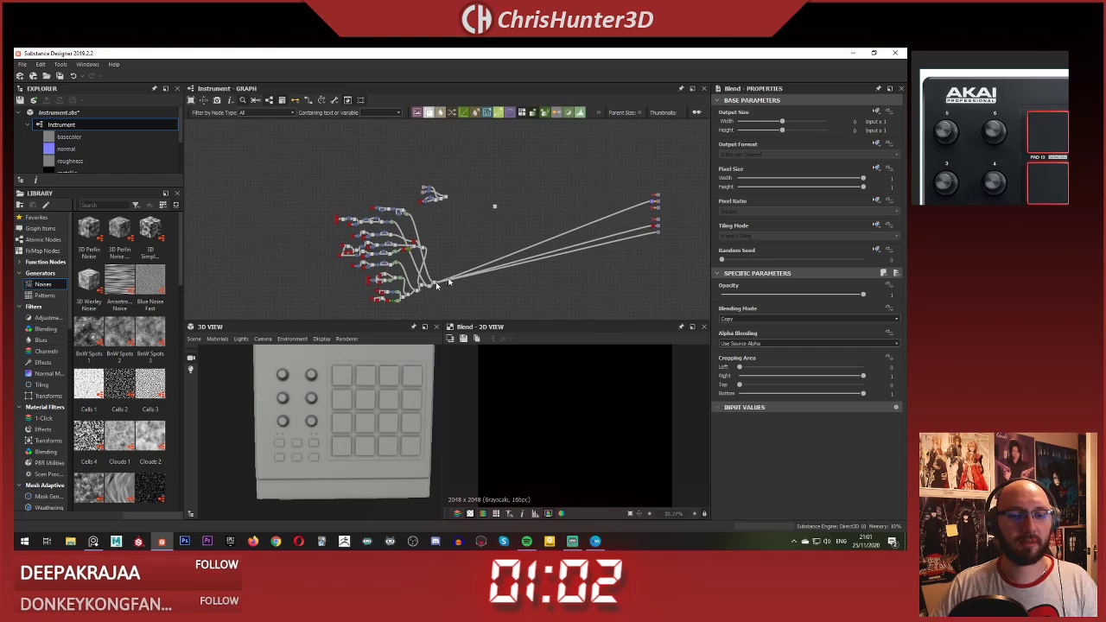
pyautogui.scroll(3, 513, 223)
pyautogui.moveTo(548, 231); pyautogui.dragTo(479, 271, button='middle')
pyautogui.moveTo(417, 173); pyautogui.dragTo(456, 162)
pyautogui.scroll(4, 439, 164)
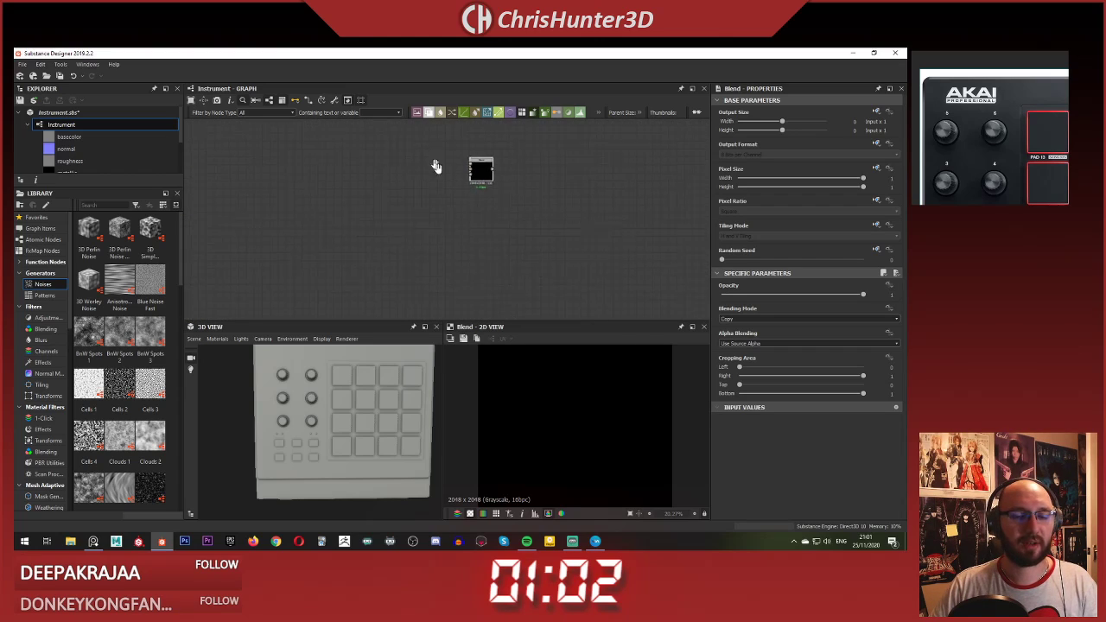
pyautogui.moveTo(195, 138); pyautogui.dragTo(498, 126, button='middle')
pyautogui.scroll(-2, 498, 125)
pyautogui.click(381, 203)
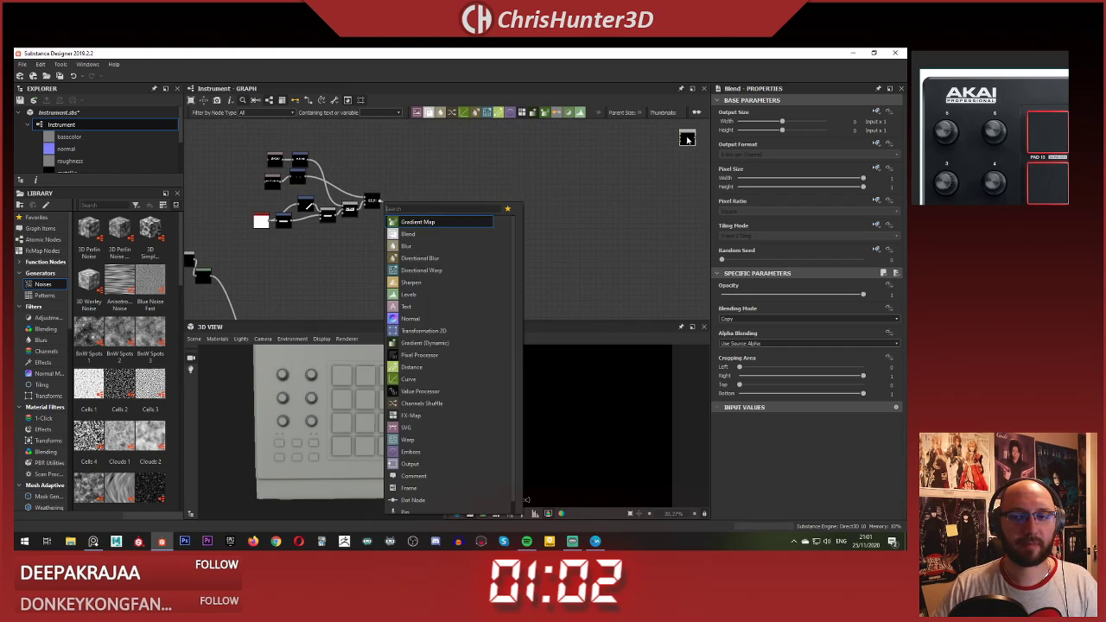
pyautogui.click(678, 142)
# Step: Add a Uniform Color node with the controller body's dark blue-grey sampled from the reference, and connect it to the Blend's background
pyautogui.scroll(4, 630, 141)
pyautogui.scroll(2, 462, 217)
pyautogui.moveTo(627, 141); pyautogui.dragTo(437, 178, button='middle')
pyautogui.press('space')
pyautogui.write('unif')
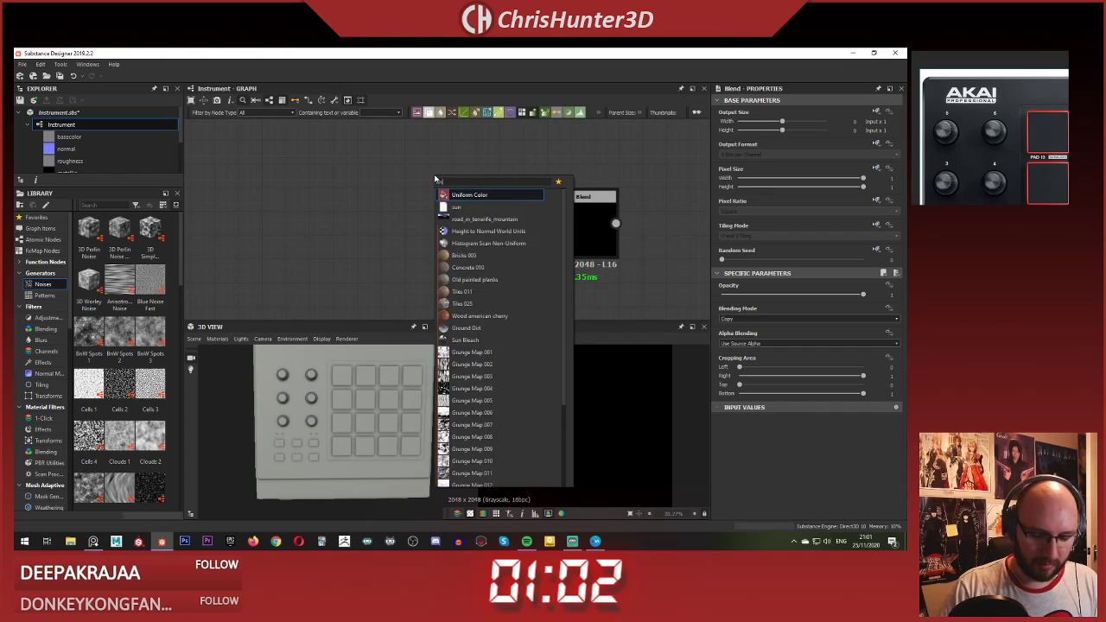
pyautogui.click(464, 194)
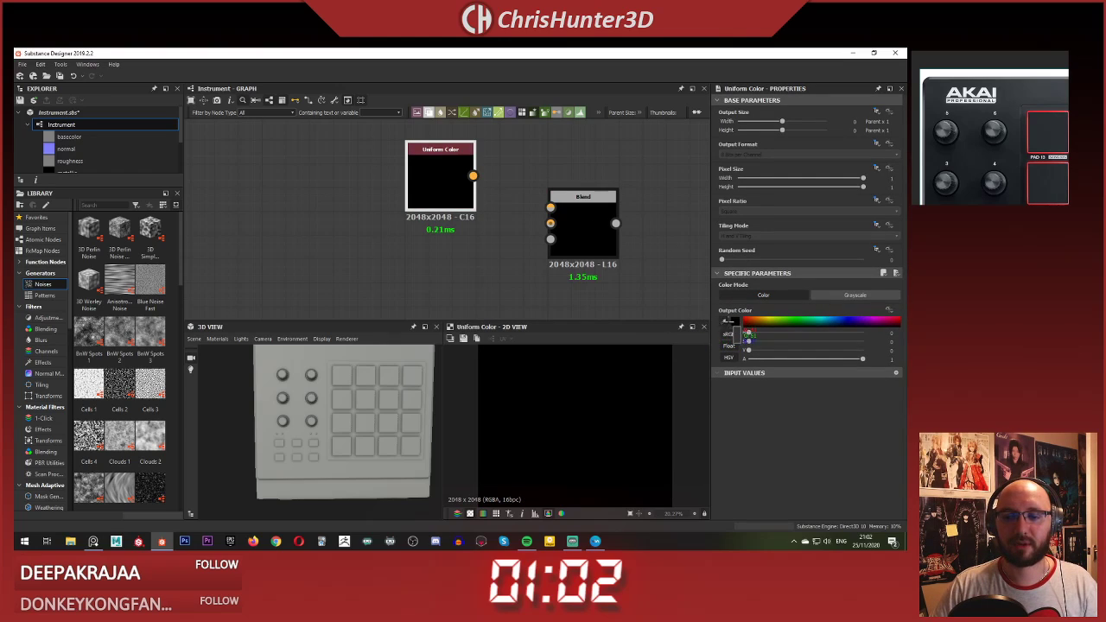
pyautogui.click(401, 294)
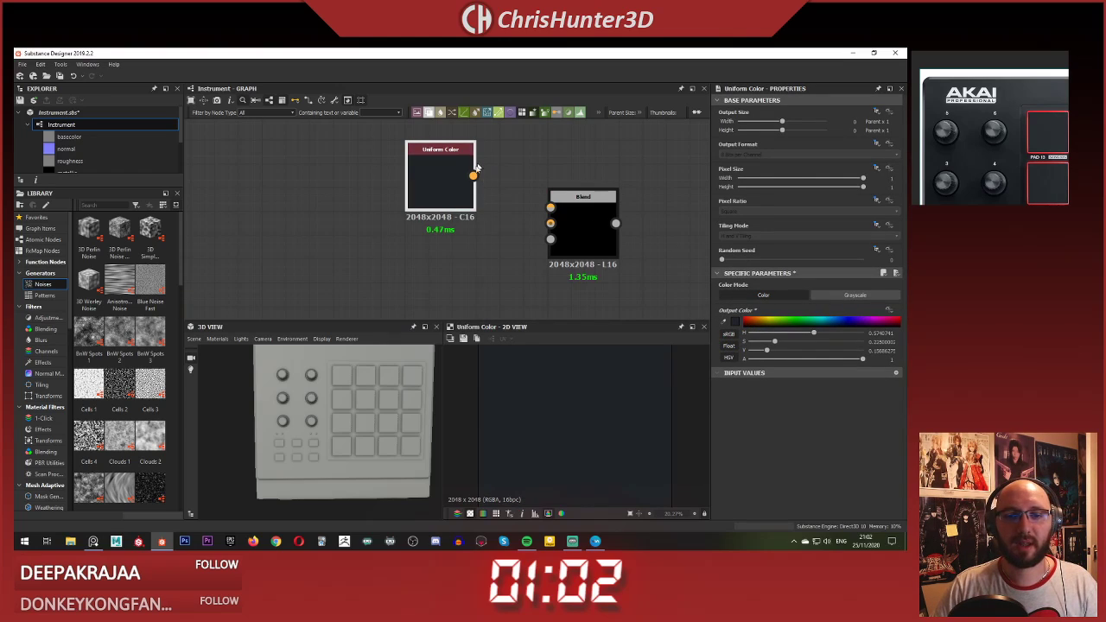
pyautogui.moveTo(473, 175); pyautogui.dragTo(554, 224)
pyautogui.doubleClick(594, 227)
# Step: Duplicate the Uniform Color node, sample the reference logo's off-white for it, and connect it to the Blend's foreground
pyautogui.scroll(-3, 472, 234)
pyautogui.moveTo(456, 200)
pyautogui.mouseDown()
pyautogui.moveTo(469, 240)
pyautogui.moveTo(468, 199)
pyautogui.mouseUp()
pyautogui.hotkey('ctrl', 'd')
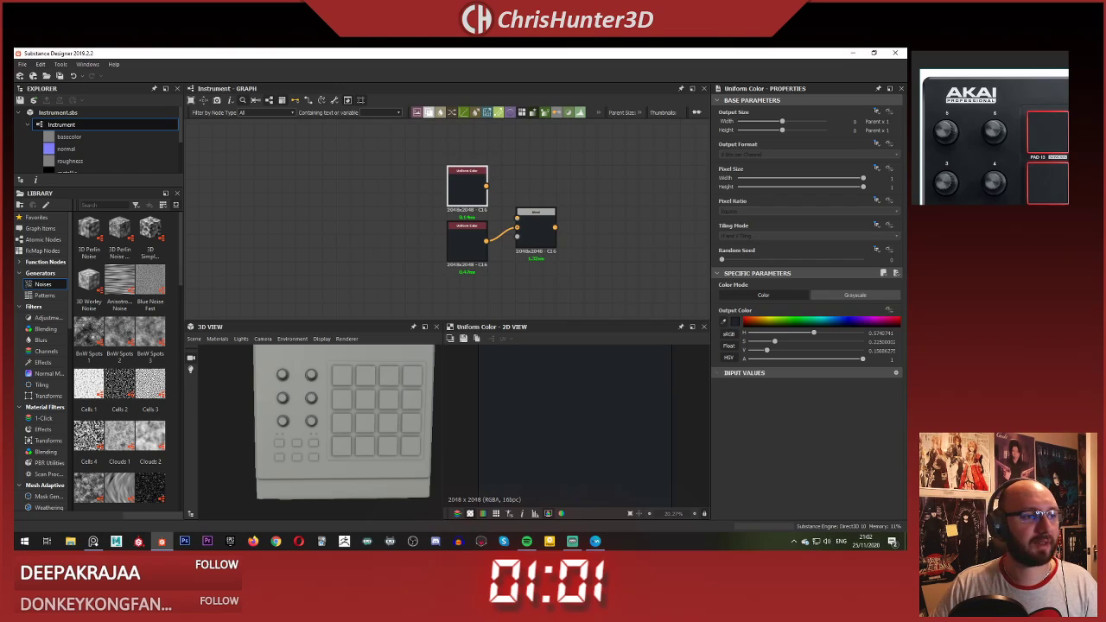
pyautogui.click(971, 93)
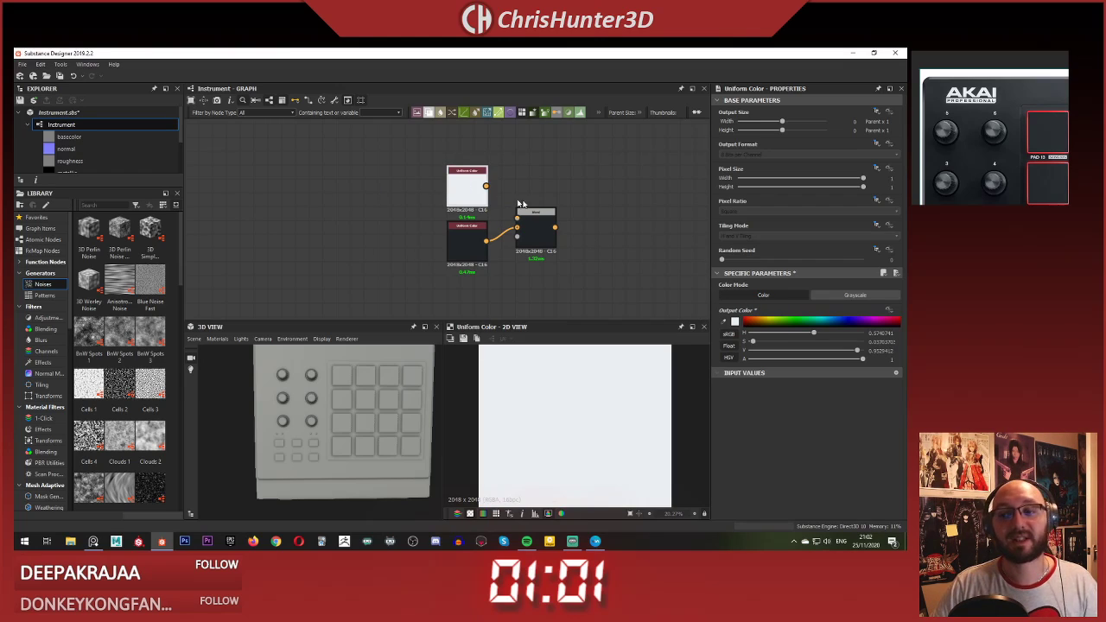
pyautogui.moveTo(487, 188); pyautogui.dragTo(518, 219)
# Step: Connect the final logo Blend's output to the colour Blend's opacity input
pyautogui.click(420, 217)
pyautogui.scroll(-5, 303, 217)
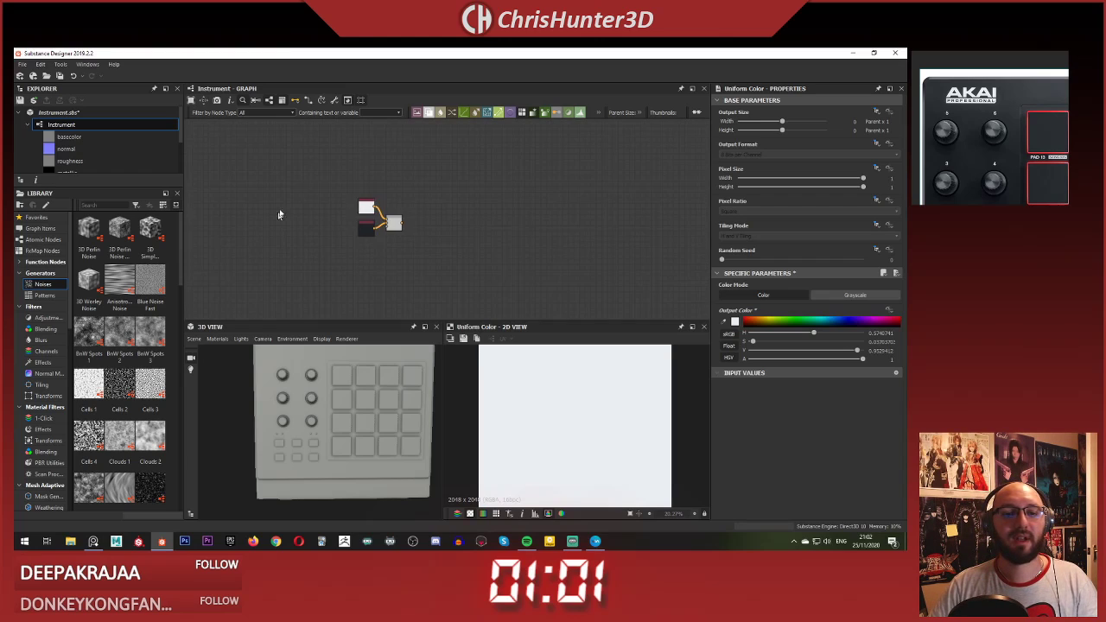
pyautogui.moveTo(279, 215); pyautogui.dragTo(563, 159, button='middle')
pyautogui.moveTo(699, 174); pyautogui.dragTo(486, 205, button='middle')
pyautogui.scroll(1, 486, 204)
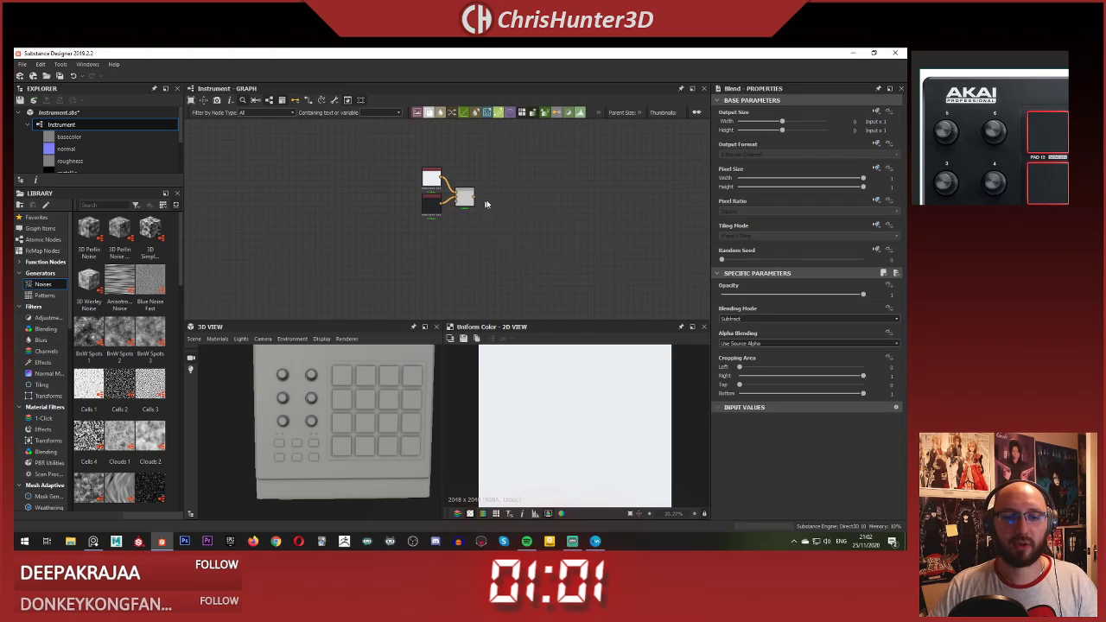
pyautogui.moveTo(286, 246)
pyautogui.mouseDown(button='middle')
pyautogui.moveTo(579, 182)
pyautogui.moveTo(300, 252)
pyautogui.mouseUp(button='middle')
pyautogui.click(400, 208)
pyautogui.scroll(3, 503, 215)
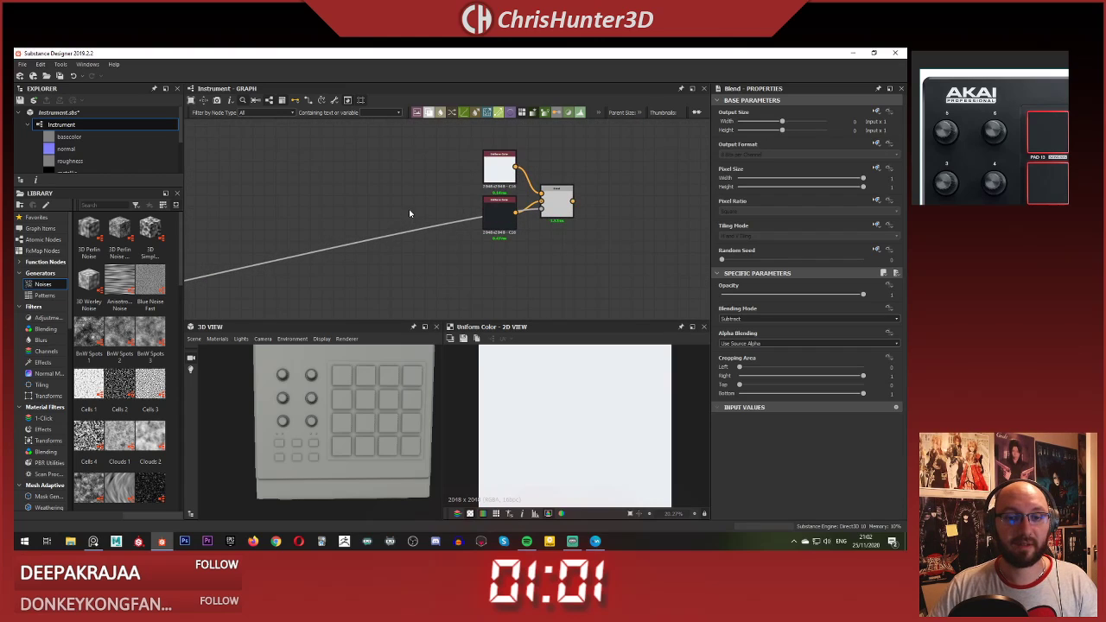
# Step: Insert a Transformation 2D node on the logo's opacity link and place it below the two Uniform Color nodes
pyautogui.click(426, 229)
pyautogui.press('space')
pyautogui.write('tr')
pyautogui.click(492, 258)
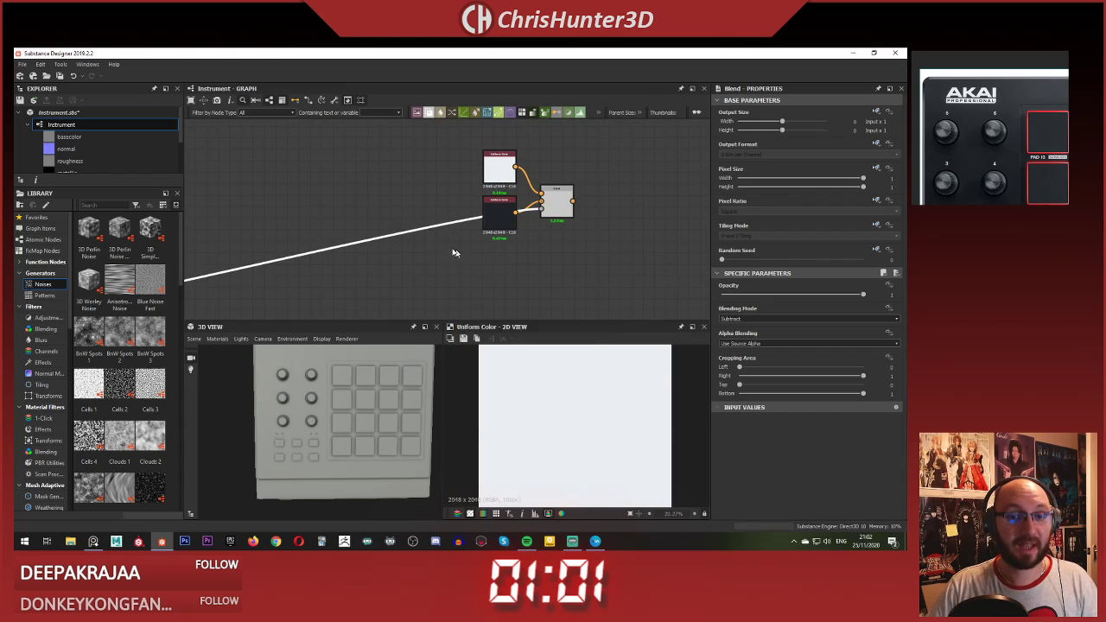
pyautogui.moveTo(422, 263); pyautogui.dragTo(455, 262)
pyautogui.click(330, 207)
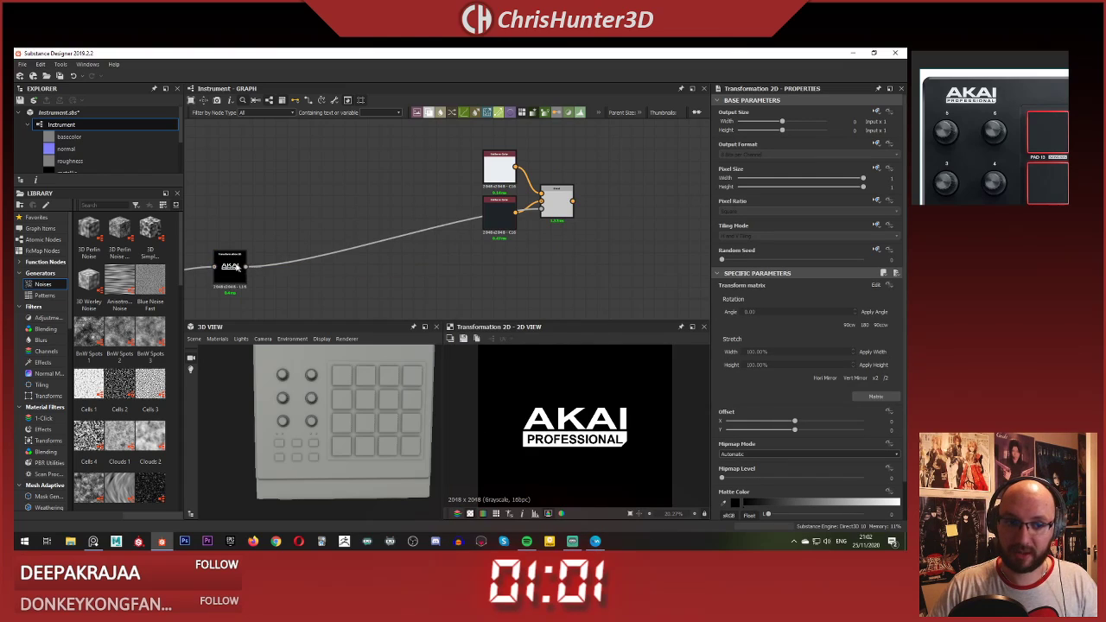
pyautogui.moveTo(234, 268); pyautogui.dragTo(503, 259)
# Step: Preview the colour Blend and connect its output to the base color output node
pyautogui.doubleClick(565, 205)
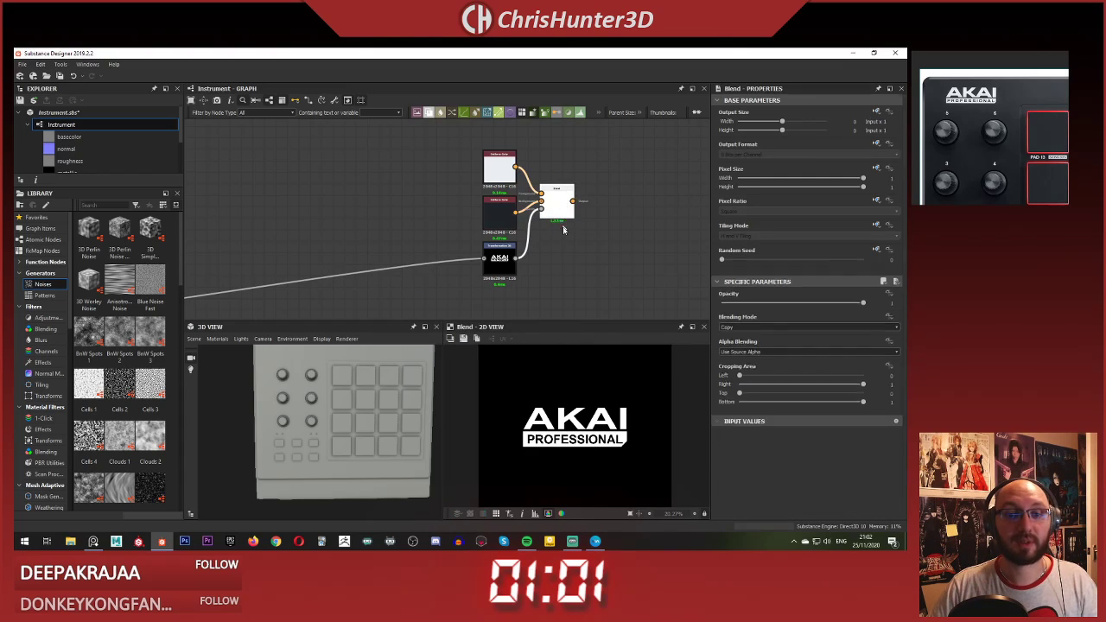
pyautogui.scroll(-3, 565, 234)
pyautogui.moveTo(566, 235); pyautogui.dragTo(385, 171, button='middle')
pyautogui.scroll(-3, 523, 204)
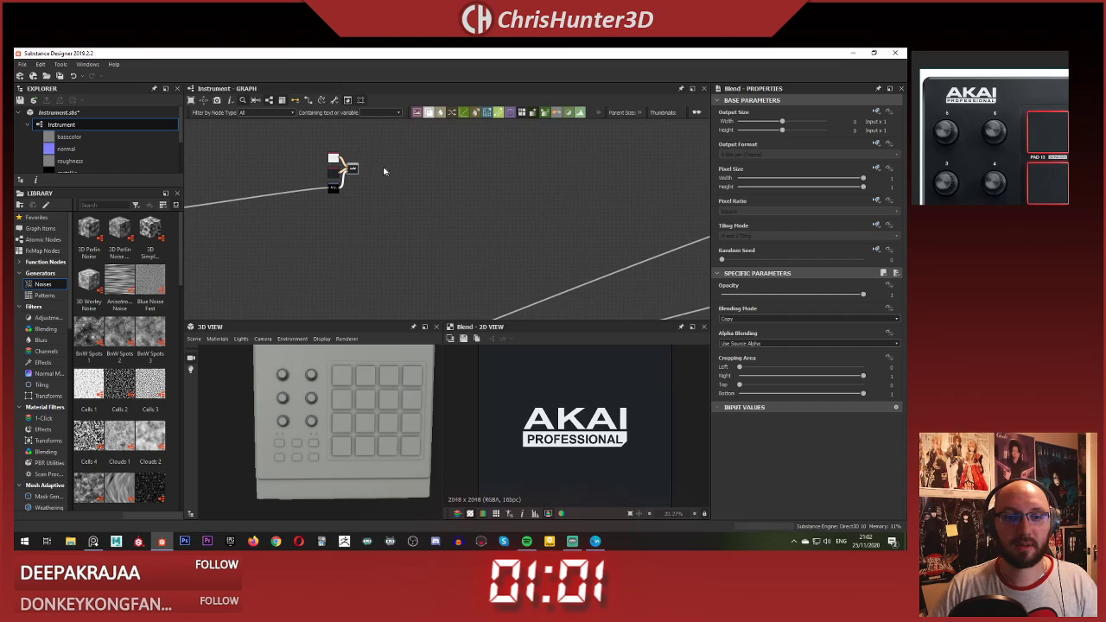
pyautogui.moveTo(692, 197); pyautogui.dragTo(502, 208, button='middle')
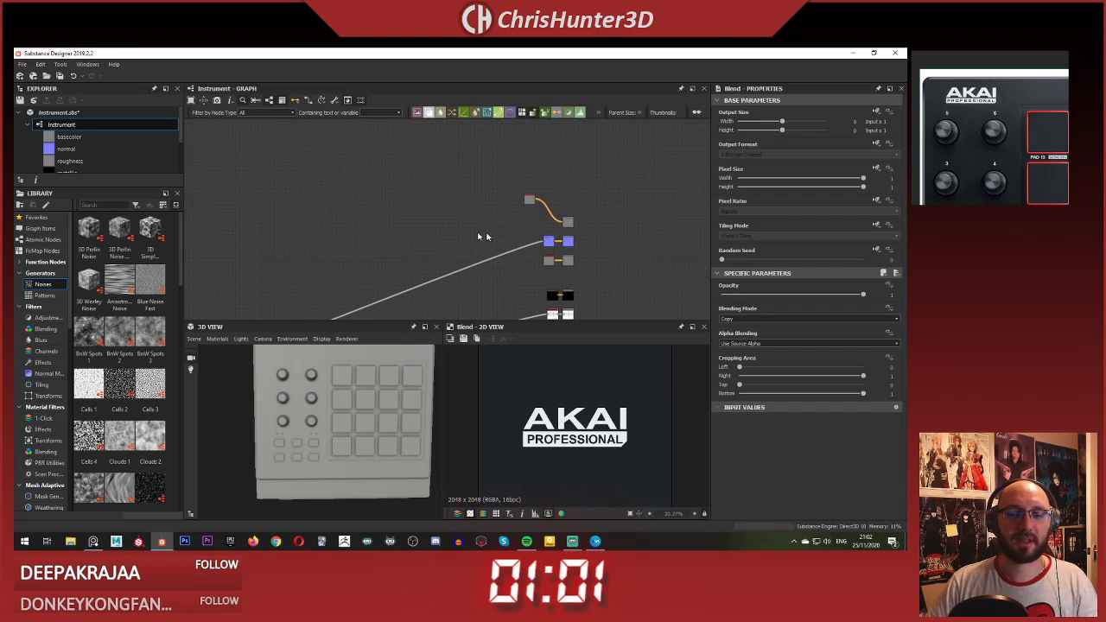
pyautogui.click(563, 222)
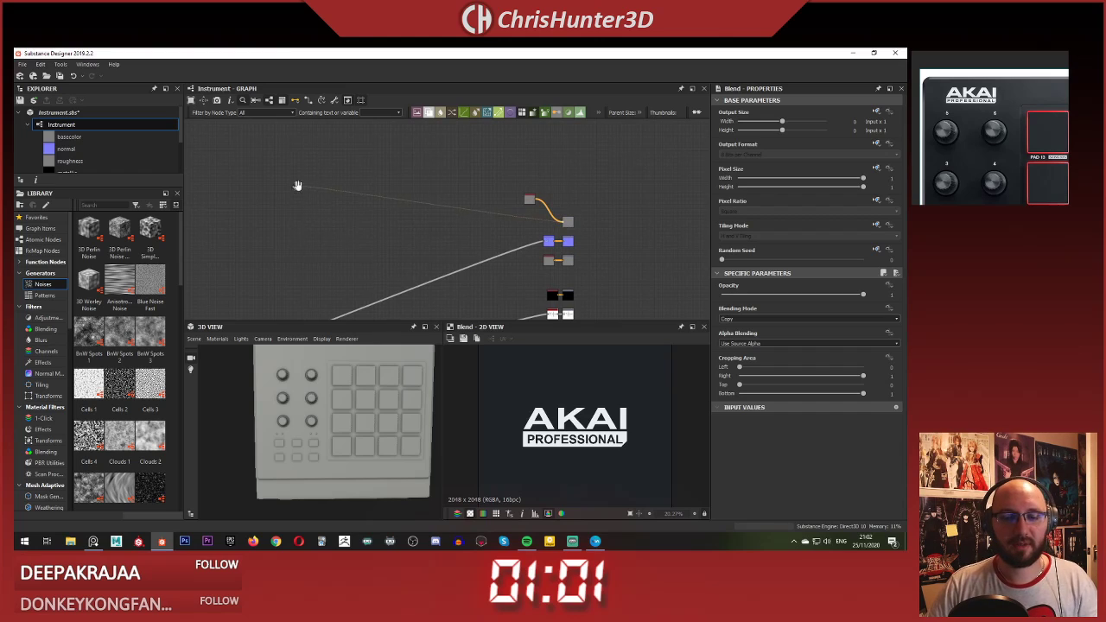
pyautogui.moveTo(299, 185); pyautogui.dragTo(518, 202, button='middle')
pyautogui.scroll(4, 383, 198)
pyautogui.scroll(1, 398, 199)
pyautogui.click(391, 204)
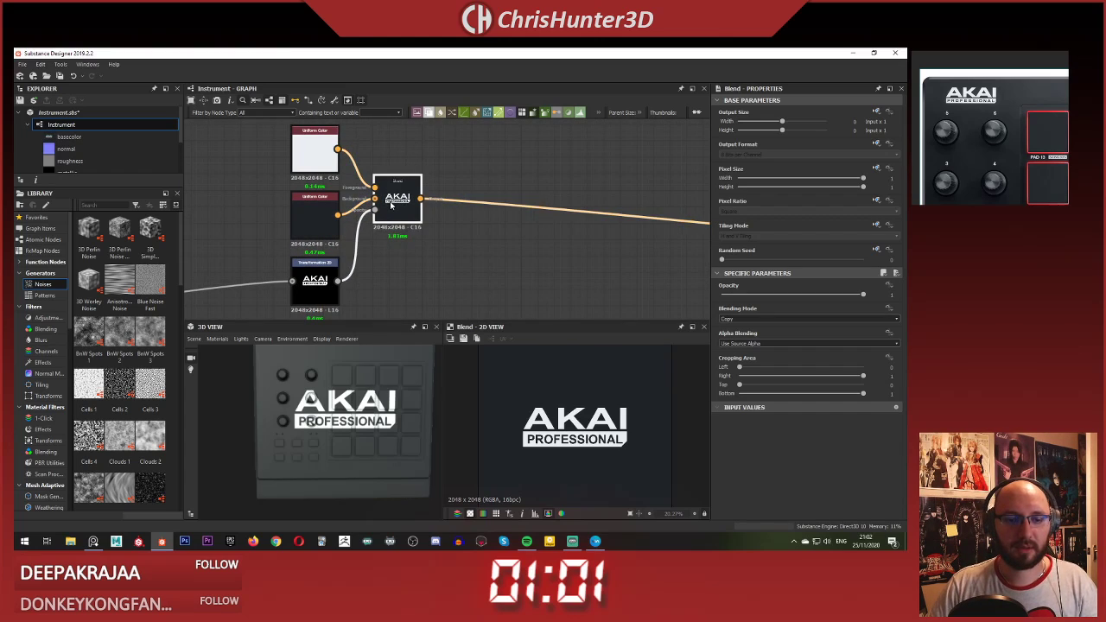
# Step: Examine the size and position of the coloured logo on the pad controller in the 3D view
pyautogui.scroll(2, 309, 386)
pyautogui.moveTo(313, 367); pyautogui.dragTo(311, 391, button='middle')
pyautogui.scroll(-2, 311, 389)
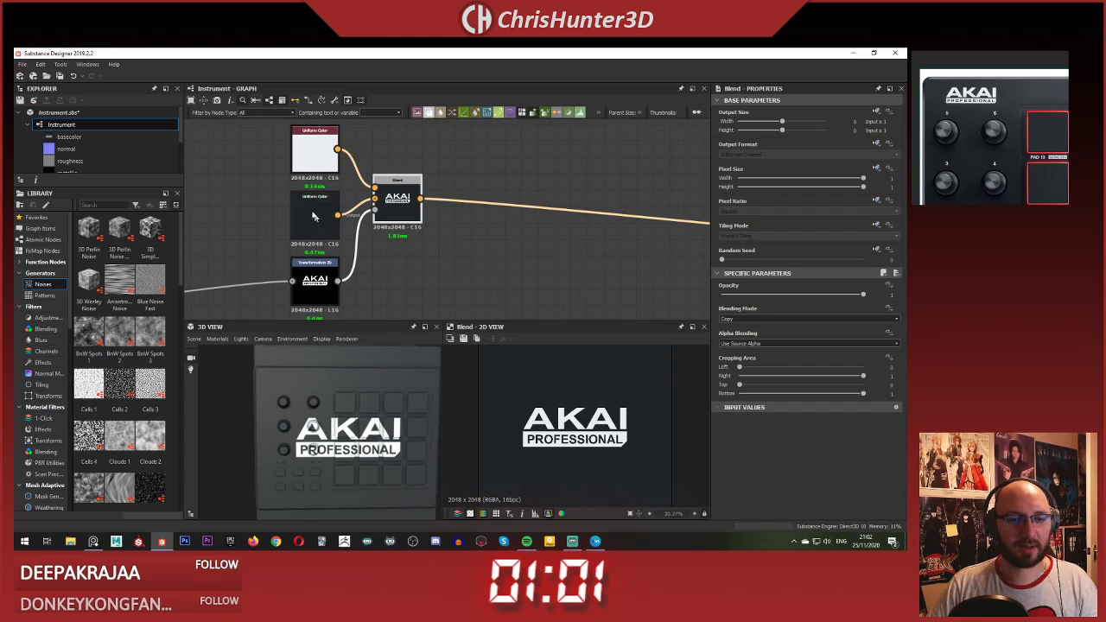
pyautogui.click(315, 217)
pyautogui.moveTo(310, 288); pyautogui.dragTo(339, 284, button='middle')
pyautogui.scroll(-2, 367, 414)
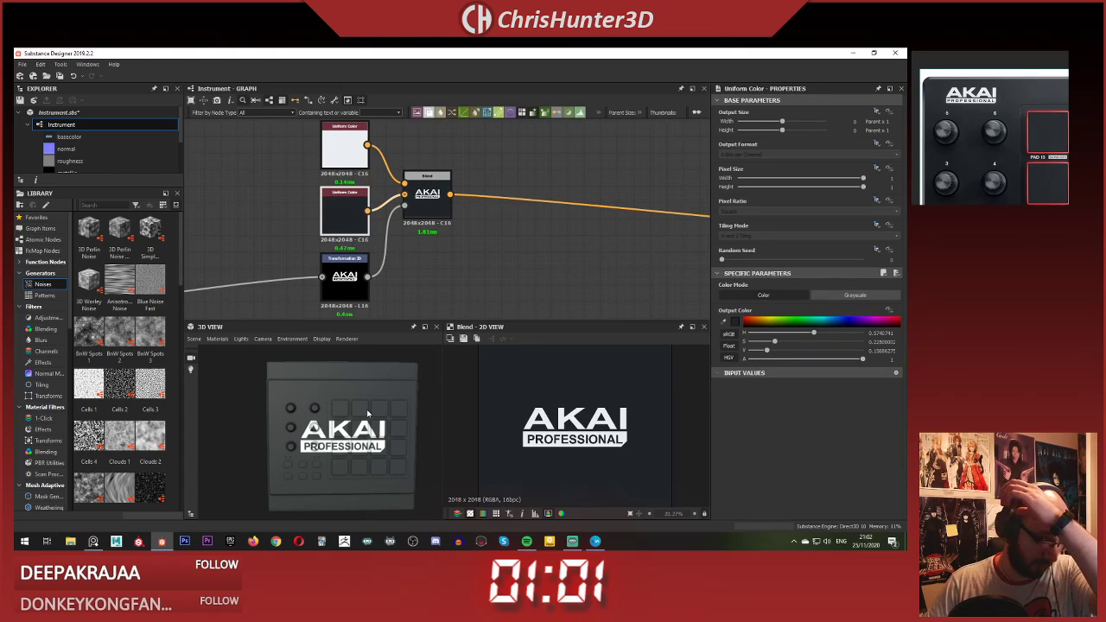
pyautogui.scroll(2, 322, 298)
pyautogui.scroll(2, 349, 388)
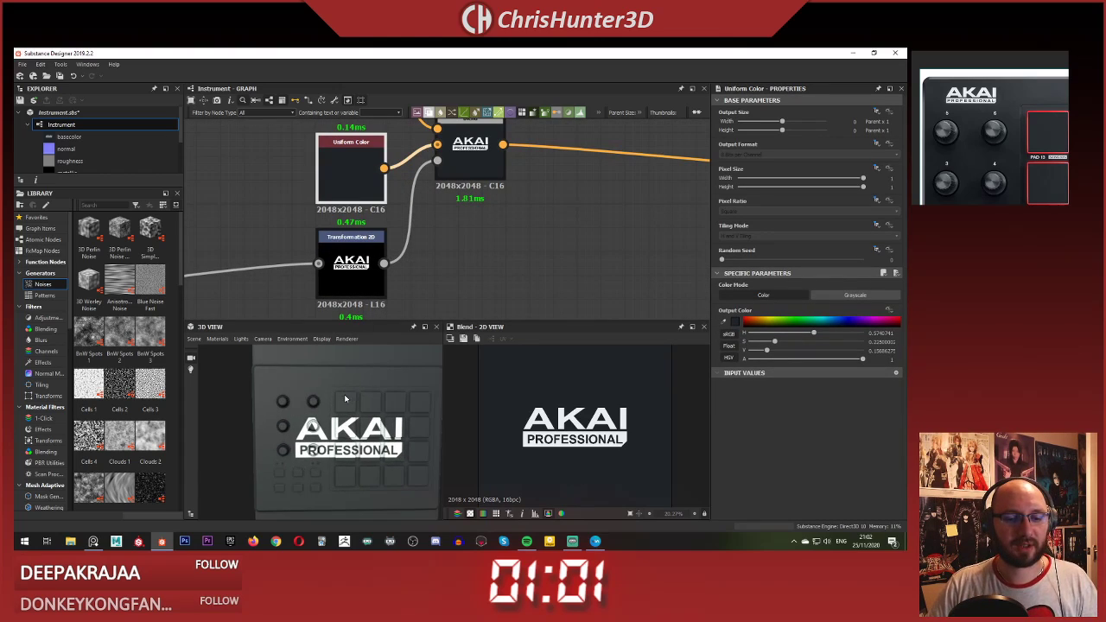
# Step: Use the logo's Transformation 2D node to shrink the logo and position it above the controller's upper knobs
pyautogui.click(348, 262)
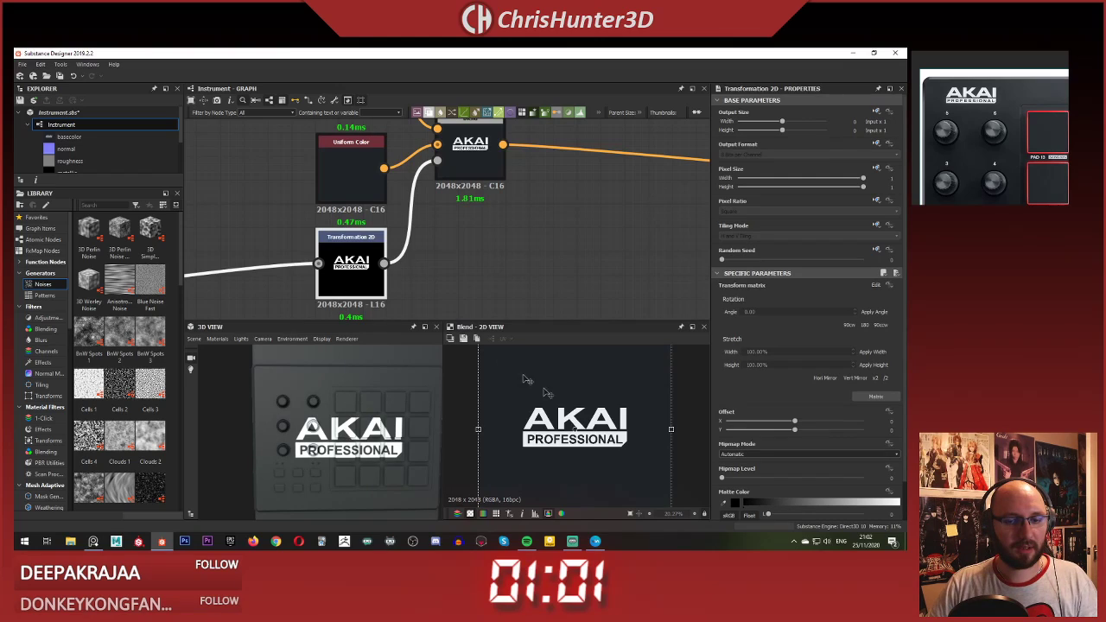
pyautogui.moveTo(551, 392); pyautogui.dragTo(511, 338)
pyautogui.scroll(-7, 546, 404)
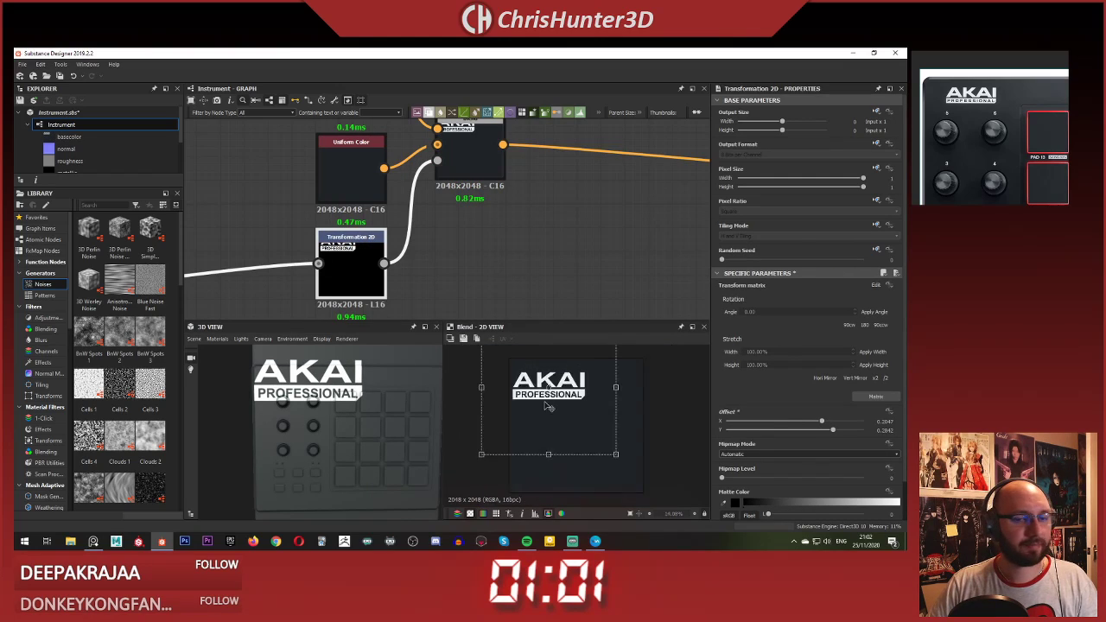
pyautogui.moveTo(537, 383)
pyautogui.mouseDown()
pyautogui.moveTo(558, 404)
pyautogui.moveTo(567, 389)
pyautogui.moveTo(524, 367)
pyautogui.mouseUp()
pyautogui.scroll(5, 568, 414)
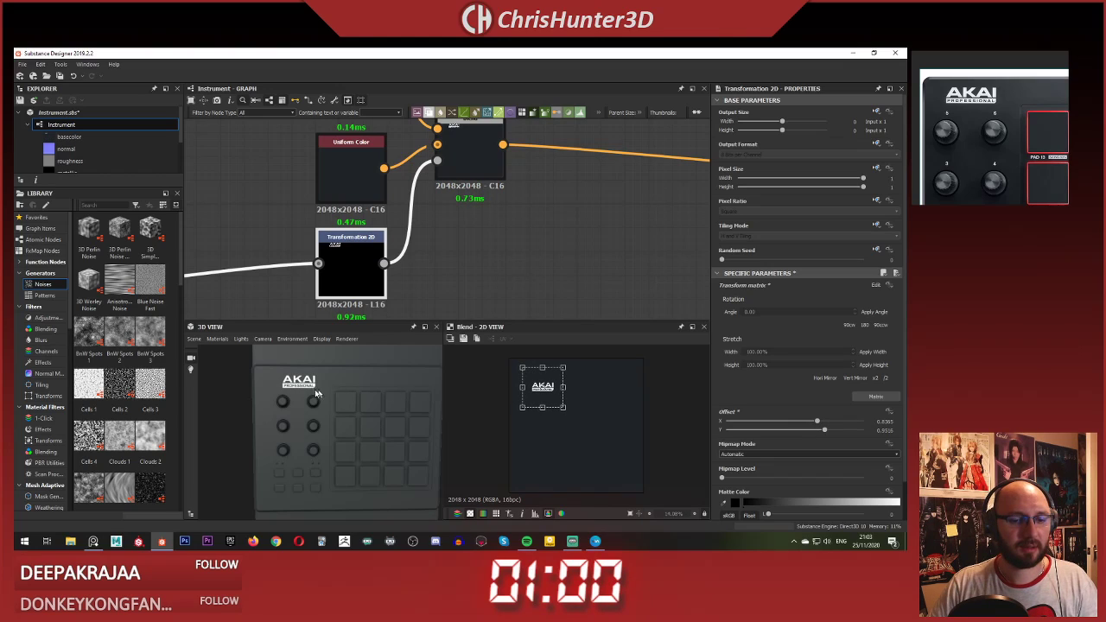
# Step: Nudge the logo slightly upward with its Transformation 2D node and check its placement above the controller's upper knobs
pyautogui.scroll(5, 317, 393)
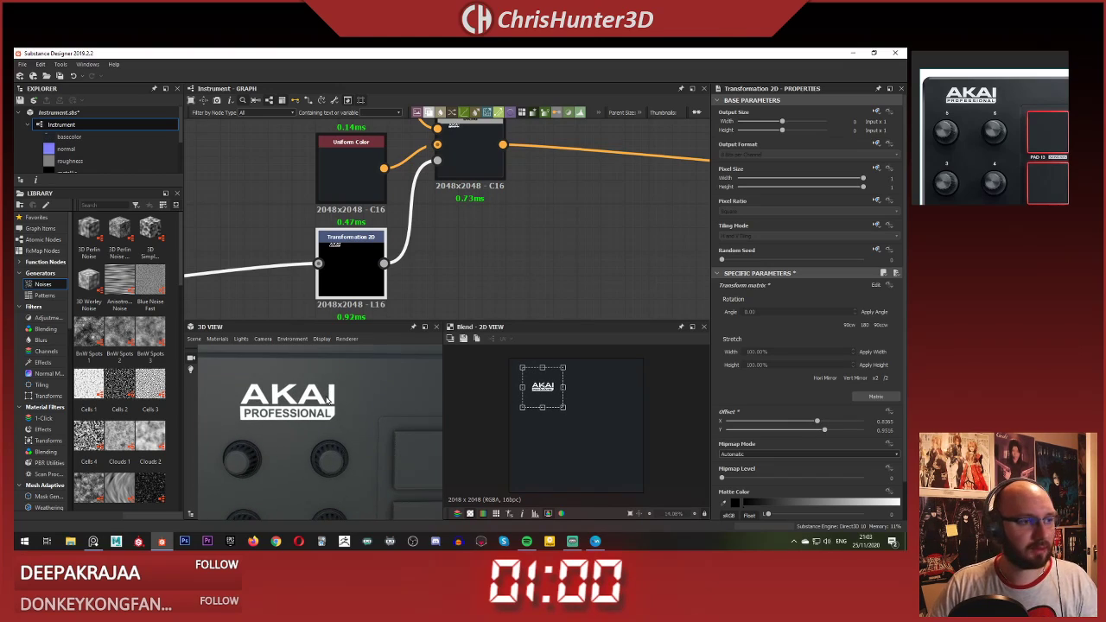
pyautogui.moveTo(548, 386); pyautogui.dragTo(543, 385)
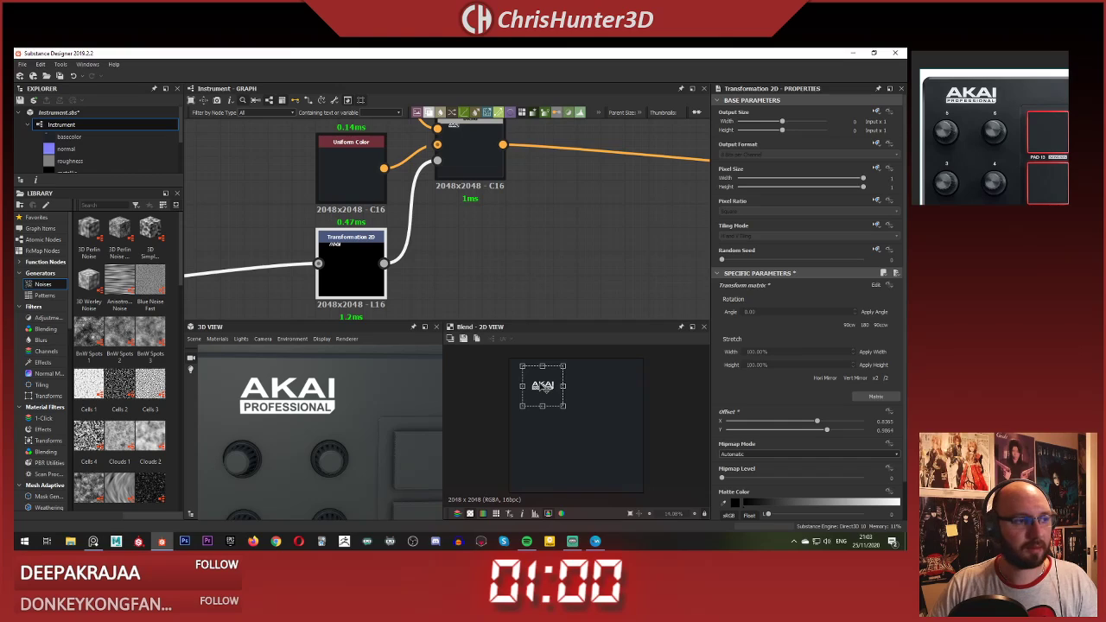
pyautogui.press('Up')
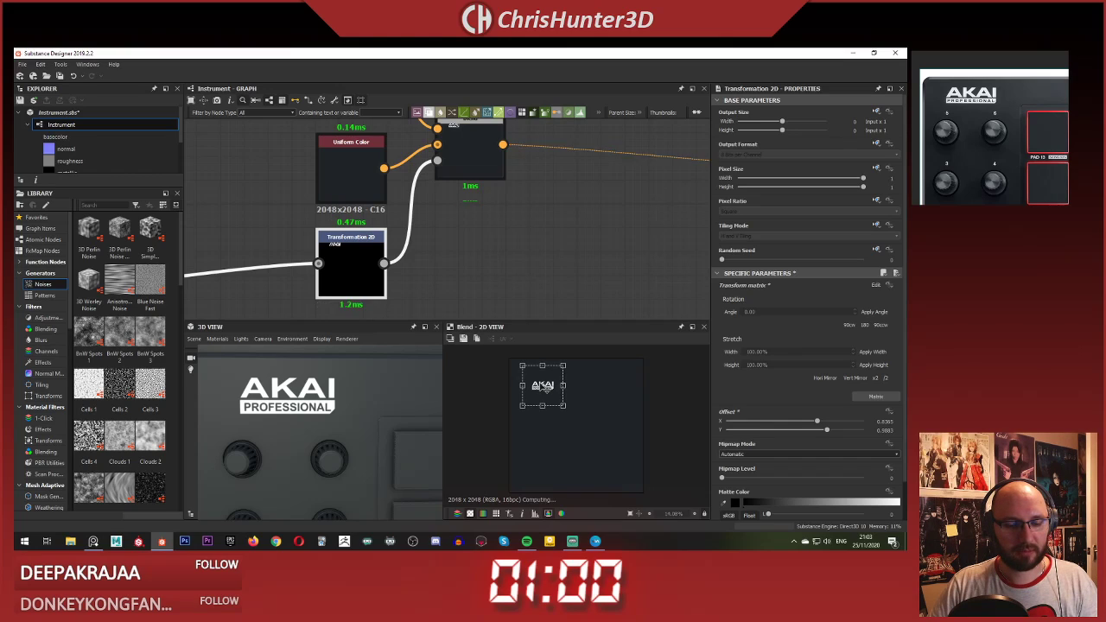
pyautogui.click(525, 292)
pyautogui.scroll(-4, 346, 406)
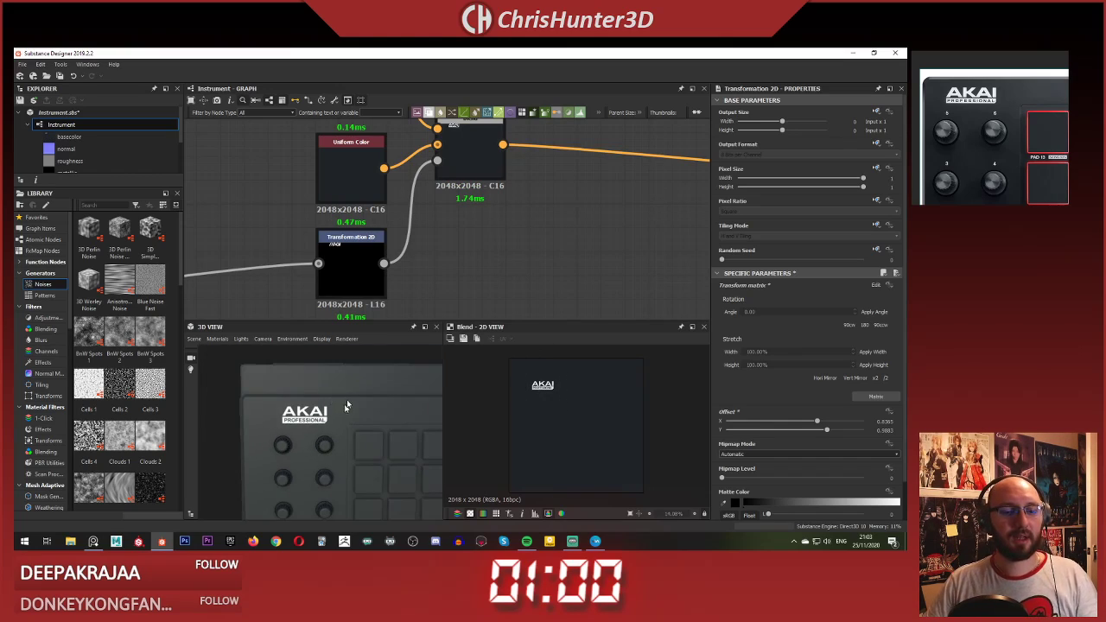
pyautogui.scroll(-5, 319, 397)
pyautogui.moveTo(348, 405); pyautogui.dragTo(302, 427)
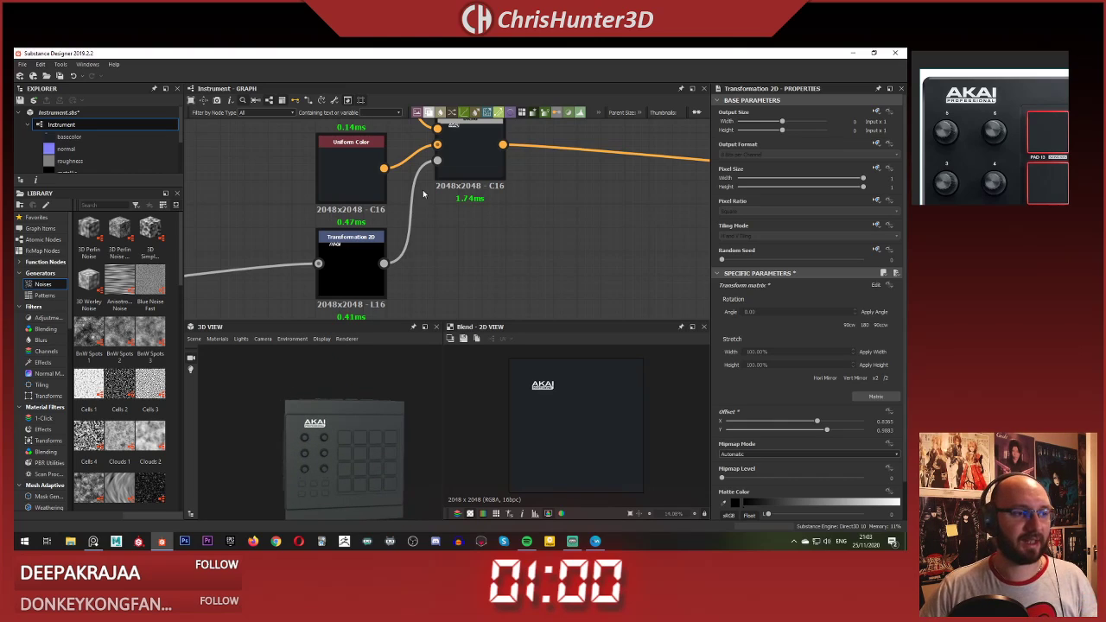
pyautogui.scroll(-3, 424, 194)
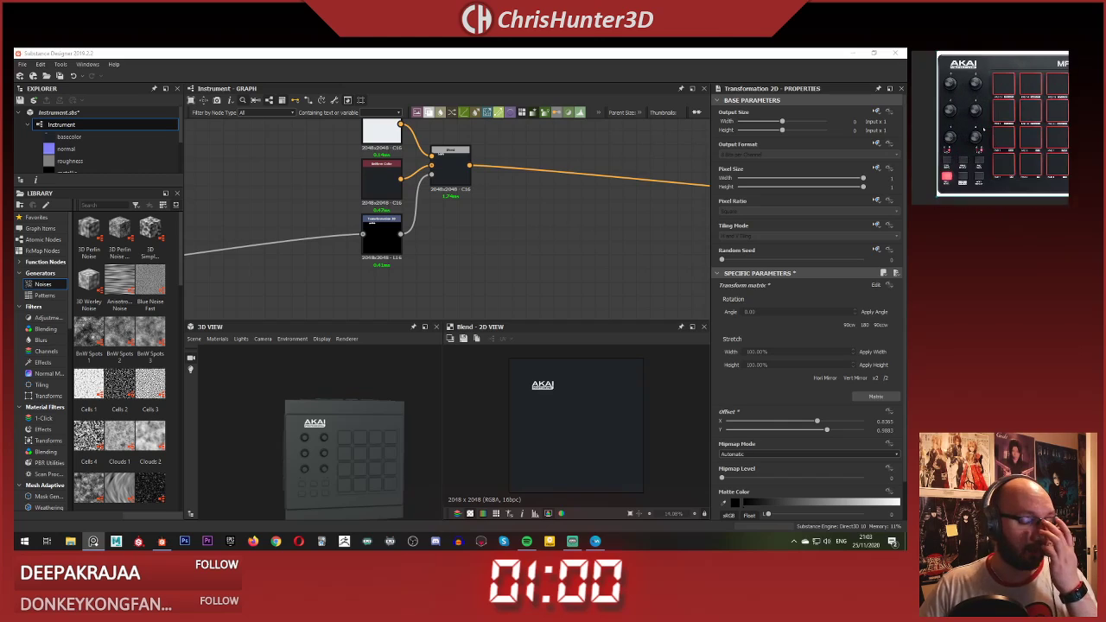
pyautogui.scroll(-5, 380, 198)
pyautogui.scroll(4, 371, 225)
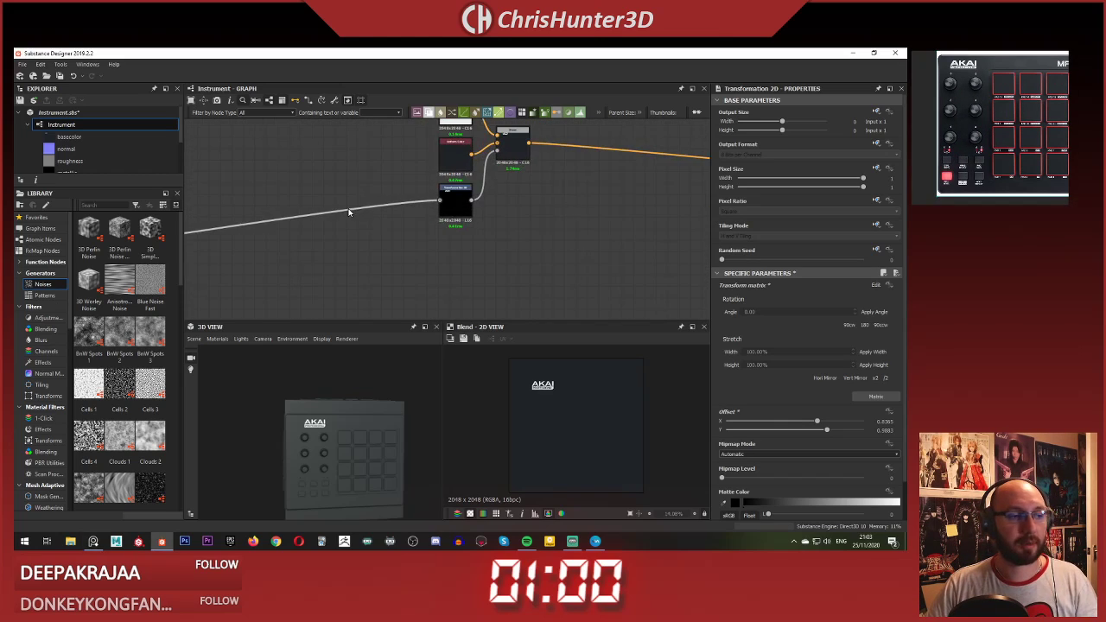
pyautogui.moveTo(348, 213); pyautogui.dragTo(316, 258, button='middle')
pyautogui.scroll(2, 418, 238)
pyautogui.moveTo(442, 245); pyautogui.dragTo(388, 243, button='middle')
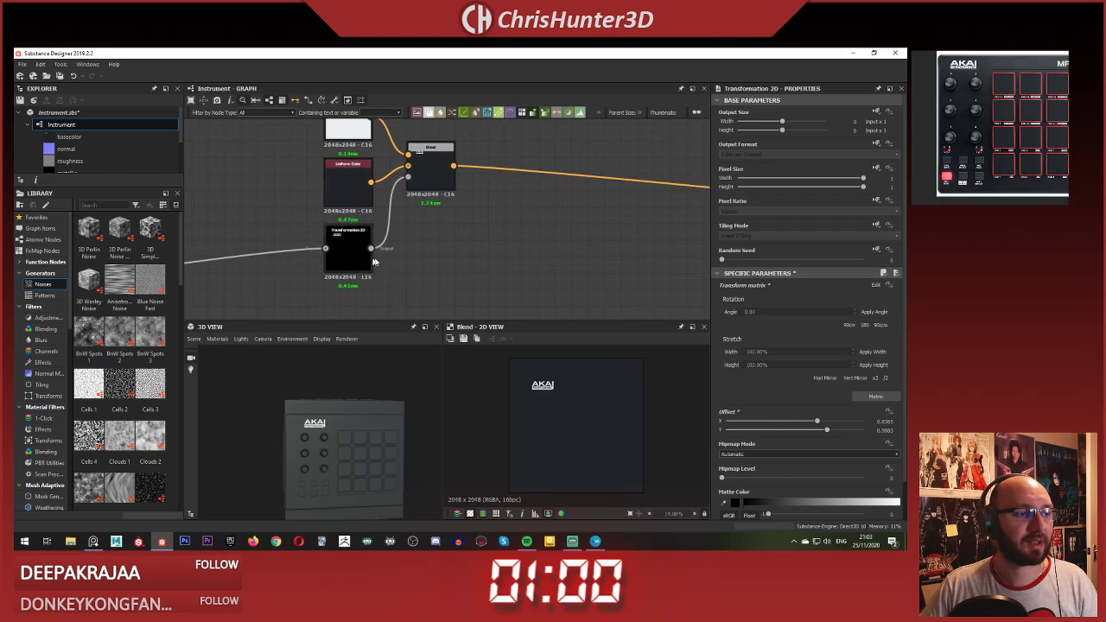
pyautogui.scroll(-3, 395, 242)
pyautogui.scroll(2, 423, 231)
pyautogui.scroll(1, 425, 232)
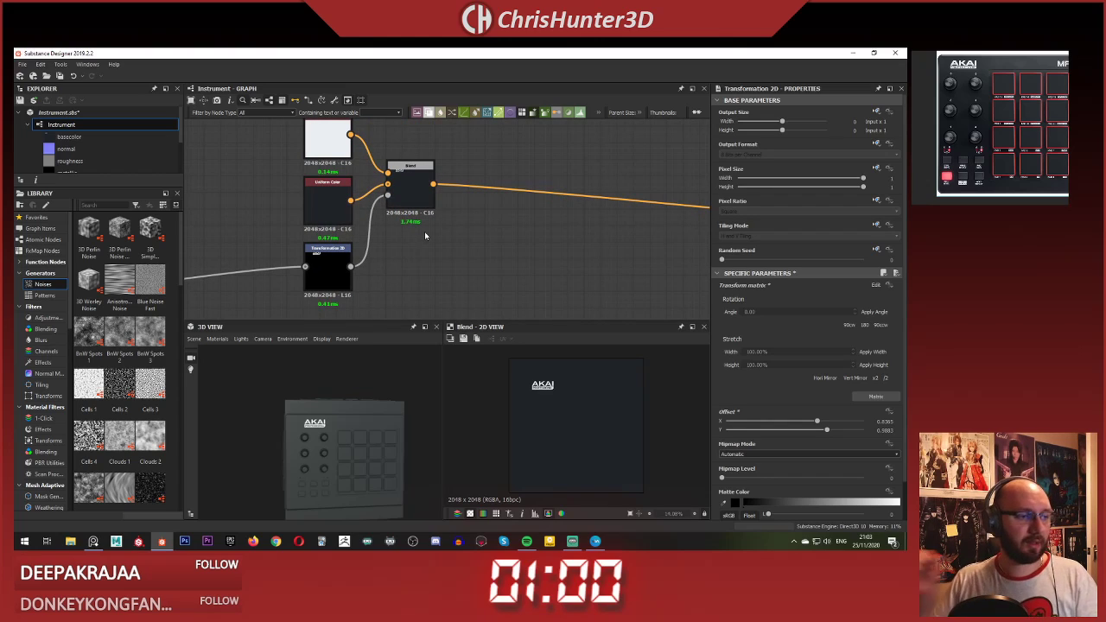
pyautogui.scroll(-3, 415, 235)
pyautogui.moveTo(312, 177); pyautogui.dragTo(427, 288)
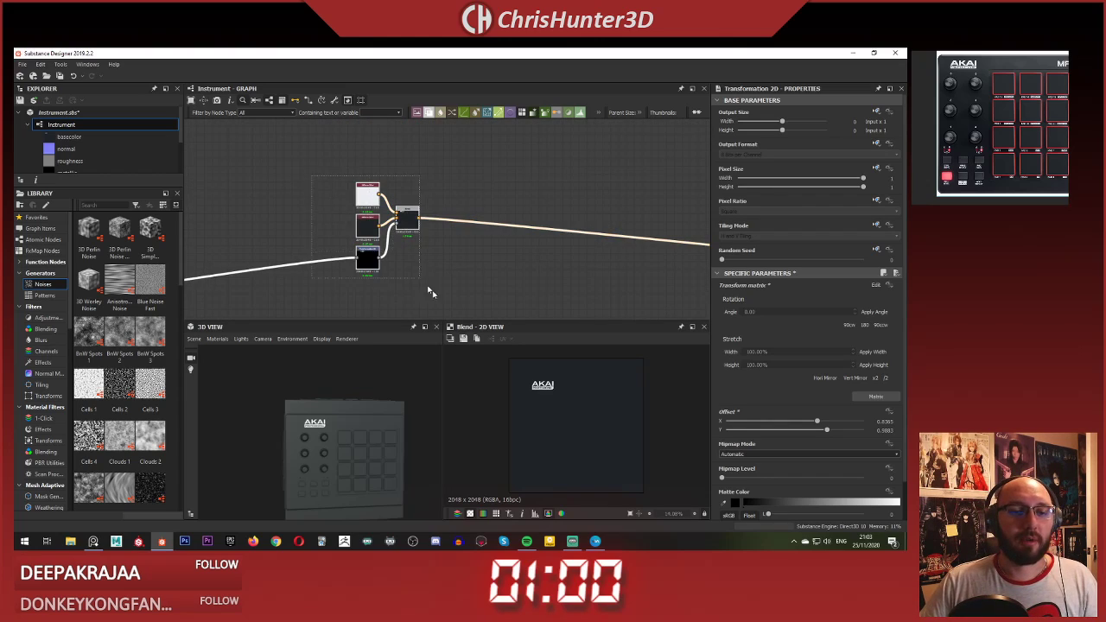
pyautogui.scroll(2, 407, 242)
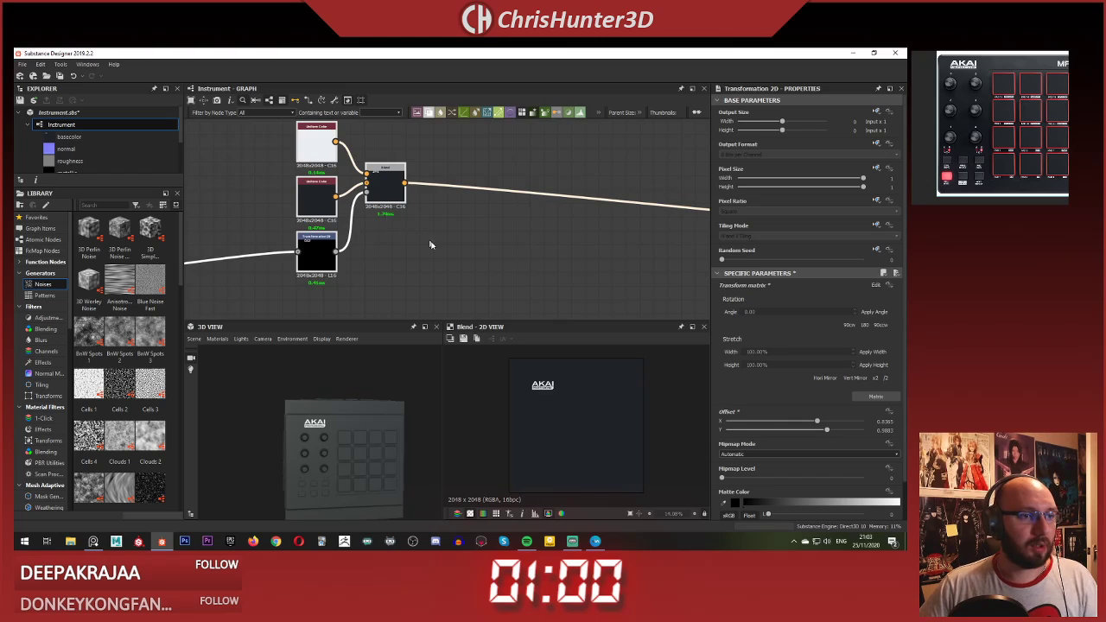
pyautogui.moveTo(430, 244); pyautogui.dragTo(412, 199, button='middle')
pyautogui.scroll(-1, 412, 199)
pyautogui.scroll(-3, 990, 127)
pyautogui.scroll(6, 990, 127)
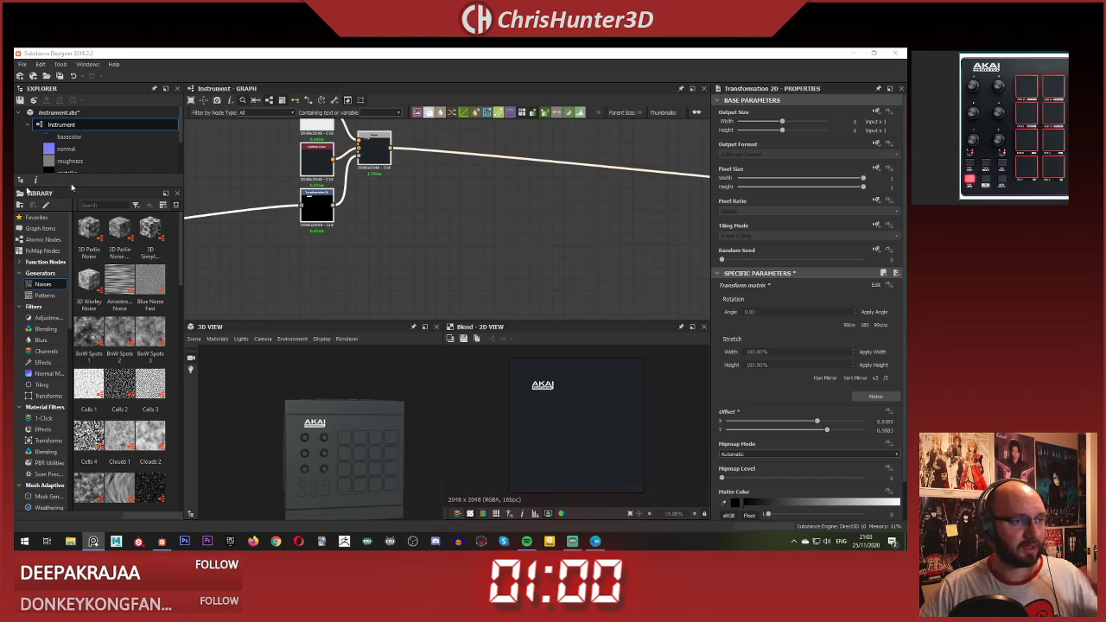
pyautogui.scroll(-2, 414, 217)
pyautogui.scroll(1, 399, 197)
pyautogui.moveTo(411, 213); pyautogui.dragTo(341, 239, button='middle')
pyautogui.click(329, 239)
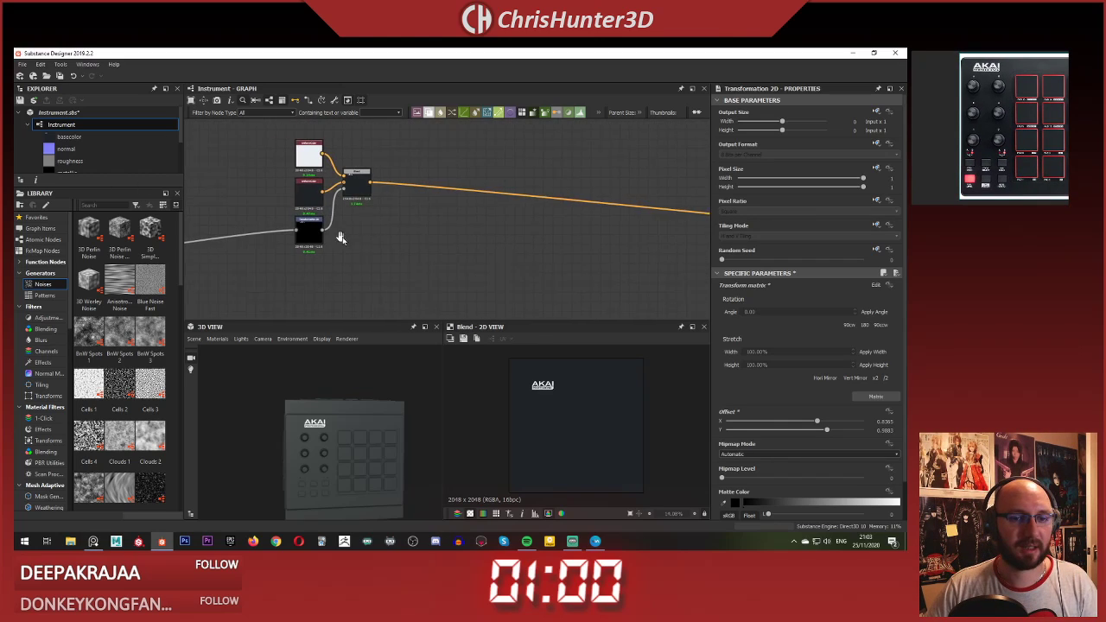
# Step: Move the logo's Transformation 2D node away from the Uniform Color nodes, back toward the logo-building nodes
pyautogui.scroll(1, 340, 239)
pyautogui.scroll(3, 381, 204)
pyautogui.scroll(-2, 392, 200)
pyautogui.moveTo(392, 199); pyautogui.dragTo(533, 208, button='middle')
pyautogui.scroll(-3, 465, 234)
pyautogui.moveTo(463, 240); pyautogui.dragTo(326, 246)
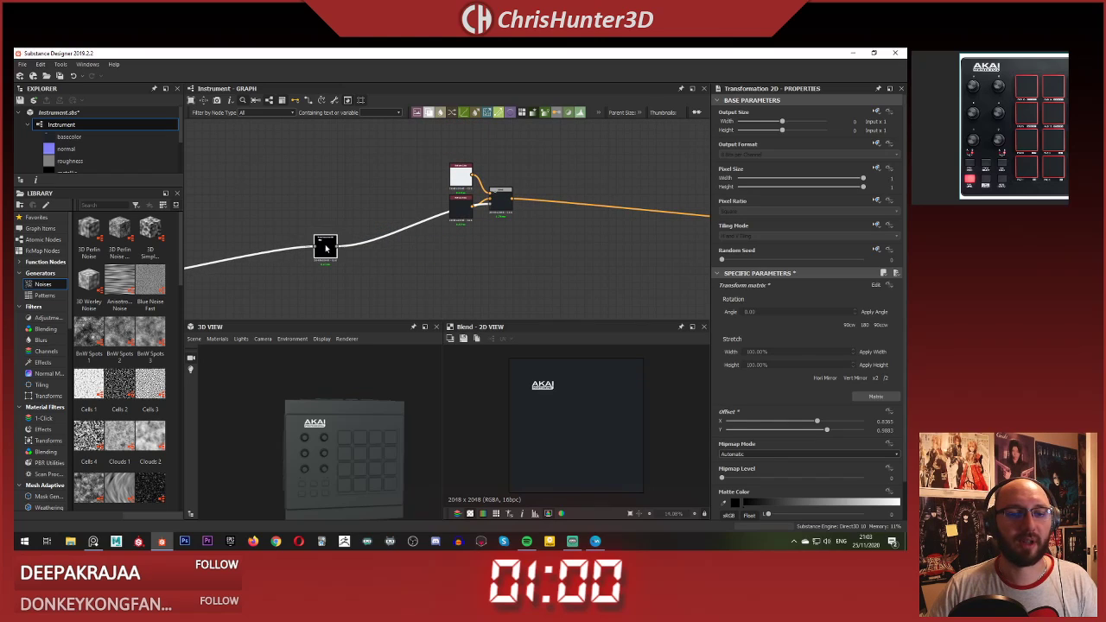
# Step: Move the two Uniform Color nodes and their Blend closer to the output nodes, freeing space after the Transformation 2D node
pyautogui.scroll(-3, 458, 252)
pyautogui.moveTo(457, 251); pyautogui.dragTo(385, 237, button='middle')
pyautogui.scroll(1, 384, 229)
pyautogui.moveTo(363, 171); pyautogui.dragTo(433, 222)
pyautogui.scroll(-3, 433, 222)
pyautogui.moveTo(430, 222); pyautogui.dragTo(357, 184, button='middle')
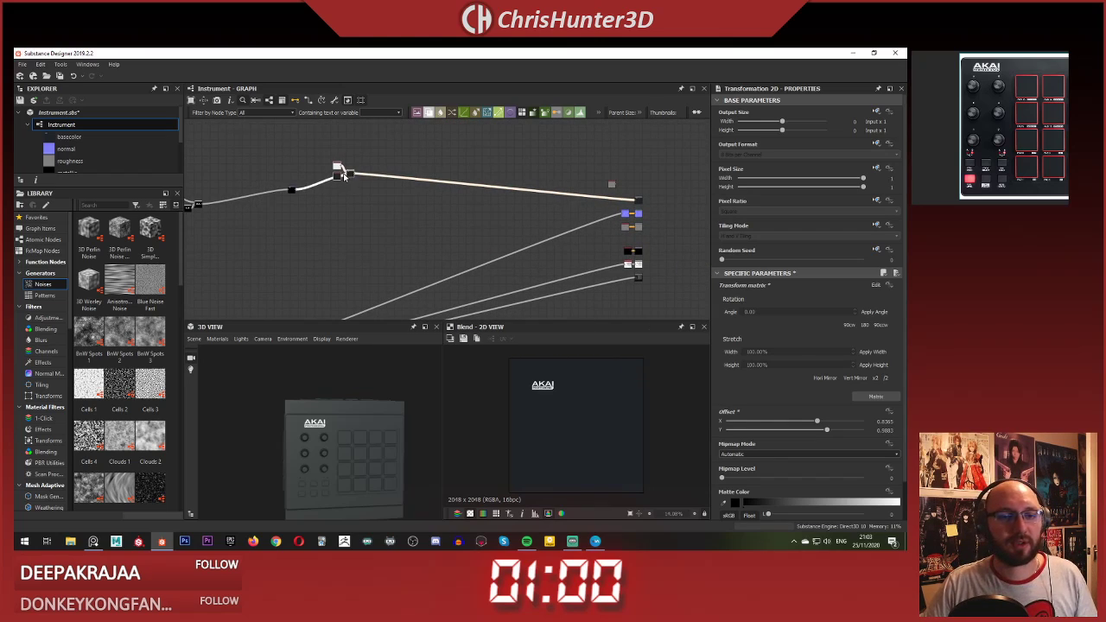
pyautogui.moveTo(349, 177); pyautogui.dragTo(473, 186)
pyautogui.scroll(5, 344, 193)
pyautogui.moveTo(344, 193); pyautogui.dragTo(533, 214, button='middle')
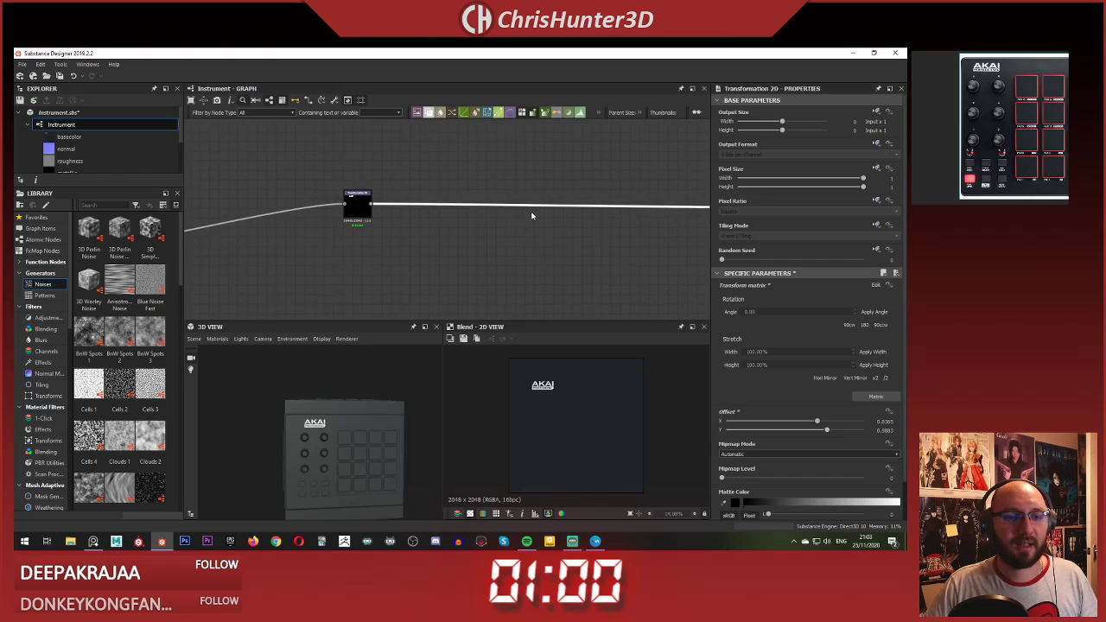
pyautogui.click(533, 214)
# Step: Add a Blend node beside the logo's Transformation 2D node and connect the logo to its background input
pyautogui.scroll(-1, 430, 201)
pyautogui.scroll(-2, 430, 202)
pyautogui.moveTo(430, 201); pyautogui.dragTo(427, 237, button='middle')
pyautogui.scroll(4, 336, 200)
pyautogui.scroll(3, 409, 206)
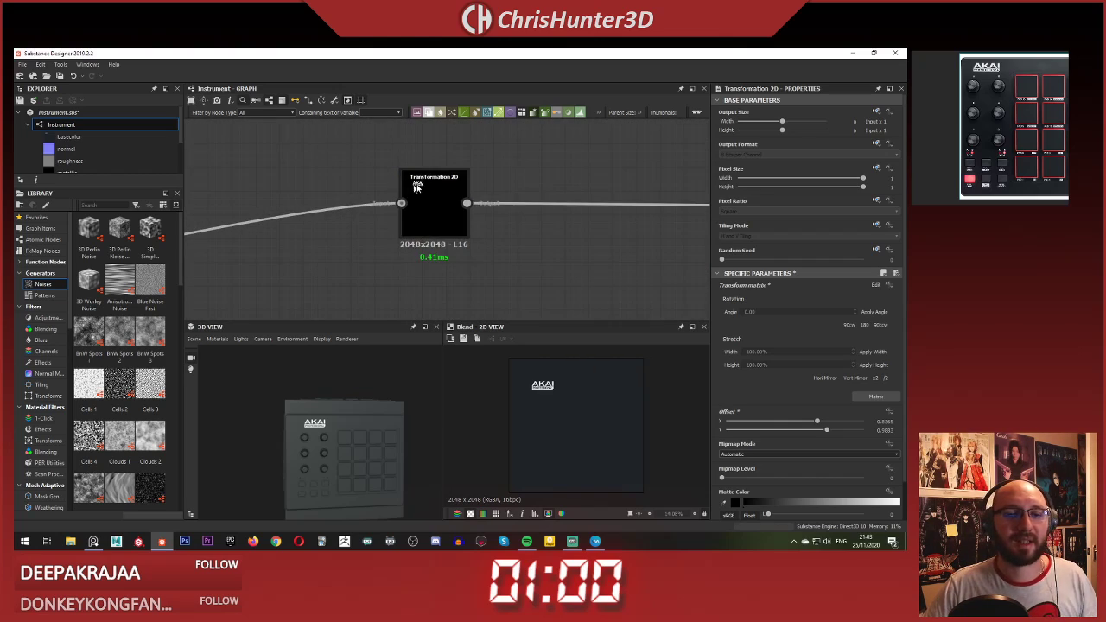
pyautogui.scroll(1, 482, 212)
pyautogui.moveTo(482, 213); pyautogui.dragTo(450, 190, button='middle')
pyautogui.press('space')
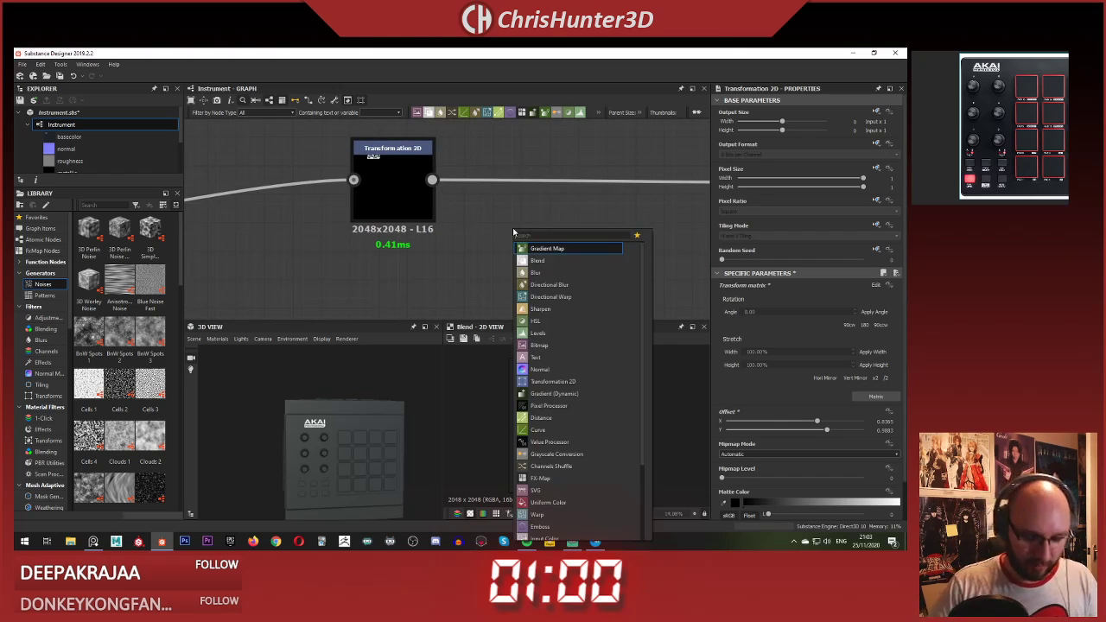
pyautogui.write('ble')
pyautogui.press('Return')
pyautogui.moveTo(432, 180); pyautogui.dragTo(560, 274)
# Step: Duplicate the AKAI Text node and place the copy directly below the logo's Transformation 2D node
pyautogui.scroll(1, 449, 251)
pyautogui.moveTo(404, 290); pyautogui.dragTo(436, 234, button='middle')
pyautogui.scroll(-1, 407, 249)
pyautogui.scroll(-2, 436, 235)
pyautogui.click(435, 234)
pyautogui.scroll(-3, 269, 222)
pyautogui.moveTo(269, 222); pyautogui.dragTo(510, 228, button='middle')
pyautogui.scroll(-2, 368, 199)
pyautogui.scroll(2, 500, 169)
pyautogui.moveTo(368, 200); pyautogui.dragTo(441, 225, button='middle')
pyautogui.moveTo(536, 196); pyautogui.dragTo(377, 206, button='middle')
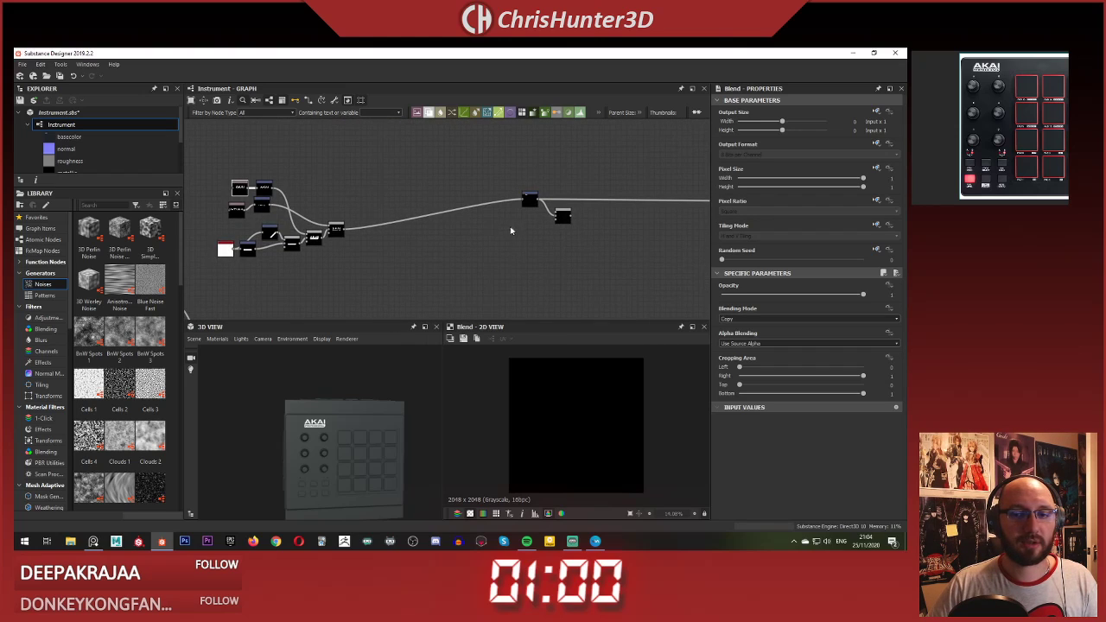
pyautogui.hotkey('ctrl', 'v')
pyautogui.moveTo(451, 223); pyautogui.dragTo(538, 231)
pyautogui.scroll(5, 543, 227)
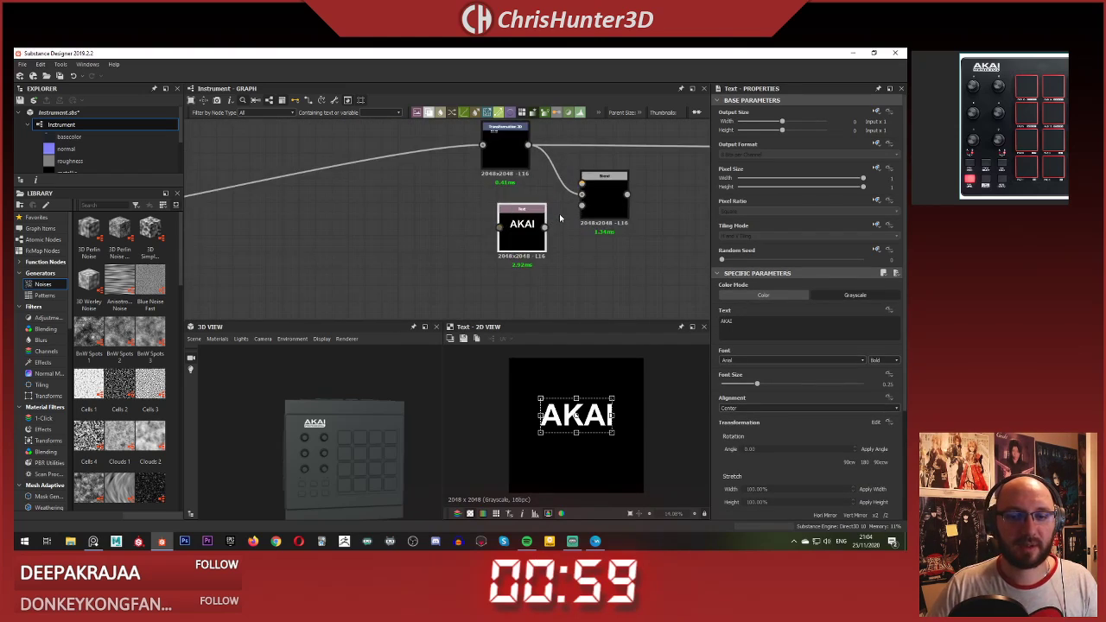
pyautogui.moveTo(558, 219); pyautogui.dragTo(539, 237, button='middle')
pyautogui.moveTo(497, 256); pyautogui.dragTo(481, 239)
pyautogui.moveTo(562, 285); pyautogui.dragTo(514, 305, button='middle')
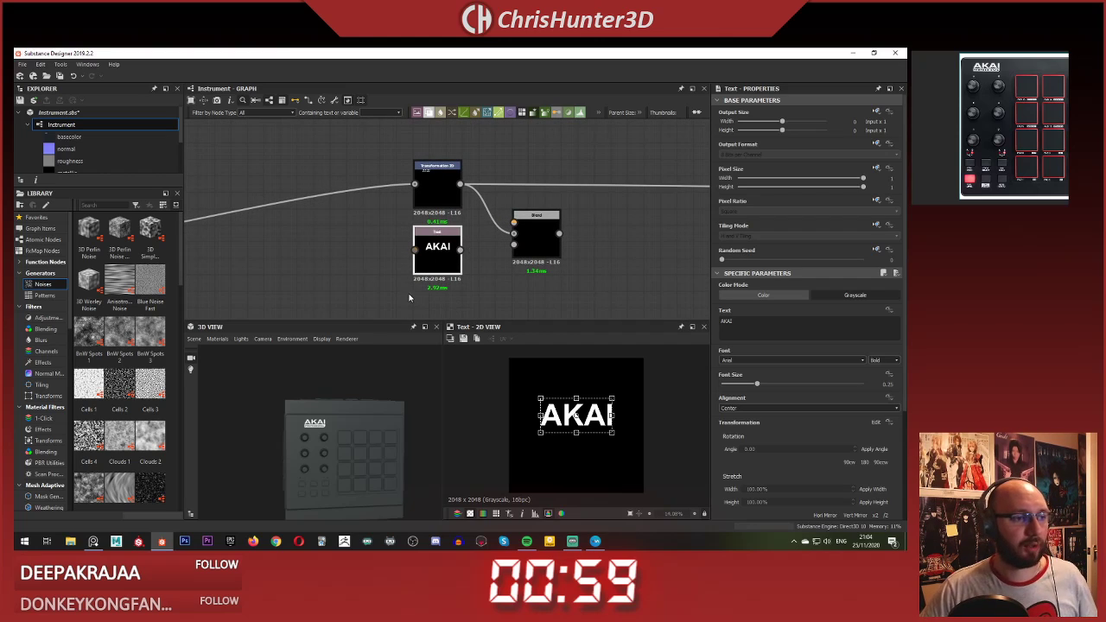
pyautogui.scroll(1, 410, 298)
# Step: Set the copied Text node's Arial font style to Regular and its text to 1
pyautogui.click(881, 360)
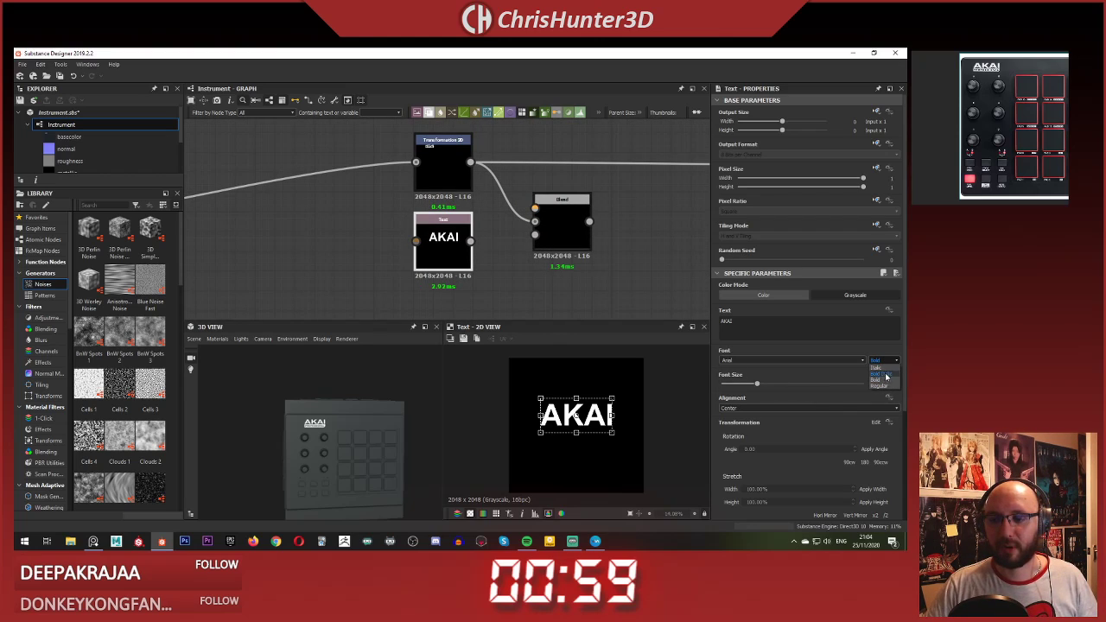
pyautogui.click(887, 389)
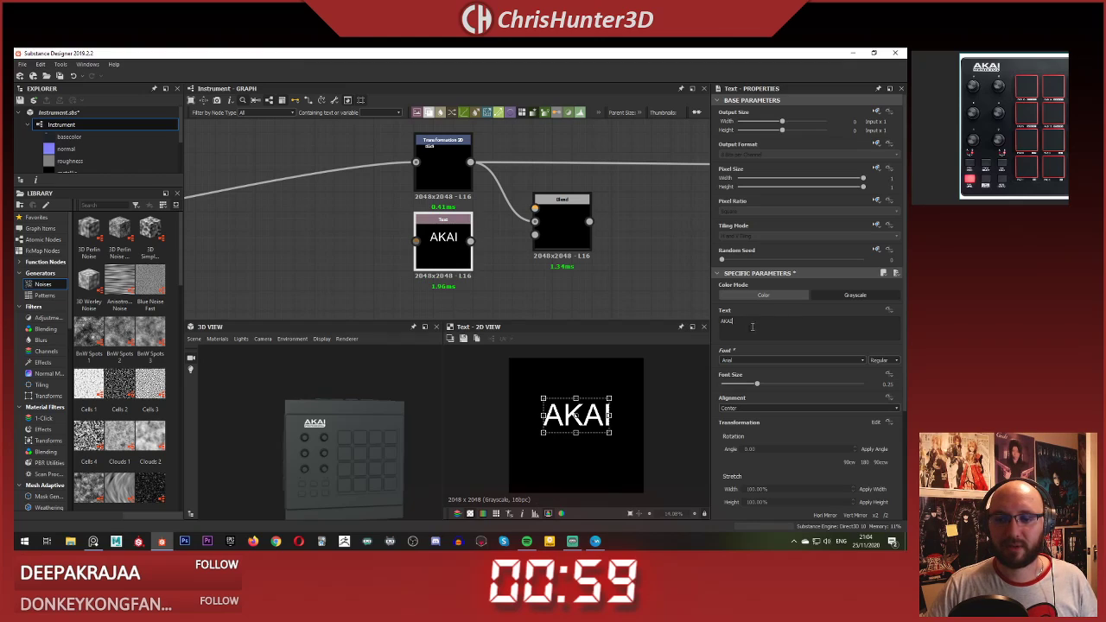
pyautogui.write('1')
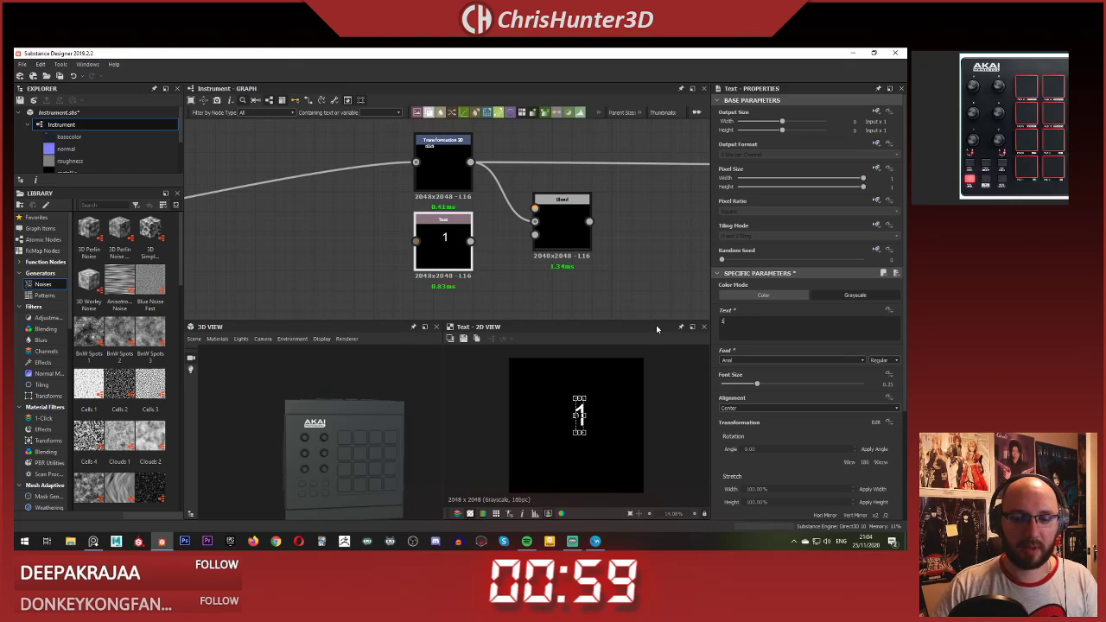
# Step: Connect the number's Text node to the foreground input of the new Blend
pyautogui.click(391, 234)
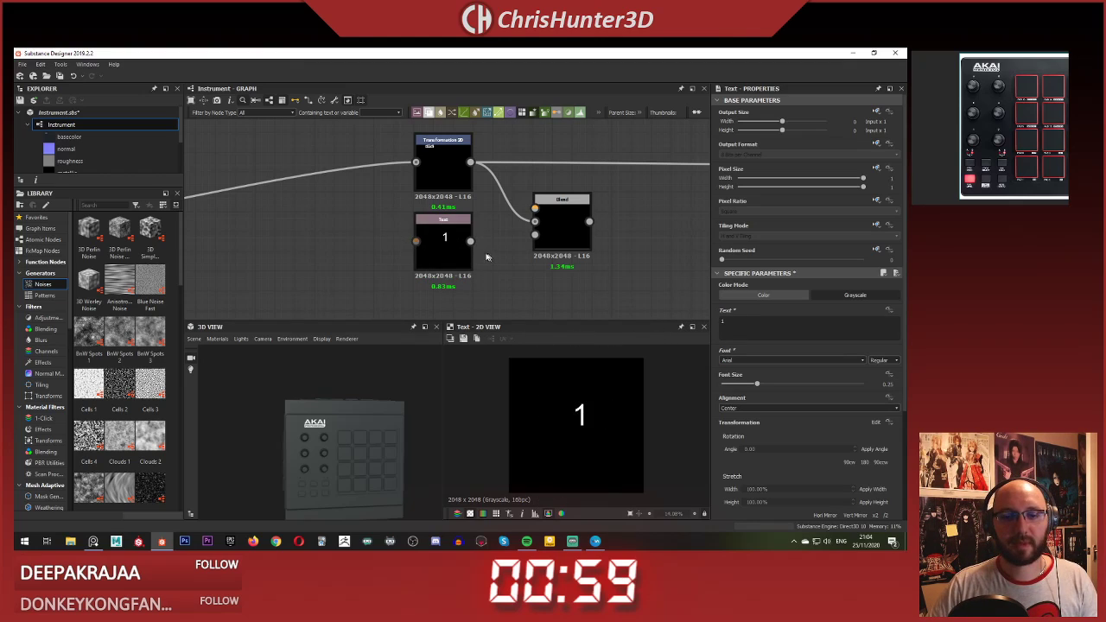
pyautogui.moveTo(471, 241); pyautogui.dragTo(537, 206)
pyautogui.click(569, 223)
# Step: Insert a Transformation 2D node between the number's Text node and the Blend, and line both nodes up below the logo's transform
pyautogui.click(456, 240)
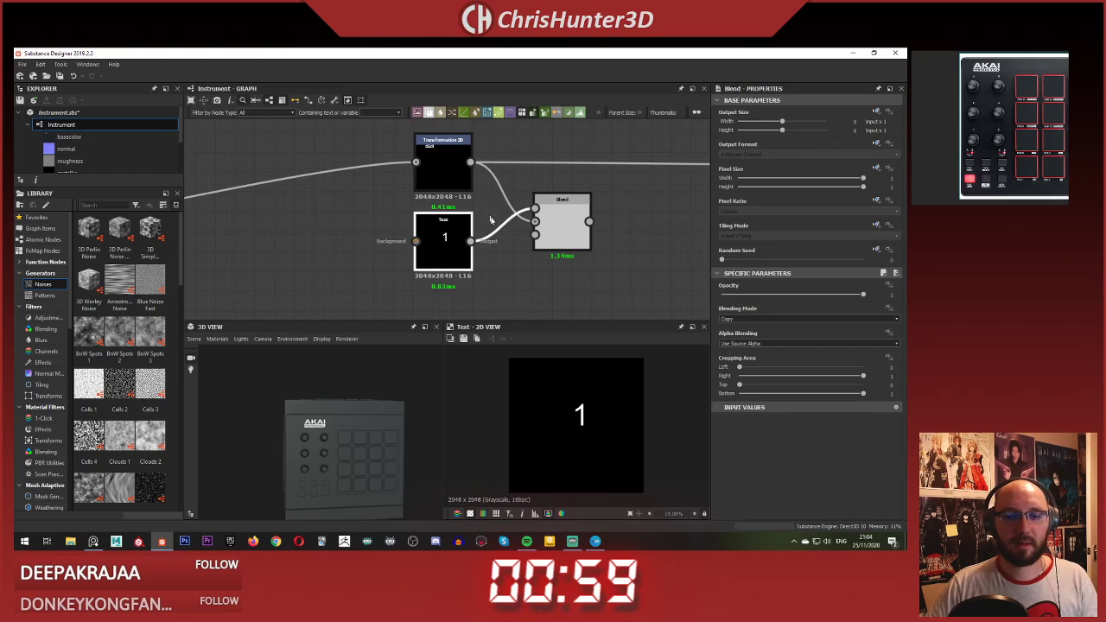
pyautogui.press('space')
pyautogui.write('trans')
pyautogui.press('Return')
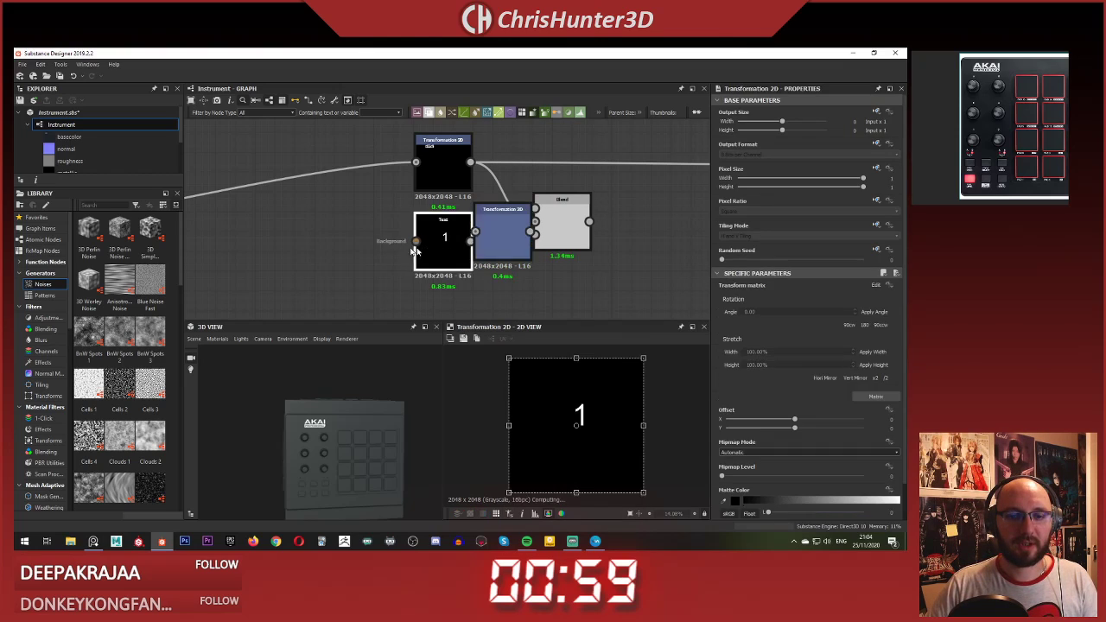
pyautogui.moveTo(415, 250); pyautogui.dragTo(356, 250)
pyautogui.moveTo(512, 248); pyautogui.dragTo(447, 258)
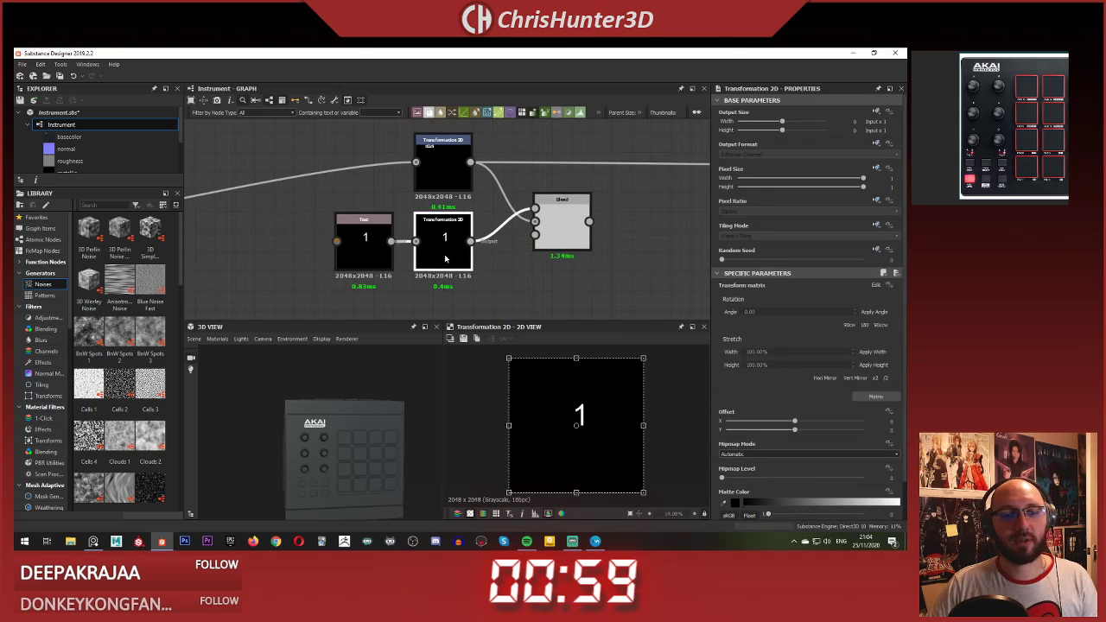
# Step: Preview the new Blend and move the logo's outgoing opacity link onto the Blend's output
pyautogui.doubleClick(548, 223)
pyautogui.moveTo(605, 242); pyautogui.dragTo(526, 239, button='middle')
pyautogui.keyDown('shift'); pyautogui.moveTo(391, 159); pyautogui.dragTo(456, 219); pyautogui.keyUp('shift')
pyautogui.click(470, 181)
# Step: Scale the number 1 down proportionally about its centre with its Transformation 2D node, to slightly over a quarter of the canvas
pyautogui.click(372, 235)
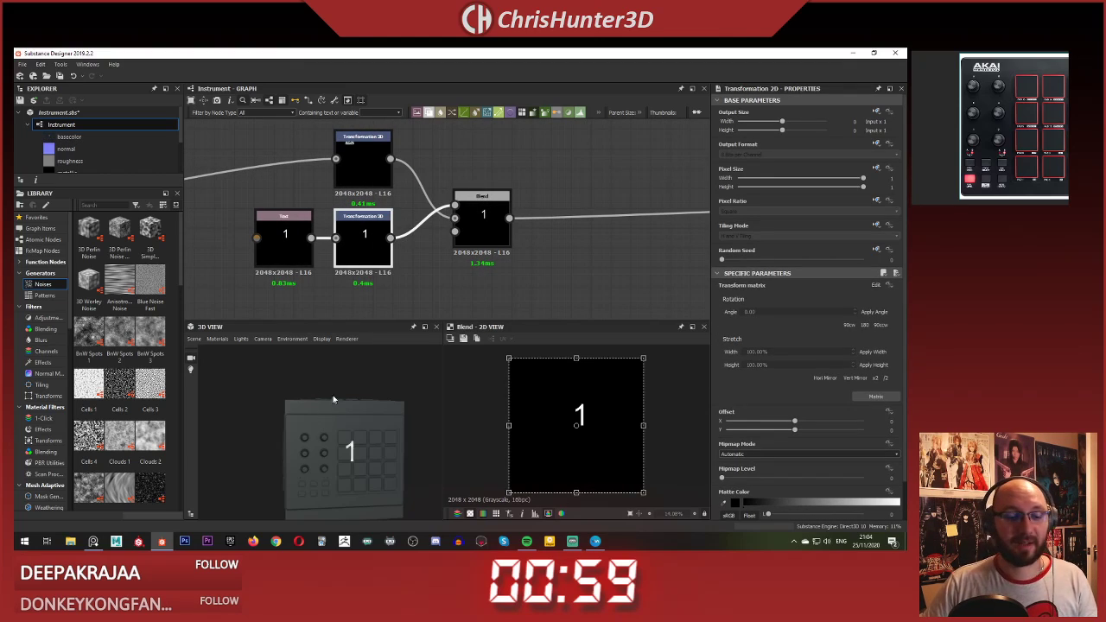
pyautogui.scroll(2, 335, 399)
pyautogui.scroll(3, 340, 243)
pyautogui.moveTo(365, 239); pyautogui.dragTo(398, 214, button='middle')
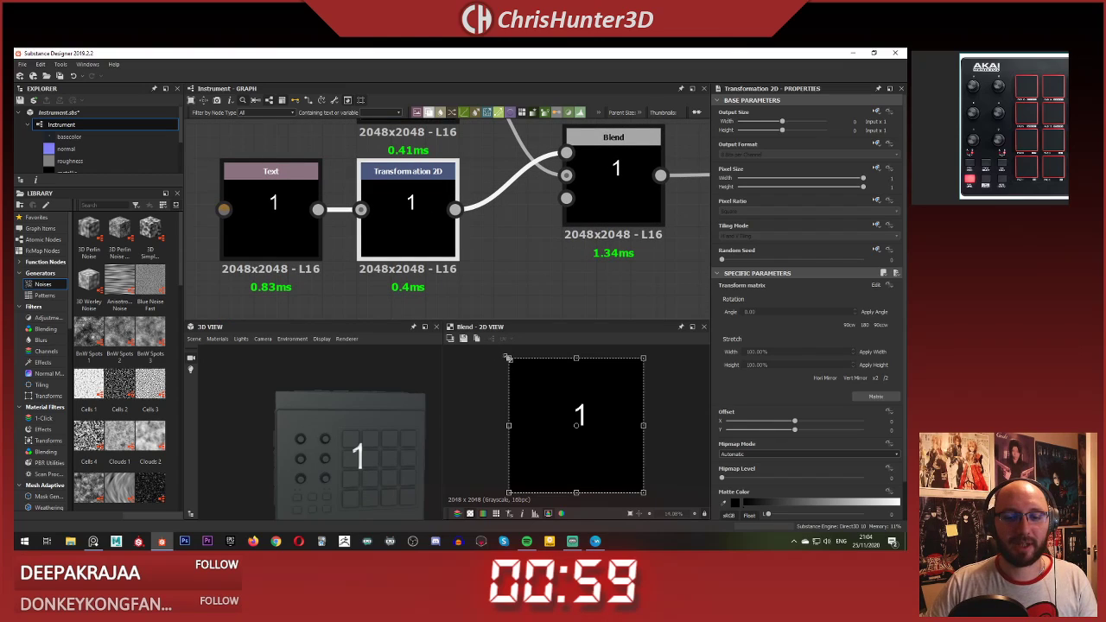
pyautogui.keyDown('shift'); pyautogui.moveTo(508, 358); pyautogui.dragTo(557, 406); pyautogui.keyUp('shift')
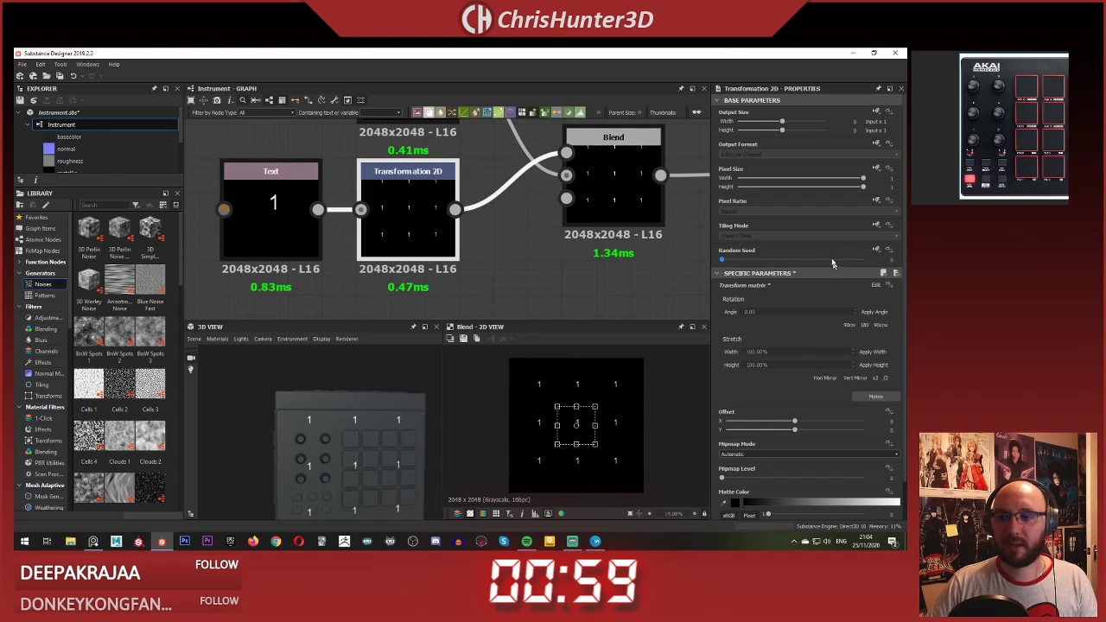
# Step: Make the number's Transformation 2D tiling mode absolute and set it to No Tiling
pyautogui.click(875, 226)
pyautogui.click(854, 260)
pyautogui.click(826, 235)
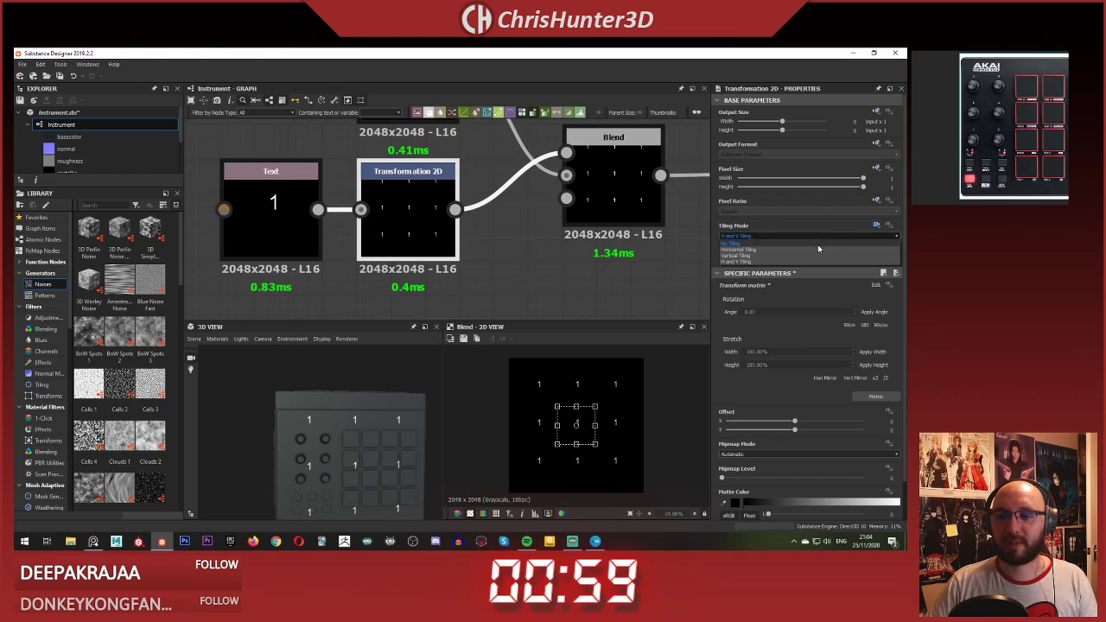
pyautogui.click(809, 238)
pyautogui.click(535, 268)
# Step: Move the number 1 onto the first knob column with its Transformation 2D node and scale it down proportionally to roughly a third of its size
pyautogui.doubleClick(419, 234)
pyautogui.scroll(1, 339, 425)
pyautogui.scroll(5, 555, 421)
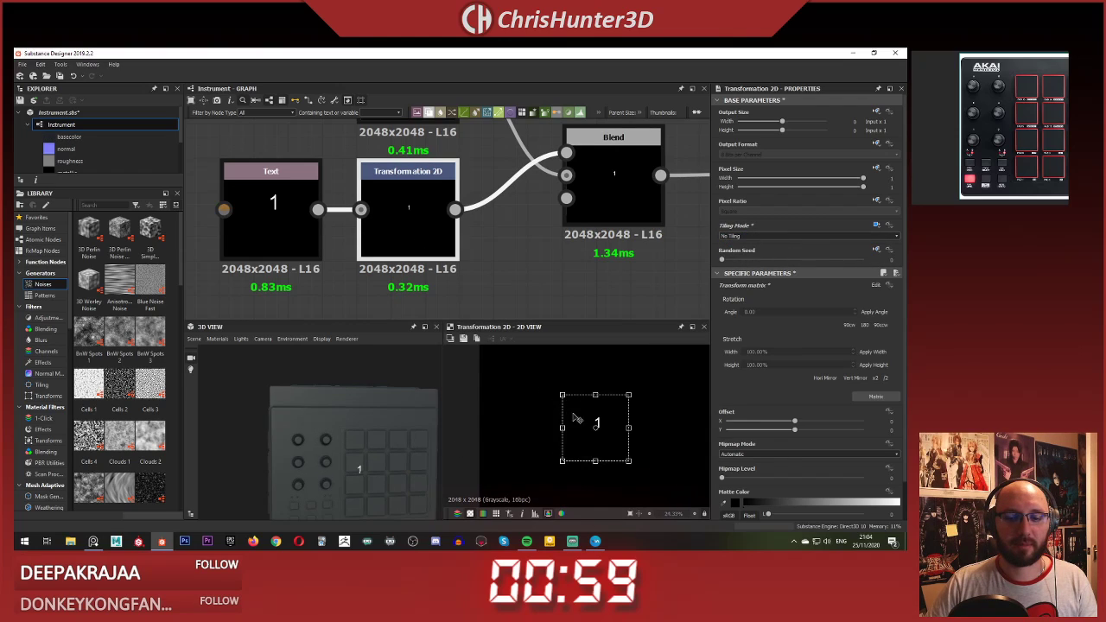
pyautogui.scroll(5, 362, 445)
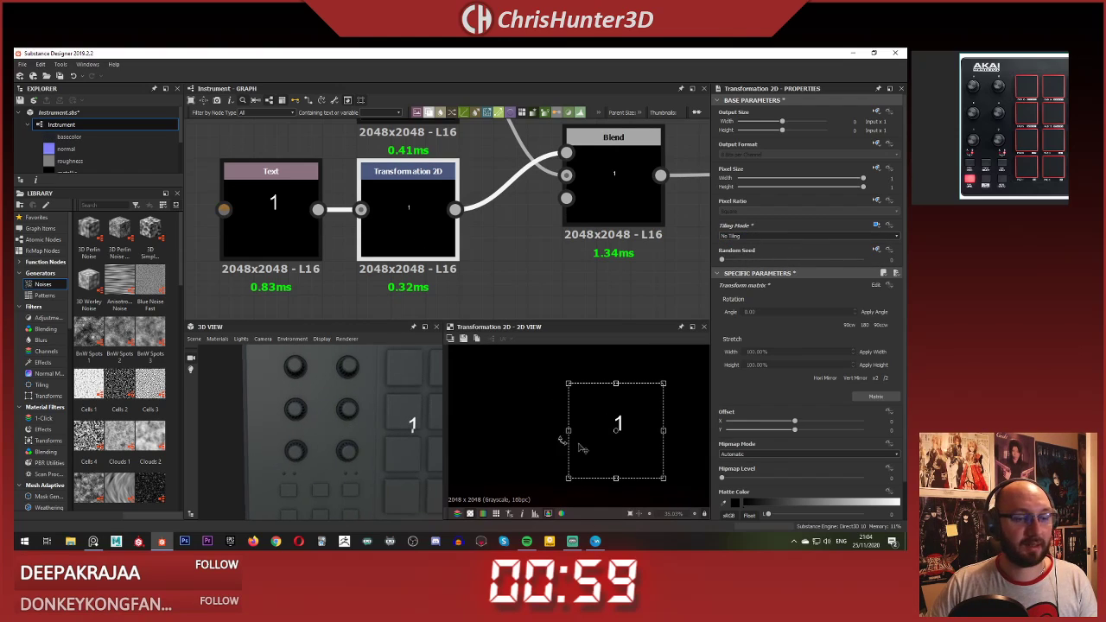
pyautogui.moveTo(636, 423); pyautogui.dragTo(524, 428)
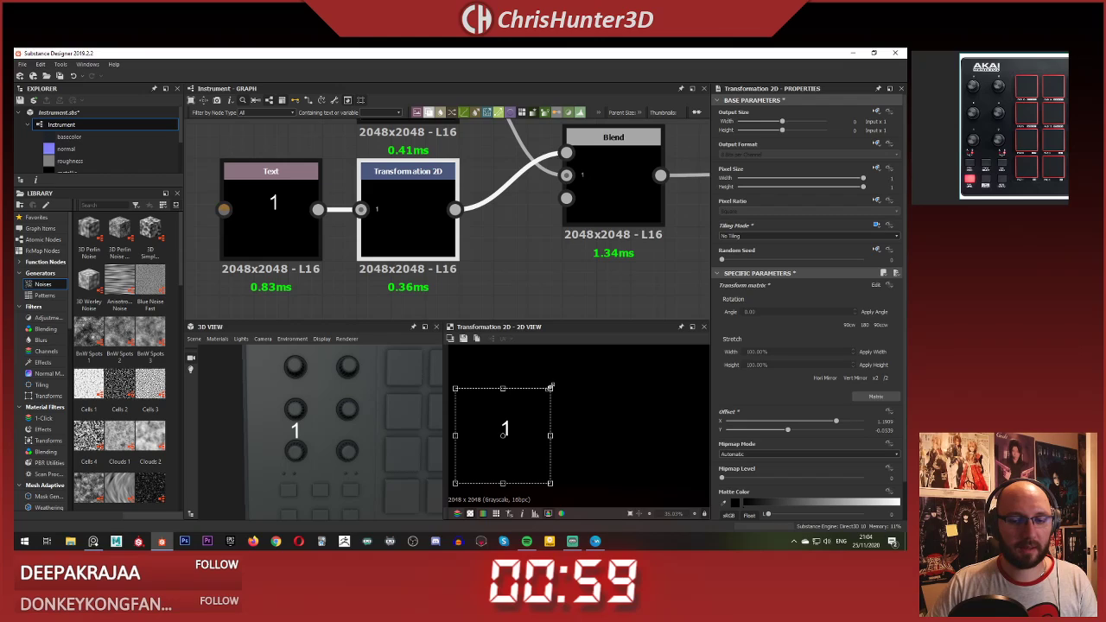
pyautogui.moveTo(551, 387); pyautogui.dragTo(516, 419)
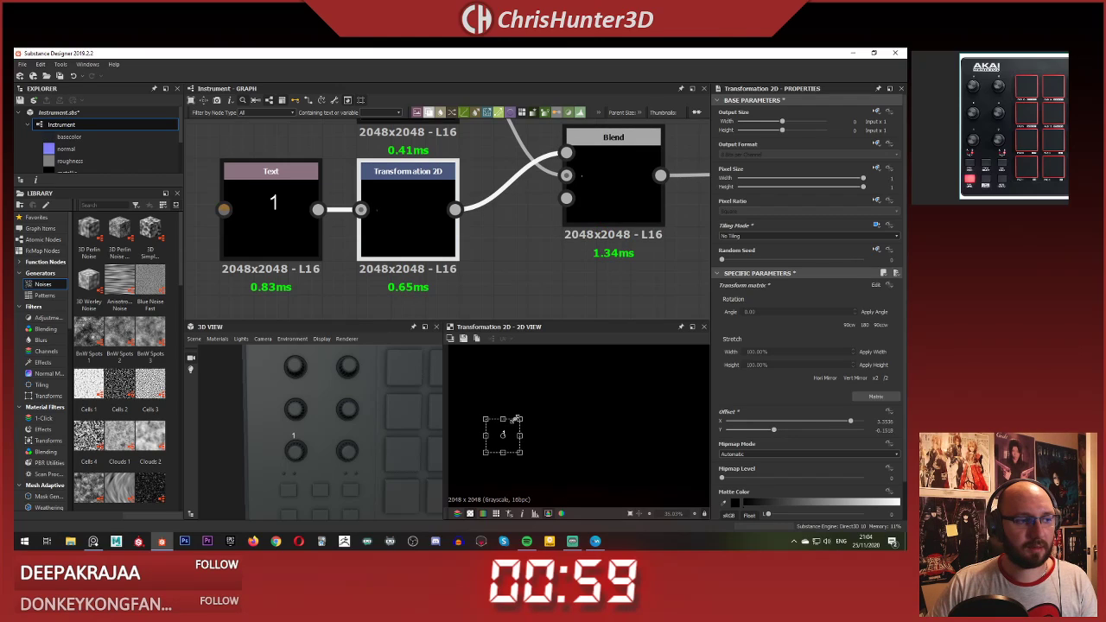
# Step: Fine-tune the position of the number 1 so it sits just above the third knob of the first column
pyautogui.scroll(5, 514, 421)
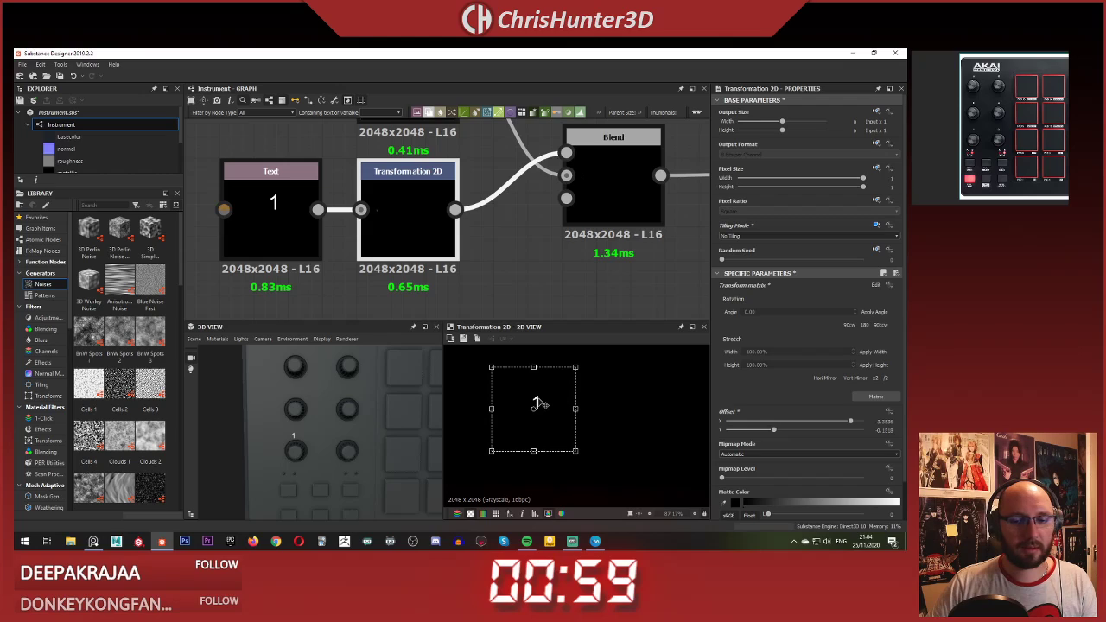
pyautogui.moveTo(546, 400); pyautogui.dragTo(548, 400)
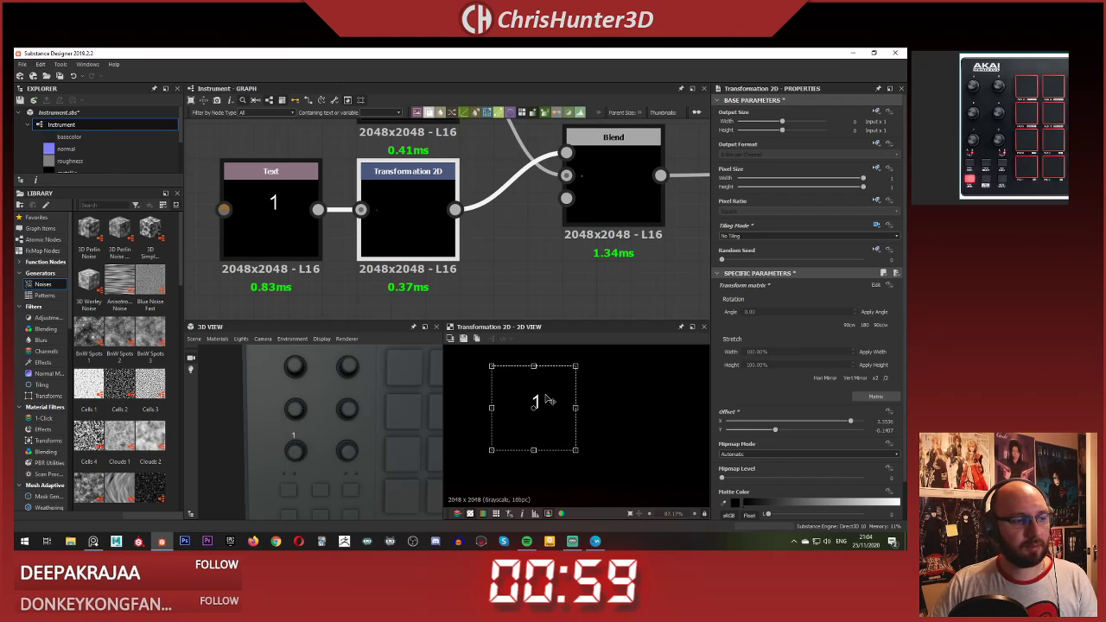
pyautogui.moveTo(547, 400); pyautogui.dragTo(524, 394)
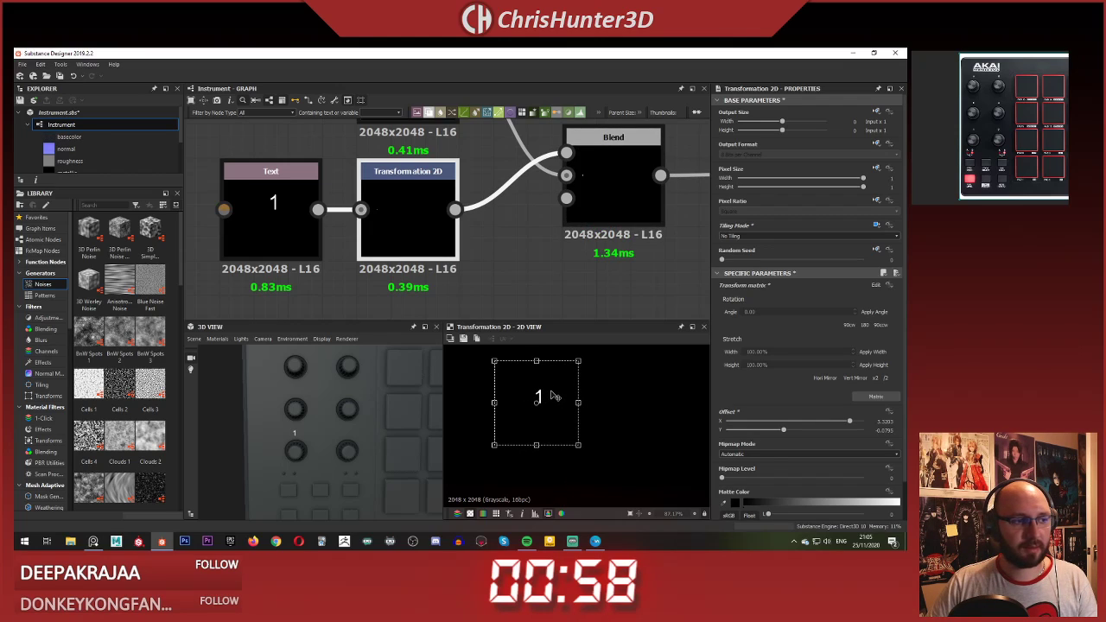
pyautogui.moveTo(551, 393); pyautogui.dragTo(555, 396)
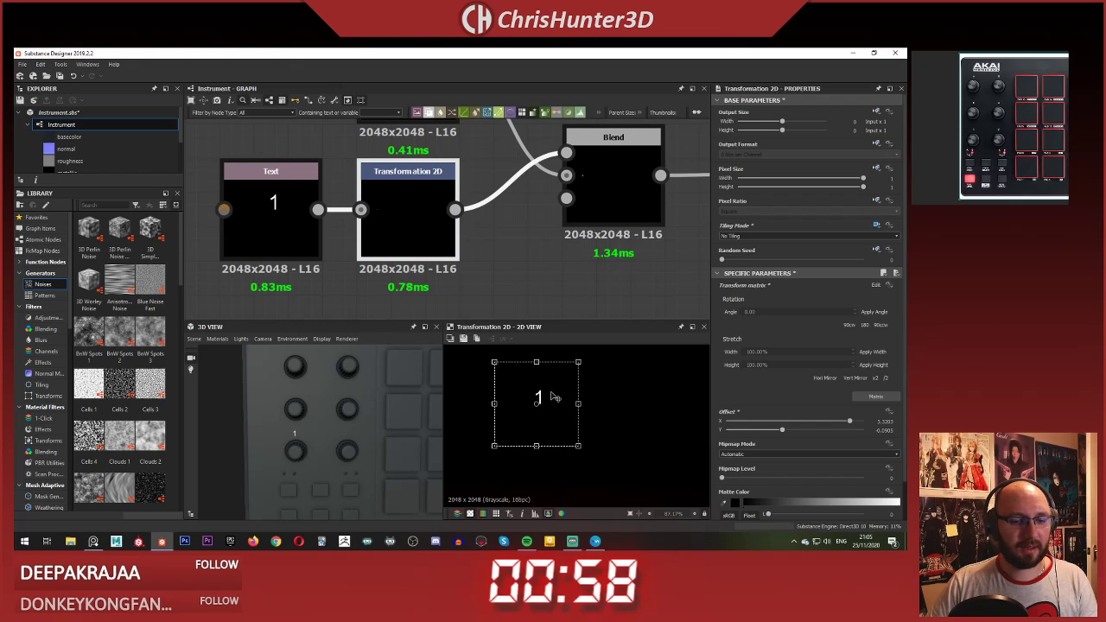
pyautogui.scroll(-3, 351, 418)
pyautogui.click(508, 290)
pyautogui.scroll(-2, 508, 291)
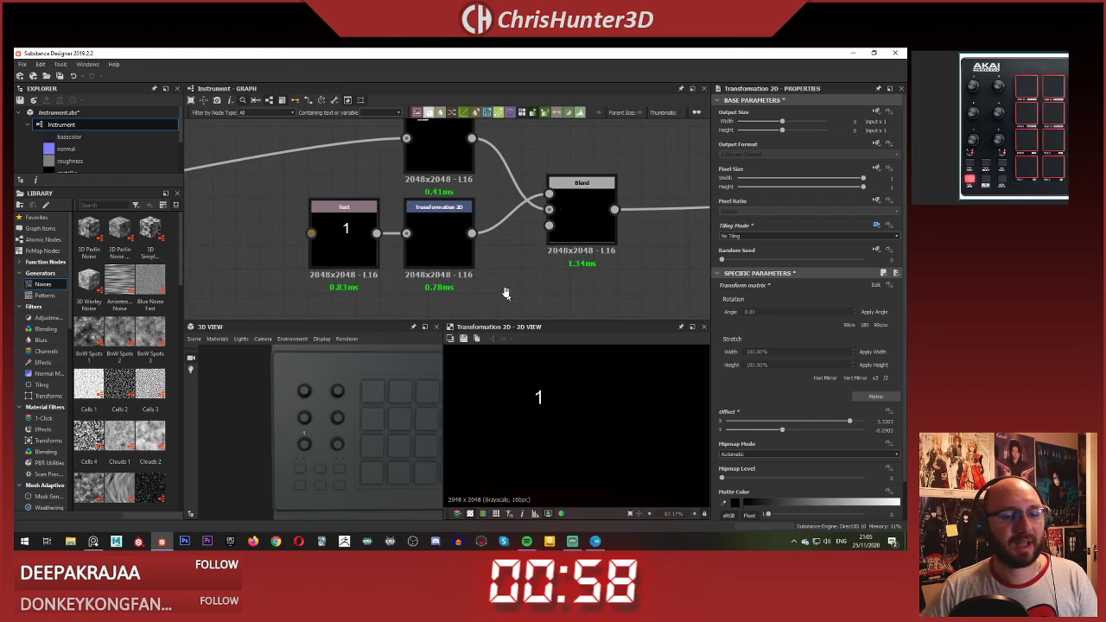
# Step: Duplicate the number's Text, Transformation 2D and Blend nodes below the originals, feed the first Blend into the copy, and move the outgoing link onto the copied Blend's output
pyautogui.moveTo(507, 297); pyautogui.dragTo(496, 293, button='middle')
pyautogui.scroll(-3, 506, 241)
pyautogui.moveTo(507, 241); pyautogui.dragTo(436, 234, button='middle')
pyautogui.scroll(3, 481, 281)
pyautogui.scroll(-4, 508, 273)
pyautogui.moveTo(332, 212); pyautogui.dragTo(474, 264)
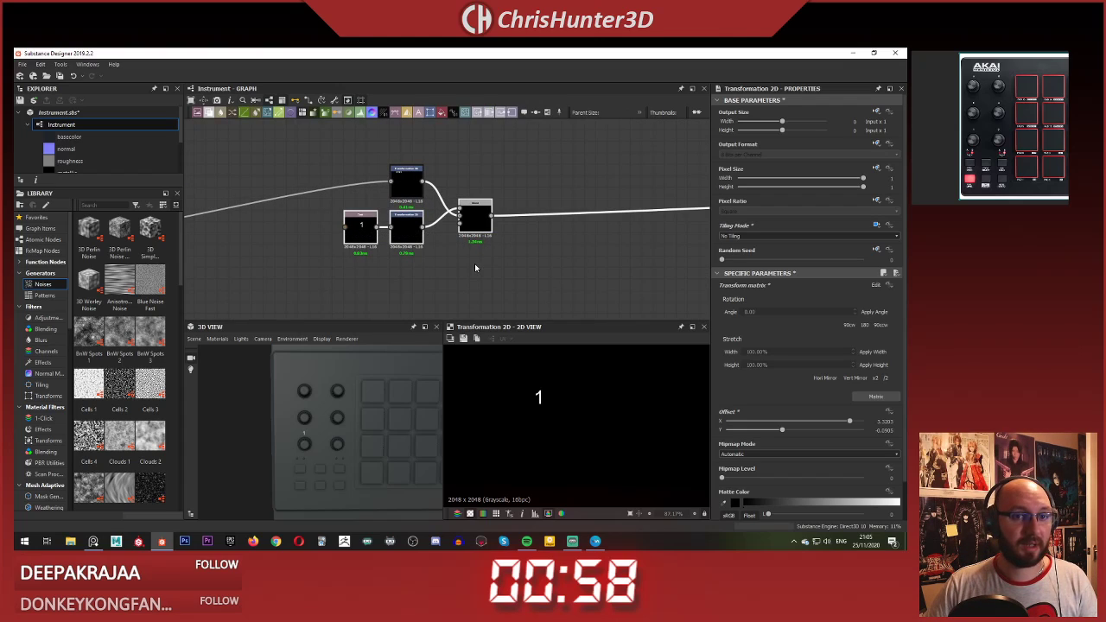
pyautogui.hotkey('ctrl', 'c')
pyautogui.hotkey('ctrl', 'v')
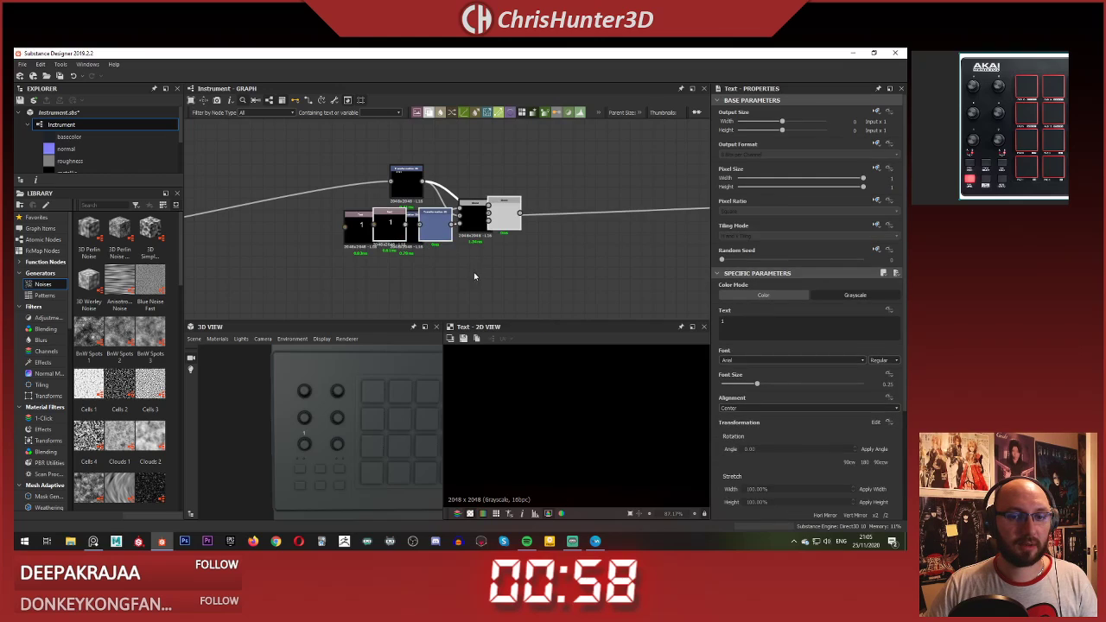
pyautogui.moveTo(437, 228); pyautogui.dragTo(488, 276)
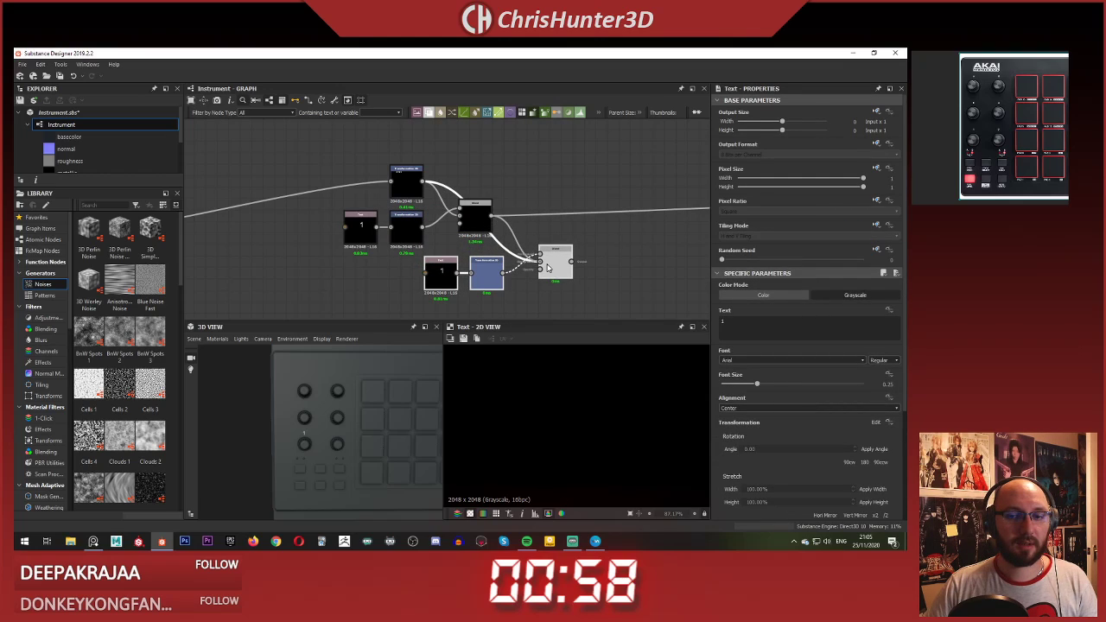
pyautogui.click(551, 229)
pyautogui.keyDown('shift'); pyautogui.moveTo(491, 216); pyautogui.dragTo(571, 263); pyautogui.keyUp('shift')
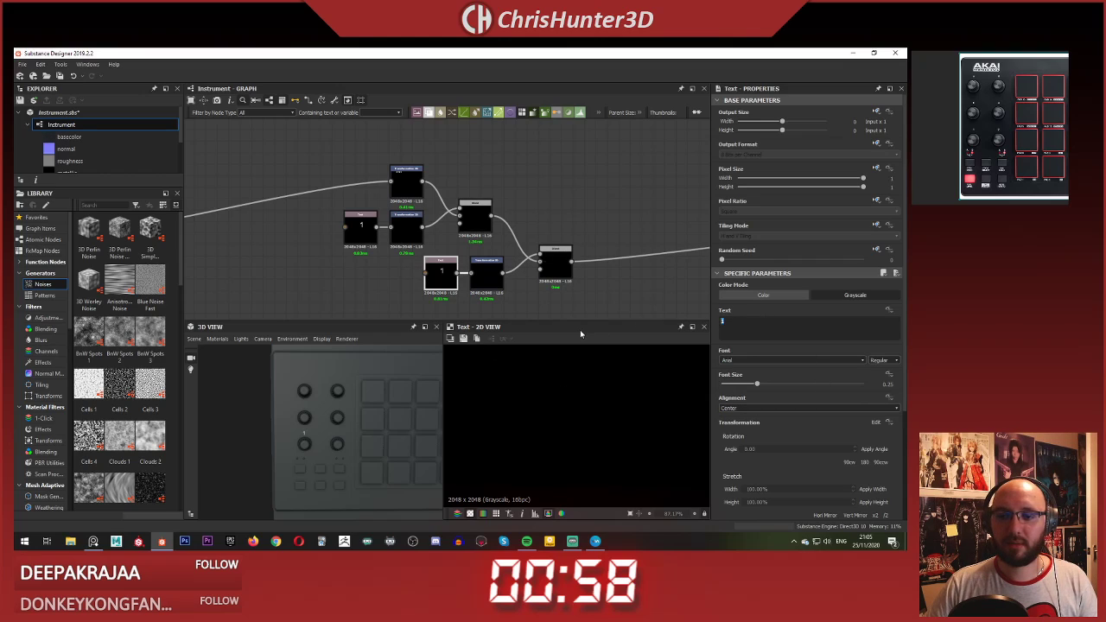
# Step: Change the copied Text node to 3 and set its Transformation 2D's Y offset to about 0.35, above the second knob of the first column
pyautogui.write('2')
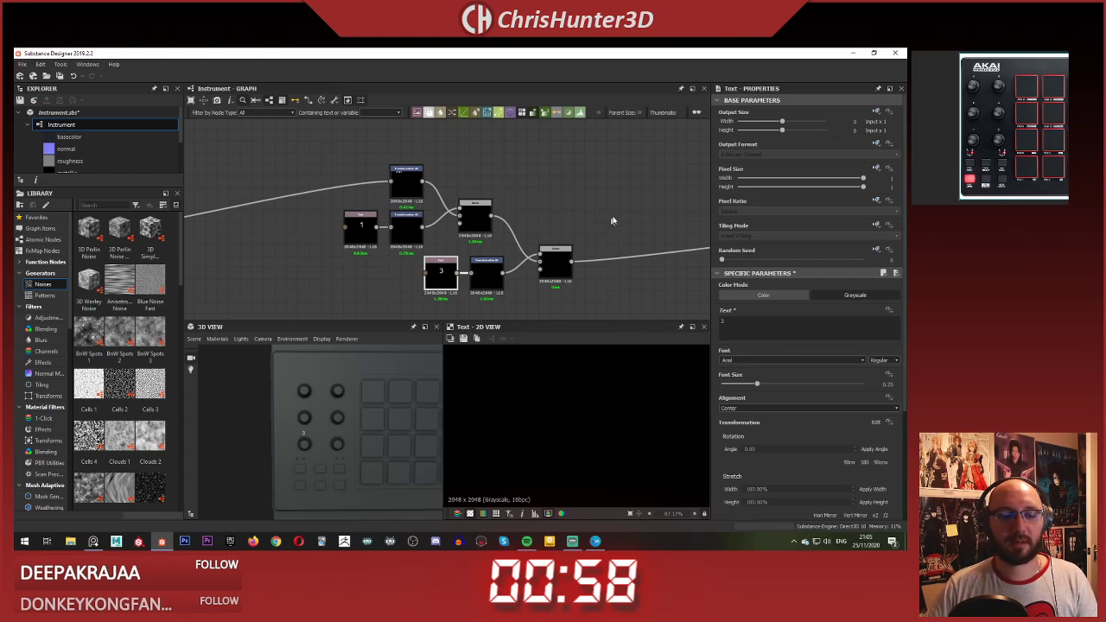
pyautogui.click(487, 274)
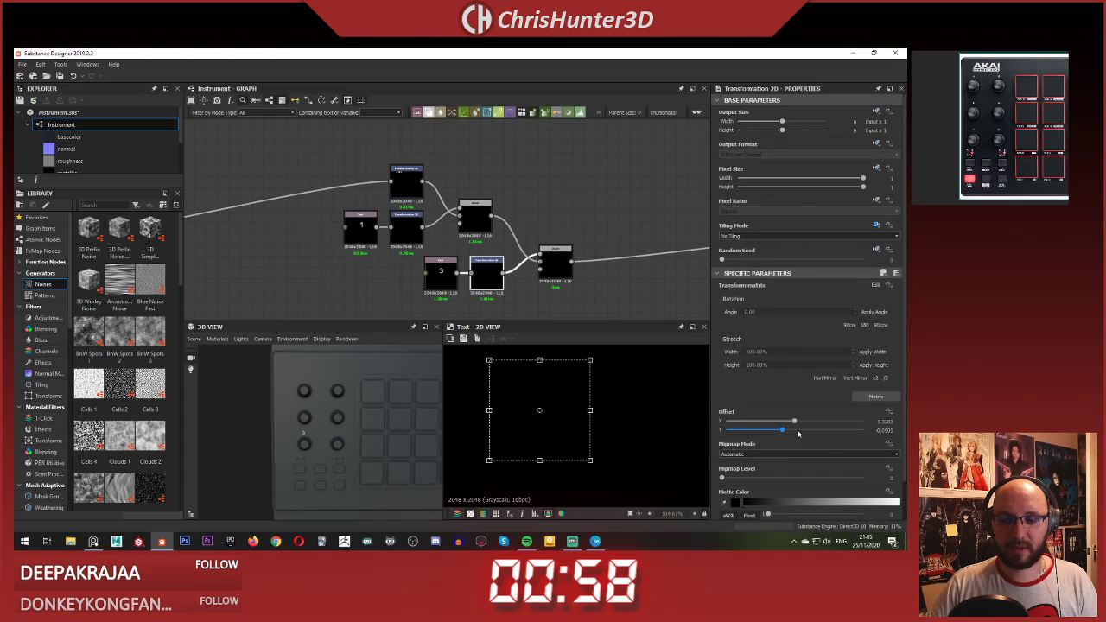
pyautogui.moveTo(783, 430); pyautogui.dragTo(844, 430)
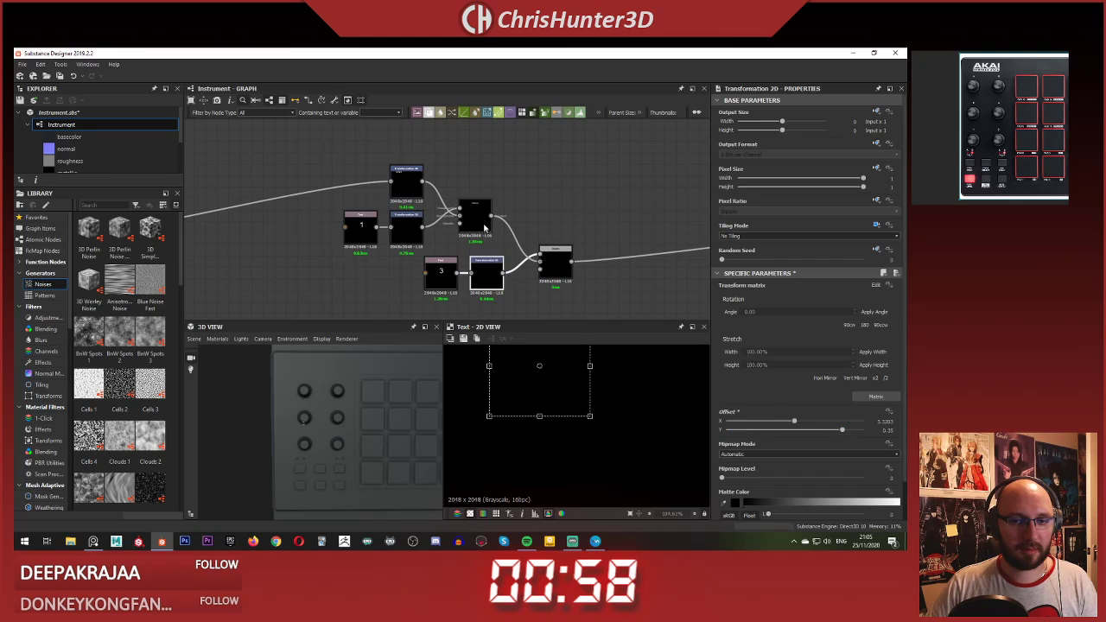
# Step: Set the copied Blend's blending mode to Max (Lighten) and select the first Blend
pyautogui.click(556, 264)
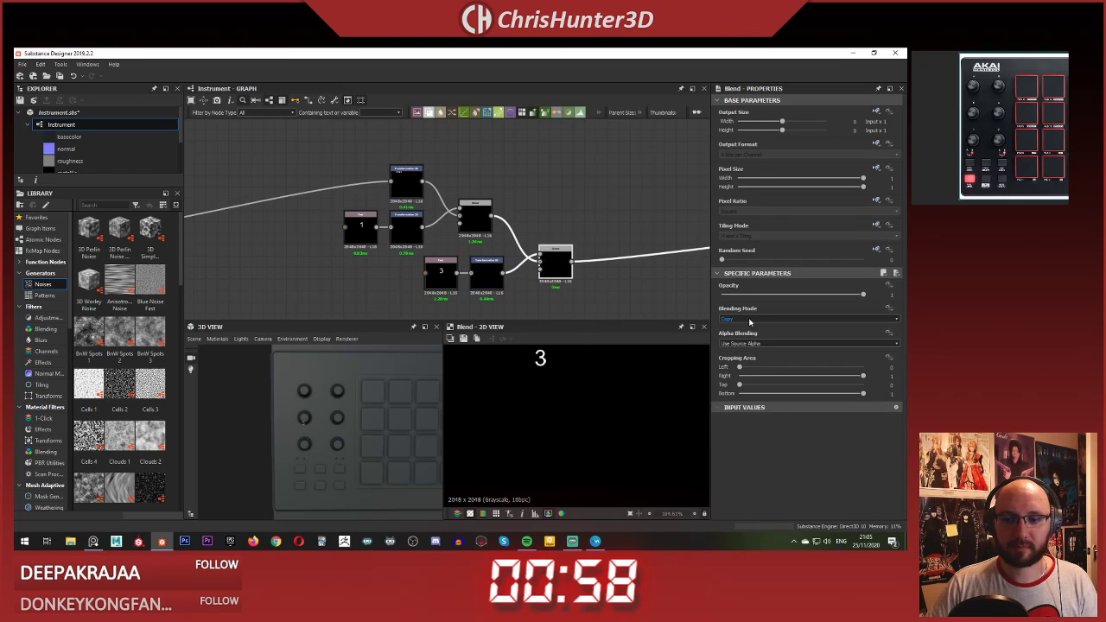
pyautogui.click(778, 319)
pyautogui.click(752, 356)
pyautogui.click(470, 225)
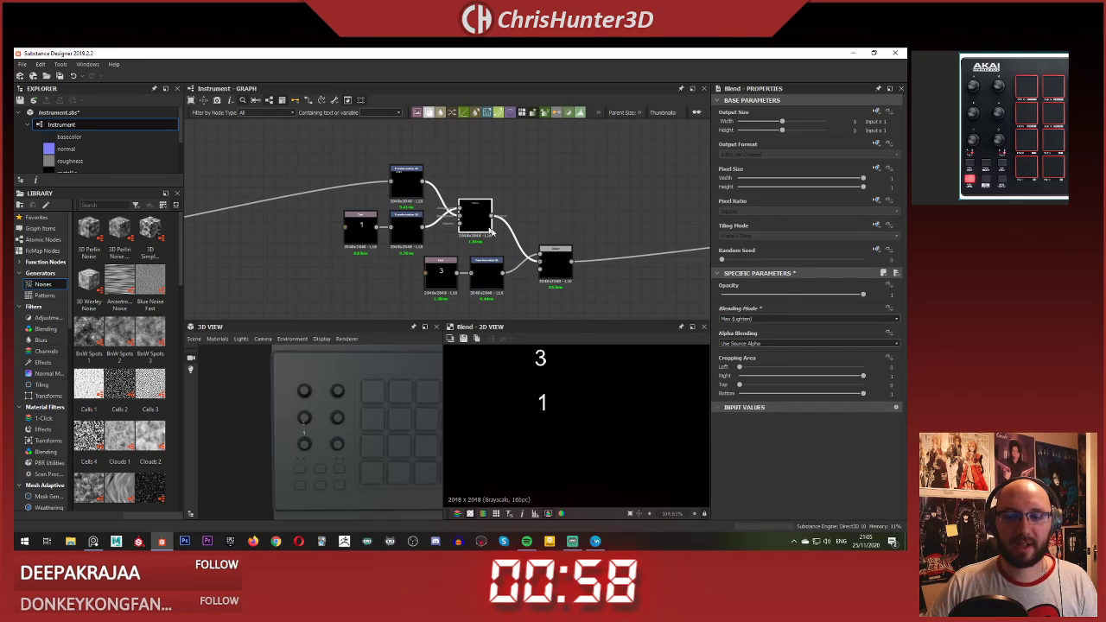
# Step: Set the Blend node combining the logo and the 1 to Max (Lighten) and preview the final Blend result
pyautogui.click(778, 319)
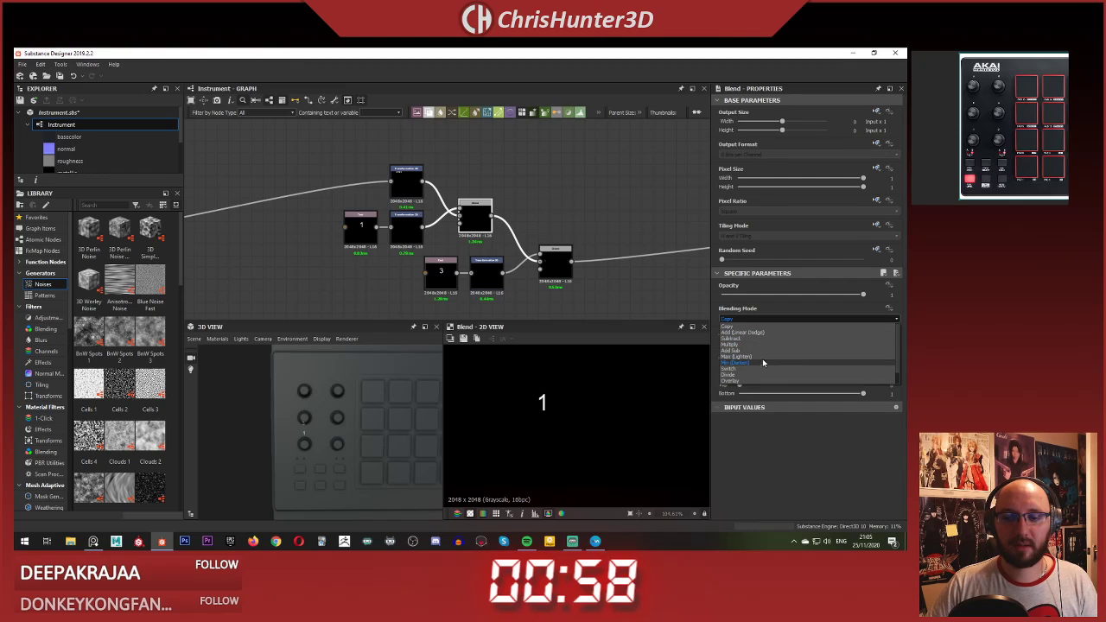
pyautogui.click(761, 358)
pyautogui.doubleClick(553, 272)
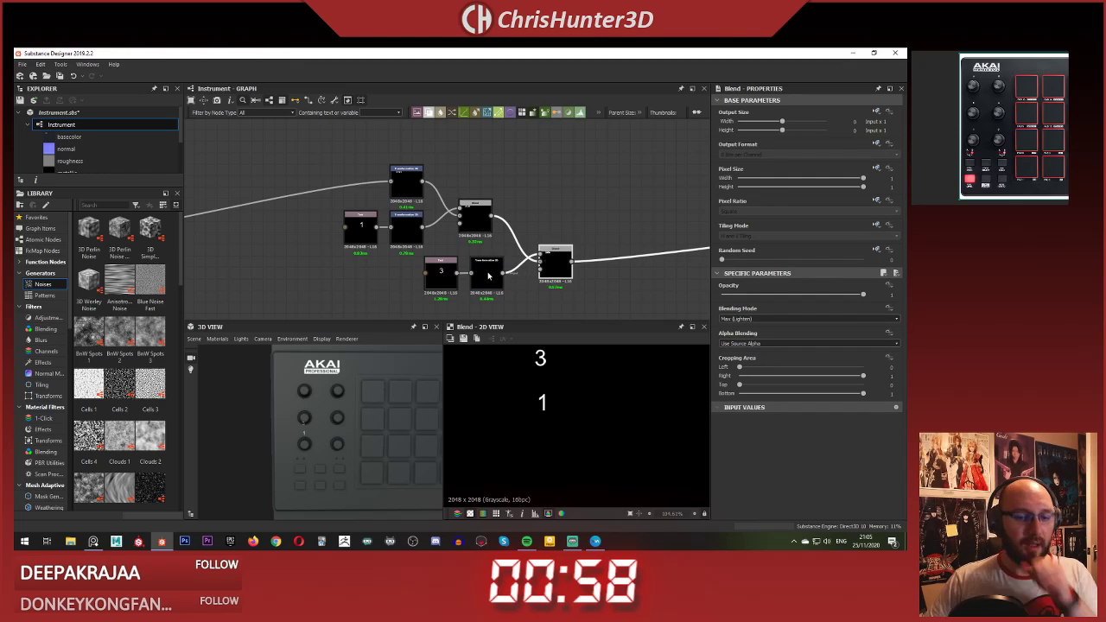
# Step: Move the 3 through its Transformation 2D node so it sits above the middle knob of the left column
pyautogui.click(495, 280)
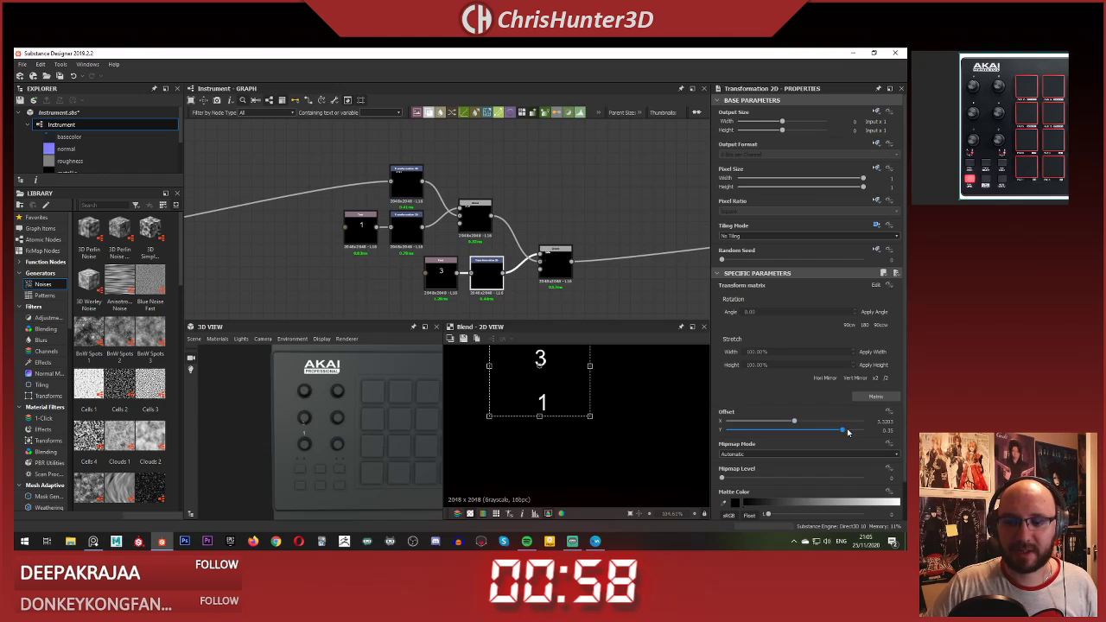
pyautogui.moveTo(848, 432); pyautogui.dragTo(868, 432)
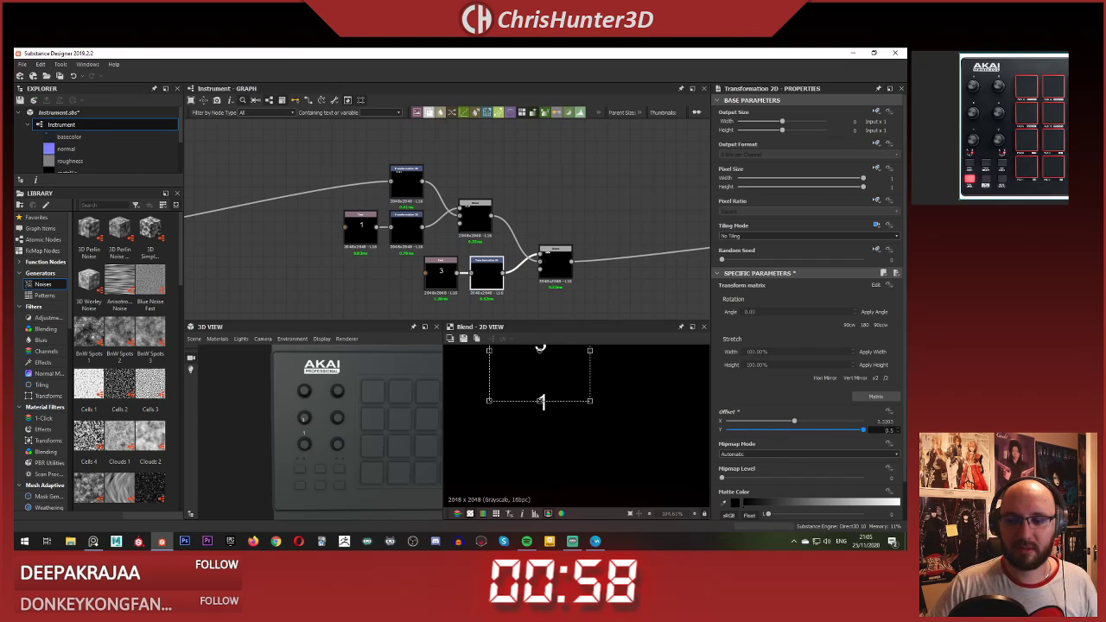
pyautogui.scroll(4, 565, 435)
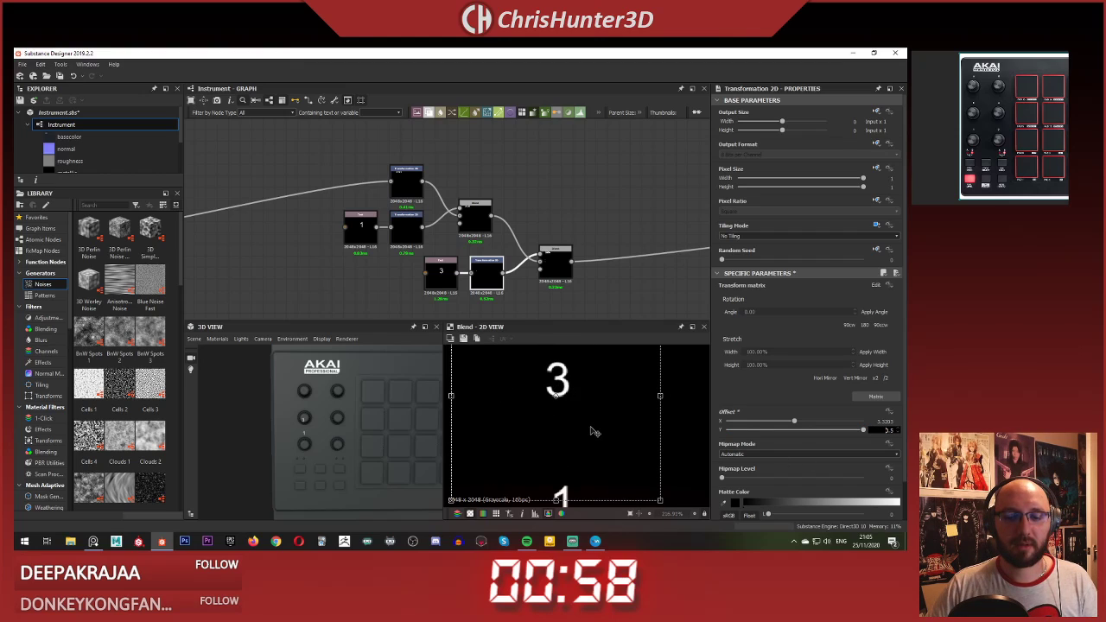
pyautogui.moveTo(593, 427); pyautogui.dragTo(590, 303)
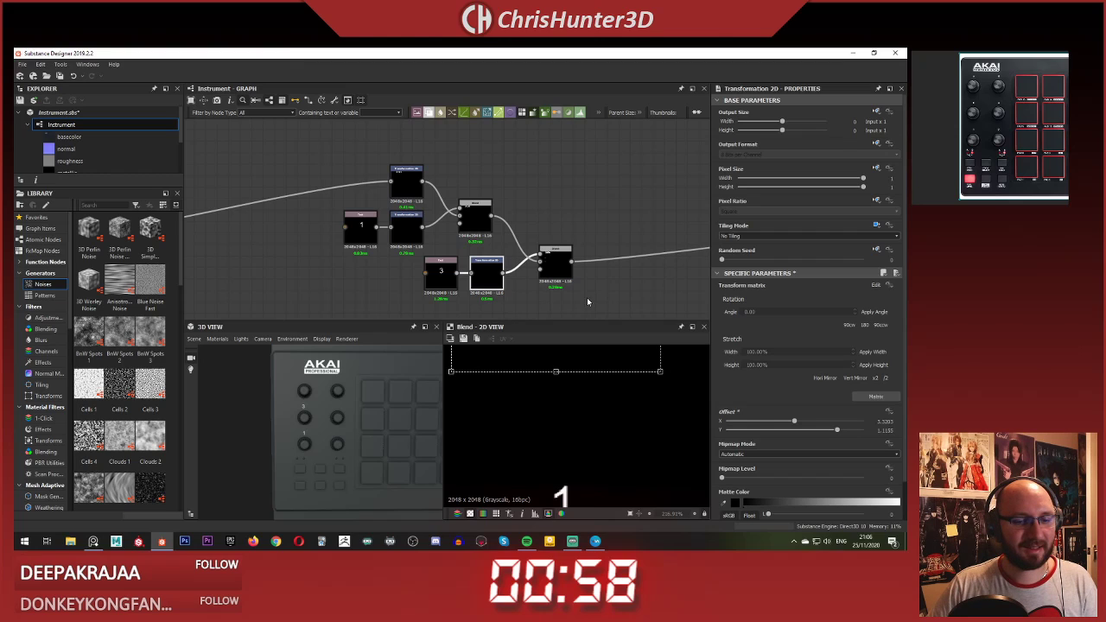
# Step: Set the font size of the Text node containing the 1 to 0.2
pyautogui.scroll(3, 314, 418)
pyautogui.scroll(5, 367, 251)
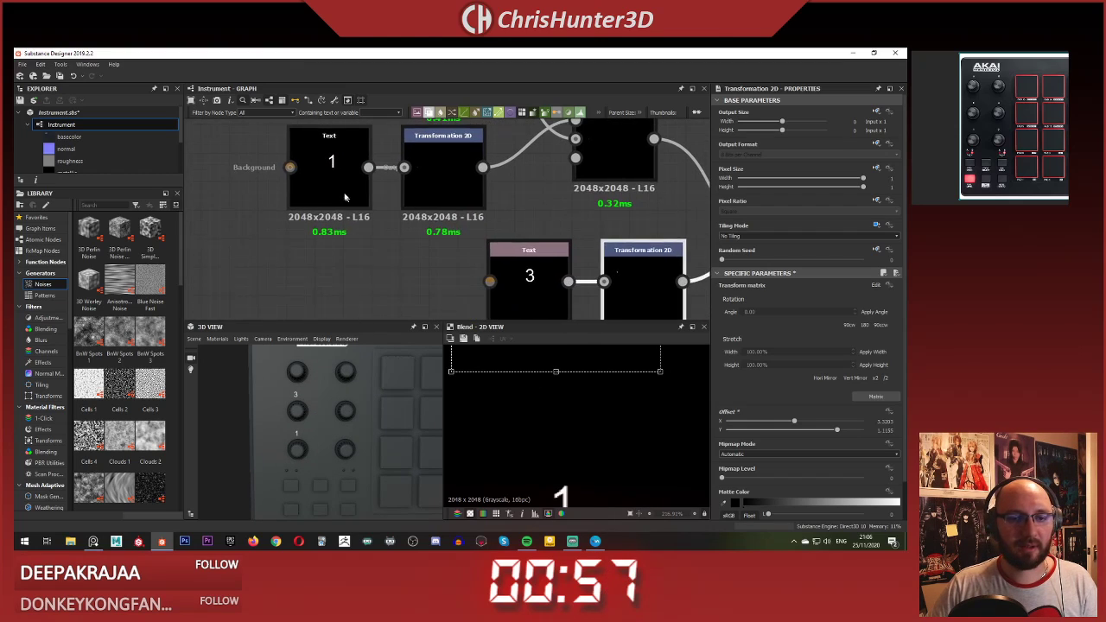
pyautogui.click(343, 187)
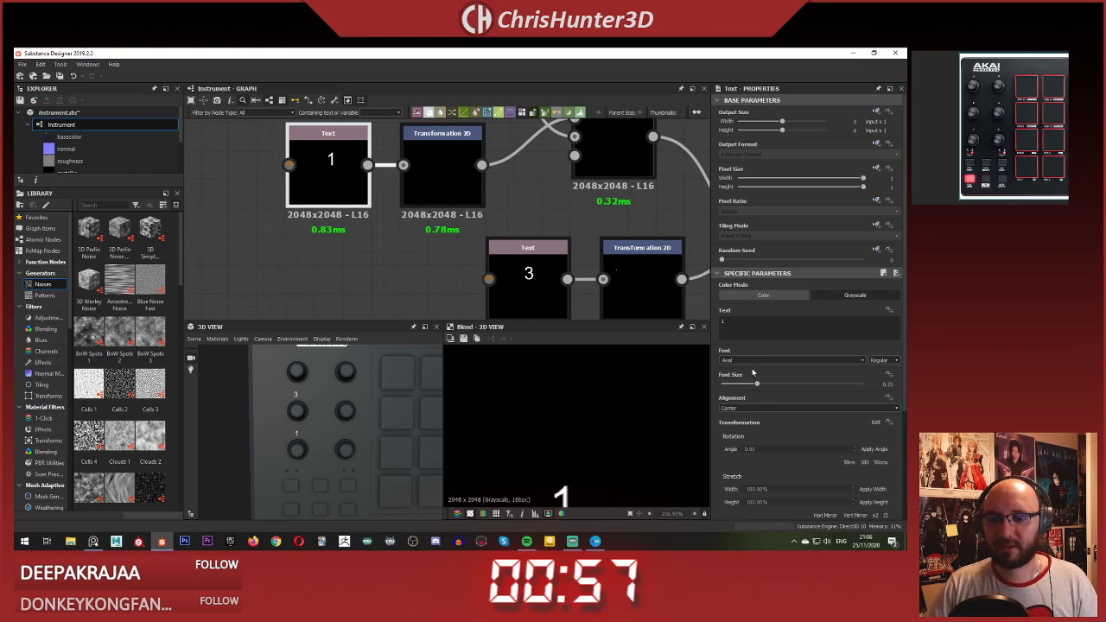
pyautogui.moveTo(332, 251); pyautogui.dragTo(343, 273, button='middle')
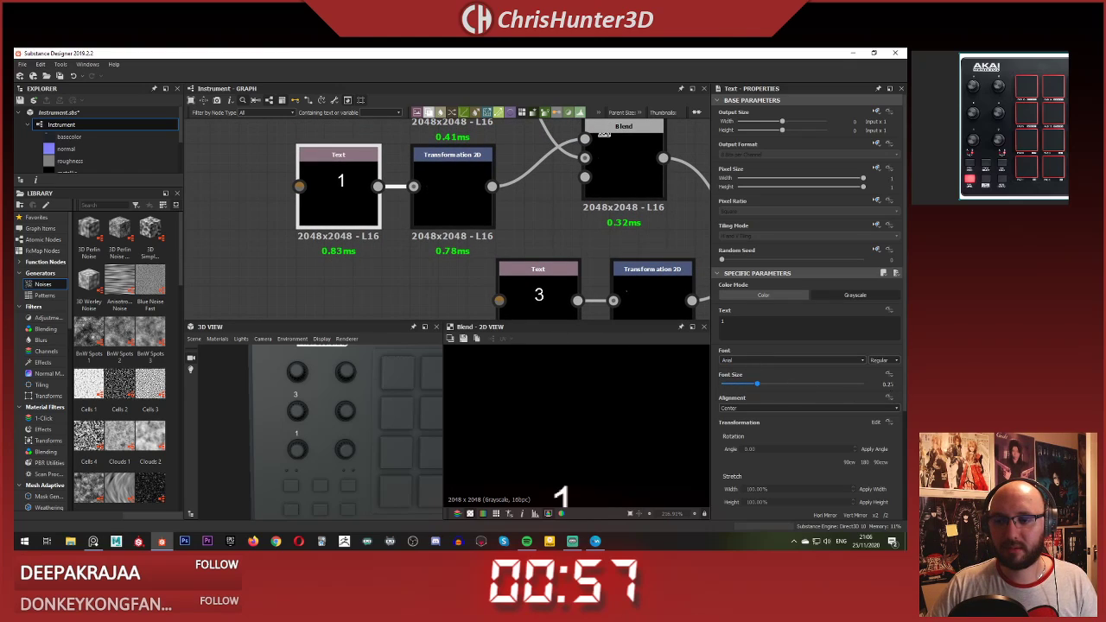
pyautogui.write('0')
pyautogui.press('Return')
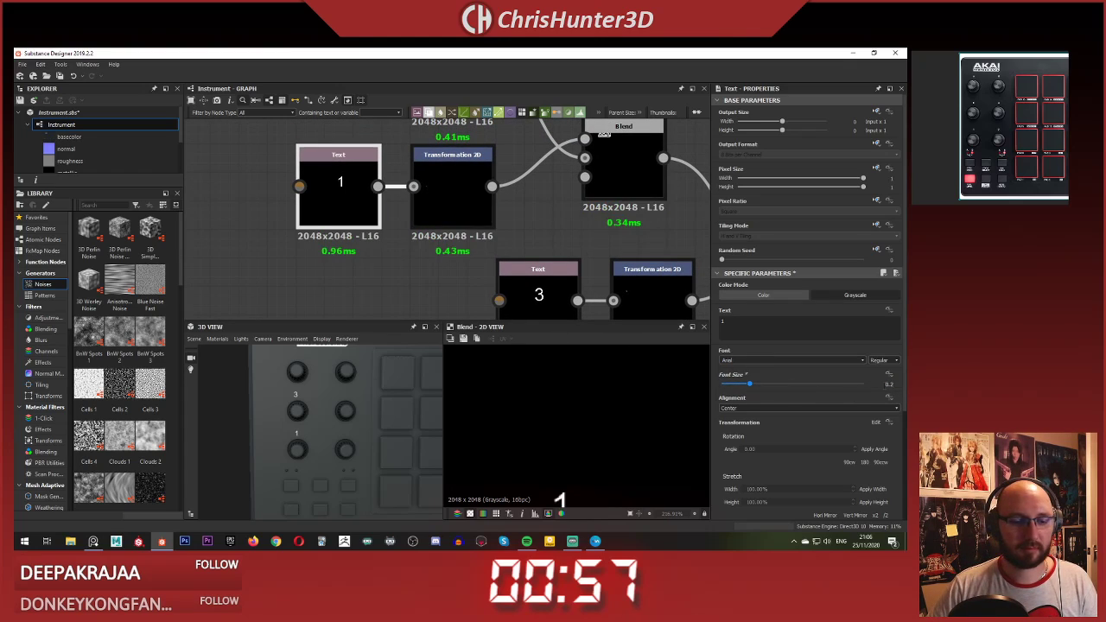
# Step: Set the font size of the Text node containing the 3 to 0.2
pyautogui.moveTo(437, 231); pyautogui.dragTo(390, 251, button='middle')
pyautogui.click(484, 310)
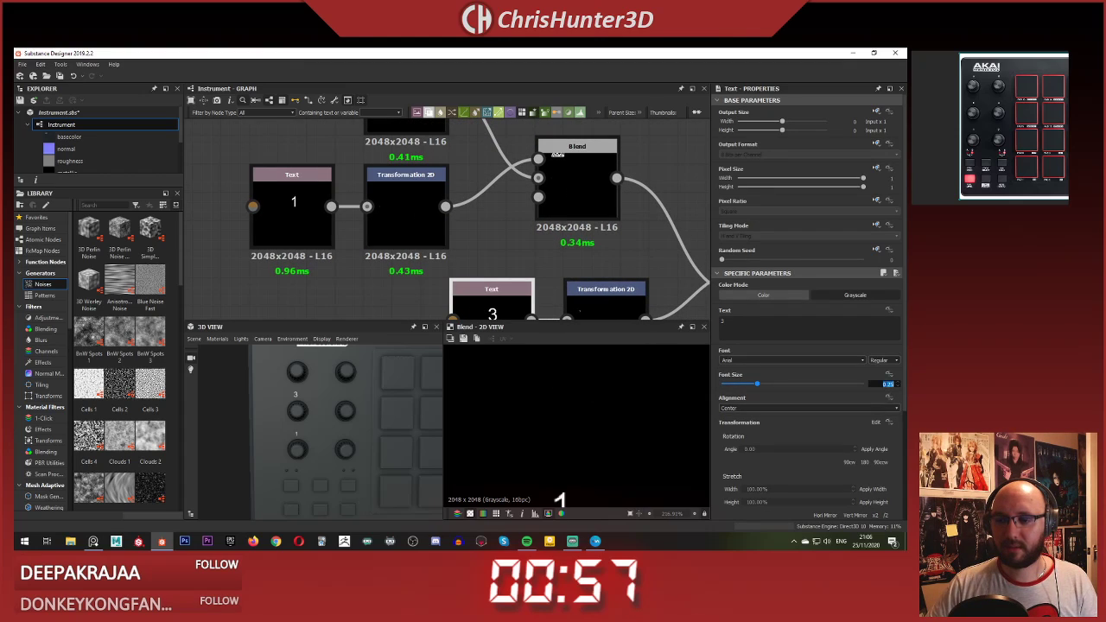
pyautogui.press('Return')
# Step: Nudge the 3 slightly to the right through its Transformation 2D node, to an X offset of about 3.28
pyautogui.scroll(-4, 524, 268)
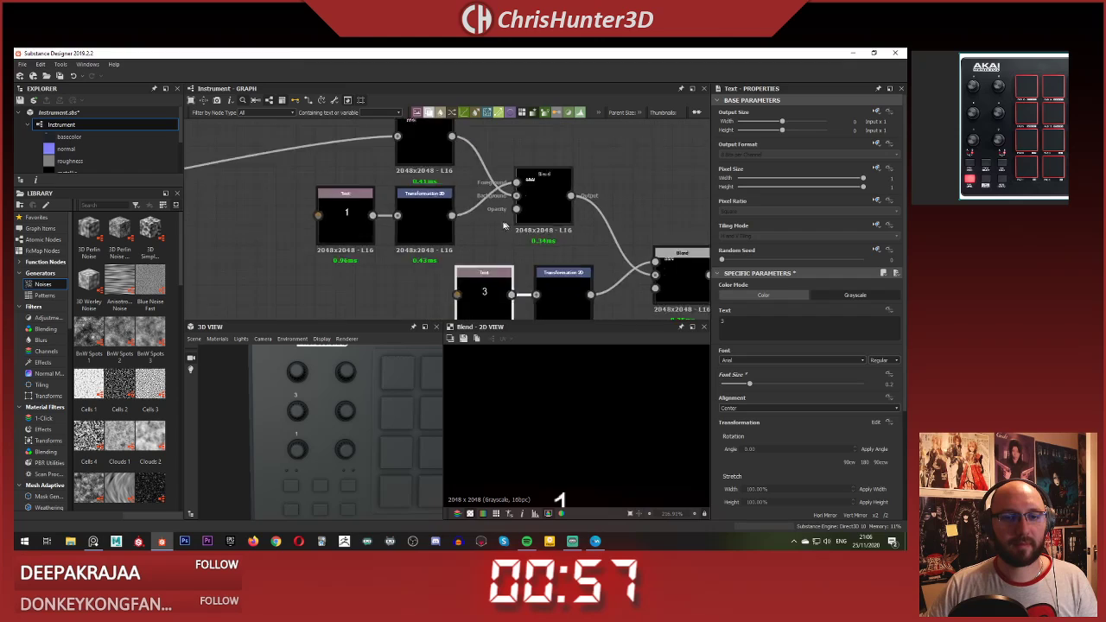
pyautogui.moveTo(553, 269); pyautogui.dragTo(452, 199, button='middle')
pyautogui.scroll(5, 451, 201)
pyautogui.click(443, 213)
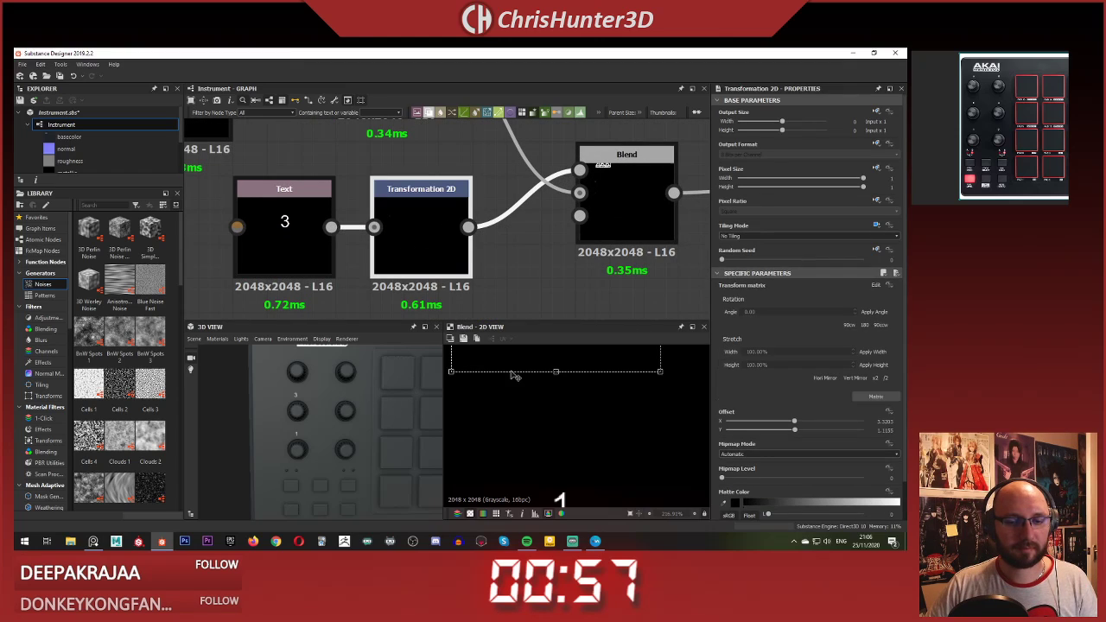
pyautogui.moveTo(550, 364); pyautogui.dragTo(560, 364)
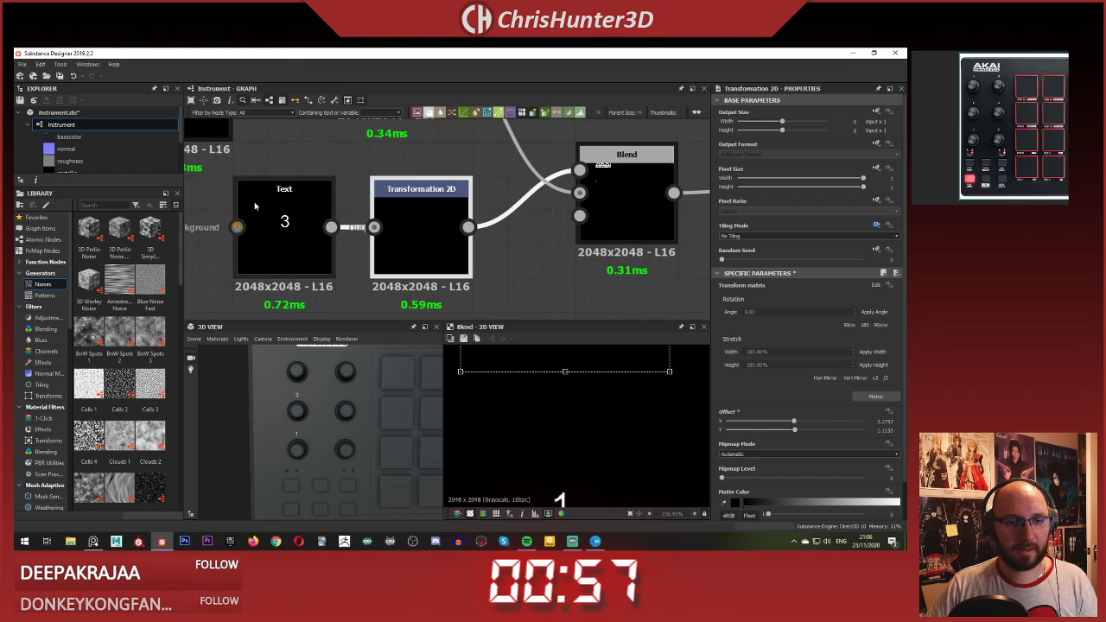
# Step: Shift the 1 slightly to the right within its Text node
pyautogui.scroll(-3, 254, 204)
pyautogui.moveTo(254, 205); pyautogui.dragTo(466, 290, button='middle')
pyautogui.scroll(3, 372, 263)
pyautogui.click(341, 221)
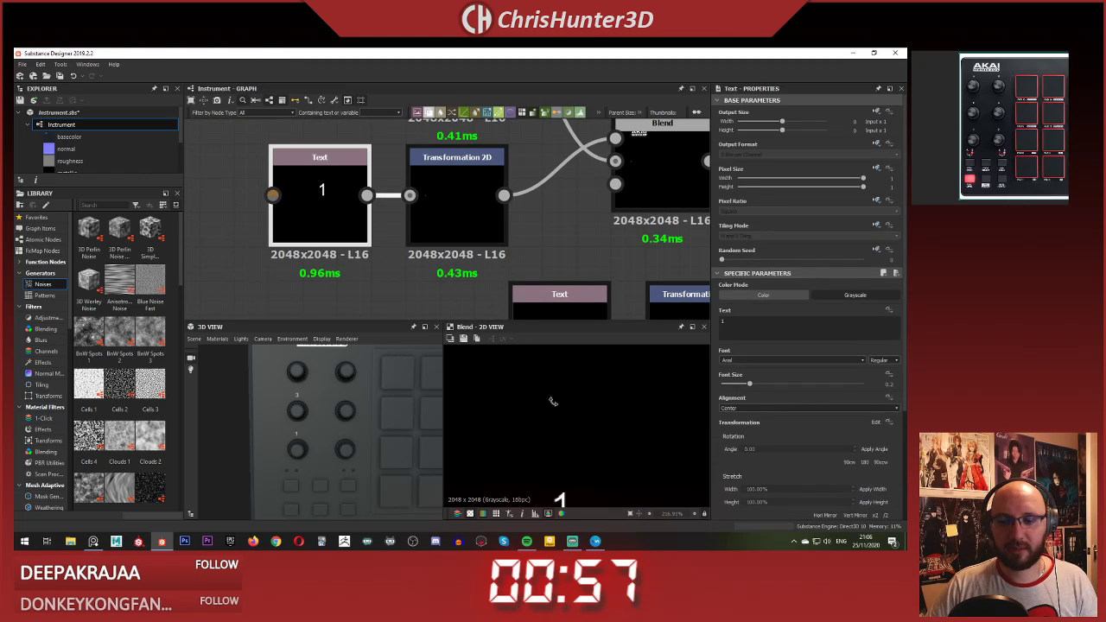
pyautogui.scroll(-3, 559, 412)
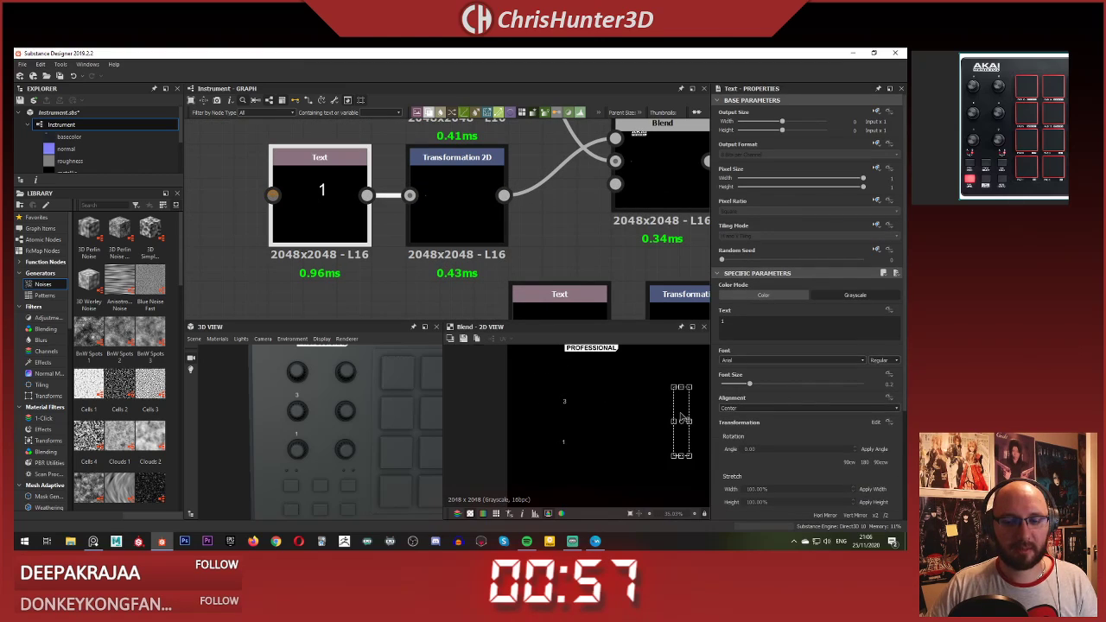
pyautogui.scroll(4, 681, 412)
pyautogui.moveTo(681, 412); pyautogui.dragTo(694, 409)
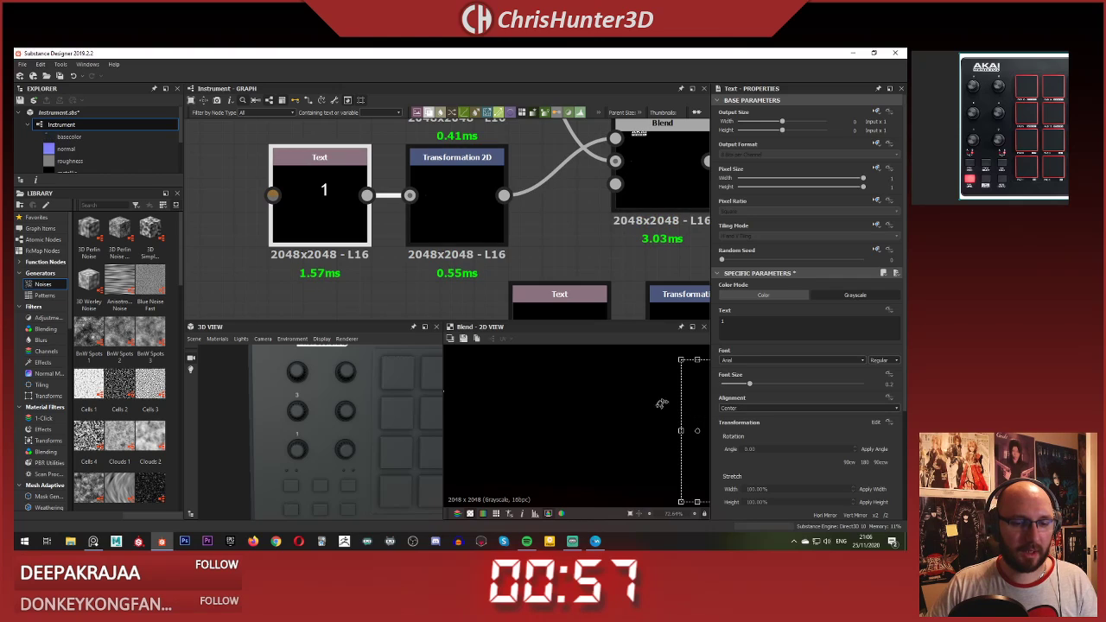
# Step: Examine the logo and the knob number labels on the 3D model and their node chain in the graph
pyautogui.click(552, 207)
pyautogui.scroll(-4, 521, 249)
pyautogui.scroll(-3, 312, 405)
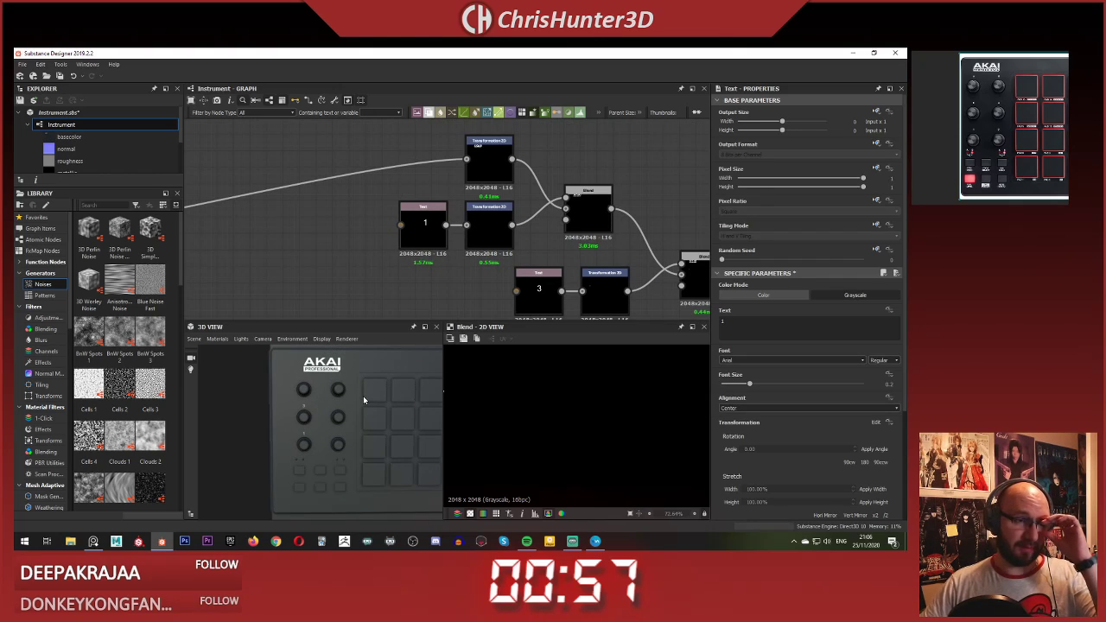
pyautogui.scroll(4, 364, 397)
pyautogui.moveTo(333, 357); pyautogui.dragTo(313, 395, button='middle')
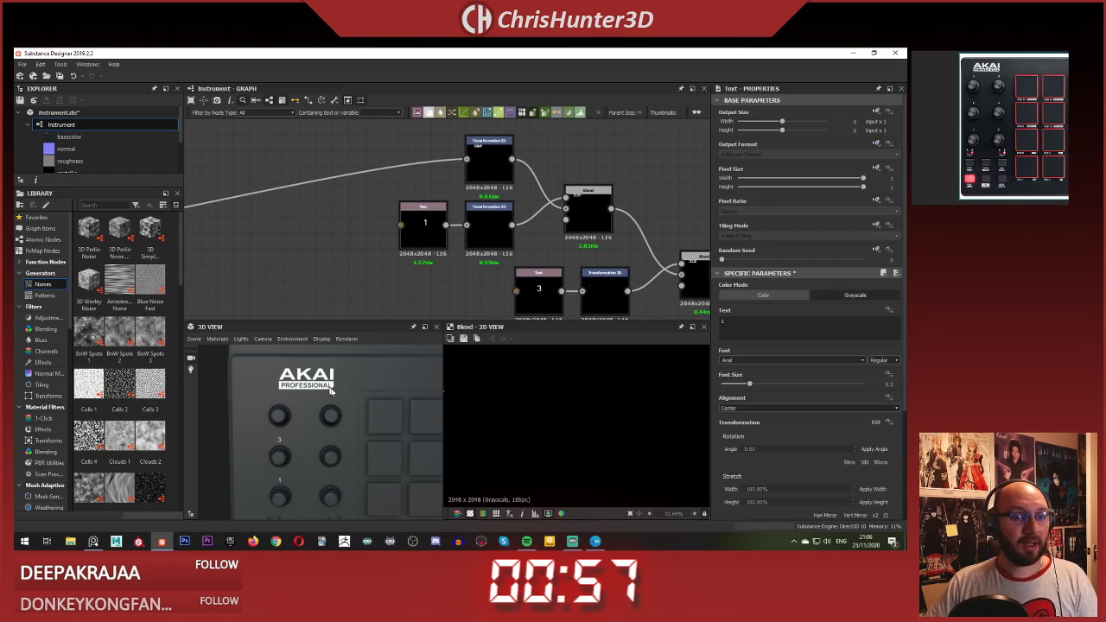
pyautogui.scroll(-4, 534, 210)
pyautogui.scroll(4, 531, 212)
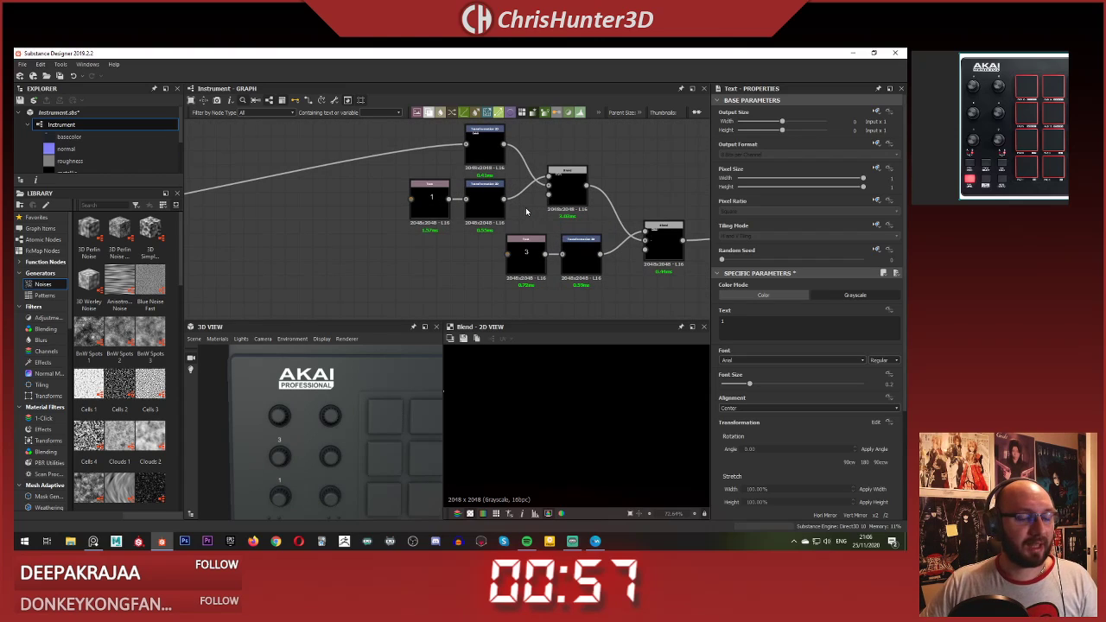
pyautogui.scroll(-1, 517, 209)
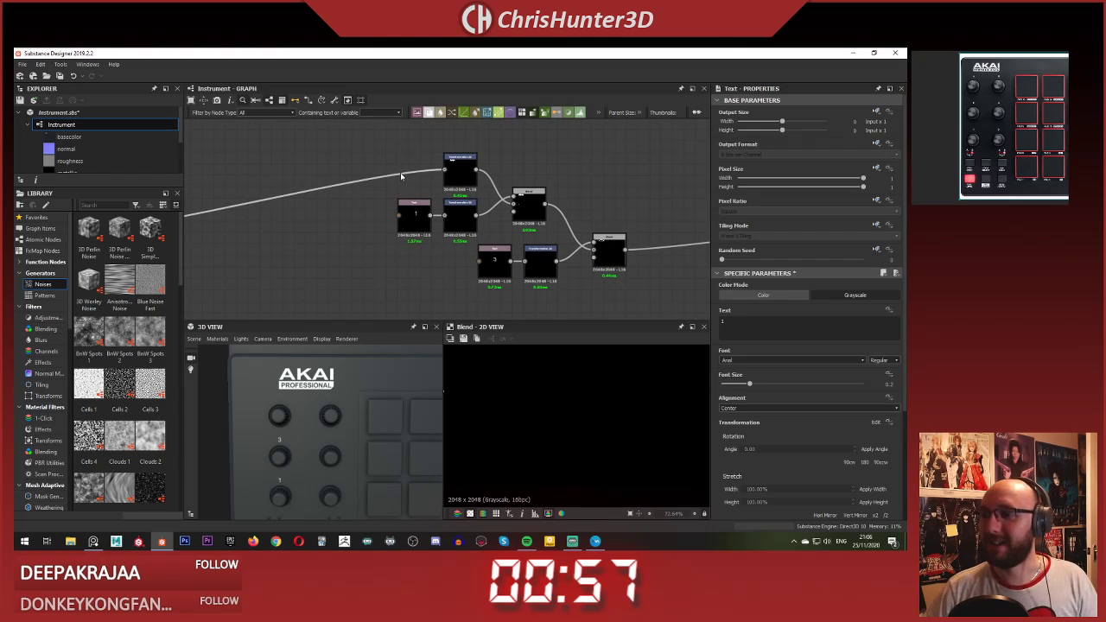
pyautogui.scroll(-4, 412, 177)
pyautogui.scroll(8, 471, 217)
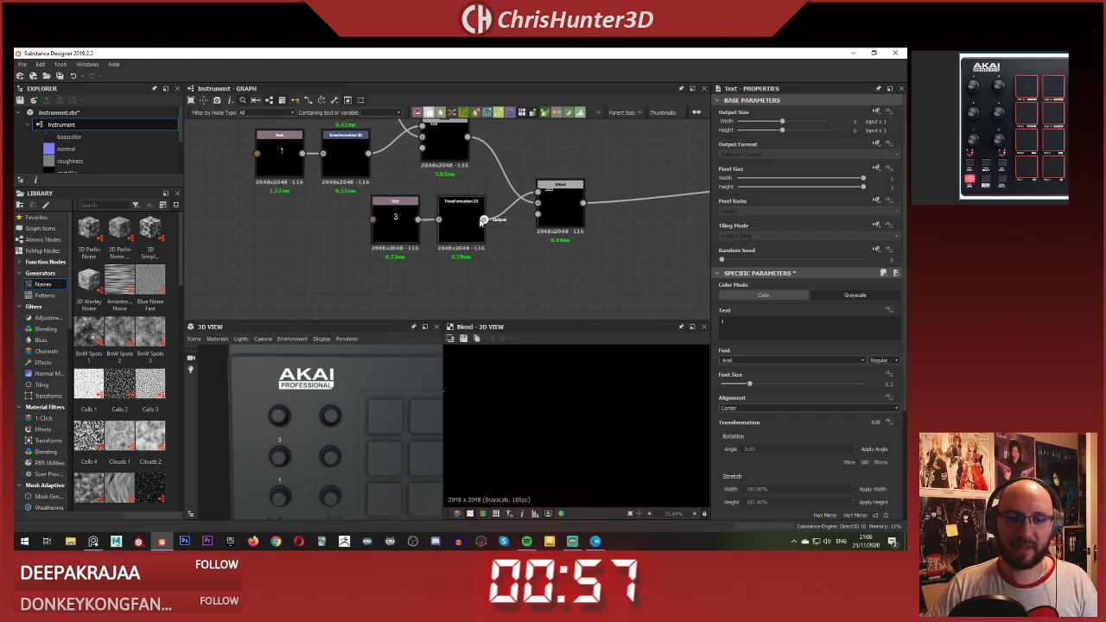
# Step: Move the last Blend node closer to the 3's Transformation 2D node and check the whole device in 3D
pyautogui.moveTo(514, 227); pyautogui.dragTo(419, 224, button='middle')
pyautogui.scroll(-3, 461, 261)
pyautogui.moveTo(465, 223); pyautogui.dragTo(437, 205)
pyautogui.scroll(-3, 337, 411)
pyautogui.scroll(-3, 338, 411)
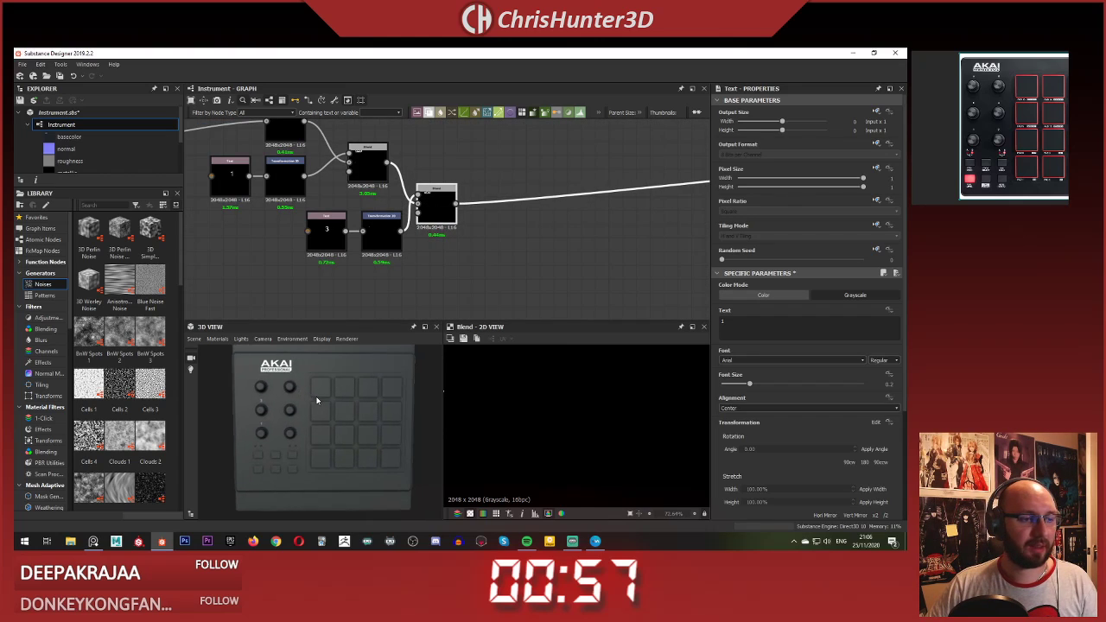
pyautogui.moveTo(317, 401); pyautogui.dragTo(329, 426, button='middle')
# Step: Duplicate the 3's Text, Transformation 2D and Blend nodes, and chain the new Blend node between the previous Blend node and its output connection
pyautogui.scroll(3, 415, 214)
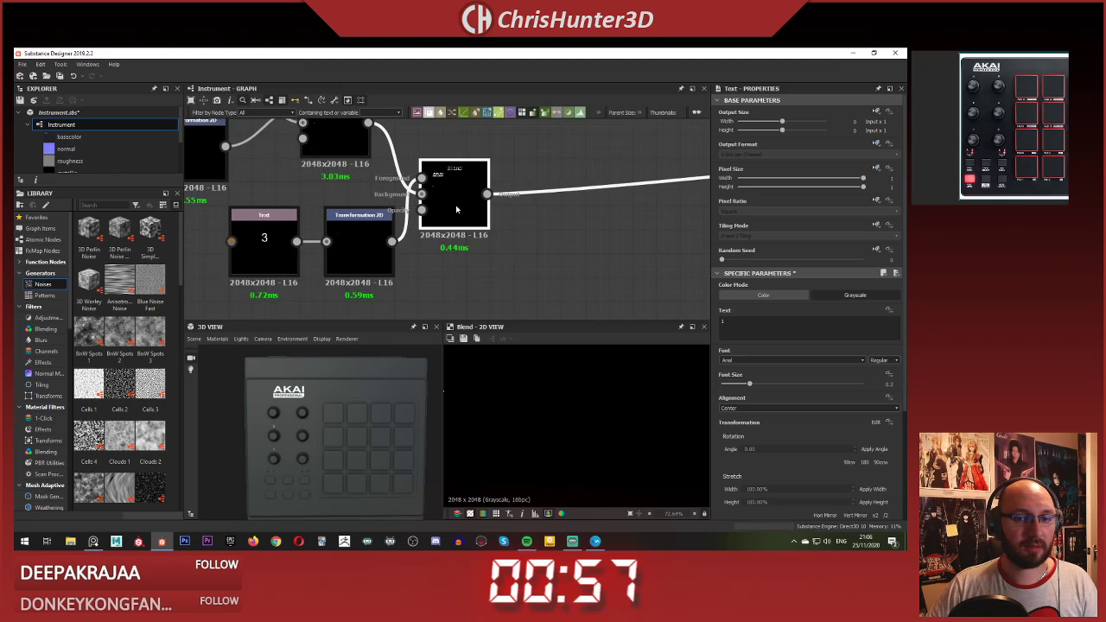
pyautogui.scroll(-2, 456, 210)
pyautogui.click(476, 249)
pyautogui.moveTo(291, 279); pyautogui.dragTo(567, 251)
pyautogui.hotkey('ctrl', 'd')
pyautogui.moveTo(479, 201); pyautogui.dragTo(551, 235)
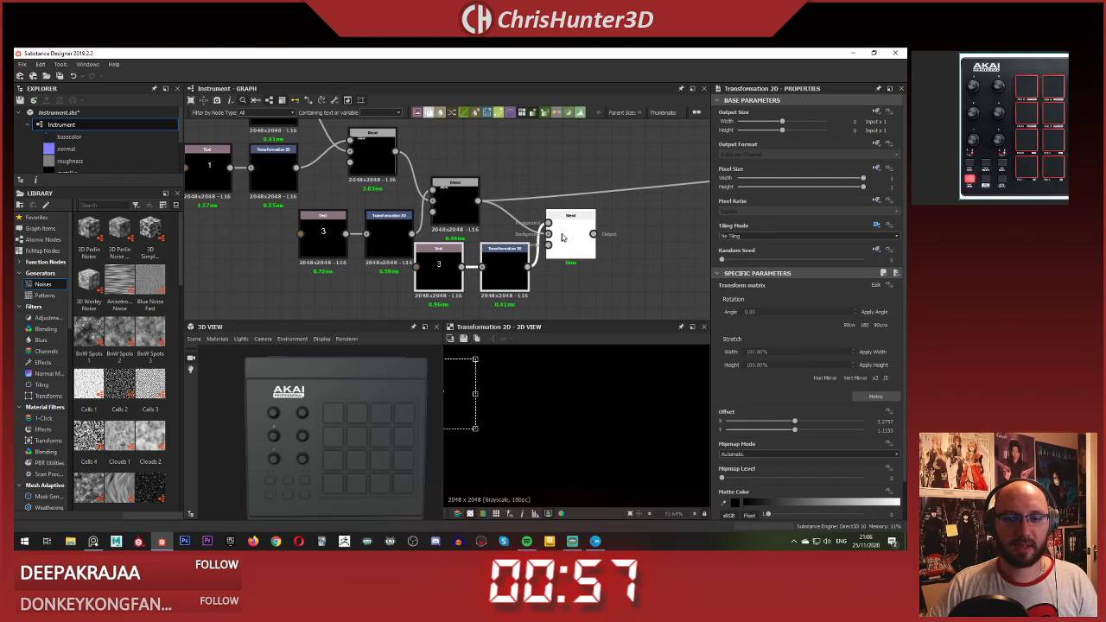
pyautogui.keyDown('shift'); pyautogui.moveTo(478, 201); pyautogui.dragTo(594, 234); pyautogui.keyUp('shift')
pyautogui.click(574, 289)
# Step: Change the duplicated Text node's text to 5 and select its Blend node
pyautogui.click(438, 270)
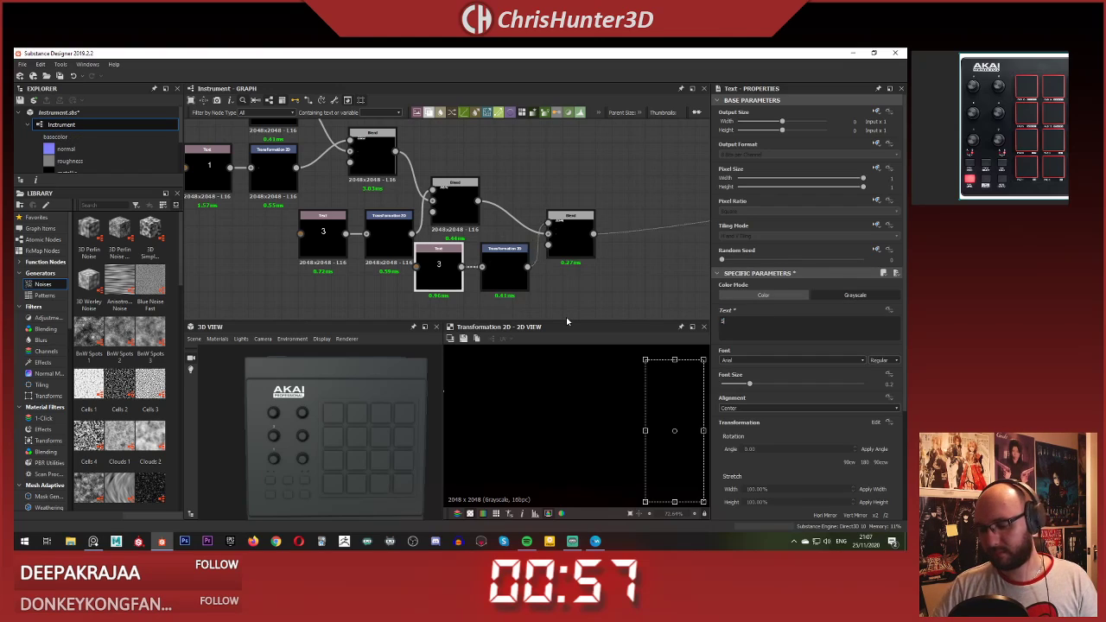
pyautogui.write('5')
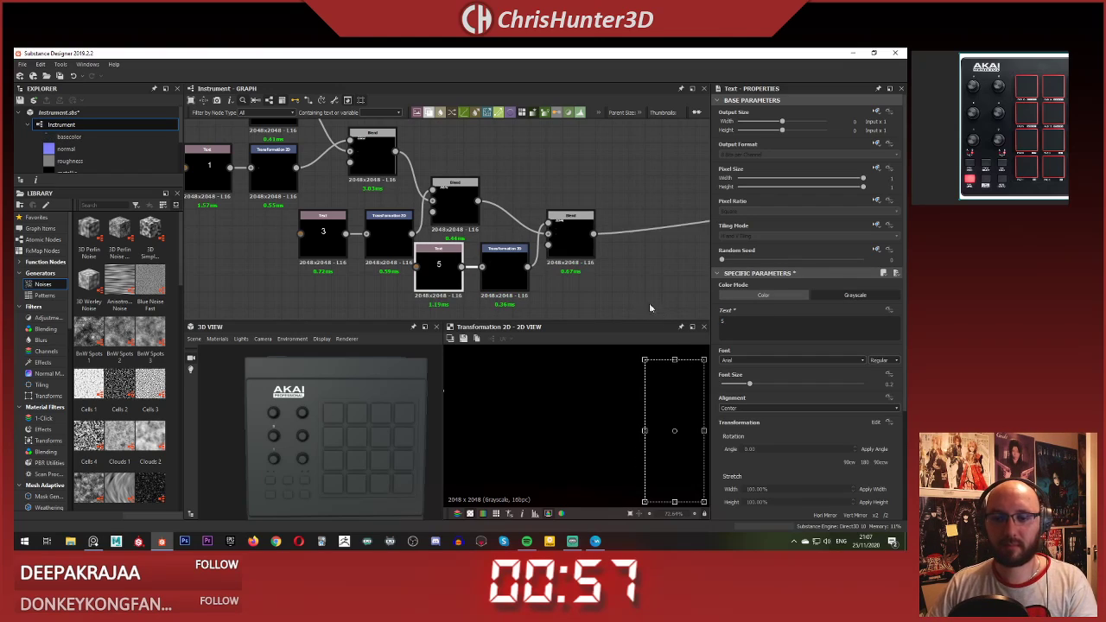
pyautogui.click(563, 237)
# Step: Move the 5 through its Transformation 2D node so it sits above the top knob of the left column
pyautogui.scroll(5, 356, 414)
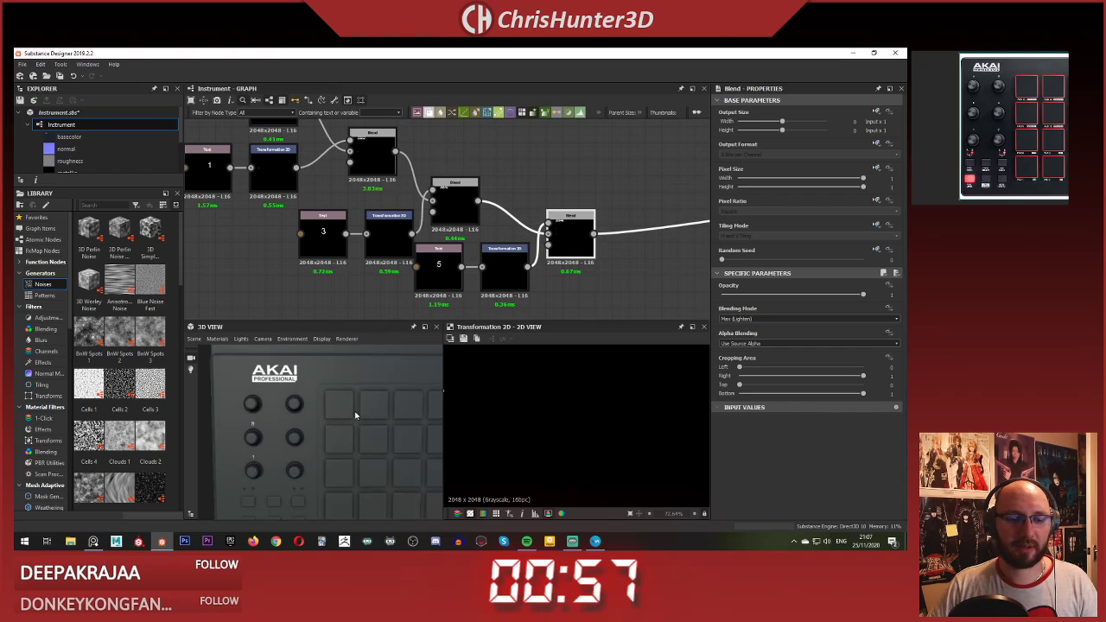
pyautogui.moveTo(274, 402); pyautogui.dragTo(359, 396, button='middle')
pyautogui.click(510, 278)
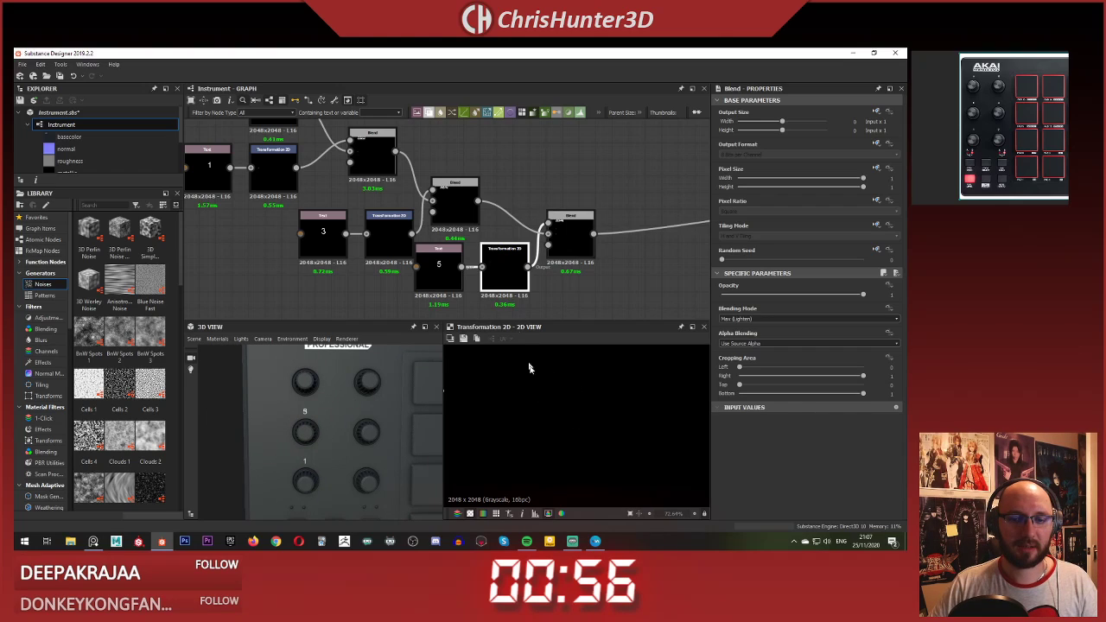
pyautogui.moveTo(461, 421); pyautogui.dragTo(464, 331)
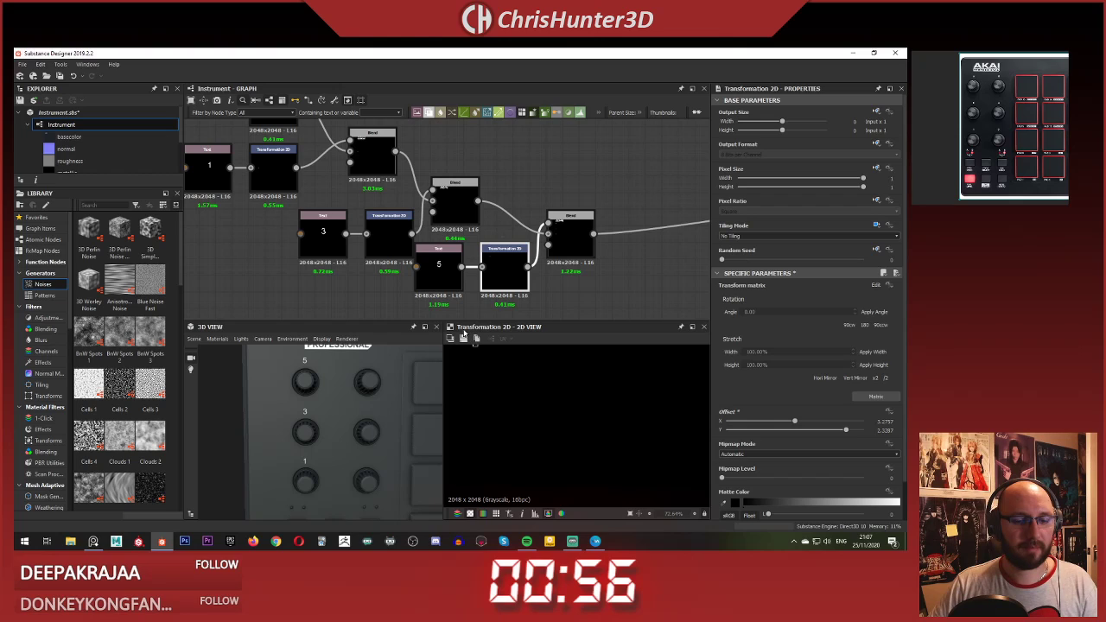
# Step: Duplicate the 5's Text, Transformation 2D and Blend nodes, chain the new Blend node after the previous one, and preview its result
pyautogui.scroll(-5, 352, 253)
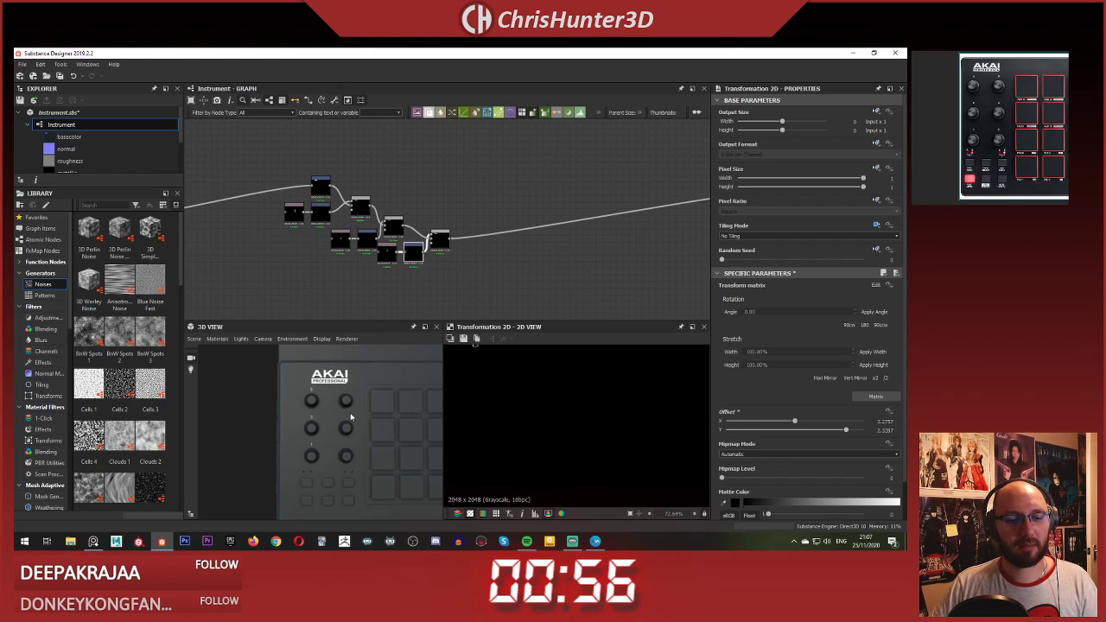
pyautogui.scroll(-4, 396, 162)
pyautogui.scroll(7, 407, 181)
pyautogui.moveTo(515, 266); pyautogui.dragTo(477, 222, button='middle')
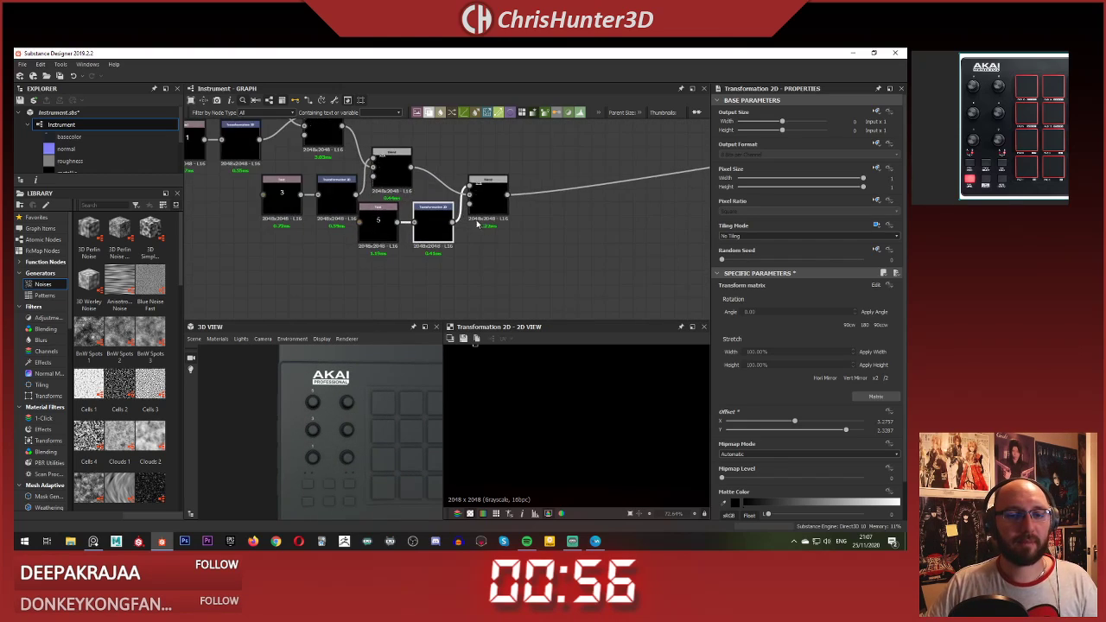
pyautogui.scroll(-4, 477, 226)
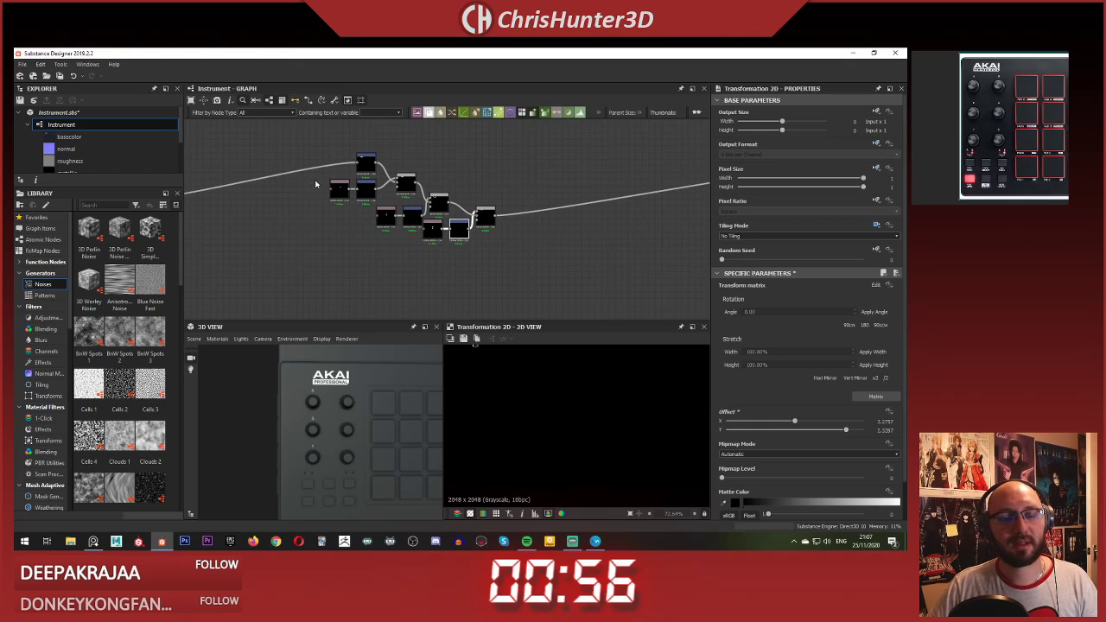
pyautogui.scroll(4, 317, 184)
pyautogui.scroll(-1, 323, 187)
pyautogui.moveTo(445, 235); pyautogui.dragTo(314, 205, button='middle')
pyautogui.moveTo(500, 279); pyautogui.dragTo(387, 219)
pyautogui.hotkey('ctrl', 'd')
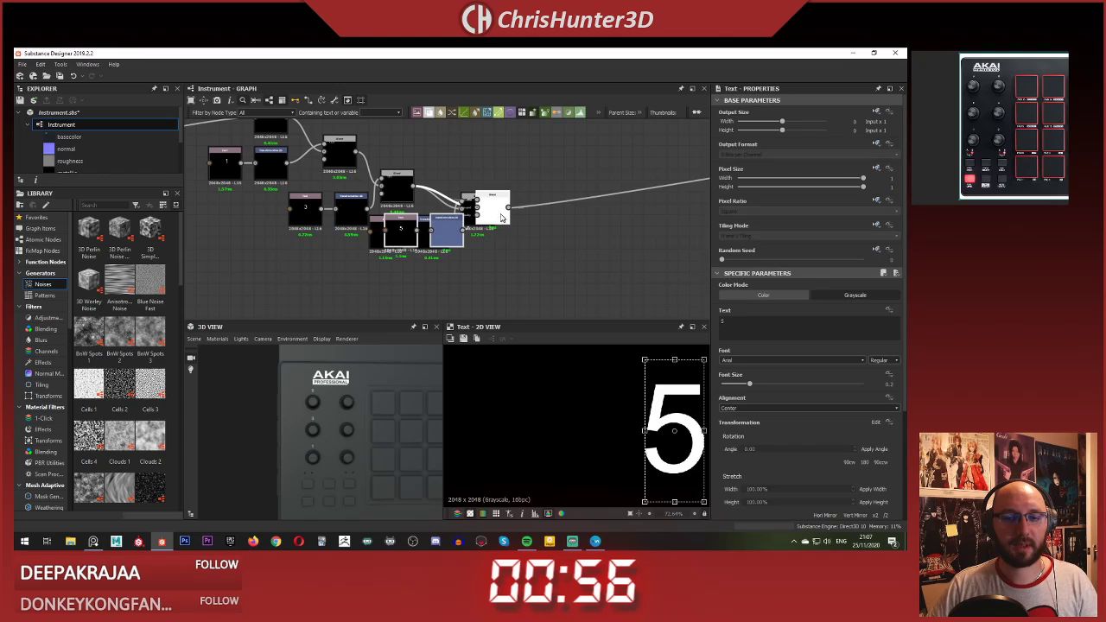
pyautogui.moveTo(499, 216); pyautogui.dragTo(568, 239)
pyautogui.doubleClick(547, 238)
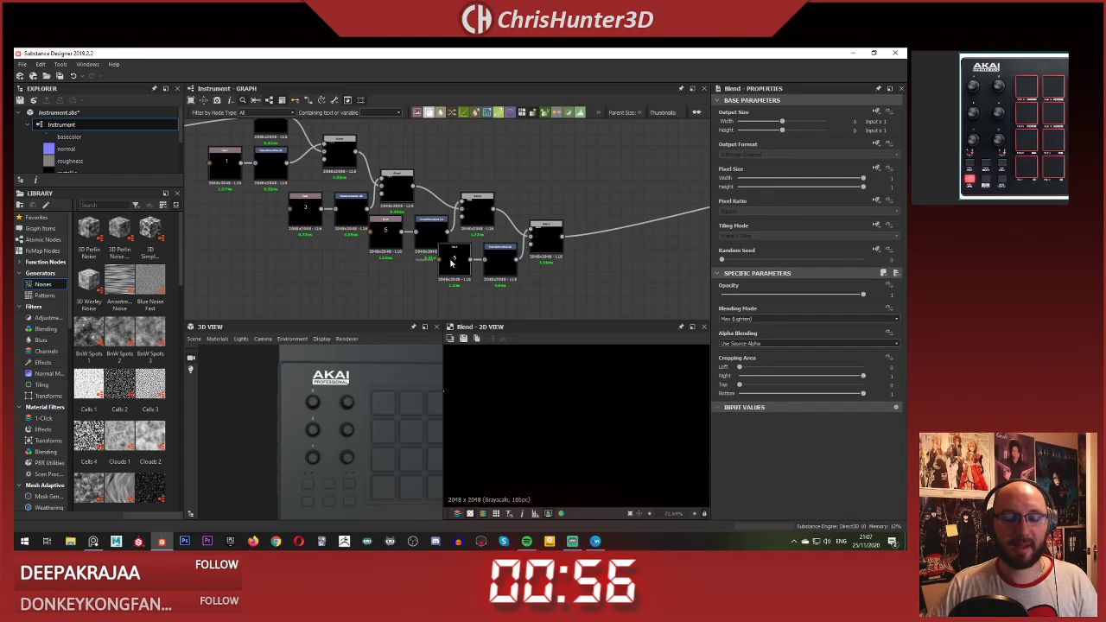
# Step: Move the newly duplicated Text, Transformation 2D and Blend nodes clear of the previous set and select the new Text node
pyautogui.moveTo(553, 293); pyautogui.dragTo(484, 264)
pyautogui.click(517, 227)
pyautogui.click(479, 261)
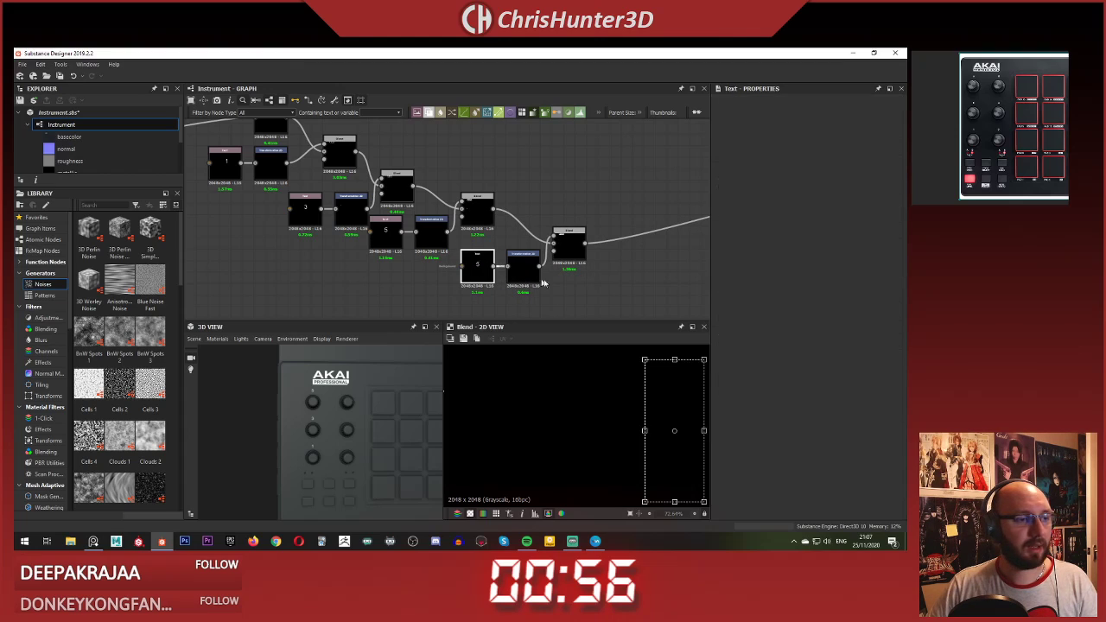
pyautogui.moveTo(473, 266); pyautogui.dragTo(473, 248, button='middle')
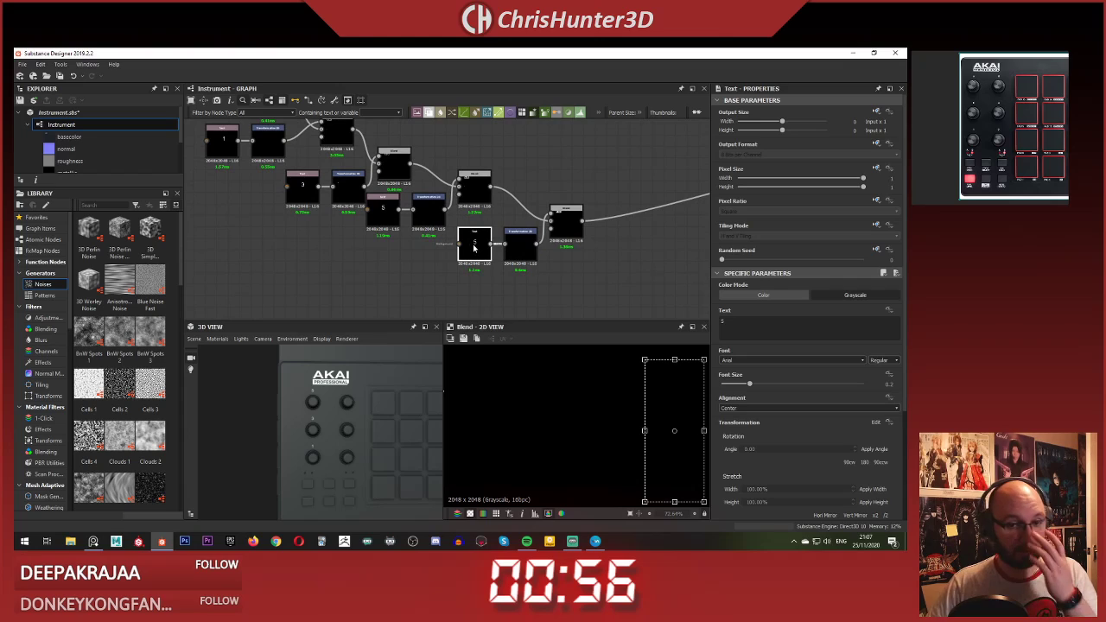
pyautogui.moveTo(515, 278); pyautogui.dragTo(527, 281, button='middle')
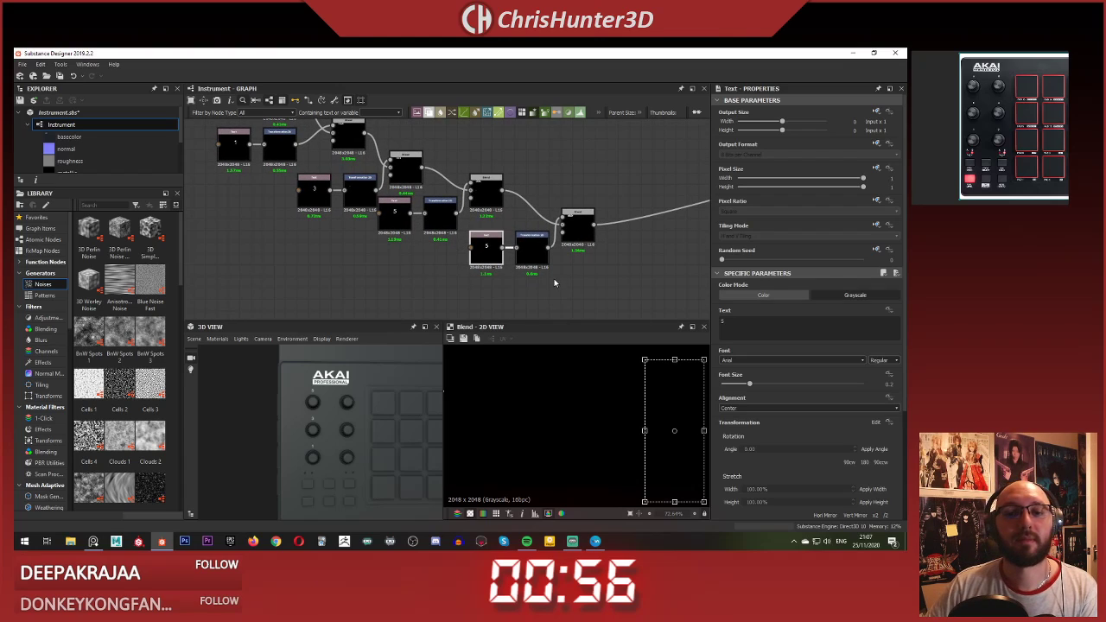
pyautogui.moveTo(583, 278); pyautogui.dragTo(542, 274)
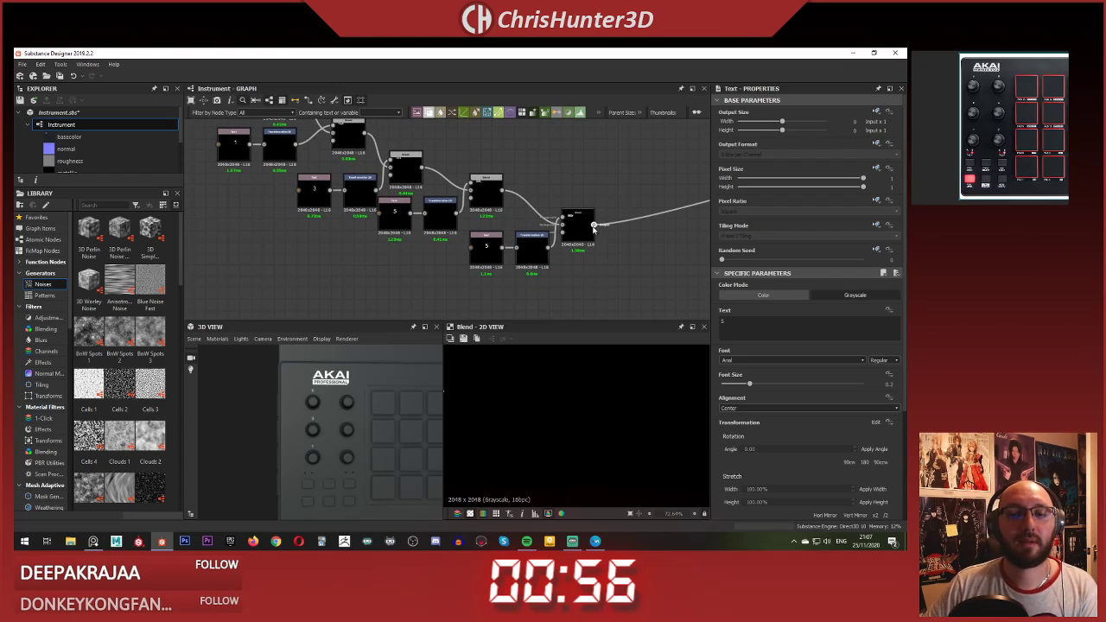
pyautogui.keyDown('shift'); pyautogui.moveTo(594, 225); pyautogui.dragTo(541, 193); pyautogui.keyUp('shift')
pyautogui.hotkey('ctrl', 'z')
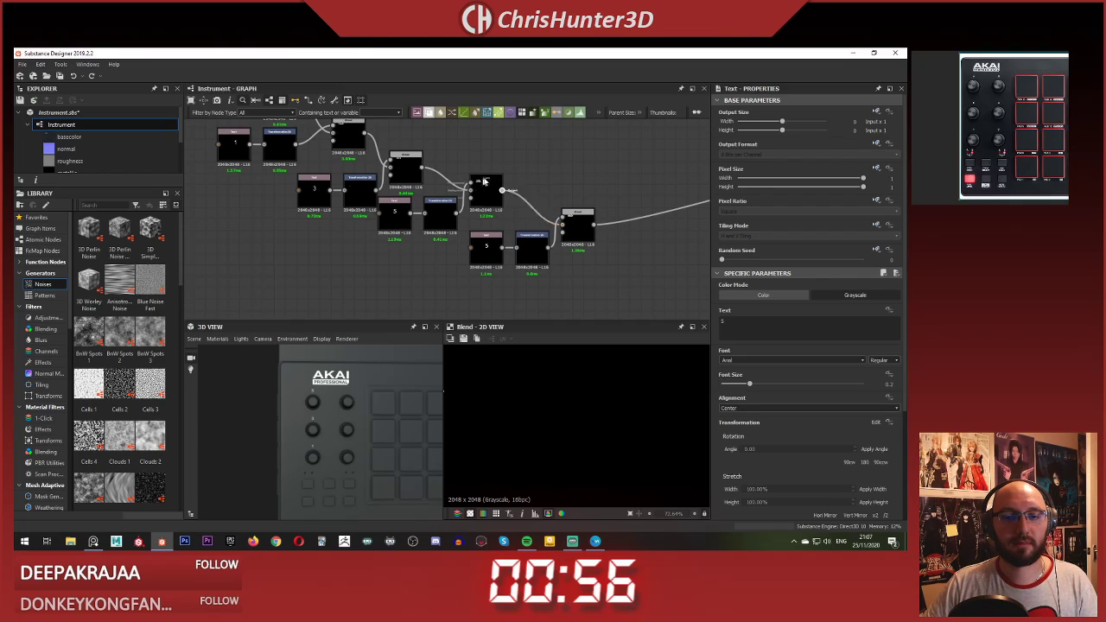
# Step: Change the duplicated Text node's text to 6 and move it through its Transformation 2D node above the top knob of the right column
pyautogui.click(490, 258)
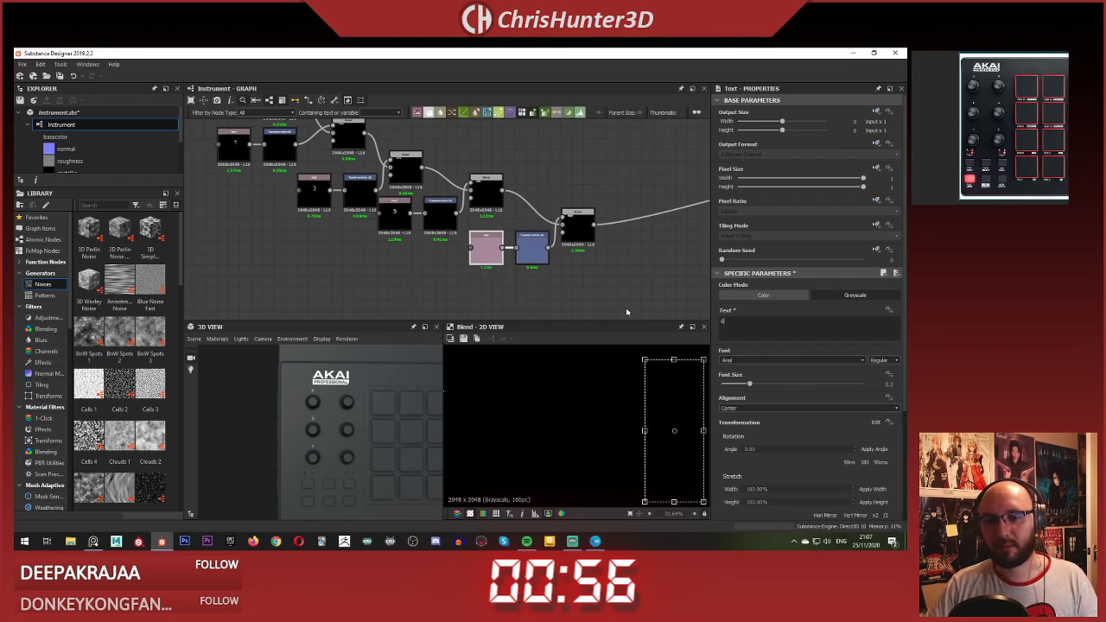
pyautogui.click(578, 227)
pyautogui.click(533, 245)
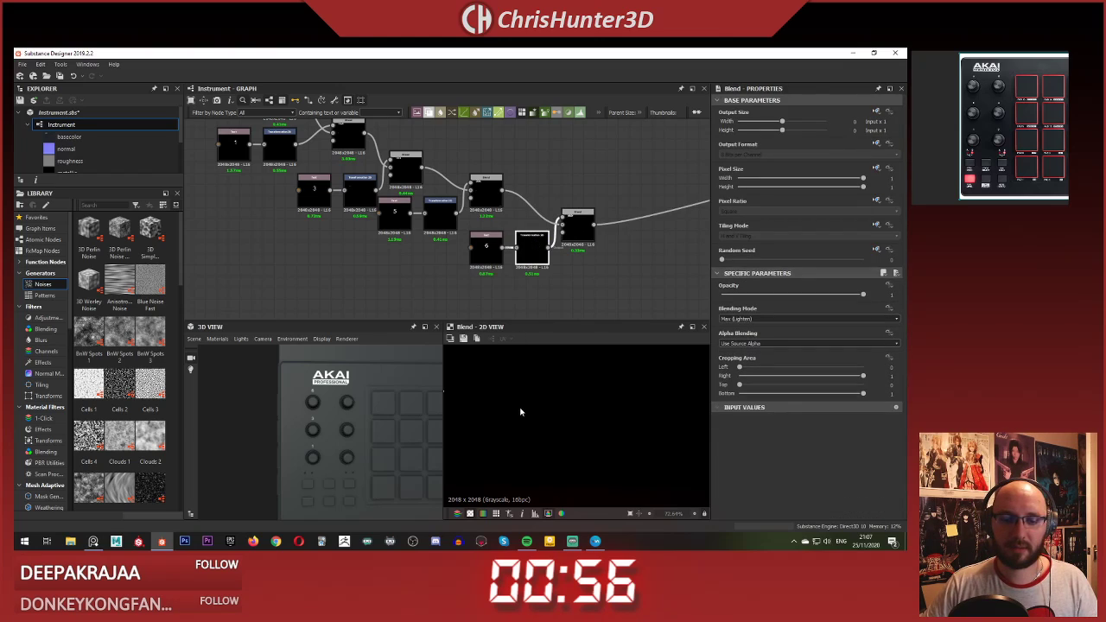
pyautogui.moveTo(536, 395); pyautogui.dragTo(625, 402)
pyautogui.scroll(5, 341, 413)
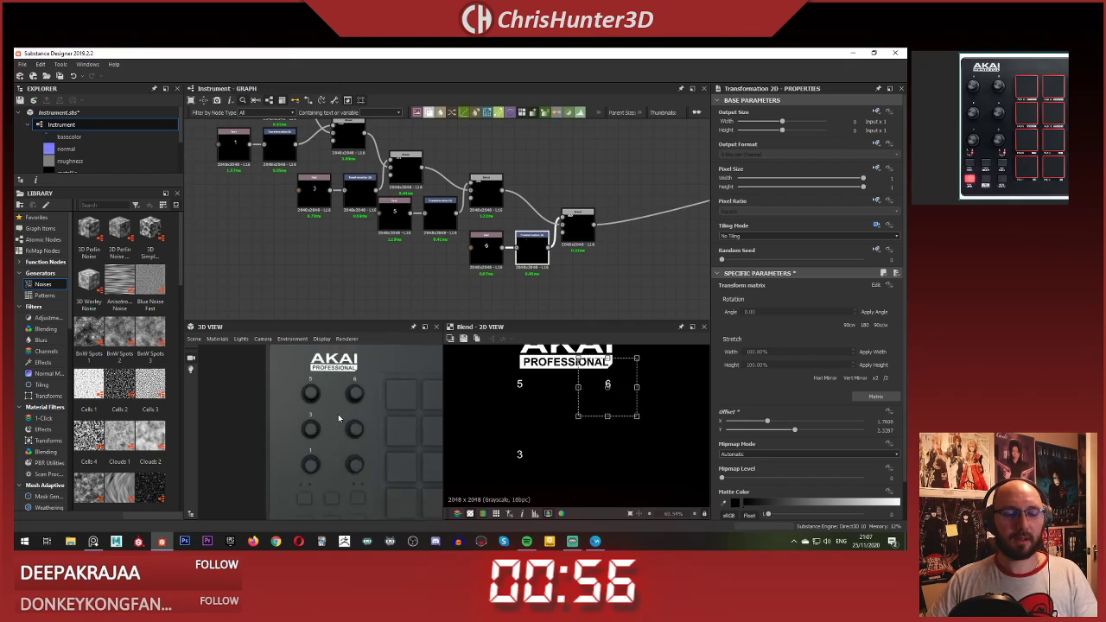
pyautogui.moveTo(344, 398); pyautogui.dragTo(344, 410)
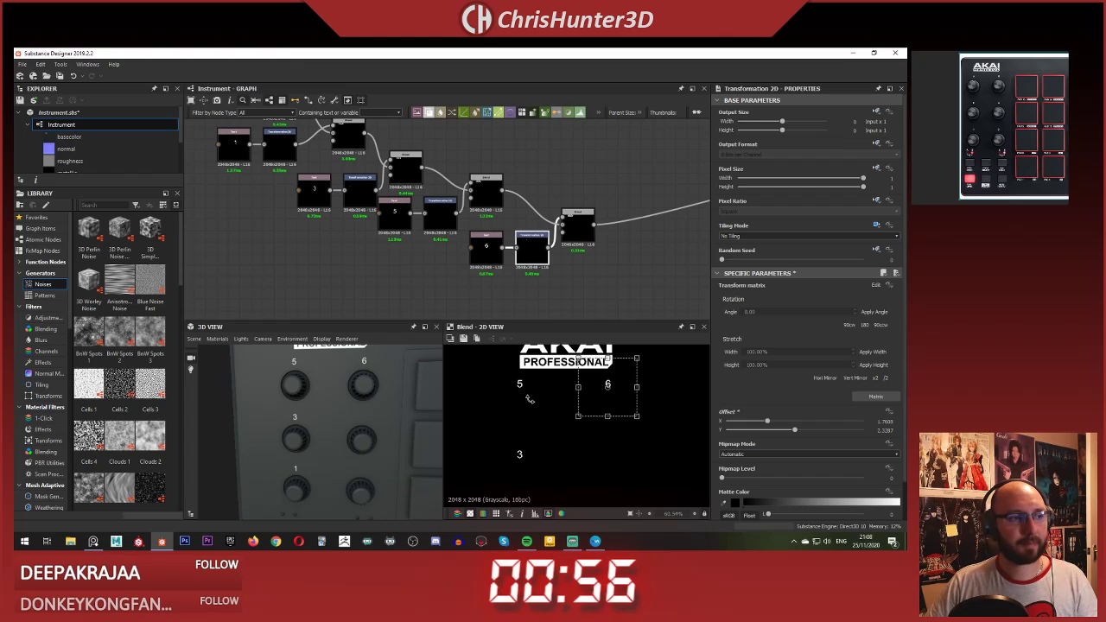
# Step: Duplicate the 6's Text, Transformation 2D and Blend nodes, chain the new Blend before the output connection, and preview its result
pyautogui.scroll(-3, 581, 284)
pyautogui.moveTo(592, 278); pyautogui.dragTo(497, 254, button='middle')
pyautogui.moveTo(517, 273); pyautogui.dragTo(418, 228)
pyautogui.hotkey('ctrl', 'd')
pyautogui.scroll(5, 484, 247)
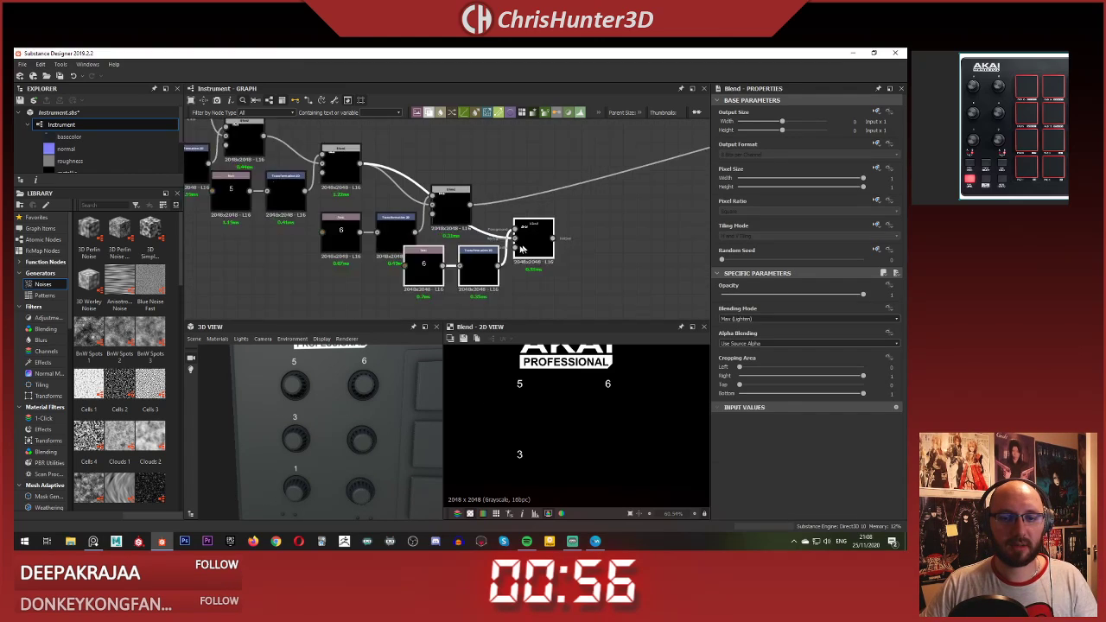
pyautogui.hotkey('ctrl', 'z')
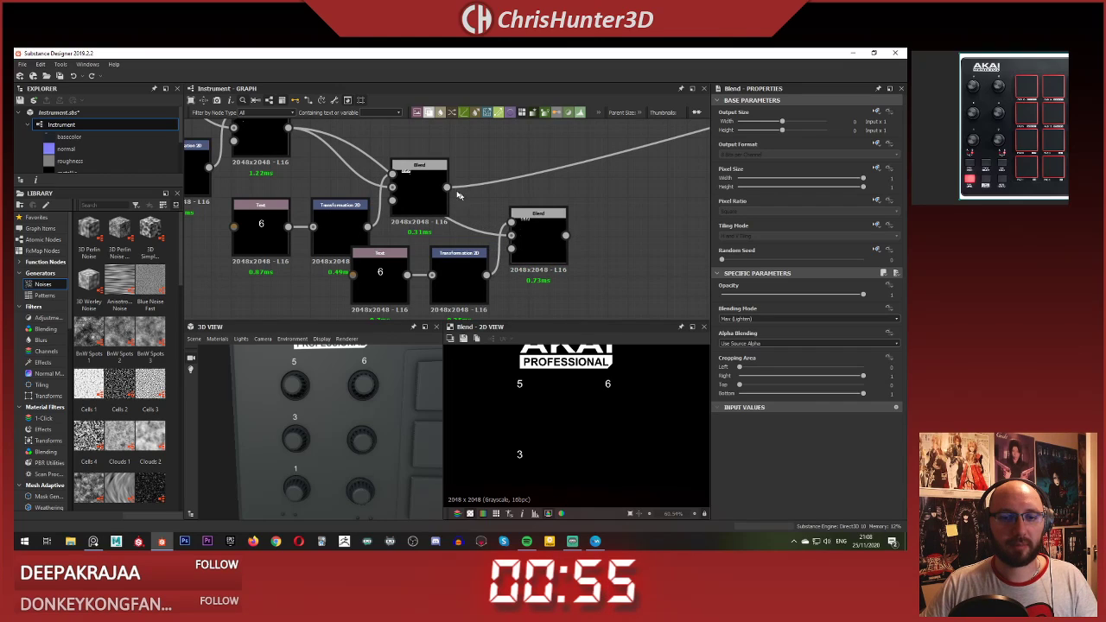
pyautogui.moveTo(447, 187); pyautogui.dragTo(566, 237)
pyautogui.doubleClick(531, 230)
# Step: Set the new Text node's text to 4 and move it through its Transformation 2D node above the middle knob of the right column
pyautogui.click(385, 277)
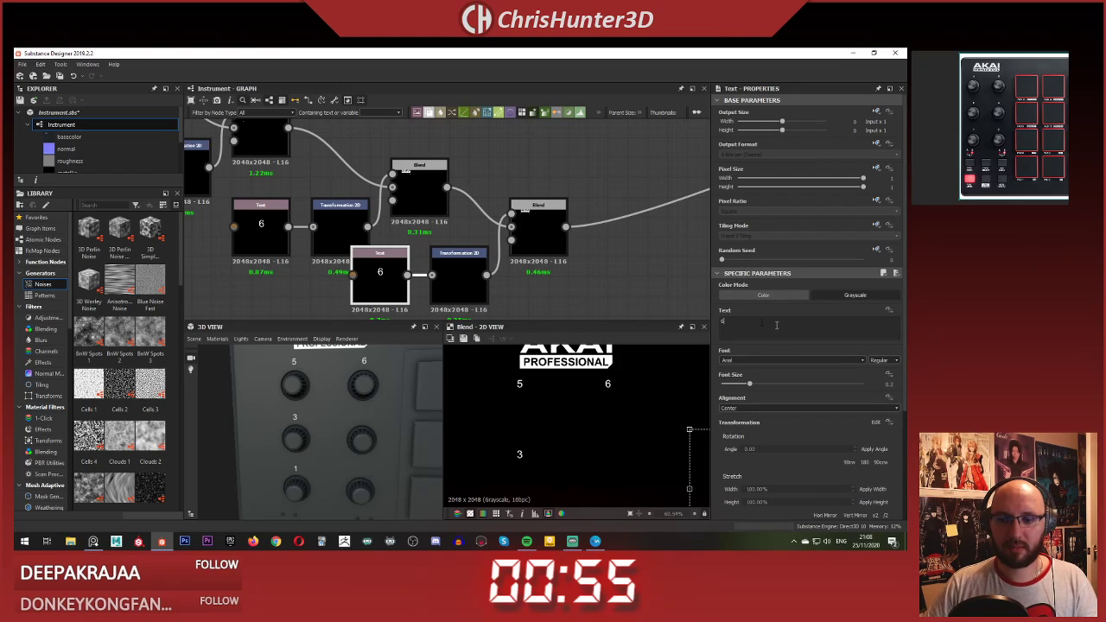
pyautogui.moveTo(777, 326); pyautogui.dragTo(652, 319)
pyautogui.write('4')
pyautogui.doubleClick(543, 238)
pyautogui.click(453, 268)
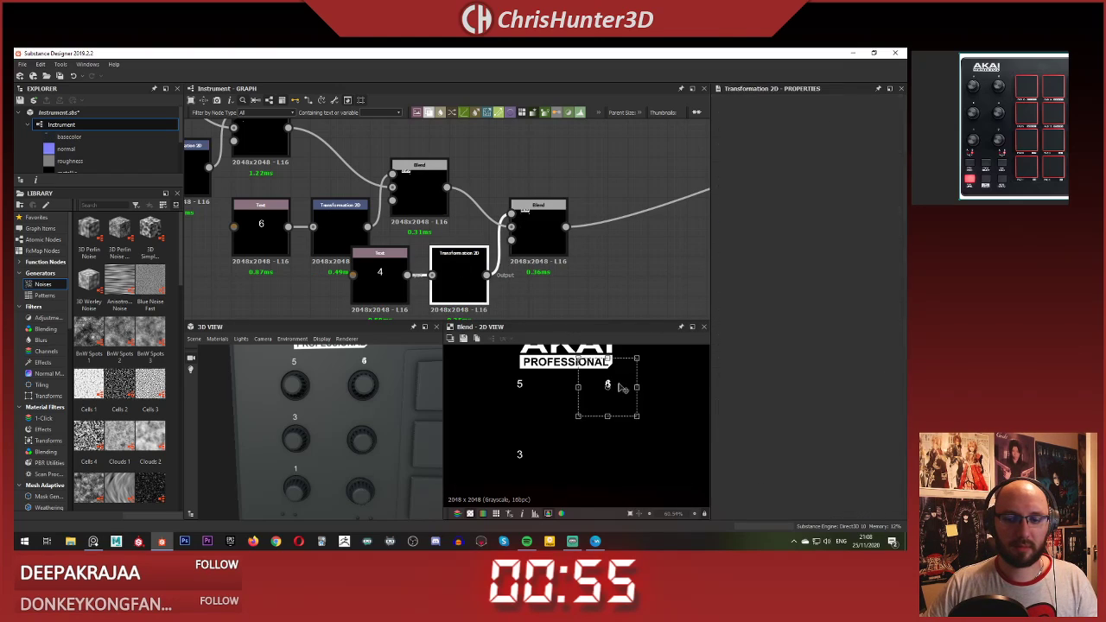
pyautogui.moveTo(622, 388); pyautogui.dragTo(629, 450)
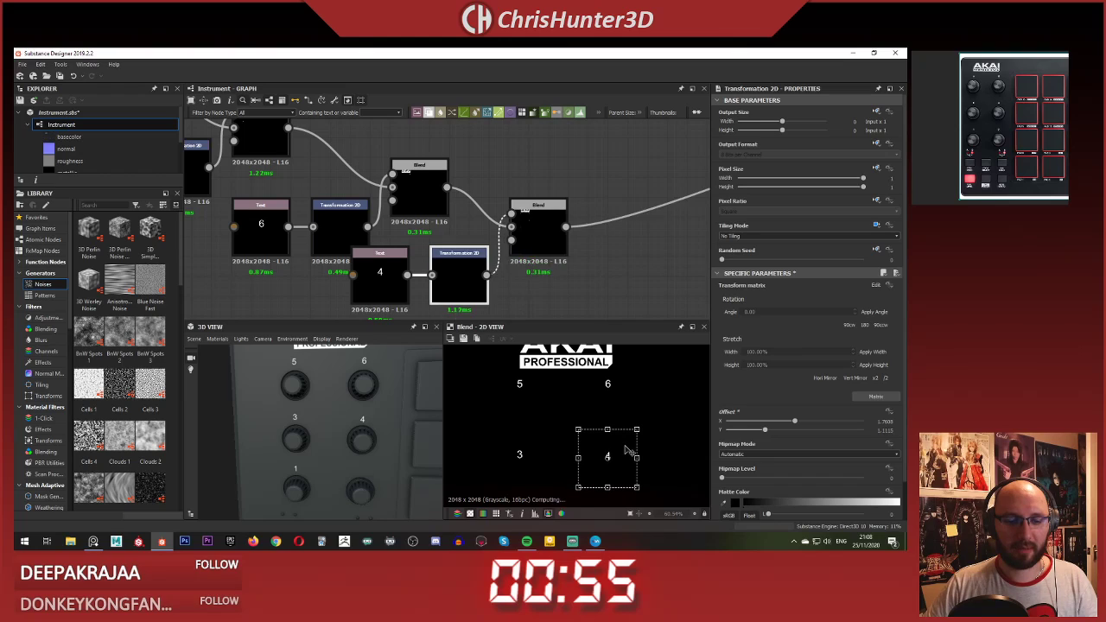
pyautogui.click(640, 256)
# Step: Duplicate the 4's Text, Transformation 2D and Blend nodes and chain the new Blend node between the previous Blend node and its output connection
pyautogui.scroll(-4, 533, 228)
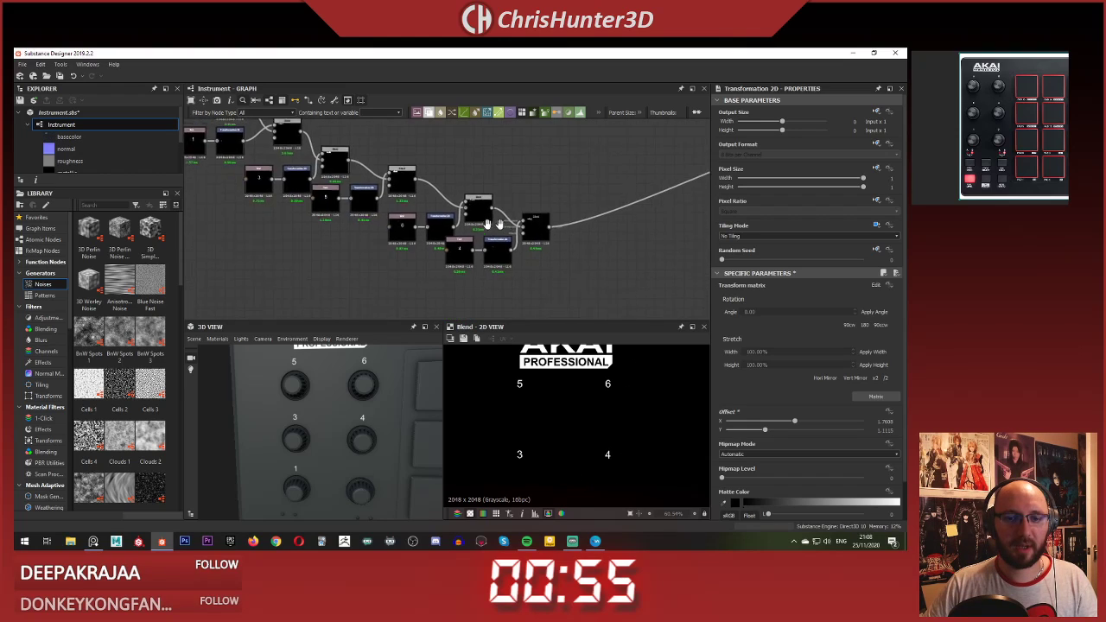
pyautogui.moveTo(494, 225); pyautogui.dragTo(447, 221, button='middle')
pyautogui.moveTo(547, 301); pyautogui.dragTo(435, 238)
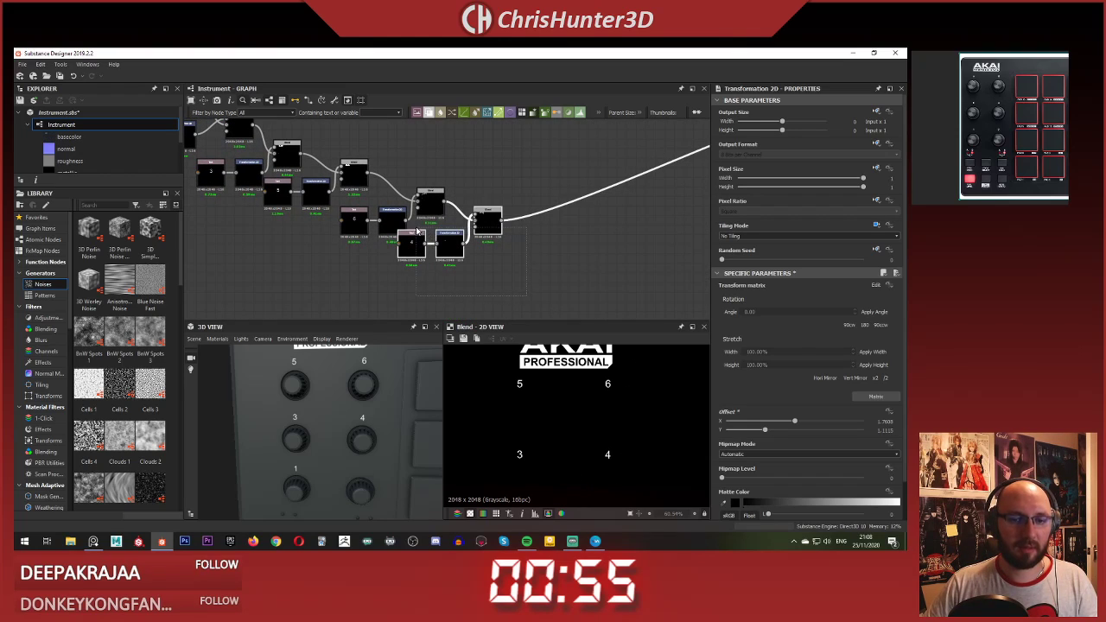
pyautogui.hotkey('ctrl', 'd')
pyautogui.moveTo(490, 214); pyautogui.dragTo(575, 241)
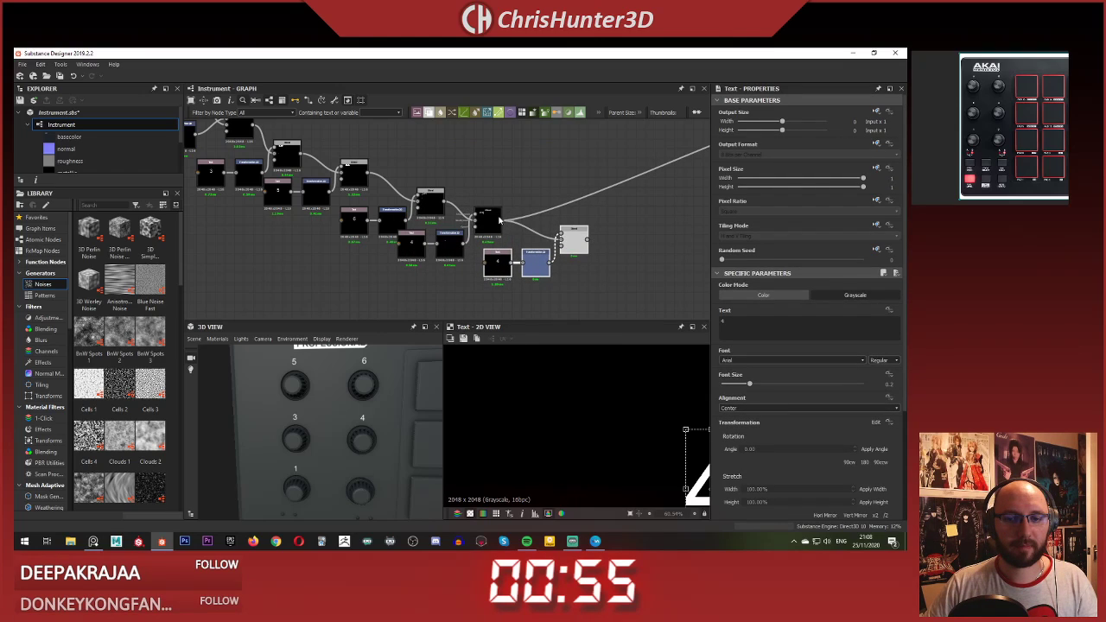
pyautogui.keyDown('shift'); pyautogui.moveTo(502, 220); pyautogui.dragTo(588, 239); pyautogui.keyUp('shift')
# Step: Set the newest Text node's text to 2 and move it through its Transformation 2D node above the bottom knob of the right column
pyautogui.click(567, 211)
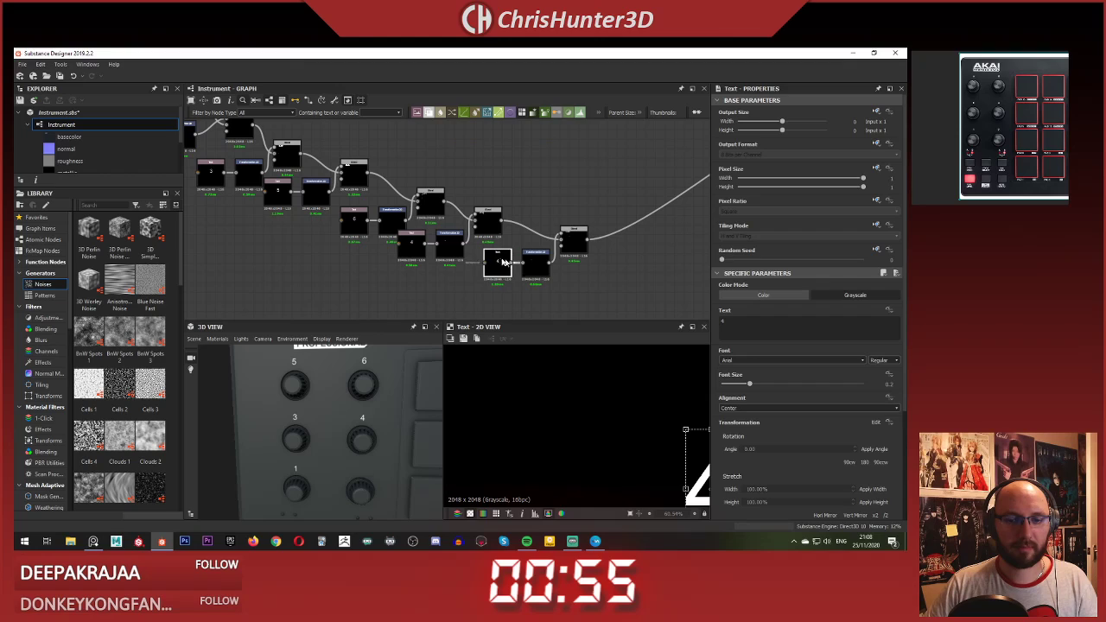
pyautogui.write('2')
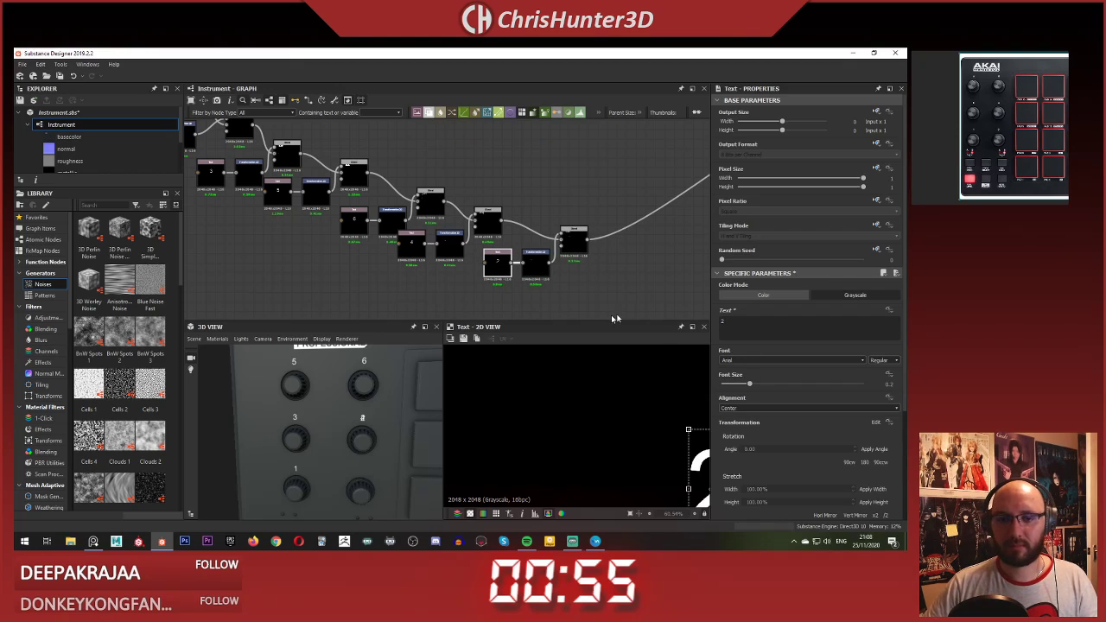
pyautogui.click(585, 205)
pyautogui.click(571, 237)
pyautogui.click(529, 264)
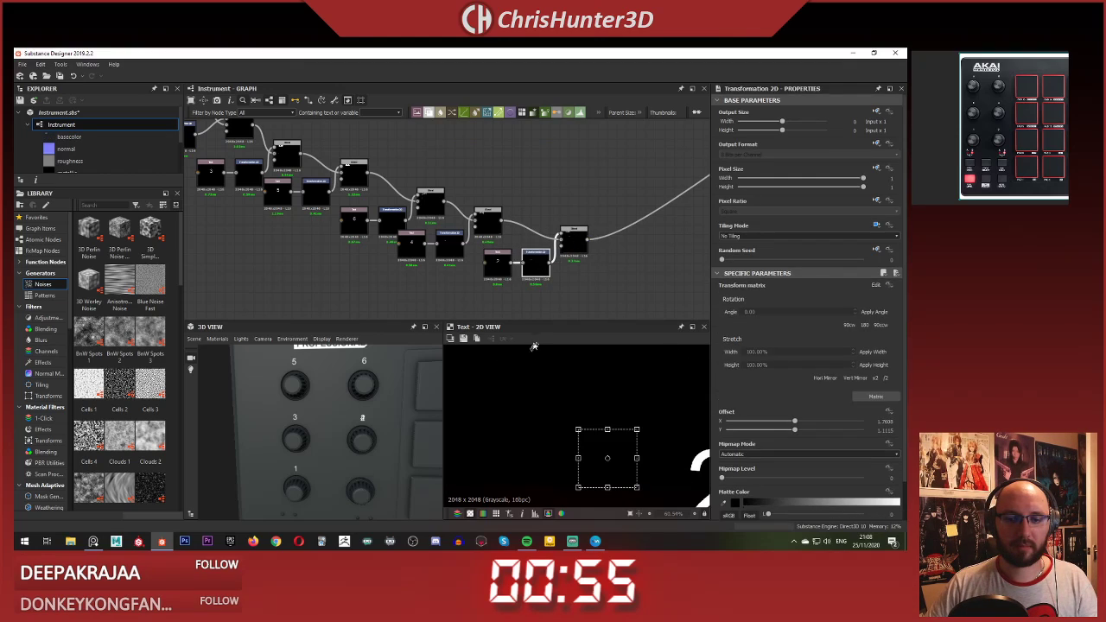
pyautogui.moveTo(616, 458); pyautogui.dragTo(627, 519)
pyautogui.moveTo(354, 457); pyautogui.dragTo(361, 448)
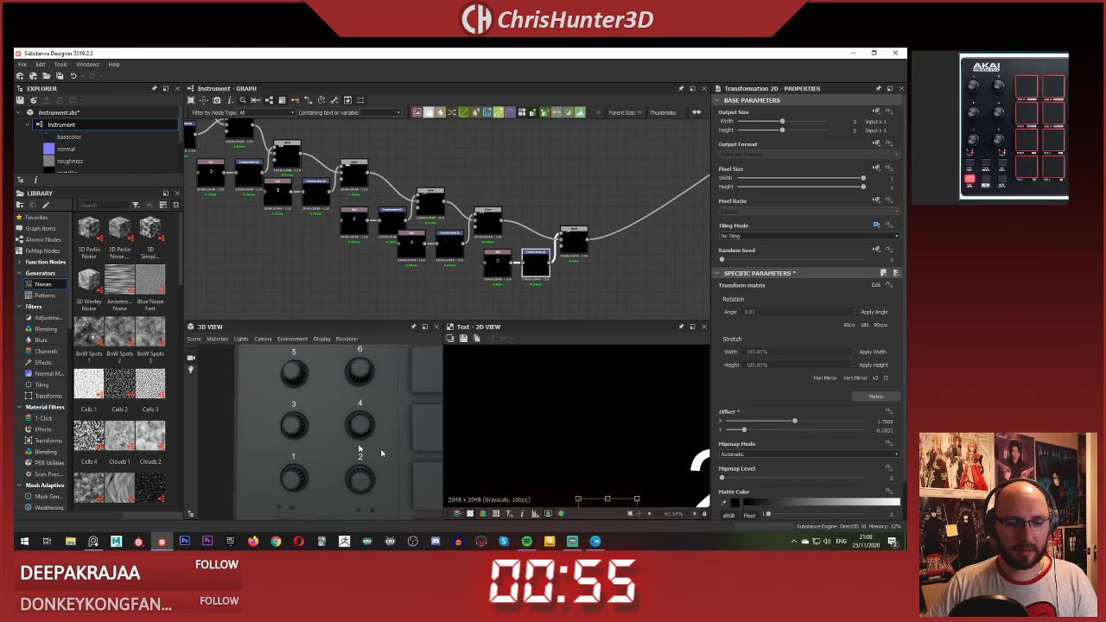
# Step: Nudge the 2 slightly upward through its Transformation 2D node and check its alignment with the other labels on the 3D model
pyautogui.scroll(-3, 605, 445)
pyautogui.moveTo(607, 479); pyautogui.dragTo(583, 386, button='middle')
pyautogui.scroll(7, 584, 388)
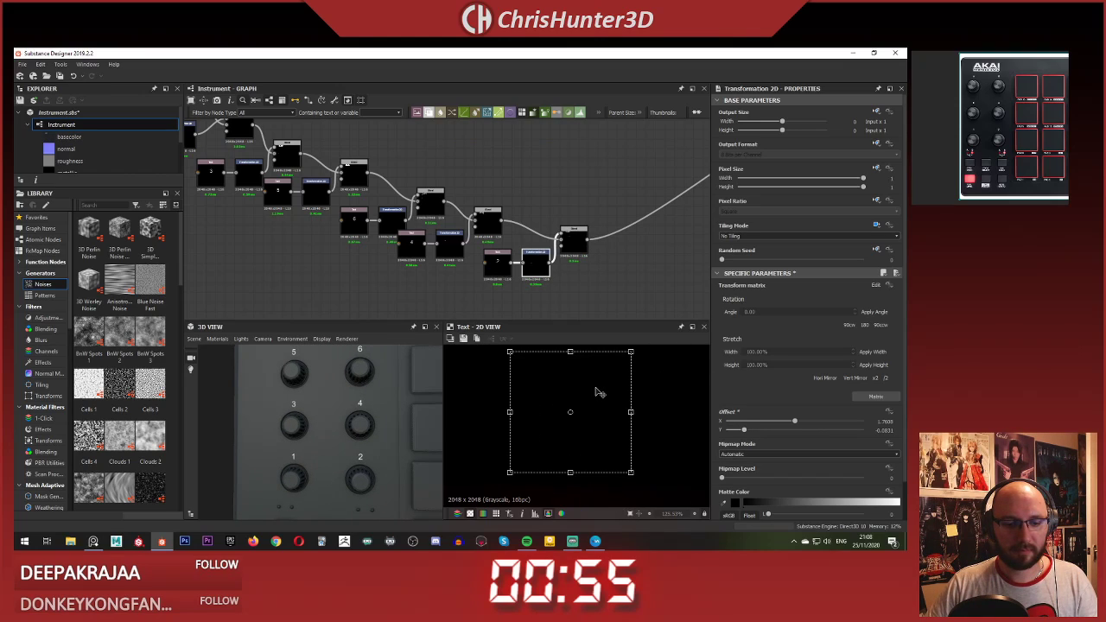
pyautogui.moveTo(596, 388); pyautogui.dragTo(595, 387)
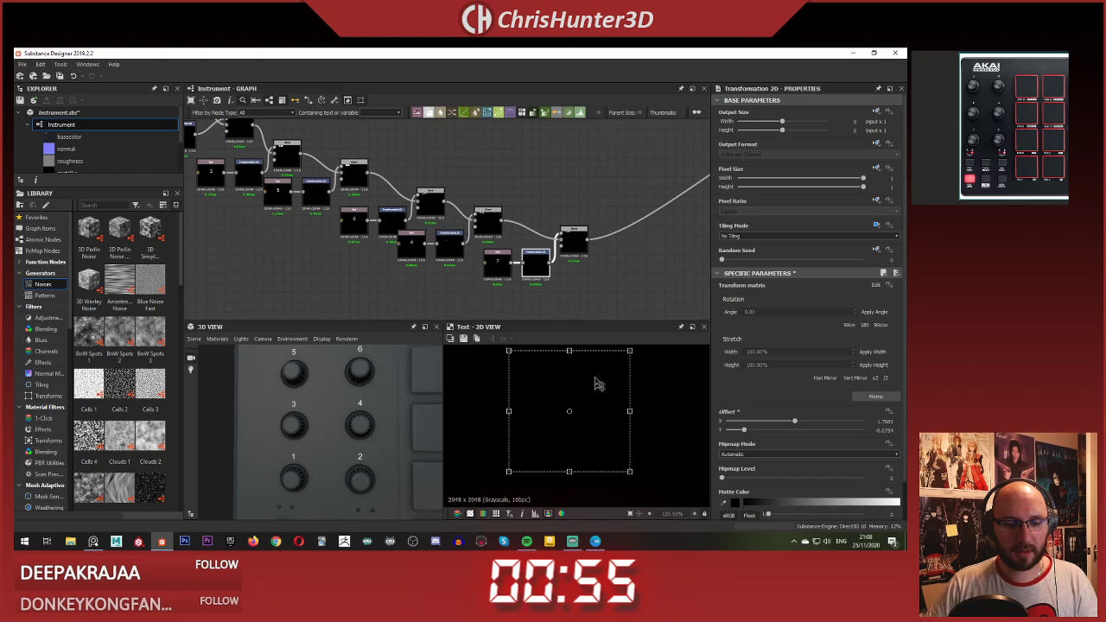
pyautogui.click(649, 246)
pyautogui.scroll(-4, 369, 416)
pyautogui.moveTo(369, 416); pyautogui.dragTo(368, 415)
pyautogui.scroll(4, 348, 412)
pyautogui.scroll(-1, 347, 404)
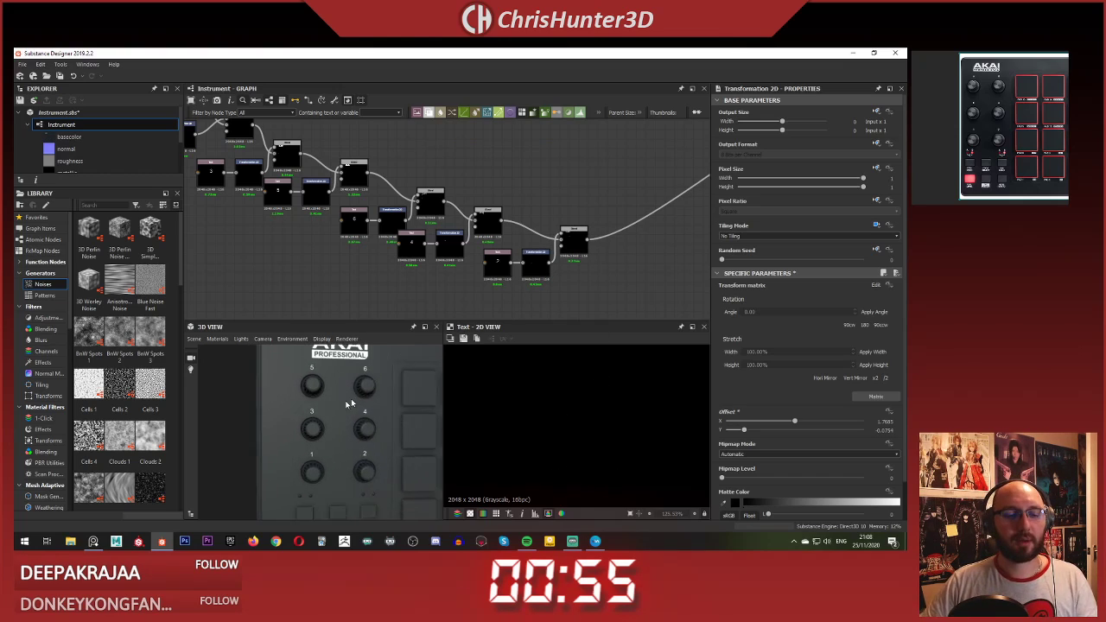
# Step: Examine the numbered knobs on the full 3D model and the layout of the label node chain in the graph
pyautogui.scroll(-5, 348, 404)
pyautogui.scroll(-3, 374, 227)
pyautogui.moveTo(376, 227); pyautogui.dragTo(408, 215, button='middle')
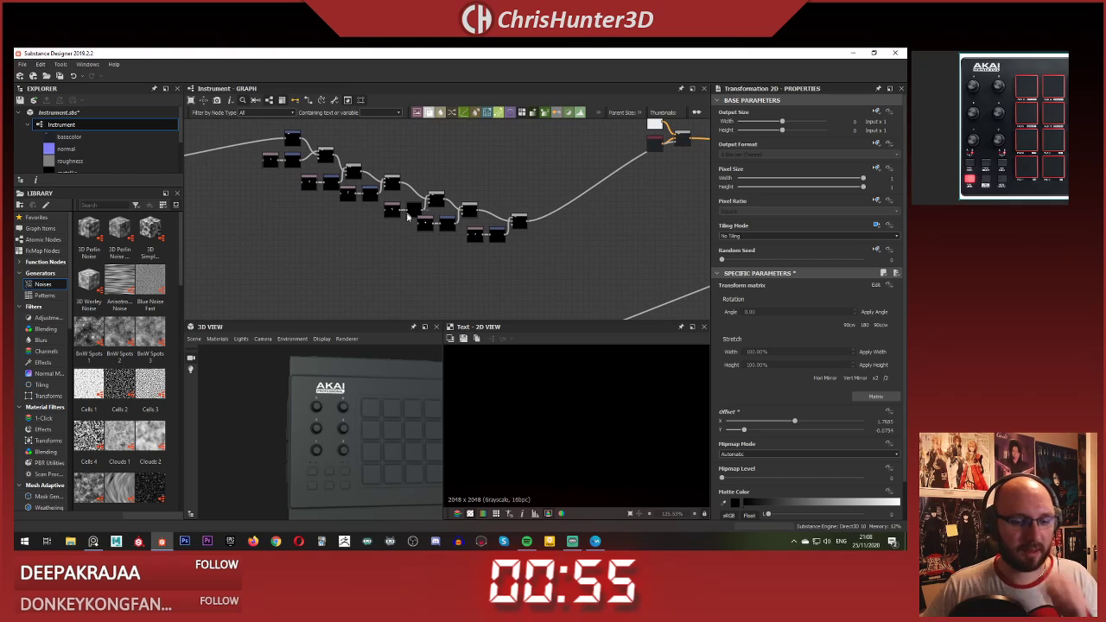
pyautogui.scroll(1, 406, 225)
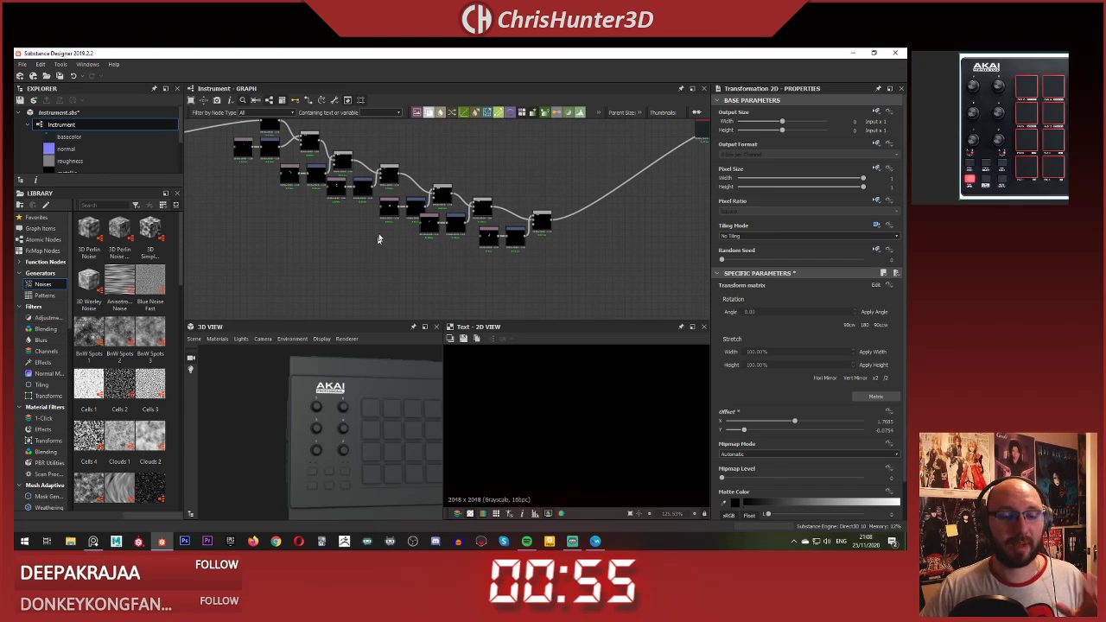
pyautogui.scroll(-2, 377, 236)
pyautogui.scroll(-2, 341, 415)
pyautogui.scroll(4, 342, 428)
pyautogui.moveTo(353, 430); pyautogui.dragTo(339, 421, button='middle')
pyautogui.scroll(-3, 339, 421)
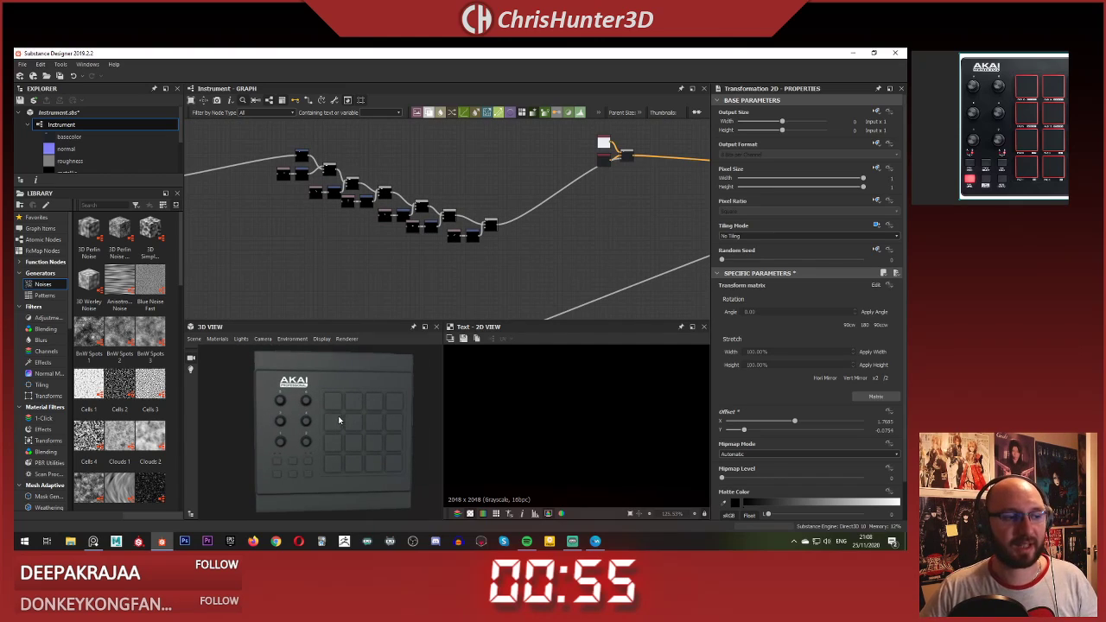
pyautogui.scroll(1, 424, 242)
pyautogui.scroll(-3, 398, 233)
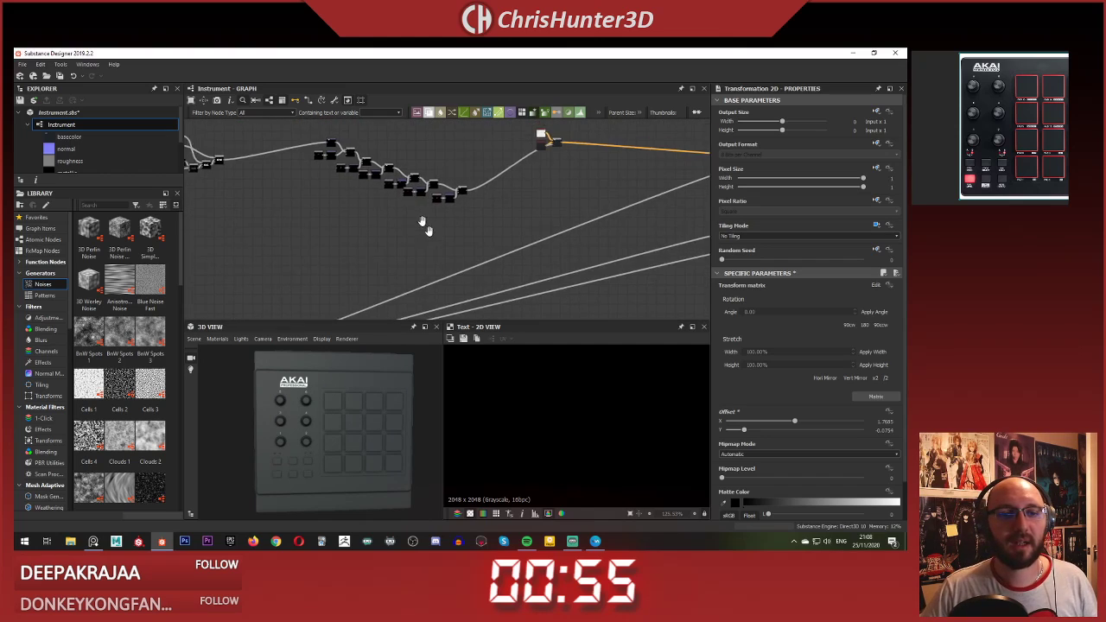
pyautogui.scroll(3, 452, 241)
pyautogui.moveTo(452, 240); pyautogui.dragTo(558, 254, button='middle')
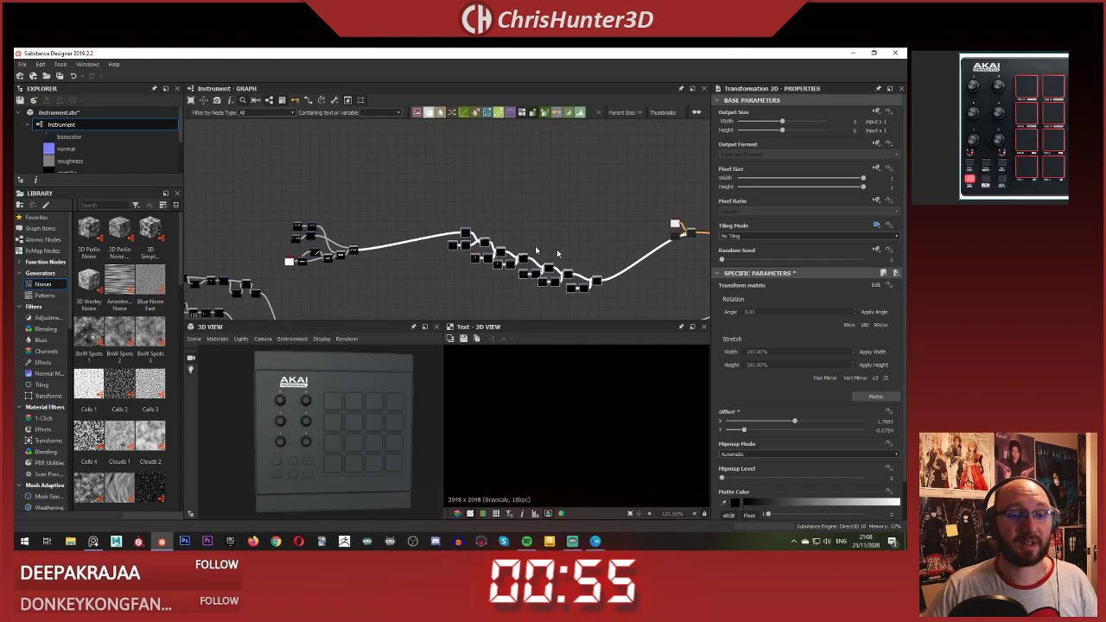
pyautogui.scroll(3, 462, 235)
pyautogui.scroll(-4, 484, 164)
# Step: Move the AKAI logo node group up and away from the other nodes, and place the number-label chain directly after it
pyautogui.moveTo(319, 157); pyautogui.dragTo(394, 216)
pyautogui.moveTo(394, 216); pyautogui.dragTo(434, 261, button='middle')
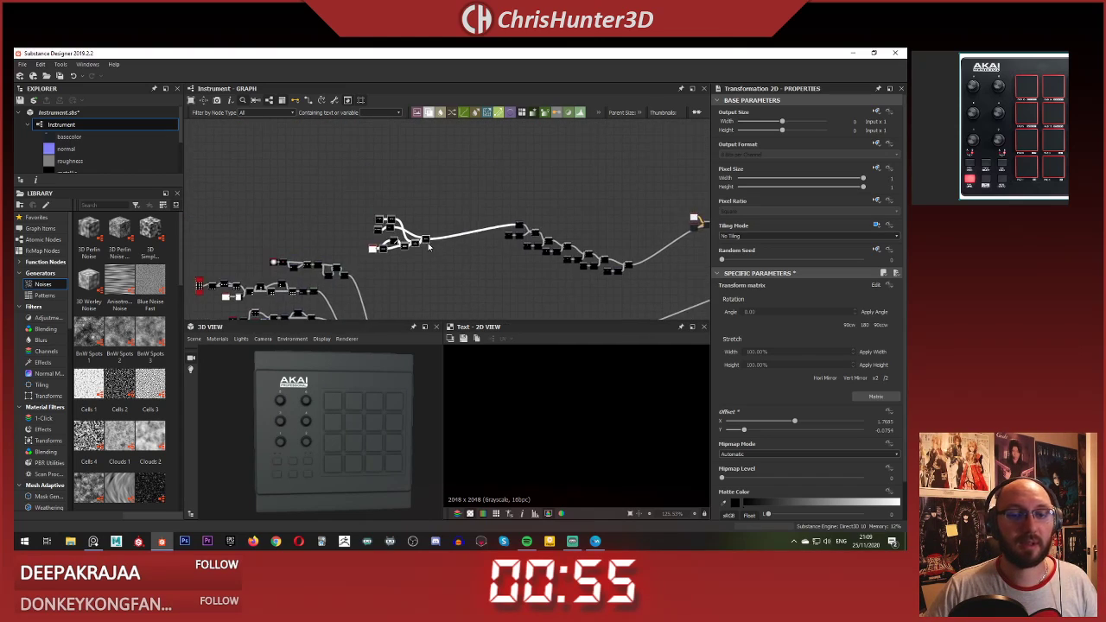
pyautogui.moveTo(426, 241); pyautogui.dragTo(257, 142)
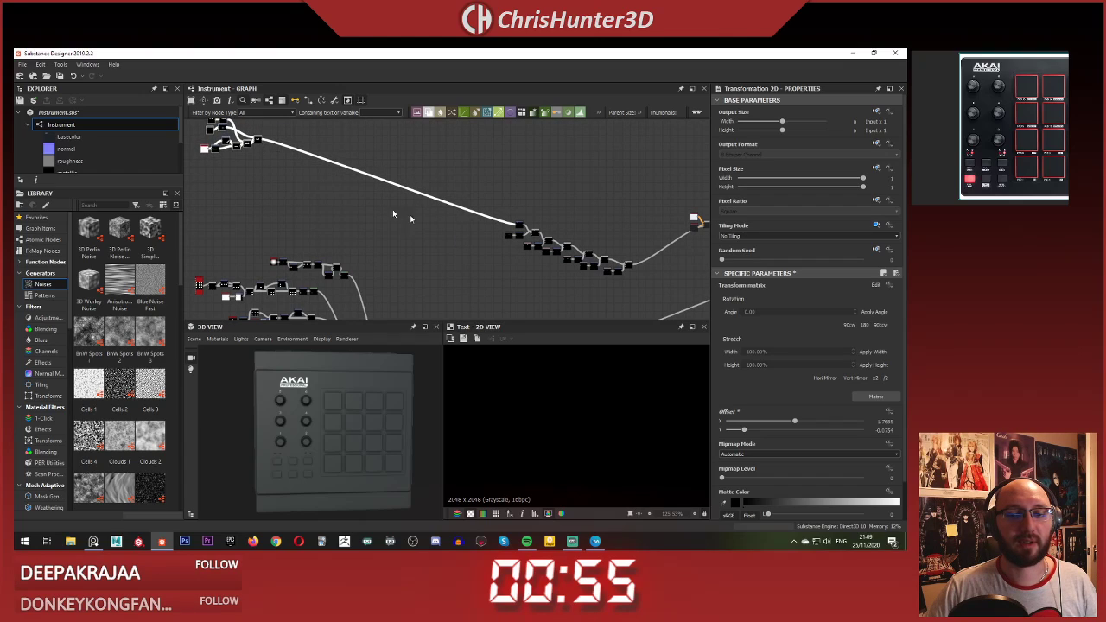
pyautogui.moveTo(430, 192); pyautogui.dragTo(641, 288)
pyautogui.moveTo(433, 173); pyautogui.dragTo(383, 200)
pyautogui.press('Escape')
pyautogui.moveTo(404, 223); pyautogui.dragTo(435, 215, button='middle')
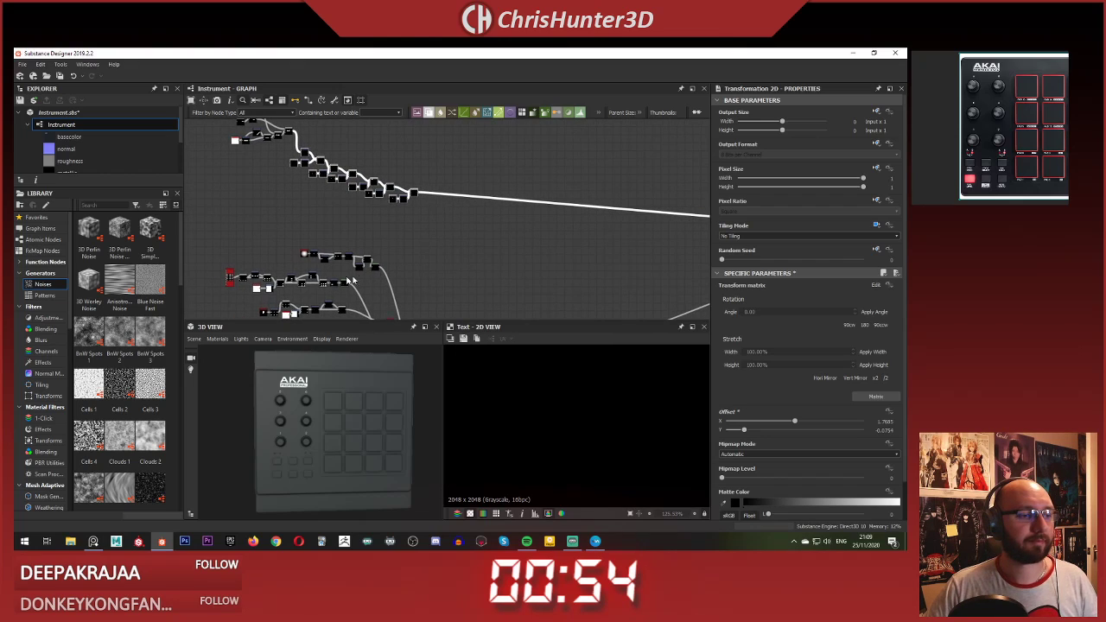
# Step: Bring the whole MPD218 reference image into view and go to the empty graph area beside the number-label chain
pyautogui.scroll(5, 985, 169)
pyautogui.scroll(-3, 978, 147)
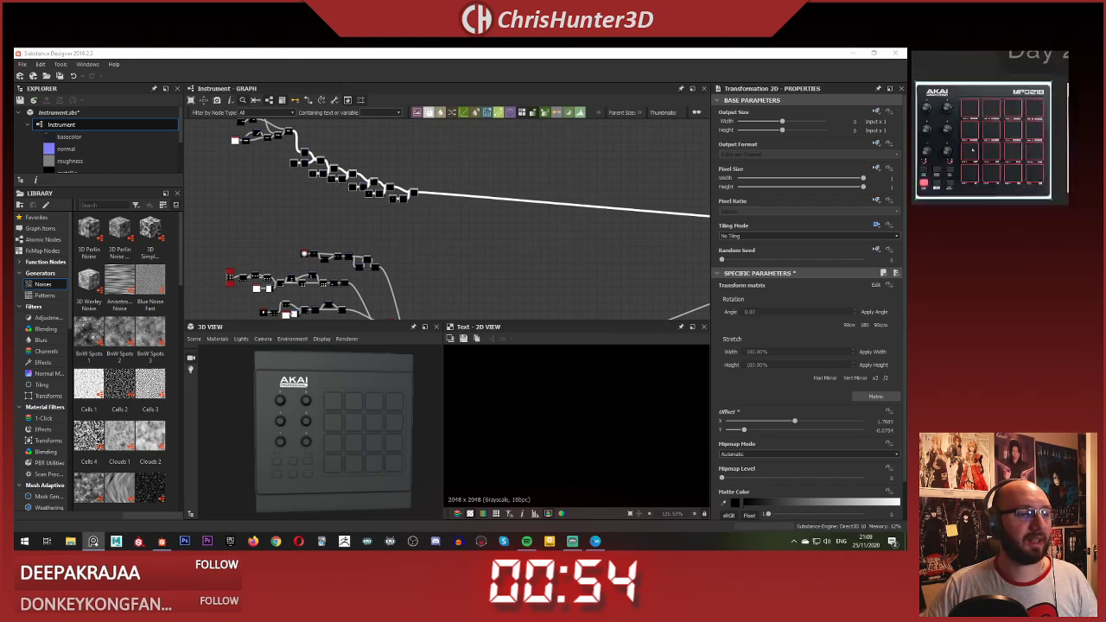
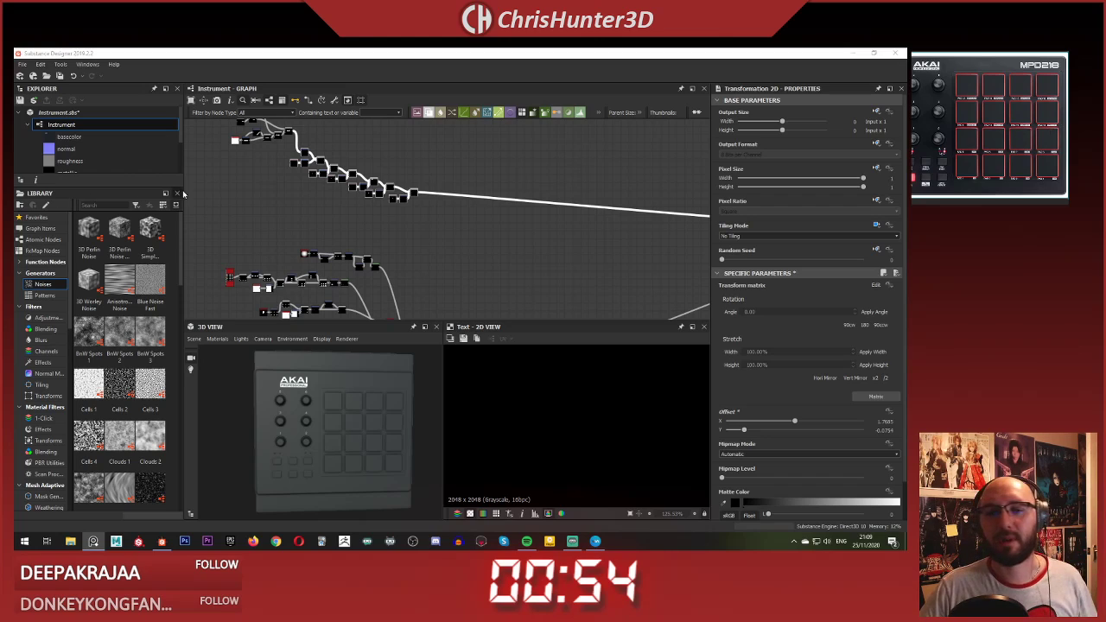
pyautogui.moveTo(259, 199); pyautogui.dragTo(450, 210, button='middle')
pyautogui.scroll(-2, 360, 199)
pyautogui.scroll(5, 363, 200)
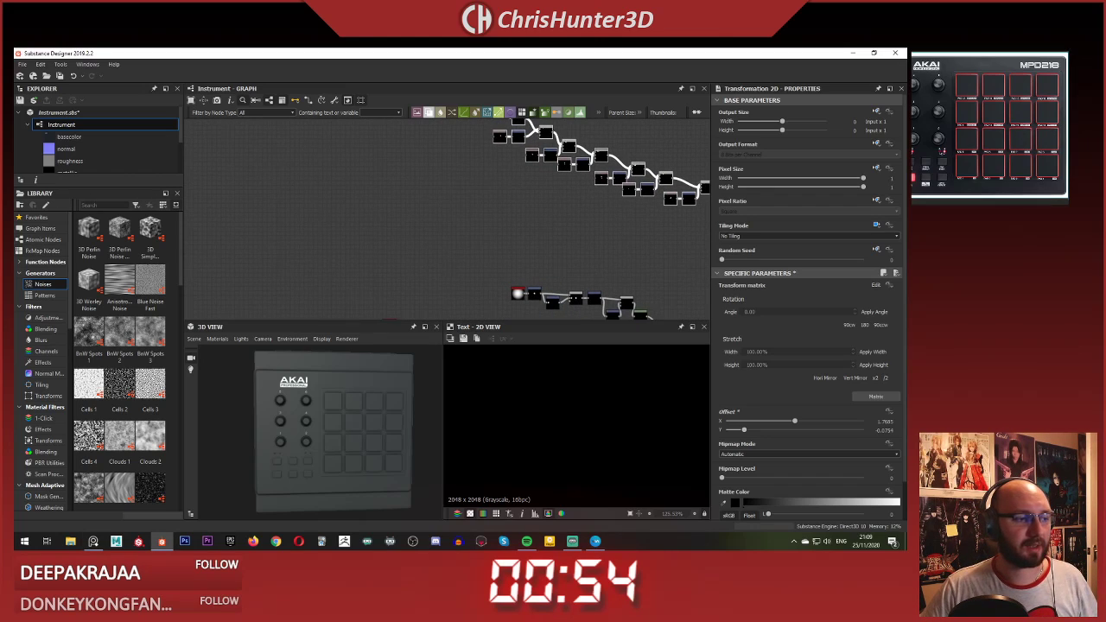
# Step: Duplicate the Text, Transformation 2D and Blend nodes of the number 2 at the end of the label chain, using the reference's button section
pyautogui.scroll(4, 942, 154)
pyautogui.moveTo(942, 154); pyautogui.dragTo(1007, 139, button='middle')
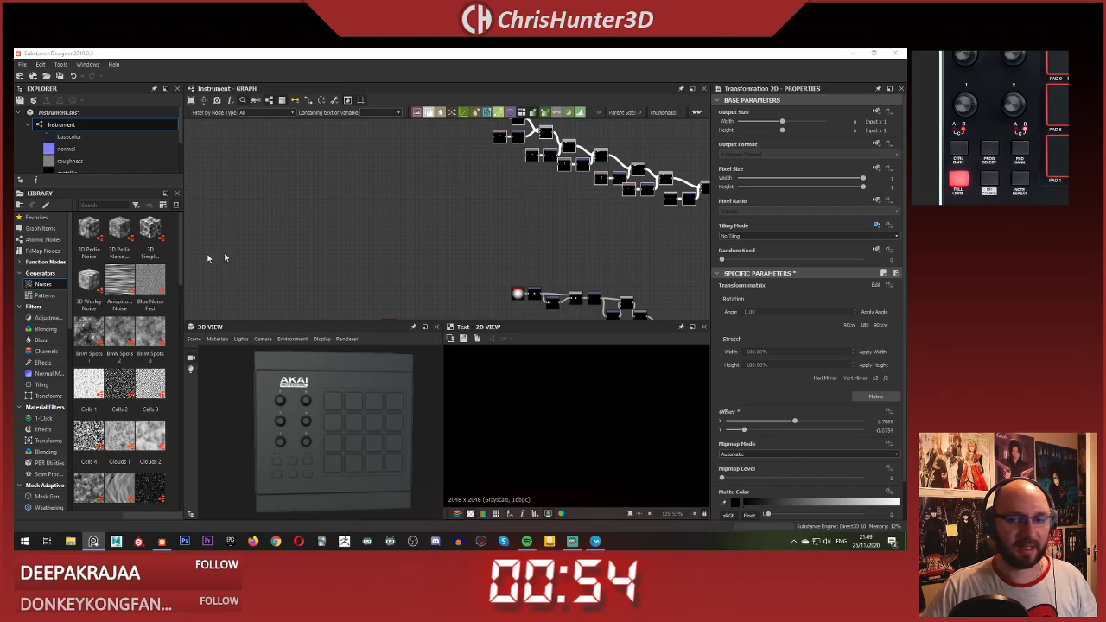
pyautogui.moveTo(699, 190); pyautogui.dragTo(504, 213, button='middle')
pyautogui.scroll(4, 504, 213)
pyautogui.moveTo(308, 179); pyautogui.dragTo(339, 226, button='middle')
pyautogui.click(377, 244)
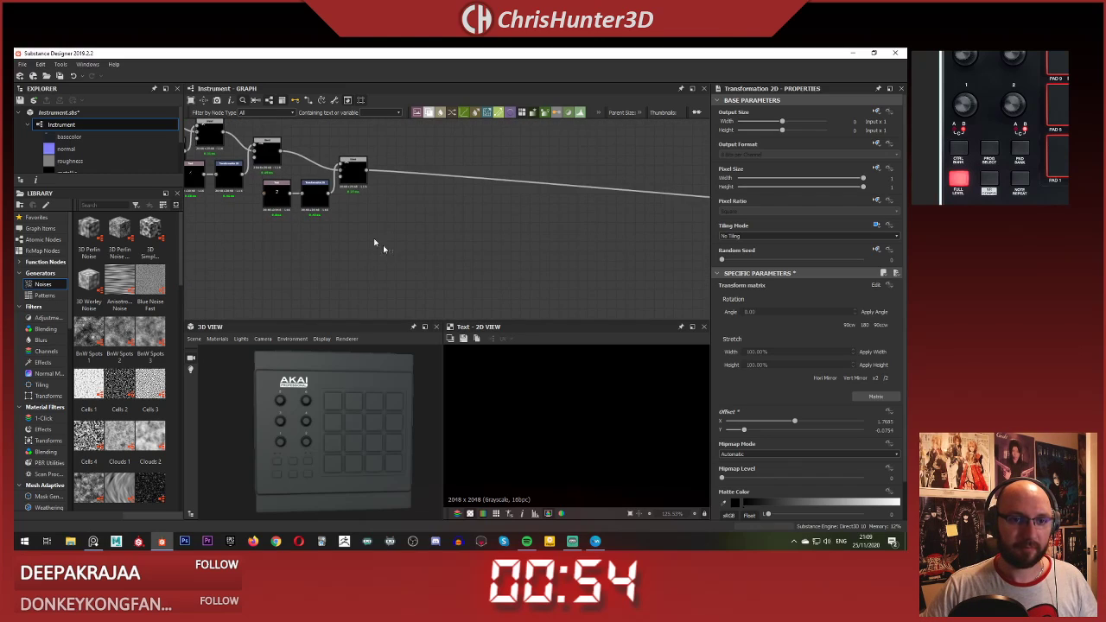
pyautogui.moveTo(393, 252); pyautogui.dragTo(290, 181)
pyautogui.hotkey('ctrl', 'v')
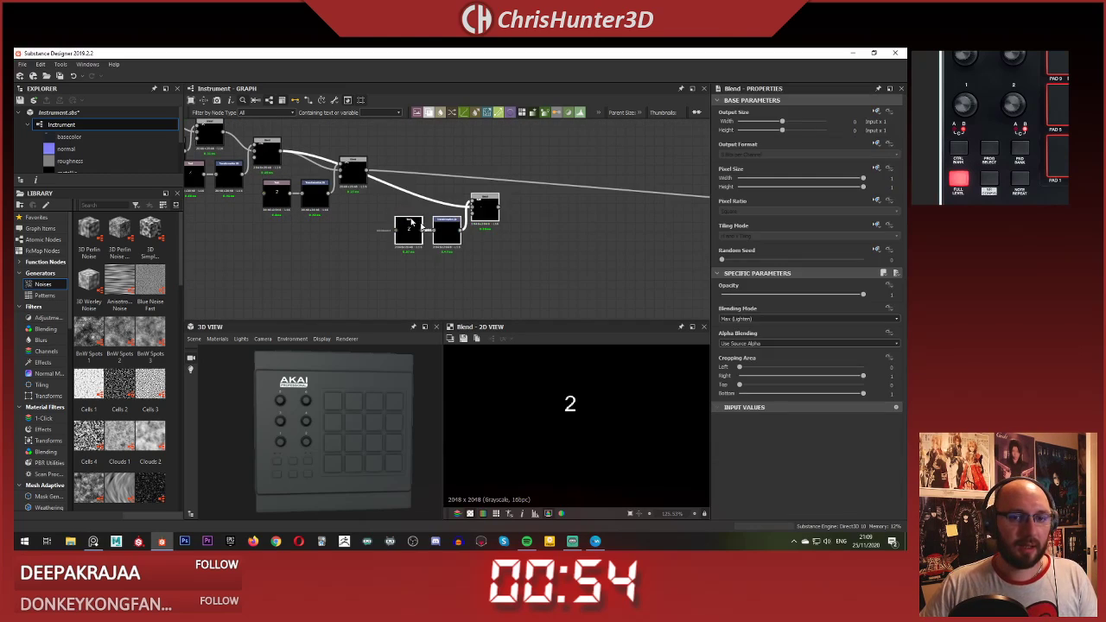
# Step: Chain the duplicated Blend after the previous Blend, transfer the outgoing link to it, and position the new three-node group below the chain
pyautogui.moveTo(475, 247); pyautogui.dragTo(474, 246)
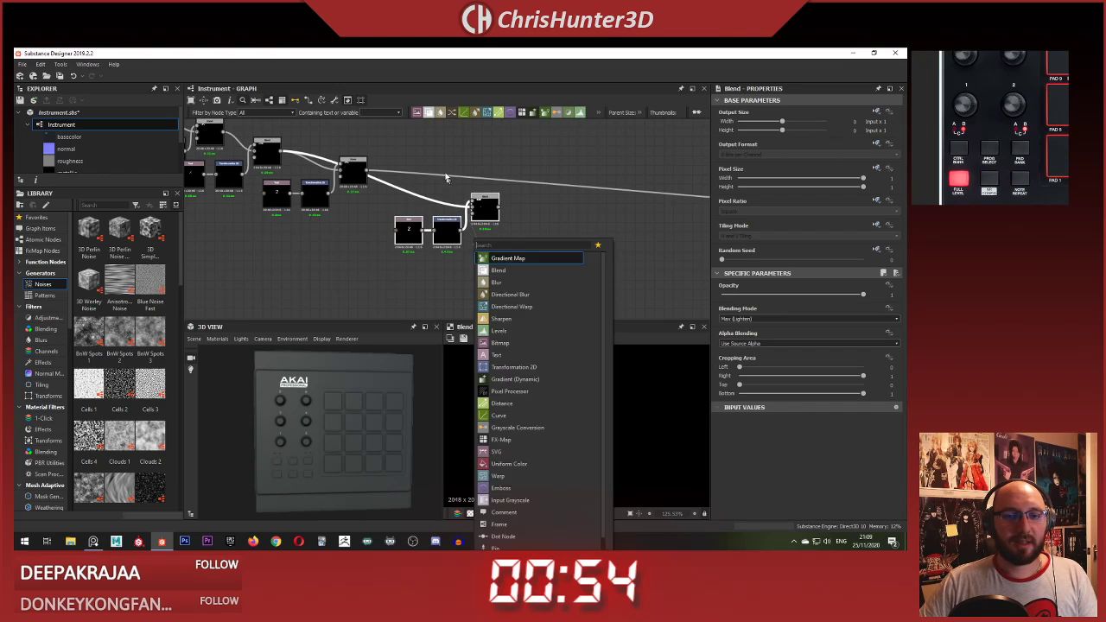
pyautogui.click(446, 180)
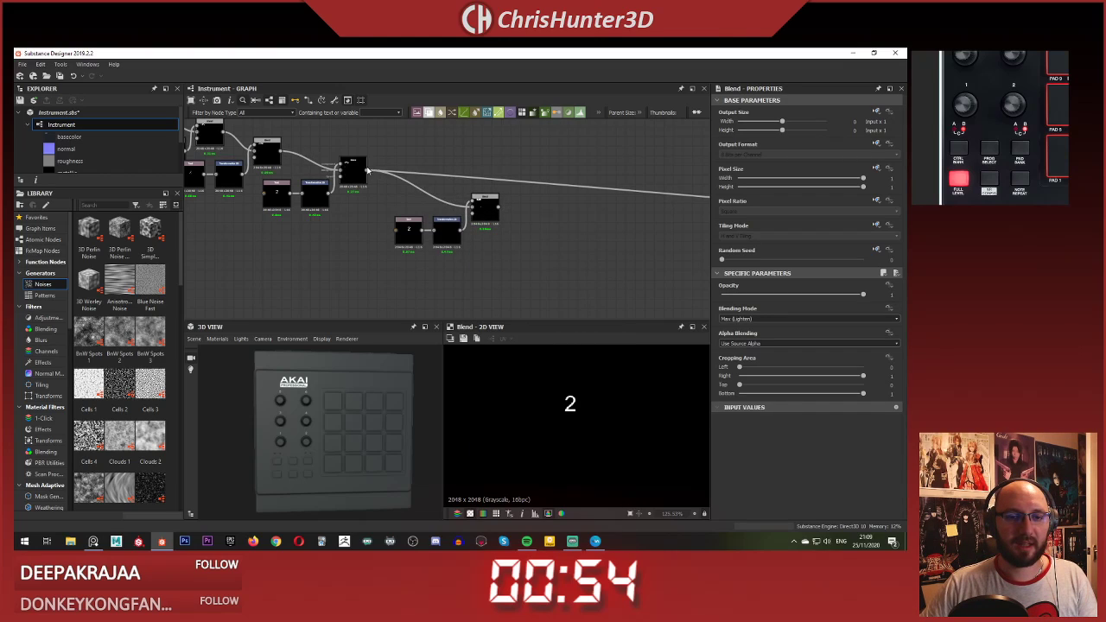
pyautogui.keyDown('shift'); pyautogui.moveTo(368, 171); pyautogui.dragTo(498, 202); pyautogui.keyUp('shift')
pyautogui.moveTo(504, 264); pyautogui.dragTo(386, 264)
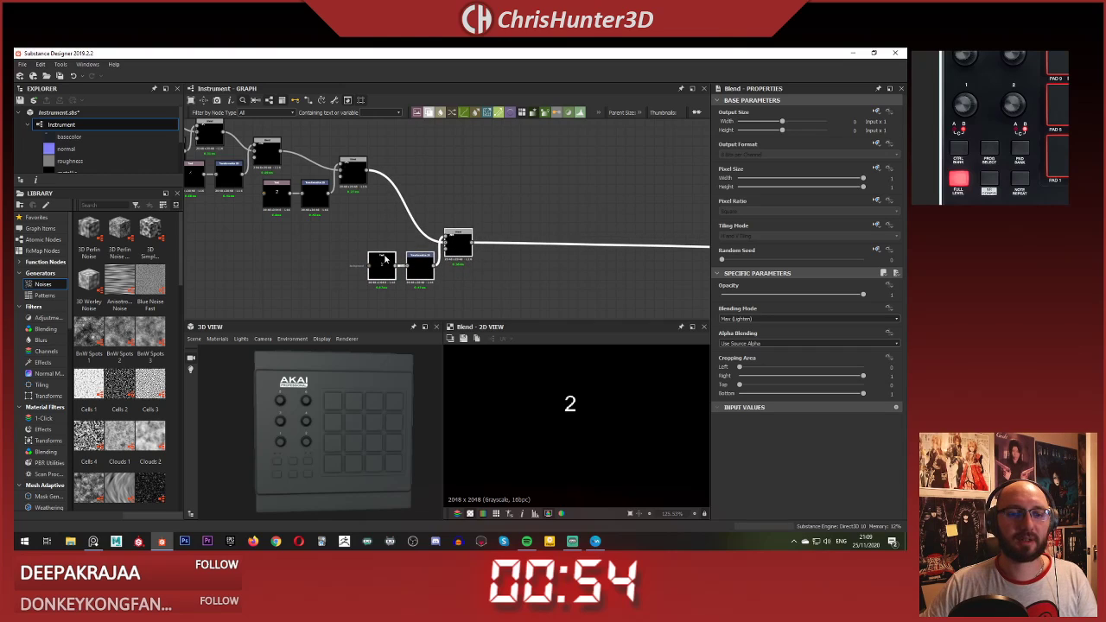
pyautogui.scroll(-5, 385, 263)
pyautogui.moveTo(385, 263); pyautogui.dragTo(460, 204, button='middle')
pyautogui.scroll(5, 505, 259)
# Step: Change the new Text node's text to CTRL BANK on two lines and check the whole label in the 2D view
pyautogui.scroll(3, 461, 202)
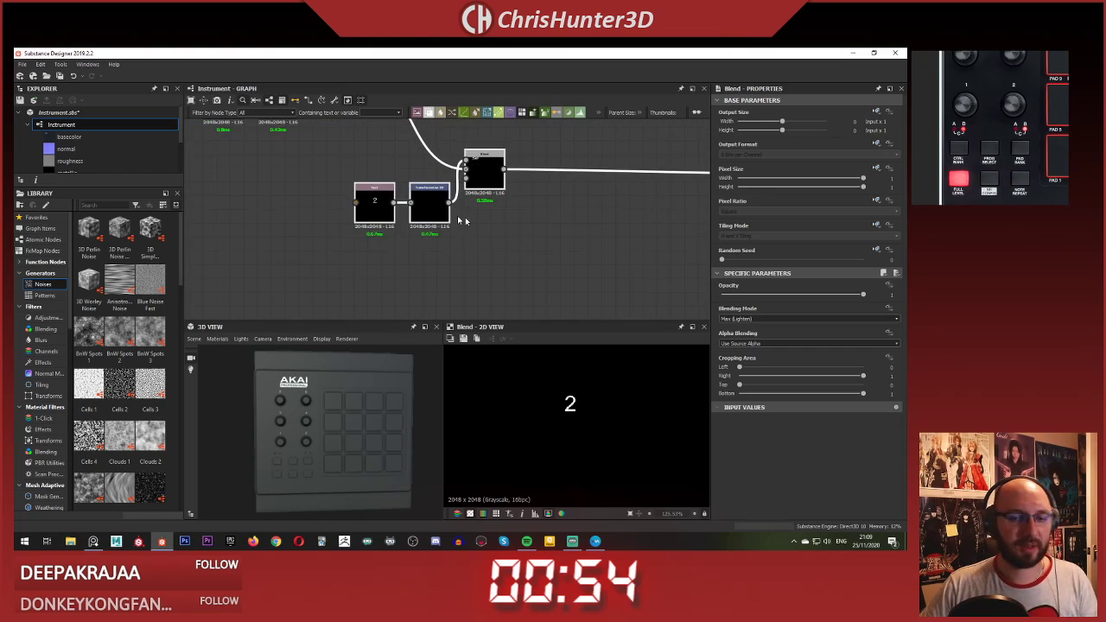
pyautogui.doubleClick(419, 184)
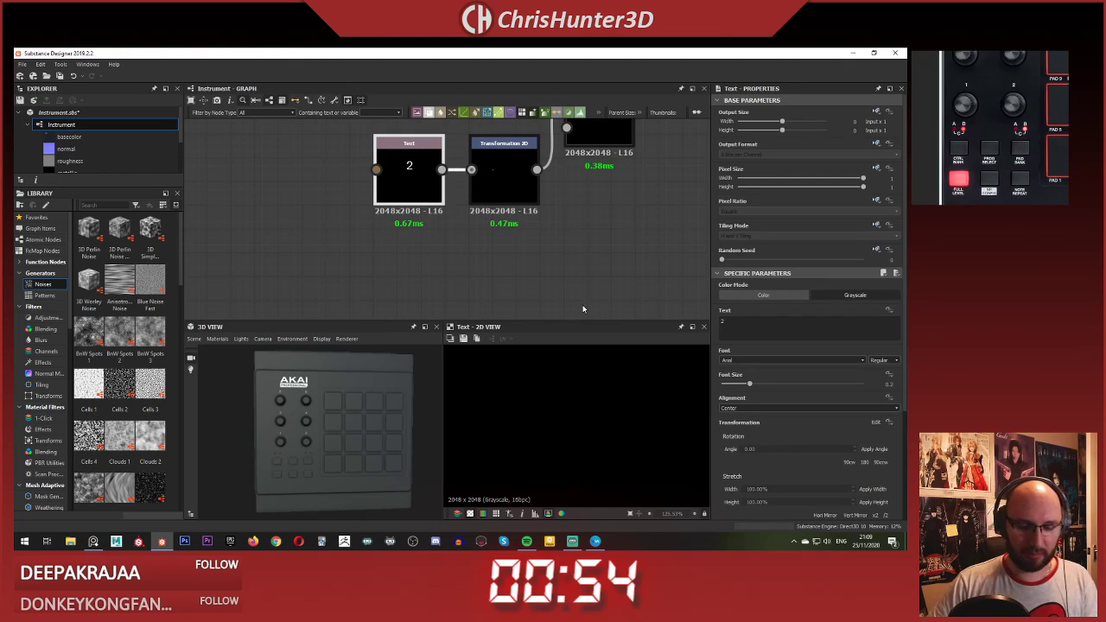
pyautogui.press('BackSpace')
pyautogui.write('CTRL')
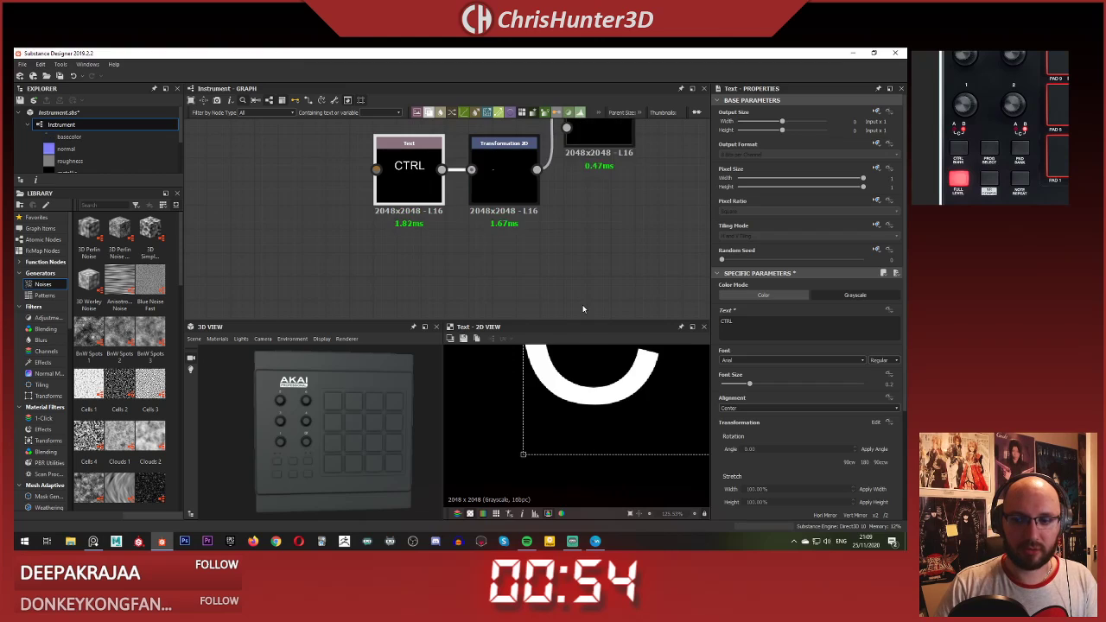
pyautogui.press('Return')
pyautogui.write('BANK')
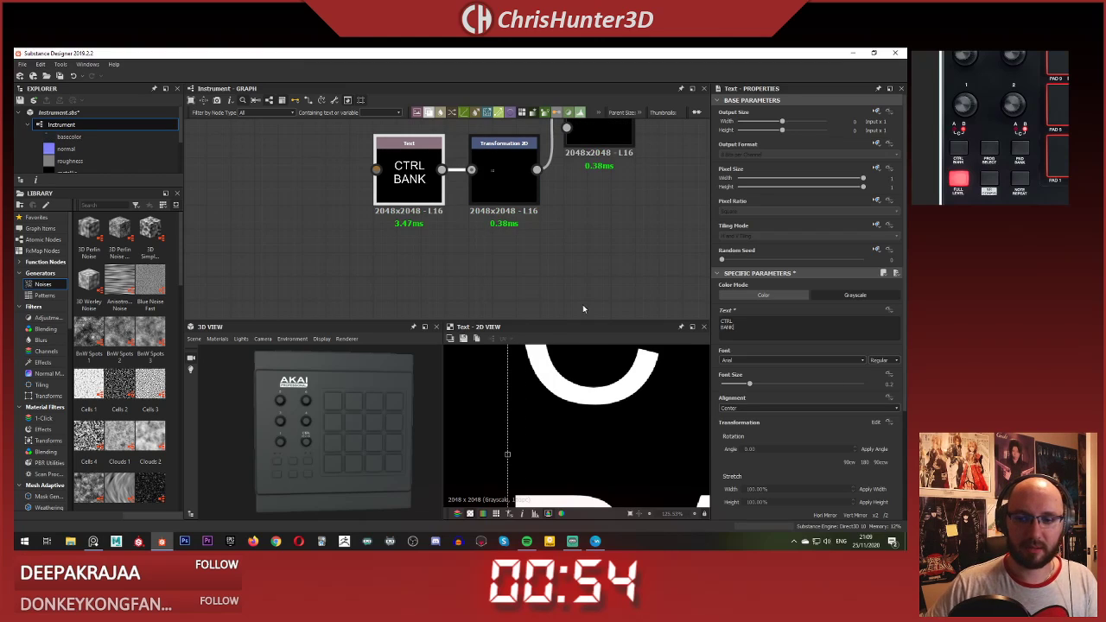
pyautogui.scroll(-13, 589, 444)
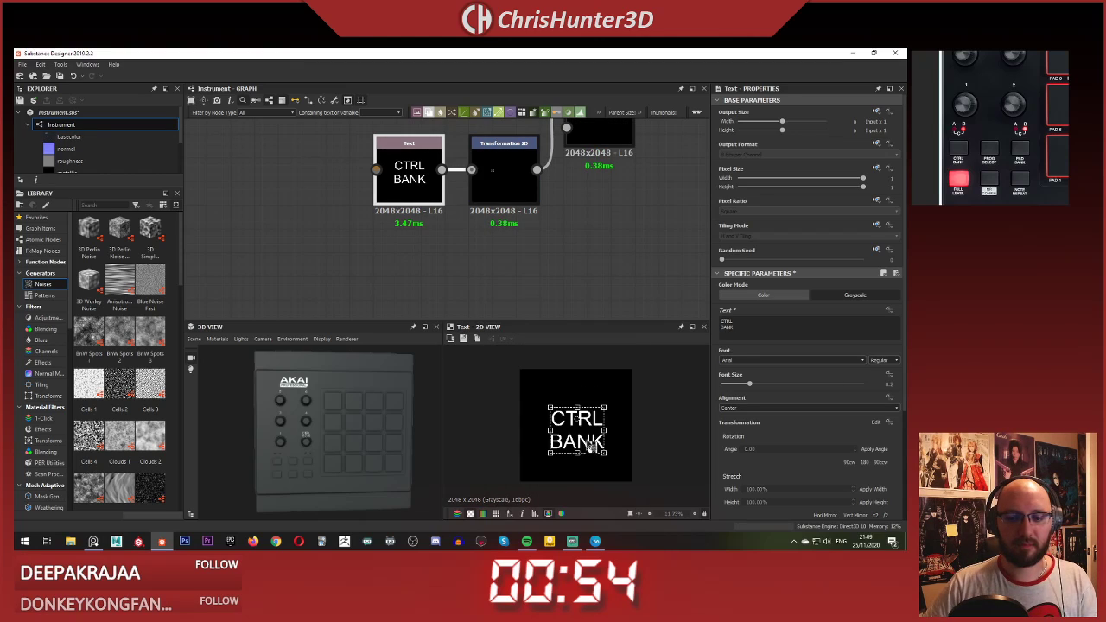
pyautogui.scroll(1, 584, 436)
pyautogui.moveTo(539, 269); pyautogui.dragTo(579, 268, button='middle')
pyautogui.scroll(1, 553, 261)
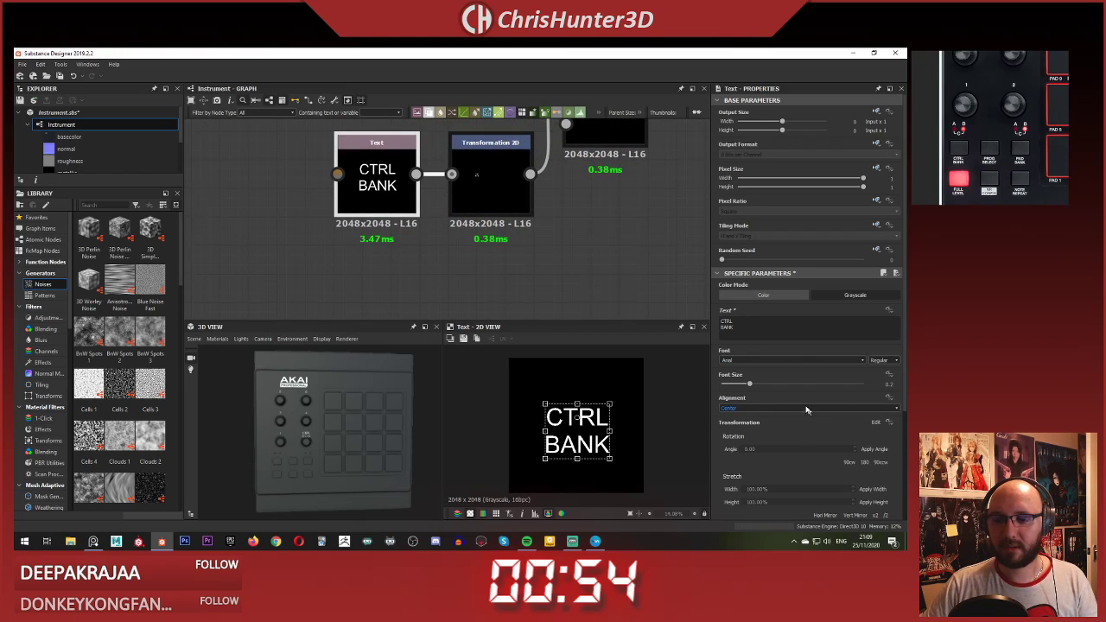
pyautogui.click(570, 260)
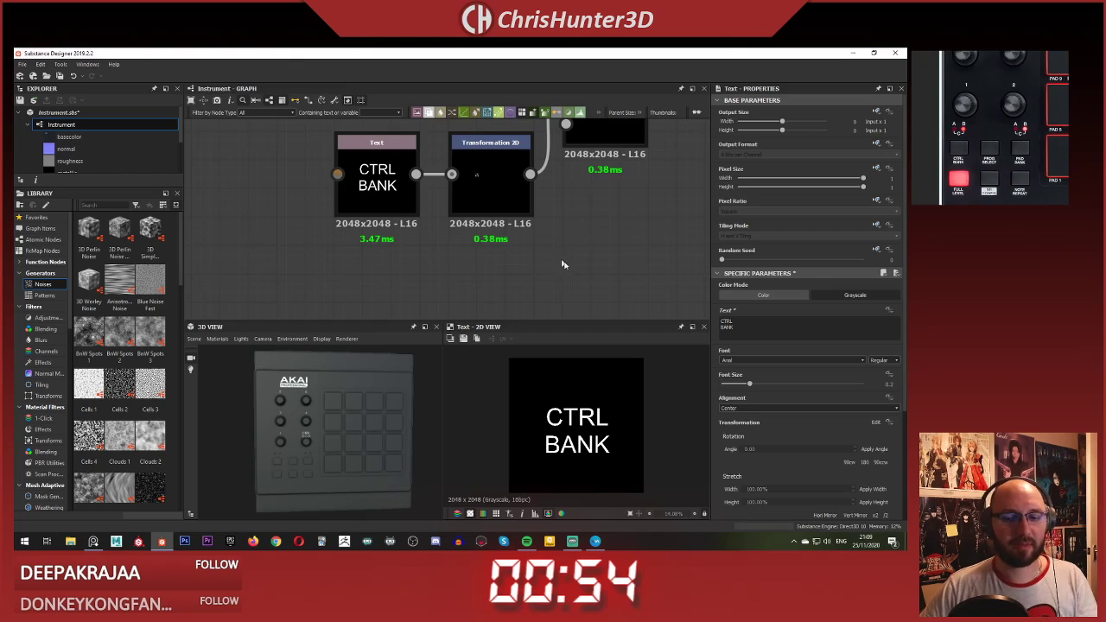
# Step: Move the CTRL BANK label through its Transformation 2D node to just below the upper-left button on the 3D model
pyautogui.moveTo(584, 240); pyautogui.dragTo(577, 280, button='middle')
pyautogui.scroll(-2, 571, 263)
pyautogui.moveTo(555, 239); pyautogui.dragTo(486, 242, button='middle')
pyautogui.click(516, 199)
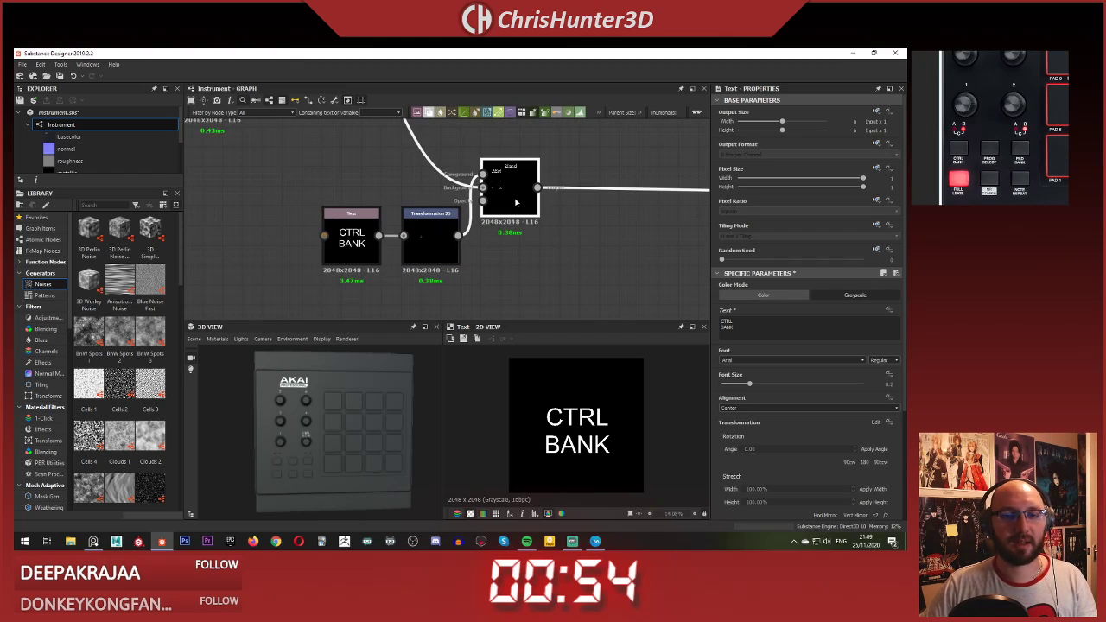
pyautogui.click(438, 230)
pyautogui.scroll(4, 329, 441)
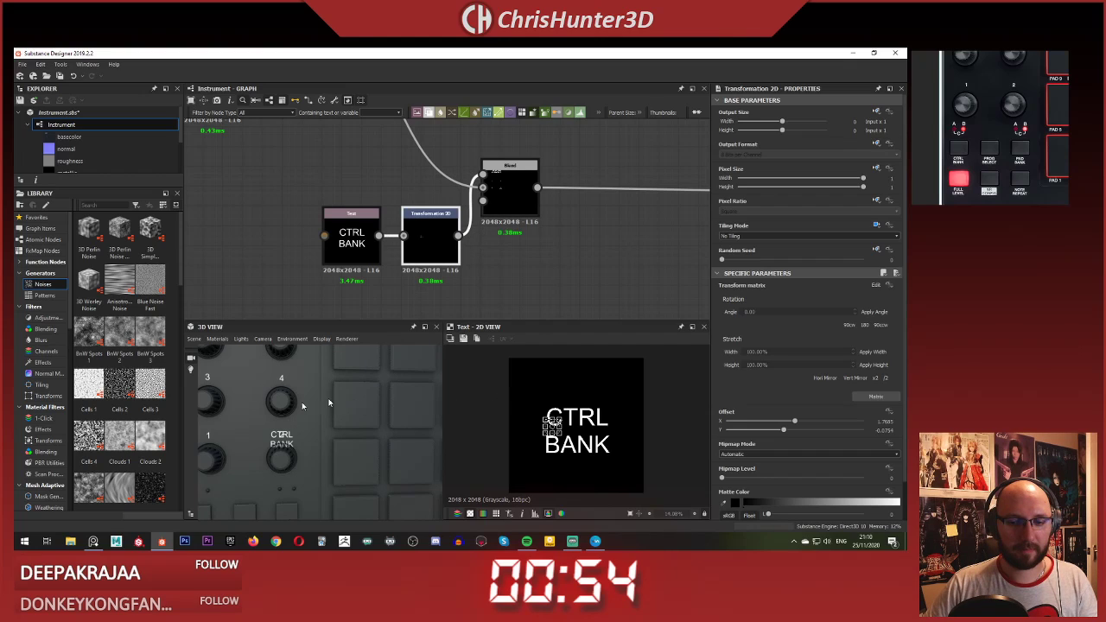
pyautogui.moveTo(229, 473); pyautogui.dragTo(273, 417, button='middle')
pyautogui.scroll(10, 555, 426)
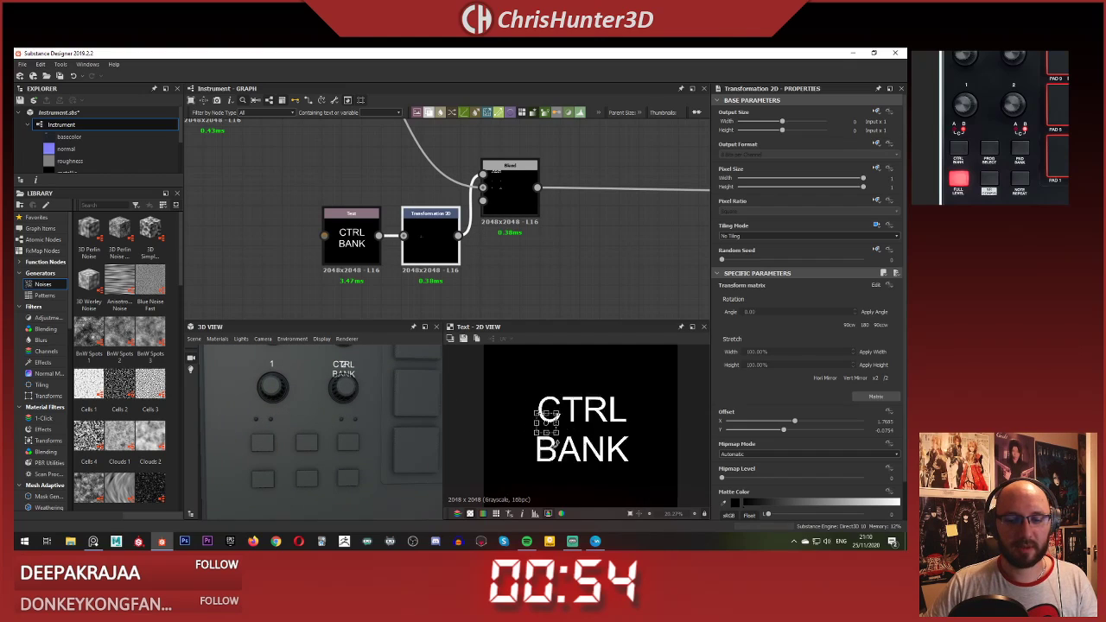
pyautogui.scroll(-2, 520, 377)
pyautogui.moveTo(541, 363); pyautogui.dragTo(431, 479)
pyautogui.scroll(-3, 496, 446)
pyautogui.moveTo(495, 446); pyautogui.dragTo(609, 399, button='middle')
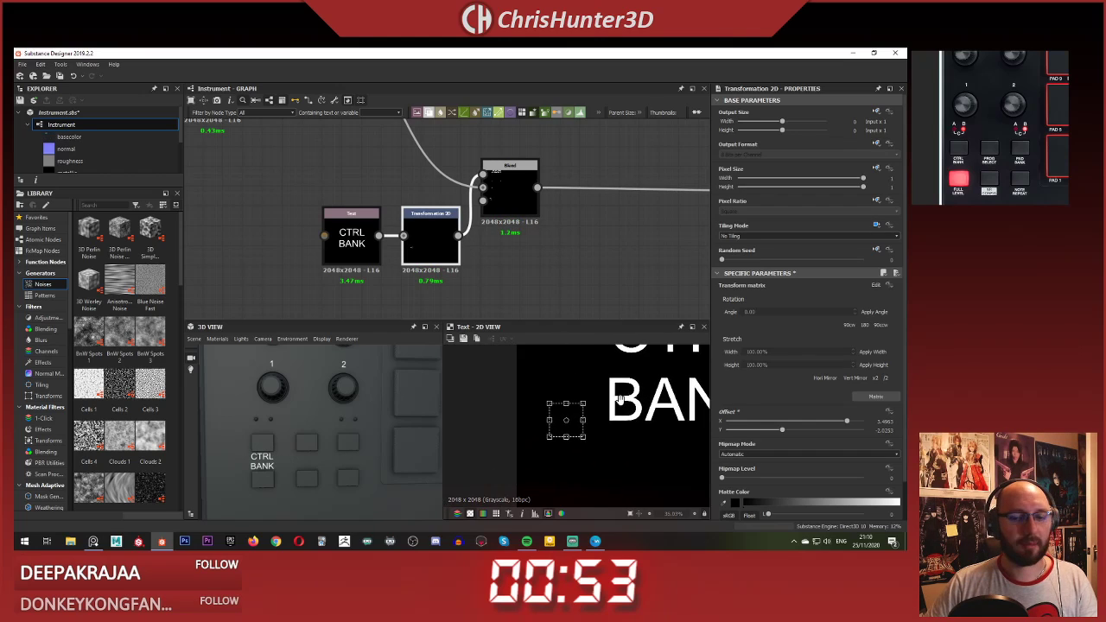
# Step: Scale the CTRL BANK label down and nudge it so it sits centred between the two leftmost buttons
pyautogui.scroll(3, 585, 402)
pyautogui.moveTo(518, 403); pyautogui.dragTo(531, 415)
pyautogui.scroll(4, 532, 415)
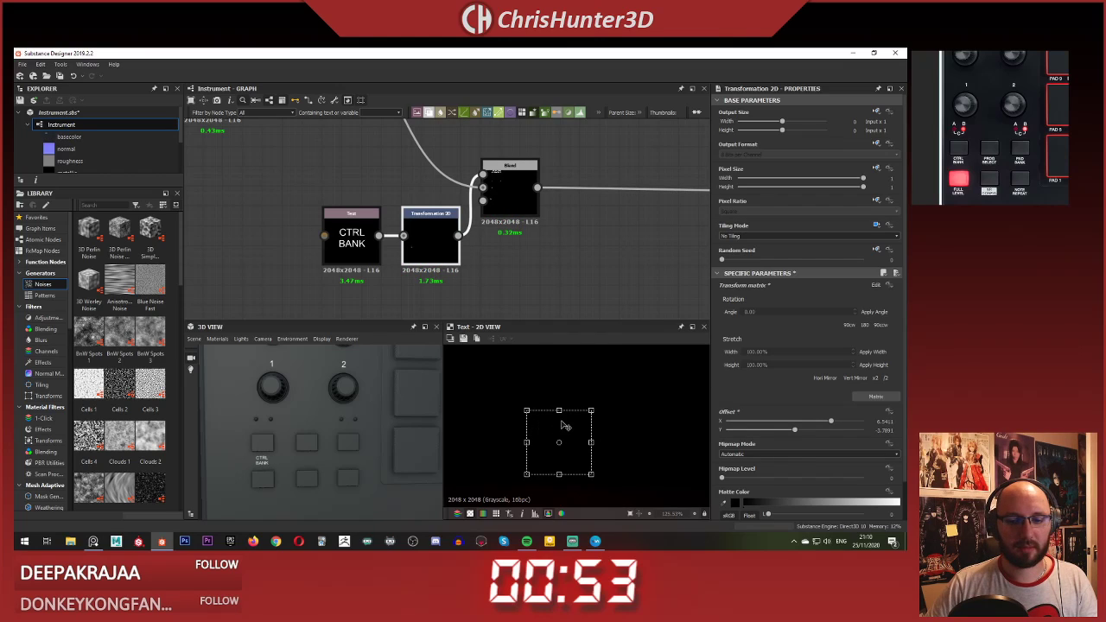
pyautogui.moveTo(562, 420); pyautogui.dragTo(578, 425)
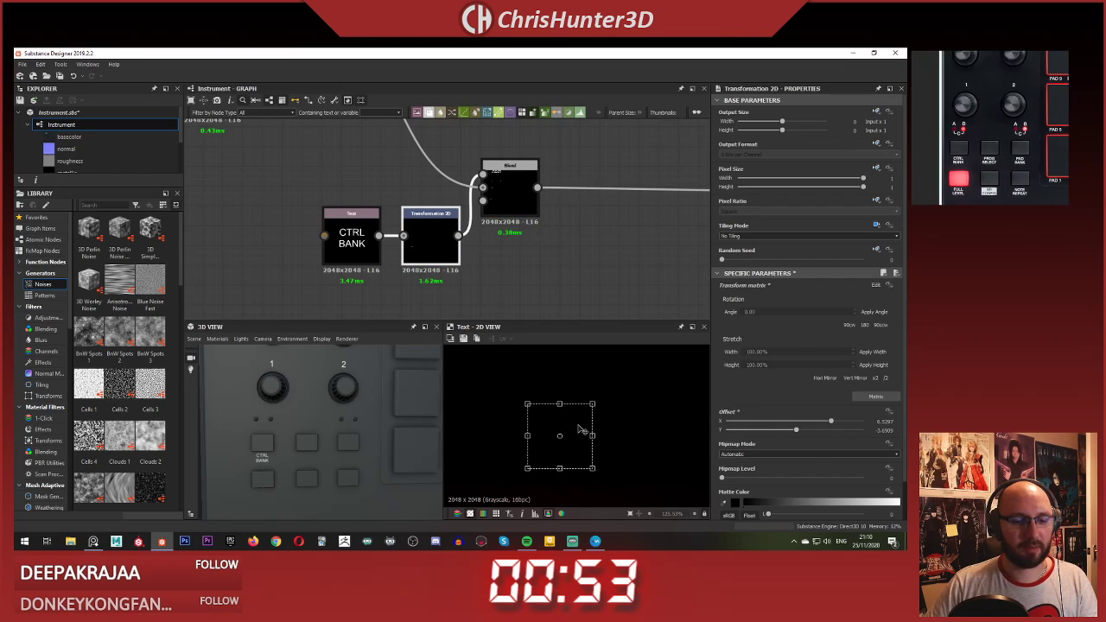
# Step: Duplicate the CTRL BANK Text, Transformation 2D and Blend nodes, and insert the copy after the existing Blend with the outgoing link transferred
pyautogui.scroll(-4, 556, 277)
pyautogui.moveTo(556, 277); pyautogui.dragTo(521, 267, button='middle')
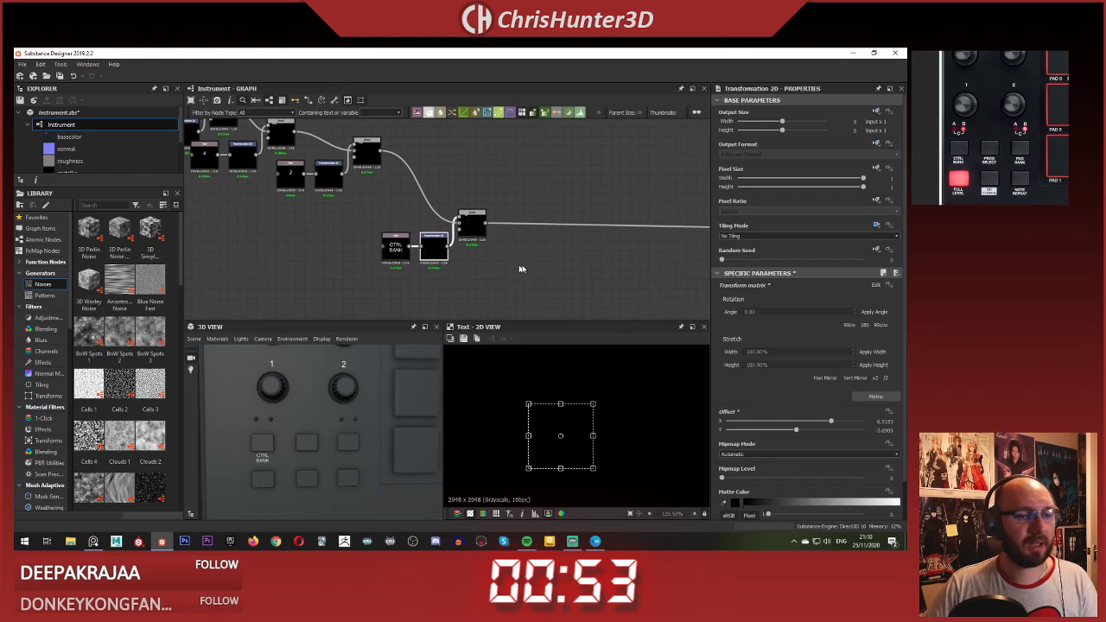
pyautogui.scroll(3, 527, 256)
pyautogui.moveTo(528, 256); pyautogui.dragTo(287, 194)
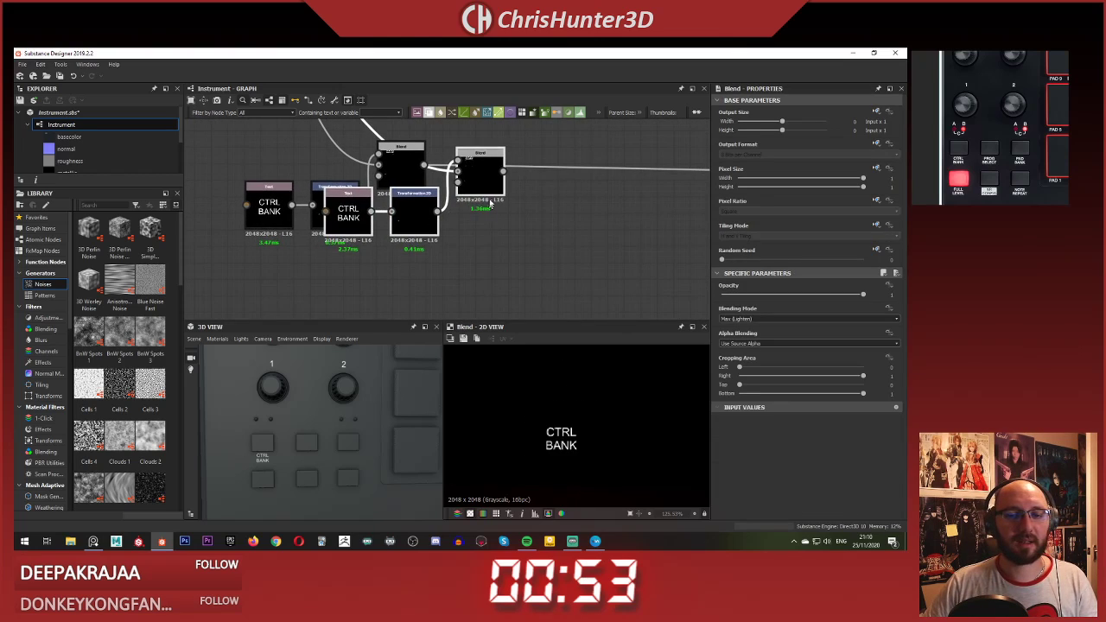
pyautogui.hotkey('ctrl', 'd')
pyautogui.moveTo(423, 166); pyautogui.dragTo(472, 222)
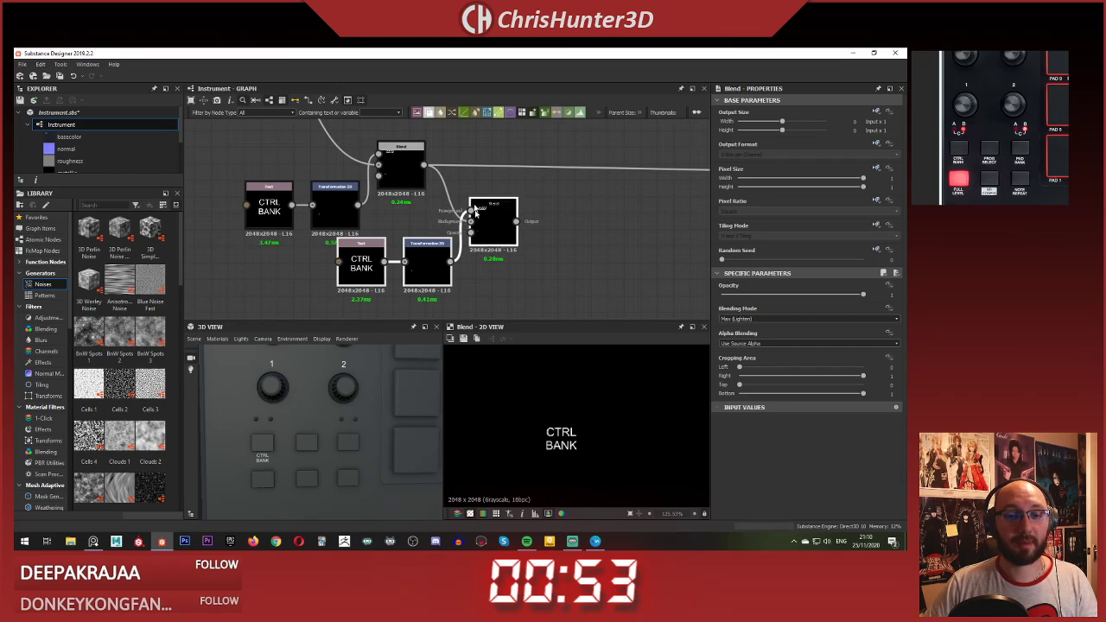
pyautogui.click(451, 192)
pyautogui.keyDown('shift'); pyautogui.moveTo(423, 165); pyautogui.dragTo(517, 222); pyautogui.keyUp('shift')
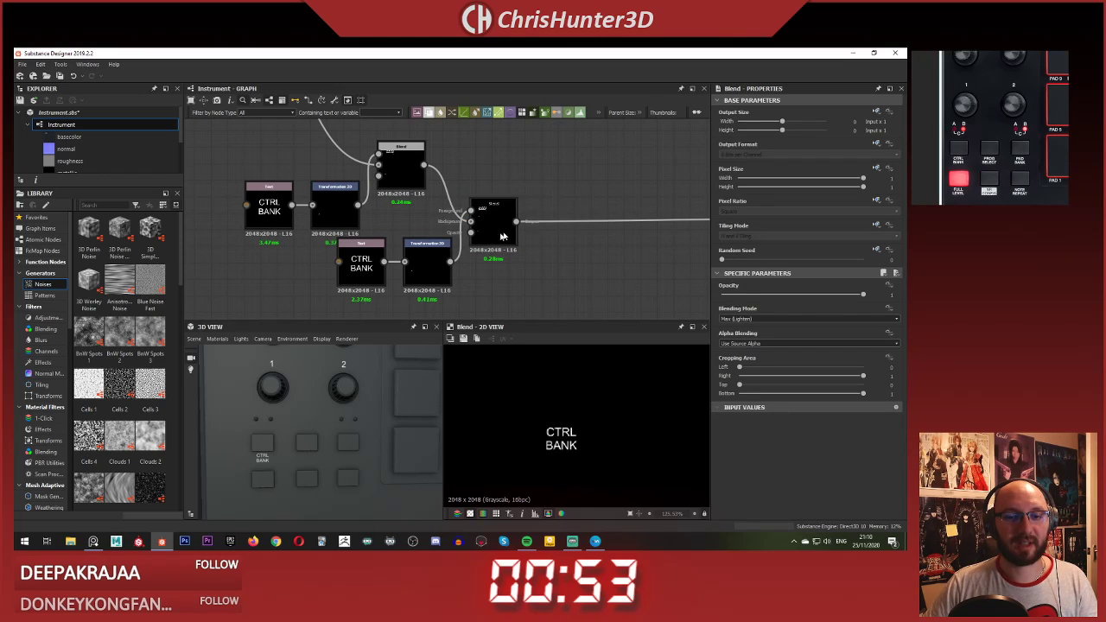
# Step: Change the duplicated label's text to PROG SELECT on two lines
pyautogui.moveTo(536, 265); pyautogui.dragTo(558, 233, button='middle')
pyautogui.click(525, 196)
pyautogui.click(384, 230)
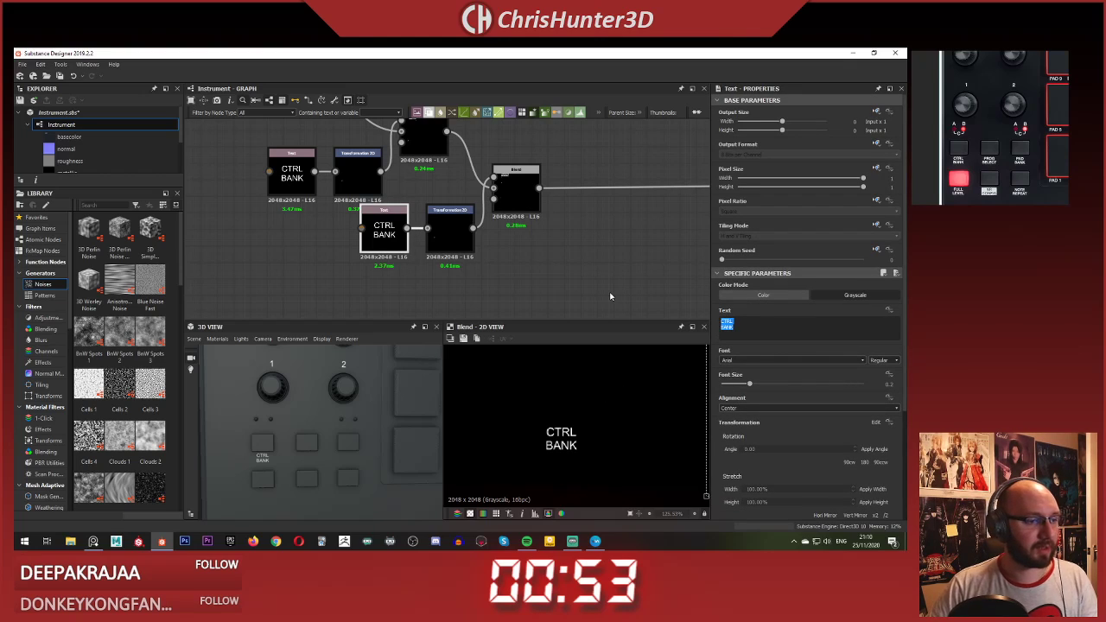
pyautogui.write('PROG ')
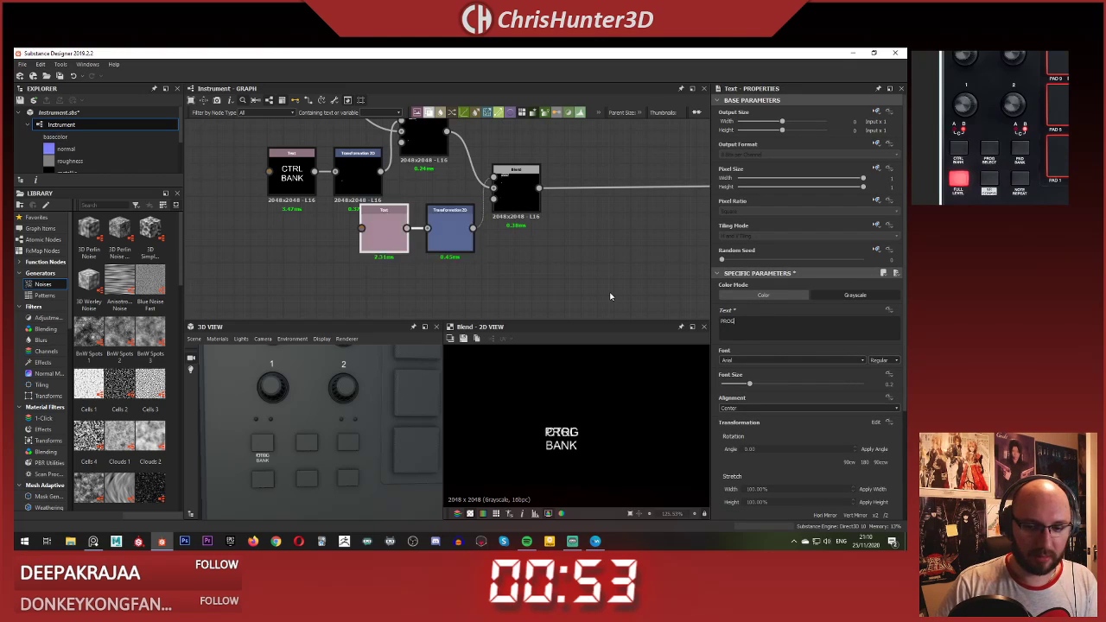
pyautogui.write('SELECT')
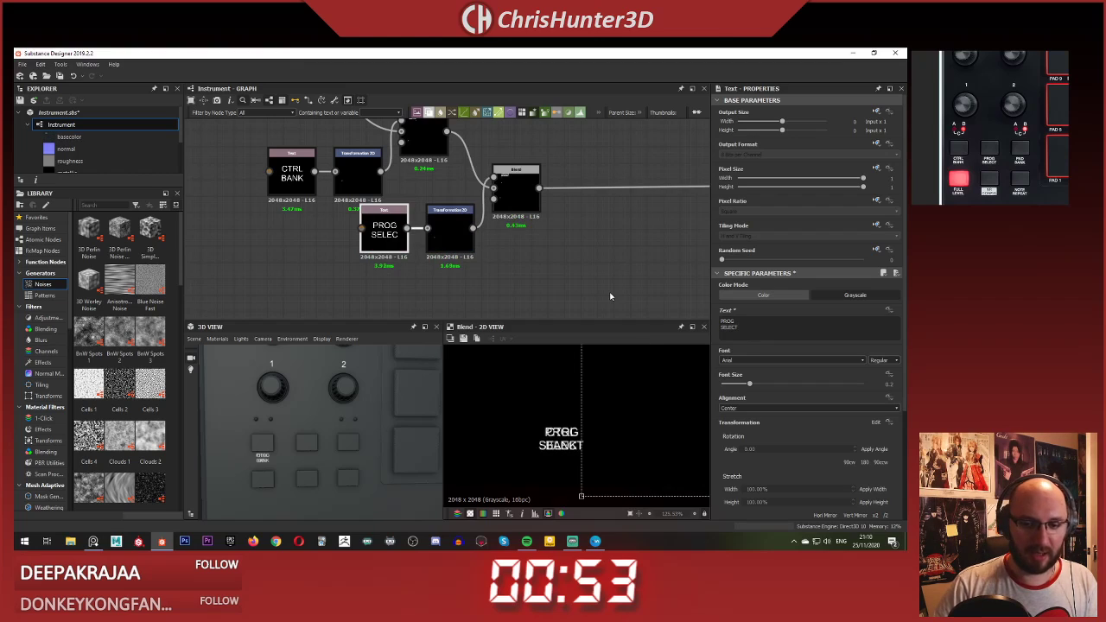
pyautogui.click(490, 256)
# Step: Move the PROG SELECT label sideways through its Transformation 2D node to beneath the middle button of the upper row
pyautogui.click(448, 226)
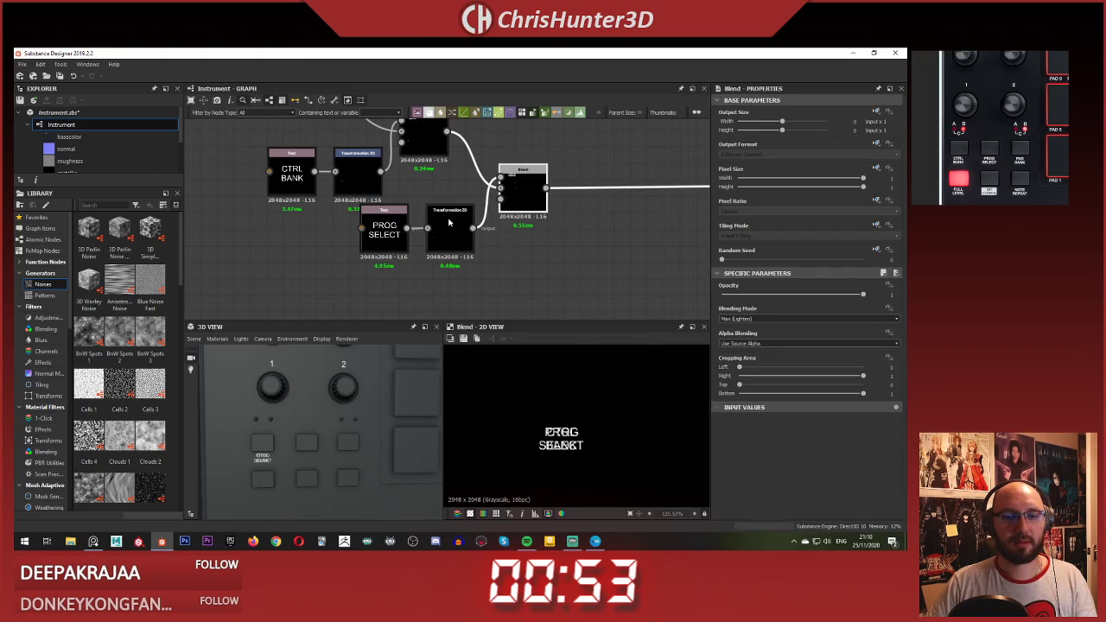
pyautogui.moveTo(588, 422); pyautogui.dragTo(691, 426)
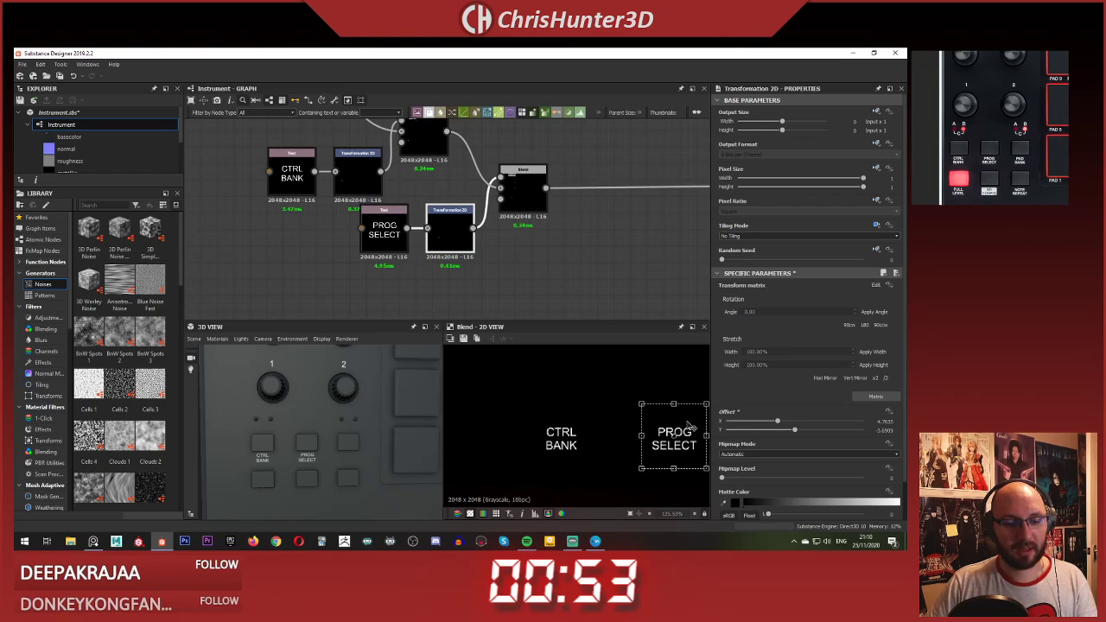
pyautogui.moveTo(359, 398); pyautogui.dragTo(355, 394, button='middle')
pyautogui.moveTo(570, 229); pyautogui.dragTo(529, 244, button='middle')
pyautogui.scroll(1, 505, 237)
pyautogui.scroll(-1, 504, 238)
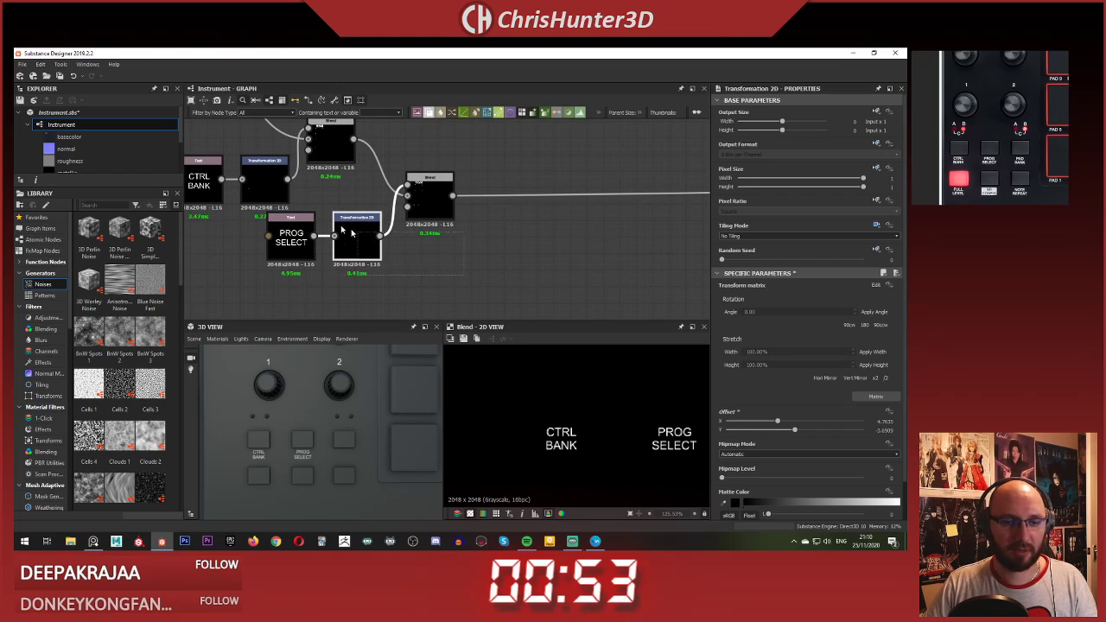
# Step: Duplicate the PROG SELECT Text, Transformation 2D and Blend nodes, and chain the copy after the existing Blend with the outgoing link transferred
pyautogui.click(295, 214)
pyautogui.hotkey('ctrl', 'd')
pyautogui.moveTo(528, 219); pyautogui.dragTo(541, 246)
pyautogui.click(570, 215)
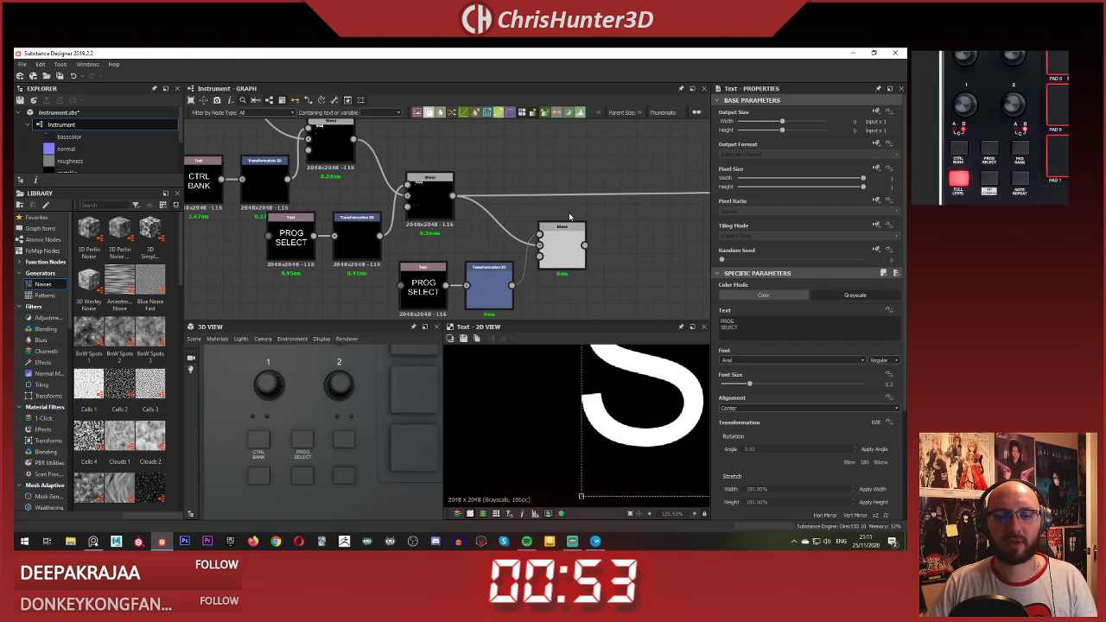
pyautogui.doubleClick(549, 231)
pyautogui.keyDown('shift'); pyautogui.moveTo(453, 196); pyautogui.dragTo(573, 237); pyautogui.keyUp('shift')
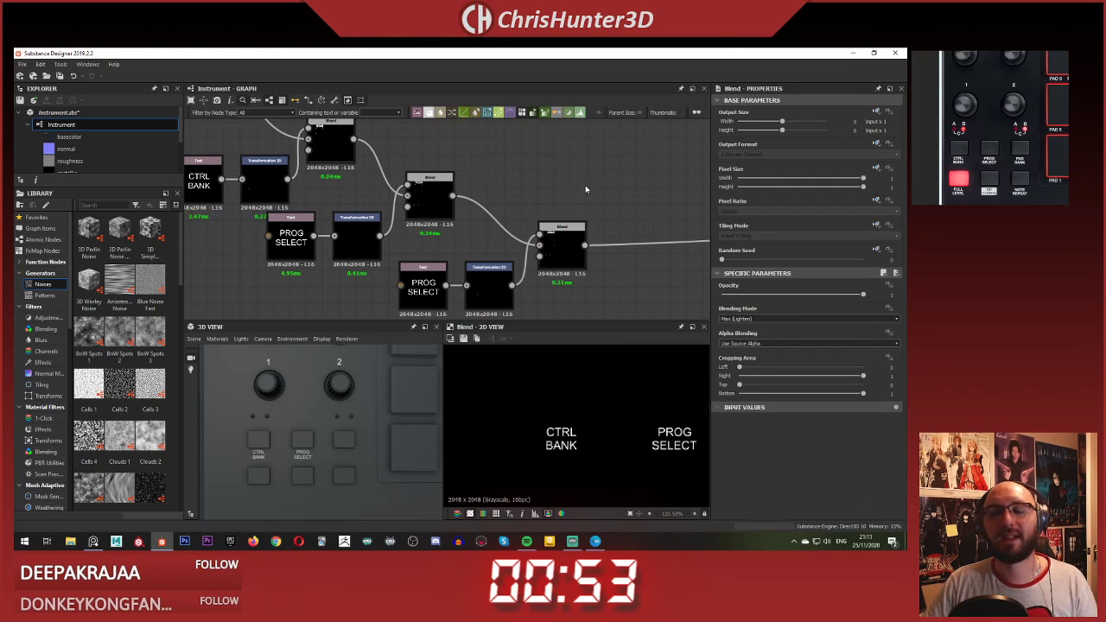
# Step: Rearrange the newest Text, Transformation 2D and Blend nodes so they are spaced clear of the preceding label's nodes
pyautogui.moveTo(571, 204); pyautogui.dragTo(584, 165, button='middle')
pyautogui.scroll(1, 564, 164)
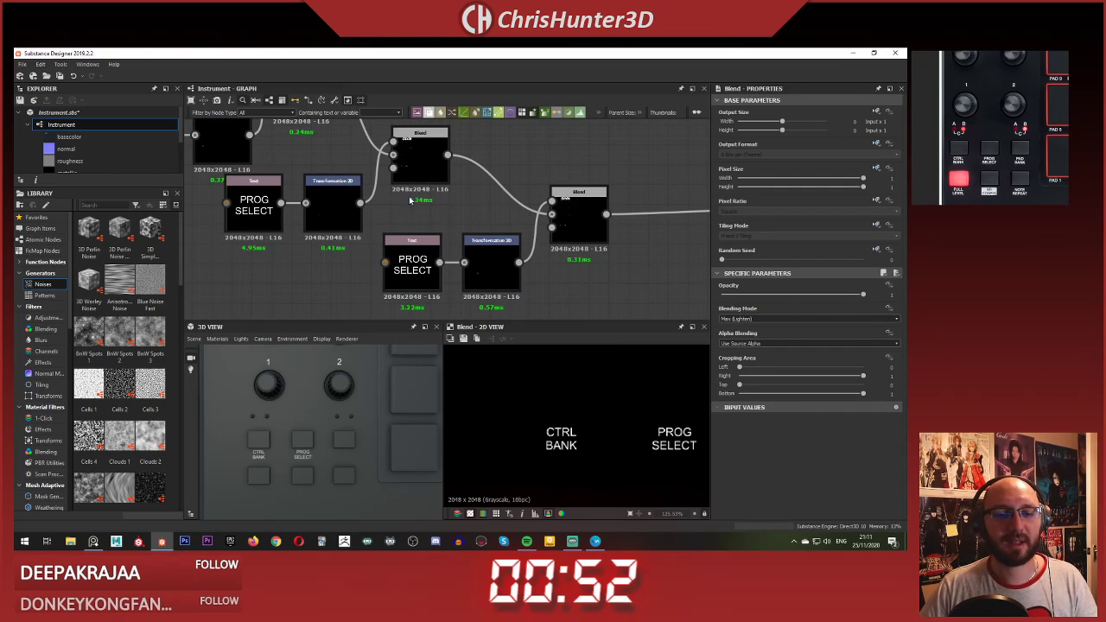
pyautogui.moveTo(410, 200); pyautogui.dragTo(451, 266)
pyautogui.click(579, 148)
pyautogui.moveTo(508, 256); pyautogui.dragTo(517, 246)
pyautogui.click(560, 239)
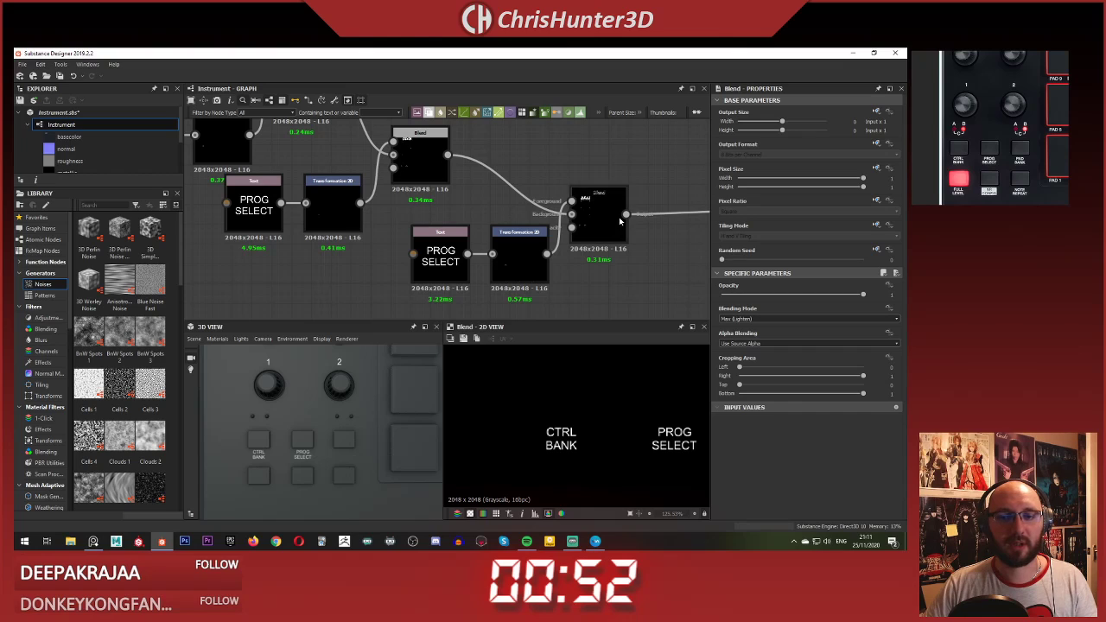
# Step: Change the newest duplicated label's text to PAD BANK on two lines
pyautogui.moveTo(589, 188); pyautogui.dragTo(561, 165, button='middle')
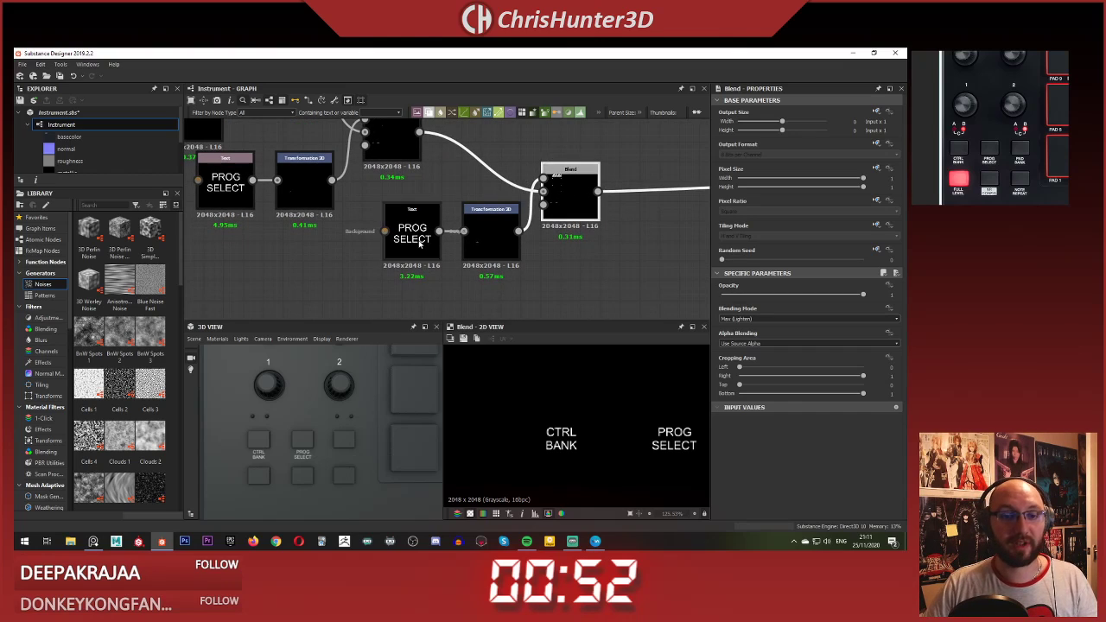
pyautogui.click(420, 242)
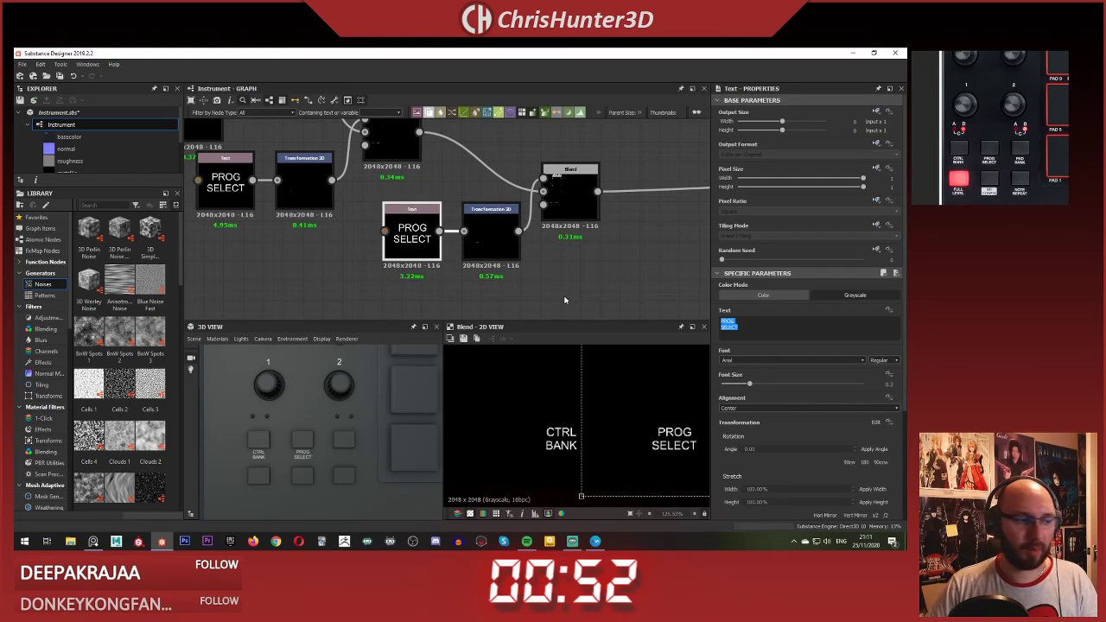
pyautogui.press('Return')
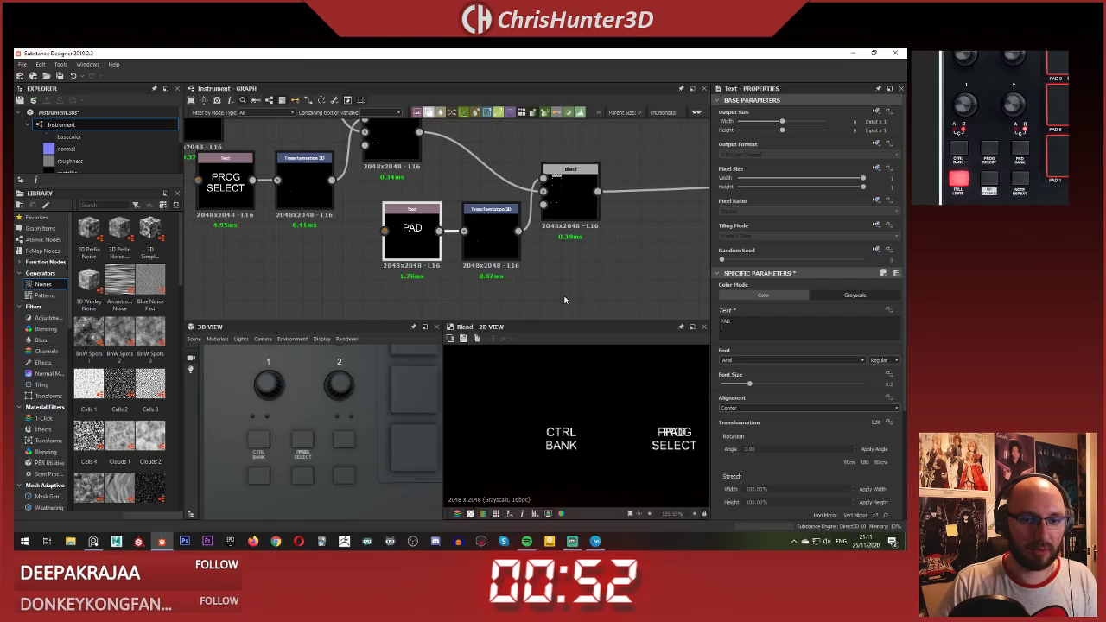
pyautogui.write('BANK')
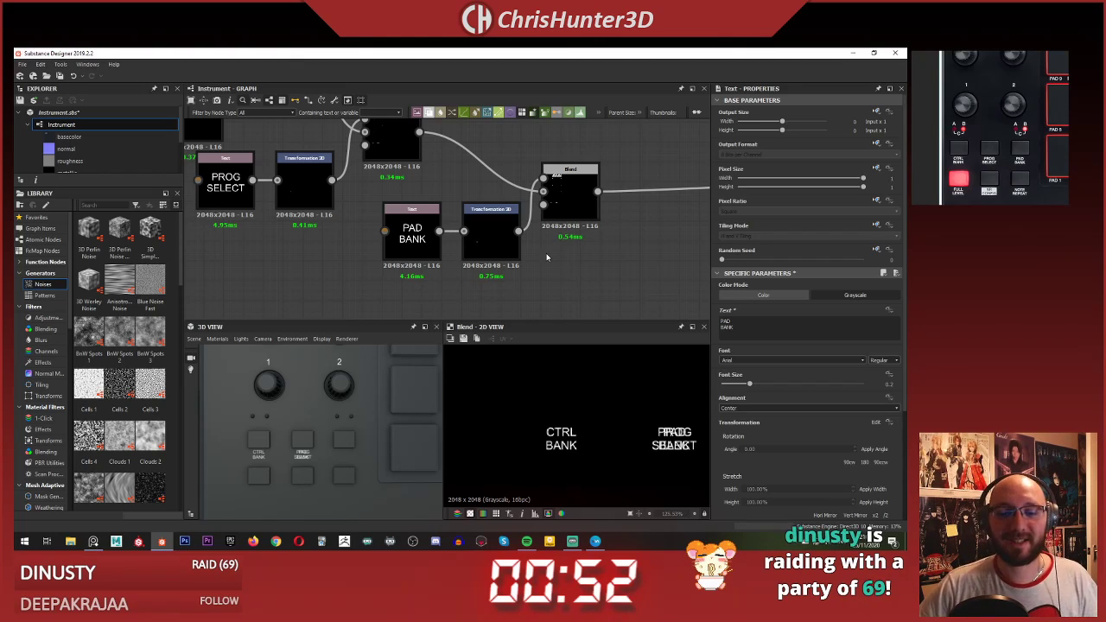
# Step: Examine the PAD BANK label's Transformation 2D and Blend outputs and the controller model in the 3D view
pyautogui.scroll(-1, 559, 275)
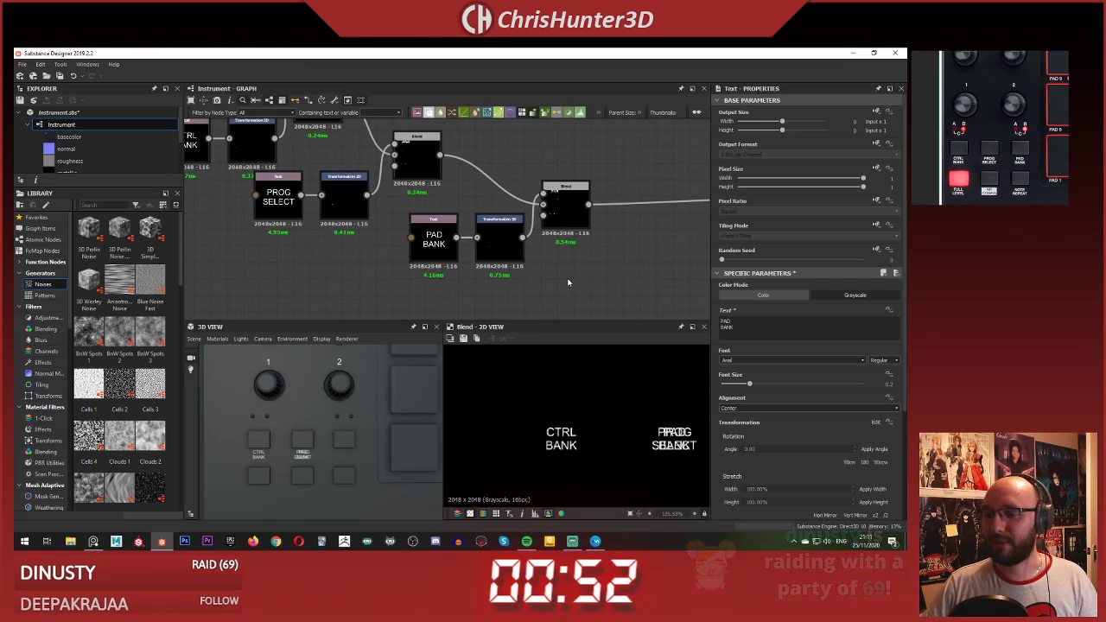
pyautogui.scroll(2, 572, 276)
pyautogui.click(579, 172)
pyautogui.click(596, 290)
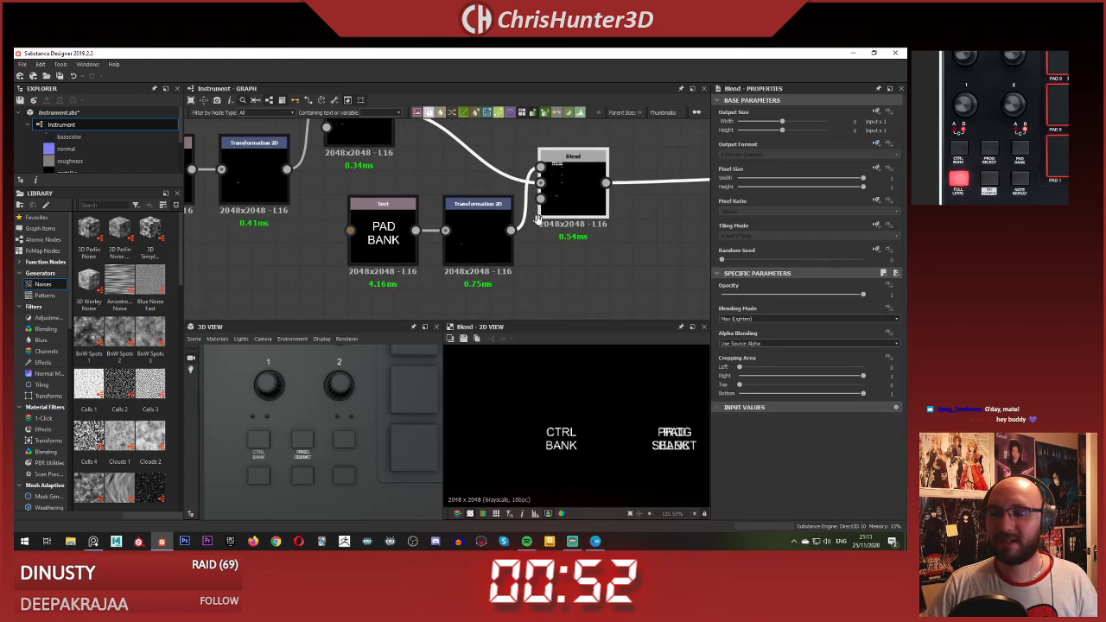
pyautogui.scroll(-1, 600, 294)
pyautogui.doubleClick(481, 219)
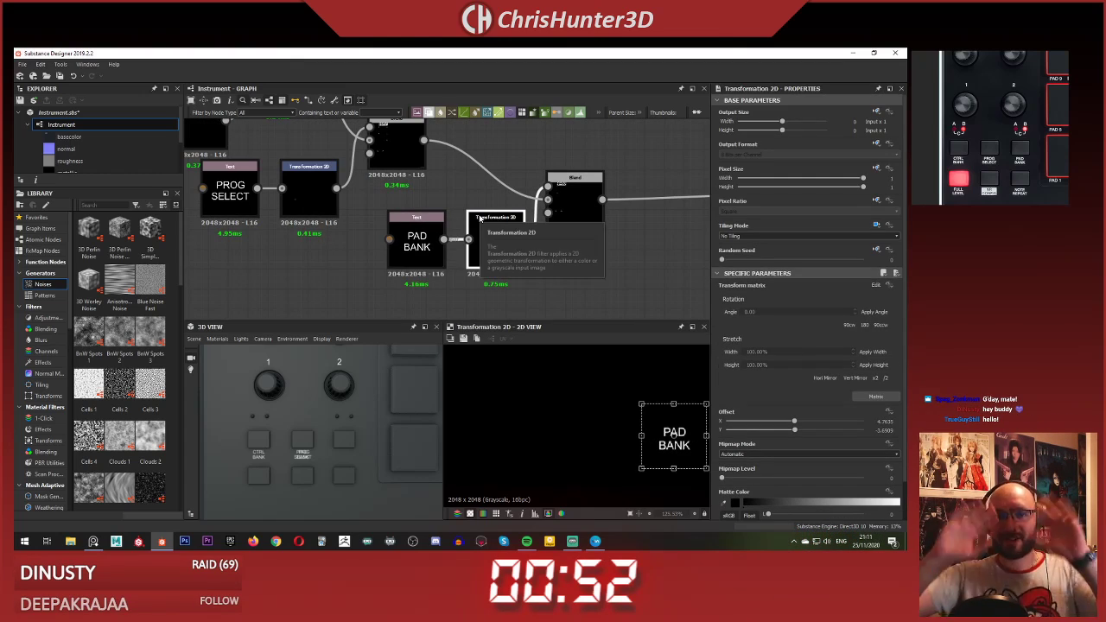
pyautogui.click(471, 189)
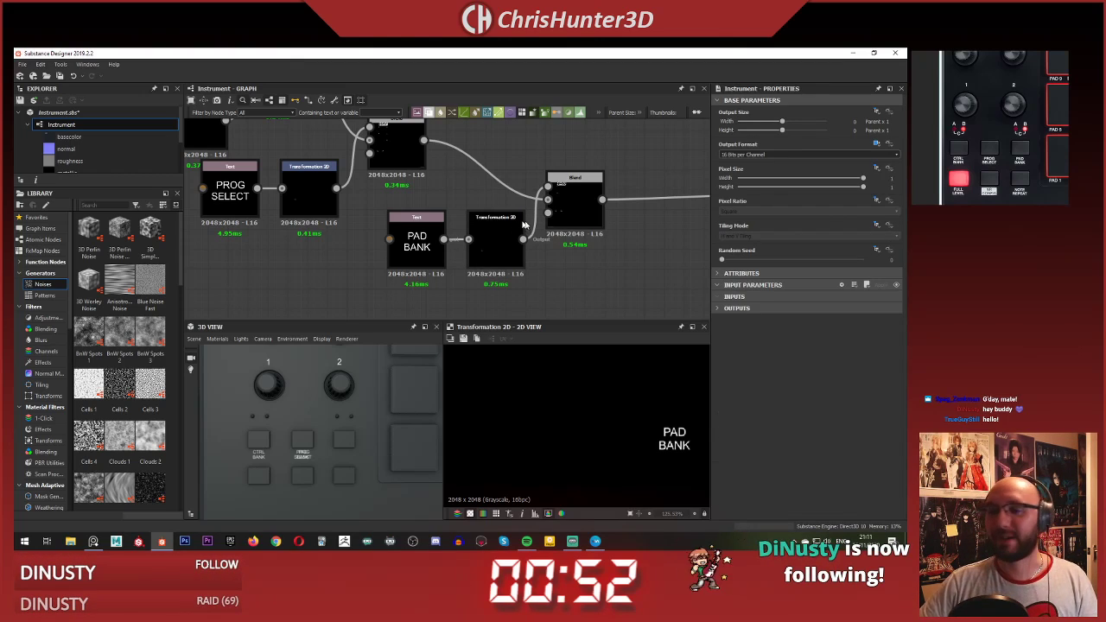
pyautogui.doubleClick(580, 213)
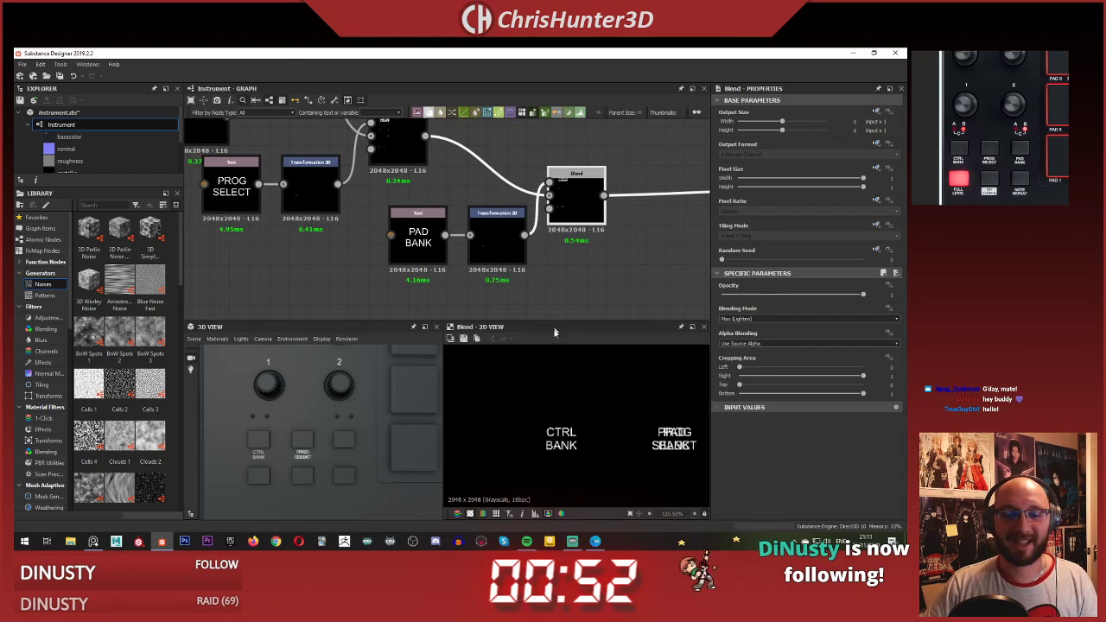
pyautogui.scroll(-6, 398, 400)
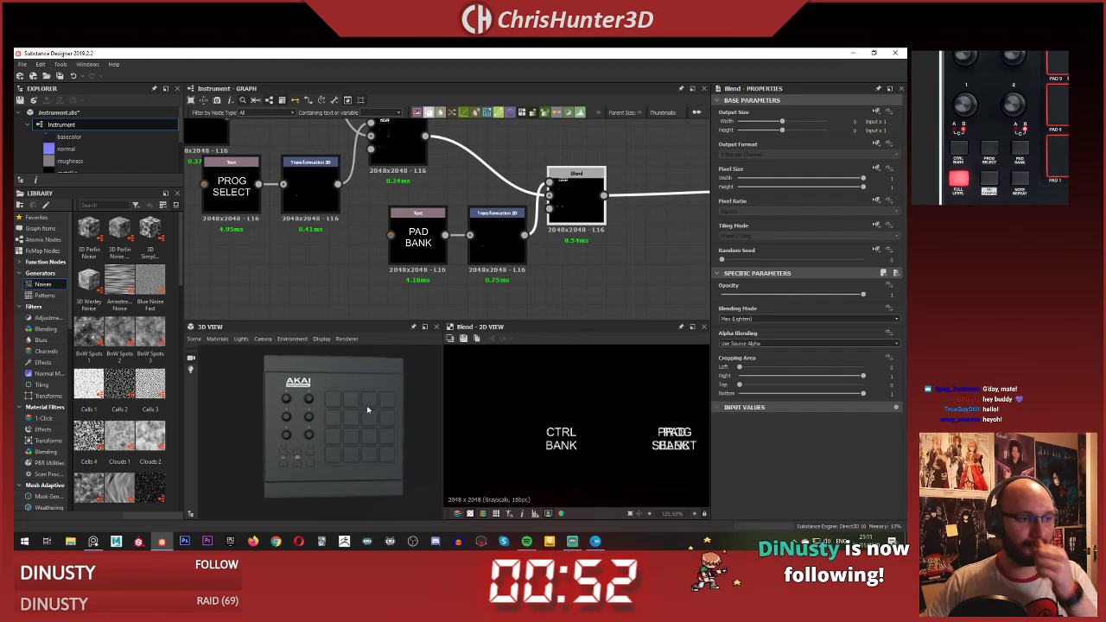
pyautogui.scroll(3, 364, 402)
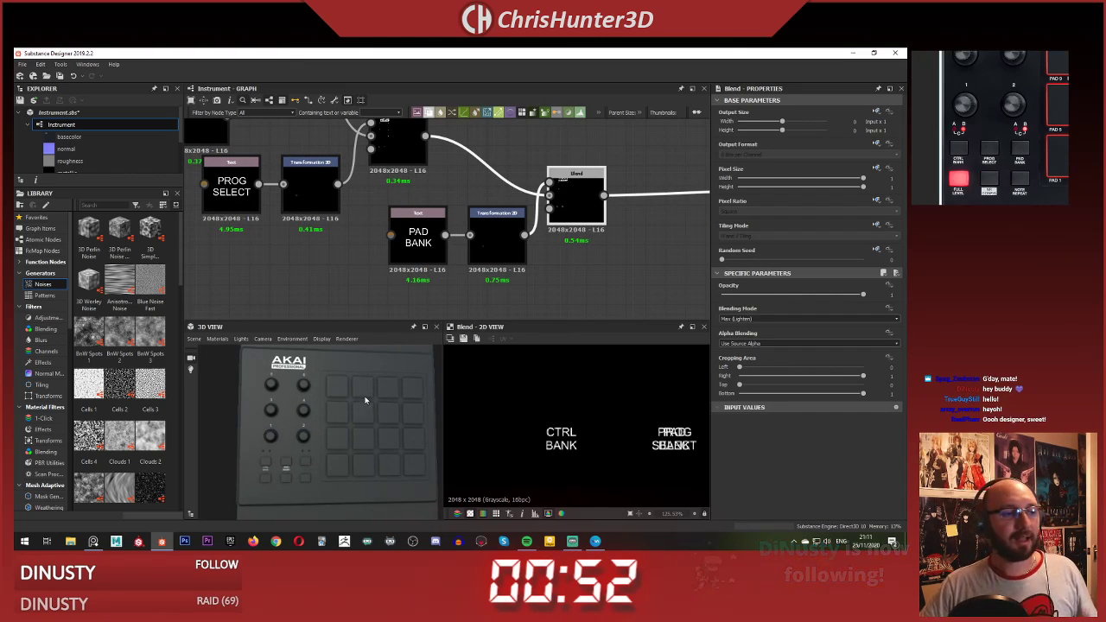
pyautogui.moveTo(370, 404); pyautogui.dragTo(366, 404)
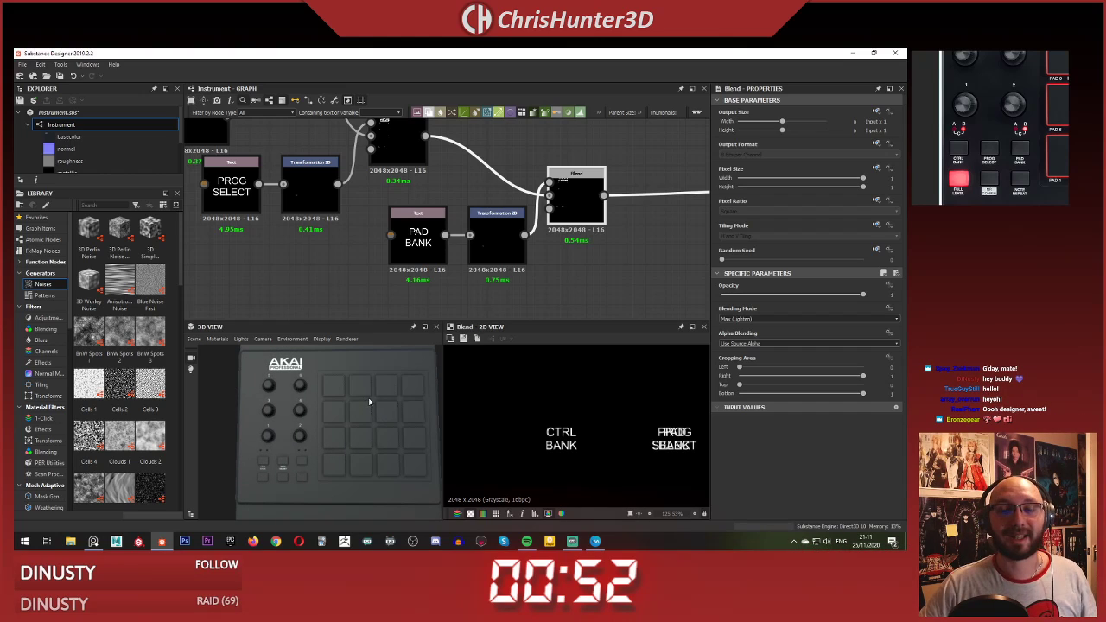
pyautogui.scroll(3, 369, 401)
pyautogui.scroll(4, 514, 259)
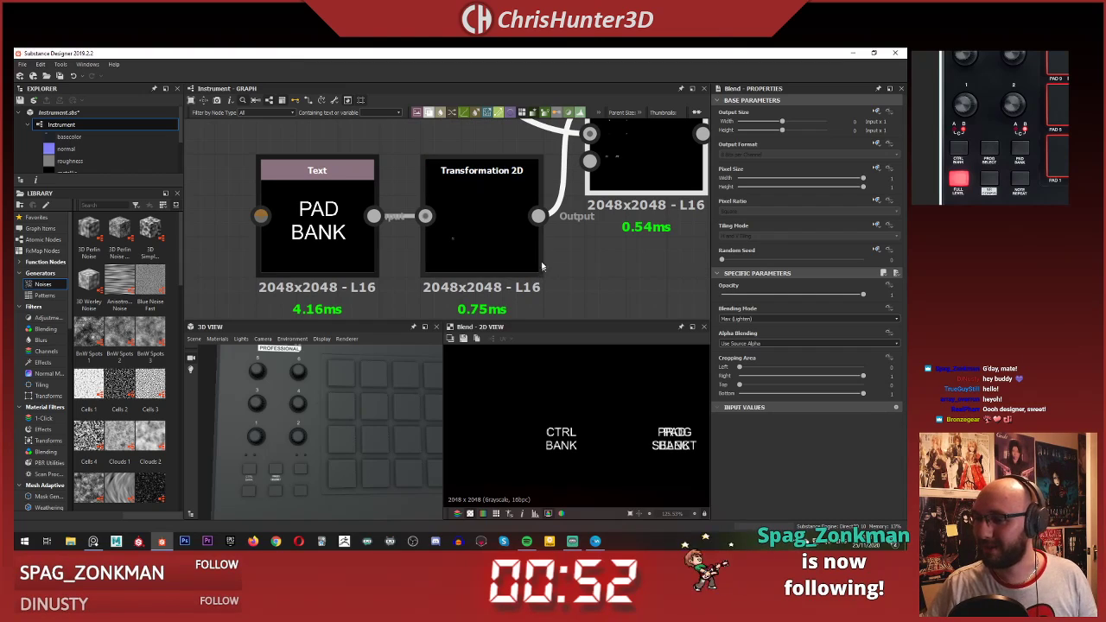
pyautogui.scroll(-3, 538, 251)
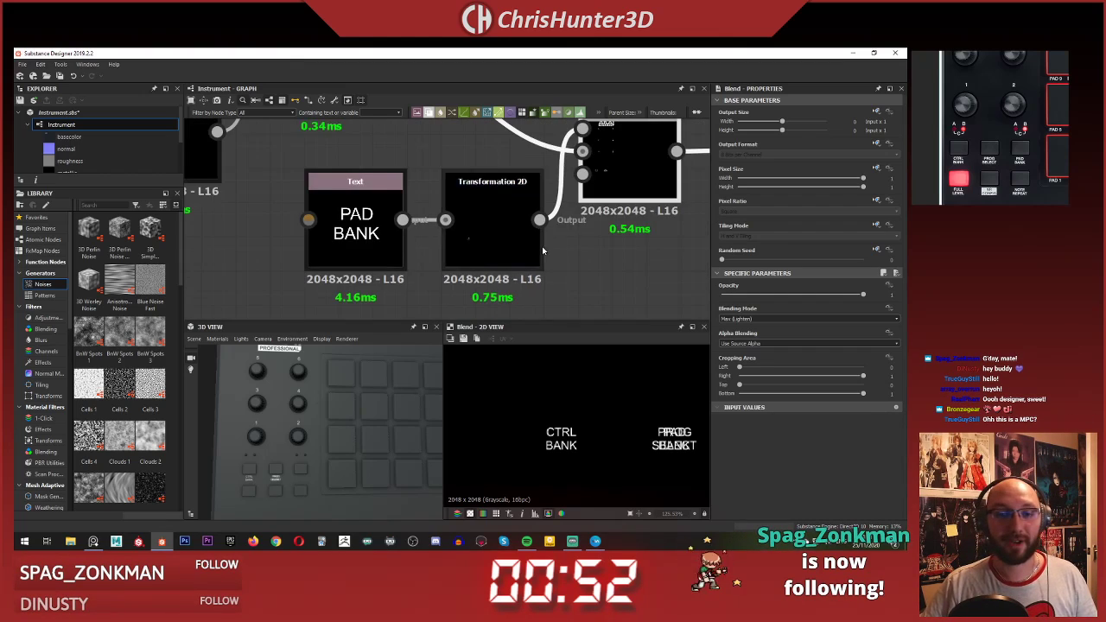
pyautogui.scroll(4, 424, 281)
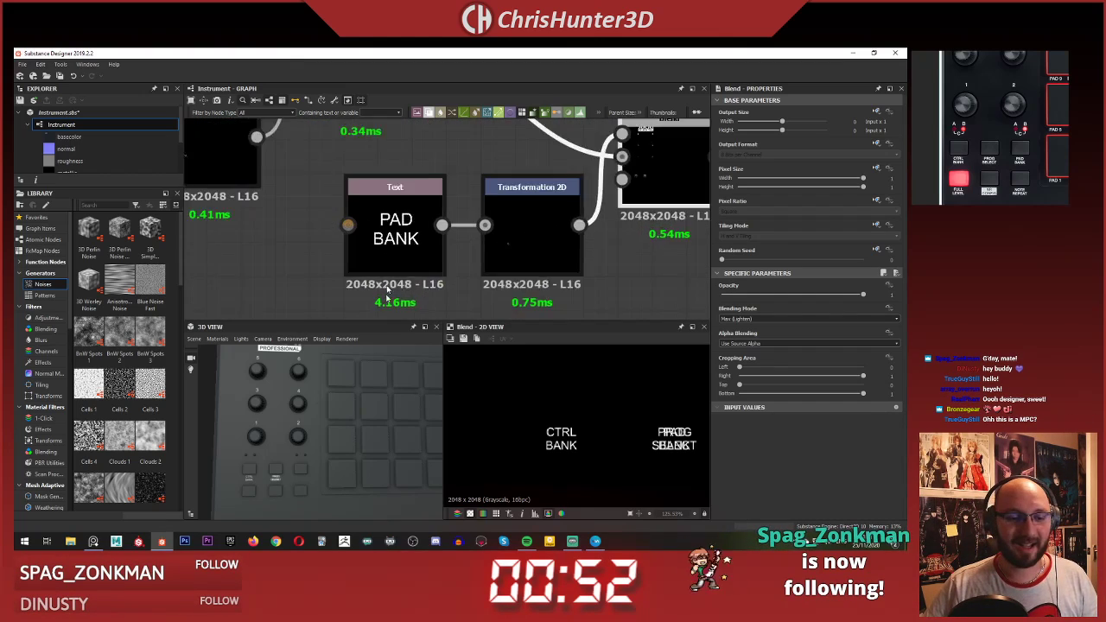
# Step: Move the PAD BANK label beneath the third button of the upper row by setting its Transformation 2D X offset to about 3.13
pyautogui.scroll(4, 296, 416)
pyautogui.moveTo(296, 416); pyautogui.dragTo(299, 409, button='middle')
pyautogui.moveTo(278, 424); pyautogui.dragTo(282, 415)
pyautogui.doubleClick(411, 213)
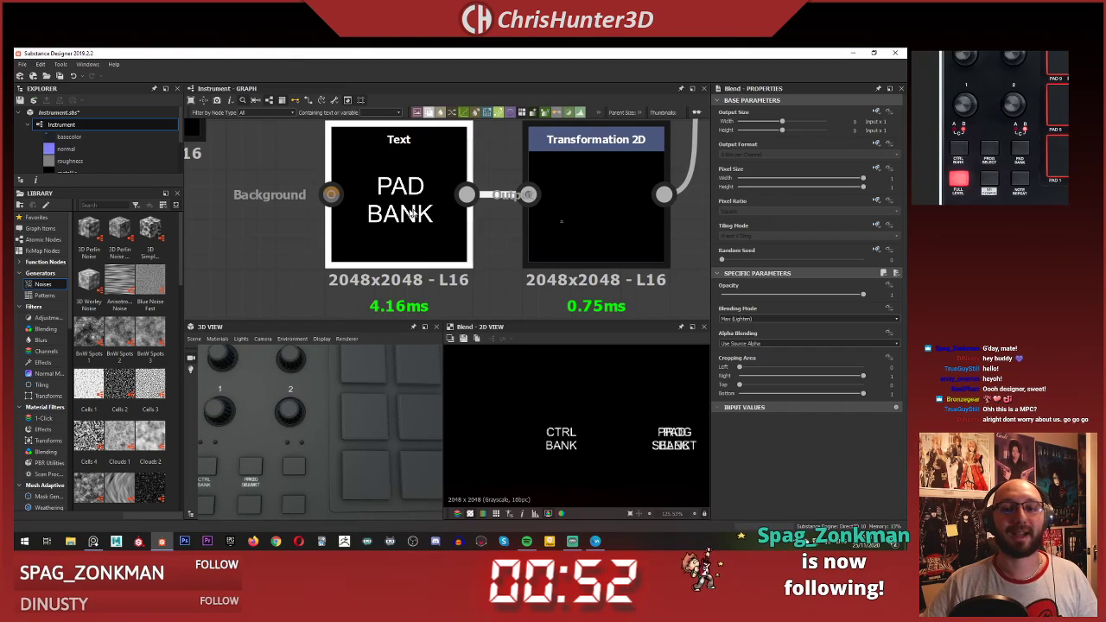
pyautogui.moveTo(595, 211); pyautogui.dragTo(498, 223, button='middle')
pyautogui.scroll(1, 498, 223)
pyautogui.click(498, 223)
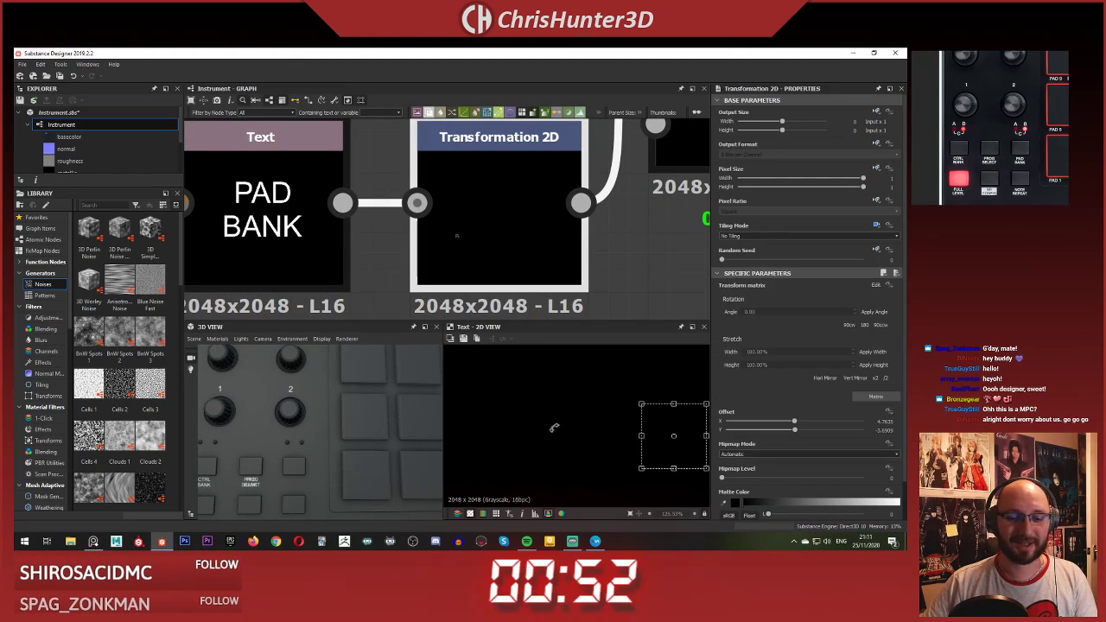
pyautogui.moveTo(673, 420); pyautogui.dragTo(718, 419)
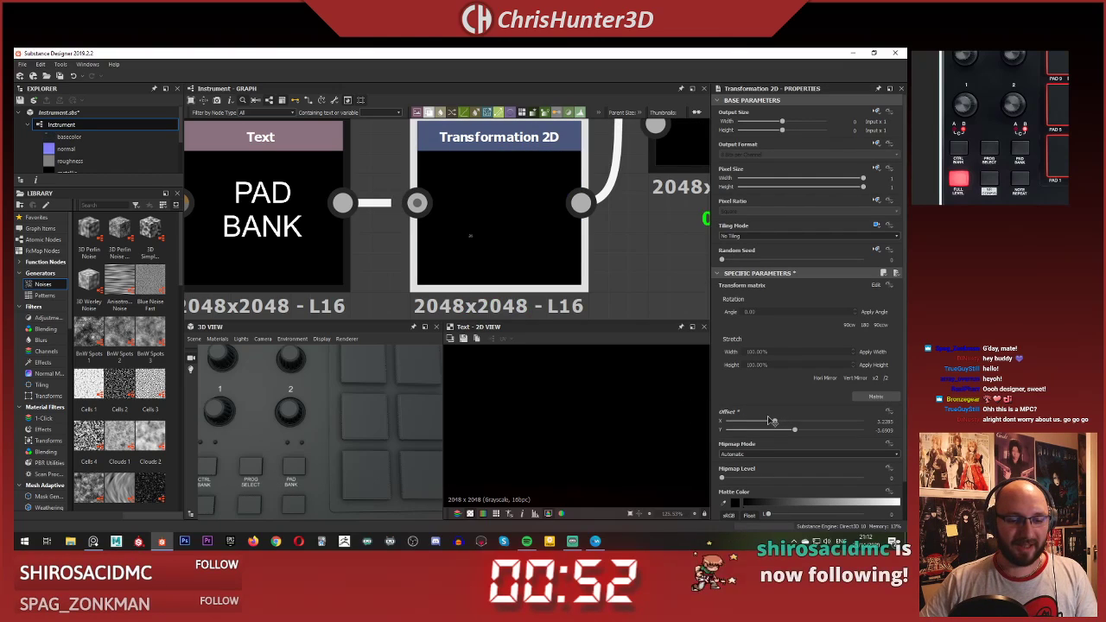
pyautogui.moveTo(766, 420); pyautogui.dragTo(774, 420)
# Step: Compare the labelled controller model in the 3D view with the reference photo's pads and buttons
pyautogui.scroll(-9, 434, 210)
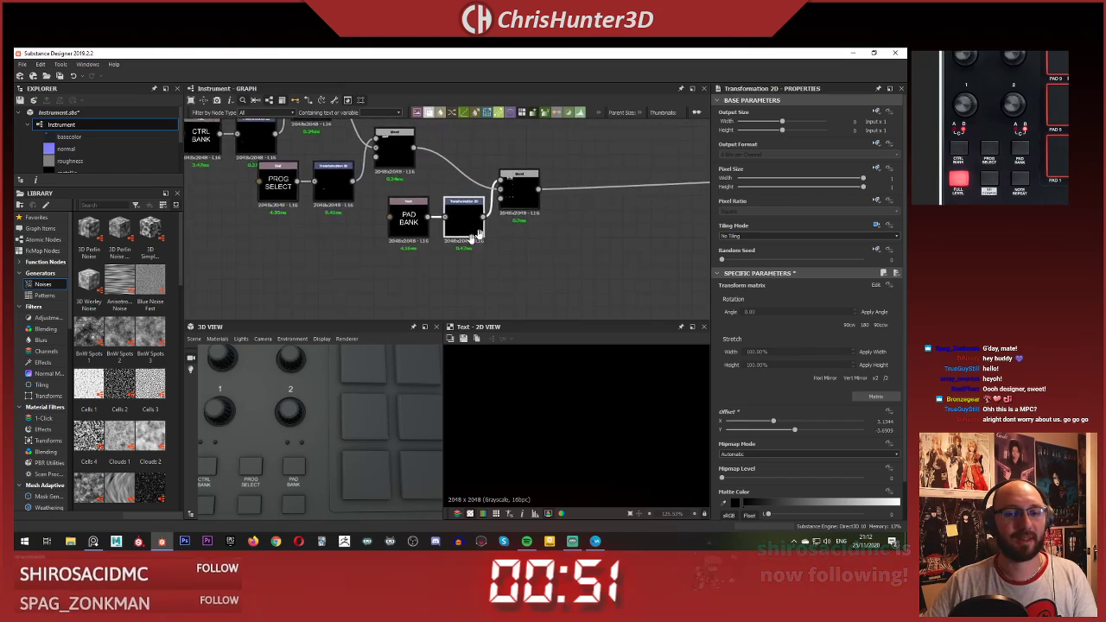
pyautogui.scroll(-2, 360, 404)
pyautogui.scroll(-3, 358, 404)
pyautogui.moveTo(353, 415); pyautogui.dragTo(337, 426, button='middle')
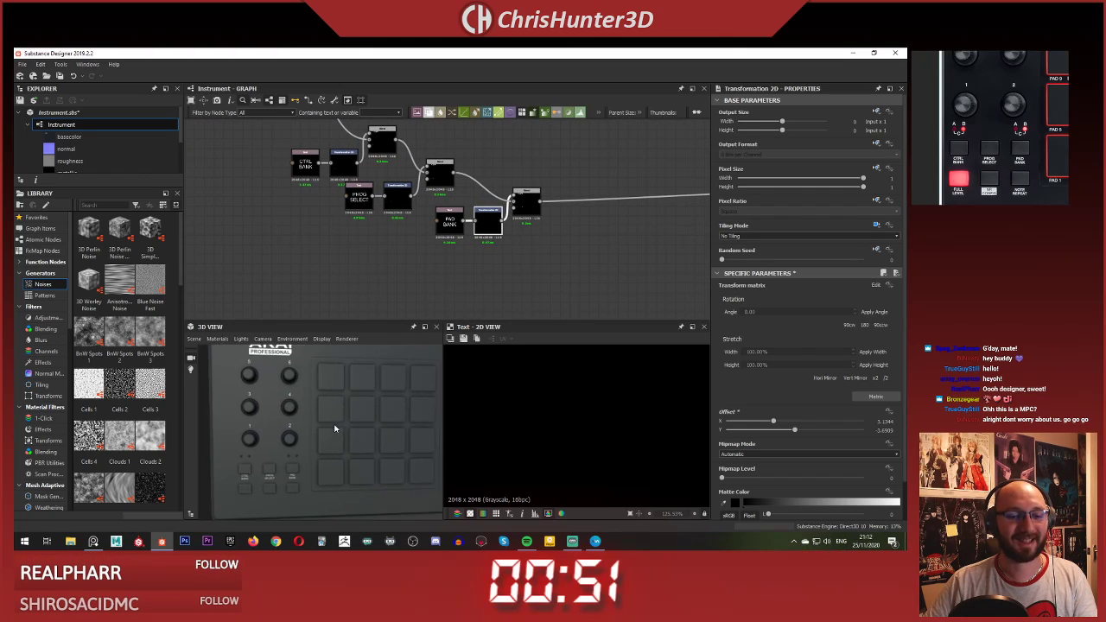
pyautogui.moveTo(337, 426); pyautogui.dragTo(358, 412)
pyautogui.scroll(-3, 341, 437)
pyautogui.moveTo(1011, 142); pyautogui.dragTo(959, 129, button='middle')
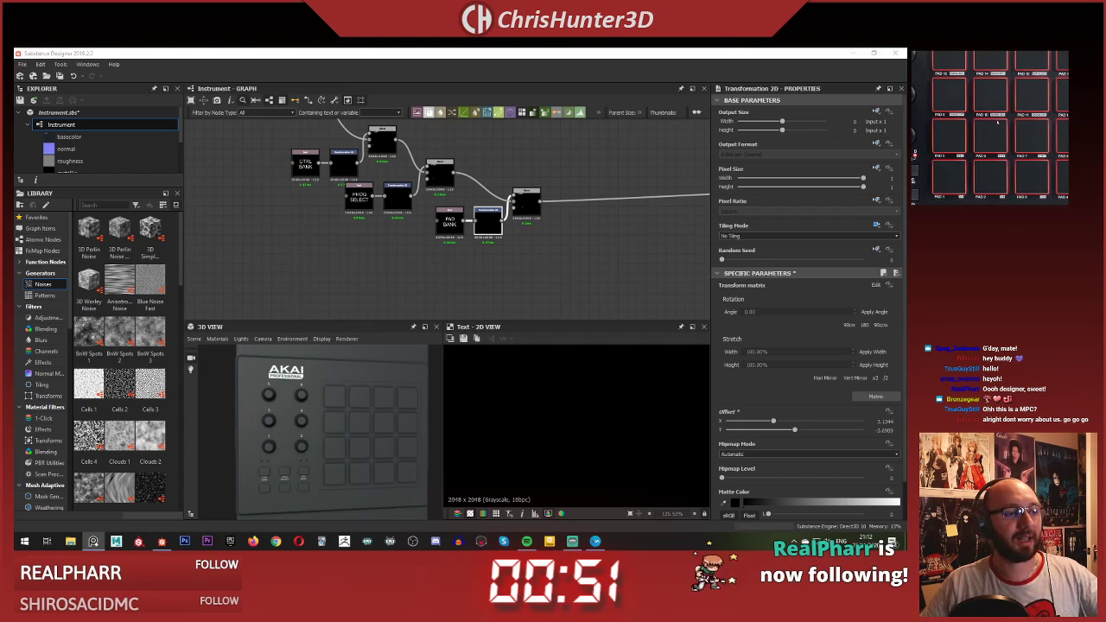
pyautogui.scroll(-3, 996, 125)
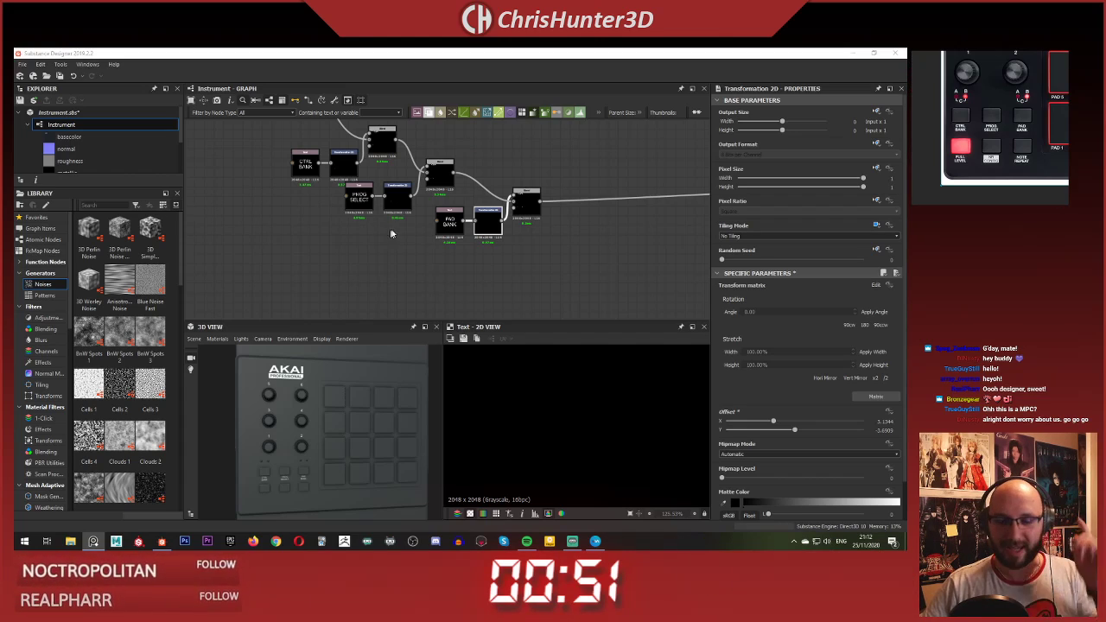
# Step: Duplicate the PAD BANK Text, Transformation 2D and Blend nodes, and chain the copy after the existing Blend with the outgoing link transferred
pyautogui.scroll(2, 499, 226)
pyautogui.moveTo(540, 241); pyautogui.dragTo(491, 214, button='middle')
pyautogui.scroll(-2, 491, 216)
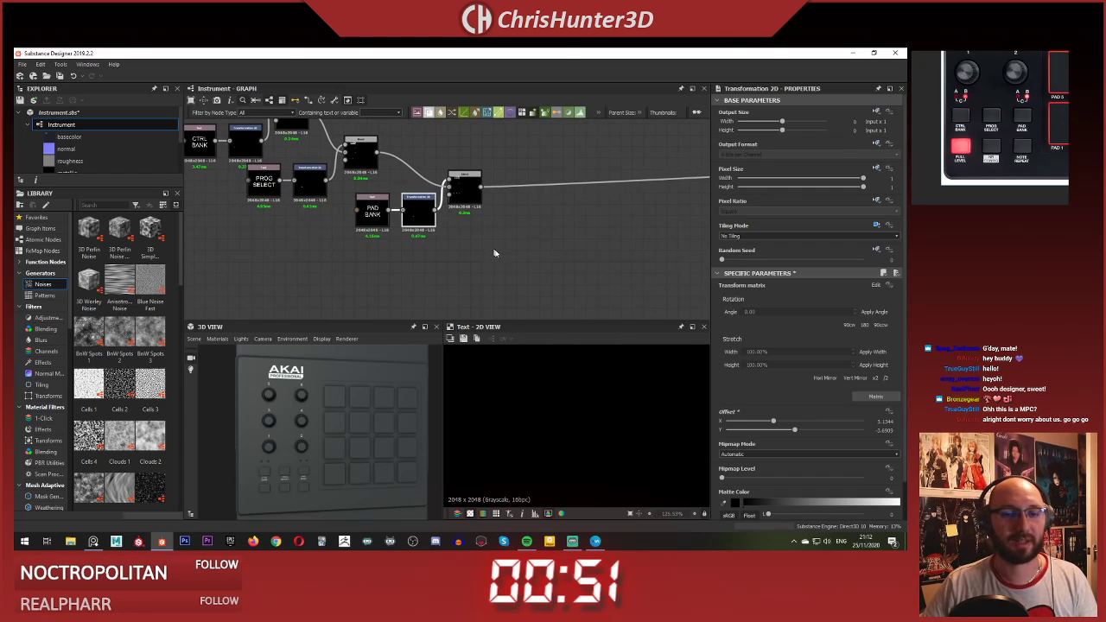
pyautogui.moveTo(494, 251); pyautogui.dragTo(367, 198)
pyautogui.hotkey('ctrl', 'd')
pyautogui.moveTo(498, 206); pyautogui.dragTo(544, 220)
pyautogui.moveTo(545, 219); pyautogui.dragTo(502, 218, button='middle')
pyautogui.scroll(1, 432, 204)
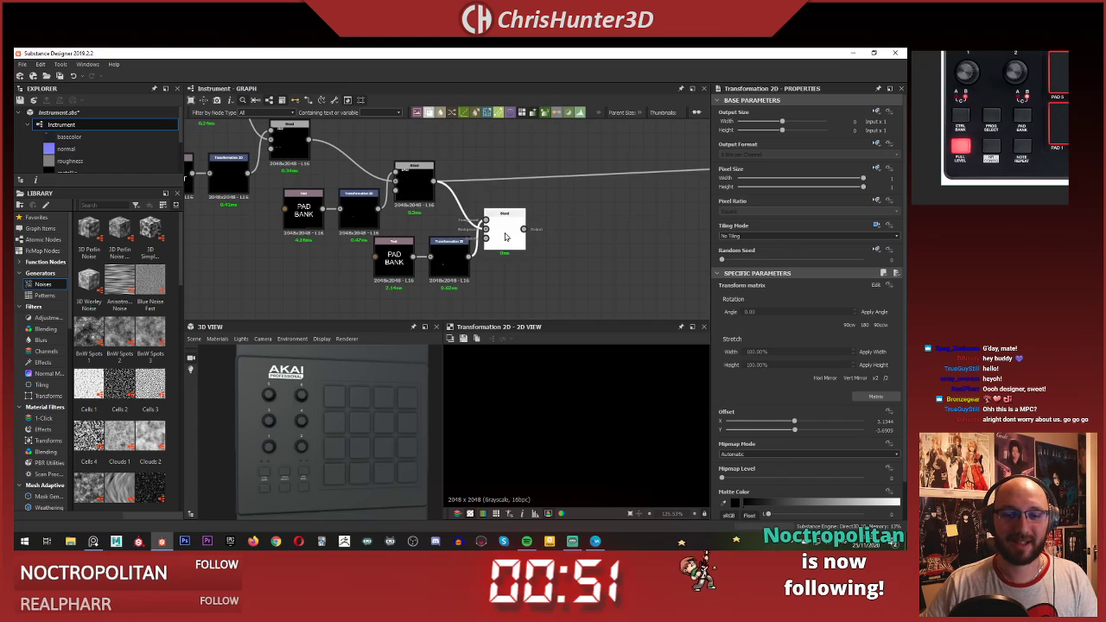
pyautogui.doubleClick(506, 228)
pyautogui.keyDown('shift'); pyautogui.moveTo(434, 181); pyautogui.dragTo(490, 184); pyautogui.keyUp('shift')
pyautogui.keyDown('shift'); pyautogui.moveTo(523, 230); pyautogui.dragTo(525, 230); pyautogui.keyUp('shift')
pyautogui.click(538, 167)
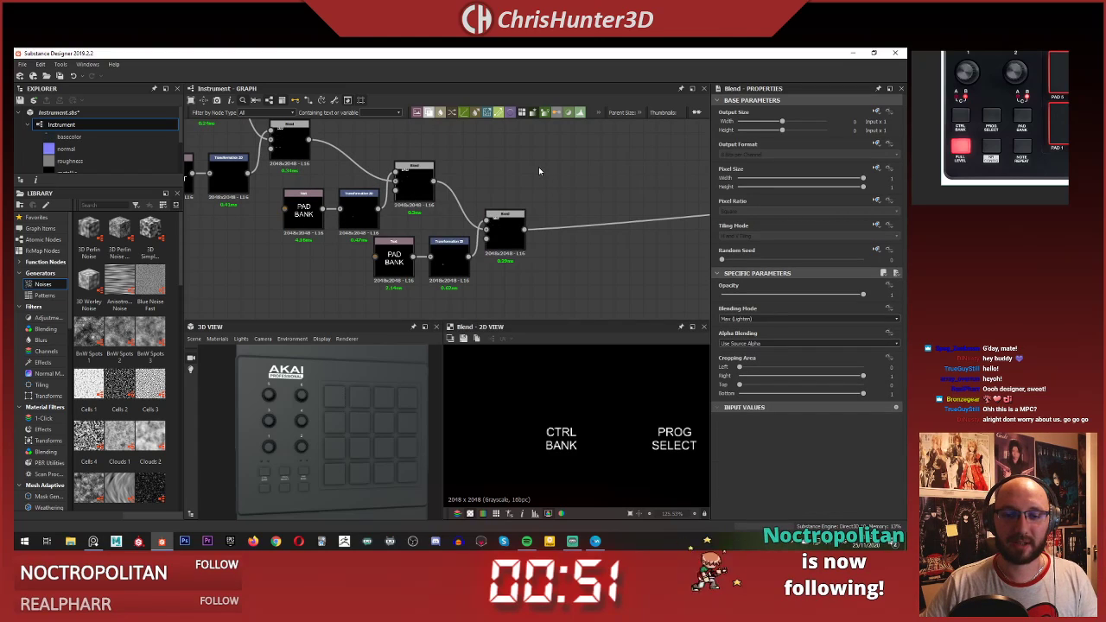
# Step: Shift the copied Text, Transformation 2D and Blend nodes clear of the original PAD BANK nodes
pyautogui.moveTo(499, 287); pyautogui.dragTo(508, 269, button='middle')
pyautogui.moveTo(508, 270); pyautogui.dragTo(425, 230)
pyautogui.click(473, 202)
pyautogui.scroll(1, 487, 219)
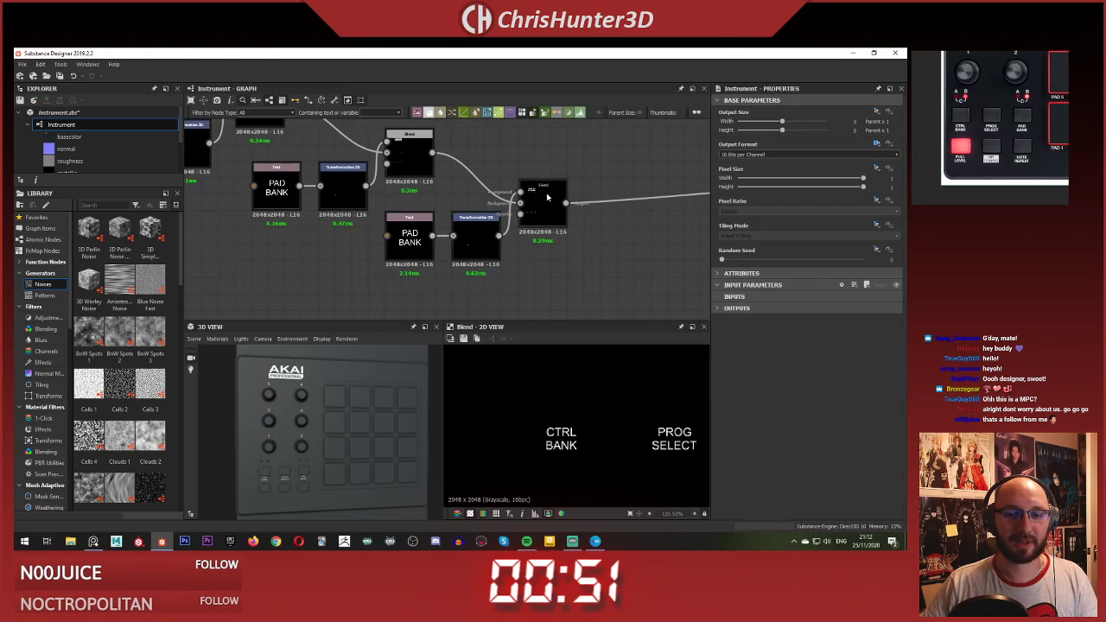
pyautogui.click(539, 208)
pyautogui.scroll(2, 505, 242)
# Step: Change the copied PAD BANK label's text to FULL LEVEL on two lines
pyautogui.click(372, 244)
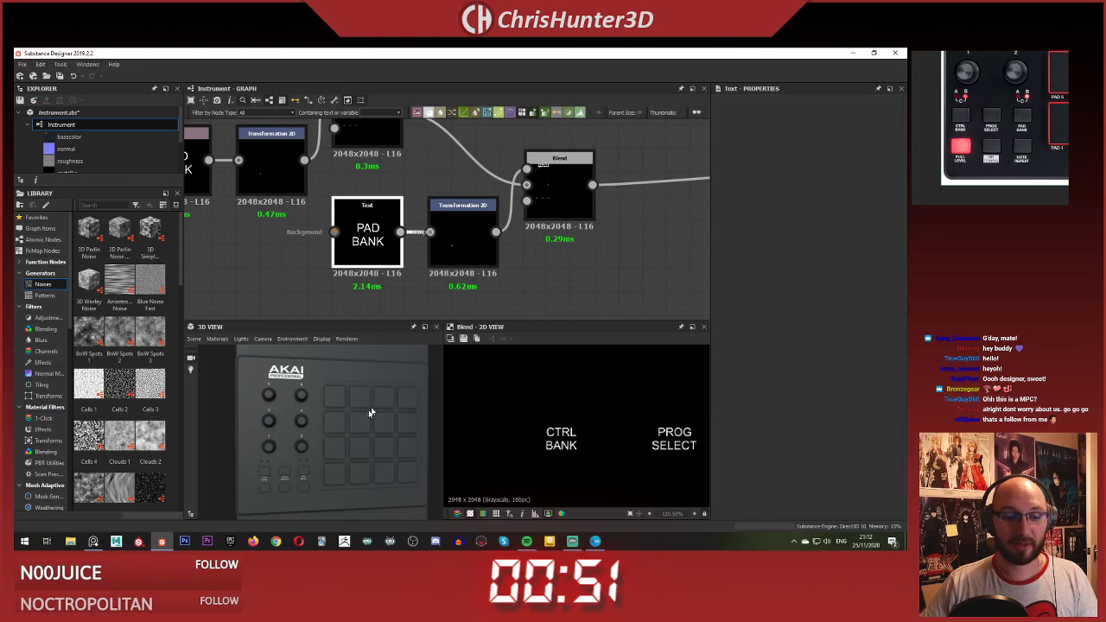
pyautogui.scroll(3, 370, 413)
pyautogui.scroll(2, 404, 272)
pyautogui.moveTo(394, 223); pyautogui.dragTo(405, 178, button='middle')
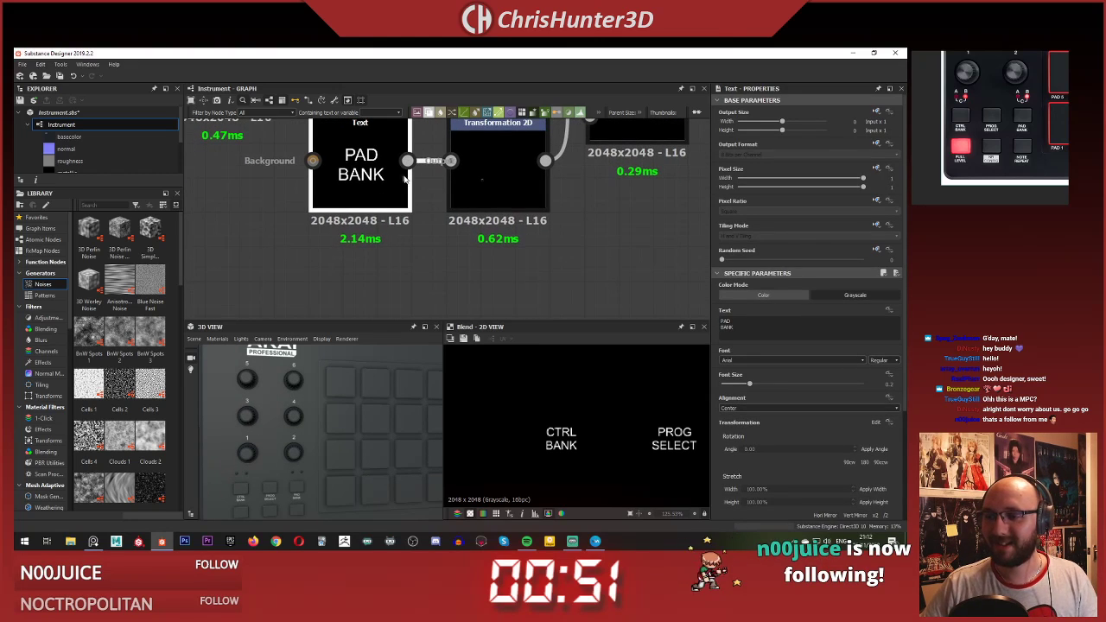
pyautogui.scroll(-3, 427, 241)
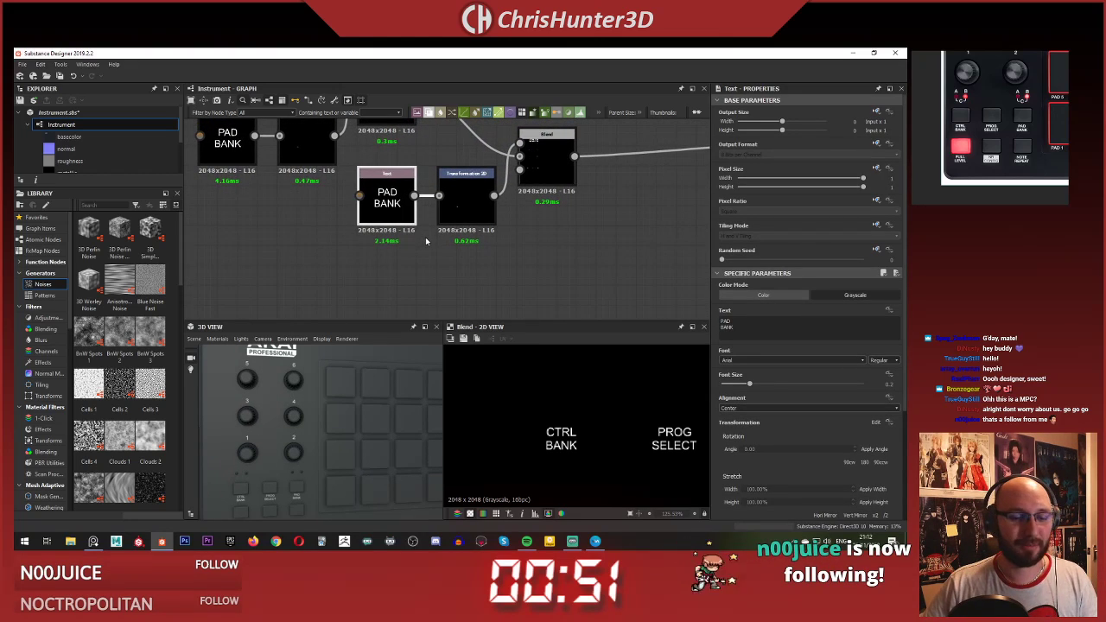
pyautogui.click(455, 211)
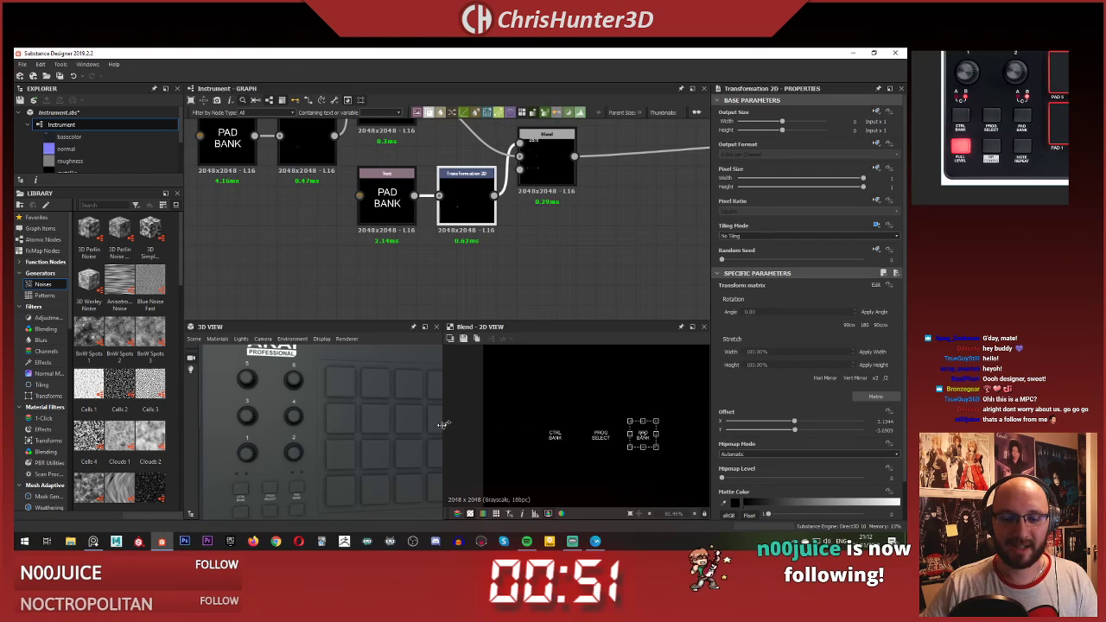
pyautogui.moveTo(576, 445); pyautogui.dragTo(545, 403, button='middle')
pyautogui.click(389, 210)
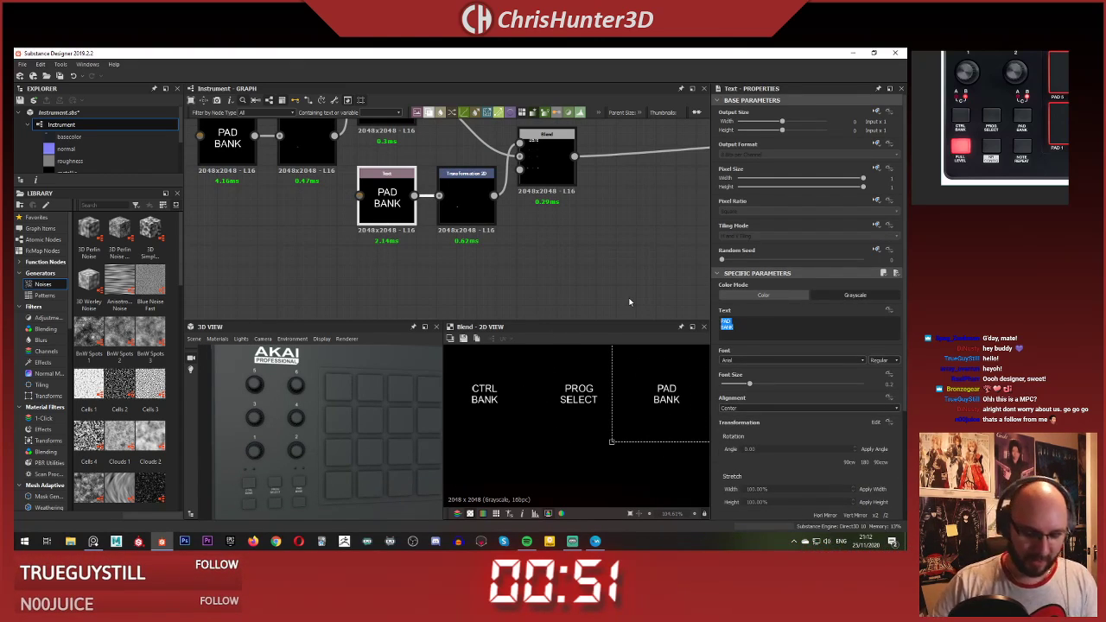
pyautogui.press('BackSpace')
pyautogui.write('ULL')
pyautogui.press('Return')
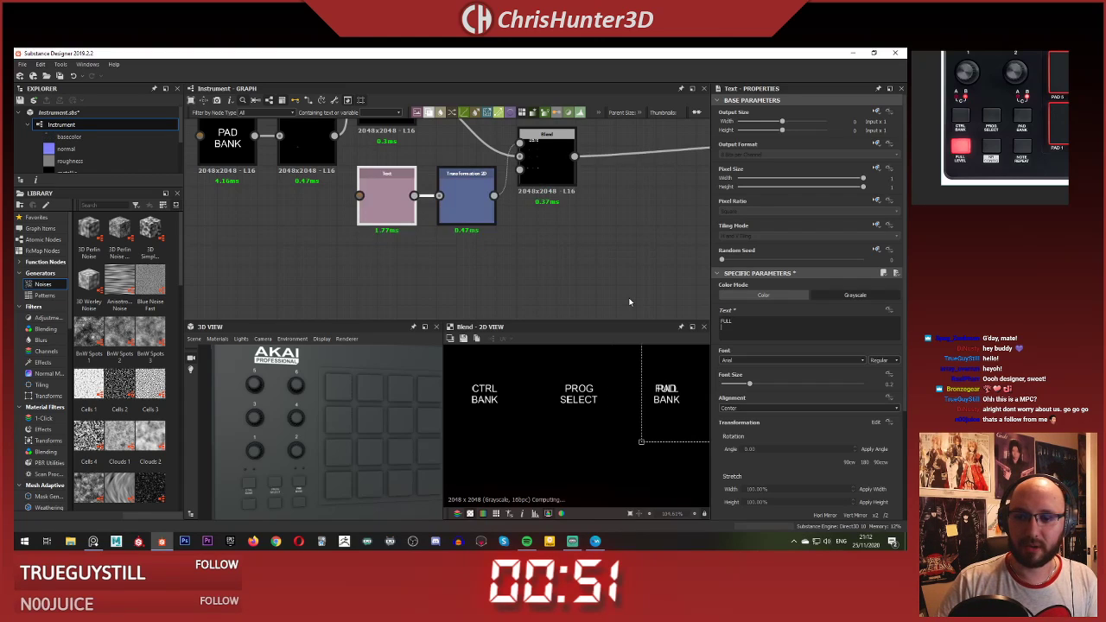
pyautogui.write('LEVE')
pyautogui.press('BackSpace')
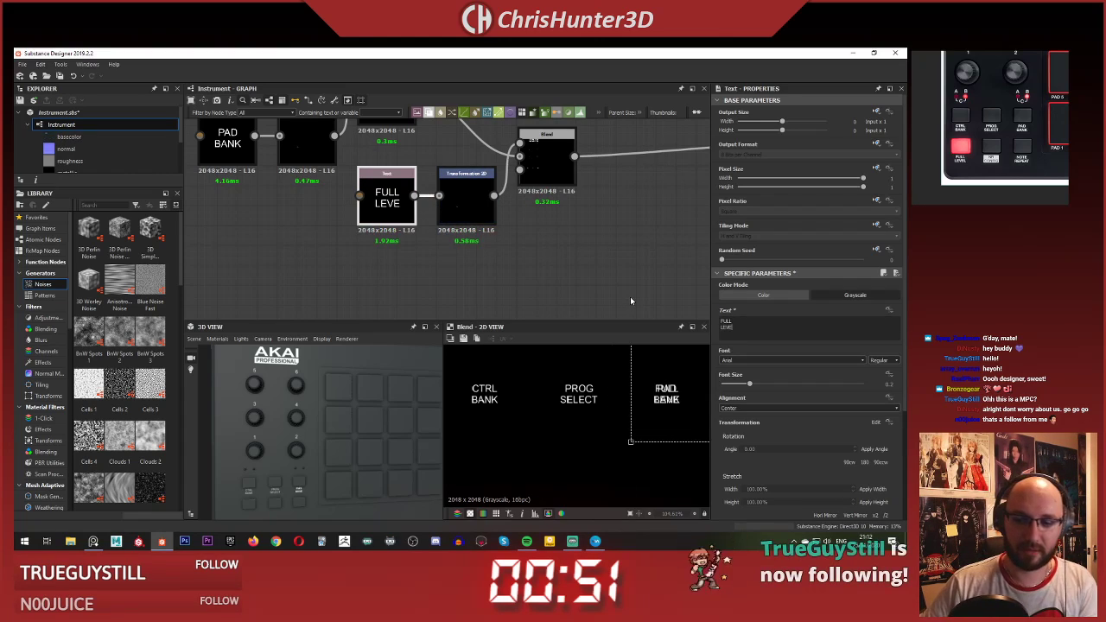
pyautogui.write('L')
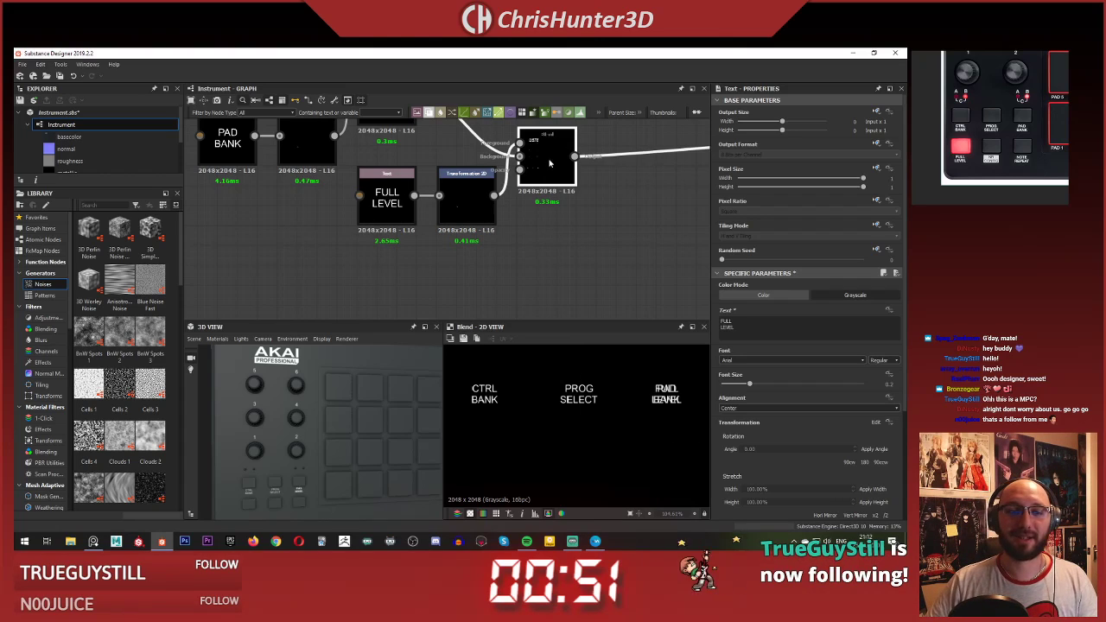
# Step: Move the FULL LEVEL label down so it sits beneath the lower button in the PAD BANK column
pyautogui.click(466, 199)
pyautogui.moveTo(585, 243); pyautogui.dragTo(562, 220, button='middle')
pyautogui.scroll(2, 651, 386)
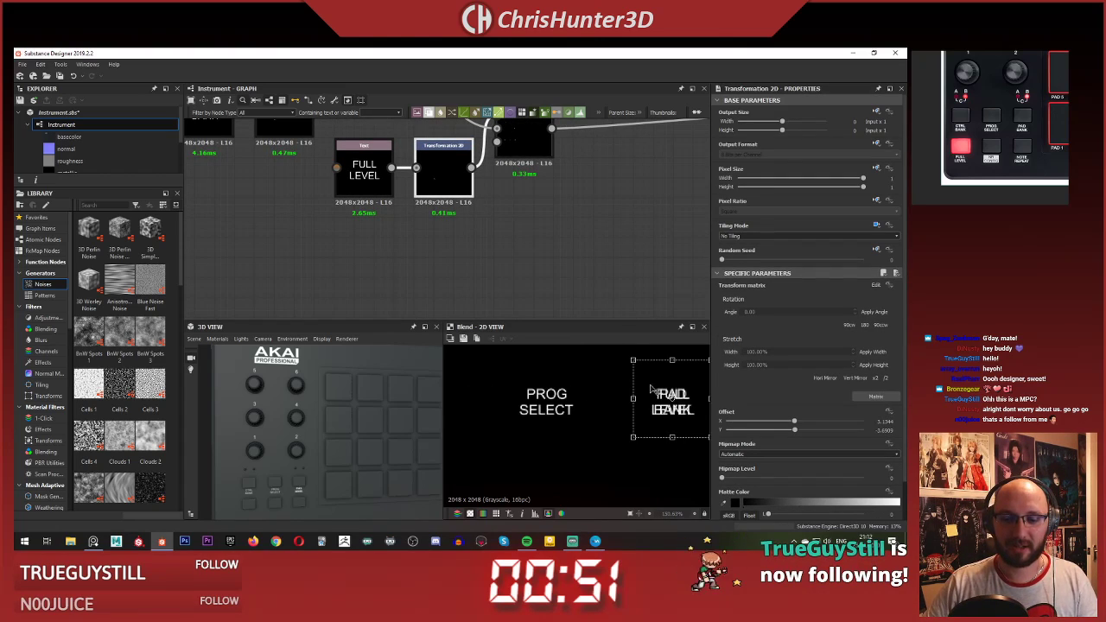
pyautogui.keyDown('shift'); pyautogui.moveTo(662, 382); pyautogui.dragTo(664, 490); pyautogui.keyUp('shift')
pyautogui.scroll(3, 316, 469)
pyautogui.moveTo(316, 470); pyautogui.dragTo(325, 356, button='middle')
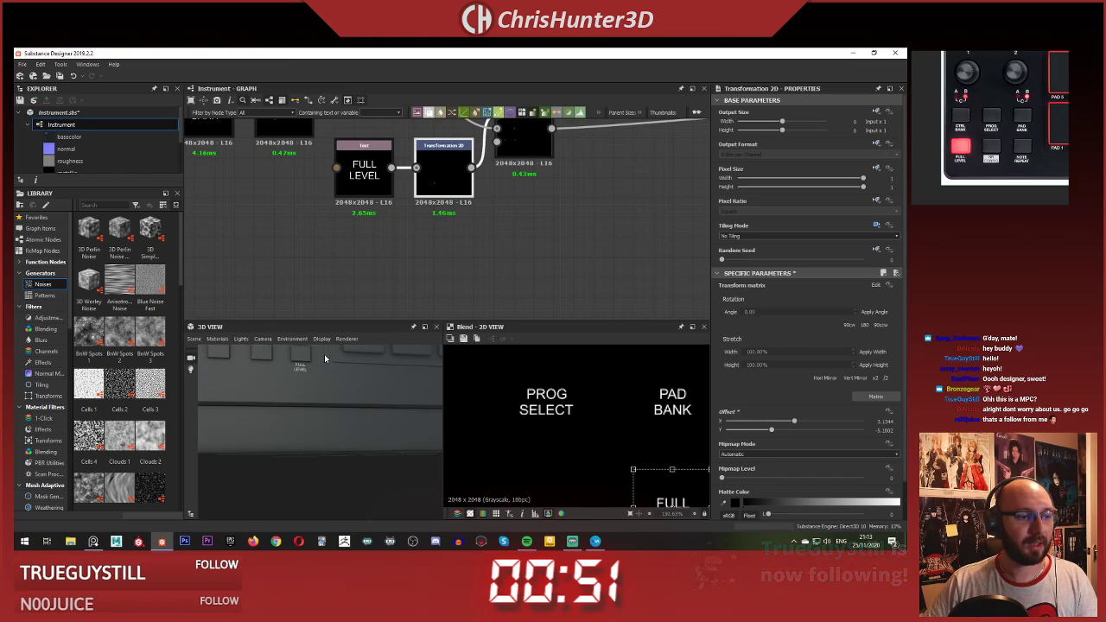
pyautogui.scroll(-4, 325, 358)
pyautogui.scroll(4, 543, 389)
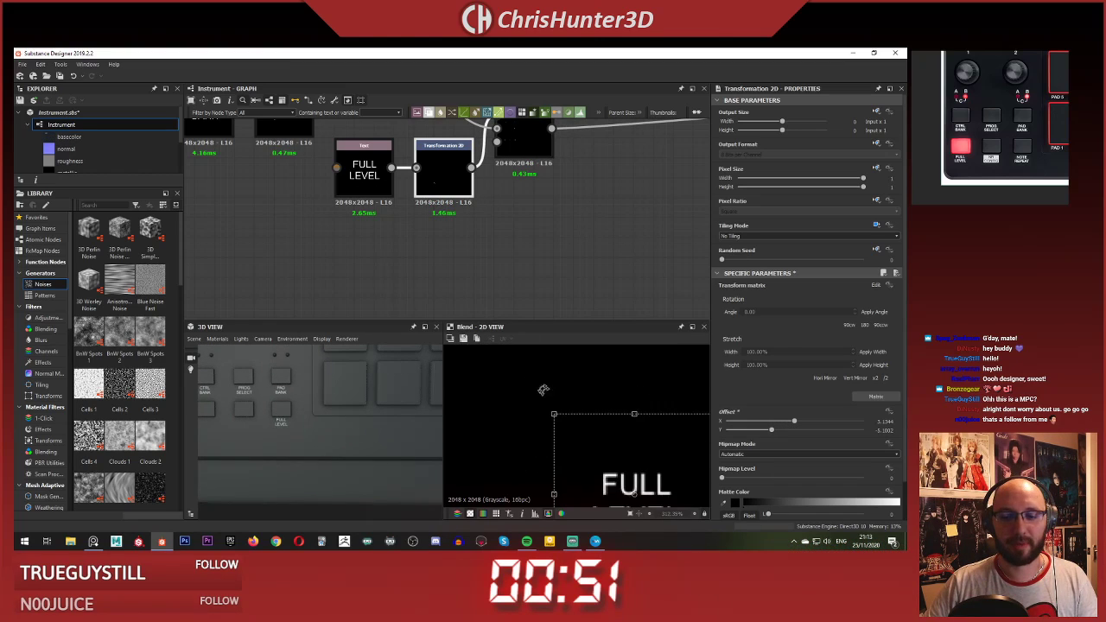
pyautogui.moveTo(670, 495); pyautogui.dragTo(581, 406, button='middle')
pyautogui.moveTo(574, 391); pyautogui.dragTo(574, 396)
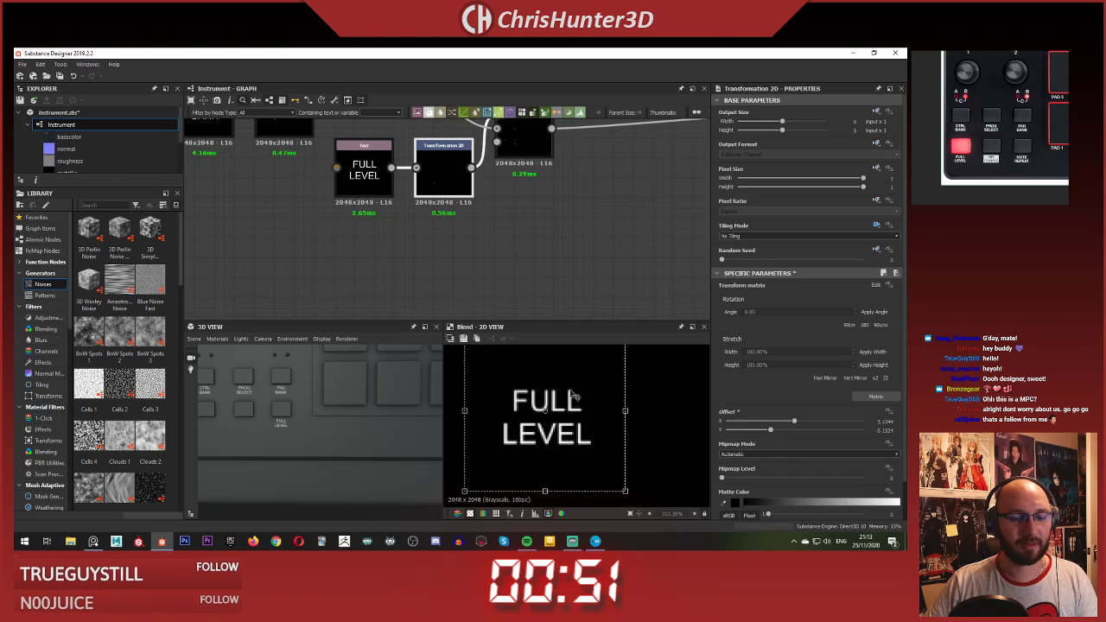
# Step: Change the FULL LEVEL label's text to NOTE REPEAT on two lines
pyautogui.scroll(-3, 444, 219)
pyautogui.moveTo(443, 220); pyautogui.dragTo(496, 294, button='middle')
pyautogui.scroll(4, 497, 294)
pyautogui.click(414, 243)
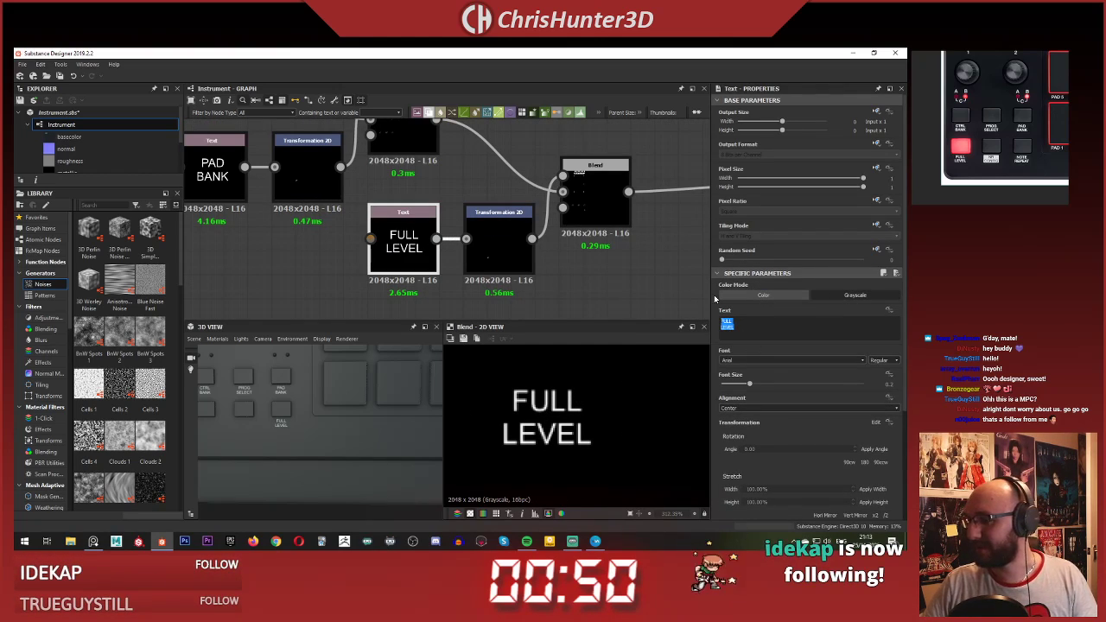
pyautogui.write('NOTE')
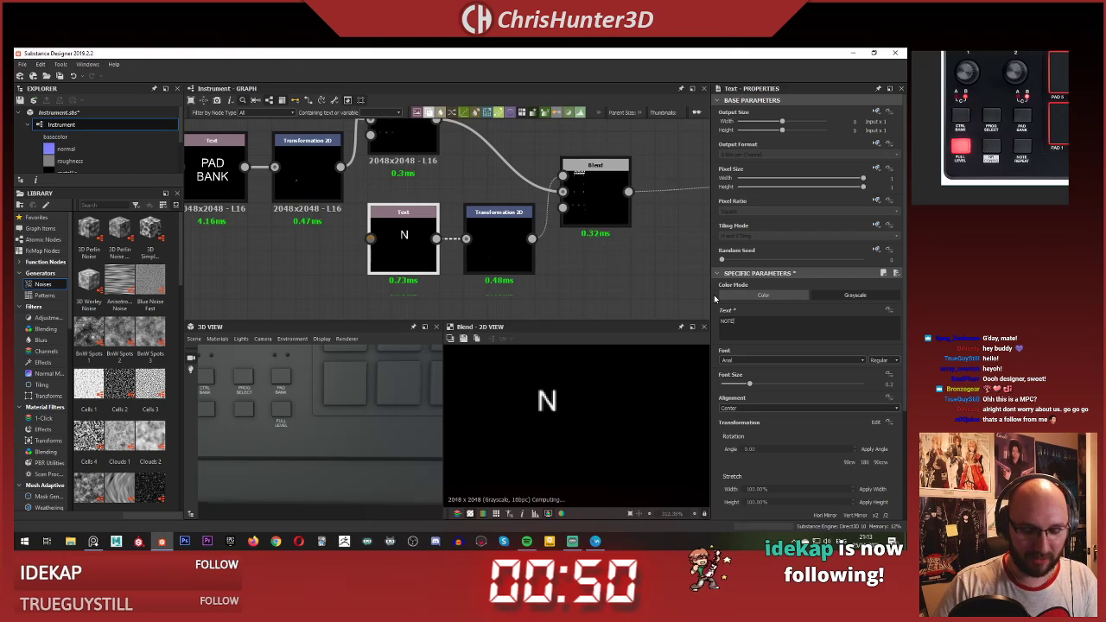
pyautogui.press('Return')
pyautogui.write('REPEAT')
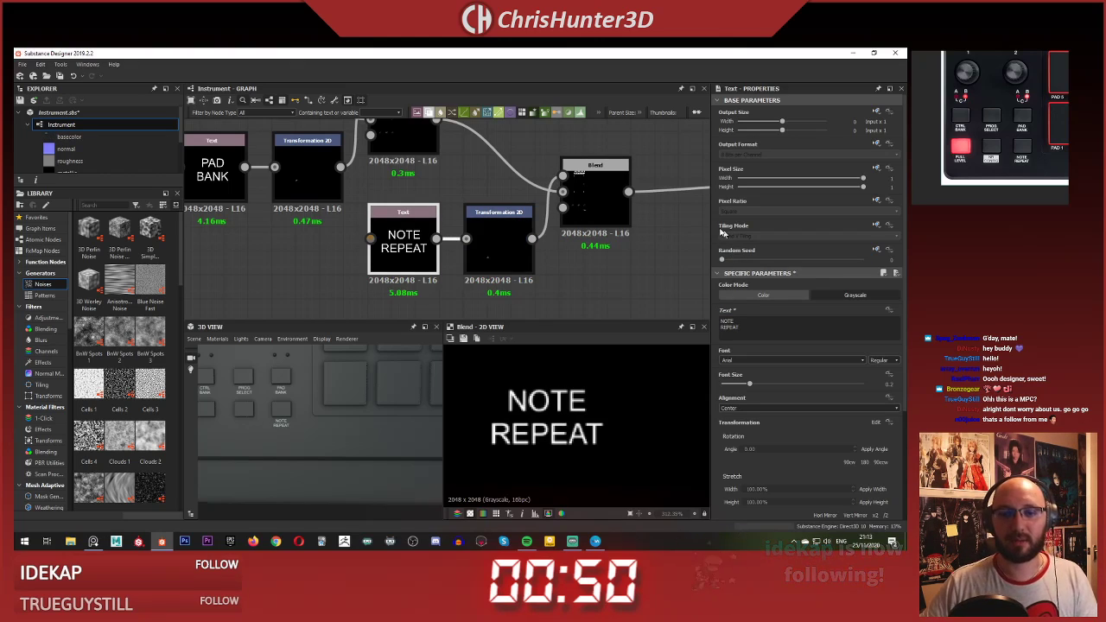
# Step: Examine where the NOTE REPEAT nodes and their outgoing link sit relative to the rest of the graph
pyautogui.click(586, 199)
pyautogui.scroll(1, 565, 248)
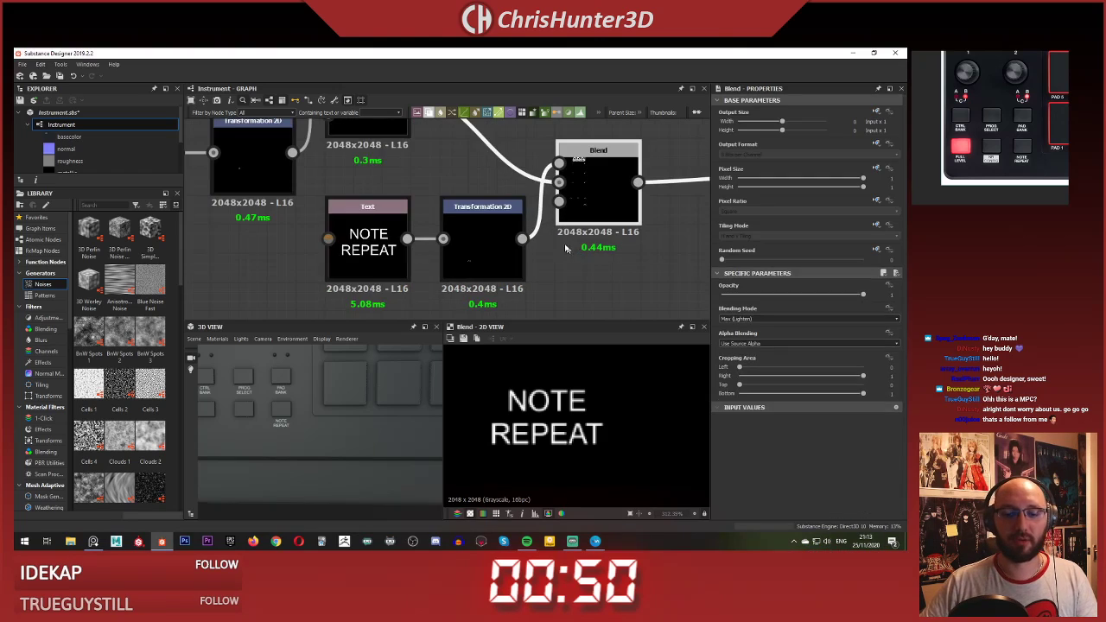
pyautogui.scroll(-3, 563, 237)
pyautogui.moveTo(657, 234); pyautogui.dragTo(583, 248, button='middle')
pyautogui.scroll(-1, 583, 248)
pyautogui.scroll(2, 583, 248)
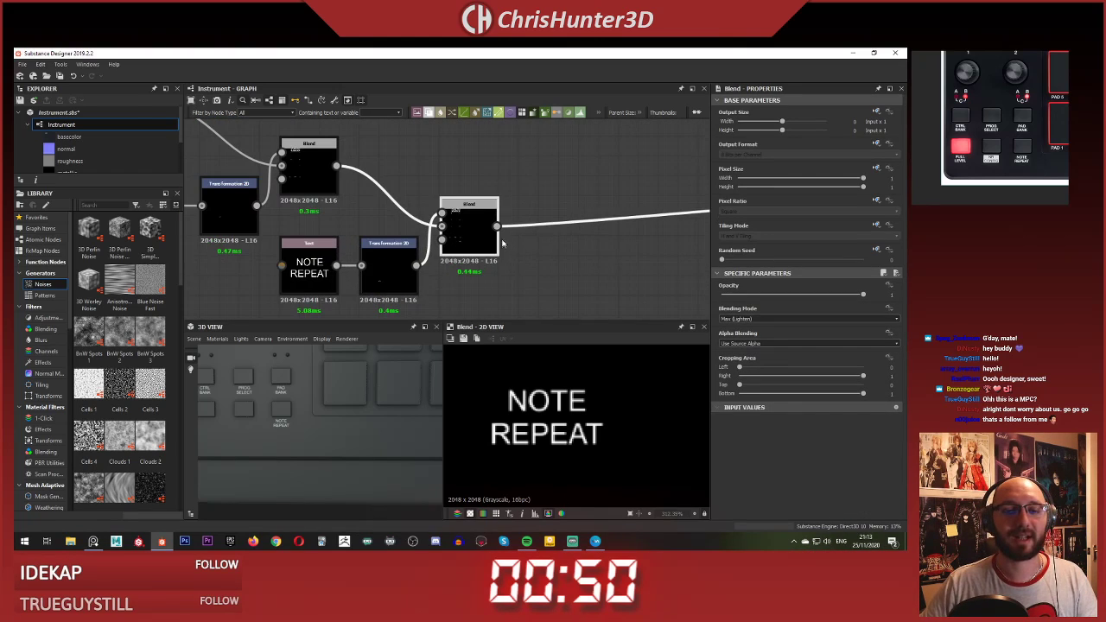
pyautogui.moveTo(496, 294); pyautogui.dragTo(290, 251)
pyautogui.scroll(-3, 484, 227)
pyautogui.scroll(-5, 484, 226)
pyautogui.moveTo(433, 282); pyautogui.dragTo(492, 225, button='middle')
pyautogui.scroll(-1, 492, 254)
pyautogui.scroll(-2, 511, 216)
pyautogui.moveTo(481, 274); pyautogui.dragTo(471, 243, button='middle')
pyautogui.scroll(4, 512, 215)
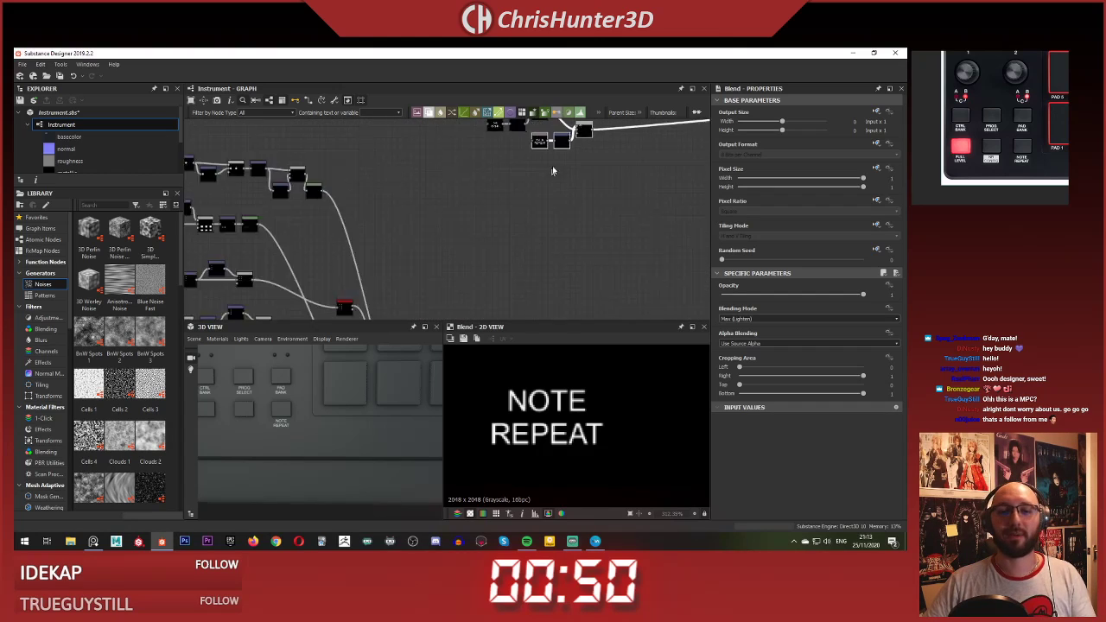
pyautogui.scroll(3, 579, 162)
pyautogui.moveTo(582, 162); pyautogui.dragTo(500, 266, button='middle')
pyautogui.scroll(3, 526, 250)
pyautogui.scroll(-2, 528, 249)
# Step: Duplicate the NOTE REPEAT Text, Transformation 2D and Blend nodes, and chain the copy after the existing Blend with the outgoing link transferred
pyautogui.moveTo(499, 269); pyautogui.dragTo(344, 189)
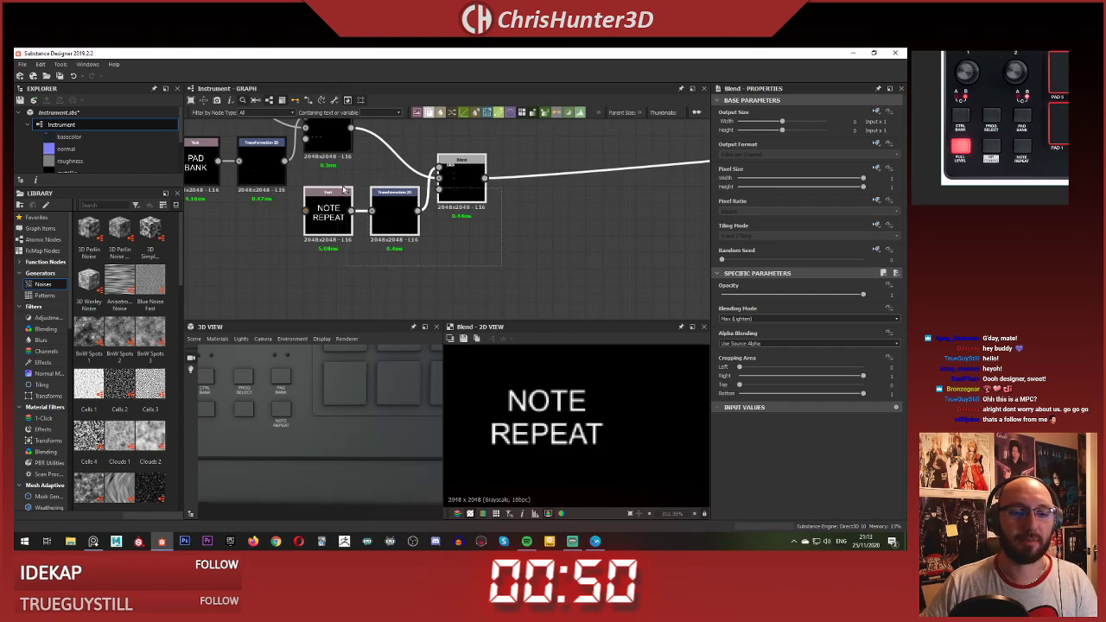
pyautogui.hotkey('ctrl', 'f')
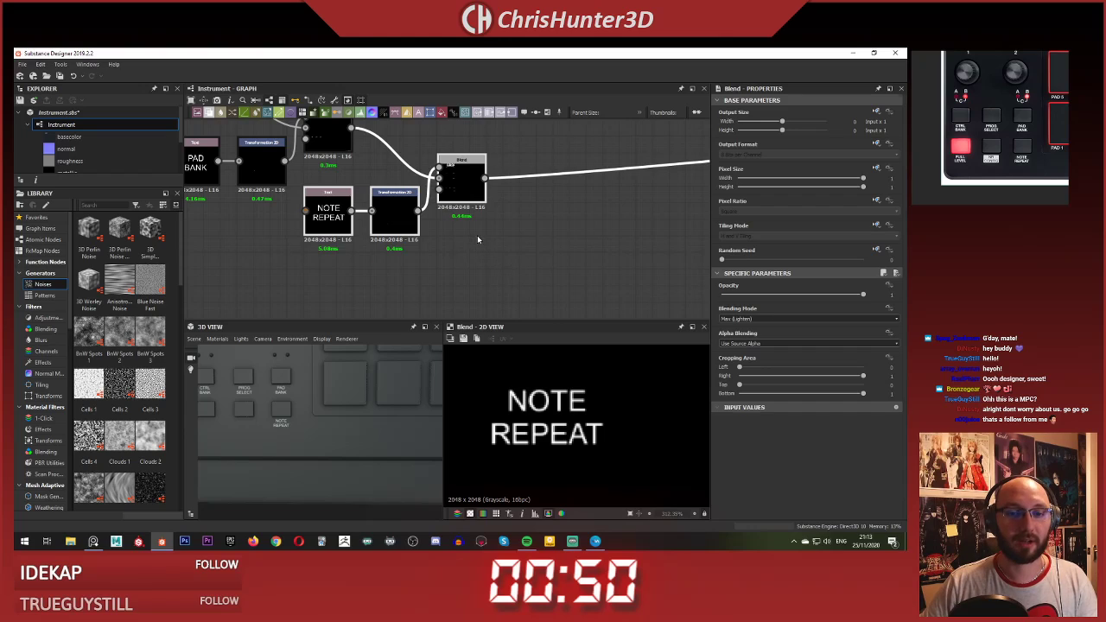
pyautogui.hotkey('ctrl', 'd')
pyautogui.moveTo(482, 206); pyautogui.dragTo(547, 238)
pyautogui.click(510, 193)
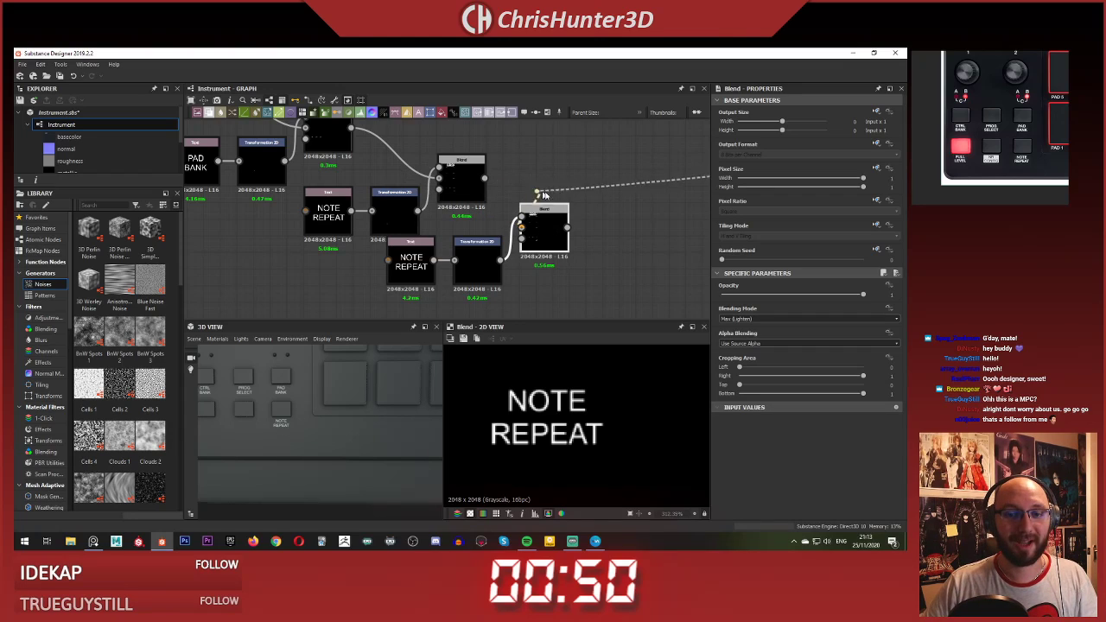
# Step: Shift the copied NOTE REPEAT Text and Transformation 2D nodes down, clear of the original pair
pyautogui.doubleClick(423, 266)
pyautogui.moveTo(466, 243); pyautogui.dragTo(470, 213, button='middle')
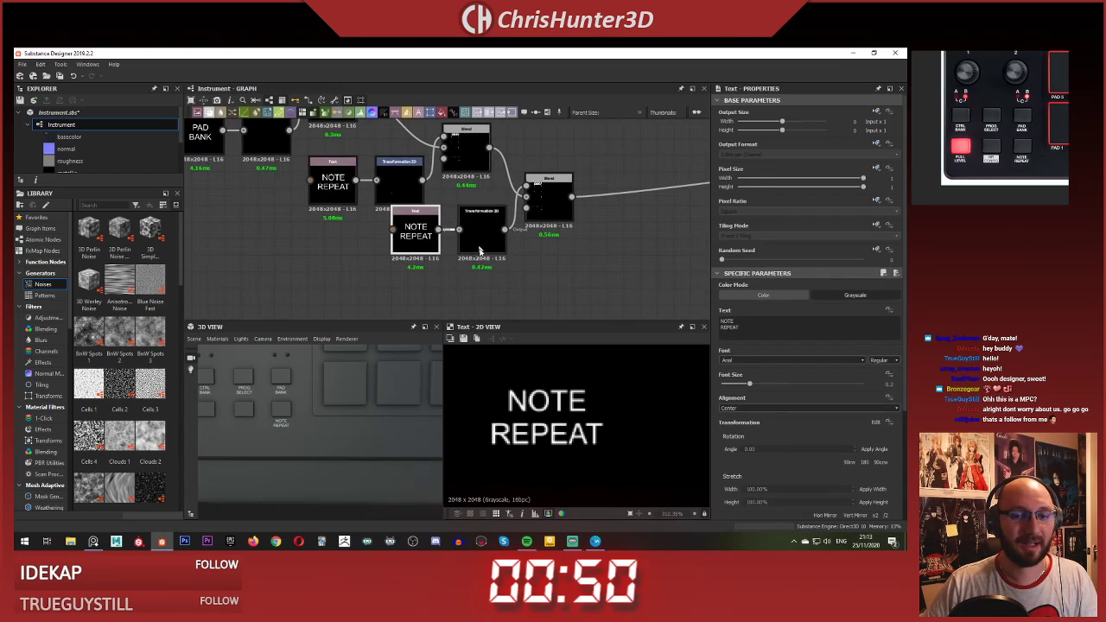
pyautogui.keyDown('ctrl'); pyautogui.click(472, 221); pyautogui.keyUp('ctrl')
pyautogui.moveTo(413, 233); pyautogui.dragTo(398, 250)
pyautogui.click(460, 212)
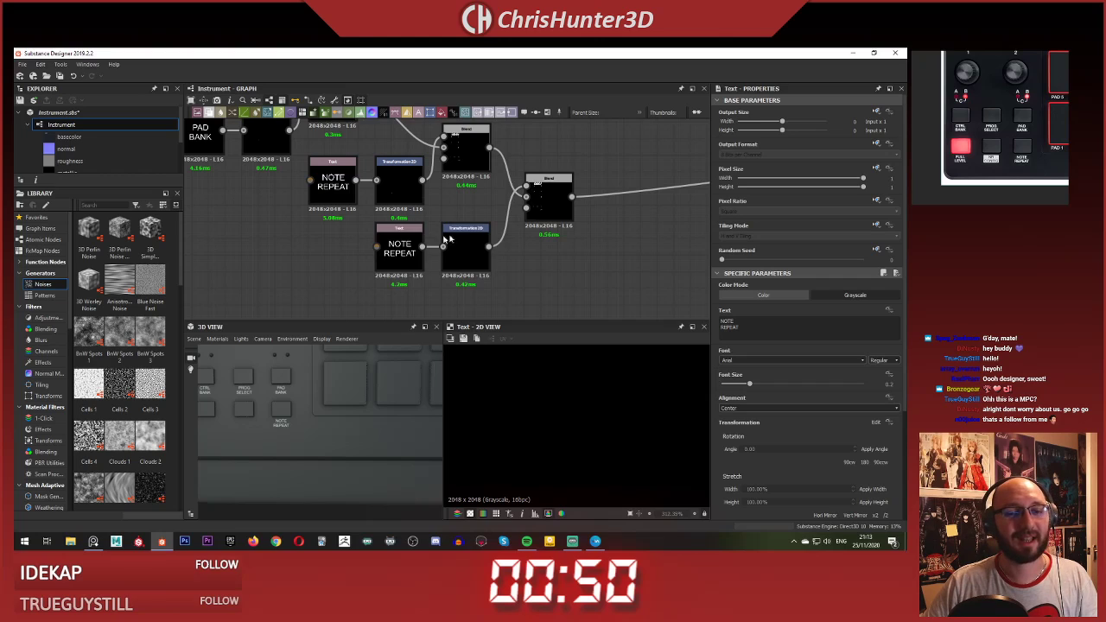
# Step: Change the copied NOTE REPEAT label's text to NR CONFIG on two lines
pyautogui.click(402, 244)
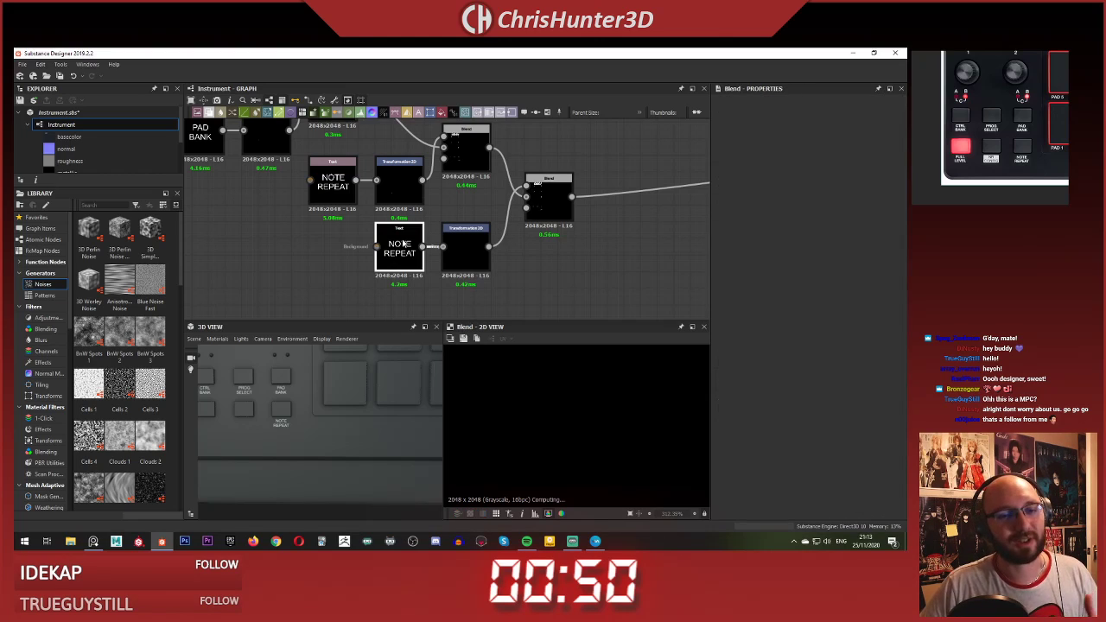
pyautogui.scroll(-7, 532, 403)
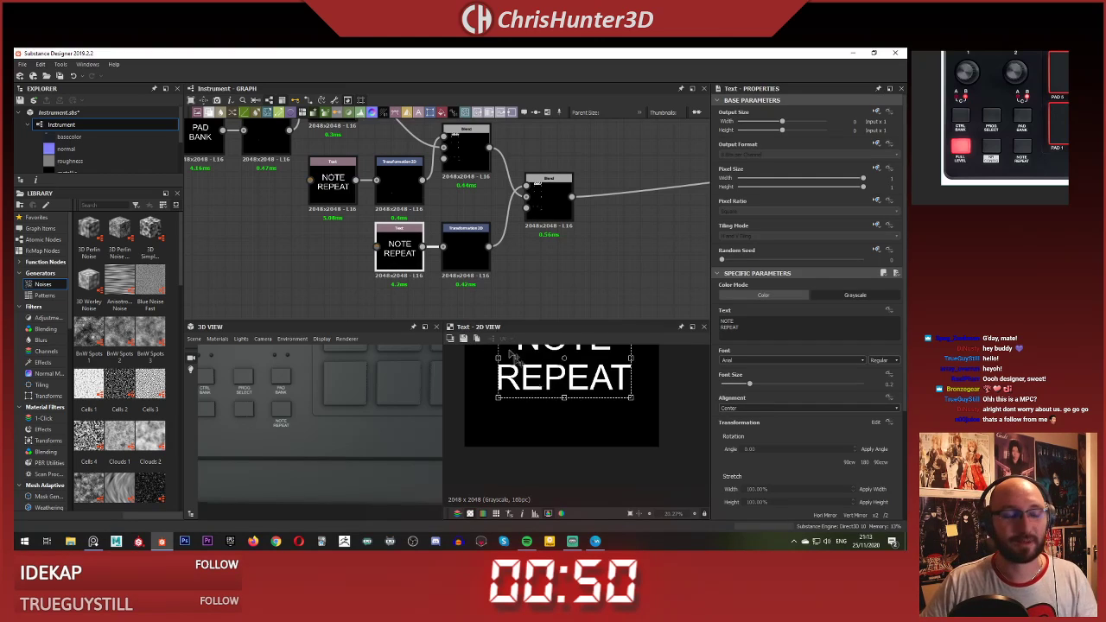
pyautogui.moveTo(447, 248); pyautogui.dragTo(473, 237, button='middle')
pyautogui.scroll(4, 495, 241)
pyautogui.scroll(-2, 483, 259)
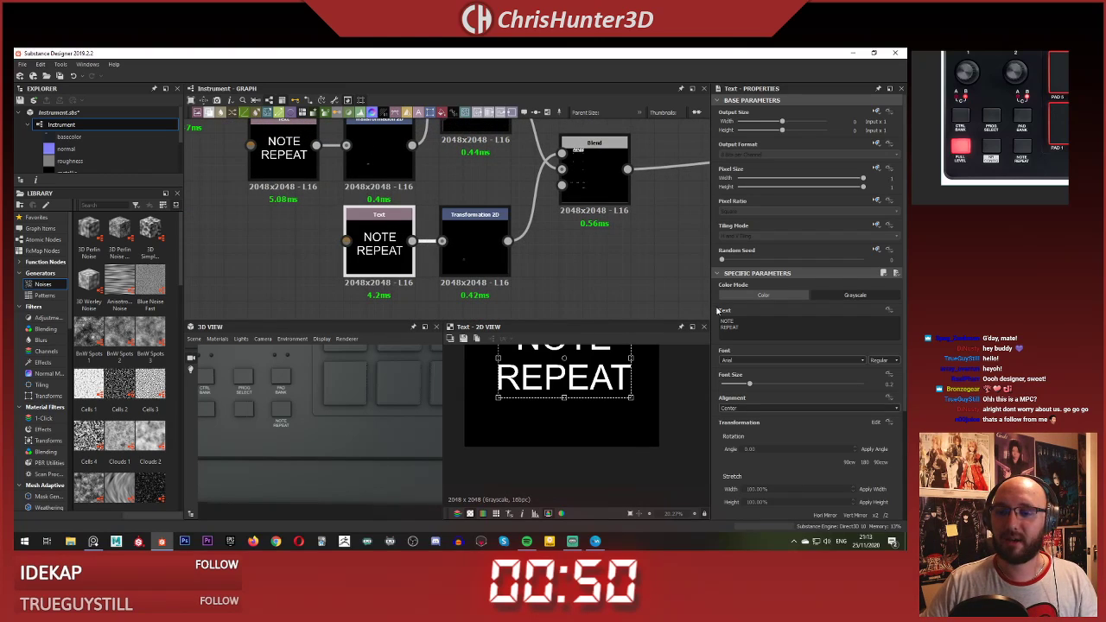
pyautogui.write('NR')
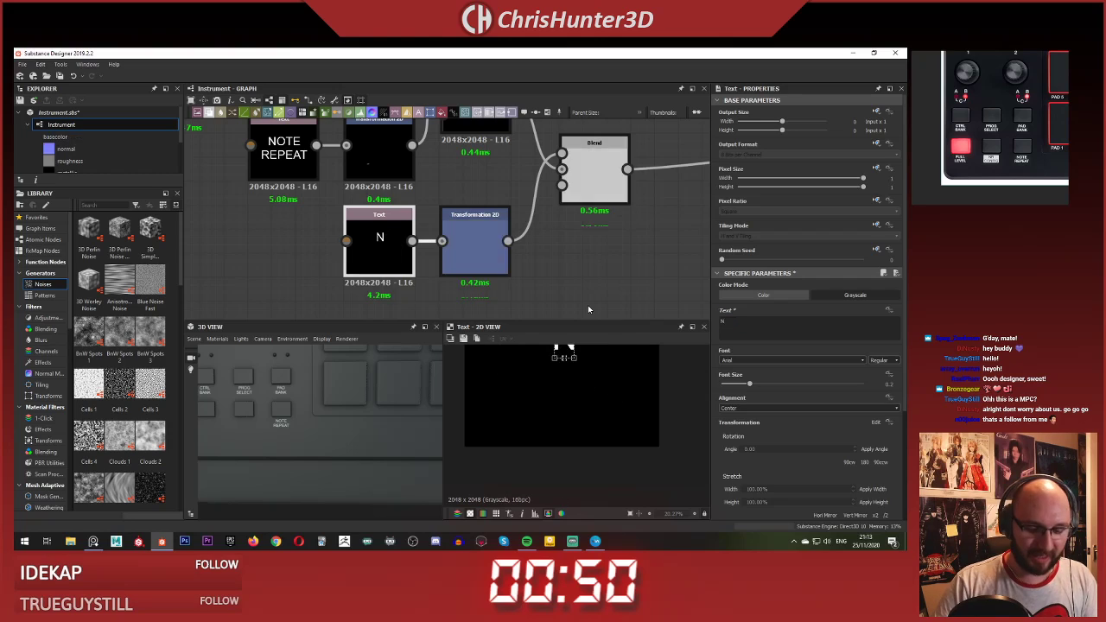
pyautogui.press('Return')
pyautogui.write('CONFIG')
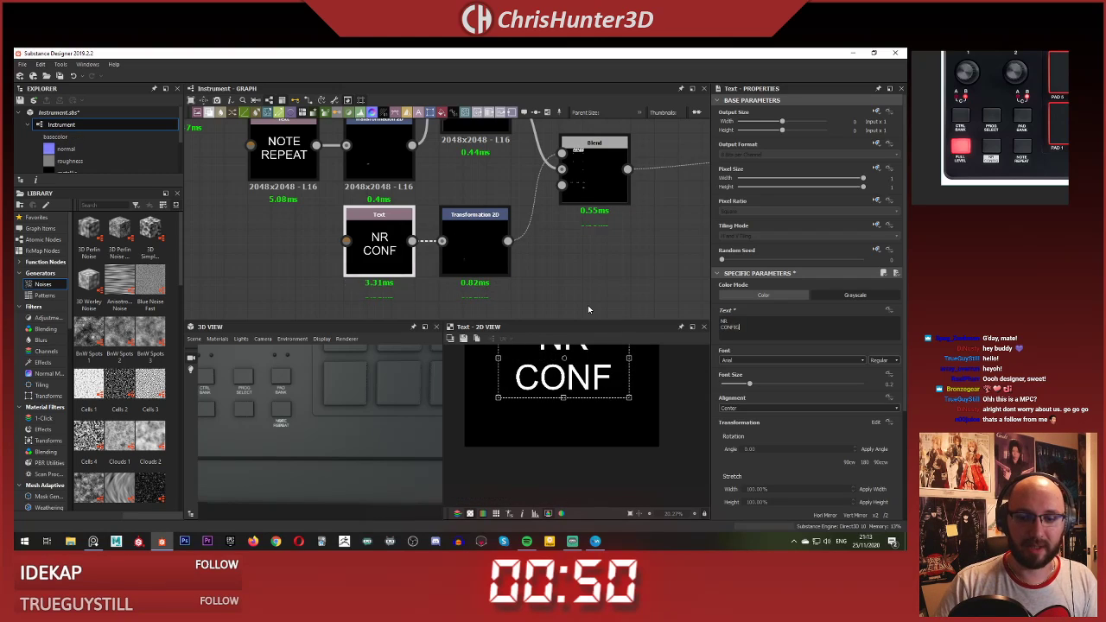
pyautogui.write('f')
# Step: Move the NR CONFIG label horizontally with its Transformation 2D node so it sits beneath the middle button of the lower row
pyautogui.moveTo(605, 259); pyautogui.dragTo(462, 267, button='middle')
pyautogui.scroll(-4, 550, 275)
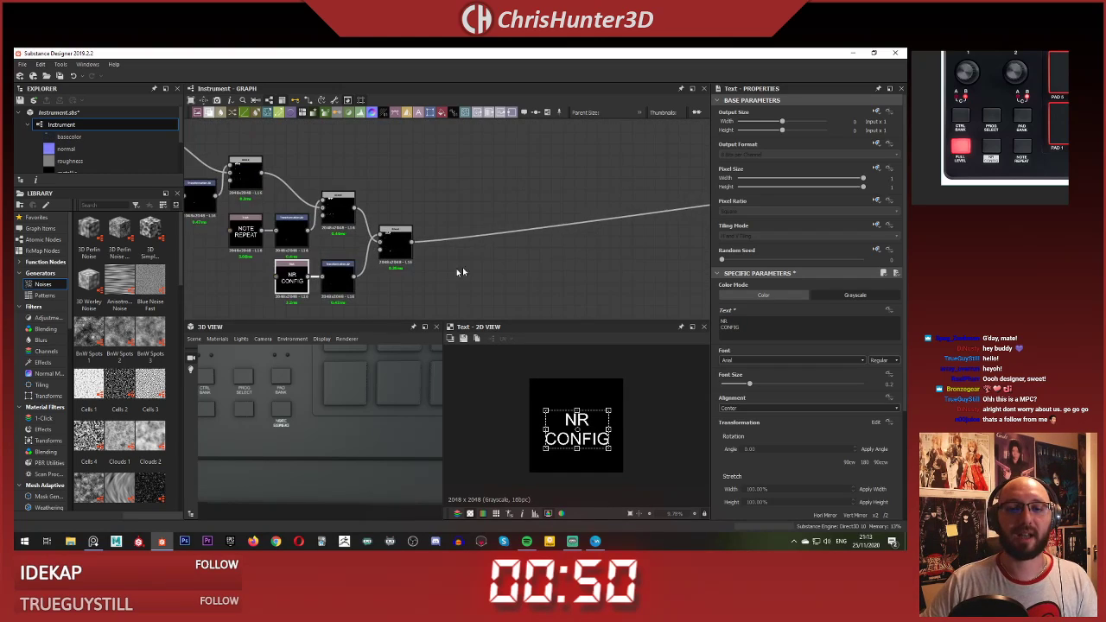
pyautogui.scroll(2, 463, 183)
pyautogui.moveTo(464, 182); pyautogui.dragTo(511, 136, button='middle')
pyautogui.click(511, 135)
pyautogui.click(349, 270)
pyautogui.scroll(1, 442, 284)
pyautogui.moveTo(442, 283); pyautogui.dragTo(520, 258, button='middle')
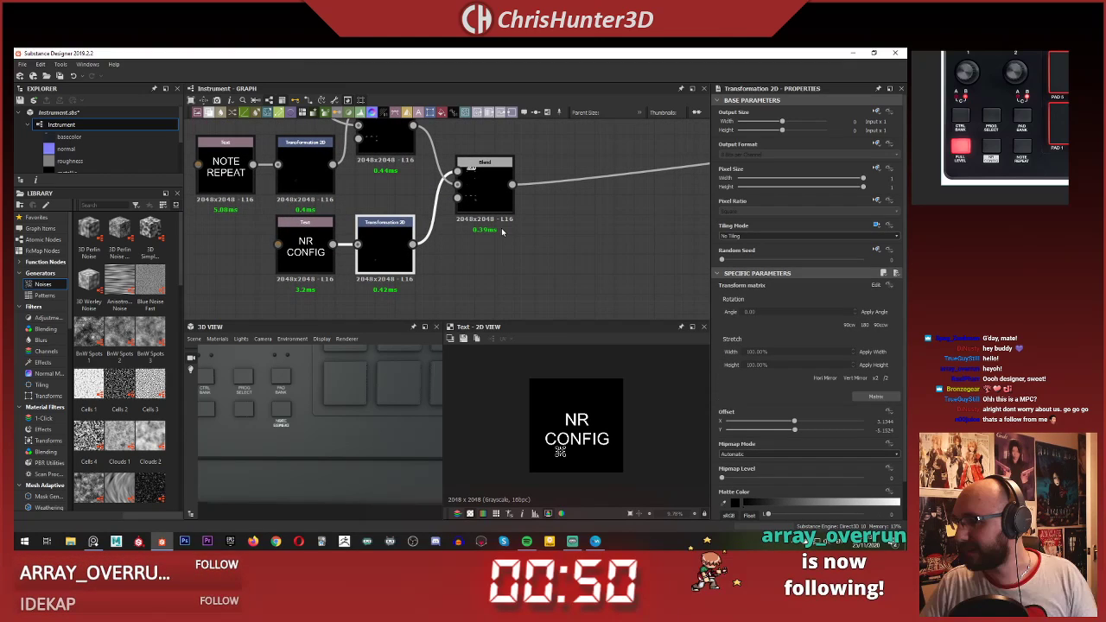
pyautogui.scroll(-1, 502, 232)
pyautogui.moveTo(502, 232); pyautogui.dragTo(548, 229, button='middle')
pyautogui.click(543, 254)
pyautogui.click(446, 237)
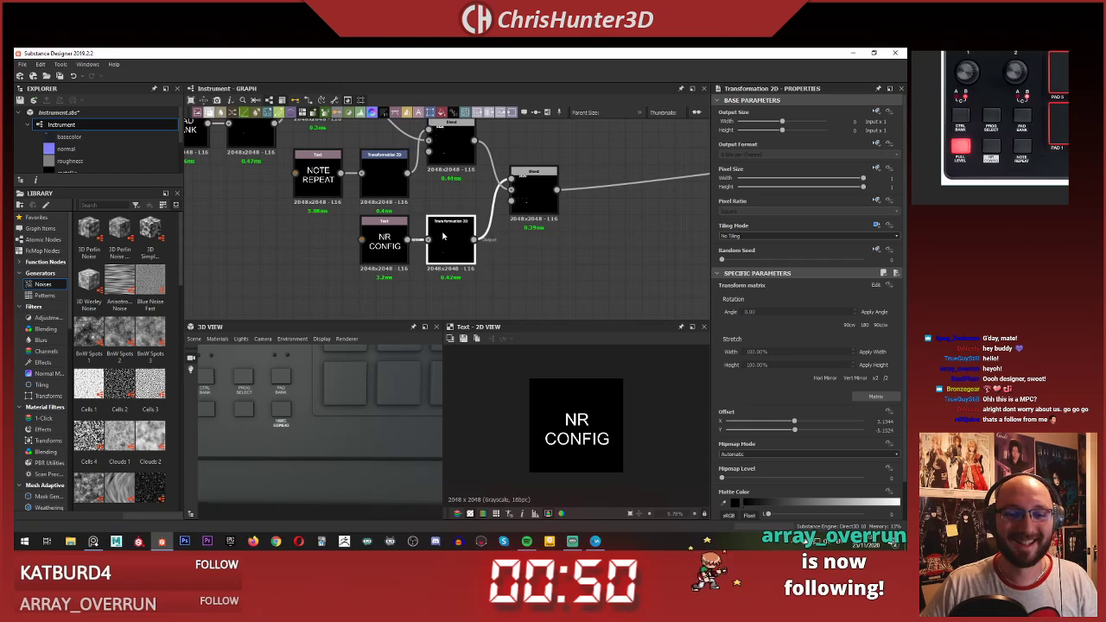
pyautogui.scroll(6, 566, 421)
pyautogui.moveTo(549, 486); pyautogui.dragTo(607, 351, button='middle')
pyautogui.scroll(10, 568, 374)
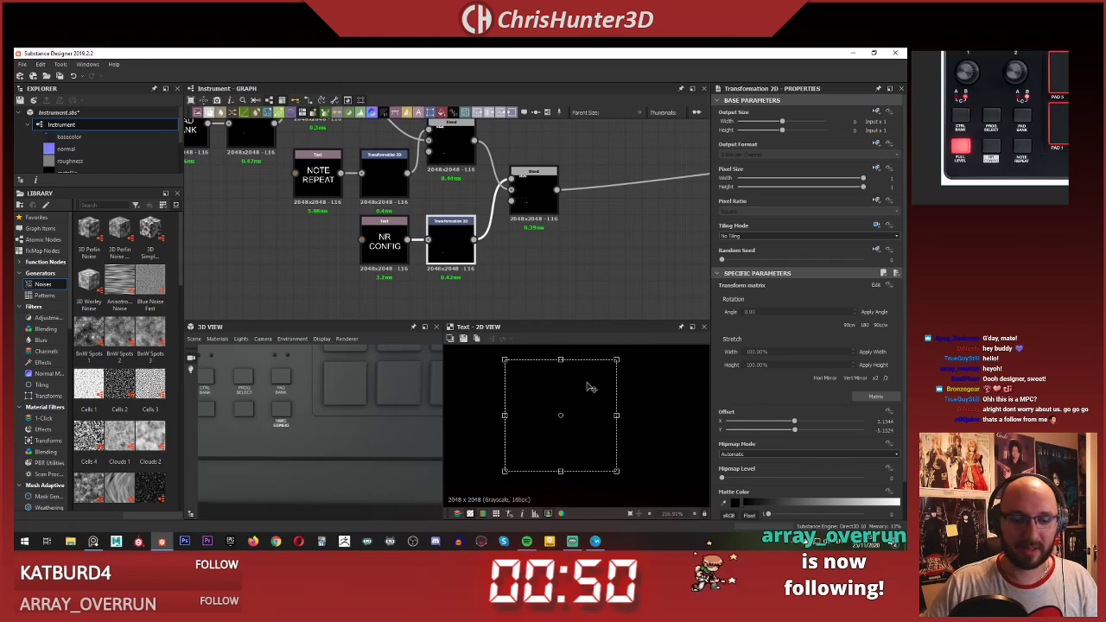
pyautogui.keyDown('shift'); pyautogui.moveTo(589, 387); pyautogui.dragTo(402, 395); pyautogui.keyUp('shift')
# Step: Duplicate the NR CONFIG Text, Transformation 2D and Blend nodes, and chain the copy after the existing Blend with the outgoing link transferred
pyautogui.scroll(-4, 290, 228)
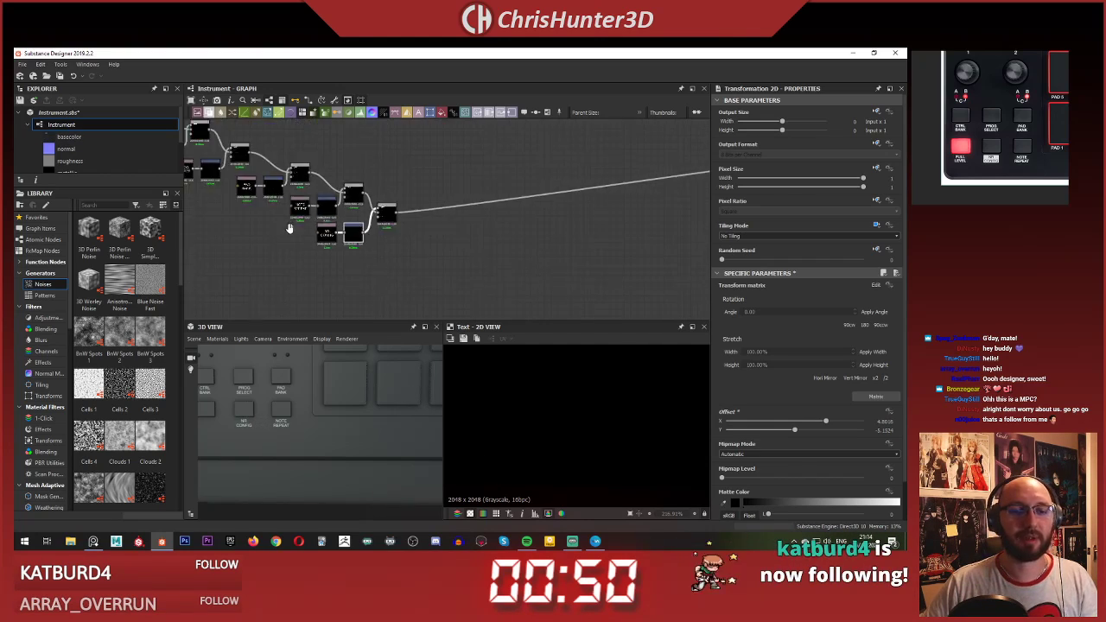
pyautogui.scroll(4, 523, 229)
pyautogui.moveTo(291, 227); pyautogui.dragTo(457, 250, button='middle')
pyautogui.moveTo(586, 293); pyautogui.dragTo(397, 213)
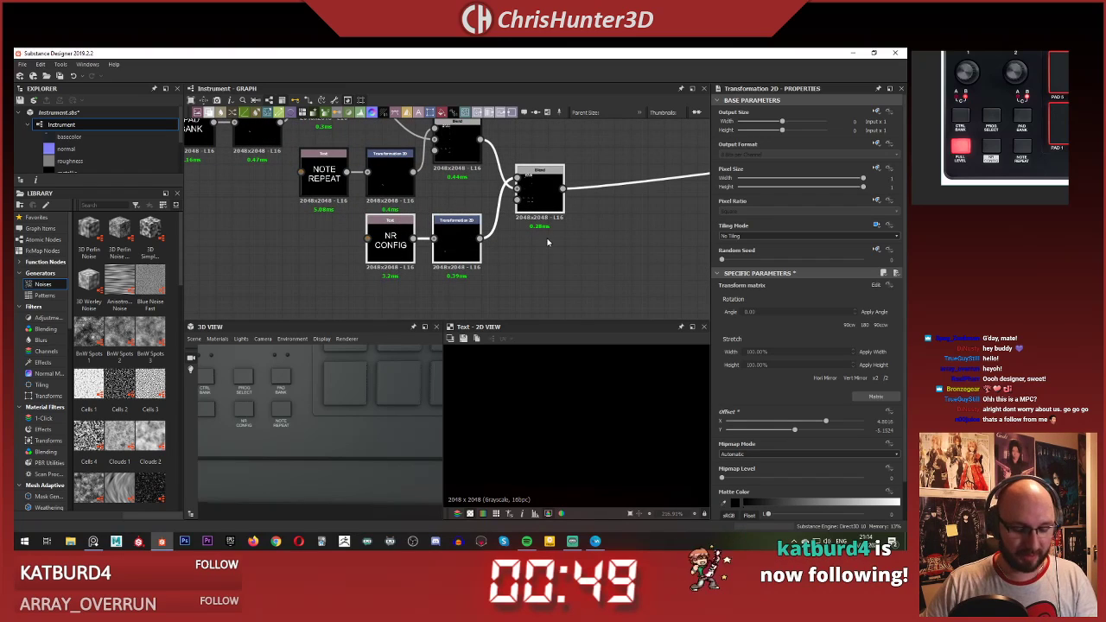
pyautogui.hotkey('ctrl', 'd')
pyautogui.moveTo(602, 224); pyautogui.dragTo(464, 191, button='middle')
pyautogui.moveTo(386, 161); pyautogui.dragTo(503, 206)
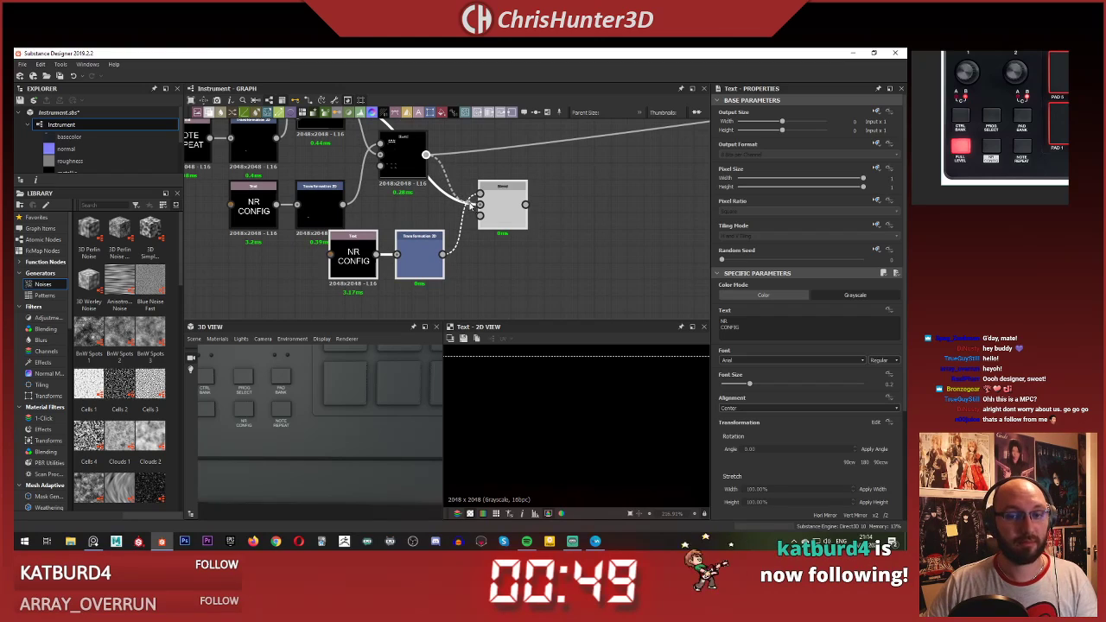
pyautogui.click(489, 163)
pyautogui.moveTo(488, 163); pyautogui.dragTo(435, 171, button='middle')
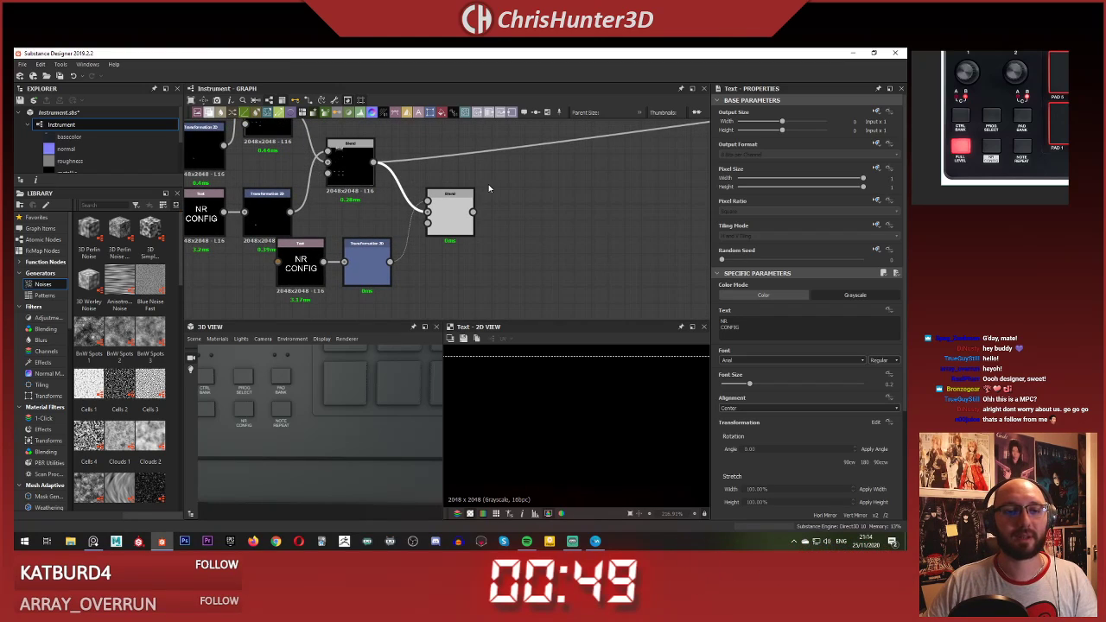
pyautogui.keyDown('shift'); pyautogui.moveTo(374, 163); pyautogui.dragTo(472, 212); pyautogui.keyUp('shift')
# Step: Show the newest Blend's output and inspect the button labels up close on the controller model
pyautogui.doubleClick(446, 213)
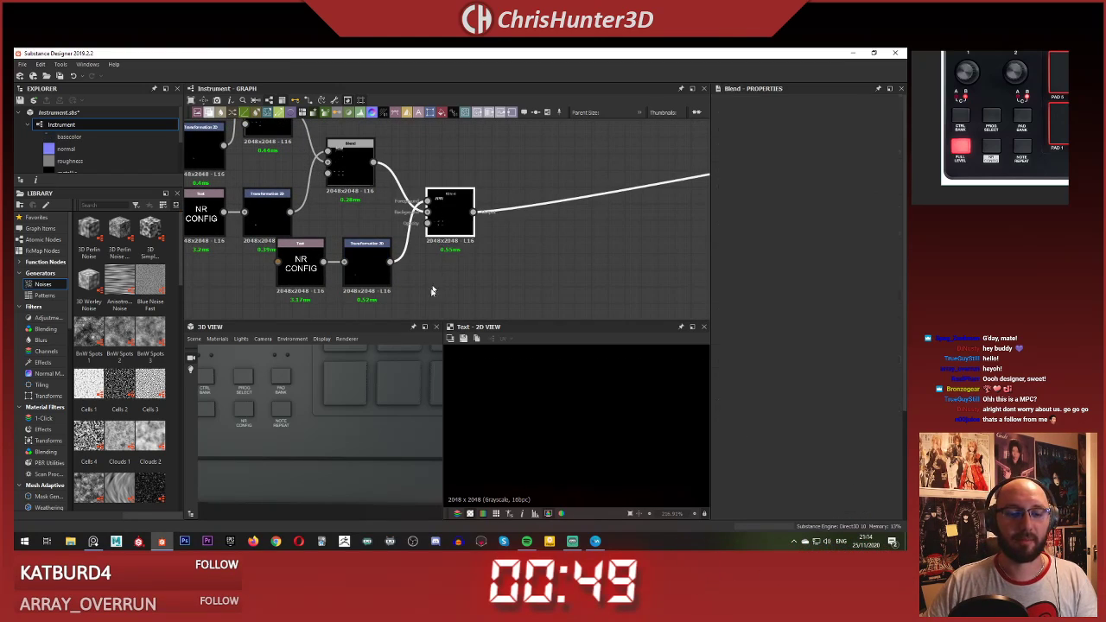
pyautogui.scroll(-1, 432, 388)
pyautogui.scroll(-1, 545, 421)
pyautogui.scroll(2, 510, 417)
pyautogui.scroll(3, 340, 427)
pyautogui.moveTo(340, 427); pyautogui.dragTo(393, 407, button='middle')
pyautogui.scroll(4, 380, 403)
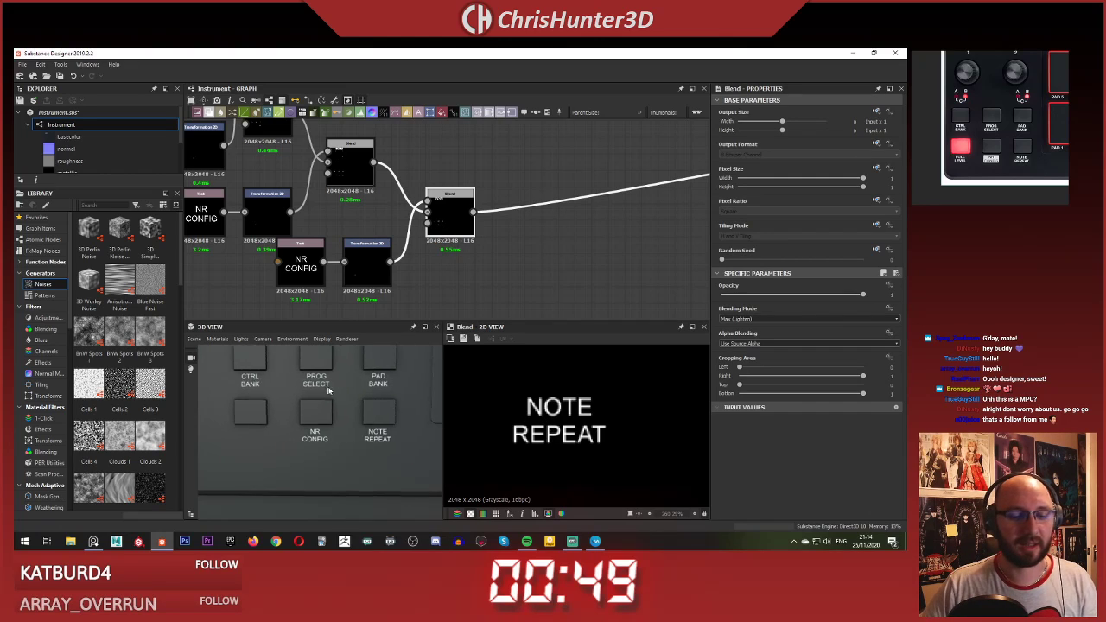
pyautogui.moveTo(318, 380); pyautogui.dragTo(344, 389, button='middle')
pyautogui.scroll(-1, 506, 232)
pyautogui.moveTo(511, 232); pyautogui.dragTo(560, 248, button='middle')
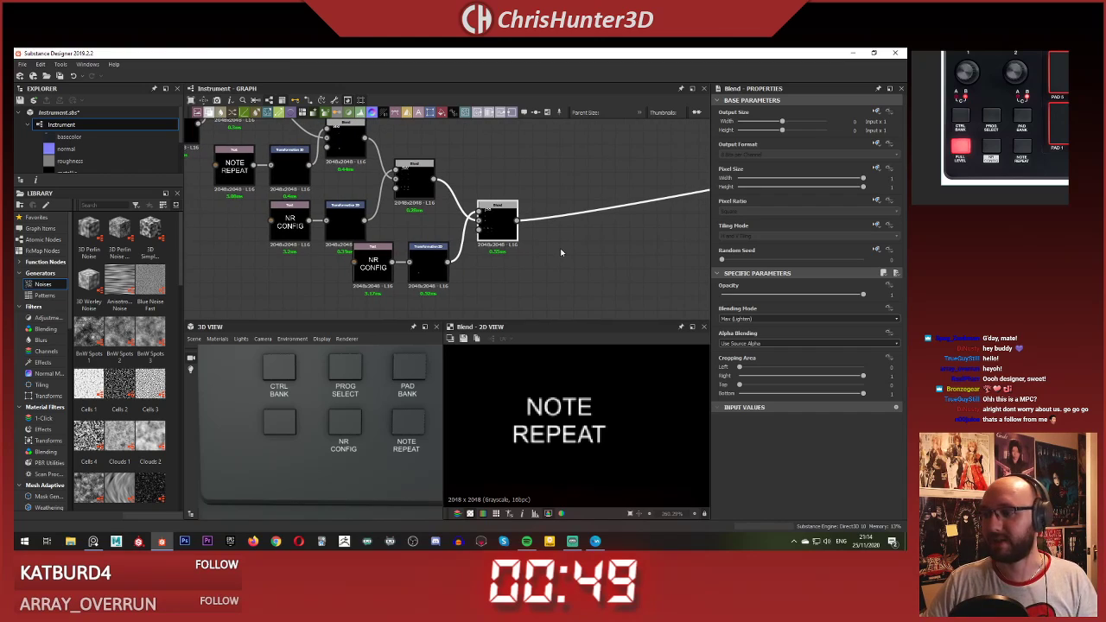
# Step: Shift the copied NR CONFIG Text and Transformation 2D nodes down, clear of the original pair
pyautogui.click(562, 253)
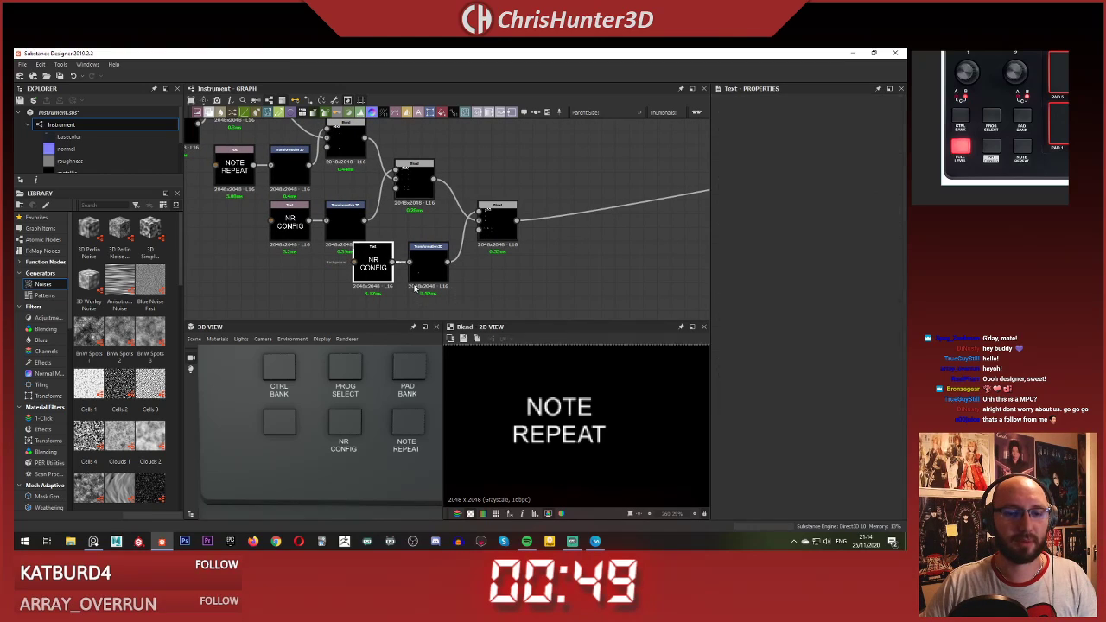
pyautogui.click(425, 296)
pyautogui.moveTo(376, 270); pyautogui.dragTo(376, 285)
pyautogui.click(407, 240)
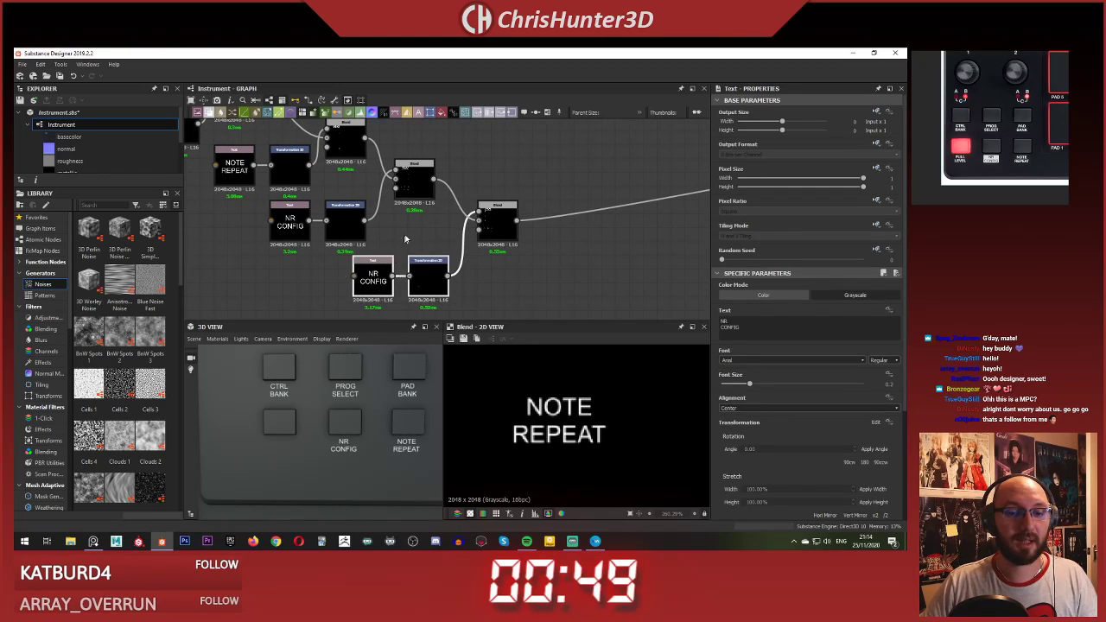
# Step: Set the copied Text node's label to FULL LEVEL, split over two lines
pyautogui.click(499, 233)
pyautogui.click(370, 281)
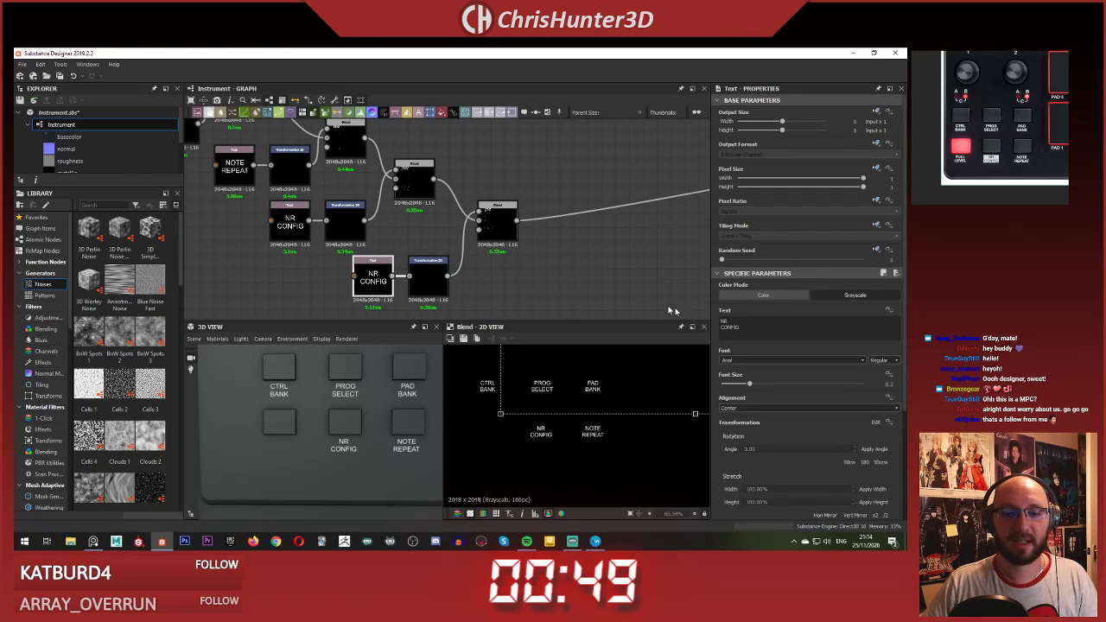
pyautogui.write('FULL')
pyautogui.press('Return')
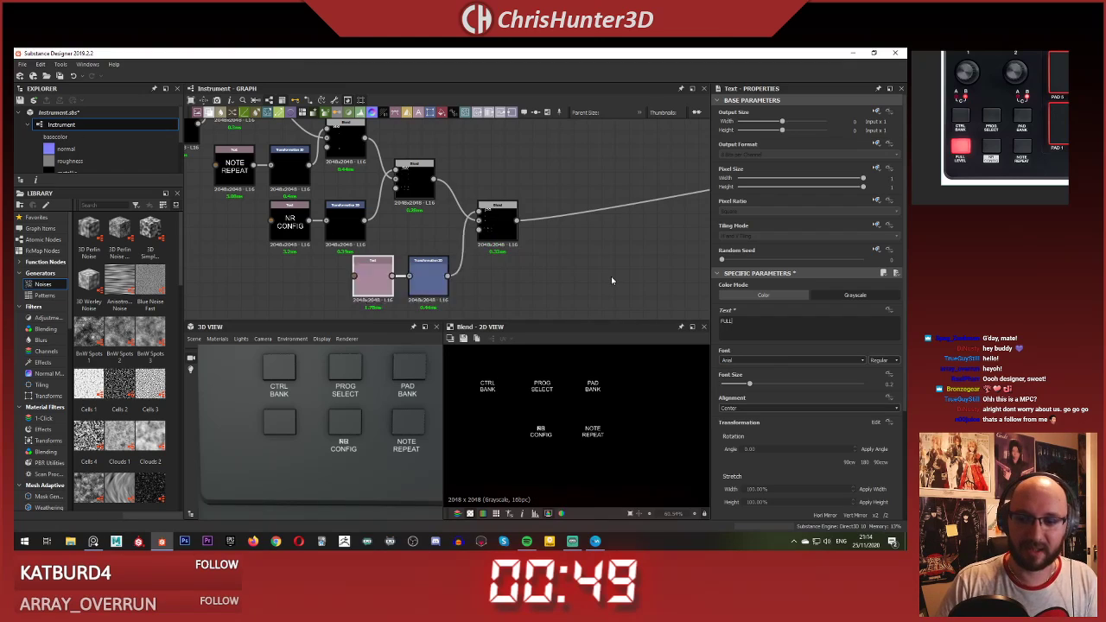
pyautogui.write('LEVEL')
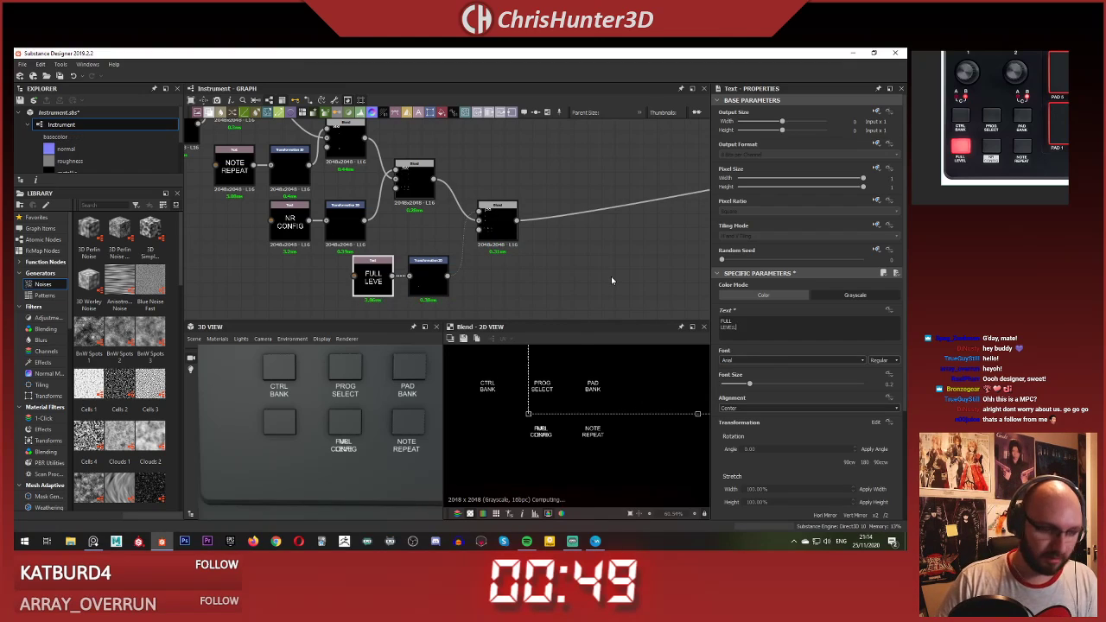
pyautogui.press('BackSpace')
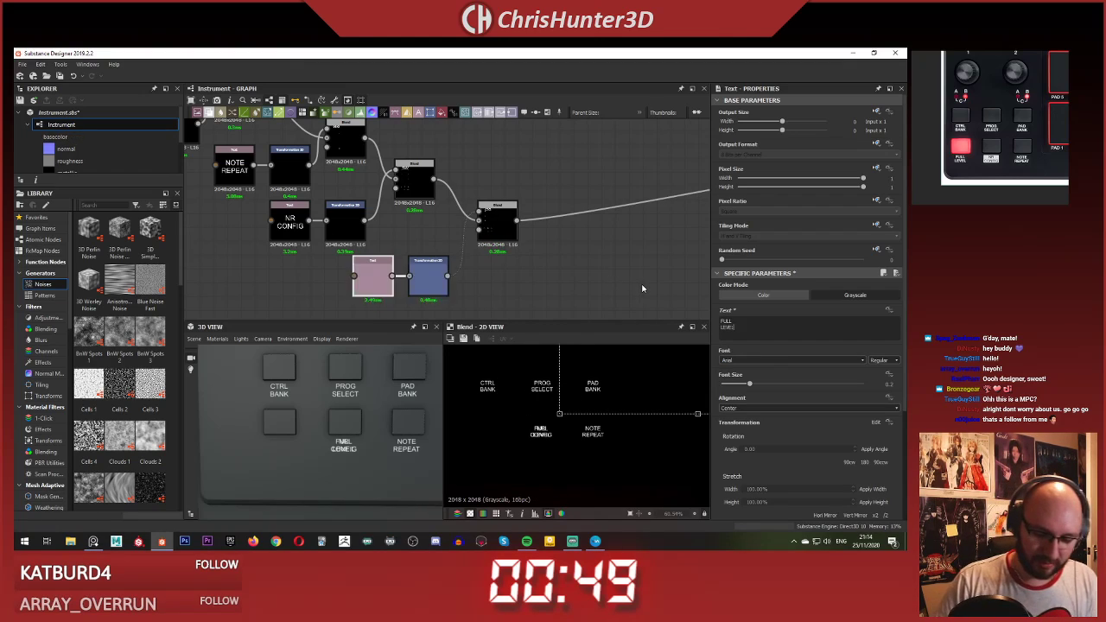
# Step: Move the FULL LEVEL label with its Transformation 2D node so it sits beneath the first button of the lower row
pyautogui.moveTo(481, 270); pyautogui.dragTo(516, 197, button='middle')
pyautogui.scroll(1, 463, 214)
pyautogui.click(475, 208)
pyautogui.scroll(2, 504, 395)
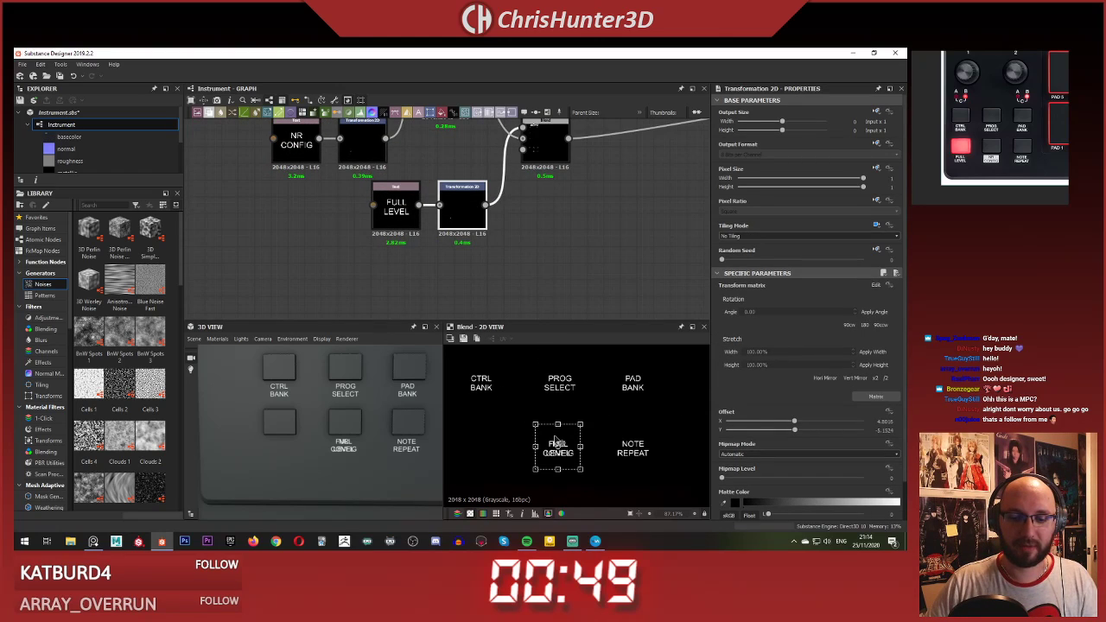
pyautogui.moveTo(556, 442); pyautogui.dragTo(474, 445)
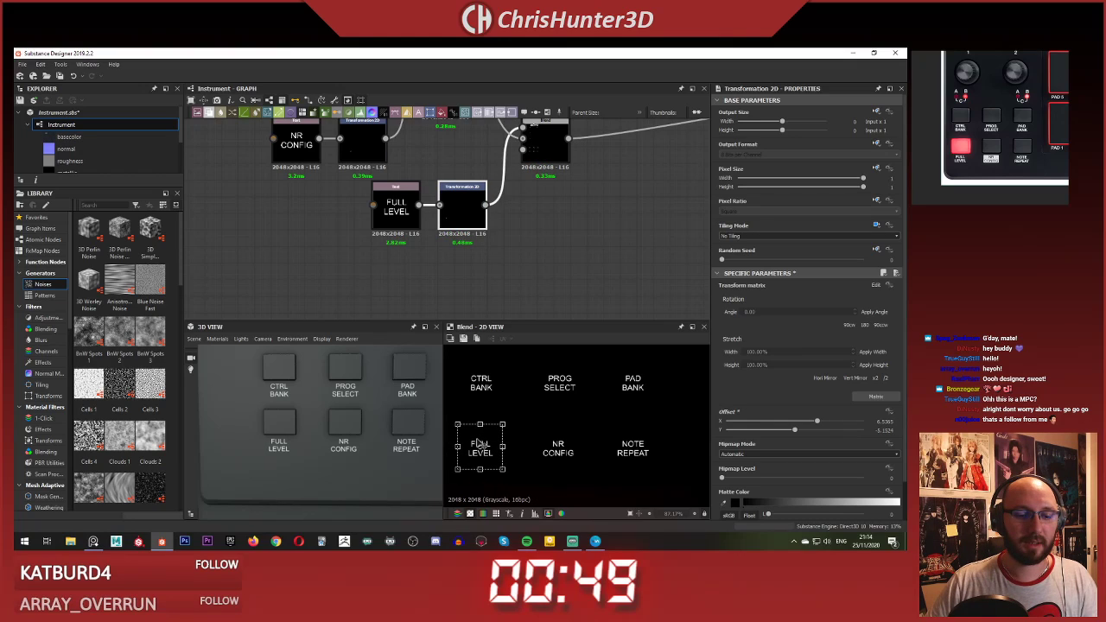
# Step: Examine the whole controller model and compare it with the pad labels in the reference photo
pyautogui.scroll(-1, 500, 298)
pyautogui.scroll(-1, 458, 356)
pyautogui.scroll(-5, 358, 401)
pyautogui.moveTo(358, 402); pyautogui.dragTo(351, 432, button='middle')
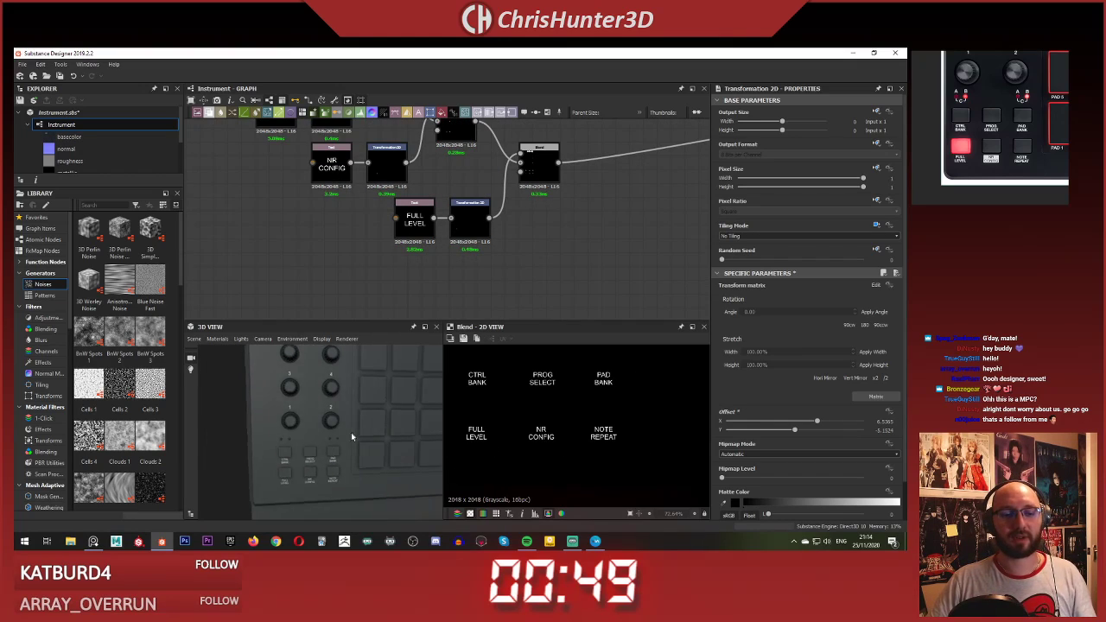
pyautogui.scroll(-2, 351, 432)
pyautogui.moveTo(351, 433); pyautogui.dragTo(322, 430)
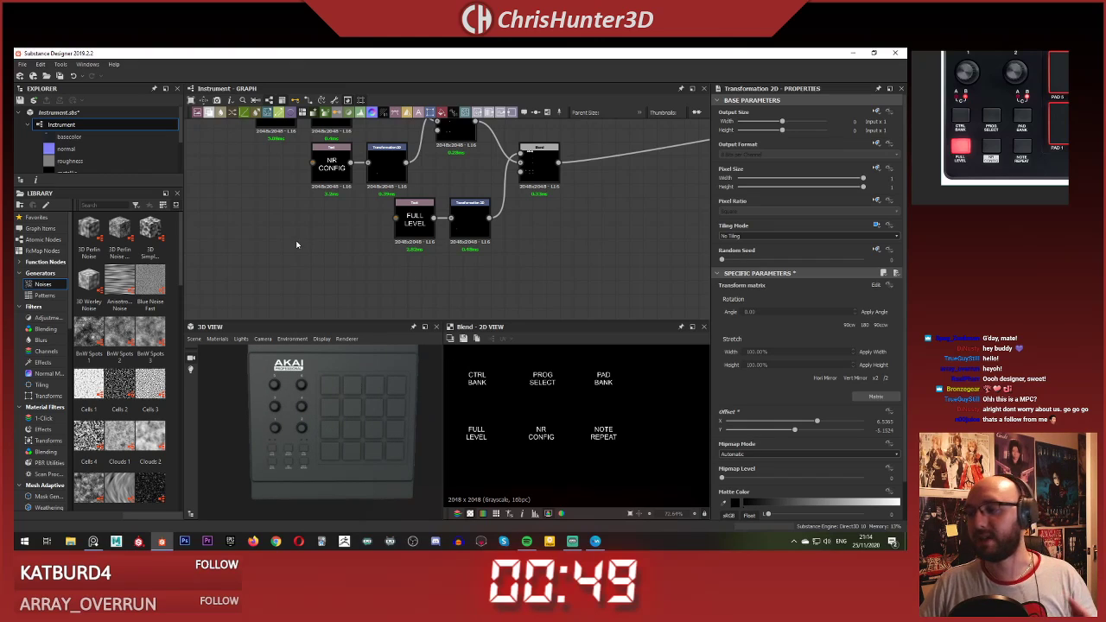
pyautogui.scroll(2, 994, 138)
pyautogui.moveTo(1059, 65); pyautogui.dragTo(995, 126, button='middle')
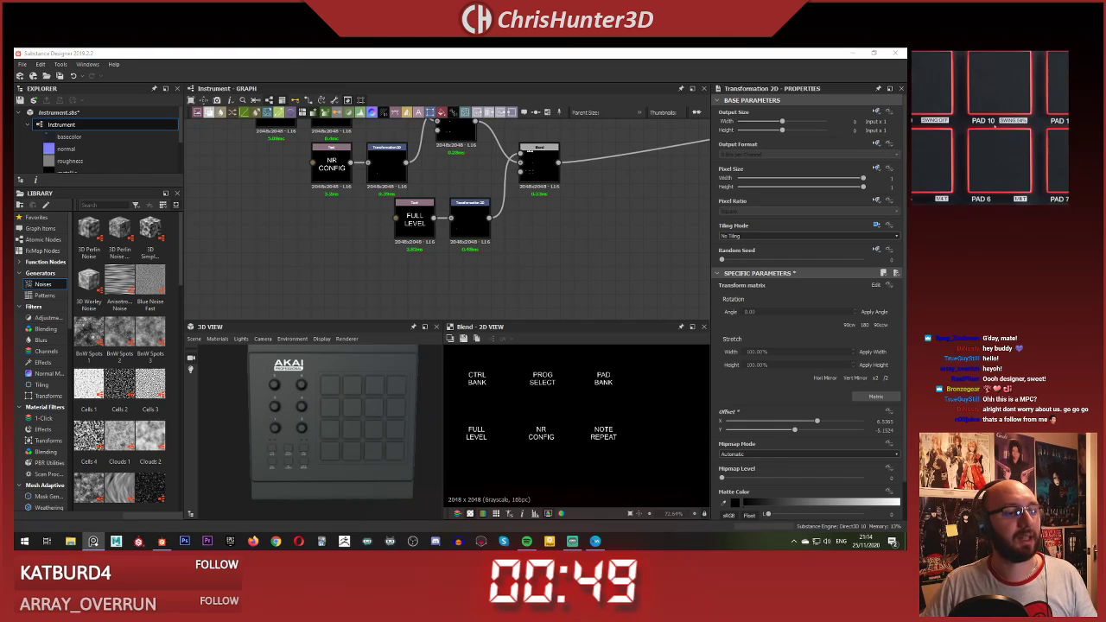
pyautogui.scroll(-6, 994, 129)
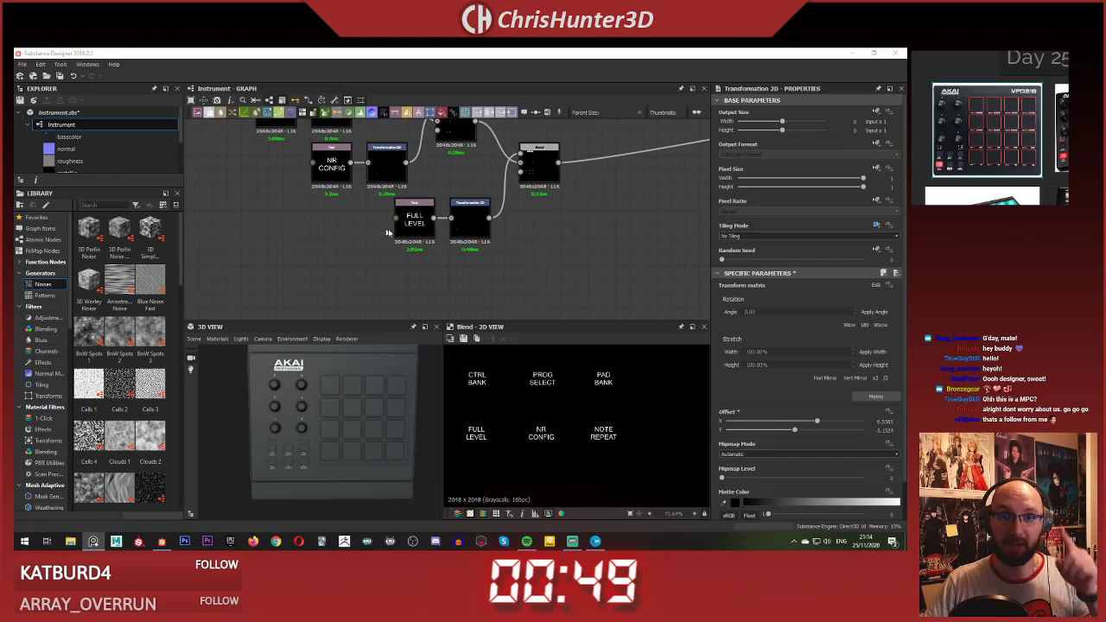
pyautogui.scroll(-3, 463, 219)
pyautogui.scroll(-6, 494, 408)
pyautogui.moveTo(303, 419)
pyautogui.mouseDown(button='right')
pyautogui.moveTo(306, 400)
pyautogui.moveTo(305, 416)
pyautogui.mouseUp(button='right')
pyautogui.scroll(-5, 398, 250)
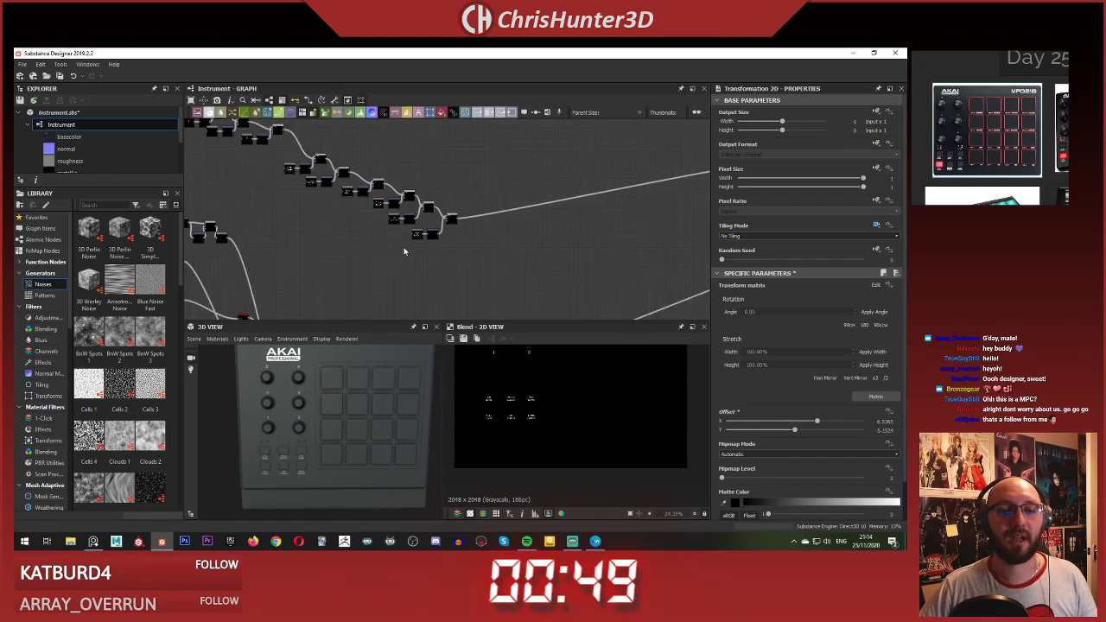
# Step: Move the three-node group fed by the label chain further along the graph, close to the output nodes
pyautogui.moveTo(406, 249); pyautogui.dragTo(353, 236, button='middle')
pyautogui.scroll(-4, 517, 250)
pyautogui.scroll(6, 480, 235)
pyautogui.scroll(-6, 503, 230)
pyautogui.scroll(6, 510, 207)
pyautogui.moveTo(524, 221); pyautogui.dragTo(455, 254, button='middle')
pyautogui.moveTo(378, 194); pyautogui.dragTo(465, 263)
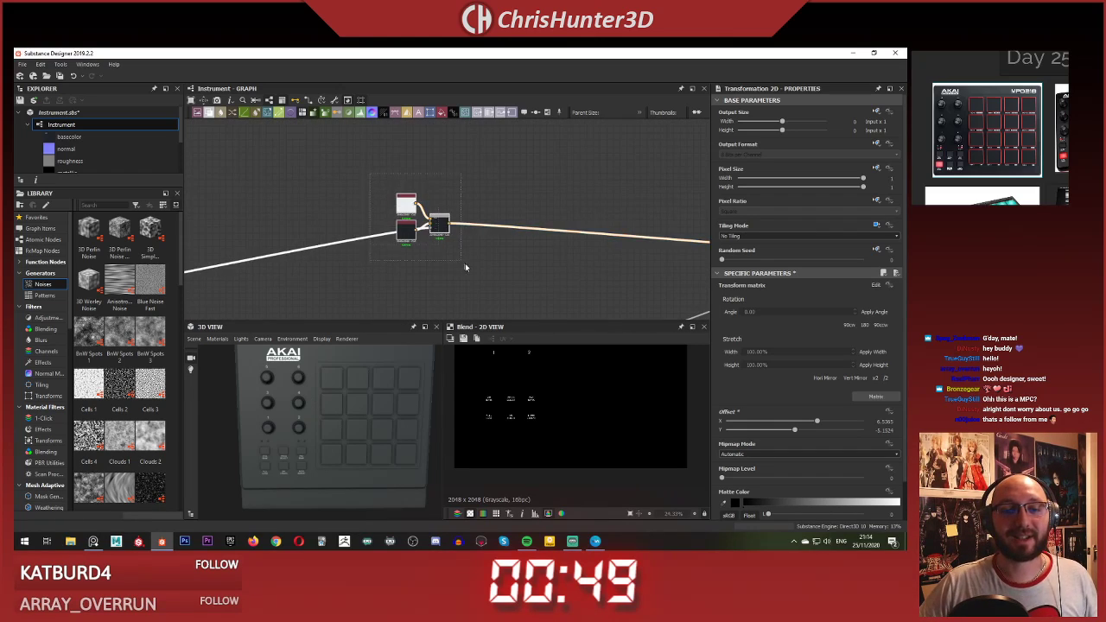
pyautogui.scroll(-5, 399, 229)
pyautogui.moveTo(388, 223); pyautogui.dragTo(465, 223)
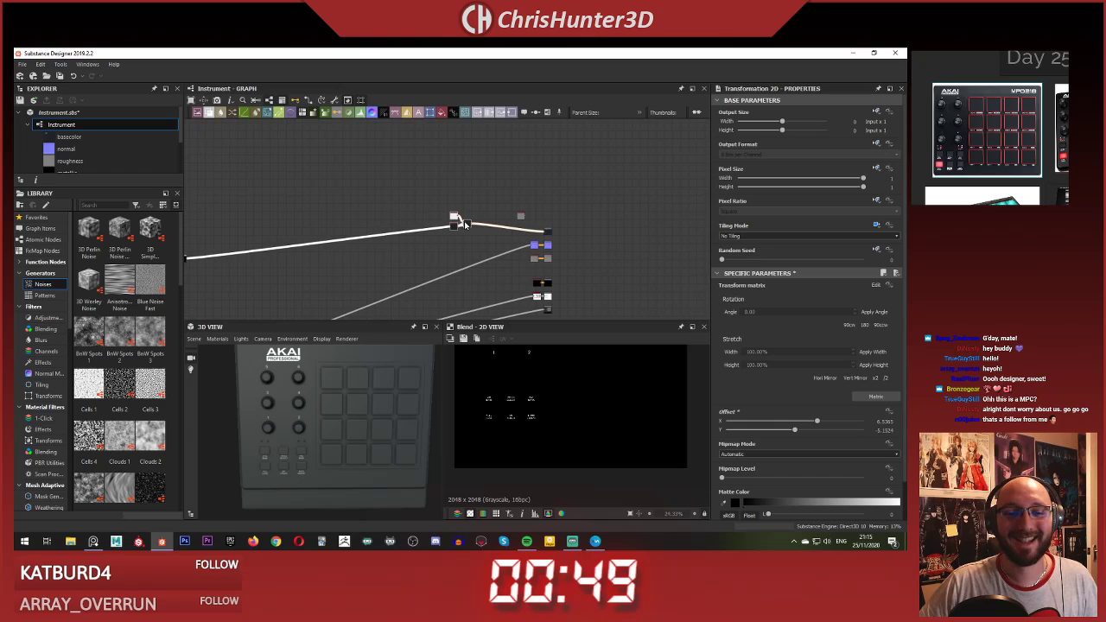
pyautogui.scroll(-4, 463, 224)
pyautogui.moveTo(228, 227); pyautogui.dragTo(422, 228, button='middle')
pyautogui.scroll(1, 421, 229)
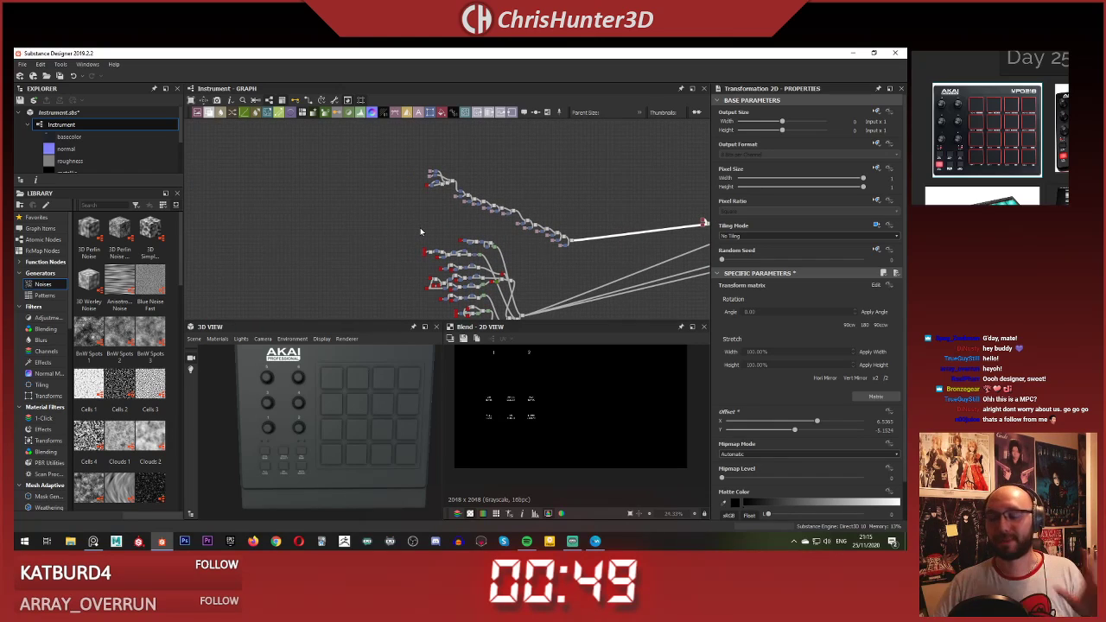
pyautogui.scroll(5, 395, 226)
pyautogui.moveTo(622, 223); pyautogui.dragTo(425, 220, button='middle')
pyautogui.scroll(1, 424, 220)
pyautogui.moveTo(493, 231); pyautogui.dragTo(353, 241, button='middle')
pyautogui.scroll(-4, 402, 216)
pyautogui.scroll(4, 407, 207)
pyautogui.scroll(-5, 381, 203)
# Step: Add a Blend node beyond the last one in the label chain and feed the last Blend's output into it
pyautogui.scroll(4, 354, 239)
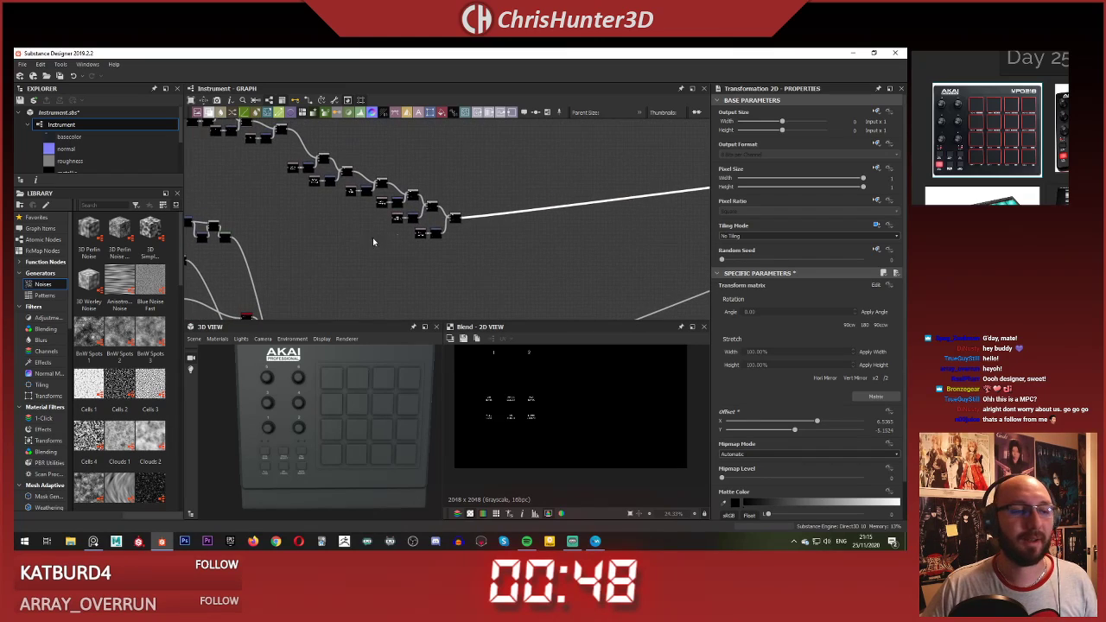
pyautogui.scroll(4, 443, 229)
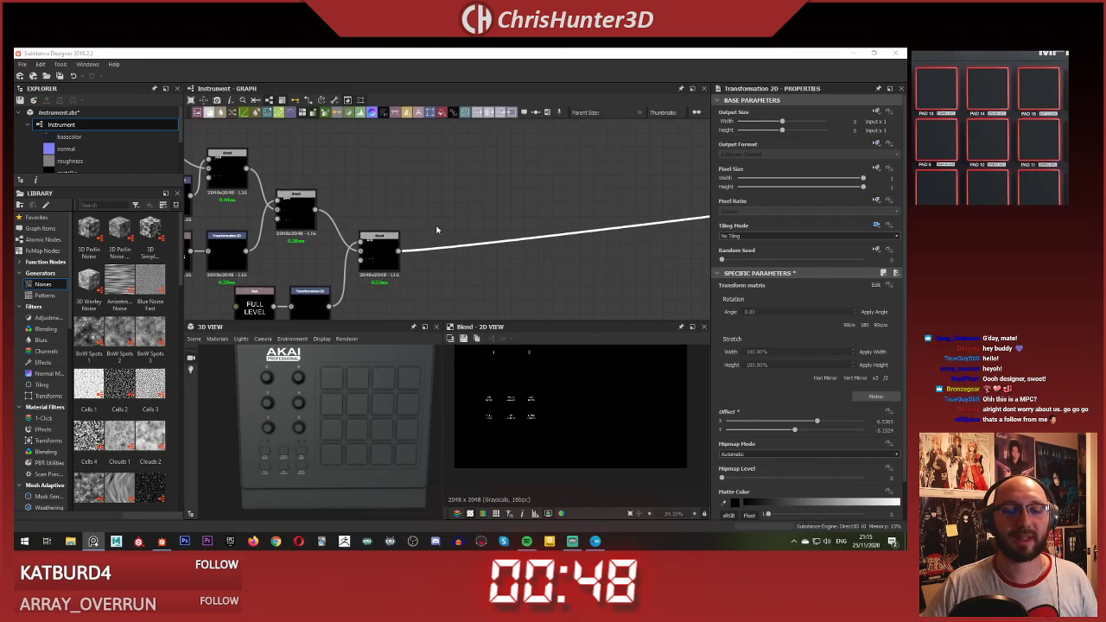
pyautogui.click(443, 227)
pyautogui.scroll(-1, 443, 225)
pyautogui.press('space')
pyautogui.write('blend')
pyautogui.press('Return')
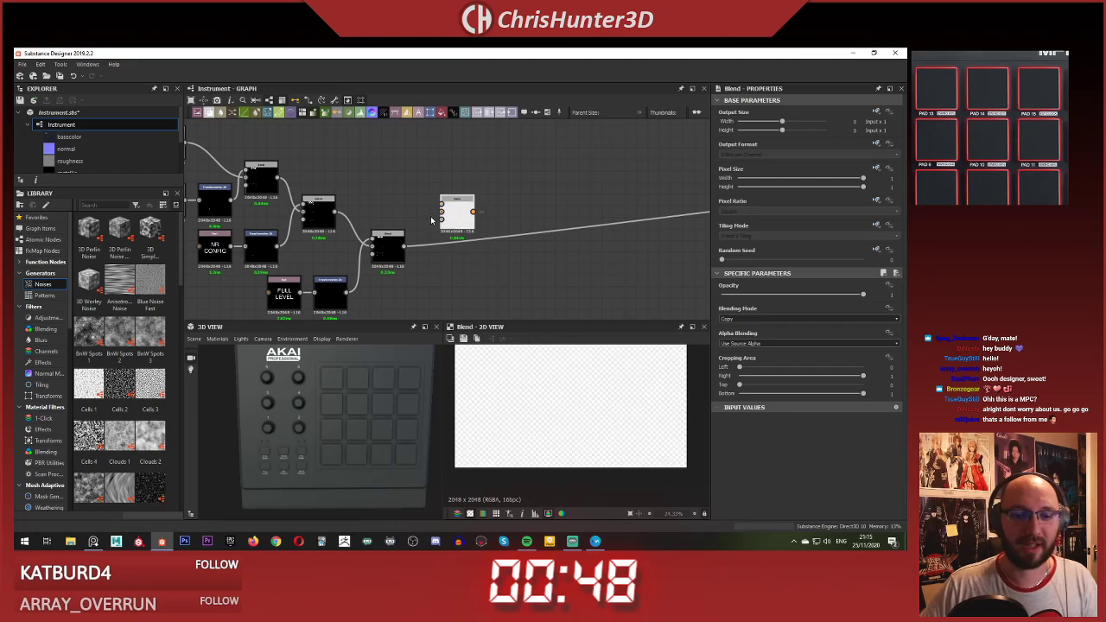
pyautogui.moveTo(459, 223); pyautogui.dragTo(518, 189)
pyautogui.moveTo(484, 129); pyautogui.dragTo(496, 190, button='middle')
pyautogui.click(435, 212)
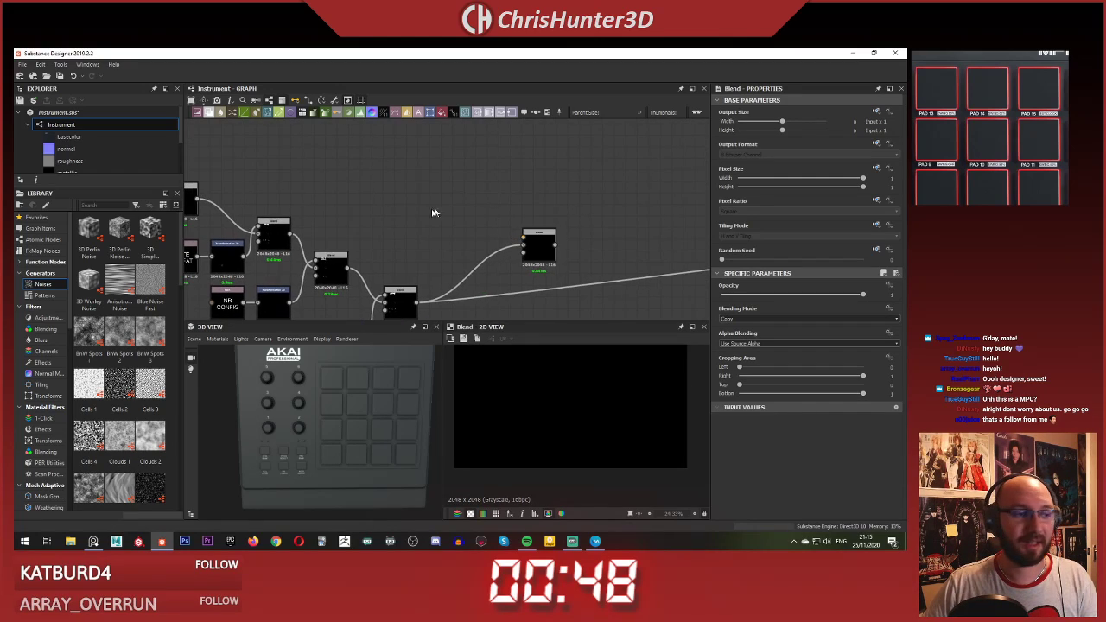
pyautogui.scroll(-1, 434, 215)
pyautogui.moveTo(425, 229); pyautogui.dragTo(434, 193, button='middle')
pyautogui.scroll(2, 465, 186)
pyautogui.scroll(-2, 463, 197)
pyautogui.scroll(1, 489, 195)
pyautogui.click(452, 191)
pyautogui.scroll(-1, 454, 194)
pyautogui.scroll(-1, 415, 196)
pyautogui.rightClick(446, 172)
pyautogui.click(503, 273)
pyautogui.scroll(2, 462, 192)
pyautogui.scroll(-2, 361, 221)
pyautogui.scroll(2, 305, 280)
# Step: Duplicate the FULL LEVEL Text and Transformation 2D nodes, place the copies beside the new Blend, and link them into it
pyautogui.moveTo(304, 280); pyautogui.dragTo(363, 242, button='middle')
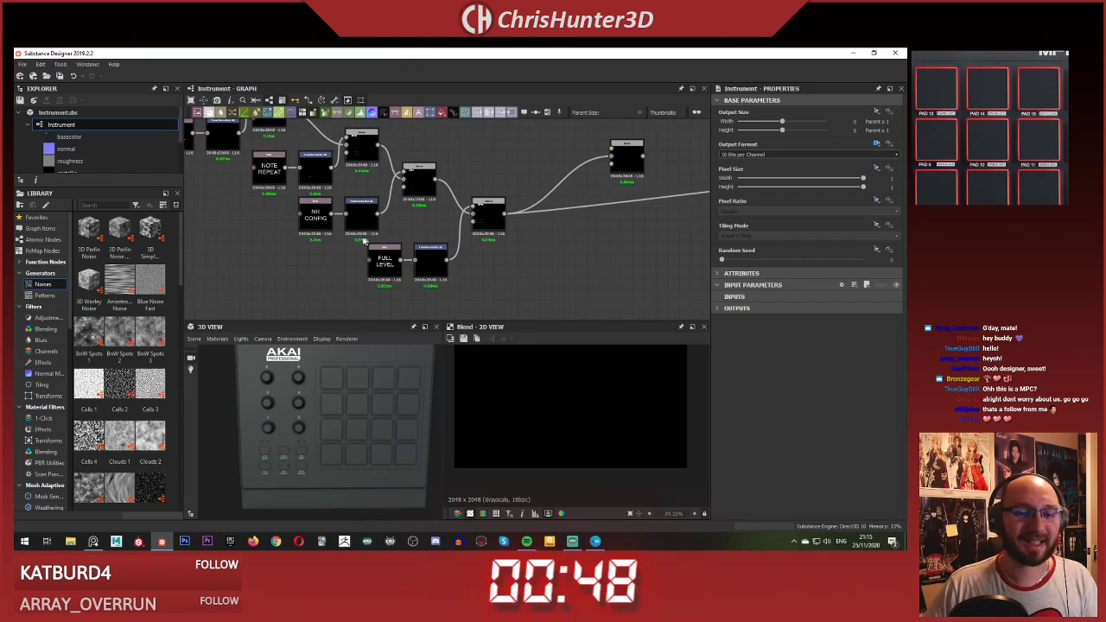
pyautogui.hotkey('ctrl', 'd')
pyautogui.moveTo(499, 155); pyautogui.dragTo(434, 210, button='middle')
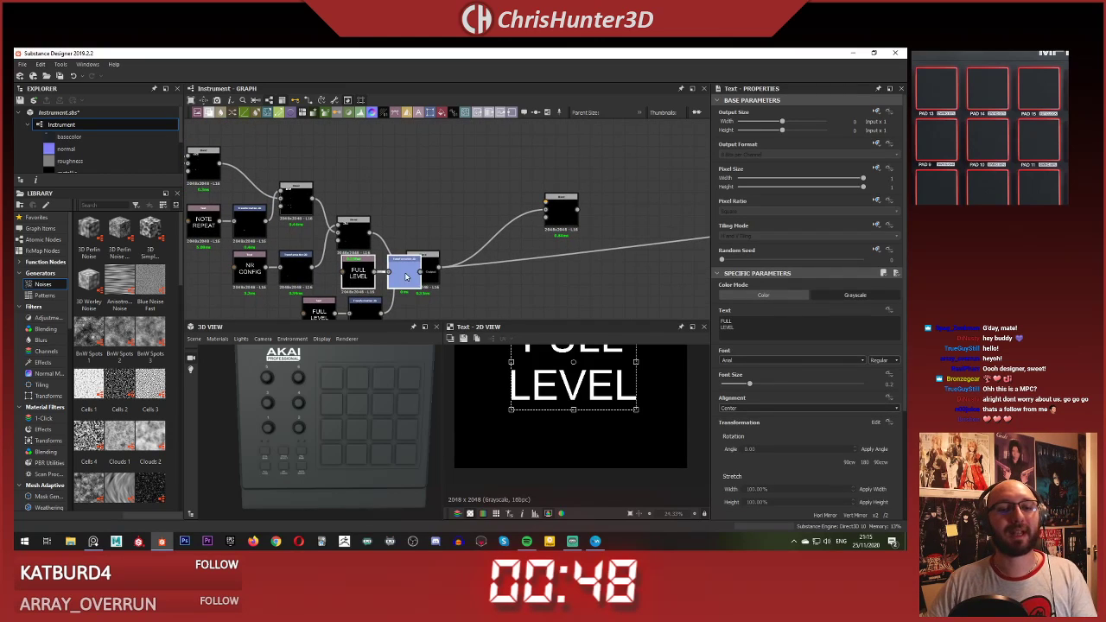
pyautogui.moveTo(410, 278); pyautogui.dragTo(511, 200)
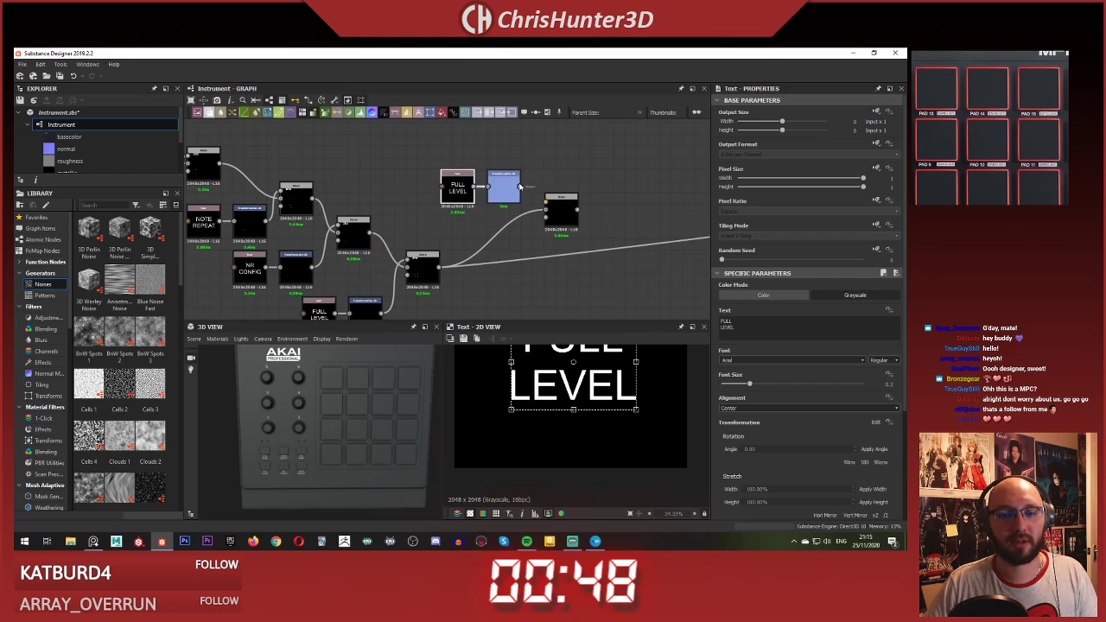
pyautogui.click(557, 209)
# Step: Set the duplicated Text node's label to PAD 13
pyautogui.click(467, 198)
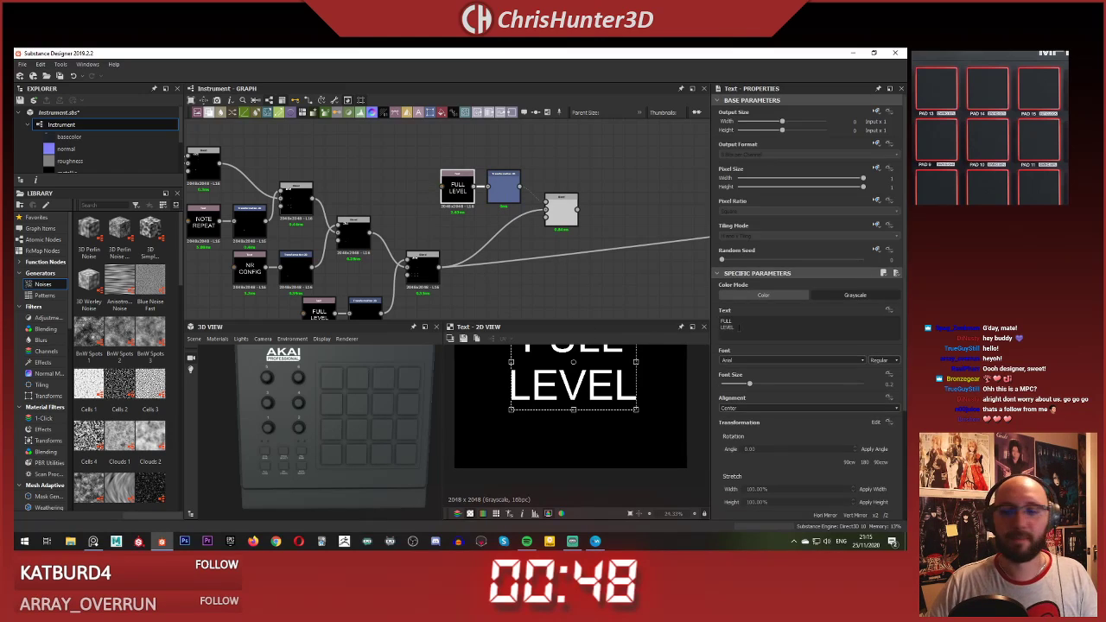
pyautogui.write('PAD 13')
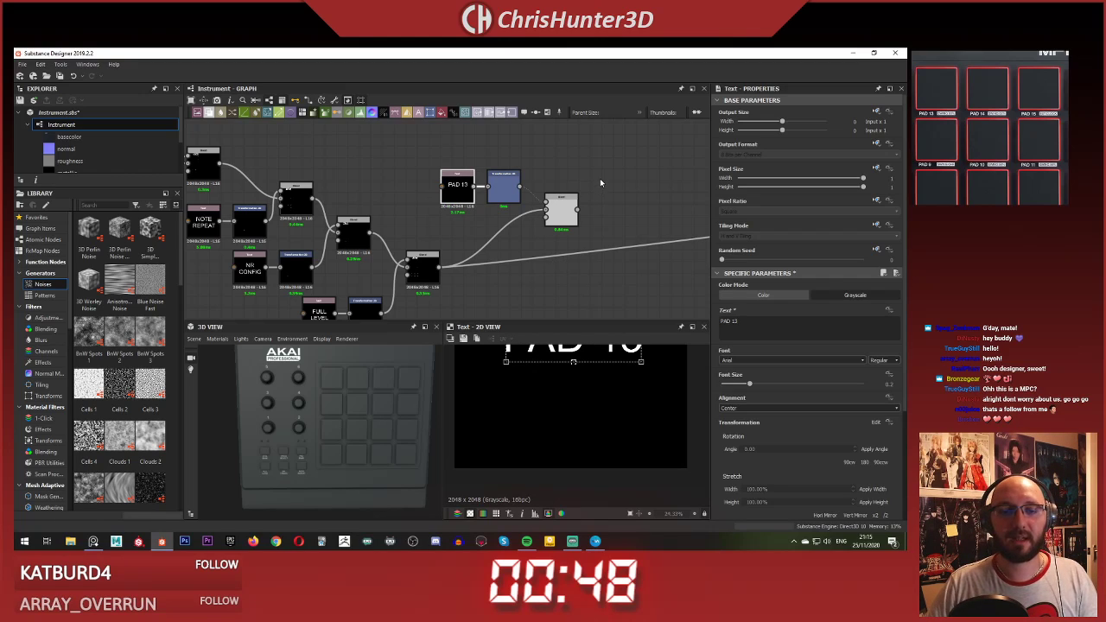
pyautogui.scroll(-1, 548, 359)
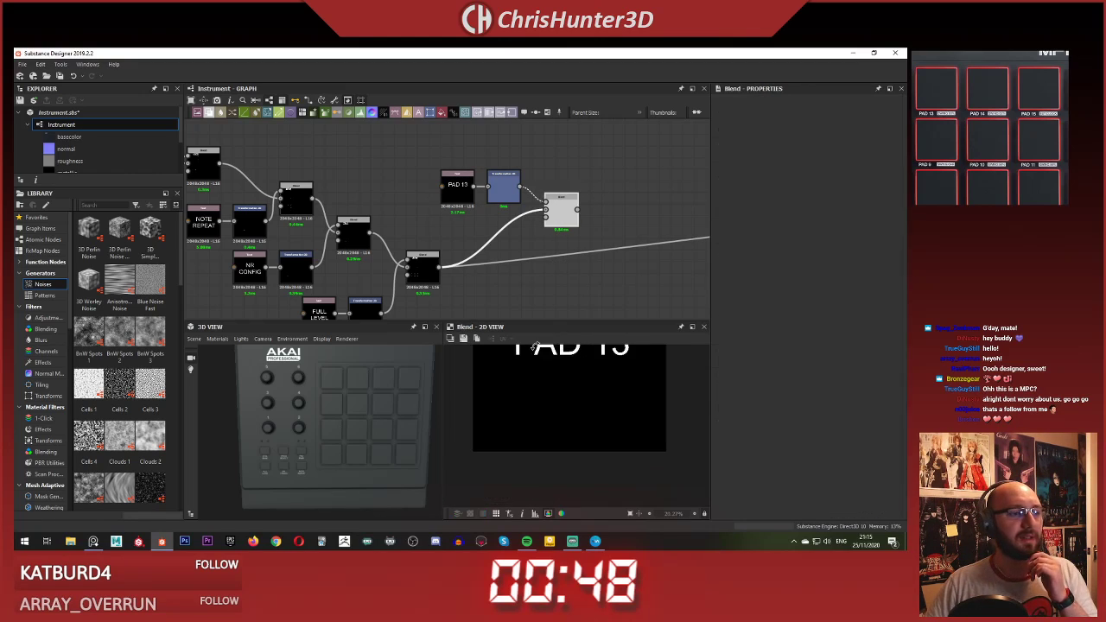
pyautogui.scroll(-2, 529, 264)
pyautogui.moveTo(478, 220); pyautogui.dragTo(416, 235, button='middle')
pyautogui.scroll(2, 416, 234)
pyautogui.click(416, 209)
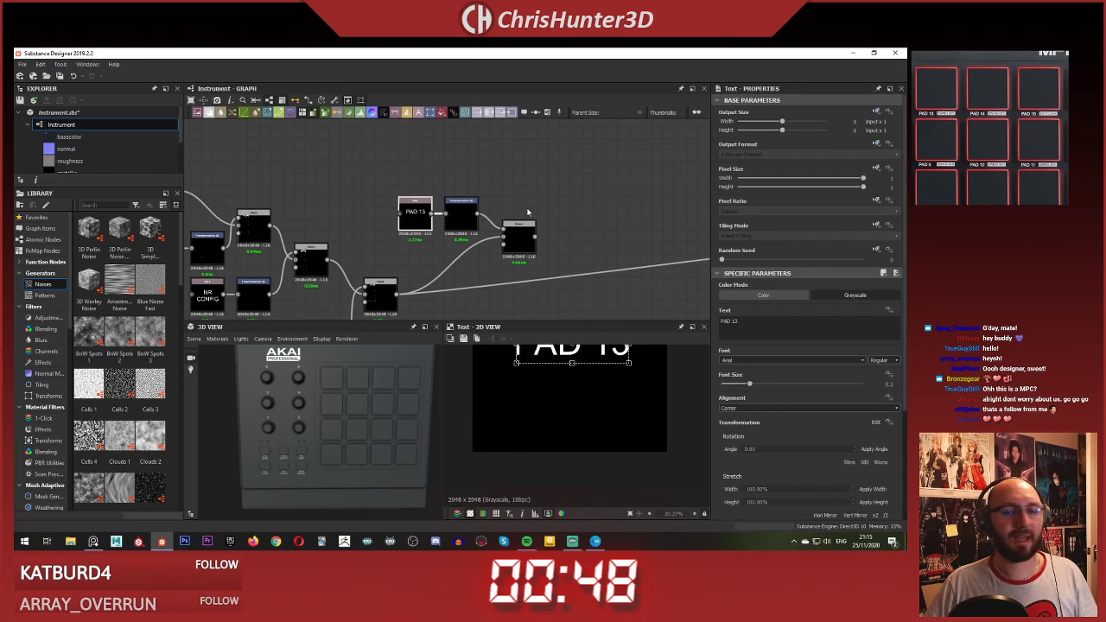
# Step: Transfer the previous Blend's outgoing link to the new Blend and show the new Blend's output in the 2D view
pyautogui.scroll(2, 525, 213)
pyautogui.moveTo(512, 204); pyautogui.dragTo(465, 135, button='middle')
pyautogui.scroll(-2, 465, 138)
pyautogui.moveTo(464, 185); pyautogui.dragTo(420, 220, button='middle')
pyautogui.press('space')
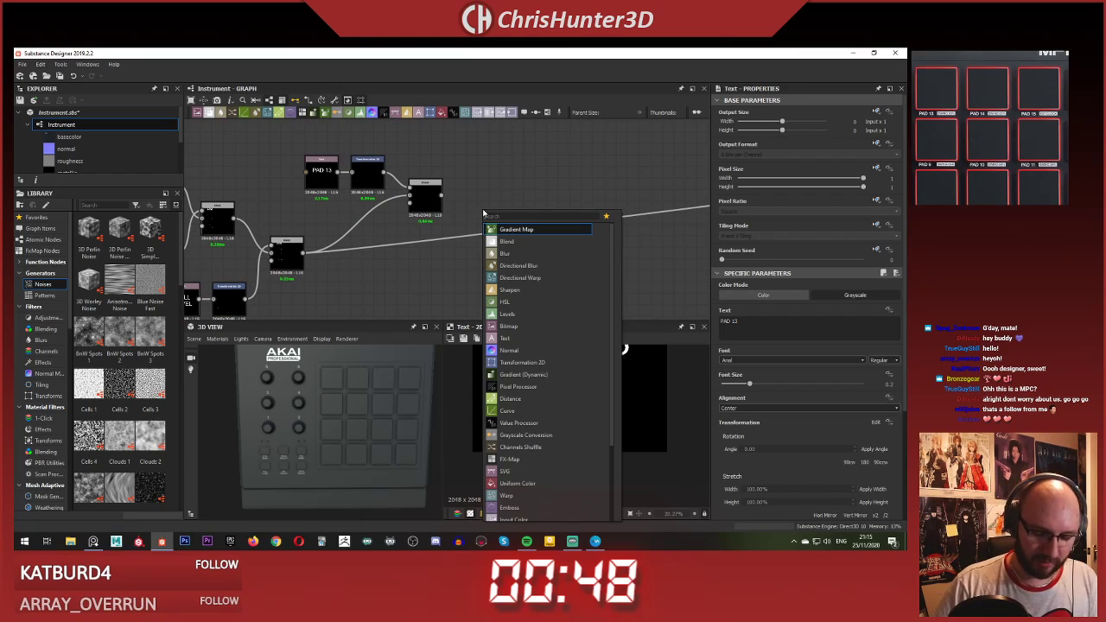
pyautogui.click(374, 227)
pyautogui.moveTo(302, 254); pyautogui.dragTo(467, 183)
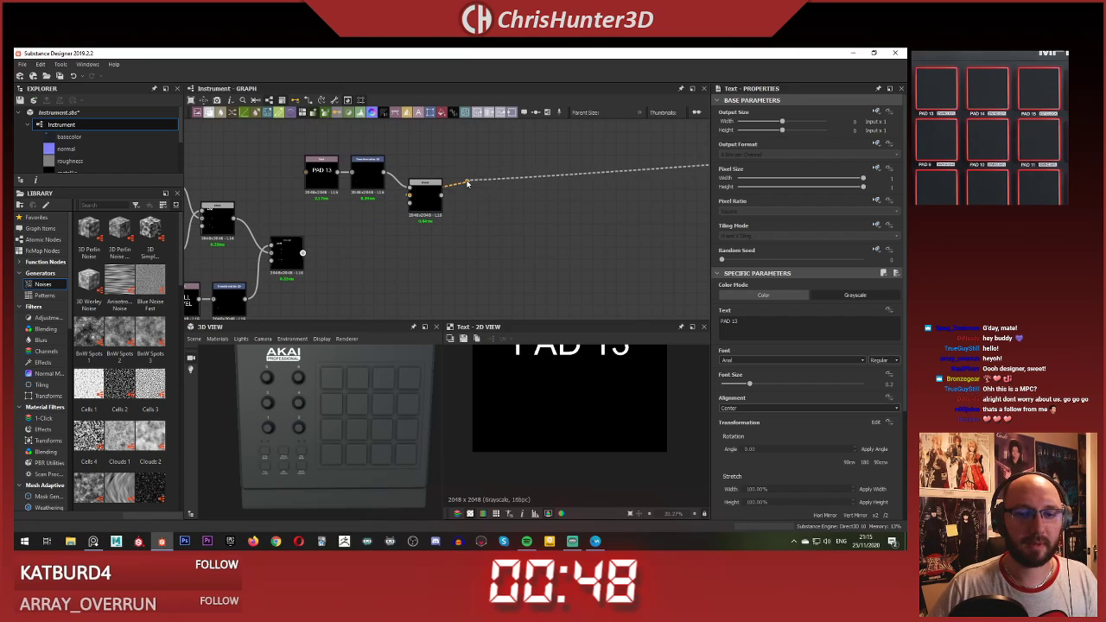
pyautogui.doubleClick(430, 210)
# Step: Move the PAD 13 label with its Transformation 2D node to just beneath the first pad of the upper row
pyautogui.click(372, 180)
pyautogui.scroll(2, 363, 386)
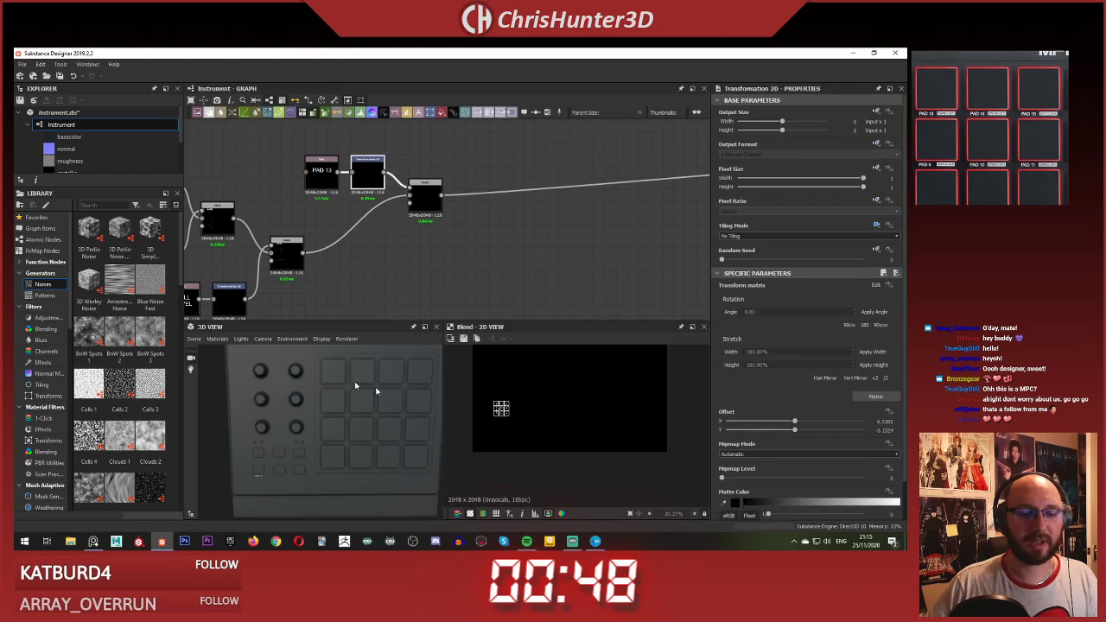
pyautogui.scroll(3, 522, 406)
pyautogui.scroll(-8, 523, 407)
pyautogui.press('f')
pyautogui.scroll(4, 568, 477)
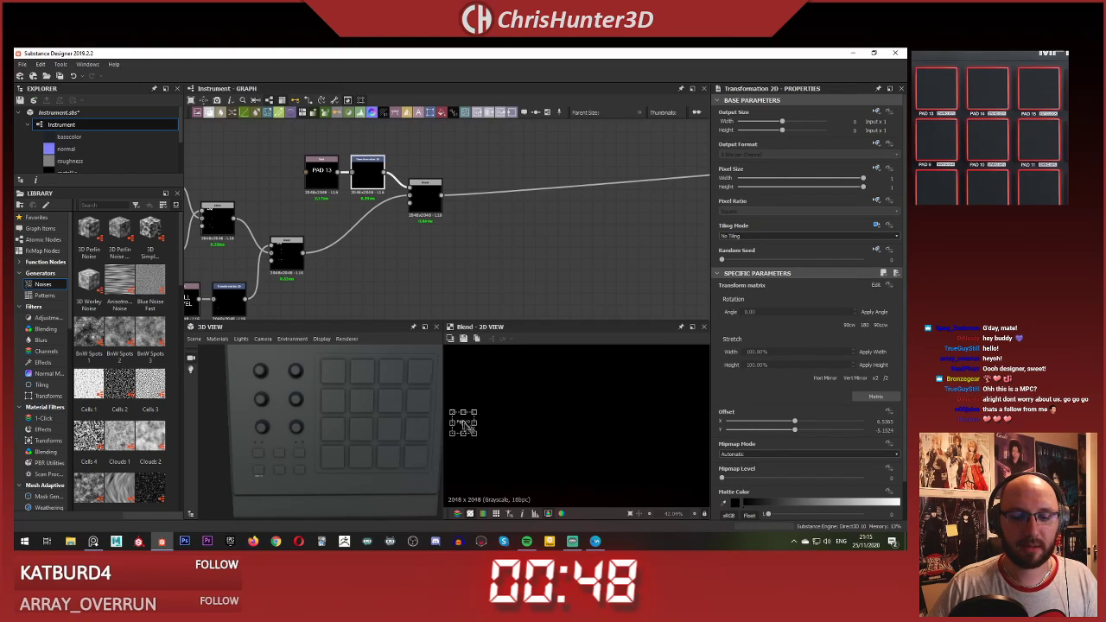
pyautogui.moveTo(471, 431); pyautogui.dragTo(612, 338)
pyautogui.scroll(-2, 538, 397)
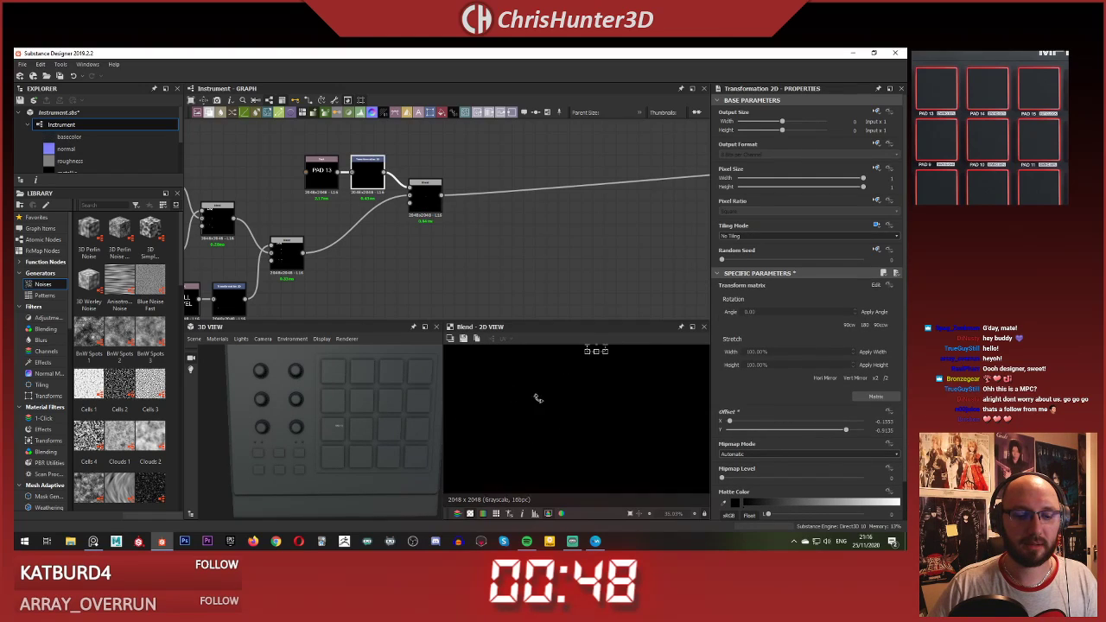
pyautogui.moveTo(592, 371); pyautogui.dragTo(523, 449, button='middle')
pyautogui.moveTo(525, 435); pyautogui.dragTo(521, 389)
# Step: Shift the PAD 13 label horizontally with its Transformation 2D node so it lines up with the pad's left edge
pyautogui.scroll(3, 335, 400)
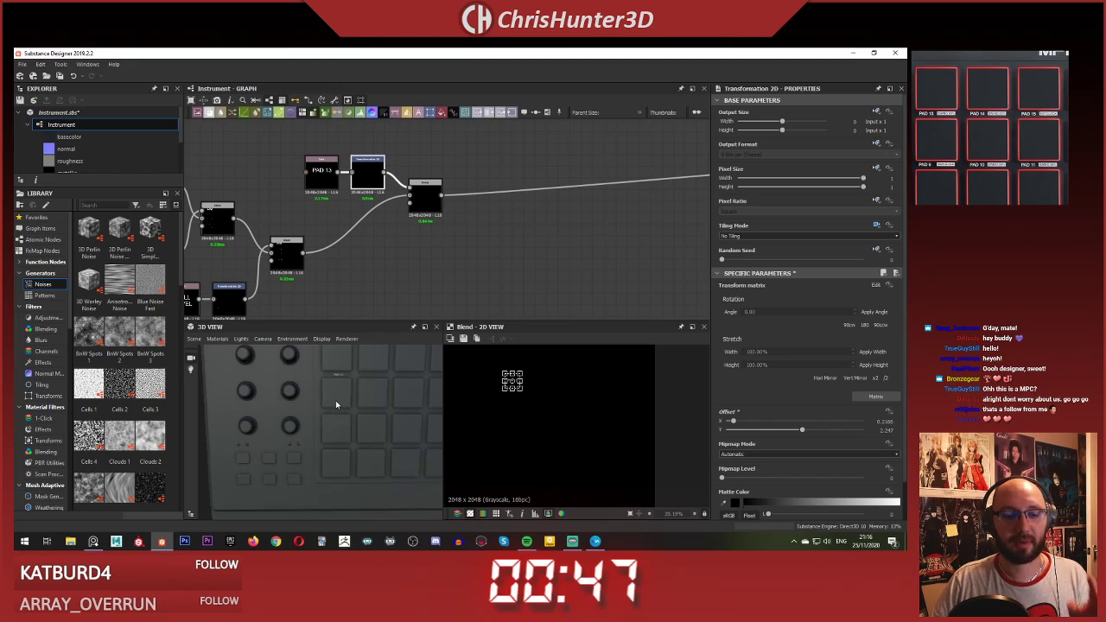
pyautogui.moveTo(335, 400)
pyautogui.mouseDown(button='middle')
pyautogui.moveTo(326, 437)
pyautogui.moveTo(337, 416)
pyautogui.mouseUp(button='middle')
pyautogui.scroll(4, 324, 419)
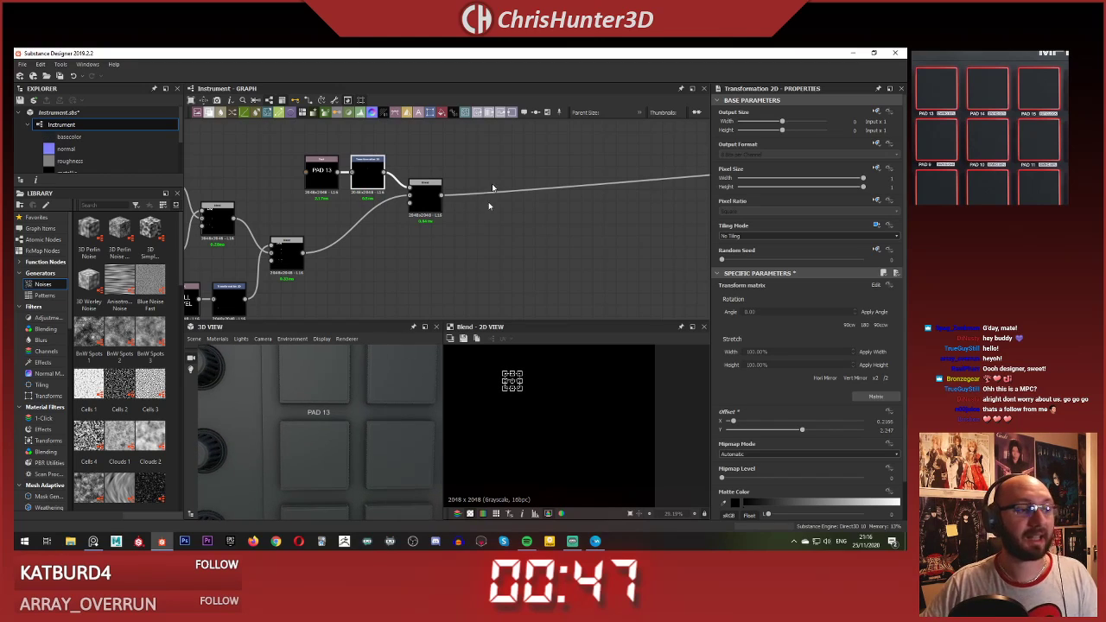
pyautogui.moveTo(489, 203); pyautogui.dragTo(546, 213, button='middle')
pyautogui.scroll(4, 508, 409)
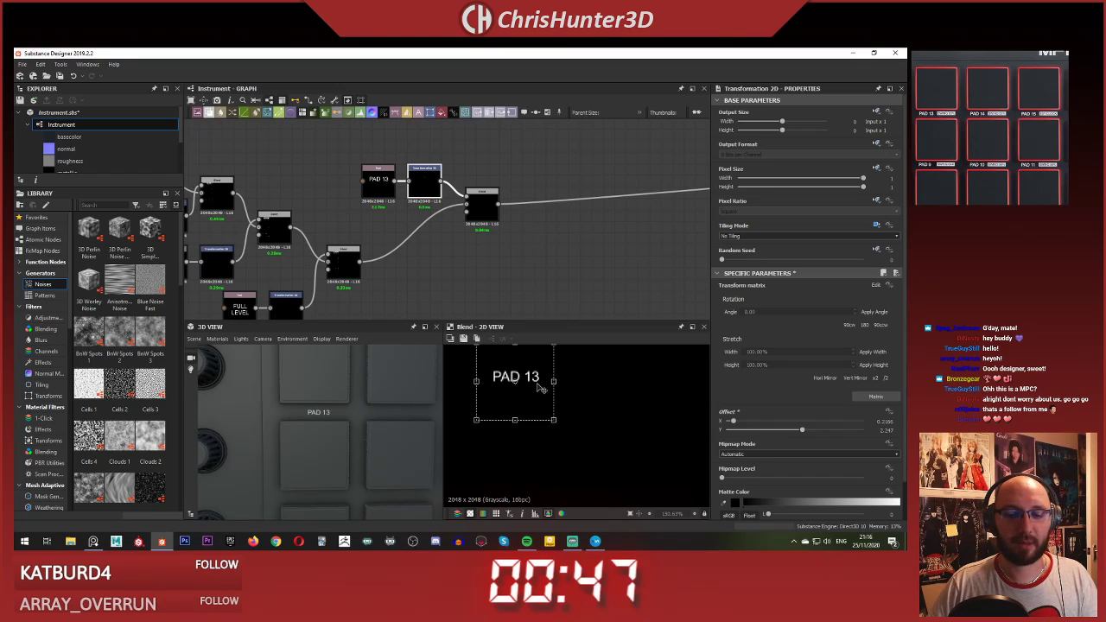
pyautogui.moveTo(539, 389); pyautogui.dragTo(484, 393)
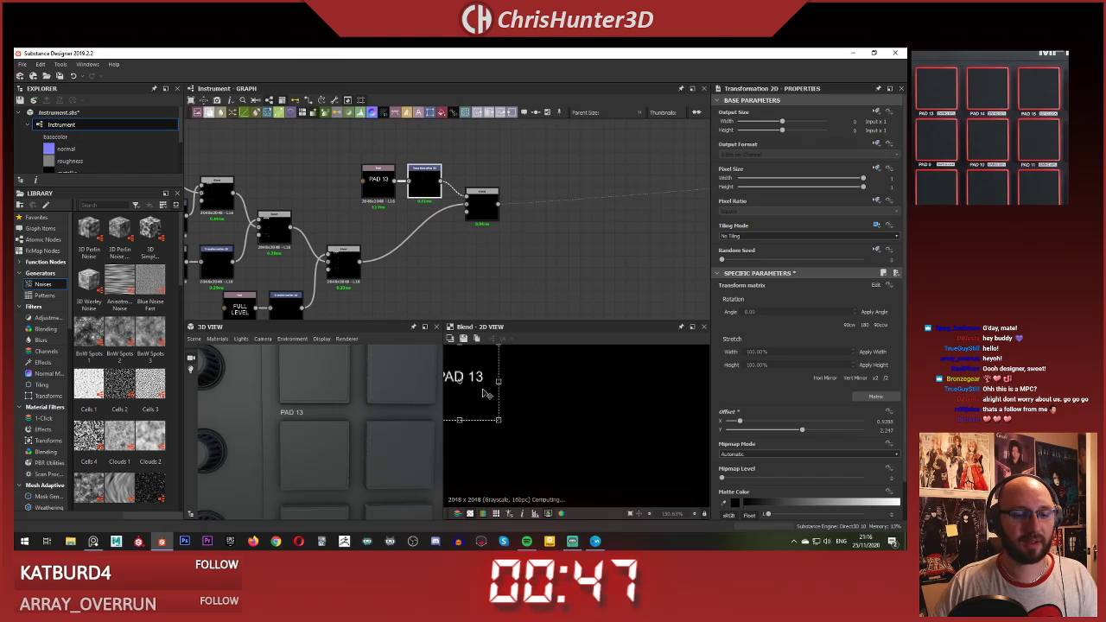
pyautogui.scroll(-4, 392, 277)
pyautogui.scroll(-3, 339, 414)
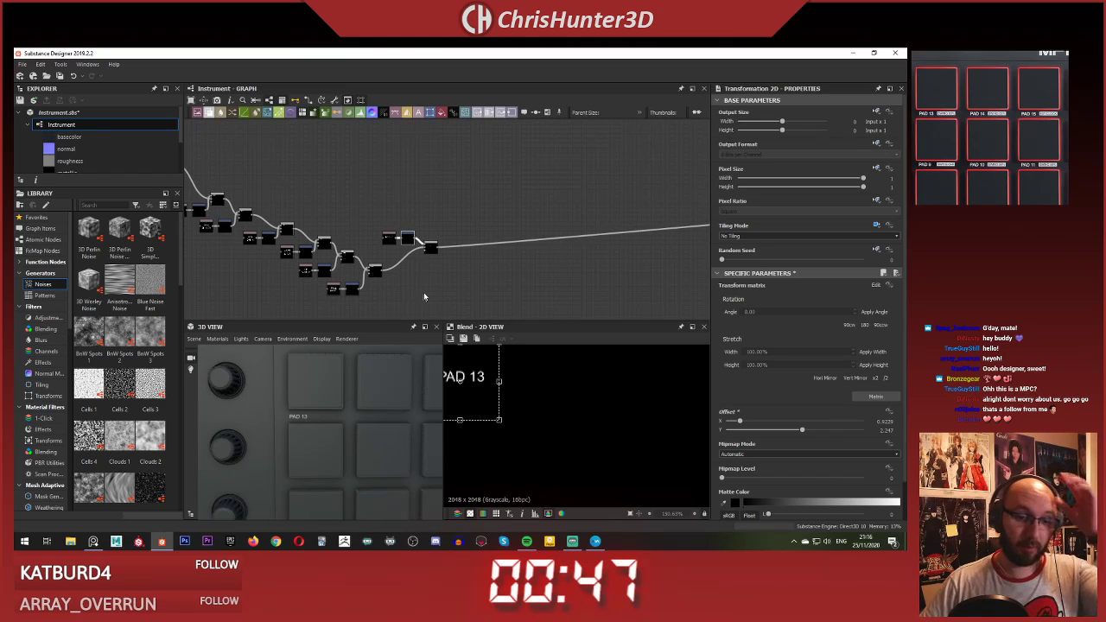
# Step: Nudge the PAD 13 label slightly to the right with its Transformation 2D node, to an X offset of about 0.88
pyautogui.scroll(-3, 298, 259)
pyautogui.moveTo(293, 258); pyautogui.dragTo(420, 245, button='middle')
pyautogui.scroll(4, 444, 233)
pyautogui.scroll(-2, 420, 245)
pyautogui.scroll(2, 420, 244)
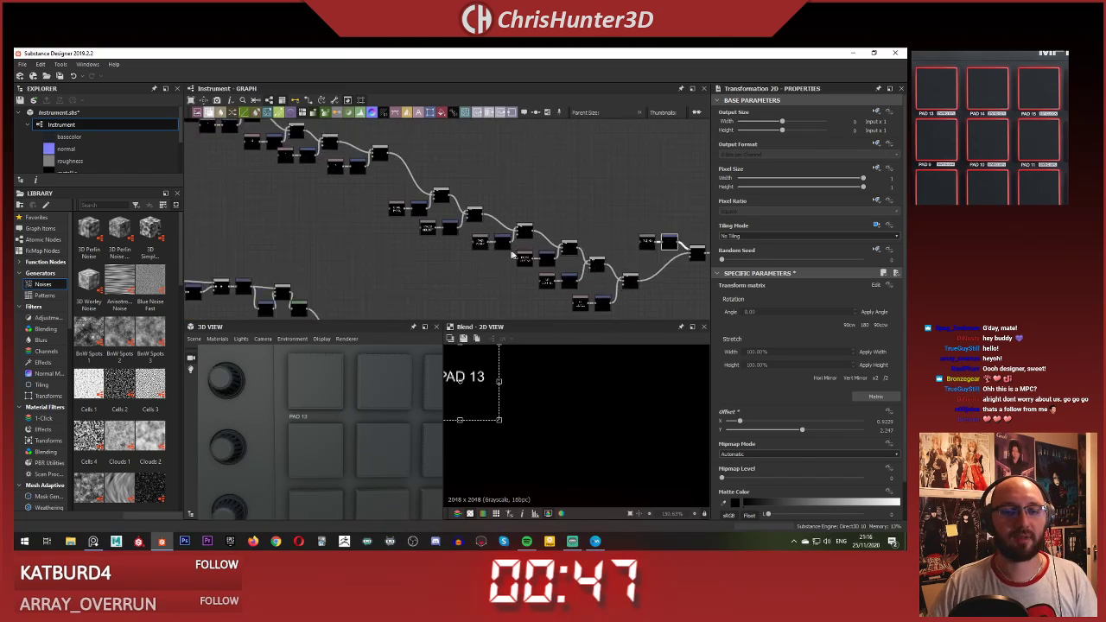
pyautogui.moveTo(553, 258); pyautogui.dragTo(492, 254, button='middle')
pyautogui.scroll(3, 584, 416)
pyautogui.moveTo(494, 403); pyautogui.dragTo(735, 432, button='middle')
pyautogui.scroll(-1, 554, 398)
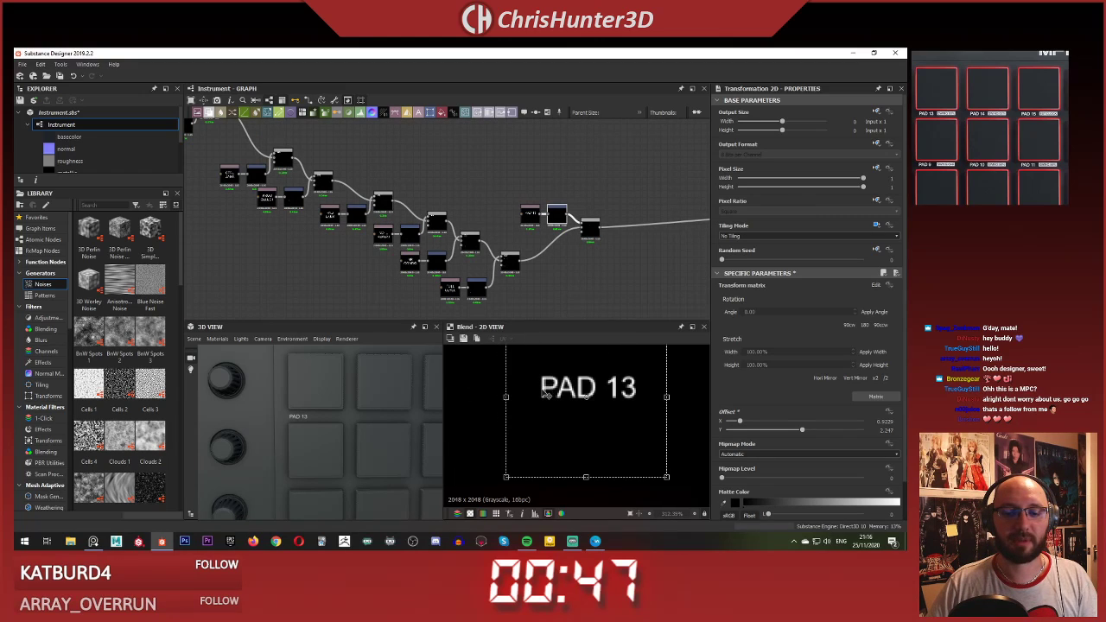
pyautogui.moveTo(554, 384); pyautogui.dragTo(561, 384)
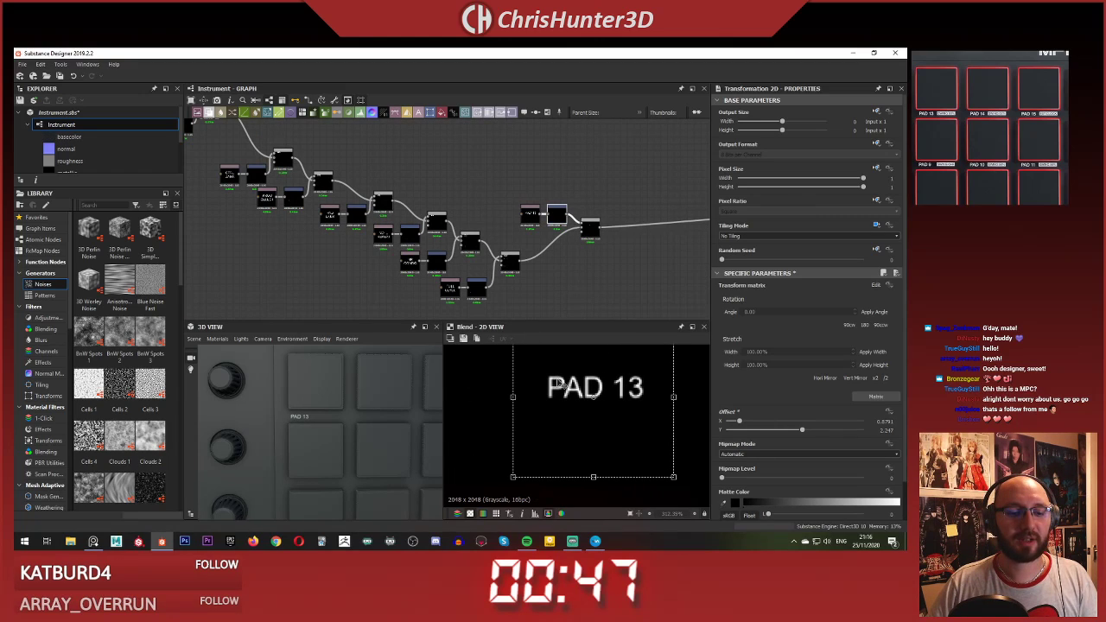
# Step: Increase the font size of the PAD 13 Text node to 0.25
pyautogui.scroll(4, 526, 227)
pyautogui.moveTo(530, 216); pyautogui.dragTo(500, 241, button='middle')
pyautogui.scroll(2, 500, 242)
pyautogui.doubleClick(501, 241)
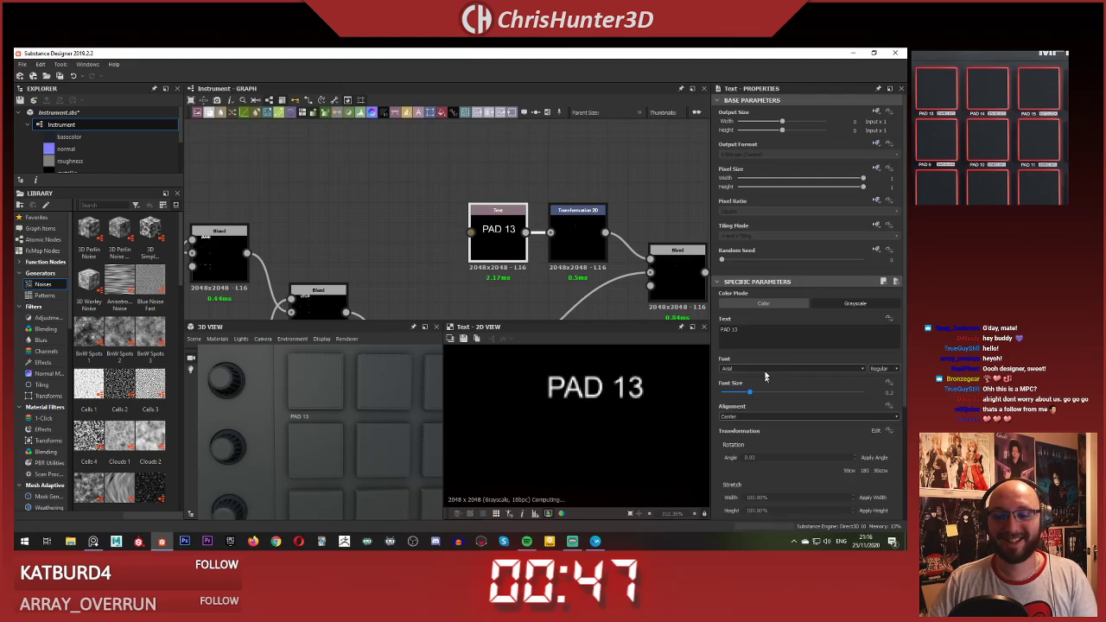
pyautogui.scroll(-3, 794, 365)
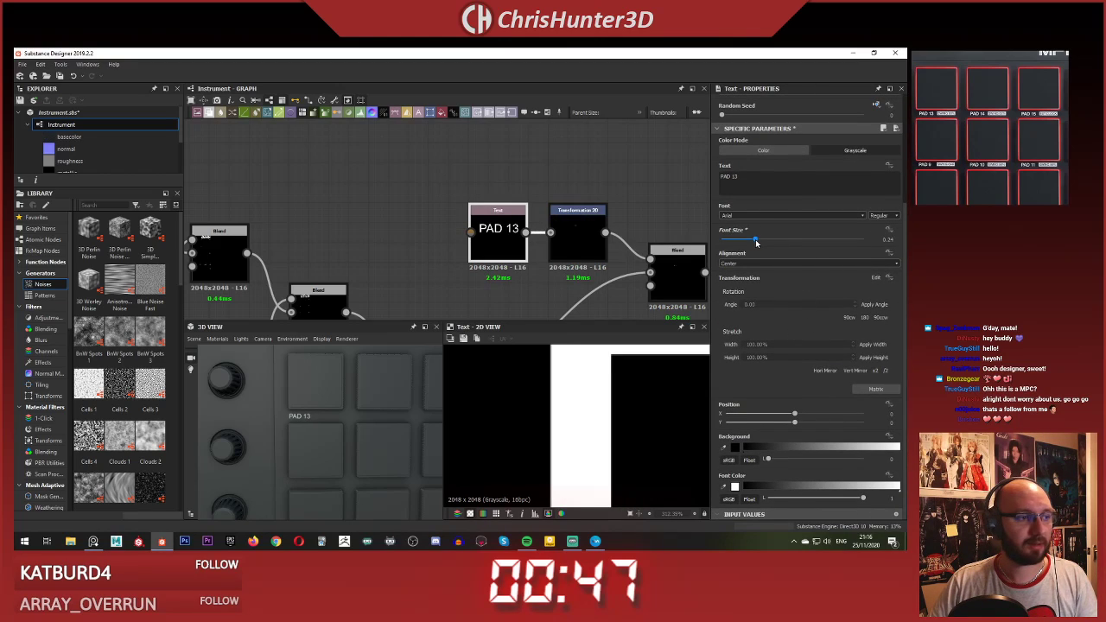
pyautogui.moveTo(756, 242); pyautogui.dragTo(759, 243)
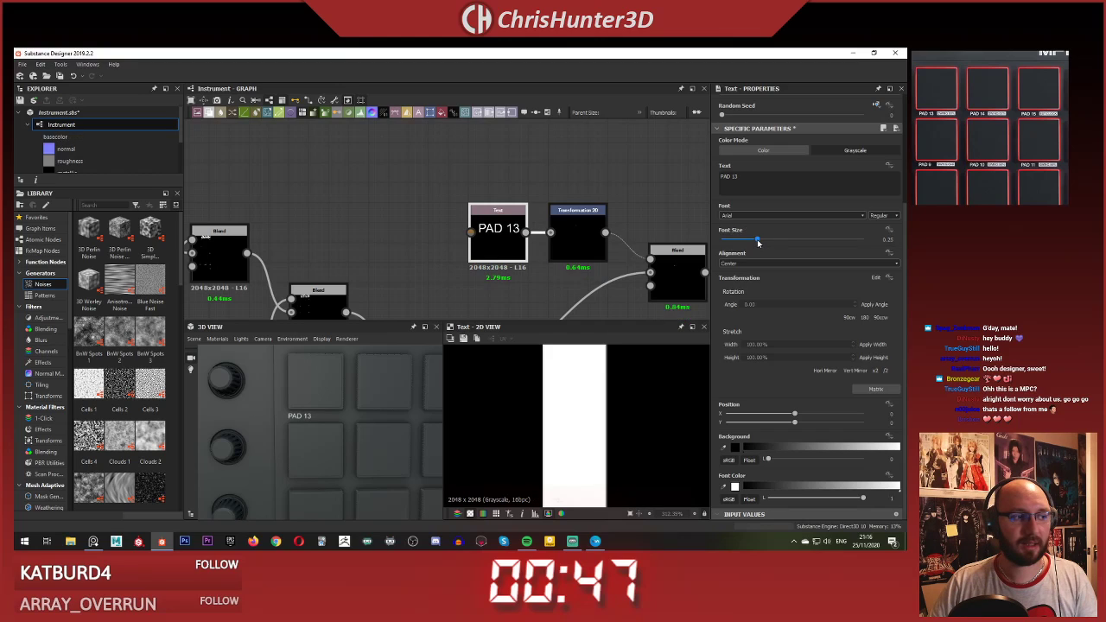
# Step: Shift the enlarged PAD 13 label slightly right with its Transformation 2D node, to an X offset of about 0.84
pyautogui.moveTo(508, 183); pyautogui.dragTo(412, 195, button='middle')
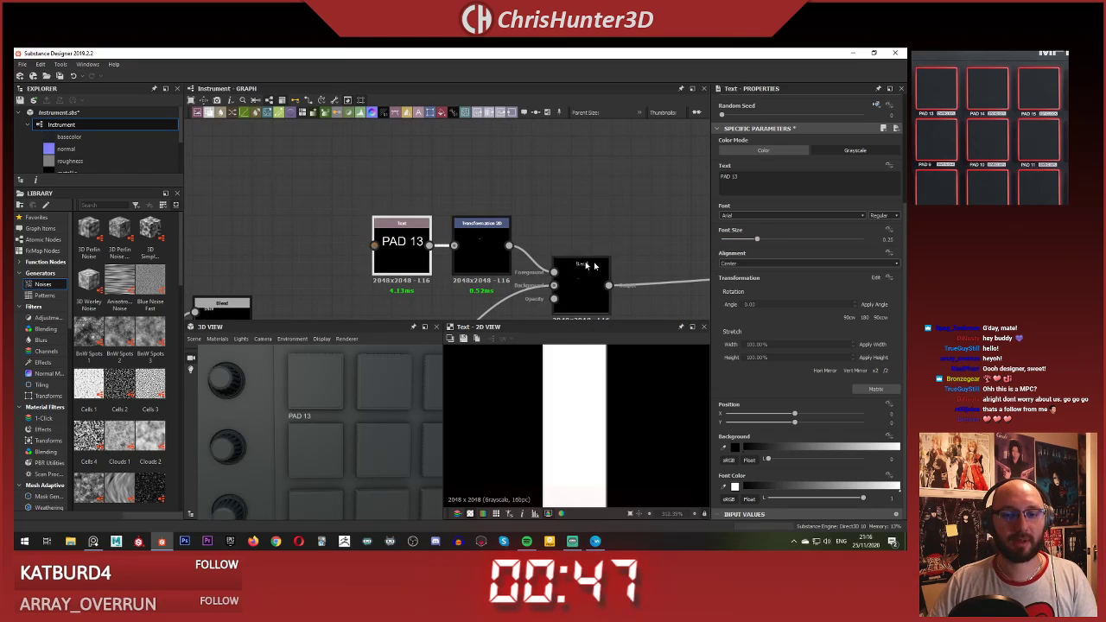
pyautogui.click(476, 245)
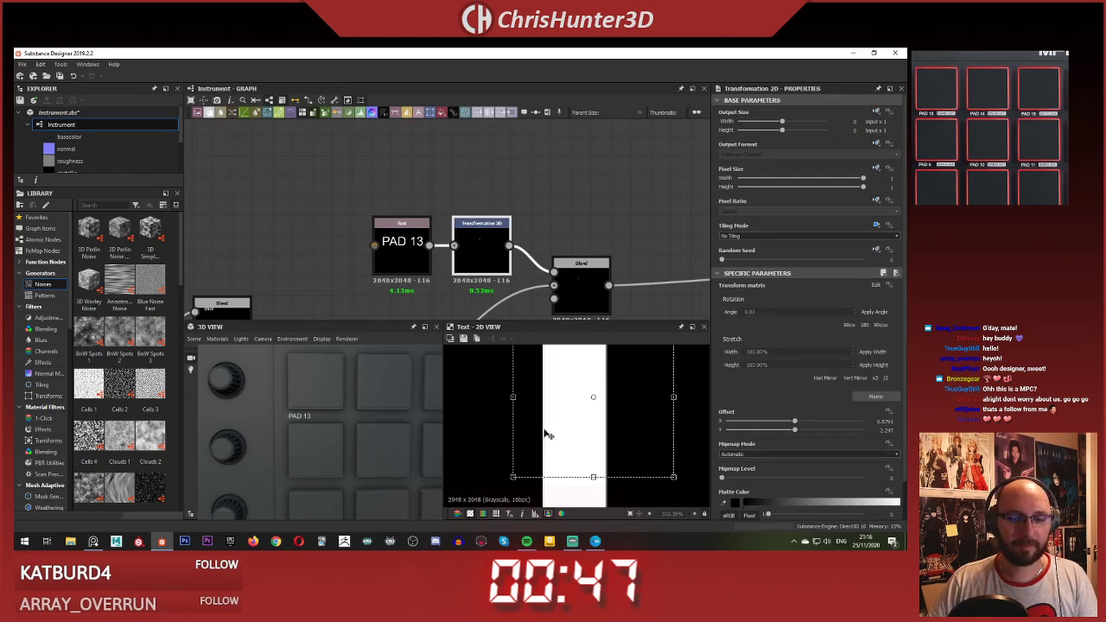
pyautogui.moveTo(577, 403); pyautogui.dragTo(583, 406)
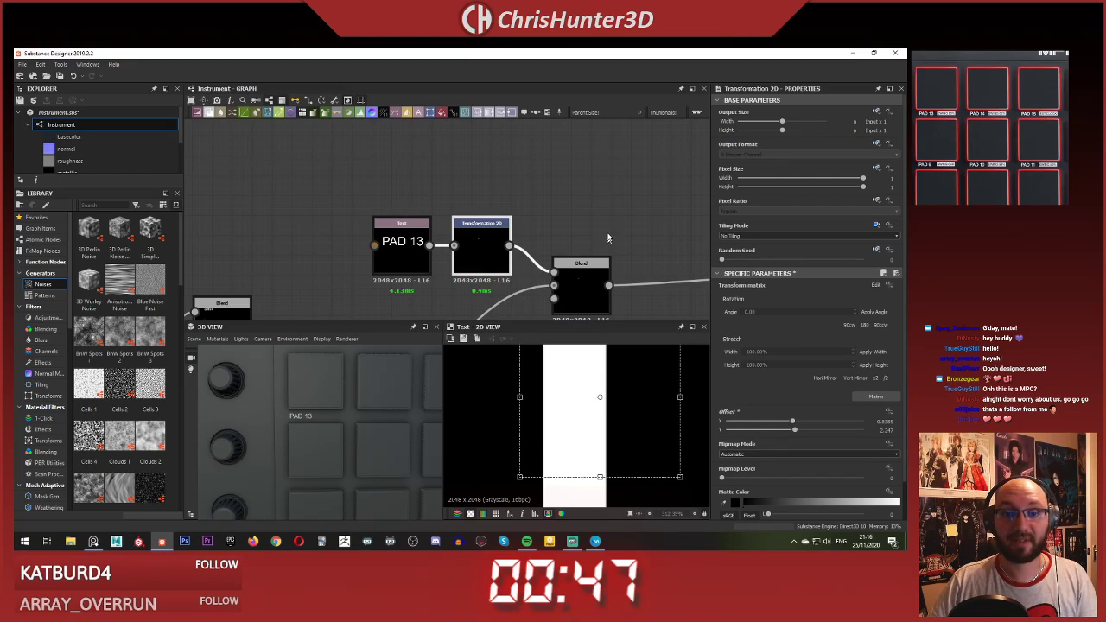
pyautogui.click(568, 230)
pyautogui.scroll(-3, 567, 229)
pyautogui.moveTo(567, 229); pyautogui.dragTo(546, 210, button='middle')
pyautogui.scroll(-3, 541, 184)
pyautogui.moveTo(512, 174); pyautogui.dragTo(428, 196, button='middle')
pyautogui.scroll(-1, 510, 248)
pyautogui.scroll(5, 511, 245)
pyautogui.moveTo(510, 217); pyautogui.dragTo(542, 203, button='middle')
pyautogui.scroll(1, 533, 250)
pyautogui.moveTo(533, 250); pyautogui.dragTo(522, 274, button='middle')
pyautogui.scroll(-1, 542, 230)
pyautogui.scroll(-3, 534, 241)
pyautogui.scroll(5, 509, 272)
pyautogui.scroll(-4, 521, 273)
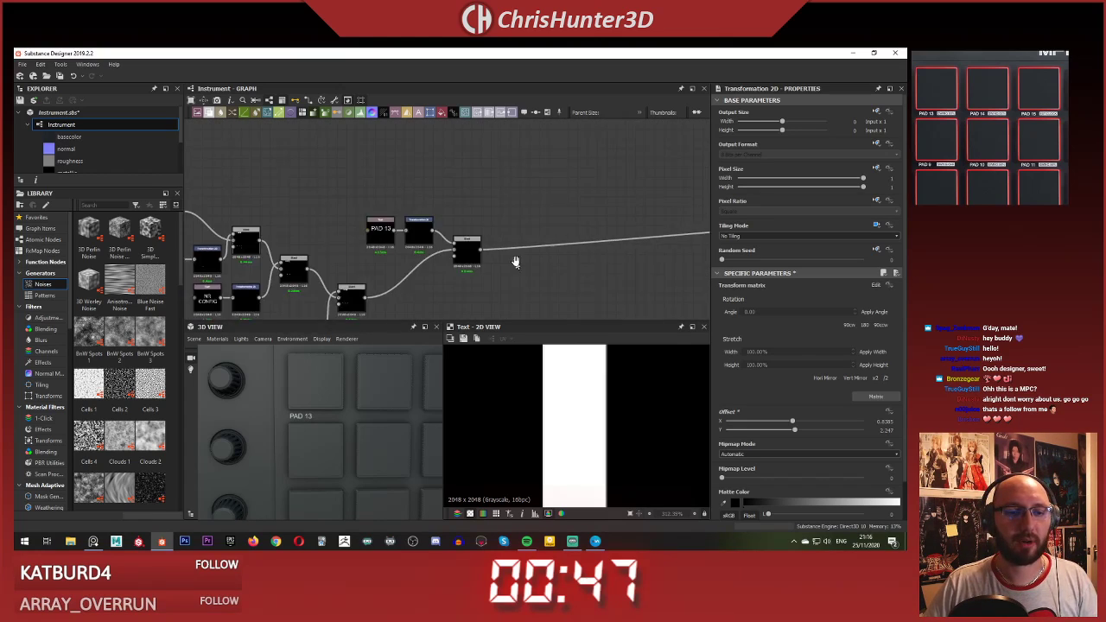
pyautogui.scroll(3, 515, 254)
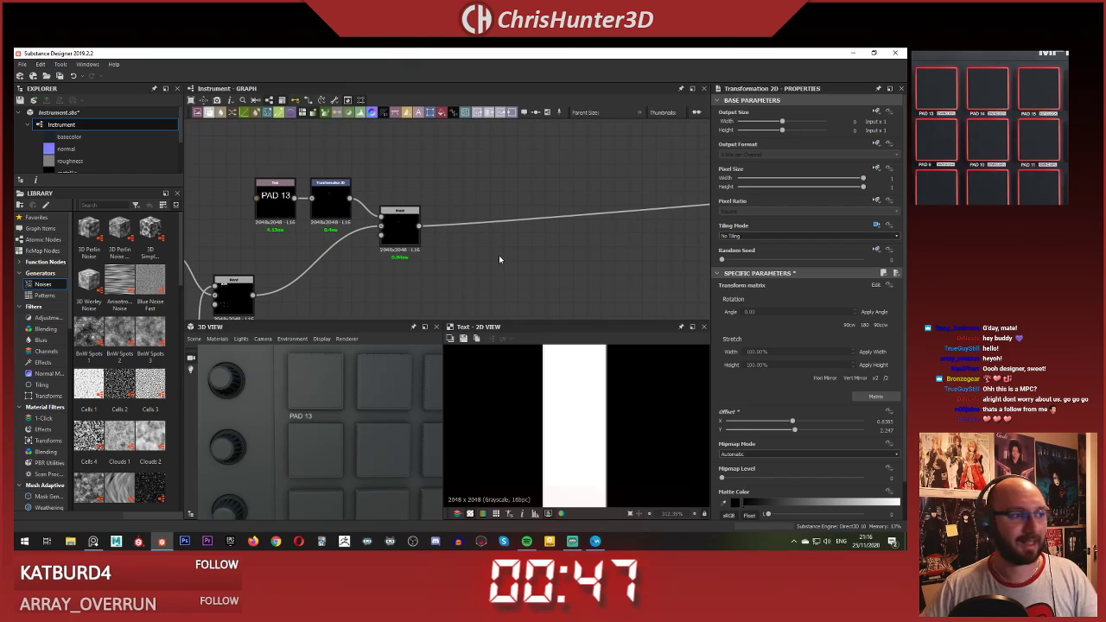
# Step: Duplicate the PAD 13 Text, Transformation 2D and Blend nodes and place the copies above and to the right of the originals
pyautogui.scroll(-3, 488, 233)
pyautogui.scroll(3, 501, 222)
pyautogui.moveTo(501, 221); pyautogui.dragTo(504, 304, button='middle')
pyautogui.moveTo(283, 173); pyautogui.dragTo(457, 268)
pyautogui.hotkey('ctrl', 'd')
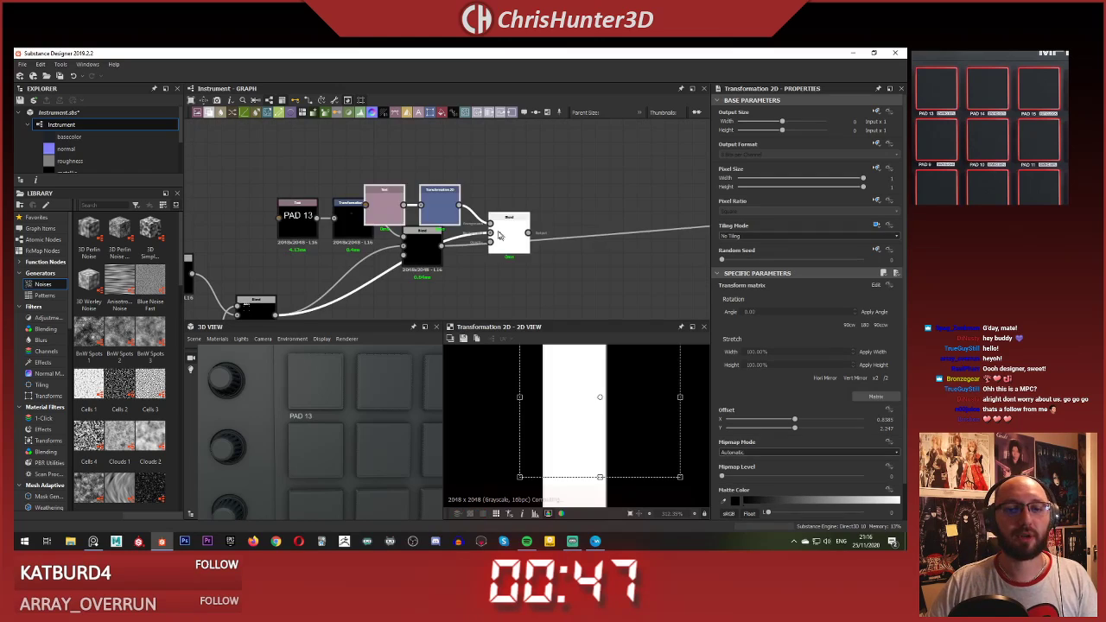
pyautogui.moveTo(504, 245); pyautogui.dragTo(440, 229, button='middle')
pyautogui.moveTo(439, 229); pyautogui.dragTo(468, 202)
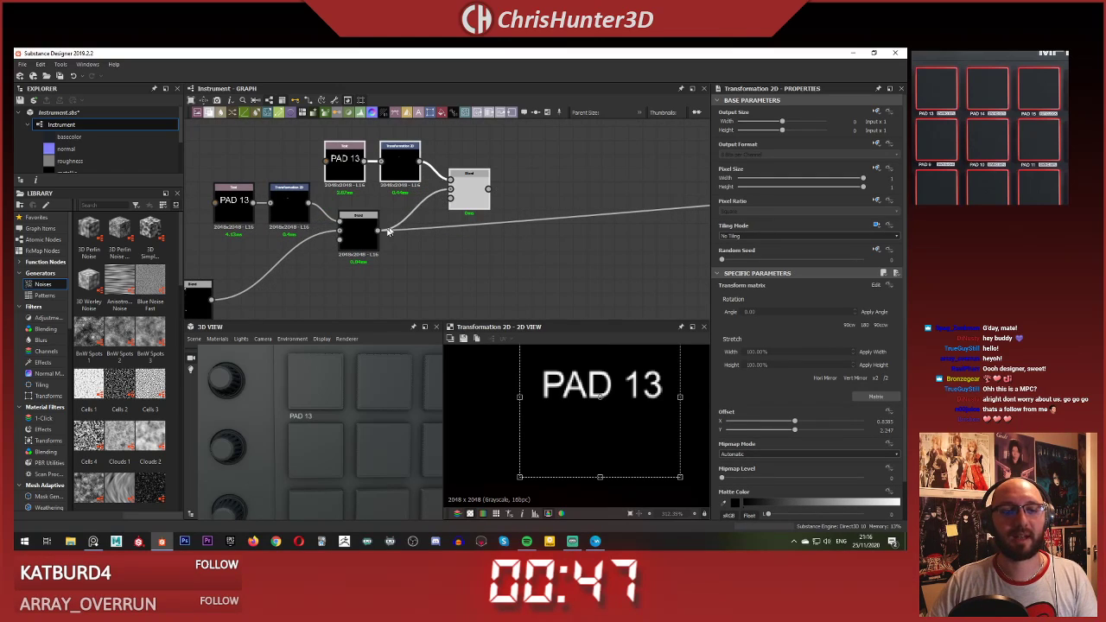
# Step: Transfer the PAD 13 Blend's outgoing link to the duplicated Blend node
pyautogui.keyDown('shift'); pyautogui.moveTo(378, 230); pyautogui.dragTo(487, 189); pyautogui.keyUp('shift')
pyautogui.moveTo(317, 134); pyautogui.dragTo(482, 199)
pyautogui.scroll(-3, 479, 263)
pyautogui.moveTo(478, 263); pyautogui.dragTo(378, 262, button='middle')
pyautogui.scroll(-5, 378, 262)
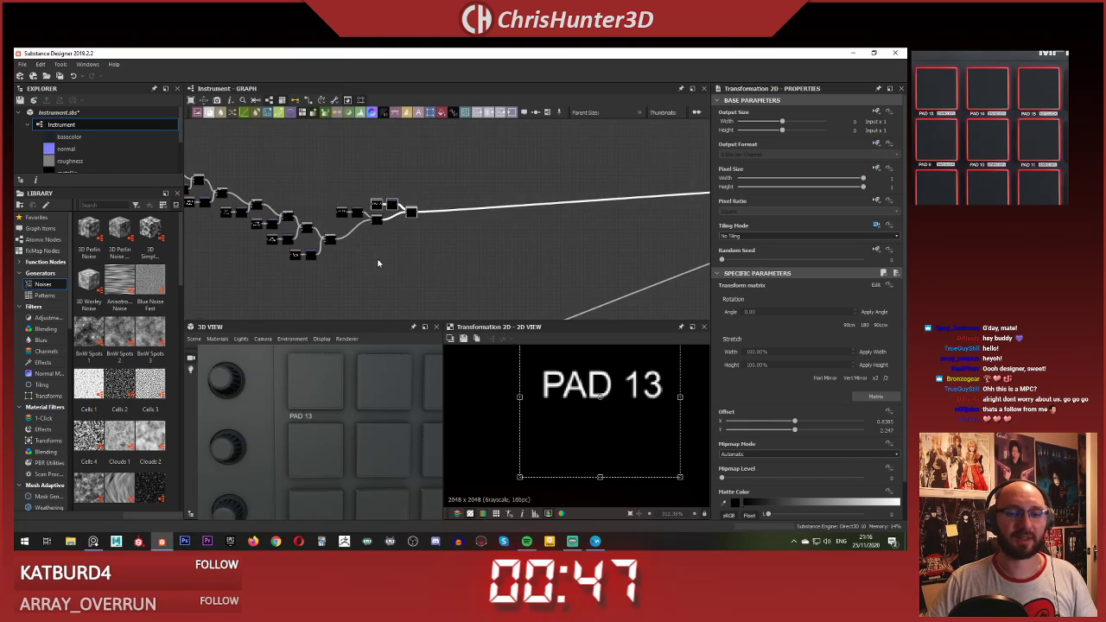
# Step: Set the duplicated Text node's label to PAD 14
pyautogui.moveTo(464, 232); pyautogui.dragTo(581, 216, button='middle')
pyautogui.scroll(-3, 570, 215)
pyautogui.moveTo(507, 213); pyautogui.dragTo(505, 193, button='middle')
pyautogui.scroll(8, 505, 193)
pyautogui.moveTo(562, 263); pyautogui.dragTo(499, 253, button='middle')
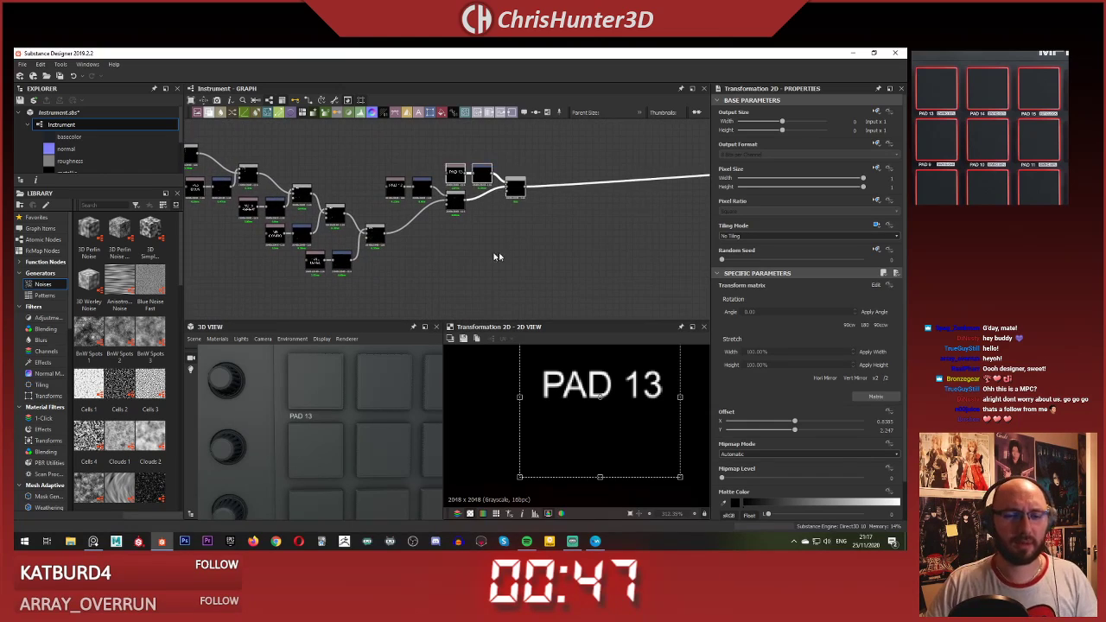
pyautogui.scroll(5, 521, 212)
pyautogui.moveTo(521, 214); pyautogui.dragTo(546, 282, button='middle')
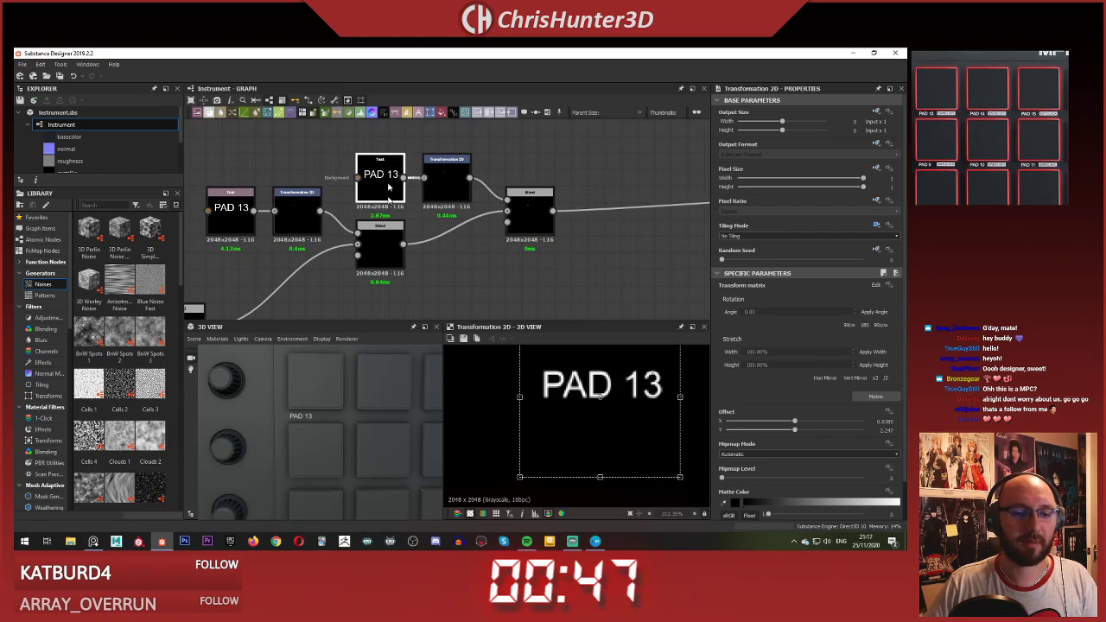
pyautogui.scroll(-1, 701, 370)
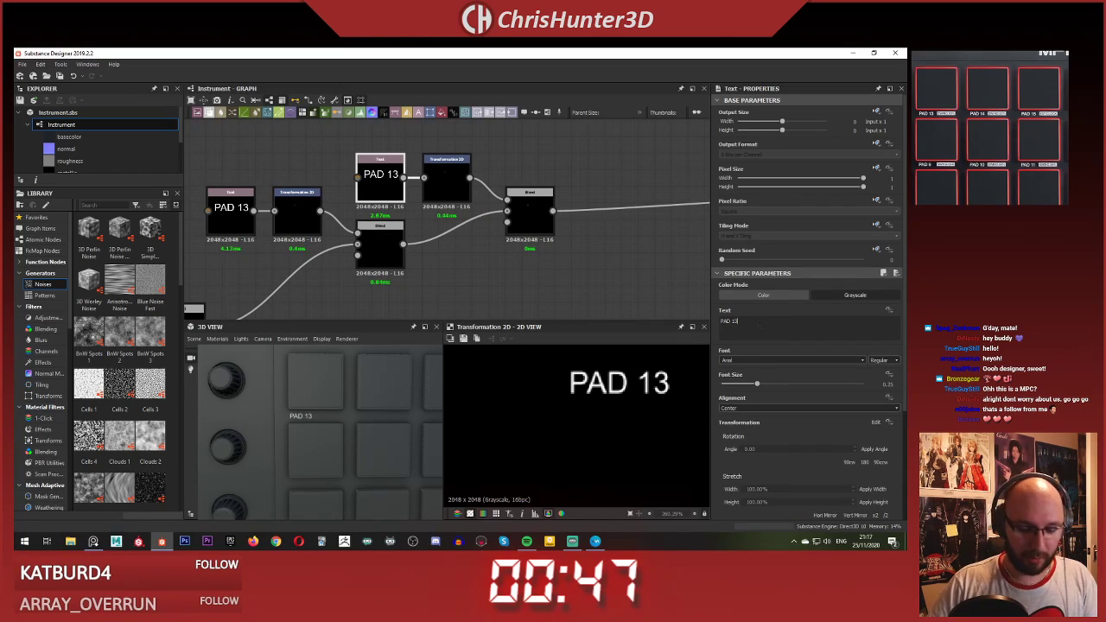
pyautogui.press('BackSpace')
pyautogui.write('4')
pyautogui.click(629, 231)
# Step: Show the duplicated Blend node's output in the 2D view
pyautogui.moveTo(629, 231); pyautogui.dragTo(527, 213, button='middle')
pyautogui.scroll(-4, 576, 252)
pyautogui.scroll(2, 474, 251)
pyautogui.scroll(1, 474, 252)
pyautogui.doubleClick(455, 292)
pyautogui.scroll(-2, 517, 260)
pyautogui.scroll(4, 529, 207)
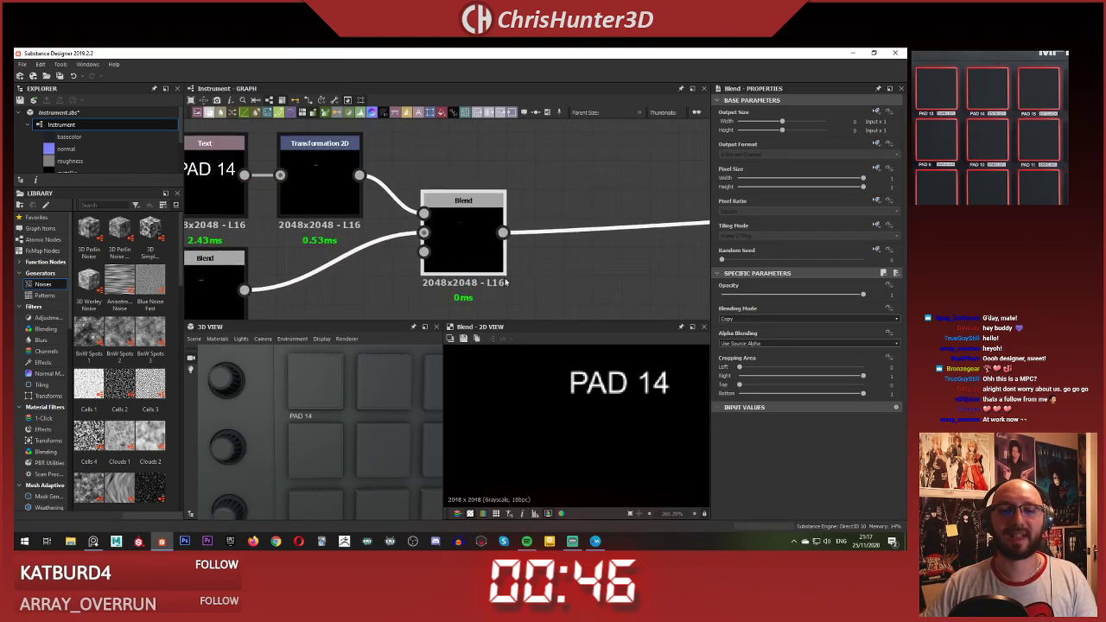
pyautogui.scroll(-2, 605, 259)
pyautogui.moveTo(605, 260); pyautogui.dragTo(450, 243, button='middle')
pyautogui.click(565, 245)
pyautogui.click(470, 236)
pyautogui.scroll(1, 530, 259)
pyautogui.scroll(-5, 530, 267)
pyautogui.moveTo(543, 239); pyautogui.dragTo(476, 219, button='middle')
pyautogui.scroll(4, 371, 238)
pyautogui.moveTo(393, 268)
pyautogui.mouseDown(button='middle')
pyautogui.moveTo(530, 235)
pyautogui.moveTo(406, 262)
pyautogui.mouseUp(button='middle')
pyautogui.scroll(-2, 522, 257)
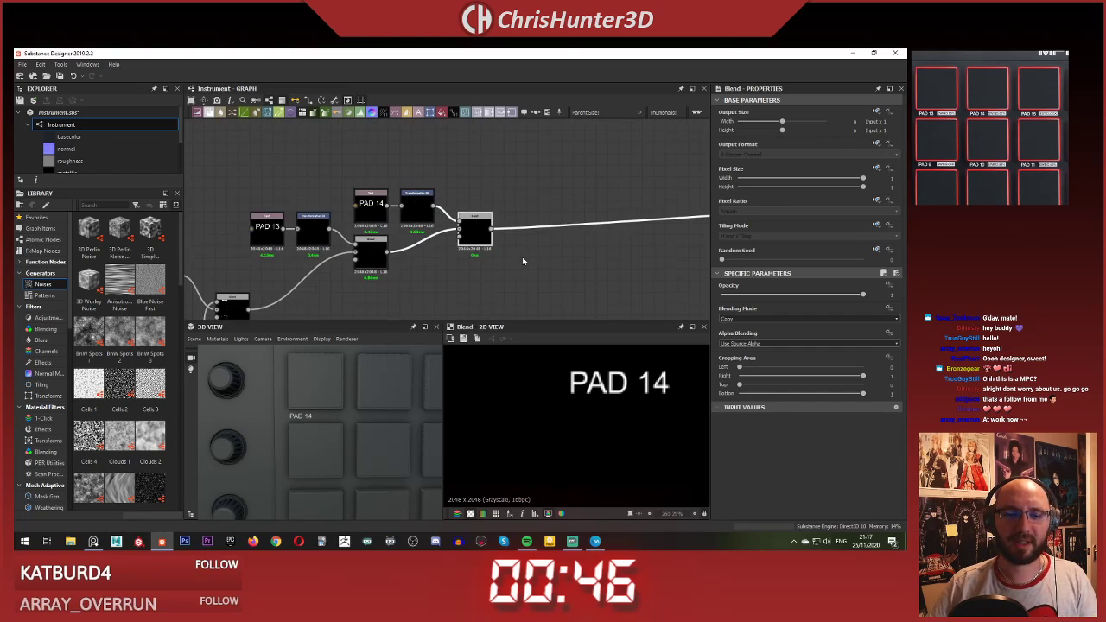
# Step: Move the PAD 14 label horizontally to the right with its Transformation 2D node so it clears the PAD 13 label
pyautogui.scroll(3, 526, 261)
pyautogui.moveTo(533, 268); pyautogui.dragTo(502, 239, button='middle')
pyautogui.click(535, 281)
pyautogui.click(492, 220)
pyautogui.scroll(-2, 487, 244)
pyautogui.scroll(1, 509, 227)
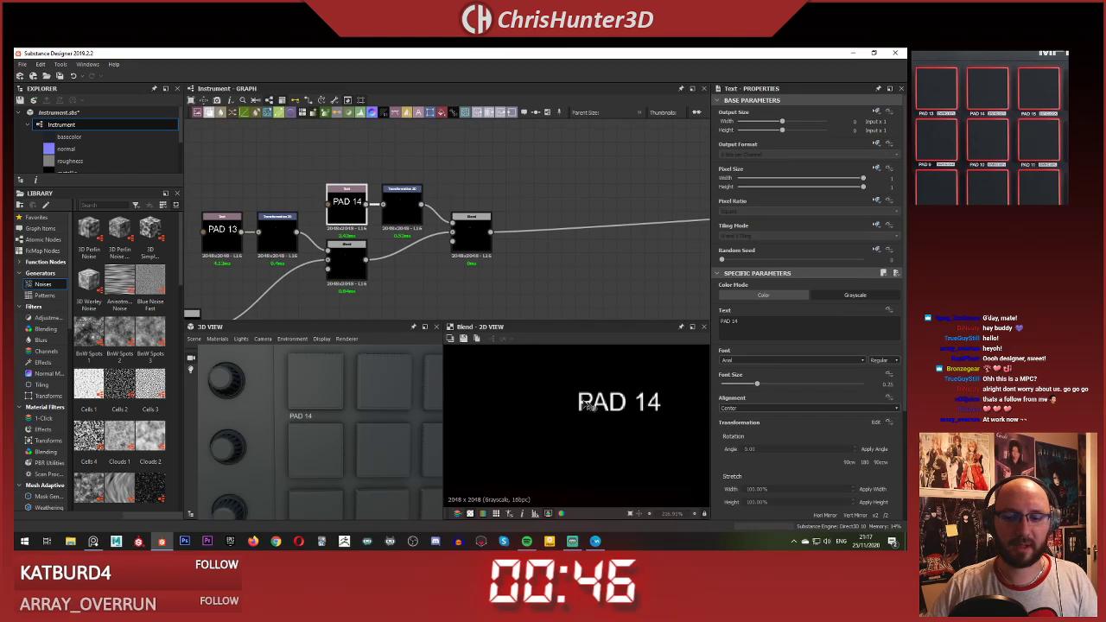
pyautogui.moveTo(599, 391); pyautogui.dragTo(735, 395)
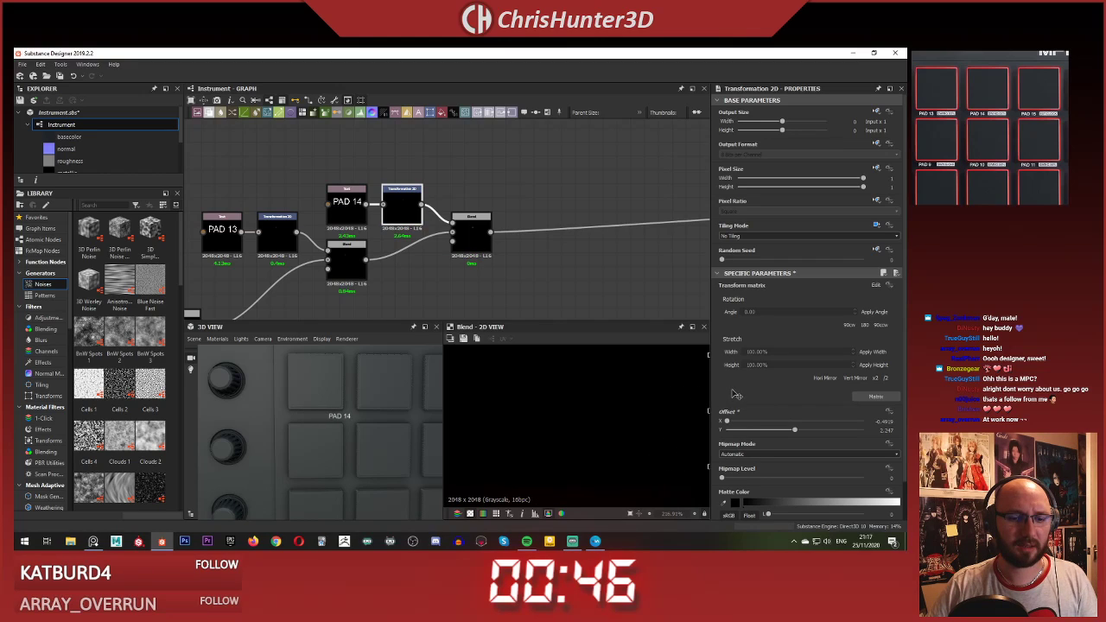
# Step: Set the blending mode of the PAD 14 Blend to Max (Lighten) and of the PAD 13 Blend to Add Sub
pyautogui.click(470, 243)
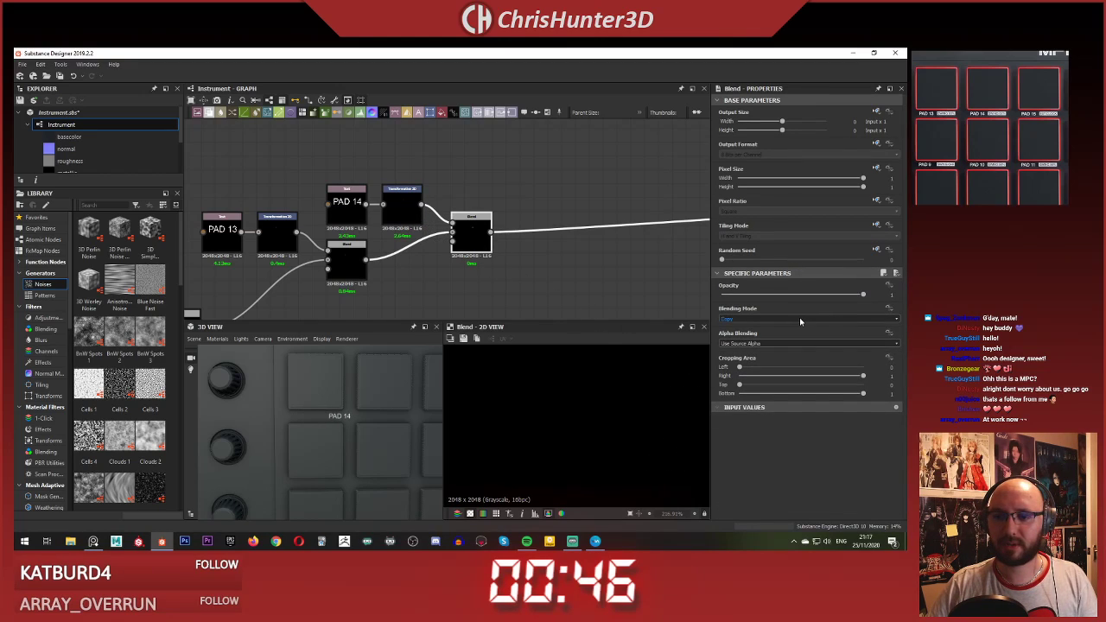
pyautogui.click(800, 321)
pyautogui.click(787, 355)
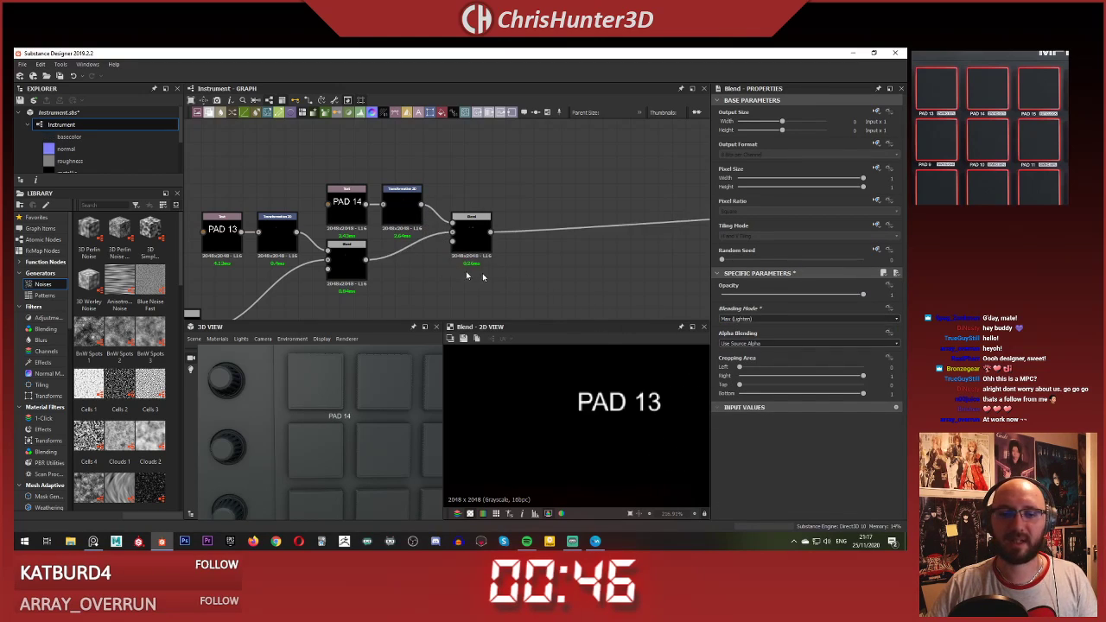
pyautogui.click(343, 267)
pyautogui.click(727, 320)
pyautogui.click(751, 353)
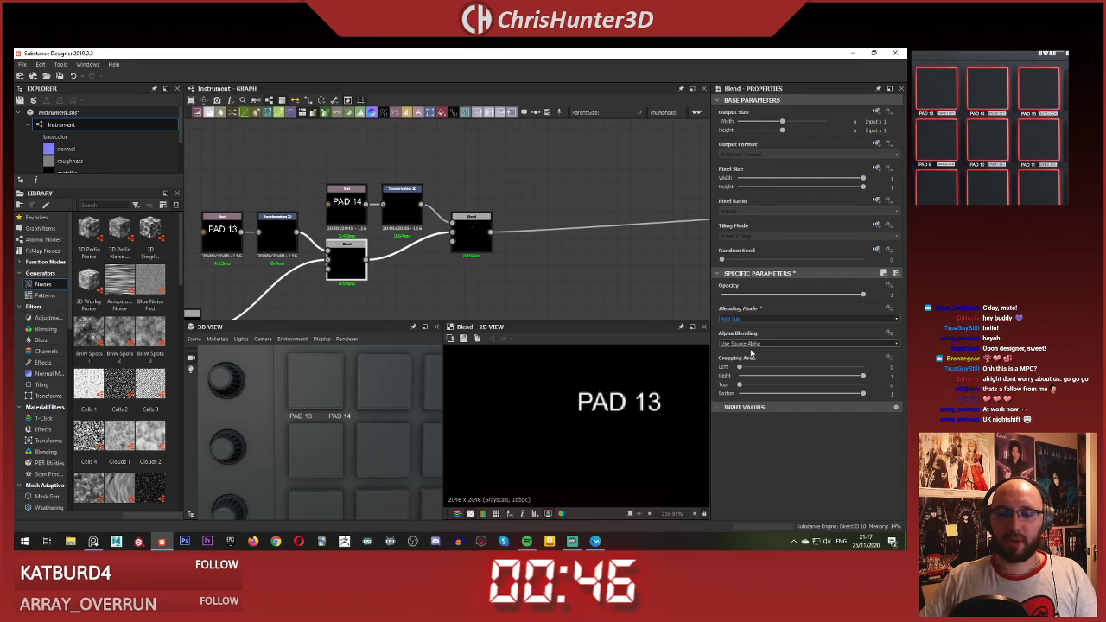
# Step: Move the PAD 14 label further right with its Transformation 2D node so it sits beneath the second pad of the upper row
pyautogui.click(475, 245)
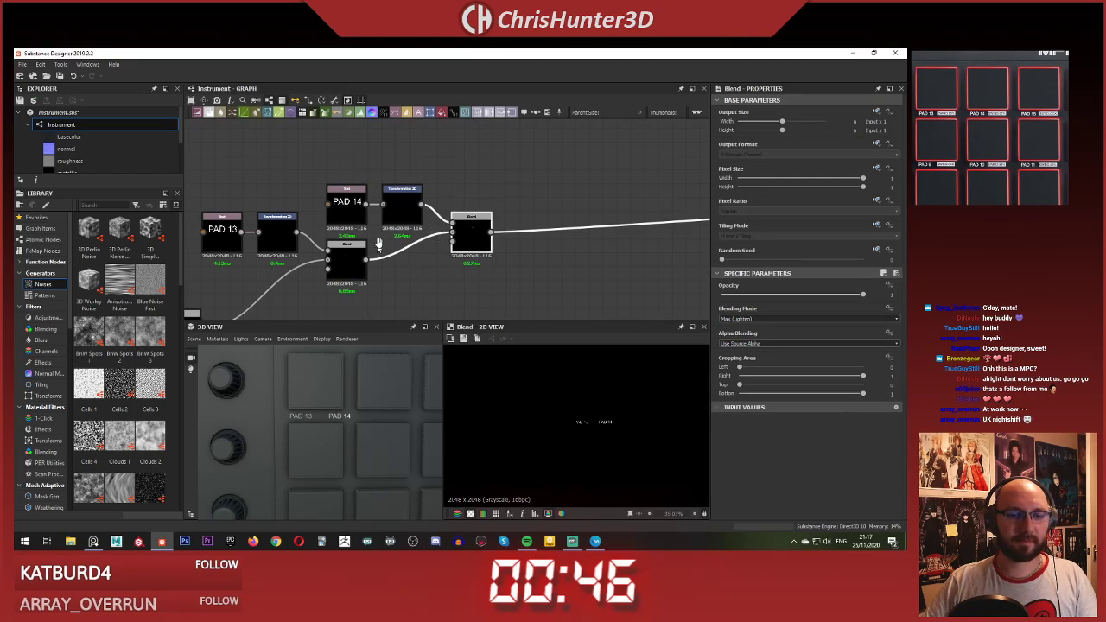
pyautogui.moveTo(378, 246); pyautogui.dragTo(538, 246, button='middle')
pyautogui.moveTo(482, 318); pyautogui.dragTo(503, 272, button='middle')
pyautogui.moveTo(583, 198); pyautogui.dragTo(429, 210, button='middle')
pyautogui.scroll(2, 480, 233)
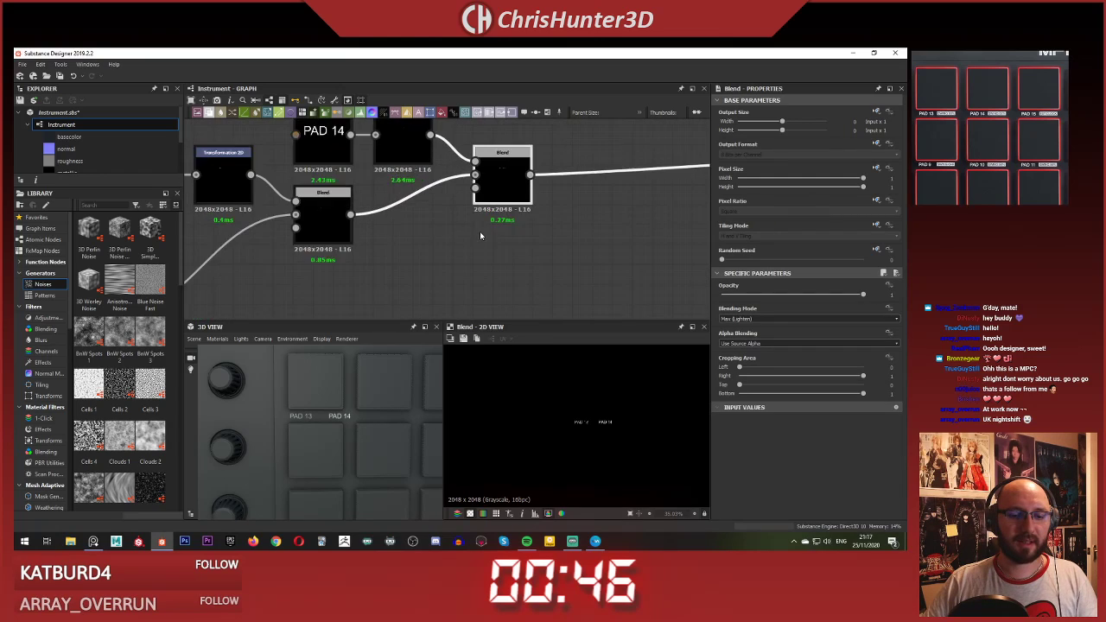
pyautogui.scroll(3, 480, 216)
pyautogui.scroll(-3, 455, 241)
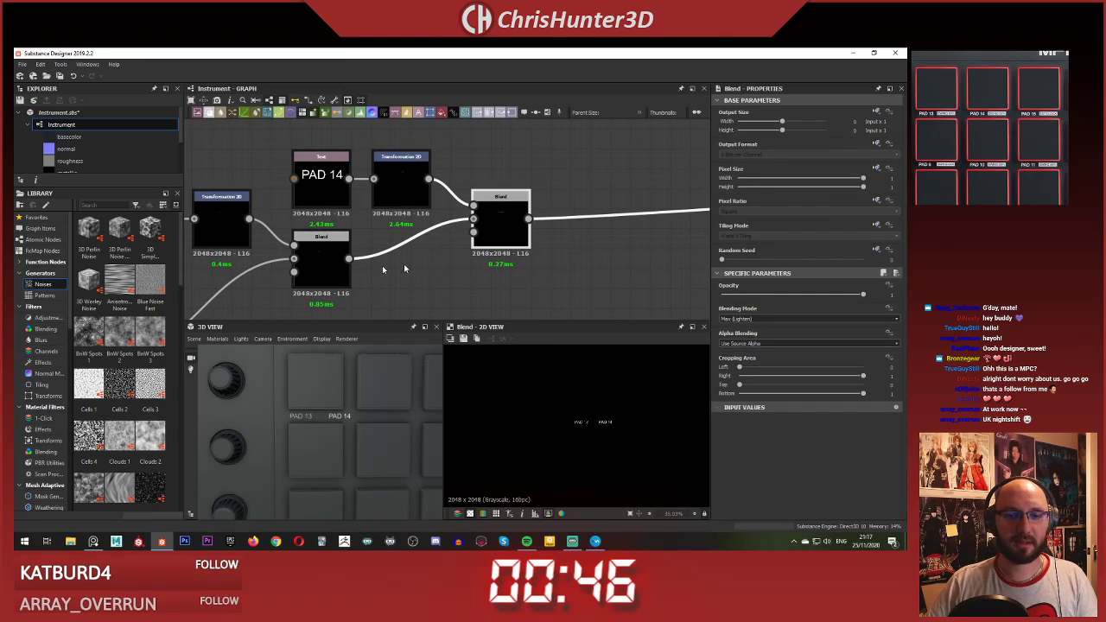
pyautogui.click(343, 198)
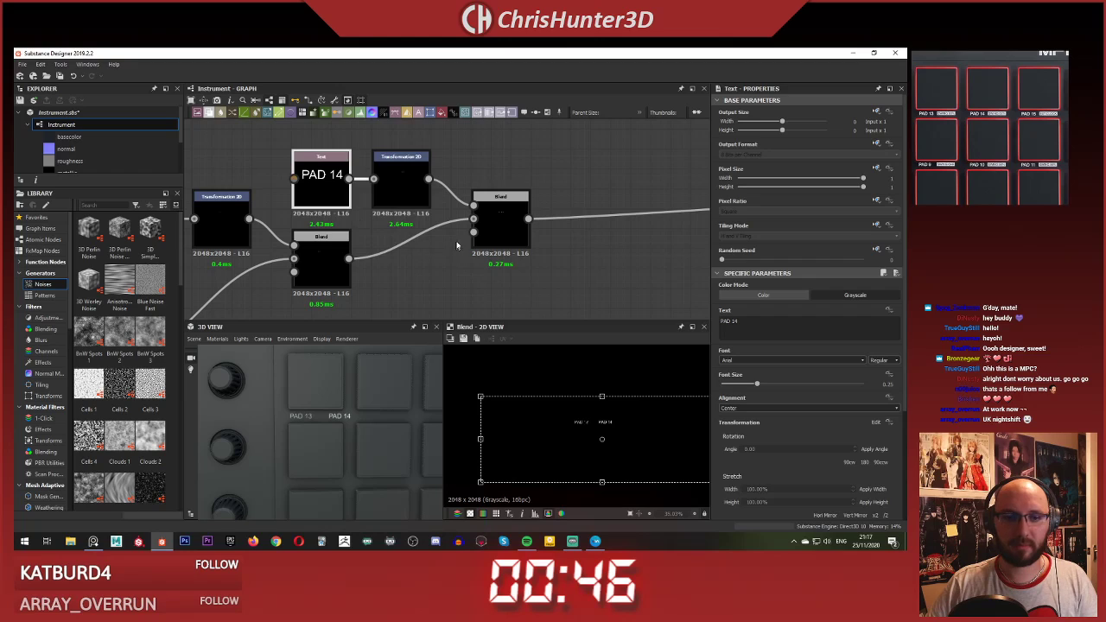
pyautogui.click(394, 180)
pyautogui.scroll(6, 604, 421)
pyautogui.moveTo(608, 418); pyautogui.dragTo(707, 426)
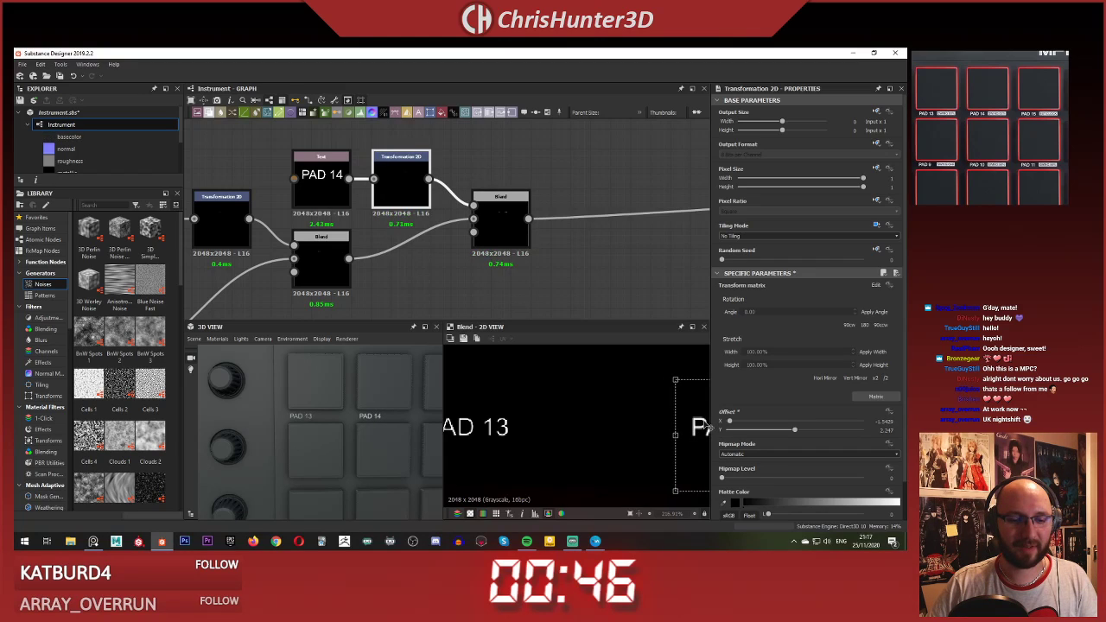
# Step: Check the placement of the PAD 13 and PAD 14 labels against the pads in the 3D view
pyautogui.scroll(-2, 454, 214)
pyautogui.scroll(4, 436, 278)
pyautogui.click(543, 164)
pyautogui.moveTo(464, 230); pyautogui.dragTo(485, 277, button='middle')
pyautogui.scroll(-5, 485, 277)
pyautogui.scroll(-5, 383, 406)
pyautogui.scroll(6, 425, 295)
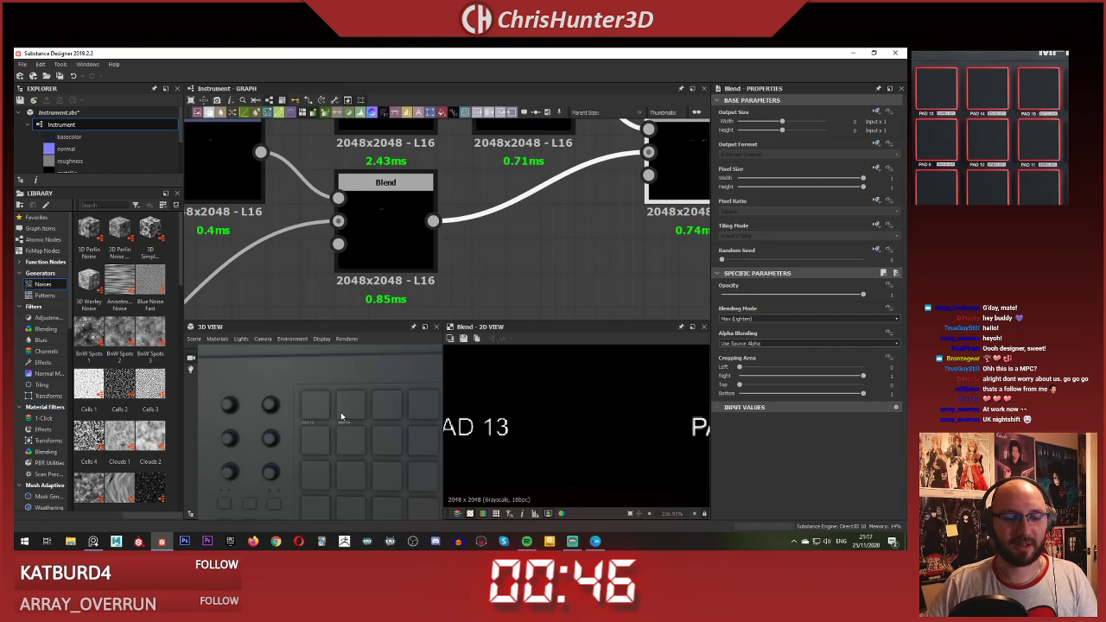
pyautogui.scroll(4, 341, 416)
pyautogui.scroll(-5, 446, 239)
pyautogui.scroll(1, 444, 248)
pyautogui.moveTo(444, 248); pyautogui.dragTo(457, 297, button='middle')
# Step: Inspect the outputs of the PAD 13 and PAD 14 Blends and the Blend feeding them, comparing them with the 3D labels
pyautogui.click(348, 237)
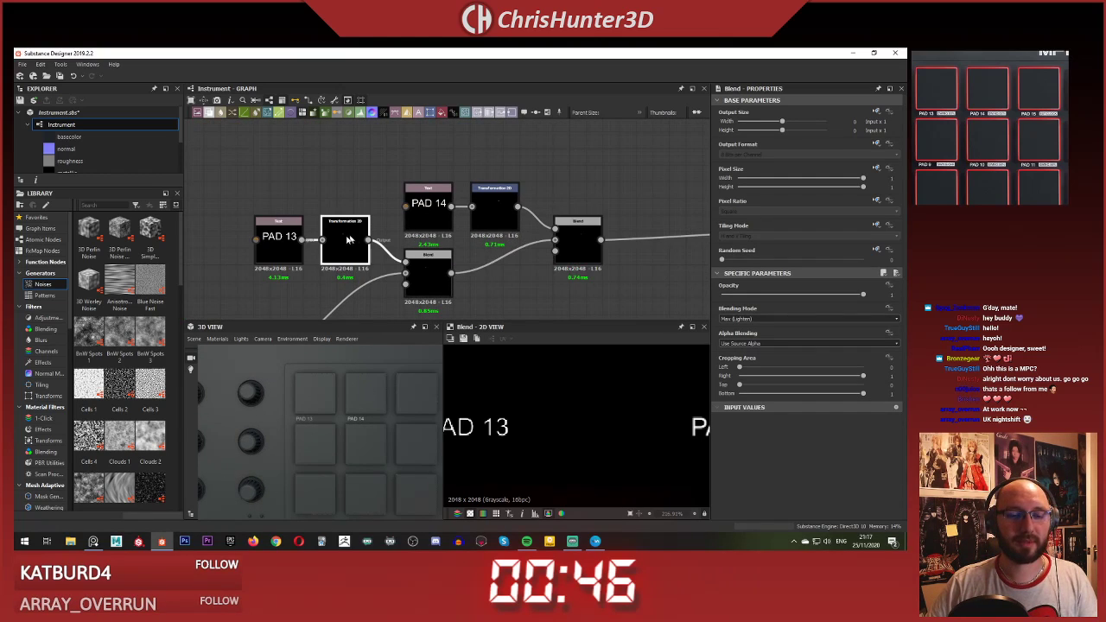
pyautogui.doubleClick(347, 240)
pyautogui.moveTo(372, 293); pyautogui.dragTo(410, 255, button='middle')
pyautogui.doubleClick(457, 236)
pyautogui.scroll(-1, 385, 294)
pyautogui.moveTo(385, 294); pyautogui.dragTo(452, 254, button='middle')
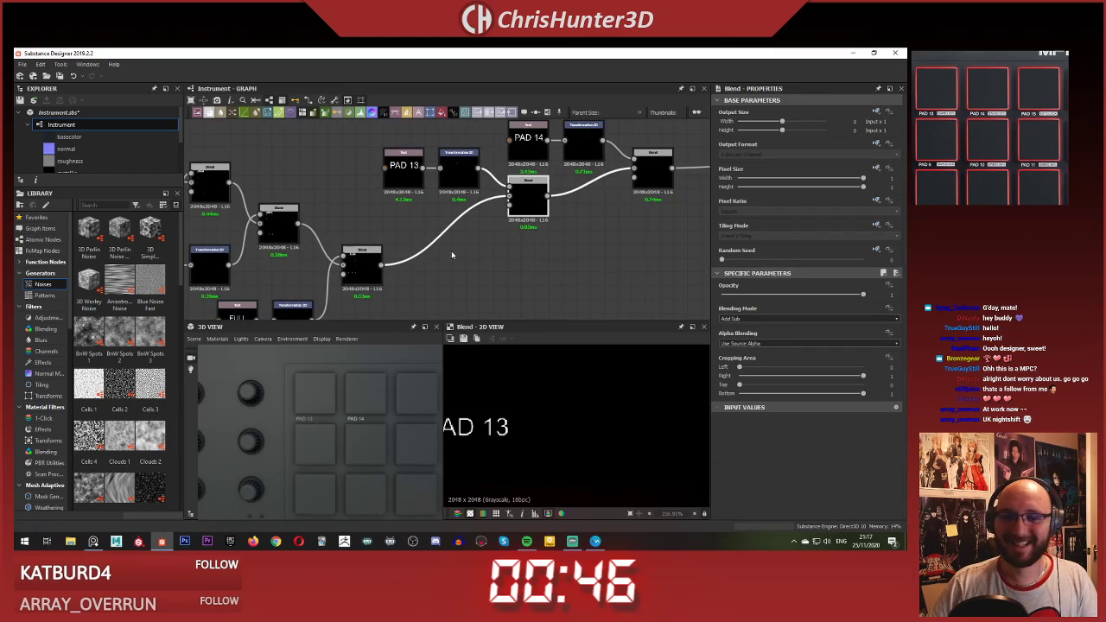
pyautogui.scroll(6, 374, 400)
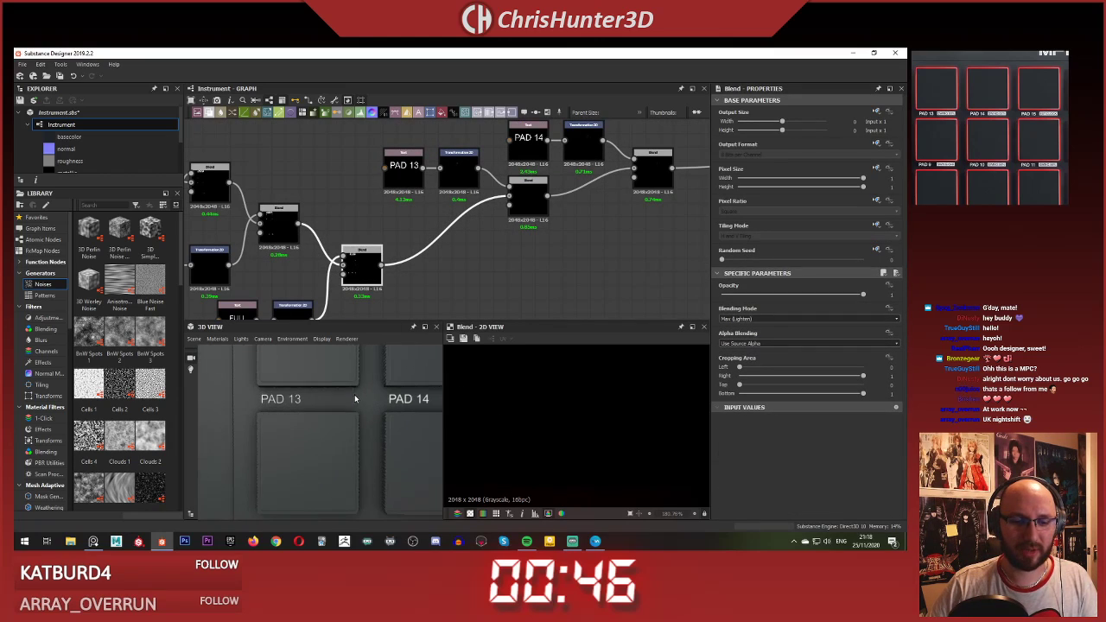
pyautogui.moveTo(354, 394); pyautogui.dragTo(225, 446, button='middle')
pyautogui.moveTo(493, 278); pyautogui.dragTo(438, 326, button='middle')
pyautogui.scroll(2, 587, 233)
pyautogui.doubleClick(608, 216)
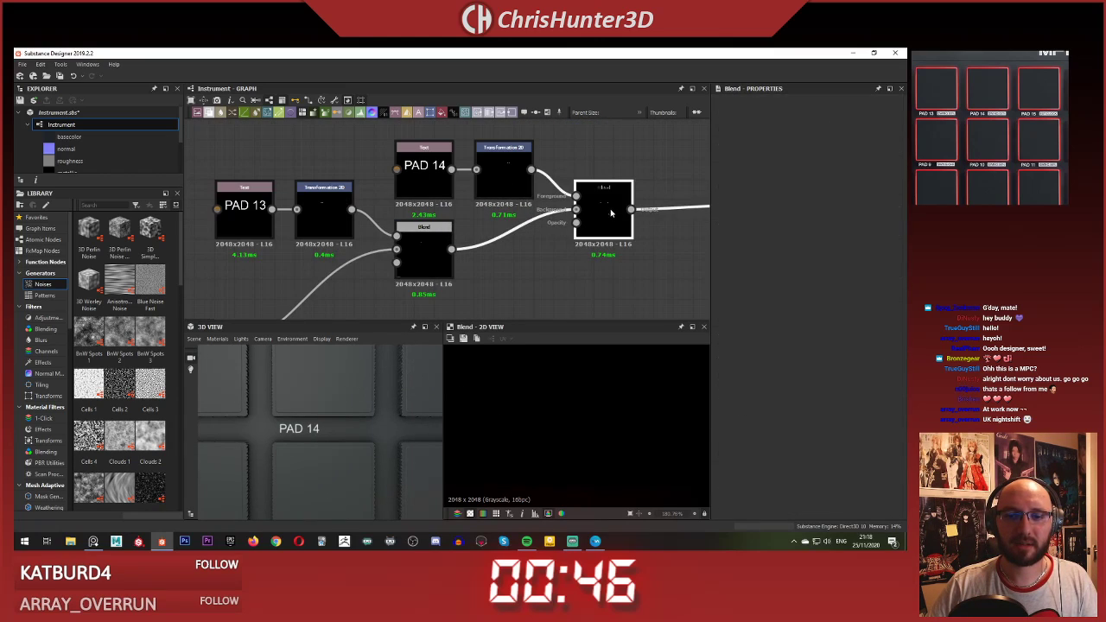
pyautogui.doubleClick(425, 241)
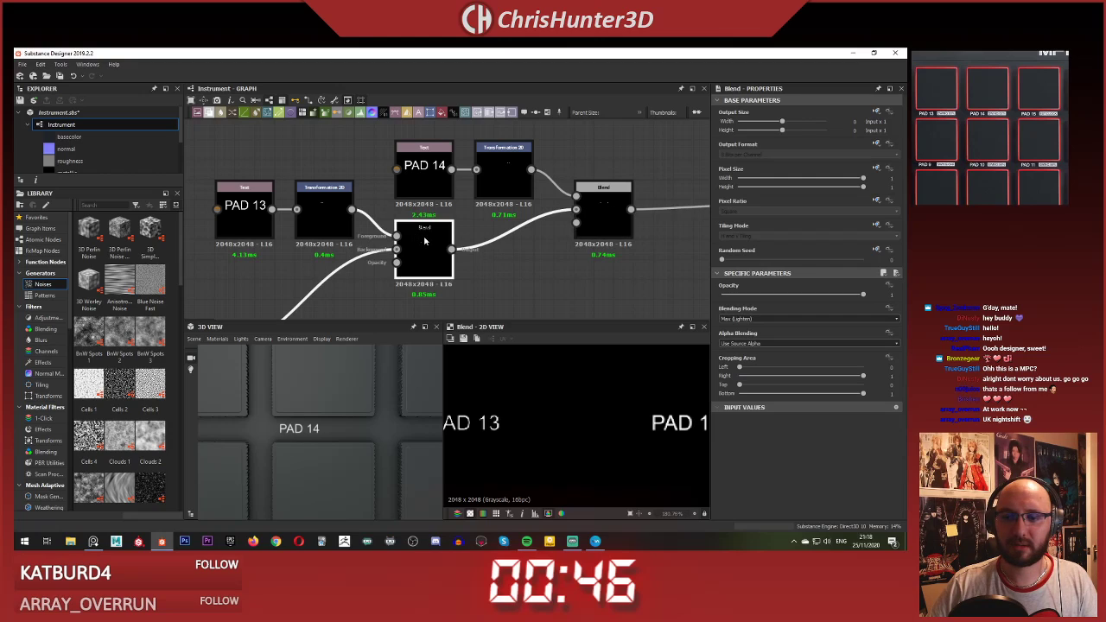
# Step: Set the blending mode of the PAD 13 Blend to Max (Lighten) and check both labels against the pads
pyautogui.click(595, 223)
pyautogui.click(780, 319)
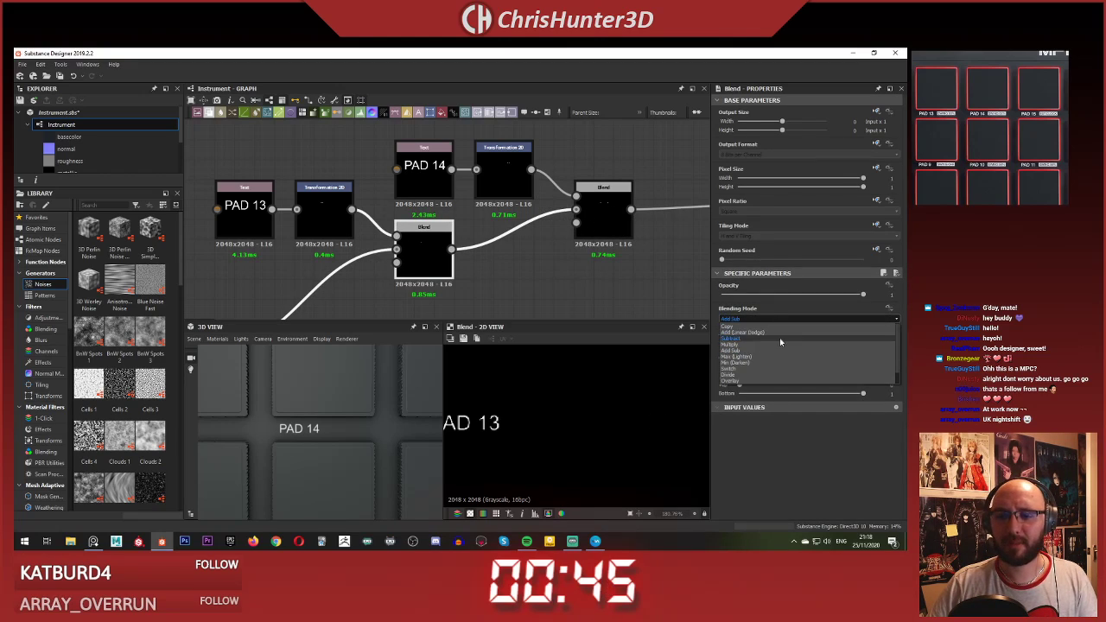
pyautogui.click(781, 356)
pyautogui.scroll(-3, 355, 409)
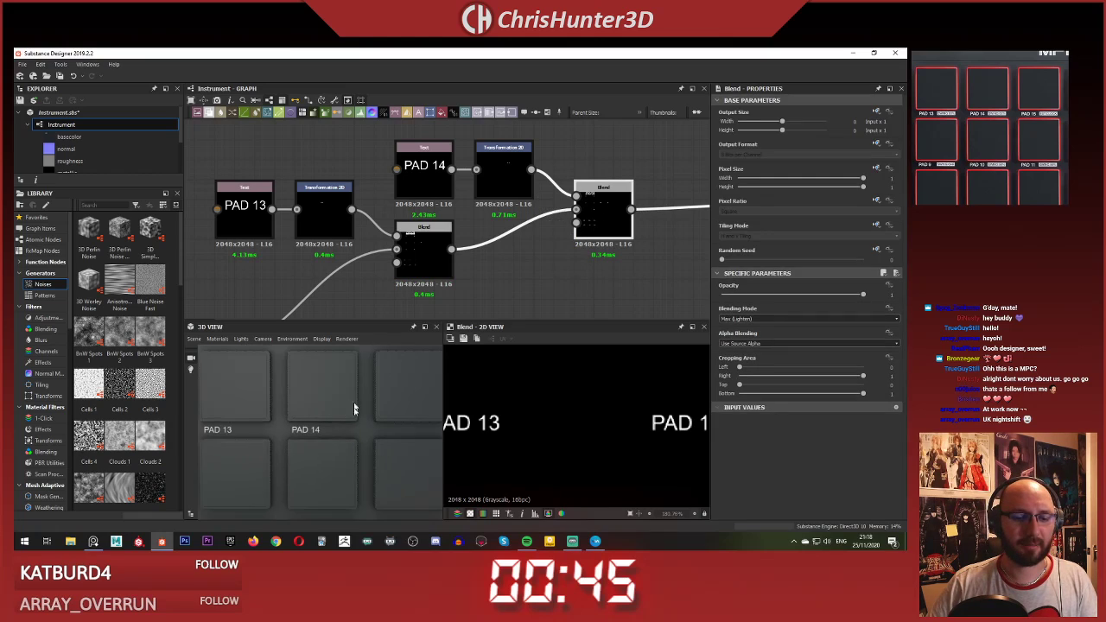
pyautogui.scroll(-4, 354, 409)
pyautogui.scroll(-3, 392, 278)
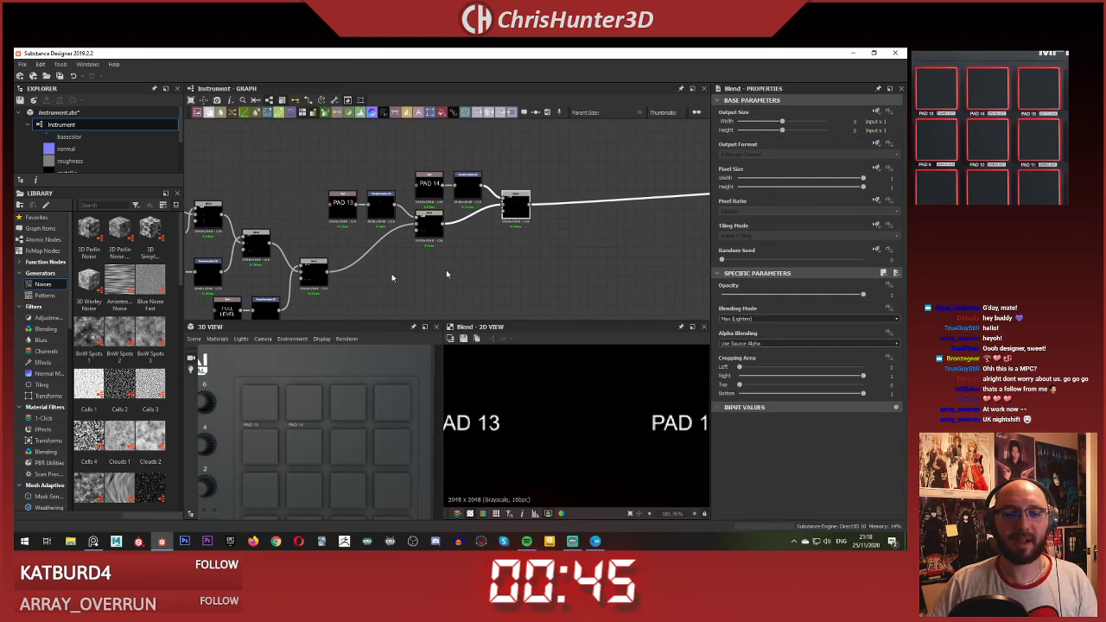
pyautogui.scroll(-4, 990, 128)
pyautogui.scroll(5, 991, 128)
pyautogui.moveTo(1020, 129); pyautogui.dragTo(985, 129, button='middle')
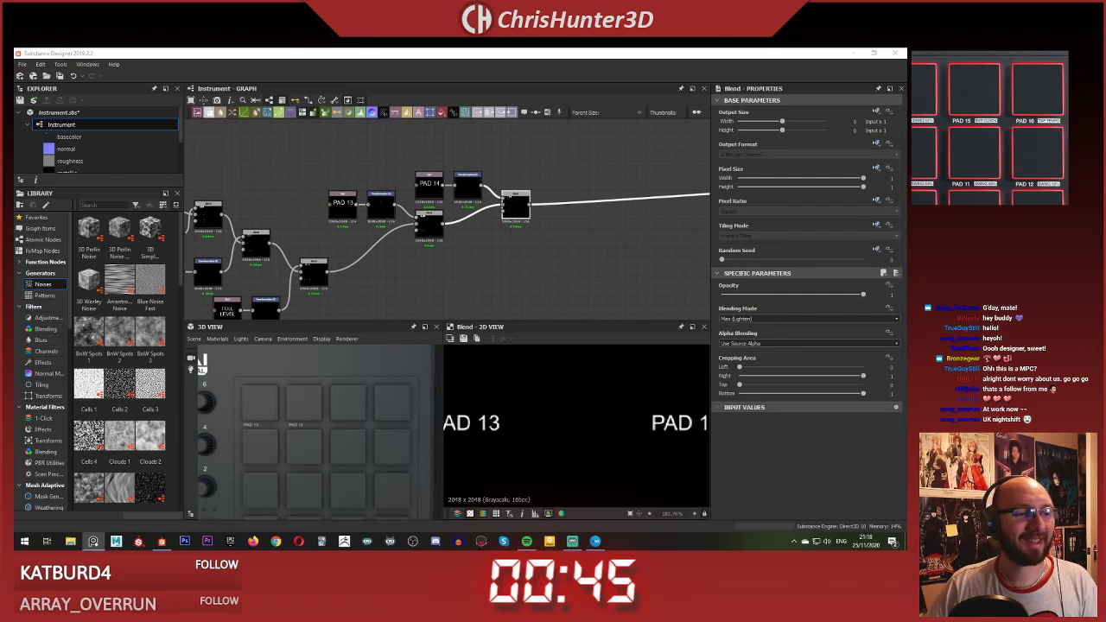
# Step: Shift the PAD 14 Text, Transformation 2D and Blend nodes further right in the graph, clear of the PAD 13 Blend
pyautogui.moveTo(384, 229); pyautogui.dragTo(321, 224, button='middle')
pyautogui.moveTo(448, 230); pyautogui.dragTo(460, 230, button='middle')
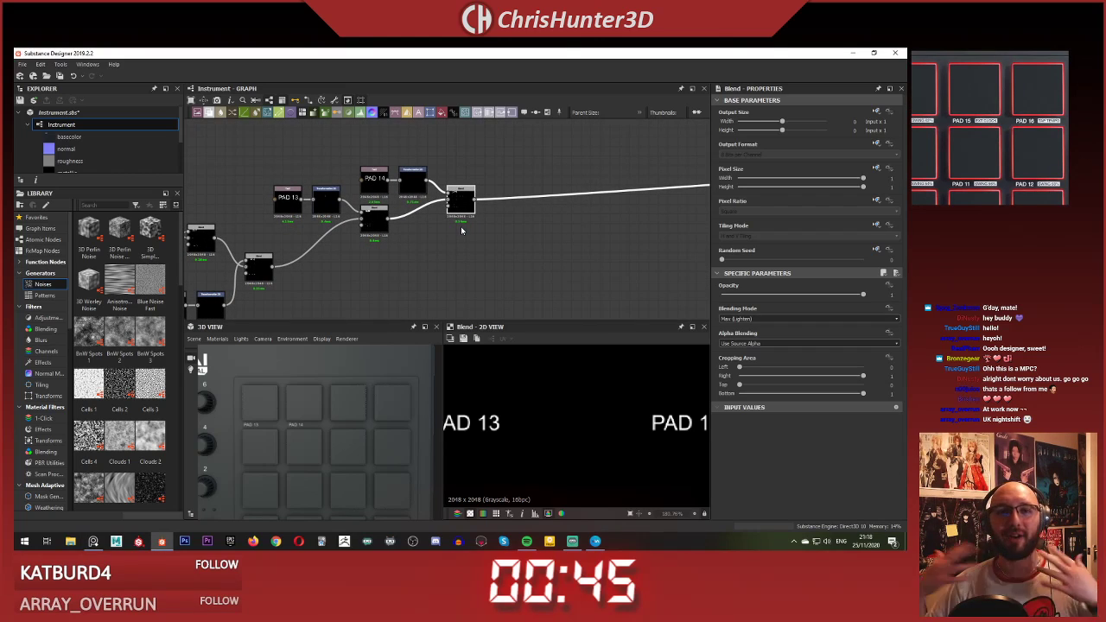
pyautogui.scroll(4, 438, 179)
pyautogui.moveTo(440, 164); pyautogui.dragTo(409, 198, button='middle')
pyautogui.scroll(-1, 410, 198)
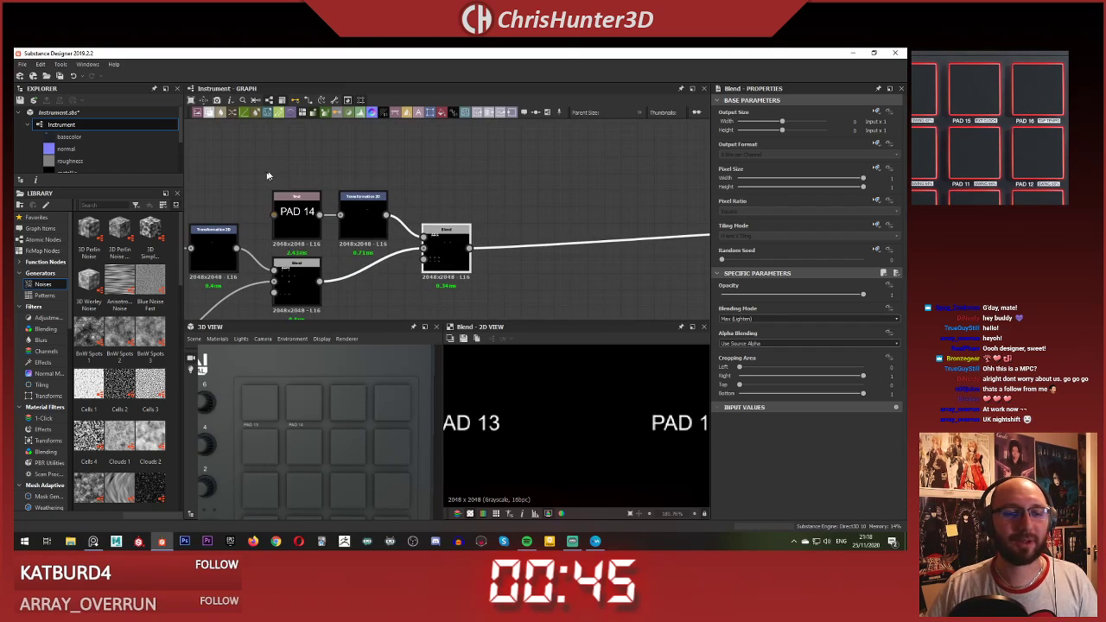
pyautogui.click(366, 219)
pyautogui.keyDown('shift'); pyautogui.click(448, 245); pyautogui.keyUp('shift')
pyautogui.moveTo(451, 246); pyautogui.dragTo(535, 245)
pyautogui.moveTo(498, 235); pyautogui.dragTo(379, 238, button='middle')
pyautogui.scroll(-2, 378, 237)
pyautogui.click(505, 199)
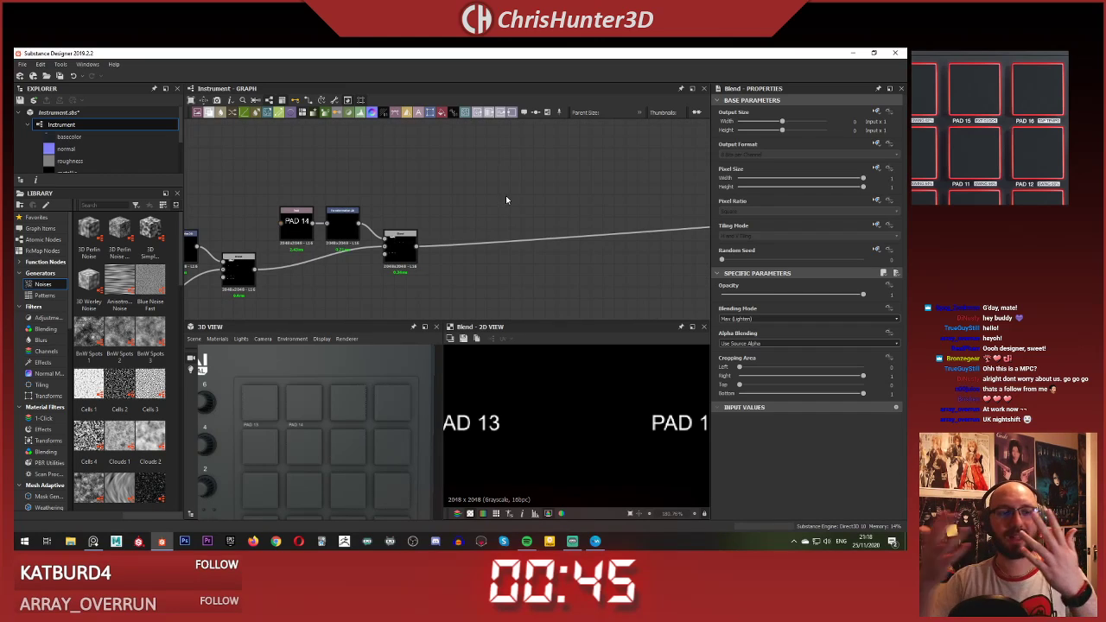
# Step: Duplicate the PAD 14 Text, Transformation 2D and Blend nodes and chain the copies after the original PAD 14 Blend
pyautogui.scroll(1, 484, 179)
pyautogui.scroll(-1, 488, 180)
pyautogui.moveTo(439, 206); pyautogui.dragTo(485, 179, button='middle')
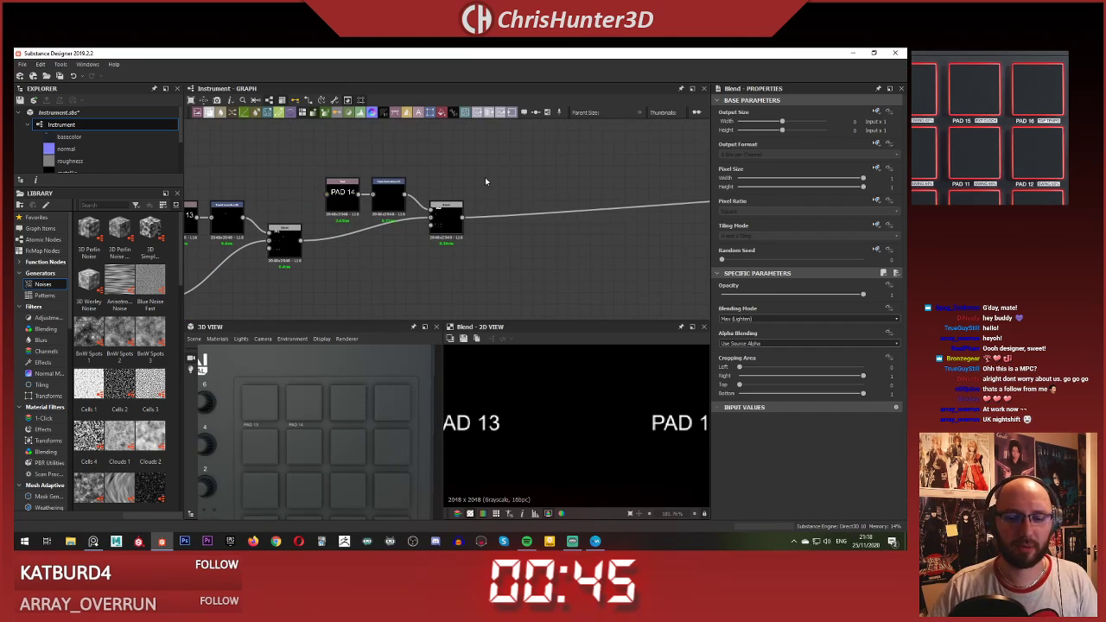
pyautogui.moveTo(340, 156); pyautogui.dragTo(488, 239)
pyautogui.hotkey('ctrl', 'd')
pyautogui.moveTo(545, 220); pyautogui.dragTo(467, 239, button='middle')
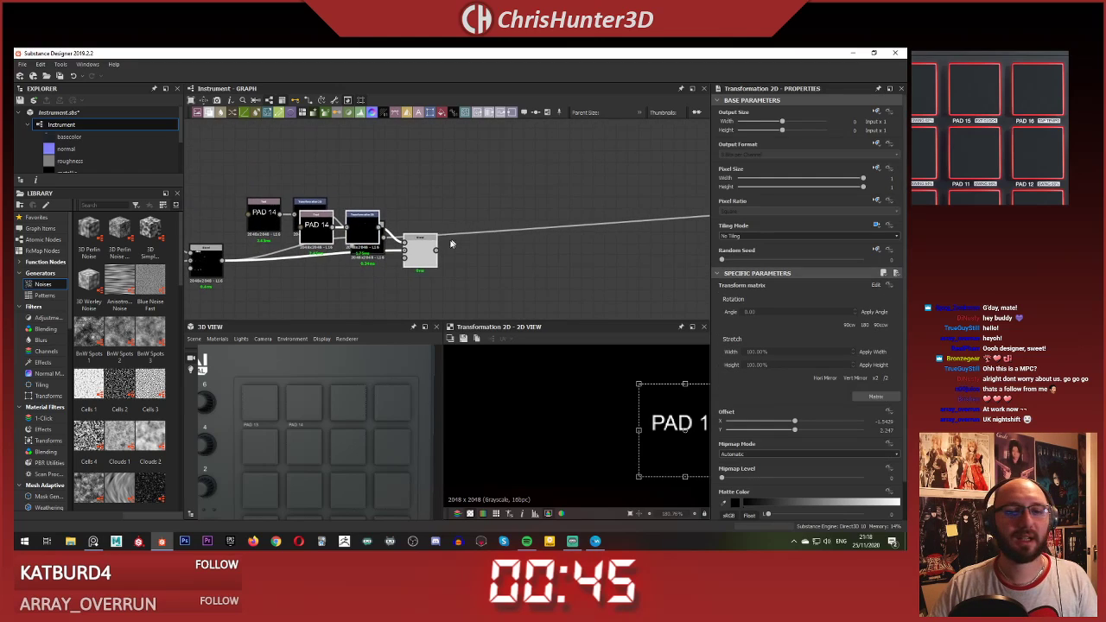
pyautogui.moveTo(422, 256); pyautogui.dragTo(488, 220)
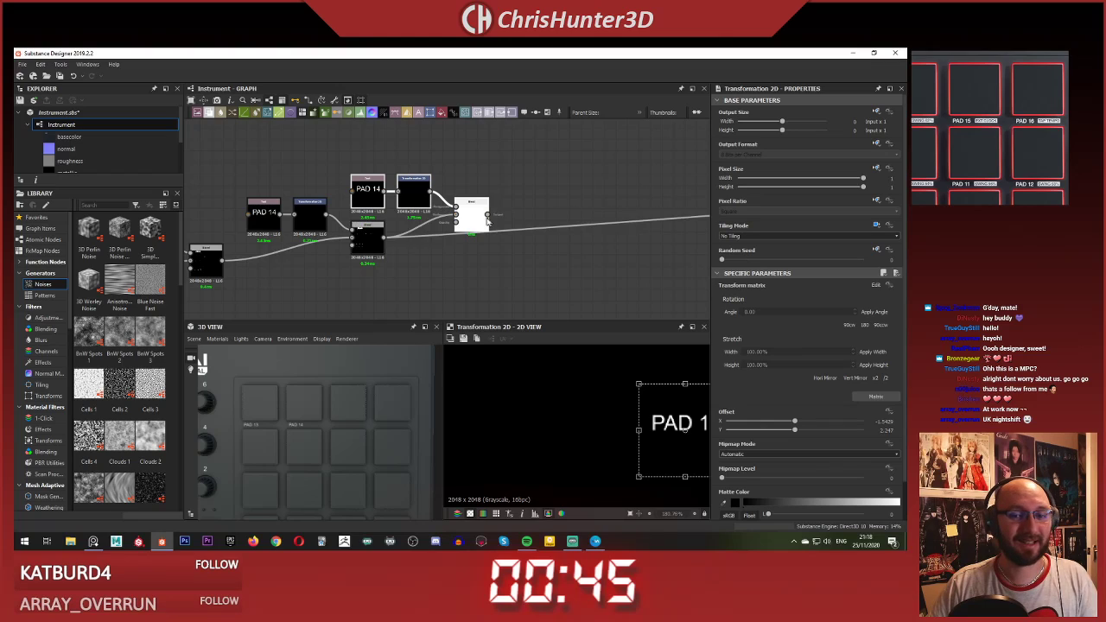
pyautogui.click(497, 178)
pyautogui.moveTo(497, 178); pyautogui.dragTo(520, 195, button='middle')
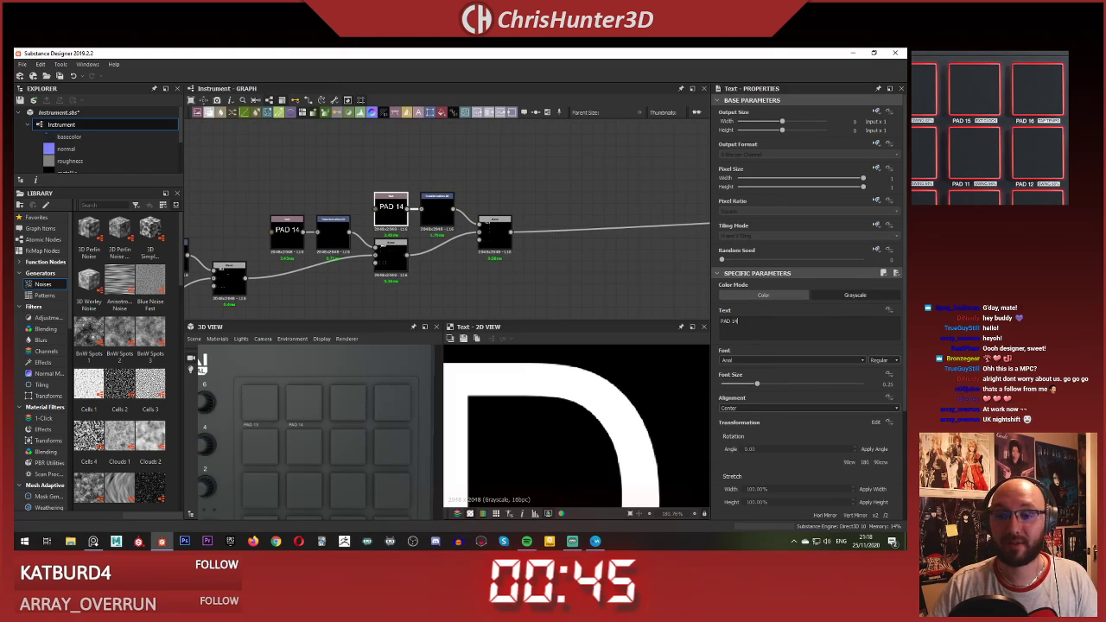
# Step: Change the duplicated Text node's text to PAD 15 and frame it in the 2D view
pyautogui.press('BackSpace')
pyautogui.write('5')
pyautogui.scroll(-4, 509, 280)
pyautogui.moveTo(496, 279); pyautogui.dragTo(461, 234, button='middle')
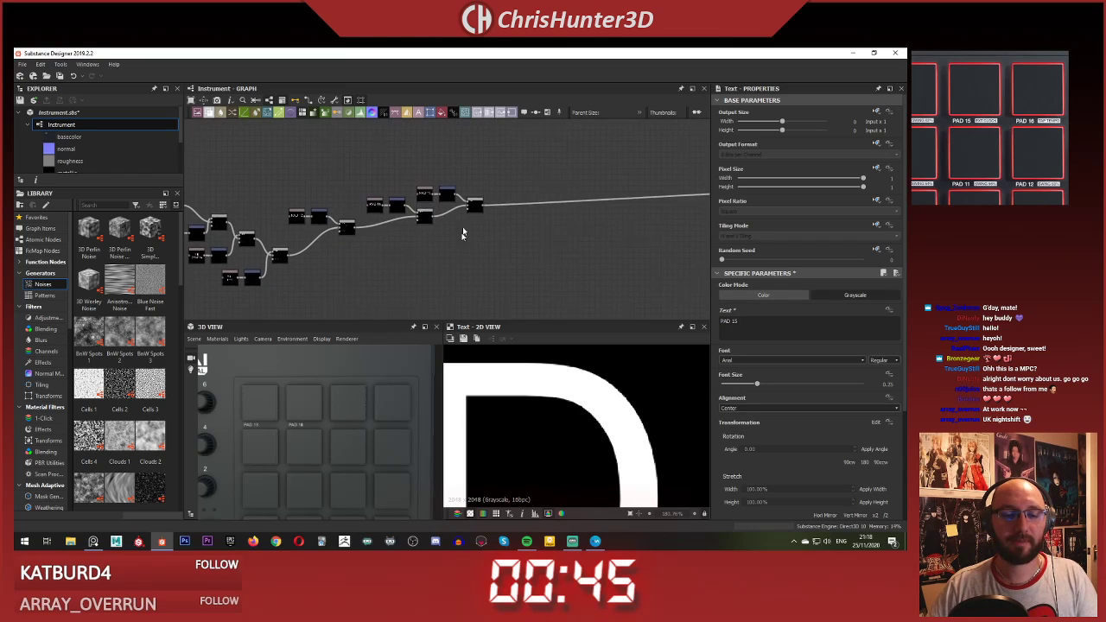
pyautogui.scroll(-1, 461, 298)
pyautogui.scroll(-1, 468, 453)
pyautogui.scroll(-12, 469, 444)
pyautogui.moveTo(474, 464); pyautogui.dragTo(547, 446, button='middle')
pyautogui.press('f')
pyautogui.scroll(5, 389, 415)
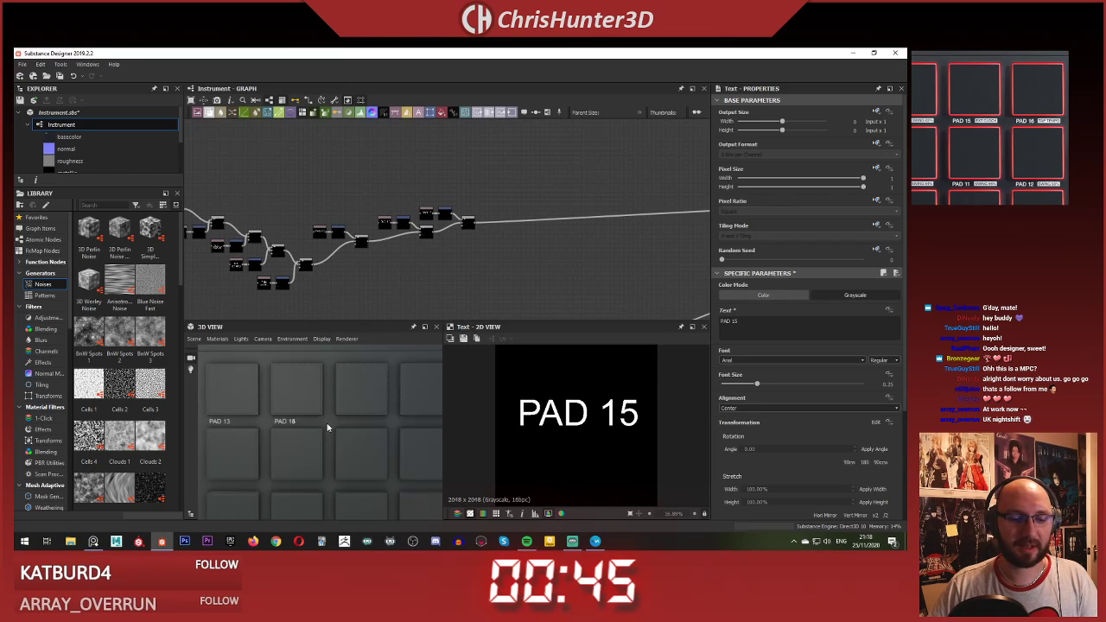
# Step: Move the PAD 15 label right with its Transformation 2D node so it sits beneath the third pad of the upper row
pyautogui.scroll(1, 447, 278)
pyautogui.scroll(5, 486, 245)
pyautogui.moveTo(489, 242); pyautogui.dragTo(538, 330, button='middle')
pyautogui.click(481, 221)
pyautogui.click(329, 207)
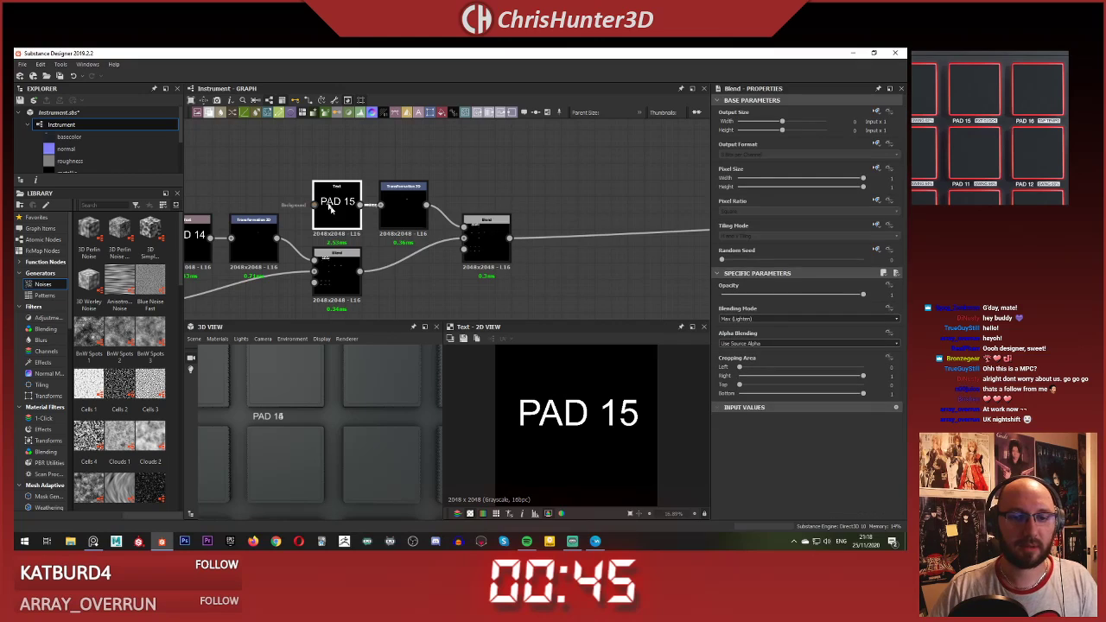
pyautogui.click(576, 434)
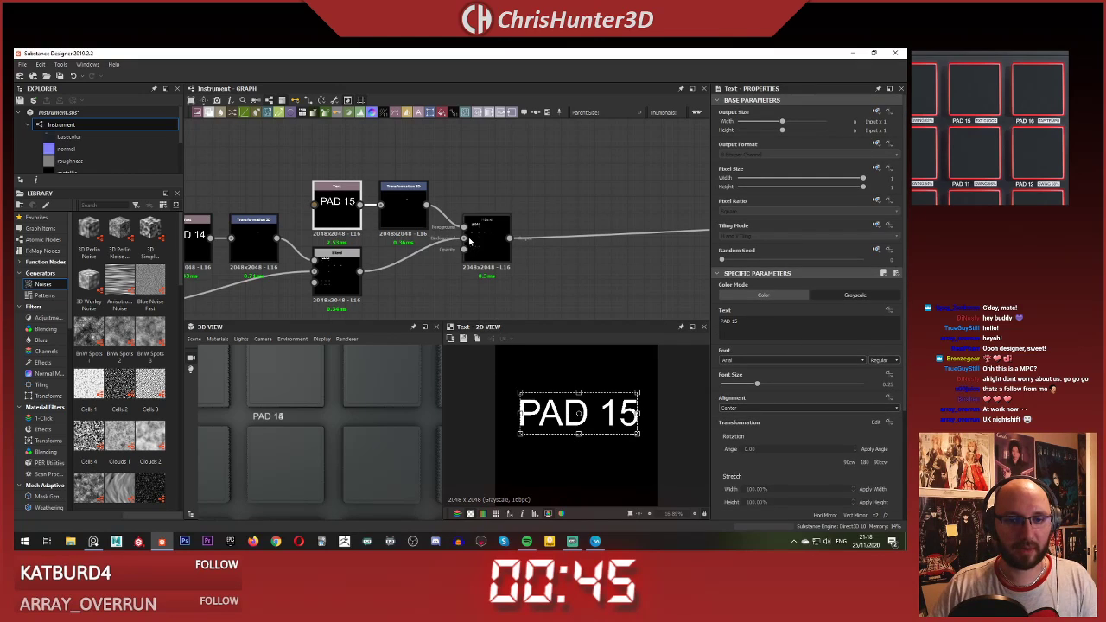
pyautogui.click(424, 220)
pyautogui.scroll(10, 590, 405)
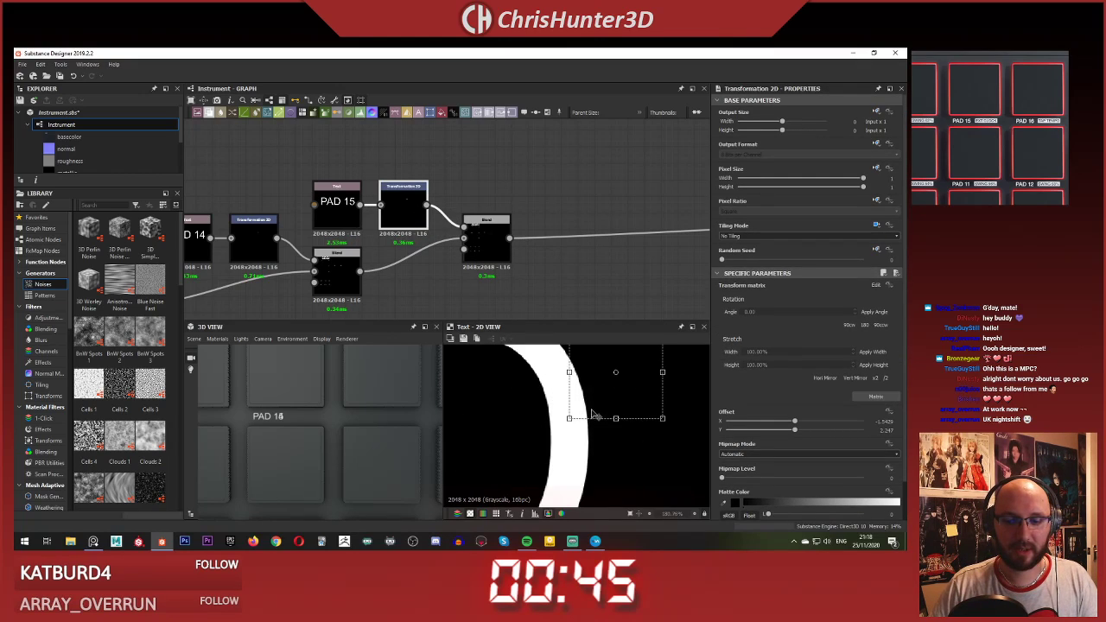
pyautogui.moveTo(622, 392); pyautogui.dragTo(631, 393)
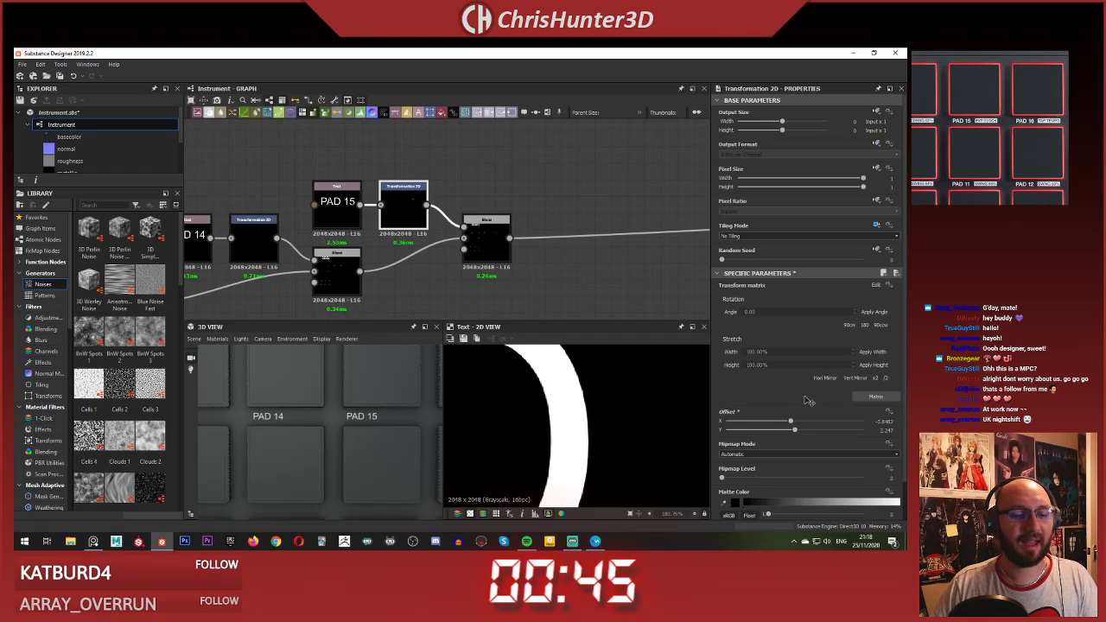
# Step: Duplicate the PAD 15 Text, Transformation 2D and Blend nodes and place the copies beyond the PAD 15 Blend
pyautogui.scroll(-6, 529, 205)
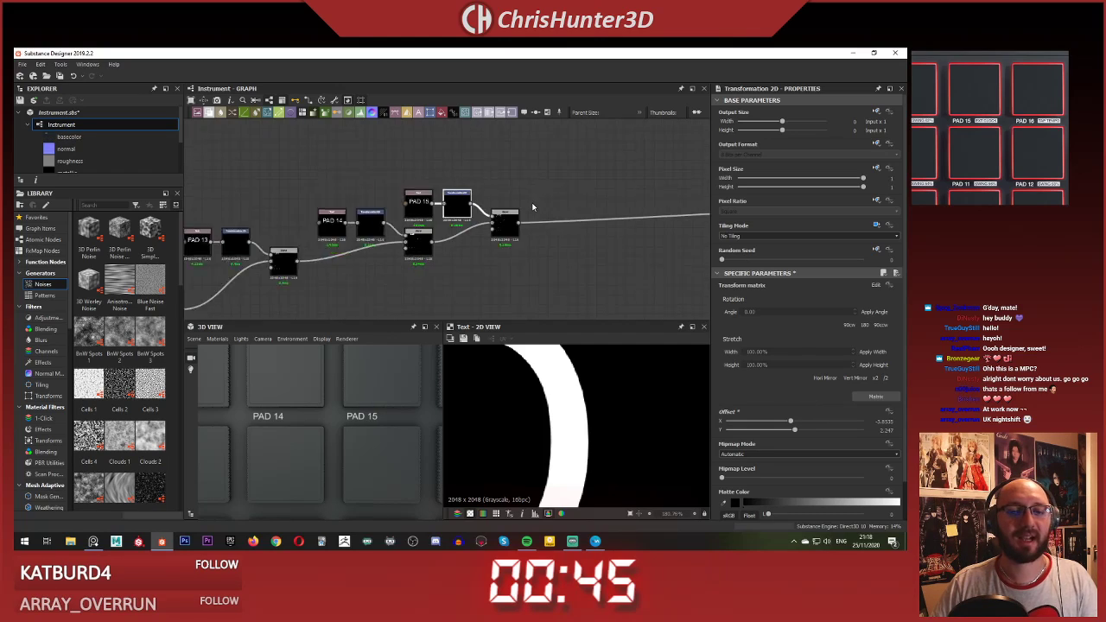
pyautogui.moveTo(529, 208); pyautogui.dragTo(394, 216, button='middle')
pyautogui.scroll(4, 387, 226)
pyautogui.moveTo(253, 156); pyautogui.dragTo(404, 220)
pyautogui.scroll(-4, 439, 217)
pyautogui.scroll(2, 439, 219)
pyautogui.hotkey('ctrl', 'd')
pyautogui.moveTo(484, 240); pyautogui.dragTo(471, 210)
pyautogui.scroll(4, 471, 208)
pyautogui.moveTo(471, 209); pyautogui.dragTo(473, 234, button='middle')
pyautogui.scroll(-1, 328, 259)
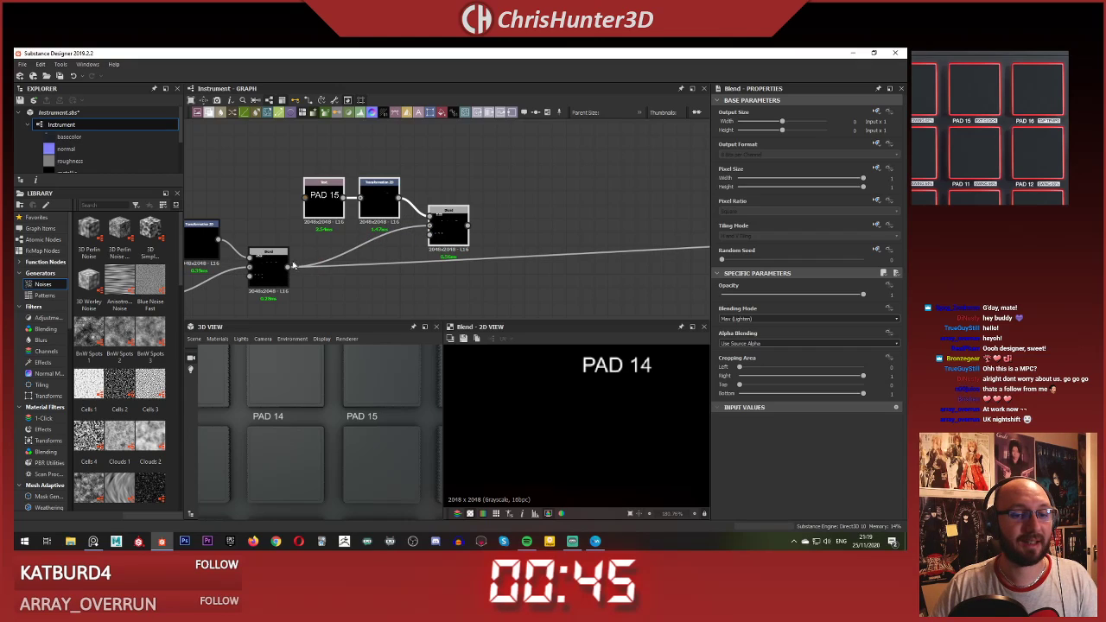
# Step: Transfer the PAD 15 Blend's outgoing link to the output of the duplicated Blend
pyautogui.keyDown('shift'); pyautogui.moveTo(289, 267); pyautogui.dragTo(468, 226); pyautogui.keyUp('shift')
pyautogui.click(465, 197)
pyautogui.click(448, 237)
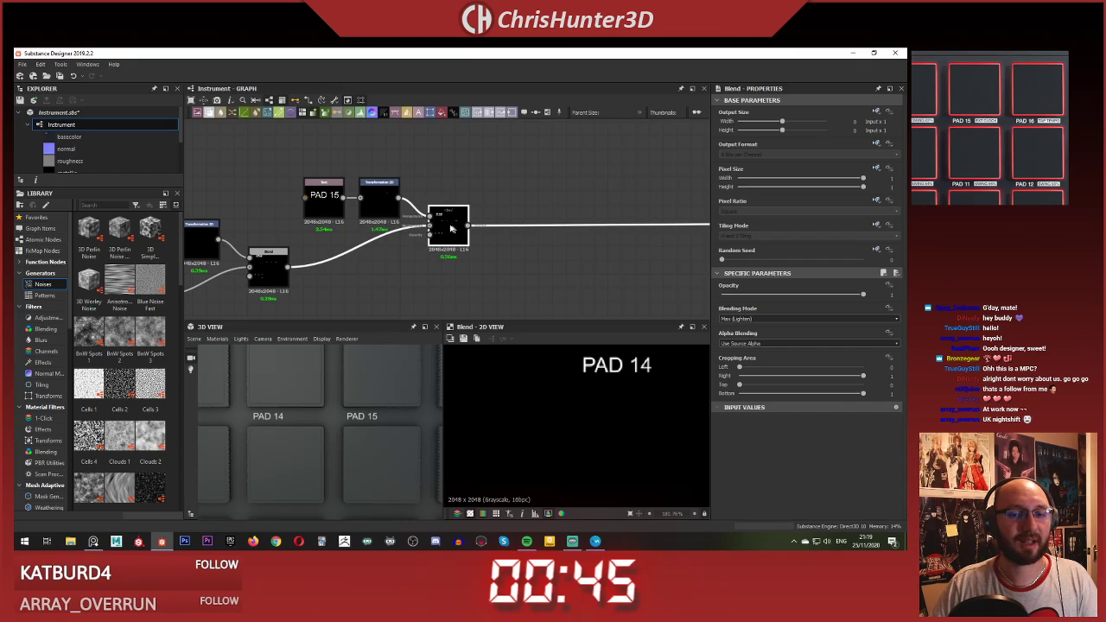
# Step: Change the newest Text node's text to PAD 16 and show it in the 2D view
pyautogui.click(448, 251)
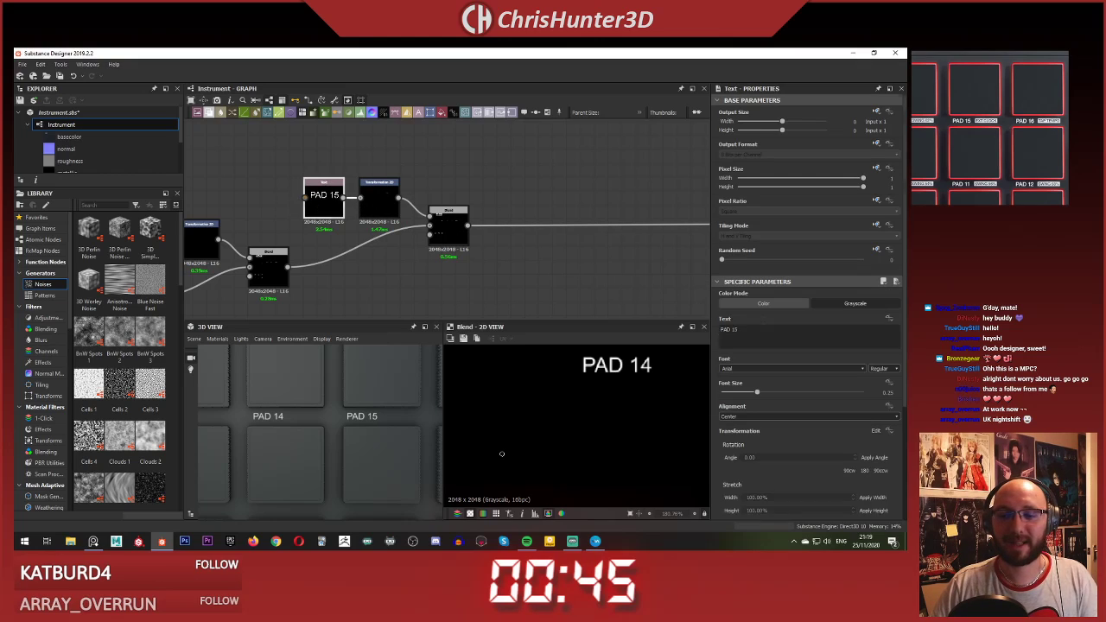
pyautogui.click(755, 325)
pyautogui.write('6')
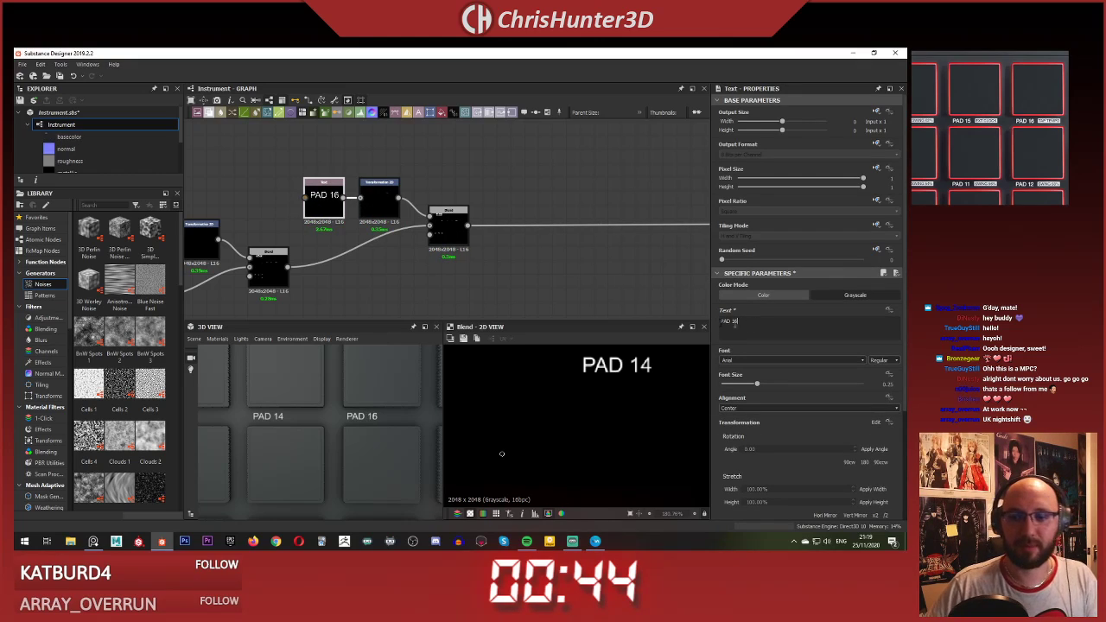
pyautogui.click(456, 236)
pyautogui.click(318, 197)
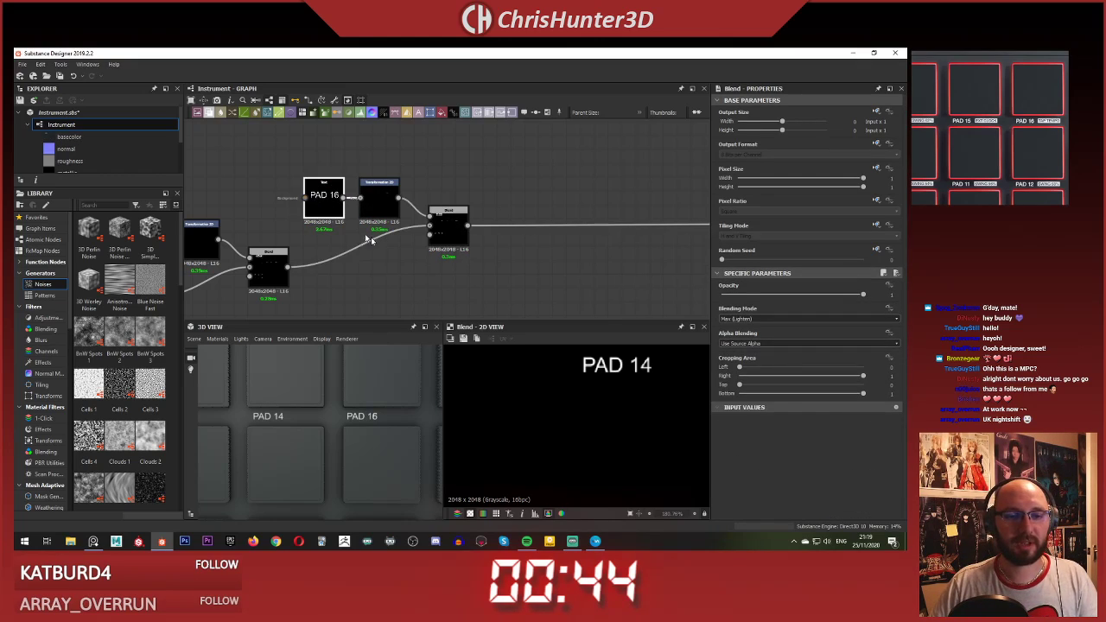
pyautogui.scroll(1, 424, 250)
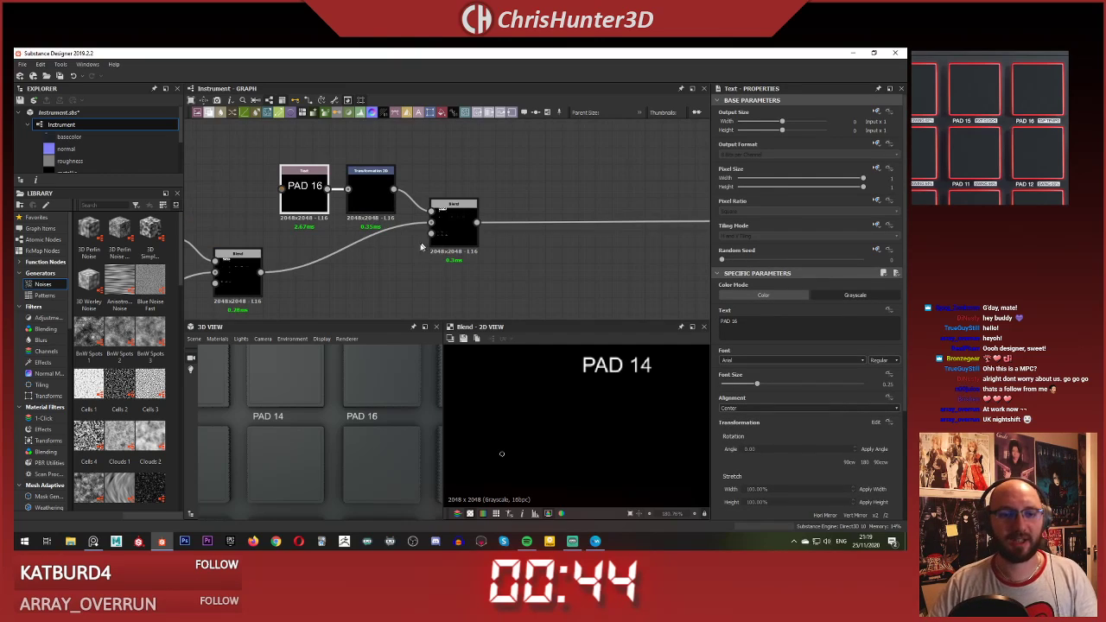
pyautogui.moveTo(370, 251); pyautogui.dragTo(460, 272, button='middle')
pyautogui.doubleClick(398, 207)
pyautogui.moveTo(423, 227); pyautogui.dragTo(382, 192, button='middle')
pyautogui.scroll(-12, 556, 408)
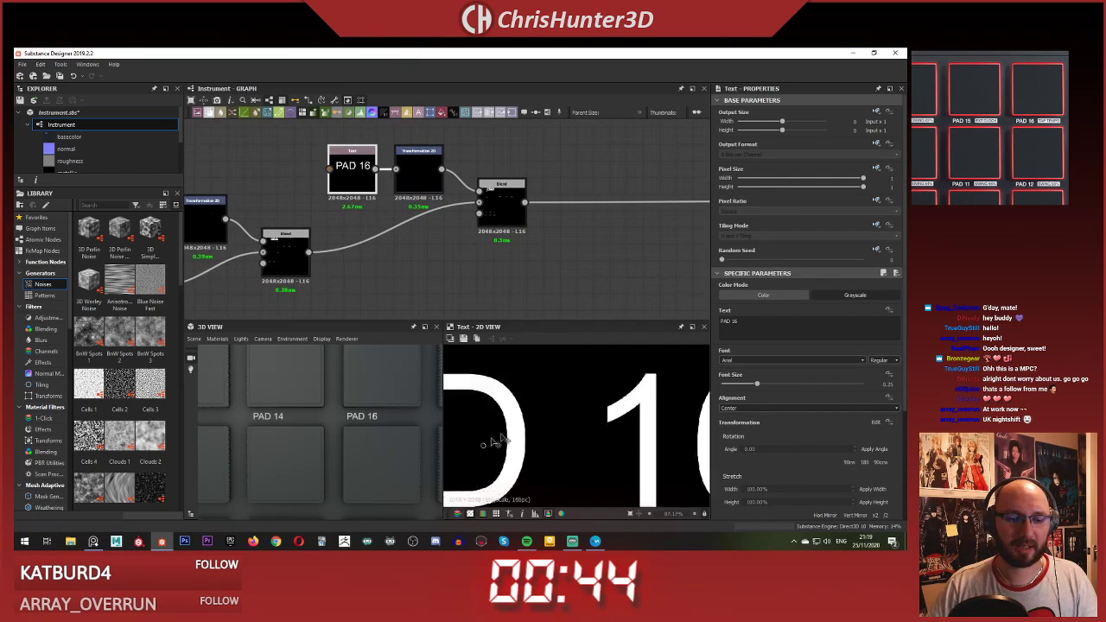
# Step: Move the PAD 16 label right with its Transformation 2D node so it sits beneath the last pad of the upper row
pyautogui.scroll(3, 393, 232)
pyautogui.scroll(1, 426, 243)
pyautogui.moveTo(426, 243); pyautogui.dragTo(418, 315, button='middle')
pyautogui.moveTo(343, 177); pyautogui.dragTo(701, 338)
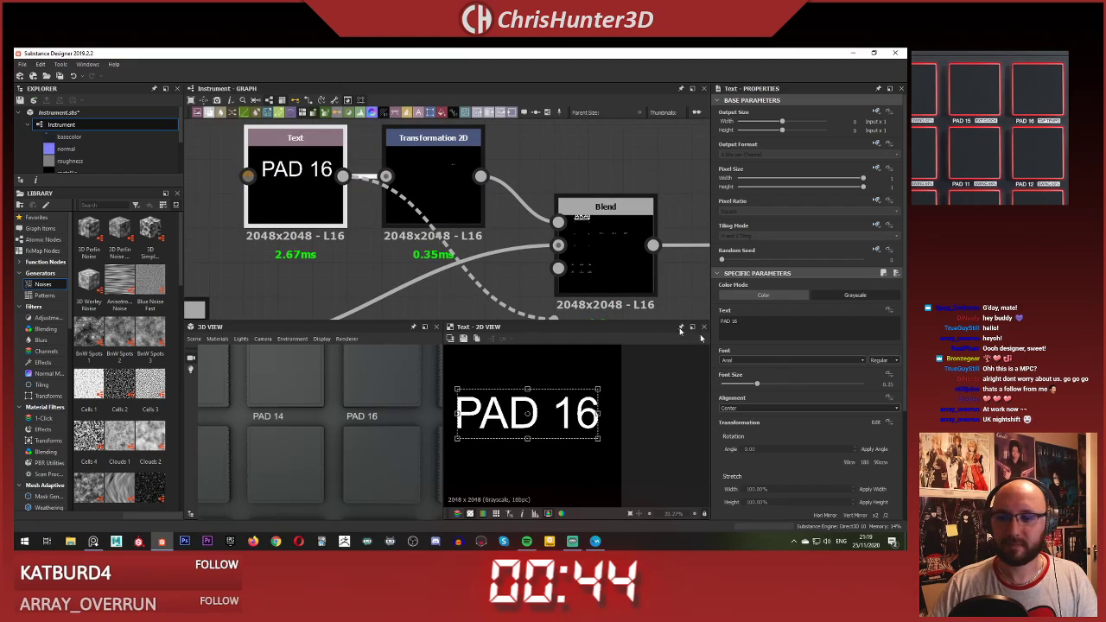
pyautogui.moveTo(431, 256); pyautogui.dragTo(421, 264)
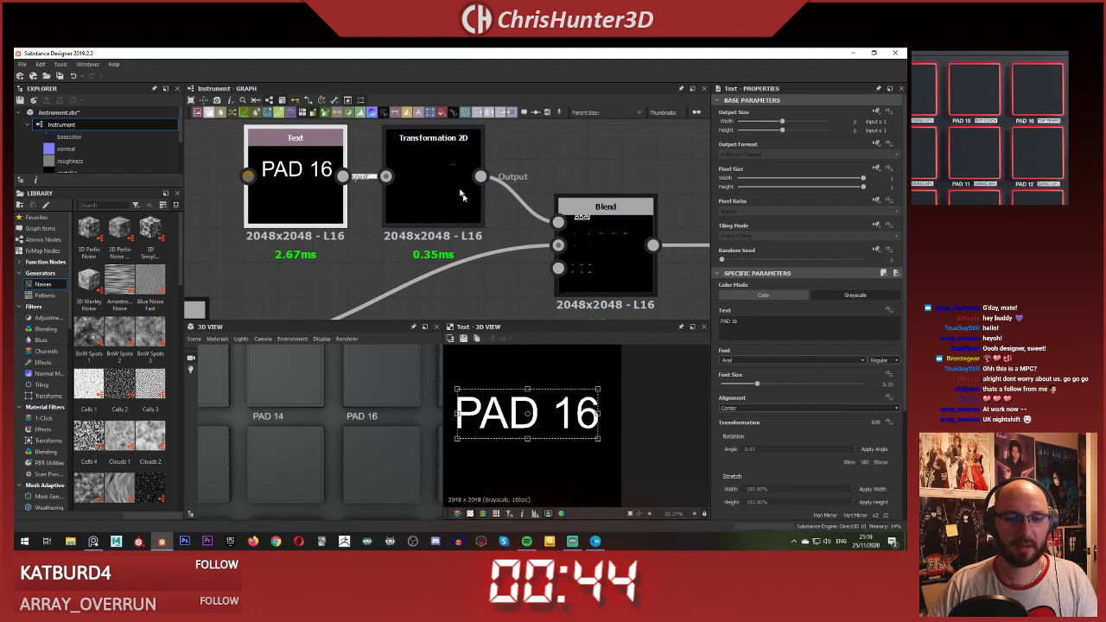
pyautogui.click(420, 169)
pyautogui.scroll(-1, 338, 407)
pyautogui.moveTo(338, 396); pyautogui.dragTo(233, 402, button='middle')
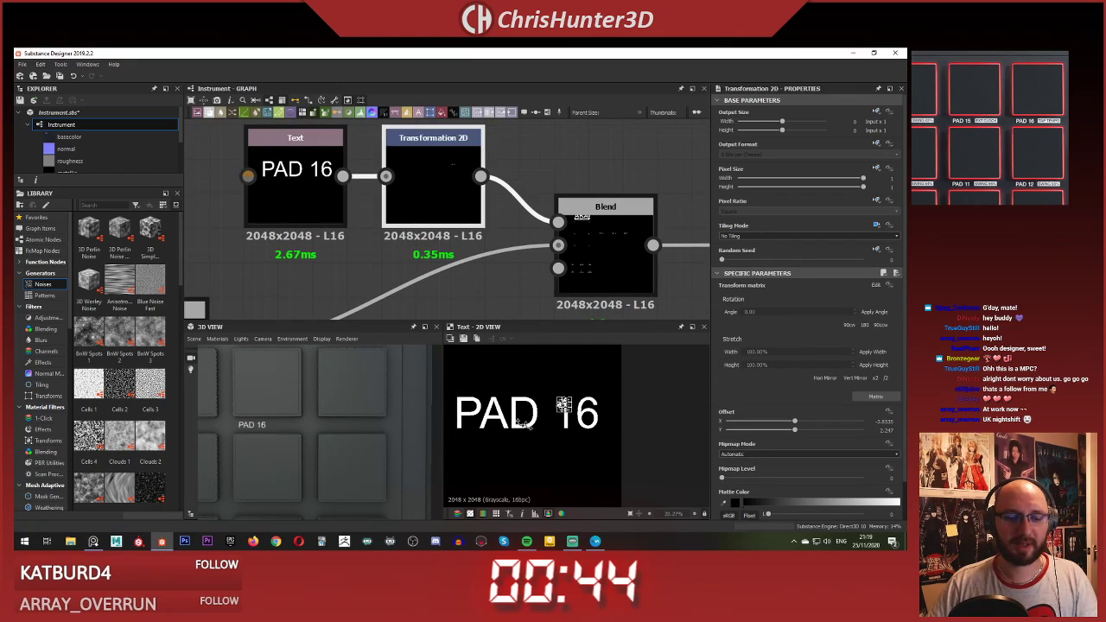
pyautogui.scroll(8, 562, 404)
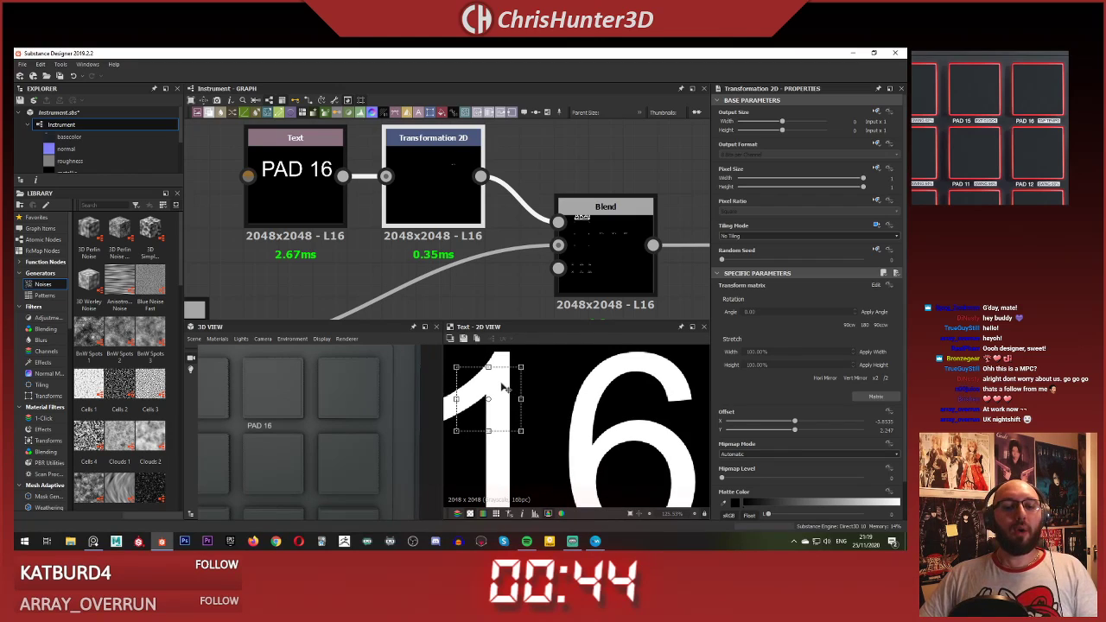
pyautogui.moveTo(506, 389); pyautogui.dragTo(651, 405)
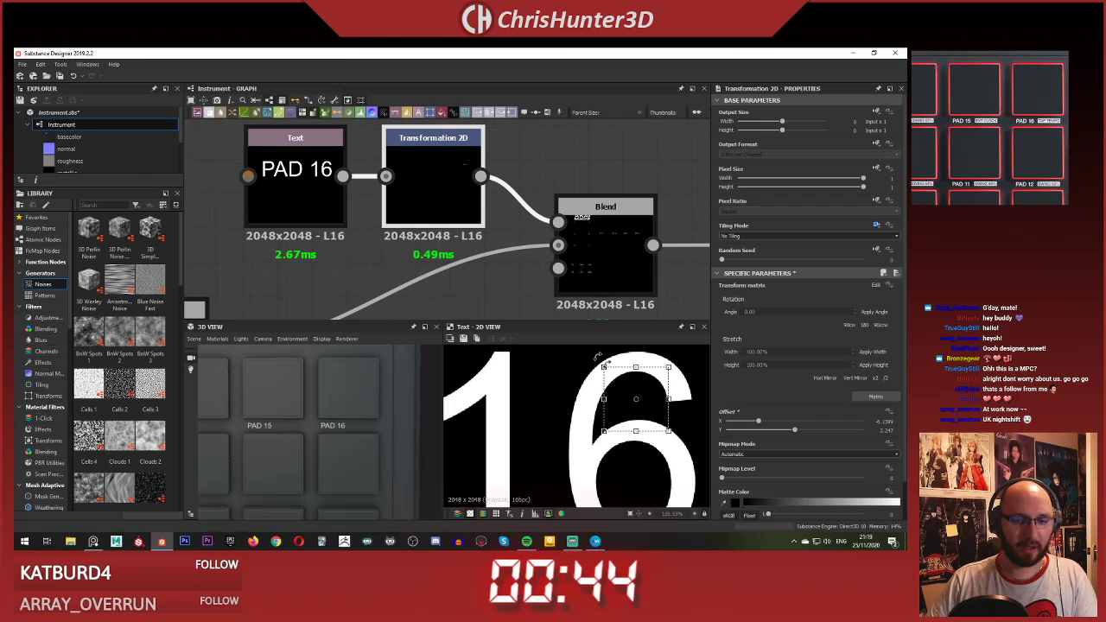
# Step: Lower the PAD 16 Text, Transformation 2D and Blend nodes slightly in the graph, closer to the PAD 15 row
pyautogui.click(507, 257)
pyautogui.scroll(-6, 507, 290)
pyautogui.scroll(3, 544, 296)
pyautogui.moveTo(508, 293); pyautogui.dragTo(520, 344, button='middle')
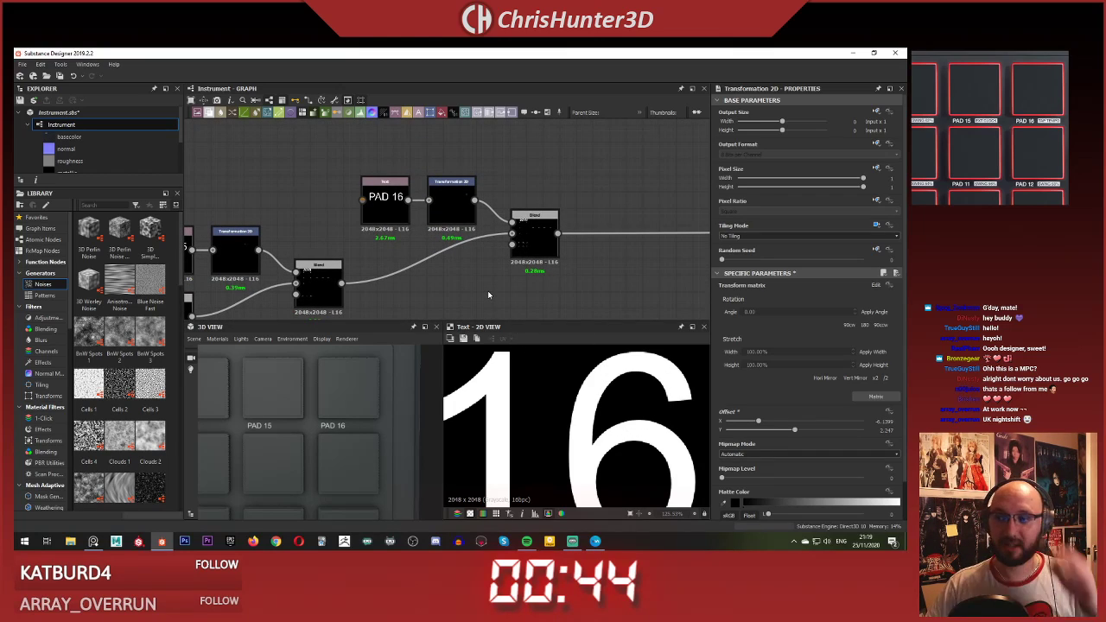
pyautogui.moveTo(344, 159); pyautogui.dragTo(531, 225)
pyautogui.scroll(-3, 531, 223)
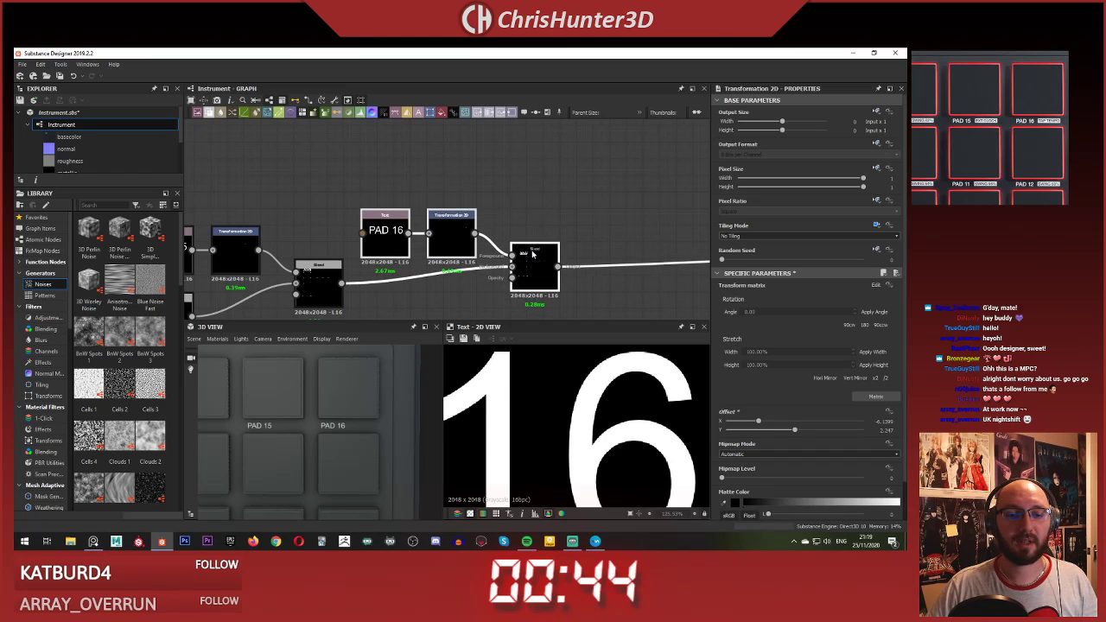
pyautogui.scroll(2, 513, 219)
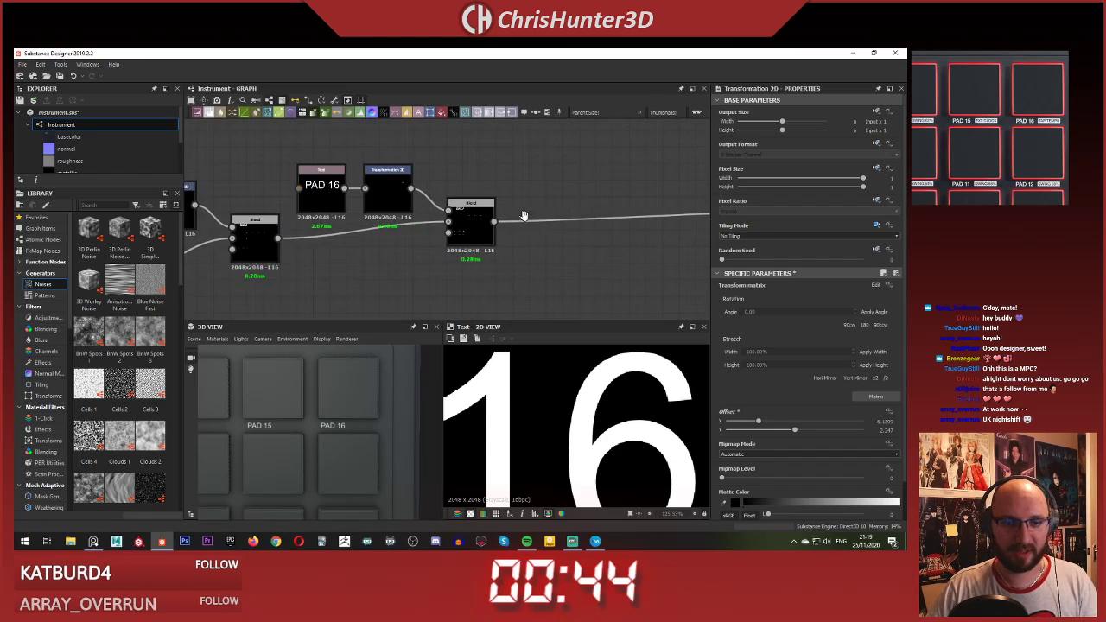
pyautogui.moveTo(565, 190); pyautogui.dragTo(538, 208, button='middle')
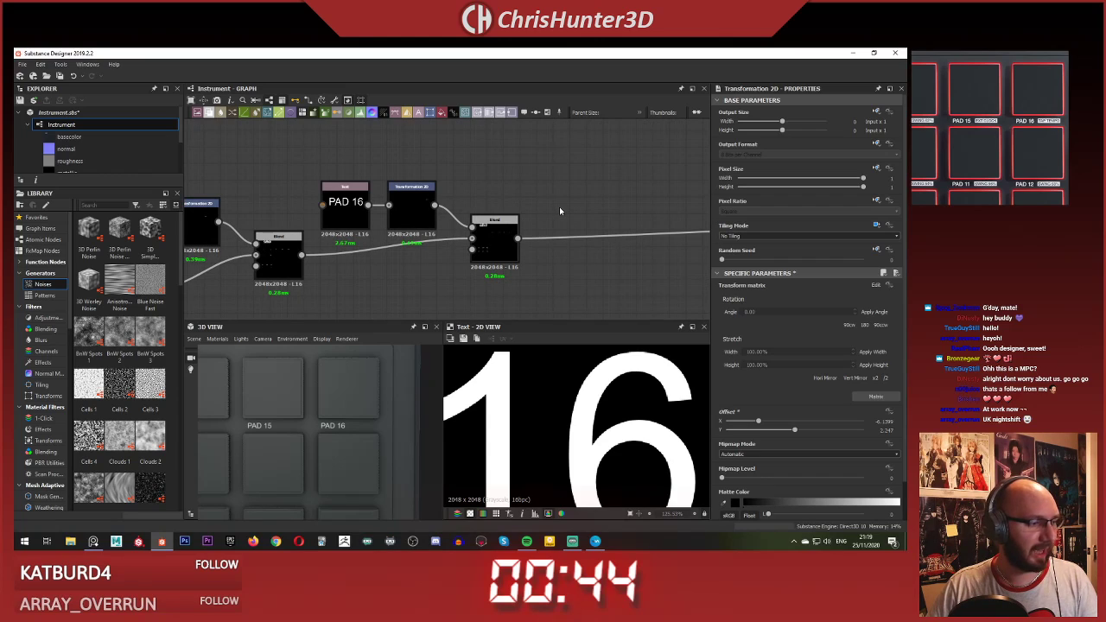
pyautogui.scroll(-3, 563, 212)
pyautogui.scroll(3, 571, 225)
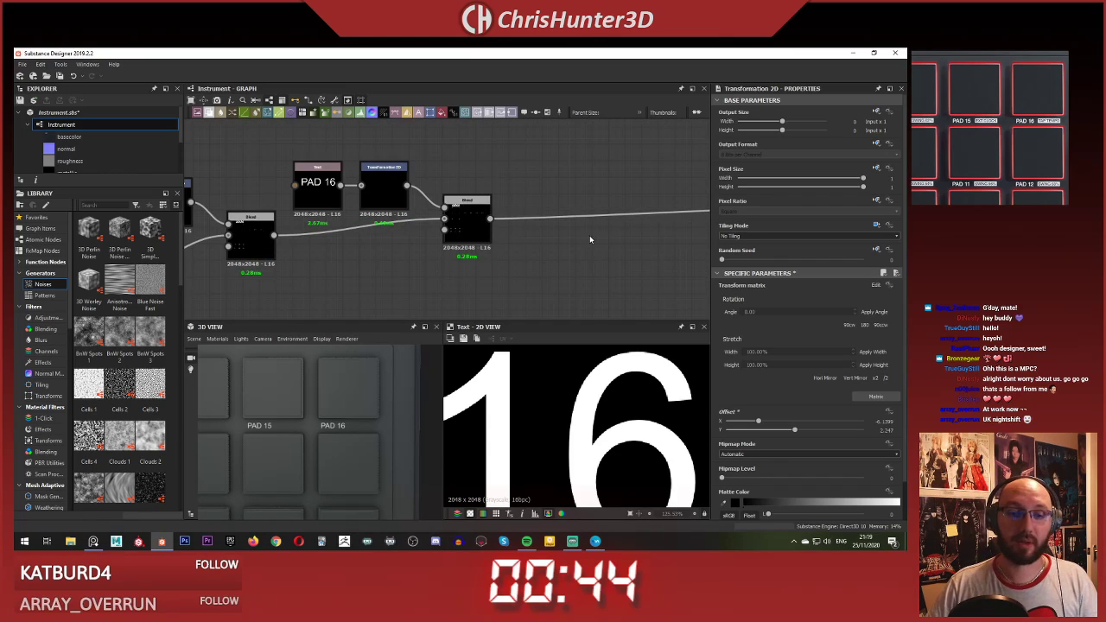
# Step: Look over the node graph layout, from the PAD label chain to the node cluster below and its output links
pyautogui.scroll(-3, 447, 276)
pyautogui.scroll(-4, 301, 401)
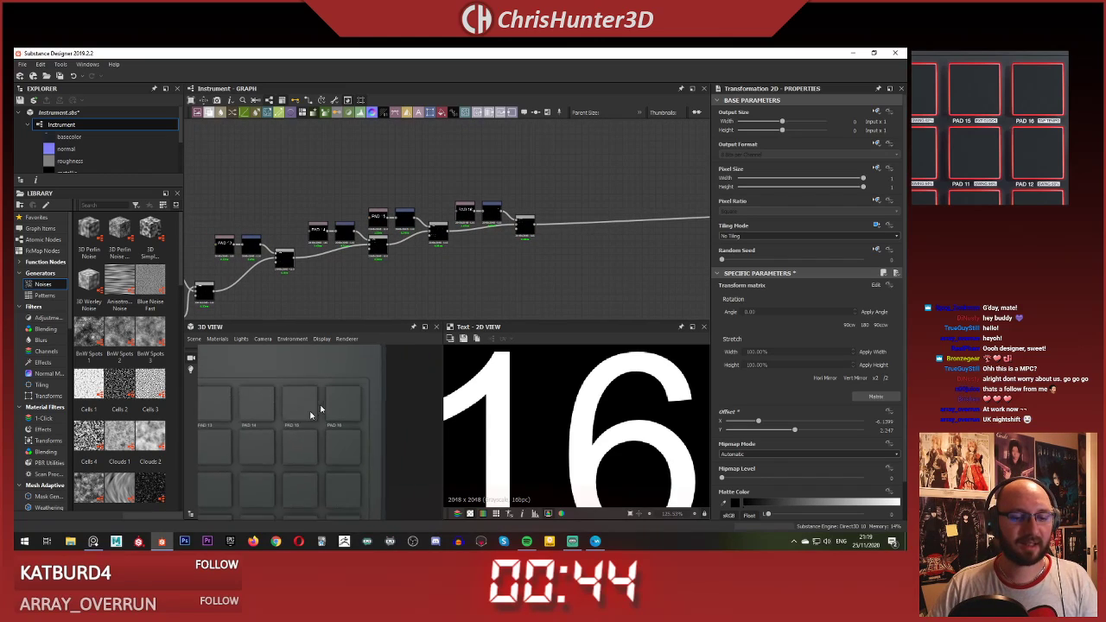
pyautogui.scroll(-5, 313, 145)
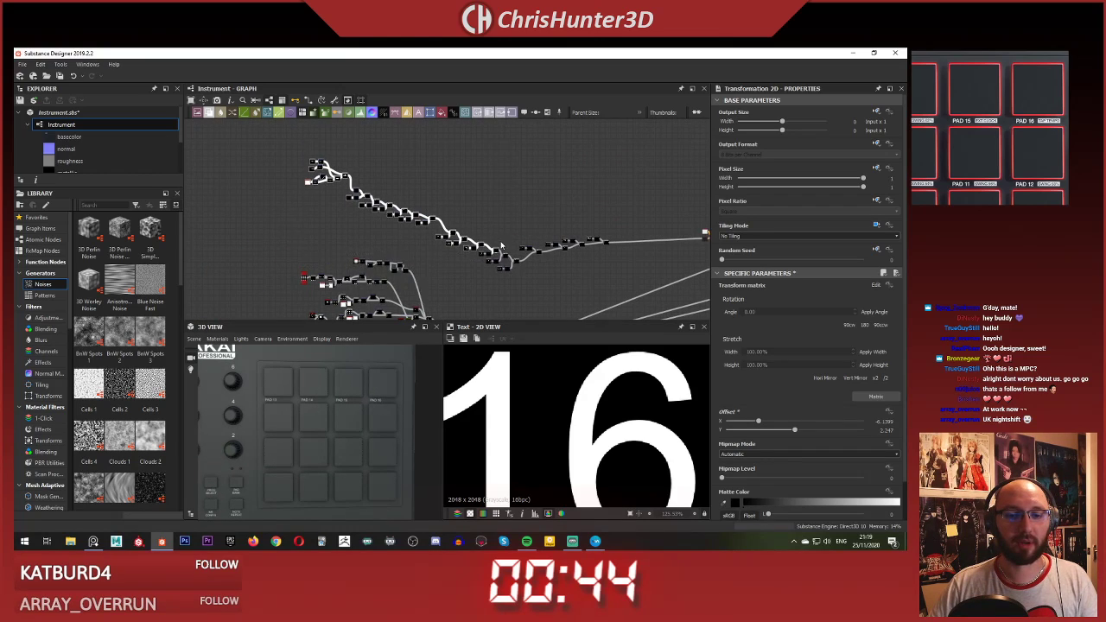
pyautogui.scroll(4, 501, 245)
pyautogui.moveTo(593, 304); pyautogui.dragTo(394, 299, button='middle')
pyautogui.scroll(-2, 394, 298)
pyautogui.moveTo(375, 220); pyautogui.dragTo(452, 281)
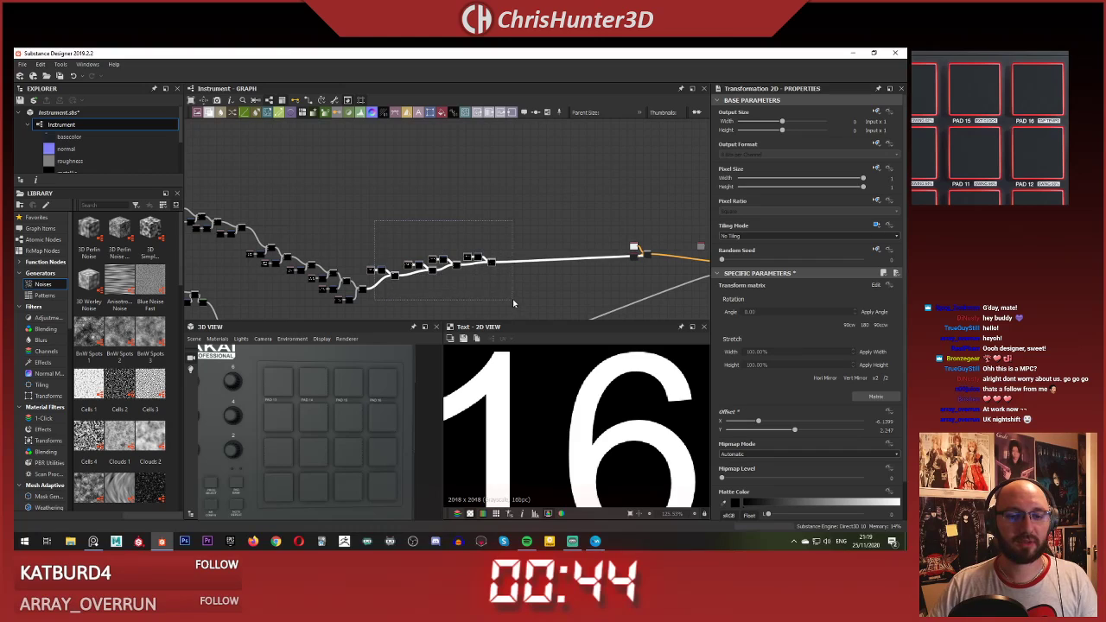
pyautogui.moveTo(512, 299); pyautogui.dragTo(514, 301)
pyautogui.moveTo(515, 193); pyautogui.dragTo(612, 161, button='middle')
pyautogui.scroll(-4, 612, 160)
pyautogui.moveTo(431, 252); pyautogui.dragTo(428, 203, button='middle')
pyautogui.moveTo(400, 146); pyautogui.dragTo(533, 258)
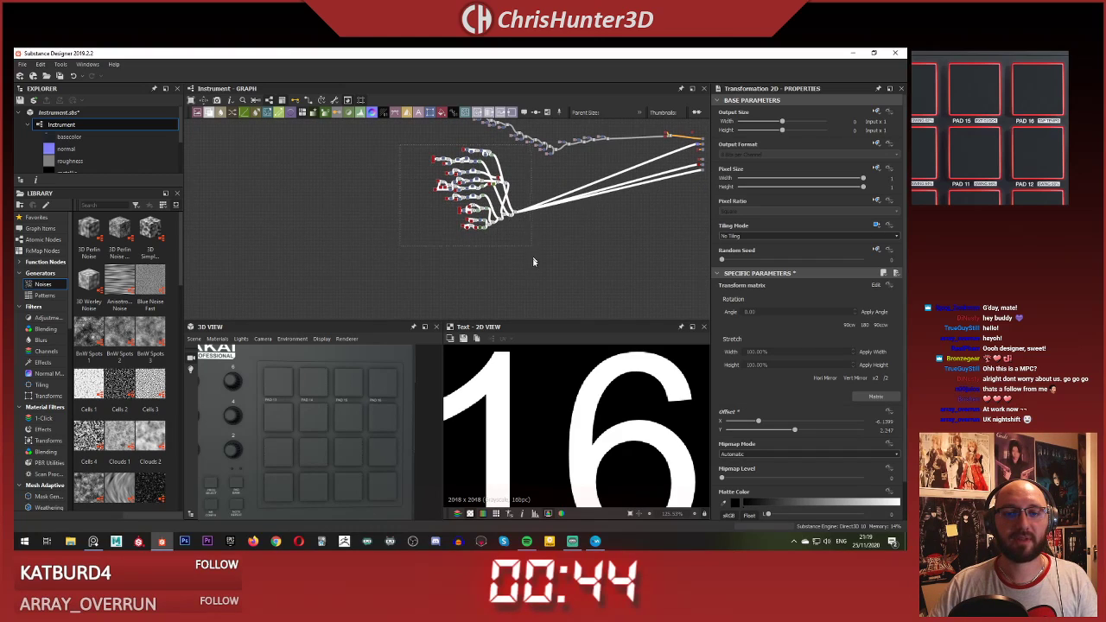
pyautogui.scroll(2, 520, 210)
pyautogui.moveTo(644, 124); pyautogui.dragTo(404, 213, button='middle')
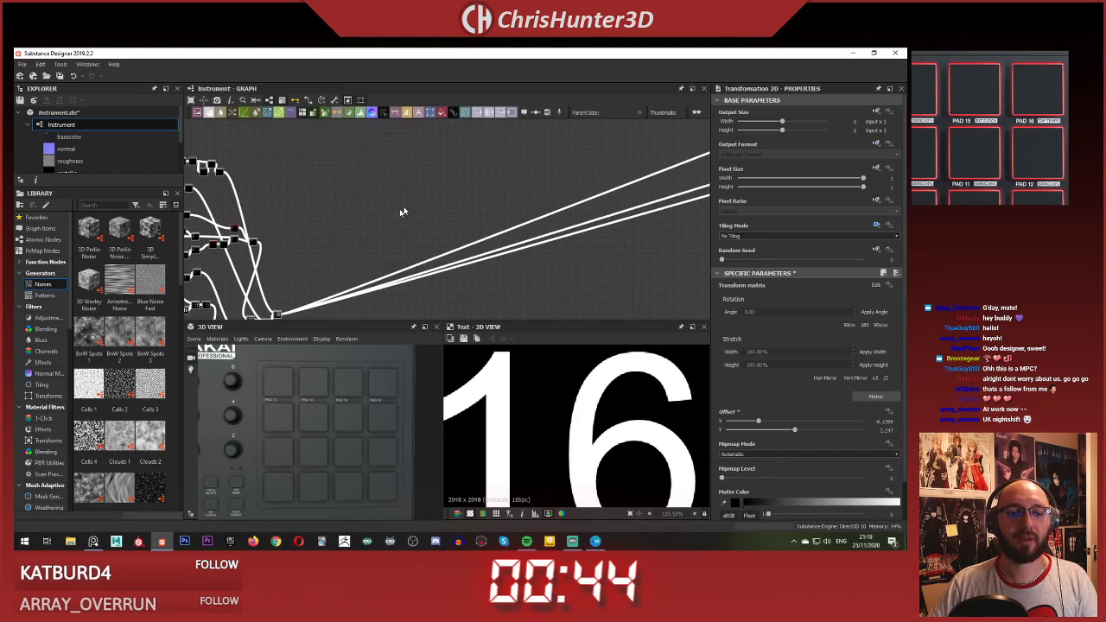
# Step: Move the earlier button label chain up and left in the graph, away from the PAD 13 nodes
pyautogui.scroll(-3, 404, 212)
pyautogui.moveTo(519, 182); pyautogui.dragTo(371, 293, button='middle')
pyautogui.scroll(3, 341, 248)
pyautogui.moveTo(202, 156); pyautogui.dragTo(350, 225)
pyautogui.scroll(-2, 311, 179)
pyautogui.moveTo(212, 130); pyautogui.dragTo(323, 185, button='middle')
pyautogui.scroll(2, 322, 185)
pyautogui.scroll(3, 323, 185)
# Step: Move the PAD 13 to PAD 16 node group left in the graph, beneath the end of the earlier label chain
pyautogui.moveTo(467, 259); pyautogui.dragTo(338, 192, button='middle')
pyautogui.moveTo(570, 276); pyautogui.dragTo(316, 196, button='middle')
pyautogui.scroll(-3, 315, 195)
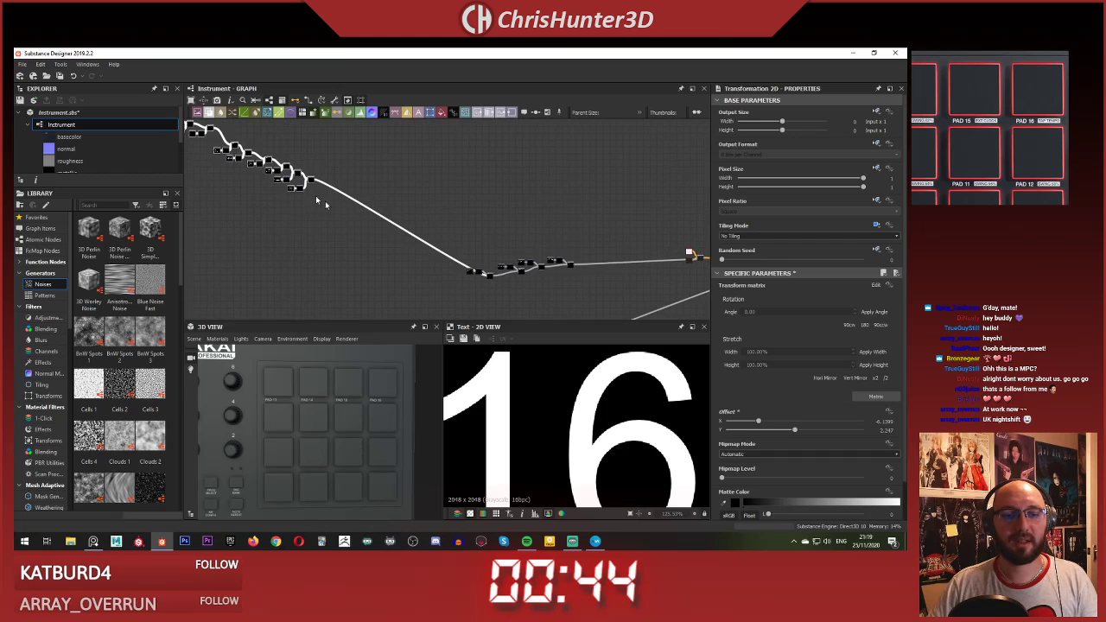
pyautogui.scroll(1, 317, 197)
pyautogui.moveTo(419, 209); pyautogui.dragTo(384, 212)
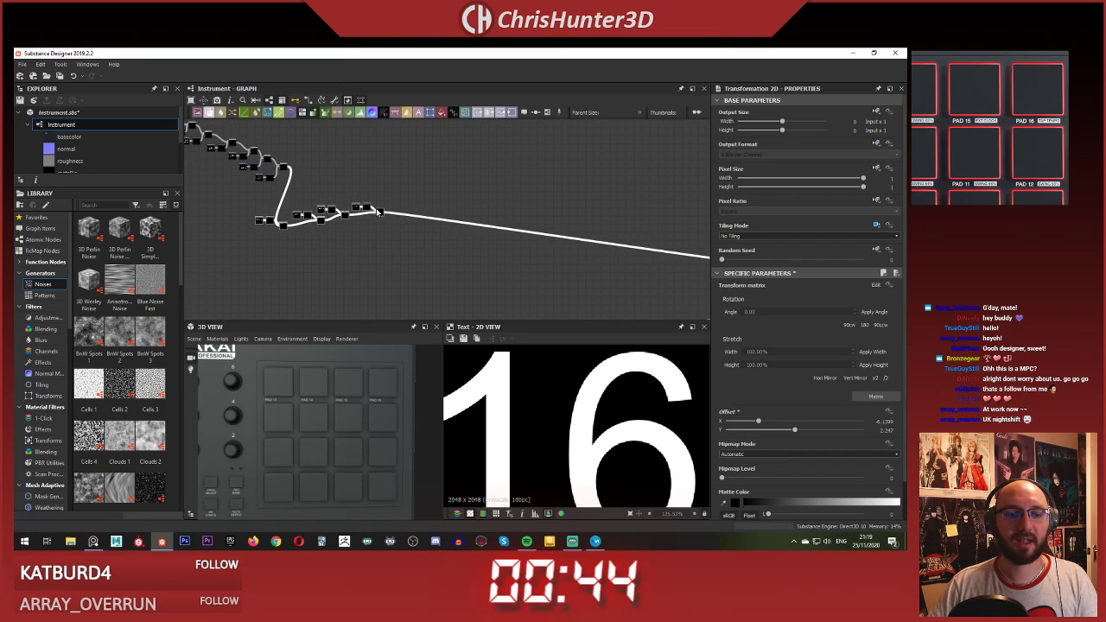
# Step: Raise the PAD 13 Text, Transformation 2D and Blend nodes so that Blend lines up with the PAD 14 Blend
pyautogui.moveTo(298, 235); pyautogui.dragTo(420, 268, button='middle')
pyautogui.scroll(8, 415, 270)
pyautogui.moveTo(207, 154); pyautogui.dragTo(404, 218)
pyautogui.moveTo(401, 206); pyautogui.dragTo(409, 259, button='middle')
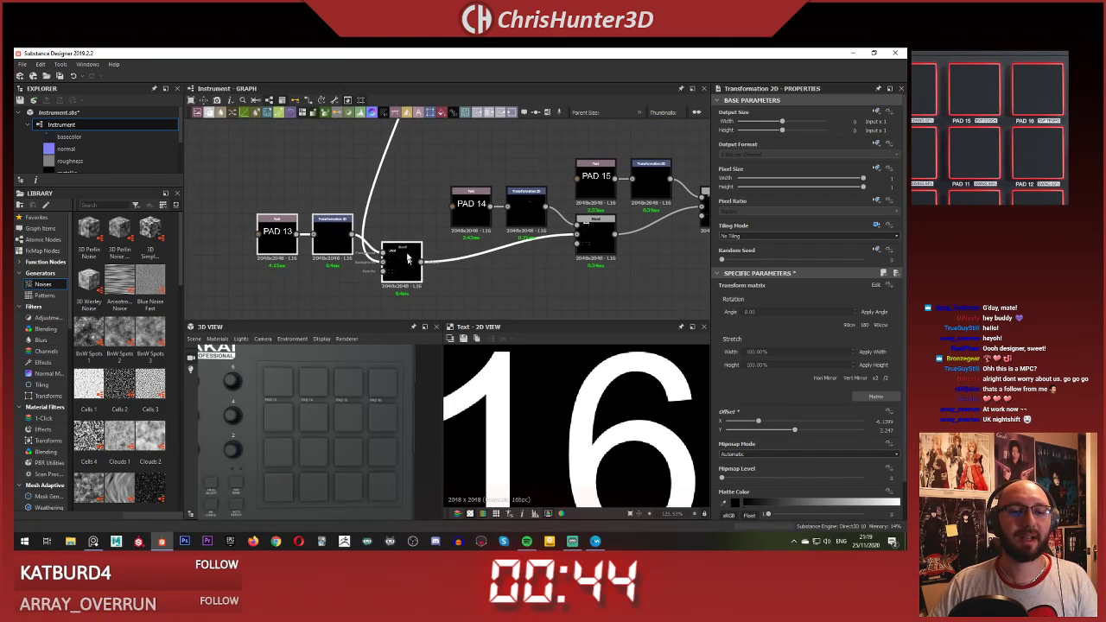
pyautogui.moveTo(409, 263); pyautogui.dragTo(410, 241)
pyautogui.moveTo(445, 134); pyautogui.dragTo(358, 170, button='middle')
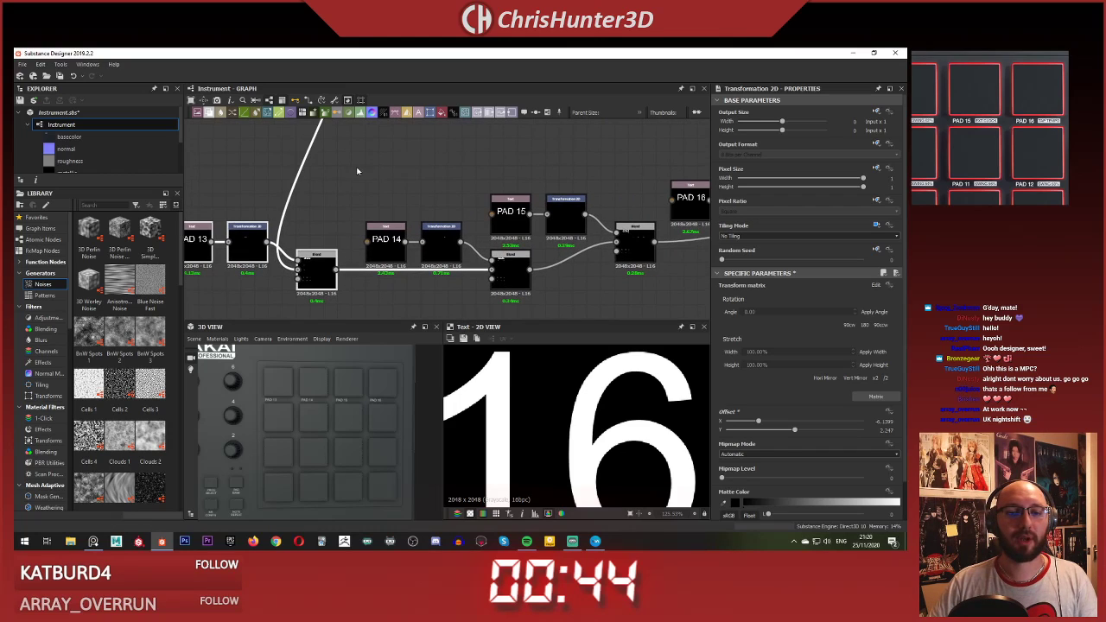
pyautogui.click(358, 171)
# Step: Nudge the PAD 16 Text, Transformation 2D and Blend nodes slightly up and left, closer to the PAD 15 nodes
pyautogui.moveTo(504, 208); pyautogui.dragTo(338, 222, button='middle')
pyautogui.moveTo(521, 160); pyautogui.dragTo(635, 230)
pyautogui.click(642, 172)
pyautogui.scroll(-5, 371, 192)
pyautogui.moveTo(383, 208); pyautogui.dragTo(495, 224, button='middle')
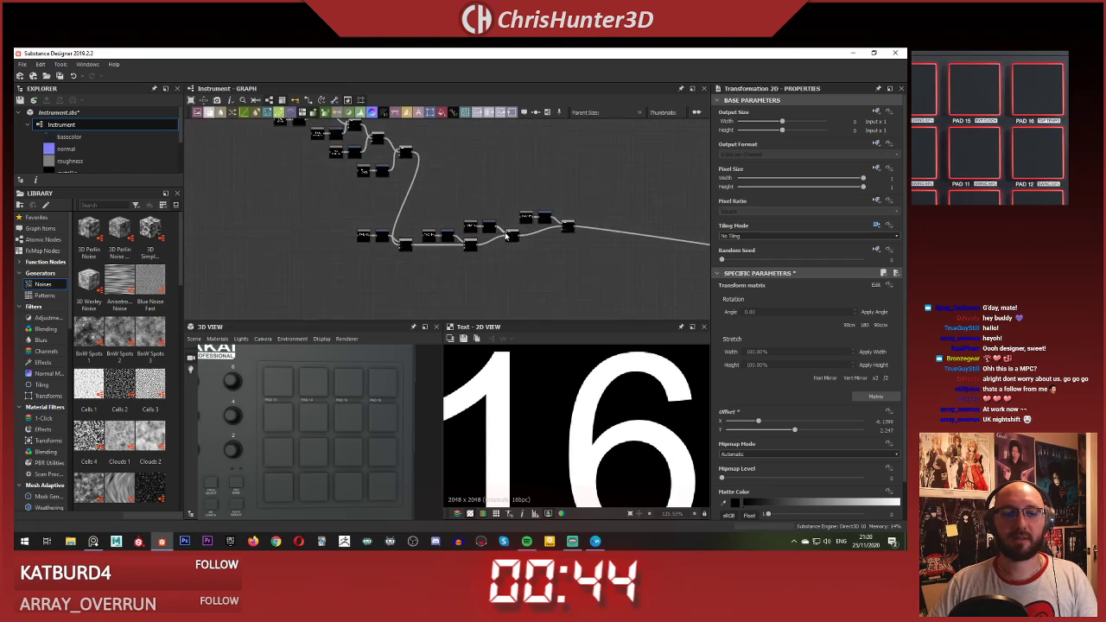
pyautogui.scroll(4, 585, 259)
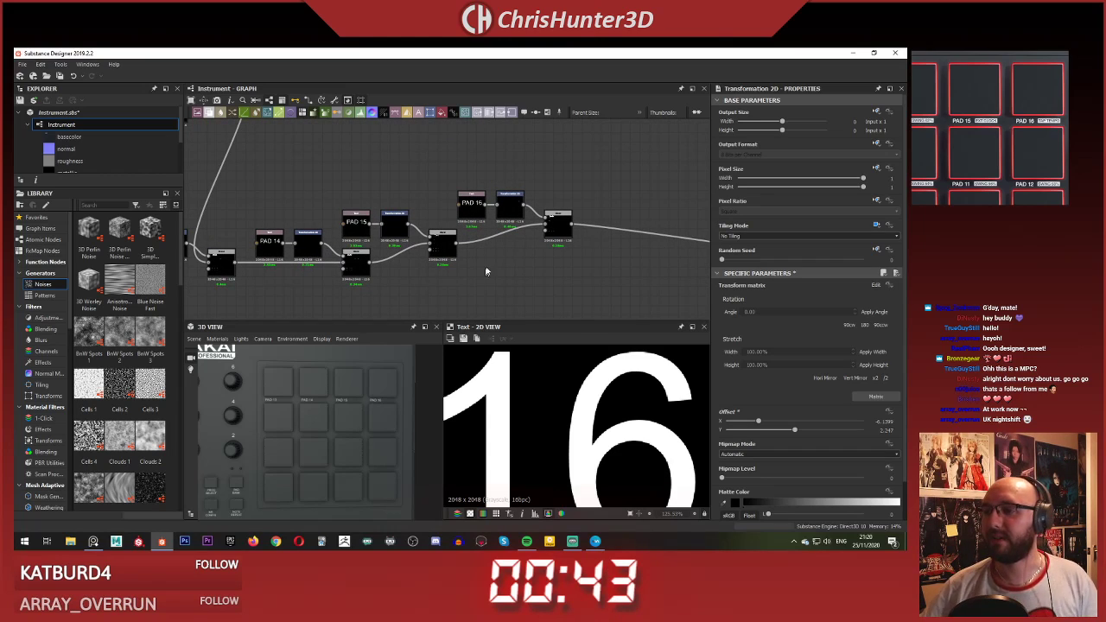
# Step: Move the PAD 16 Blend node slightly left, closer to its Transformation 2D node
pyautogui.moveTo(532, 281); pyautogui.dragTo(545, 315, button='middle')
pyautogui.scroll(3, 548, 278)
pyautogui.moveTo(500, 237); pyautogui.dragTo(490, 248)
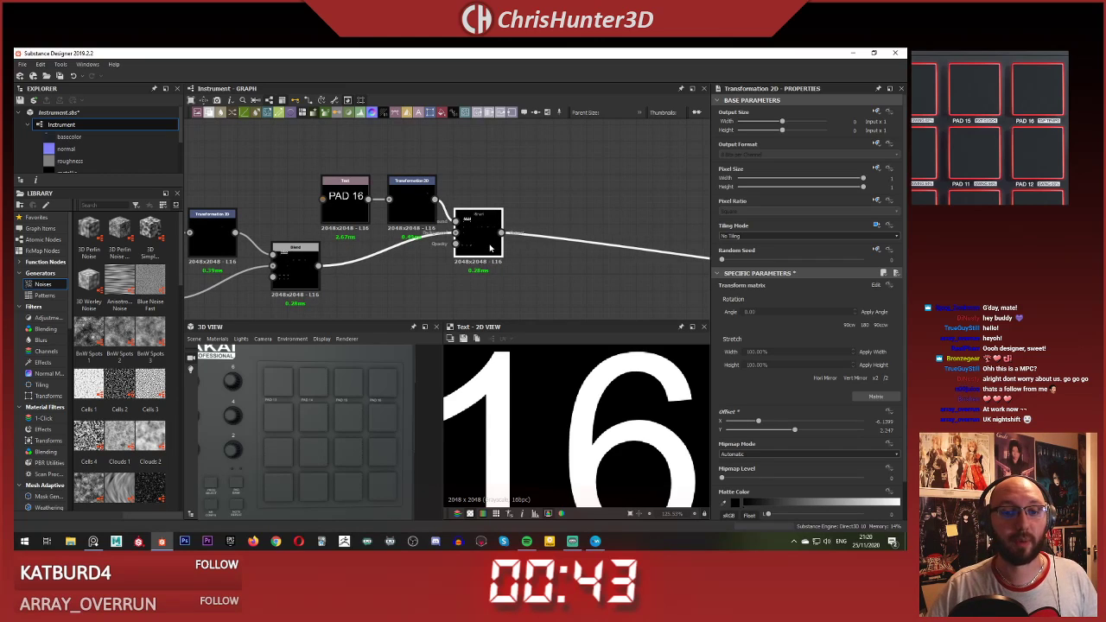
pyautogui.scroll(-3, 543, 217)
pyautogui.scroll(3, 551, 221)
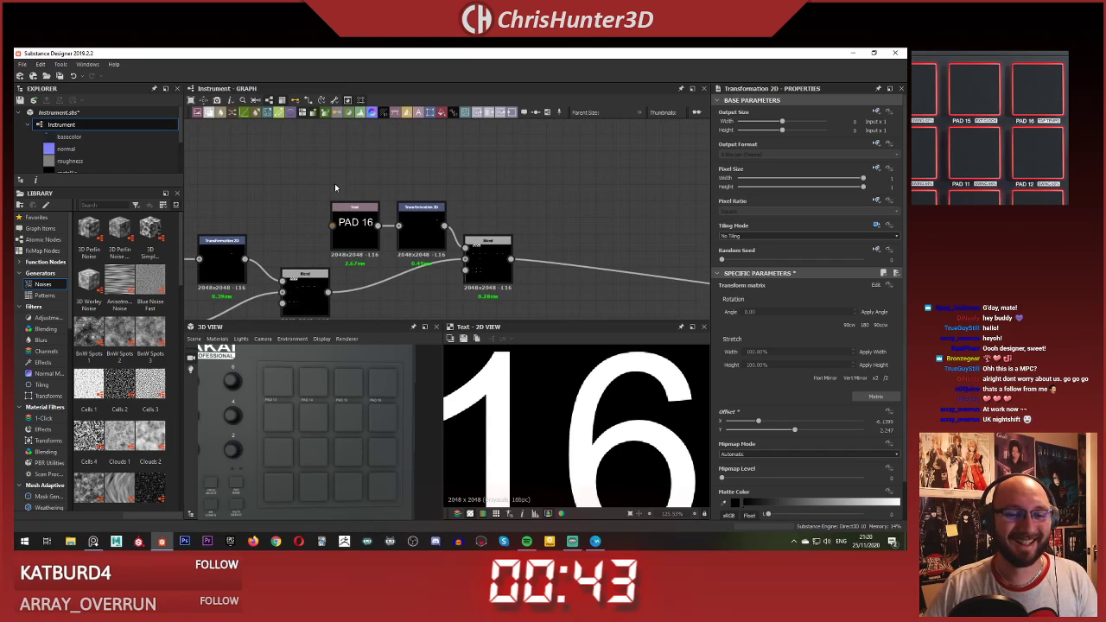
# Step: Duplicate the PAD 16 Text, Transformation 2D and Blend nodes and place the copies above and right of the originals
pyautogui.moveTo(335, 187); pyautogui.dragTo(524, 278)
pyautogui.moveTo(524, 277); pyautogui.dragTo(529, 199, button='middle')
pyautogui.scroll(-3, 530, 203)
pyautogui.hotkey('ctrl', 'c')
pyautogui.hotkey('ctrl', 'v')
pyautogui.moveTo(494, 235); pyautogui.dragTo(598, 168)
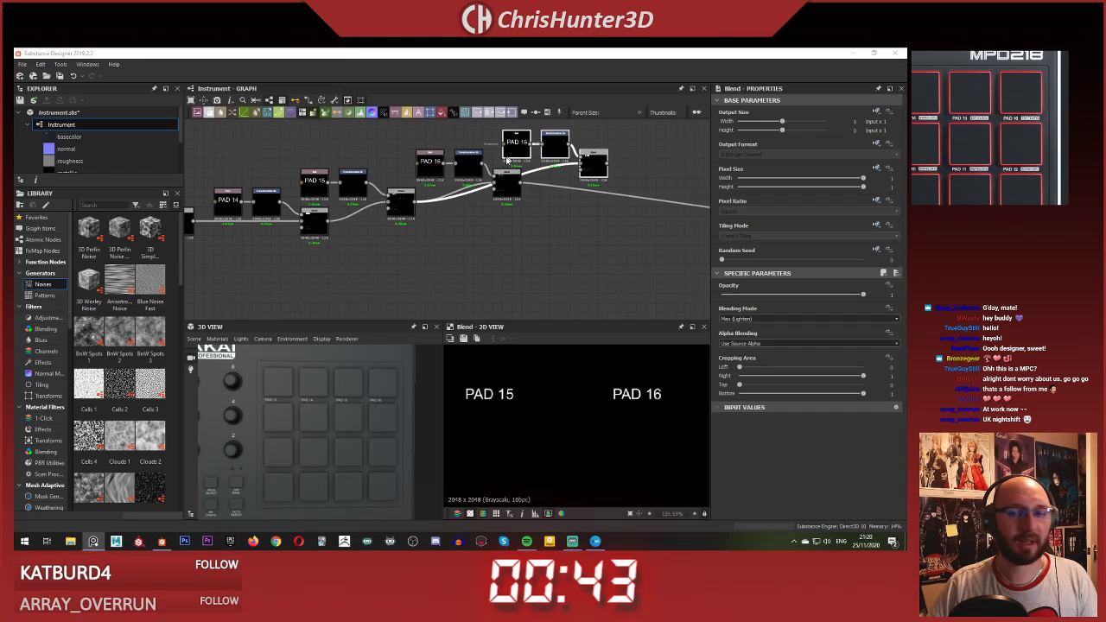
# Step: Connect the PAD 16 Blend to the duplicated Blend's background and transfer its outgoing link to the duplicate's output
pyautogui.scroll(5, 501, 179)
pyautogui.moveTo(464, 225); pyautogui.dragTo(361, 279, button='middle')
pyautogui.moveTo(543, 190); pyautogui.dragTo(452, 212, button='middle')
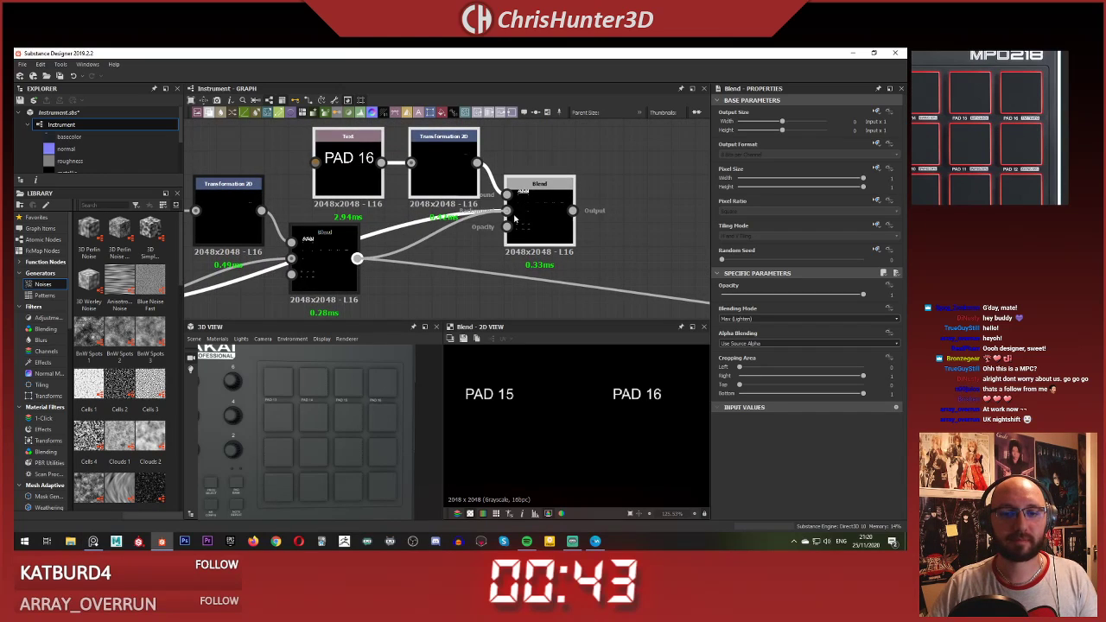
pyautogui.moveTo(515, 218); pyautogui.dragTo(513, 216)
pyautogui.keyDown('shift'); pyautogui.moveTo(357, 258); pyautogui.dragTo(573, 211); pyautogui.keyUp('shift')
pyautogui.click(577, 156)
pyautogui.click(549, 197)
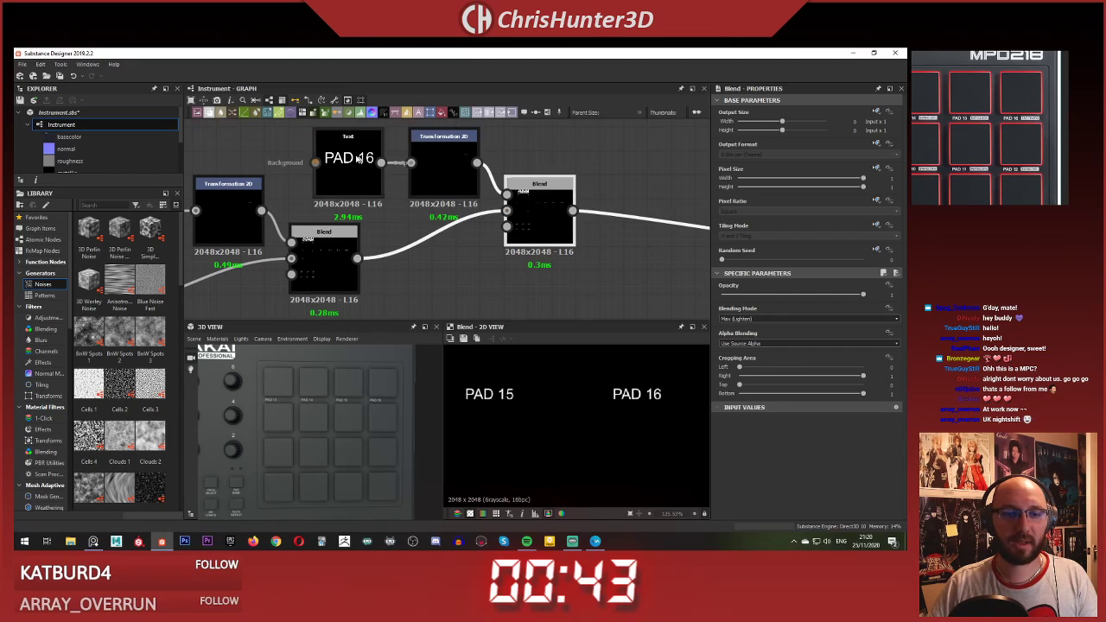
# Step: Change the duplicated Text node's text to PAD 12 and show the duplicated Blend in the 2D view
pyautogui.doubleClick(358, 158)
pyautogui.press('BackSpace')
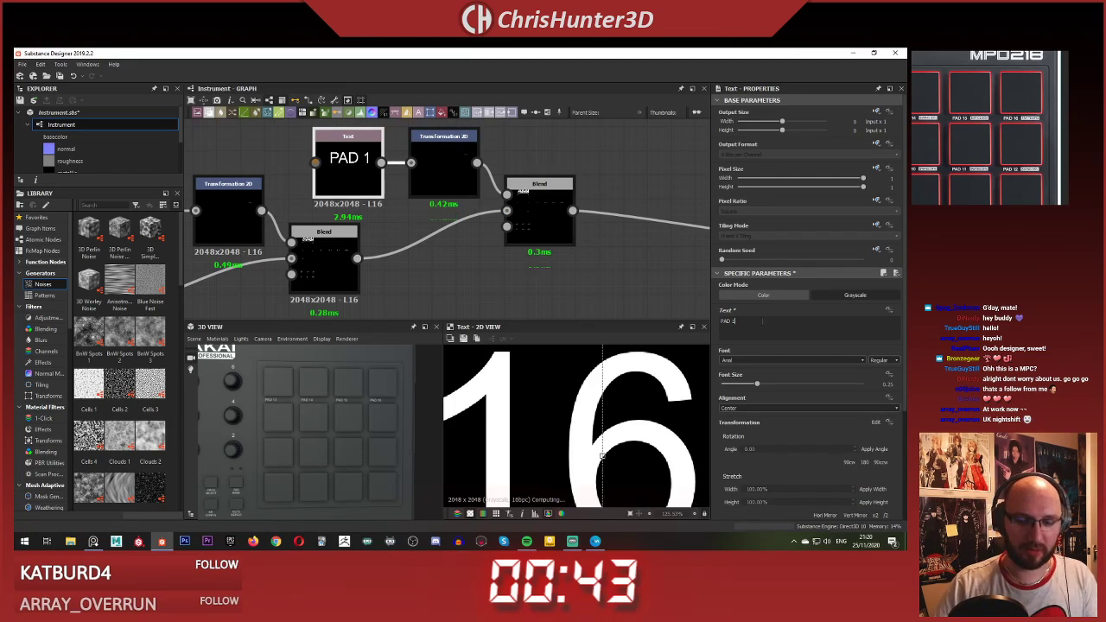
pyautogui.write('2')
pyautogui.doubleClick(548, 216)
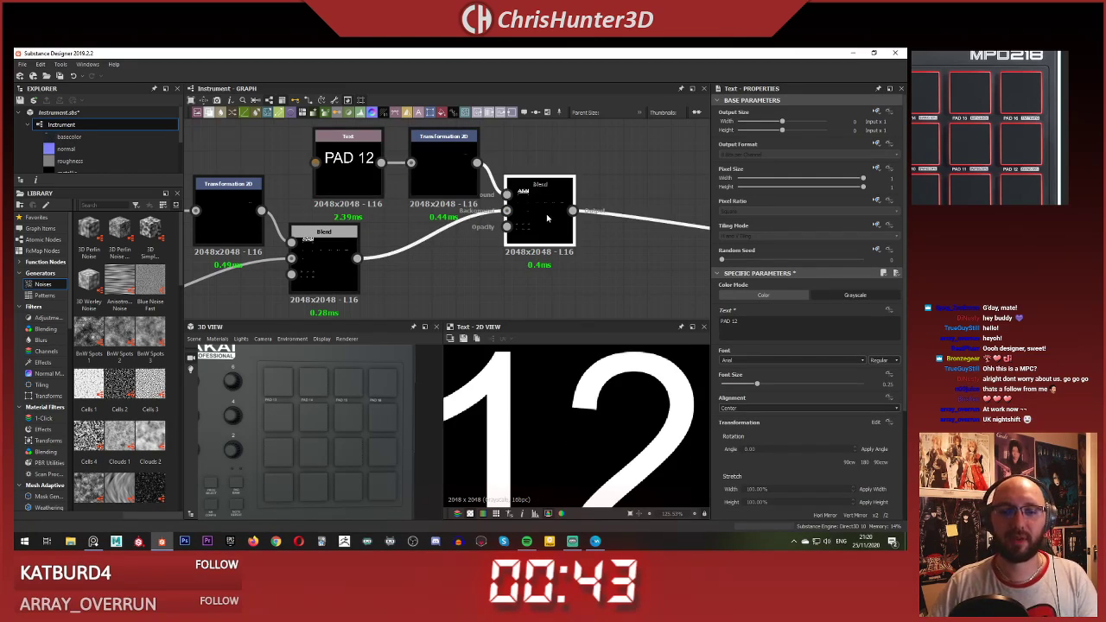
# Step: Move the PAD 12 label straight down from the PAD 16 label with its Transformation 2D node
pyautogui.scroll(2, 355, 422)
pyautogui.moveTo(351, 424); pyautogui.dragTo(316, 421, button='middle')
pyautogui.scroll(3, 317, 417)
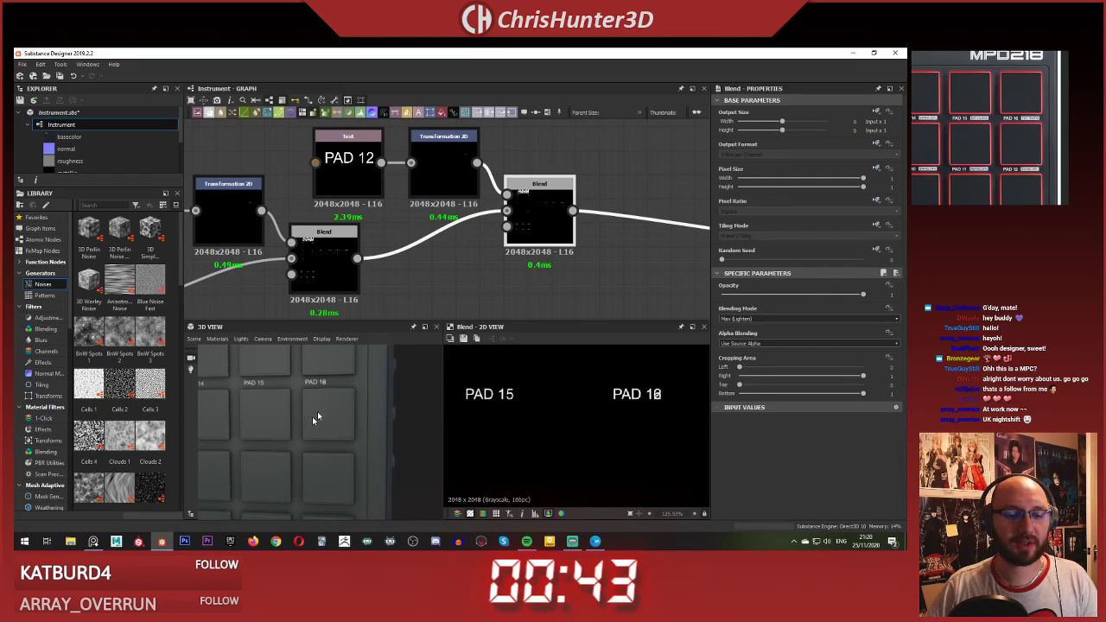
pyautogui.click(346, 179)
pyautogui.click(456, 176)
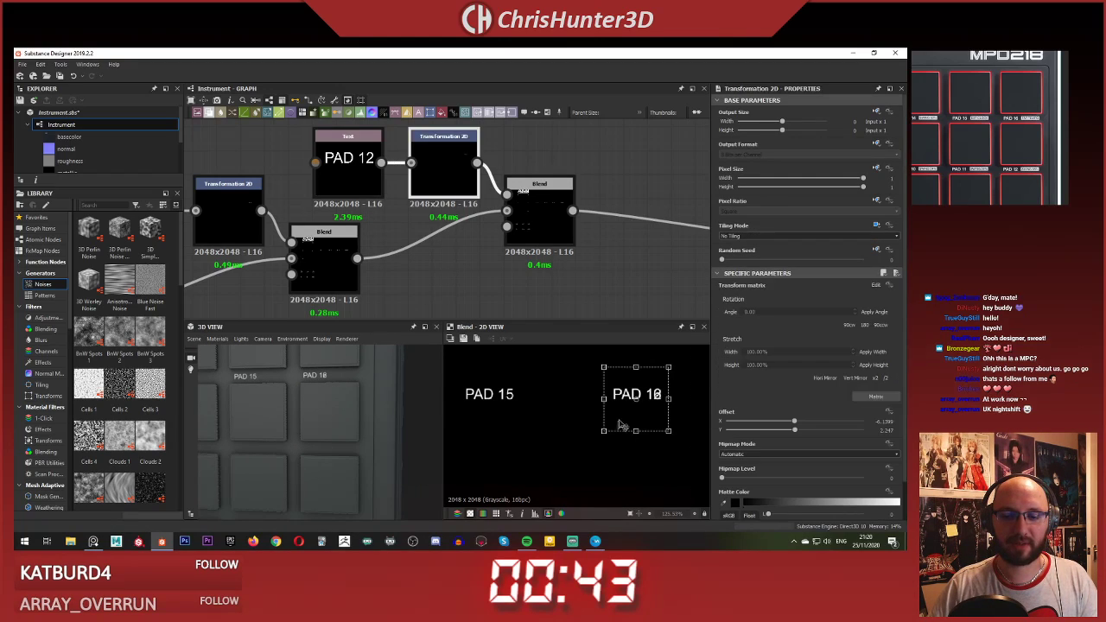
pyautogui.scroll(3, 627, 411)
pyautogui.keyDown('shift'); pyautogui.moveTo(632, 444); pyautogui.dragTo(633, 494); pyautogui.keyUp('shift')
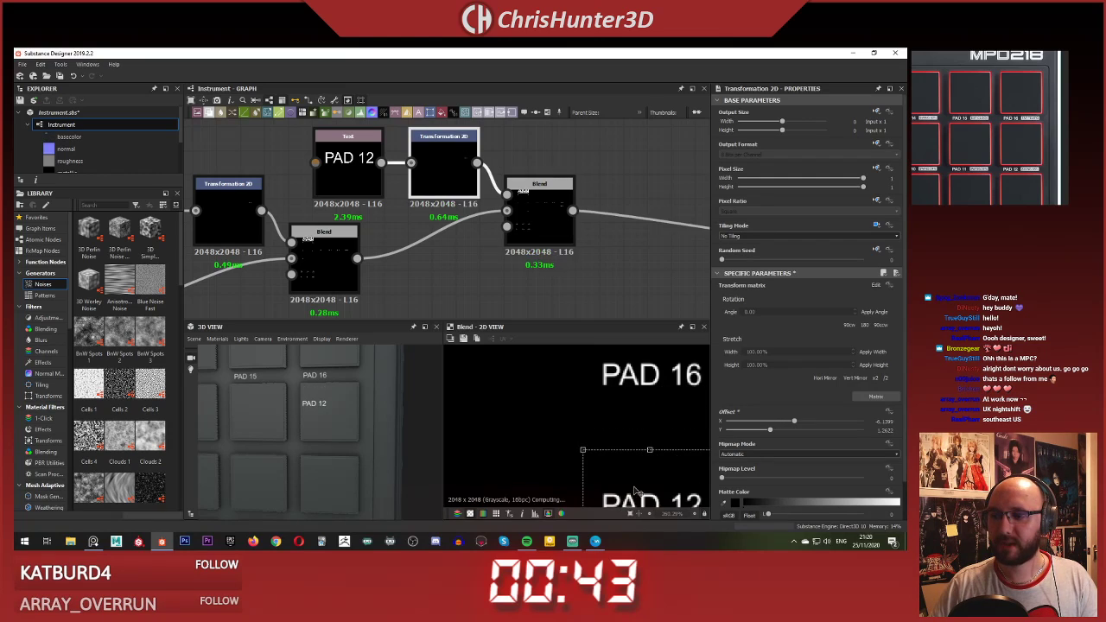
pyautogui.scroll(-2, 280, 452)
pyautogui.scroll(4, 298, 441)
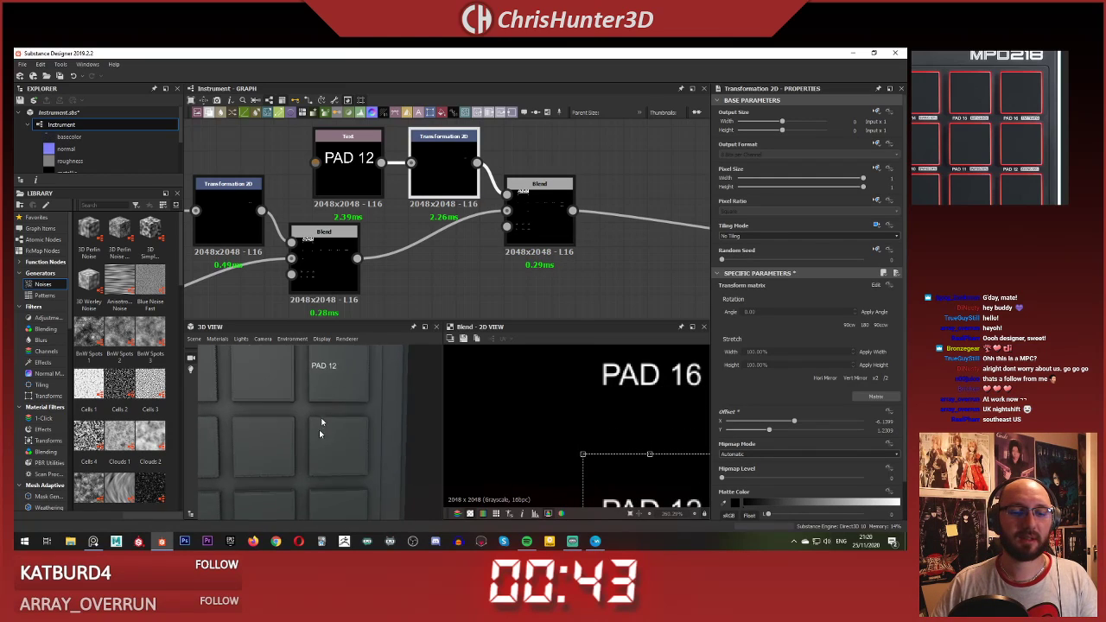
# Step: Lower the PAD 12 label further so it sits beneath the last pad of the second row
pyautogui.scroll(-3, 480, 266)
pyautogui.scroll(4, 488, 251)
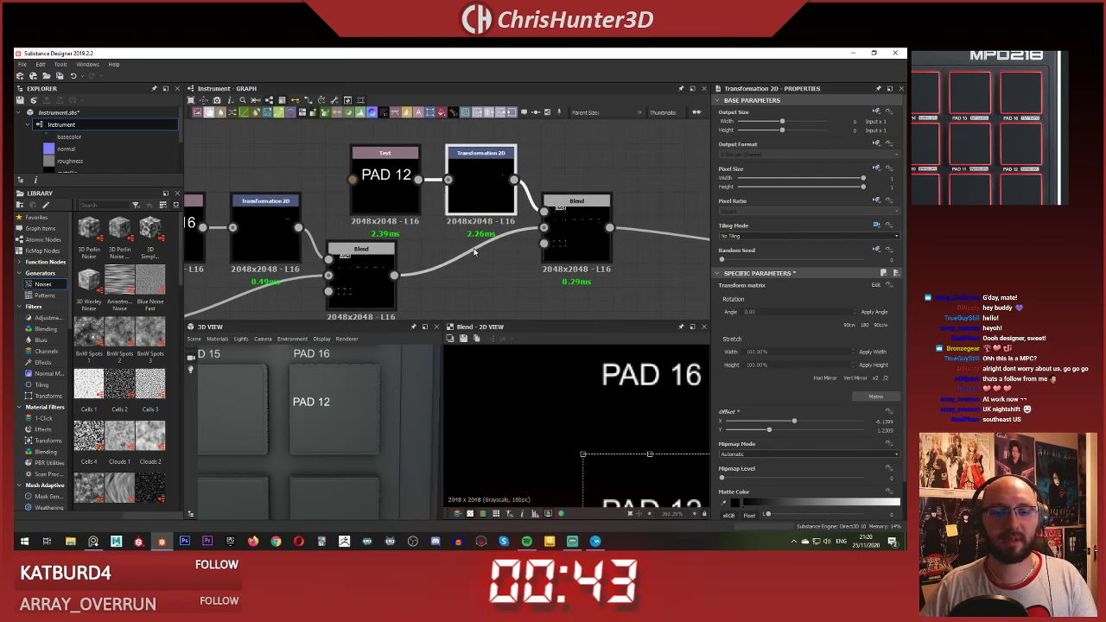
pyautogui.scroll(-2, 617, 421)
pyautogui.moveTo(643, 436); pyautogui.dragTo(590, 363, button='middle')
pyautogui.scroll(5, 591, 363)
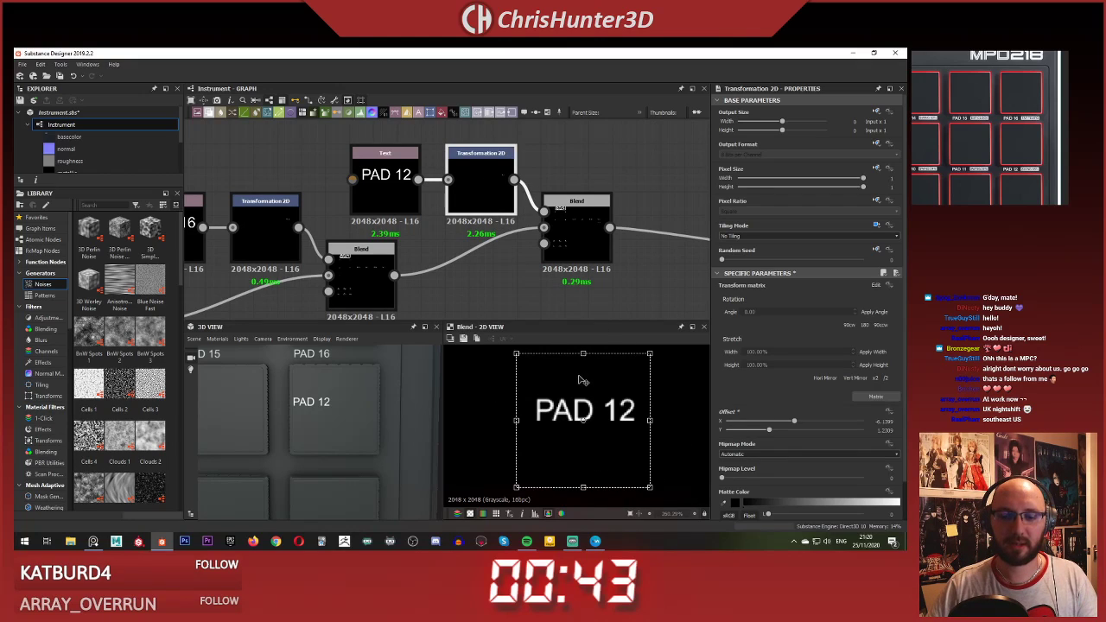
pyautogui.keyDown('shift'); pyautogui.moveTo(584, 385); pyautogui.dragTo(594, 547); pyautogui.keyUp('shift')
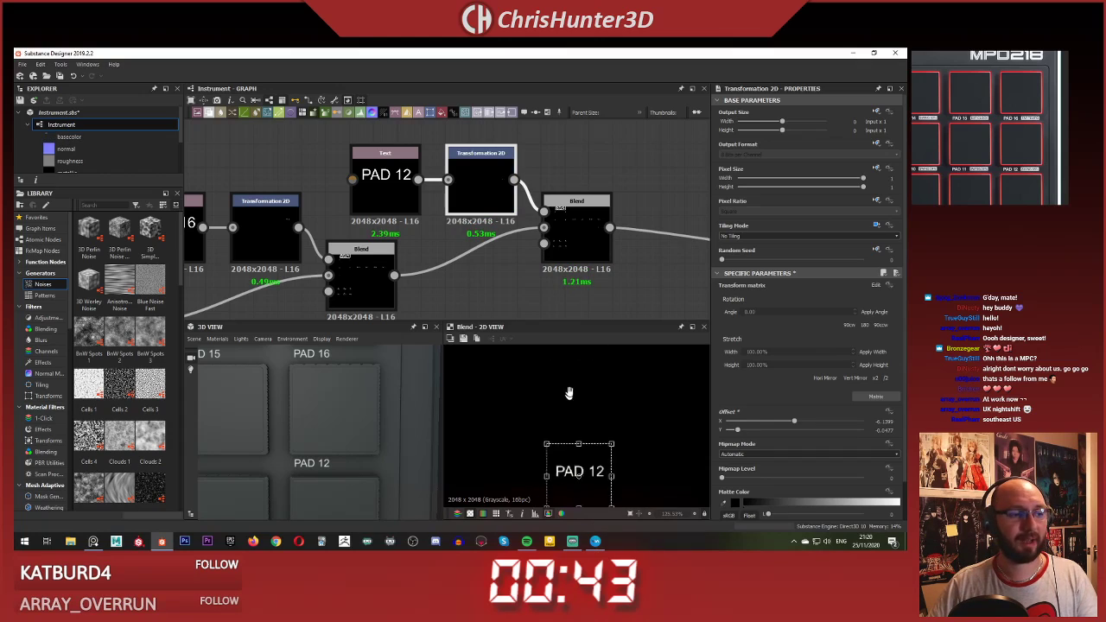
# Step: Nudge the PAD 12 label slightly down to fine-tune its position between the pads
pyautogui.scroll(2, 593, 465)
pyautogui.moveTo(610, 455); pyautogui.dragTo(595, 367, button='middle')
pyautogui.scroll(3, 581, 374)
pyautogui.keyDown('shift'); pyautogui.moveTo(567, 364); pyautogui.dragTo(565, 374); pyautogui.keyUp('shift')
pyautogui.scroll(-3, 311, 402)
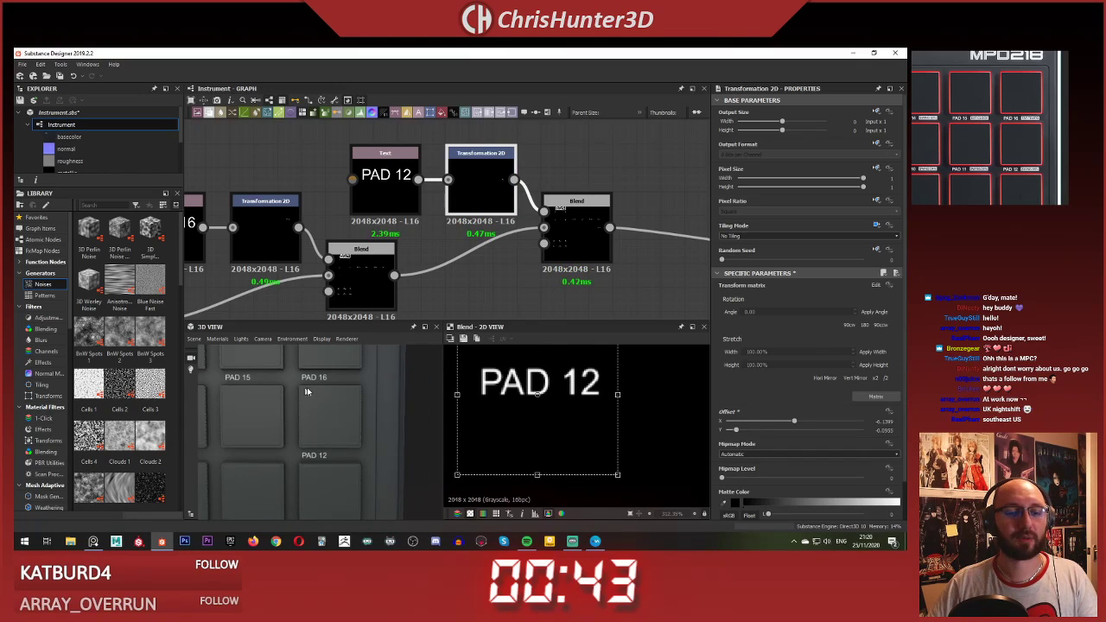
pyautogui.moveTo(305, 389); pyautogui.dragTo(317, 390, button='middle')
# Step: Duplicate the PAD 12 Text, Transformation 2D and Blend nodes and place the copies above and right of the originals
pyautogui.scroll(-5, 421, 249)
pyautogui.moveTo(421, 249); pyautogui.dragTo(337, 269, button='middle')
pyautogui.scroll(4, 548, 259)
pyautogui.scroll(-1, 548, 260)
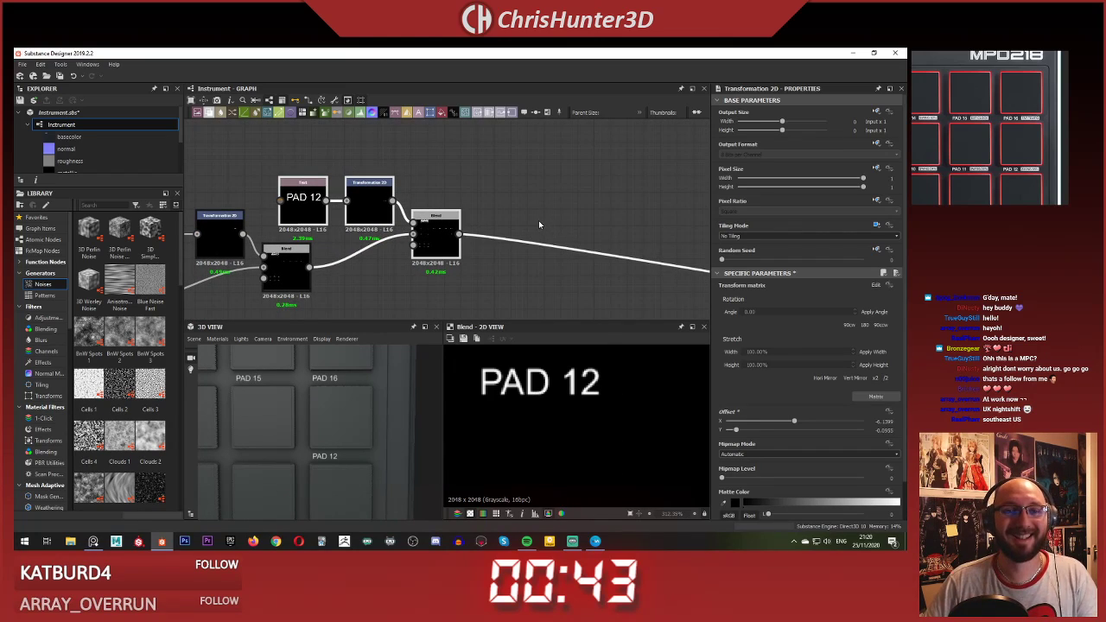
pyautogui.hotkey('ctrl', 'd')
pyautogui.moveTo(508, 245); pyautogui.dragTo(548, 211)
# Step: Connect the PAD 12 Blend to the new Blend's background and transfer its outgoing link to the new Blend's output
pyautogui.moveTo(459, 234); pyautogui.dragTo(478, 226)
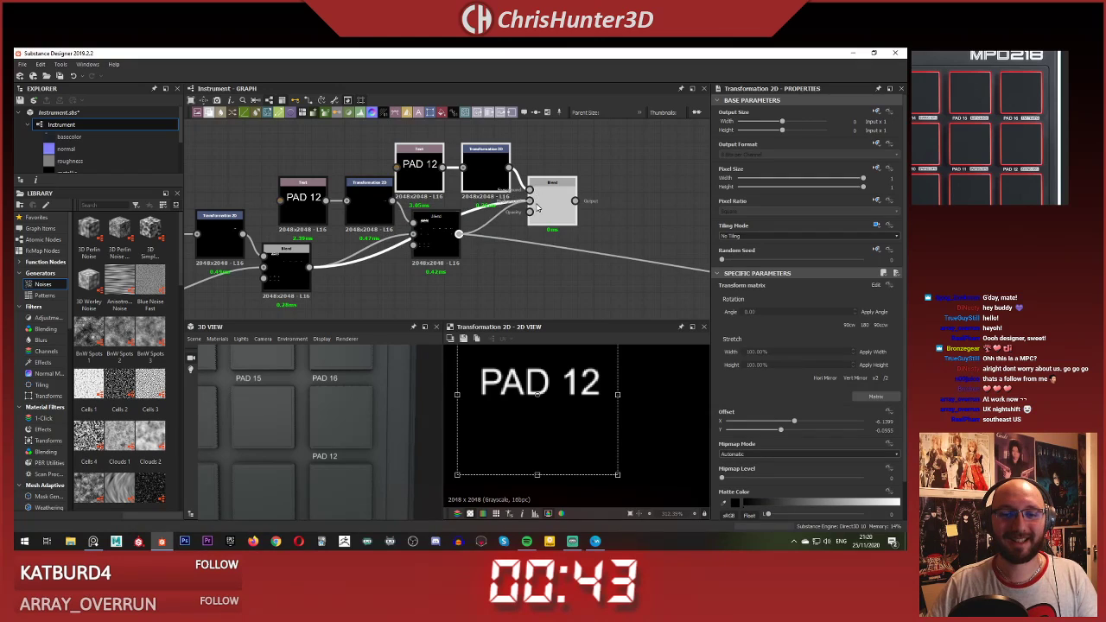
pyautogui.moveTo(556, 206); pyautogui.dragTo(554, 204)
pyautogui.moveTo(471, 148); pyautogui.dragTo(474, 190, button='middle')
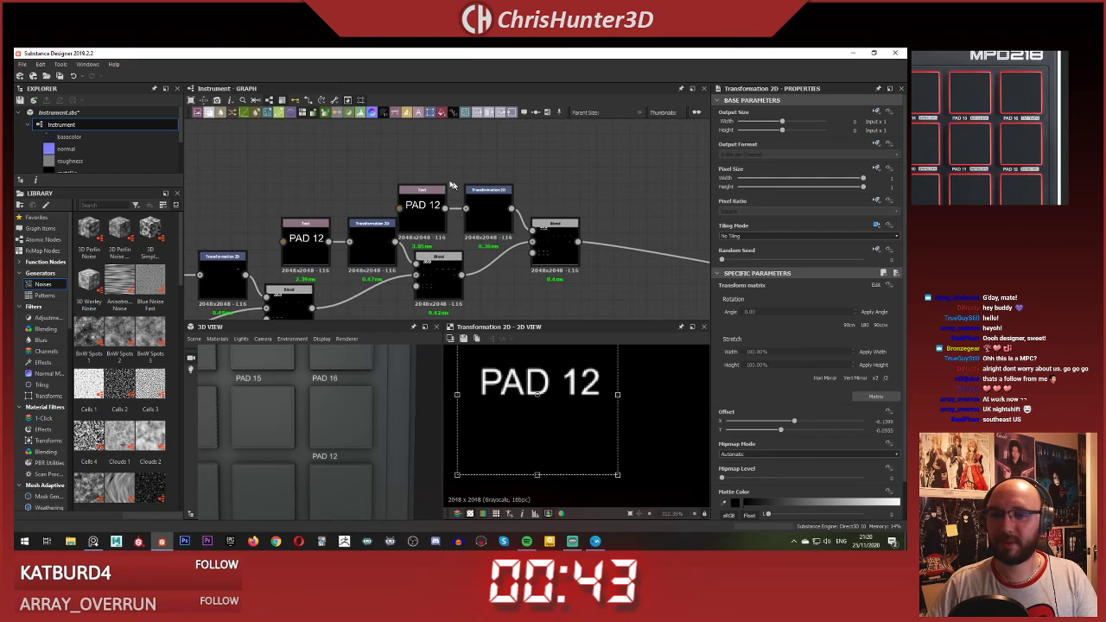
# Step: Shift the duplicated PAD 12 nodes right, clear of the originals, and show their Blend in the 2D view
pyautogui.moveTo(553, 232); pyautogui.dragTo(578, 232)
pyautogui.moveTo(436, 161); pyautogui.dragTo(620, 232)
pyautogui.click(637, 198)
pyautogui.moveTo(624, 242); pyautogui.dragTo(550, 210, button='middle')
pyautogui.scroll(2, 550, 210)
pyautogui.doubleClick(549, 210)
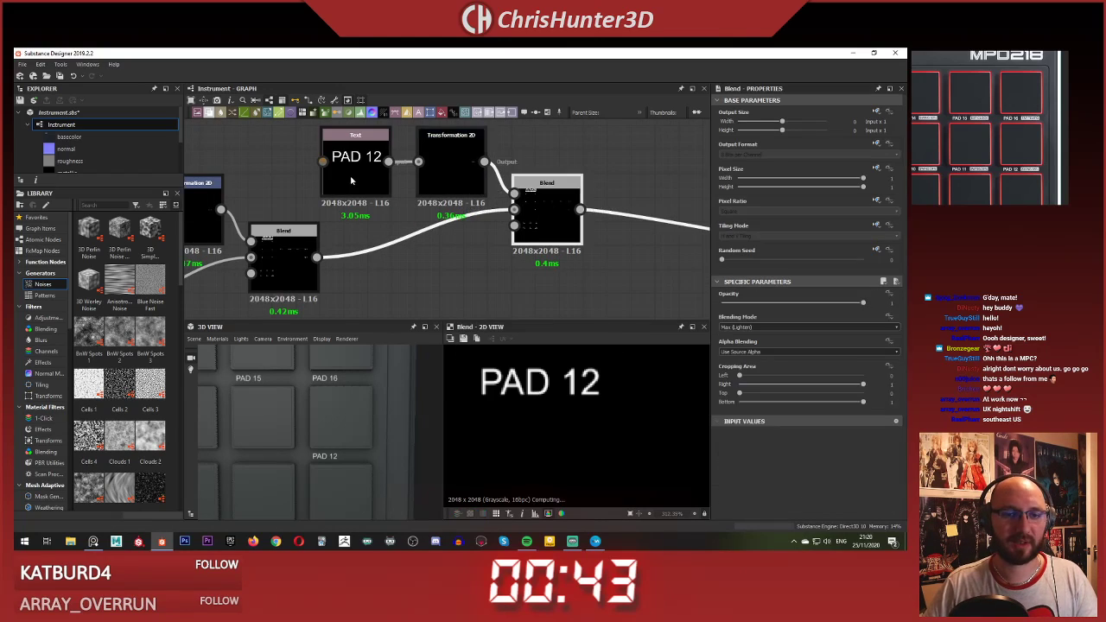
# Step: Move the duplicated PAD 12 label left with its Transformation 2D node so it sits beneath the third pad of the second row
pyautogui.click(356, 179)
pyautogui.scroll(-4, 304, 388)
pyautogui.scroll(-5, 528, 421)
pyautogui.scroll(-3, 530, 424)
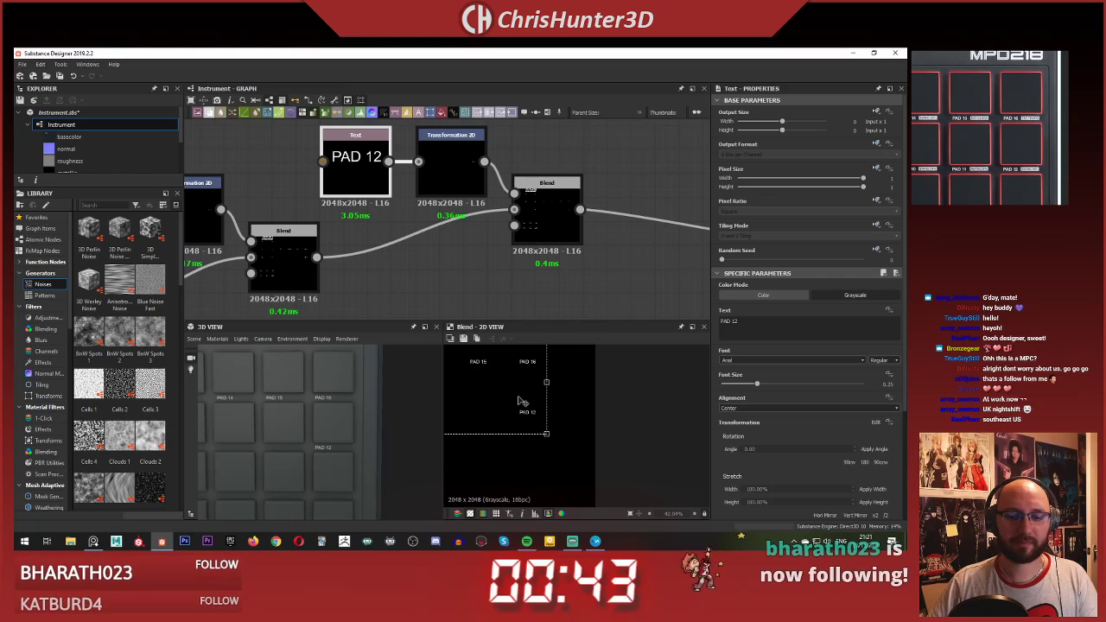
pyautogui.scroll(-1, 520, 422)
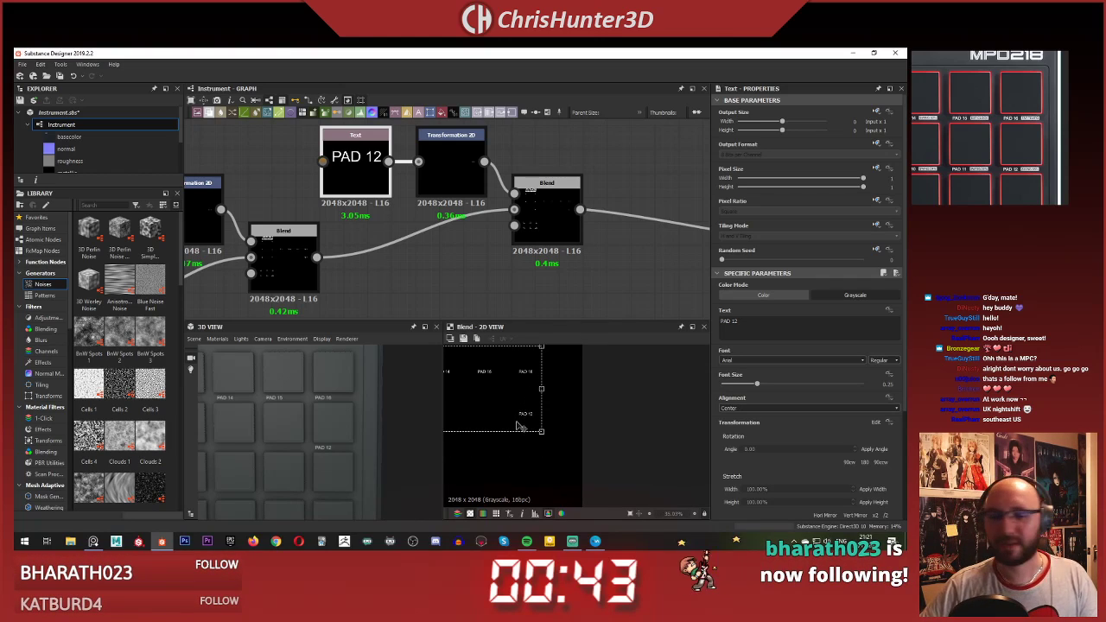
pyautogui.scroll(3, 435, 199)
pyautogui.moveTo(435, 196); pyautogui.dragTo(469, 222, button='middle')
pyautogui.click(472, 214)
pyautogui.scroll(5, 488, 378)
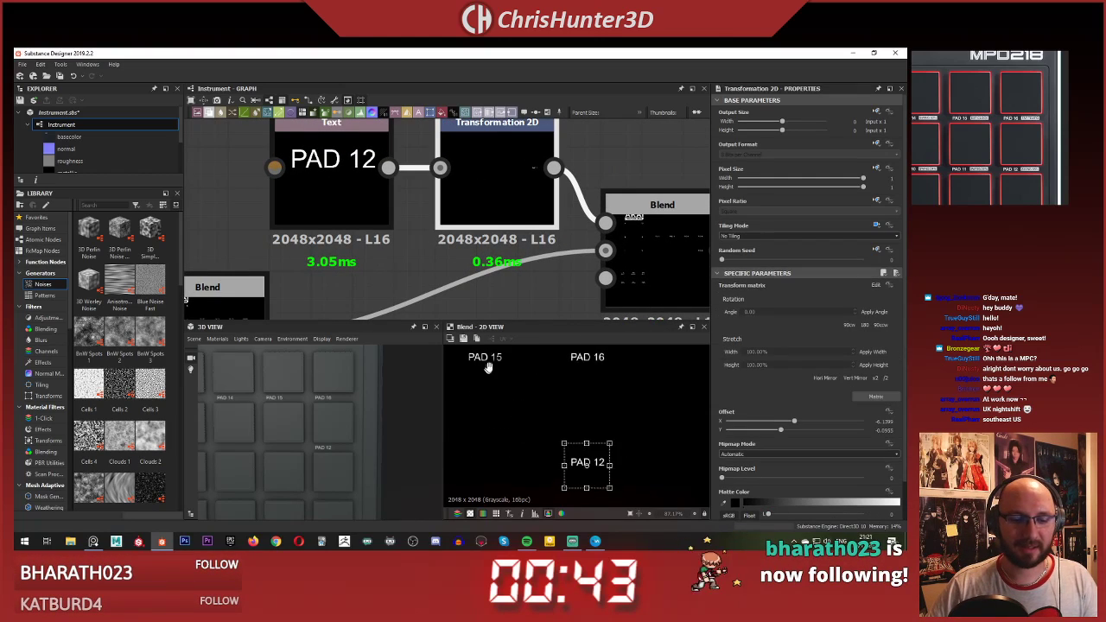
pyautogui.moveTo(490, 368); pyautogui.dragTo(502, 353, button='middle')
pyautogui.moveTo(582, 446); pyautogui.dragTo(495, 455)
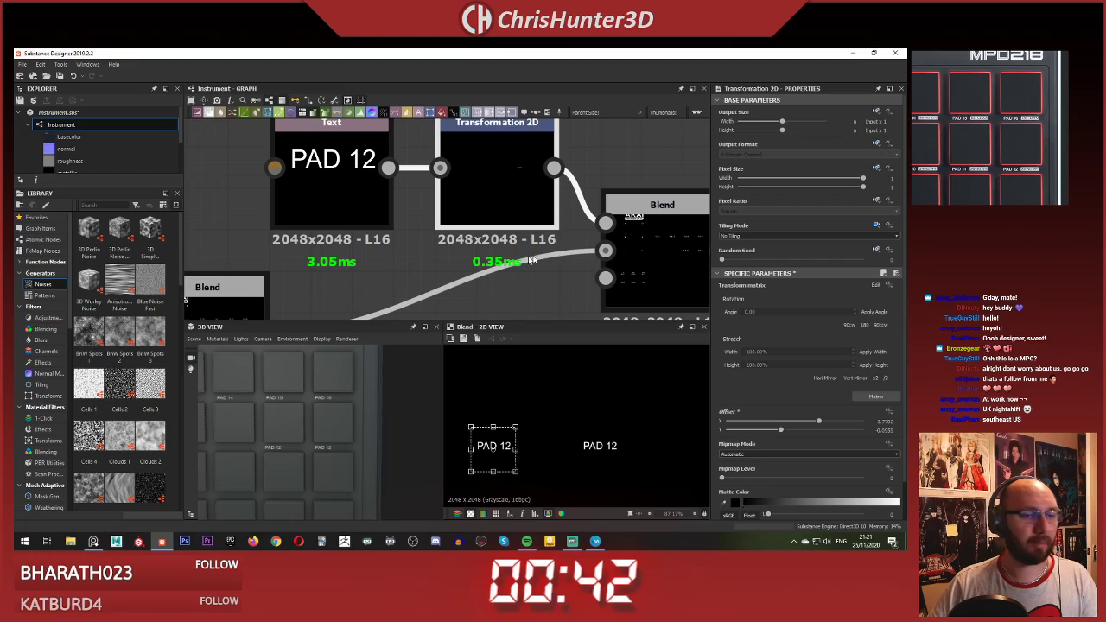
# Step: Change the duplicated Text node's label from the third pad's copy to PAD 11
pyautogui.click(299, 183)
pyautogui.click(756, 328)
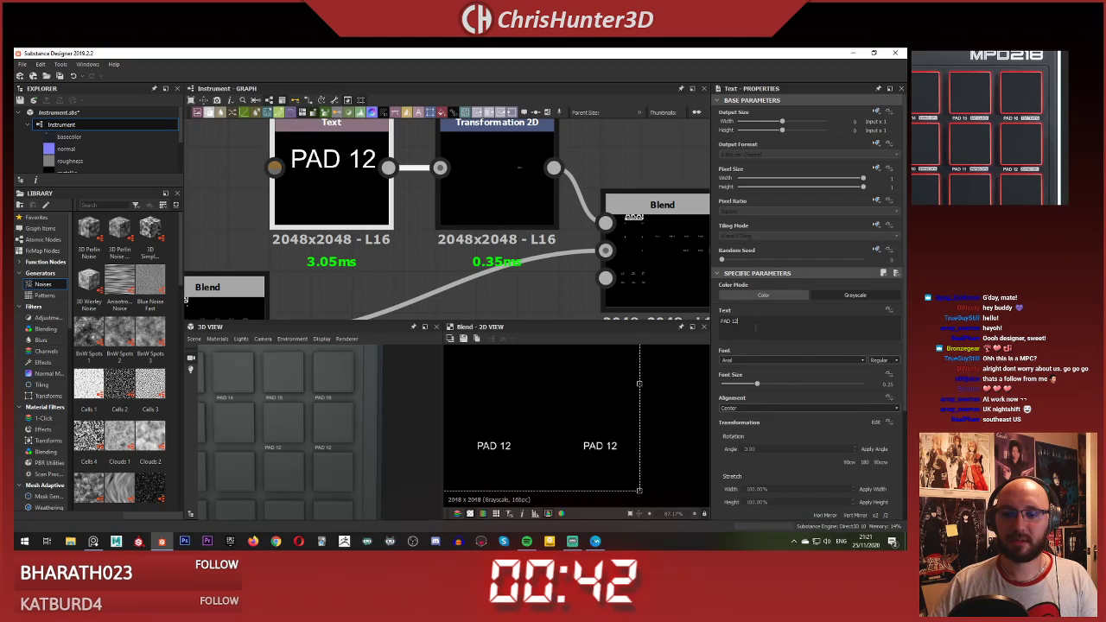
pyautogui.press('BackSpace')
pyautogui.write('1')
pyautogui.click(517, 304)
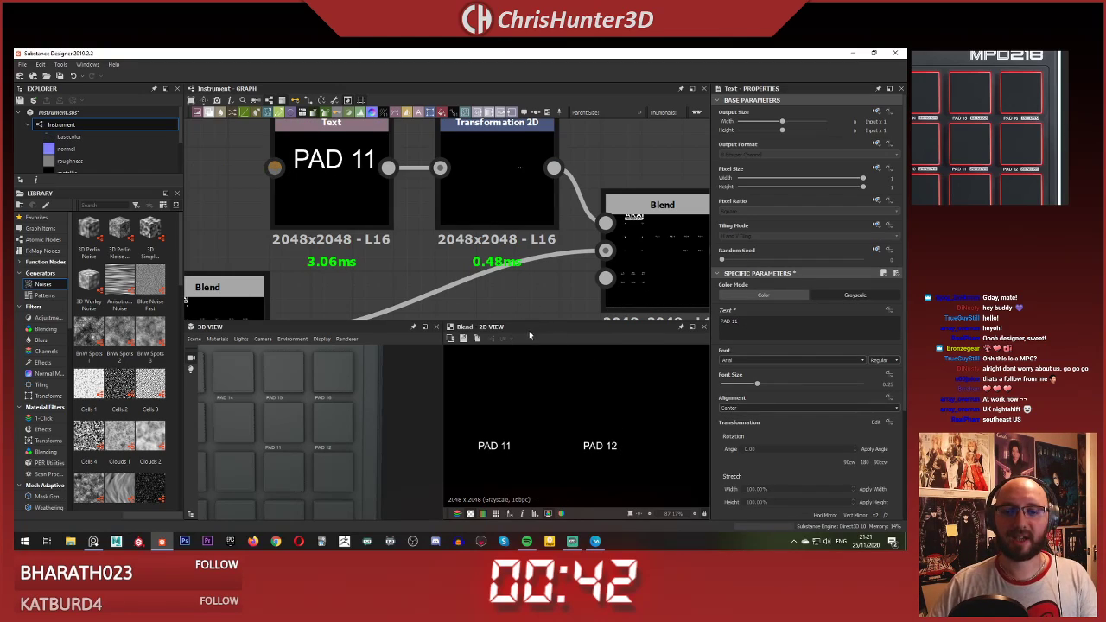
# Step: Duplicate the PAD 11 Text, Transformation 2D and Blend nodes and place the copies right of the originals
pyautogui.scroll(-3, 516, 303)
pyautogui.scroll(-3, 519, 296)
pyautogui.moveTo(519, 296); pyautogui.dragTo(417, 270, button='middle')
pyautogui.scroll(3, 481, 239)
pyautogui.scroll(-3, 414, 270)
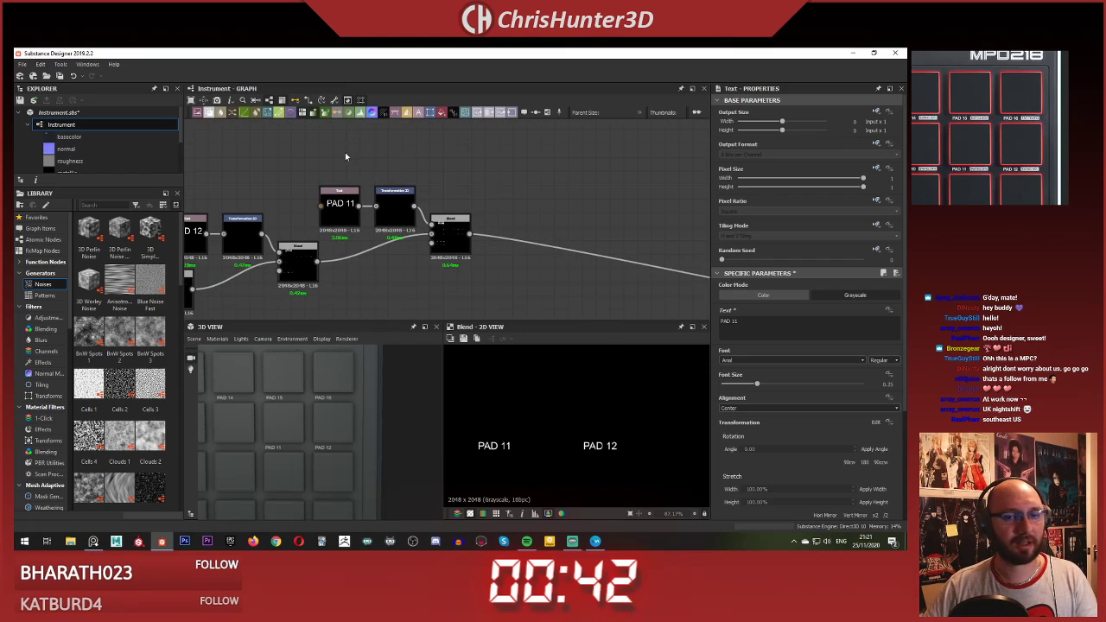
pyautogui.moveTo(345, 152); pyautogui.dragTo(463, 256)
pyautogui.hotkey('ctrl', 'd')
pyautogui.moveTo(531, 251); pyautogui.dragTo(413, 219, button='middle')
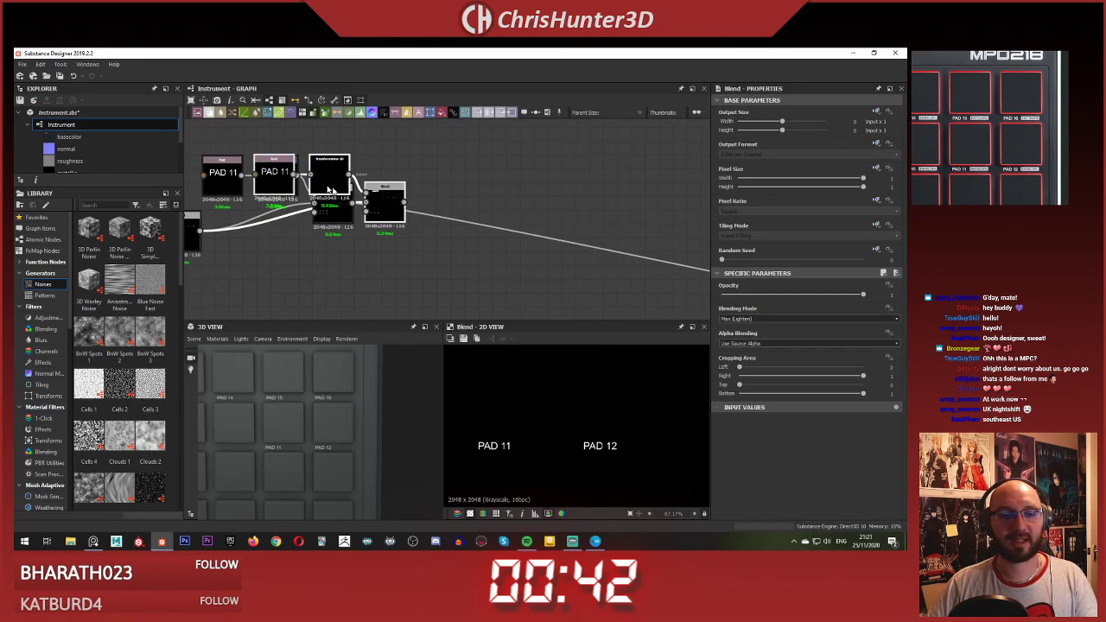
pyautogui.moveTo(334, 184); pyautogui.dragTo(446, 170)
# Step: Connect the PAD 11 Blend to the new Blend's background and transfer its outgoing link to the new Blend's output
pyautogui.scroll(3, 397, 203)
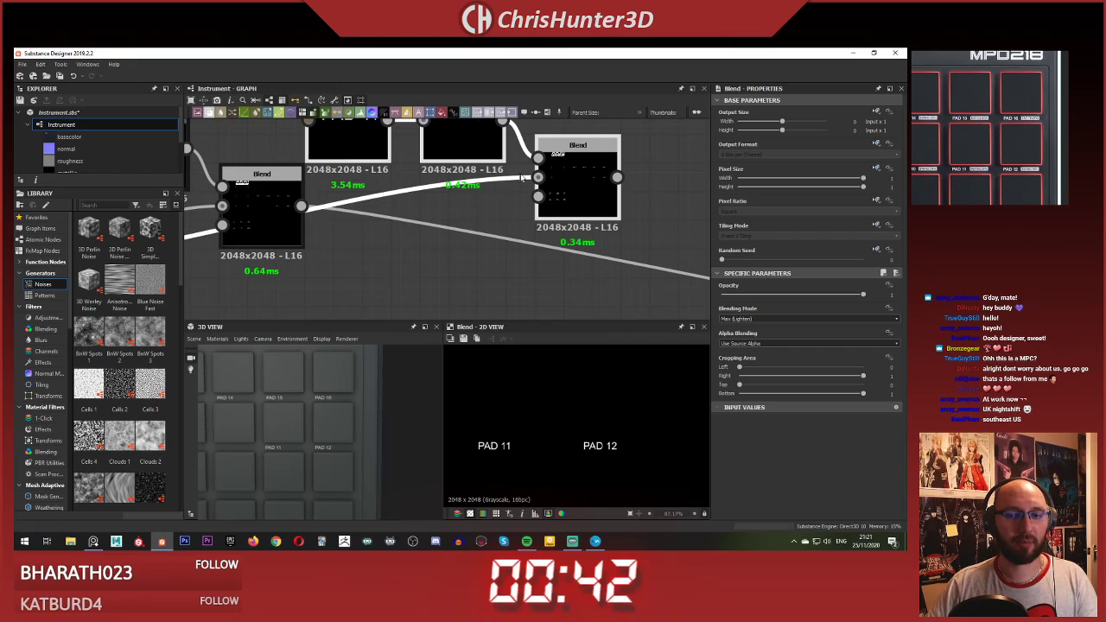
pyautogui.click(323, 233)
pyautogui.moveTo(290, 213); pyautogui.dragTo(617, 177)
pyautogui.scroll(-3, 458, 164)
pyautogui.moveTo(447, 155); pyautogui.dragTo(425, 245, button='middle')
pyautogui.moveTo(346, 185); pyautogui.dragTo(534, 261)
pyautogui.click(529, 171)
# Step: Change the label text of the duplicated PAD 11 Text node to PAD 10
pyautogui.scroll(-2, 529, 166)
pyautogui.scroll(4, 484, 207)
pyautogui.moveTo(486, 211); pyautogui.dragTo(522, 201, button='middle')
pyautogui.scroll(-1, 518, 145)
pyautogui.doubleClick(437, 204)
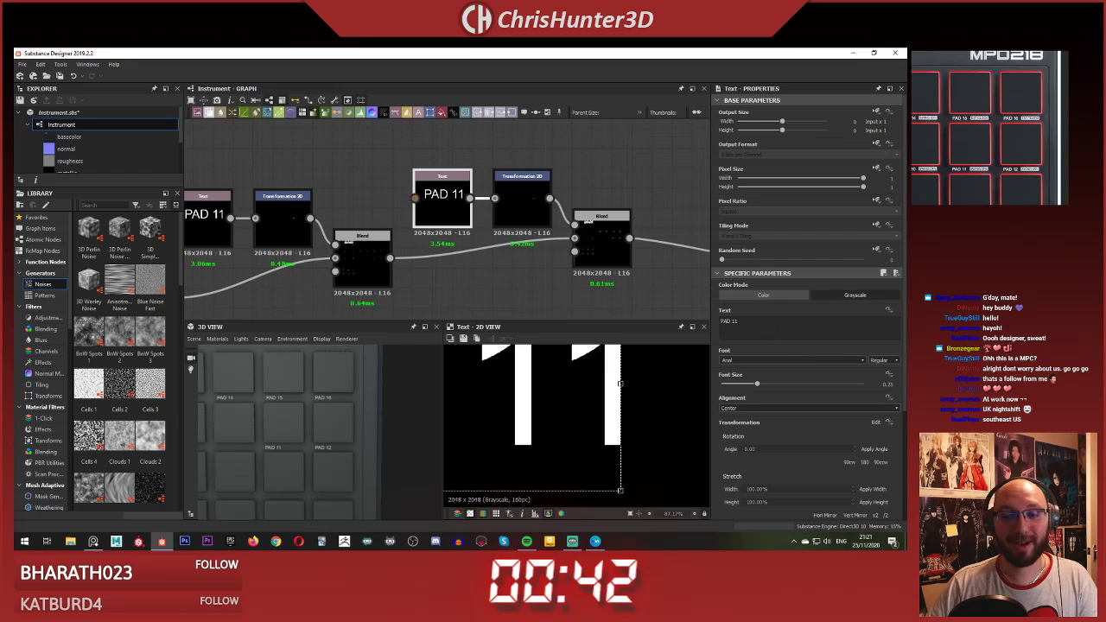
pyautogui.press('BackSpace')
pyautogui.write('0')
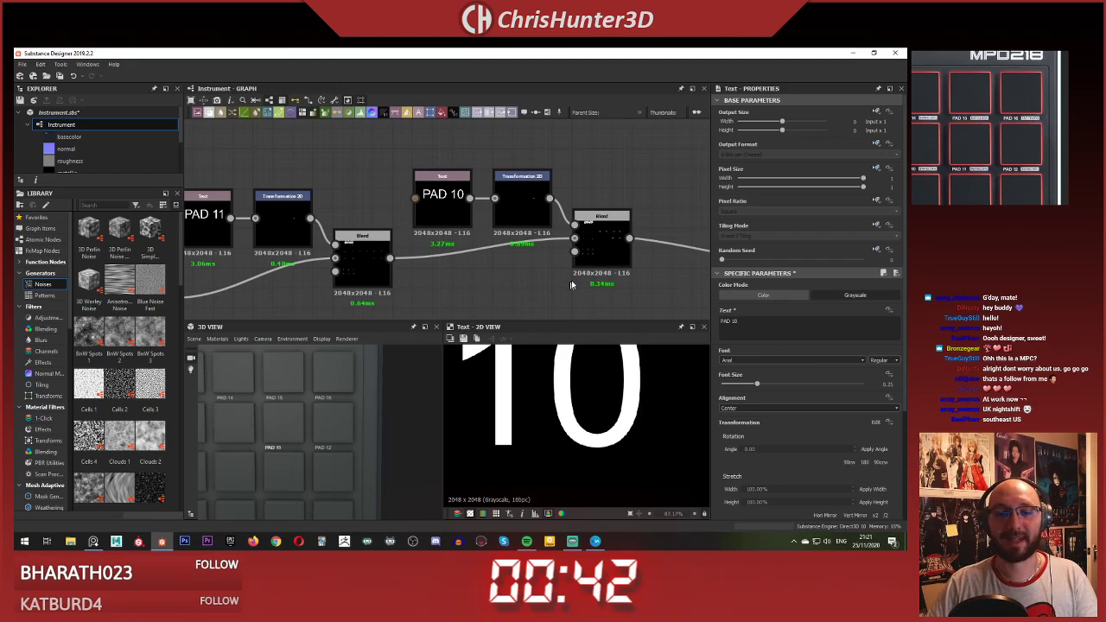
# Step: Show the new Blend in the 2D view and move the PAD 10 label left beneath the second pad of the second row
pyautogui.doubleClick(600, 242)
pyautogui.scroll(4, 290, 434)
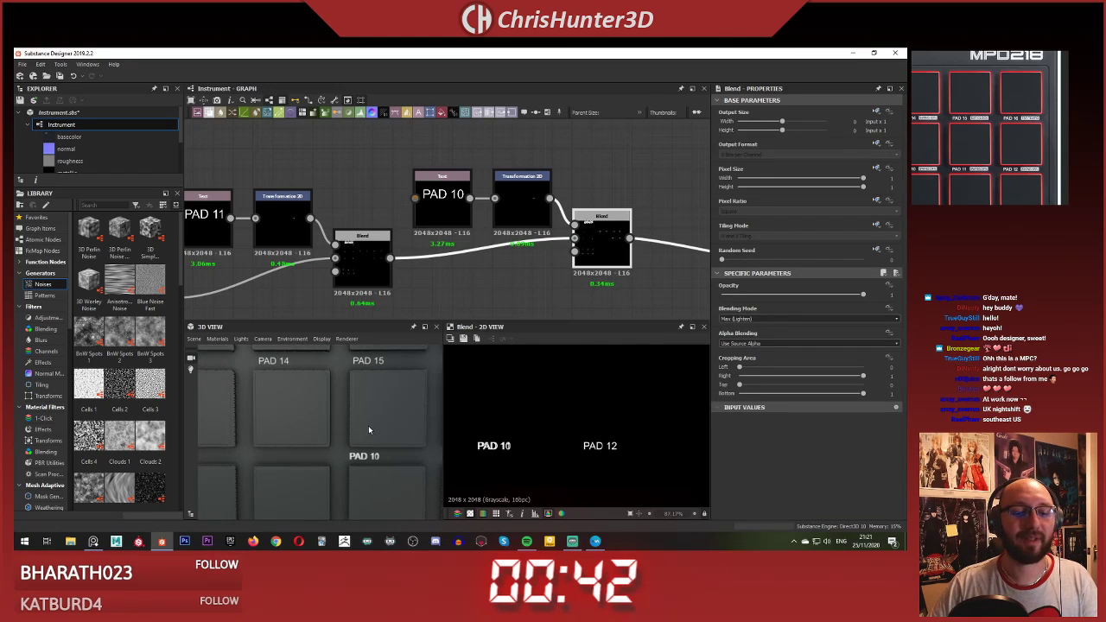
pyautogui.doubleClick(522, 199)
pyautogui.scroll(4, 643, 402)
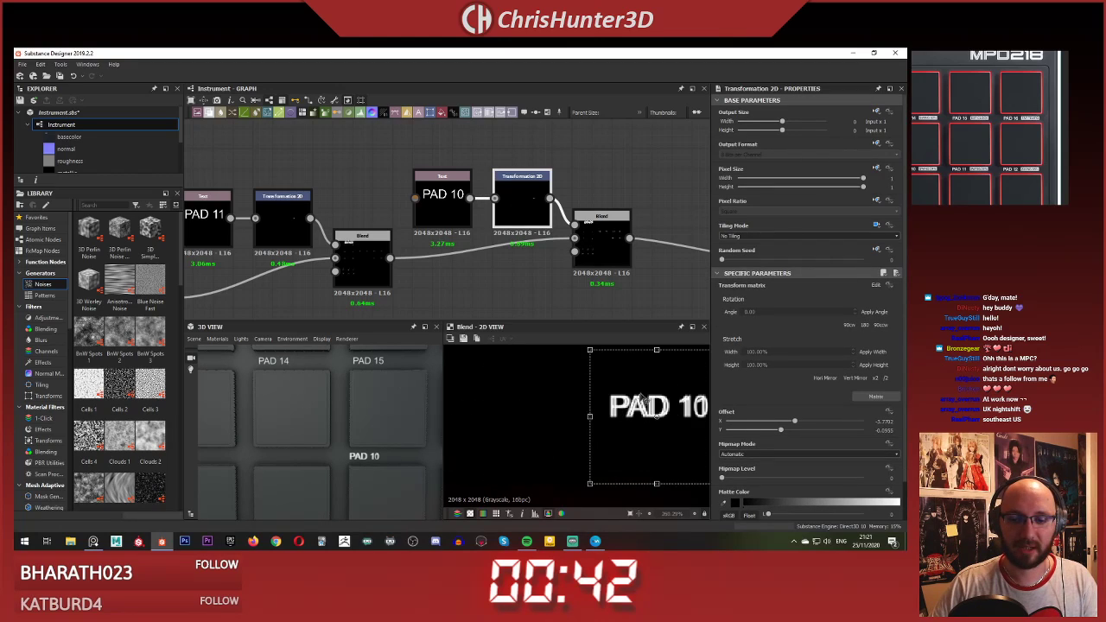
pyautogui.moveTo(642, 400); pyautogui.dragTo(337, 405)
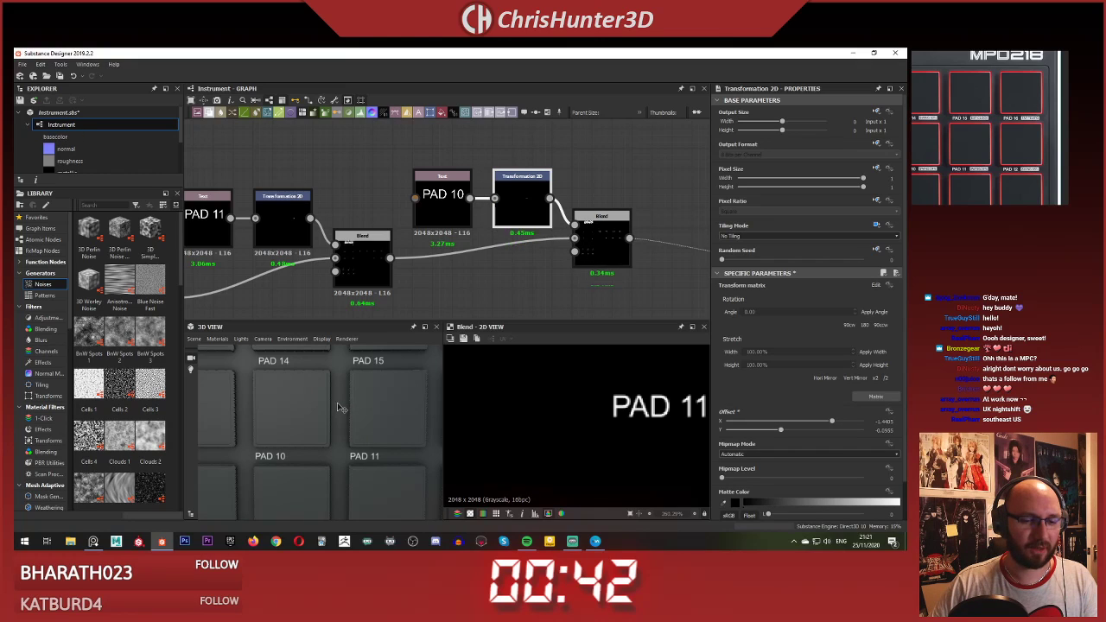
# Step: Duplicate the PAD 10 Text, Transformation 2D and Blend nodes to the right and chain the new Blend after the original one
pyautogui.scroll(-5, 433, 255)
pyautogui.scroll(4, 406, 251)
pyautogui.moveTo(365, 152); pyautogui.dragTo(424, 245)
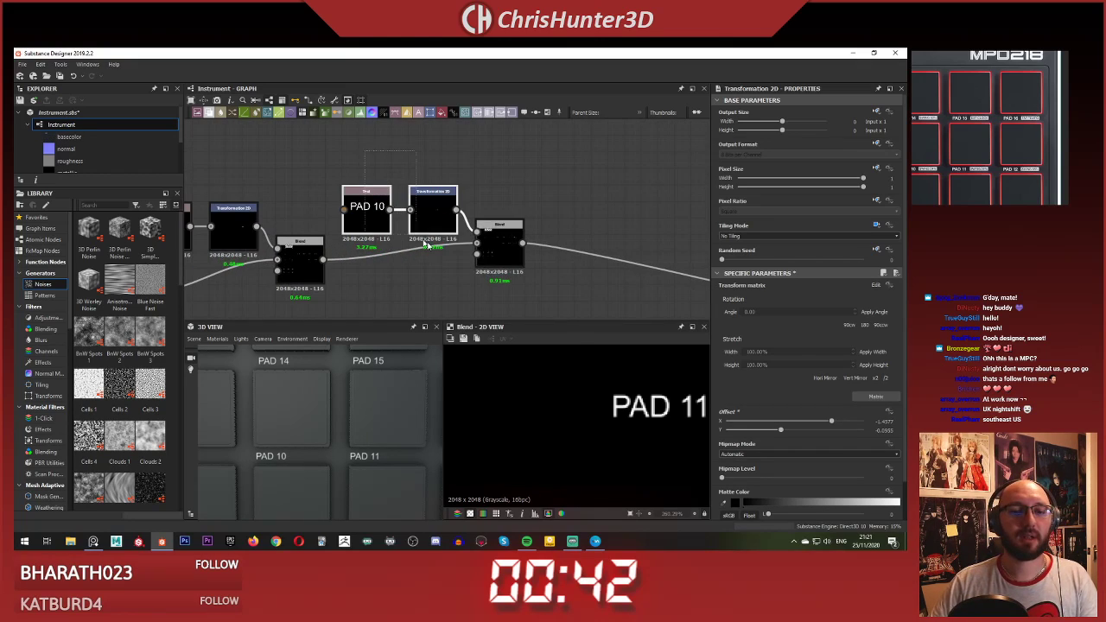
pyautogui.hotkey('ctrl', 'd')
pyautogui.moveTo(528, 269); pyautogui.dragTo(415, 248, button='middle')
pyautogui.moveTo(402, 222); pyautogui.dragTo(529, 189)
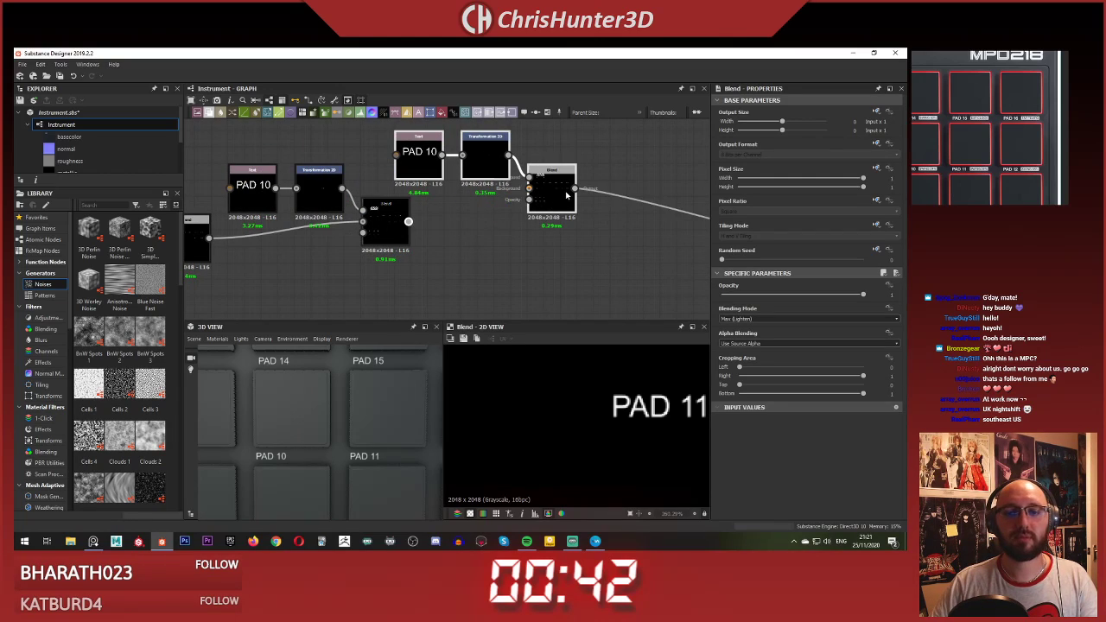
pyautogui.moveTo(547, 184); pyautogui.dragTo(580, 201)
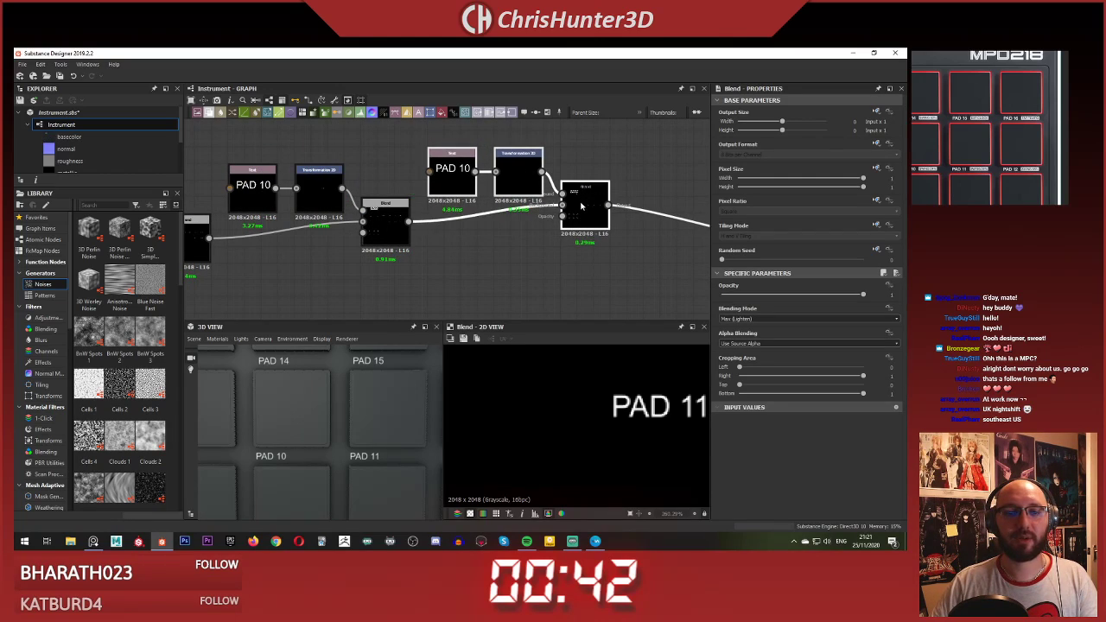
pyautogui.moveTo(539, 268); pyautogui.dragTo(453, 276, button='middle')
pyautogui.scroll(2, 453, 276)
pyautogui.click(454, 275)
pyautogui.moveTo(442, 224); pyautogui.dragTo(441, 272, button='middle')
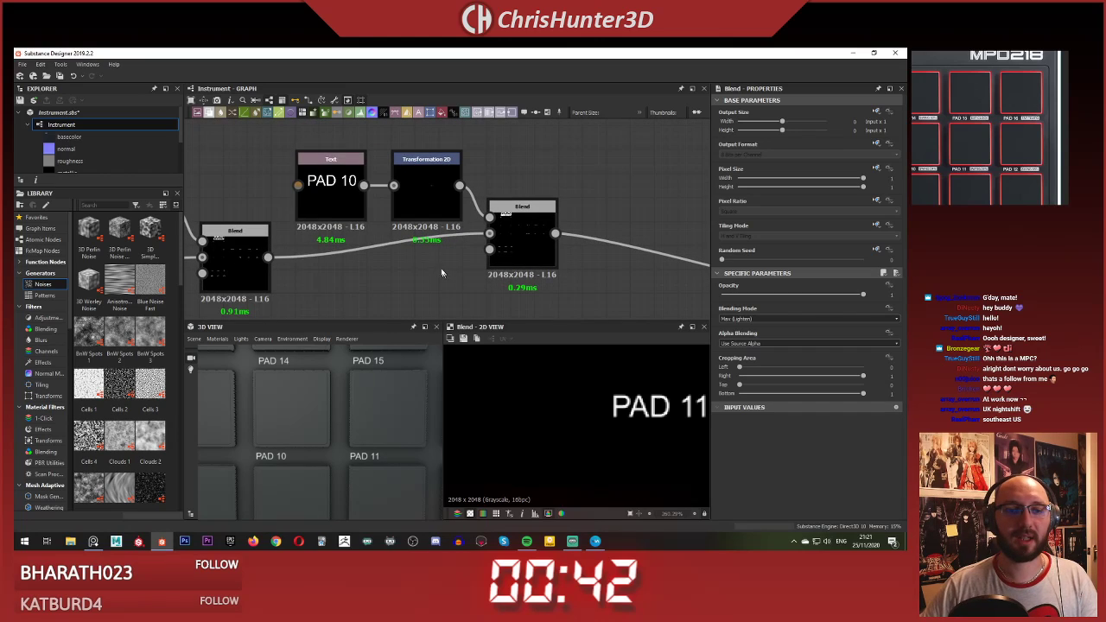
# Step: Lower the new Blend level with the previous Blend and show its output in the 2D view
pyautogui.doubleClick(345, 194)
pyautogui.scroll(-3, 298, 434)
pyautogui.moveTo(299, 433); pyautogui.dragTo(320, 418, button='middle')
pyautogui.scroll(4, 320, 419)
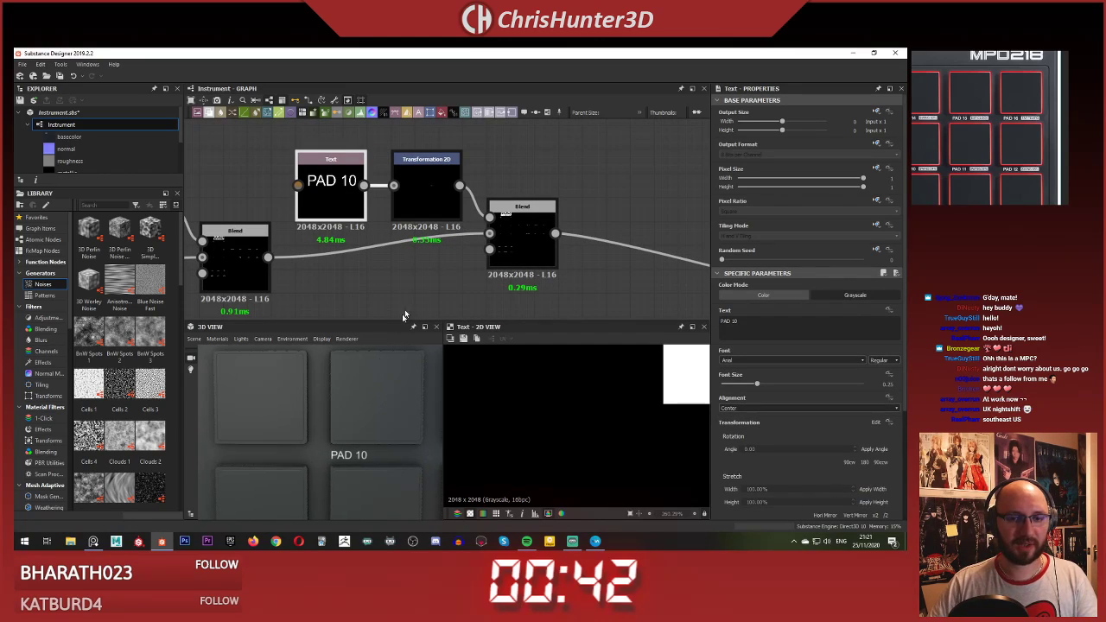
pyautogui.moveTo(516, 245); pyautogui.dragTo(523, 257)
pyautogui.doubleClick(522, 254)
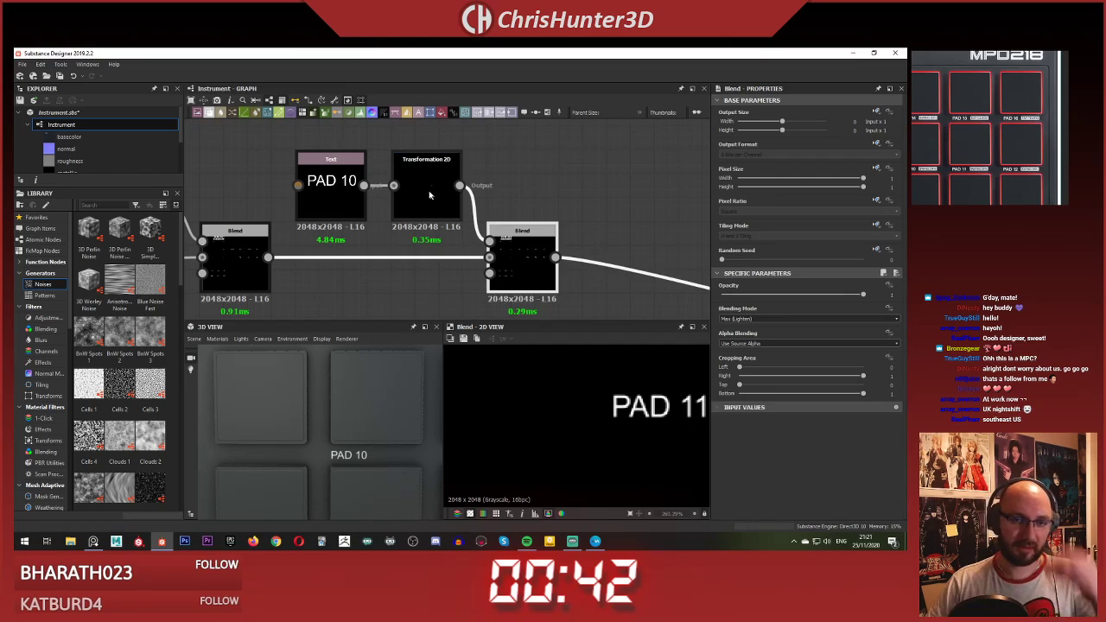
# Step: Change the label text of the duplicated PAD 10 Text node to PAD 9
pyautogui.click(429, 195)
pyautogui.scroll(-2, 624, 372)
pyautogui.moveTo(400, 245); pyautogui.dragTo(360, 236, button='middle')
pyautogui.click(445, 176)
pyautogui.scroll(-3, 991, 128)
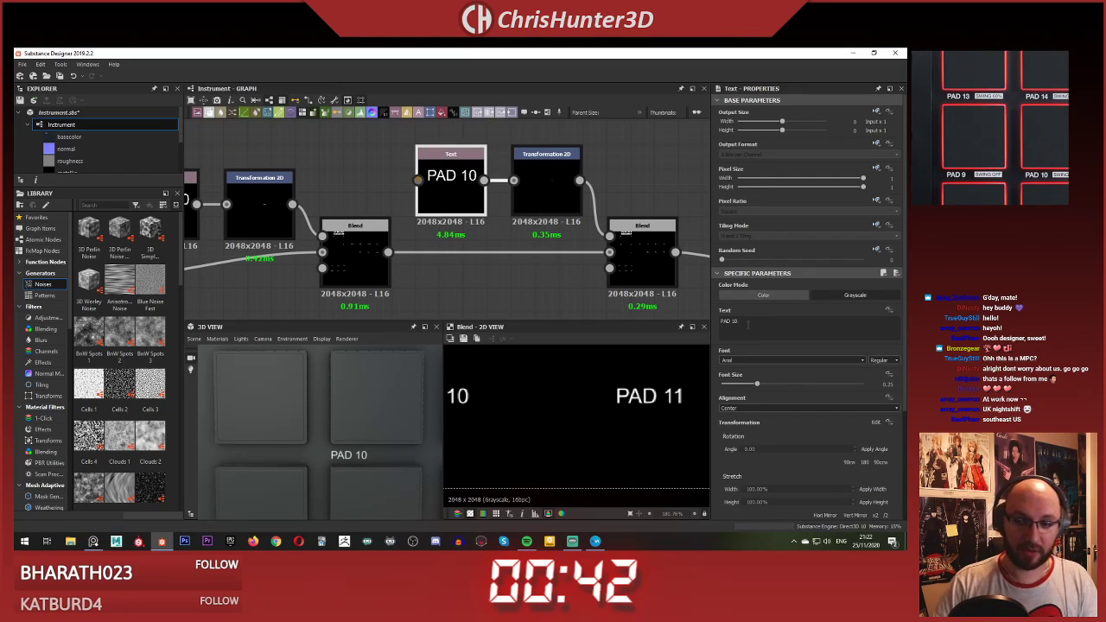
pyautogui.click(640, 252)
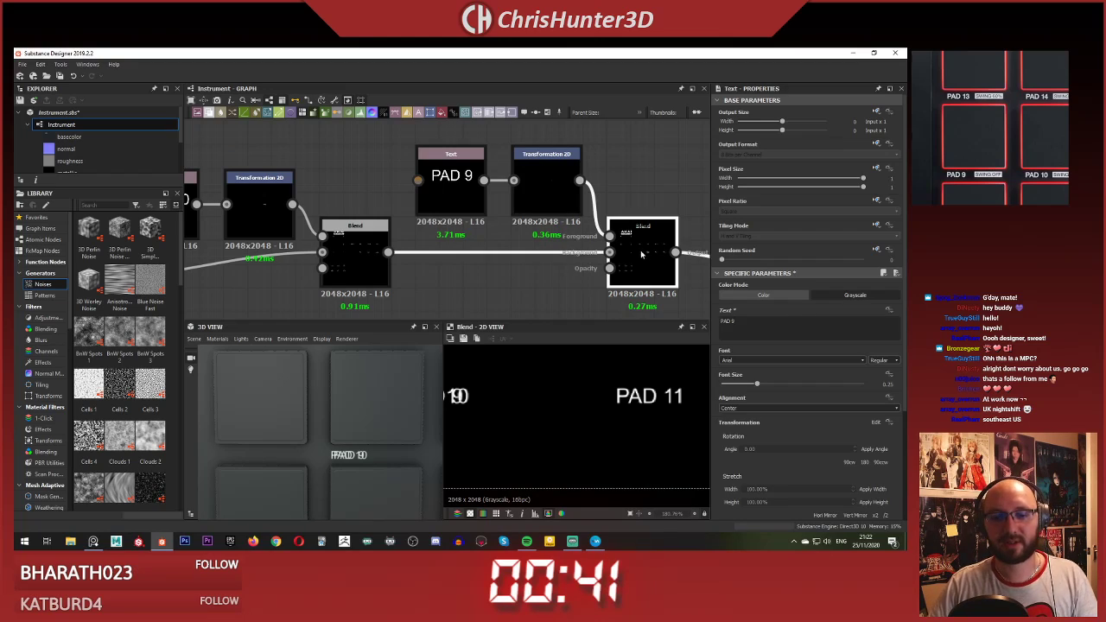
# Step: Move the PAD 9 label left with its Transformation 2D node so it sits beneath the first pad of the second row
pyautogui.scroll(-6, 568, 377)
pyautogui.click(548, 196)
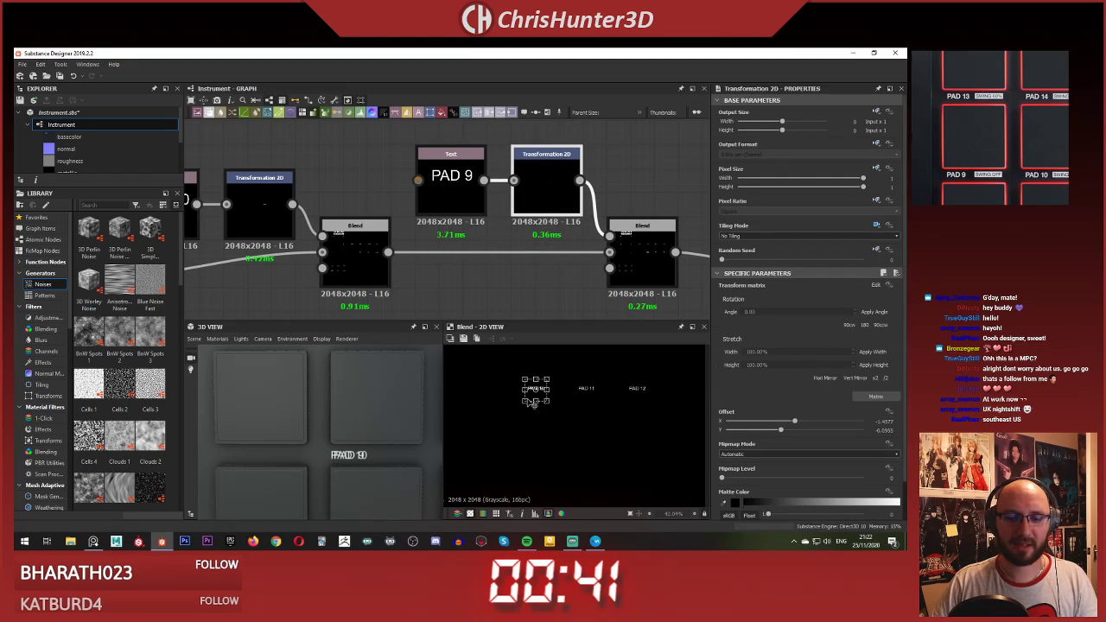
pyautogui.scroll(8, 546, 396)
pyautogui.moveTo(566, 388); pyautogui.dragTo(314, 394)
pyautogui.scroll(-2, 303, 457)
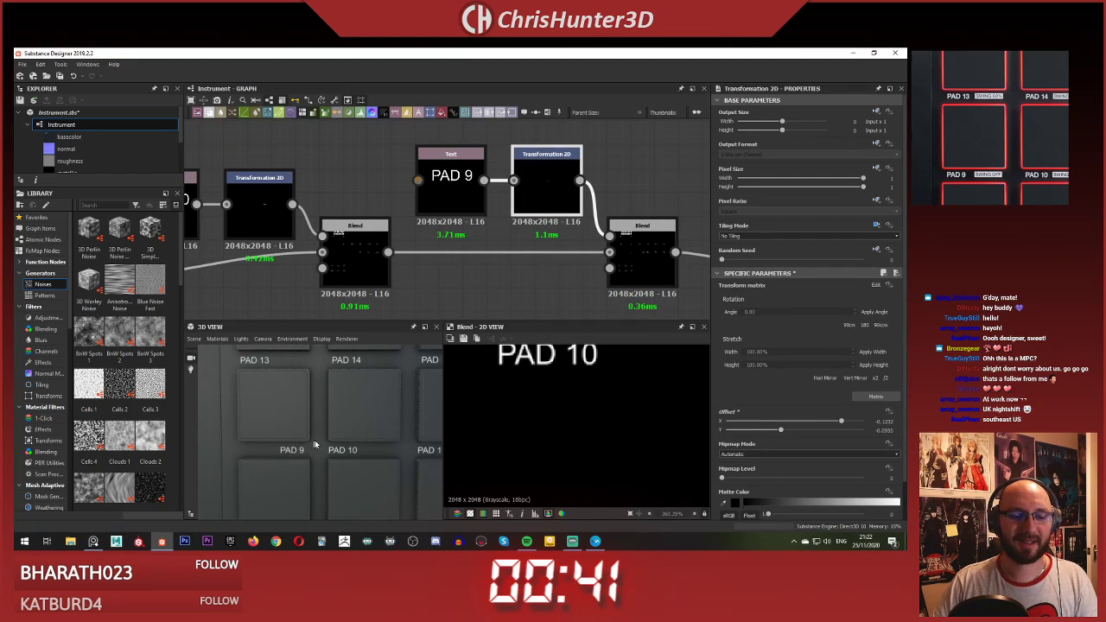
pyautogui.moveTo(313, 444); pyautogui.dragTo(504, 433, button='middle')
pyautogui.moveTo(475, 398); pyautogui.dragTo(614, 416, button='middle')
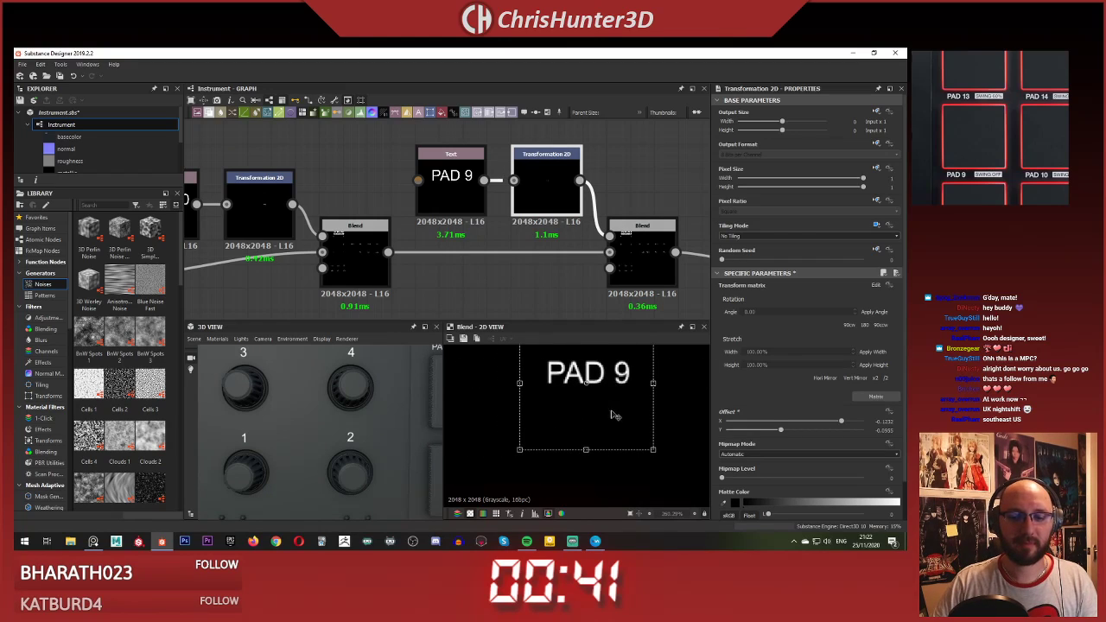
pyautogui.moveTo(353, 428); pyautogui.dragTo(251, 432, button='middle')
pyautogui.moveTo(557, 404); pyautogui.dragTo(471, 410)
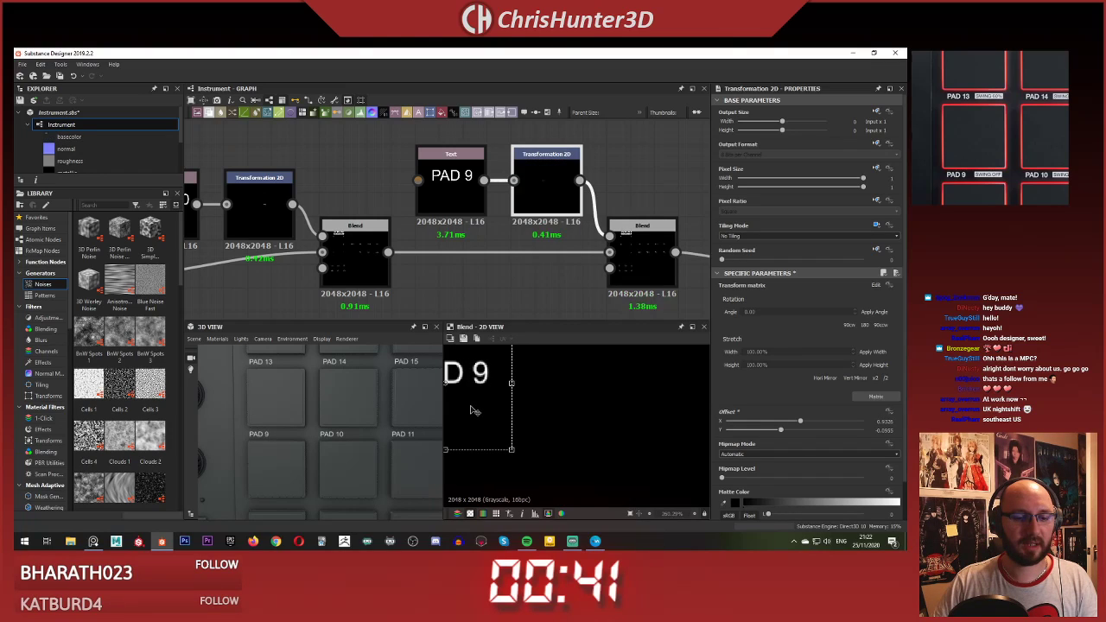
pyautogui.scroll(-5, 279, 419)
pyautogui.moveTo(281, 419); pyautogui.dragTo(344, 397, button='middle')
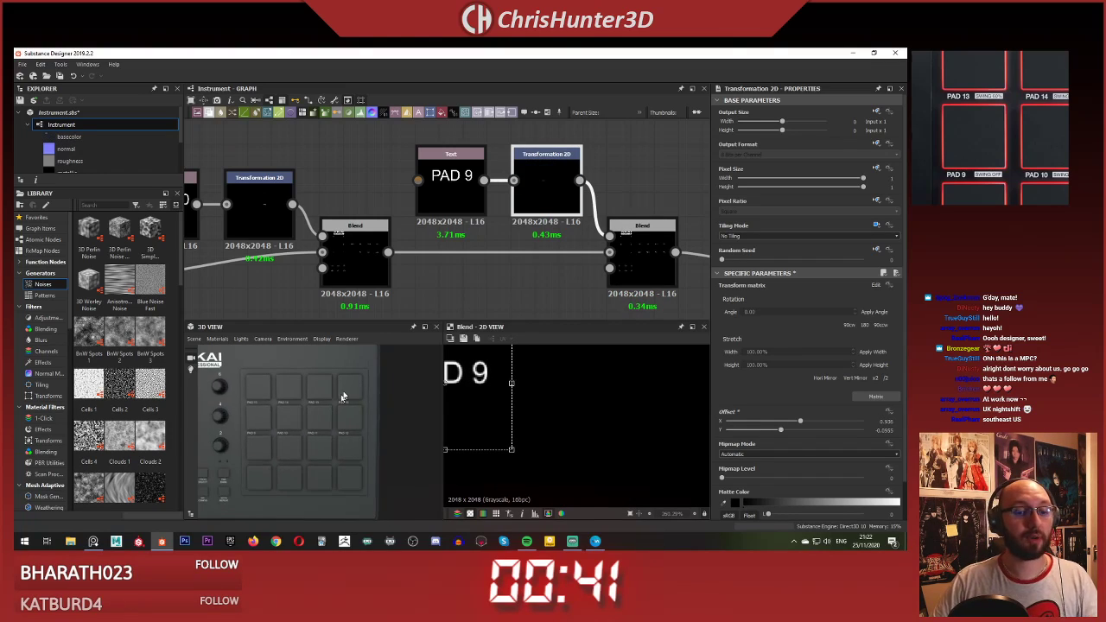
# Step: Duplicate the PAD 9 Text, Transformation 2D and Blend nodes to the right and insert the new Blend after the PAD 9 Blend
pyautogui.scroll(-8, 525, 212)
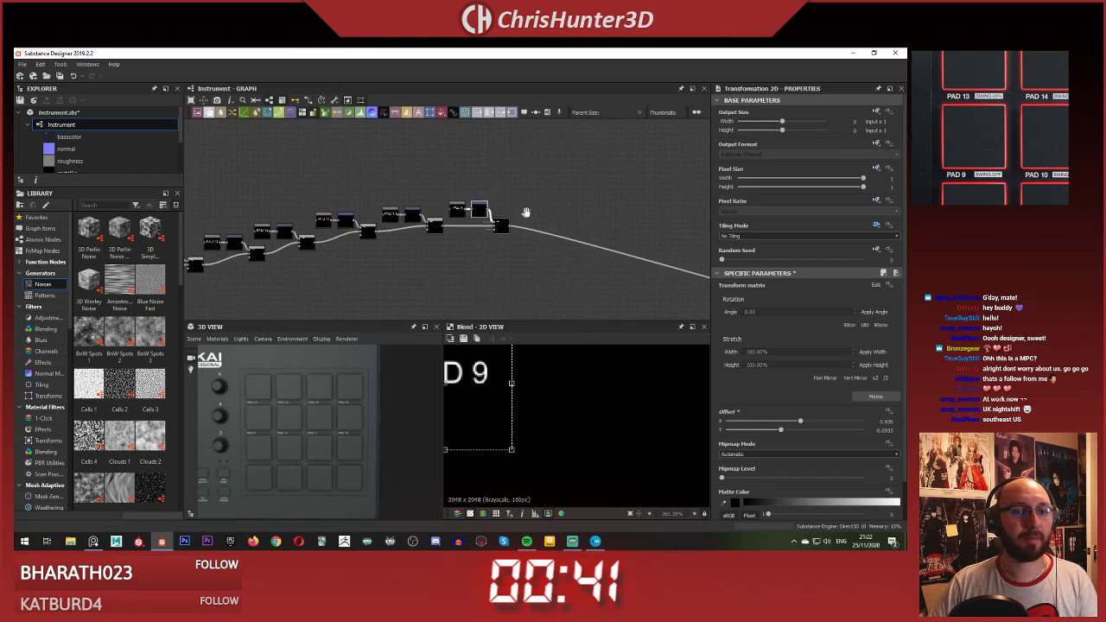
pyautogui.scroll(5, 525, 213)
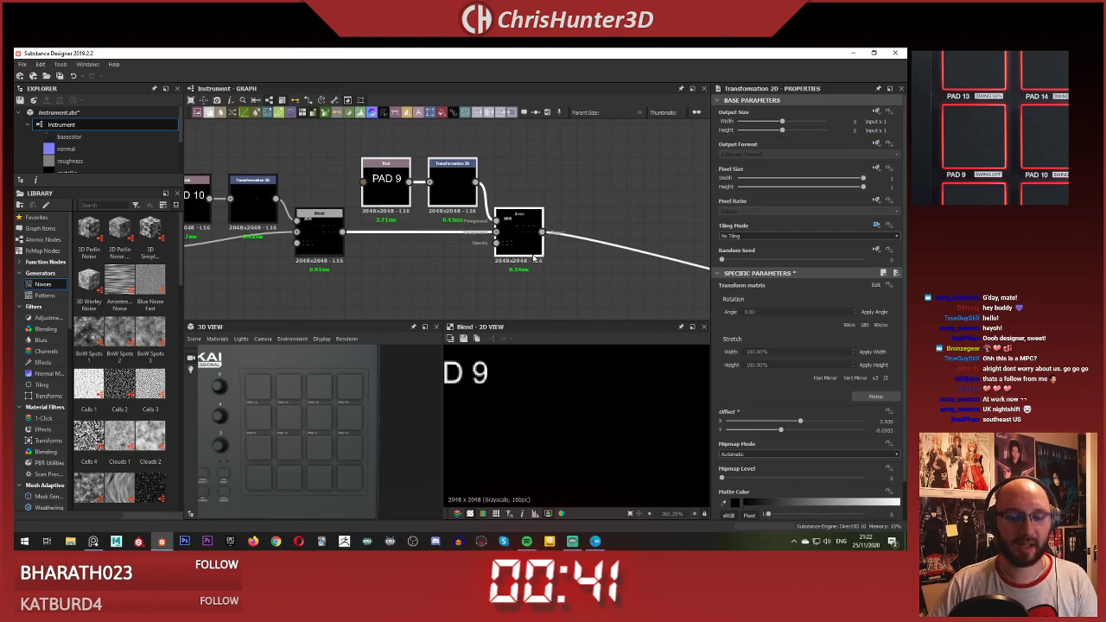
pyautogui.hotkey('ctrl', 'd')
pyautogui.moveTo(527, 199); pyautogui.dragTo(385, 193, button='middle')
pyautogui.moveTo(357, 246); pyautogui.dragTo(514, 194)
pyautogui.moveTo(504, 198); pyautogui.dragTo(461, 217, button='middle')
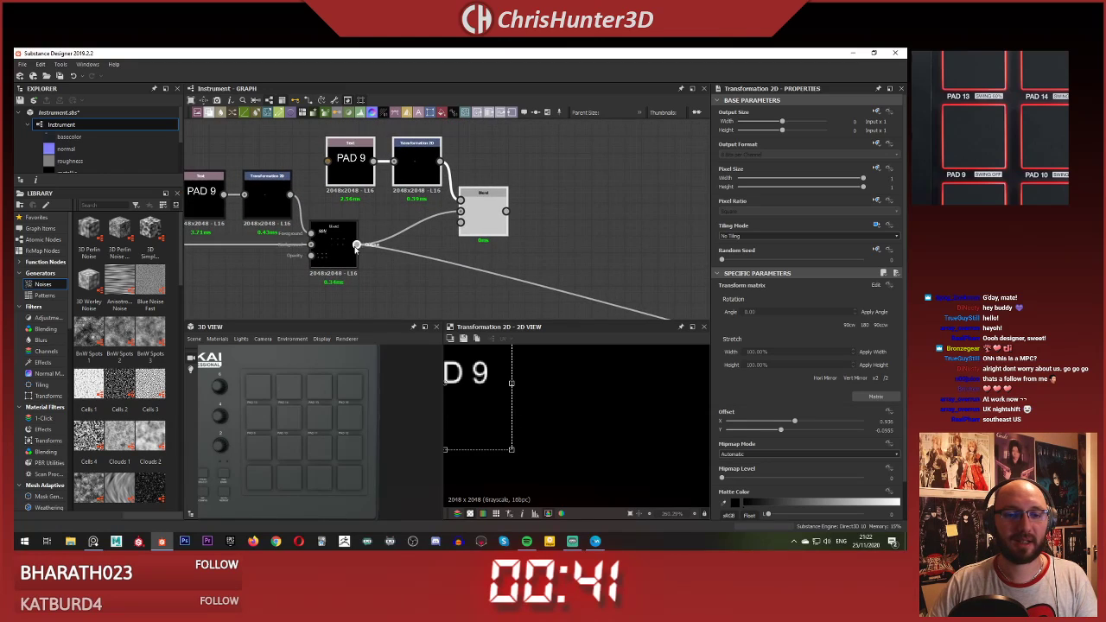
pyautogui.keyDown('shift'); pyautogui.moveTo(509, 220); pyautogui.dragTo(509, 217); pyautogui.keyUp('shift')
pyautogui.click(512, 162)
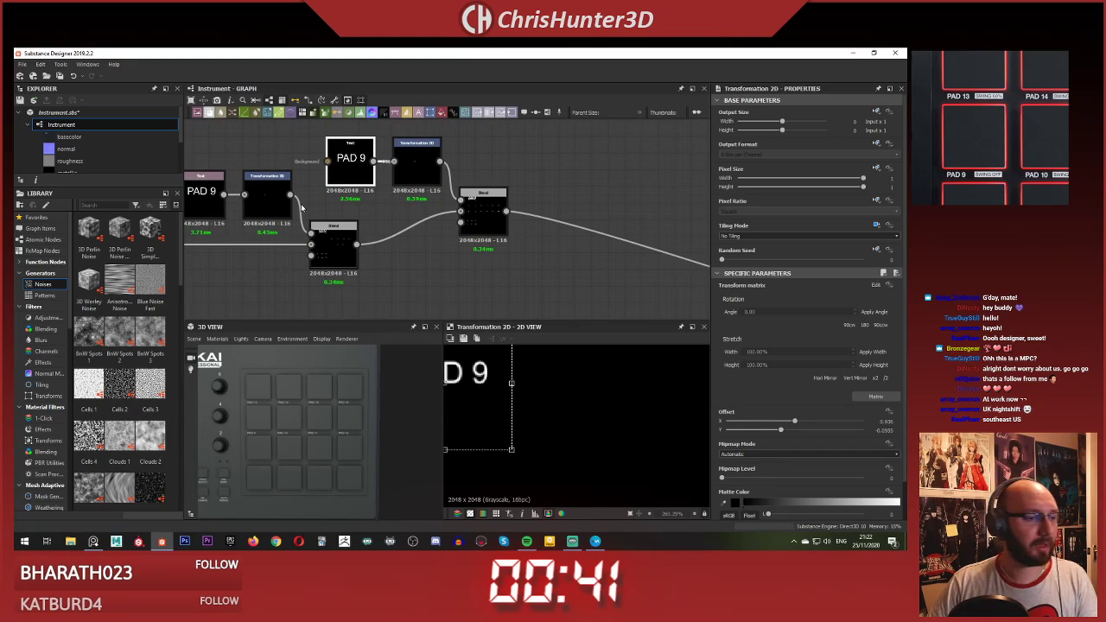
# Step: Check the reference photo for the third row's numbering and change the duplicated Text node's label to PAD 5
pyautogui.scroll(-5, 966, 147)
pyautogui.scroll(2, 1004, 143)
pyautogui.scroll(1, 249, 407)
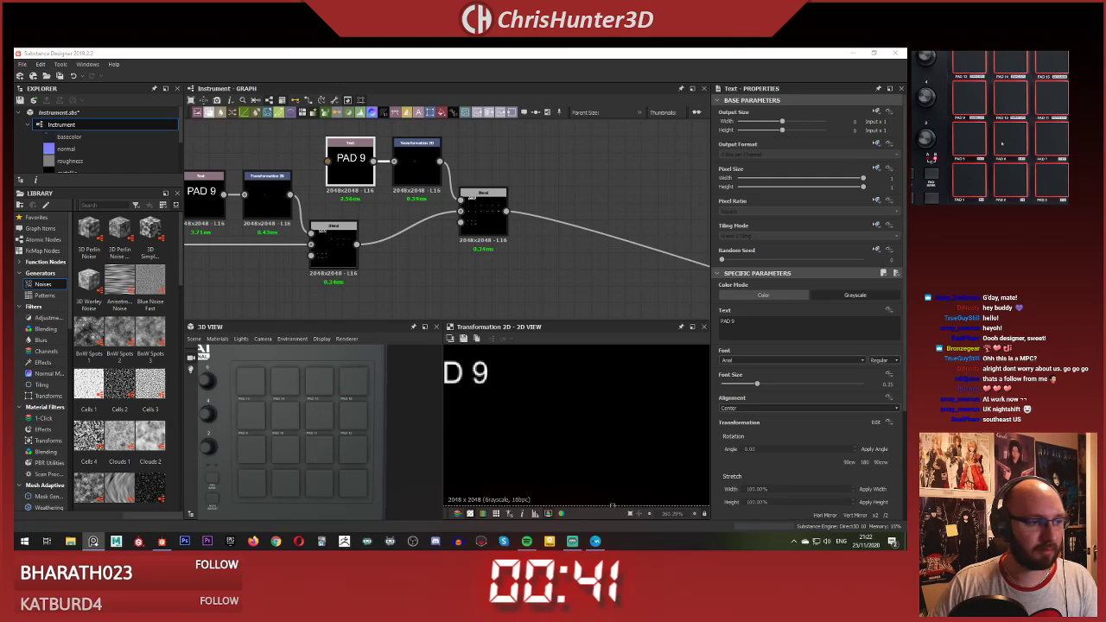
pyautogui.scroll(3, 1003, 144)
pyautogui.scroll(-2, 994, 147)
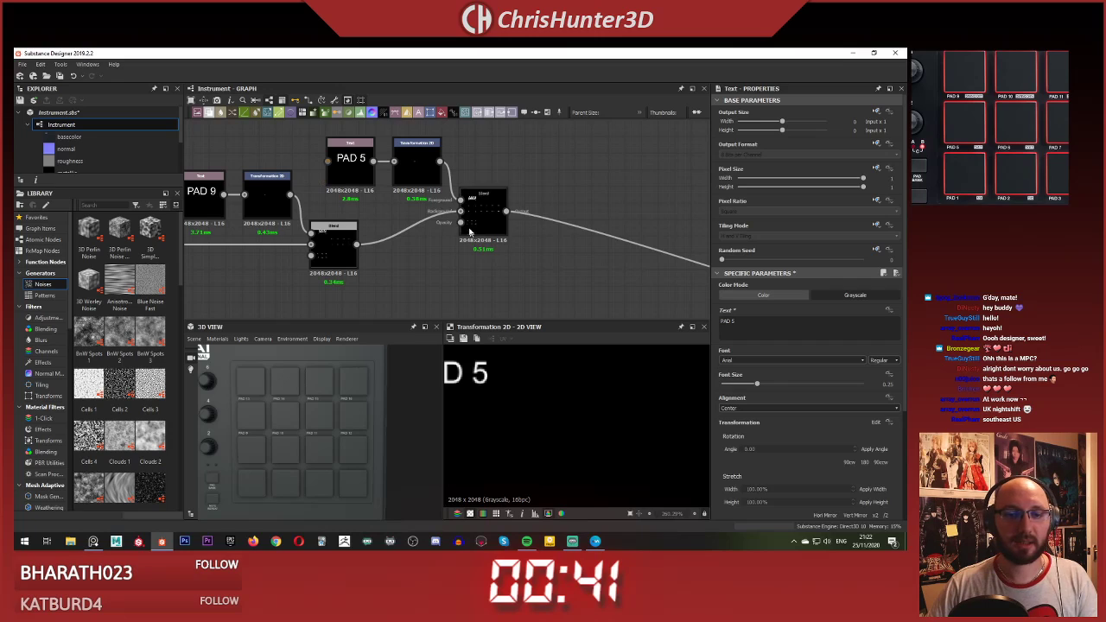
# Step: Move the PAD 5 label down with its Transformation 2D node so it sits beneath the first pad of the third row
pyautogui.click(422, 177)
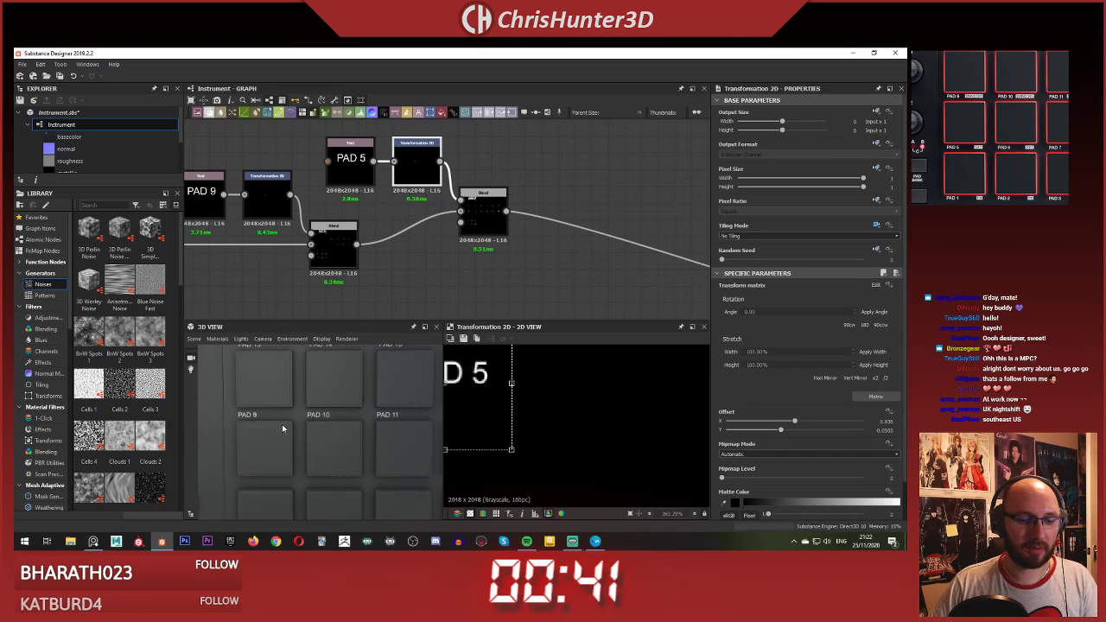
pyautogui.moveTo(474, 369); pyautogui.dragTo(477, 415)
pyautogui.moveTo(486, 474); pyautogui.dragTo(482, 504)
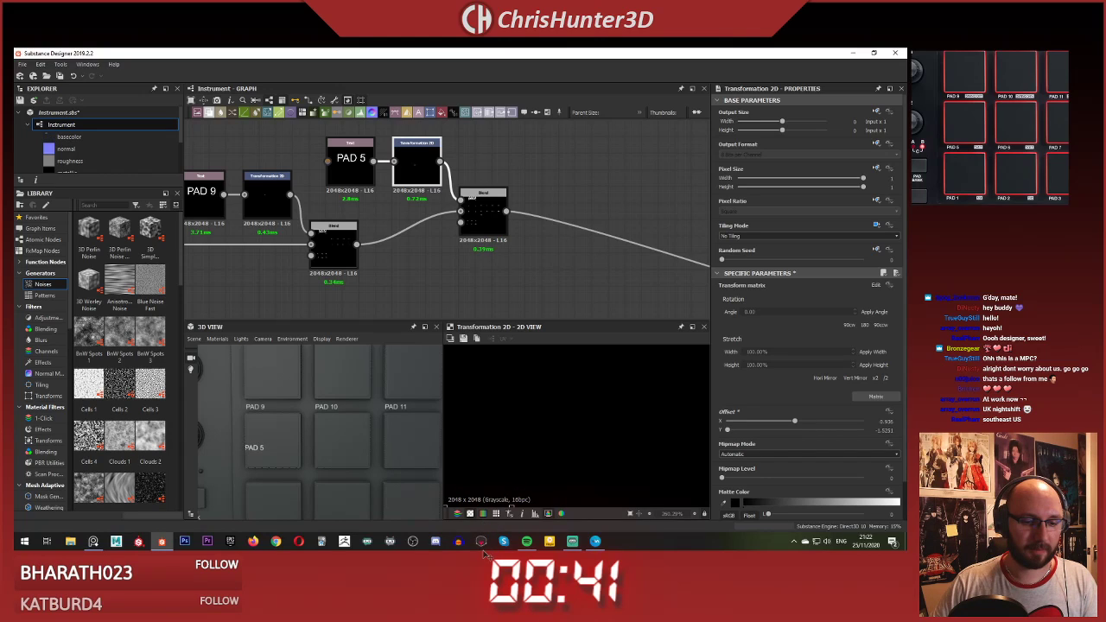
pyautogui.scroll(5, 550, 363)
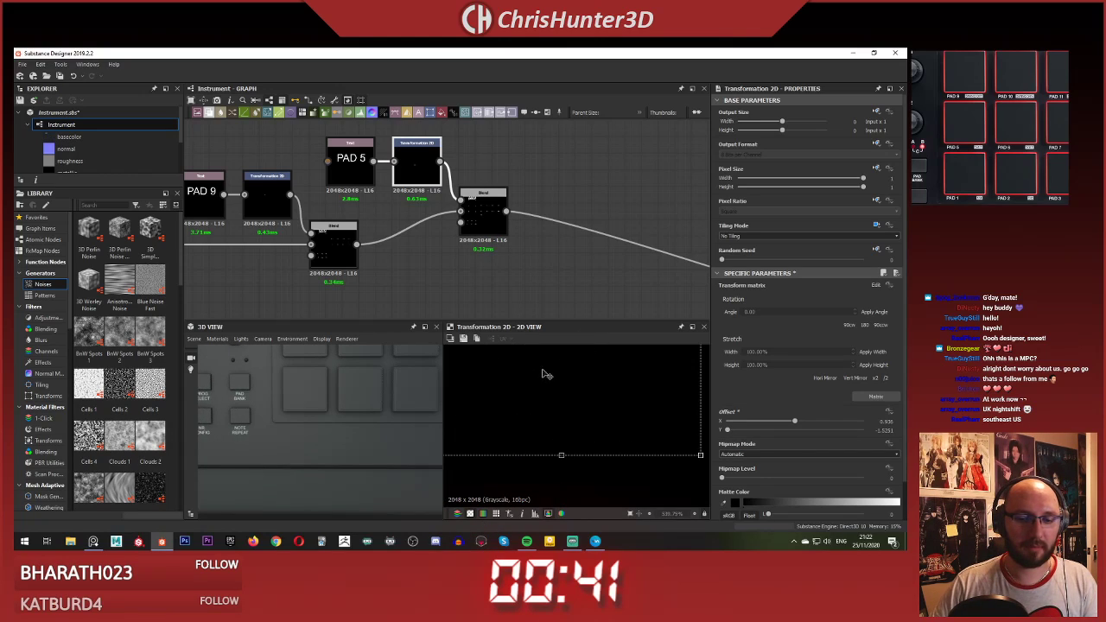
pyautogui.moveTo(546, 372); pyautogui.dragTo(555, 399, button='middle')
pyautogui.moveTo(555, 395); pyautogui.dragTo(551, 461)
pyautogui.moveTo(239, 376); pyautogui.dragTo(307, 373, button='middle')
pyautogui.scroll(3, 303, 408)
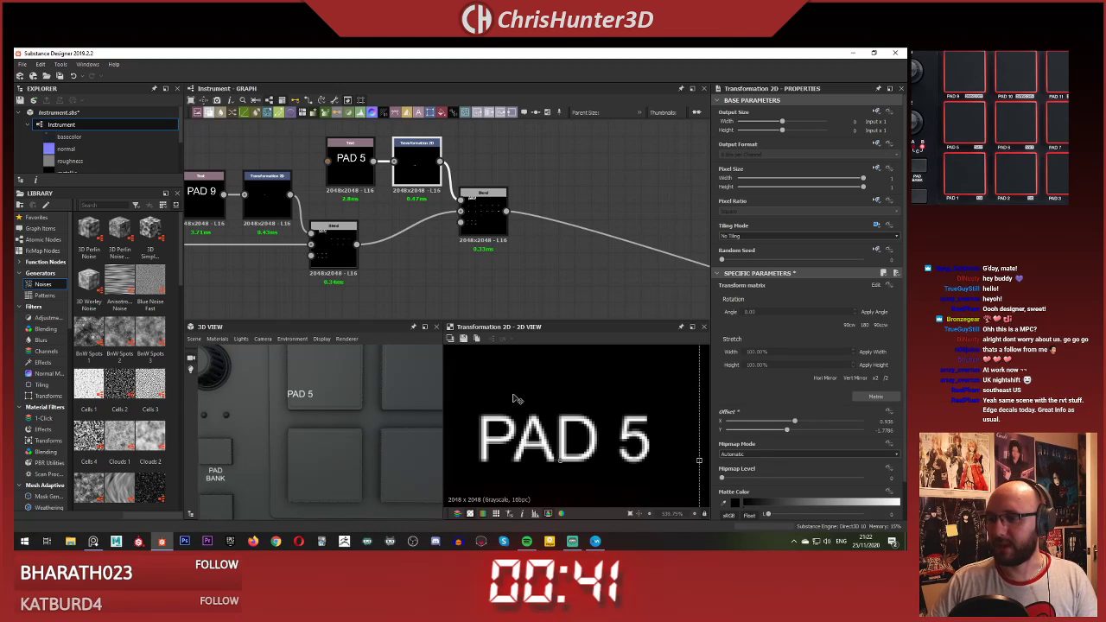
pyautogui.moveTo(515, 406); pyautogui.dragTo(522, 553)
pyautogui.scroll(-3, 485, 285)
pyautogui.scroll(4, 486, 260)
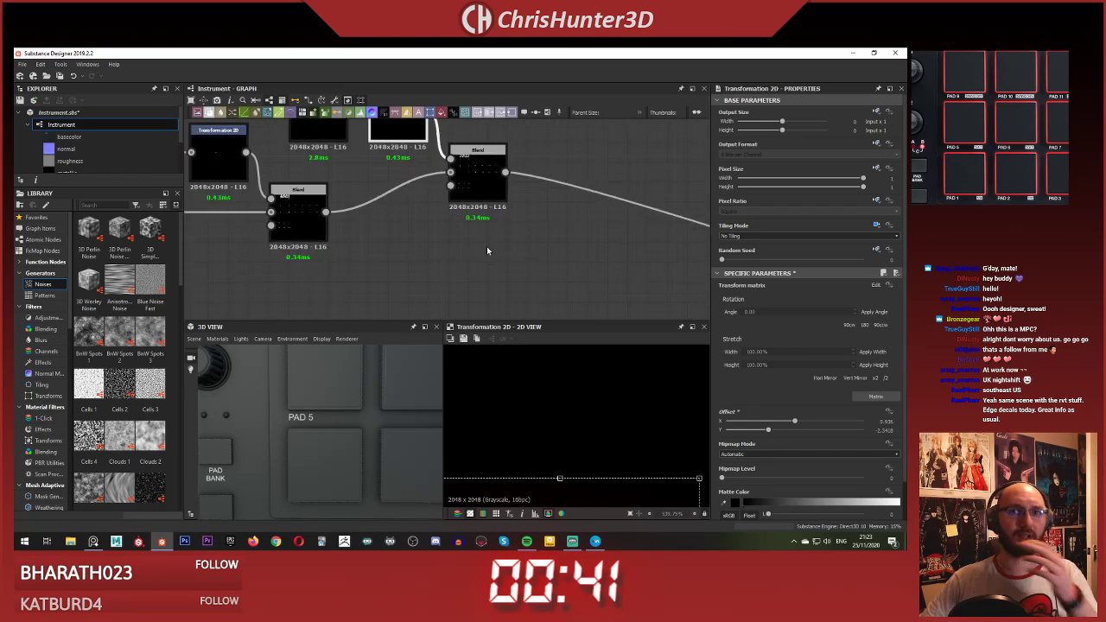
pyautogui.scroll(-1, 486, 246)
pyautogui.moveTo(543, 141); pyautogui.dragTo(578, 212, button='middle')
pyautogui.scroll(-3, 534, 210)
pyautogui.scroll(1, 534, 210)
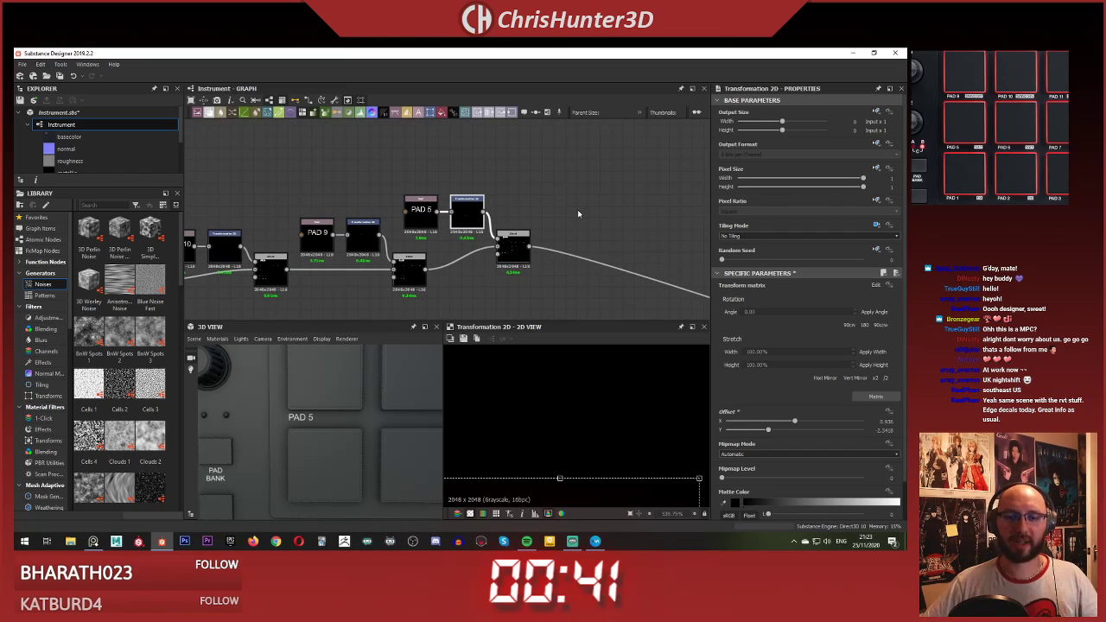
# Step: Duplicate the PAD 5 Text, Transformation 2D and Blend nodes to the right and insert the new Blend after the PAD 5 Blend
pyautogui.scroll(1, 494, 192)
pyautogui.moveTo(494, 189); pyautogui.dragTo(468, 179, button='middle')
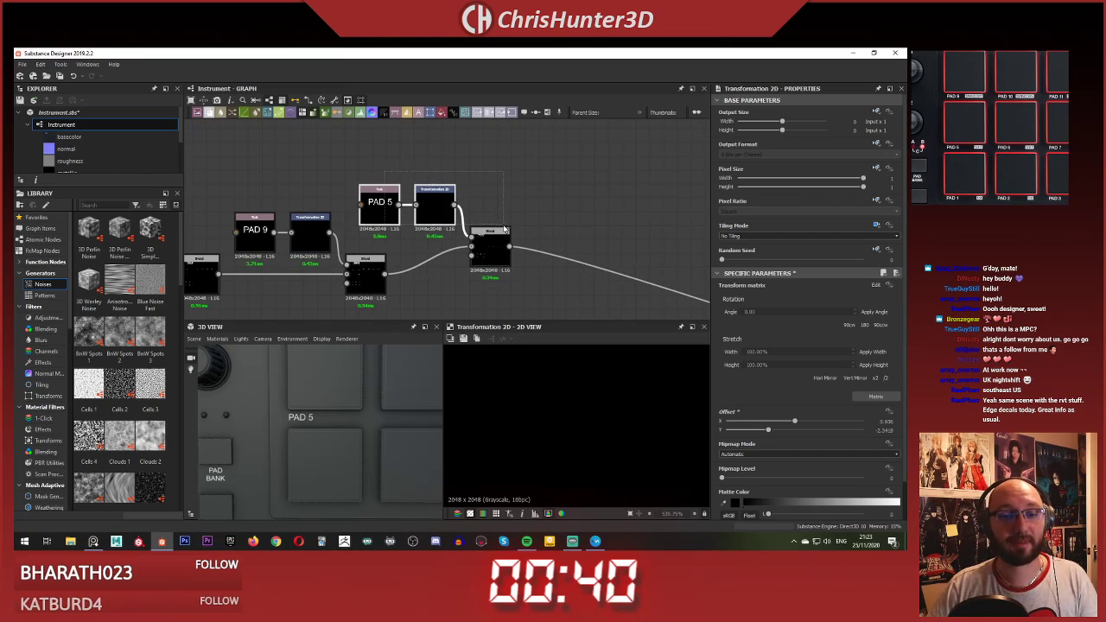
pyautogui.moveTo(504, 229); pyautogui.dragTo(508, 233)
pyautogui.scroll(-4, 555, 215)
pyautogui.scroll(1, 555, 215)
pyautogui.moveTo(555, 215); pyautogui.dragTo(464, 212, button='middle')
pyautogui.hotkey('ctrl', 'd')
pyautogui.moveTo(489, 232); pyautogui.dragTo(514, 207)
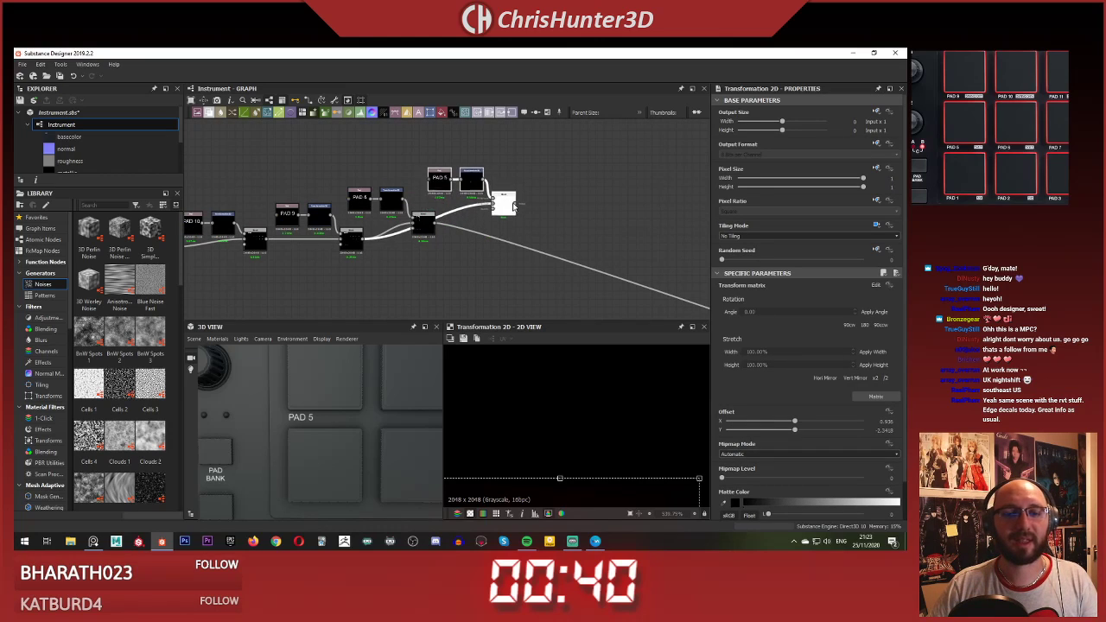
pyautogui.scroll(3, 461, 199)
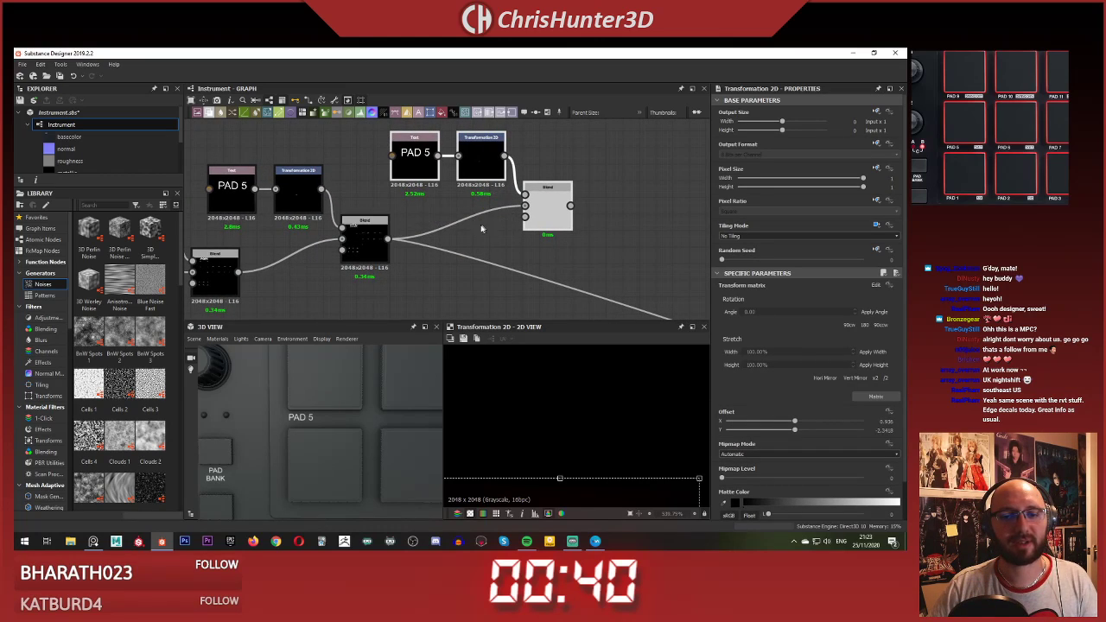
pyautogui.moveTo(544, 211); pyautogui.dragTo(543, 208)
pyautogui.moveTo(548, 184); pyautogui.dragTo(533, 235, button='middle')
pyautogui.click(552, 184)
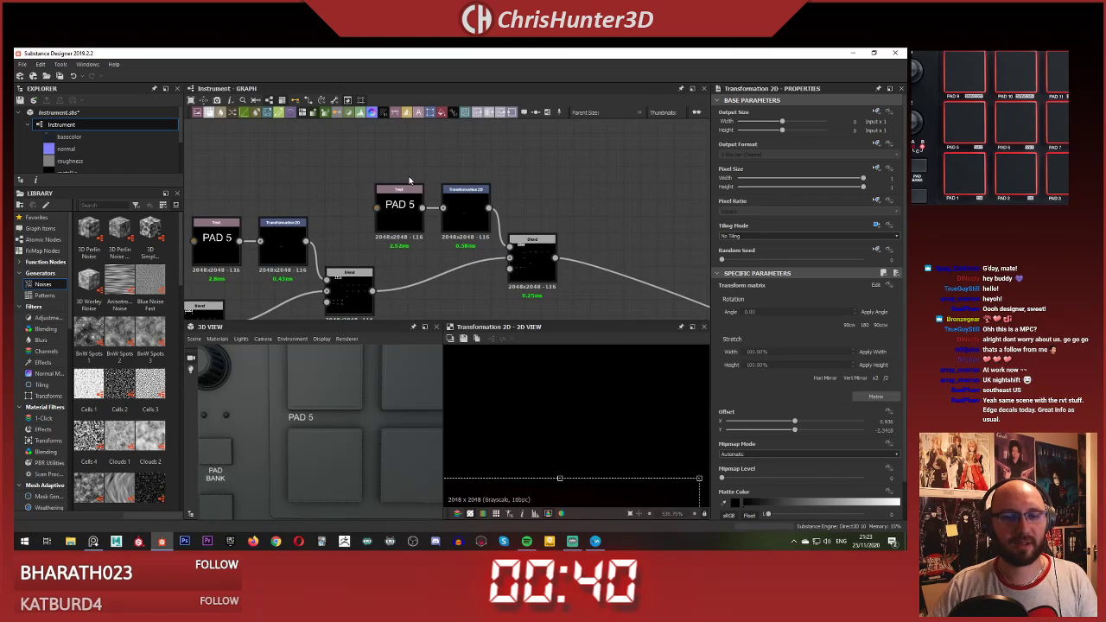
# Step: Move the duplicated Text, Transformation 2D and Blend nodes down so the new Blend lines up with the previous Blend
pyautogui.moveTo(409, 179); pyautogui.dragTo(528, 262)
pyautogui.scroll(-1, 528, 262)
pyautogui.moveTo(528, 262); pyautogui.dragTo(522, 216, button='middle')
pyautogui.moveTo(522, 216); pyautogui.dragTo(537, 243)
pyautogui.click(561, 190)
pyautogui.scroll(3, 546, 236)
pyautogui.click(545, 240)
pyautogui.scroll(-3, 383, 232)
pyautogui.moveTo(383, 231); pyautogui.dragTo(443, 240, button='middle')
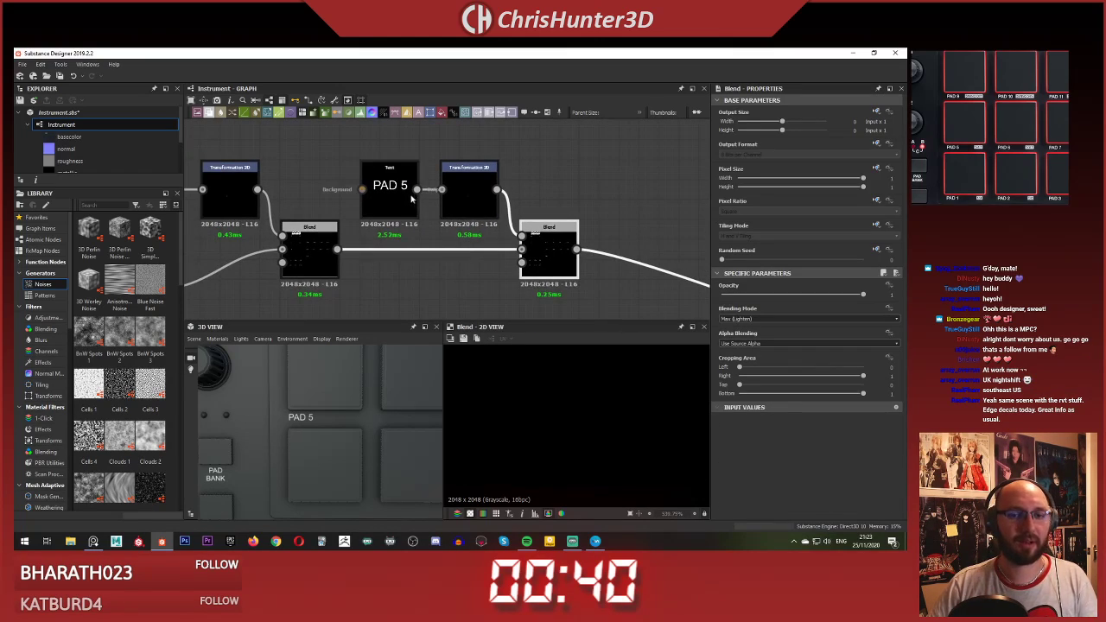
# Step: Change the duplicated Text node's label to PAD 6
pyautogui.click(401, 188)
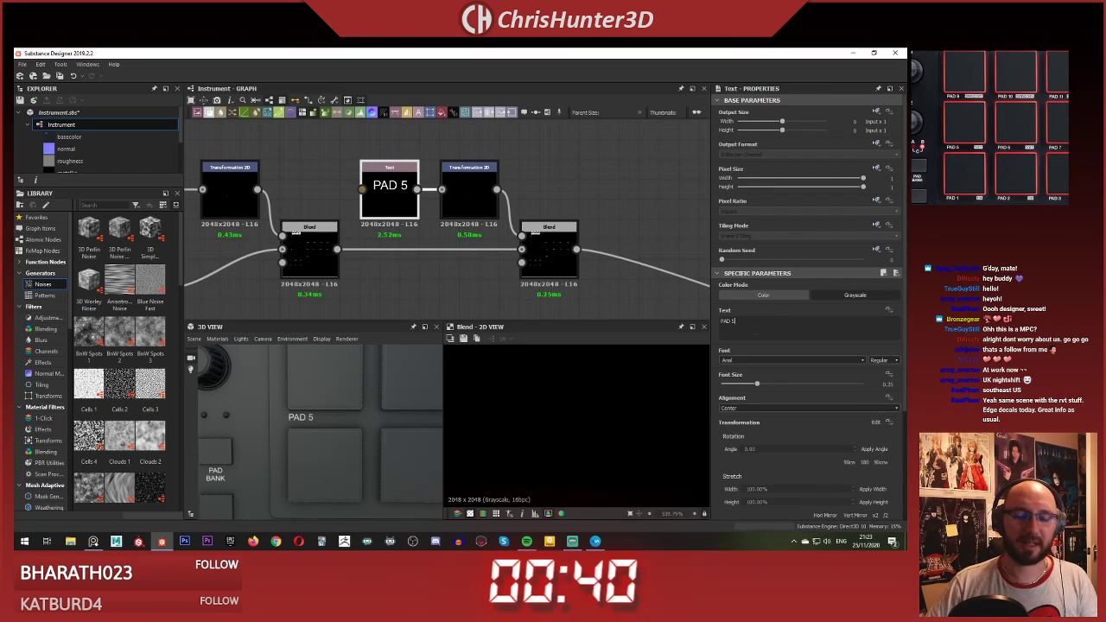
pyautogui.click(756, 332)
pyautogui.press('BackSpace')
pyautogui.write('6')
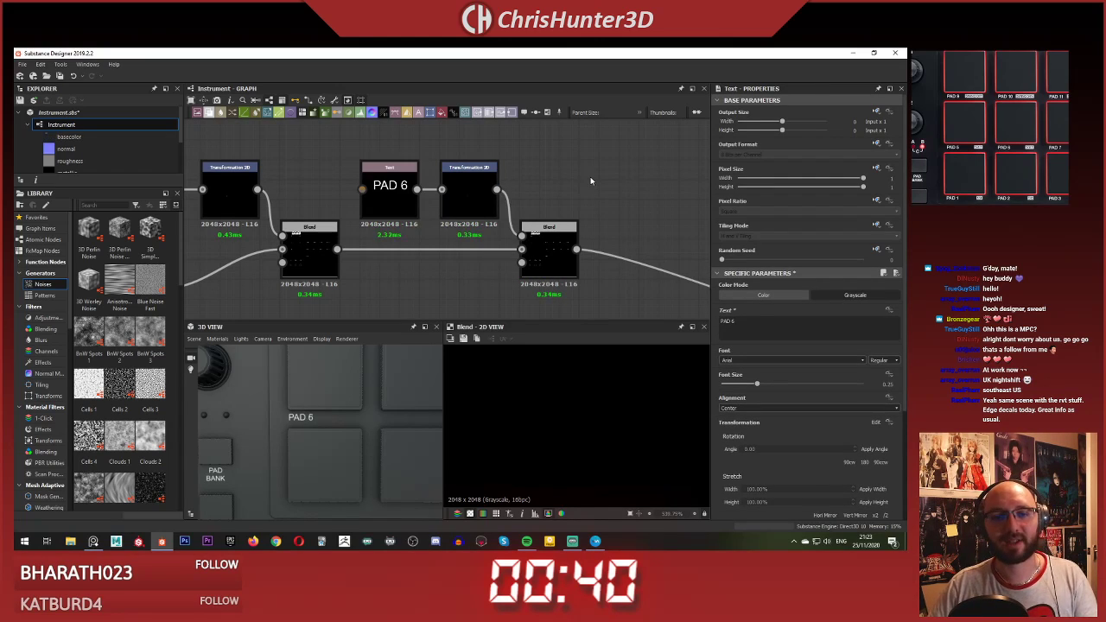
# Step: Move the PAD 6 label right with its Transformation 2D node so it sits beneath the second pad of the third row
pyautogui.moveTo(451, 206); pyautogui.dragTo(350, 218, button='middle')
pyautogui.scroll(-2, 353, 216)
pyautogui.scroll(-1, 366, 418)
pyautogui.moveTo(381, 417); pyautogui.dragTo(335, 428, button='middle')
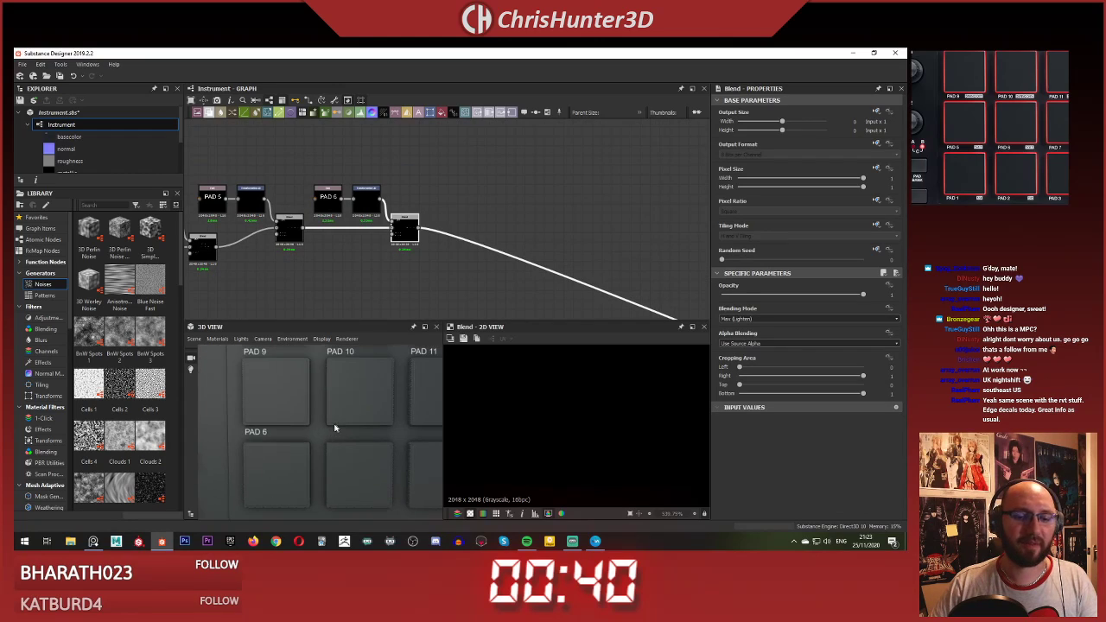
pyautogui.scroll(1, 327, 409)
pyautogui.scroll(-3, 545, 410)
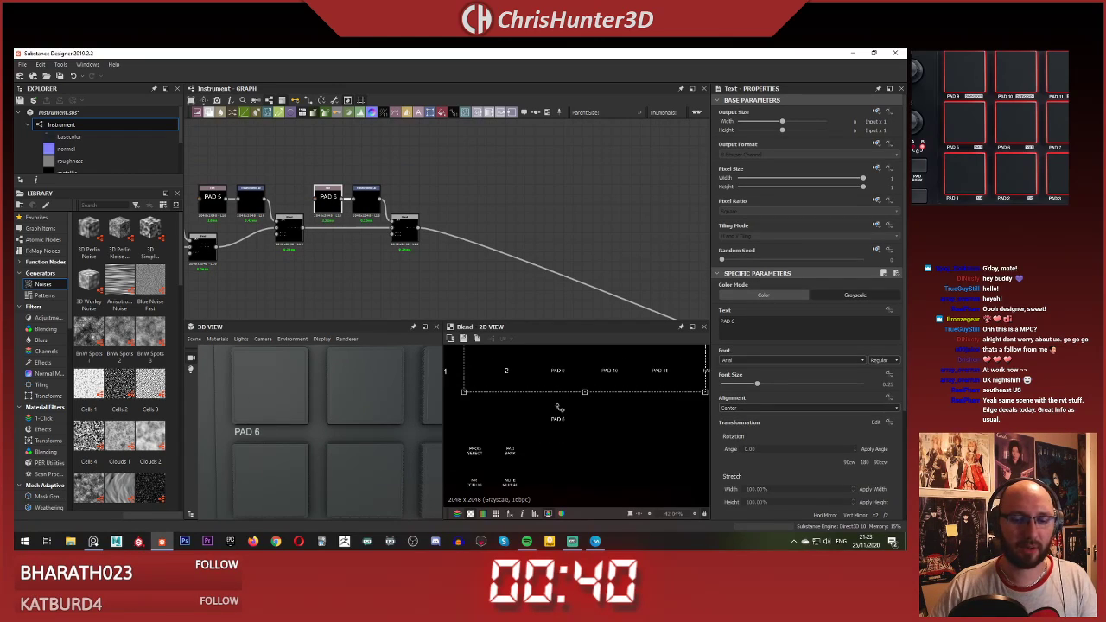
pyautogui.scroll(-1, 536, 370)
pyautogui.moveTo(536, 371); pyautogui.dragTo(531, 408, button='middle')
pyautogui.scroll(3, 370, 241)
pyautogui.click(341, 158)
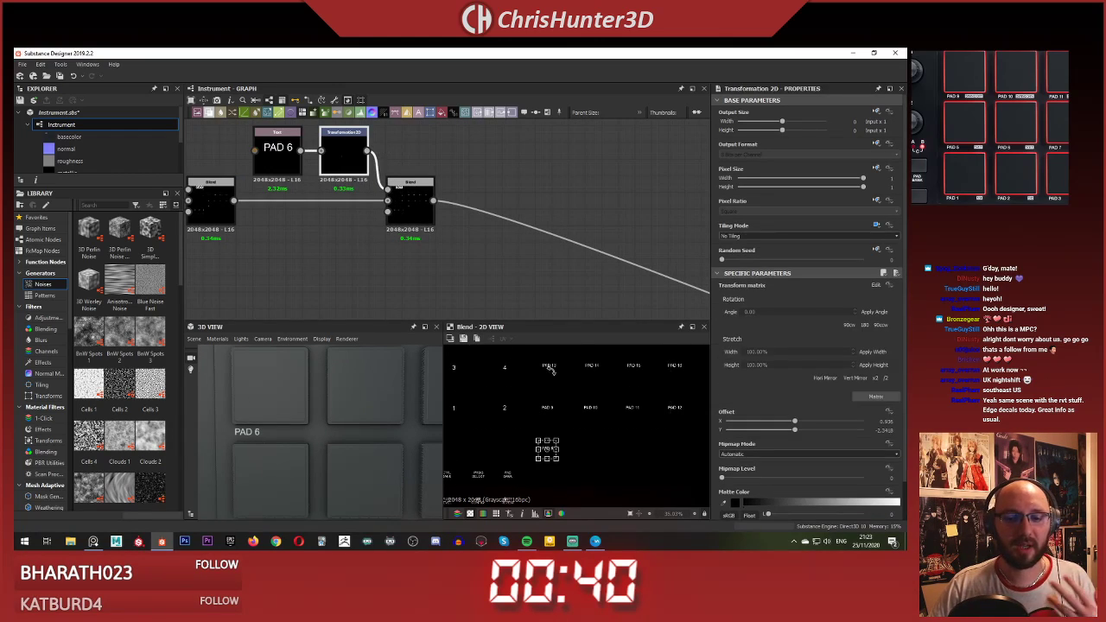
pyautogui.moveTo(554, 413); pyautogui.dragTo(696, 399)
pyautogui.scroll(-1, 346, 406)
pyautogui.moveTo(345, 406); pyautogui.dragTo(327, 414, button='middle')
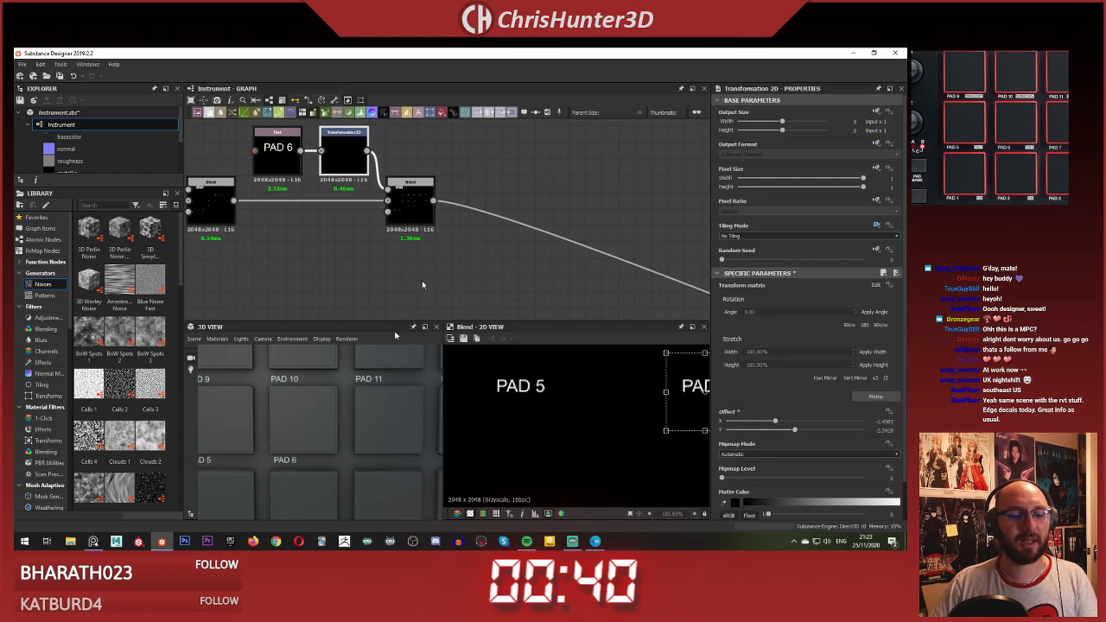
pyautogui.moveTo(448, 248); pyautogui.dragTo(423, 245, button='middle')
pyautogui.moveTo(648, 409); pyautogui.dragTo(532, 409, button='middle')
pyautogui.moveTo(600, 374); pyautogui.dragTo(594, 374)
# Step: Duplicate the PAD 6 Text, Transformation 2D and Blend nodes to the right and insert the new Blend after the PAD 6 Blend
pyautogui.scroll(-5, 455, 229)
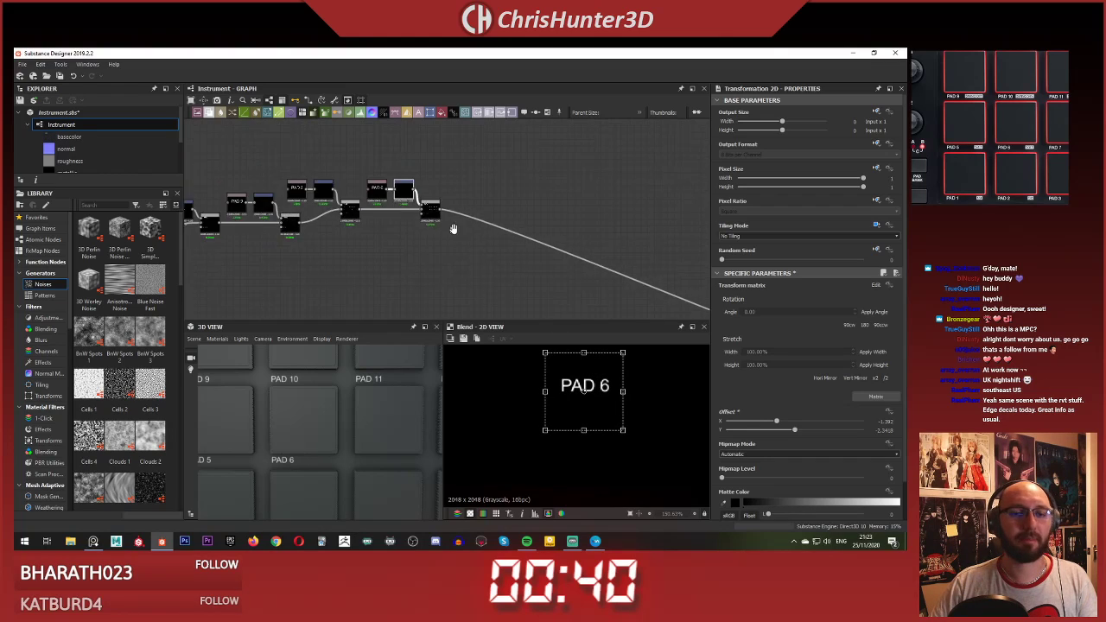
pyautogui.moveTo(454, 230); pyautogui.dragTo(530, 275, button='middle')
pyautogui.scroll(4, 534, 297)
pyautogui.click(534, 297)
pyautogui.moveTo(360, 156); pyautogui.dragTo(498, 259)
pyautogui.hotkey('ctrl', 'd')
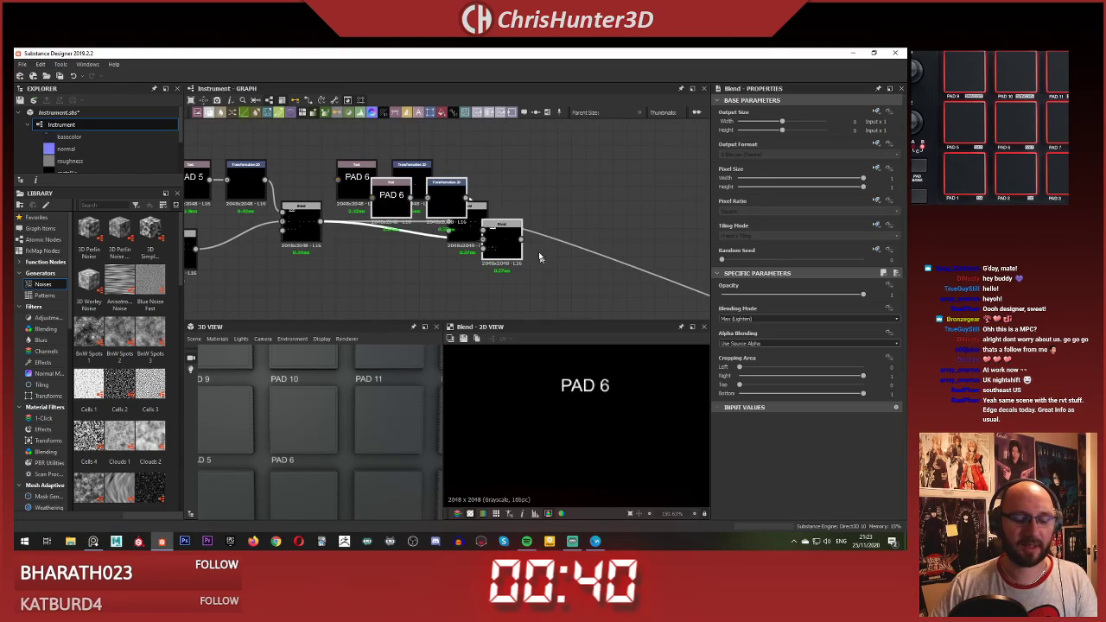
pyautogui.moveTo(542, 258); pyautogui.dragTo(471, 274, button='middle')
pyautogui.scroll(-1, 471, 274)
pyautogui.moveTo(444, 257); pyautogui.dragTo(539, 219)
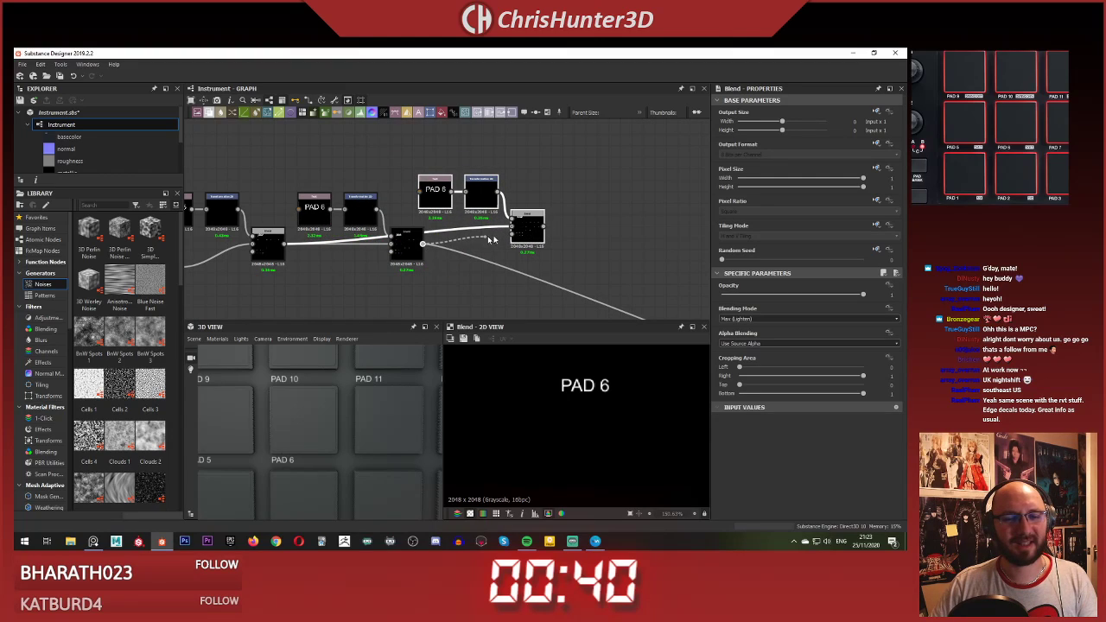
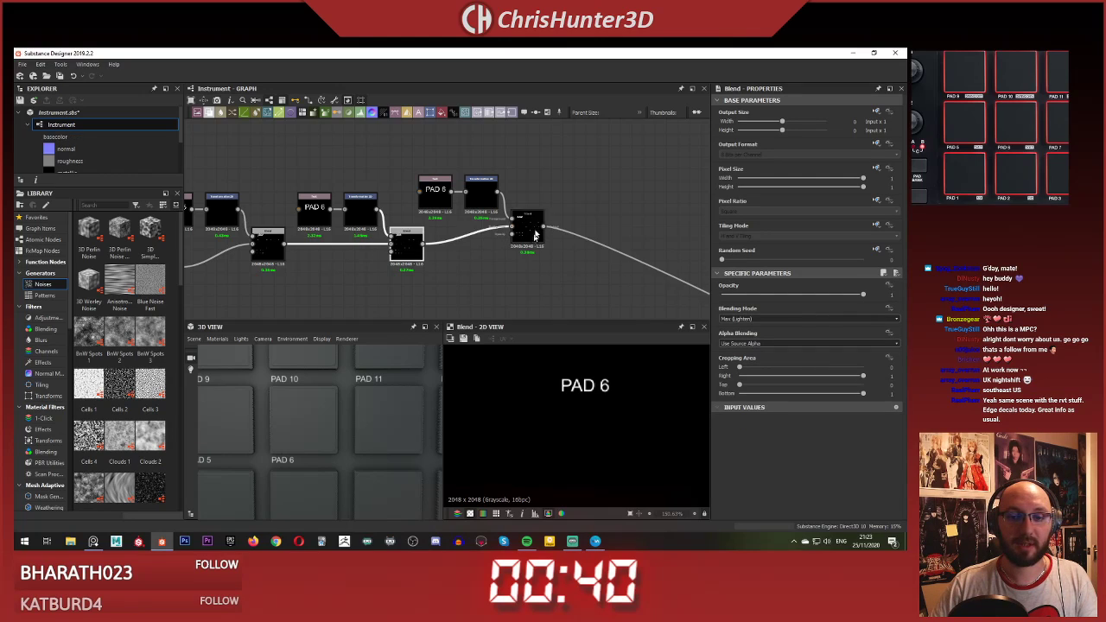
# Step: Move the duplicated PAD 6 label right with its Transformation 2D node so it sits beneath the third pad of the third row
pyautogui.scroll(2, 536, 235)
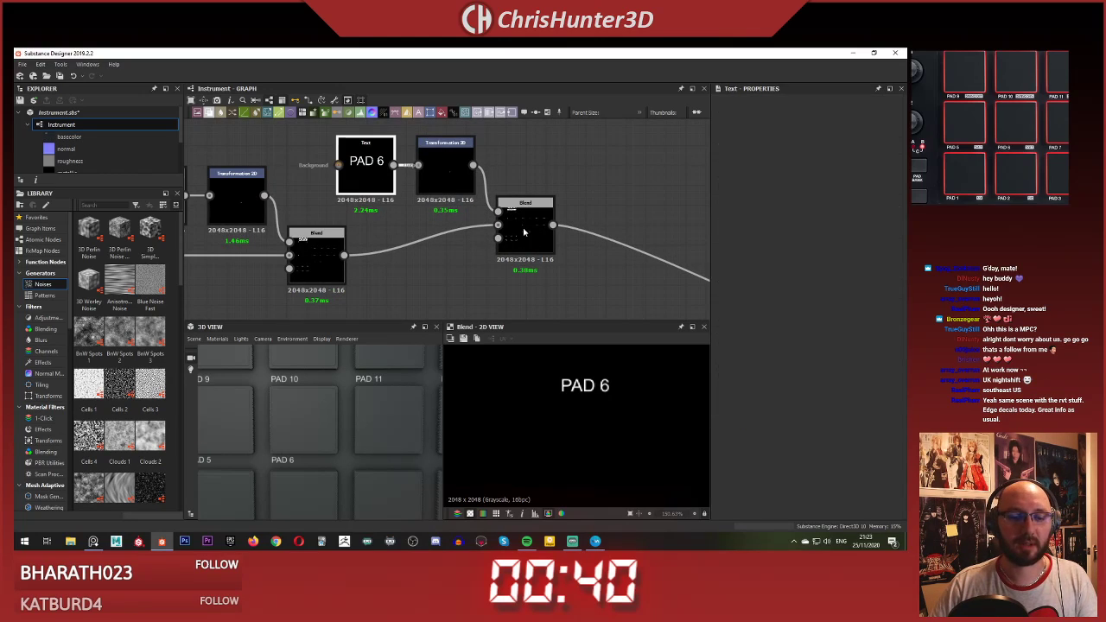
pyautogui.click(525, 232)
pyautogui.scroll(2, 403, 217)
pyautogui.click(445, 173)
pyautogui.scroll(2, 542, 388)
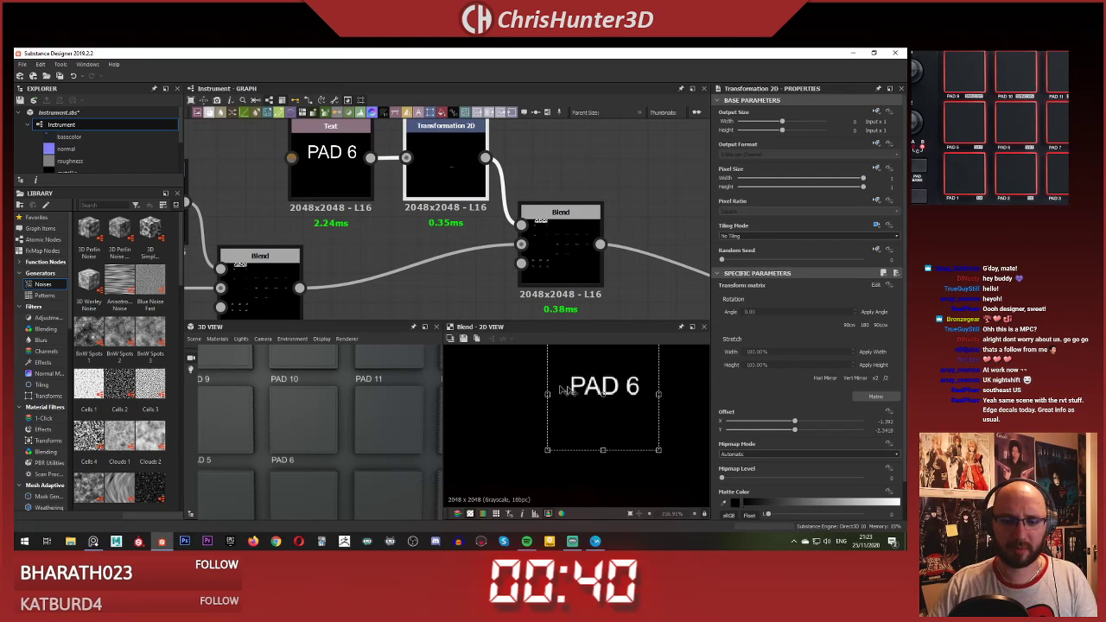
pyautogui.moveTo(598, 399); pyautogui.dragTo(488, 412, button='middle')
pyautogui.moveTo(503, 384); pyautogui.dragTo(678, 391)
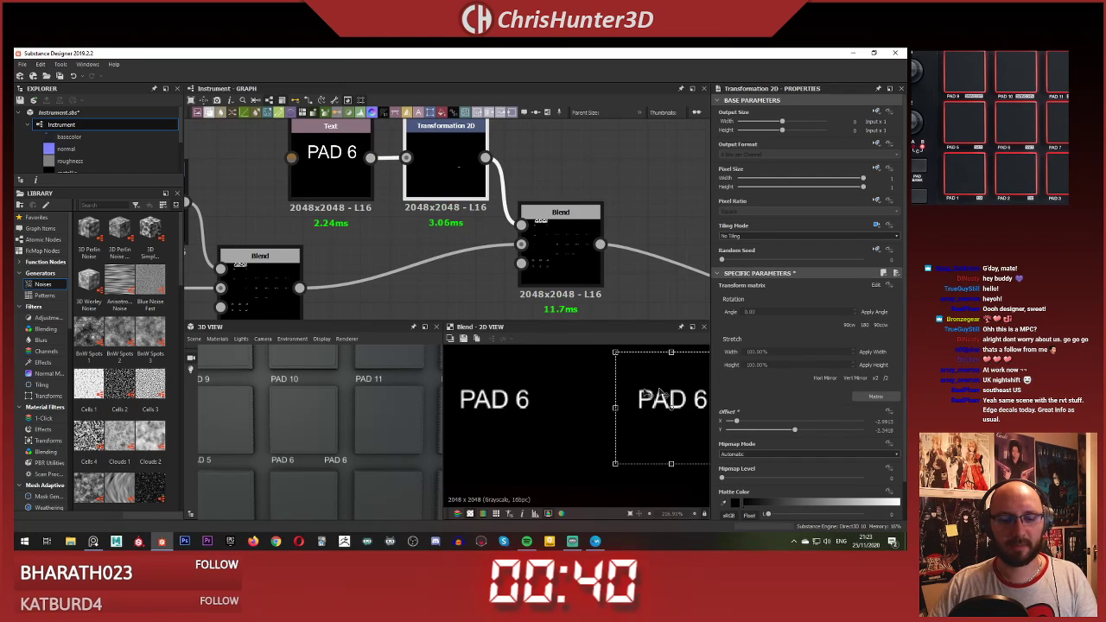
pyautogui.moveTo(529, 386); pyautogui.dragTo(380, 383, button='middle')
pyautogui.moveTo(535, 383); pyautogui.dragTo(611, 385)
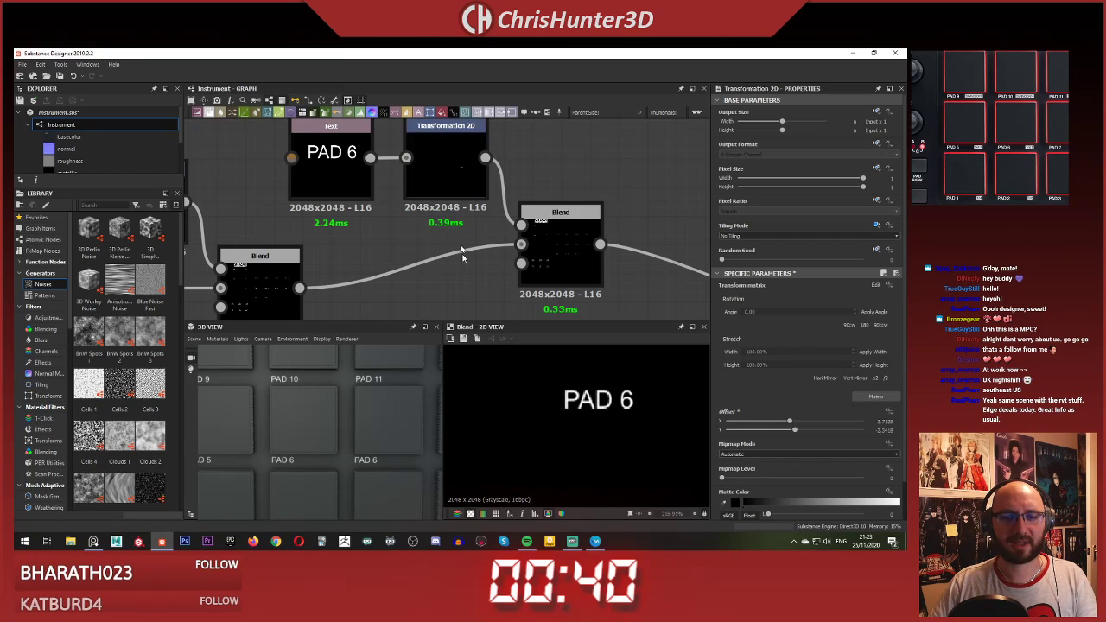
# Step: Change the label of the last Text node in the chain to PAD 7
pyautogui.scroll(-5, 458, 286)
pyautogui.moveTo(458, 287); pyautogui.dragTo(404, 275, button='middle')
pyautogui.scroll(-2, 366, 407)
pyautogui.scroll(2, 302, 428)
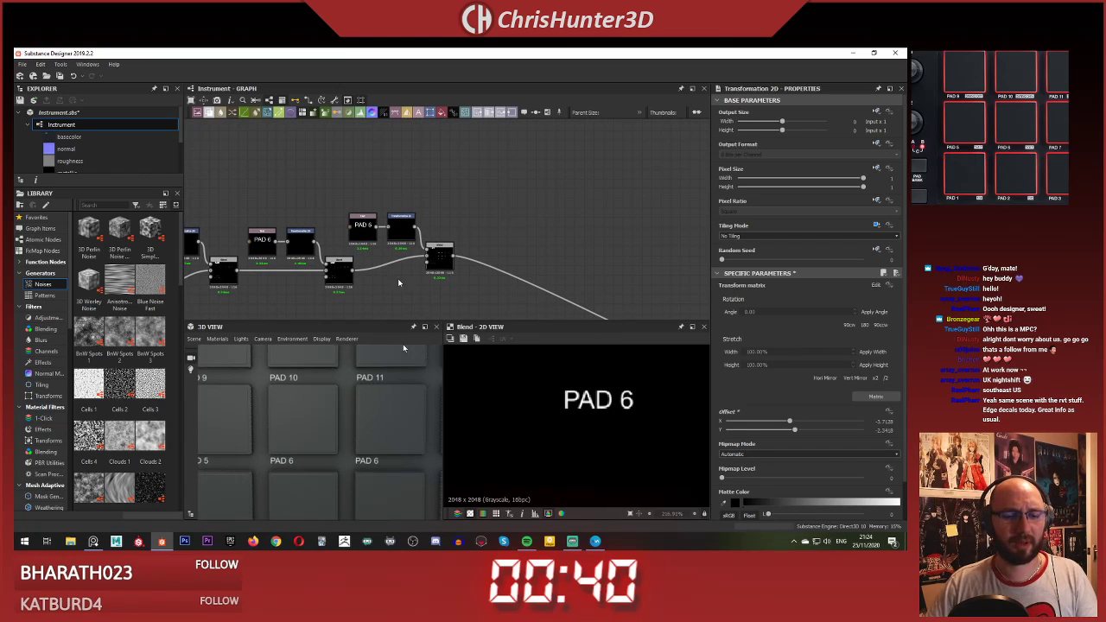
pyautogui.moveTo(589, 282); pyautogui.dragTo(524, 225, button='middle')
pyautogui.scroll(5, 524, 225)
pyautogui.moveTo(403, 227); pyautogui.dragTo(662, 319, button='middle')
pyautogui.scroll(3, 374, 202)
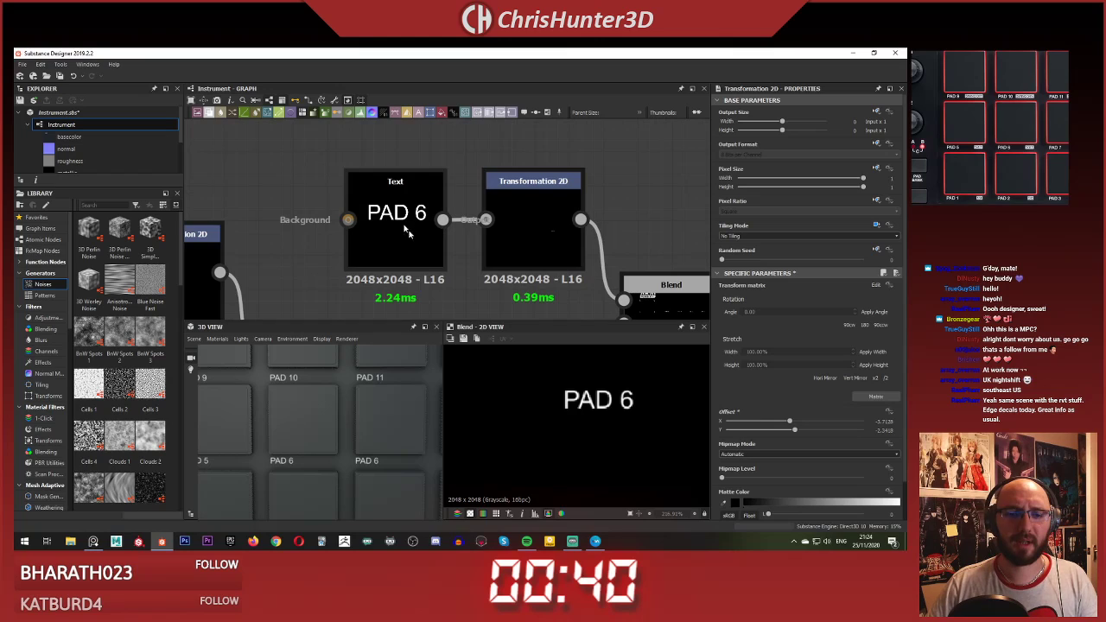
pyautogui.click(412, 227)
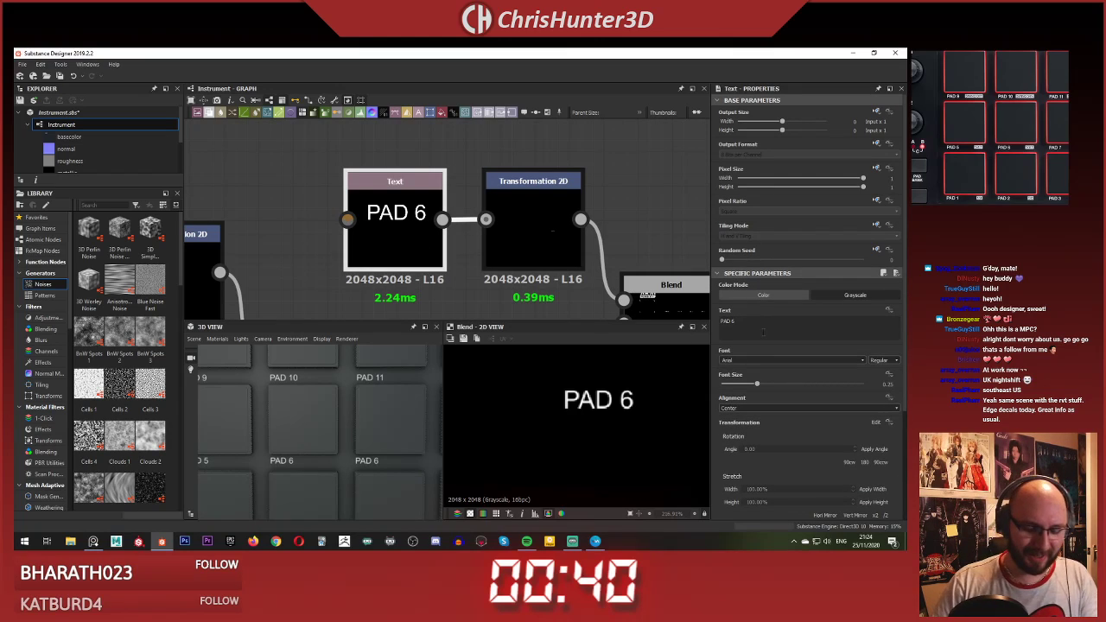
pyautogui.press('BackSpace')
pyautogui.write('7')
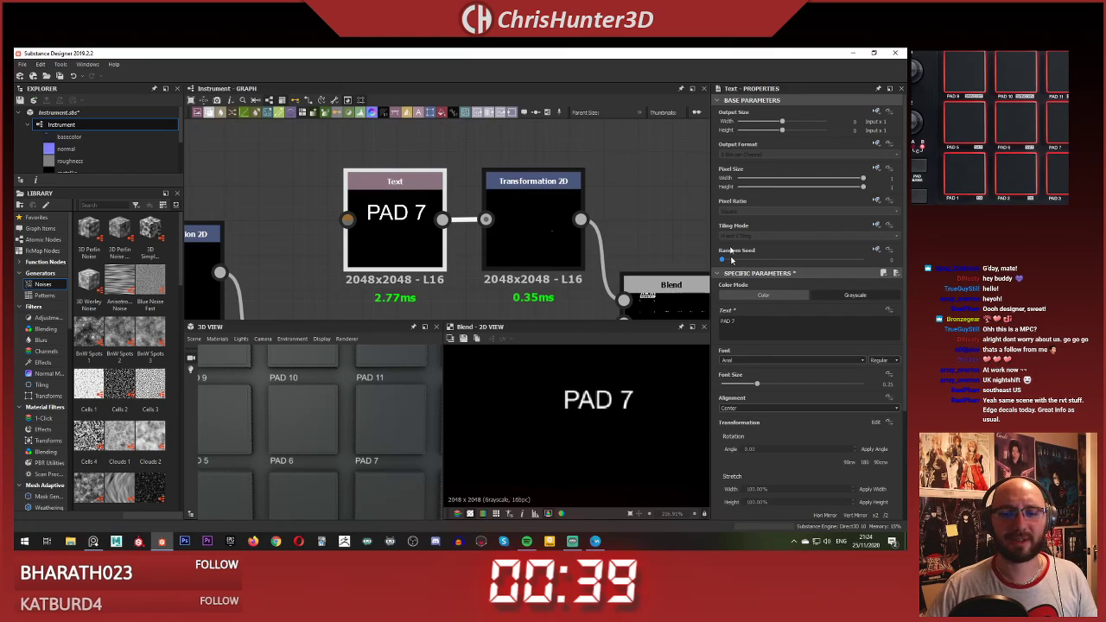
# Step: Duplicate the PAD 7 Text, Transformation 2D and Blend nodes to the right and insert the new Blend after the PAD 7 Blend
pyautogui.scroll(-4, 610, 232)
pyautogui.moveTo(597, 238); pyautogui.dragTo(408, 206, button='middle')
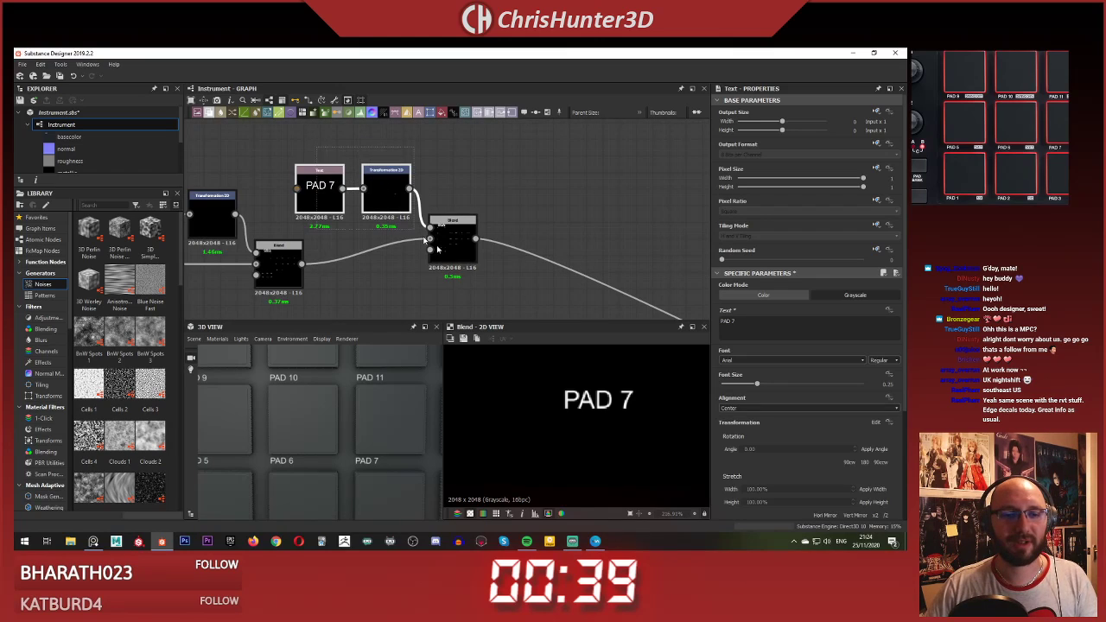
pyautogui.moveTo(506, 241); pyautogui.dragTo(420, 244, button='middle')
pyautogui.hotkey('ctrl', 'd')
pyautogui.moveTo(531, 251); pyautogui.dragTo(542, 228)
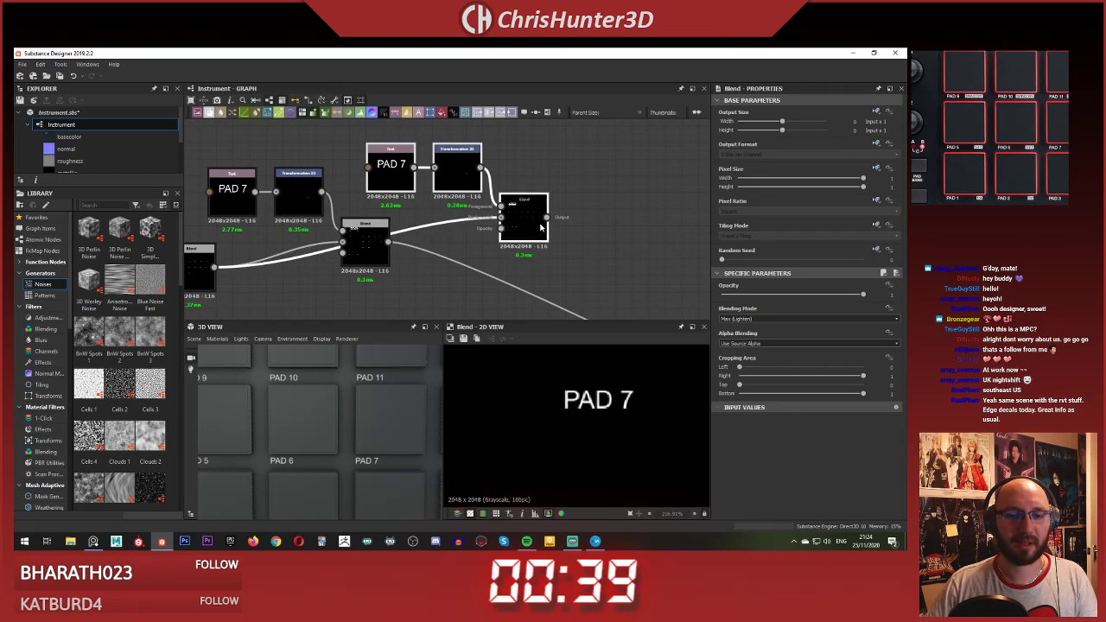
pyautogui.moveTo(446, 251); pyautogui.dragTo(349, 247, button='middle')
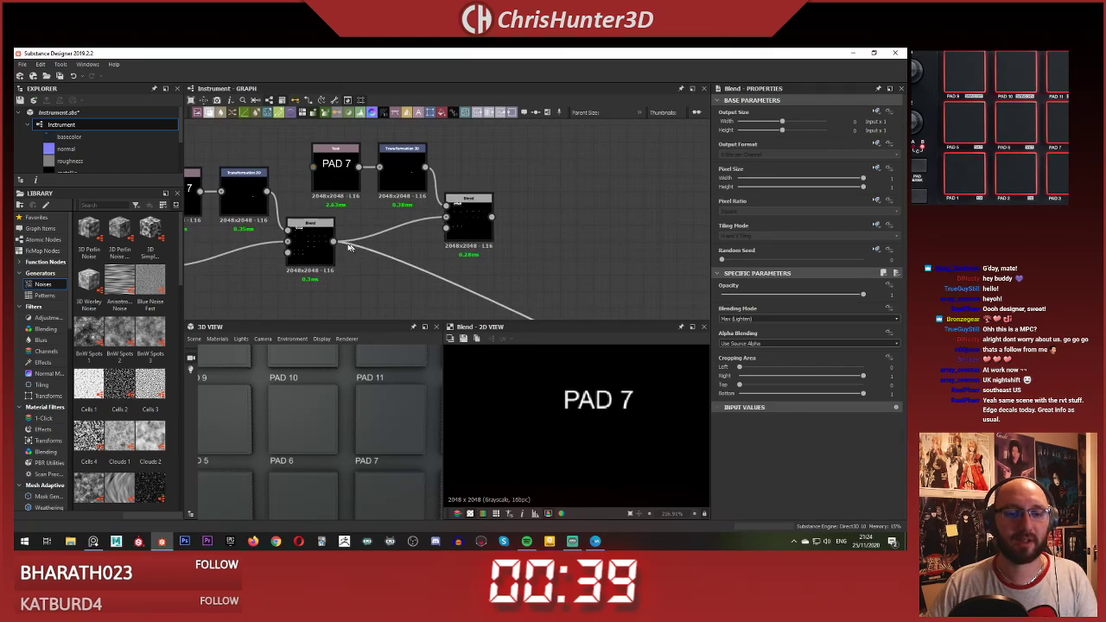
pyautogui.scroll(2, 460, 223)
pyautogui.click(462, 223)
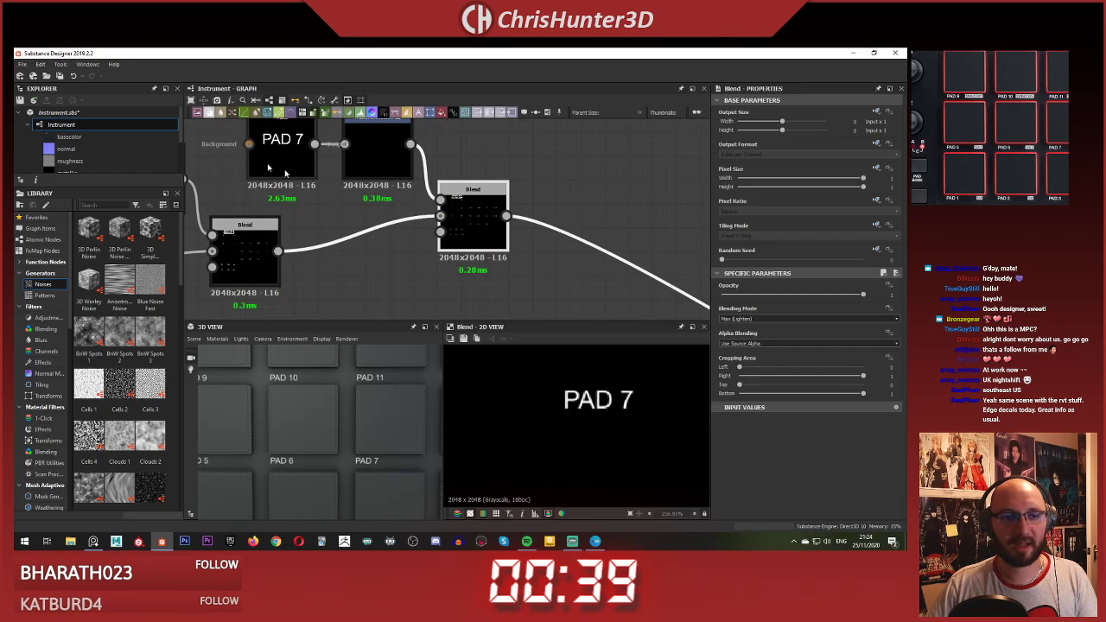
# Step: Change the duplicated PAD 7 Text node's label to PAD 8
pyautogui.click(273, 167)
pyautogui.scroll(-3, 1014, 131)
pyautogui.scroll(4, 1014, 131)
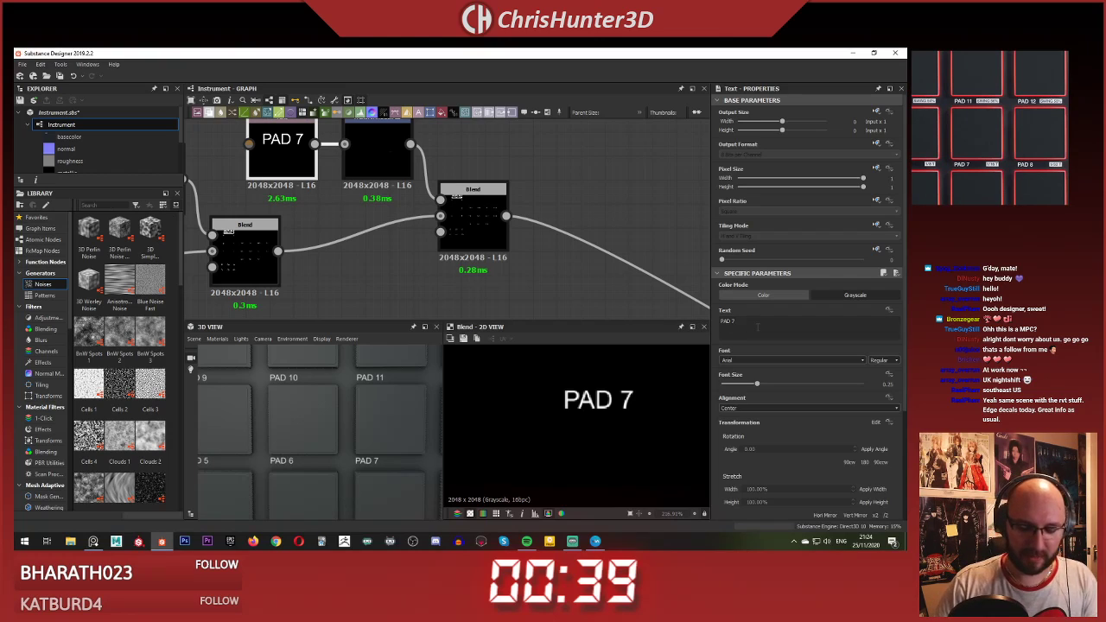
pyautogui.press('BackSpace')
pyautogui.write('8')
pyautogui.click(469, 213)
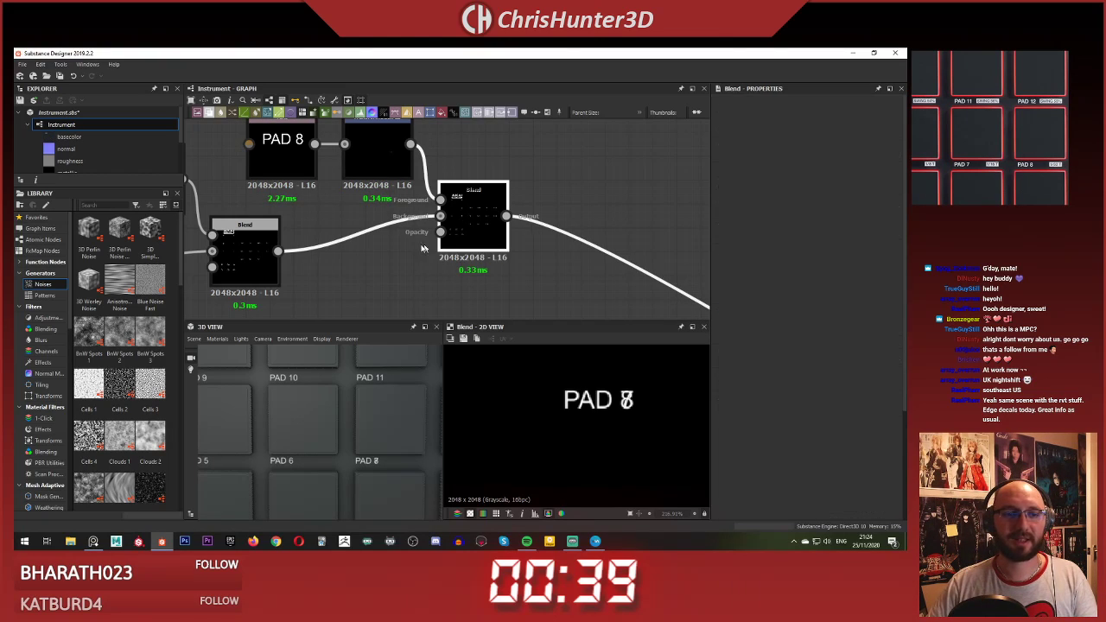
# Step: Move the PAD 8 label right with its Transformation 2D node so it sits beneath the fourth pad of the third row
pyautogui.scroll(-4, 510, 203)
pyautogui.scroll(3, 553, 222)
pyautogui.scroll(-2, 340, 464)
pyautogui.moveTo(340, 464); pyautogui.dragTo(339, 422, button='middle')
pyautogui.scroll(3, 298, 406)
pyautogui.click(393, 237)
pyautogui.click(367, 143)
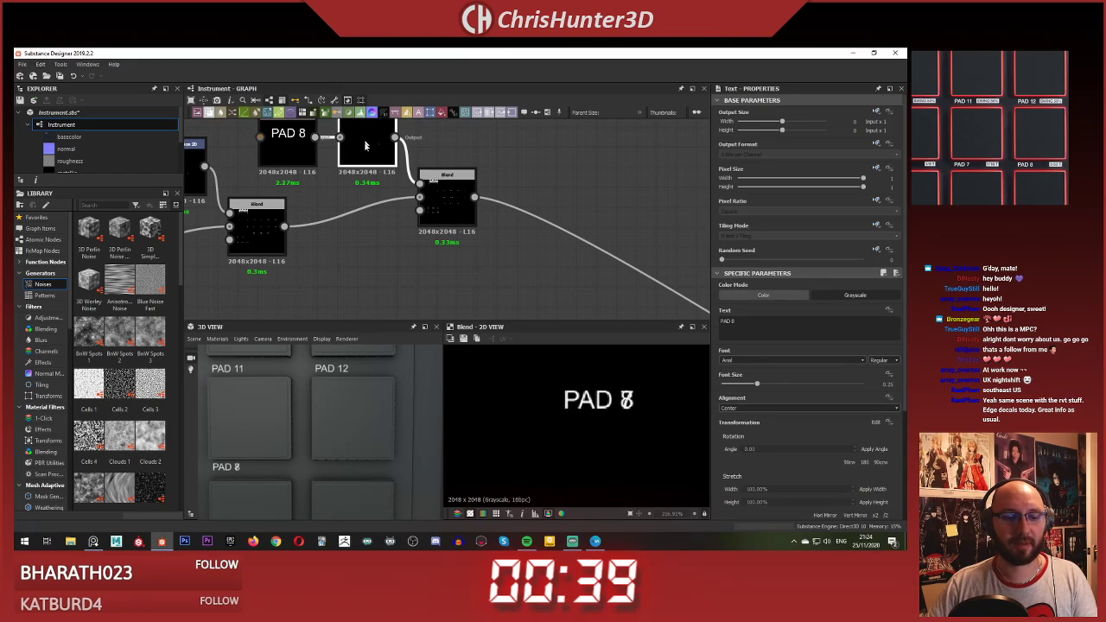
pyautogui.scroll(-2, 338, 420)
pyautogui.scroll(3, 566, 410)
pyautogui.moveTo(623, 381); pyautogui.dragTo(770, 384)
pyautogui.moveTo(370, 420); pyautogui.dragTo(290, 424)
pyautogui.scroll(-5, 486, 406)
pyautogui.scroll(1, 566, 404)
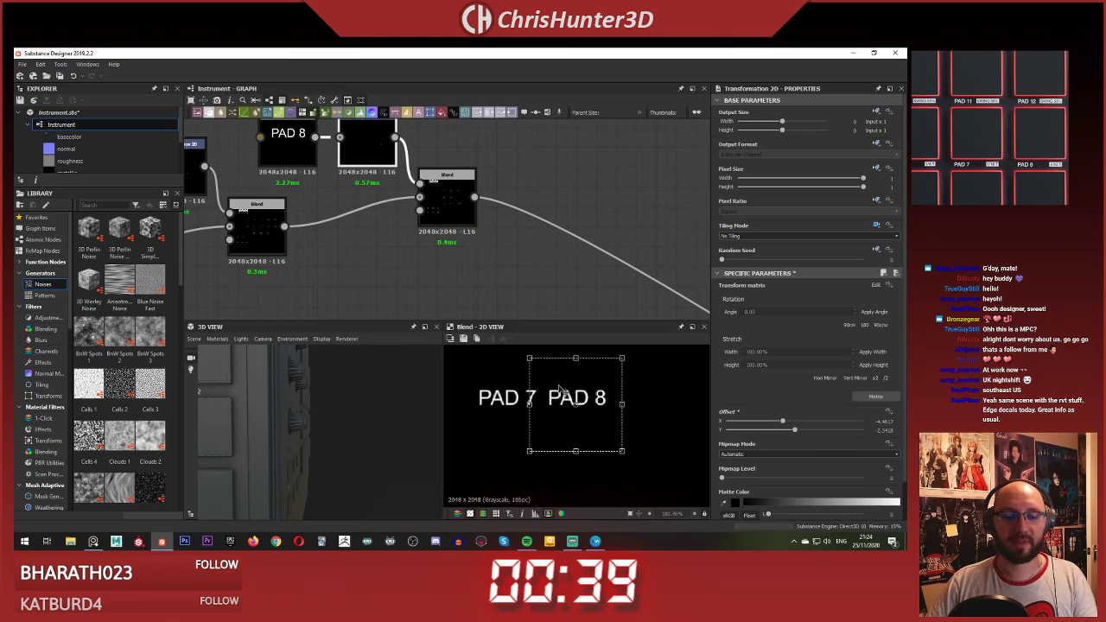
pyautogui.moveTo(563, 391); pyautogui.dragTo(624, 390)
pyautogui.moveTo(268, 405); pyautogui.dragTo(385, 412)
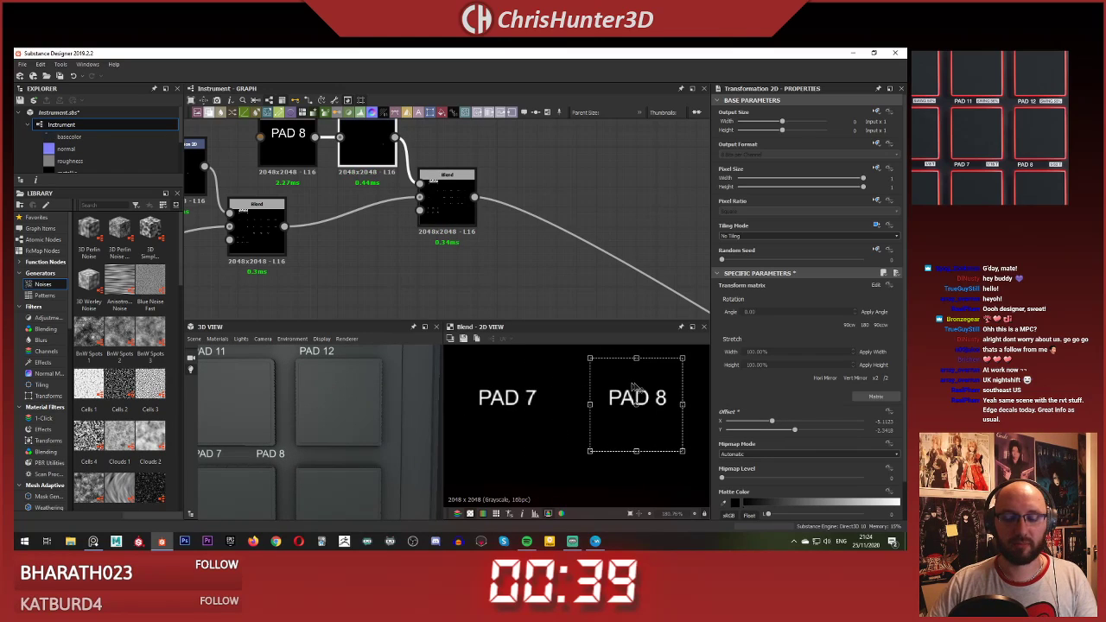
pyautogui.moveTo(634, 389); pyautogui.dragTo(721, 390)
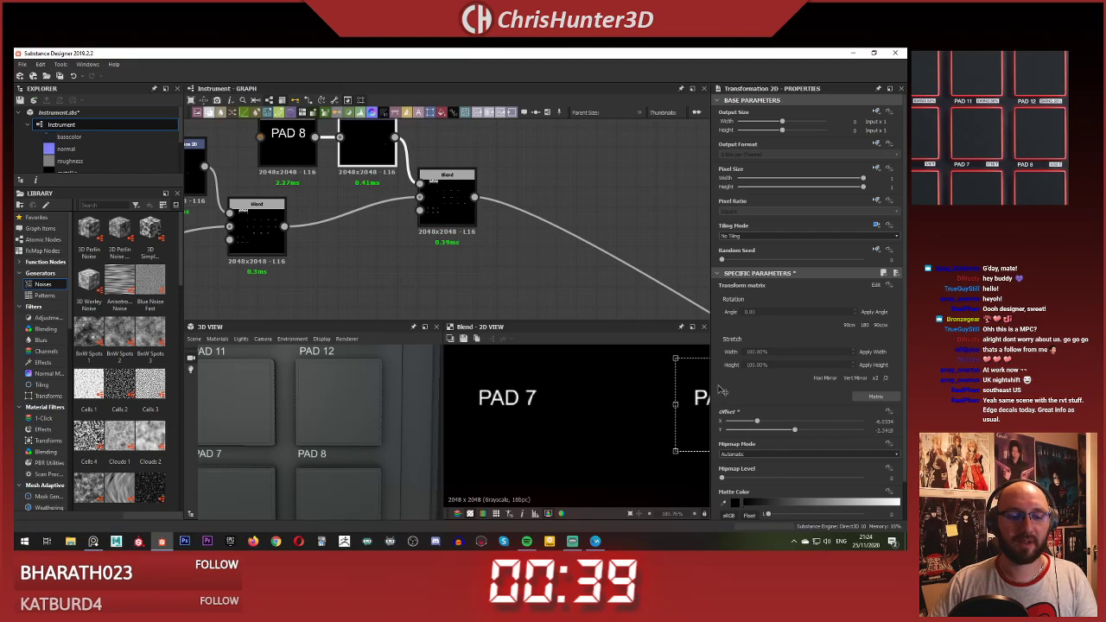
pyautogui.scroll(-10, 425, 259)
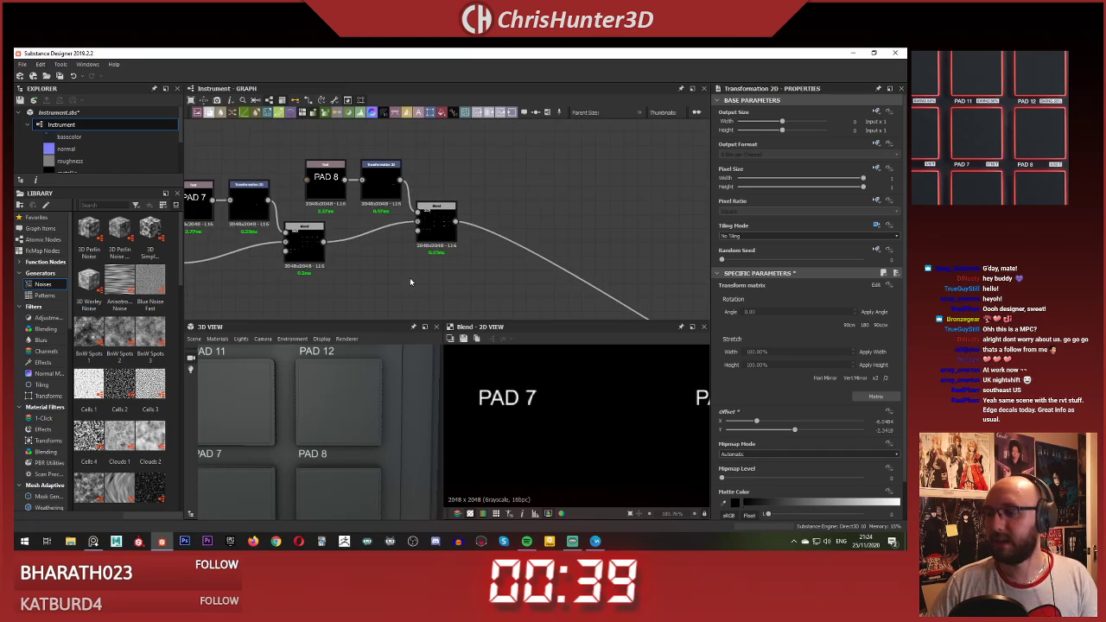
pyautogui.scroll(-5, 243, 439)
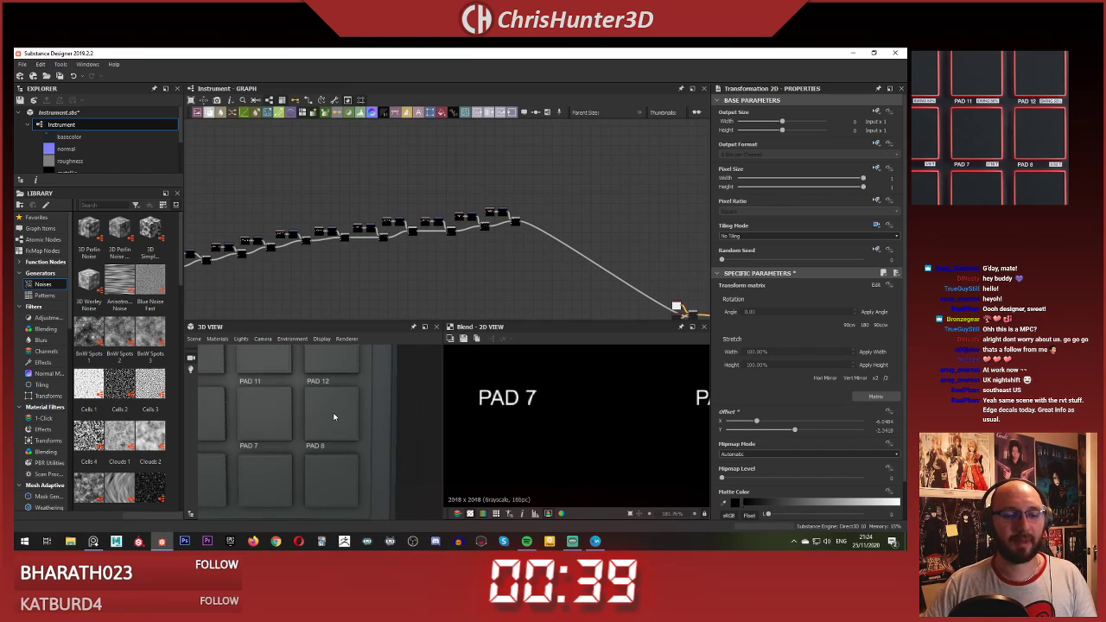
# Step: Duplicate the PAD 8 Text, Transformation 2D and Blend nodes and place the copies up and to the right of the originals
pyautogui.moveTo(328, 416); pyautogui.dragTo(387, 424, button='middle')
pyautogui.scroll(-3, 317, 426)
pyautogui.scroll(4, 363, 249)
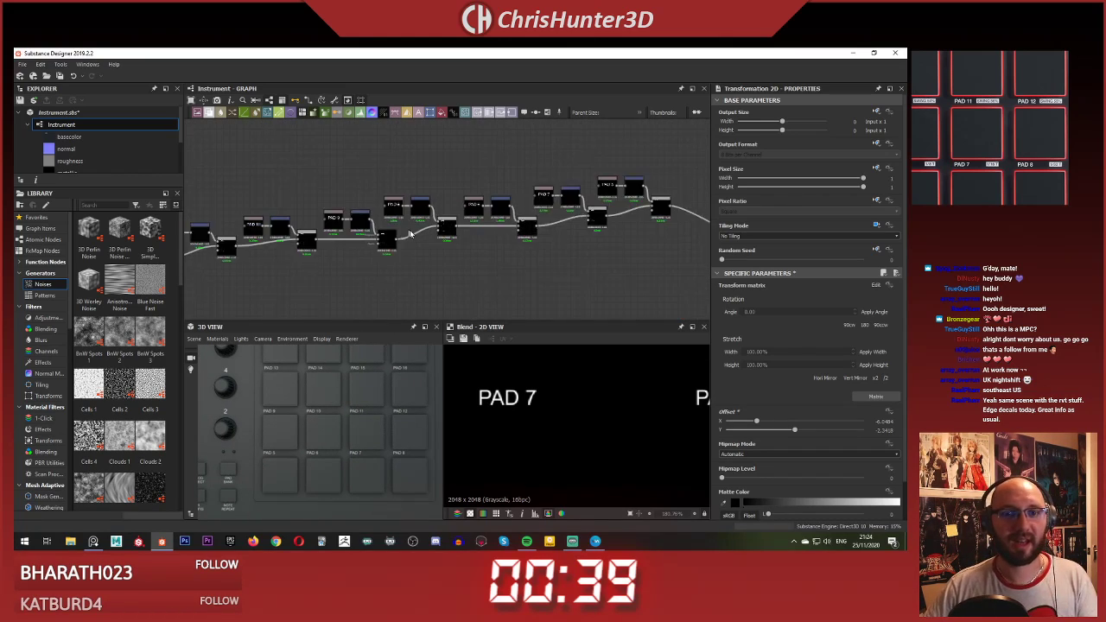
pyautogui.scroll(-6, 387, 227)
pyautogui.scroll(3, 387, 228)
pyautogui.moveTo(467, 249); pyautogui.dragTo(399, 263, button='middle')
pyautogui.scroll(2, 399, 264)
pyautogui.scroll(4, 560, 232)
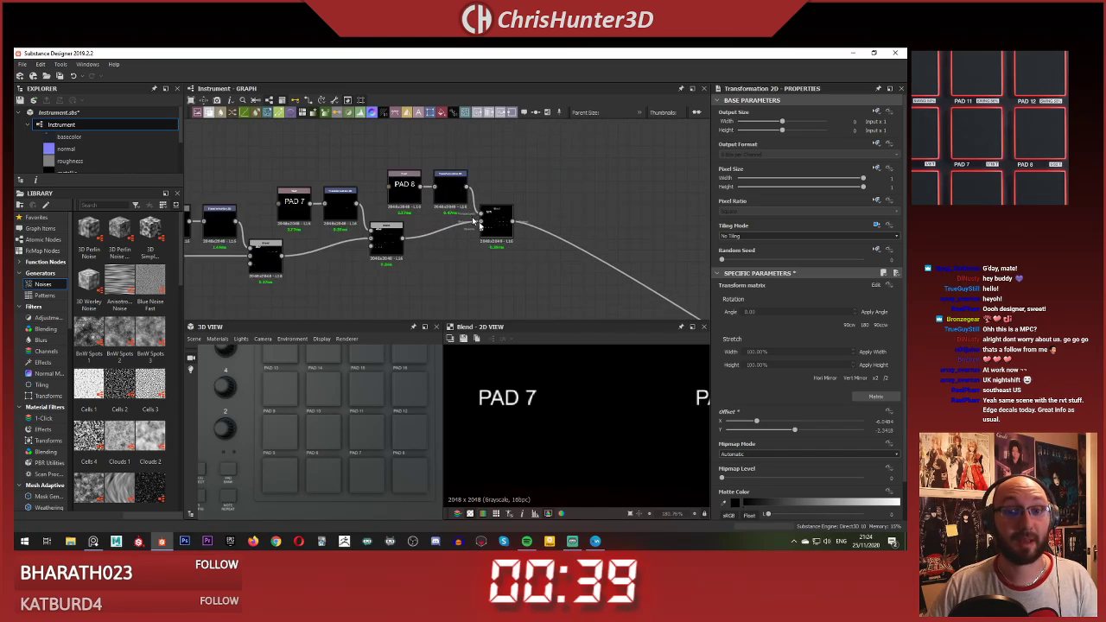
pyautogui.hotkey('ctrl', 'd')
pyautogui.moveTo(529, 241); pyautogui.dragTo(423, 190, button='middle')
pyautogui.scroll(-3, 422, 192)
pyautogui.moveTo(404, 192); pyautogui.dragTo(468, 171)
pyautogui.scroll(4, 457, 176)
pyautogui.scroll(-2, 387, 216)
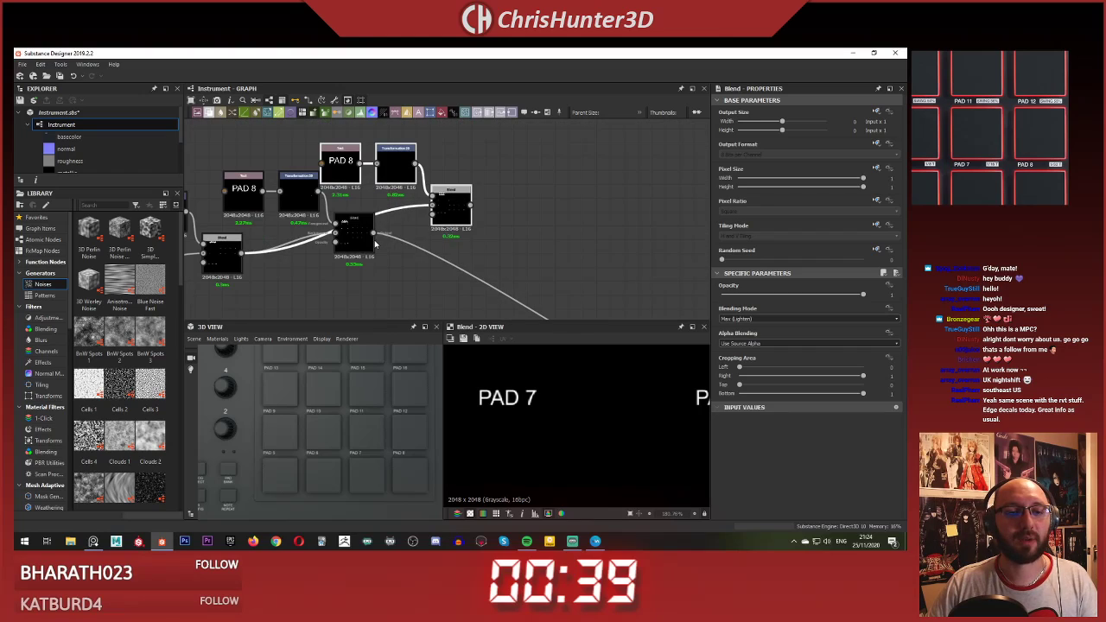
# Step: Reroute the PAD 8 Blend's outgoing connection through the duplicated Blend and move the three copies further right along the chain
pyautogui.click(376, 232)
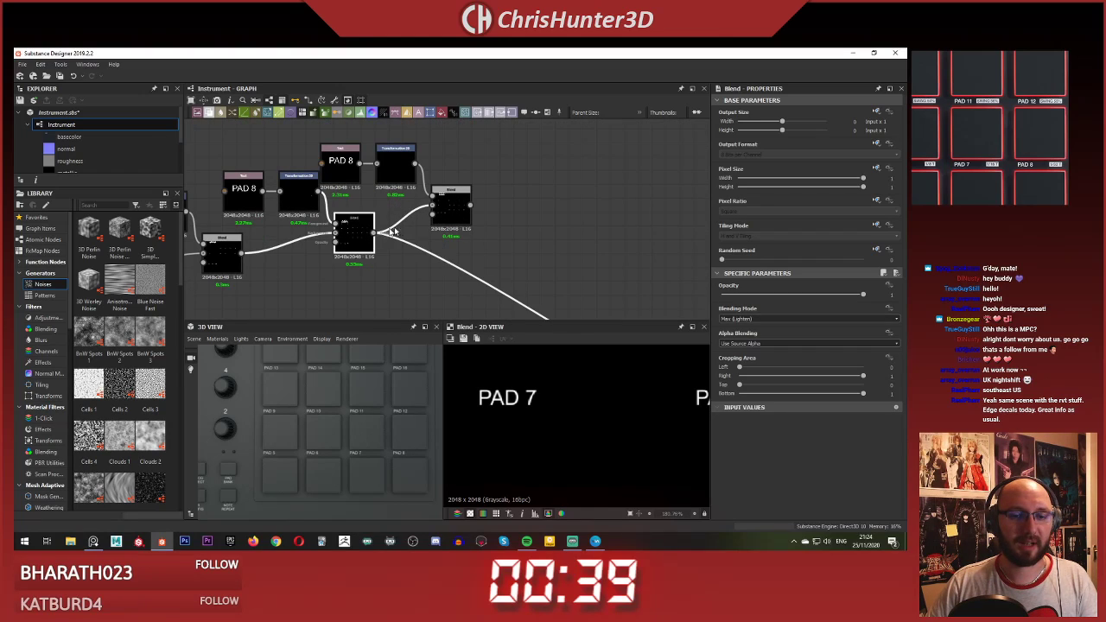
pyautogui.keyDown('shift'); pyautogui.moveTo(375, 233); pyautogui.dragTo(469, 206); pyautogui.keyUp('shift')
pyautogui.moveTo(469, 155); pyautogui.dragTo(471, 198, button='middle')
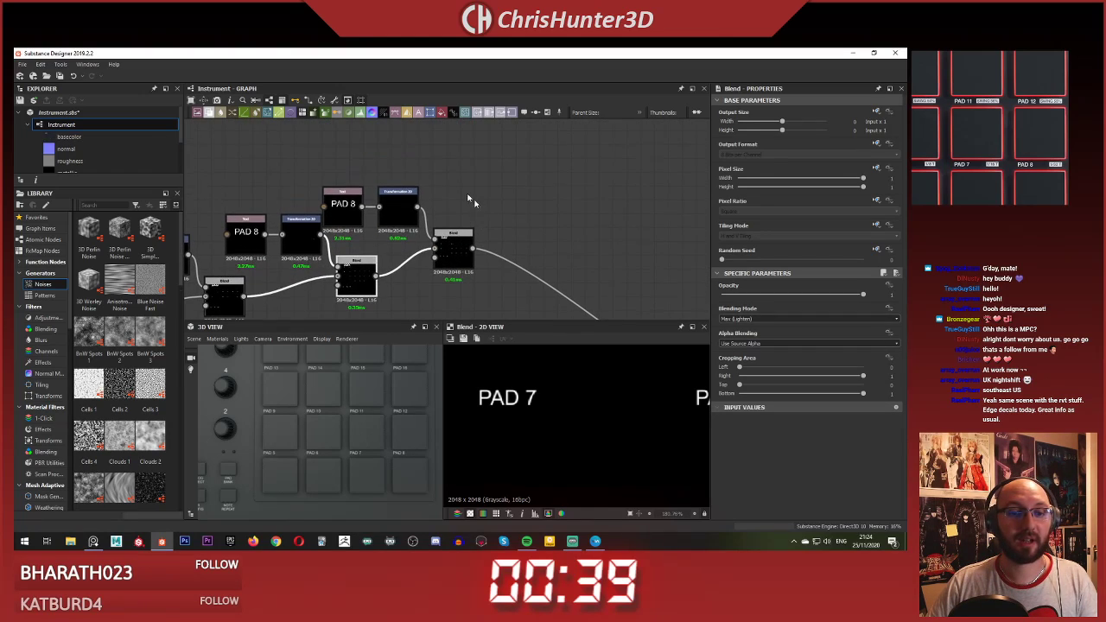
pyautogui.moveTo(340, 174); pyautogui.dragTo(542, 256)
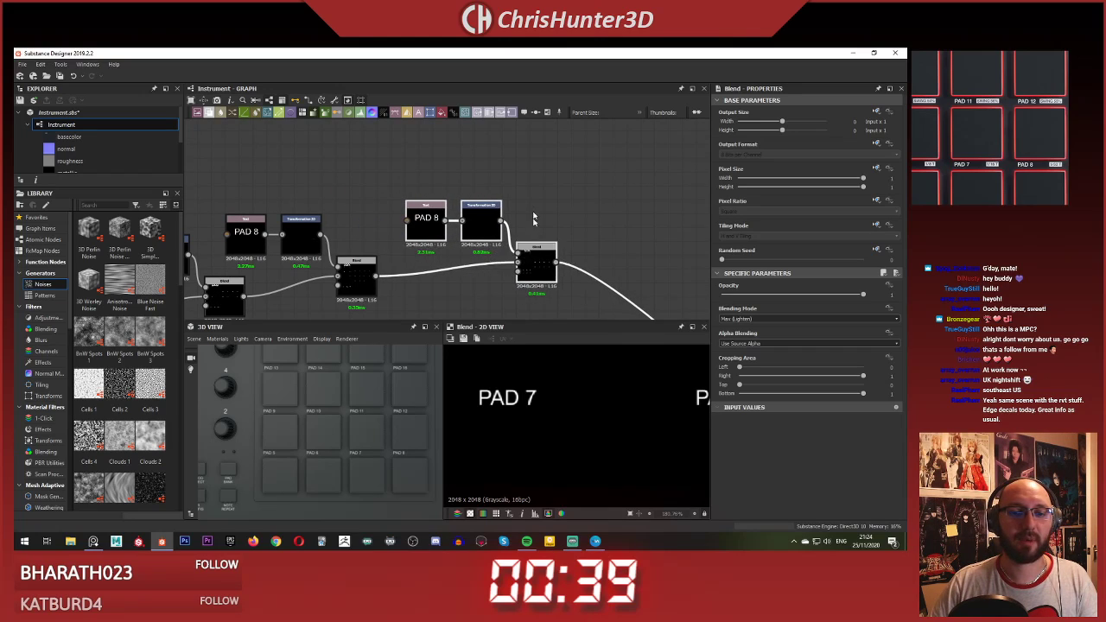
pyautogui.click(536, 218)
# Step: Change the duplicated PAD 8 Text node's label to PAD 1
pyautogui.scroll(3, 531, 225)
pyautogui.moveTo(515, 228); pyautogui.dragTo(481, 185, button='middle')
pyautogui.click(502, 231)
pyautogui.click(311, 159)
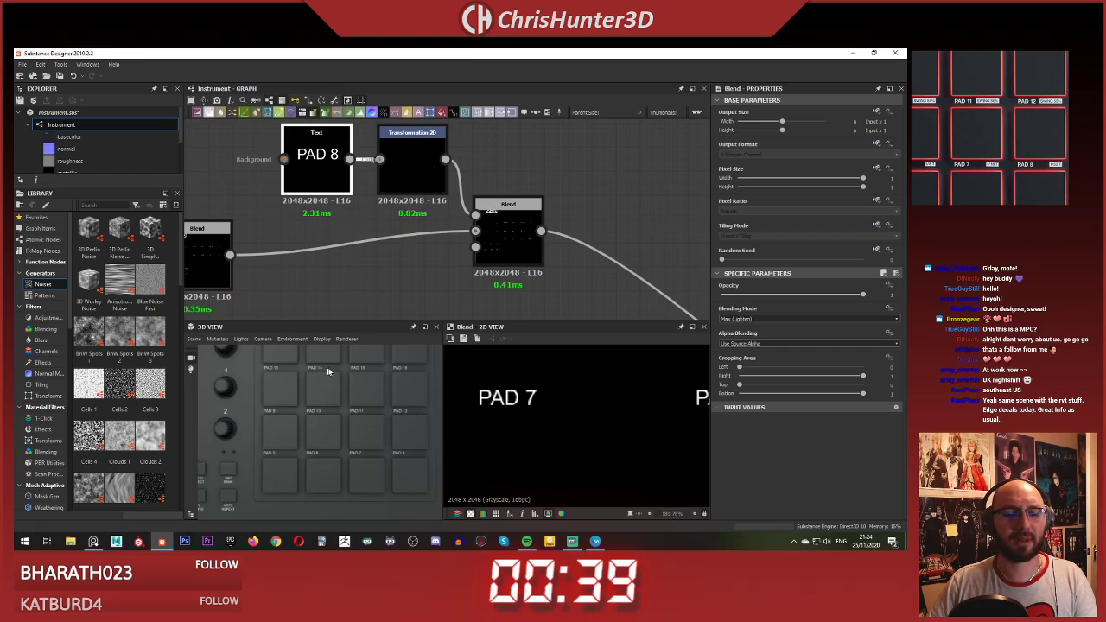
pyautogui.scroll(-5, 1037, 144)
pyautogui.scroll(5, 1003, 155)
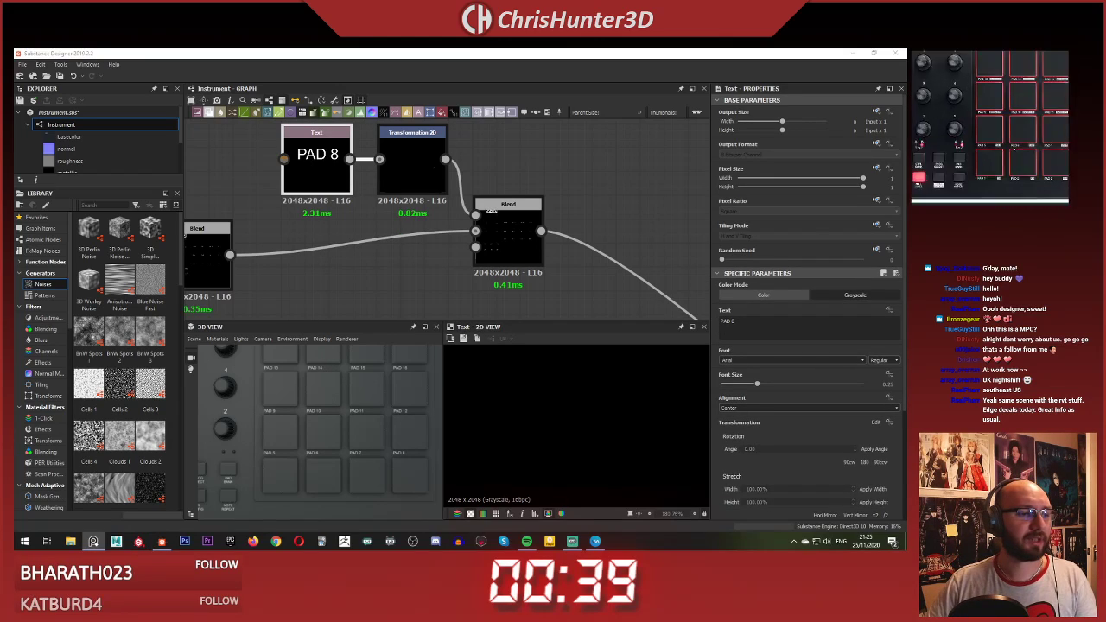
pyautogui.moveTo(1002, 158); pyautogui.dragTo(1001, 136, button='middle')
pyautogui.moveTo(271, 180); pyautogui.dragTo(313, 165, button='middle')
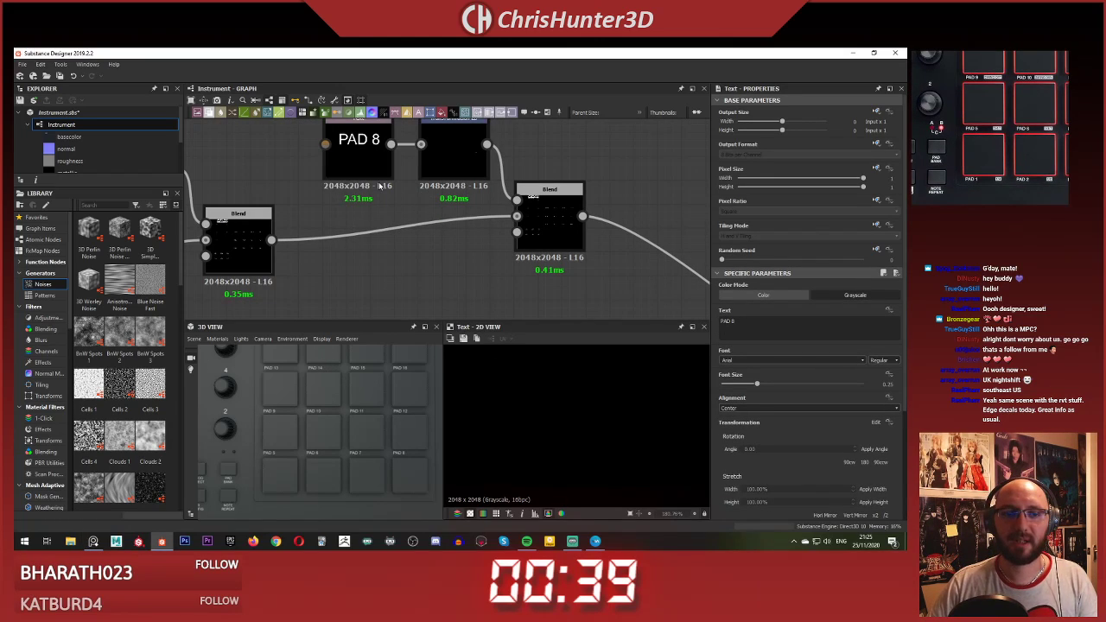
pyautogui.press('BackSpace')
pyautogui.write('1')
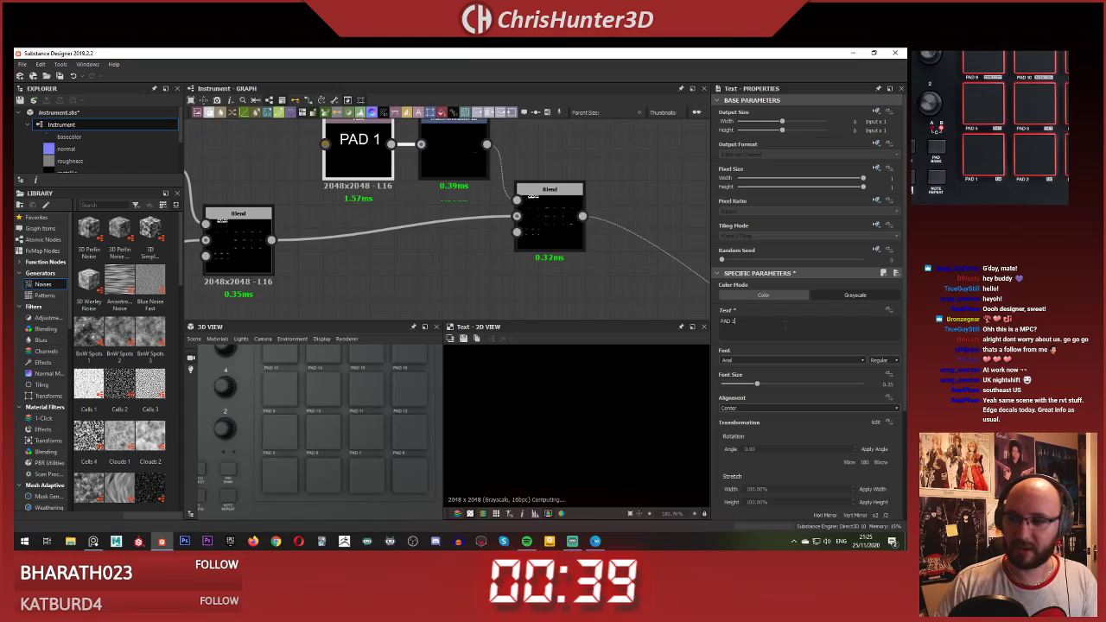
# Step: Move the PAD 1 label down with its Transformation 2D node to just below the bottom row of pads
pyautogui.doubleClick(556, 218)
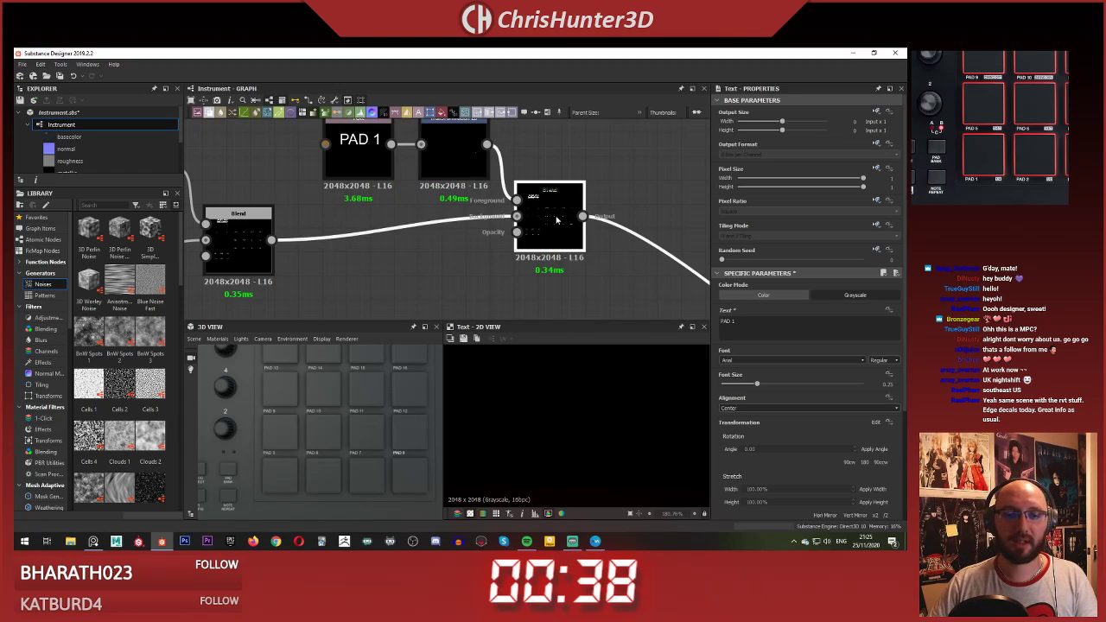
pyautogui.click(459, 144)
pyautogui.scroll(-4, 597, 415)
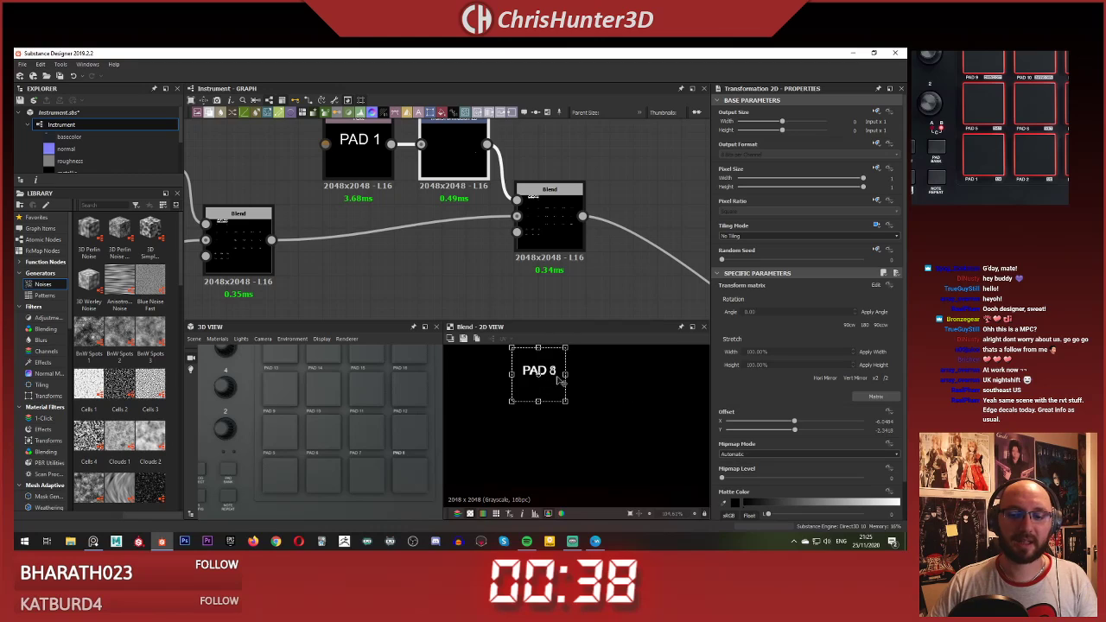
pyautogui.moveTo(551, 369); pyautogui.dragTo(553, 440)
pyautogui.moveTo(550, 485); pyautogui.dragTo(550, 491)
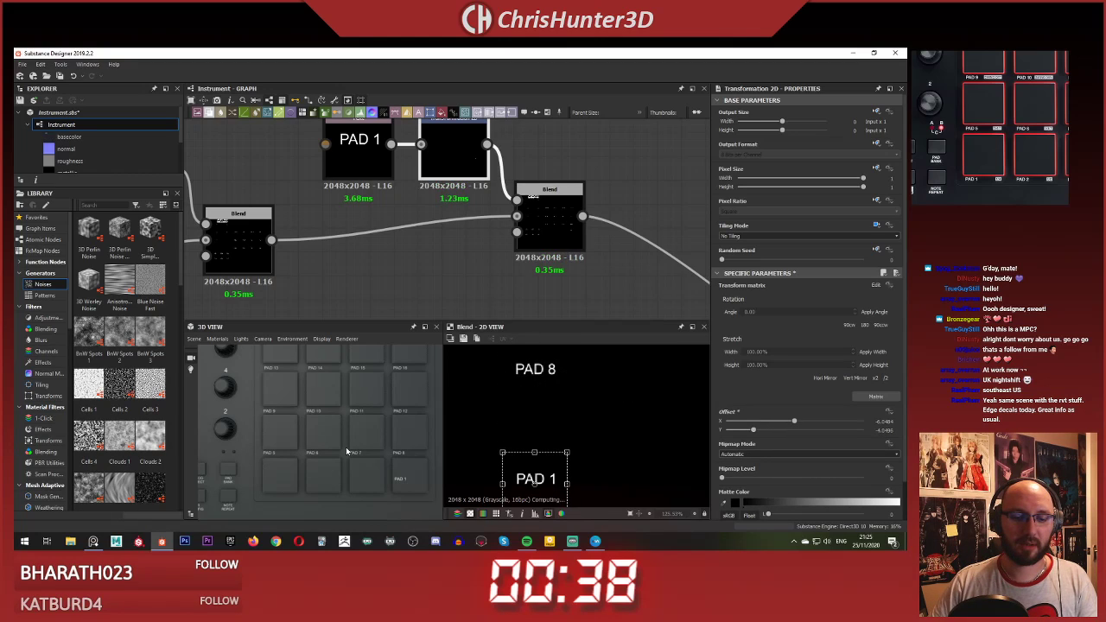
pyautogui.moveTo(409, 497); pyautogui.dragTo(390, 423, button='middle')
pyautogui.scroll(3, 389, 423)
pyautogui.moveTo(558, 487); pyautogui.dragTo(554, 519)
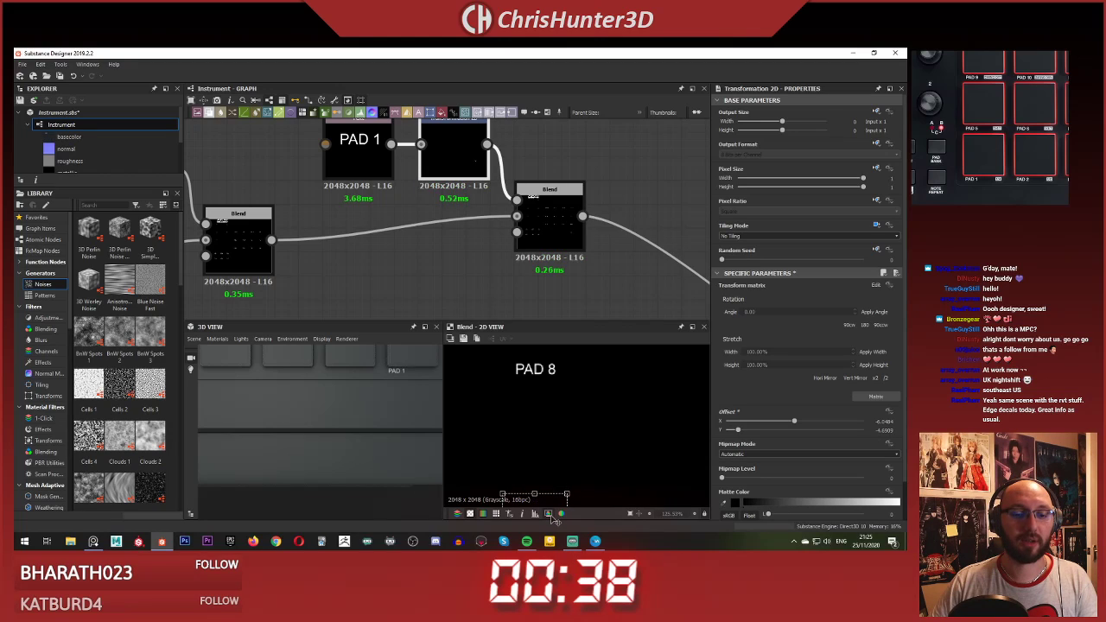
# Step: Move the PAD 1 label left with its Transformation 2D node so it sits beneath the first pad of the bottom row
pyautogui.scroll(-6, 555, 415)
pyautogui.moveTo(570, 448); pyautogui.dragTo(621, 381, button='middle')
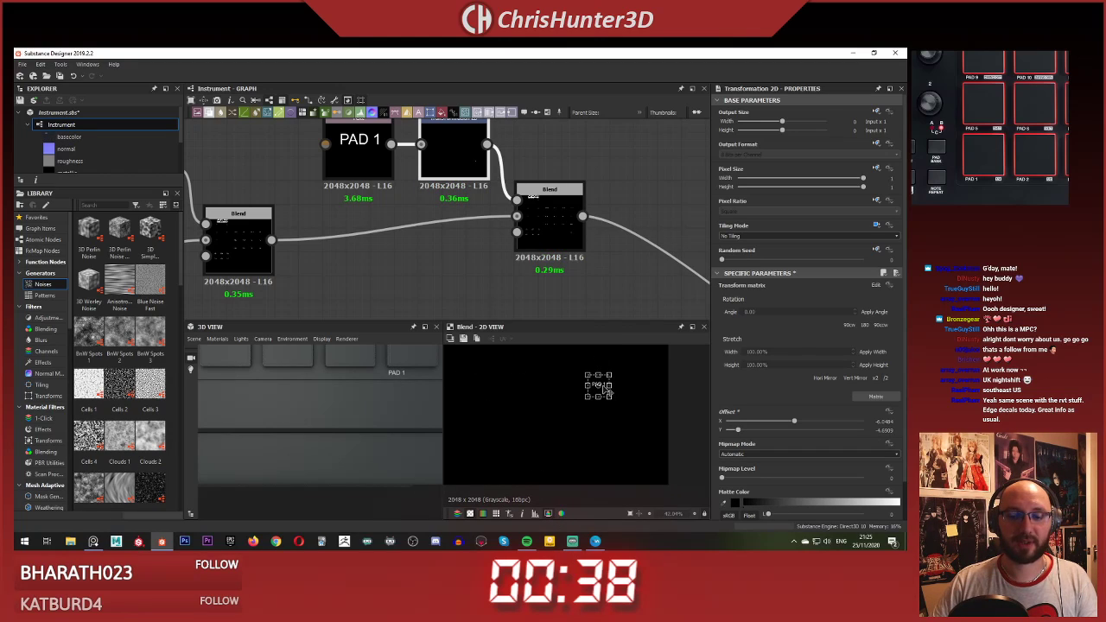
pyautogui.moveTo(603, 385); pyautogui.dragTo(601, 385)
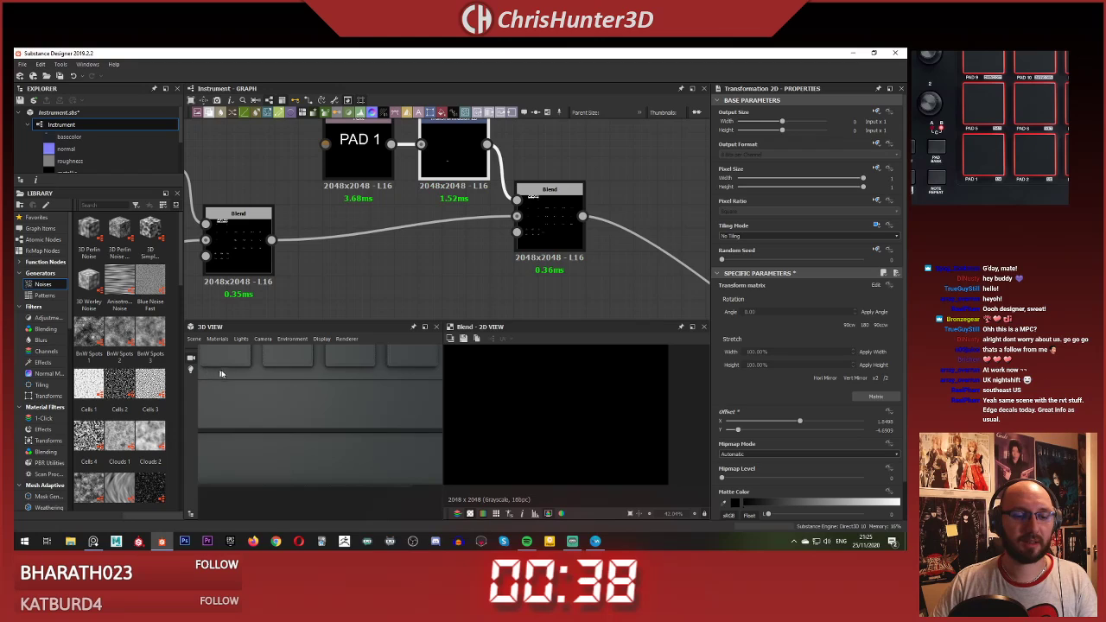
pyautogui.moveTo(222, 373); pyautogui.dragTo(358, 401, button='middle')
pyautogui.scroll(3, 523, 421)
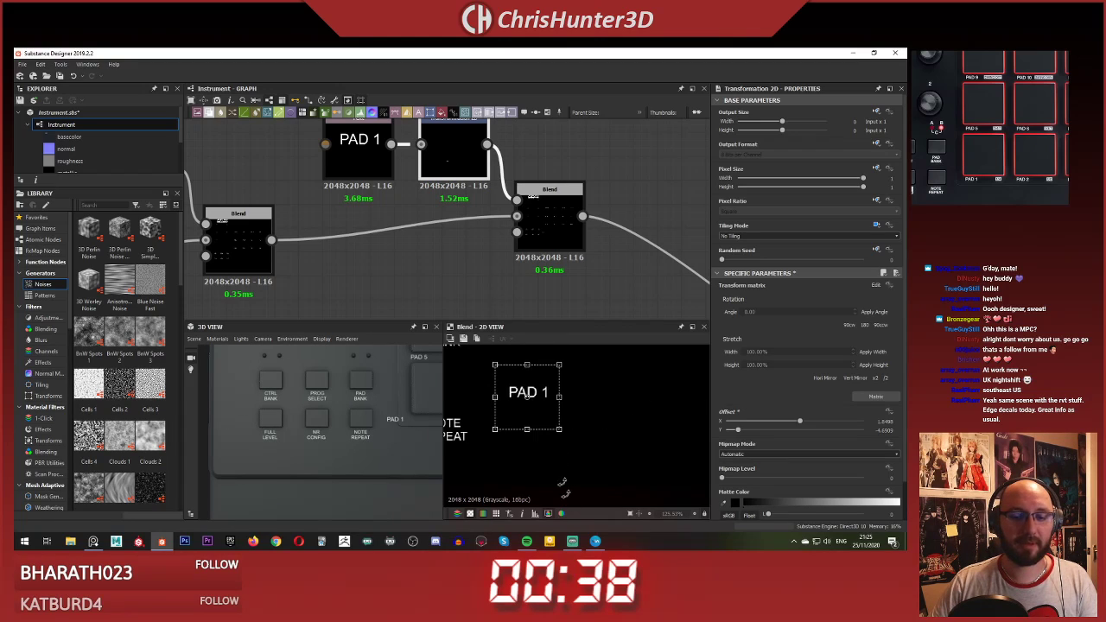
pyautogui.moveTo(534, 386); pyautogui.dragTo(597, 392)
pyautogui.scroll(-3, 346, 407)
pyautogui.moveTo(348, 408); pyautogui.dragTo(308, 427, button='middle')
# Step: Duplicate the PAD 1 Text, Transformation 2D and Blend nodes and place the copies to the right of the PAD 1 Blend
pyautogui.scroll(-3, 456, 290)
pyautogui.moveTo(460, 249); pyautogui.dragTo(371, 220, button='middle')
pyautogui.scroll(3, 372, 216)
pyautogui.scroll(-4, 354, 170)
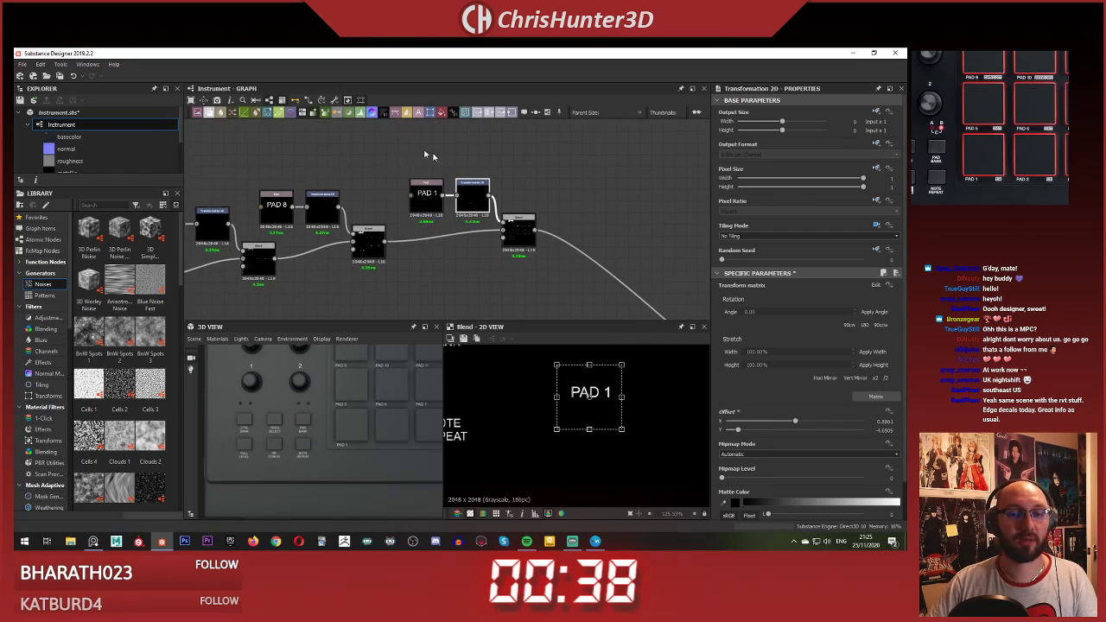
pyautogui.click(505, 209)
pyautogui.moveTo(432, 183); pyautogui.dragTo(564, 286)
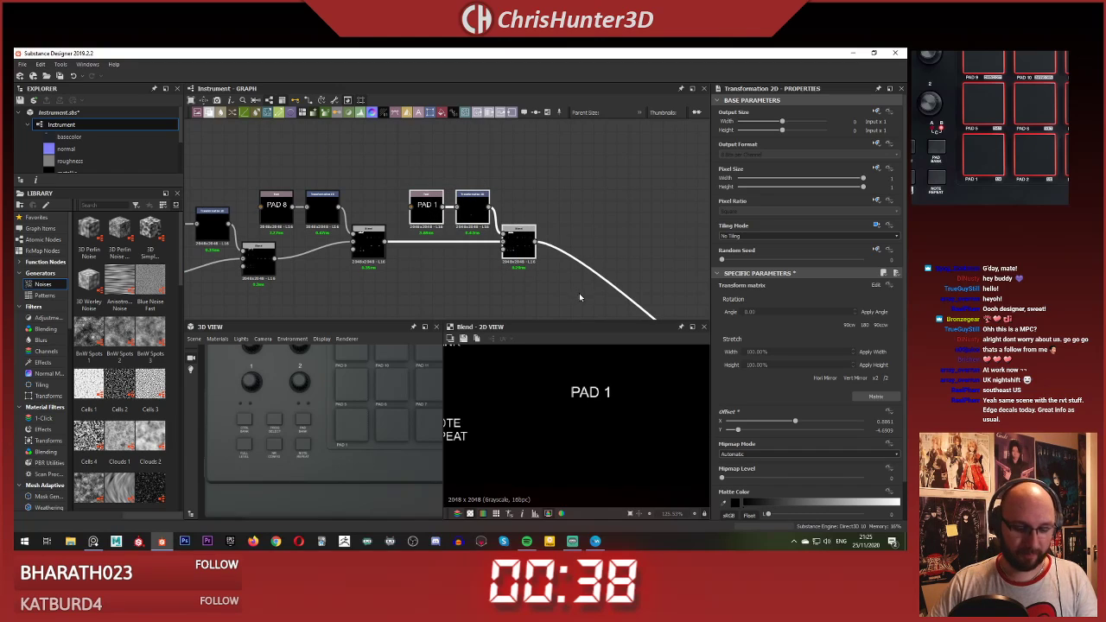
pyautogui.hotkey('ctrl', 'd')
pyautogui.moveTo(559, 263); pyautogui.dragTo(438, 227, button='middle')
pyautogui.moveTo(381, 216); pyautogui.dragTo(542, 213)
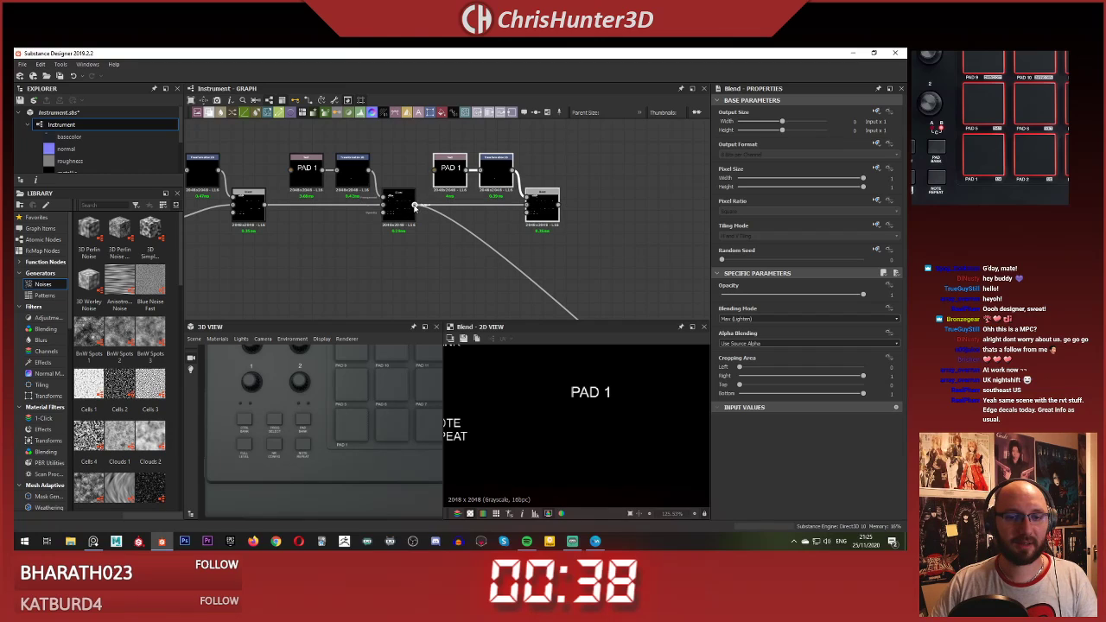
# Step: Move the duplicated PAD 1 label horizontally below the second pad, to an X offset of about -1.37
pyautogui.scroll(2, 435, 197)
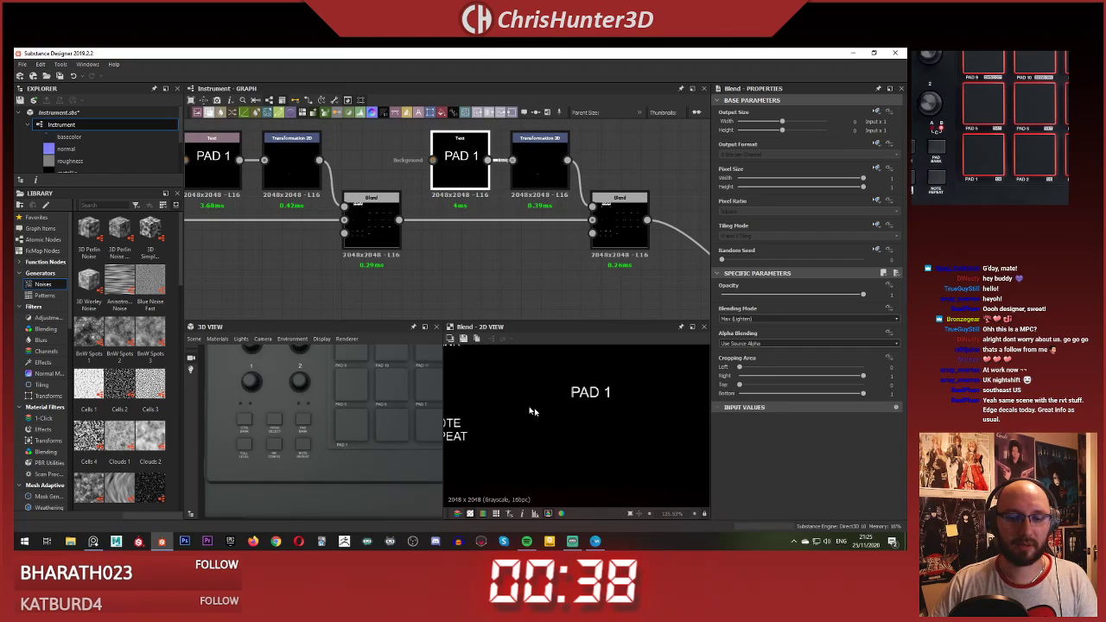
pyautogui.click(539, 161)
pyautogui.scroll(1, 558, 432)
pyautogui.scroll(3, 383, 424)
pyautogui.moveTo(382, 424); pyautogui.dragTo(340, 419, button='middle')
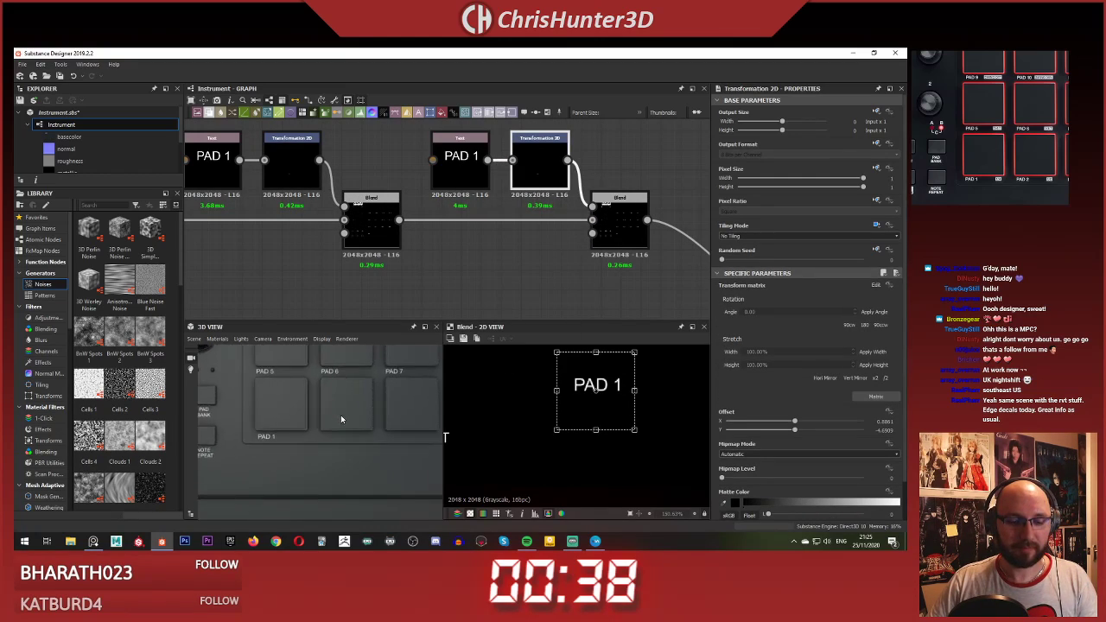
pyautogui.scroll(2, 342, 419)
pyautogui.keyDown('shift'); pyautogui.moveTo(595, 391); pyautogui.dragTo(629, 385); pyautogui.keyUp('shift')
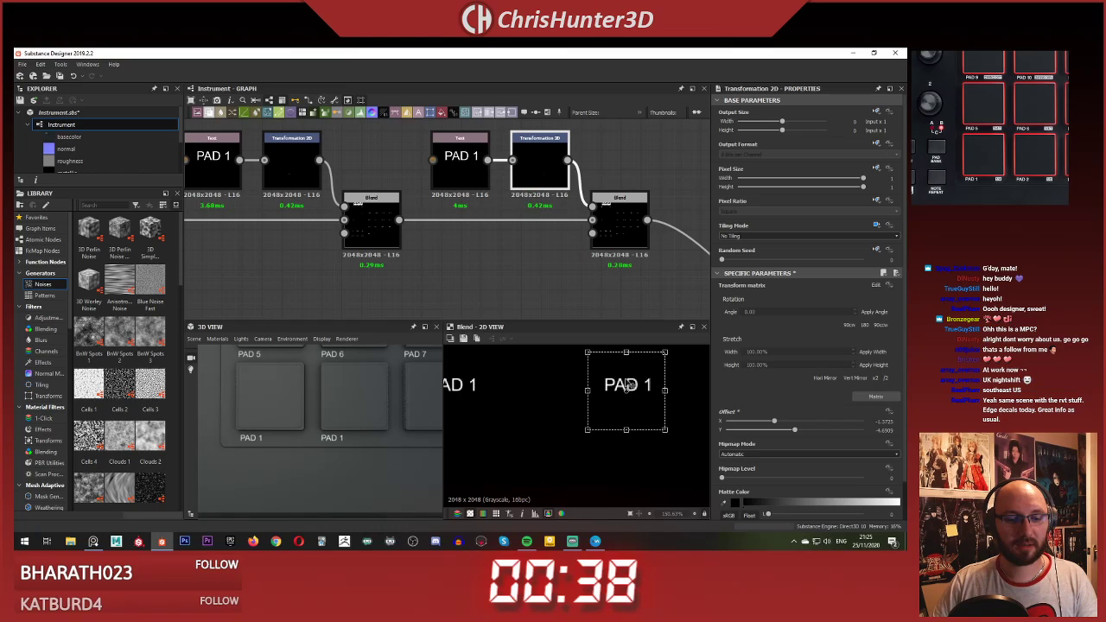
# Step: Change the text of the moved label to PAD 2
pyautogui.click(455, 210)
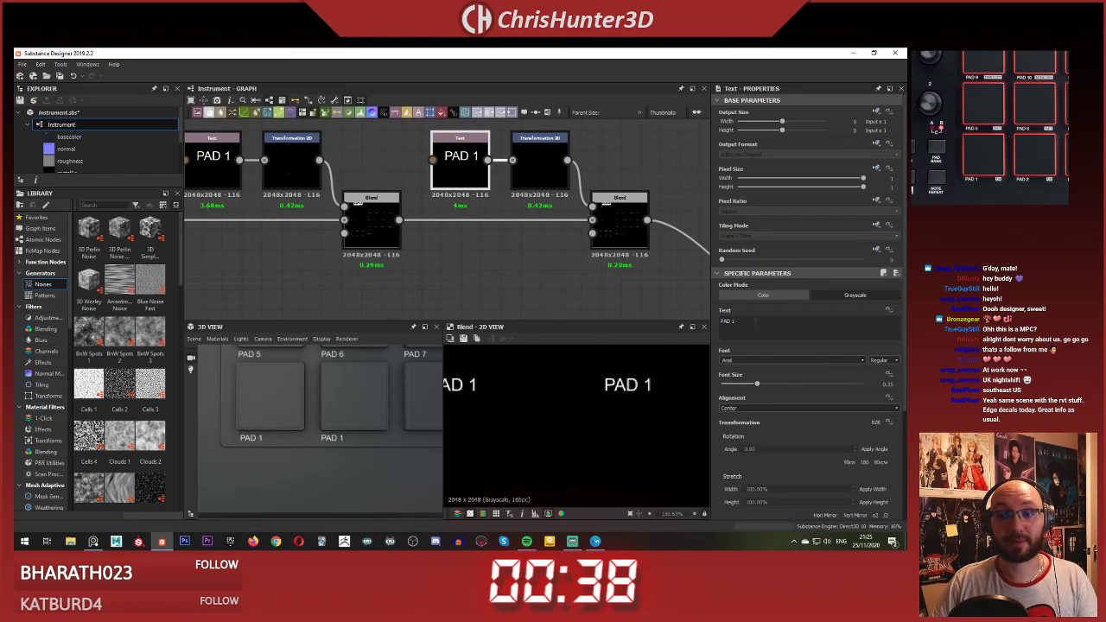
pyautogui.press('BackSpace')
pyautogui.write('2')
# Step: Duplicate the PAD 2 text, transformation and blend nodes and place the copy after the end of the label chain
pyautogui.scroll(-8, 487, 245)
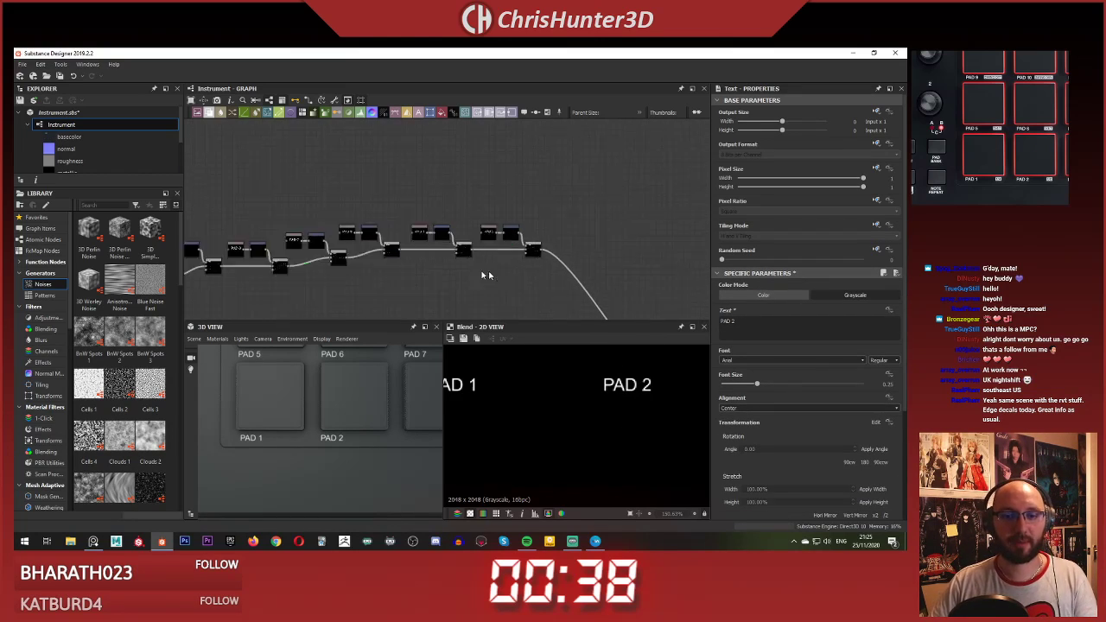
pyautogui.moveTo(488, 274); pyautogui.dragTo(568, 237, button='middle')
pyautogui.scroll(5, 568, 237)
pyautogui.scroll(5, 532, 157)
pyautogui.moveTo(532, 157); pyautogui.dragTo(454, 216, button='middle')
pyautogui.moveTo(460, 170); pyautogui.dragTo(424, 169, button='middle')
pyautogui.moveTo(379, 151); pyautogui.dragTo(529, 236)
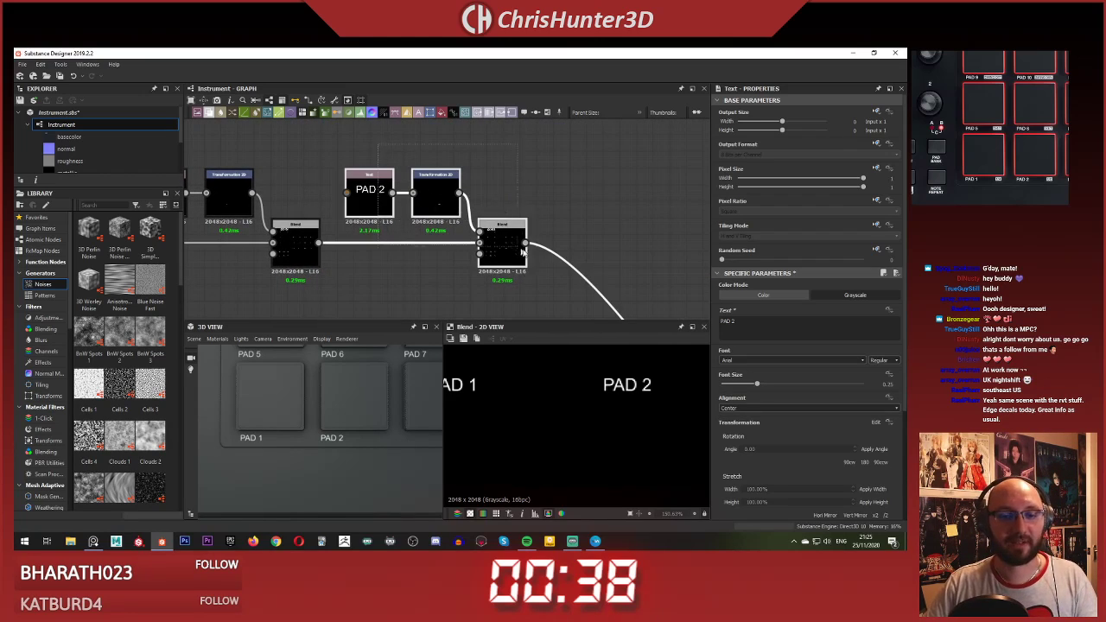
pyautogui.moveTo(529, 233); pyautogui.dragTo(451, 212, button='middle')
pyautogui.hotkey('ctrl', 'c')
pyautogui.hotkey('ctrl', 'v')
pyautogui.moveTo(531, 248); pyautogui.dragTo(526, 189)
# Step: Reroute the chain's output link to the new blend node and tidy the position of the copied node group
pyautogui.click(498, 232)
pyautogui.keyDown('shift'); pyautogui.moveTo(447, 223); pyautogui.dragTo(571, 188); pyautogui.keyUp('shift')
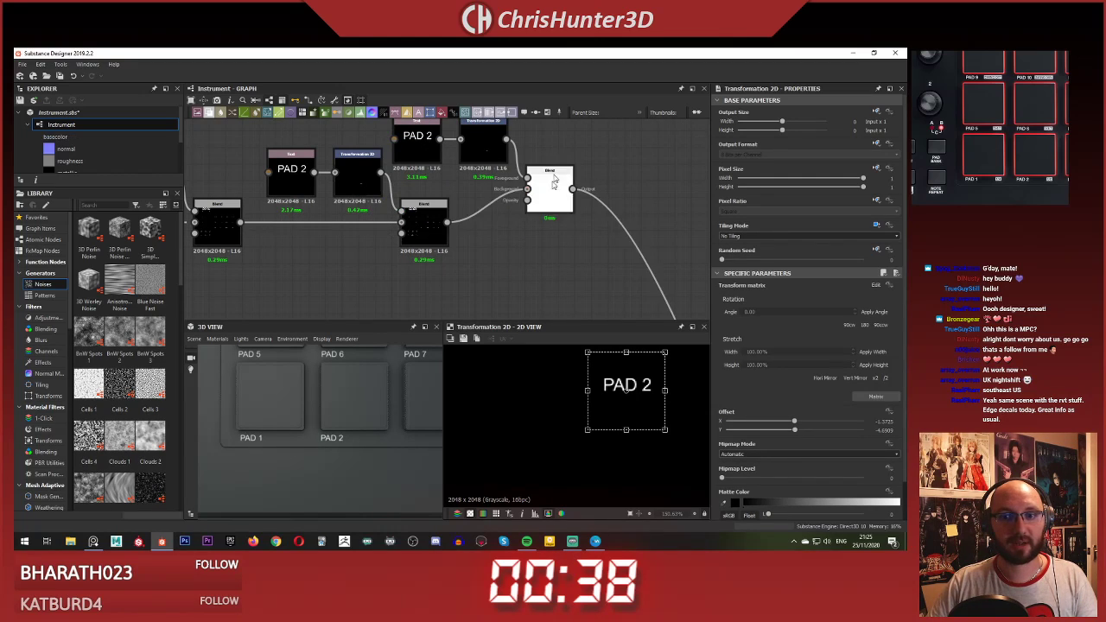
pyautogui.moveTo(565, 133); pyautogui.dragTo(558, 179, button='middle')
pyautogui.moveTo(542, 231); pyautogui.dragTo(575, 249)
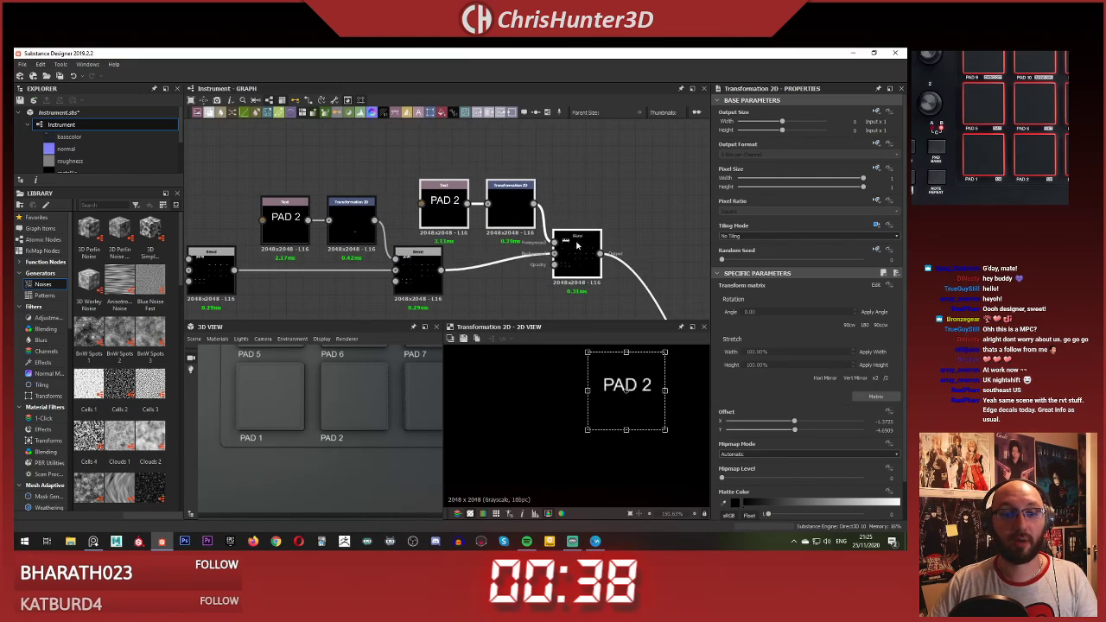
pyautogui.click(577, 221)
pyautogui.moveTo(583, 246); pyautogui.dragTo(516, 193, button='middle')
pyautogui.click(505, 194)
pyautogui.scroll(3, 508, 176)
pyautogui.click(525, 142)
pyautogui.moveTo(525, 142); pyautogui.dragTo(533, 166, button='middle')
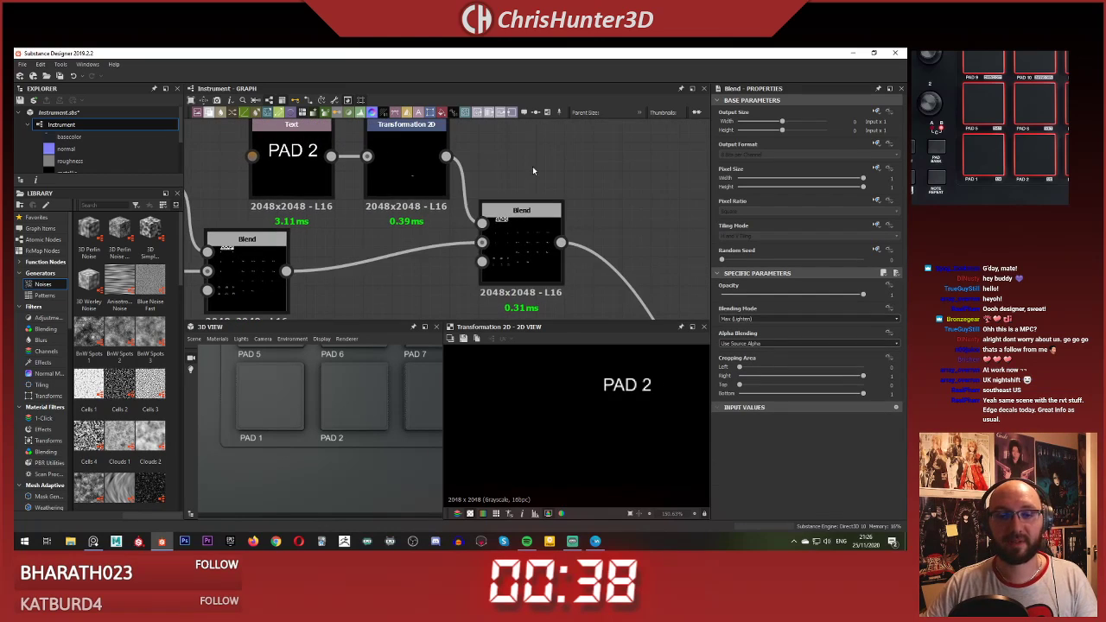
# Step: Move the copied label below the third pad and change its text to PAD 3
pyautogui.scroll(-2, 432, 215)
pyautogui.click(404, 194)
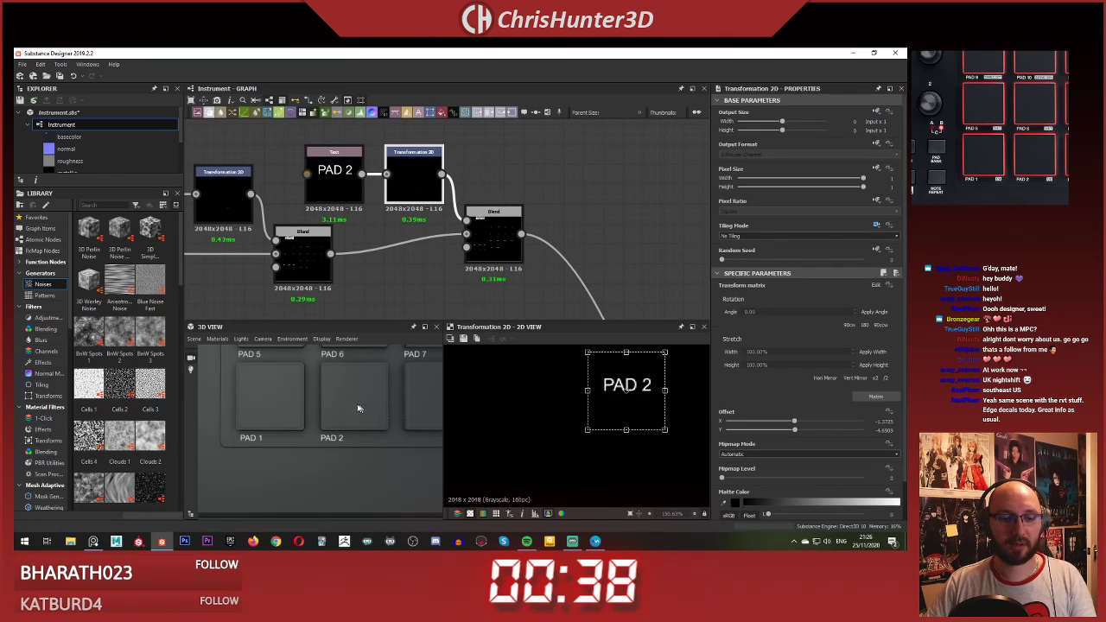
pyautogui.moveTo(358, 407); pyautogui.dragTo(317, 403, button='middle')
pyautogui.scroll(1, 580, 410)
pyautogui.moveTo(593, 384); pyautogui.dragTo(517, 395, button='middle')
pyautogui.scroll(1, 517, 395)
pyautogui.moveTo(514, 370); pyautogui.dragTo(740, 377)
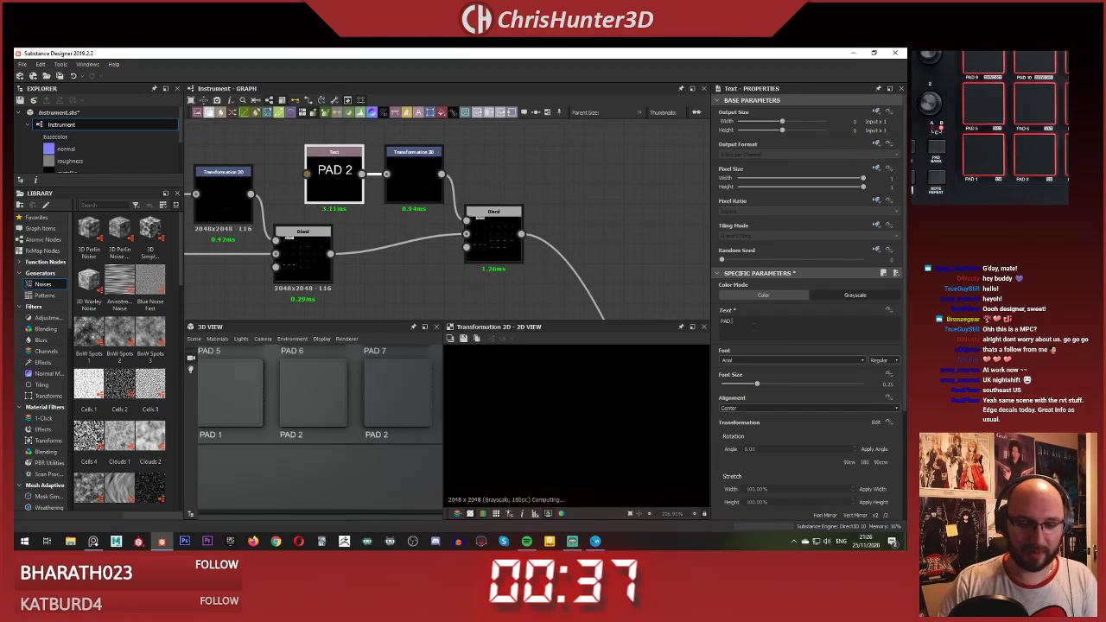
pyautogui.scroll(-2, 506, 251)
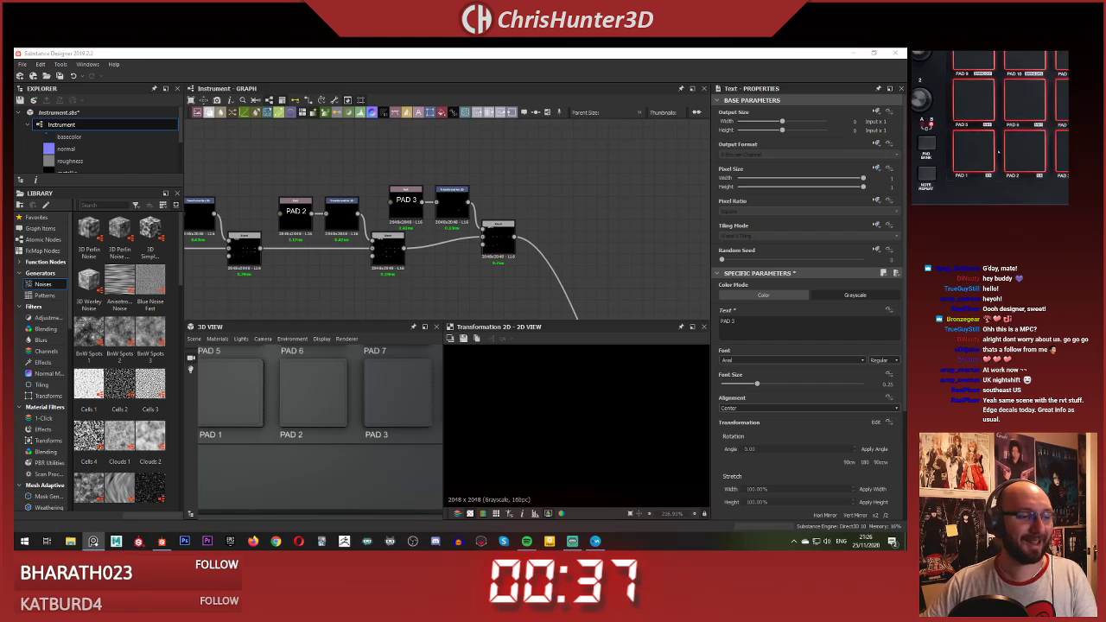
# Step: Duplicate the PAD 3 text, transformation and blend nodes and place the copy at the end of the chain
pyautogui.scroll(4, 986, 153)
pyautogui.scroll(-3, 417, 180)
pyautogui.moveTo(413, 173); pyautogui.dragTo(421, 225, button='middle')
pyautogui.scroll(3, 452, 185)
pyautogui.scroll(3, 403, 201)
pyautogui.moveTo(349, 188); pyautogui.dragTo(553, 257)
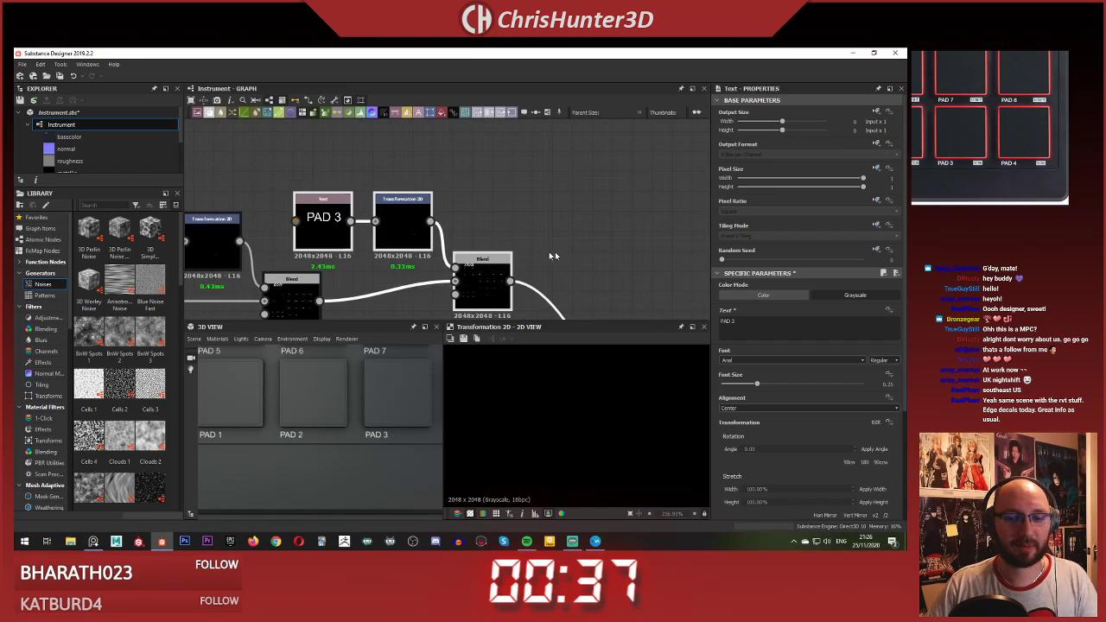
pyautogui.scroll(-4, 553, 258)
pyautogui.moveTo(553, 257); pyautogui.dragTo(445, 226, button='middle')
pyautogui.hotkey('ctrl', 'd')
pyautogui.moveTo(486, 235); pyautogui.dragTo(531, 219)
# Step: Feed the previous blend into the copied blend's background and transfer the chain's output link to the copied blend
pyautogui.scroll(4, 455, 212)
pyautogui.moveTo(456, 213); pyautogui.dragTo(393, 226, button='middle')
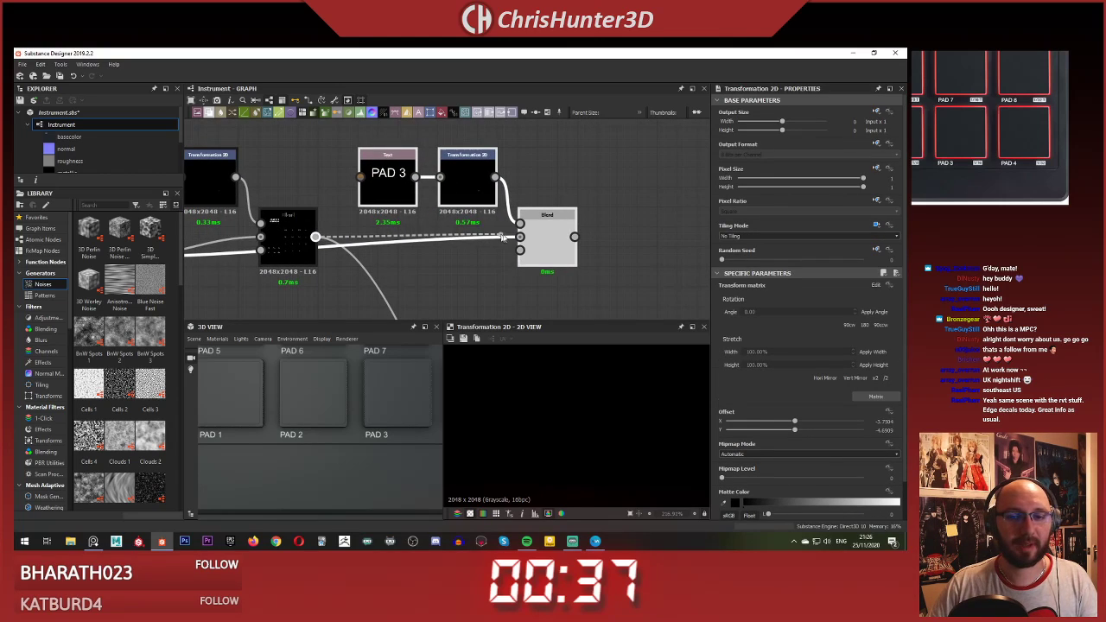
pyautogui.moveTo(503, 237); pyautogui.dragTo(519, 237)
pyautogui.click(536, 178)
pyautogui.doubleClick(545, 245)
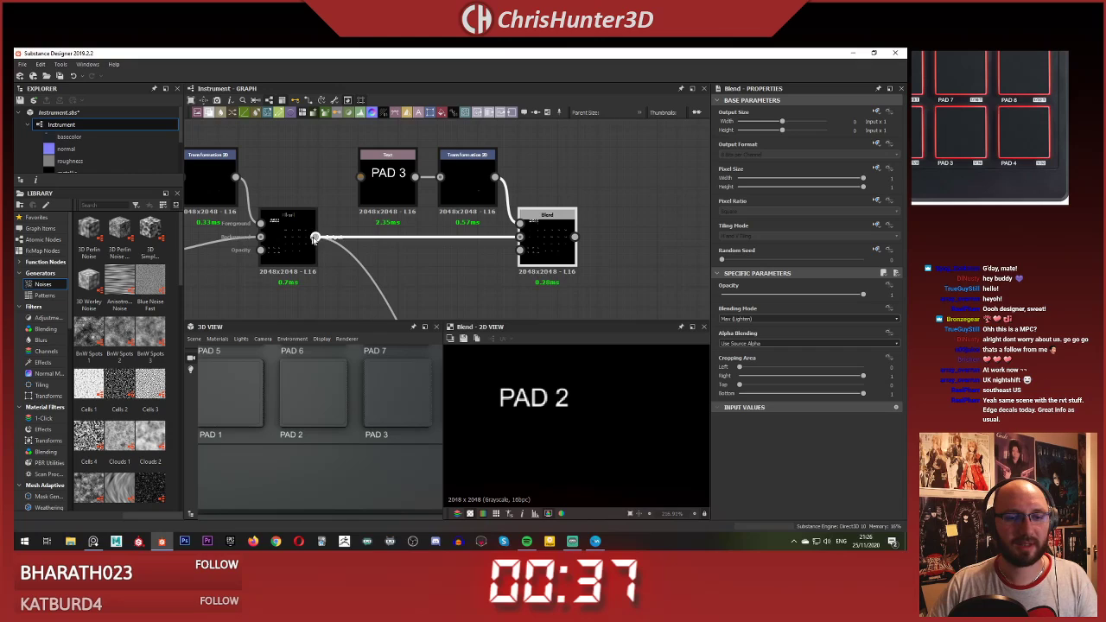
pyautogui.keyDown('shift'); pyautogui.moveTo(315, 238); pyautogui.dragTo(575, 237); pyautogui.keyUp('shift')
pyautogui.click(290, 241)
pyautogui.click(549, 242)
# Step: Change the text of the newest label to PAD 4
pyautogui.click(395, 185)
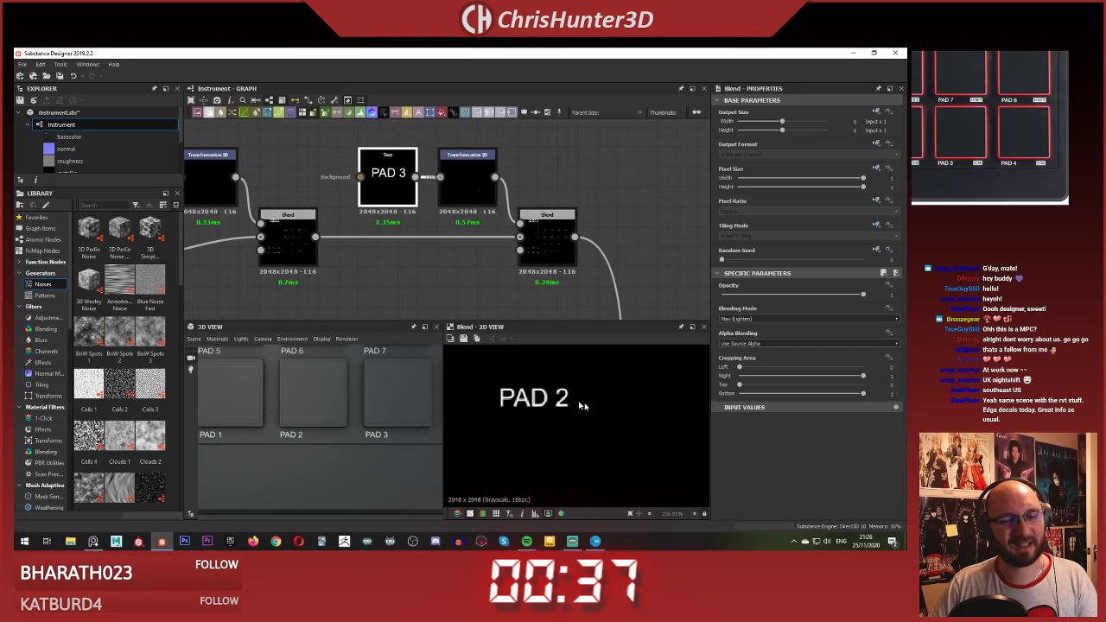
pyautogui.press('BackSpace')
pyautogui.write('4')
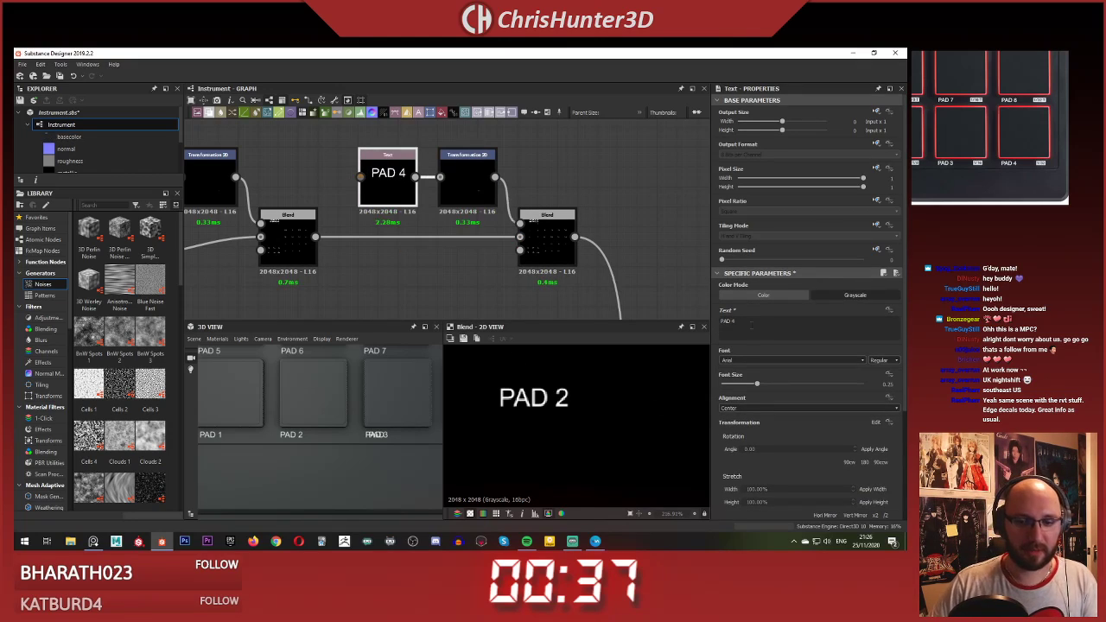
# Step: Move the PAD 4 label horizontally below the fourth pad, to an X offset of about -6.02
pyautogui.scroll(-3, 365, 408)
pyautogui.moveTo(365, 408); pyautogui.dragTo(302, 404, button='middle')
pyautogui.scroll(3, 307, 405)
pyautogui.scroll(3, 545, 391)
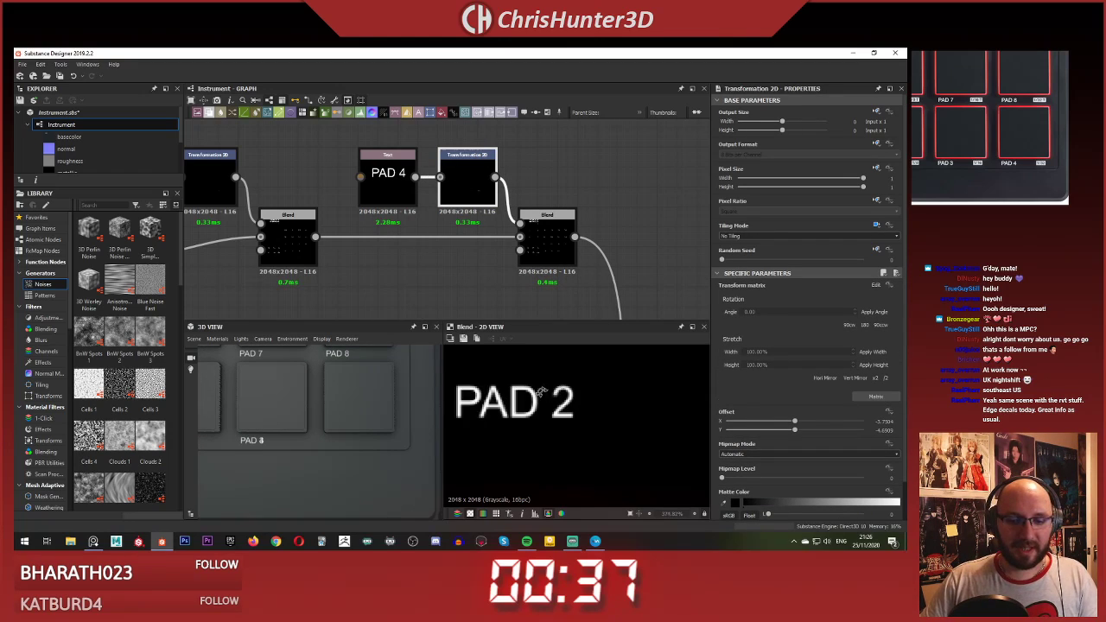
pyautogui.scroll(-6, 545, 394)
pyautogui.moveTo(661, 425); pyautogui.dragTo(510, 418, button='middle')
pyautogui.scroll(3, 512, 418)
pyautogui.moveTo(535, 371); pyautogui.dragTo(770, 374)
pyautogui.click(472, 286)
# Step: Review the pad labels on the whole device in the 3D preview and look over the full label node chain
pyautogui.scroll(-5, 358, 410)
pyautogui.moveTo(309, 393); pyautogui.dragTo(328, 447, button='middle')
pyautogui.scroll(-4, 298, 428)
pyautogui.scroll(-2, 328, 447)
pyautogui.moveTo(328, 447); pyautogui.dragTo(304, 437)
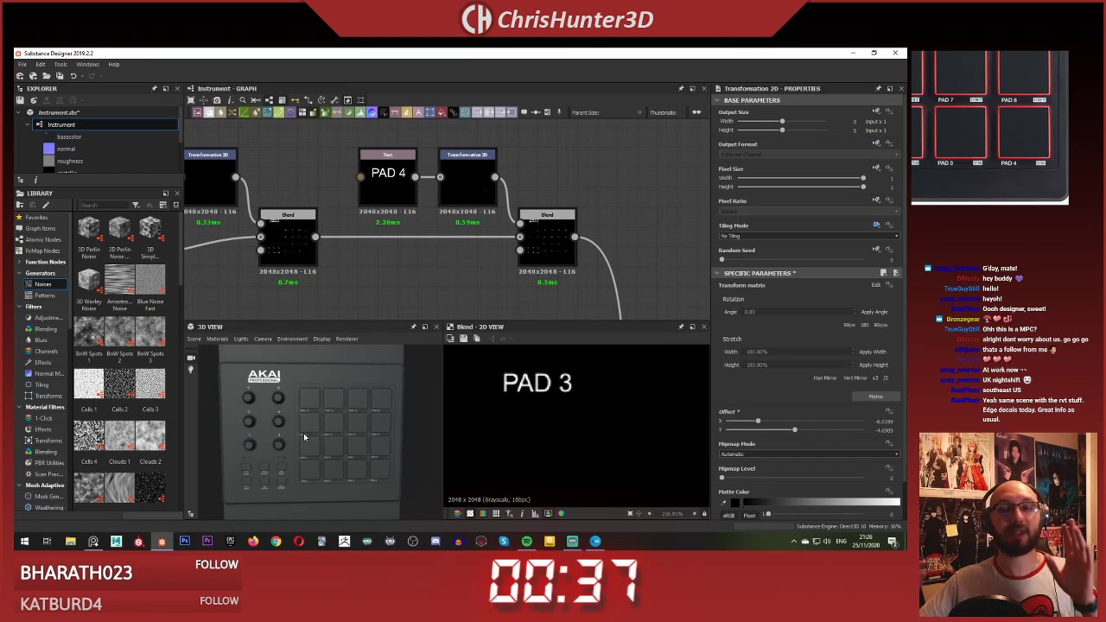
pyautogui.scroll(-5, 350, 259)
pyautogui.moveTo(356, 253); pyautogui.dragTo(435, 217, button='middle')
pyautogui.scroll(-4, 354, 251)
pyautogui.scroll(1, 435, 216)
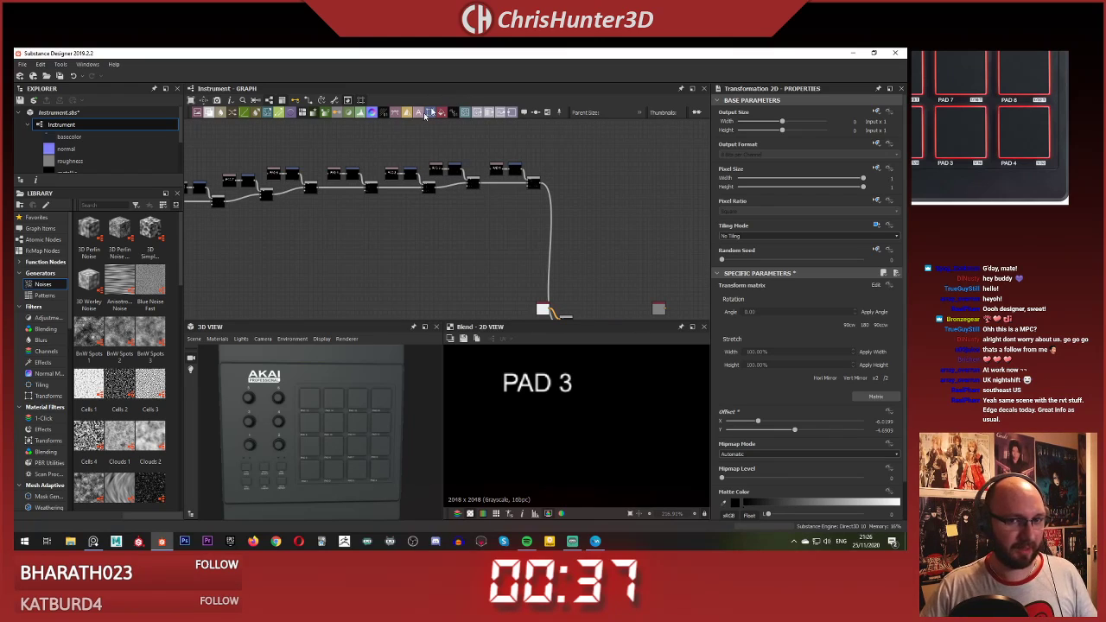
pyautogui.scroll(-6, 358, 216)
pyautogui.scroll(3, 467, 220)
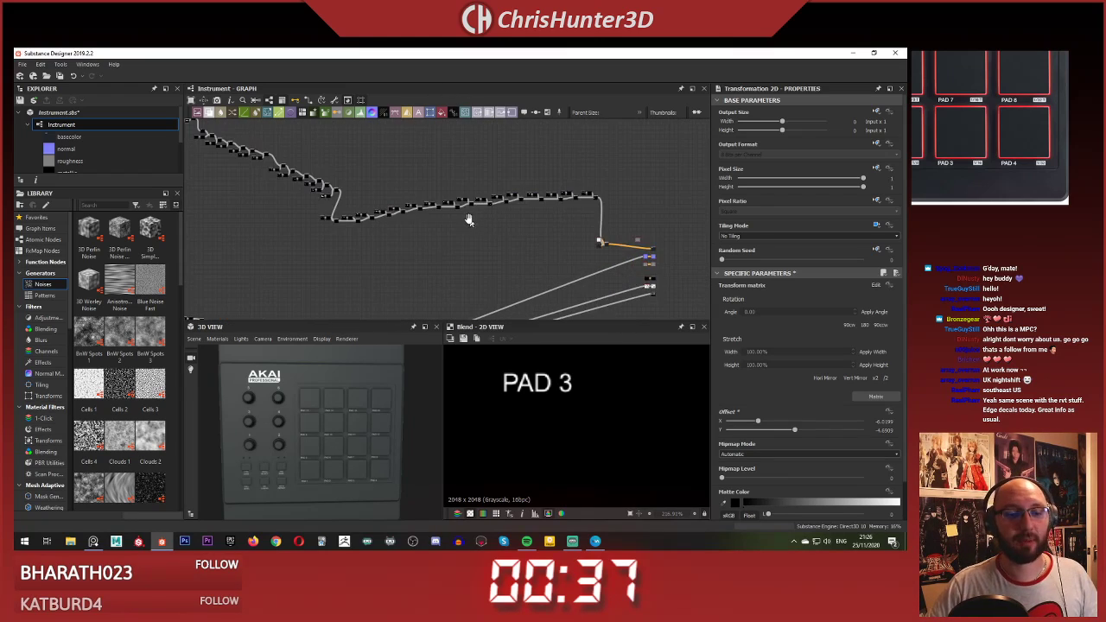
pyautogui.moveTo(469, 219); pyautogui.dragTo(453, 219, button='middle')
pyautogui.scroll(2, 453, 235)
pyautogui.scroll(-6, 450, 242)
pyautogui.scroll(4, 337, 396)
pyautogui.scroll(-4, 332, 400)
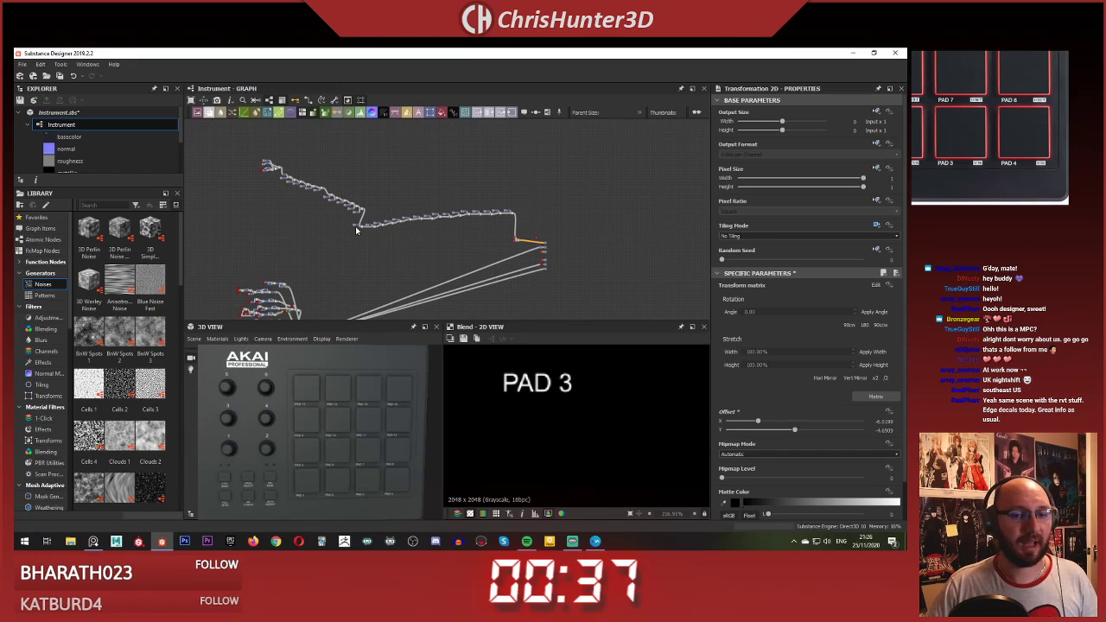
pyautogui.scroll(-1, 348, 203)
pyautogui.moveTo(367, 214); pyautogui.dragTo(459, 181, button='middle')
pyautogui.scroll(1, 446, 223)
pyautogui.scroll(-1, 441, 156)
# Step: Shift the label node chain away from the outputs and move the white colour node beside the final blend it feeds
pyautogui.moveTo(437, 143); pyautogui.dragTo(387, 210, button='middle')
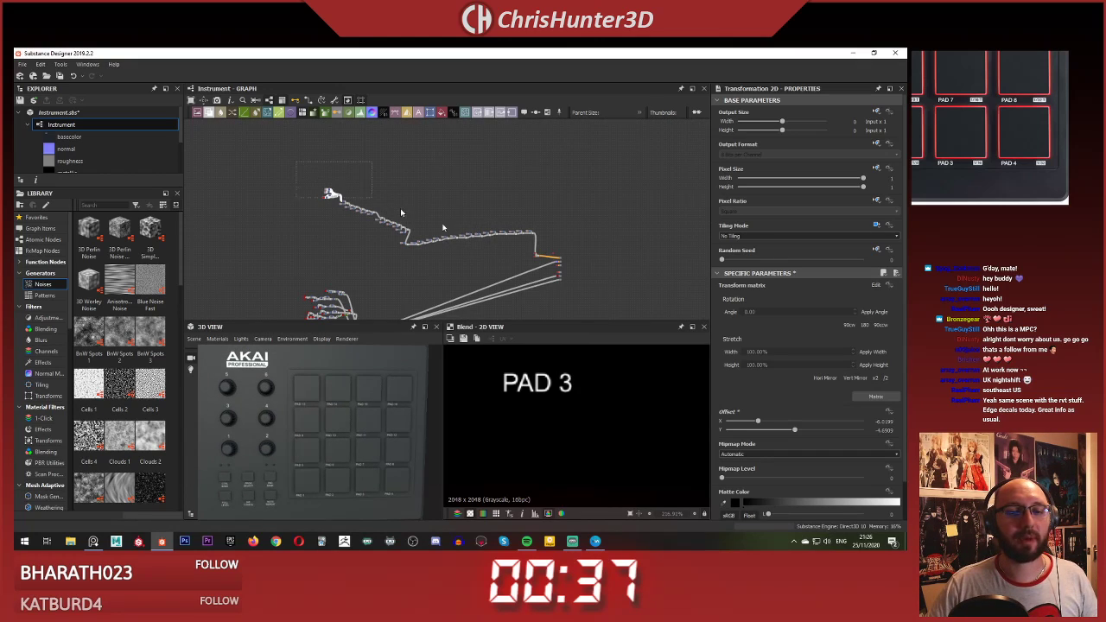
pyautogui.scroll(5, 534, 236)
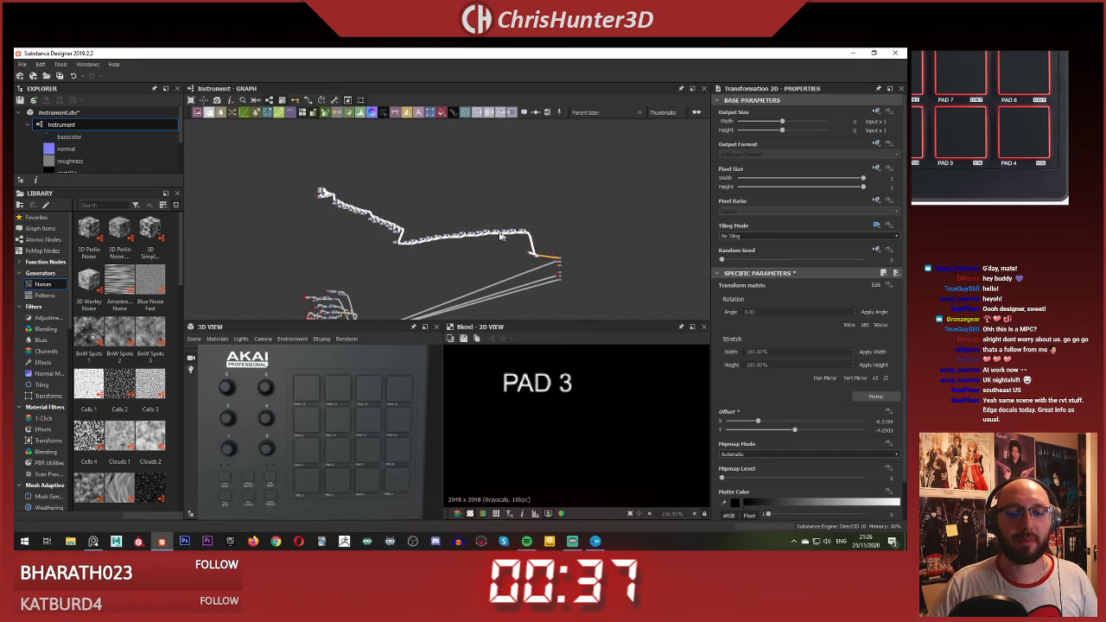
pyautogui.moveTo(412, 256); pyautogui.dragTo(362, 238, button='middle')
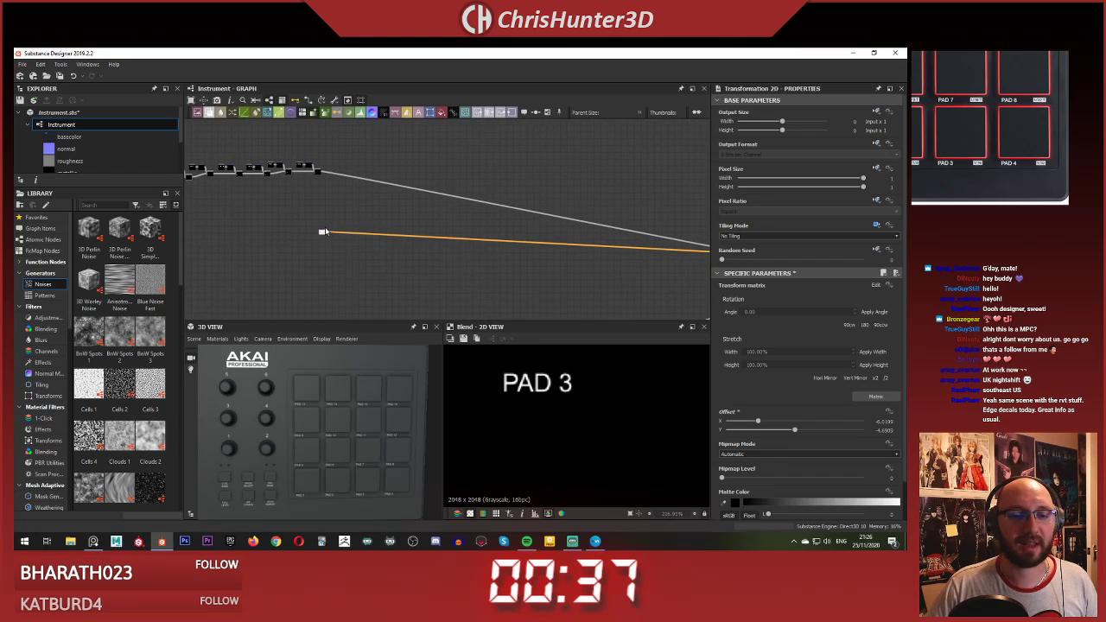
pyautogui.moveTo(330, 235); pyautogui.dragTo(602, 262)
pyautogui.scroll(3, 638, 244)
pyautogui.moveTo(638, 245); pyautogui.dragTo(401, 217, button='middle')
pyautogui.moveTo(330, 245); pyautogui.dragTo(530, 227)
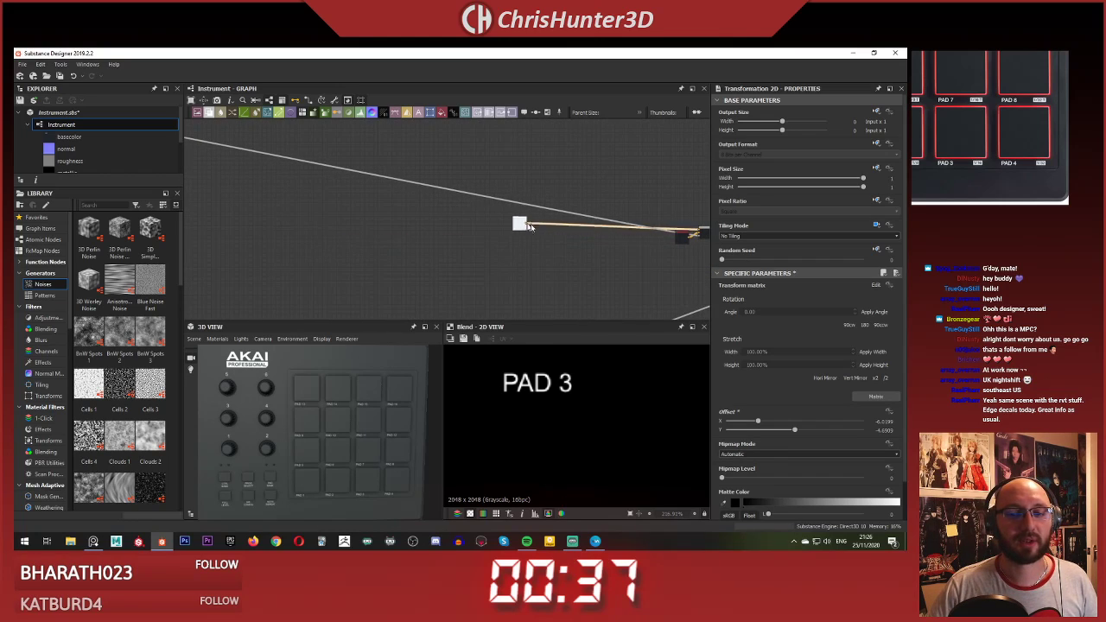
pyautogui.scroll(3, 605, 252)
pyautogui.moveTo(604, 252); pyautogui.dragTo(369, 277, button='middle')
pyautogui.scroll(-2, 368, 277)
pyautogui.moveTo(245, 236); pyautogui.dragTo(428, 198)
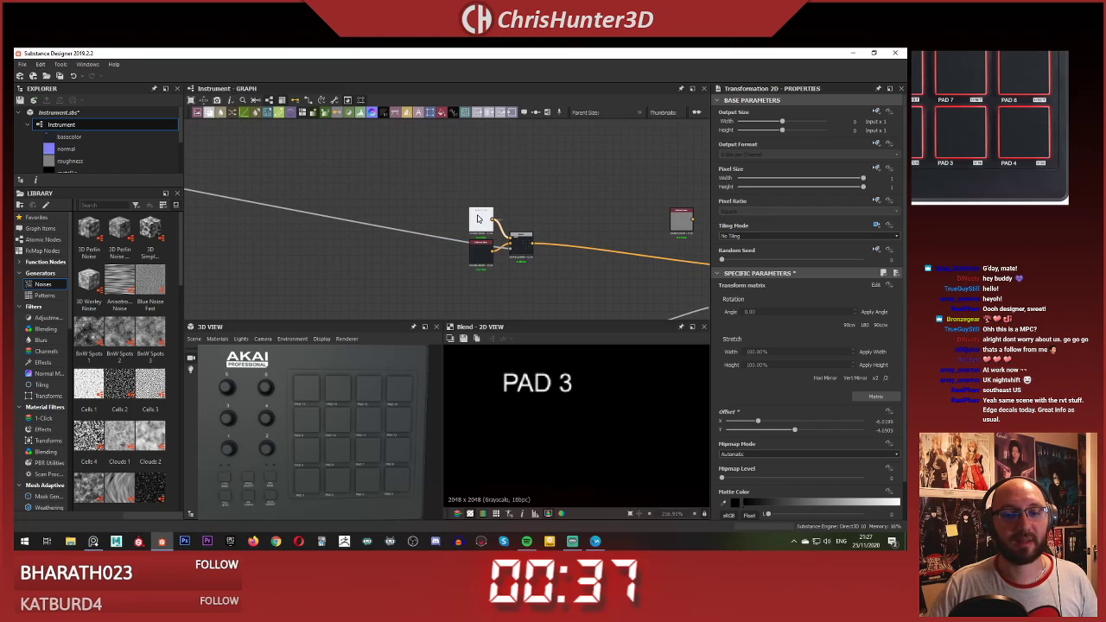
# Step: Examine the graph's node groups and compare the knob and button area in the 3D preview with the reference photo
pyautogui.scroll(-3, 310, 249)
pyautogui.scroll(-3, 198, 234)
pyautogui.moveTo(198, 234); pyautogui.dragTo(571, 225, button='middle')
pyautogui.moveTo(355, 210); pyautogui.dragTo(617, 213, button='middle')
pyautogui.scroll(-3, 467, 254)
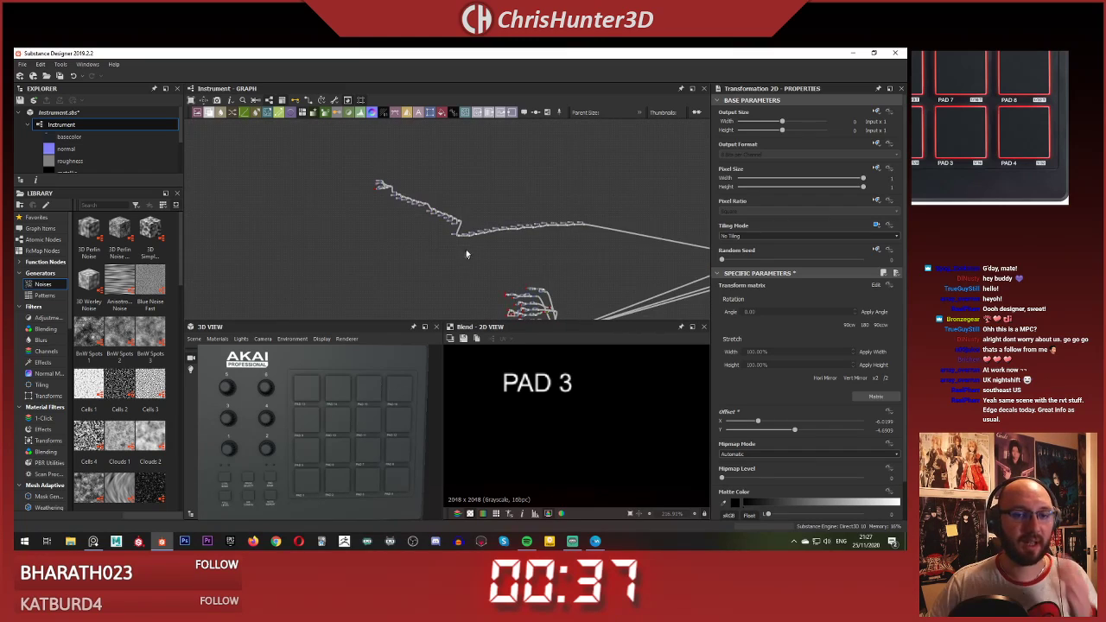
pyautogui.moveTo(554, 278); pyautogui.dragTo(498, 192, button='middle')
pyautogui.scroll(4, 497, 192)
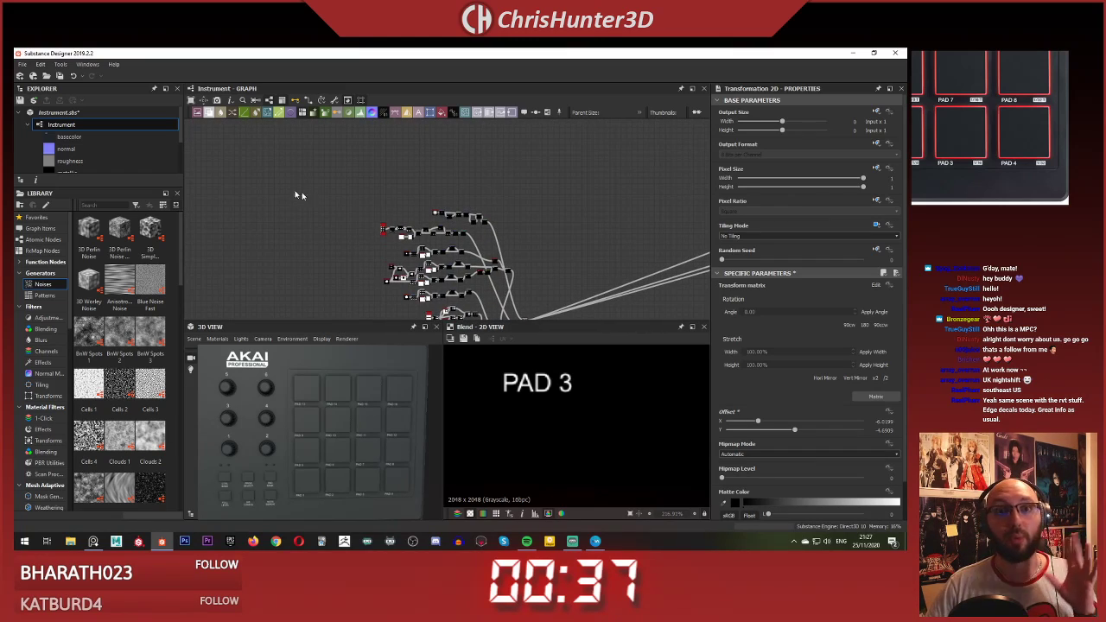
pyautogui.scroll(-1, 309, 208)
pyautogui.moveTo(229, 413); pyautogui.dragTo(301, 415)
pyautogui.scroll(3, 299, 416)
pyautogui.moveTo(279, 422); pyautogui.dragTo(274, 399, button='middle')
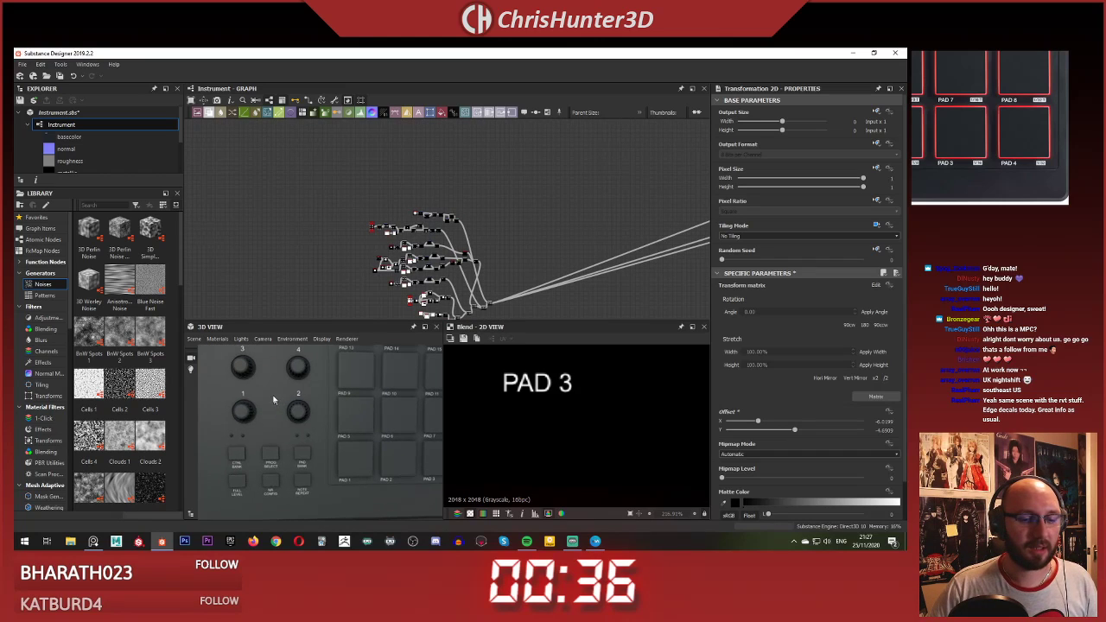
pyautogui.scroll(-3, 994, 130)
pyautogui.moveTo(951, 113); pyautogui.dragTo(1002, 127, button='middle')
pyautogui.scroll(3, 1002, 127)
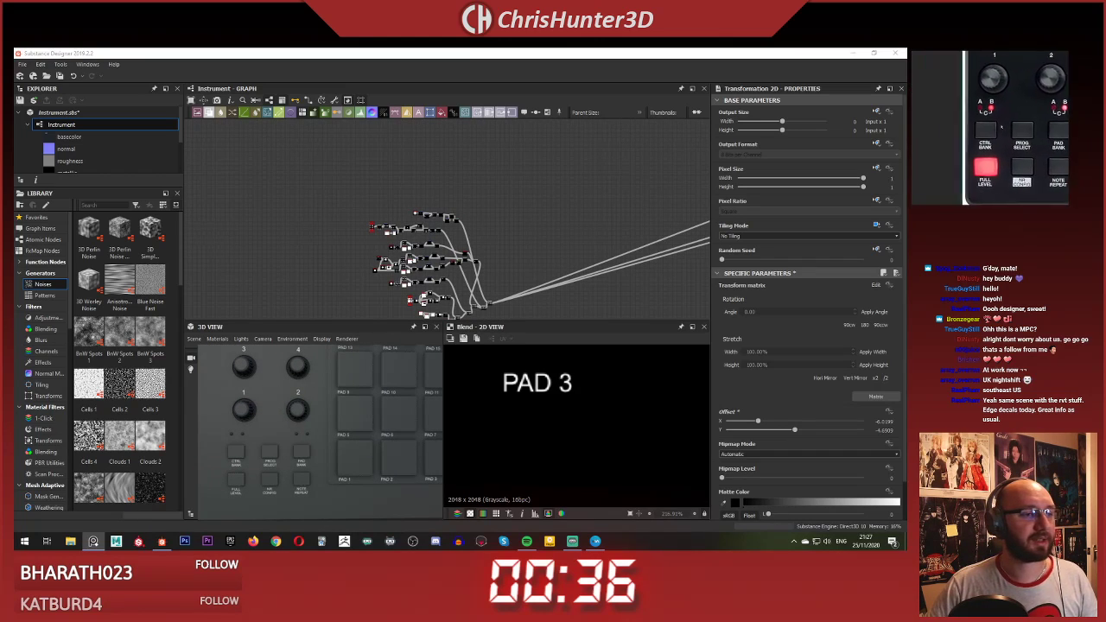
pyautogui.scroll(-1, 485, 285)
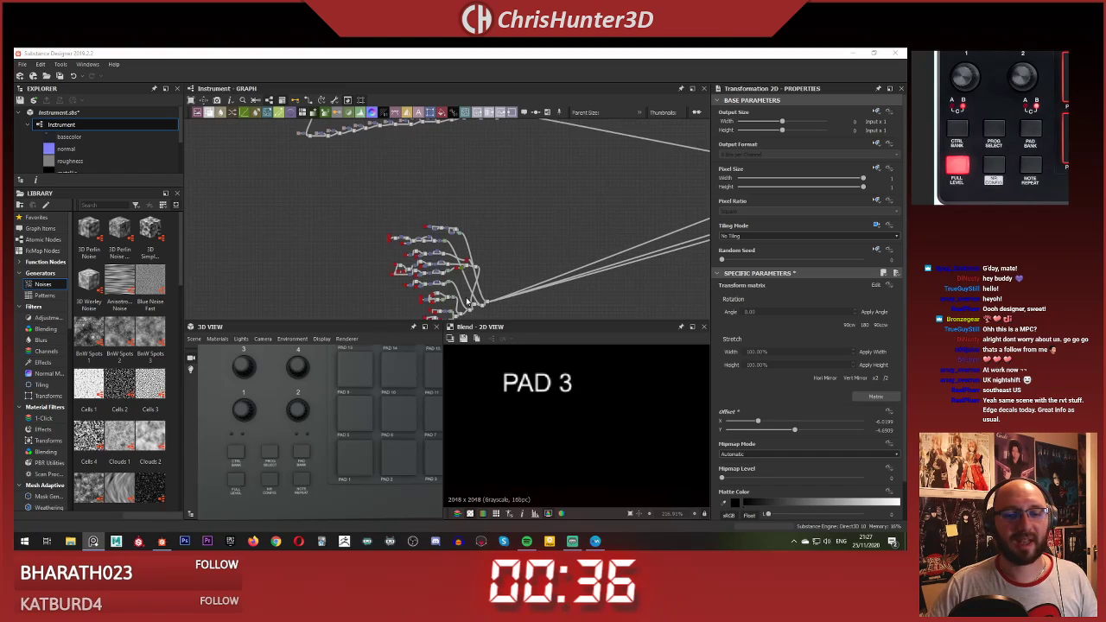
# Step: Duplicate the PAD 4 text, transformation and blend nodes and place the copy below the end of the label chain
pyautogui.scroll(1, 334, 166)
pyautogui.moveTo(334, 166); pyautogui.dragTo(401, 183, button='middle')
pyautogui.scroll(-5, 400, 183)
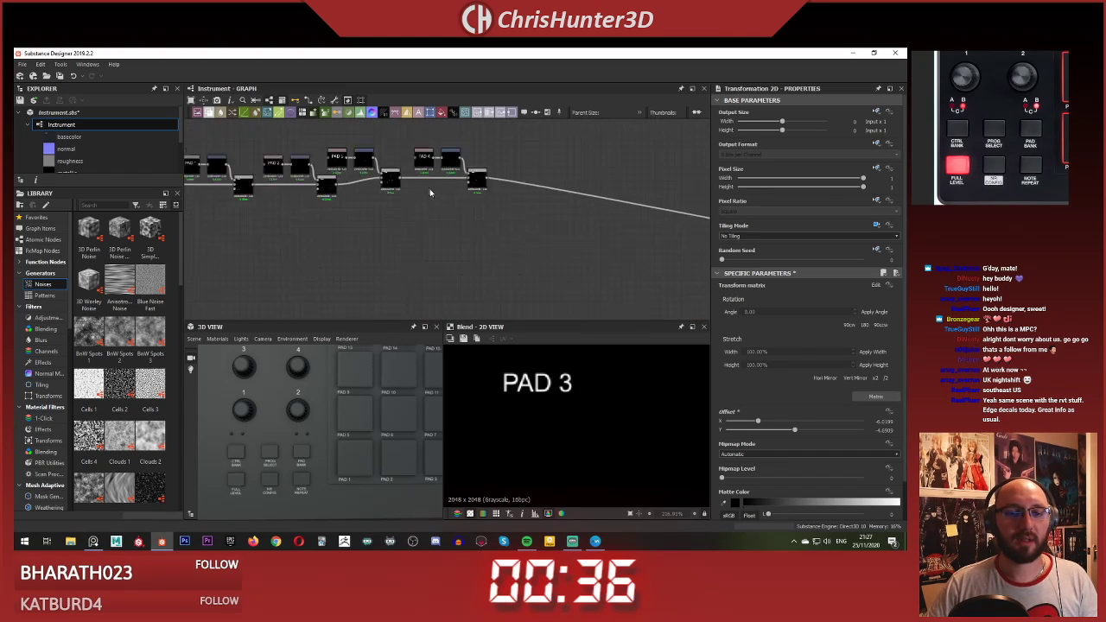
pyautogui.scroll(4, 486, 199)
pyautogui.moveTo(485, 199); pyautogui.dragTo(487, 262, button='middle')
pyautogui.moveTo(423, 239); pyautogui.dragTo(375, 250, button='middle')
pyautogui.scroll(-2, 373, 212)
pyautogui.moveTo(321, 162); pyautogui.dragTo(413, 275)
pyautogui.scroll(-3, 413, 275)
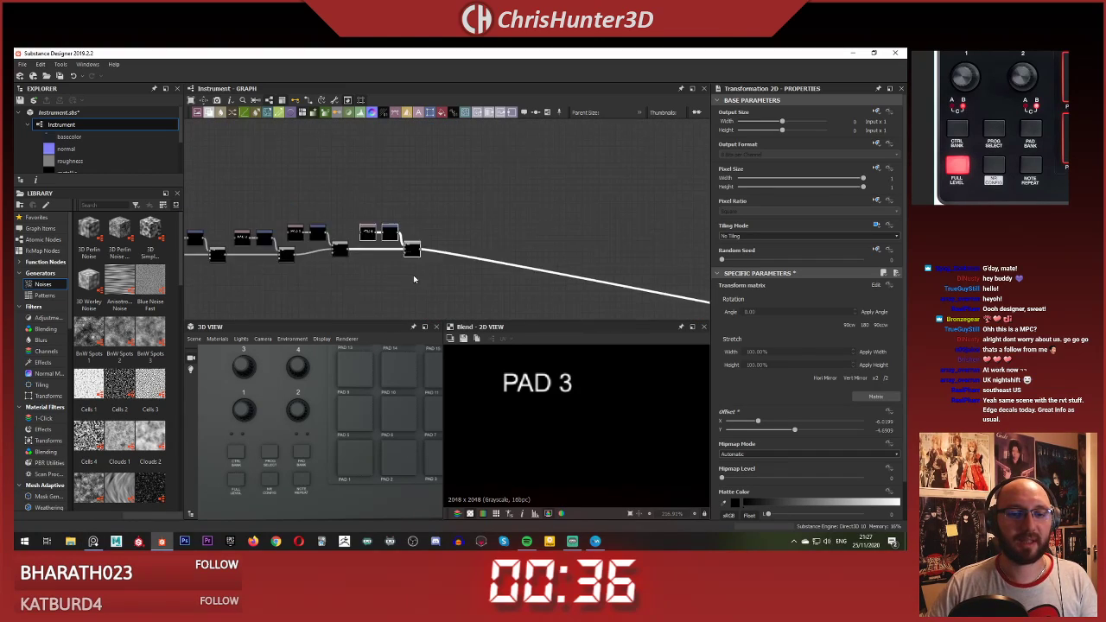
pyautogui.moveTo(414, 275); pyautogui.dragTo(309, 143, button='middle')
pyautogui.hotkey('ctrl', 'v')
pyautogui.moveTo(468, 228); pyautogui.dragTo(435, 233)
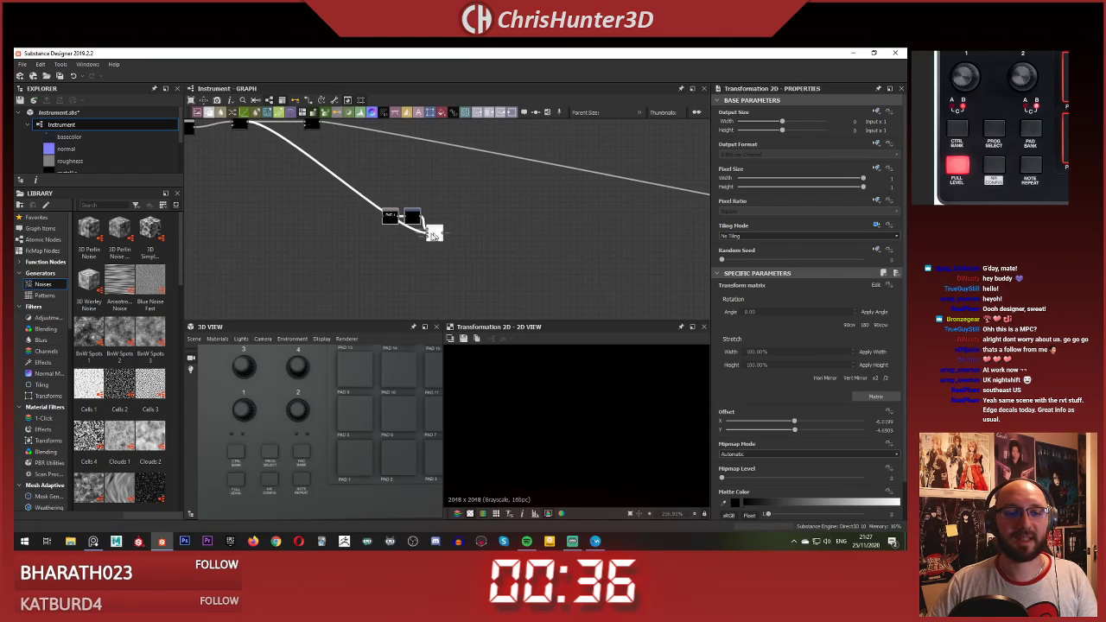
# Step: Connect the output of the label chain's last blend to the background input of the copied blend
pyautogui.scroll(5, 381, 221)
pyautogui.scroll(-4, 321, 262)
pyautogui.moveTo(317, 126); pyautogui.dragTo(297, 178, button='middle')
pyautogui.click(266, 179)
pyautogui.moveTo(353, 316); pyautogui.dragTo(352, 222, button='middle')
pyautogui.scroll(5, 352, 235)
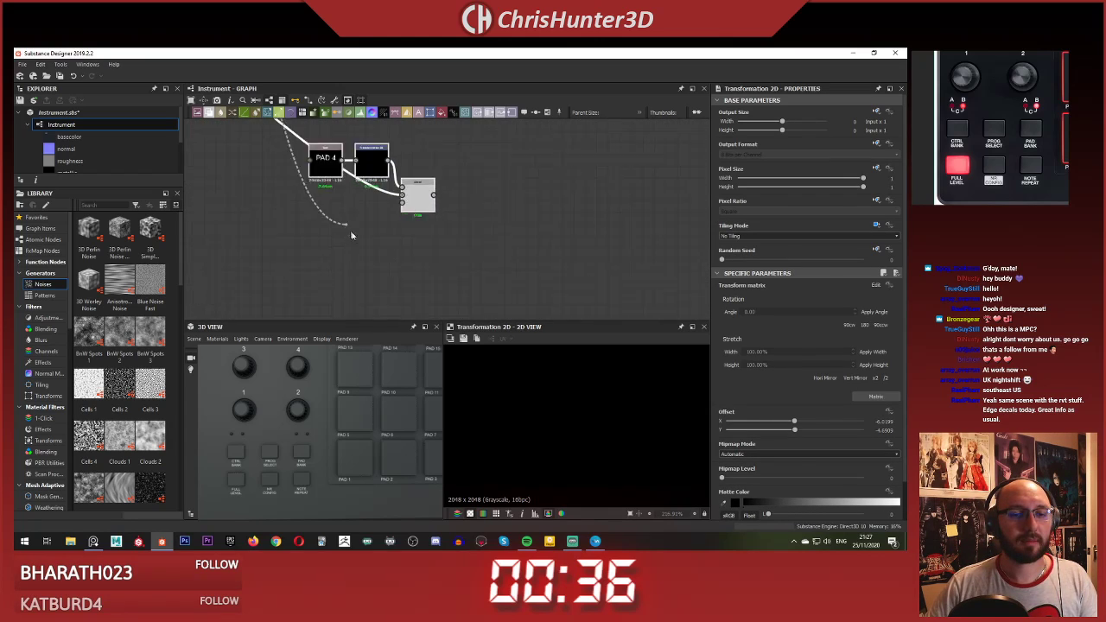
pyautogui.scroll(-2, 340, 237)
pyautogui.moveTo(319, 155); pyautogui.dragTo(303, 237, button='middle')
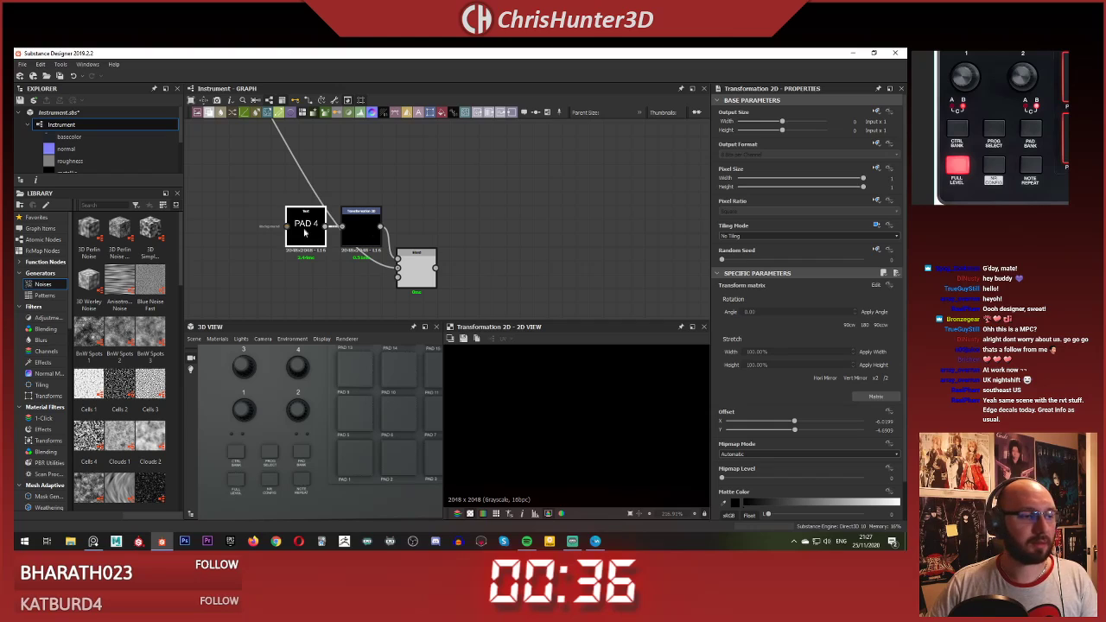
# Step: Change the copied text node's label to "A" and show the copied blend's full result in the 2D view
pyautogui.doubleClick(304, 233)
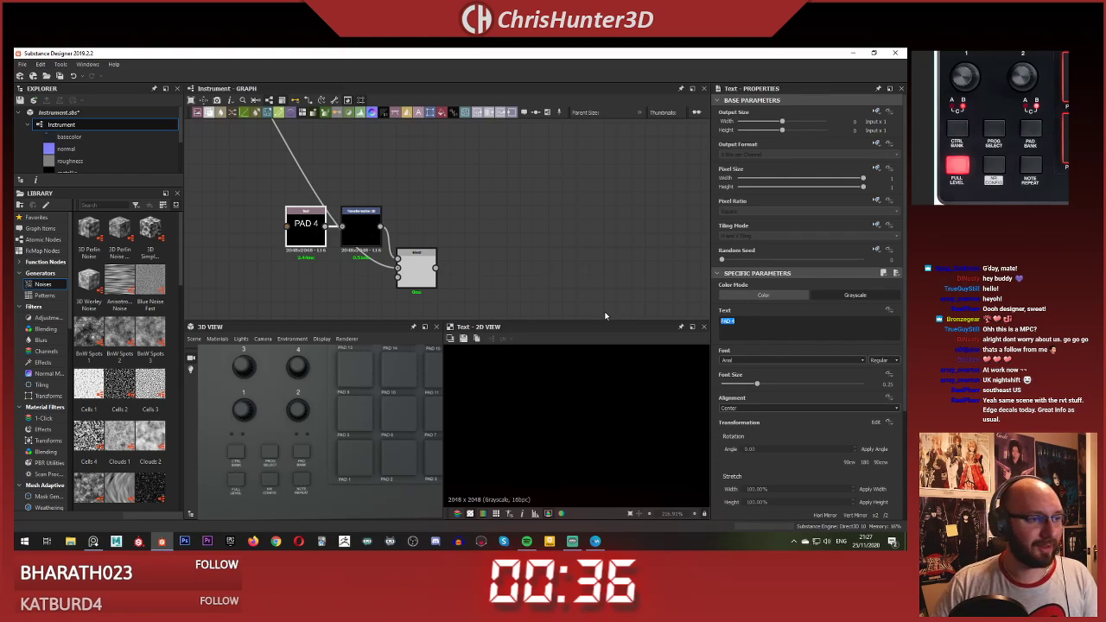
pyautogui.doubleClick(417, 268)
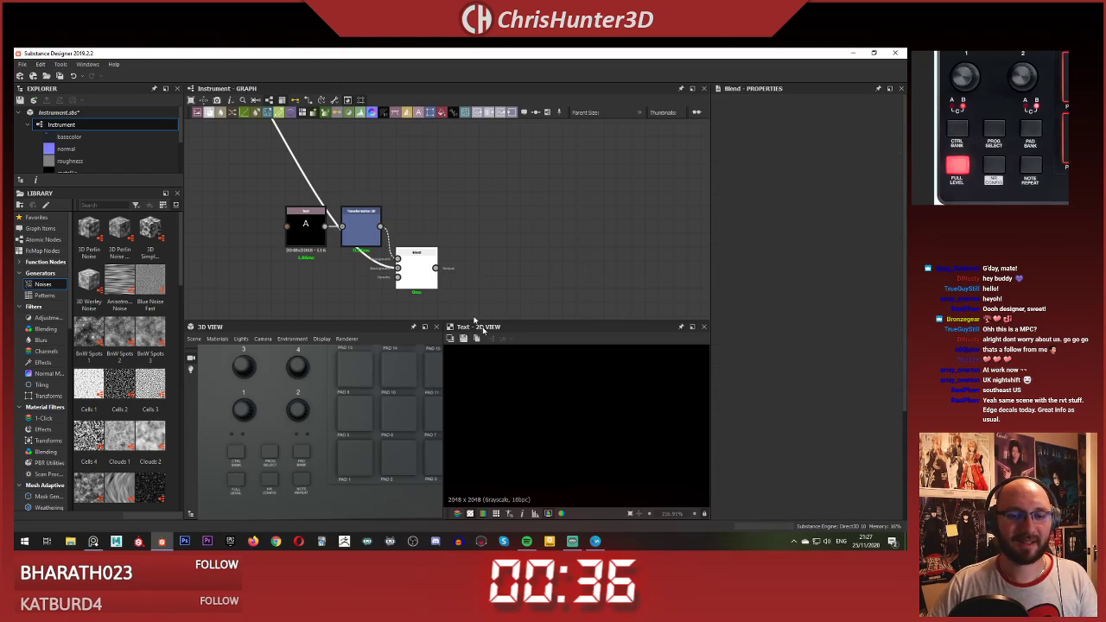
pyautogui.press('f')
# Step: Reroute the previous last blend's downstream connection so that it comes from the new A label blend
pyautogui.scroll(-4, 493, 229)
pyautogui.moveTo(504, 217); pyautogui.dragTo(486, 216, button='middle')
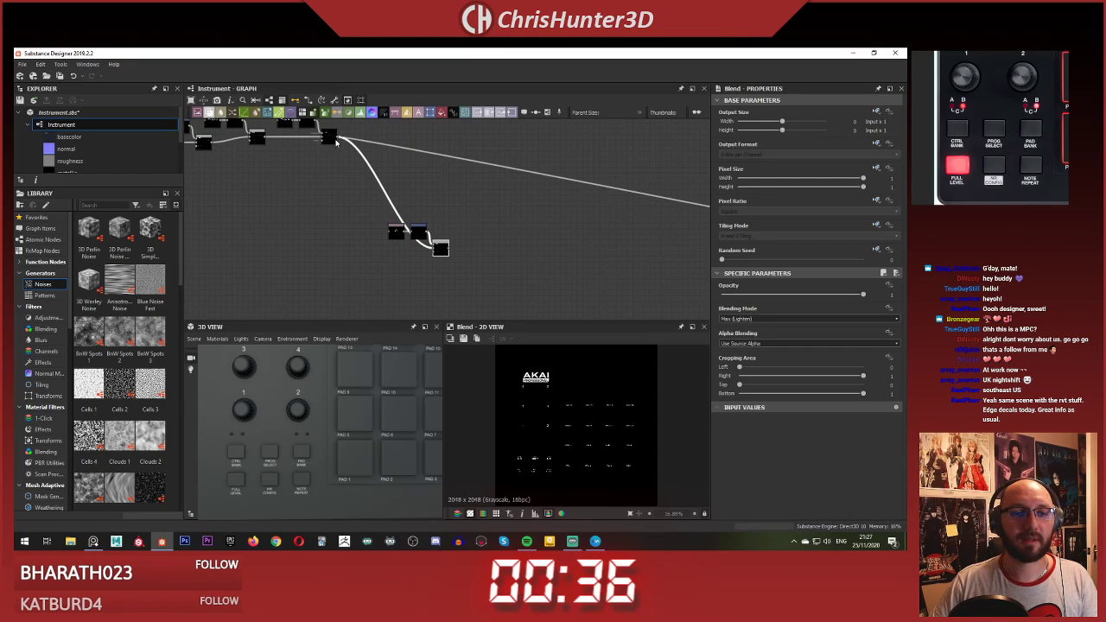
pyautogui.moveTo(337, 142); pyautogui.dragTo(436, 248)
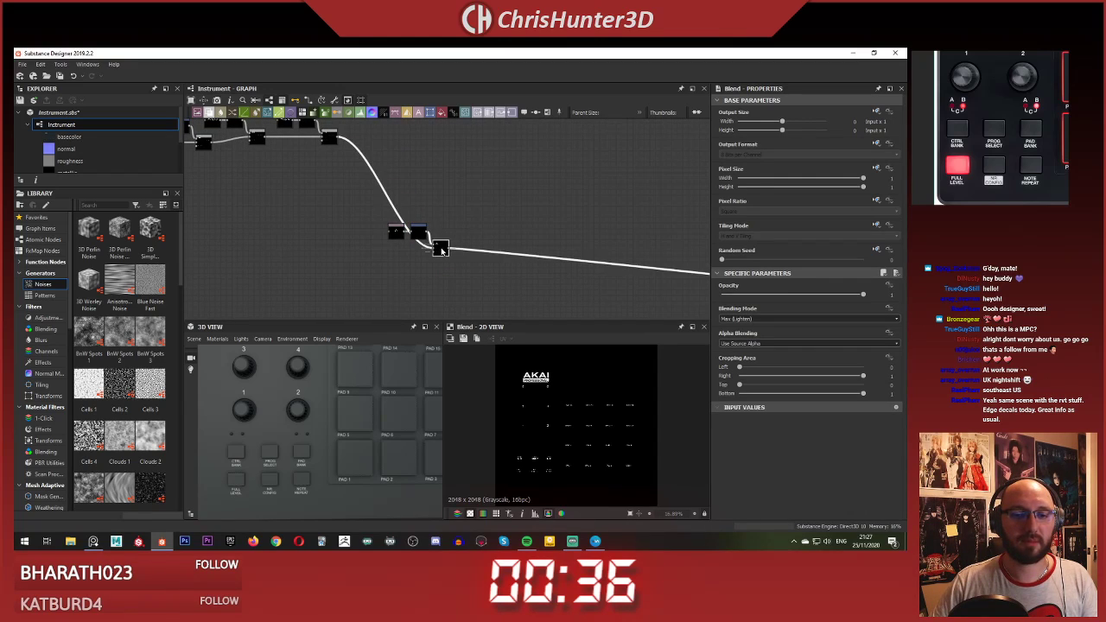
pyautogui.scroll(4, 568, 420)
pyautogui.scroll(-5, 573, 421)
pyautogui.press('f')
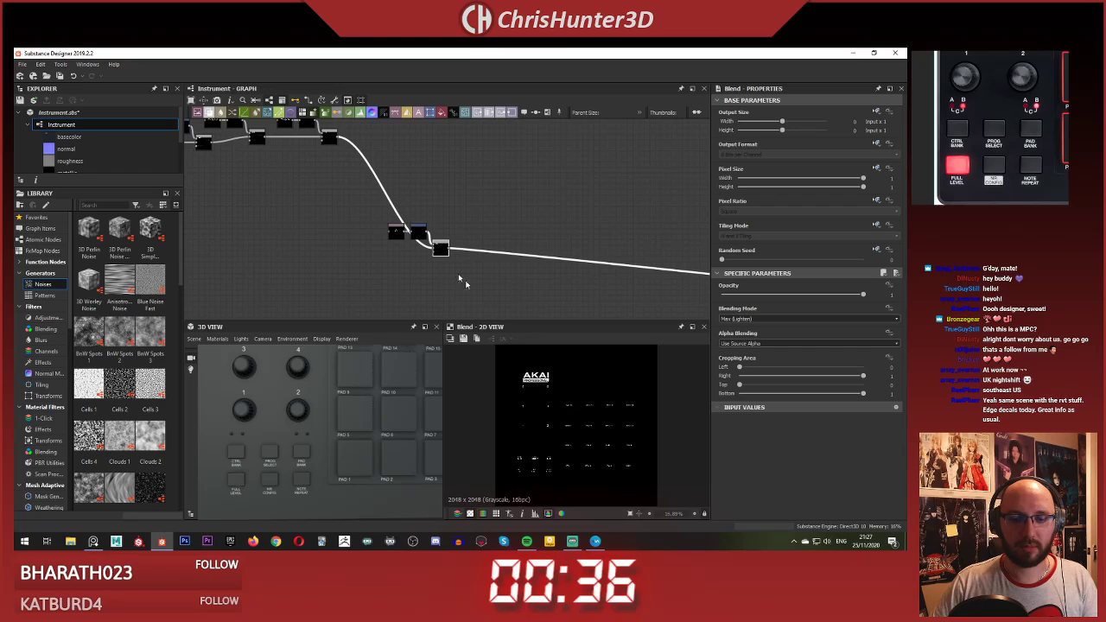
# Step: Move the A label from the PAD 4 spot to just above the first indicator dot over CTRL BANK
pyautogui.scroll(6, 630, 471)
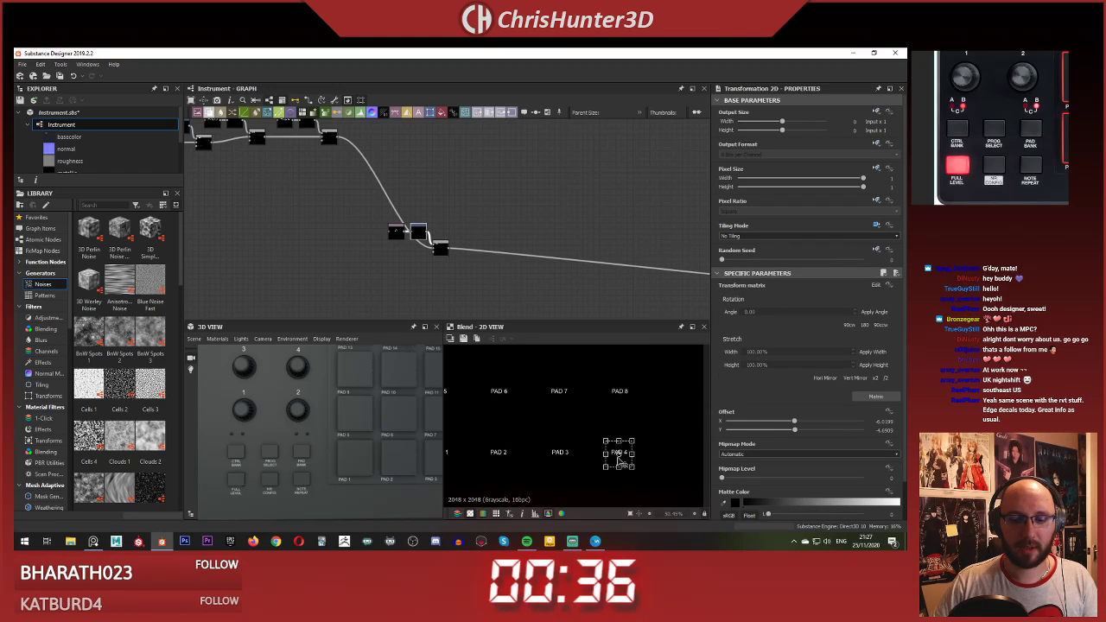
pyautogui.moveTo(622, 452); pyautogui.dragTo(442, 460)
pyautogui.moveTo(501, 445); pyautogui.dragTo(691, 370, button='middle')
pyautogui.scroll(3, 691, 373)
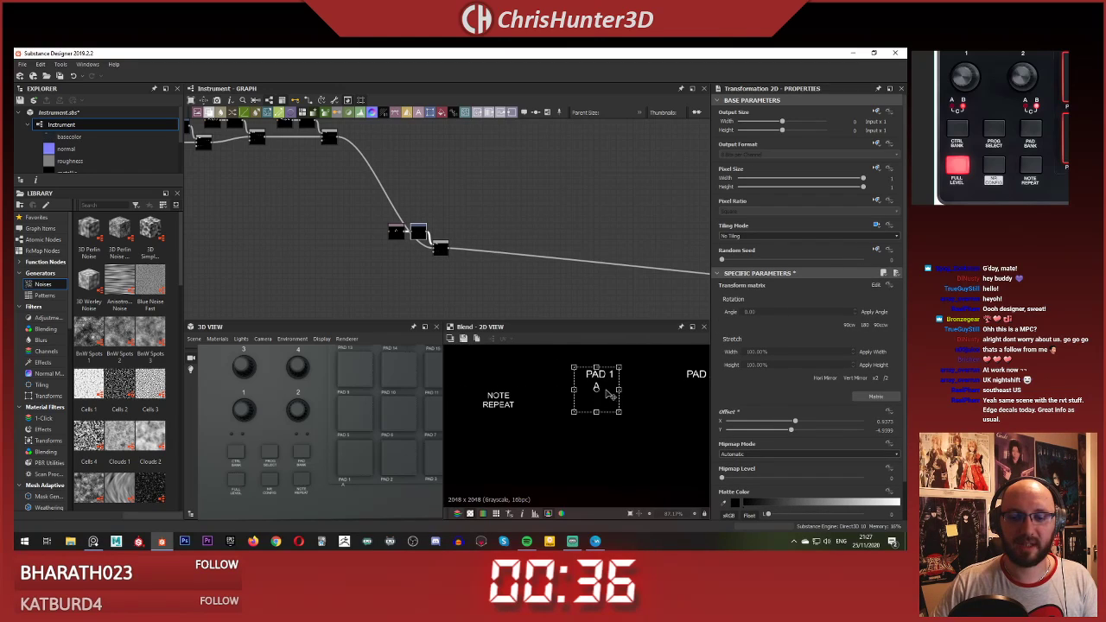
pyautogui.moveTo(600, 391); pyautogui.dragTo(484, 430)
pyautogui.scroll(-2, 630, 375)
pyautogui.moveTo(630, 375); pyautogui.dragTo(725, 354, button='middle')
pyautogui.scroll(3, 276, 407)
pyautogui.moveTo(277, 407); pyautogui.dragTo(327, 432, button='middle')
pyautogui.scroll(-3, 327, 430)
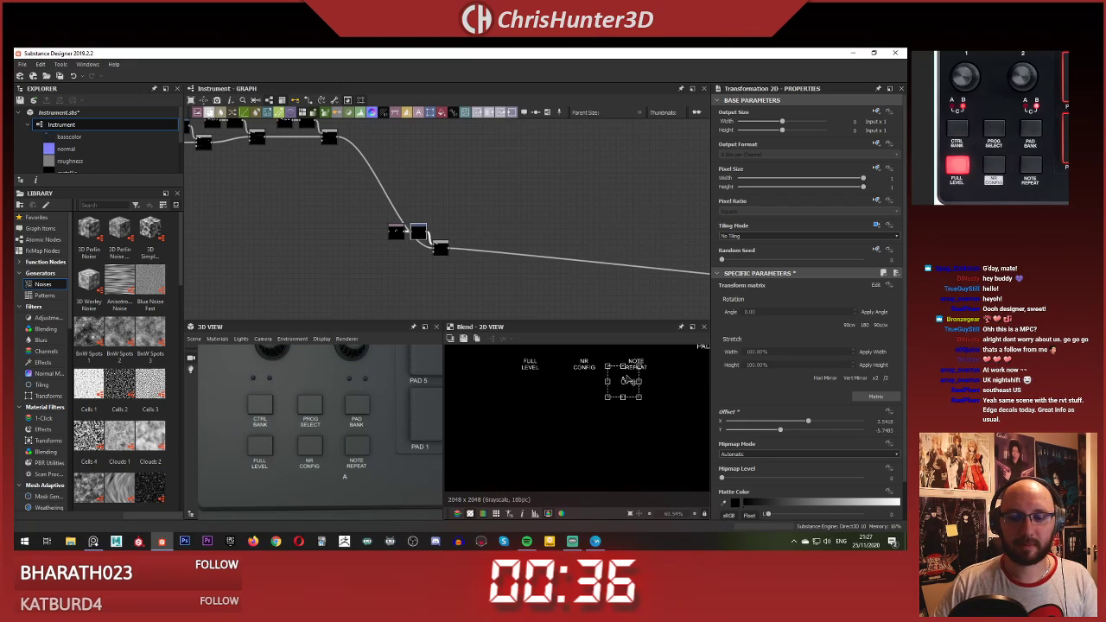
pyautogui.moveTo(628, 380); pyautogui.dragTo(501, 321)
pyautogui.moveTo(532, 389); pyautogui.dragTo(564, 520, button='middle')
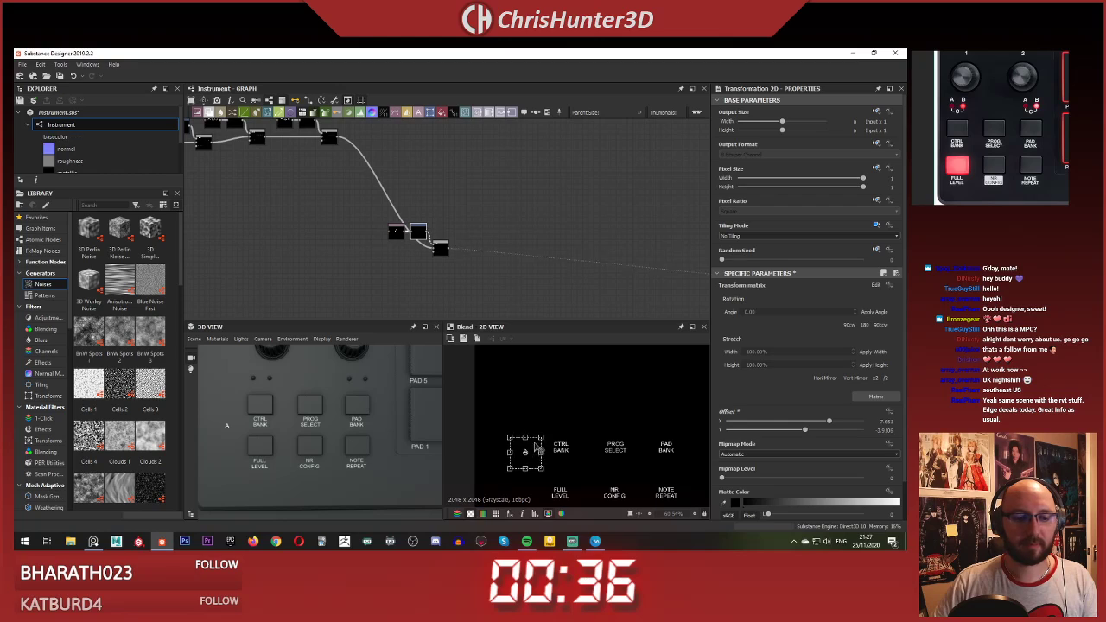
pyautogui.moveTo(557, 399); pyautogui.dragTo(566, 397)
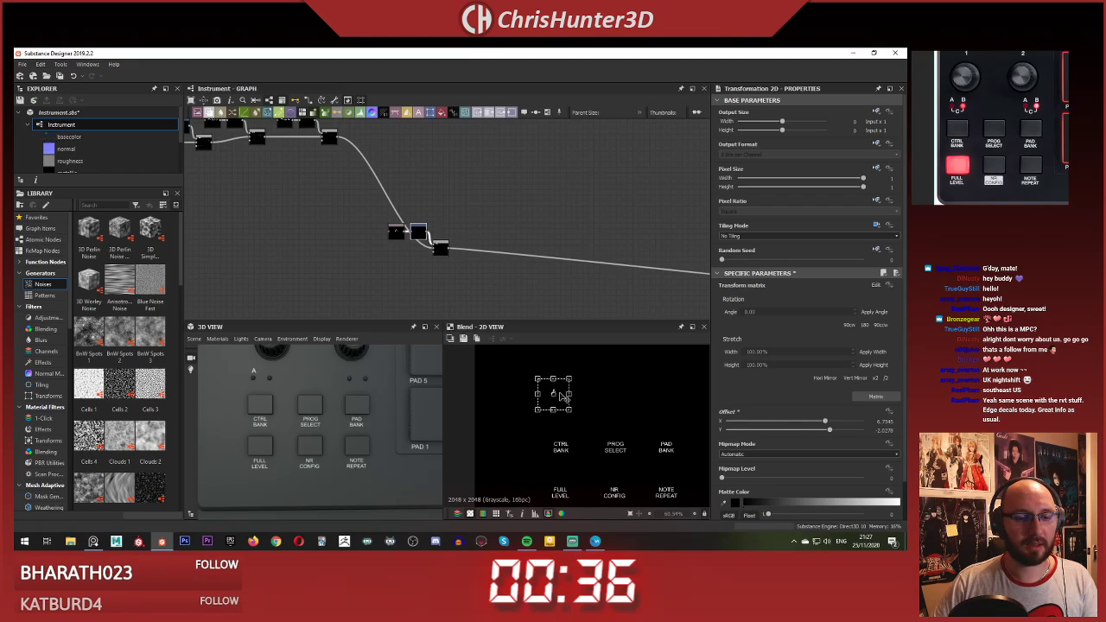
# Step: Duplicate the A text, transformation and blend nodes below the originals and insert the copied blend at the end of the label chain
pyautogui.scroll(6, 427, 231)
pyautogui.moveTo(304, 198); pyautogui.dragTo(519, 316)
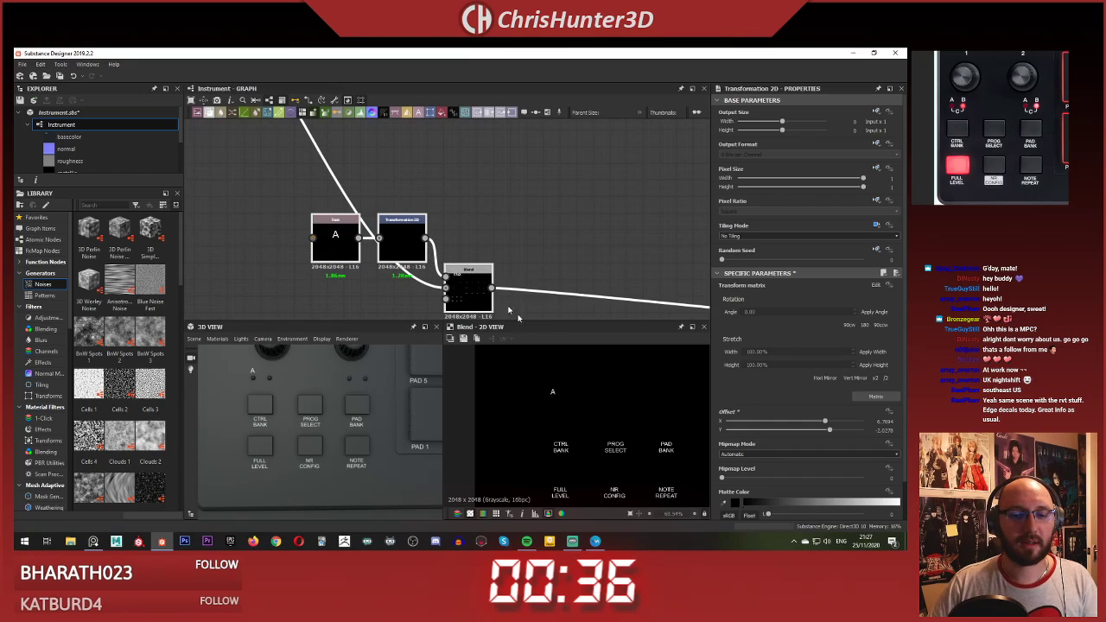
pyautogui.scroll(-3, 472, 297)
pyautogui.moveTo(468, 273); pyautogui.dragTo(411, 183, button='middle')
pyautogui.hotkey('ctrl', 'd')
pyautogui.moveTo(439, 231); pyautogui.dragTo(430, 280)
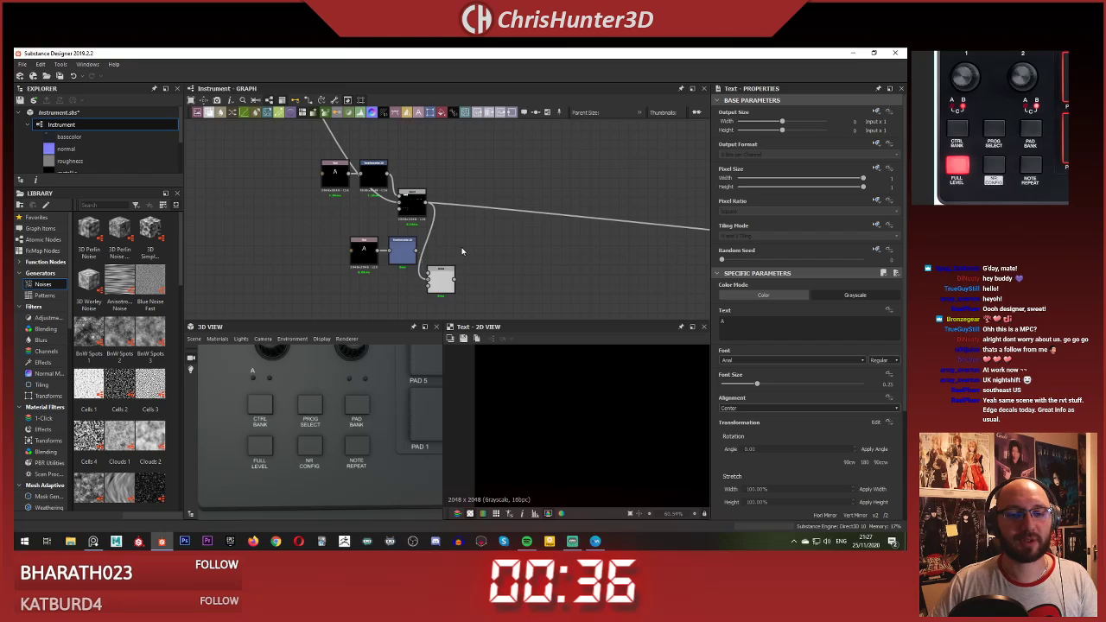
pyautogui.keyDown('shift'); pyautogui.moveTo(426, 202); pyautogui.dragTo(448, 236); pyautogui.keyUp('shift')
pyautogui.keyDown('shift'); pyautogui.moveTo(451, 275); pyautogui.dragTo(475, 253); pyautogui.keyUp('shift')
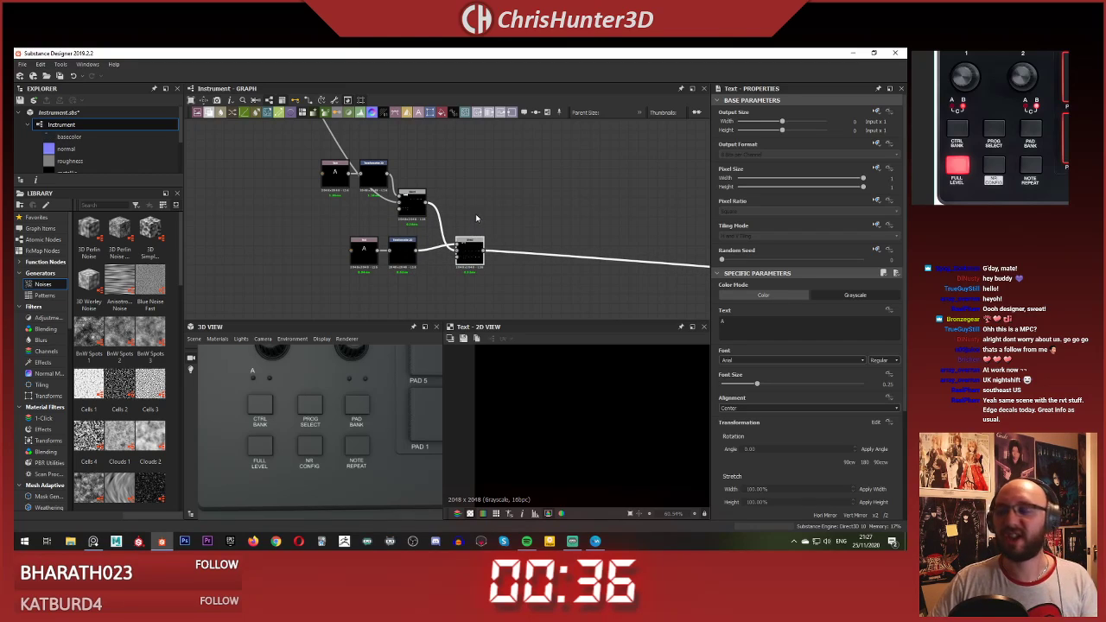
# Step: Change the duplicated text node's label to "B" and show its blend in the 2D view
pyautogui.scroll(3, 465, 227)
pyautogui.moveTo(465, 227); pyautogui.dragTo(490, 202, button='middle')
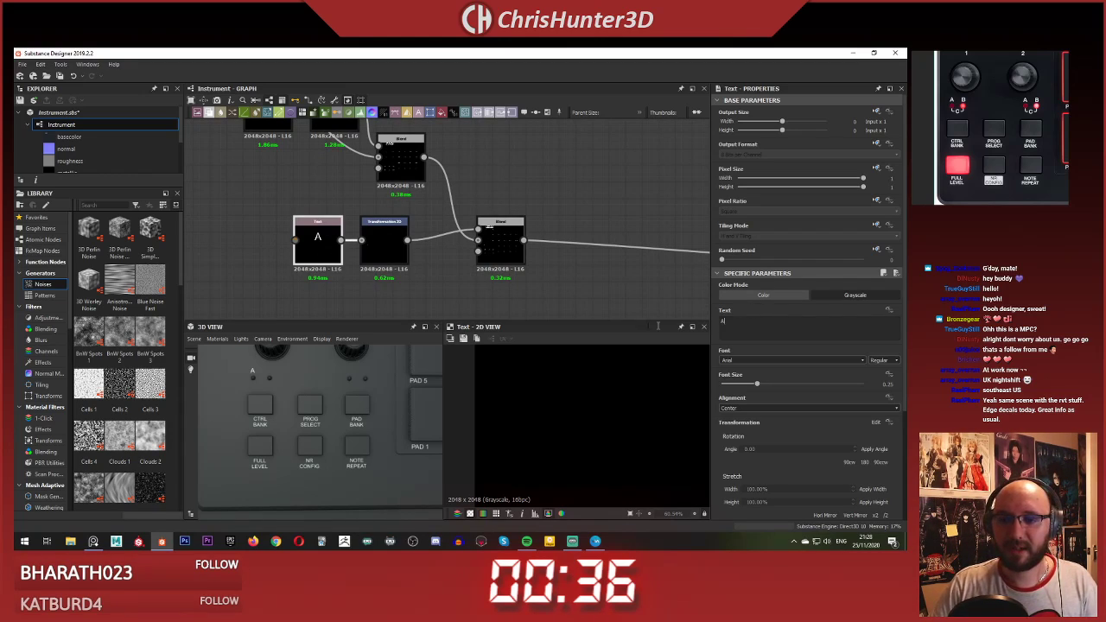
pyautogui.press('BackSpace')
pyautogui.write('B')
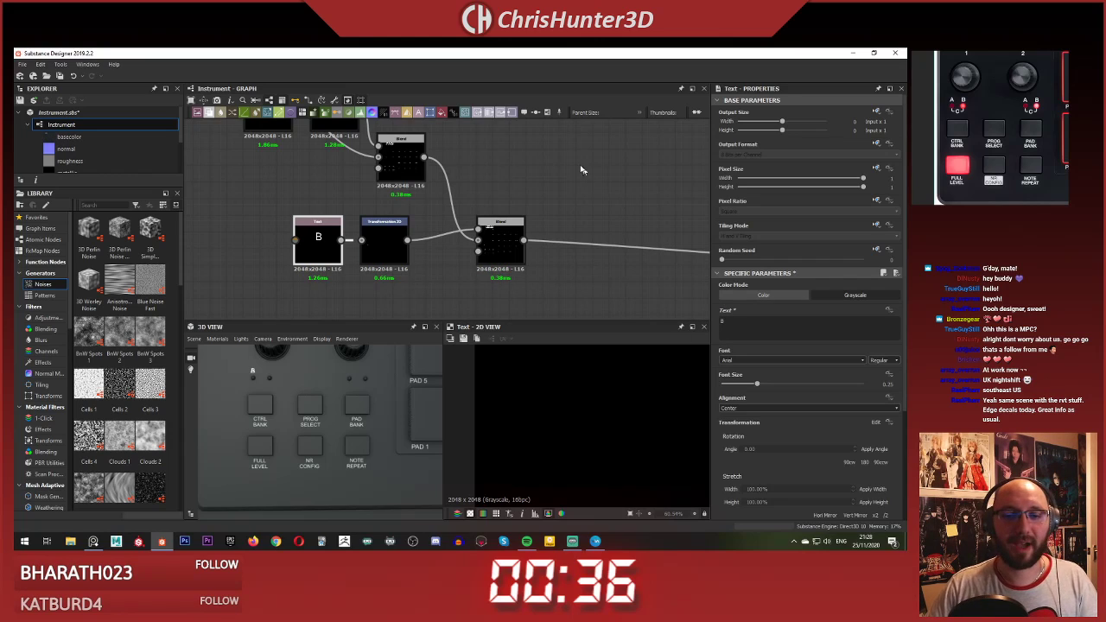
pyautogui.click(583, 168)
pyautogui.doubleClick(500, 254)
# Step: Move the B label horizontally away from the A so it sits above the second indicator dot over CTRL BANK
pyautogui.moveTo(523, 296); pyautogui.dragTo(497, 297, button='middle')
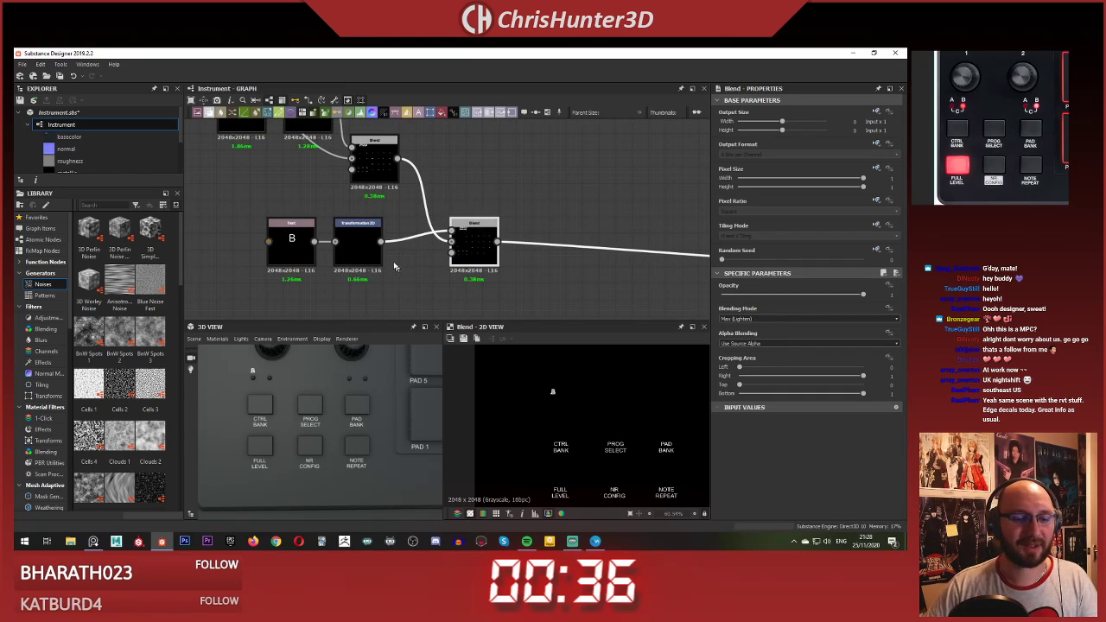
pyautogui.scroll(3, 394, 266)
pyautogui.moveTo(394, 266); pyautogui.dragTo(447, 264, button='middle')
pyautogui.scroll(-1, 448, 290)
pyautogui.click(315, 247)
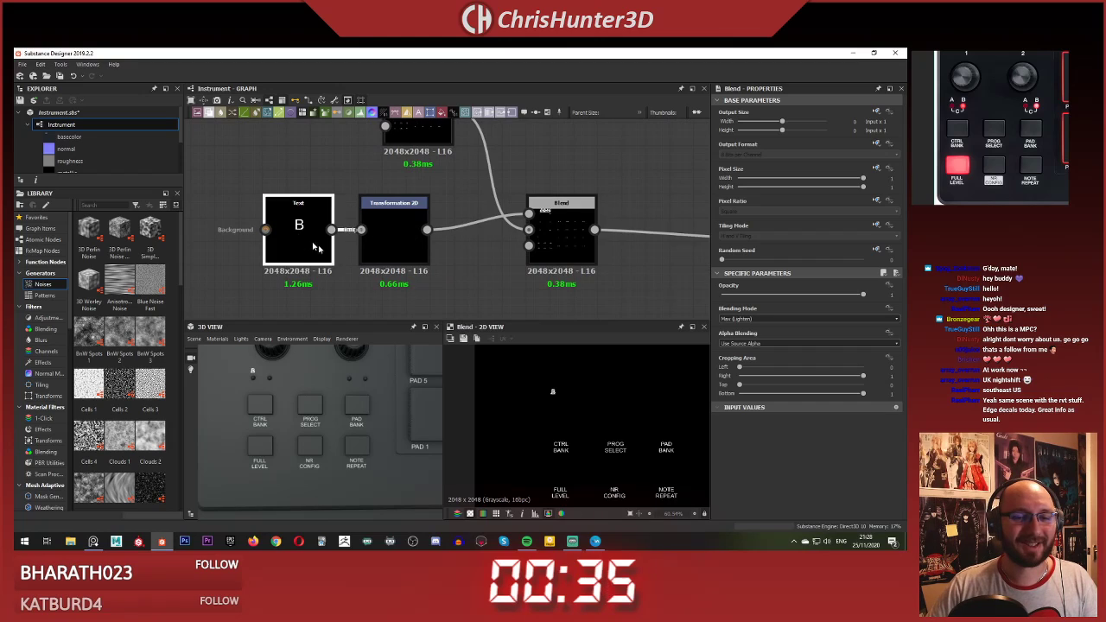
pyautogui.click(398, 233)
pyautogui.scroll(6, 544, 389)
pyautogui.moveTo(551, 381); pyautogui.dragTo(607, 383)
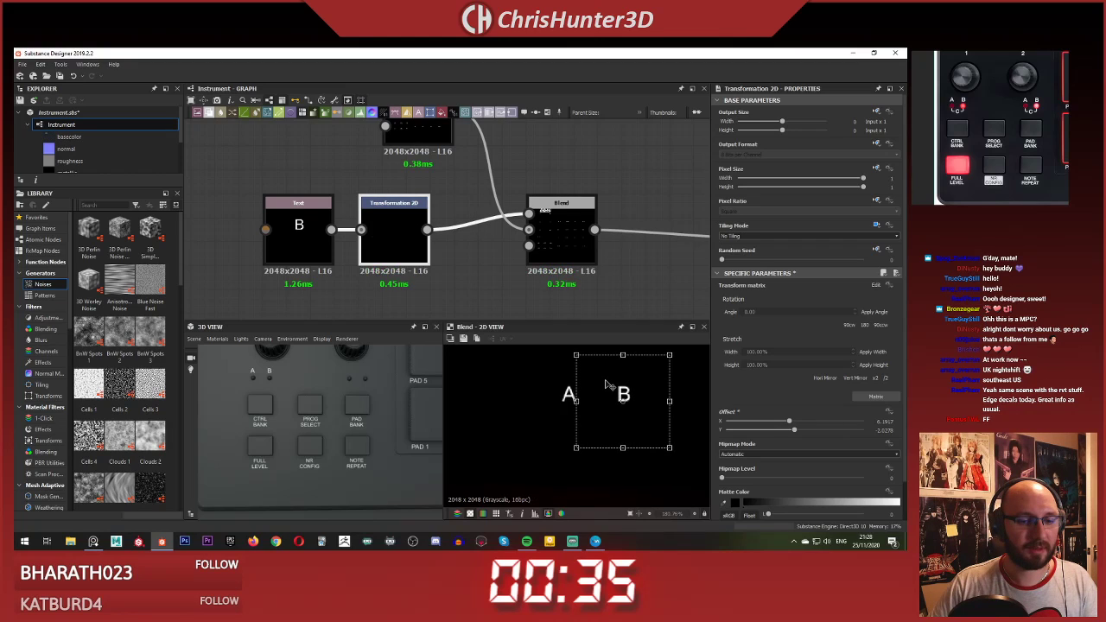
# Step: Duplicate the B text, transformation and blend nodes and insert the copied blend at the end of the label chain
pyautogui.click(452, 230)
pyautogui.scroll(-4, 450, 232)
pyautogui.scroll(1, 448, 256)
pyautogui.moveTo(497, 262); pyautogui.dragTo(361, 222)
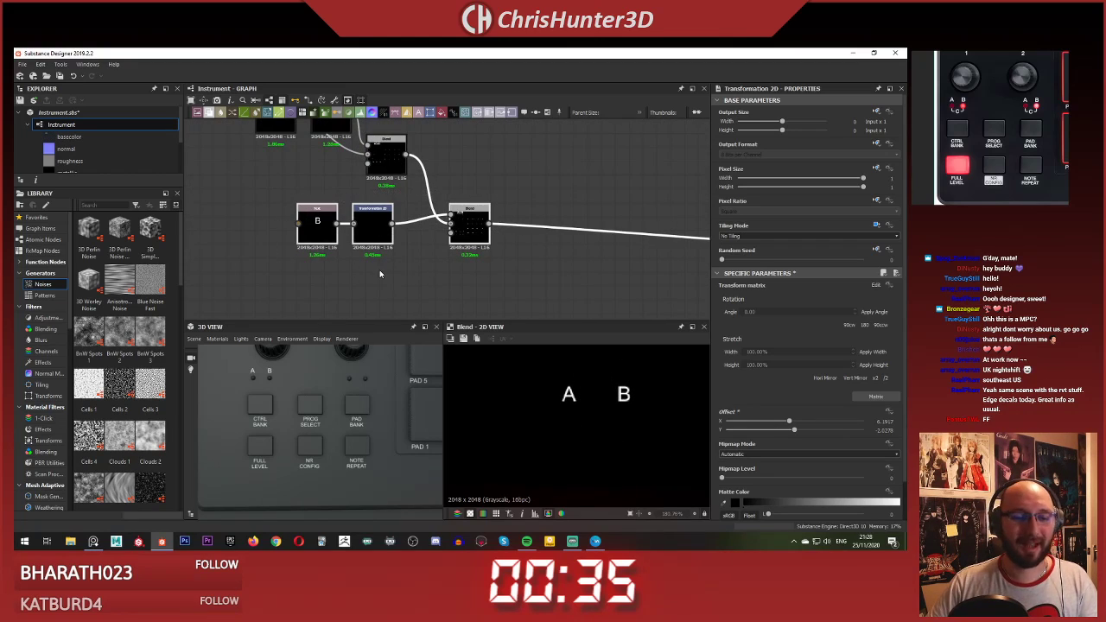
pyautogui.moveTo(440, 294); pyautogui.dragTo(407, 276, button='middle')
pyautogui.hotkey('ctrl', 'd')
pyautogui.moveTo(522, 222); pyautogui.dragTo(532, 257)
pyautogui.moveTo(385, 290); pyautogui.dragTo(411, 251, button='middle')
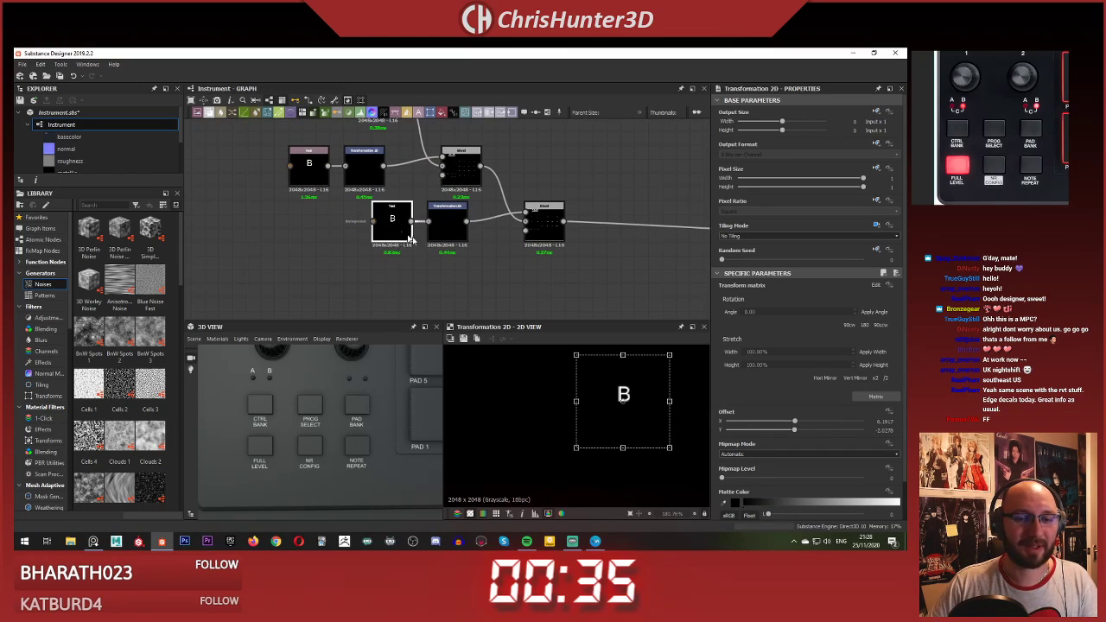
# Step: Move the copied label below the indicator dots, midway between A and B, and change its text to "C"
pyautogui.doubleClick(450, 235)
pyautogui.scroll(1, 620, 383)
pyautogui.moveTo(620, 383); pyautogui.dragTo(549, 362, button='middle')
pyautogui.keyDown('shift'); pyautogui.moveTo(550, 361); pyautogui.dragTo(550, 404); pyautogui.keyUp('shift')
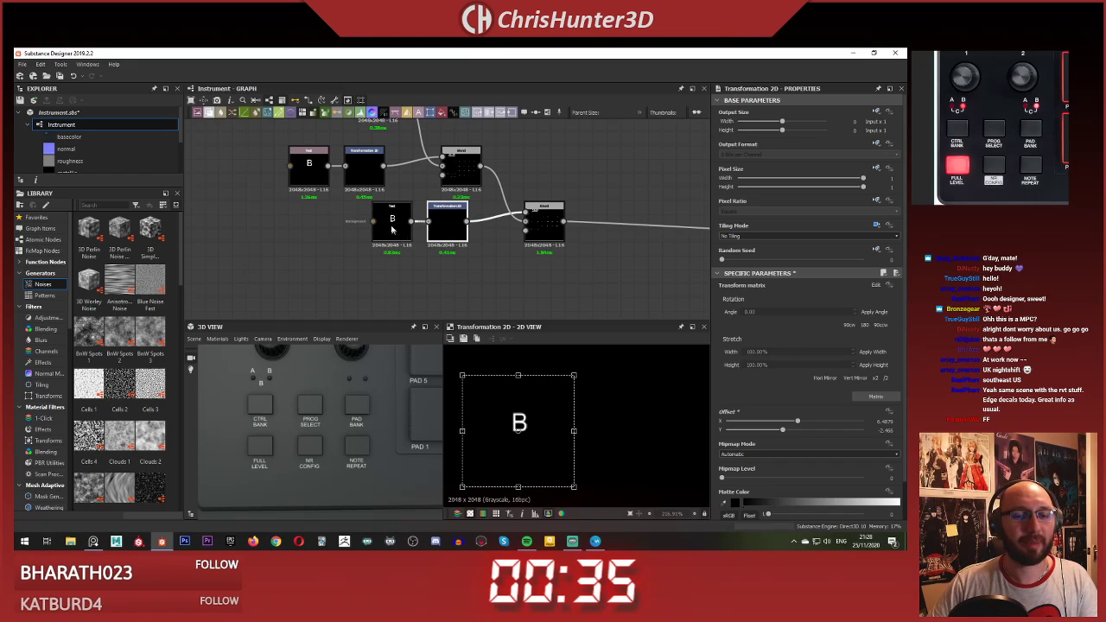
pyautogui.moveTo(754, 320); pyautogui.dragTo(660, 310)
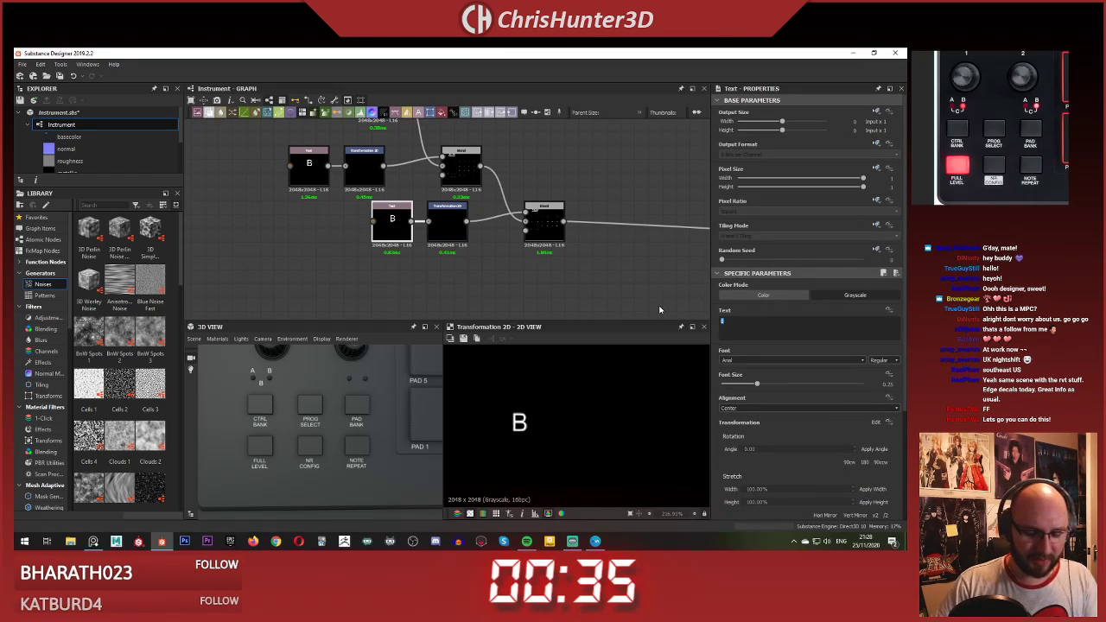
pyautogui.moveTo(549, 270); pyautogui.dragTo(485, 251, button='middle')
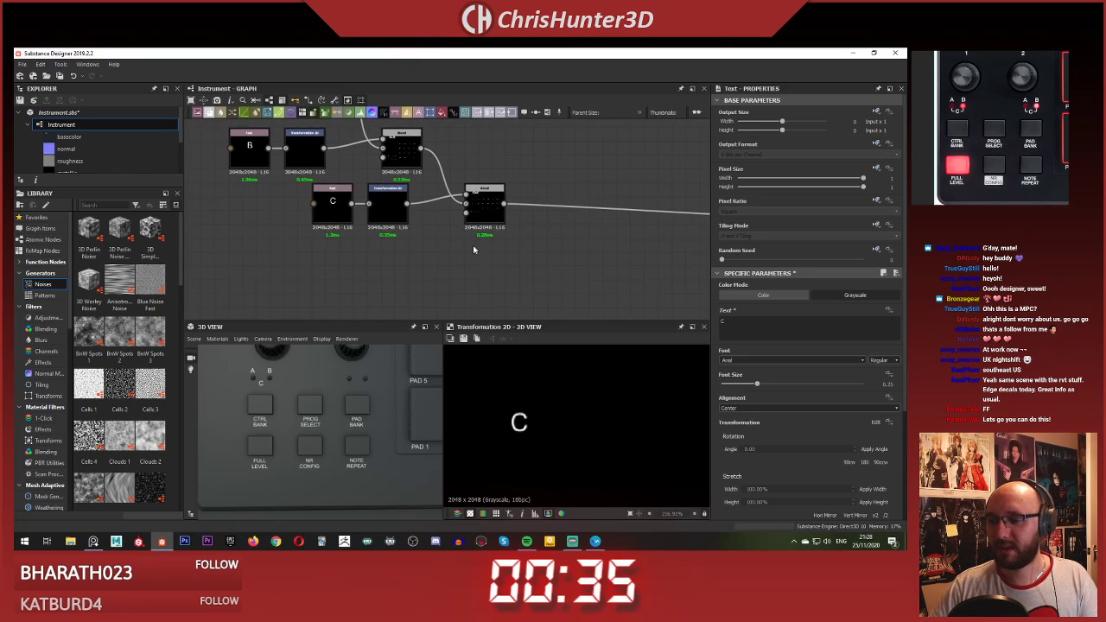
# Step: Look over the A, B and C label nodes and their place at the end of the label chain
pyautogui.scroll(-2, 475, 245)
pyautogui.scroll(-2, 491, 244)
pyautogui.scroll(3, 480, 227)
pyautogui.scroll(-5, 484, 233)
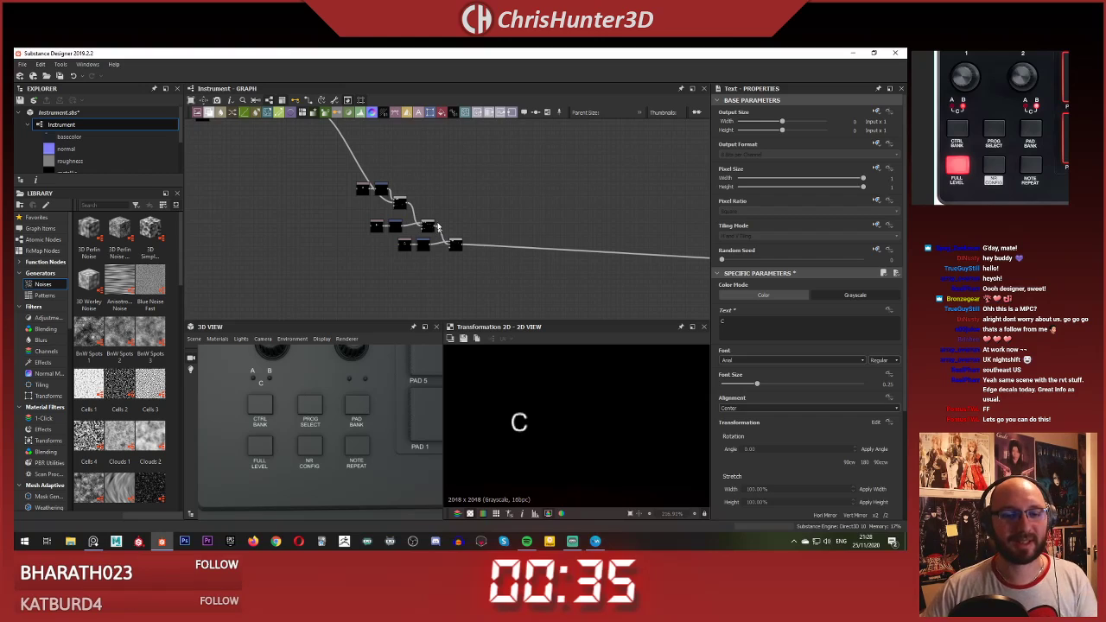
pyautogui.scroll(4, 445, 208)
pyautogui.scroll(-3, 448, 195)
pyautogui.moveTo(429, 190); pyautogui.dragTo(447, 187, button='middle')
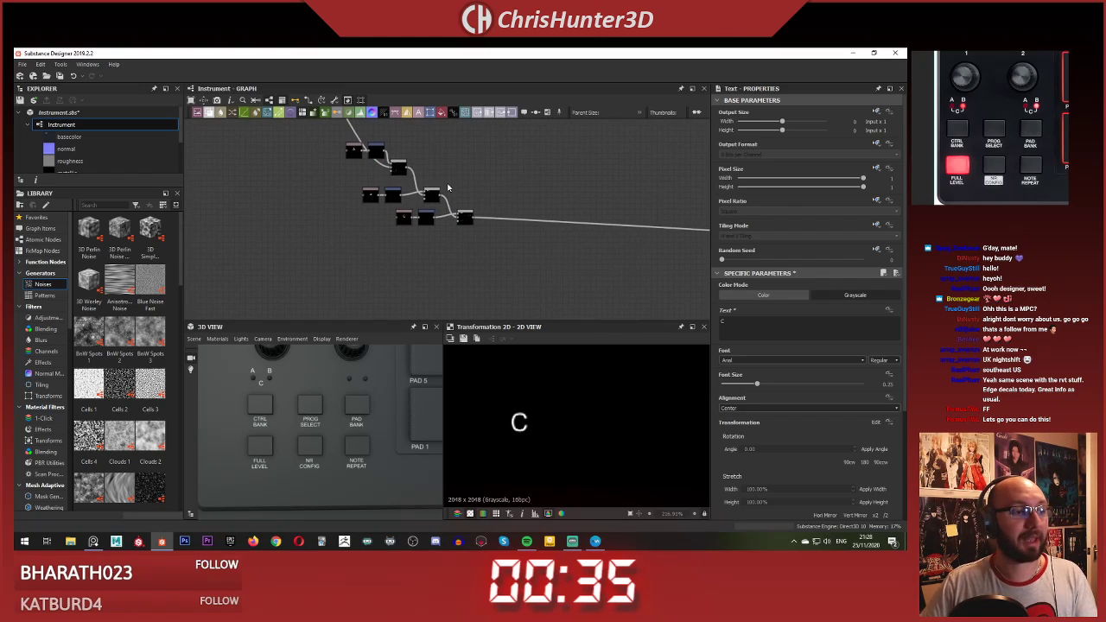
pyautogui.scroll(2, 424, 173)
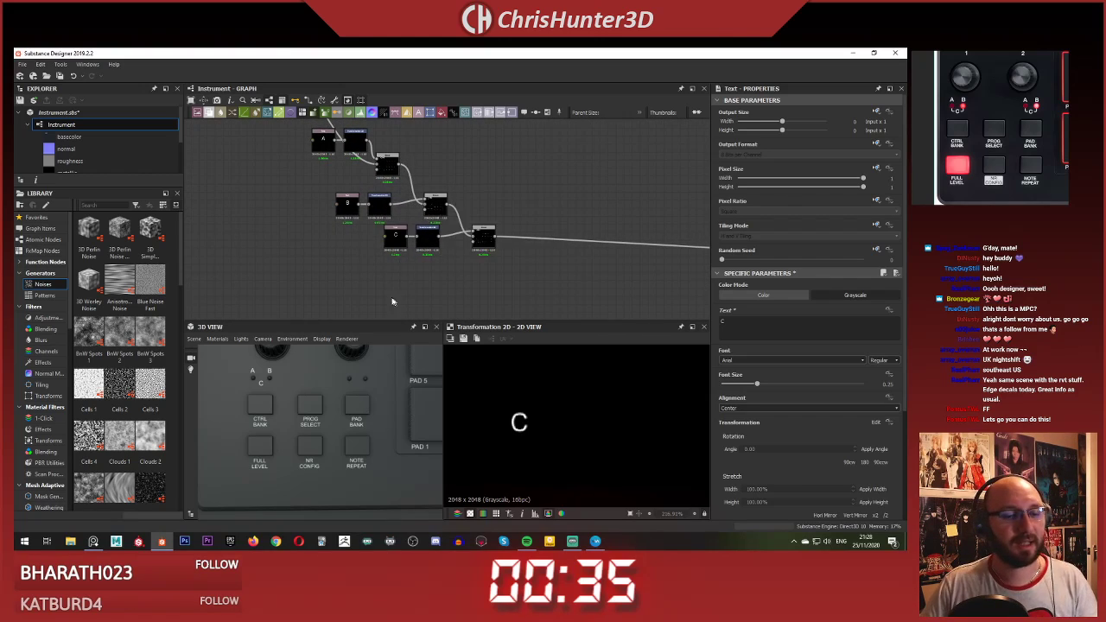
pyautogui.moveTo(371, 251); pyautogui.dragTo(462, 245, button='middle')
pyautogui.scroll(-1, 388, 245)
pyautogui.scroll(2, 449, 262)
pyautogui.scroll(1, 448, 235)
pyautogui.scroll(-4, 435, 267)
pyautogui.scroll(2, 439, 255)
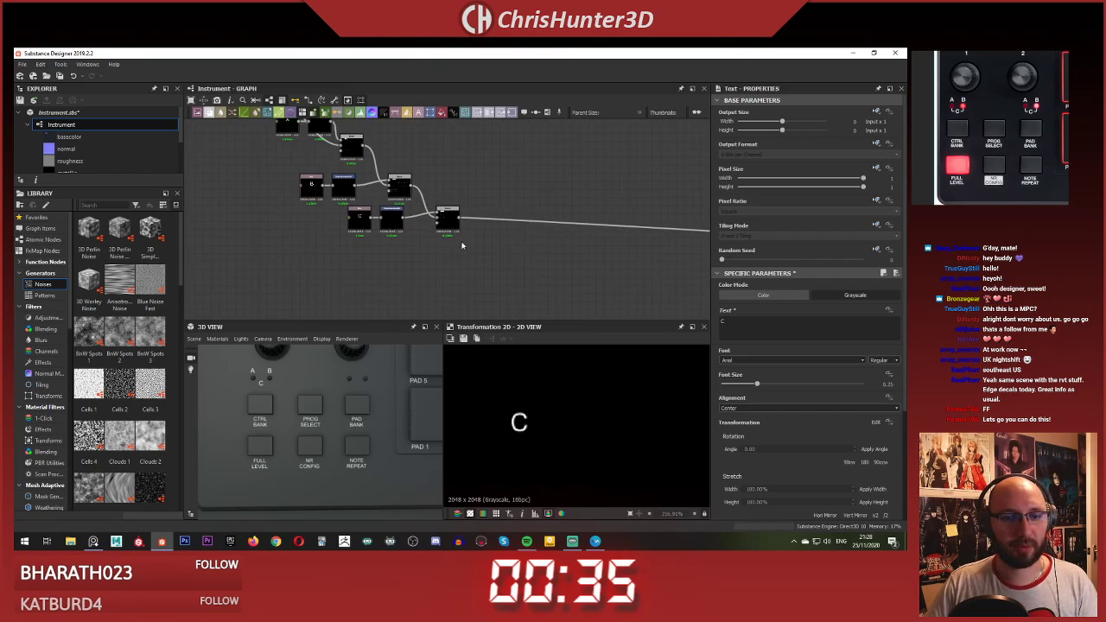
# Step: Add a square Shape node below the last label blend and set its scale to 0.95
pyautogui.scroll(2, 461, 246)
pyautogui.press('space')
pyautogui.write('sha')
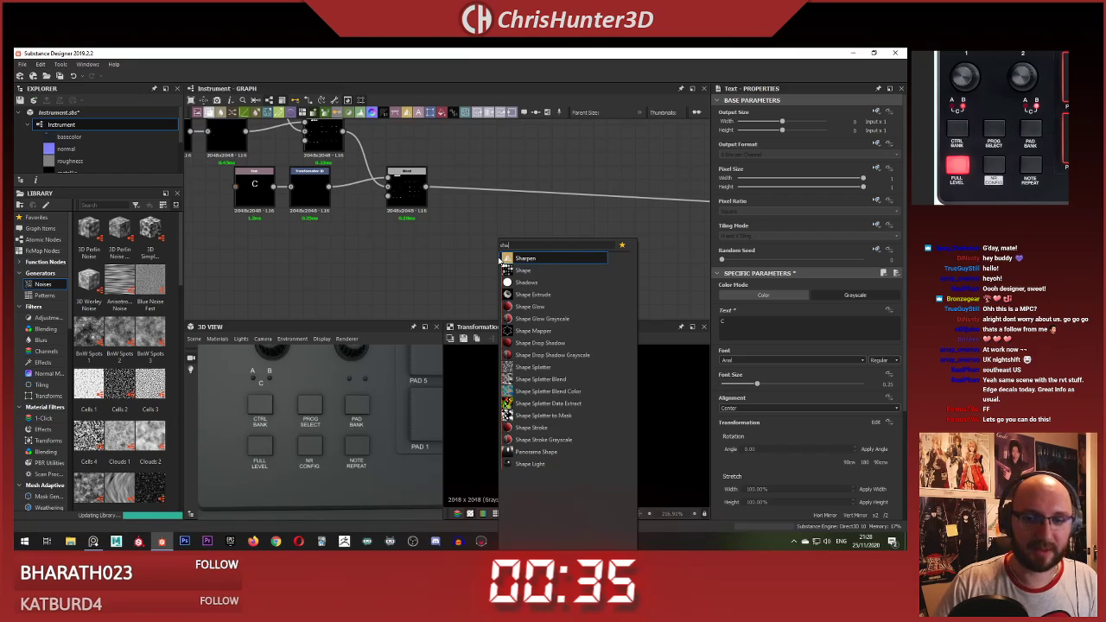
pyautogui.press('Down')
pyautogui.press('Return')
pyautogui.scroll(1, 658, 306)
pyautogui.moveTo(659, 306); pyautogui.dragTo(628, 319, button='middle')
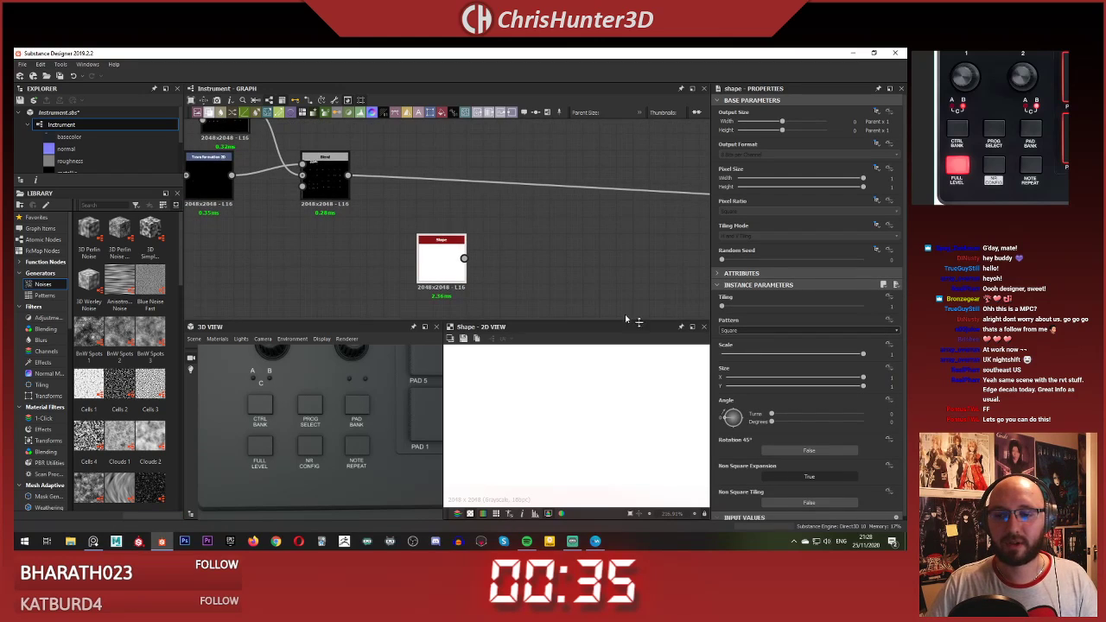
# Step: Add an Edge Detect node beside the Shape node and feed the shape into it
pyautogui.press('space')
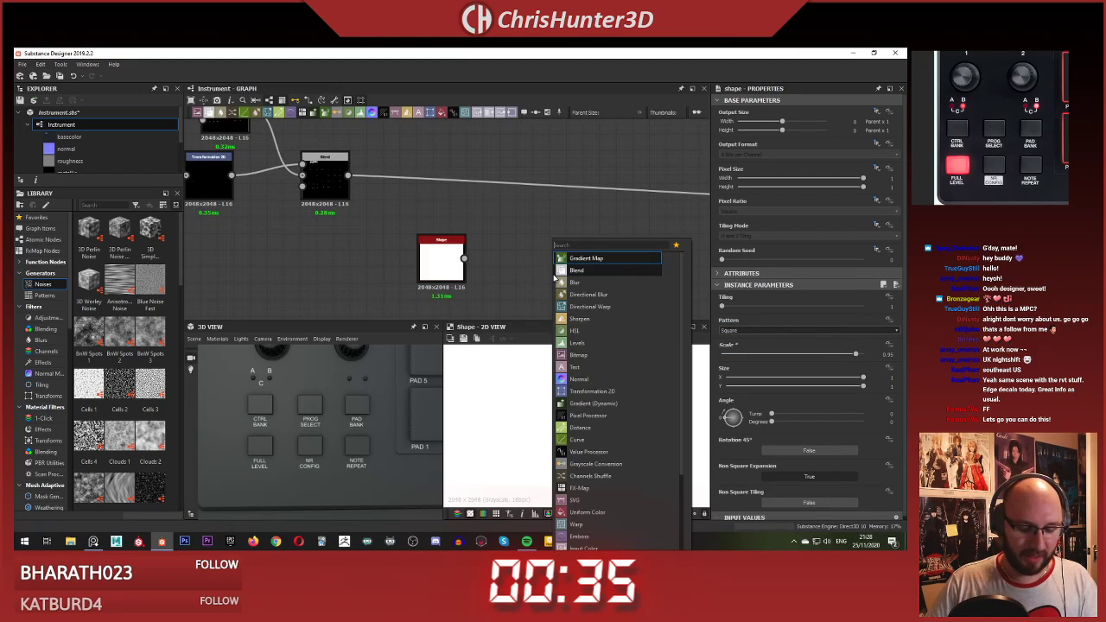
pyautogui.write('edge')
pyautogui.click(600, 262)
pyautogui.moveTo(465, 258); pyautogui.dragTo(530, 264)
# Step: Set the Edge Detect node's edge roundness to about 6.71 to round the square's corners
pyautogui.scroll(-13, 617, 390)
pyautogui.moveTo(617, 390); pyautogui.dragTo(558, 442, button='middle')
pyautogui.scroll(8, 566, 428)
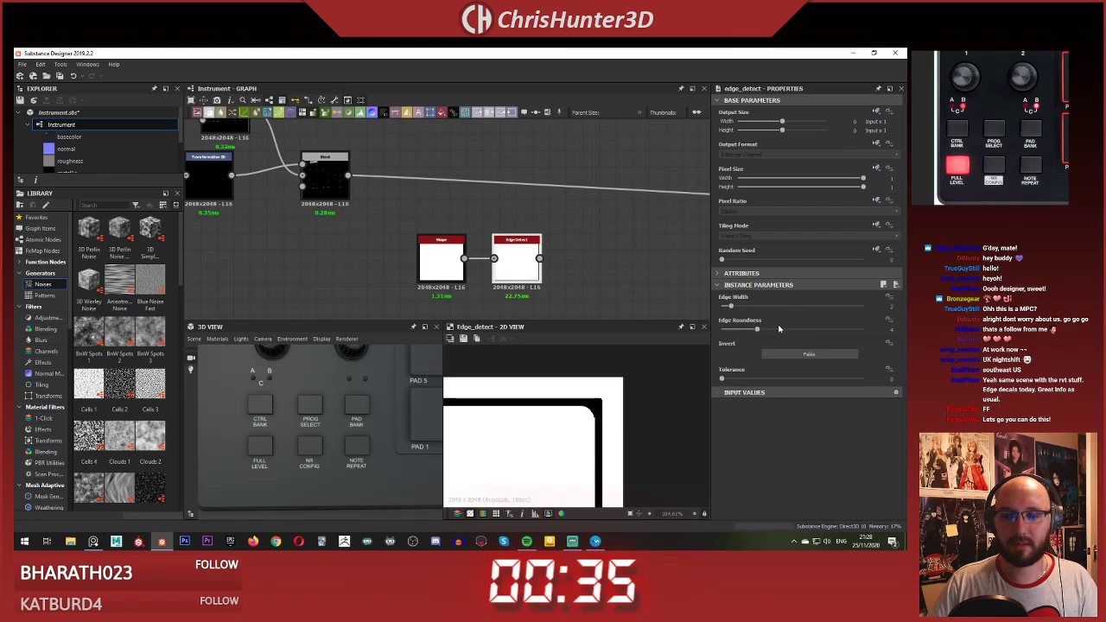
pyautogui.moveTo(779, 328); pyautogui.dragTo(781, 335)
pyautogui.press('f')
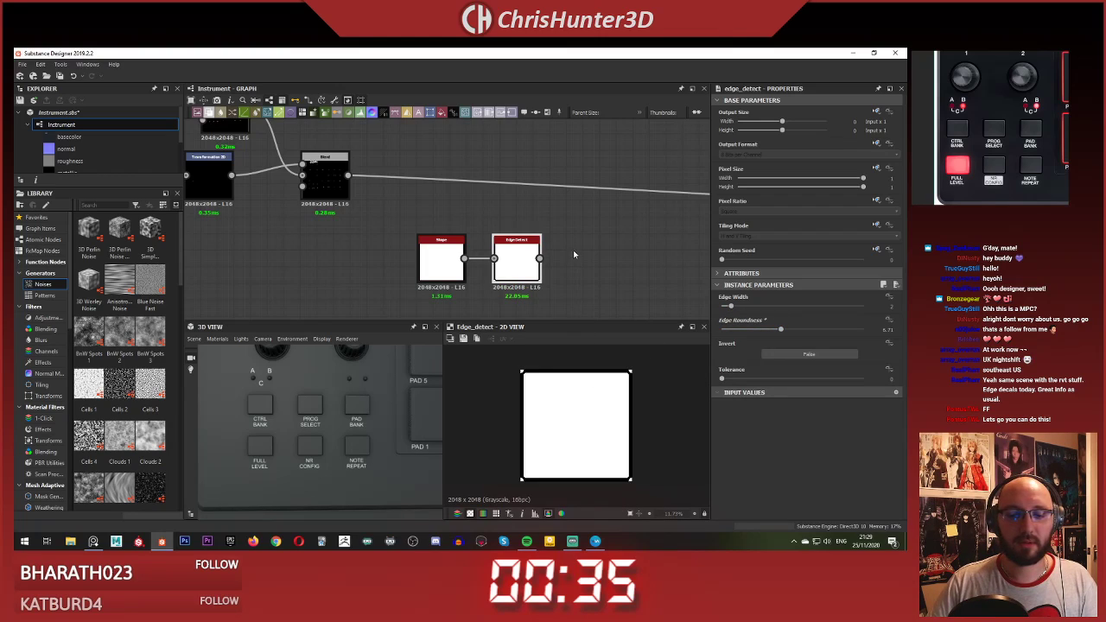
pyautogui.moveTo(553, 242); pyautogui.dragTo(529, 237, button='middle')
pyautogui.scroll(1, 530, 236)
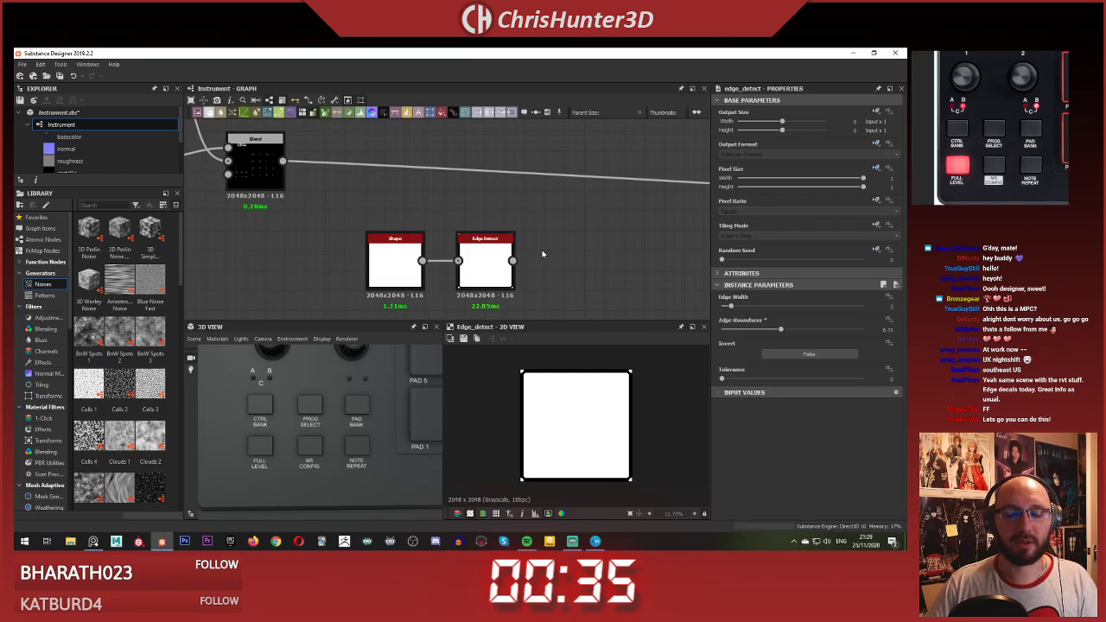
# Step: Add a Blend node after Edge Detect, feed it the Shape and Edge Detect outputs, and set its blending mode to Multiply
pyautogui.press('space')
pyautogui.write('bl')
pyautogui.press('Return')
pyautogui.moveTo(518, 256); pyautogui.dragTo(605, 276)
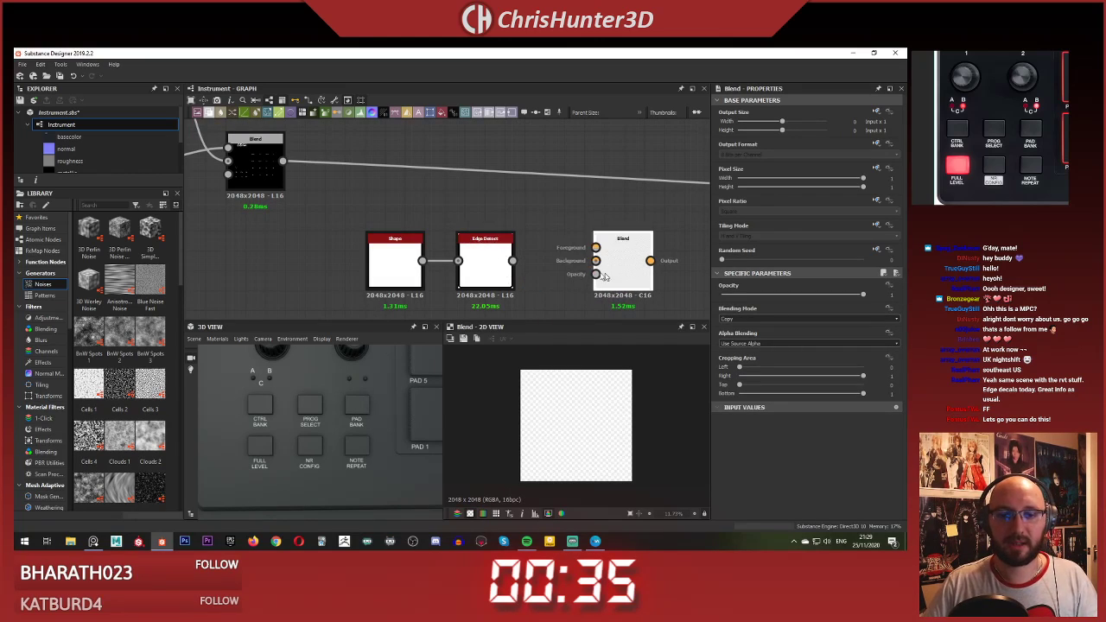
pyautogui.moveTo(509, 262); pyautogui.dragTo(597, 248)
pyautogui.click(624, 259)
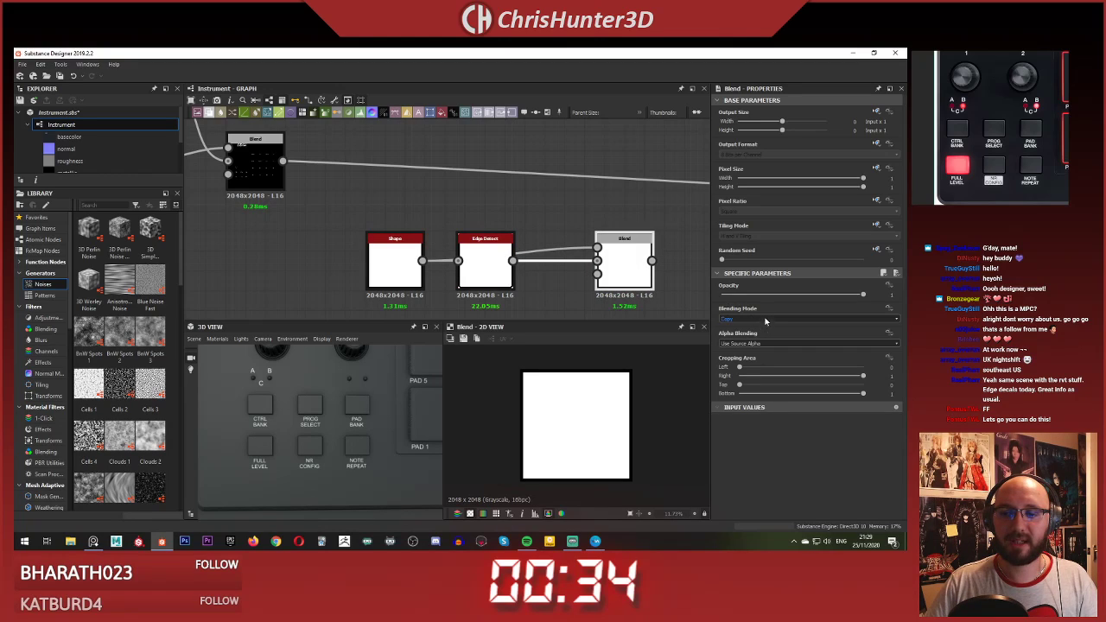
pyautogui.click(765, 320)
pyautogui.click(761, 347)
pyautogui.moveTo(660, 297); pyautogui.dragTo(604, 265, button='middle')
pyautogui.moveTo(569, 243); pyautogui.dragTo(499, 262)
# Step: Add a second Blend node after the Multiply blend and feed the Multiply blend's output into it
pyautogui.click(593, 271)
pyautogui.press('space')
pyautogui.write('blend')
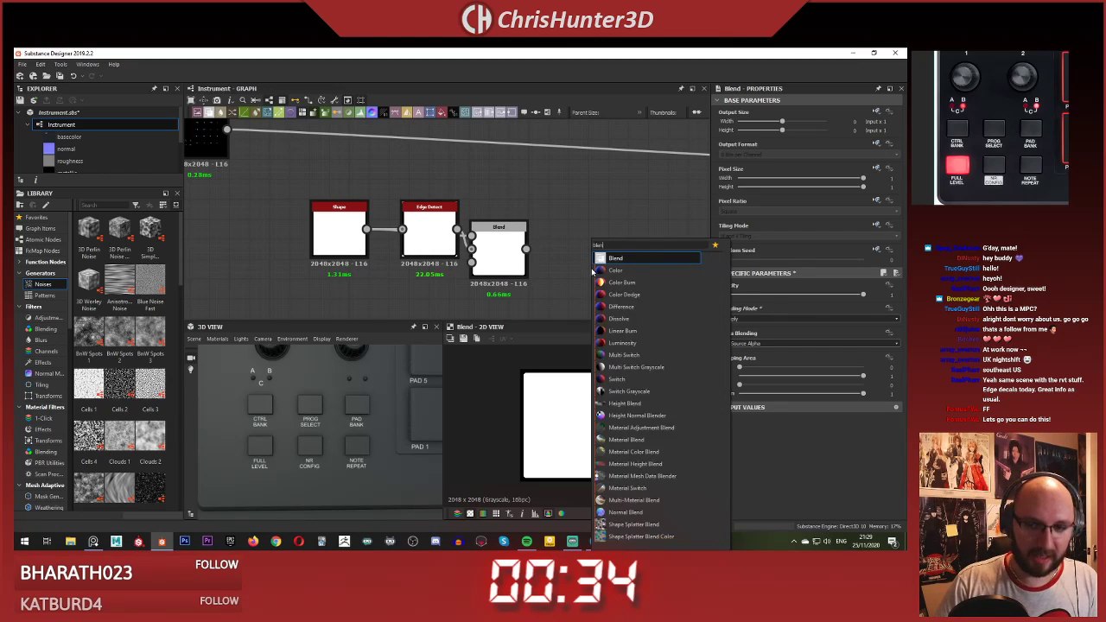
pyautogui.press('Return')
pyautogui.moveTo(560, 271); pyautogui.dragTo(571, 256)
pyautogui.moveTo(606, 275); pyautogui.dragTo(668, 275)
pyautogui.click(603, 256)
# Step: Add a Transformation 2D node between the two blends and route it into the second Blend node's foreground
pyautogui.press('space')
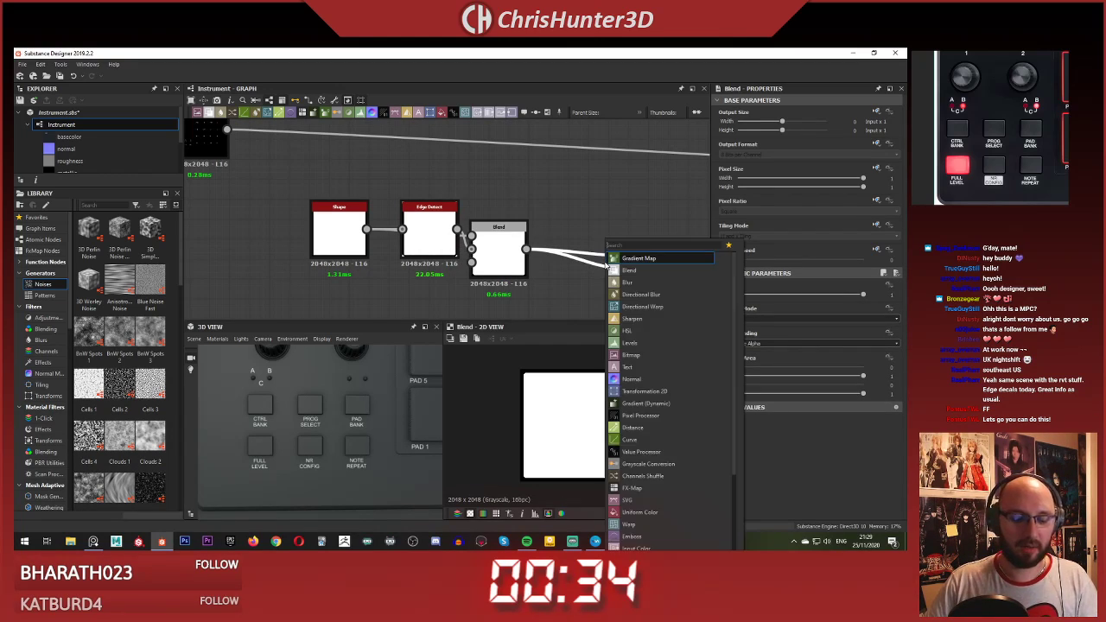
pyautogui.click(596, 225)
pyautogui.press('space')
pyautogui.click(639, 240)
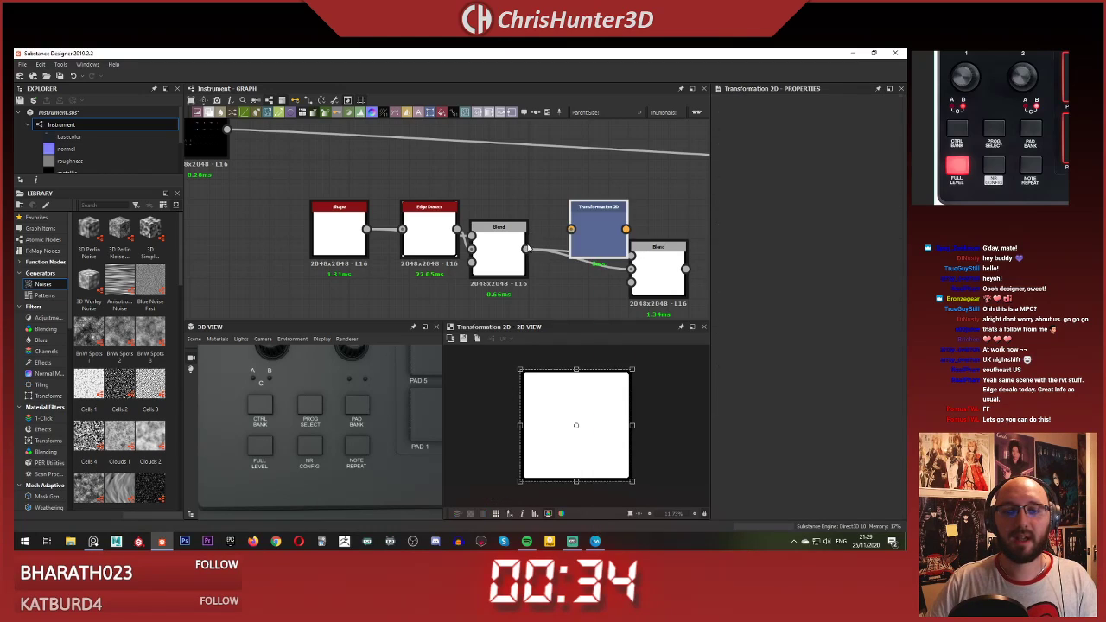
pyautogui.moveTo(526, 249); pyautogui.dragTo(630, 256)
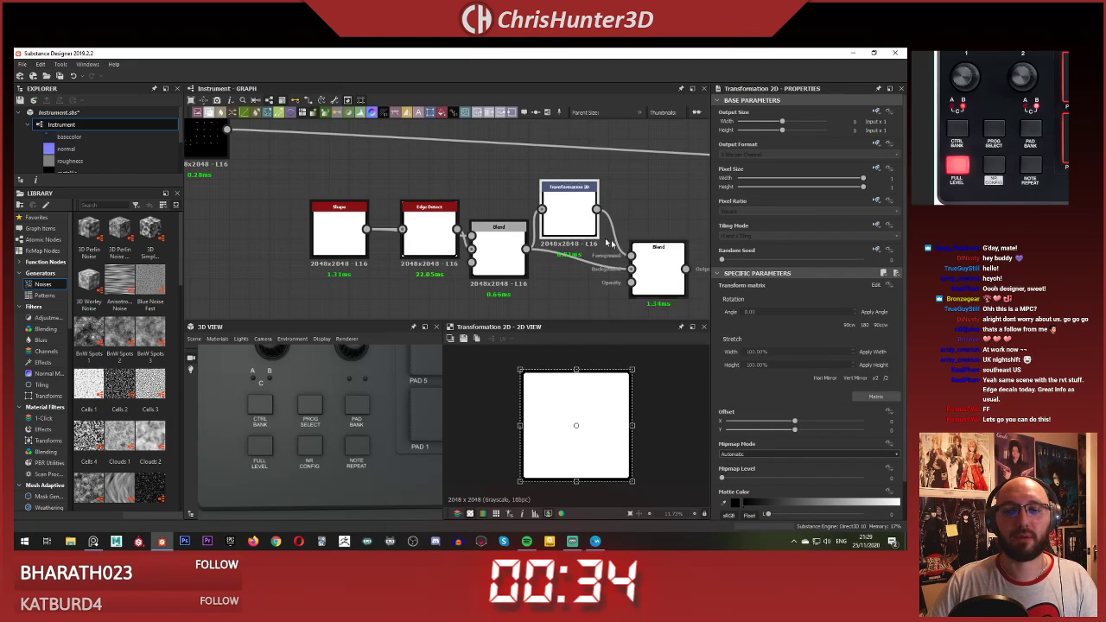
pyautogui.moveTo(587, 227); pyautogui.dragTo(546, 204, button='middle')
# Step: Shift the Transformation 2D image slightly up and to the right, and set its tiling mode to an absolute No Tiling
pyautogui.click(615, 249)
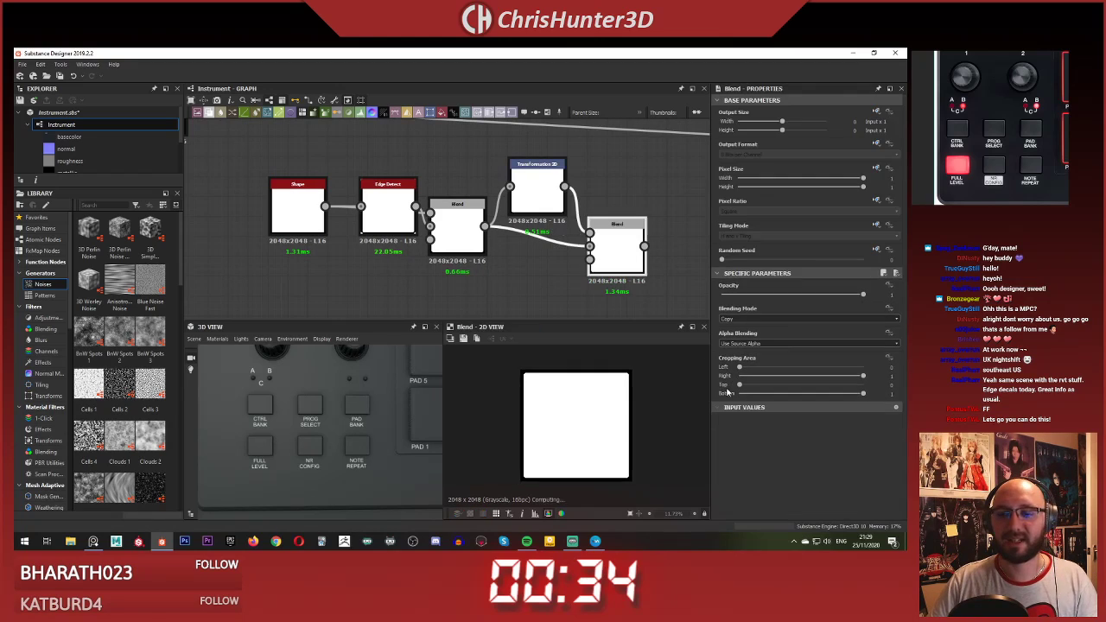
pyautogui.click(543, 195)
pyautogui.moveTo(553, 408)
pyautogui.mouseDown()
pyautogui.moveTo(564, 396)
pyautogui.moveTo(559, 404)
pyautogui.mouseUp()
pyautogui.click(876, 225)
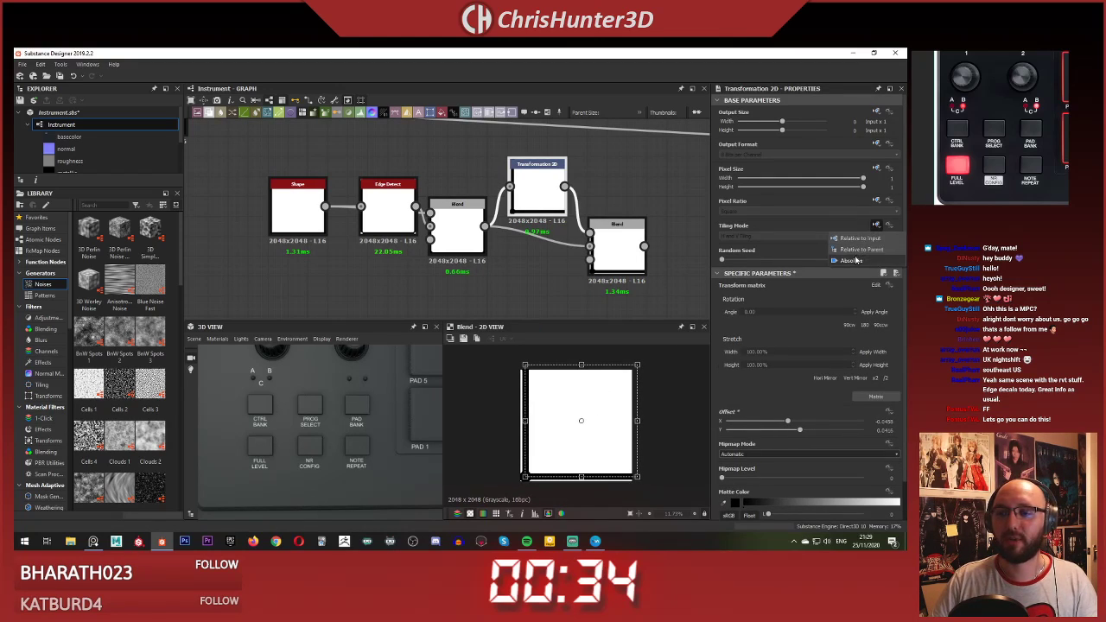
pyautogui.click(854, 260)
pyautogui.click(816, 237)
pyautogui.click(807, 243)
pyautogui.click(617, 242)
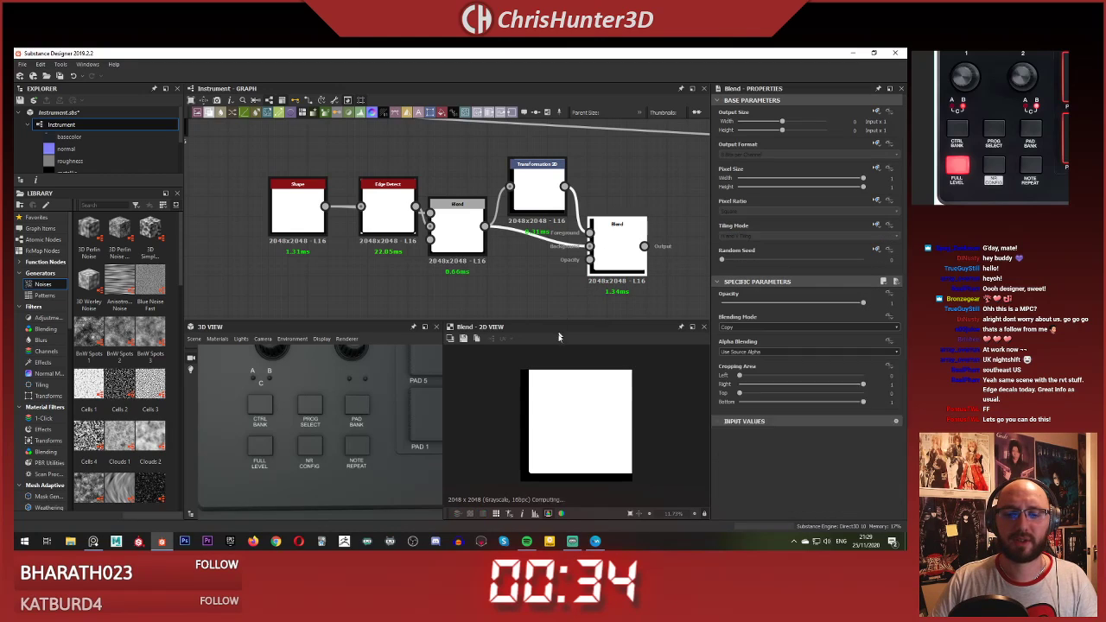
pyautogui.scroll(2, 593, 258)
pyautogui.moveTo(605, 253); pyautogui.dragTo(573, 257, button='middle')
# Step: Try the Multiply blending mode on the second Blend node with the transformed square offset differently
pyautogui.click(474, 171)
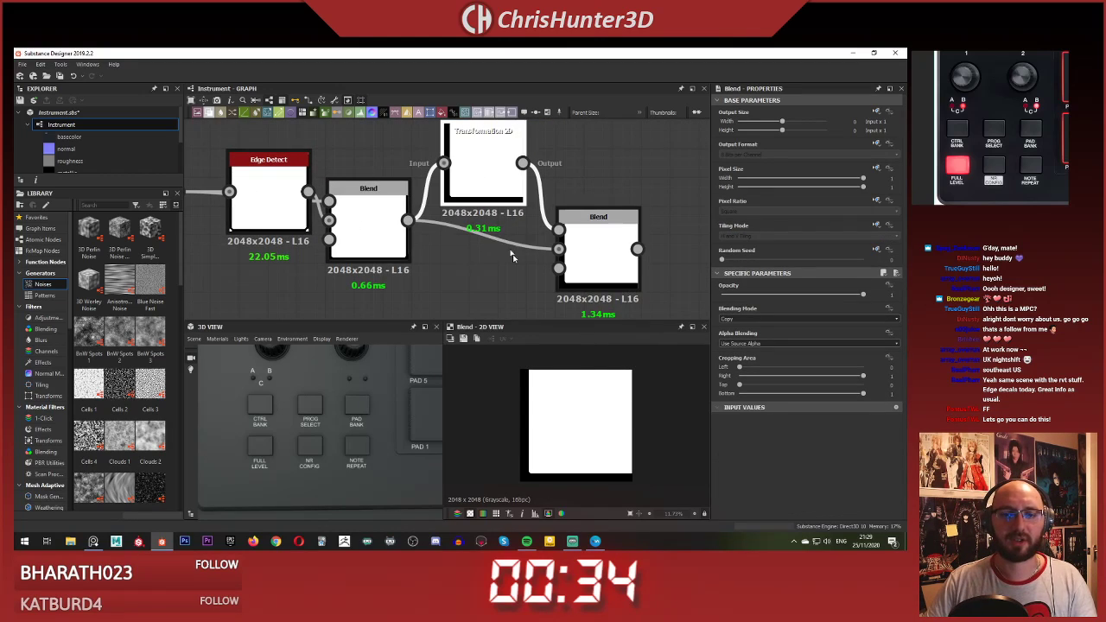
pyautogui.moveTo(592, 379)
pyautogui.mouseDown()
pyautogui.moveTo(581, 394)
pyautogui.moveTo(586, 380)
pyautogui.mouseUp()
pyautogui.click(610, 248)
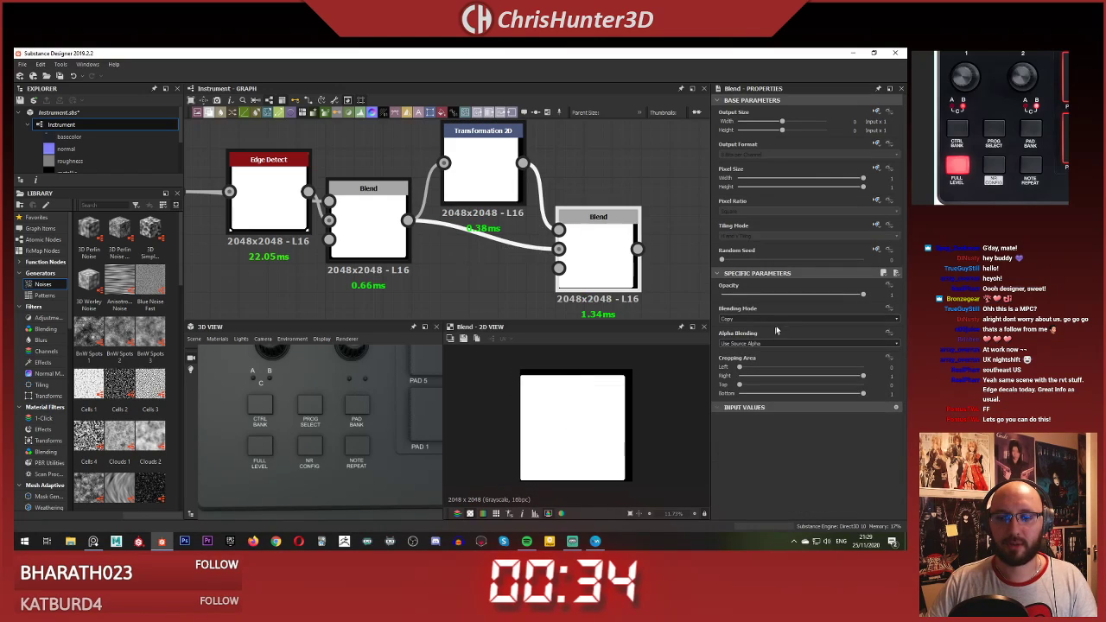
pyautogui.click(776, 320)
pyautogui.click(770, 344)
pyautogui.click(593, 262)
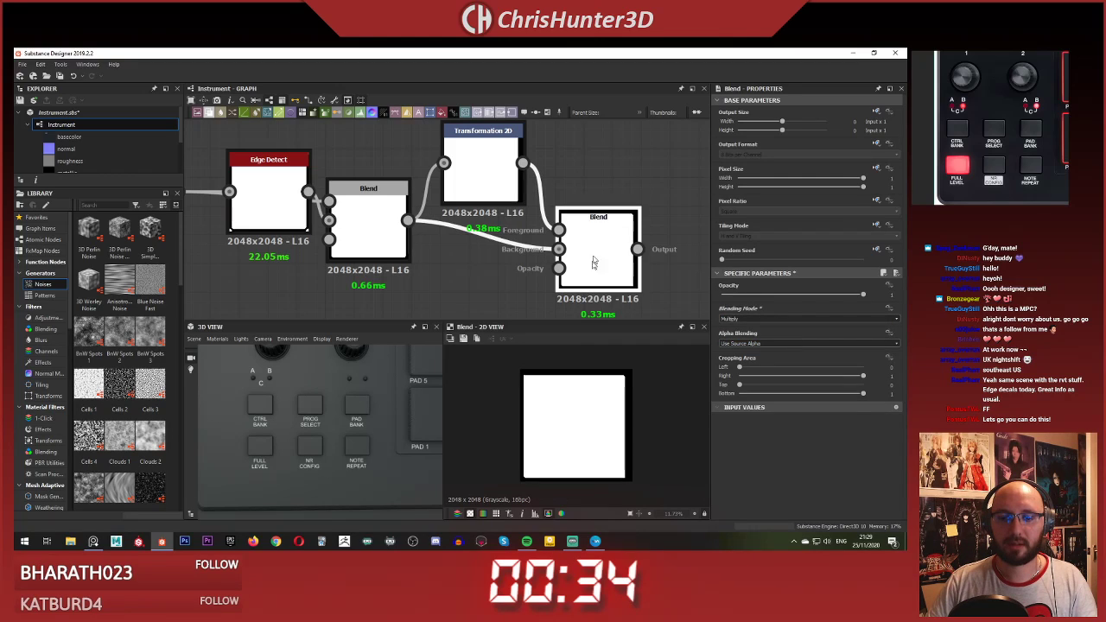
pyautogui.click(491, 173)
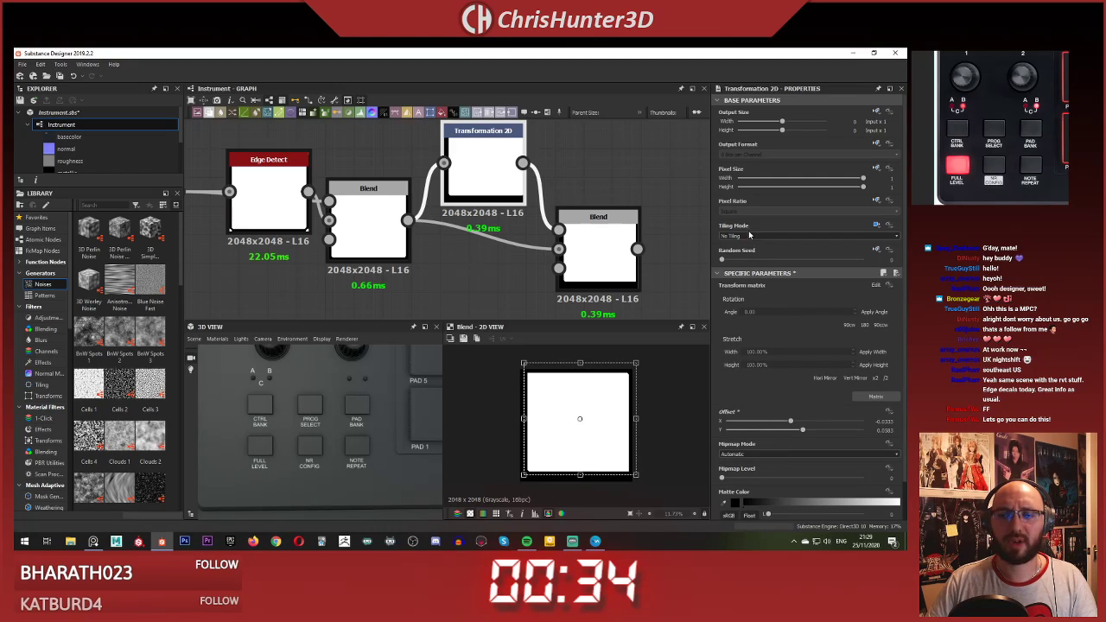
# Step: Set the second Blend node to Subtract and offset the transformed square further up and right to leave a thicker L shape
pyautogui.click(640, 243)
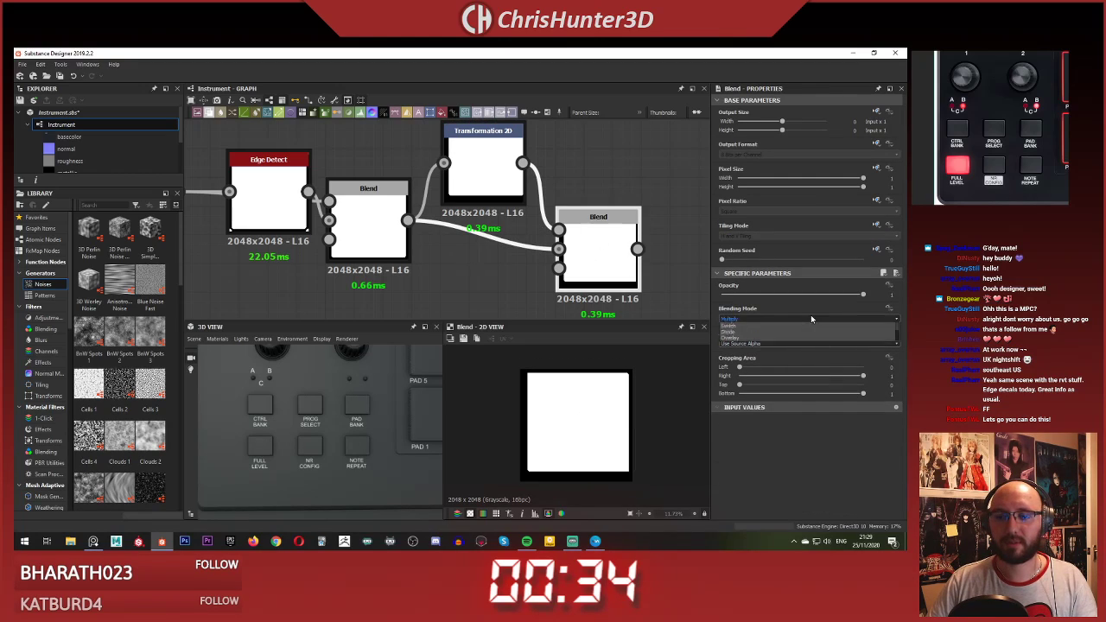
pyautogui.click(810, 318)
pyautogui.click(794, 339)
pyautogui.click(479, 175)
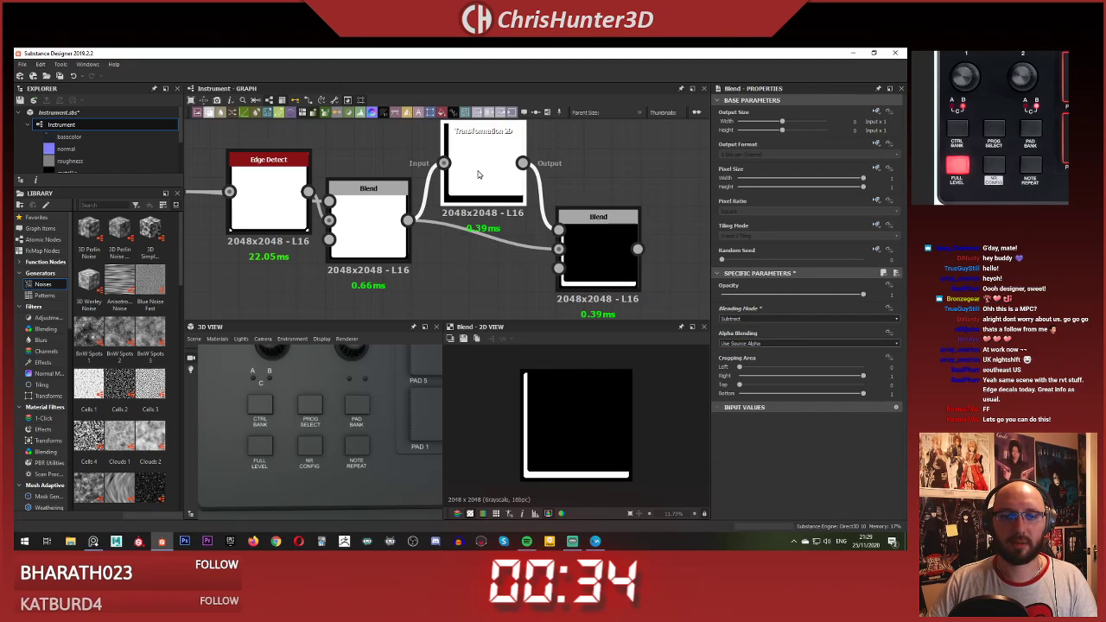
pyautogui.moveTo(577, 390); pyautogui.dragTo(582, 388)
pyautogui.click(482, 238)
# Step: Add another Transformation 2D node after the Subtract blend and connect the L shape to it
pyautogui.scroll(-4, 482, 239)
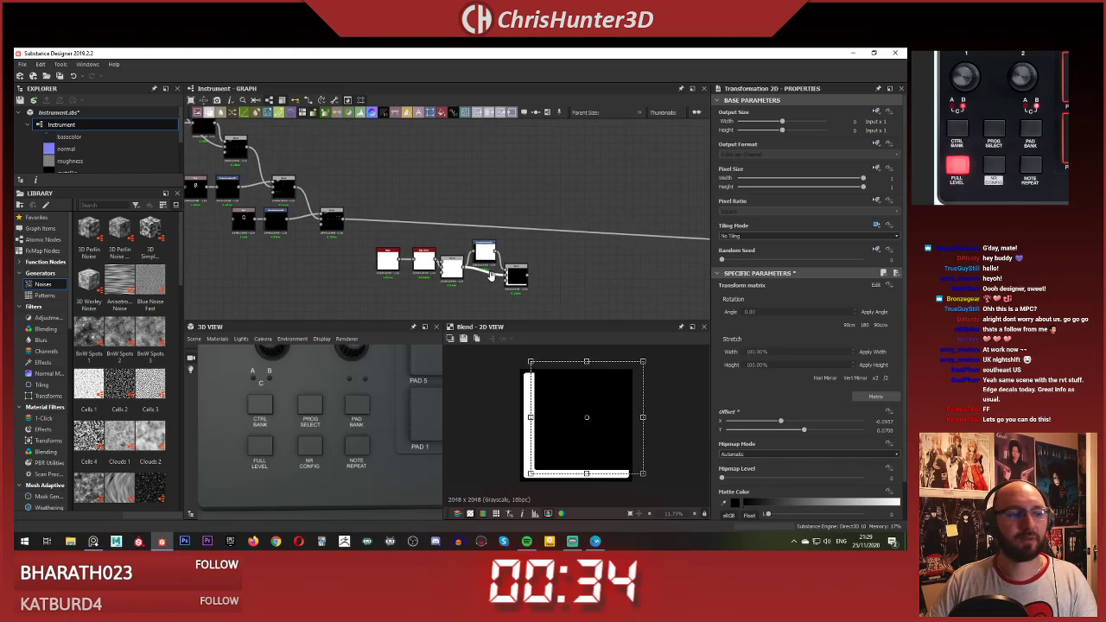
pyautogui.scroll(1, 471, 298)
pyautogui.press('space')
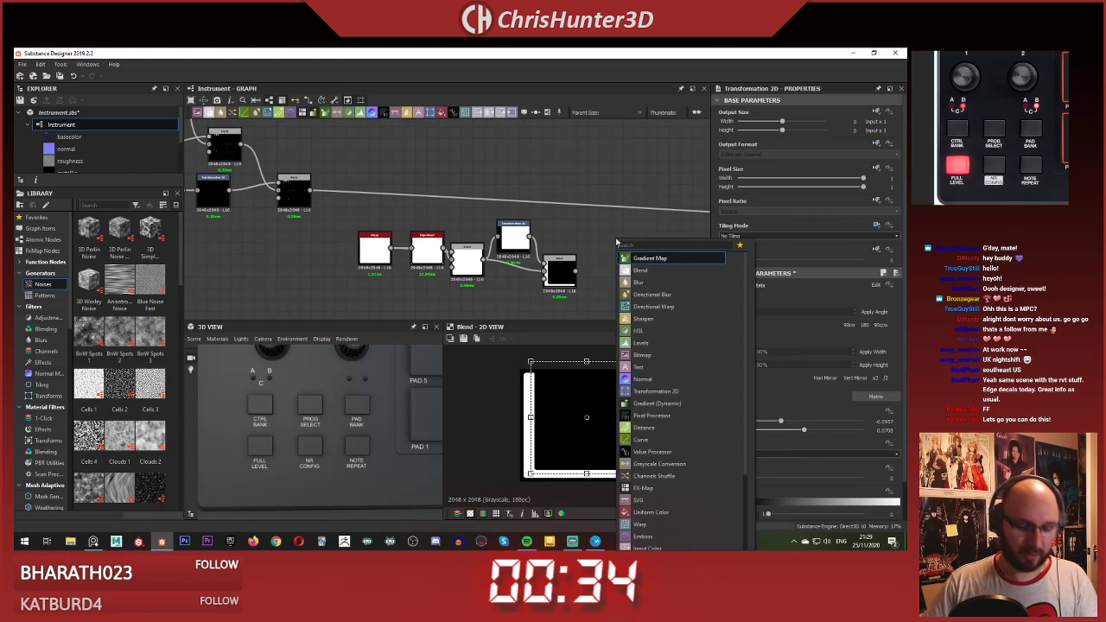
pyautogui.write('tra')
pyautogui.click(653, 263)
pyautogui.scroll(1, 562, 286)
pyautogui.moveTo(624, 267); pyautogui.dragTo(559, 273, button='middle')
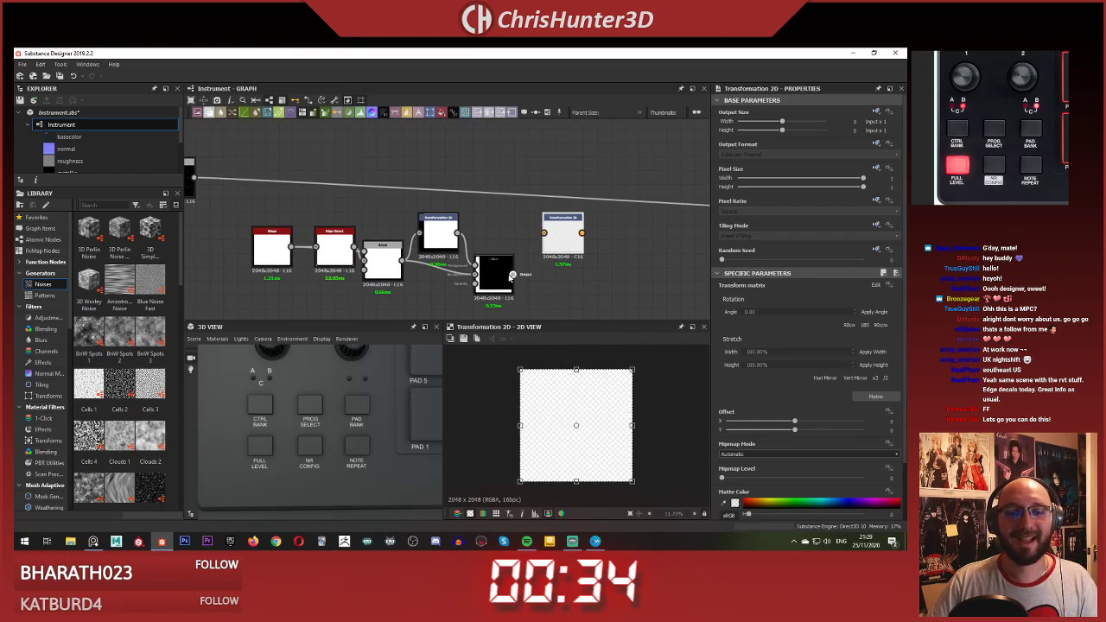
pyautogui.moveTo(560, 233); pyautogui.dragTo(548, 284)
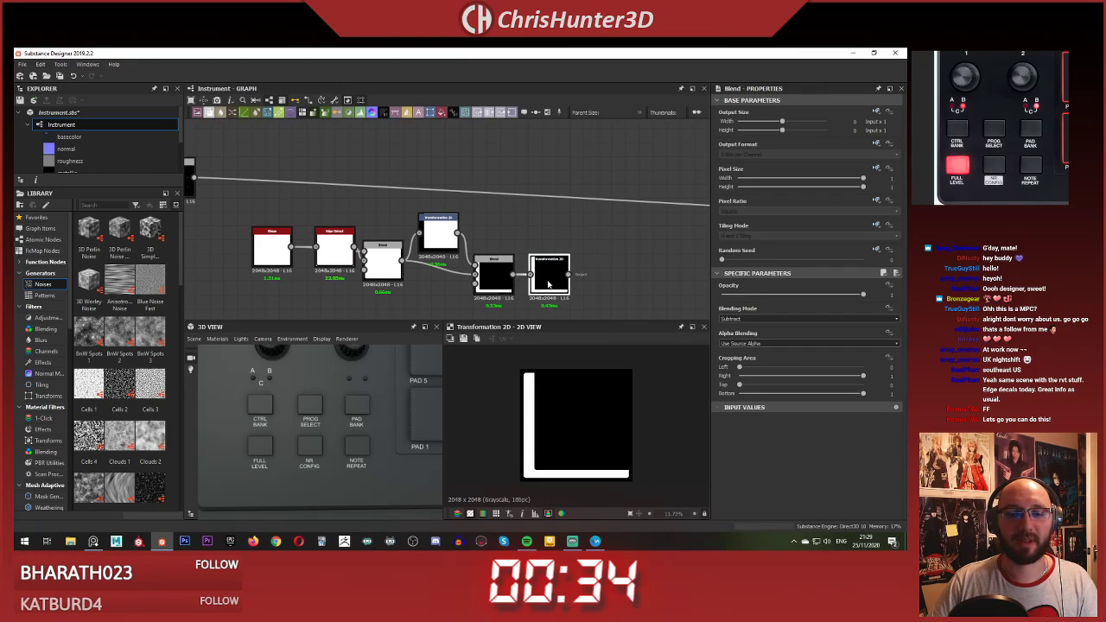
# Step: Set the new Transformation 2D node's tiling mode to an absolute No Tiling
pyautogui.click(877, 251)
pyautogui.click(879, 226)
pyautogui.click(860, 260)
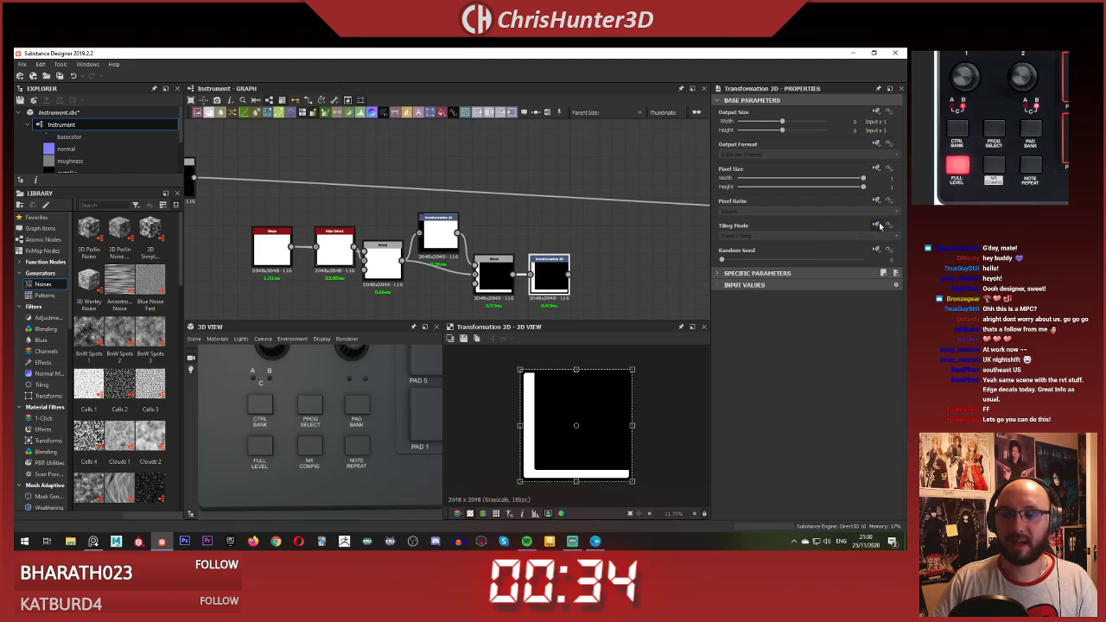
pyautogui.click(879, 225)
pyautogui.click(852, 260)
pyautogui.click(805, 236)
pyautogui.click(790, 246)
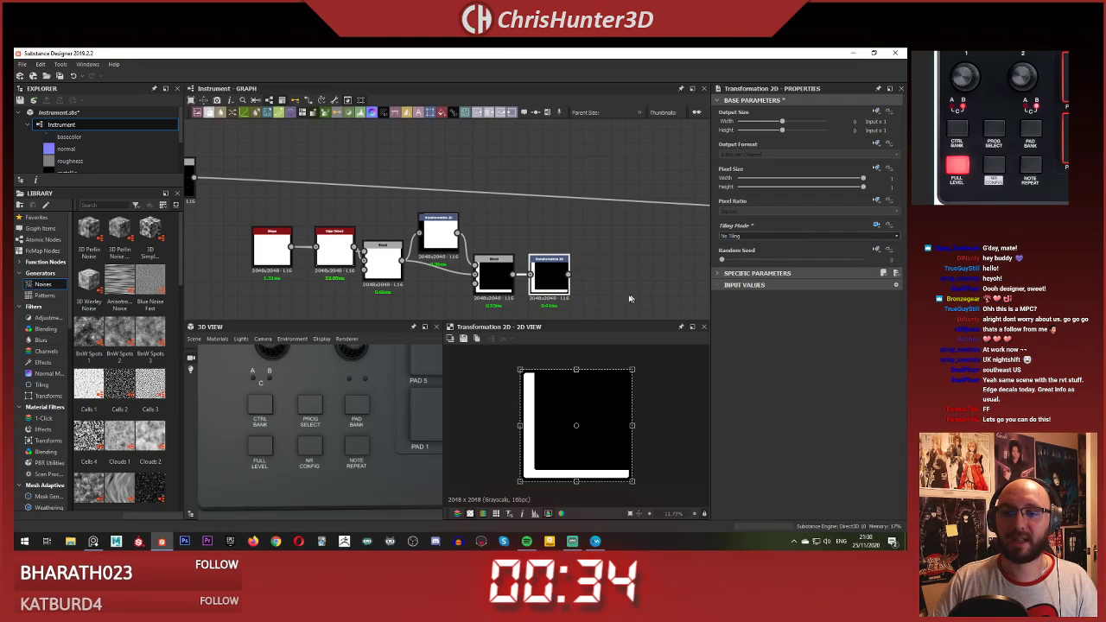
# Step: Scale the L shape down to a small mark in the middle of the texture
pyautogui.scroll(-2, 533, 377)
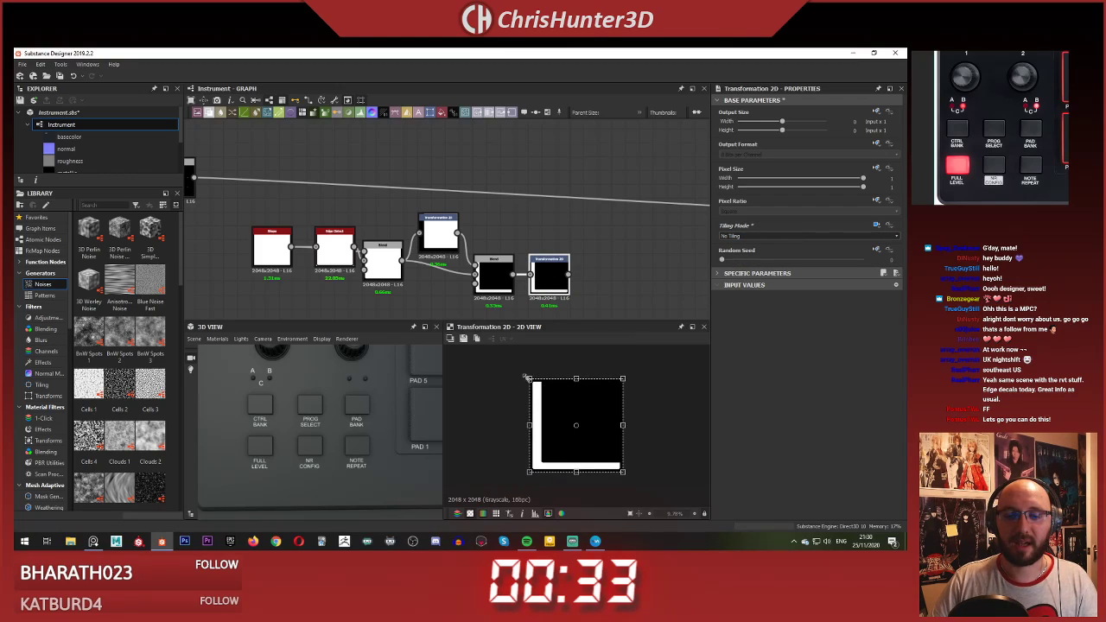
pyautogui.moveTo(529, 379); pyautogui.dragTo(566, 417)
pyautogui.scroll(7, 574, 423)
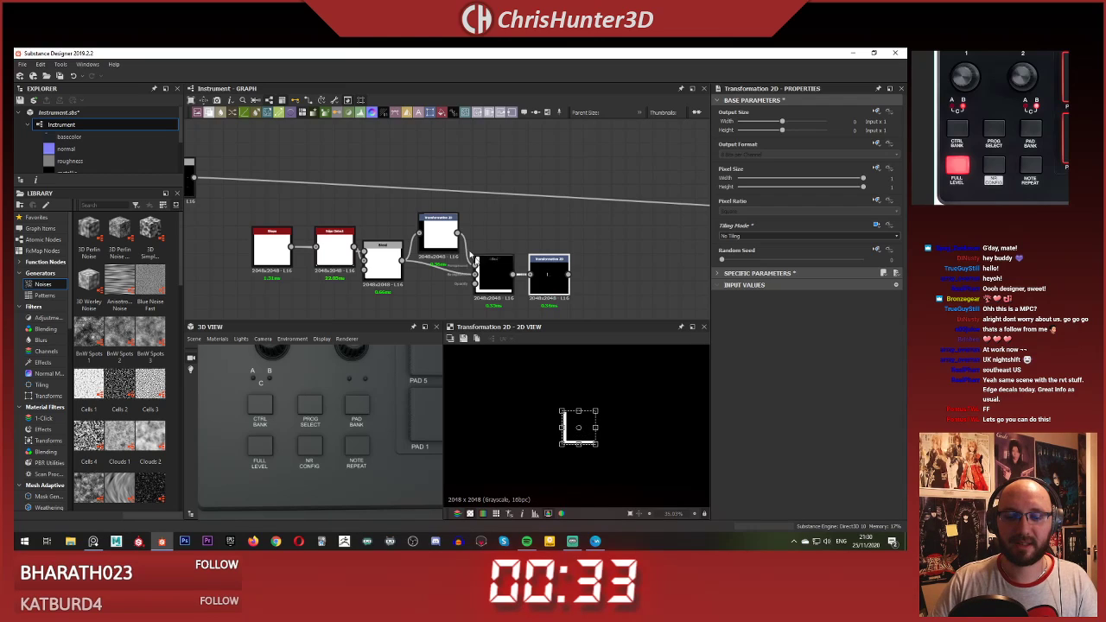
# Step: Move the whole group of L shape nodes beneath the end of the label chain
pyautogui.scroll(-3, 495, 258)
pyautogui.moveTo(495, 259); pyautogui.dragTo(564, 251, button='middle')
pyautogui.scroll(1, 522, 236)
pyautogui.moveTo(421, 216); pyautogui.dragTo(508, 264)
pyautogui.moveTo(609, 277); pyautogui.dragTo(413, 295)
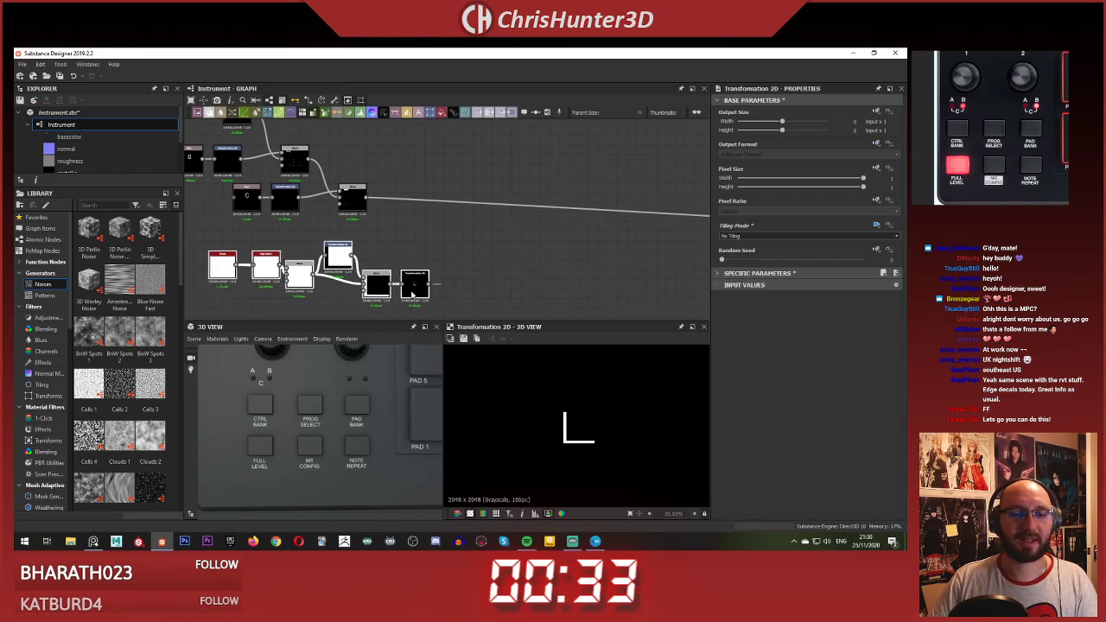
# Step: Add a Blend node at the end of the label chain, combining the last label blend with the transformed L shape
pyautogui.click(422, 240)
pyautogui.scroll(4, 422, 239)
pyautogui.moveTo(421, 240); pyautogui.dragTo(468, 235, button='middle')
pyautogui.scroll(-1, 469, 234)
pyautogui.press('space')
pyautogui.write('blend')
pyautogui.press('Return')
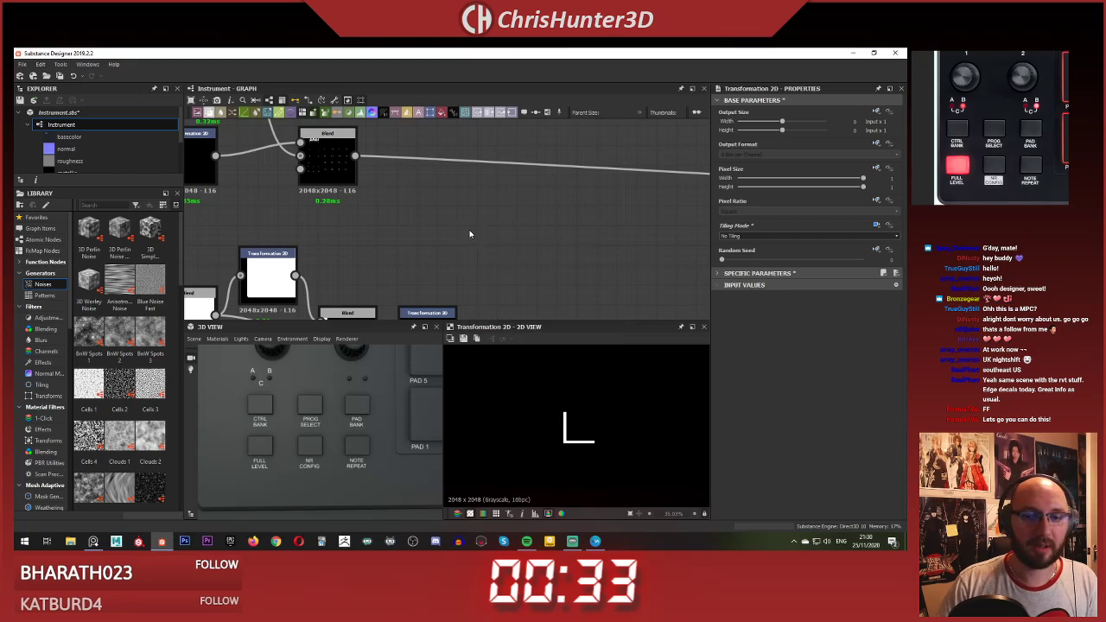
pyautogui.moveTo(355, 157); pyautogui.dragTo(577, 244)
pyautogui.moveTo(469, 242); pyautogui.dragTo(456, 183, button='middle')
pyautogui.scroll(-1, 456, 183)
# Step: Set the new Blend node's blending mode to Max (Lighten)
pyautogui.scroll(-5, 563, 393)
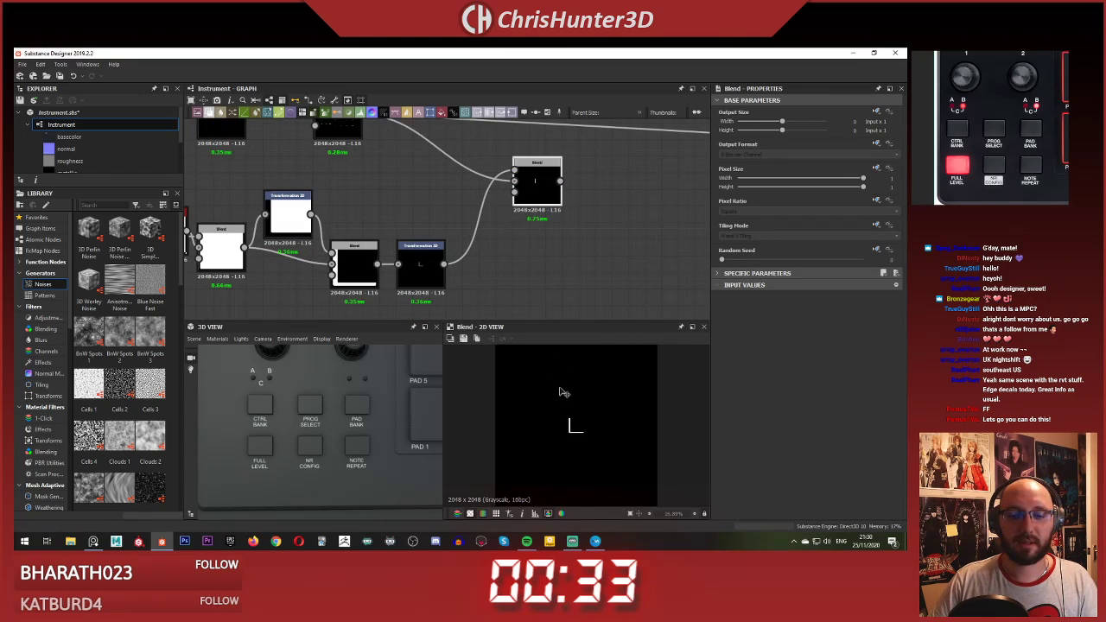
pyautogui.click(747, 273)
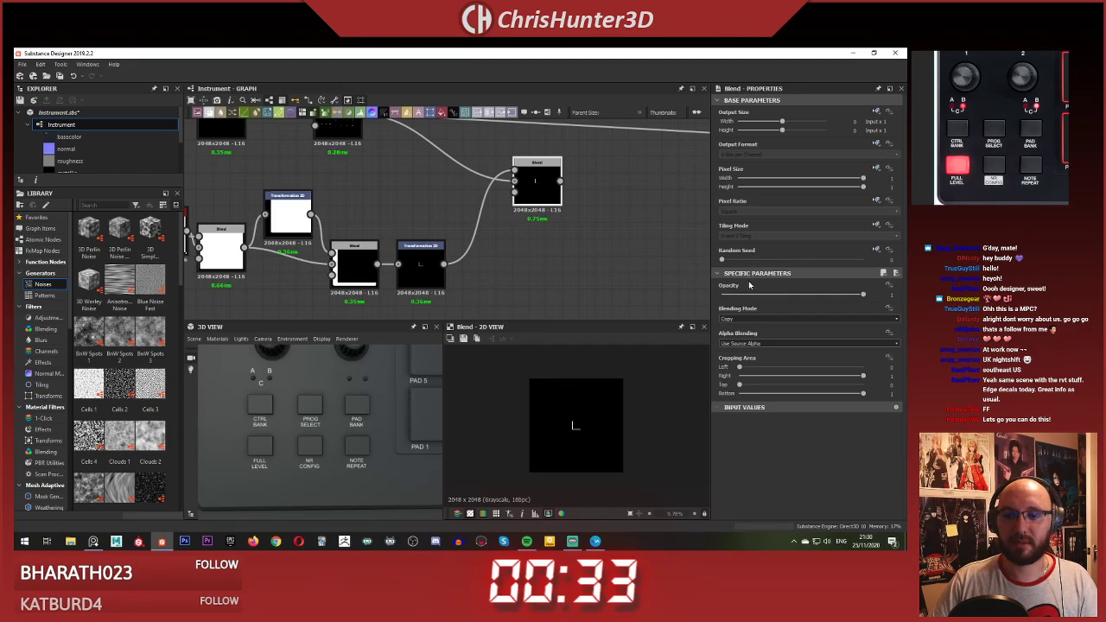
pyautogui.click(763, 319)
pyautogui.click(750, 351)
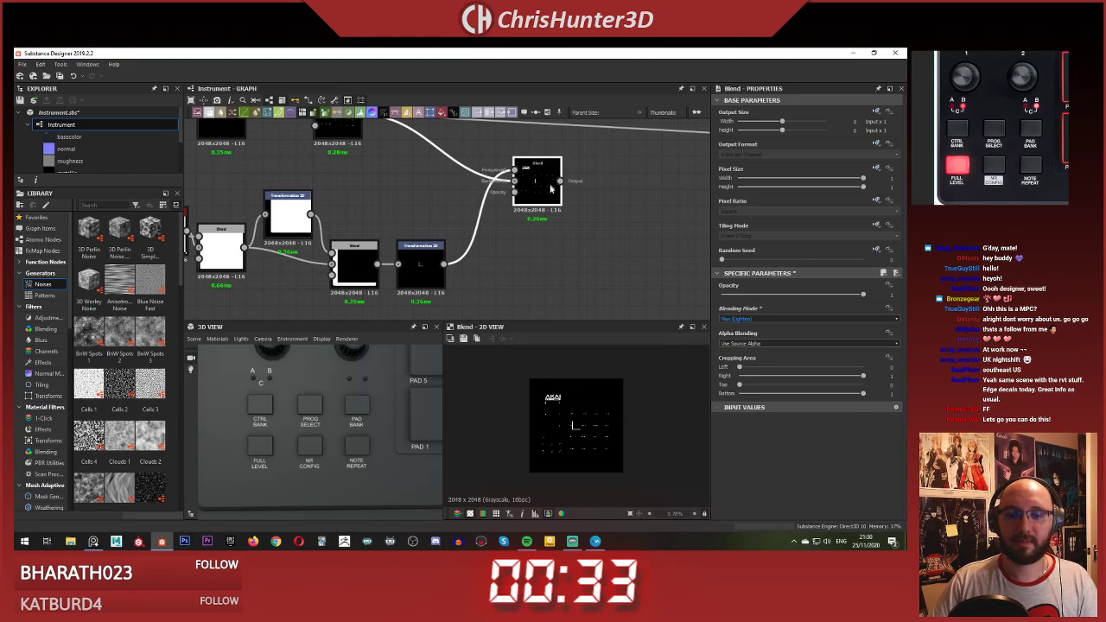
# Step: Reposition the L shape on the texture so that it surrounds the A, B and C labels
pyautogui.scroll(5, 572, 423)
pyautogui.moveTo(561, 427); pyautogui.dragTo(589, 432, button='middle')
pyautogui.scroll(2, 591, 429)
pyautogui.moveTo(557, 269); pyautogui.dragTo(578, 175, button='middle')
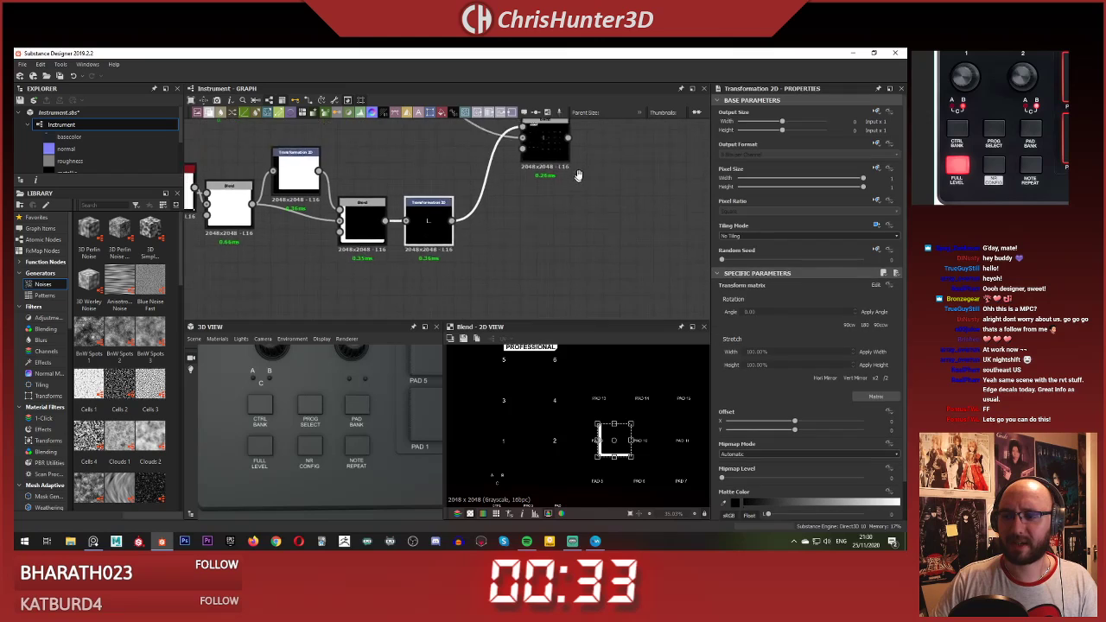
pyautogui.scroll(-3, 646, 366)
pyautogui.scroll(6, 634, 402)
pyautogui.moveTo(636, 370); pyautogui.dragTo(508, 458)
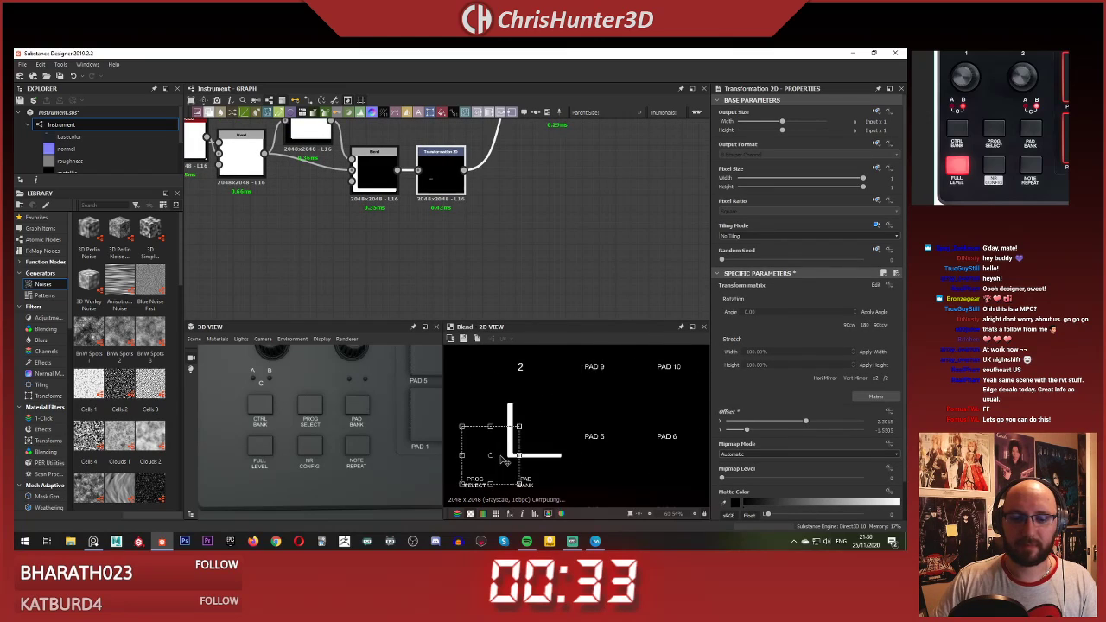
pyautogui.scroll(-2, 508, 458)
pyautogui.moveTo(508, 458); pyautogui.dragTo(588, 439, button='middle')
pyautogui.scroll(4, 577, 396)
pyautogui.moveTo(592, 435); pyautogui.dragTo(489, 409)
pyautogui.moveTo(489, 409); pyautogui.dragTo(614, 406, button='middle')
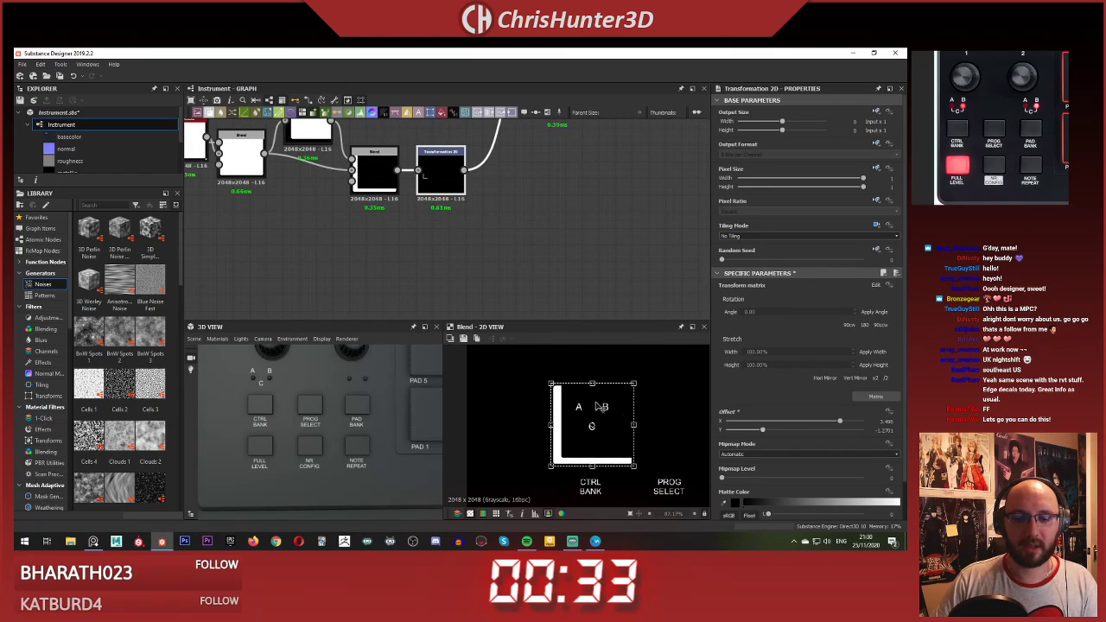
# Step: Scale the L shape down to near letter size and place it below the A label, beside the C
pyautogui.scroll(1, 609, 405)
pyautogui.keyDown('shift'); pyautogui.moveTo(542, 378); pyautogui.dragTo(581, 421); pyautogui.keyUp('shift')
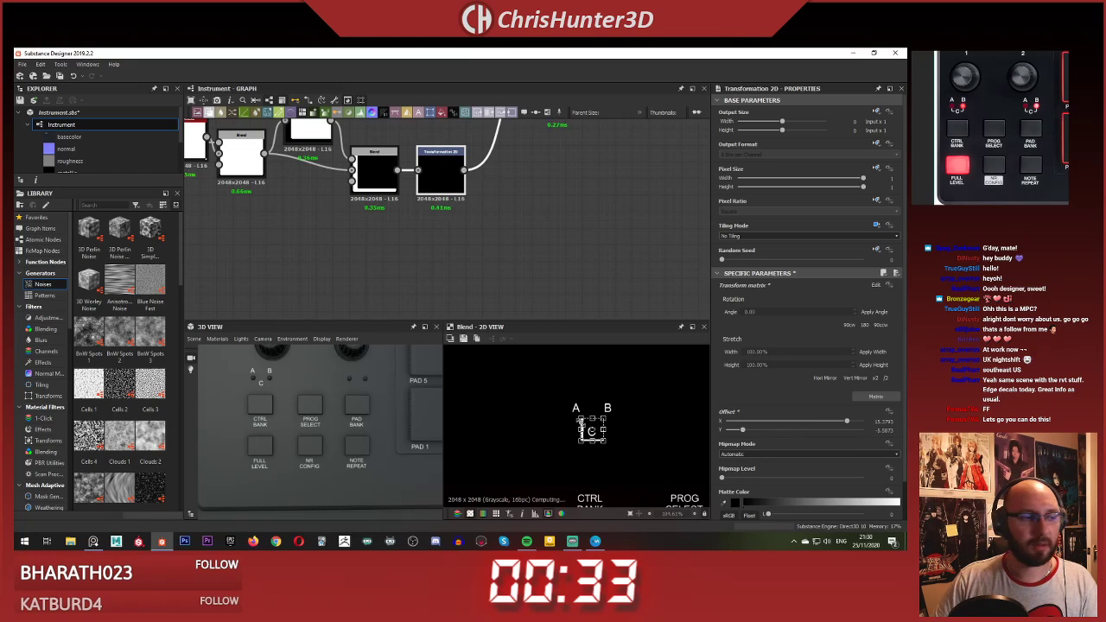
pyautogui.scroll(6, 598, 450)
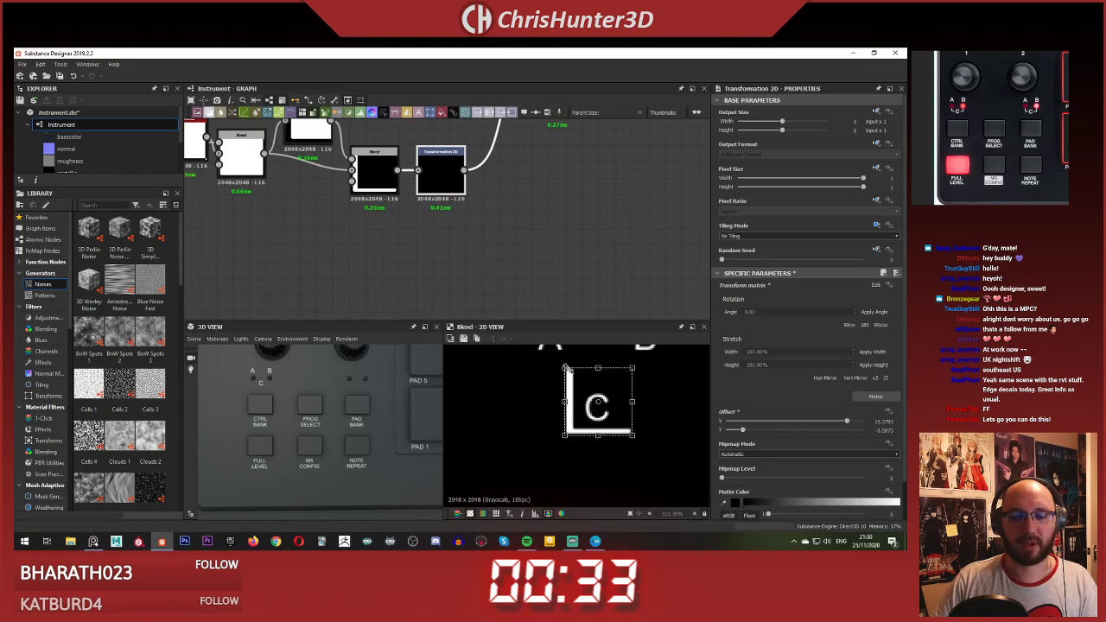
pyautogui.moveTo(566, 368); pyautogui.dragTo(577, 379)
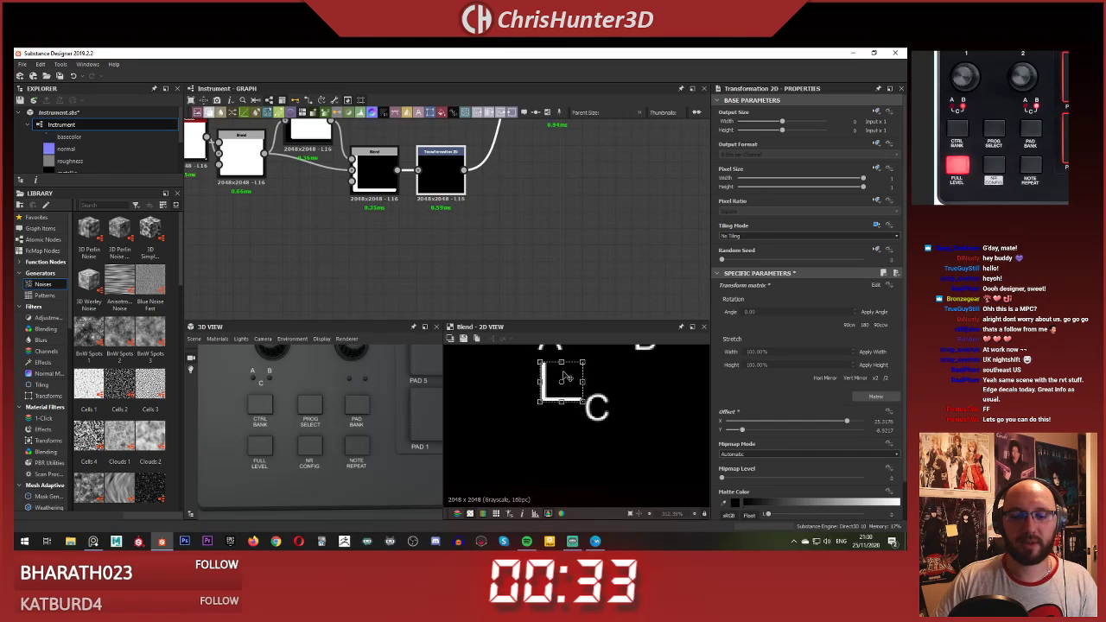
# Step: Inspect the L shape's node chain and compare its size and weight with the A, B and C labels on the texture
pyautogui.moveTo(389, 202); pyautogui.dragTo(514, 282, button='middle')
pyautogui.click(509, 257)
pyautogui.moveTo(587, 315); pyautogui.dragTo(530, 274, button='middle')
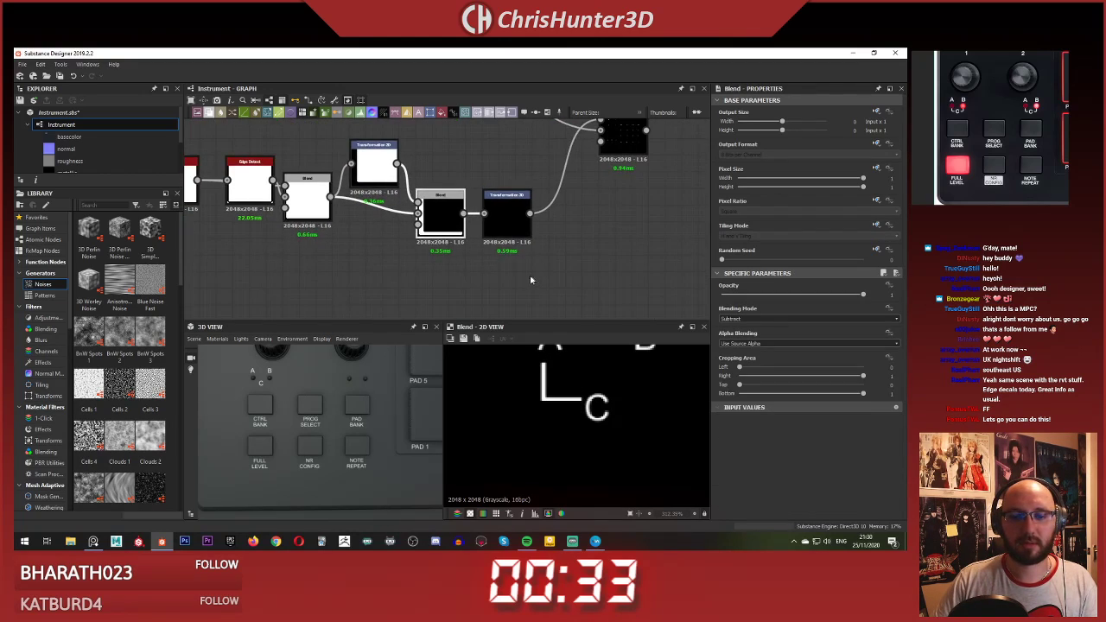
pyautogui.scroll(2, 473, 246)
pyautogui.scroll(-1, 473, 249)
pyautogui.scroll(-5, 553, 366)
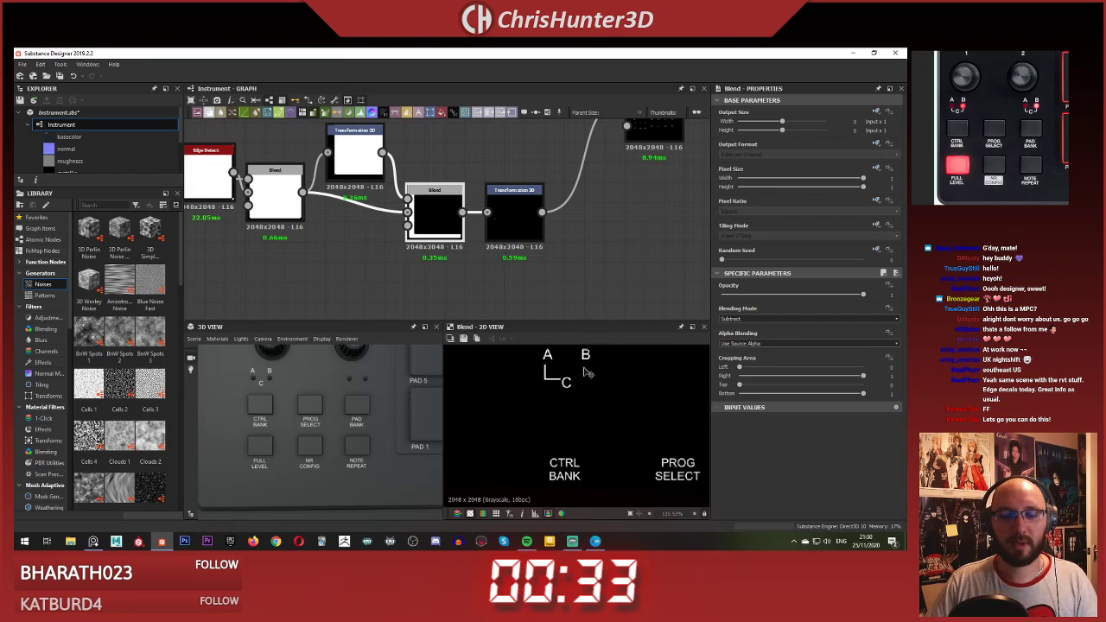
pyautogui.scroll(-2, 577, 384)
pyautogui.scroll(-2, 578, 278)
pyautogui.scroll(-5, 593, 425)
pyautogui.scroll(5, 592, 436)
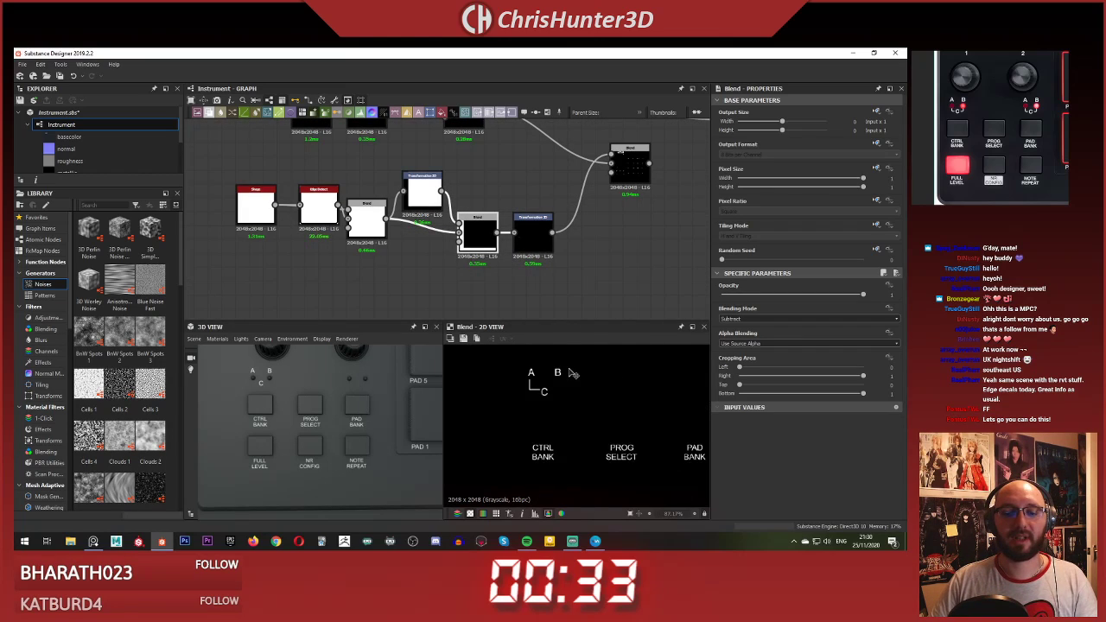
pyautogui.scroll(2, 514, 246)
# Step: Increase the edge roundness of the L shape's Edge Detect node to about 13 and check its corner up close
pyautogui.click(331, 172)
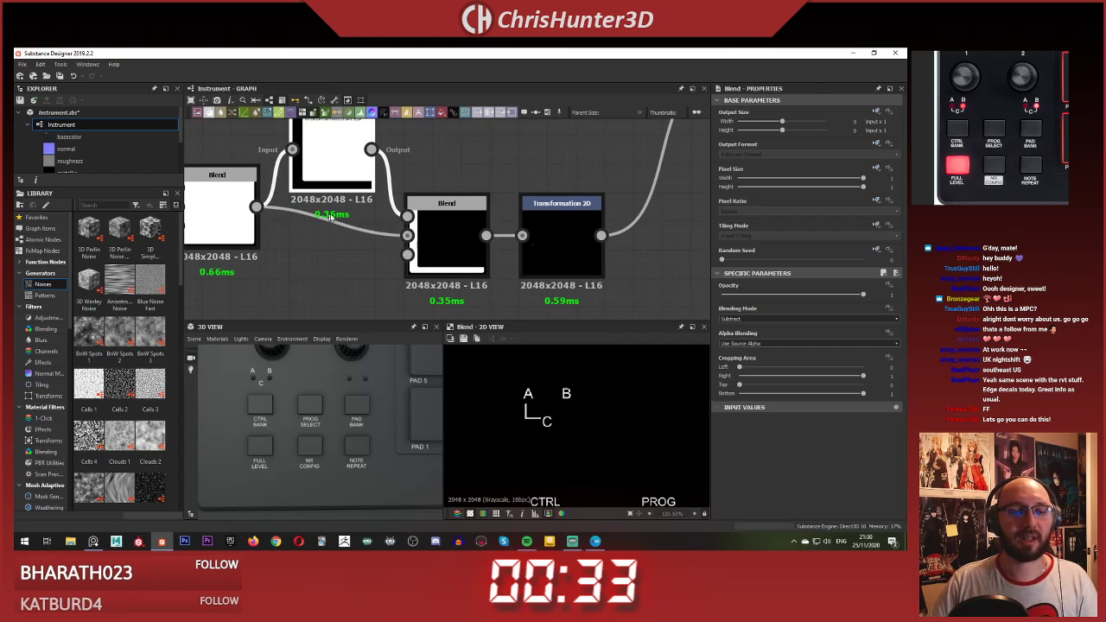
pyautogui.scroll(-1, 329, 172)
pyautogui.moveTo(328, 172); pyautogui.dragTo(474, 185, button='middle')
pyautogui.click(303, 194)
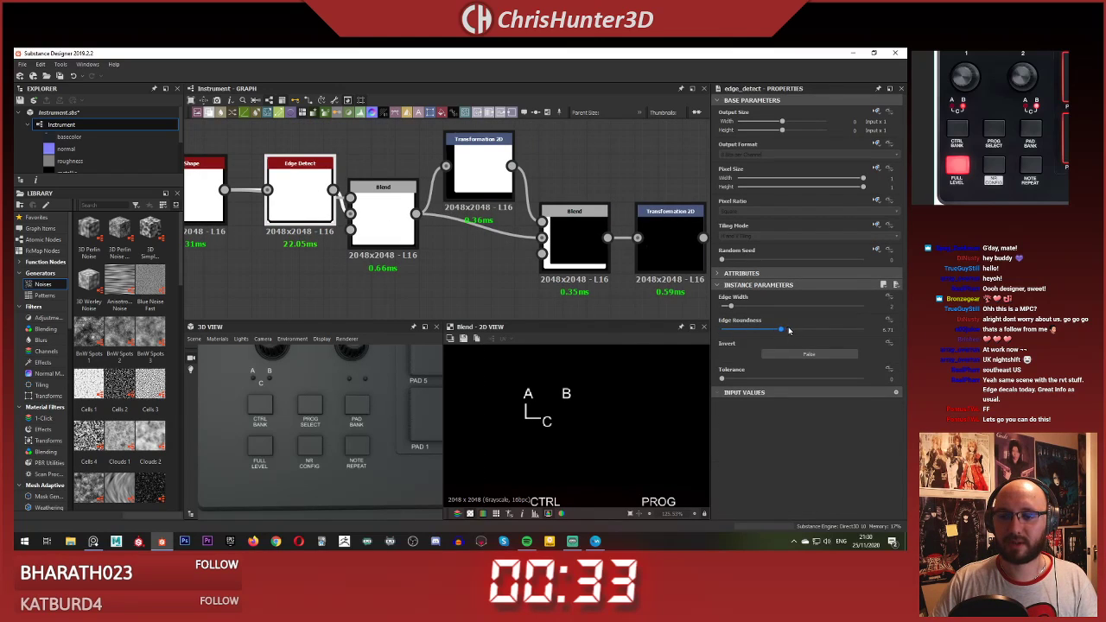
pyautogui.moveTo(788, 330); pyautogui.dragTo(842, 331)
pyautogui.scroll(5, 490, 429)
pyautogui.scroll(4, 623, 401)
pyautogui.moveTo(628, 405); pyautogui.dragTo(615, 413, button='middle')
pyautogui.scroll(-1, 615, 413)
pyautogui.scroll(-11, 609, 402)
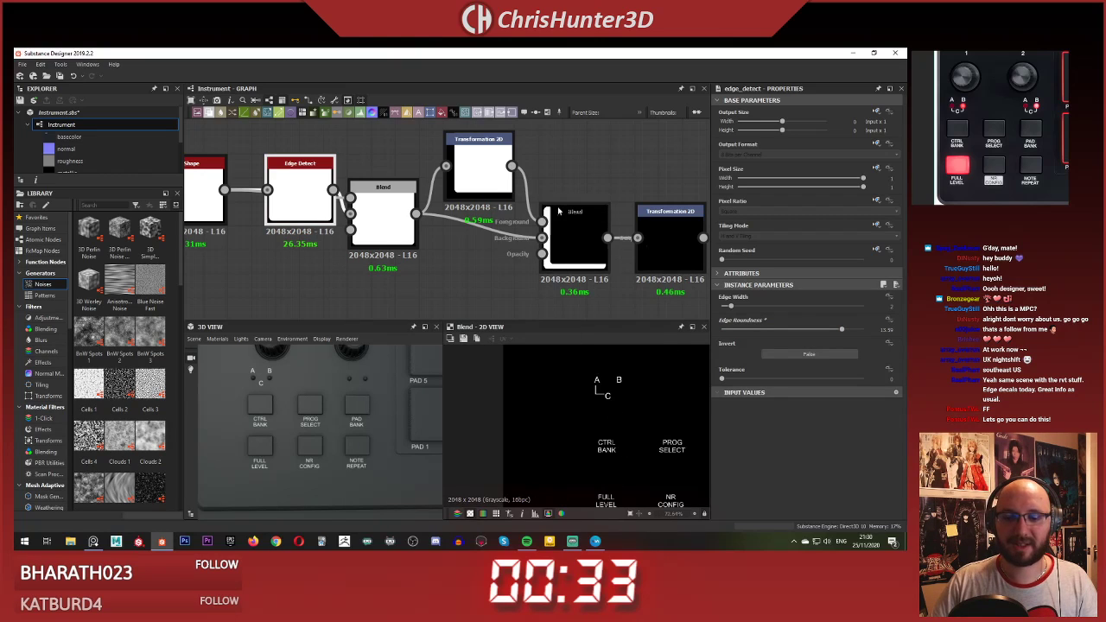
# Step: Add a Mirror Grayscale node fed by the L shape's final Transformation 2D node
pyautogui.moveTo(567, 199); pyautogui.dragTo(373, 231, button='middle')
pyautogui.scroll(-3, 374, 231)
pyautogui.moveTo(515, 233); pyautogui.dragTo(516, 258, button='middle')
pyautogui.scroll(3, 472, 278)
pyautogui.scroll(-3, 516, 257)
pyautogui.moveTo(485, 295); pyautogui.dragTo(513, 260, button='middle')
pyautogui.press('space')
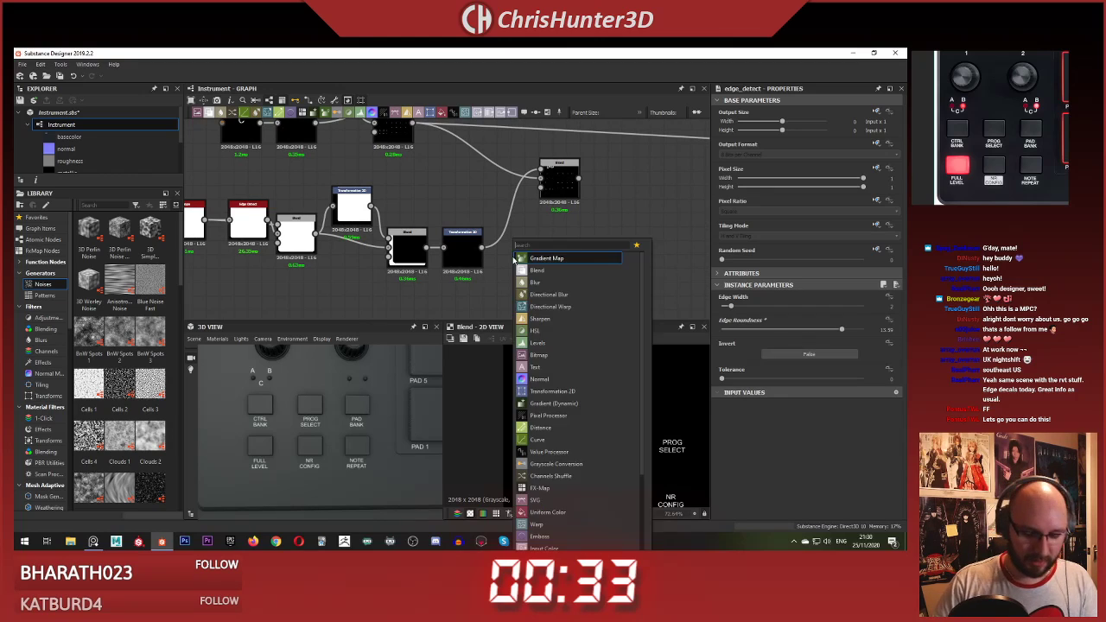
pyautogui.write('mirro')
pyautogui.press('Down')
pyautogui.press('Return')
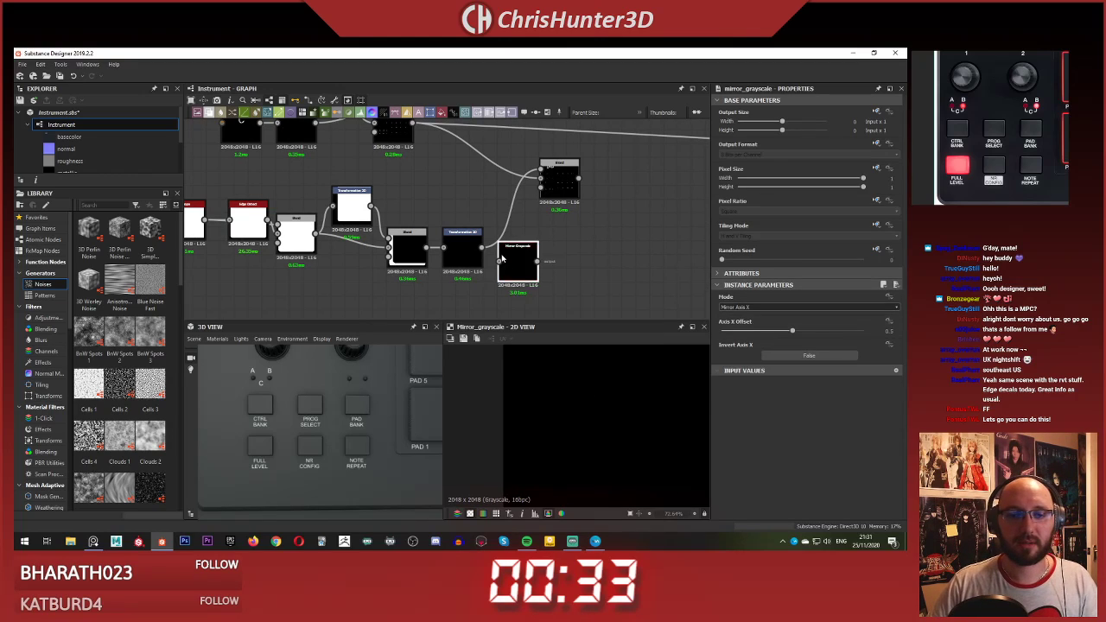
pyautogui.scroll(3, 502, 253)
pyautogui.scroll(-5, 600, 407)
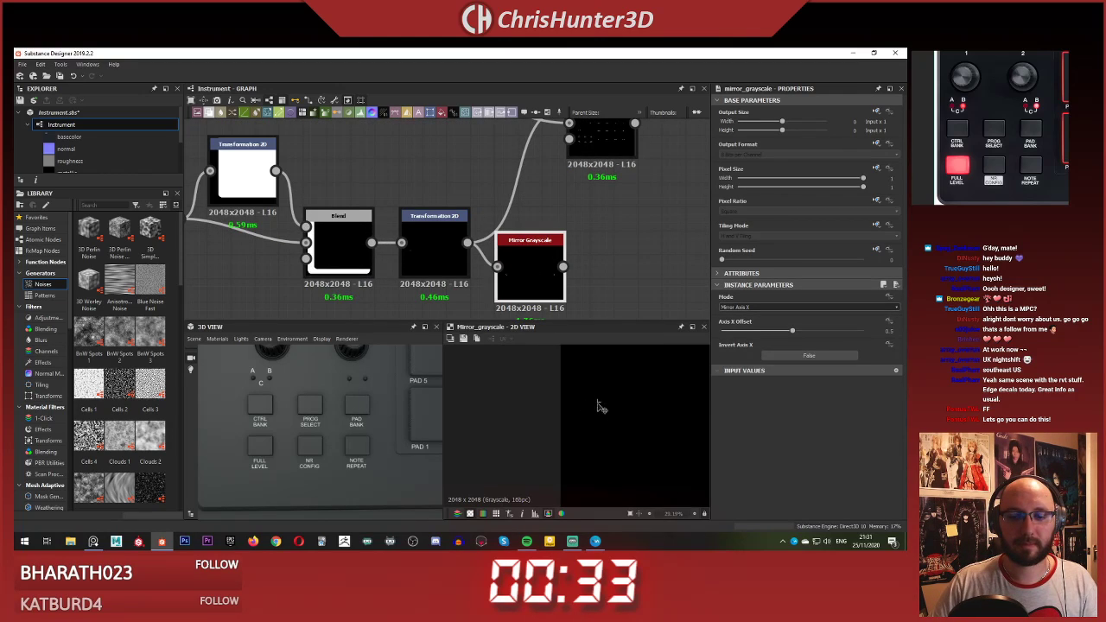
# Step: Set the mirror's X axis offset to about 0.18 and connect the mirrored shape to the foreground of the last label blend
pyautogui.press('f')
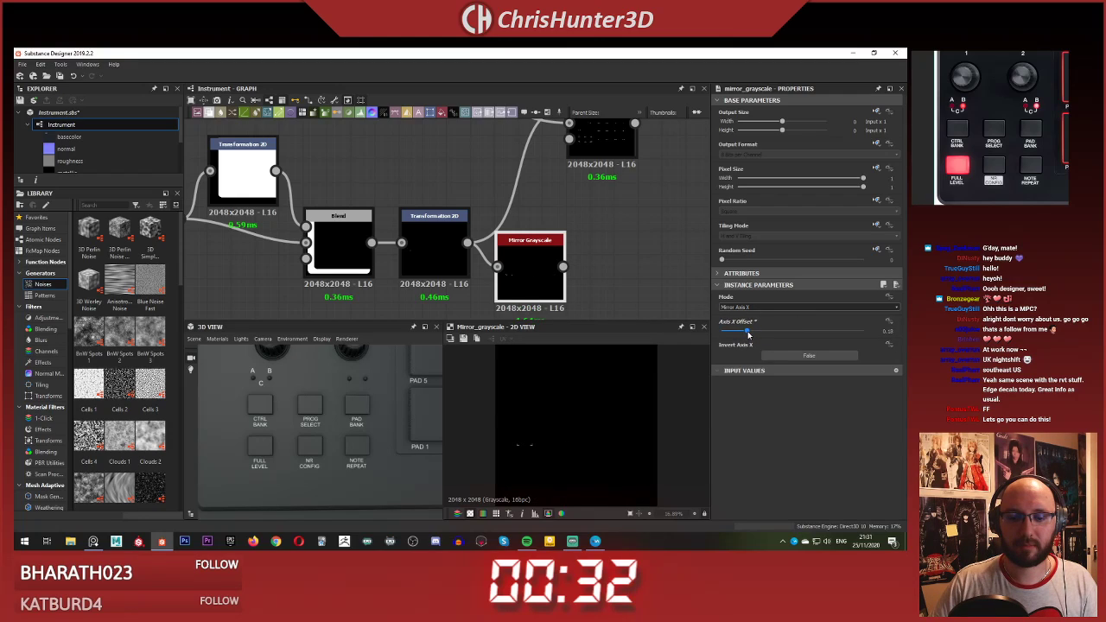
pyautogui.scroll(-1, 541, 223)
pyautogui.moveTo(564, 226); pyautogui.dragTo(544, 264, button='middle')
pyautogui.moveTo(549, 166); pyautogui.dragTo(550, 168)
pyautogui.doubleClick(558, 175)
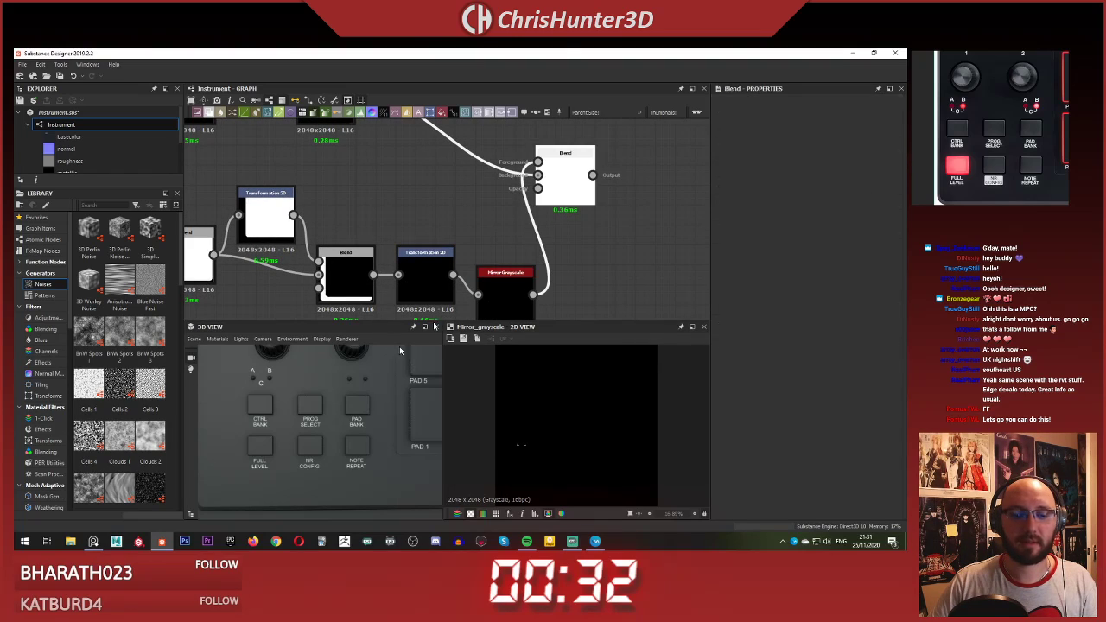
# Step: Move the outgoing connection of the C label's Blend to the Blend that adds the mirrored L shapes
pyautogui.scroll(5, 354, 375)
pyautogui.moveTo(346, 375); pyautogui.dragTo(381, 396, button='middle')
pyautogui.scroll(-3, 532, 177)
pyautogui.scroll(-2, 465, 158)
pyautogui.moveTo(423, 139); pyautogui.dragTo(422, 220, button='middle')
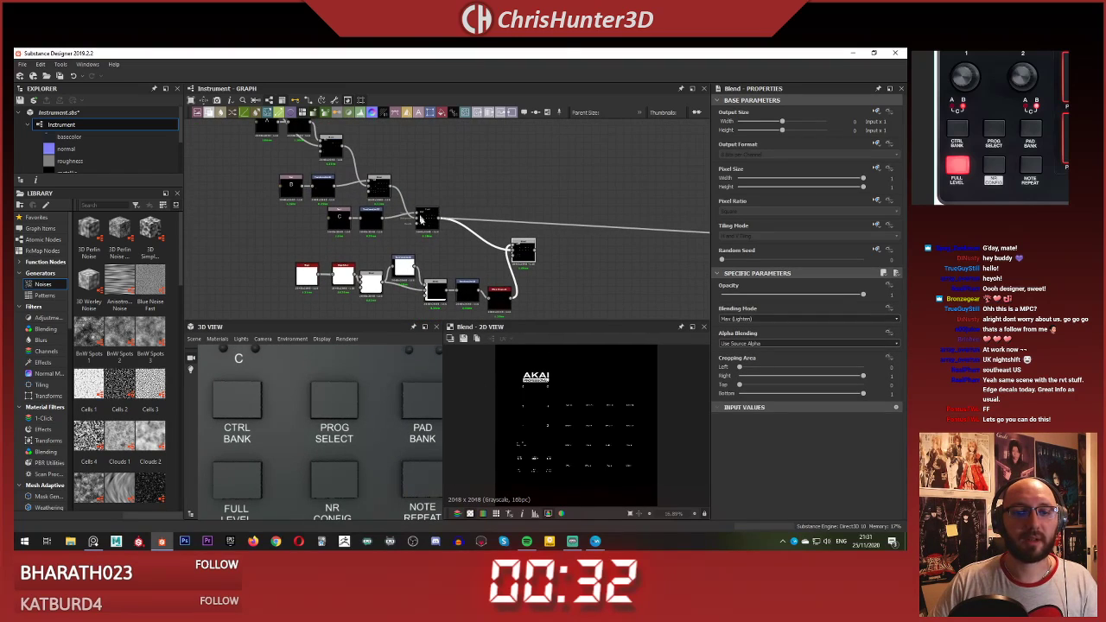
pyautogui.click(437, 221)
pyautogui.keyDown('shift'); pyautogui.moveTo(440, 219); pyautogui.dragTo(524, 244); pyautogui.keyUp('shift')
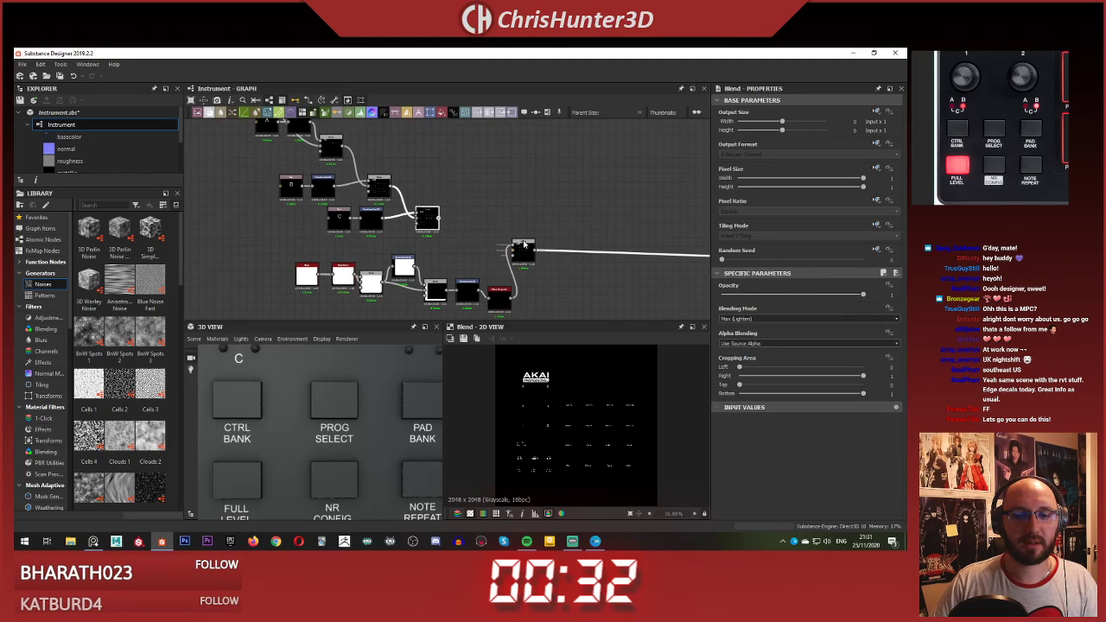
pyautogui.scroll(3, 280, 422)
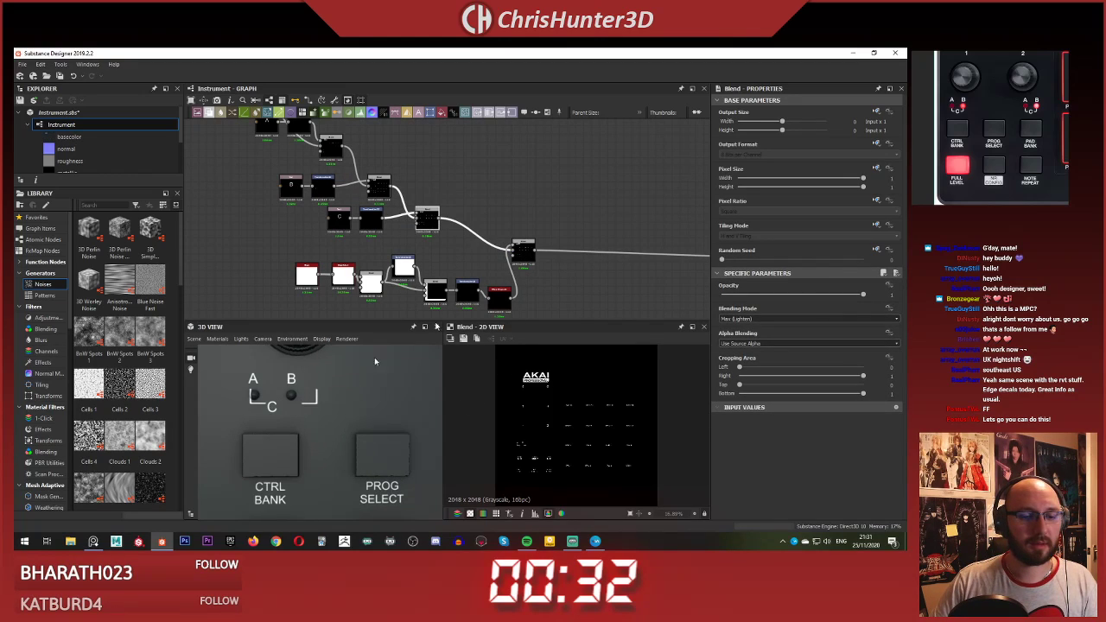
# Step: Shrink the L shape in its final Transformation 2D and place it level with the C, clear of the A
pyautogui.scroll(5, 541, 216)
pyautogui.moveTo(540, 218); pyautogui.dragTo(612, 189, button='middle')
pyautogui.scroll(1, 612, 188)
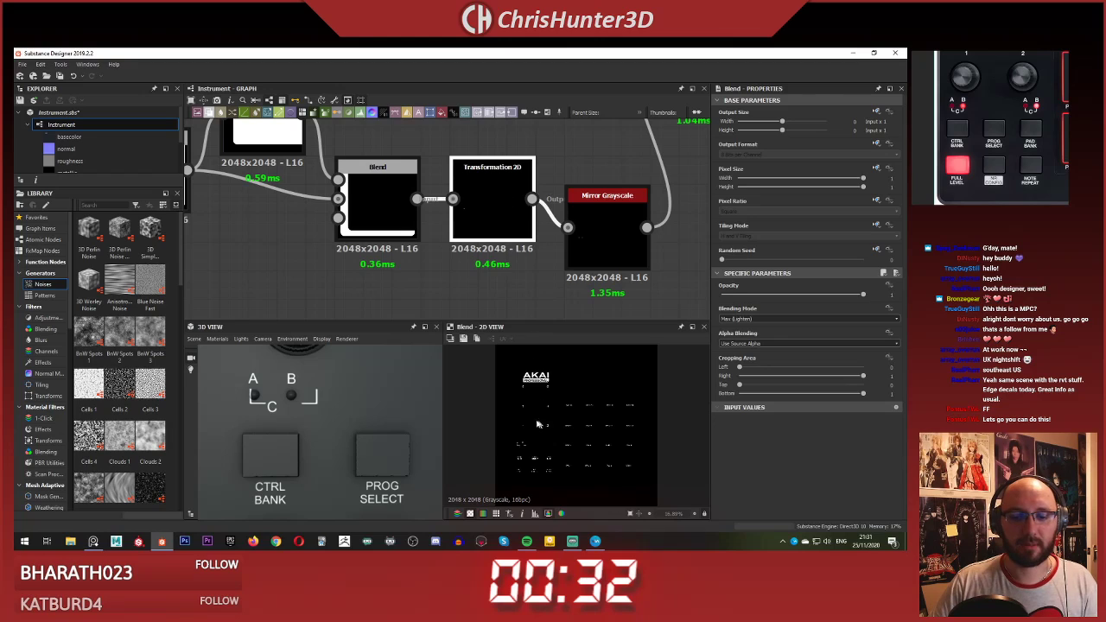
pyautogui.scroll(6, 534, 425)
pyautogui.moveTo(507, 479); pyautogui.dragTo(536, 424, button='middle')
pyautogui.scroll(11, 536, 426)
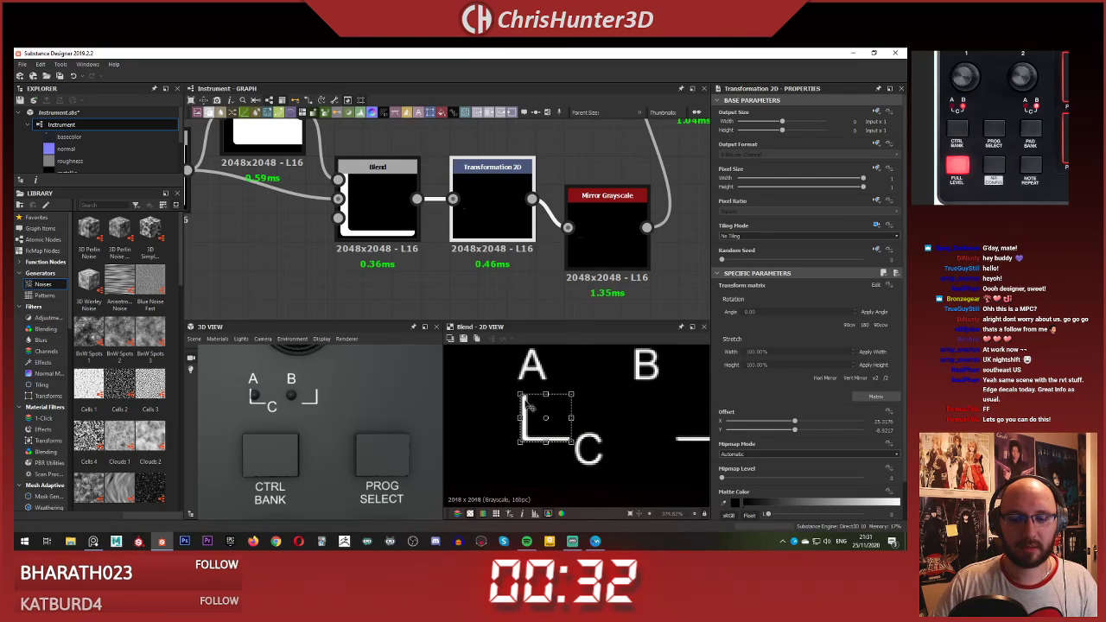
pyautogui.moveTo(519, 394); pyautogui.dragTo(550, 446)
# Step: Set the Mirror Grayscale node's X axis offset to 0.15 so the mirrored bracket sits close beside the C
pyautogui.scroll(1, 522, 261)
pyautogui.moveTo(521, 259); pyautogui.dragTo(399, 257, button='middle')
pyautogui.scroll(-2, 400, 256)
pyautogui.click(459, 232)
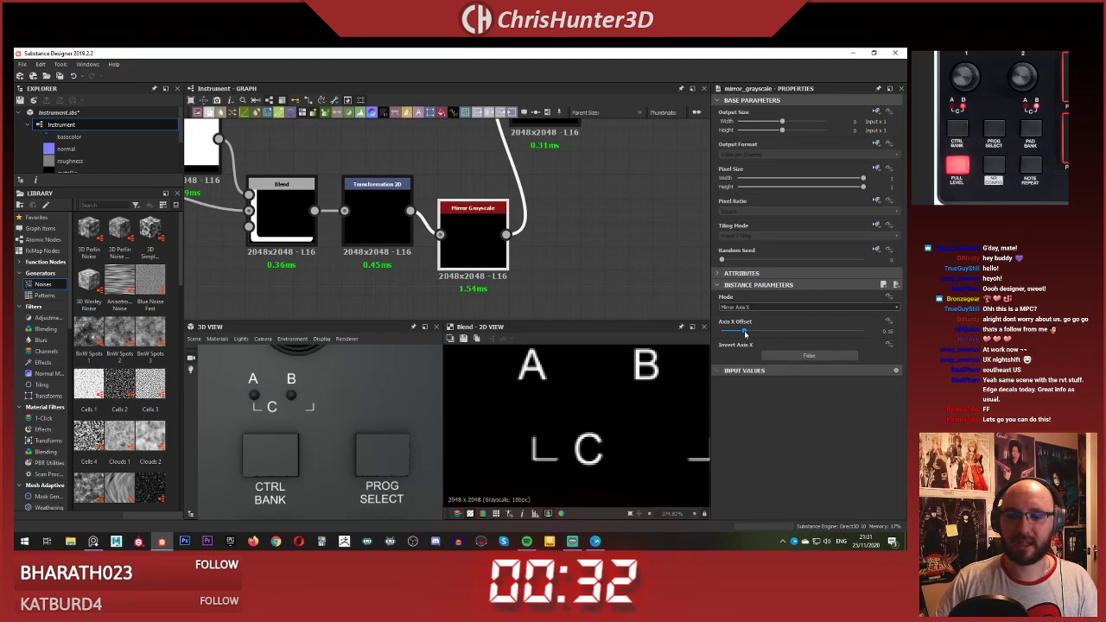
pyautogui.moveTo(745, 333); pyautogui.dragTo(741, 335)
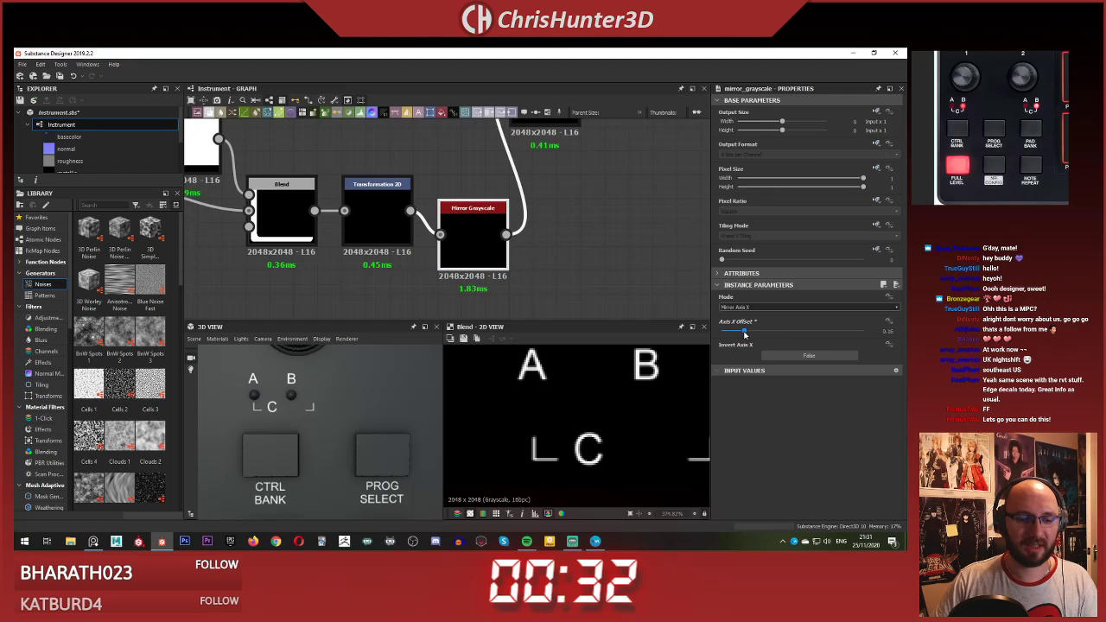
pyautogui.scroll(-4, 318, 370)
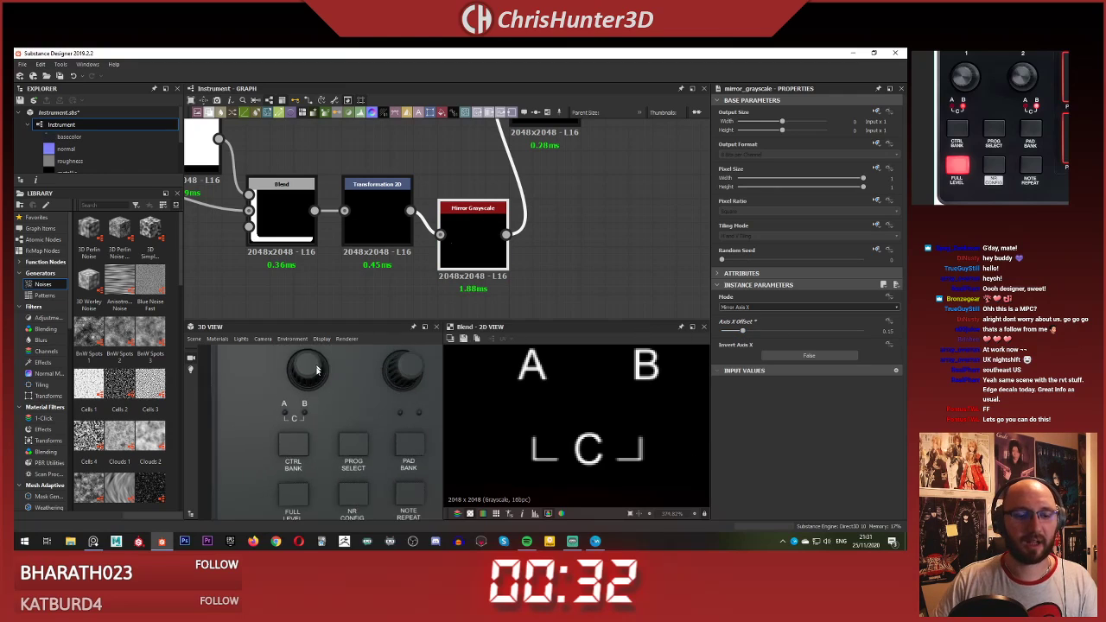
# Step: Add another Blend node after the bracket blend and feed that blend's output into its background
pyautogui.scroll(-4, 602, 197)
pyautogui.moveTo(602, 197); pyautogui.dragTo(534, 288, button='middle')
pyautogui.press('space')
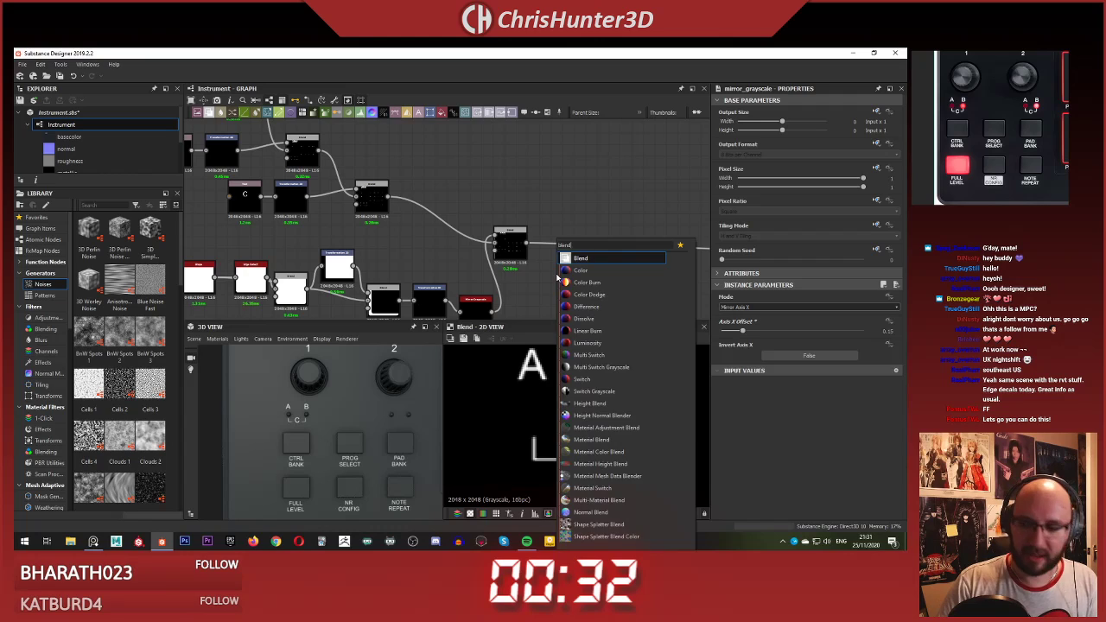
pyautogui.click(584, 270)
pyautogui.scroll(2, 609, 291)
pyautogui.scroll(1, 609, 291)
pyautogui.moveTo(610, 291); pyautogui.dragTo(573, 298, button='middle')
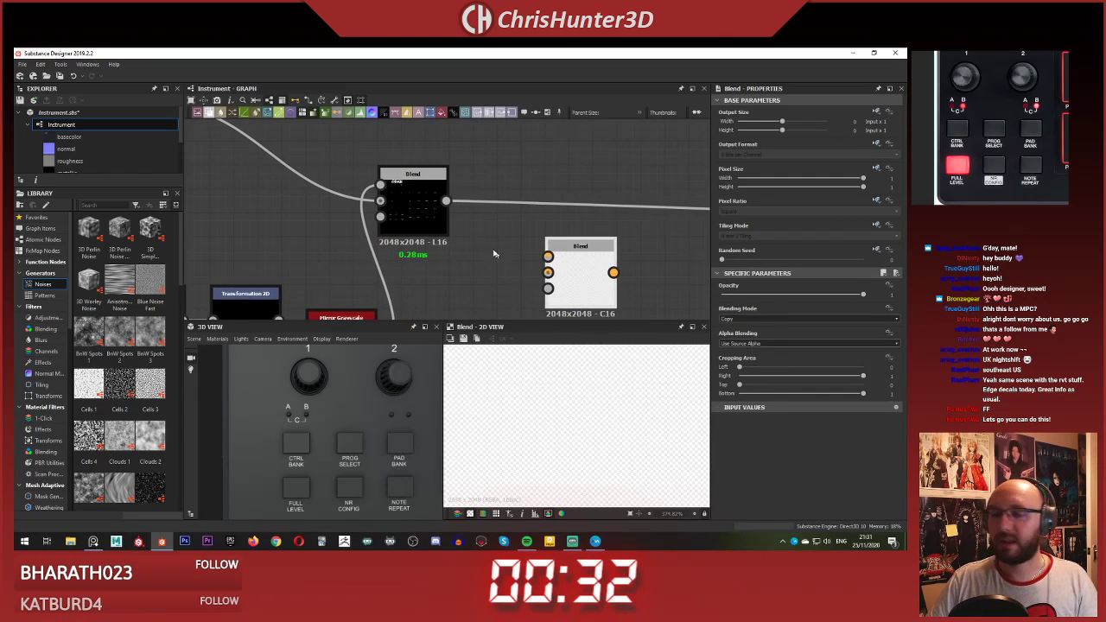
pyautogui.moveTo(547, 273); pyautogui.dragTo(548, 273)
pyautogui.moveTo(475, 277); pyautogui.dragTo(487, 251, button='middle')
# Step: Add a Transformation 2D node fed by the mirrored brackets and connect it to the new Blend's foreground
pyautogui.press('space')
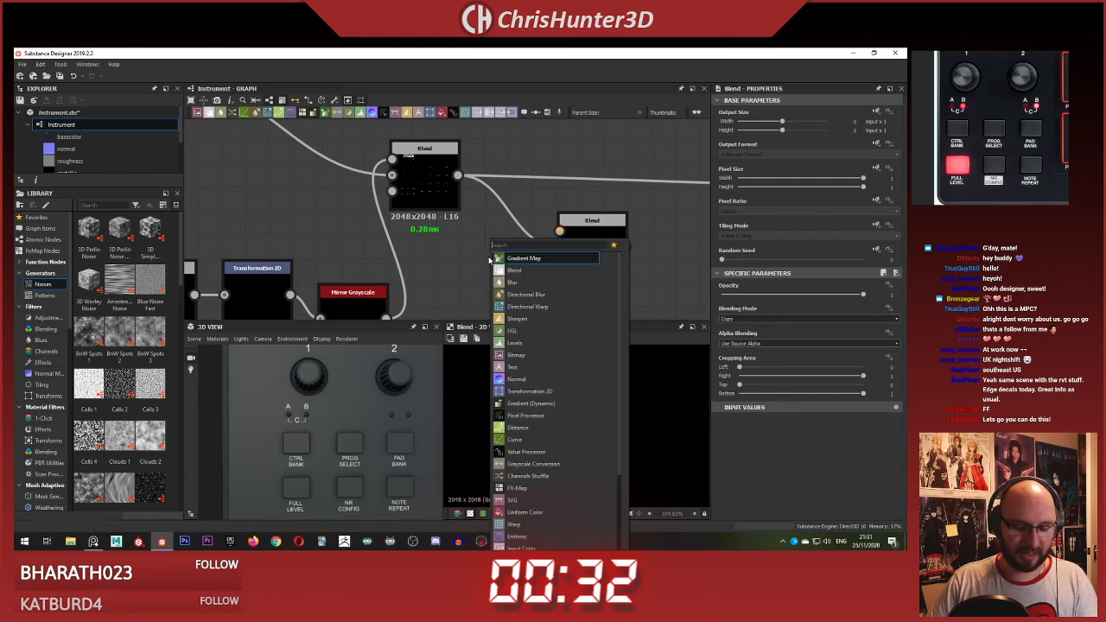
pyautogui.write('tra')
pyautogui.click(522, 258)
pyautogui.scroll(-1, 472, 278)
pyautogui.moveTo(408, 310); pyautogui.dragTo(415, 250, button='middle')
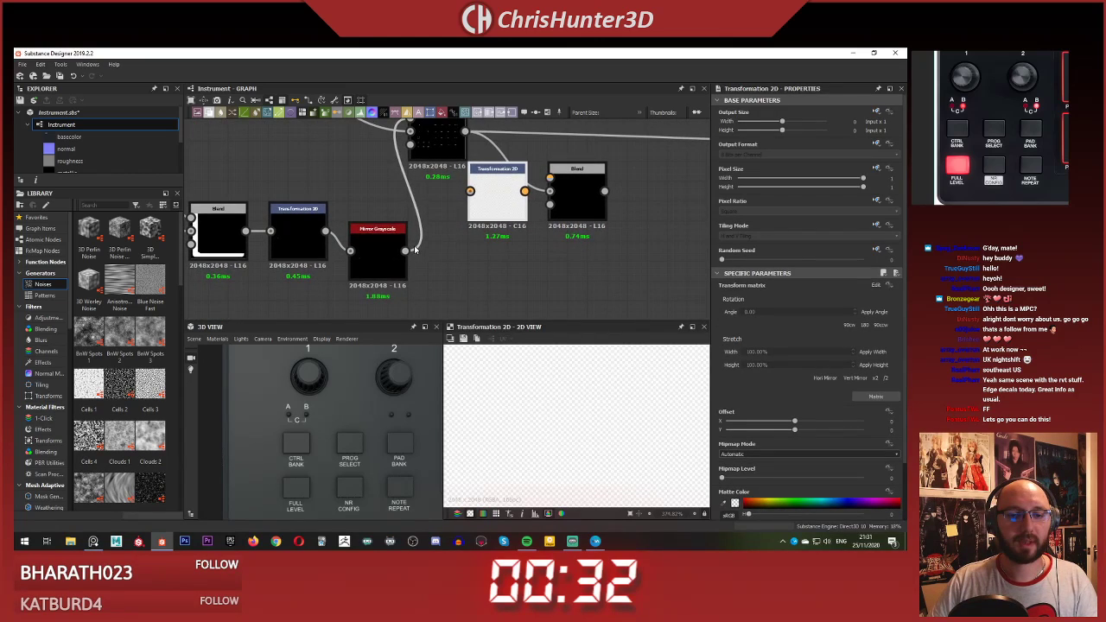
pyautogui.moveTo(407, 251); pyautogui.dragTo(471, 191)
pyautogui.moveTo(501, 202); pyautogui.dragTo(439, 225, button='middle')
pyautogui.moveTo(464, 213); pyautogui.dragTo(489, 200)
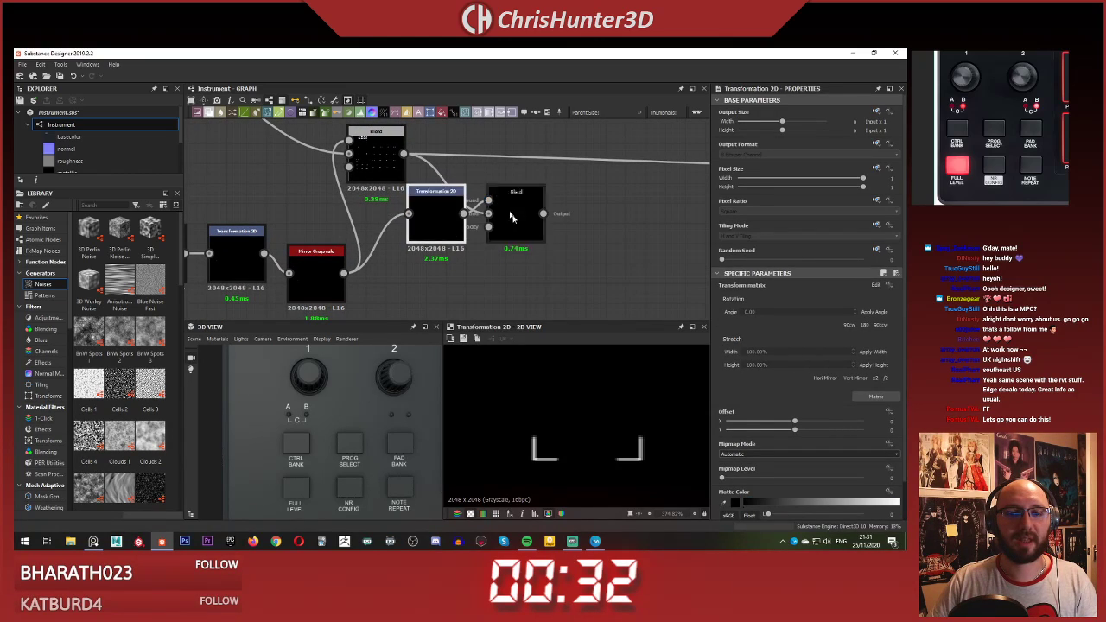
# Step: Set the new Blend's blending mode to Max (Lighten) and move the previous blend's outgoing connection to it
pyautogui.click(515, 218)
pyautogui.click(752, 320)
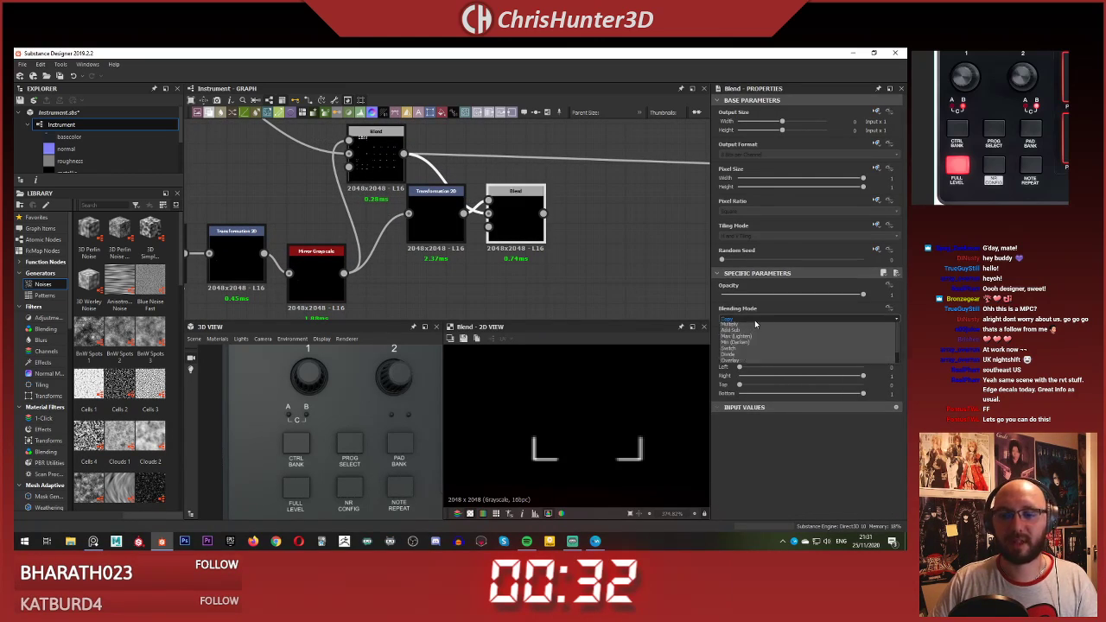
pyautogui.click(749, 357)
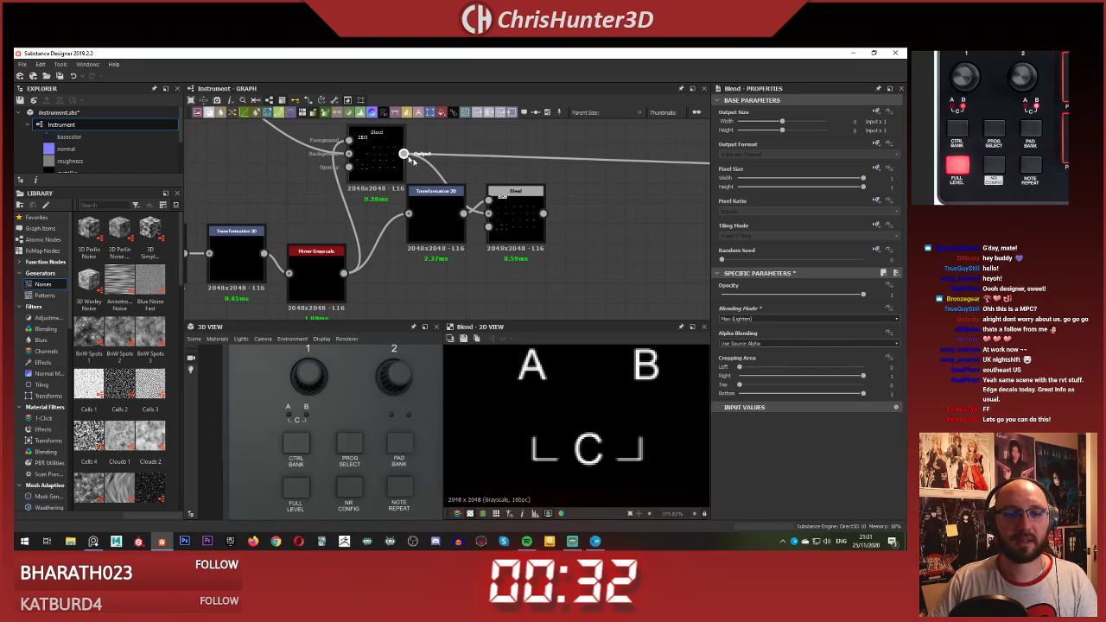
pyautogui.keyDown('shift'); pyautogui.moveTo(407, 156); pyautogui.dragTo(503, 190); pyautogui.keyUp('shift')
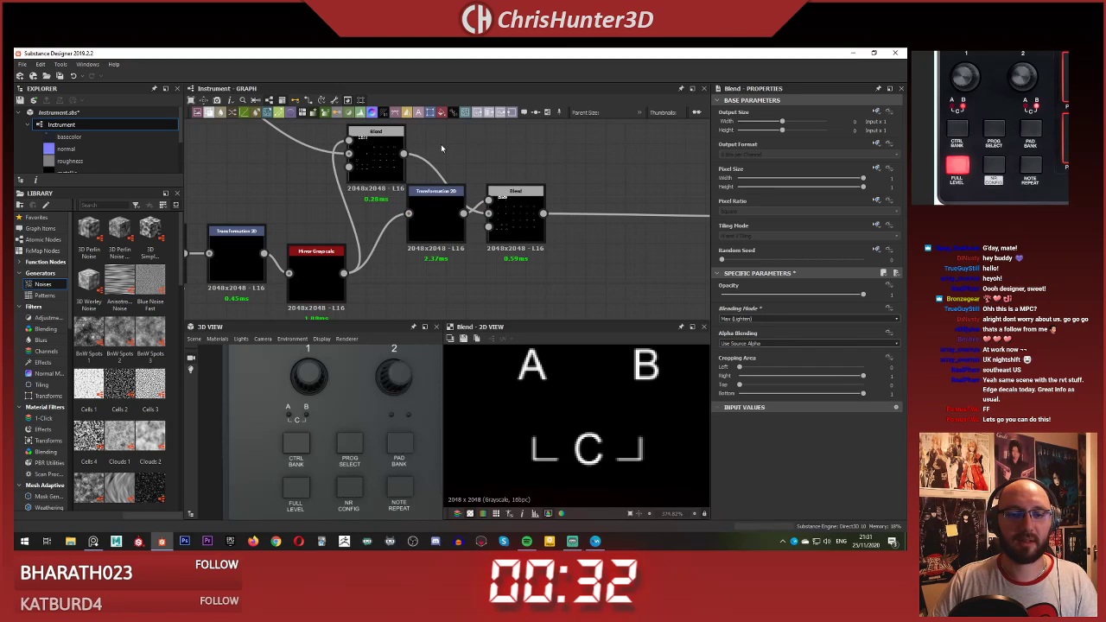
# Step: Offset the duplicated brackets horizontally from the first indicator group towards the second
pyautogui.moveTo(532, 413); pyautogui.dragTo(685, 423)
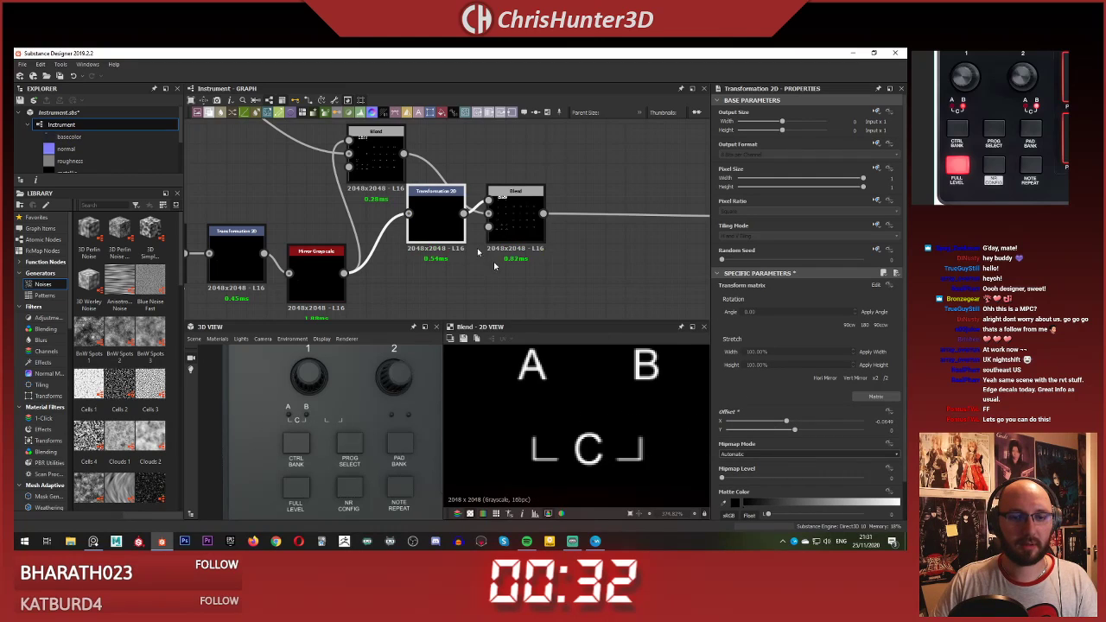
# Step: Examine how the A, B and C label nodes and their blends are chained ahead of the bracket nodes
pyautogui.scroll(-5, 581, 254)
pyautogui.moveTo(581, 254); pyautogui.dragTo(499, 235, button='middle')
pyautogui.scroll(-1, 499, 237)
pyautogui.scroll(4, 501, 237)
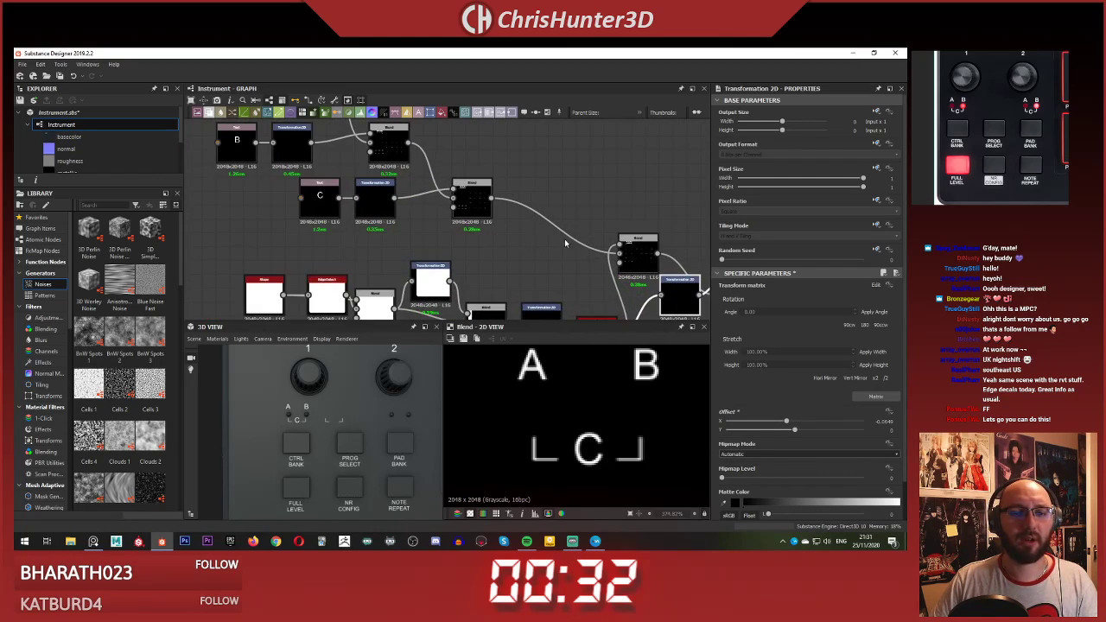
pyautogui.moveTo(640, 273); pyautogui.dragTo(481, 210, button='middle')
pyautogui.scroll(3, 494, 213)
pyautogui.click(477, 176)
pyautogui.scroll(-4, 446, 211)
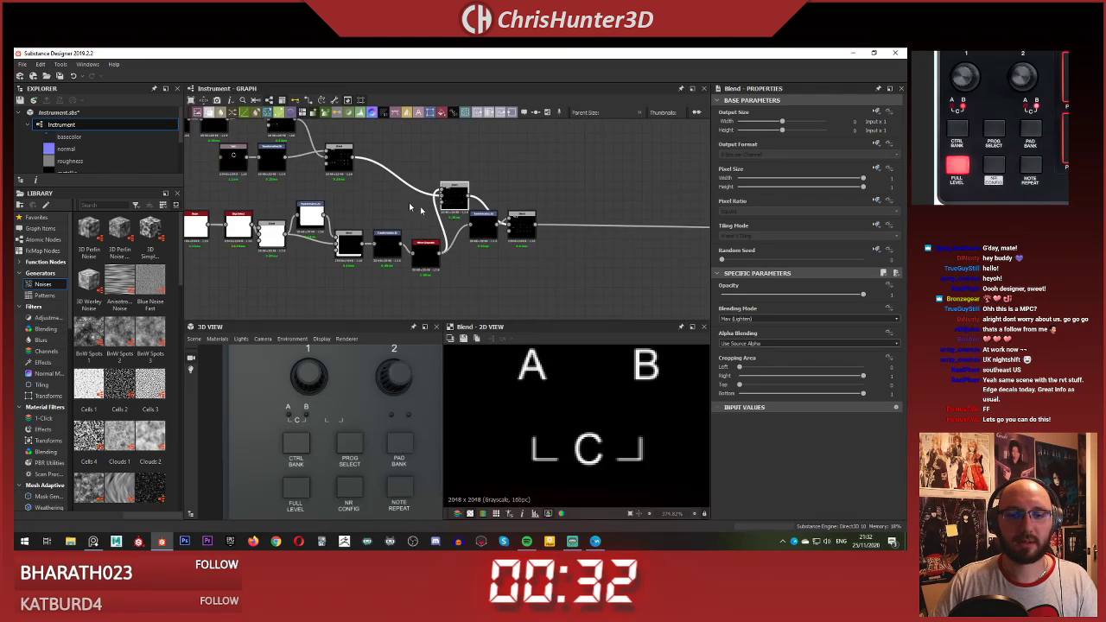
pyautogui.moveTo(304, 158); pyautogui.dragTo(467, 217, button='middle')
pyautogui.scroll(5, 467, 217)
pyautogui.scroll(-4, 501, 226)
pyautogui.moveTo(411, 155); pyautogui.dragTo(481, 210, button='middle')
pyautogui.scroll(1, 483, 253)
pyautogui.scroll(3, 482, 210)
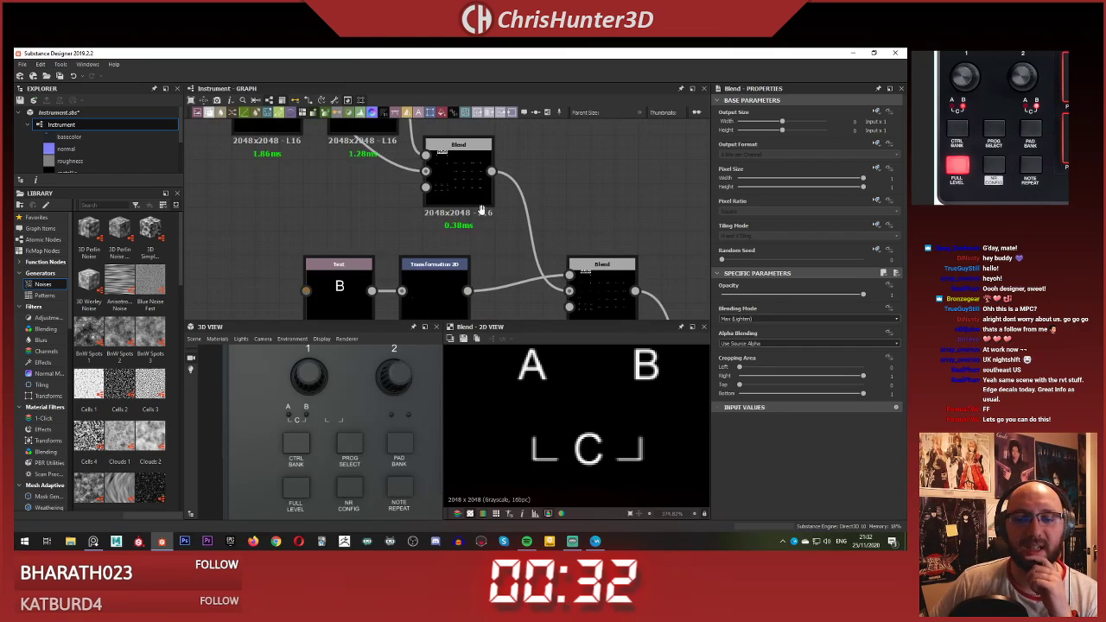
pyautogui.scroll(-5, 489, 206)
pyautogui.moveTo(566, 242); pyautogui.dragTo(420, 185, button='middle')
pyautogui.scroll(5, 505, 205)
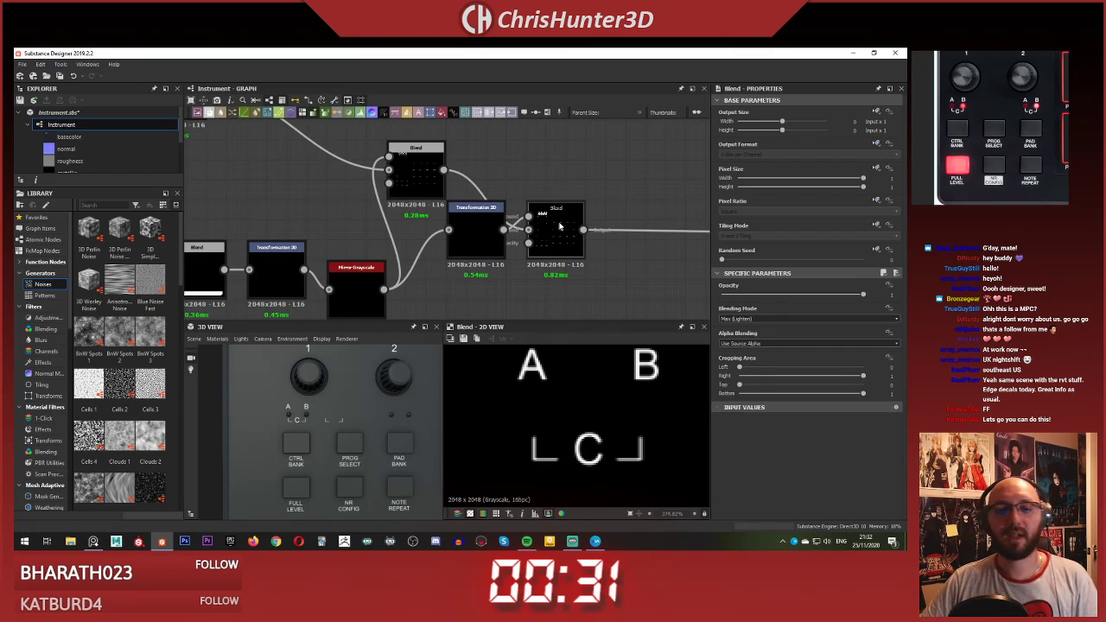
# Step: Return the outgoing connection to the first bracket blend and move the newest Blend and its Transformation 2D node lower in the graph
pyautogui.scroll(-1, 484, 199)
pyautogui.moveTo(544, 248); pyautogui.dragTo(579, 222, button='middle')
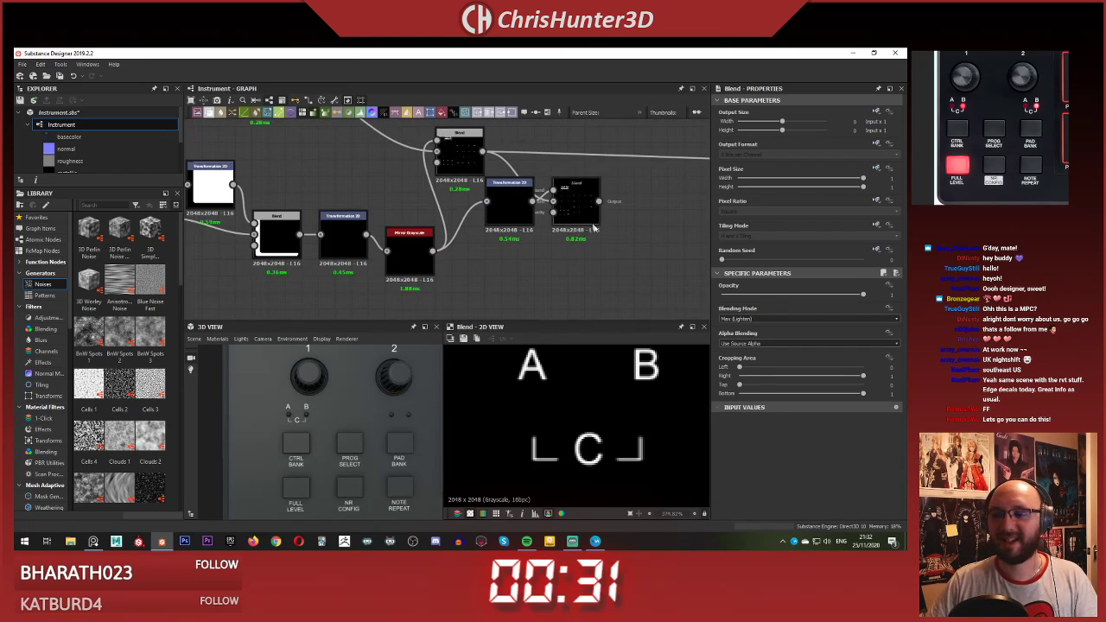
pyautogui.click(590, 221)
pyautogui.scroll(3, 549, 245)
pyautogui.moveTo(605, 173); pyautogui.dragTo(605, 259)
pyautogui.scroll(-3, 579, 242)
pyautogui.moveTo(527, 231); pyautogui.dragTo(502, 192, button='middle')
pyautogui.moveTo(503, 158); pyautogui.dragTo(486, 241)
pyautogui.moveTo(497, 246); pyautogui.dragTo(442, 242, button='middle')
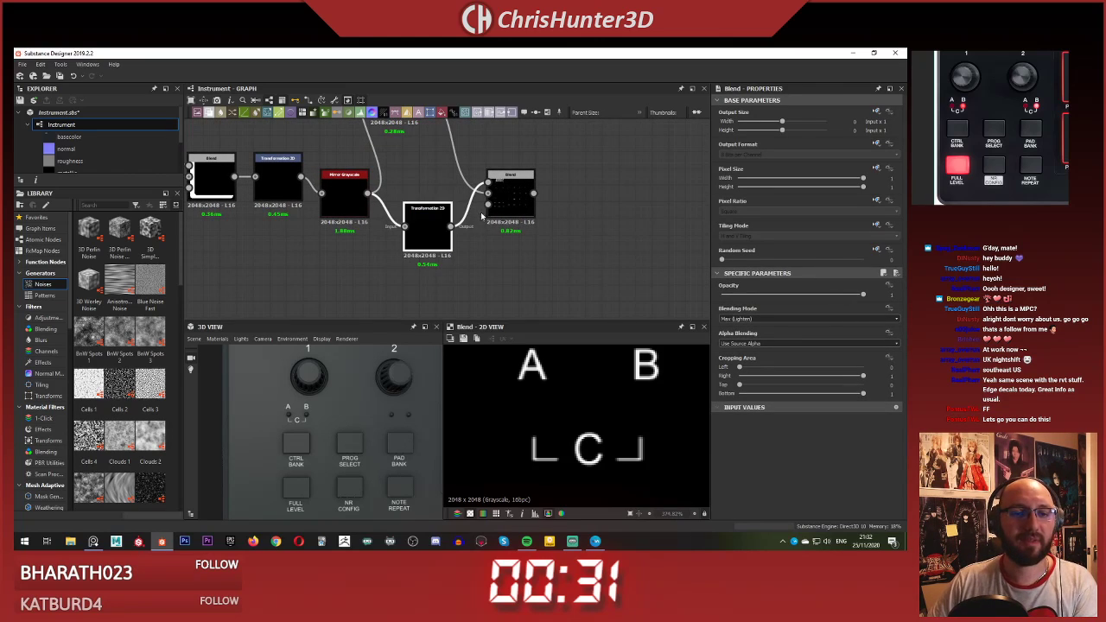
# Step: Delete the Transformation 2D node between the mirror and the newest Blend, and move that Blend next to the Mirror Grayscale node
pyautogui.press('BackSpace')
pyautogui.moveTo(497, 205); pyautogui.dragTo(431, 189)
pyautogui.scroll(-3, 417, 197)
pyautogui.scroll(1, 420, 215)
pyautogui.moveTo(406, 147); pyautogui.dragTo(429, 234, button='middle')
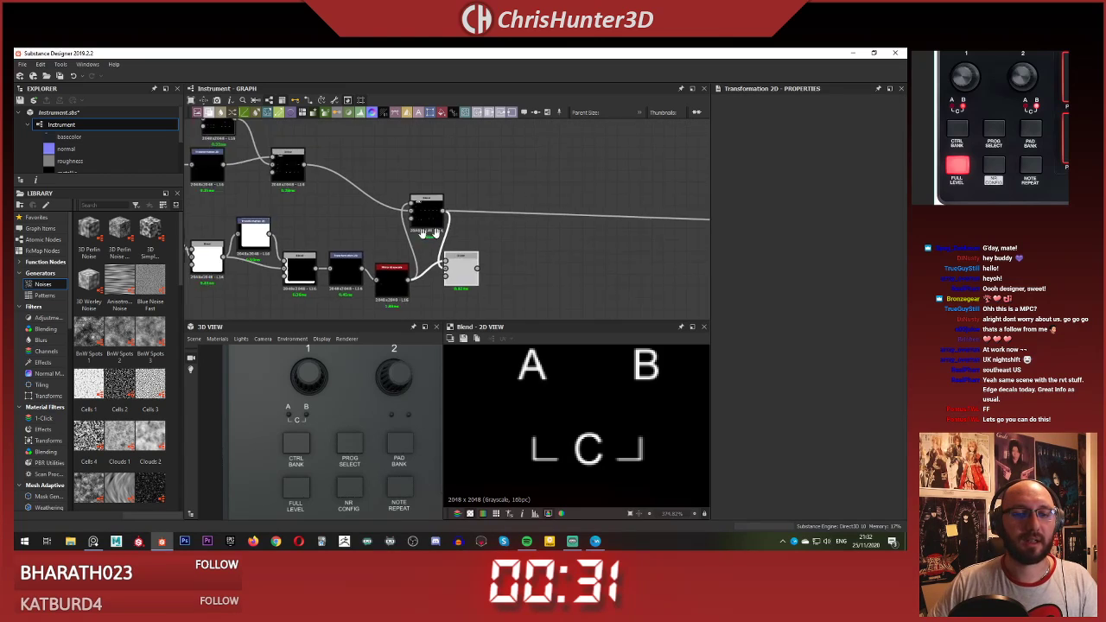
# Step: Reroute the earlier markings past the A, B and C label blends into the main Blend, and space that Blend away from the Mirror Grayscale node
pyautogui.scroll(-1, 220, 209)
pyautogui.moveTo(219, 209); pyautogui.dragTo(492, 314, button='middle')
pyautogui.moveTo(332, 173); pyautogui.dragTo(319, 183, button='middle')
pyautogui.scroll(3, 322, 179)
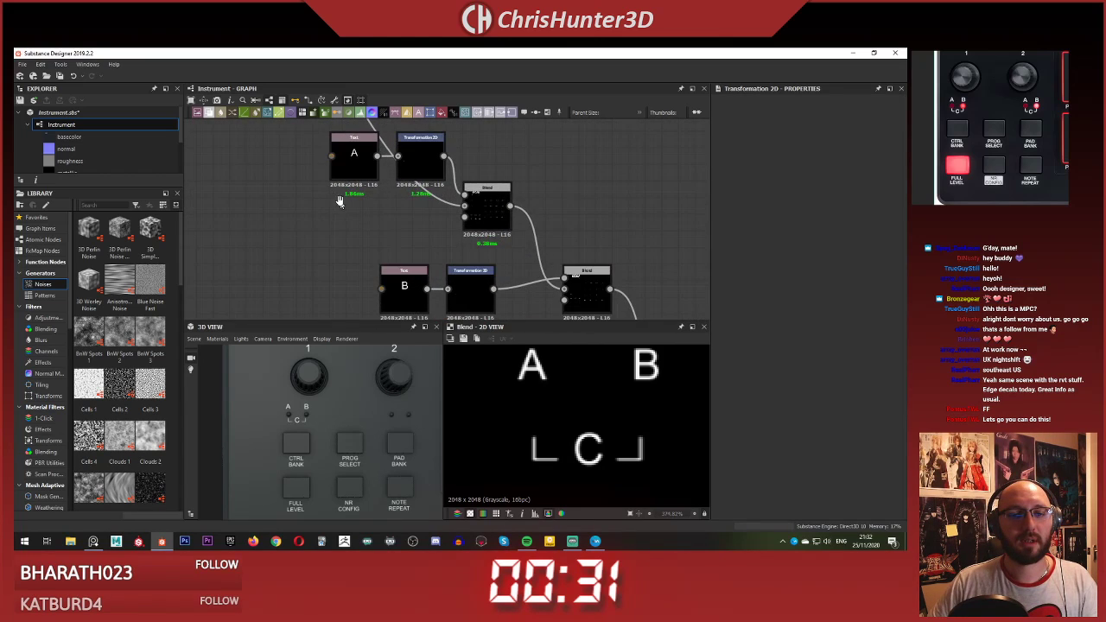
pyautogui.scroll(-3, 355, 175)
pyautogui.moveTo(383, 168); pyautogui.dragTo(385, 167)
pyautogui.moveTo(389, 163); pyautogui.dragTo(312, 188)
pyautogui.moveTo(362, 200); pyautogui.dragTo(517, 372, button='middle')
pyautogui.scroll(2, 416, 191)
pyautogui.scroll(-4, 422, 194)
pyautogui.scroll(1, 395, 188)
pyautogui.moveTo(468, 256); pyautogui.dragTo(530, 209, button='middle')
pyautogui.scroll(3, 430, 192)
pyautogui.click(460, 197)
pyautogui.scroll(-2, 401, 177)
pyautogui.moveTo(289, 226); pyautogui.dragTo(397, 272)
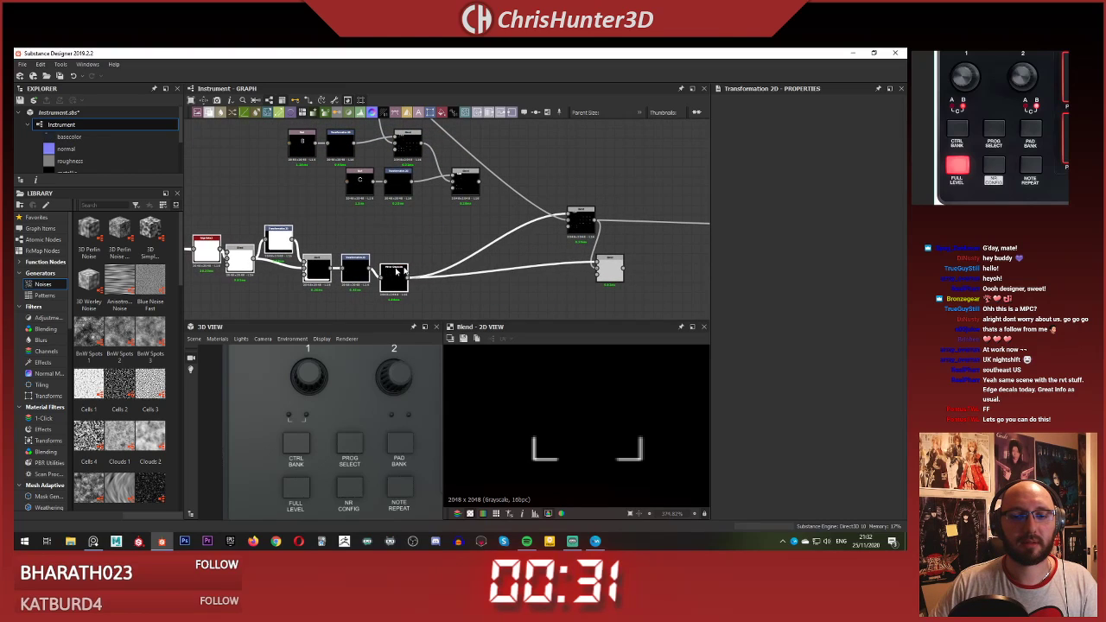
# Step: Move the A label's Text and Transformation 2D nodes further away from their Blend
pyautogui.scroll(-1, 387, 230)
pyautogui.moveTo(387, 230); pyautogui.dragTo(534, 282, button='middle')
pyautogui.moveTo(368, 152); pyautogui.dragTo(428, 165)
pyautogui.scroll(3, 428, 162)
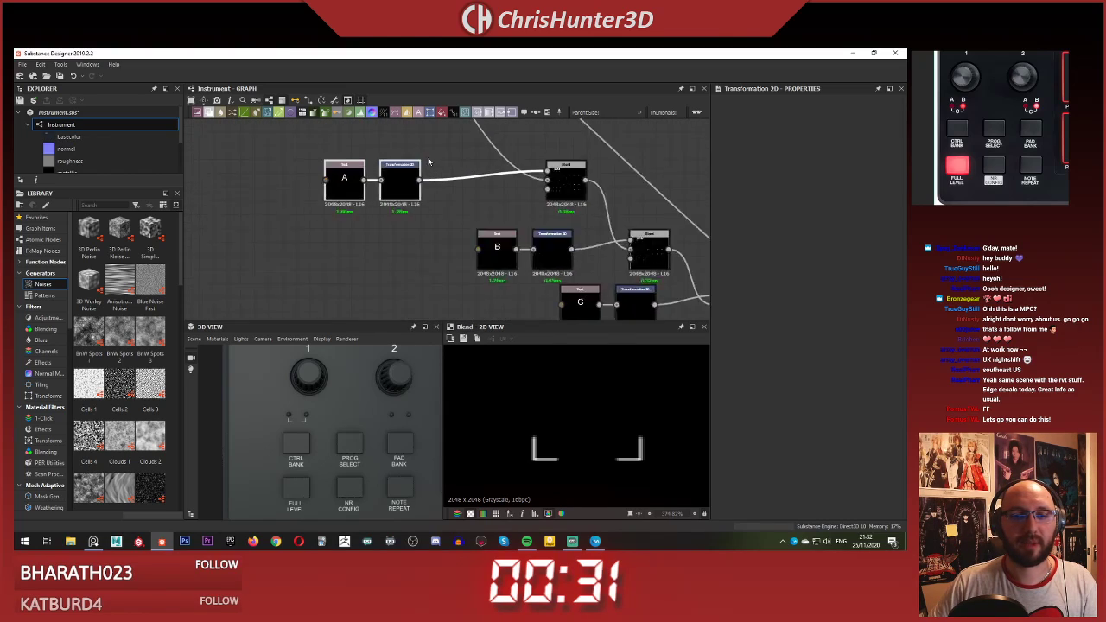
# Step: Move the B label's Text and Transformation 2D nodes away from their Blend and connect them to the A label's Blend
pyautogui.moveTo(529, 216); pyautogui.dragTo(392, 178, button='middle')
pyautogui.scroll(-1, 394, 186)
pyautogui.click(379, 198)
pyautogui.keyDown('ctrl'); pyautogui.moveTo(424, 209); pyautogui.dragTo(344, 221); pyautogui.keyUp('ctrl')
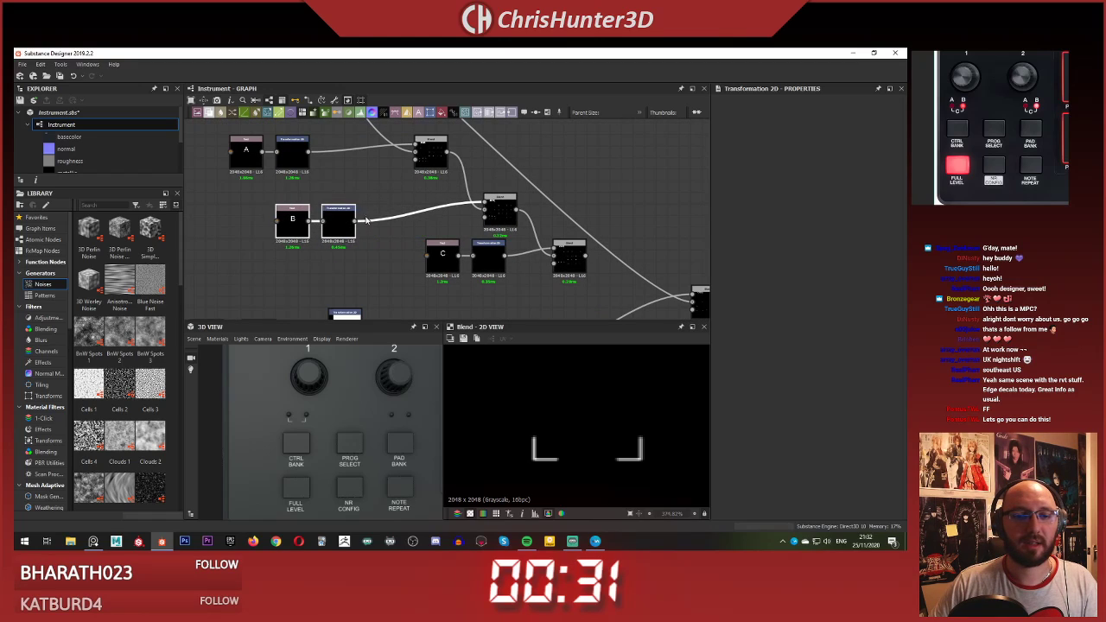
pyautogui.click(422, 154)
pyautogui.scroll(-2, 416, 223)
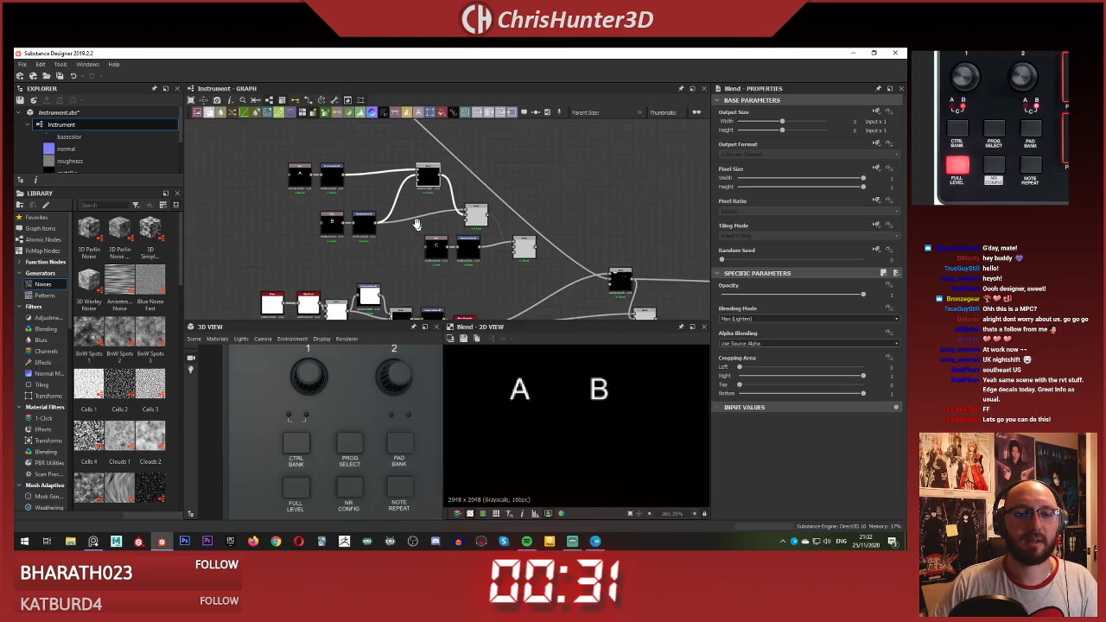
# Step: Move the C label's Text and Transformation 2D nodes back and connect them to the Blend that follows the A and B combination
pyautogui.scroll(3, 416, 228)
pyautogui.moveTo(417, 223)
pyautogui.mouseDown(button='middle')
pyautogui.moveTo(403, 220)
pyautogui.moveTo(425, 273)
pyautogui.moveTo(424, 242)
pyautogui.mouseUp(button='middle')
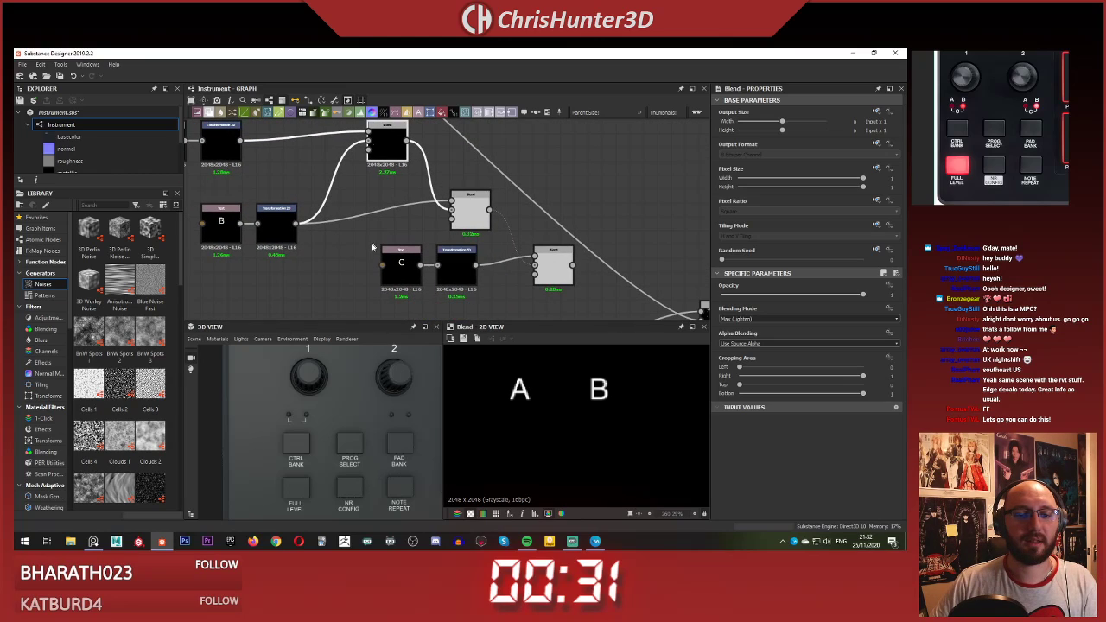
pyautogui.moveTo(372, 248); pyautogui.dragTo(455, 271)
pyautogui.moveTo(456, 270); pyautogui.dragTo(372, 270)
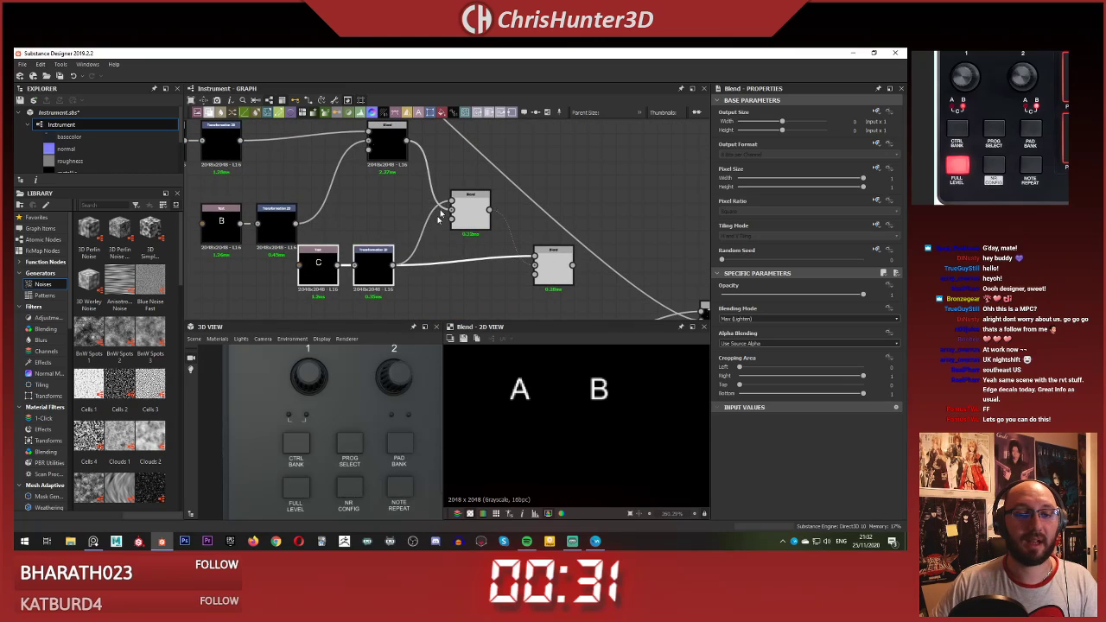
# Step: Connect the Mirror Grayscale brackets to the last label Blend and preview the combined A, B, C and bracket group
pyautogui.scroll(-4, 466, 251)
pyautogui.moveTo(488, 264); pyautogui.dragTo(421, 220, button='middle')
pyautogui.scroll(2, 402, 267)
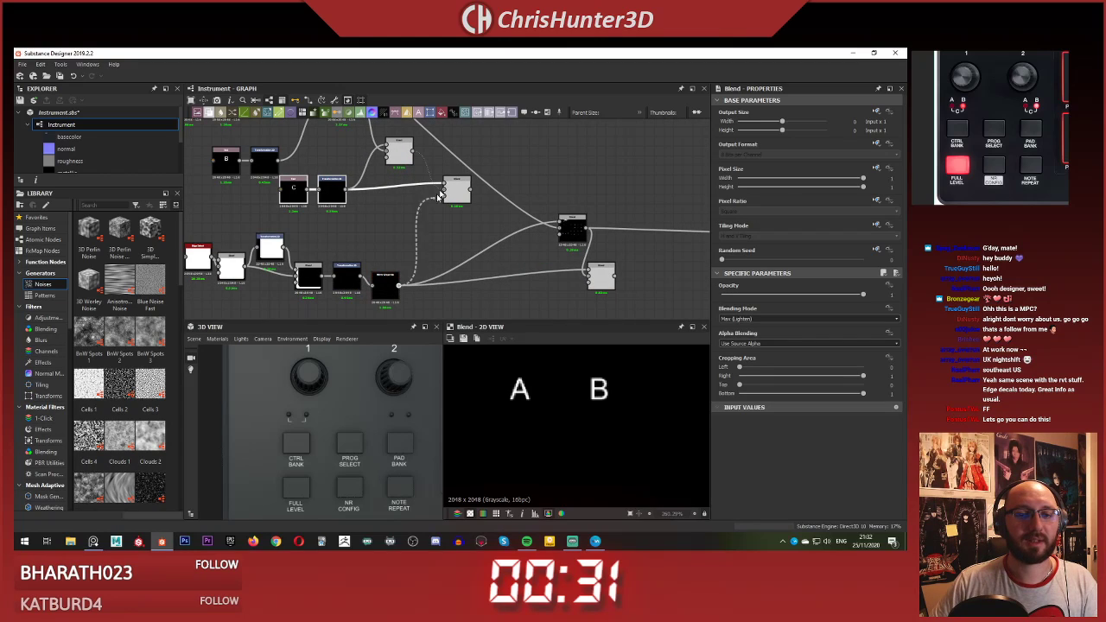
pyautogui.doubleClick(459, 193)
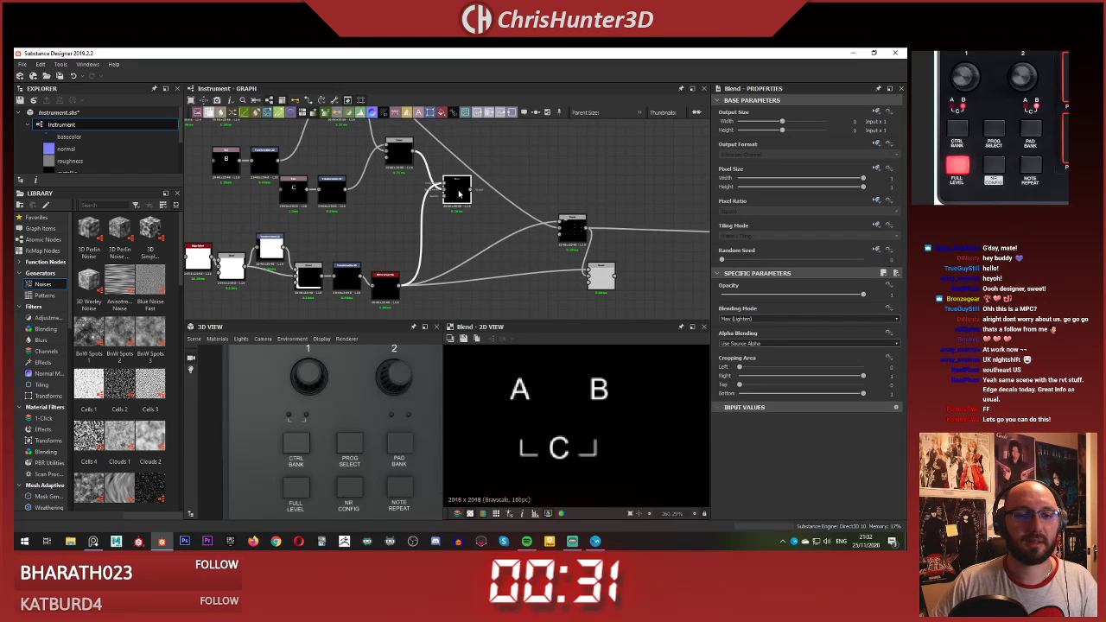
# Step: Examine the outputs of the main Blend, the spare Blend and the Mirror Grayscale node
pyautogui.moveTo(468, 215); pyautogui.dragTo(452, 246, button='middle')
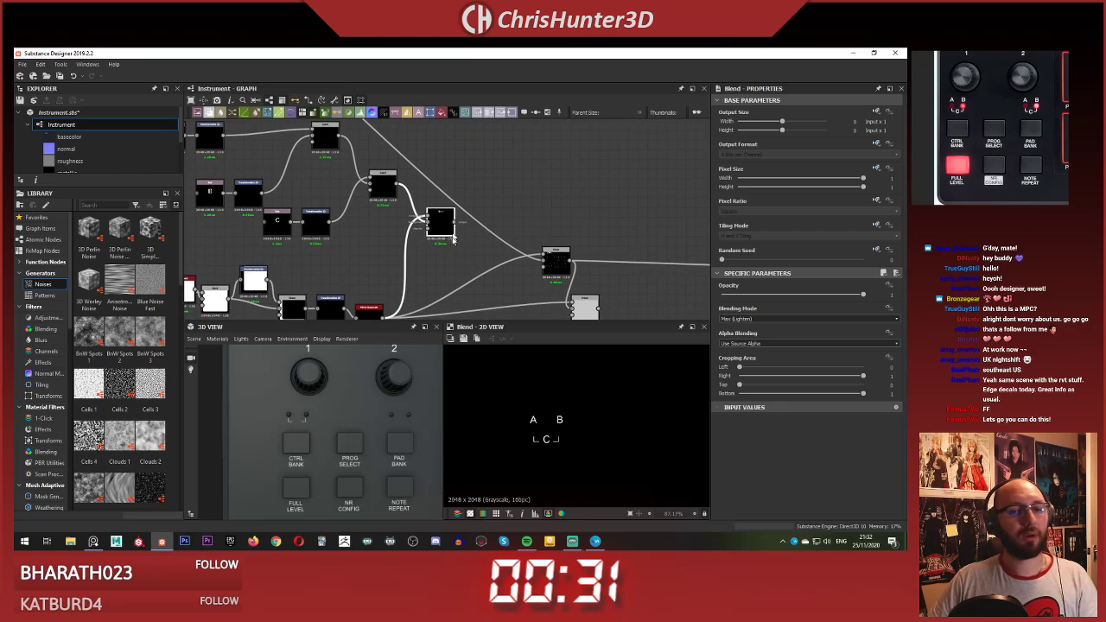
pyautogui.scroll(1, 492, 251)
pyautogui.moveTo(596, 309); pyautogui.dragTo(556, 232, button='middle')
pyautogui.doubleClick(571, 249)
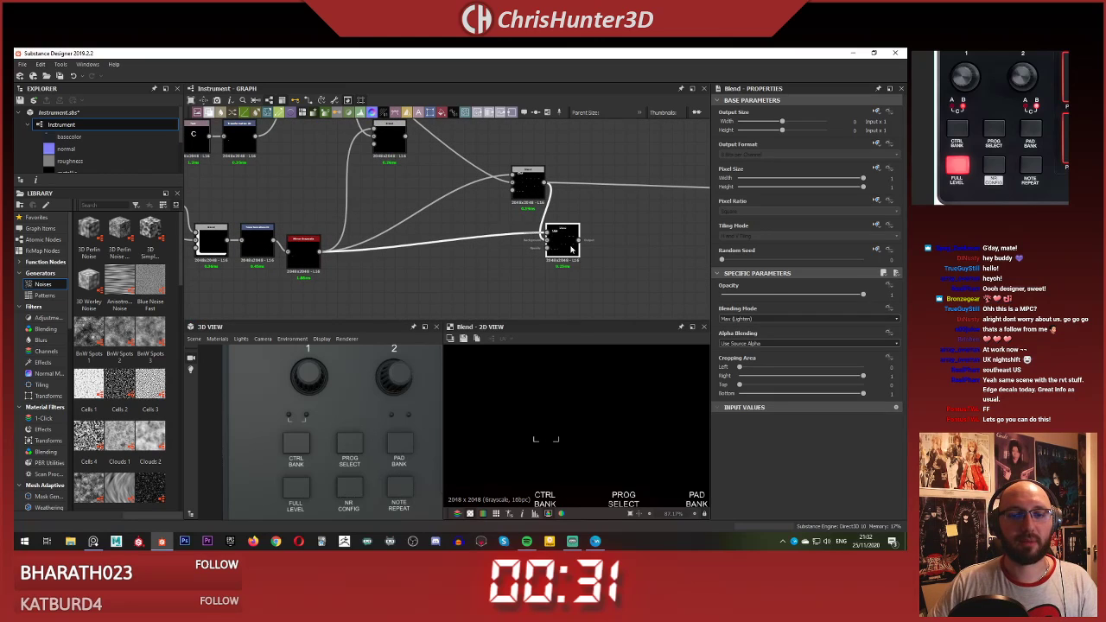
pyautogui.scroll(-3, 544, 378)
pyautogui.scroll(1, 449, 222)
pyautogui.moveTo(451, 226); pyautogui.dragTo(459, 267, button='middle')
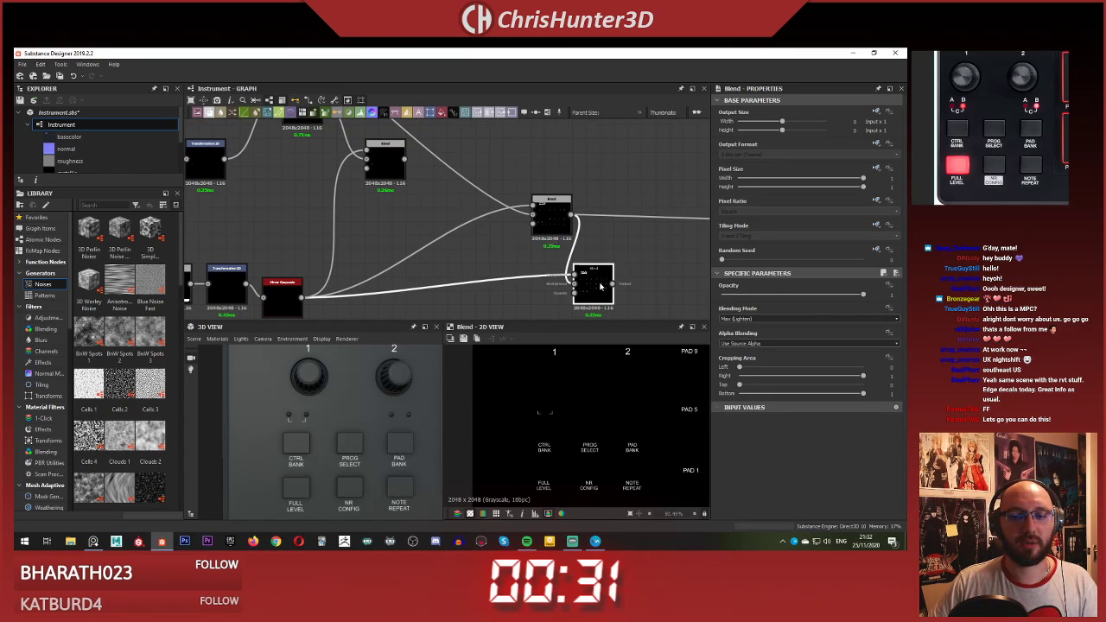
pyautogui.click(541, 222)
pyautogui.moveTo(292, 264); pyautogui.dragTo(416, 262, button='middle')
pyautogui.doubleClick(410, 290)
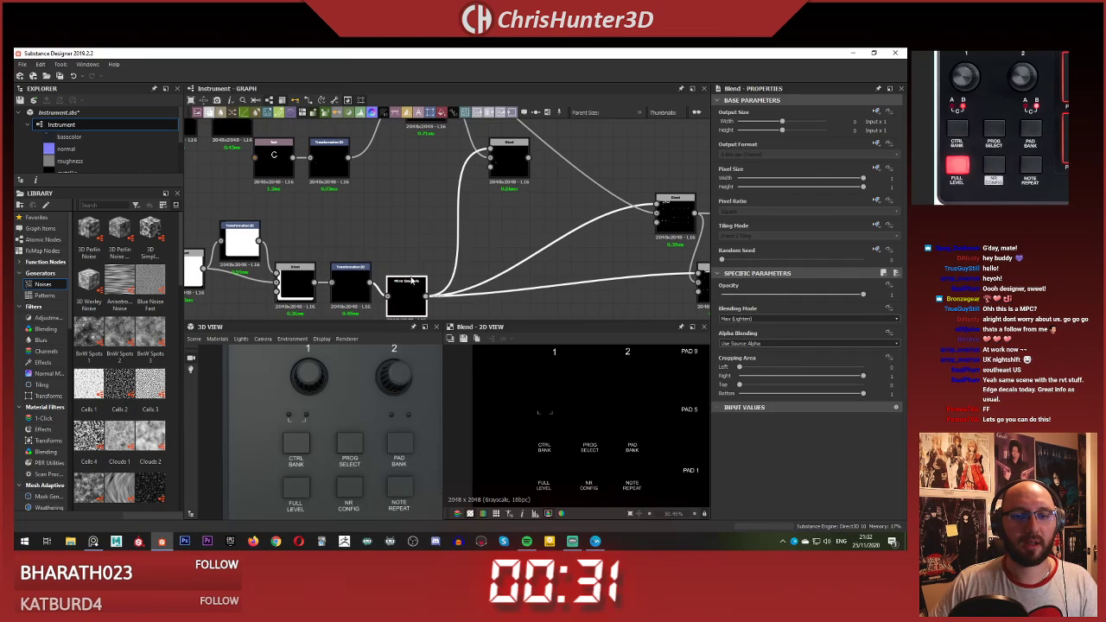
# Step: Connect the Blend combining the A, B, C labels and brackets to the main Blend in place of the brackets alone
pyautogui.scroll(-3, 518, 423)
pyautogui.doubleClick(498, 170)
pyautogui.moveTo(543, 215); pyautogui.dragTo(420, 249, button='middle')
pyautogui.click(430, 217)
pyautogui.scroll(2, 431, 218)
pyautogui.moveTo(373, 188); pyautogui.dragTo(373, 206)
pyautogui.scroll(-5, 373, 205)
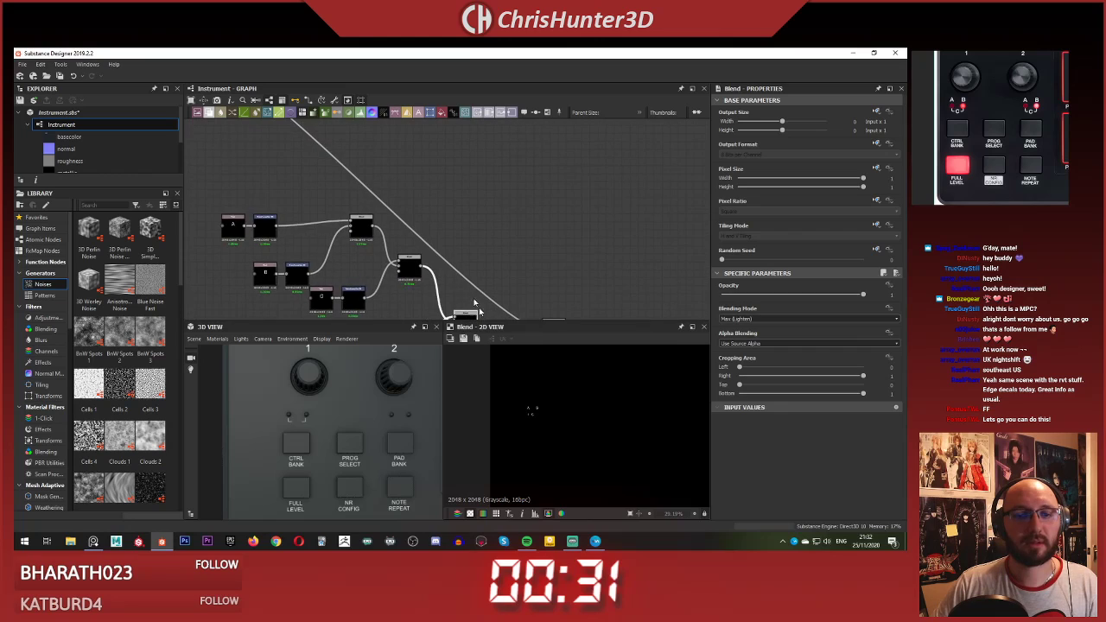
pyautogui.scroll(4, 477, 215)
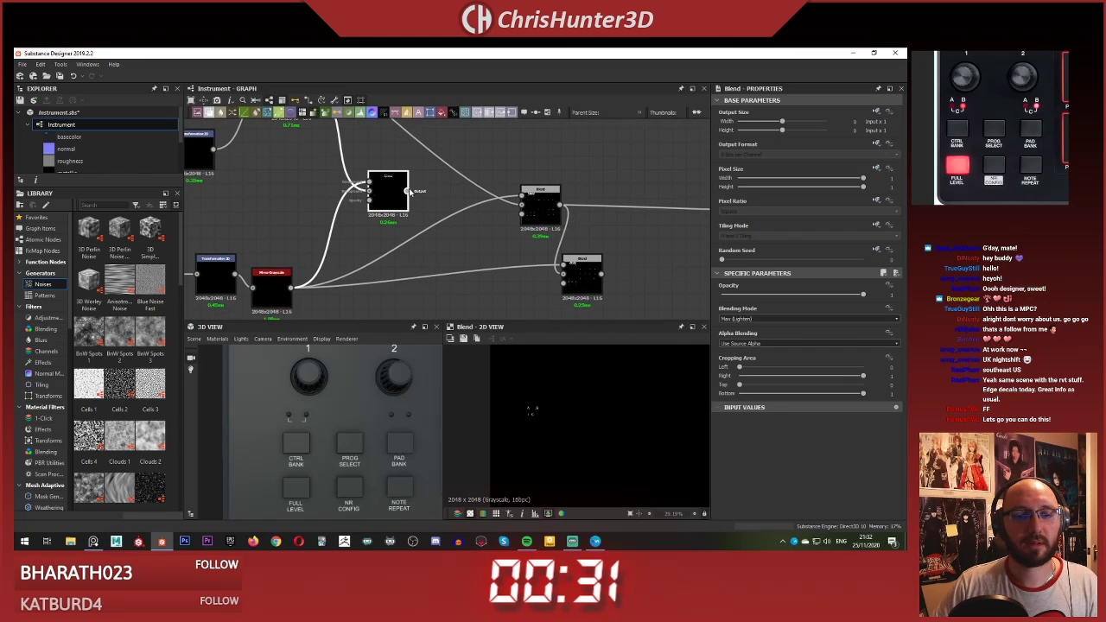
pyautogui.moveTo(540, 196); pyautogui.dragTo(540, 196)
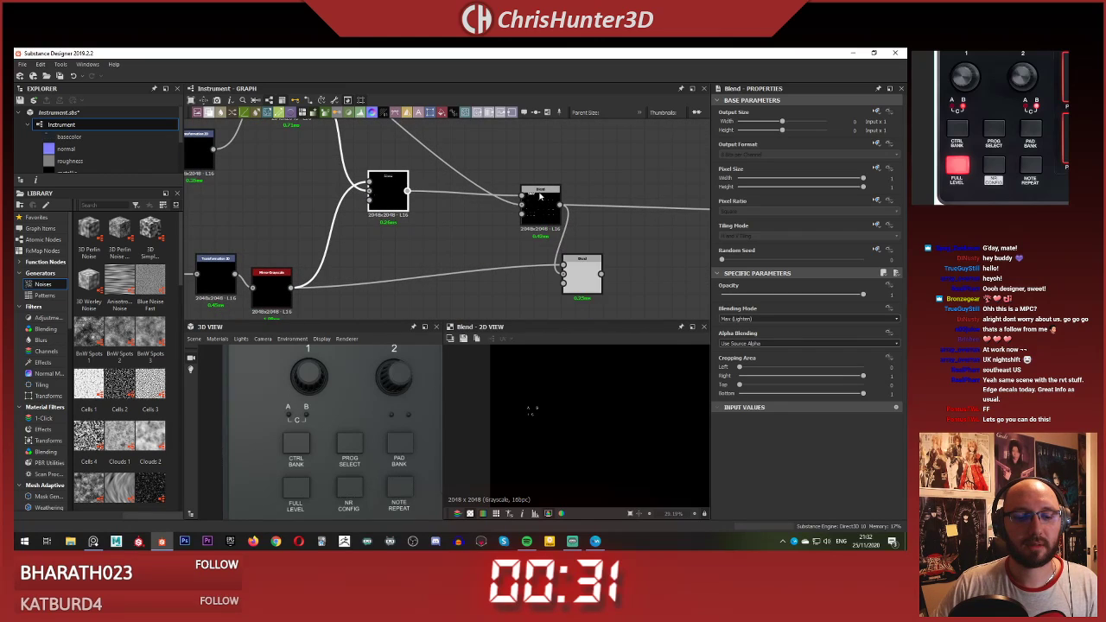
# Step: Move the spare Blend next to the combined label Blend and feed the label group into it
pyautogui.moveTo(446, 224); pyautogui.dragTo(444, 230, button='middle')
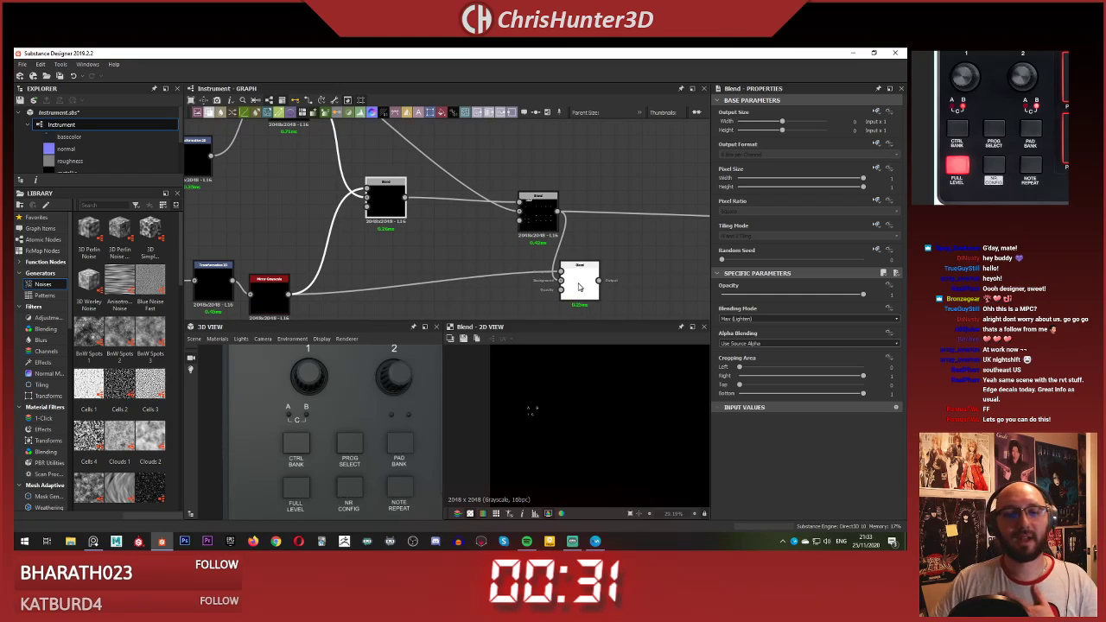
pyautogui.moveTo(579, 287); pyautogui.dragTo(462, 268)
pyautogui.moveTo(405, 198); pyautogui.dragTo(450, 259)
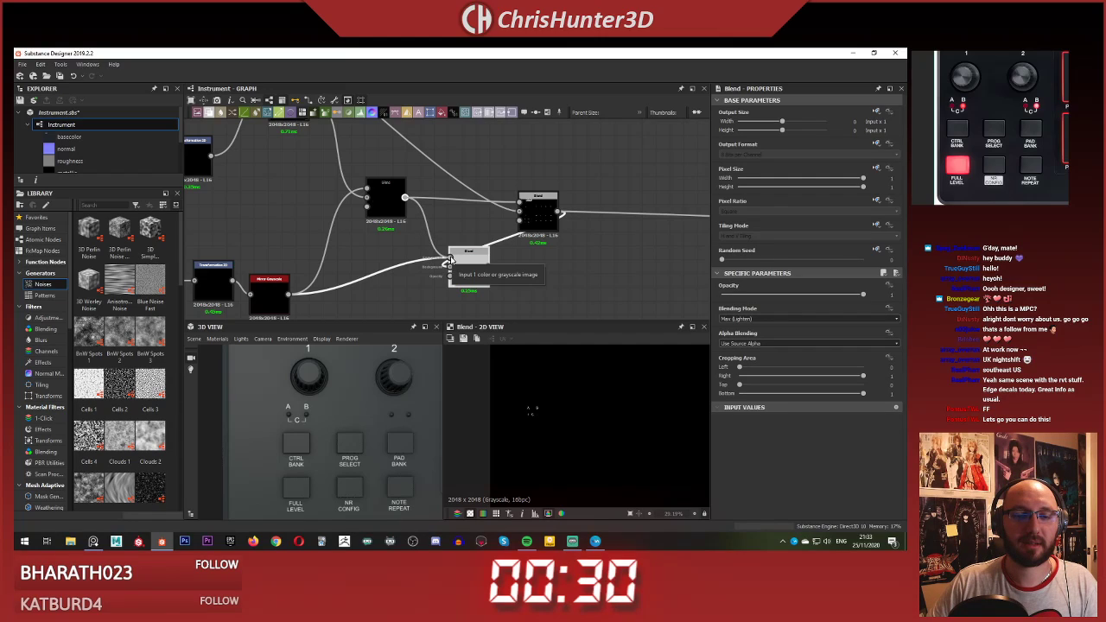
pyautogui.moveTo(450, 259); pyautogui.dragTo(391, 183)
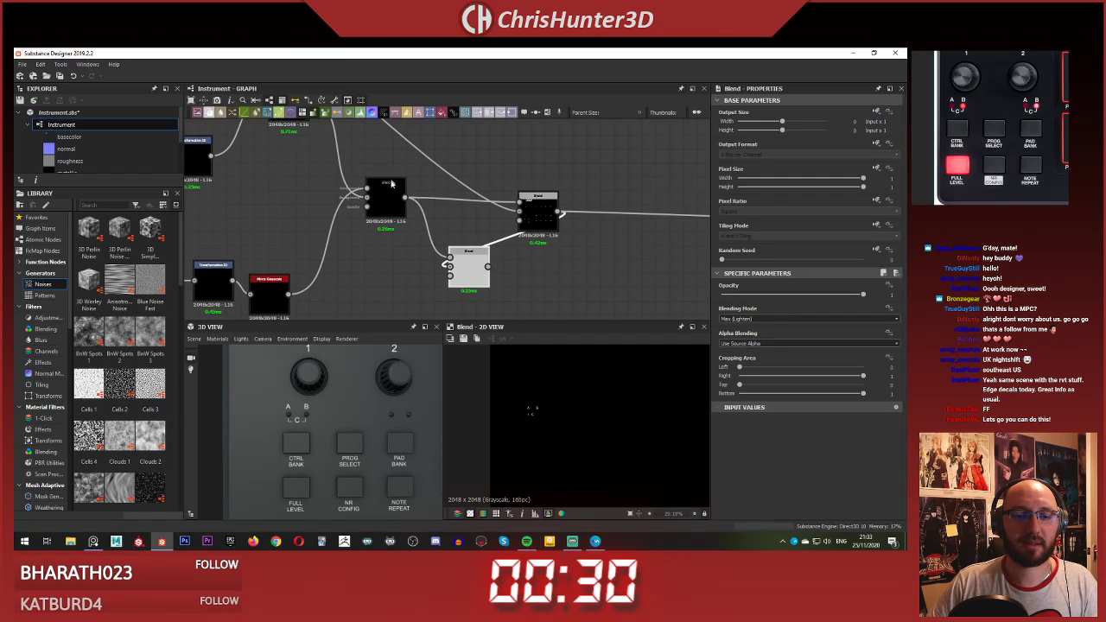
# Step: Add a Transformation 2D node between the combined label Blend and the spare Blend
pyautogui.click(440, 256)
pyautogui.press('space')
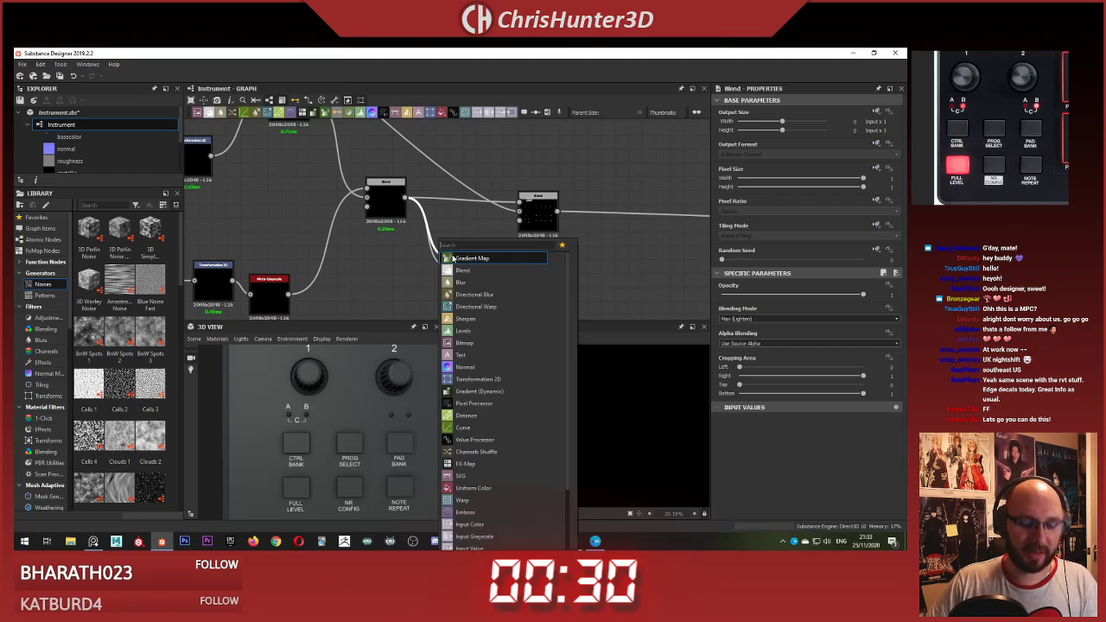
pyautogui.write('t')
pyautogui.press('BackSpace')
pyautogui.press('Escape')
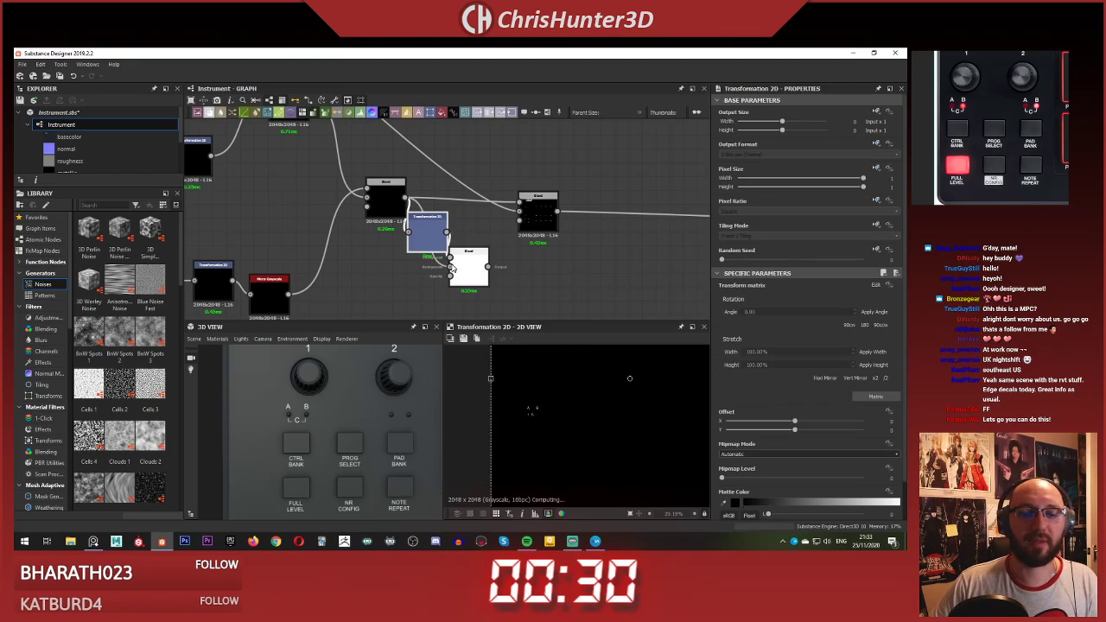
# Step: Route the spare Blend's output into the main Blend and arrange the Transformation 2D and Blend nodes in order
pyautogui.moveTo(540, 198); pyautogui.dragTo(613, 212)
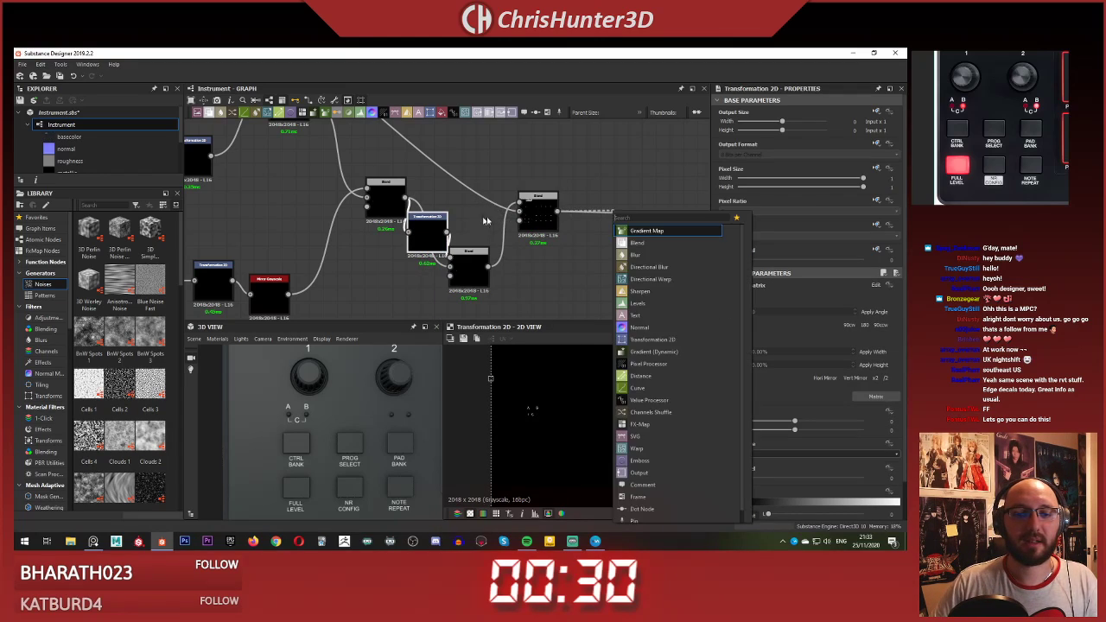
pyautogui.click(486, 223)
pyautogui.moveTo(543, 213); pyautogui.dragTo(599, 212)
pyautogui.click(495, 279)
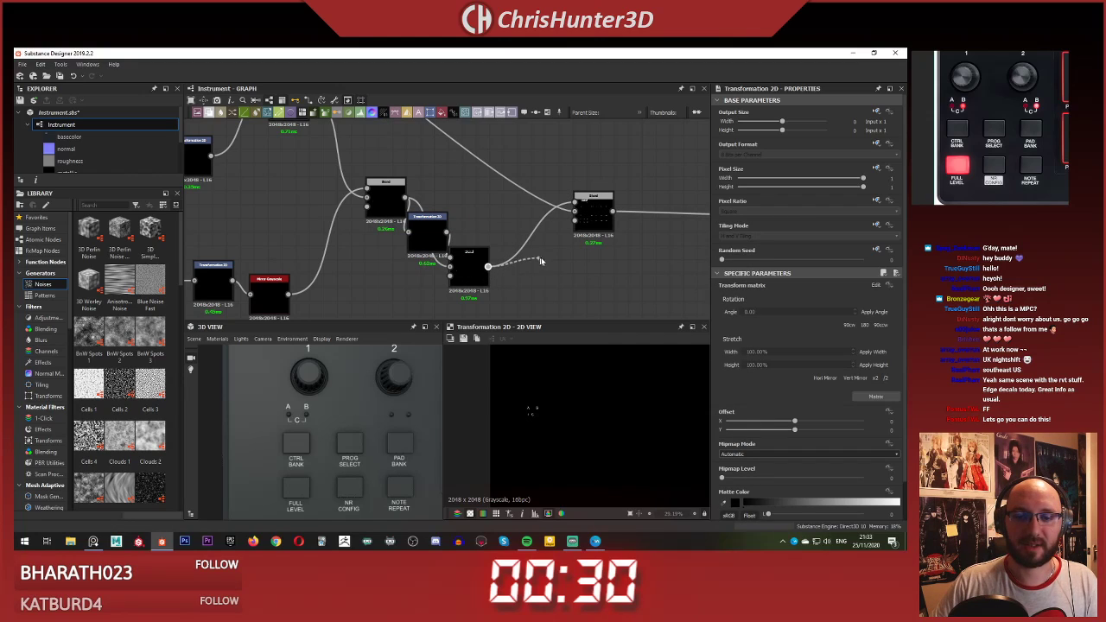
pyautogui.moveTo(465, 275); pyautogui.dragTo(520, 262)
pyautogui.moveTo(429, 219); pyautogui.dragTo(470, 209)
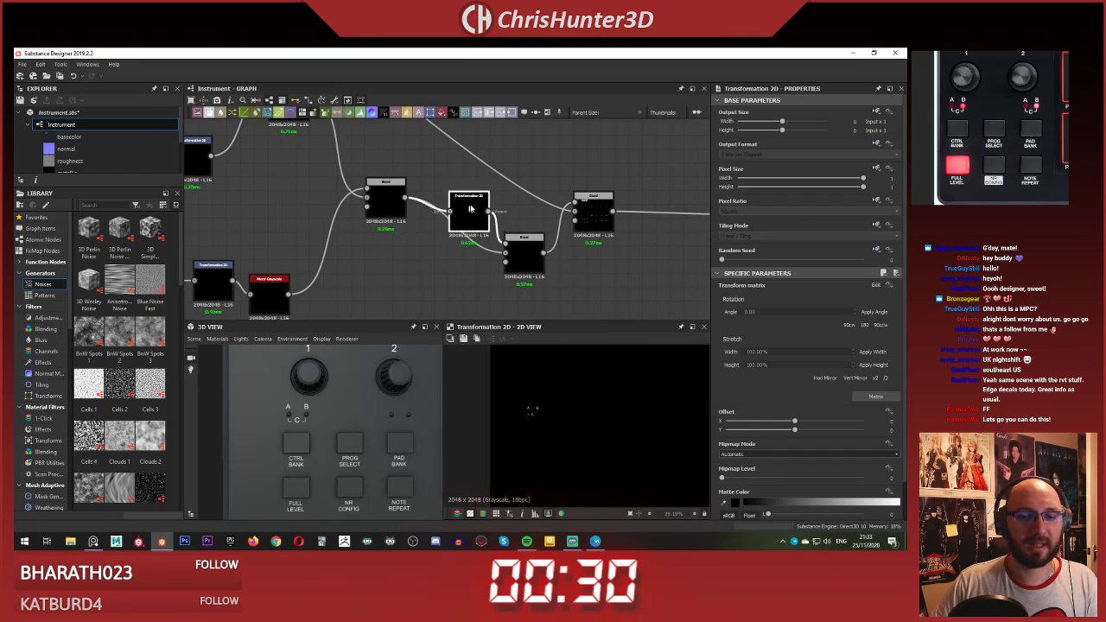
pyautogui.moveTo(388, 201); pyautogui.dragTo(414, 257)
# Step: Offset the duplicated label and bracket group horizontally by about -0.18 to sit beneath the second knob
pyautogui.click(474, 225)
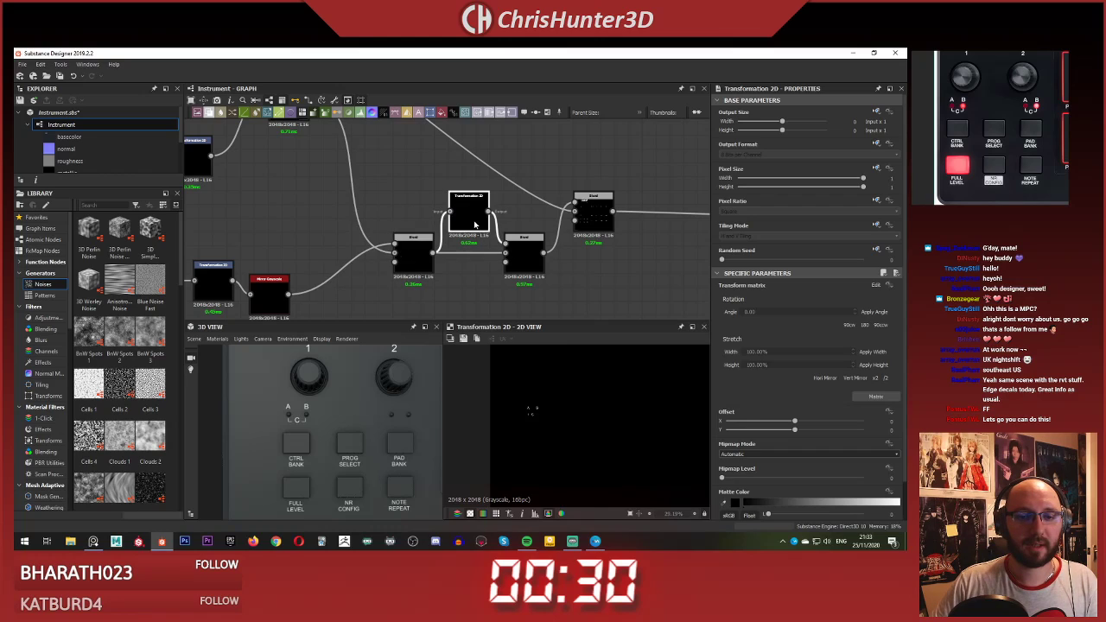
pyautogui.moveTo(601, 393)
pyautogui.mouseDown()
pyautogui.moveTo(632, 393)
pyautogui.moveTo(617, 391)
pyautogui.mouseUp()
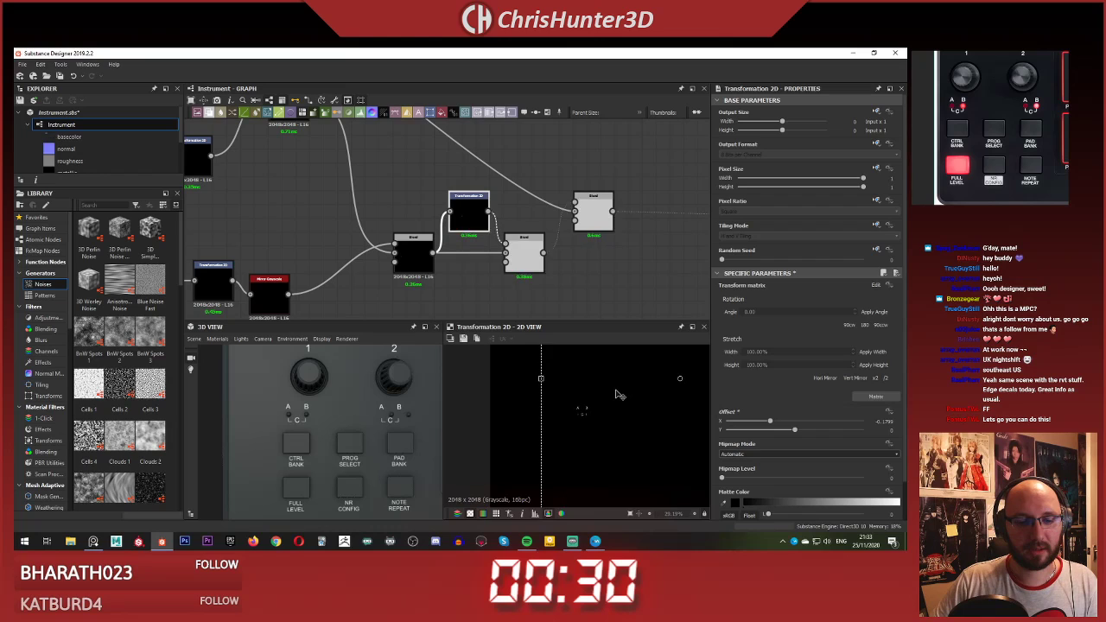
pyautogui.click(351, 208)
pyautogui.scroll(-5, 361, 411)
pyautogui.moveTo(405, 435); pyautogui.dragTo(385, 425, button='middle')
pyautogui.scroll(2, 375, 424)
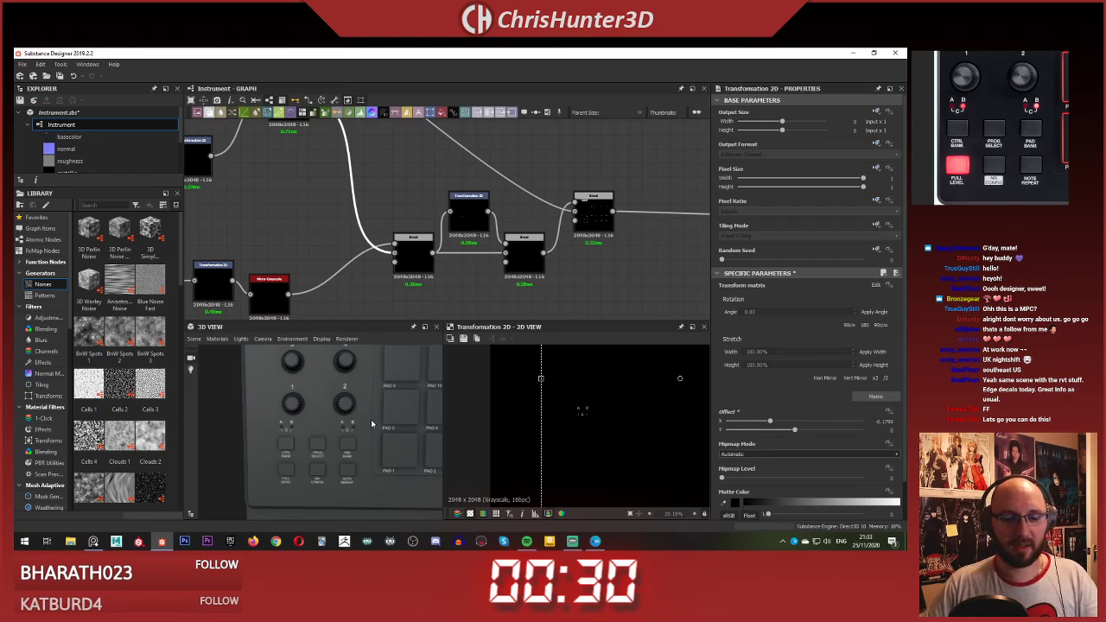
# Step: Examine the printed markings across the whole controller and the layout of the full node graph
pyautogui.scroll(-6, 400, 219)
pyautogui.moveTo(404, 221); pyautogui.dragTo(379, 256, button='middle')
pyautogui.scroll(-5, 363, 406)
pyautogui.moveTo(357, 410); pyautogui.dragTo(343, 415, button='middle')
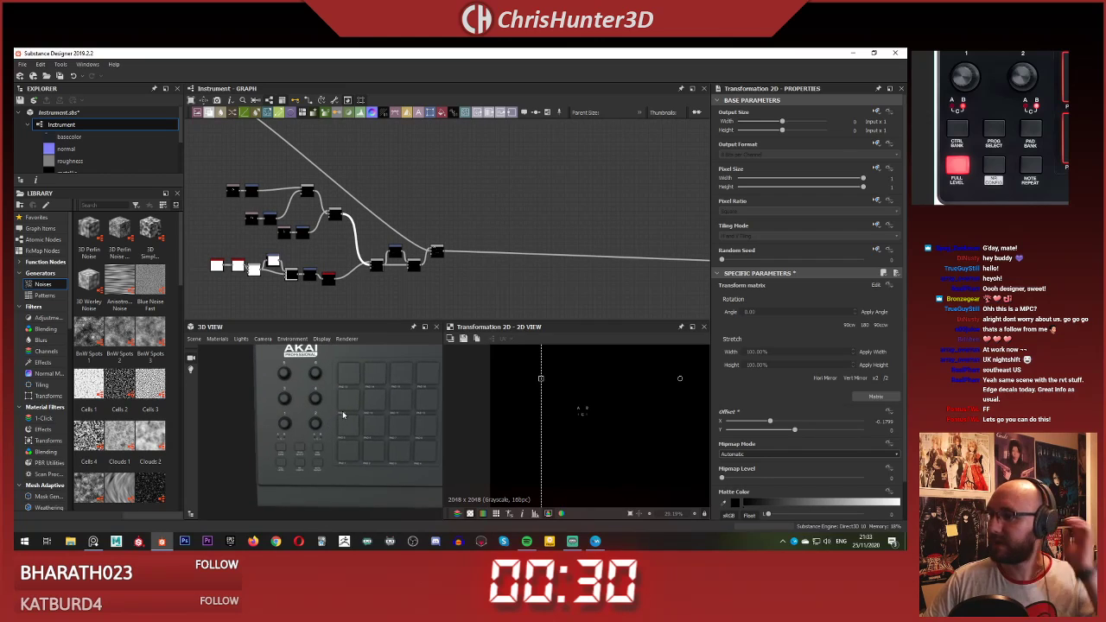
pyautogui.scroll(-6, 350, 227)
pyautogui.moveTo(356, 225); pyautogui.dragTo(478, 213, button='middle')
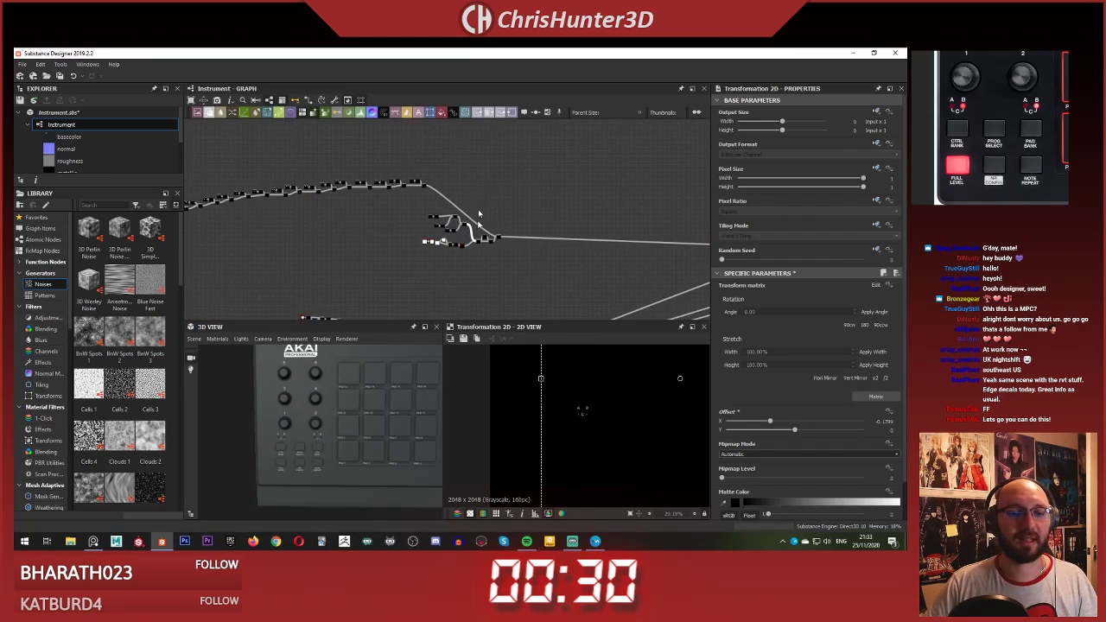
pyautogui.scroll(-5, 395, 222)
pyautogui.moveTo(377, 221); pyautogui.dragTo(349, 203, button='middle')
pyautogui.scroll(6, 458, 206)
pyautogui.scroll(5, 351, 203)
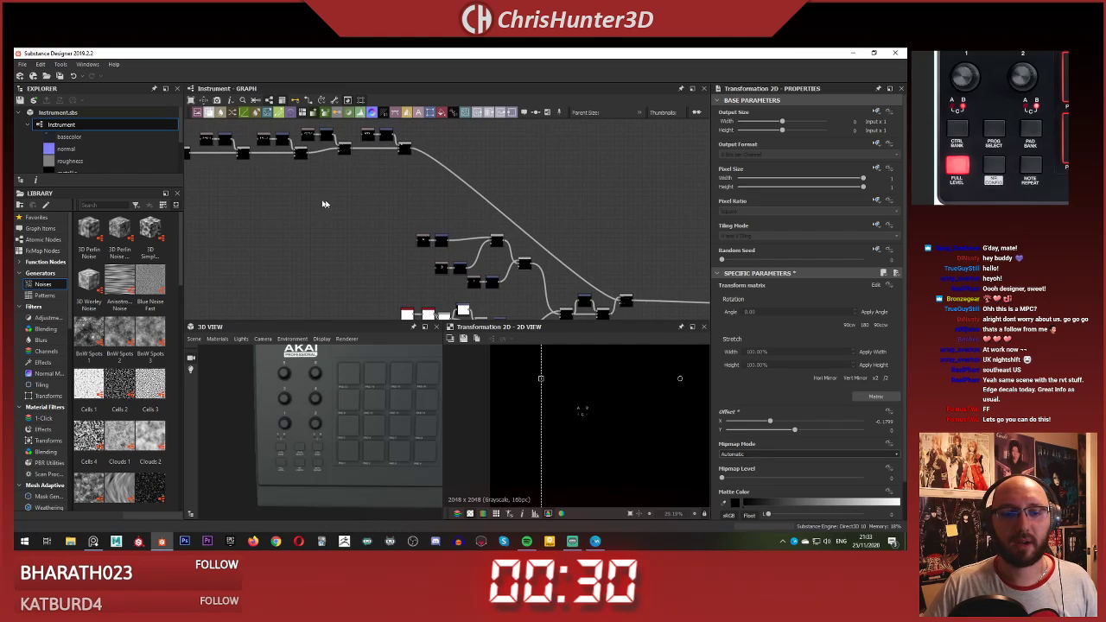
# Step: Move the whole label and bracket node group, including the main Blend, closer to the end of the markings chain
pyautogui.moveTo(417, 242); pyautogui.dragTo(342, 159, button='middle')
pyautogui.moveTo(282, 141); pyautogui.dragTo(463, 259)
pyautogui.moveTo(300, 133); pyautogui.dragTo(293, 161, button='middle')
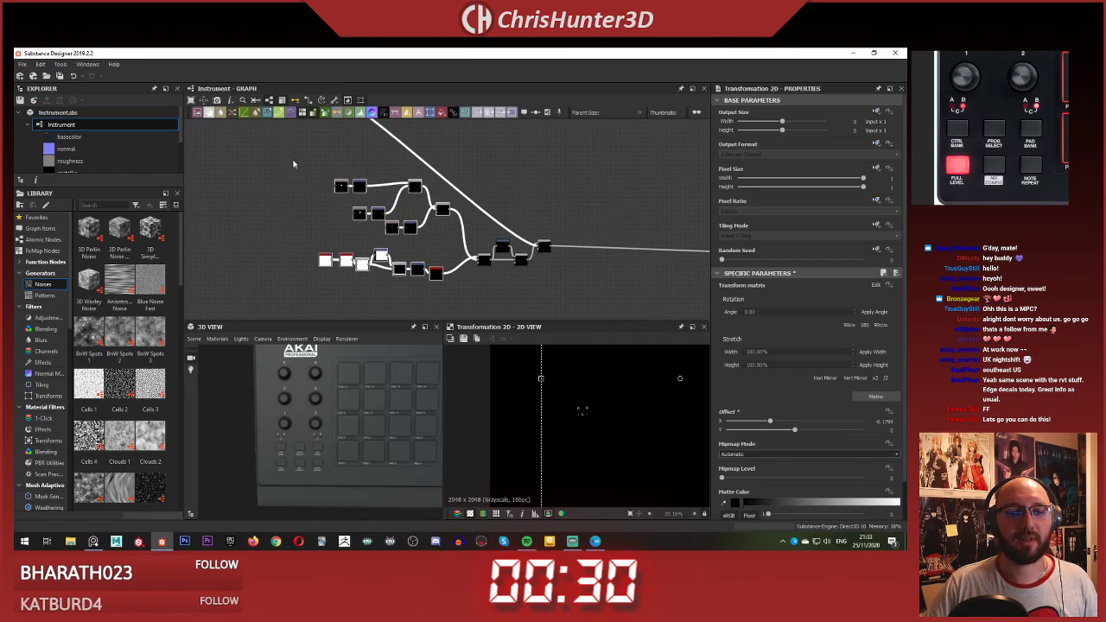
pyautogui.moveTo(545, 252); pyautogui.dragTo(395, 209)
pyautogui.scroll(-3, 396, 207)
pyautogui.moveTo(395, 183); pyautogui.dragTo(499, 245, button='middle')
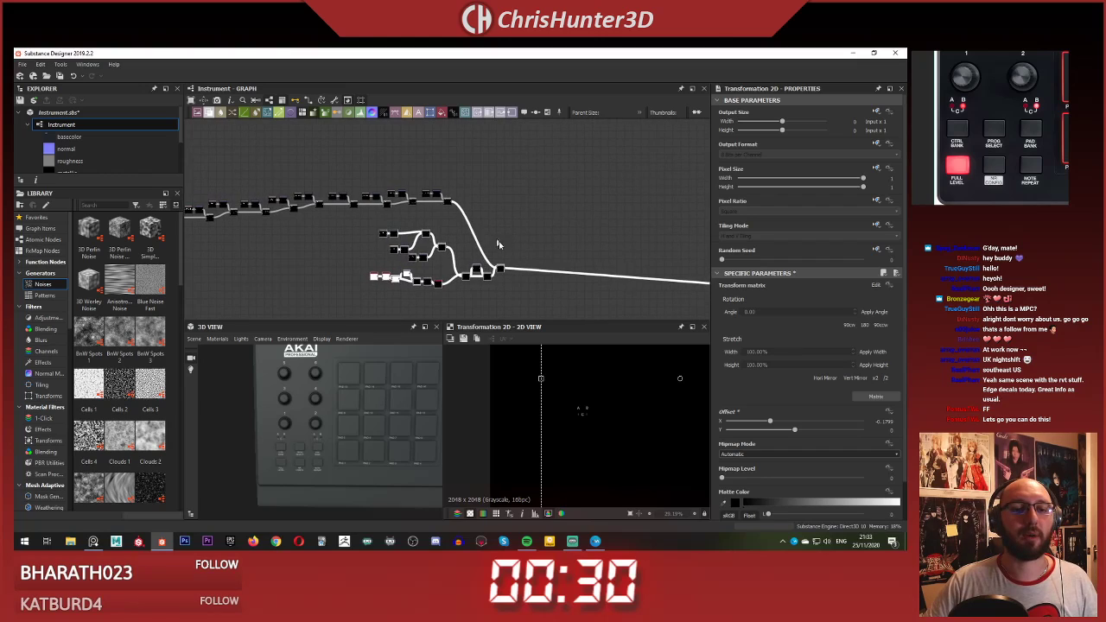
# Step: Add a new Blend node in the open area between the main Blend and the final output nodes
pyautogui.scroll(4, 499, 245)
pyautogui.moveTo(552, 275); pyautogui.dragTo(400, 218, button='middle')
pyautogui.click(459, 240)
pyautogui.scroll(-4, 460, 240)
pyautogui.scroll(-2, 423, 226)
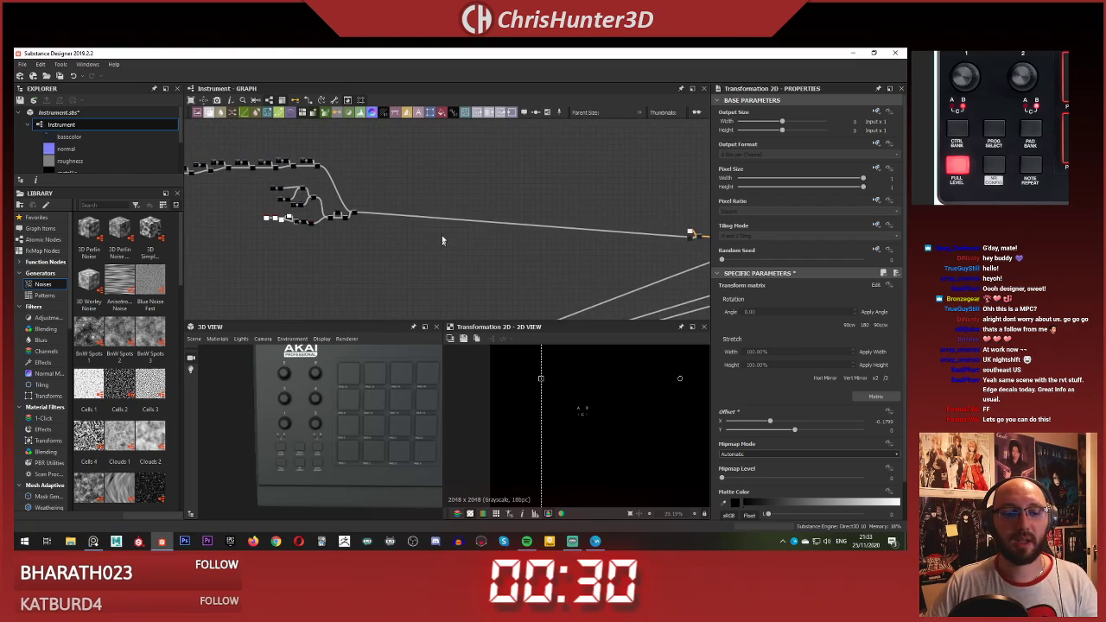
pyautogui.moveTo(444, 298); pyautogui.dragTo(444, 222, button='middle')
pyautogui.scroll(4, 408, 203)
pyautogui.moveTo(518, 165); pyautogui.dragTo(461, 209, button='middle')
pyautogui.press('space')
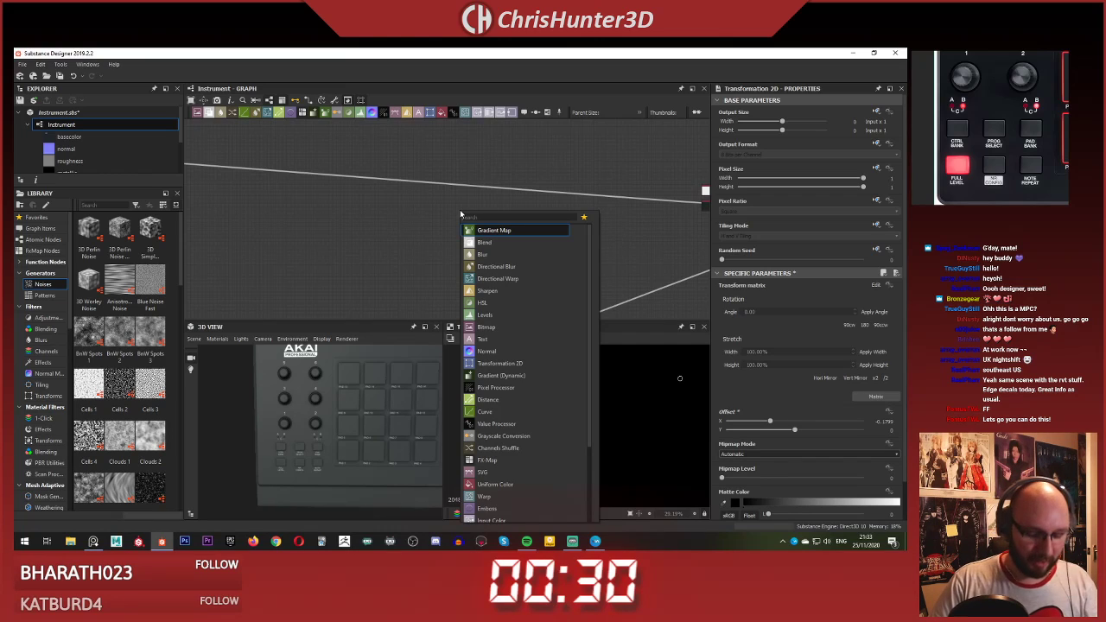
pyautogui.write('bl')
pyautogui.press('Return')
pyautogui.moveTo(350, 195); pyautogui.dragTo(425, 236, button='middle')
pyautogui.scroll(-4, 426, 236)
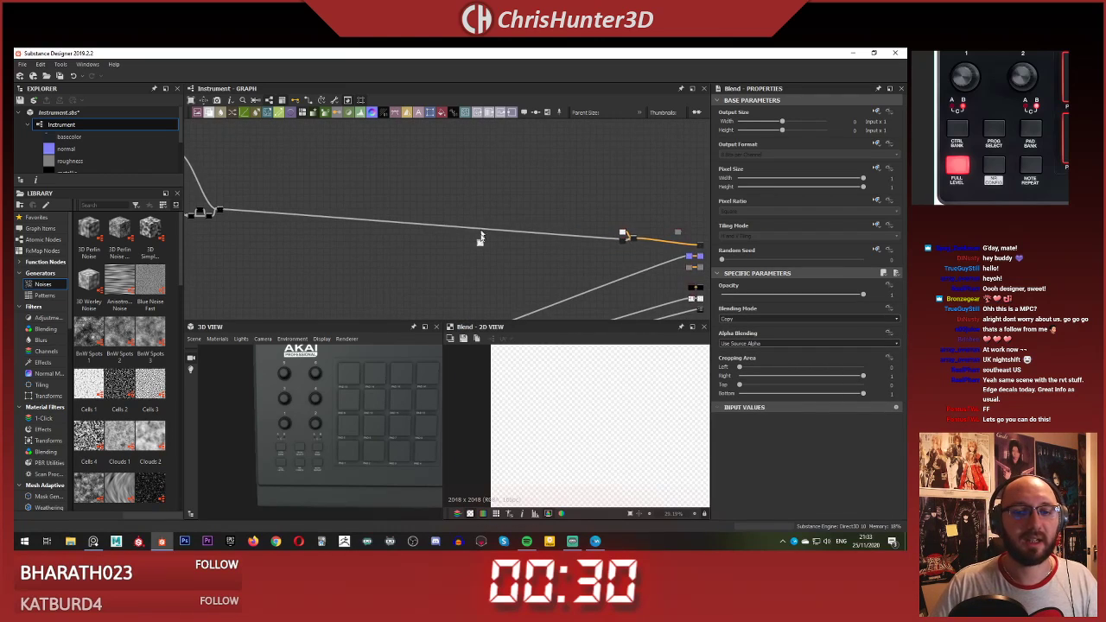
# Step: Move the white and dark Uniform Color nodes with their Blend back along the chain, leaving space before the outputs
pyautogui.scroll(4, 482, 236)
pyautogui.moveTo(478, 250); pyautogui.dragTo(619, 185)
pyautogui.moveTo(613, 185); pyautogui.dragTo(380, 150, button='middle')
pyautogui.scroll(1, 623, 205)
pyautogui.moveTo(623, 205); pyautogui.dragTo(453, 199, button='middle')
pyautogui.moveTo(456, 159); pyautogui.dragTo(561, 275)
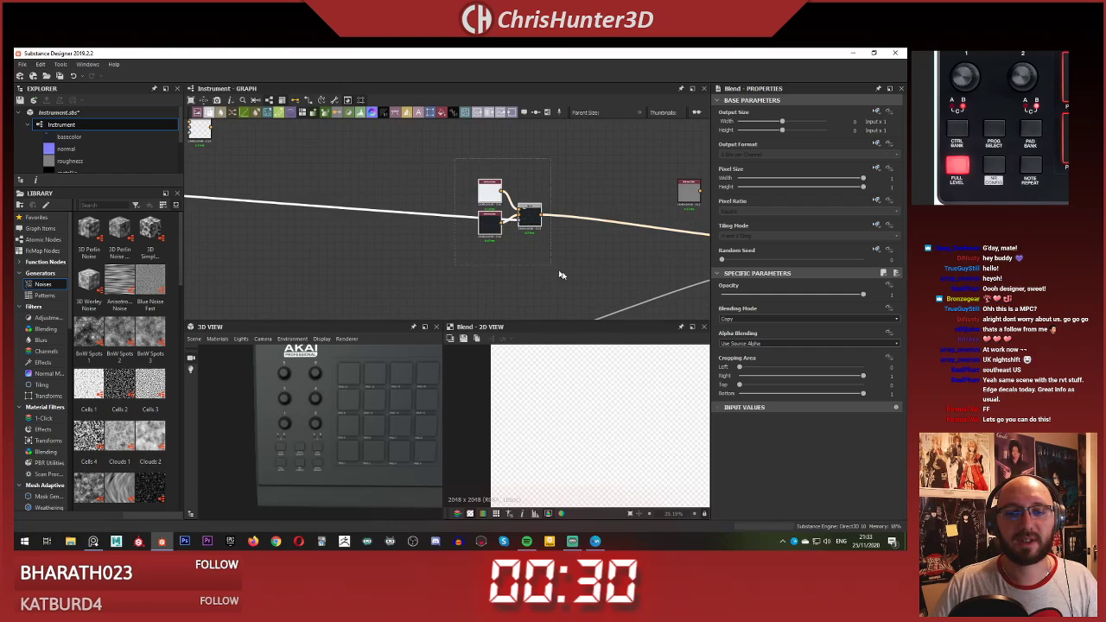
pyautogui.moveTo(529, 210); pyautogui.dragTo(358, 214)
pyautogui.click(412, 179)
# Step: Place the new Blend node just after the main colour Blend and feed that Blend's result into its background
pyautogui.moveTo(225, 136); pyautogui.dragTo(283, 184, button='middle')
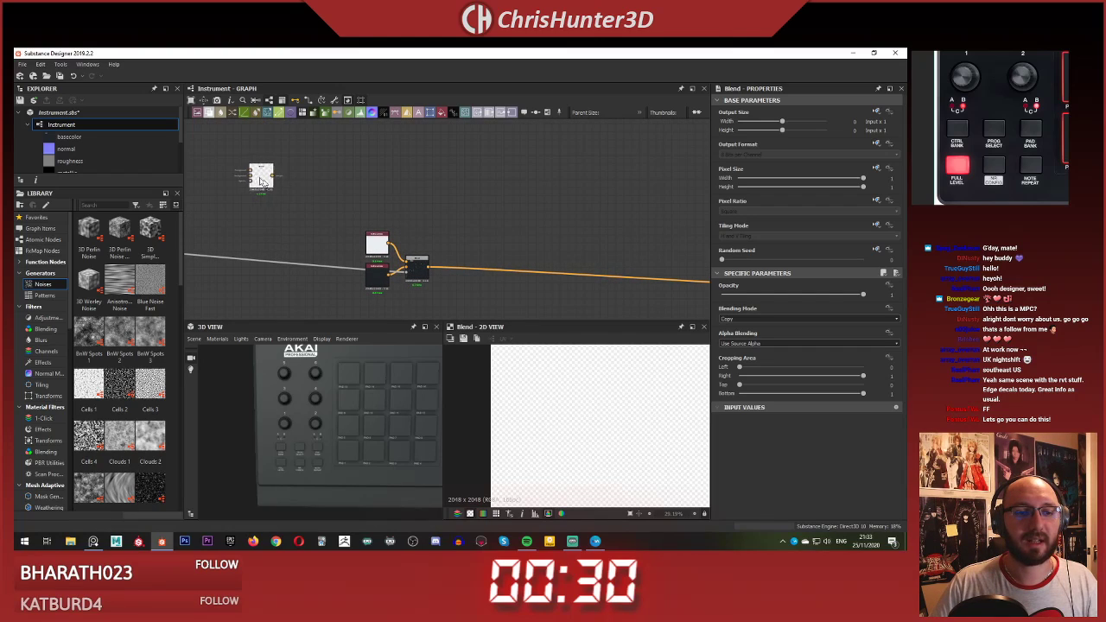
pyautogui.scroll(2, 436, 251)
pyautogui.moveTo(486, 243); pyautogui.dragTo(488, 244)
pyautogui.moveTo(516, 249); pyautogui.dragTo(599, 250)
# Step: Duplicate the white Uniform Color node, recolour the copy pinkish red, and feed it into the new Blend's foreground
pyautogui.click(340, 238)
pyautogui.hotkey('ctrl', 'c')
pyautogui.hotkey('ctrl', 'v')
pyautogui.moveTo(447, 222); pyautogui.dragTo(481, 222)
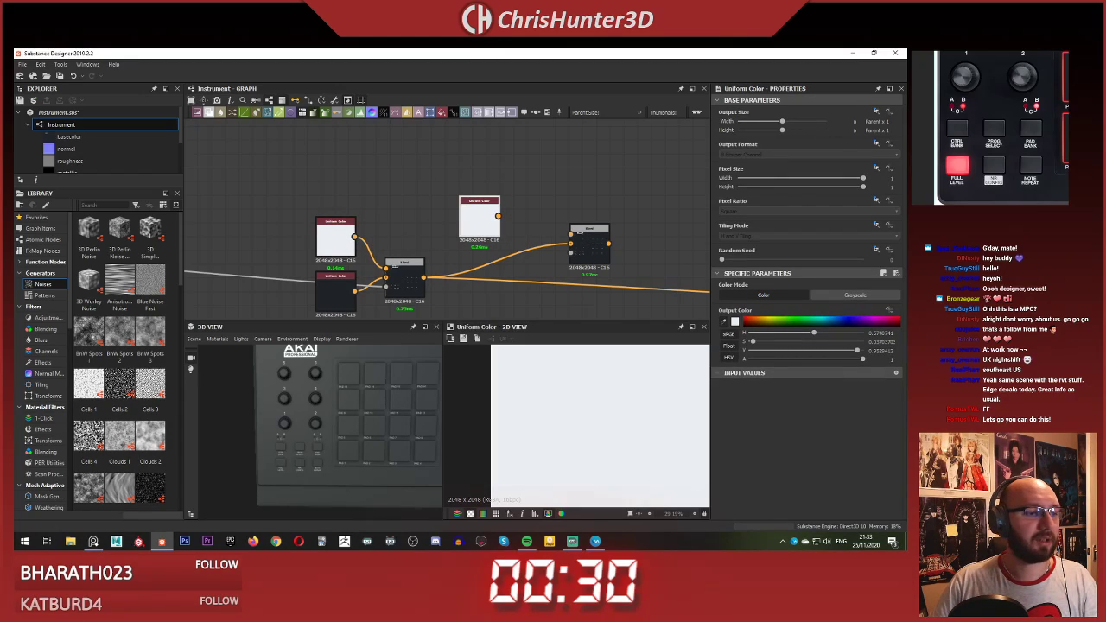
pyautogui.doubleClick(475, 209)
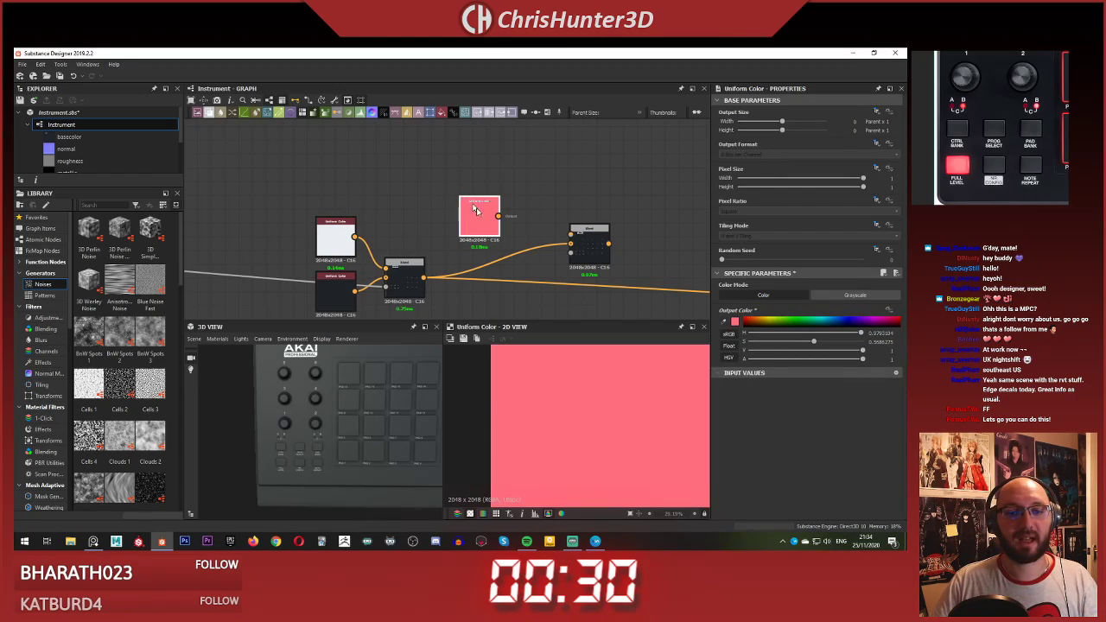
pyautogui.doubleClick(581, 256)
# Step: Locate and preview the Blend node that combines the indicator light dots among the height mask branches
pyautogui.scroll(-8, 294, 234)
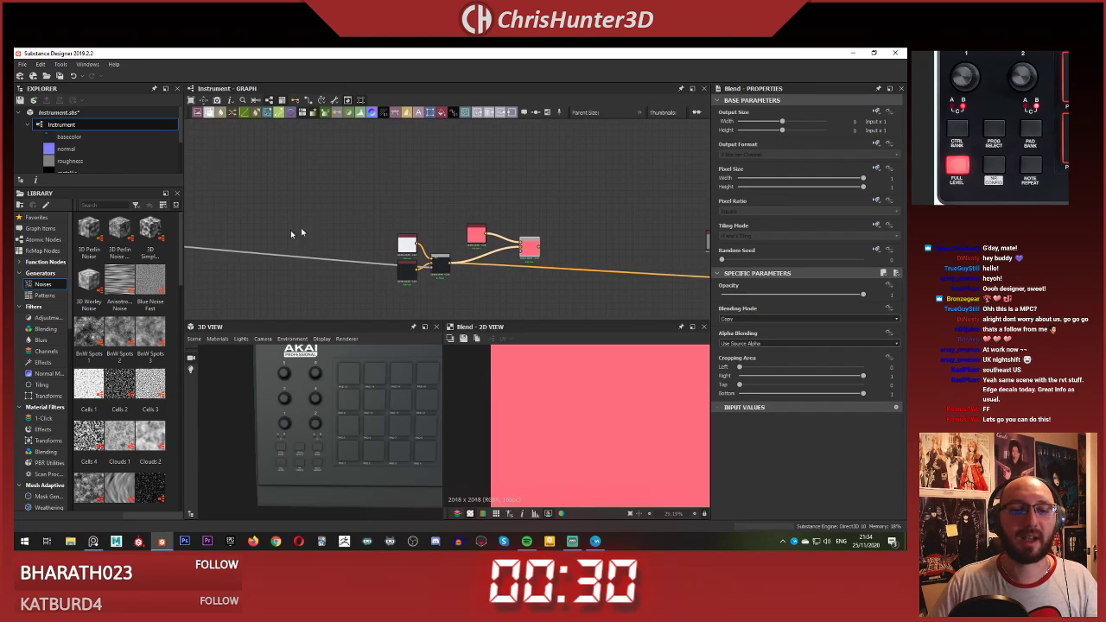
pyautogui.scroll(-1, 455, 224)
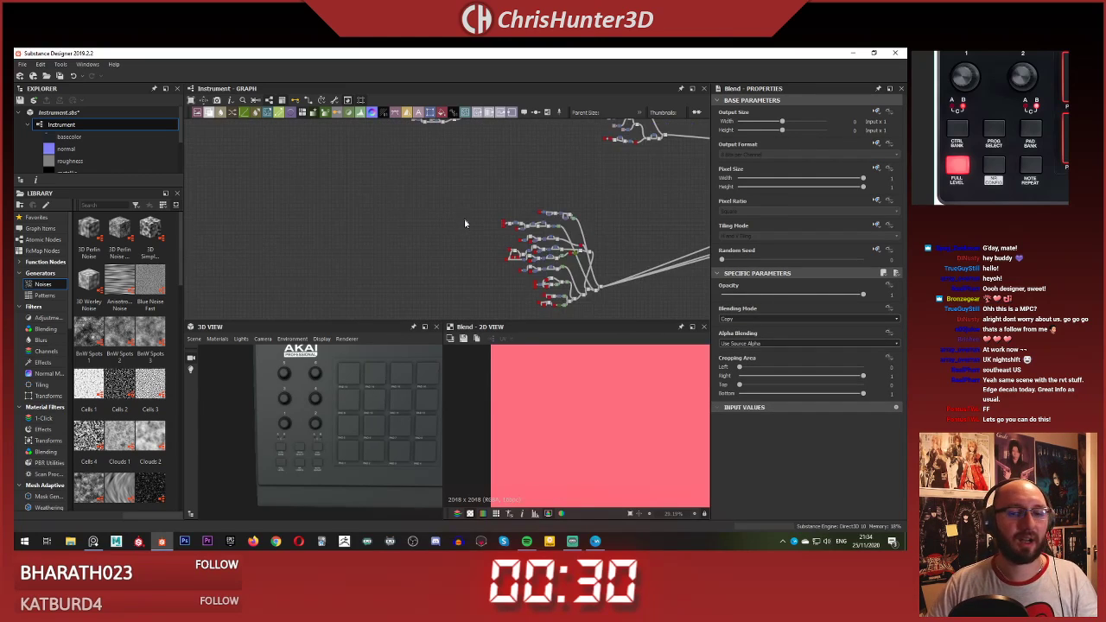
pyautogui.moveTo(467, 220); pyautogui.dragTo(449, 132, button='middle')
pyautogui.scroll(9, 510, 140)
pyautogui.moveTo(529, 135); pyautogui.dragTo(519, 220, button='middle')
pyautogui.scroll(-2, 475, 157)
pyautogui.moveTo(475, 157); pyautogui.dragTo(478, 311, button='middle')
pyautogui.moveTo(554, 188)
pyautogui.mouseDown(button='middle')
pyautogui.moveTo(525, 241)
pyautogui.moveTo(526, 284)
pyautogui.mouseUp(button='middle')
pyautogui.scroll(5, 590, 219)
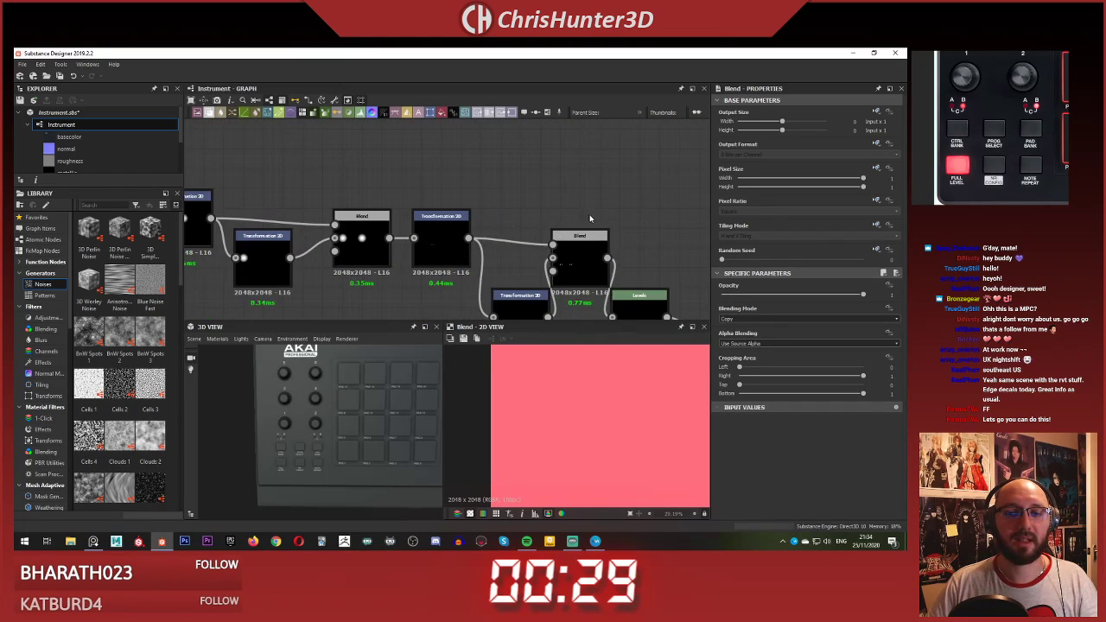
pyautogui.scroll(2, 580, 266)
pyautogui.doubleClick(580, 267)
pyautogui.scroll(-4, 593, 458)
pyautogui.scroll(-4, 580, 227)
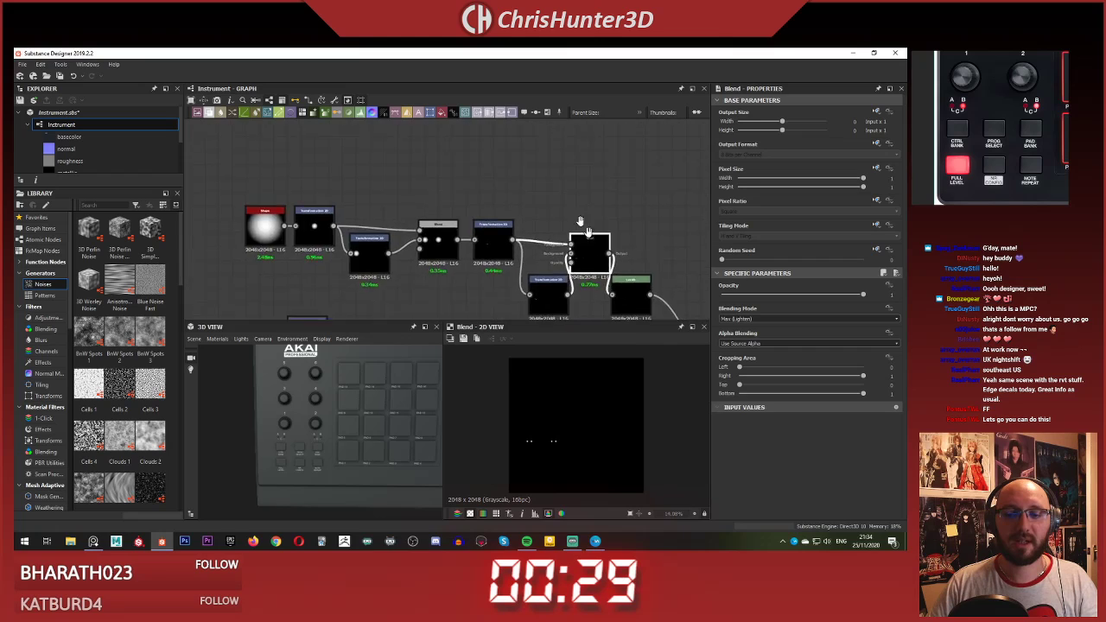
# Step: Connect the indicator dots Blend, taken before its Levels node, to the new colour Blend's mask input
pyautogui.scroll(5, 469, 178)
pyautogui.moveTo(618, 303); pyautogui.dragTo(523, 248, button='middle')
pyautogui.scroll(-3, 470, 178)
pyautogui.scroll(3, 523, 248)
pyautogui.moveTo(509, 194); pyautogui.dragTo(542, 250, button='middle')
pyautogui.moveTo(542, 250); pyautogui.dragTo(589, 270)
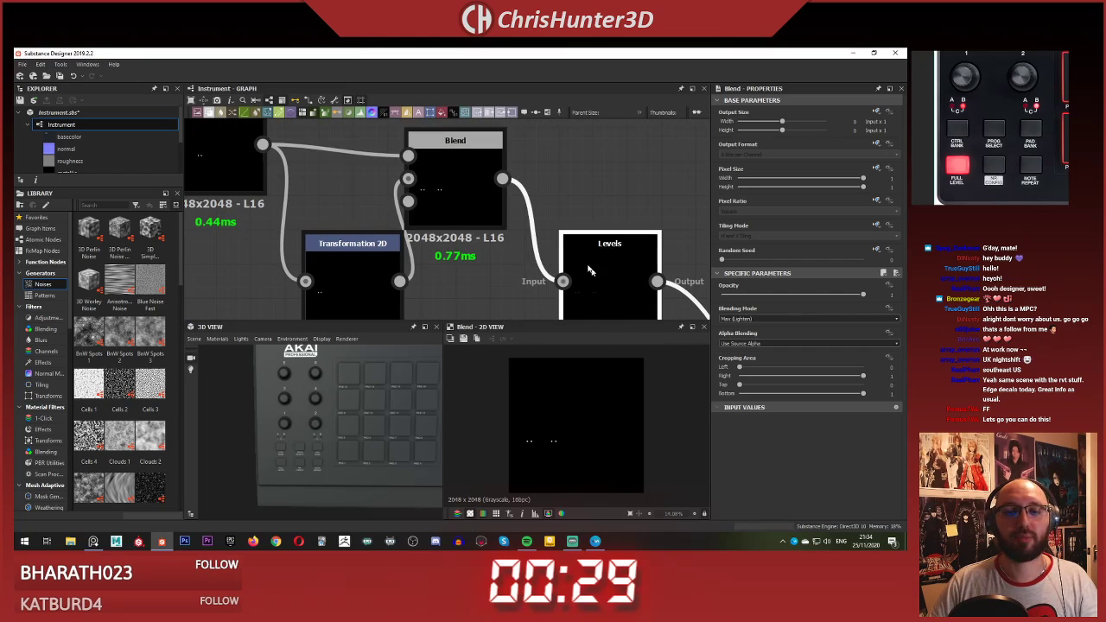
pyautogui.click(502, 179)
pyautogui.scroll(-1, 629, 188)
pyautogui.scroll(-5, 623, 160)
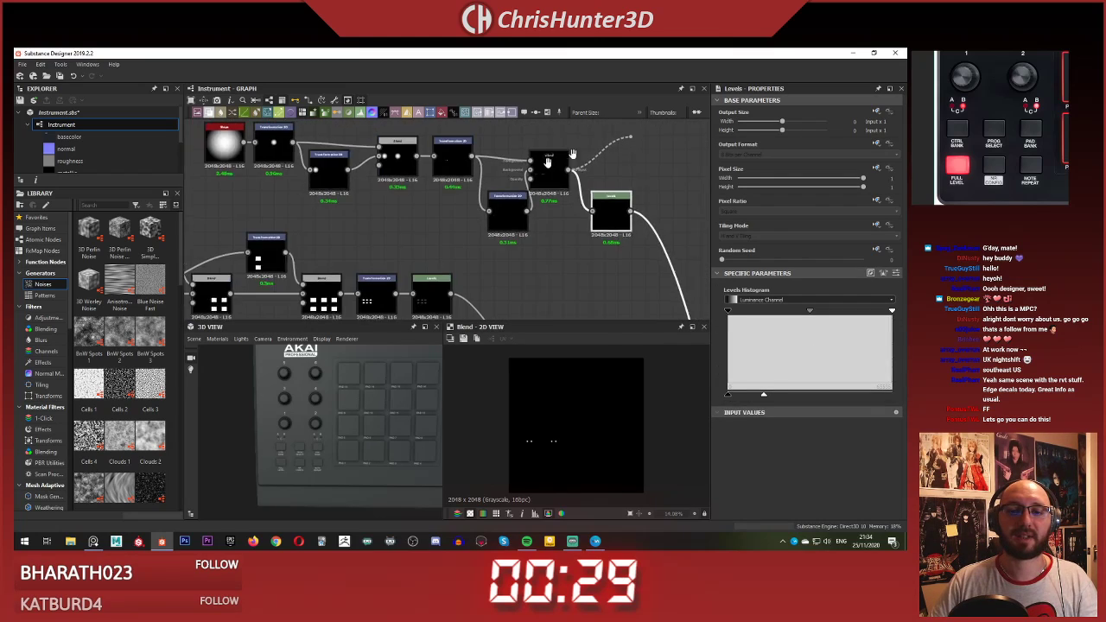
pyautogui.moveTo(632, 136); pyautogui.dragTo(277, 240, button='middle')
pyautogui.scroll(-5, 575, 177)
pyautogui.moveTo(614, 149); pyautogui.dragTo(529, 208, button='middle')
pyautogui.moveTo(674, 128); pyautogui.dragTo(471, 187, button='middle')
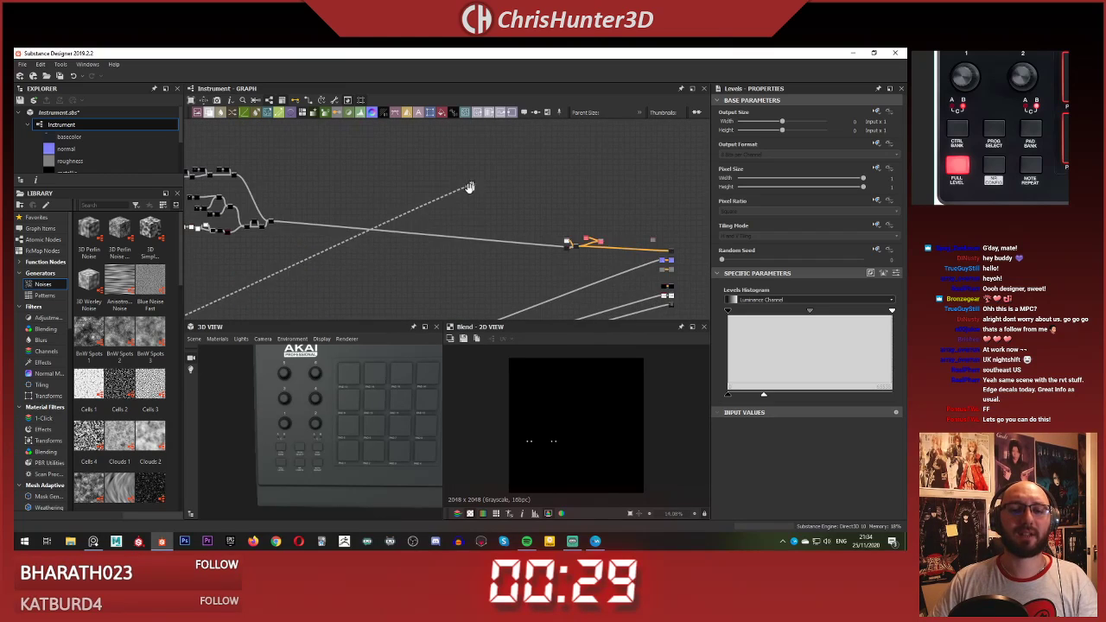
pyautogui.scroll(5, 531, 193)
pyautogui.scroll(2, 445, 222)
pyautogui.moveTo(597, 129)
pyautogui.mouseDown(button='middle')
pyautogui.moveTo(445, 222)
pyautogui.moveTo(409, 97)
pyautogui.mouseUp(button='middle')
pyautogui.scroll(4, 454, 223)
pyautogui.scroll(2, 508, 267)
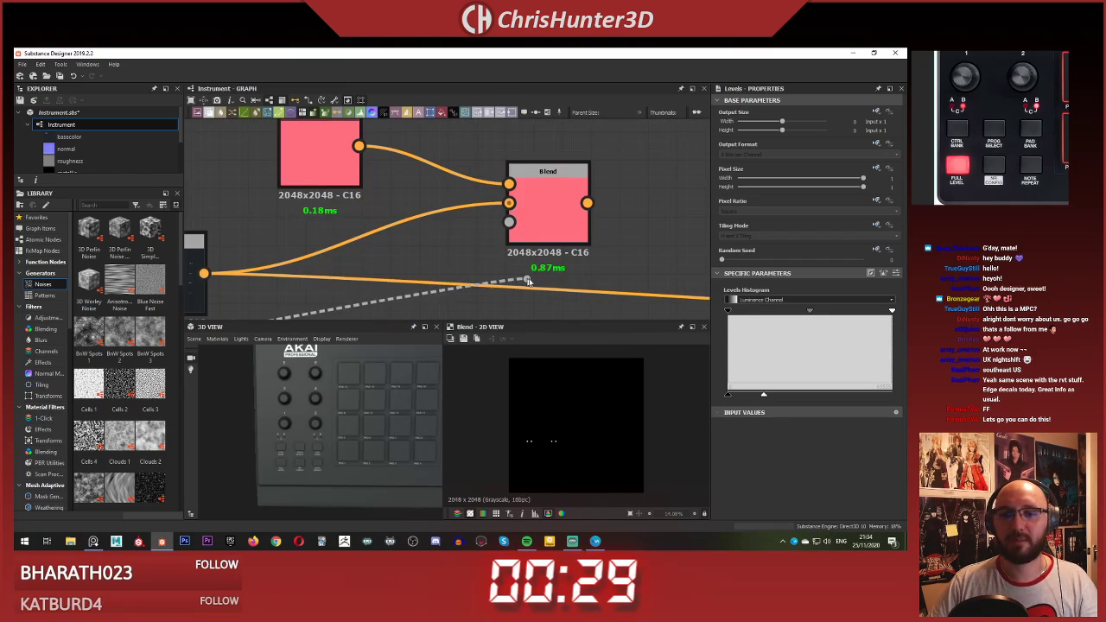
pyautogui.click(509, 223)
# Step: Route the new Blend's result to the base color output and inspect the red indicator lights on the 3D model
pyautogui.doubleClick(540, 219)
pyautogui.scroll(10, 542, 432)
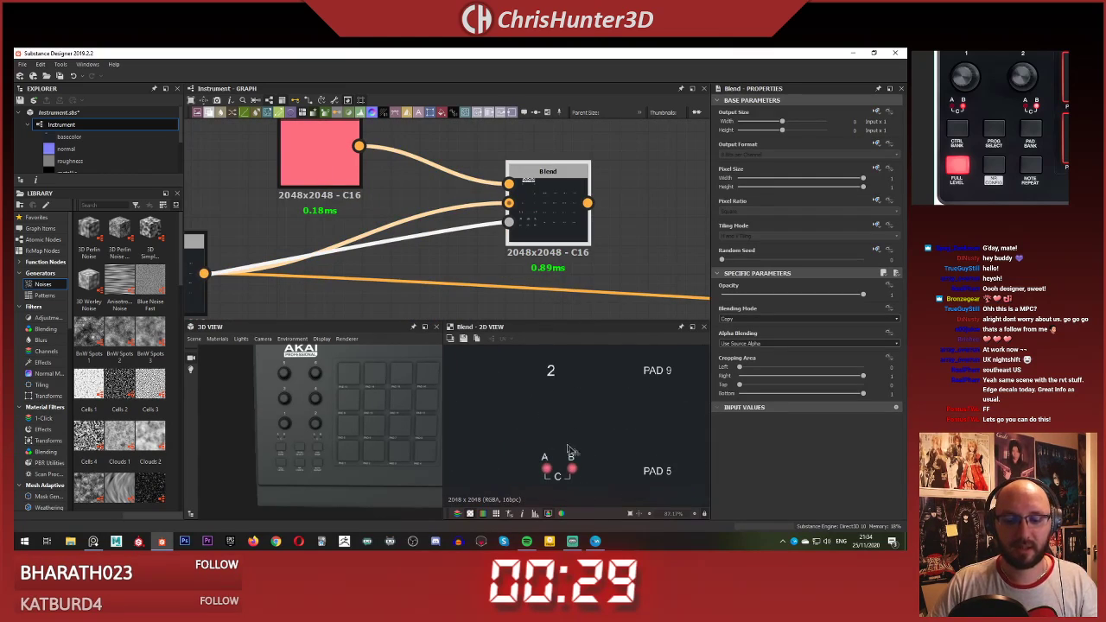
pyautogui.scroll(-5, 460, 207)
pyautogui.moveTo(462, 231); pyautogui.dragTo(441, 204, button='middle')
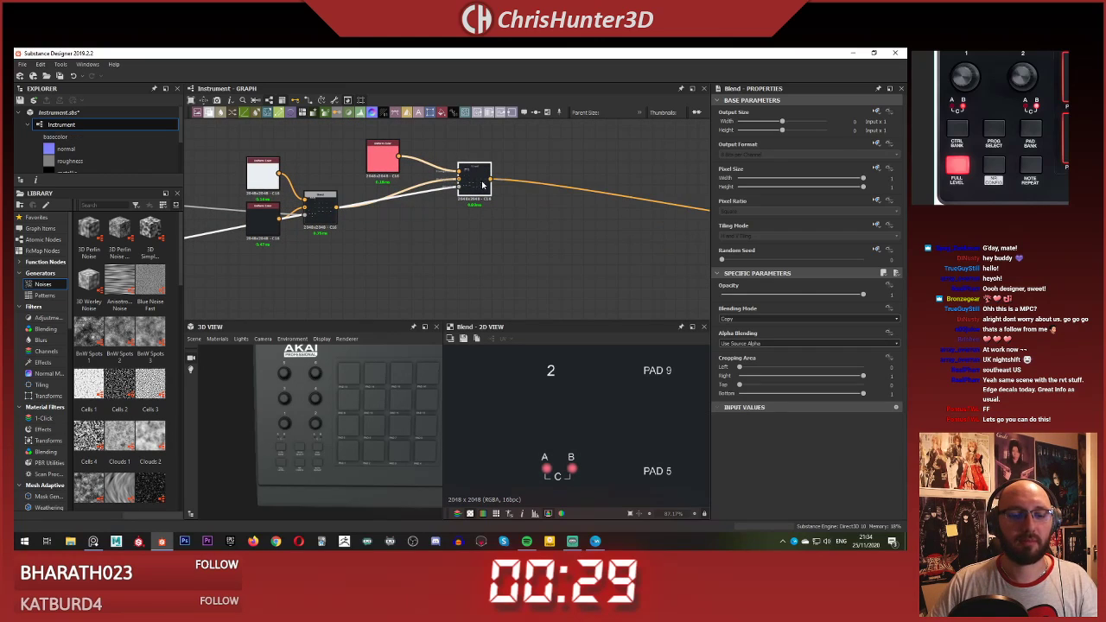
pyautogui.scroll(6, 334, 420)
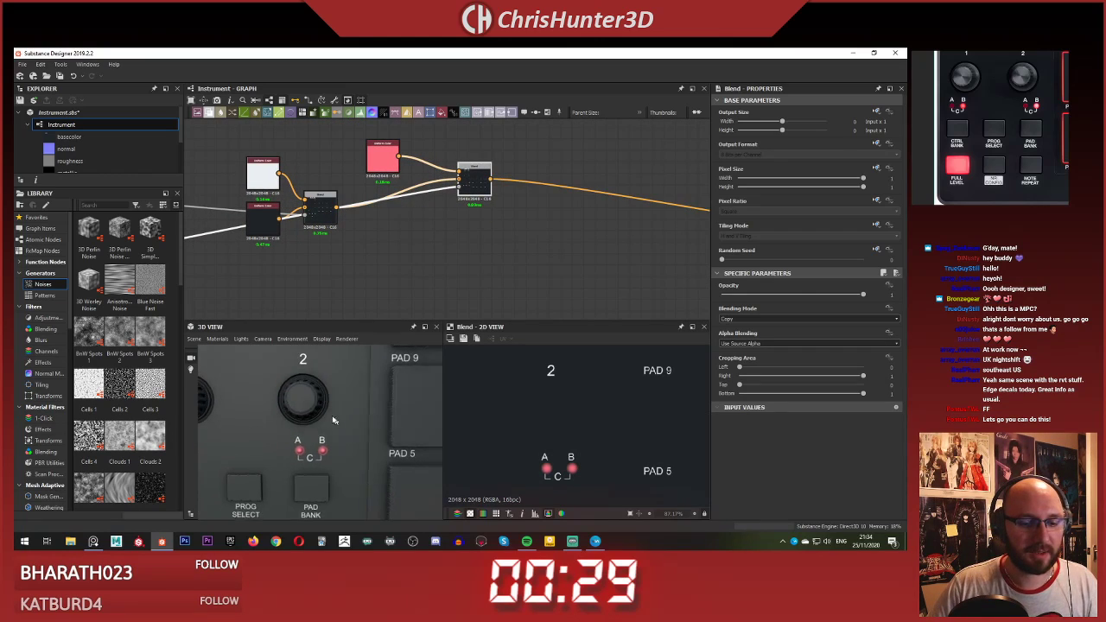
pyautogui.scroll(1, 333, 422)
pyautogui.scroll(3, 323, 445)
pyautogui.scroll(-3, 314, 444)
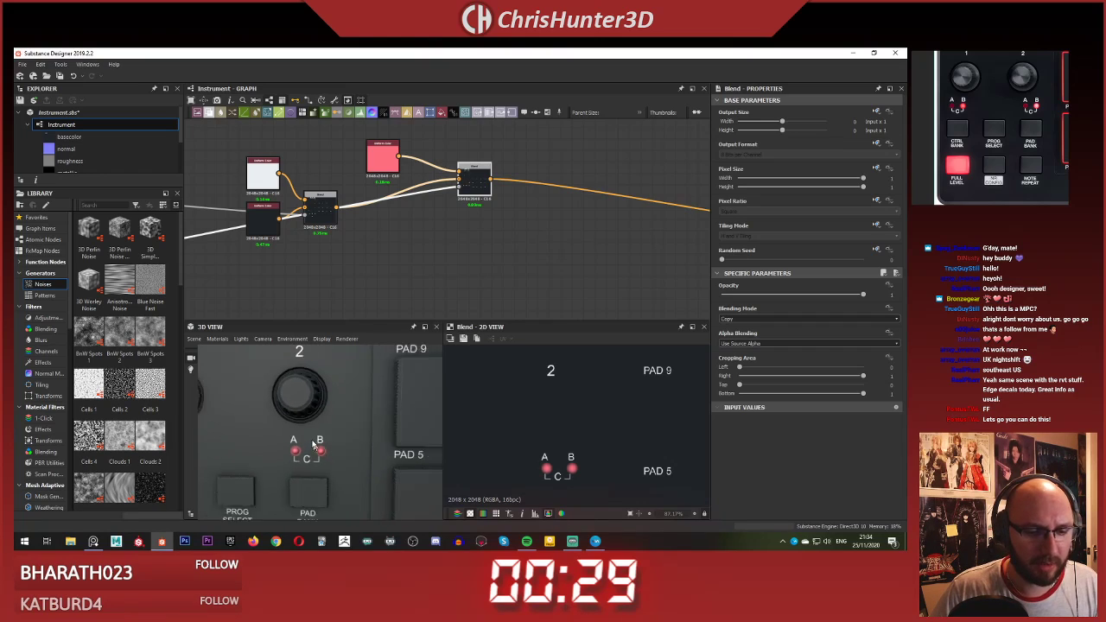
pyautogui.scroll(-3, 313, 444)
pyautogui.scroll(-8, 355, 253)
# Step: Line up the red colour Blend node with the preceding main Blend in the graph
pyautogui.moveTo(352, 259); pyautogui.dragTo(466, 255, button='middle')
pyautogui.scroll(5, 479, 239)
pyautogui.scroll(4, 551, 228)
pyautogui.moveTo(550, 228); pyautogui.dragTo(495, 262, button='middle')
pyautogui.moveTo(526, 196); pyautogui.dragTo(526, 237)
pyautogui.scroll(-3, 522, 237)
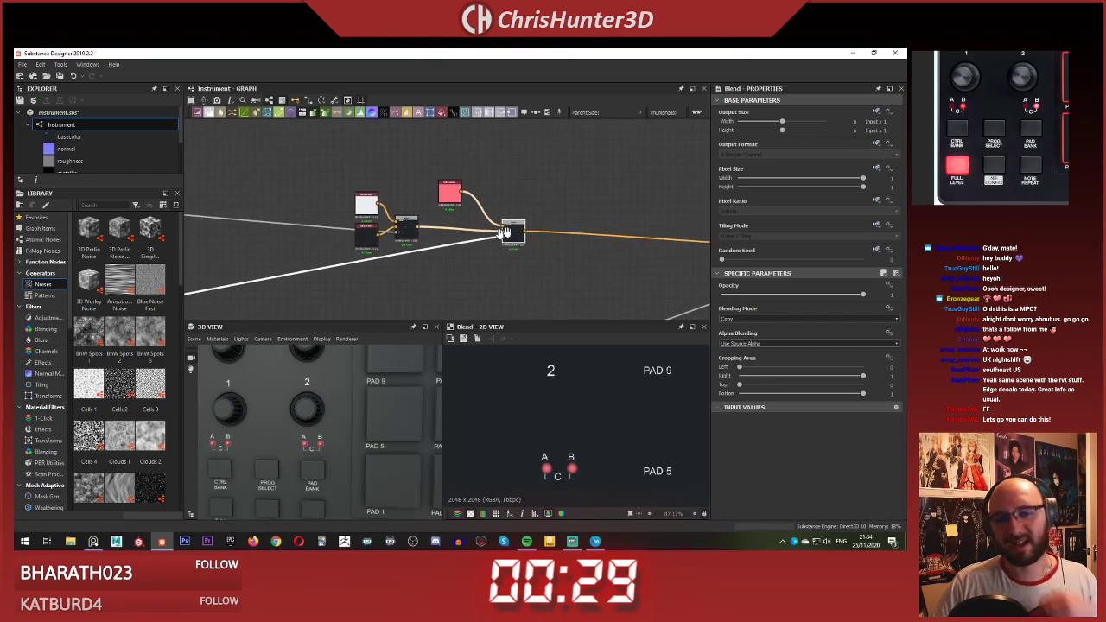
pyautogui.scroll(4, 535, 247)
pyautogui.moveTo(560, 245); pyautogui.dragTo(541, 274, button='middle')
pyautogui.doubleClick(565, 237)
pyautogui.doubleClick(577, 237)
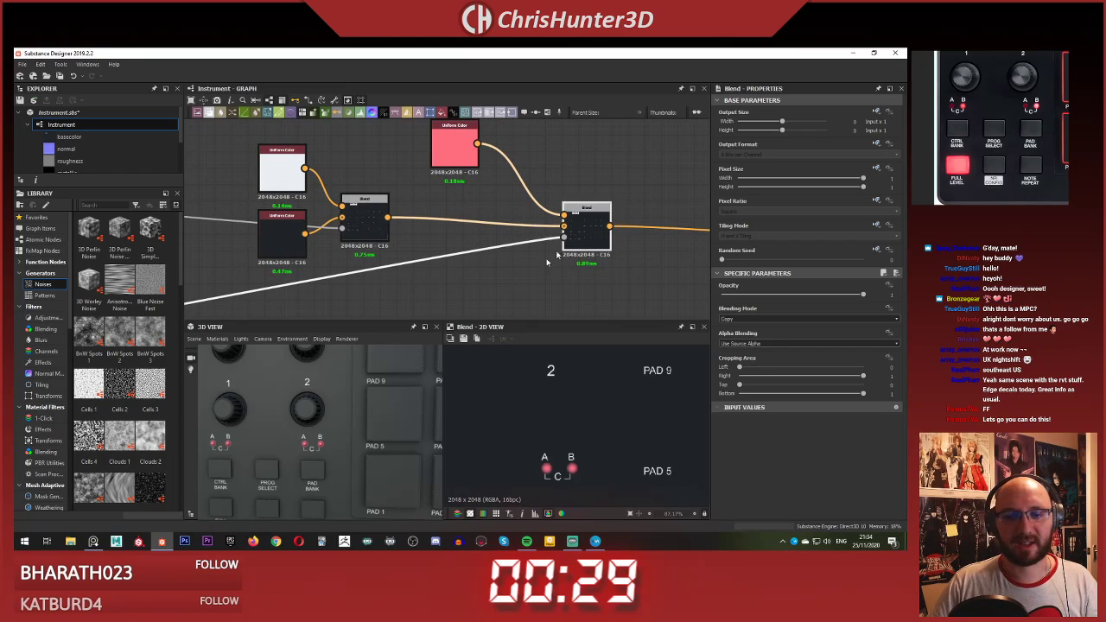
# Step: Add a Histogram Scan node fed by the indicator dots mask, with Position about 0.44 and Contrast about 0.67
pyautogui.click(491, 275)
pyautogui.press('space')
pyautogui.write('his')
pyautogui.press('Down')
pyautogui.press('Return')
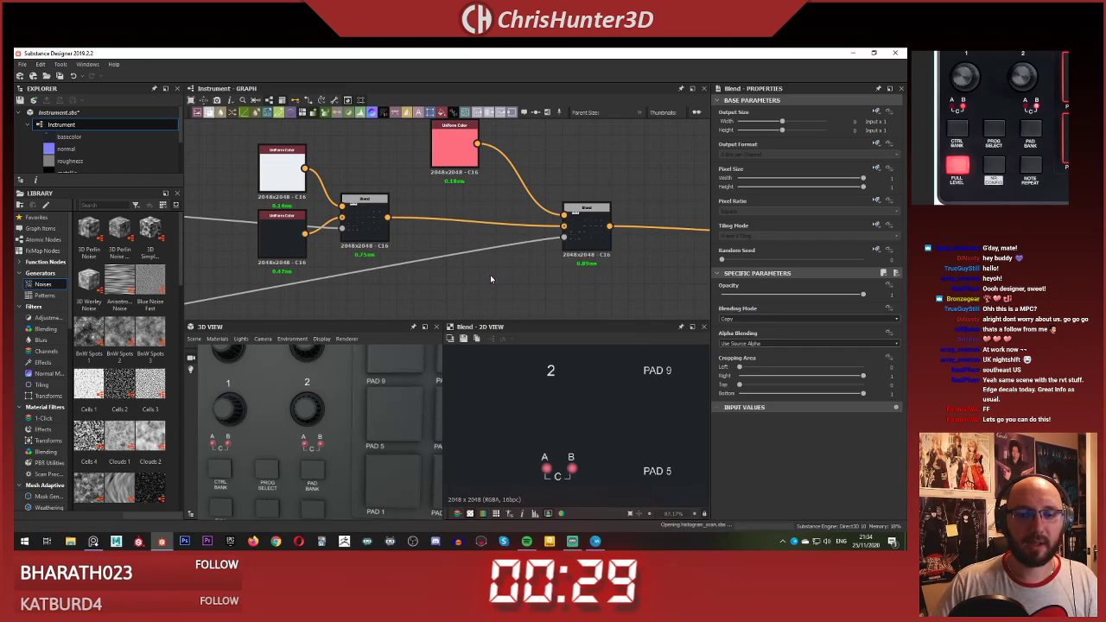
pyautogui.moveTo(559, 238); pyautogui.dragTo(503, 277)
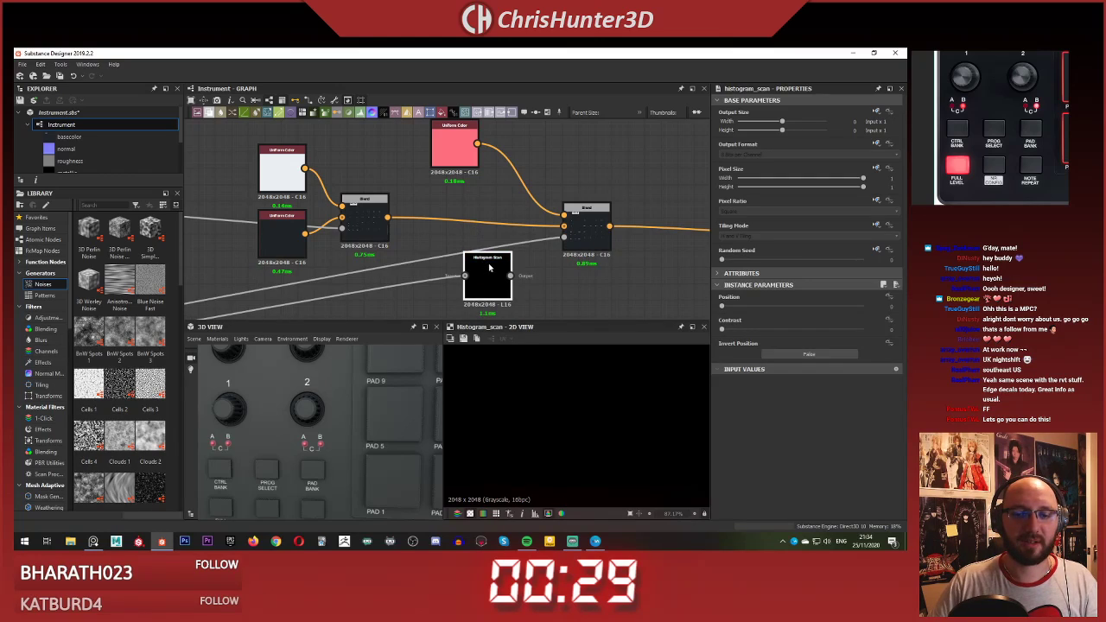
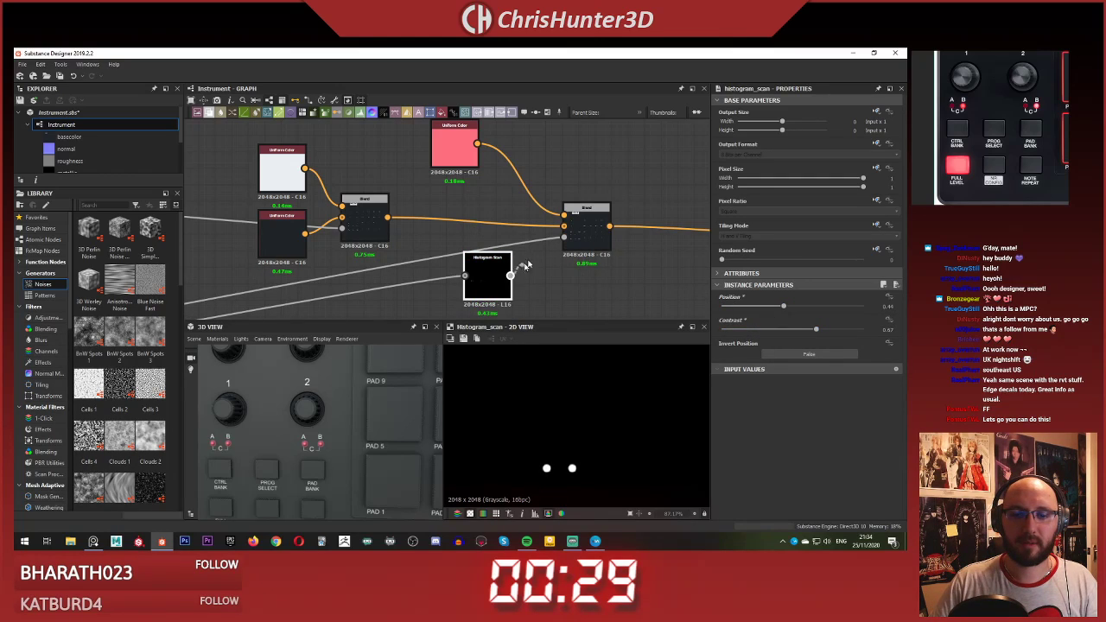
# Step: Connect the Histogram Scan to the red Blend's mask input and lower its Position to about 0.32
pyautogui.moveTo(526, 265); pyautogui.dragTo(564, 237)
pyautogui.doubleClick(587, 226)
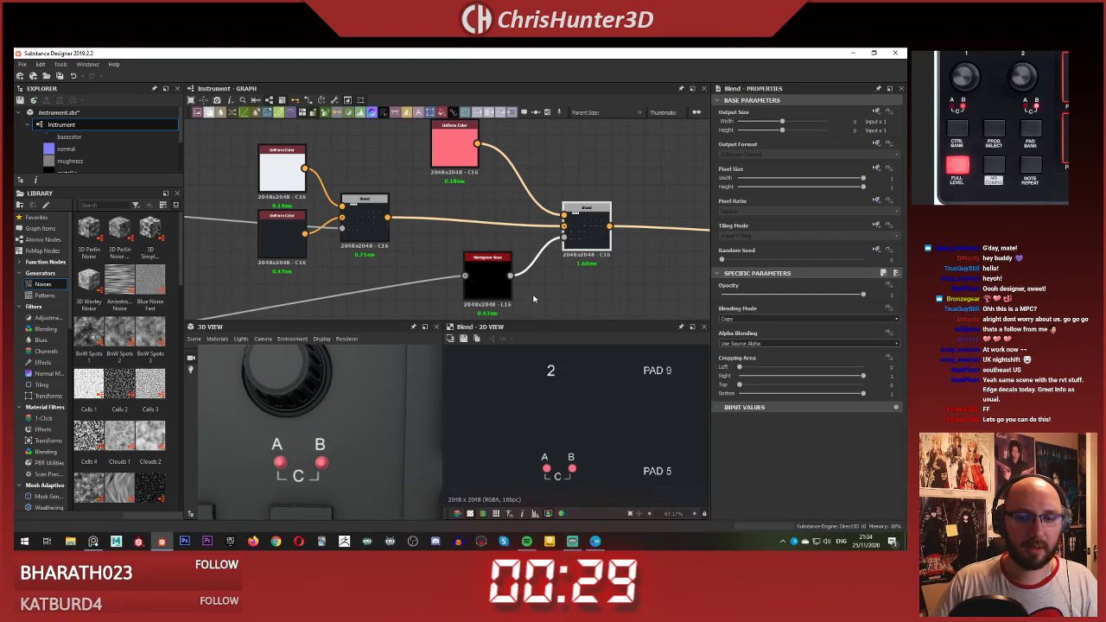
pyautogui.click(502, 285)
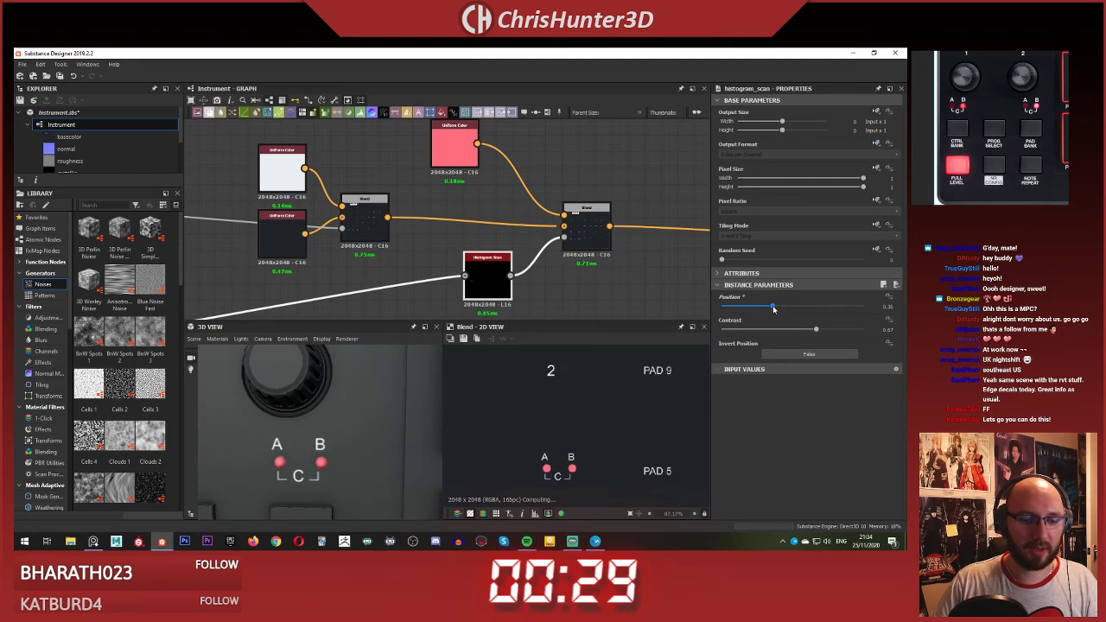
pyautogui.moveTo(766, 309); pyautogui.dragTo(761, 312)
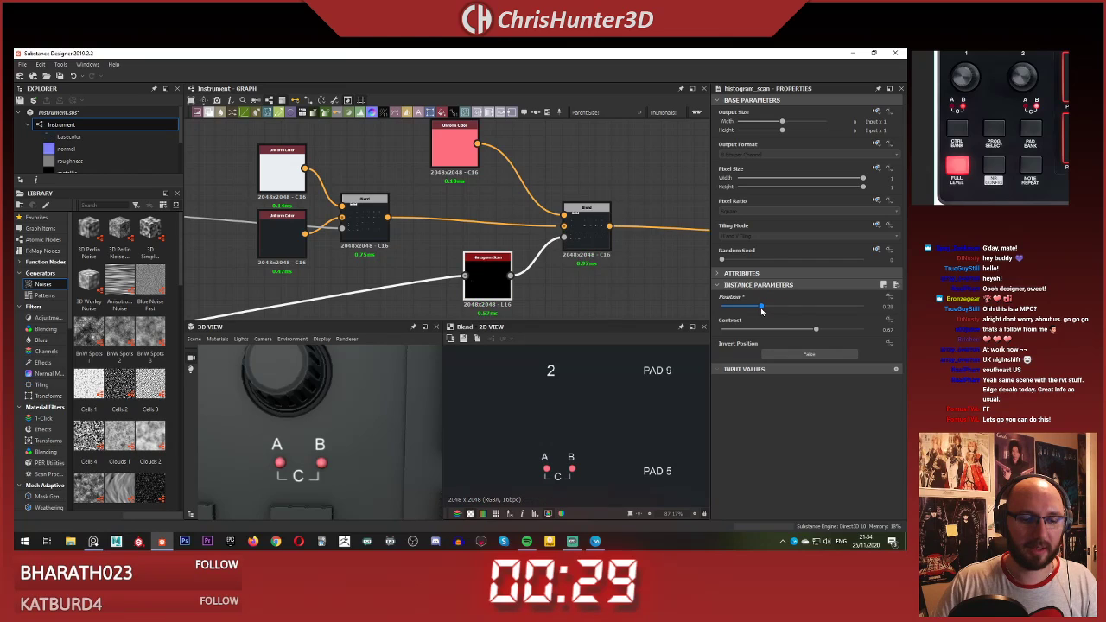
# Step: Examine the red indicator lights under both knobs on the 3D model and the colour blend section of the graph
pyautogui.scroll(-5, 484, 233)
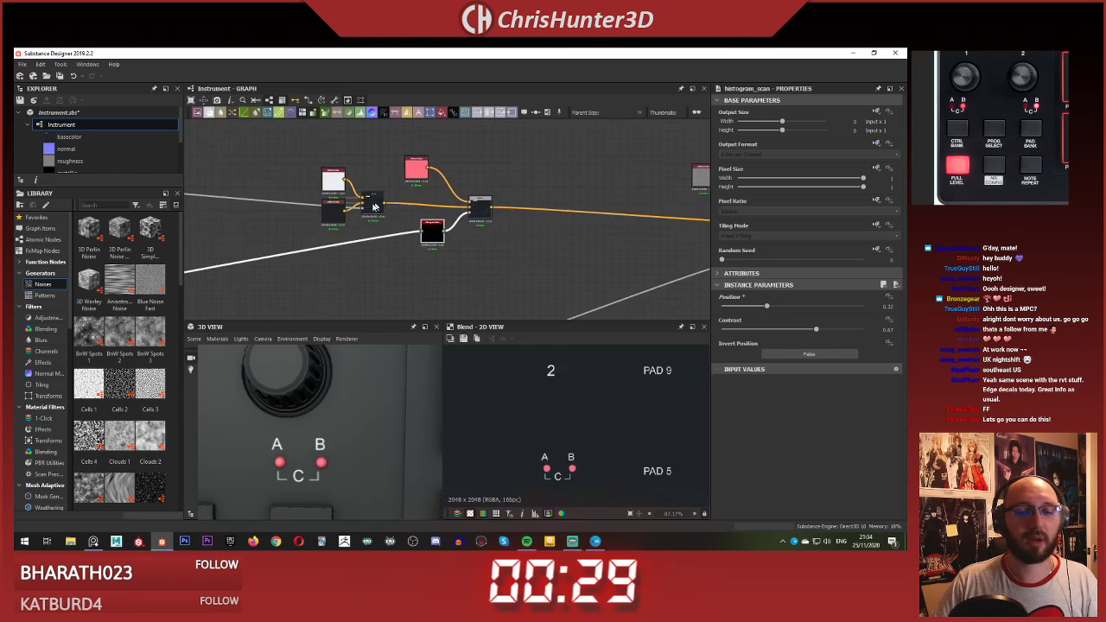
pyautogui.moveTo(490, 239)
pyautogui.mouseDown(button='middle')
pyautogui.moveTo(495, 197)
pyautogui.moveTo(484, 259)
pyautogui.moveTo(475, 252)
pyautogui.mouseUp(button='middle')
pyautogui.scroll(5, 480, 259)
pyautogui.scroll(-4, 490, 264)
pyautogui.scroll(-8, 445, 290)
pyautogui.scroll(-4, 332, 436)
pyautogui.scroll(-6, 331, 436)
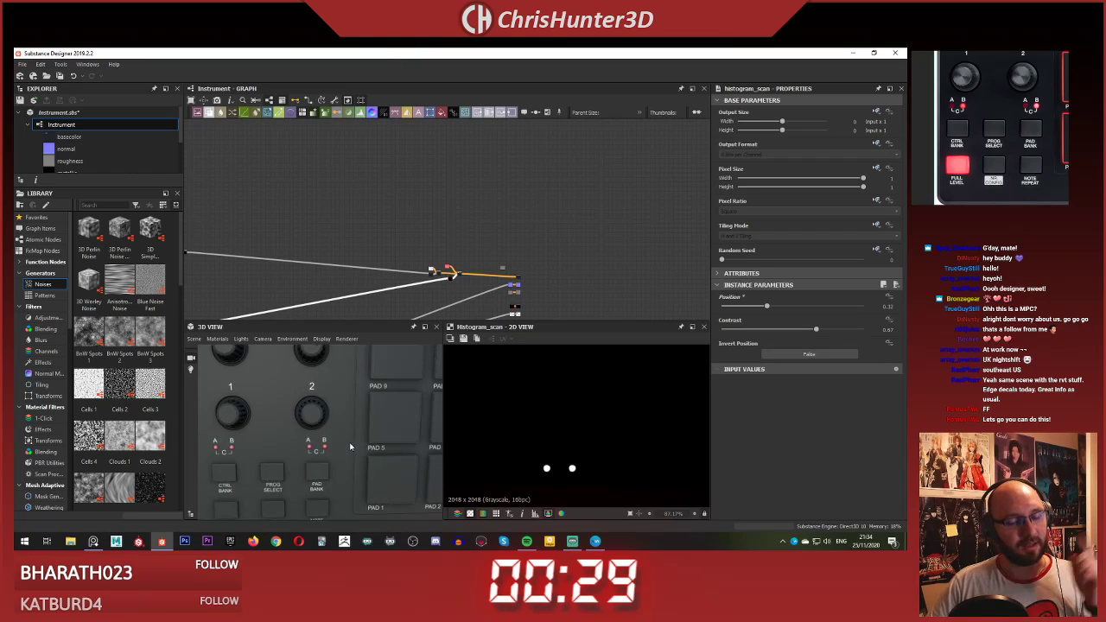
pyautogui.scroll(5, 317, 453)
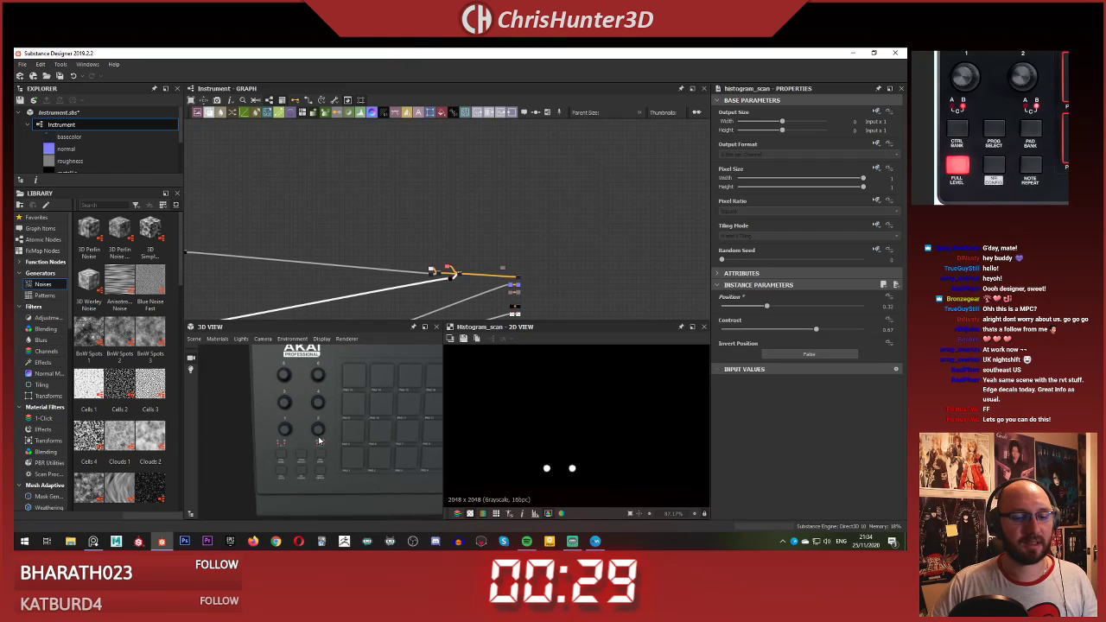
pyautogui.scroll(3, 482, 230)
pyautogui.scroll(5, 458, 247)
pyautogui.moveTo(459, 246)
pyautogui.mouseDown(button='middle')
pyautogui.moveTo(492, 220)
pyautogui.moveTo(454, 267)
pyautogui.moveTo(458, 240)
pyautogui.mouseUp(button='middle')
pyautogui.scroll(-4, 480, 238)
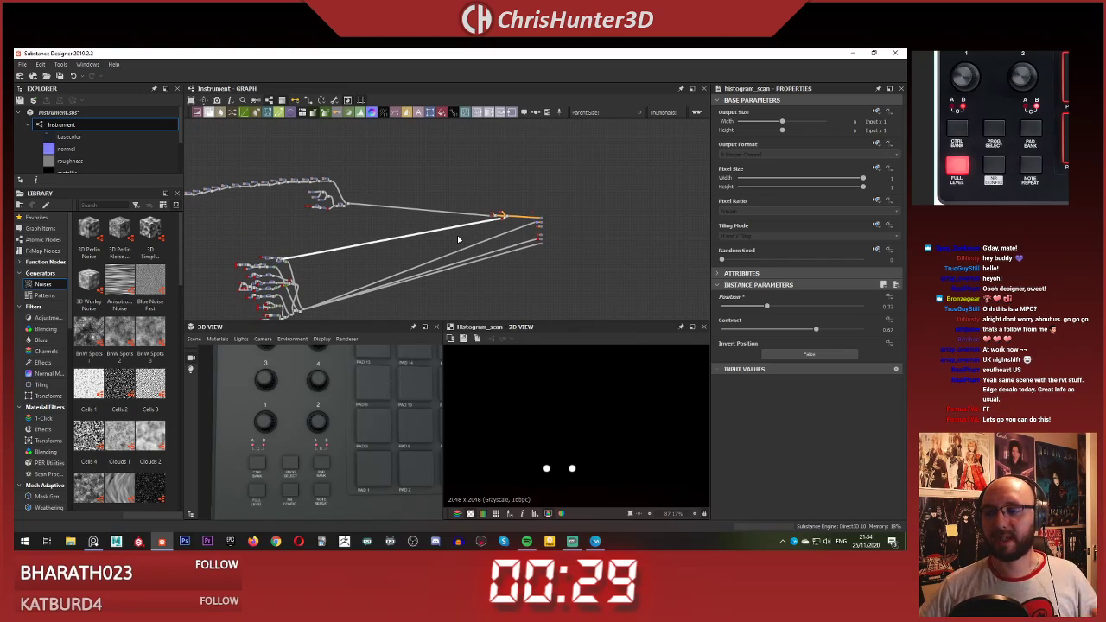
pyautogui.scroll(4, 485, 230)
pyautogui.scroll(3, 486, 189)
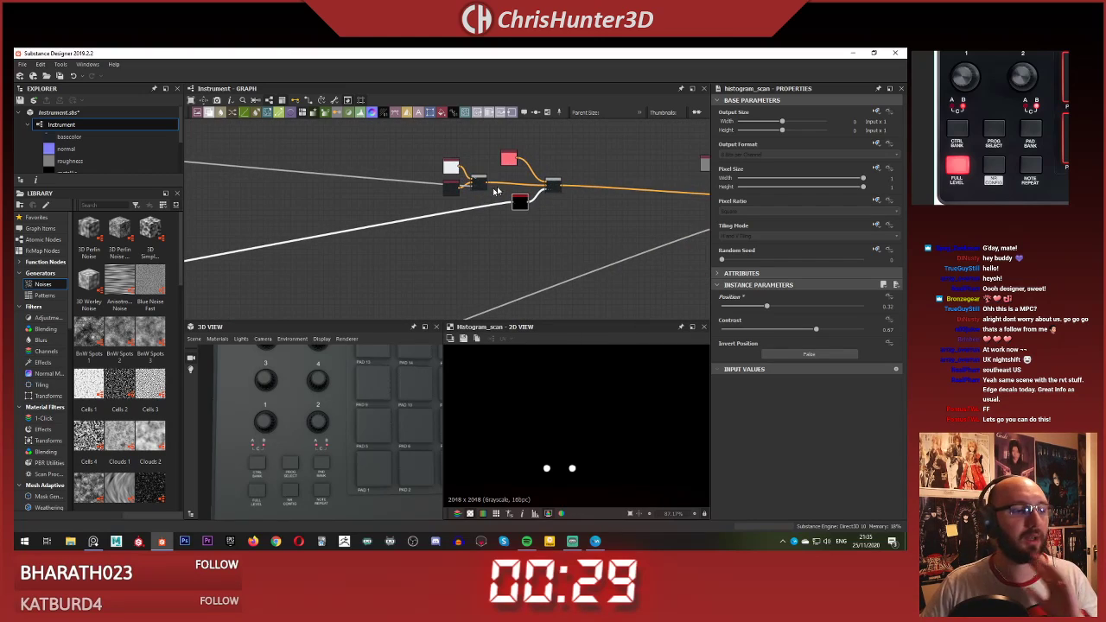
pyautogui.moveTo(519, 175); pyautogui.dragTo(496, 198, button='middle')
pyautogui.scroll(4, 501, 221)
# Step: Locate and preview the Transformation 2D node that positions the mask of the six small buttons
pyautogui.scroll(-6, 393, 254)
pyautogui.moveTo(294, 255); pyautogui.dragTo(538, 175, button='middle')
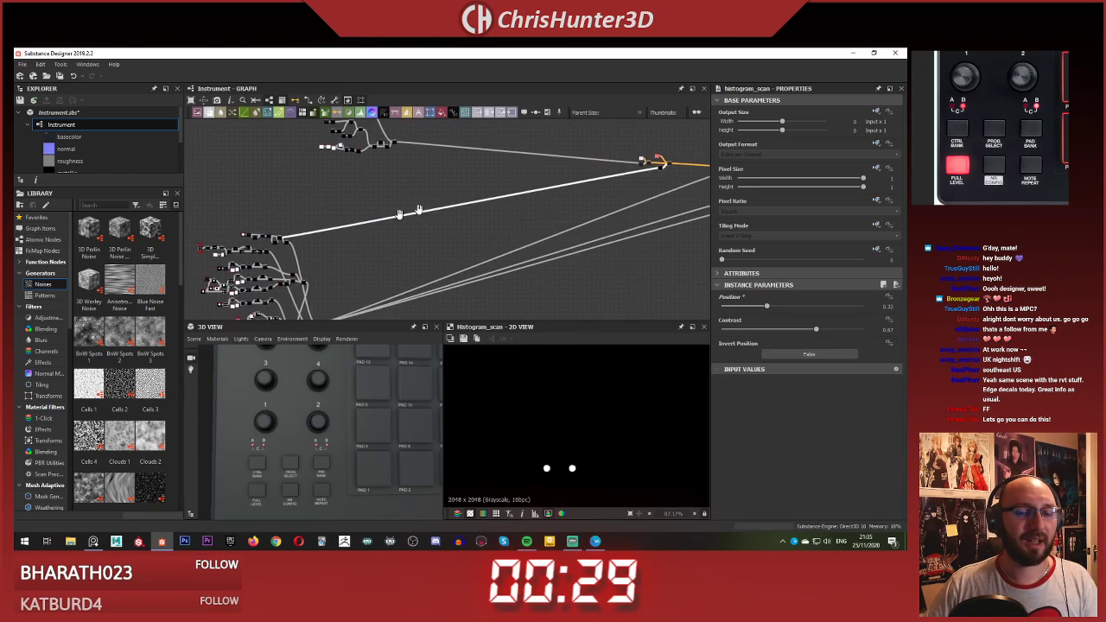
pyautogui.moveTo(234, 280); pyautogui.dragTo(478, 335, button='middle')
pyautogui.scroll(4, 441, 189)
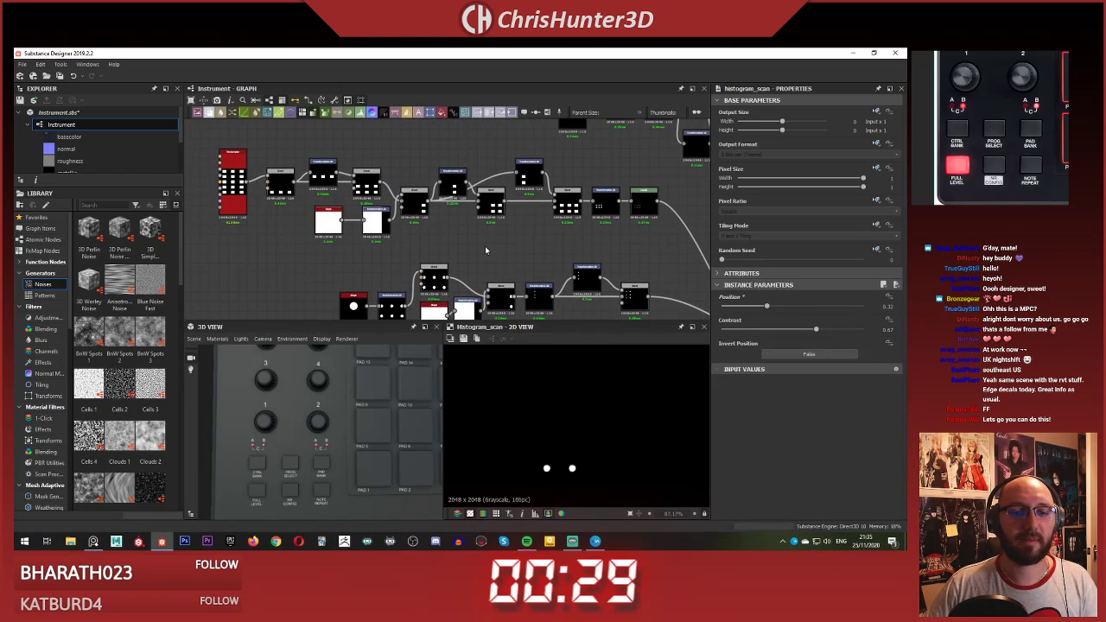
pyautogui.scroll(5, 519, 220)
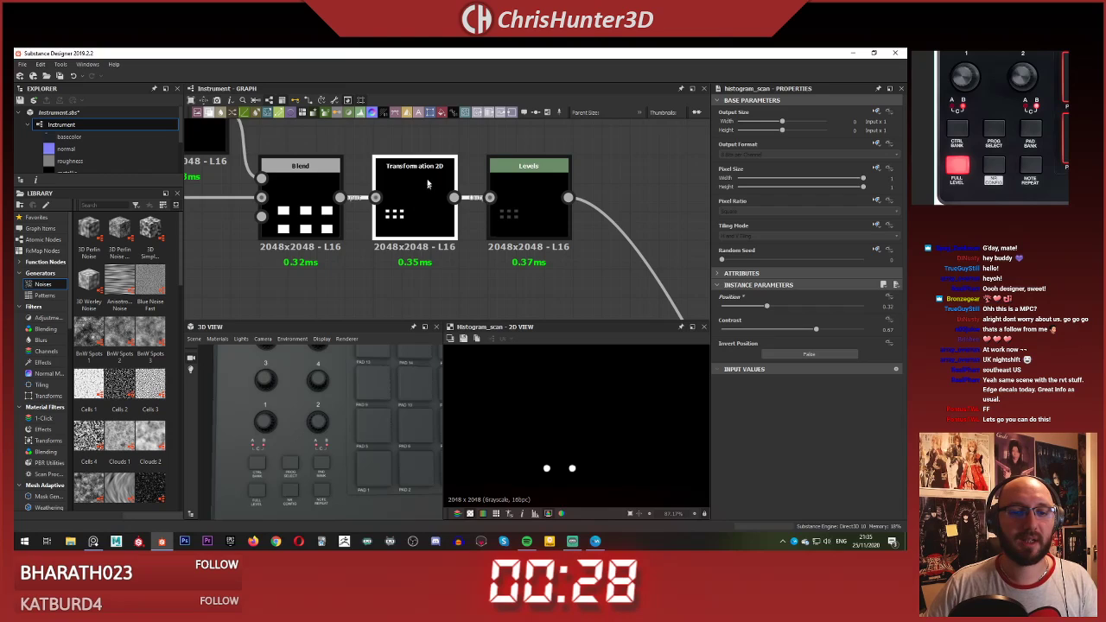
pyautogui.doubleClick(427, 183)
# Step: Duplicate the small-button Transformation 2D node and place the copy beneath the Histogram Scan in the colour section of the graph
pyautogui.scroll(-4, 427, 183)
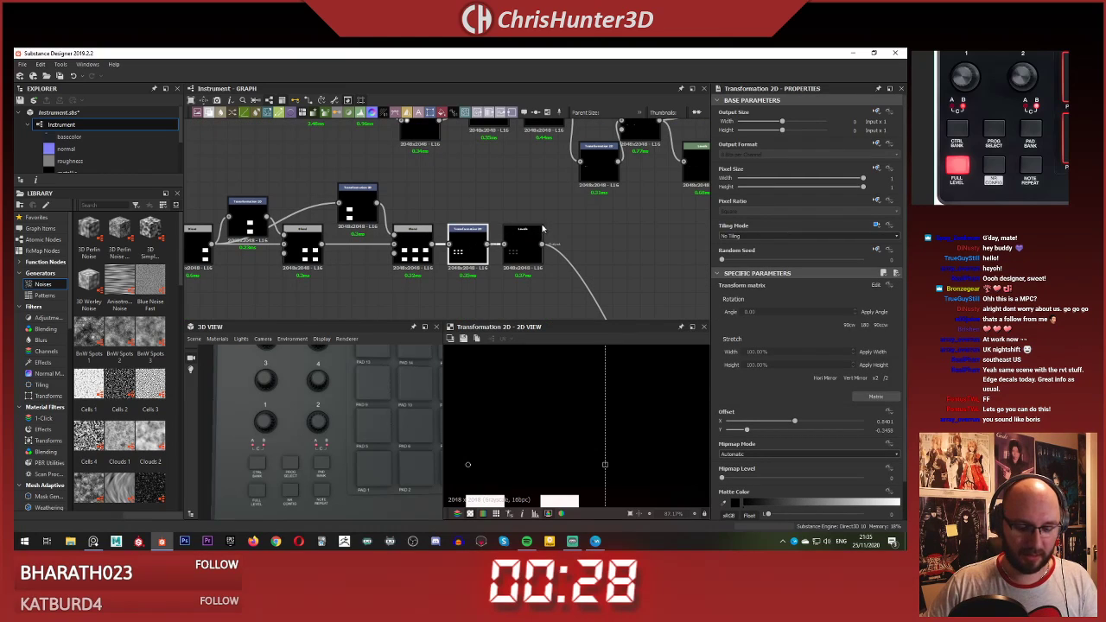
pyautogui.scroll(-6, 542, 207)
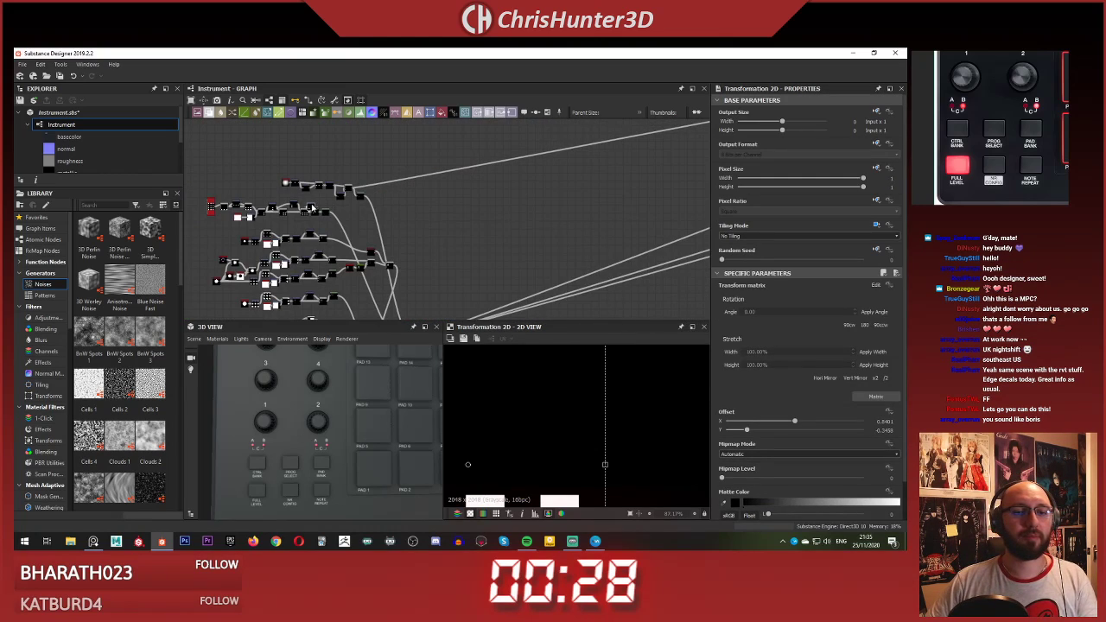
pyautogui.moveTo(600, 167); pyautogui.dragTo(667, 149)
pyautogui.moveTo(667, 148); pyautogui.dragTo(356, 243, button='middle')
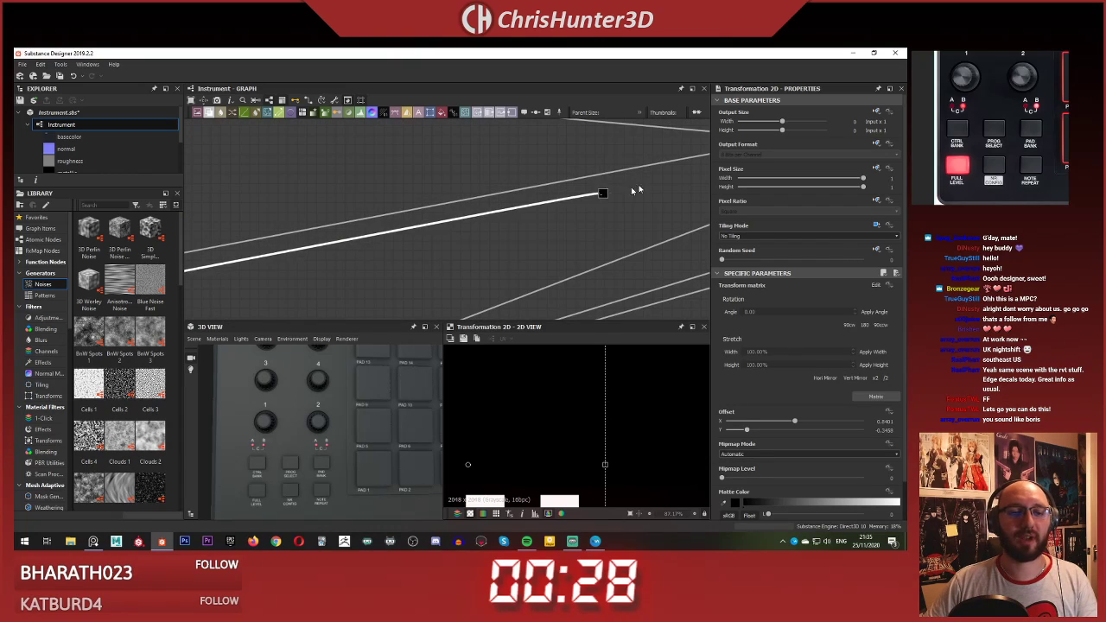
pyautogui.moveTo(633, 191); pyautogui.dragTo(366, 237, button='middle')
pyautogui.scroll(3, 369, 250)
pyautogui.moveTo(341, 257); pyautogui.dragTo(567, 201)
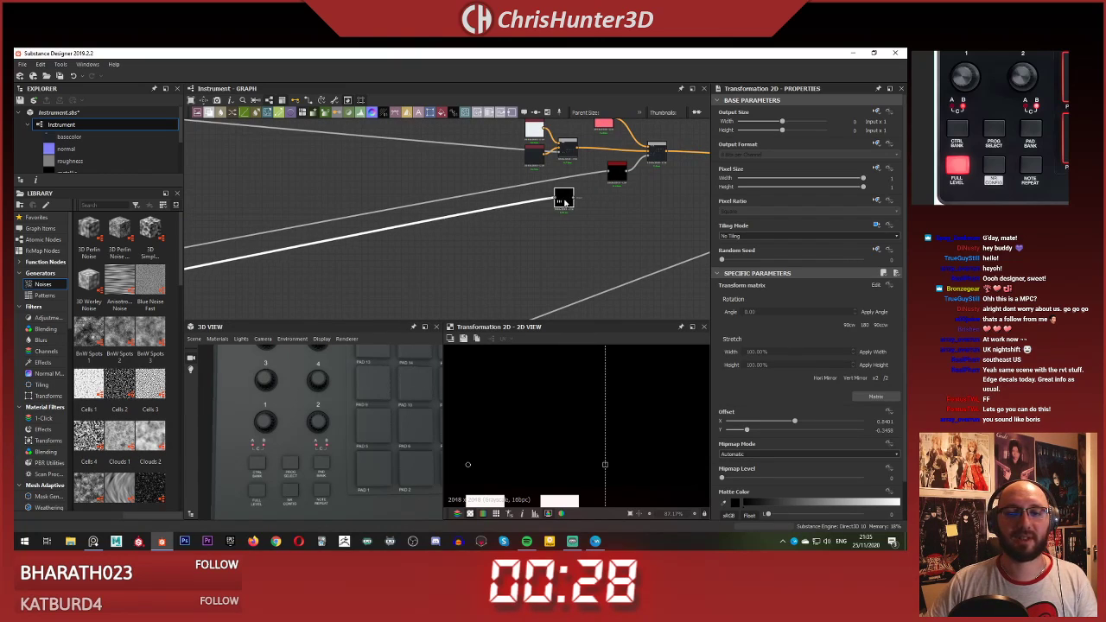
# Step: Add a Blend node below the Histogram Scan and feed the copied Transformation 2D into its background input
pyautogui.scroll(5, 571, 201)
pyautogui.moveTo(602, 191); pyautogui.dragTo(422, 291, button='middle')
pyautogui.click(538, 221)
pyautogui.press('space')
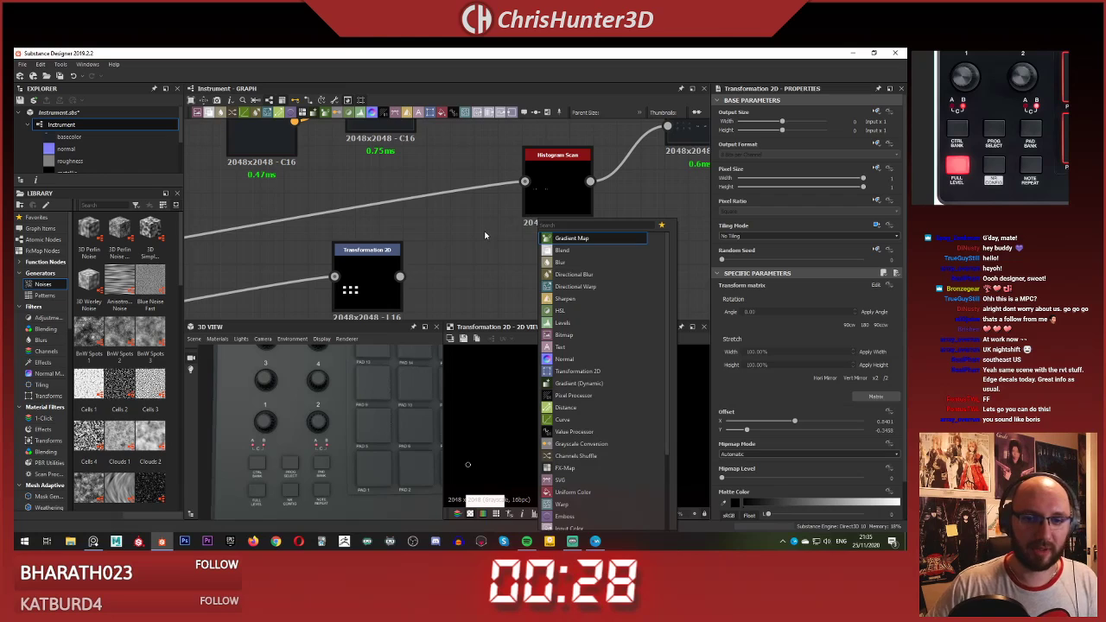
pyautogui.click(486, 235)
pyautogui.press('space')
pyautogui.write('ble')
pyautogui.press('Return')
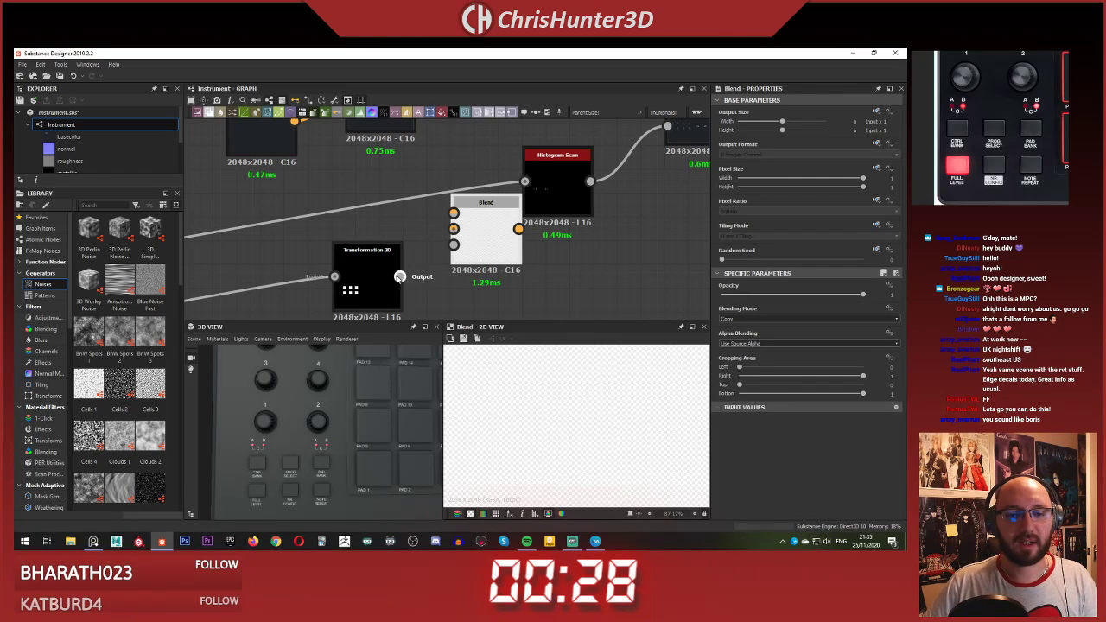
pyautogui.moveTo(475, 225); pyautogui.dragTo(520, 273)
pyautogui.moveTo(516, 272); pyautogui.dragTo(513, 261, button='middle')
pyautogui.moveTo(368, 266); pyautogui.dragTo(344, 267)
pyautogui.click(436, 244)
pyautogui.press('space')
pyautogui.write('sha')
pyautogui.press('Return')
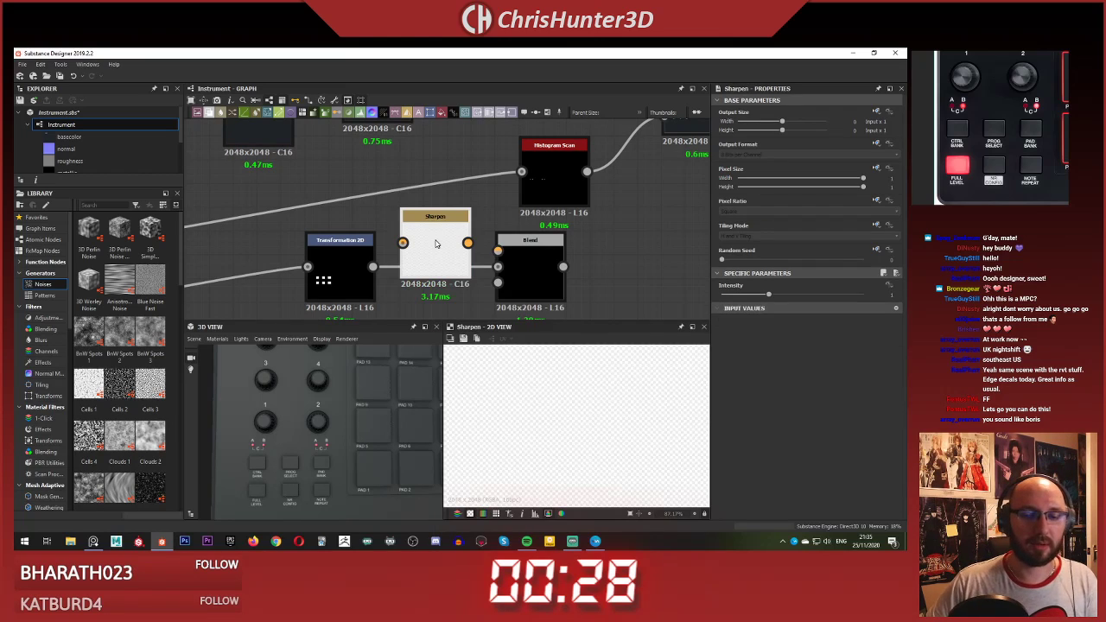
pyautogui.press('Delete')
# Step: Add a Shape node with the Square pattern at Scale 0.42 and position it above the copied Transformation 2D
pyautogui.press('space')
pyautogui.write('sha')
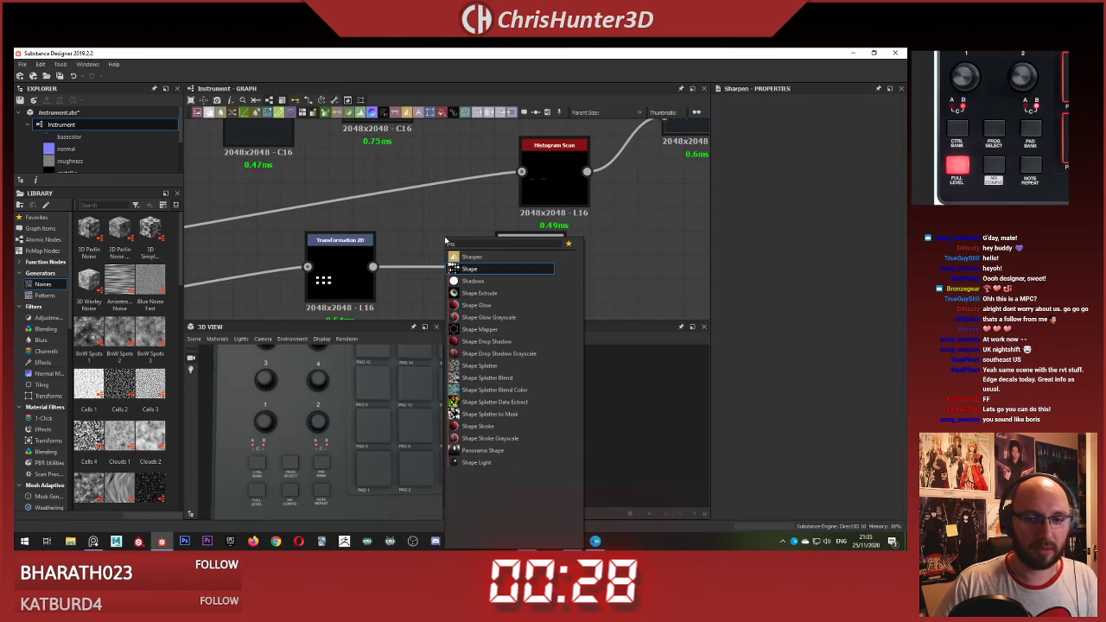
pyautogui.press('Return')
pyautogui.moveTo(435, 249); pyautogui.dragTo(386, 183)
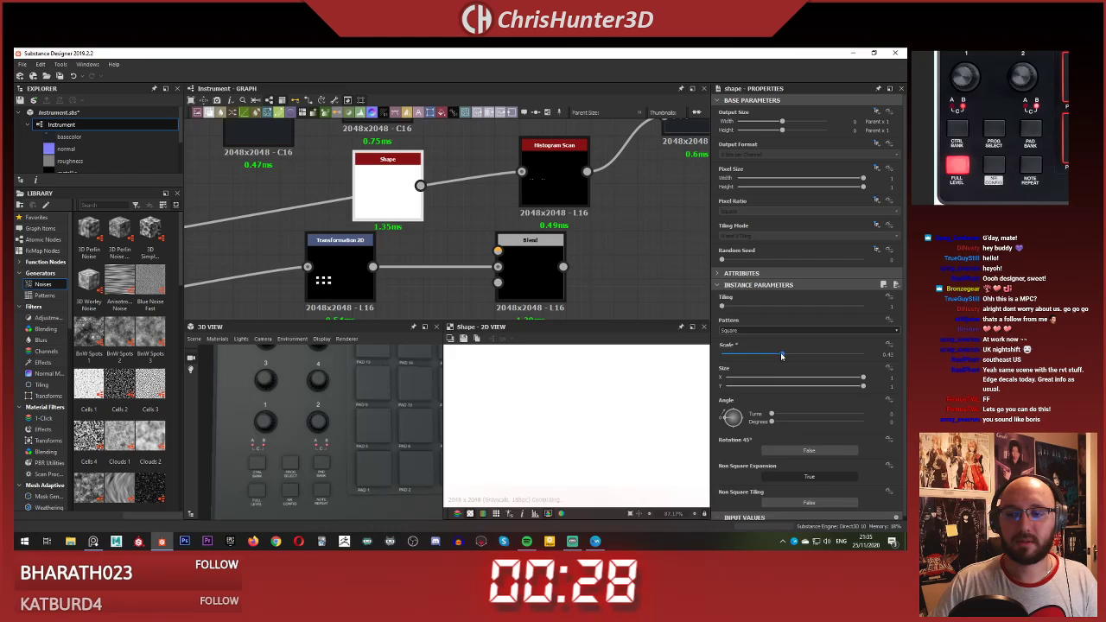
pyautogui.moveTo(465, 241); pyautogui.dragTo(473, 274, button='middle')
pyautogui.moveTo(350, 285); pyautogui.dragTo(362, 191, button='middle')
pyautogui.moveTo(362, 191); pyautogui.dragTo(327, 263)
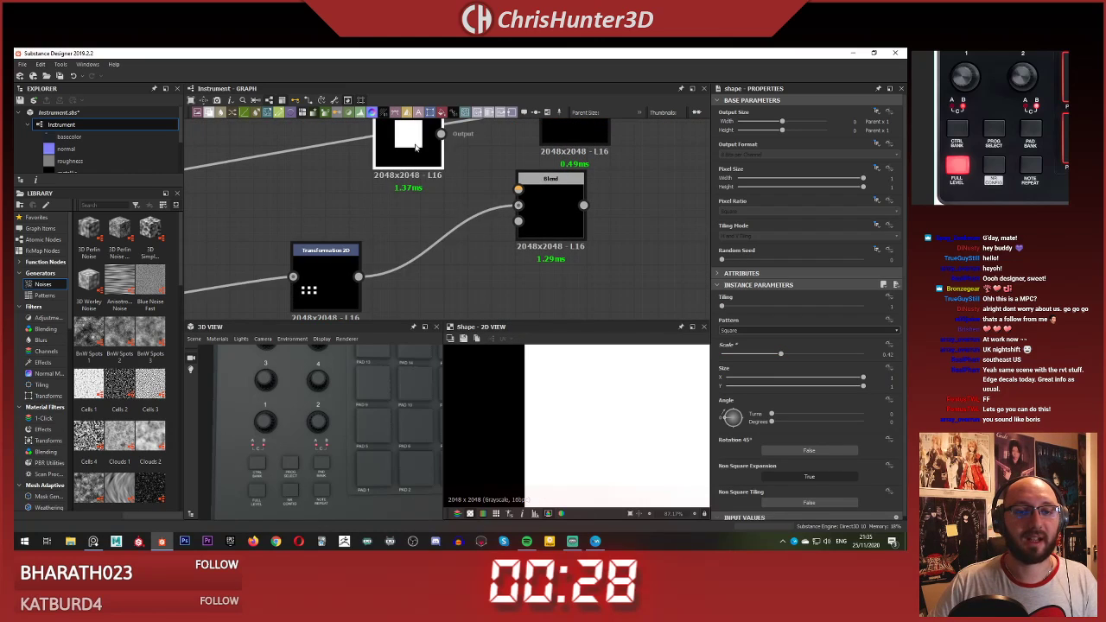
pyautogui.moveTo(416, 147); pyautogui.dragTo(344, 182)
# Step: Add a Transformation 2D node after the Shape and connect its output to the new Blend's foreground input
pyautogui.click(427, 203)
pyautogui.press('space')
pyautogui.write('y')
pyautogui.press('BackSpace')
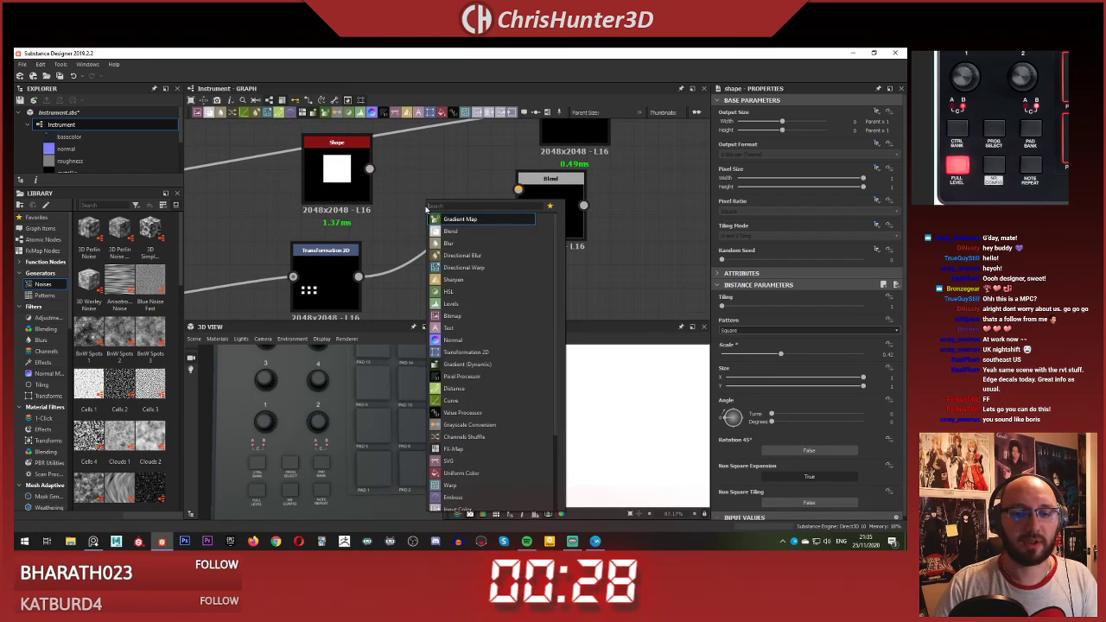
pyautogui.write('tr')
pyautogui.click(522, 217)
pyautogui.moveTo(369, 169); pyautogui.dragTo(448, 208)
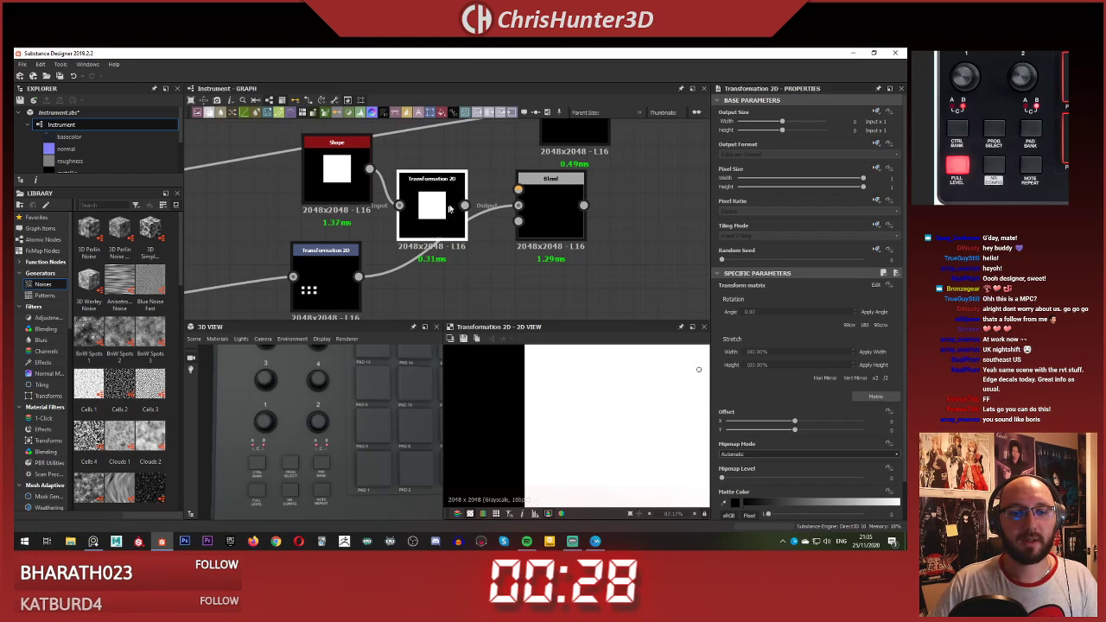
pyautogui.moveTo(527, 192); pyautogui.dragTo(529, 193)
# Step: Try the Subtract blending mode on the Blend combining the square and the small-button mask
pyautogui.doubleClick(570, 212)
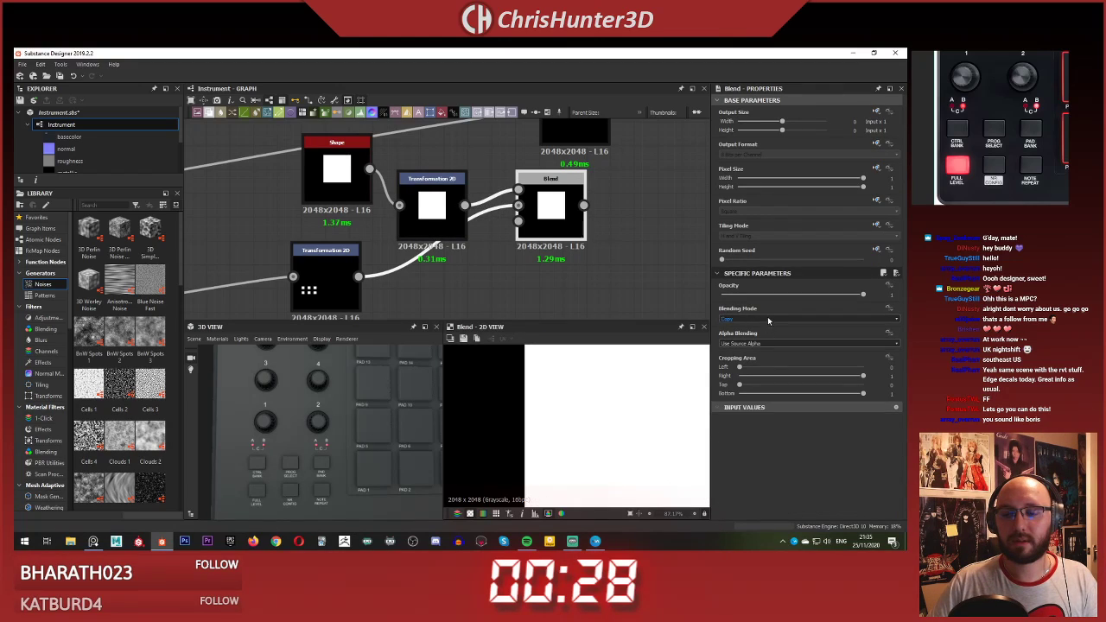
pyautogui.click(768, 320)
pyautogui.click(781, 338)
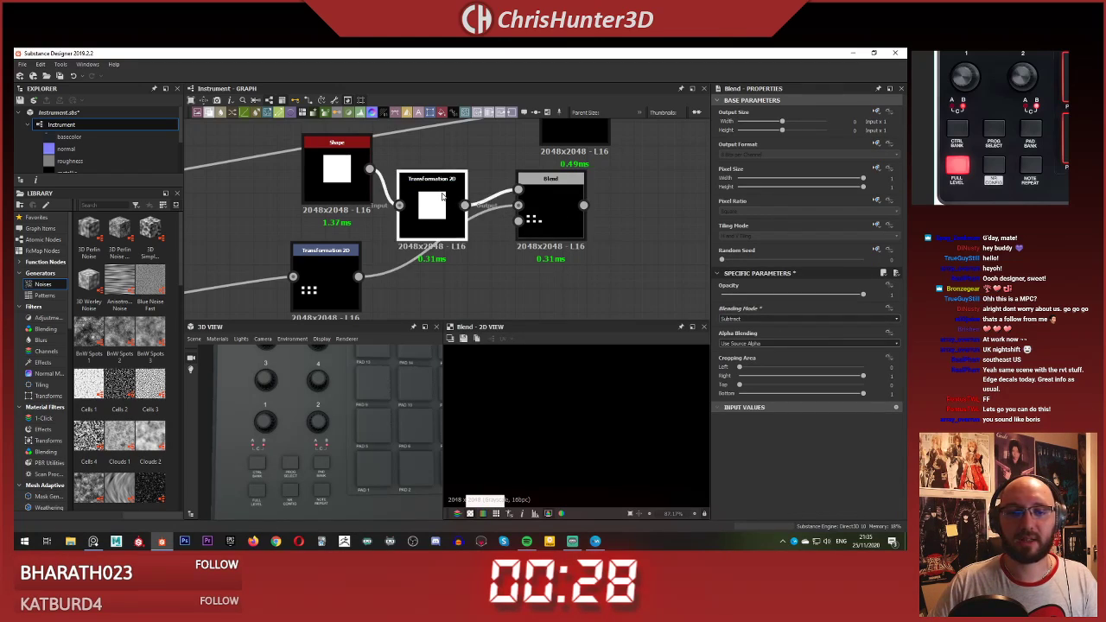
pyautogui.scroll(-1, 510, 218)
pyautogui.moveTo(527, 199); pyautogui.dragTo(547, 238)
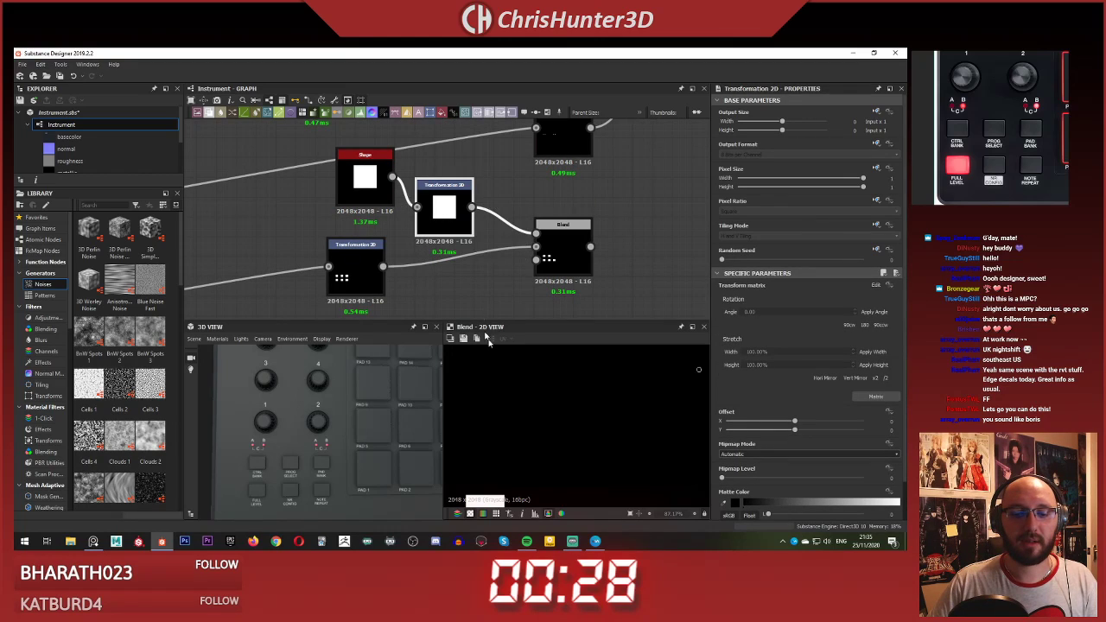
# Step: Shrink the square's Transformation 2D to about half size and shift it over the small buttons in the 2D view
pyautogui.moveTo(427, 251); pyautogui.dragTo(446, 217, button='middle')
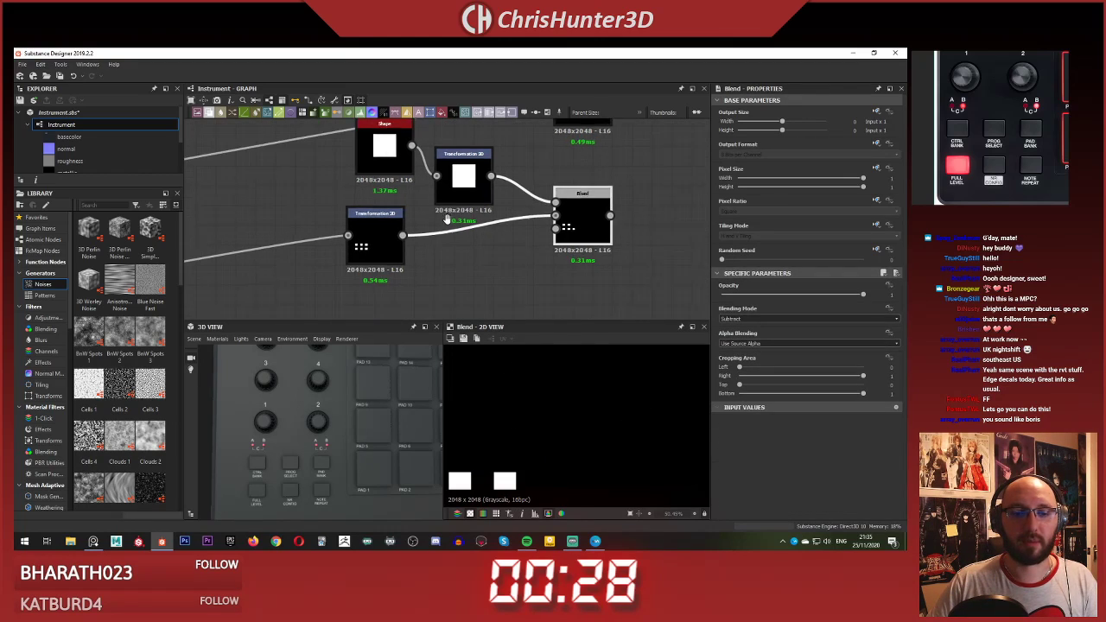
pyautogui.scroll(3, 449, 197)
pyautogui.click(459, 171)
pyautogui.scroll(-8, 520, 450)
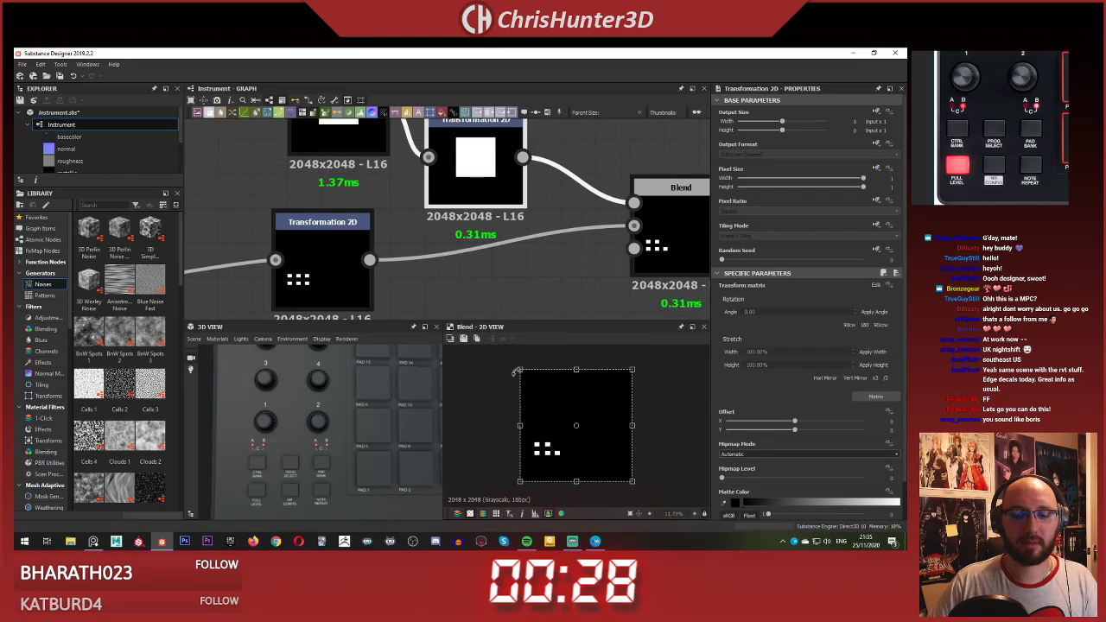
pyautogui.moveTo(521, 370); pyautogui.dragTo(566, 426)
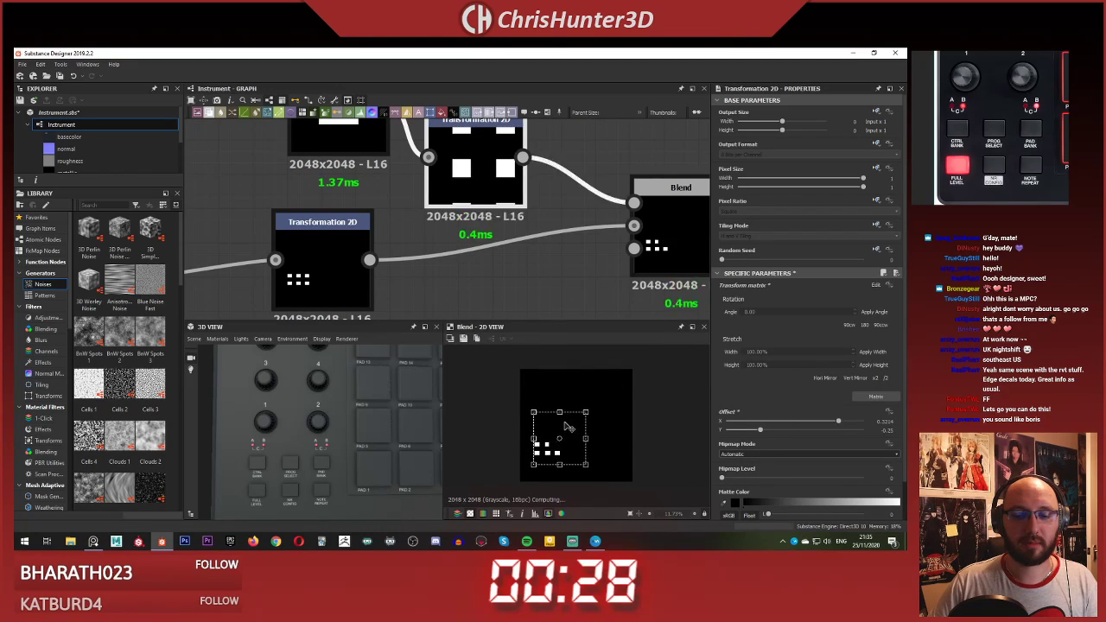
pyautogui.moveTo(611, 259); pyautogui.dragTo(479, 259, button='middle')
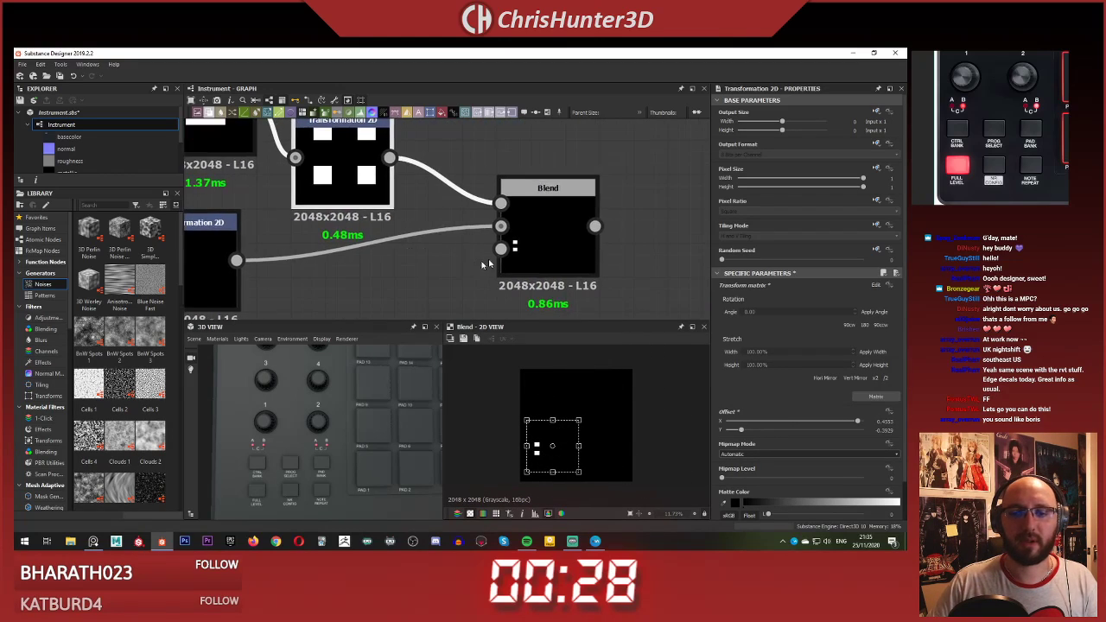
# Step: Set the blending mode of the Blend joining the square and the button mask to Multiply
pyautogui.click(537, 232)
pyautogui.click(758, 320)
pyautogui.click(754, 344)
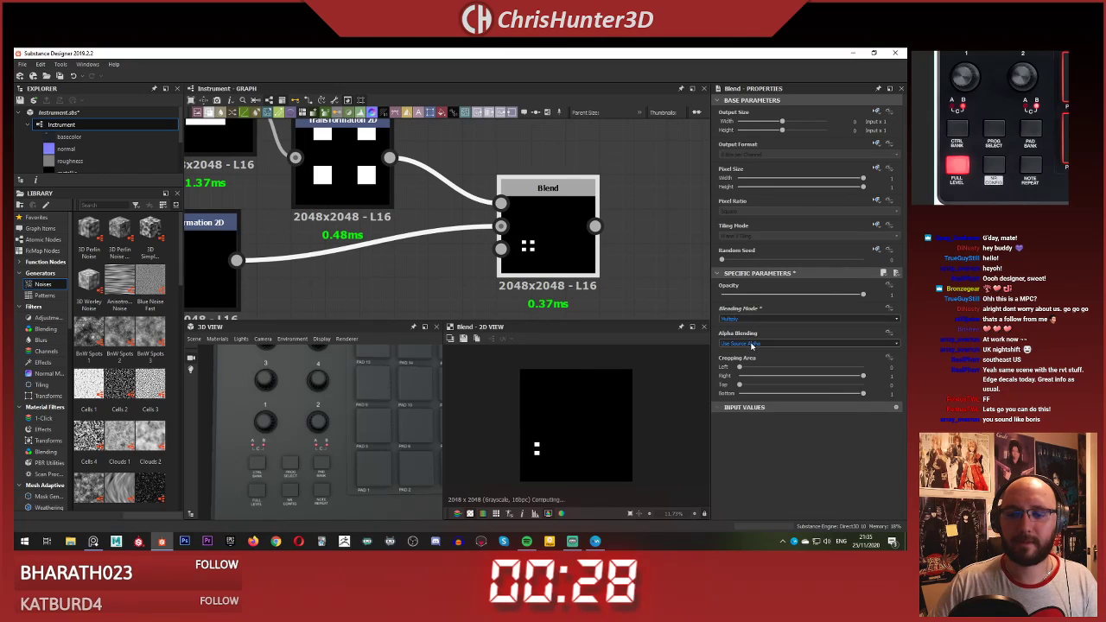
# Step: Narrow and shorten the square's transformation so that it covers only the upper-right small button
pyautogui.scroll(4, 562, 445)
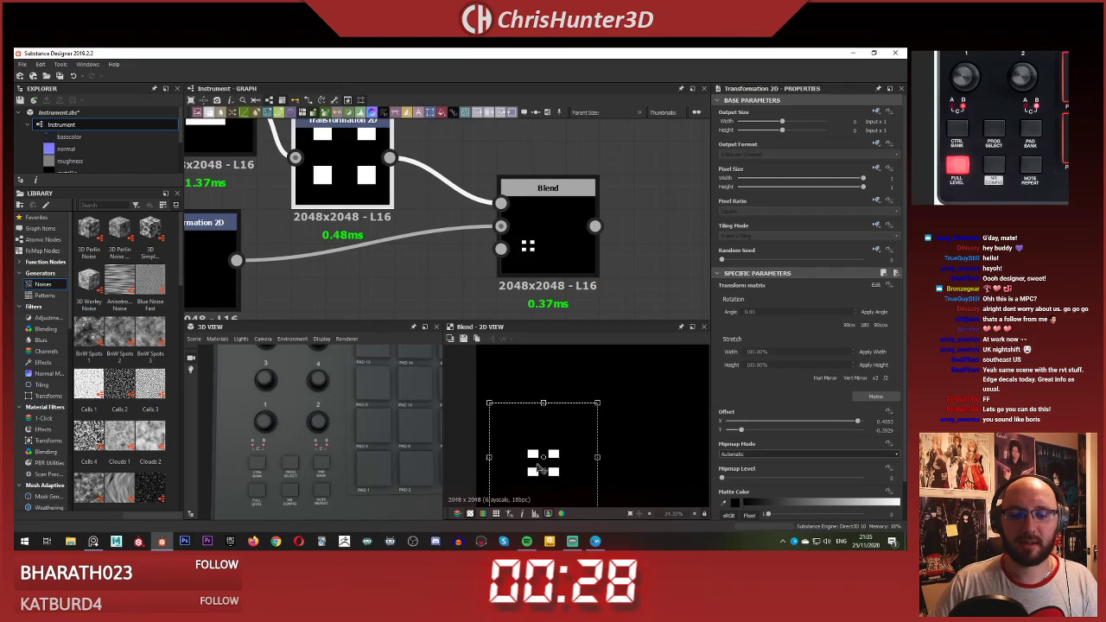
pyautogui.moveTo(522, 438); pyautogui.dragTo(538, 382, button='middle')
pyautogui.moveTo(505, 401); pyautogui.dragTo(551, 411)
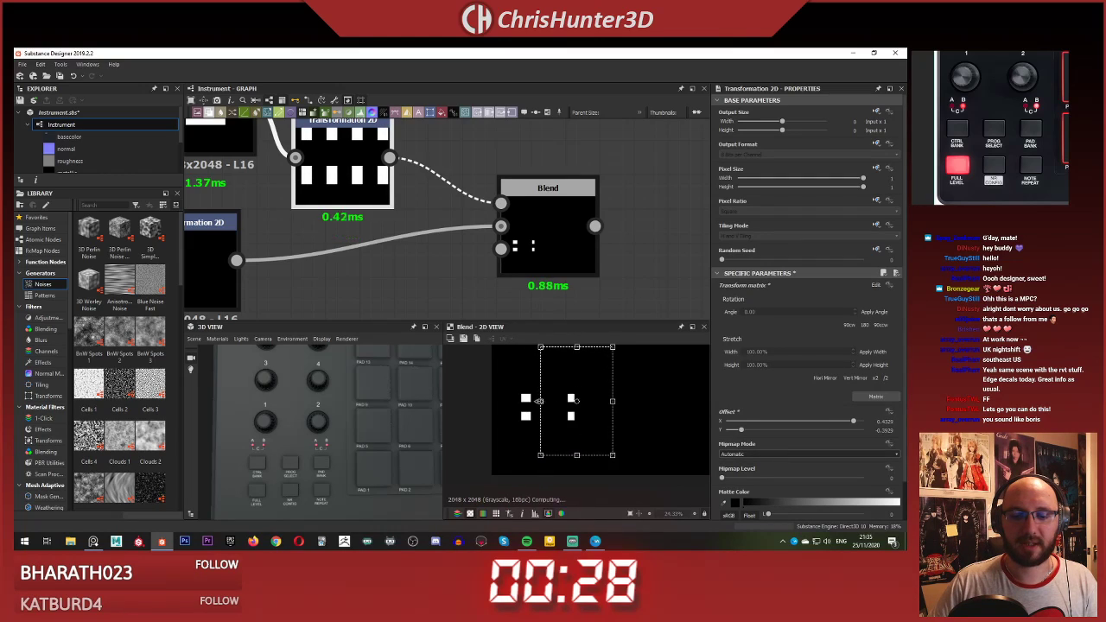
pyautogui.moveTo(572, 453); pyautogui.dragTo(573, 431)
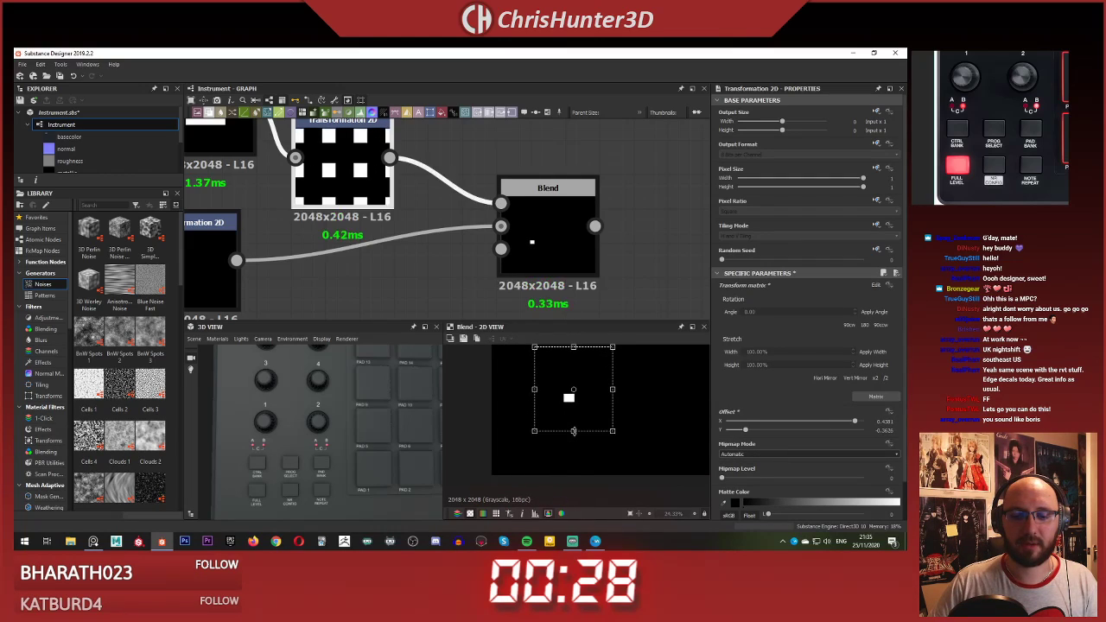
pyautogui.scroll(-5, 570, 436)
# Step: Add another Blend node and feed it the Histogram Scan as background and the single-button mask as foreground
pyautogui.click(568, 188)
pyautogui.scroll(-3, 570, 180)
pyautogui.moveTo(571, 180); pyautogui.dragTo(488, 251, button='middle')
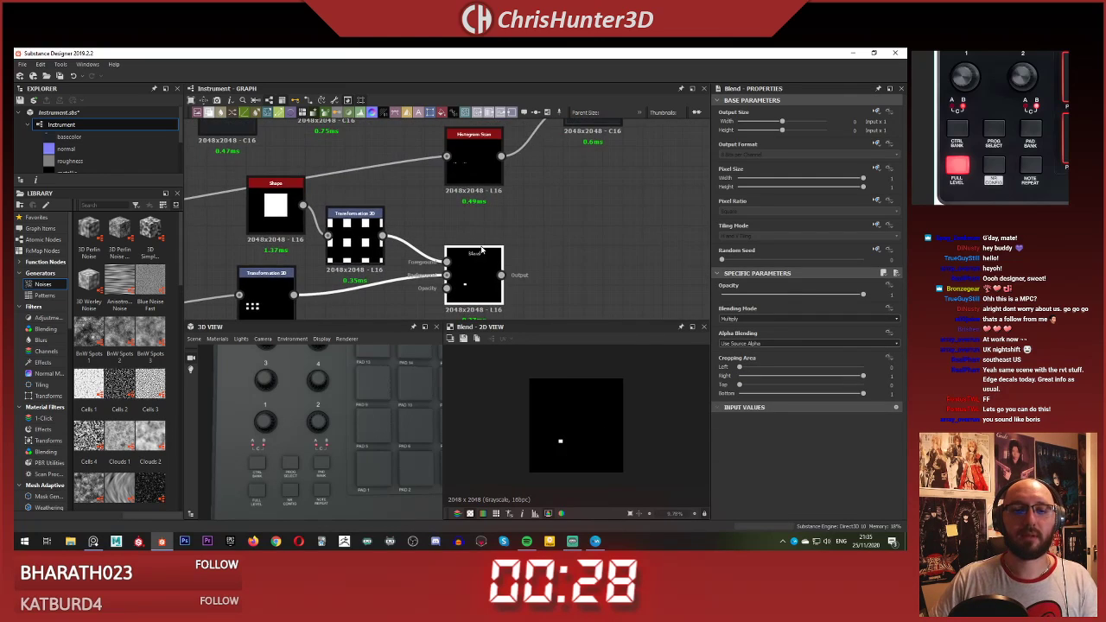
pyautogui.scroll(-2, 488, 252)
pyautogui.moveTo(532, 222); pyautogui.dragTo(511, 221, button='middle')
pyautogui.moveTo(464, 258); pyautogui.dragTo(484, 249, button='middle')
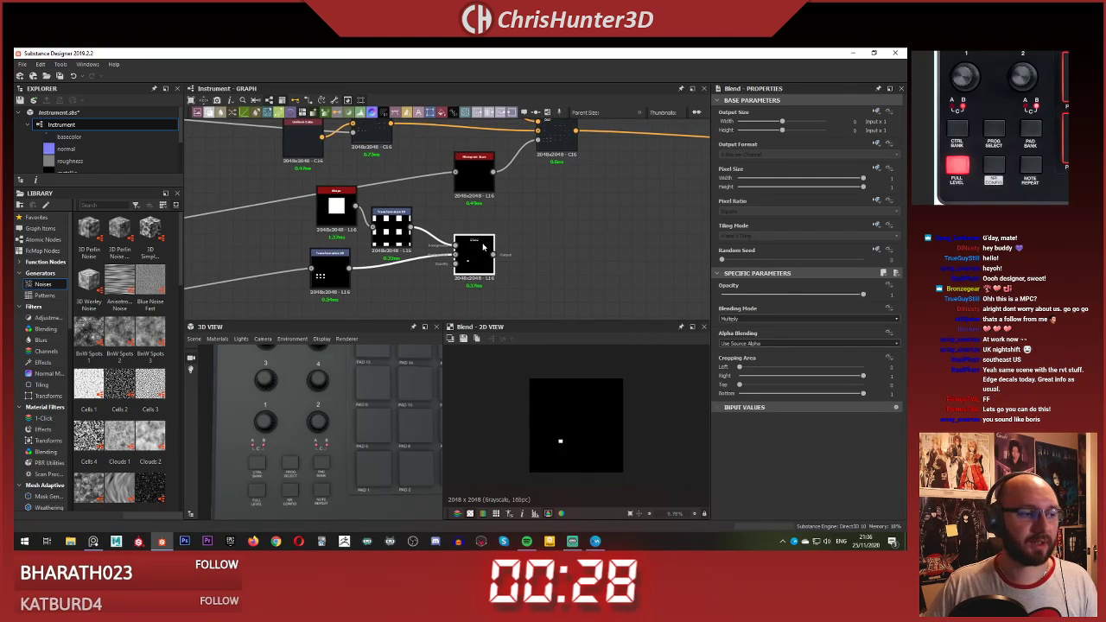
pyautogui.moveTo(496, 198); pyautogui.dragTo(498, 230, button='middle')
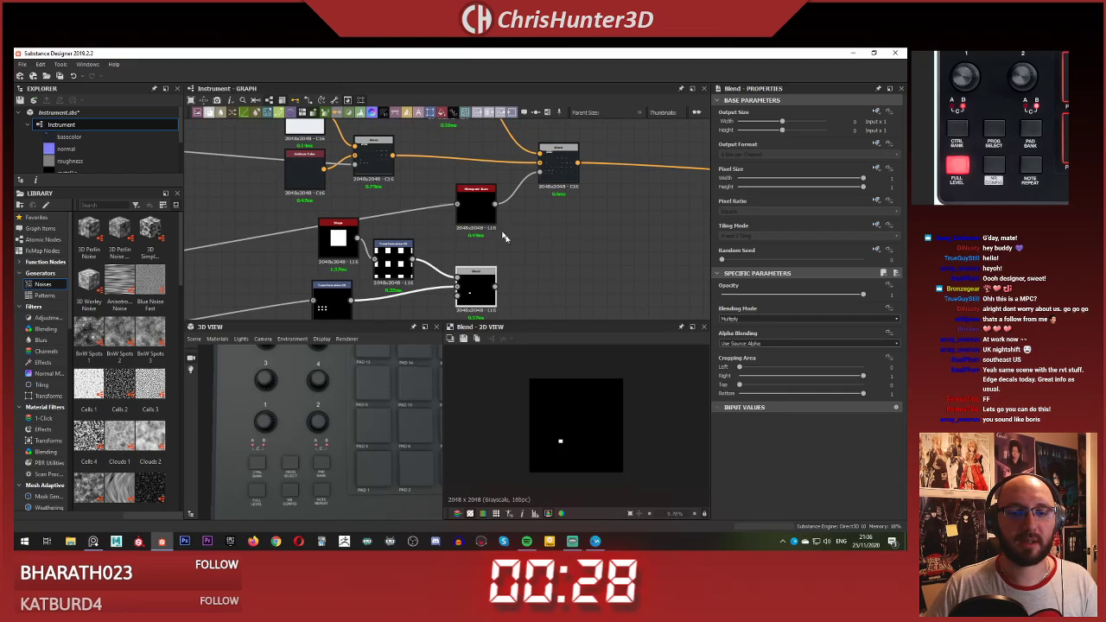
pyautogui.press('space')
pyautogui.click(548, 270)
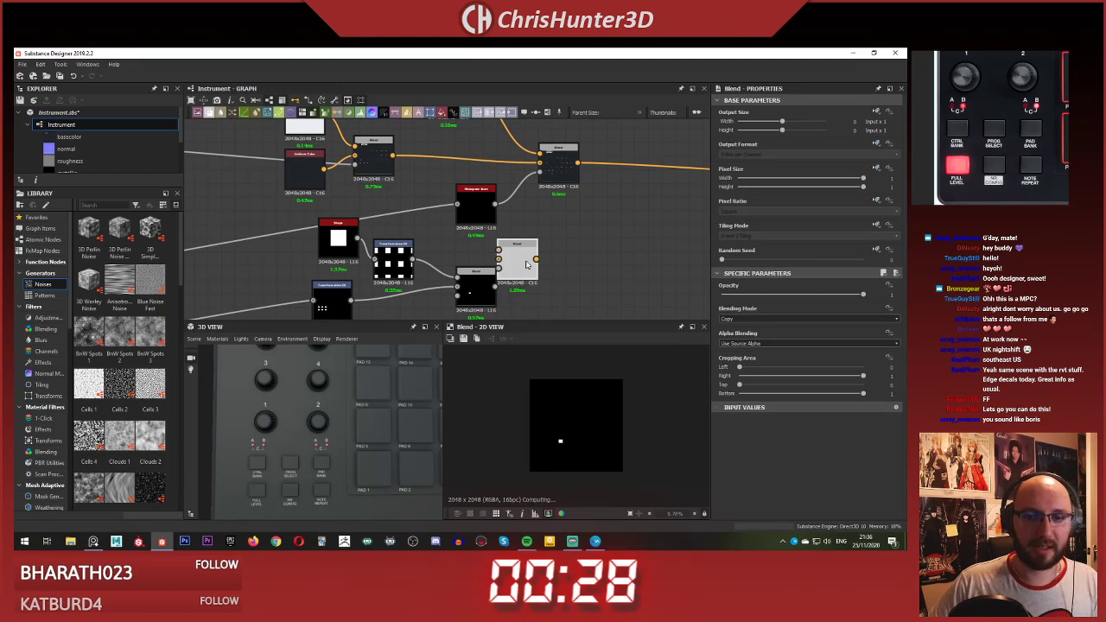
pyautogui.moveTo(495, 286); pyautogui.dragTo(510, 255)
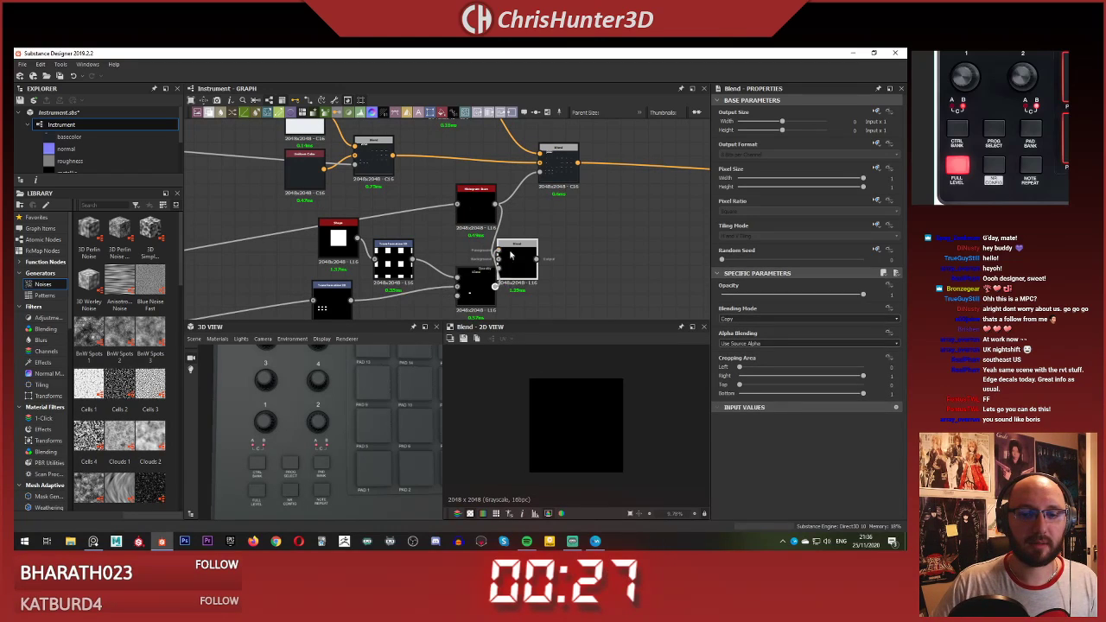
# Step: Set the combined mask Blend to Max (Lighten) and connect it to the red Blend's mask input
pyautogui.click(766, 319)
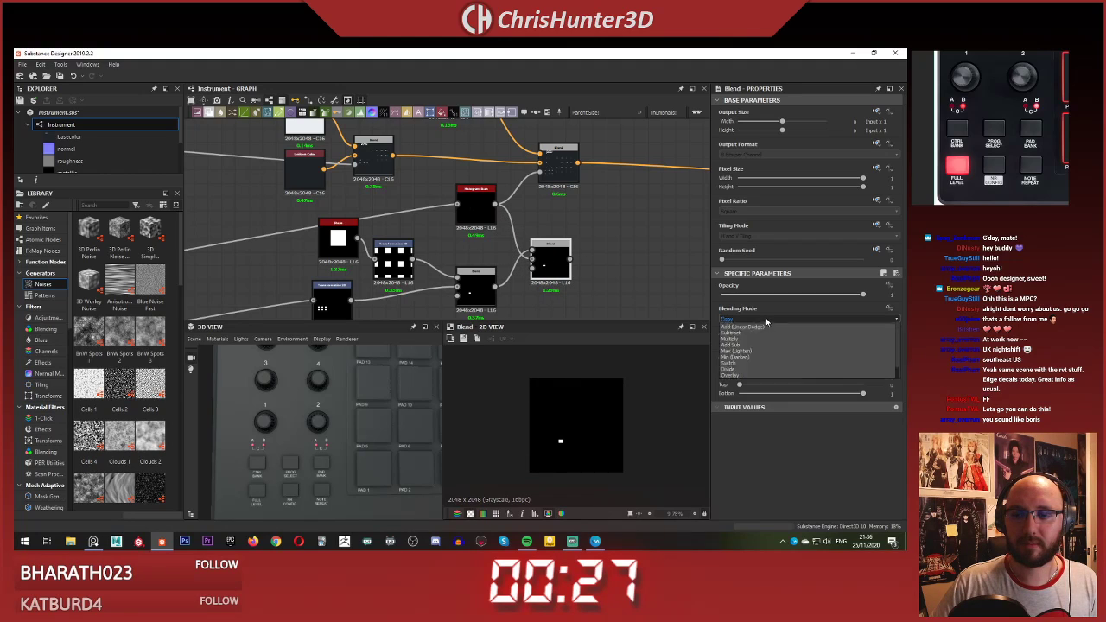
pyautogui.click(770, 357)
pyautogui.scroll(4, 625, 273)
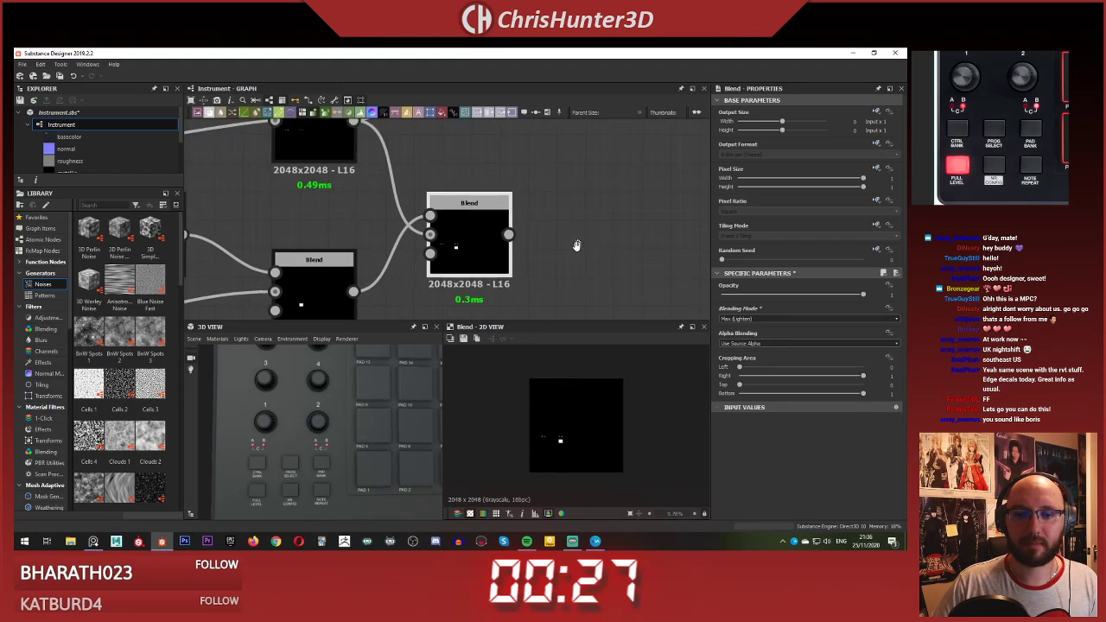
pyautogui.moveTo(576, 244); pyautogui.dragTo(566, 284, button='middle')
pyautogui.scroll(-4, 544, 257)
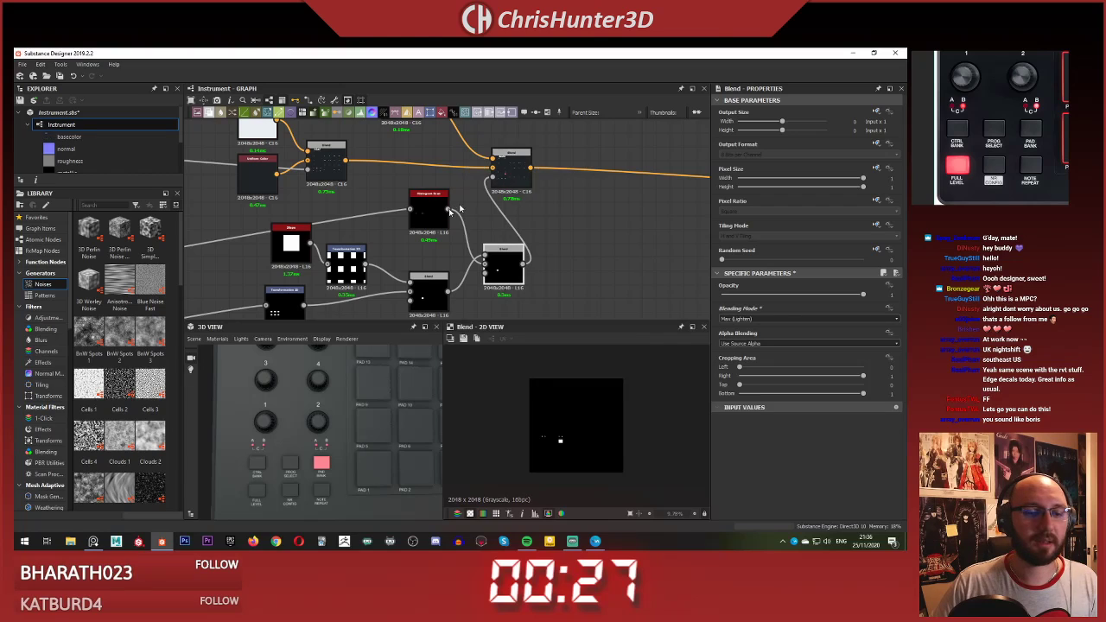
# Step: Examine the red Pad Bank button and the indicator lights on the 3D model
pyautogui.scroll(-4, 1009, 150)
pyautogui.scroll(-3, 300, 440)
pyautogui.scroll(3, 337, 435)
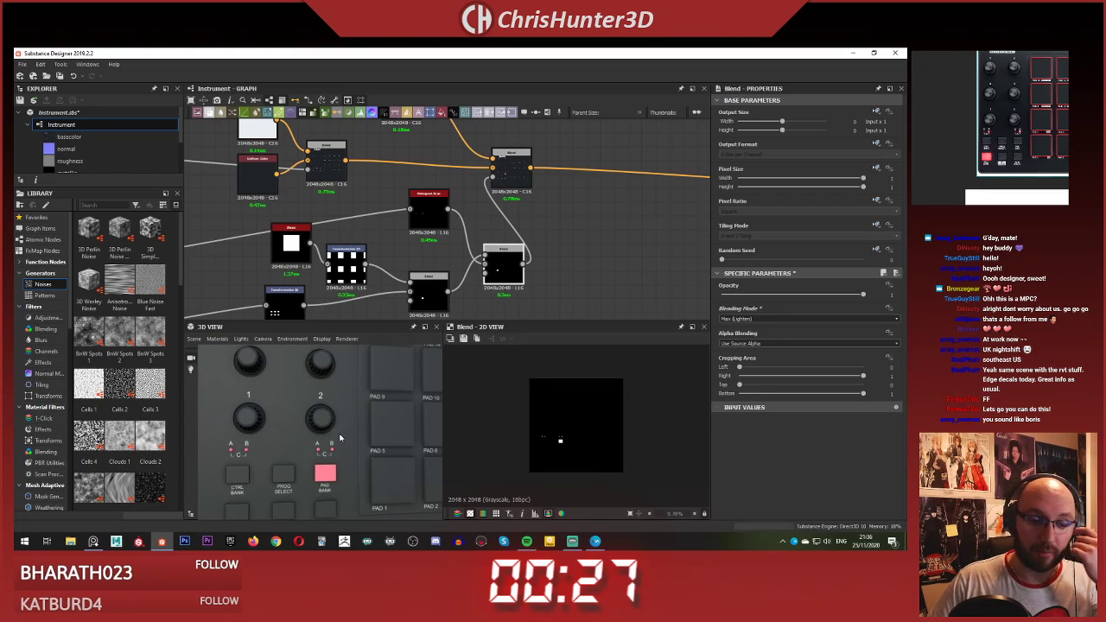
pyautogui.scroll(-4, 332, 480)
pyautogui.scroll(2, 321, 470)
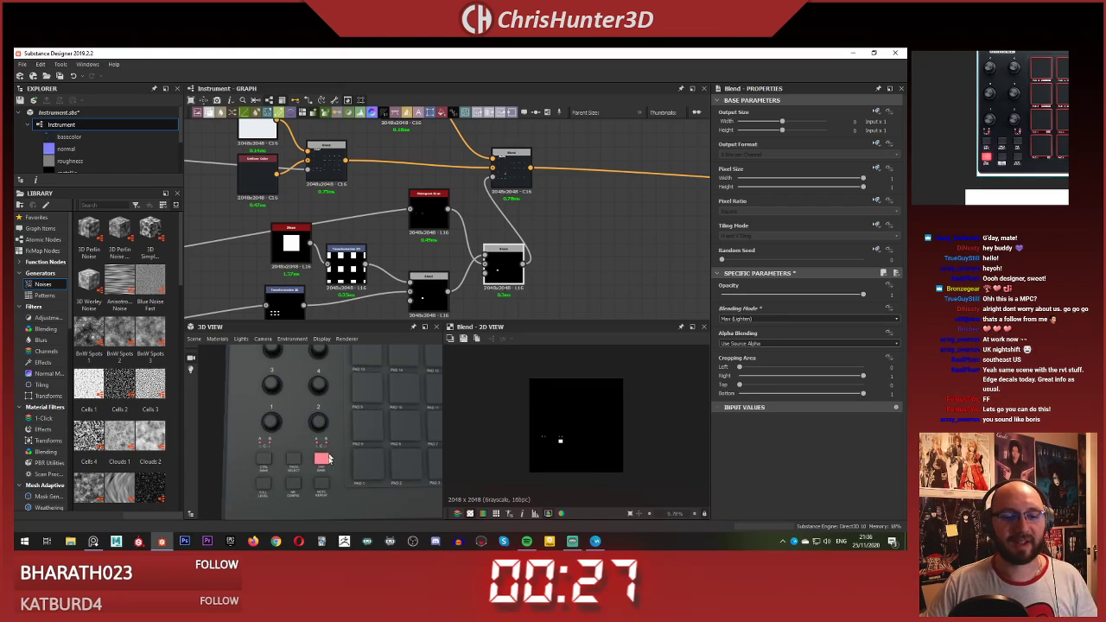
pyautogui.scroll(-2, 324, 455)
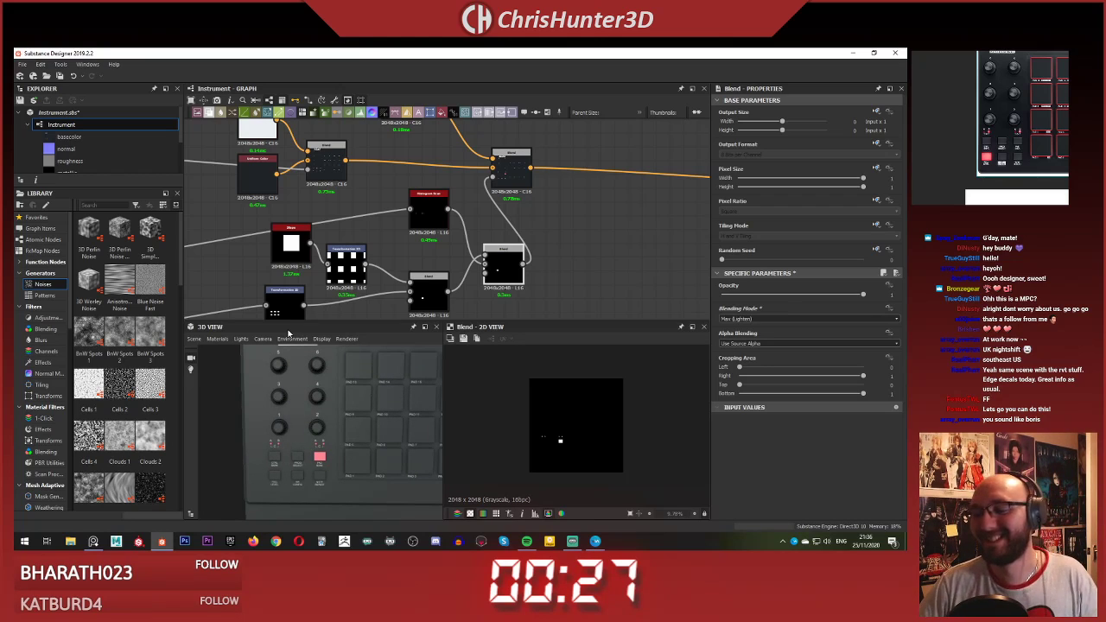
pyautogui.scroll(-1, 481, 262)
# Step: Tidy the layout of the mask nodes beneath the red colour Blend
pyautogui.scroll(4, 442, 217)
pyautogui.moveTo(444, 217); pyautogui.dragTo(446, 159, button='middle')
pyautogui.scroll(-2, 447, 159)
pyautogui.moveTo(469, 131); pyautogui.dragTo(470, 168)
pyautogui.moveTo(469, 169); pyautogui.dragTo(411, 208, button='middle')
pyautogui.moveTo(498, 240); pyautogui.dragTo(474, 240)
pyautogui.moveTo(469, 191); pyautogui.dragTo(455, 210, button='middle')
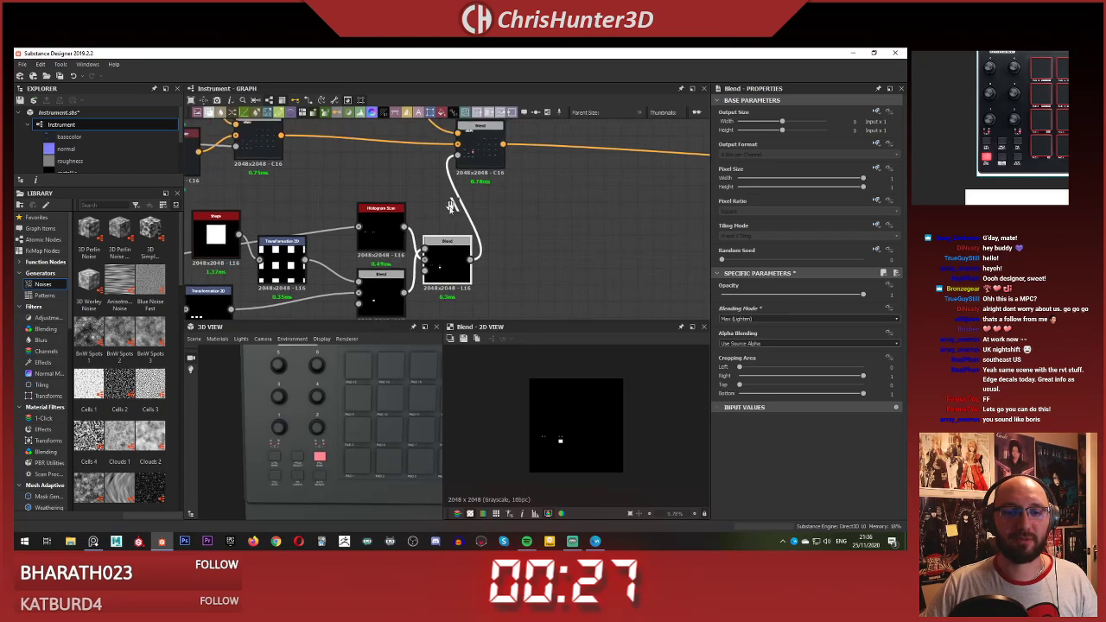
# Step: Move the red colour Blend beyond the combined mask Blend and place the white-and-dark colour group beneath the red Uniform Color
pyautogui.scroll(-3, 448, 212)
pyautogui.moveTo(471, 173); pyautogui.dragTo(520, 189)
pyautogui.scroll(3, 439, 177)
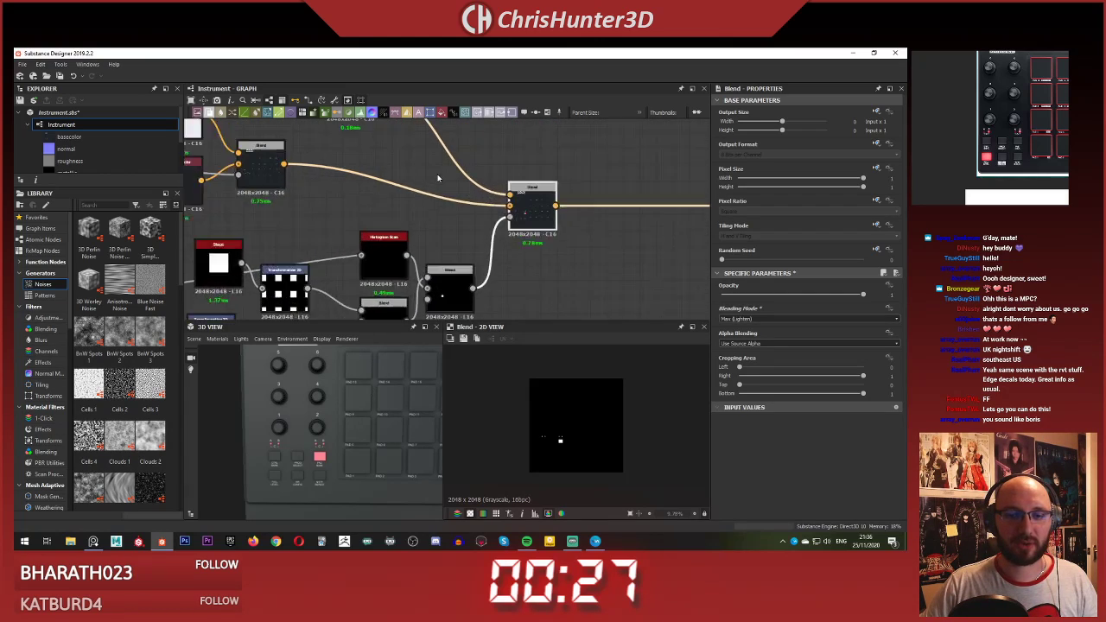
pyautogui.scroll(-3, 346, 221)
pyautogui.moveTo(345, 220); pyautogui.dragTo(432, 202, button='middle')
pyautogui.scroll(3, 446, 159)
pyautogui.moveTo(446, 159); pyautogui.dragTo(494, 186, button='middle')
pyautogui.scroll(-1, 415, 205)
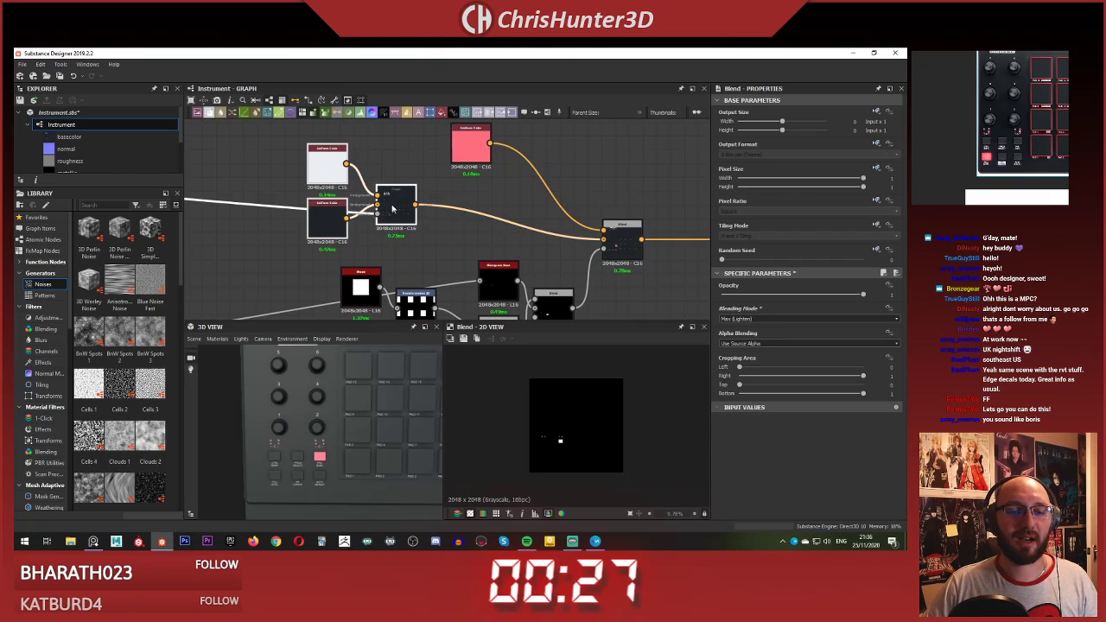
pyautogui.moveTo(393, 209); pyautogui.dragTo(467, 206)
pyautogui.click(302, 172)
# Step: Select the whole cluster of base colour and mask nodes and move it further away from the output nodes
pyautogui.scroll(-3, 297, 171)
pyautogui.moveTo(295, 227); pyautogui.dragTo(367, 230, button='middle')
pyautogui.scroll(-5, 994, 121)
pyautogui.scroll(5, 994, 121)
pyautogui.moveTo(1028, 114); pyautogui.dragTo(992, 114, button='middle')
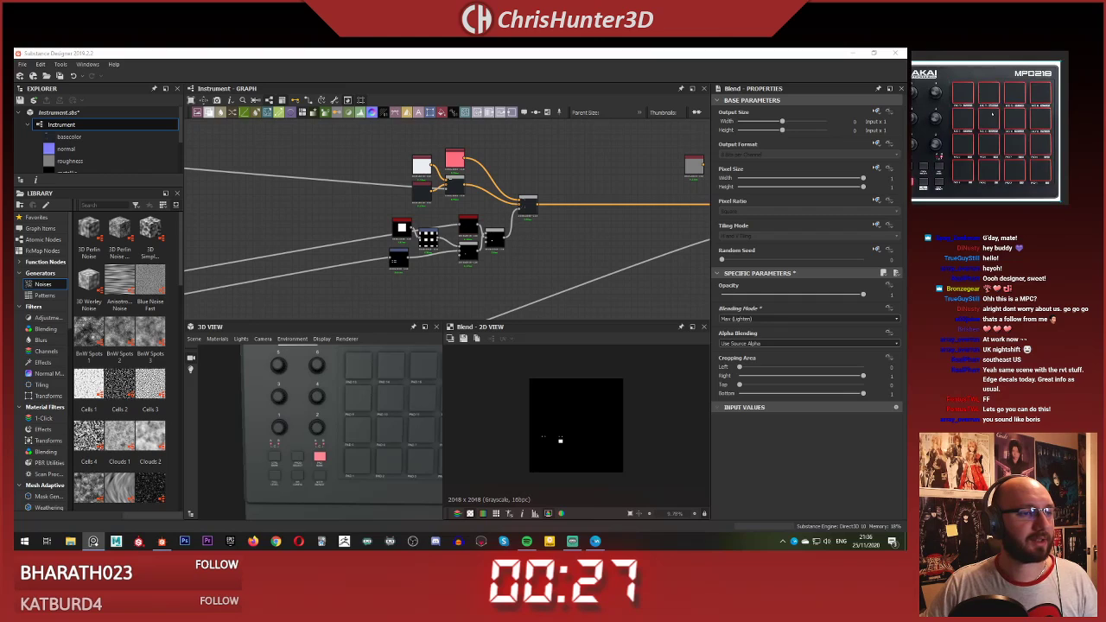
pyautogui.scroll(-2, 429, 216)
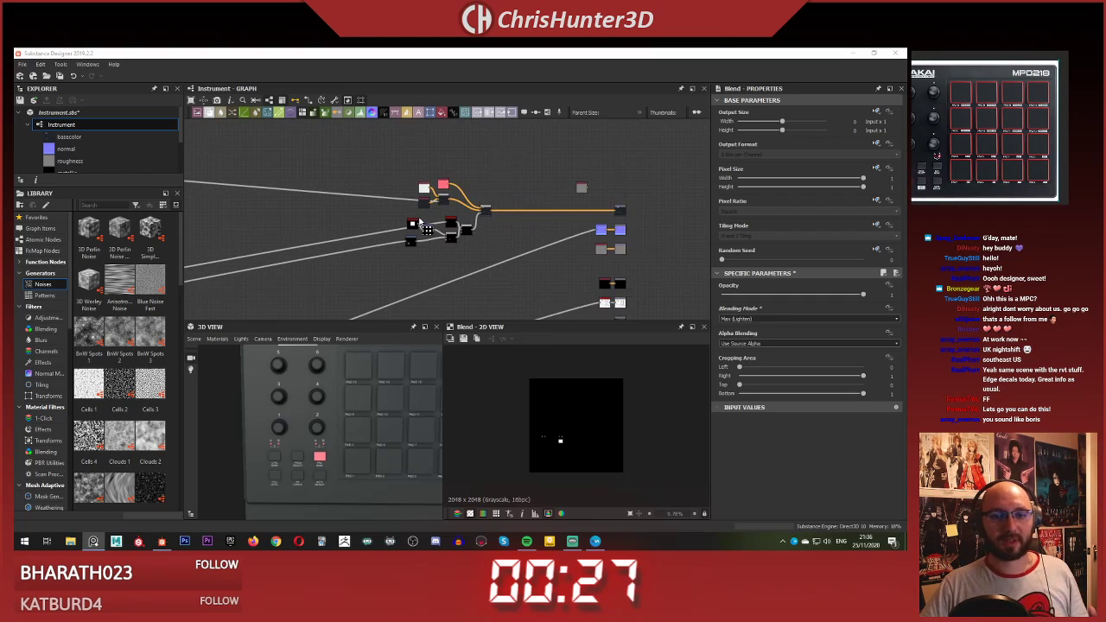
pyautogui.moveTo(375, 190); pyautogui.dragTo(386, 175, button='middle')
pyautogui.scroll(1, 385, 175)
pyautogui.moveTo(385, 173); pyautogui.dragTo(544, 256)
pyautogui.moveTo(486, 208); pyautogui.dragTo(420, 202)
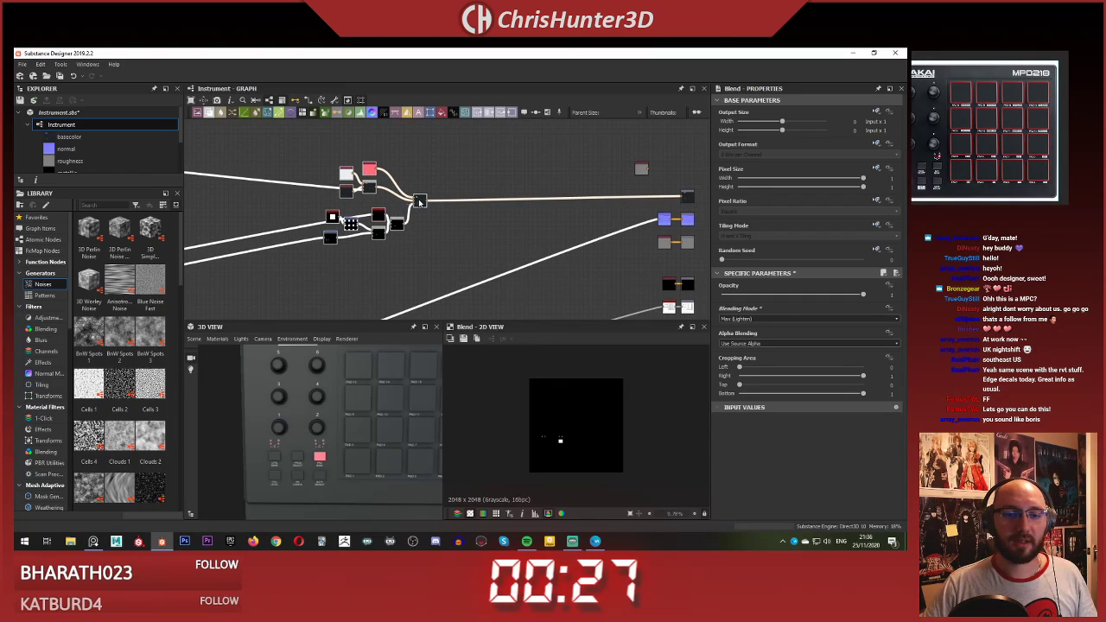
# Step: Locate the pad-grid Tile Sampler branch and preview the Blend that combines its masks up close
pyautogui.scroll(-2, 310, 247)
pyautogui.moveTo(310, 247); pyautogui.dragTo(588, 160, button='middle')
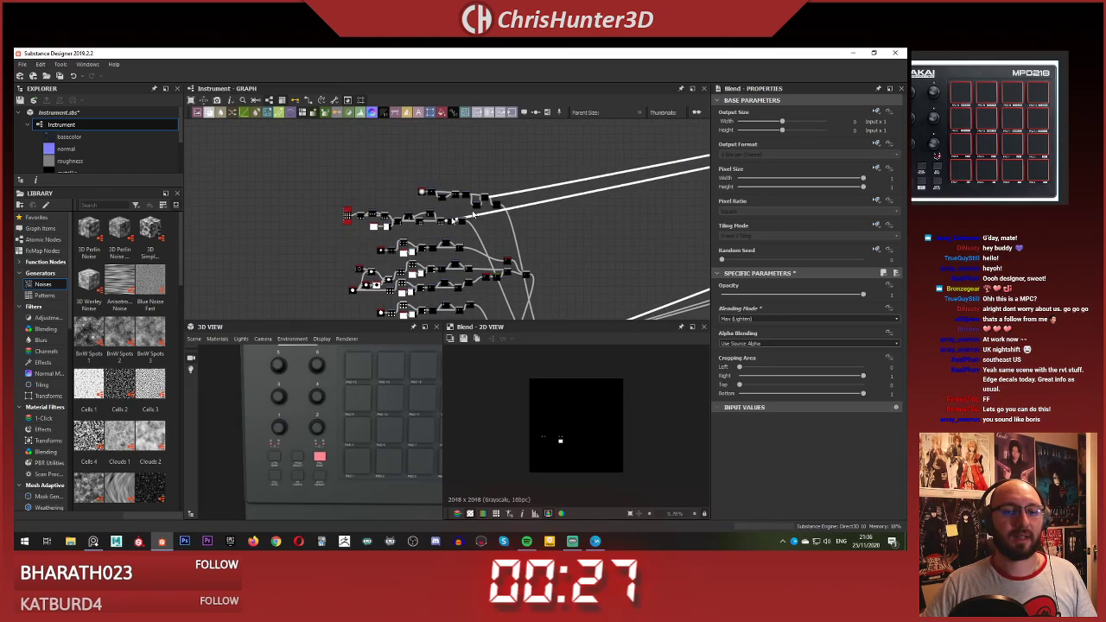
pyautogui.scroll(-2, 588, 160)
pyautogui.moveTo(516, 185); pyautogui.dragTo(511, 129, button='middle')
pyautogui.scroll(5, 424, 259)
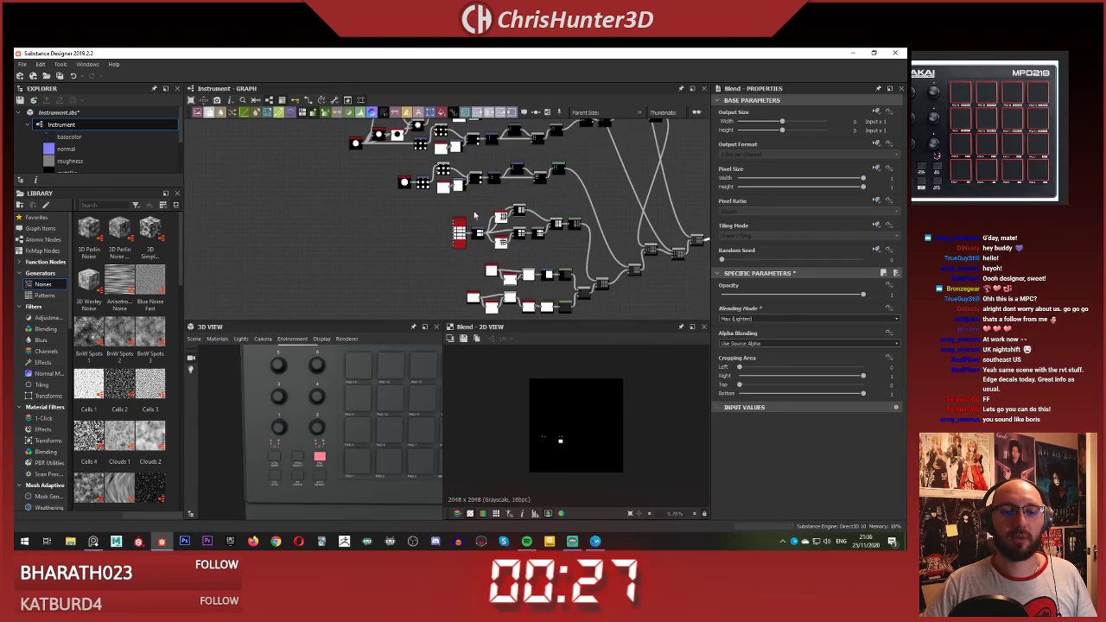
pyautogui.moveTo(424, 277); pyautogui.dragTo(351, 182, button='middle')
pyautogui.moveTo(445, 242); pyautogui.dragTo(406, 164, button='middle')
pyautogui.scroll(3, 484, 181)
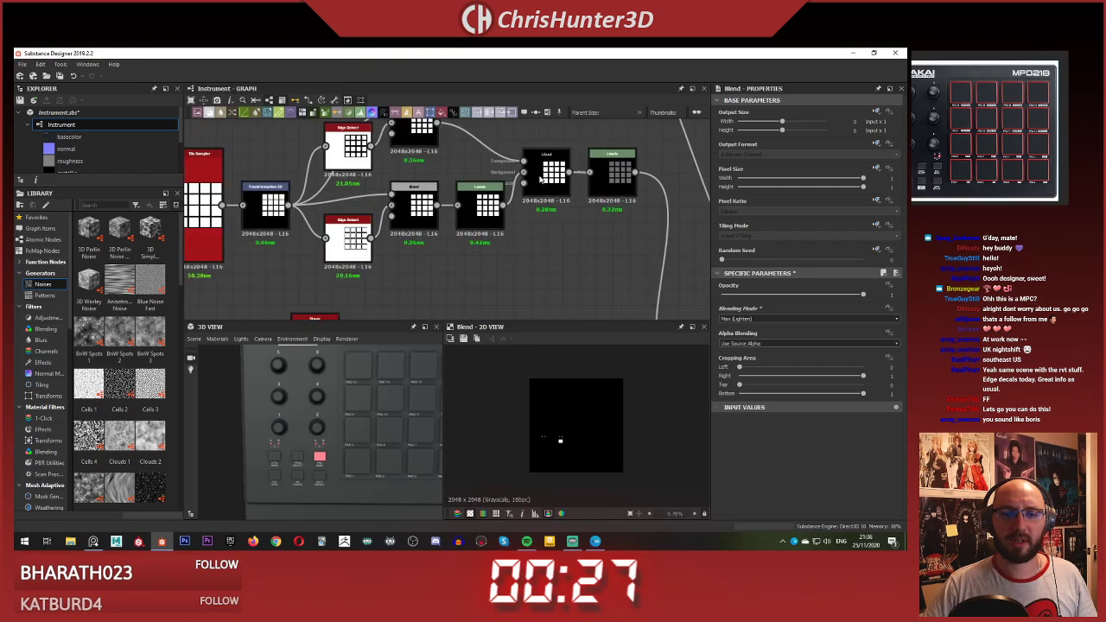
pyautogui.scroll(4, 536, 173)
pyautogui.moveTo(536, 173); pyautogui.dragTo(414, 159, button='middle')
pyautogui.doubleClick(414, 158)
pyautogui.scroll(12, 592, 455)
pyautogui.moveTo(591, 415); pyautogui.dragTo(584, 437, button='middle')
pyautogui.scroll(-1, 556, 408)
pyautogui.scroll(-4, 424, 170)
pyautogui.scroll(-1, 357, 183)
# Step: Compare the previews of the Edge Detect, Blend and Levels nodes in the pad-grid branch for differing pad sizes
pyautogui.moveTo(356, 183); pyautogui.dragTo(590, 248, button='middle')
pyautogui.scroll(3, 482, 231)
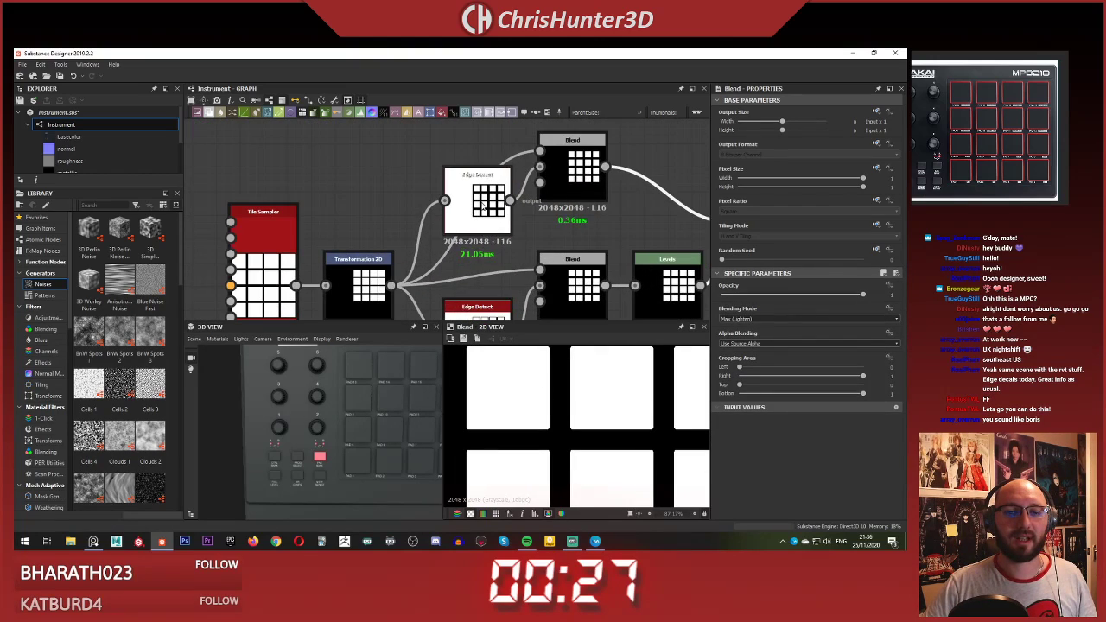
pyautogui.doubleClick(484, 206)
pyautogui.doubleClick(582, 165)
pyautogui.moveTo(594, 182); pyautogui.dragTo(470, 186, button='middle')
pyautogui.scroll(4, 636, 377)
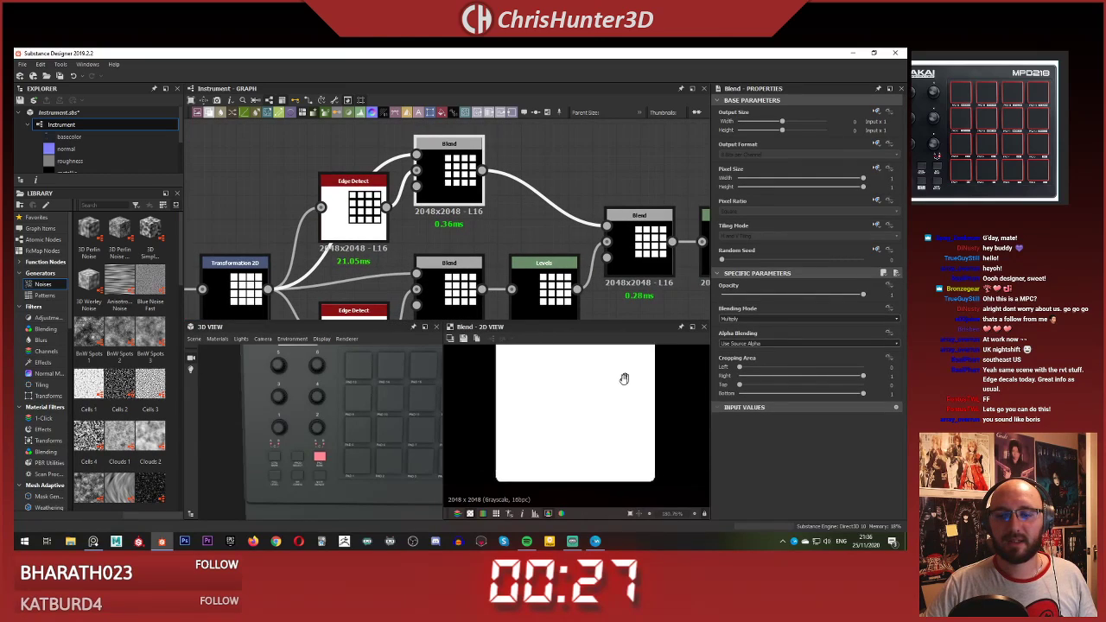
pyautogui.moveTo(625, 377); pyautogui.dragTo(593, 412, button='middle')
pyautogui.doubleClick(629, 231)
pyautogui.scroll(-1, 648, 241)
pyautogui.moveTo(579, 207); pyautogui.dragTo(524, 211, button='middle')
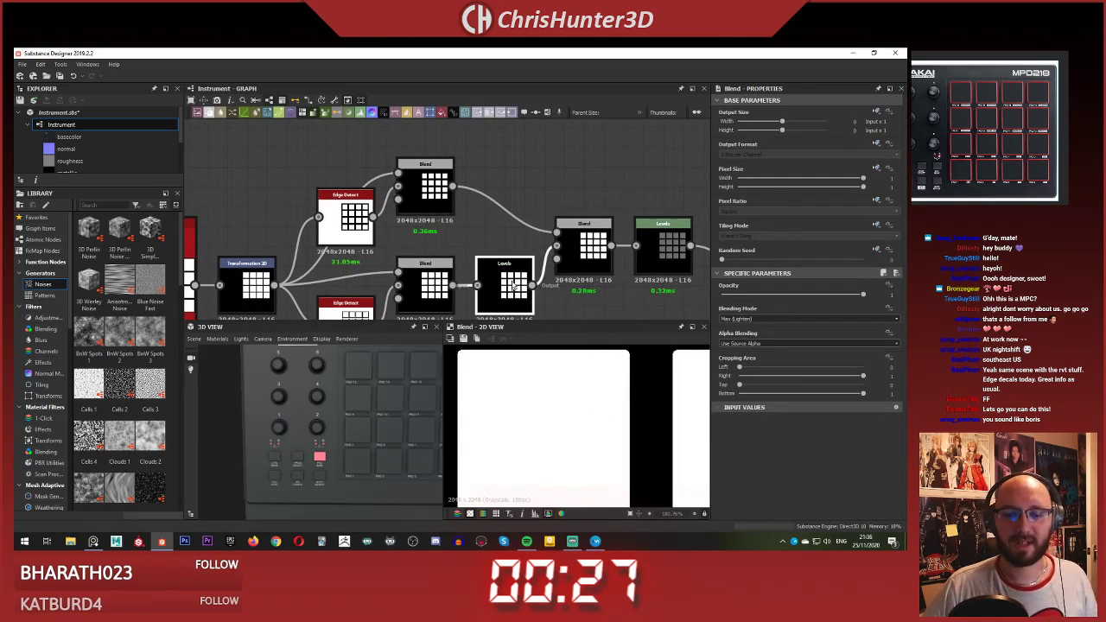
pyautogui.doubleClick(513, 285)
pyautogui.click(432, 278)
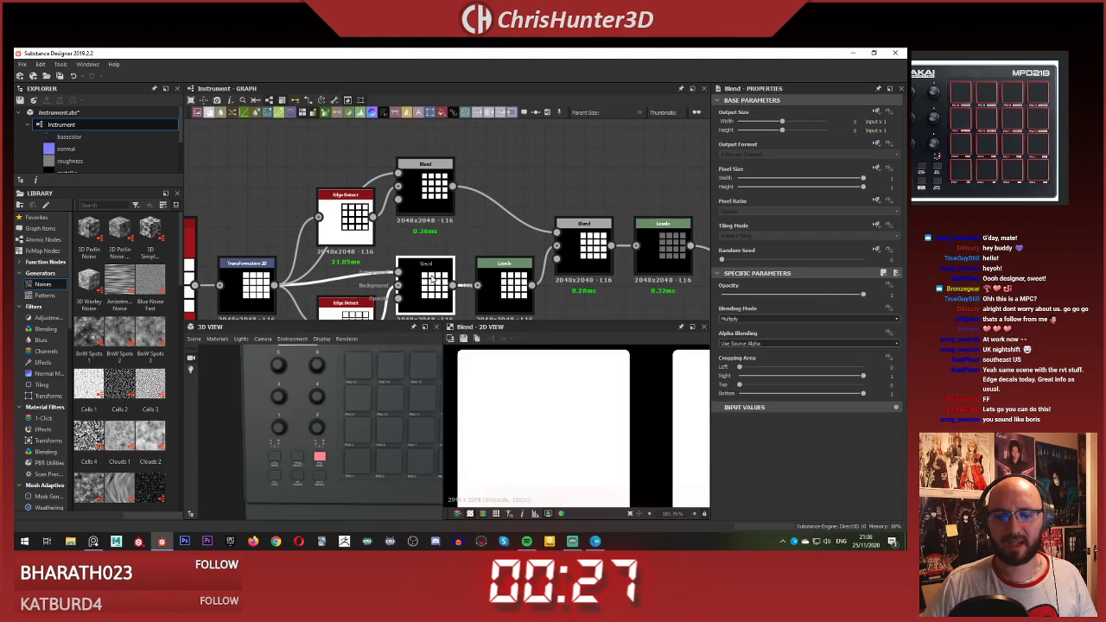
pyautogui.click(425, 177)
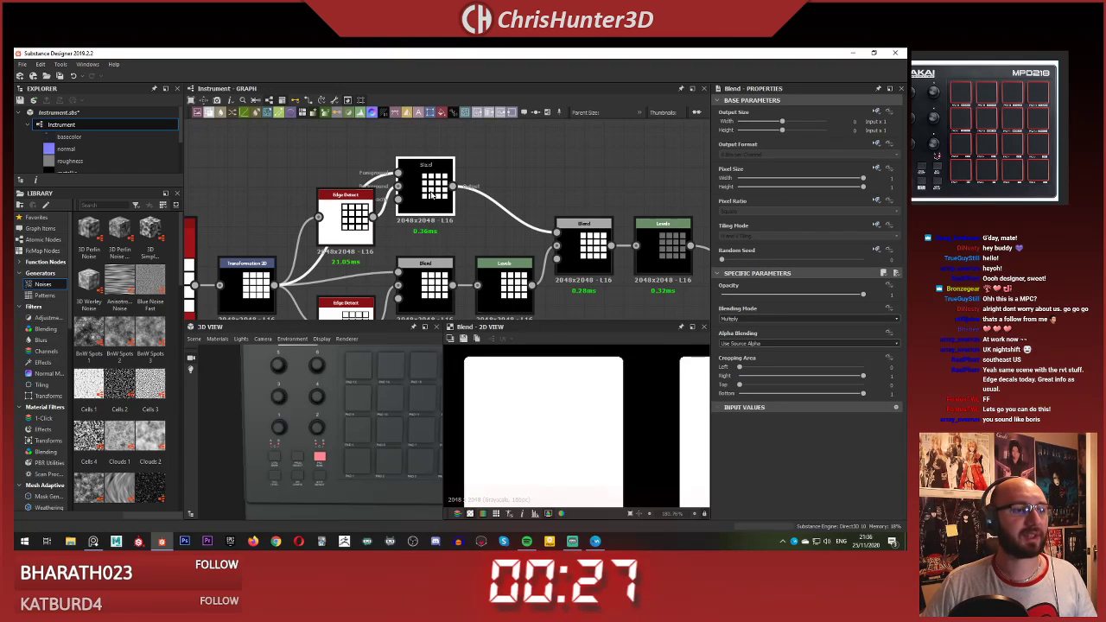
pyautogui.doubleClick(429, 282)
# Step: Add a Blend node above the pad-grid branch with the upper pad Blend as foreground and the lower pad mask as background
pyautogui.scroll(-1, 535, 184)
pyautogui.moveTo(535, 184); pyautogui.dragTo(476, 213, button='middle')
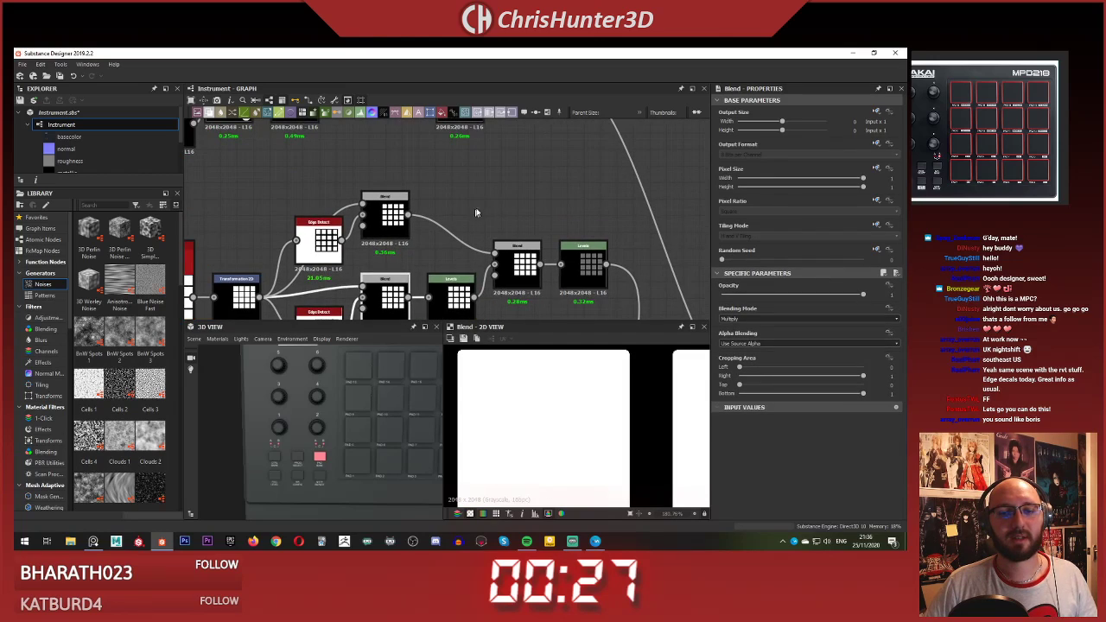
pyautogui.press('space')
pyautogui.write('bl')
pyautogui.press('Return')
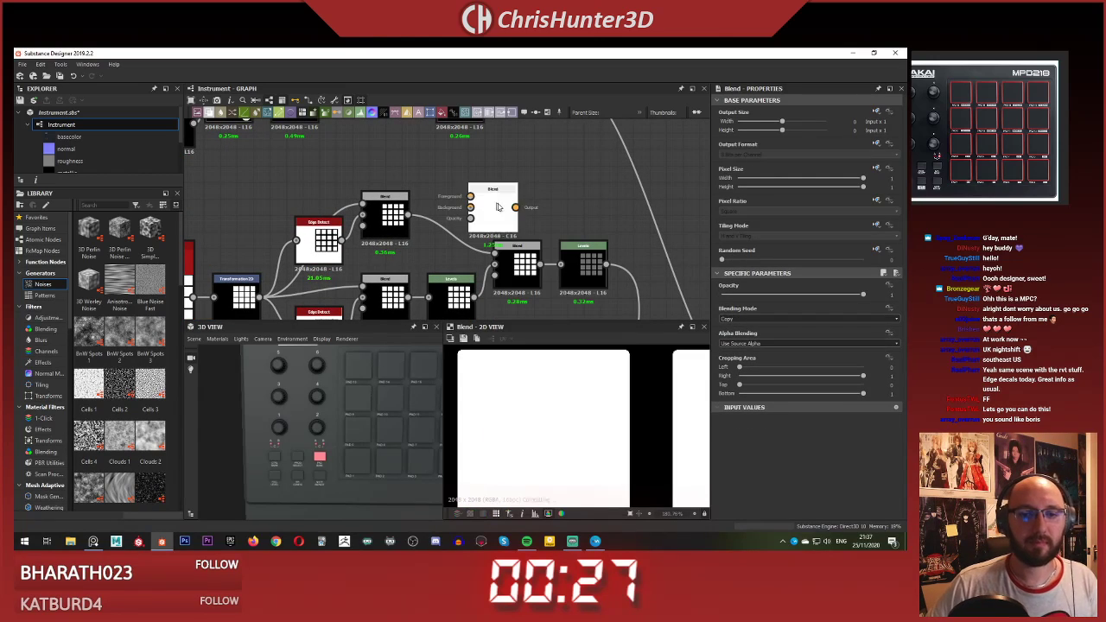
pyautogui.moveTo(490, 211); pyautogui.dragTo(522, 180)
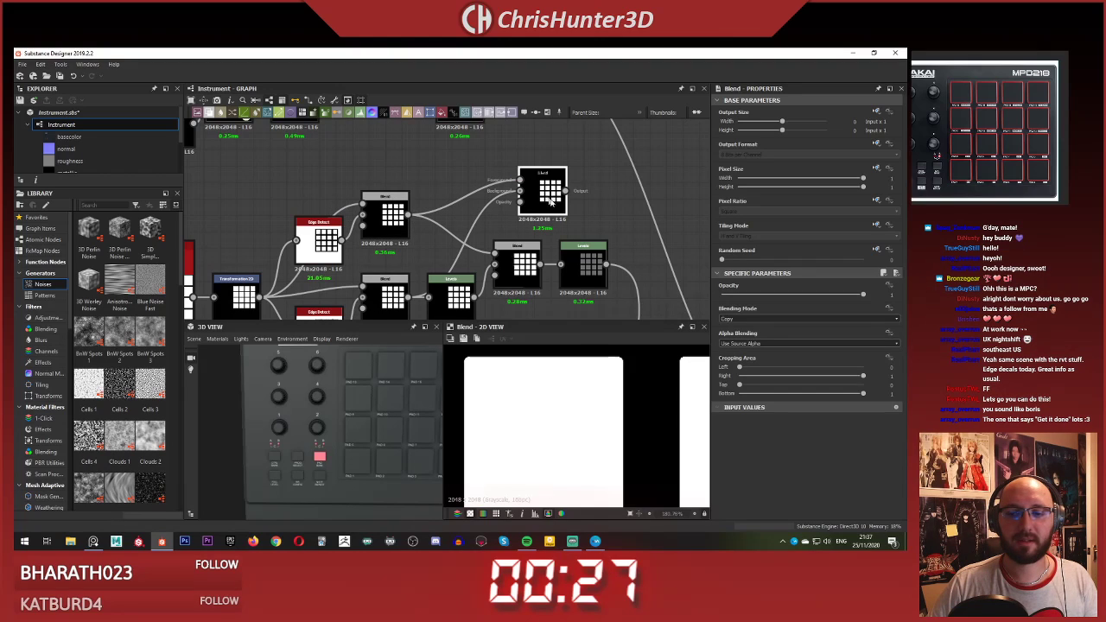
# Step: Set the new pad-grid Blend to Subtract to isolate the outlines around the pads
pyautogui.click(747, 318)
pyautogui.click(745, 340)
pyautogui.scroll(-6, 590, 395)
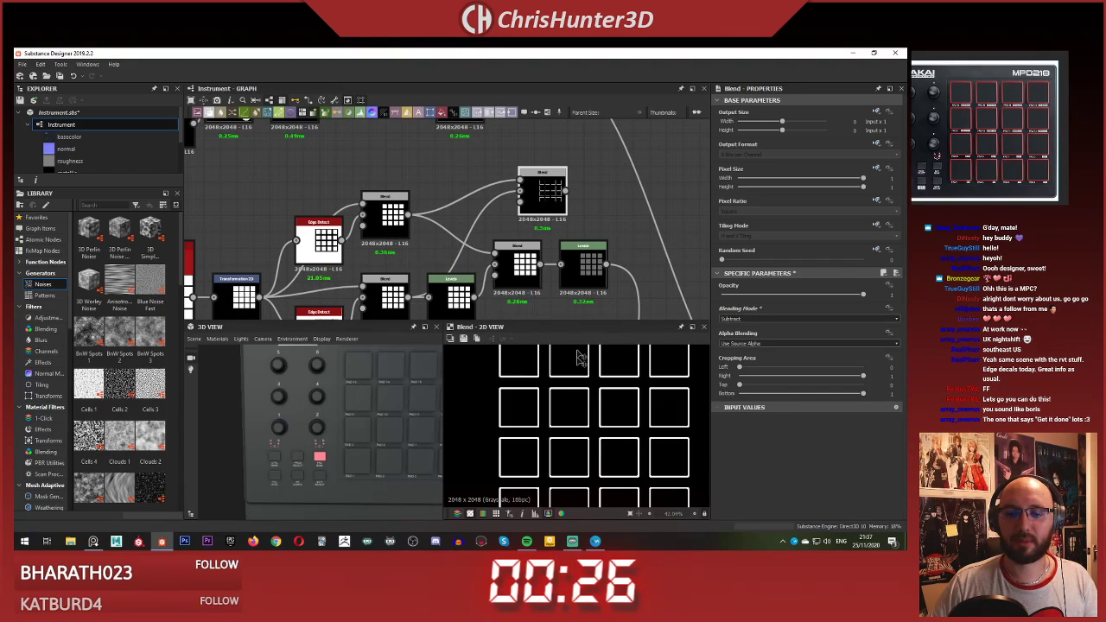
pyautogui.scroll(-4, 500, 233)
pyautogui.scroll(1, 495, 225)
# Step: Move the pad outline Blend out of the height branches and across the graph towards the base colour nodes
pyautogui.moveTo(495, 225); pyautogui.dragTo(643, 159)
pyautogui.scroll(-3, 643, 159)
pyautogui.moveTo(643, 159); pyautogui.dragTo(368, 239, button='middle')
pyautogui.scroll(-3, 368, 239)
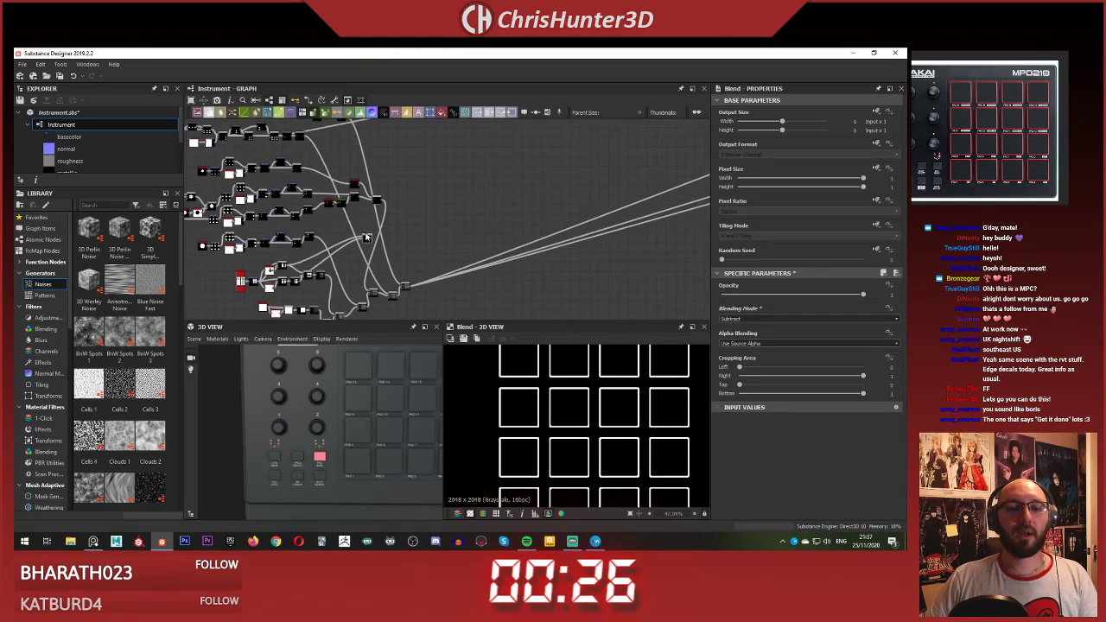
pyautogui.scroll(-1, 578, 145)
pyautogui.moveTo(578, 145); pyautogui.dragTo(448, 232, button='middle')
pyautogui.scroll(4, 438, 251)
pyautogui.moveTo(483, 216); pyautogui.dragTo(677, 148)
pyautogui.scroll(-4, 665, 153)
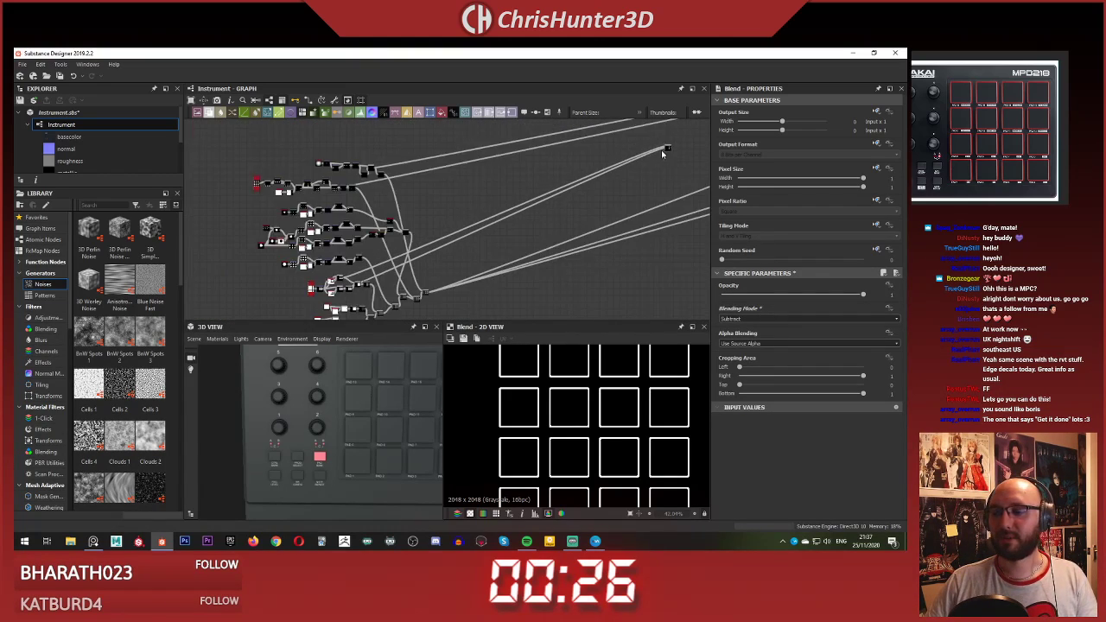
pyautogui.moveTo(664, 153); pyautogui.dragTo(470, 247, button='middle')
pyautogui.scroll(4, 467, 252)
pyautogui.moveTo(464, 256); pyautogui.dragTo(638, 175)
pyautogui.scroll(-2, 622, 175)
pyautogui.moveTo(622, 176); pyautogui.dragTo(398, 242, button='middle')
pyautogui.scroll(2, 468, 232)
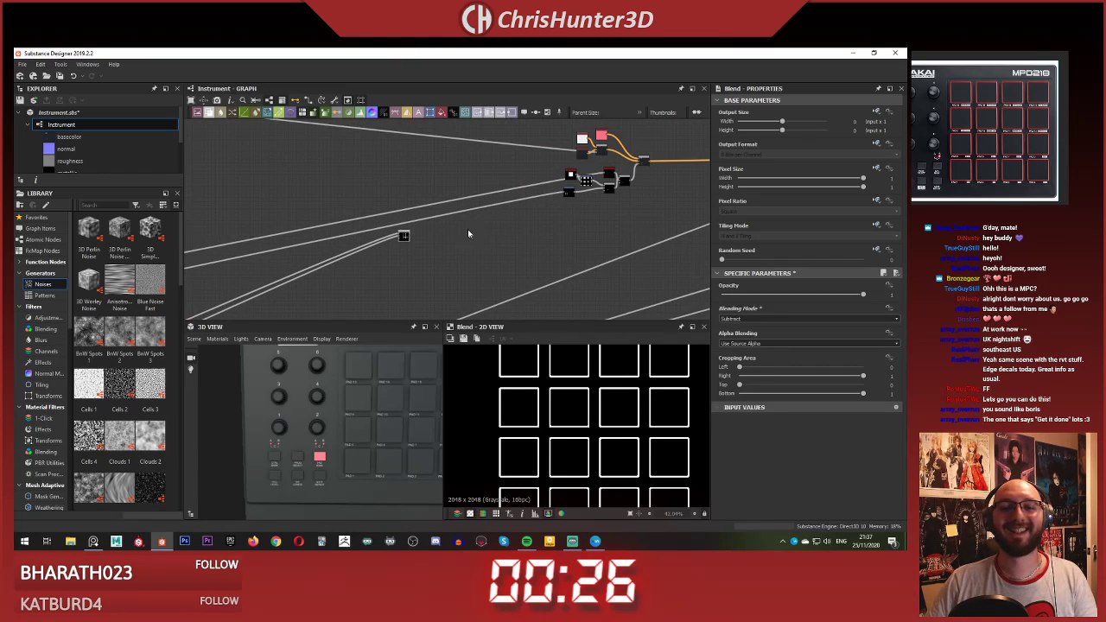
# Step: Place the pad outline Blend directly beneath the combined indicator-and-button mask Blend
pyautogui.moveTo(663, 178); pyautogui.dragTo(516, 253, button='middle')
pyautogui.scroll(6, 505, 245)
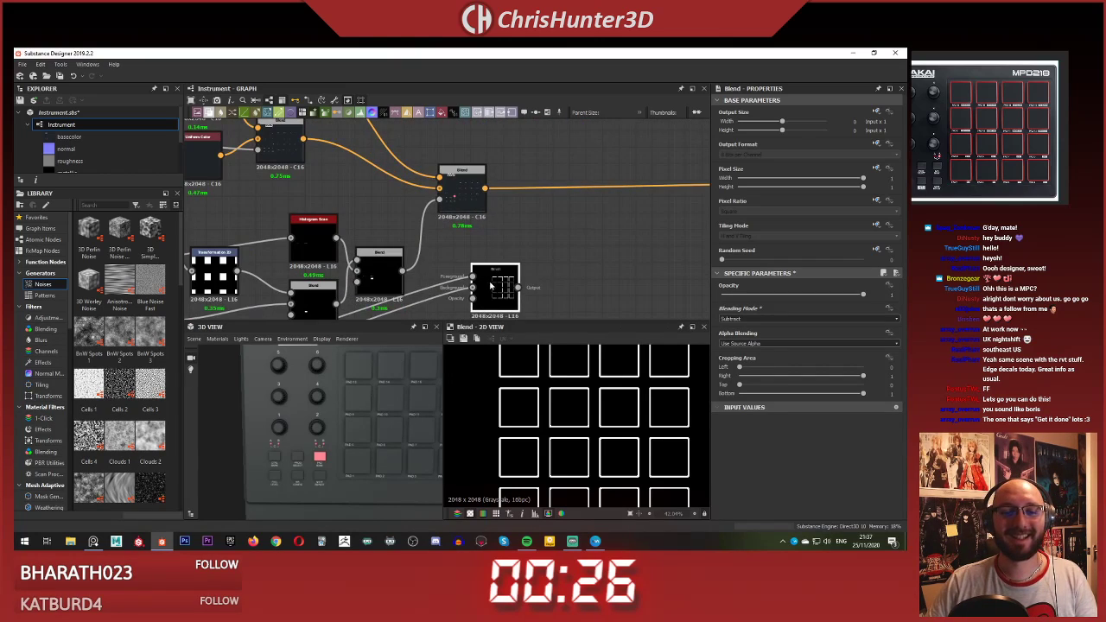
pyautogui.moveTo(496, 287); pyautogui.dragTo(479, 253)
pyautogui.press('space')
pyautogui.click(537, 222)
pyautogui.scroll(-4, 515, 235)
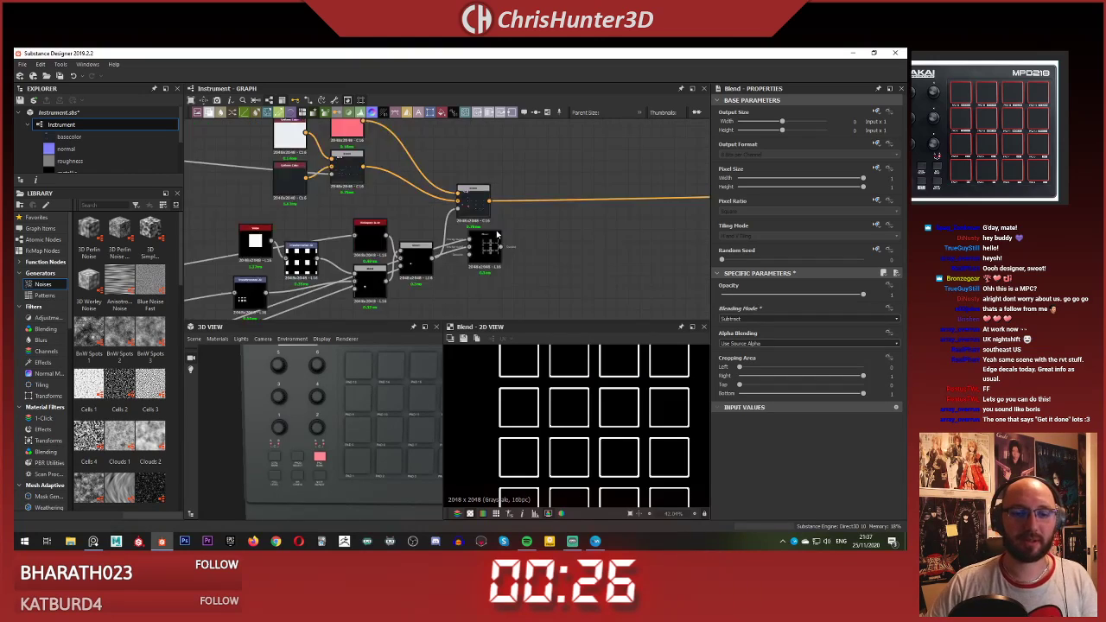
pyautogui.moveTo(508, 247); pyautogui.dragTo(576, 208, button='middle')
pyautogui.moveTo(575, 208); pyautogui.dragTo(529, 266)
pyautogui.scroll(4, 538, 252)
# Step: Add a Blend node with the combined indicator-and-button mask as background and the pad outline mask as foreground
pyautogui.click(571, 242)
pyautogui.press('space')
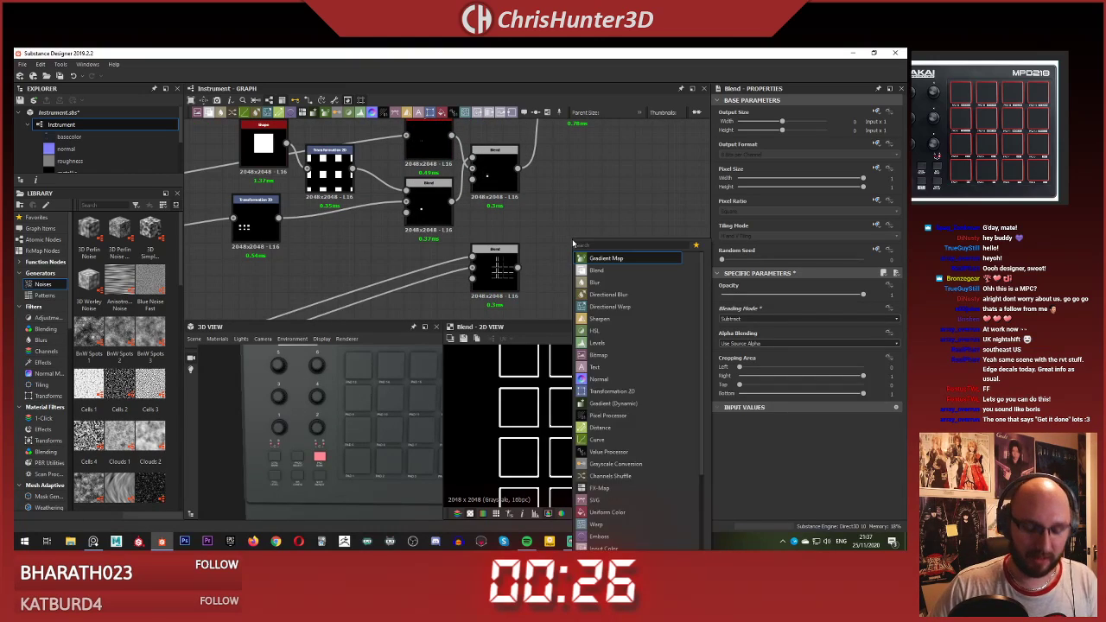
pyautogui.write('blend')
pyautogui.press('Return')
pyautogui.moveTo(579, 221); pyautogui.dragTo(508, 258, button='middle')
pyautogui.moveTo(510, 259); pyautogui.dragTo(536, 211)
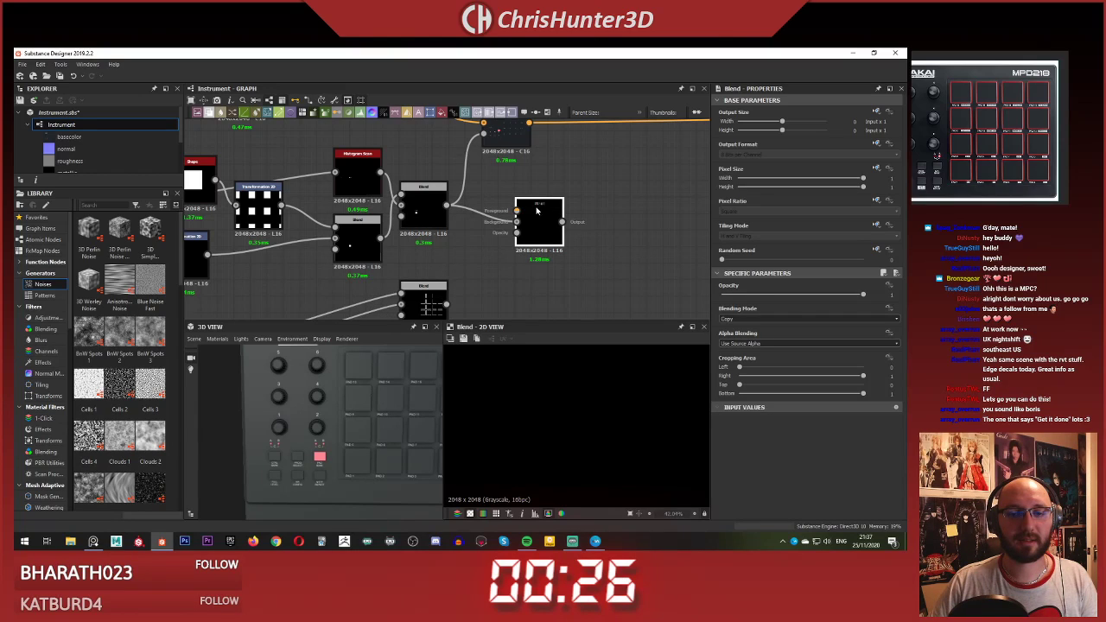
pyautogui.moveTo(448, 306); pyautogui.dragTo(536, 223)
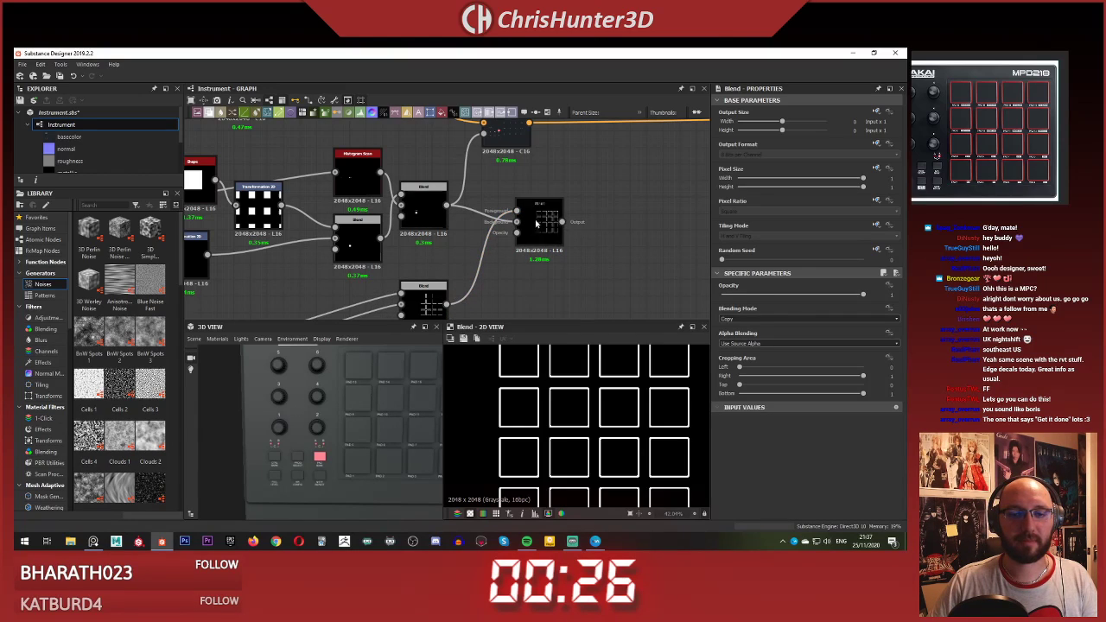
# Step: Set the pad outline mask's new Blend to Max (Lighten), feed it into the red Blend's mask input, and space the nodes out
pyautogui.click(751, 319)
pyautogui.click(754, 323)
pyautogui.click(763, 324)
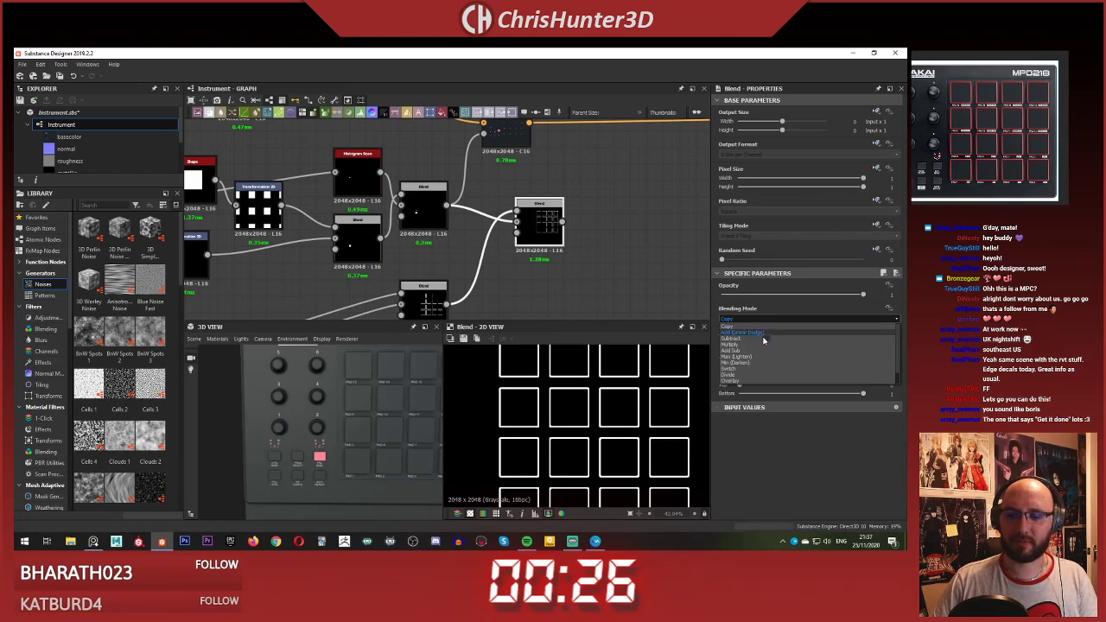
pyautogui.click(766, 362)
pyautogui.scroll(-2, 603, 227)
pyautogui.moveTo(599, 238); pyautogui.dragTo(569, 252, button='middle')
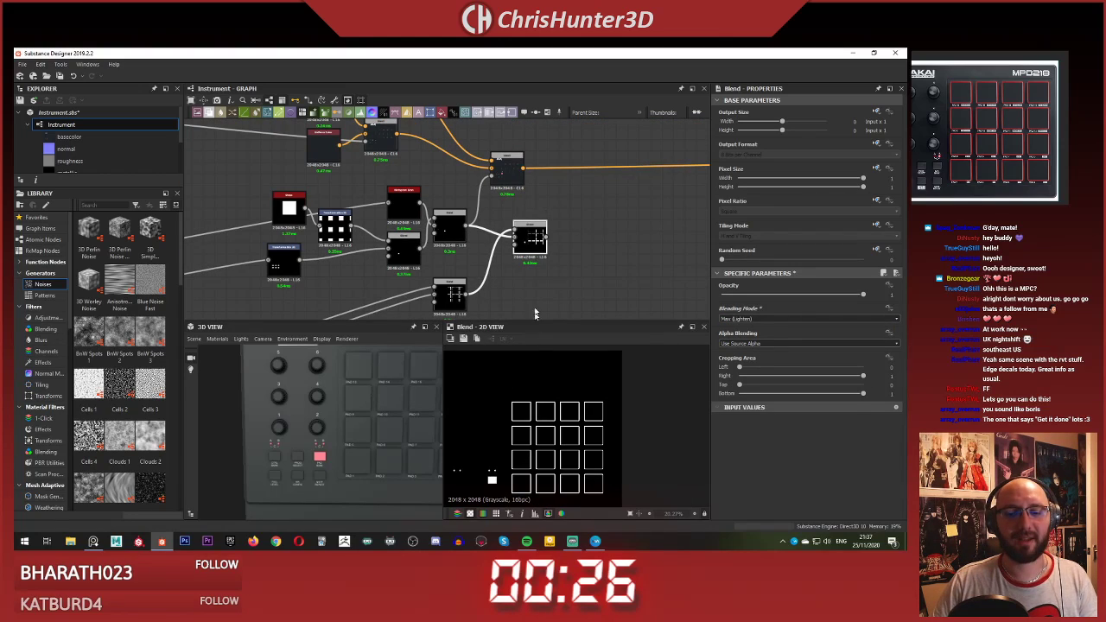
pyautogui.scroll(2, 575, 260)
pyautogui.moveTo(487, 201); pyautogui.dragTo(484, 187)
pyautogui.moveTo(507, 183); pyautogui.dragTo(622, 184)
# Step: Examine the red pad outlines on the 3D model from several angles and compare them with the reference photo
pyautogui.scroll(-3, 370, 432)
pyautogui.scroll(8, 371, 432)
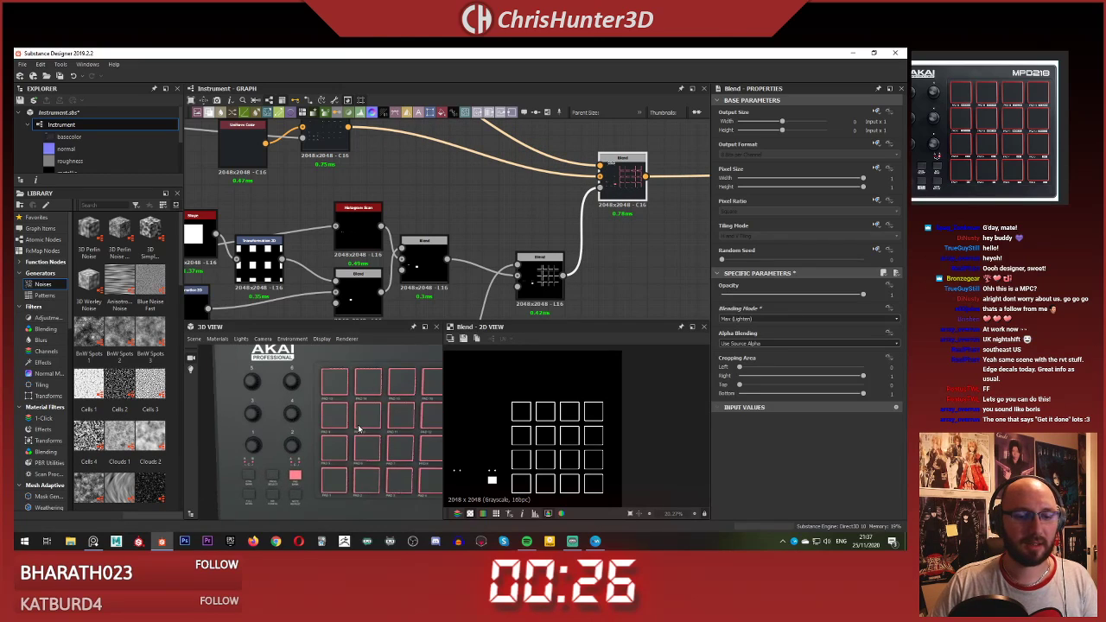
pyautogui.moveTo(360, 424); pyautogui.dragTo(306, 439)
pyautogui.scroll(4, 315, 432)
pyautogui.scroll(-3, 299, 430)
pyautogui.scroll(-10, 291, 420)
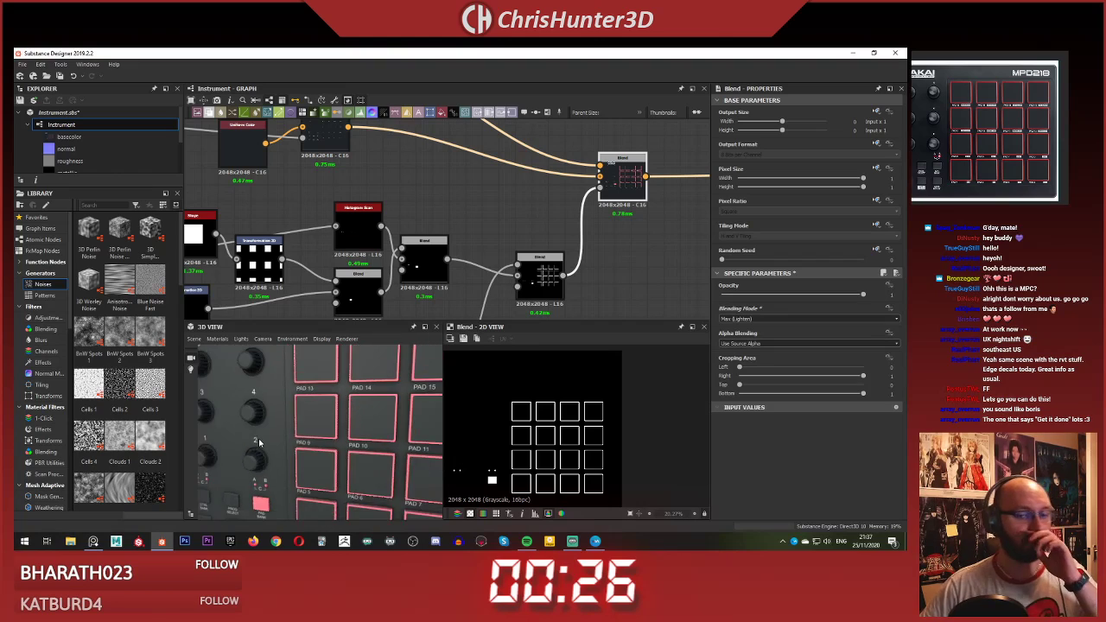
pyautogui.scroll(-4, 356, 273)
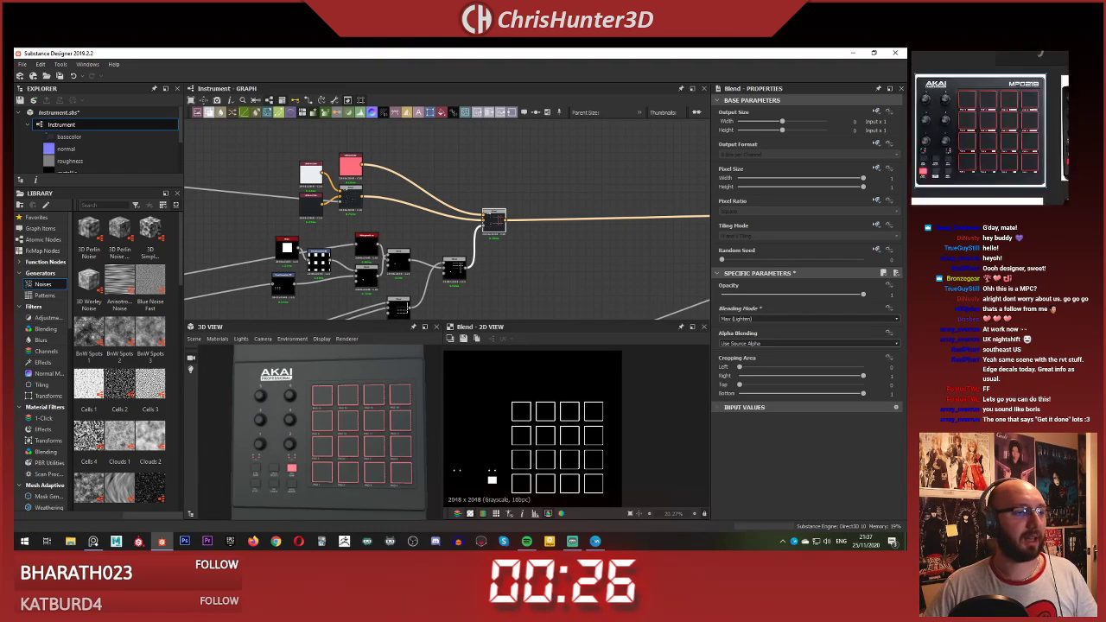
pyautogui.scroll(-2, 304, 420)
pyautogui.scroll(2, 305, 420)
pyautogui.moveTo(305, 422); pyautogui.dragTo(260, 466)
pyautogui.moveTo(294, 419); pyautogui.dragTo(315, 395)
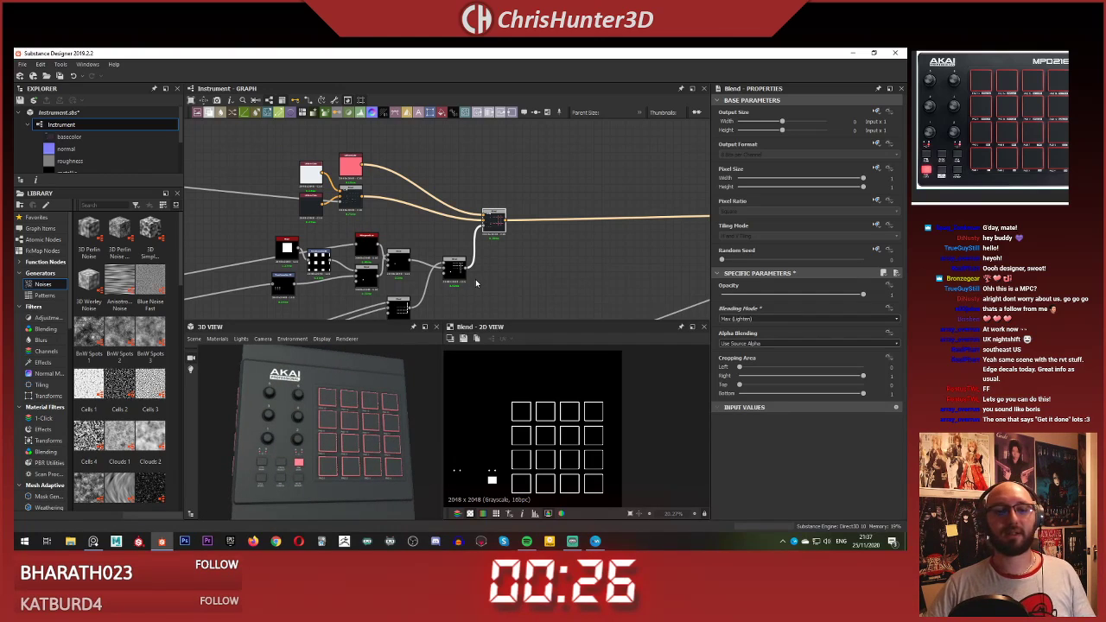
# Step: Inspect the long chain of label nodes in the graph and the pad labels in the reference photo
pyautogui.scroll(2, 432, 225)
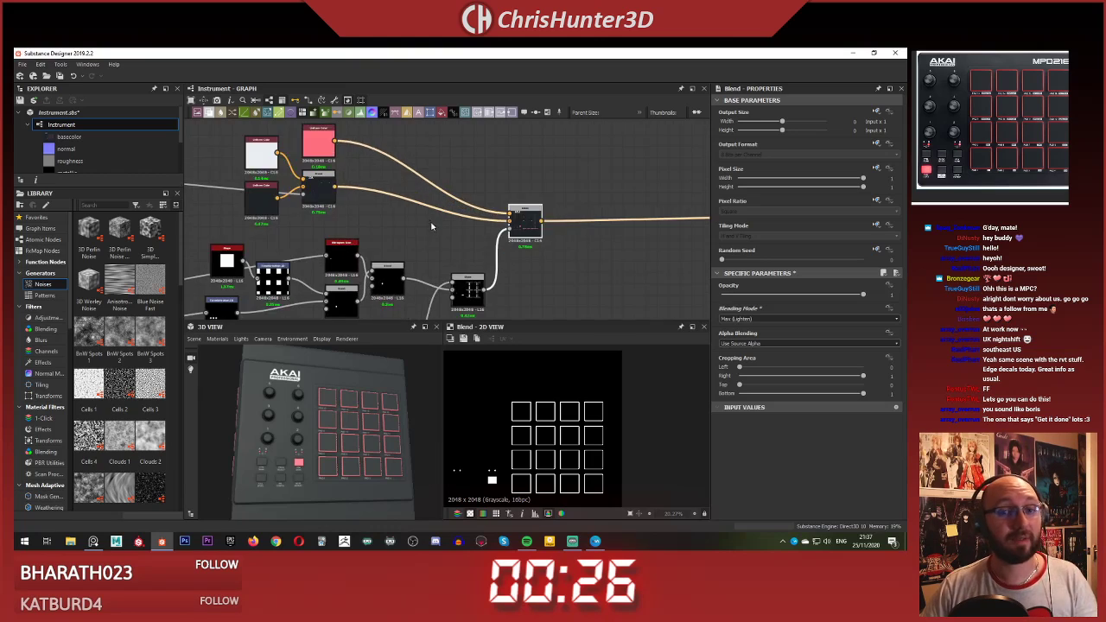
pyautogui.scroll(-5, 435, 225)
pyautogui.moveTo(441, 229); pyautogui.dragTo(535, 244, button='middle')
pyautogui.scroll(-4, 501, 165)
pyautogui.scroll(2, 315, 182)
pyautogui.moveTo(314, 181); pyautogui.dragTo(598, 220, button='middle')
pyautogui.scroll(-2, 597, 220)
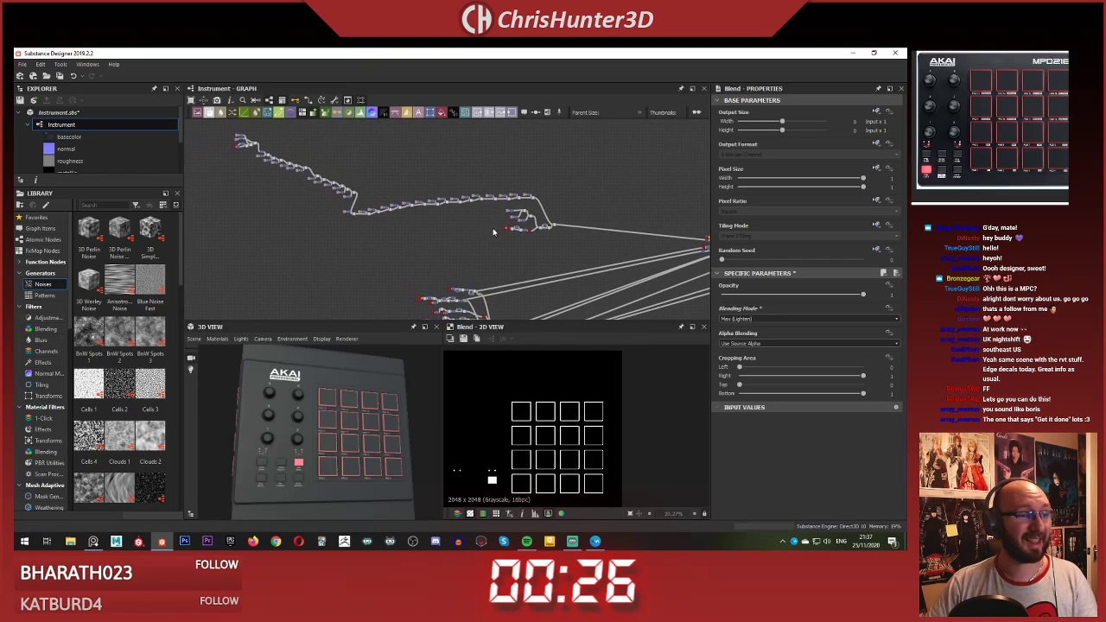
pyautogui.scroll(5, 985, 121)
pyautogui.scroll(-4, 985, 121)
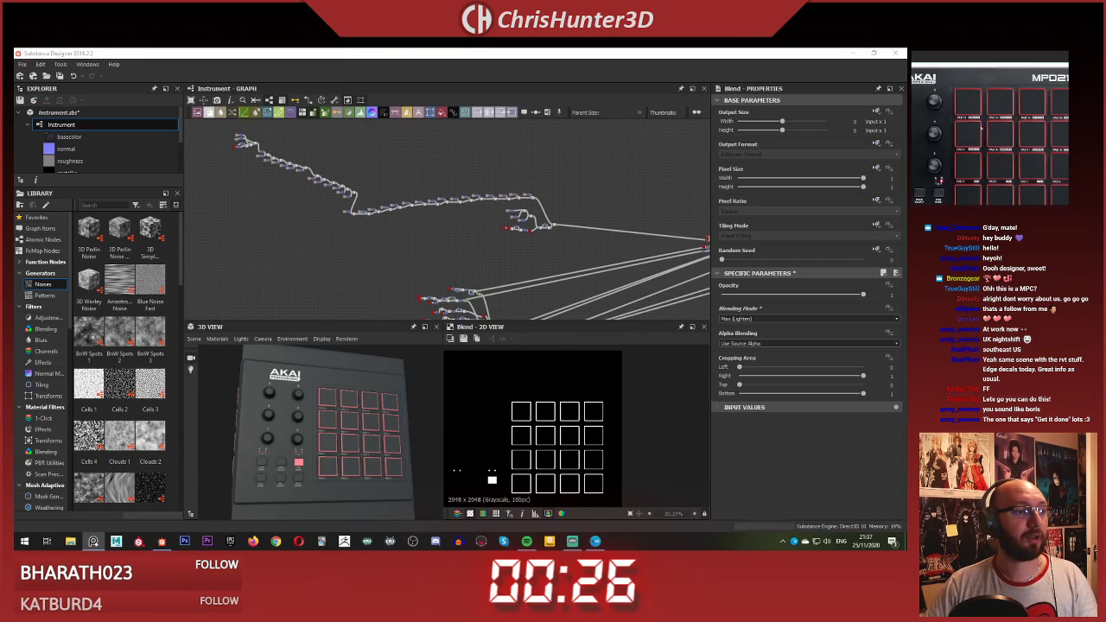
pyautogui.moveTo(986, 120); pyautogui.dragTo(963, 118, button='middle')
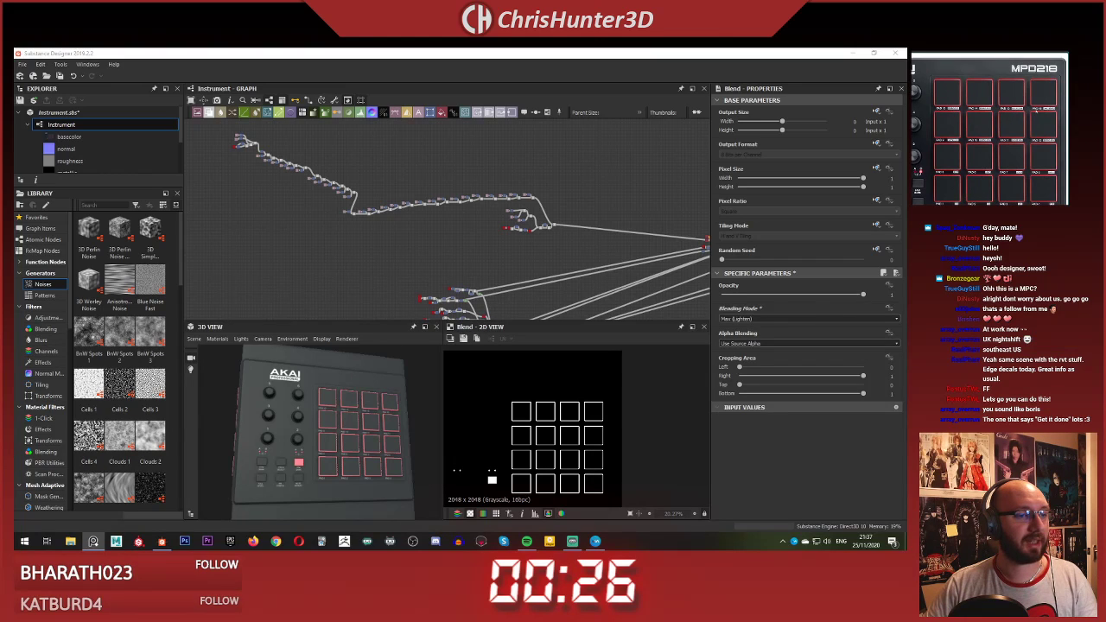
# Step: Duplicate the PAD 4 label's Text, Transformation 2D and Blend nodes and place the copies beyond the end of the label chain
pyautogui.scroll(4, 1019, 111)
pyautogui.scroll(-4, 1019, 108)
pyautogui.scroll(3, 479, 240)
pyautogui.moveTo(479, 239); pyautogui.dragTo(421, 242, button='middle')
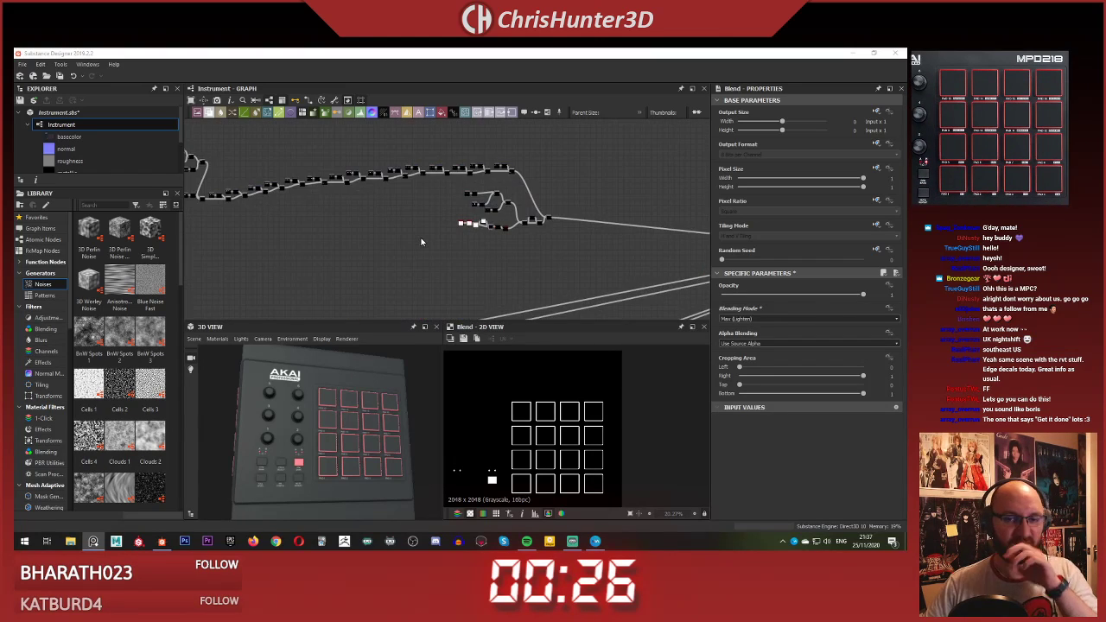
pyautogui.scroll(-4, 382, 233)
pyautogui.moveTo(340, 204); pyautogui.dragTo(305, 208, button='middle')
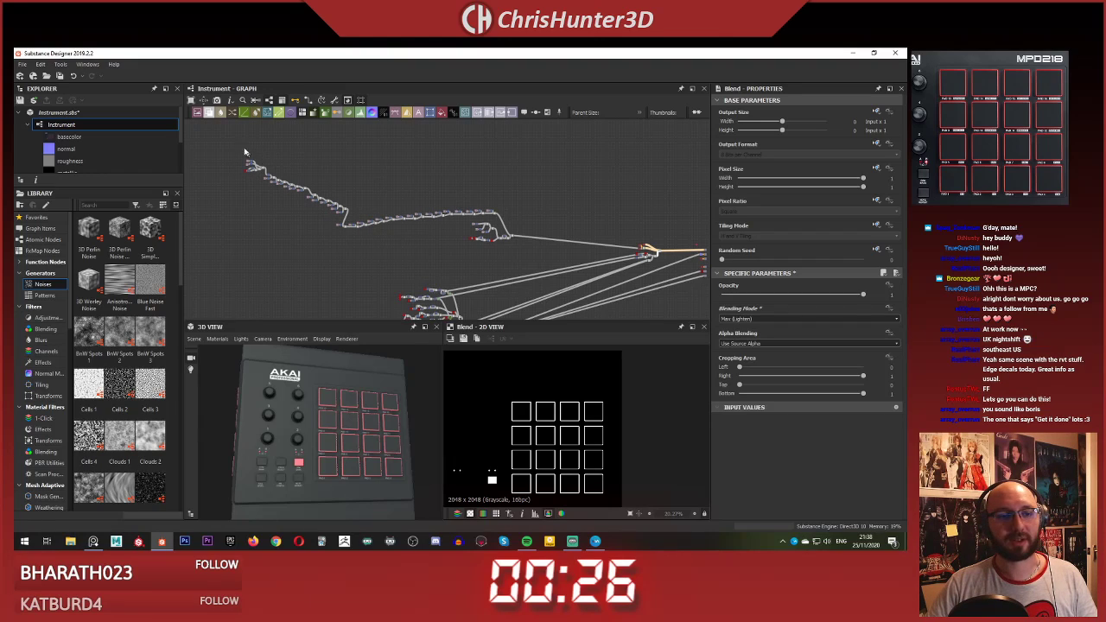
pyautogui.moveTo(223, 141); pyautogui.dragTo(330, 206)
pyautogui.scroll(5, 330, 205)
pyautogui.moveTo(330, 206); pyautogui.dragTo(505, 281, button='middle')
pyautogui.scroll(4, 472, 221)
pyautogui.click(474, 237)
pyautogui.scroll(-4, 474, 237)
pyautogui.moveTo(368, 147); pyautogui.dragTo(399, 223, button='middle')
pyautogui.scroll(4, 399, 223)
pyautogui.scroll(5, 399, 223)
pyautogui.moveTo(484, 313); pyautogui.dragTo(366, 216, button='middle')
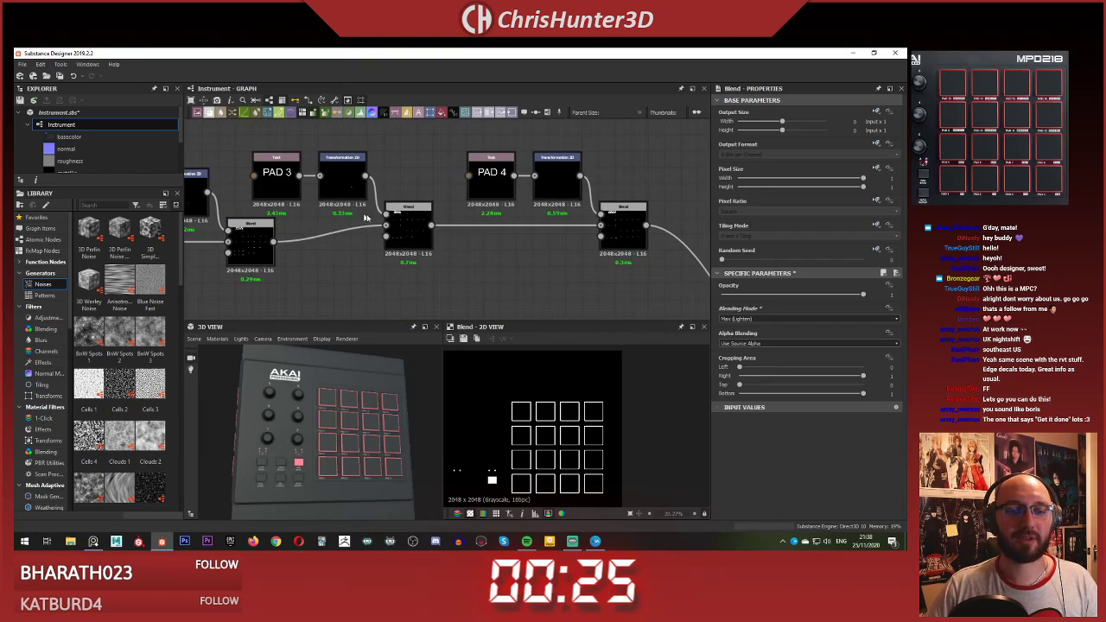
pyautogui.moveTo(495, 161); pyautogui.dragTo(363, 170, button='middle')
pyautogui.moveTo(324, 146); pyautogui.dragTo(545, 258)
pyautogui.scroll(-5, 546, 259)
pyautogui.moveTo(563, 275); pyautogui.dragTo(419, 100, button='middle')
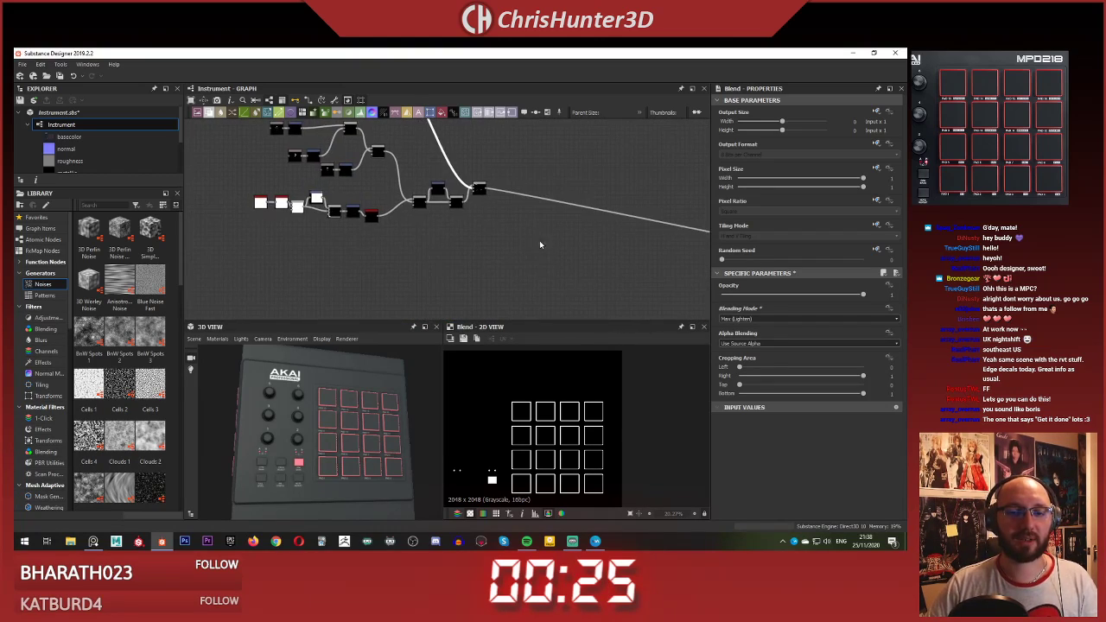
pyautogui.hotkey('ctrl', 'v')
pyautogui.moveTo(464, 229); pyautogui.dragTo(566, 272)
pyautogui.scroll(5, 530, 227)
pyautogui.moveTo(530, 227); pyautogui.dragTo(475, 225, button='middle')
pyautogui.scroll(-3, 486, 207)
pyautogui.moveTo(533, 284); pyautogui.dragTo(534, 245)
# Step: Feed the label chain's last Blend into the copied Blend's background, space the copied nodes out and preview the combined labels
pyautogui.click(402, 163)
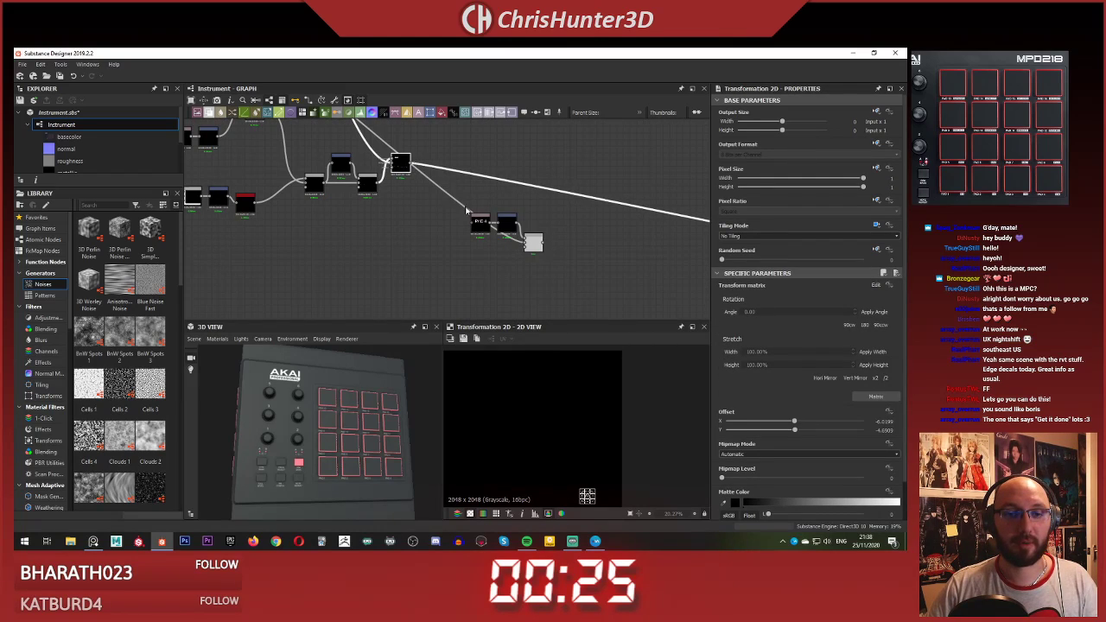
pyautogui.scroll(2, 497, 210)
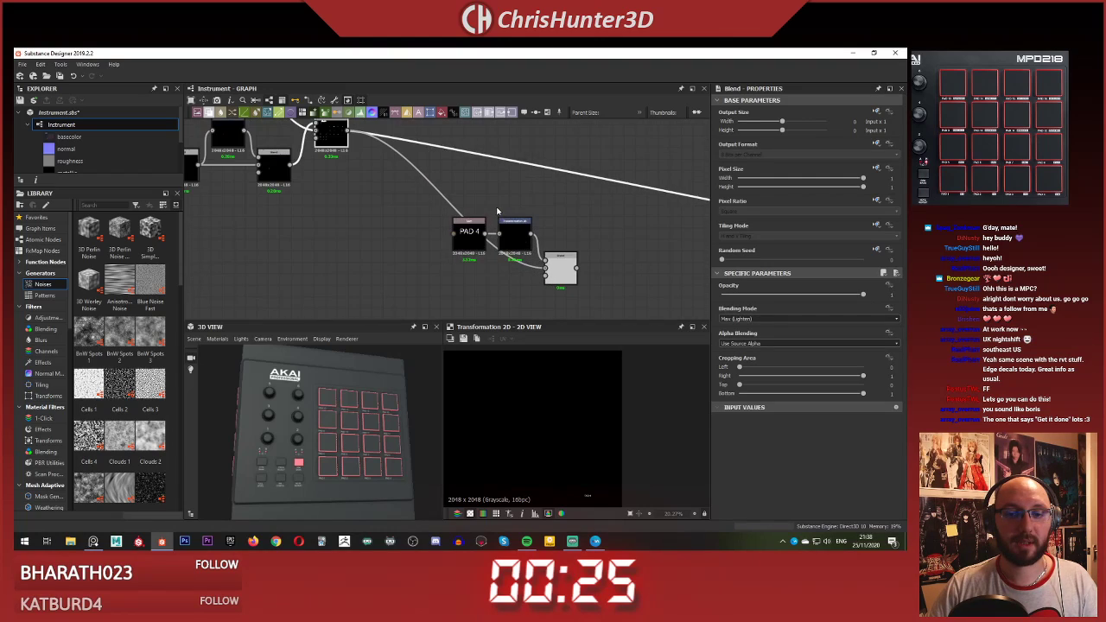
pyautogui.moveTo(510, 240); pyautogui.dragTo(515, 218)
pyautogui.scroll(1, 529, 249)
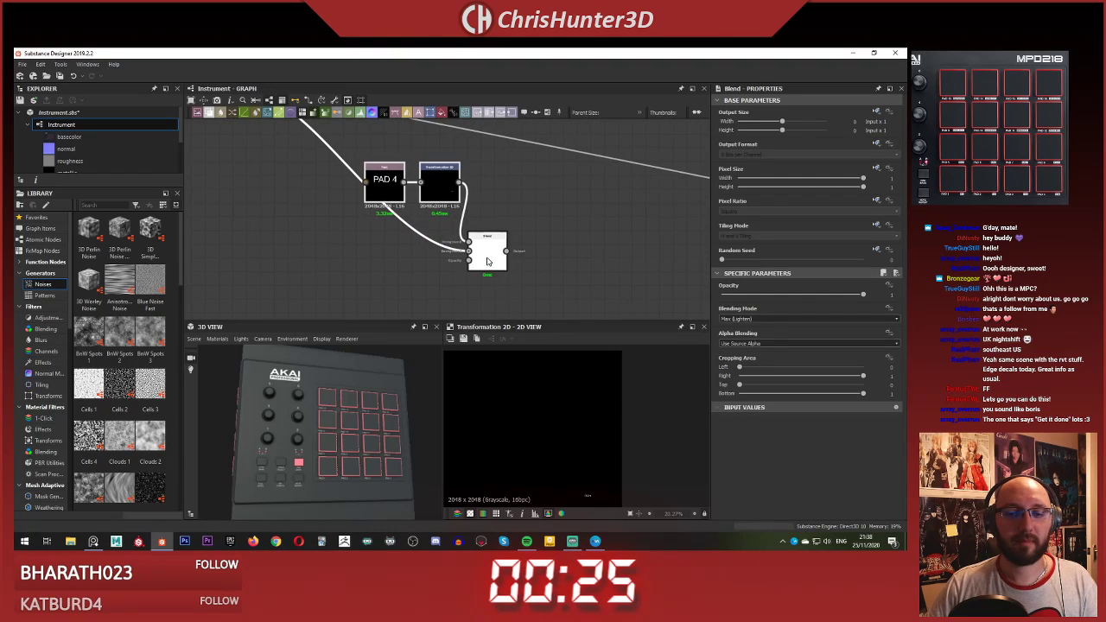
pyautogui.moveTo(489, 254); pyautogui.dragTo(568, 238)
pyautogui.doubleClick(569, 238)
pyautogui.scroll(5, 527, 398)
pyautogui.moveTo(518, 389); pyautogui.dragTo(555, 346, button='middle')
# Step: Move the label chain's outgoing connection from its former last Blend to the copied Blend
pyautogui.scroll(-5, 596, 407)
pyautogui.scroll(-1, 423, 216)
pyautogui.moveTo(337, 125); pyautogui.dragTo(326, 197, button='middle')
pyautogui.scroll(-2, 326, 197)
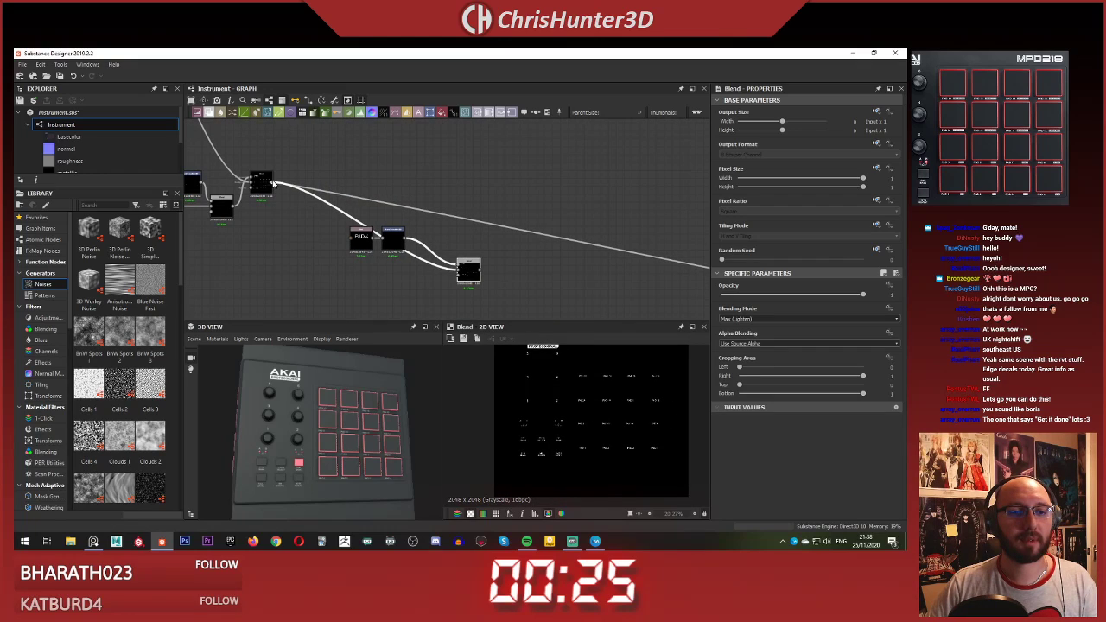
pyautogui.moveTo(273, 183); pyautogui.dragTo(456, 244)
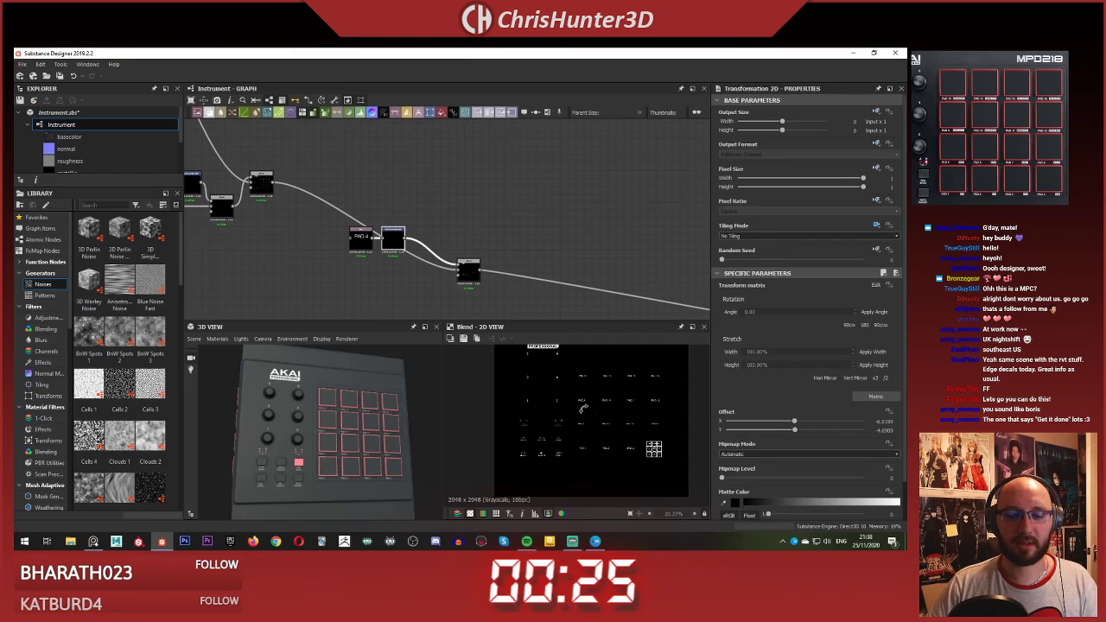
# Step: Move the copied PAD 4 label away from the original to the empty area between PAD 9 and PAD 13
pyautogui.scroll(9, 651, 455)
pyautogui.moveTo(668, 436); pyautogui.dragTo(531, 367)
pyautogui.scroll(-1, 530, 369)
pyautogui.scroll(-5, 571, 423)
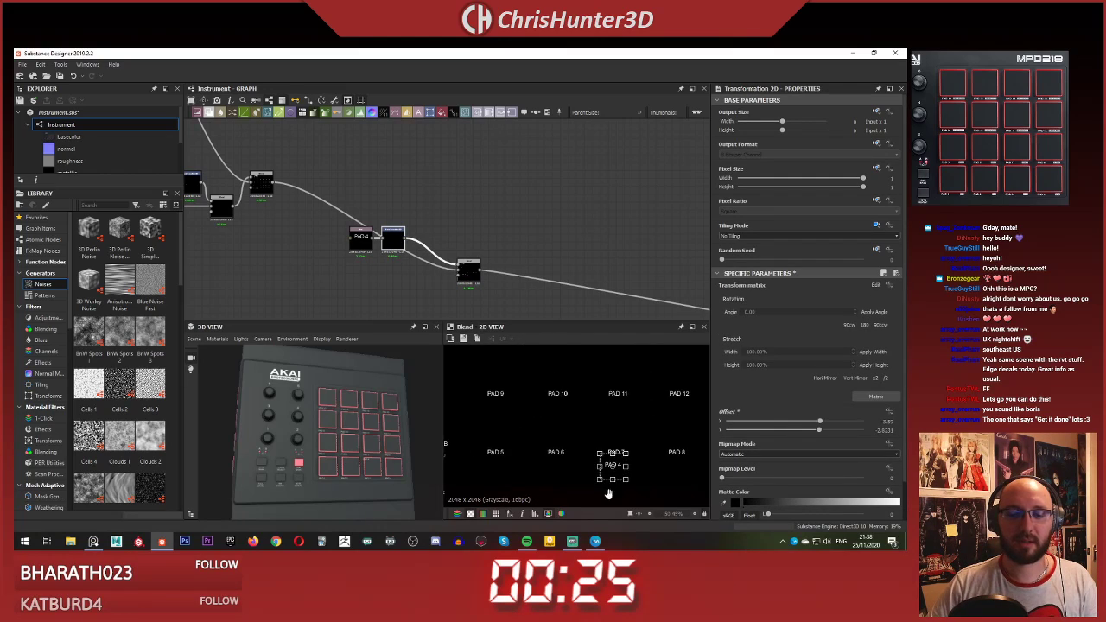
pyautogui.scroll(7, 615, 479)
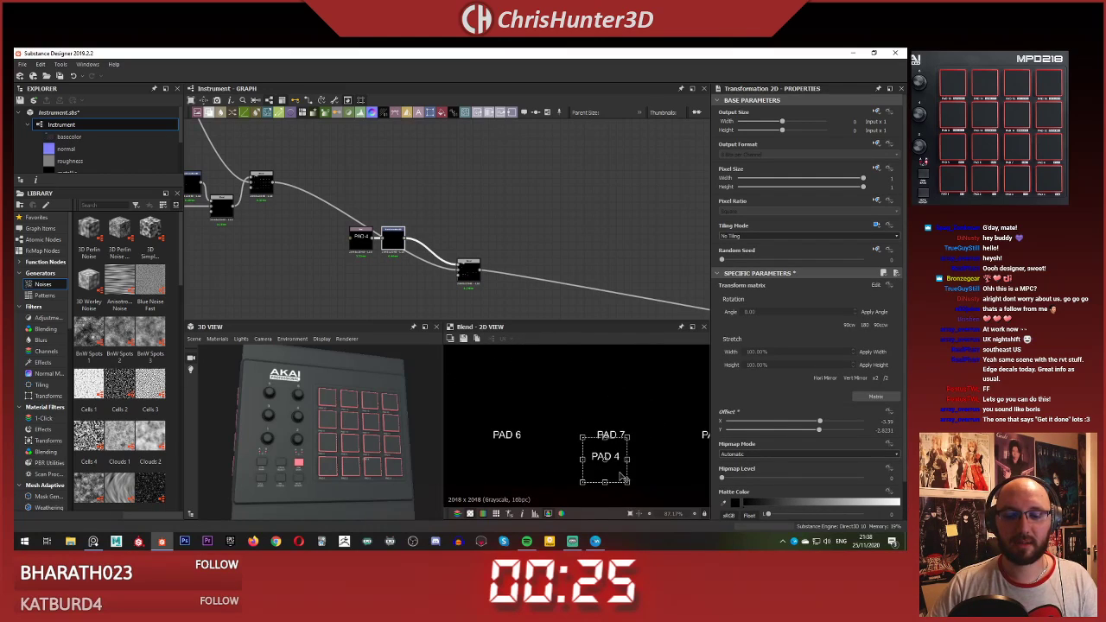
pyautogui.moveTo(624, 481); pyautogui.dragTo(476, 355)
pyautogui.scroll(-2, 534, 412)
pyautogui.moveTo(537, 414); pyautogui.dragTo(621, 488, button='middle')
pyautogui.scroll(3, 557, 439)
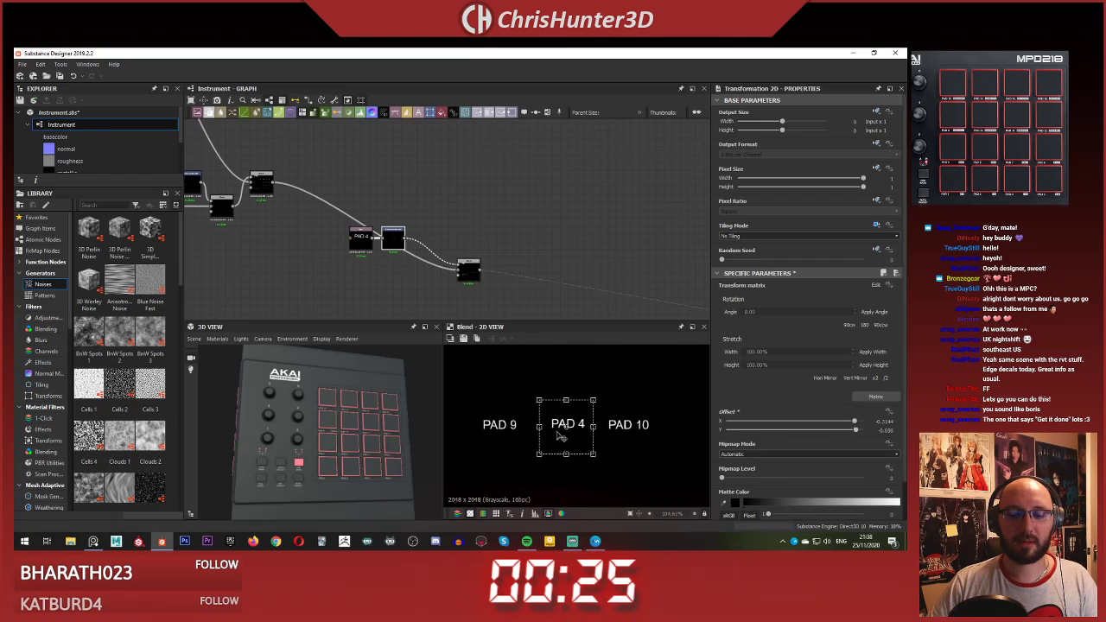
pyautogui.moveTo(559, 438); pyautogui.dragTo(500, 380)
pyautogui.click(468, 268)
pyautogui.click(467, 269)
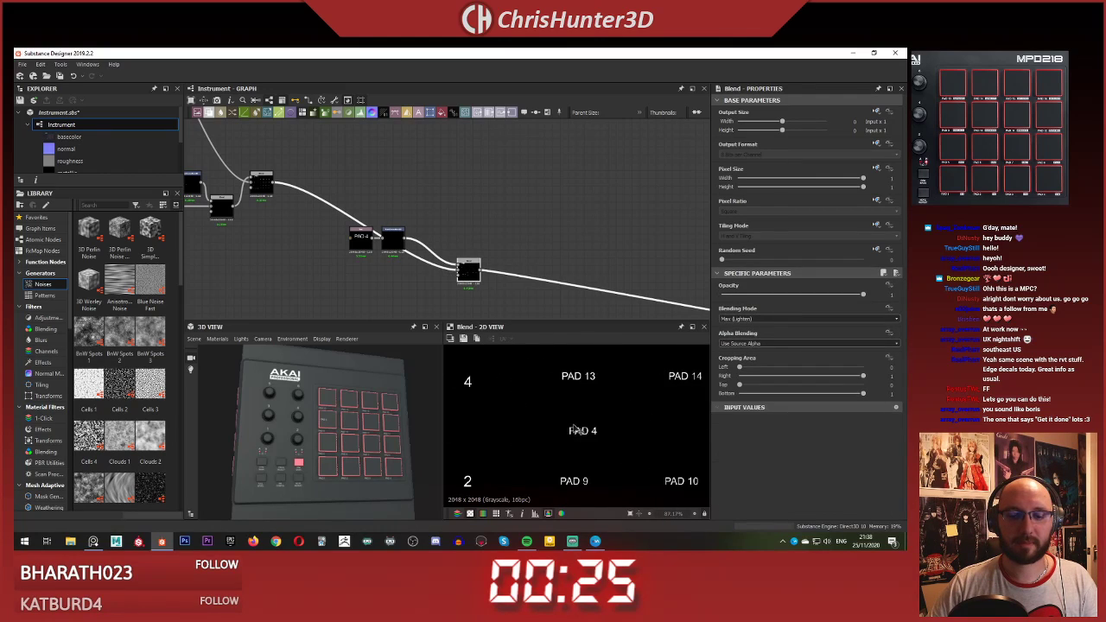
# Step: Check the copied label on the 3D model and reposition it just beside the PAD 13 label
pyautogui.scroll(5, 351, 406)
pyautogui.moveTo(328, 424); pyautogui.dragTo(336, 399)
pyautogui.scroll(2, 336, 398)
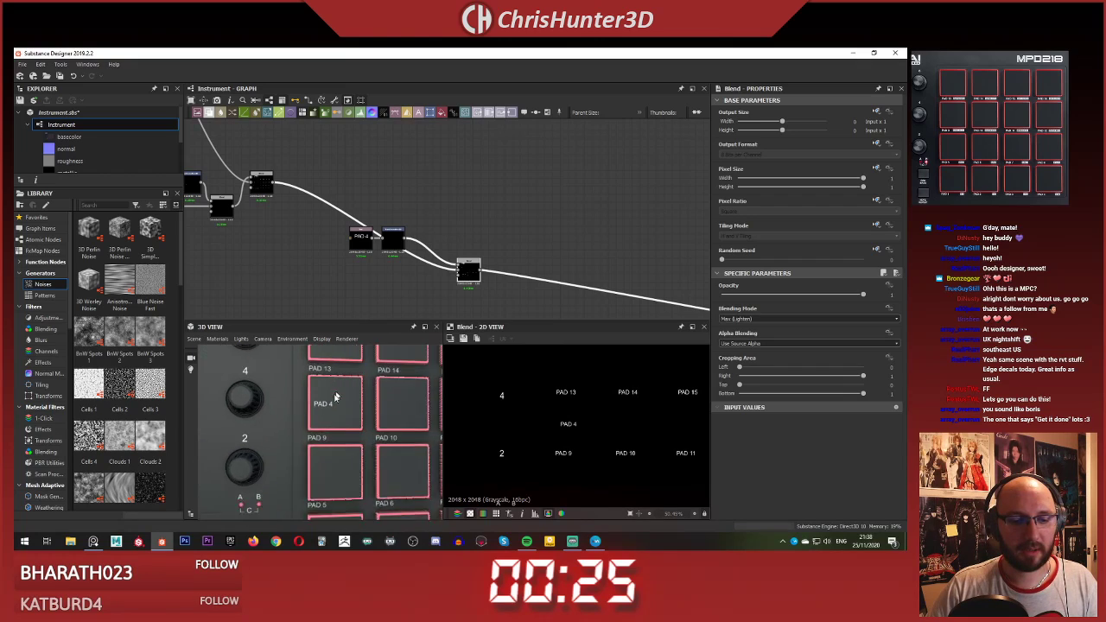
pyautogui.moveTo(337, 397); pyautogui.dragTo(313, 432, button='middle')
pyautogui.scroll(6, 428, 273)
pyautogui.scroll(-2, 358, 242)
pyautogui.click(334, 173)
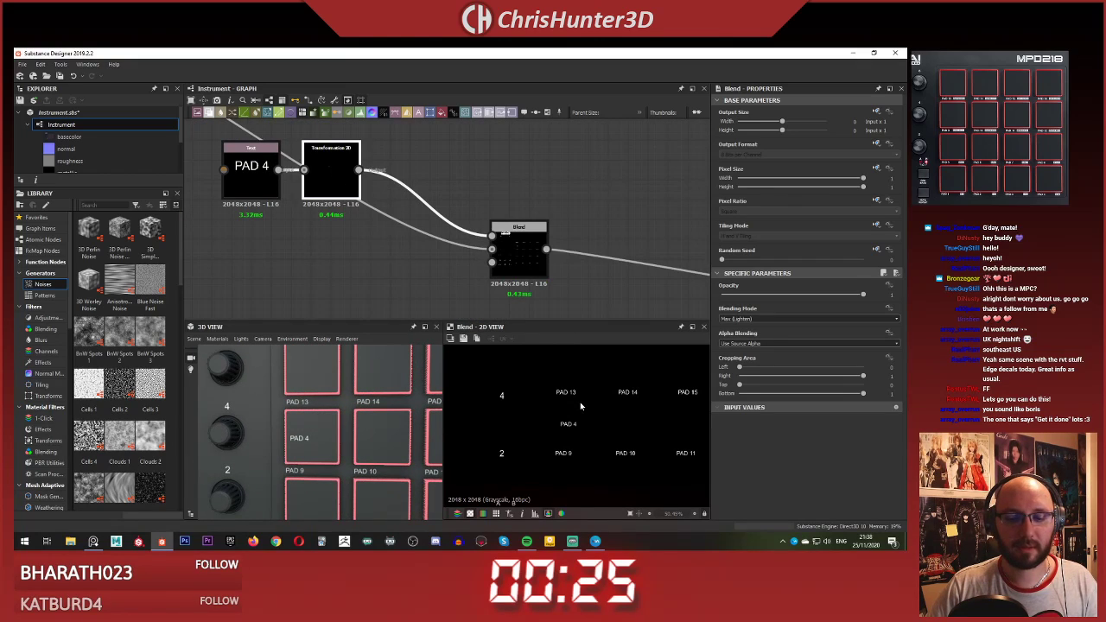
pyautogui.moveTo(573, 429); pyautogui.dragTo(597, 403)
# Step: Reduce the font size of the copied PAD 4 label, trying 0.15 and settling on 0.2
pyautogui.scroll(-2, 325, 229)
pyautogui.moveTo(324, 228); pyautogui.dragTo(504, 237, button='middle')
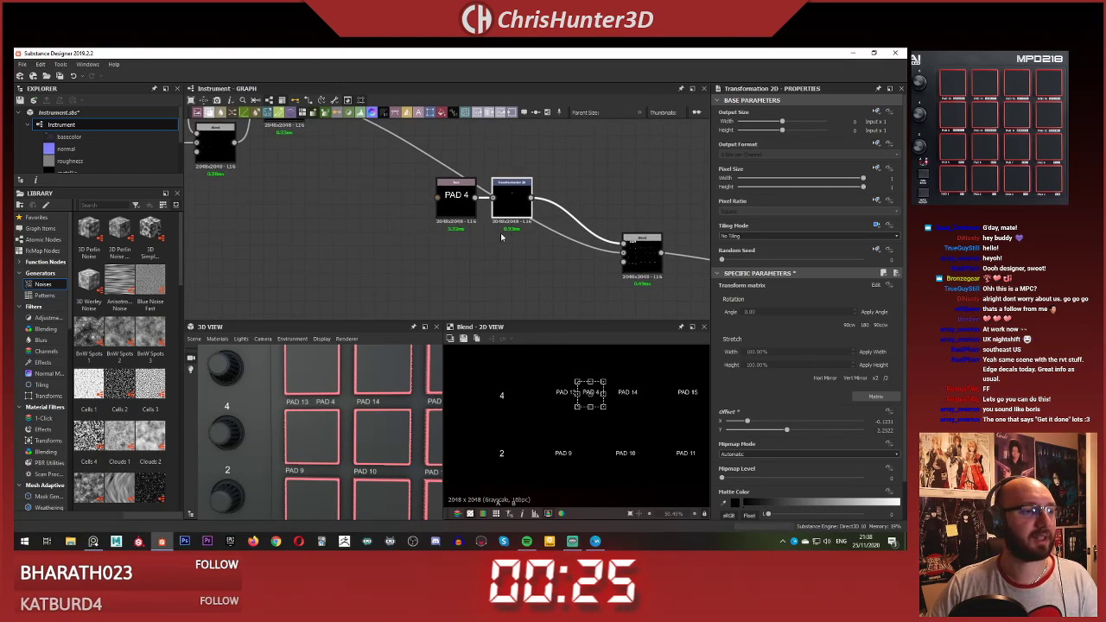
pyautogui.scroll(3, 424, 230)
pyautogui.scroll(2, 462, 204)
pyautogui.moveTo(504, 159); pyautogui.dragTo(474, 179, button='middle')
pyautogui.click(474, 180)
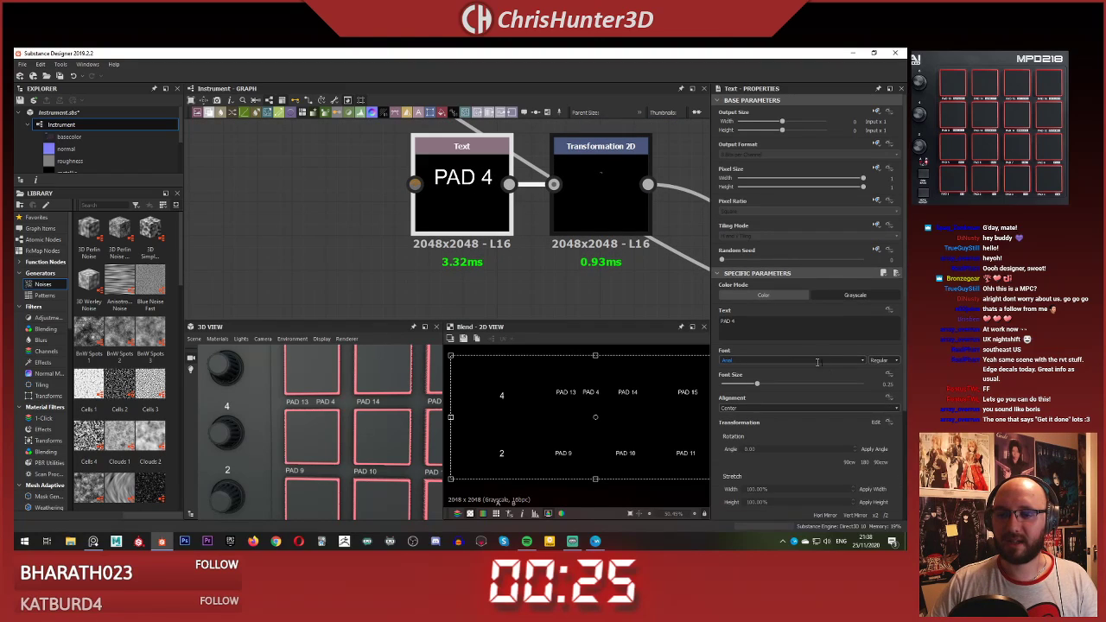
pyautogui.write('0.')
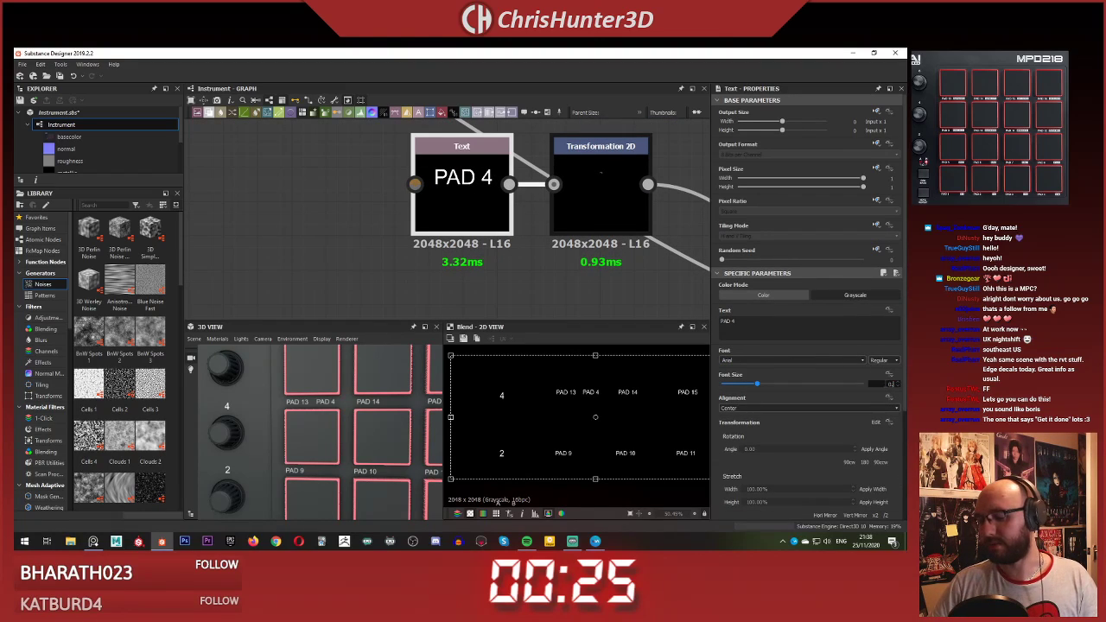
pyautogui.write('15')
pyautogui.press('Return')
pyautogui.scroll(5, 316, 393)
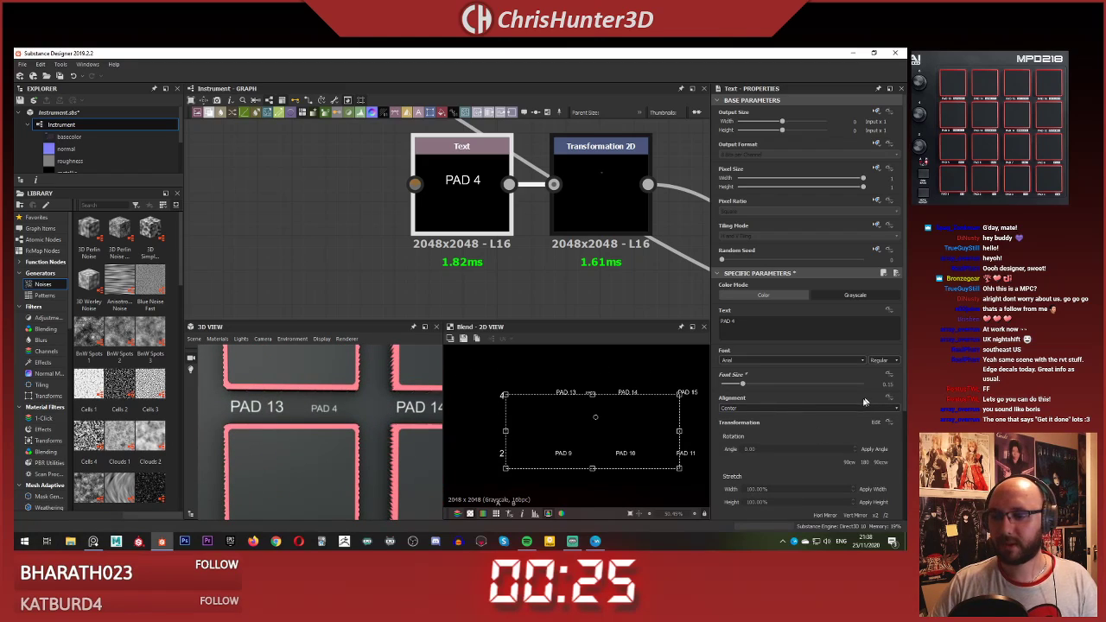
pyautogui.write('0.2')
pyautogui.press('Return')
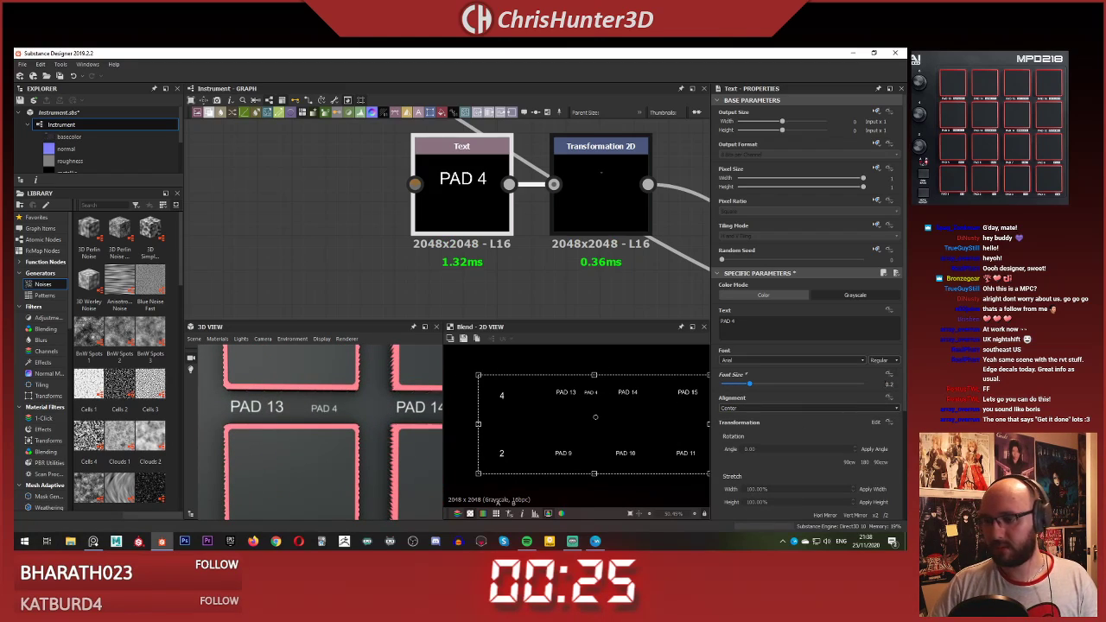
# Step: Space the copied Text node away from its Transformation 2D and change its text to "SWING 60%"
pyautogui.scroll(-3, 427, 215)
pyautogui.moveTo(427, 215); pyautogui.dragTo(390, 228, button='middle')
pyautogui.moveTo(401, 224); pyautogui.dragTo(322, 224)
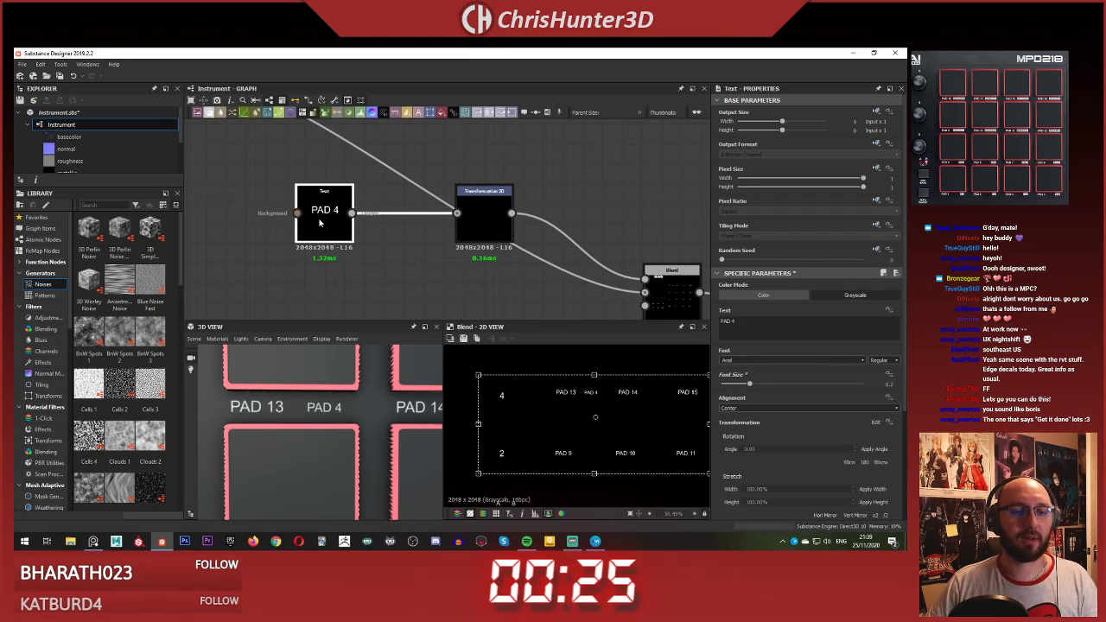
pyautogui.doubleClick(322, 224)
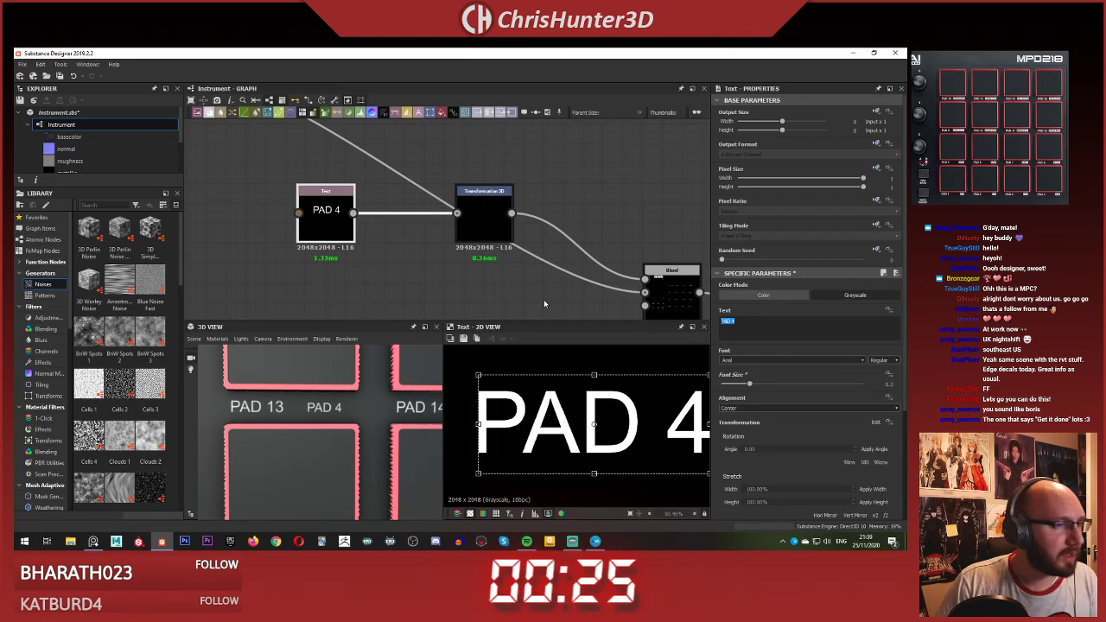
pyautogui.write('SWING')
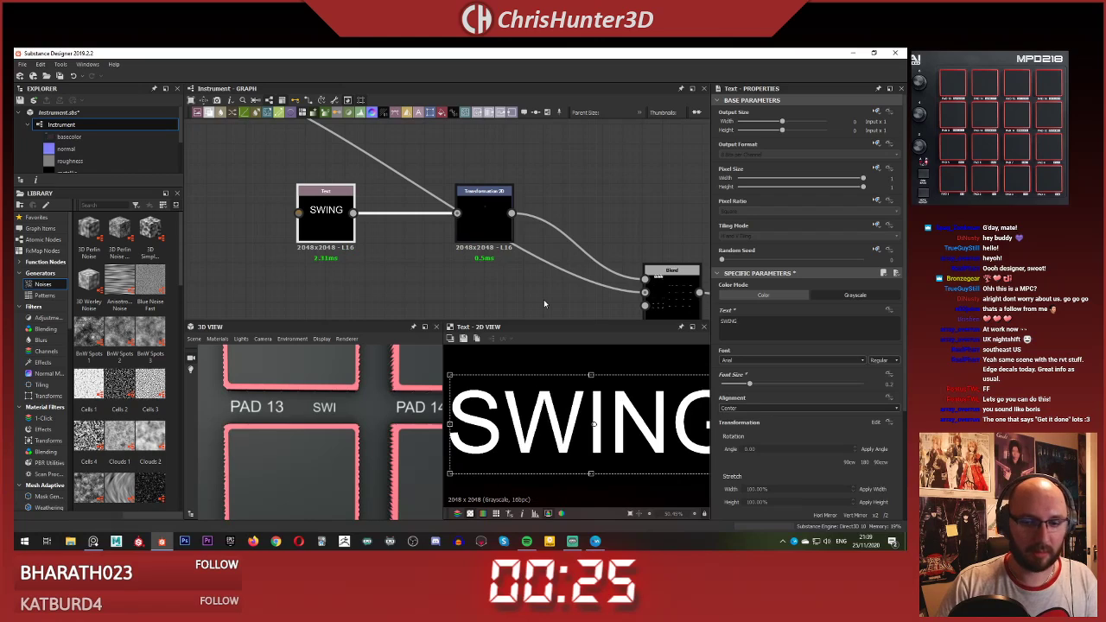
pyautogui.write(' 60%')
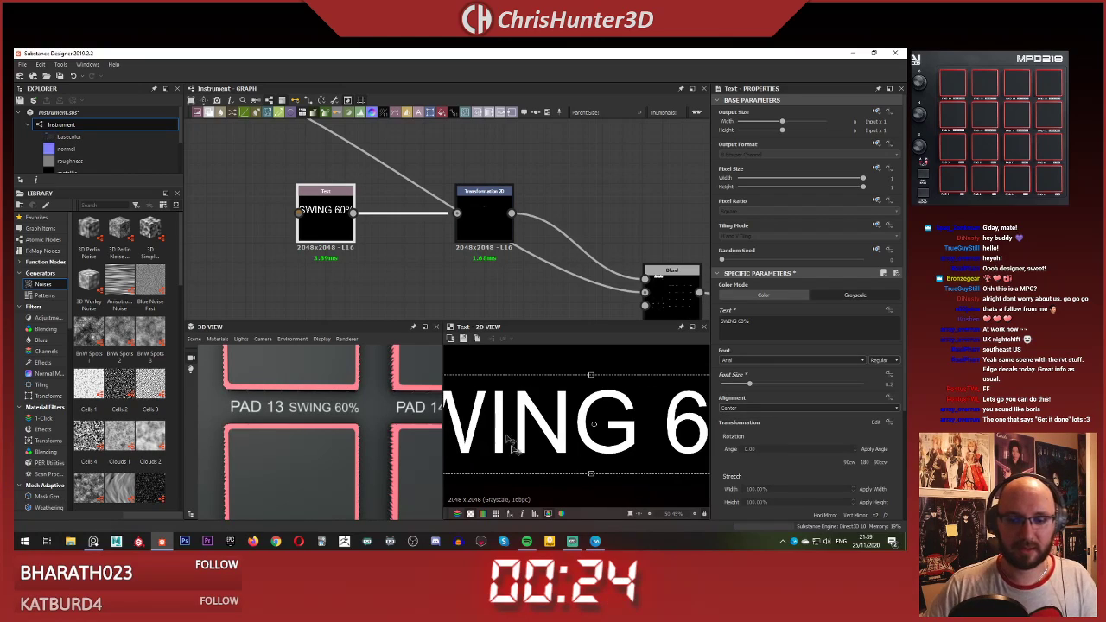
pyautogui.scroll(-3, 513, 440)
pyautogui.scroll(-1, 365, 293)
pyautogui.scroll(-3, 473, 384)
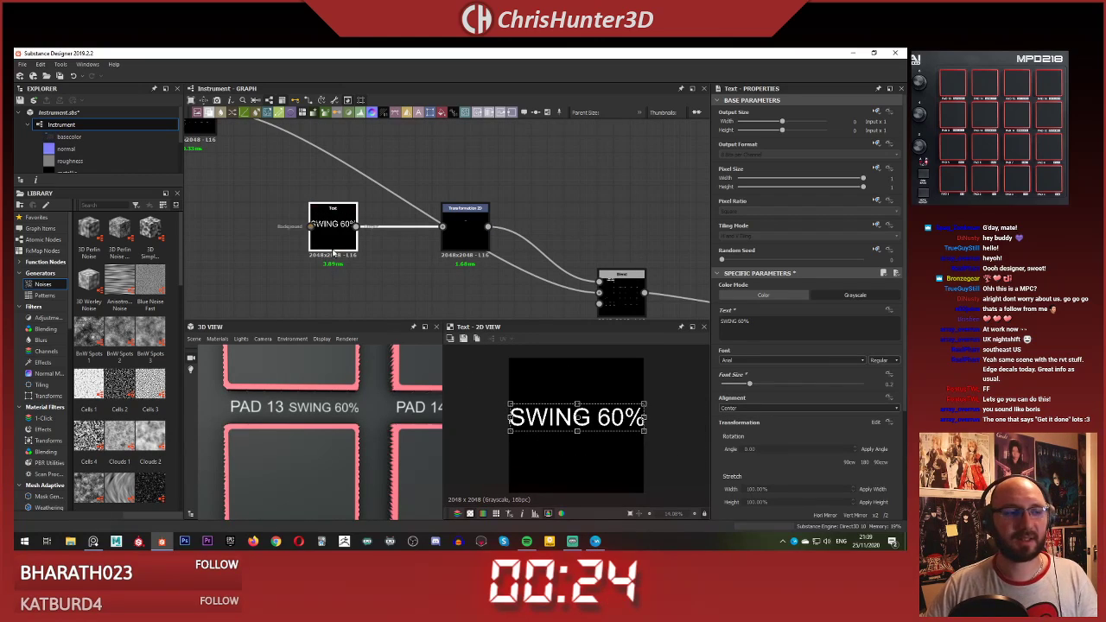
# Step: Check the swing labels in the reference photo and add a Blend node with the SWING 60% transform as its background
pyautogui.moveTo(334, 253); pyautogui.dragTo(358, 245, button='middle')
pyautogui.scroll(5, 977, 103)
pyautogui.moveTo(960, 125); pyautogui.dragTo(984, 102, button='middle')
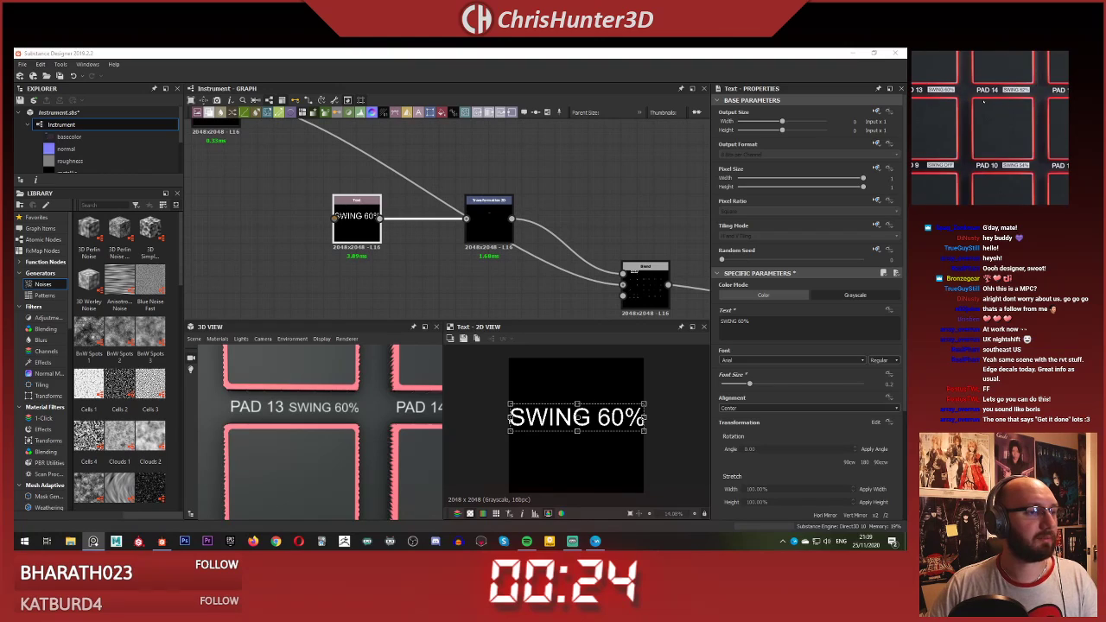
pyautogui.scroll(-1, 436, 244)
pyautogui.scroll(1, 482, 262)
pyautogui.click(436, 253)
pyautogui.moveTo(471, 220); pyautogui.dragTo(413, 234)
pyautogui.press('space')
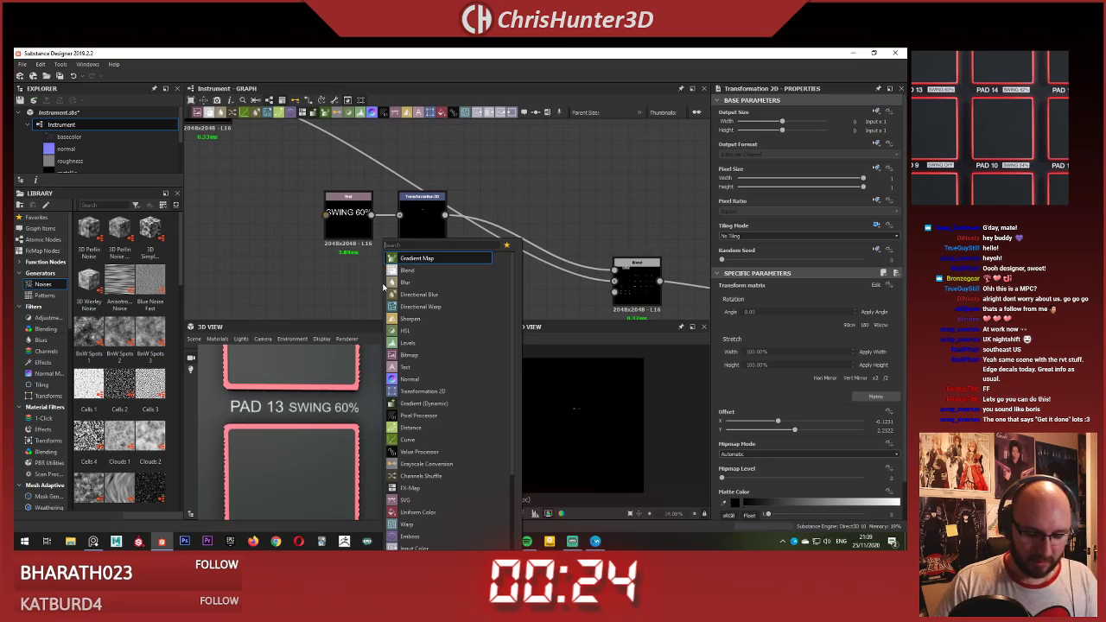
pyautogui.write('blend')
pyautogui.press('Return')
pyautogui.moveTo(403, 282); pyautogui.dragTo(539, 204)
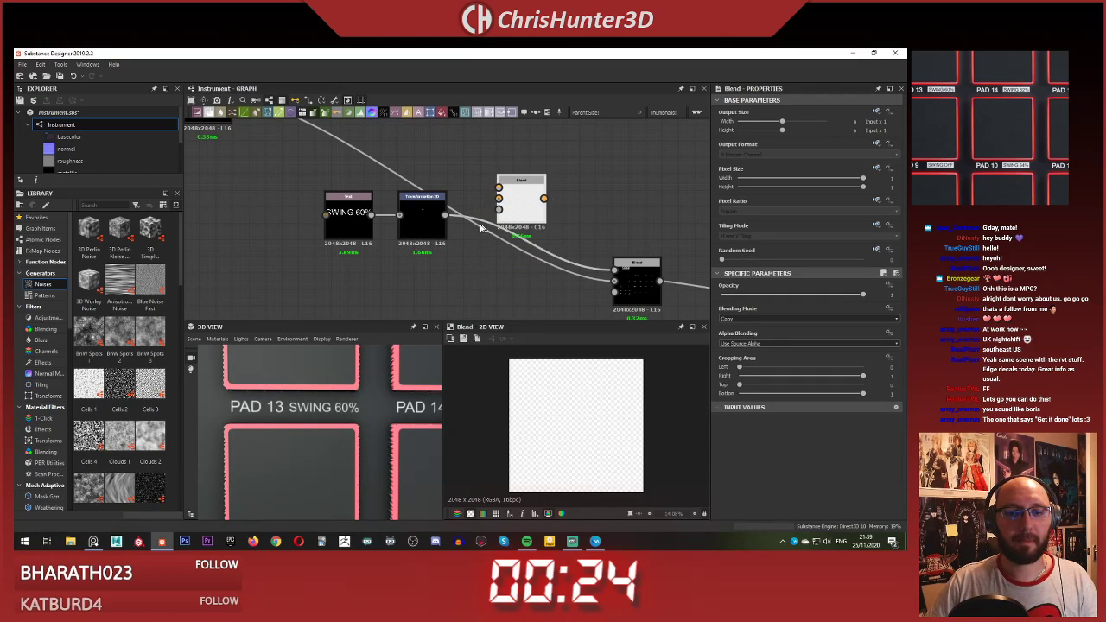
pyautogui.moveTo(446, 217); pyautogui.dragTo(498, 199)
# Step: Add a Shape node and place it above the SWING 60% Text node
pyautogui.press('space')
pyautogui.write('sha')
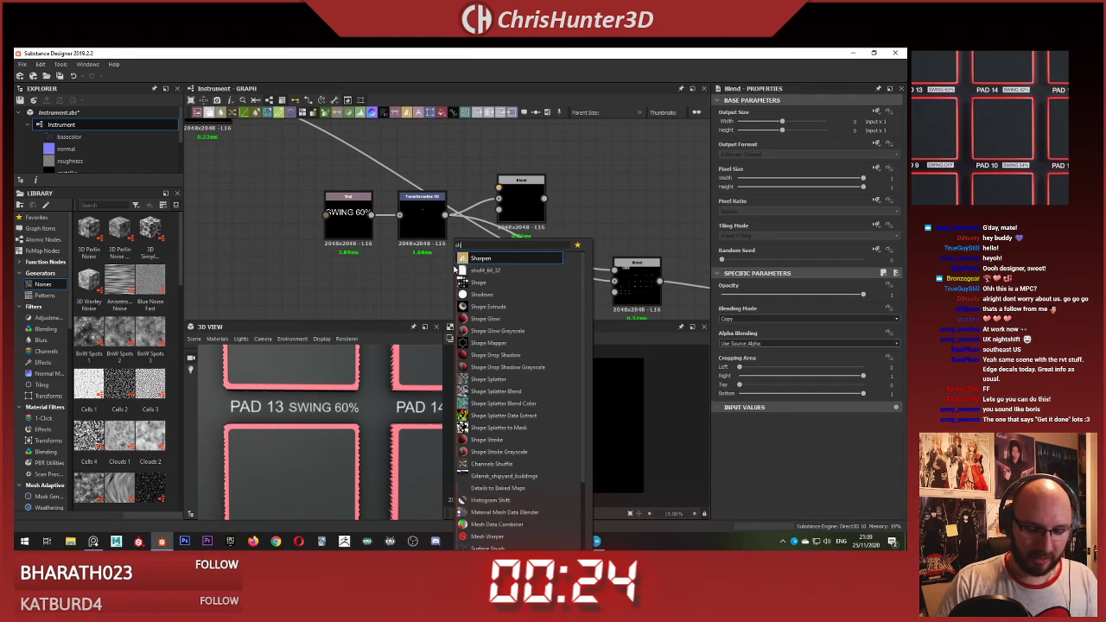
pyautogui.click(472, 271)
pyautogui.scroll(1, 349, 220)
pyautogui.moveTo(349, 220); pyautogui.dragTo(317, 279, button='middle')
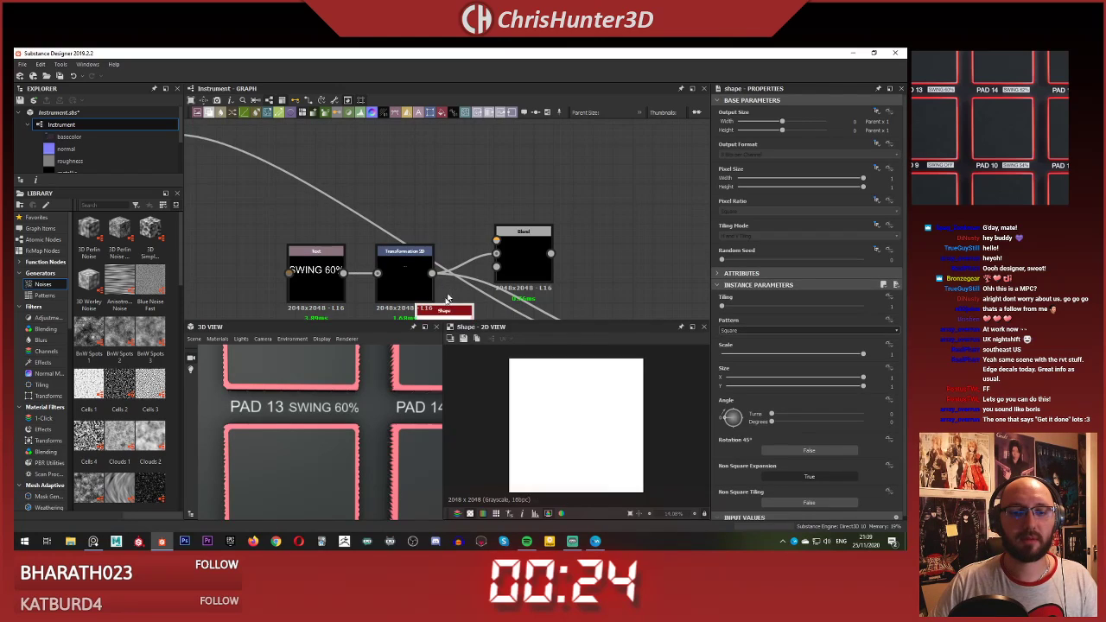
pyautogui.moveTo(443, 307); pyautogui.dragTo(320, 210)
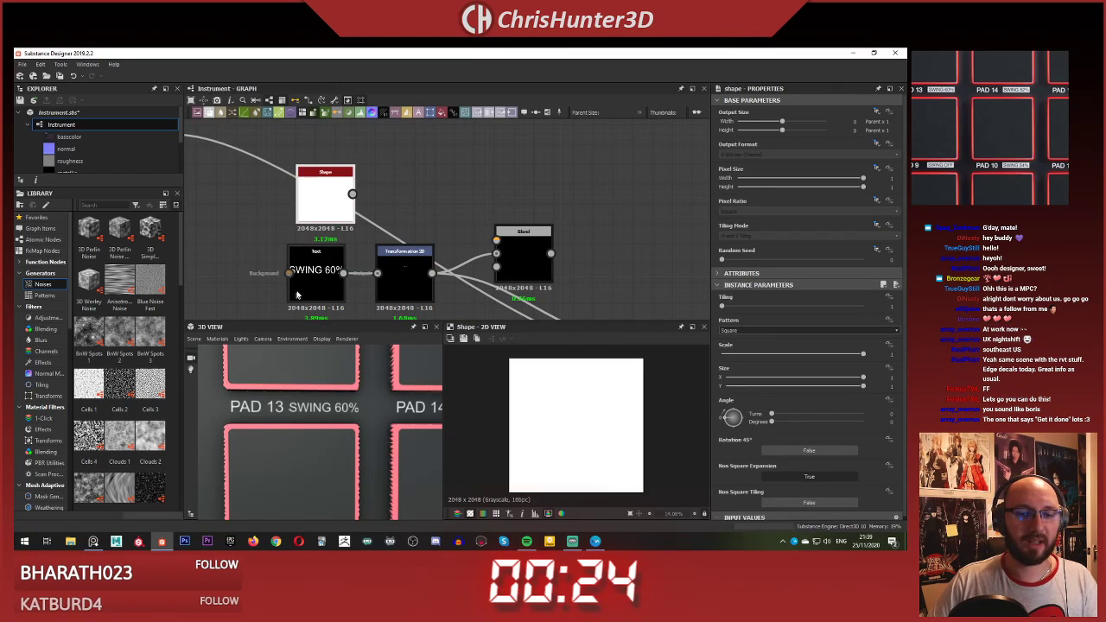
pyautogui.moveTo(300, 292); pyautogui.dragTo(308, 292)
# Step: Run the Shape through a new Transformation 2D into the new Blend's foreground and preview the Blend
pyautogui.press('space')
pyautogui.write('tra')
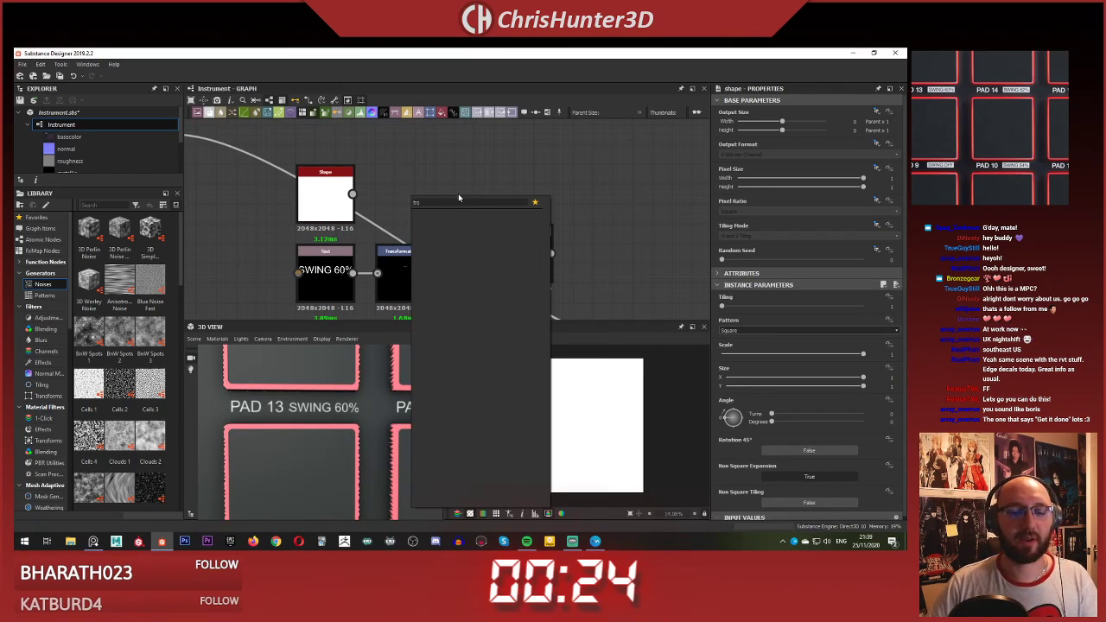
pyautogui.press('Return')
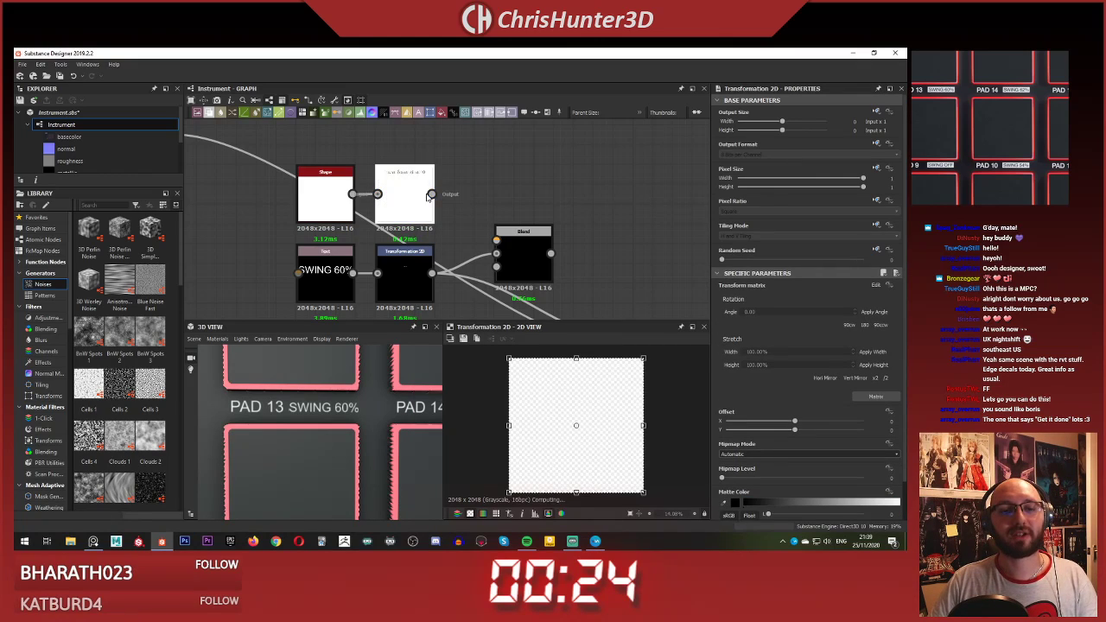
pyautogui.moveTo(431, 196); pyautogui.dragTo(497, 240)
pyautogui.doubleClick(524, 249)
# Step: Set the tiling mode of the Shape's Transformation 2D to No Tiling
pyautogui.click(416, 213)
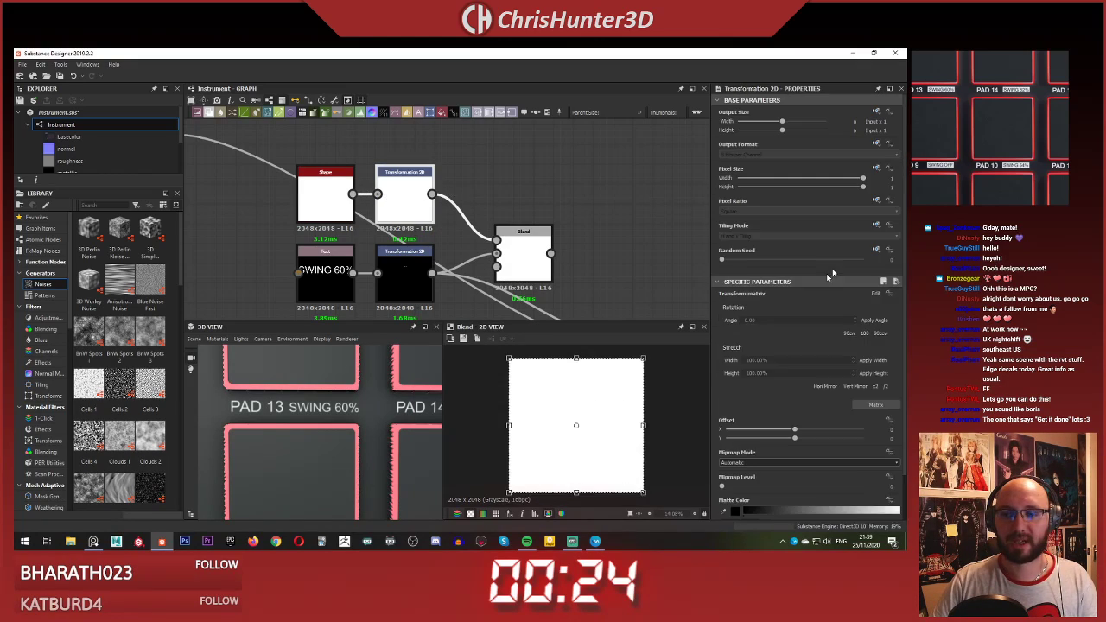
pyautogui.click(877, 226)
pyautogui.click(852, 261)
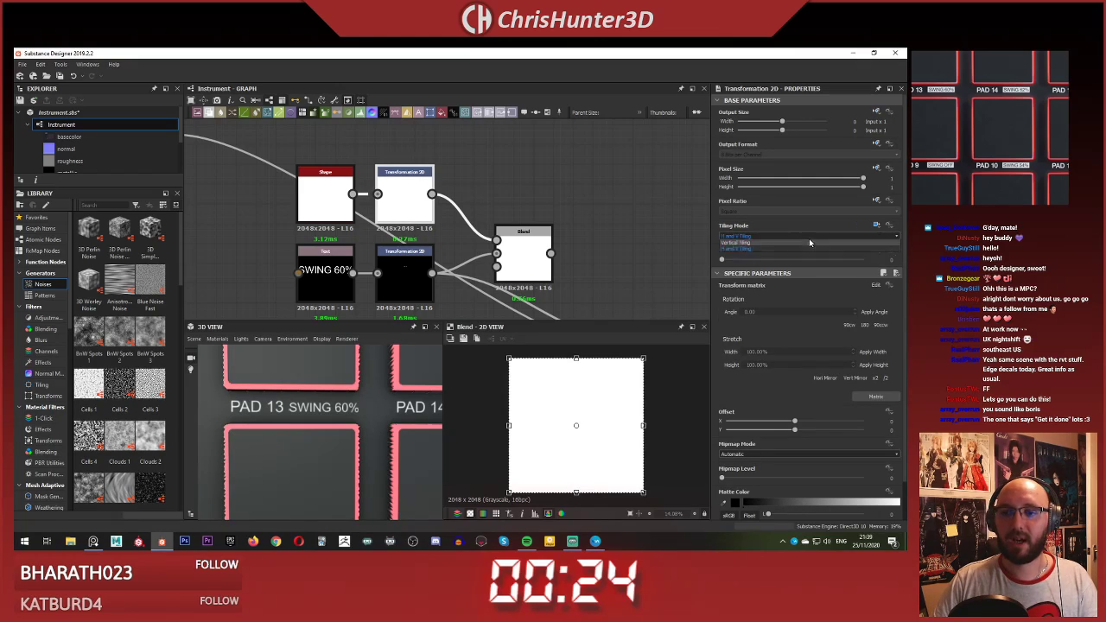
pyautogui.click(796, 245)
# Step: Shrink the white shape into a short, thin horizontal bar with its Transformation 2D
pyautogui.click(526, 251)
pyautogui.moveTo(527, 252); pyautogui.dragTo(493, 208, button='middle')
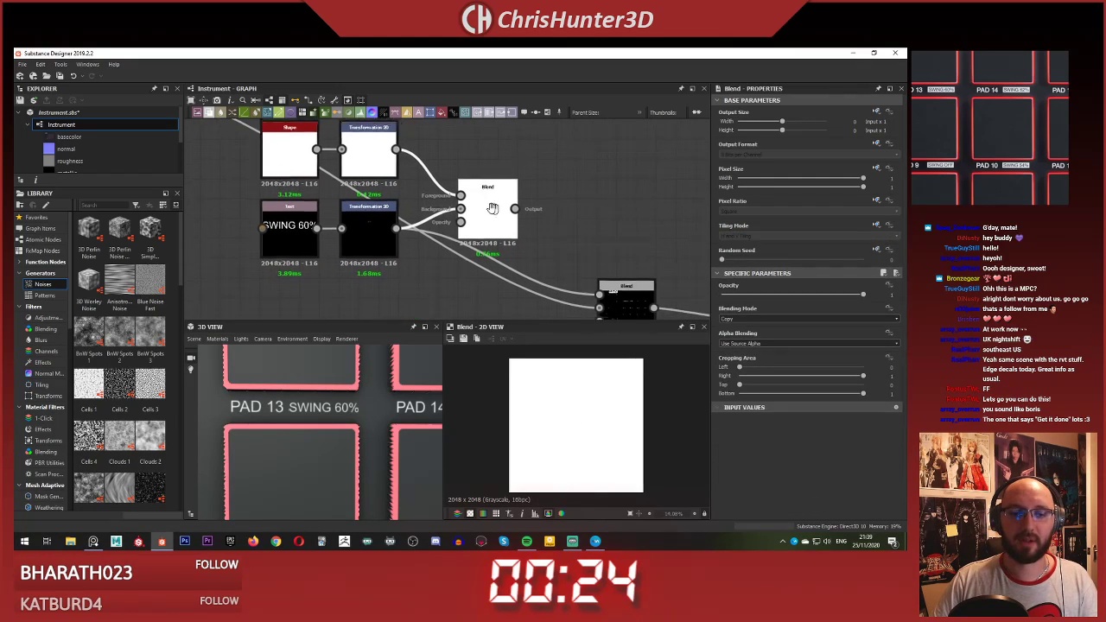
pyautogui.click(358, 148)
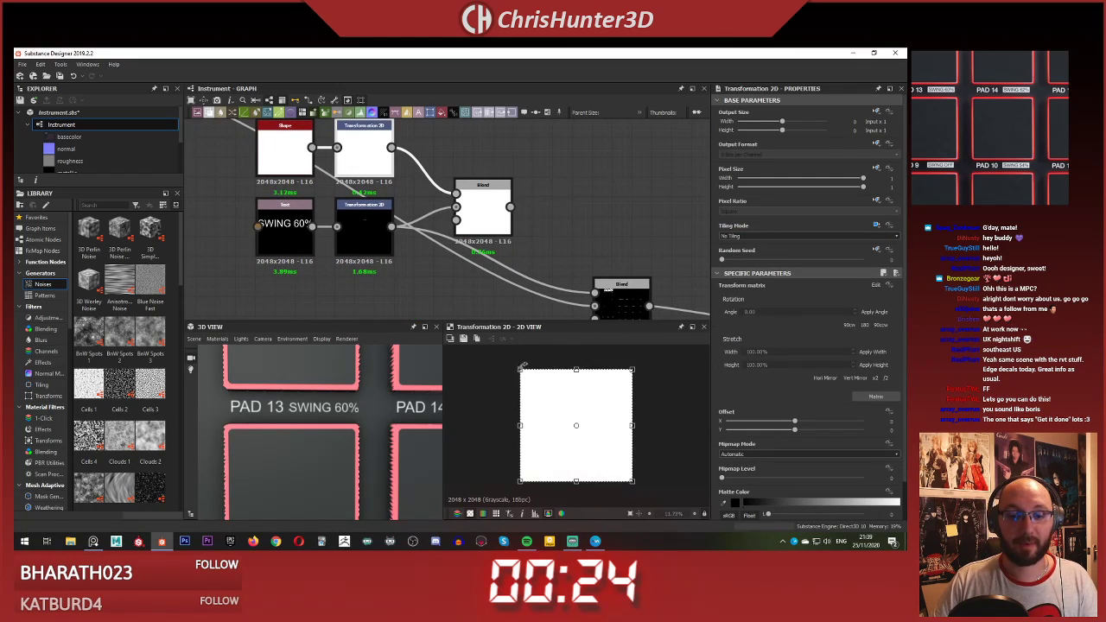
pyautogui.moveTo(521, 366); pyautogui.dragTo(583, 450)
pyautogui.scroll(3, 575, 419)
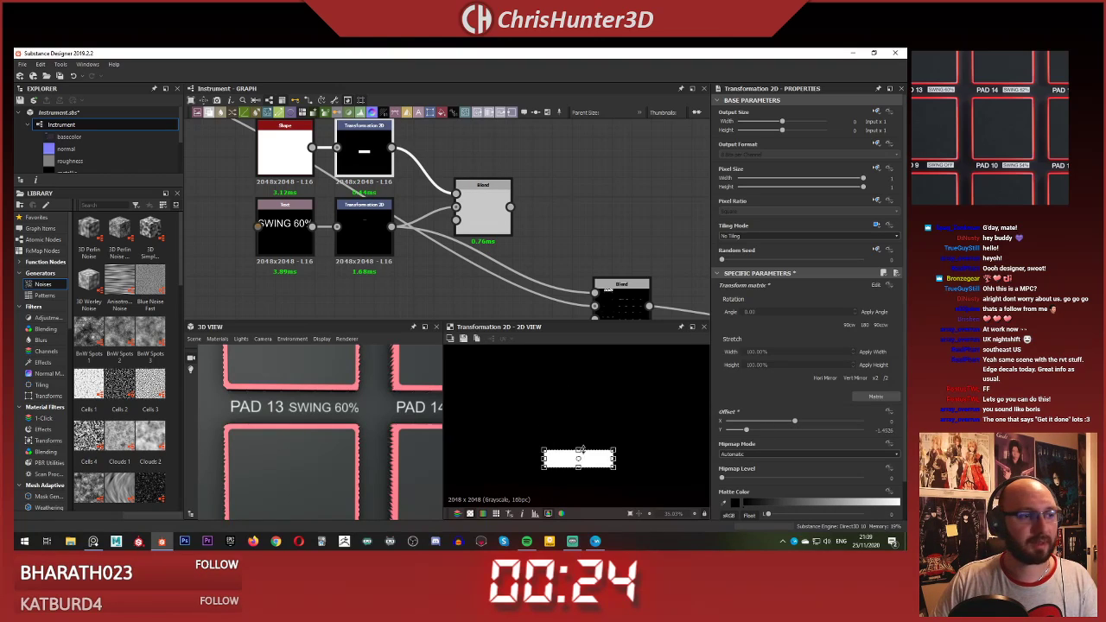
# Step: Preview the new Blend and reroute the SWING 60% transform's downstream connection so the new Blend feeds the label Blend
pyautogui.doubleClick(489, 205)
pyautogui.scroll(2, 486, 204)
pyautogui.scroll(-1, 455, 212)
pyautogui.keyDown('shift'); pyautogui.moveTo(363, 232); pyautogui.dragTo(489, 216); pyautogui.keyUp('shift')
pyautogui.scroll(-3, 476, 446)
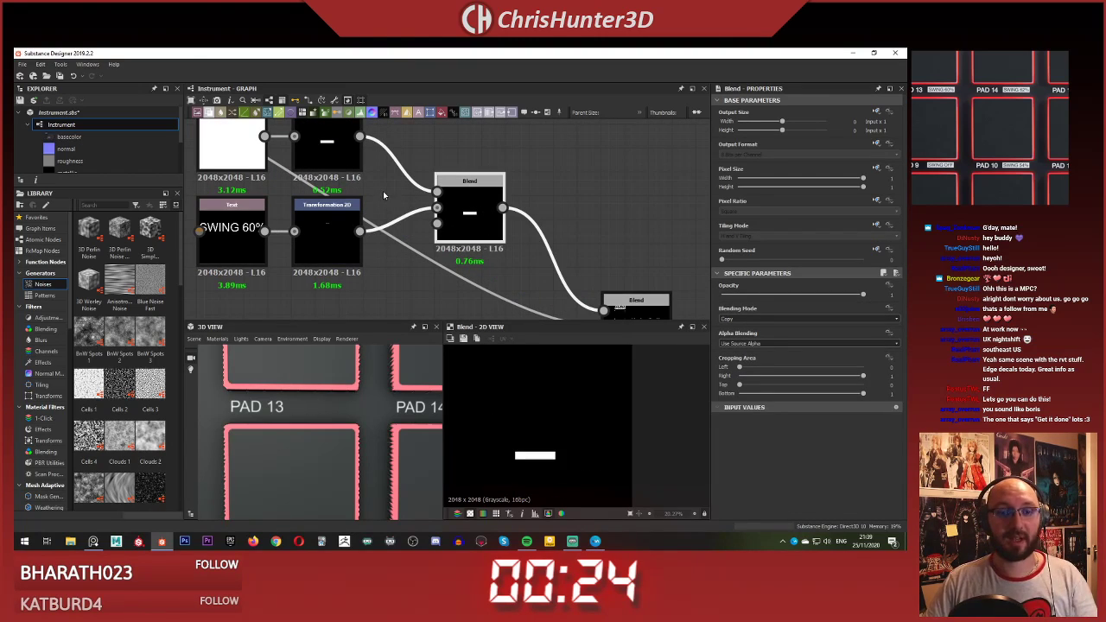
# Step: Set the new Blend to Subtract and swap its inputs so the text is foreground and the bar is background
pyautogui.scroll(1, 385, 196)
pyautogui.click(750, 319)
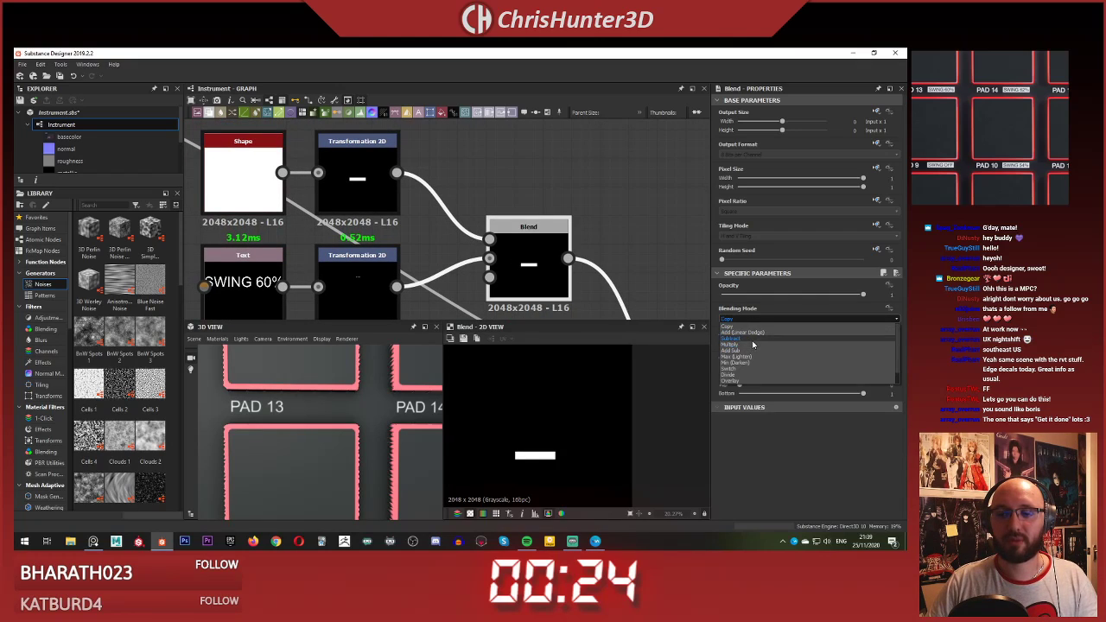
pyautogui.click(751, 339)
pyautogui.moveTo(487, 231); pyautogui.dragTo(489, 259)
pyautogui.click(512, 240)
# Step: Compare the previews of the Subtract Blend, the text and bar transforms, and the downstream label Blend
pyautogui.scroll(5, 560, 460)
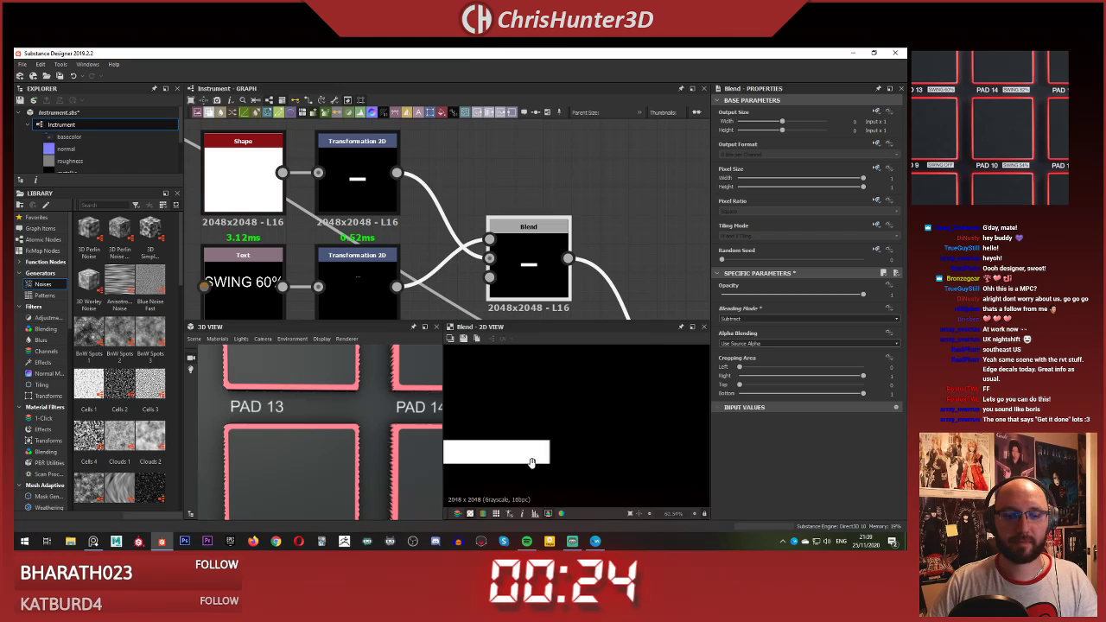
pyautogui.moveTo(531, 461); pyautogui.dragTo(607, 460, button='middle')
pyautogui.scroll(-1, 549, 256)
pyautogui.scroll(-1, 548, 257)
pyautogui.moveTo(562, 312); pyautogui.dragTo(593, 291, button='middle')
pyautogui.scroll(3, 571, 245)
pyautogui.click(357, 240)
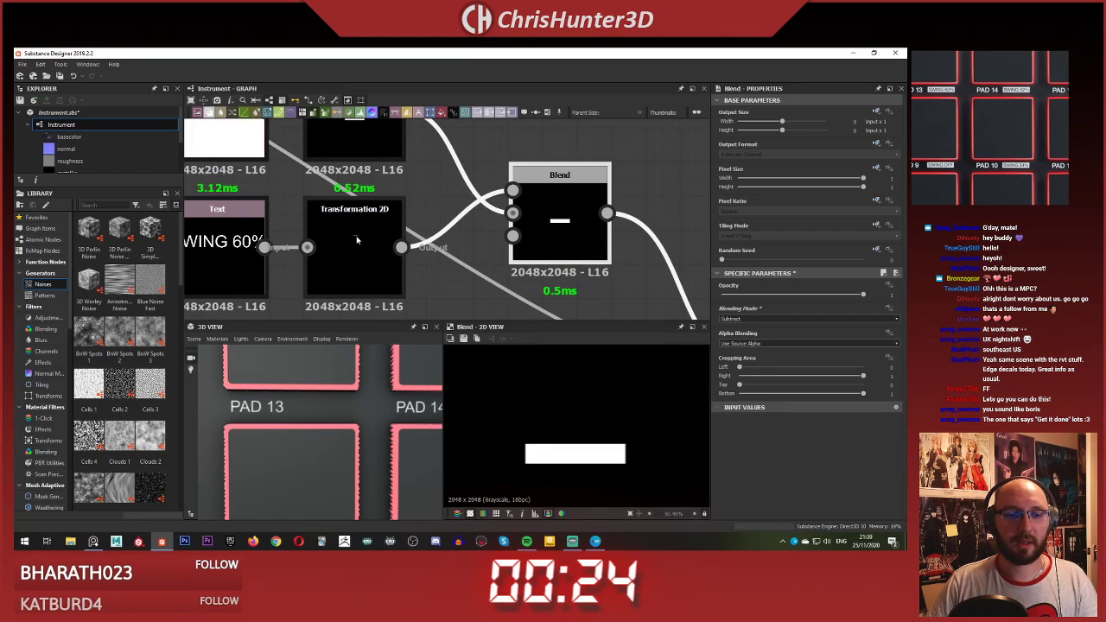
pyautogui.scroll(-5, 546, 427)
pyautogui.scroll(3, 545, 369)
pyautogui.scroll(-6, 524, 375)
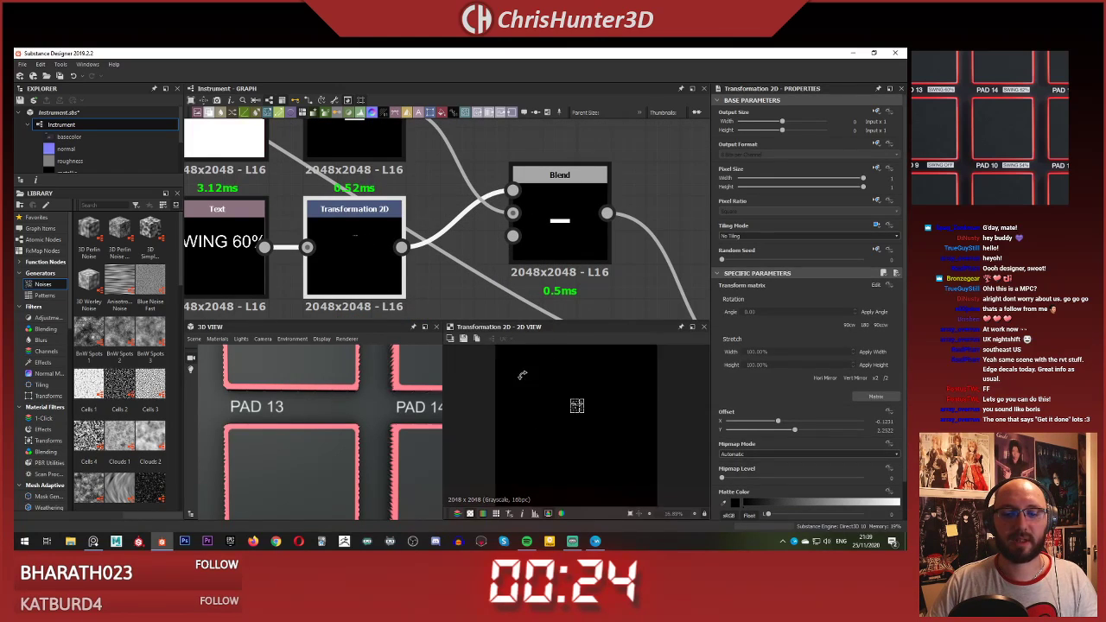
pyautogui.scroll(-4, 375, 143)
pyautogui.moveTo(377, 146); pyautogui.dragTo(437, 237, button='middle')
pyautogui.scroll(3, 453, 220)
pyautogui.doubleClick(399, 208)
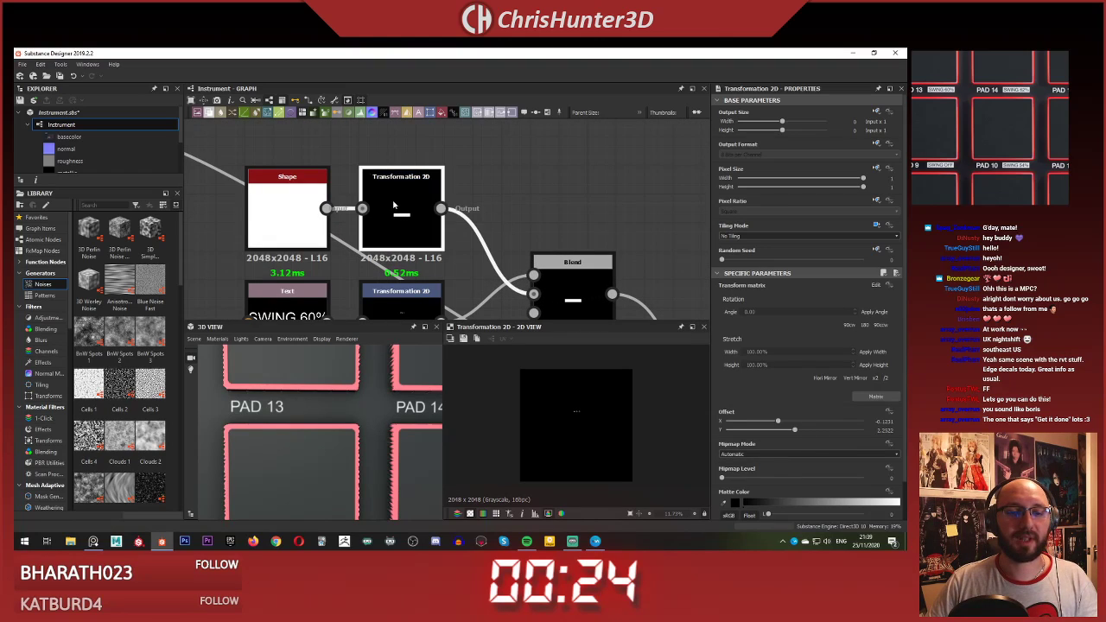
pyautogui.doubleClick(568, 286)
pyautogui.scroll(-2, 557, 367)
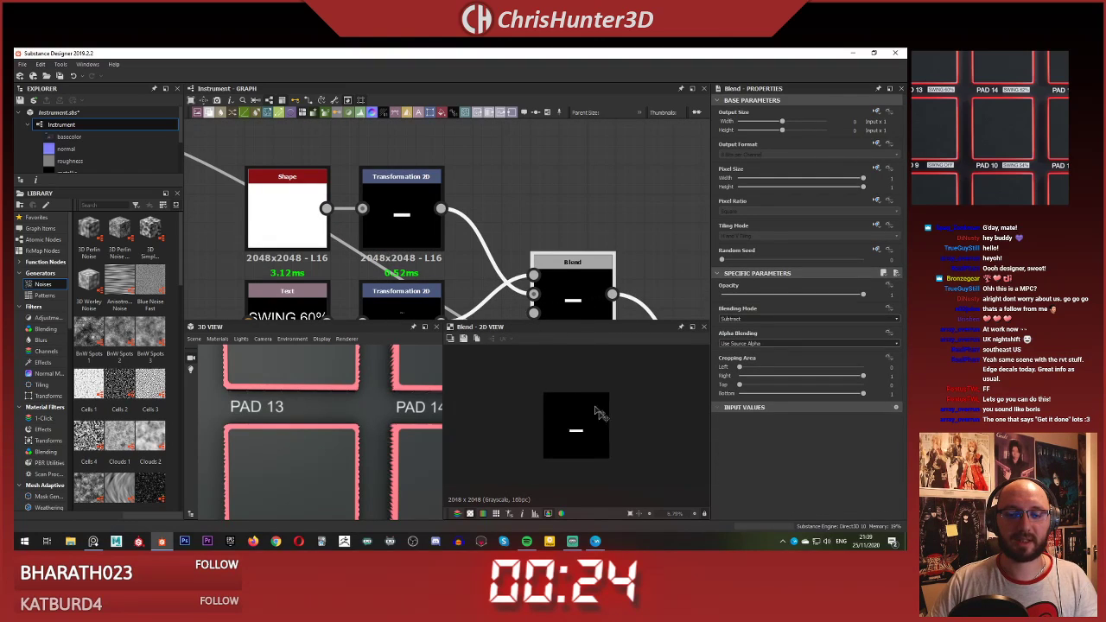
pyautogui.scroll(-4, 500, 204)
# Step: Move the white bar over the SWING 60% text, using the combined label Blend as the preview
pyautogui.doubleClick(461, 177)
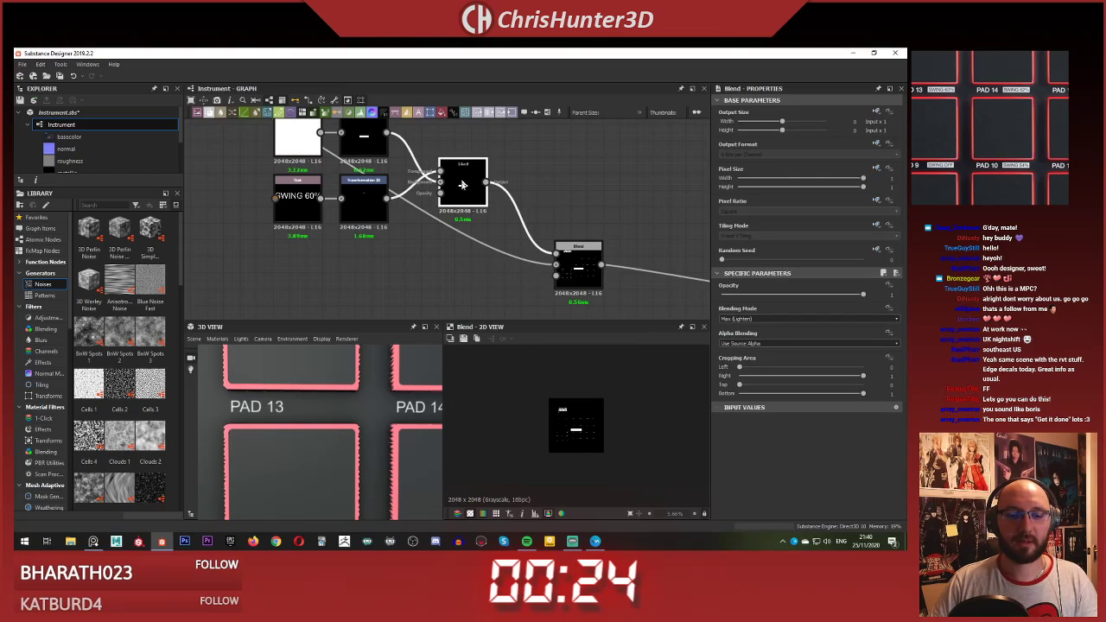
pyautogui.scroll(1, 371, 149)
pyautogui.click(370, 148)
pyautogui.scroll(4, 564, 435)
pyautogui.scroll(-2, 568, 449)
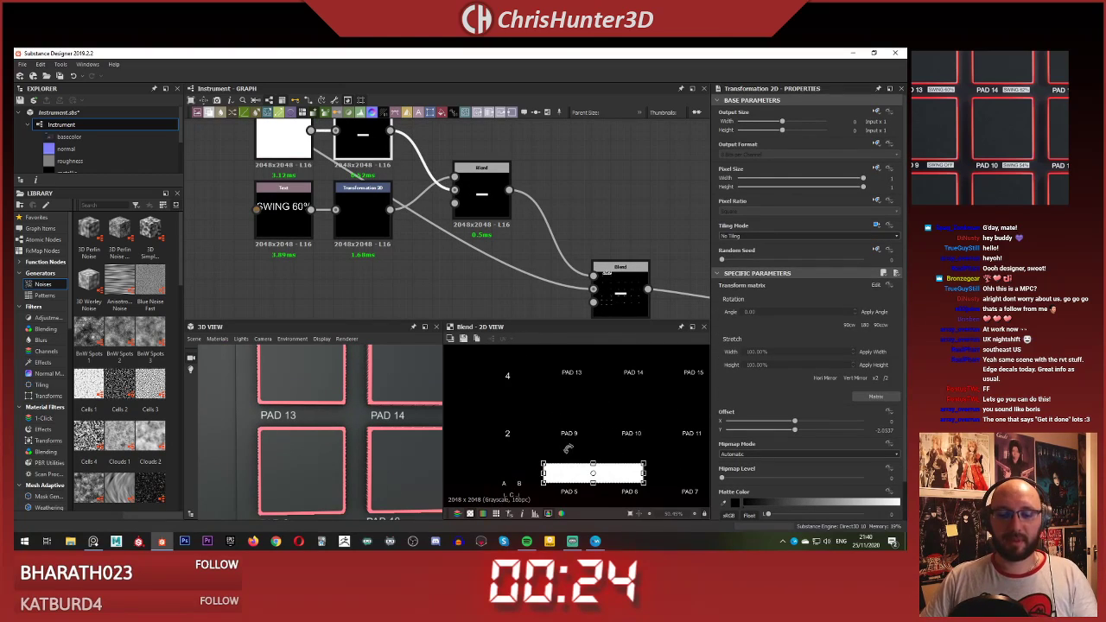
pyautogui.keyDown('shift'); pyautogui.moveTo(575, 470); pyautogui.dragTo(573, 369); pyautogui.keyUp('shift')
pyautogui.scroll(-3, 553, 377)
pyautogui.moveTo(552, 379); pyautogui.dragTo(548, 447, button='middle')
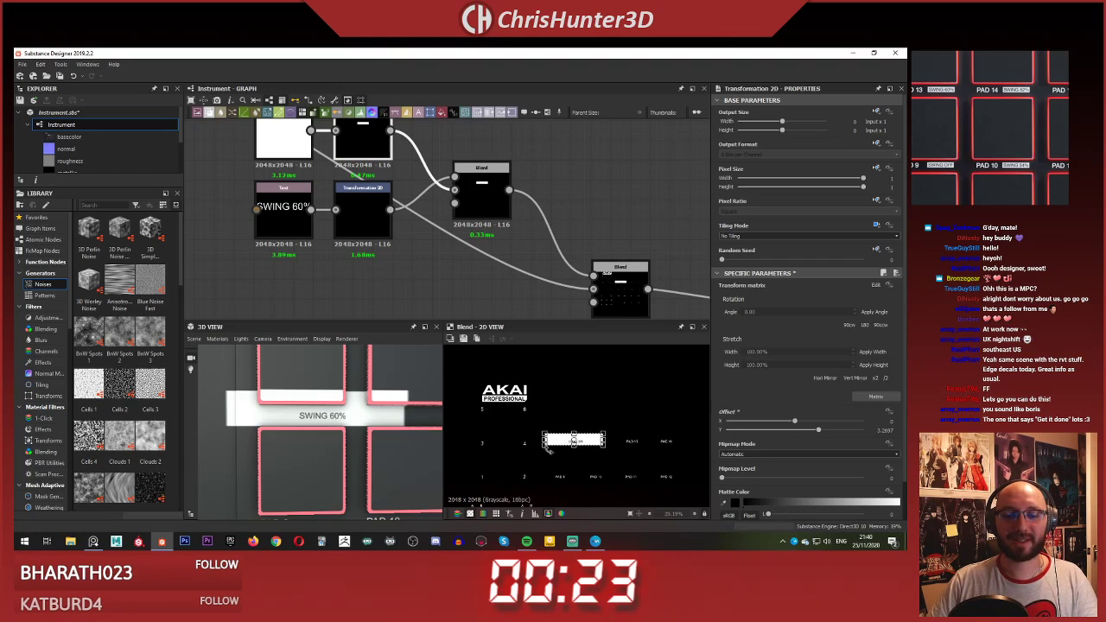
pyautogui.keyDown('shift'); pyautogui.moveTo(560, 443); pyautogui.dragTo(564, 443); pyautogui.keyUp('shift')
pyautogui.scroll(8, 563, 443)
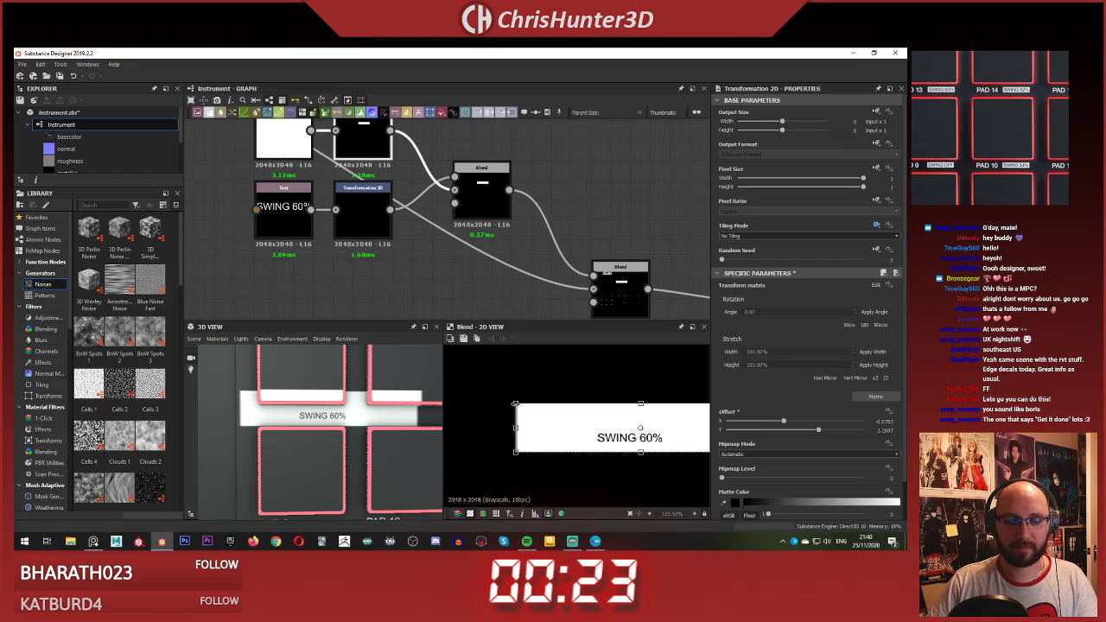
# Step: Resize the white bar so it tightly frames the SWING 60% text beside PAD 13
pyautogui.moveTo(516, 404); pyautogui.dragTo(596, 408)
pyautogui.moveTo(657, 438); pyautogui.dragTo(531, 416, button='middle')
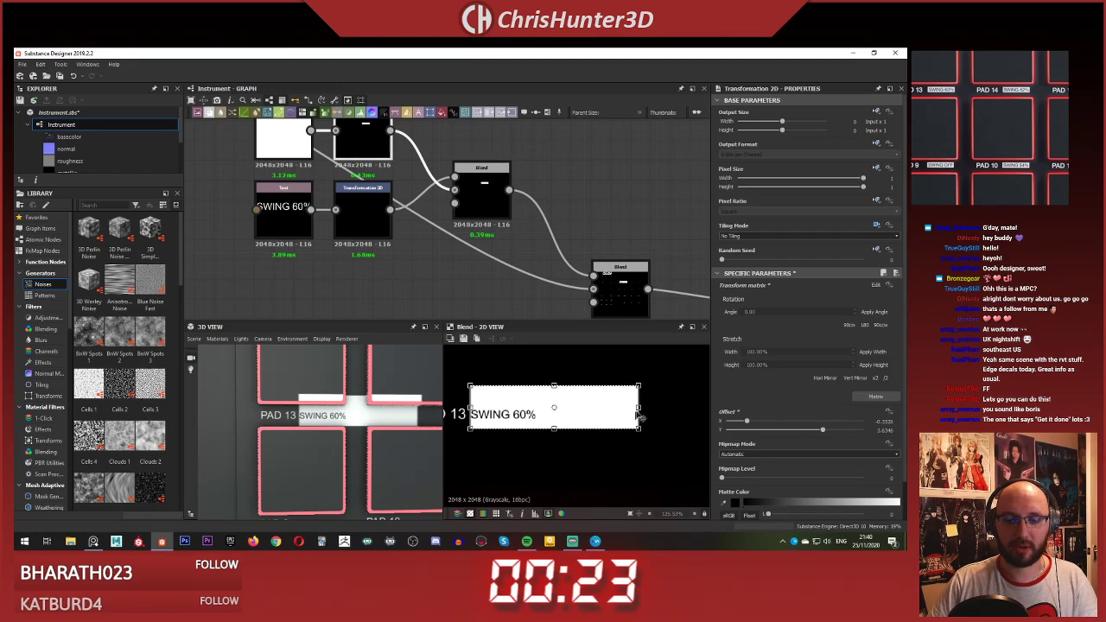
pyautogui.moveTo(638, 408); pyautogui.dragTo(509, 417)
pyautogui.scroll(3, 491, 431)
pyautogui.scroll(3, 464, 389)
pyautogui.moveTo(464, 389); pyautogui.dragTo(512, 400, button='middle')
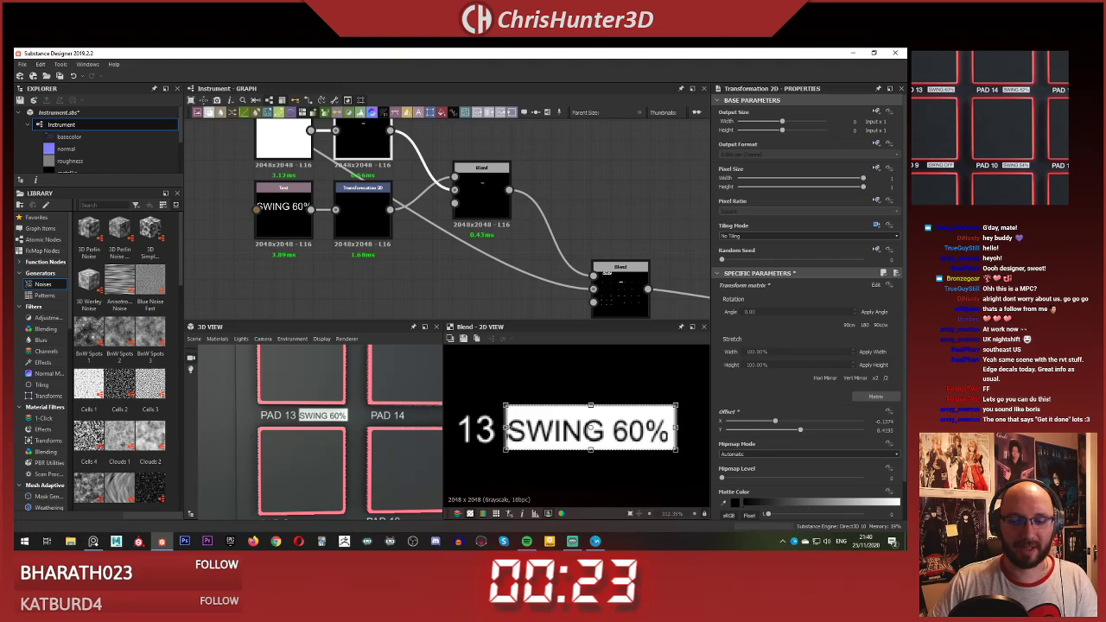
# Step: Fine-tune the white bar's edges to leave even margins around the SWING 60% text
pyautogui.moveTo(511, 431); pyautogui.dragTo(508, 431)
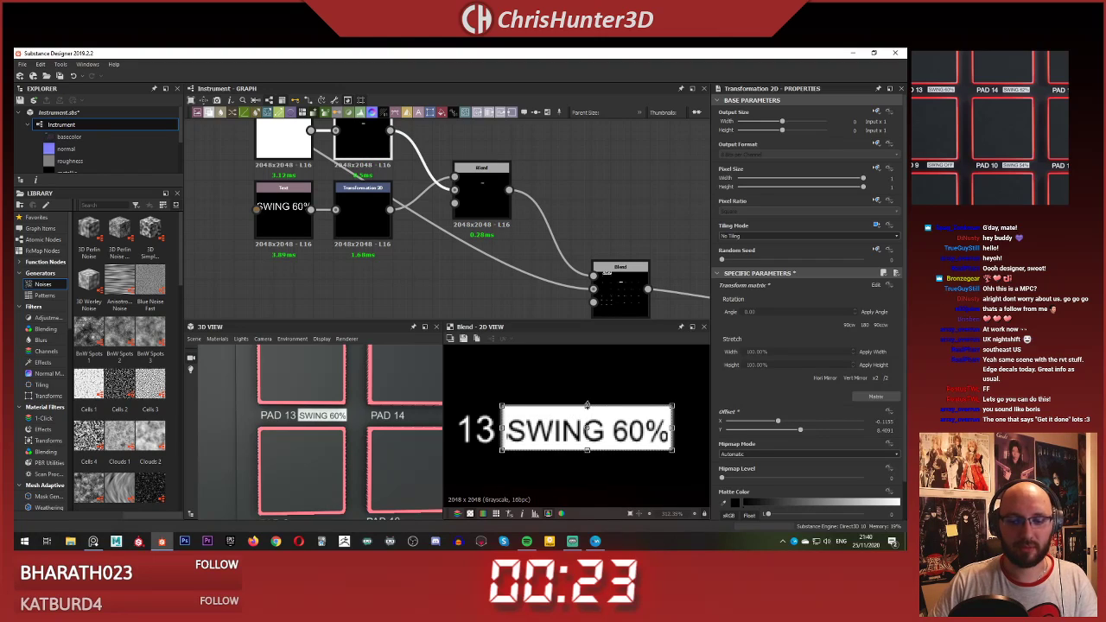
pyautogui.moveTo(587, 429); pyautogui.dragTo(588, 432)
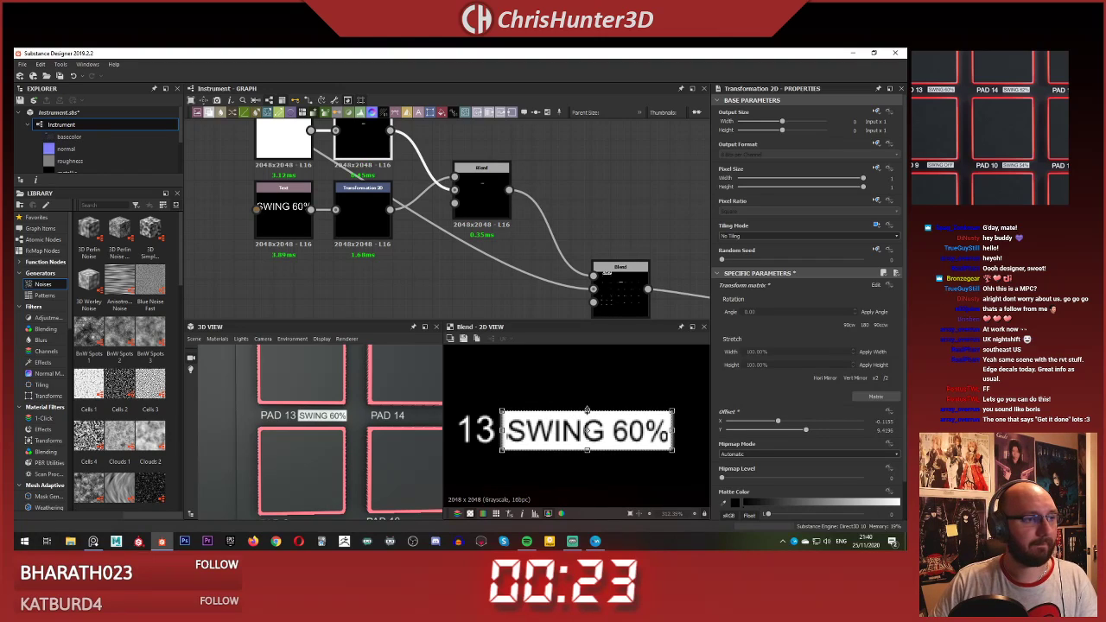
pyautogui.moveTo(619, 416); pyautogui.dragTo(591, 403, button='middle')
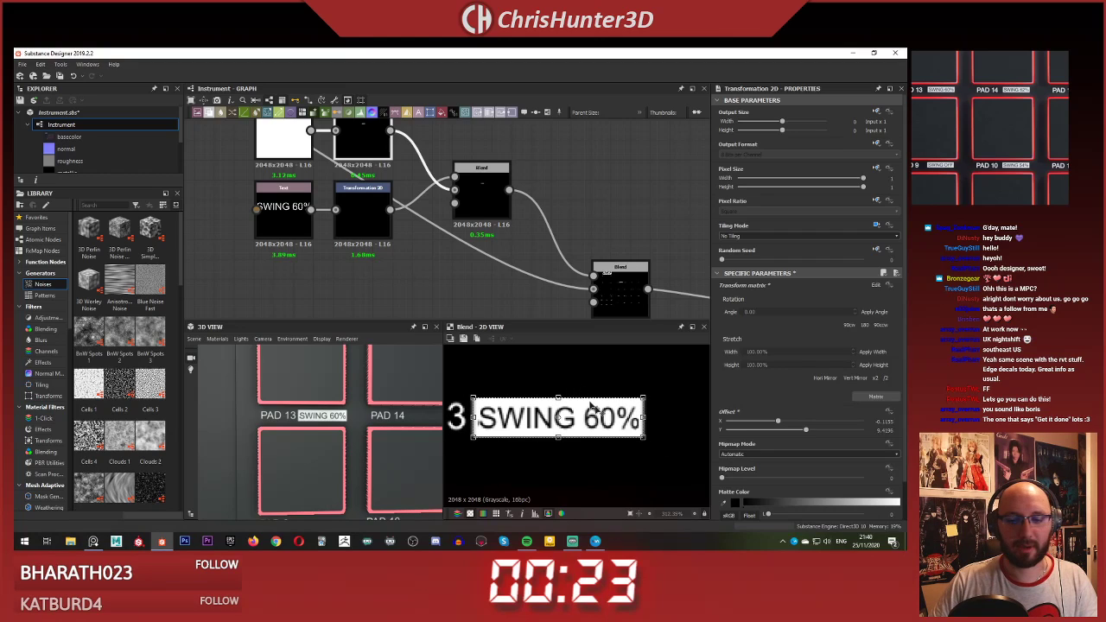
pyautogui.moveTo(645, 418); pyautogui.dragTo(646, 419)
# Step: Examine the edges of the boxed SWING 60% label on the 3D model and its nodes in the graph
pyautogui.scroll(-4, 472, 294)
pyautogui.scroll(5, 648, 230)
pyautogui.moveTo(436, 238); pyautogui.dragTo(610, 258, button='middle')
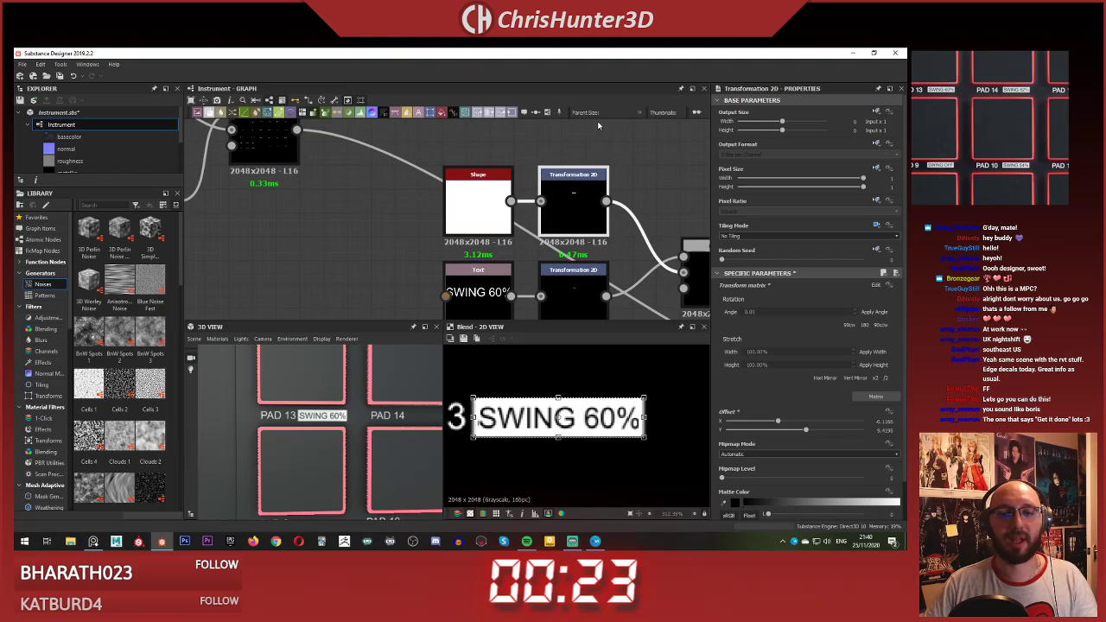
pyautogui.click(618, 143)
pyautogui.moveTo(645, 159); pyautogui.dragTo(521, 125, button='middle')
pyautogui.scroll(-4, 531, 192)
pyautogui.scroll(2, 521, 125)
pyautogui.scroll(2, 274, 444)
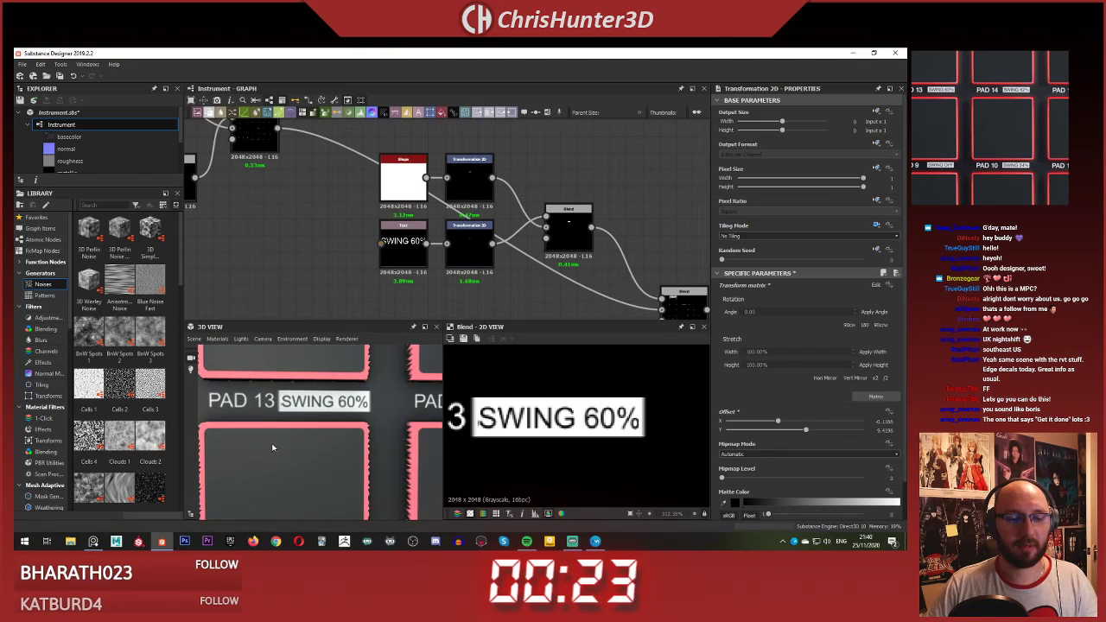
pyautogui.scroll(-1, 274, 445)
pyautogui.scroll(1, 546, 180)
pyautogui.moveTo(546, 180); pyautogui.dragTo(541, 179, button='middle')
pyautogui.scroll(-3, 542, 179)
# Step: Insert a Histogram Scan node between the bar's Transformation 2D and the Subtract Blend
pyautogui.press('space')
pyautogui.write('his')
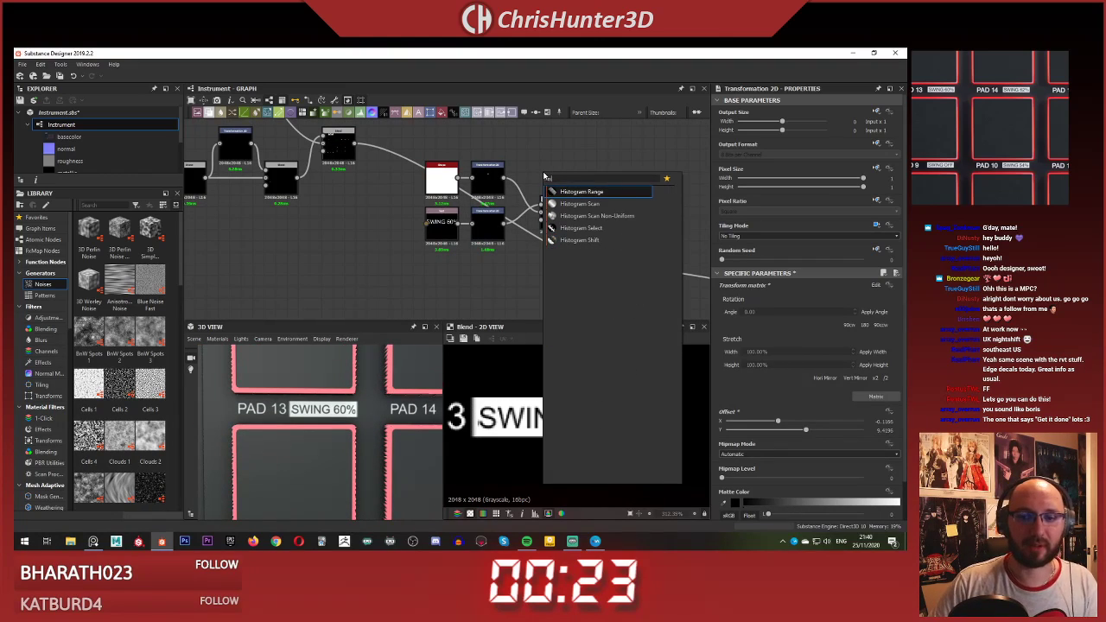
pyautogui.press('Down')
pyautogui.press('Return')
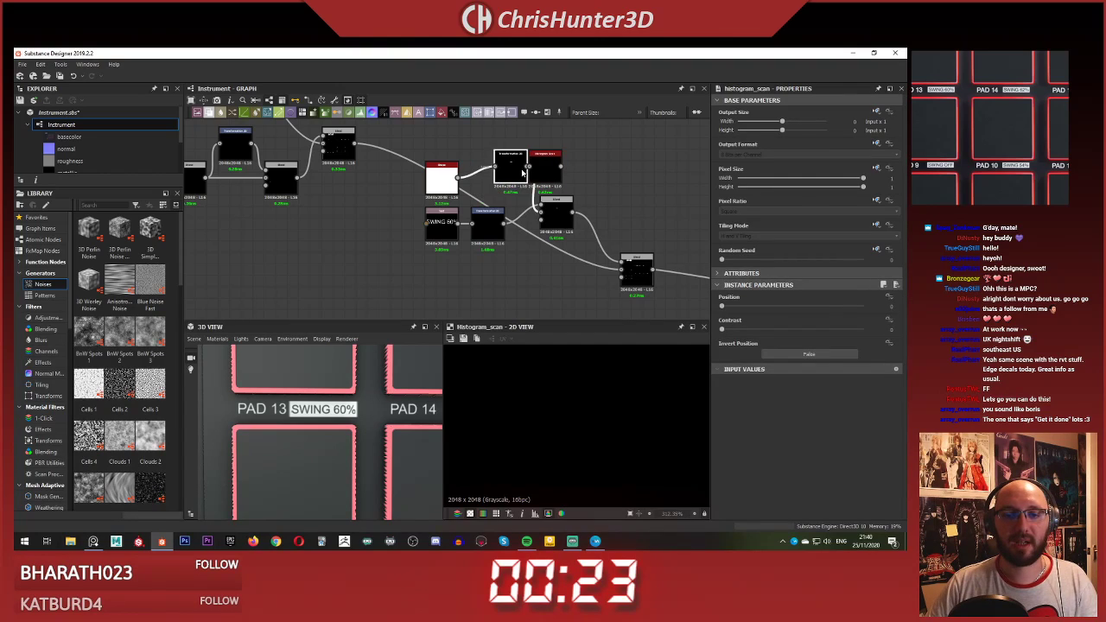
pyautogui.moveTo(505, 179); pyautogui.dragTo(532, 167)
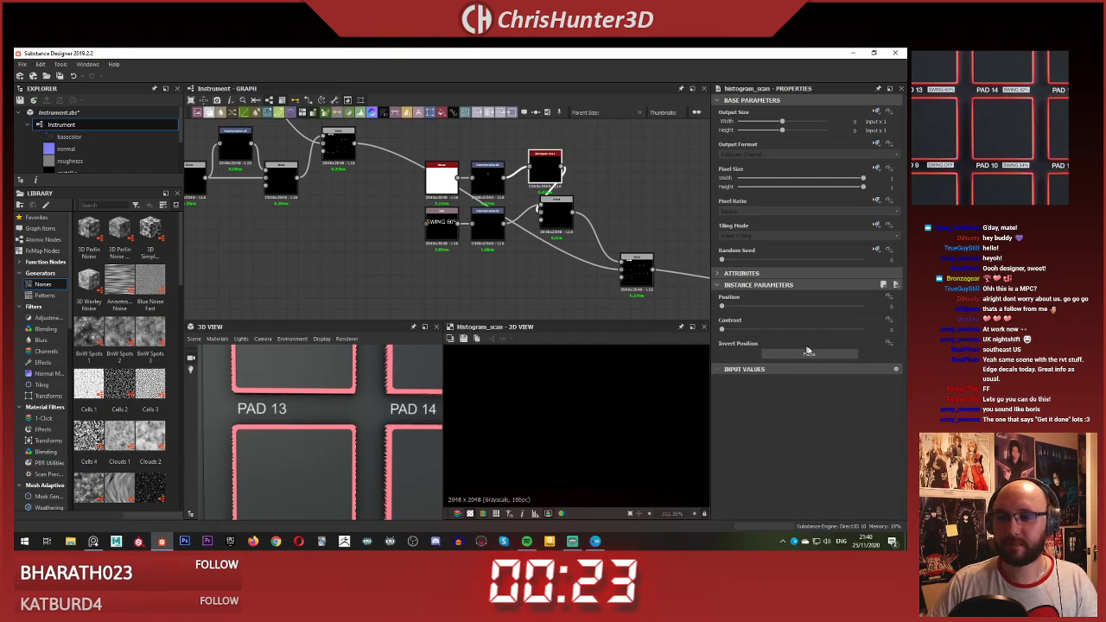
# Step: Set the Histogram Scan's Position to 0.94 to sharpen the bar's edges
pyautogui.moveTo(791, 308); pyautogui.dragTo(796, 310)
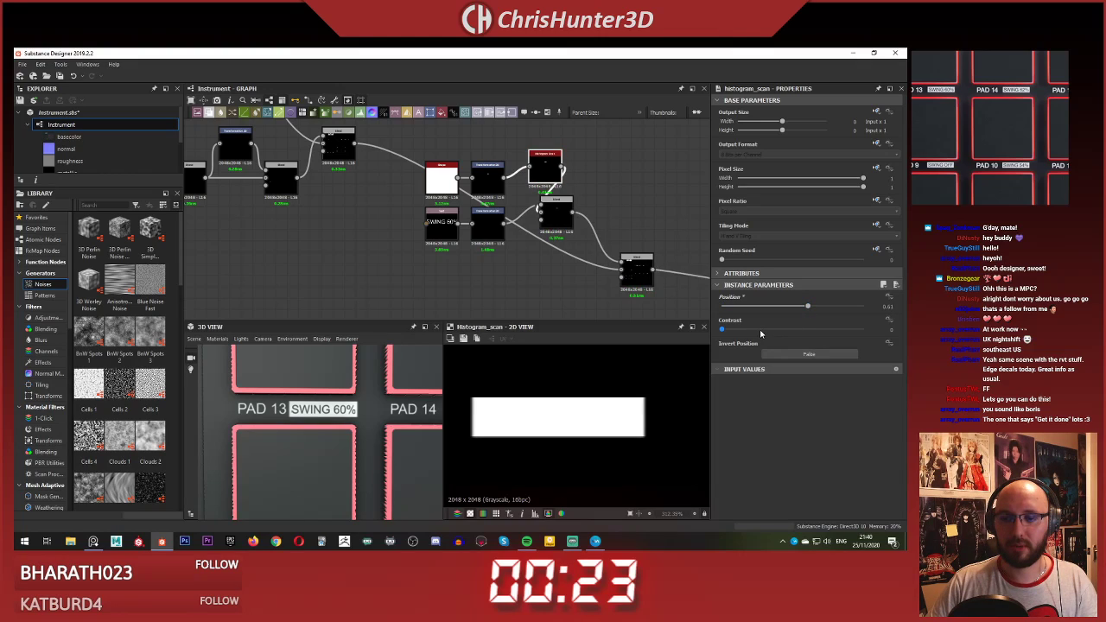
pyautogui.hotkey('ctrl', 'z')
pyautogui.moveTo(861, 307); pyautogui.dragTo(856, 307)
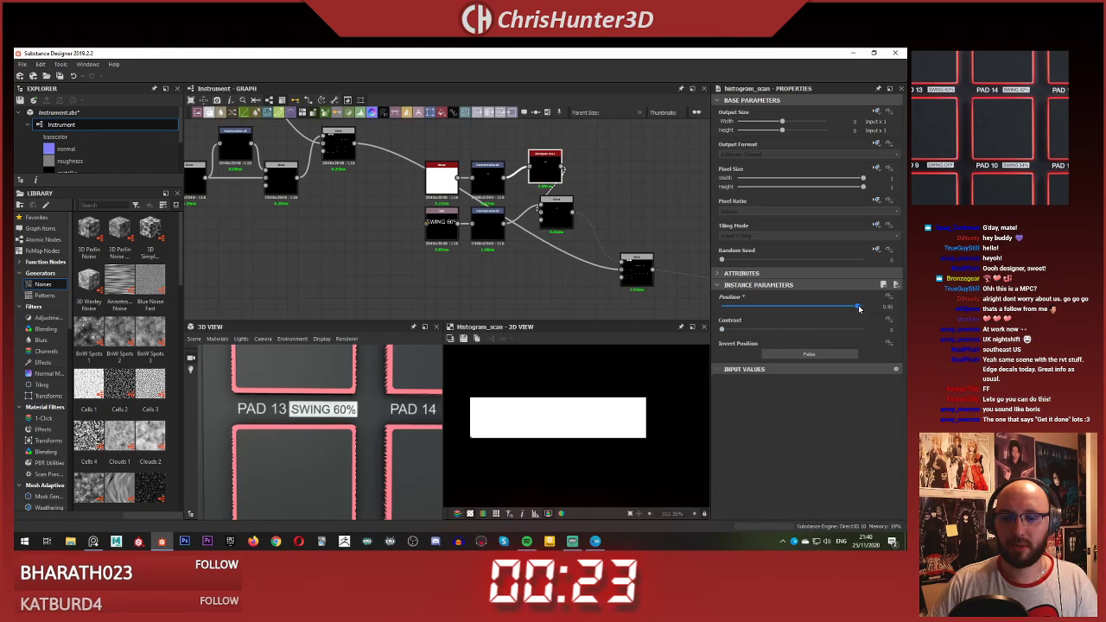
pyautogui.scroll(-1, 647, 238)
pyautogui.moveTo(646, 238); pyautogui.dragTo(642, 233, button='middle')
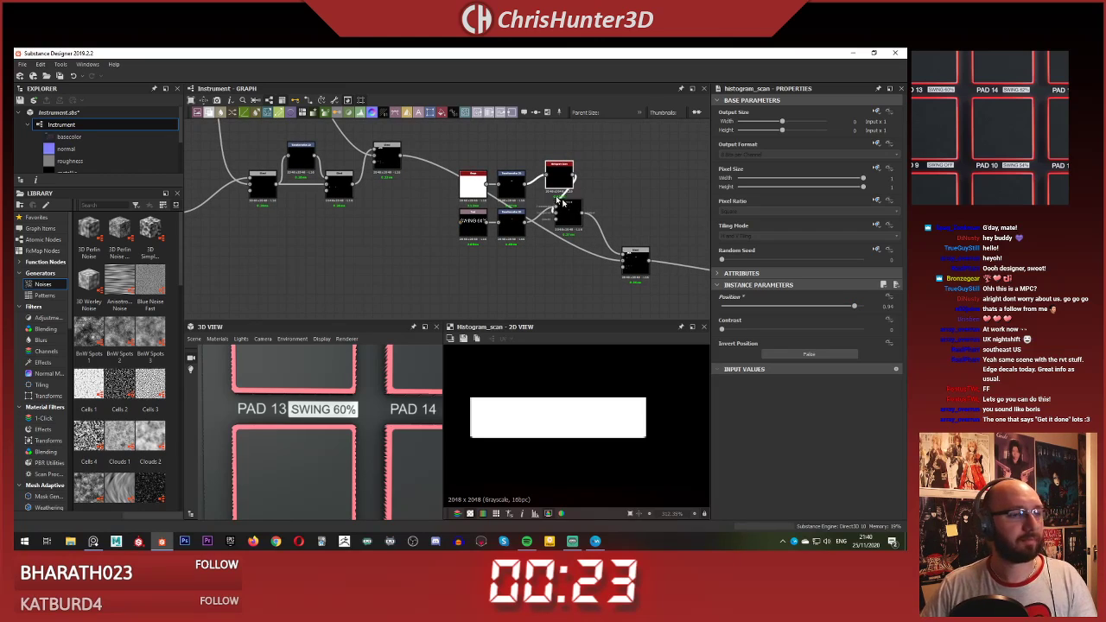
# Step: Pull the bar's left edge slightly inward with its Transformation 2D
pyautogui.moveTo(548, 191); pyautogui.dragTo(565, 194, button='middle')
pyautogui.scroll(2, 564, 212)
pyautogui.scroll(-2, 328, 423)
pyautogui.scroll(1, 329, 424)
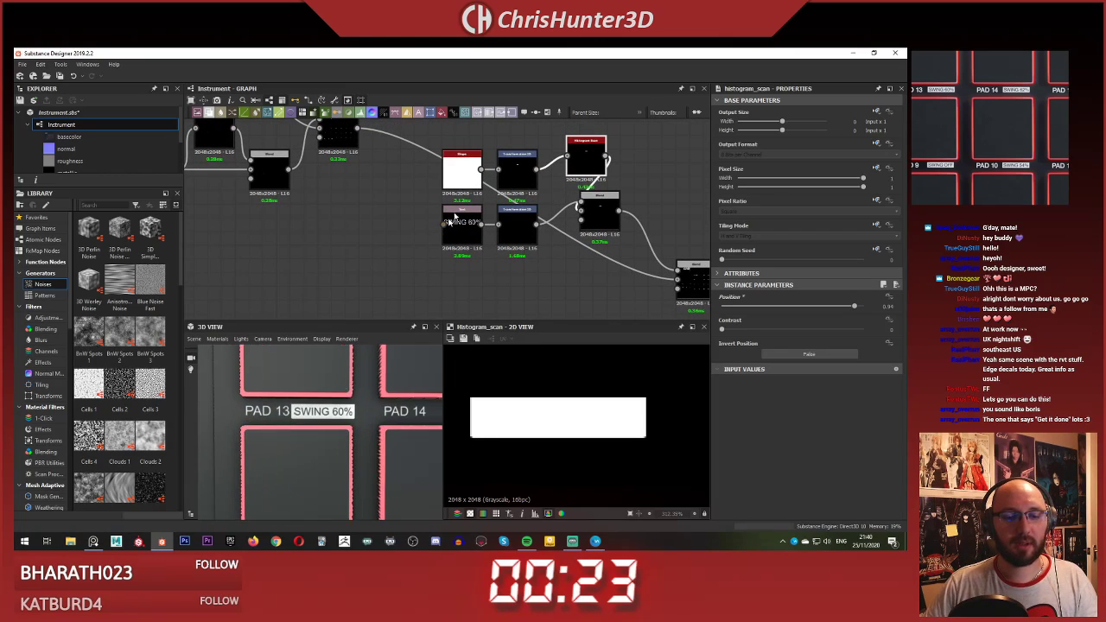
pyautogui.click(519, 169)
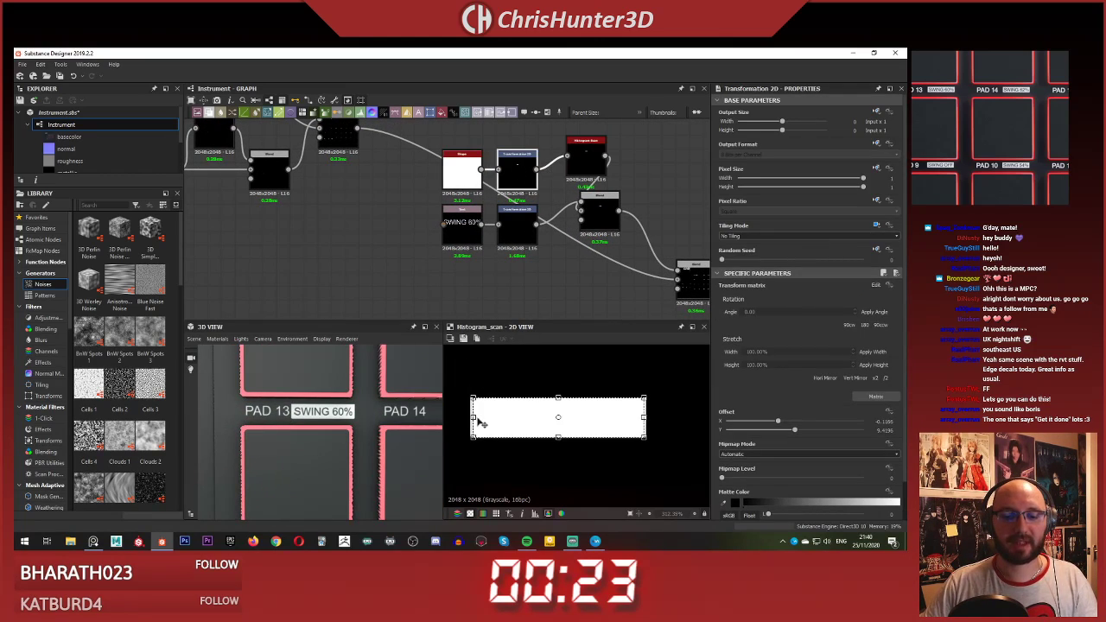
pyautogui.moveTo(473, 418); pyautogui.dragTo(475, 418)
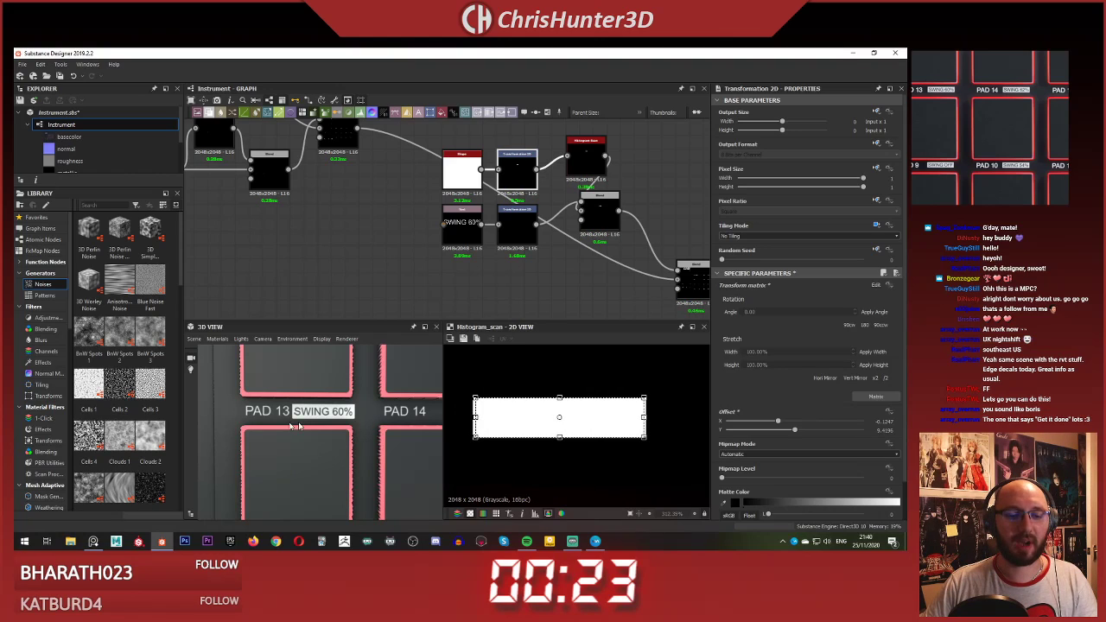
# Step: Compare the boxed SWING 60% label on the 3D model with the pad labels in the reference photo
pyautogui.scroll(-3, 298, 425)
pyautogui.scroll(-8, 1026, 129)
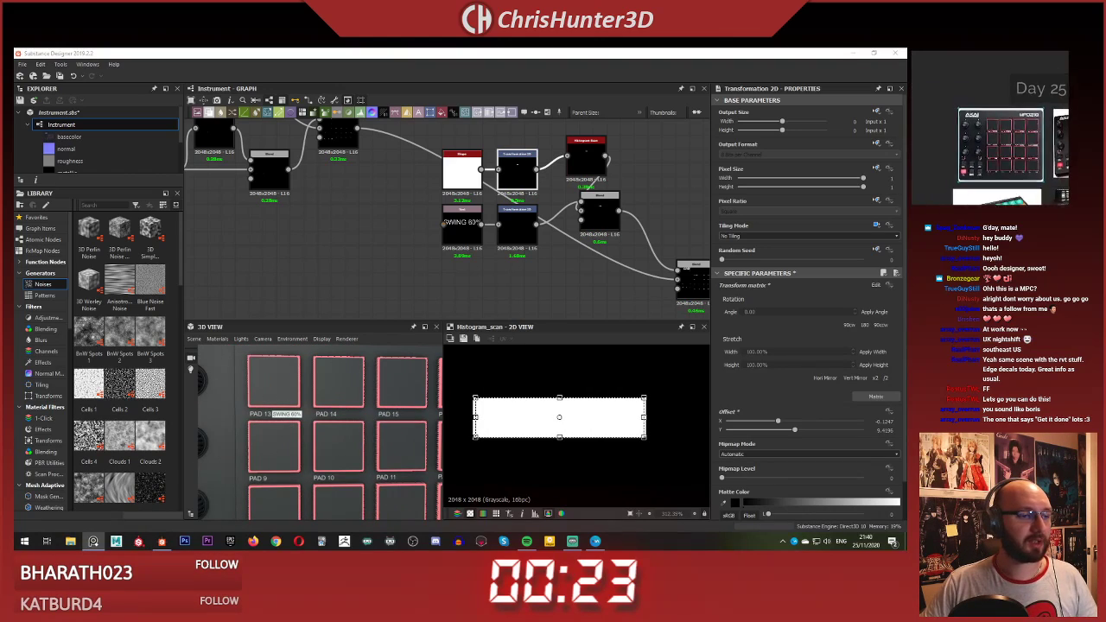
pyautogui.scroll(6, 1026, 130)
pyautogui.scroll(-5, 1026, 129)
pyautogui.scroll(7, 1026, 130)
pyautogui.moveTo(1026, 130); pyautogui.dragTo(1011, 138, button='middle')
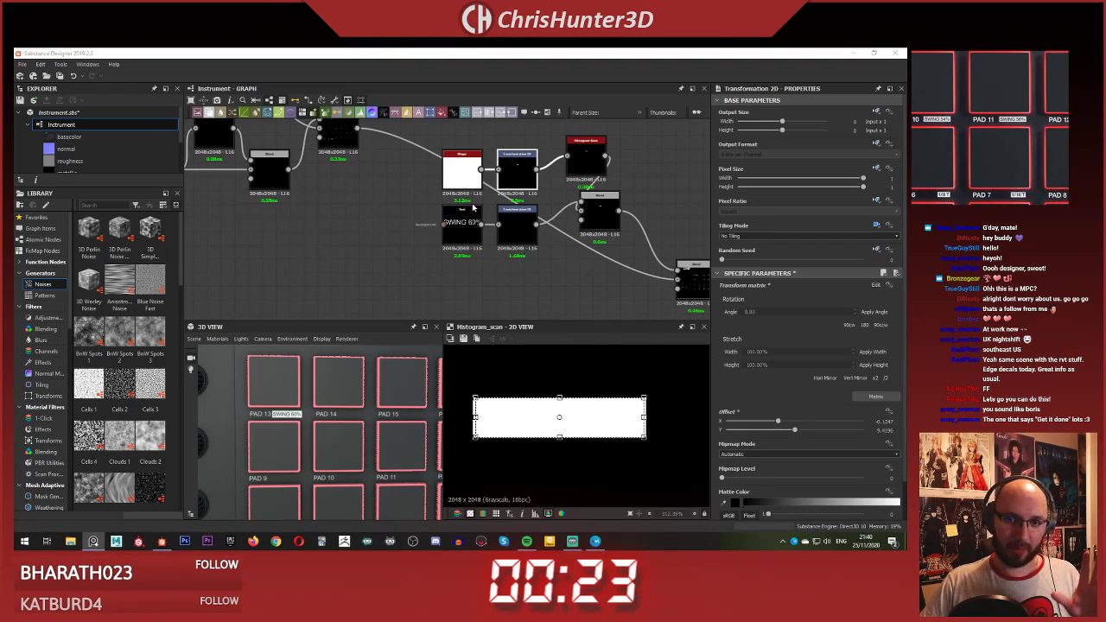
pyautogui.scroll(-2, 471, 204)
pyautogui.scroll(4, 284, 403)
pyautogui.click(281, 404)
pyautogui.scroll(-1, 284, 404)
pyautogui.scroll(-2, 284, 402)
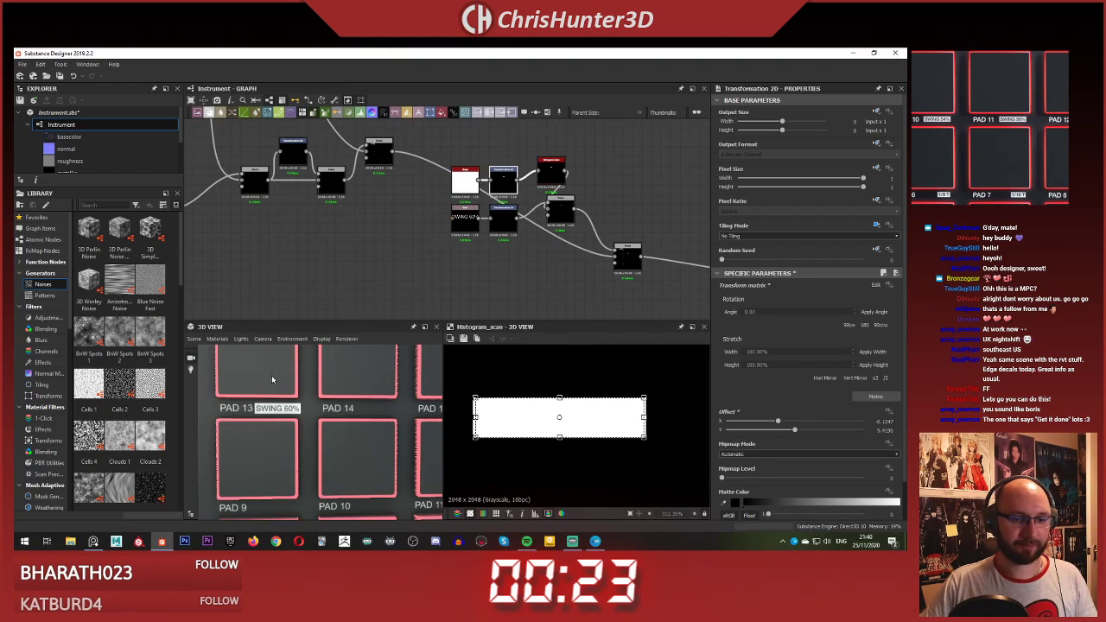
# Step: Compare the SWING 60% label with the reference photo and align the Histogram Scan node with the bar's Transformation 2D
pyautogui.moveTo(271, 378); pyautogui.dragTo(346, 395, button='middle')
pyautogui.scroll(-6, 985, 128)
pyautogui.scroll(6, 979, 124)
pyautogui.moveTo(979, 124); pyautogui.dragTo(989, 121, button='middle')
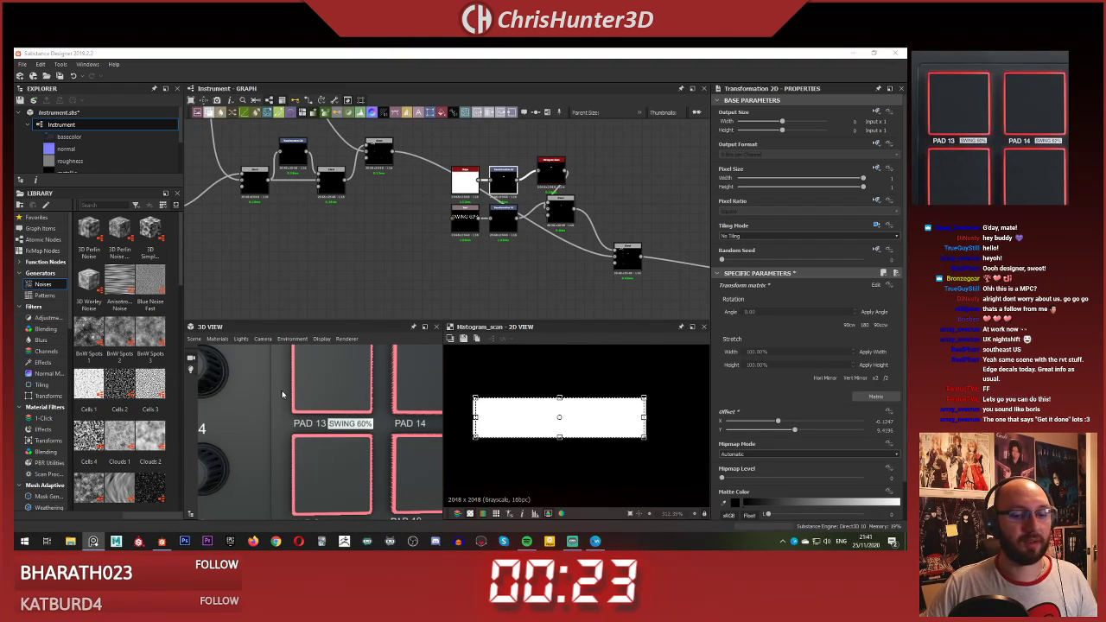
pyautogui.scroll(2, 283, 397)
pyautogui.scroll(4, 482, 171)
pyautogui.moveTo(542, 174); pyautogui.dragTo(439, 192, button='middle')
pyautogui.moveTo(439, 191); pyautogui.dragTo(423, 202)
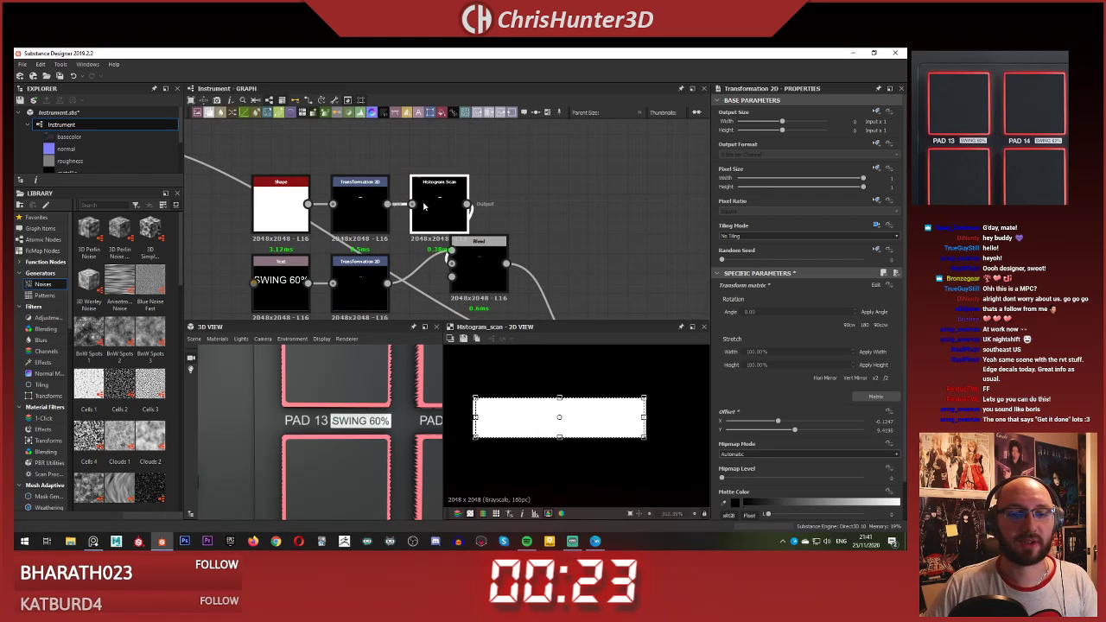
pyautogui.moveTo(428, 198); pyautogui.dragTo(383, 135, button='middle')
pyautogui.scroll(-3, 383, 136)
pyautogui.moveTo(420, 189); pyautogui.dragTo(446, 218)
pyautogui.moveTo(432, 132); pyautogui.dragTo(491, 219, button='middle')
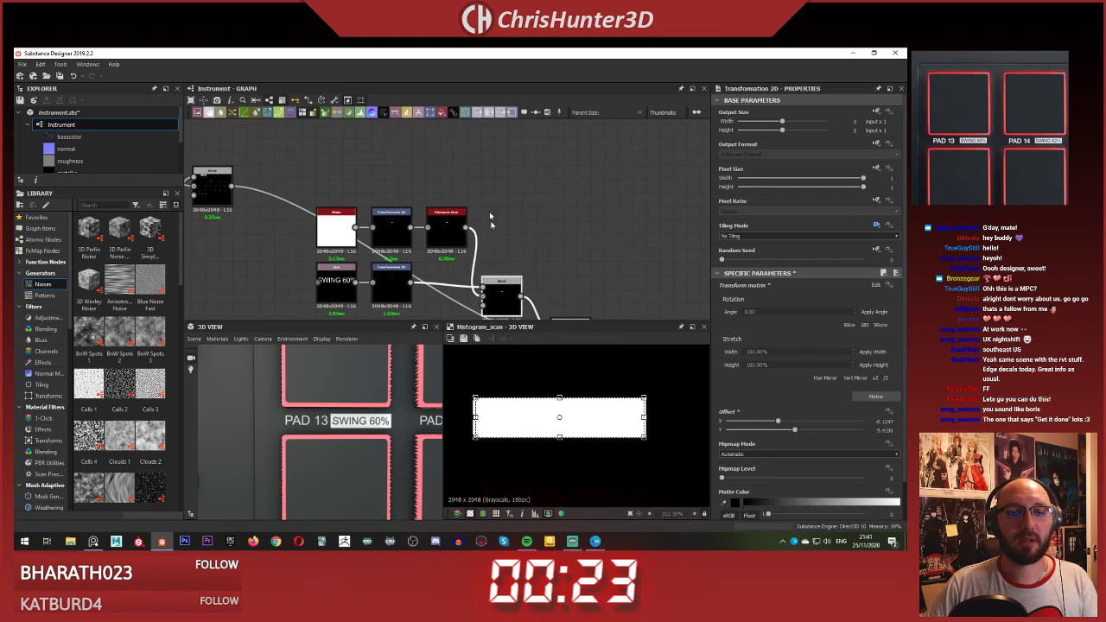
# Step: Insert a second Transformation 2D node between the bar's Histogram Scan and the Subtract Blend
pyautogui.click(492, 217)
pyautogui.press('space')
pyautogui.write('tr')
pyautogui.click(533, 218)
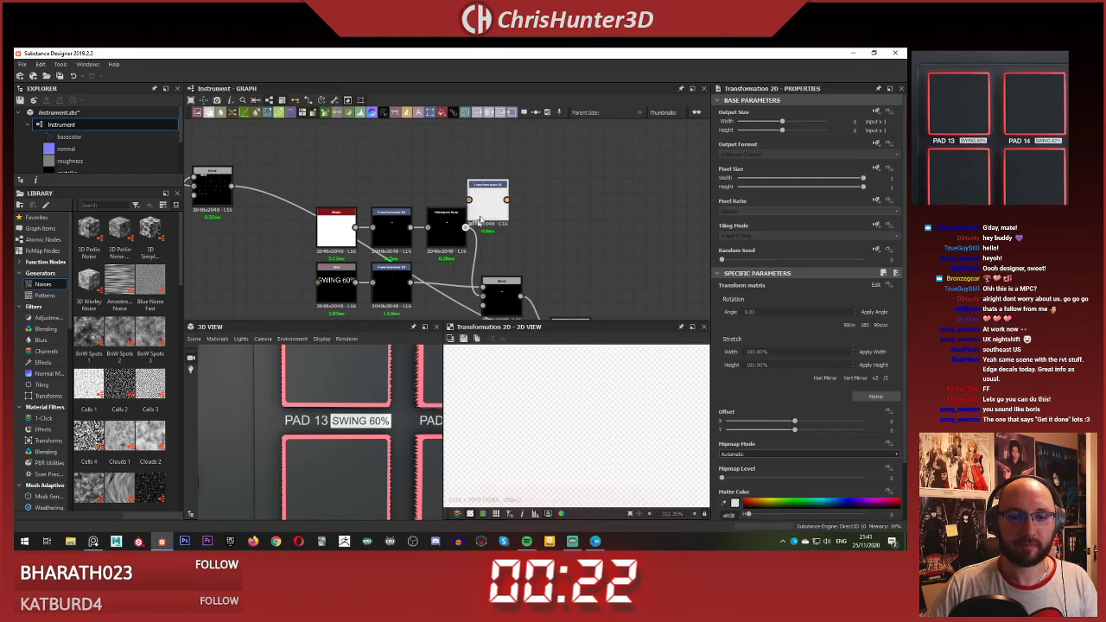
pyautogui.moveTo(467, 228); pyautogui.dragTo(471, 200)
pyautogui.moveTo(489, 296); pyautogui.dragTo(484, 297)
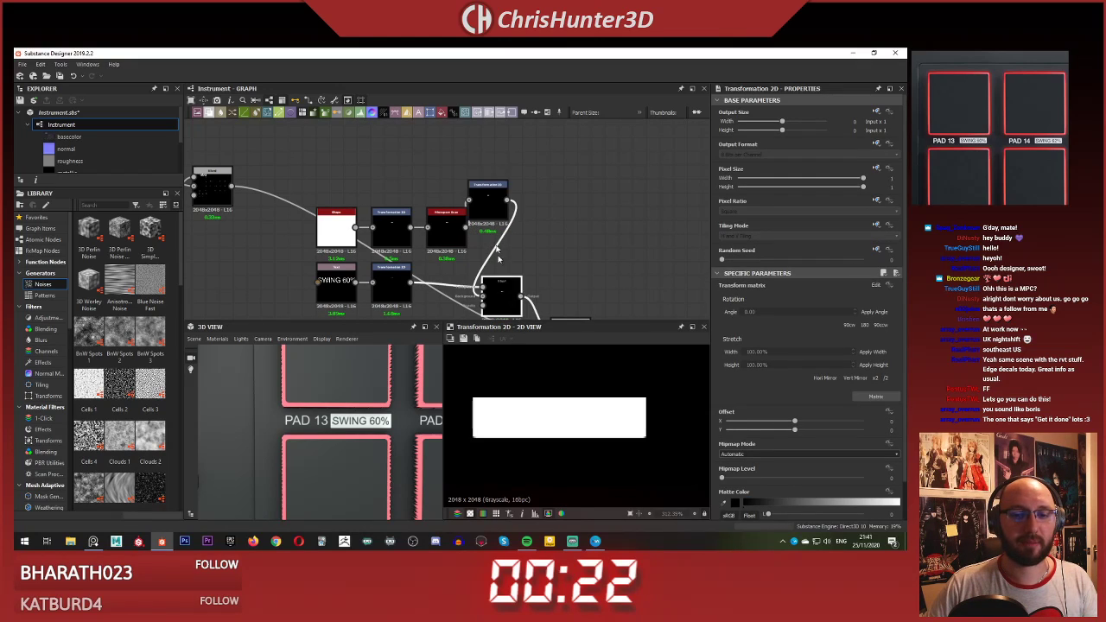
# Step: Try to scale down and reposition only the white bar with the new Transformation 2D, and undo it
pyautogui.click(490, 207)
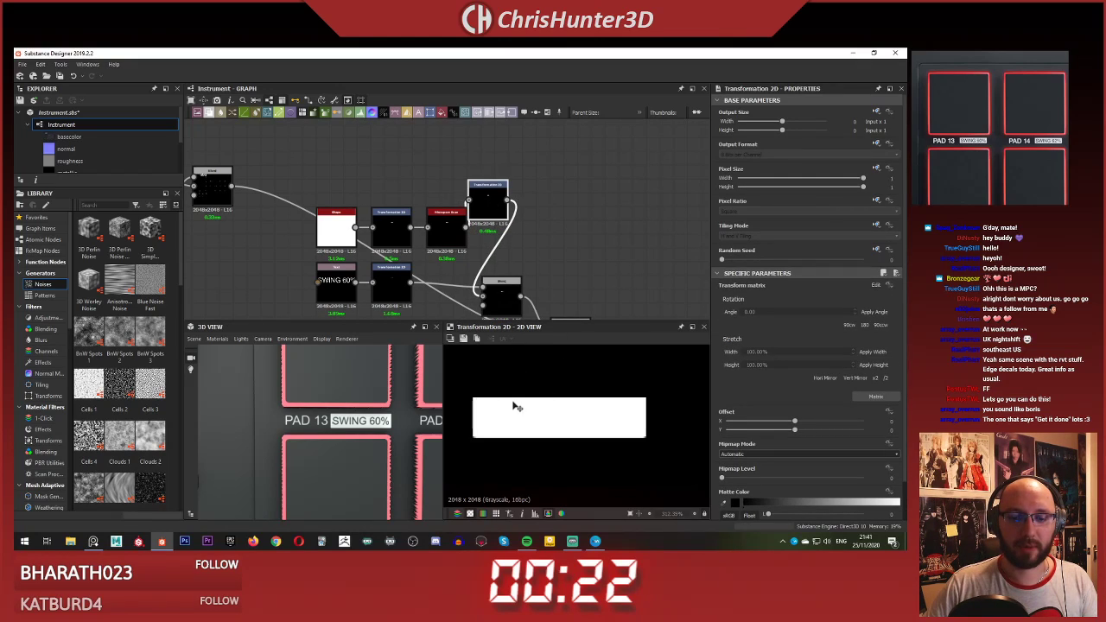
pyautogui.scroll(-13, 516, 407)
pyautogui.moveTo(462, 372); pyautogui.dragTo(492, 400, button='middle')
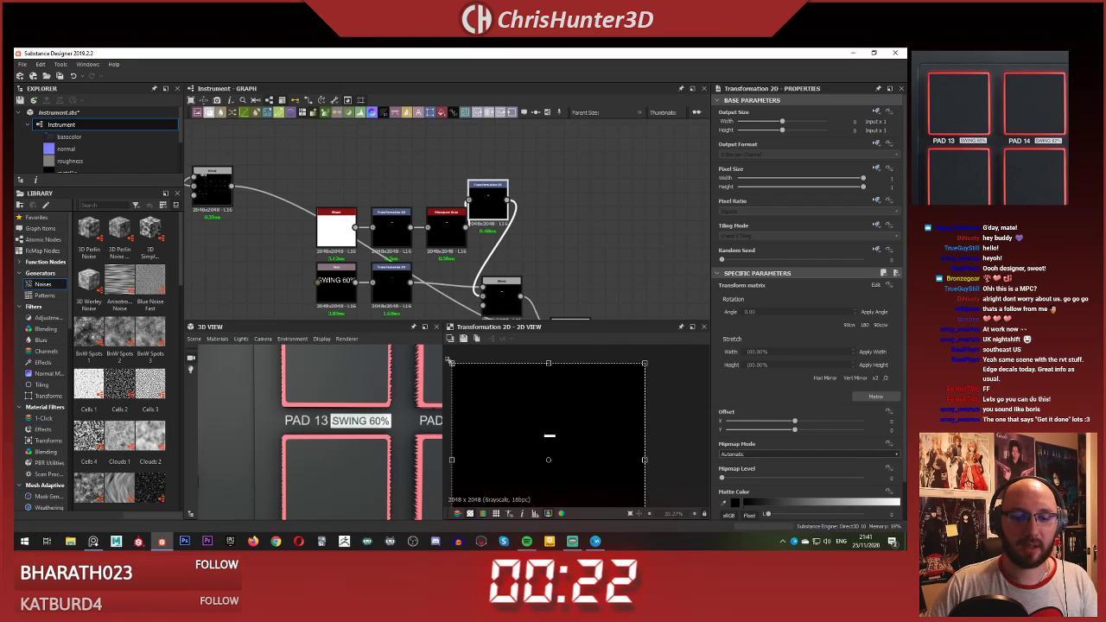
pyautogui.moveTo(449, 360); pyautogui.dragTo(463, 375)
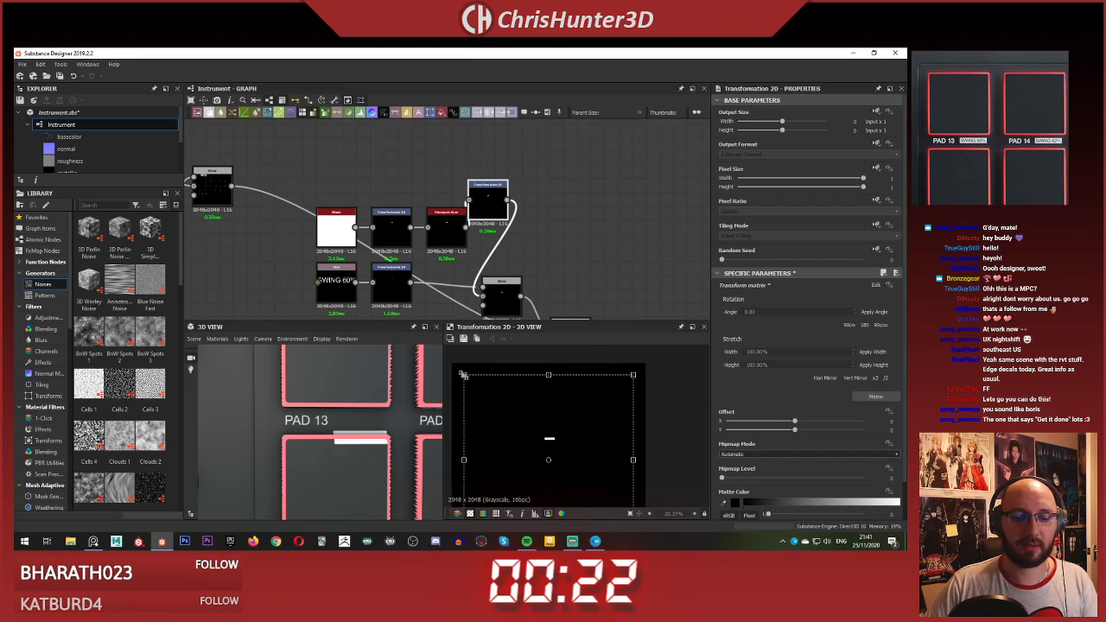
pyautogui.moveTo(510, 434); pyautogui.dragTo(510, 420)
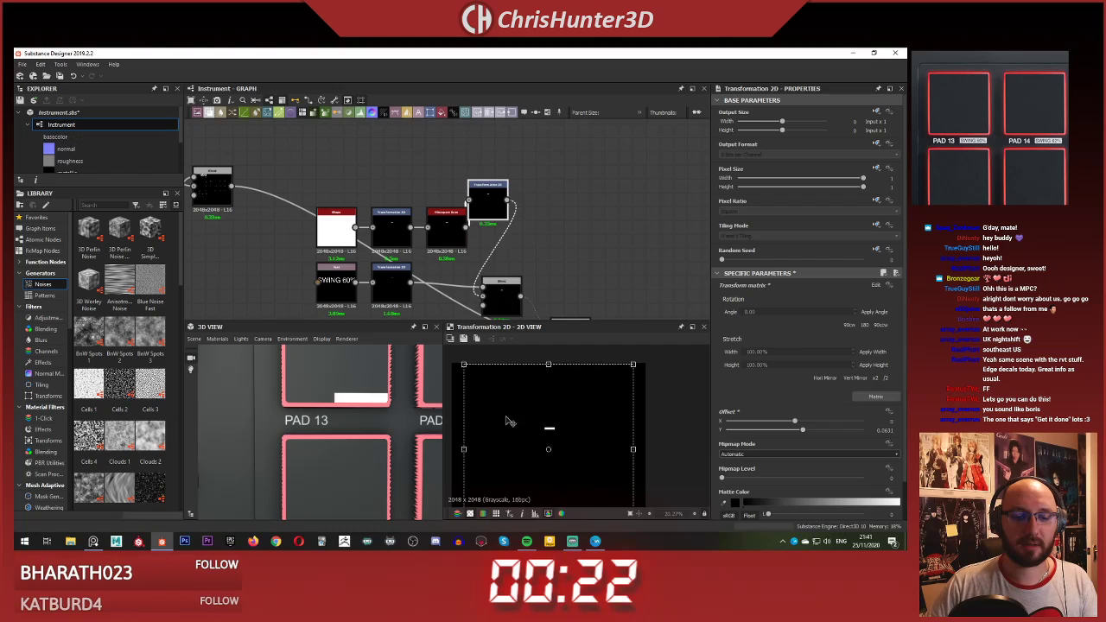
pyautogui.hotkey('ctrl', 'z')
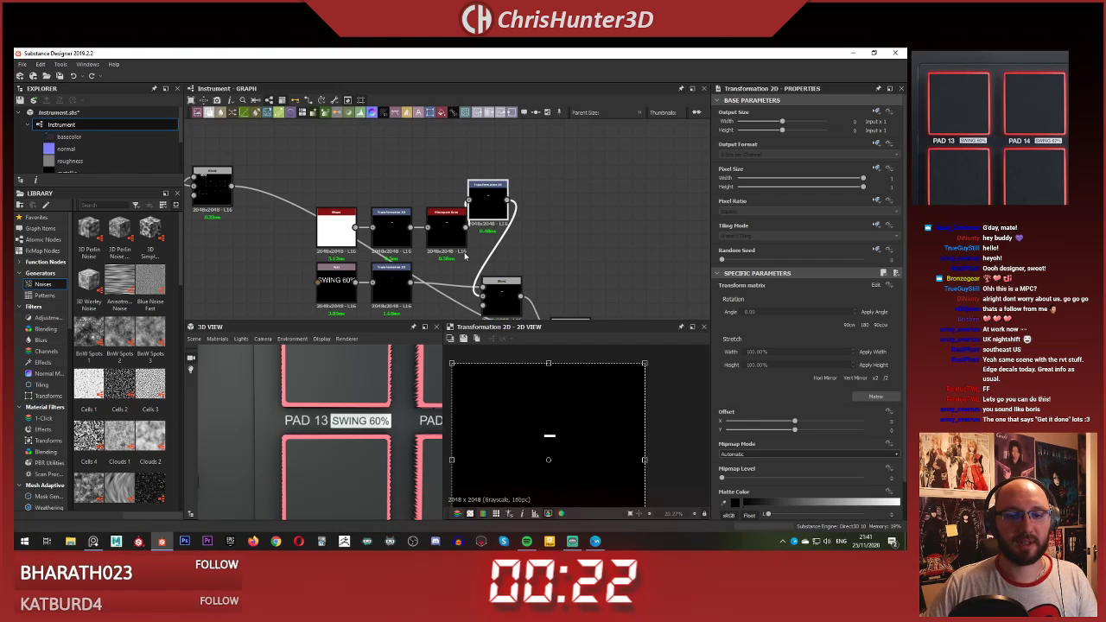
# Step: Rewire the new Transformation 2D so it sits between the Subtract Blend and the final Blend
pyautogui.moveTo(515, 228); pyautogui.dragTo(568, 179, button='middle')
pyautogui.click(562, 206)
pyautogui.moveTo(563, 265); pyautogui.dragTo(535, 251)
pyautogui.moveTo(560, 156); pyautogui.dragTo(614, 197)
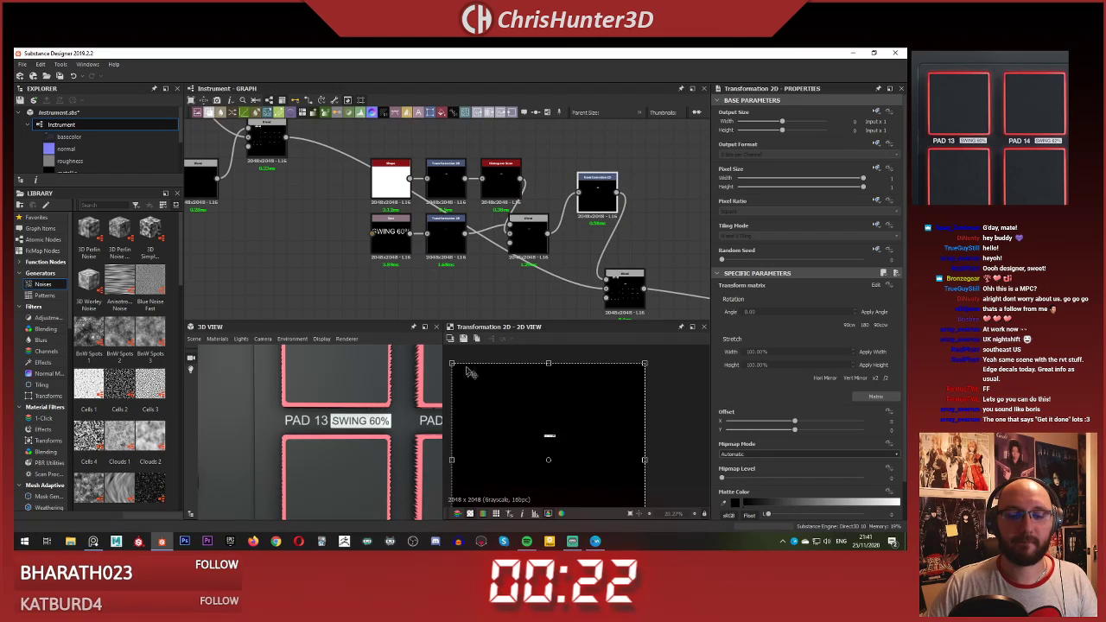
# Step: Scale the whole SWING 60% label down slightly with the Transformation 2D after the Subtract Blend
pyautogui.moveTo(452, 363); pyautogui.dragTo(460, 370)
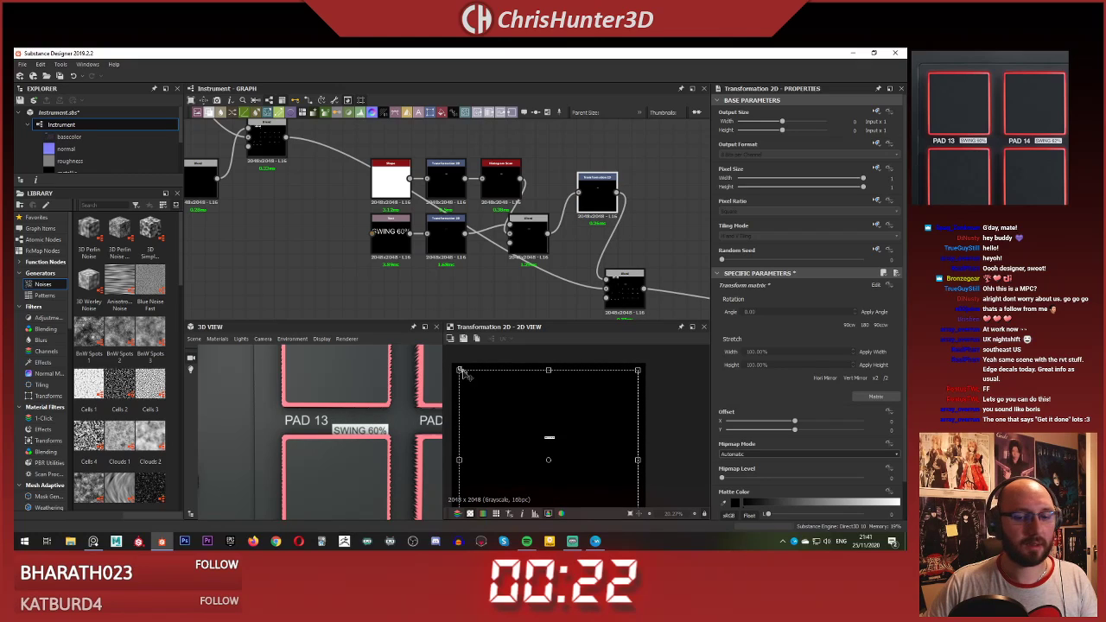
pyautogui.moveTo(518, 431); pyautogui.dragTo(520, 421)
pyautogui.hotkey('ctrl', 'z')
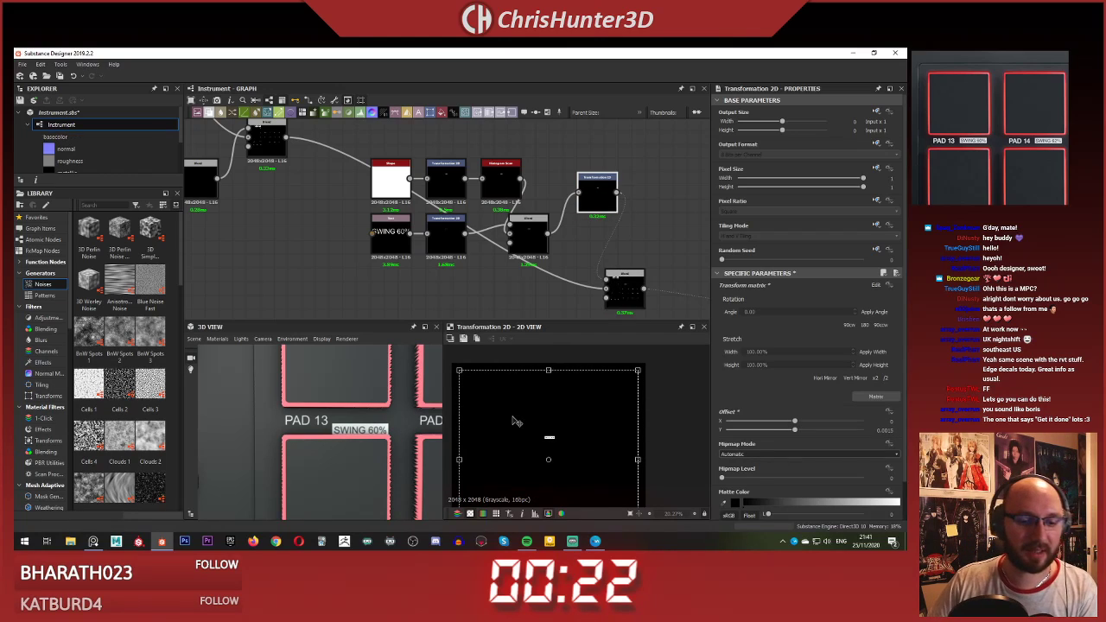
# Step: Nudge the SWING 60% label up level with PAD 13, to an Offset Y of 0.01
pyautogui.press('Up')
pyautogui.press('Up')
pyautogui.press('Up')
pyautogui.press('Up')
pyautogui.press('Up')
pyautogui.press('Up')
pyautogui.press('Up')
pyautogui.press('Up')
pyautogui.press('Up')
pyautogui.press('Up')
pyautogui.press('Up')
pyautogui.press('Up')
pyautogui.press('Up')
pyautogui.press('Up')
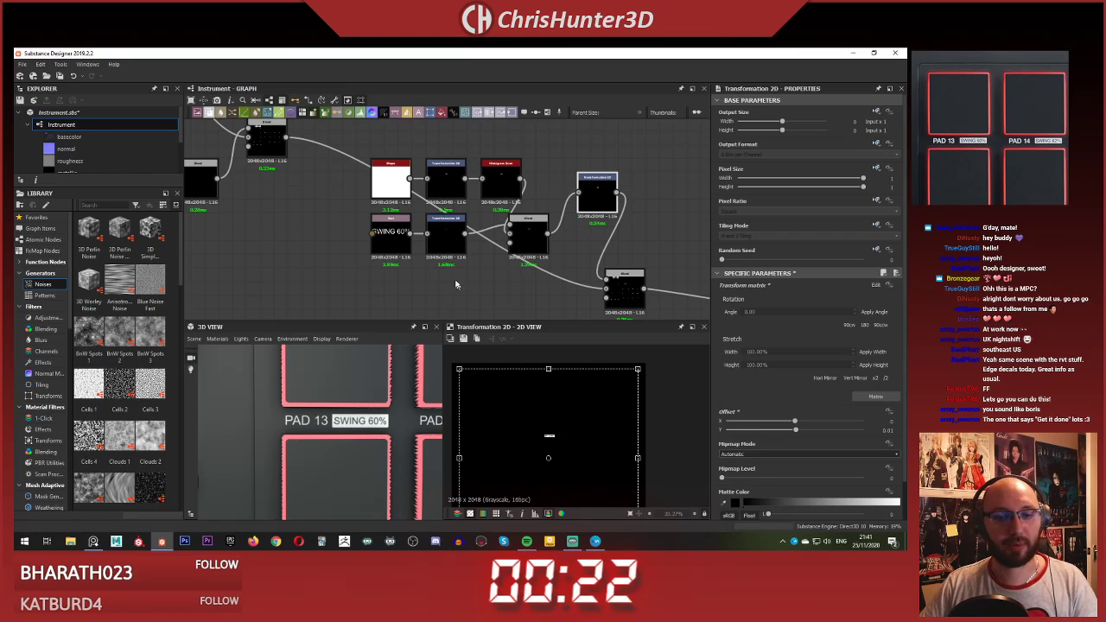
pyautogui.click(456, 284)
# Step: Examine the resized SWING 60% label on the 3D model and the long chain of text nodes leading to it
pyautogui.scroll(-6, 359, 421)
pyautogui.scroll(4, 360, 423)
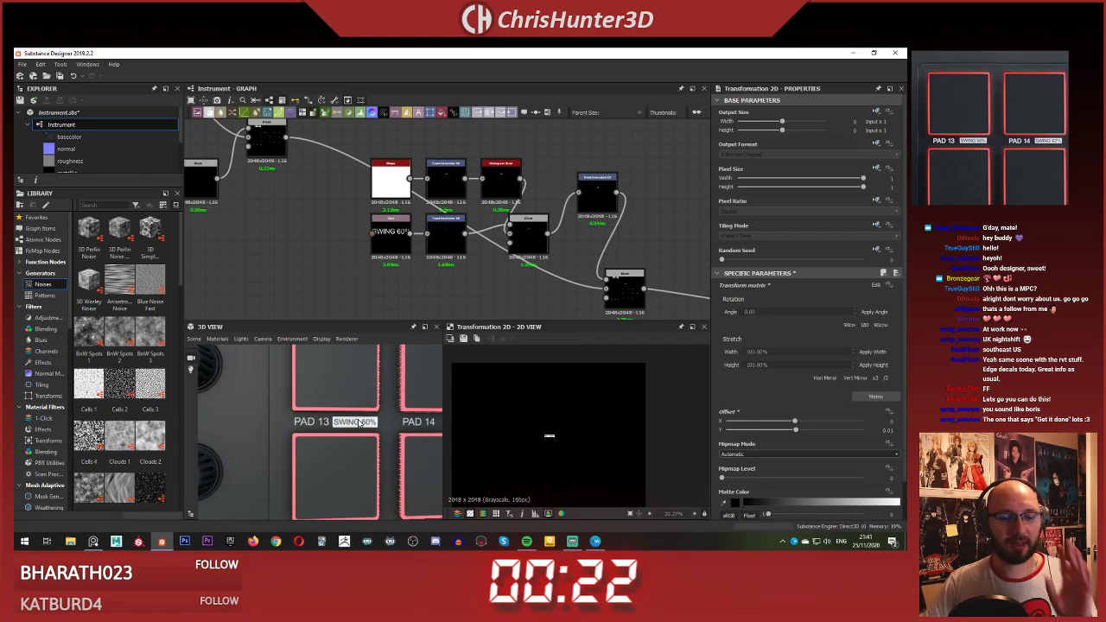
pyautogui.scroll(-6, 483, 213)
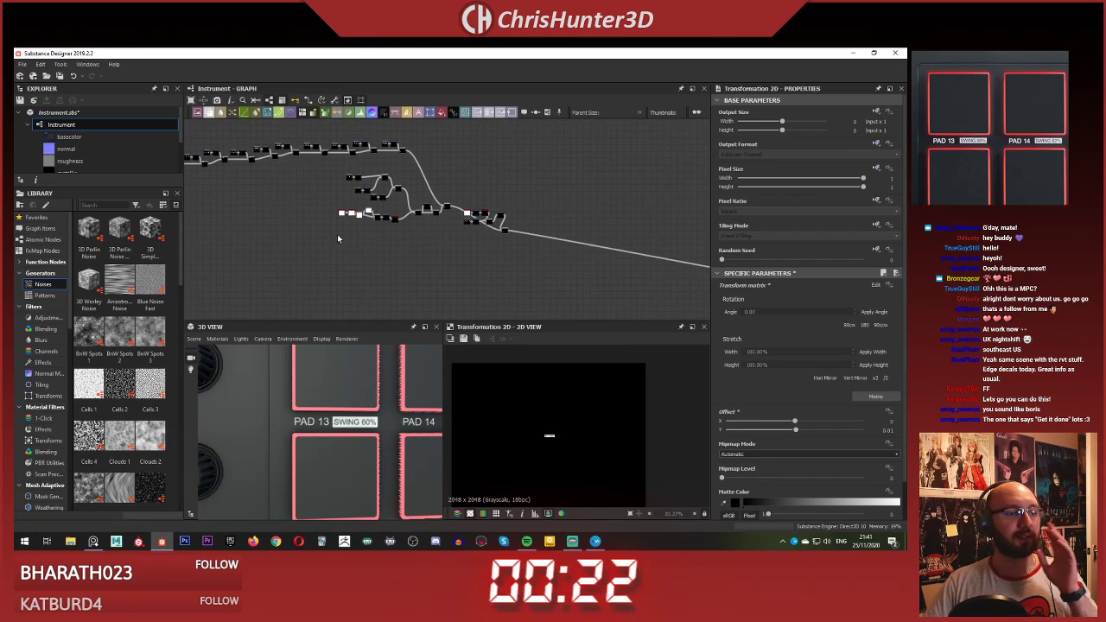
pyautogui.scroll(4, 451, 242)
pyautogui.moveTo(475, 251); pyautogui.dragTo(521, 281, button='middle')
pyautogui.scroll(-6, 521, 282)
pyautogui.scroll(10, 509, 275)
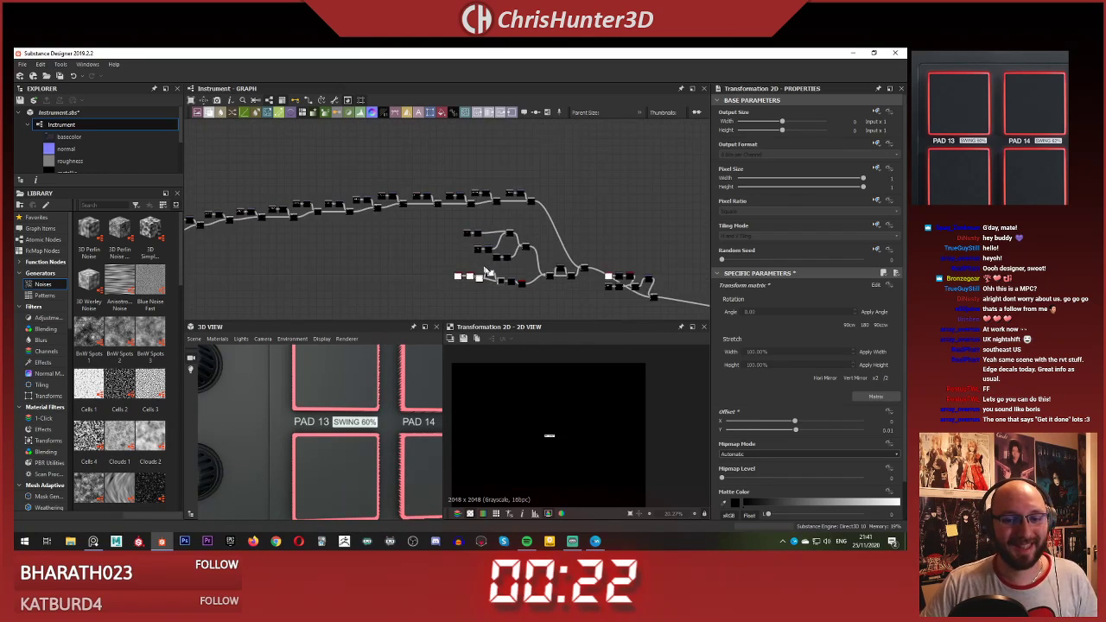
pyautogui.scroll(-8, 491, 244)
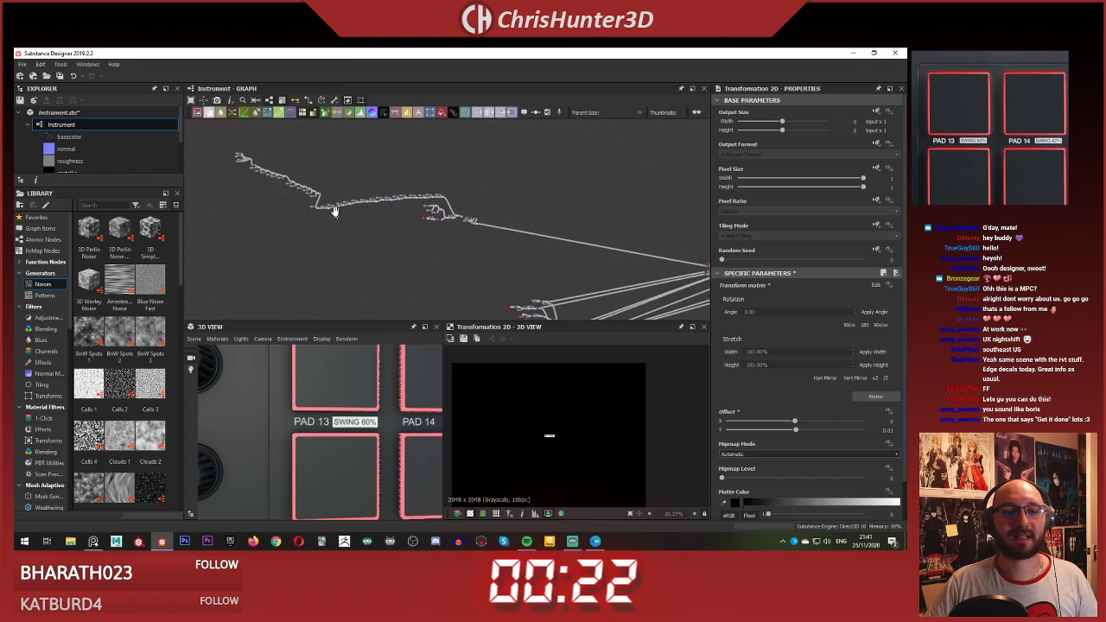
# Step: Move the preceding text and logo nodes away from the SWING 60% label's nodes to make room
pyautogui.moveTo(497, 263); pyautogui.dragTo(513, 259)
pyautogui.scroll(7, 516, 256)
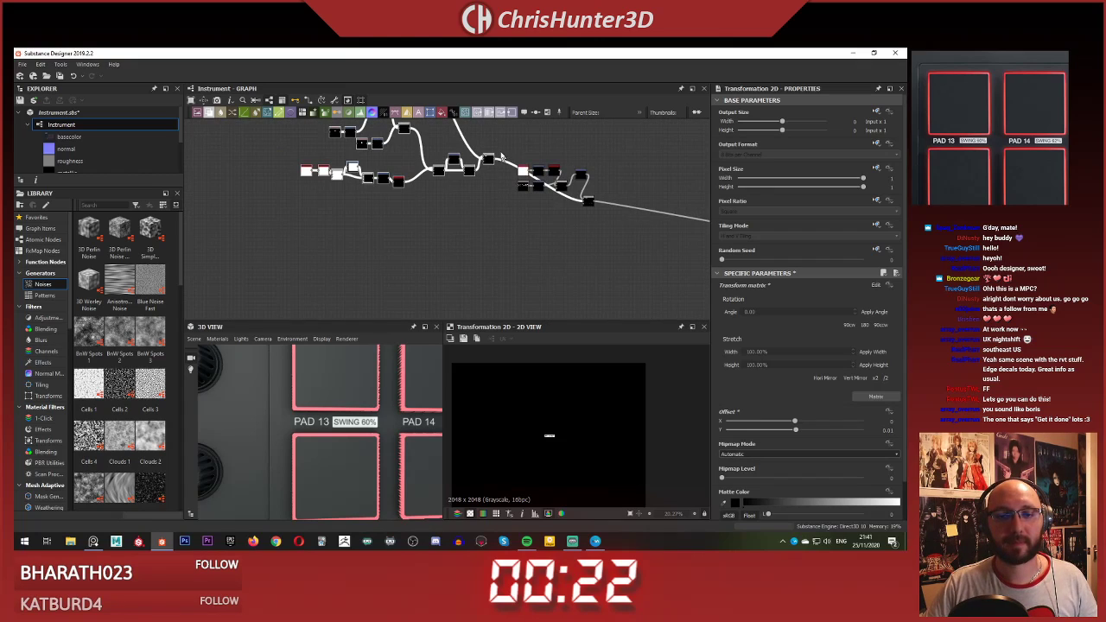
pyautogui.moveTo(490, 164); pyautogui.dragTo(304, 120)
pyautogui.scroll(6, 540, 211)
pyautogui.moveTo(555, 216); pyautogui.dragTo(426, 284, button='middle')
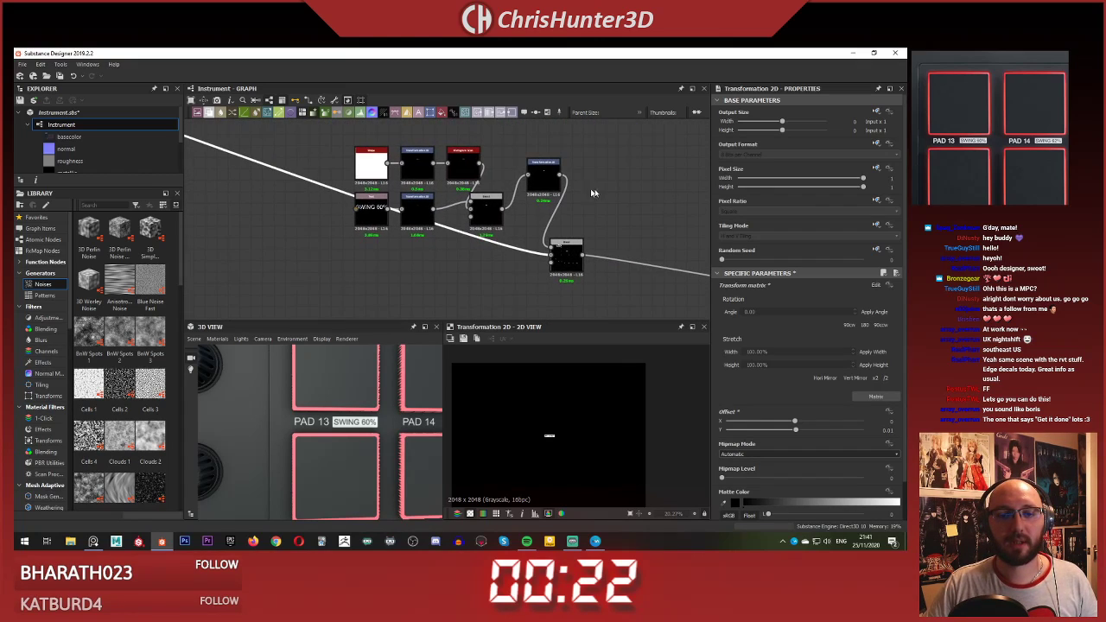
# Step: Arrange the SWING 60% label's Text, Subtract Blend, Transformation 2D and final Blend nodes into a compact group
pyautogui.moveTo(475, 213); pyautogui.dragTo(499, 190)
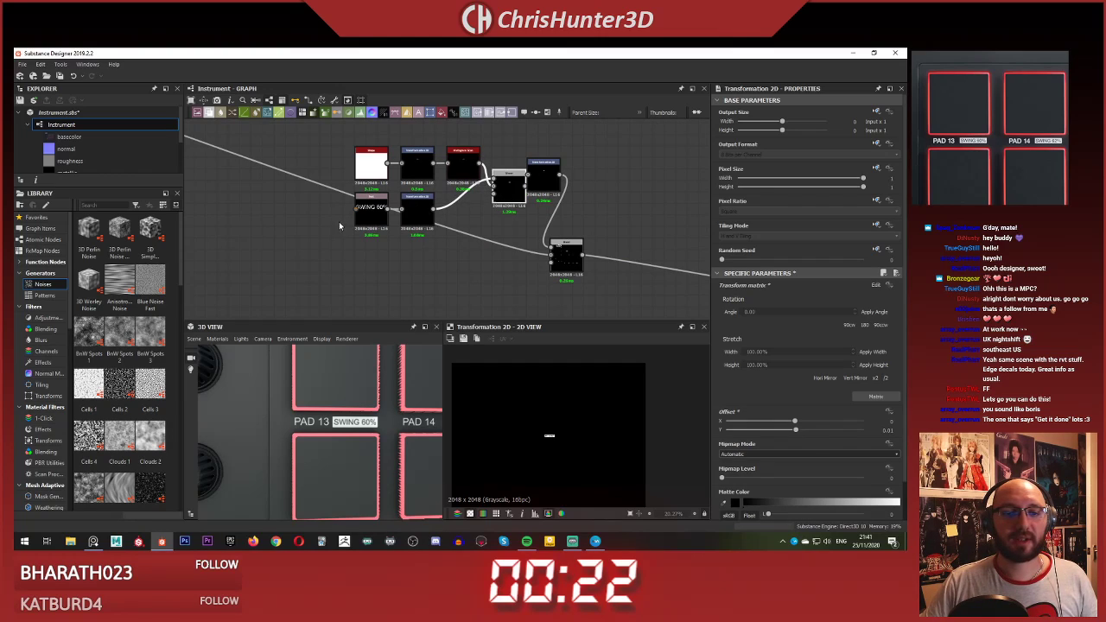
pyautogui.moveTo(373, 217); pyautogui.dragTo(418, 218)
pyautogui.moveTo(551, 178); pyautogui.dragTo(567, 190)
pyautogui.moveTo(567, 227); pyautogui.dragTo(484, 197, button='middle')
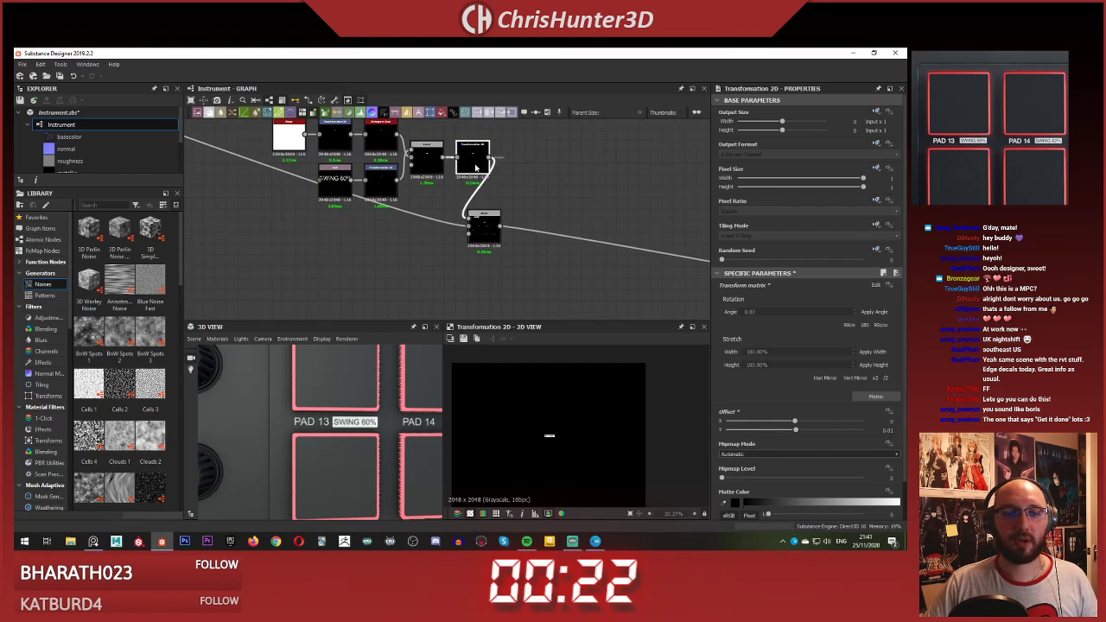
pyautogui.moveTo(485, 229); pyautogui.dragTo(520, 207)
# Step: Duplicate the complete SWING 60% label node group and place the copy below the original
pyautogui.scroll(-5, 508, 229)
pyautogui.scroll(-3, 357, 223)
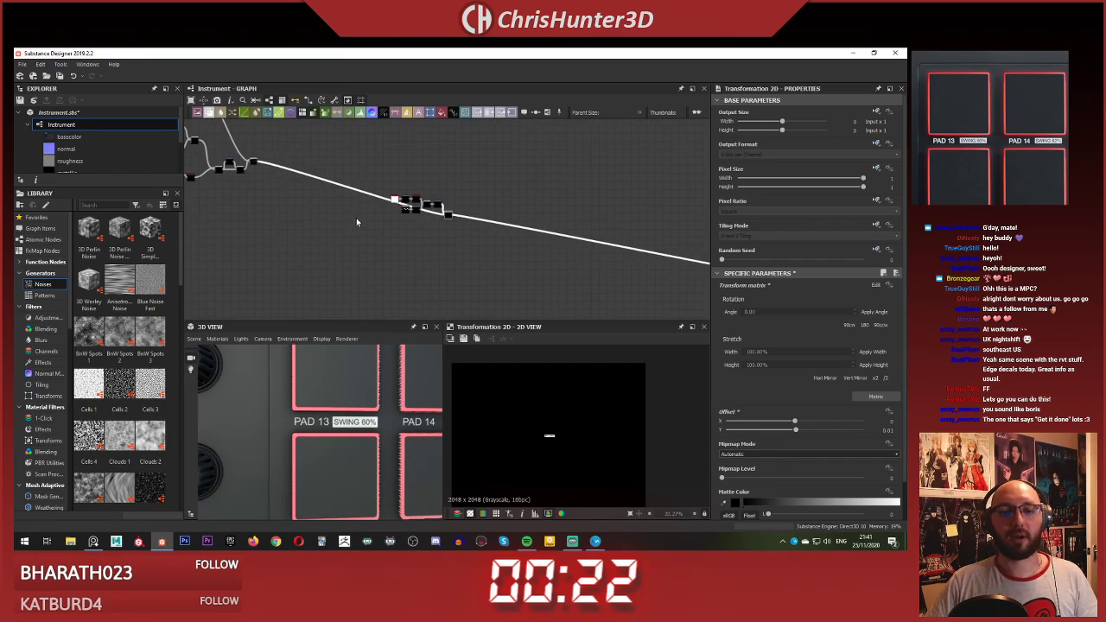
pyautogui.scroll(-3, 359, 222)
pyautogui.moveTo(417, 237); pyautogui.dragTo(452, 244, button='middle')
pyautogui.scroll(6, 410, 206)
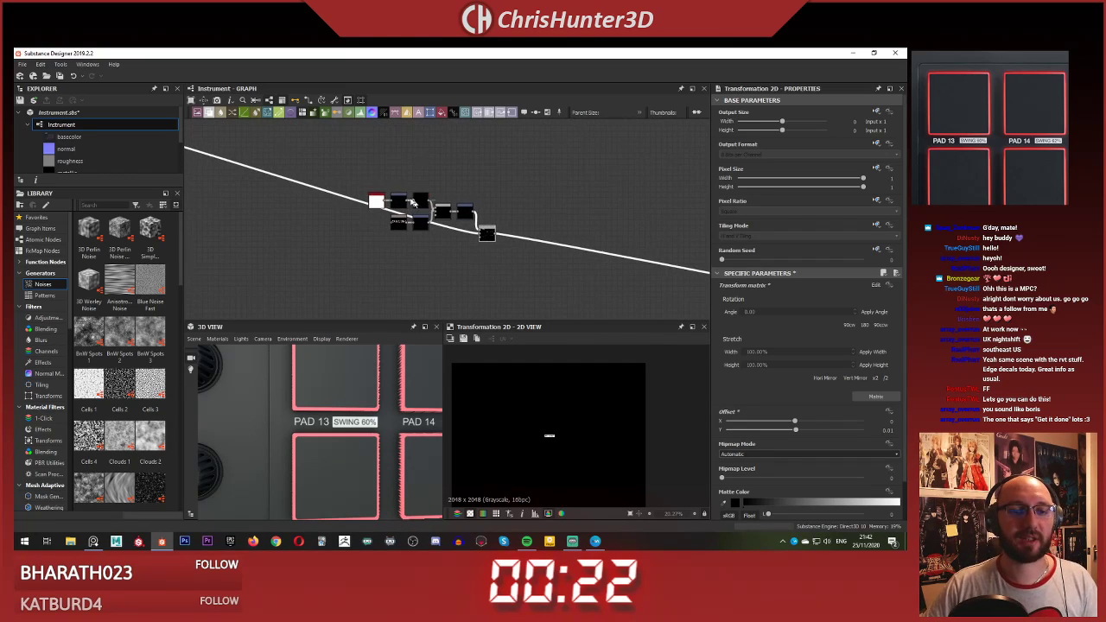
pyautogui.moveTo(353, 165); pyautogui.dragTo(522, 263)
pyautogui.hotkey('ctrl', 'd')
pyautogui.moveTo(517, 262); pyautogui.dragTo(439, 192, button='middle')
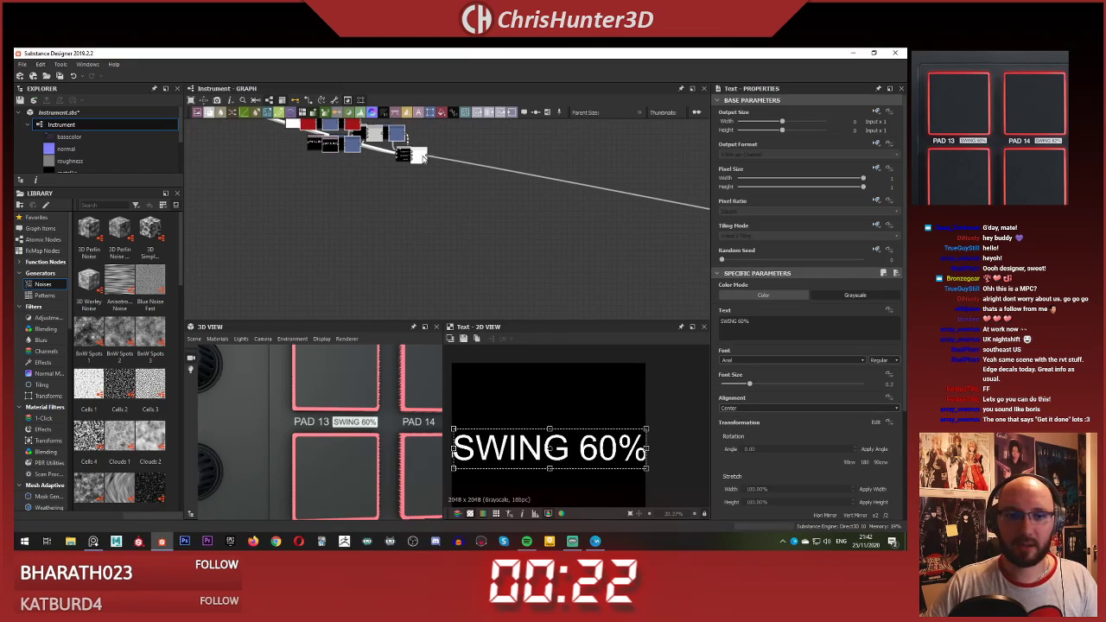
pyautogui.moveTo(411, 154); pyautogui.dragTo(504, 238)
pyautogui.scroll(3, 419, 167)
pyautogui.moveTo(419, 167); pyautogui.dragTo(413, 168, button='middle')
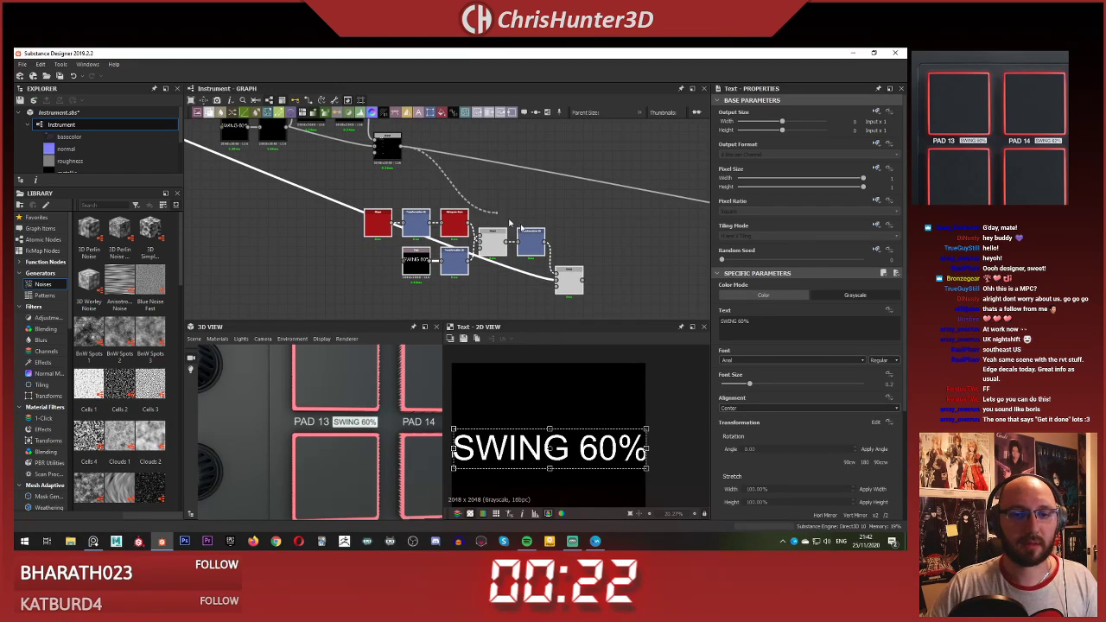
# Step: Chain the first label's final Blend into the duplicate's final Blend and route the outgoing connection from the duplicate
pyautogui.click(536, 249)
pyautogui.keyDown('shift'); pyautogui.moveTo(400, 148); pyautogui.dragTo(578, 284); pyautogui.keyUp('shift')
pyautogui.scroll(3, 441, 234)
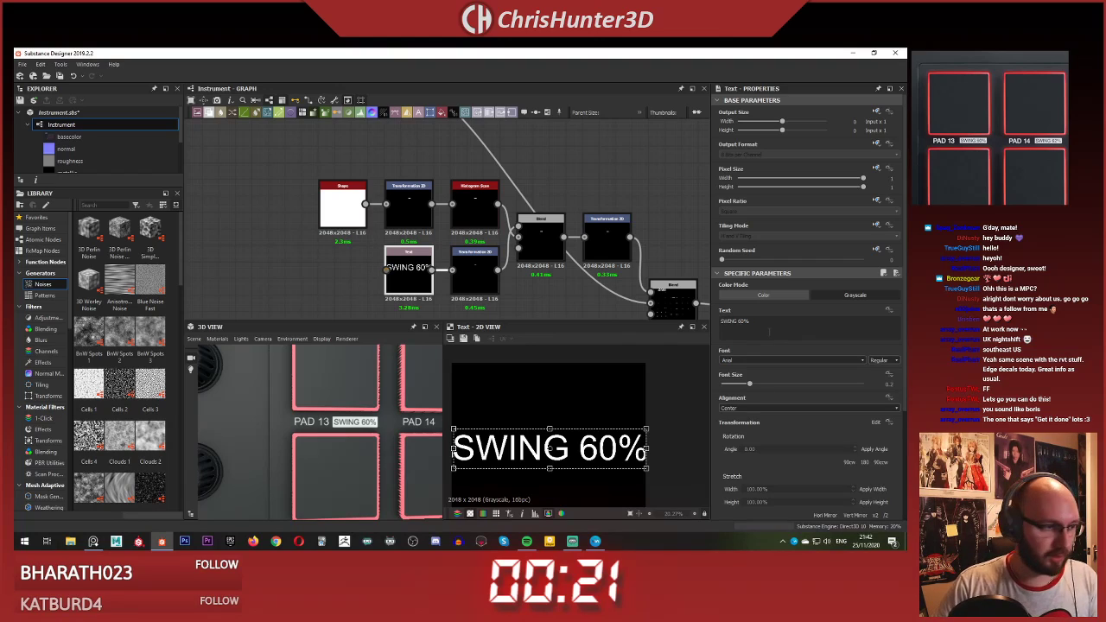
# Step: Change the duplicated label's text to SWING 62%
pyautogui.press('Delete')
pyautogui.write('2')
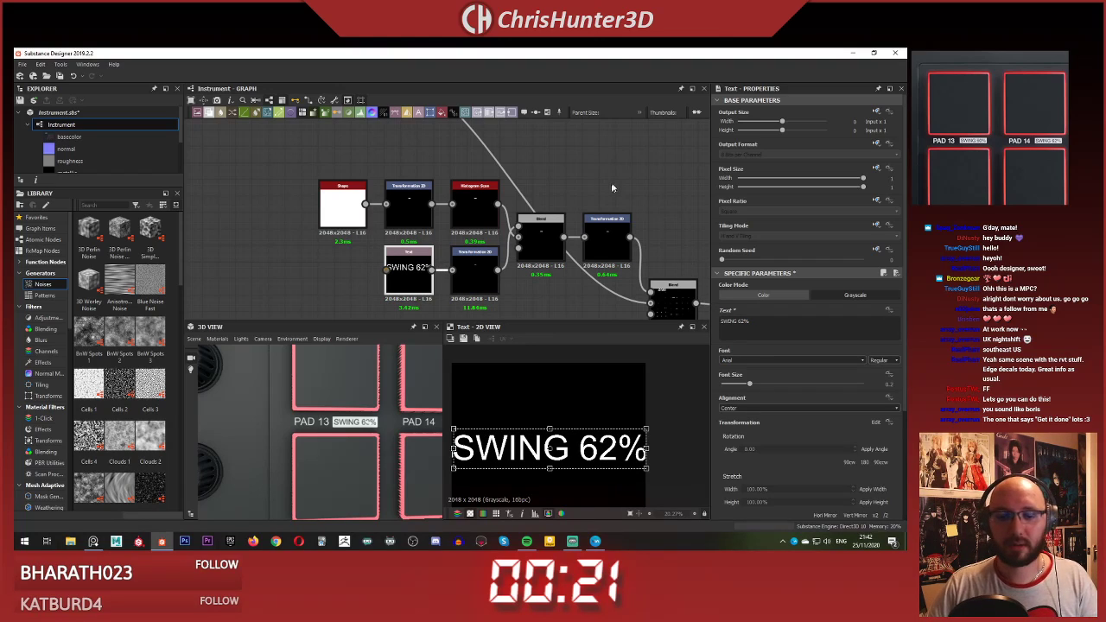
pyautogui.moveTo(603, 141); pyautogui.dragTo(568, 128, button='middle')
pyautogui.scroll(-3, 392, 404)
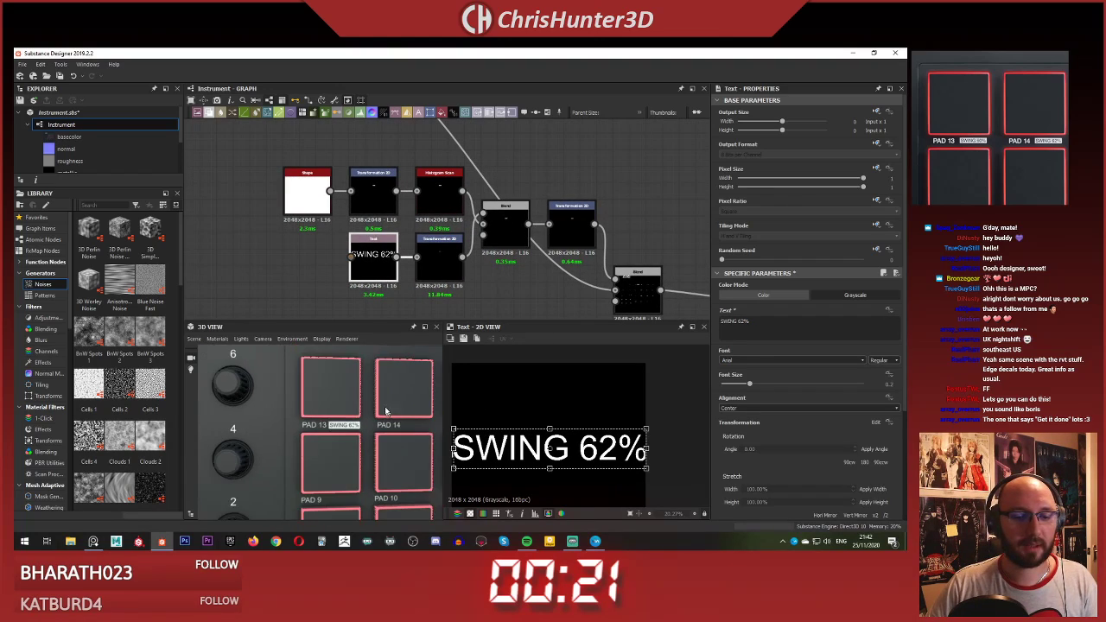
# Step: Show the final Blend in the 2D view and shift the SWING 62% label beside PAD 14, Offset X about -0.14
pyautogui.moveTo(319, 241); pyautogui.dragTo(280, 226, button='middle')
pyautogui.moveTo(452, 268); pyautogui.dragTo(410, 212, button='middle')
pyautogui.doubleClick(529, 272)
pyautogui.click(462, 192)
pyautogui.scroll(4, 522, 417)
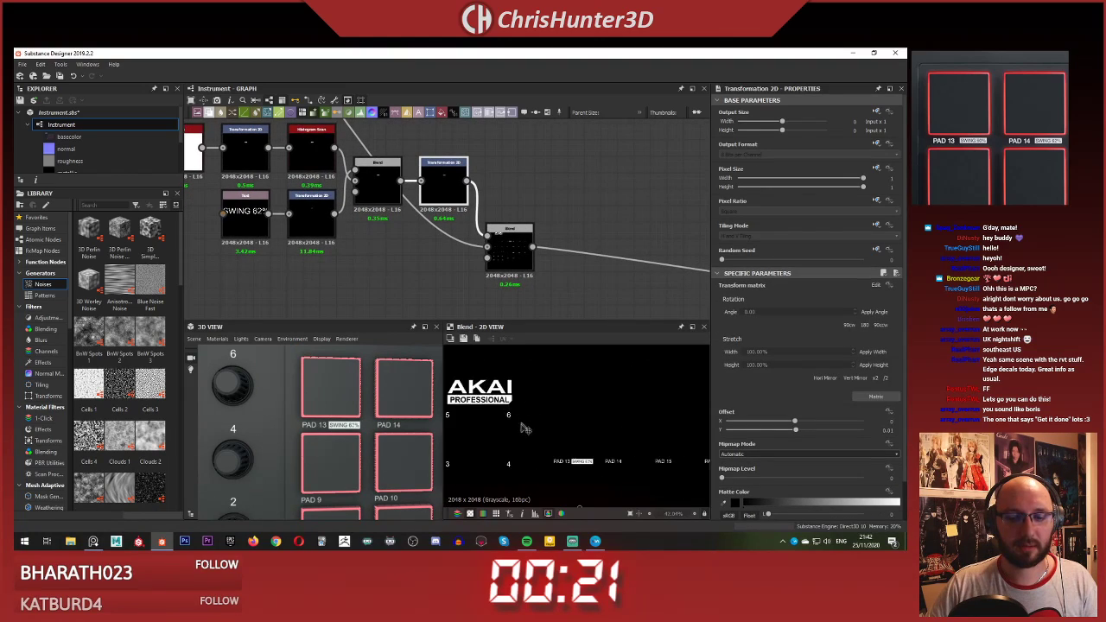
pyautogui.scroll(2, 525, 427)
pyautogui.moveTo(541, 428); pyautogui.dragTo(487, 342, button='middle')
pyautogui.keyDown('shift'); pyautogui.moveTo(514, 402); pyautogui.dragTo(586, 407); pyautogui.keyUp('shift')
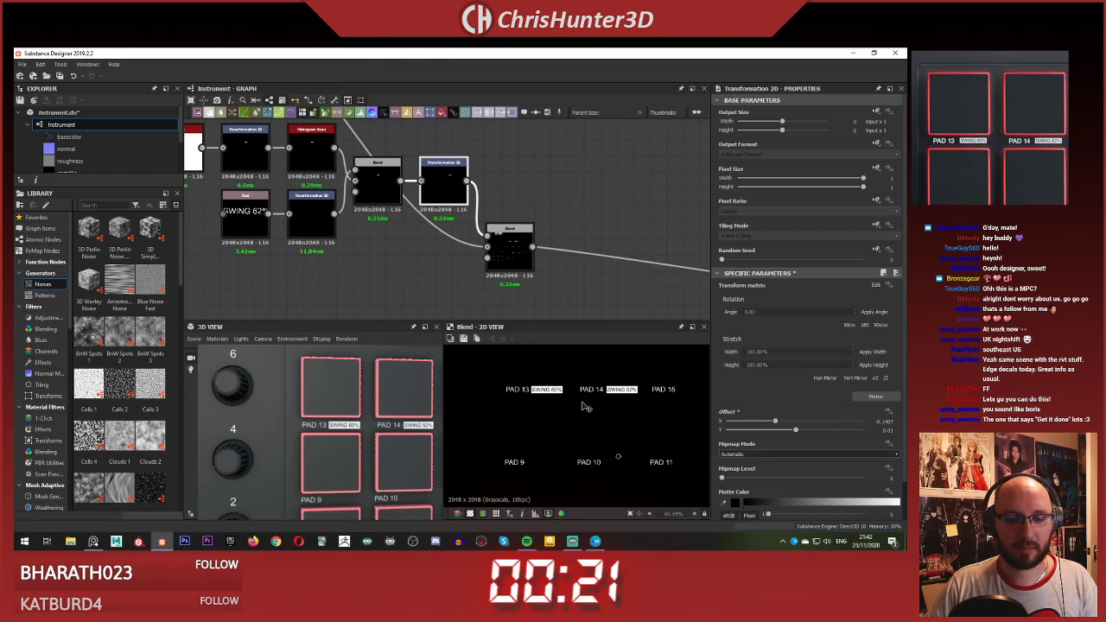
# Step: Check the spacing on the 3D model and fine-tune the SWING 62% label's horizontal position beside PAD 14
pyautogui.moveTo(324, 448); pyautogui.dragTo(325, 442)
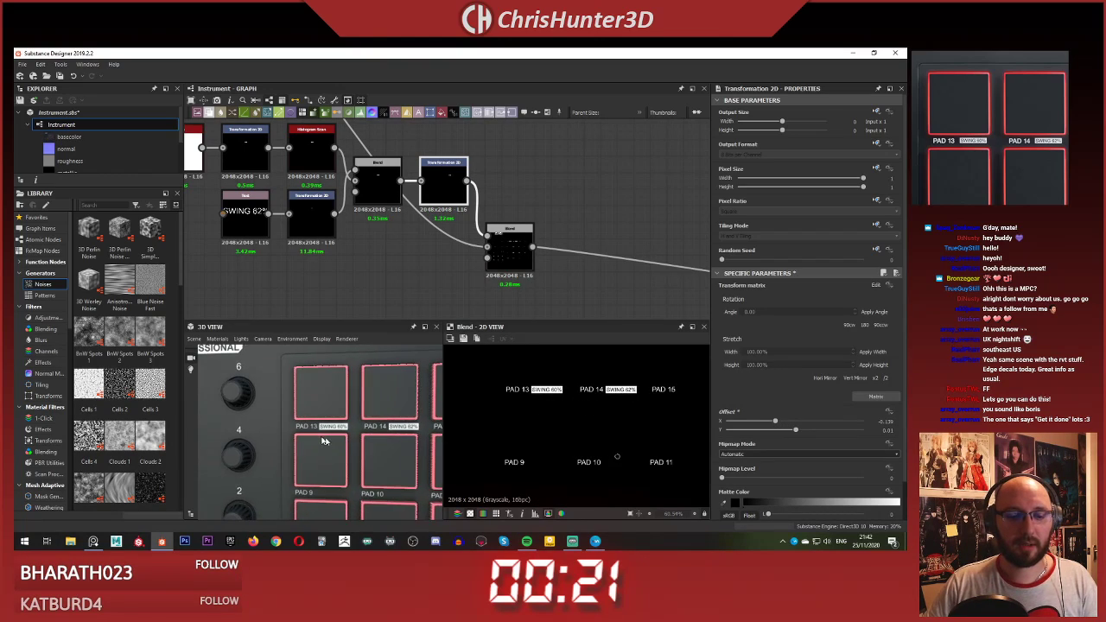
pyautogui.scroll(2, 345, 441)
pyautogui.moveTo(393, 444); pyautogui.dragTo(331, 441, button='middle')
pyautogui.scroll(4, 445, 195)
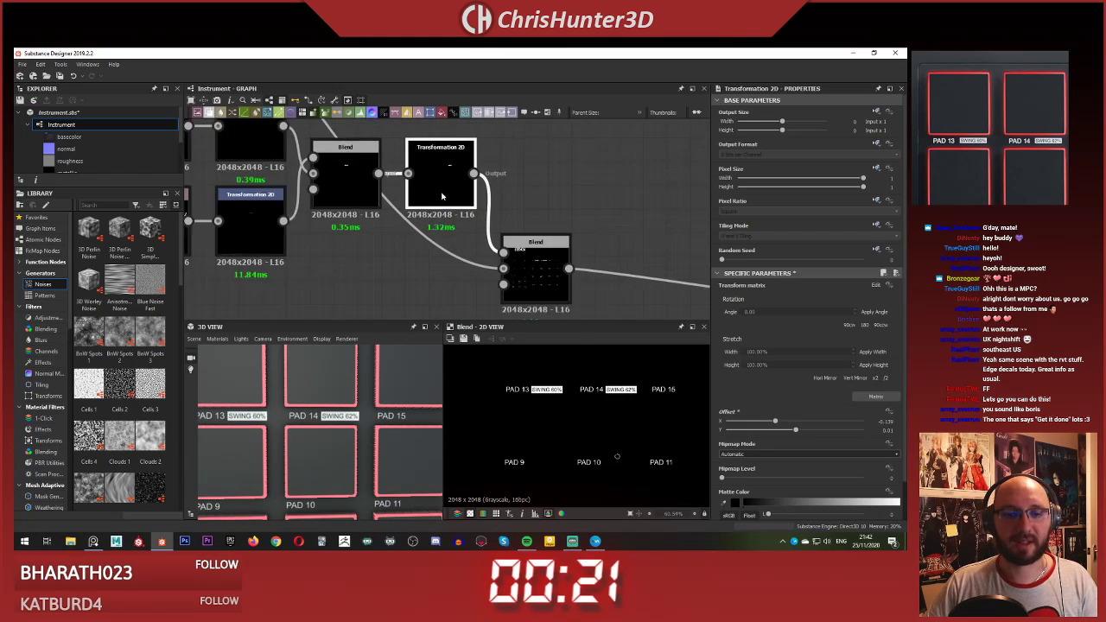
pyautogui.scroll(-5, 589, 440)
pyautogui.moveTo(601, 430); pyautogui.dragTo(565, 378, button='middle')
pyautogui.scroll(7, 565, 378)
pyautogui.moveTo(582, 371); pyautogui.dragTo(579, 372)
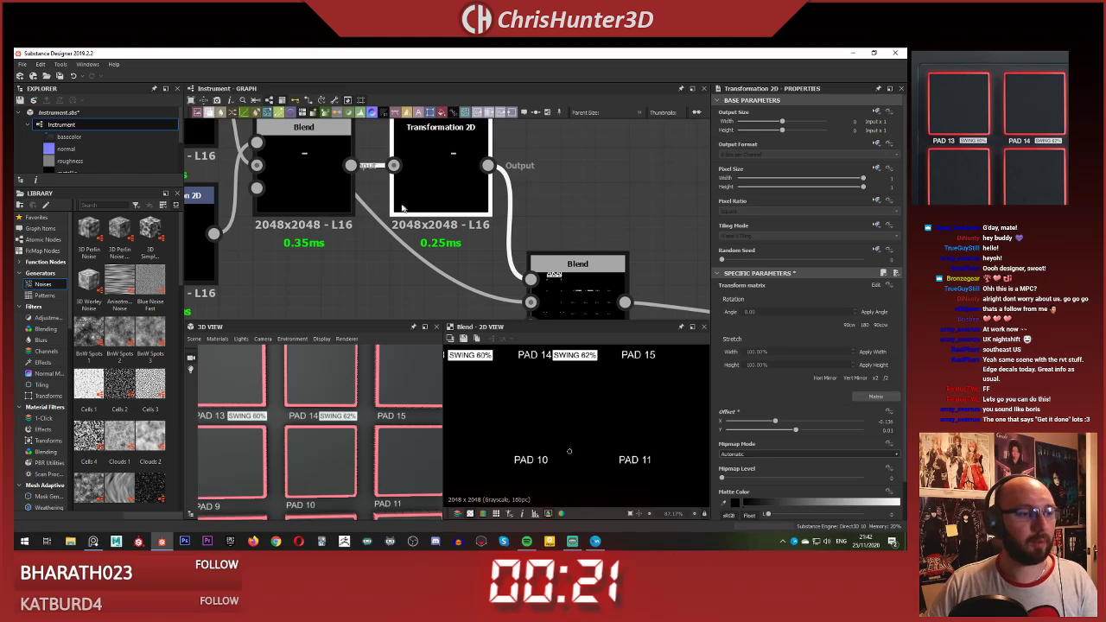
pyautogui.scroll(-2, 344, 210)
pyautogui.scroll(-4, 344, 210)
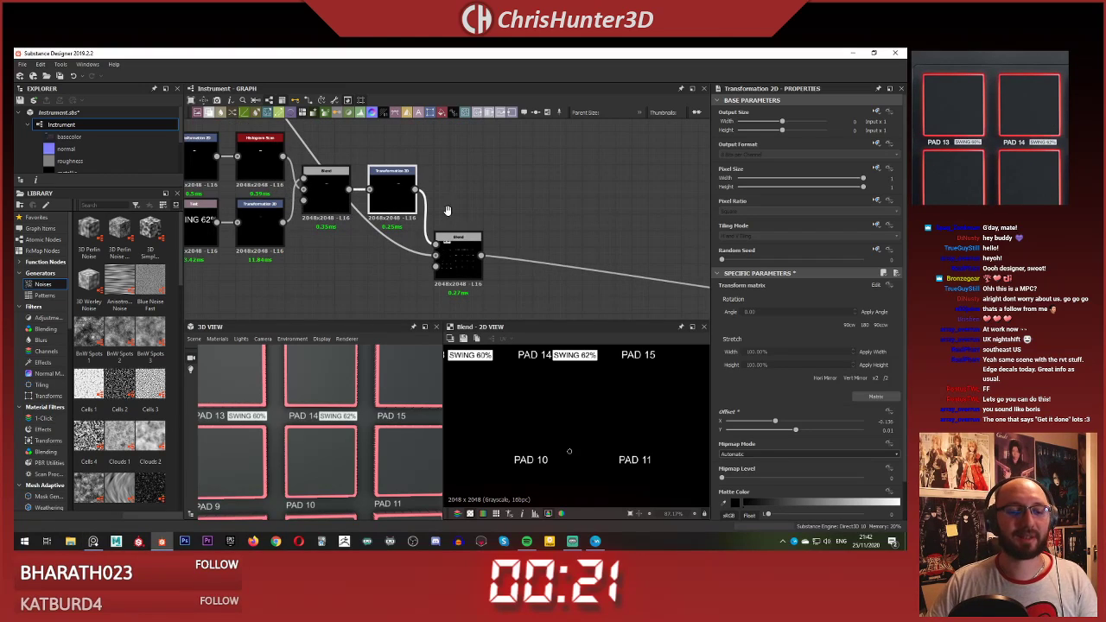
# Step: Duplicate the node group of the SWING 62% label and place the copy just below the original's final Blend
pyautogui.scroll(-2, 207, 164)
pyautogui.moveTo(207, 164); pyautogui.dragTo(287, 238, button='middle')
pyautogui.moveTo(289, 236); pyautogui.dragTo(401, 240)
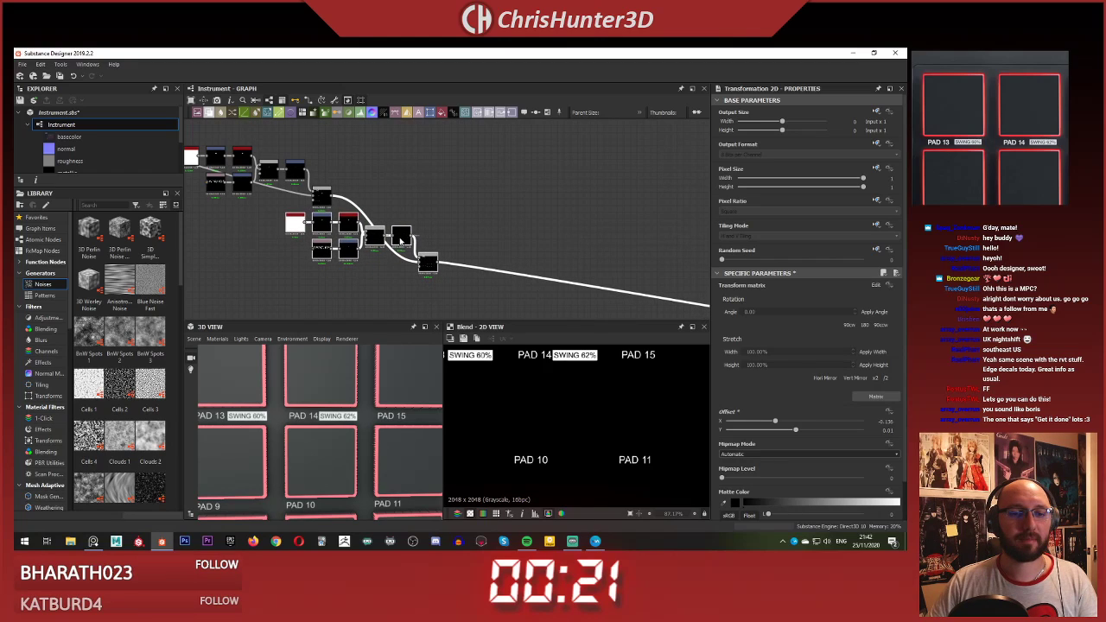
pyautogui.scroll(-1, 417, 292)
pyautogui.moveTo(417, 293); pyautogui.dragTo(363, 205, button='middle')
pyautogui.hotkey('ctrl', 'v')
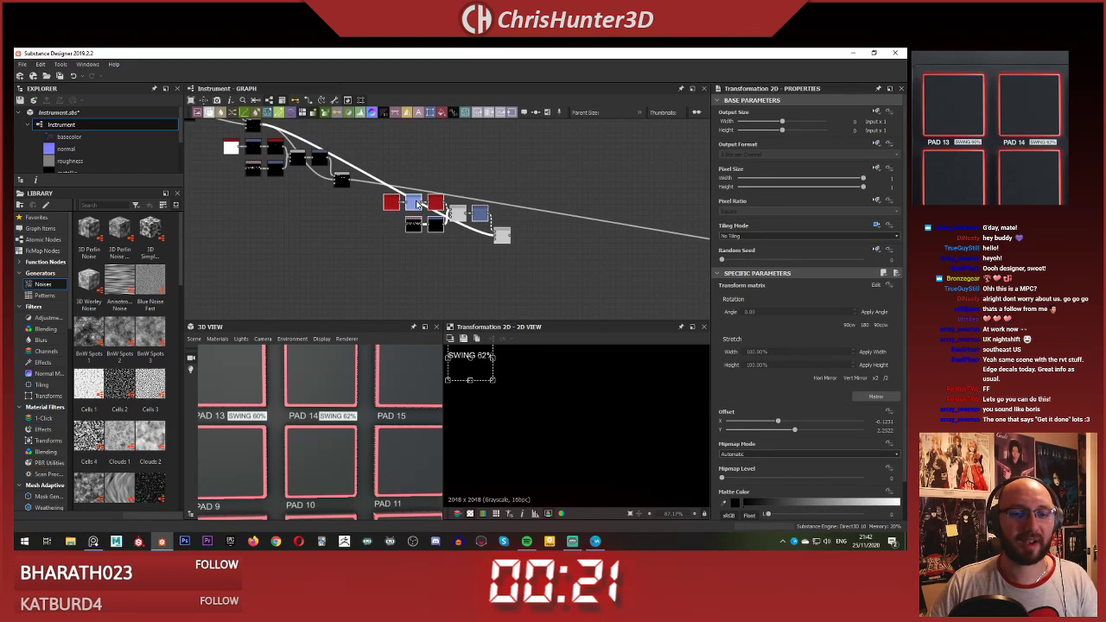
pyautogui.moveTo(415, 204); pyautogui.dragTo(344, 204)
pyautogui.scroll(2, 362, 199)
pyautogui.moveTo(352, 153); pyautogui.dragTo(347, 185, button='middle')
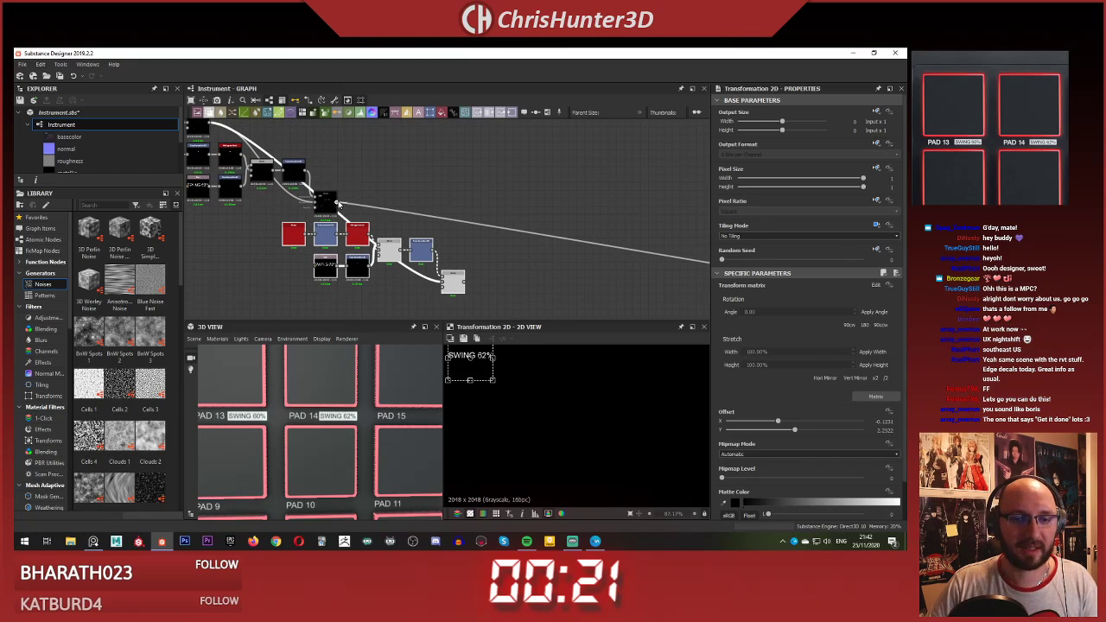
# Step: Chain the PAD 14 label's final Blend into the duplicate's final Blend, route the outgoing connection from the duplicate, and preview it in 2D
pyautogui.click(455, 262)
pyautogui.keyDown('shift'); pyautogui.moveTo(337, 202); pyautogui.dragTo(459, 281); pyautogui.keyUp('shift')
pyautogui.doubleClick(456, 281)
pyautogui.scroll(3, 428, 233)
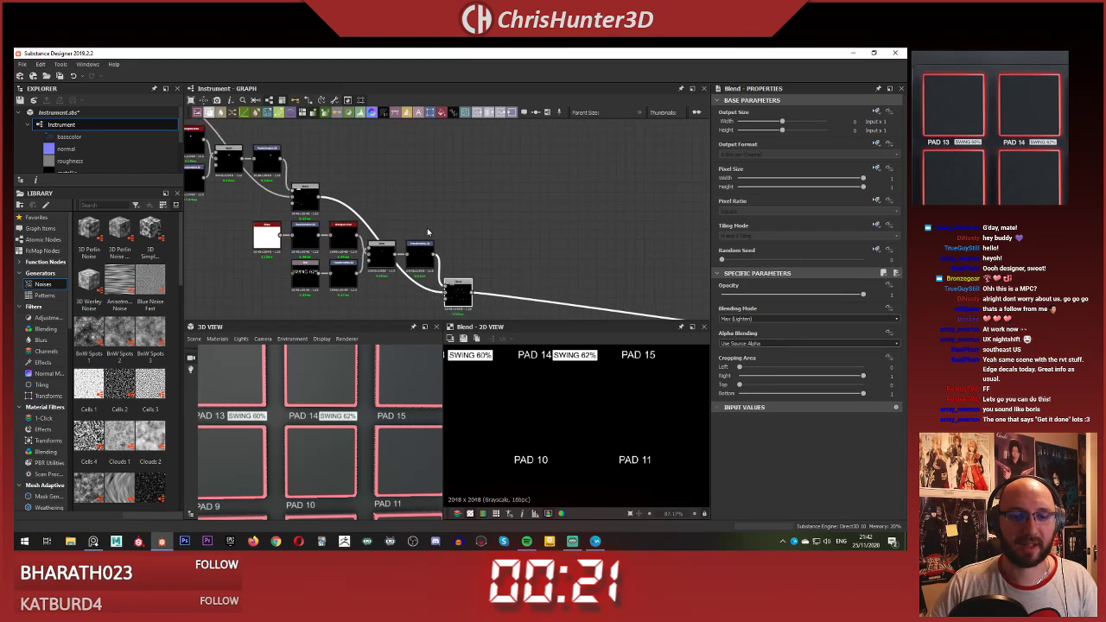
# Step: Shift the duplicated SWING 62% label beside PAD 15 with its Transformation 2D, Offset X about -0.27, checking the spacing on the 3D model
pyautogui.moveTo(423, 263); pyautogui.dragTo(454, 246, button='middle')
pyautogui.click(454, 246)
pyautogui.moveTo(577, 370); pyautogui.dragTo(490, 384, button='middle')
pyautogui.scroll(2, 491, 385)
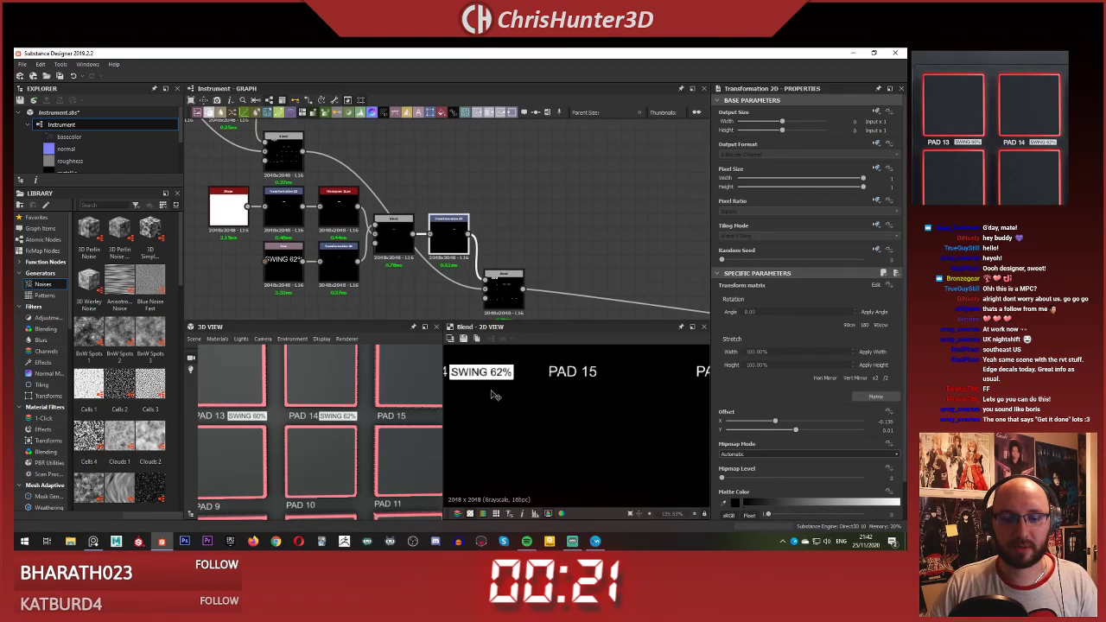
pyautogui.moveTo(493, 394); pyautogui.dragTo(647, 400)
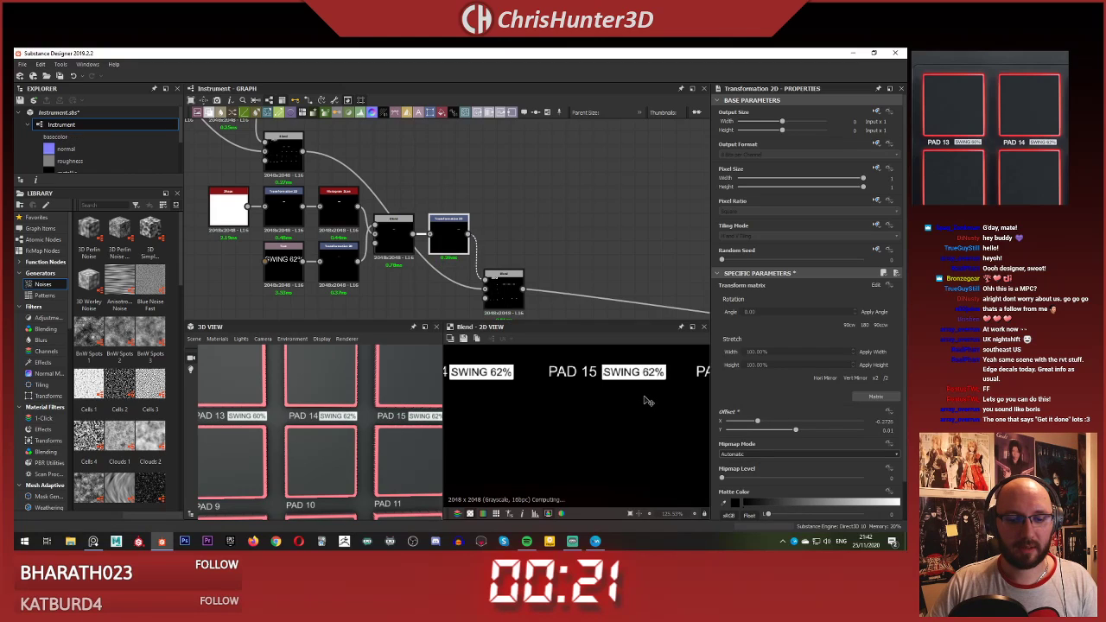
pyautogui.moveTo(338, 415); pyautogui.dragTo(293, 395, button='middle')
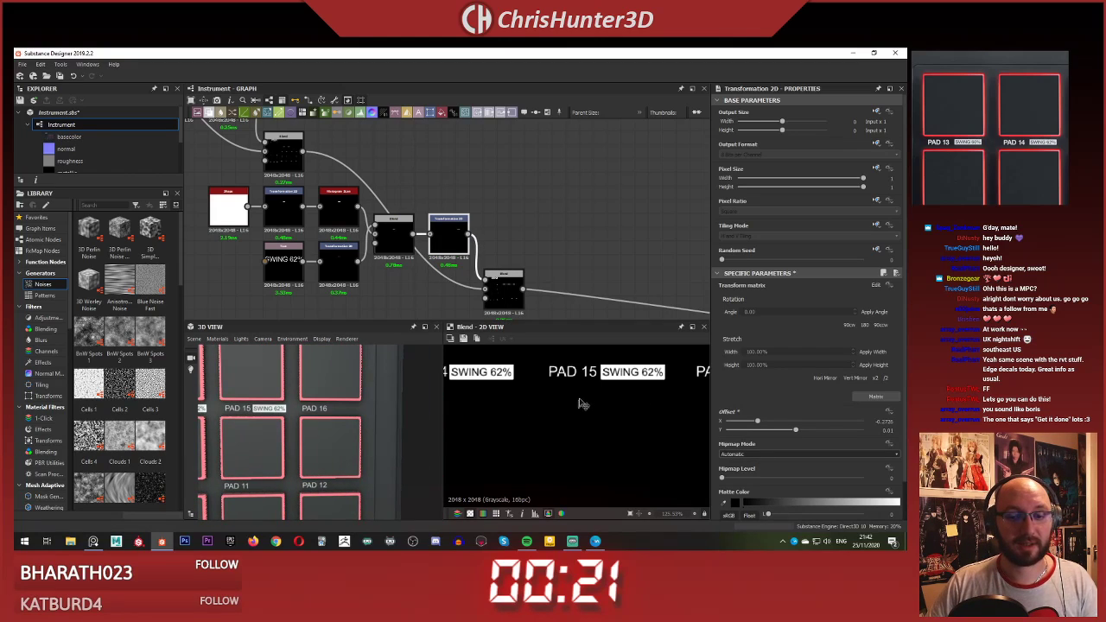
pyautogui.scroll(3, 345, 415)
pyautogui.moveTo(582, 400); pyautogui.dragTo(580, 399)
# Step: Duplicate the PAD 15 label's node group and place the copy below and beyond its final Blend
pyautogui.scroll(-4, 367, 254)
pyautogui.moveTo(393, 278); pyautogui.dragTo(367, 227, button='middle')
pyautogui.scroll(1, 419, 230)
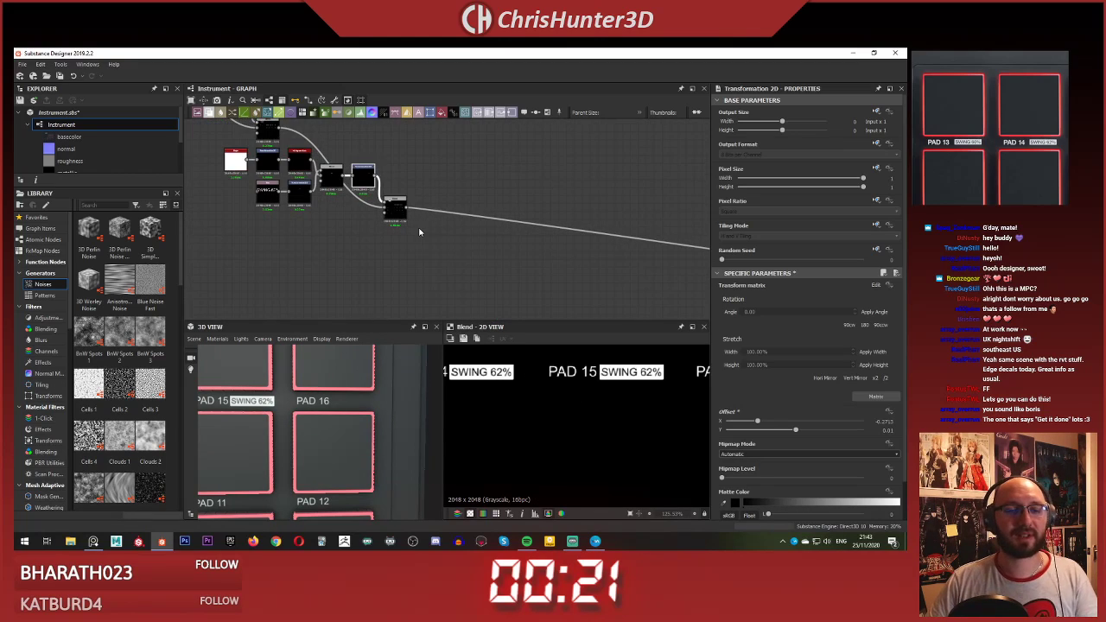
pyautogui.scroll(4, 422, 246)
pyautogui.moveTo(421, 262); pyautogui.dragTo(465, 302, button='middle')
pyautogui.moveTo(463, 278); pyautogui.dragTo(287, 164)
pyautogui.scroll(-4, 379, 261)
pyautogui.moveTo(379, 261); pyautogui.dragTo(407, 245, button='middle')
pyautogui.moveTo(232, 177); pyautogui.dragTo(463, 274)
pyautogui.scroll(-3, 462, 274)
pyautogui.moveTo(463, 274); pyautogui.dragTo(429, 262, button='middle')
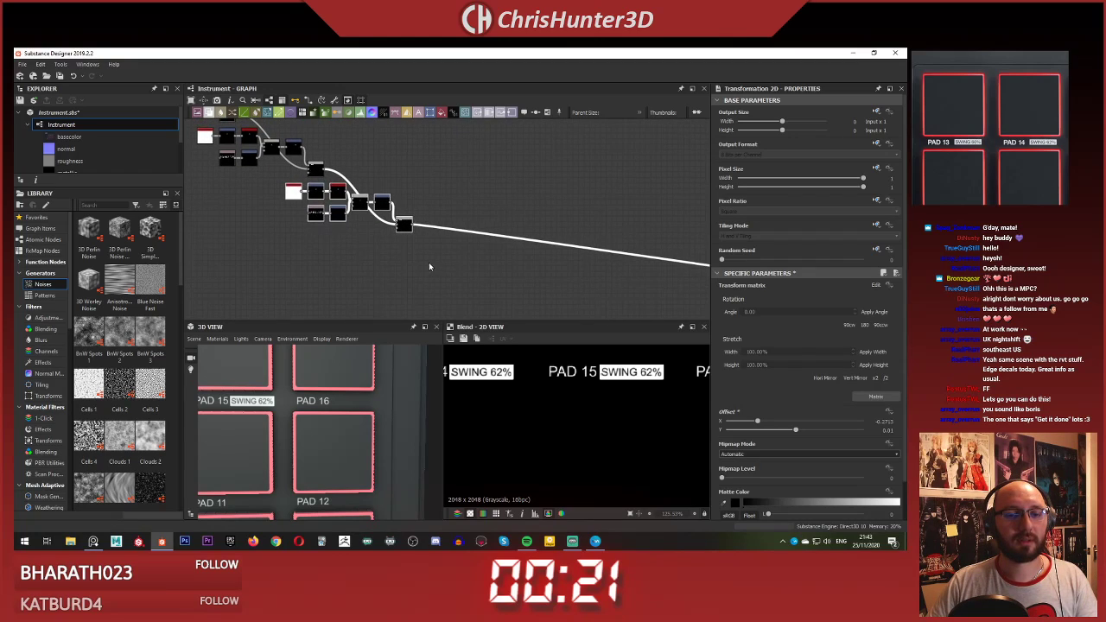
pyautogui.hotkey('ctrl', 'd')
pyautogui.moveTo(435, 228); pyautogui.dragTo(450, 271)
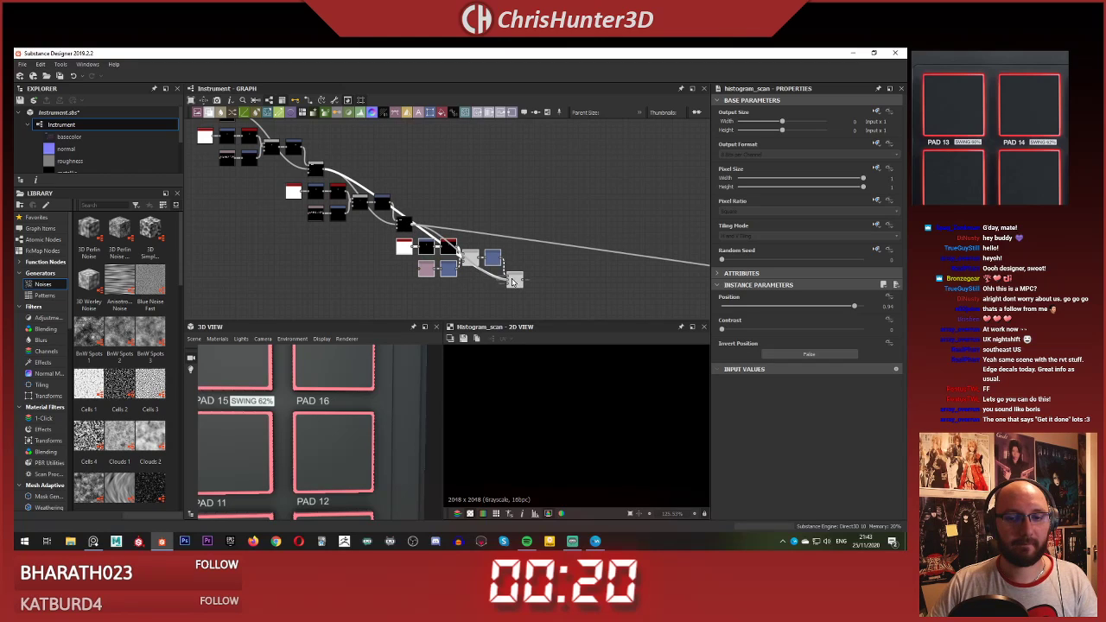
# Step: Chain the PAD 15 label's final Blend into the new copy's final Blend, route the outgoing connection from the copy, and preview it in 2D
pyautogui.keyDown('shift'); pyautogui.moveTo(413, 224); pyautogui.dragTo(522, 280); pyautogui.keyUp('shift')
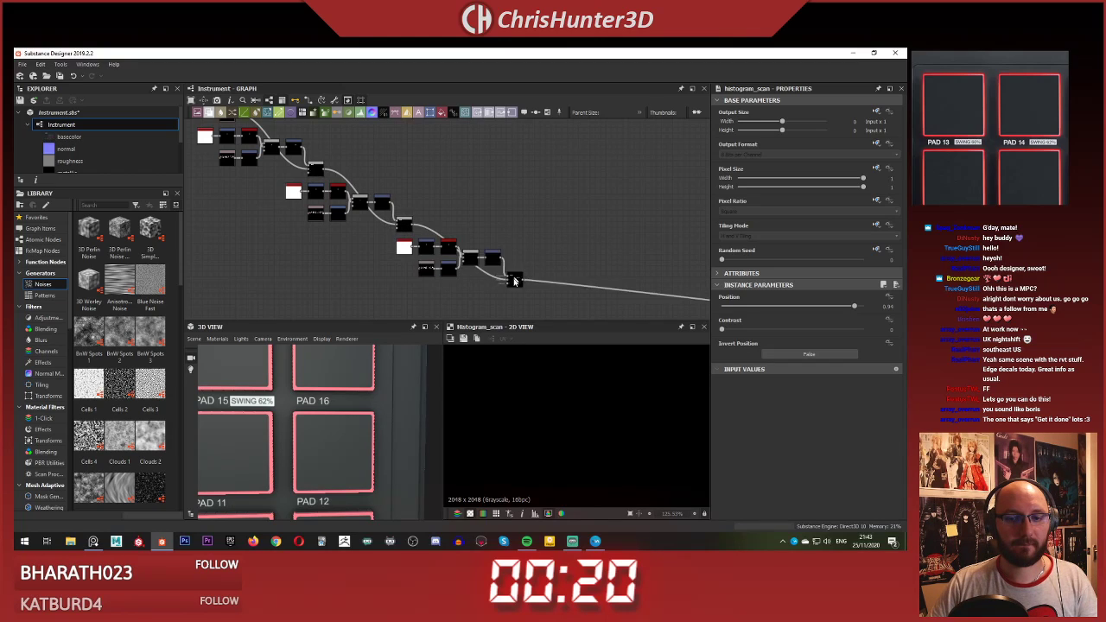
pyautogui.scroll(3, 520, 278)
pyautogui.click(520, 274)
pyautogui.doubleClick(521, 274)
pyautogui.scroll(-6, 507, 385)
pyautogui.scroll(5, 537, 377)
pyautogui.scroll(2, 497, 262)
# Step: Shift the newest SWING 62% label beside PAD 16 with its Transformation 2D, Offset X about -0.4
pyautogui.click(474, 197)
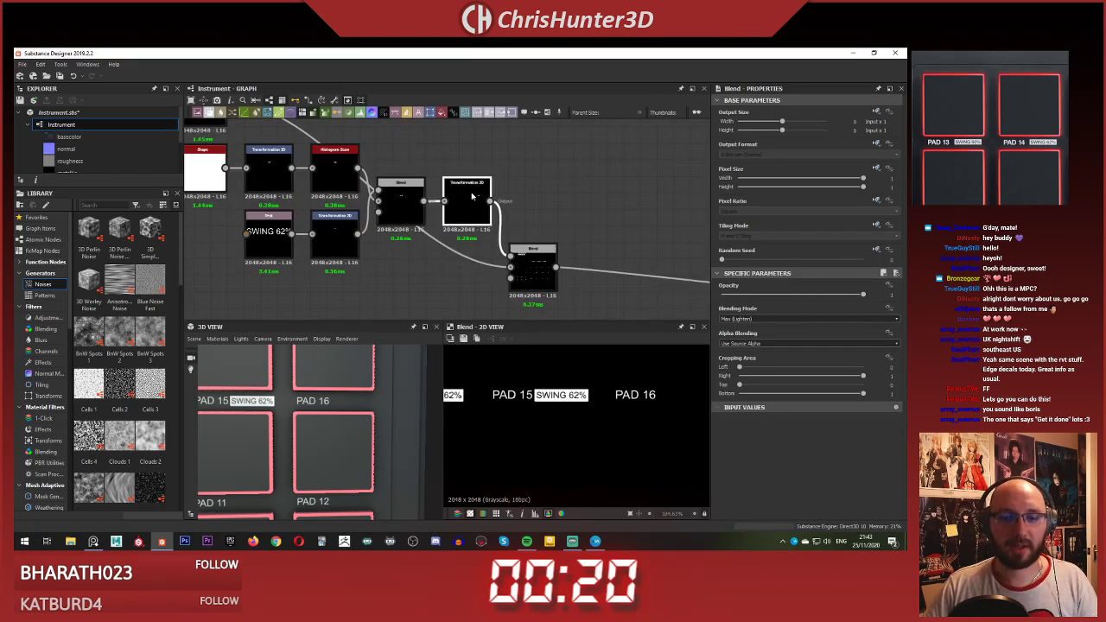
pyautogui.scroll(1, 588, 405)
pyautogui.keyDown('shift'); pyautogui.moveTo(553, 426); pyautogui.dragTo(567, 423); pyautogui.keyUp('shift')
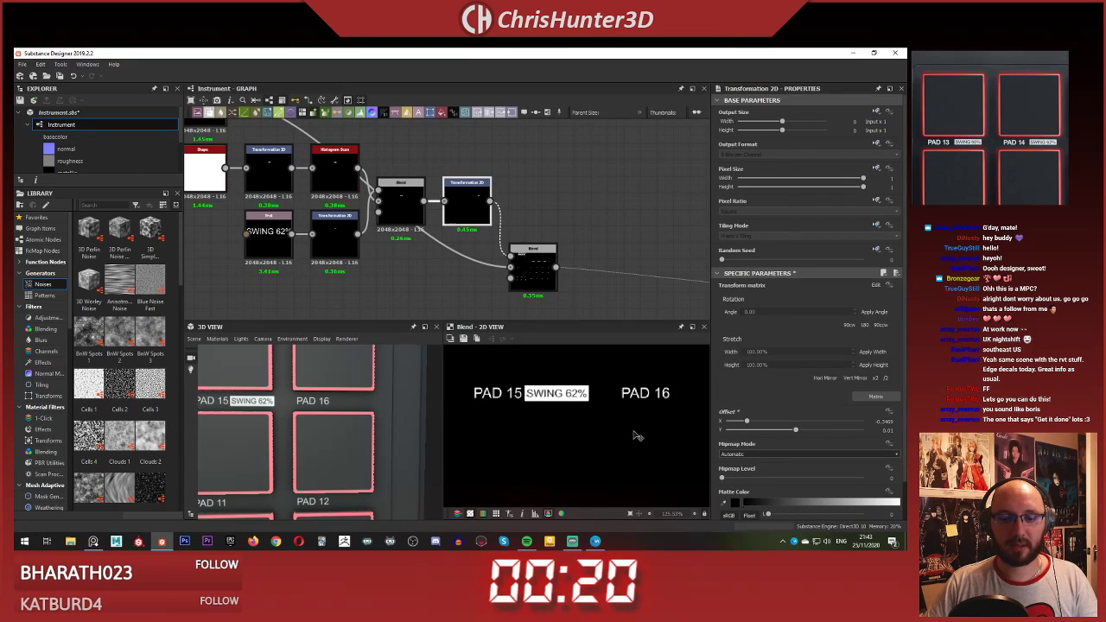
pyautogui.keyDown('shift'); pyautogui.moveTo(635, 432); pyautogui.dragTo(697, 438); pyautogui.keyUp('shift')
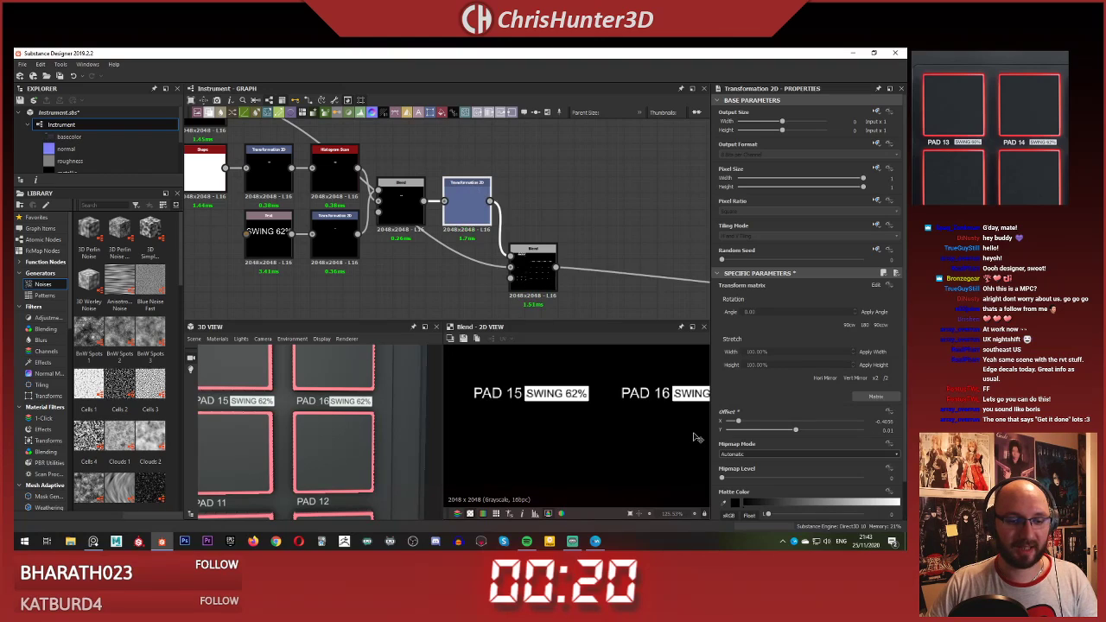
# Step: Duplicate the PAD 16 label's node group and place the copy just below its final Blend
pyautogui.scroll(-2, 400, 233)
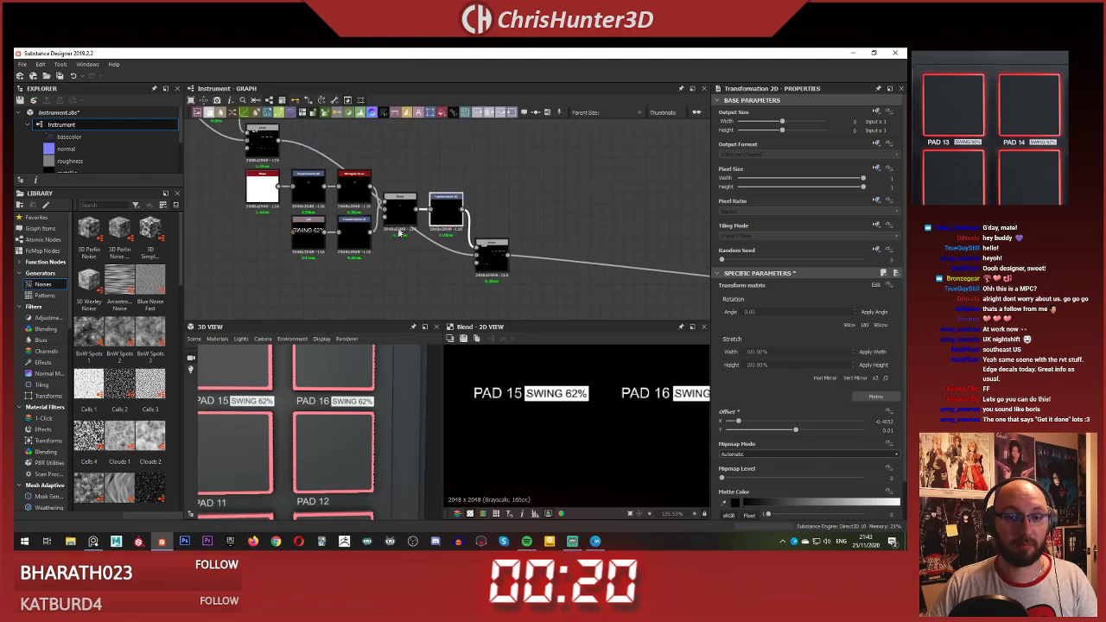
pyautogui.moveTo(400, 233); pyautogui.dragTo(501, 229, button='middle')
pyautogui.scroll(-3, 501, 228)
pyautogui.scroll(-3, 390, 257)
pyautogui.scroll(4, 401, 246)
pyautogui.moveTo(401, 247); pyautogui.dragTo(430, 249, button='middle')
pyautogui.scroll(-3, 430, 250)
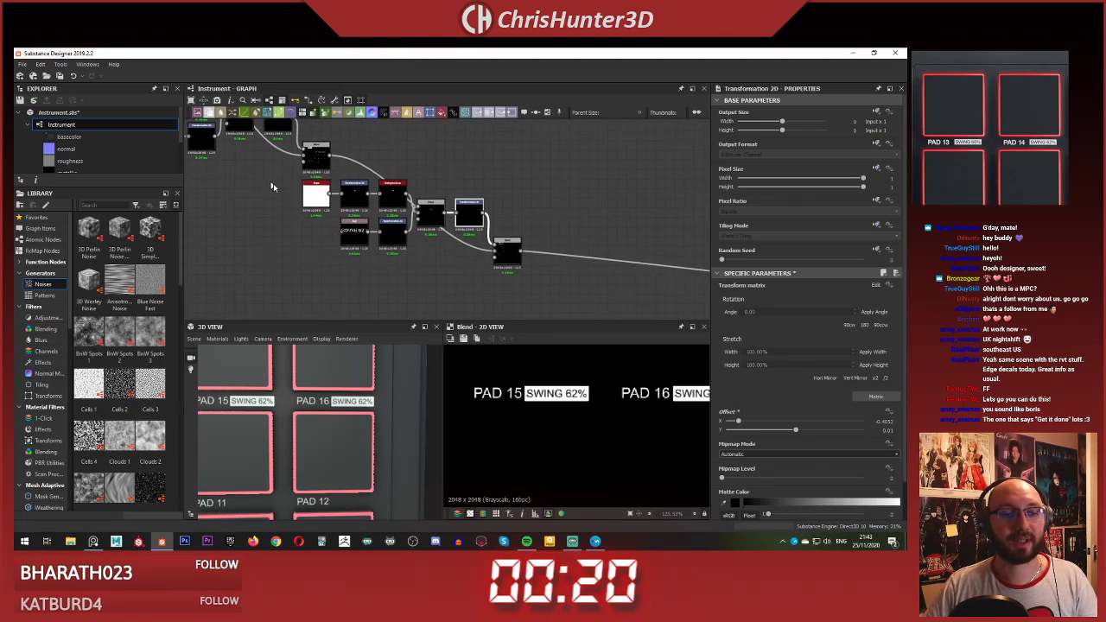
pyautogui.scroll(-2, 408, 243)
pyautogui.hotkey('ctrl', 'd')
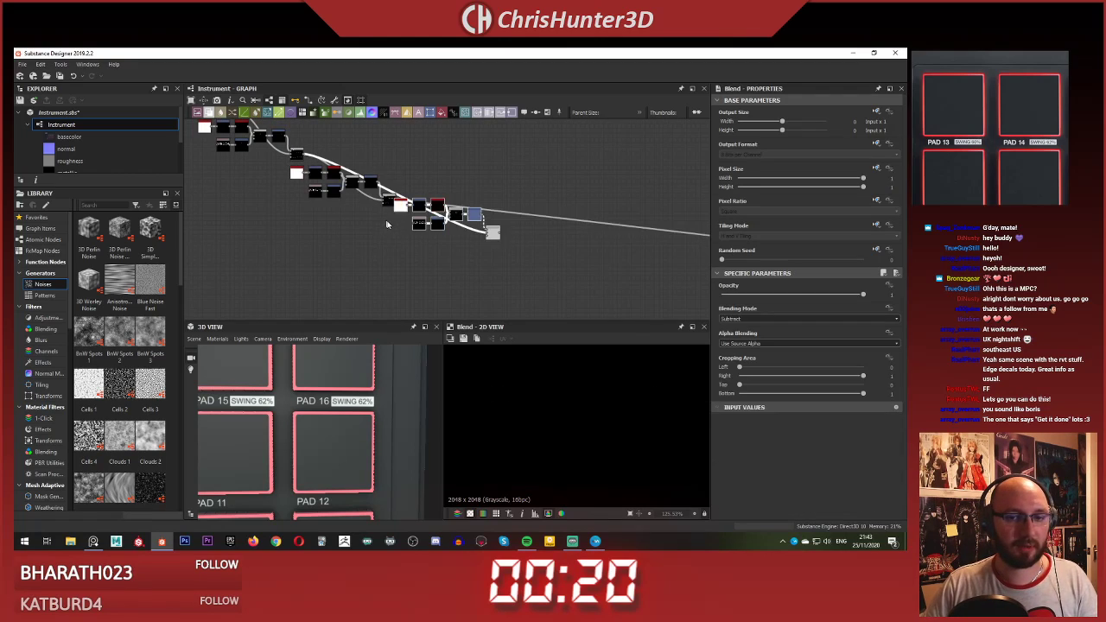
pyautogui.scroll(2, 423, 232)
pyautogui.moveTo(442, 196); pyautogui.dragTo(425, 219)
pyautogui.scroll(2, 504, 217)
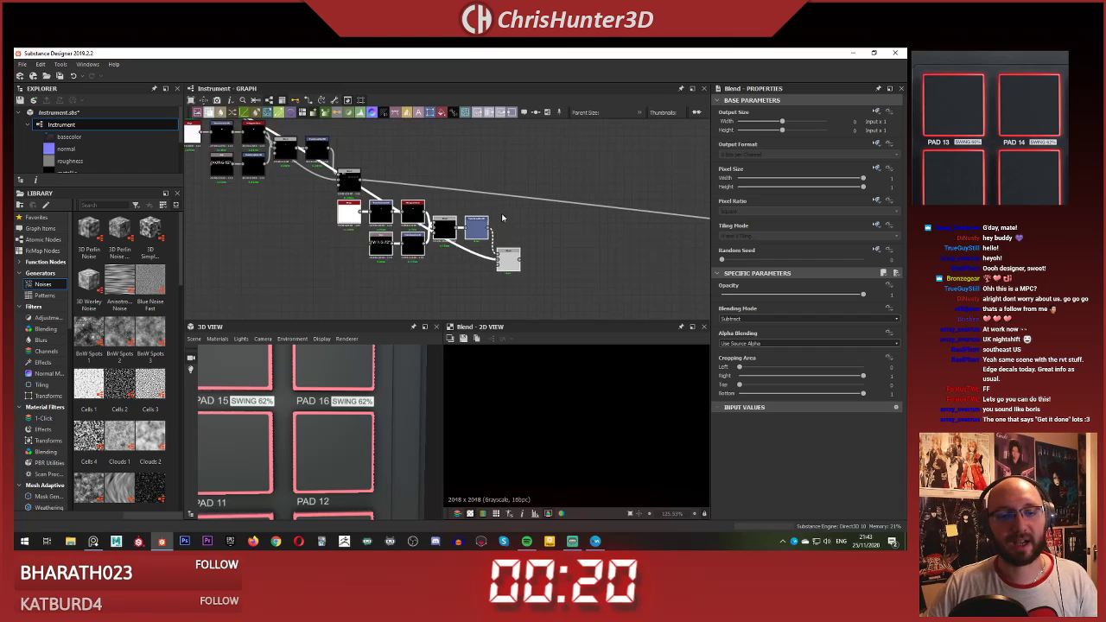
pyautogui.moveTo(486, 272); pyautogui.dragTo(497, 269)
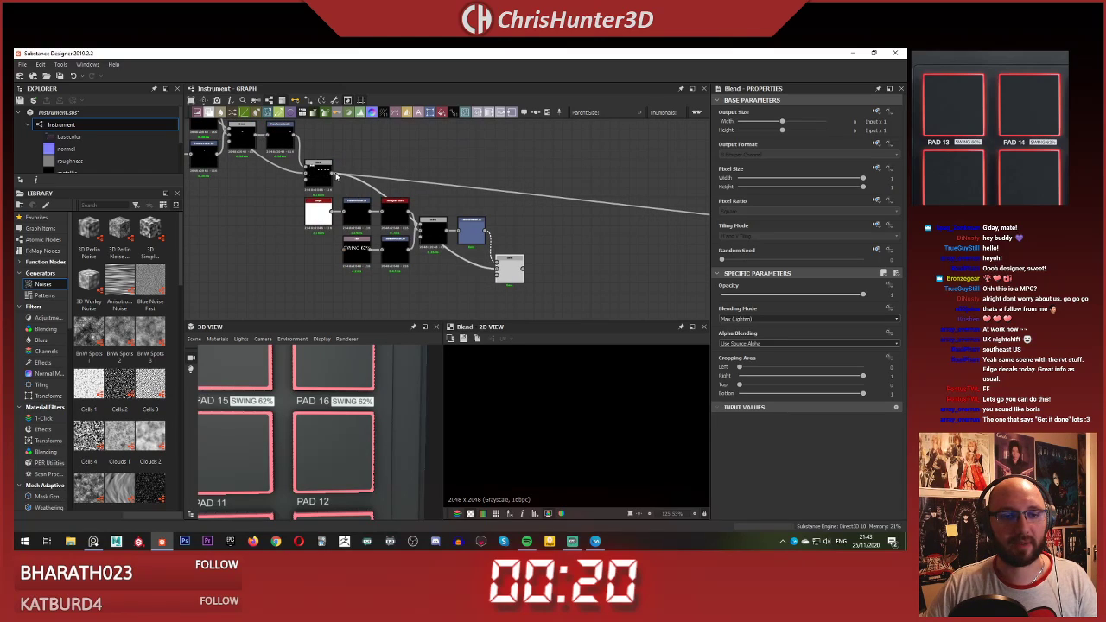
# Step: Chain the PAD 16 label's final Blend into the latest copy's final Blend, route the outgoing connection from the copy, and preview it in 2D
pyautogui.keyDown('shift'); pyautogui.moveTo(333, 174); pyautogui.dragTo(522, 268); pyautogui.keyUp('shift')
pyautogui.scroll(2, 508, 248)
pyautogui.doubleClick(515, 281)
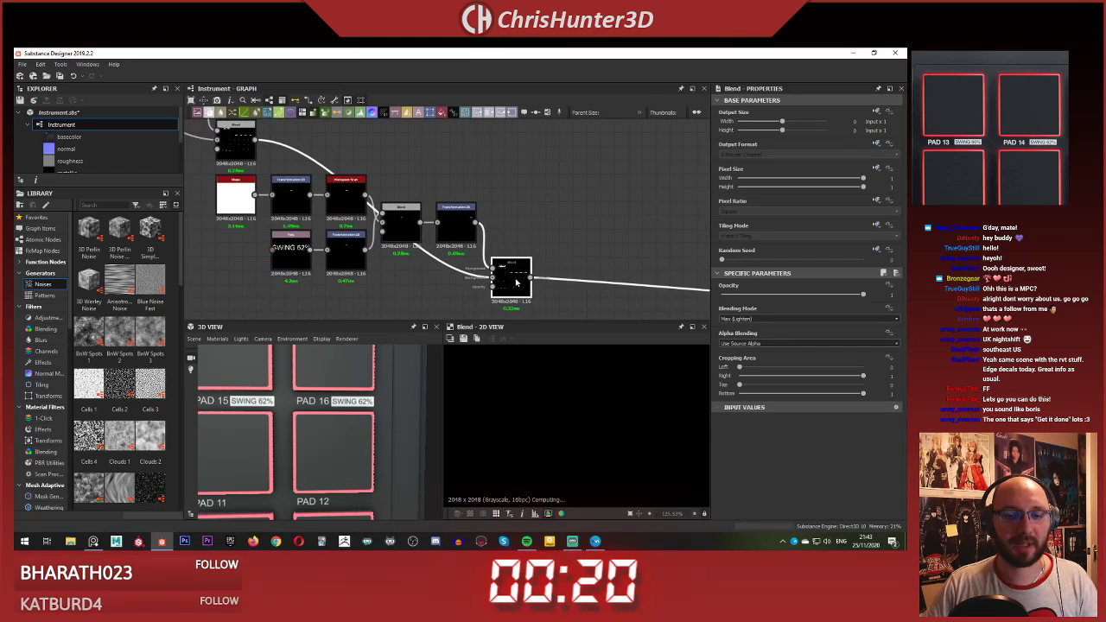
# Step: Move the newest SWING 62% tag beside the PAD 12 label using its final Transformation 2D node
pyautogui.scroll(-6, 585, 385)
pyautogui.moveTo(373, 256); pyautogui.dragTo(451, 218, button='middle')
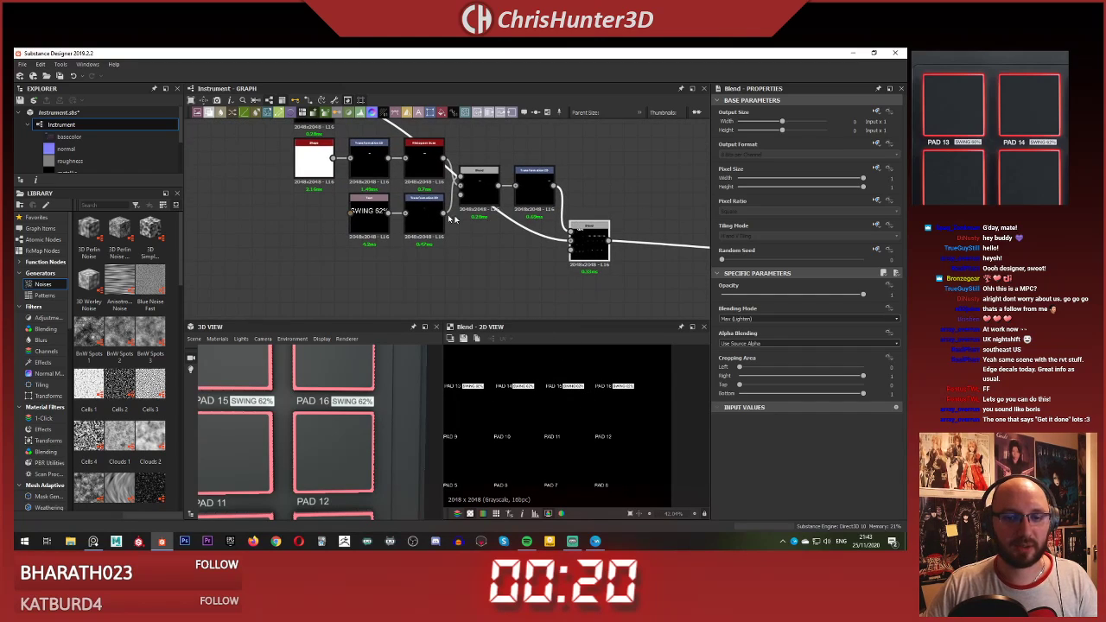
pyautogui.click(324, 164)
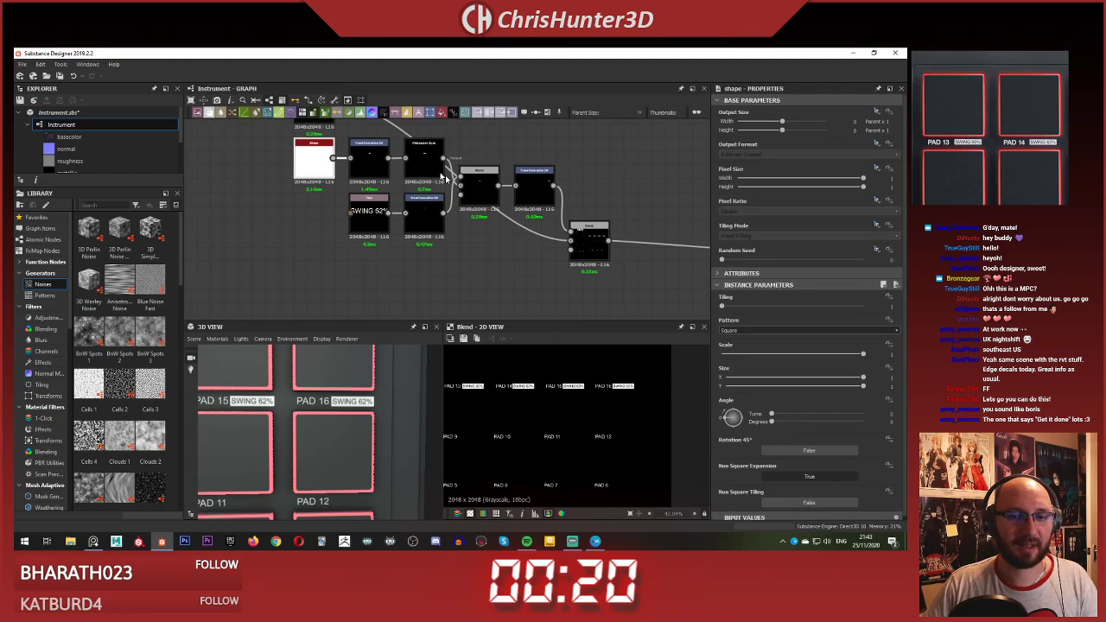
pyautogui.click(533, 184)
pyautogui.scroll(1, 620, 422)
pyautogui.moveTo(620, 410); pyautogui.dragTo(585, 387, button='middle')
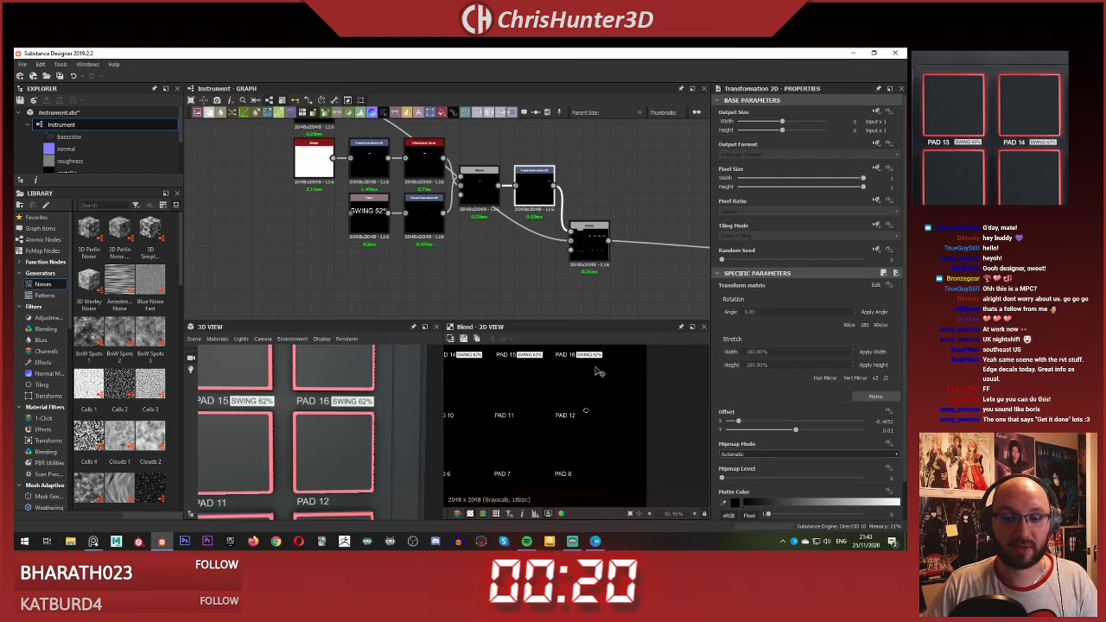
pyautogui.moveTo(598, 366); pyautogui.dragTo(599, 380)
pyautogui.moveTo(608, 425)
pyautogui.mouseDown()
pyautogui.moveTo(611, 439)
pyautogui.moveTo(613, 423)
pyautogui.mouseUp()
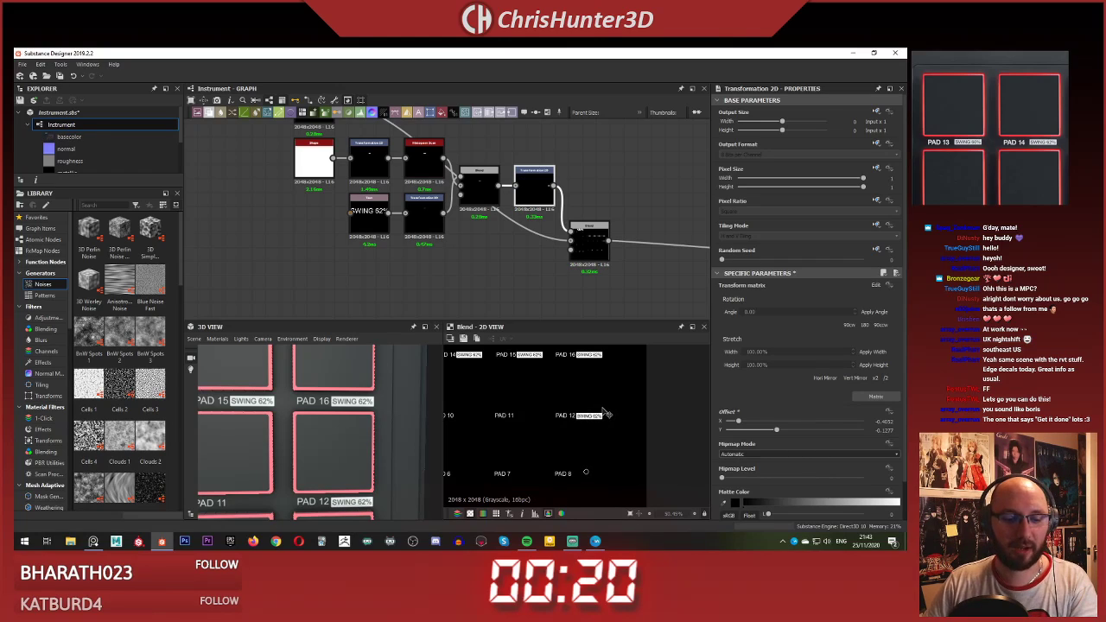
# Step: Duplicate the PAD 12 tag's node group below the original and transfer the previous Blend's outgoing connection to the new Blend
pyautogui.scroll(-3, 334, 183)
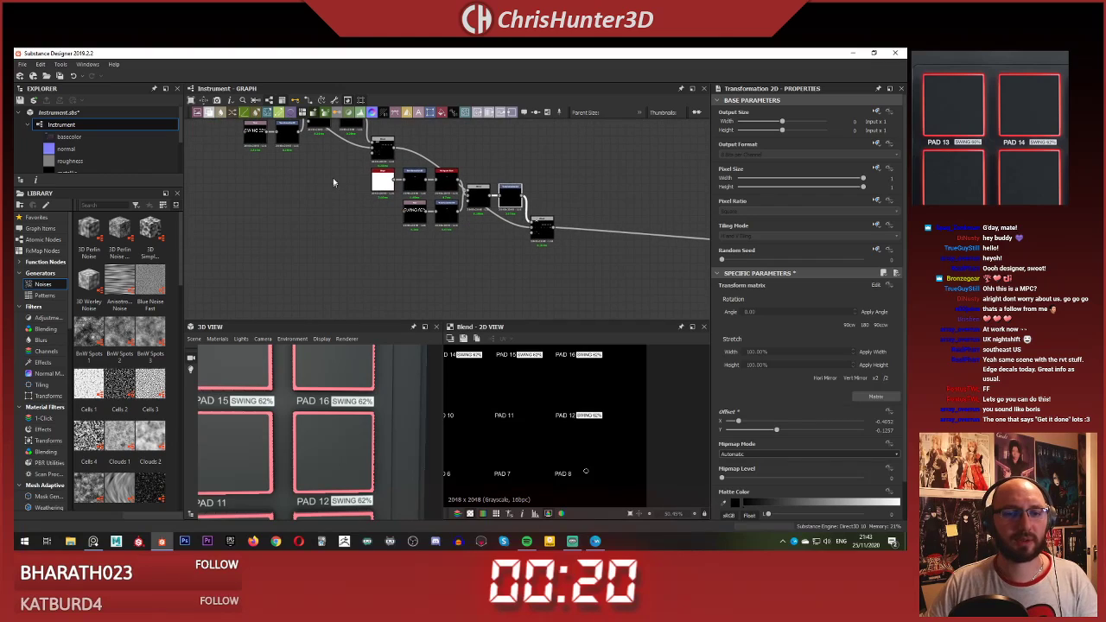
pyautogui.moveTo(333, 182); pyautogui.dragTo(573, 277)
pyautogui.hotkey('ctrl', 'c')
pyautogui.moveTo(560, 256); pyautogui.dragTo(447, 216, button='middle')
pyautogui.hotkey('ctrl', 'v')
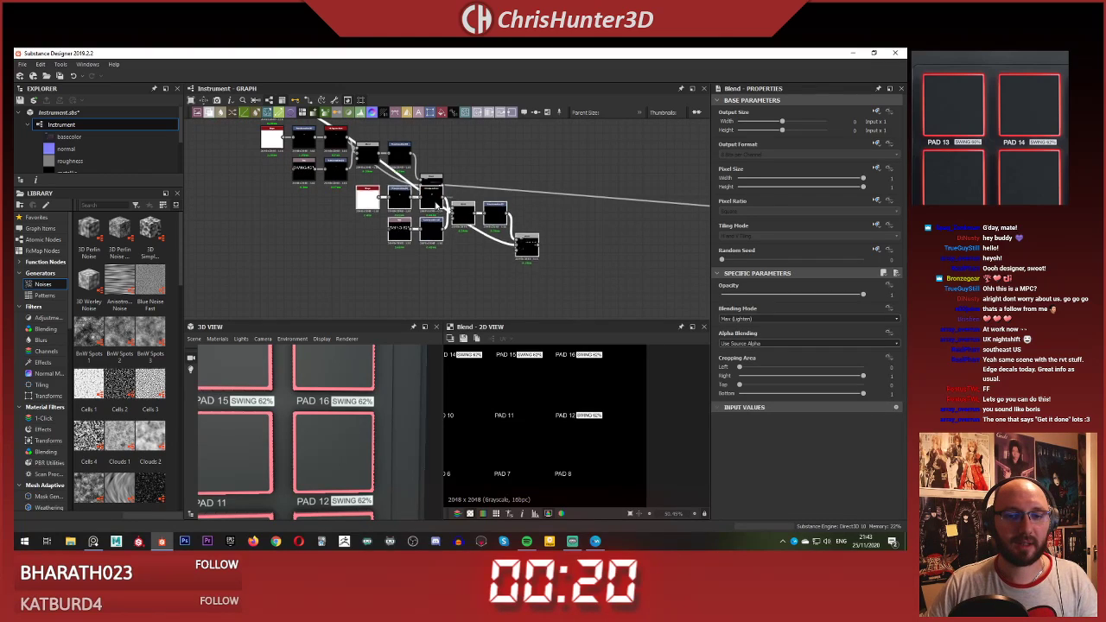
pyautogui.moveTo(437, 206); pyautogui.dragTo(468, 219)
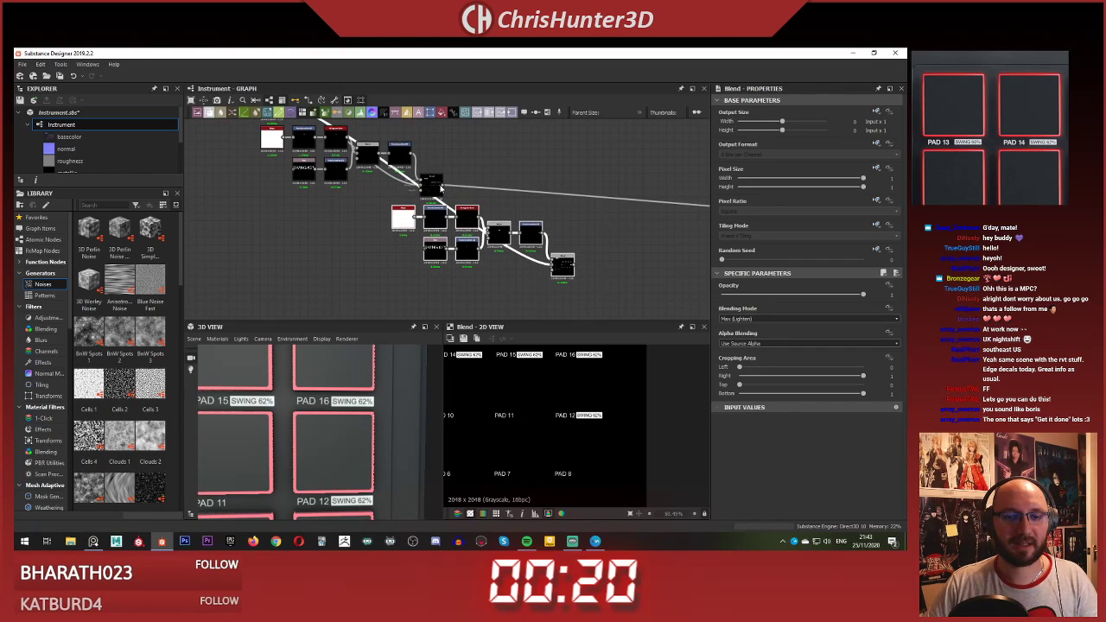
pyautogui.keyDown('shift'); pyautogui.moveTo(443, 186); pyautogui.dragTo(553, 266); pyautogui.keyUp('shift')
# Step: Offset the duplicated tag's Transformation 2D horizontally so the SWING 62% tag sits beside PAD 11
pyautogui.scroll(2, 590, 213)
pyautogui.moveTo(530, 231); pyautogui.dragTo(535, 206, button='middle')
pyautogui.scroll(3, 534, 207)
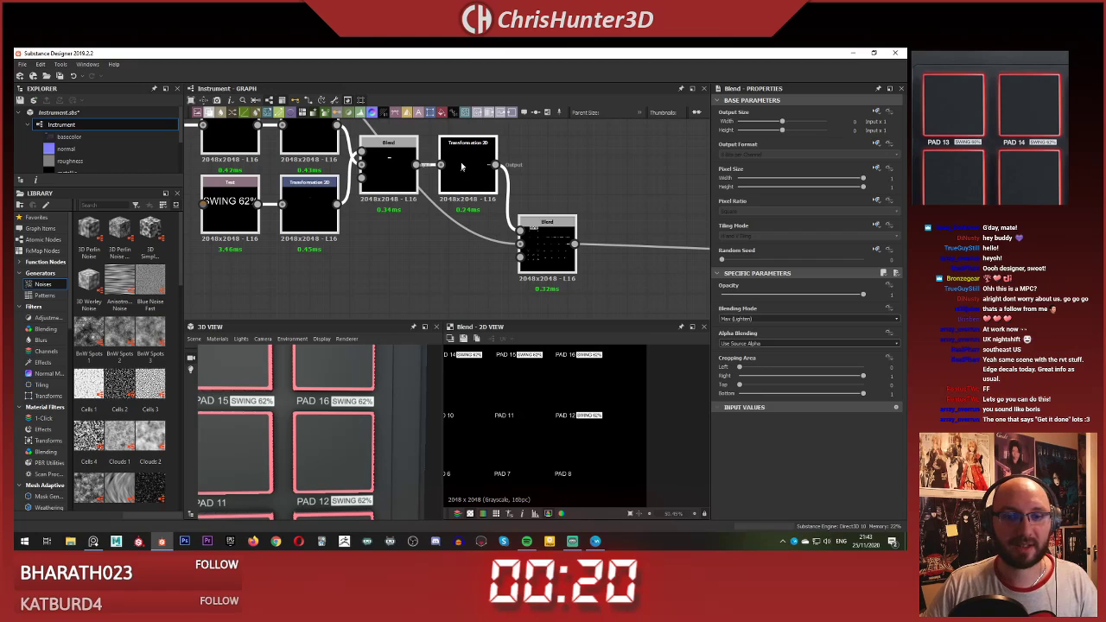
pyautogui.moveTo(589, 439); pyautogui.dragTo(518, 436)
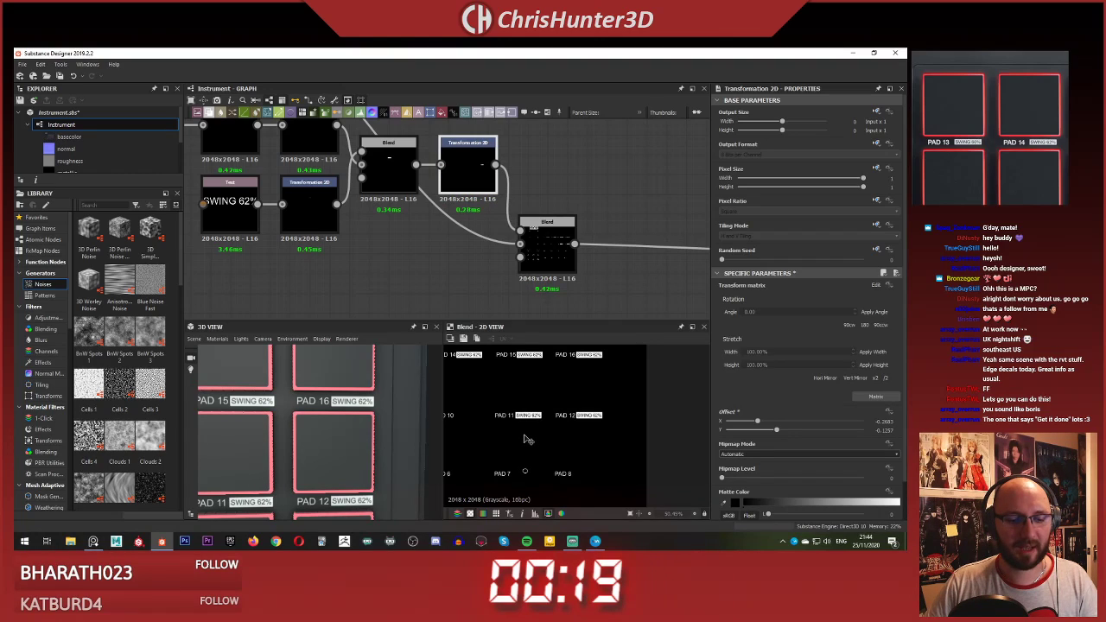
# Step: Duplicate the PAD 11 tag's node group at the end of the chain and reroute the previous Blend's output to the copied Blend
pyautogui.scroll(-5, 434, 252)
pyautogui.moveTo(385, 185); pyautogui.dragTo(302, 185, button='middle')
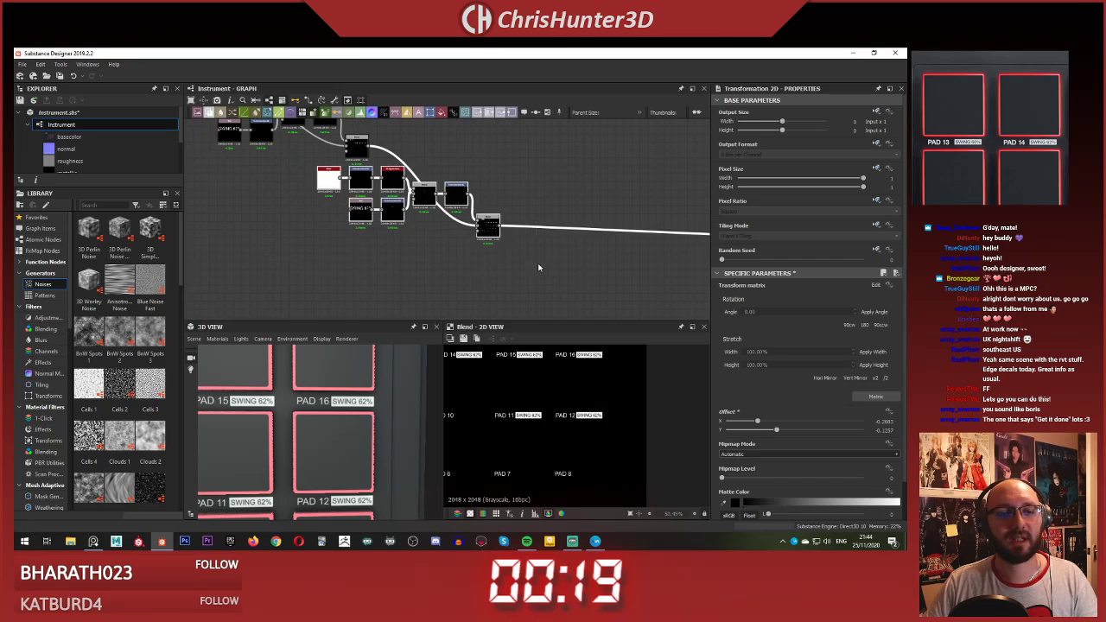
pyautogui.moveTo(538, 264); pyautogui.dragTo(411, 224, button='middle')
pyautogui.hotkey('ctrl', 'v')
pyautogui.moveTo(400, 191); pyautogui.dragTo(377, 217)
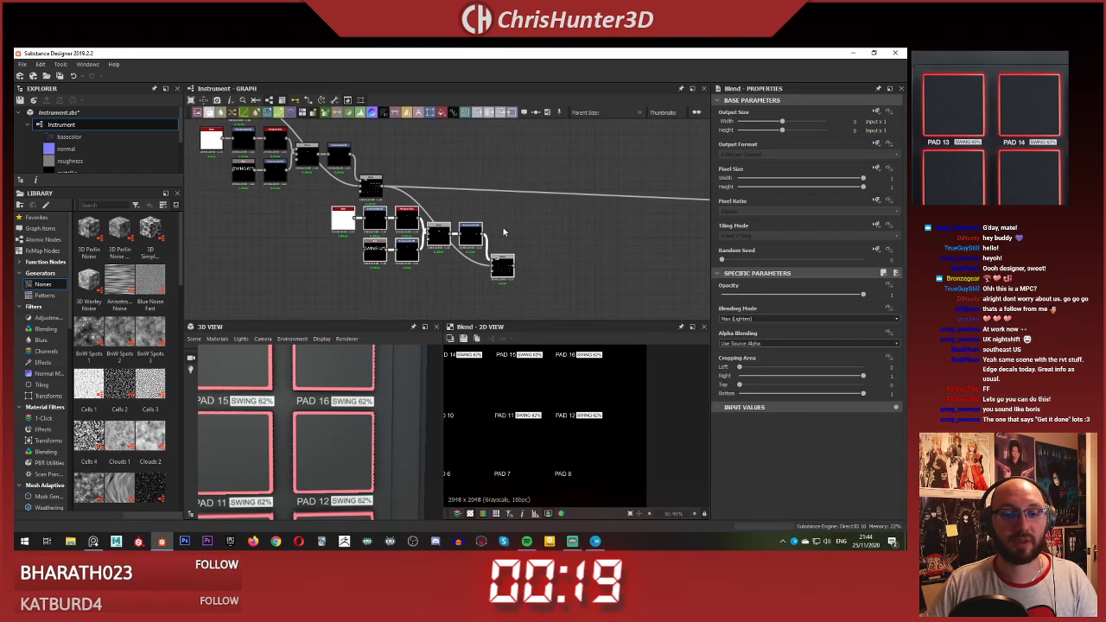
pyautogui.click(504, 232)
pyautogui.keyDown('shift'); pyautogui.moveTo(382, 186); pyautogui.dragTo(514, 267); pyautogui.keyUp('shift')
# Step: Shift the copied SWING 62% tag beside PAD 10 with its Transformation 2D node
pyautogui.scroll(3, 504, 268)
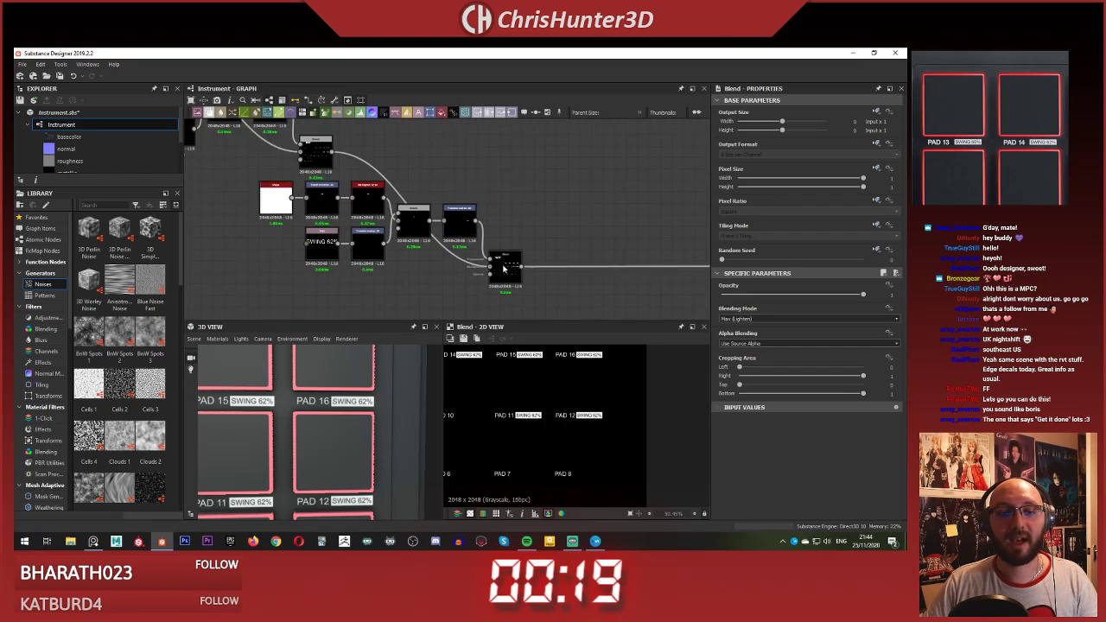
pyautogui.scroll(1, 505, 269)
pyautogui.moveTo(529, 268); pyautogui.dragTo(557, 239, button='middle')
pyautogui.scroll(2, 537, 244)
pyautogui.click(457, 157)
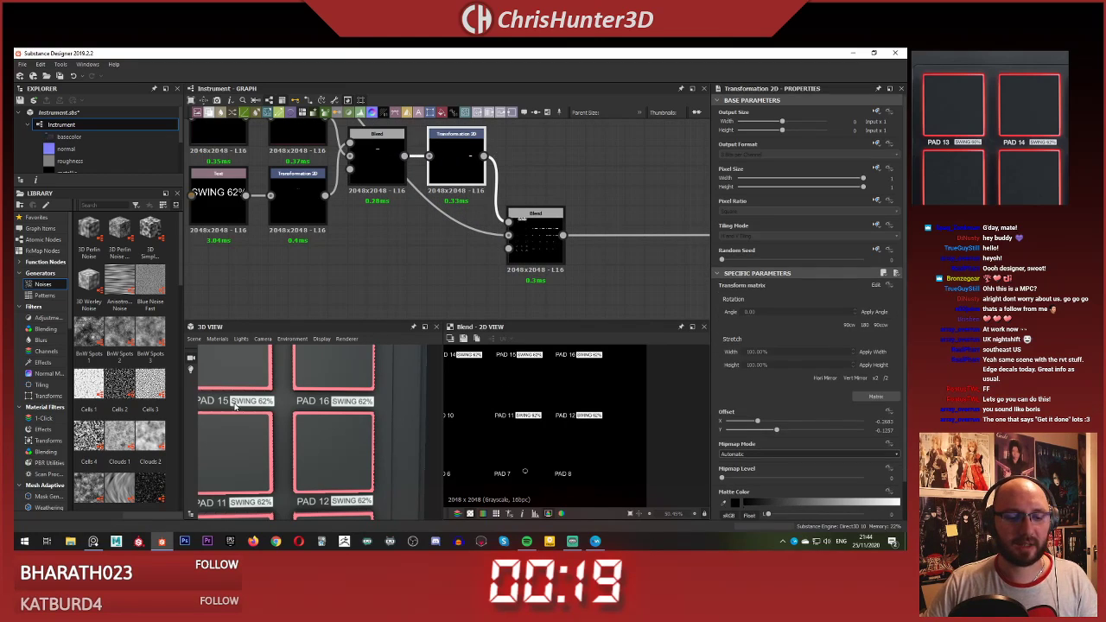
pyautogui.moveTo(235, 404); pyautogui.dragTo(308, 375, button='middle')
pyautogui.scroll(-1, 309, 375)
pyautogui.moveTo(567, 404); pyautogui.dragTo(507, 408)
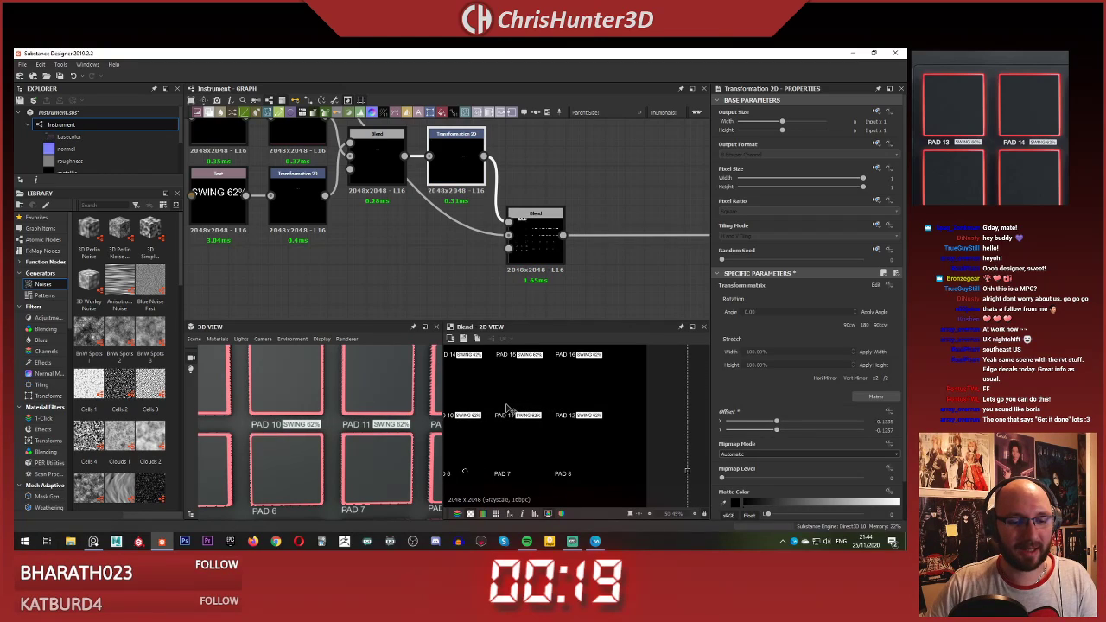
# Step: Duplicate the PAD 10 tag's node group further down the chain and move the outgoing connection onto its Blend
pyautogui.scroll(-5, 404, 238)
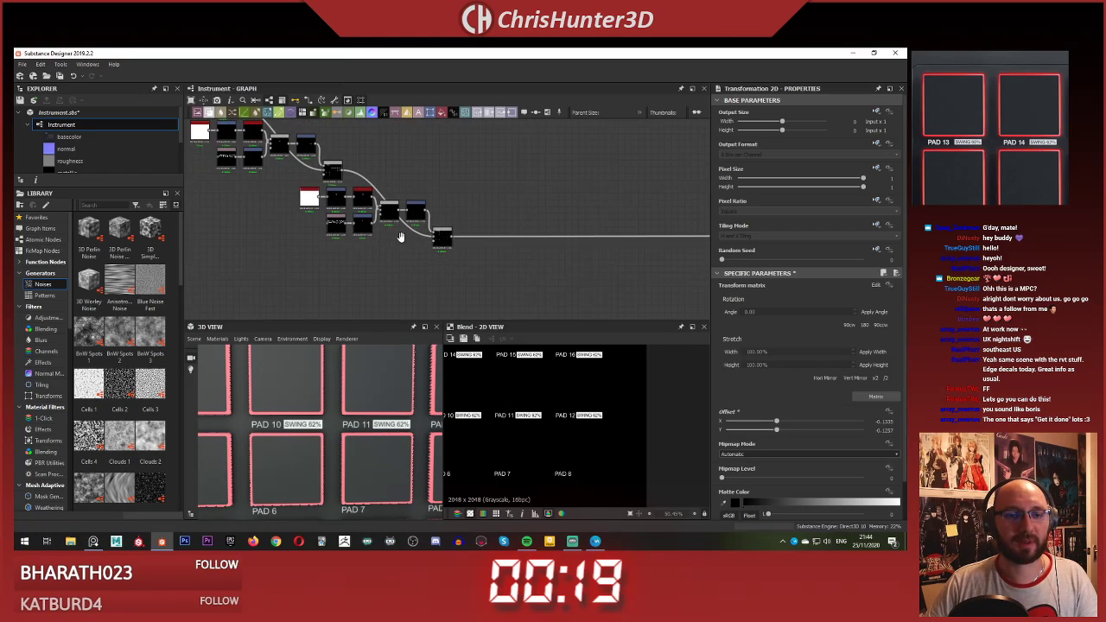
pyautogui.moveTo(481, 270); pyautogui.dragTo(411, 224, button='middle')
pyautogui.hotkey('ctrl', 'd')
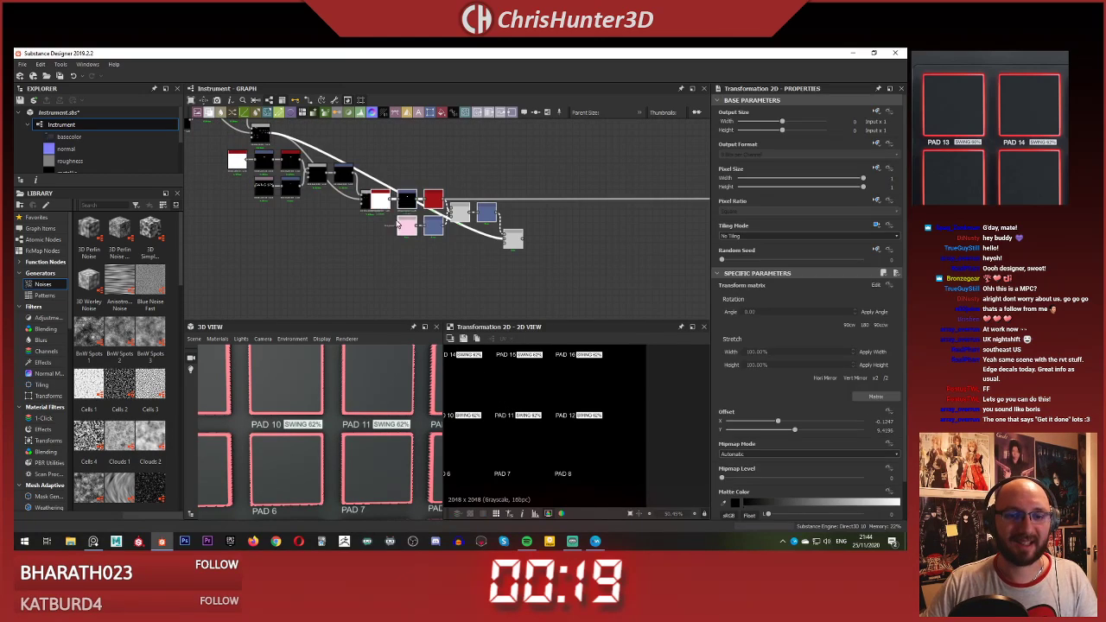
pyautogui.moveTo(430, 207); pyautogui.dragTo(393, 233)
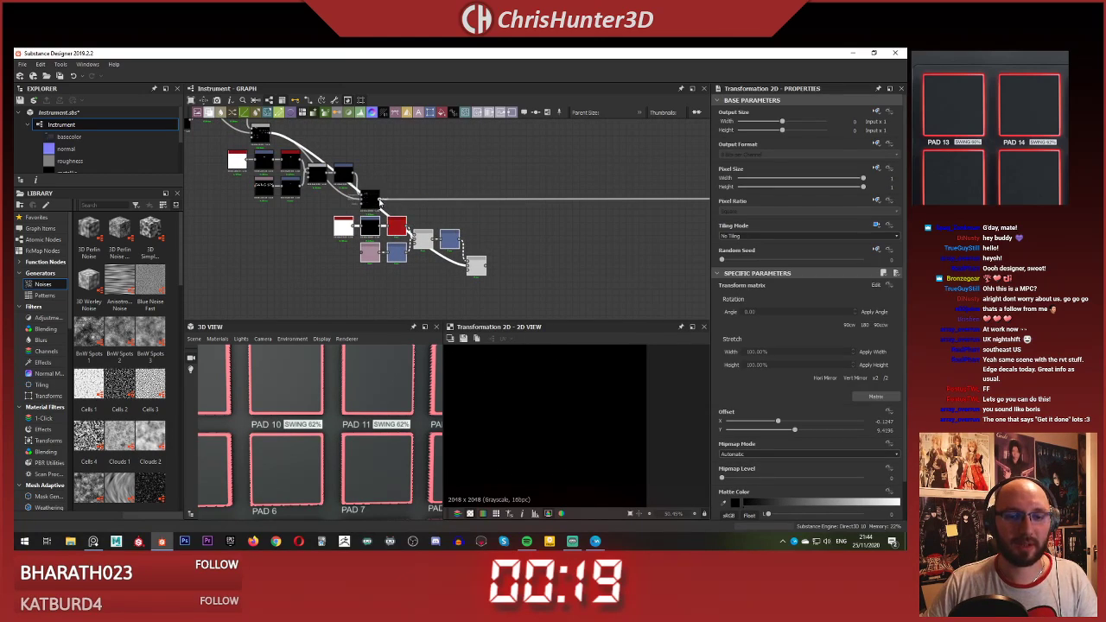
pyautogui.keyDown('shift'); pyautogui.moveTo(381, 201); pyautogui.dragTo(484, 265); pyautogui.keyUp('shift')
# Step: Position the new SWING 62% tag beside PAD 9 by adjusting the horizontal offset of its Transformation 2D
pyautogui.click(496, 225)
pyautogui.scroll(3, 482, 269)
pyautogui.click(476, 267)
pyautogui.scroll(1, 427, 221)
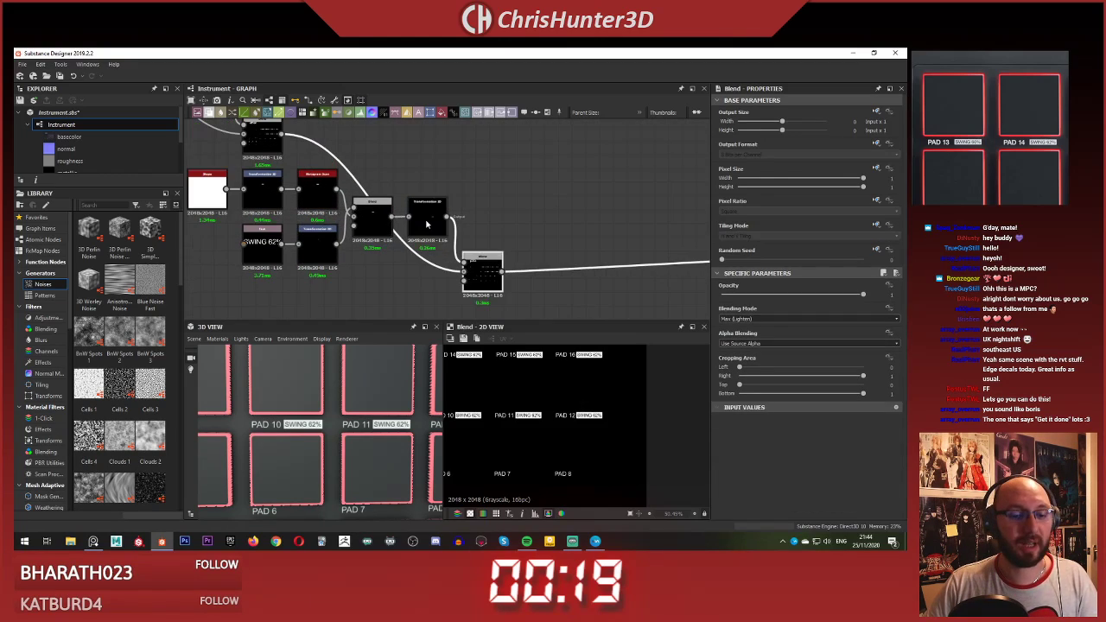
pyautogui.click(427, 222)
pyautogui.scroll(-3, 301, 406)
pyautogui.moveTo(301, 406); pyautogui.dragTo(335, 390, button='middle')
pyautogui.scroll(2, 406, 270)
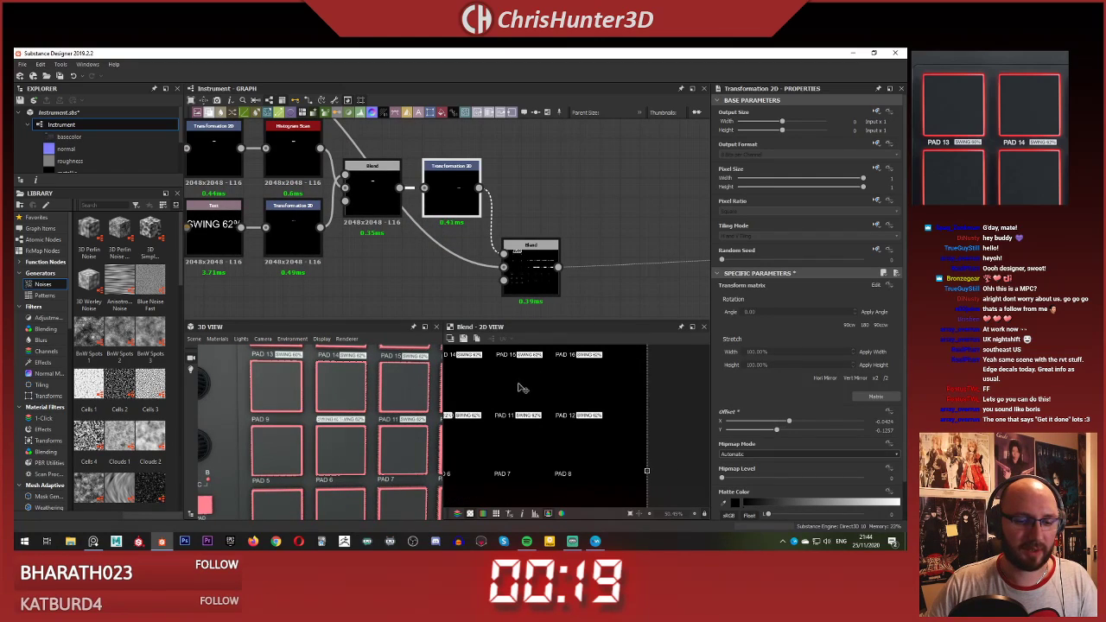
pyautogui.moveTo(519, 388); pyautogui.dragTo(502, 384)
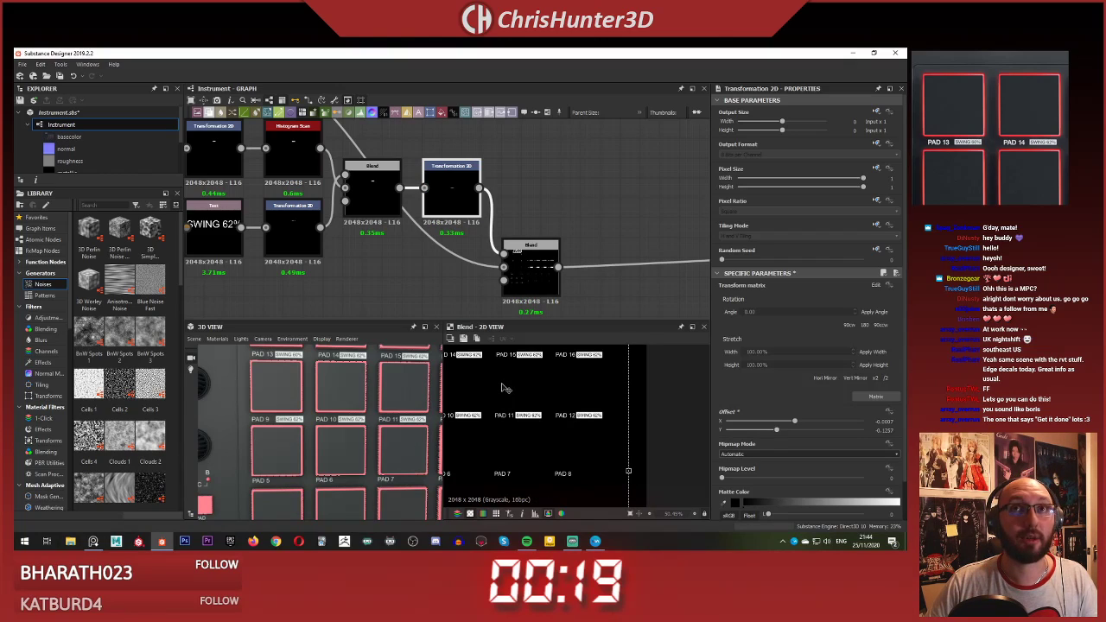
# Step: Duplicate the PAD 9 tag's node group below it and pass the previous Blend's output connection to the new Blend
pyautogui.scroll(-1, 412, 233)
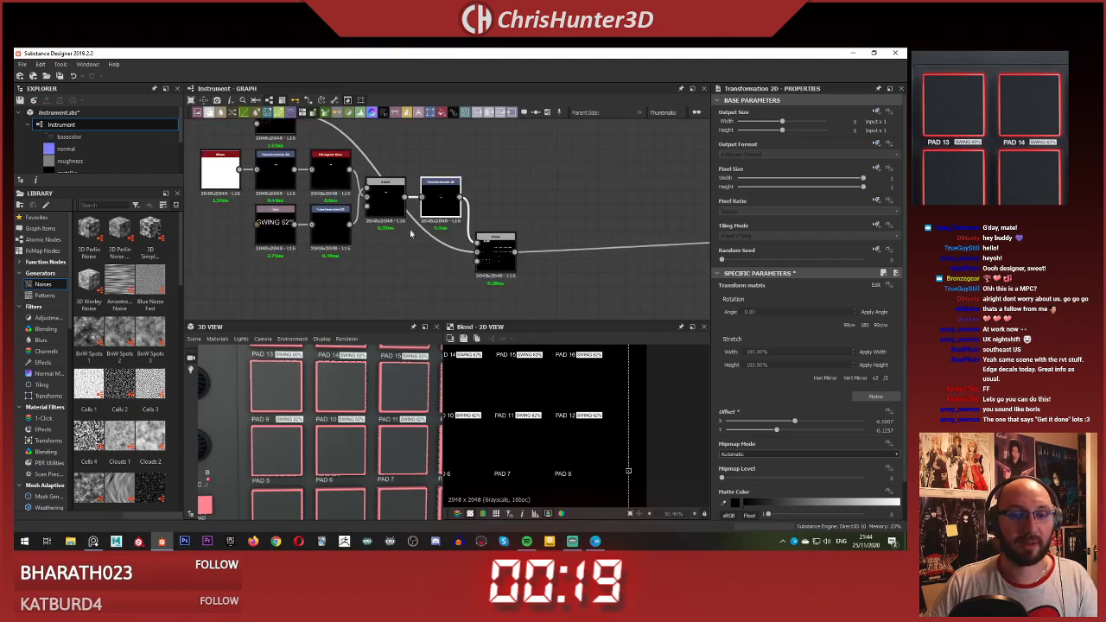
pyautogui.scroll(-2, 412, 233)
pyautogui.moveTo(239, 158); pyautogui.dragTo(454, 249)
pyautogui.moveTo(454, 249); pyautogui.dragTo(367, 192, button='middle')
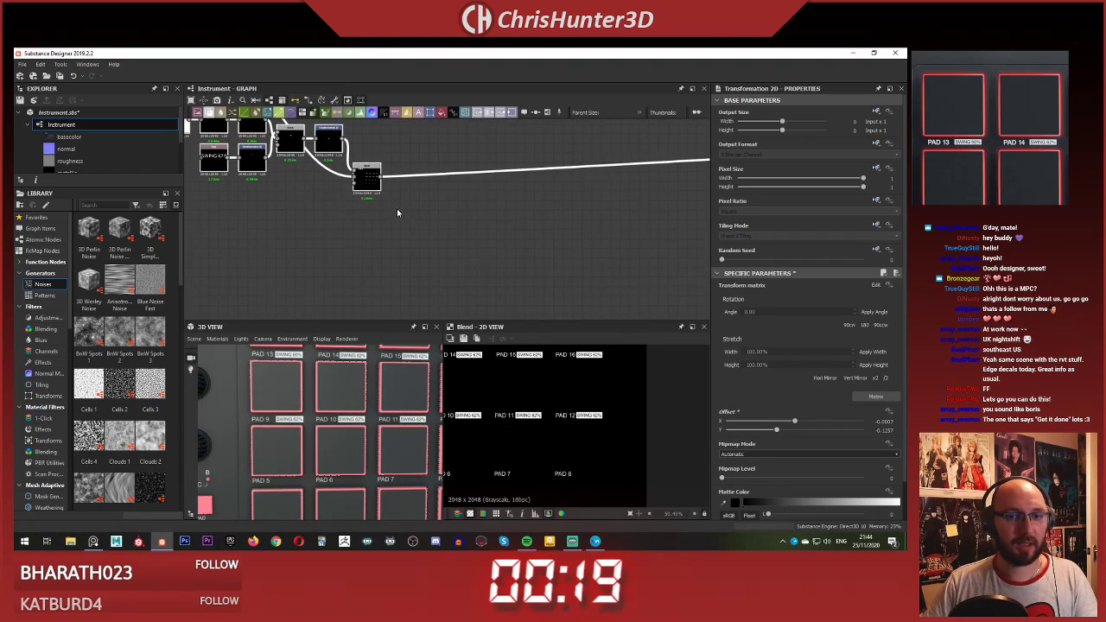
pyautogui.hotkey('ctrl', 'v')
pyautogui.moveTo(394, 192); pyautogui.dragTo(372, 218)
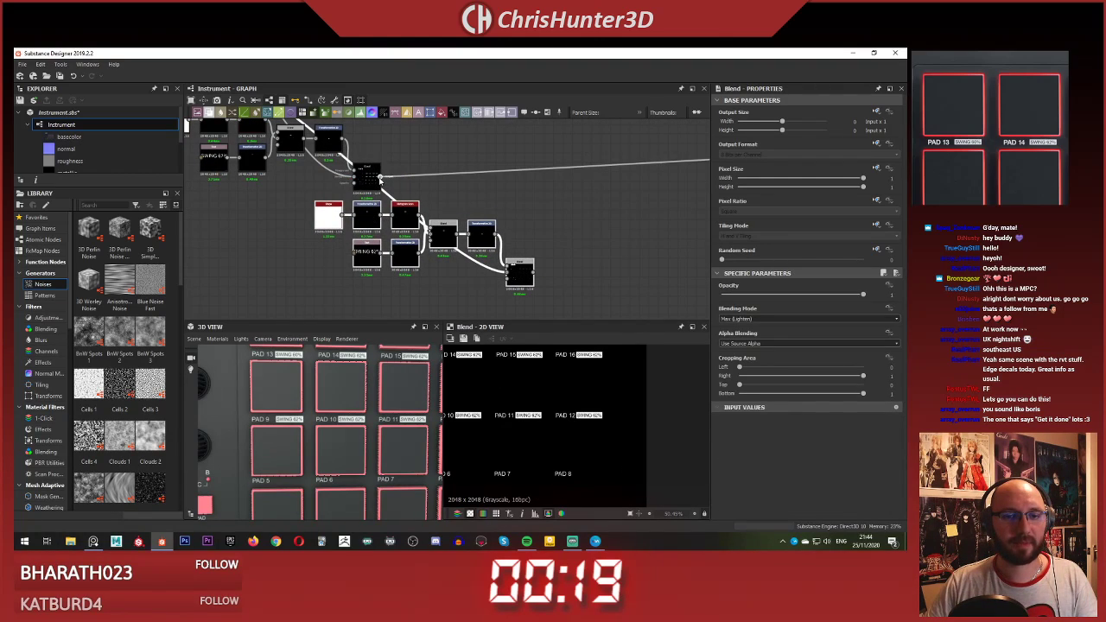
pyautogui.keyDown('shift'); pyautogui.moveTo(380, 176); pyautogui.dragTo(533, 271); pyautogui.keyUp('shift')
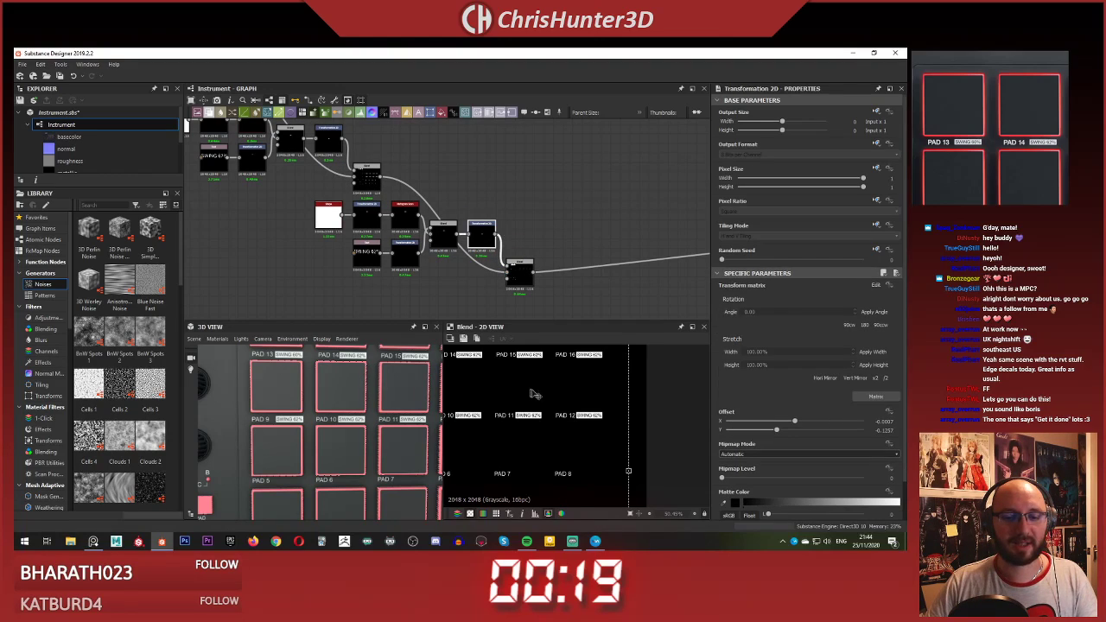
# Step: Move the newest SWING 62% tag down one row so it sits beside PAD 5
pyautogui.moveTo(593, 402); pyautogui.dragTo(705, 347, button='middle')
pyautogui.moveTo(618, 371); pyautogui.dragTo(624, 429)
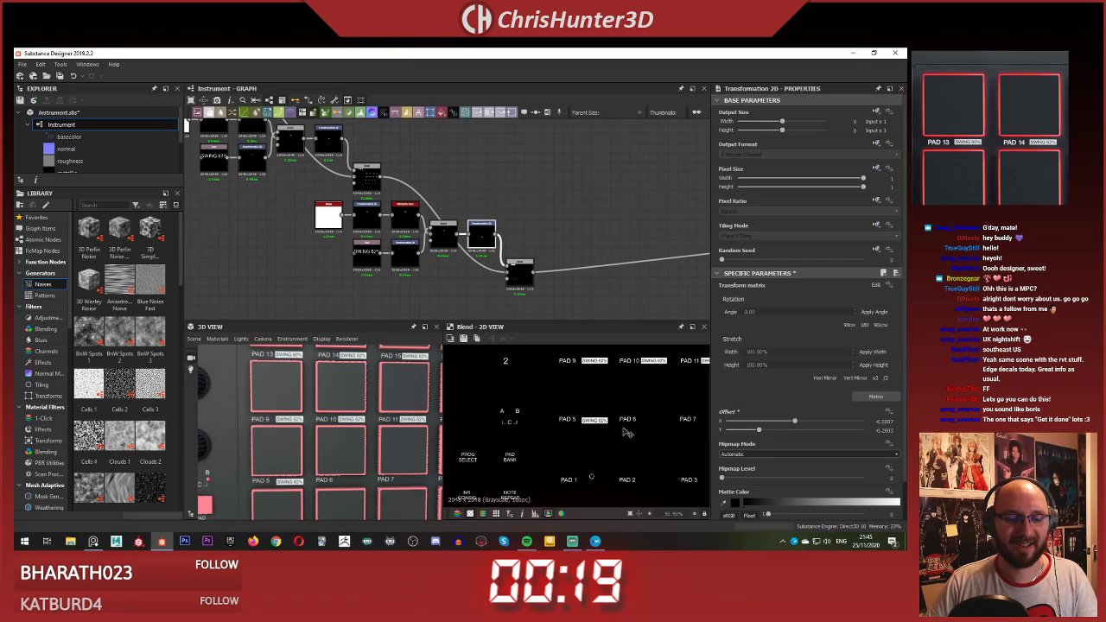
pyautogui.scroll(5, 321, 433)
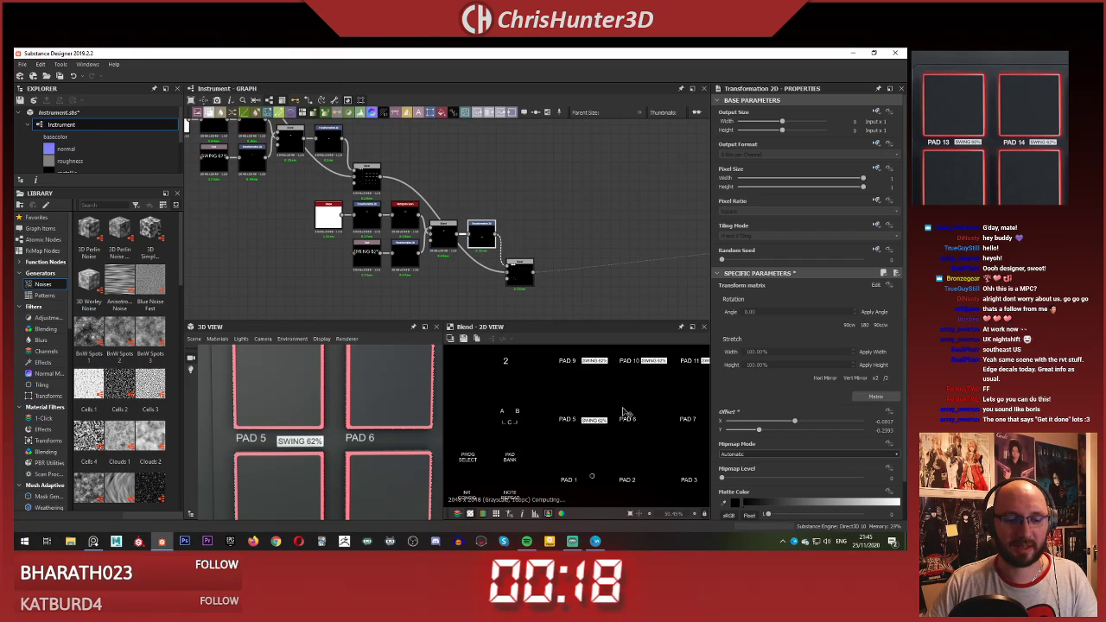
# Step: Duplicate the PAD 5 tag's node group at the chain's end and transfer the outgoing connection to the copied Blend
pyautogui.scroll(-2, 289, 171)
pyautogui.moveTo(295, 193); pyautogui.dragTo(471, 252)
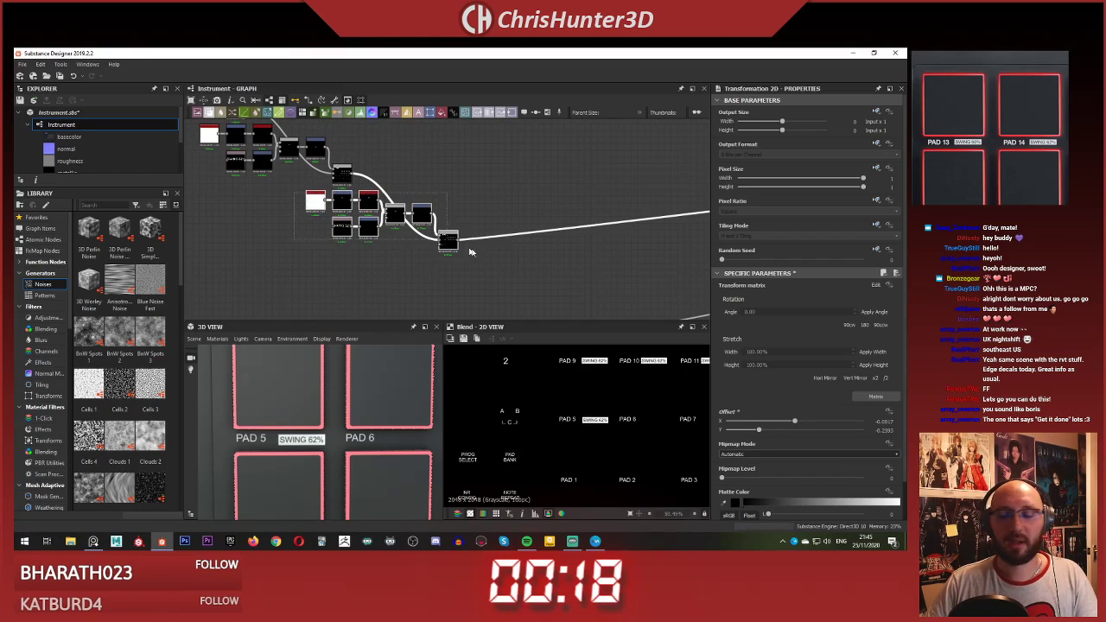
pyautogui.moveTo(478, 256); pyautogui.dragTo(368, 218, button='middle')
pyautogui.hotkey('ctrl', 'v')
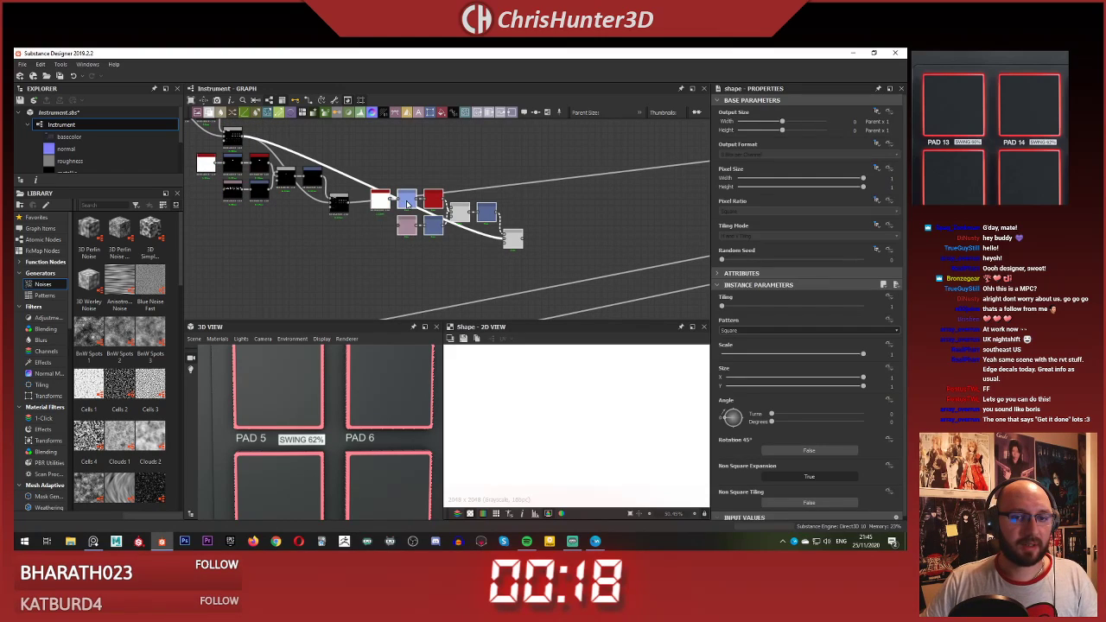
pyautogui.moveTo(407, 203); pyautogui.dragTo(455, 269)
pyautogui.click(440, 220)
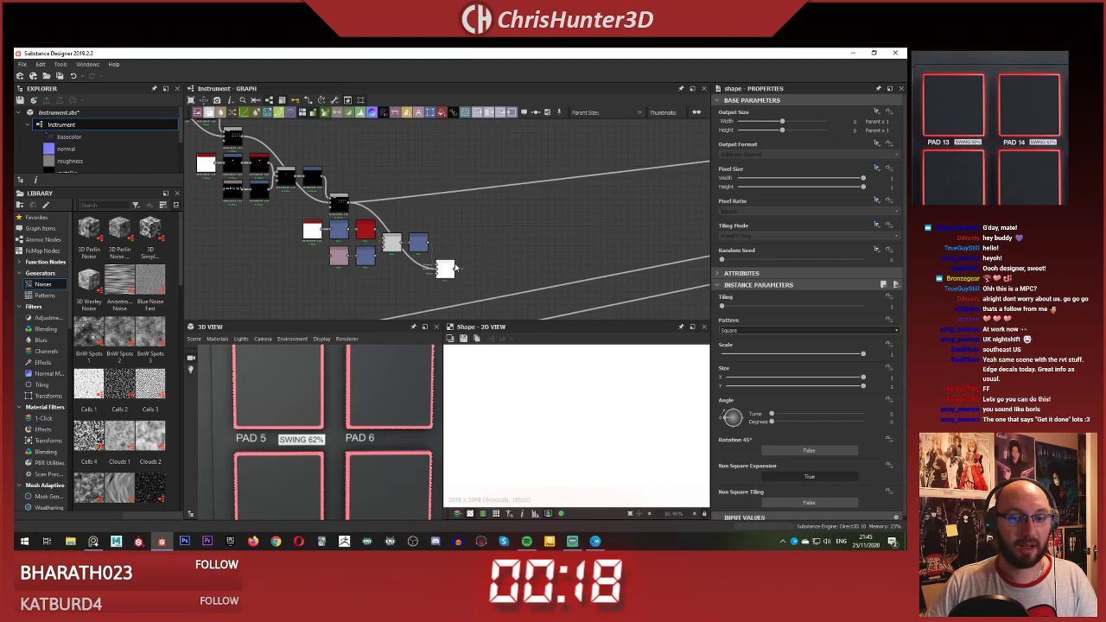
pyautogui.keyDown('shift'); pyautogui.moveTo(349, 204); pyautogui.dragTo(455, 269); pyautogui.keyUp('shift')
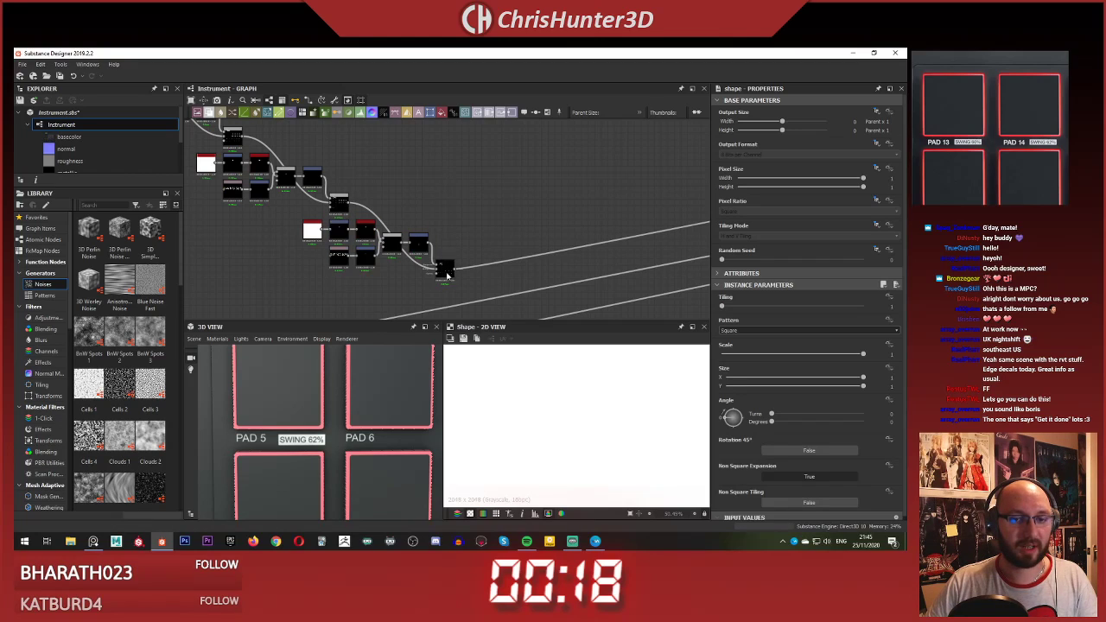
# Step: Offset the copied tag's Transformation 2D horizontally to place the SWING 62% tag beside PAD 6
pyautogui.click(446, 273)
pyautogui.click(419, 249)
pyautogui.moveTo(543, 399); pyautogui.dragTo(586, 411)
pyautogui.scroll(-3, 458, 259)
pyautogui.moveTo(458, 257); pyautogui.dragTo(391, 231, button='middle')
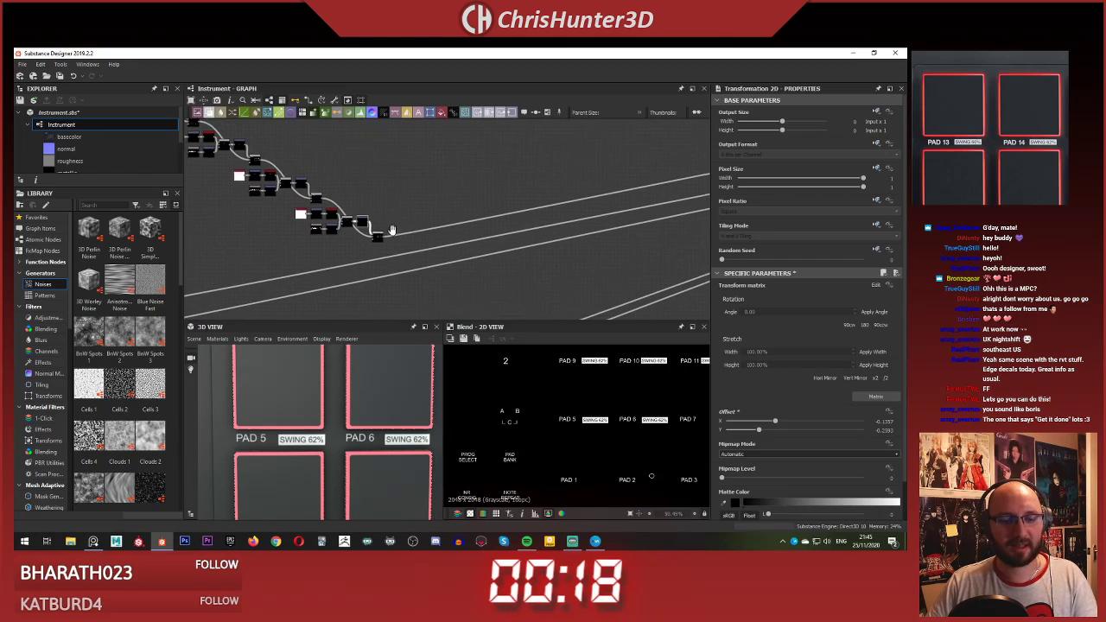
# Step: Fine-tune the PAD 5 tag's placement in its Transformation 2D, nudging the horizontal offset to about 0.001
pyautogui.scroll(6, 290, 245)
pyautogui.moveTo(324, 130); pyautogui.dragTo(370, 225, button='middle')
pyautogui.scroll(1, 370, 225)
pyautogui.click(417, 192)
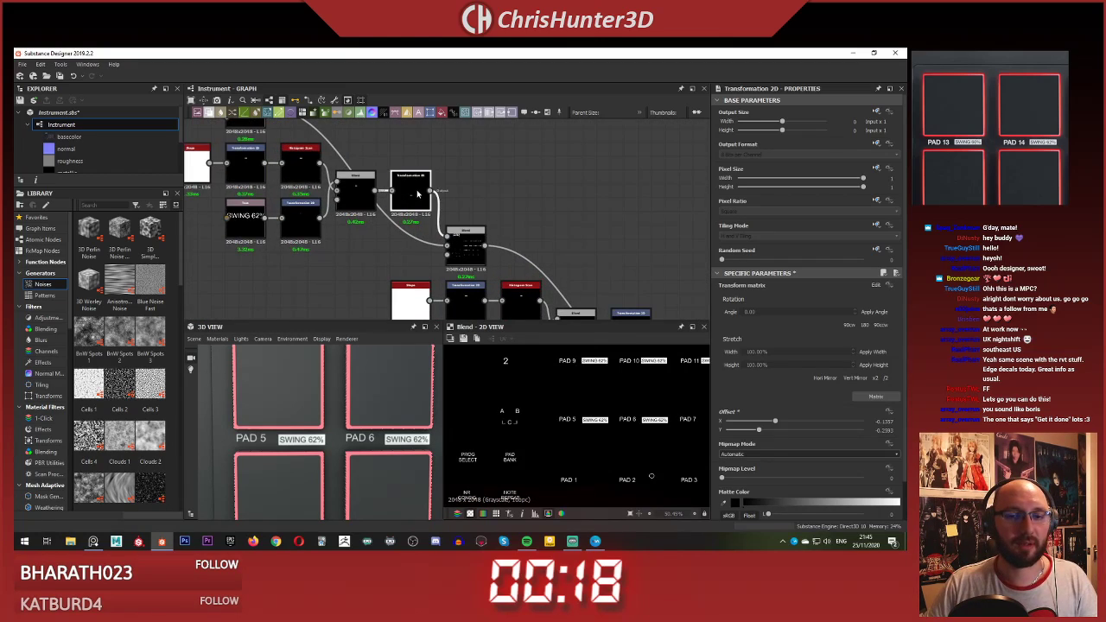
pyautogui.scroll(5, 603, 439)
pyautogui.moveTo(589, 453); pyautogui.dragTo(586, 396, button='middle')
pyautogui.moveTo(581, 417); pyautogui.dragTo(583, 416)
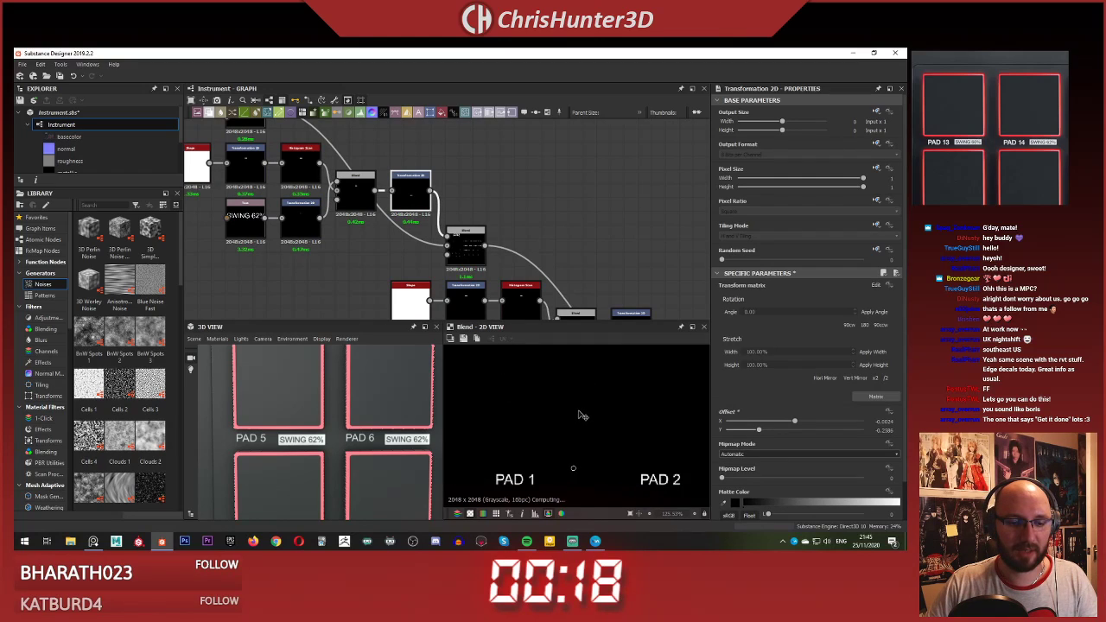
pyautogui.moveTo(493, 232); pyautogui.dragTo(403, 177, button='middle')
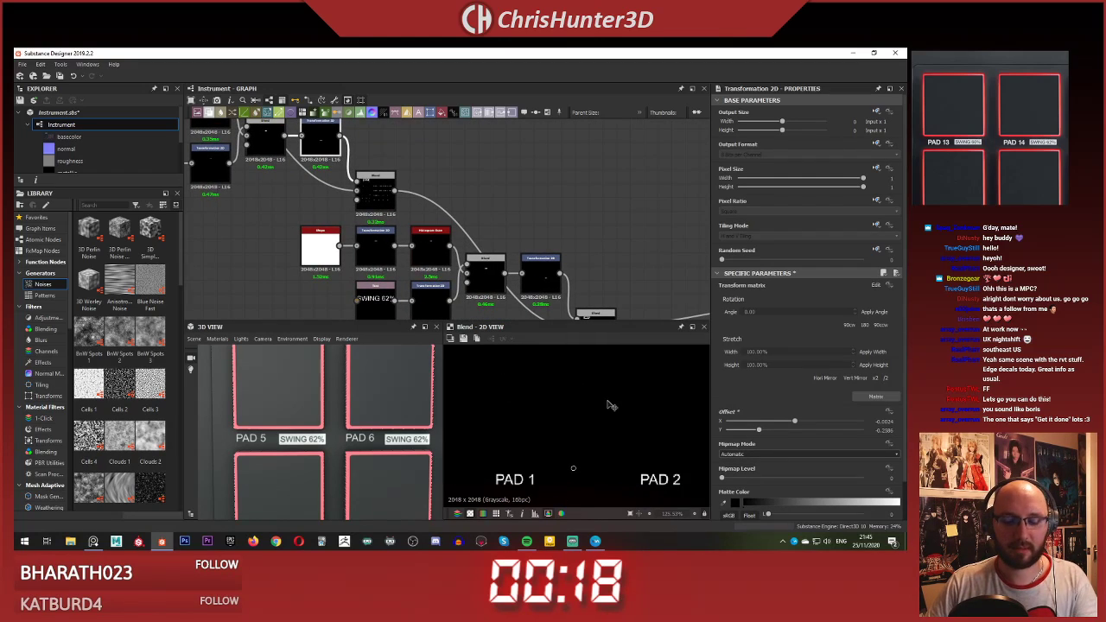
pyautogui.press('Left')
pyautogui.press('Left')
pyautogui.press('Left')
pyautogui.press('Left')
pyautogui.moveTo(581, 424); pyautogui.dragTo(577, 424)
pyautogui.moveTo(637, 275); pyautogui.dragTo(489, 225, button='middle')
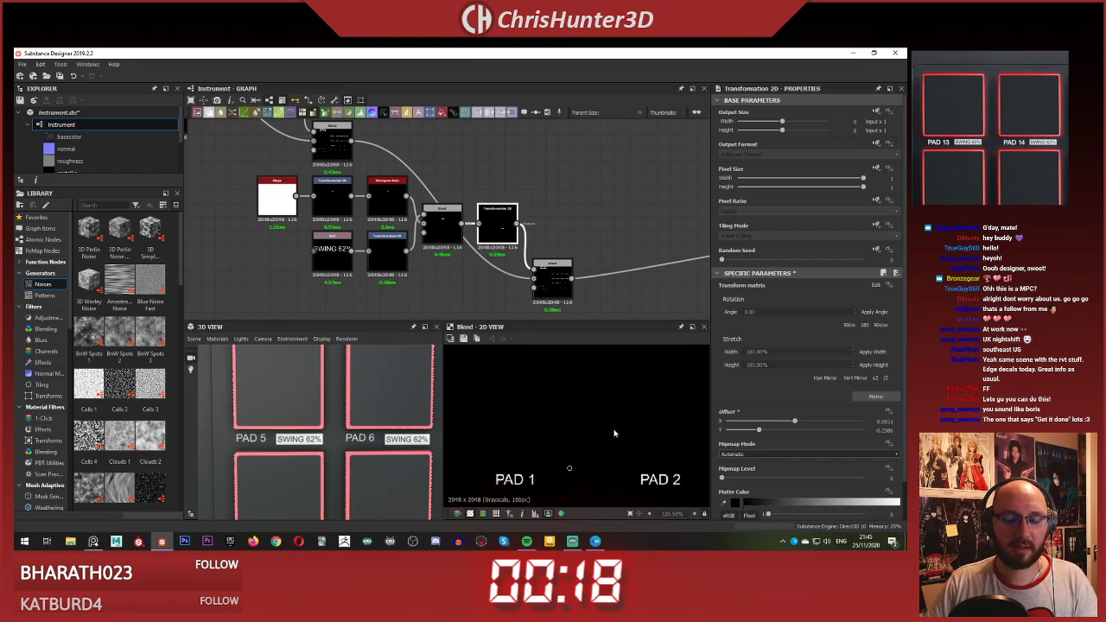
# Step: Nudge the PAD 6 tag into place, duplicate its node group at the chain's end and transfer the outgoing connection to the copied Blend
pyautogui.moveTo(607, 425); pyautogui.dragTo(607, 422)
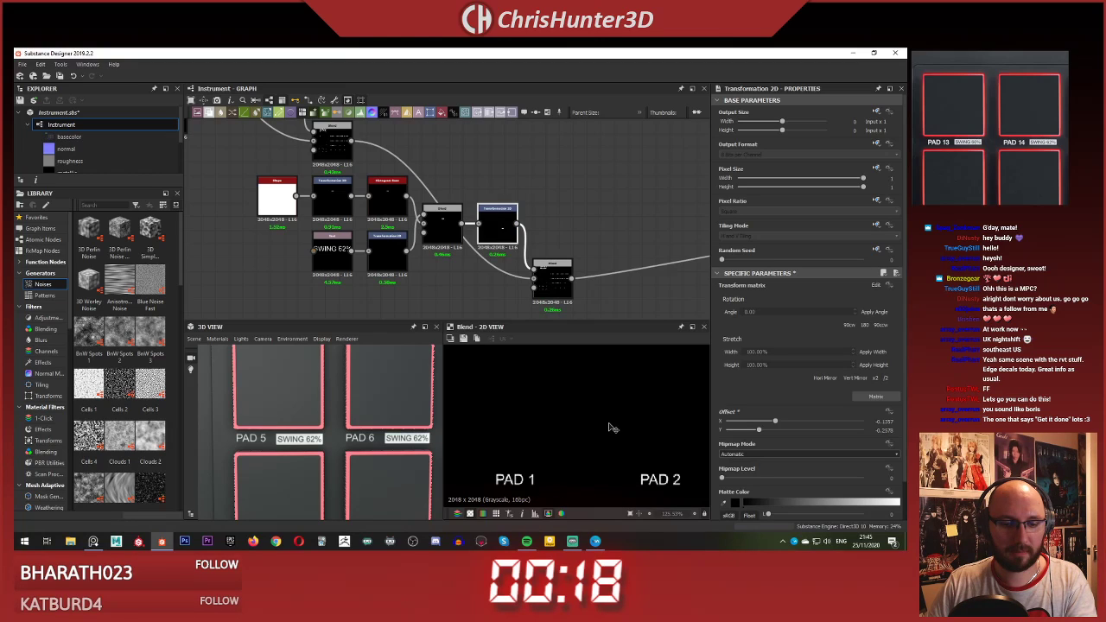
pyautogui.scroll(-5, 543, 242)
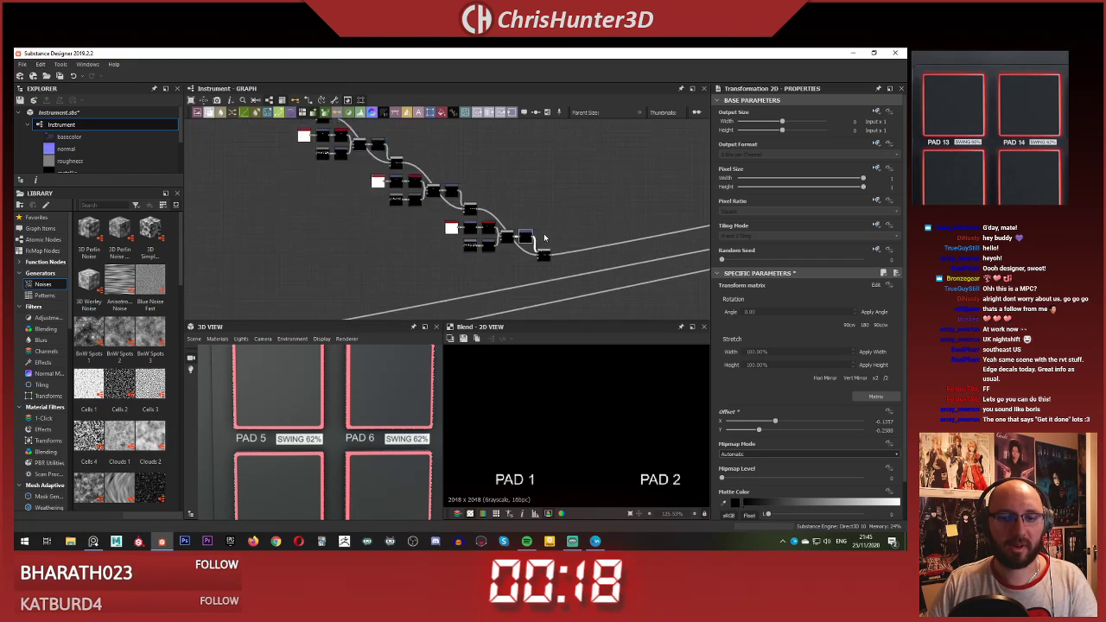
pyautogui.scroll(2, 543, 234)
pyautogui.moveTo(544, 234); pyautogui.dragTo(510, 199, button='middle')
pyautogui.moveTo(328, 158); pyautogui.dragTo(533, 229)
pyautogui.moveTo(513, 187); pyautogui.dragTo(367, 190, button='middle')
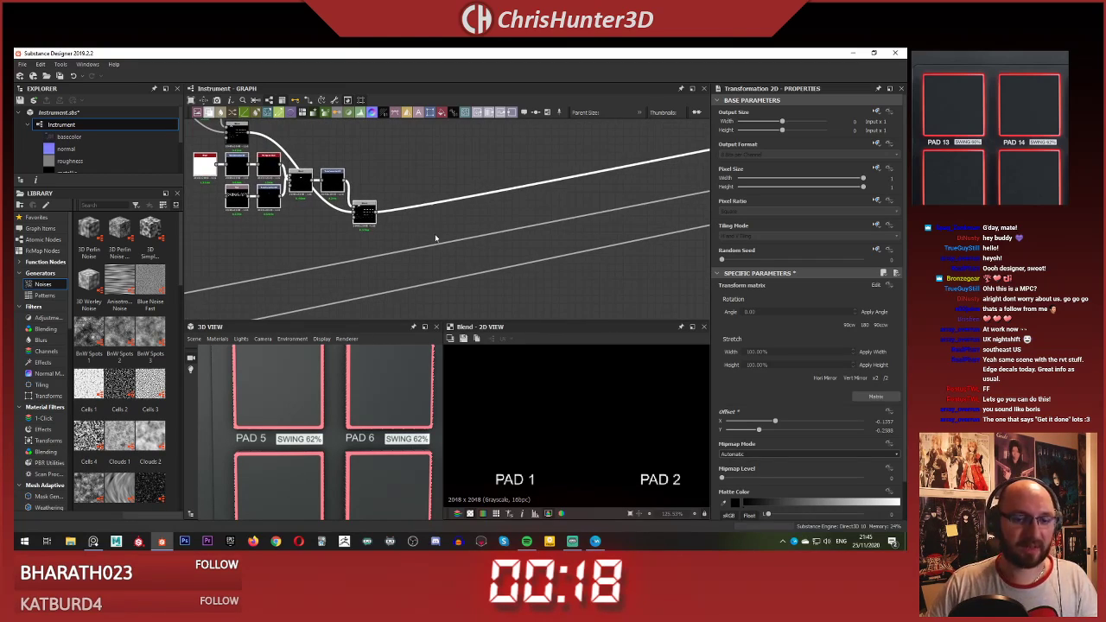
pyautogui.hotkey('ctrl', 'v')
pyautogui.moveTo(399, 190); pyautogui.dragTo(364, 240)
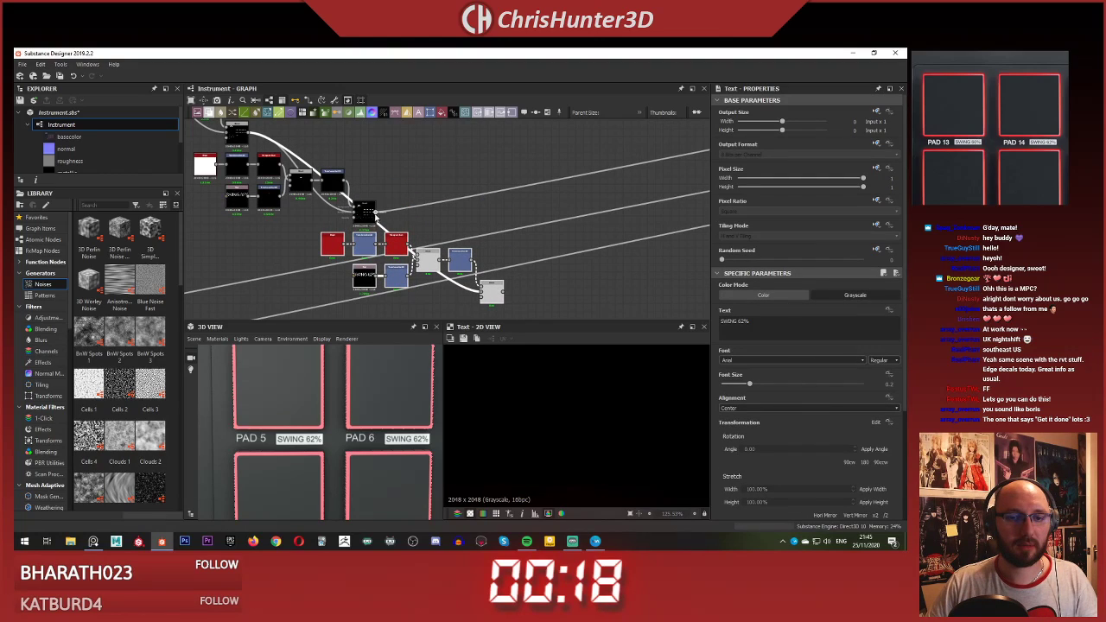
pyautogui.click(375, 213)
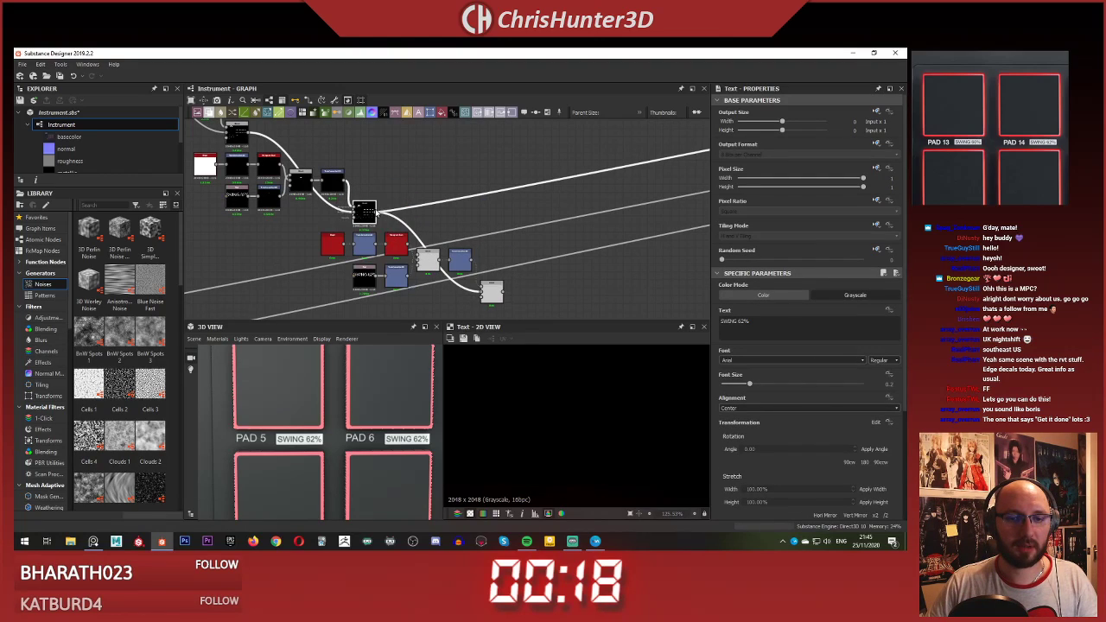
pyautogui.keyDown('shift'); pyautogui.moveTo(376, 212); pyautogui.dragTo(503, 293); pyautogui.keyUp('shift')
pyautogui.moveTo(376, 213); pyautogui.dragTo(481, 292)
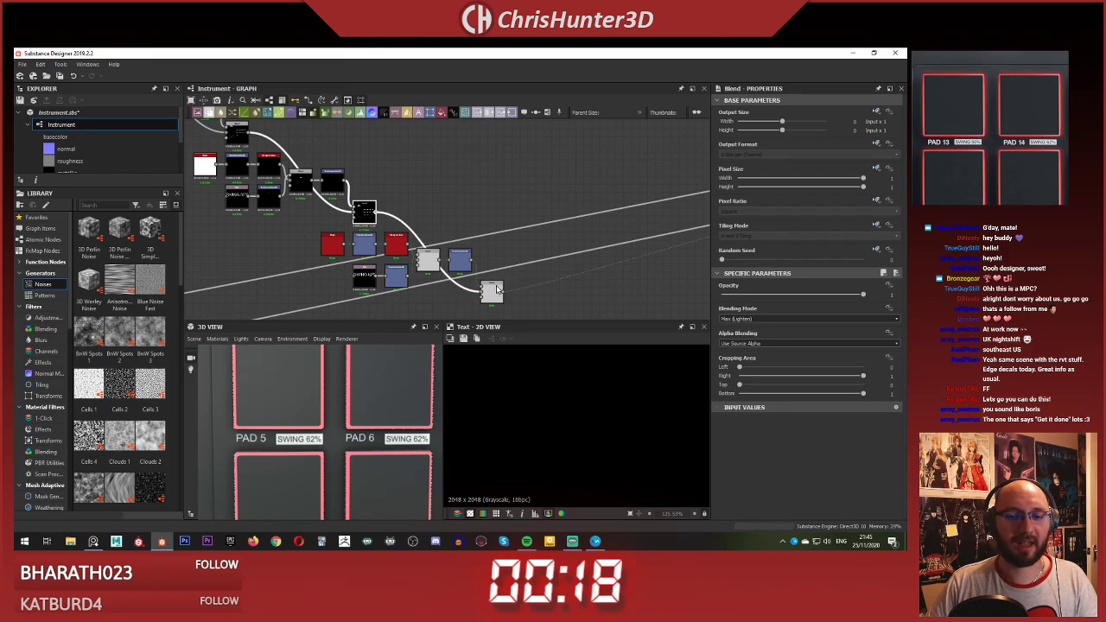
# Step: Preview the new Blend and shift the copied tag's Transformation 2D horizontally to about -0.27, placing SWING 62% beside PAD 7
pyautogui.scroll(2, 439, 216)
pyautogui.moveTo(435, 205); pyautogui.dragTo(421, 123, button='middle')
pyautogui.doubleClick(504, 229)
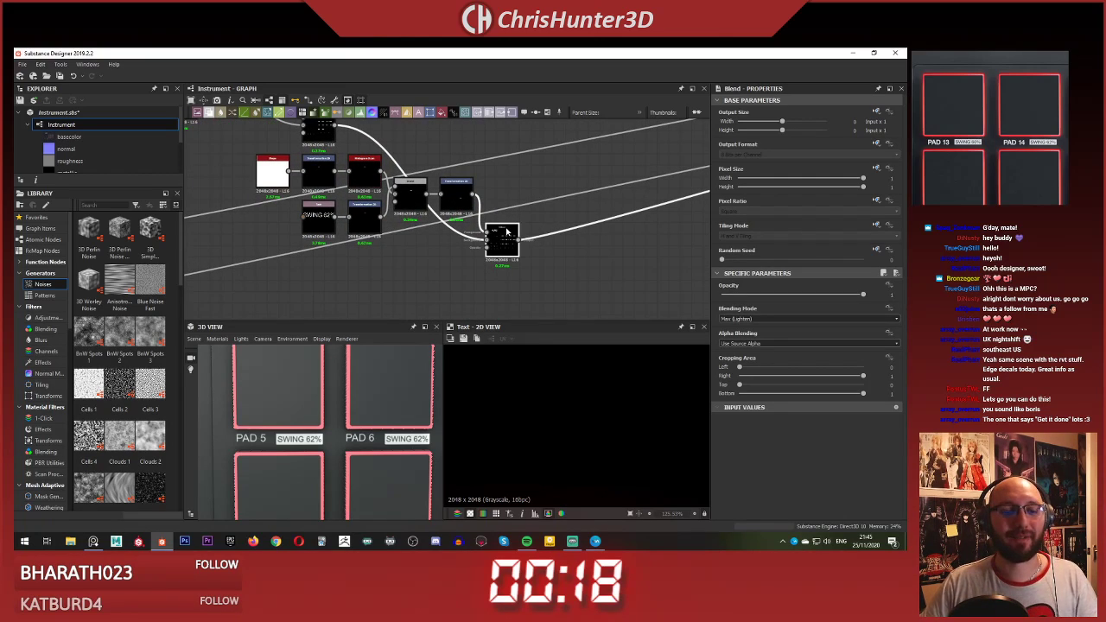
pyautogui.scroll(3, 381, 190)
pyautogui.moveTo(335, 188); pyautogui.dragTo(272, 178, button='middle')
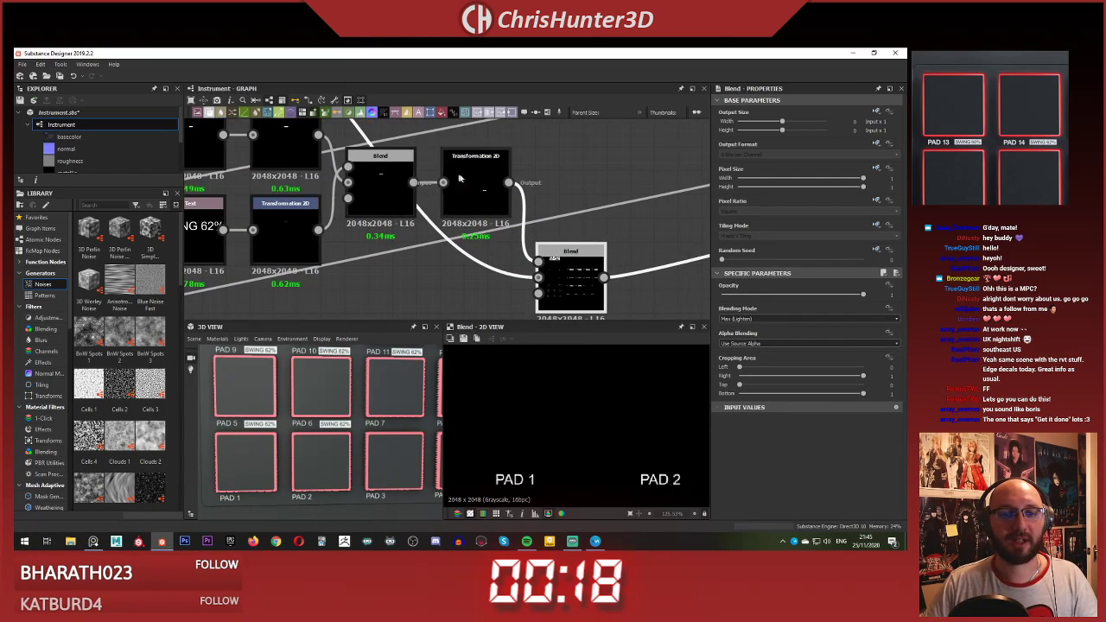
pyautogui.click(456, 206)
pyautogui.moveTo(512, 248); pyautogui.dragTo(402, 219, button='middle')
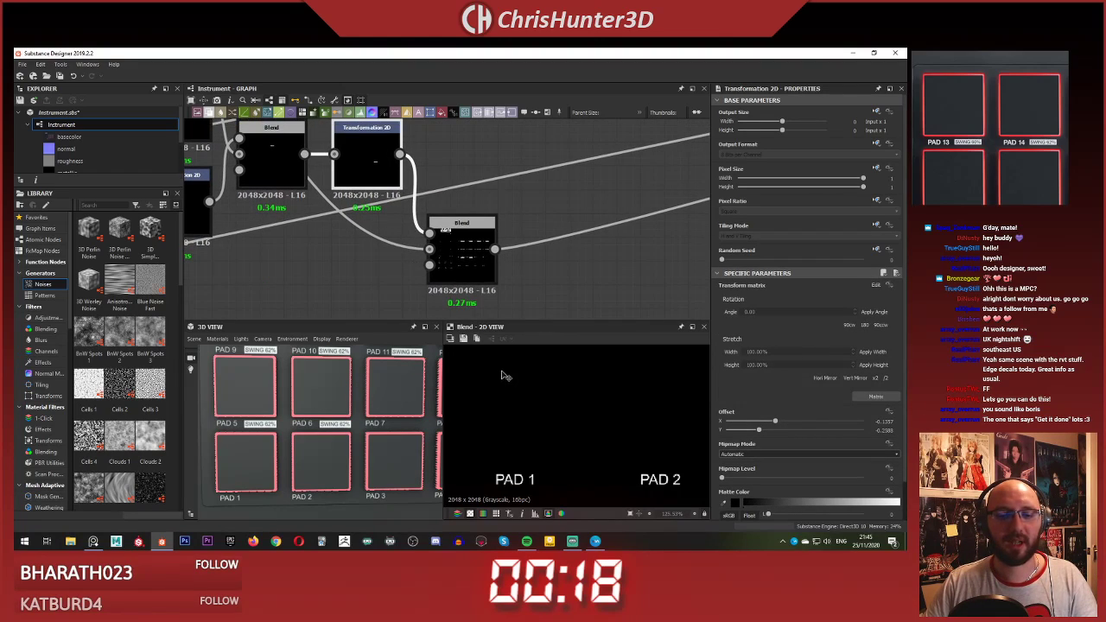
pyautogui.keyDown('shift'); pyautogui.moveTo(505, 372); pyautogui.dragTo(658, 380); pyautogui.keyUp('shift')
pyautogui.scroll(-3, 358, 391)
pyautogui.moveTo(370, 391); pyautogui.dragTo(341, 389, button='middle')
pyautogui.scroll(4, 338, 395)
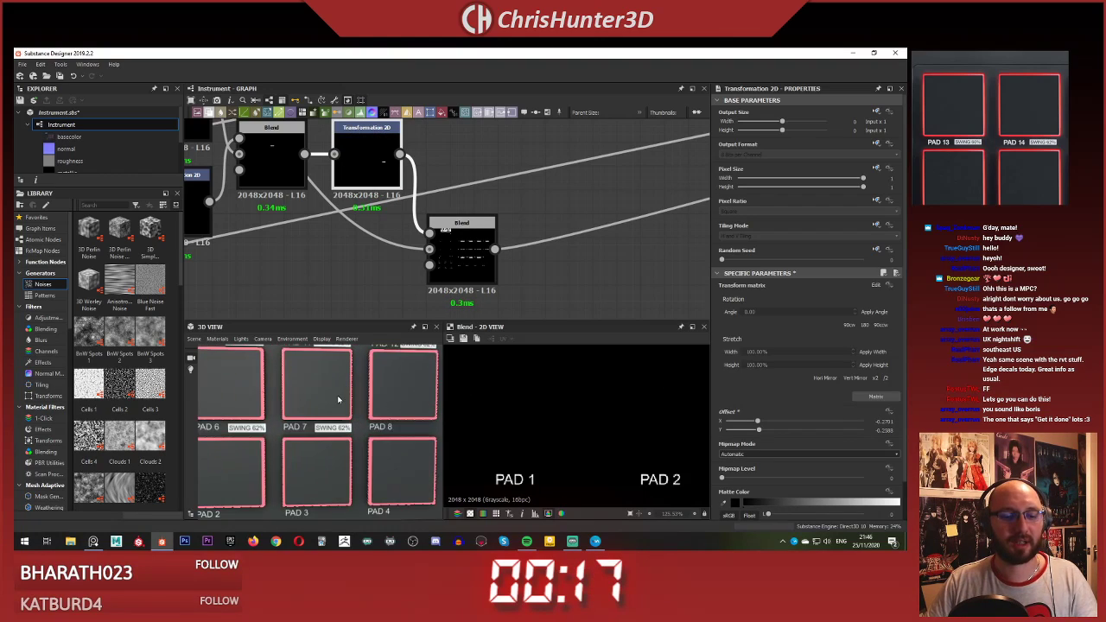
pyautogui.scroll(-3, 332, 404)
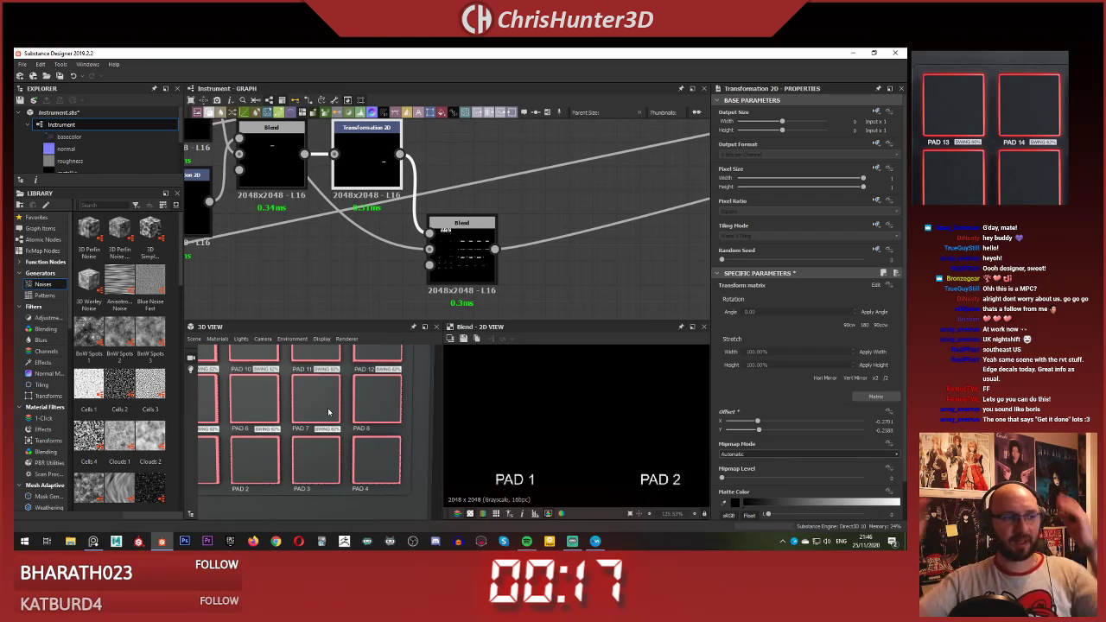
# Step: Duplicate the PAD 7 tag's node group below the chain, link it in and transfer the outgoing connection to the copied Blend
pyautogui.scroll(-4, 404, 262)
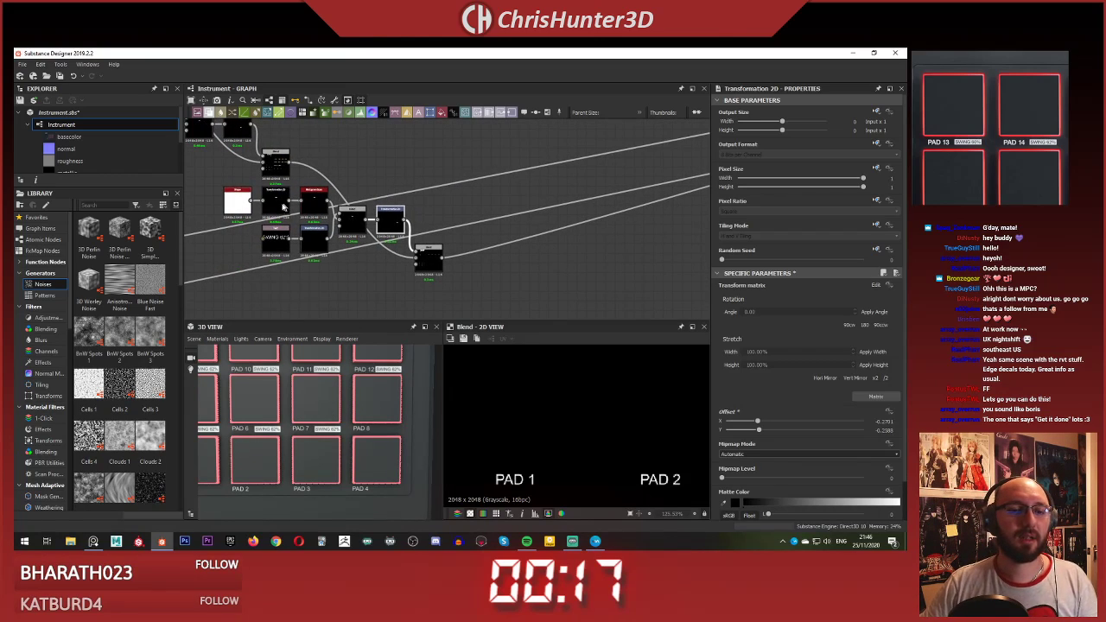
pyautogui.moveTo(219, 190); pyautogui.dragTo(477, 277)
pyautogui.moveTo(484, 253); pyautogui.dragTo(399, 202, button='middle')
pyautogui.hotkey('ctrl', 'c')
pyautogui.hotkey('ctrl', 'v')
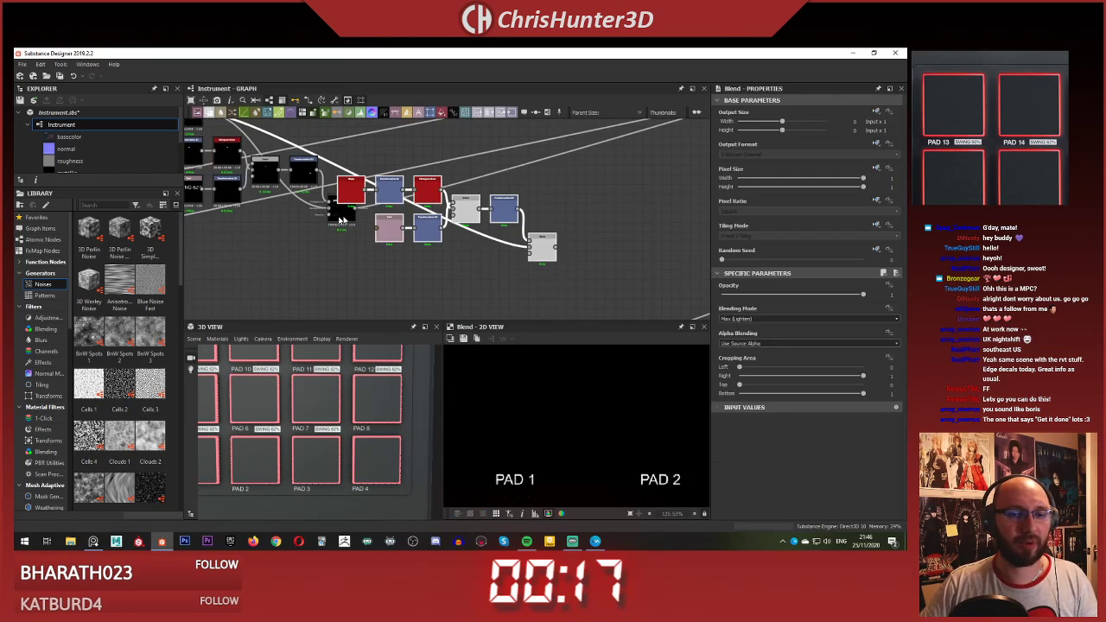
pyautogui.moveTo(388, 186); pyautogui.dragTo(346, 236)
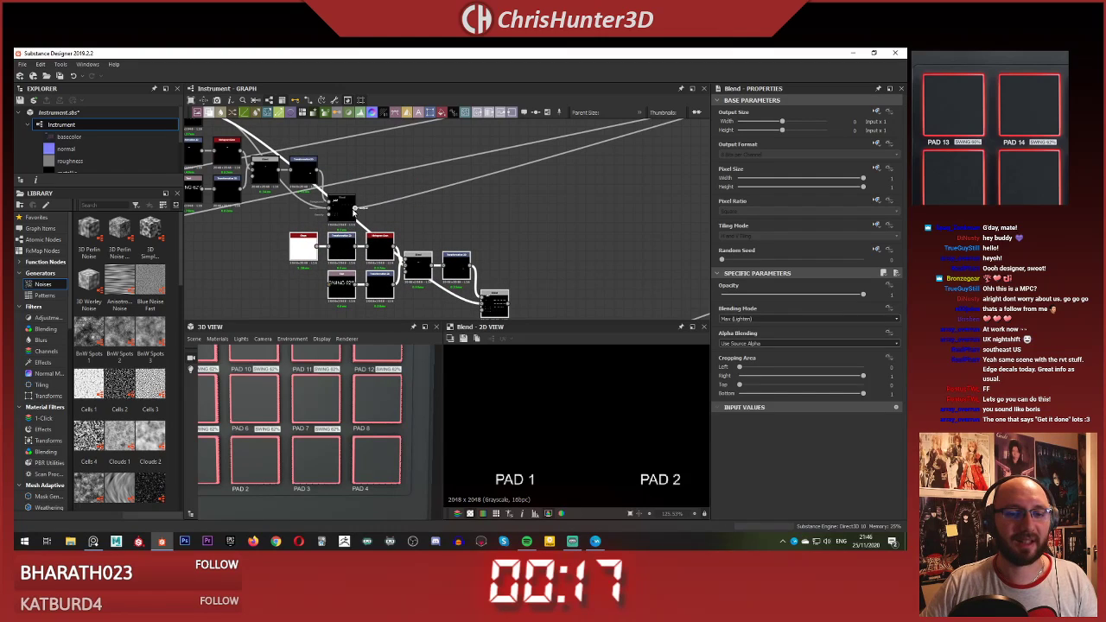
pyautogui.moveTo(484, 308); pyautogui.dragTo(482, 306)
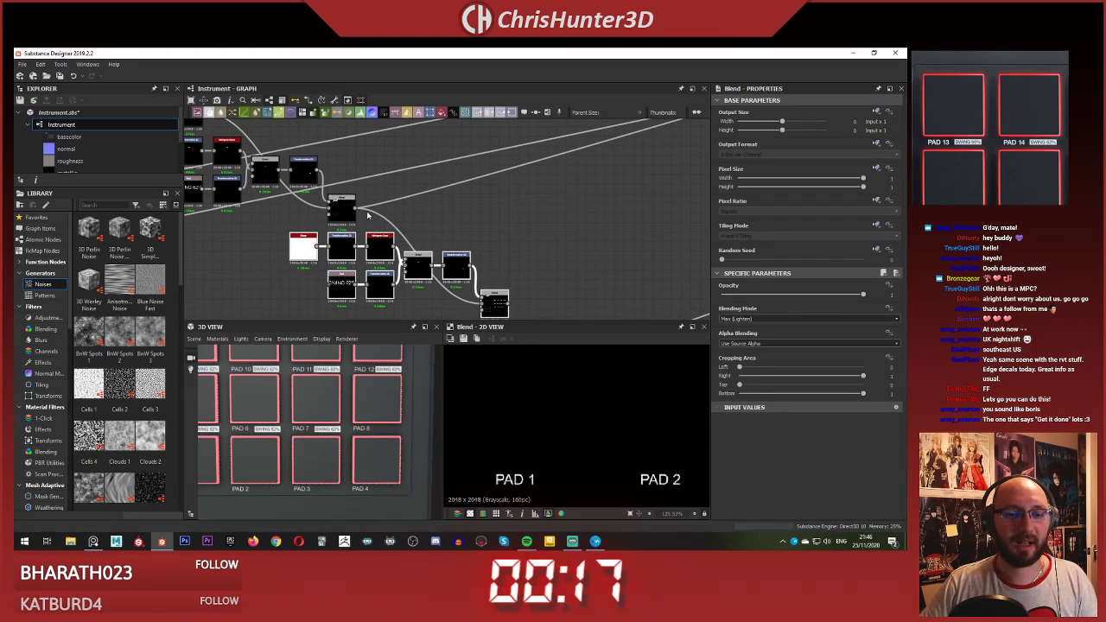
pyautogui.keyDown('shift'); pyautogui.moveTo(355, 208); pyautogui.dragTo(501, 306); pyautogui.keyUp('shift')
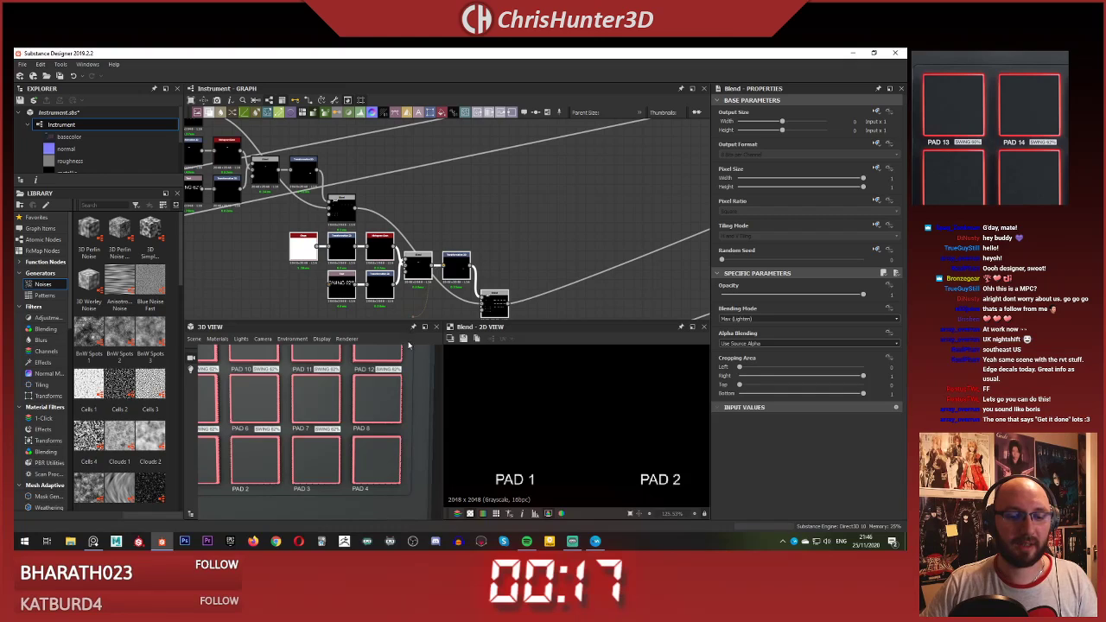
# Step: Shift the newest tag's Transformation 2D horizontally to an offset of about -0.407 so SWING 62% sits beside PAD 8
pyautogui.scroll(-9, 459, 263)
pyautogui.moveTo(418, 238); pyautogui.dragTo(470, 227, button='middle')
pyautogui.scroll(5, 475, 231)
pyautogui.scroll(2, 513, 208)
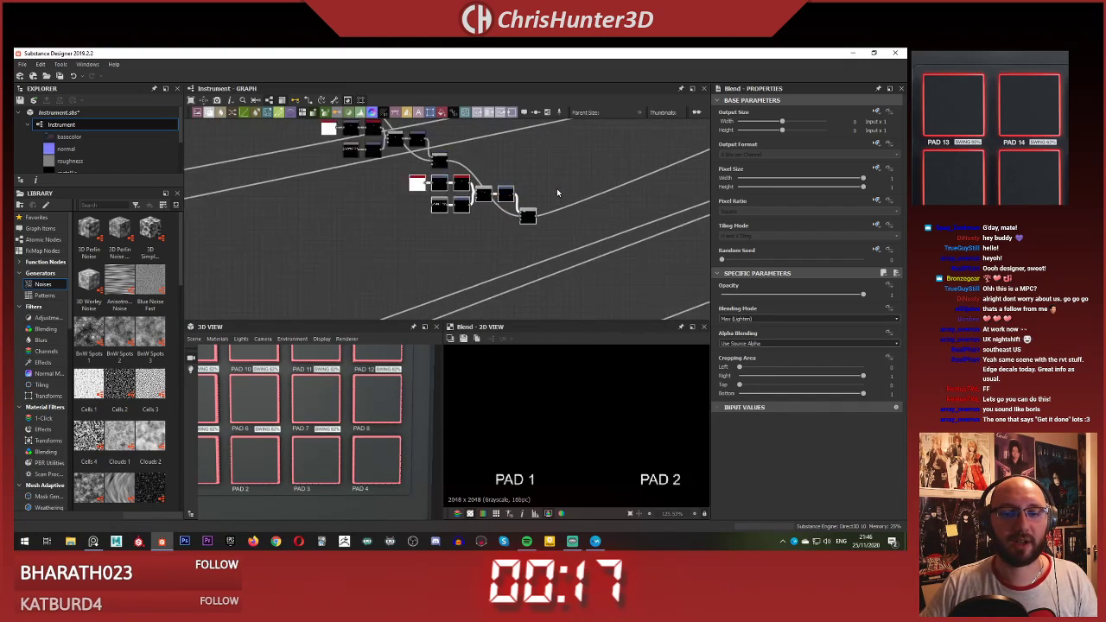
pyautogui.scroll(4, 556, 188)
pyautogui.scroll(3, 412, 212)
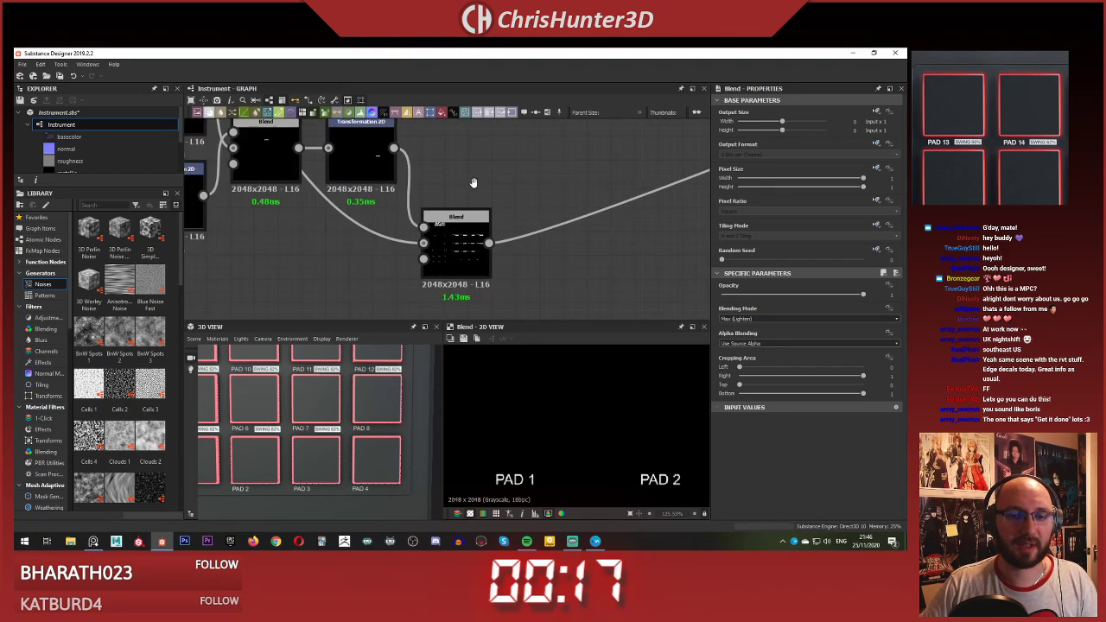
pyautogui.scroll(-6, 572, 405)
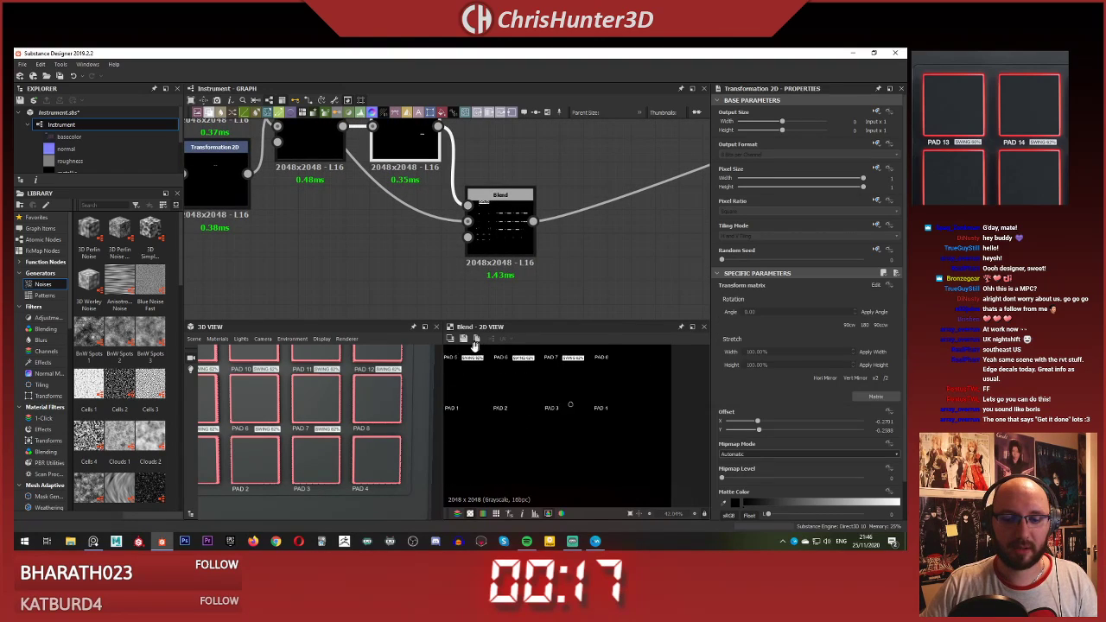
pyautogui.scroll(4, 568, 401)
pyautogui.moveTo(507, 375); pyautogui.dragTo(605, 376)
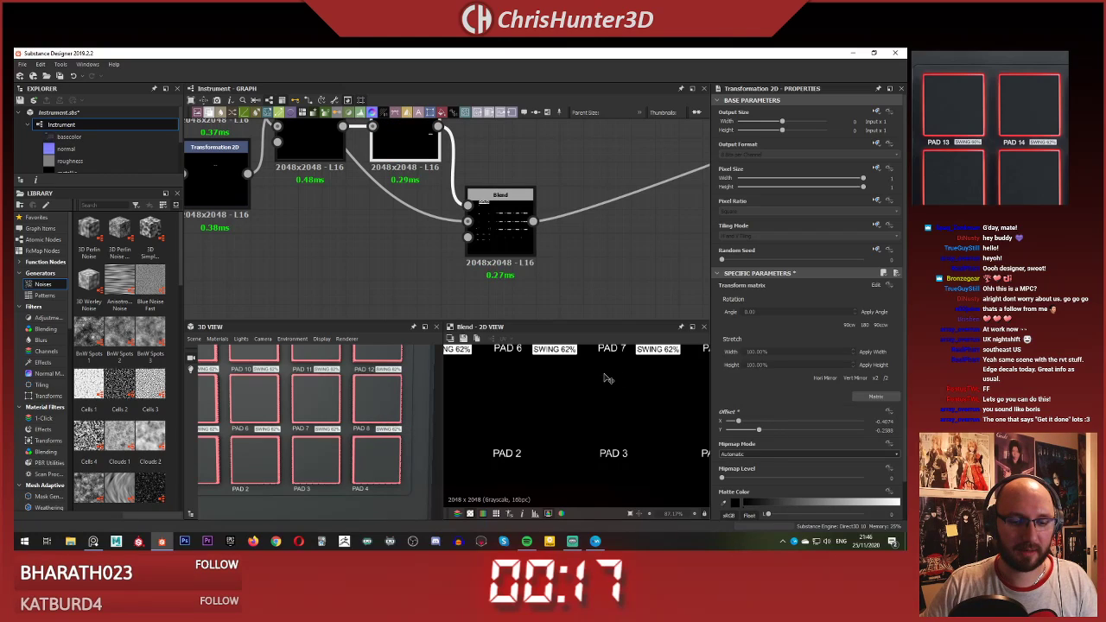
# Step: Duplicate the PAD 8 tag's node group at the chain's end and route the chain and its outgoing connection through the copied Blend
pyautogui.scroll(-6, 356, 249)
pyautogui.scroll(3, 356, 249)
pyautogui.scroll(-4, 432, 259)
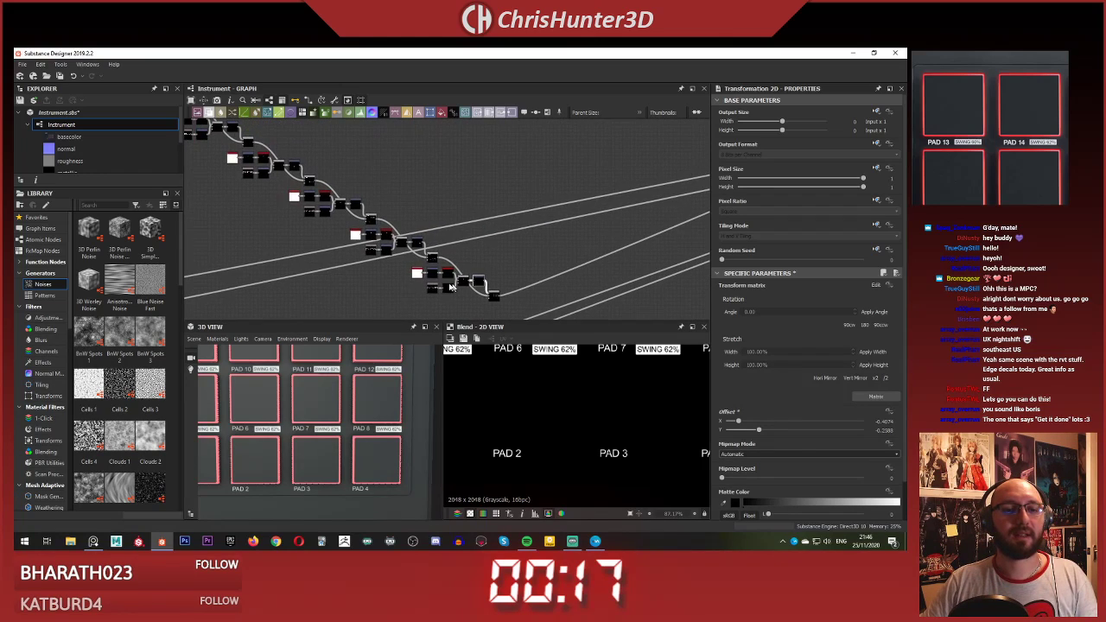
pyautogui.moveTo(388, 231); pyautogui.dragTo(354, 200, button='middle')
pyautogui.scroll(-6, 356, 200)
pyautogui.moveTo(424, 249); pyautogui.dragTo(514, 301, button='middle')
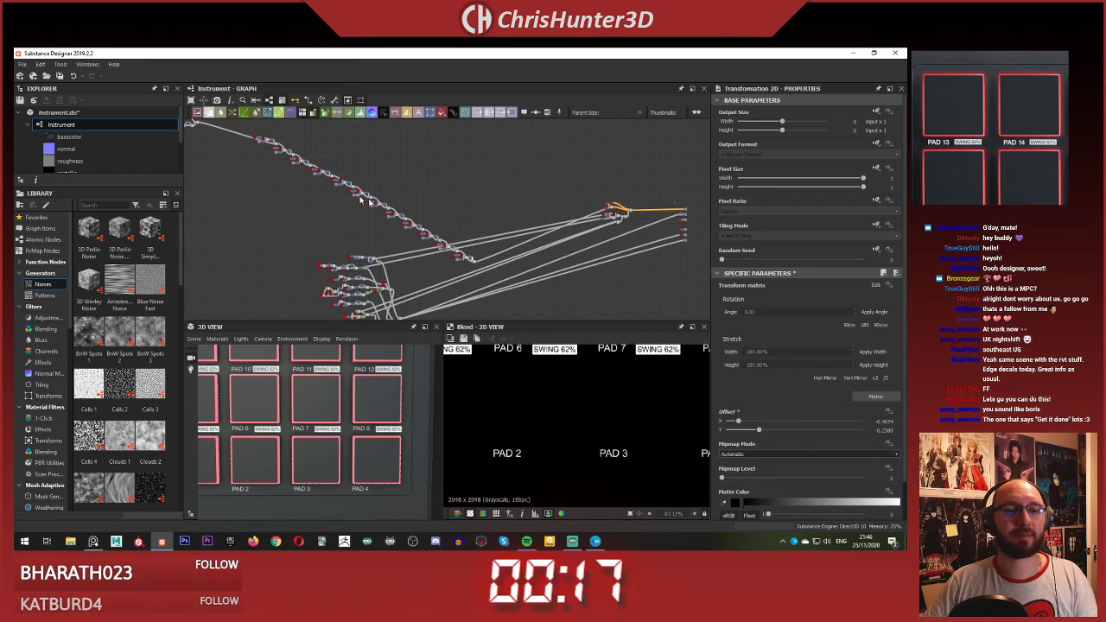
pyautogui.scroll(4, 411, 232)
pyautogui.scroll(5, 413, 233)
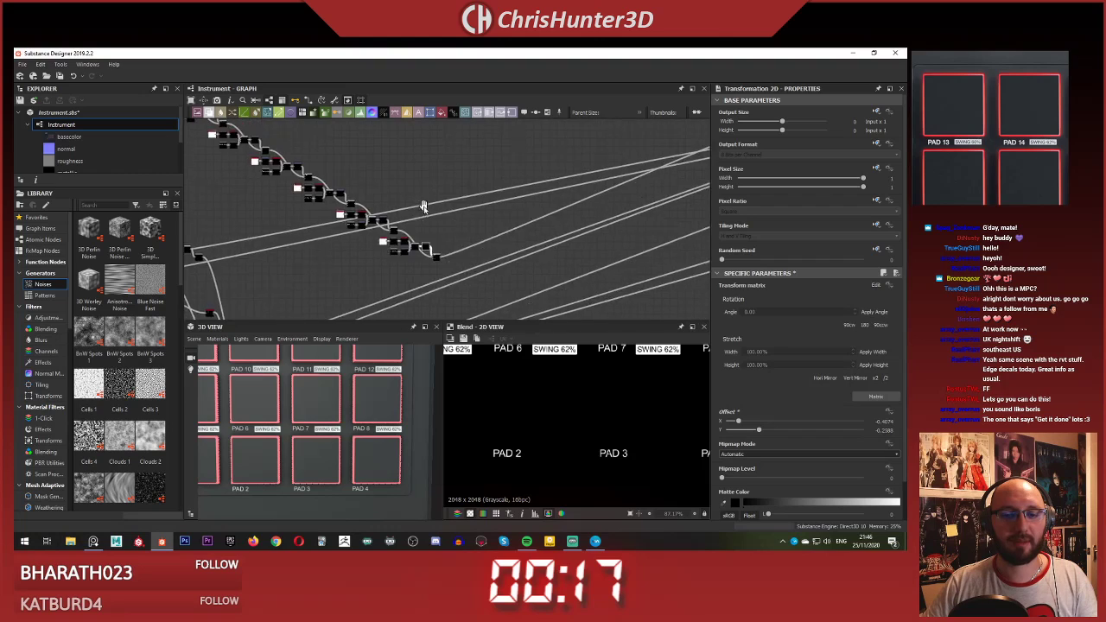
pyautogui.moveTo(449, 309); pyautogui.dragTo(393, 210, button='middle')
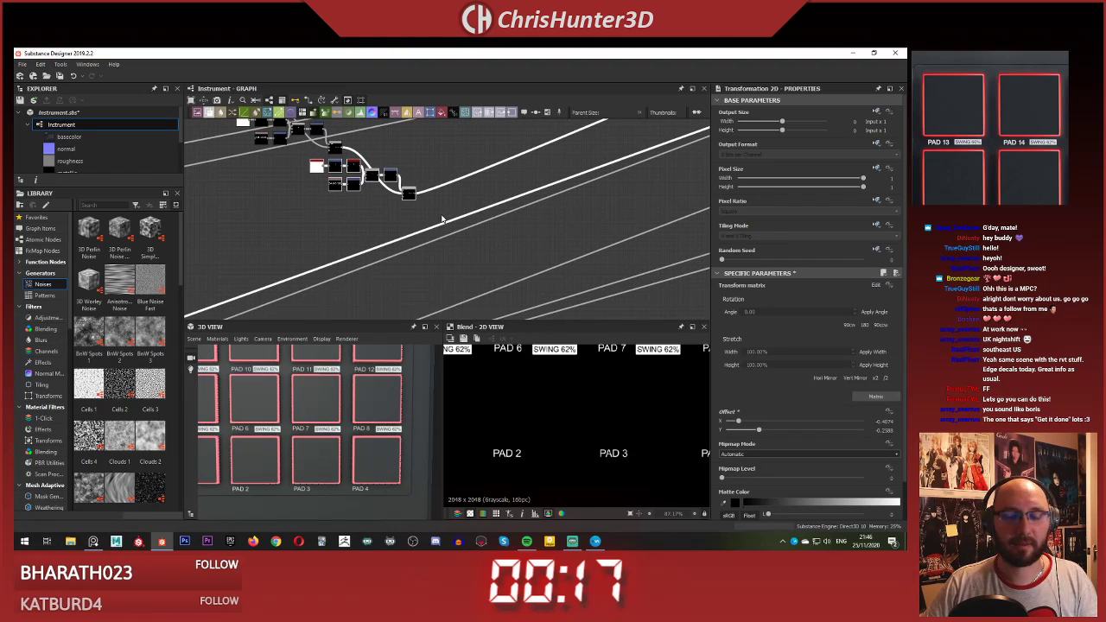
pyautogui.hotkey('ctrl', 'v')
pyautogui.scroll(3, 433, 200)
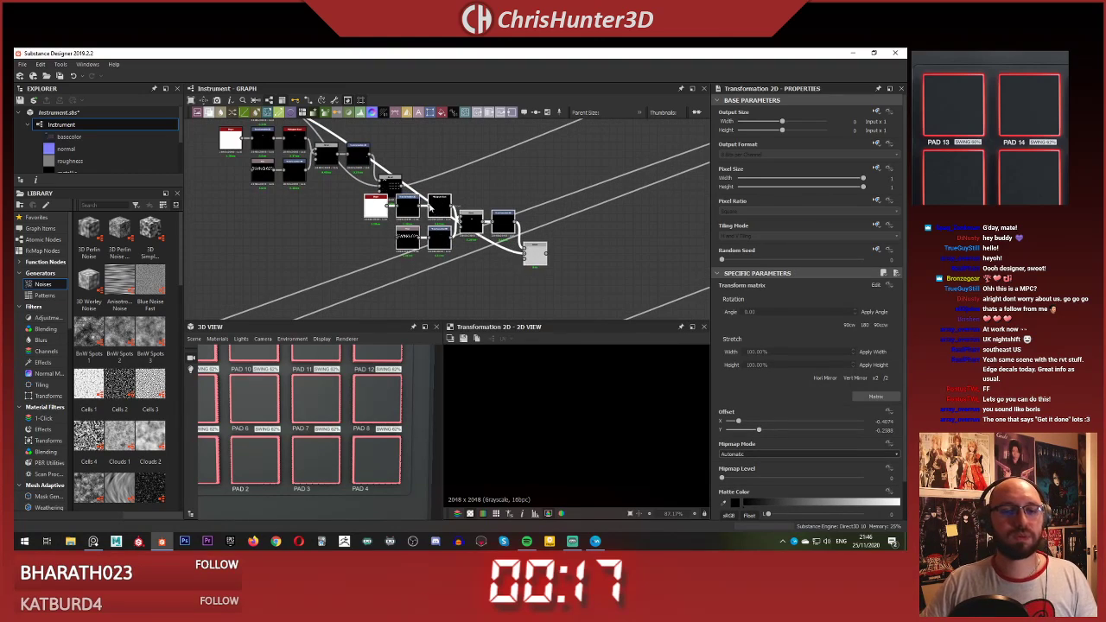
pyautogui.moveTo(445, 208)
pyautogui.mouseDown()
pyautogui.moveTo(426, 242)
pyautogui.moveTo(433, 218)
pyautogui.mouseUp()
pyautogui.scroll(3, 406, 188)
pyautogui.moveTo(407, 187); pyautogui.dragTo(338, 151, button='middle')
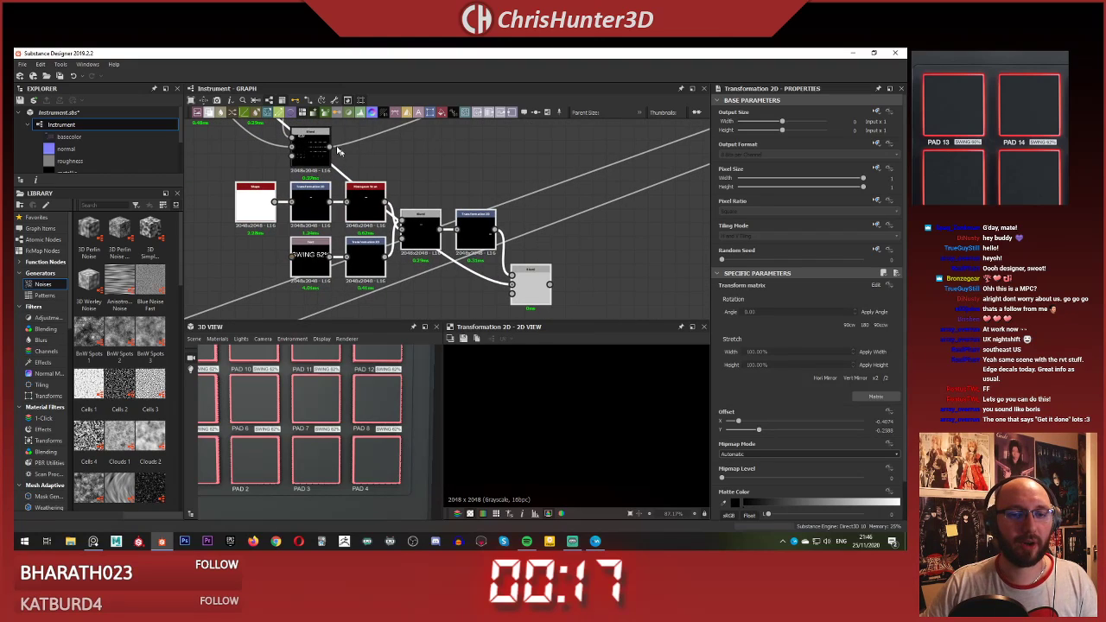
pyautogui.scroll(-3, 406, 177)
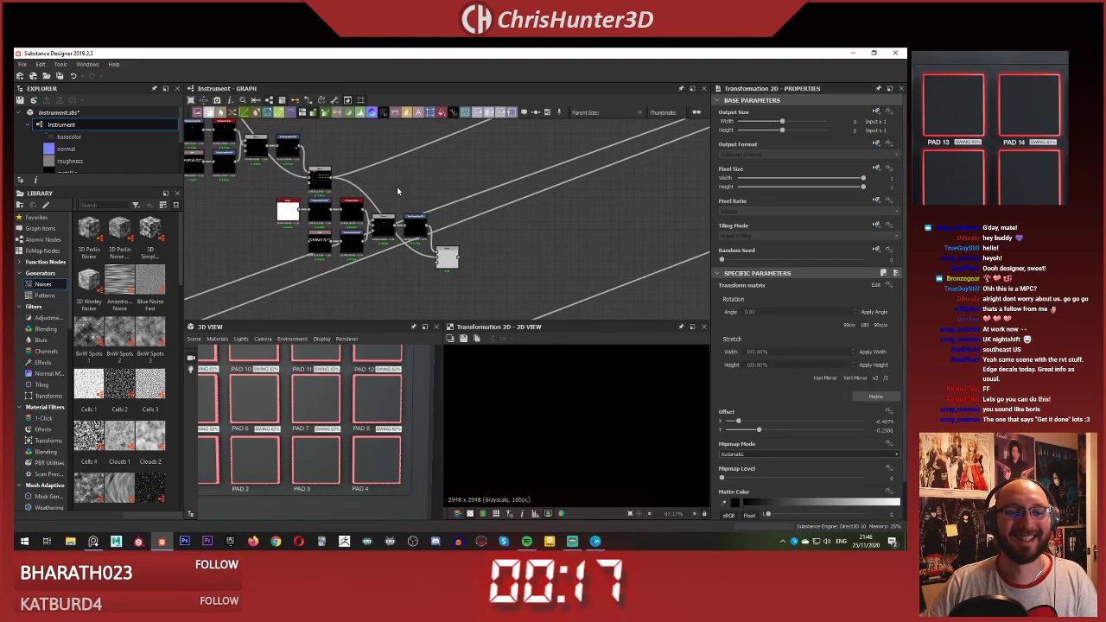
pyautogui.scroll(2, 406, 244)
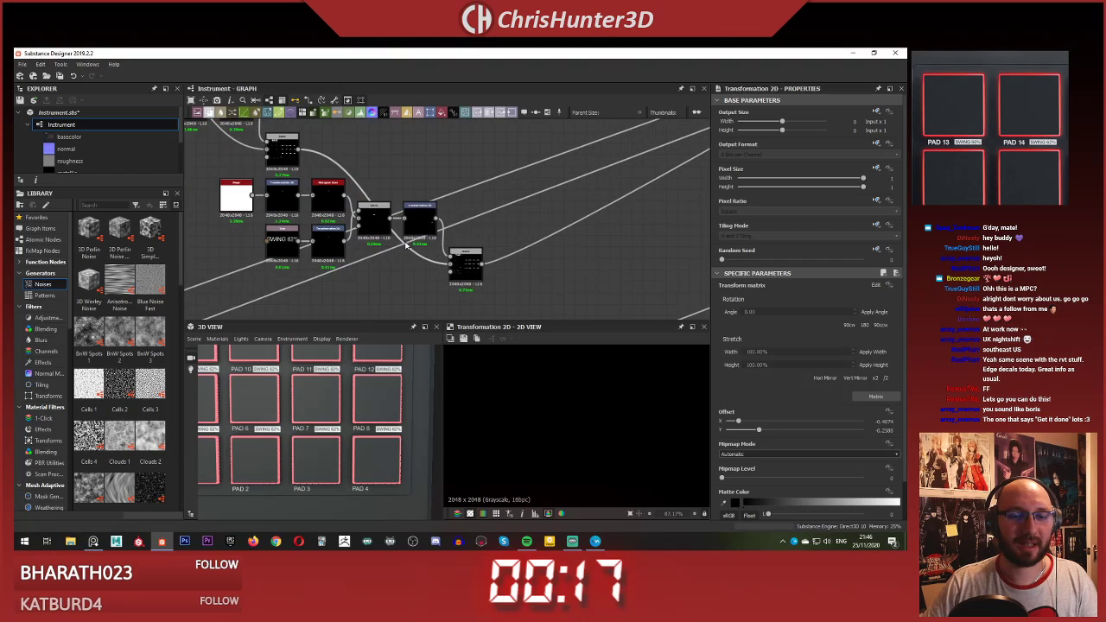
# Step: Move the copied SWING 62% tag down one row beside PAD 4, nudging the Transformation 2D's vertical offset to about -0.39
pyautogui.scroll(-9, 608, 386)
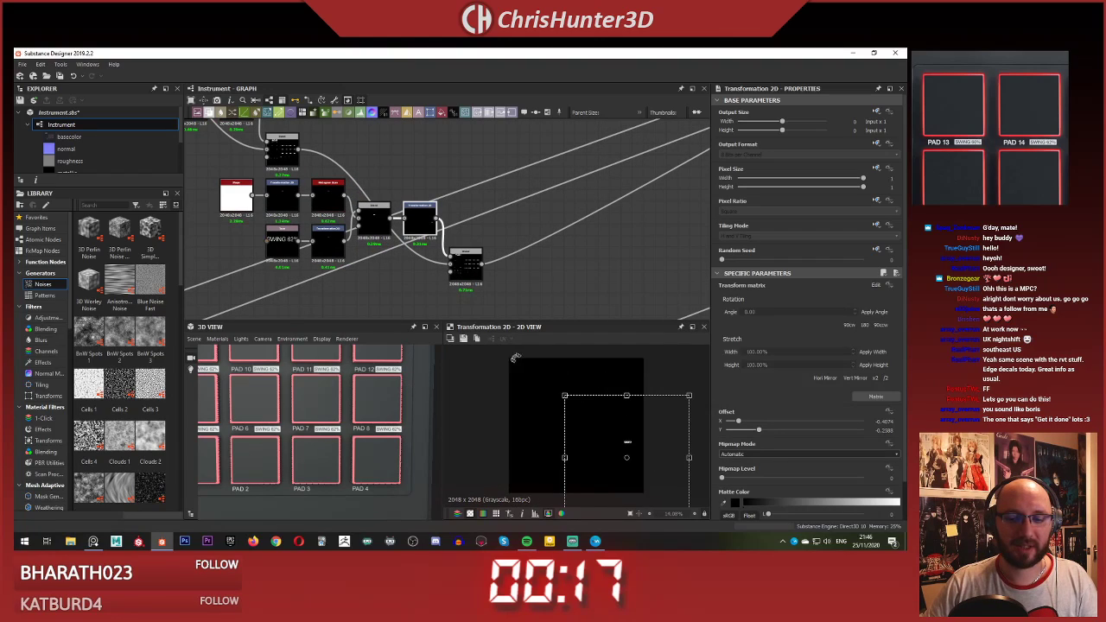
pyautogui.scroll(2, 596, 422)
pyautogui.moveTo(596, 422); pyautogui.dragTo(529, 368, button='middle')
pyautogui.scroll(4, 530, 368)
pyautogui.keyDown('shift'); pyautogui.moveTo(569, 367); pyautogui.dragTo(580, 431); pyautogui.keyUp('shift')
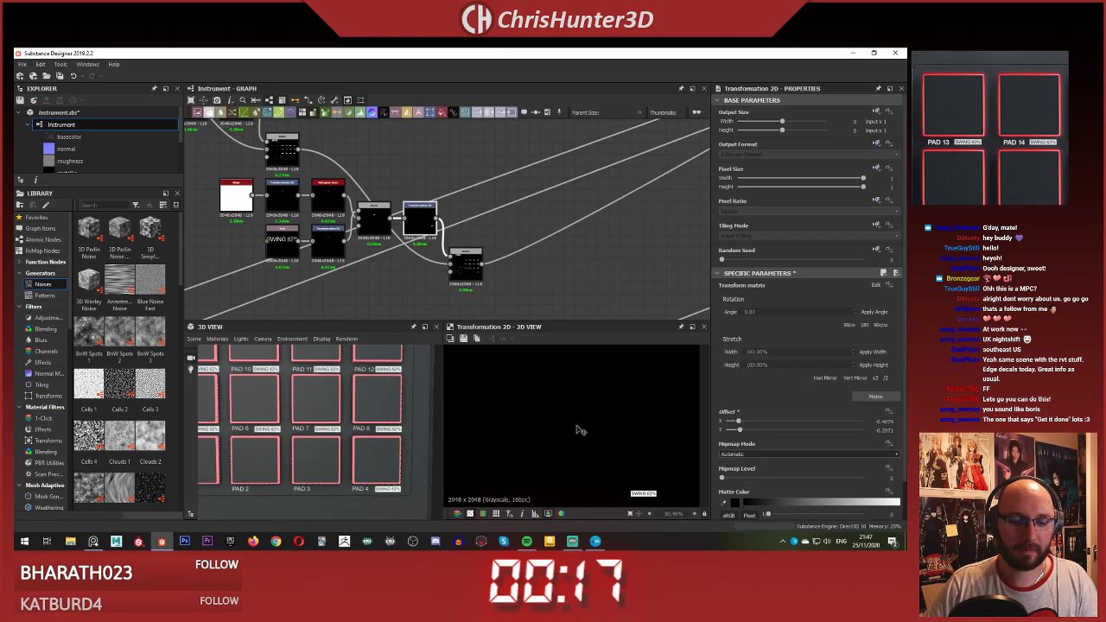
pyautogui.press('Up')
pyautogui.press('Up')
pyautogui.press('Up')
pyautogui.press('Up')
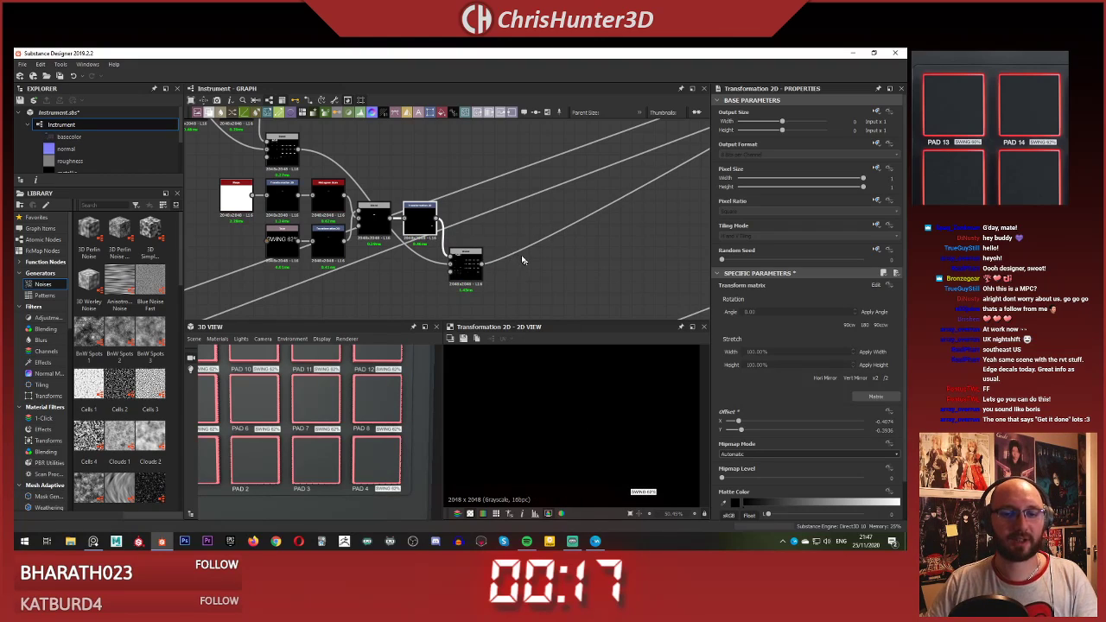
# Step: Duplicate the PAD 4 tag's node group and place the copy below the end of the chain
pyautogui.scroll(-3, 514, 225)
pyautogui.moveTo(447, 226); pyautogui.dragTo(538, 241)
pyautogui.scroll(3, 538, 242)
pyautogui.moveTo(538, 241); pyautogui.dragTo(477, 229, button='middle')
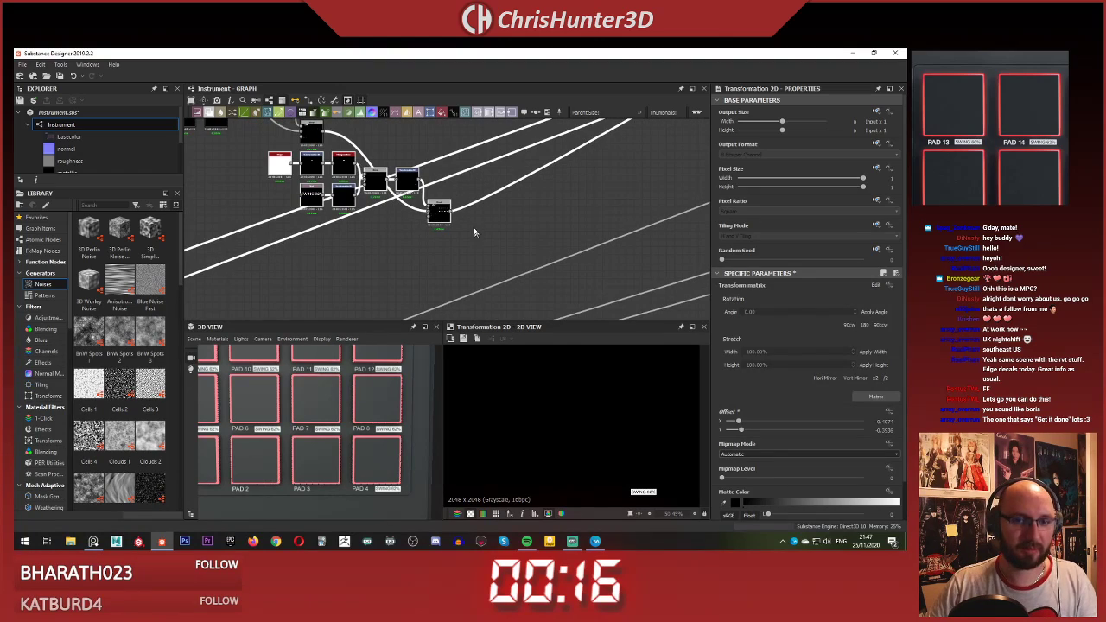
pyautogui.hotkey('ctrl', 'c')
pyautogui.hotkey('ctrl', 'v')
pyautogui.moveTo(467, 217); pyautogui.dragTo(506, 264)
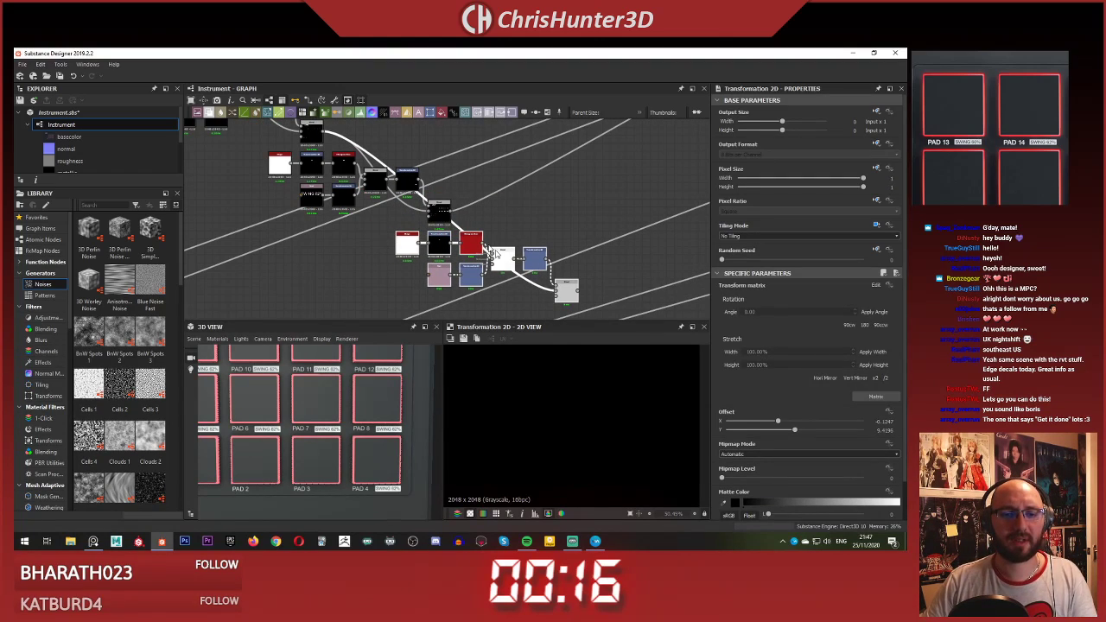
# Step: Link the PAD 4 Blend into the newly copied Blend and transfer the chain's outgoing connection to the copy
pyautogui.scroll(2, 450, 214)
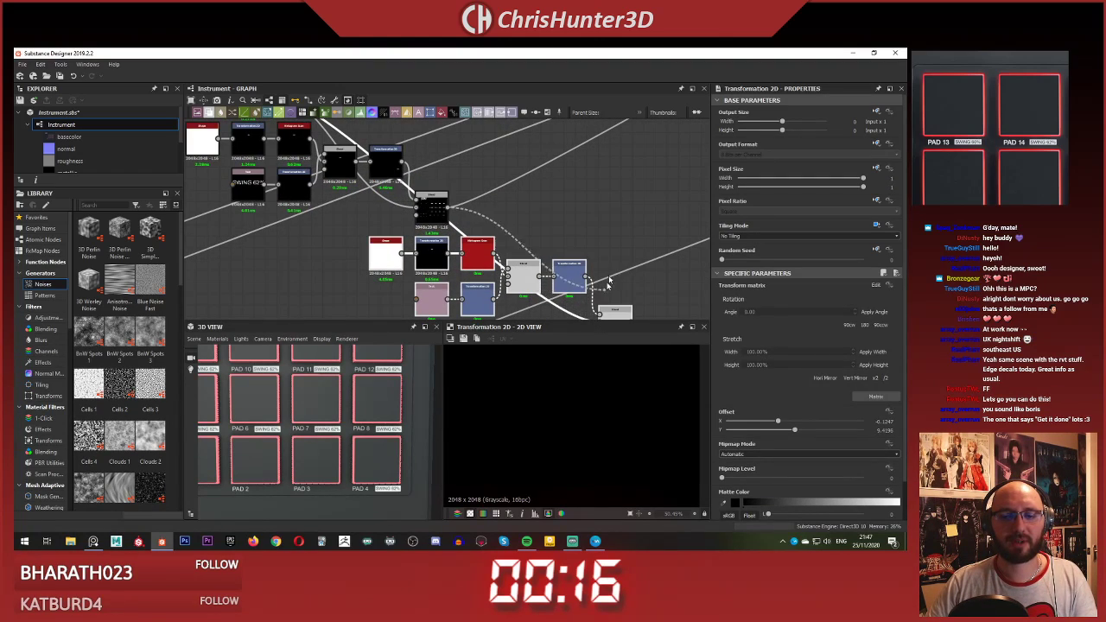
pyautogui.moveTo(609, 278); pyautogui.dragTo(500, 185, button='middle')
pyautogui.click(490, 258)
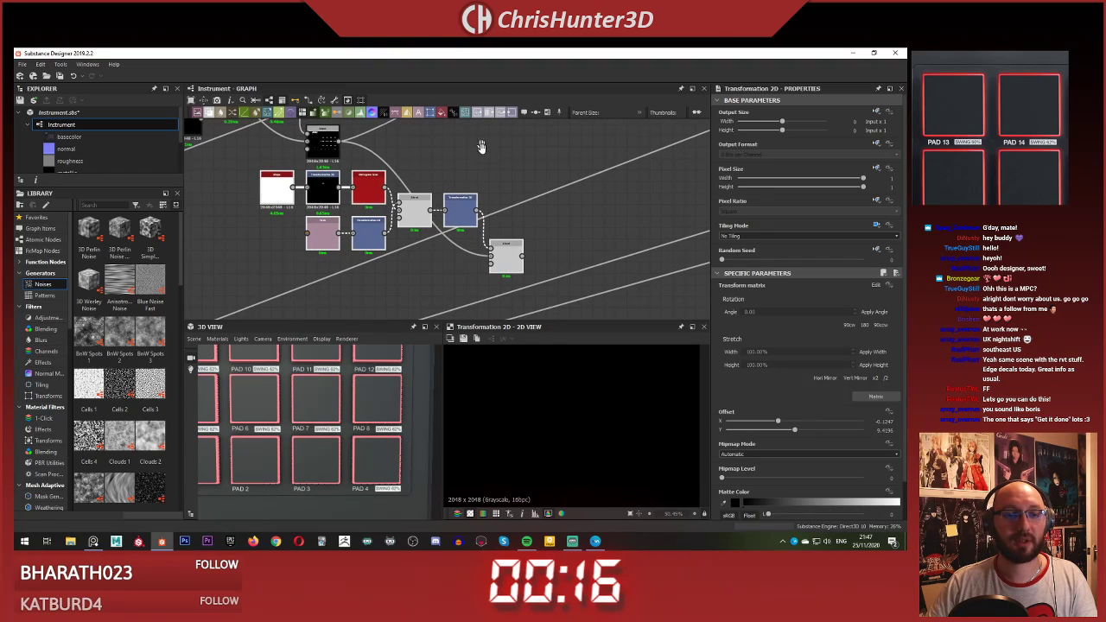
pyautogui.scroll(-2, 356, 153)
pyautogui.moveTo(352, 154); pyautogui.dragTo(403, 208, button='middle')
pyautogui.click(401, 208)
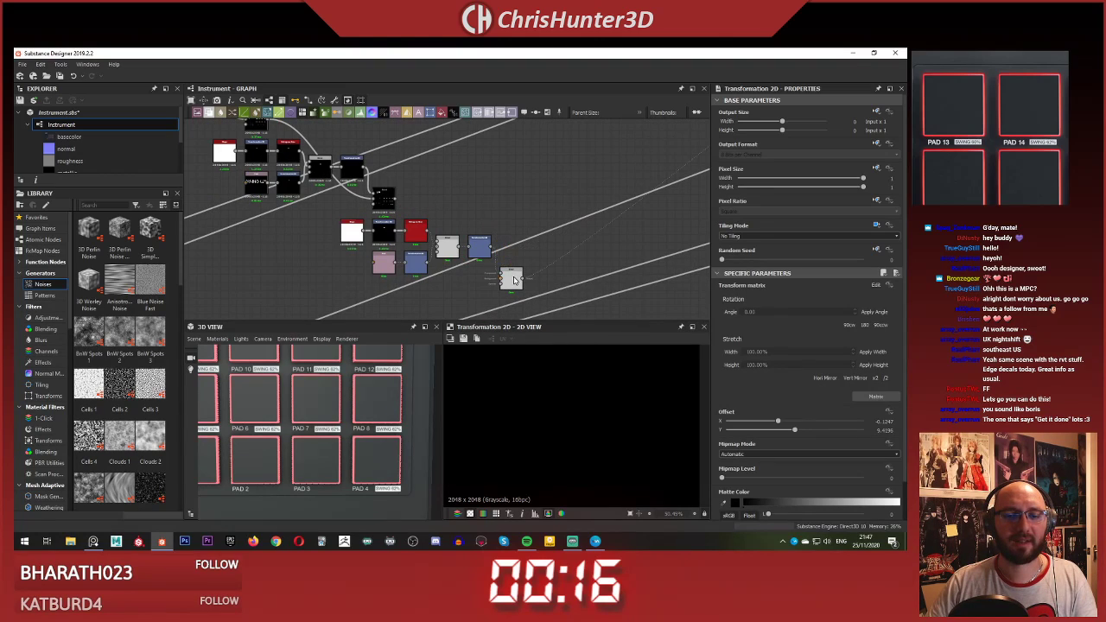
pyautogui.scroll(2, 519, 224)
pyautogui.moveTo(553, 218); pyautogui.dragTo(612, 249, button='middle')
pyautogui.scroll(-2, 595, 252)
pyautogui.scroll(2, 614, 284)
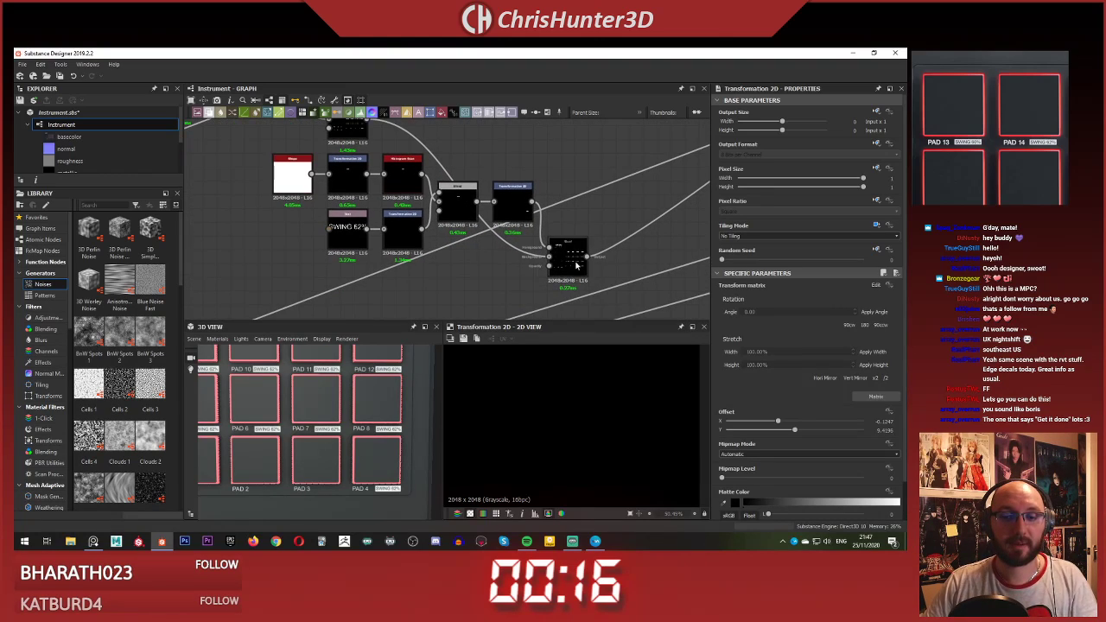
# Step: Shift the newest tag's Transformation 2D horizontally to an offset of about -0.27 so SWING 62% sits beside PAD 3
pyautogui.doubleClick(574, 262)
pyautogui.click(522, 208)
pyautogui.keyDown('shift'); pyautogui.moveTo(645, 413); pyautogui.dragTo(584, 406); pyautogui.keyUp('shift')
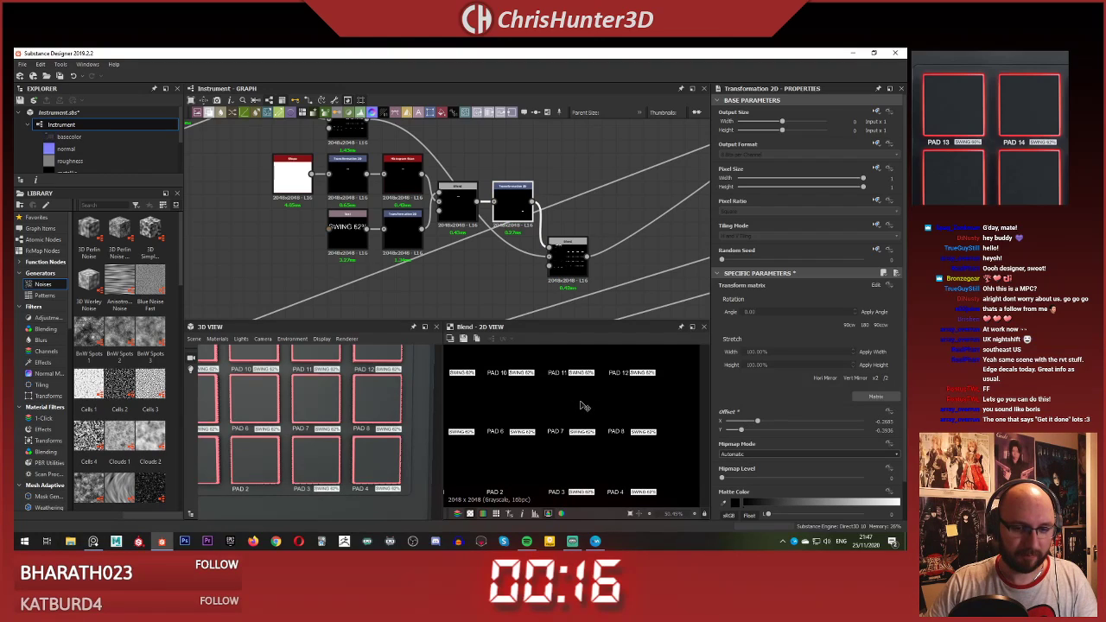
# Step: Duplicate the PAD 3 tag's node group at the chain's end and route the chain and its outgoing connection through the copied Blend
pyautogui.scroll(-4, 465, 246)
pyautogui.moveTo(465, 246); pyautogui.dragTo(439, 248, button='middle')
pyautogui.moveTo(342, 210); pyautogui.dragTo(502, 275)
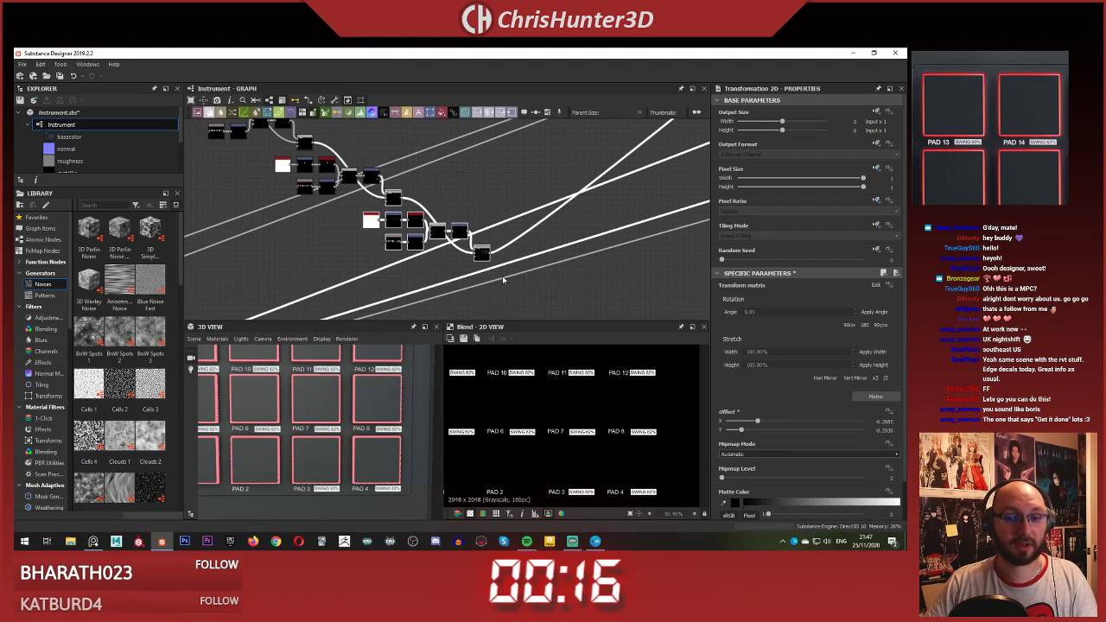
pyautogui.moveTo(502, 276); pyautogui.dragTo(462, 218, button='middle')
pyautogui.moveTo(294, 182); pyautogui.dragTo(485, 246)
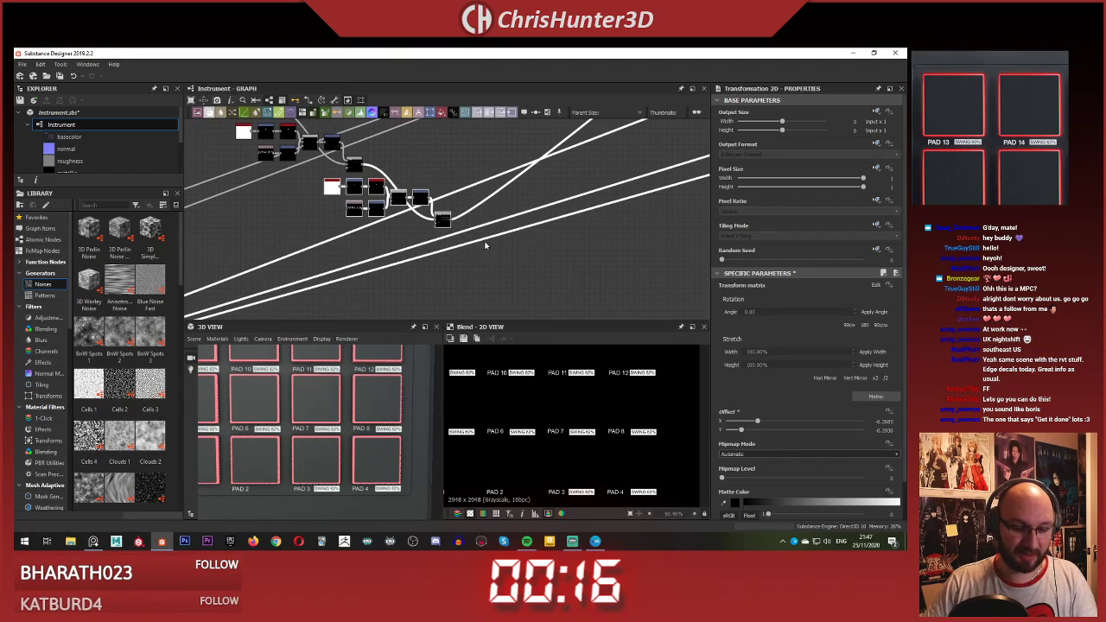
pyautogui.hotkey('ctrl', 'v')
pyautogui.moveTo(437, 207); pyautogui.dragTo(467, 244)
pyautogui.scroll(3, 467, 244)
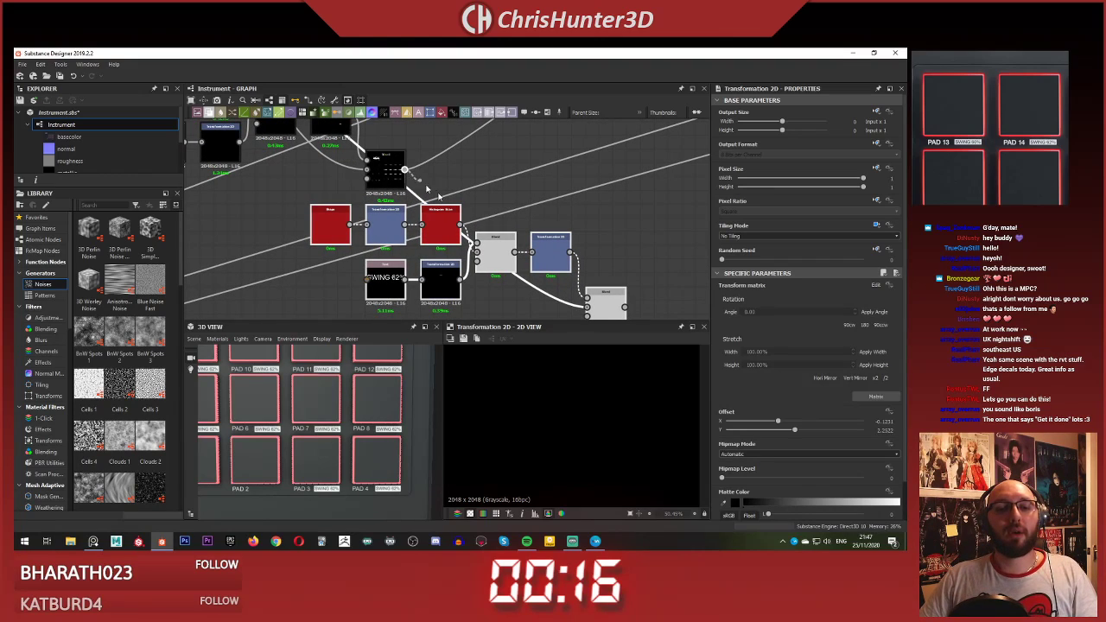
pyautogui.click(552, 208)
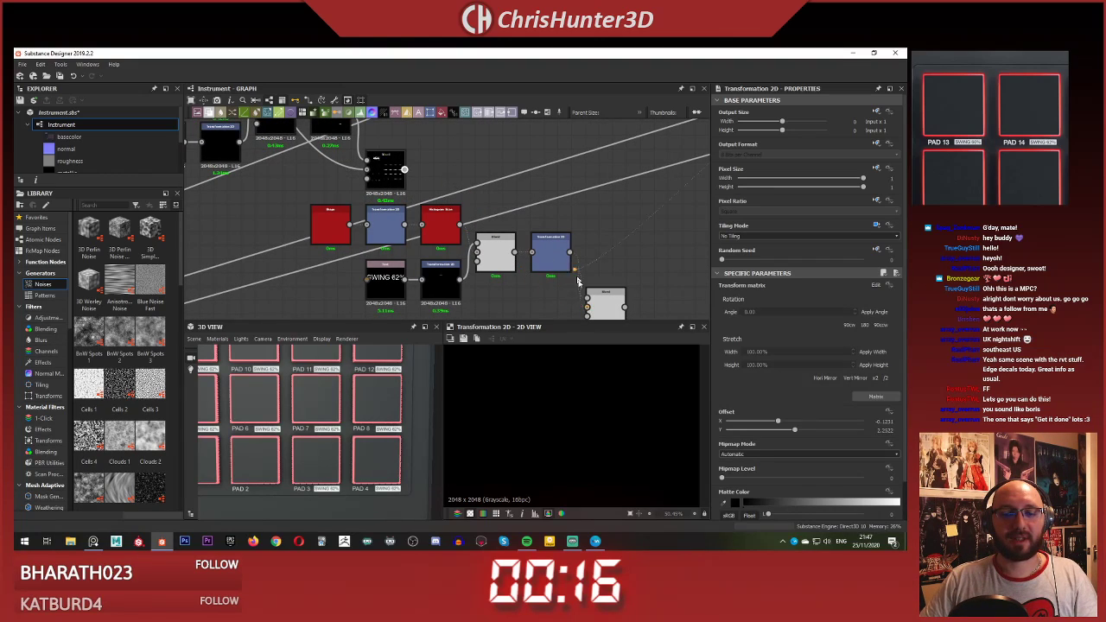
pyautogui.moveTo(616, 313); pyautogui.dragTo(611, 310)
# Step: Preview the new Blend and shift the copied tag's Transformation 2D to a horizontal offset of about -0.13, beside PAD 2
pyautogui.doubleClick(611, 297)
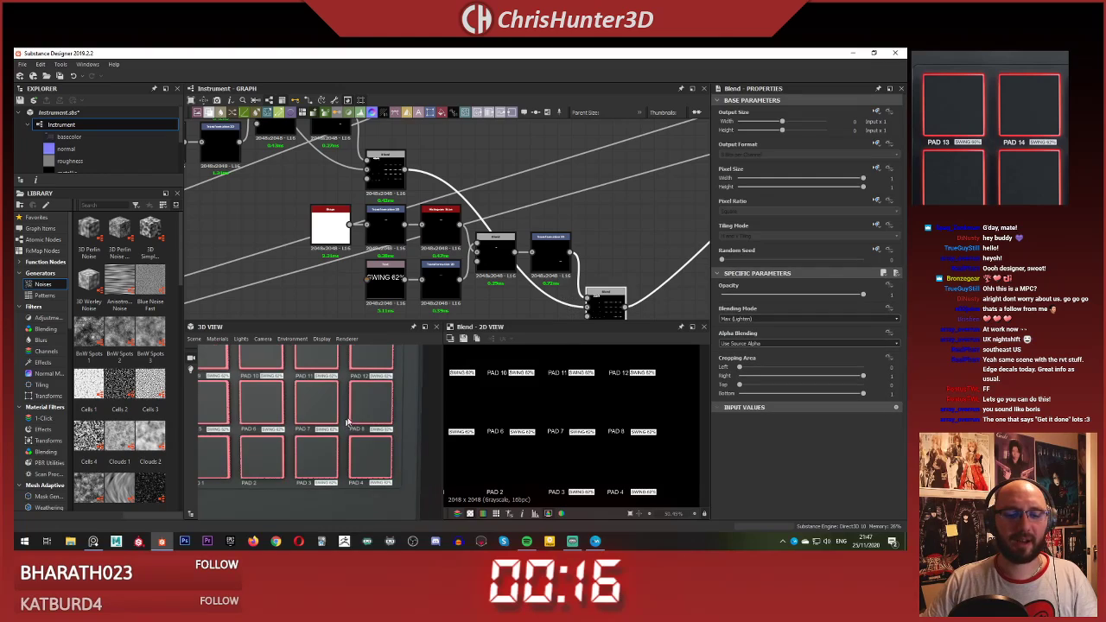
pyautogui.moveTo(488, 239); pyautogui.dragTo(577, 168, button='middle')
pyautogui.scroll(2, 617, 409)
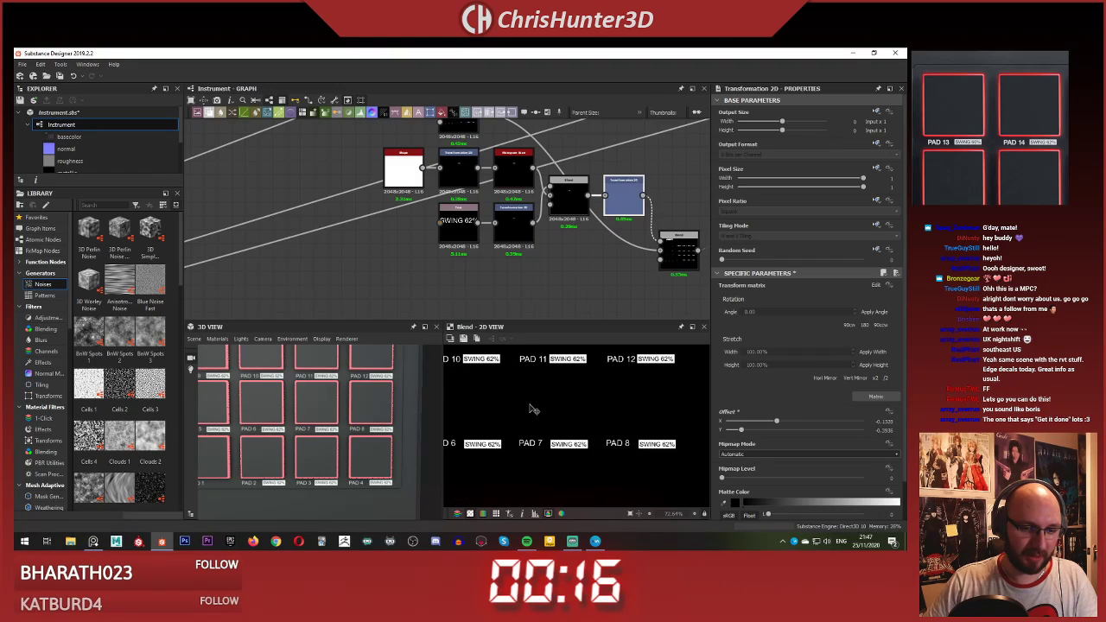
# Step: Duplicate the PAD 2 tag's node group and place the copy below the end of the chain
pyautogui.scroll(-6, 478, 243)
pyautogui.moveTo(464, 219); pyautogui.dragTo(388, 235, button='middle')
pyautogui.scroll(4, 385, 237)
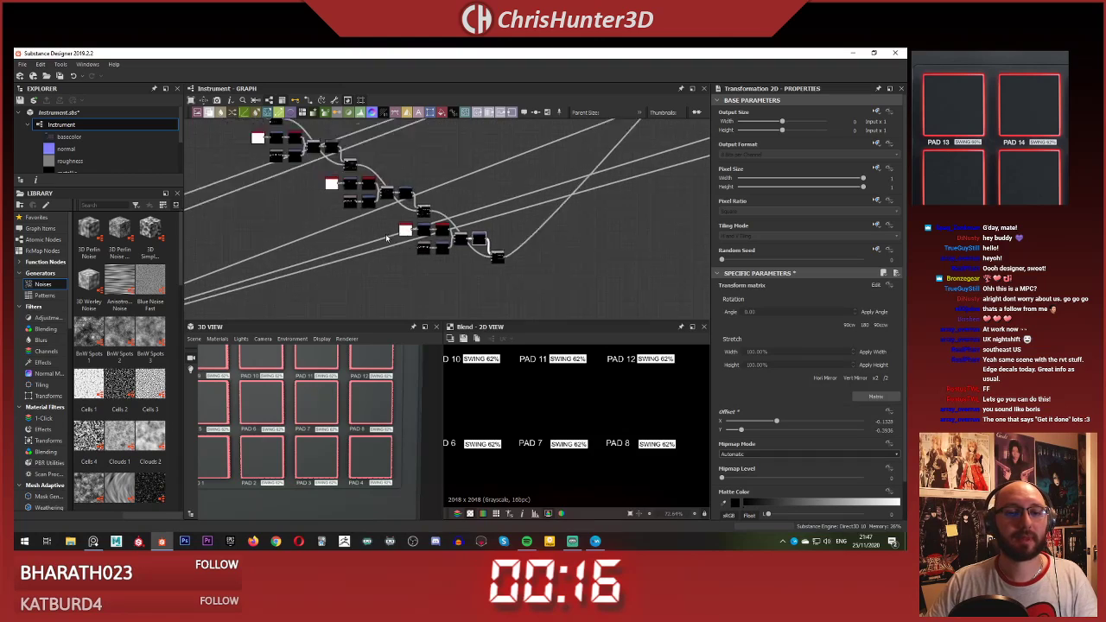
pyautogui.moveTo(387, 210); pyautogui.dragTo(605, 291)
pyautogui.moveTo(526, 223); pyautogui.dragTo(381, 182, button='middle')
pyautogui.hotkey('ctrl', 'v')
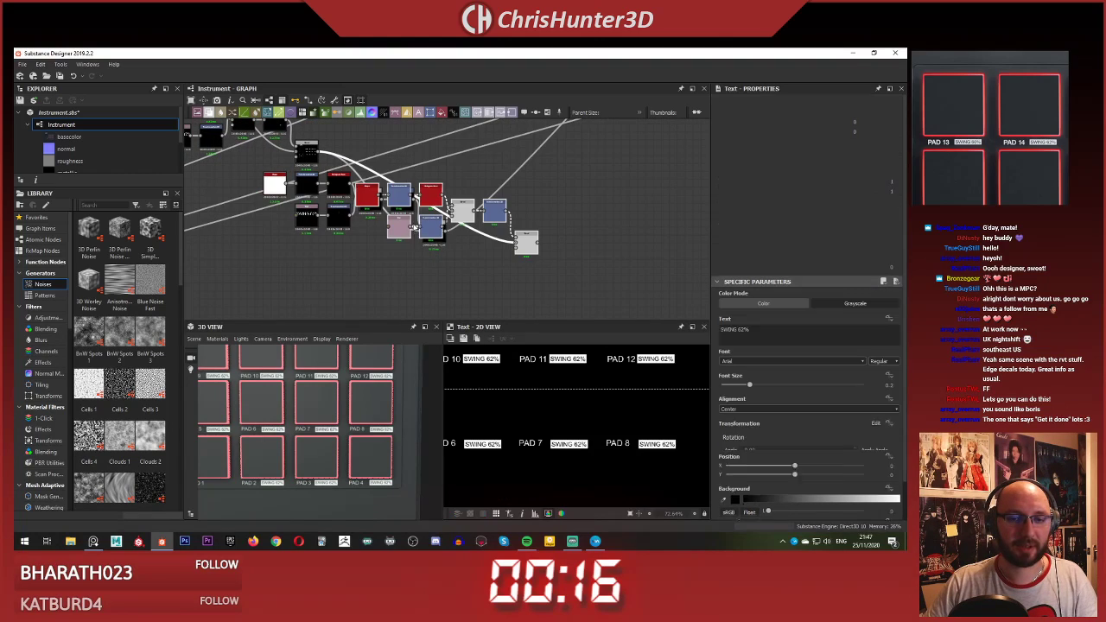
pyautogui.moveTo(436, 193); pyautogui.dragTo(472, 261)
# Step: Feed the PAD 2 Blend into the last copied Blend and move the chain's outgoing connection onto that copy
pyautogui.moveTo(469, 232); pyautogui.dragTo(430, 161, button='middle')
pyautogui.moveTo(515, 245); pyautogui.dragTo(514, 244)
pyautogui.click(468, 157)
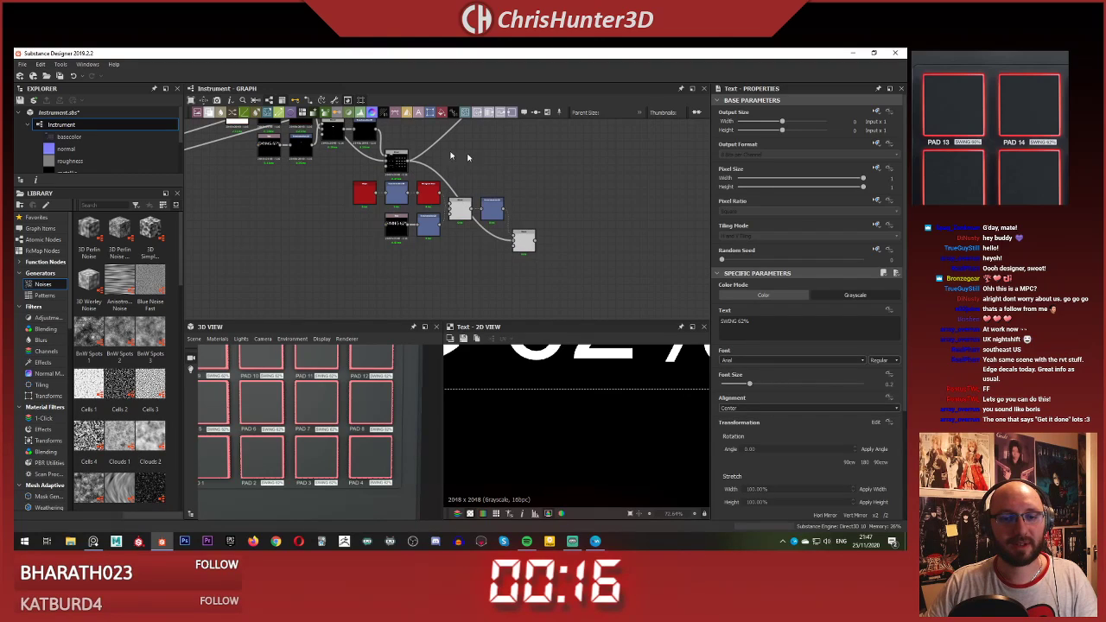
pyautogui.click(531, 236)
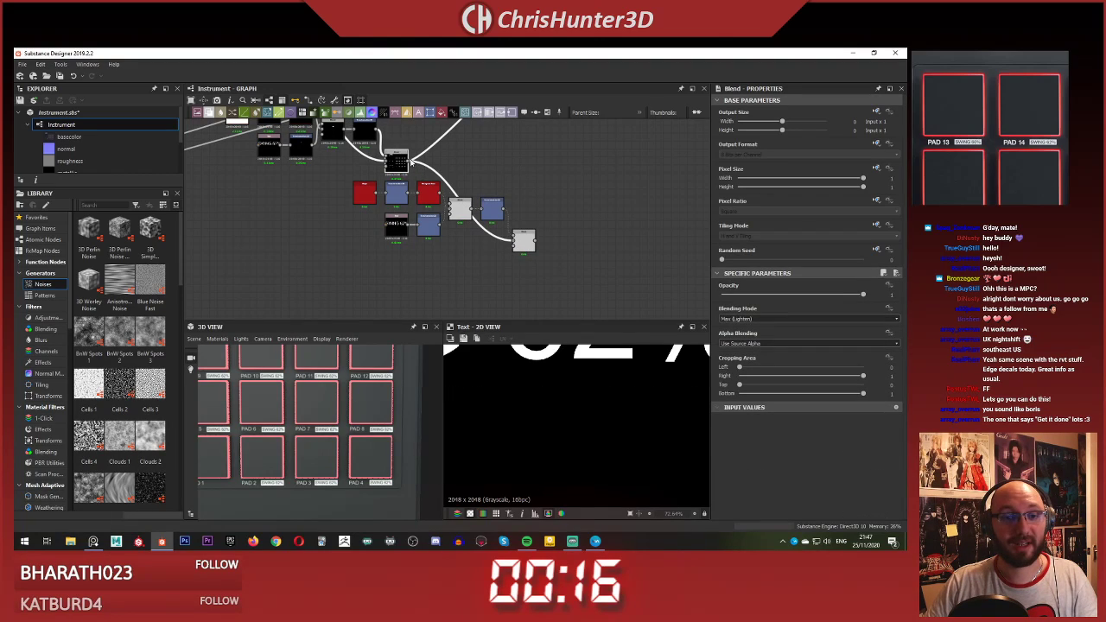
pyautogui.keyDown('shift'); pyautogui.moveTo(533, 245); pyautogui.dragTo(535, 242); pyautogui.keyUp('shift')
pyautogui.moveTo(409, 161); pyautogui.dragTo(514, 241)
pyautogui.scroll(3, 516, 242)
# Step: Shift the last tag's Transformation 2D horizontally to an offset of about 0 so SWING 62% sits beside PAD 1
pyautogui.doubleClick(522, 241)
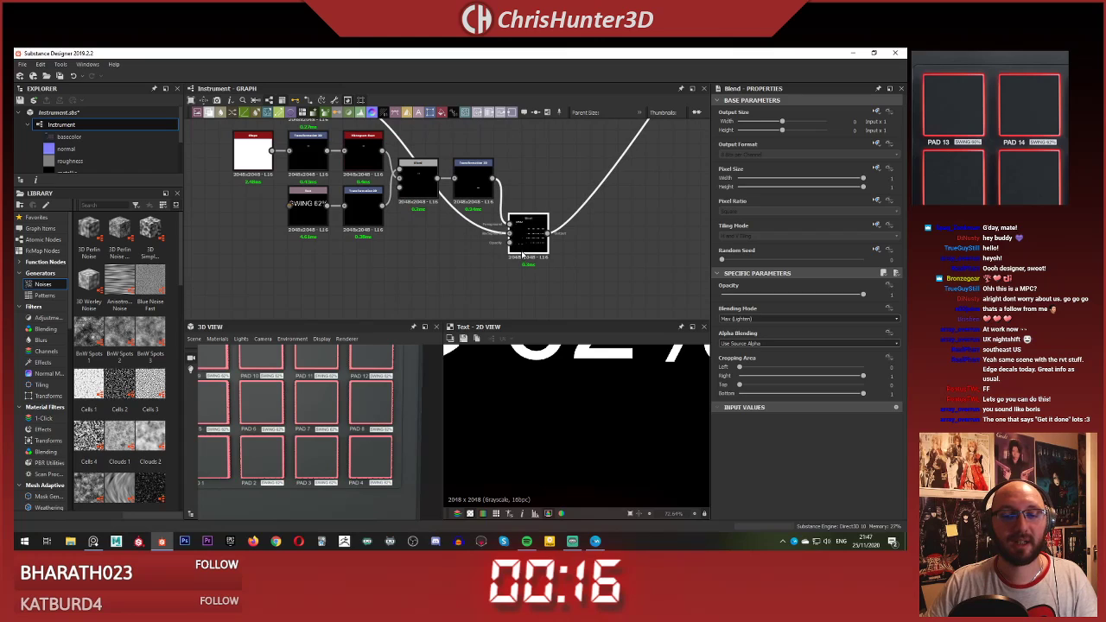
pyautogui.moveTo(408, 218); pyautogui.dragTo(500, 230, button='middle')
pyautogui.click(455, 212)
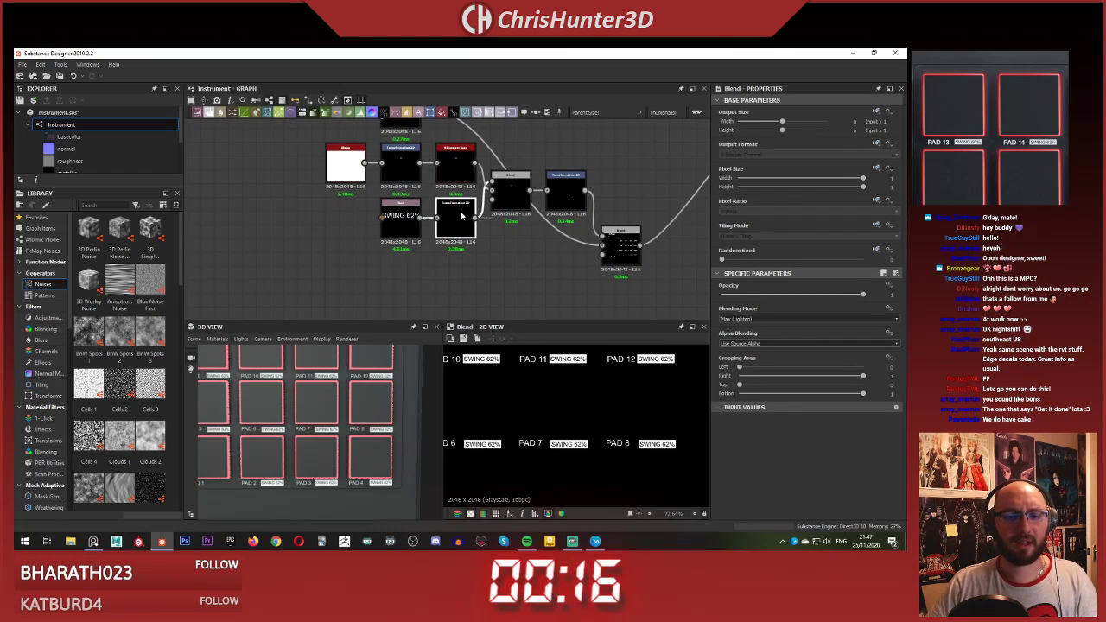
pyautogui.scroll(-3, 358, 382)
pyautogui.scroll(3, 362, 386)
pyautogui.moveTo(361, 387); pyautogui.dragTo(423, 377, button='middle')
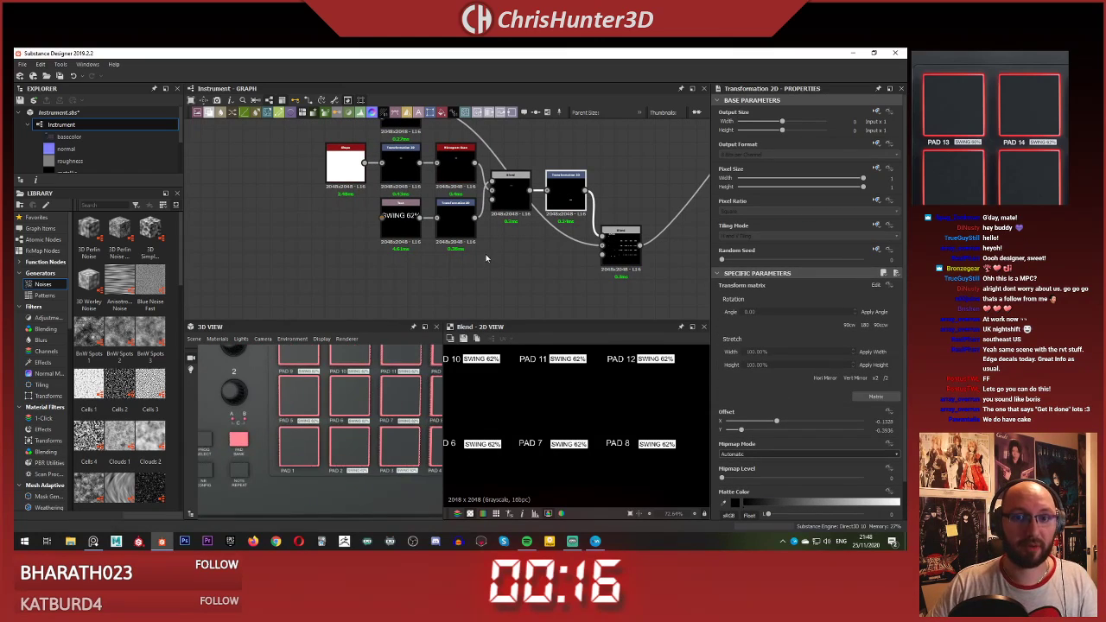
pyautogui.scroll(1, 486, 256)
pyautogui.moveTo(486, 256); pyautogui.dragTo(476, 216, button='middle')
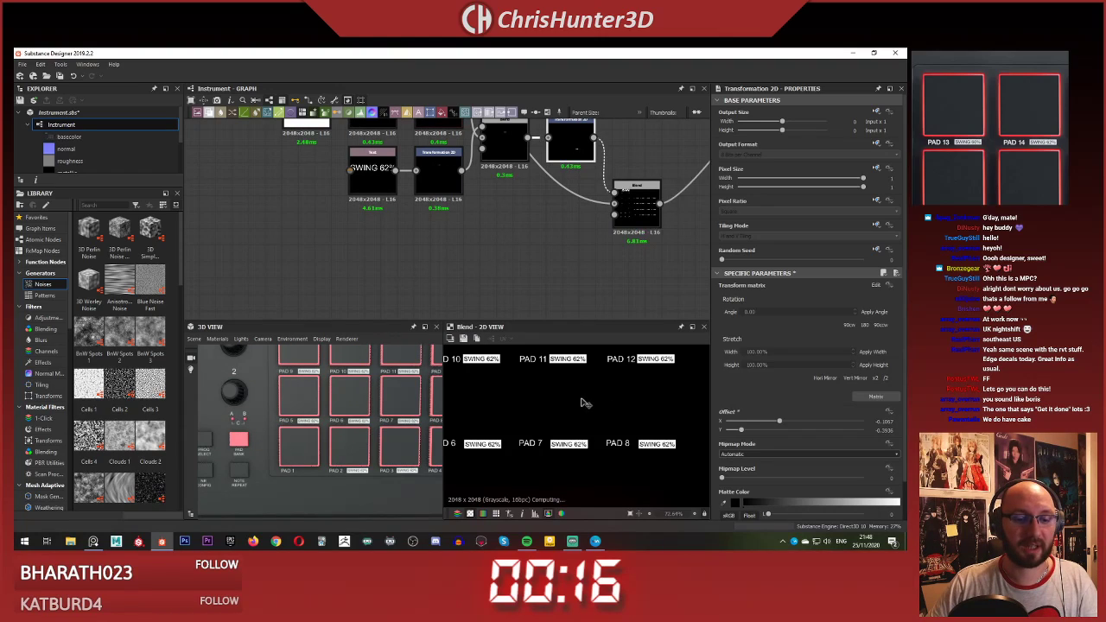
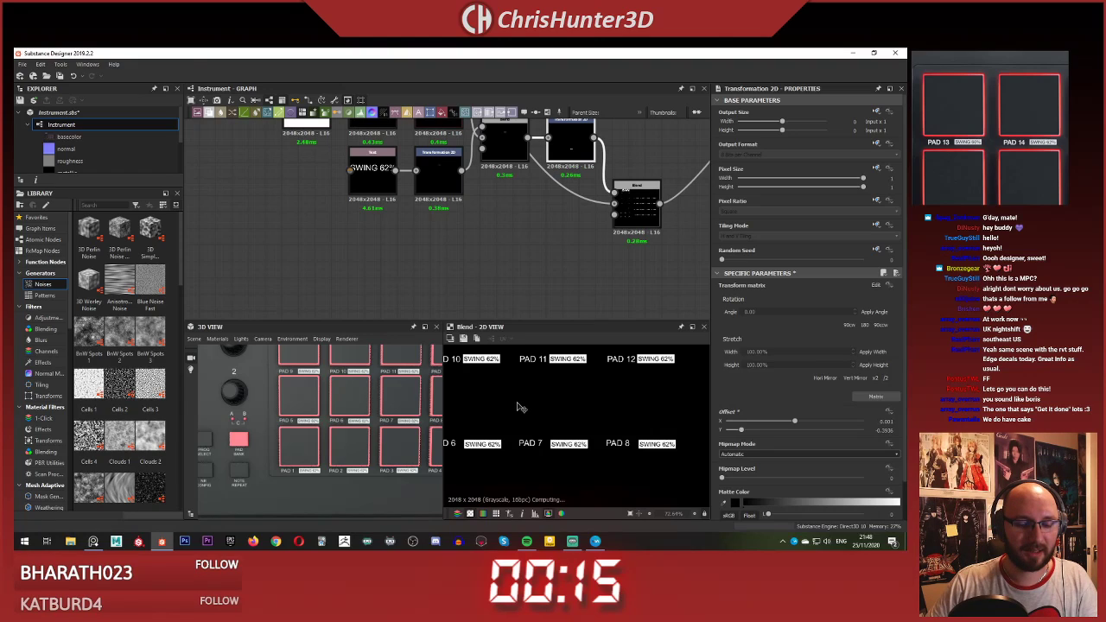
# Step: Save the Instrument package with the completed row of SWING 62% tags
pyautogui.scroll(-4, 489, 252)
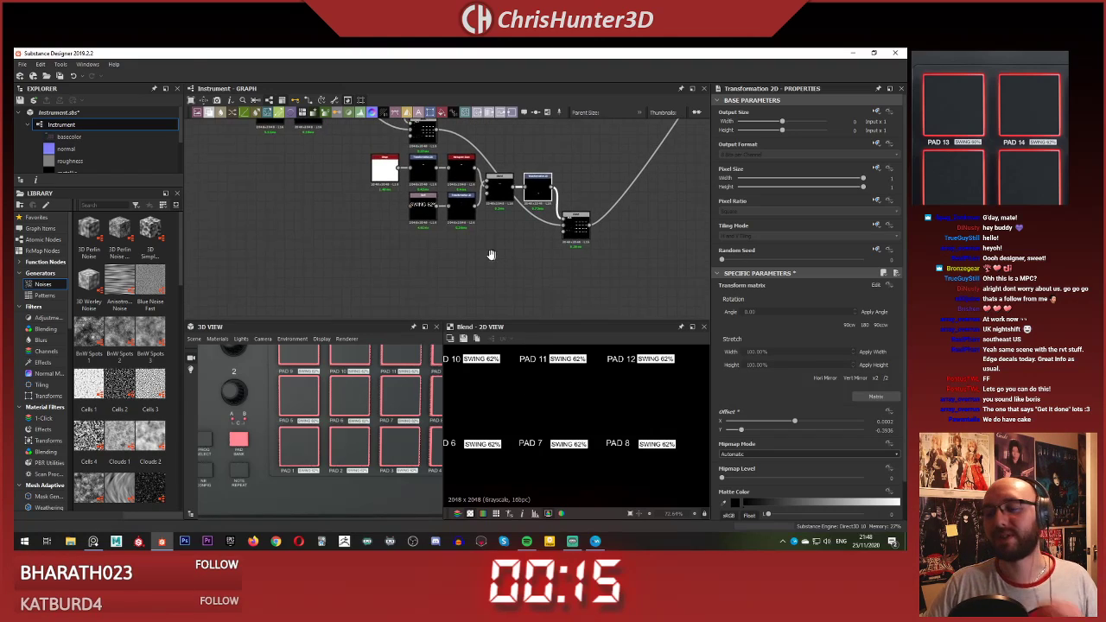
pyautogui.scroll(-4, 508, 245)
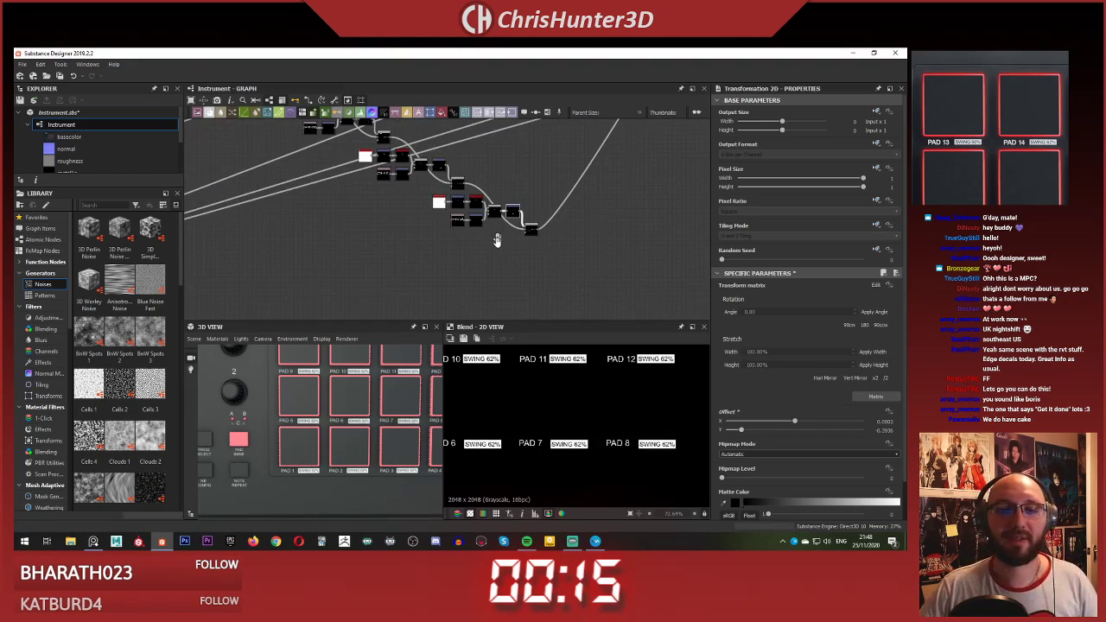
pyautogui.scroll(4, 501, 256)
pyautogui.moveTo(496, 240); pyautogui.dragTo(544, 242, button='middle')
pyautogui.scroll(-4, 501, 251)
pyautogui.scroll(-5, 491, 261)
pyautogui.scroll(2, 534, 222)
pyautogui.rightClick(533, 171)
pyautogui.click(577, 274)
pyautogui.scroll(-3, 562, 233)
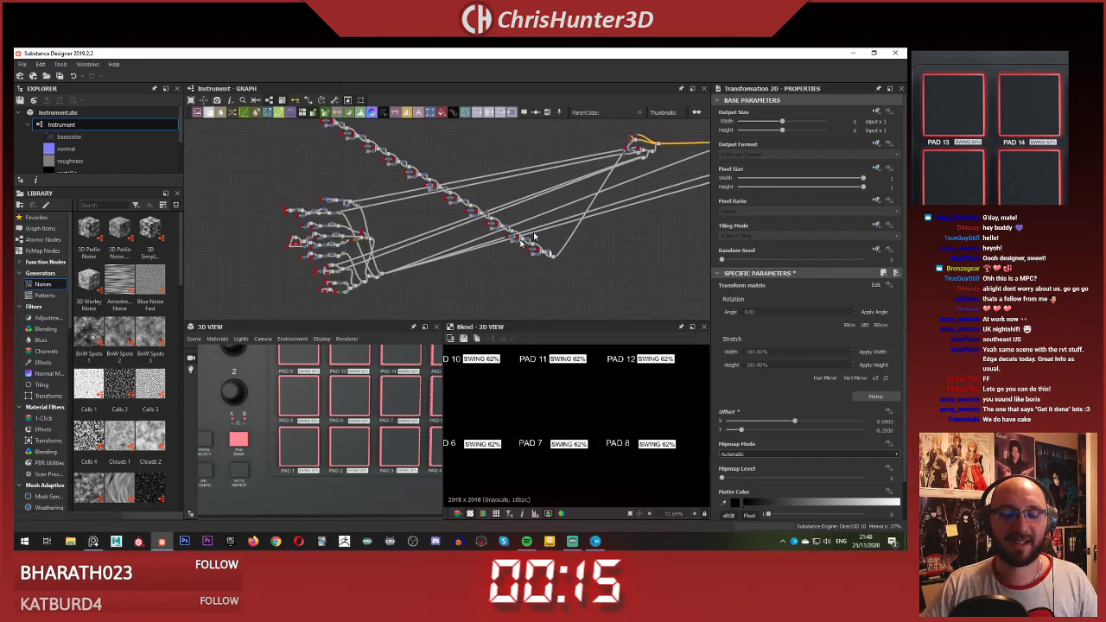
# Step: Examine the complete set of pad labels and SWING 62% tags on the 3D model
pyautogui.scroll(-3, 367, 393)
pyautogui.moveTo(367, 393); pyautogui.dragTo(370, 422, button='middle')
pyautogui.scroll(-2, 363, 402)
pyautogui.moveTo(363, 401); pyautogui.dragTo(352, 410)
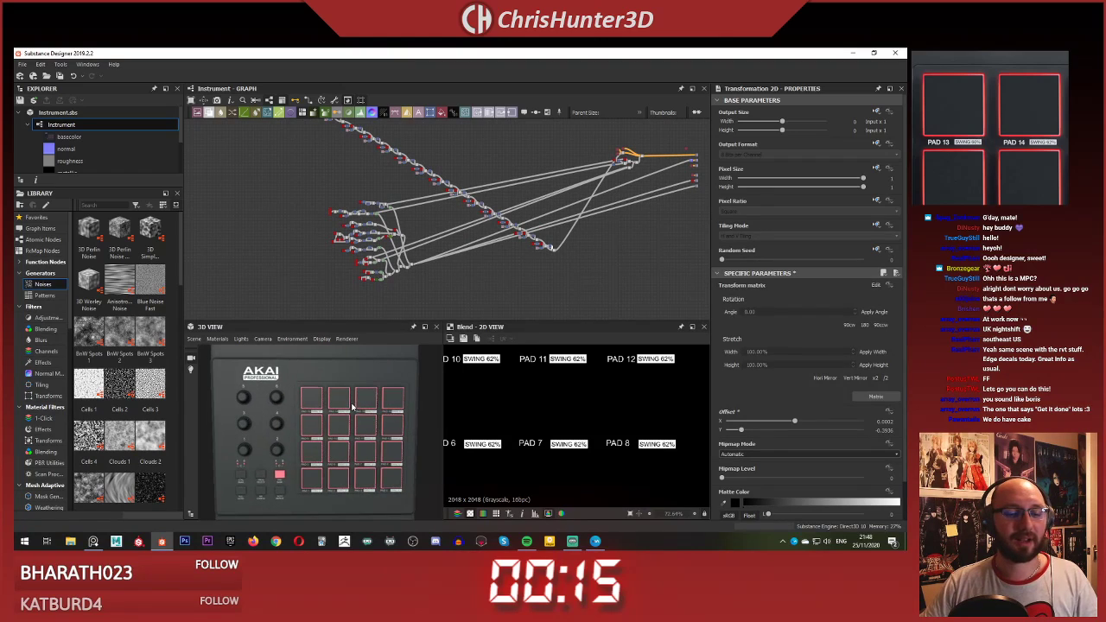
pyautogui.scroll(4, 345, 419)
pyautogui.scroll(-3, 350, 418)
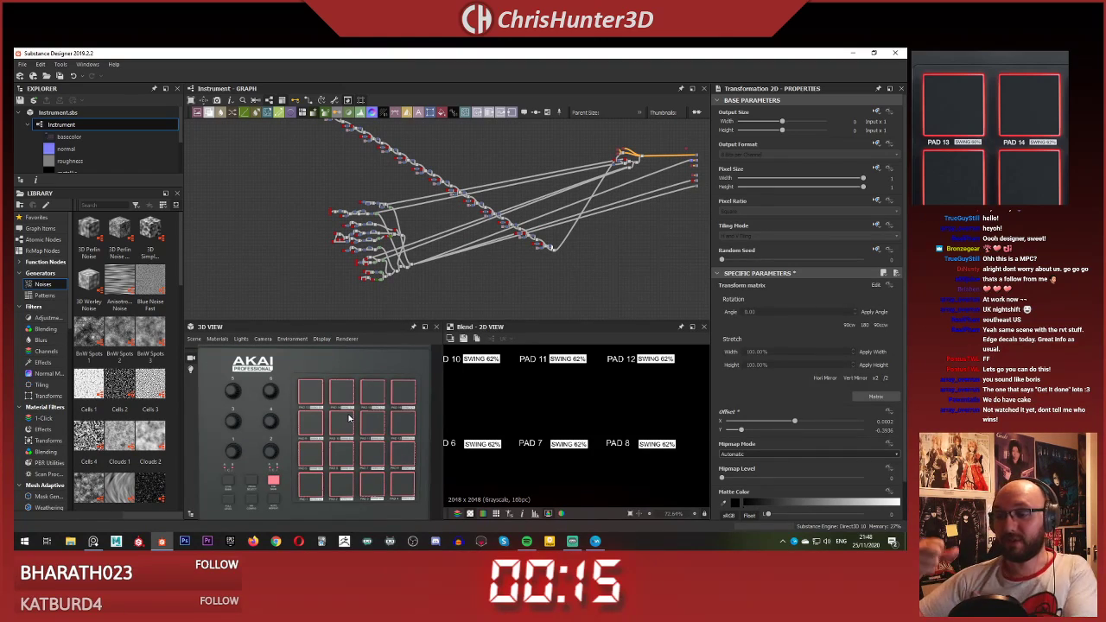
pyautogui.scroll(-3, 415, 389)
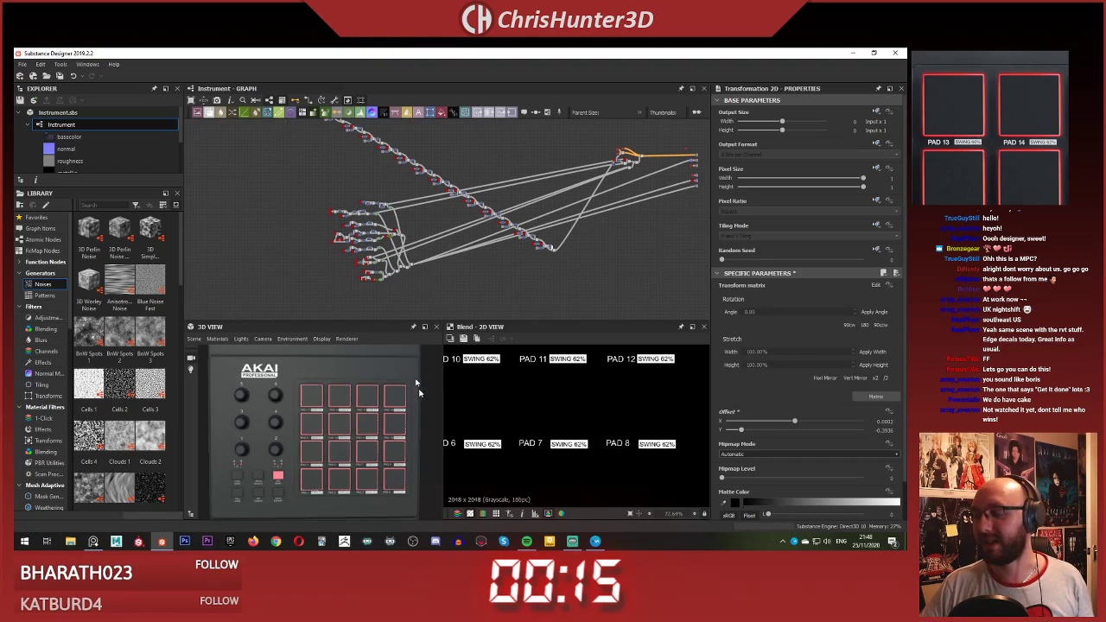
pyautogui.scroll(-3, 468, 281)
# Step: Look over the whole node chain and save the package again
pyautogui.moveTo(317, 192); pyautogui.dragTo(410, 230, button='middle')
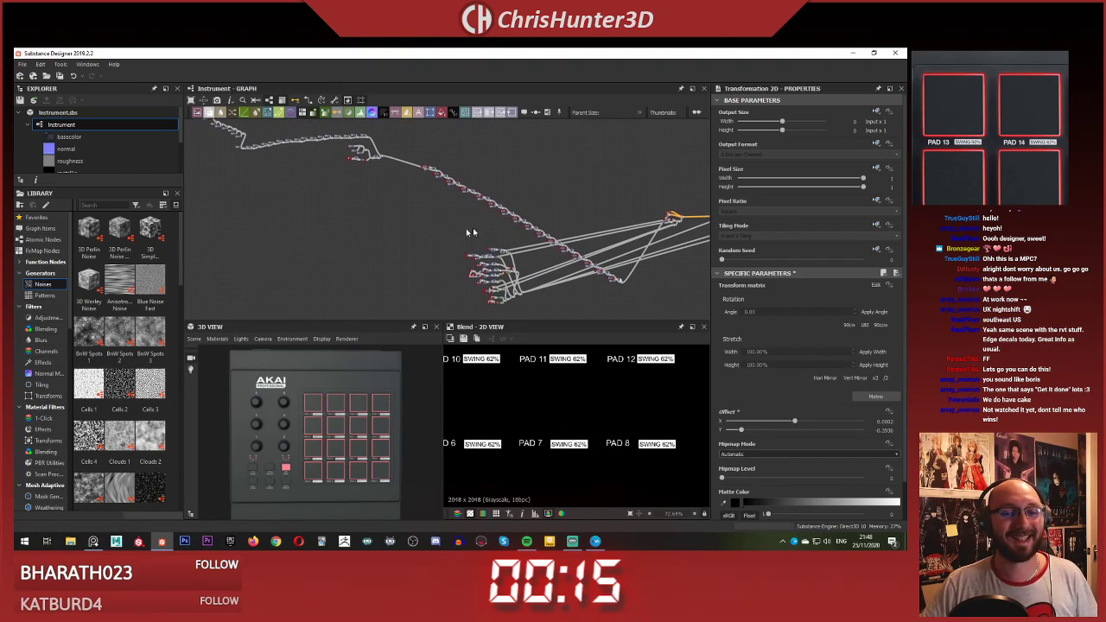
pyautogui.moveTo(487, 212); pyautogui.dragTo(424, 207, button='middle')
pyautogui.scroll(3, 425, 208)
pyautogui.rightClick(516, 162)
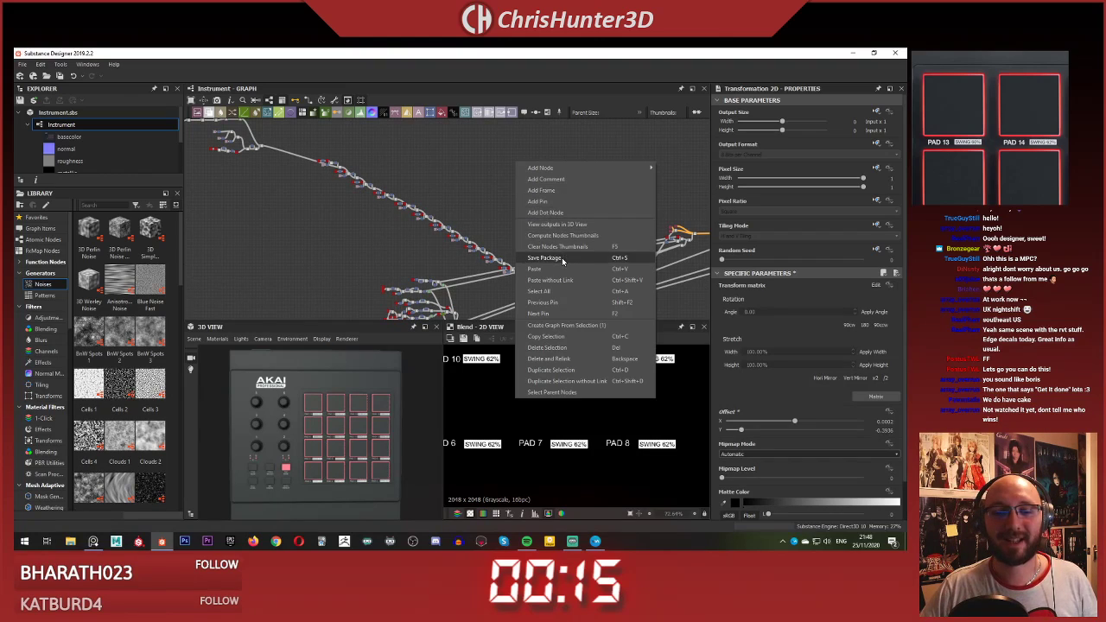
pyautogui.click(563, 258)
# Step: Compare the full controller reference image with the 3D model and the node graph to check for missing details
pyautogui.scroll(-3, 575, 236)
pyautogui.scroll(6, 576, 236)
pyautogui.moveTo(593, 247); pyautogui.dragTo(537, 208, button='middle')
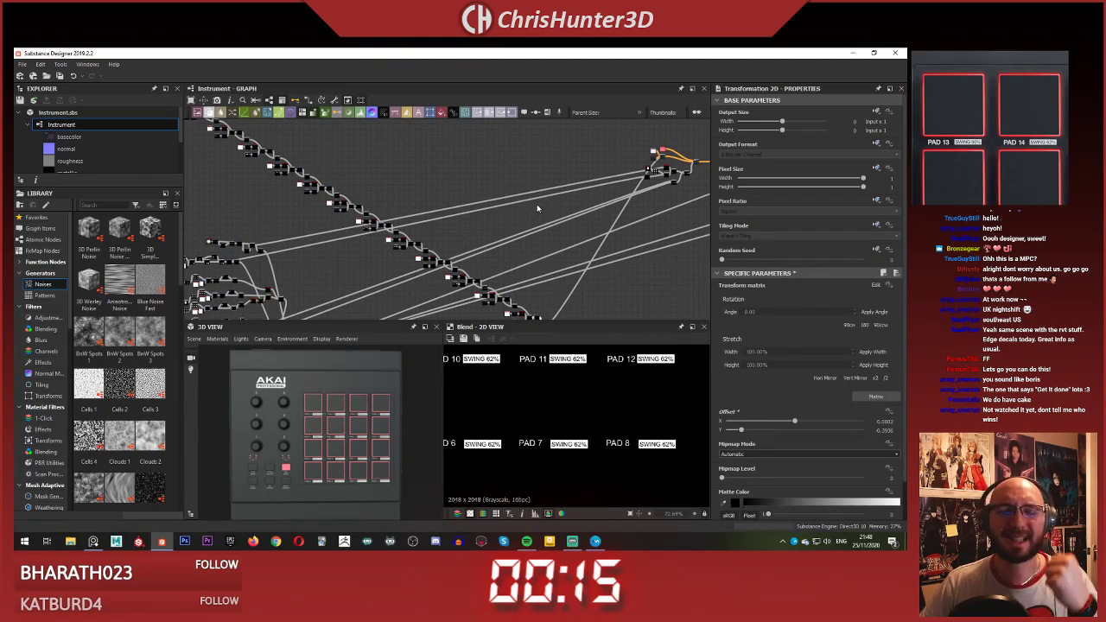
pyautogui.scroll(-5, 994, 112)
pyautogui.scroll(4, 994, 113)
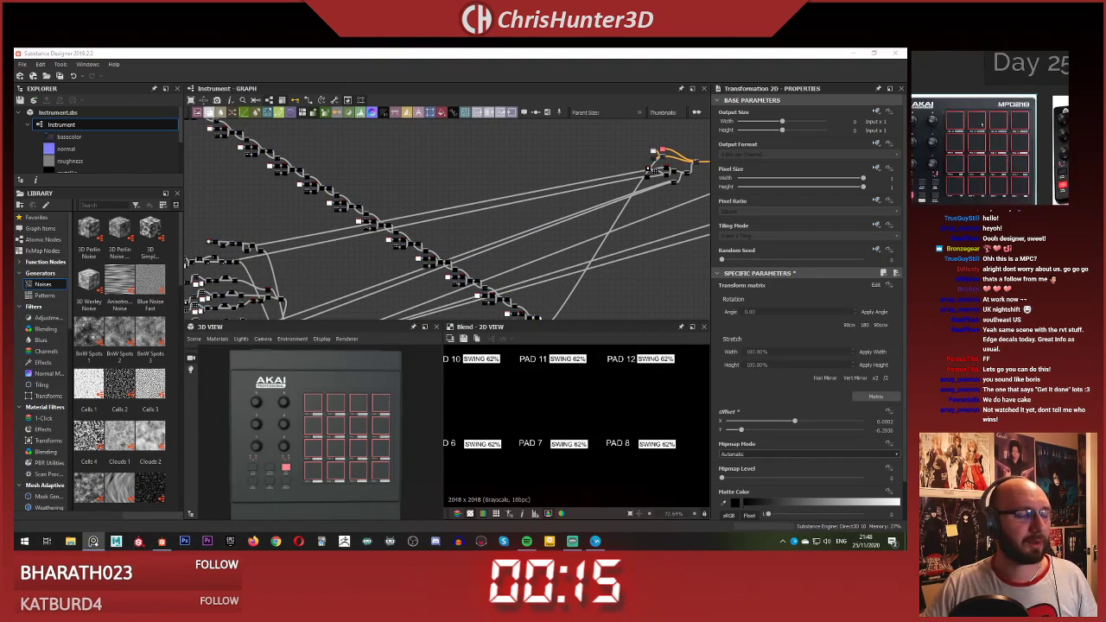
pyautogui.click(998, 110)
pyautogui.moveTo(997, 111); pyautogui.dragTo(1001, 108, button='middle')
pyautogui.scroll(5, 339, 448)
pyautogui.moveTo(343, 449); pyautogui.dragTo(374, 435, button='middle')
pyautogui.scroll(5, 373, 423)
pyautogui.scroll(-4, 368, 421)
pyautogui.scroll(-2, 369, 421)
pyautogui.scroll(-2, 287, 300)
pyautogui.moveTo(497, 251); pyautogui.dragTo(491, 280, button='middle')
pyautogui.scroll(1, 428, 231)
pyautogui.scroll(3, 471, 229)
pyautogui.scroll(-3, 484, 267)
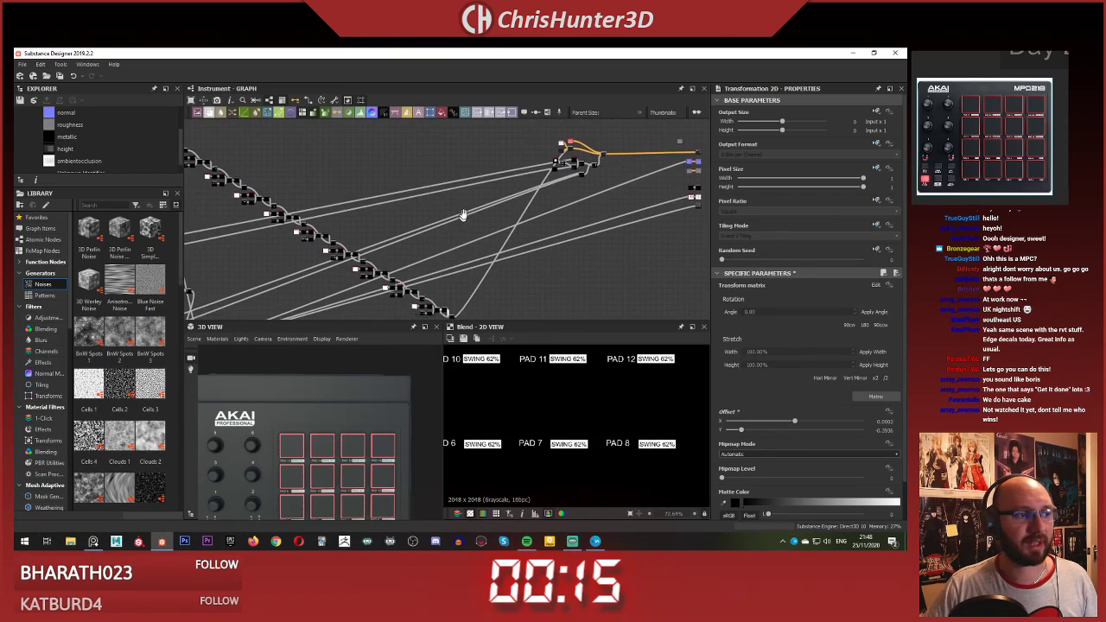
pyautogui.moveTo(462, 216); pyautogui.dragTo(468, 185, button='middle')
pyautogui.scroll(1, 447, 232)
pyautogui.scroll(-2, 443, 221)
pyautogui.scroll(4, 415, 238)
pyautogui.moveTo(398, 246); pyautogui.dragTo(535, 211, button='middle')
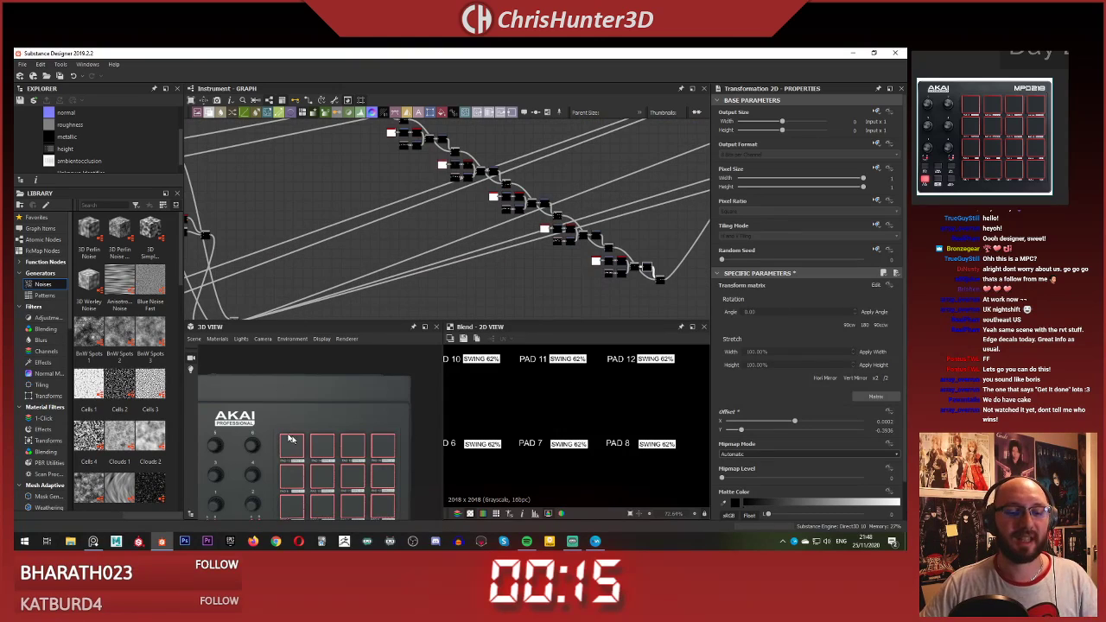
pyautogui.scroll(4, 295, 458)
pyautogui.scroll(1, 296, 462)
pyautogui.moveTo(295, 465); pyautogui.dragTo(332, 453, button='middle')
pyautogui.scroll(-6, 348, 419)
pyautogui.scroll(-1, 381, 422)
pyautogui.scroll(-4, 467, 216)
pyautogui.moveTo(481, 210); pyautogui.dragTo(435, 247, button='middle')
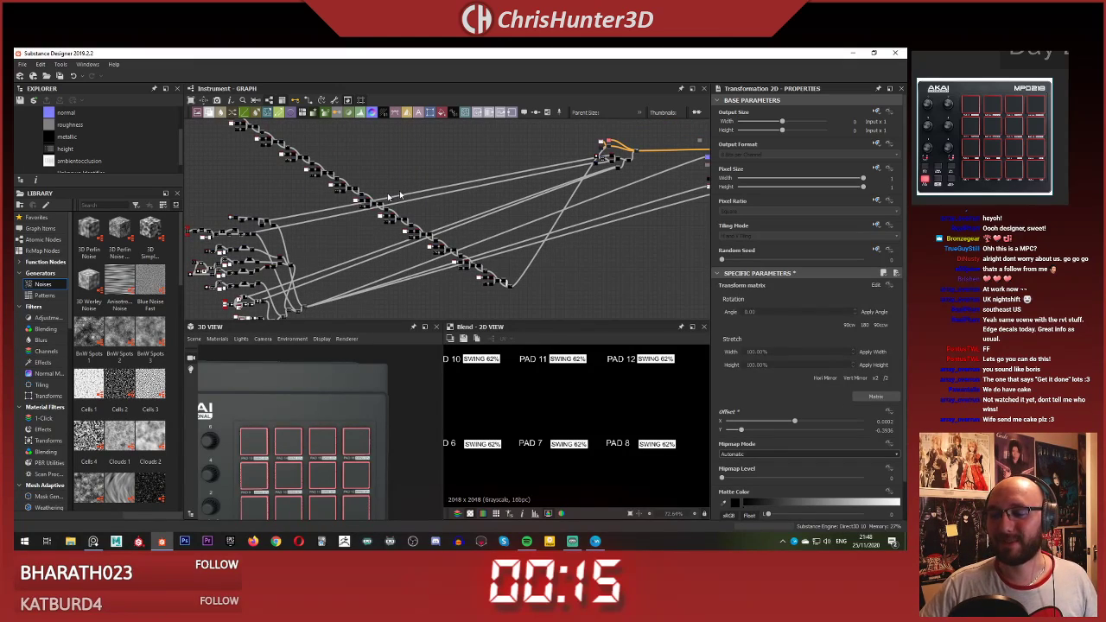
pyautogui.scroll(-2, 443, 181)
pyautogui.moveTo(486, 177); pyautogui.dragTo(557, 143, button='middle')
pyautogui.scroll(5, 459, 167)
pyautogui.scroll(3, 475, 190)
pyautogui.scroll(-2, 462, 207)
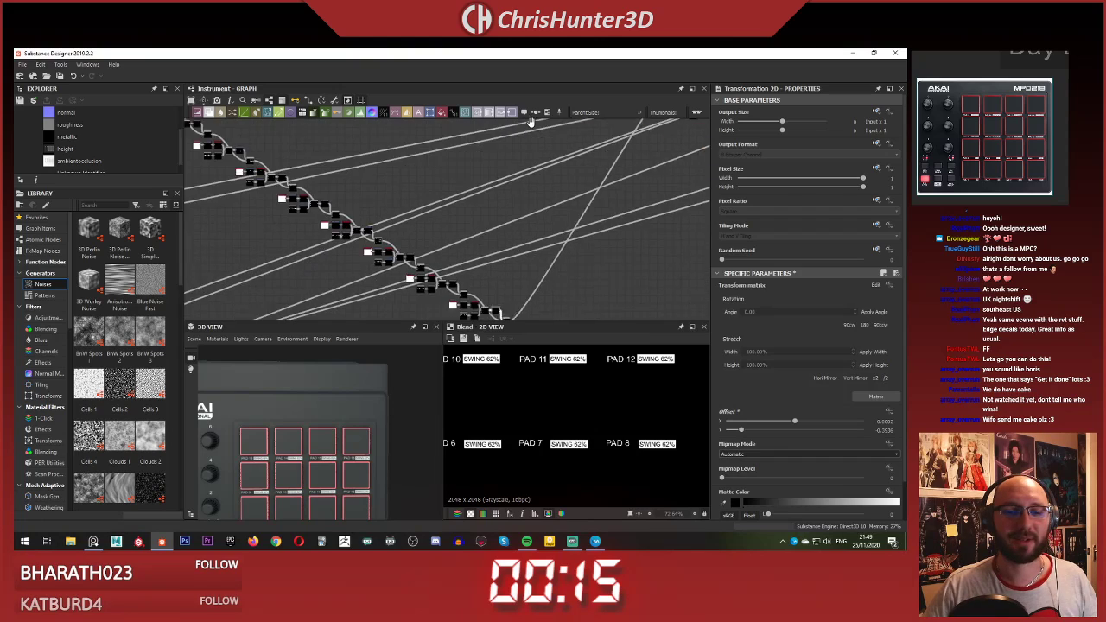
pyautogui.scroll(4, 449, 181)
pyautogui.scroll(-3, 448, 181)
pyautogui.moveTo(449, 181); pyautogui.dragTo(389, 225, button='middle')
pyautogui.moveTo(458, 242); pyautogui.dragTo(474, 103, button='middle')
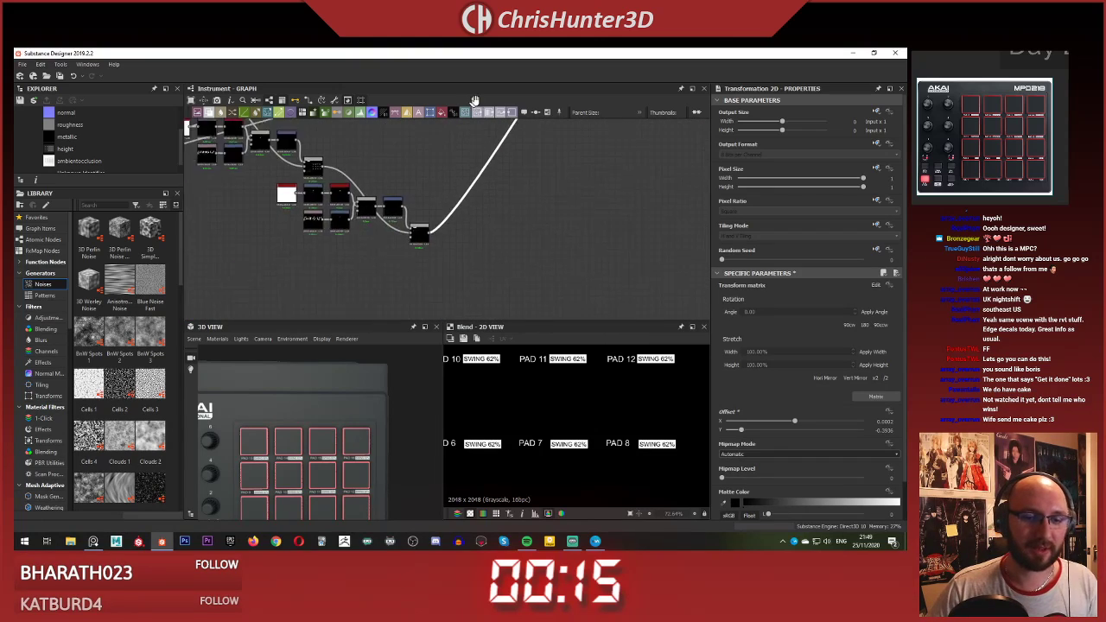
pyautogui.scroll(3, 471, 208)
pyautogui.moveTo(467, 216); pyautogui.dragTo(484, 213, button='middle')
pyautogui.press('space')
pyautogui.write('blend')
pyautogui.press('Return')
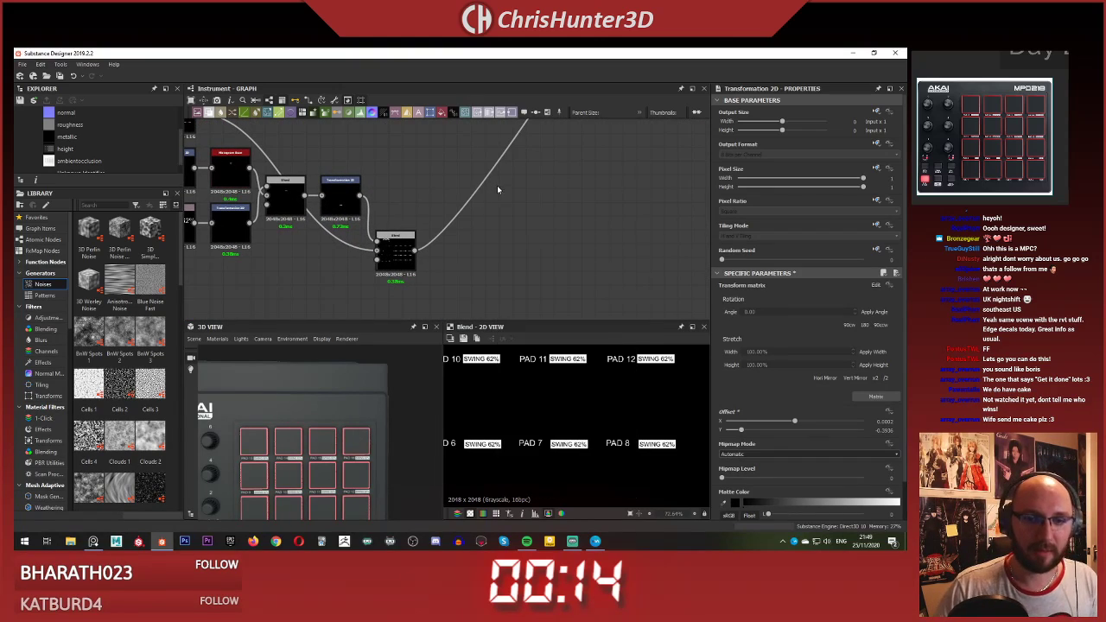
pyautogui.scroll(-3, 466, 216)
pyautogui.press('Delete')
# Step: Move the AKAI PROFESSIONAL logo node group, including its final Transformation 2D, away from the start of the label chain
pyautogui.scroll(-4, 389, 162)
pyautogui.moveTo(389, 161); pyautogui.dragTo(493, 246, button='middle')
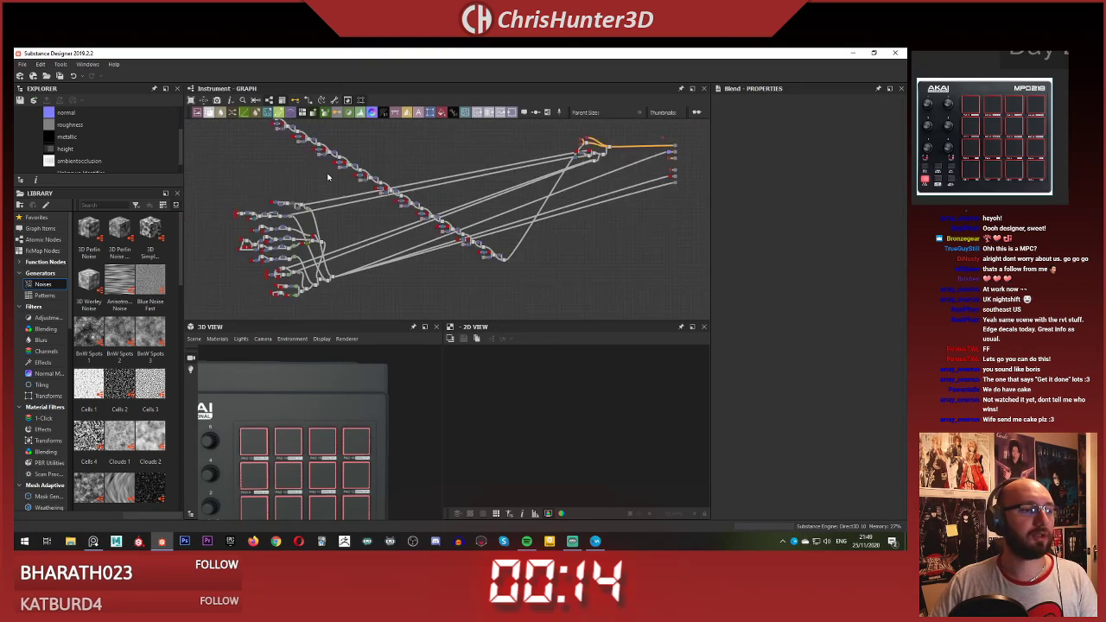
pyautogui.moveTo(329, 178); pyautogui.dragTo(557, 281, button='middle')
pyautogui.scroll(6, 397, 164)
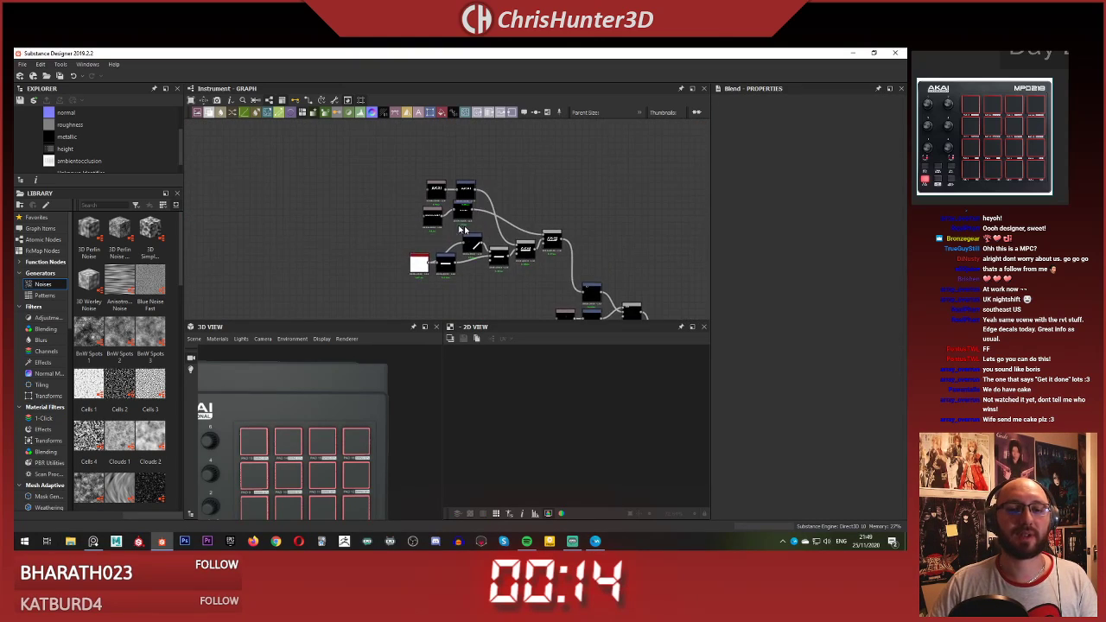
pyautogui.scroll(-2, 407, 197)
pyautogui.moveTo(333, 136); pyautogui.dragTo(508, 240)
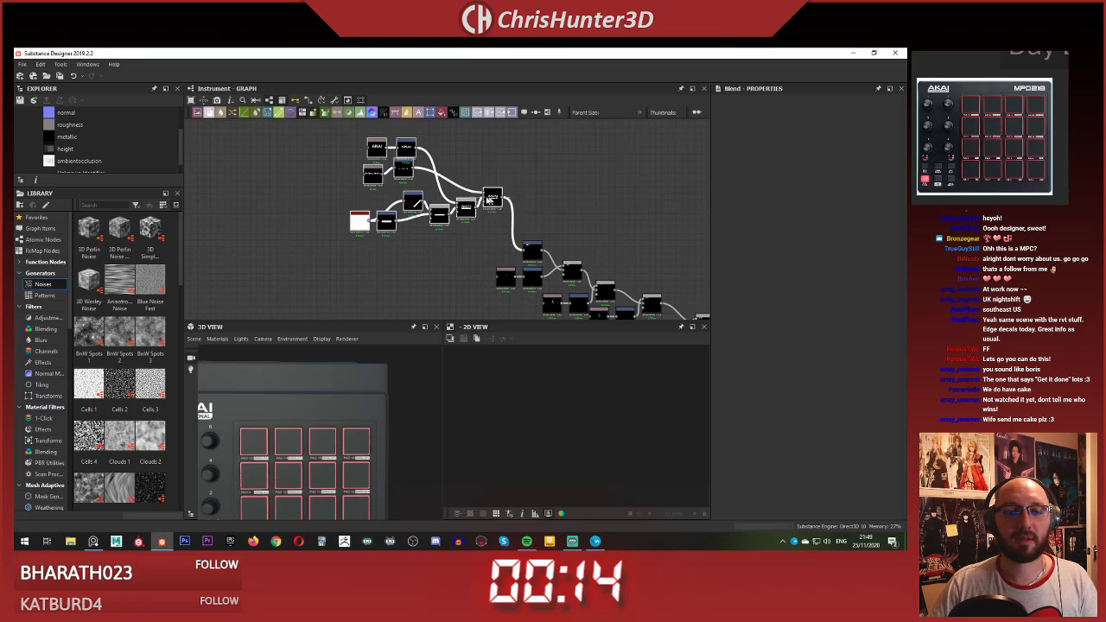
pyautogui.moveTo(489, 199); pyautogui.dragTo(370, 207)
pyautogui.scroll(4, 522, 242)
pyautogui.click(539, 224)
pyautogui.moveTo(545, 263); pyautogui.dragTo(399, 259)
# Step: Duplicate the complete AKAI PROFESSIONAL logo node group and place the copy above the original nodes
pyautogui.scroll(-5, 332, 240)
pyautogui.hotkey('ctrl', 'c')
pyautogui.hotkey('ctrl', 'v')
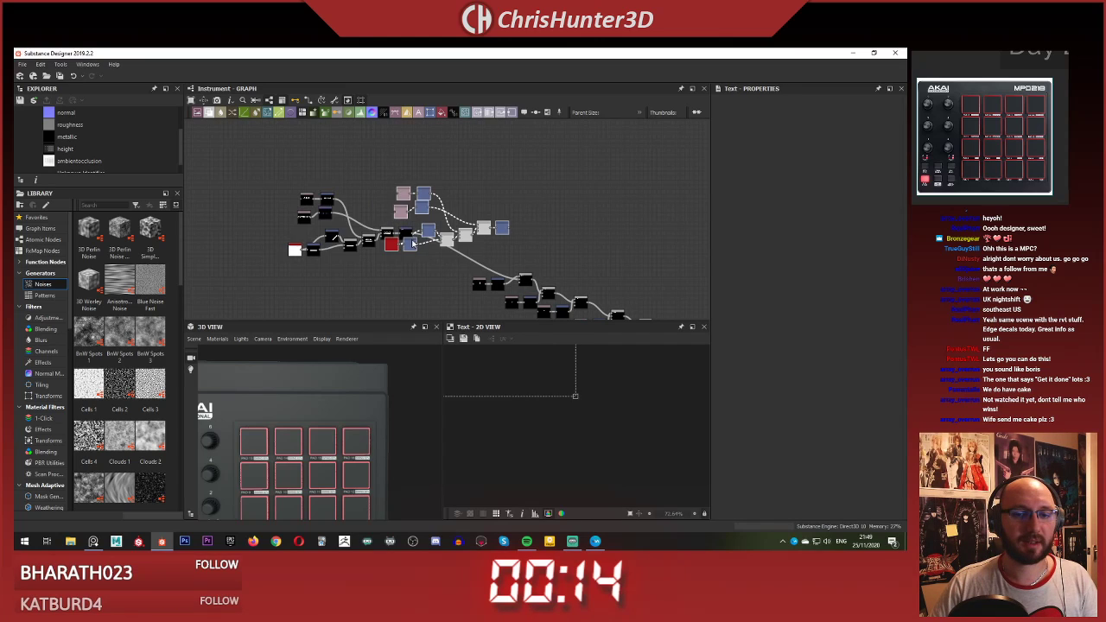
pyautogui.moveTo(497, 228); pyautogui.dragTo(485, 171)
# Step: Add a Blend node in Max (Lighten) mode that combines the outputs of the original and duplicated logo groups
pyautogui.scroll(4, 456, 222)
pyautogui.click(457, 224)
pyautogui.press('space')
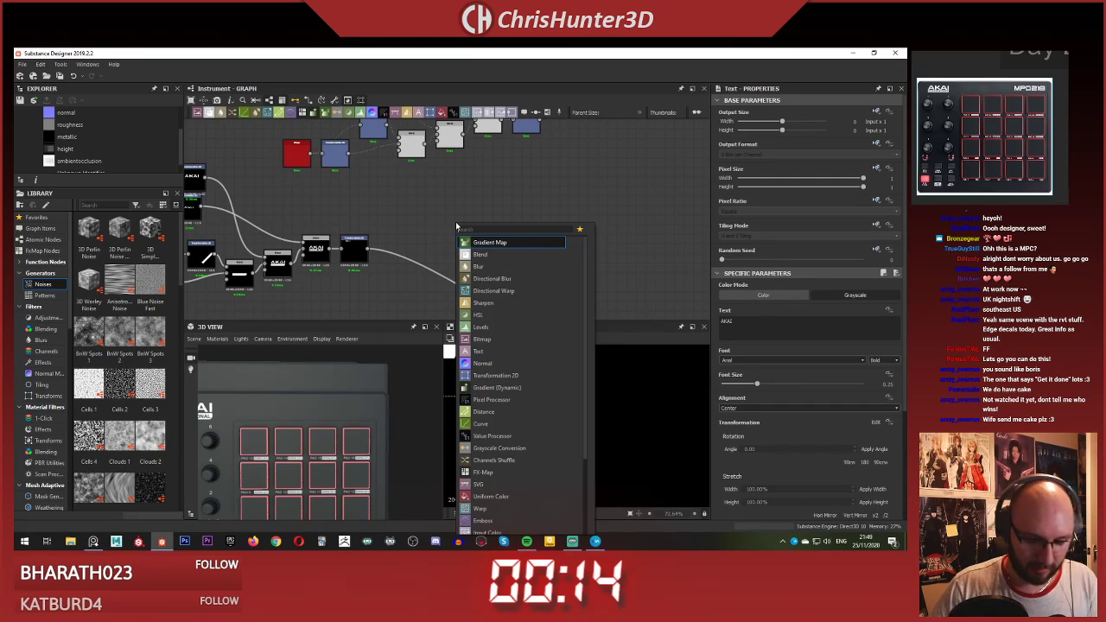
pyautogui.write('blend')
pyautogui.press('Return')
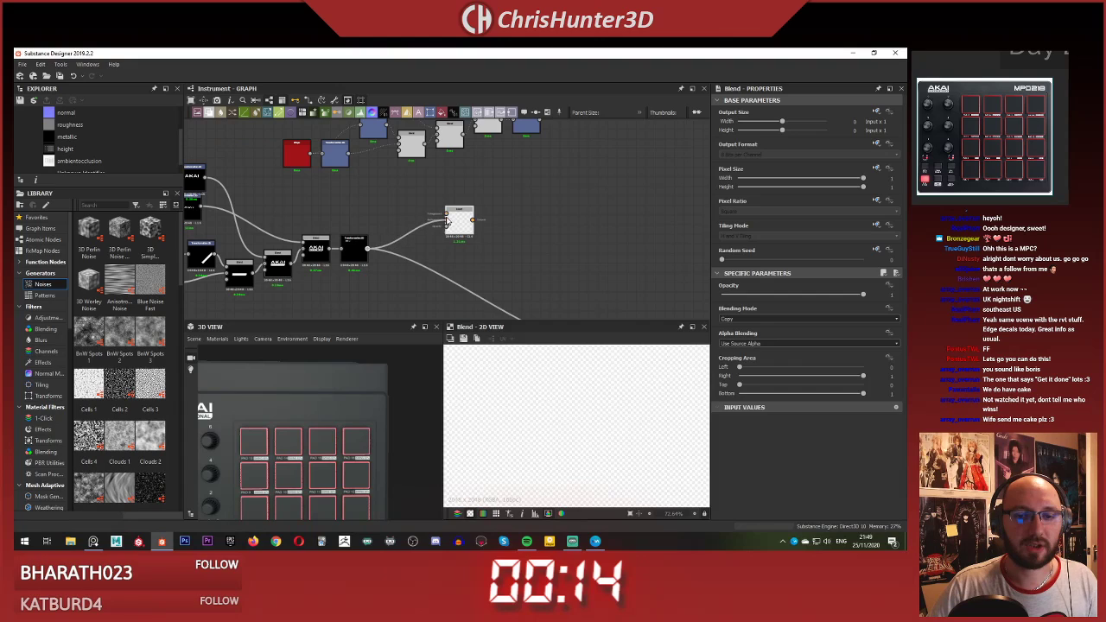
pyautogui.moveTo(446, 221); pyautogui.dragTo(449, 220)
pyautogui.moveTo(553, 154); pyautogui.dragTo(471, 199, button='middle')
pyautogui.moveTo(365, 238); pyautogui.dragTo(364, 260)
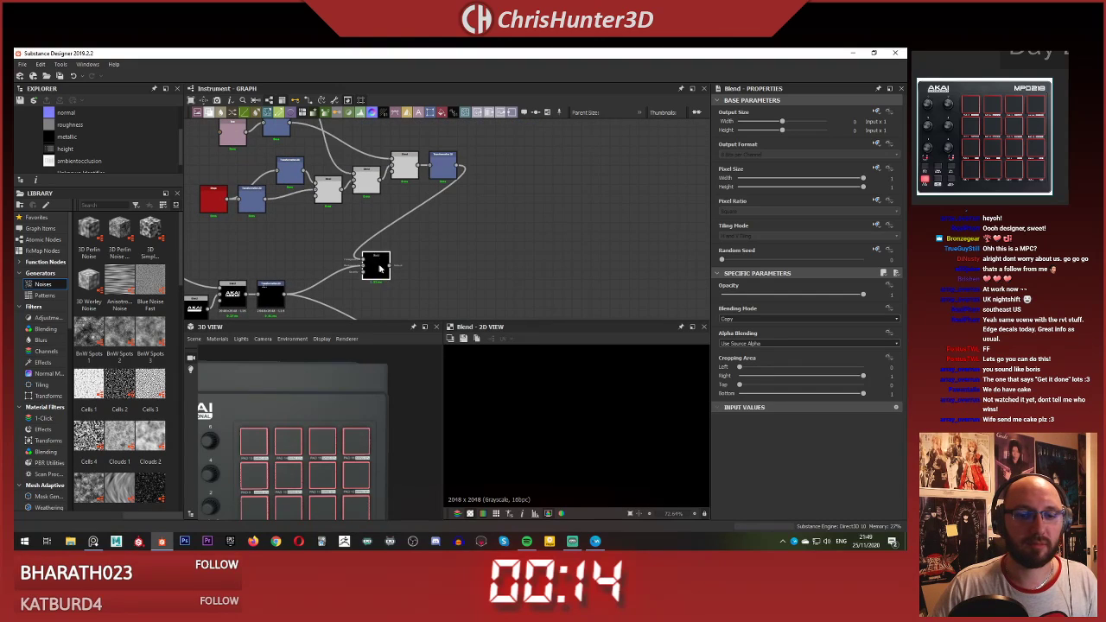
pyautogui.click(761, 320)
pyautogui.click(757, 357)
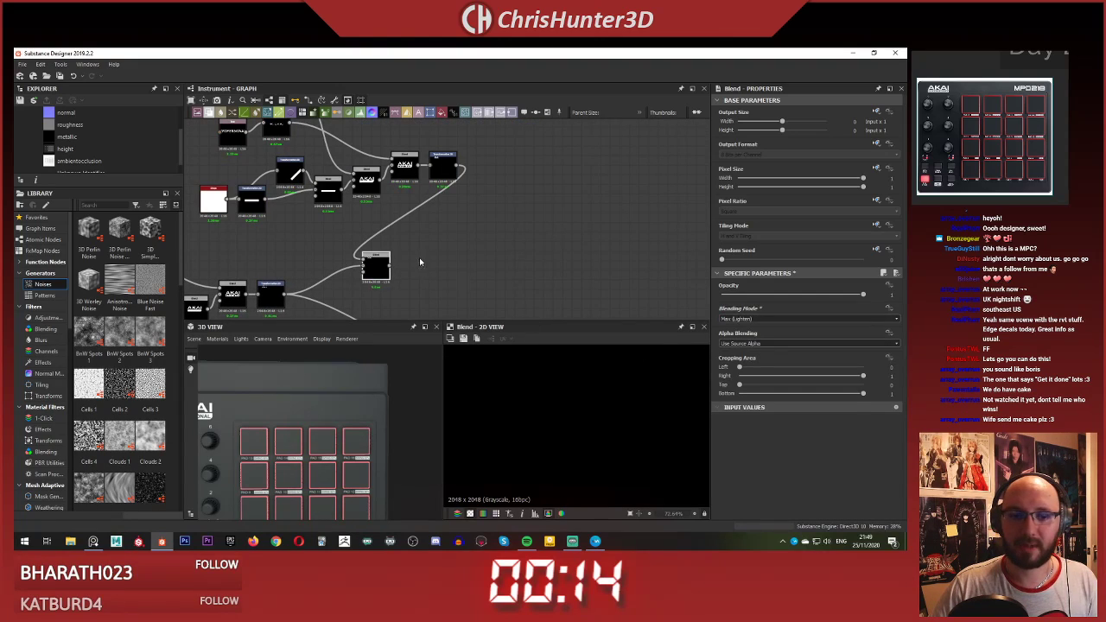
# Step: Feed the new logo Blend into the first Blend of the label chain and reposition it beyond both logo groups
pyautogui.scroll(-2, 303, 274)
pyautogui.moveTo(297, 274); pyautogui.dragTo(392, 207, button='middle')
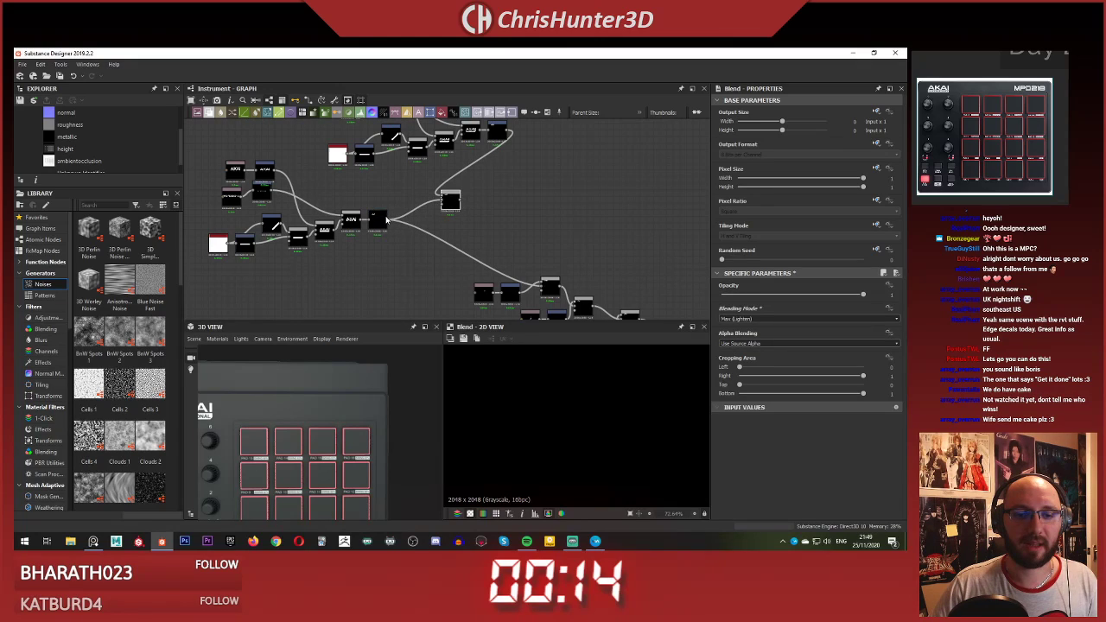
pyautogui.moveTo(490, 196); pyautogui.dragTo(536, 278, button='middle')
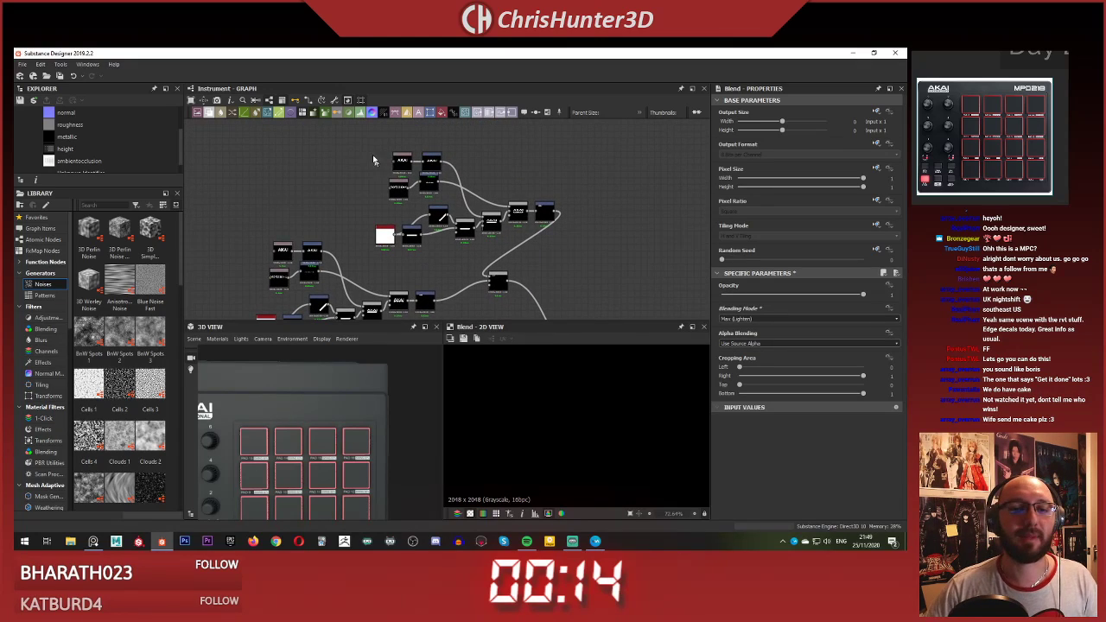
pyautogui.moveTo(498, 282); pyautogui.dragTo(598, 309)
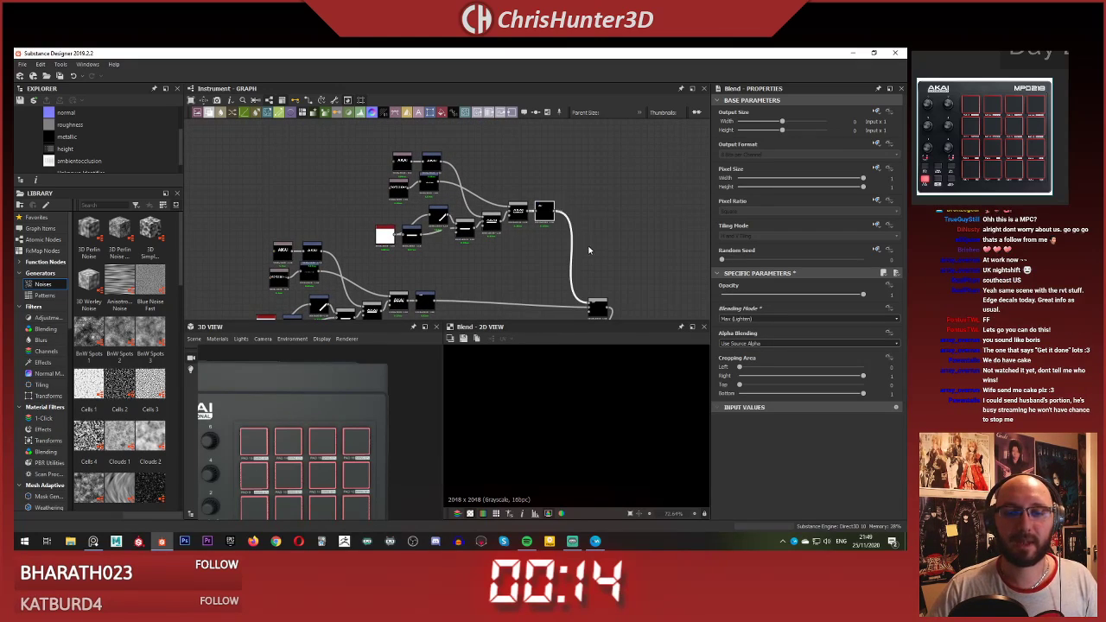
pyautogui.moveTo(590, 251); pyautogui.dragTo(501, 164, button='middle')
pyautogui.scroll(2, 575, 232)
pyautogui.moveTo(525, 240); pyautogui.dragTo(510, 195, button='middle')
pyautogui.click(480, 167)
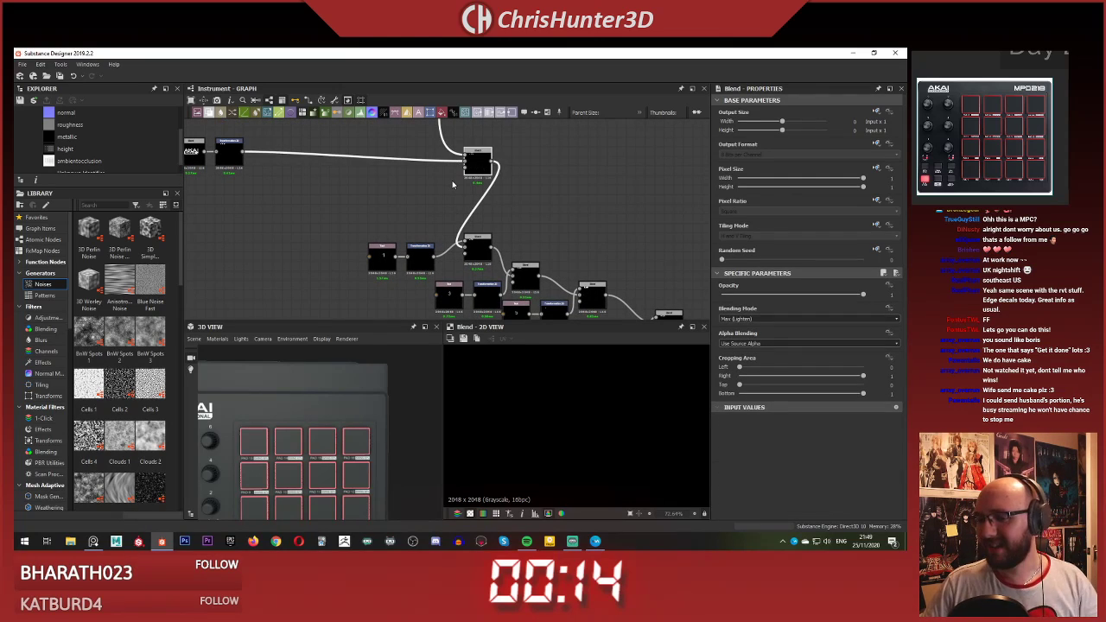
pyautogui.scroll(-3, 432, 187)
pyautogui.scroll(-3, 432, 187)
pyautogui.moveTo(418, 162); pyautogui.dragTo(434, 210, button='middle')
pyautogui.scroll(6, 439, 181)
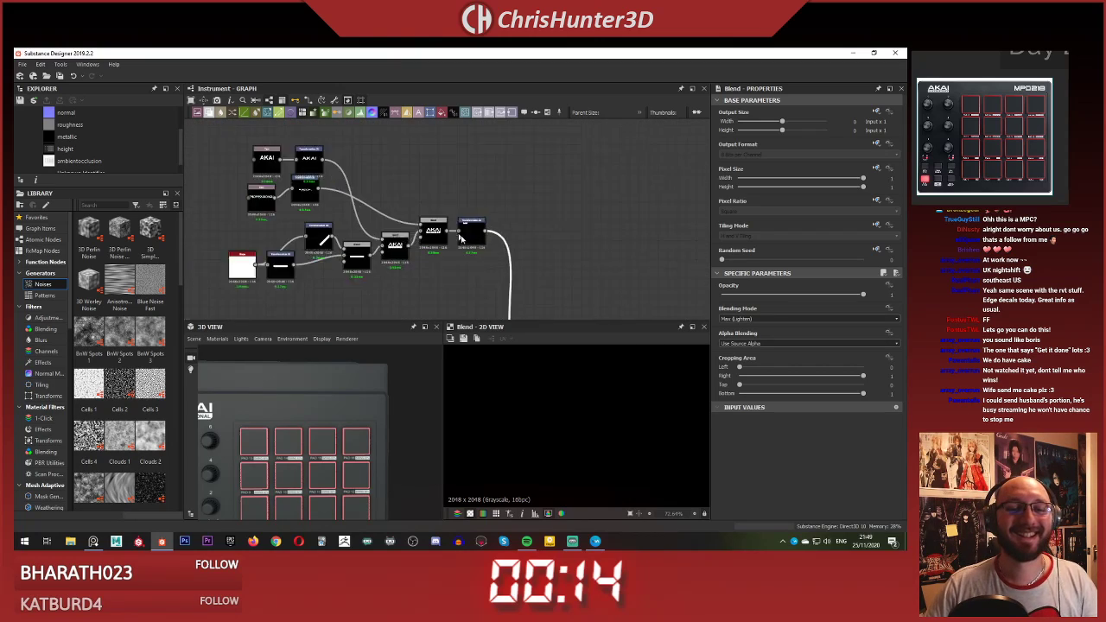
pyautogui.moveTo(468, 274); pyautogui.dragTo(513, 198, button='middle')
pyautogui.scroll(-2, 462, 180)
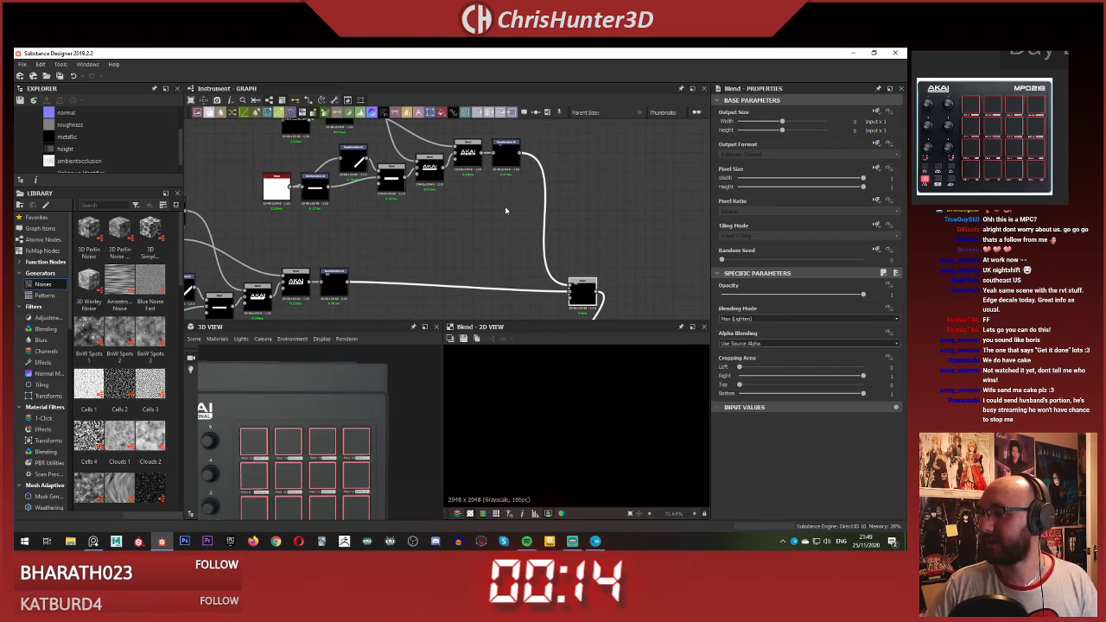
pyautogui.click(502, 203)
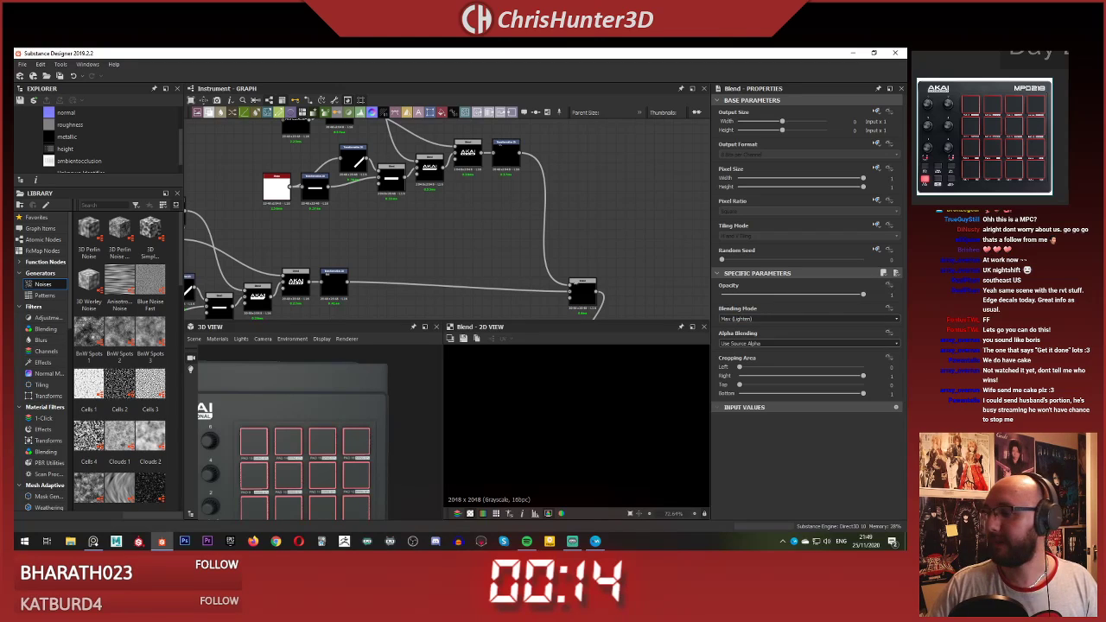
# Step: Shift the duplicated logo horizontally to the upper-right area of the texture using its final Transformation 2D
pyautogui.click(512, 156)
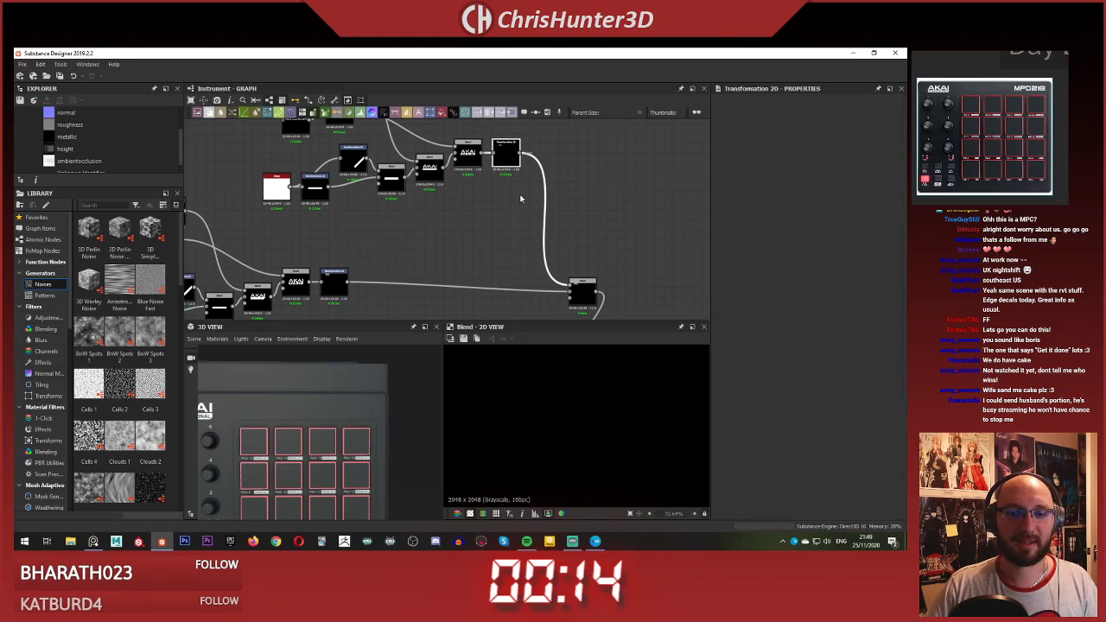
pyautogui.scroll(-3, 493, 195)
pyautogui.scroll(3, 497, 194)
pyautogui.moveTo(501, 189)
pyautogui.mouseDown(button='middle')
pyautogui.moveTo(571, 193)
pyautogui.moveTo(484, 192)
pyautogui.mouseUp(button='middle')
pyautogui.scroll(-3, 284, 422)
pyautogui.scroll(-1, 504, 260)
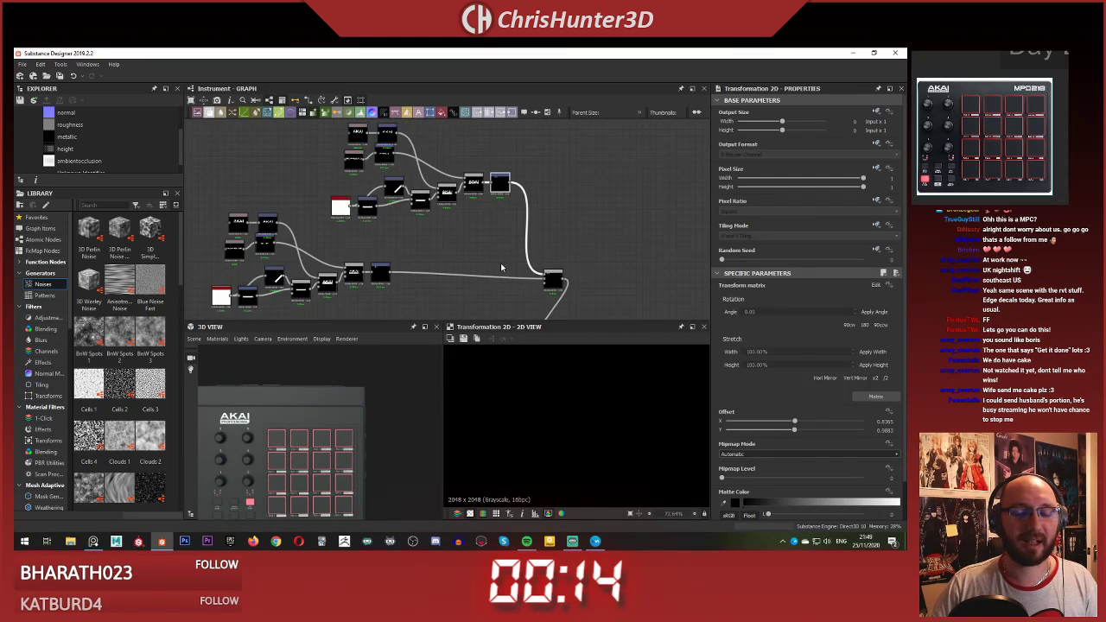
pyautogui.scroll(5, 463, 181)
pyautogui.moveTo(501, 265)
pyautogui.mouseDown(button='middle')
pyautogui.moveTo(465, 192)
pyautogui.moveTo(482, 275)
pyautogui.mouseUp(button='middle')
pyautogui.doubleClick(484, 142)
pyautogui.scroll(-1, 529, 399)
pyautogui.scroll(-5, 529, 398)
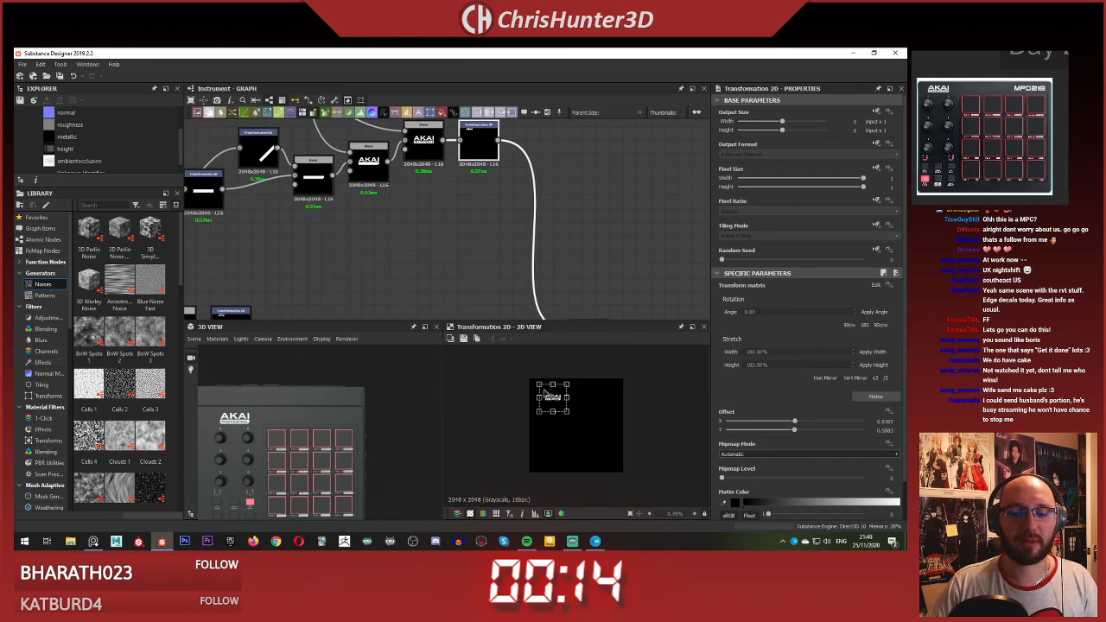
pyautogui.moveTo(541, 370); pyautogui.dragTo(631, 375)
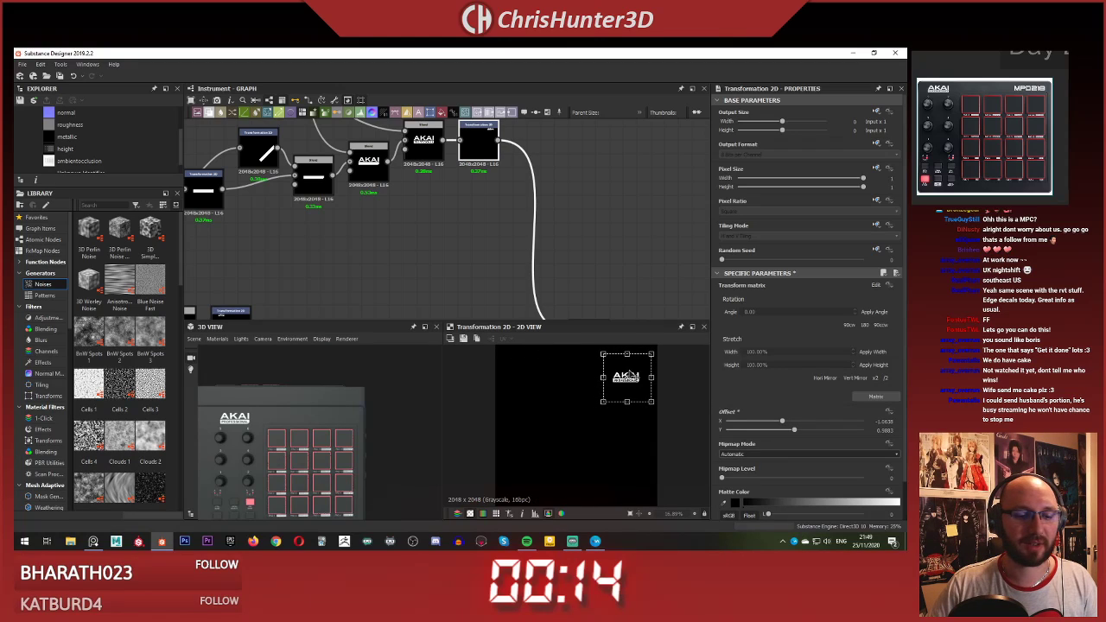
# Step: Preview the Blend combining both logos and inspect the second logo's placement above the pads on the 3D model
pyautogui.scroll(-5, 529, 233)
pyautogui.moveTo(518, 260); pyautogui.dragTo(458, 206, button='middle')
pyautogui.scroll(4, 490, 190)
pyautogui.doubleClick(506, 204)
pyautogui.scroll(-4, 506, 204)
pyautogui.scroll(2, 482, 223)
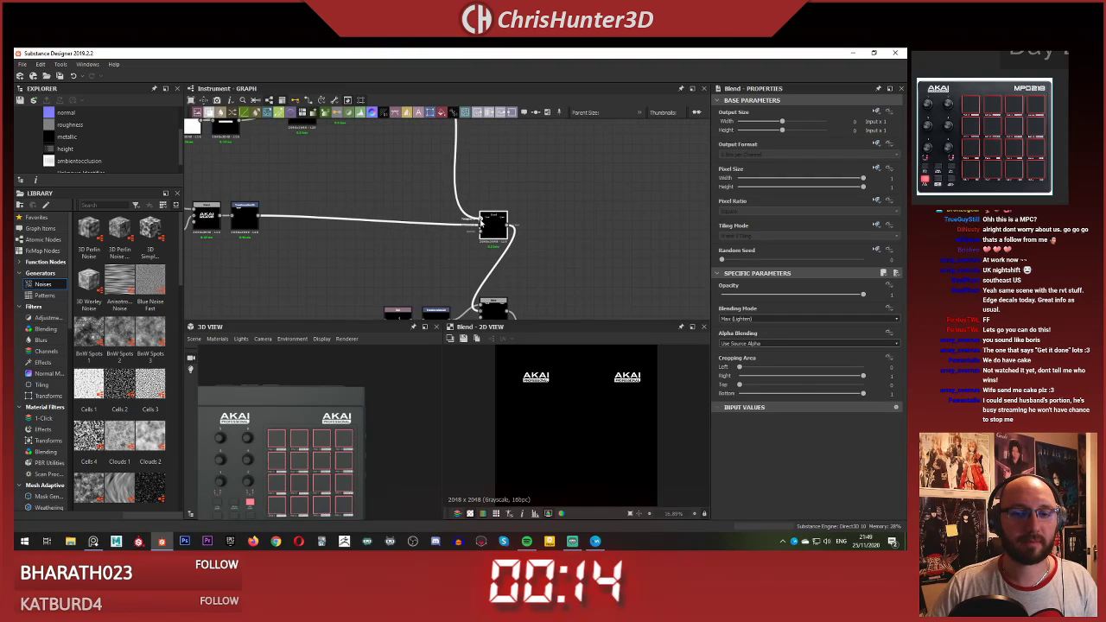
pyautogui.moveTo(483, 197); pyautogui.dragTo(482, 213, button='middle')
pyautogui.scroll(6, 337, 405)
pyautogui.moveTo(337, 405); pyautogui.dragTo(333, 405, button='middle')
pyautogui.scroll(-3, 393, 210)
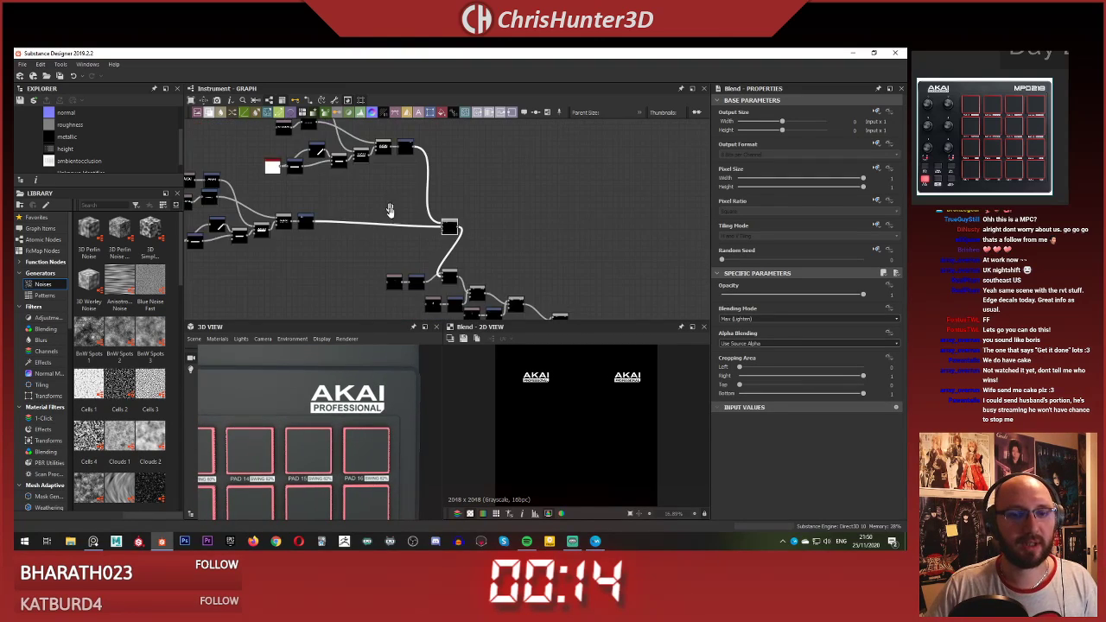
# Step: Nudge the duplicated logo slightly further right with its final Transformation 2D
pyautogui.moveTo(403, 170); pyautogui.dragTo(421, 202, button='middle')
pyautogui.scroll(5, 422, 202)
pyautogui.moveTo(629, 380); pyautogui.dragTo(632, 381)
# Step: Connect the duplicated AKAI text's Transformation 2D directly to that group's final Transformation 2D, bypassing the Blend nodes
pyautogui.scroll(-4, 323, 241)
pyautogui.moveTo(372, 257); pyautogui.dragTo(448, 258, button='middle')
pyautogui.scroll(3, 323, 171)
pyautogui.moveTo(323, 170); pyautogui.dragTo(444, 279, button='middle')
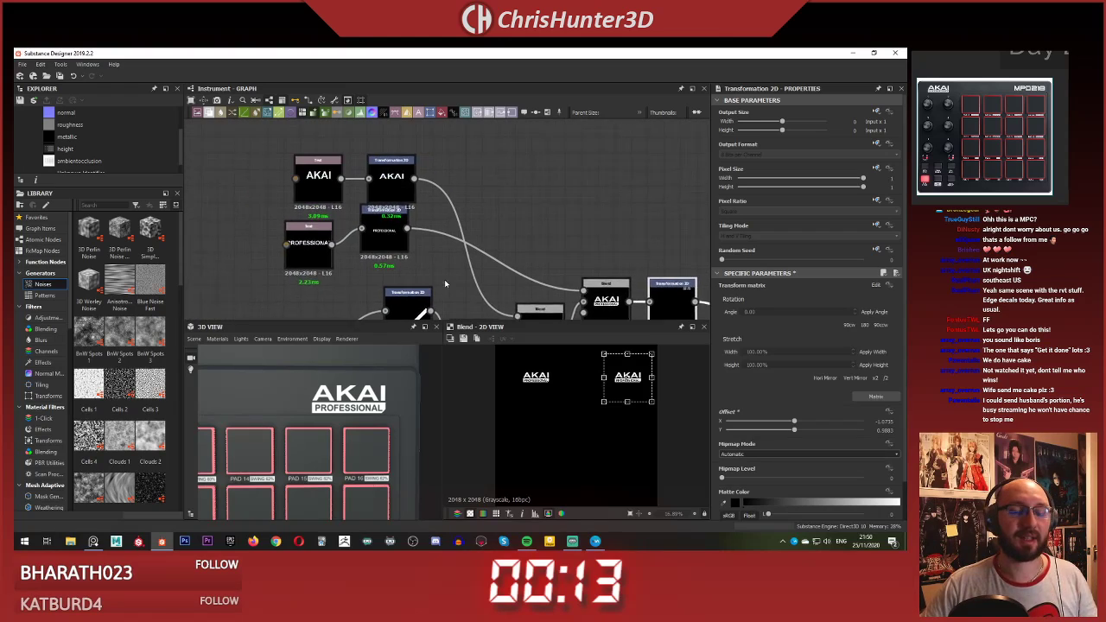
pyautogui.scroll(1, 422, 217)
pyautogui.scroll(-1, 422, 217)
pyautogui.moveTo(422, 214); pyautogui.dragTo(304, 154, button='middle')
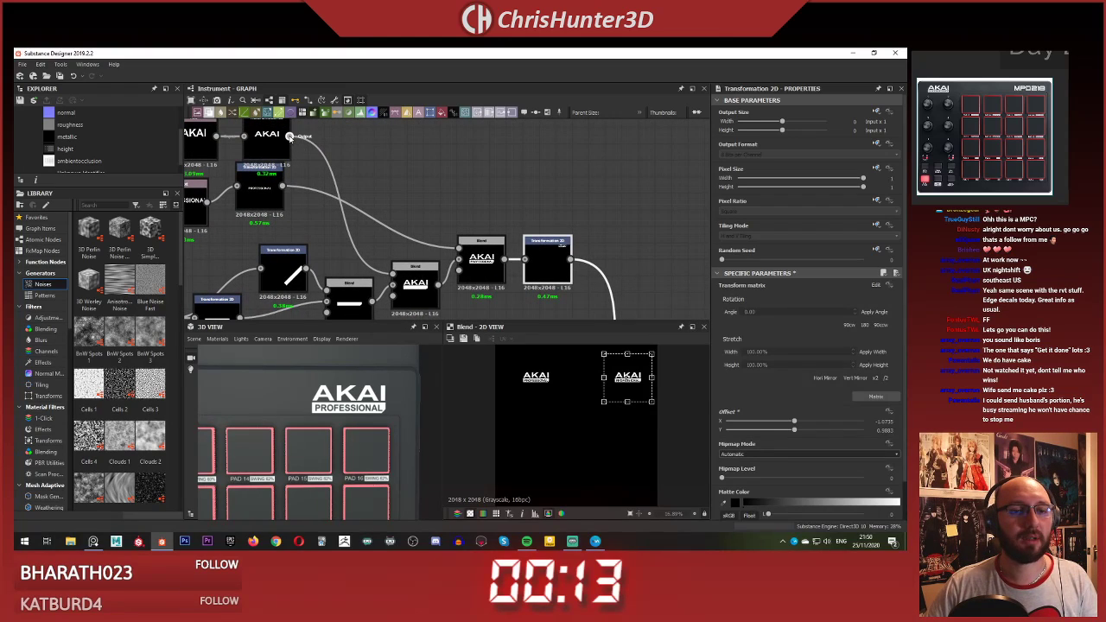
pyautogui.moveTo(534, 267); pyautogui.dragTo(531, 266)
pyautogui.moveTo(517, 227); pyautogui.dragTo(531, 202, button='middle')
# Step: Delete the duplicated group's three Blend nodes and the shape nodes that formed the box around PROFESSIONAL
pyautogui.click(508, 174)
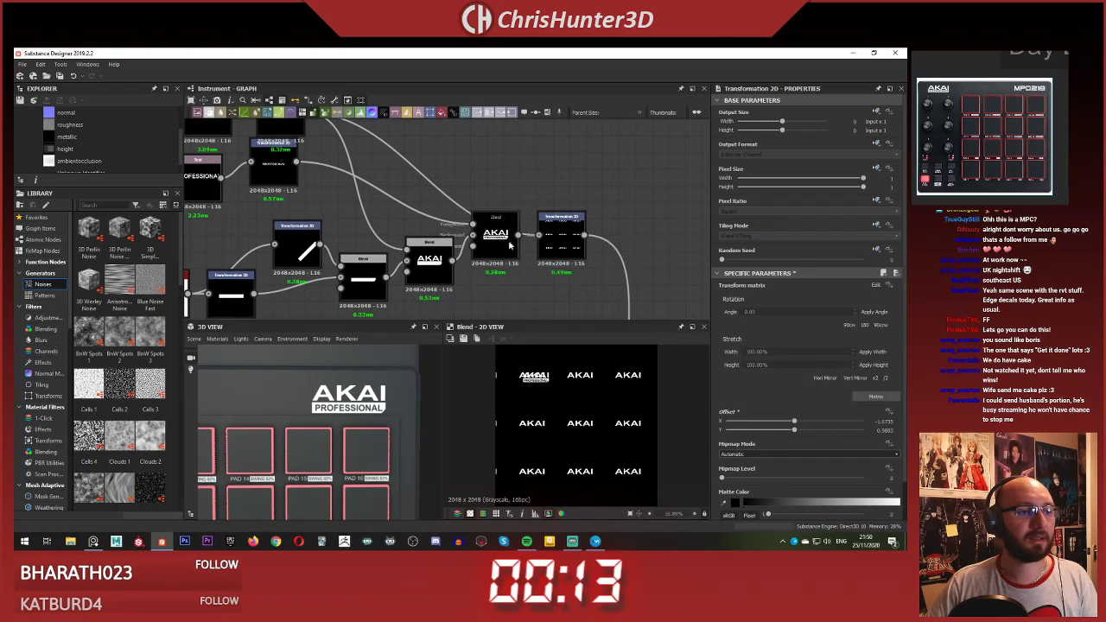
pyautogui.press('Delete')
pyautogui.click(432, 263)
pyautogui.press('Delete')
pyautogui.click(367, 278)
pyautogui.press('Delete')
pyautogui.click(303, 251)
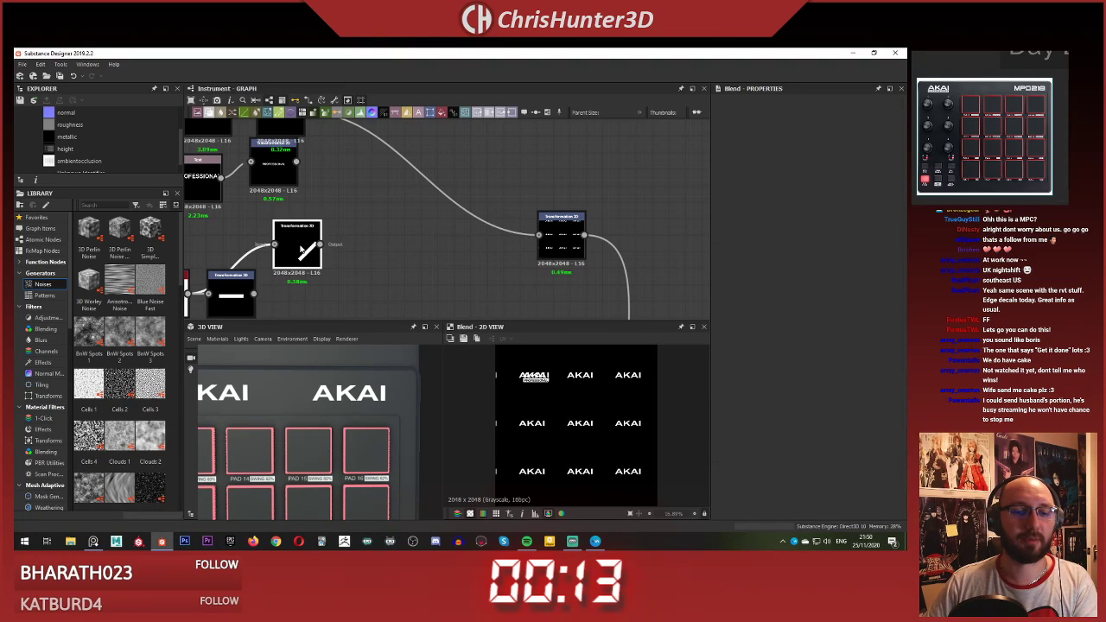
pyautogui.press('Delete')
pyautogui.moveTo(321, 247); pyautogui.dragTo(466, 163, button='middle')
pyautogui.scroll(-2, 466, 164)
pyautogui.moveTo(316, 198); pyautogui.dragTo(471, 241)
pyautogui.press('Delete')
# Step: Delete the duplicated PROFESSIONAL text node together with its Transformation 2D
pyautogui.scroll(-2, 407, 188)
pyautogui.moveTo(392, 163); pyautogui.dragTo(407, 239, button='middle')
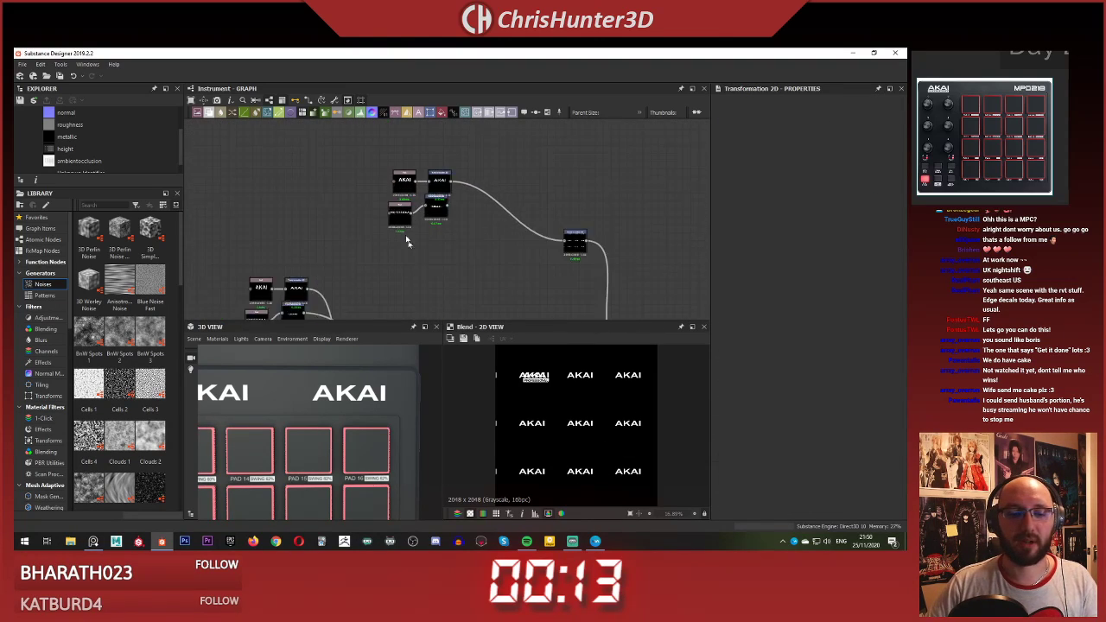
pyautogui.scroll(3, 404, 235)
pyautogui.scroll(1, 484, 251)
pyautogui.moveTo(484, 251); pyautogui.dragTo(366, 180)
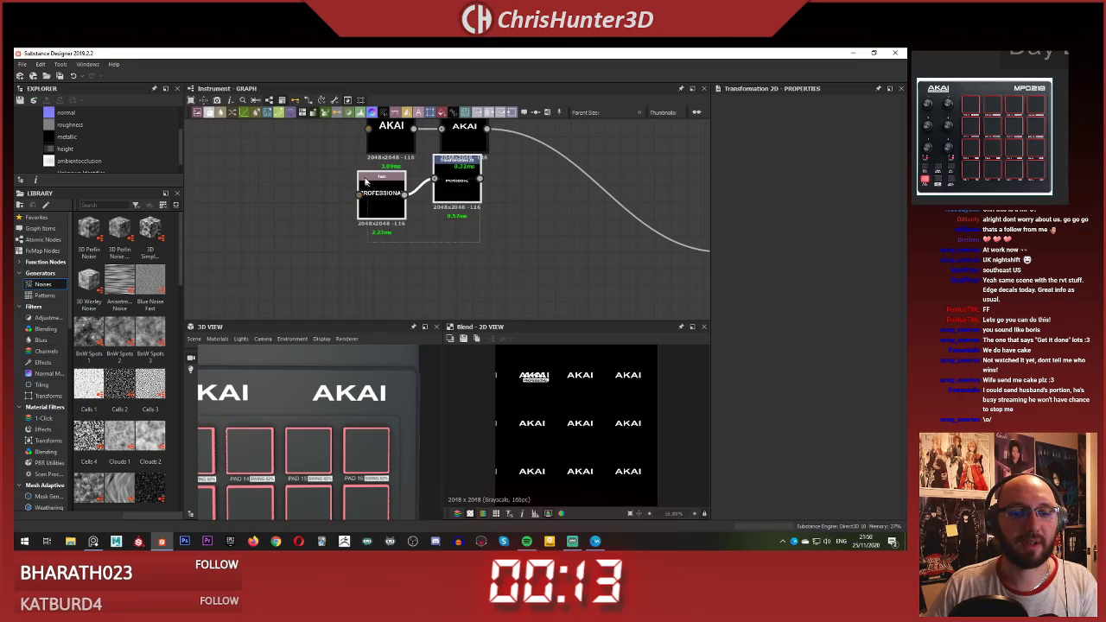
pyautogui.press('Delete')
# Step: Change the duplicated AKAI text node's text to MPD218
pyautogui.moveTo(427, 208); pyautogui.dragTo(430, 282, button='middle')
pyautogui.scroll(1, 430, 282)
pyautogui.click(392, 208)
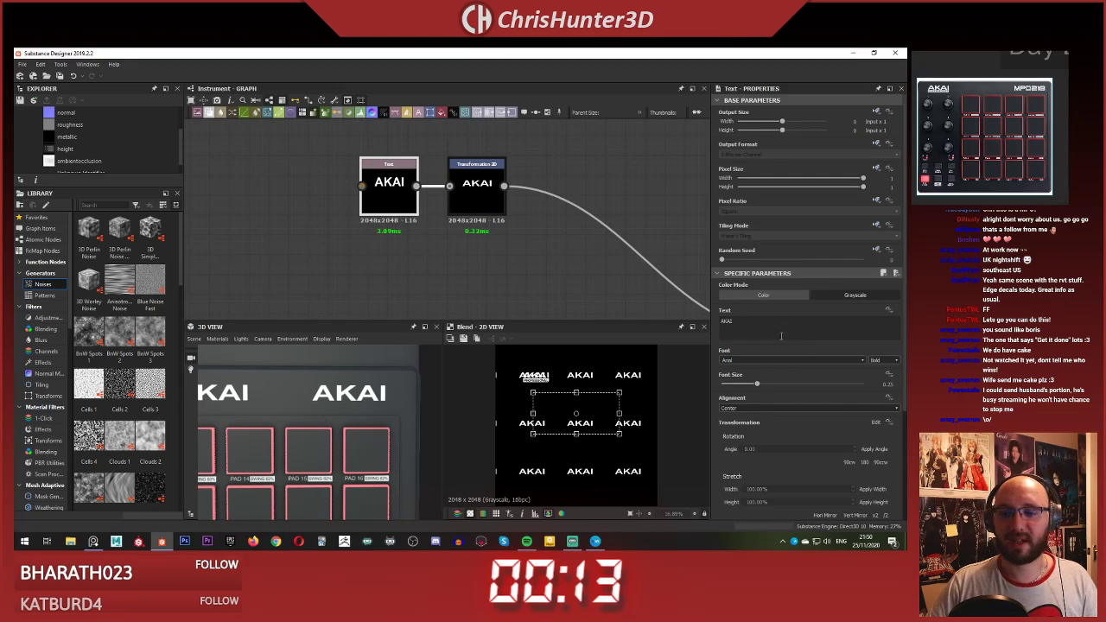
pyautogui.write('MPD218')
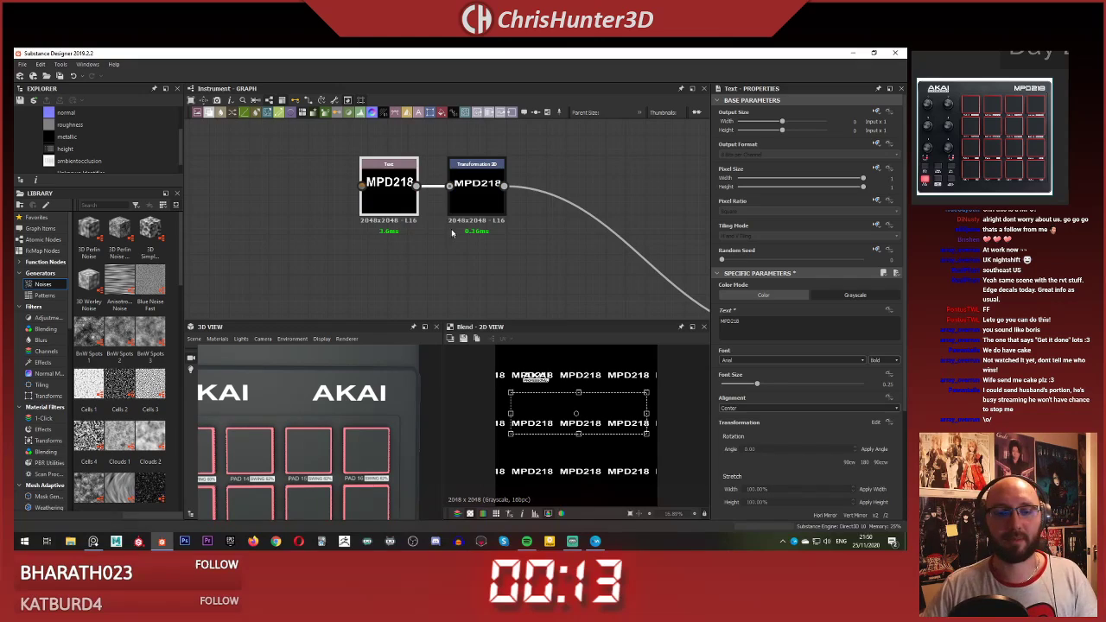
# Step: Set the tiling mode of the Transformation 2D directly after the MPD218 text to No Tiling
pyautogui.click(484, 194)
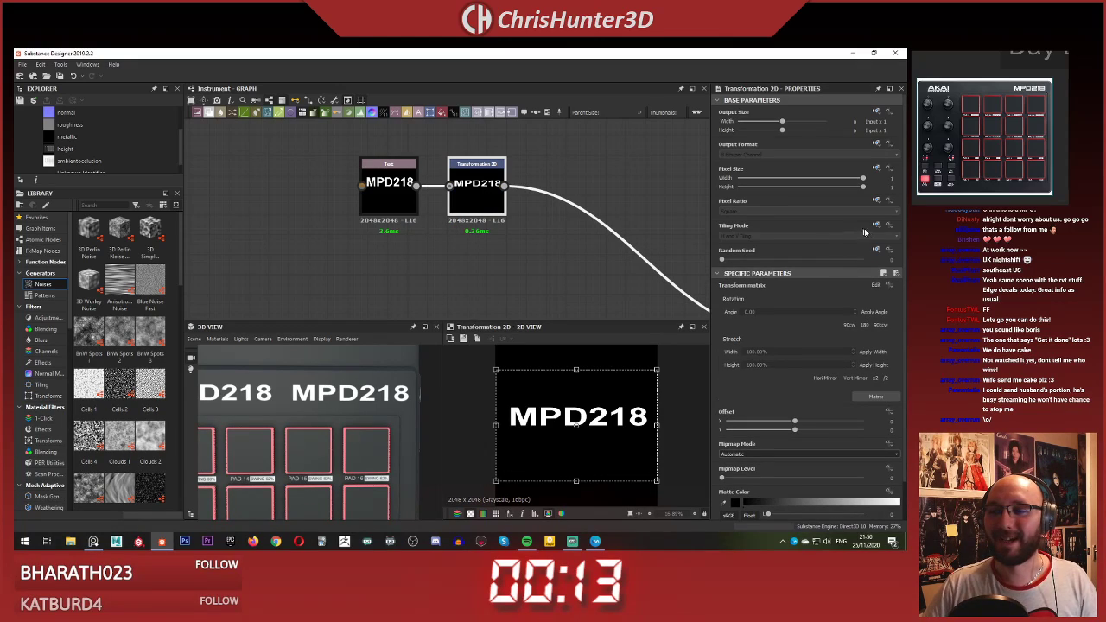
pyautogui.click(877, 224)
pyautogui.click(858, 260)
pyautogui.click(824, 235)
pyautogui.click(814, 238)
pyautogui.click(498, 185)
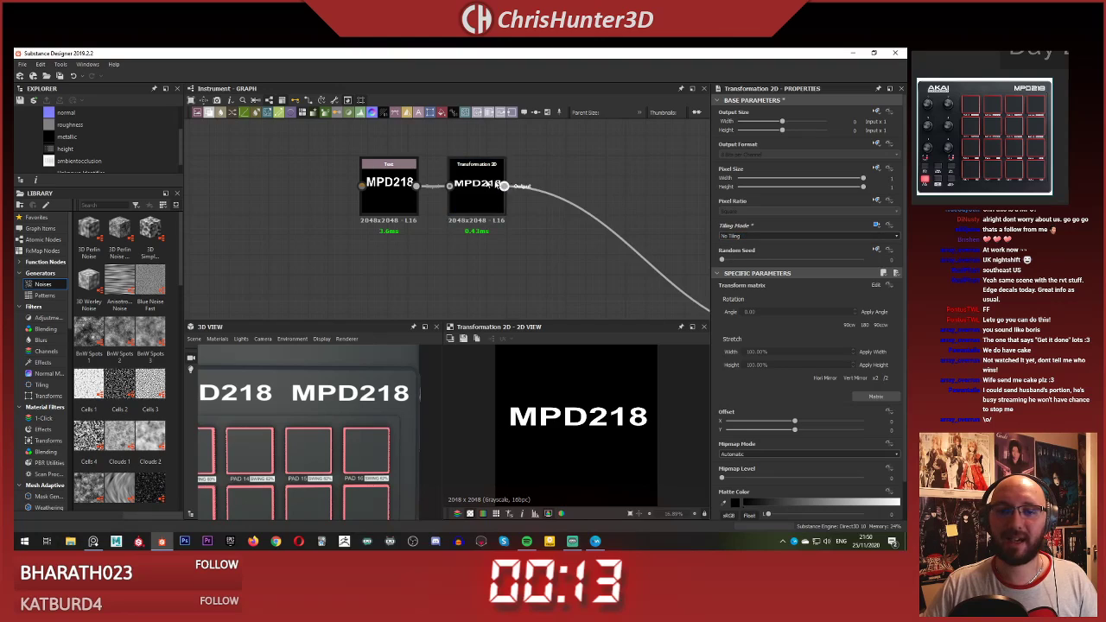
pyautogui.click(463, 184)
pyautogui.scroll(-2, 343, 411)
pyautogui.scroll(-2, 484, 371)
pyautogui.scroll(-2, 510, 251)
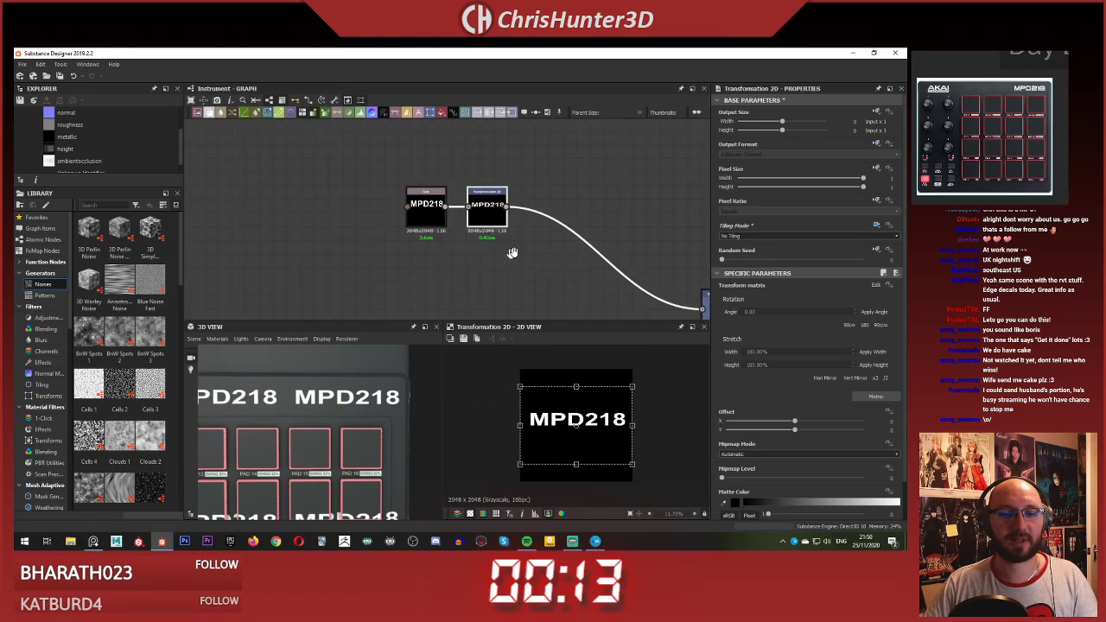
# Step: Inspect the MPD218 text's result at the second Transformation 2D node and at the Blend node that combines it with the AKAI logo
pyautogui.moveTo(511, 252); pyautogui.dragTo(548, 244, button='middle')
pyautogui.scroll(-5, 544, 384)
pyautogui.scroll(-3, 333, 412)
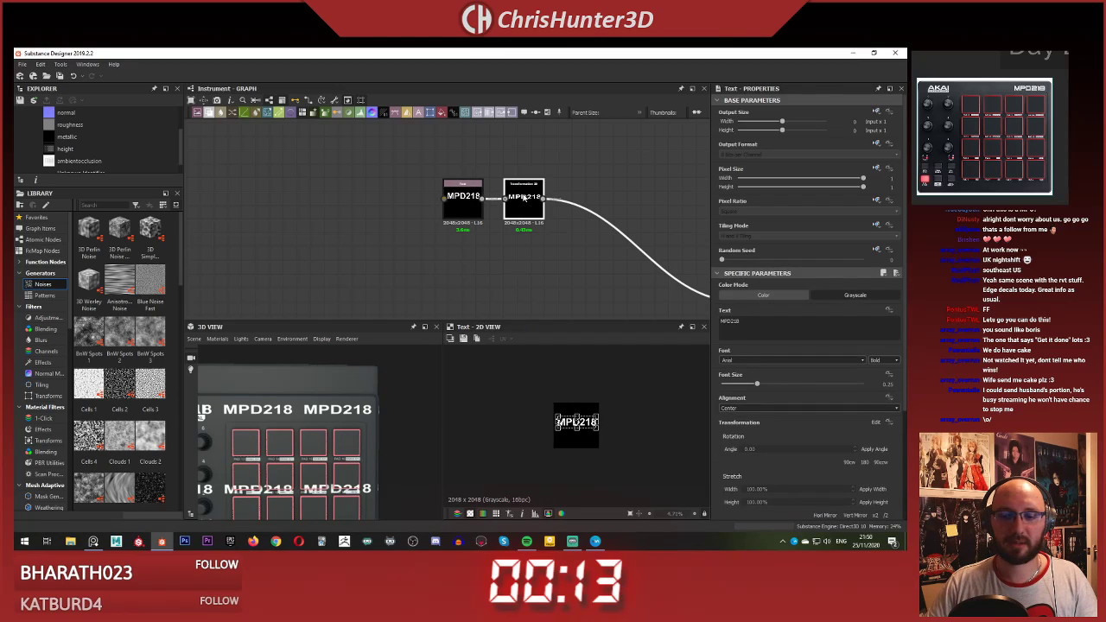
pyautogui.scroll(-2, 614, 254)
pyautogui.scroll(3, 615, 253)
pyautogui.moveTo(614, 253); pyautogui.dragTo(432, 166, button='middle')
pyautogui.doubleClick(598, 233)
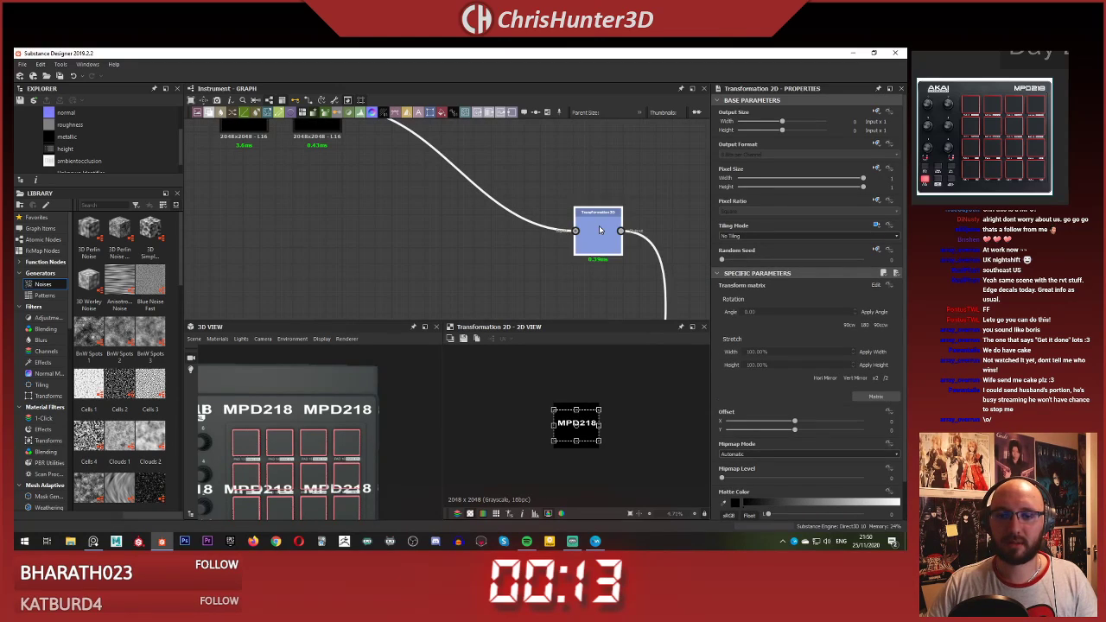
pyautogui.scroll(10, 574, 396)
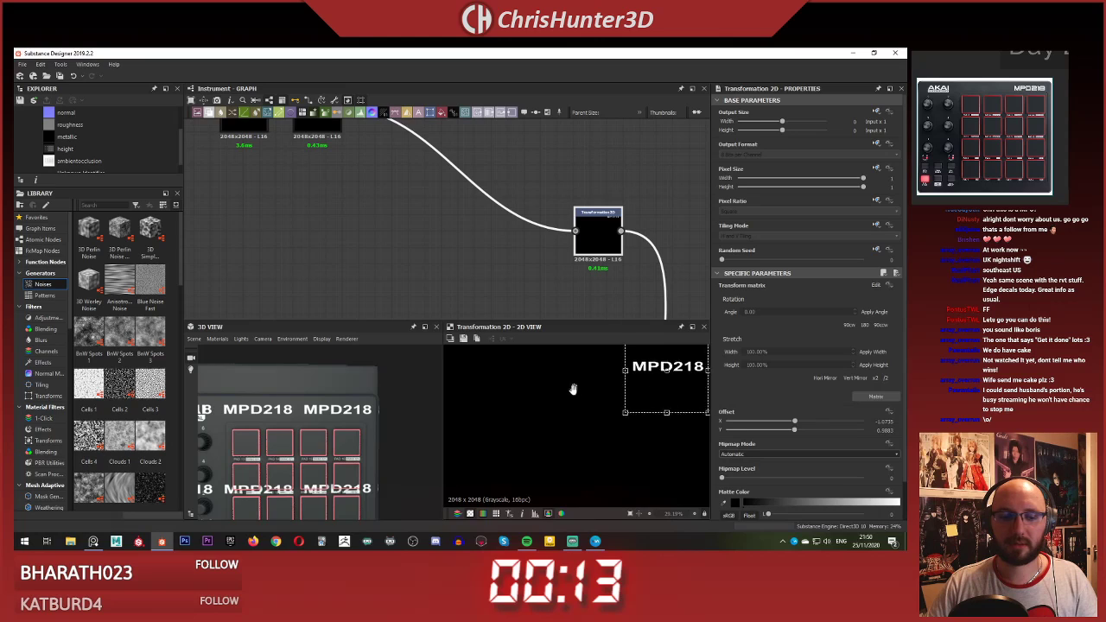
pyautogui.scroll(-3, 573, 390)
pyautogui.scroll(-7, 462, 287)
pyautogui.moveTo(453, 207); pyautogui.dragTo(424, 127, button='middle')
pyautogui.scroll(5, 480, 247)
pyautogui.scroll(5, 512, 219)
pyautogui.moveTo(536, 275); pyautogui.dragTo(634, 348, button='middle')
pyautogui.doubleClick(512, 220)
pyautogui.scroll(-5, 574, 406)
pyautogui.scroll(-1, 572, 405)
pyautogui.scroll(-3, 501, 251)
pyautogui.scroll(-4, 358, 375)
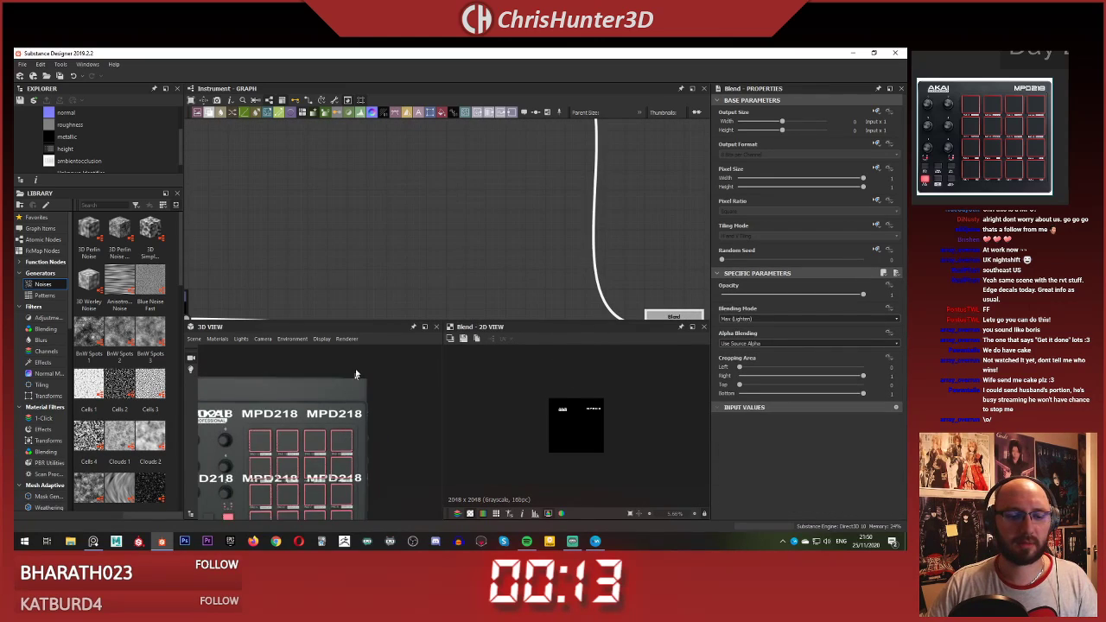
# Step: Check the MPD218 Text node and both Transformation 2D nodes for the source of the repeated lettering
pyautogui.scroll(-4, 406, 243)
pyautogui.scroll(2, 392, 235)
pyautogui.moveTo(410, 212); pyautogui.dragTo(434, 294, button='middle')
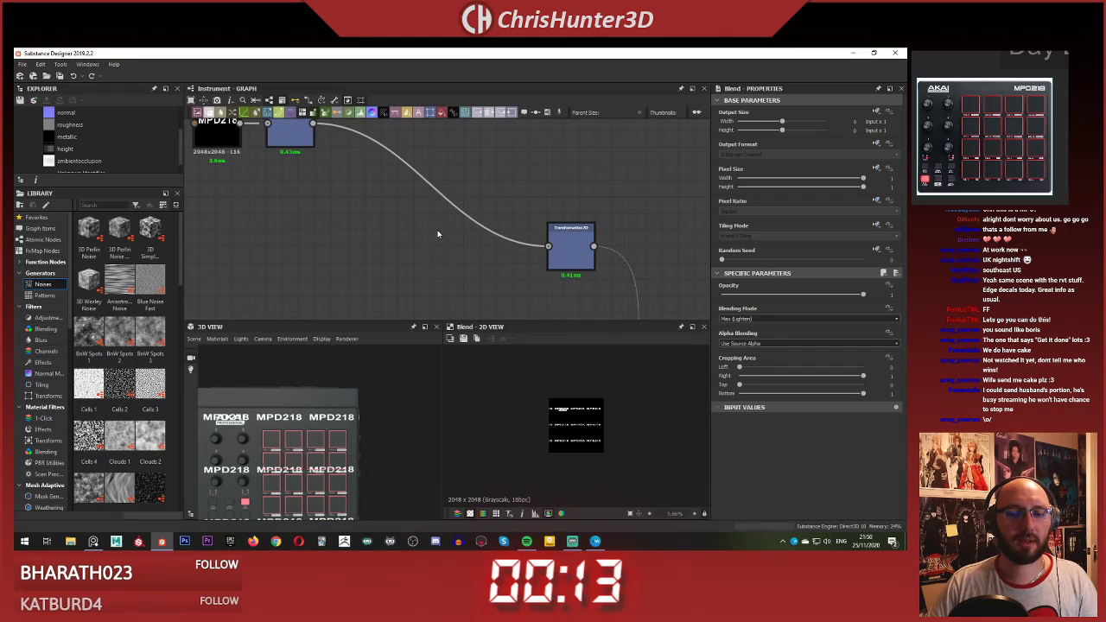
pyautogui.doubleClick(557, 232)
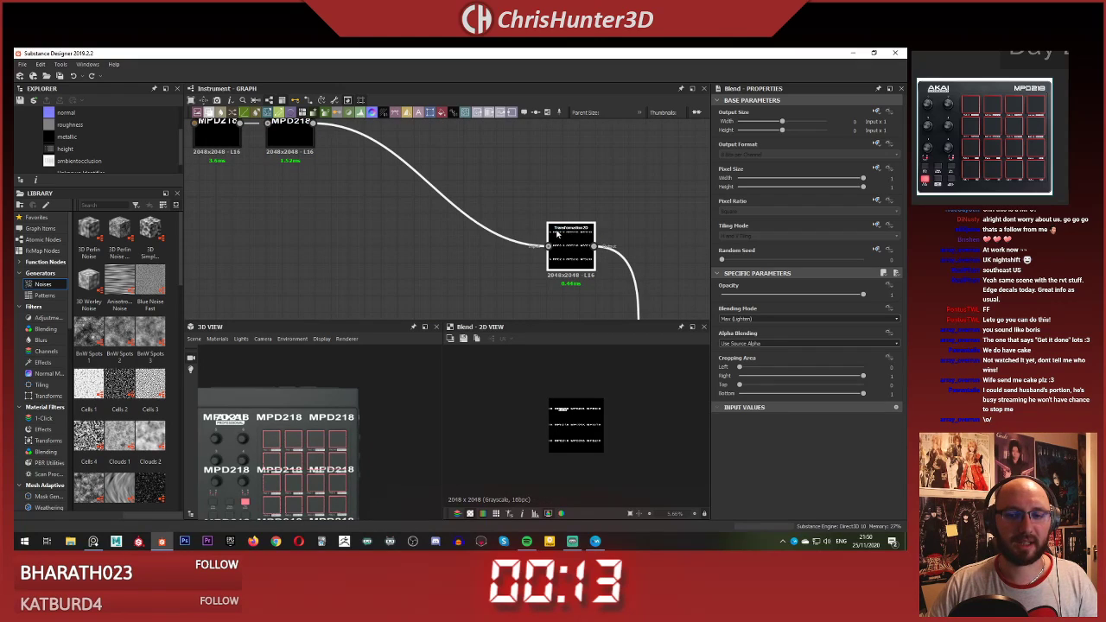
pyautogui.moveTo(286, 129); pyautogui.dragTo(365, 184, button='middle')
pyautogui.click(365, 184)
pyautogui.doubleClick(365, 184)
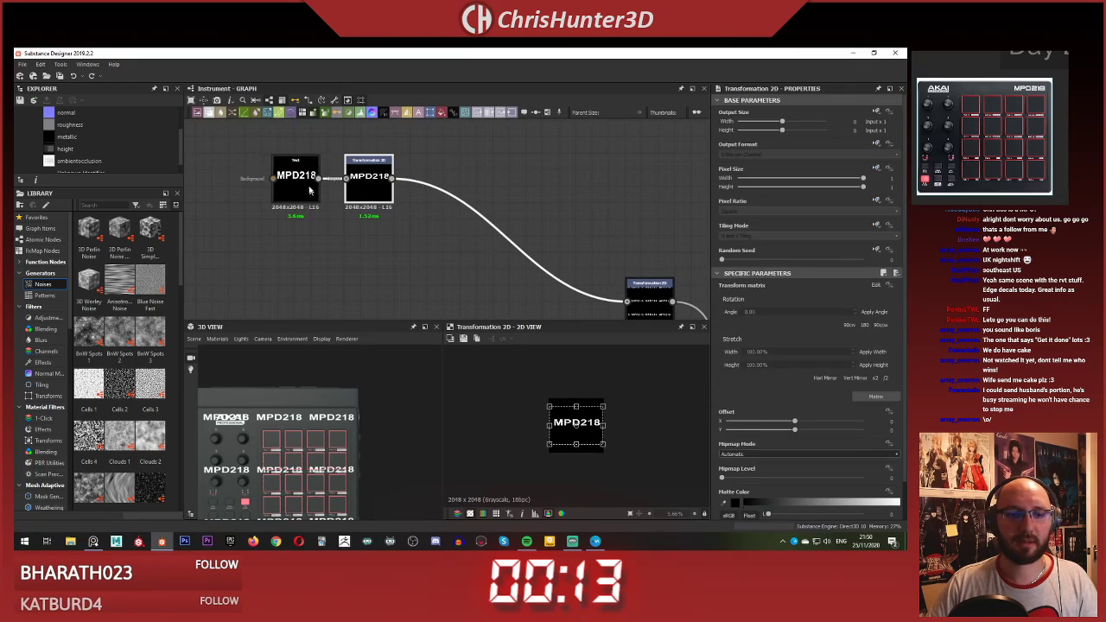
pyautogui.doubleClick(305, 179)
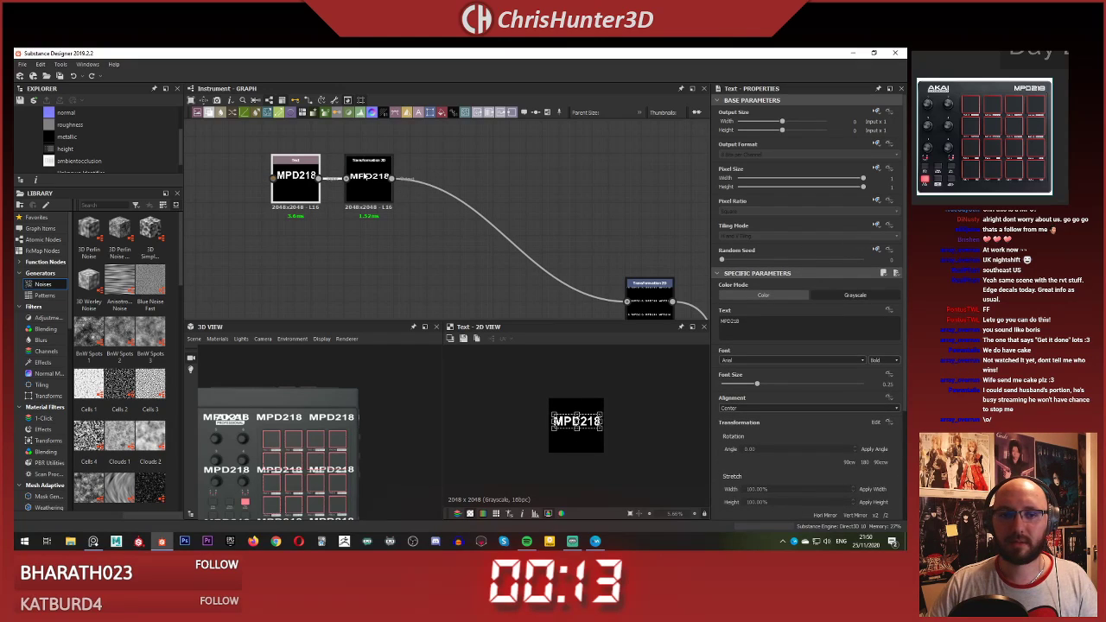
# Step: Set the tiling mode of the Transformation 2D directly after the MPD218 Text node to No Tiling again
pyautogui.click(365, 176)
pyautogui.moveTo(606, 218); pyautogui.dragTo(527, 167, button='middle')
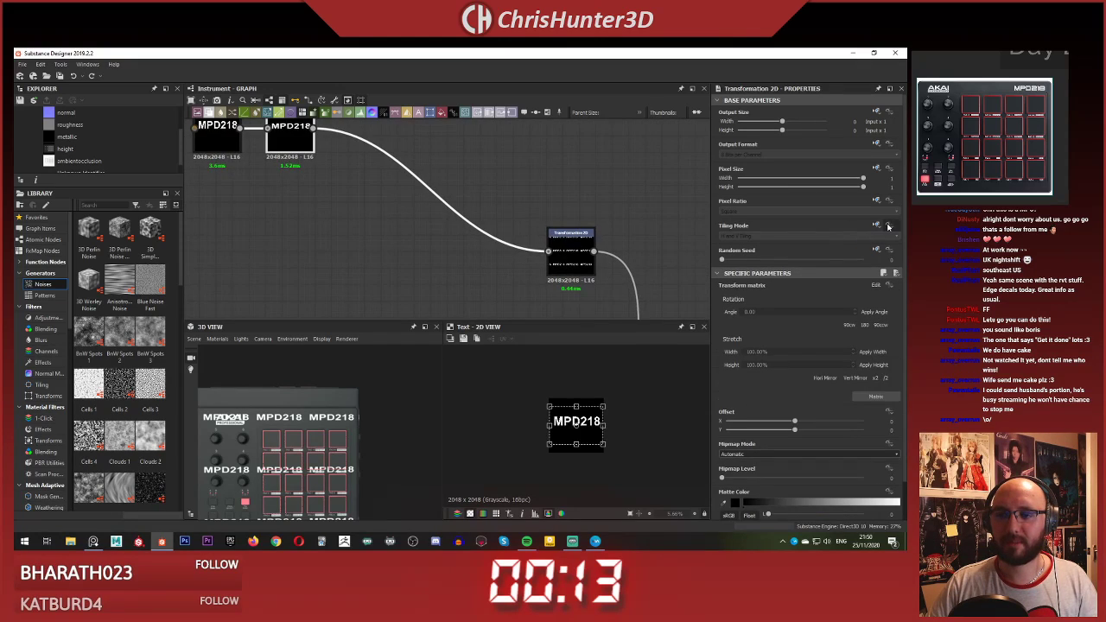
pyautogui.click(876, 226)
pyautogui.click(856, 262)
pyautogui.click(812, 237)
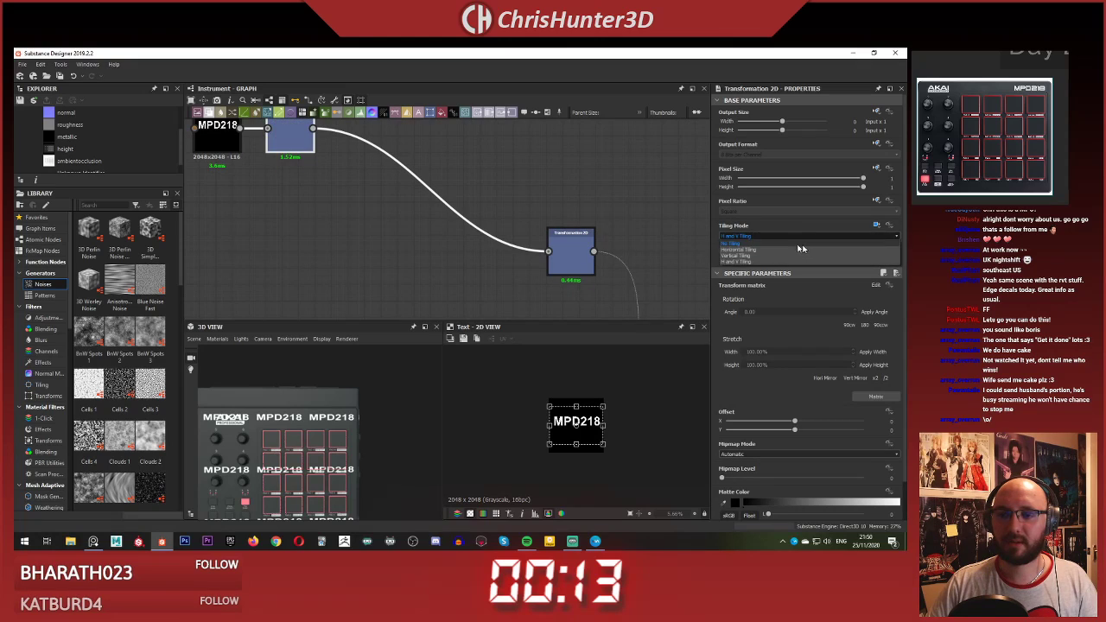
pyautogui.click(798, 242)
# Step: Shift the MPD218 lettering left using the second Transformation 2D, to an X offset of about -0.936
pyautogui.doubleClick(566, 245)
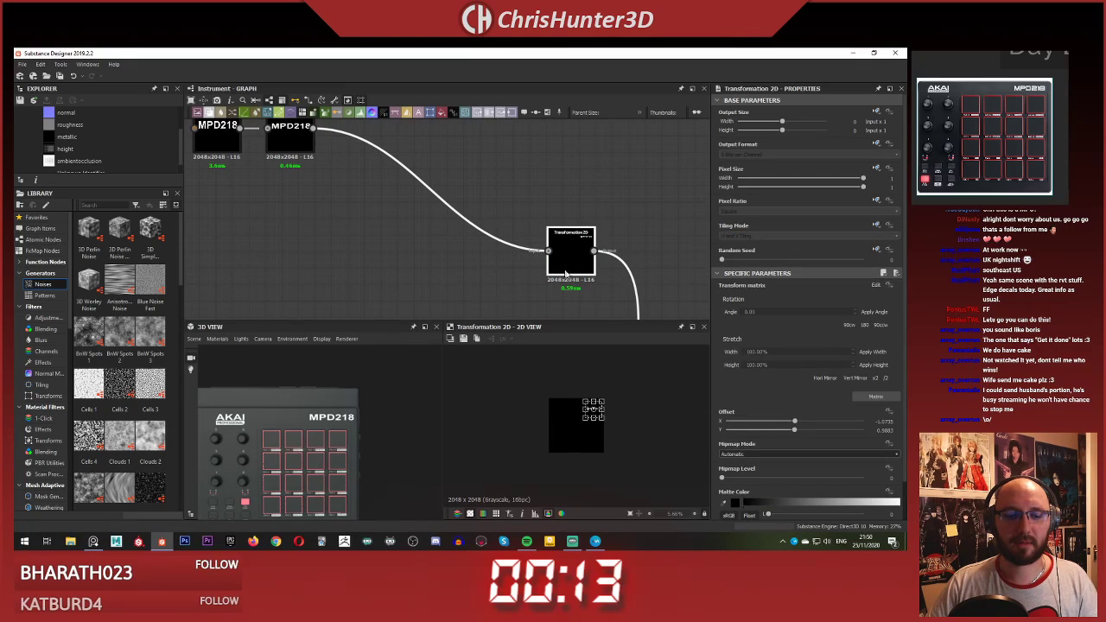
pyautogui.scroll(5, 580, 261)
pyautogui.scroll(2, 579, 262)
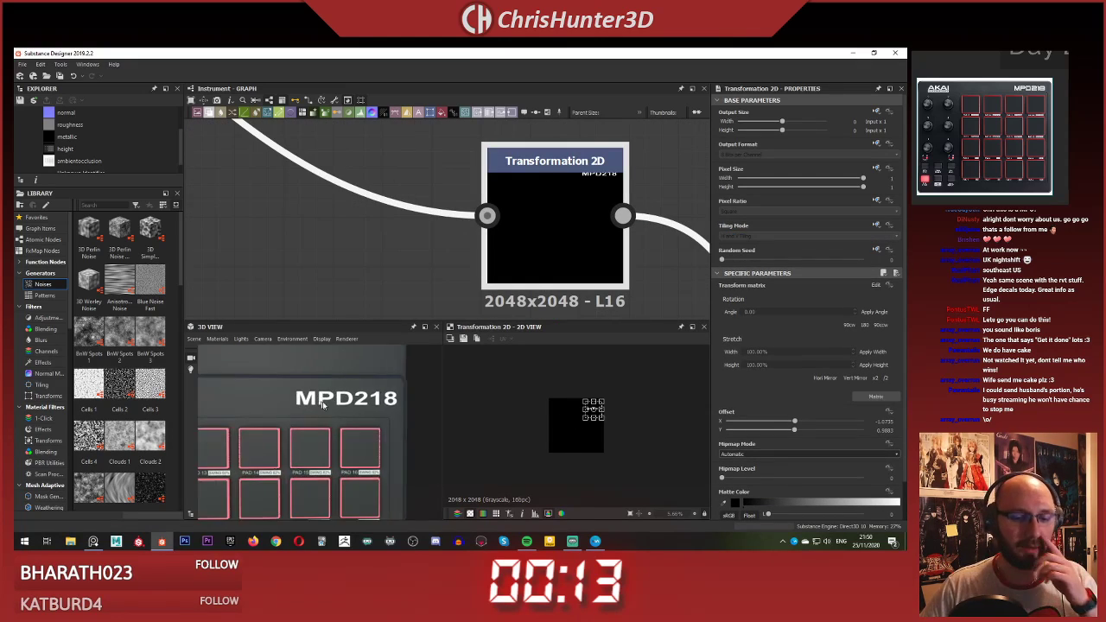
pyautogui.scroll(10, 594, 412)
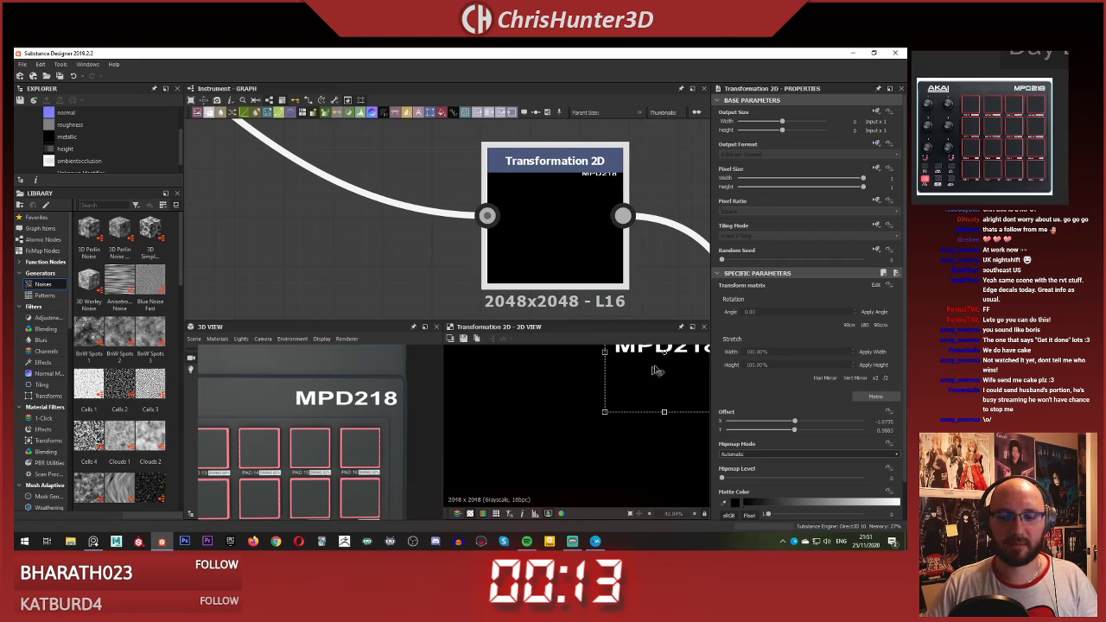
pyautogui.moveTo(661, 368); pyautogui.dragTo(624, 403, button='middle')
pyautogui.scroll(1, 624, 403)
pyautogui.moveTo(646, 383); pyautogui.dragTo(629, 383)
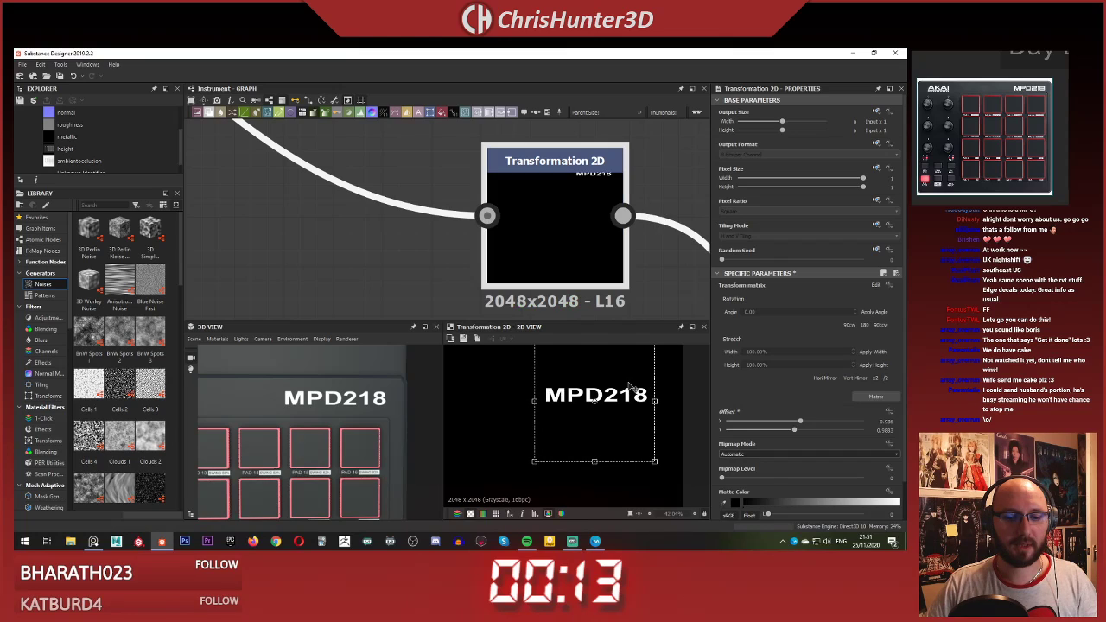
# Step: Stretch the MPD218 lettering slightly taller using the Transformation 2D directly after the Text node
pyautogui.scroll(-6, 263, 190)
pyautogui.moveTo(242, 186); pyautogui.dragTo(525, 244, button='middle')
pyautogui.moveTo(259, 140); pyautogui.dragTo(421, 242, button='middle')
pyautogui.scroll(5, 407, 234)
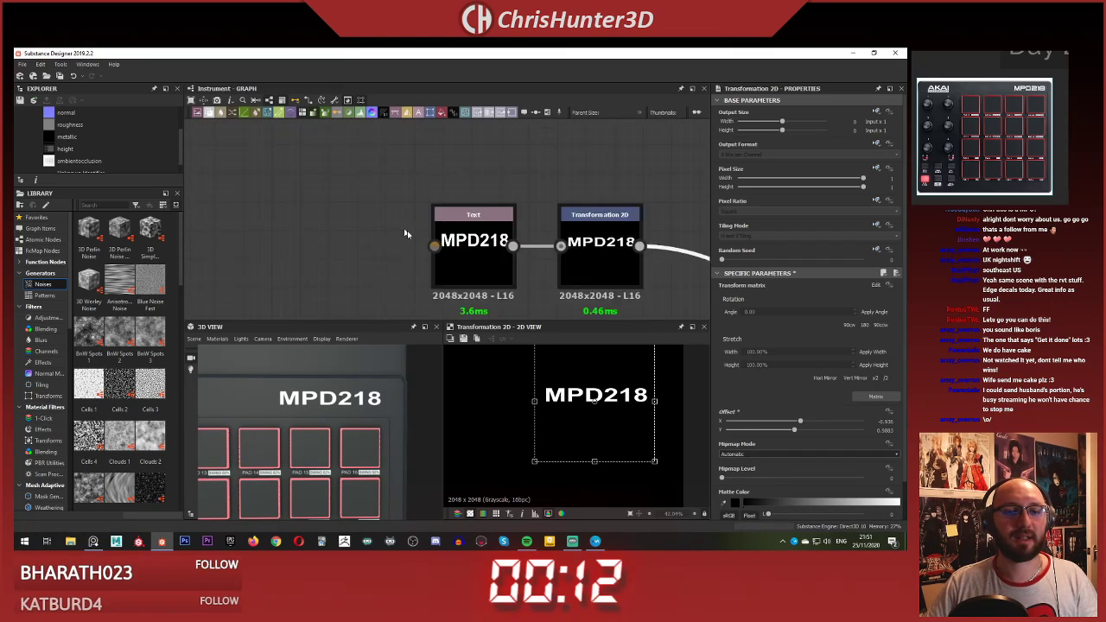
pyautogui.moveTo(512, 228); pyautogui.dragTo(441, 273, button='middle')
pyautogui.scroll(-4, 257, 147)
pyautogui.scroll(3, 555, 303)
pyautogui.scroll(-2, 595, 363)
pyautogui.scroll(-1, 277, 147)
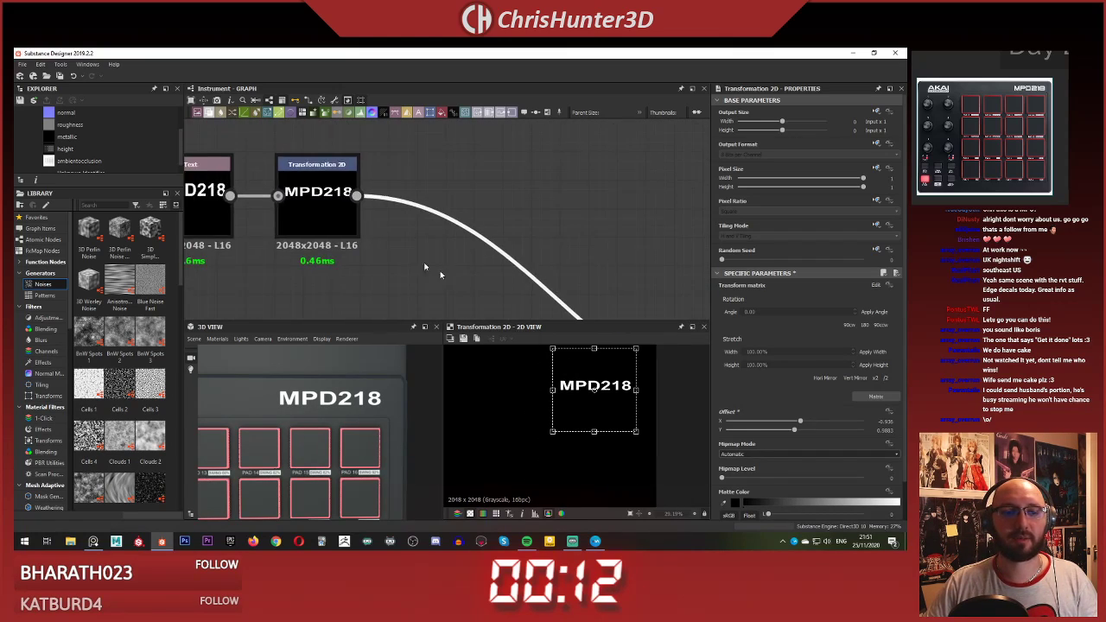
pyautogui.scroll(4, 350, 222)
pyautogui.click(307, 181)
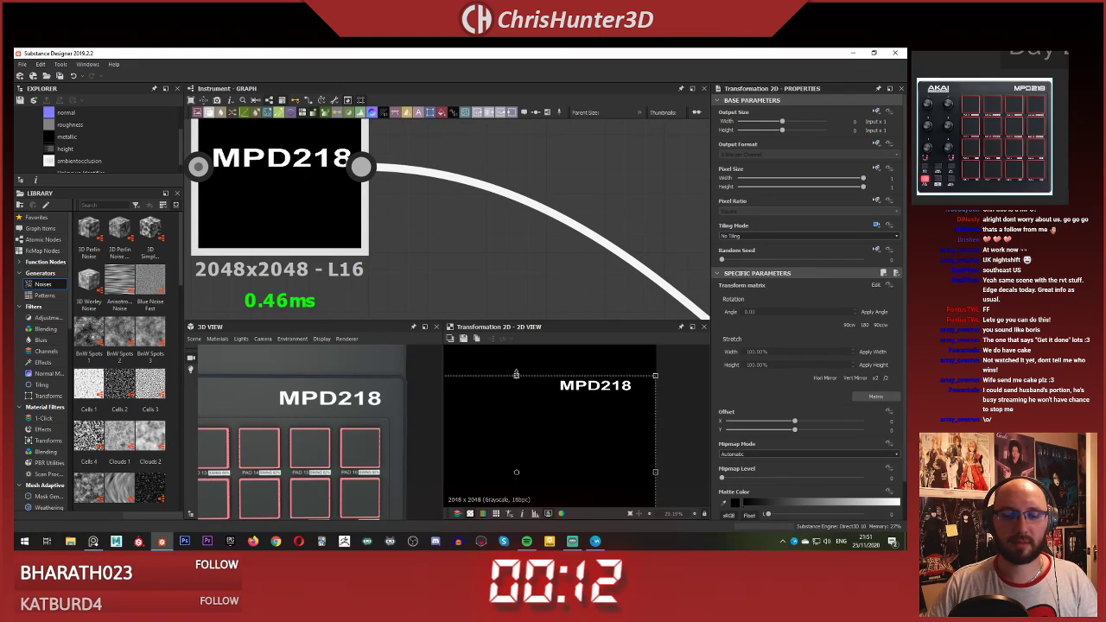
pyautogui.moveTo(516, 374); pyautogui.dragTo(517, 364)
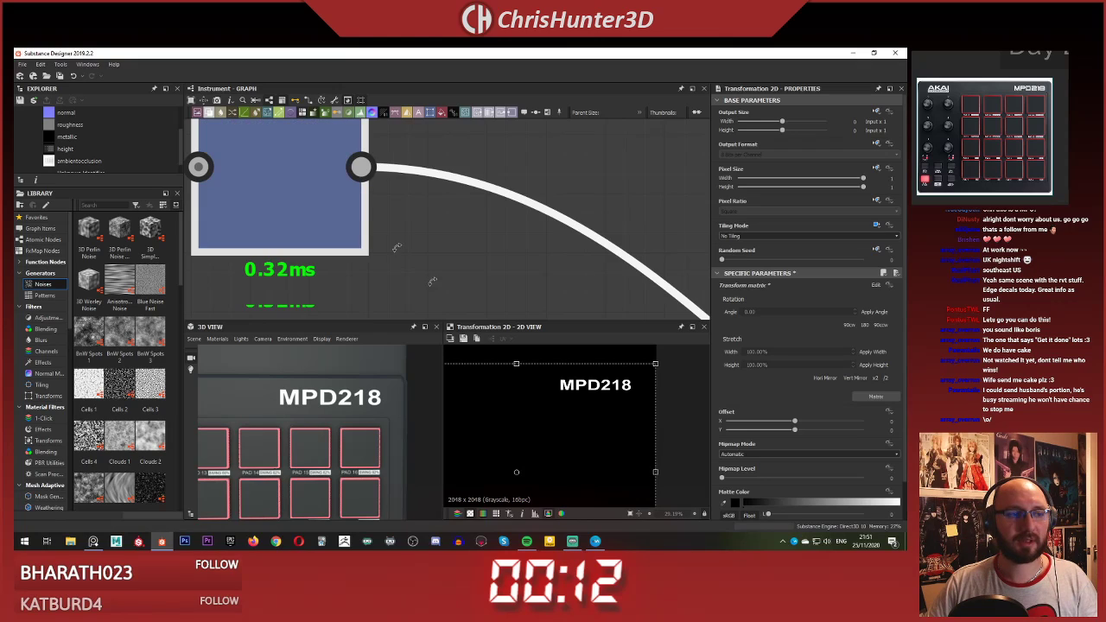
pyautogui.scroll(-7, 386, 207)
# Step: Move the MPD218 lettering slightly downward within its Text node
pyautogui.moveTo(388, 208); pyautogui.dragTo(469, 192, button='middle')
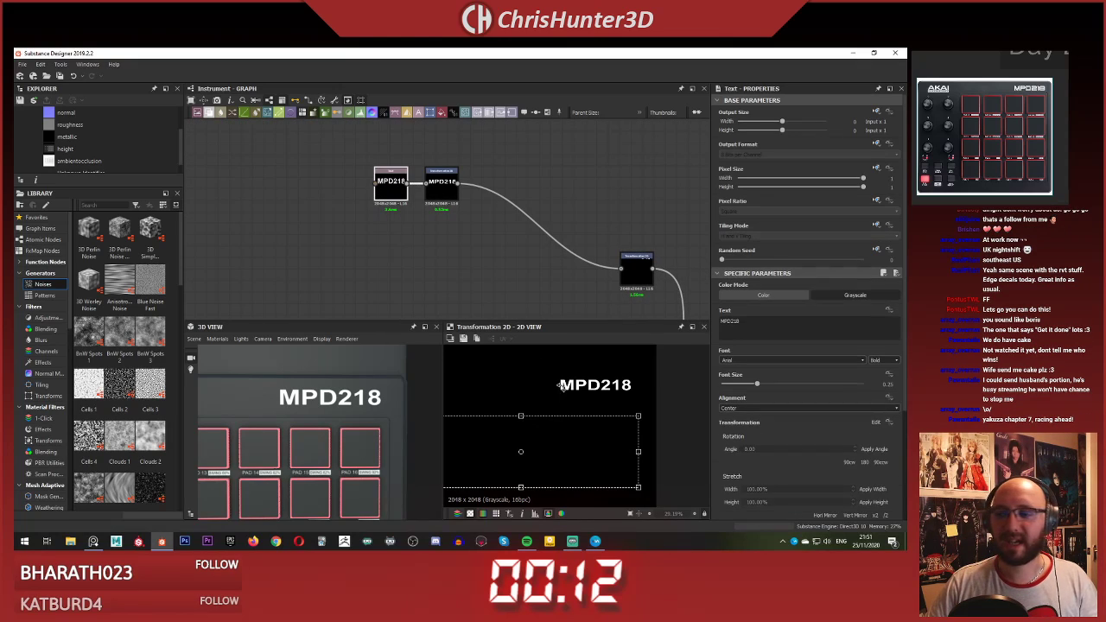
pyautogui.scroll(4, 542, 394)
pyautogui.scroll(-5, 596, 410)
pyautogui.moveTo(539, 448); pyautogui.dragTo(608, 432, button='middle')
pyautogui.scroll(5, 674, 423)
pyautogui.scroll(-5, 608, 438)
pyautogui.scroll(5, 622, 431)
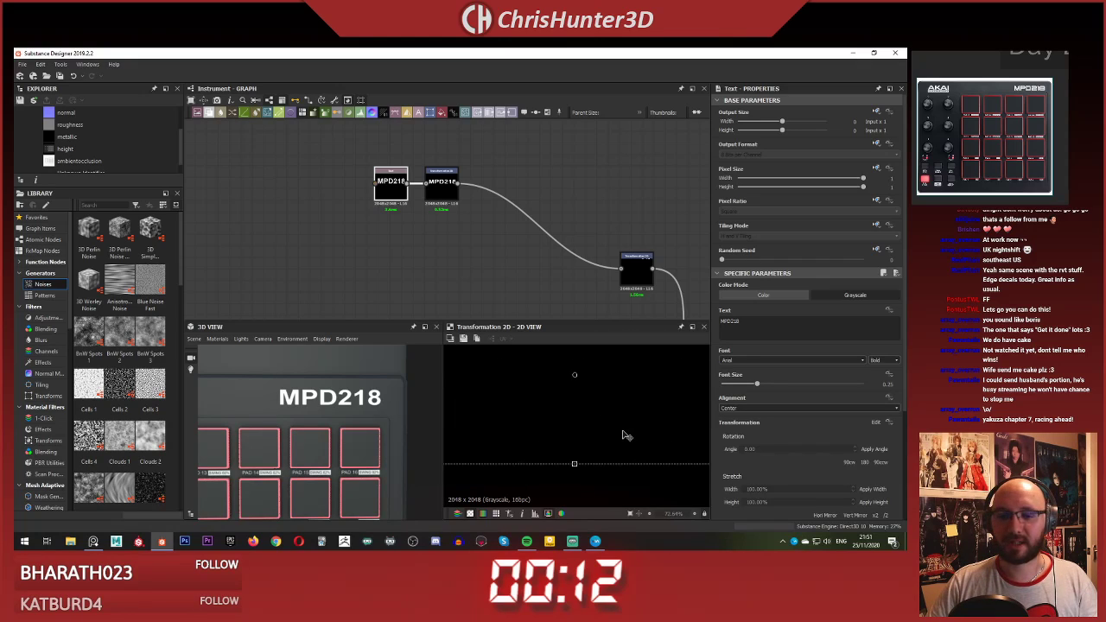
pyautogui.moveTo(618, 381); pyautogui.dragTo(618, 412)
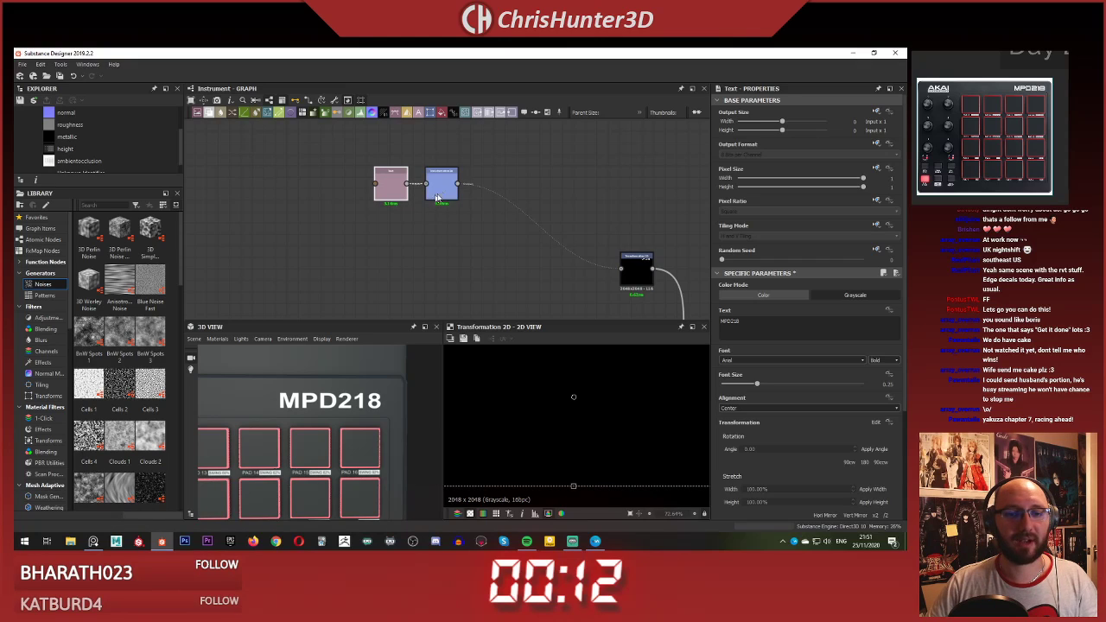
# Step: Enlarge the MPD218 lettering slightly in both width and height using the first Transformation 2D
pyautogui.scroll(5, 350, 213)
pyautogui.moveTo(420, 190); pyautogui.dragTo(378, 249, button='middle')
pyautogui.click(531, 241)
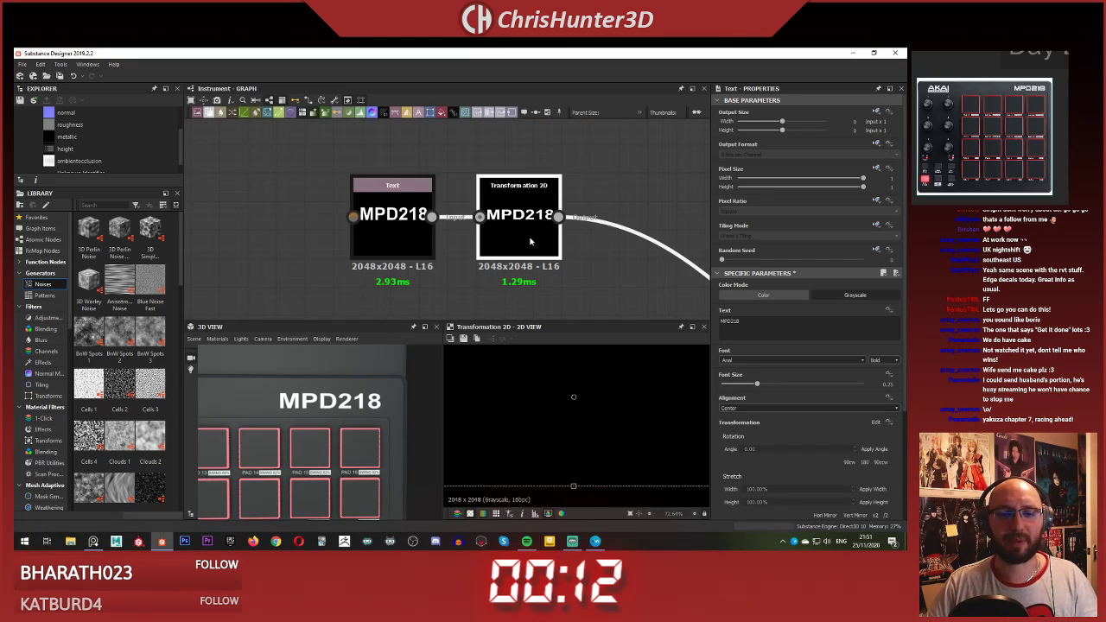
pyautogui.moveTo(551, 312); pyautogui.dragTo(493, 303, button='middle')
pyautogui.scroll(-10, 550, 403)
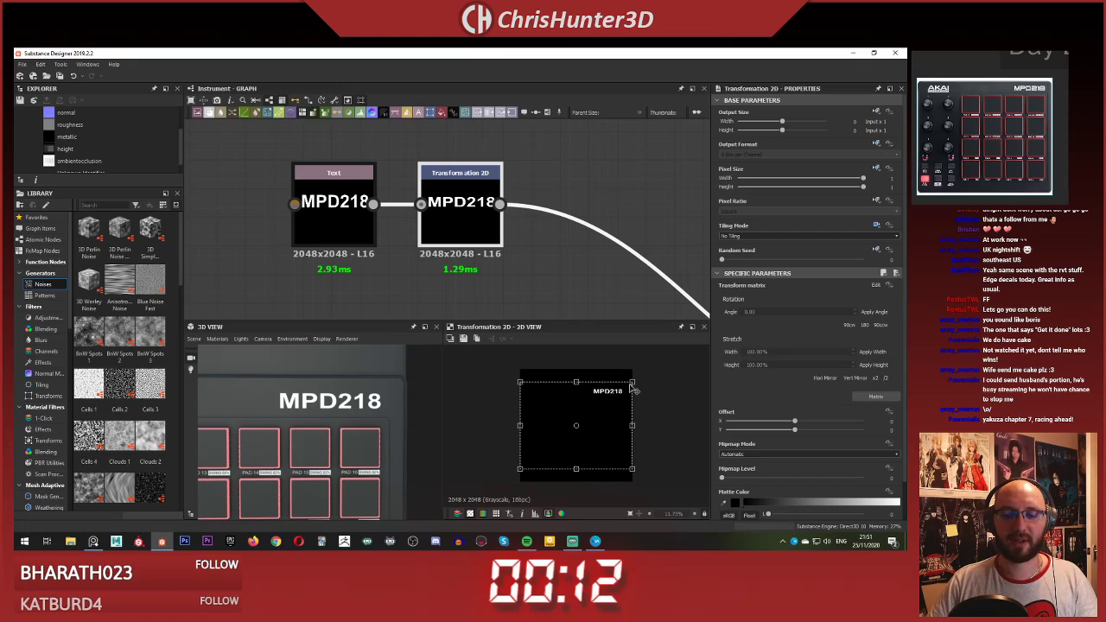
pyautogui.moveTo(634, 380); pyautogui.dragTo(639, 377)
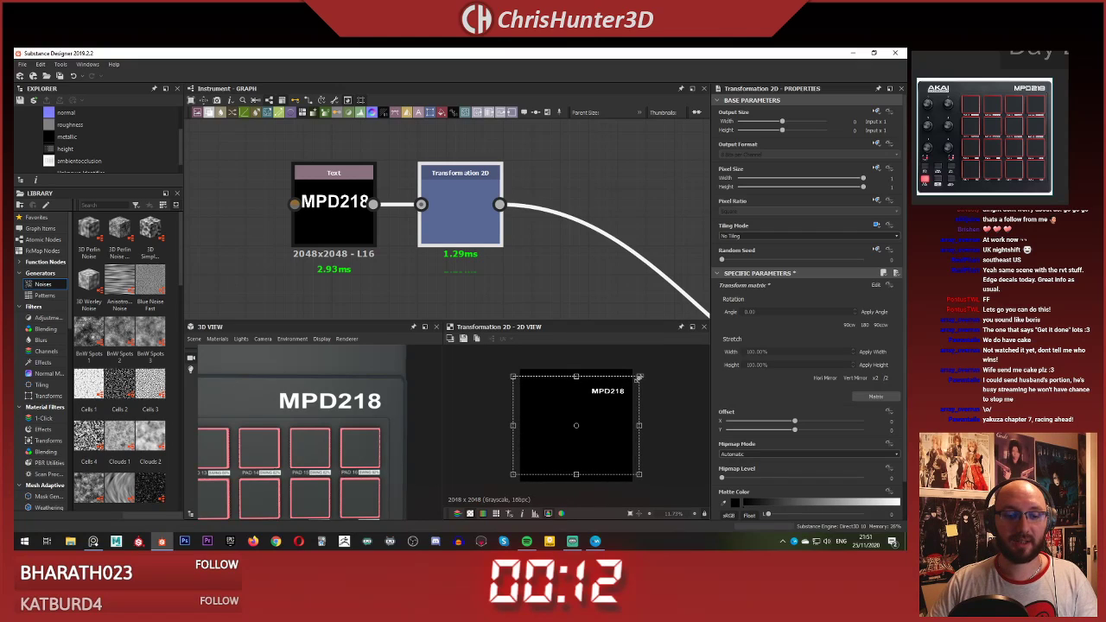
pyautogui.scroll(2, 515, 407)
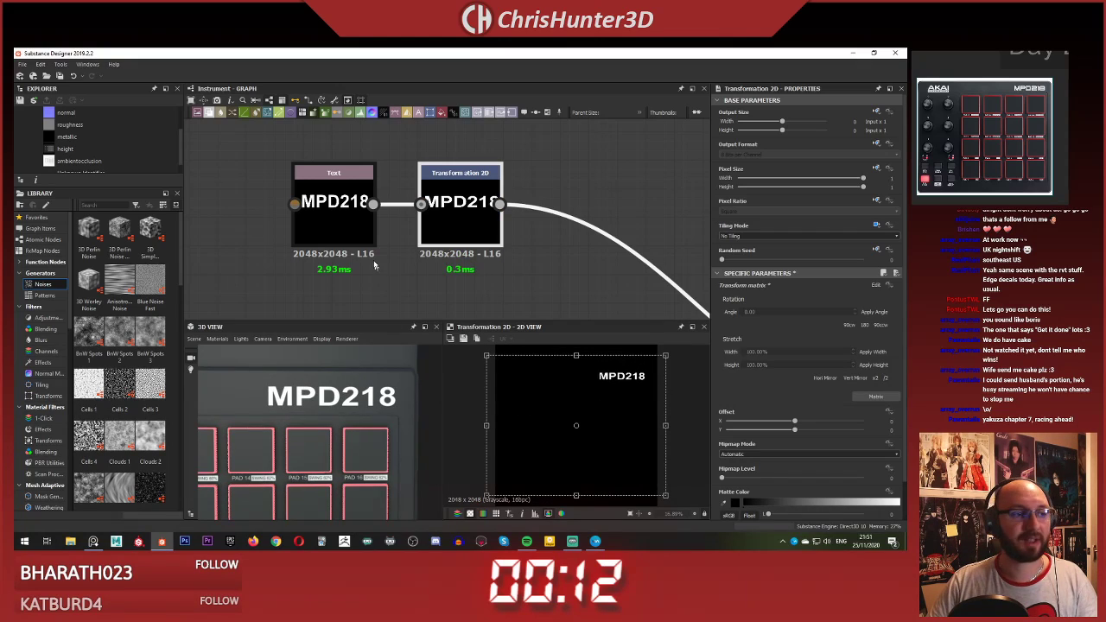
# Step: Nudge the MPD218 lettering slightly upward using the first Transformation 2D
pyautogui.click(329, 203)
pyautogui.click(437, 198)
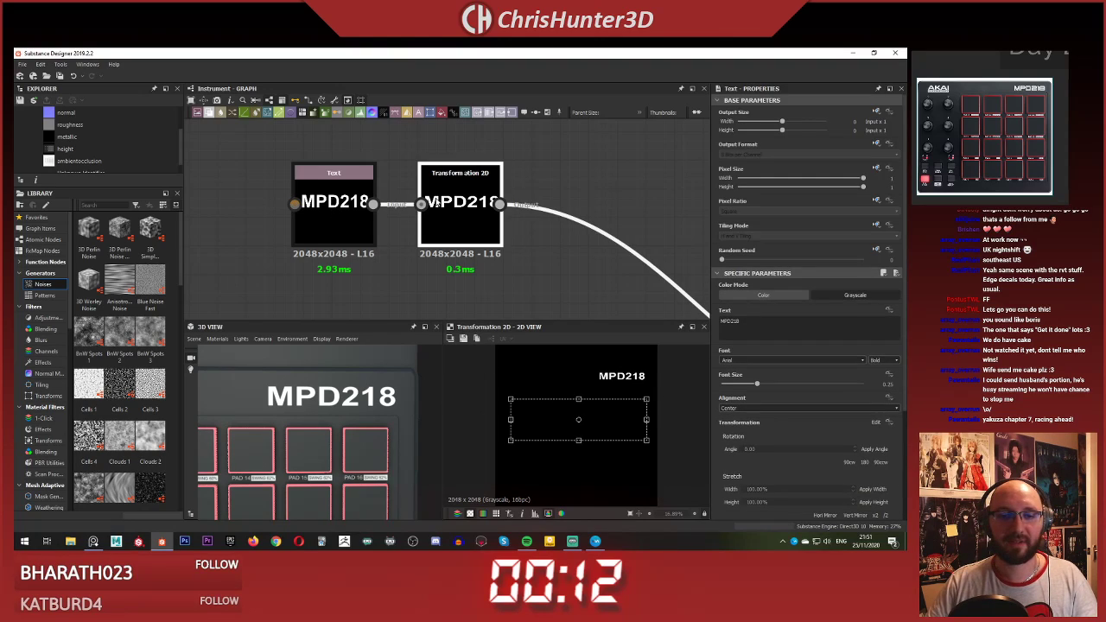
pyautogui.scroll(2, 620, 410)
pyautogui.scroll(1, 617, 405)
pyautogui.moveTo(614, 371); pyautogui.dragTo(615, 369)
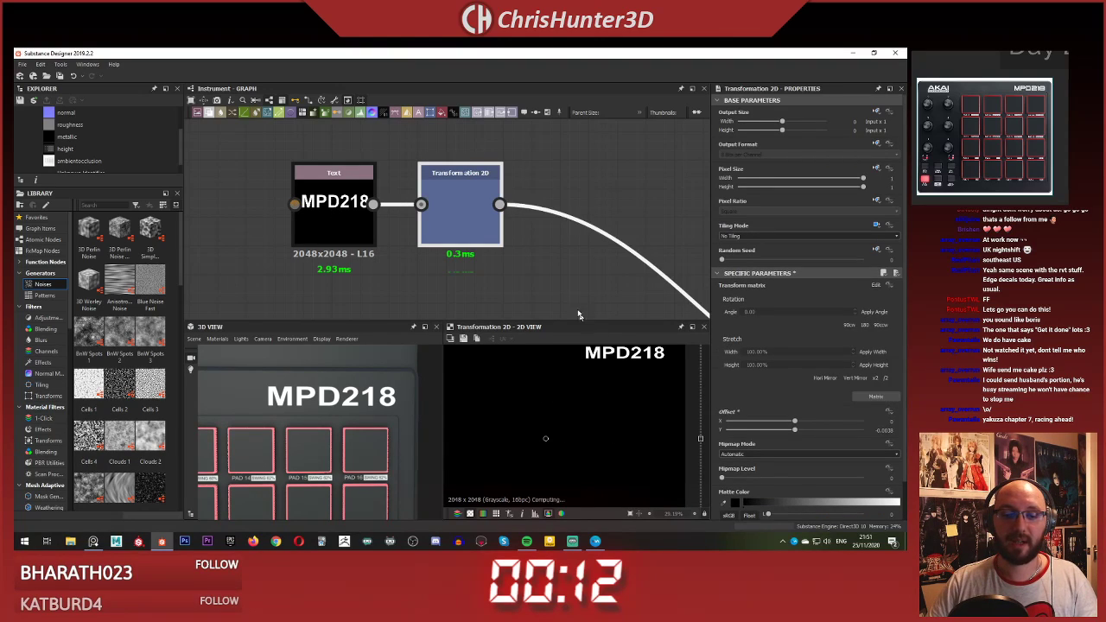
pyautogui.scroll(-3, 579, 313)
pyautogui.scroll(-4, 316, 394)
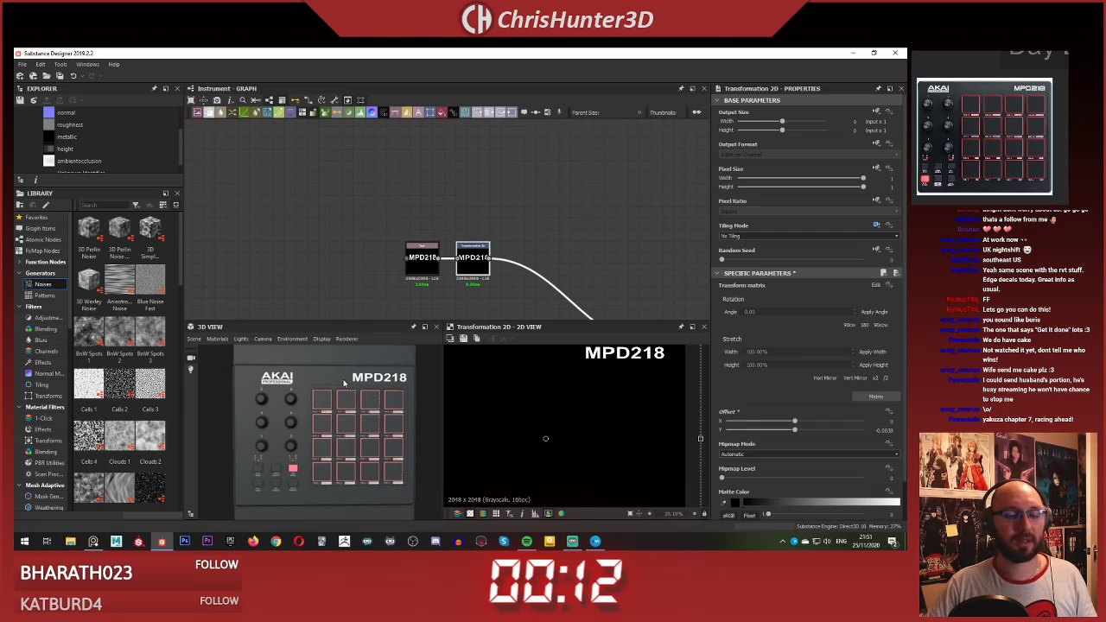
# Step: Add a Bevel node fed by the MPD218 Text node and set its distance to about -0.08
pyautogui.scroll(4, 350, 264)
pyautogui.moveTo(302, 252); pyautogui.dragTo(228, 229, button='middle')
pyautogui.scroll(5, 346, 233)
pyautogui.moveTo(363, 231); pyautogui.dragTo(274, 227, button='middle')
pyautogui.scroll(-5, 274, 227)
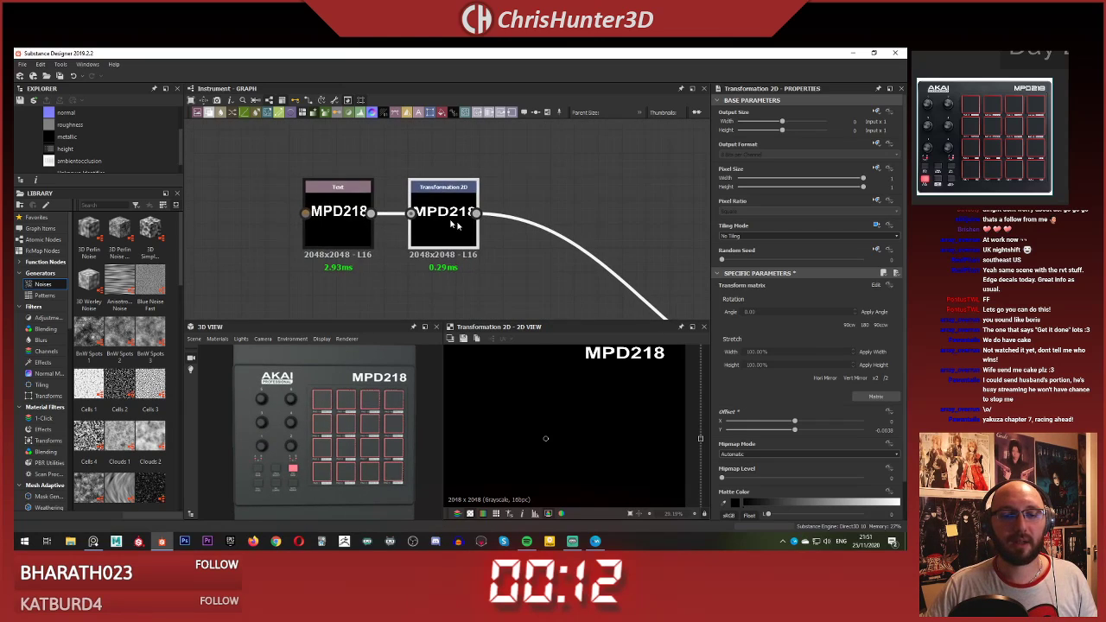
pyautogui.click(325, 154)
pyautogui.moveTo(444, 219); pyautogui.dragTo(391, 185, button='middle')
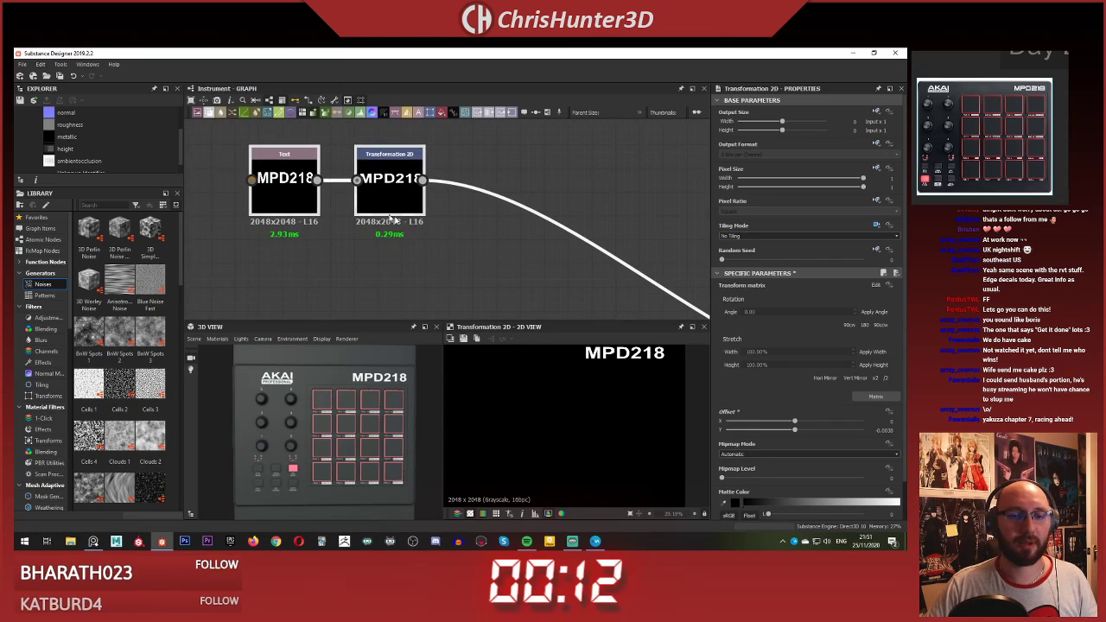
pyautogui.press('space')
pyautogui.write('bevel')
pyautogui.press('Return')
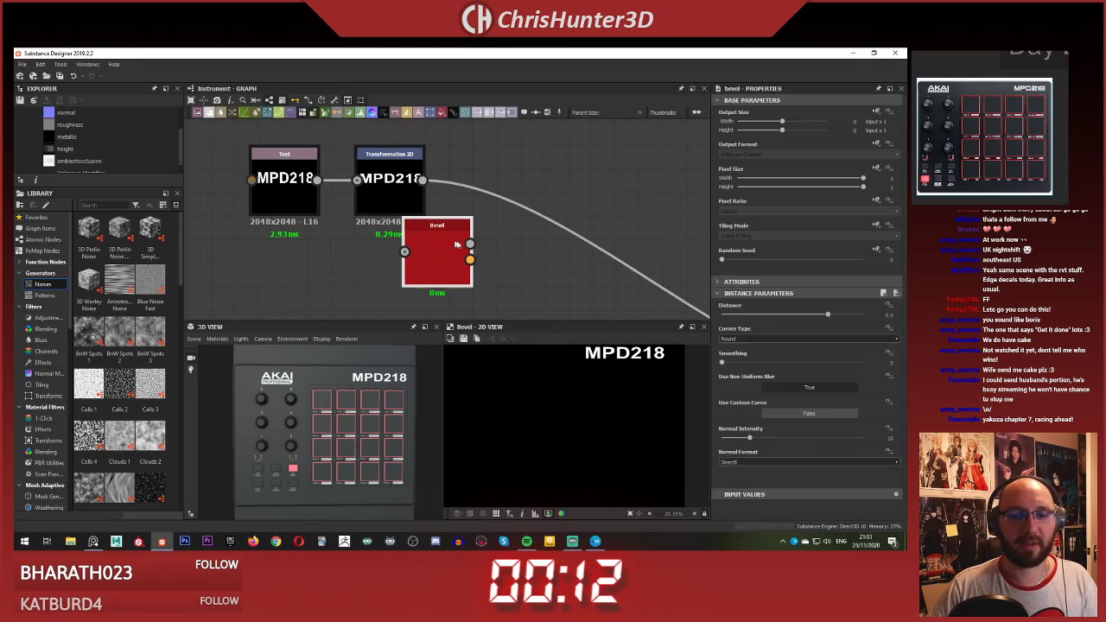
pyautogui.moveTo(447, 257)
pyautogui.mouseDown()
pyautogui.moveTo(492, 259)
pyautogui.moveTo(451, 251)
pyautogui.mouseUp()
pyautogui.moveTo(814, 308); pyautogui.dragTo(788, 310)
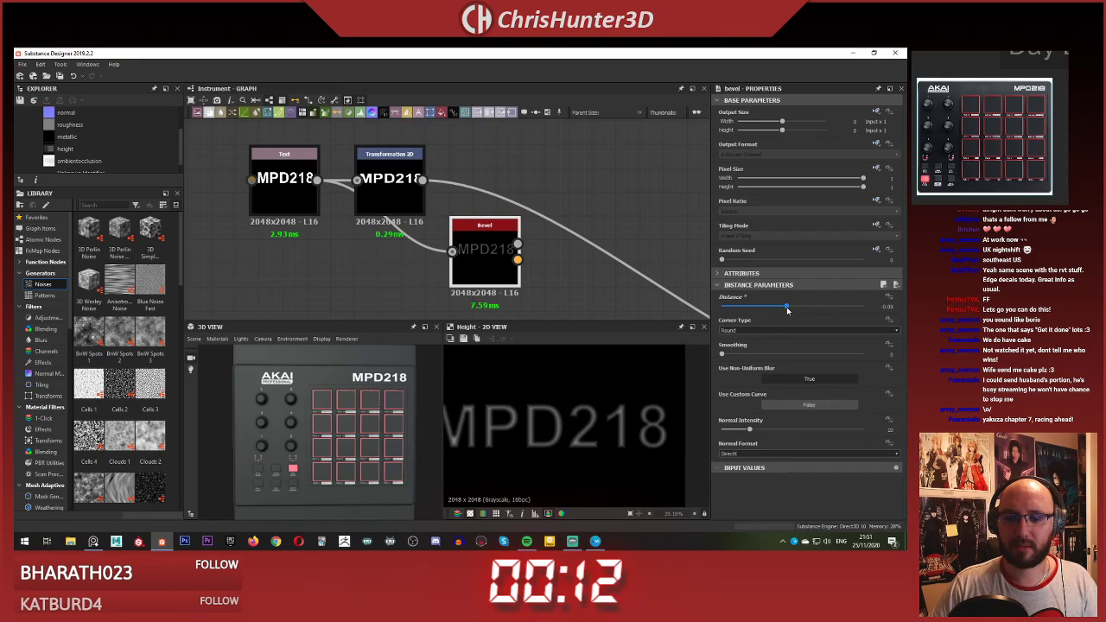
# Step: Connect a Histogram Scan to the Bevel's height output and set its position to about 0.64 and contrast to about 0.74
pyautogui.moveTo(594, 278); pyautogui.dragTo(524, 264, button='middle')
pyautogui.click(524, 263)
pyautogui.press('space')
pyautogui.write('hist')
pyautogui.press('Return')
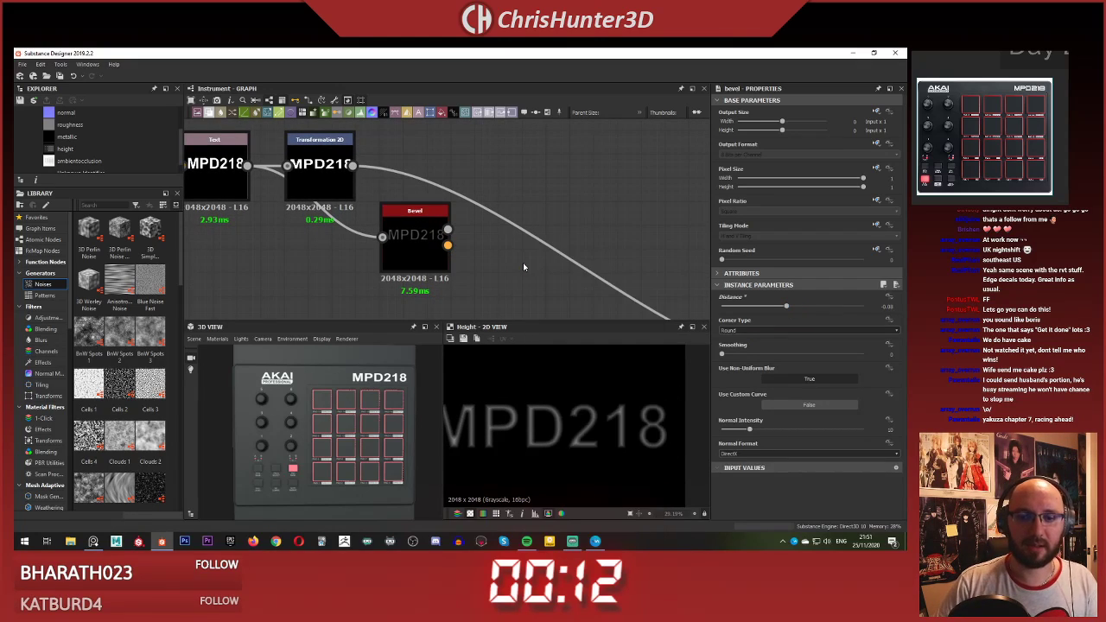
pyautogui.moveTo(449, 229); pyautogui.dragTo(523, 269)
pyautogui.moveTo(785, 309); pyautogui.dragTo(769, 310)
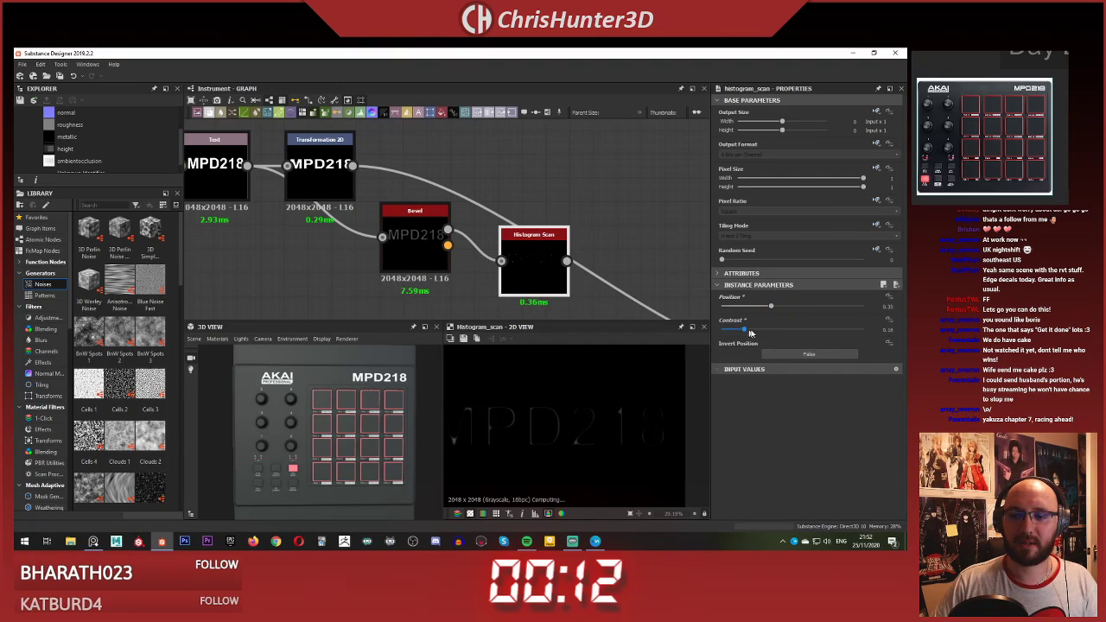
pyautogui.moveTo(794, 306); pyautogui.dragTo(813, 309)
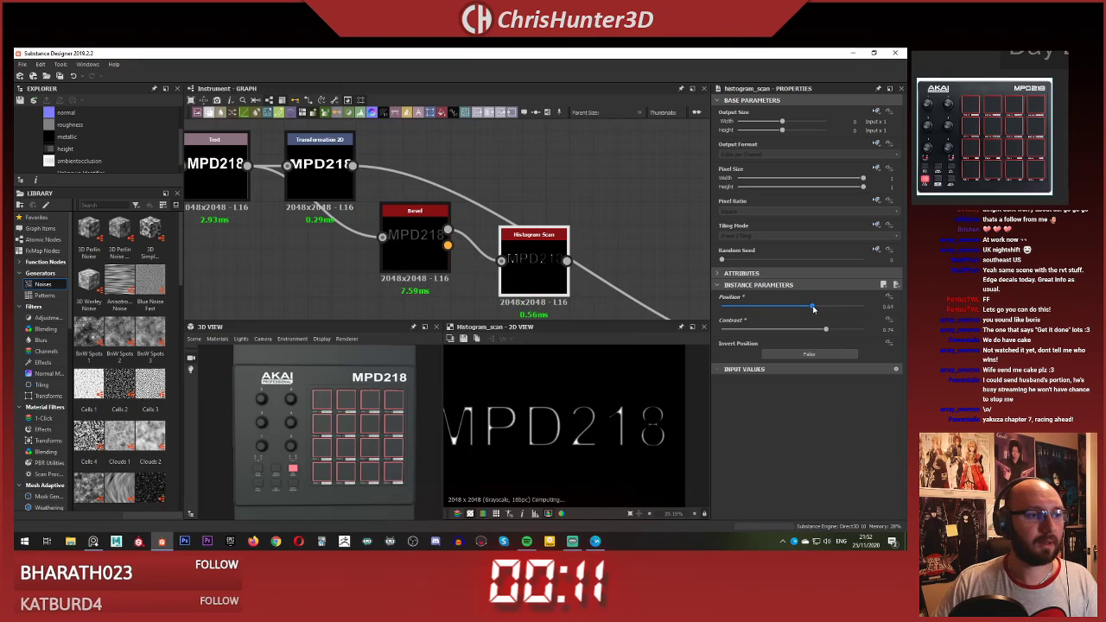
# Step: Set the Histogram Scan's contrast to 1 and its position to about 0.69
pyautogui.scroll(-2, 540, 249)
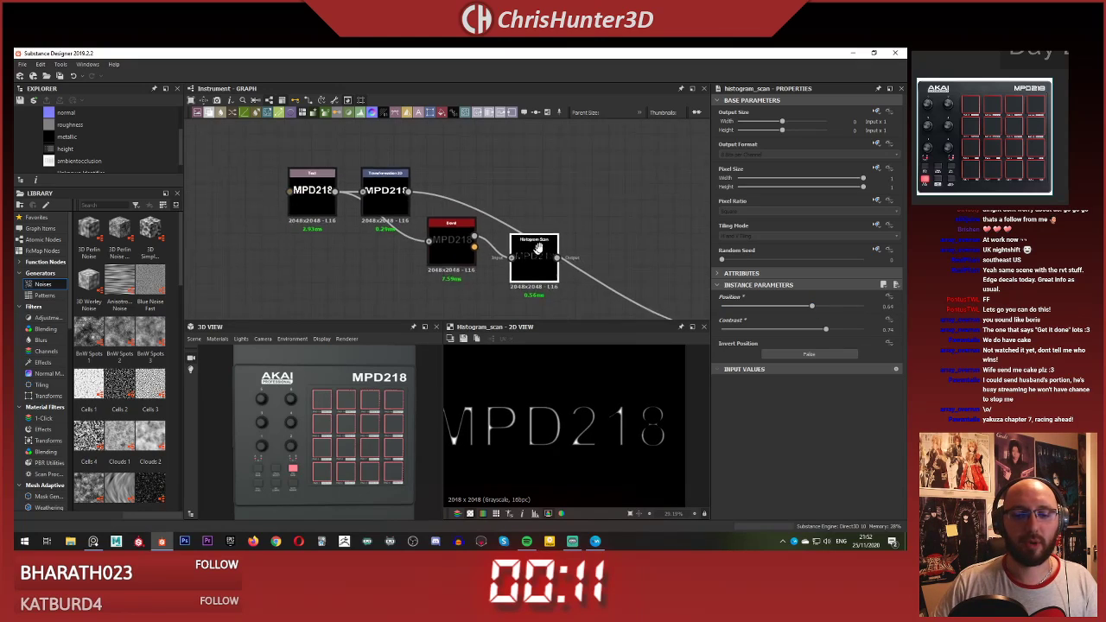
pyautogui.moveTo(539, 248); pyautogui.dragTo(575, 249, button='middle')
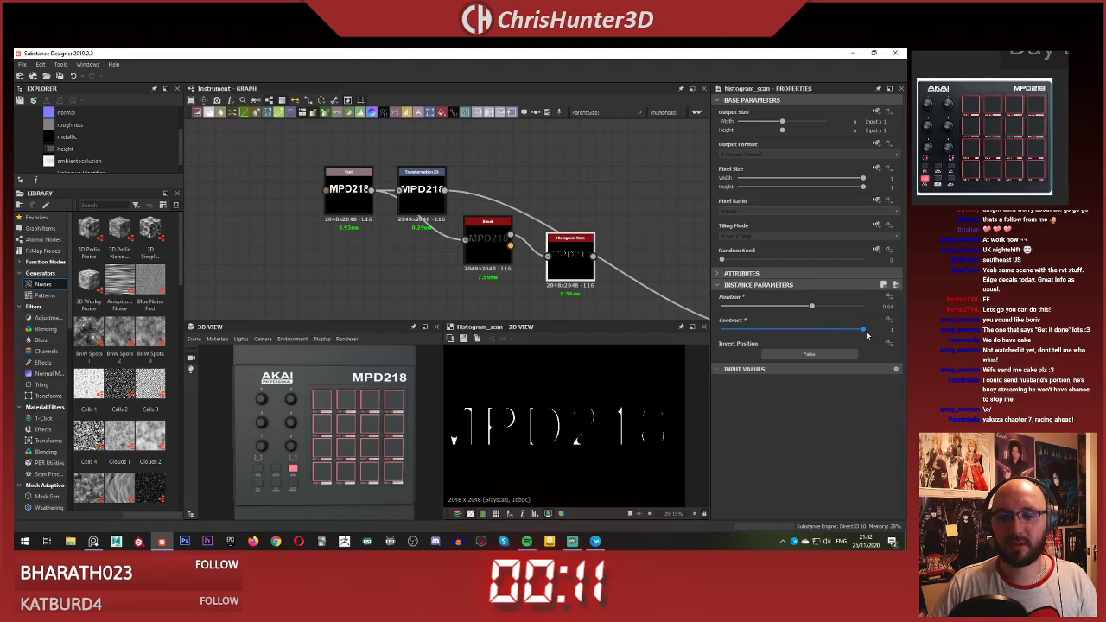
pyautogui.moveTo(810, 309); pyautogui.dragTo(819, 309)
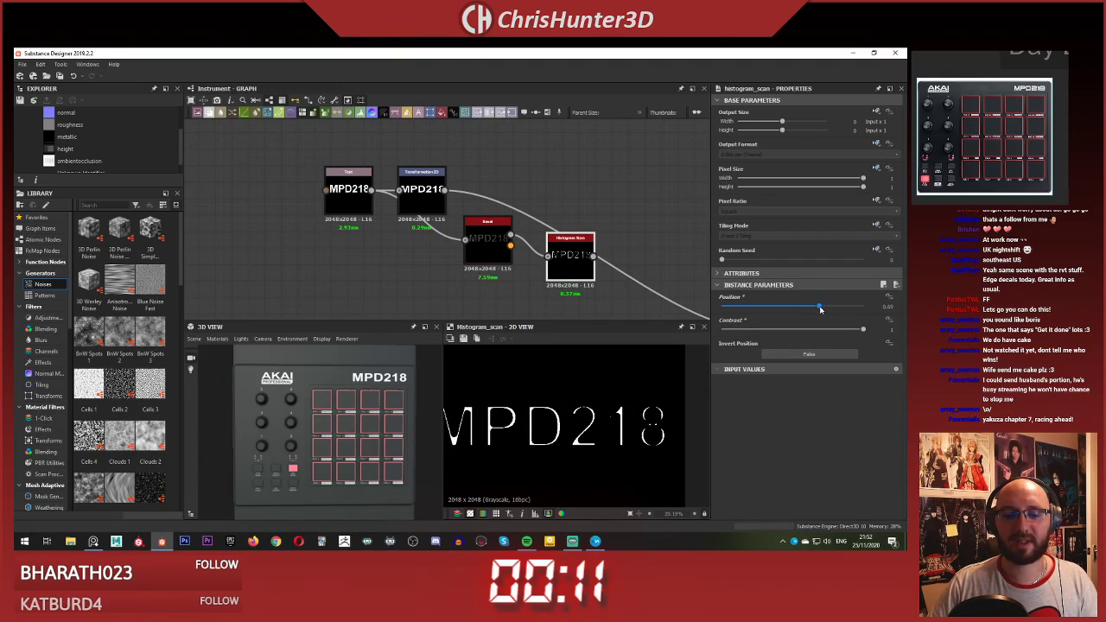
# Step: Move the Bevel and Histogram Scan beneath the MPD218 Text and Transformation 2D nodes, and place a Blend node beyond them
pyautogui.moveTo(392, 187); pyautogui.dragTo(415, 178, button='middle')
pyautogui.scroll(-1, 415, 178)
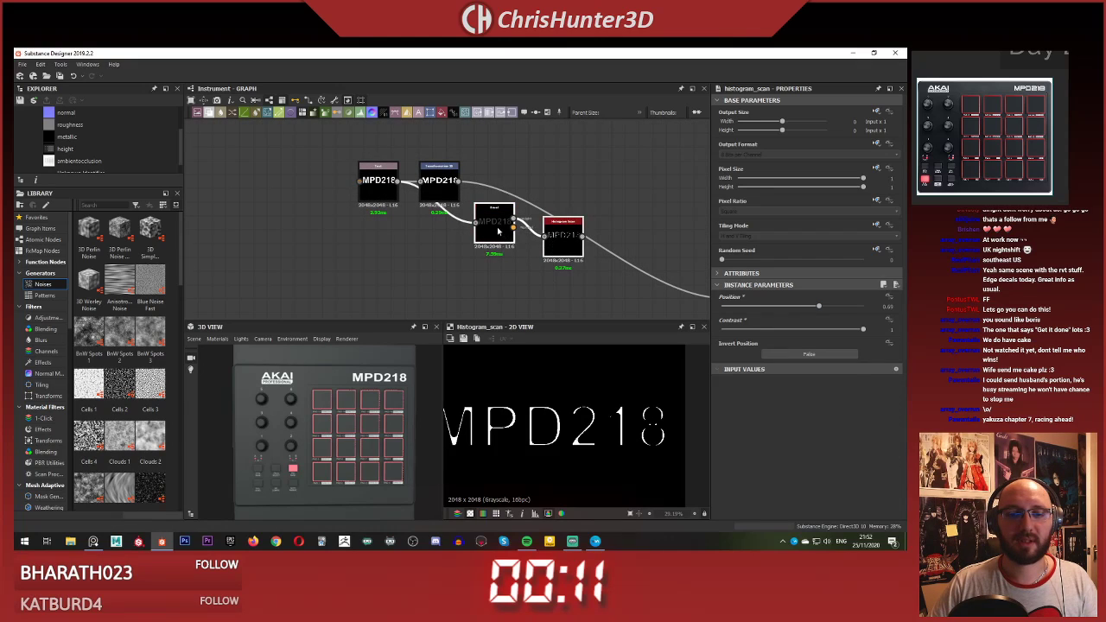
pyautogui.moveTo(498, 231); pyautogui.dragTo(388, 244)
pyautogui.click(538, 250)
pyautogui.press('space')
pyautogui.write('blejnd')
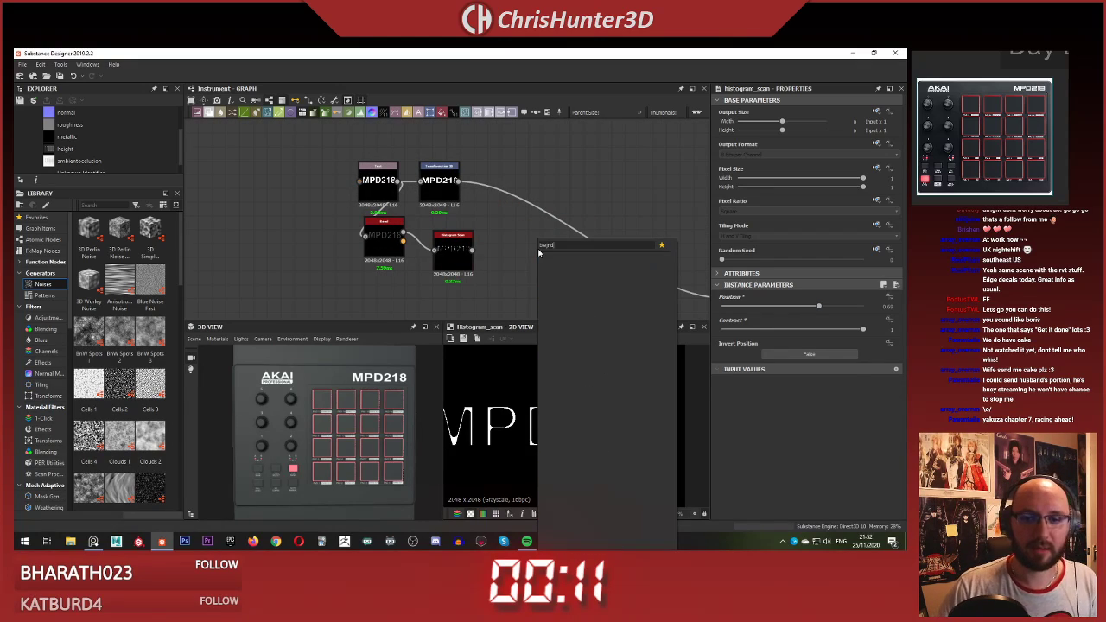
pyautogui.press('BackSpace')
pyautogui.press('Return')
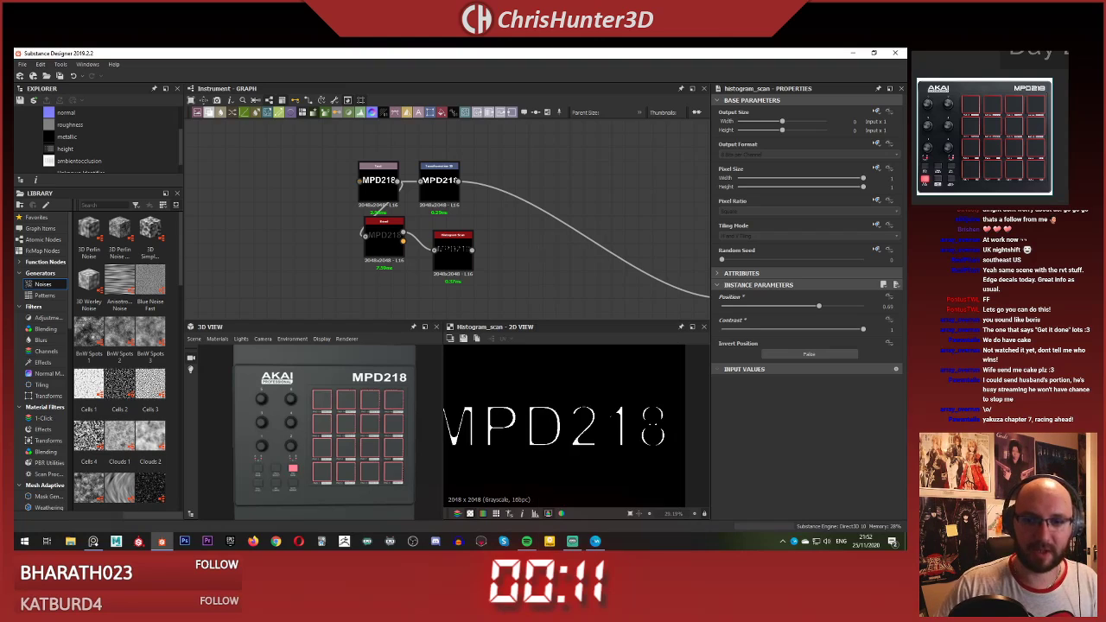
pyautogui.scroll(4, 544, 270)
pyautogui.scroll(-2, 558, 267)
pyautogui.moveTo(562, 242); pyautogui.dragTo(586, 165)
pyautogui.moveTo(578, 144); pyautogui.dragTo(573, 178, button='middle')
# Step: Connect the lettering's Transformation 2D to the Blend's background and the Histogram Scan to its foreground, using Subtract blending mode
pyautogui.moveTo(573, 228)
pyautogui.mouseDown()
pyautogui.moveTo(593, 189)
pyautogui.moveTo(564, 209)
pyautogui.mouseUp()
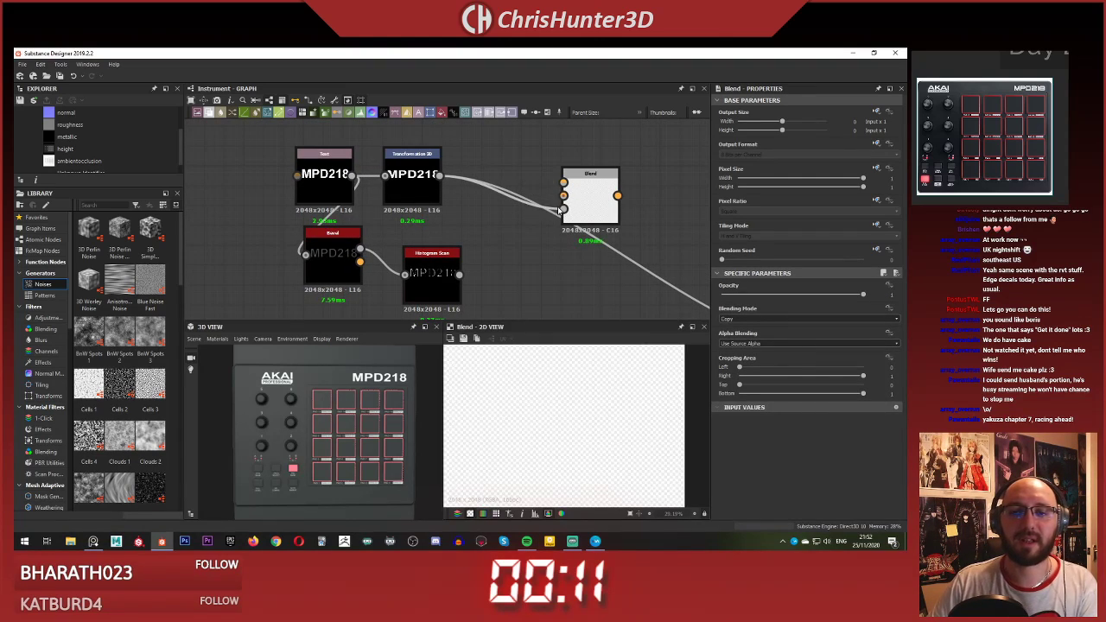
pyautogui.moveTo(555, 197); pyautogui.dragTo(564, 183)
pyautogui.click(765, 319)
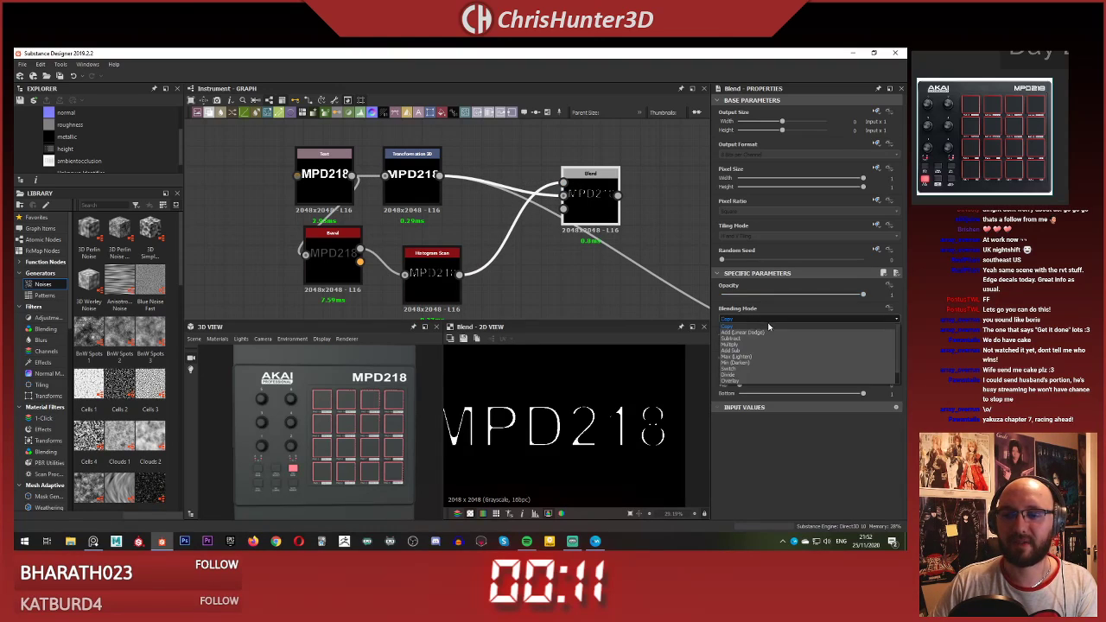
pyautogui.click(765, 339)
pyautogui.press('f')
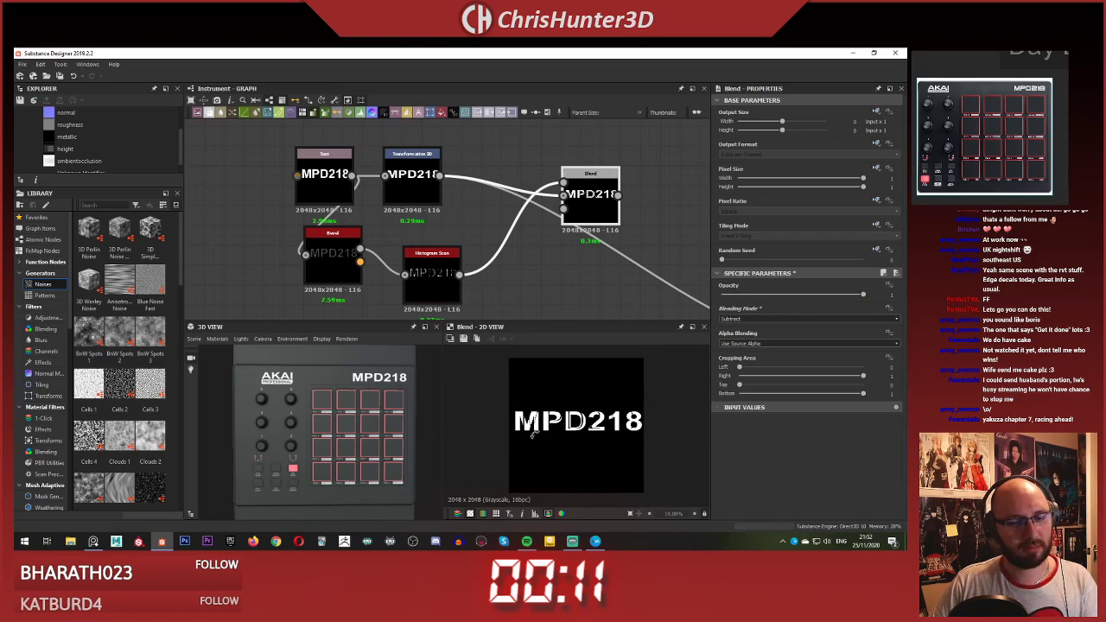
# Step: Preview the Bevel's height output and move the MPD218 Text node further away from its Transformation 2D
pyautogui.scroll(3, 551, 433)
pyautogui.moveTo(506, 232); pyautogui.dragTo(532, 237, button='middle')
pyautogui.doubleClick(361, 249)
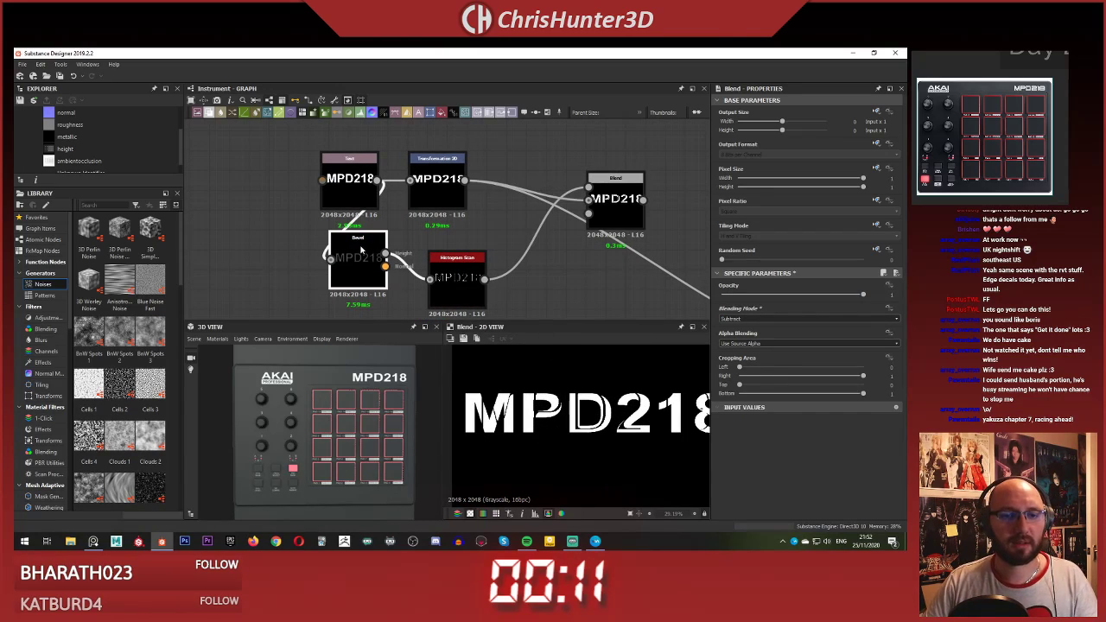
pyautogui.moveTo(352, 183); pyautogui.dragTo(302, 183)
pyautogui.click(377, 204)
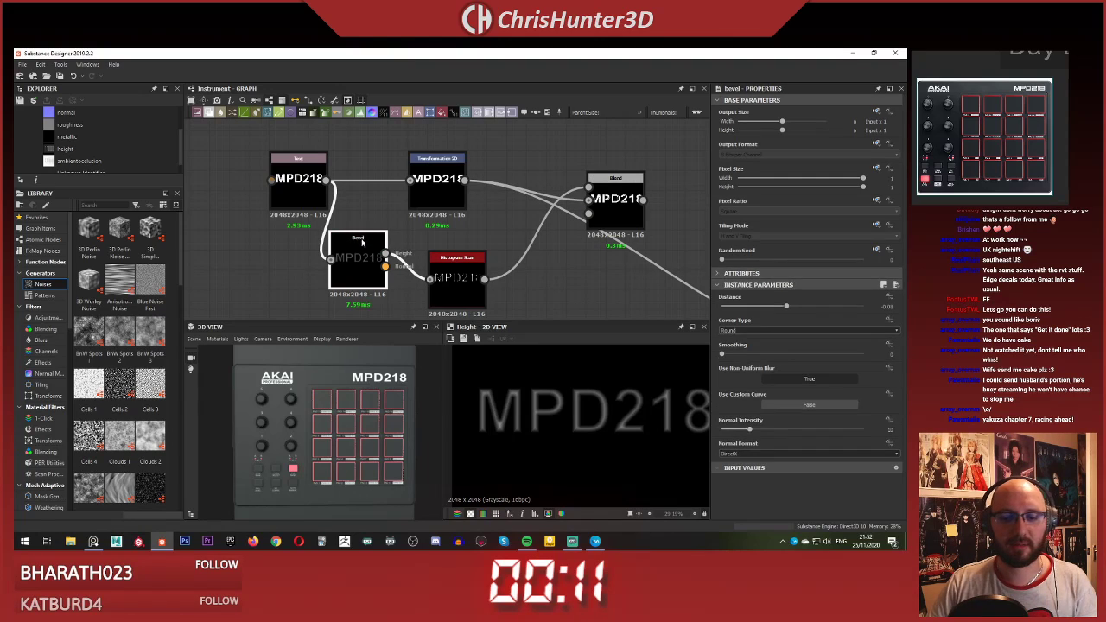
# Step: Duplicate the lettering's Transformation 2D and insert the copy between the Histogram Scan and the Blend's foreground input
pyautogui.click(445, 214)
pyautogui.click(438, 197)
pyautogui.hotkey('ctrl', 'c')
pyautogui.hotkey('ctrl', 'v')
pyautogui.moveTo(437, 229); pyautogui.dragTo(377, 206, button='middle')
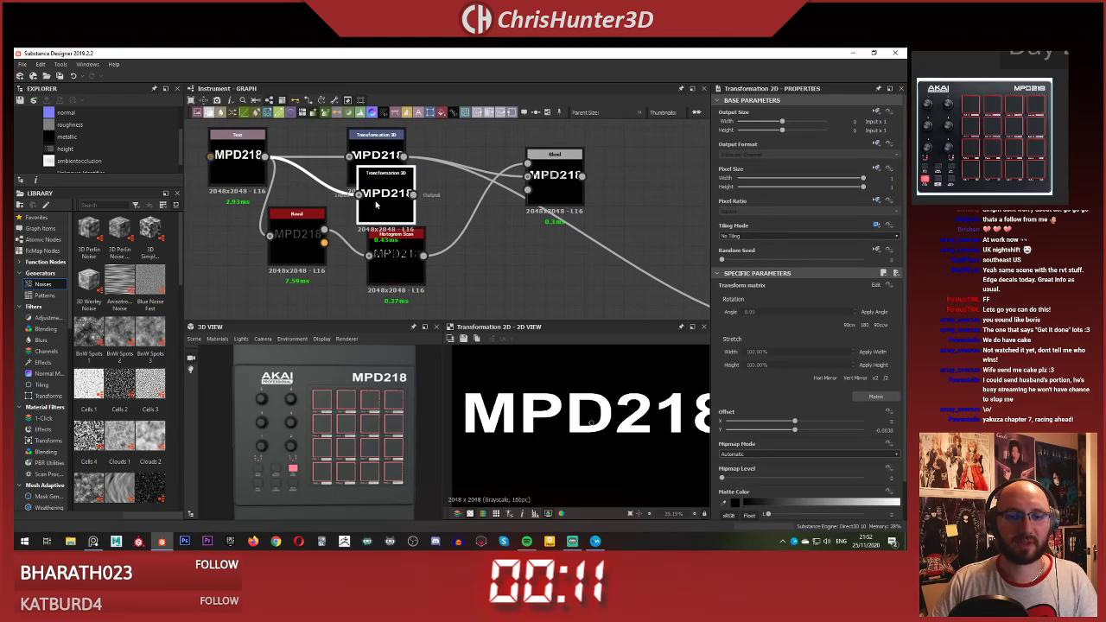
pyautogui.moveTo(376, 205); pyautogui.dragTo(482, 238)
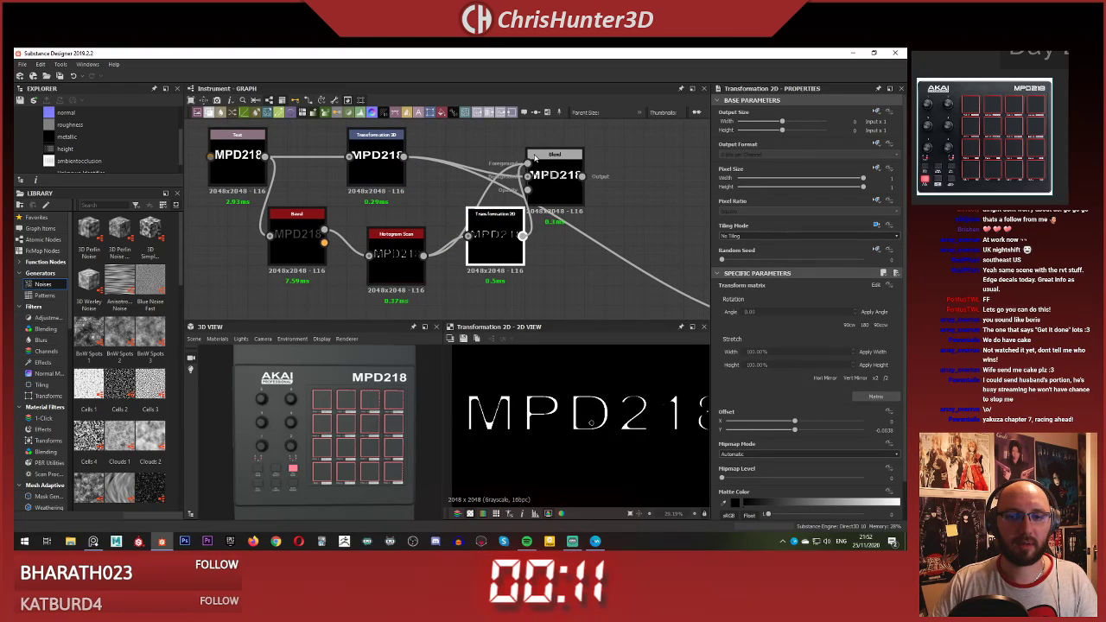
pyautogui.moveTo(534, 157); pyautogui.dragTo(534, 159)
# Step: Restrict the Blend's subtraction to the letters MPD by setting the cropping area's right value to about 0.58
pyautogui.doubleClick(552, 176)
pyautogui.scroll(1, 557, 183)
pyautogui.moveTo(558, 185); pyautogui.dragTo(479, 169, button='middle')
pyautogui.moveTo(480, 170); pyautogui.dragTo(552, 170)
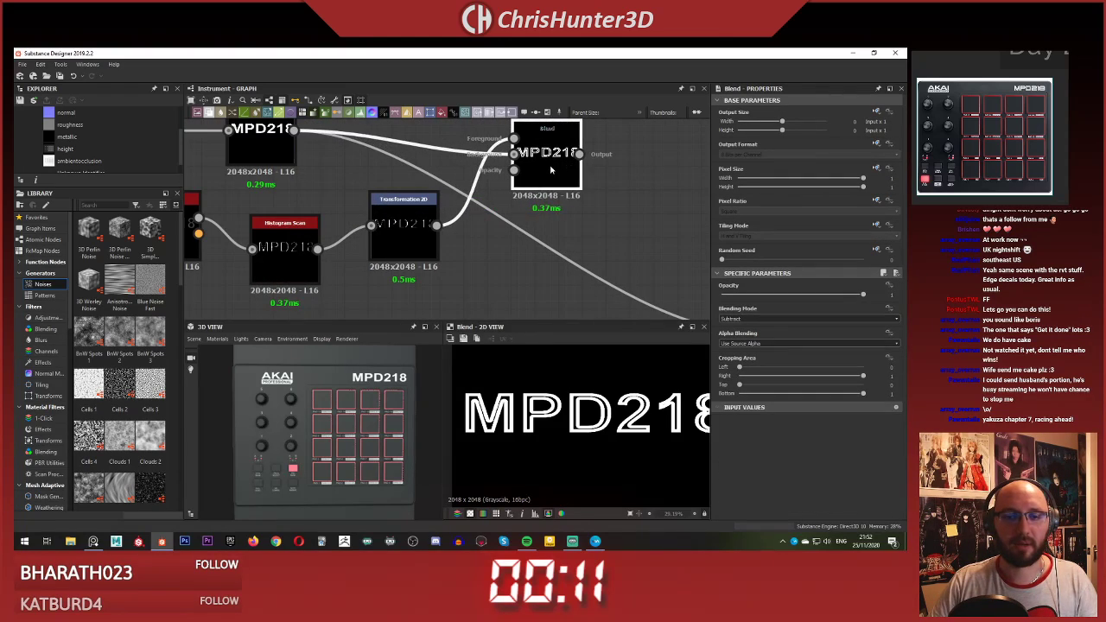
pyautogui.scroll(-1, 536, 182)
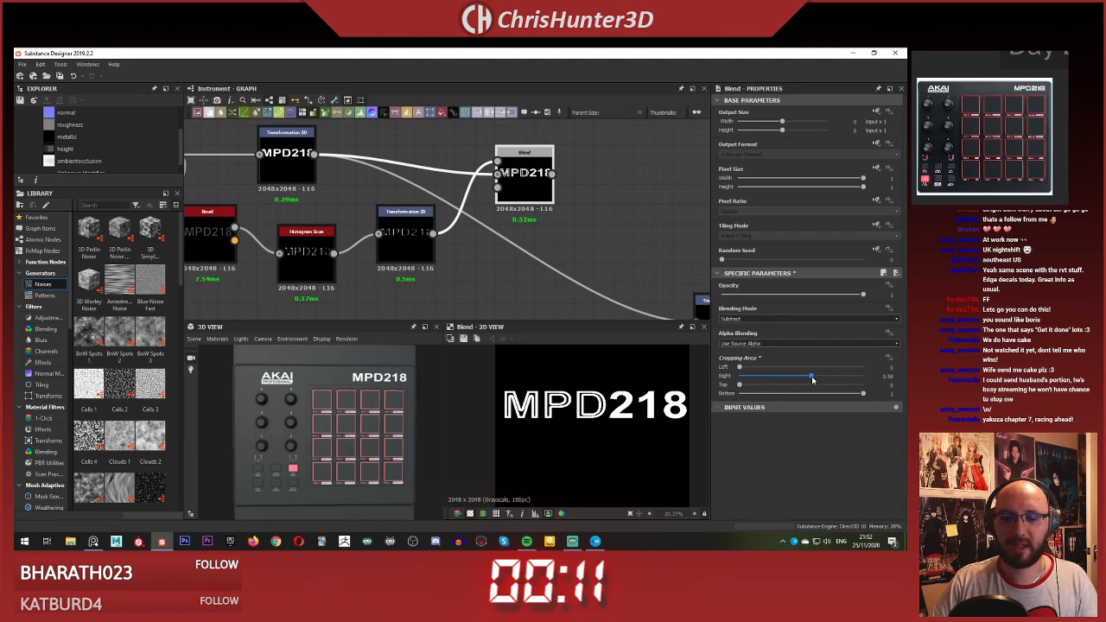
# Step: Connect the Blend's output to the Transformation 2D that positions the lettering, and check the MPD218 name on the 3D model
pyautogui.scroll(2, 495, 229)
pyautogui.scroll(-3, 432, 212)
pyautogui.moveTo(380, 201); pyautogui.dragTo(466, 212, button='middle')
pyautogui.scroll(-2, 537, 227)
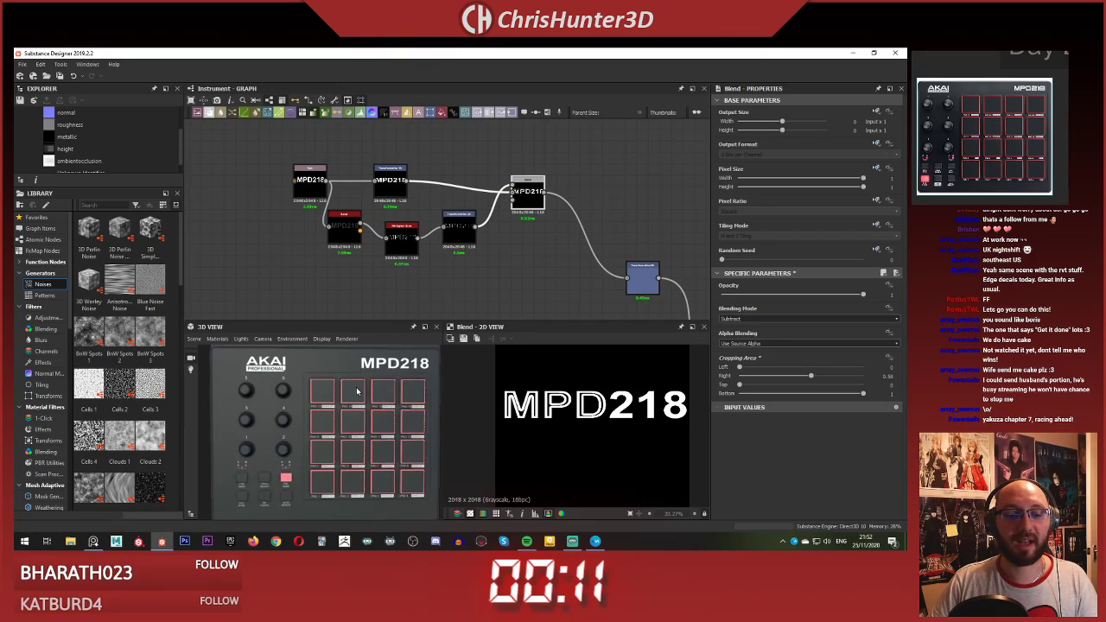
pyautogui.scroll(6, 388, 406)
pyautogui.scroll(-4, 388, 407)
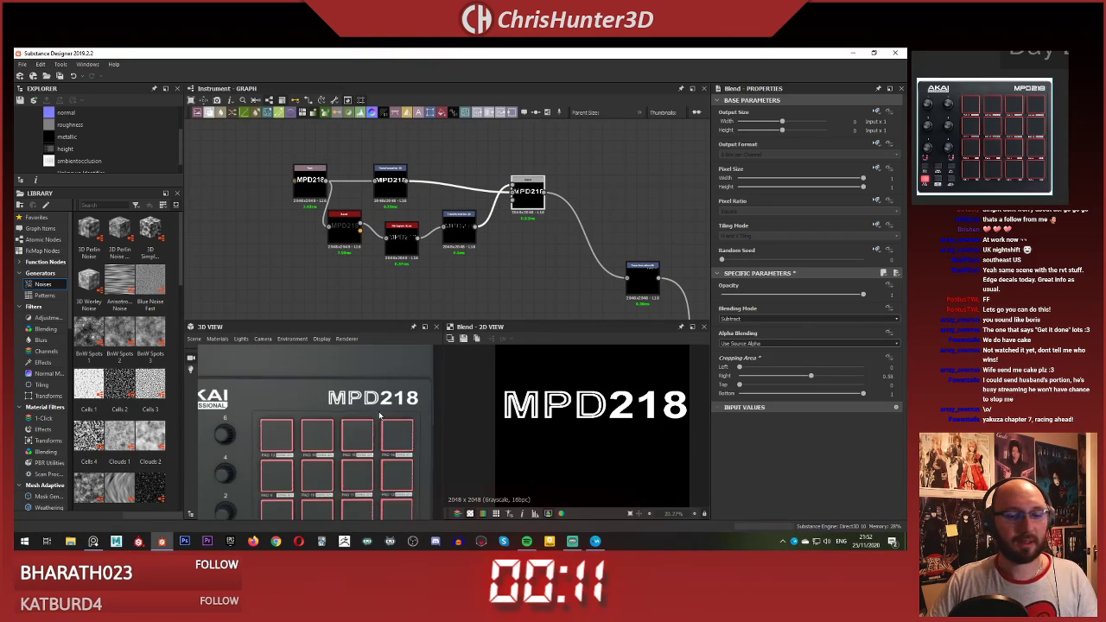
pyautogui.moveTo(388, 407); pyautogui.dragTo(353, 389)
pyautogui.rightClick(440, 162)
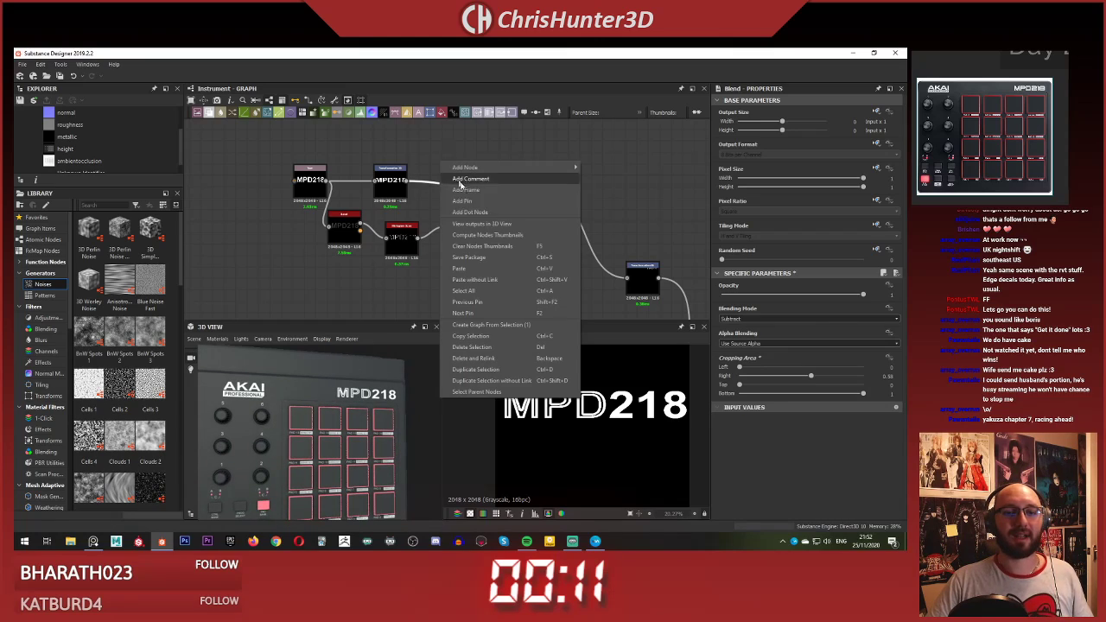
pyautogui.click(509, 261)
# Step: Compare the function labels beneath the pads on the 3D model with those in the controller reference
pyautogui.scroll(-4, 471, 240)
pyautogui.moveTo(447, 227); pyautogui.dragTo(502, 201, button='middle')
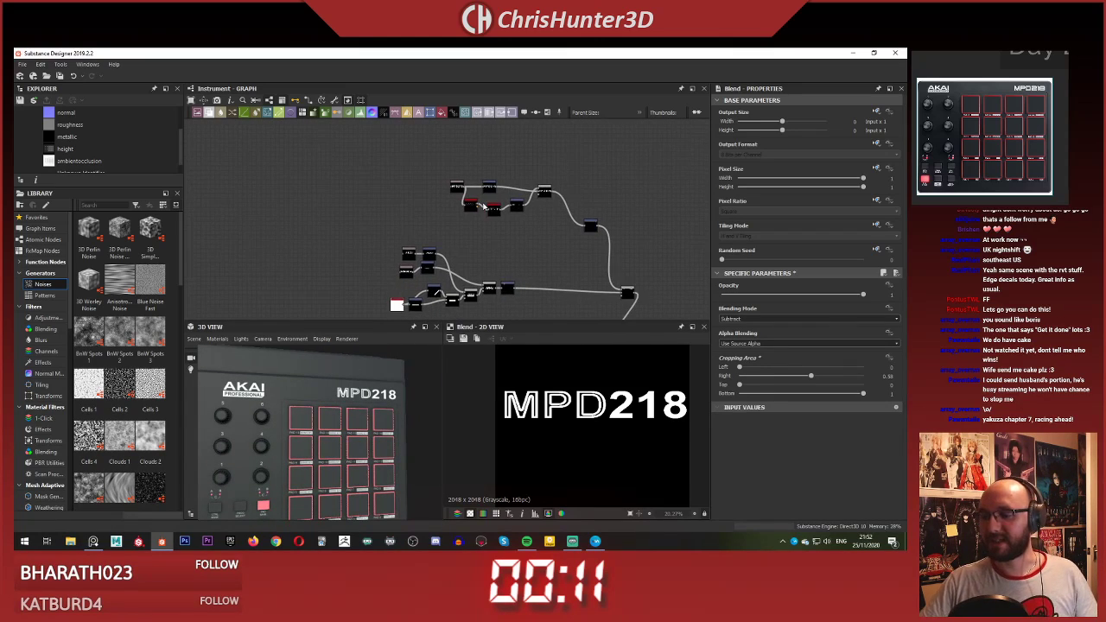
pyautogui.scroll(4, 484, 203)
pyautogui.scroll(5, 338, 446)
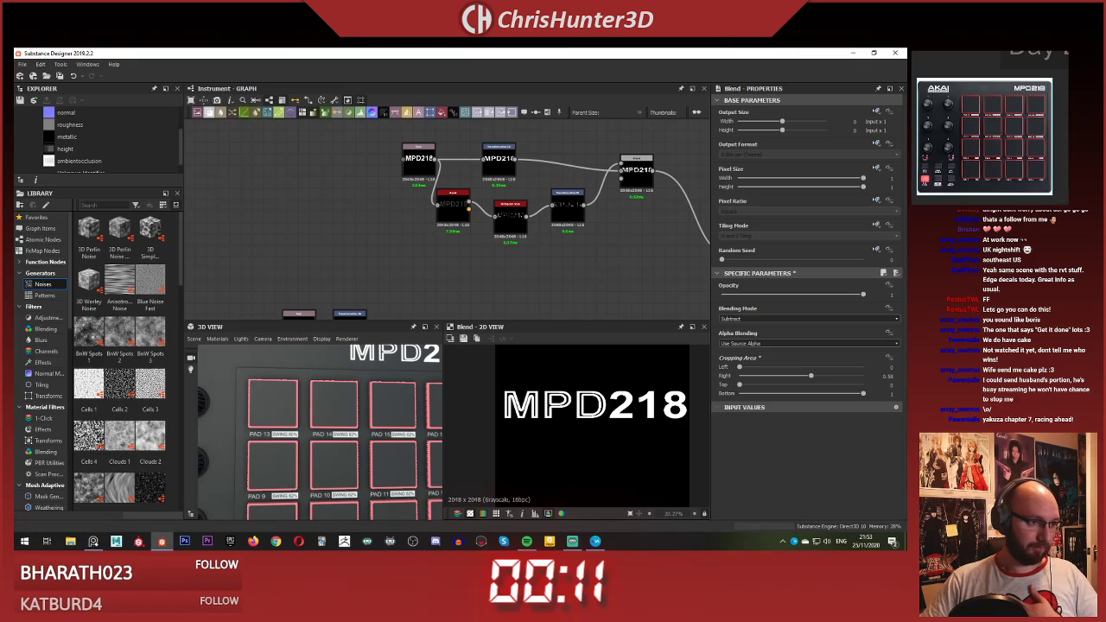
pyautogui.moveTo(994, 130); pyautogui.dragTo(1003, 108, button='middle')
pyautogui.scroll(4, 1003, 108)
pyautogui.scroll(-3, 1007, 104)
pyautogui.scroll(3, 1012, 93)
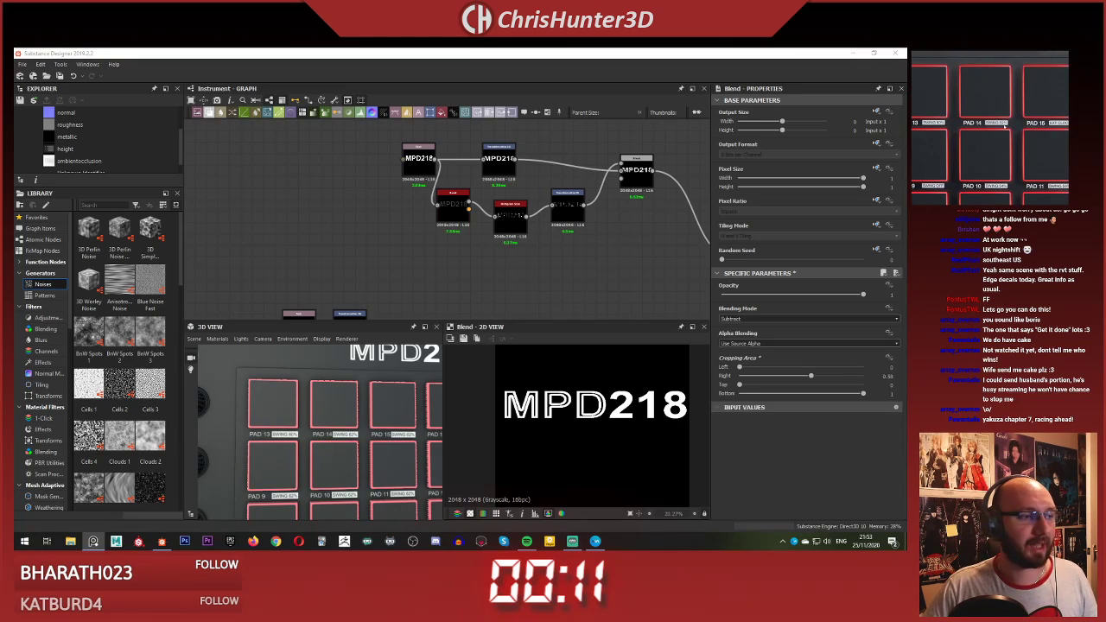
pyautogui.scroll(3, 341, 407)
pyautogui.scroll(-4, 357, 432)
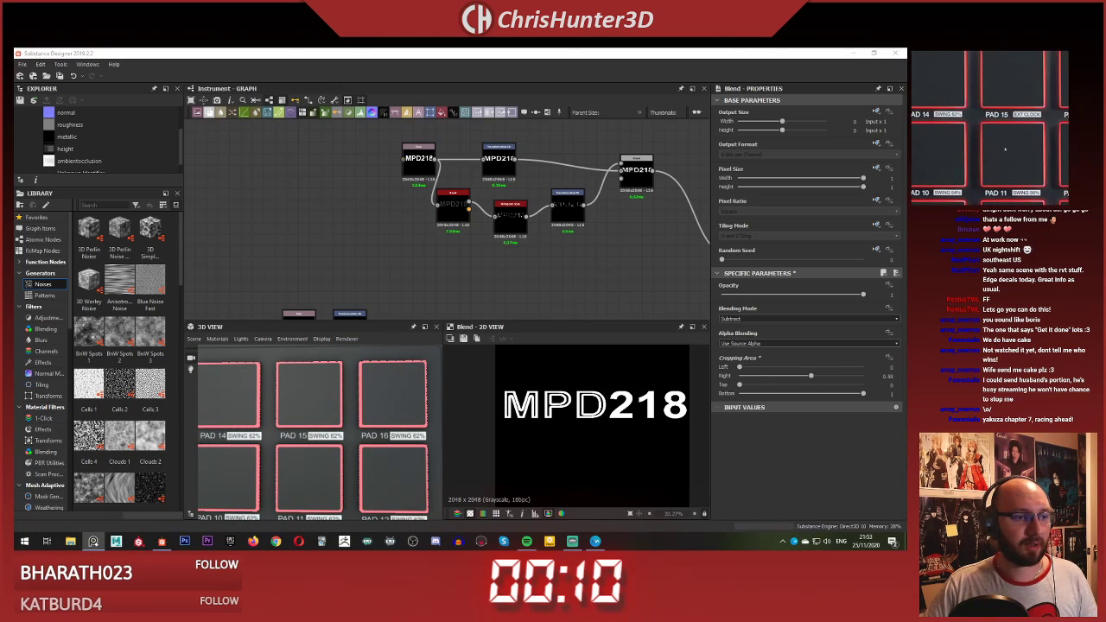
pyautogui.moveTo(378, 414); pyautogui.dragTo(355, 412, button='middle')
# Step: Trace the graph through the pad number nodes to find the node groups that make the white SWING labels
pyautogui.scroll(-6, 597, 231)
pyautogui.moveTo(597, 231); pyautogui.dragTo(415, 182, button='middle')
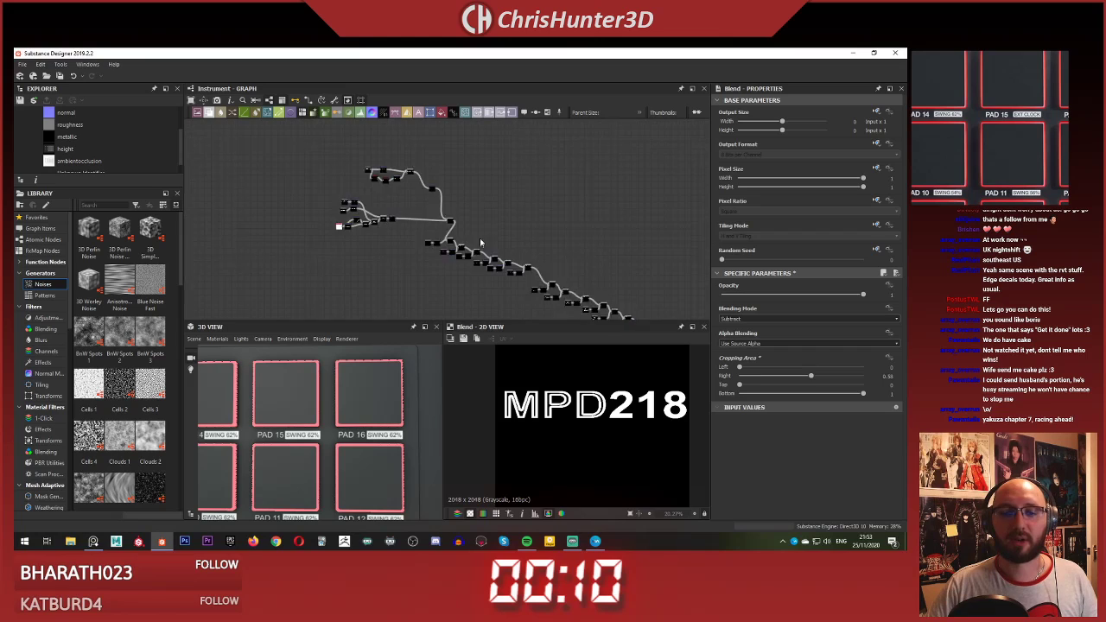
pyautogui.moveTo(631, 301); pyautogui.dragTo(524, 199, button='middle')
pyautogui.scroll(5, 524, 200)
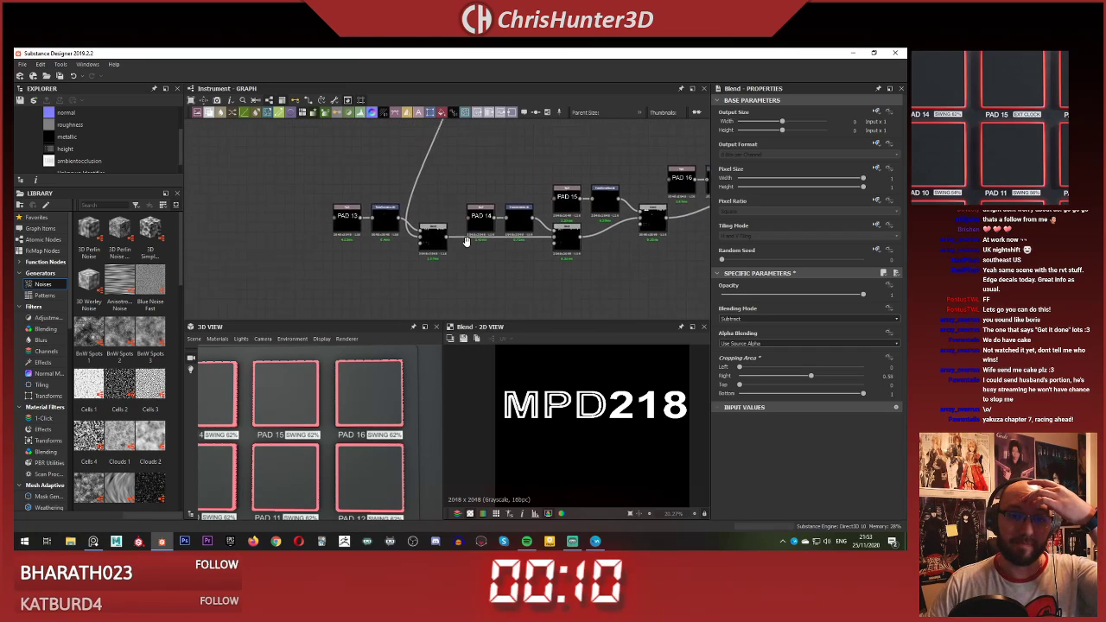
pyautogui.moveTo(402, 172); pyautogui.dragTo(516, 253, button='middle')
pyautogui.moveTo(469, 177); pyautogui.dragTo(435, 244, button='middle')
pyautogui.scroll(-5, 611, 275)
pyautogui.scroll(4, 435, 244)
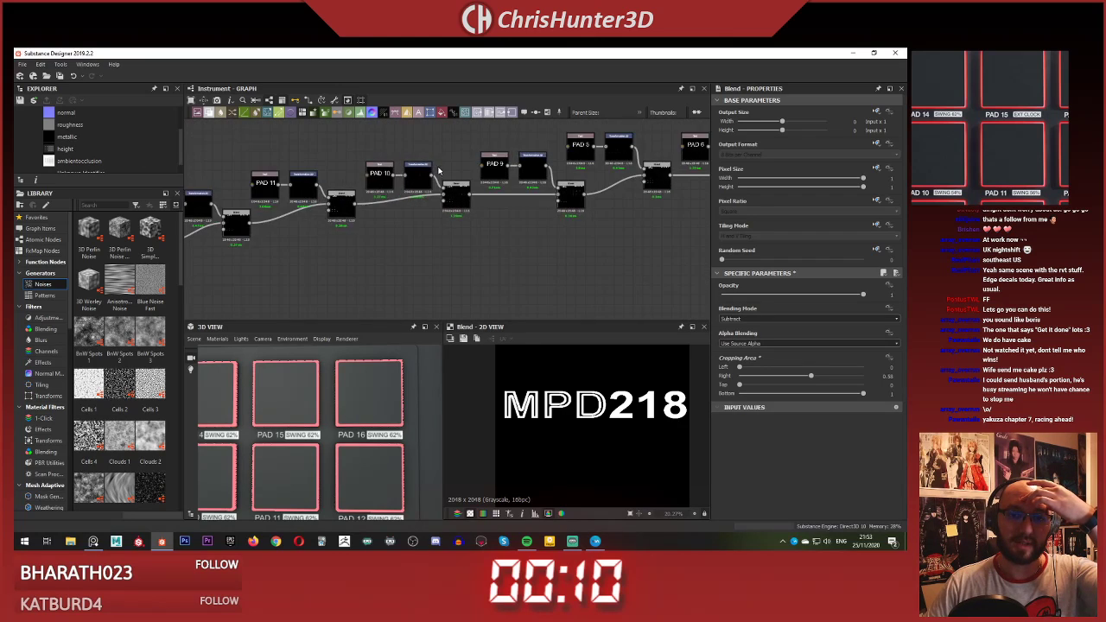
pyautogui.scroll(-2, 542, 243)
pyautogui.moveTo(541, 242); pyautogui.dragTo(264, 160, button='middle')
pyautogui.scroll(-6, 264, 161)
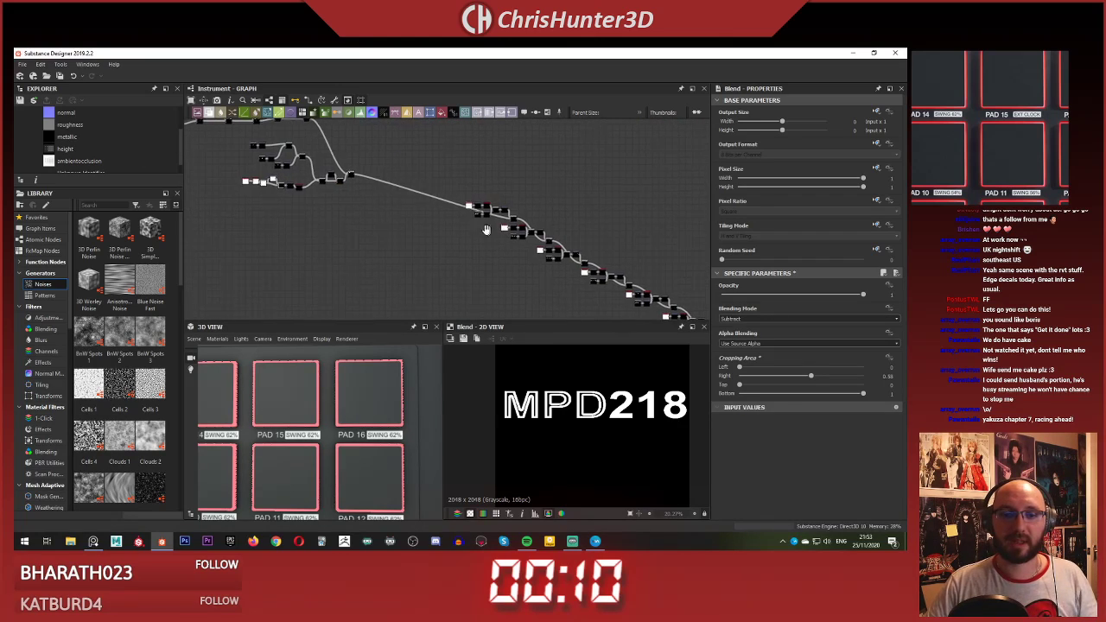
pyautogui.scroll(-1, 473, 144)
pyautogui.moveTo(603, 285); pyautogui.dragTo(551, 178, button='middle')
pyautogui.scroll(5, 550, 178)
pyautogui.moveTo(346, 126); pyautogui.dragTo(423, 208, button='middle')
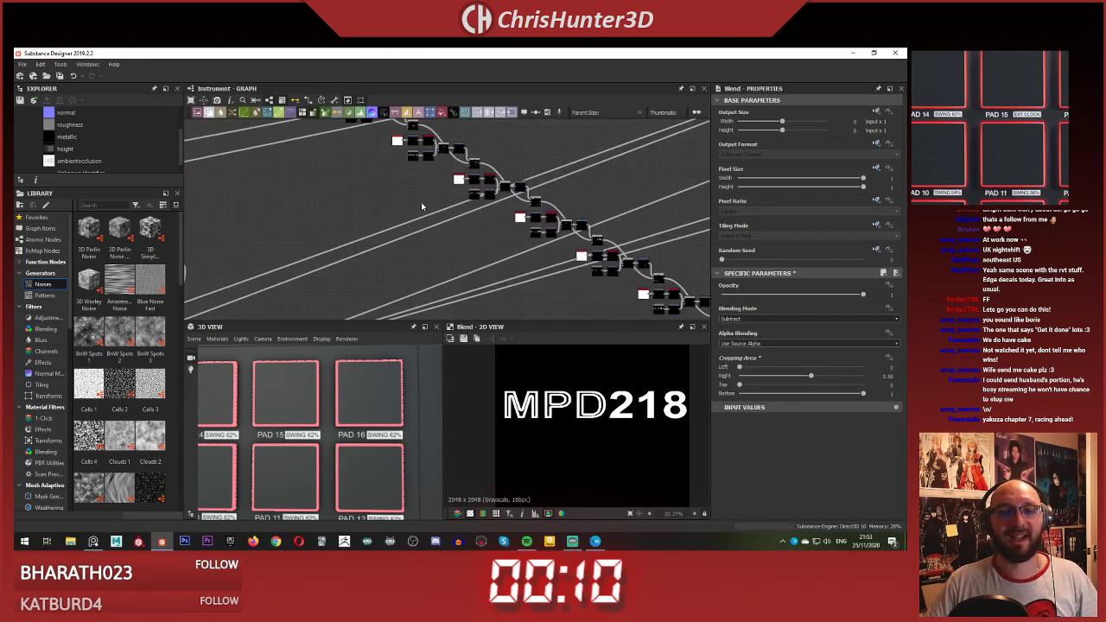
# Step: Find the Text node of the label beside PAD 15 and change its text to EXT CLOCK
pyautogui.scroll(1, 433, 207)
pyautogui.scroll(5, 458, 206)
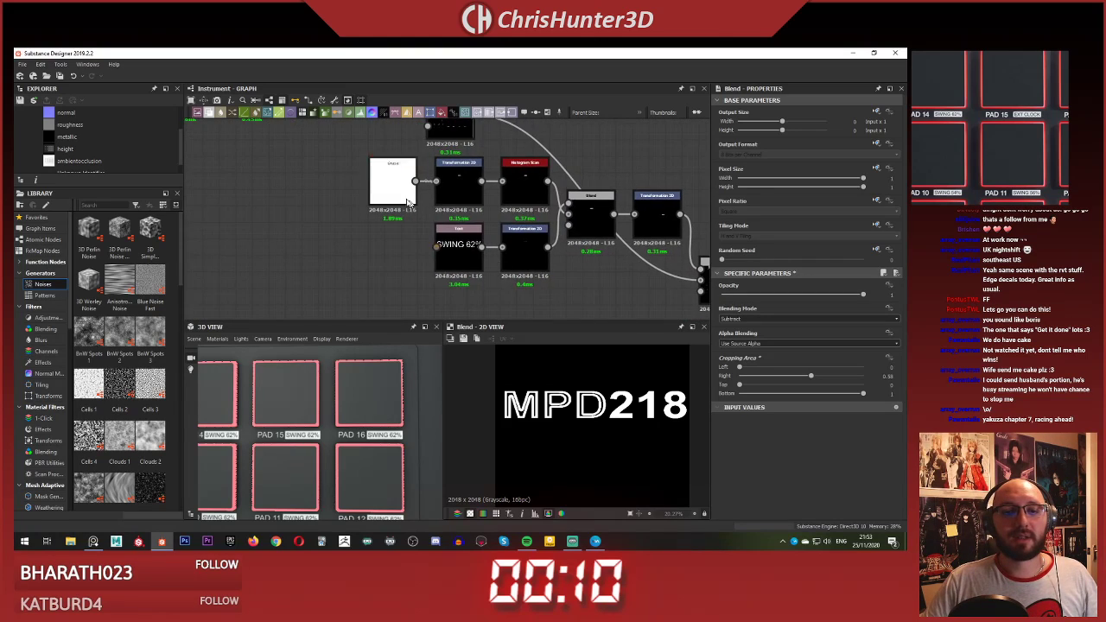
pyautogui.moveTo(587, 306); pyautogui.dragTo(427, 186, button='middle')
pyautogui.moveTo(559, 268); pyautogui.dragTo(549, 295, button='middle')
pyautogui.scroll(1, 380, 189)
pyautogui.scroll(-3, 365, 226)
pyautogui.moveTo(365, 226); pyautogui.dragTo(529, 306, button='middle')
pyautogui.scroll(2, 371, 232)
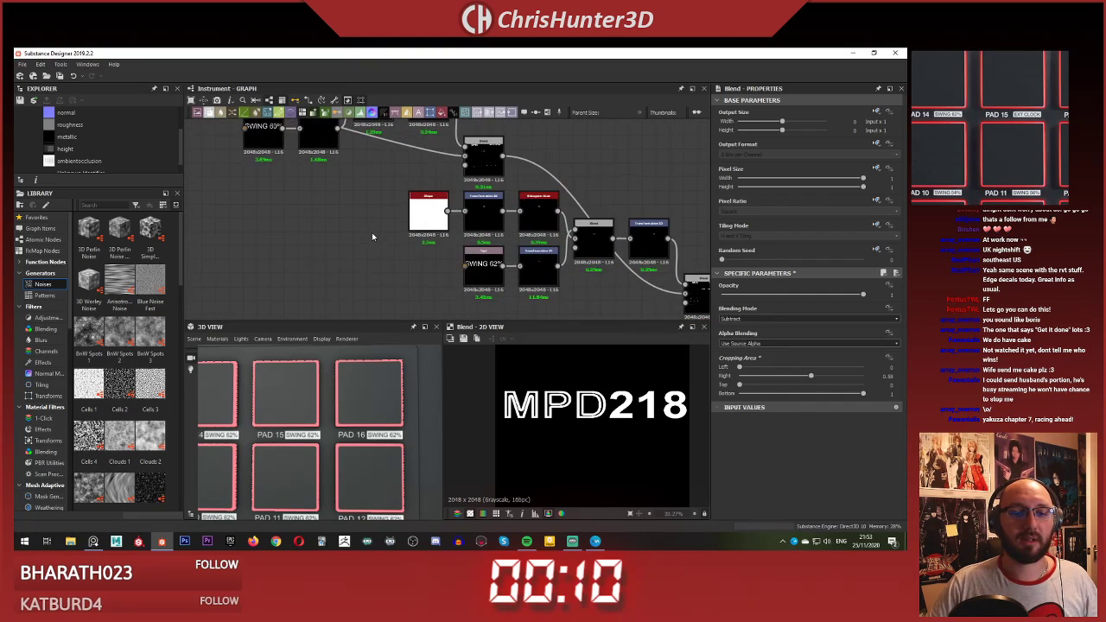
pyautogui.moveTo(372, 232); pyautogui.dragTo(508, 299, button='middle')
pyautogui.scroll(2, 437, 266)
pyautogui.moveTo(618, 302); pyautogui.dragTo(415, 164, button='middle')
pyautogui.moveTo(424, 230); pyautogui.dragTo(323, 158, button='middle')
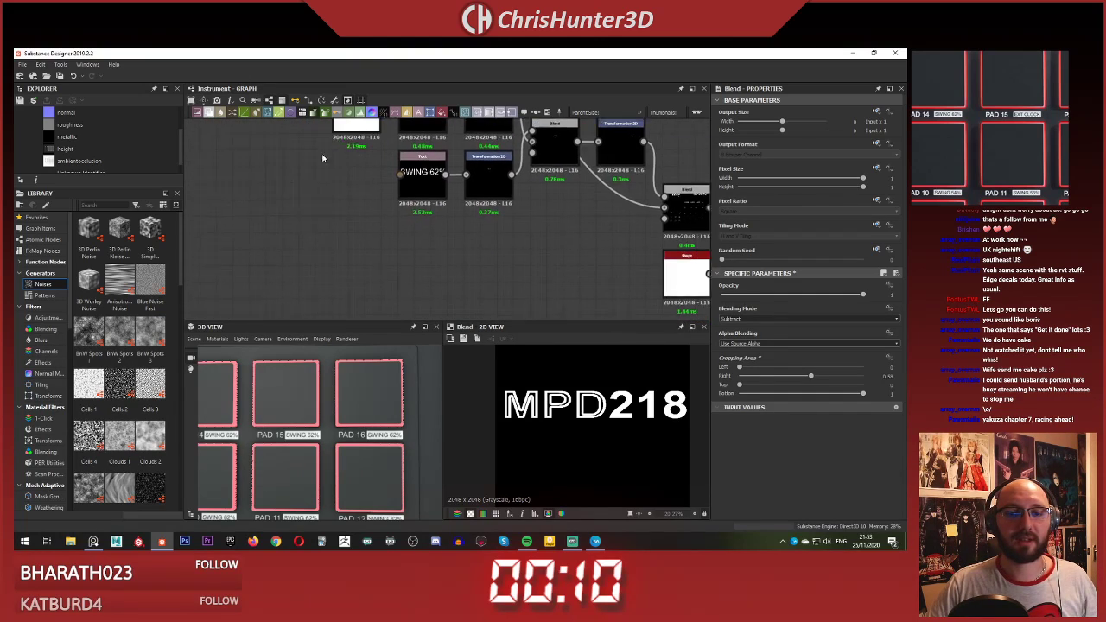
pyautogui.scroll(2, 402, 156)
pyautogui.click(401, 154)
pyautogui.moveTo(528, 254); pyautogui.dragTo(507, 314, button='middle')
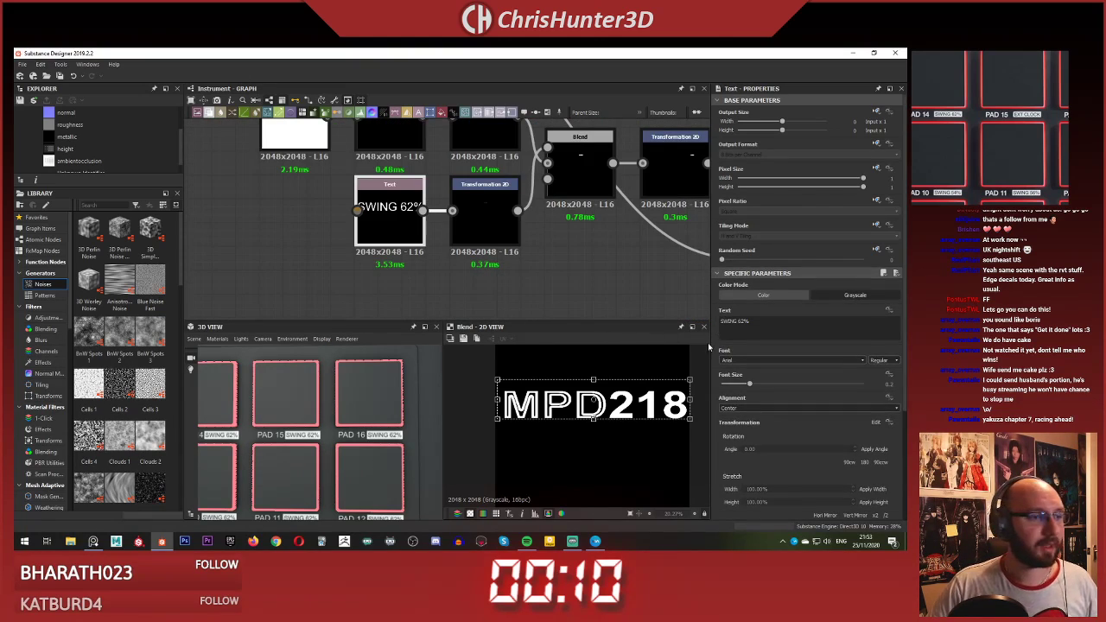
pyautogui.write('EXT CLOCK')
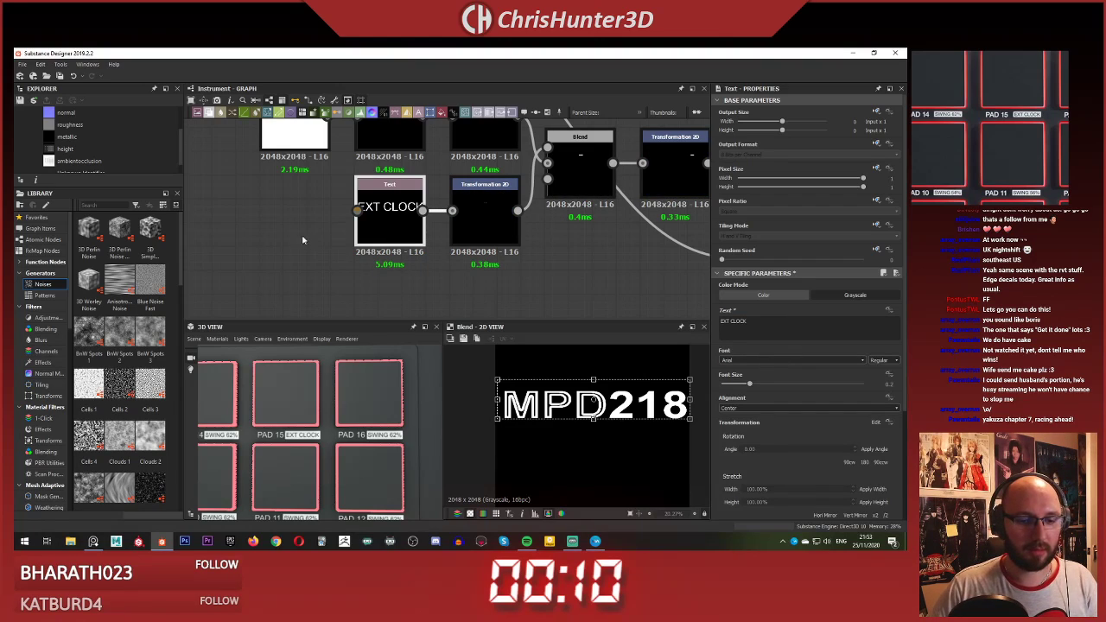
pyautogui.click(337, 252)
# Step: Find the Text node of the label beside PAD 16 and change its text to TAP TEMPO
pyautogui.scroll(-3, 340, 252)
pyautogui.moveTo(339, 253); pyautogui.dragTo(328, 244, button='middle')
pyautogui.moveTo(1011, 139); pyautogui.dragTo(954, 137, button='middle')
pyautogui.scroll(-1, 954, 138)
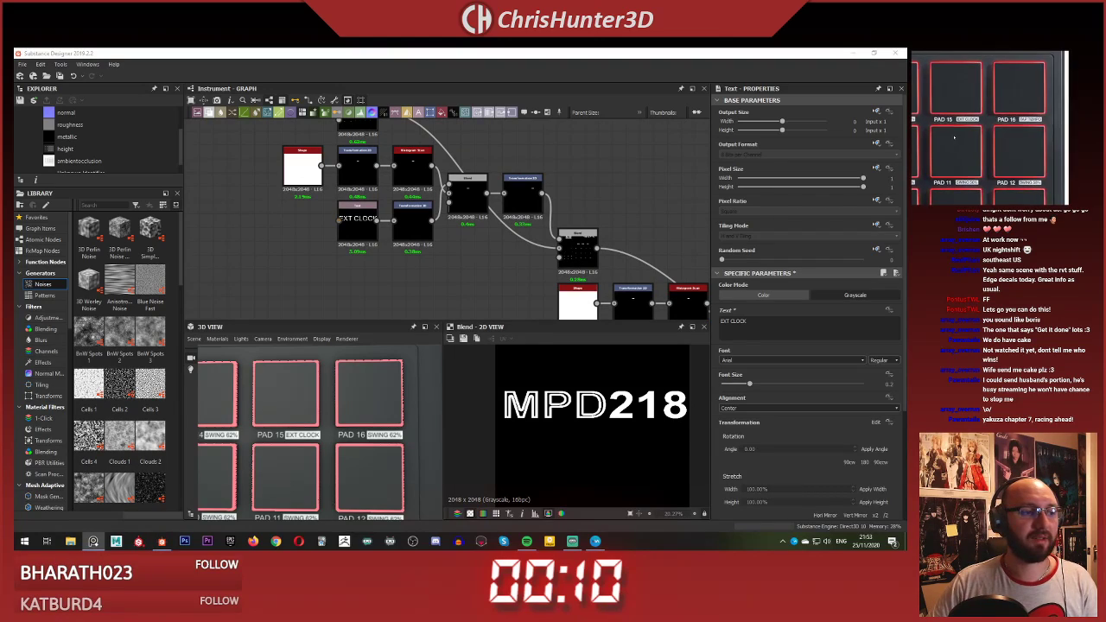
pyautogui.scroll(1, 593, 305)
pyautogui.moveTo(593, 304); pyautogui.dragTo(310, 136, button='middle')
pyautogui.click(374, 181)
pyautogui.click(359, 186)
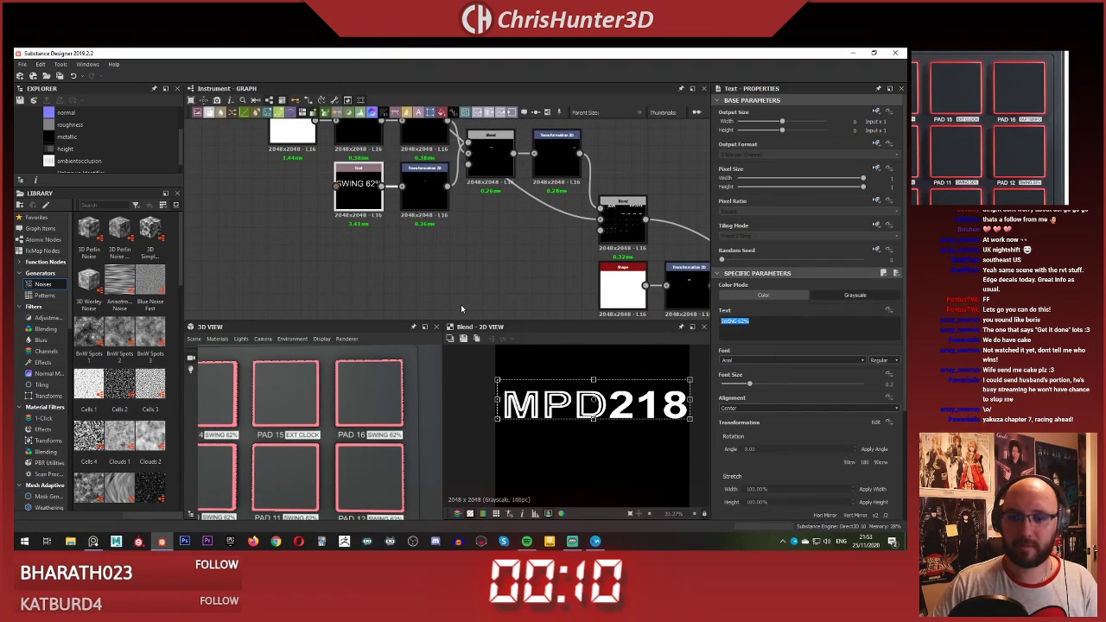
pyautogui.write('RAP REMPR')
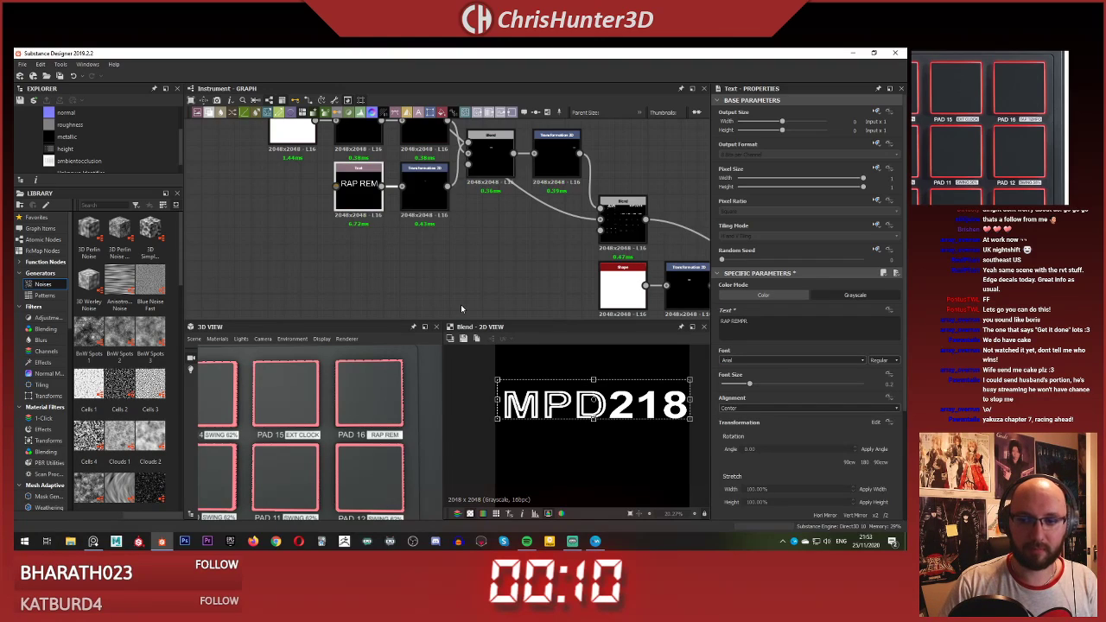
pyautogui.press('BackSpace')
pyautogui.press('BackSpace')
pyautogui.press('BackSpace')
pyautogui.press('BackSpace')
pyautogui.press('BackSpace')
pyautogui.press('BackSpace')
pyautogui.press('BackSpace')
pyautogui.press('BackSpace')
pyautogui.press('BackSpace')
pyautogui.write('T')
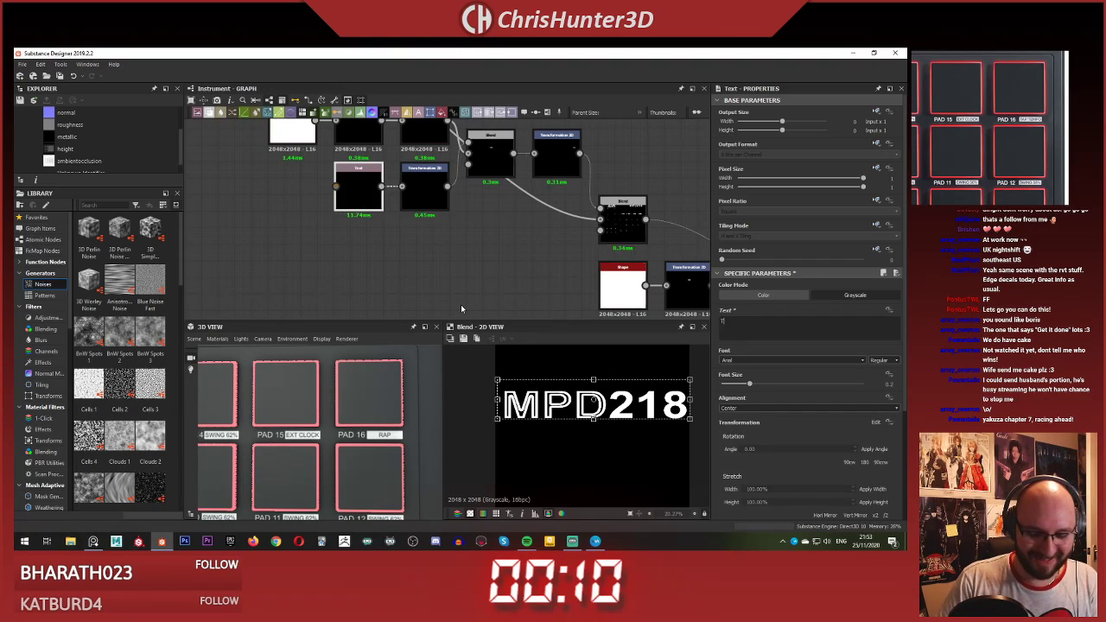
pyautogui.write('TEMPO')
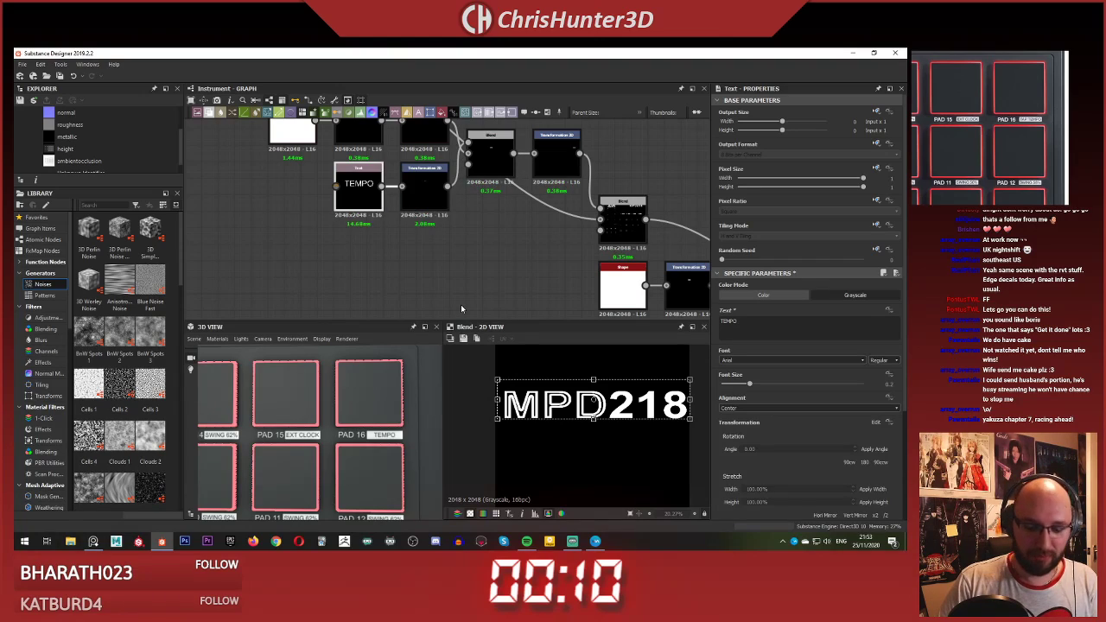
pyautogui.press('BackSpace')
pyautogui.press('BackSpace')
pyautogui.press('BackSpace')
pyautogui.press('BackSpace')
pyautogui.press('BackSpace')
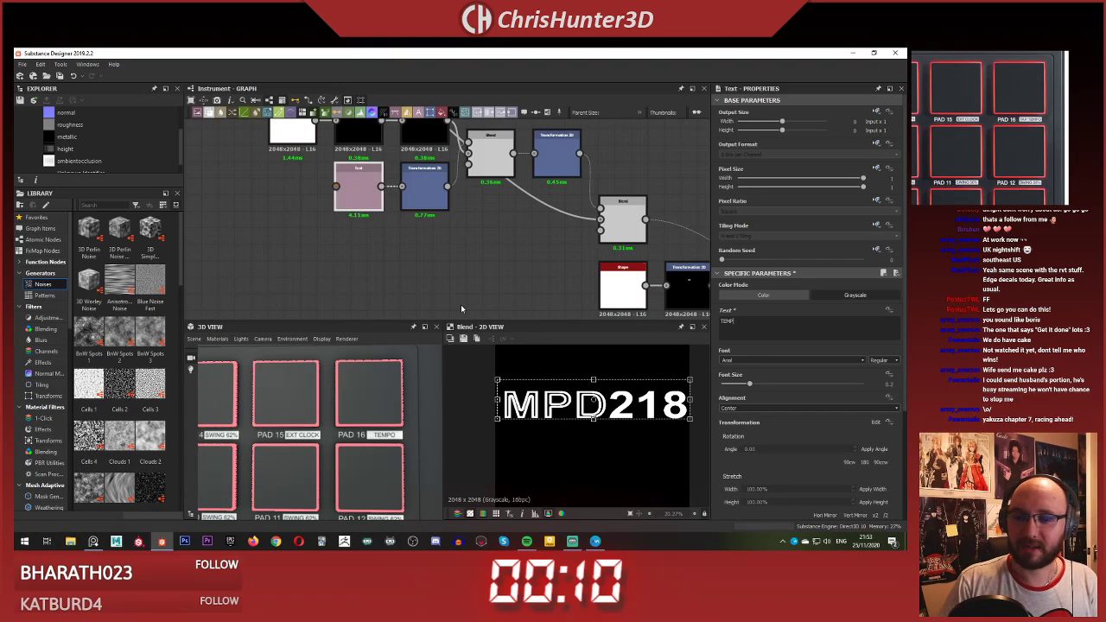
pyautogui.write('AP TEMPO')
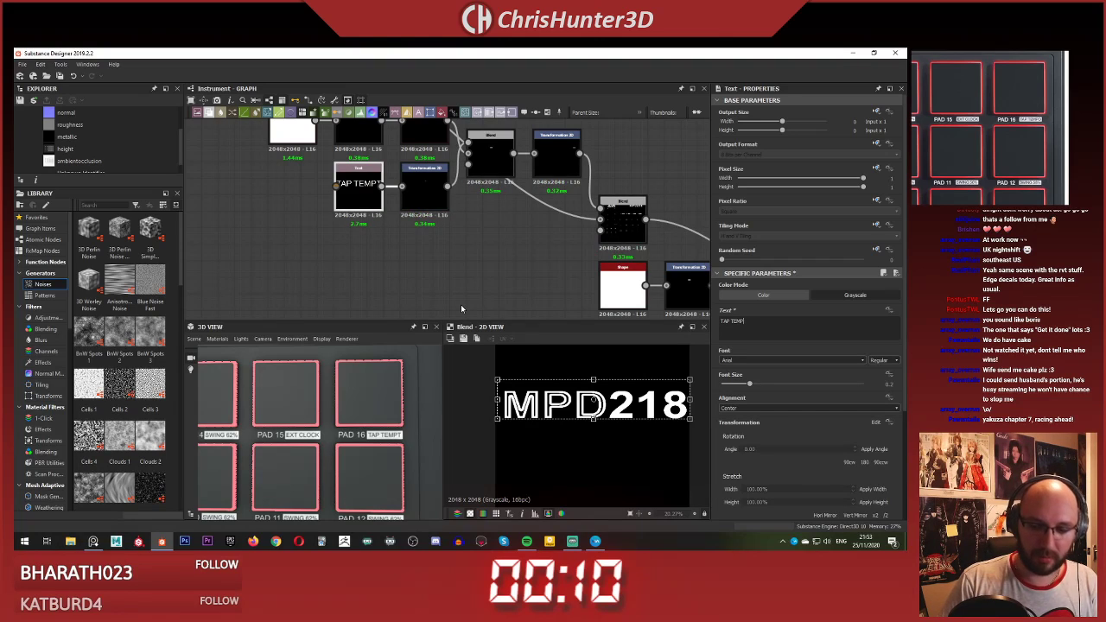
# Step: Find the Text node of the label beside PAD 12 and change its text to SWING 58%
pyautogui.click(438, 251)
pyautogui.scroll(-3, 430, 246)
pyautogui.moveTo(435, 218); pyautogui.dragTo(411, 193, button='middle')
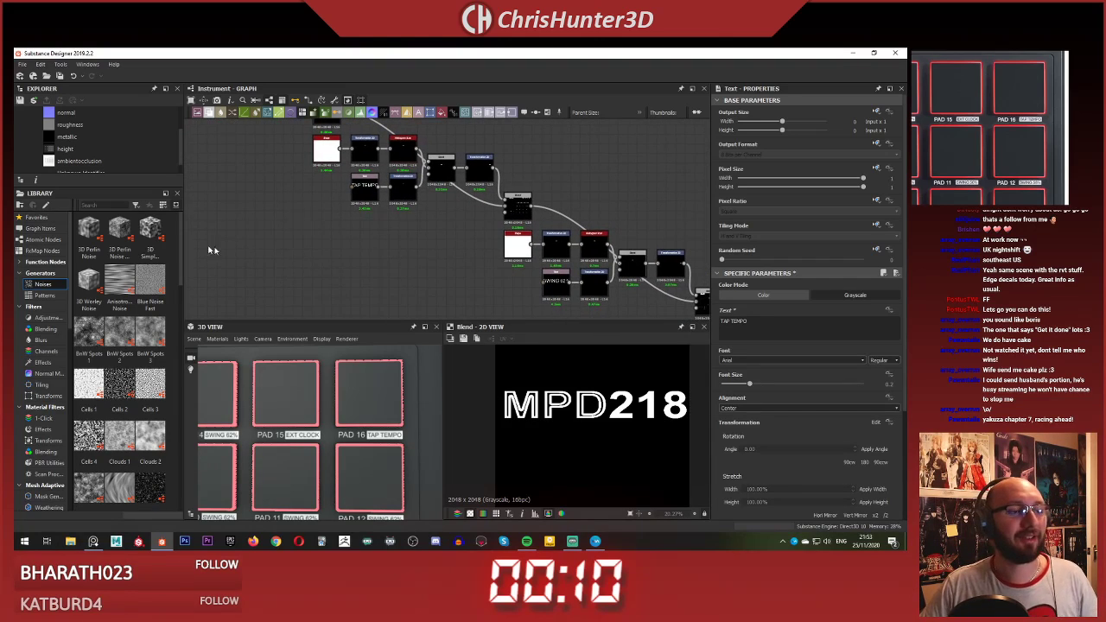
pyautogui.moveTo(473, 228); pyautogui.dragTo(423, 202, button='middle')
pyautogui.scroll(3, 514, 257)
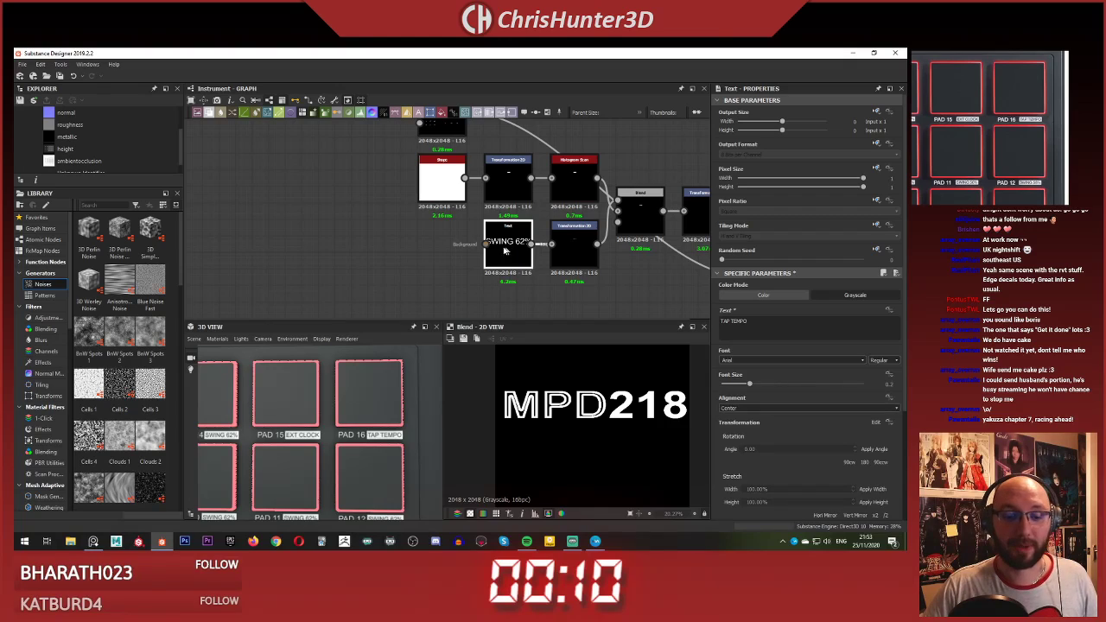
pyautogui.doubleClick(506, 249)
pyautogui.moveTo(364, 437); pyautogui.dragTo(363, 429, button='middle')
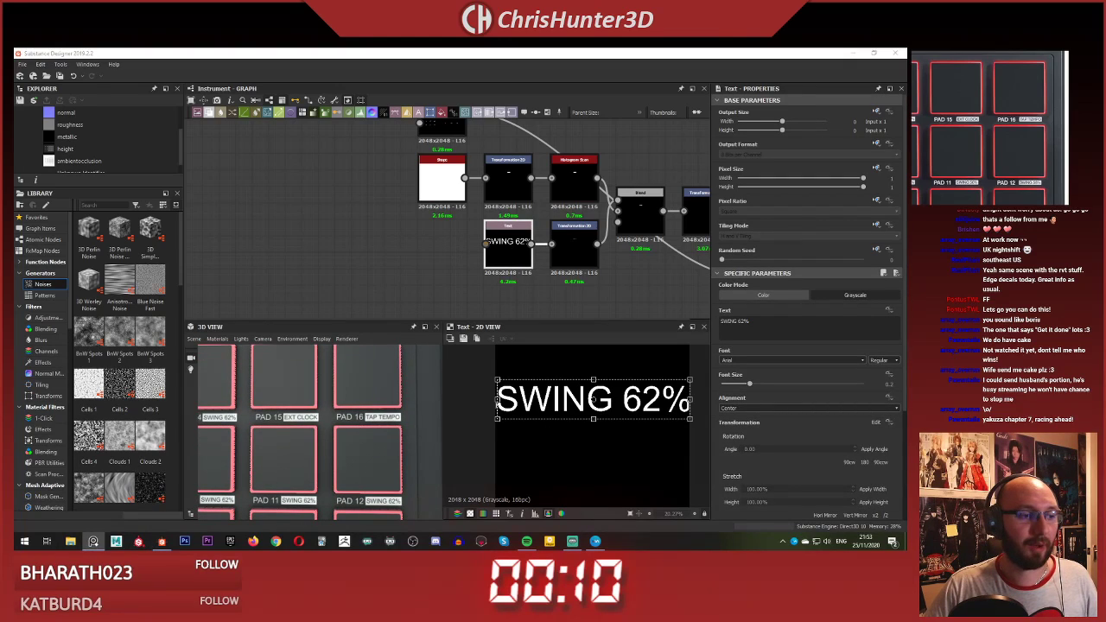
pyautogui.moveTo(721, 321); pyautogui.dragTo(760, 323)
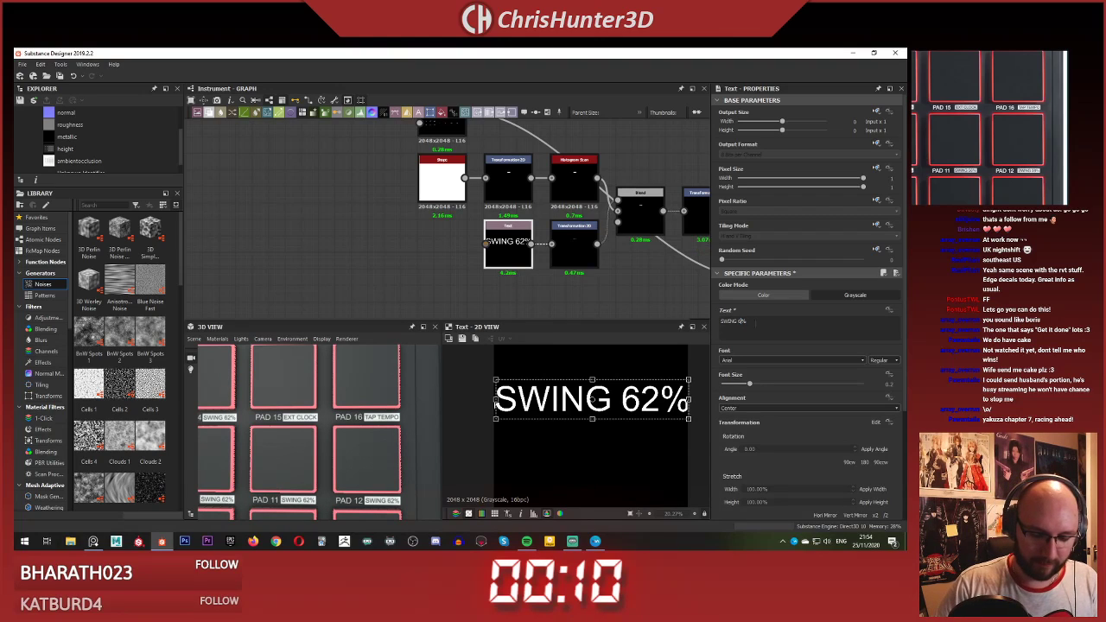
pyautogui.press('BackSpace')
pyautogui.write('58')
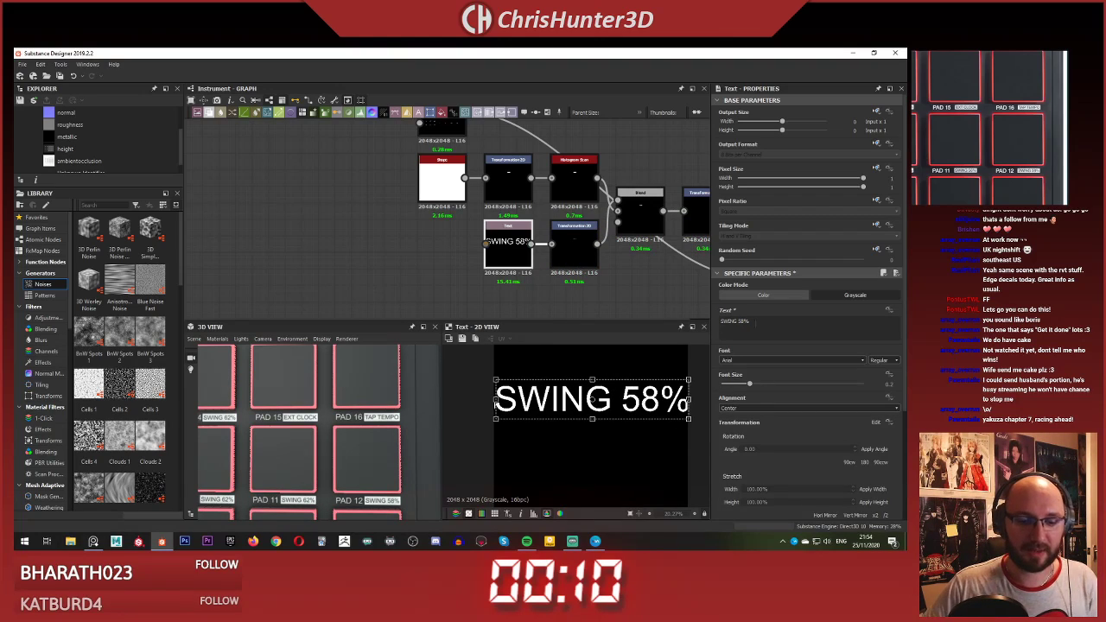
# Step: Change the text of the PAD 11 label's Text node to SWING 56%
pyautogui.moveTo(585, 257); pyautogui.dragTo(351, 116, button='middle')
pyautogui.moveTo(539, 240)
pyautogui.mouseDown()
pyautogui.moveTo(189, 232)
pyautogui.moveTo(299, 255)
pyautogui.moveTo(535, 258)
pyautogui.mouseUp()
pyautogui.click(529, 247)
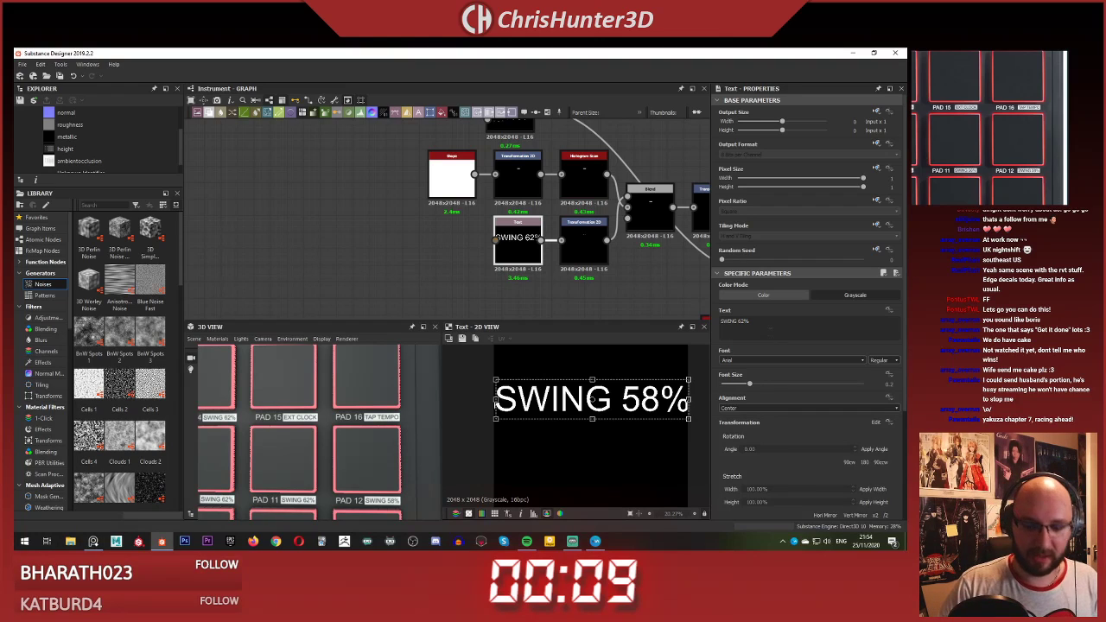
pyautogui.press('BackSpace')
pyautogui.press('BackSpace')
pyautogui.write('56')
# Step: Find the Text node of the label beside PAD 10 and change its text to SWING 54%
pyautogui.moveTo(646, 317); pyautogui.dragTo(487, 191, button='middle')
pyautogui.moveTo(294, 422); pyautogui.dragTo(419, 376, button='middle')
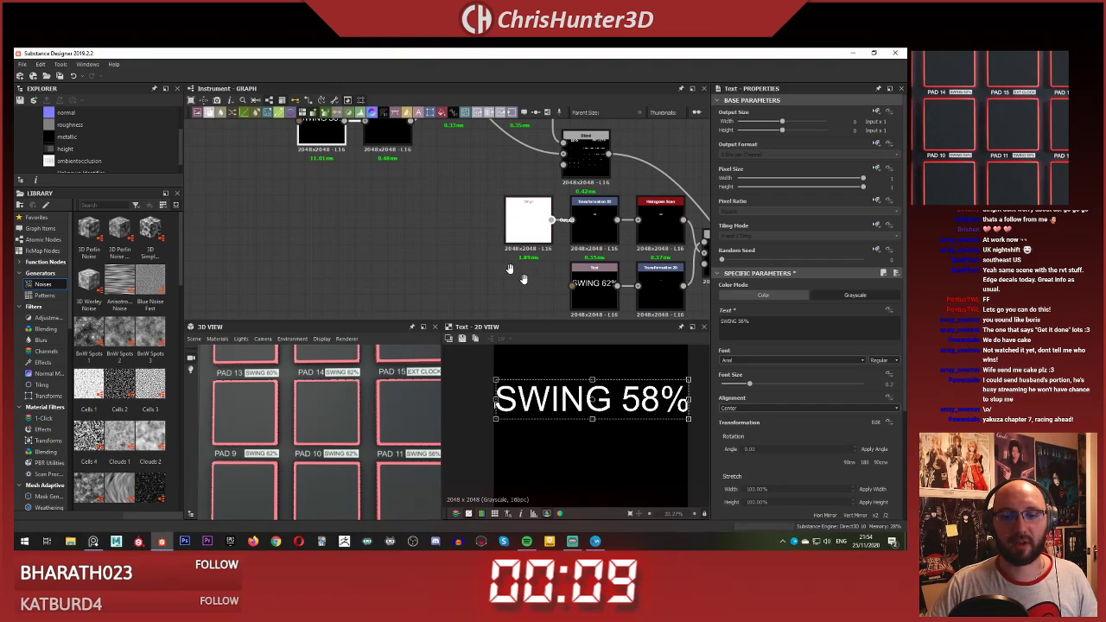
pyautogui.moveTo(523, 277); pyautogui.dragTo(367, 206, button='middle')
pyautogui.scroll(2, 432, 215)
pyautogui.click(434, 216)
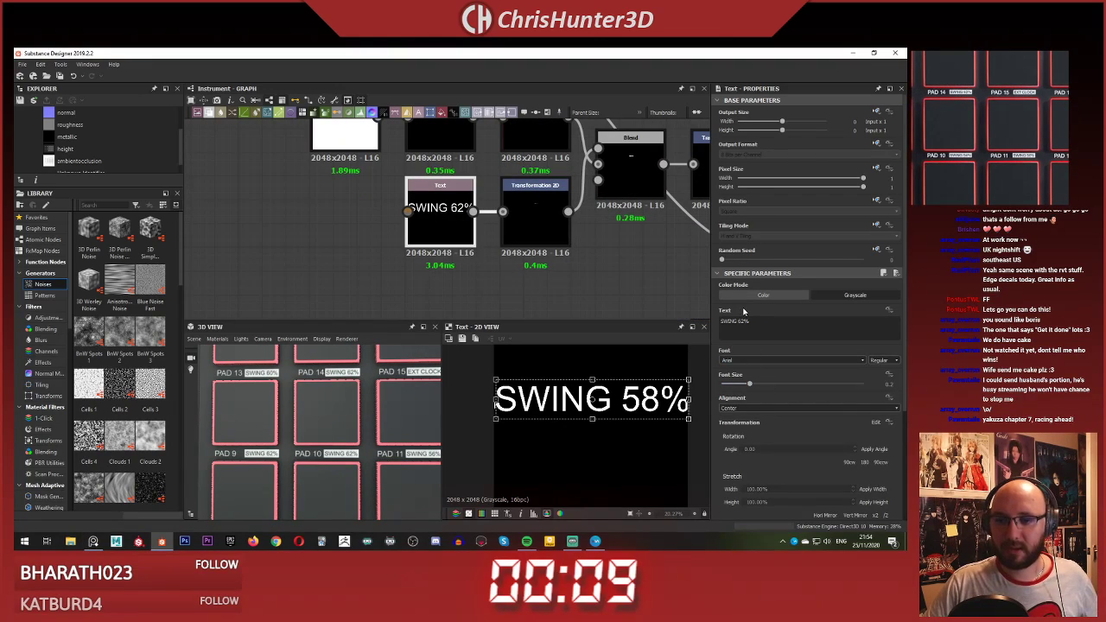
pyautogui.hotkey('shift', 'Left')
pyautogui.write('54')
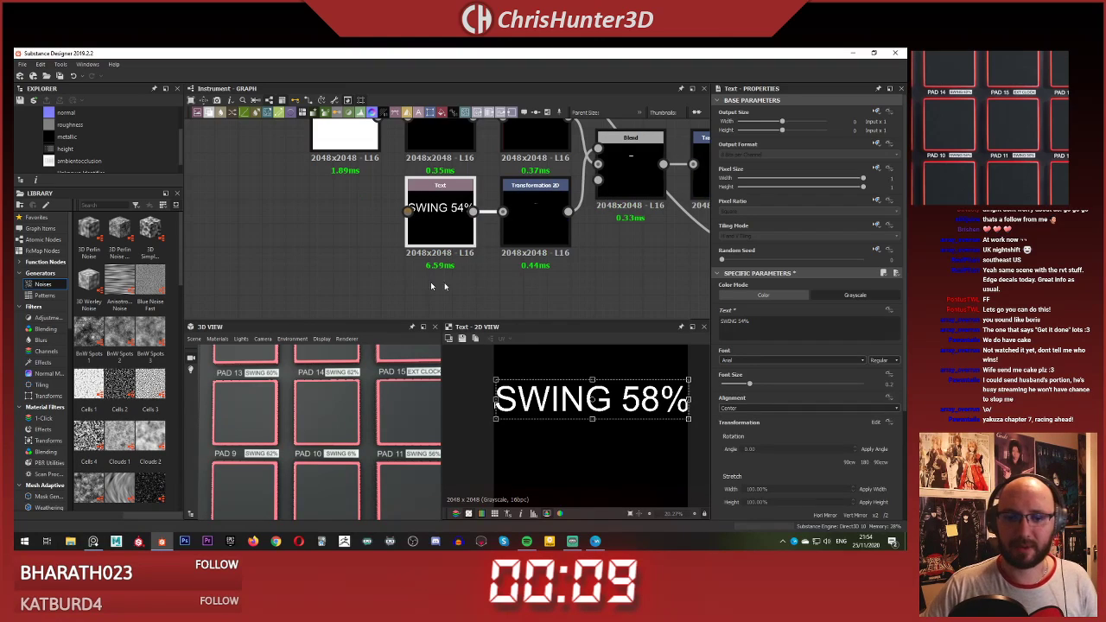
# Step: Change the text of the PAD 9 label's Text node to SWING OFF
pyautogui.moveTo(536, 246); pyautogui.dragTo(184, 69, button='middle')
pyautogui.click(464, 273)
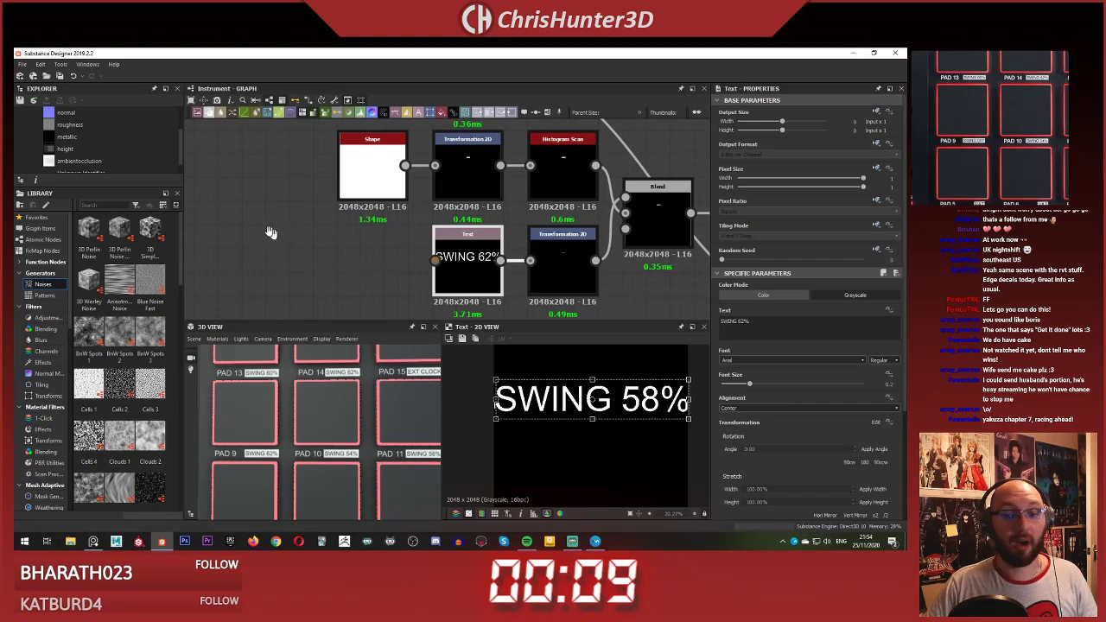
pyautogui.moveTo(271, 231); pyautogui.dragTo(184, 185, button='middle')
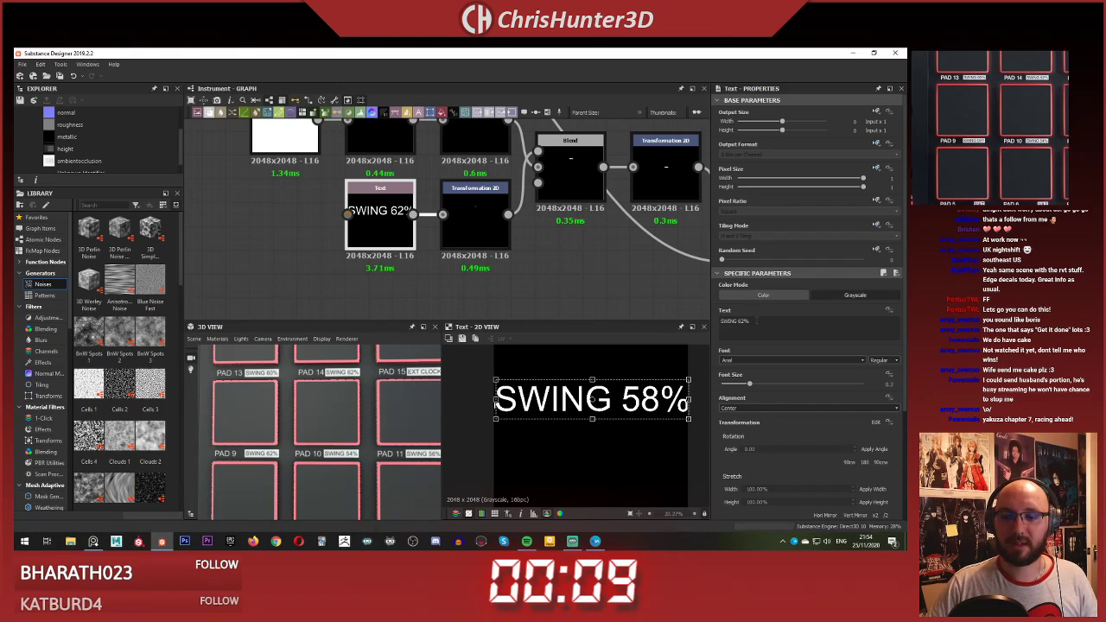
pyautogui.press('BackSpace')
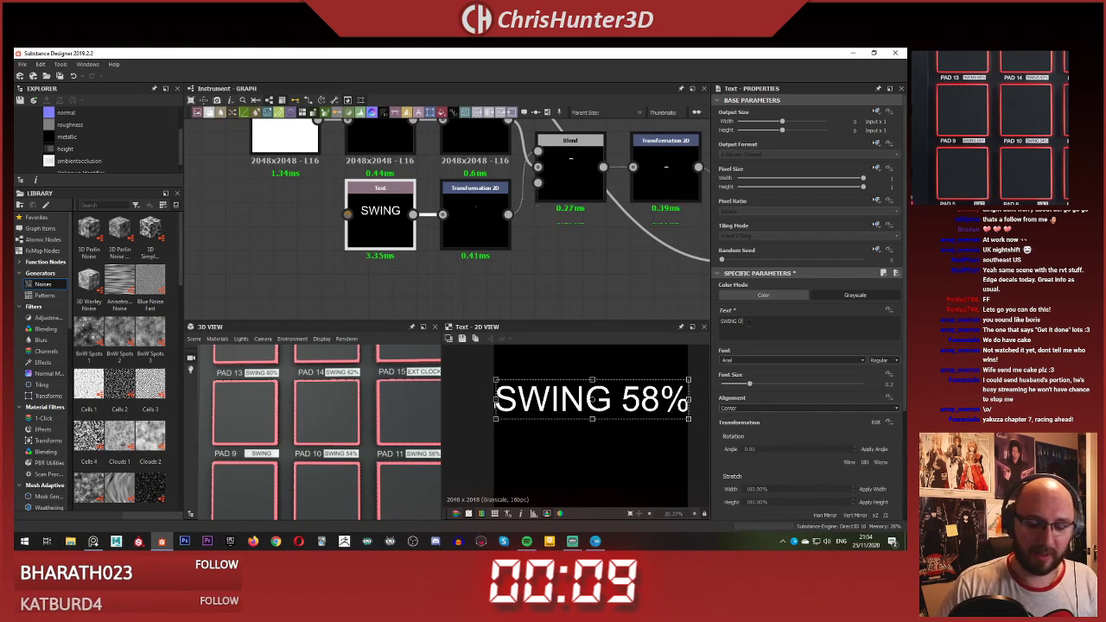
pyautogui.write('OFF')
# Step: Find the Text node of the label beside PAD 5 and change its text to 1/4 T
pyautogui.scroll(-3, 497, 260)
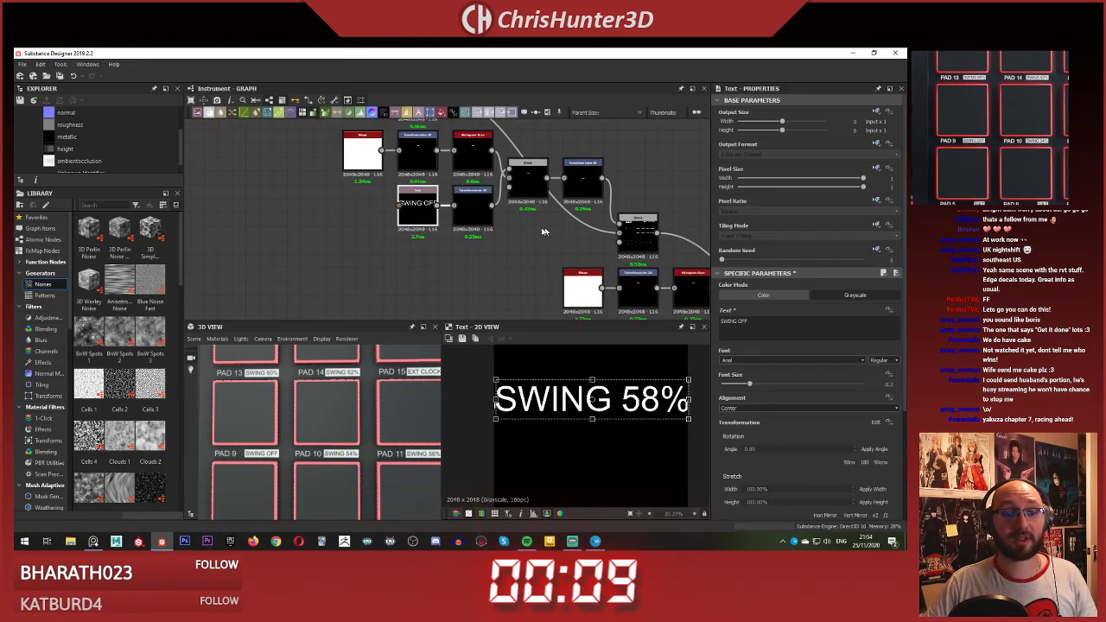
pyautogui.scroll(3, 650, 310)
pyautogui.moveTo(650, 310); pyautogui.dragTo(437, 192, button='middle')
pyautogui.click(490, 246)
pyautogui.scroll(1, 438, 192)
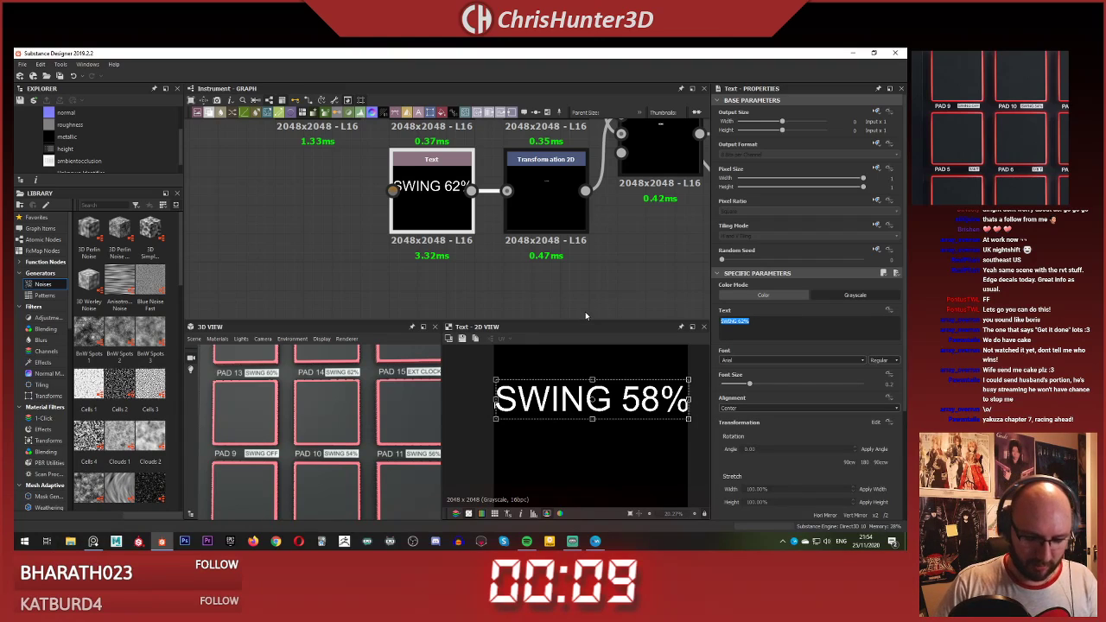
pyautogui.write('1/4 ')
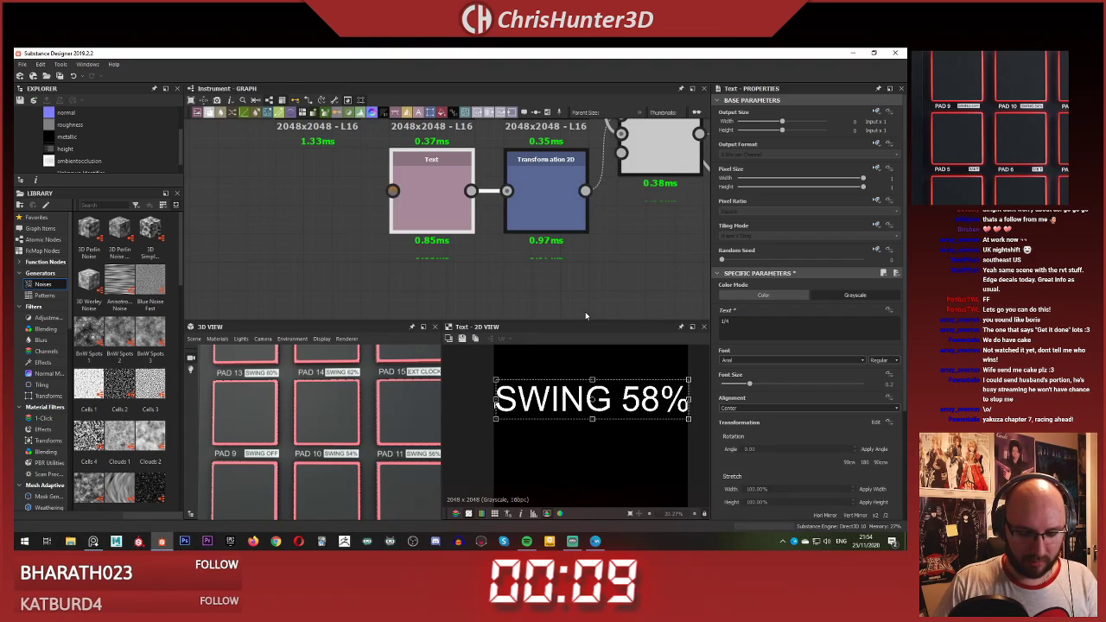
pyautogui.write('T')
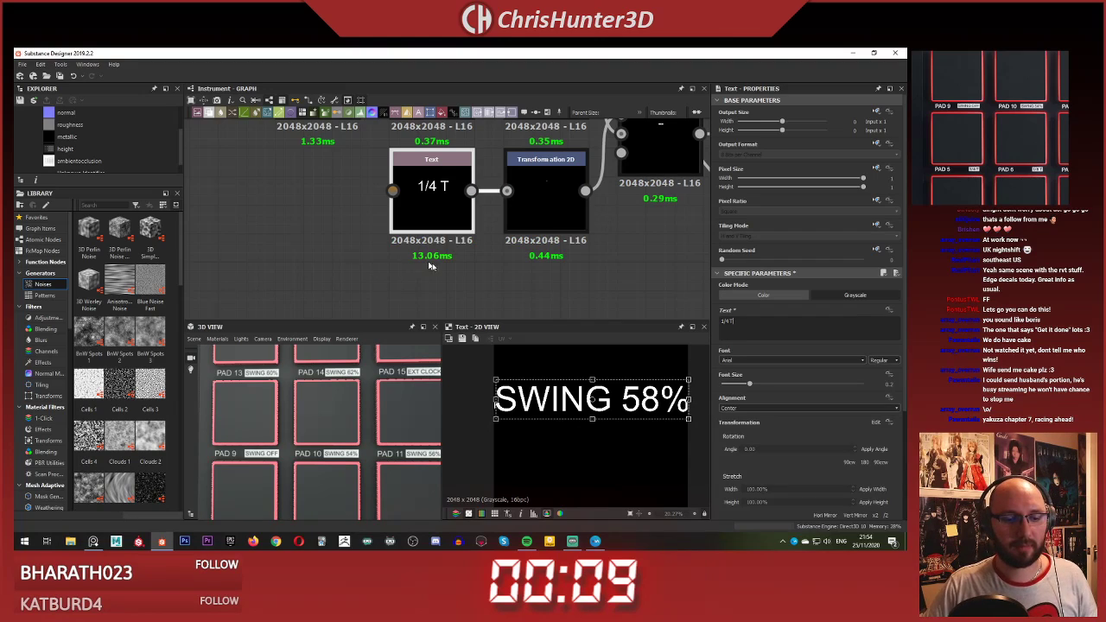
# Step: Narrow the white box behind the 1/4 T text using the Transformation 2D node that follows its Shape node
pyautogui.scroll(-2, 329, 415)
pyautogui.moveTo(329, 415); pyautogui.dragTo(305, 403, button='middle')
pyautogui.scroll(3, 304, 407)
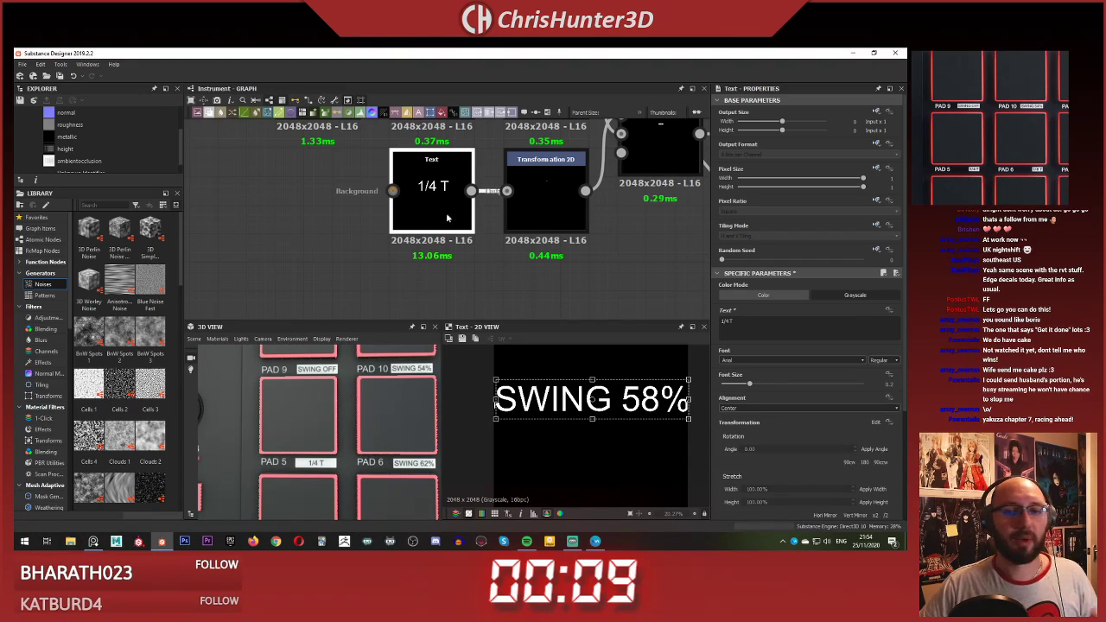
pyautogui.scroll(-3, 448, 218)
pyautogui.moveTo(375, 213); pyautogui.dragTo(469, 250, button='middle')
pyautogui.click(357, 214)
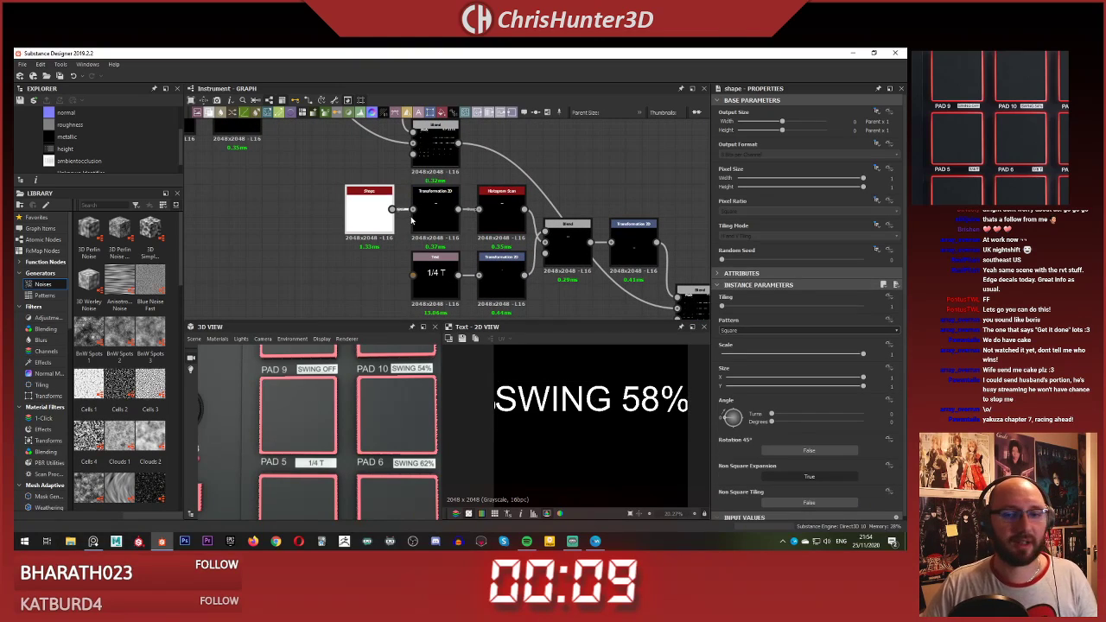
pyautogui.moveTo(411, 220); pyautogui.dragTo(349, 206, button='middle')
pyautogui.click(373, 201)
pyautogui.scroll(4, 603, 406)
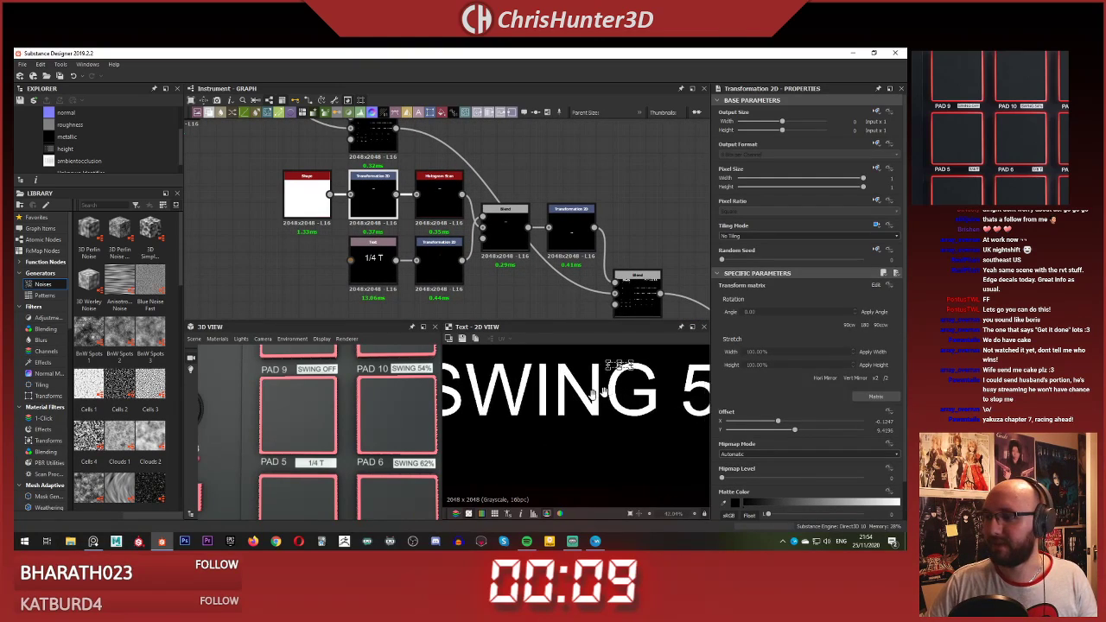
pyautogui.scroll(4, 604, 393)
pyautogui.scroll(5, 446, 191)
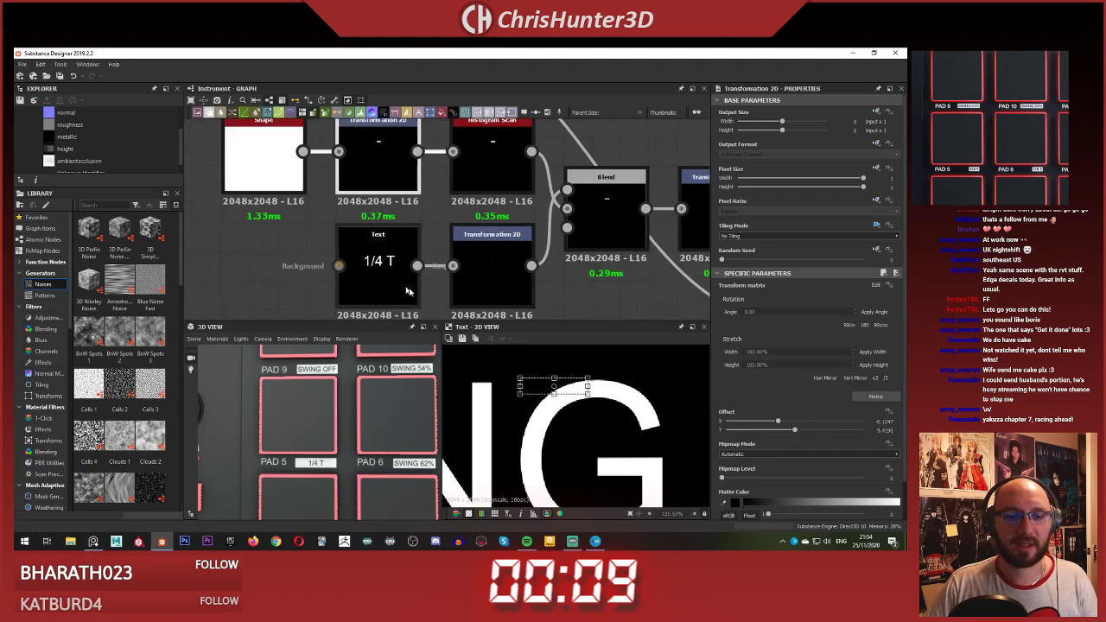
pyautogui.moveTo(519, 387); pyautogui.dragTo(535, 386)
# Step: Shift the whole 1/4 T label with its final Transformation 2D so its right edge lines up with the label under PAD 9
pyautogui.scroll(-2, 522, 206)
pyautogui.moveTo(522, 206); pyautogui.dragTo(269, 200, button='middle')
pyautogui.click(447, 189)
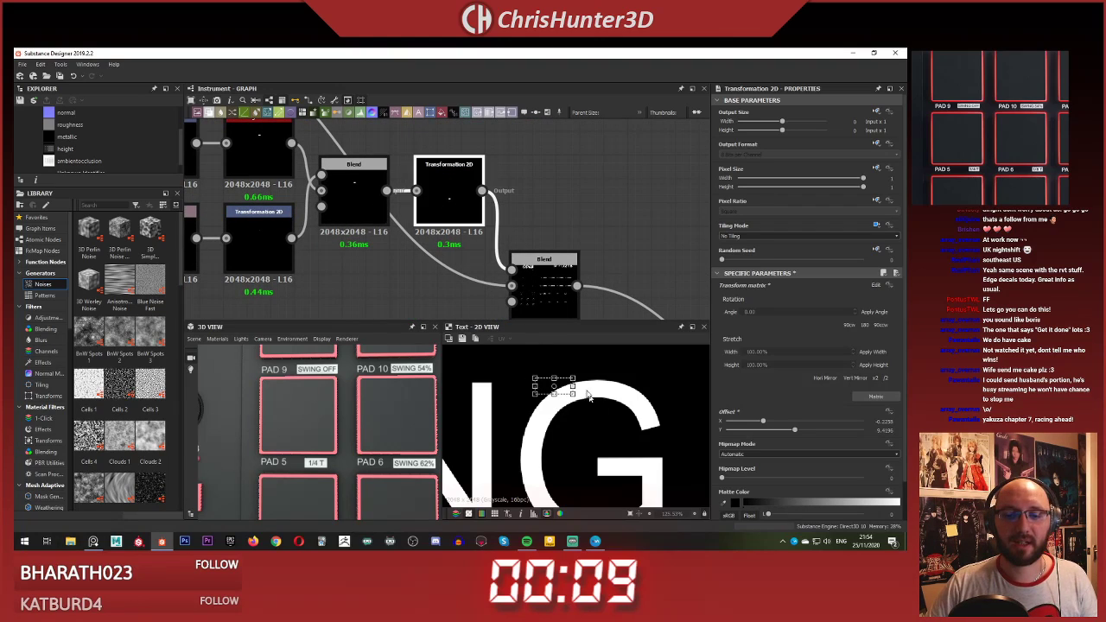
pyautogui.scroll(2, 576, 381)
pyautogui.scroll(-6, 540, 401)
pyautogui.moveTo(542, 402)
pyautogui.mouseDown()
pyautogui.moveTo(569, 403)
pyautogui.moveTo(549, 407)
pyautogui.mouseUp()
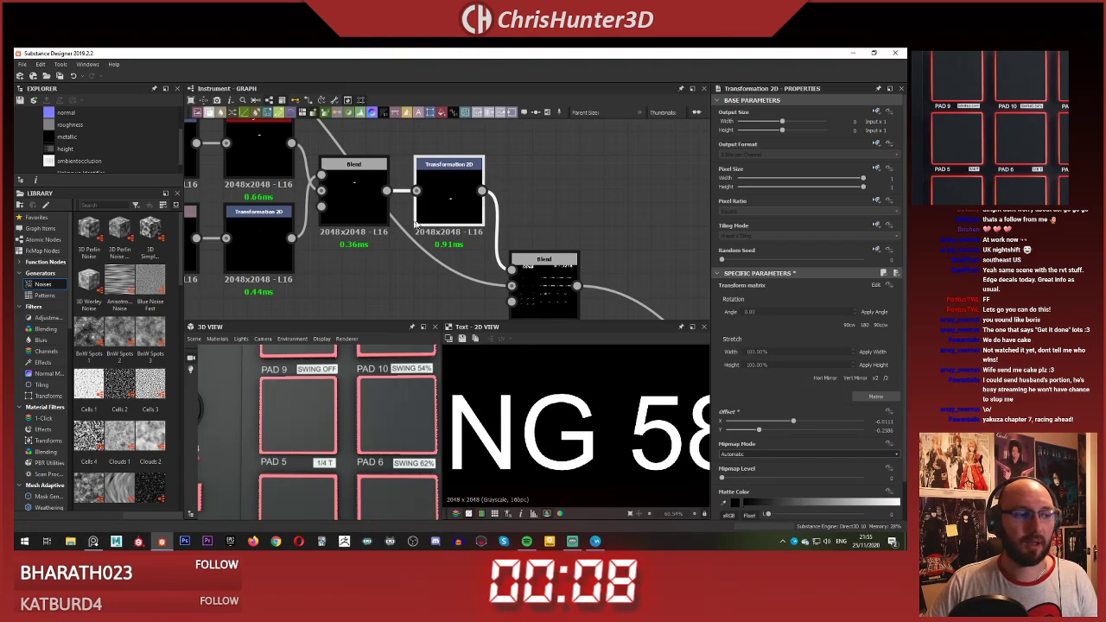
# Step: Locate the Text node of the PAD 6 label and examine the labels of the lower pads in the controller reference
pyautogui.scroll(-4, 415, 224)
pyautogui.moveTo(453, 184); pyautogui.dragTo(385, 121, button='middle')
pyautogui.scroll(3, 459, 198)
pyautogui.moveTo(335, 180); pyautogui.dragTo(434, 216, button='middle')
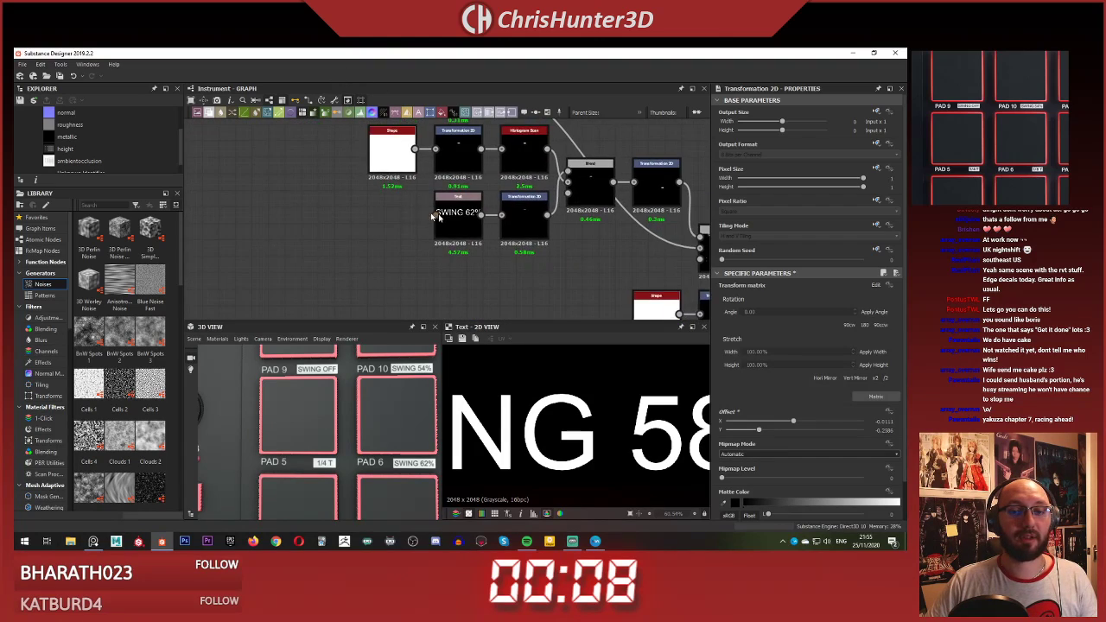
pyautogui.scroll(3, 436, 217)
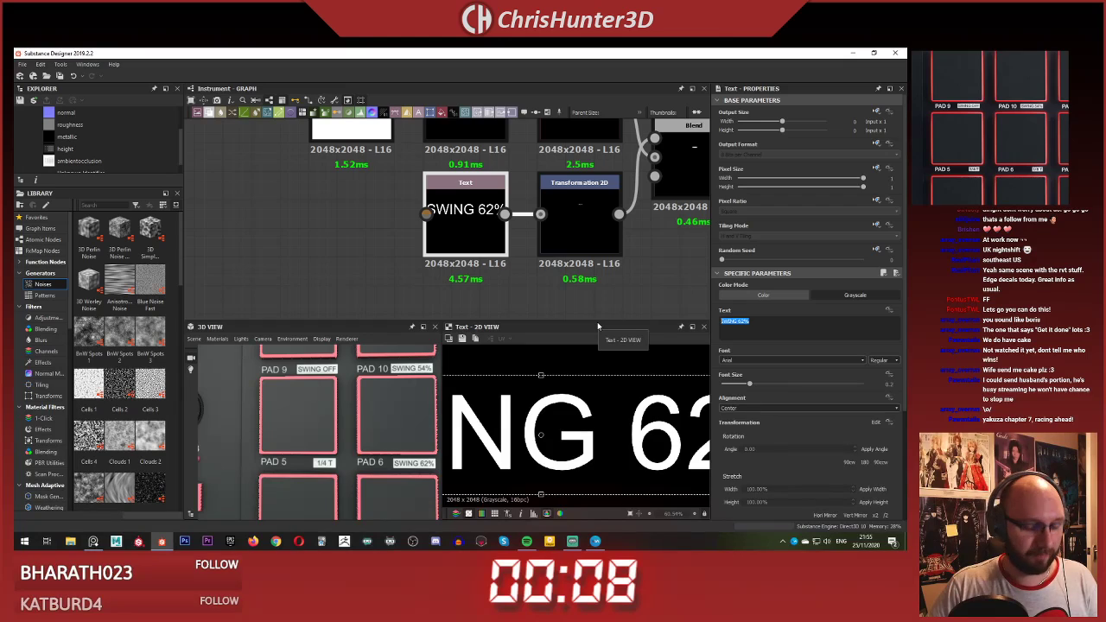
pyautogui.scroll(-5, 990, 164)
pyautogui.scroll(2, 989, 164)
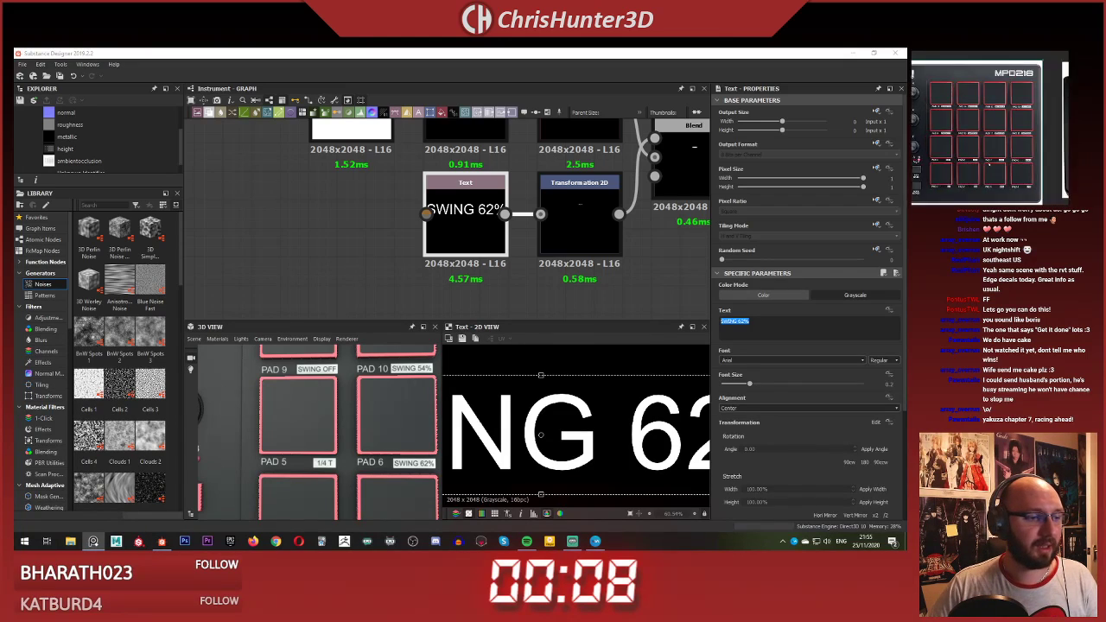
pyautogui.scroll(3, 990, 165)
pyautogui.scroll(-5, 381, 218)
# Step: Delete the whole node group that makes the SWING 62% label beside PAD 6
pyautogui.moveTo(334, 175); pyautogui.dragTo(363, 222, button='middle')
pyautogui.scroll(-2, 368, 246)
pyautogui.scroll(2, 367, 246)
pyautogui.scroll(-3, 363, 221)
pyautogui.scroll(1, 362, 222)
pyautogui.moveTo(361, 219); pyautogui.dragTo(515, 253)
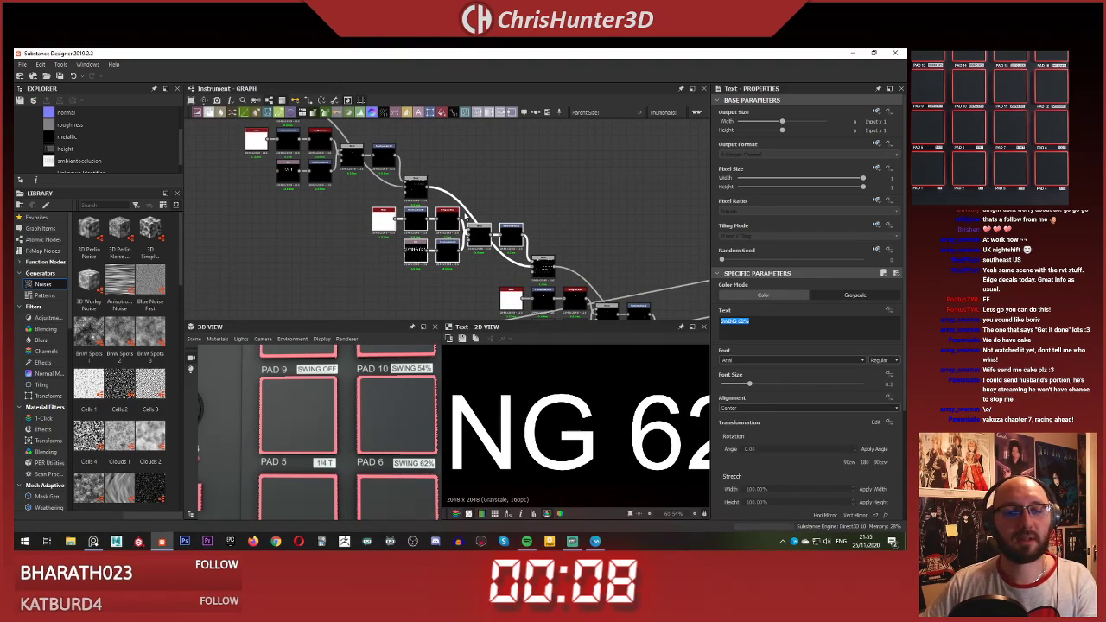
pyautogui.press('Delete')
# Step: Duplicate the 1/4 T label's node group and feed the copy into the Blend node of the deleted PAD 6 label
pyautogui.moveTo(242, 132); pyautogui.dragTo(378, 176)
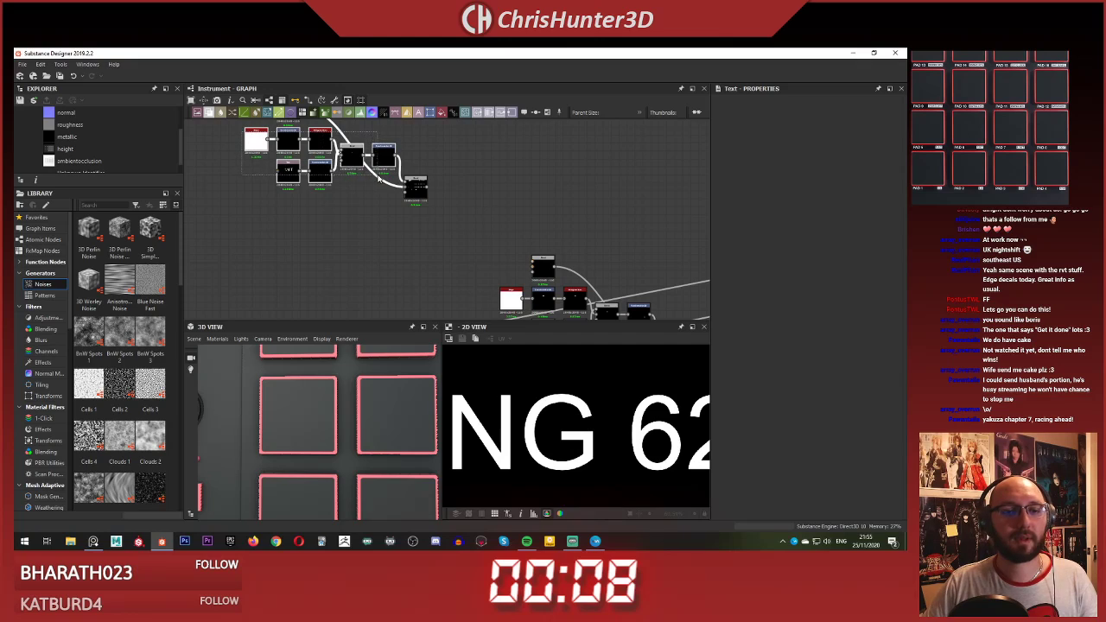
pyautogui.hotkey('ctrl', 'z')
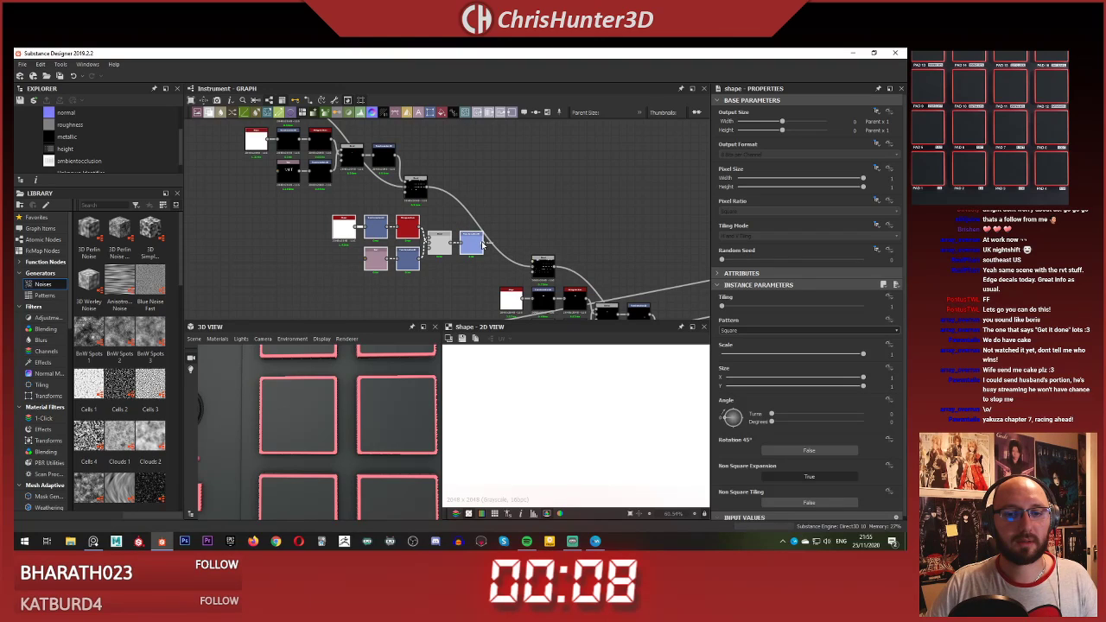
pyautogui.doubleClick(543, 267)
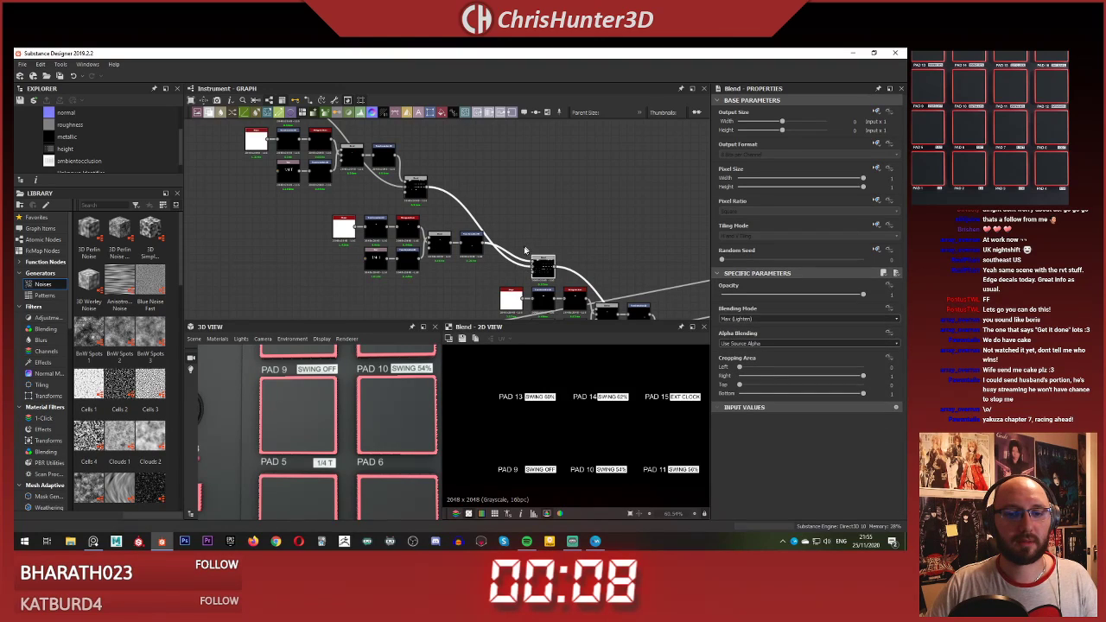
# Step: Shift the copied label horizontally to PAD 6 with its final Transformation 2D, to an X offset of about -0.15
pyautogui.scroll(2, 455, 285)
pyautogui.moveTo(455, 284); pyautogui.dragTo(422, 275, button='middle')
pyautogui.click(443, 215)
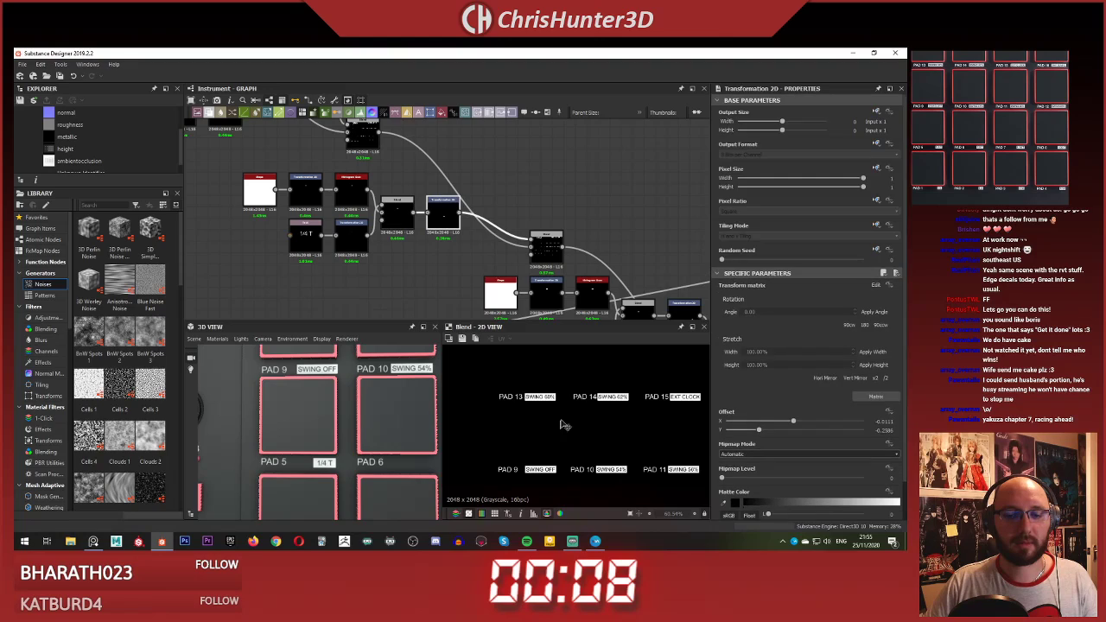
pyautogui.moveTo(547, 403); pyautogui.dragTo(620, 404)
# Step: Change the text of the label beside PAD 6 to 1/8 T in its Text node
pyautogui.moveTo(427, 224); pyautogui.dragTo(345, 121, button='middle')
pyautogui.scroll(3, 439, 203)
pyautogui.moveTo(445, 202); pyautogui.dragTo(430, 203, button='middle')
pyautogui.scroll(-2, 280, 158)
pyautogui.moveTo(279, 158); pyautogui.dragTo(602, 300, button='middle')
pyautogui.scroll(3, 379, 251)
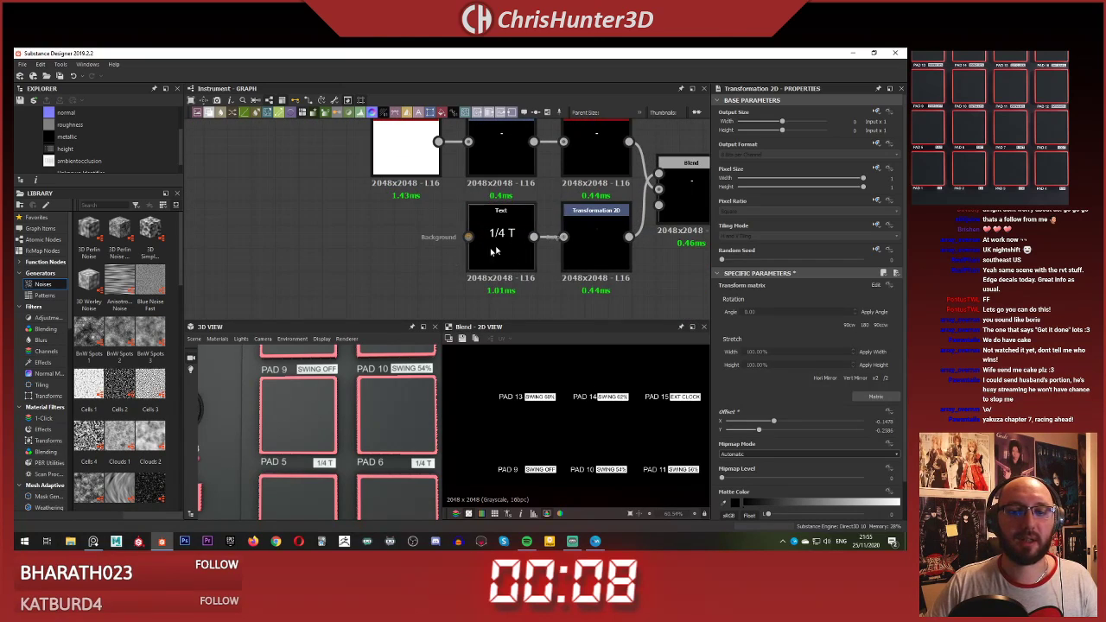
pyautogui.click(495, 250)
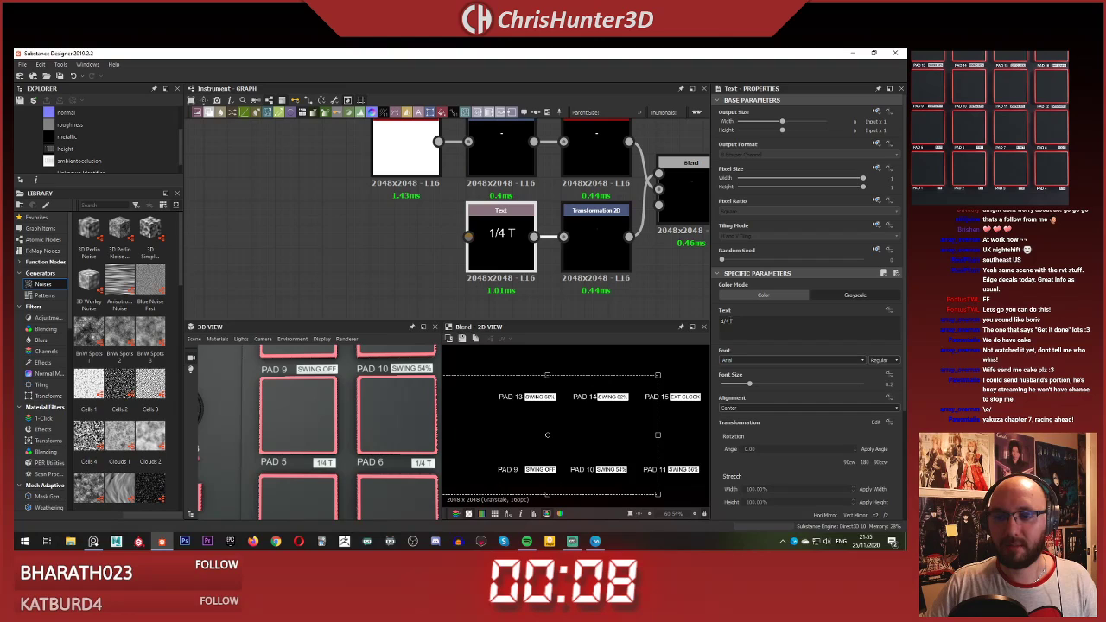
pyautogui.press('BackSpace')
pyautogui.write('8')
pyautogui.click(388, 264)
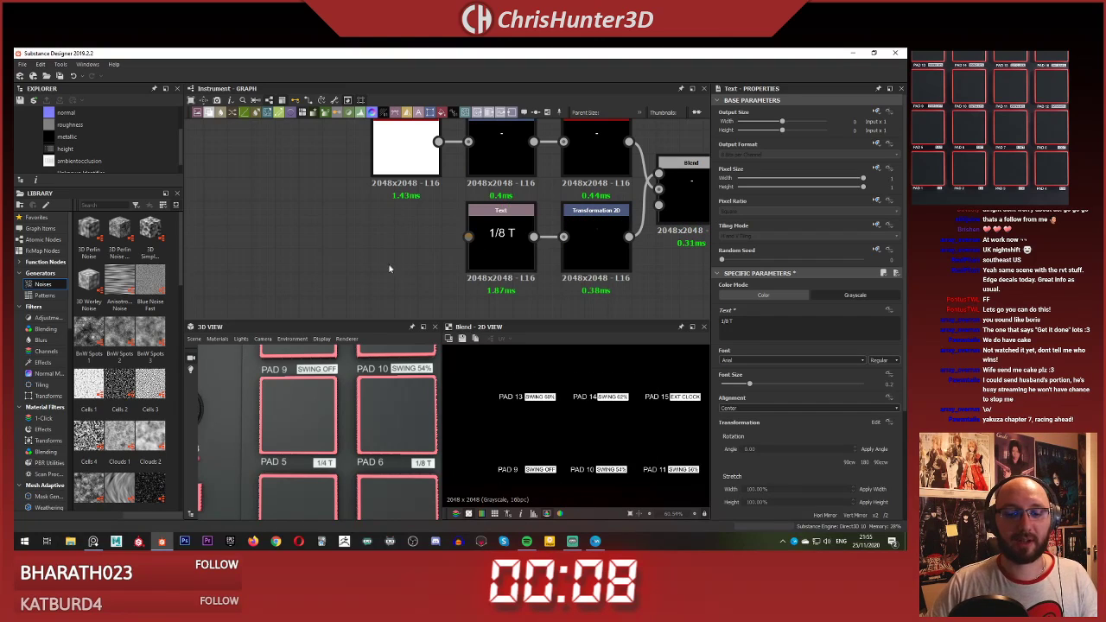
# Step: Move the Blend node that follows the PAD 6 label close to that label's final Transformation 2D
pyautogui.scroll(-2, 387, 264)
pyautogui.moveTo(385, 263); pyautogui.dragTo(342, 226, button='middle')
pyautogui.scroll(-1, 349, 415)
pyautogui.moveTo(376, 425); pyautogui.dragTo(204, 389, button='middle')
pyautogui.scroll(3, 1043, 133)
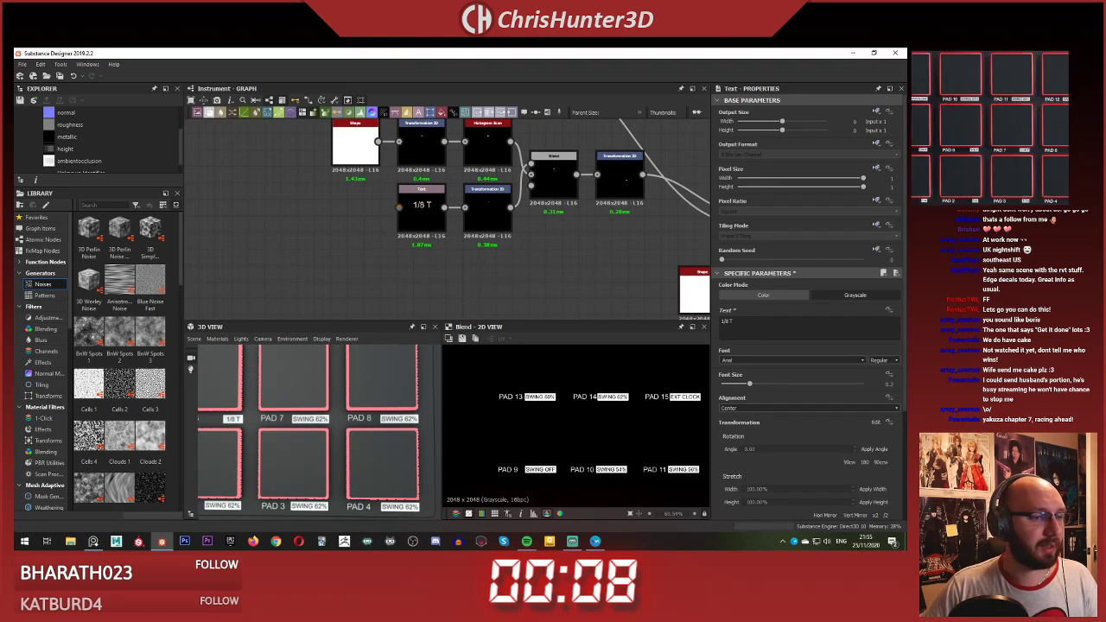
pyautogui.moveTo(1043, 133); pyautogui.dragTo(1062, 129, button='middle')
pyautogui.scroll(-4, 339, 147)
pyautogui.moveTo(299, 168); pyautogui.dragTo(356, 215, button='middle')
pyautogui.scroll(4, 568, 246)
pyautogui.moveTo(569, 245); pyautogui.dragTo(374, 210, button='middle')
pyautogui.scroll(-1, 469, 207)
pyautogui.scroll(-1, 374, 210)
pyautogui.scroll(-3, 374, 209)
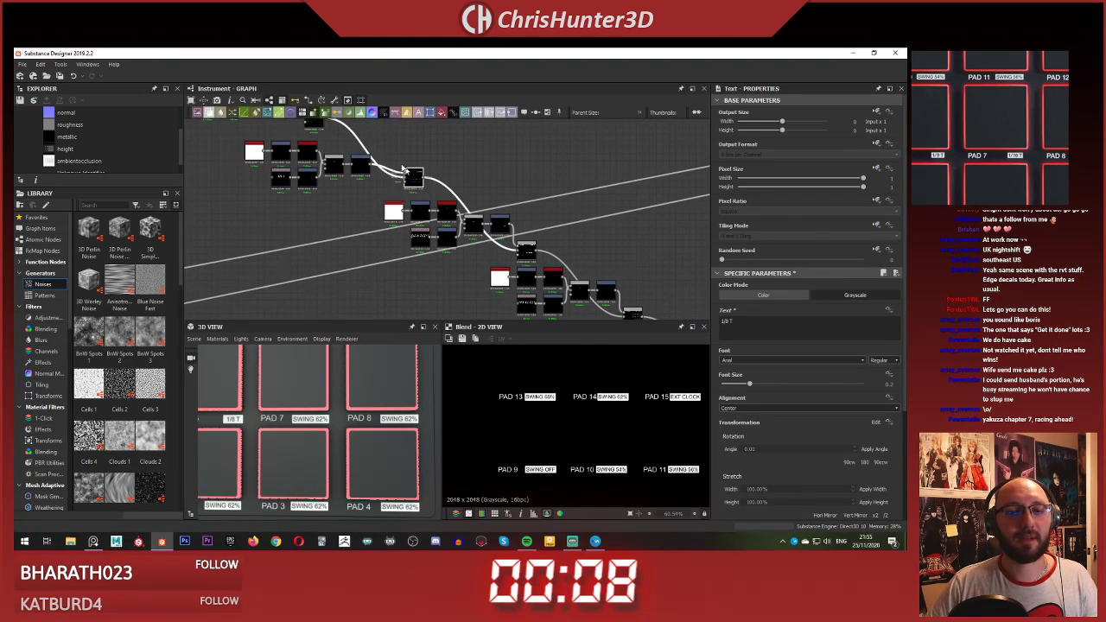
pyautogui.moveTo(378, 192); pyautogui.dragTo(494, 253)
pyautogui.click(466, 191)
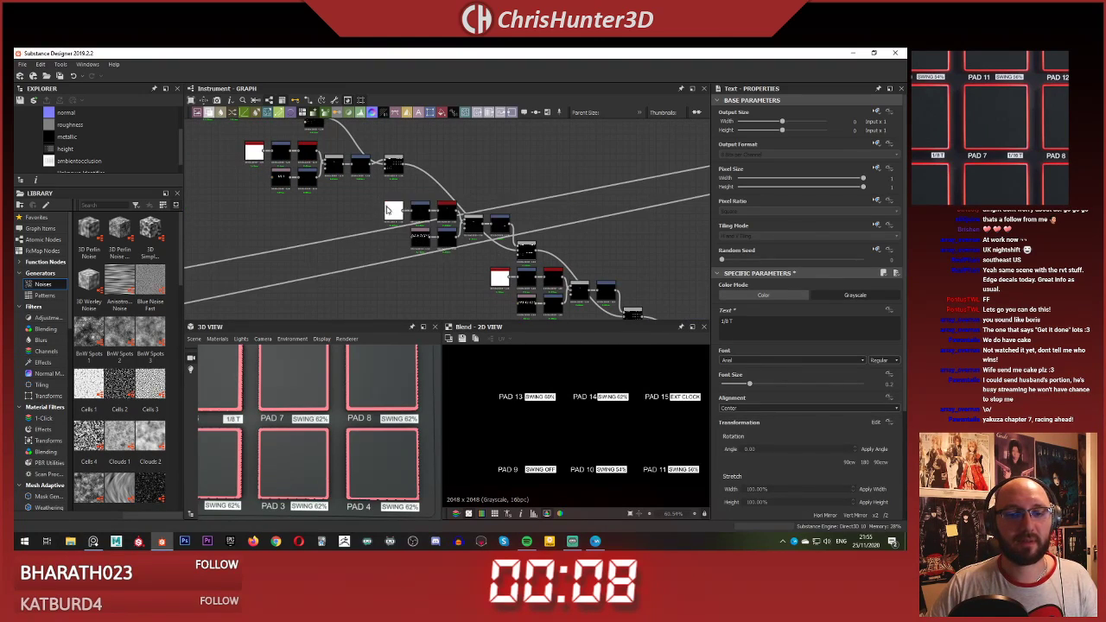
# Step: Delete the whole node group that makes the SWING 62% label beside PAD 7
pyautogui.click(424, 212)
pyautogui.moveTo(411, 200); pyautogui.dragTo(409, 196)
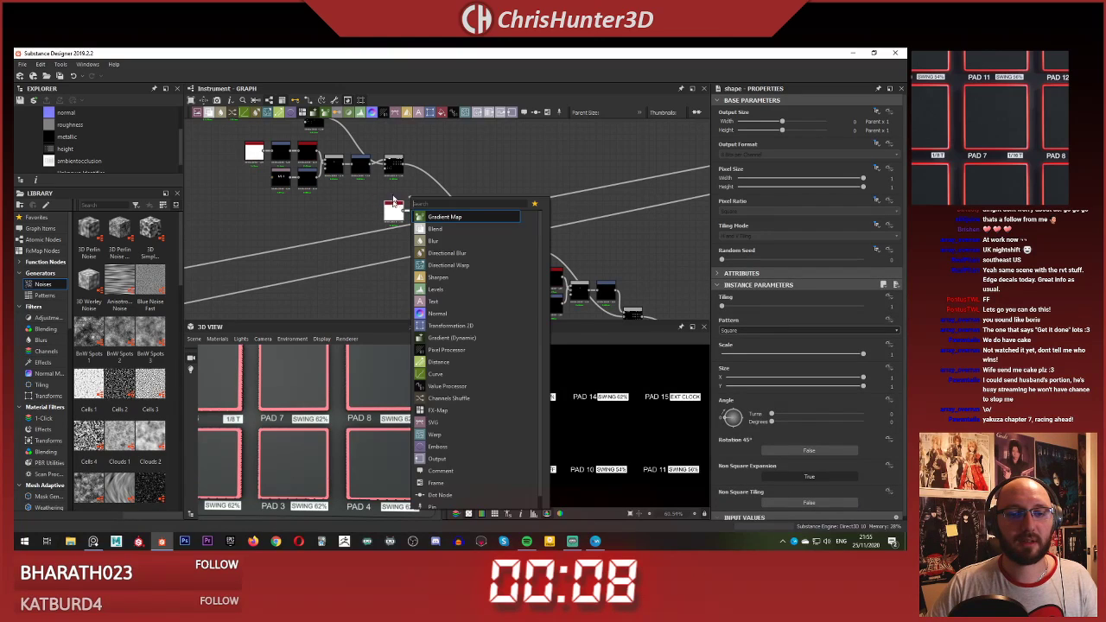
pyautogui.click(387, 194)
pyautogui.click(389, 210)
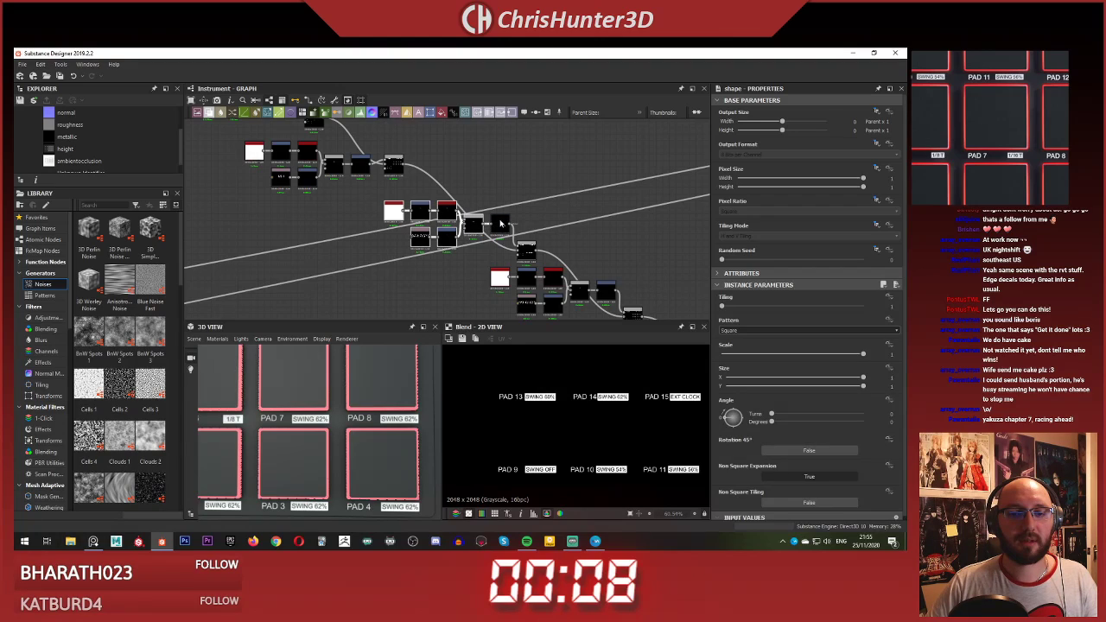
pyautogui.press('Delete')
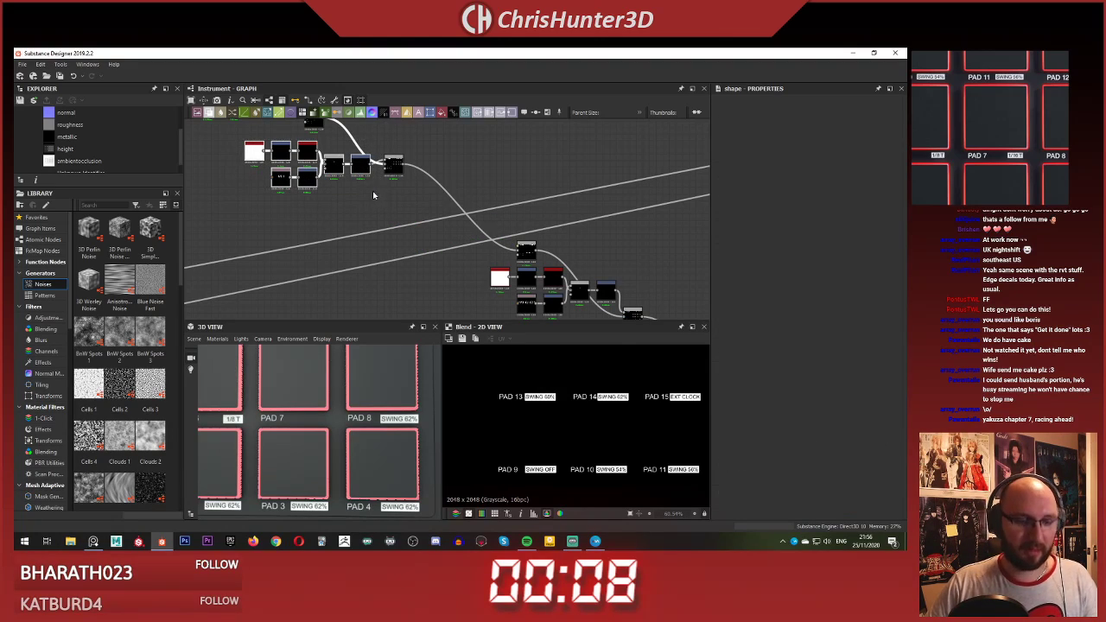
# Step: Paste a copy of the 1/8 T label's node group and connect its output to the Blend node of the deleted PAD 7 label
pyautogui.hotkey('ctrl', 'v')
pyautogui.moveTo(419, 207); pyautogui.dragTo(374, 206)
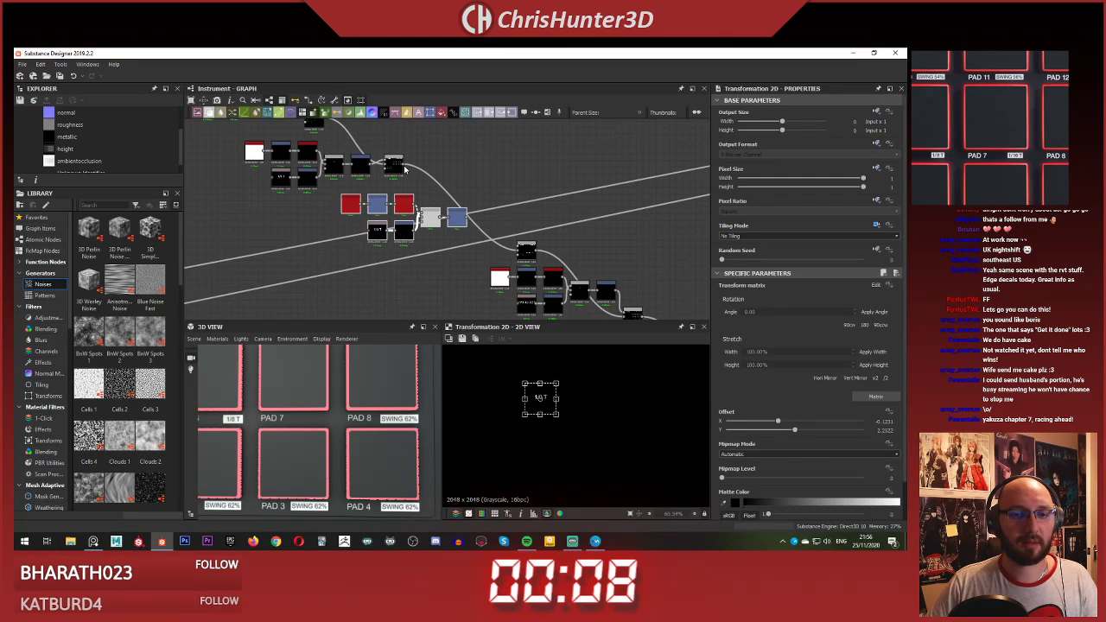
pyautogui.moveTo(521, 231); pyautogui.dragTo(500, 185)
pyautogui.click(470, 218)
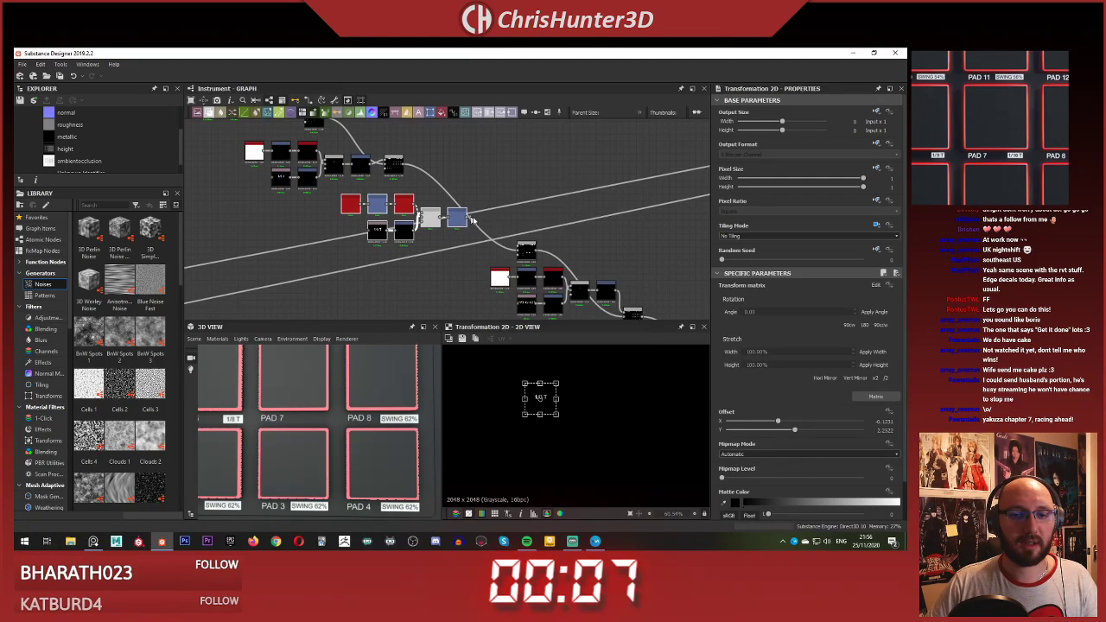
pyautogui.click(499, 197)
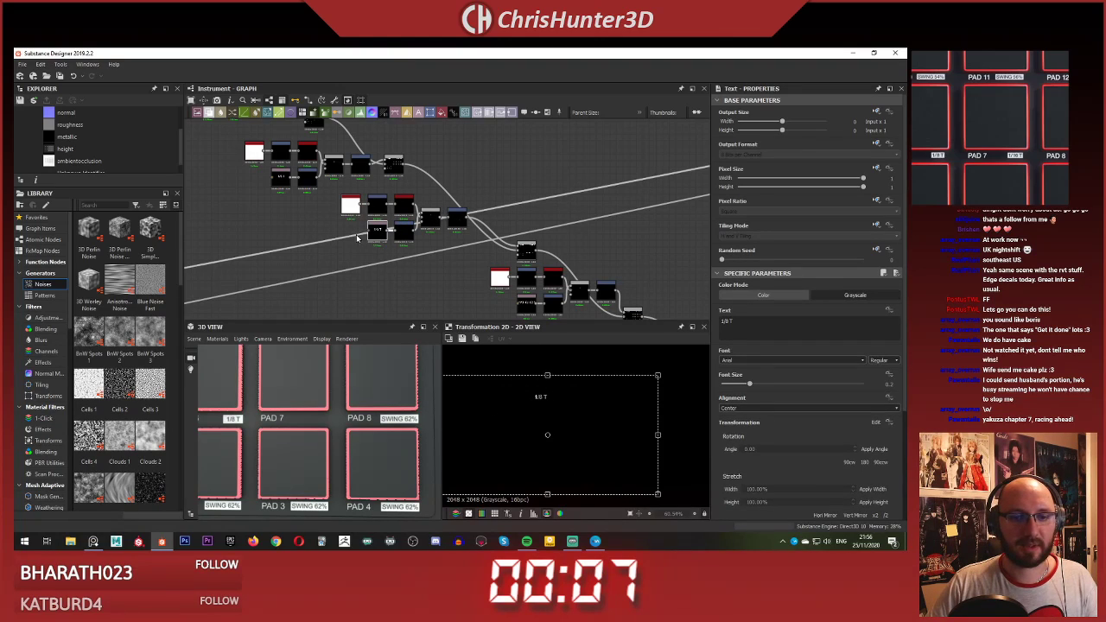
# Step: Change the pasted PAD 7 label's text to 1/16 T in its Text node
pyautogui.scroll(5, 367, 232)
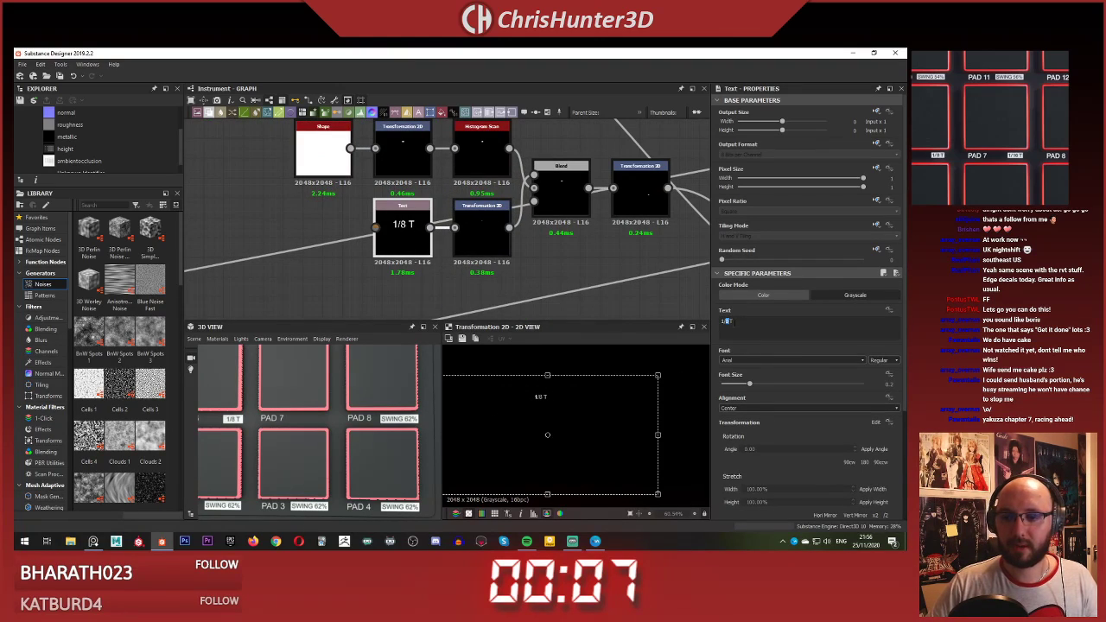
pyautogui.write('16')
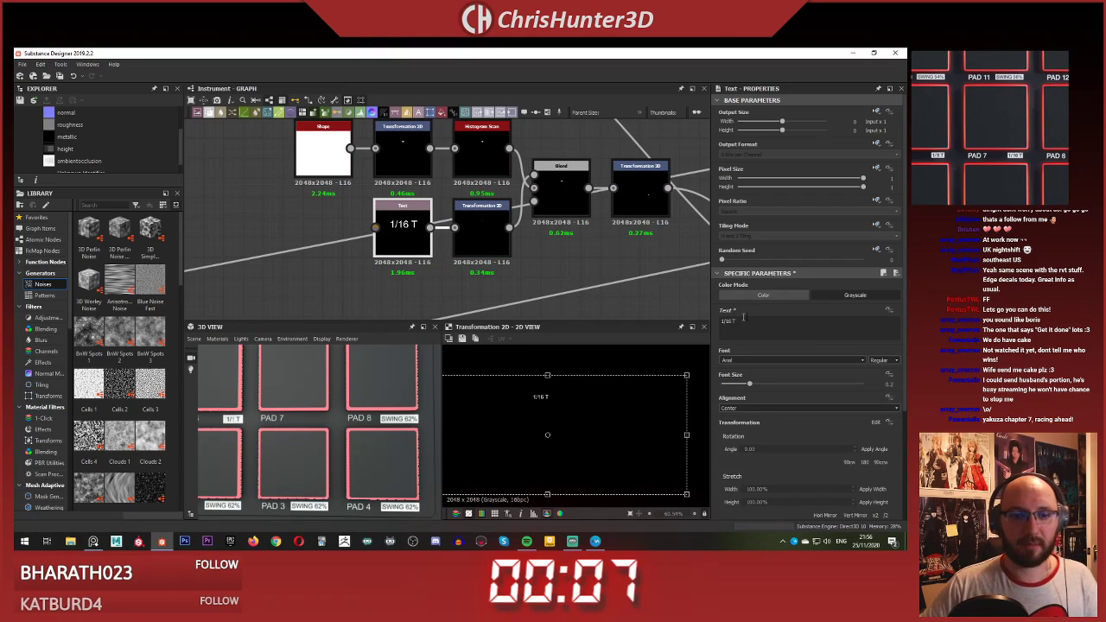
pyautogui.click(564, 243)
# Step: Shift the 1/16 T label horizontally to PAD 7 with its final Transformation 2D, to an X offset of about -0.28
pyautogui.scroll(-4, 564, 243)
pyautogui.moveTo(525, 235); pyautogui.dragTo(510, 243, button='middle')
pyautogui.scroll(4, 510, 244)
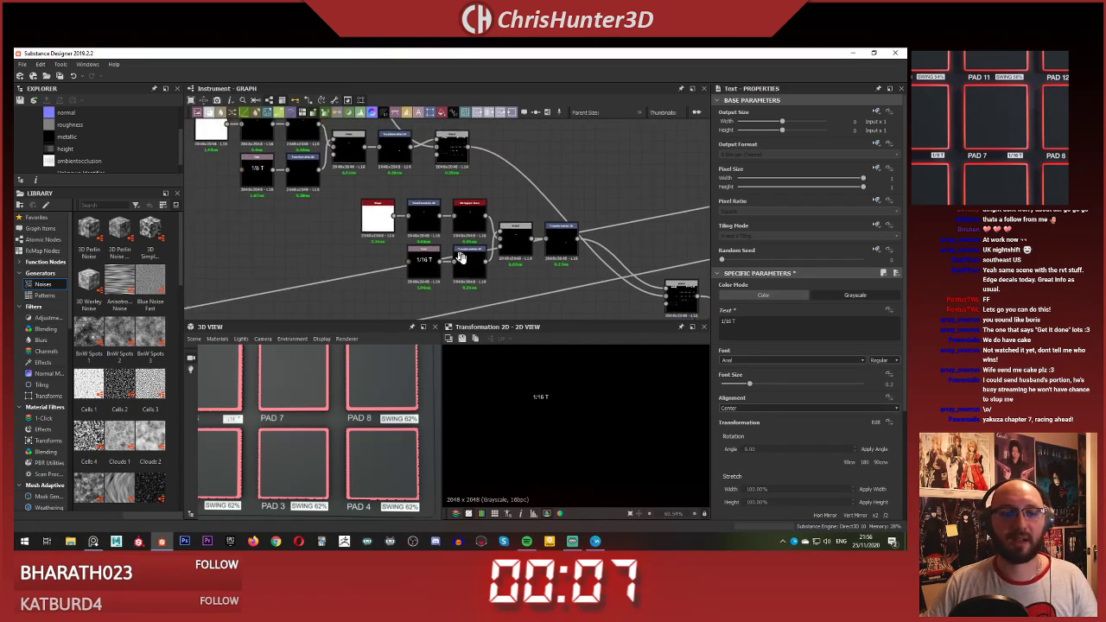
pyautogui.scroll(-3, 353, 412)
pyautogui.moveTo(356, 411); pyautogui.dragTo(387, 406, button='middle')
pyautogui.click(568, 212)
pyautogui.scroll(3, 554, 414)
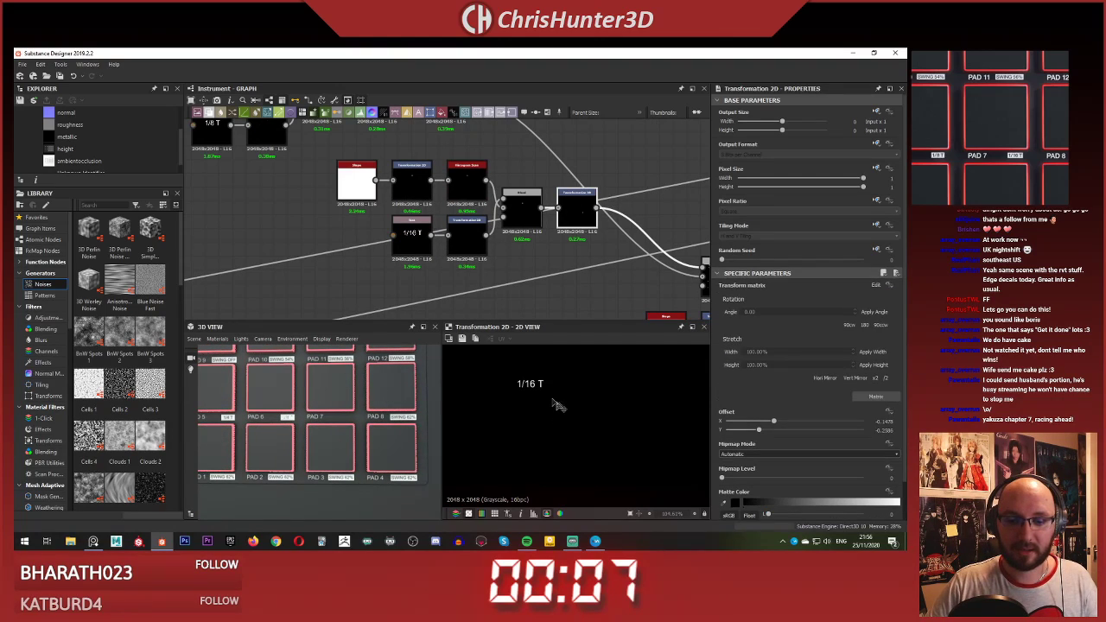
pyautogui.moveTo(554, 400); pyautogui.dragTo(574, 399)
pyautogui.moveTo(644, 403); pyautogui.dragTo(677, 410)
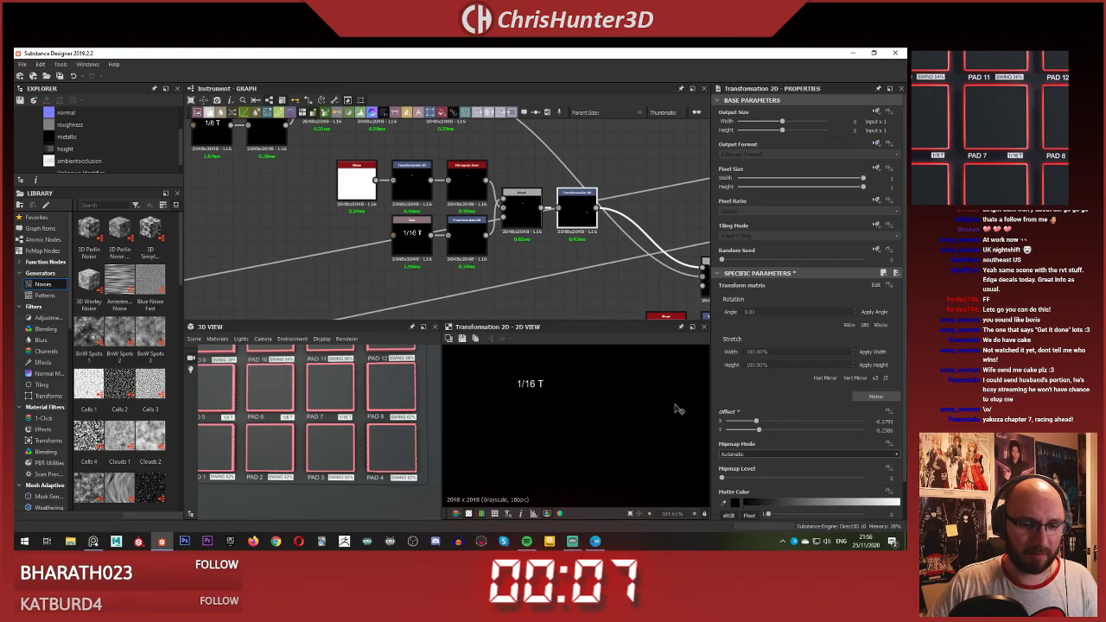
# Step: Move the Blend node that follows the PAD 7 label close to that label's final Transformation 2D
pyautogui.scroll(-4, 410, 287)
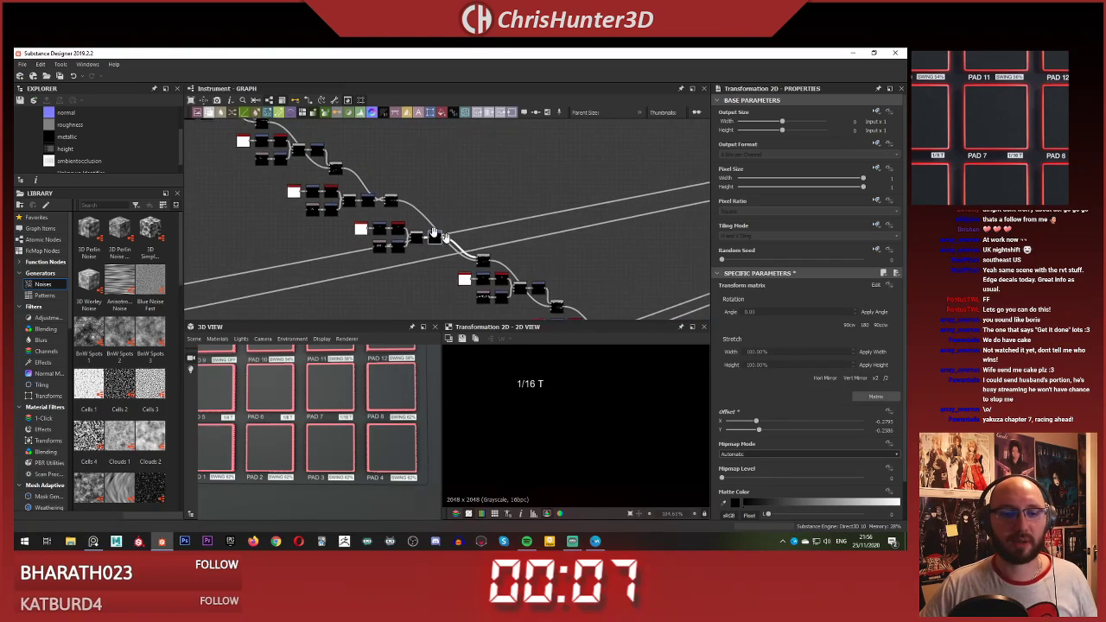
pyautogui.moveTo(434, 233); pyautogui.dragTo(341, 191, button='middle')
pyautogui.scroll(2, 395, 209)
pyautogui.moveTo(395, 207); pyautogui.dragTo(327, 173)
pyautogui.moveTo(373, 163); pyautogui.dragTo(435, 123, button='middle')
# Step: Find the node group of the SWING 62% label beside PAD 8 and delete it
pyautogui.scroll(-5, 1029, 138)
pyautogui.moveTo(1029, 138)
pyautogui.mouseDown(button='middle')
pyautogui.moveTo(1033, 121)
pyautogui.moveTo(1038, 135)
pyautogui.mouseUp(button='middle')
pyautogui.scroll(3, 1037, 135)
pyautogui.middleClick(471, 167)
pyautogui.scroll(-1, 459, 188)
pyautogui.moveTo(343, 212); pyautogui.dragTo(197, 135, button='middle')
pyautogui.scroll(3, 407, 178)
pyautogui.scroll(-4, 378, 225)
pyautogui.moveTo(378, 225)
pyautogui.mouseDown(button='middle')
pyautogui.moveTo(480, 273)
pyautogui.moveTo(397, 232)
pyautogui.mouseUp(button='middle')
pyautogui.scroll(2, 481, 272)
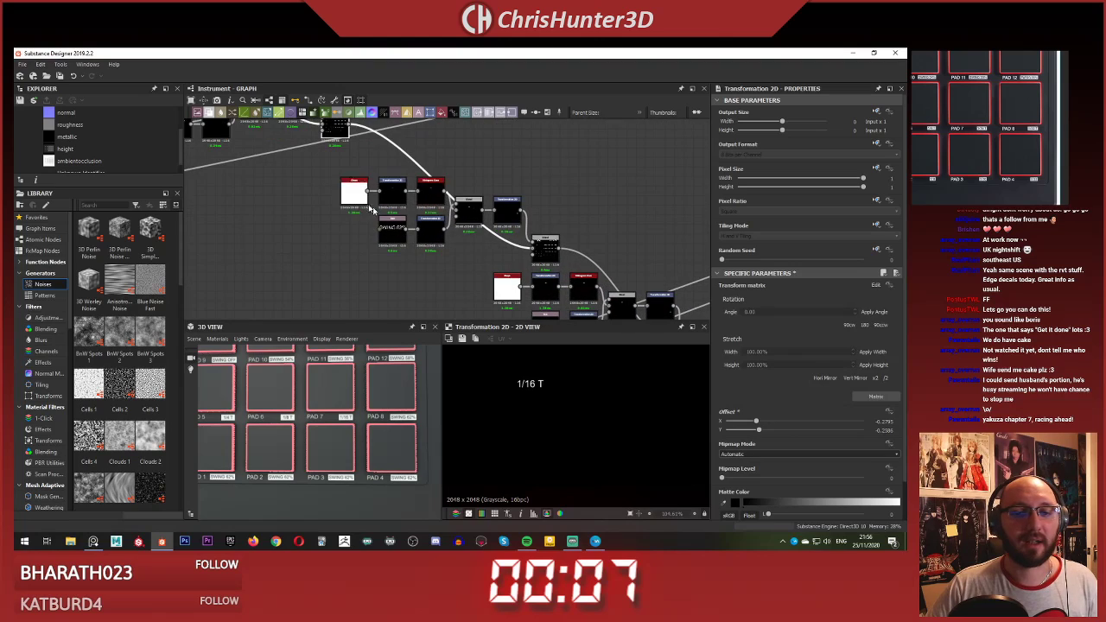
pyautogui.moveTo(324, 178); pyautogui.dragTo(407, 228)
pyautogui.scroll(-3, 396, 217)
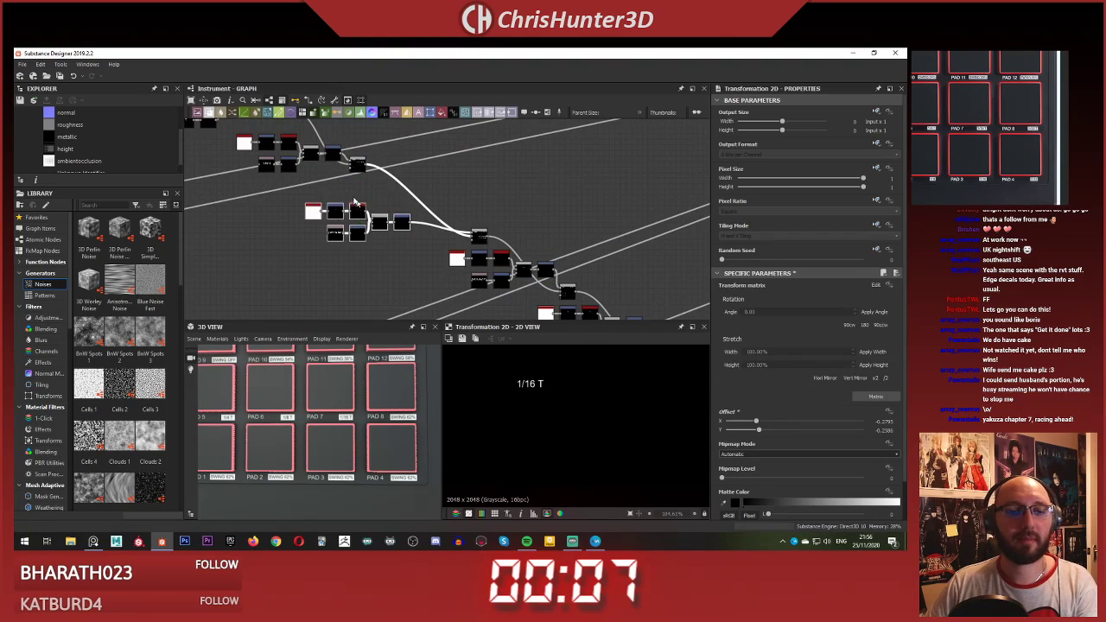
pyautogui.press('Delete')
# Step: Paste a copy of the 1/16 T label's node group for PAD 8 and reconnect the Blend chain across the gap
pyautogui.moveTo(317, 198); pyautogui.dragTo(352, 230, button='middle')
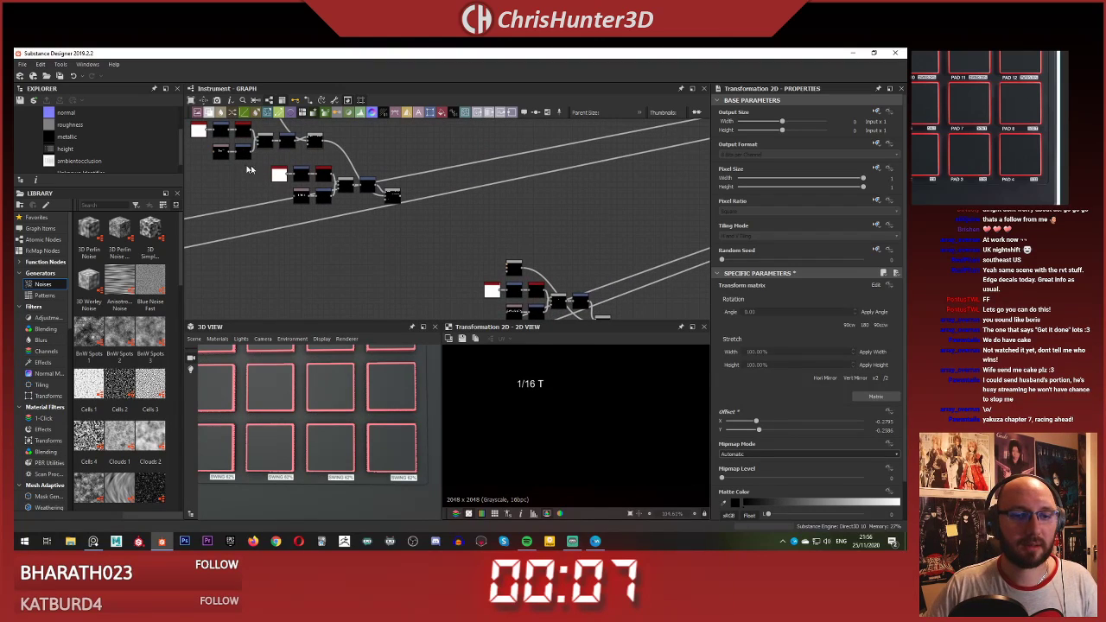
pyautogui.moveTo(257, 164); pyautogui.dragTo(376, 212)
pyautogui.hotkey('ctrl', 'c')
pyautogui.hotkey('ctrl', 'v')
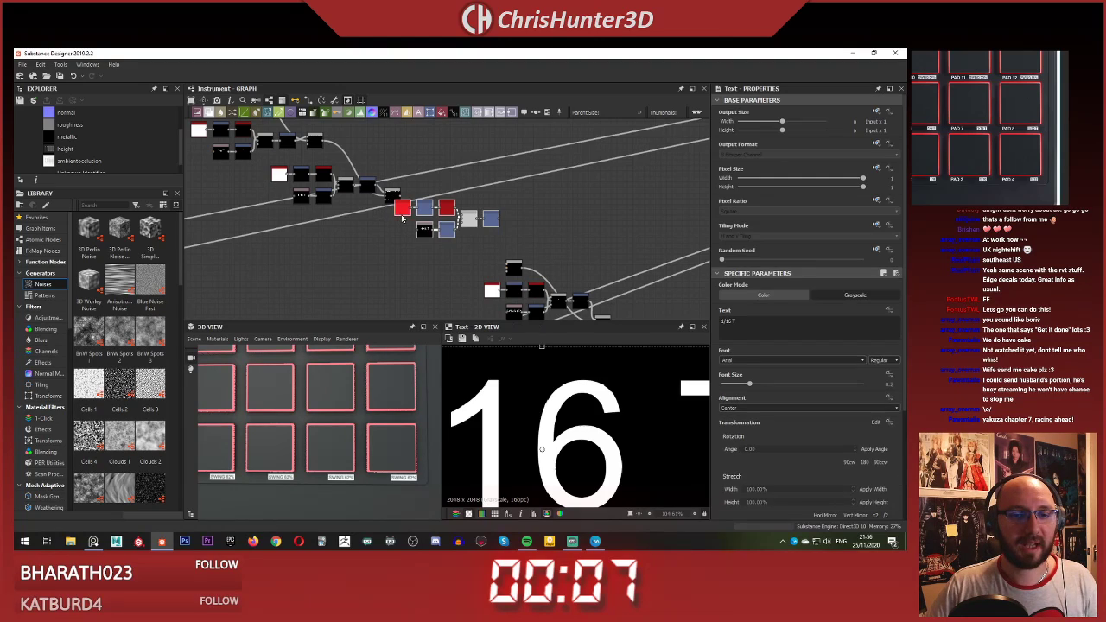
pyautogui.moveTo(490, 219); pyautogui.dragTo(438, 250)
pyautogui.scroll(3, 437, 250)
pyautogui.moveTo(437, 249); pyautogui.dragTo(406, 238, button='middle')
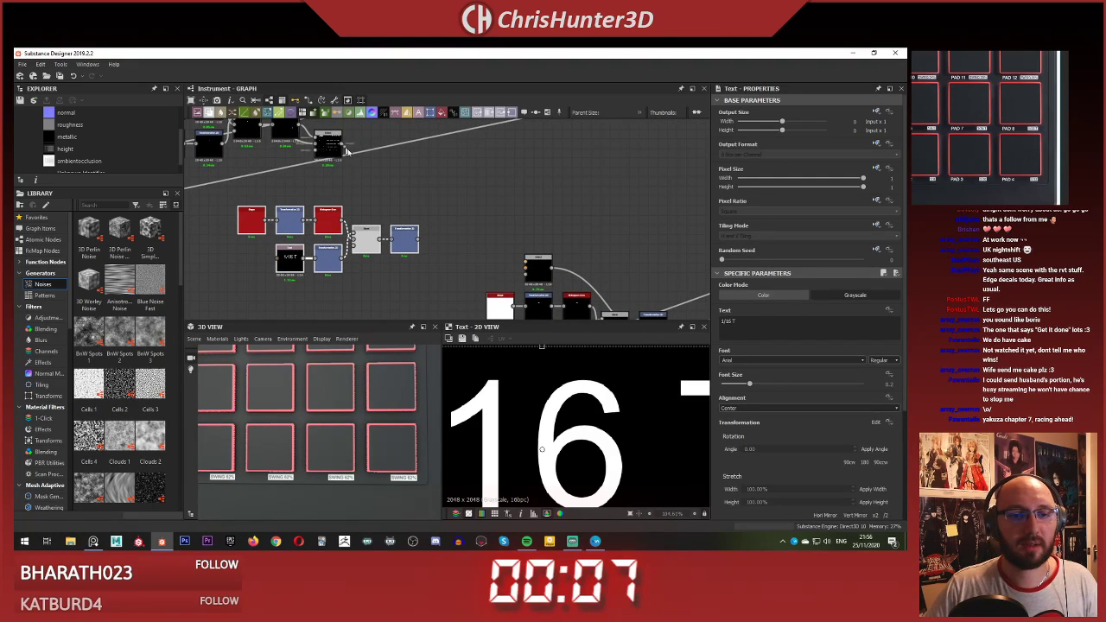
pyautogui.moveTo(346, 153); pyautogui.dragTo(526, 262)
# Step: Shift the copied label horizontally to PAD 8 with its final Transformation 2D, to an X offset of about -0.42
pyautogui.scroll(3, 383, 273)
pyautogui.moveTo(384, 272); pyautogui.dragTo(469, 247, button='middle')
pyautogui.click(373, 218)
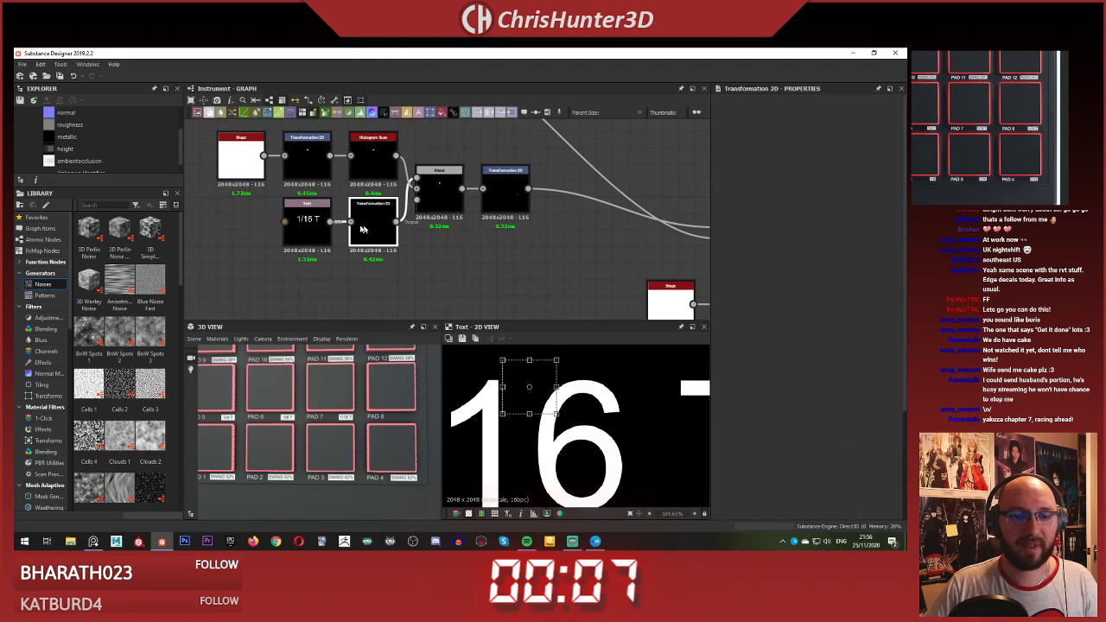
pyautogui.click(512, 197)
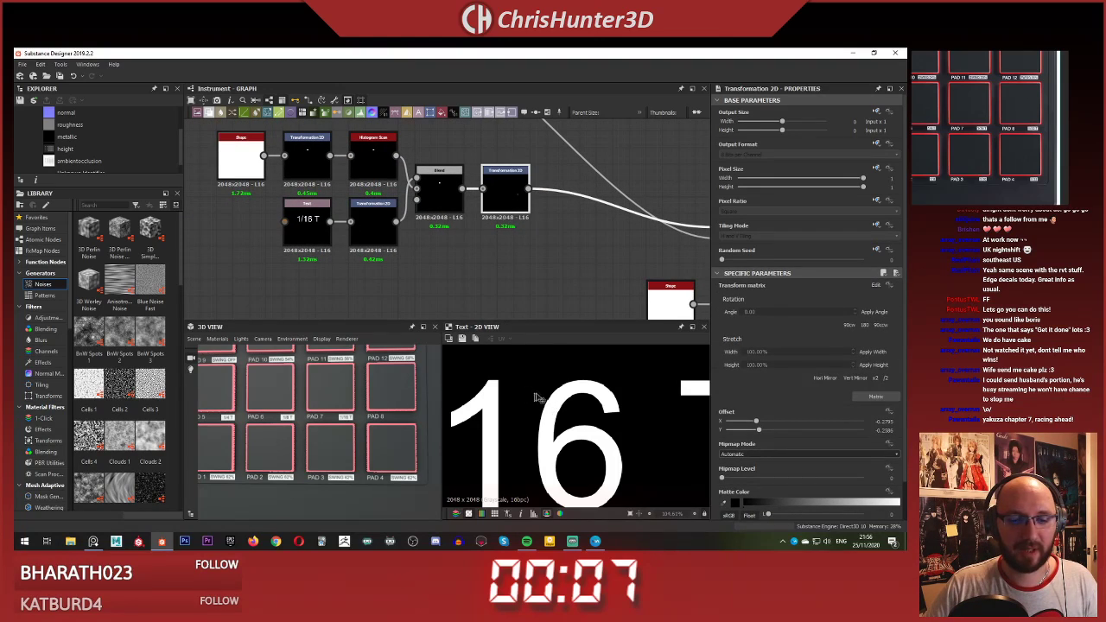
pyautogui.keyDown('shift'); pyautogui.moveTo(535, 394); pyautogui.dragTo(659, 403); pyautogui.keyUp('shift')
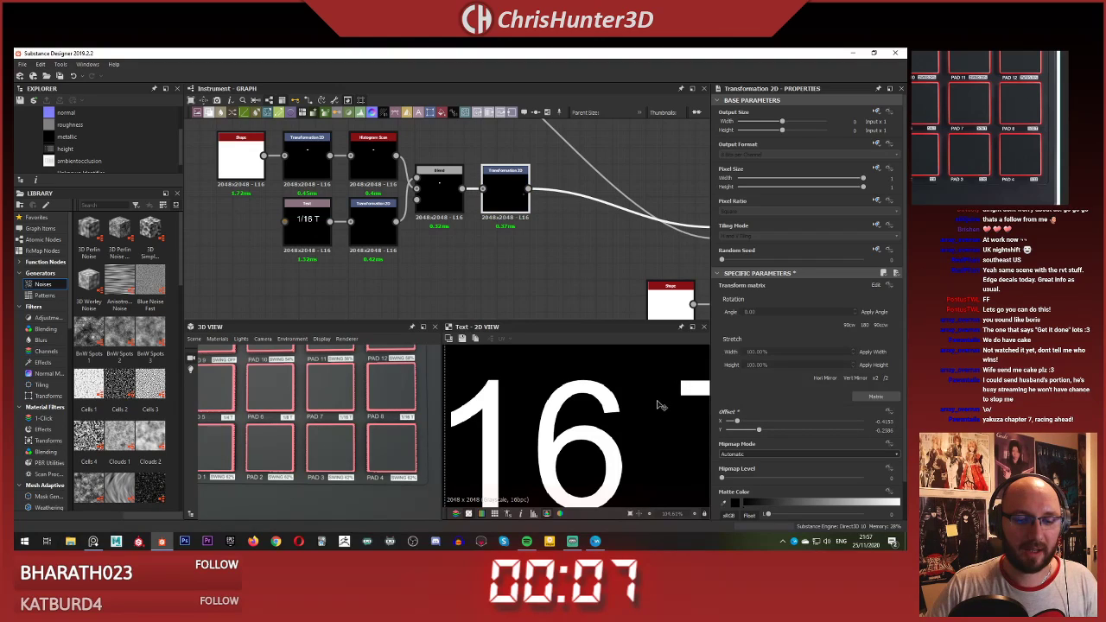
# Step: Change the text of the label beside PAD 8 to 1/32 T in its Text node
pyautogui.moveTo(344, 281); pyautogui.dragTo(487, 313, button='middle')
pyautogui.click(386, 239)
pyautogui.click(462, 262)
pyautogui.moveTo(465, 265); pyautogui.dragTo(405, 236, button='middle')
pyautogui.click(730, 320)
pyautogui.press('BackSpace')
pyautogui.press('BackSpace')
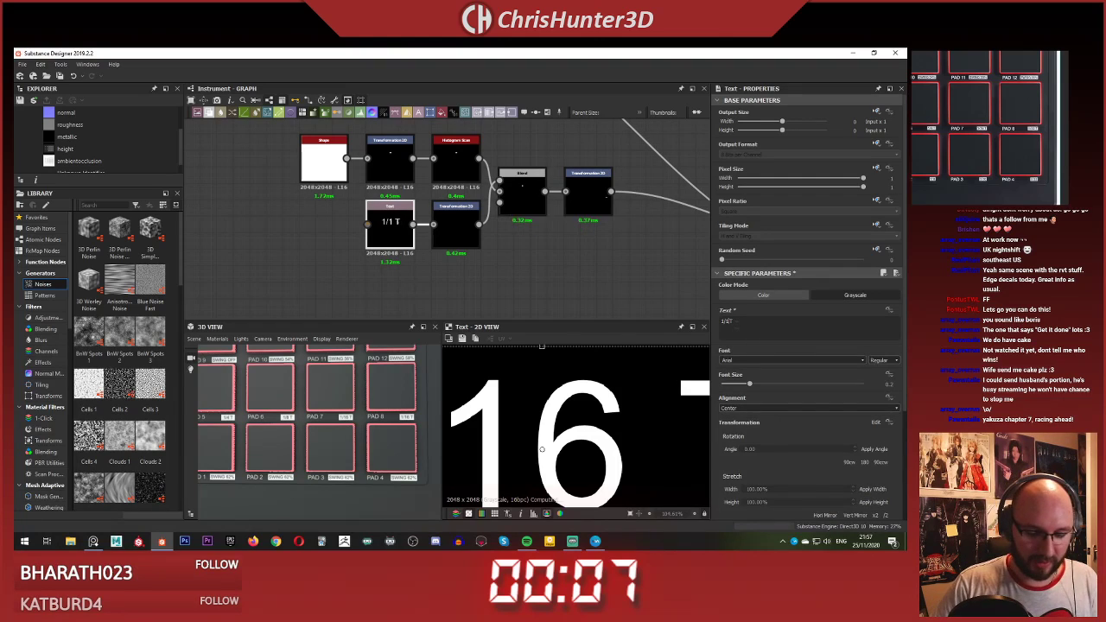
pyautogui.write('32')
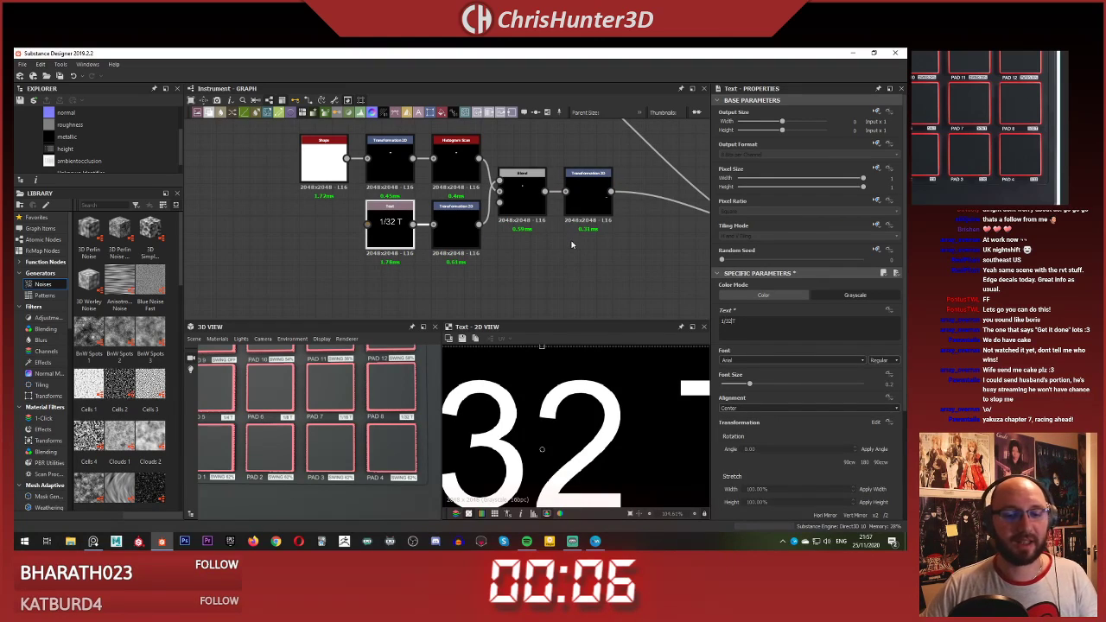
pyautogui.click(571, 244)
# Step: Find the node group of the SWING 62% label beside PAD 4 and delete it
pyautogui.scroll(-4, 571, 244)
pyautogui.moveTo(571, 244); pyautogui.dragTo(525, 233, button='middle')
pyautogui.scroll(-4, 991, 126)
pyautogui.scroll(5, 993, 126)
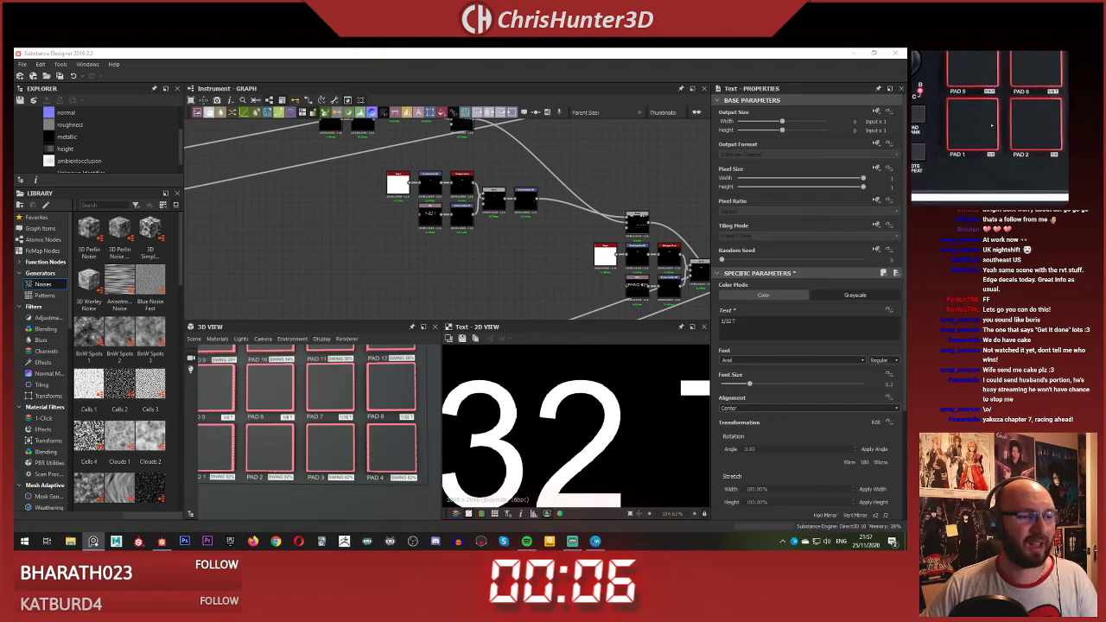
pyautogui.scroll(2, 993, 126)
pyautogui.scroll(-1, 351, 207)
pyautogui.moveTo(352, 207); pyautogui.dragTo(373, 233, button='middle')
pyautogui.moveTo(661, 311); pyautogui.dragTo(417, 238, button='middle')
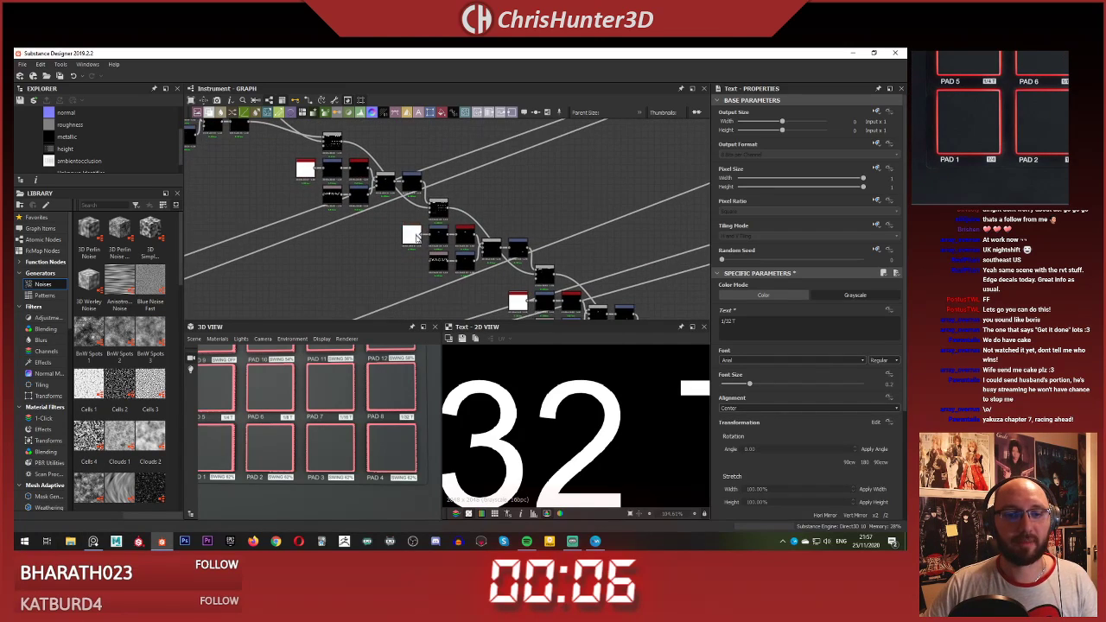
pyautogui.scroll(-3, 416, 238)
pyautogui.moveTo(345, 231); pyautogui.dragTo(422, 224, button='middle')
pyautogui.scroll(4, 415, 227)
pyautogui.moveTo(363, 182); pyautogui.dragTo(464, 214)
pyautogui.press('Delete')
# Step: Paste a copy of the 1/32 T label's node group for PAD 4 and reconnect the Blend chain across the gap
pyautogui.moveTo(350, 186); pyautogui.dragTo(442, 263, button='middle')
pyautogui.moveTo(248, 162); pyautogui.dragTo(425, 247)
pyautogui.moveTo(449, 274); pyautogui.dragTo(331, 199, button='middle')
pyautogui.hotkey('ctrl', 'v')
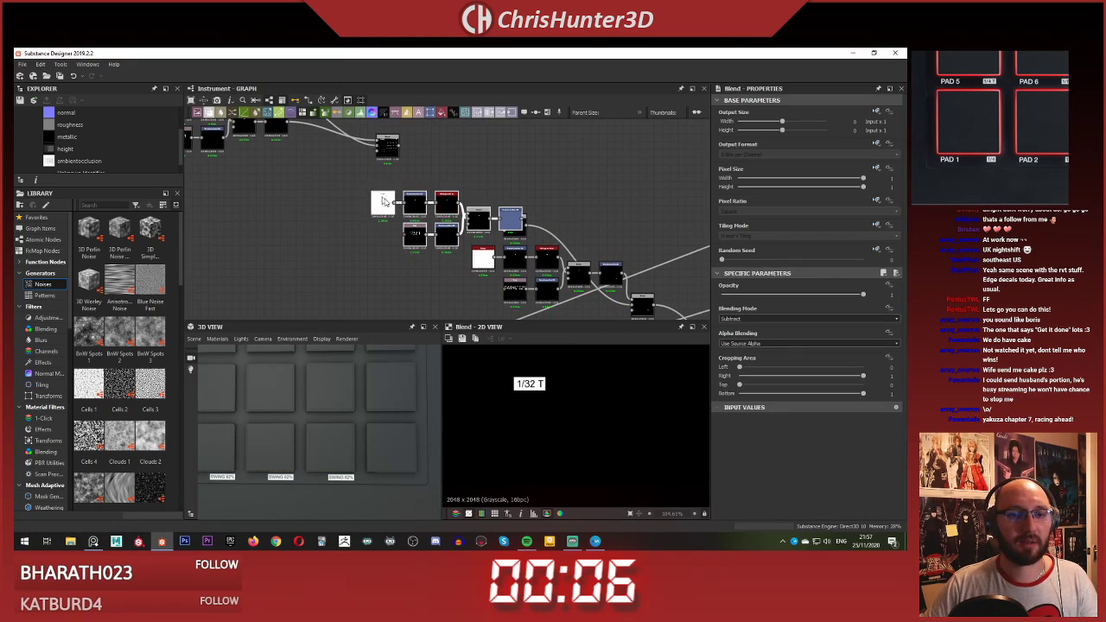
pyautogui.moveTo(514, 208); pyautogui.dragTo(431, 189)
pyautogui.scroll(3, 430, 190)
pyautogui.moveTo(400, 148); pyautogui.dragTo(374, 184, button='middle')
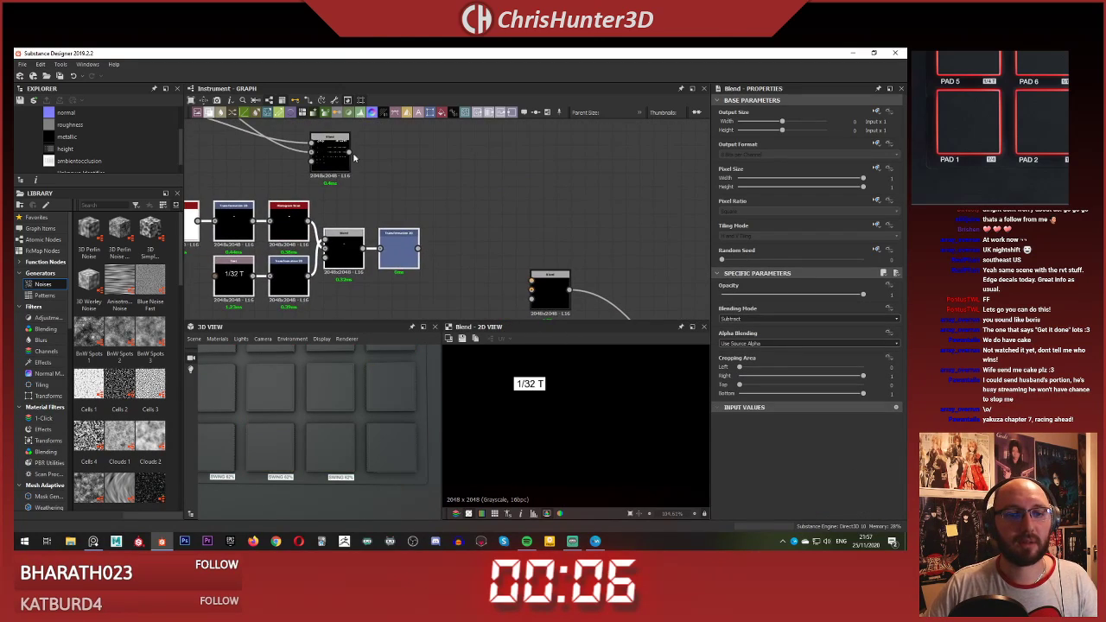
pyautogui.moveTo(349, 152); pyautogui.dragTo(531, 289)
pyautogui.moveTo(419, 248); pyautogui.dragTo(531, 280)
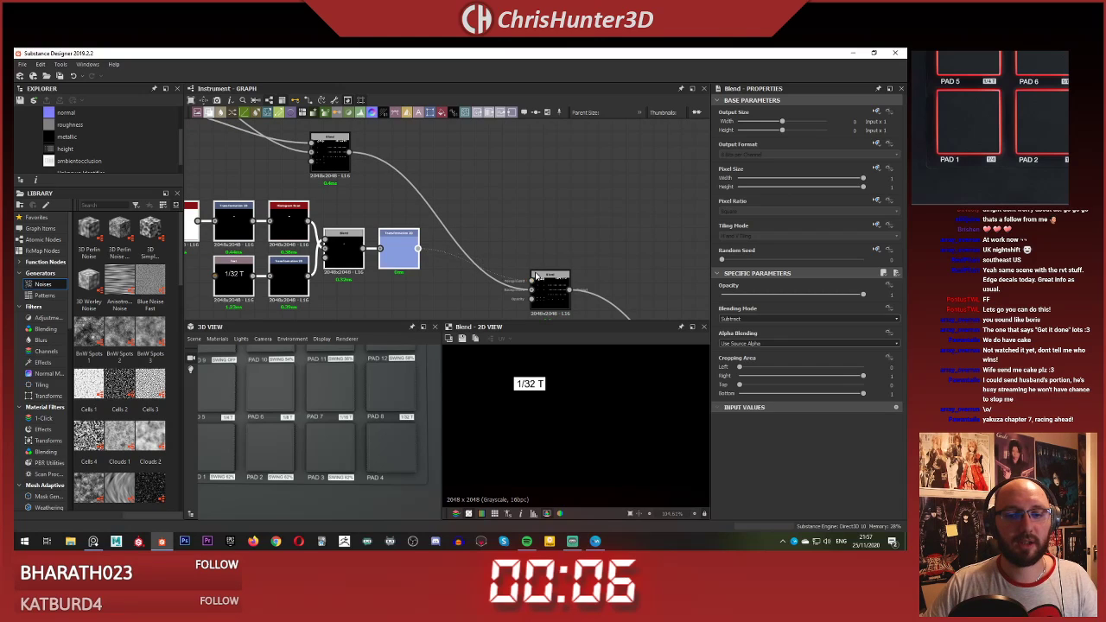
# Step: Move the copied label down to PAD 4 with its final Transformation 2D, to a Y offset of about -0.29
pyautogui.click(430, 235)
pyautogui.click(400, 249)
pyautogui.scroll(-2, 544, 404)
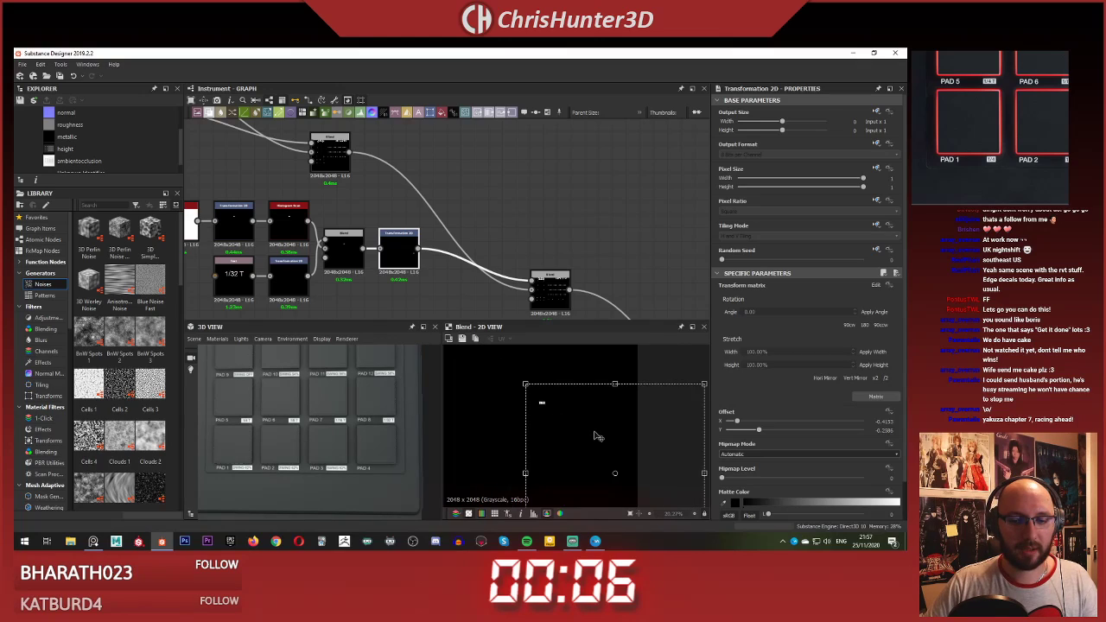
pyautogui.scroll(1, 602, 436)
pyautogui.moveTo(568, 440)
pyautogui.mouseDown()
pyautogui.moveTo(602, 442)
pyautogui.moveTo(586, 416)
pyautogui.moveTo(584, 434)
pyautogui.mouseUp()
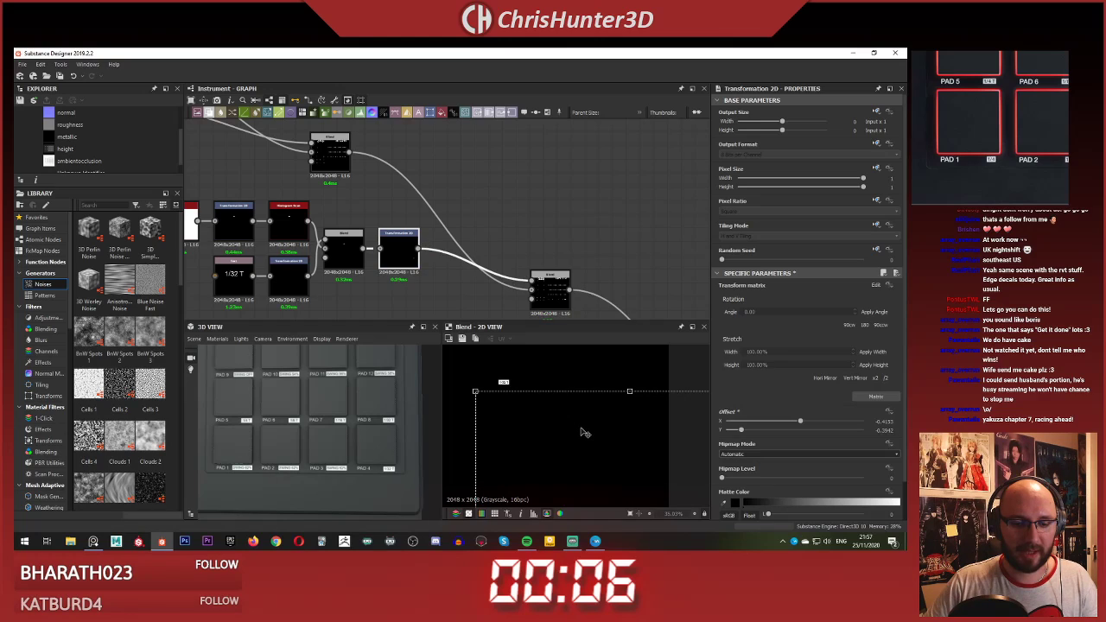
# Step: Check PAD 4 in the reference image and change its label's Text node to 1/32
pyautogui.scroll(-5, 990, 127)
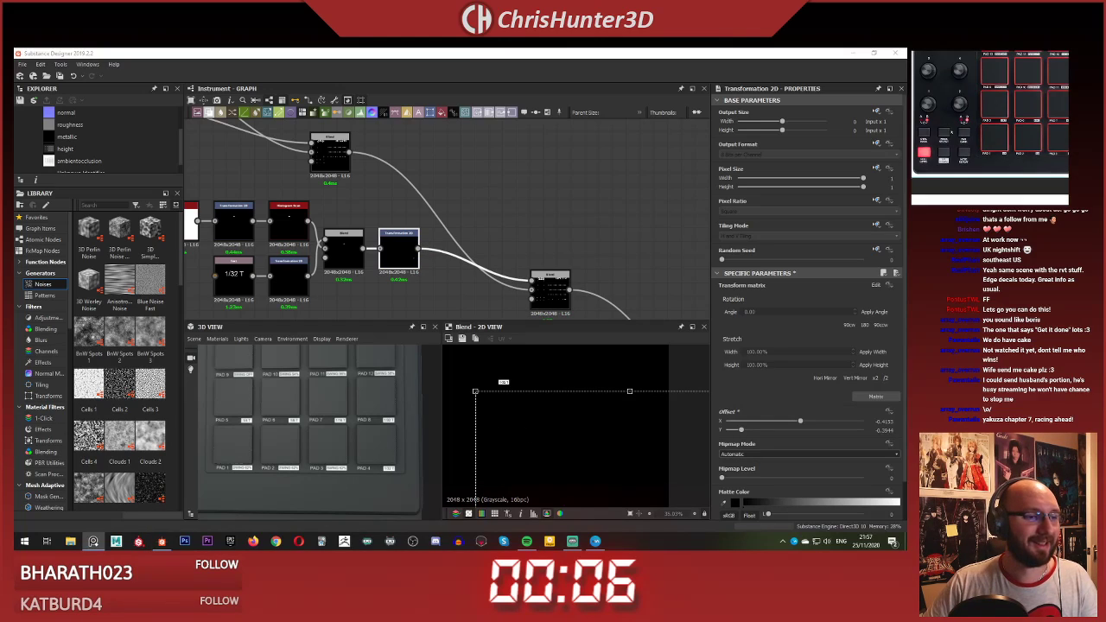
pyautogui.scroll(6, 990, 127)
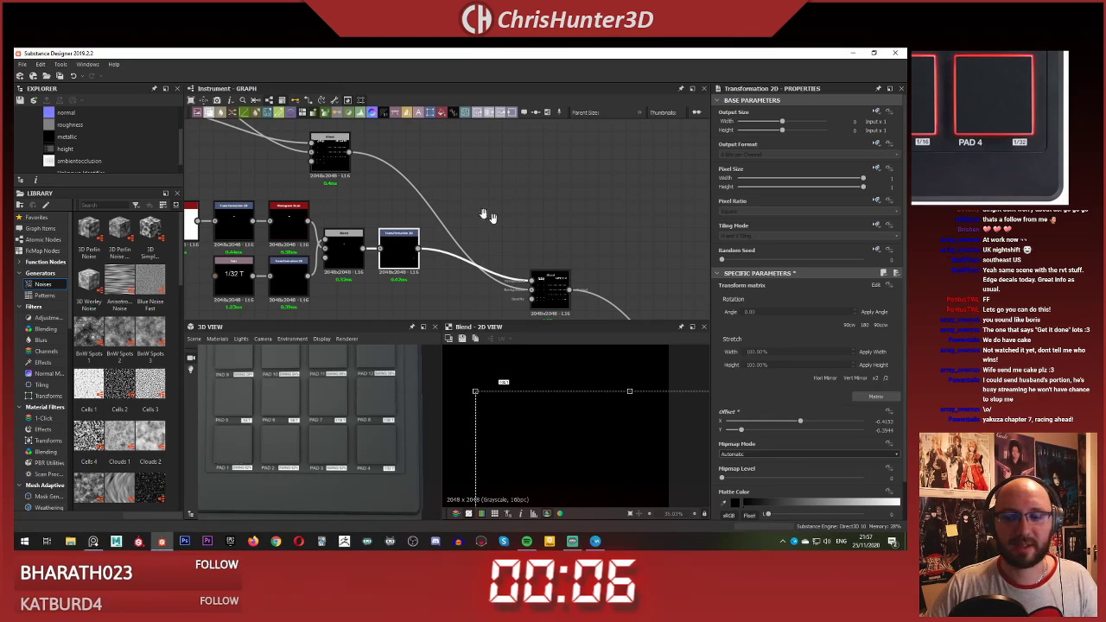
pyautogui.moveTo(618, 302); pyautogui.dragTo(497, 147, button='middle')
pyautogui.scroll(-5, 484, 207)
pyautogui.scroll(5, 529, 306)
pyautogui.moveTo(475, 230); pyautogui.dragTo(425, 182, button='middle')
pyautogui.scroll(-5, 424, 183)
pyautogui.moveTo(518, 227); pyautogui.dragTo(518, 302, button='middle')
pyautogui.moveTo(402, 210); pyautogui.dragTo(504, 285, button='middle')
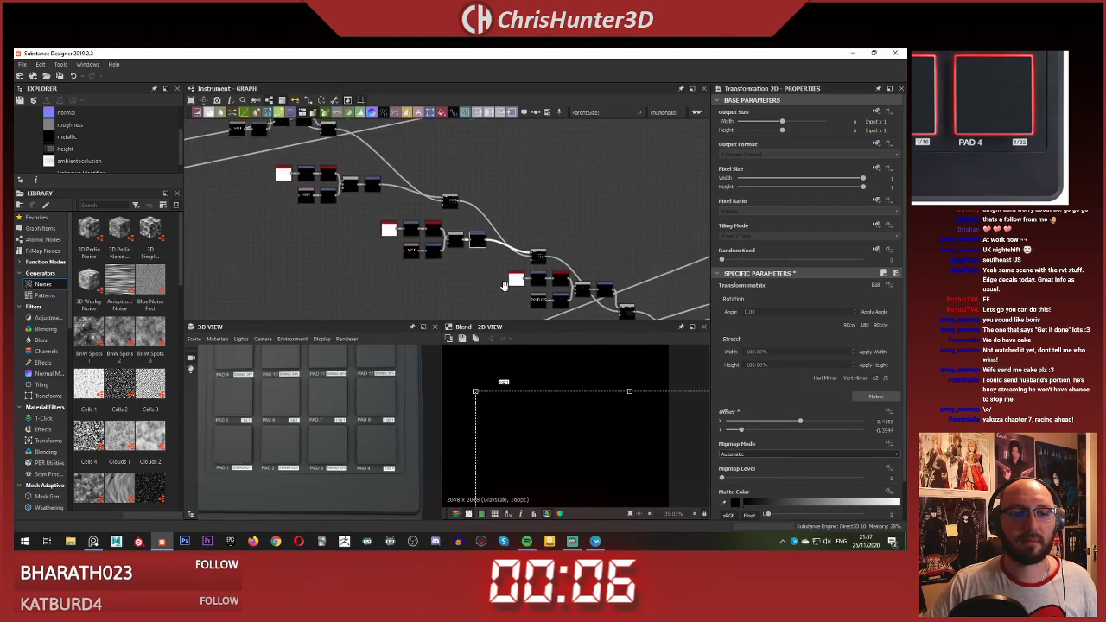
pyautogui.scroll(5, 438, 245)
pyautogui.click(326, 254)
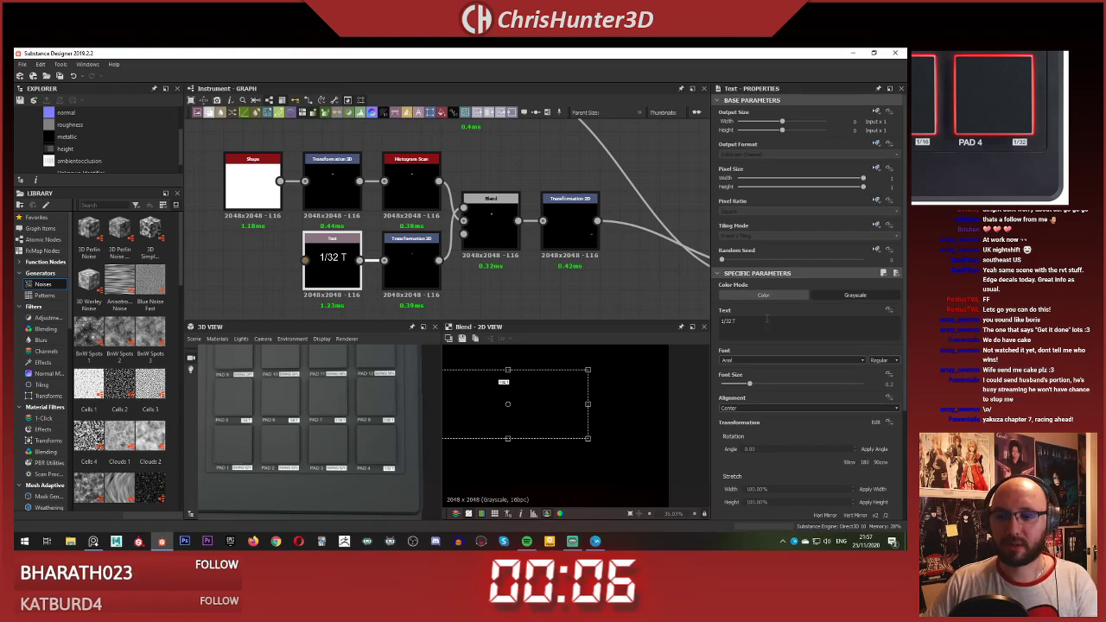
pyautogui.press('BackSpace')
pyautogui.press('BackSpace')
pyautogui.click(514, 286)
# Step: Narrow the white box behind PAD 4's 1/32 label with the Transformation 2D that follows its Shape node
pyautogui.scroll(-5, 513, 286)
pyautogui.moveTo(514, 286); pyautogui.dragTo(416, 232, button='middle')
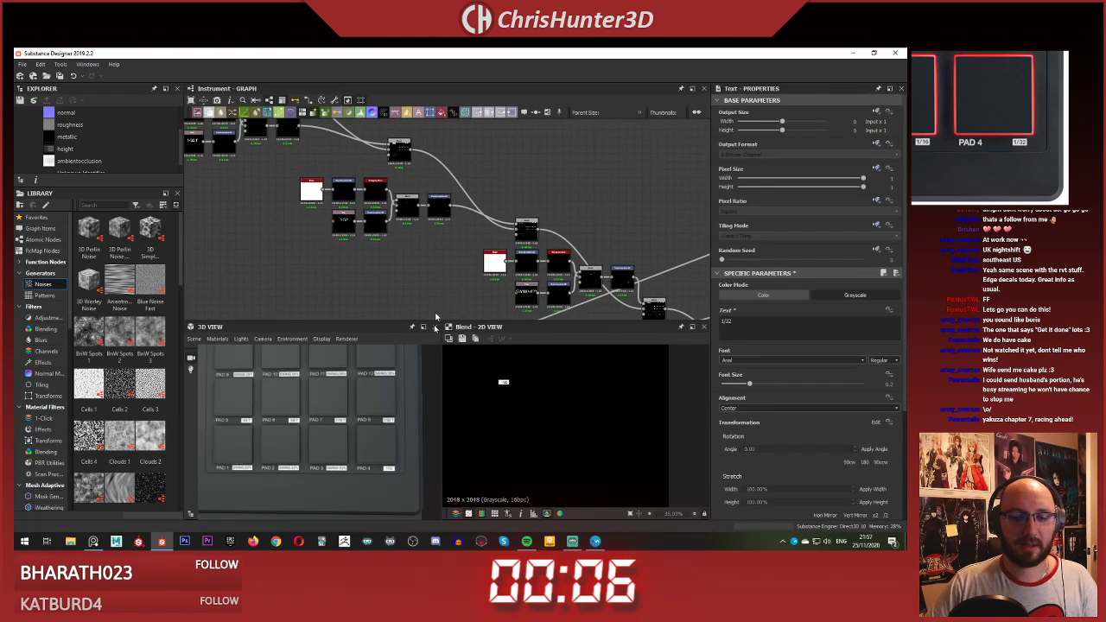
pyautogui.scroll(5, 349, 451)
pyautogui.moveTo(349, 451); pyautogui.dragTo(229, 373, button='middle')
pyautogui.scroll(3, 346, 433)
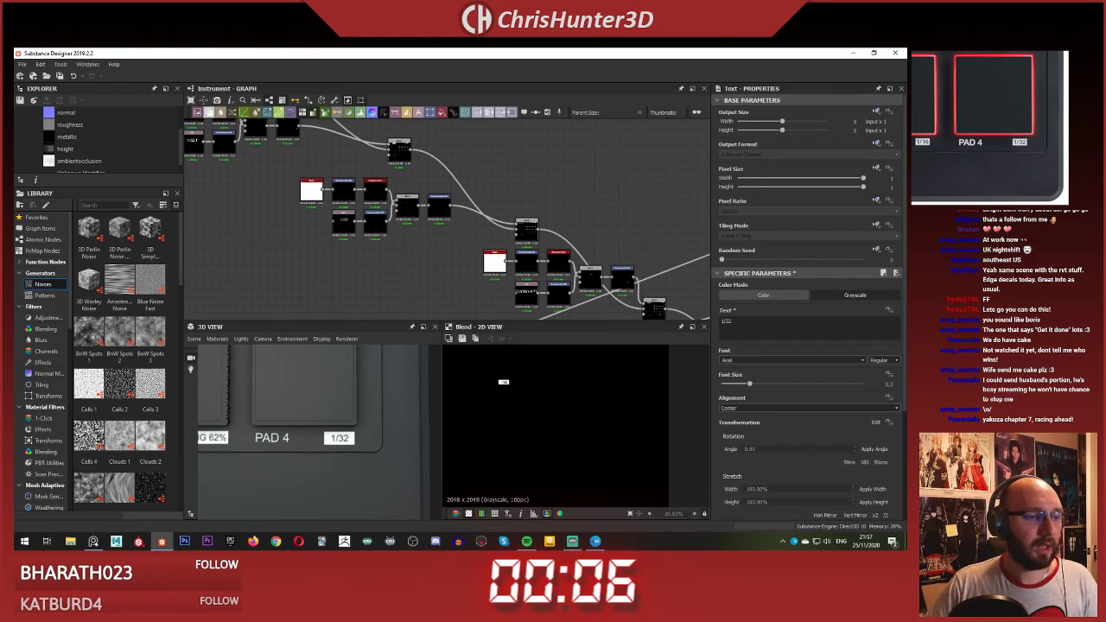
pyautogui.scroll(-3, 1007, 142)
pyautogui.click(994, 140)
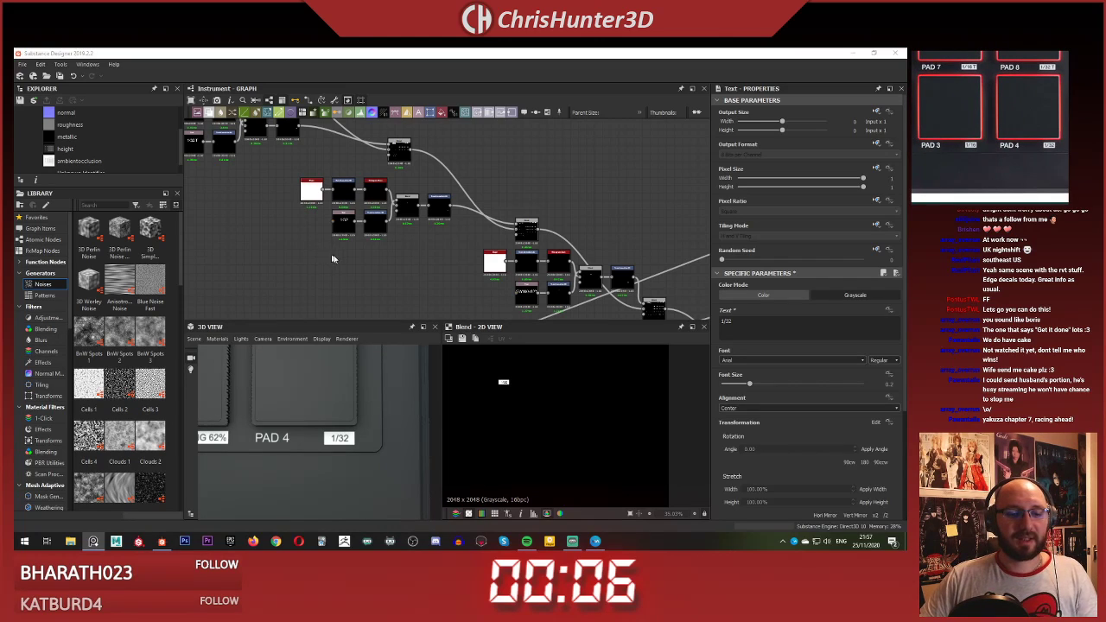
pyautogui.moveTo(263, 265); pyautogui.dragTo(311, 264, button='middle')
pyautogui.moveTo(460, 222); pyautogui.dragTo(480, 254, button='middle')
pyautogui.scroll(3, 441, 258)
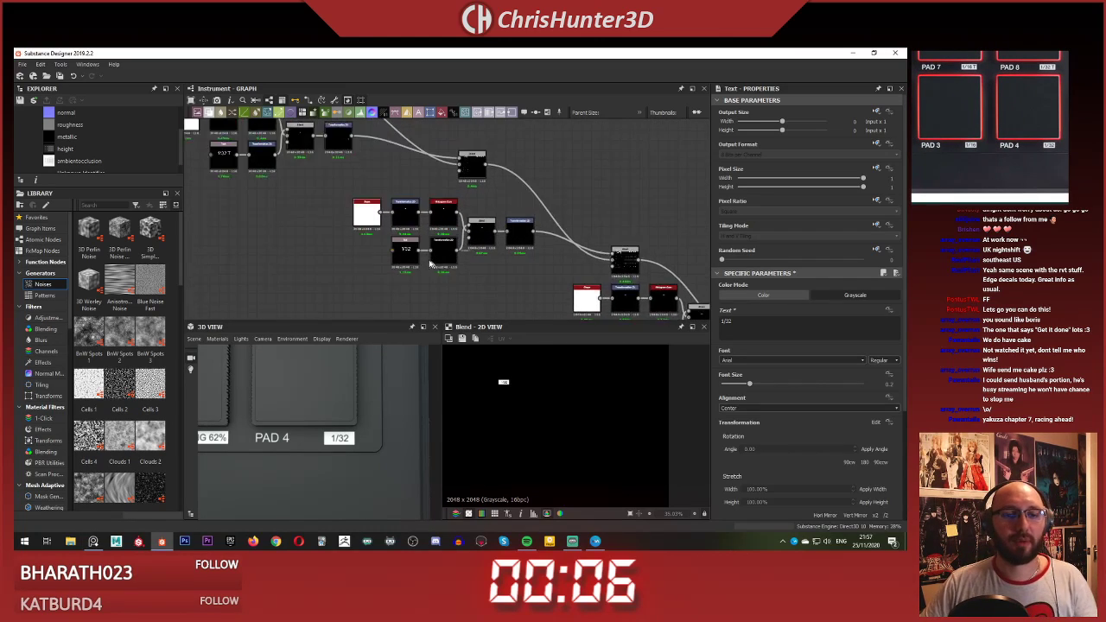
pyautogui.click(383, 185)
pyautogui.scroll(5, 527, 400)
pyautogui.moveTo(534, 373); pyautogui.dragTo(683, 471, button='middle')
pyautogui.scroll(4, 568, 441)
pyautogui.moveTo(591, 445); pyautogui.dragTo(491, 363, button='middle')
pyautogui.moveTo(524, 386); pyautogui.dragTo(536, 387)
# Step: Align the PAD 4 label horizontally with its final Transformation 2D, to an X offset of about -0.42
pyautogui.moveTo(533, 254); pyautogui.dragTo(405, 245, button='middle')
pyautogui.scroll(2, 418, 247)
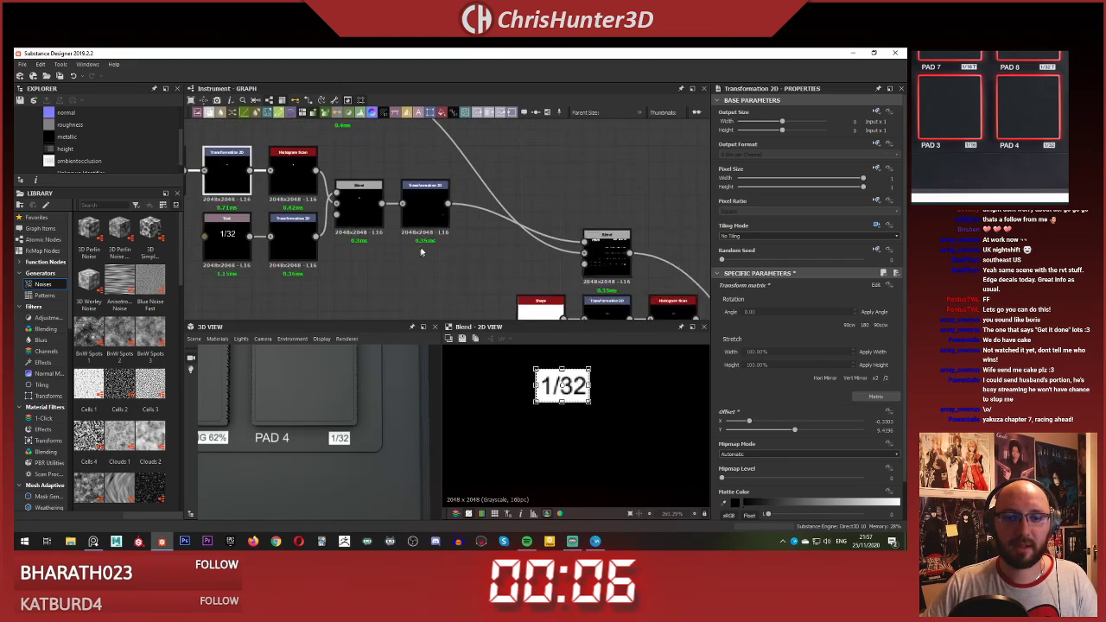
pyautogui.click(431, 206)
pyautogui.scroll(-4, 579, 367)
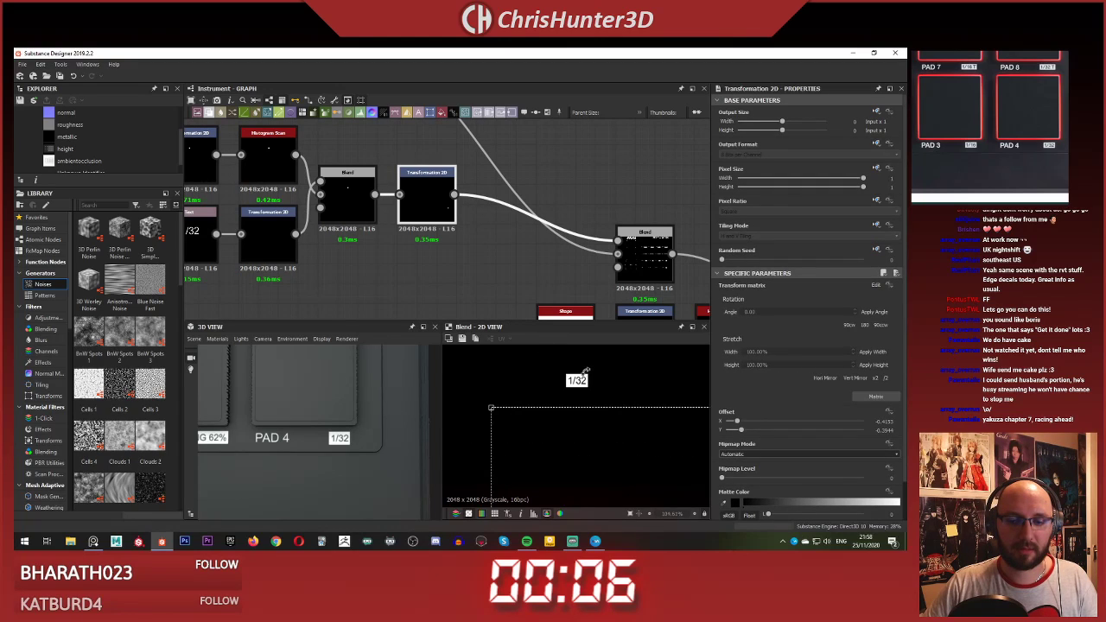
pyautogui.moveTo(585, 373); pyautogui.dragTo(448, 271, button='middle')
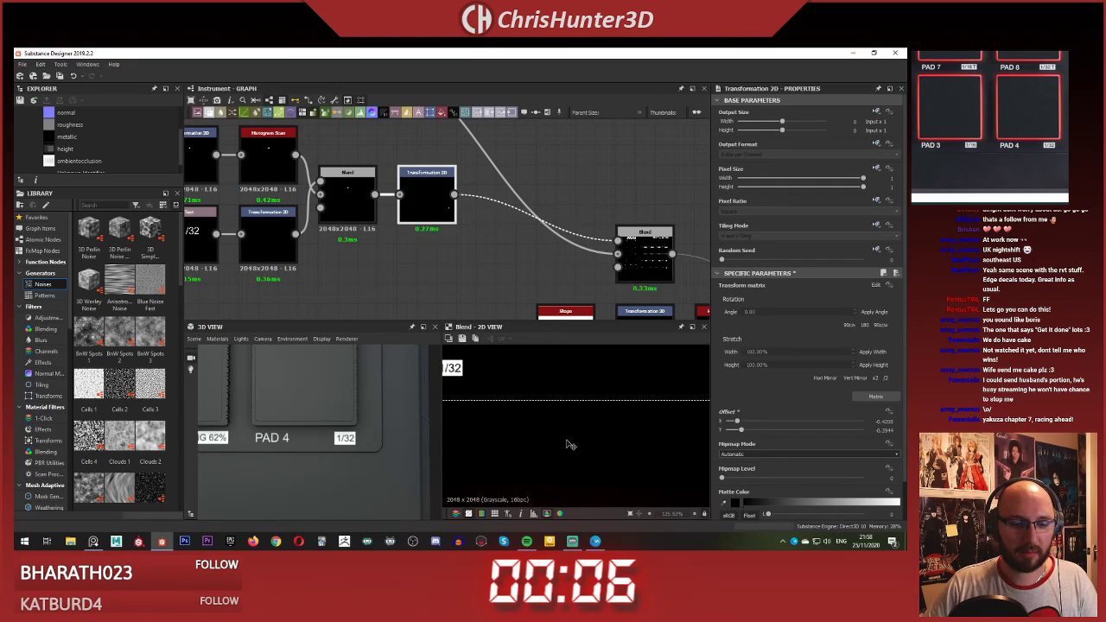
pyautogui.scroll(-5, 497, 241)
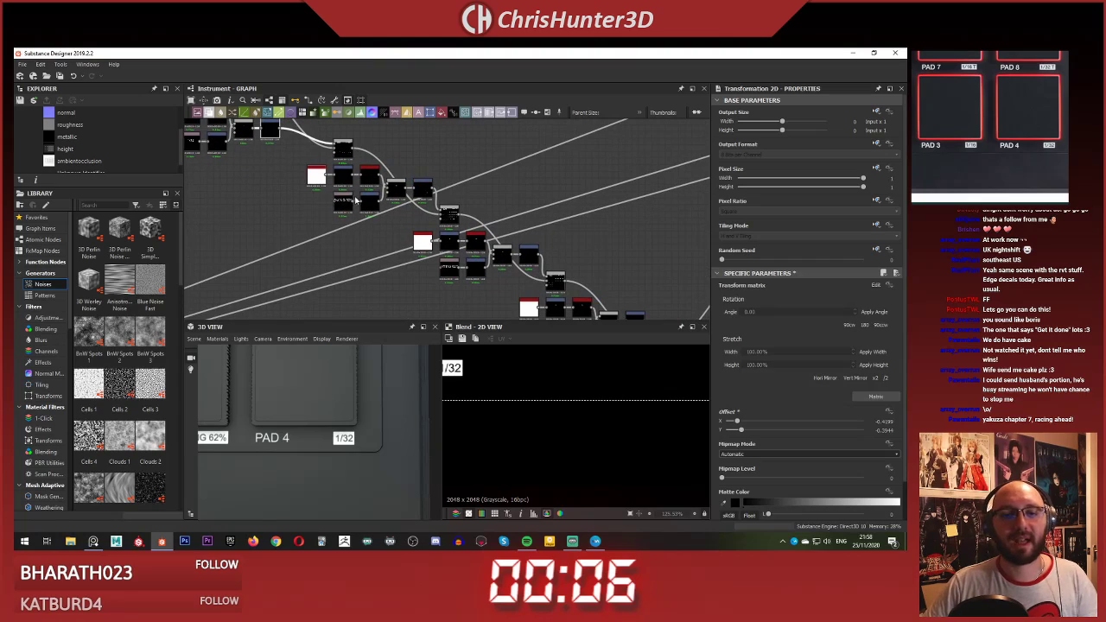
pyautogui.moveTo(304, 171); pyautogui.dragTo(430, 210)
pyautogui.press('Delete')
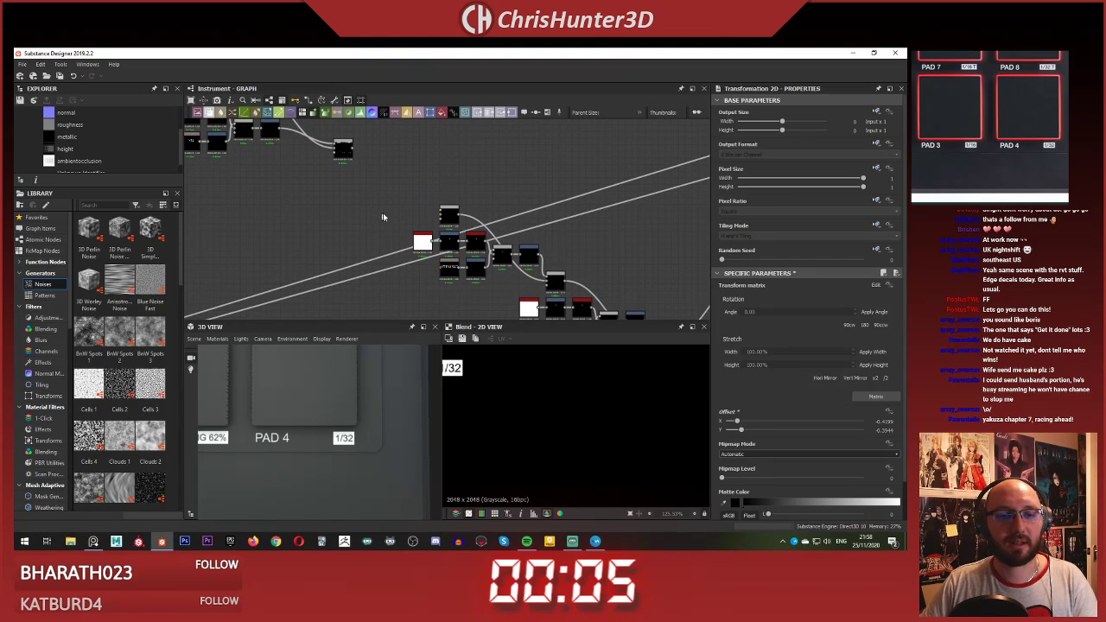
pyautogui.hotkey('ctrl', 'z')
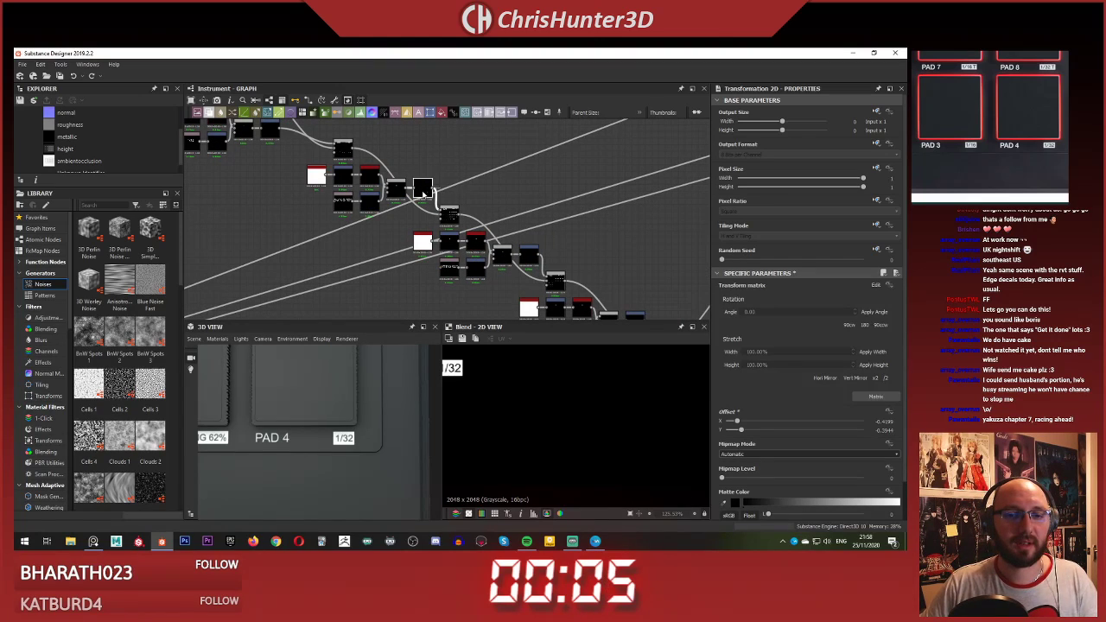
# Step: Delete the node group of the SWING 62% label beside PAD 3, keeping the Blend chain connected
pyautogui.press('Delete')
pyautogui.press('Delete')
pyautogui.click(369, 174)
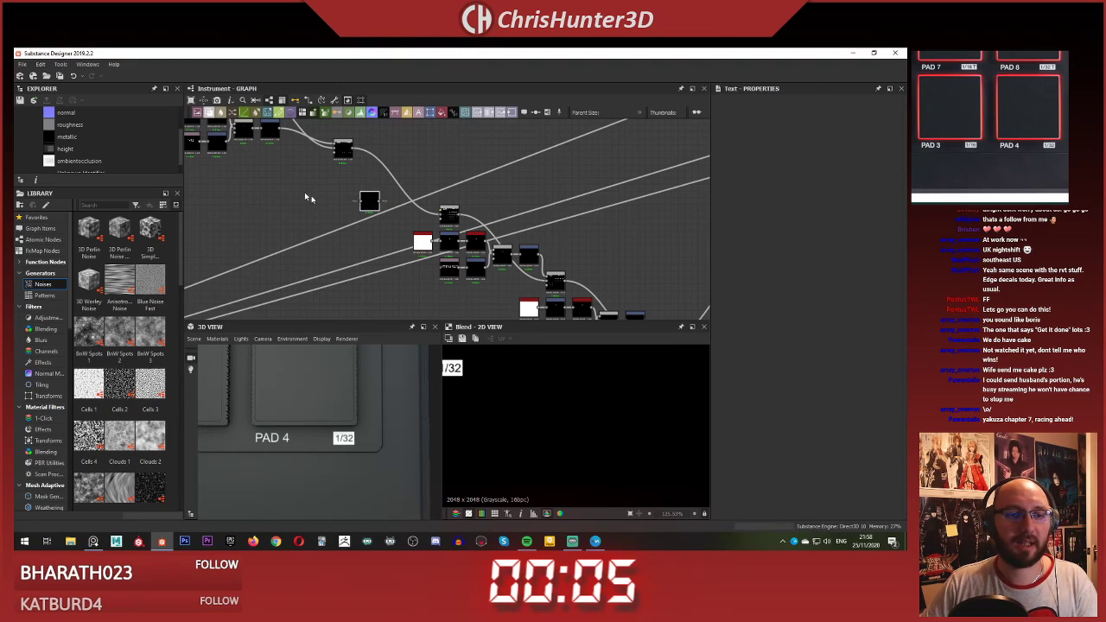
pyautogui.press('Delete')
# Step: Paste a copy of the 1/32 label's node group for PAD 3 and connect its final Transformation 2D to the chain's Blend
pyautogui.moveTo(307, 198); pyautogui.dragTo(470, 262, button='middle')
pyautogui.moveTo(303, 163); pyautogui.dragTo(435, 226)
pyautogui.moveTo(421, 212); pyautogui.dragTo(374, 161, button='middle')
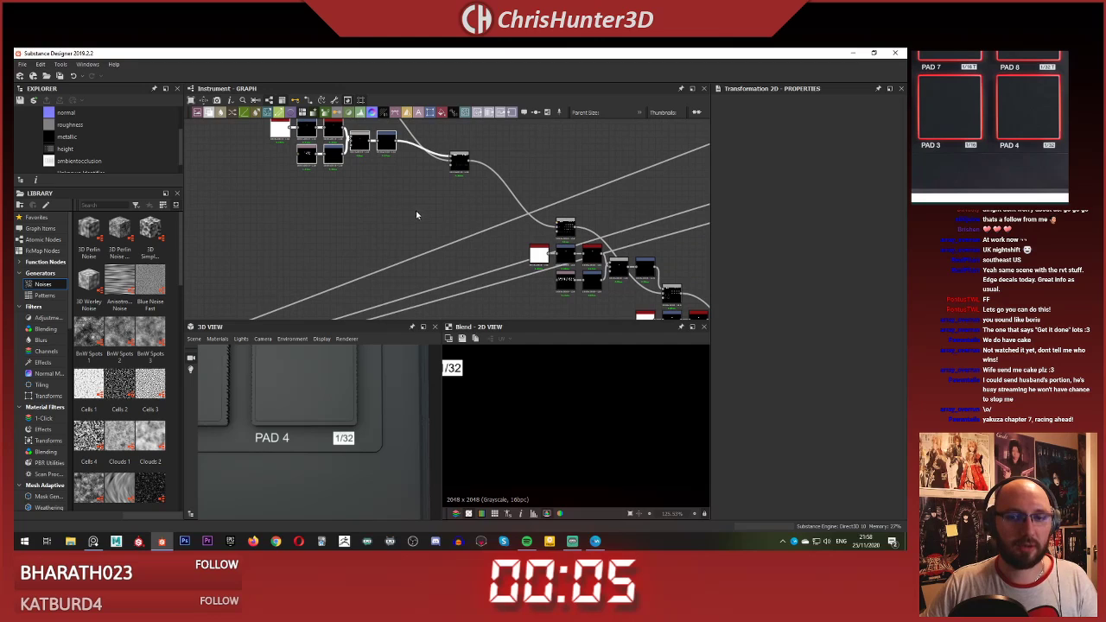
pyautogui.hotkey('ctrl', 'v')
pyautogui.scroll(2, 446, 210)
pyautogui.moveTo(524, 225); pyautogui.dragTo(496, 217)
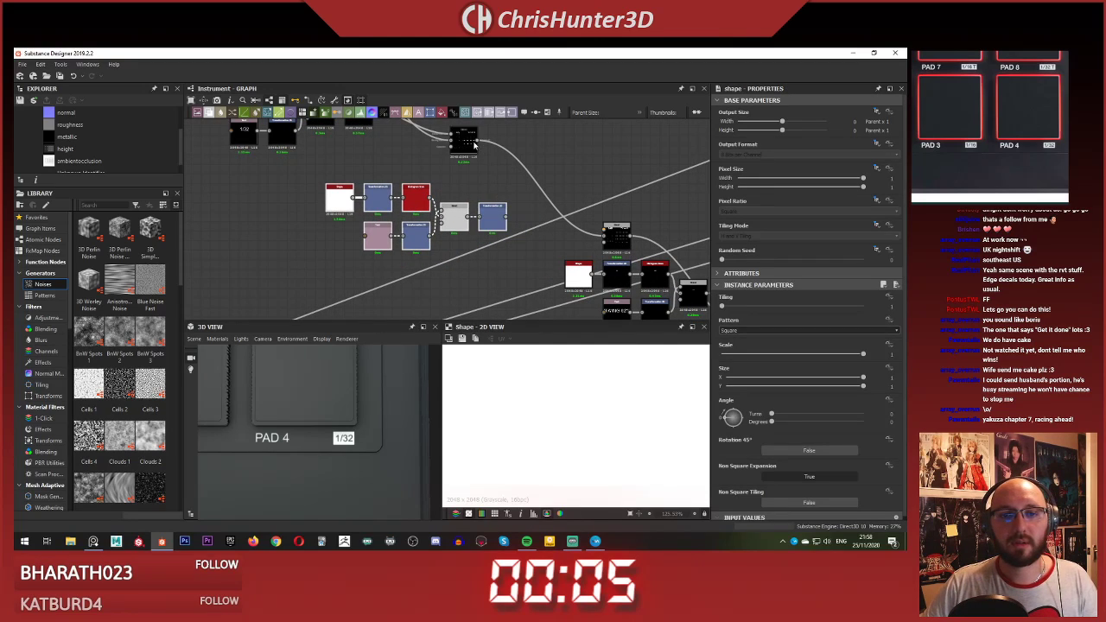
pyautogui.click(474, 147)
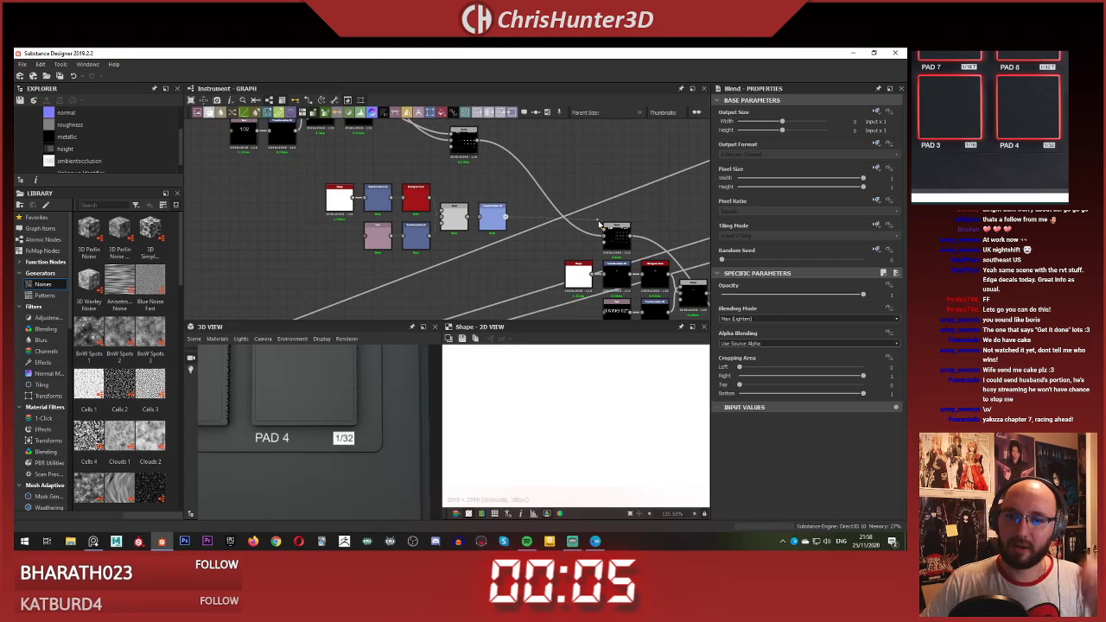
pyautogui.moveTo(599, 224); pyautogui.dragTo(604, 230)
pyautogui.scroll(1, 486, 201)
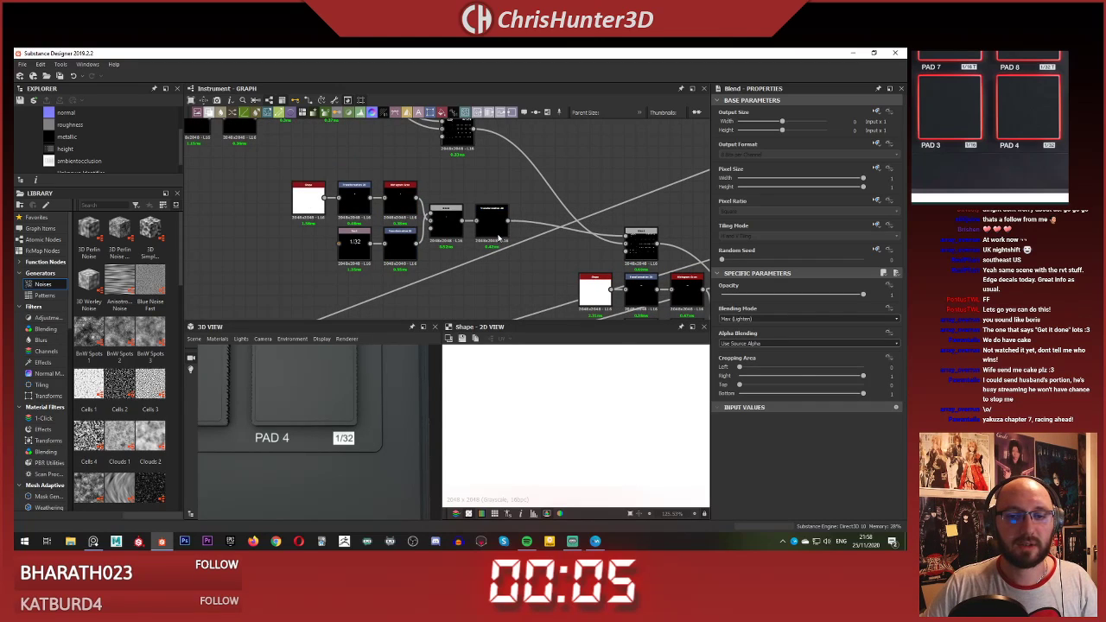
# Step: Shift the copied label horizontally to PAD 3 with its final Transformation 2D, to an X offset of about -0.29
pyautogui.scroll(-1, 350, 398)
pyautogui.moveTo(346, 402); pyautogui.dragTo(449, 384, button='middle')
pyautogui.scroll(-6, 638, 404)
pyautogui.moveTo(630, 411); pyautogui.dragTo(585, 427, button='middle')
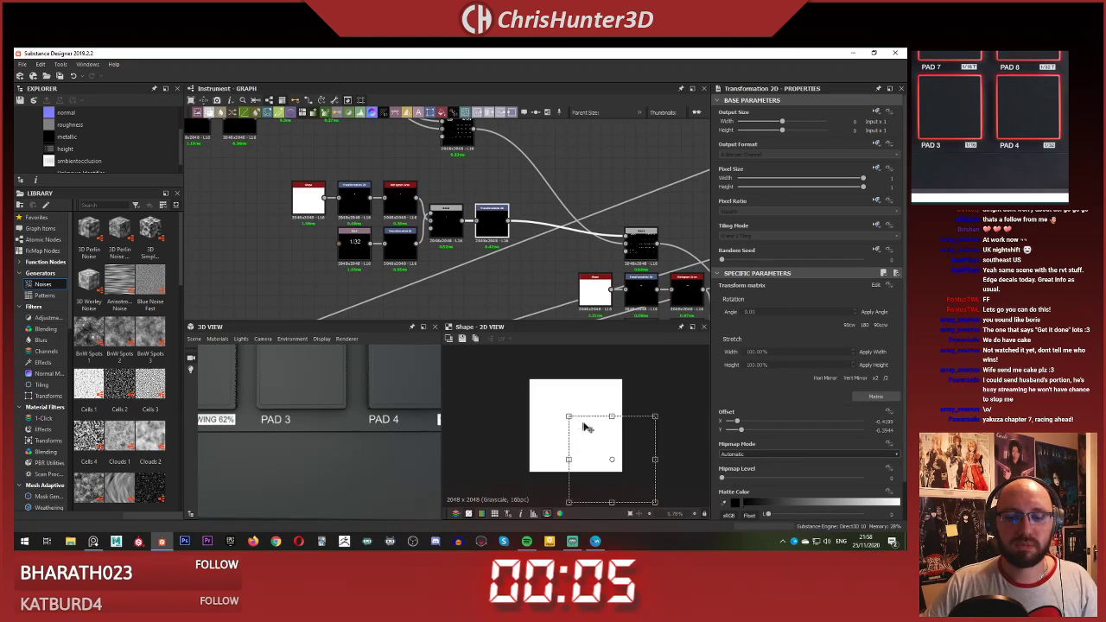
pyautogui.scroll(5, 585, 427)
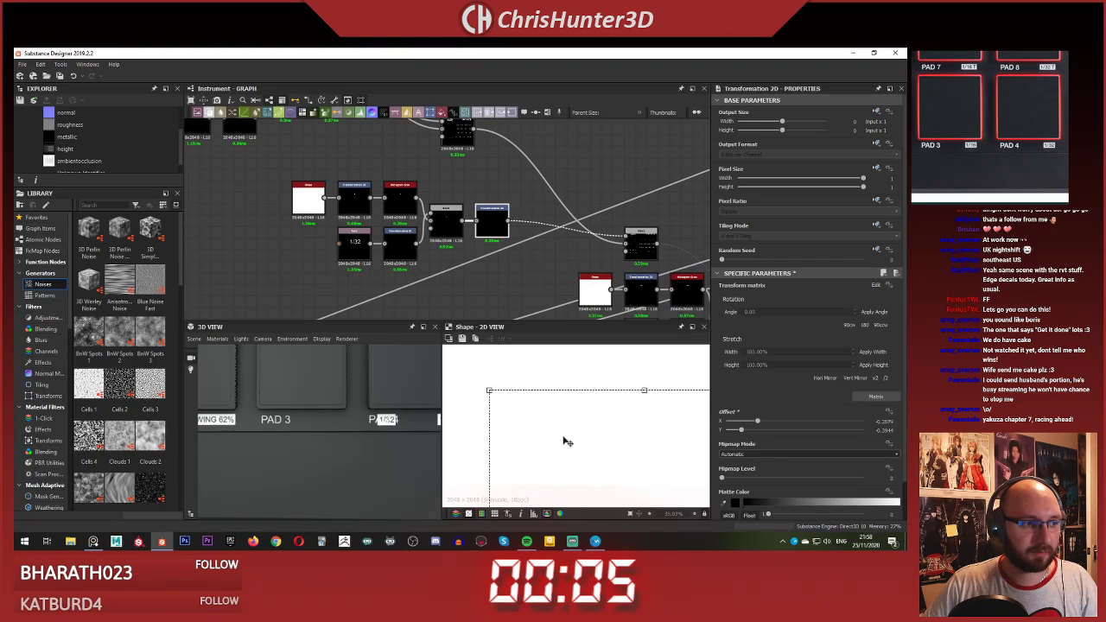
pyautogui.moveTo(564, 438); pyautogui.dragTo(567, 438)
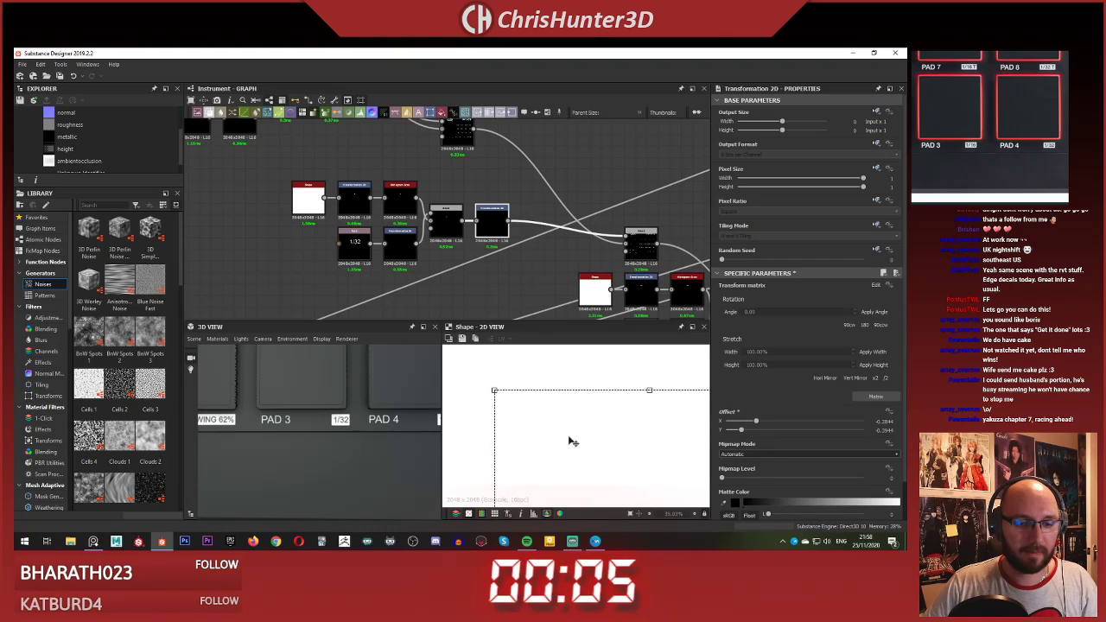
# Step: Examine the Blend nodes that build the colour mask near the end of the graph, including the one with empty inputs
pyautogui.scroll(-5, 495, 308)
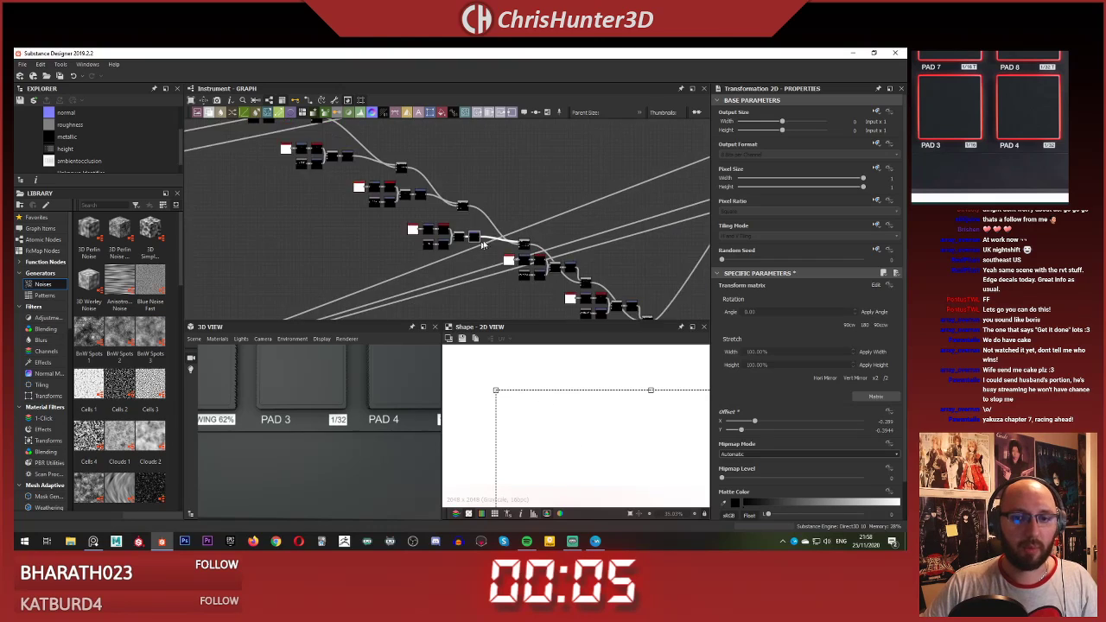
pyautogui.scroll(-3, 495, 308)
pyautogui.moveTo(494, 307); pyautogui.dragTo(415, 329, button='middle')
pyautogui.scroll(5, 455, 247)
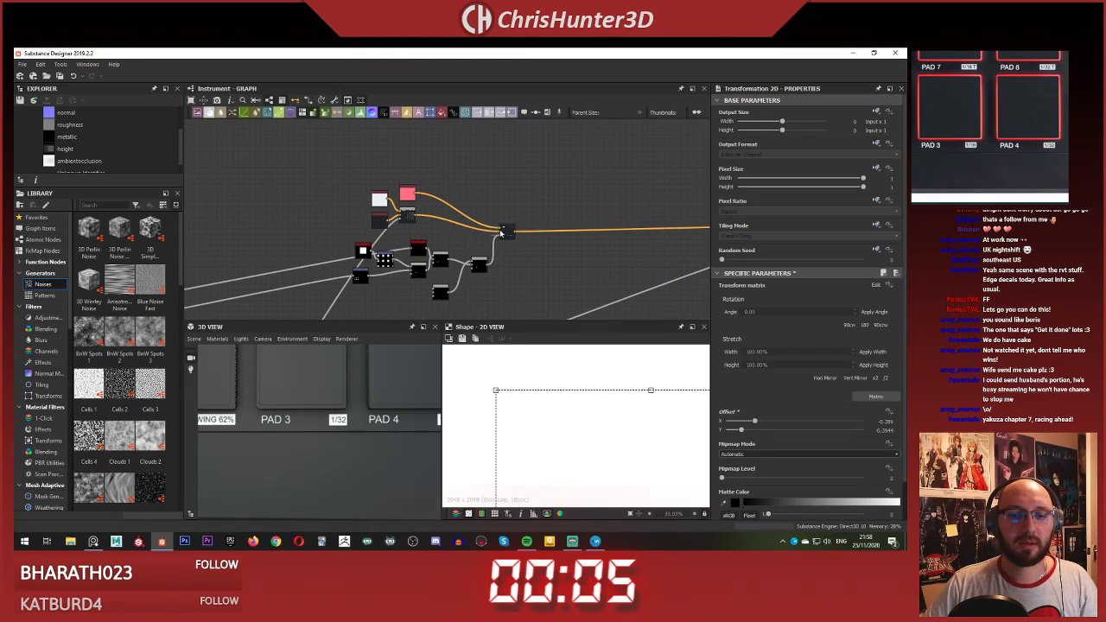
pyautogui.scroll(5, 501, 234)
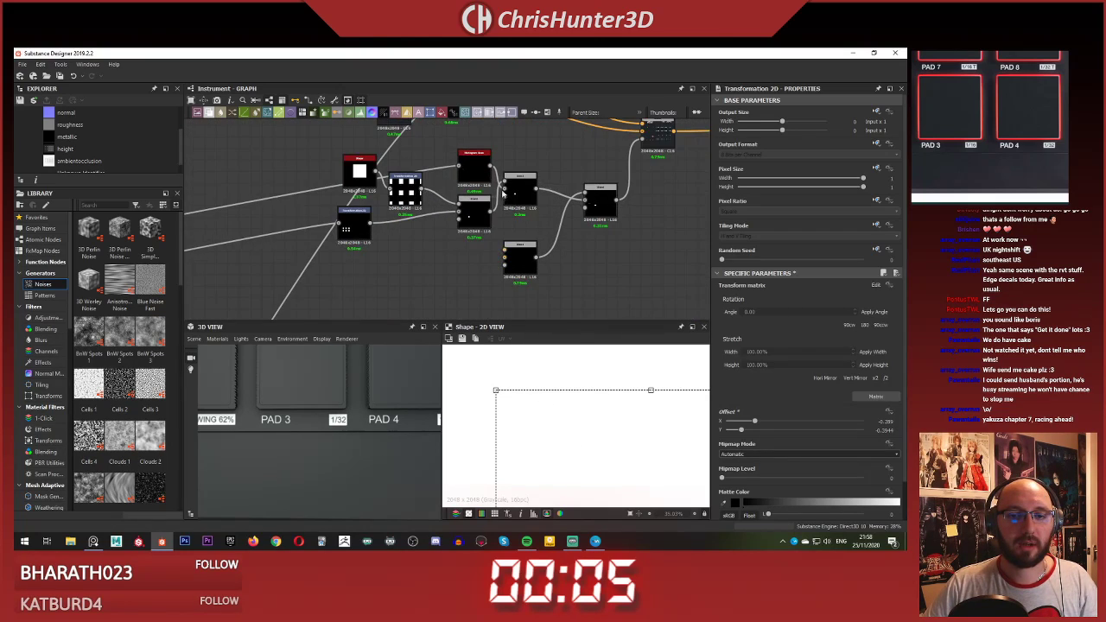
pyautogui.moveTo(434, 220); pyautogui.dragTo(502, 231, button='middle')
pyautogui.scroll(1, 489, 231)
pyautogui.scroll(-5, 528, 276)
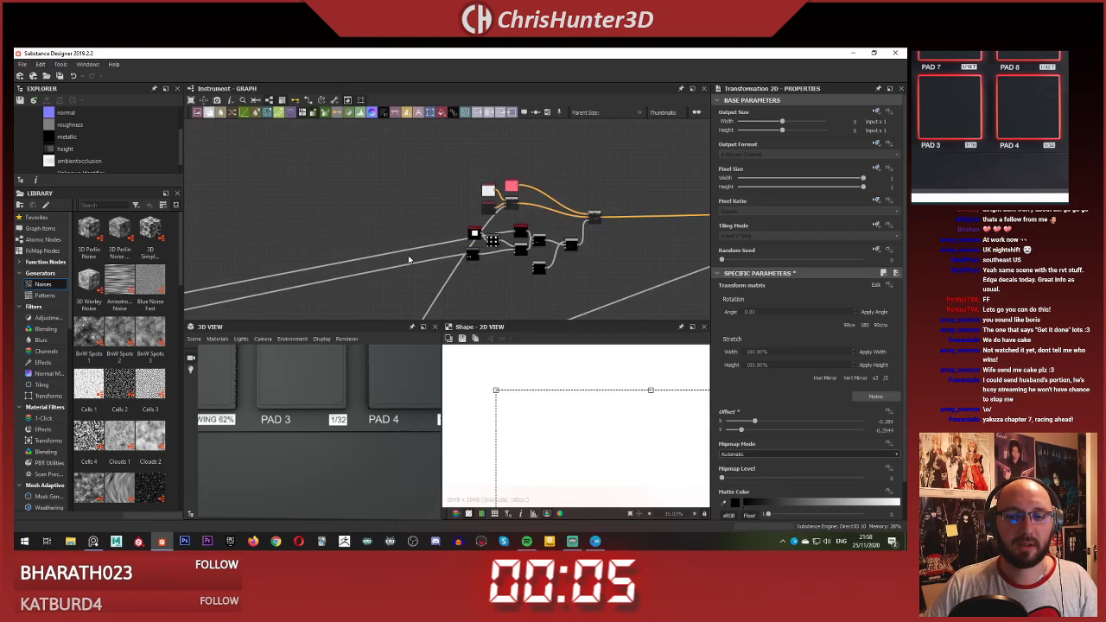
pyautogui.moveTo(409, 257); pyautogui.dragTo(640, 123, button='middle')
pyautogui.moveTo(371, 285); pyautogui.dragTo(450, 164, button='middle')
pyautogui.scroll(-3, 450, 173)
pyautogui.moveTo(501, 190); pyautogui.dragTo(343, 314, button='middle')
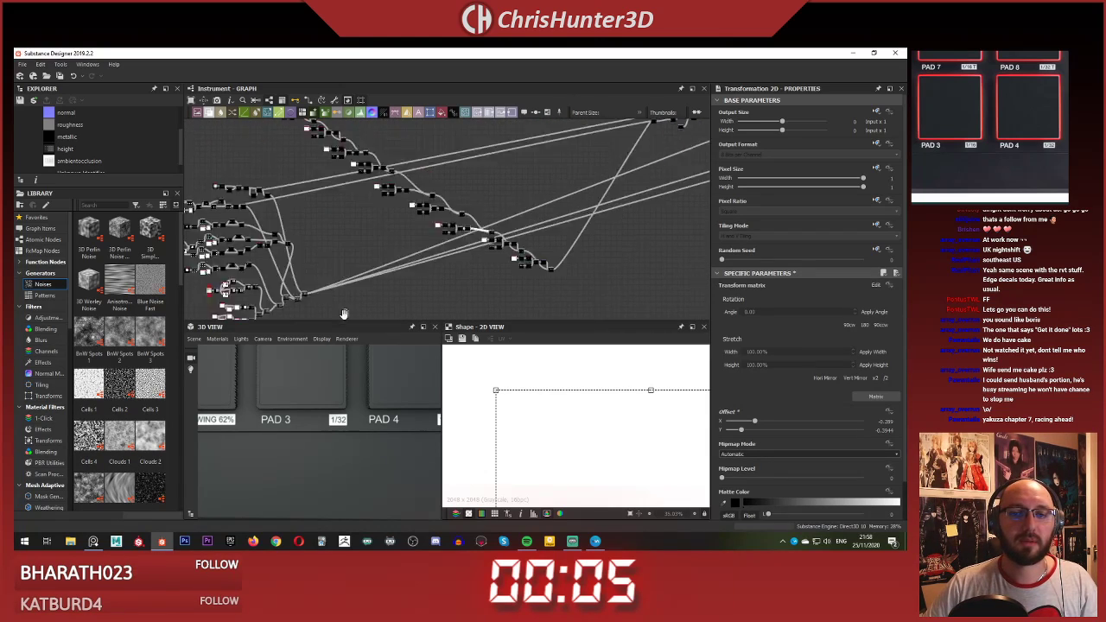
pyautogui.moveTo(603, 145); pyautogui.dragTo(430, 247, button='middle')
pyautogui.scroll(4, 519, 207)
pyautogui.scroll(2, 450, 194)
pyautogui.scroll(-2, 446, 216)
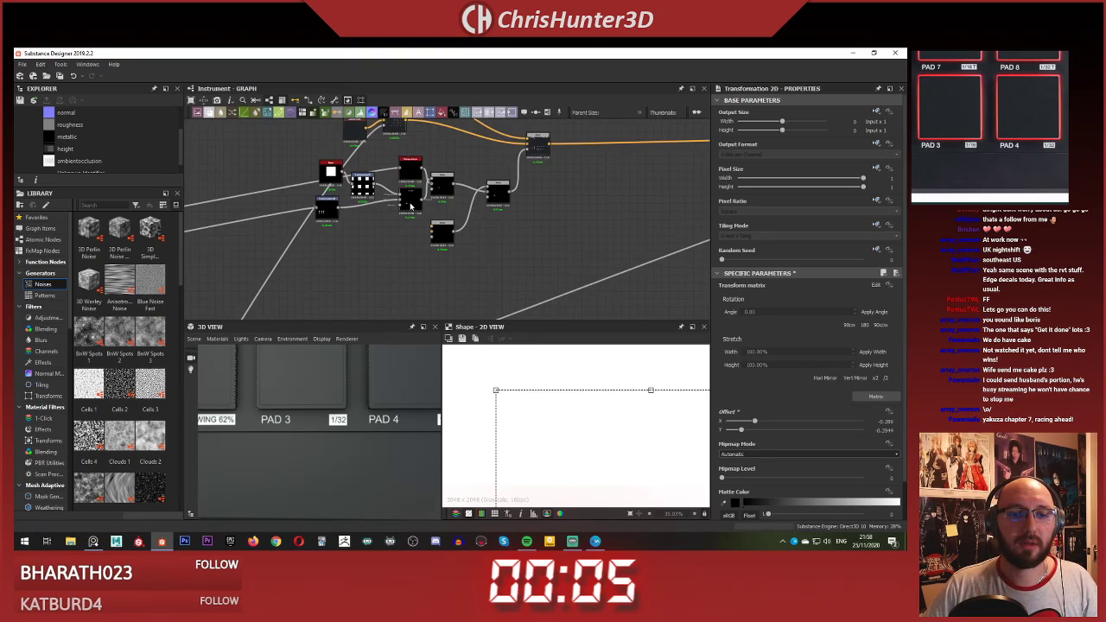
pyautogui.scroll(3, 425, 201)
pyautogui.doubleClick(453, 180)
pyautogui.doubleClick(600, 183)
pyautogui.scroll(-5, 497, 251)
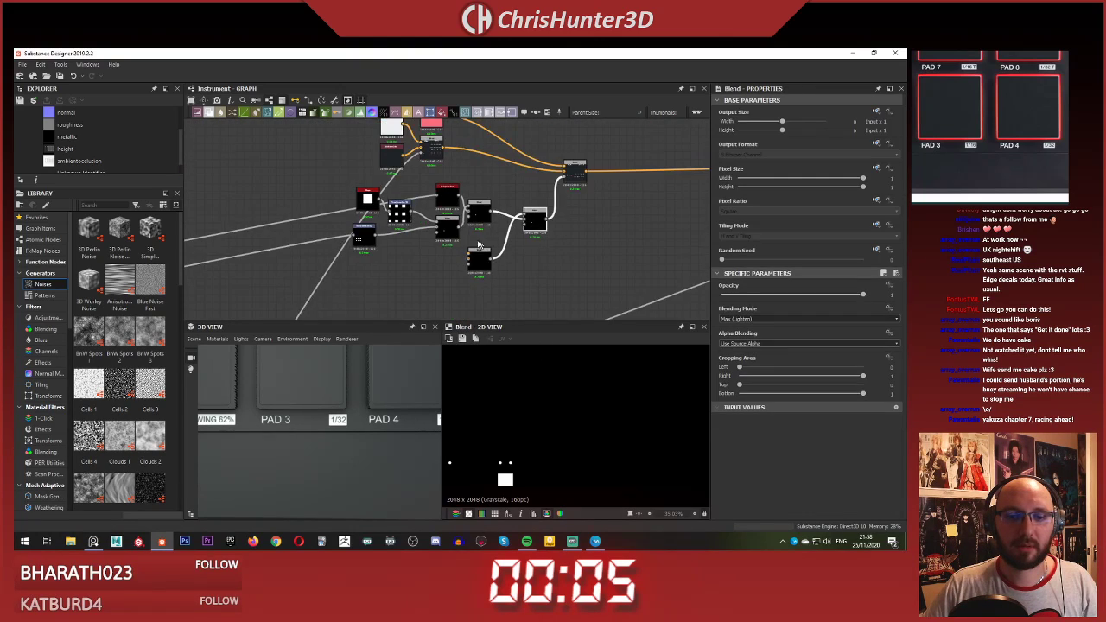
# Step: Locate the pad-grid branch of the graph and preview its Blend and Edge Detect outputs
pyautogui.scroll(4, 467, 245)
pyautogui.scroll(-4, 341, 240)
pyautogui.moveTo(338, 245); pyautogui.dragTo(544, 200, button='middle')
pyautogui.scroll(-2, 376, 239)
pyautogui.moveTo(374, 240); pyautogui.dragTo(510, 190, button='middle')
pyautogui.moveTo(397, 226); pyautogui.dragTo(518, 155, button='middle')
pyautogui.moveTo(346, 221); pyautogui.dragTo(484, 265, button='middle')
pyautogui.scroll(2, 494, 202)
pyautogui.scroll(3, 470, 153)
pyautogui.scroll(-3, 459, 163)
pyautogui.moveTo(393, 162); pyautogui.dragTo(440, 202, button='middle')
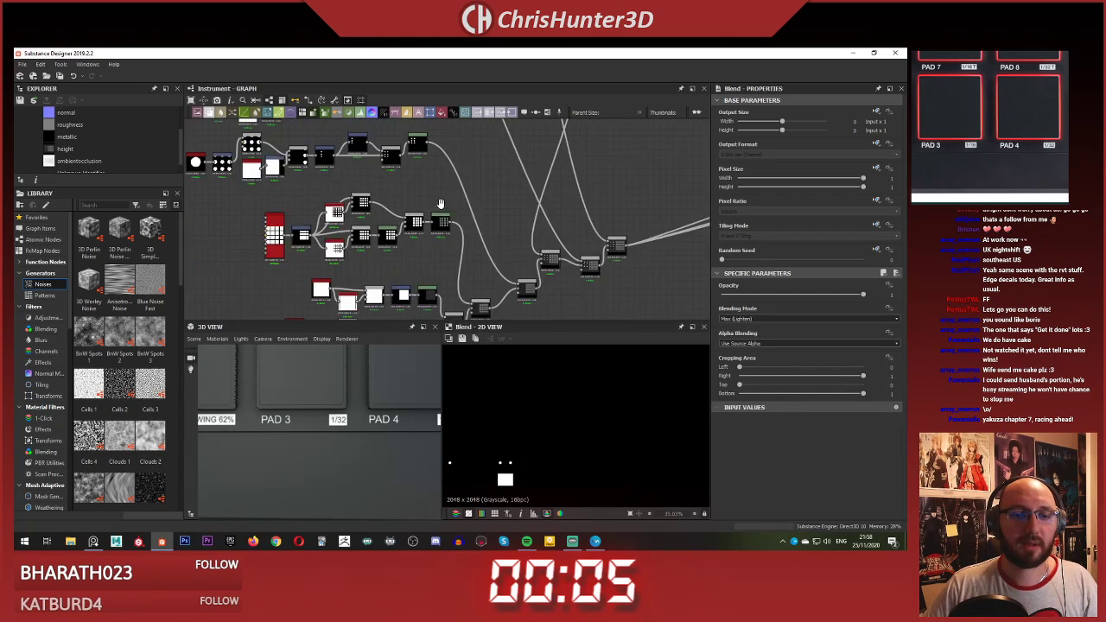
pyautogui.scroll(1, 455, 214)
pyautogui.scroll(3, 456, 214)
pyautogui.doubleClick(348, 184)
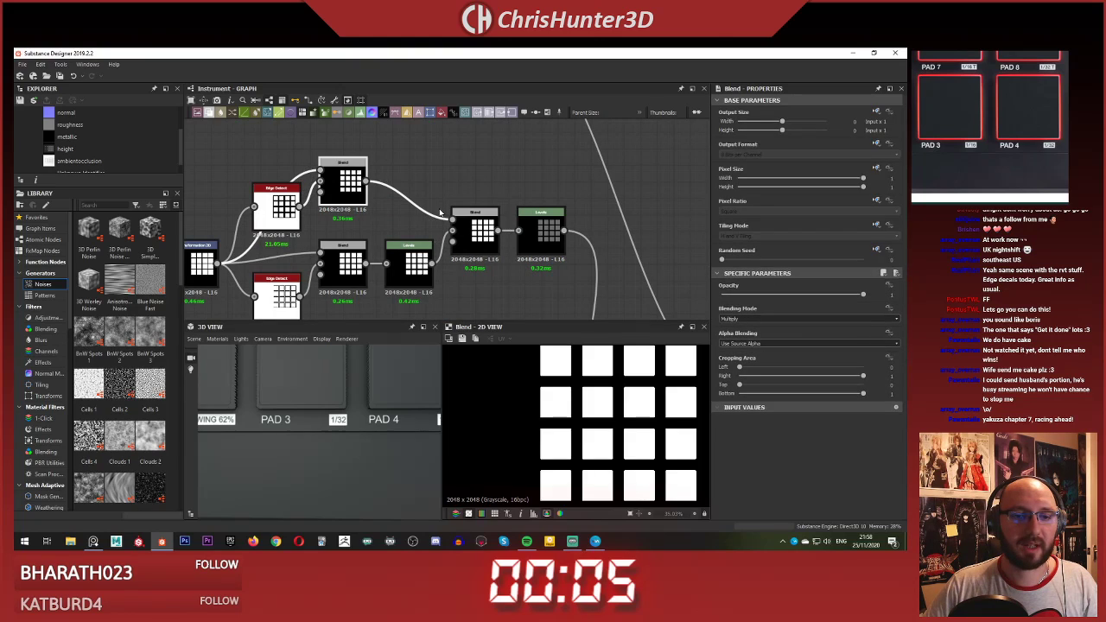
pyautogui.scroll(-4, 371, 179)
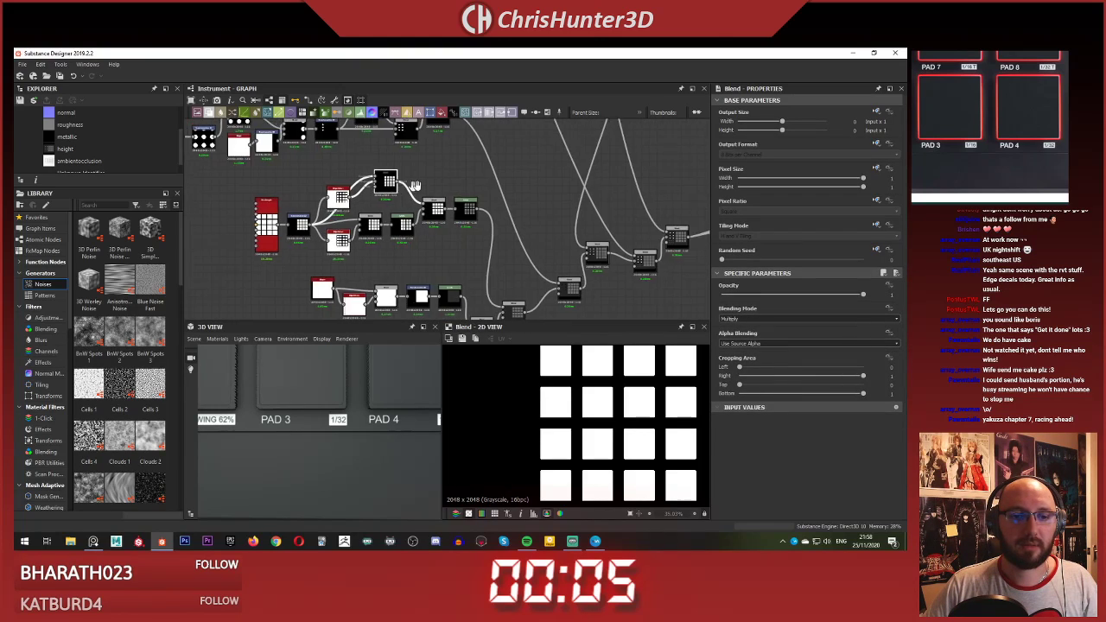
pyautogui.scroll(5, 338, 198)
pyautogui.scroll(-4, 452, 186)
pyautogui.scroll(-2, 465, 187)
pyautogui.moveTo(505, 176); pyautogui.dragTo(471, 176, button='middle')
pyautogui.scroll(4, 482, 187)
pyautogui.scroll(-4, 482, 187)
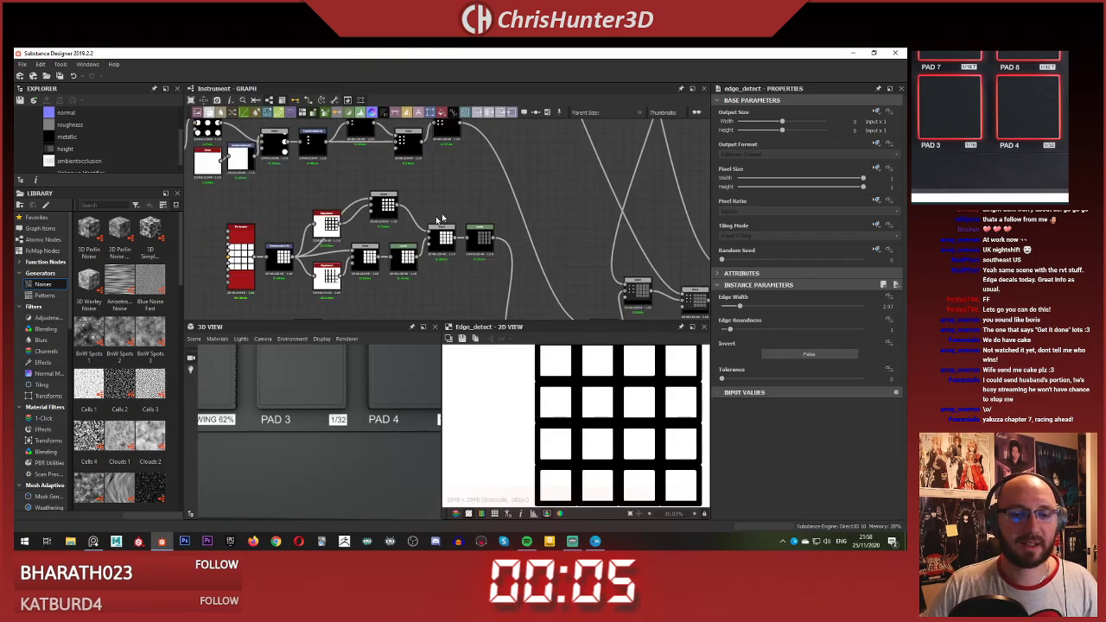
# Step: Add a Blend node fed by the pad-grid branch's two inner Blends and set its blending mode to Subtract for pad outlines
pyautogui.scroll(-4, 340, 403)
pyautogui.scroll(-4, 340, 404)
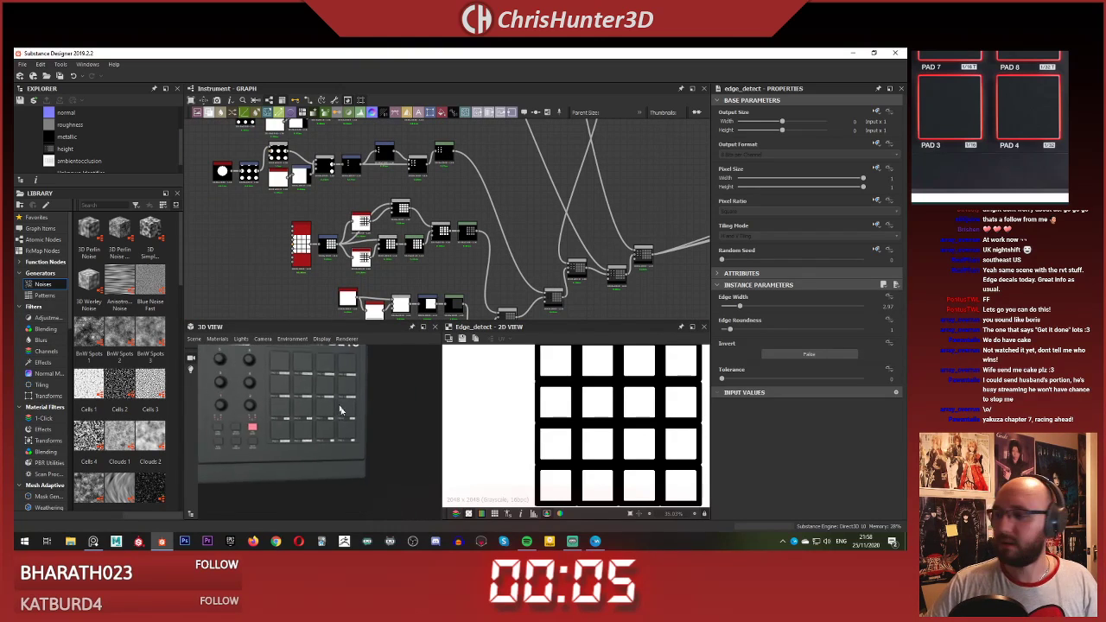
pyautogui.moveTo(337, 393); pyautogui.dragTo(337, 415, button='middle')
pyautogui.scroll(-1, 332, 413)
pyautogui.scroll(1, 333, 412)
pyautogui.scroll(5, 427, 203)
pyautogui.moveTo(508, 218); pyautogui.dragTo(469, 187, button='middle')
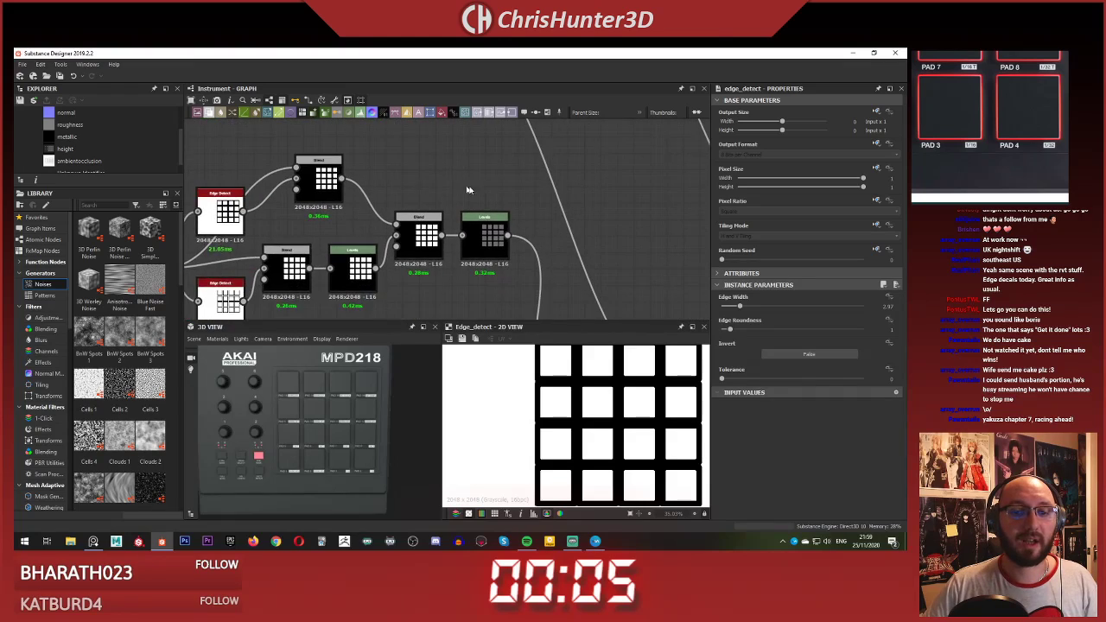
pyautogui.scroll(2, 463, 188)
pyautogui.scroll(-2, 413, 178)
pyautogui.moveTo(413, 153); pyautogui.dragTo(415, 191, button='middle')
pyautogui.press('space')
pyautogui.write('blend')
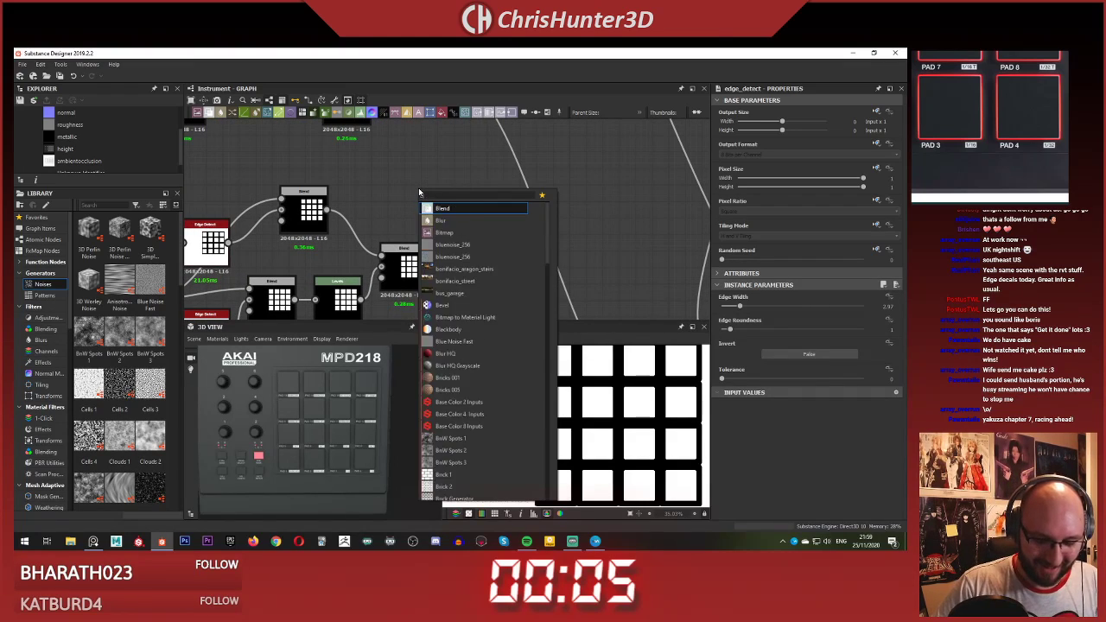
pyautogui.press('Return')
pyautogui.moveTo(417, 192); pyautogui.dragTo(433, 193)
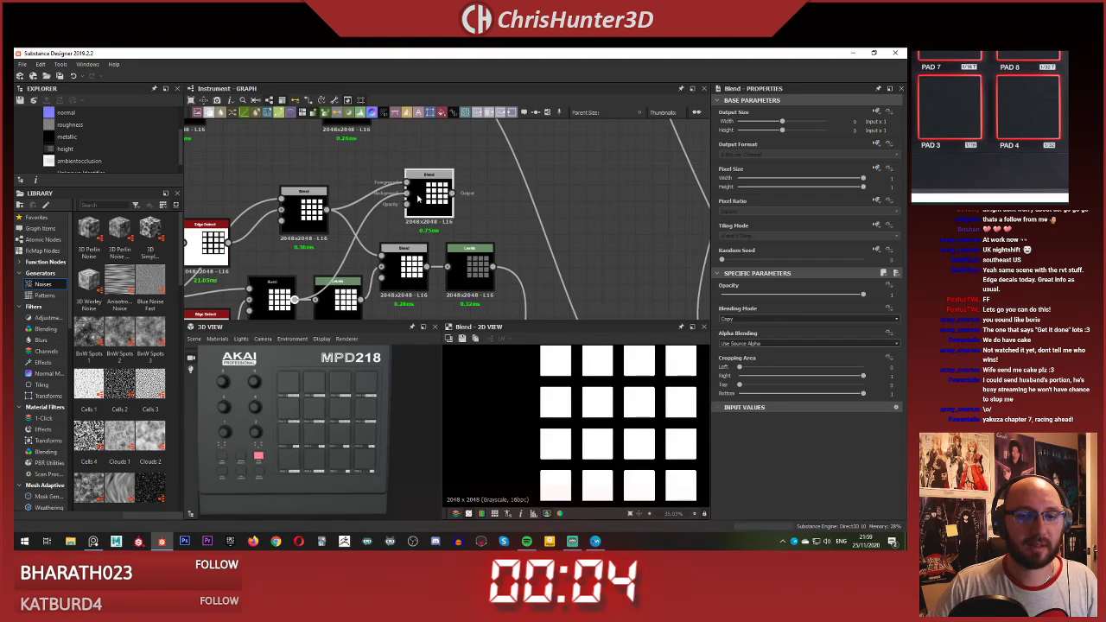
pyautogui.click(747, 319)
pyautogui.click(745, 340)
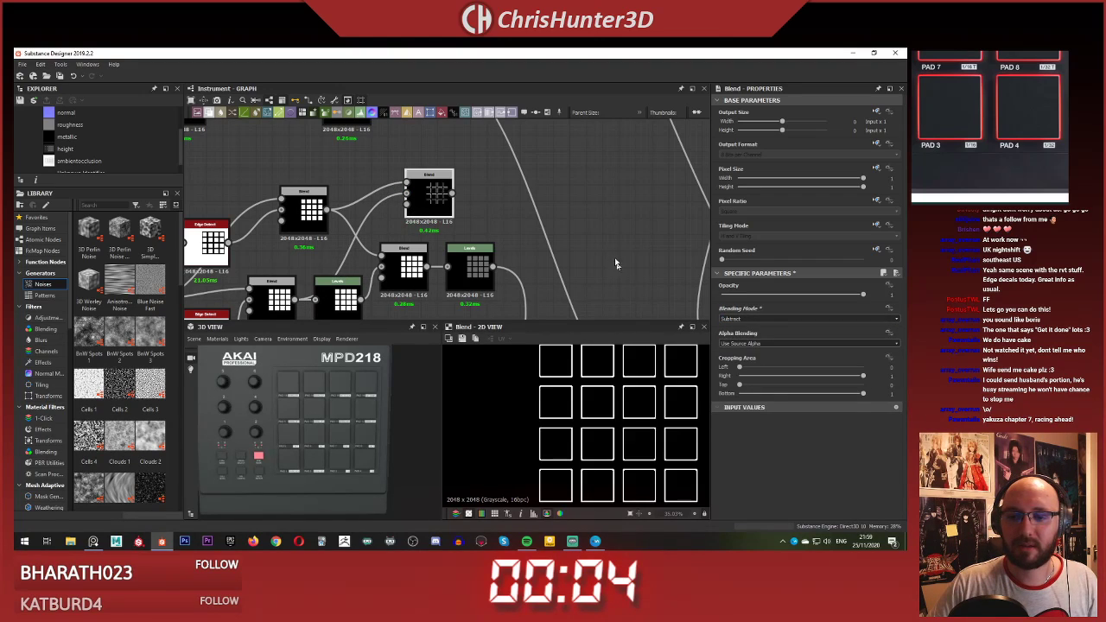
# Step: Connect the pad-outline Subtract Blend to the Background input of the empty Blend in the colour mask chain
pyautogui.click(452, 193)
pyautogui.scroll(-6, 553, 194)
pyautogui.moveTo(625, 153); pyautogui.dragTo(450, 203, button='middle')
pyautogui.scroll(6, 497, 203)
pyautogui.moveTo(506, 238); pyautogui.dragTo(436, 262, button='middle')
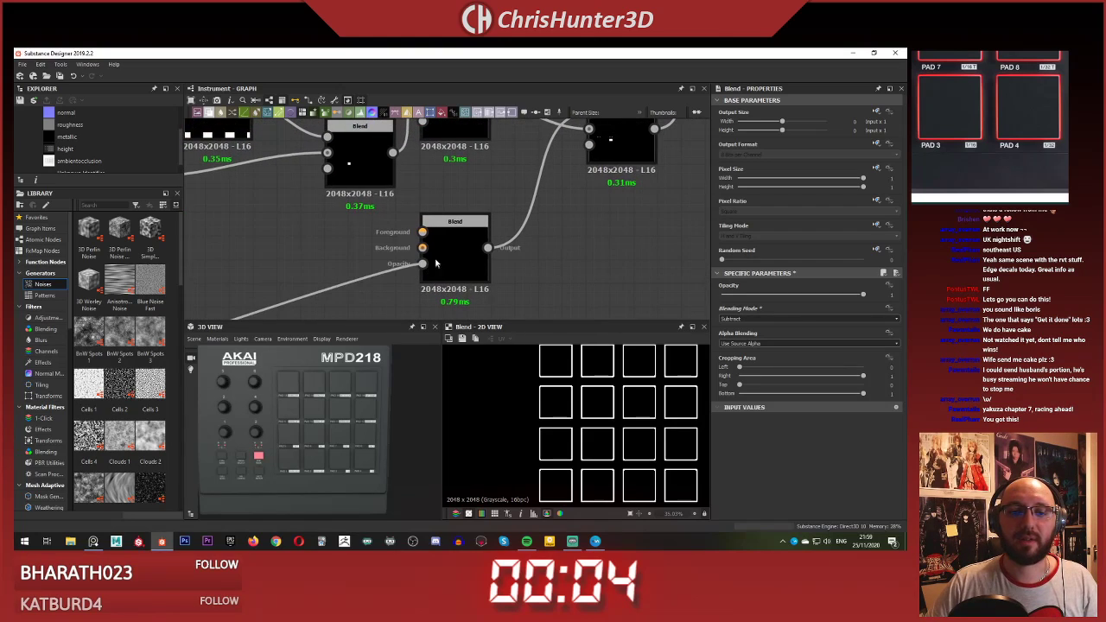
pyautogui.click(423, 233)
pyautogui.scroll(-4, 467, 231)
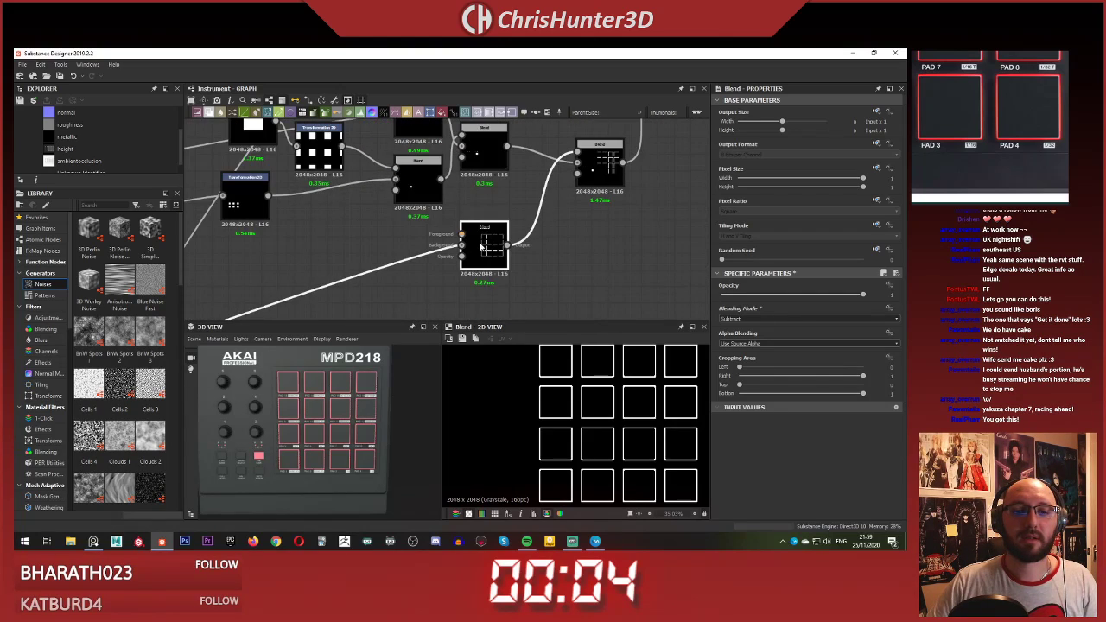
# Step: Preview the combined mask Blend and compare the model's red pad outlines with the controller reference
pyautogui.doubleClick(576, 196)
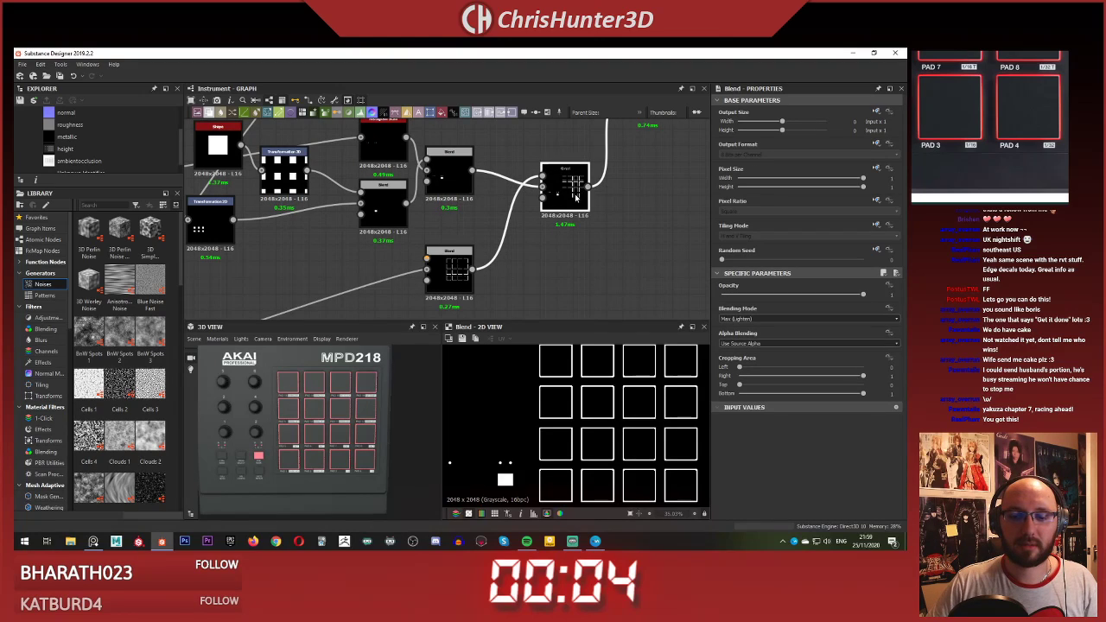
pyautogui.doubleClick(543, 187)
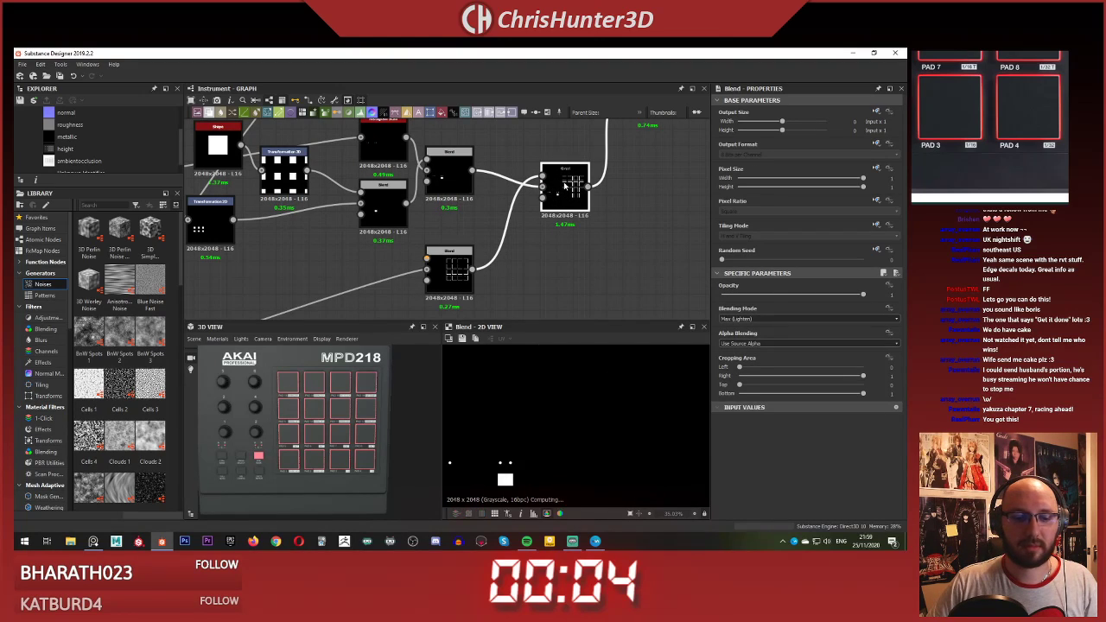
pyautogui.scroll(5, 298, 439)
pyautogui.moveTo(290, 442); pyautogui.dragTo(322, 421)
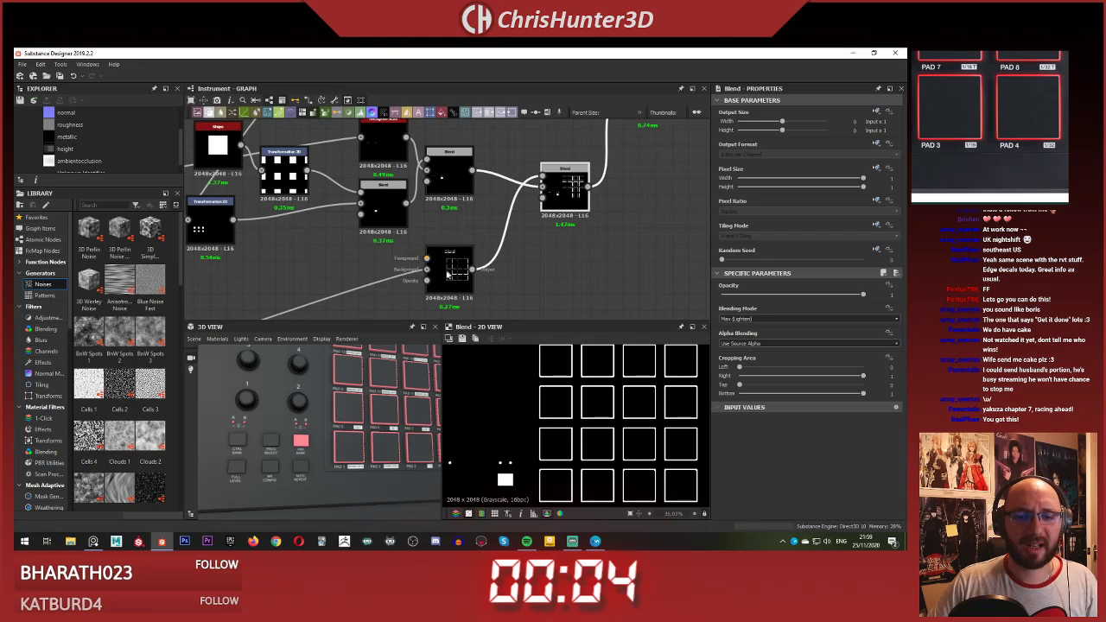
pyautogui.scroll(2, 447, 274)
pyautogui.moveTo(469, 262); pyautogui.dragTo(491, 257, button='middle')
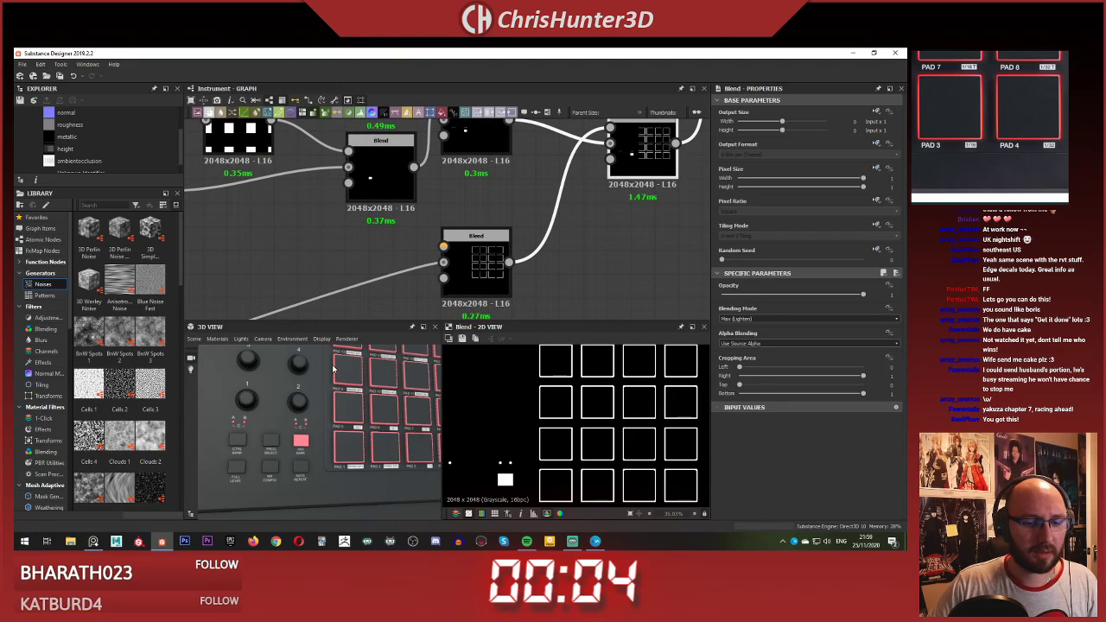
pyautogui.scroll(-2, 316, 407)
pyautogui.moveTo(317, 408); pyautogui.dragTo(319, 422)
pyautogui.scroll(-3, 319, 421)
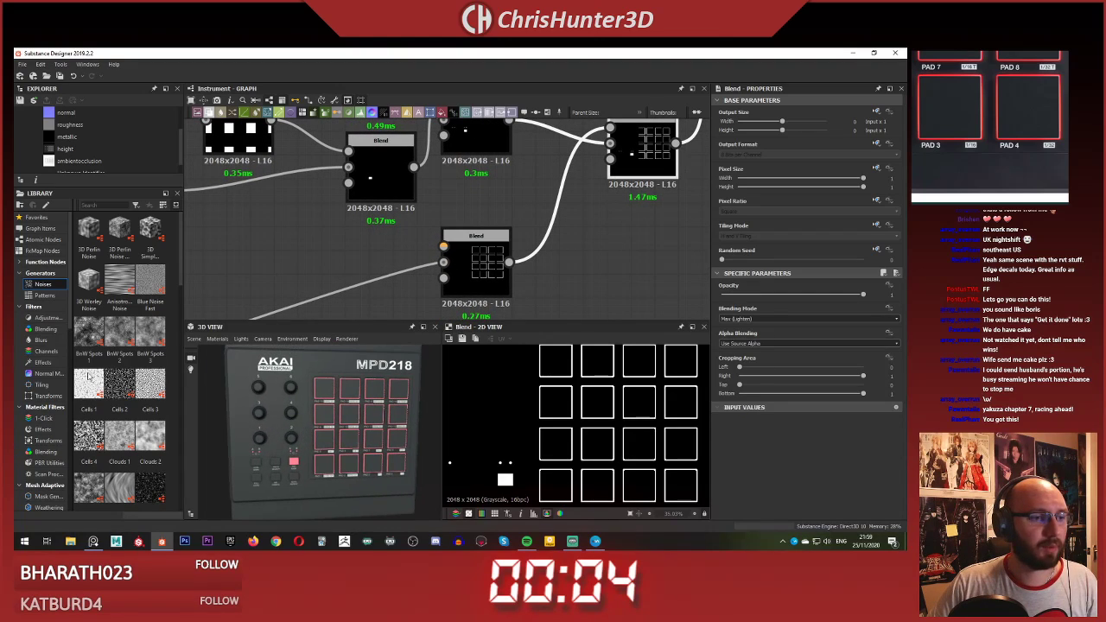
pyautogui.scroll(-6, 969, 125)
pyautogui.scroll(4, 971, 130)
pyautogui.moveTo(949, 107); pyautogui.dragTo(993, 127, button='middle')
pyautogui.moveTo(343, 252); pyautogui.dragTo(421, 231, button='middle')
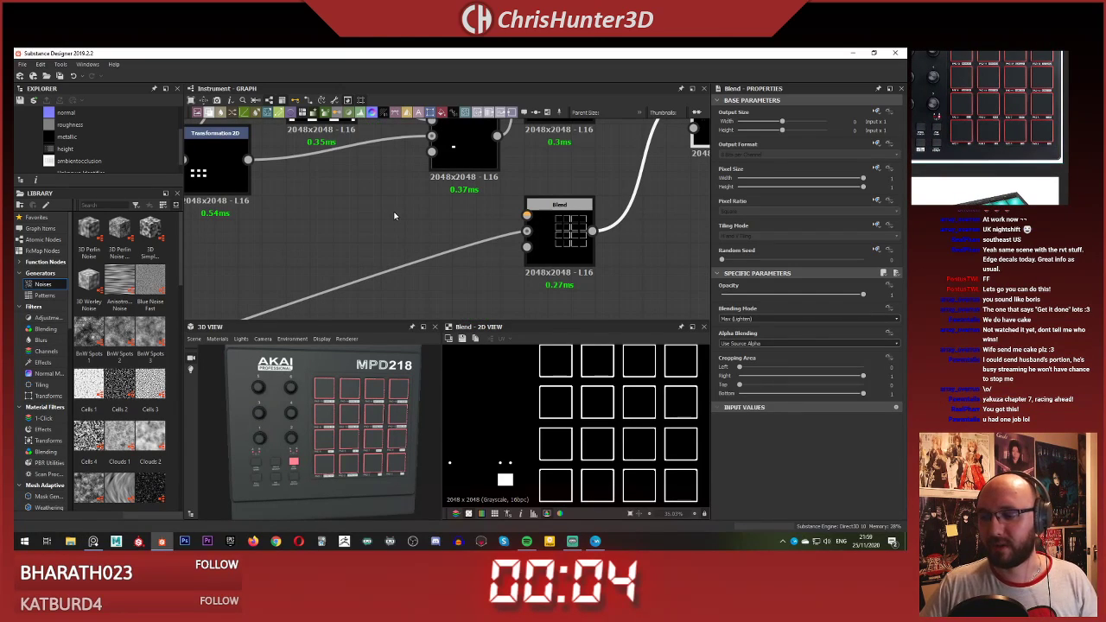
# Step: Save the package
pyautogui.scroll(1, 394, 216)
pyautogui.scroll(2, 529, 235)
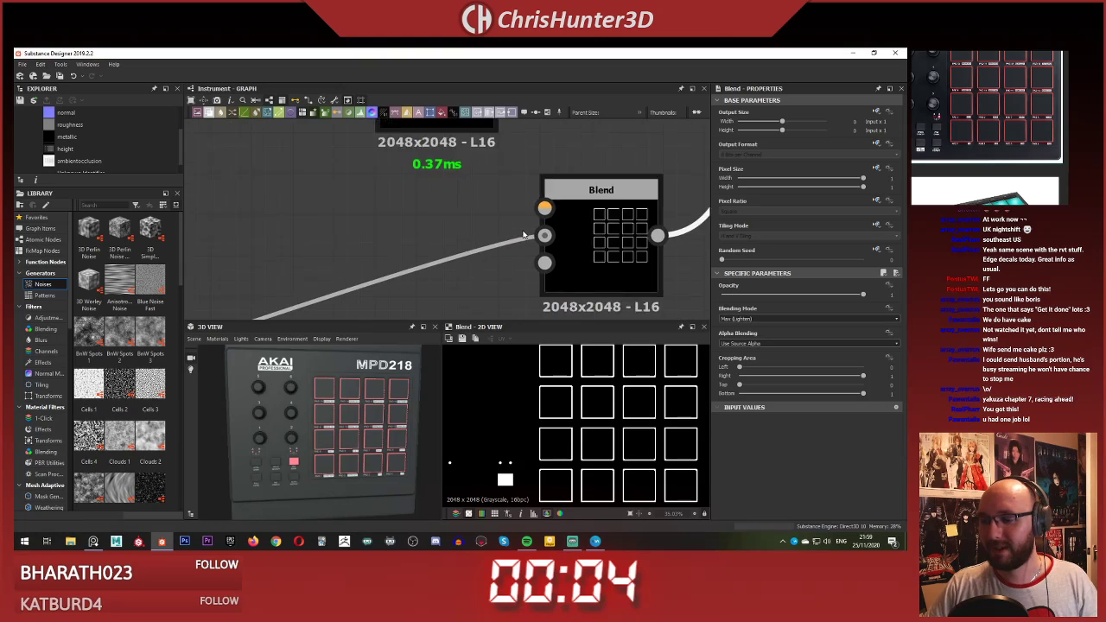
pyautogui.scroll(-5, 523, 235)
pyautogui.moveTo(463, 242); pyautogui.dragTo(415, 246, button='middle')
pyautogui.scroll(-2, 418, 247)
pyautogui.moveTo(457, 281); pyautogui.dragTo(562, 190, button='middle')
pyautogui.scroll(-2, 473, 242)
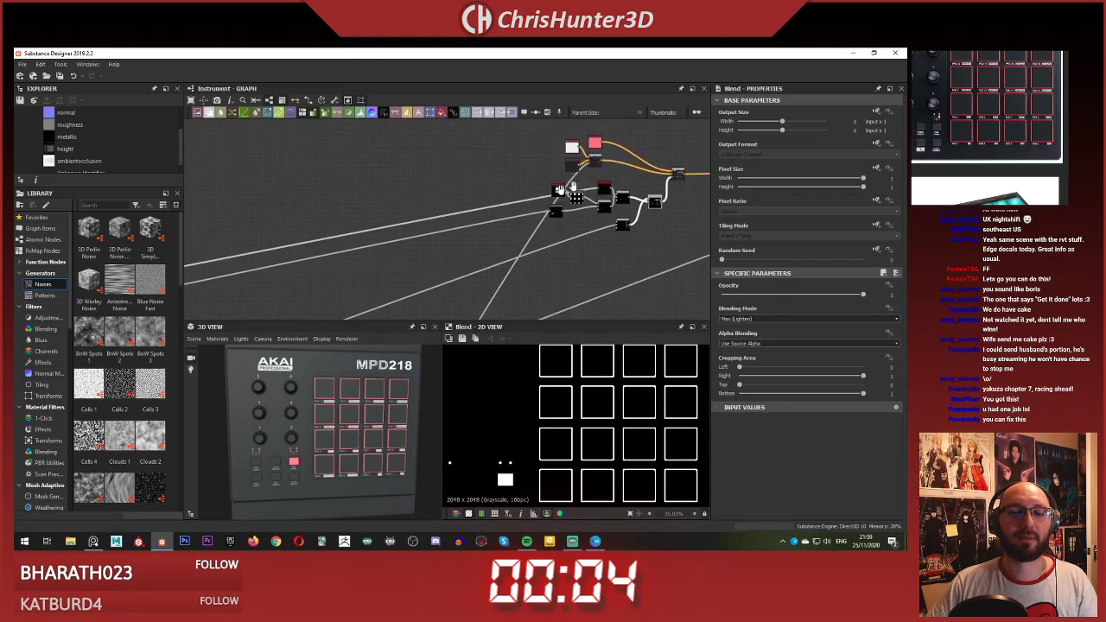
pyautogui.moveTo(462, 222); pyautogui.dragTo(546, 121, button='middle')
pyautogui.rightClick(474, 169)
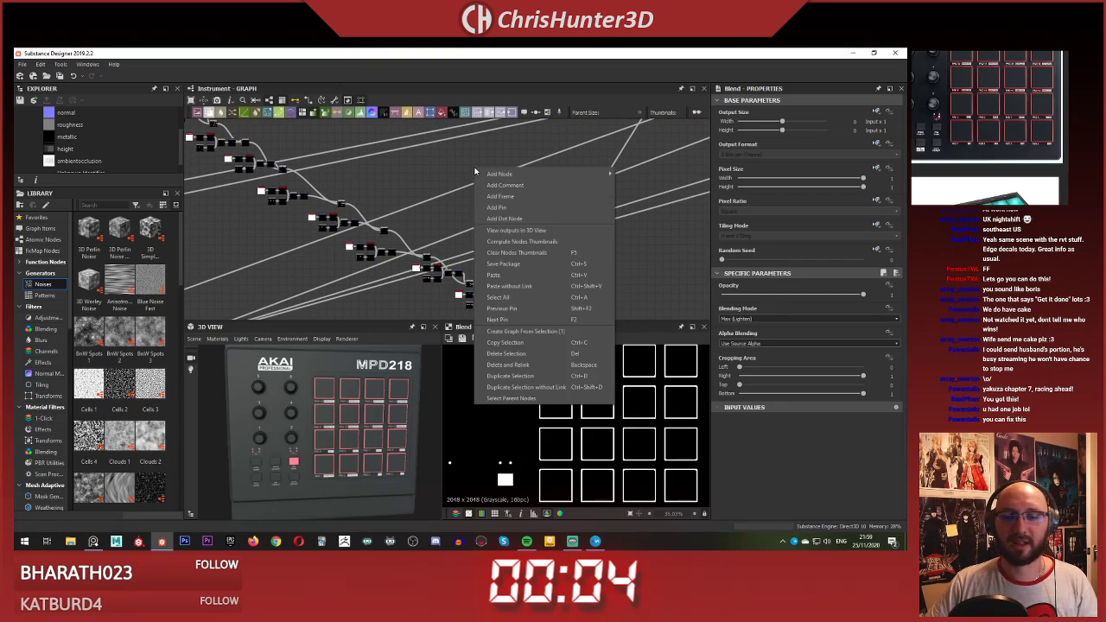
pyautogui.click(540, 263)
# Step: Check the function labels under PAD 1 to PAD 3 on the model against the controller reference
pyautogui.scroll(-1, 468, 249)
pyautogui.moveTo(469, 249); pyautogui.dragTo(469, 166, button='middle')
pyautogui.scroll(4, 494, 190)
pyautogui.moveTo(306, 235); pyautogui.dragTo(503, 261, button='middle')
pyautogui.scroll(2, 480, 166)
pyautogui.scroll(1, 488, 190)
pyautogui.moveTo(495, 218); pyautogui.dragTo(622, 268, button='middle')
pyautogui.moveTo(454, 207); pyautogui.dragTo(691, 290, button='middle')
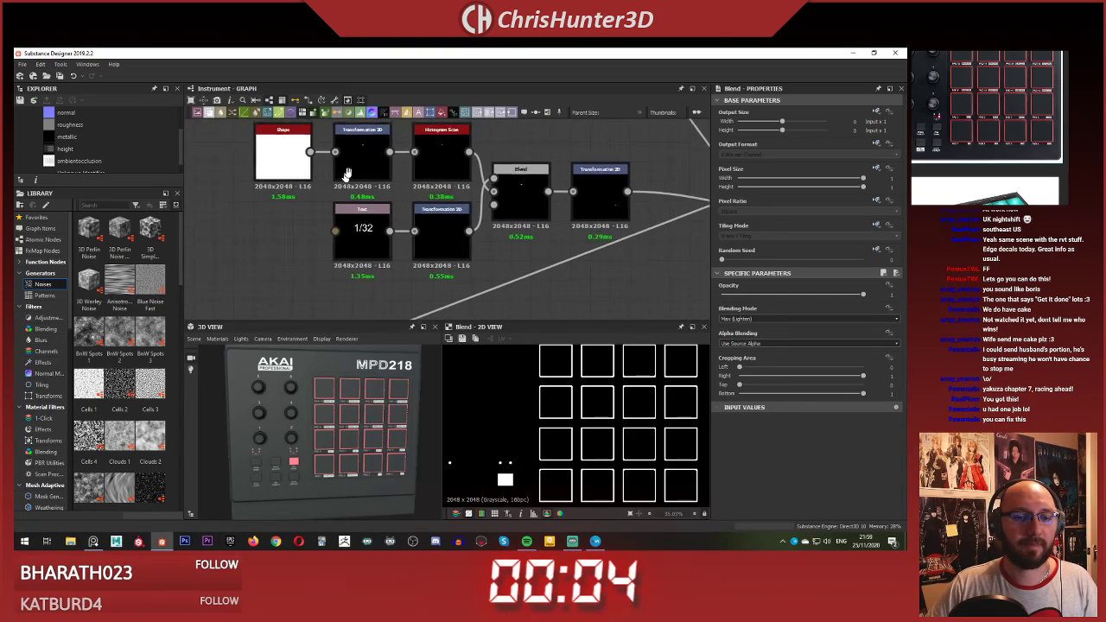
pyautogui.scroll(-3, 461, 264)
pyautogui.moveTo(460, 264); pyautogui.dragTo(376, 162, button='middle')
pyautogui.moveTo(336, 360); pyautogui.dragTo(337, 489, button='right')
pyautogui.moveTo(337, 489); pyautogui.dragTo(306, 449, button='middle')
pyautogui.scroll(4, 306, 449)
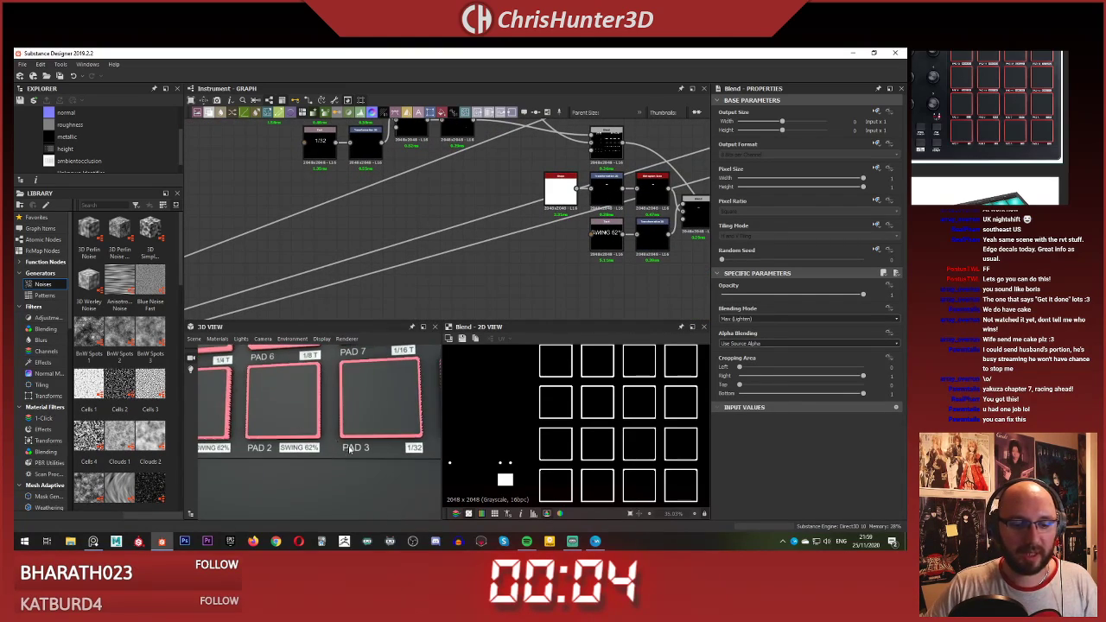
pyautogui.scroll(-4, 337, 446)
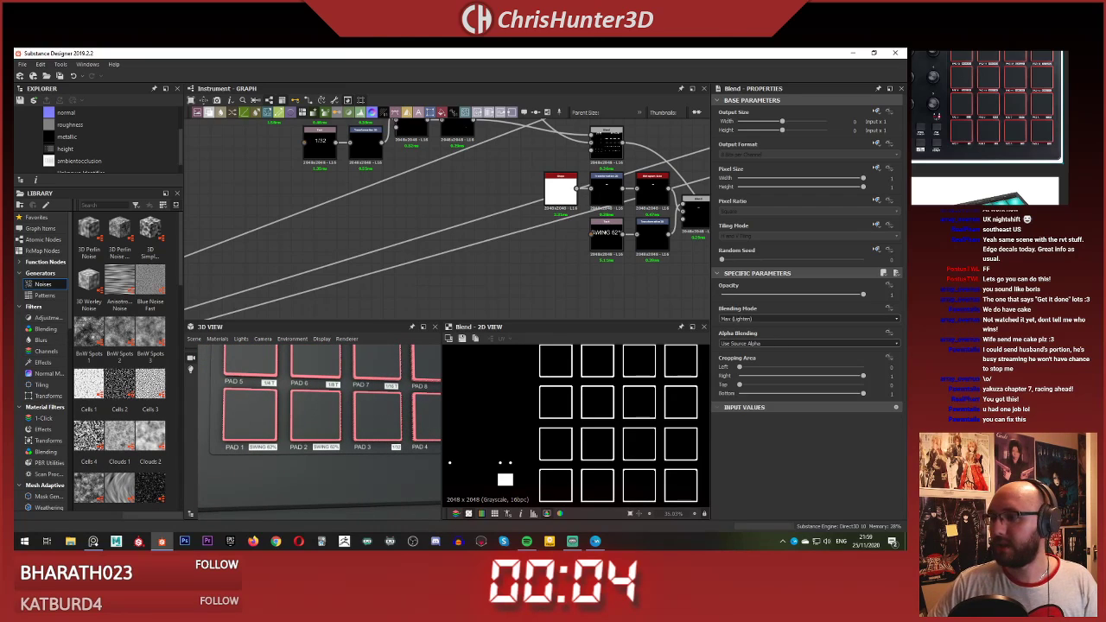
pyautogui.scroll(1, 471, 259)
# Step: Delete the node group of the SWING 62% label beside PAD 2, keeping the Blend chain connected
pyautogui.scroll(-3, 596, 278)
pyautogui.moveTo(596, 278); pyautogui.dragTo(364, 270, button='middle')
pyautogui.scroll(1, 364, 270)
pyautogui.click(339, 199)
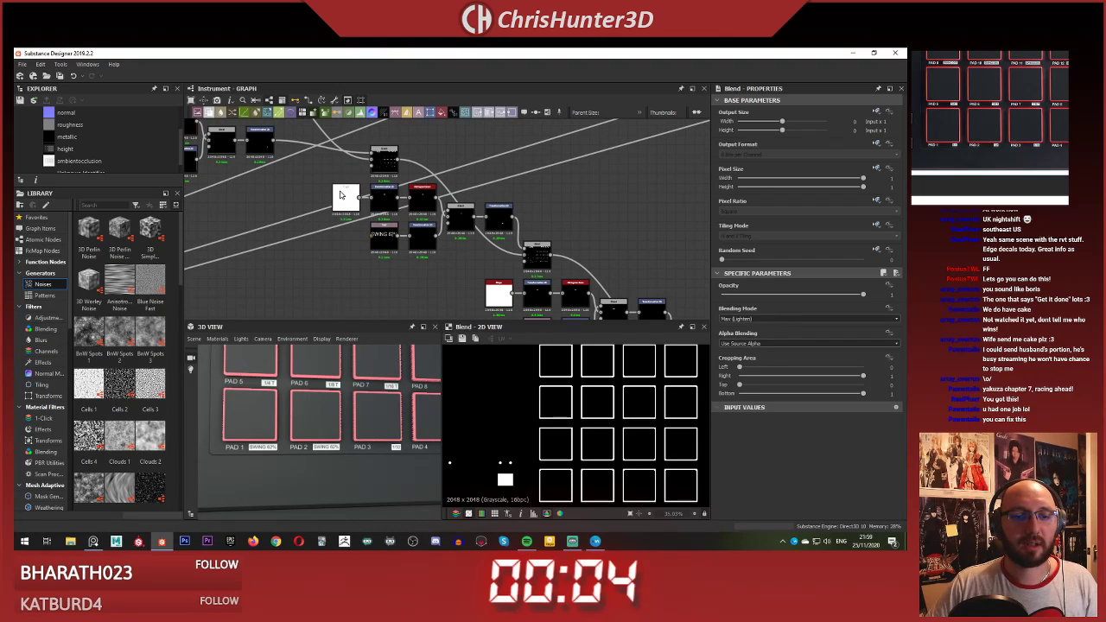
pyautogui.click(390, 201)
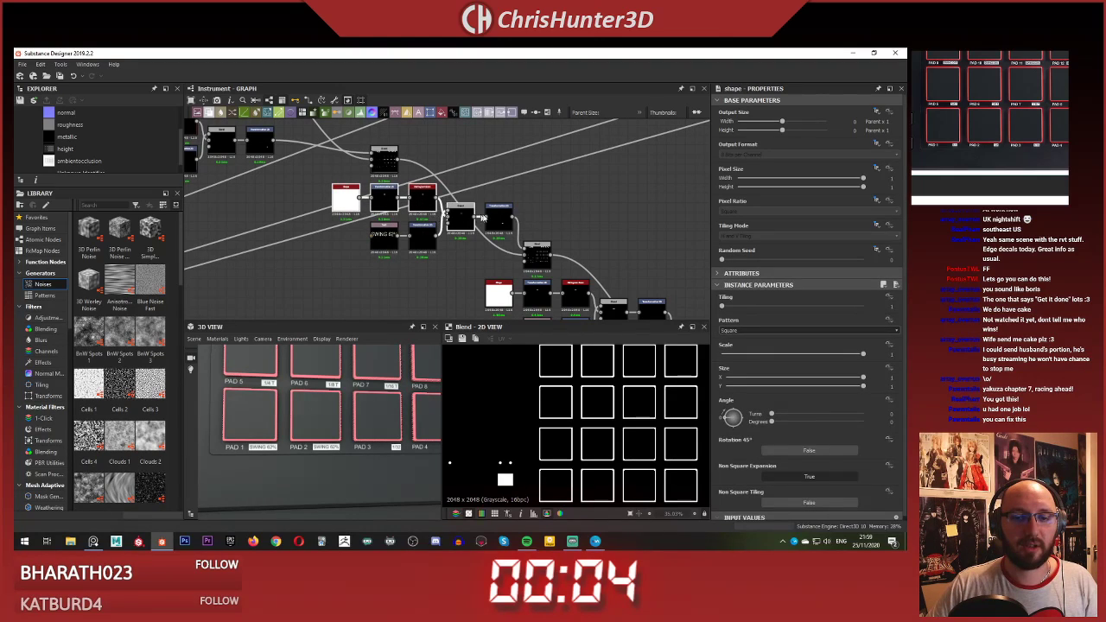
pyautogui.press('Delete')
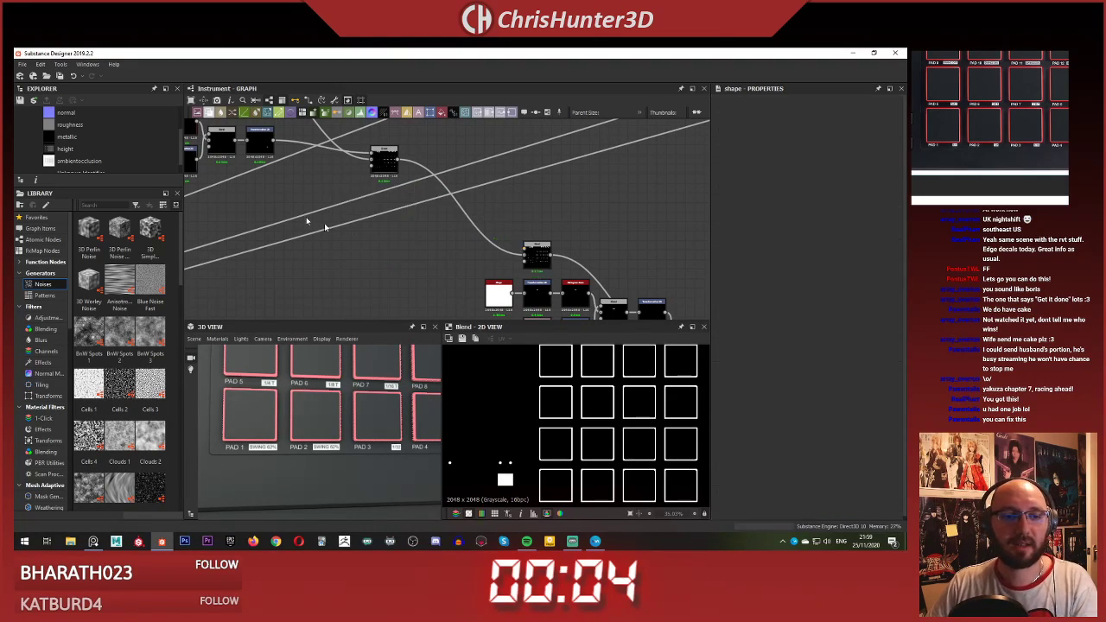
# Step: Duplicate PAD 3's 1/32 label node group, connect the copy to the open Blend input, and set its text to 1/8
pyautogui.moveTo(627, 311); pyautogui.dragTo(445, 274, button='middle')
pyautogui.moveTo(273, 182); pyautogui.dragTo(469, 253)
pyautogui.hotkey('ctrl', 'c')
pyautogui.moveTo(572, 301); pyautogui.dragTo(415, 223, button='middle')
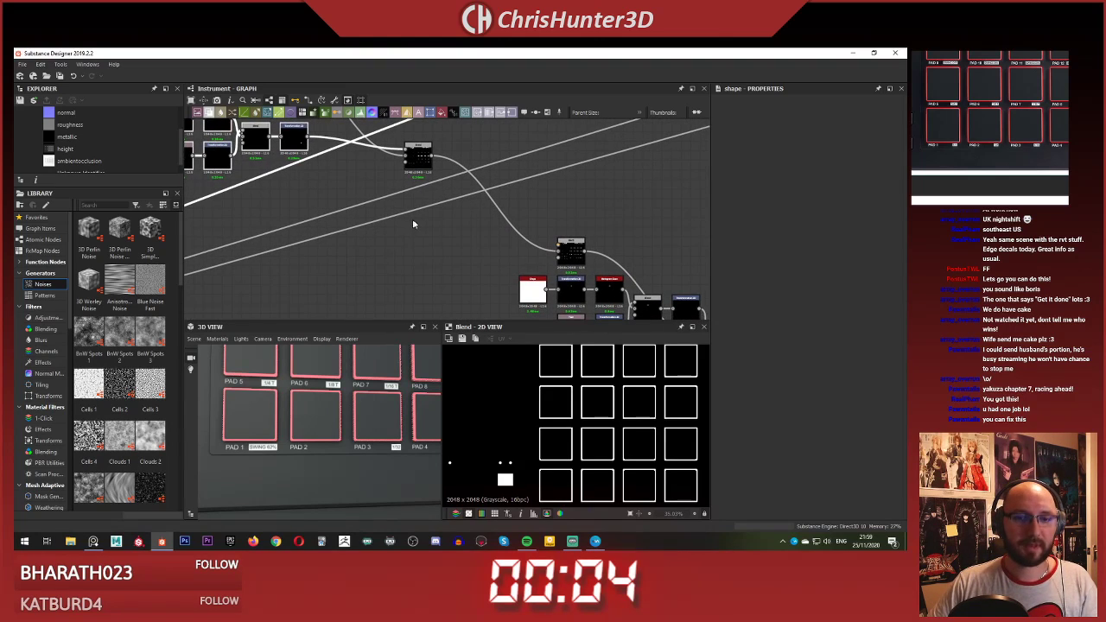
pyautogui.hotkey('ctrl', 'v')
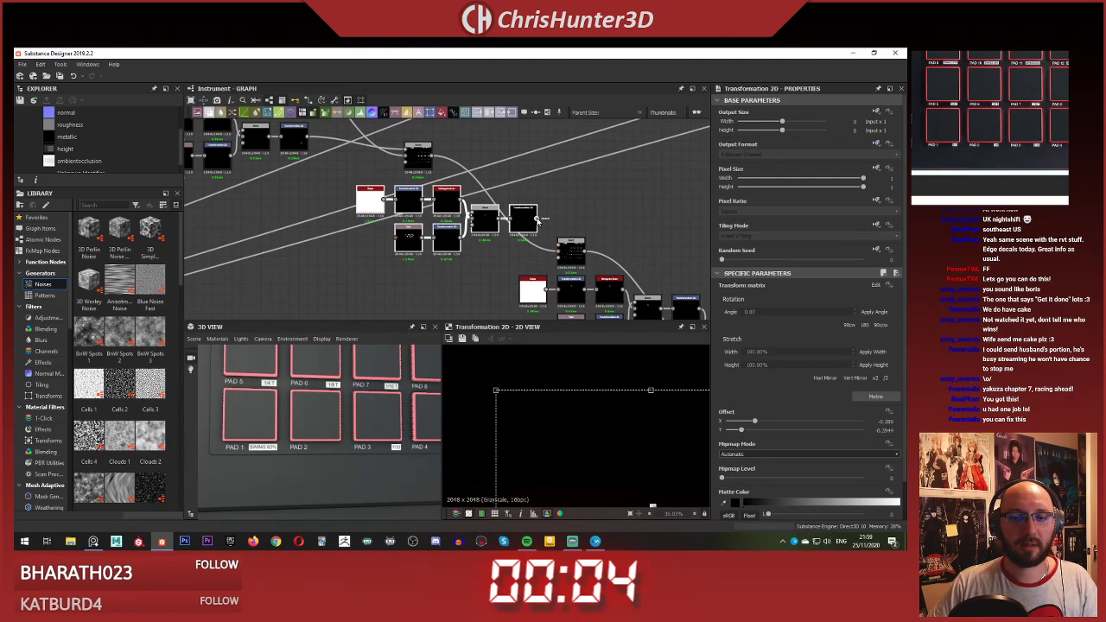
pyautogui.click(571, 229)
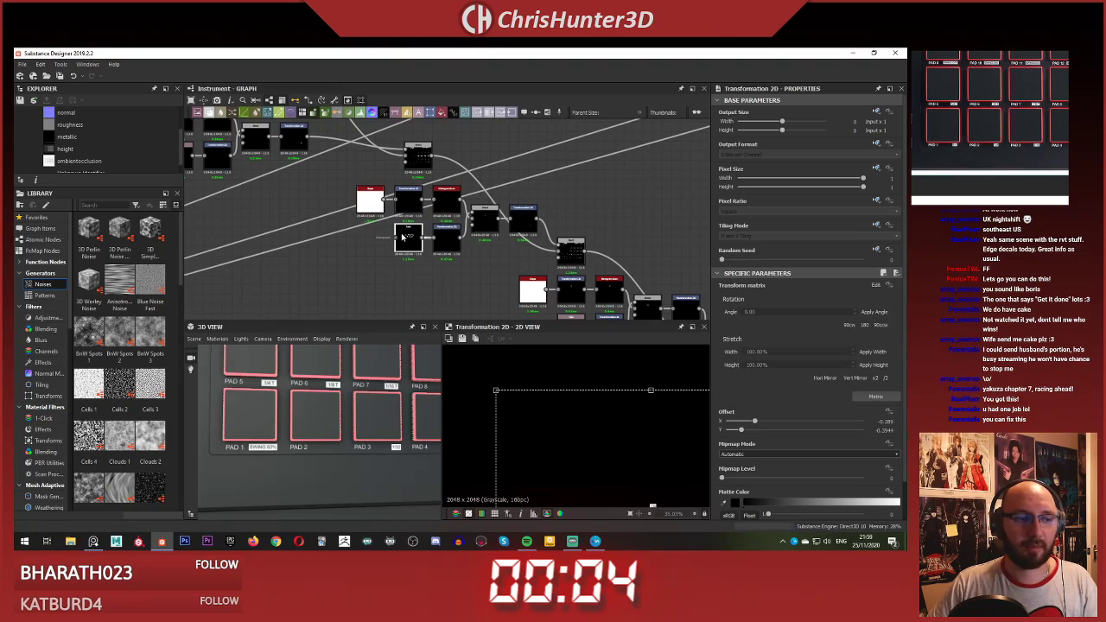
pyautogui.click(404, 238)
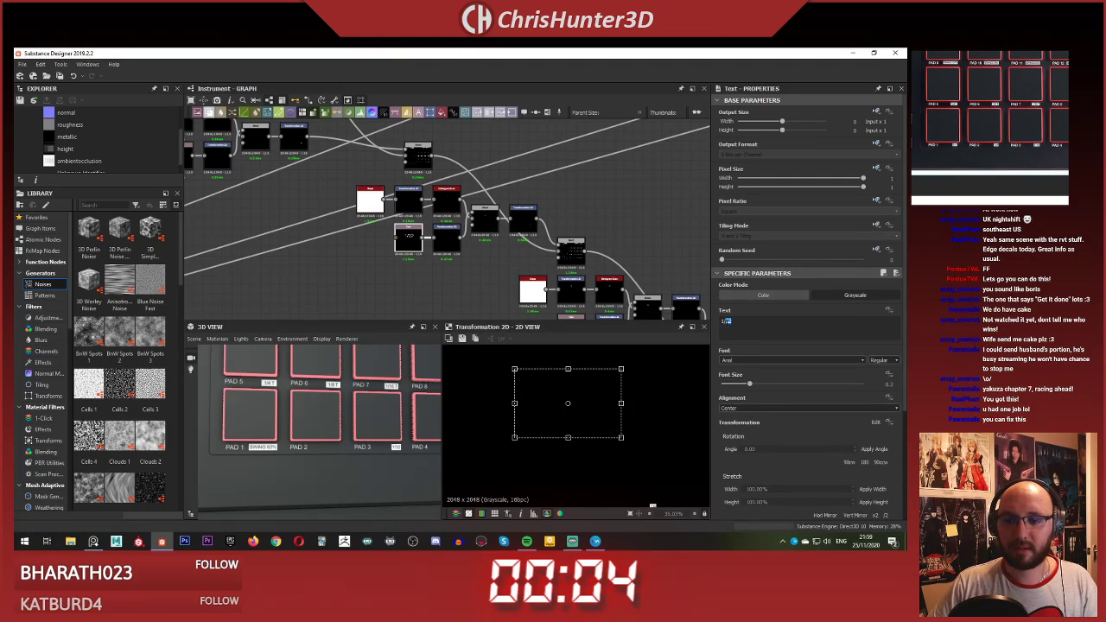
pyautogui.write('8')
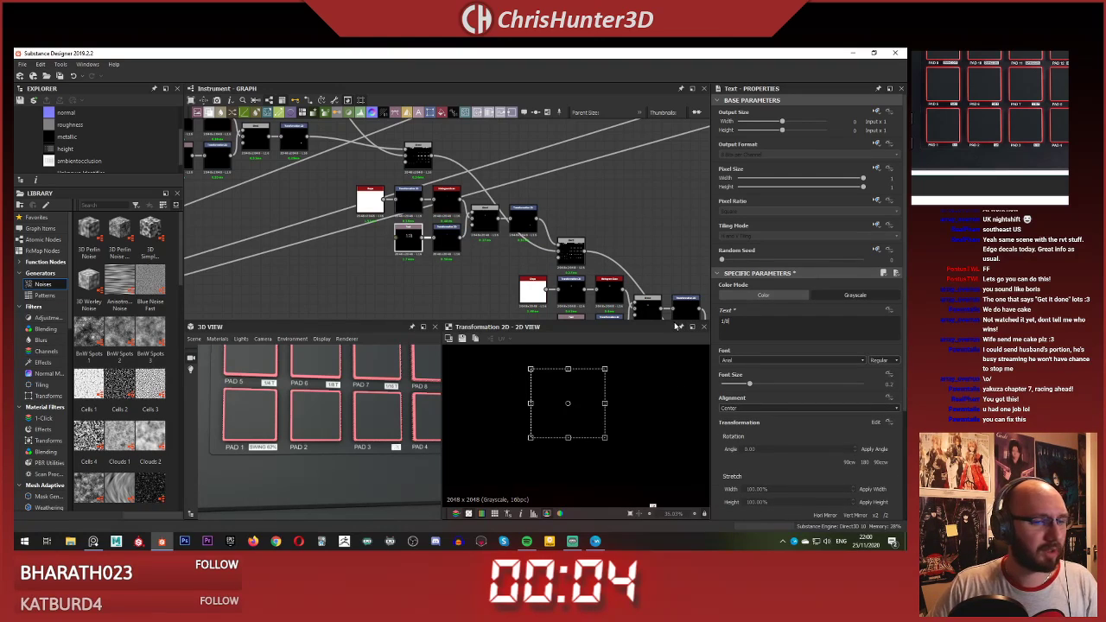
# Step: Set the original PAD 3 label's text to 1/16 and offset its final Transformation 2D to place the label beside PAD 2
pyautogui.click(382, 265)
pyautogui.moveTo(203, 221); pyautogui.dragTo(471, 295, button='middle')
pyautogui.moveTo(351, 199); pyautogui.dragTo(331, 177, button='middle')
pyautogui.scroll(2, 450, 218)
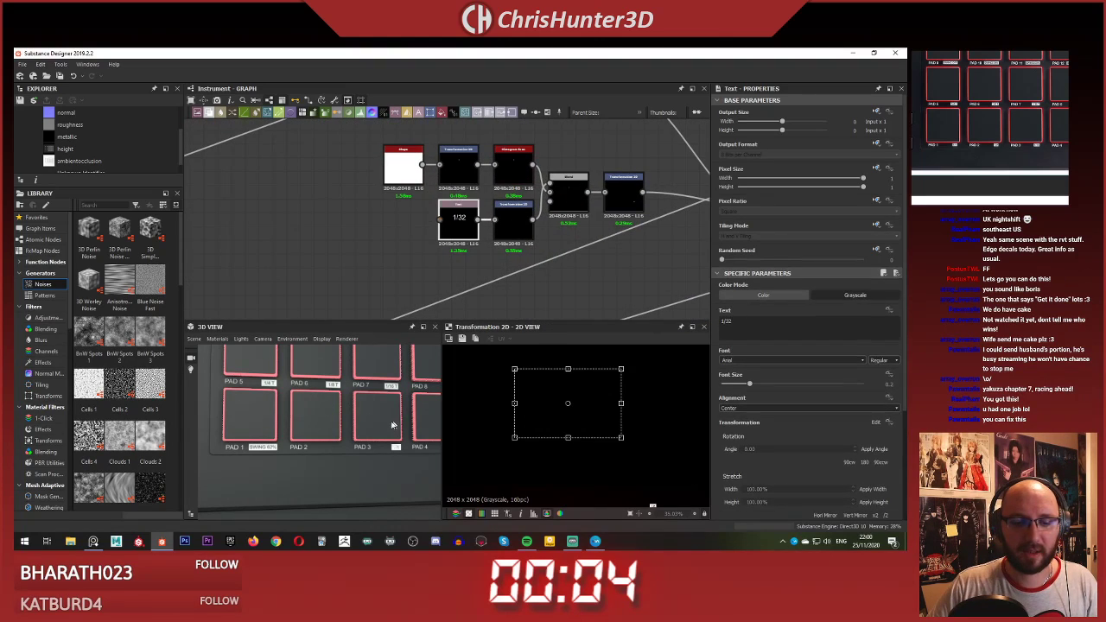
pyautogui.scroll(3, 339, 460)
pyautogui.moveTo(370, 452); pyautogui.dragTo(315, 449, button='middle')
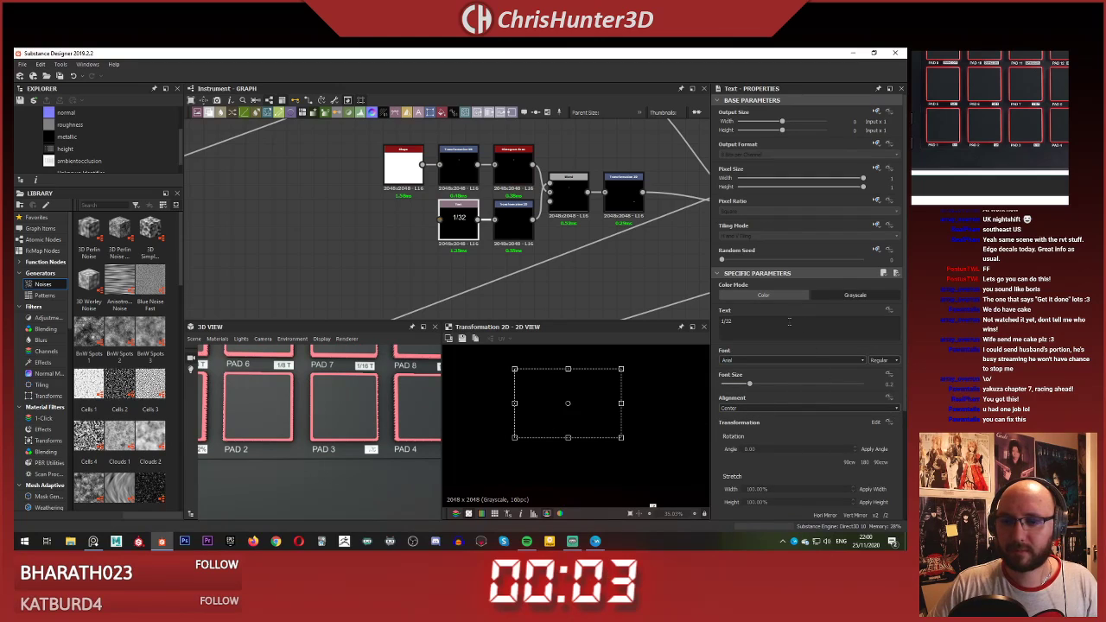
pyautogui.write('6')
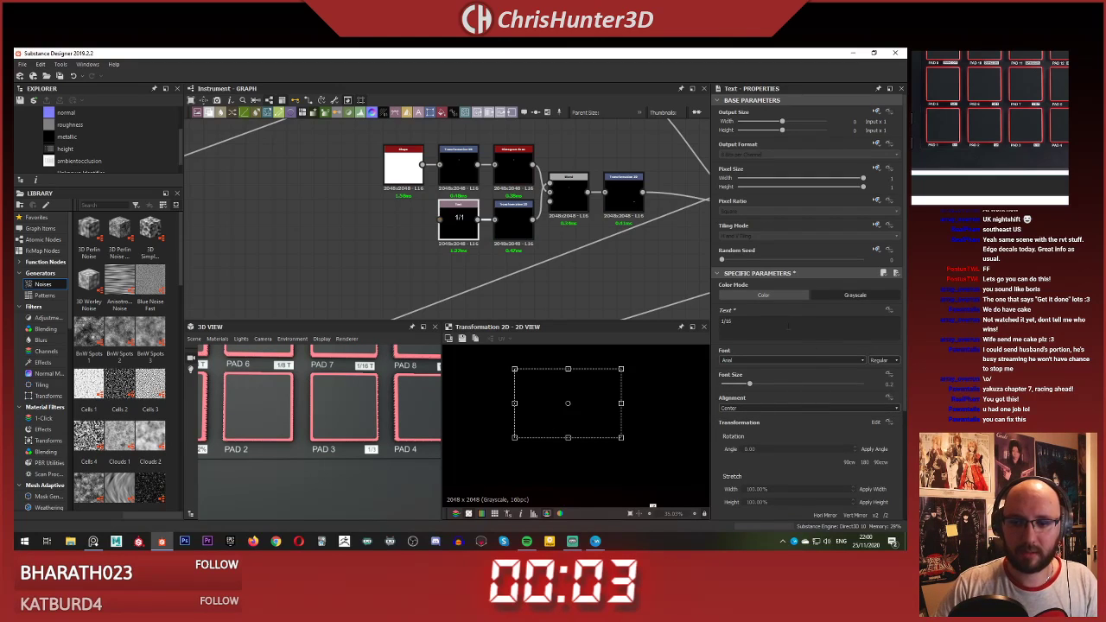
pyautogui.click(604, 204)
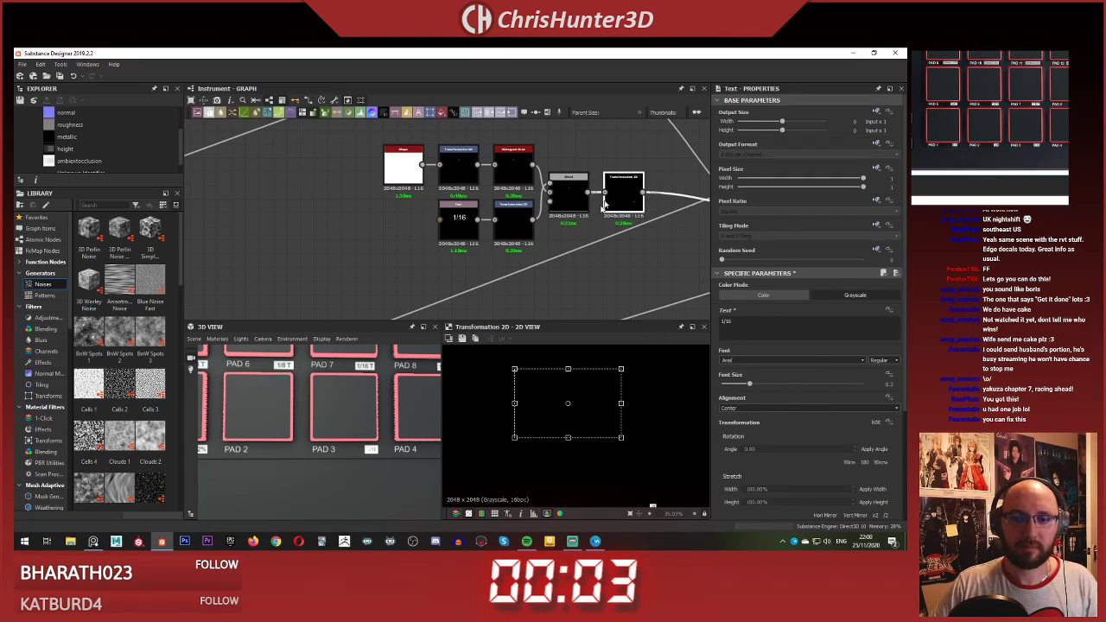
pyautogui.moveTo(610, 431)
pyautogui.mouseDown()
pyautogui.moveTo(585, 441)
pyautogui.moveTo(597, 442)
pyautogui.mouseUp()
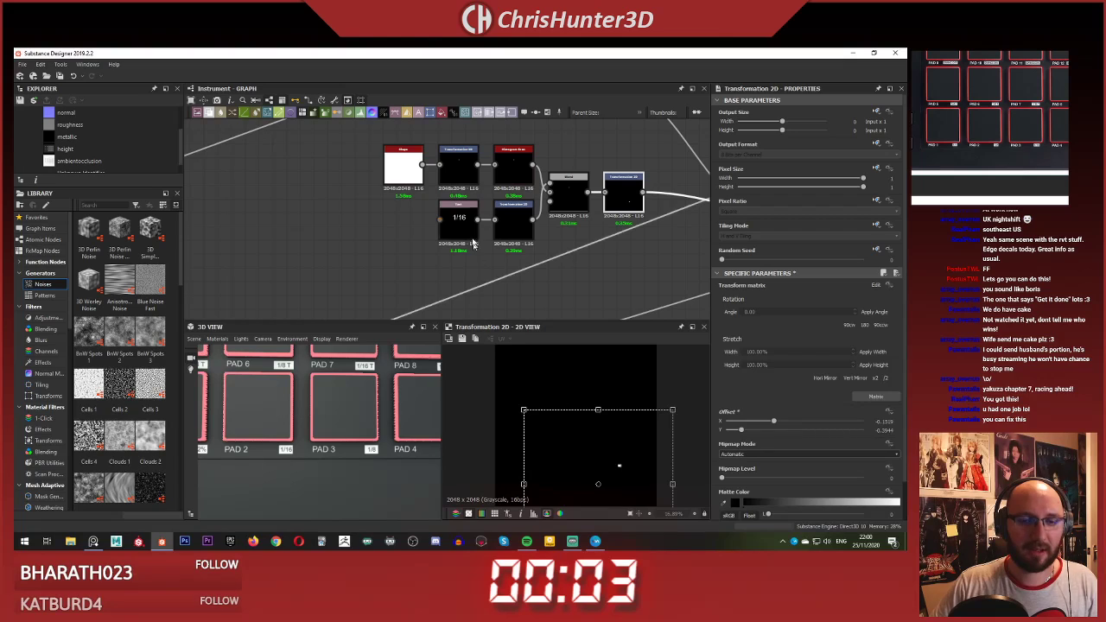
# Step: Check the PAD 2 and PAD 3 labels and their node groups against the controller reference
pyautogui.scroll(-5, 472, 244)
pyautogui.moveTo(473, 244); pyautogui.dragTo(314, 212, button='middle')
pyautogui.scroll(5, 384, 239)
pyautogui.moveTo(384, 240); pyautogui.dragTo(338, 312, button='middle')
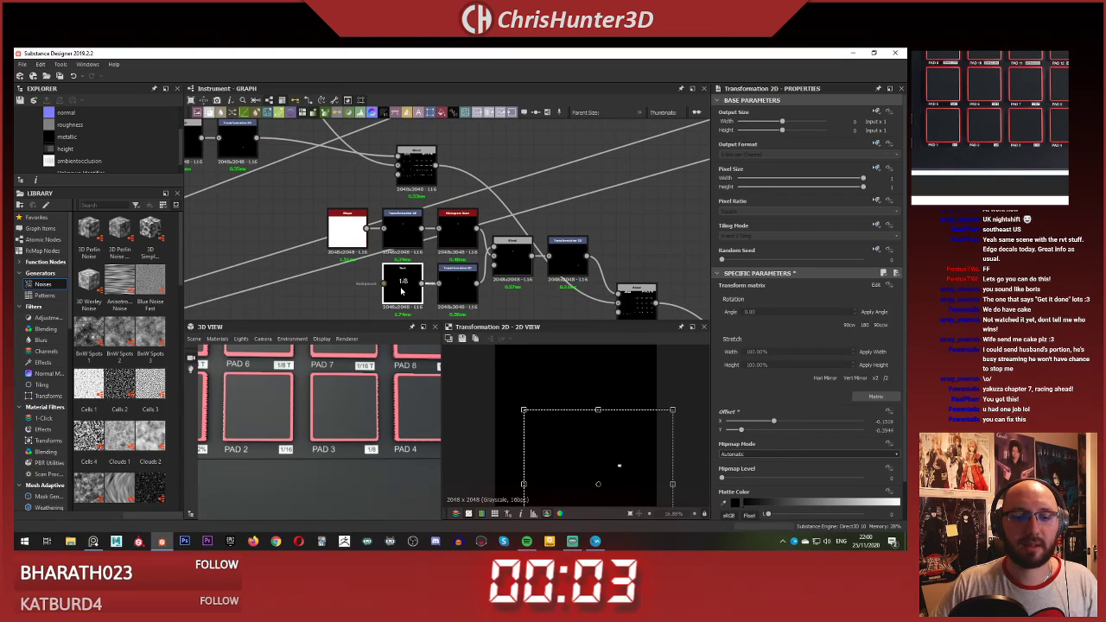
pyautogui.moveTo(367, 196); pyautogui.dragTo(352, 134, button='middle')
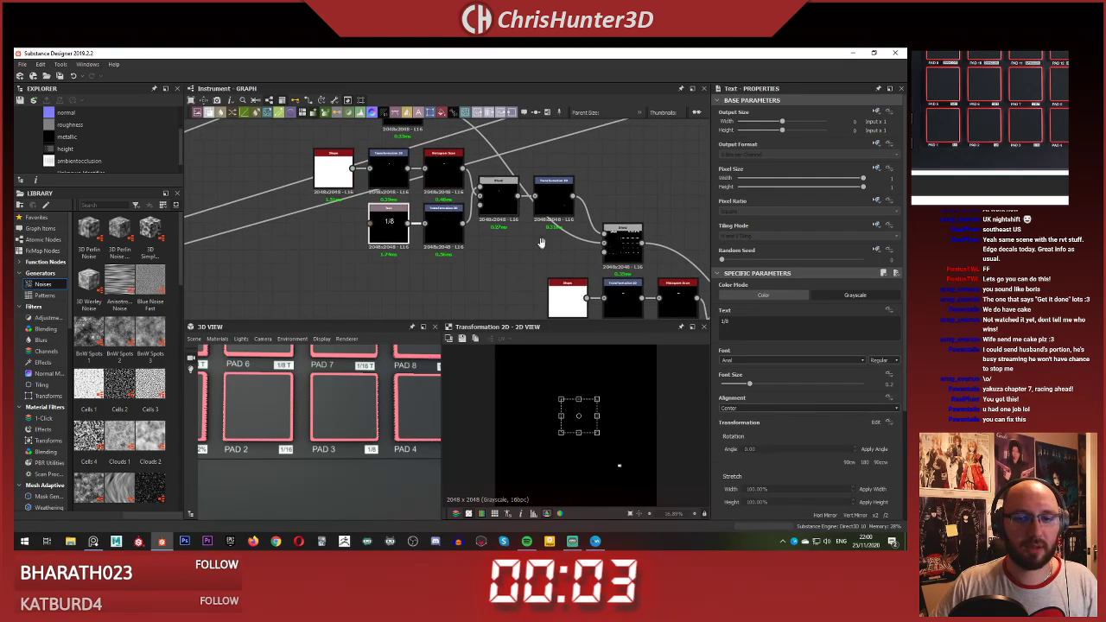
pyautogui.moveTo(541, 242); pyautogui.dragTo(529, 220, button='middle')
pyautogui.moveTo(558, 184); pyautogui.dragTo(560, 216, button='middle')
pyautogui.moveTo(289, 406); pyautogui.dragTo(326, 398, button='middle')
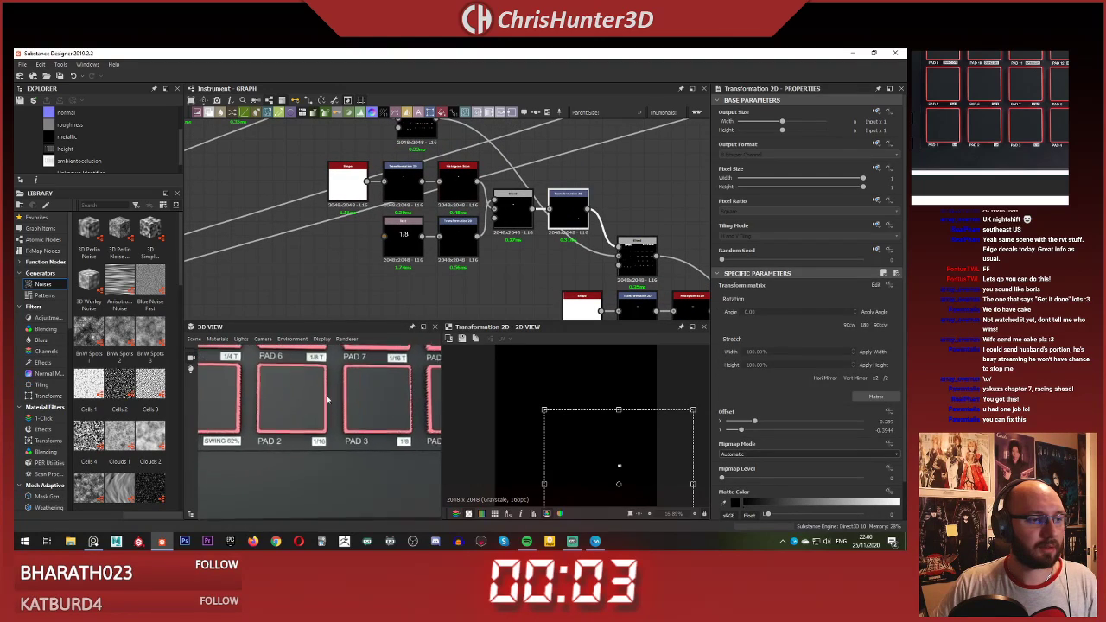
pyautogui.scroll(-3, 326, 398)
pyautogui.scroll(-1, 325, 397)
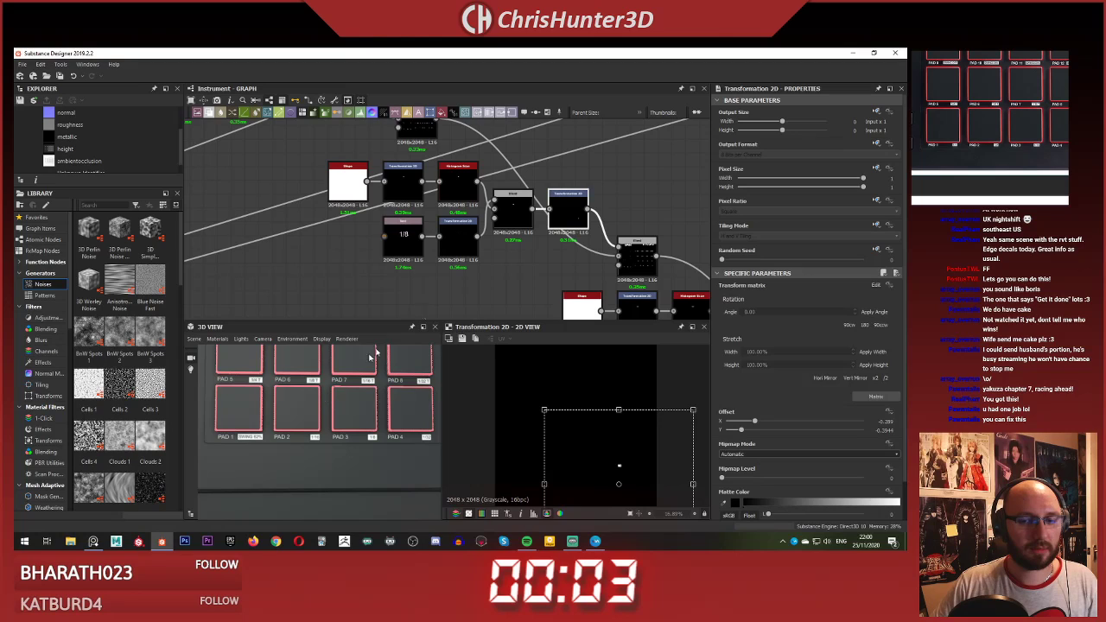
# Step: Set the PAD 3 label's text to 1/16
pyautogui.moveTo(446, 275); pyautogui.dragTo(441, 286, button='middle')
pyautogui.moveTo(377, 253); pyautogui.dragTo(380, 288, button='middle')
pyautogui.scroll(1, 380, 289)
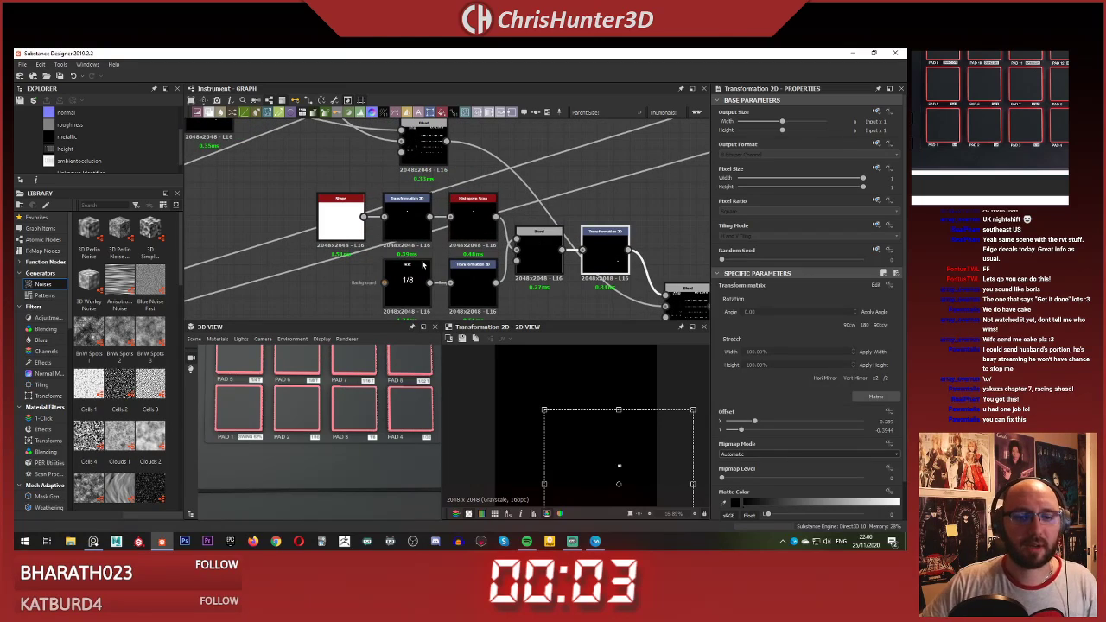
pyautogui.moveTo(422, 261); pyautogui.dragTo(718, 315)
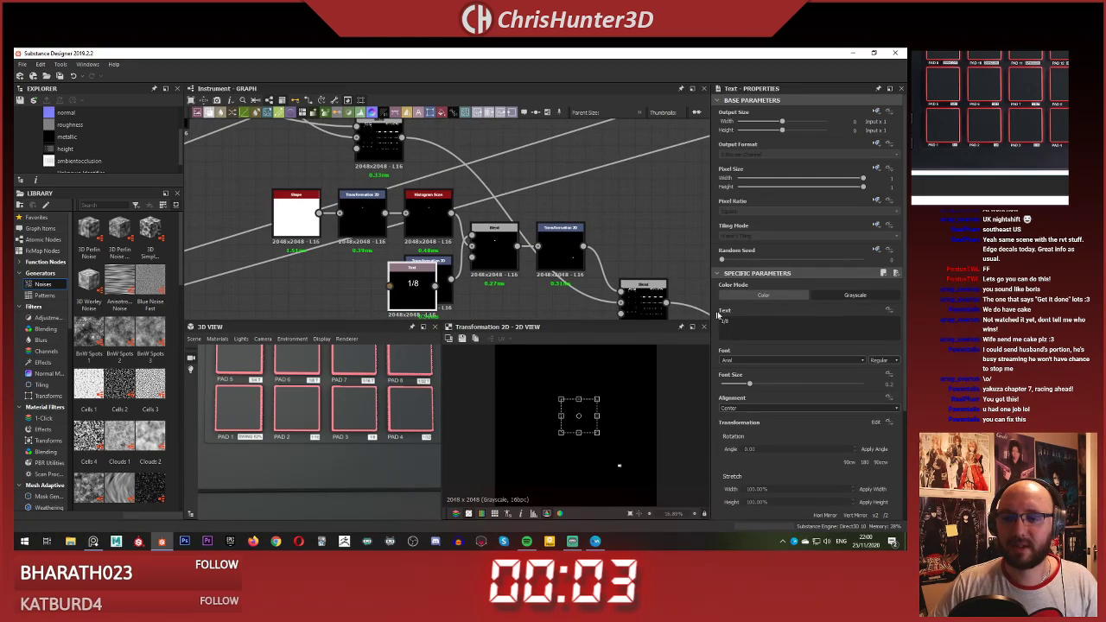
pyautogui.press('BackSpace')
pyautogui.write('16')
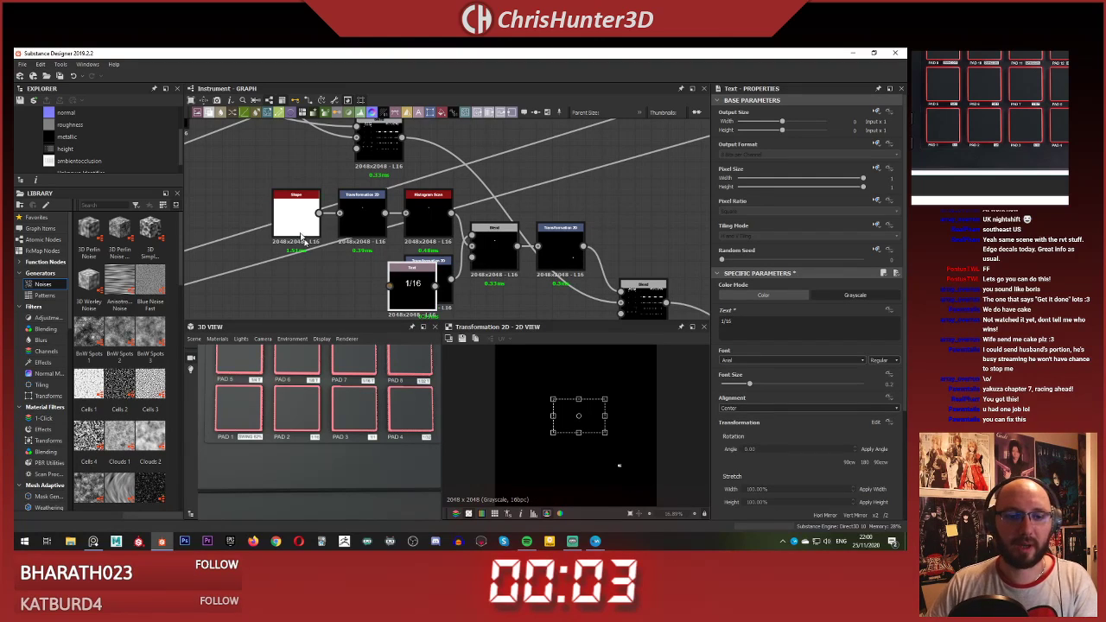
# Step: Set the PAD 2 label's text to 1/8
pyautogui.scroll(-1, 210, 180)
pyautogui.moveTo(210, 180); pyautogui.dragTo(484, 274, button='middle')
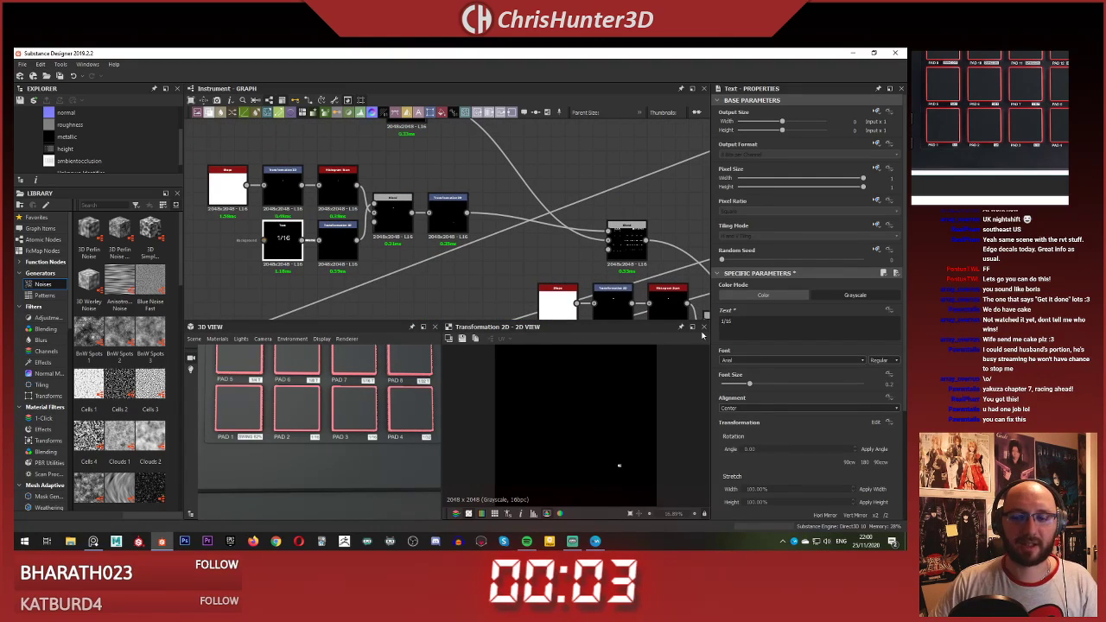
pyautogui.press('BackSpace')
pyautogui.press('BackSpace')
pyautogui.write('8')
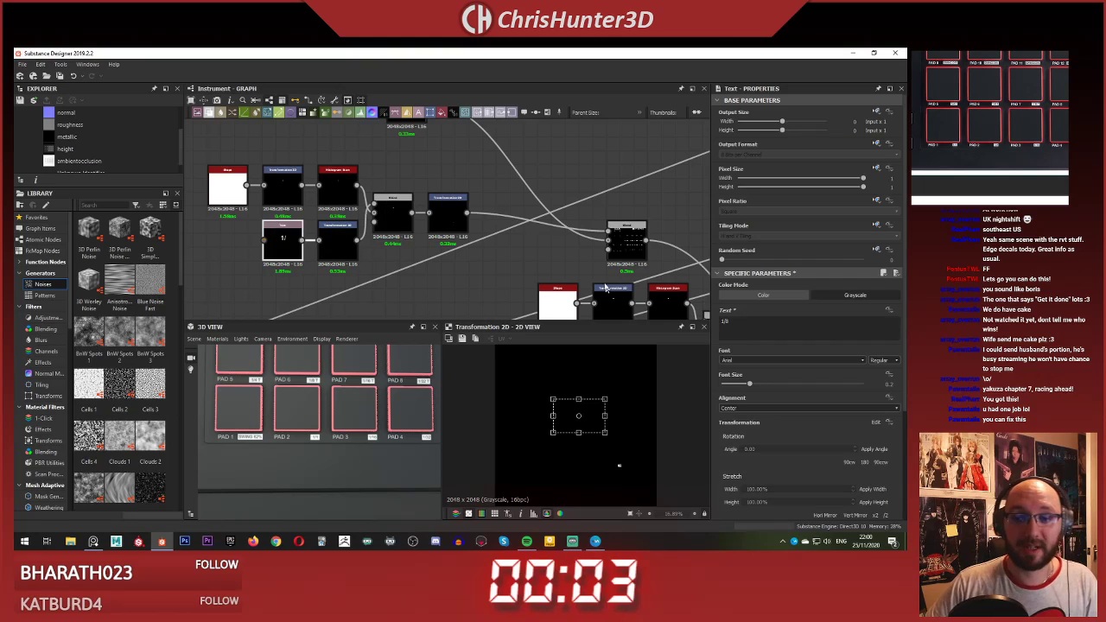
# Step: Delete the SWING 62% label's node group for PAD 1, keeping the Blend chain connected
pyautogui.scroll(-2, 529, 197)
pyautogui.moveTo(523, 193); pyautogui.dragTo(465, 127, button='middle')
pyautogui.moveTo(666, 270); pyautogui.dragTo(494, 181, button='middle')
pyautogui.scroll(1, 532, 217)
pyautogui.moveTo(532, 218); pyautogui.dragTo(458, 210, button='middle')
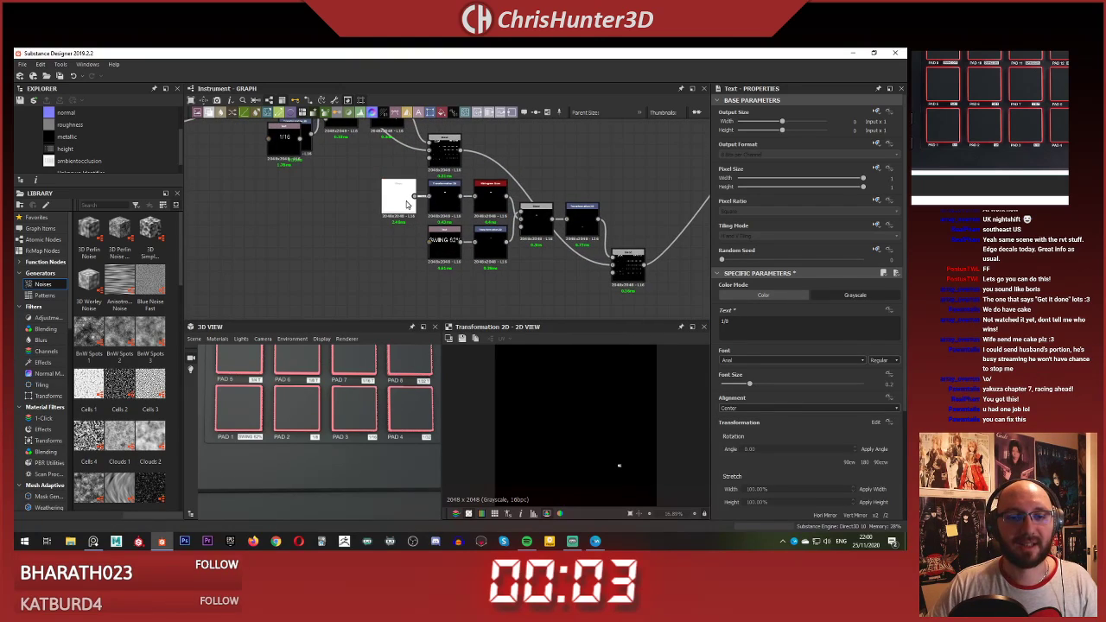
pyautogui.click(491, 198)
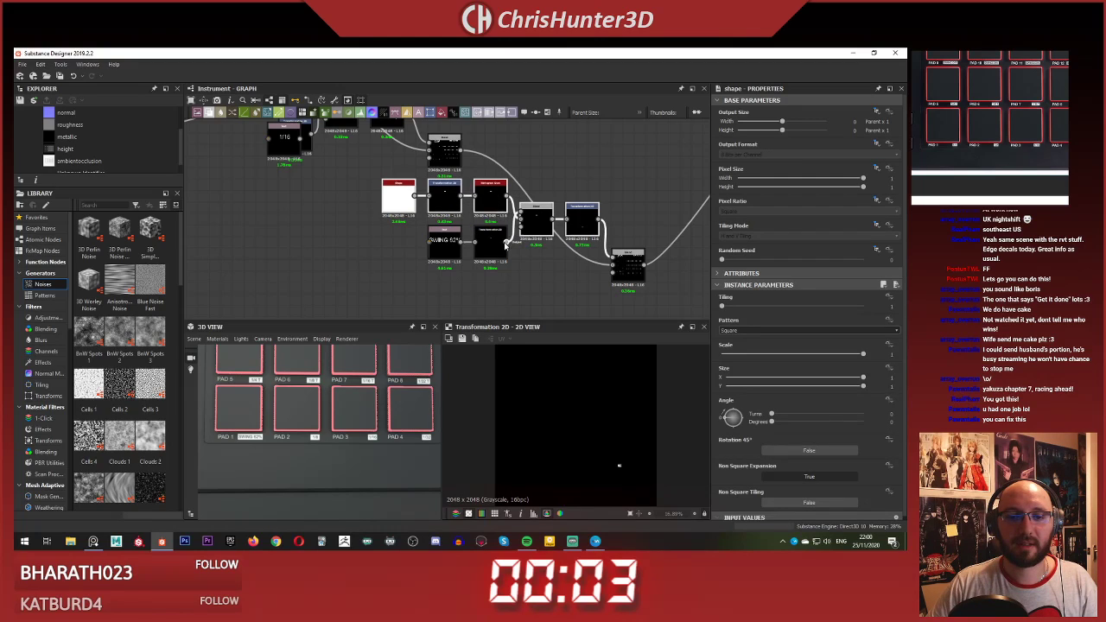
# Step: Duplicate PAD 3's 1/16 label node group and connect the copy to the last Blend of the label chain
pyautogui.moveTo(359, 213); pyautogui.dragTo(418, 257, button='middle')
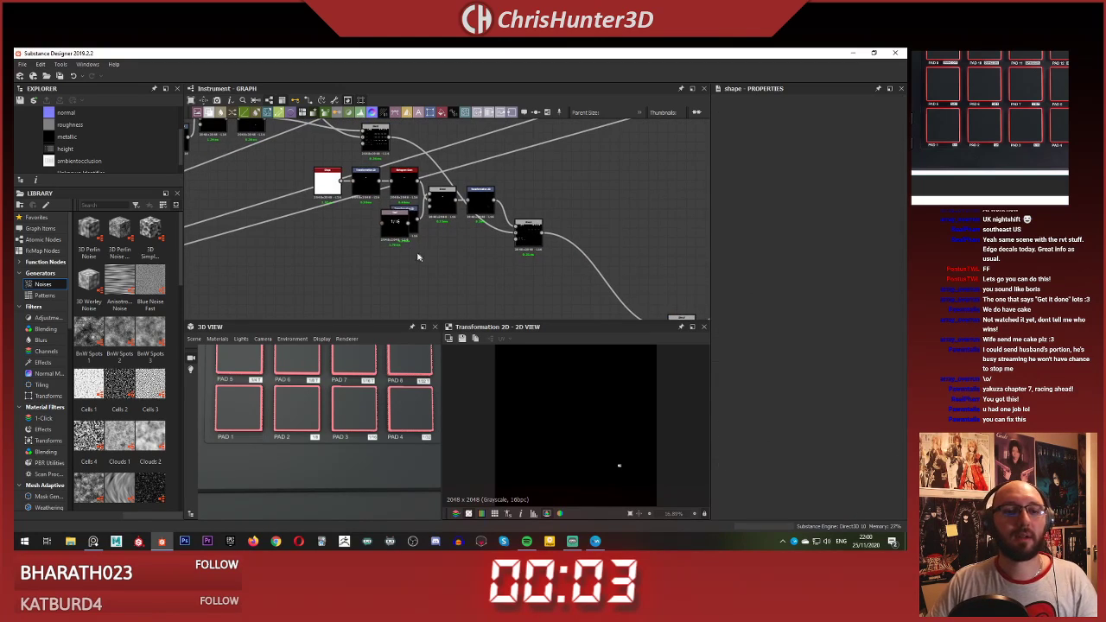
pyautogui.moveTo(393, 229); pyautogui.dragTo(375, 229)
pyautogui.moveTo(300, 177); pyautogui.dragTo(477, 223)
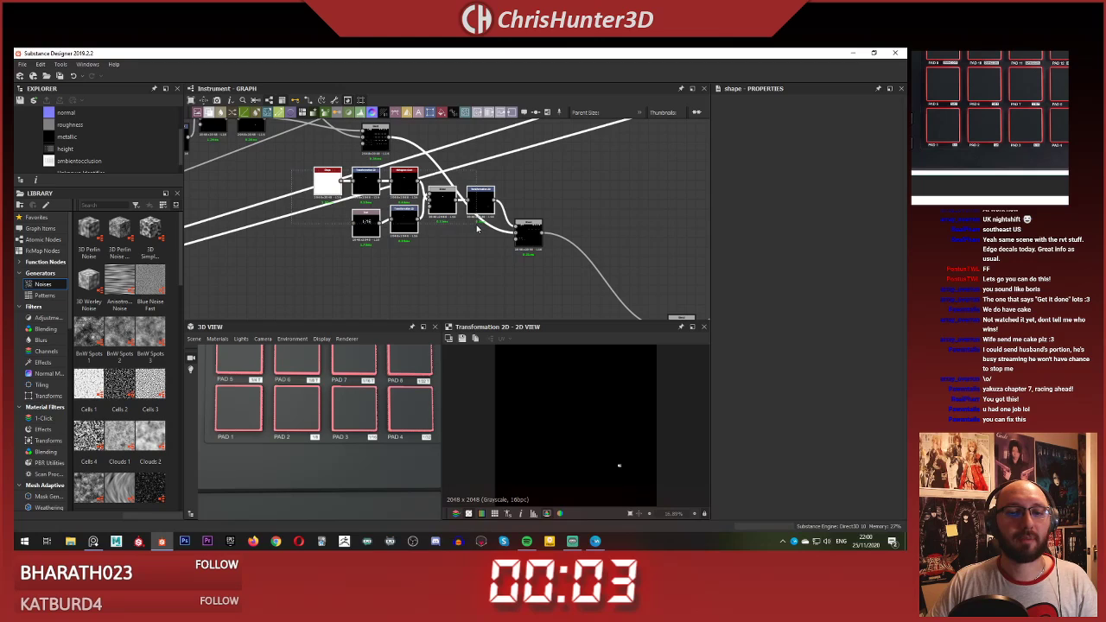
pyautogui.hotkey('ctrl', 'c')
pyautogui.moveTo(449, 224); pyautogui.dragTo(369, 136, button='middle')
pyautogui.hotkey('ctrl', 'v')
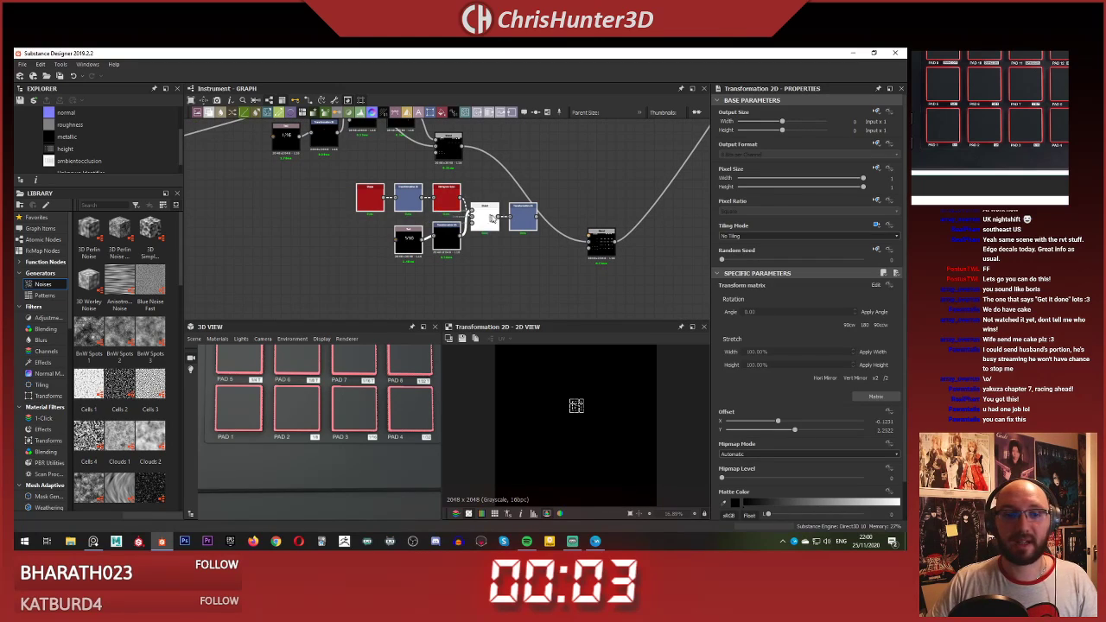
pyautogui.moveTo(588, 231); pyautogui.dragTo(589, 236)
pyautogui.doubleClick(603, 244)
pyautogui.doubleClick(521, 223)
# Step: Set the copied label's text to 1/4
pyautogui.scroll(2, 408, 249)
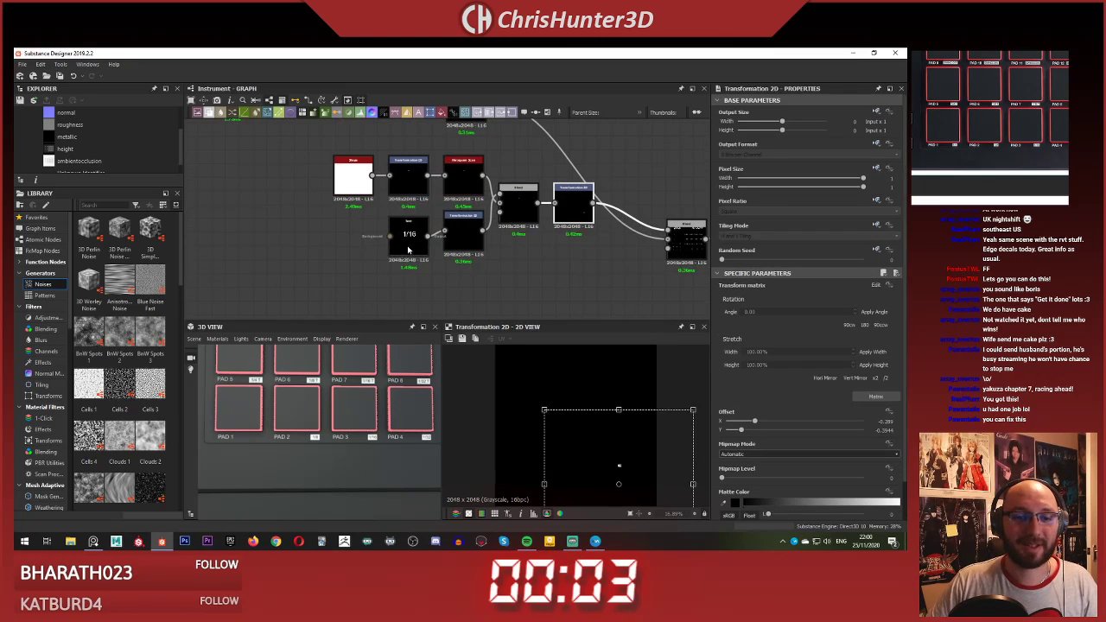
pyautogui.click(408, 250)
pyautogui.scroll(1, 472, 280)
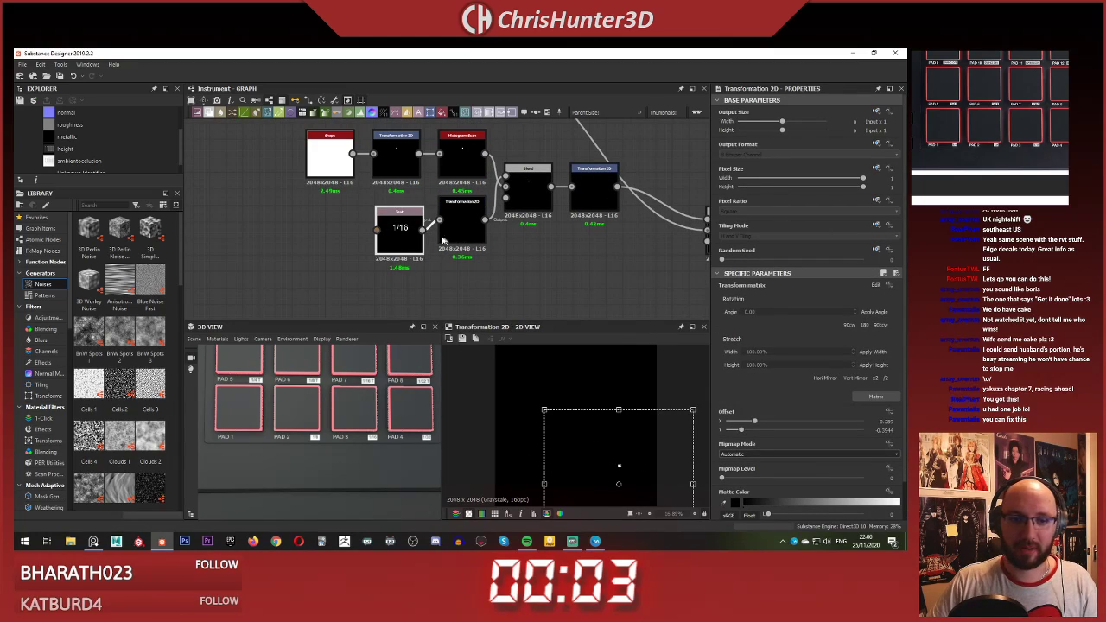
pyautogui.doubleClick(397, 222)
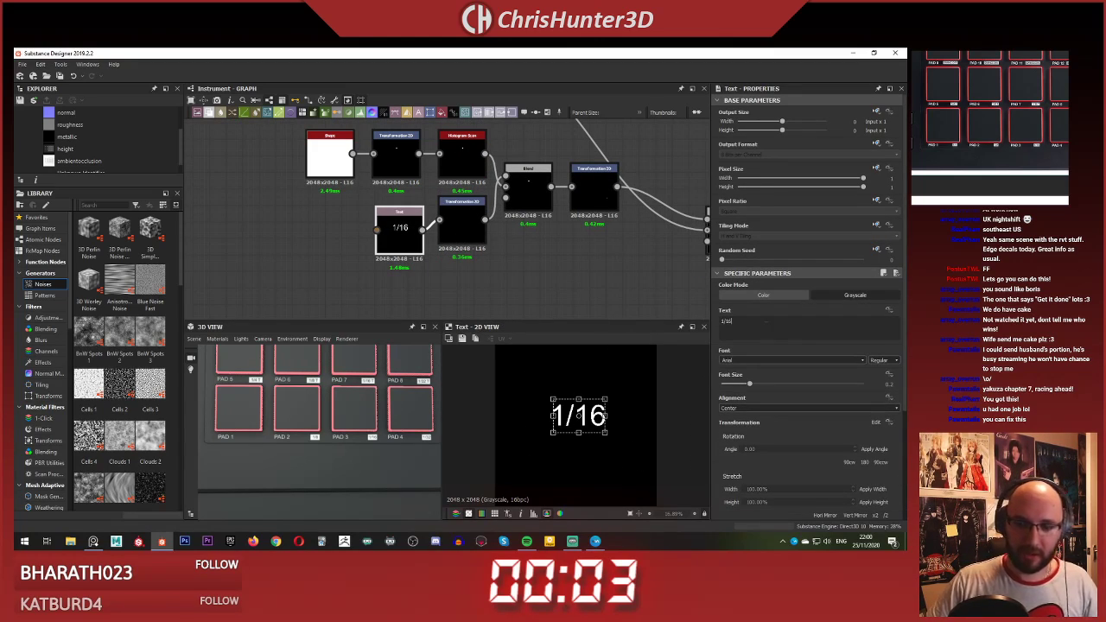
pyautogui.press('BackSpace')
pyautogui.press('BackSpace')
pyautogui.write('4')
# Step: Offset the 1/4 label's final Transformation 2D horizontally to place the label beside PAD 1
pyautogui.click(514, 269)
pyautogui.moveTo(533, 245); pyautogui.dragTo(398, 237, button='middle')
pyautogui.click(473, 180)
pyautogui.scroll(3, 549, 441)
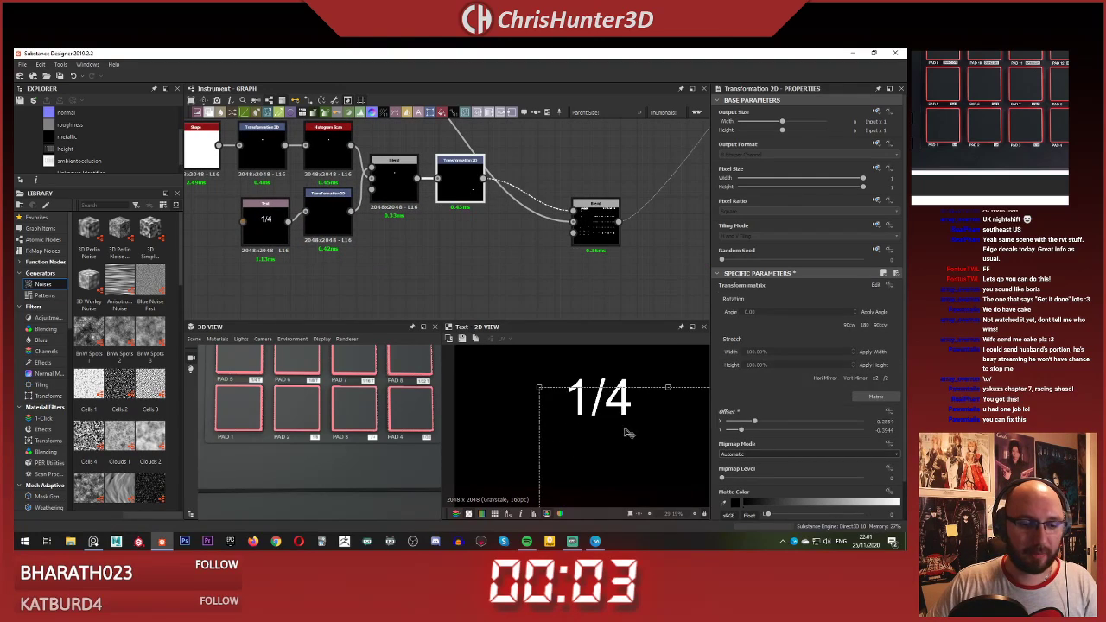
pyautogui.moveTo(627, 432); pyautogui.dragTo(559, 427)
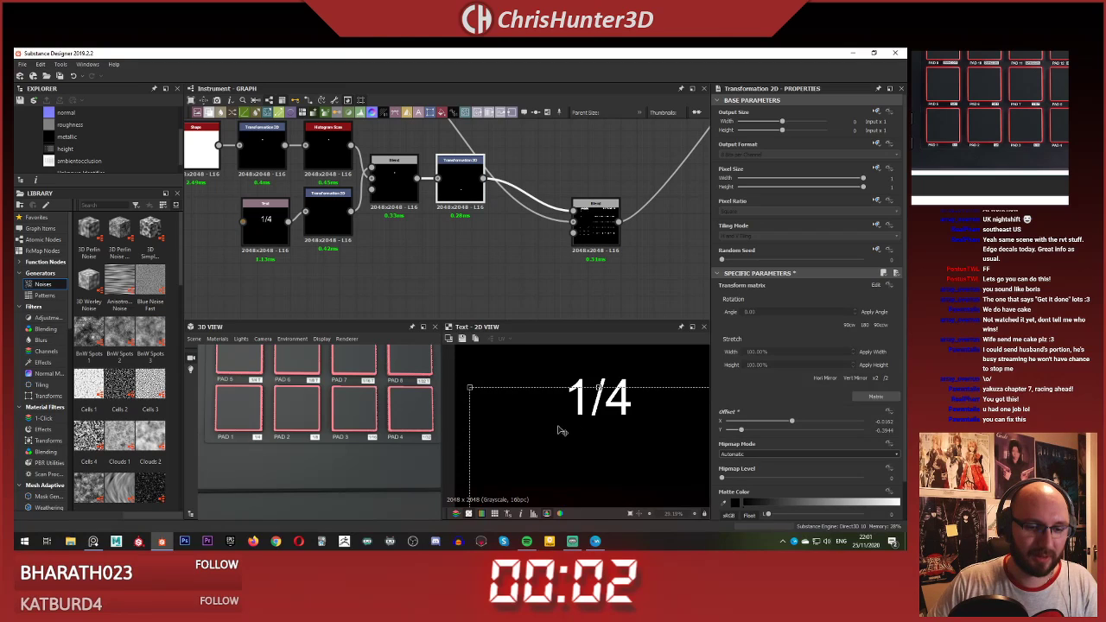
pyautogui.click(452, 294)
# Step: Check the labels on the whole controller model and preview the combined mask Blend
pyautogui.scroll(-5, 309, 410)
pyautogui.moveTo(285, 406)
pyautogui.mouseDown()
pyautogui.moveTo(309, 415)
pyautogui.moveTo(301, 410)
pyautogui.mouseUp()
pyautogui.scroll(-5, 496, 239)
pyautogui.moveTo(562, 280); pyautogui.dragTo(452, 293, button='middle')
pyautogui.scroll(-5, 426, 266)
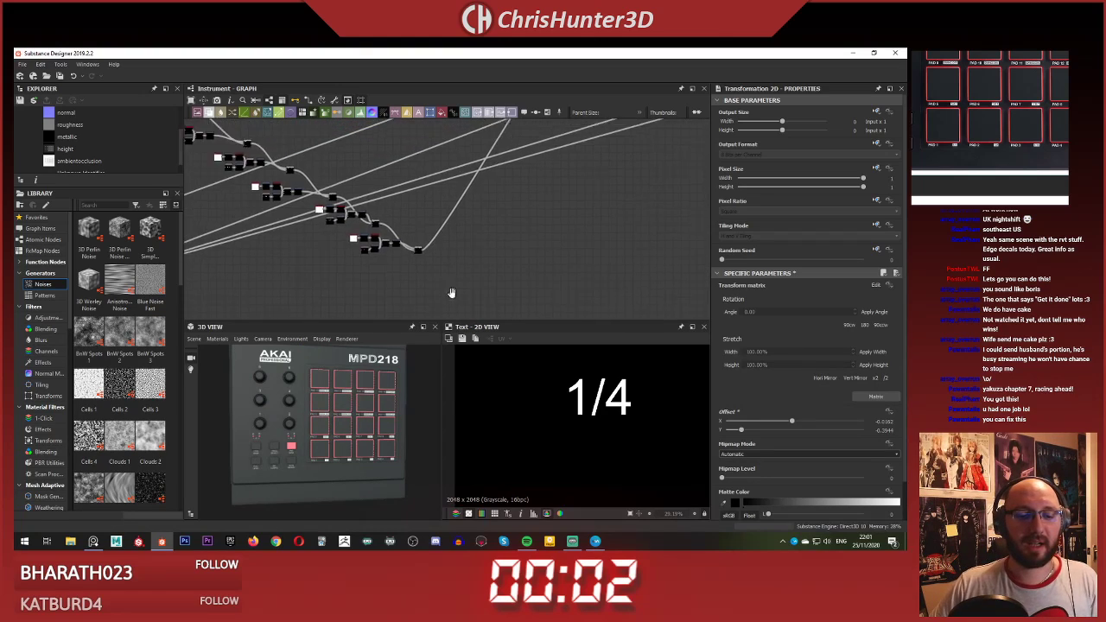
pyautogui.scroll(-2, 484, 216)
pyautogui.moveTo(484, 212); pyautogui.dragTo(425, 254, button='middle')
pyautogui.scroll(2, 519, 229)
pyautogui.moveTo(518, 231); pyautogui.dragTo(546, 277, button='middle')
pyautogui.scroll(7, 490, 161)
pyautogui.moveTo(490, 161); pyautogui.dragTo(662, 302, button='middle')
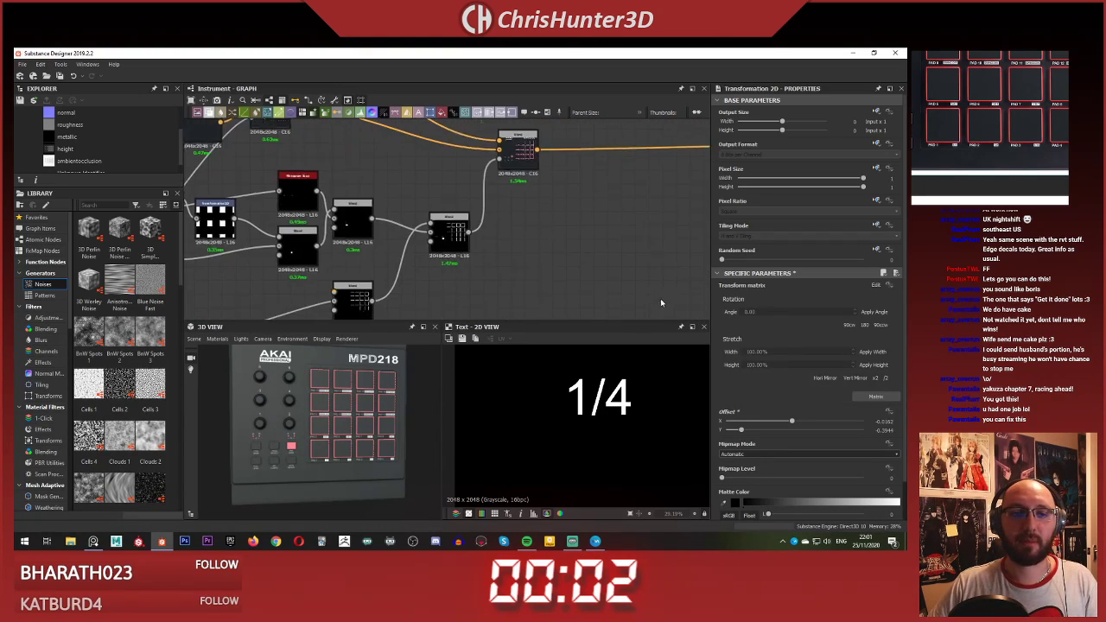
pyautogui.scroll(4, 450, 223)
pyautogui.doubleClick(453, 237)
# Step: Add an Output node to the graph and place it below the existing output node
pyautogui.scroll(-6, 586, 263)
pyautogui.scroll(2, 553, 209)
pyautogui.moveTo(553, 208); pyautogui.dragTo(449, 178, button='middle')
pyautogui.scroll(-4, 449, 178)
pyautogui.scroll(4, 493, 229)
pyautogui.moveTo(500, 249); pyautogui.dragTo(526, 279, button='middle')
pyautogui.scroll(3, 572, 240)
pyautogui.moveTo(573, 238)
pyautogui.mouseDown(button='middle')
pyautogui.moveTo(582, 225)
pyautogui.moveTo(555, 248)
pyautogui.mouseUp(button='middle')
pyautogui.press('space')
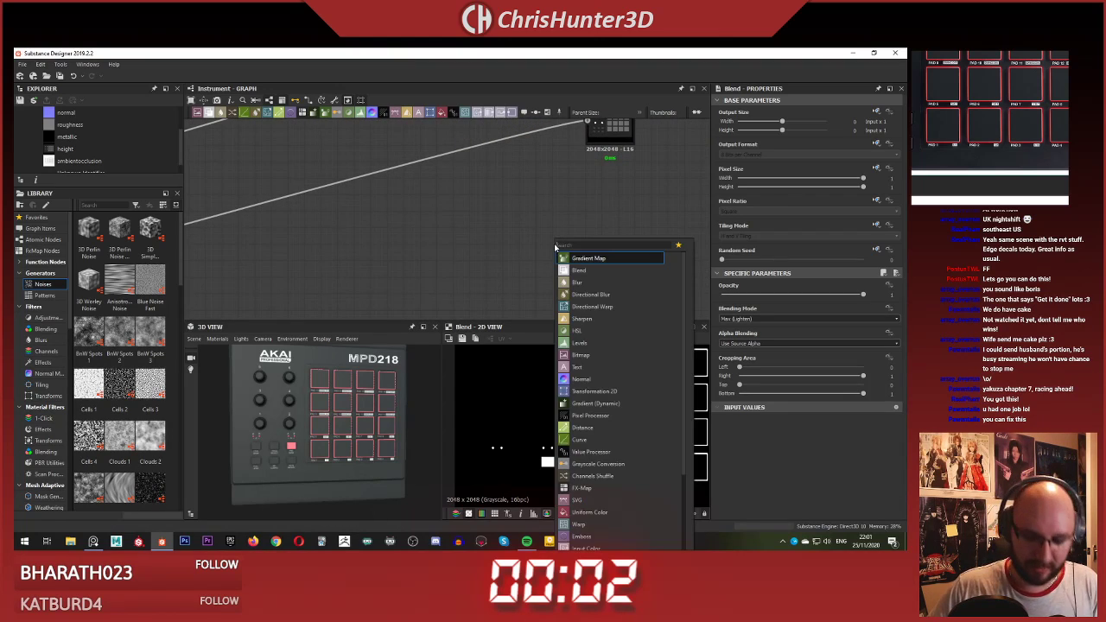
pyautogui.write('out')
pyautogui.press('Return')
pyautogui.moveTo(557, 238); pyautogui.dragTo(606, 187)
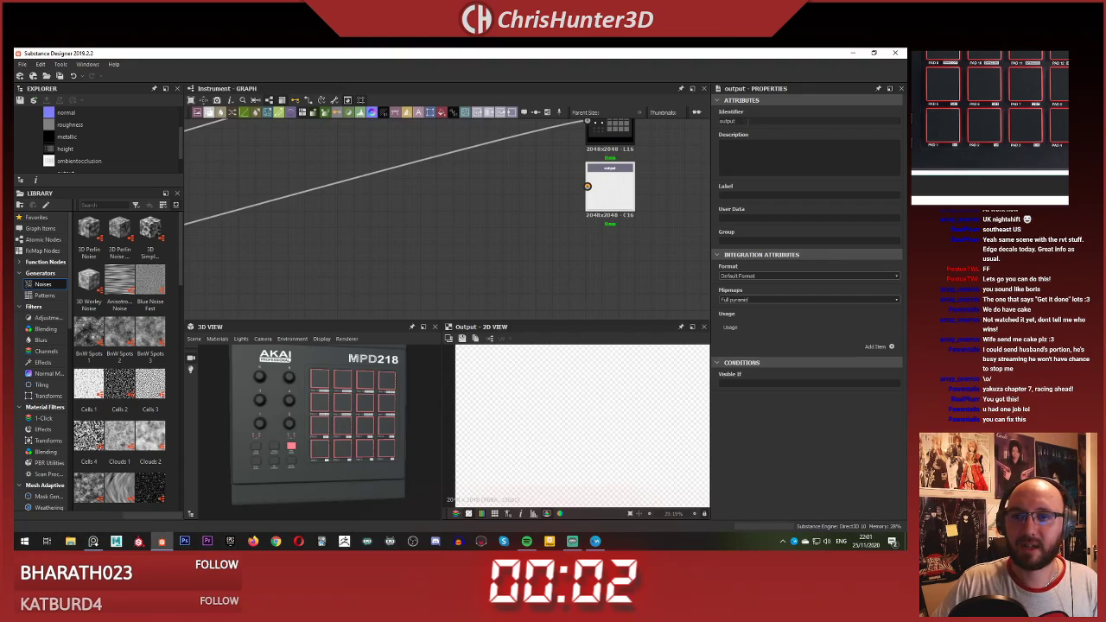
# Step: Add a usage to the new output and set it to emissive
pyautogui.click(891, 346)
pyautogui.click(820, 338)
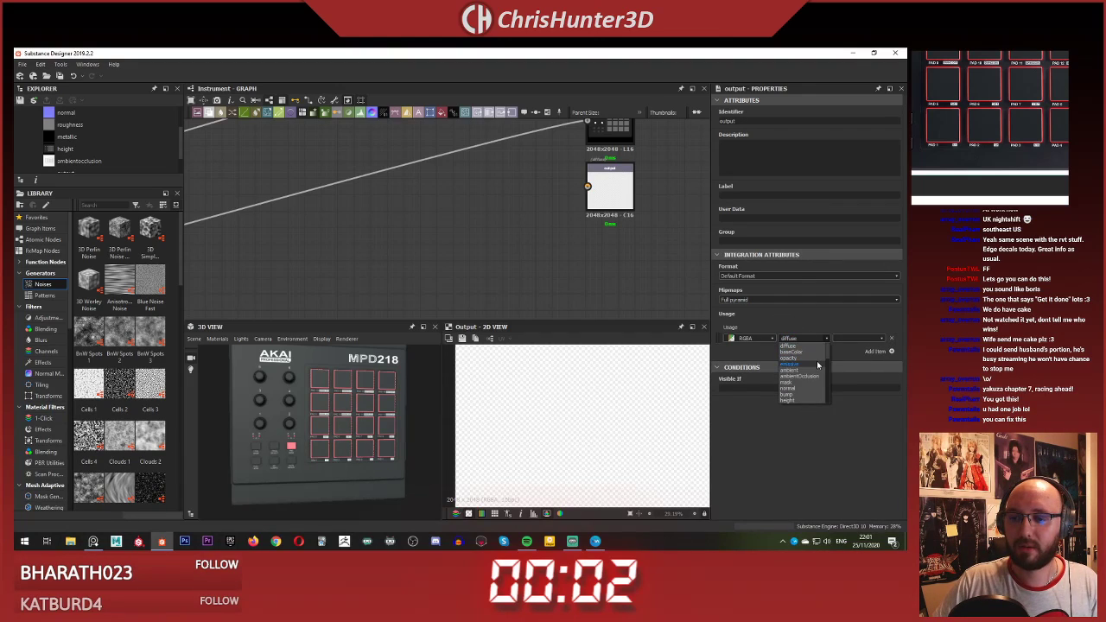
pyautogui.click(818, 365)
pyautogui.scroll(-3, 450, 189)
pyautogui.moveTo(393, 130); pyautogui.dragTo(597, 213, button='middle')
pyautogui.scroll(2, 527, 214)
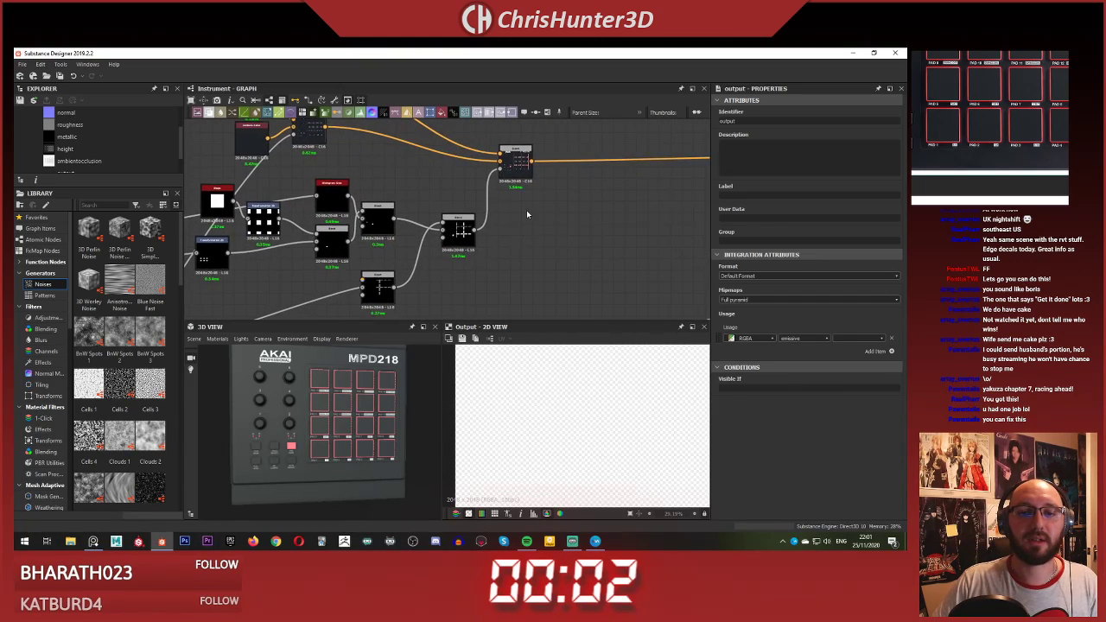
# Step: Add a Blend node to the graph beside the emissive output
pyautogui.scroll(-3, 527, 214)
pyautogui.moveTo(605, 293); pyautogui.dragTo(439, 163, button='middle')
pyautogui.scroll(3, 451, 192)
pyautogui.moveTo(660, 277); pyautogui.dragTo(510, 205, button='middle')
pyautogui.scroll(-3, 512, 208)
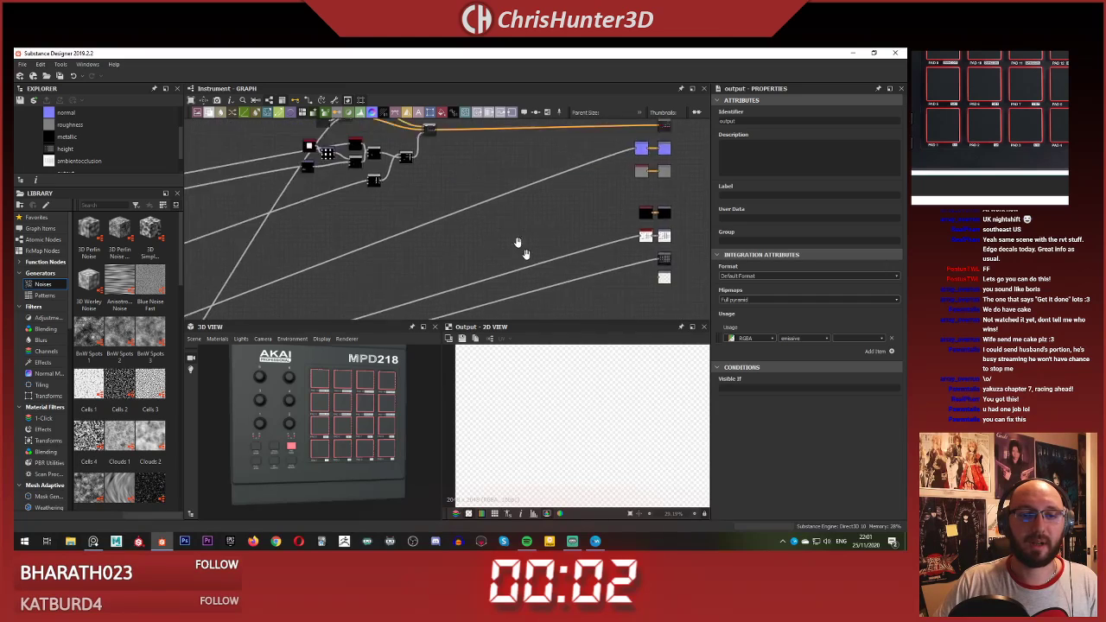
pyautogui.moveTo(607, 275); pyautogui.dragTo(532, 219, button='middle')
pyautogui.scroll(3, 538, 223)
pyautogui.press('space')
pyautogui.write('blend')
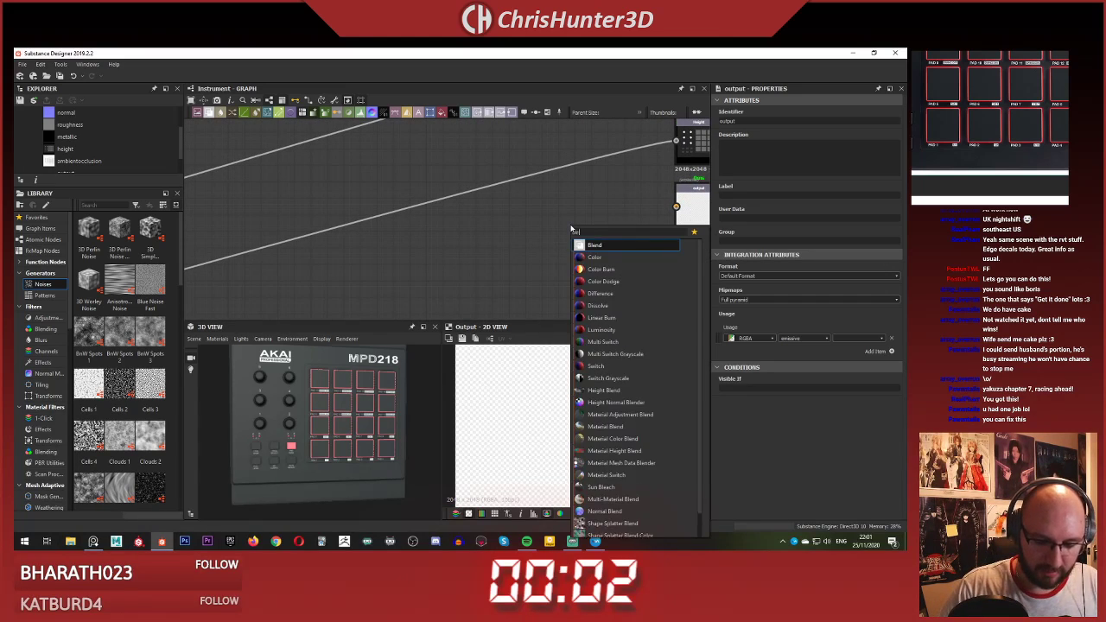
pyautogui.press('Return')
# Step: Connect the original pink Uniform Color to the new Blend's foreground input
pyautogui.scroll(-3, 485, 192)
pyautogui.moveTo(371, 148); pyautogui.dragTo(492, 289, button='middle')
pyautogui.moveTo(338, 167); pyautogui.dragTo(415, 192, button='middle')
pyautogui.scroll(3, 416, 193)
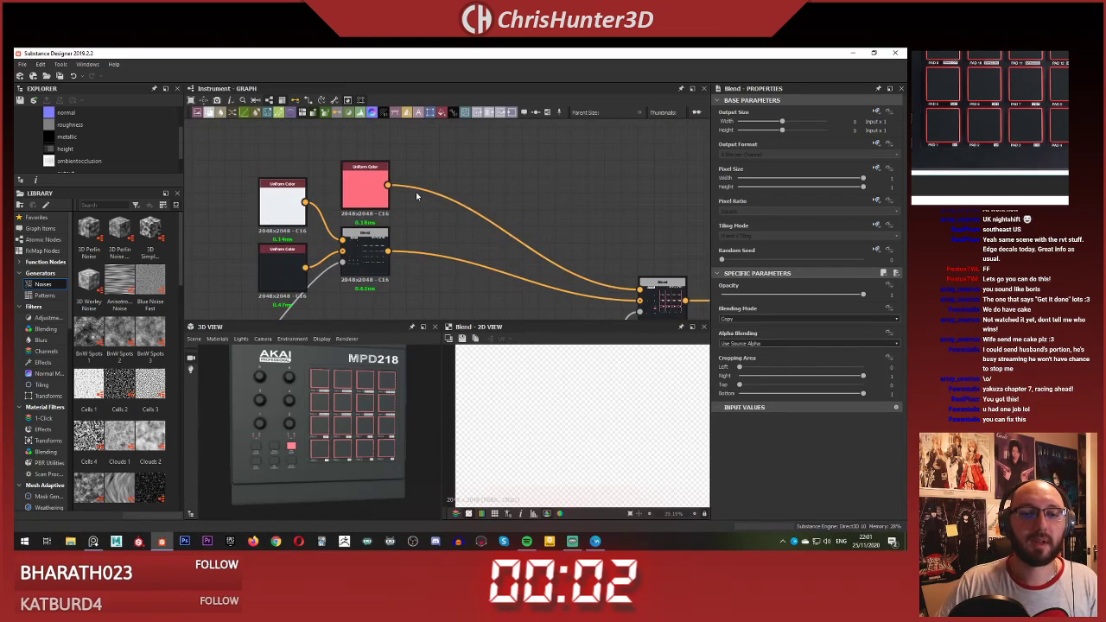
pyautogui.click(389, 186)
pyautogui.scroll(-3, 394, 191)
pyautogui.moveTo(605, 302); pyautogui.dragTo(452, 215, button='middle')
pyautogui.moveTo(661, 315); pyautogui.dragTo(553, 247, button='middle')
pyautogui.scroll(3, 553, 246)
pyautogui.click(464, 137)
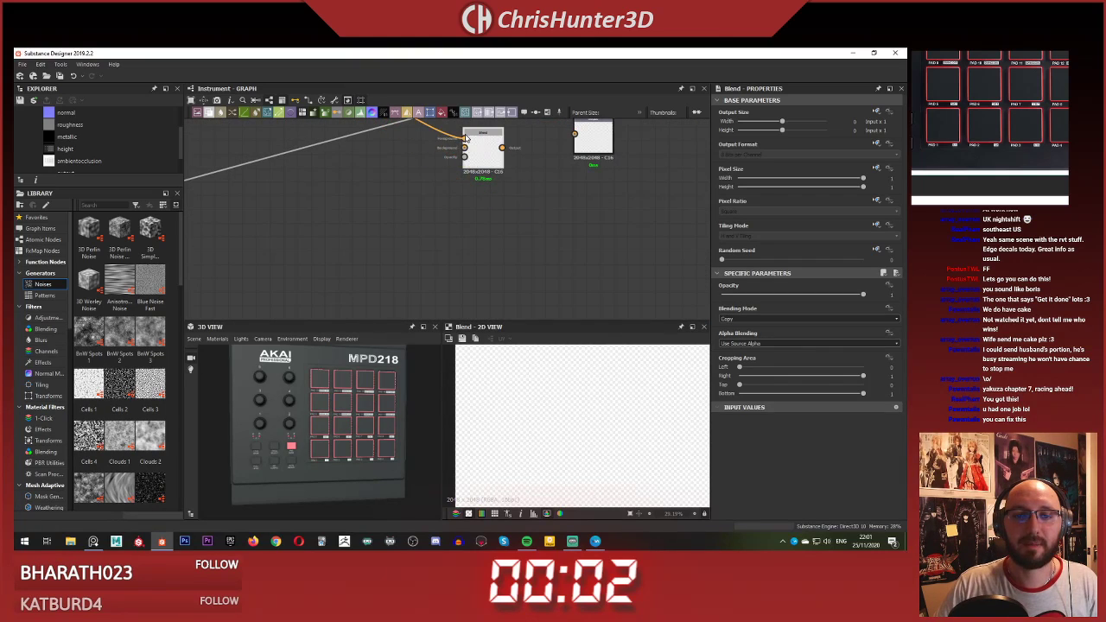
# Step: Duplicate the pink Uniform Color near the new Blend and connect the copy to the Blend's foreground input
pyautogui.scroll(-3, 363, 156)
pyautogui.moveTo(379, 162); pyautogui.dragTo(402, 176, button='middle')
pyautogui.keyDown('alt'); pyautogui.moveTo(402, 176); pyautogui.dragTo(592, 294); pyautogui.keyUp('alt')
pyautogui.moveTo(393, 196); pyautogui.dragTo(474, 242, button='middle')
pyautogui.scroll(5, 441, 164)
pyautogui.click(452, 156)
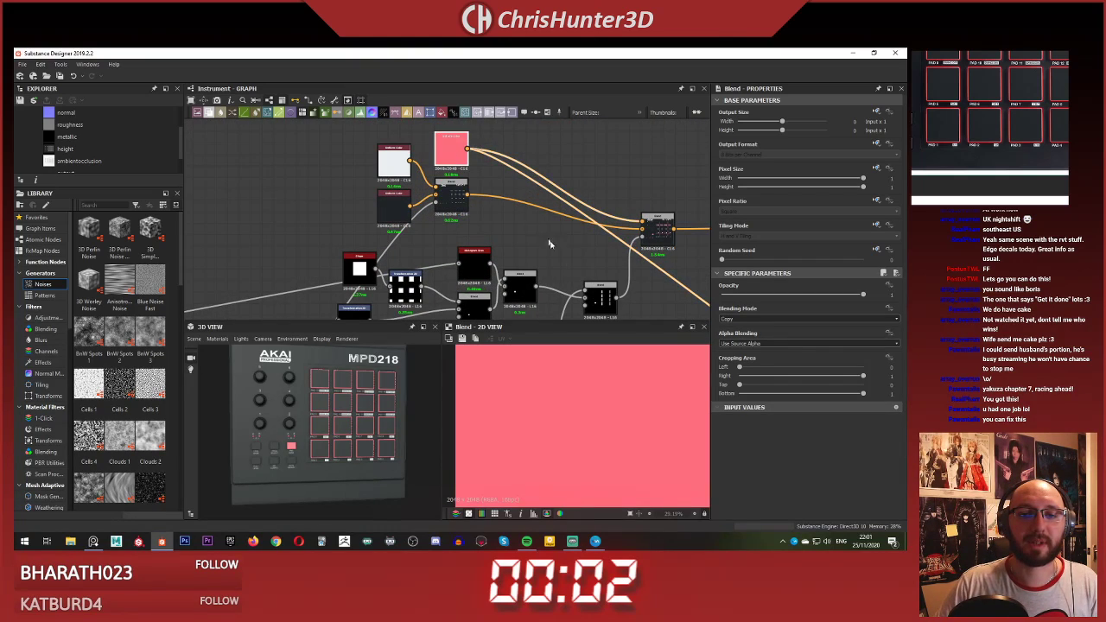
pyautogui.scroll(-1, 551, 242)
pyautogui.moveTo(468, 177); pyautogui.dragTo(419, 129, button='middle')
pyautogui.scroll(-2, 484, 199)
pyautogui.moveTo(536, 247); pyautogui.dragTo(385, 156, button='middle')
pyautogui.scroll(2, 468, 200)
pyautogui.hotkey('ctrl', 'v')
pyautogui.doubleClick(445, 221)
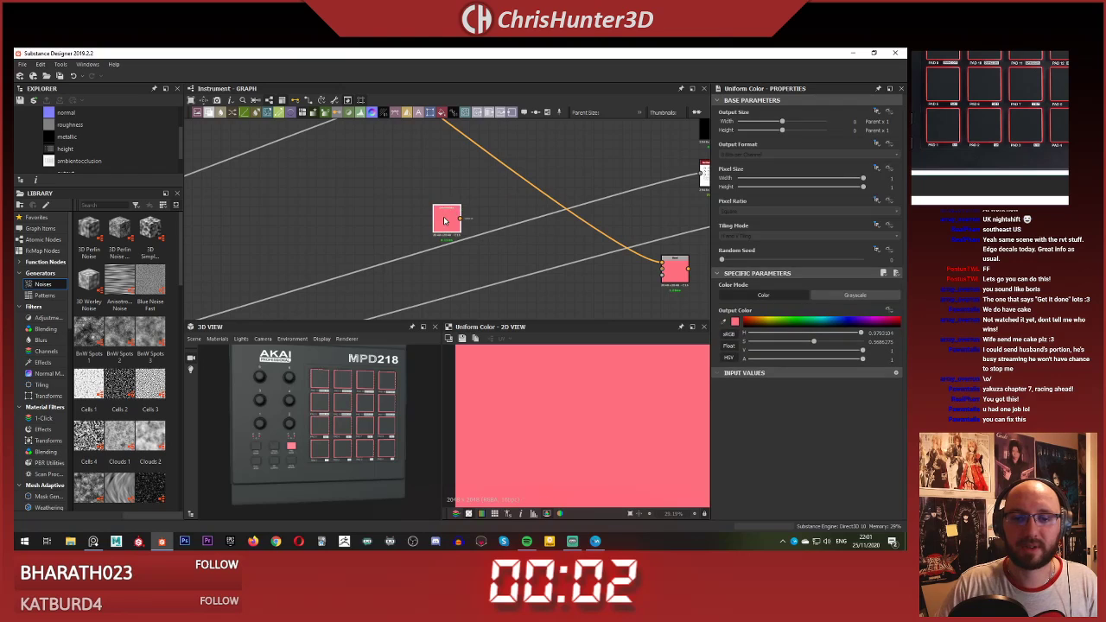
pyautogui.click(668, 267)
# Step: Connect the combined mask Blend's output to the new Blend's opacity input
pyautogui.scroll(-3, 352, 157)
pyautogui.moveTo(351, 158); pyautogui.dragTo(593, 318, button='middle')
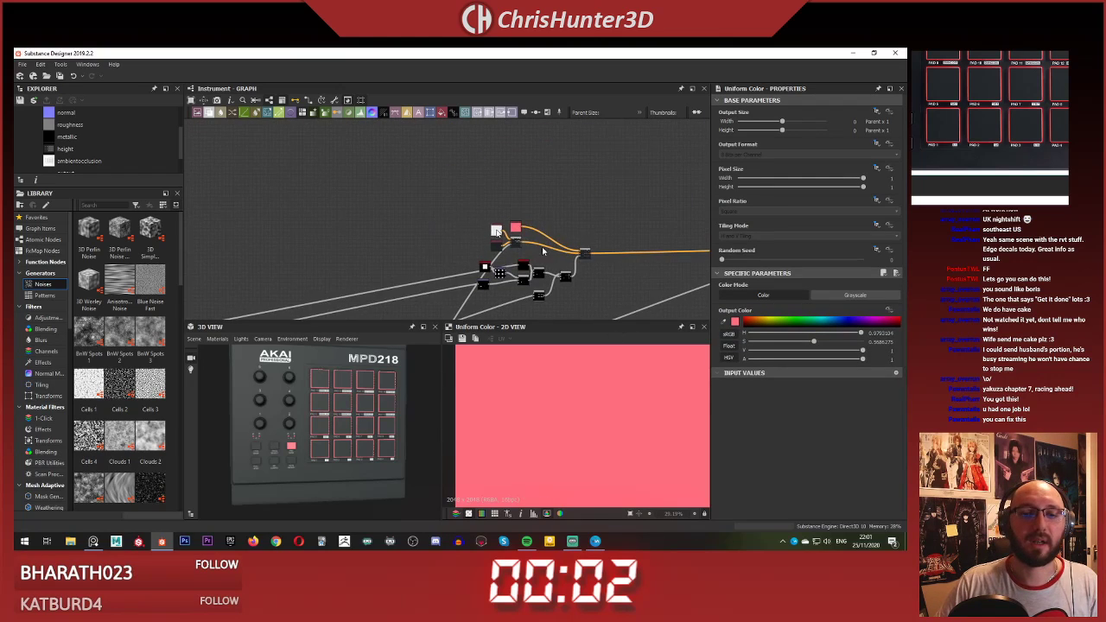
pyautogui.scroll(4, 570, 270)
pyautogui.moveTo(579, 272); pyautogui.dragTo(496, 212, button='middle')
pyautogui.scroll(2, 495, 210)
pyautogui.click(467, 239)
pyautogui.scroll(-3, 563, 282)
pyautogui.moveTo(595, 284); pyautogui.dragTo(495, 257, button='middle')
pyautogui.scroll(2, 597, 182)
pyautogui.scroll(3, 533, 160)
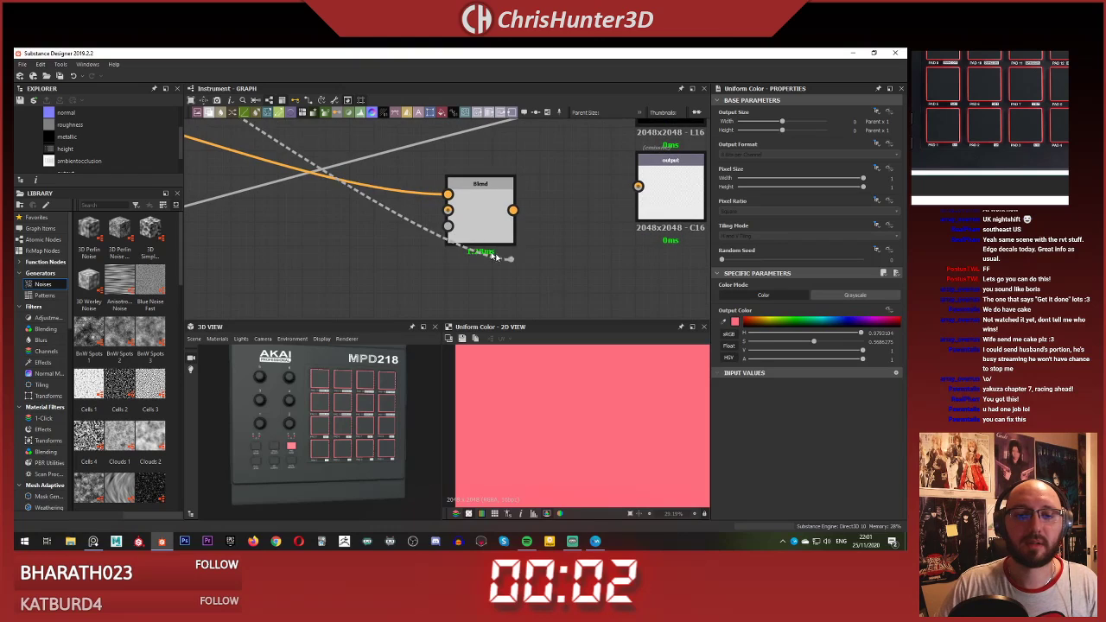
pyautogui.click(448, 227)
# Step: Preview the new Blend and connect its result to the emissive output
pyautogui.scroll(-3, 333, 189)
pyautogui.moveTo(332, 190); pyautogui.dragTo(588, 313, button='middle')
pyautogui.scroll(3, 515, 251)
pyautogui.click(481, 235)
pyautogui.scroll(-3, 510, 249)
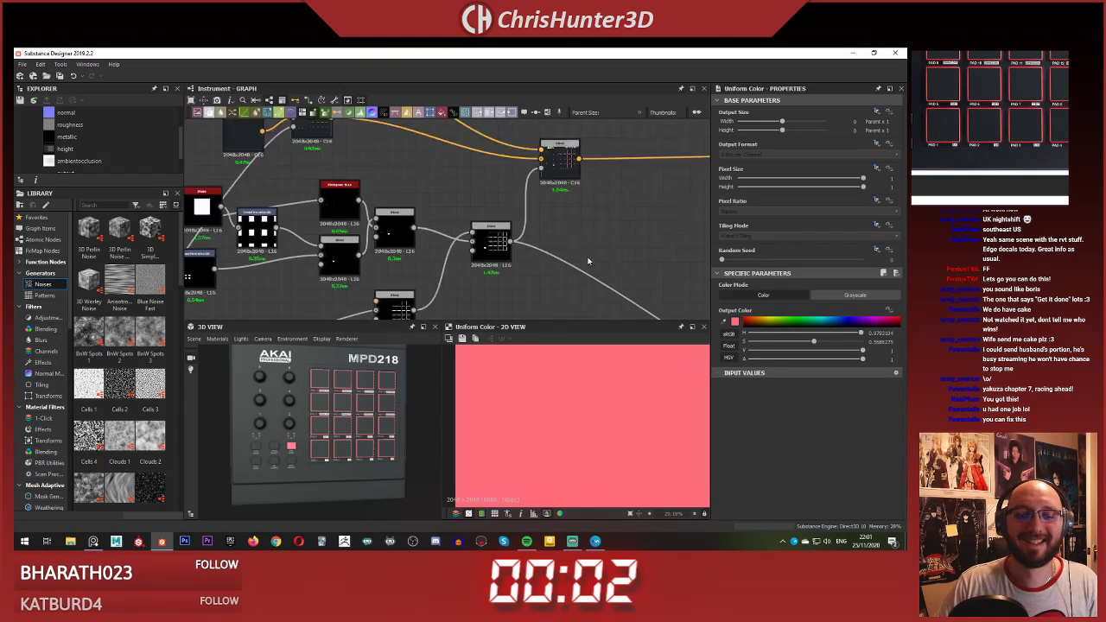
pyautogui.moveTo(515, 249); pyautogui.dragTo(335, 98, button='middle')
pyautogui.moveTo(588, 268); pyautogui.dragTo(422, 153, button='middle')
pyautogui.moveTo(605, 245); pyautogui.dragTo(484, 192, button='middle')
pyautogui.scroll(4, 484, 188)
pyautogui.moveTo(411, 129); pyautogui.dragTo(460, 203, button='middle')
pyautogui.doubleClick(458, 203)
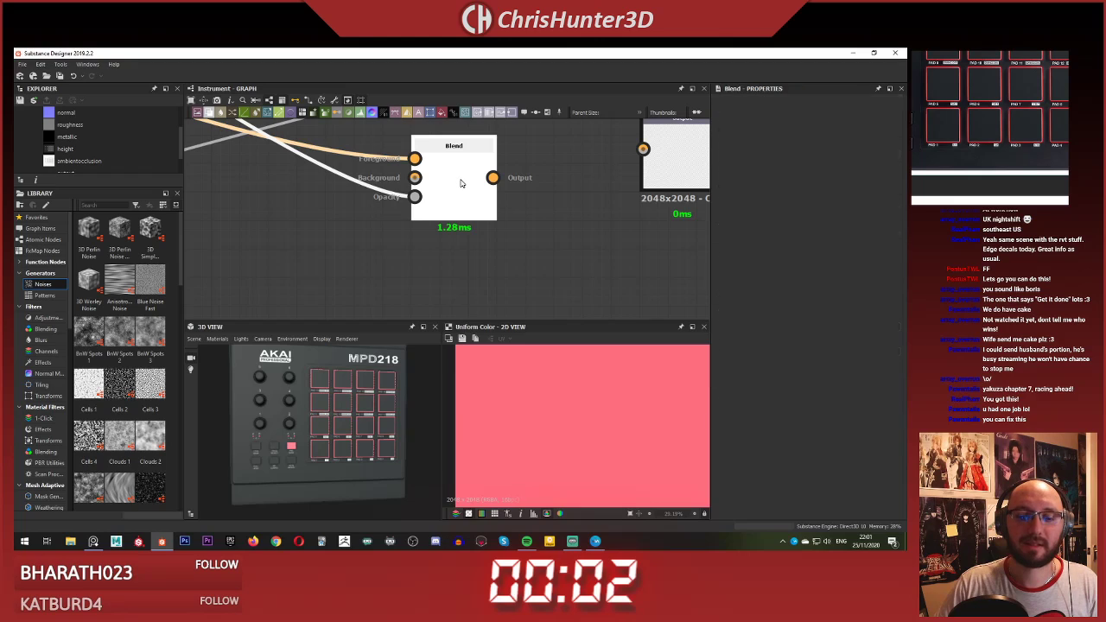
pyautogui.scroll(2, 518, 155)
pyautogui.scroll(-4, 562, 176)
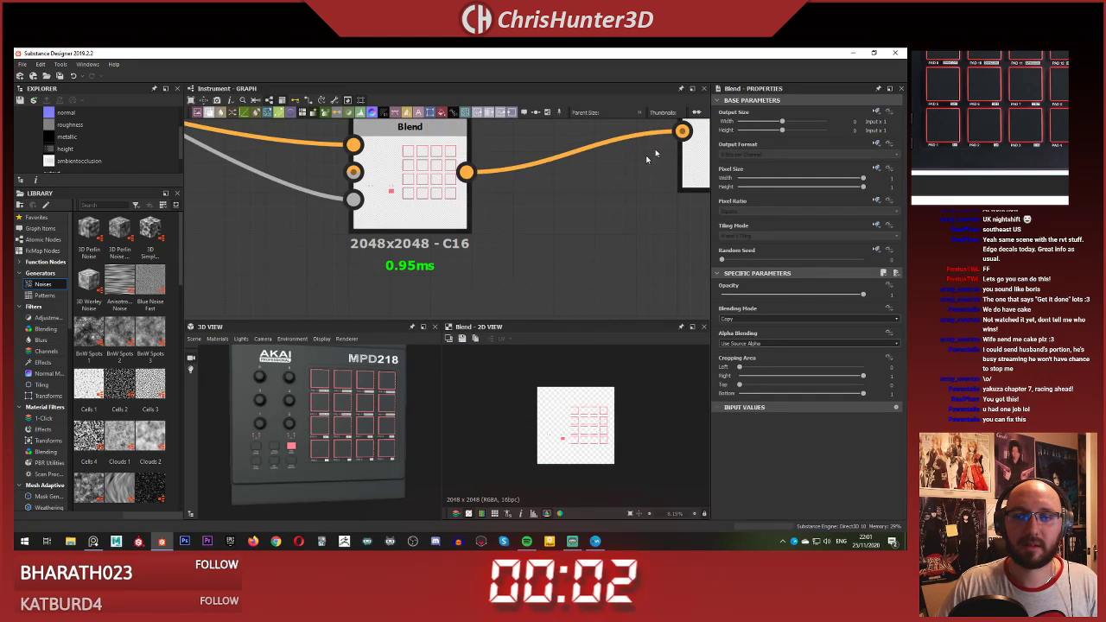
# Step: Send the graph outputs to the 3D view and check the emissive parts on the controller
pyautogui.rightClick(586, 244)
pyautogui.click(649, 306)
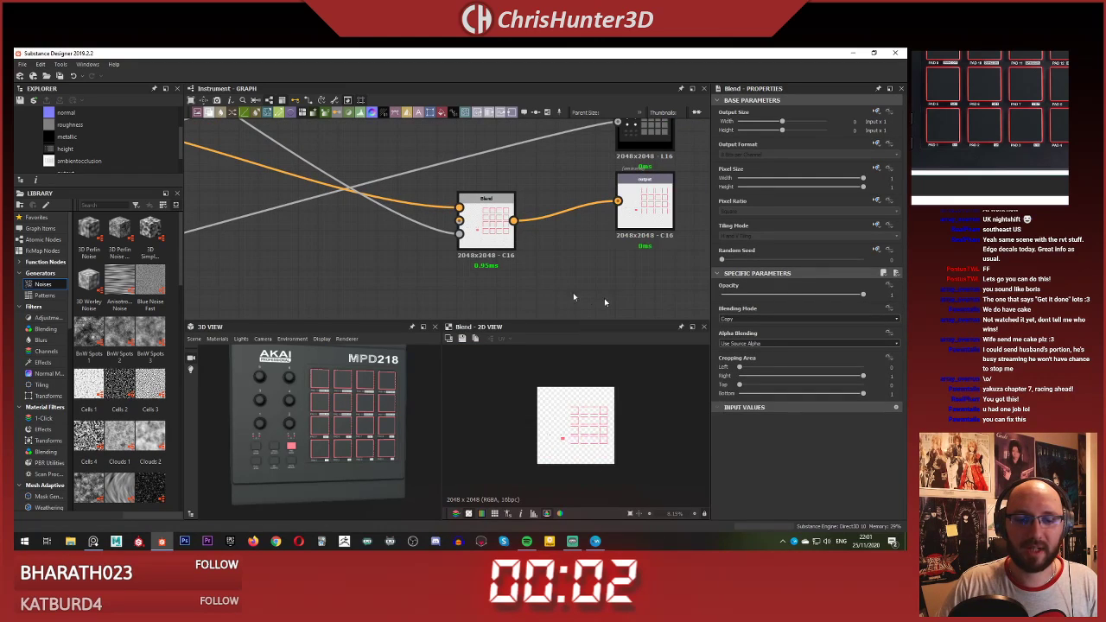
pyautogui.scroll(2, 393, 237)
pyautogui.moveTo(393, 237); pyautogui.dragTo(489, 250, button='middle')
pyautogui.scroll(5, 329, 405)
pyautogui.scroll(-4, 329, 407)
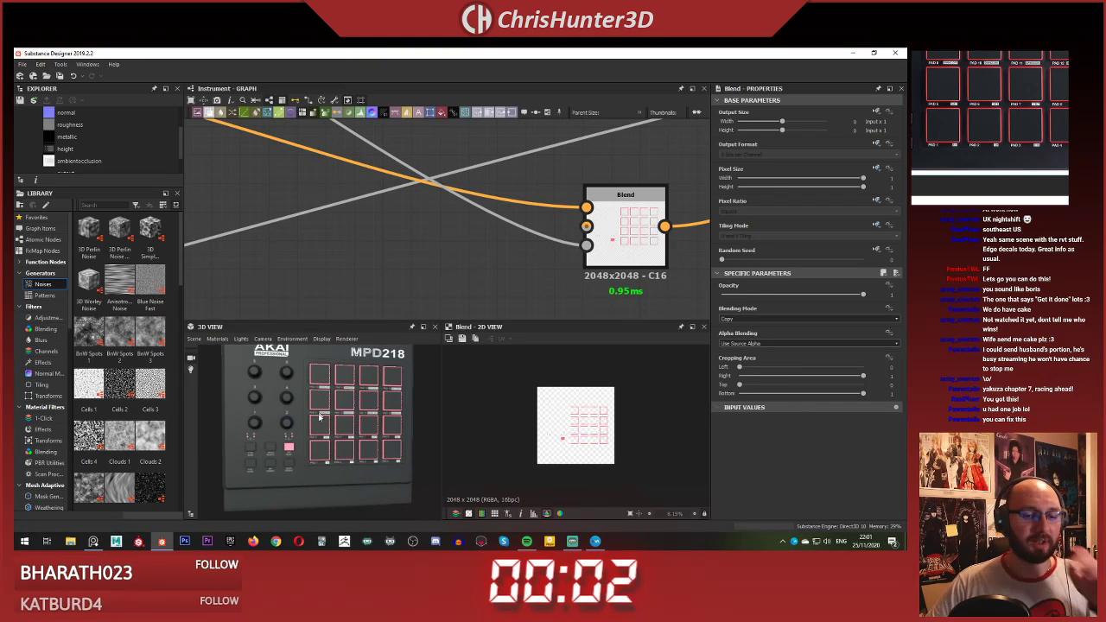
pyautogui.scroll(-3, 449, 225)
pyautogui.scroll(-3, 471, 256)
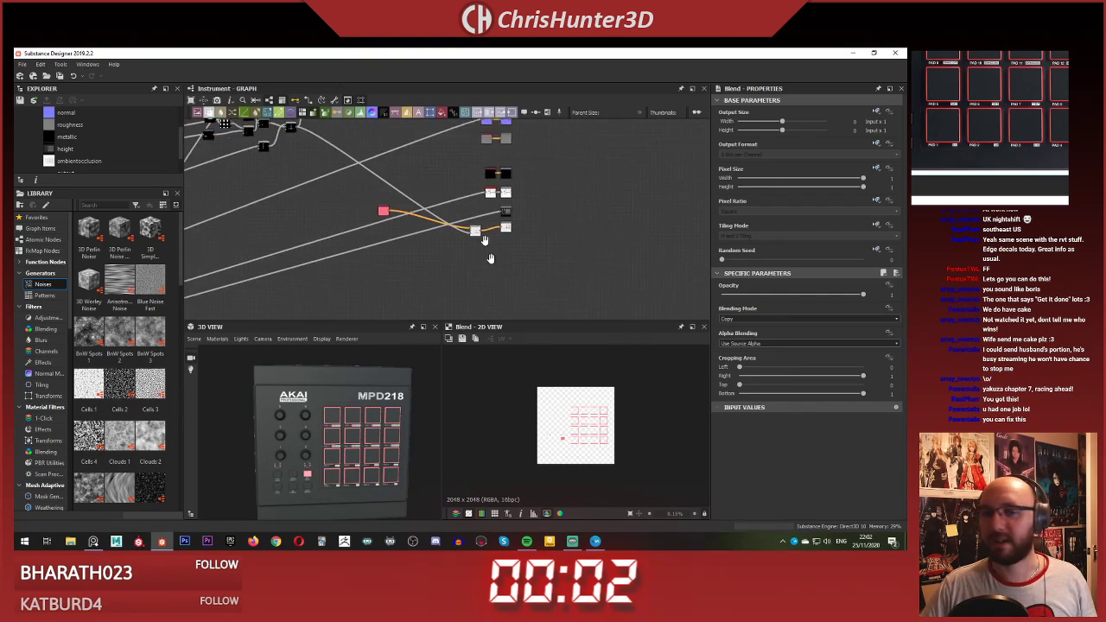
# Step: Add another Output node directly below the emissive output
pyautogui.moveTo(506, 143); pyautogui.dragTo(528, 247, button='middle')
pyautogui.scroll(5, 527, 246)
pyautogui.scroll(1, 531, 250)
pyautogui.scroll(-3, 536, 299)
pyautogui.moveTo(545, 181); pyautogui.dragTo(549, 84, button='middle')
pyautogui.scroll(3, 574, 227)
pyautogui.moveTo(574, 226); pyautogui.dragTo(542, 205, button='middle')
pyautogui.scroll(4, 534, 240)
pyautogui.scroll(-4, 561, 235)
pyautogui.scroll(2, 537, 211)
pyautogui.rightClick(529, 232)
pyautogui.click(525, 213)
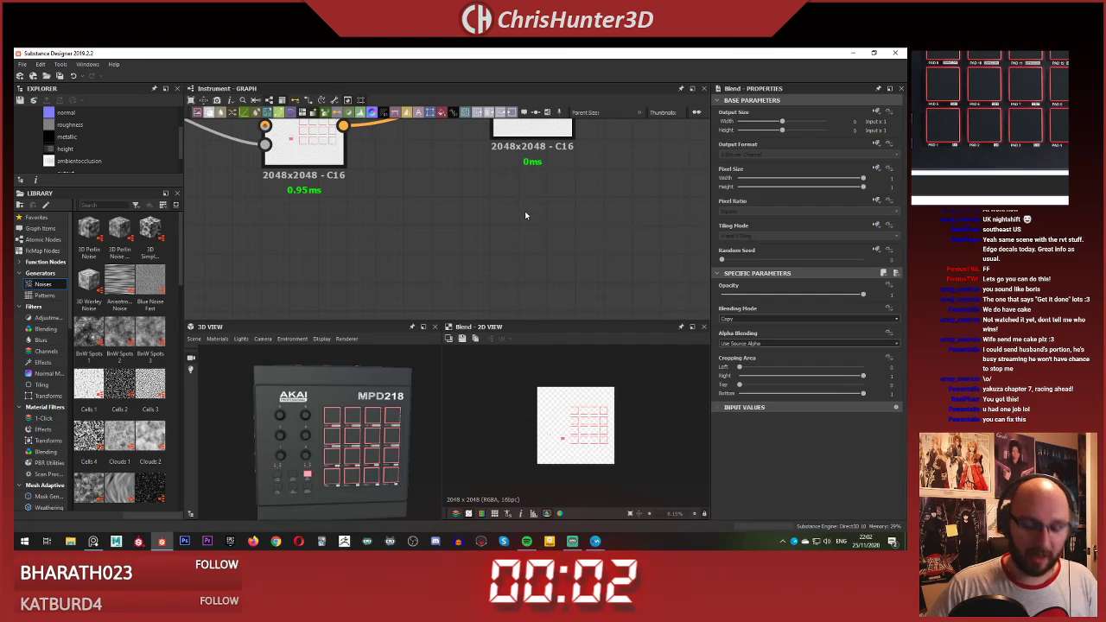
pyautogui.press('space')
pyautogui.write('out')
pyautogui.press('Return')
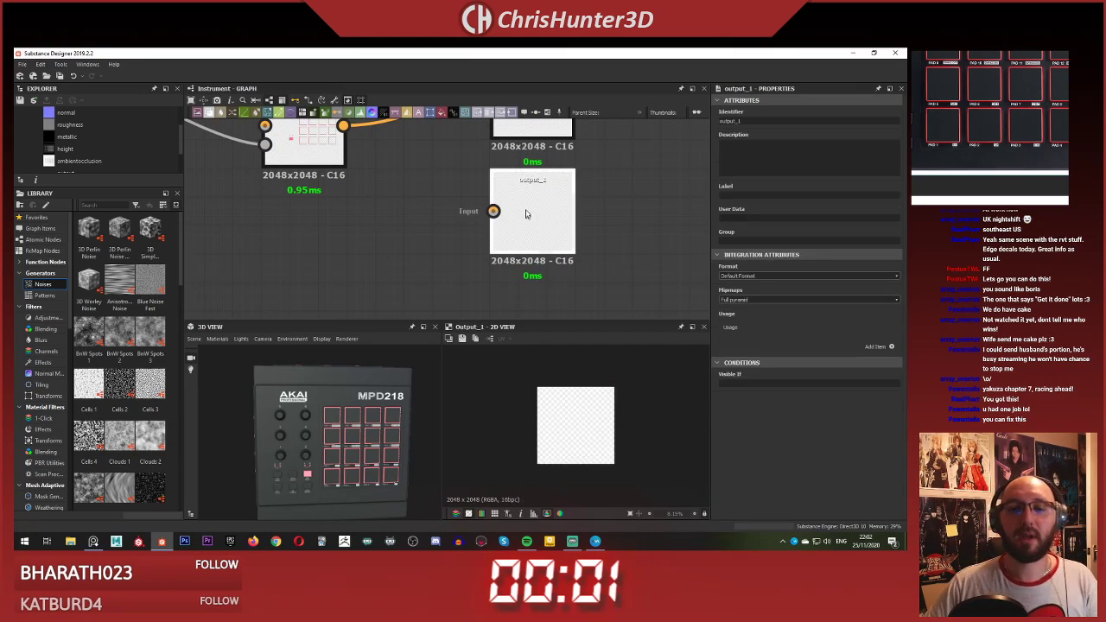
# Step: Add a usage to the newest output and set it to opacity
pyautogui.click(892, 347)
pyautogui.click(818, 356)
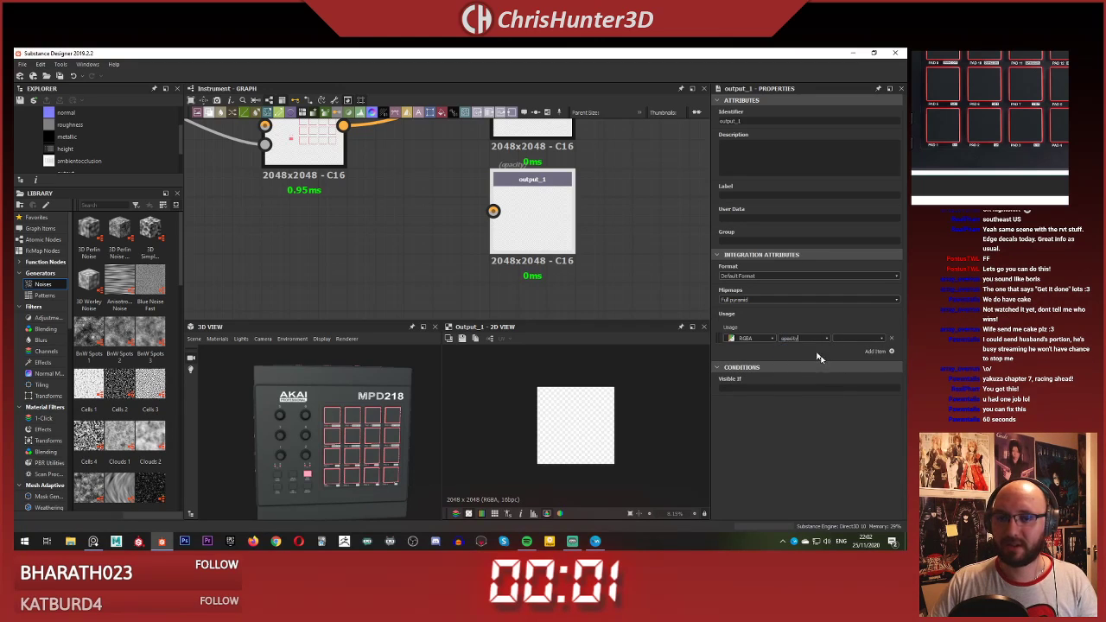
pyautogui.click(600, 245)
# Step: Connect the white rectangular body mask from the shape chain at the start of the graph to the opacity output
pyautogui.scroll(-2, 548, 270)
pyautogui.moveTo(465, 230); pyautogui.dragTo(543, 183, button='middle')
pyautogui.scroll(-2, 484, 214)
pyautogui.scroll(3, 513, 208)
pyautogui.scroll(-2, 538, 194)
pyautogui.scroll(3, 536, 251)
pyautogui.moveTo(535, 252); pyautogui.dragTo(561, 254, button='middle')
pyautogui.scroll(-3, 550, 261)
pyautogui.scroll(3, 543, 251)
pyautogui.scroll(-3, 530, 255)
pyautogui.scroll(2, 553, 256)
pyautogui.scroll(-3, 207, 183)
pyautogui.moveTo(207, 183); pyautogui.dragTo(536, 185, button='middle')
pyautogui.scroll(-3, 242, 216)
pyautogui.moveTo(242, 216); pyautogui.dragTo(634, 190, button='middle')
pyautogui.scroll(-2, 510, 142)
pyautogui.moveTo(510, 138); pyautogui.dragTo(554, 114, button='middle')
pyautogui.moveTo(415, 254); pyautogui.dragTo(625, 163, button='middle')
pyautogui.scroll(2, 516, 223)
pyautogui.moveTo(346, 237); pyautogui.dragTo(448, 197, button='middle')
pyautogui.scroll(4, 516, 221)
pyautogui.scroll(2, 518, 217)
pyautogui.click(466, 216)
pyautogui.scroll(-4, 474, 221)
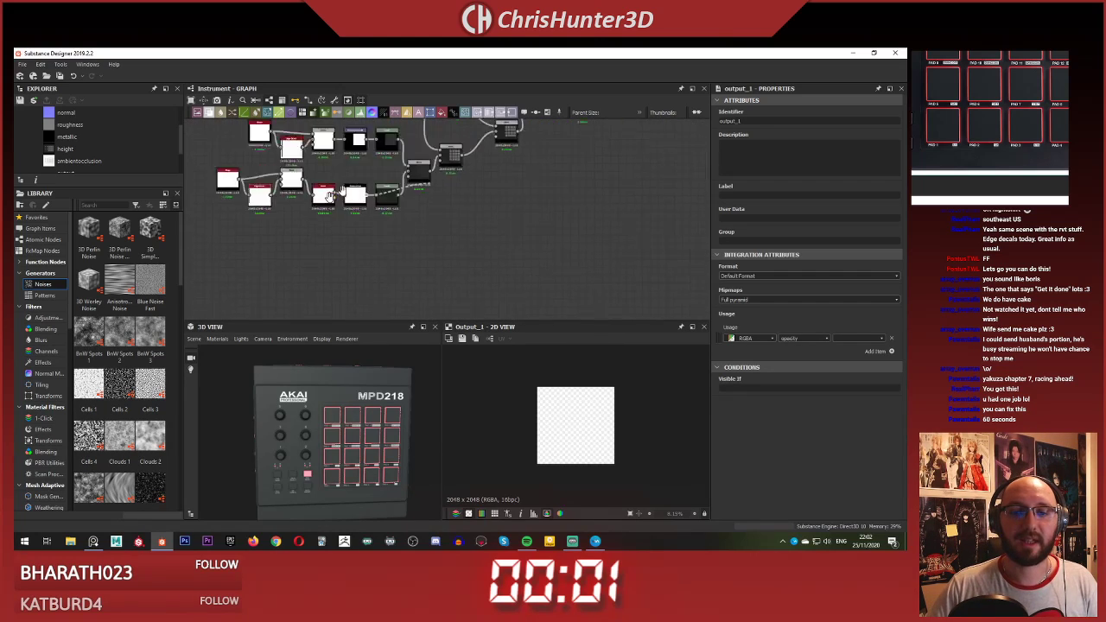
pyautogui.moveTo(586, 199); pyautogui.dragTo(262, 254, button='middle')
pyautogui.scroll(-2, 372, 244)
pyautogui.moveTo(622, 177); pyautogui.dragTo(251, 293, button='middle')
pyautogui.scroll(-2, 554, 206)
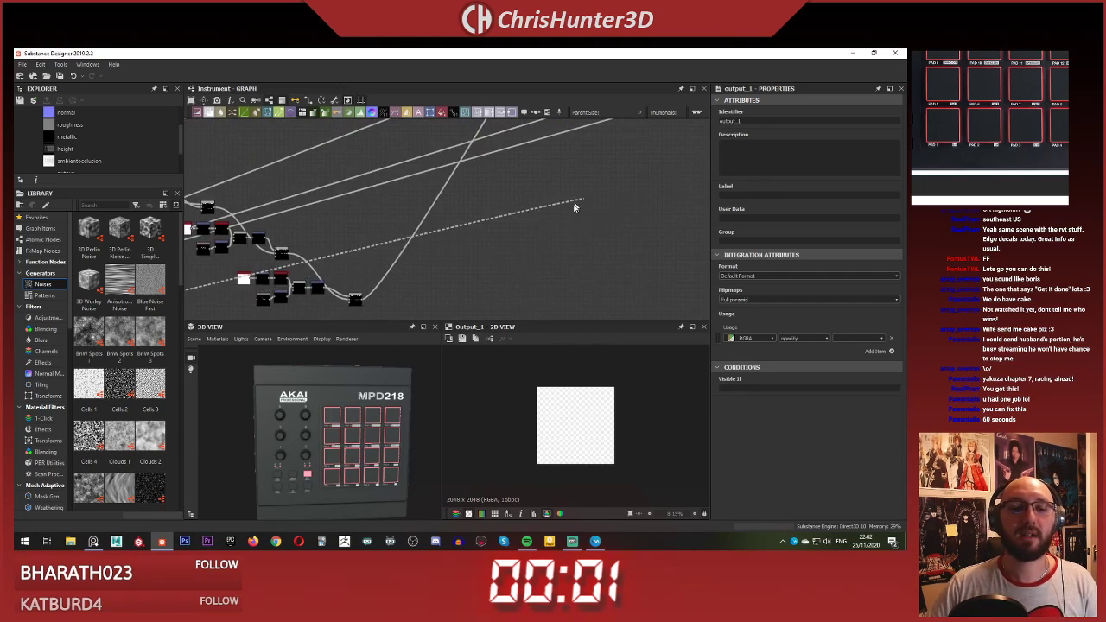
pyautogui.moveTo(579, 205); pyautogui.dragTo(349, 278, button='middle')
pyautogui.scroll(2, 441, 245)
pyautogui.click(516, 212)
pyautogui.scroll(3, 520, 208)
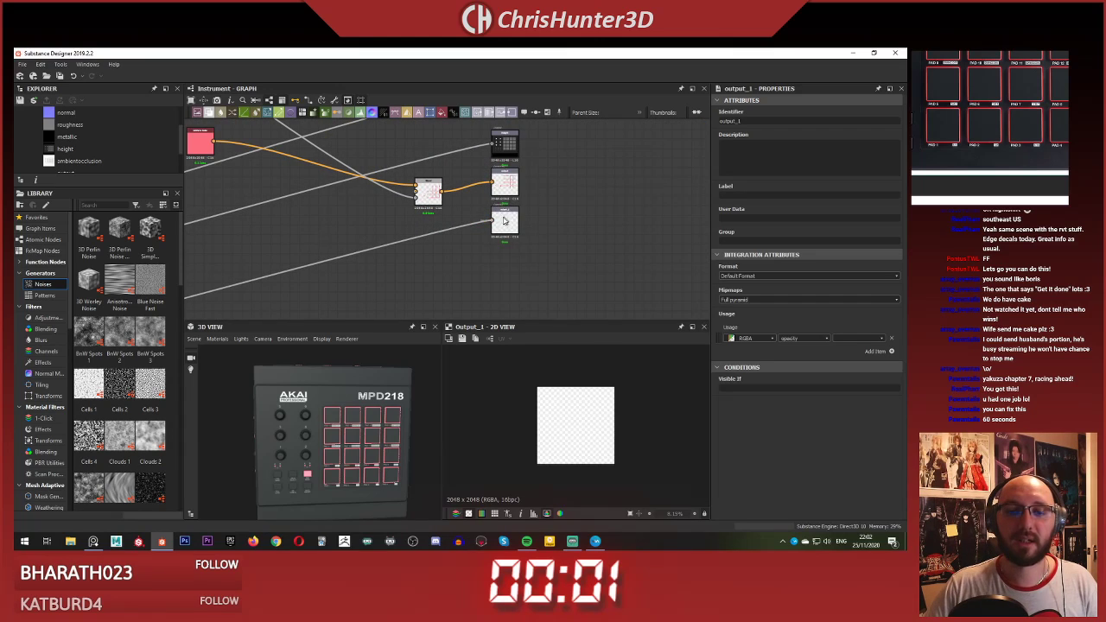
# Step: Send the updated outputs to the 3D view and check the opacity around the controller's edges
pyautogui.rightClick(596, 208)
pyautogui.click(681, 277)
pyautogui.scroll(2, 358, 419)
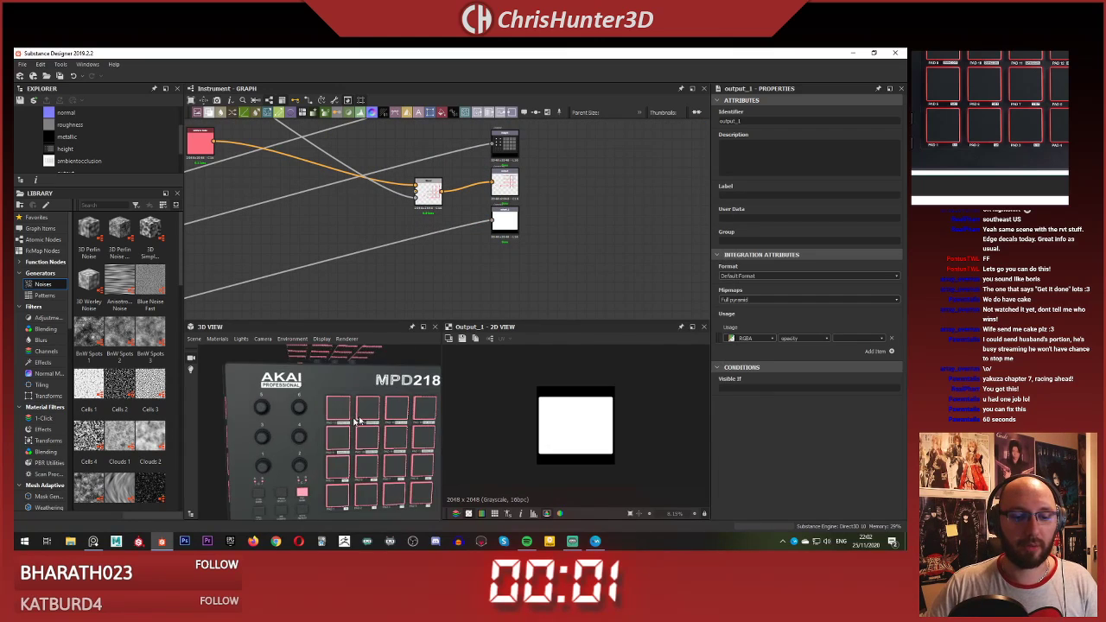
pyautogui.moveTo(358, 419); pyautogui.dragTo(350, 405)
pyautogui.scroll(-2, 349, 404)
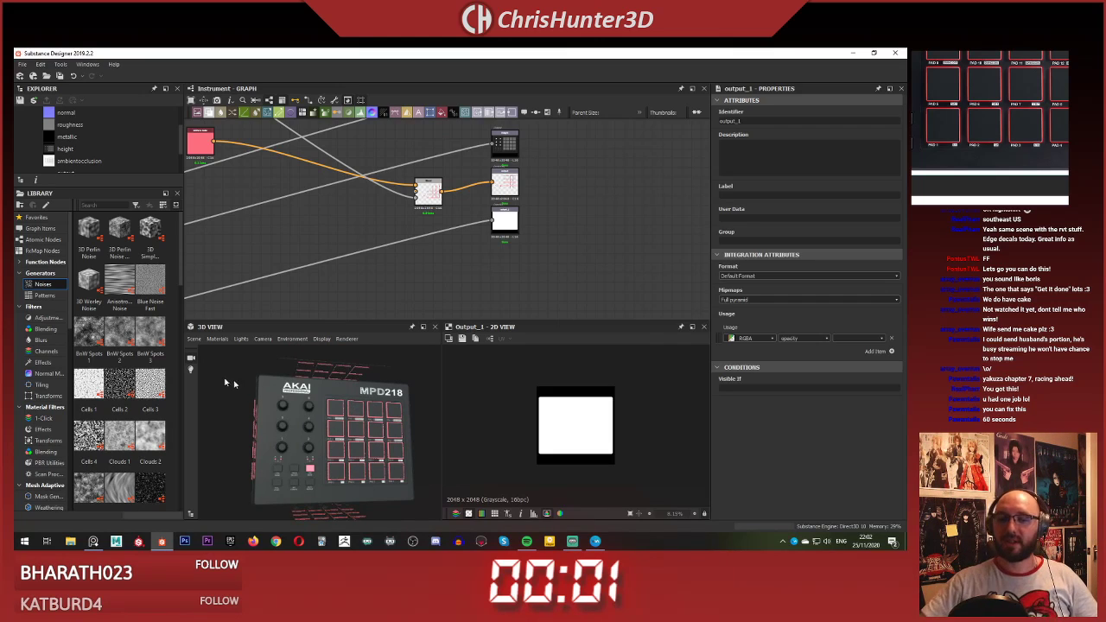
pyautogui.scroll(2, 340, 382)
pyautogui.moveTo(338, 383); pyautogui.dragTo(380, 375)
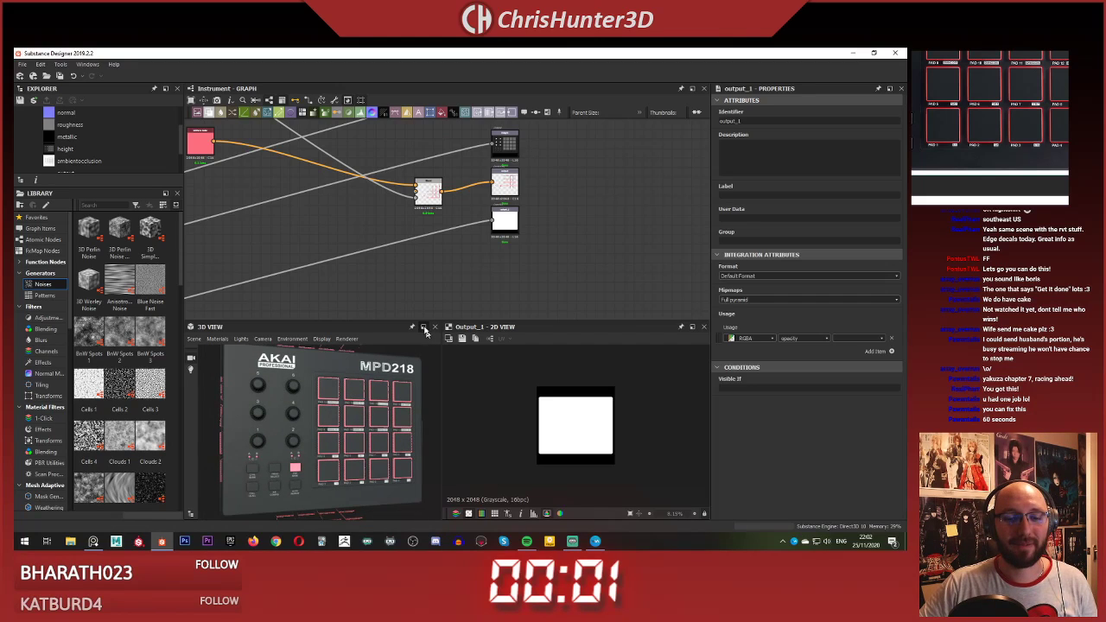
# Step: Undock the 3D view into a larger window and inspect the finished controller from several angles
pyautogui.click(423, 326)
pyautogui.scroll(-2, 455, 336)
pyautogui.moveTo(454, 335); pyautogui.dragTo(439, 333)
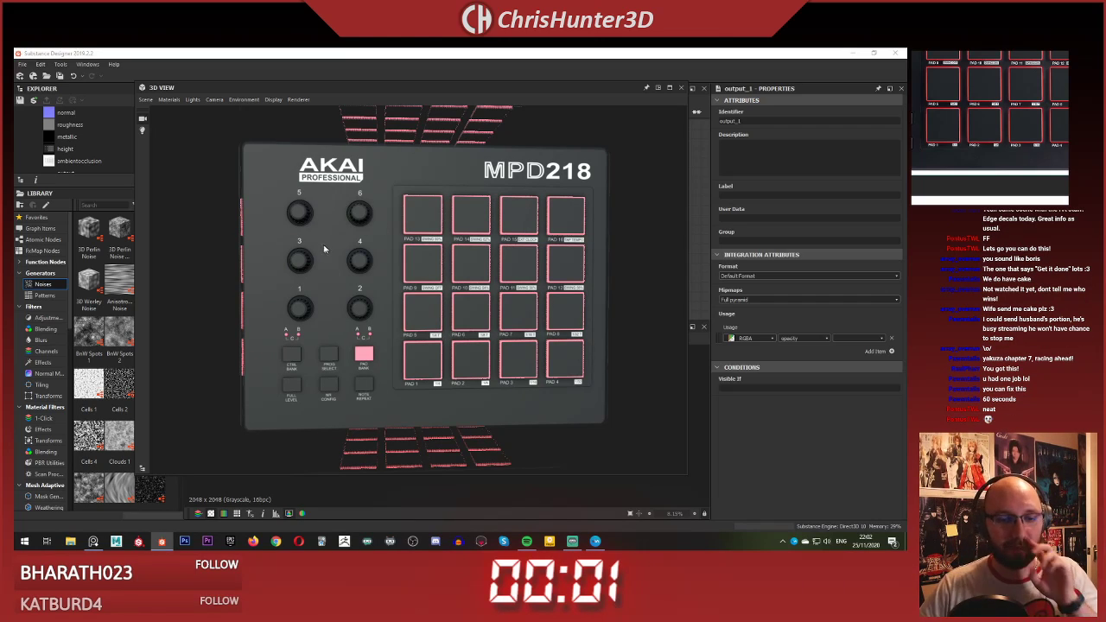
pyautogui.scroll(-2, 433, 237)
pyautogui.moveTo(434, 237); pyautogui.dragTo(410, 238)
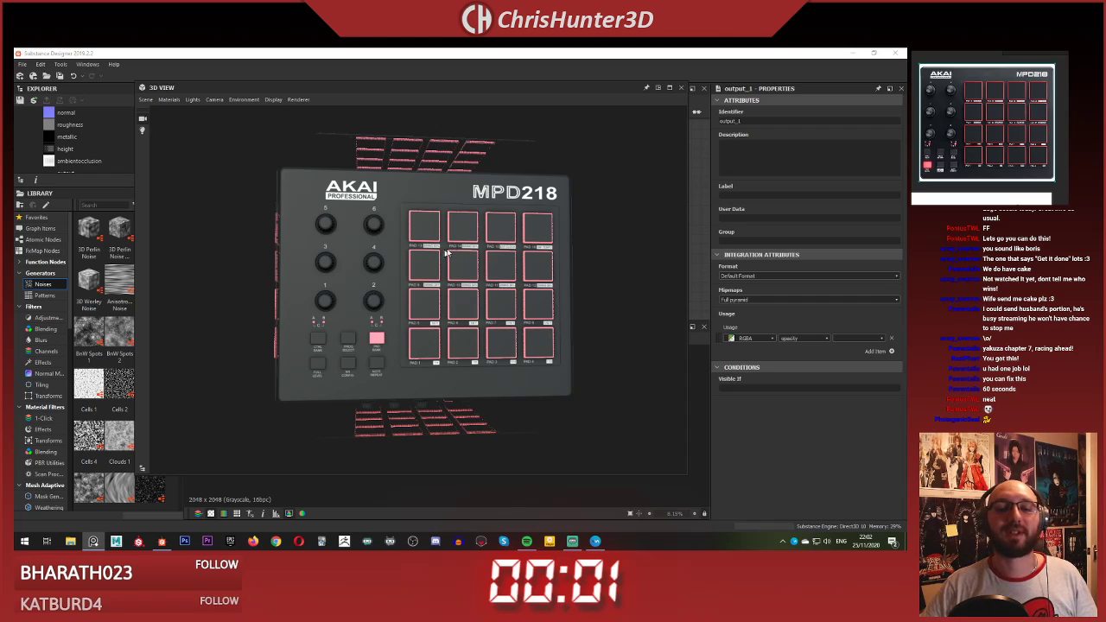
pyautogui.moveTo(361, 263)
pyautogui.mouseDown()
pyautogui.moveTo(398, 292)
pyautogui.moveTo(388, 298)
pyautogui.moveTo(389, 278)
pyautogui.moveTo(437, 245)
pyautogui.moveTo(408, 231)
pyautogui.moveTo(365, 266)
pyautogui.moveTo(374, 265)
pyautogui.mouseUp()
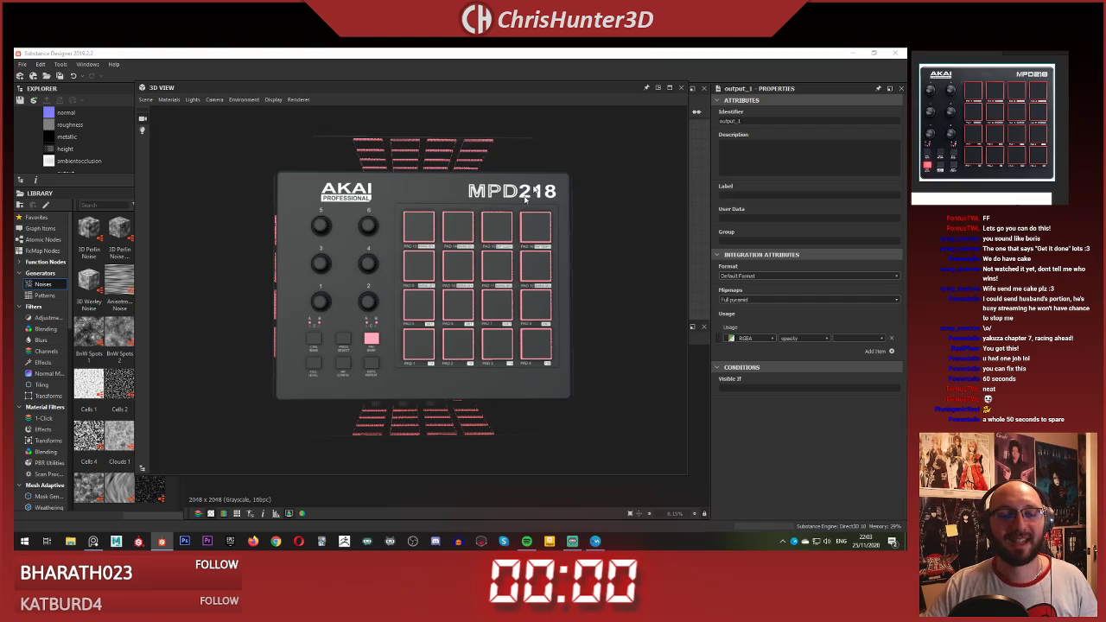
pyautogui.moveTo(506, 210); pyautogui.dragTo(513, 216)
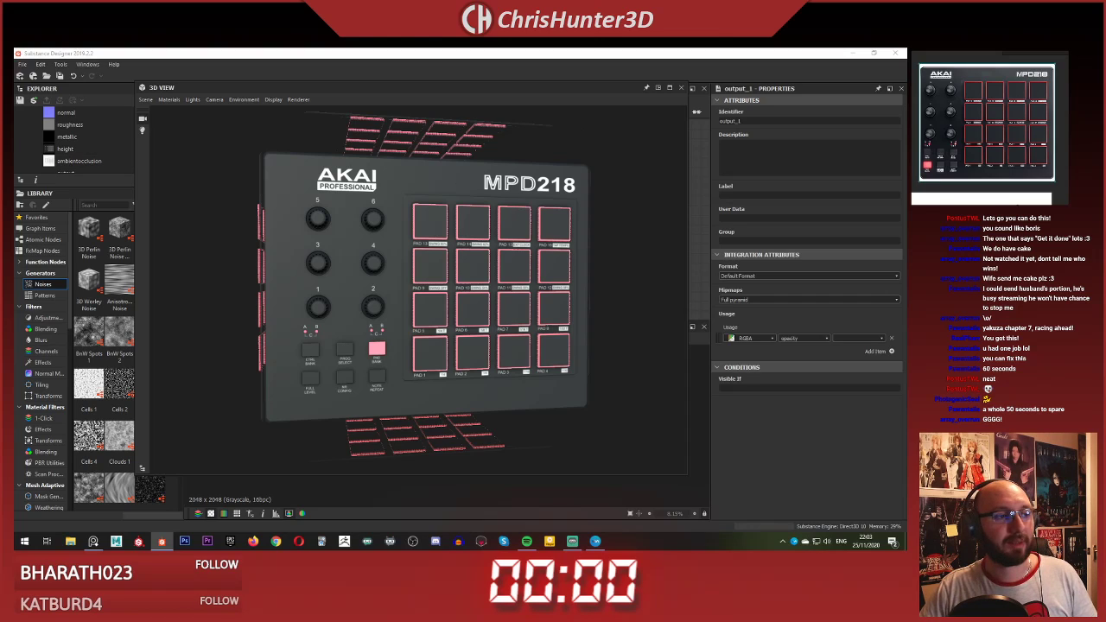
# Step: Switch to the reference board and examine the Humanity and Patterns sections of the Nodevember 2020 prompt list
pyautogui.scroll(-10, 990, 128)
pyautogui.moveTo(960, 99); pyautogui.dragTo(1038, 185, button='middle')
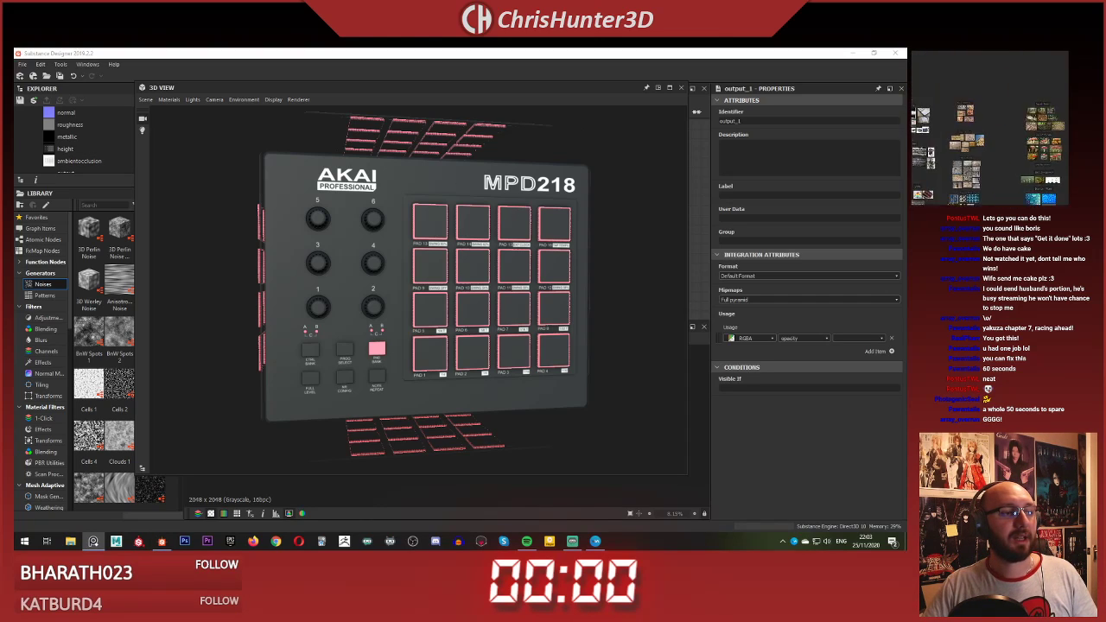
pyautogui.moveTo(1008, 74); pyautogui.dragTo(995, 130, button='middle')
pyautogui.scroll(7, 1007, 113)
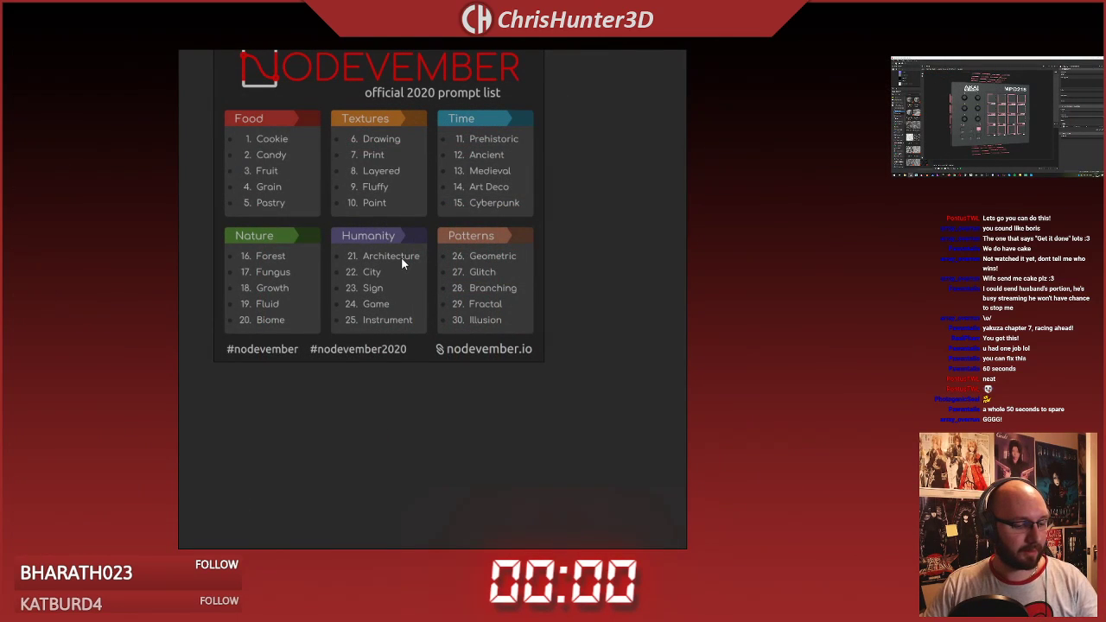
pyautogui.scroll(-3, 392, 247)
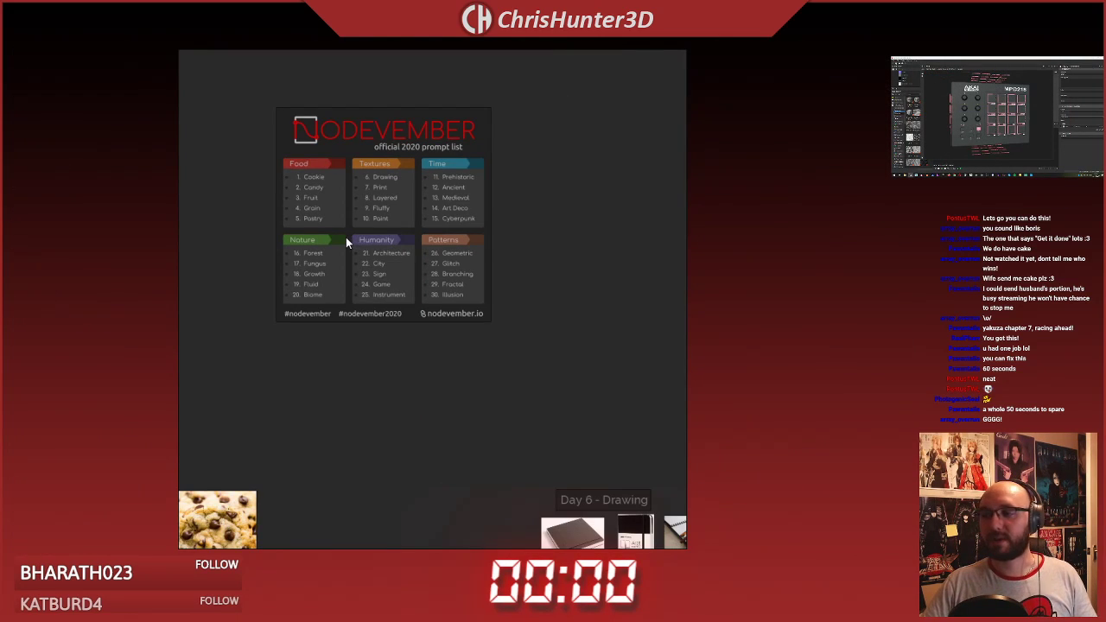
pyautogui.scroll(6, 346, 237)
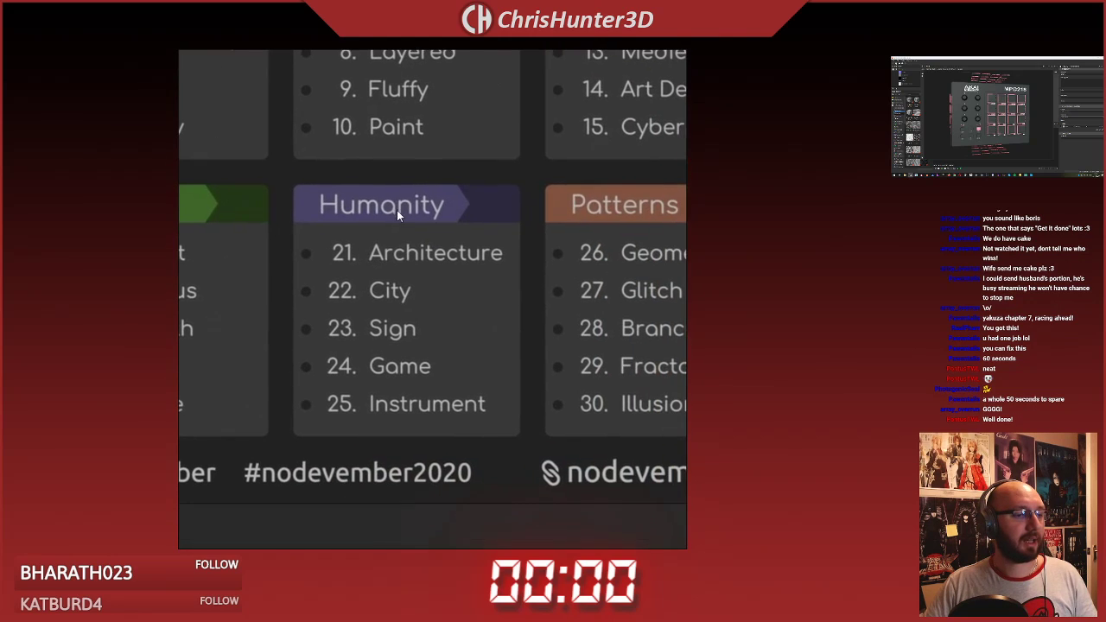
pyautogui.moveTo(601, 247); pyautogui.dragTo(441, 275, button='middle')
pyautogui.scroll(-2, 449, 260)
pyautogui.scroll(3, 461, 234)
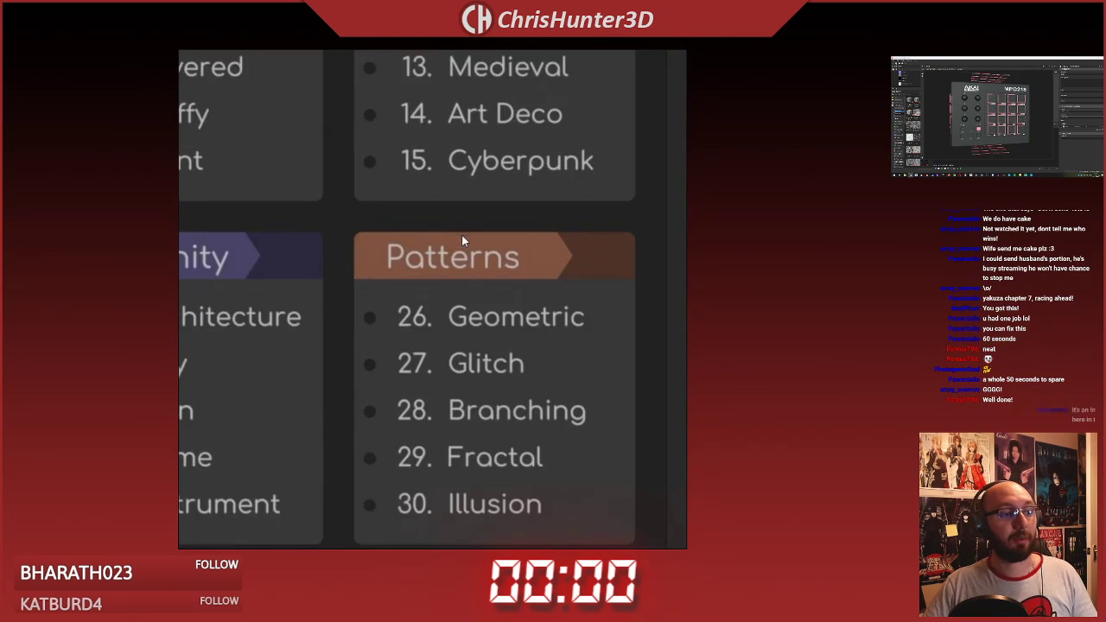
pyautogui.scroll(2, 462, 237)
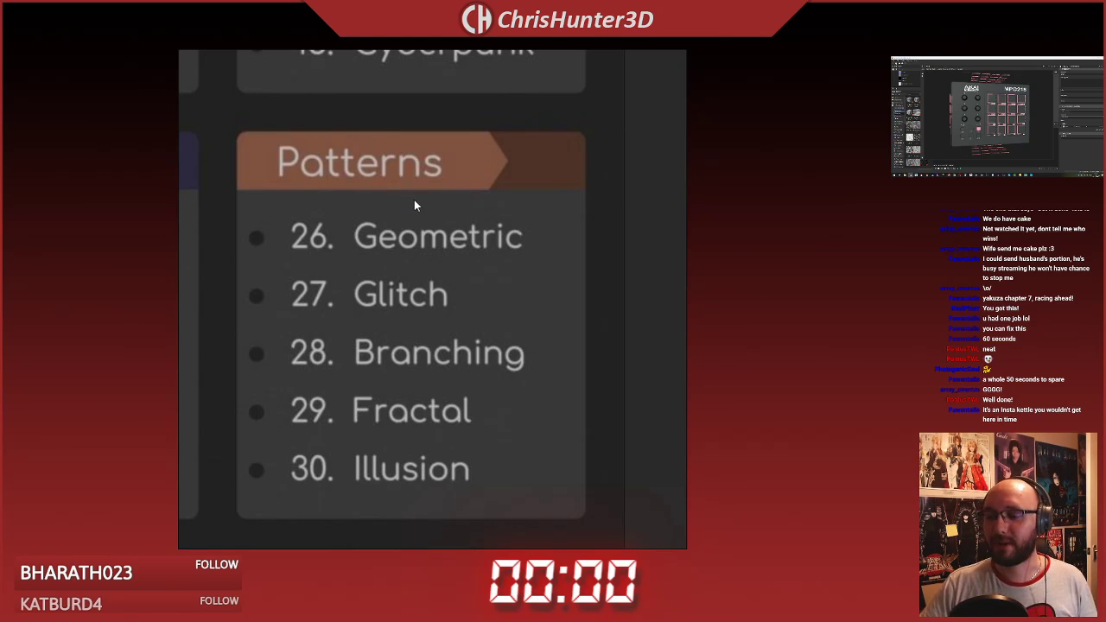
pyautogui.scroll(-2, 413, 239)
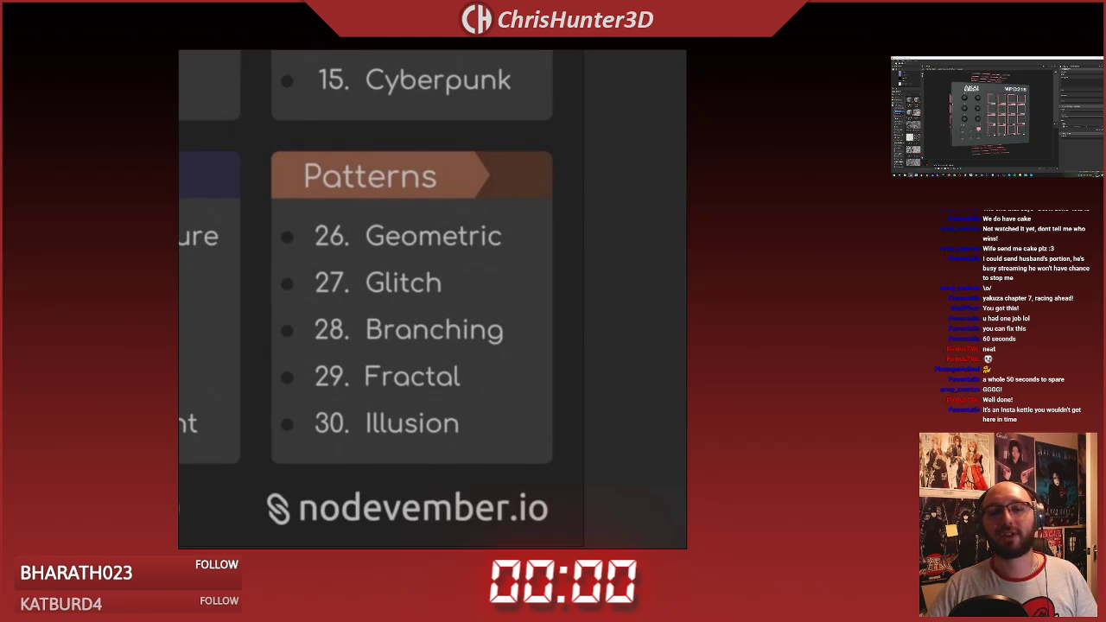